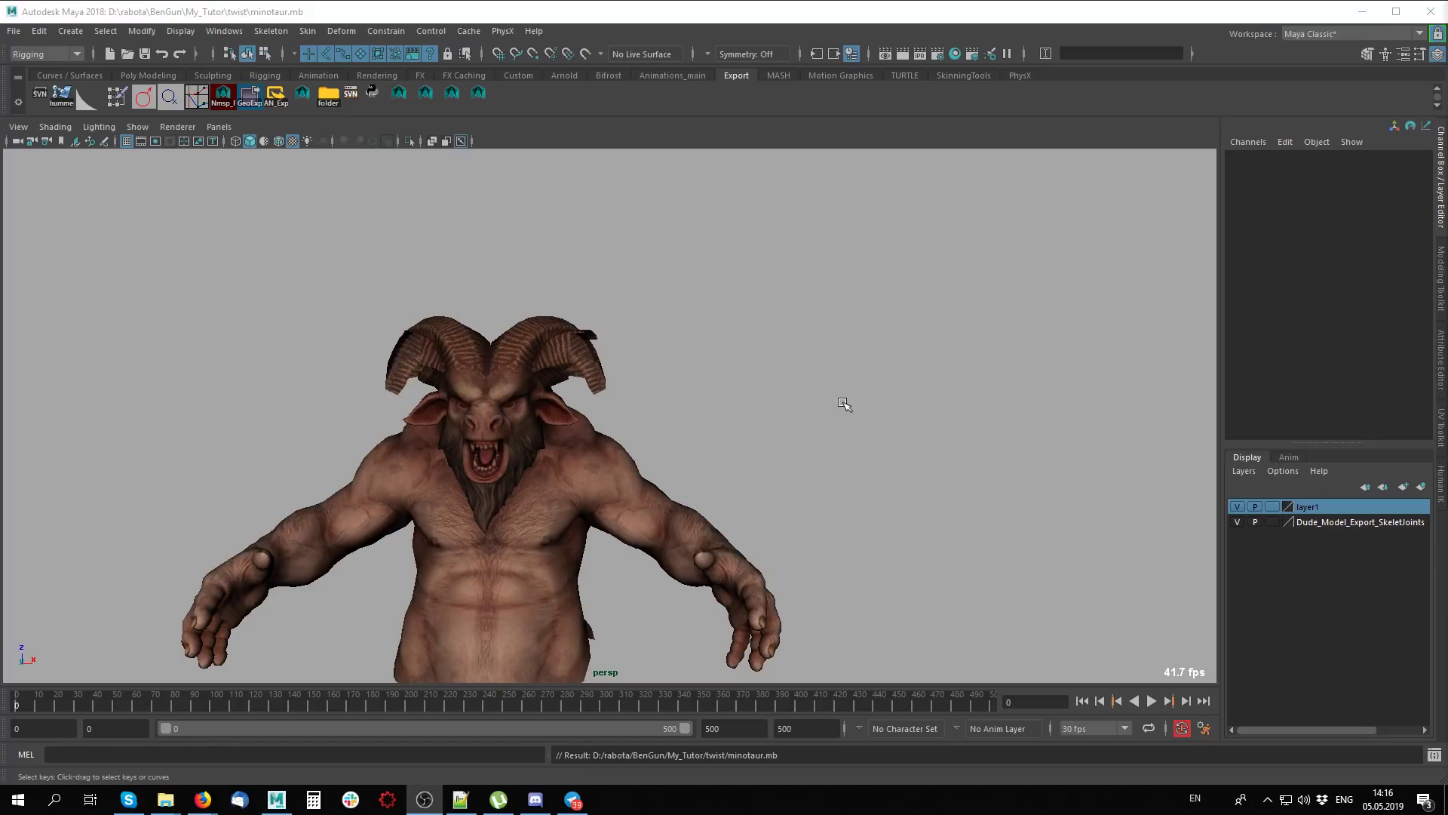
Play the minotaur's arm animation, tumbling around it from several angles, and stop at frame 202
key(e)
alt+drag(832, 443, 814, 453)
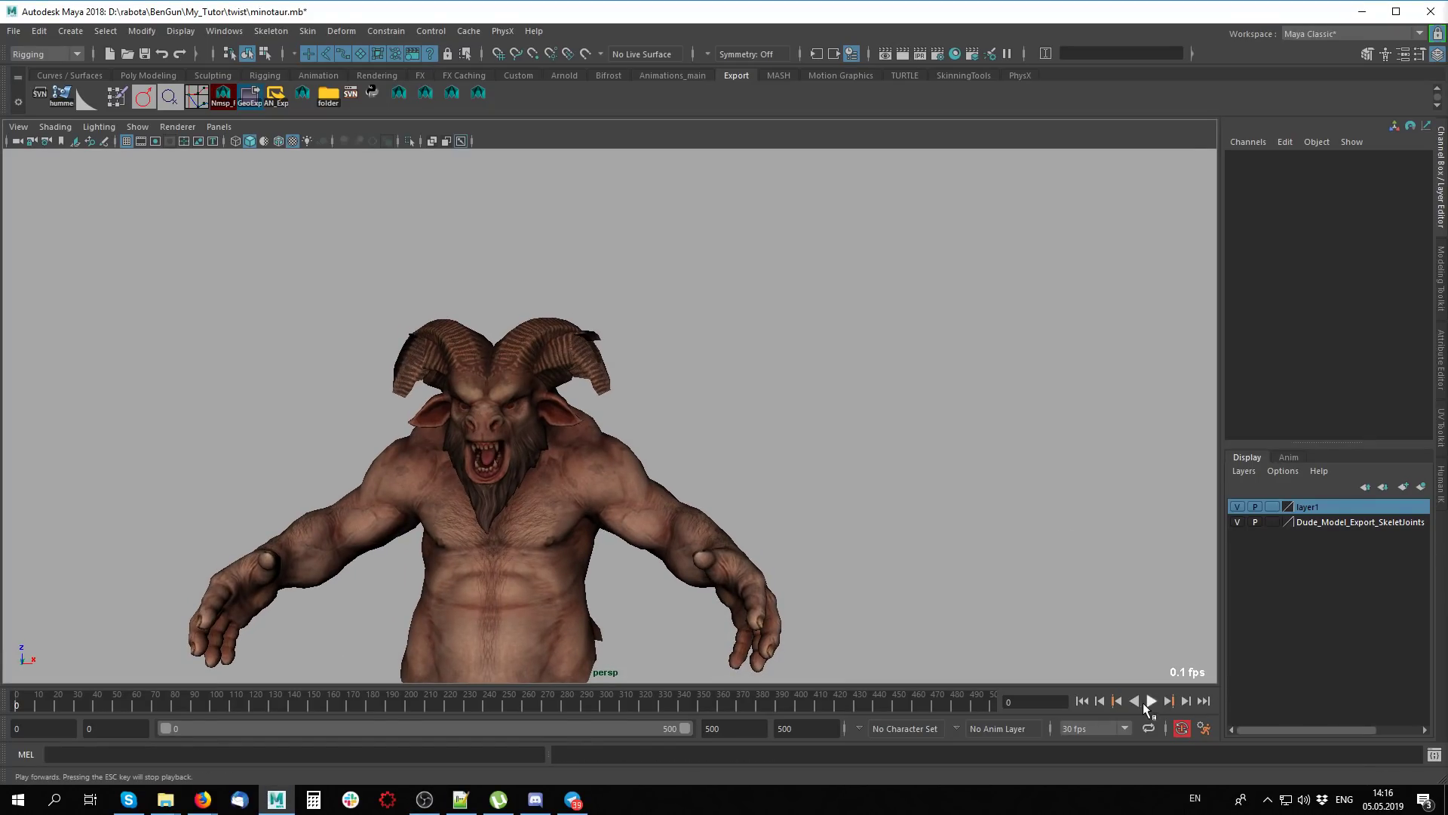
click(1151, 701)
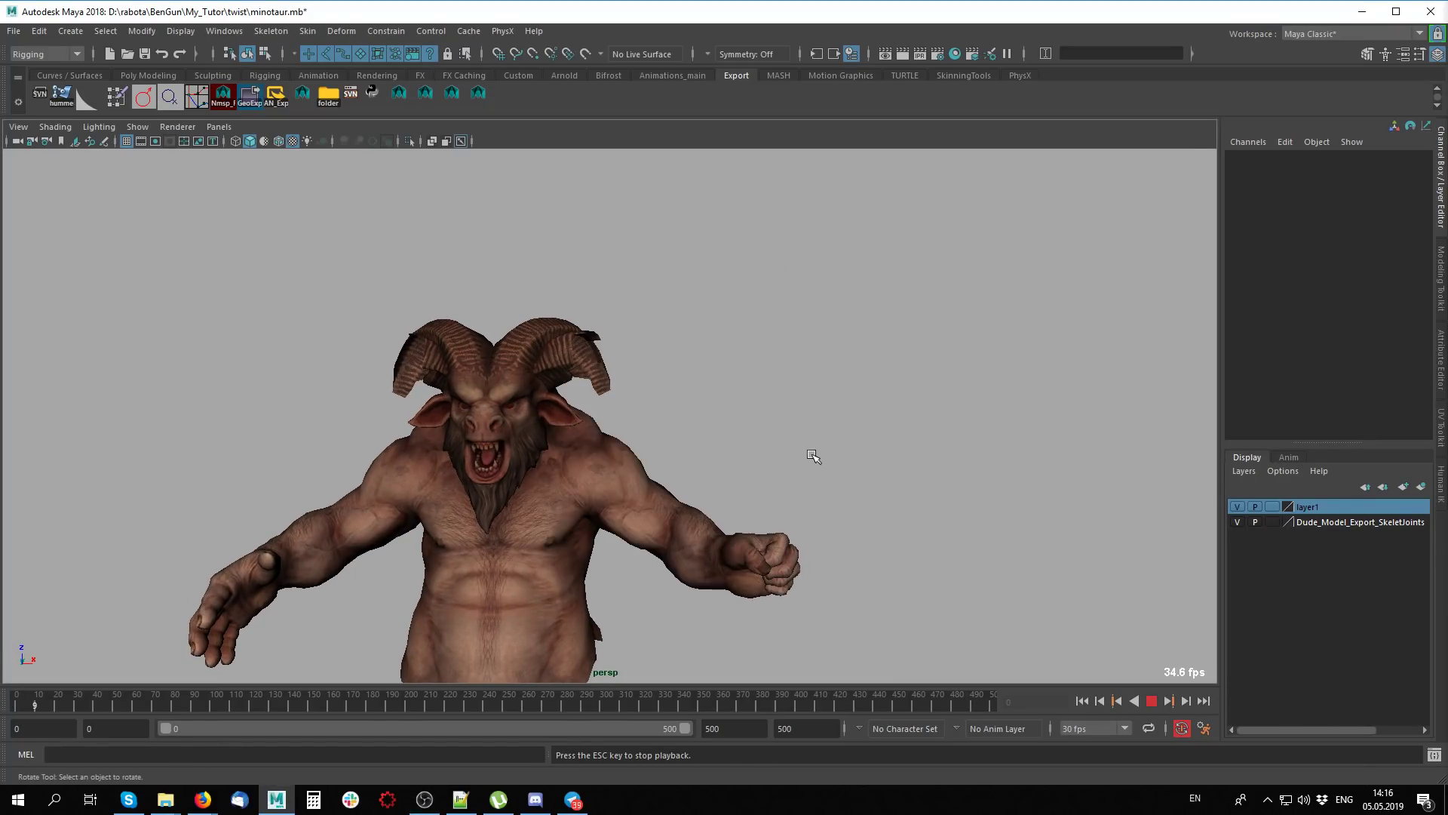
alt+drag(813, 456, 862, 449)
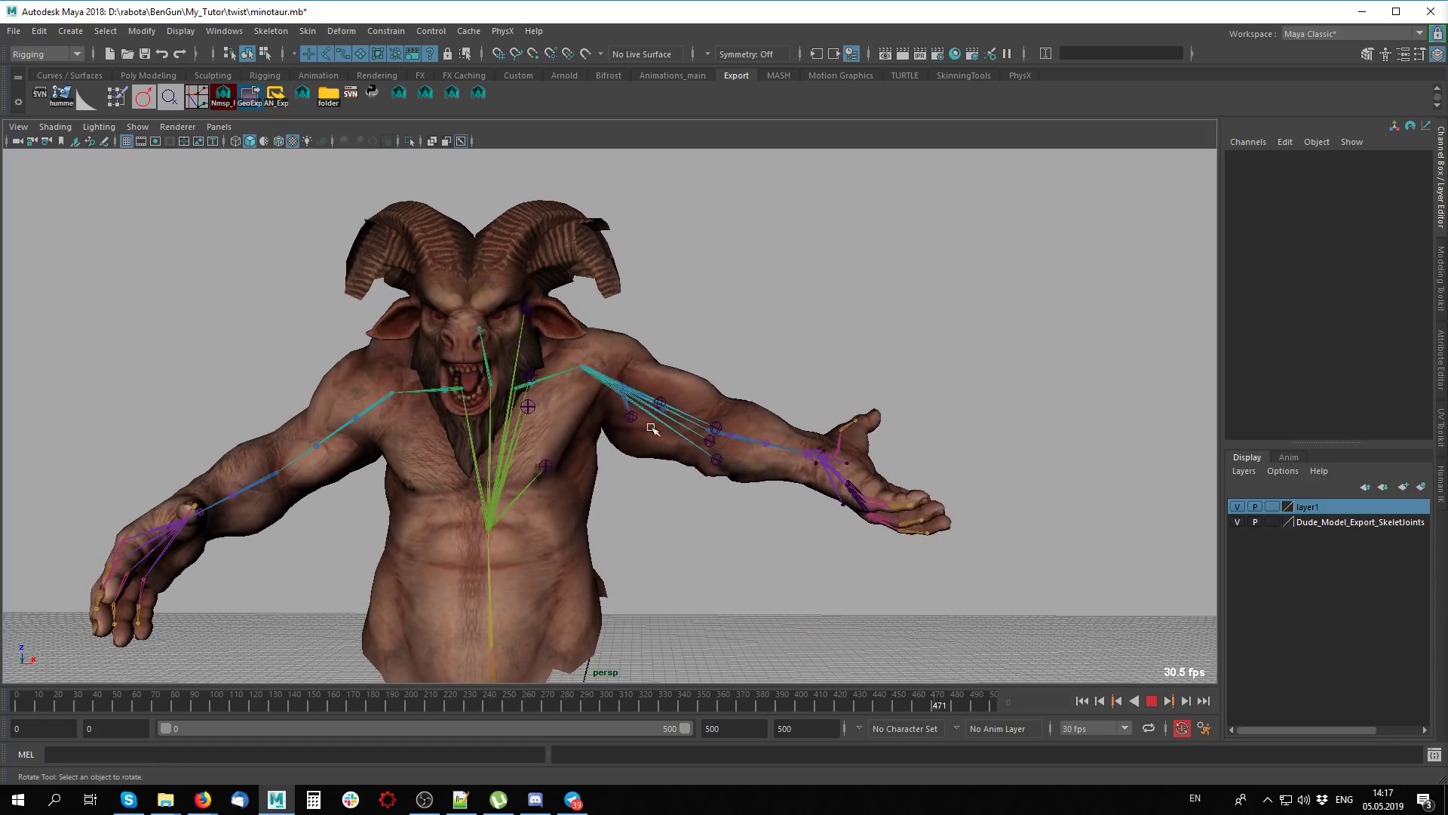
alt+drag(652, 441, 549, 508)
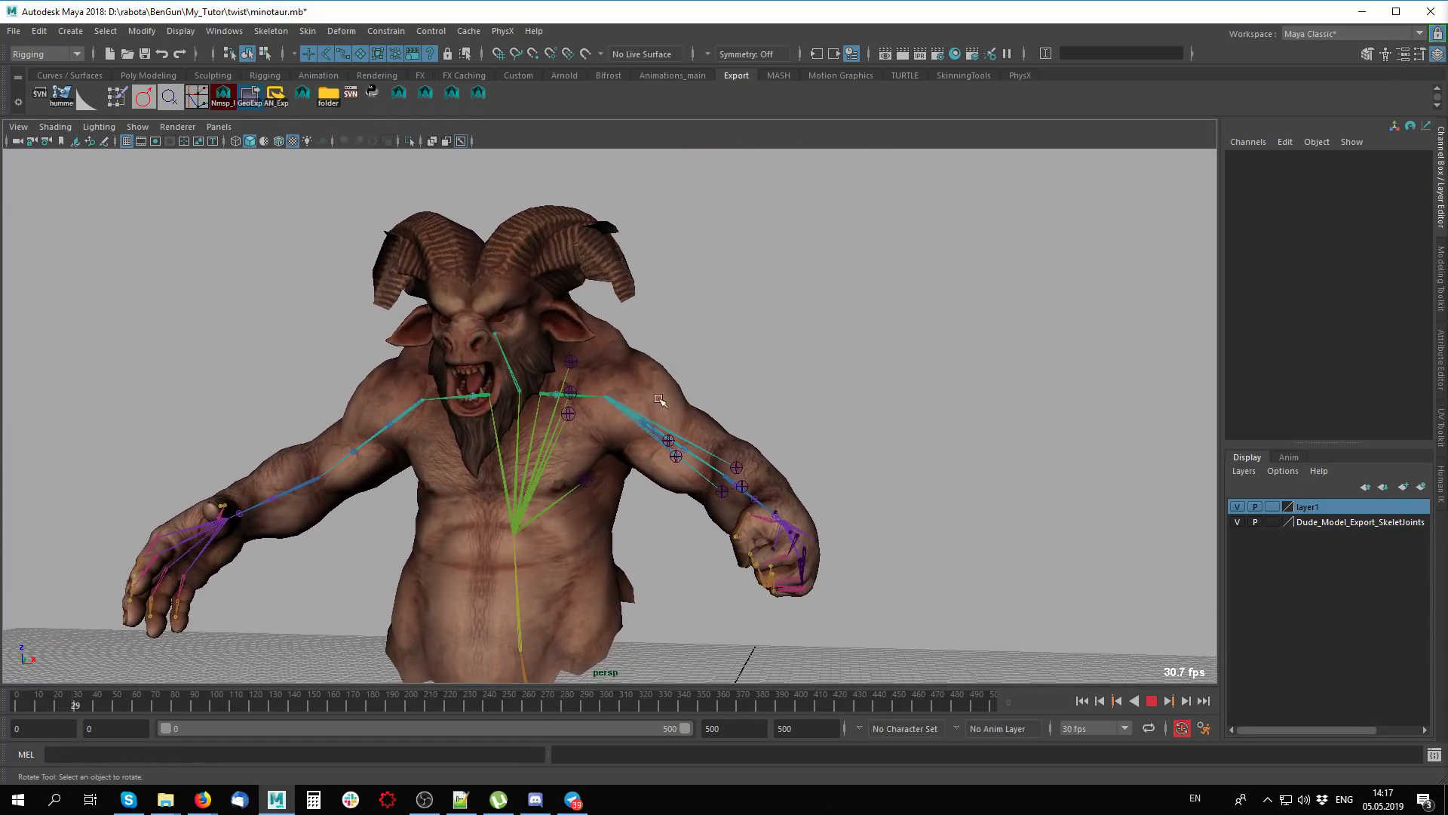
mouse_move(651, 494)
alt+mouse_down()
mouse_move(633, 470)
mouse_move(687, 469)
alt+mouse_up()
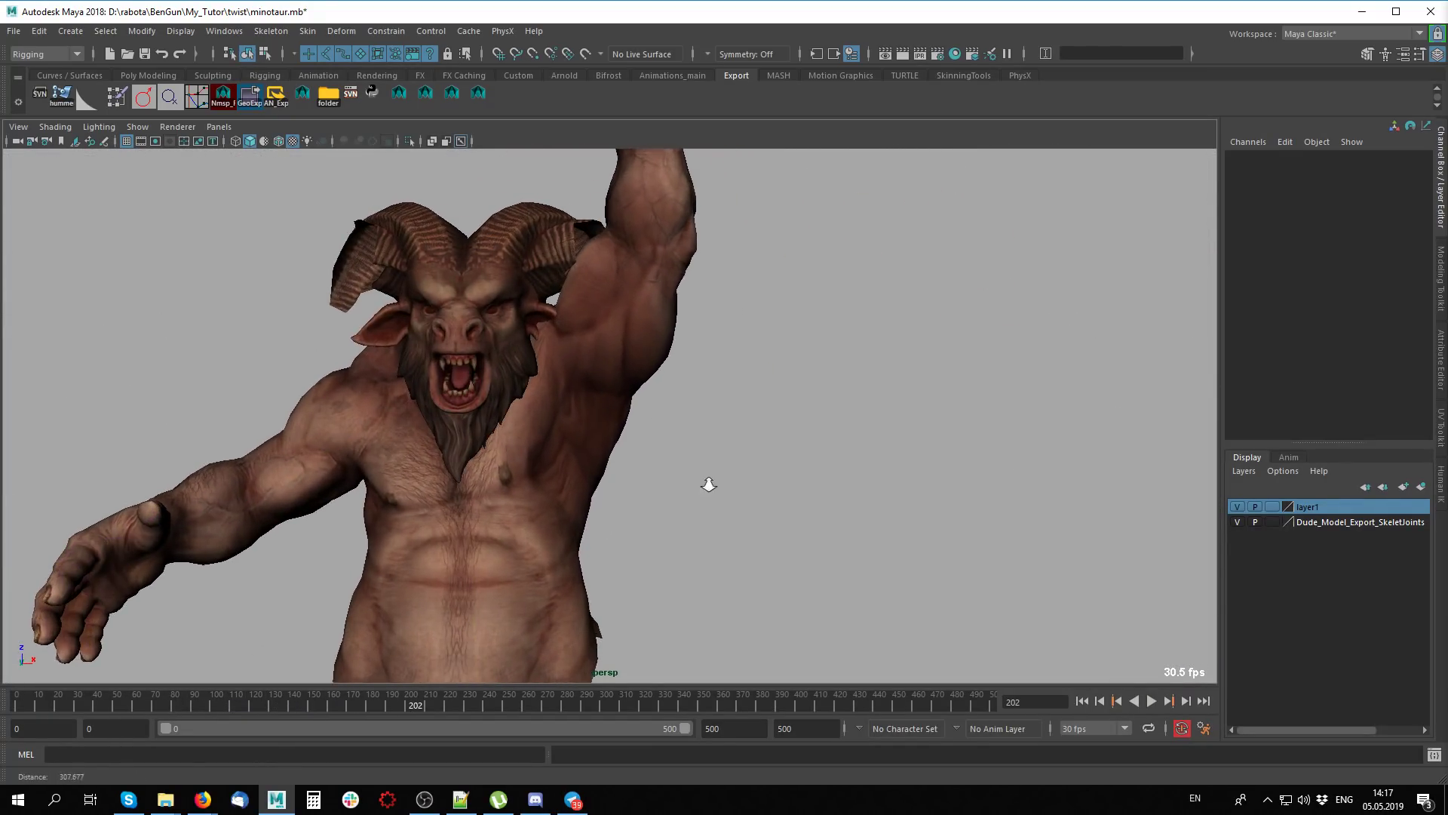
Twist bip_lowerArm_L to Rotate Z 81.271 while playing and scrubbing the animation to frame 370
scroll(708, 485, up, 5)
key(Escape)
click(699, 239)
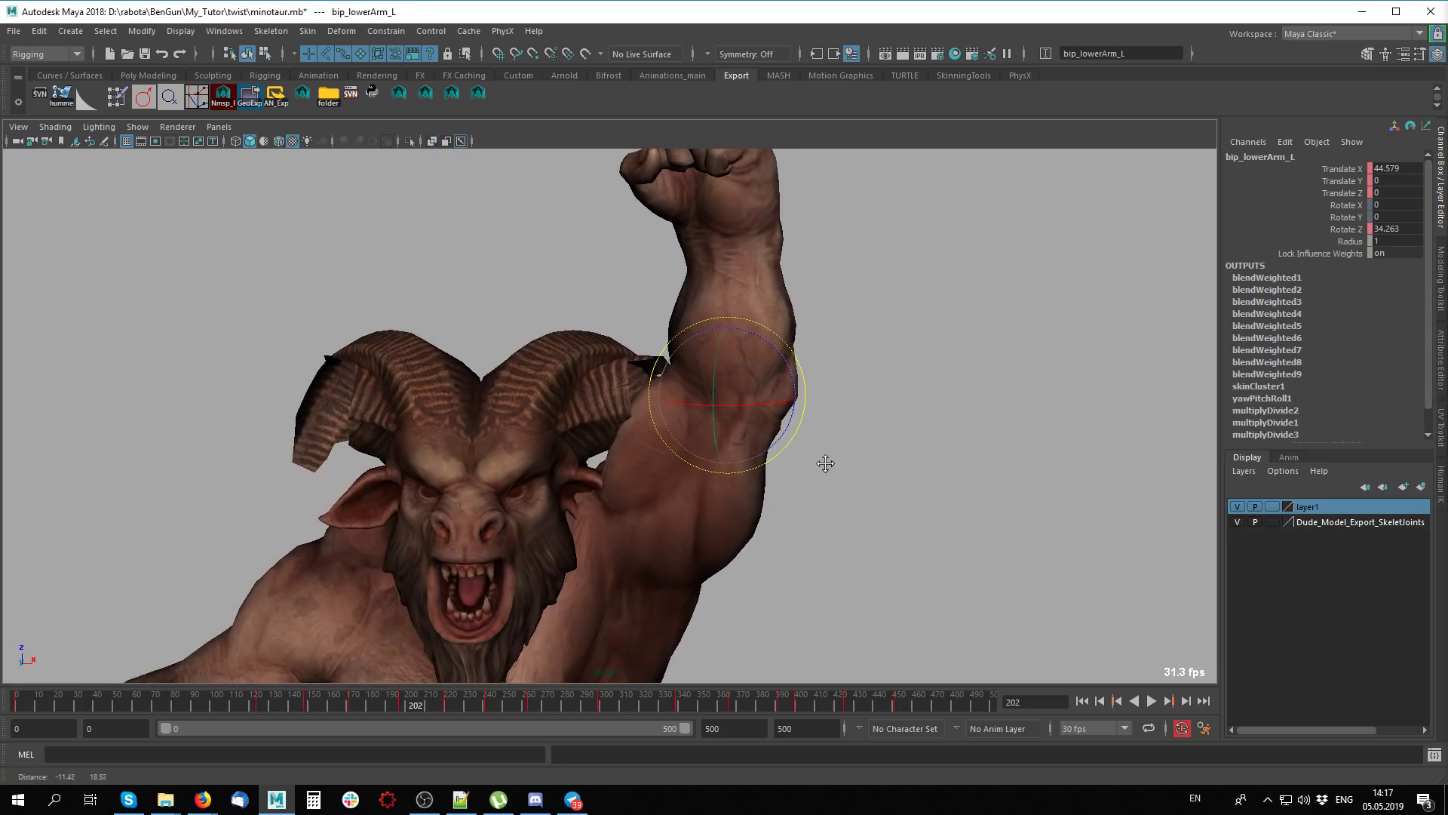
mouse_move(824, 463)
mouse_down()
mouse_move(791, 417)
mouse_move(430, 469)
mouse_move(598, 672)
mouse_up()
key(alt+v)
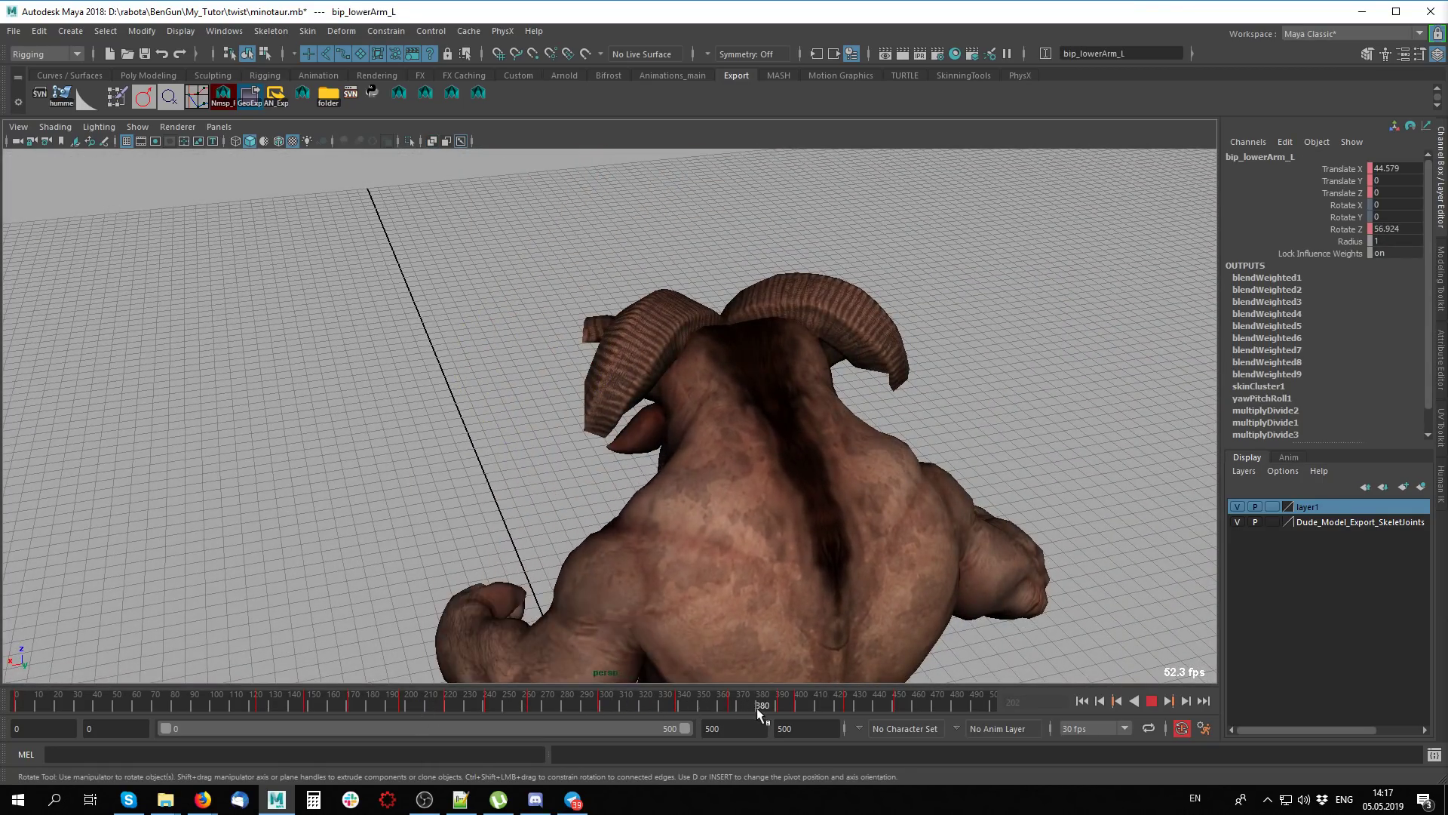
click(653, 709)
mouse_move(660, 664)
alt+mouse_down()
mouse_move(678, 572)
mouse_move(762, 498)
mouse_move(937, 479)
mouse_move(1129, 485)
mouse_move(737, 569)
mouse_move(954, 550)
mouse_move(838, 560)
mouse_move(952, 537)
mouse_move(655, 460)
alt+mouse_up()
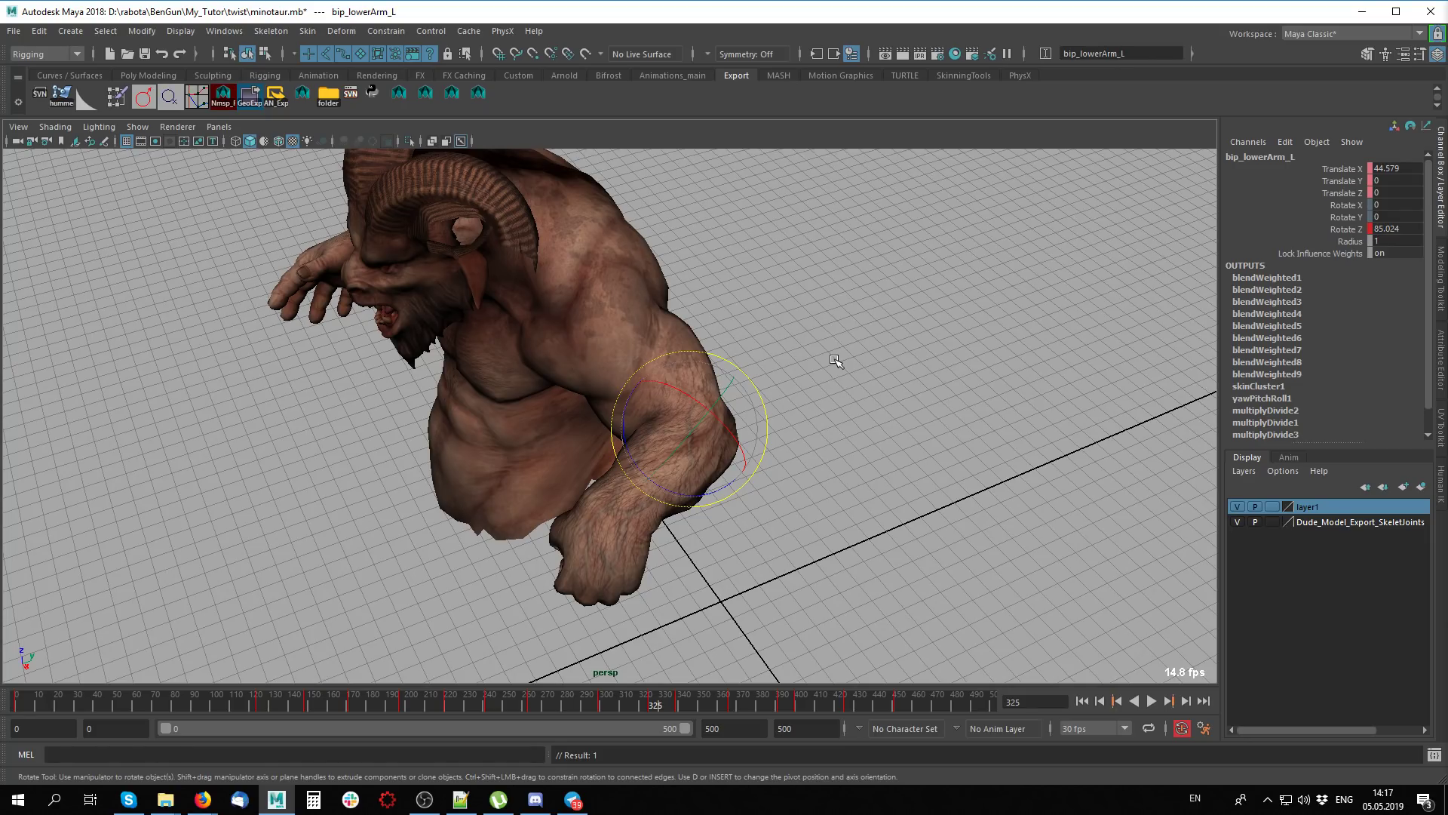
alt+drag(836, 361, 891, 332)
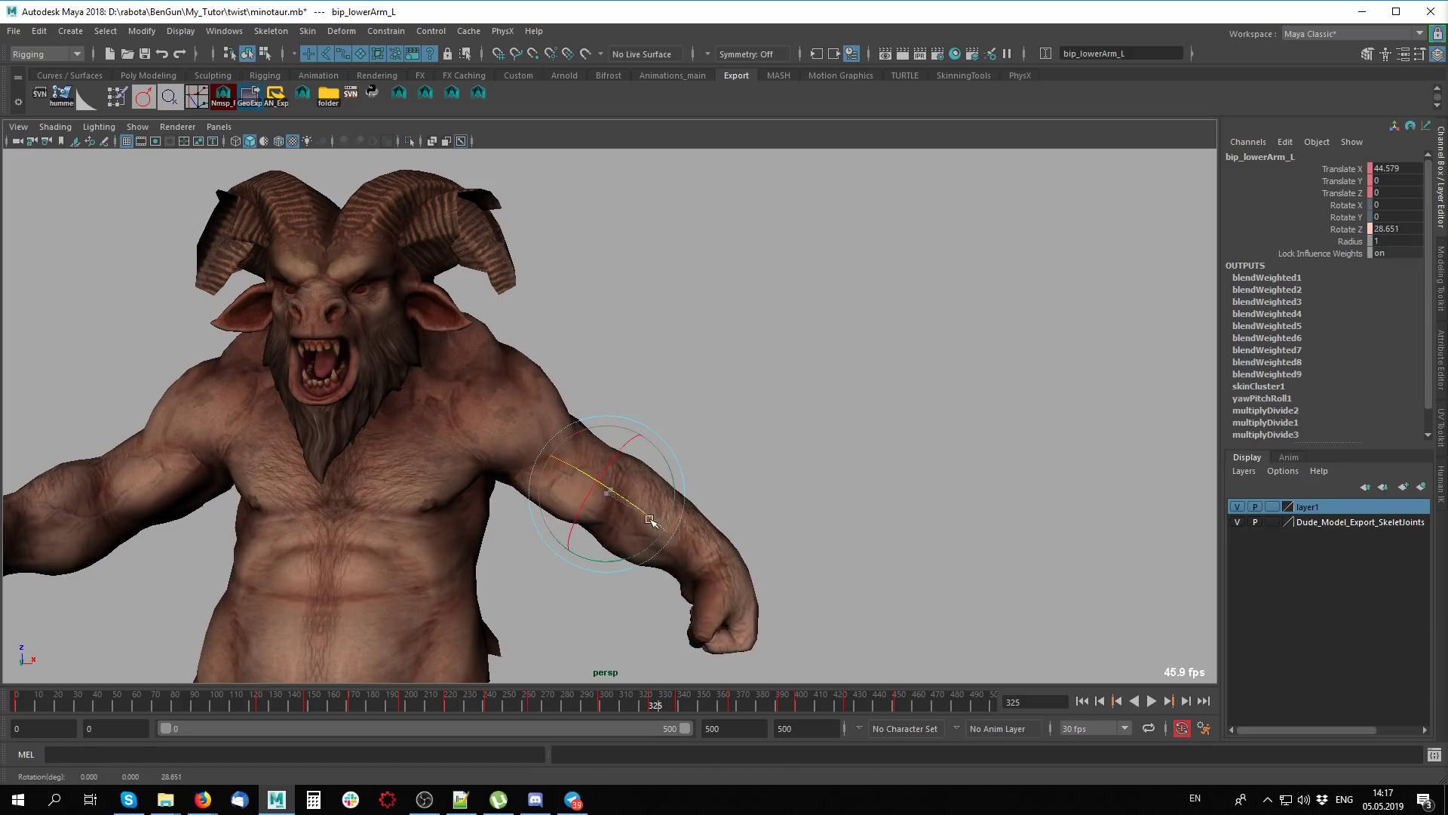
drag(614, 487, 602, 491)
mouse_move(790, 473)
alt+mouse_down()
mouse_move(621, 517)
mouse_move(961, 541)
alt+mouse_up()
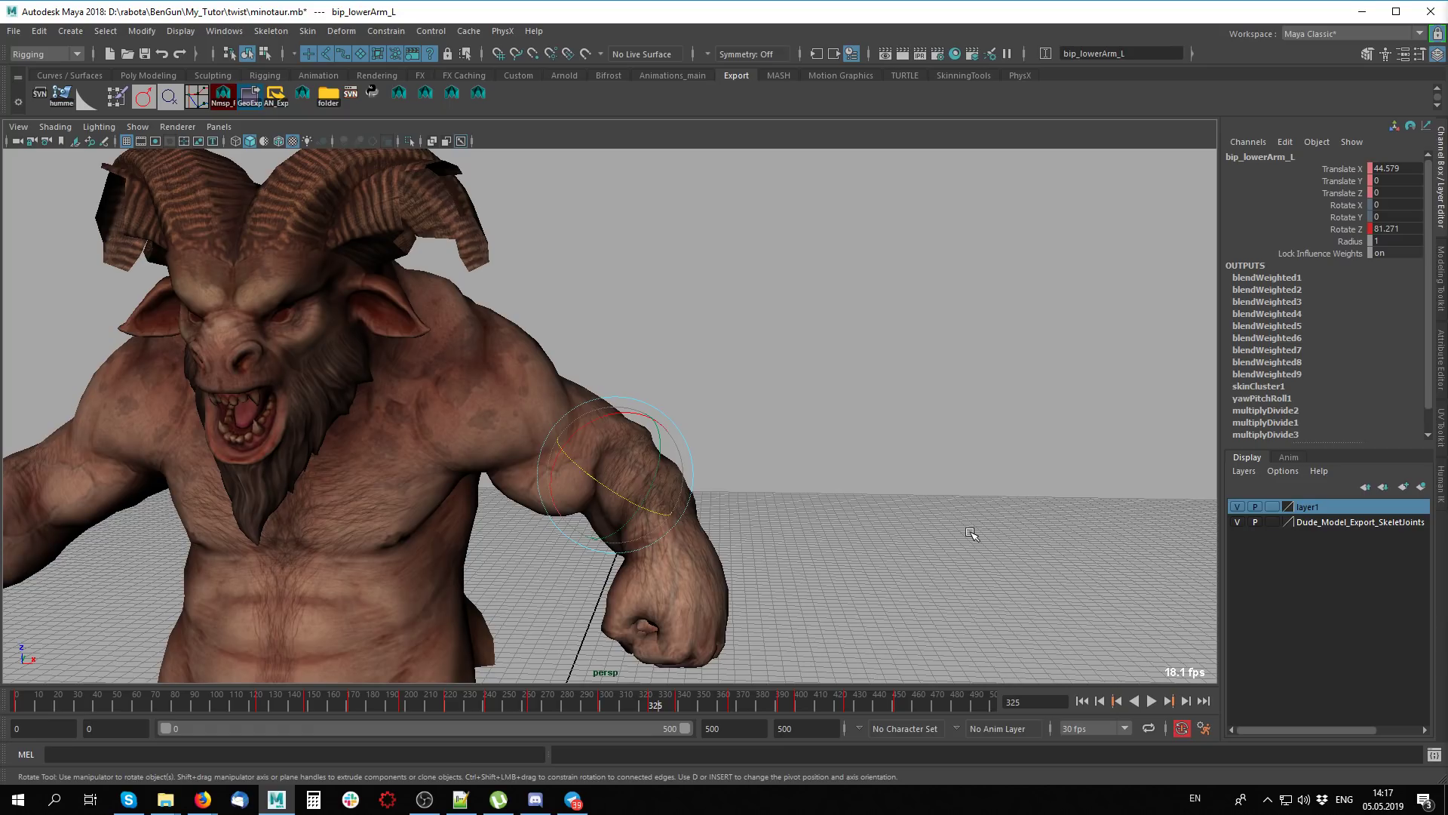
alt+drag(707, 490, 784, 479)
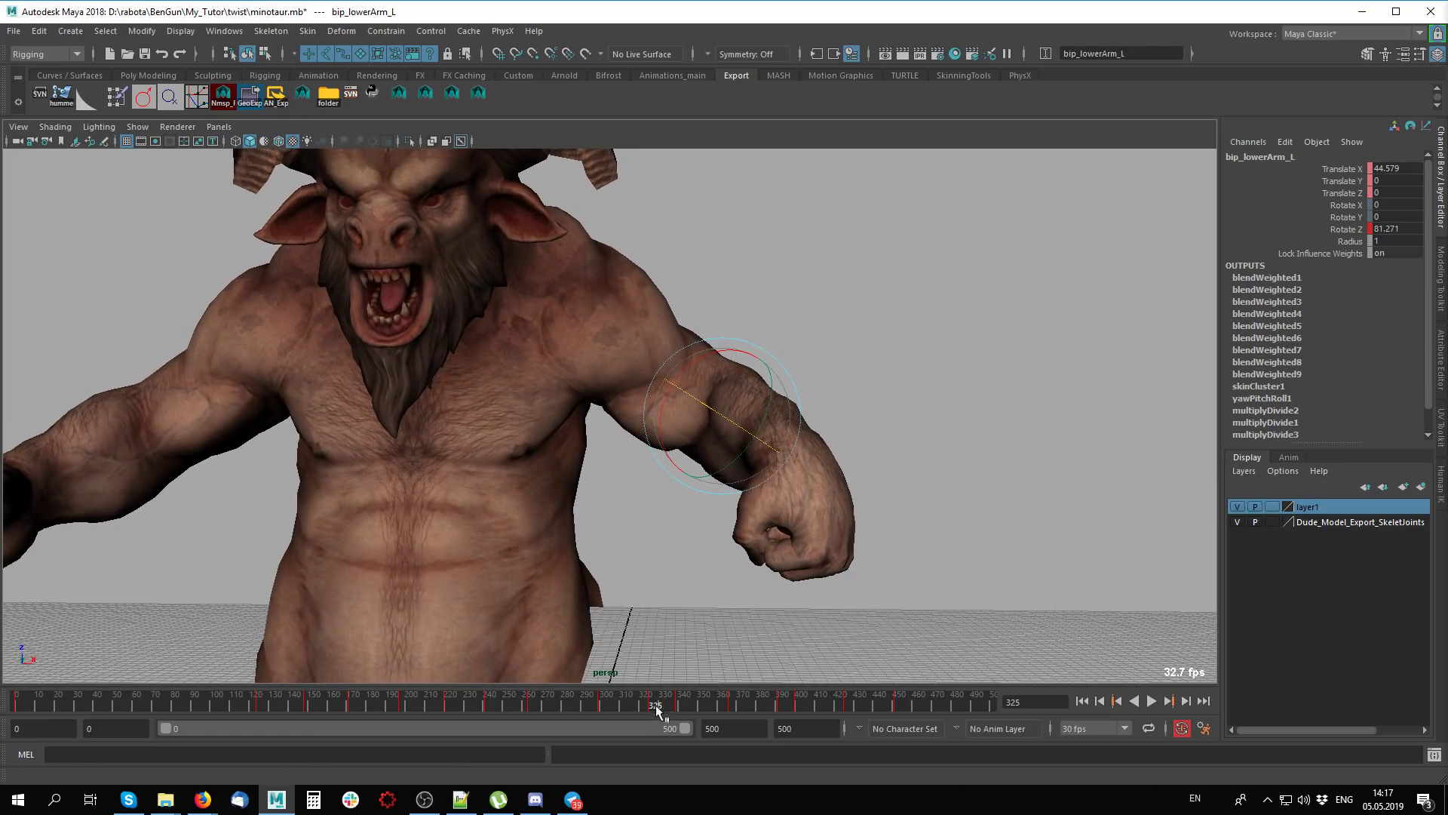
alt+drag(808, 550, 903, 517)
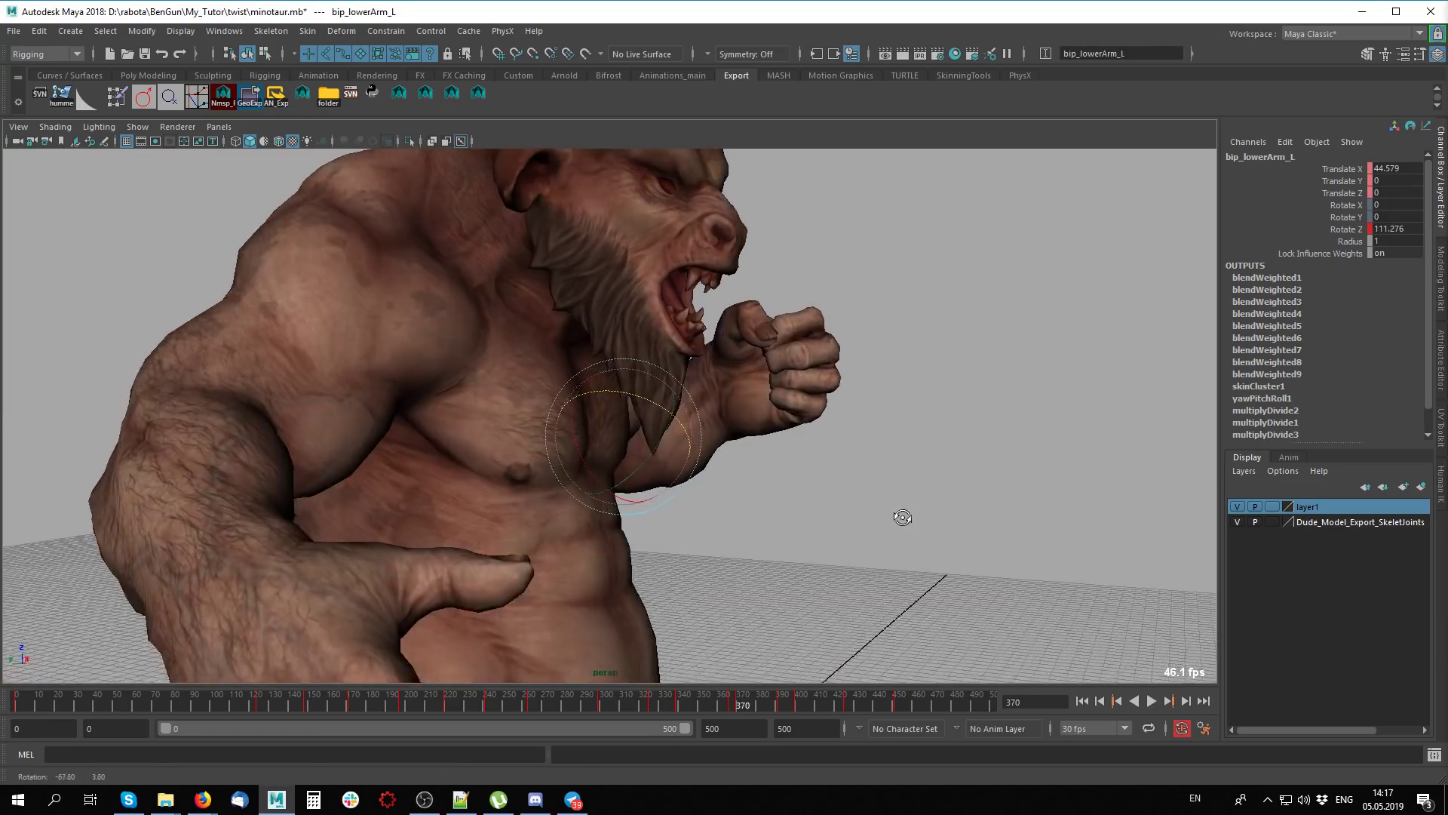
Twist bip_hand_L to test wrist deformation, then undo it back to the rest pose
click(625, 430)
mouse_move(835, 463)
alt+mouse_down()
mouse_move(696, 589)
mouse_move(689, 630)
mouse_move(560, 648)
alt+mouse_up()
drag(229, 708, 16, 708)
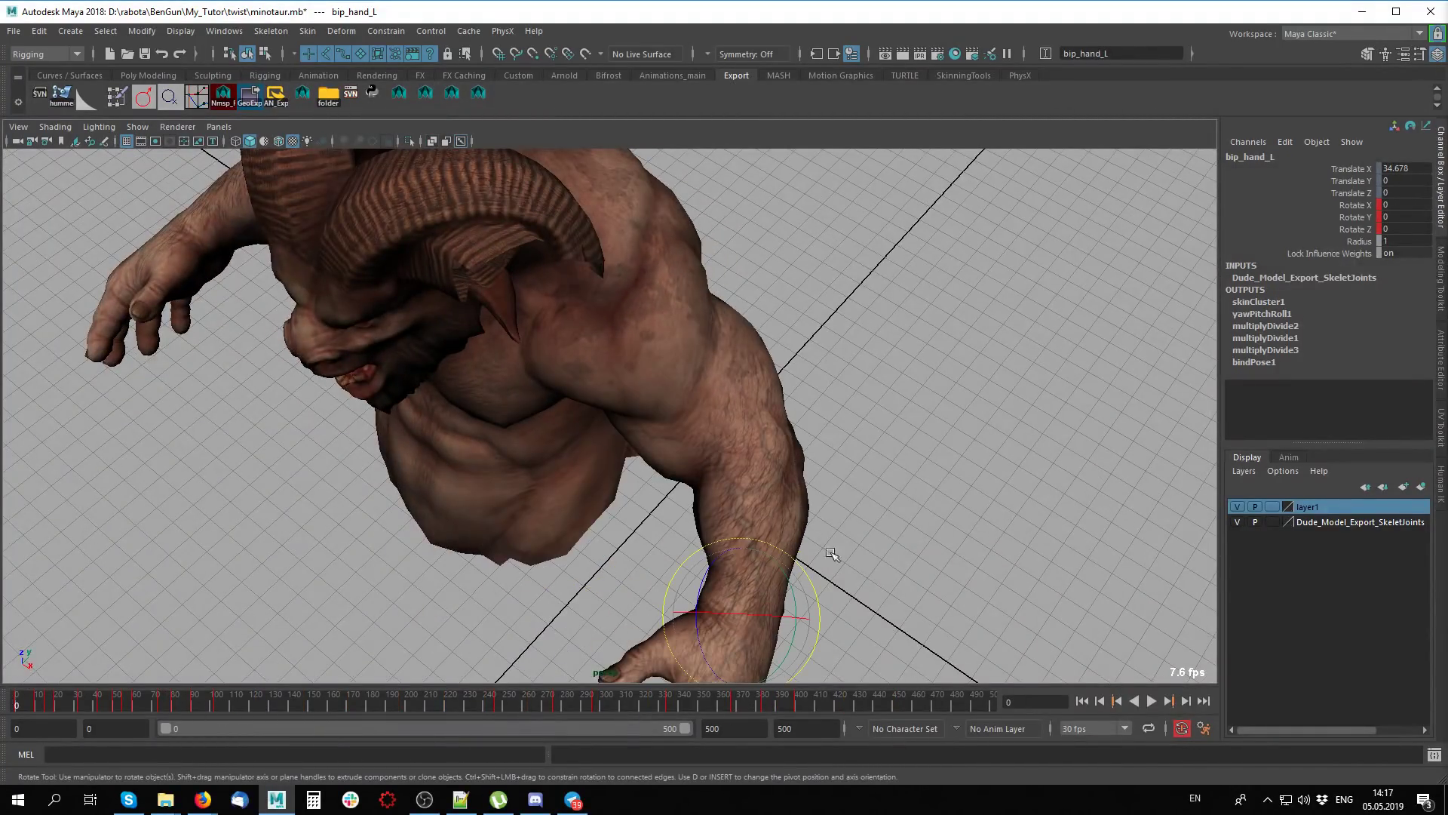
mouse_move(573, 483)
alt+mouse_down()
mouse_move(927, 511)
mouse_move(799, 562)
mouse_move(876, 544)
alt+mouse_up()
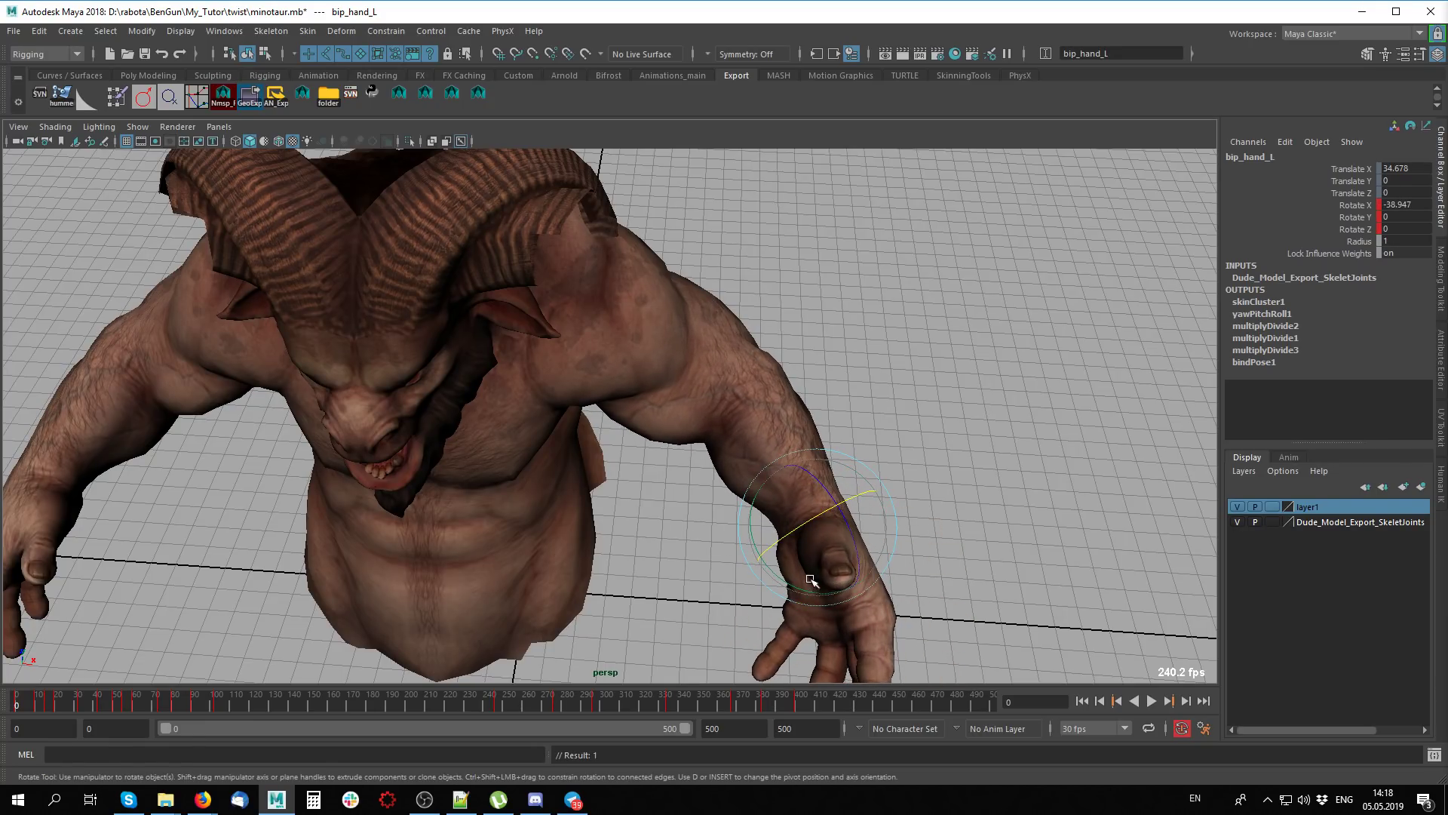
mouse_move(811, 579)
mouse_down()
mouse_move(792, 604)
mouse_move(802, 638)
mouse_move(838, 667)
mouse_move(851, 582)
mouse_move(724, 515)
mouse_move(887, 427)
mouse_move(901, 449)
mouse_move(752, 349)
mouse_move(724, 298)
mouse_up()
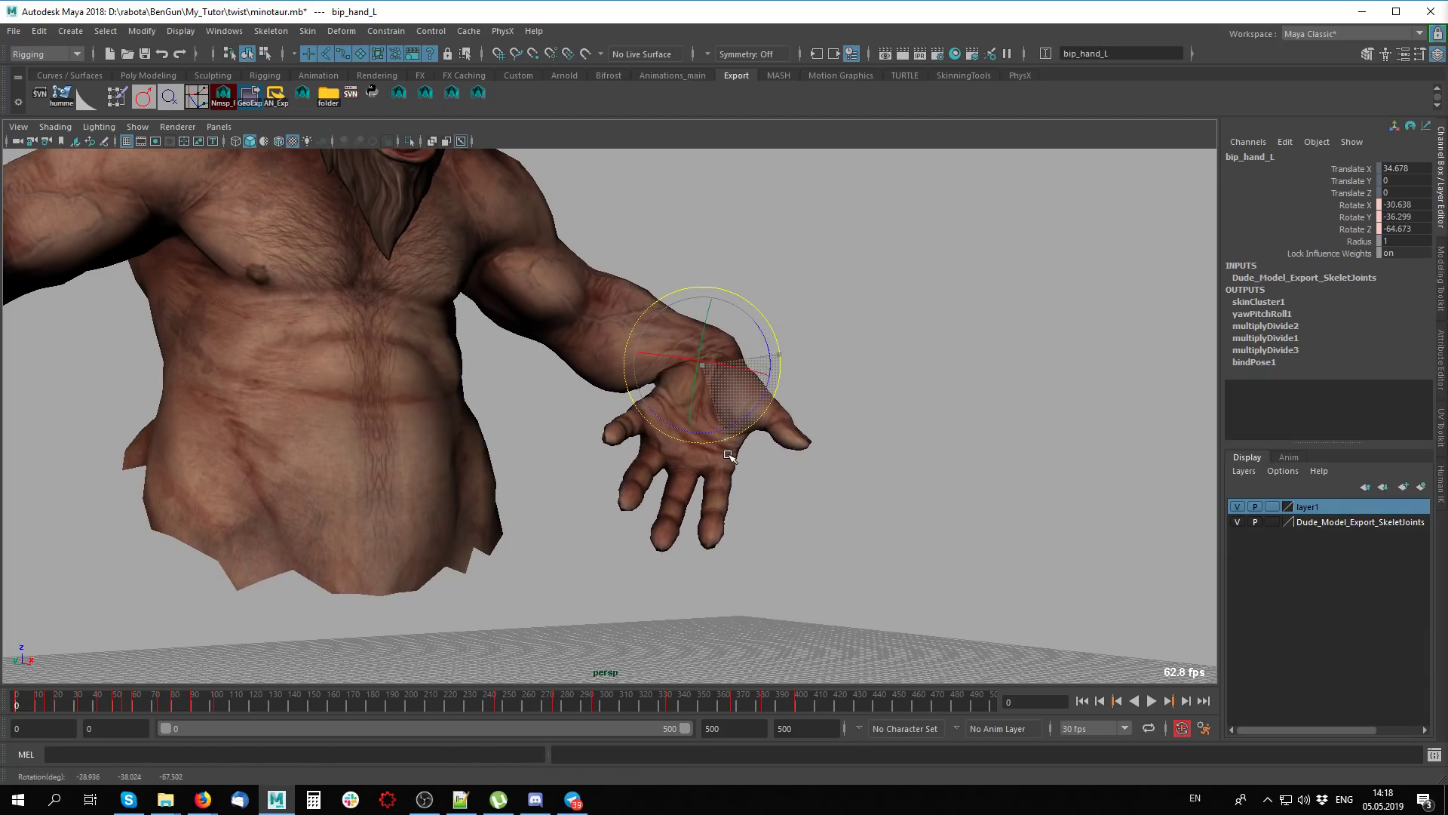
middle_drag(894, 403, 840, 478)
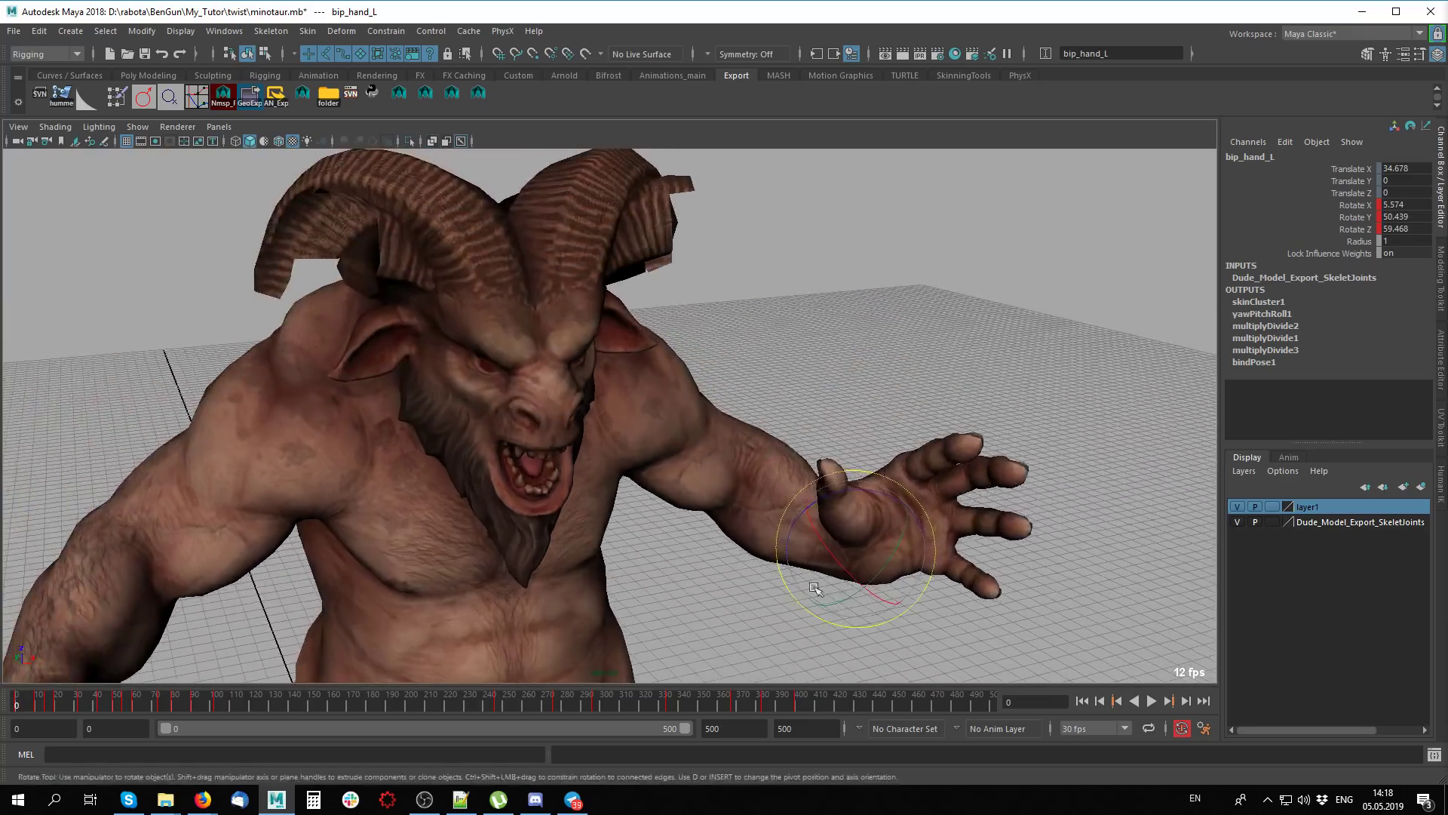
mouse_move(840, 479)
alt+mouse_down()
mouse_move(534, 490)
mouse_move(490, 603)
alt+mouse_up()
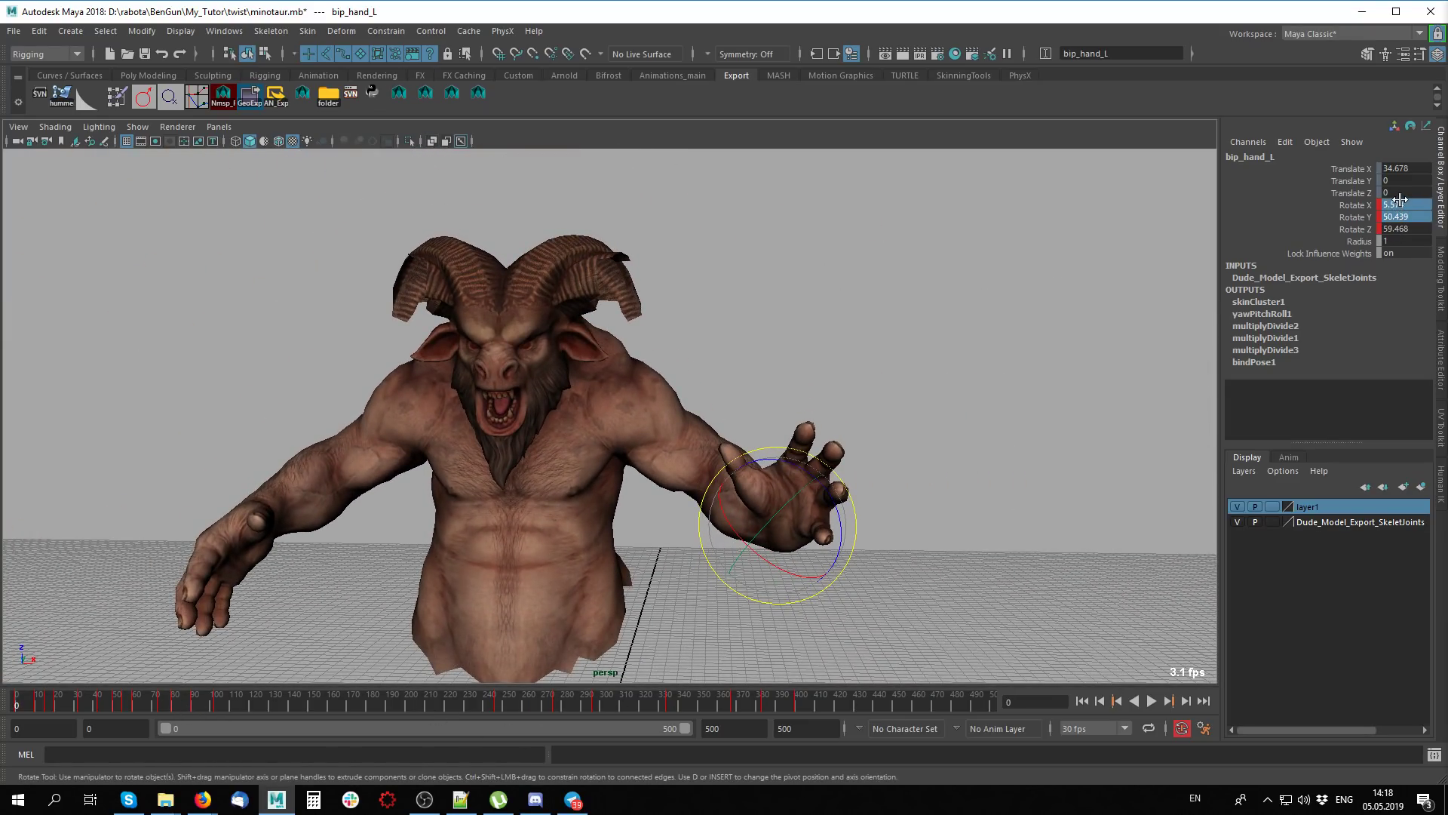
key(ctrl+z)
Reopen the minotaur_start scene from the recent files list
click(883, 347)
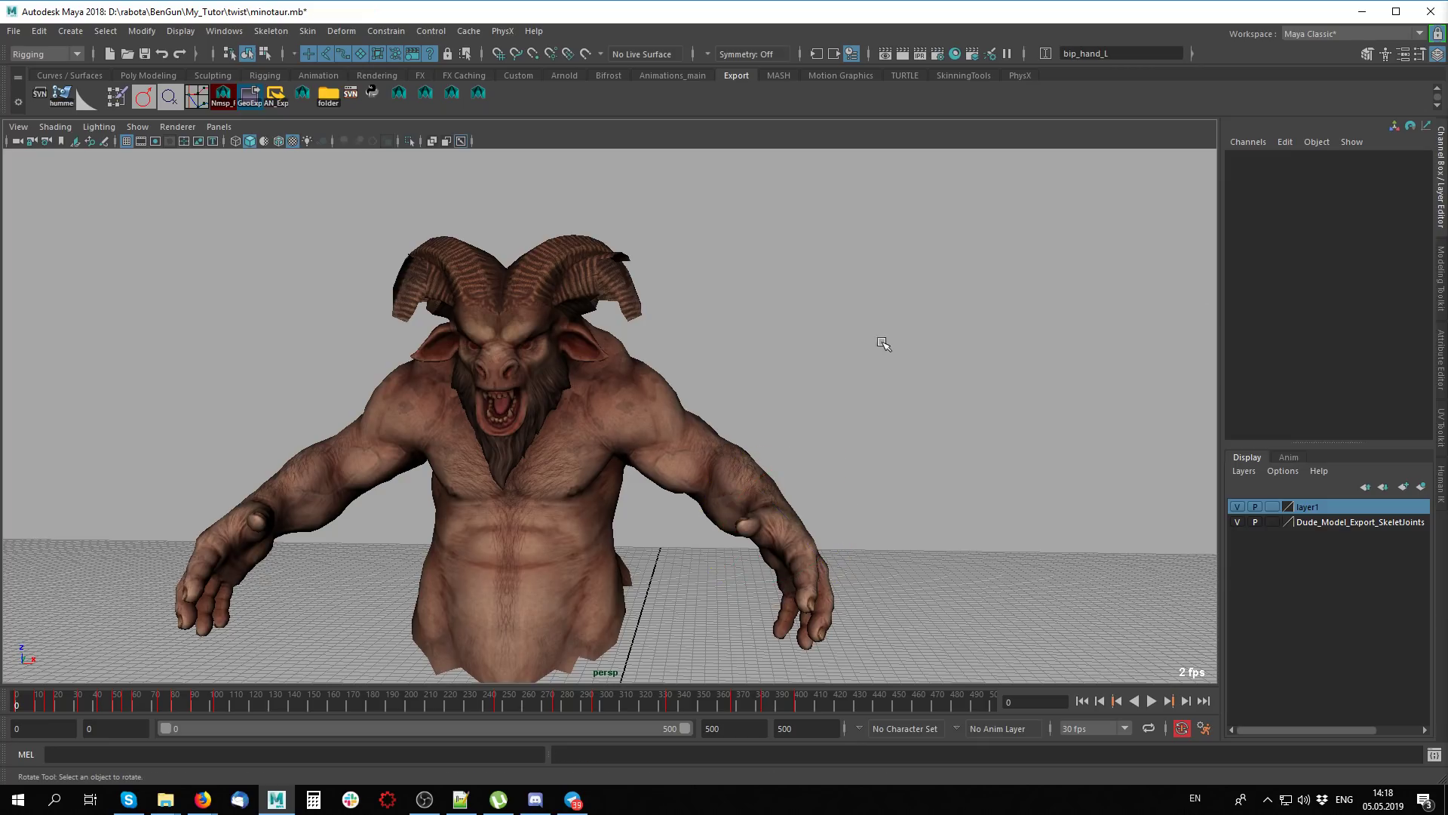
key(f)
click(13, 31)
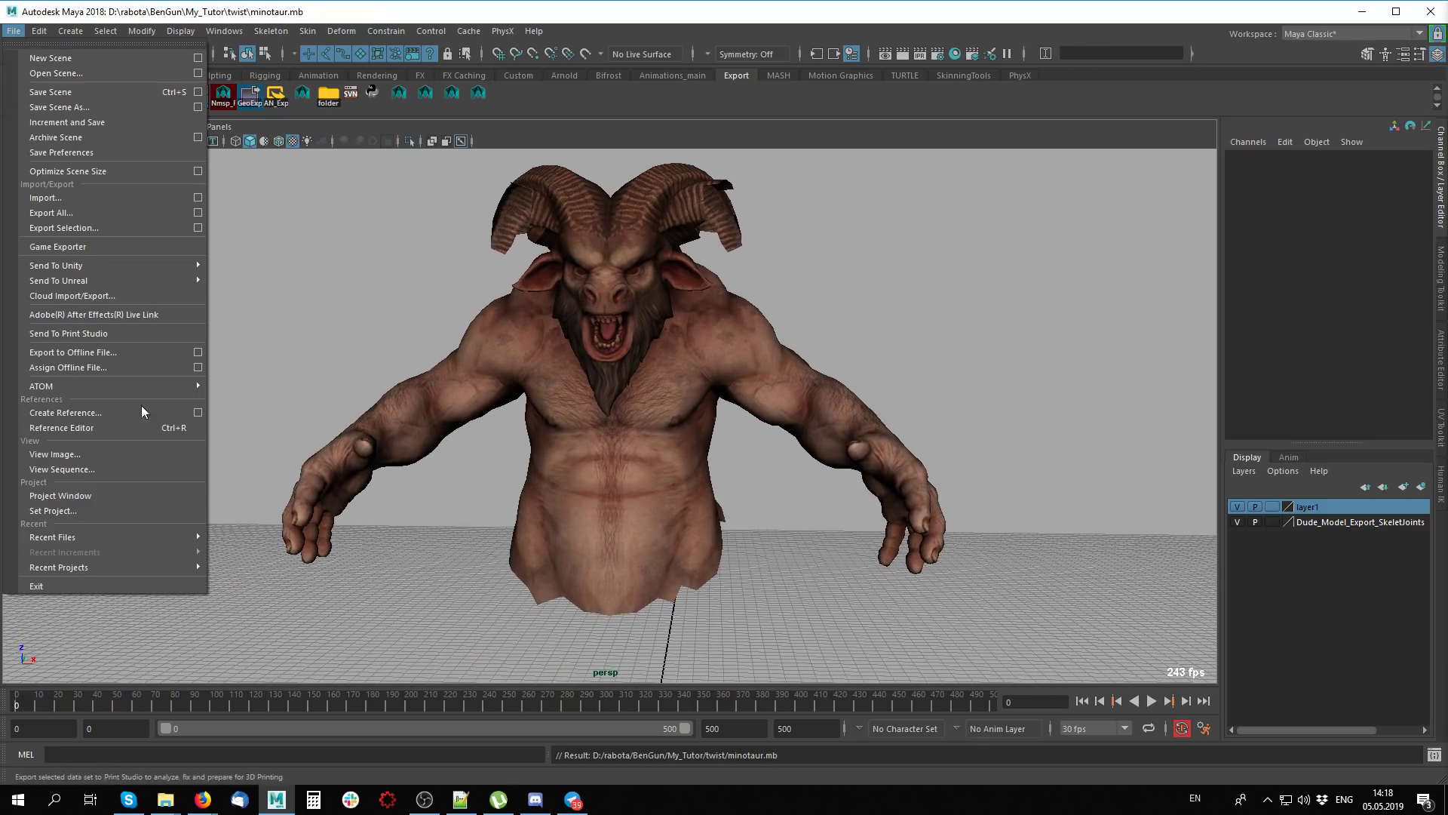
mouse_move(107, 536)
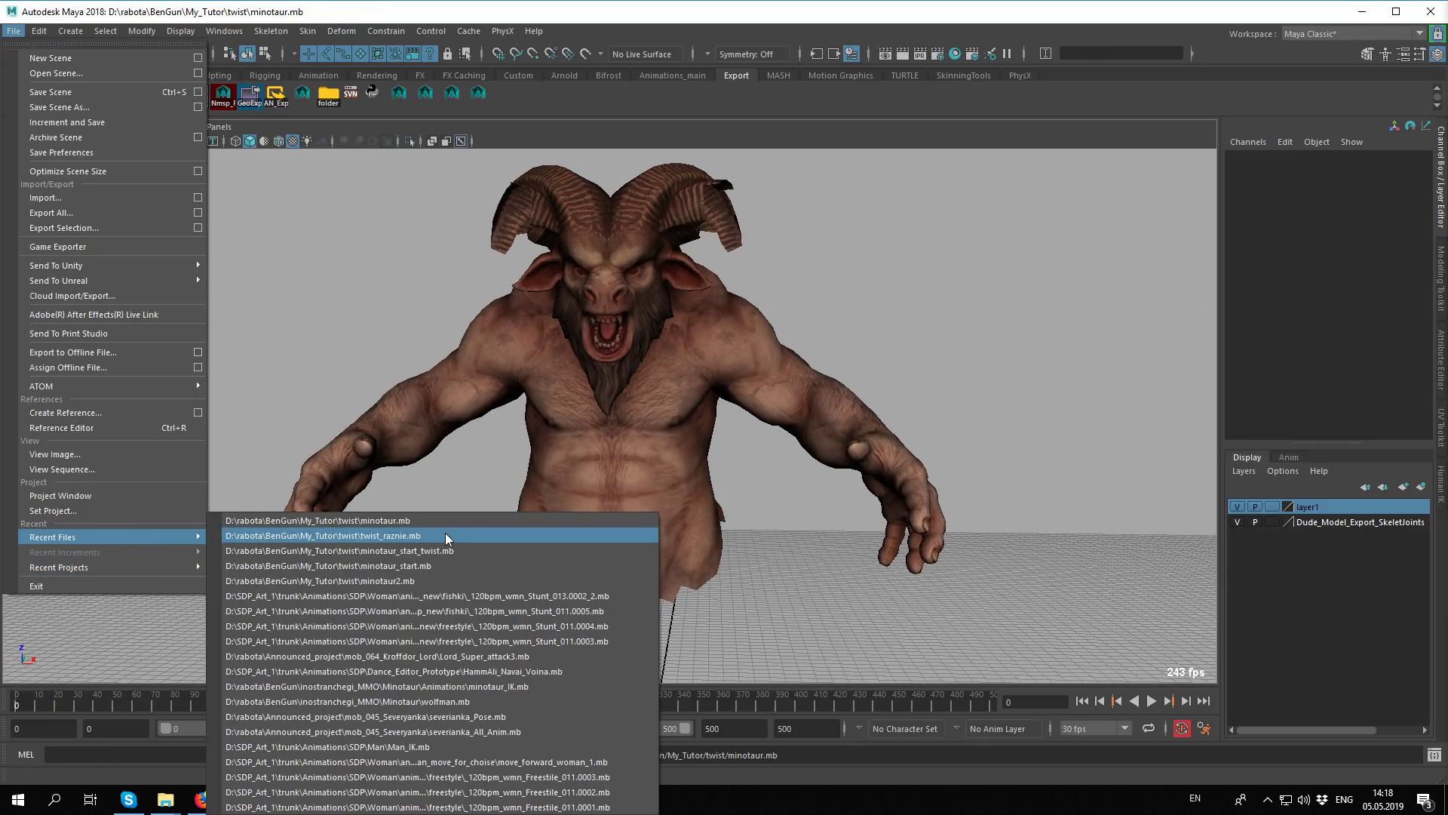
click(439, 565)
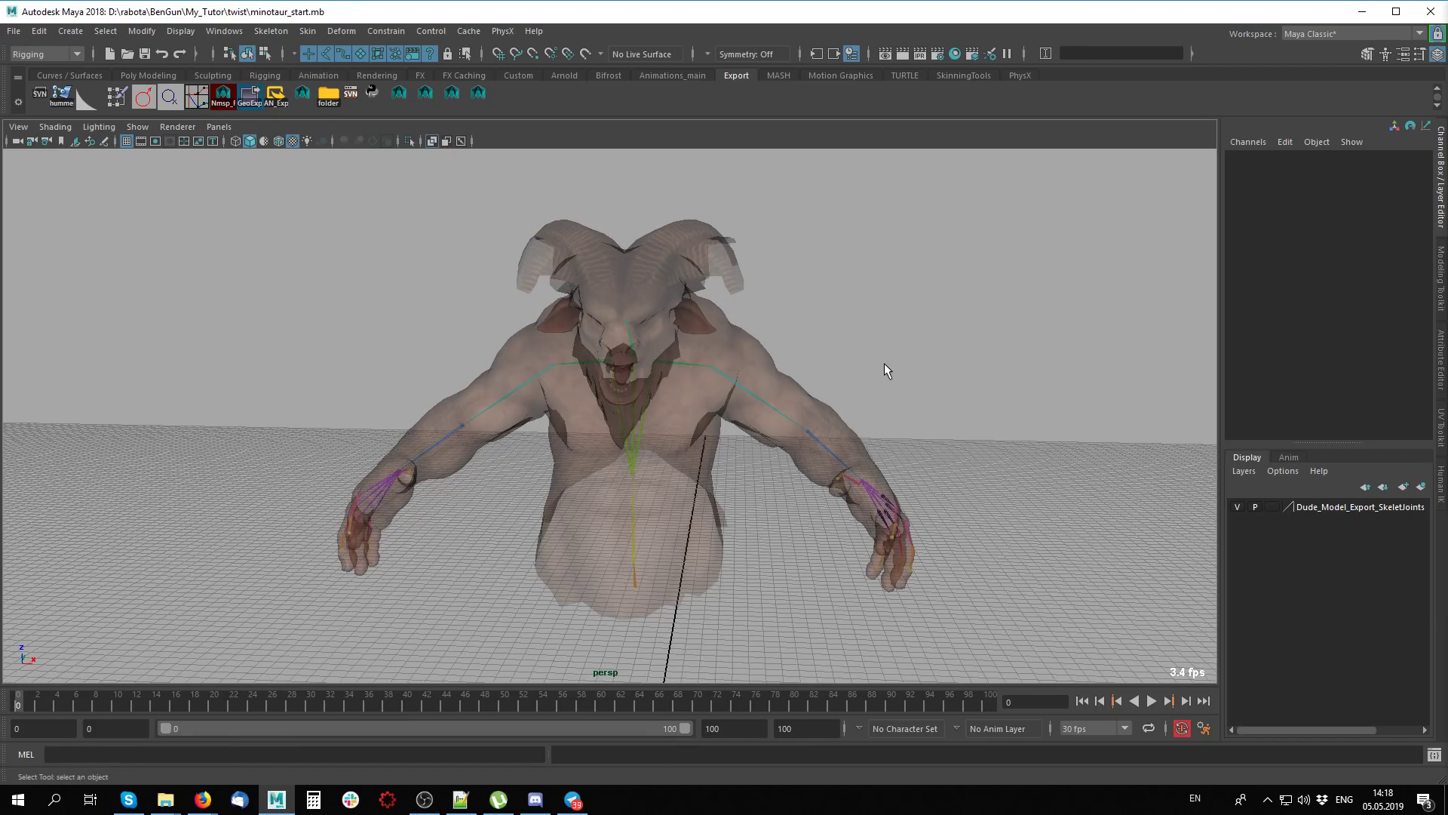
Toggle see-through shading and orbit around the minotaur to reveal its skeleton
key(alt+x)
scroll(941, 566, up, 5)
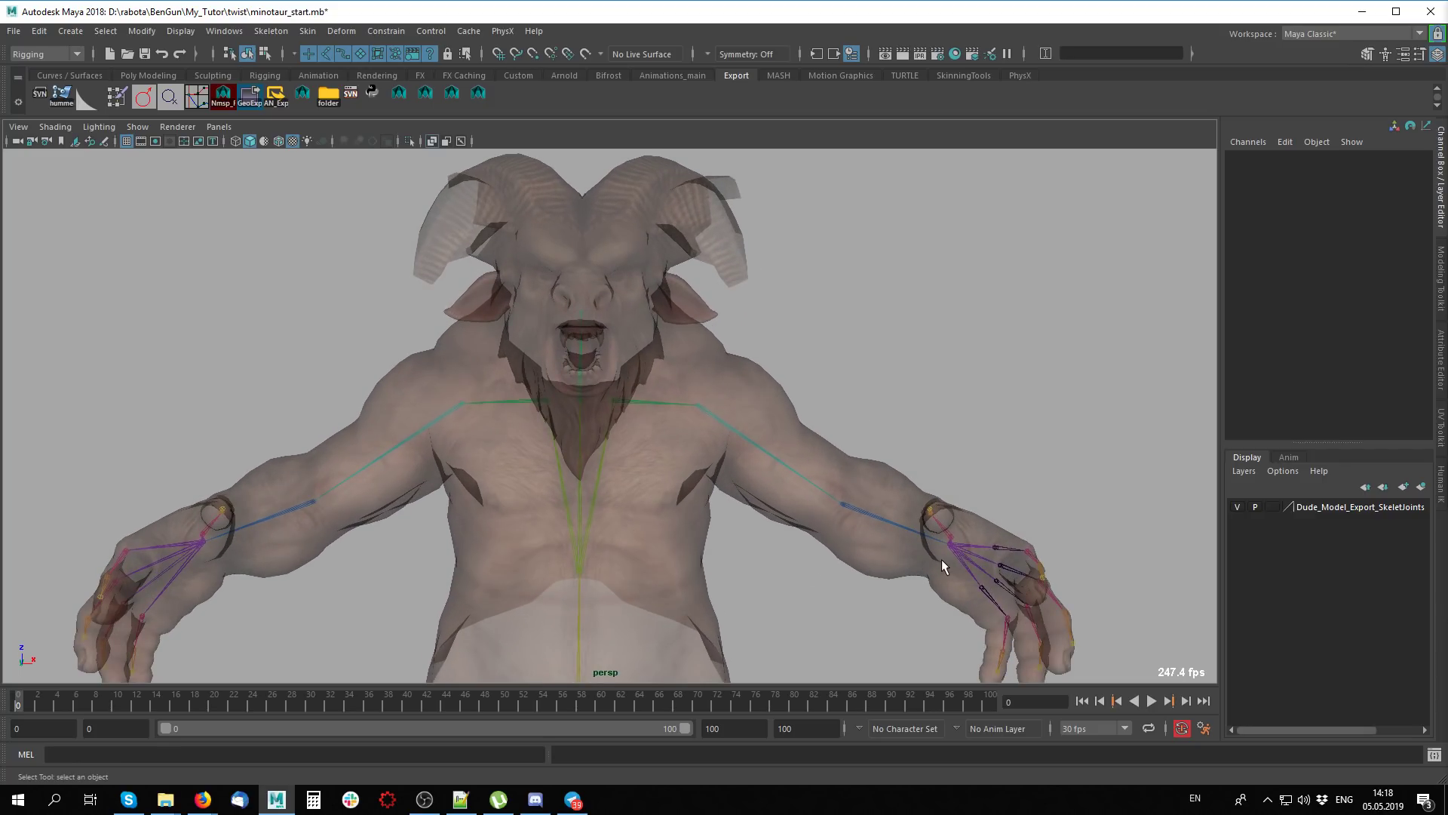
click(713, 531)
click(849, 310)
key(alt+x)
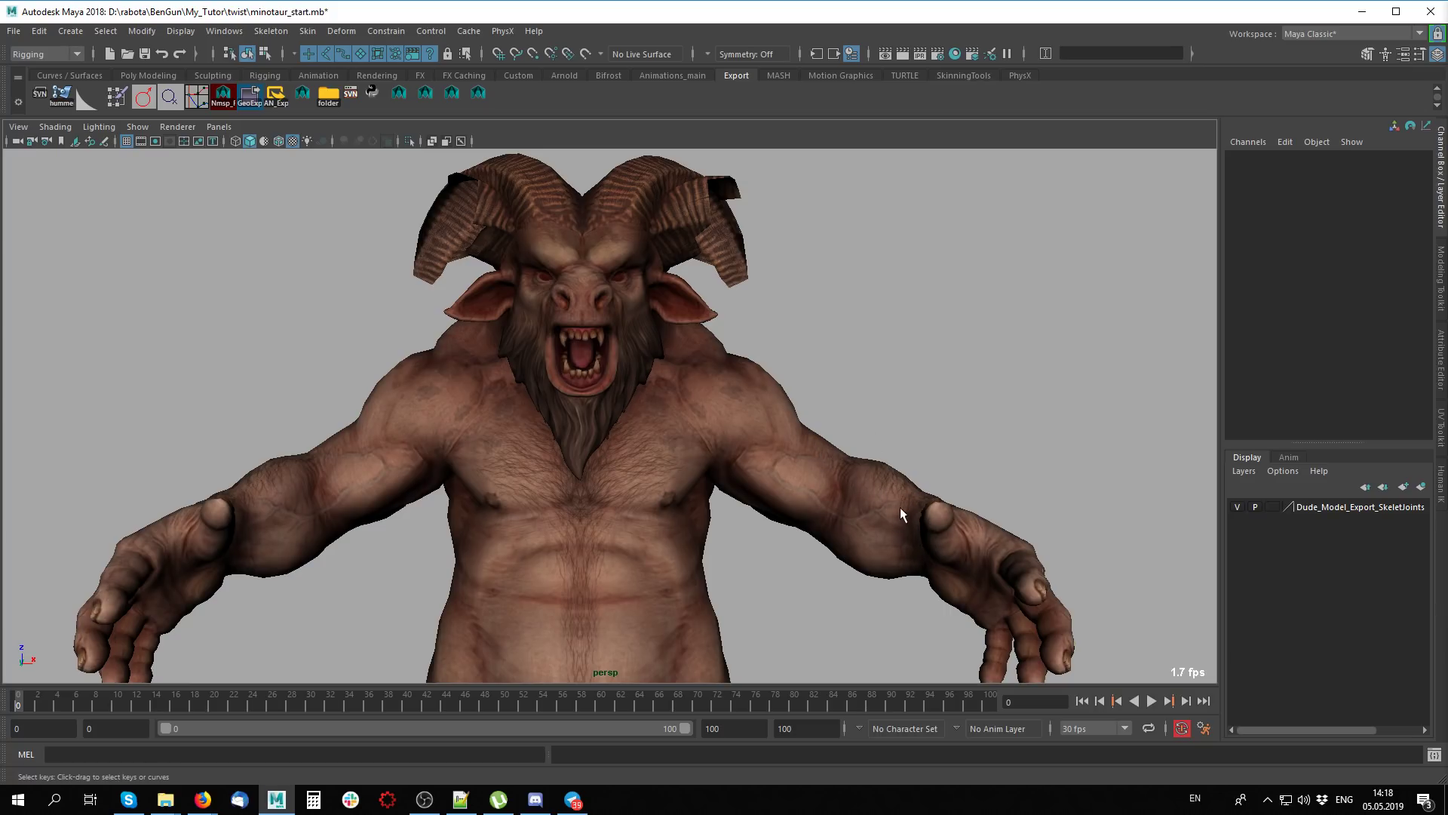
mouse_move(899, 507)
alt+mouse_down()
mouse_move(892, 565)
mouse_move(863, 291)
mouse_move(818, 427)
mouse_move(923, 483)
mouse_move(973, 485)
alt+mouse_up()
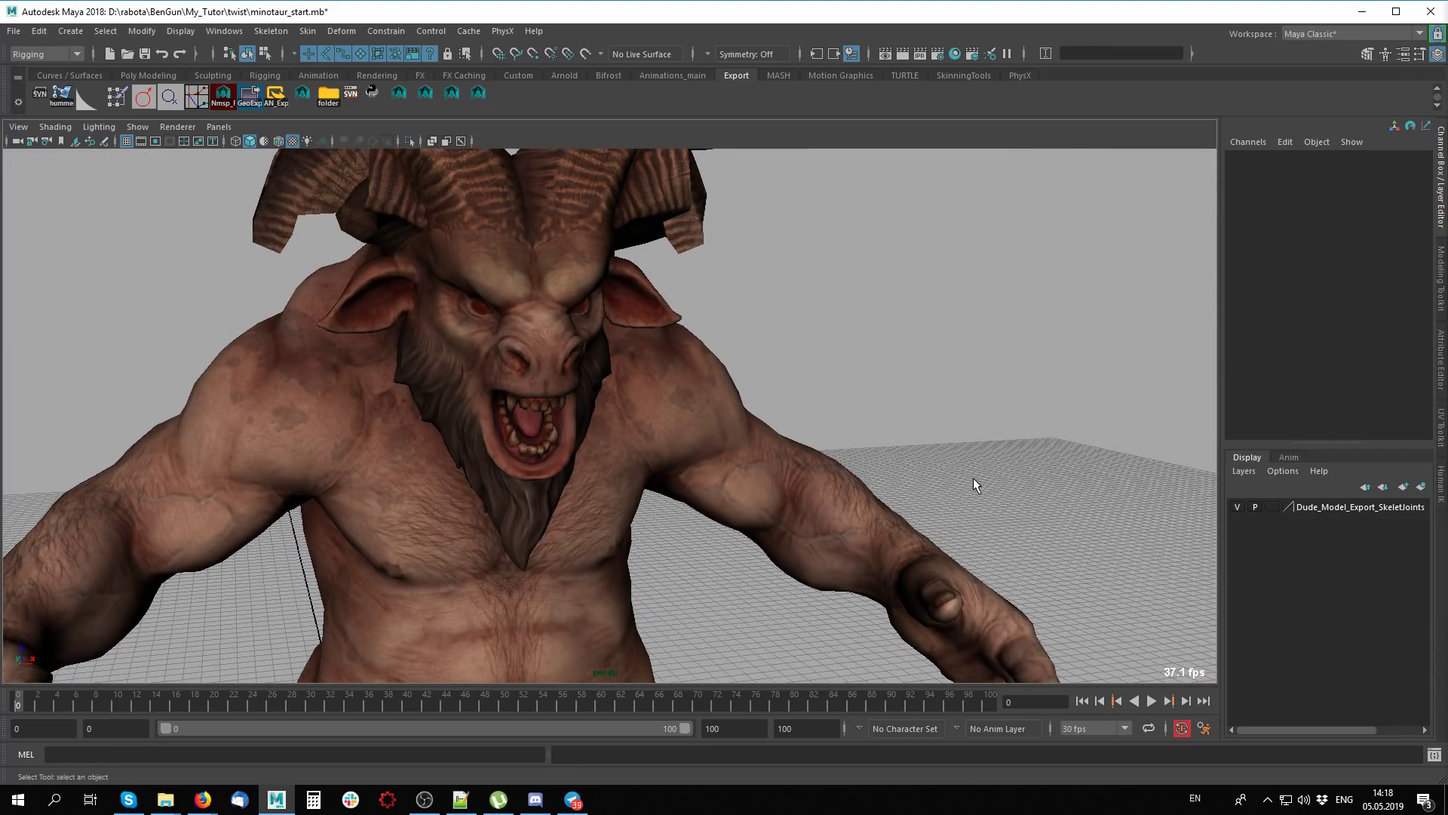
mouse_move(967, 488)
alt+mouse_down()
mouse_move(928, 573)
mouse_move(902, 447)
mouse_move(799, 568)
mouse_move(655, 483)
mouse_move(781, 451)
mouse_move(646, 395)
mouse_move(694, 445)
alt+mouse_up()
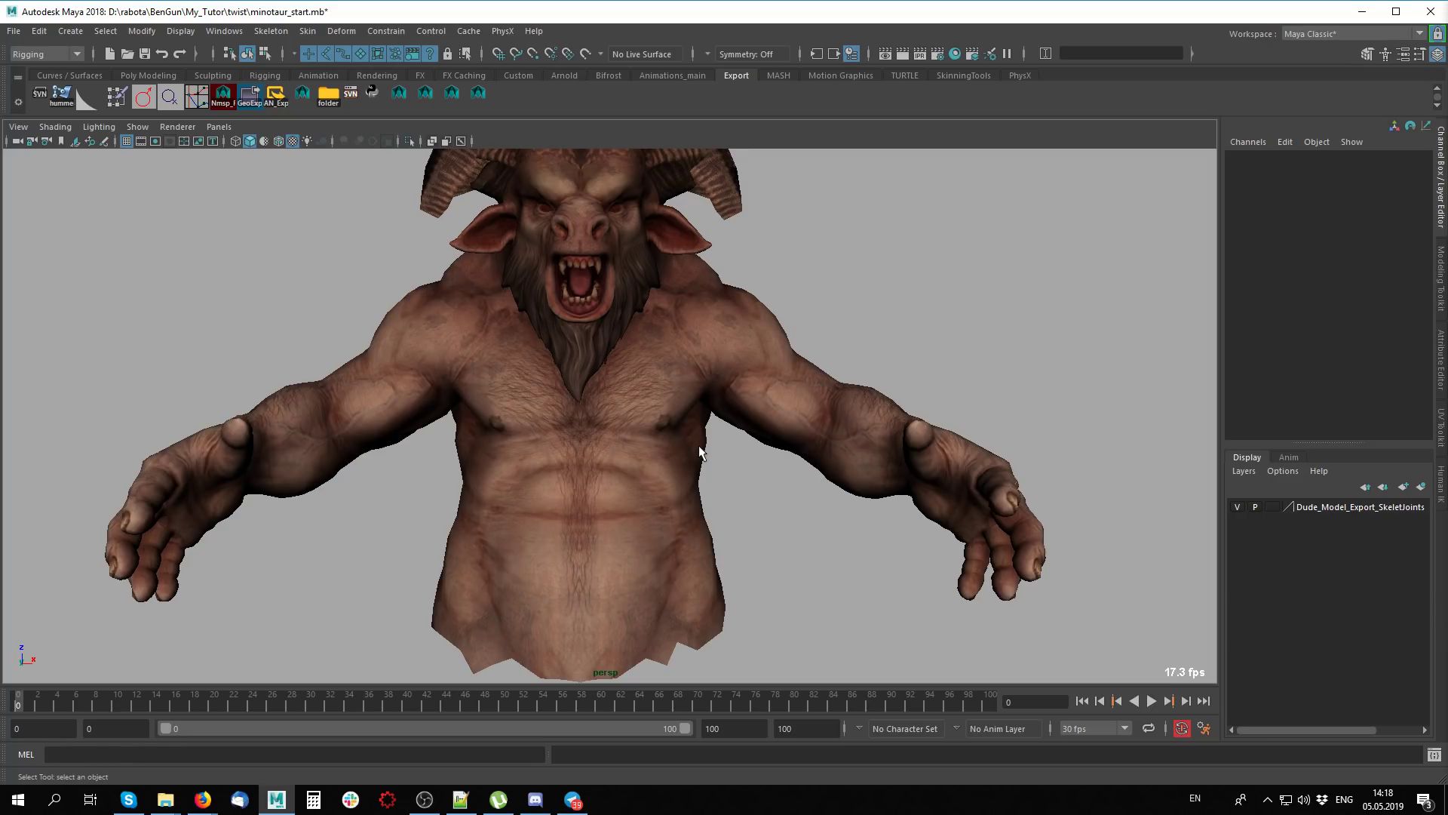
mouse_move(758, 483)
alt+mouse_down()
mouse_move(709, 454)
mouse_move(686, 267)
alt+mouse_up()
mouse_move(941, 445)
alt+mouse_down()
mouse_move(786, 475)
mouse_move(685, 452)
mouse_move(795, 475)
alt+mouse_up()
key(alt+x)
mouse_move(795, 475)
alt+right_down()
mouse_move(815, 557)
mouse_move(686, 545)
mouse_move(786, 487)
mouse_move(667, 544)
alt+right_up()
key(alt+x)
key(alt+x)
alt+drag(667, 544, 626, 552)
Try selecting bip_spine_0 from a frontal view, stop playback and clear the selection
click(622, 391)
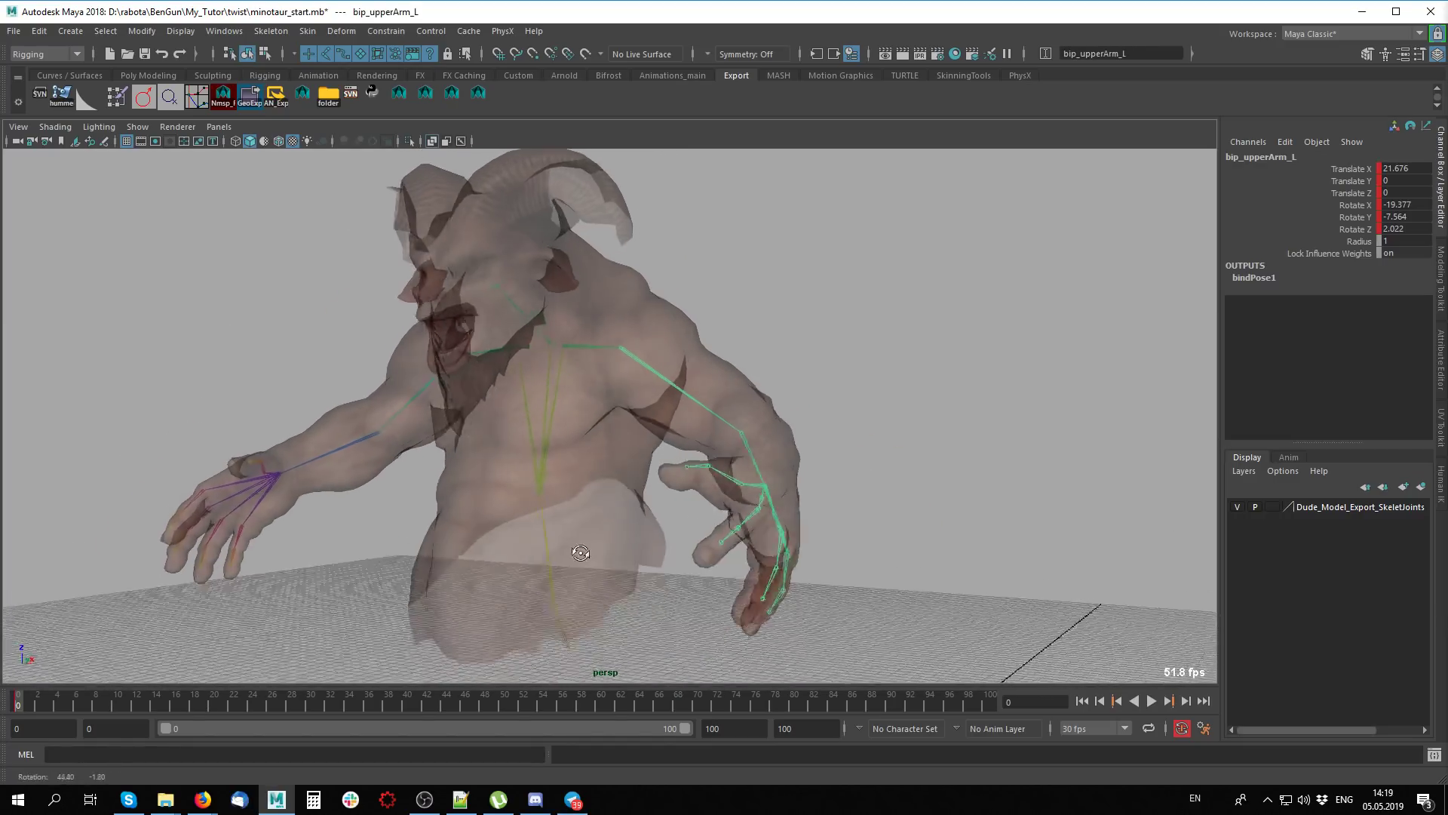
mouse_move(622, 391)
alt+mouse_down()
mouse_move(681, 565)
mouse_move(553, 549)
mouse_move(575, 556)
mouse_move(656, 423)
alt+mouse_up()
key(alt+x)
key(alt+x)
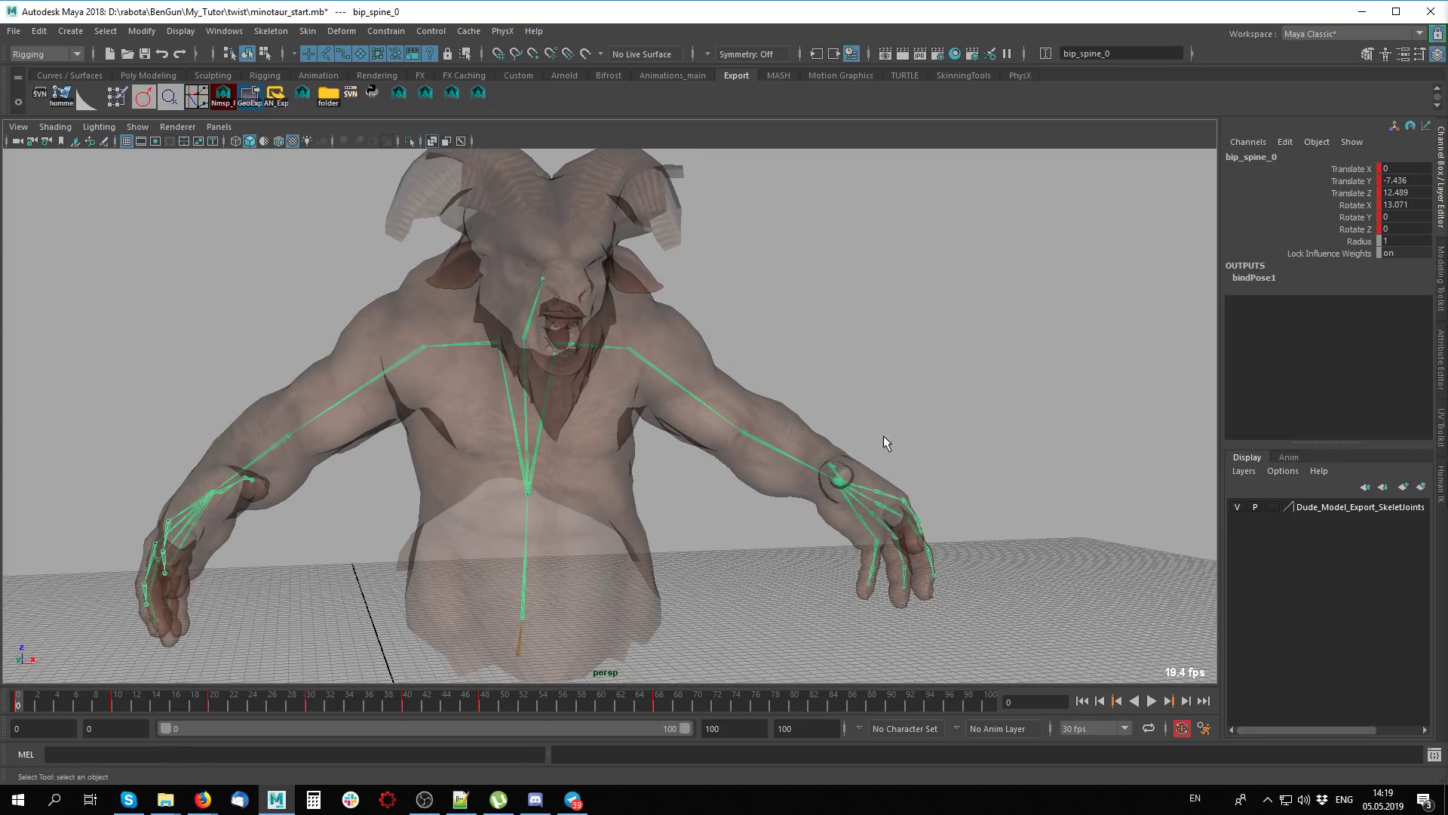
mouse_move(886, 443)
alt+mouse_down()
mouse_move(747, 483)
mouse_move(861, 462)
mouse_move(673, 348)
alt+mouse_up()
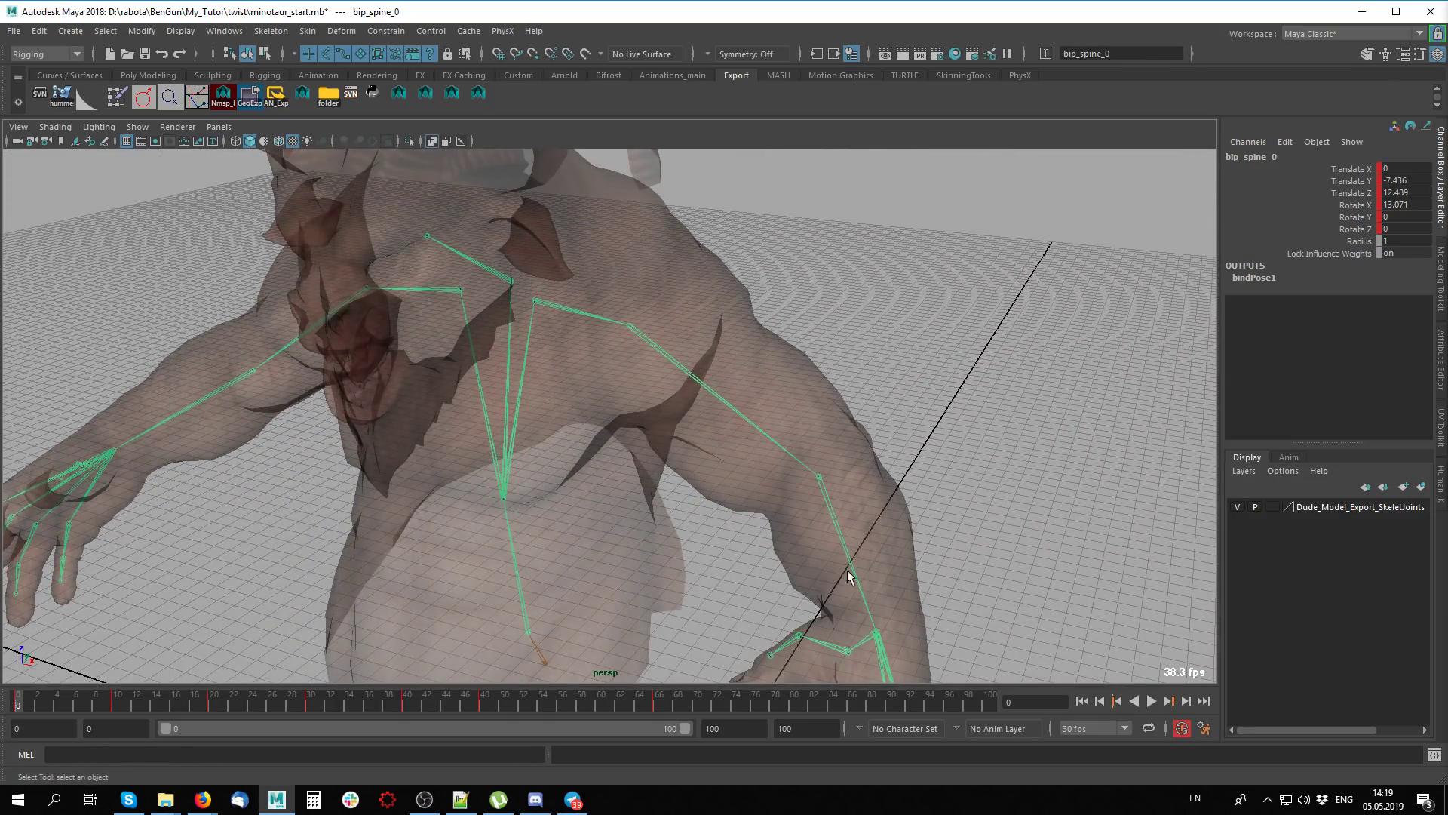
alt+drag(848, 577, 921, 566)
alt+right_drag(921, 566, 650, 508)
alt+middle_drag(672, 509, 732, 536)
key(alt+x)
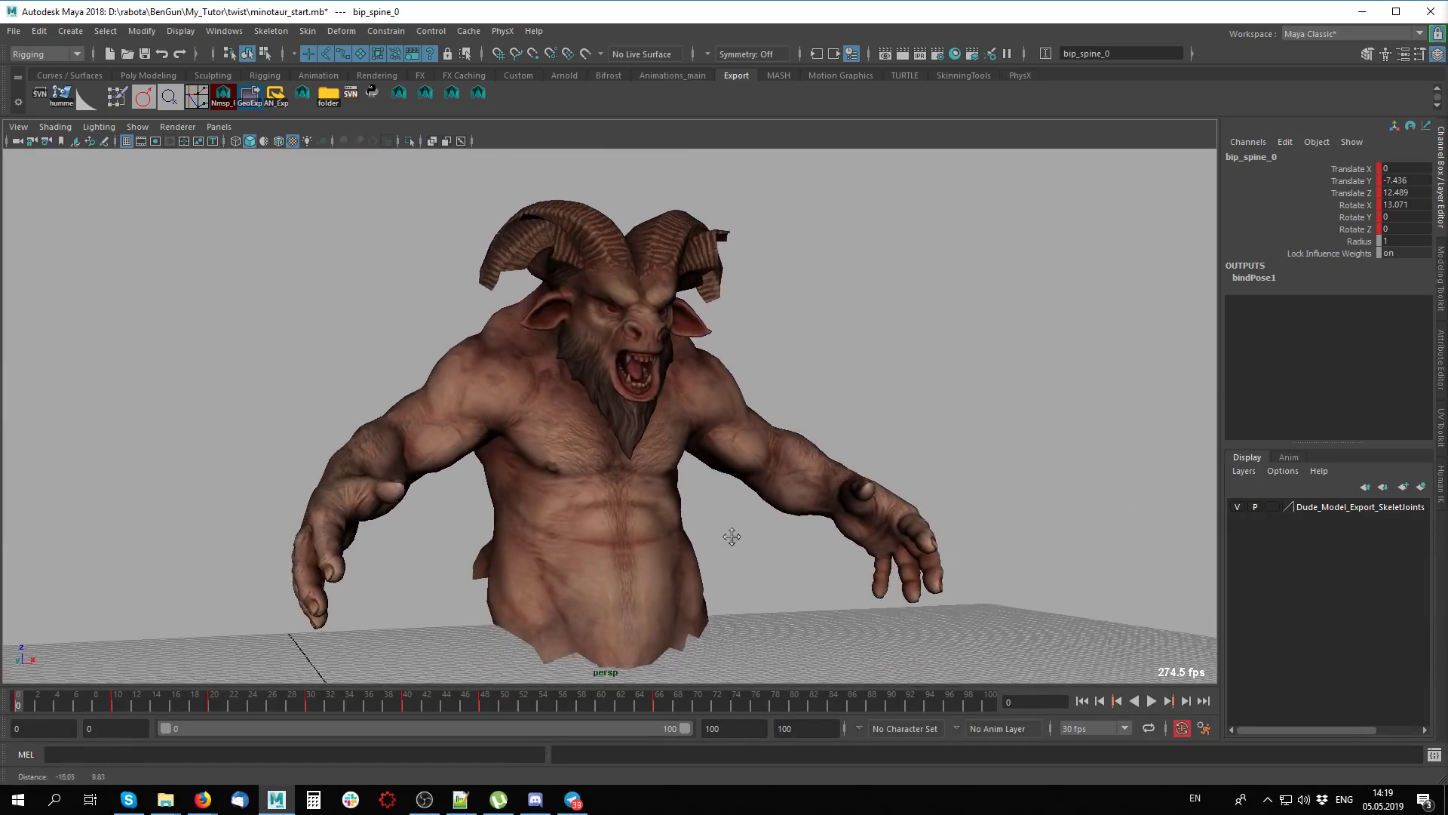
alt+drag(731, 536, 674, 580)
key(alt+x)
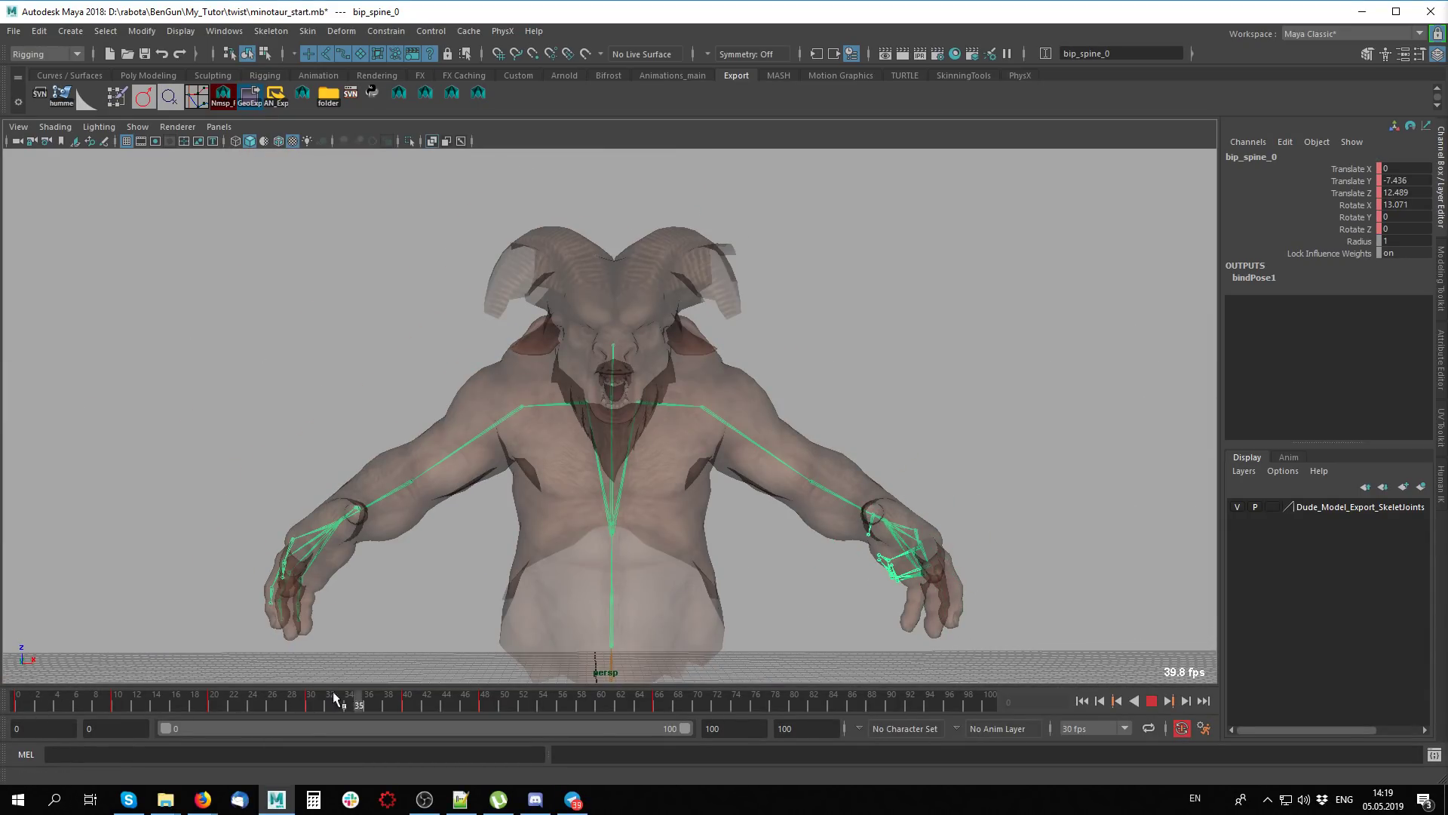
key(alt+v)
key(alt+x)
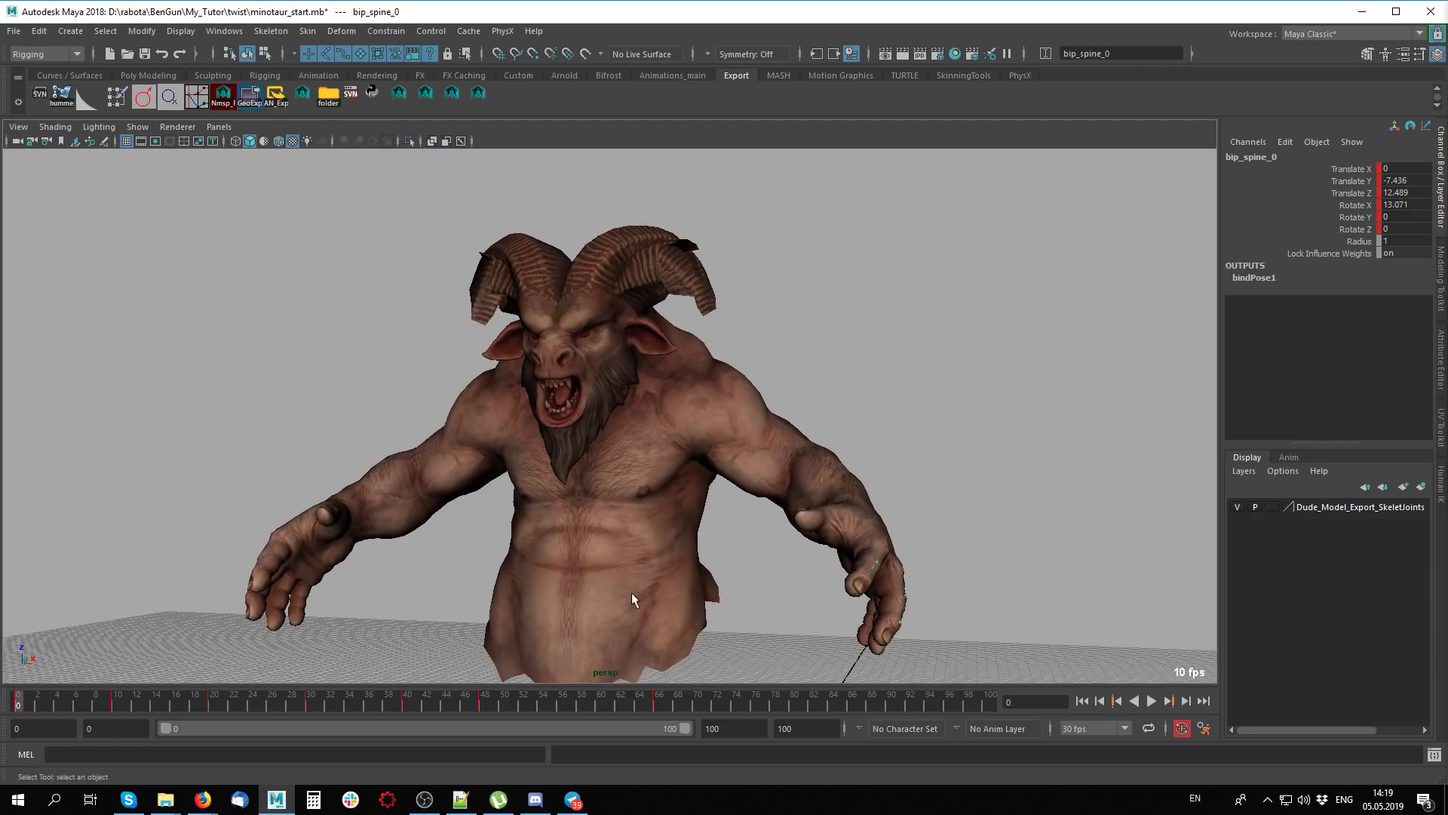
click(804, 469)
Select bip_spine_0, walk up to bip_pelvis and select its whole joint hierarchy
key(alt+x)
alt+drag(804, 469, 742, 447)
key(alt+x)
key(alt+x)
alt+right_drag(662, 492, 712, 549)
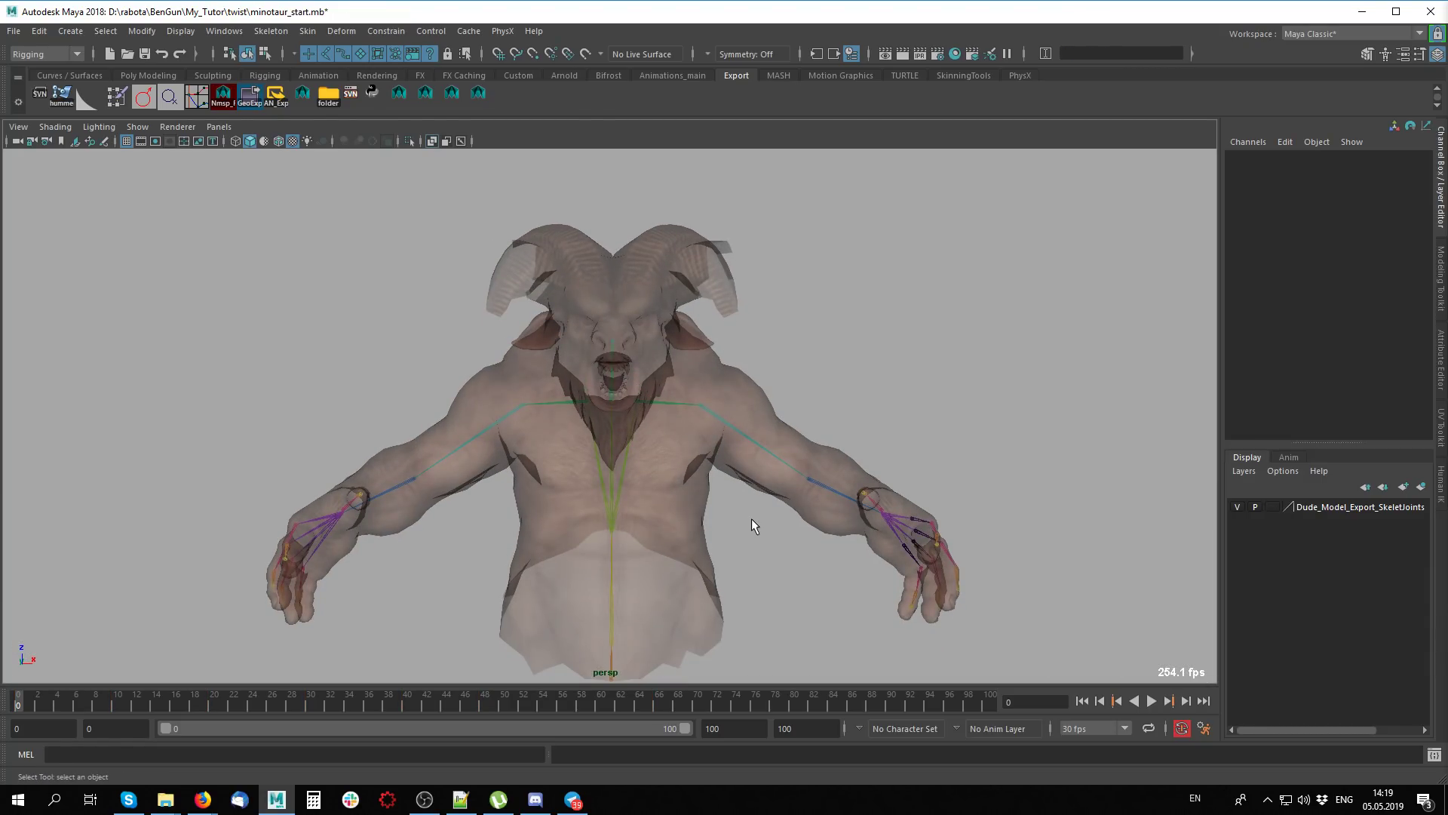
click(609, 636)
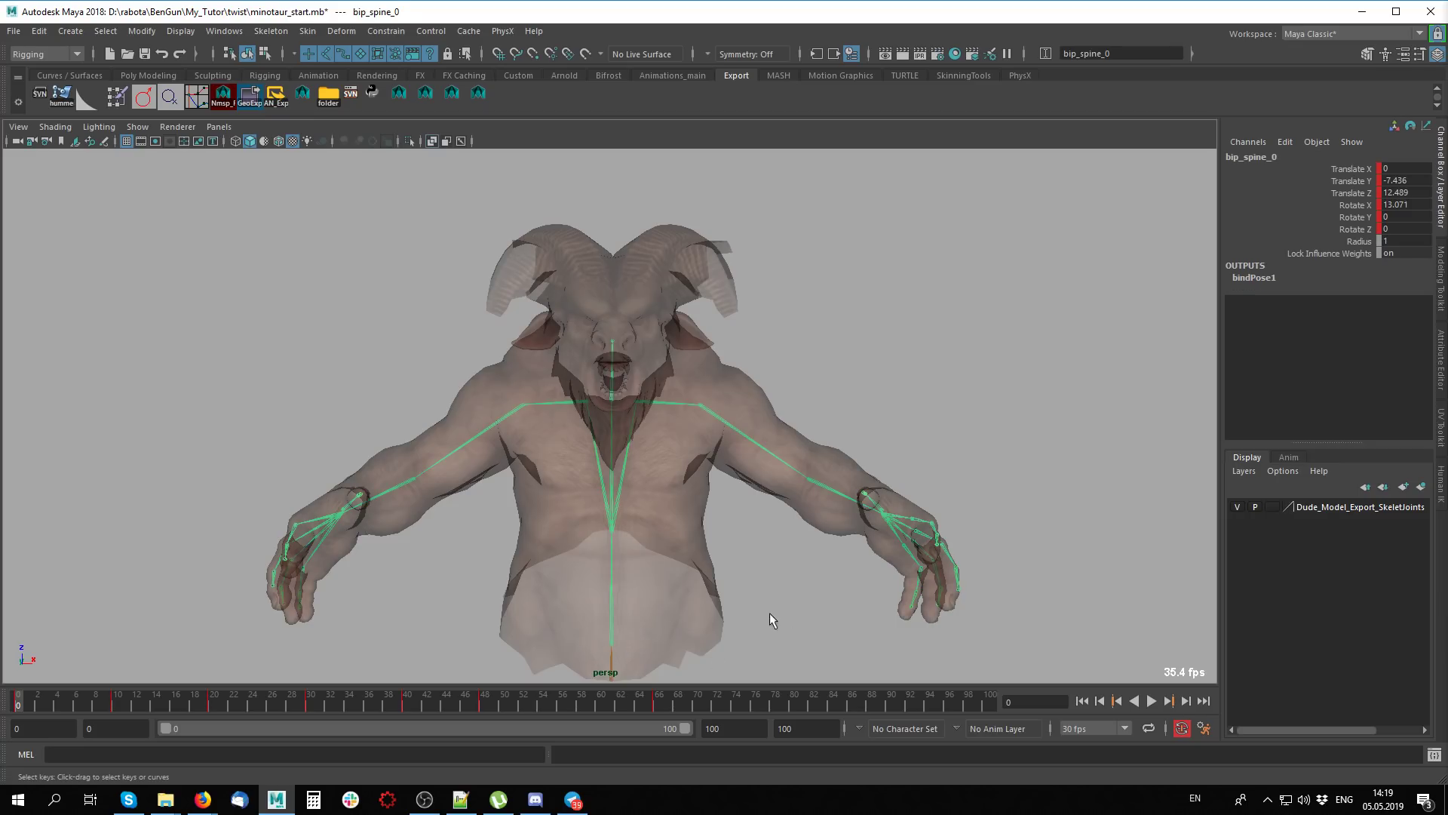
key(alt+x)
key(alt+x)
key(Up)
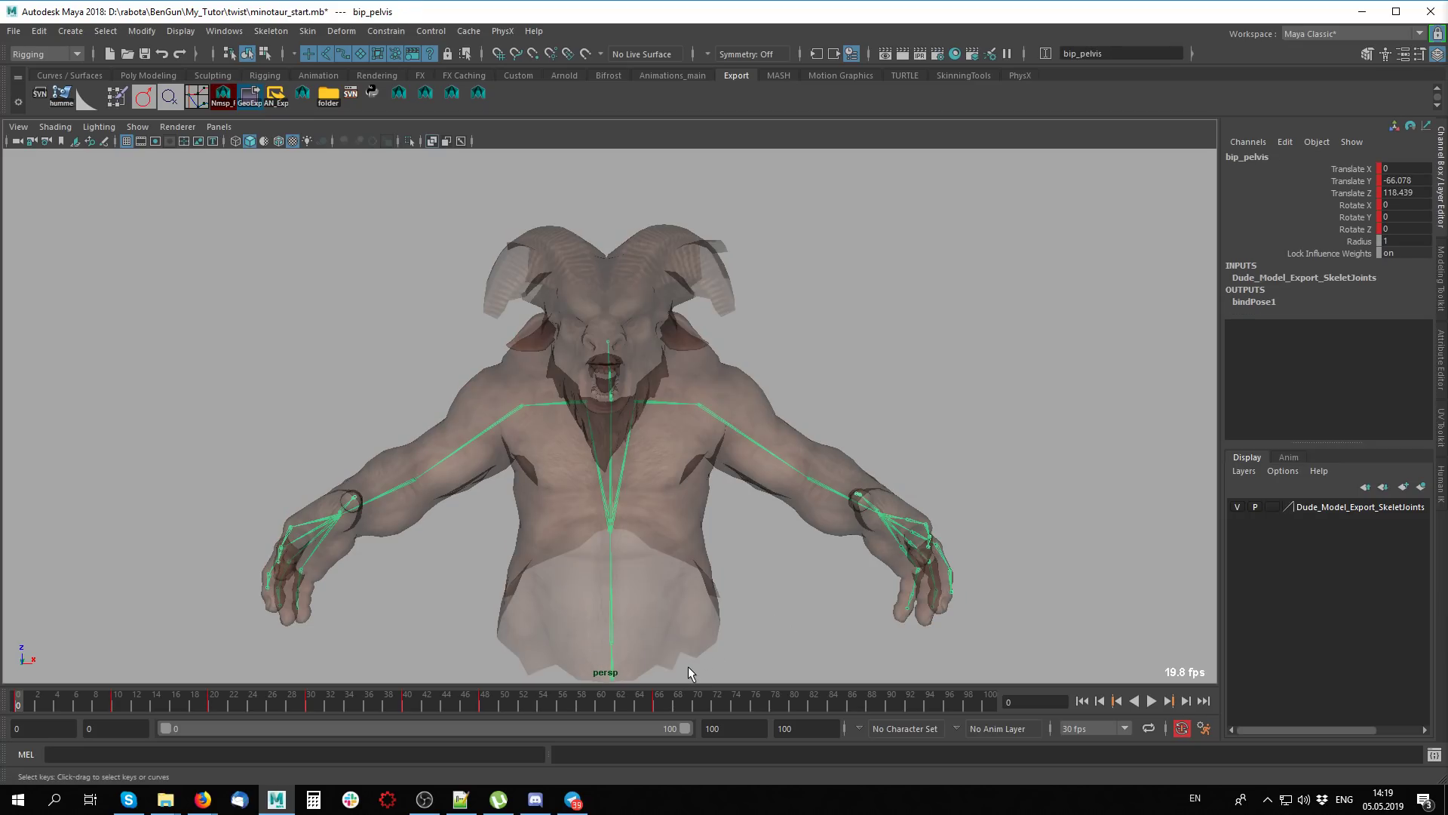
key(ctrl+shift+h)
Add the body mesh to the joints and Bind Skin with Selected joints and Closest in hierarchy
click(697, 548)
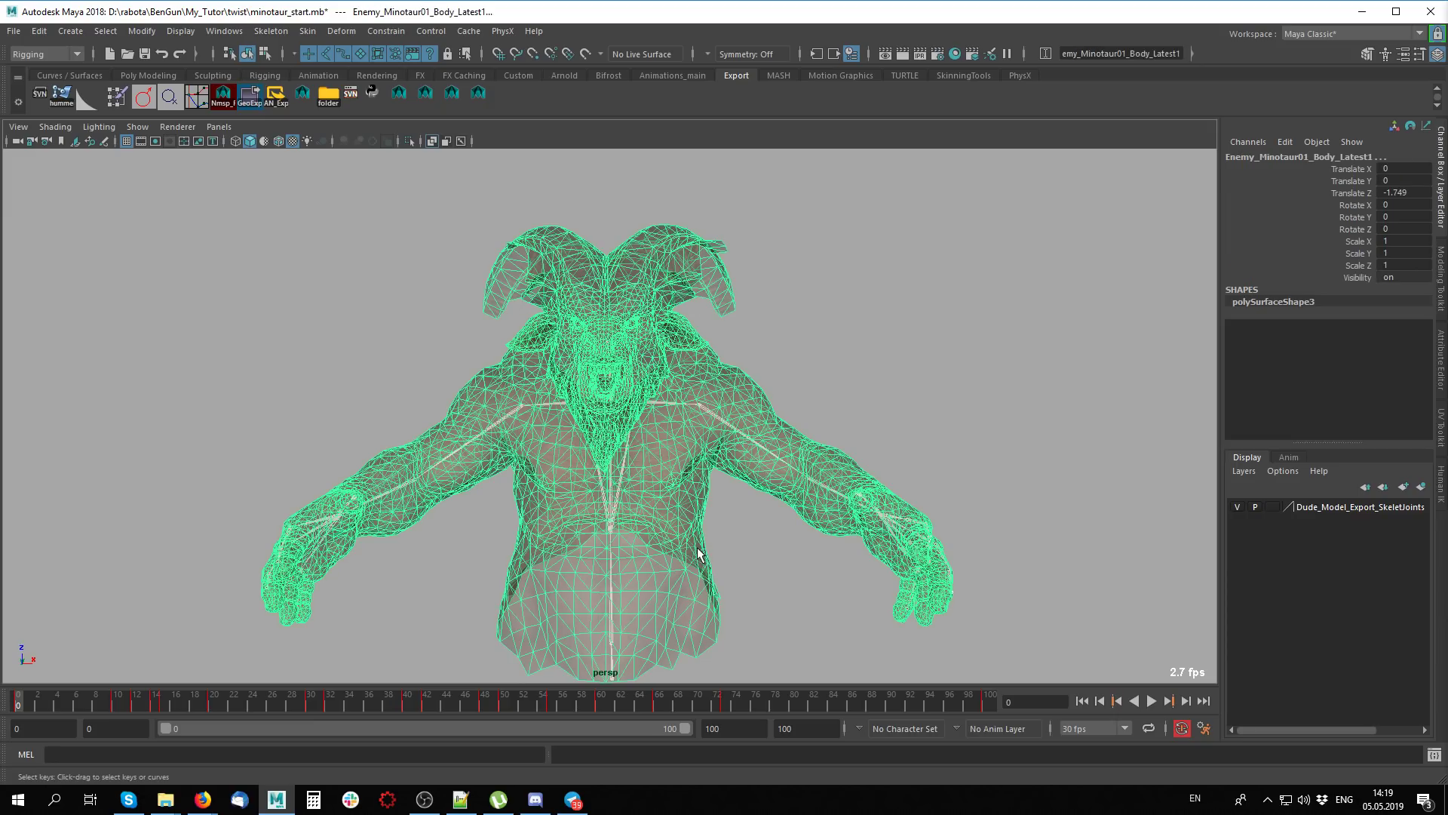
key(alt+x)
click(307, 32)
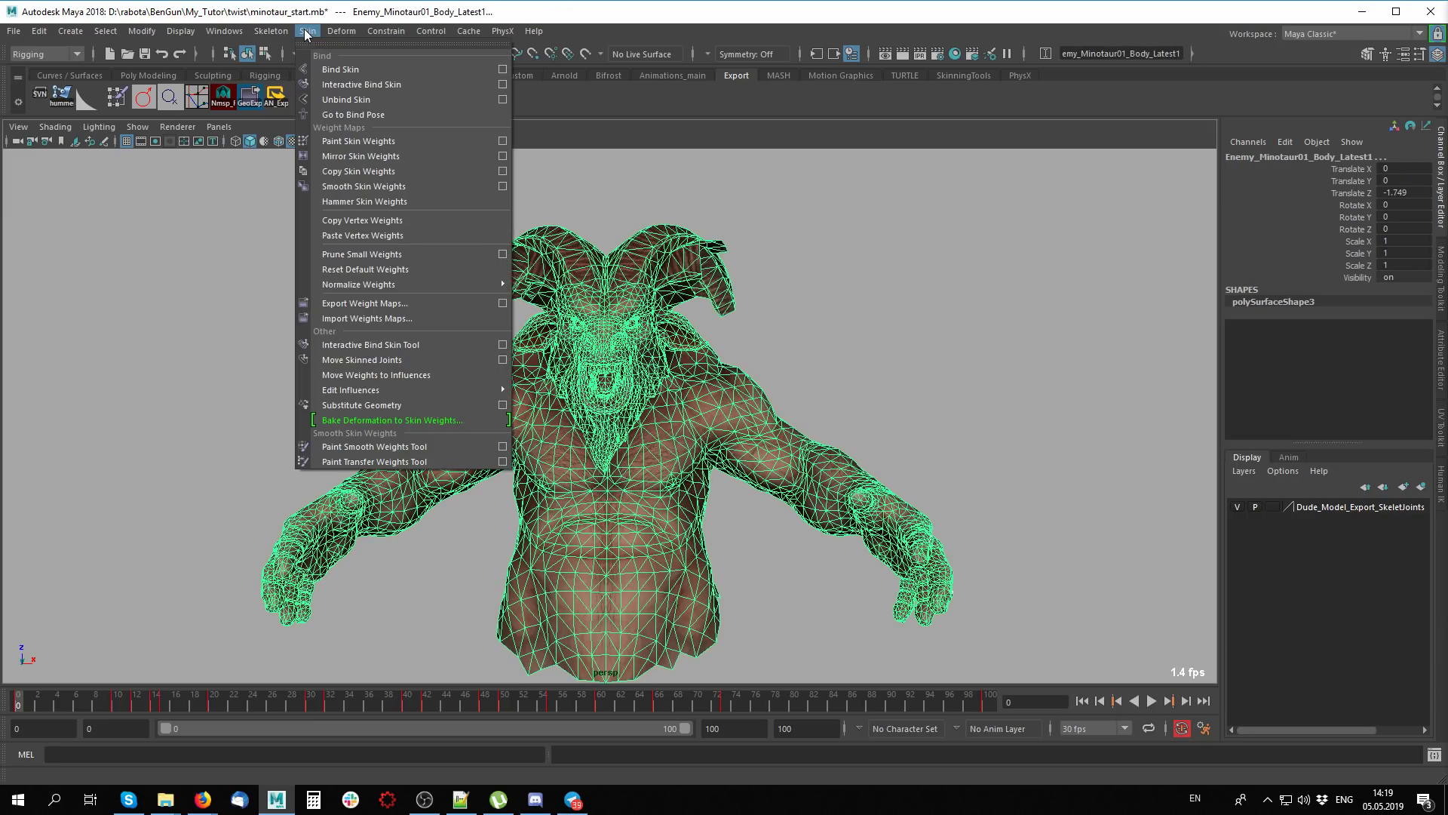
click(502, 69)
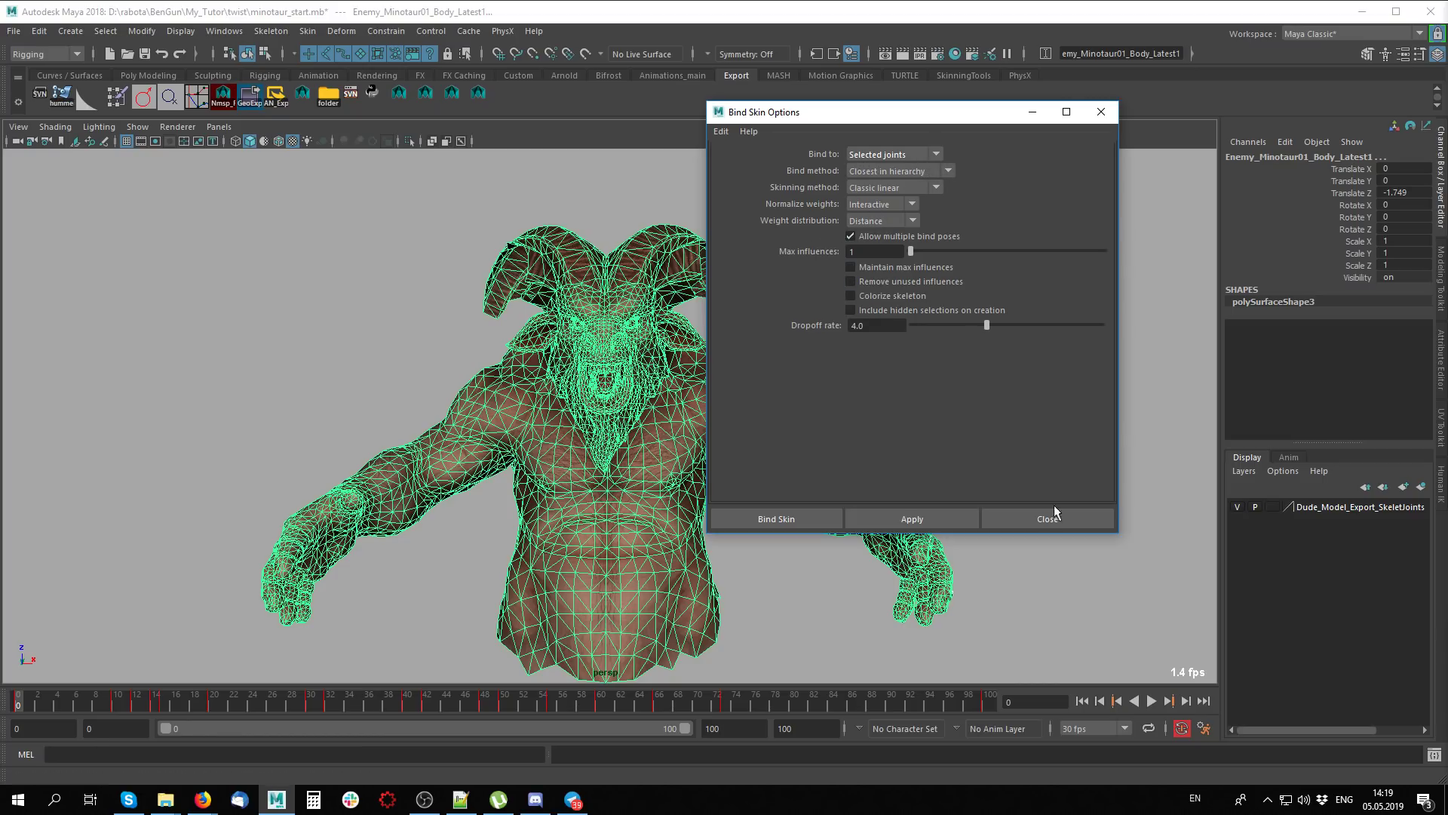
click(796, 524)
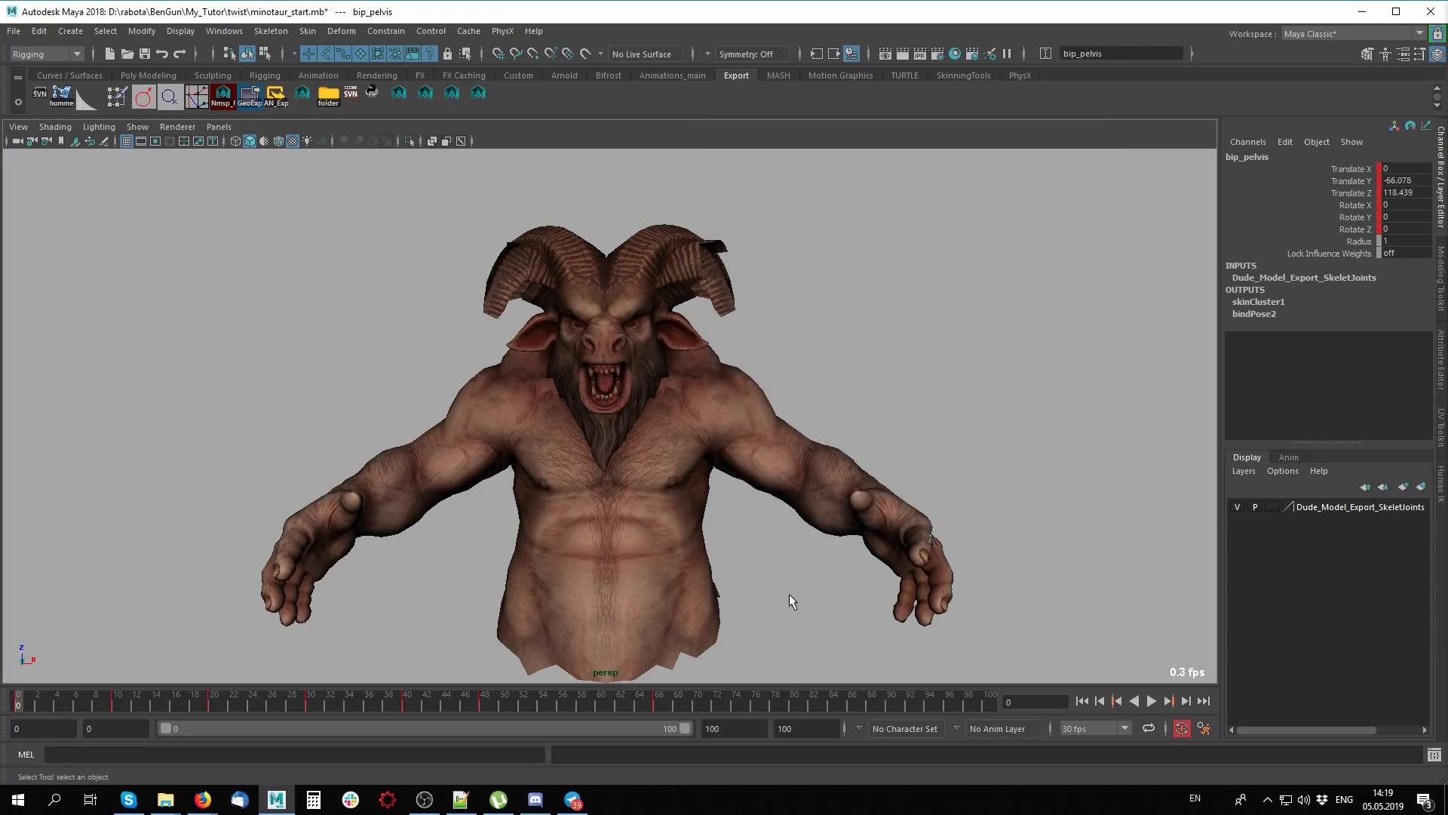
Reframe the view and reselect the bound minotaur body mesh to check the skin
alt+middle_drag(749, 522, 683, 447)
scroll(683, 447, down, 3)
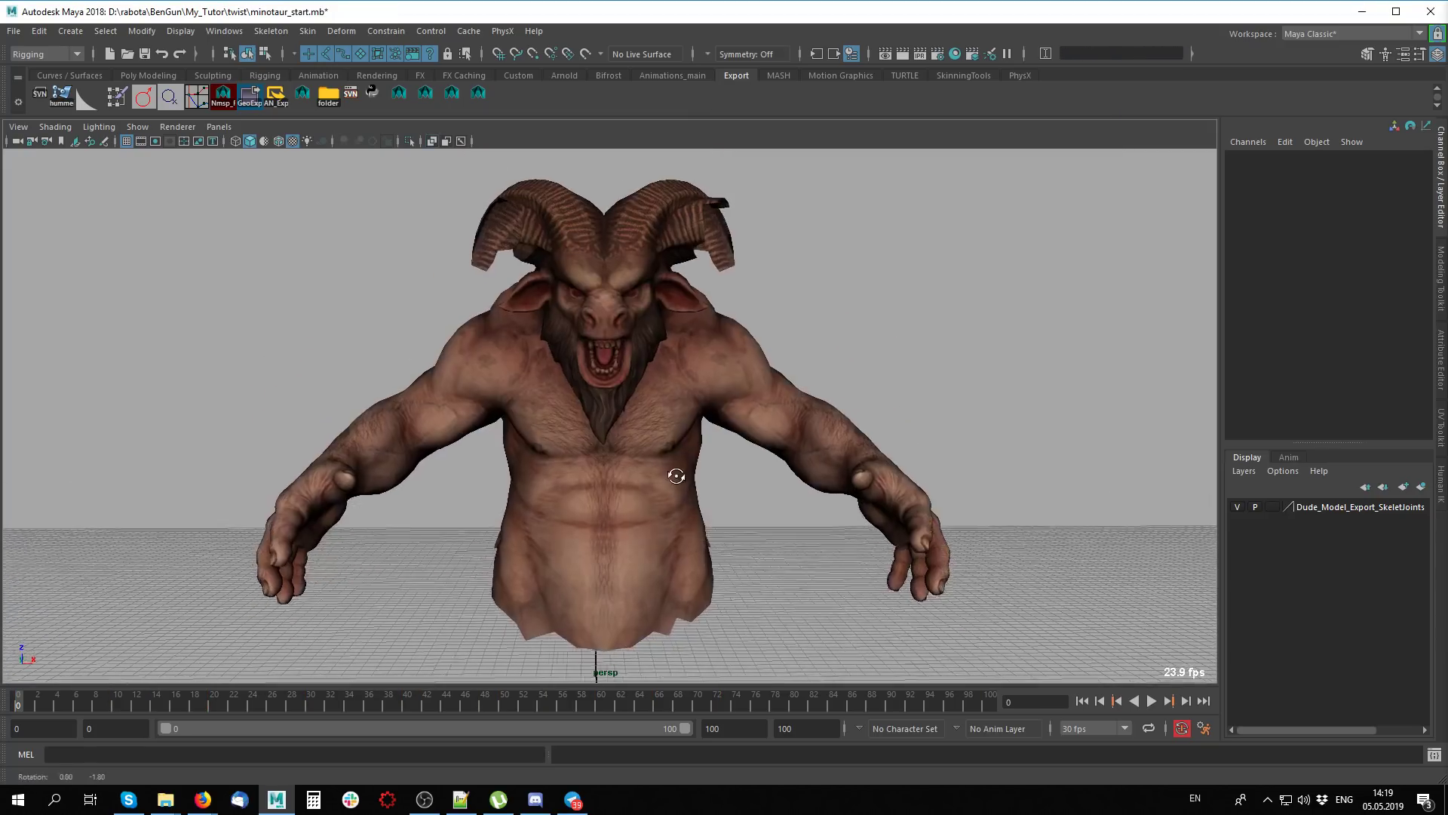
click(691, 463)
click(934, 326)
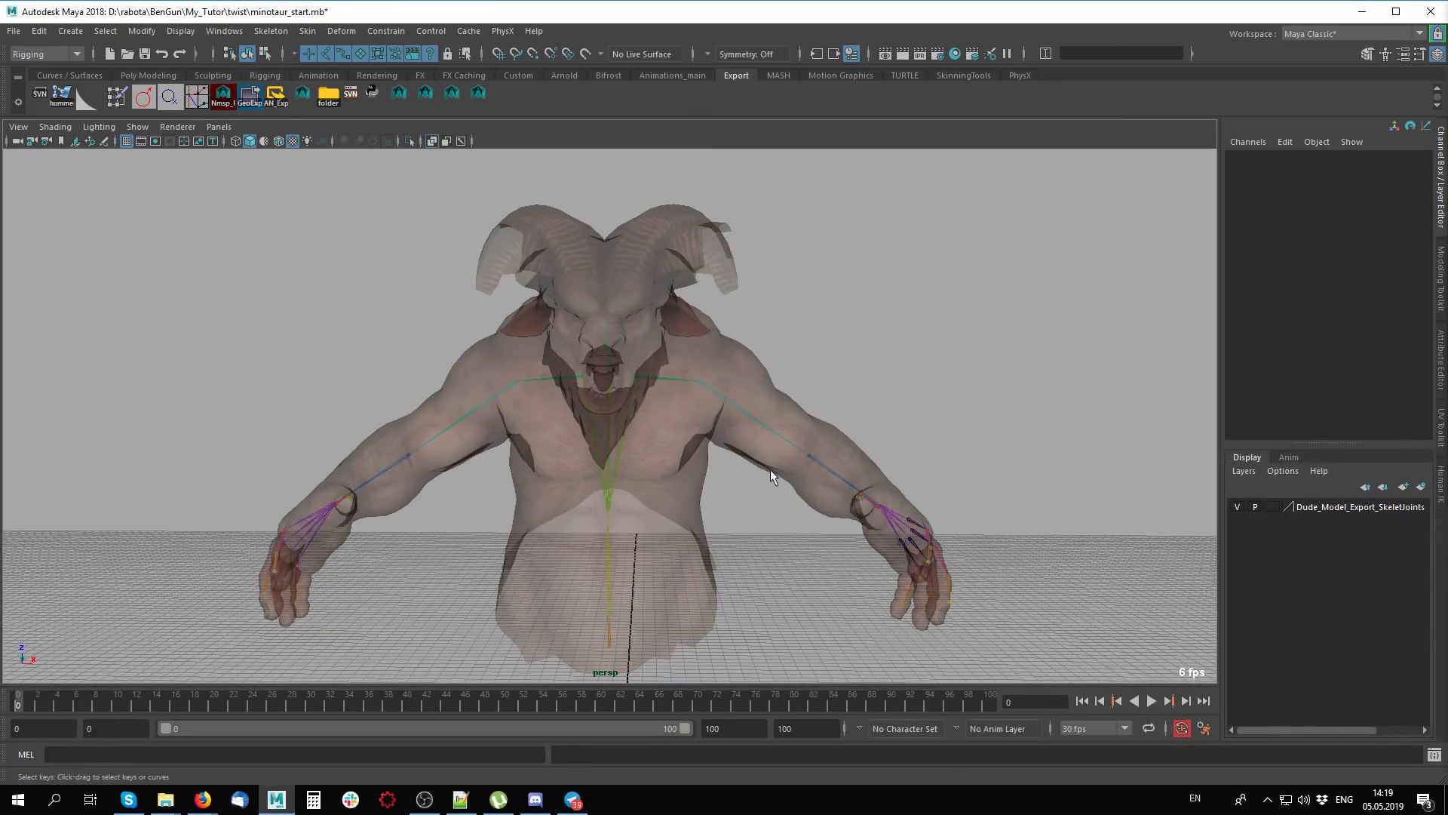
click(683, 482)
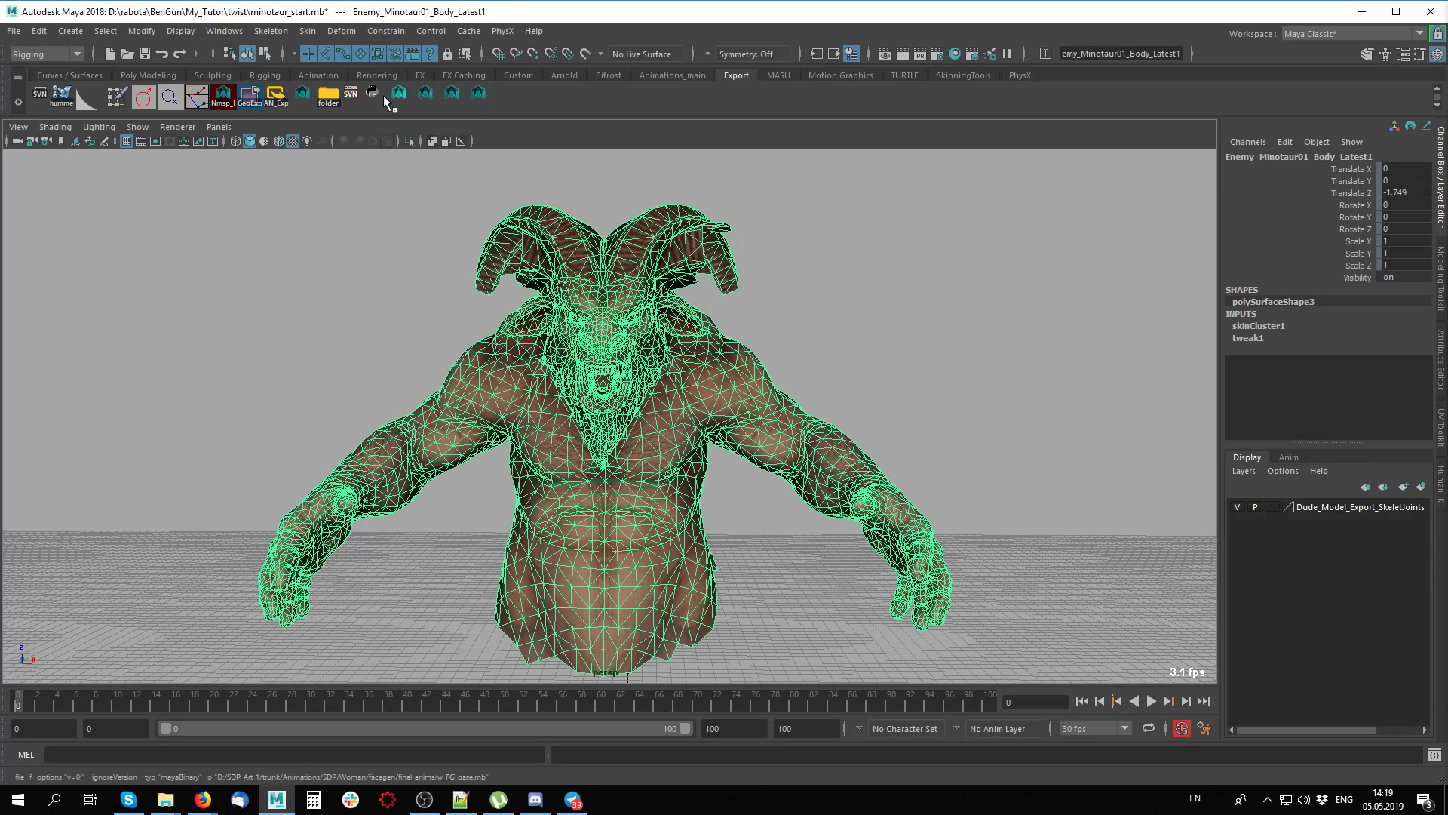
Add a Delta Mush deformer to the body mesh and set deltaMush1 Smoothing Step to 1
click(343, 31)
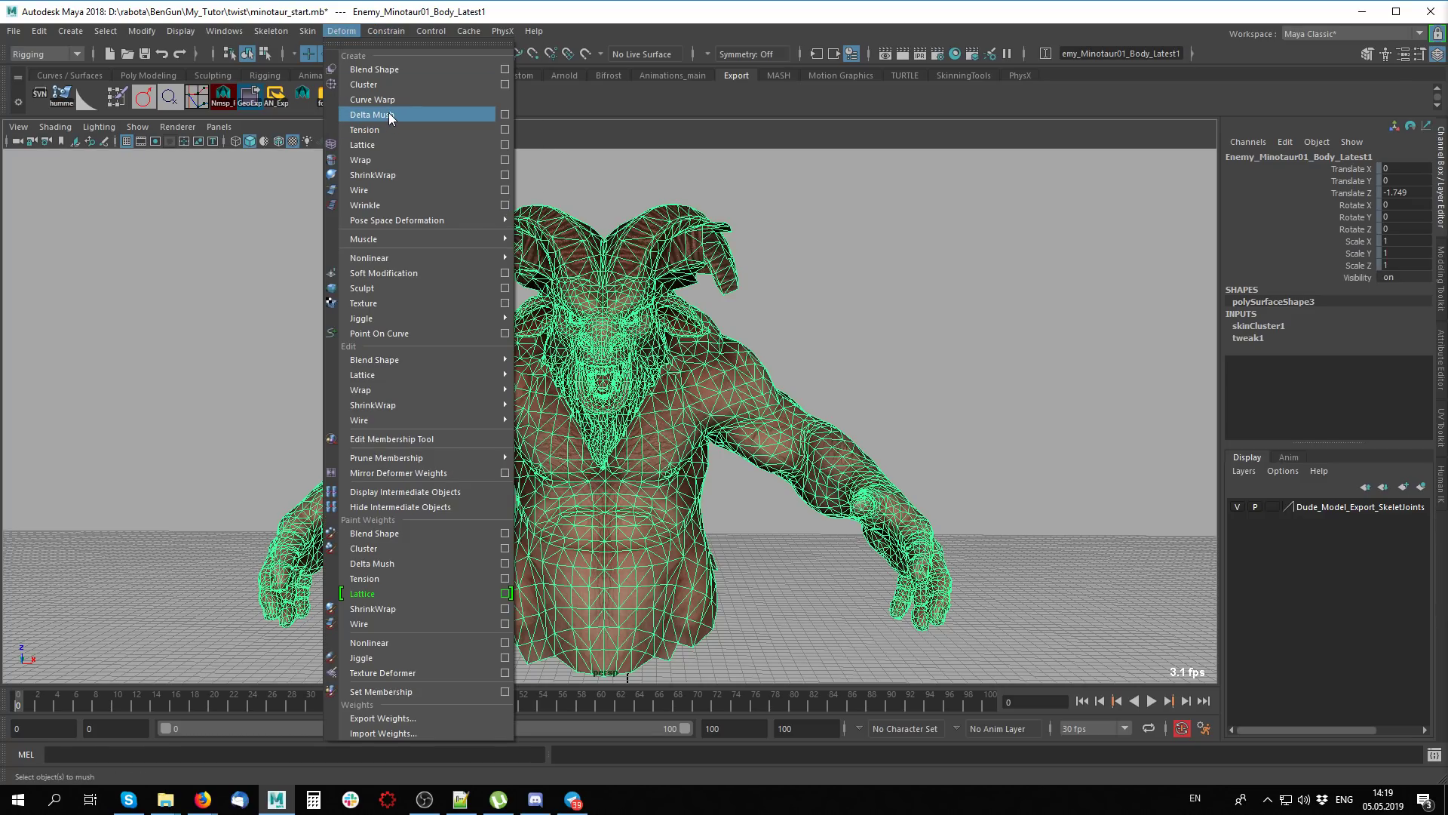
click(387, 112)
click(866, 376)
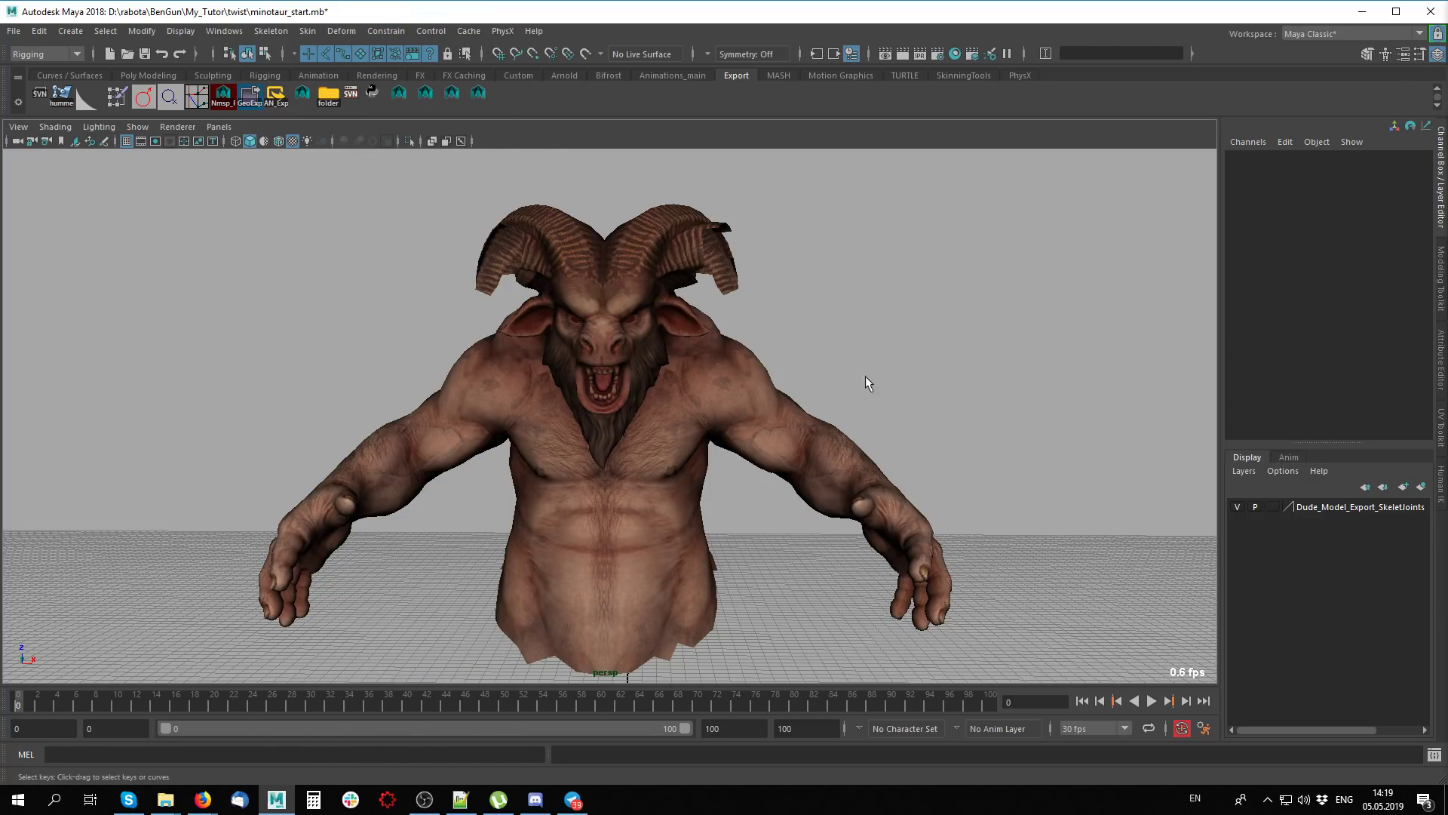
click(748, 350)
click(1265, 330)
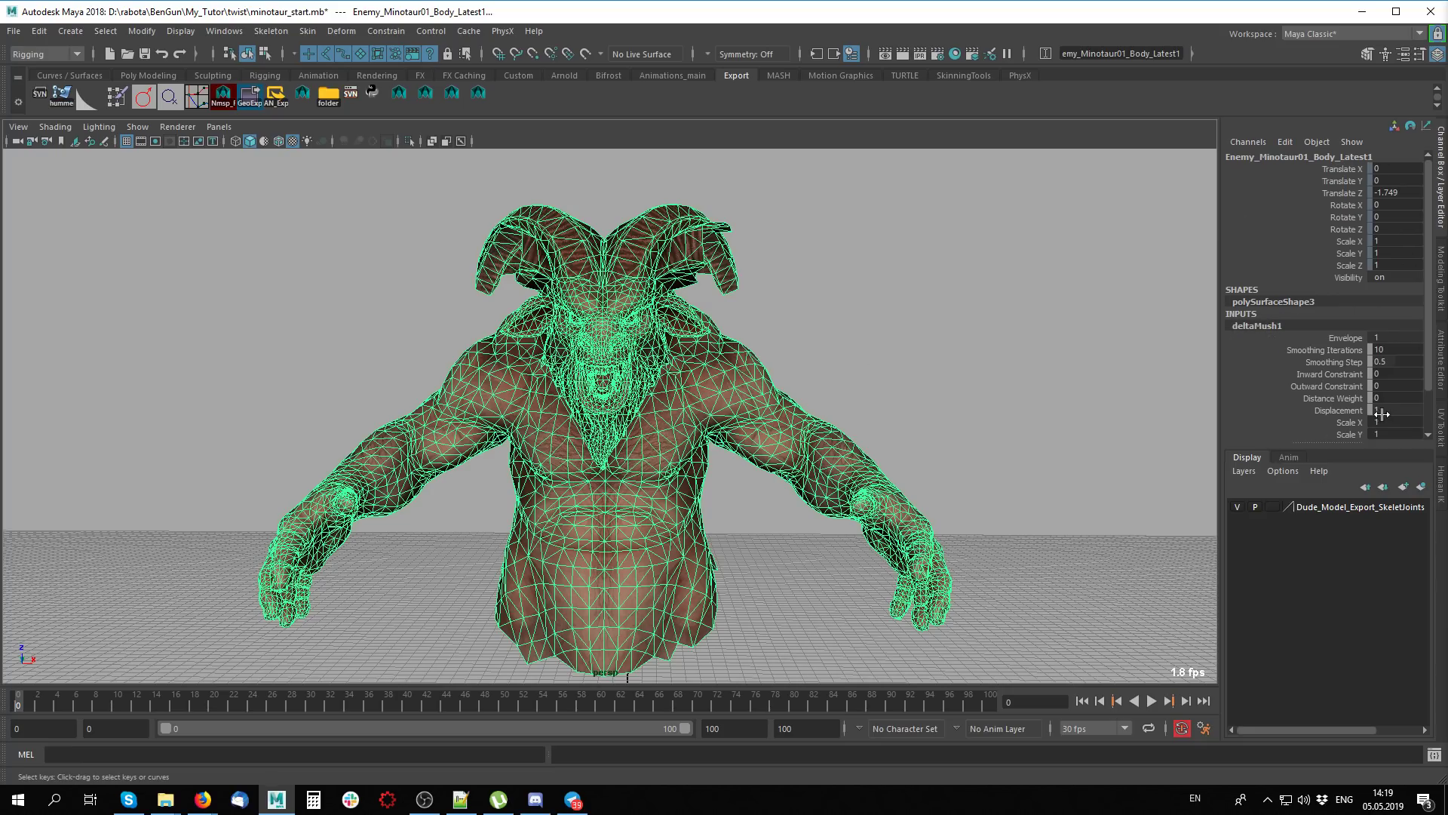
drag(1310, 439, 1303, 536)
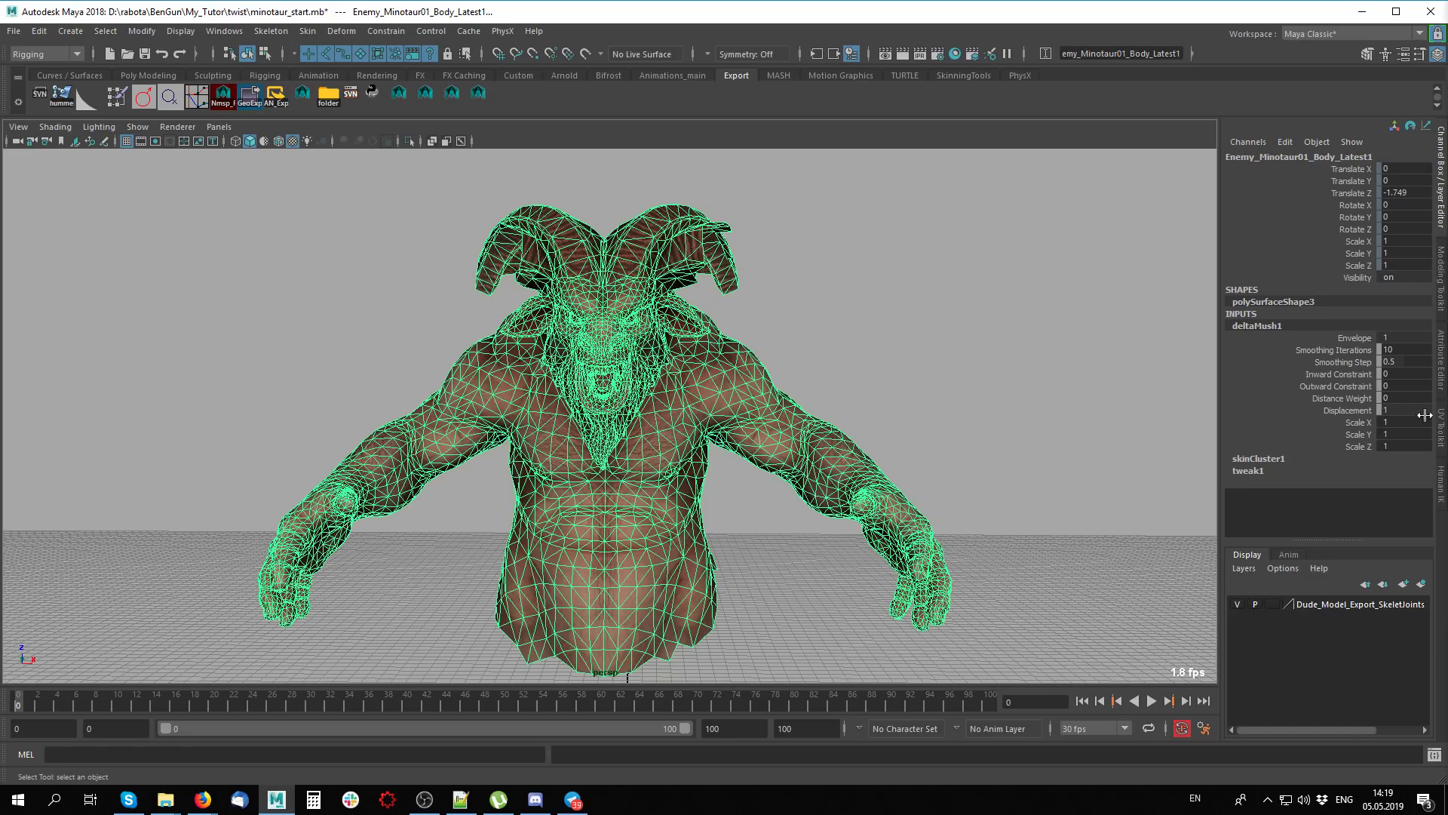
click(1358, 363)
middle_drag(1294, 363, 1303, 362)
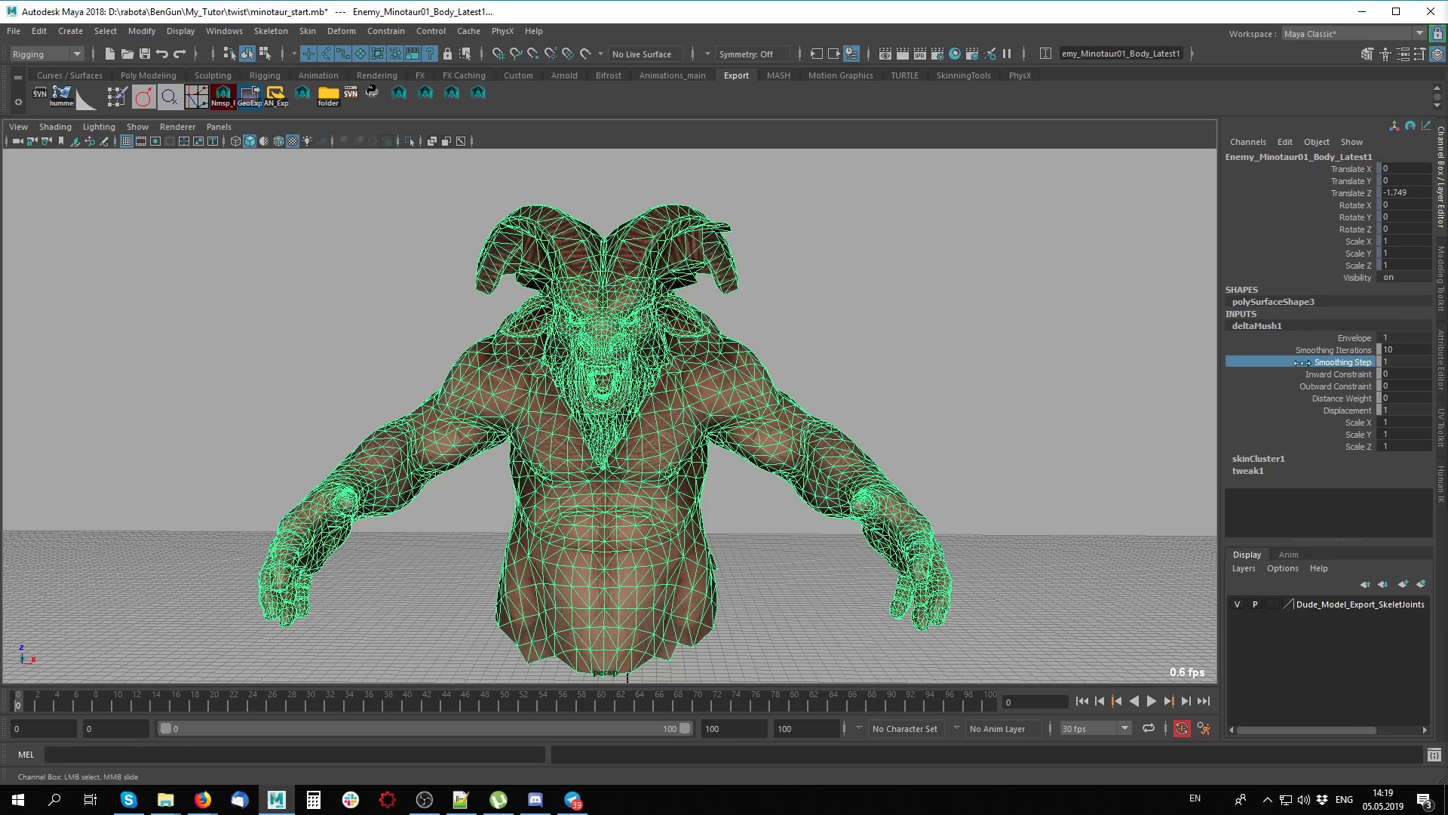
click(103, 642)
At frame 0, select bip_upperArm_L and rotate the left upper arm into a flexed pose
drag(18, 709, 465, 705)
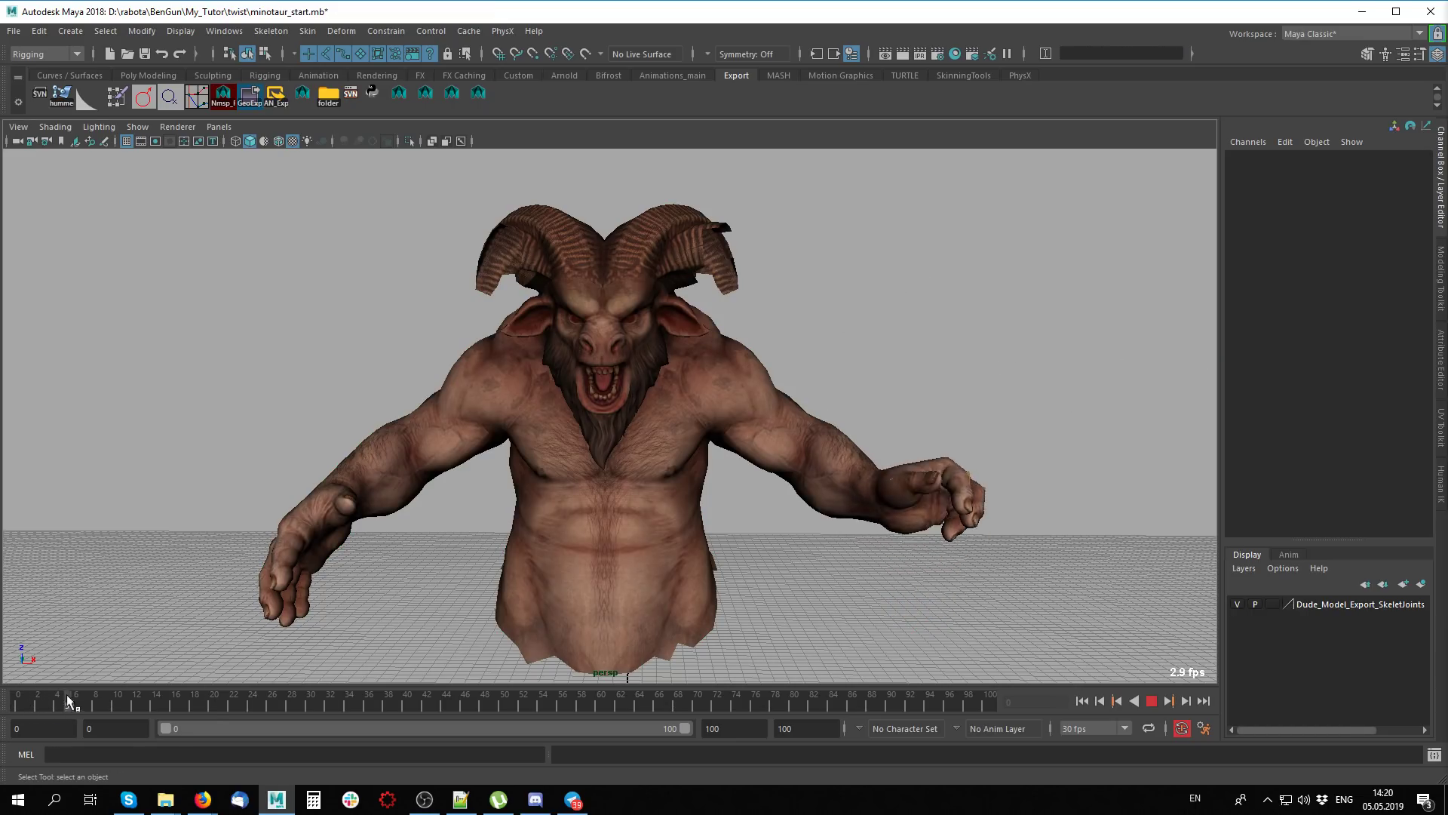
key(alt+x)
scroll(662, 626, up, 3)
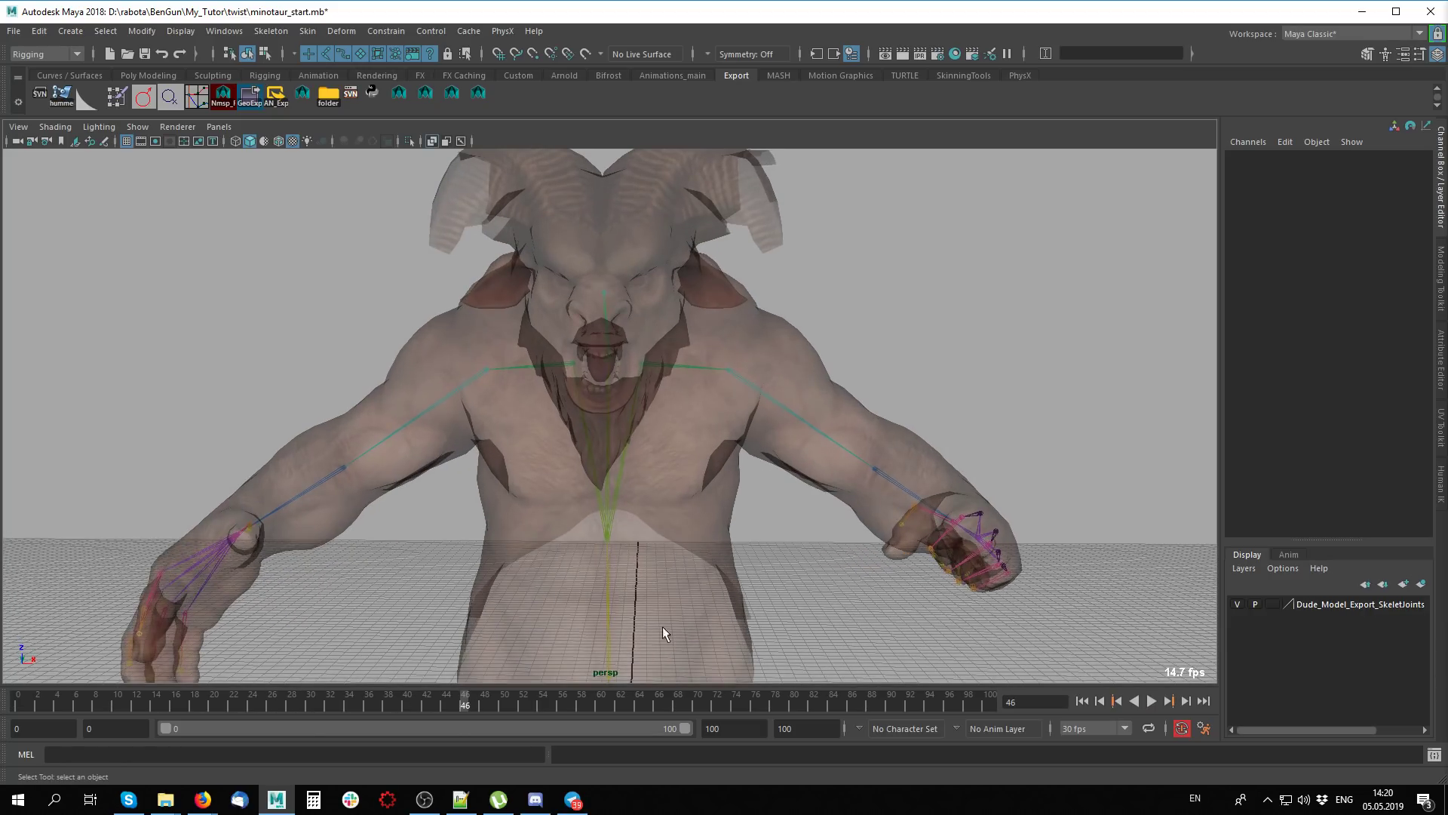
key(alt+x)
key(alt+x)
click(789, 466)
key(alt+x)
mouse_move(450, 703)
mouse_down()
mouse_move(1, 705)
mouse_move(224, 704)
mouse_up()
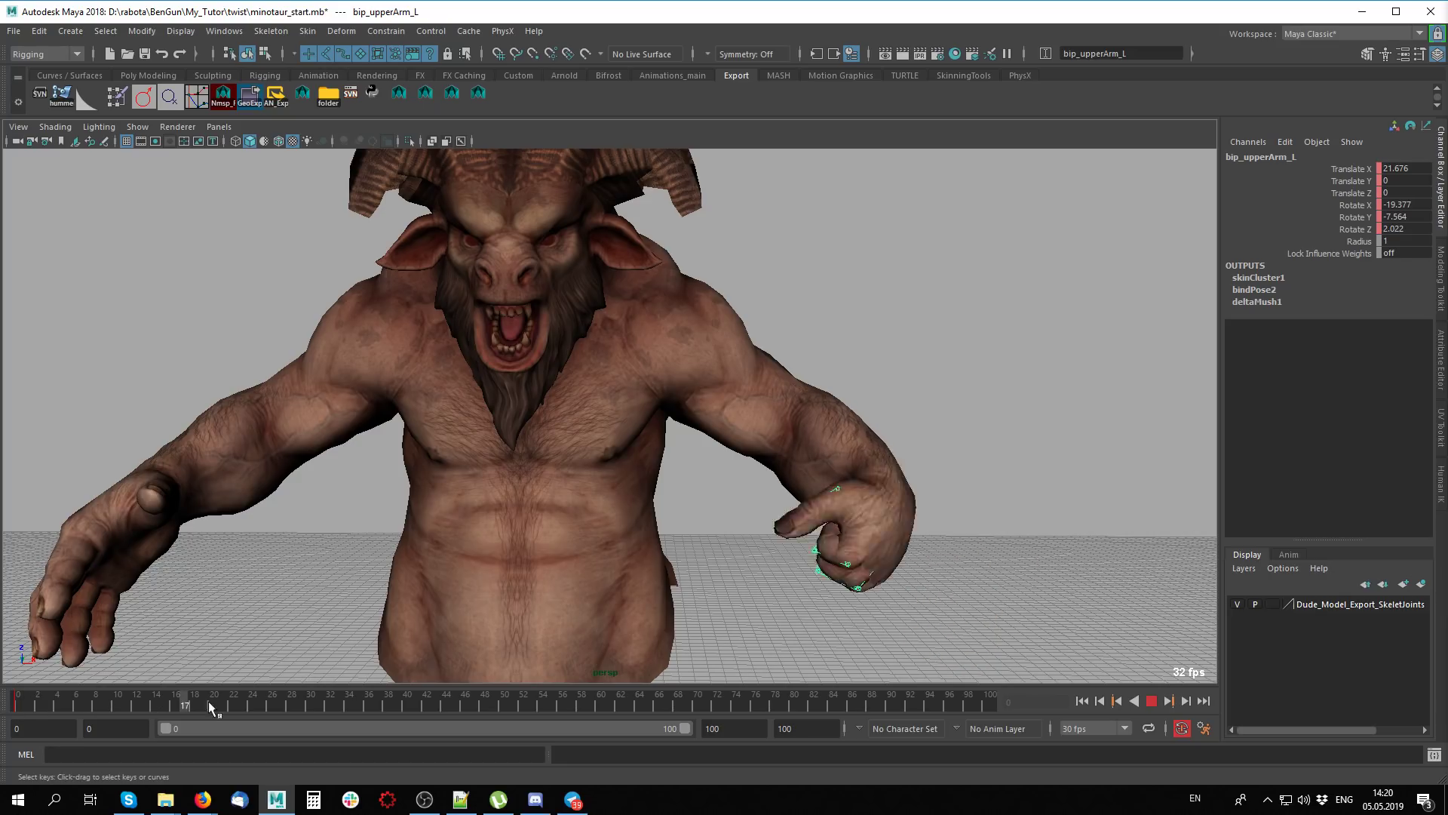
key(e)
mouse_move(688, 356)
mouse_down()
mouse_move(679, 296)
mouse_move(666, 339)
mouse_move(666, 297)
mouse_up()
Select bip_lowerArm_L and rotate the left forearm
click(848, 410)
key(alt+x)
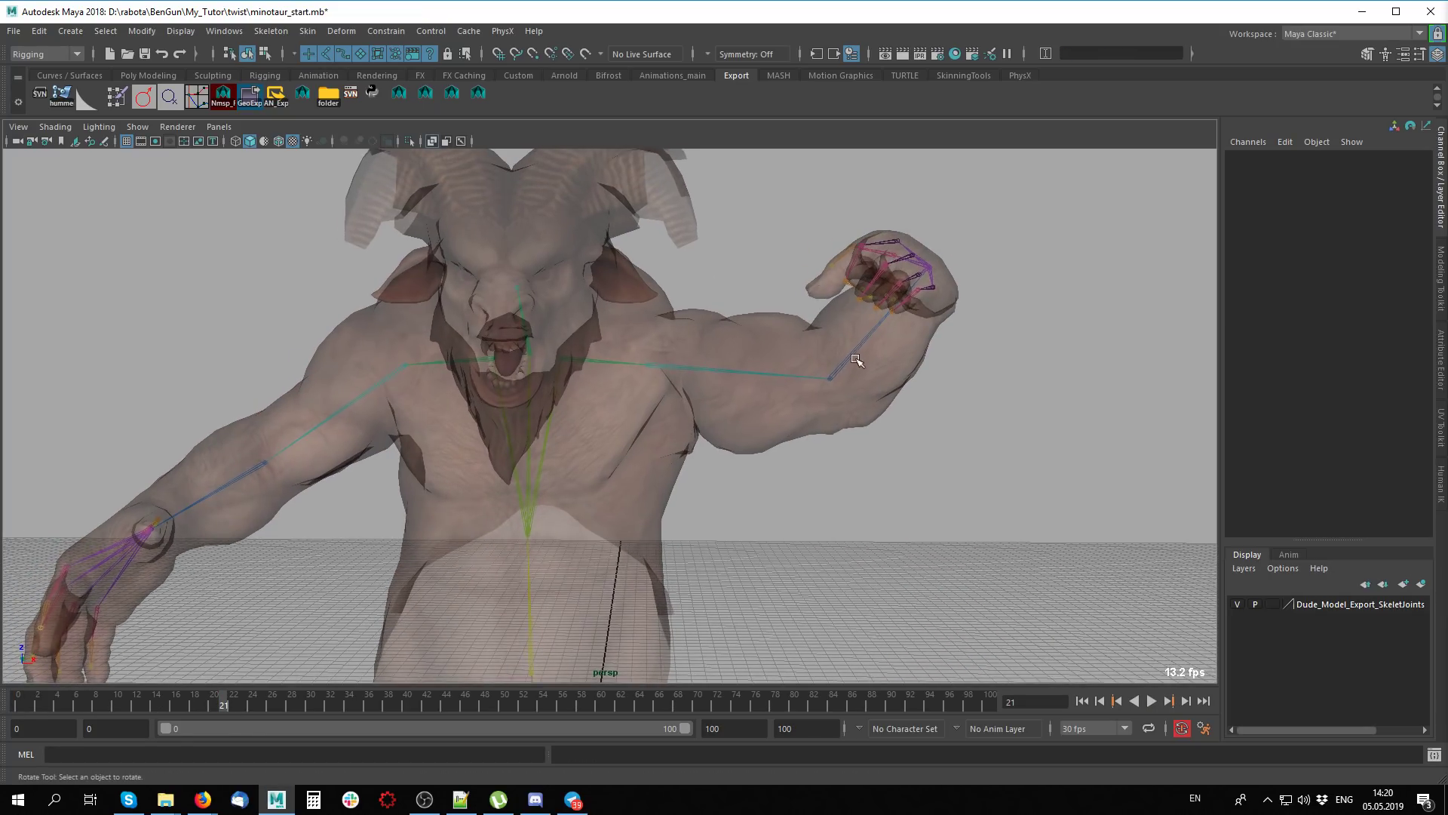
click(881, 374)
key(alt+x)
mouse_move(986, 376)
mouse_down()
mouse_move(989, 478)
mouse_move(934, 307)
mouse_move(828, 322)
mouse_move(830, 346)
mouse_up()
Select bip_hand_L, delete its keys on the time slider and twist the hand to test deformation
click(934, 307)
key(alt+x)
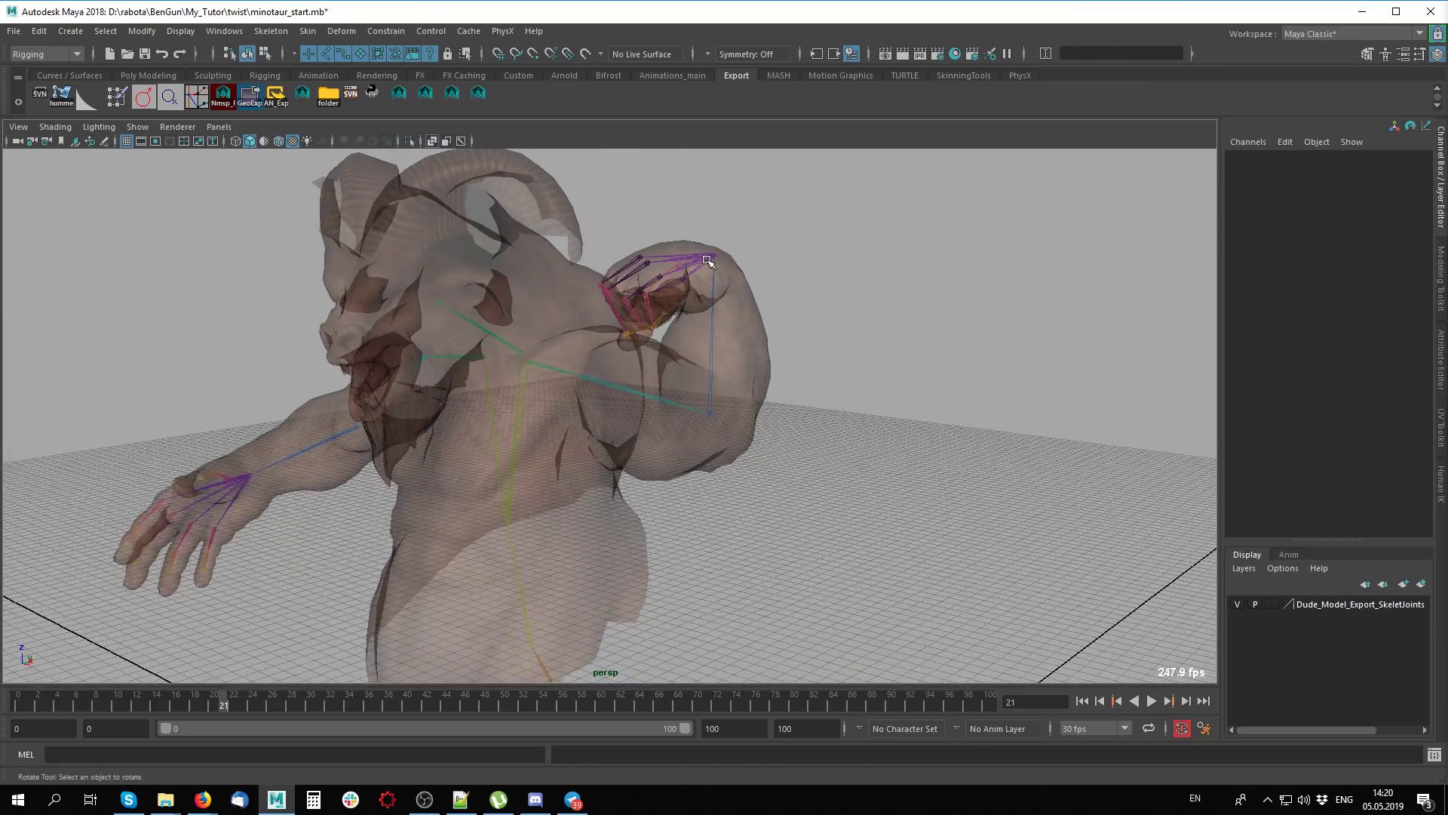
click(696, 256)
key(alt+x)
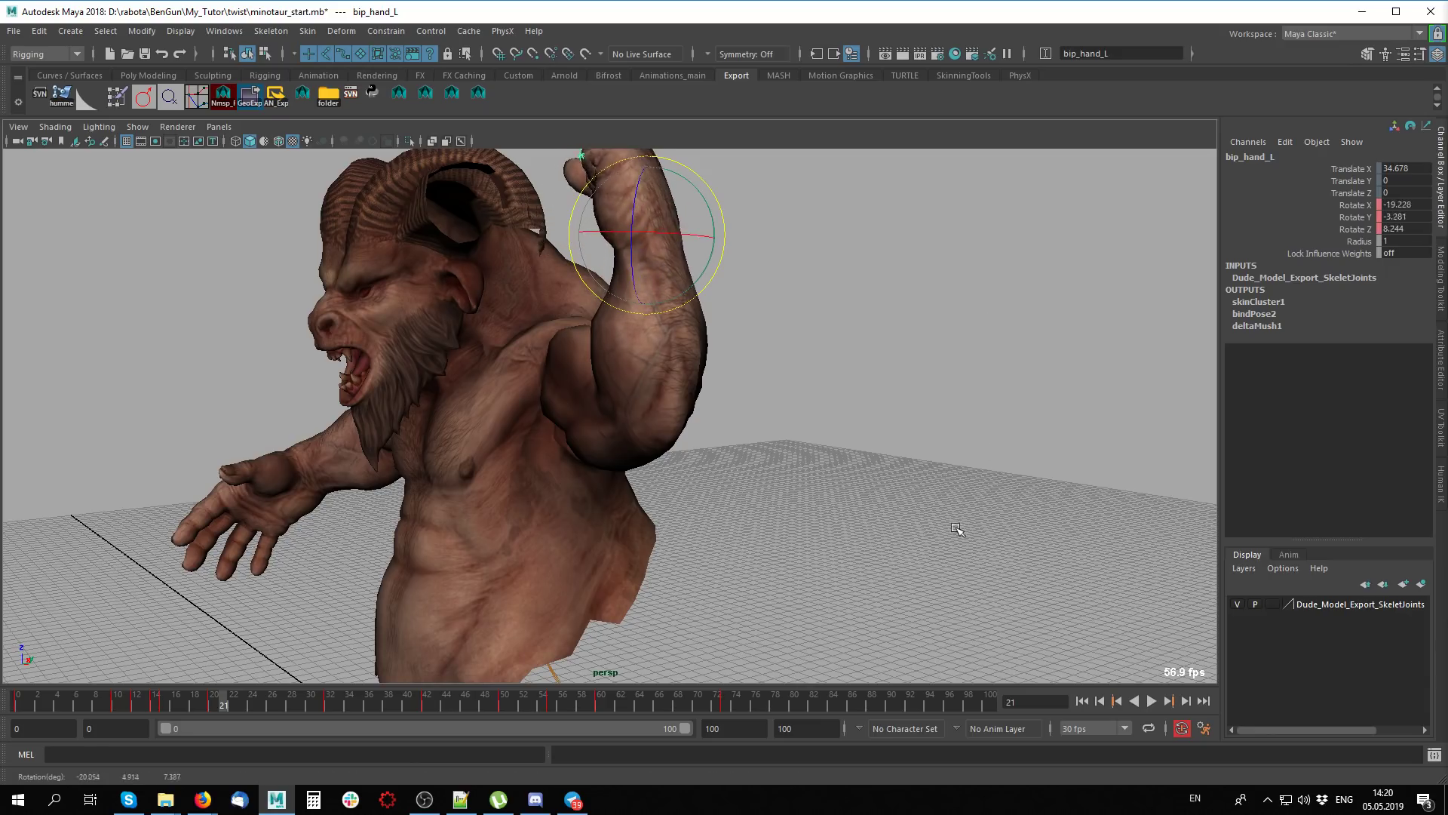
mouse_move(332, 701)
mouse_down()
mouse_move(99, 705)
mouse_move(864, 703)
mouse_up()
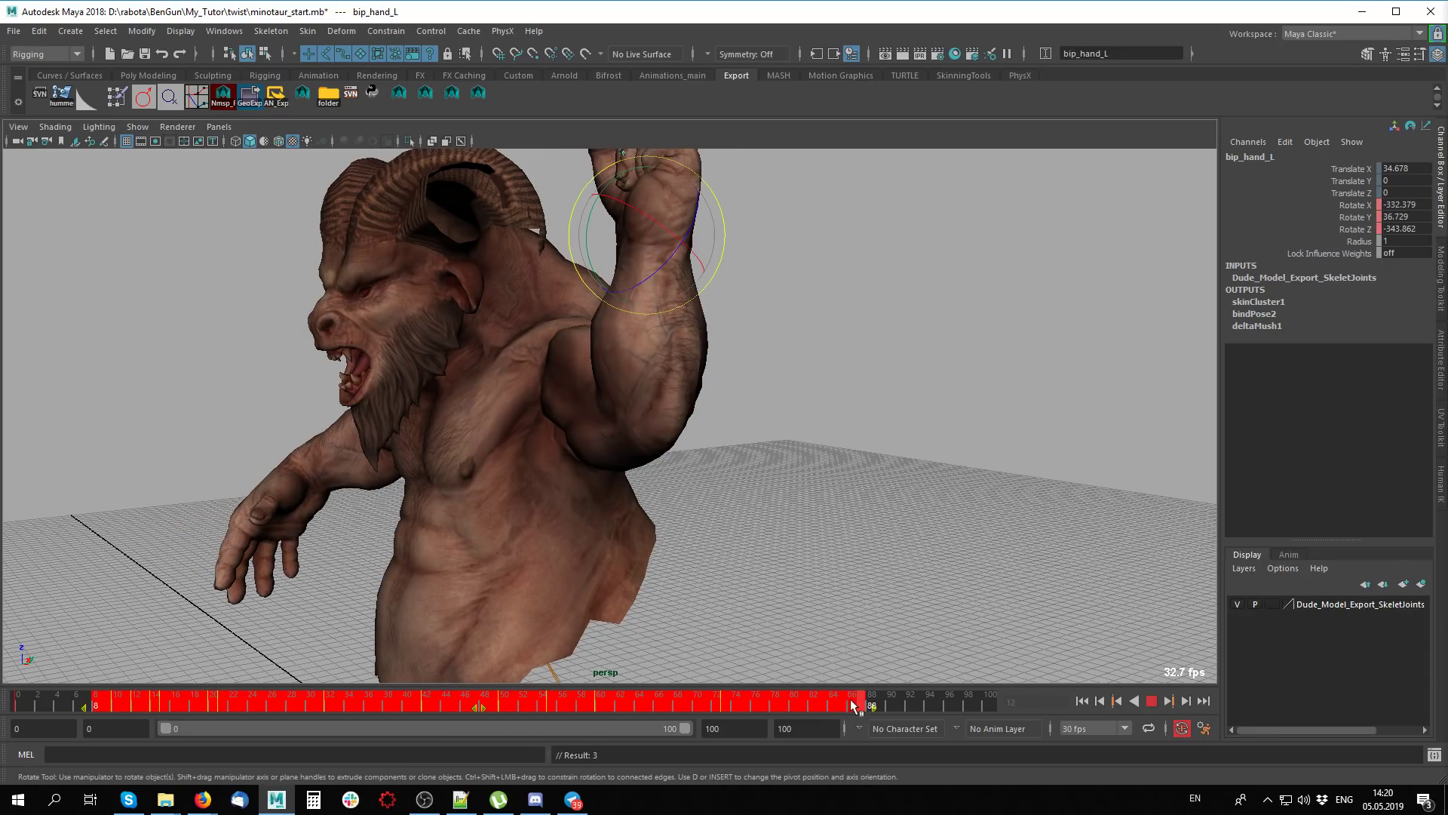
right_click(695, 700)
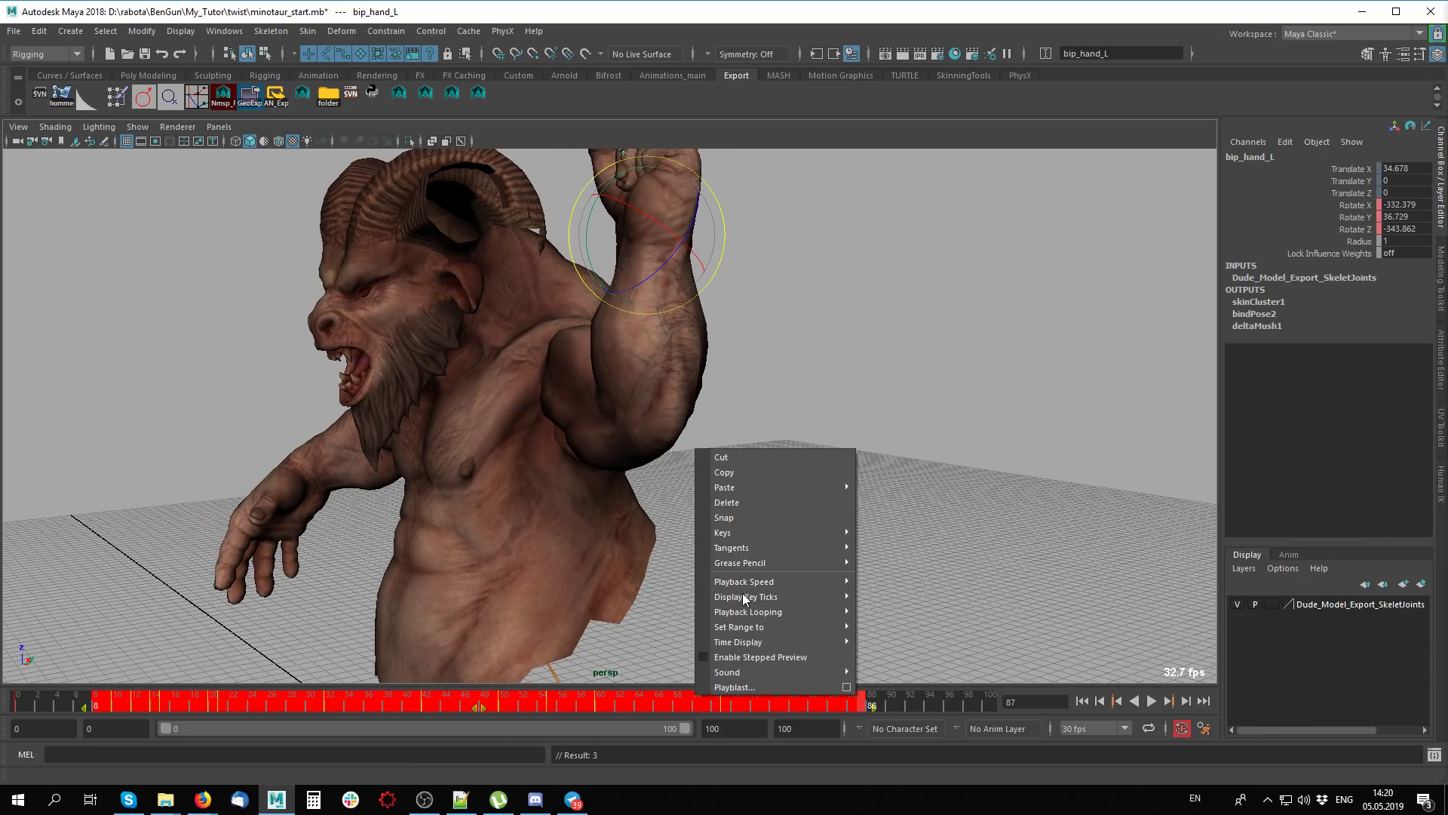
click(745, 502)
mouse_move(745, 501)
alt+mouse_down()
mouse_move(818, 185)
mouse_move(762, 196)
alt+mouse_up()
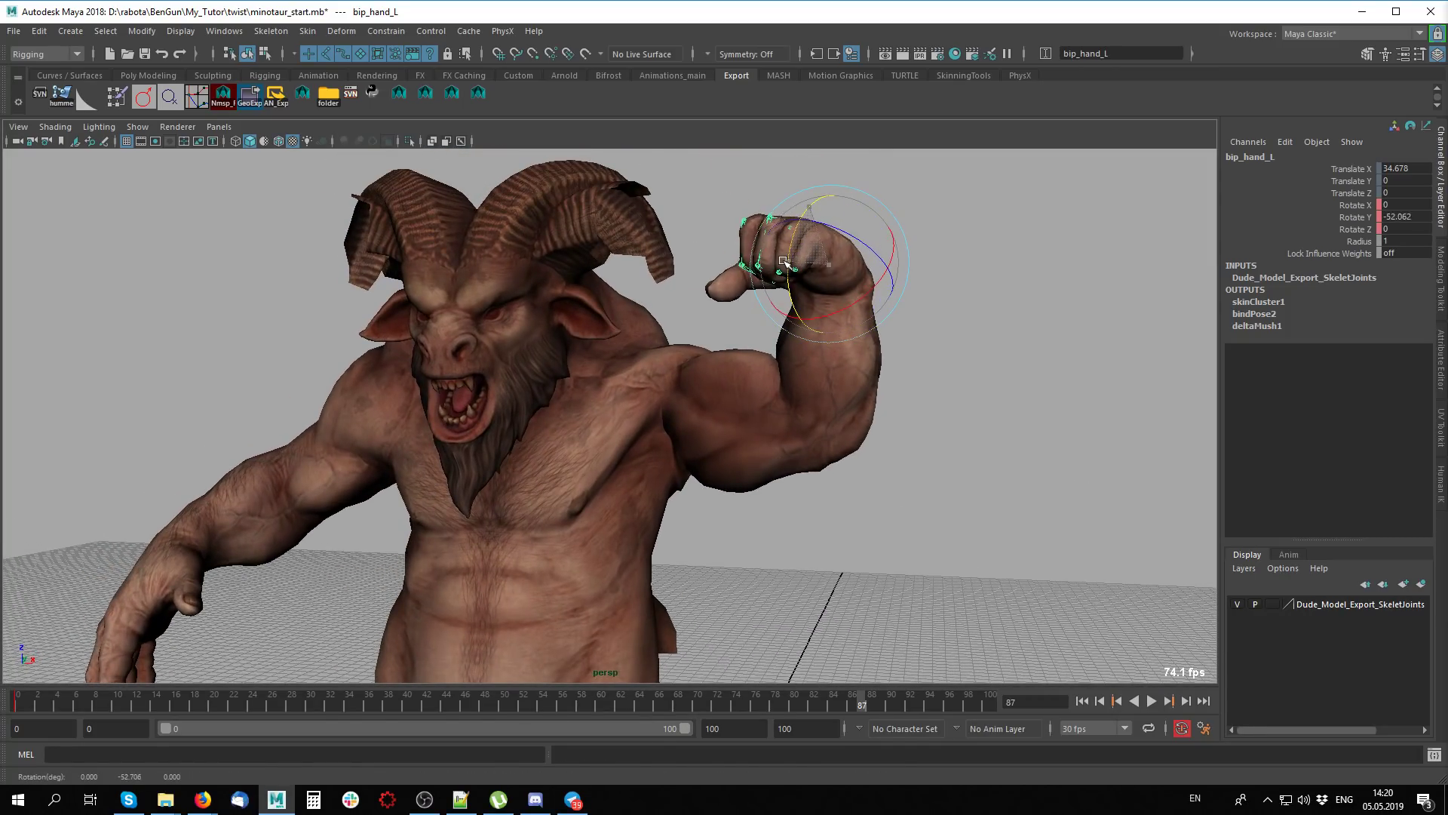
key(s)
click(602, 706)
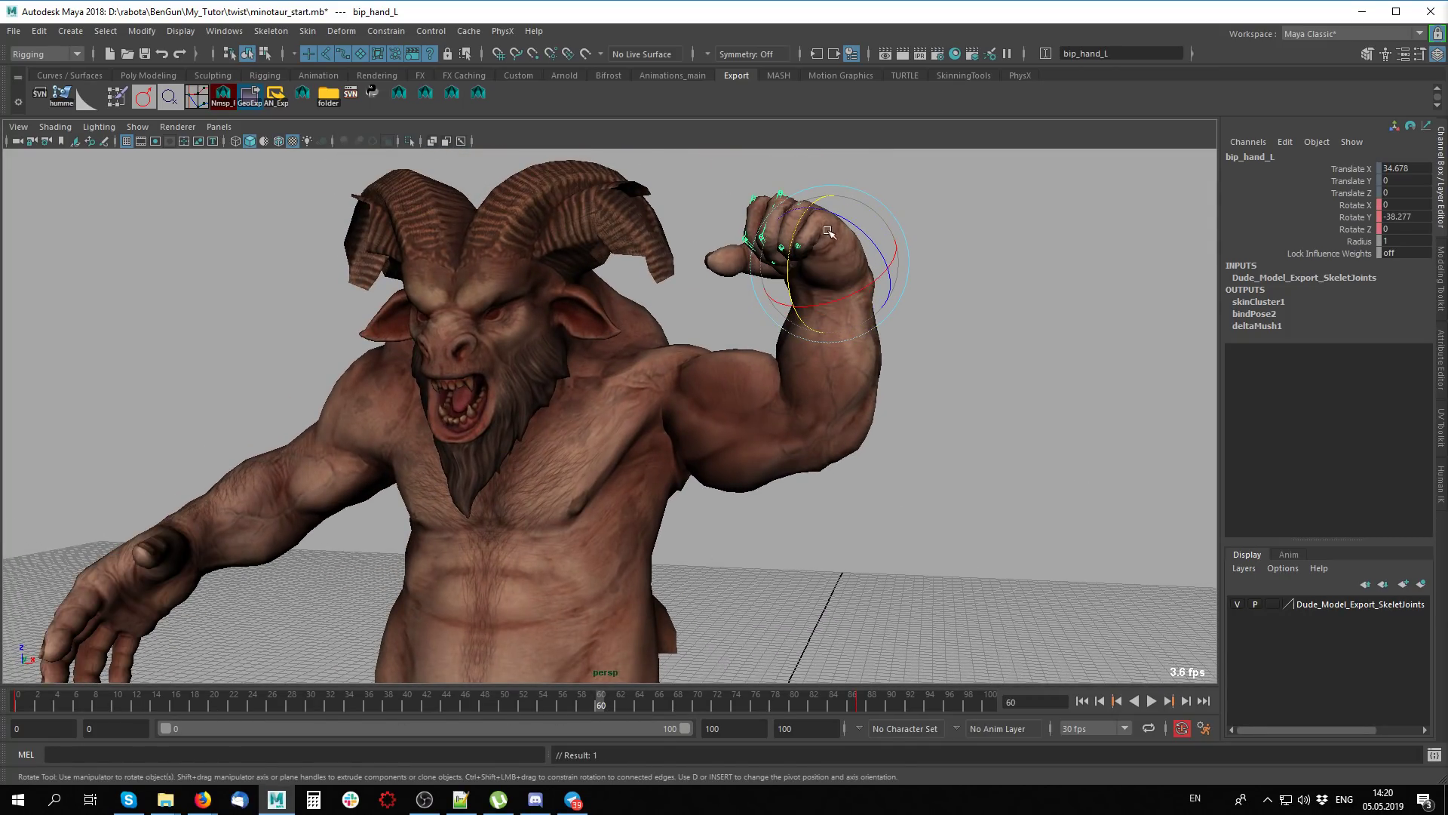
Rotate the left collar joint, then reselect the minotaur body mesh
click(980, 377)
alt+drag(981, 377, 718, 386)
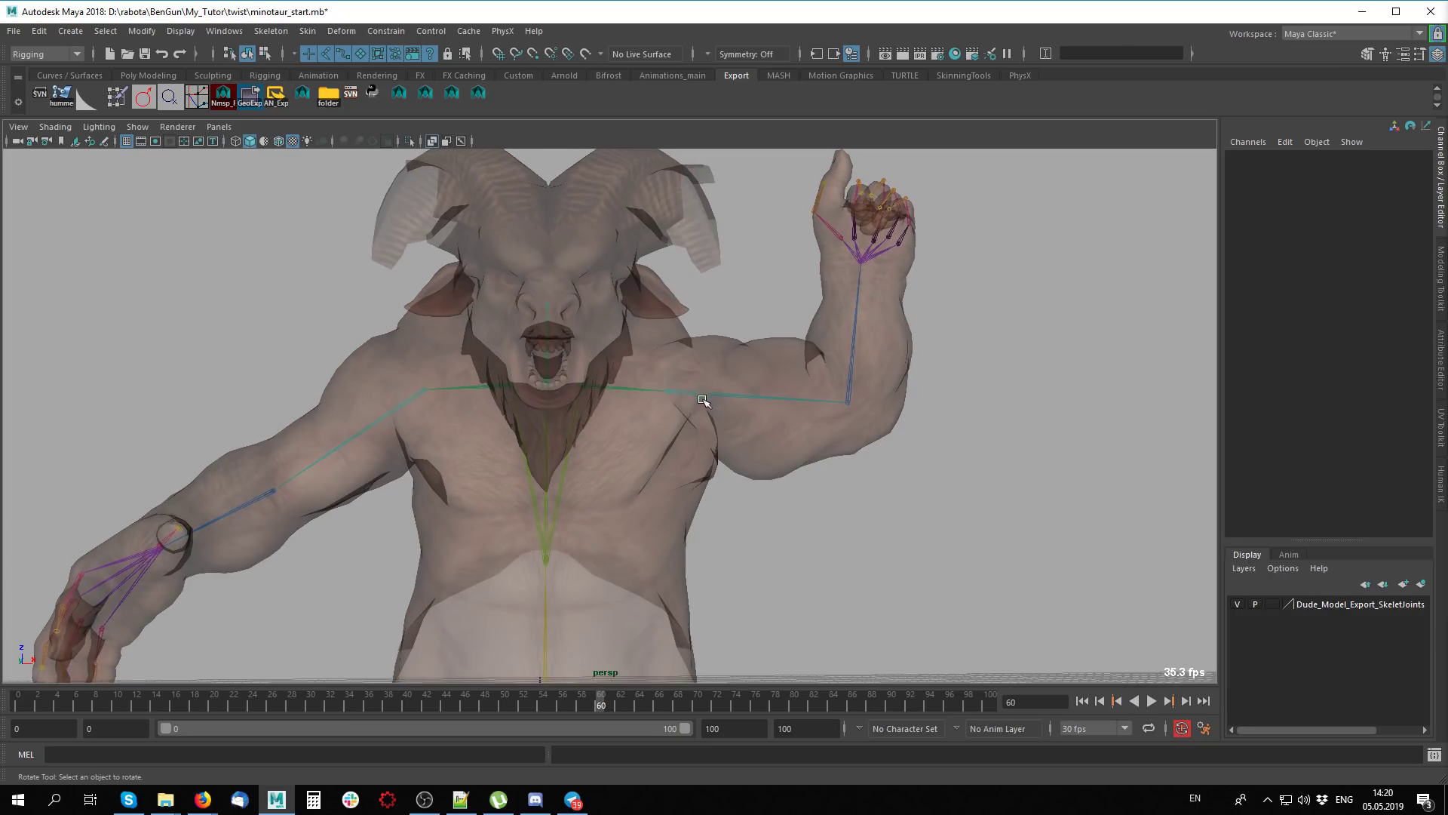
click(641, 387)
mouse_move(626, 381)
mouse_down()
mouse_move(593, 375)
mouse_move(743, 379)
mouse_up()
click(743, 379)
alt+middle_drag(743, 380, 675, 311)
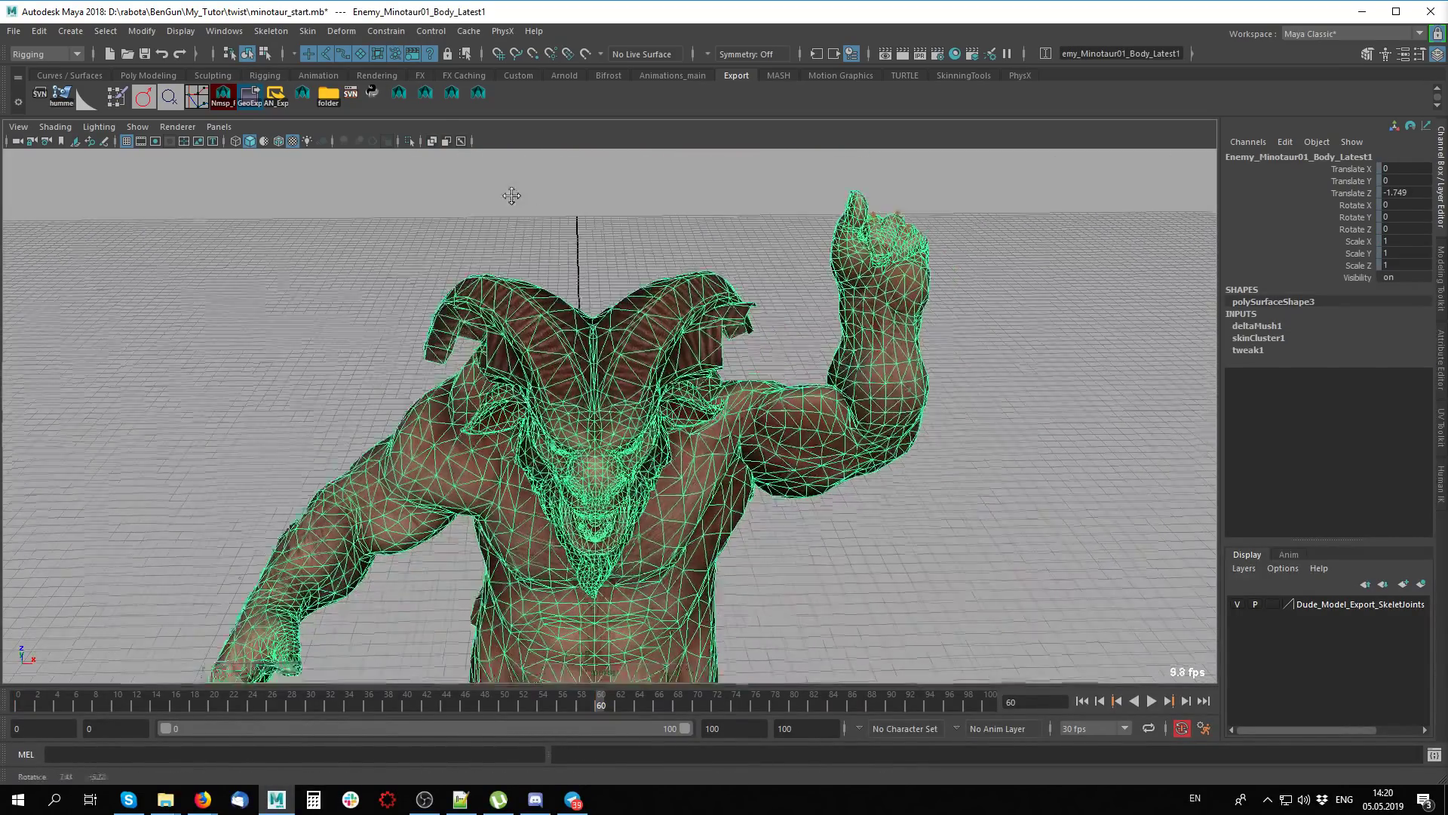
Make bip_head the painted influence and paint it over the head, face and upper neck
double_click(143, 97)
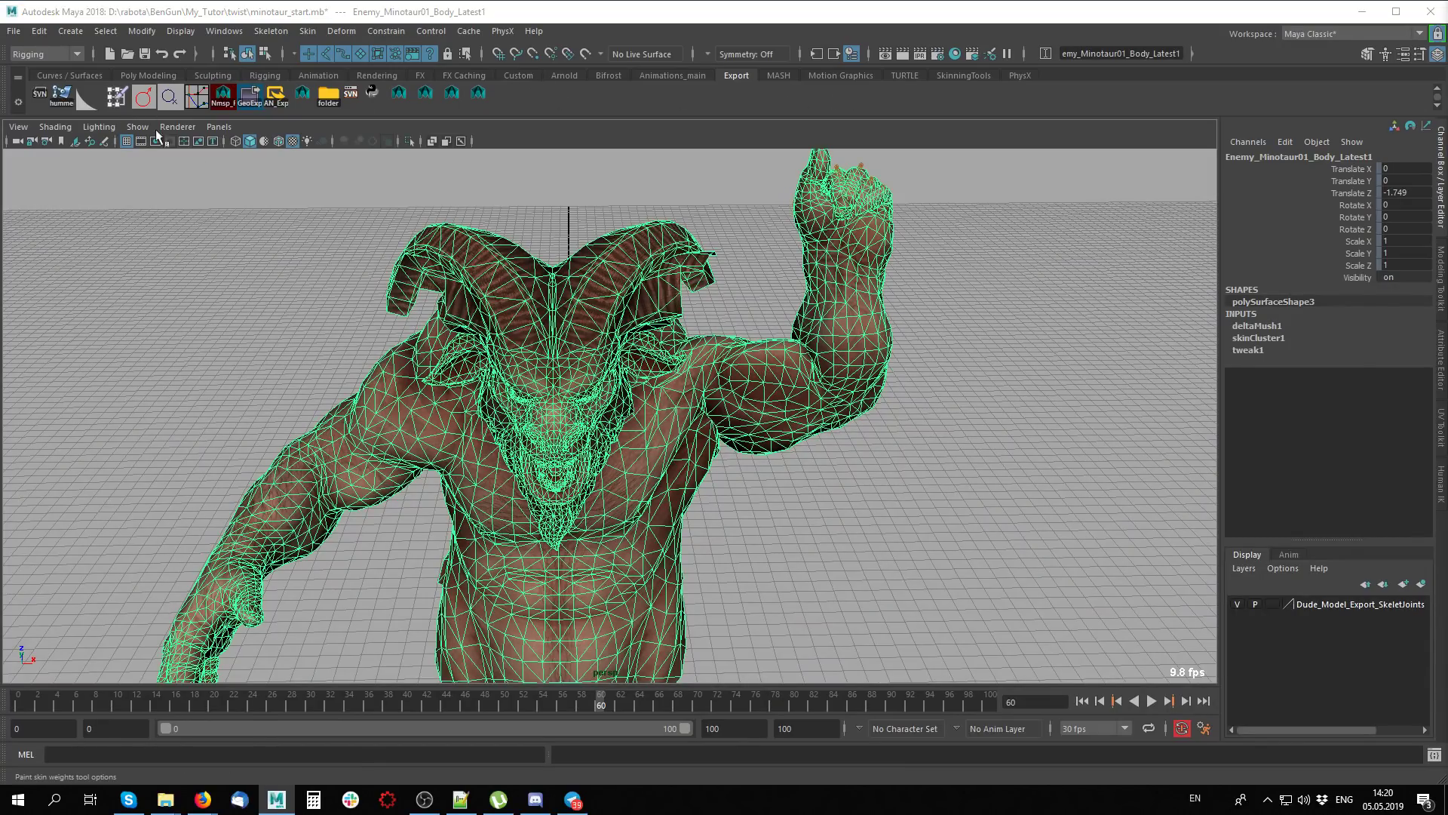
mouse_move(452, 377)
alt+mouse_down()
mouse_move(672, 417)
mouse_move(497, 345)
alt+mouse_up()
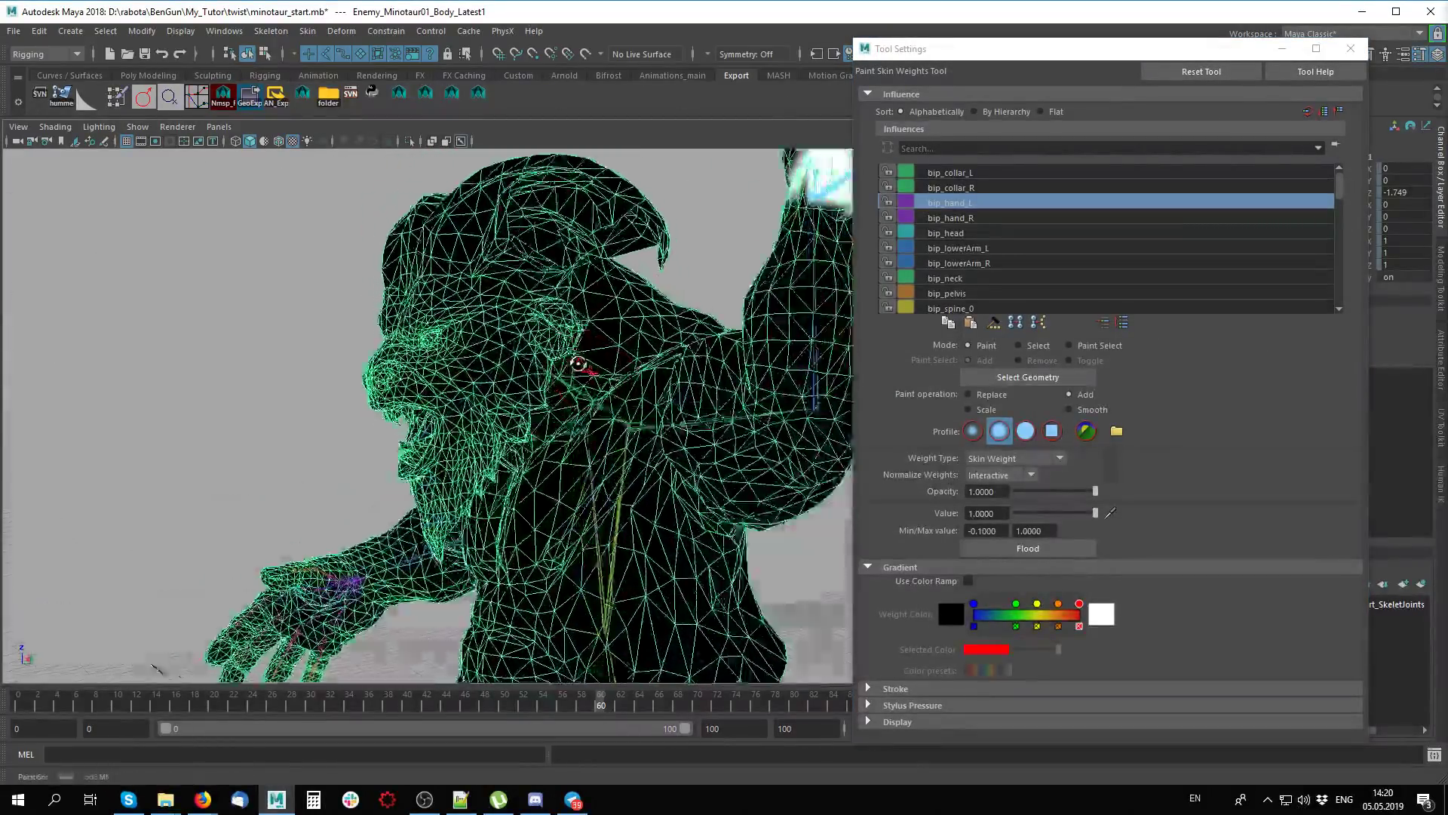
right_click(518, 353)
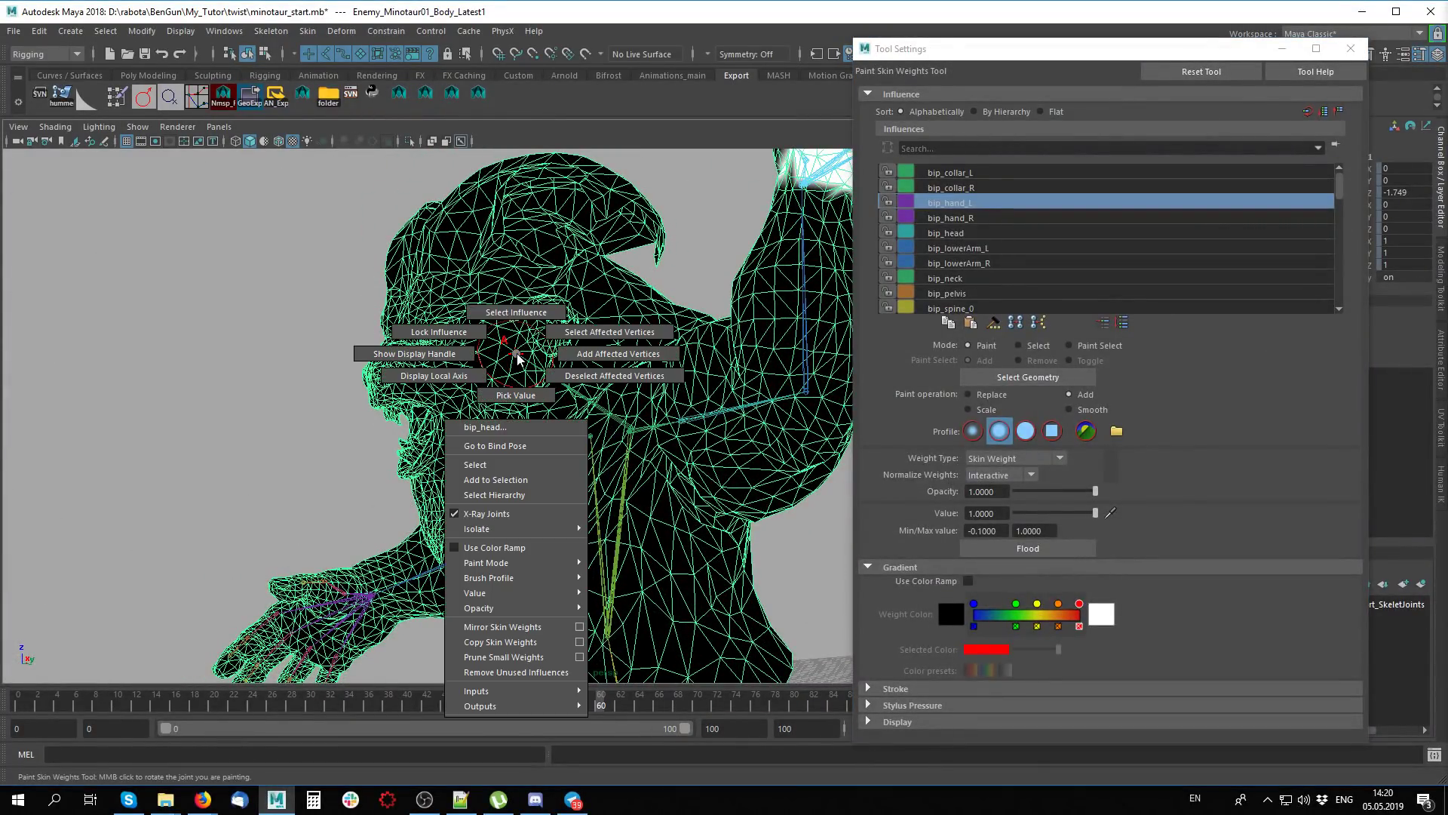
click(530, 313)
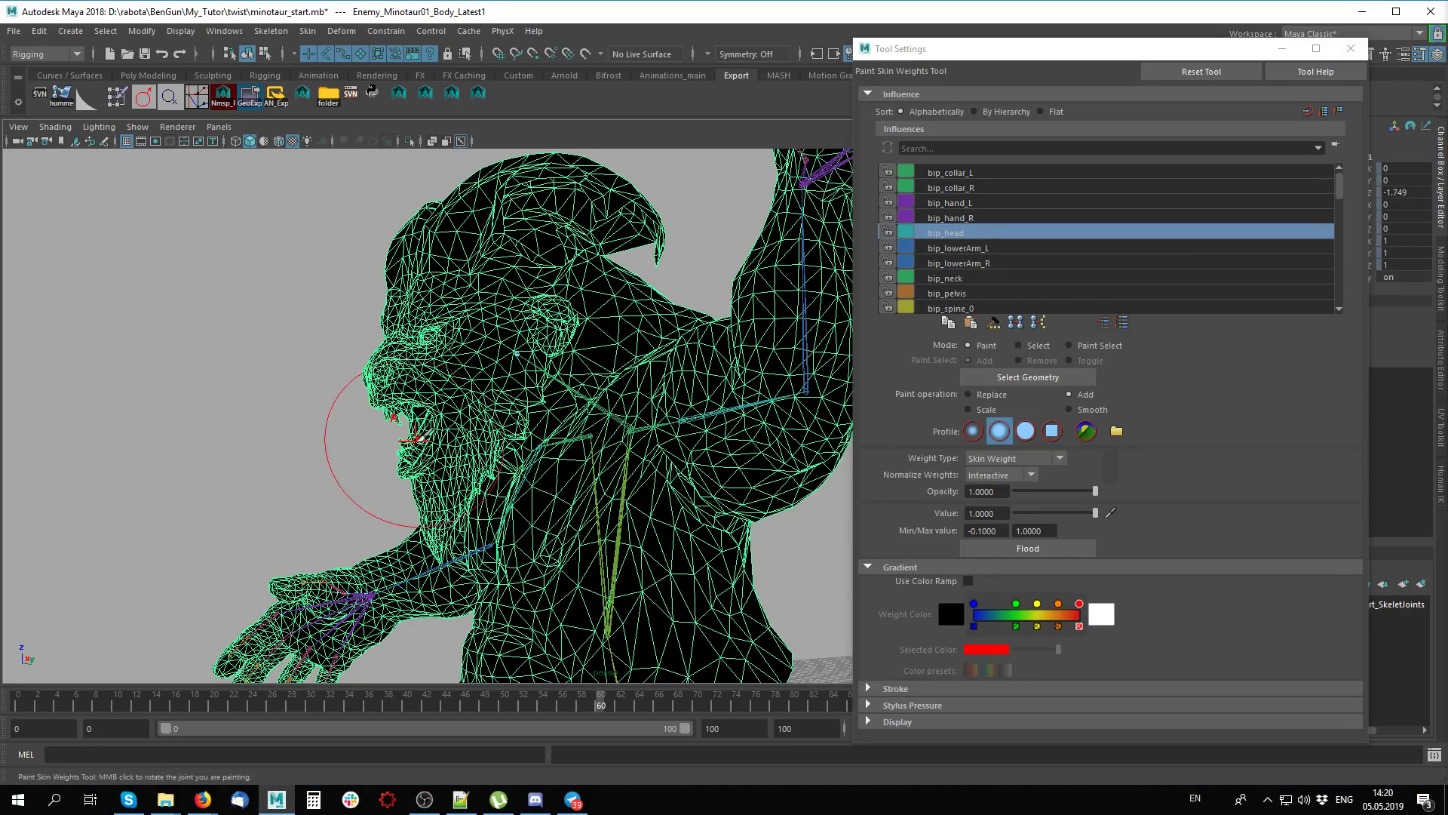
mouse_move(422, 430)
mouse_down()
mouse_move(469, 229)
mouse_move(496, 200)
mouse_move(445, 243)
mouse_move(586, 224)
mouse_move(574, 247)
mouse_up()
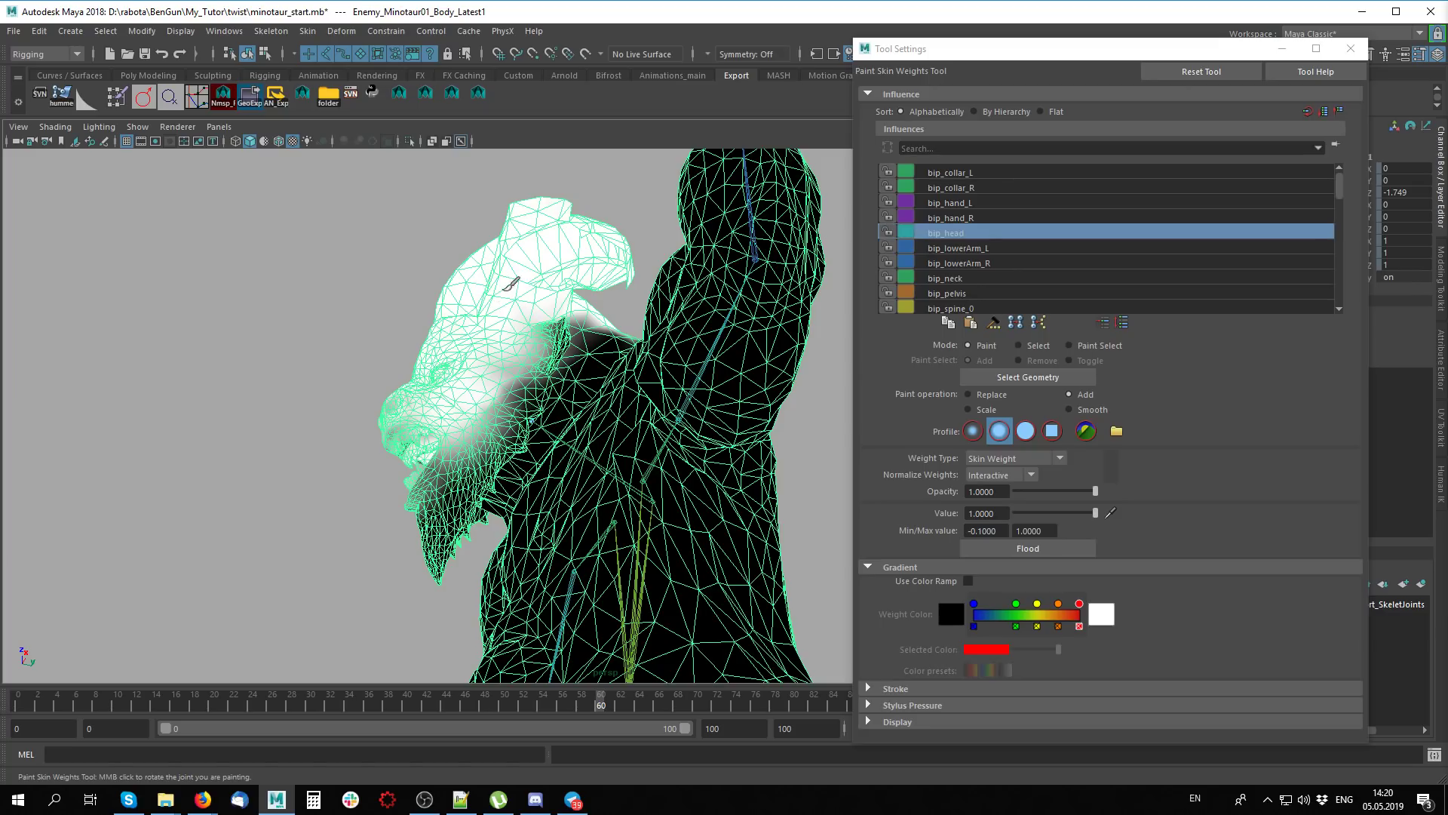
mouse_move(510, 284)
mouse_down()
mouse_move(564, 314)
mouse_move(452, 291)
mouse_move(437, 306)
mouse_move(459, 352)
mouse_move(475, 498)
mouse_move(451, 459)
mouse_up()
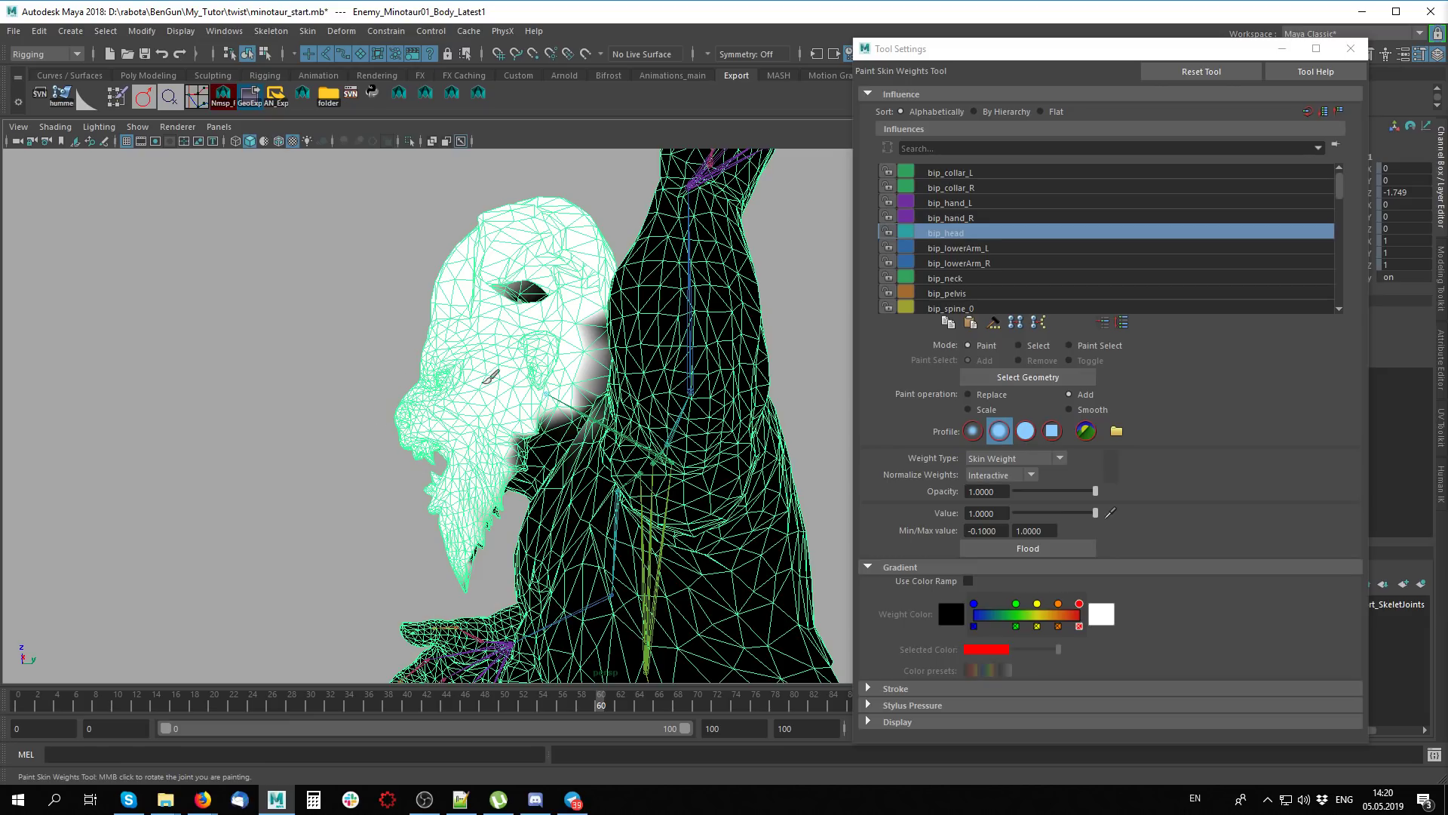
Add bip_head weight to the cheek and throat, then soften stray weight near the neck
drag(489, 376, 490, 441)
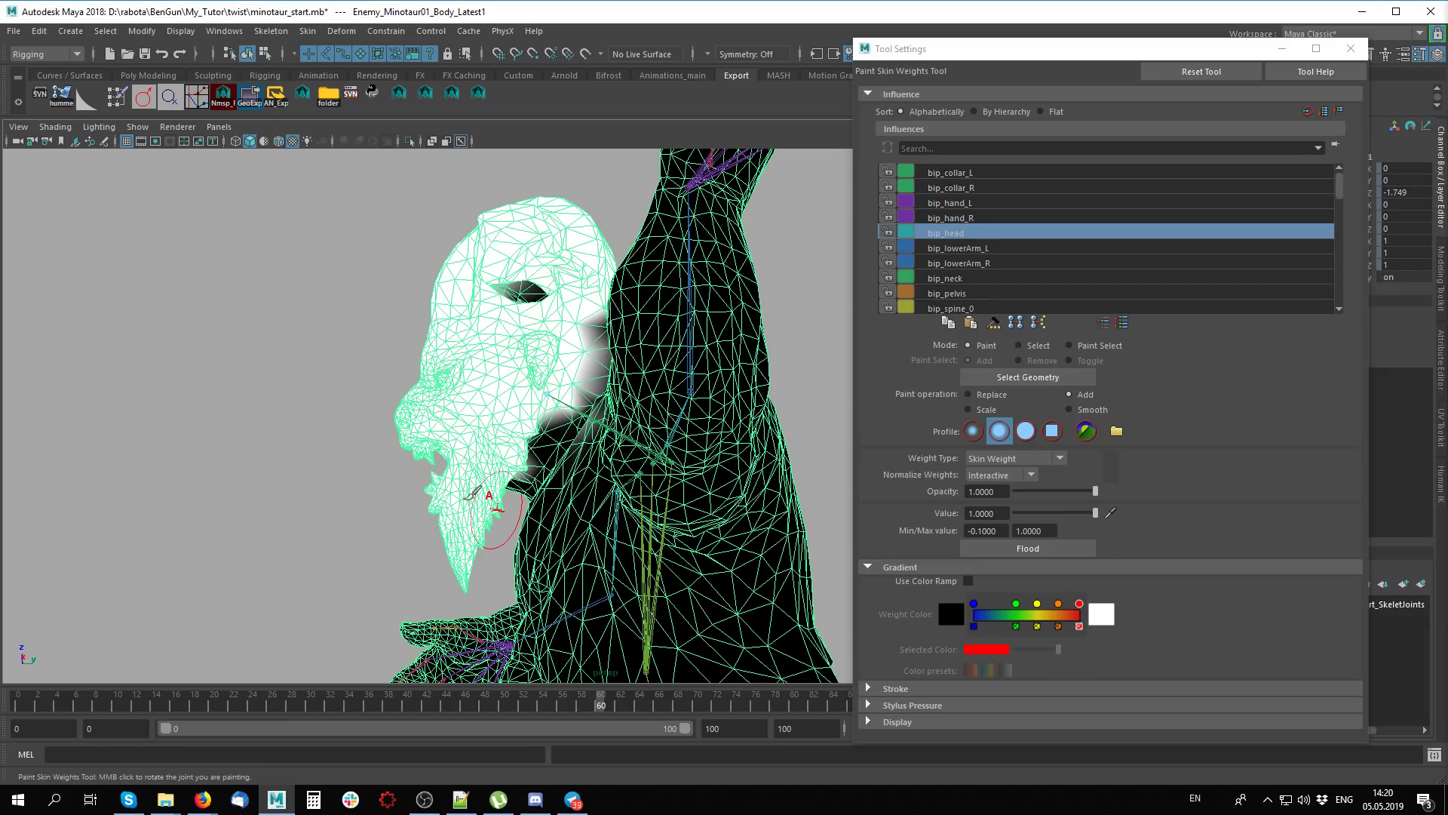
alt+drag(473, 494, 492, 496)
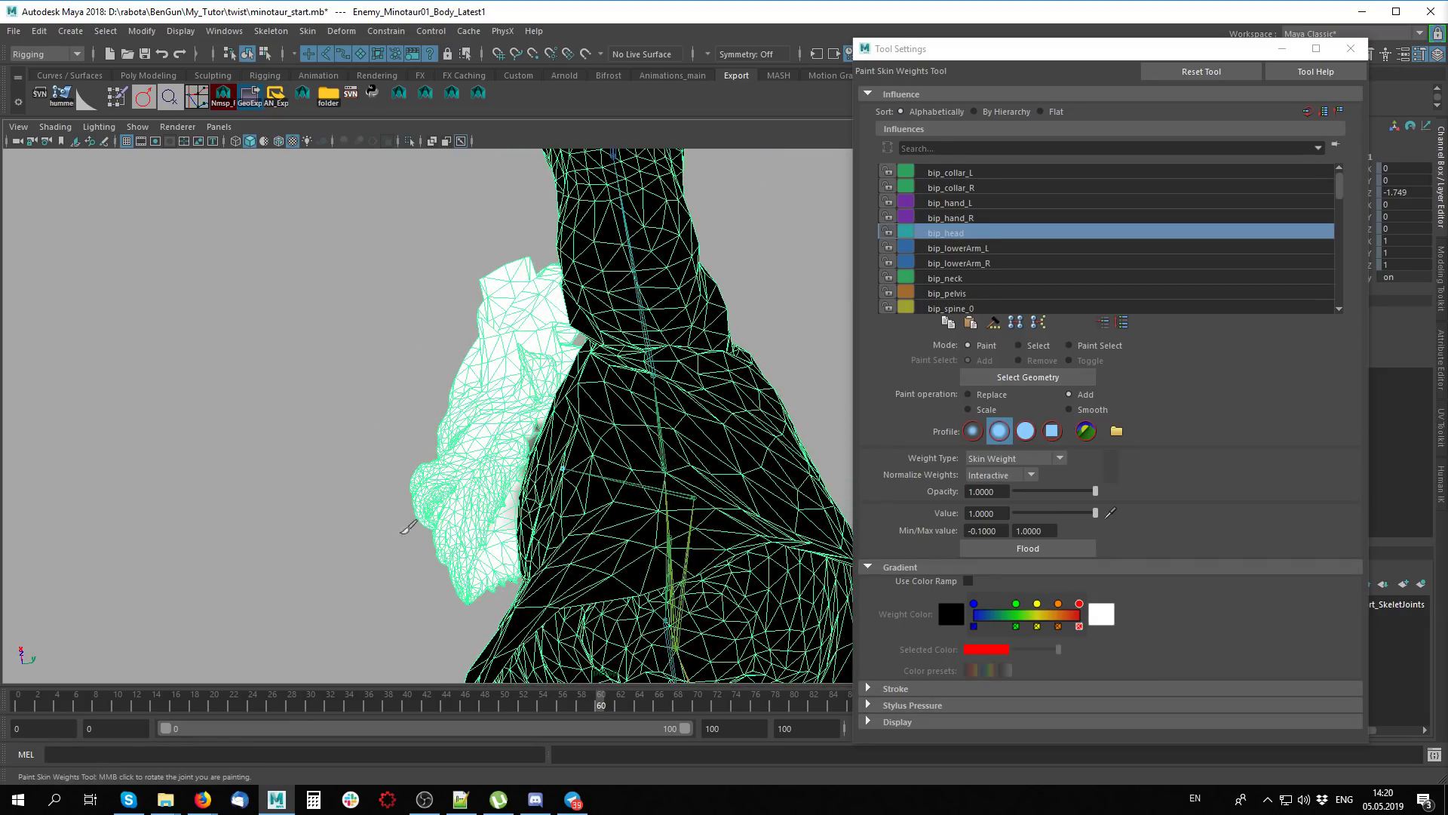
alt+drag(408, 527, 497, 528)
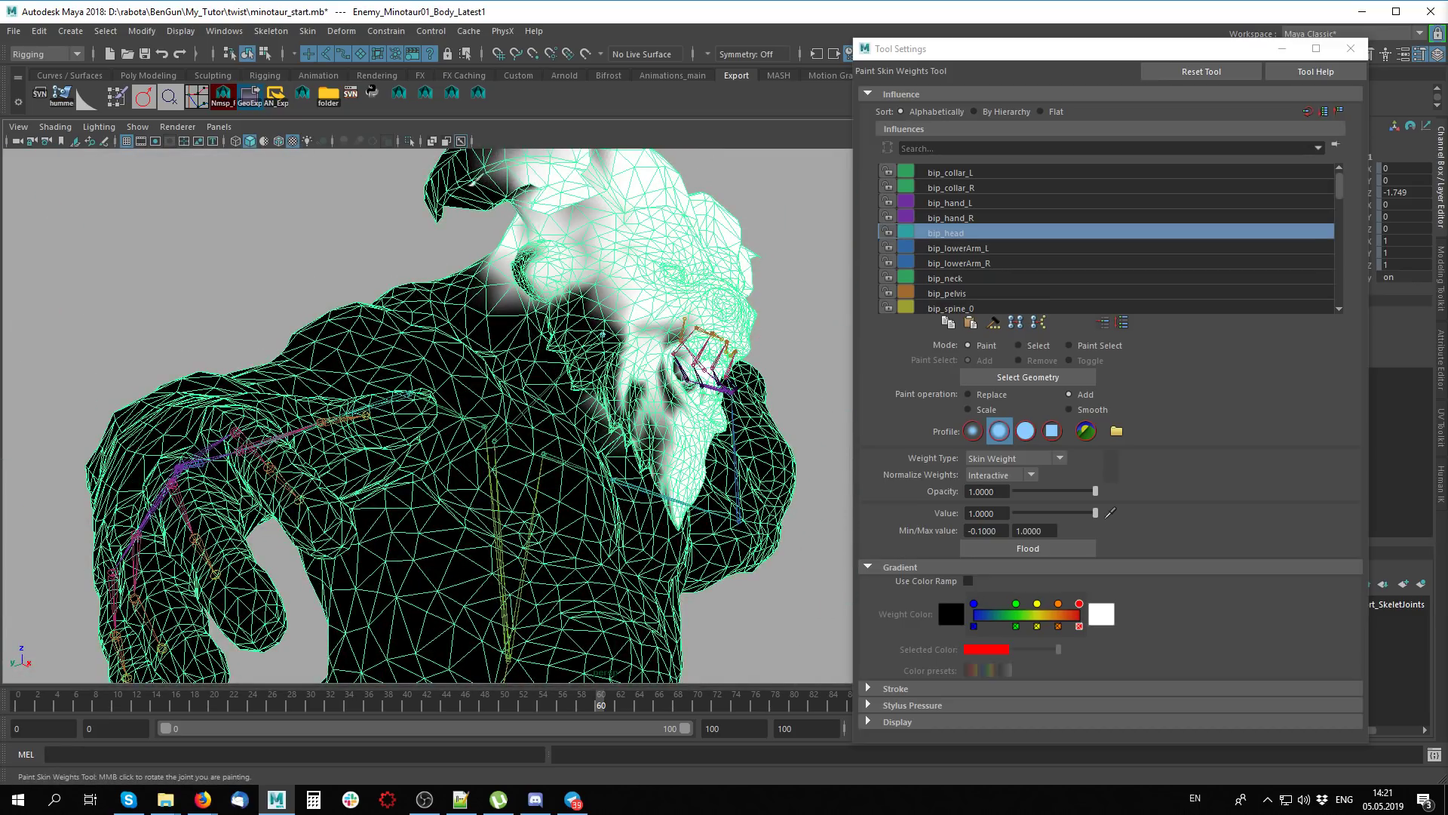
drag(453, 181, 521, 227)
mouse_move(528, 302)
mouse_down()
mouse_move(483, 279)
mouse_move(596, 422)
mouse_up()
scroll(570, 389, down, 5)
scroll(596, 423, up, 4)
scroll(620, 457, up, 3)
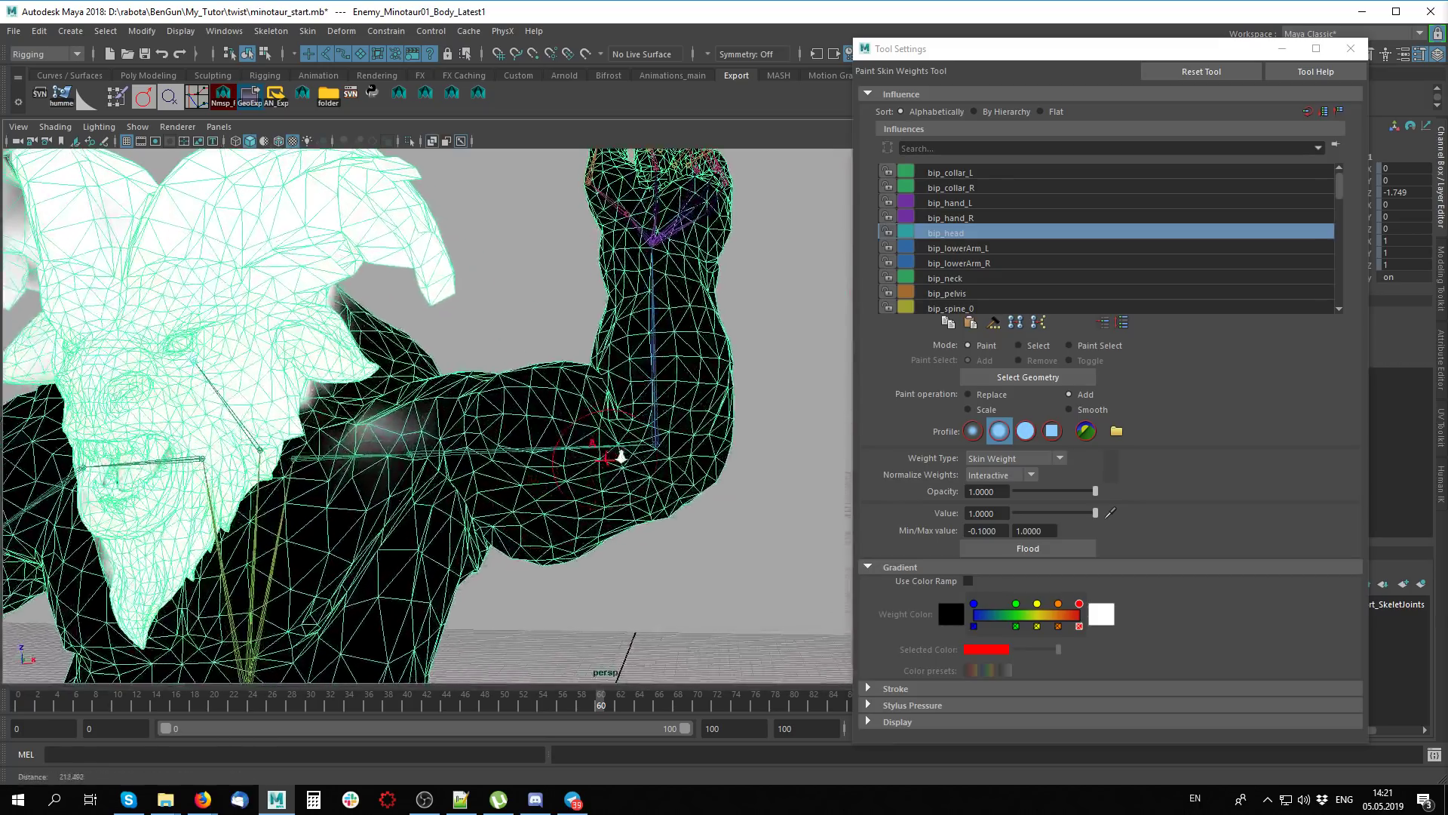
shift+drag(392, 411, 347, 430)
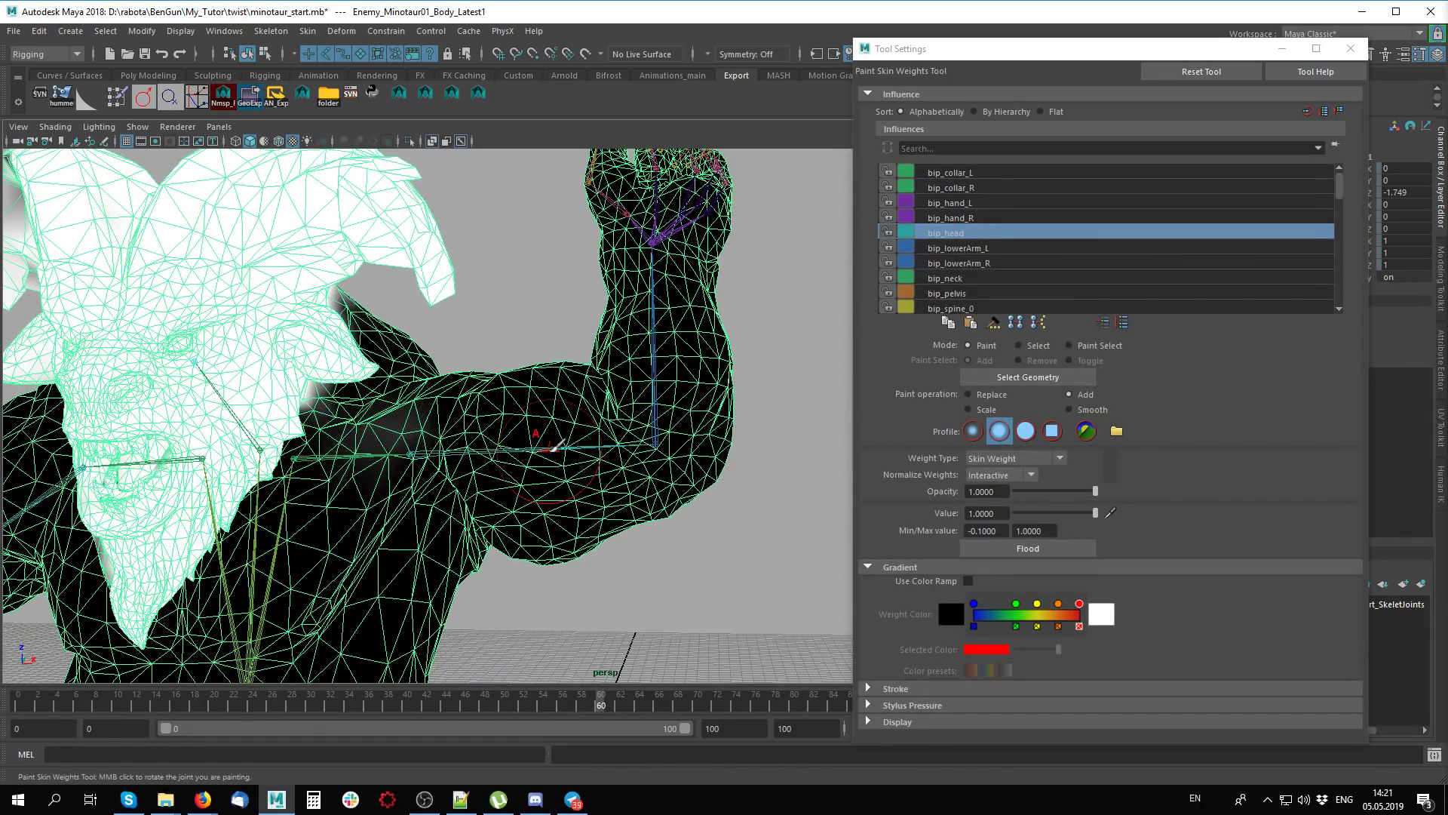
Make bip_upperArm_L the painted influence and refine its weight on the raised shoulder
right_click(554, 446)
click(555, 411)
scroll(528, 392, down, 3)
scroll(494, 366, up, 3)
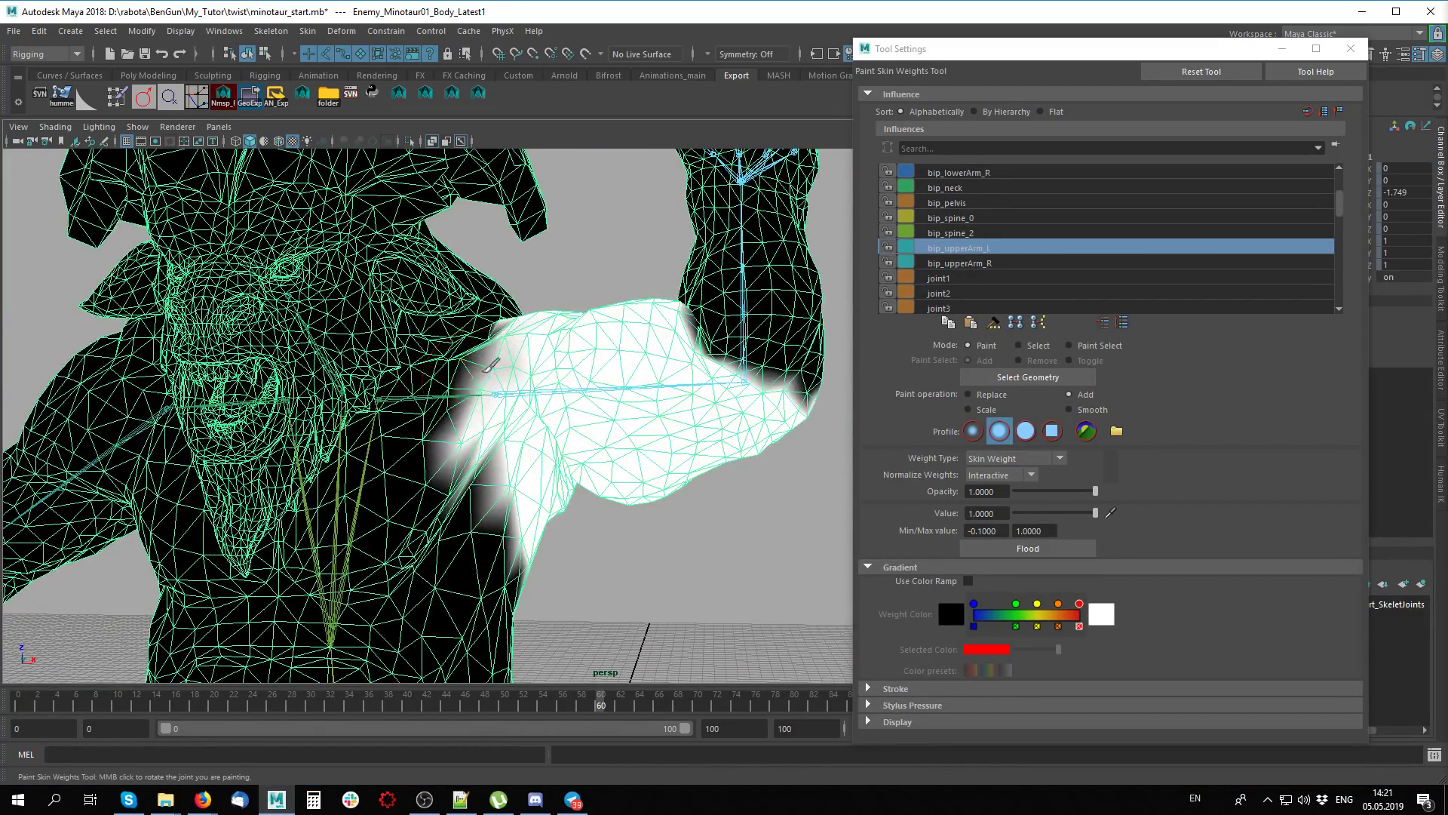
mouse_move(490, 365)
mouse_down()
mouse_move(515, 429)
mouse_move(499, 353)
mouse_up()
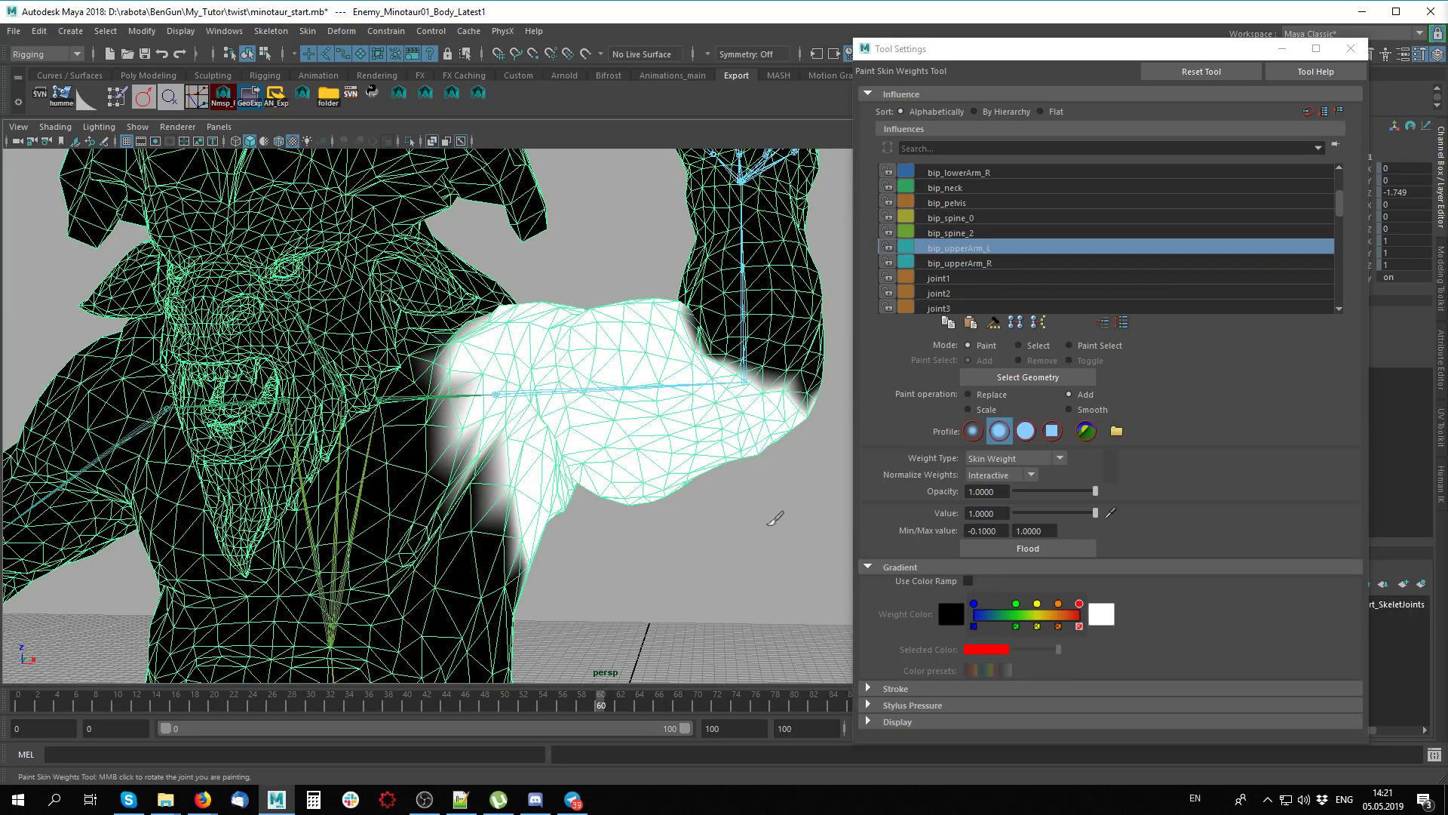
mouse_move(518, 413)
alt+mouse_down()
mouse_move(536, 333)
mouse_move(588, 443)
mouse_move(517, 446)
mouse_move(678, 455)
mouse_move(668, 443)
alt+mouse_up()
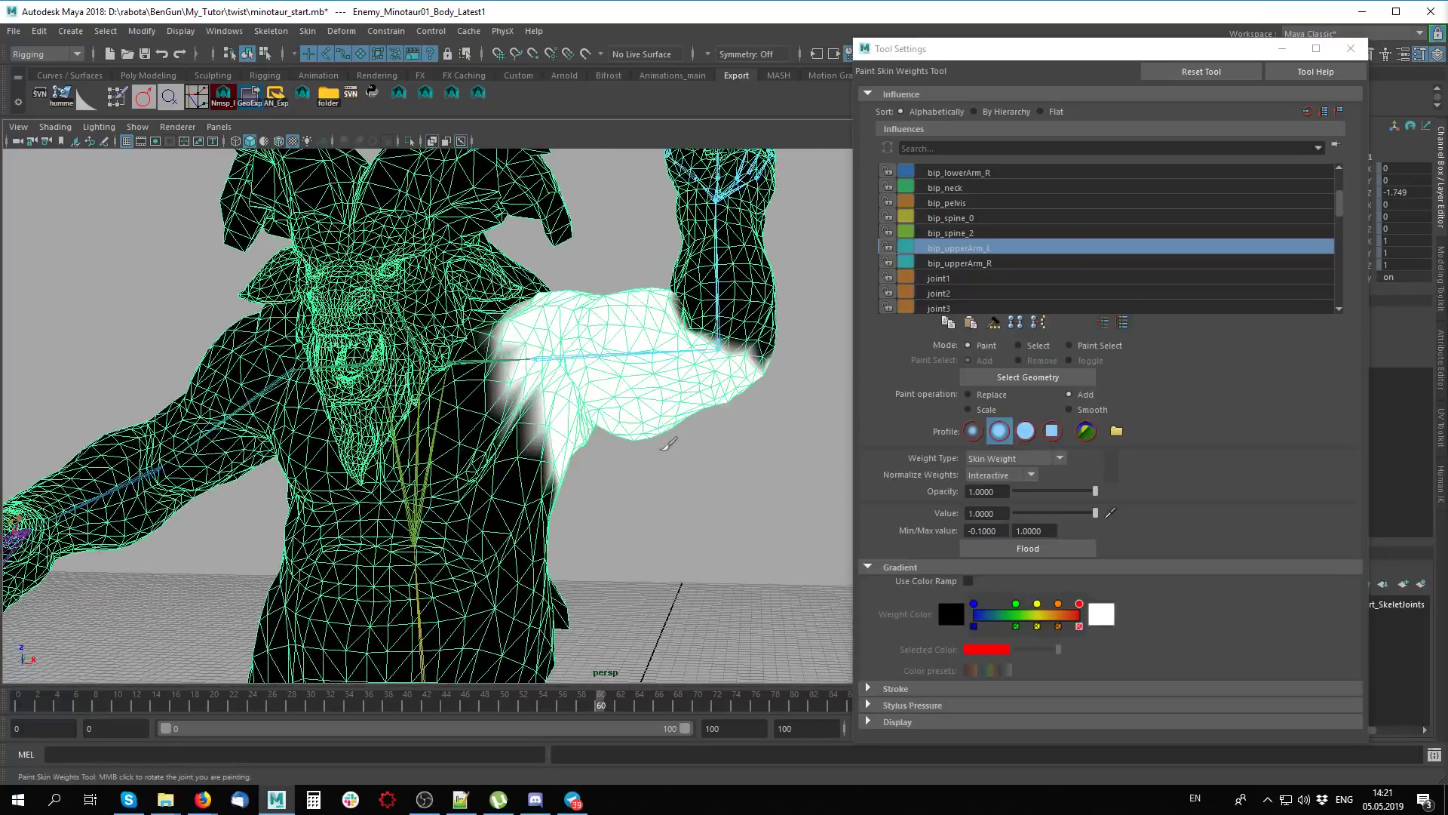
alt+drag(579, 476, 419, 451)
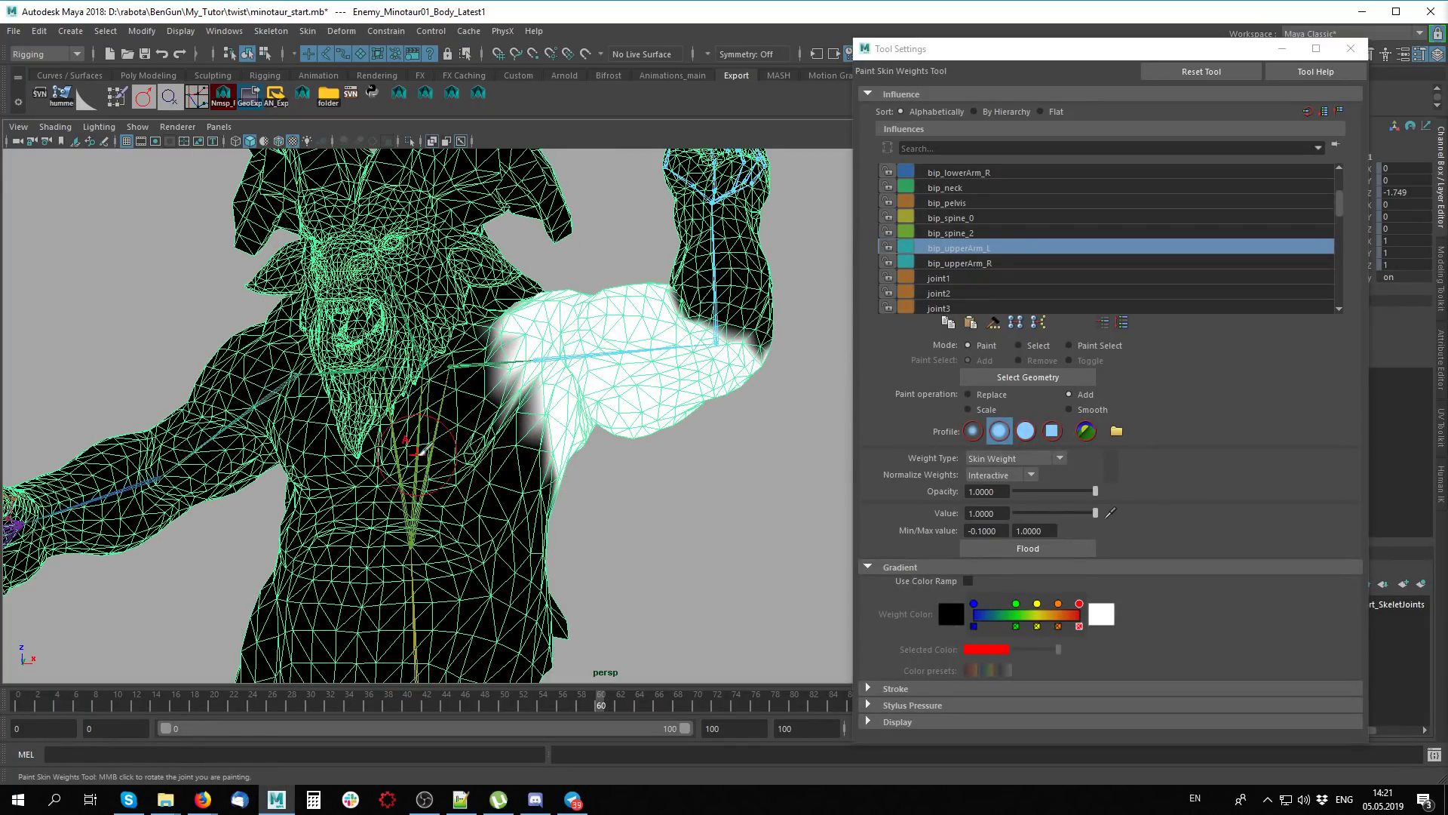
Paint bip_spine_2 weight across the chest, then review it from side and front views
right_click(430, 456)
click(411, 520)
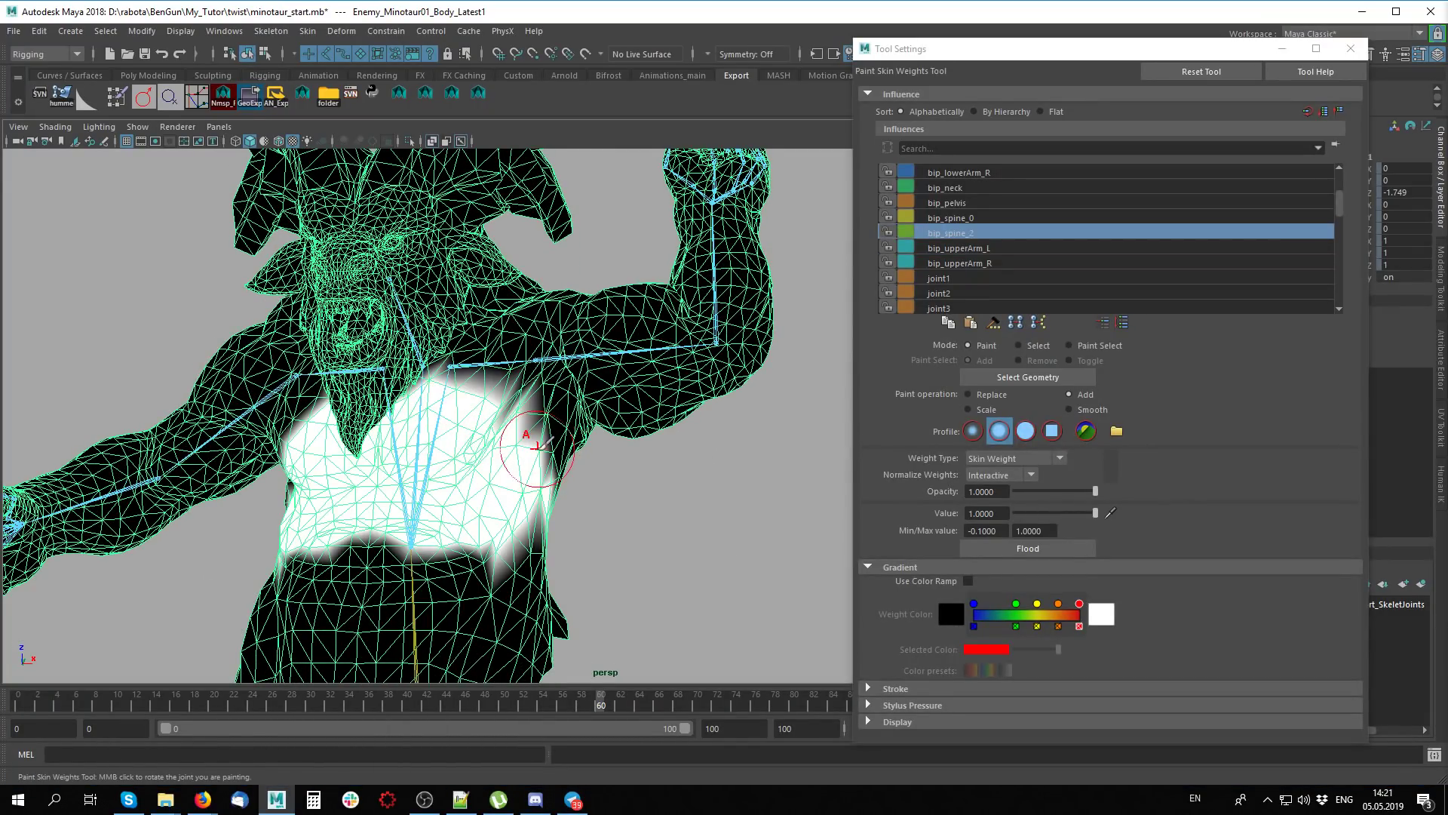
drag(598, 469, 513, 423)
mouse_move(630, 473)
alt+mouse_down()
mouse_move(307, 464)
mouse_move(682, 501)
alt+mouse_up()
alt+drag(414, 445, 562, 430)
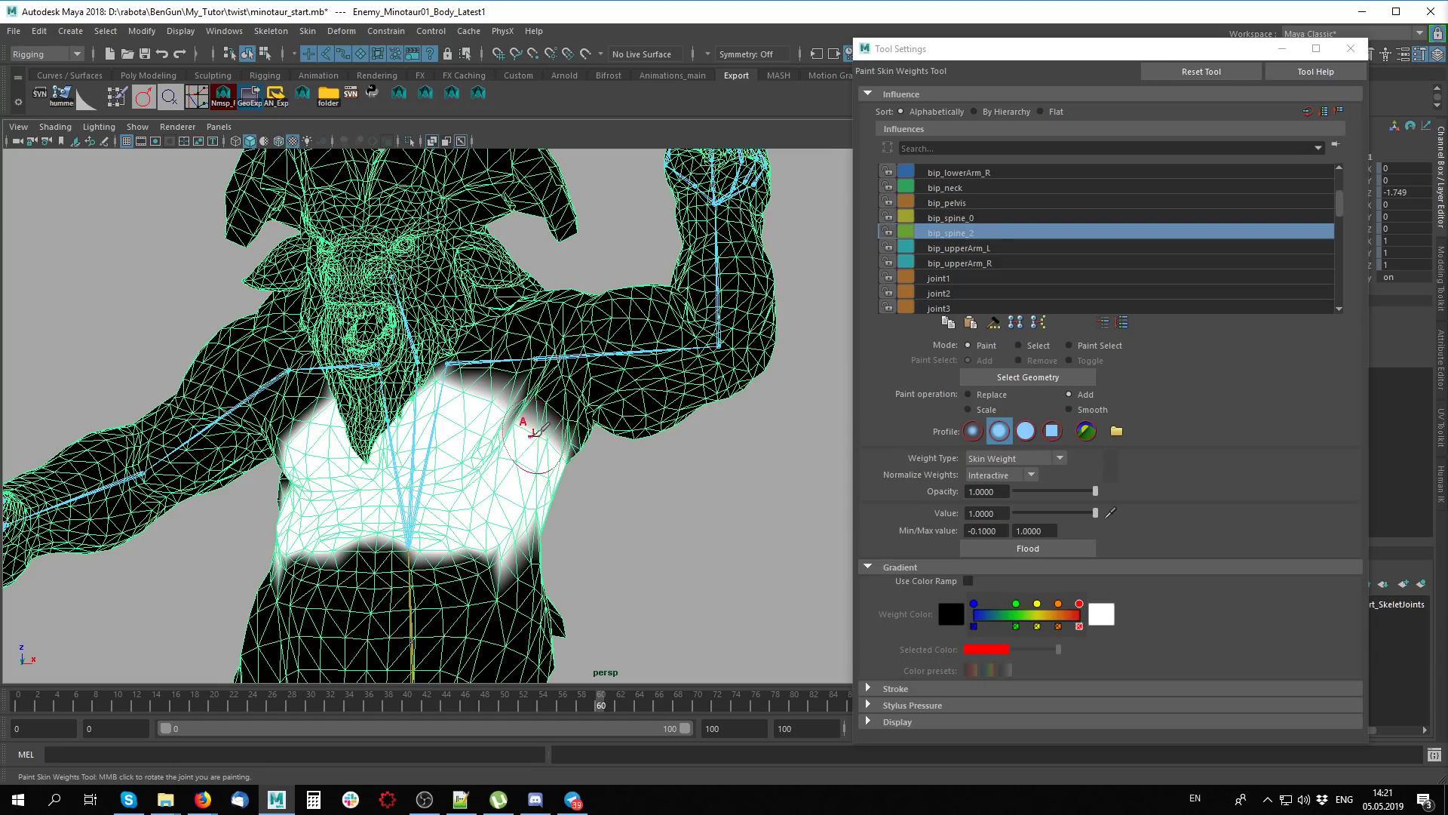
mouse_move(501, 409)
alt+middle_down()
mouse_move(550, 423)
mouse_move(579, 411)
alt+middle_up()
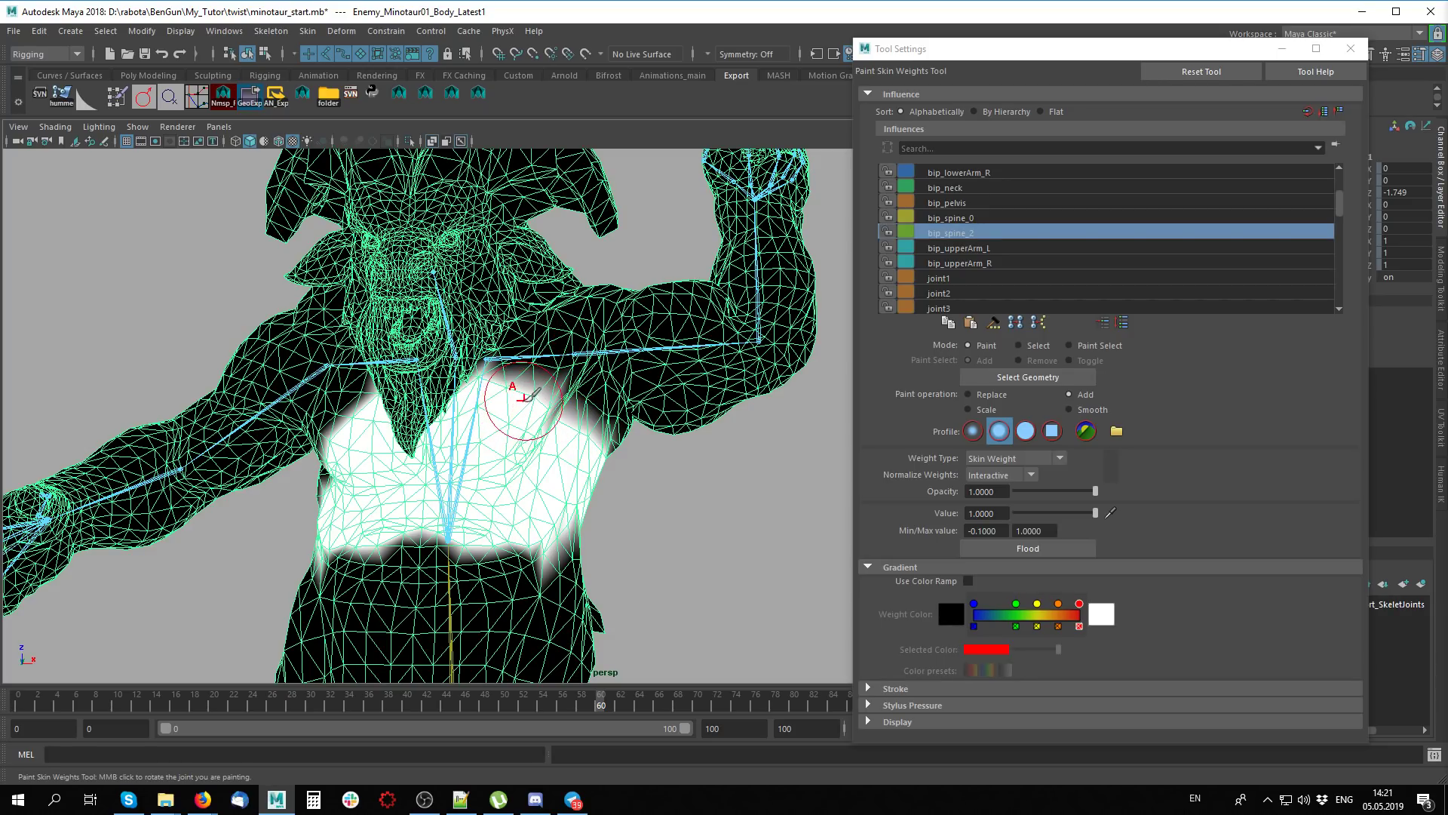
scroll(556, 427, up, 1)
scroll(566, 423, up, 2)
scroll(577, 419, up, 2)
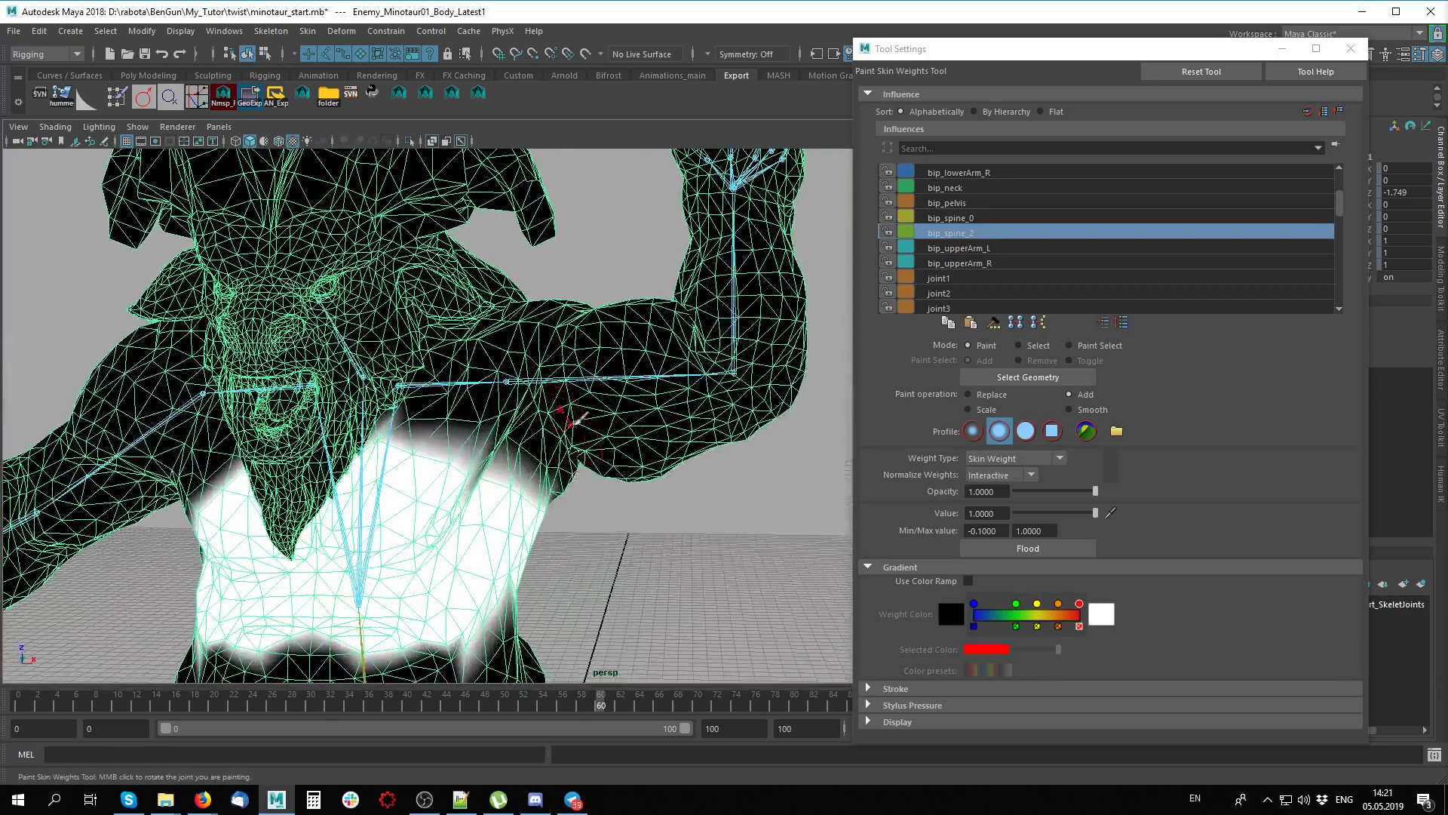
Make bip_lowerArm_L the painted influence and inspect its forearm weights from two sides
right_click(729, 326)
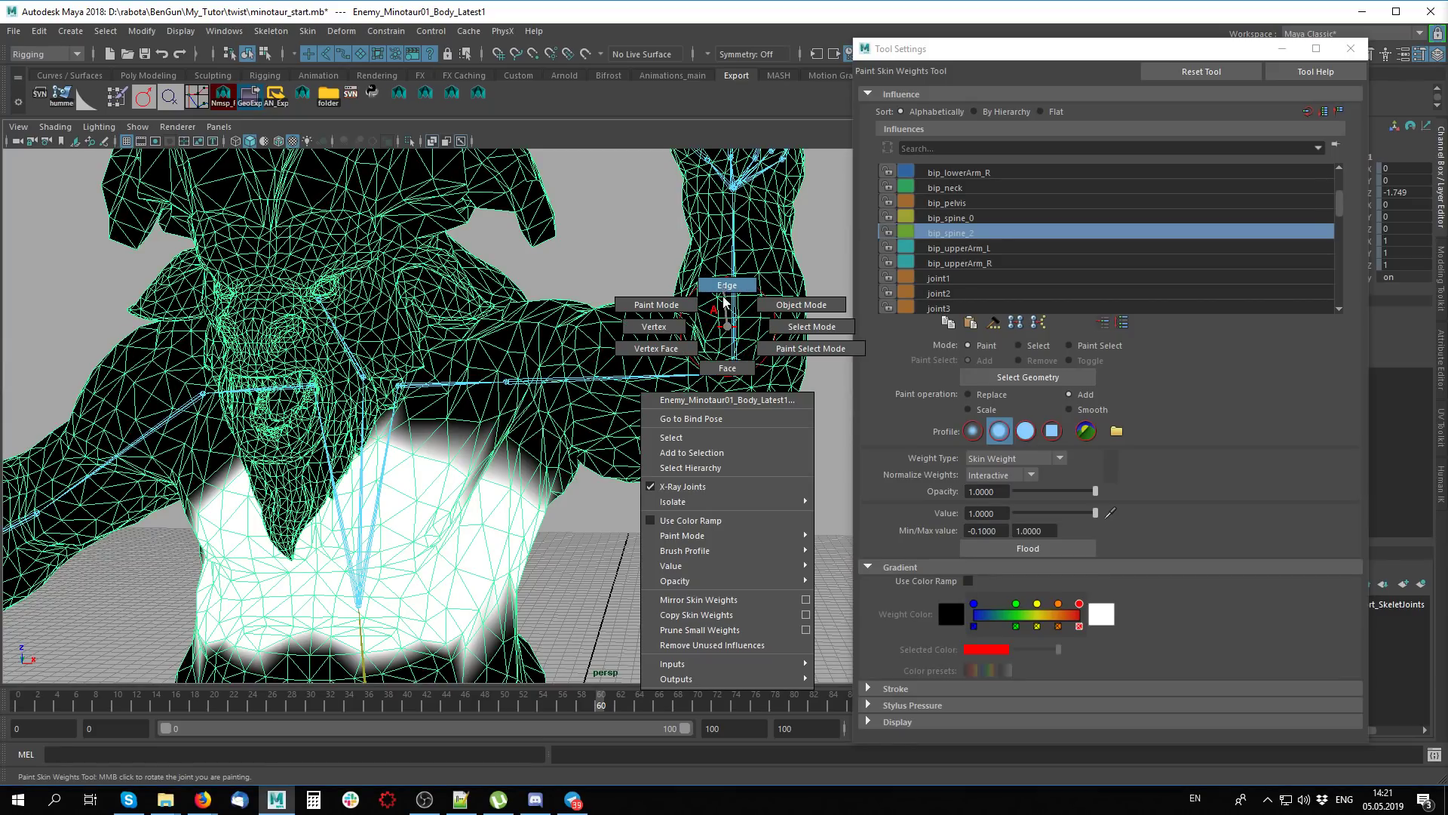
right_click(732, 328)
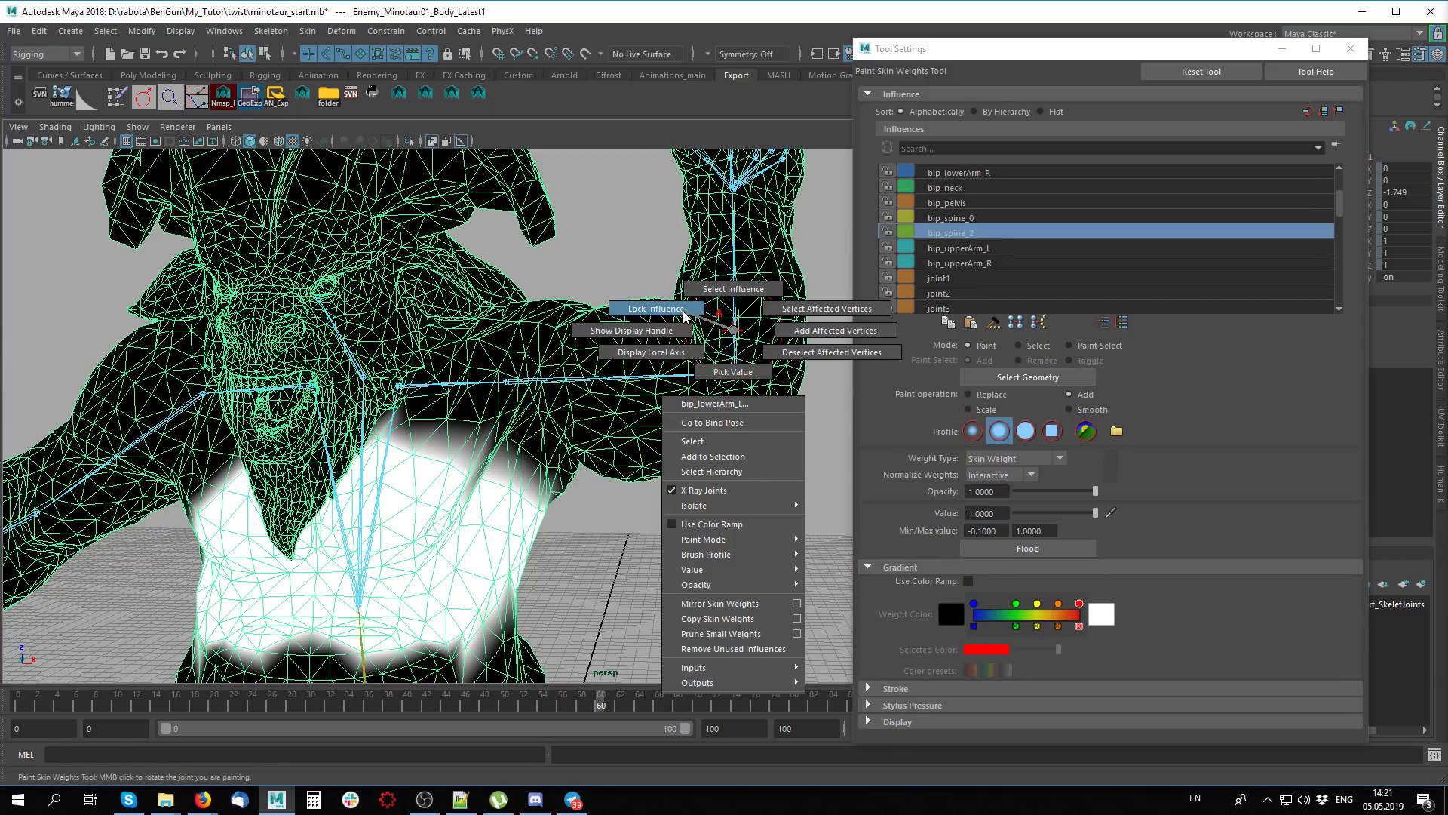
click(733, 289)
alt+drag(718, 307, 576, 420)
scroll(678, 441, up, 2)
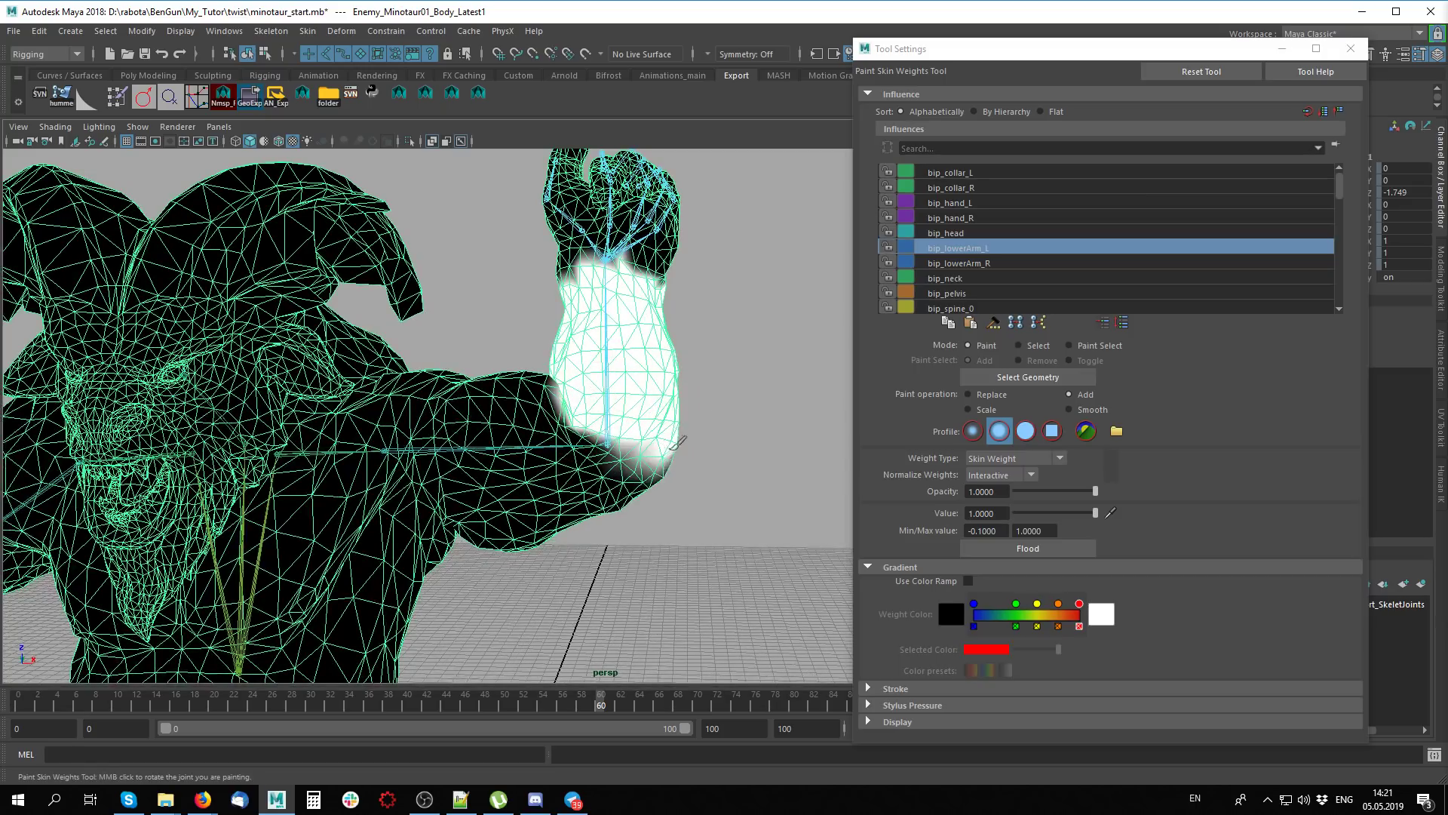
alt+drag(682, 356, 687, 362)
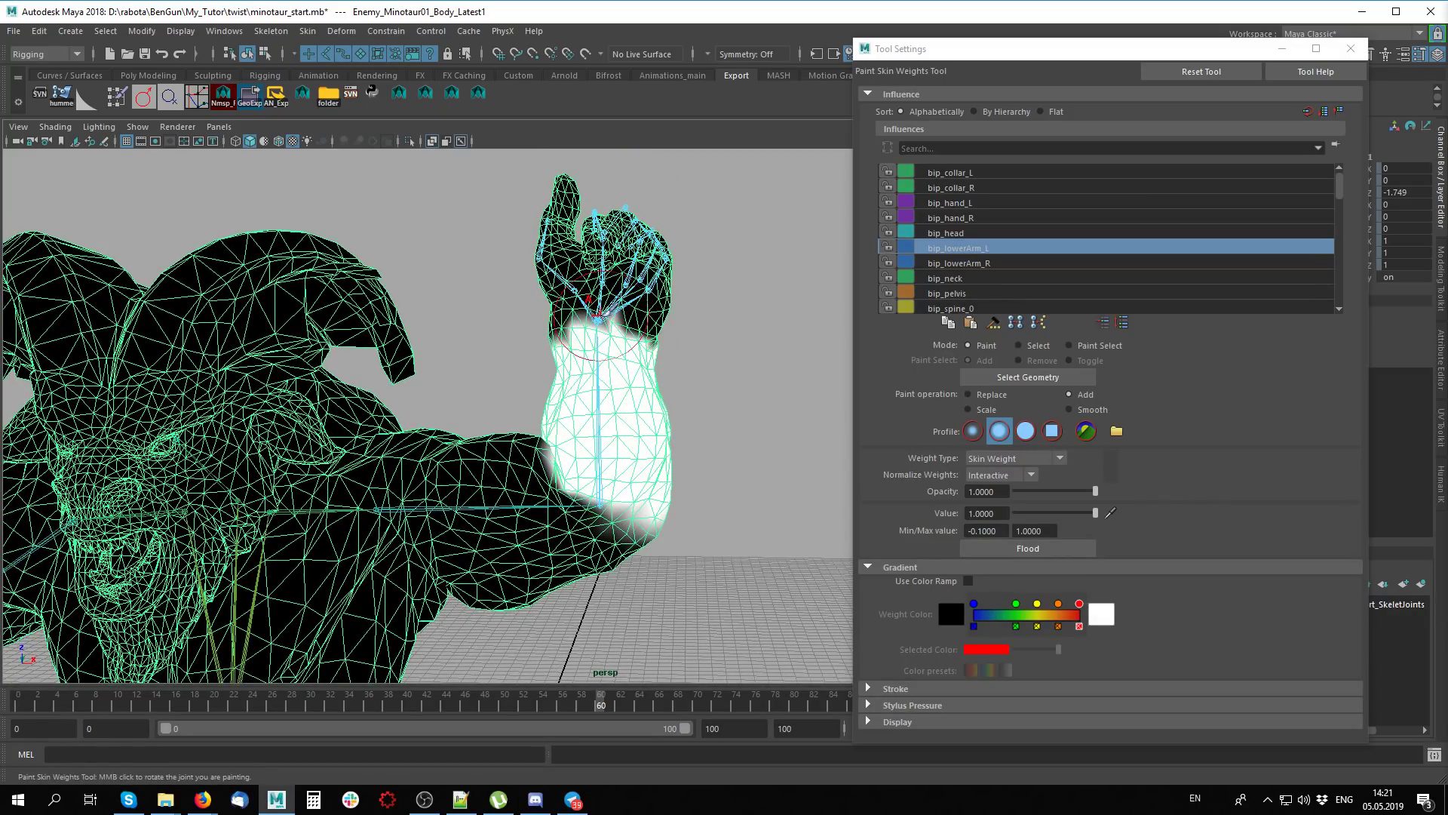
Switch the influence to bip_hand_L, inspect the hand weights, and frame the upper body
right_click(598, 335)
click(598, 298)
alt+drag(599, 298, 732, 313)
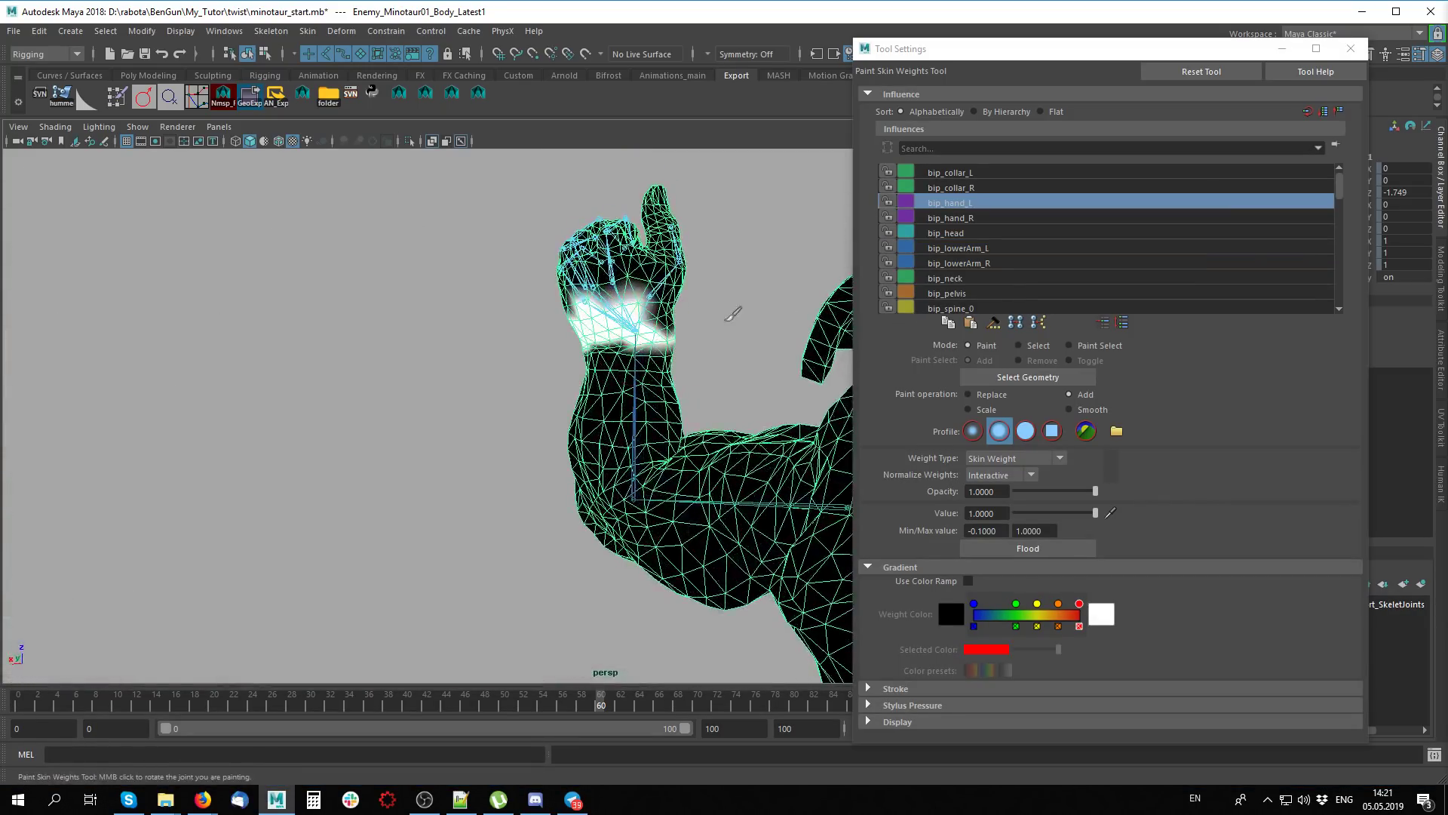
alt+right_drag(731, 313, 414, 379)
mouse_move(414, 378)
alt+mouse_down()
mouse_move(421, 446)
mouse_move(614, 323)
mouse_move(599, 335)
alt+mouse_up()
alt+right_drag(600, 336, 589, 353)
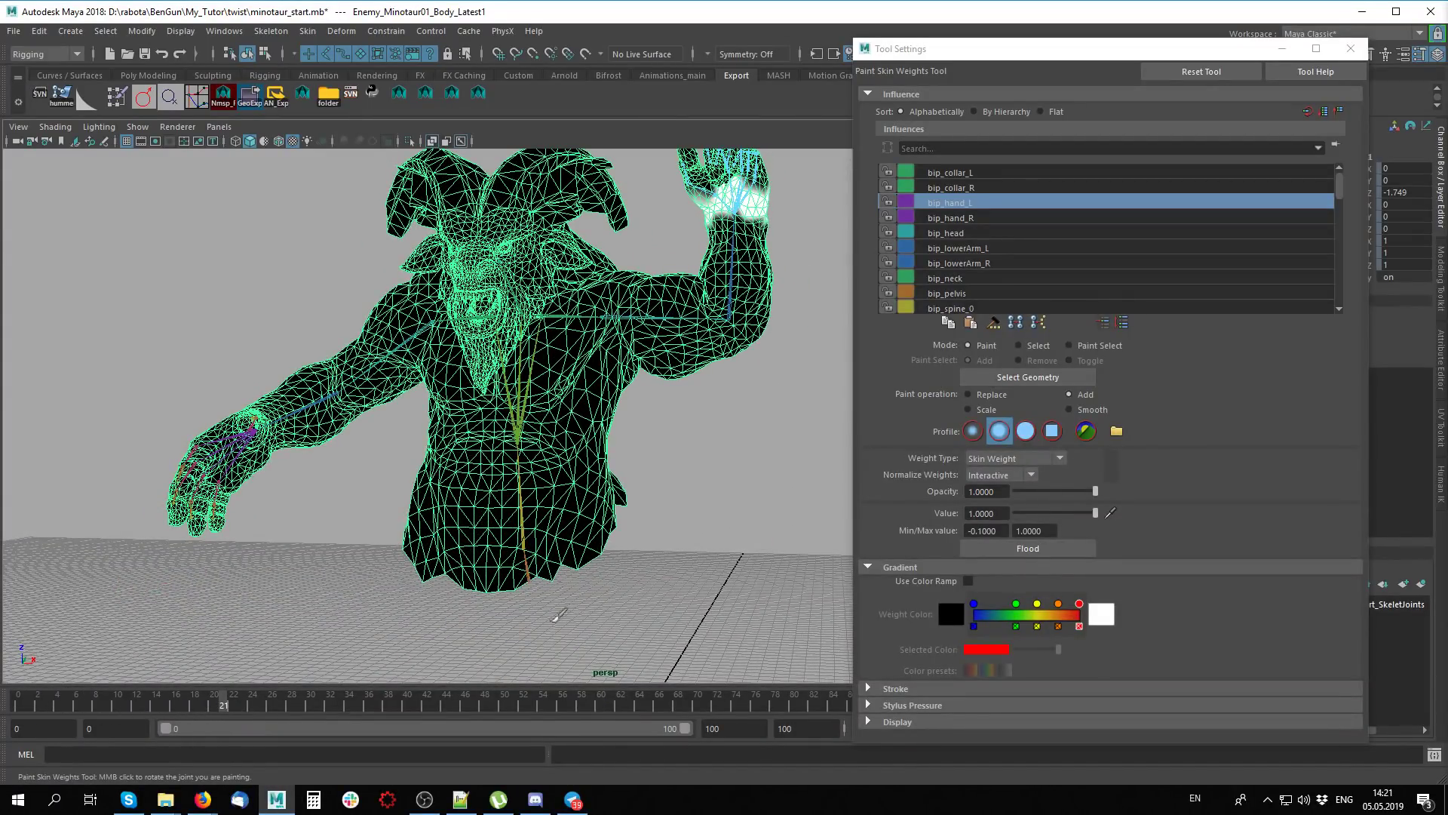
Leave weight painting, select the left upper arm joint for rotating, then select the body mesh
key(q)
mouse_move(659, 556)
alt+mouse_down()
mouse_move(637, 491)
mouse_move(546, 568)
mouse_move(689, 498)
alt+mouse_up()
click(573, 355)
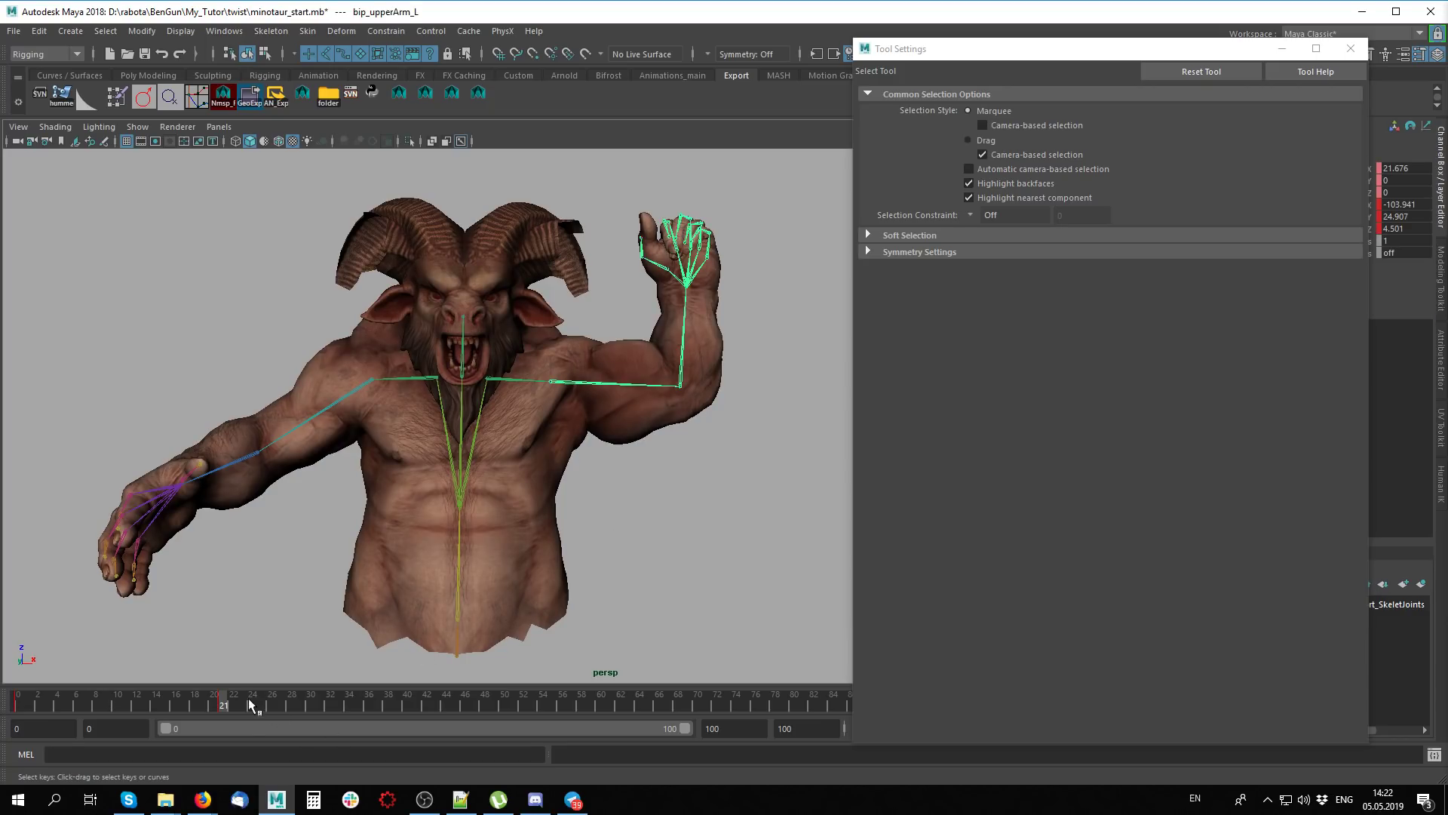
key(e)
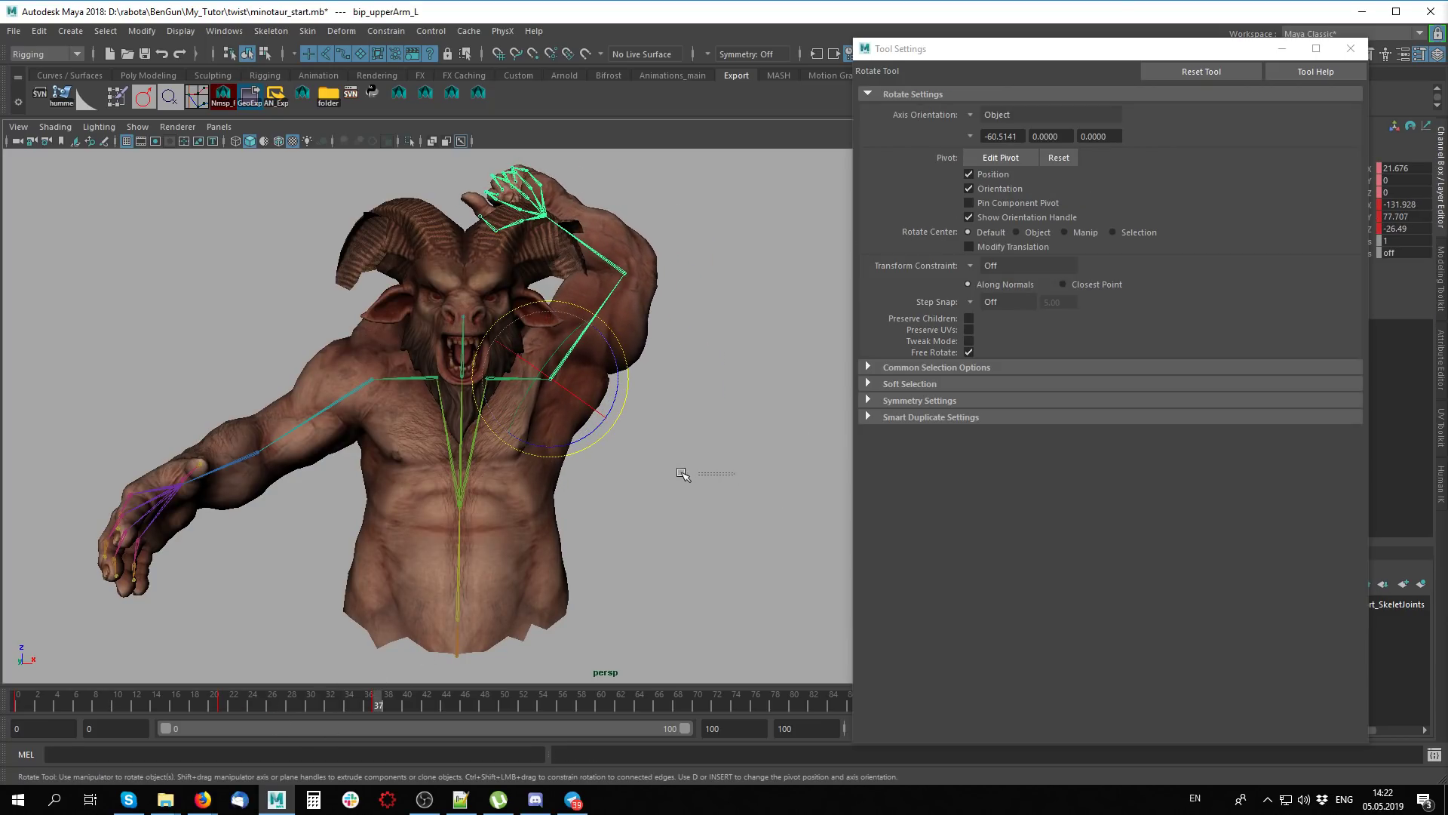
mouse_move(682, 474)
alt+mouse_down()
mouse_move(365, 488)
mouse_move(294, 507)
alt+mouse_up()
click(548, 445)
alt+drag(548, 445, 577, 190)
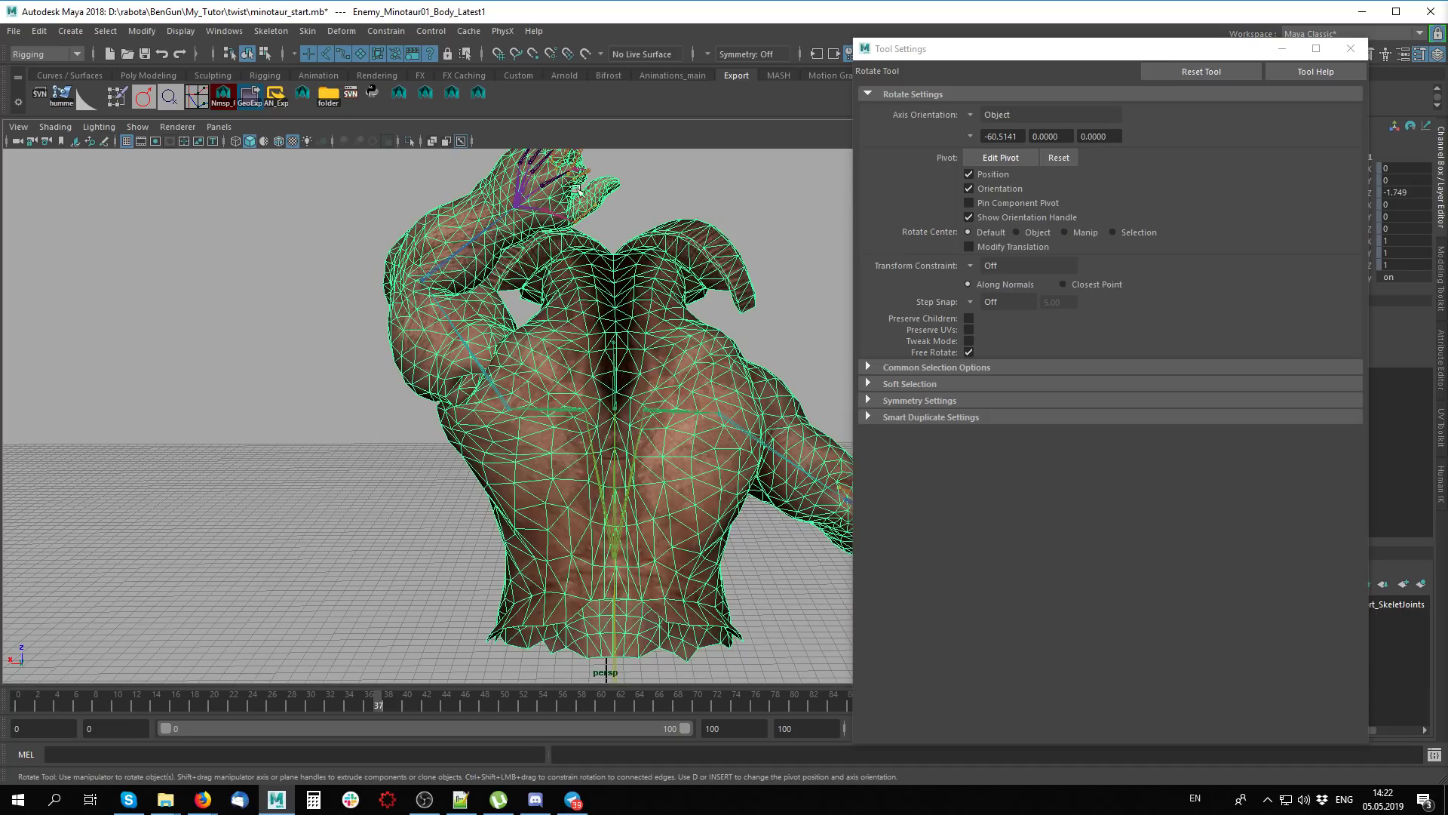
Paint bip_collar_L weight under the raised arm and onto the shoulder, then return to selection
click(116, 96)
alt+drag(528, 392, 612, 401)
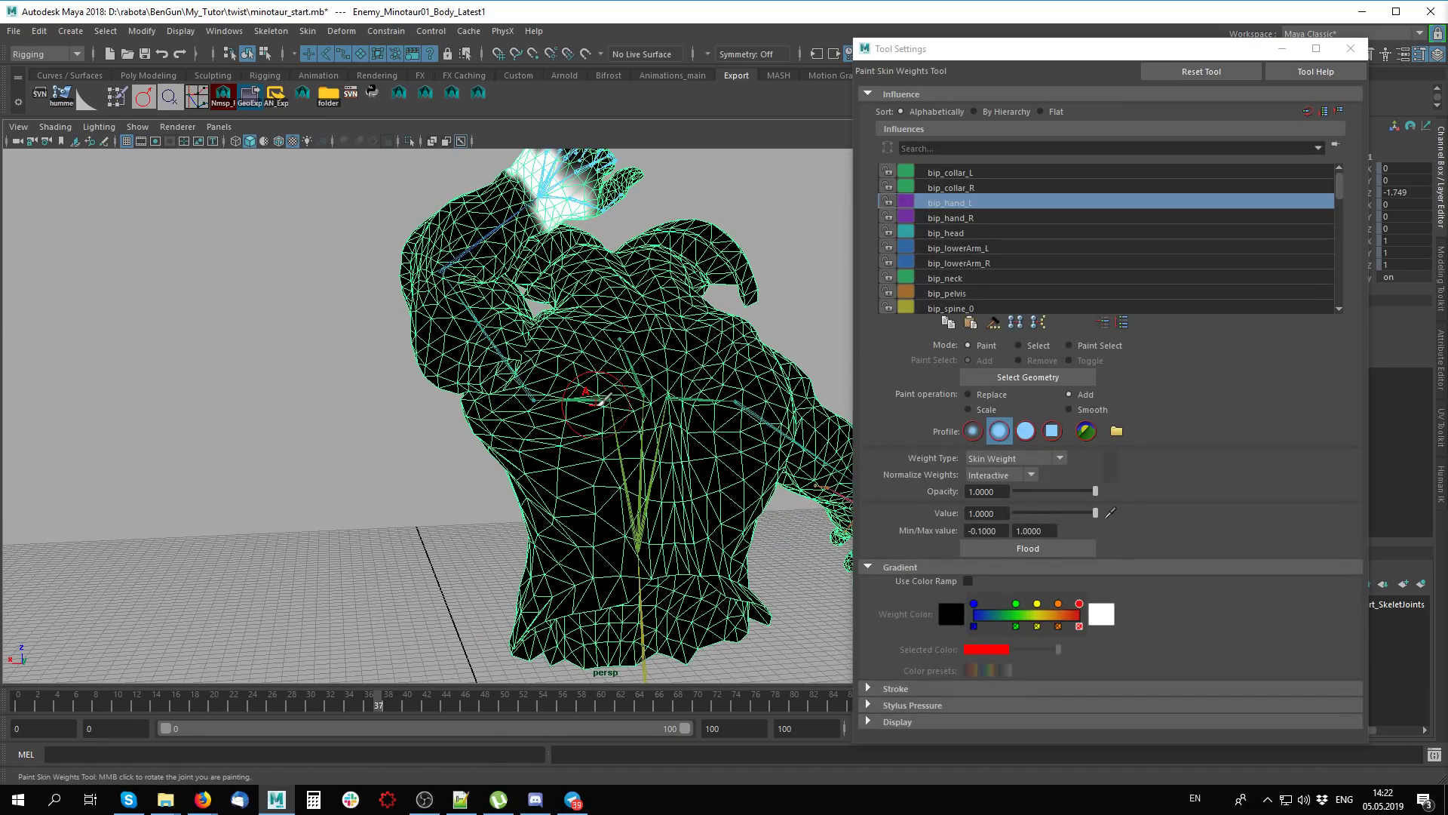
right_drag(599, 400, 633, 419)
mouse_move(600, 403)
alt+mouse_down()
mouse_move(676, 411)
mouse_move(530, 473)
mouse_move(656, 422)
mouse_move(523, 372)
alt+mouse_up()
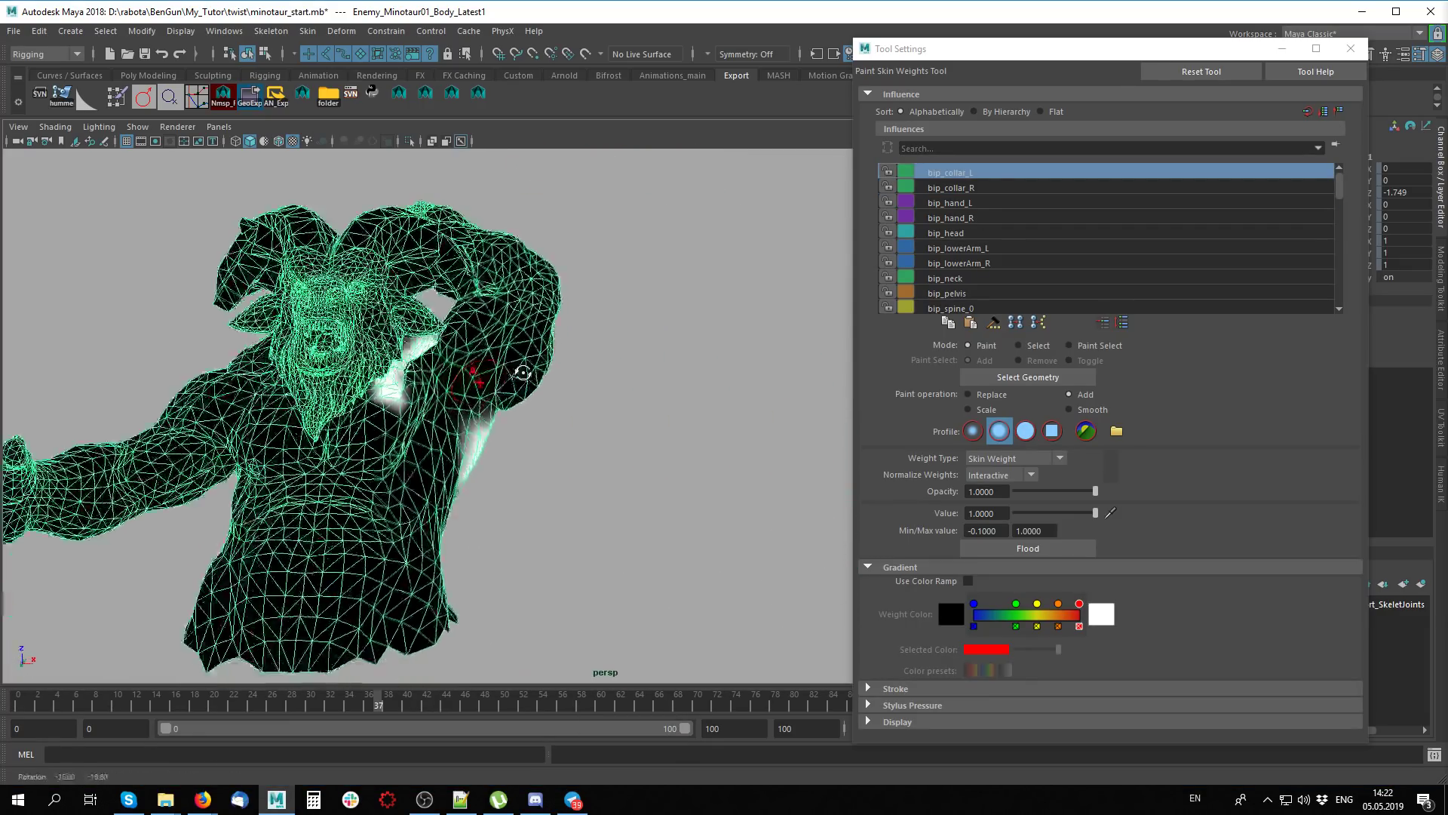
scroll(523, 372, up, 3)
mouse_move(392, 441)
mouse_down()
mouse_move(469, 471)
mouse_move(340, 479)
mouse_up()
alt+middle_drag(340, 479, 193, 450)
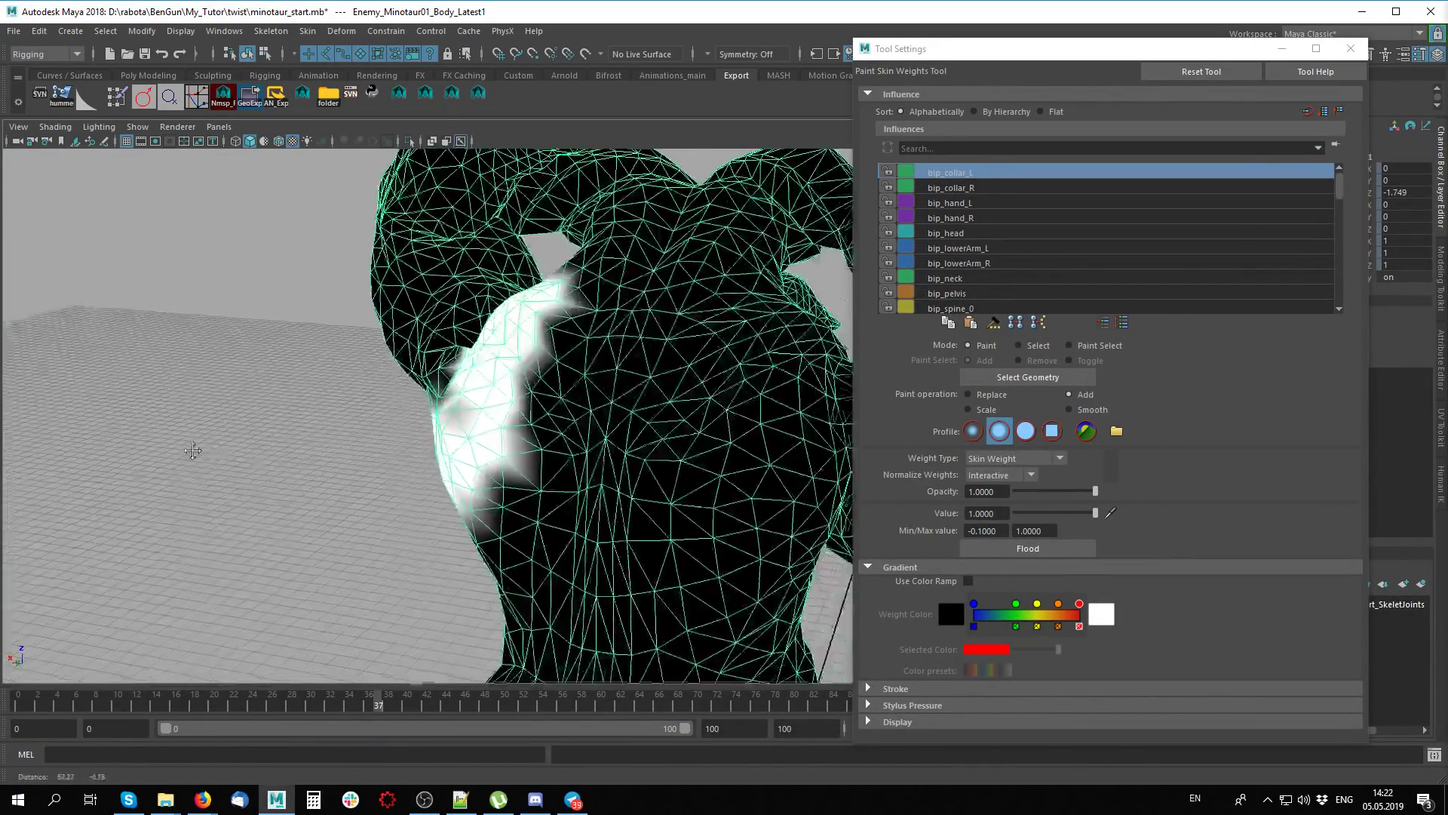
mouse_move(193, 450)
alt+mouse_down()
mouse_move(649, 377)
mouse_move(663, 405)
alt+mouse_up()
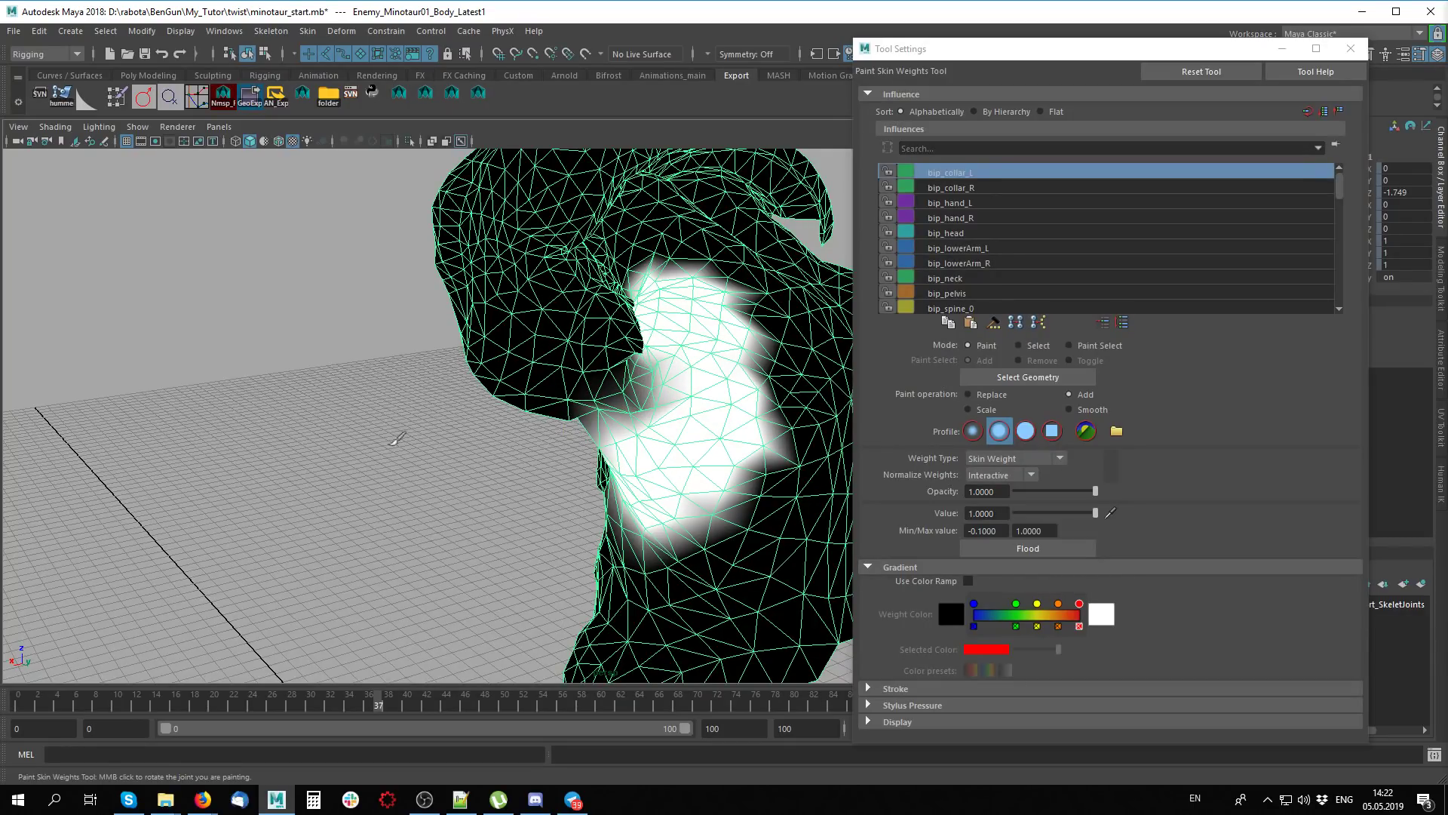
mouse_move(395, 439)
alt+mouse_down()
mouse_move(518, 388)
mouse_move(198, 430)
alt+mouse_up()
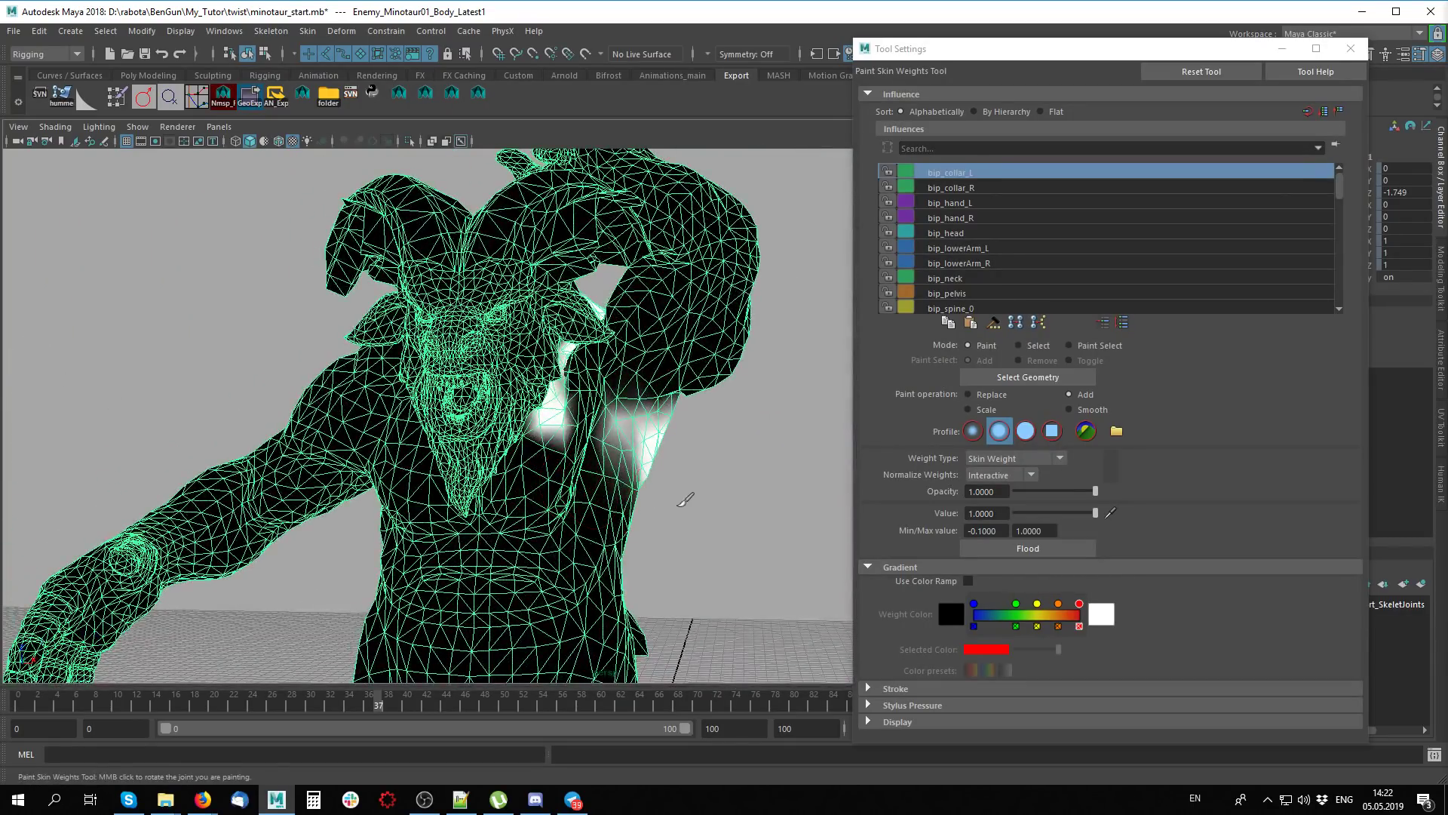
key(q)
mouse_move(713, 518)
alt+mouse_down()
mouse_move(329, 465)
mouse_move(382, 433)
alt+mouse_up()
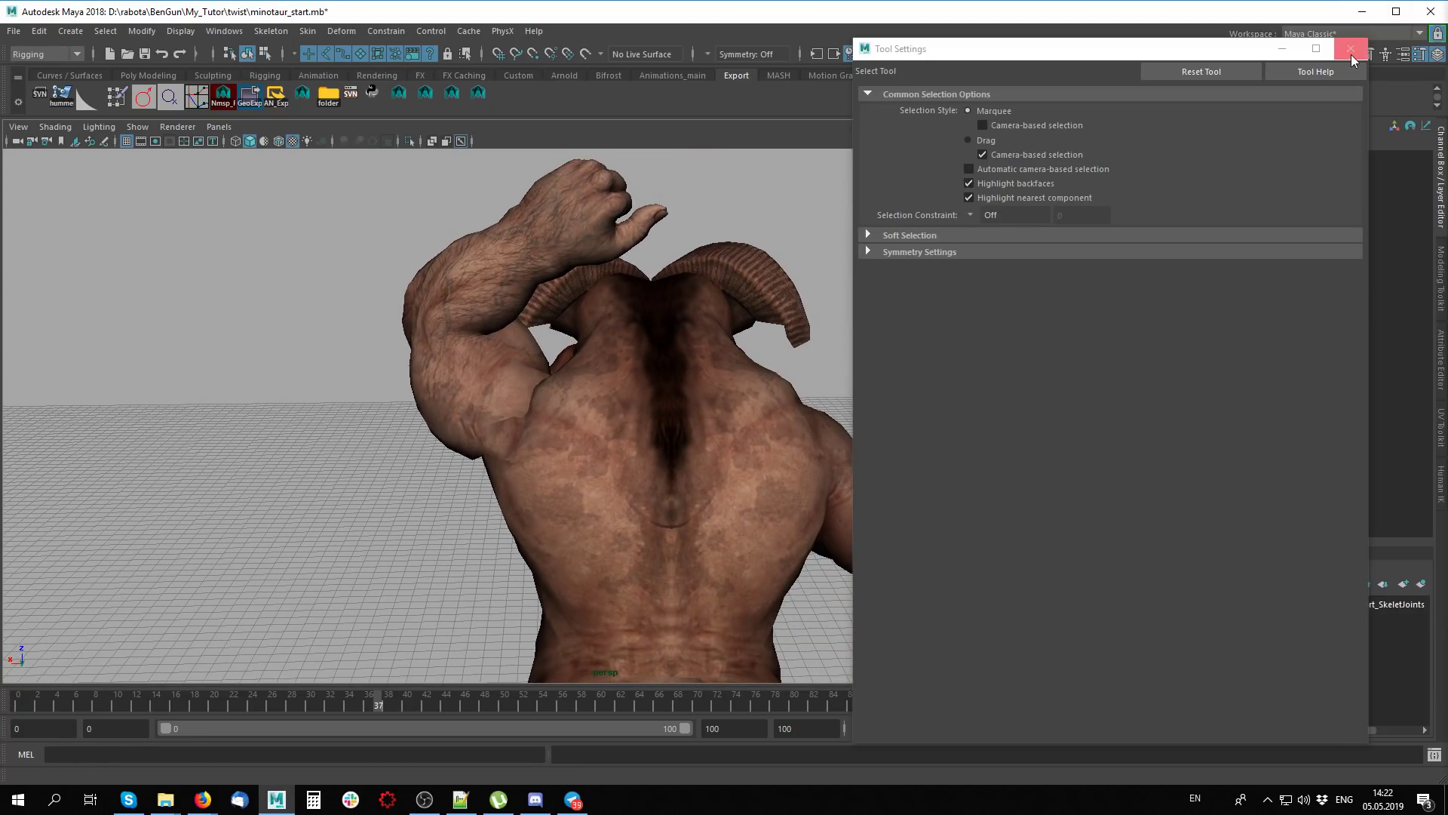
Close Tool Settings and select the minotaur body mesh from the front
click(1350, 50)
drag(118, 684, 15, 693)
alt+drag(62, 637, 692, 526)
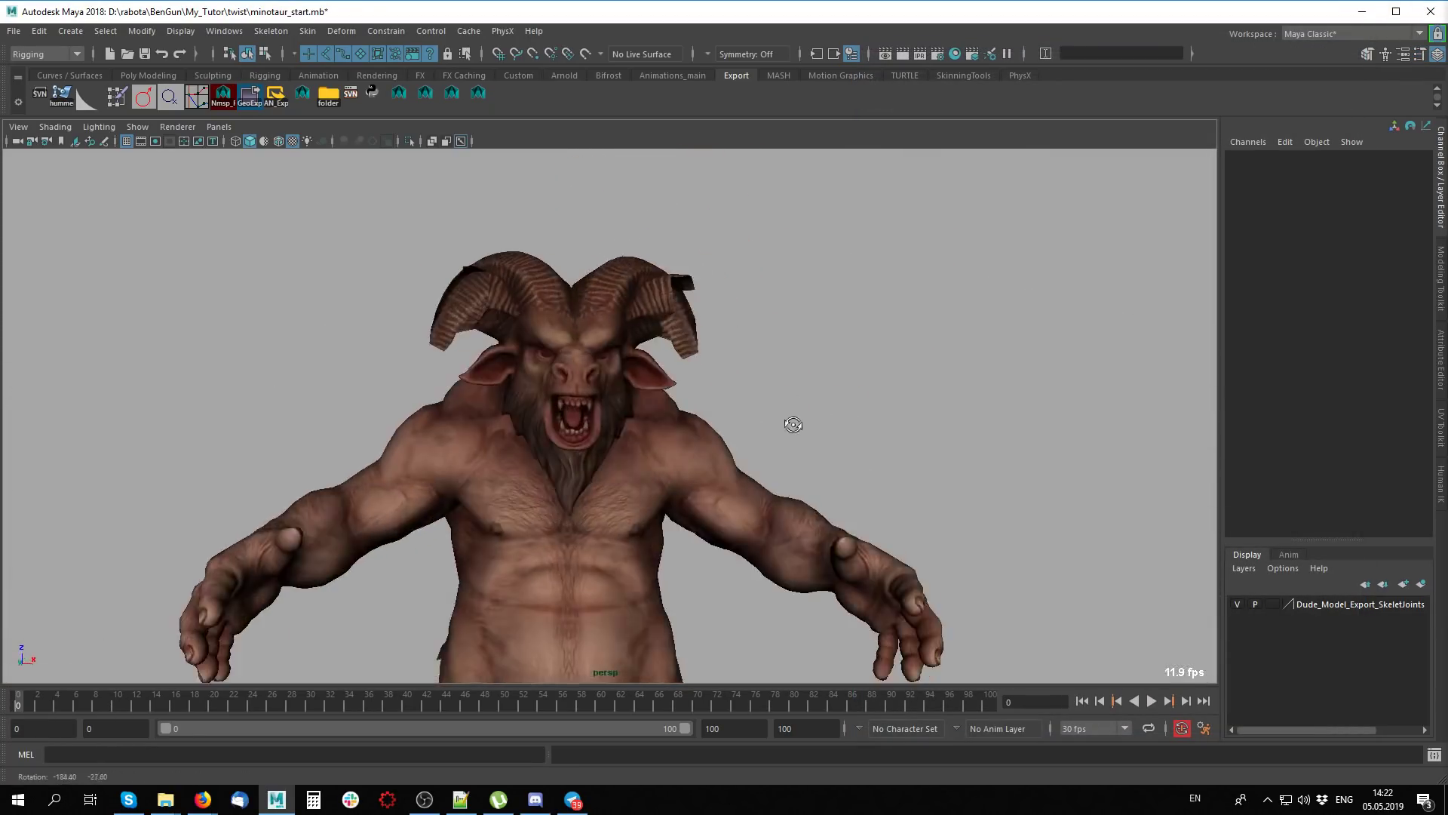
click(717, 543)
alt+drag(763, 599, 749, 519)
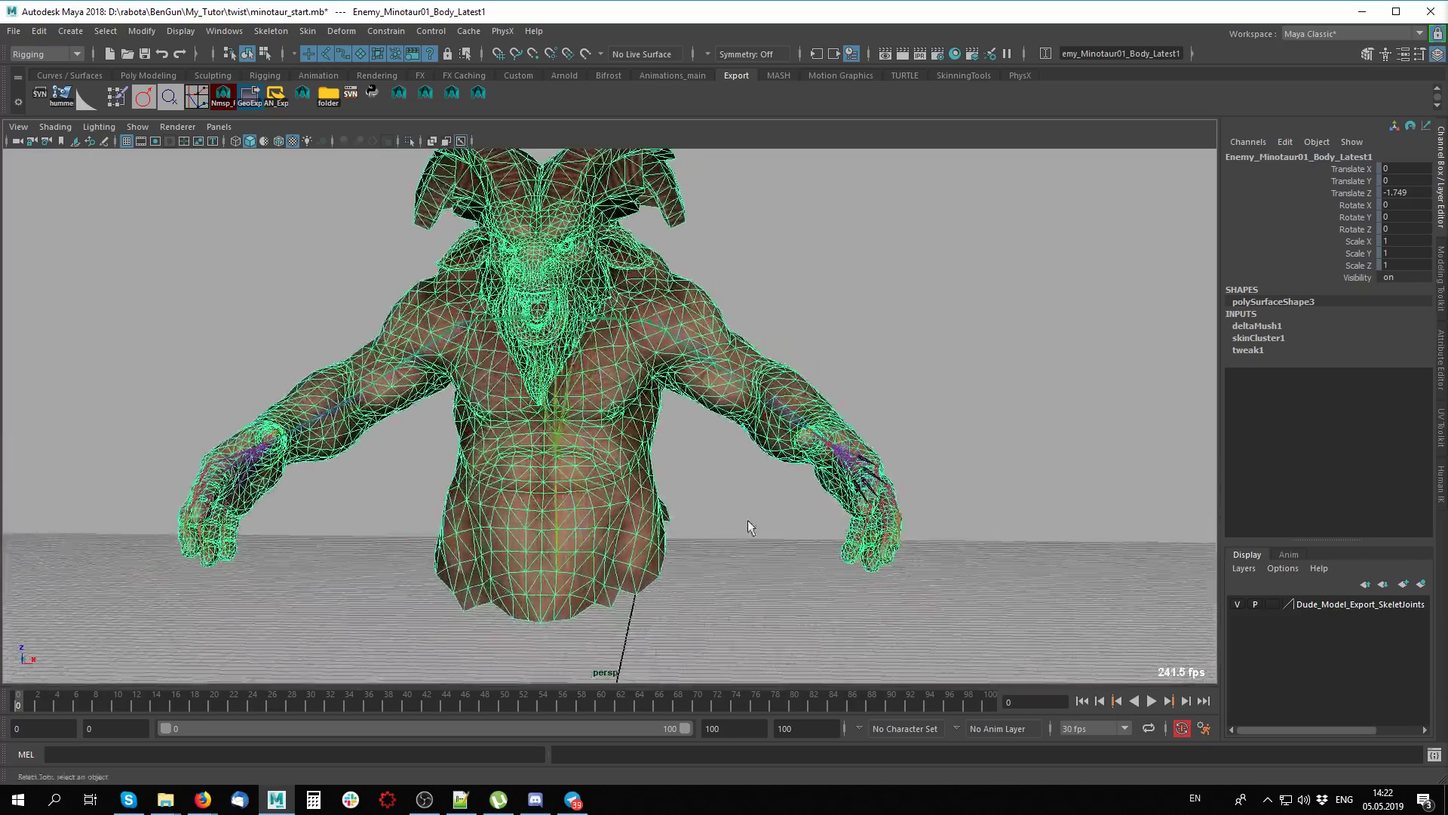
click(748, 519)
scroll(685, 353, up, 3)
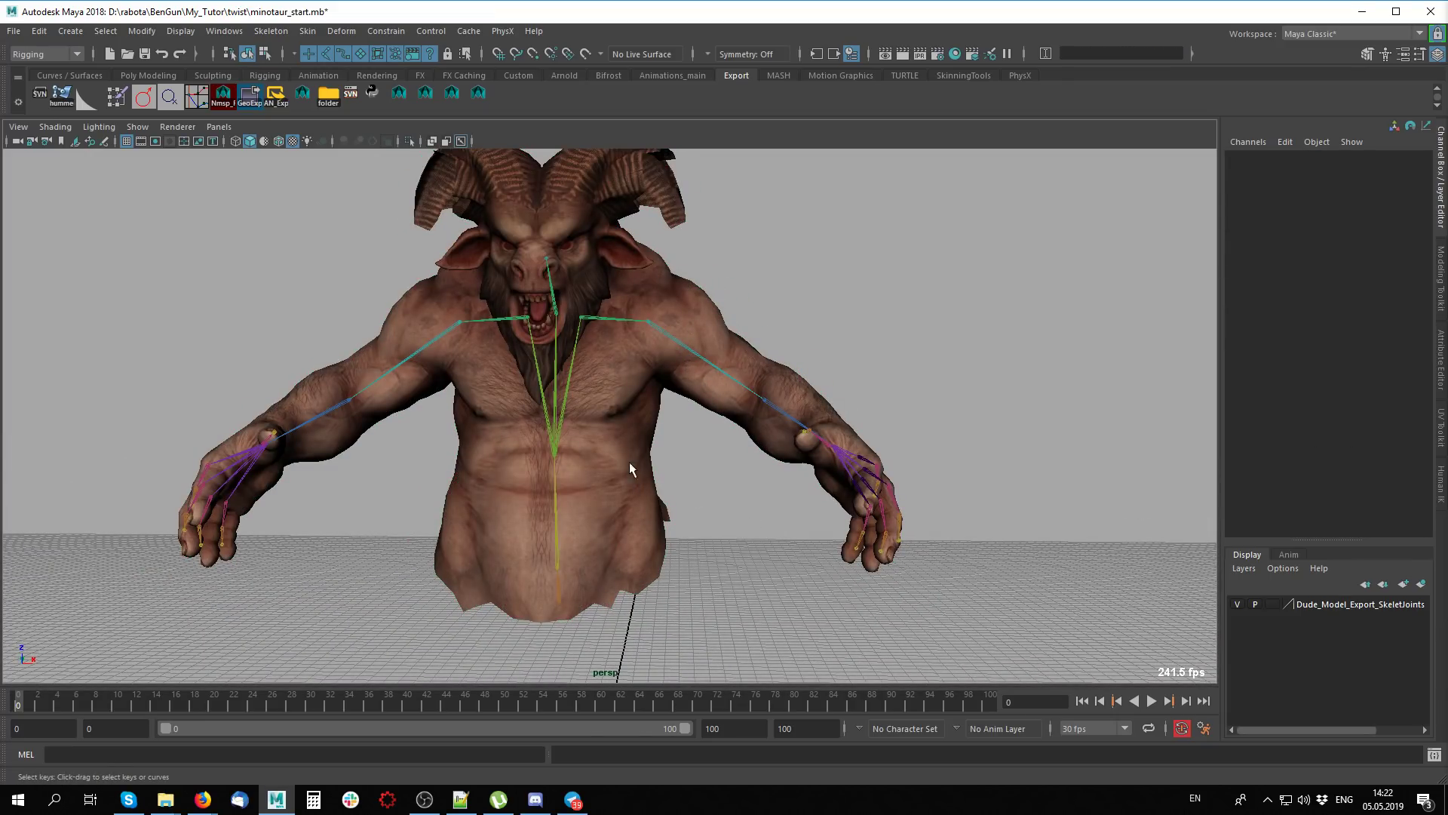
click(646, 443)
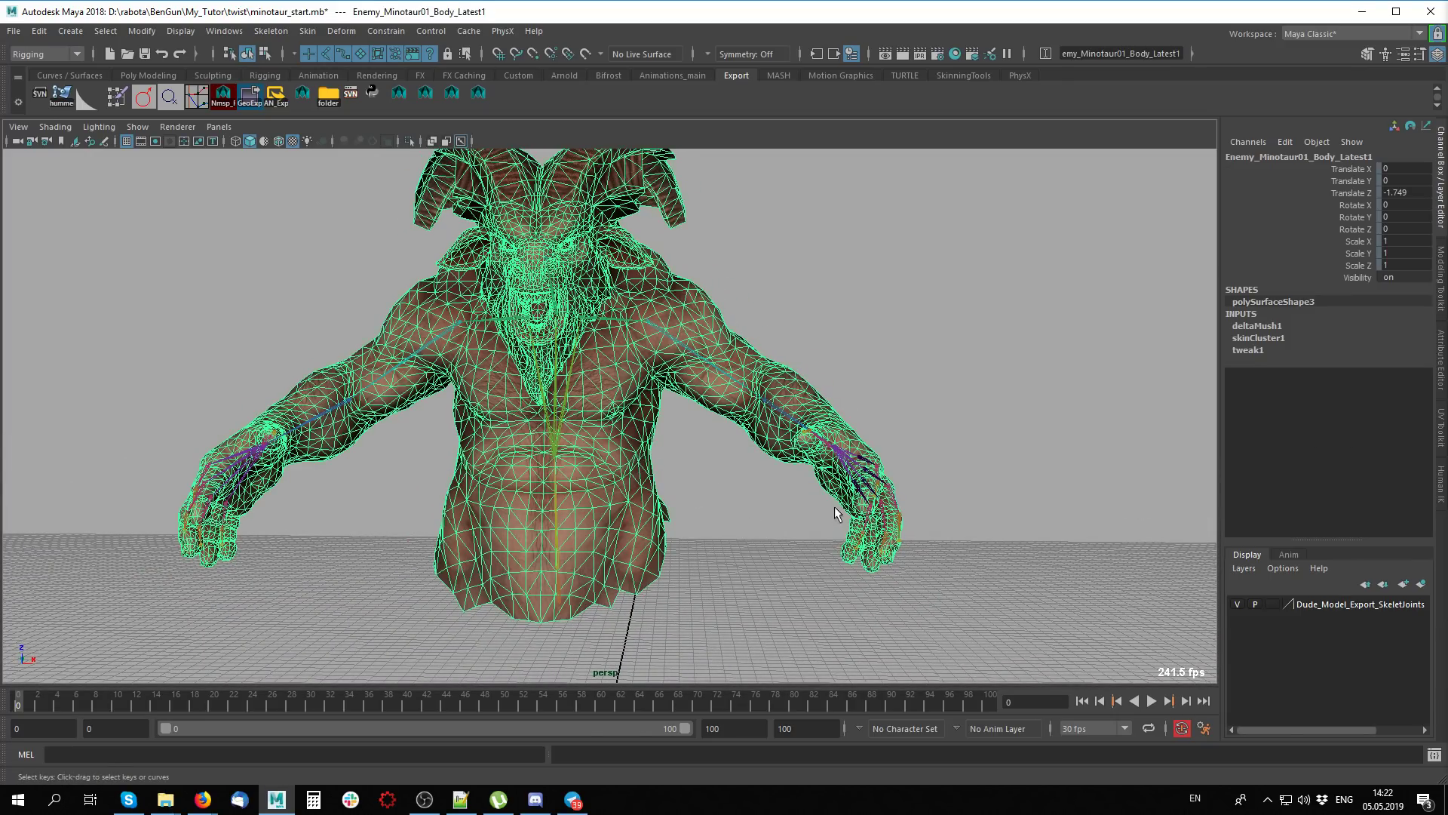
Bring up the Bake Deformation to Skin Weights tool for the selected body
click(337, 31)
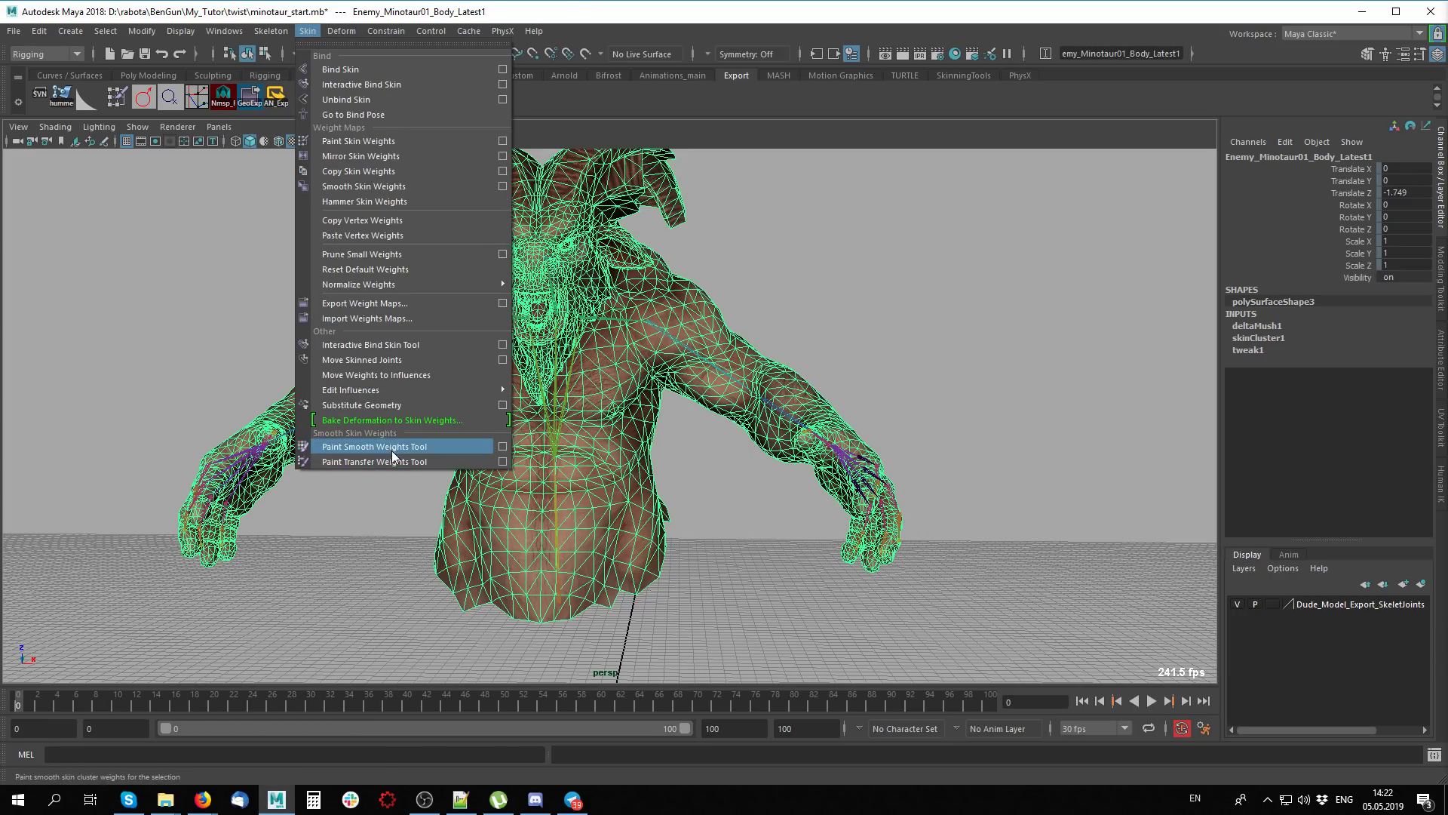
click(435, 421)
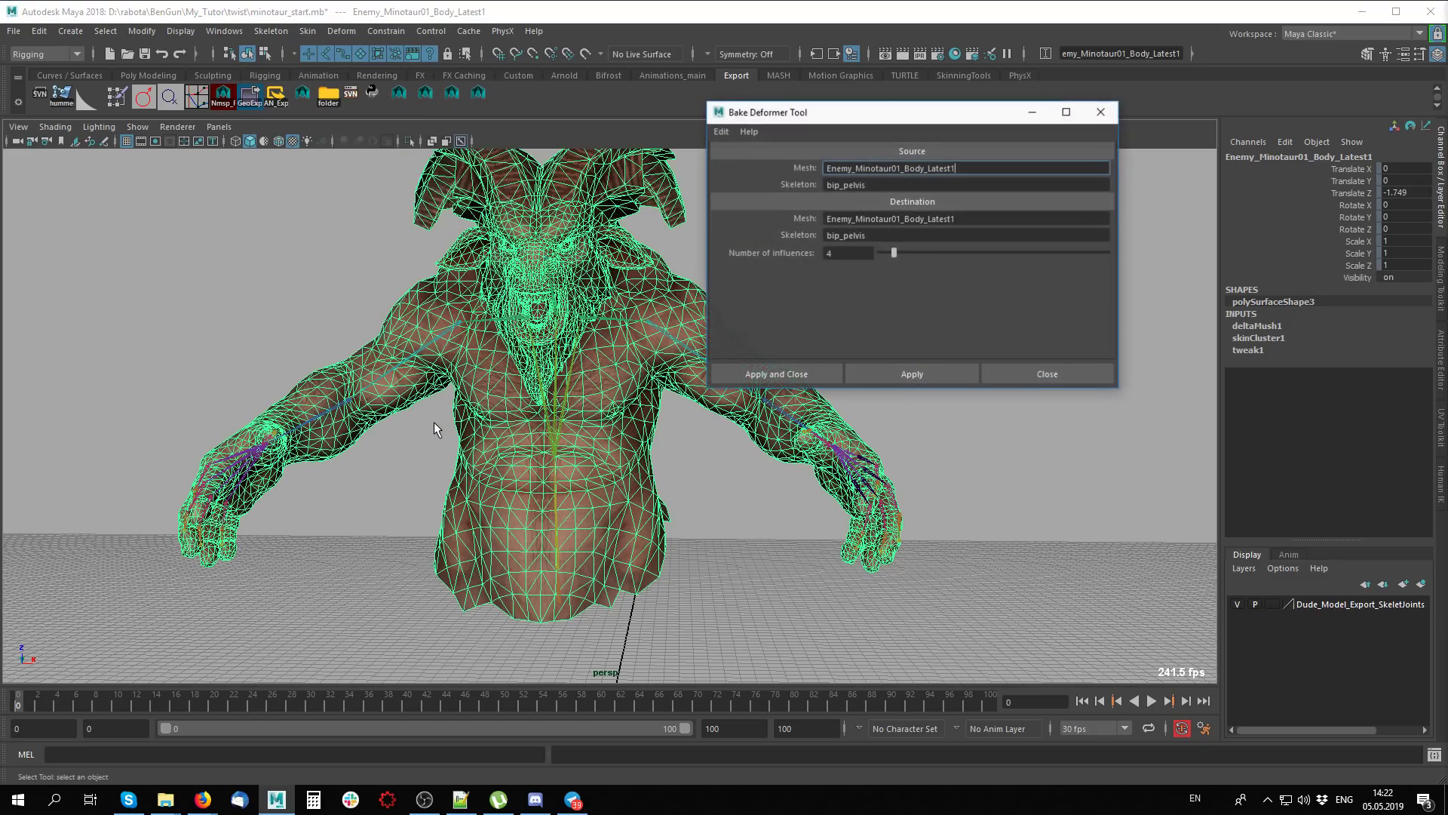
alt+drag(642, 494, 437, 510)
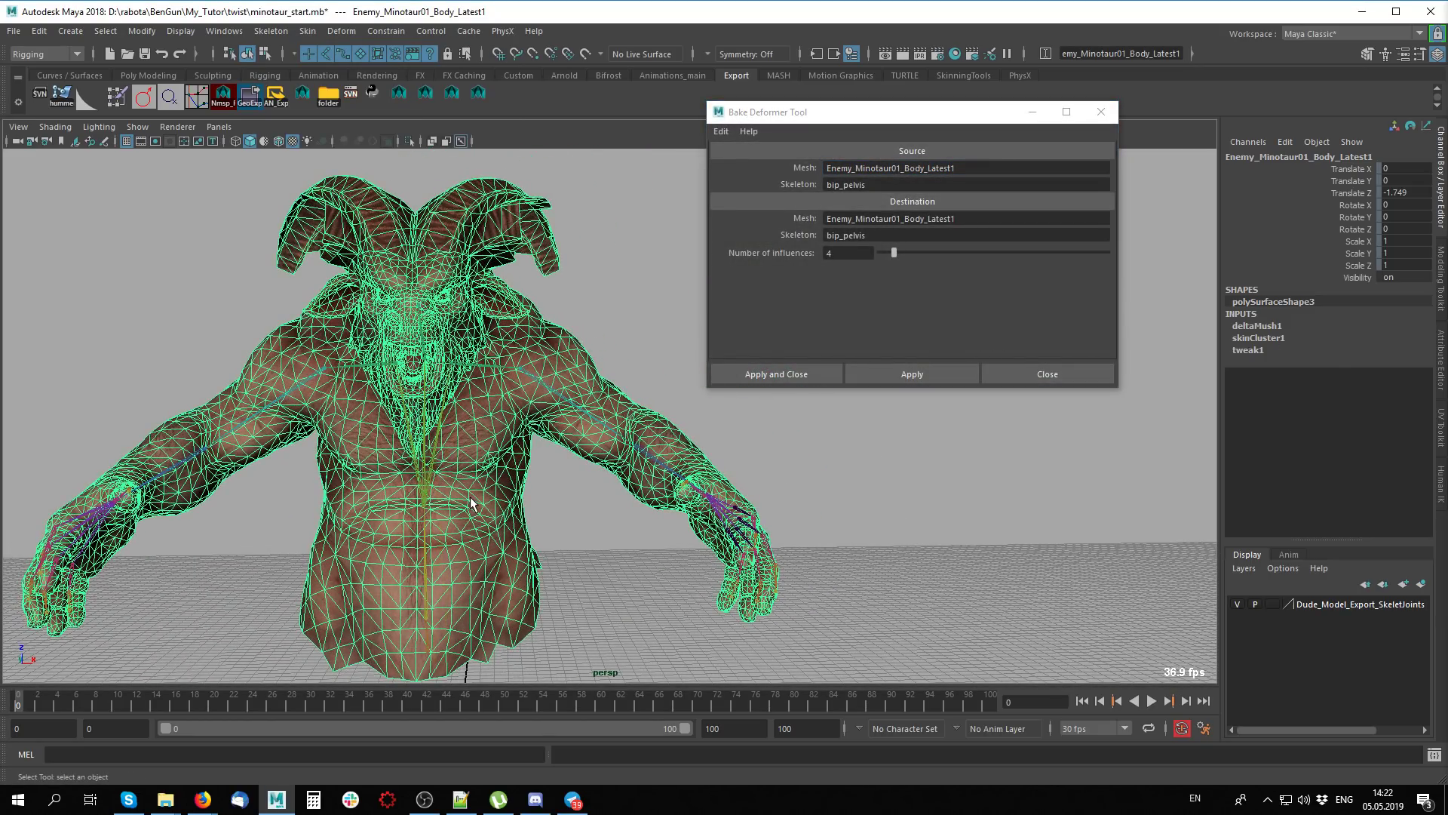
click(307, 34)
click(857, 532)
Load the minotaur body as the source and destination mesh in the bake tool
double_click(1367, 157)
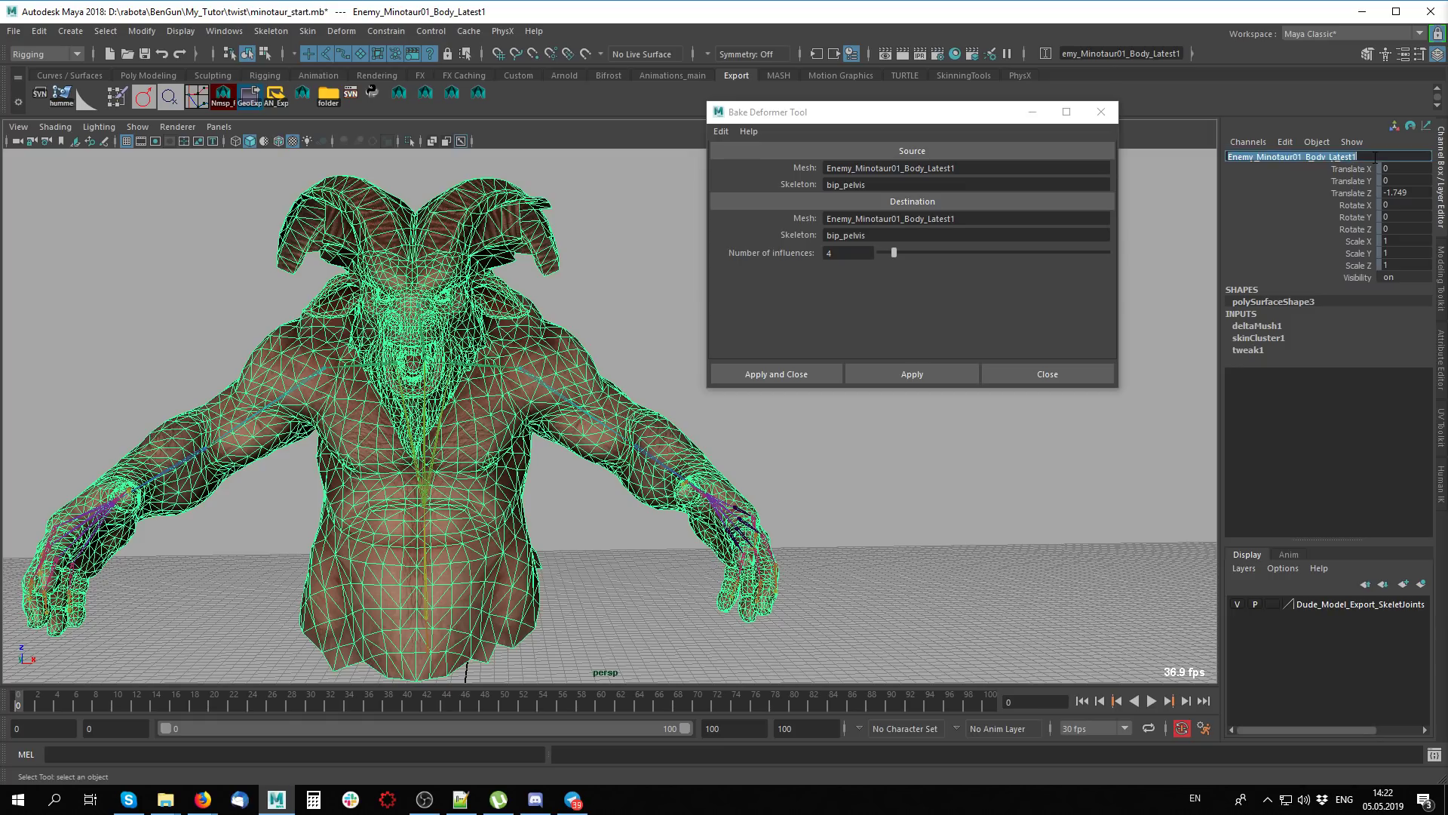
click(955, 168)
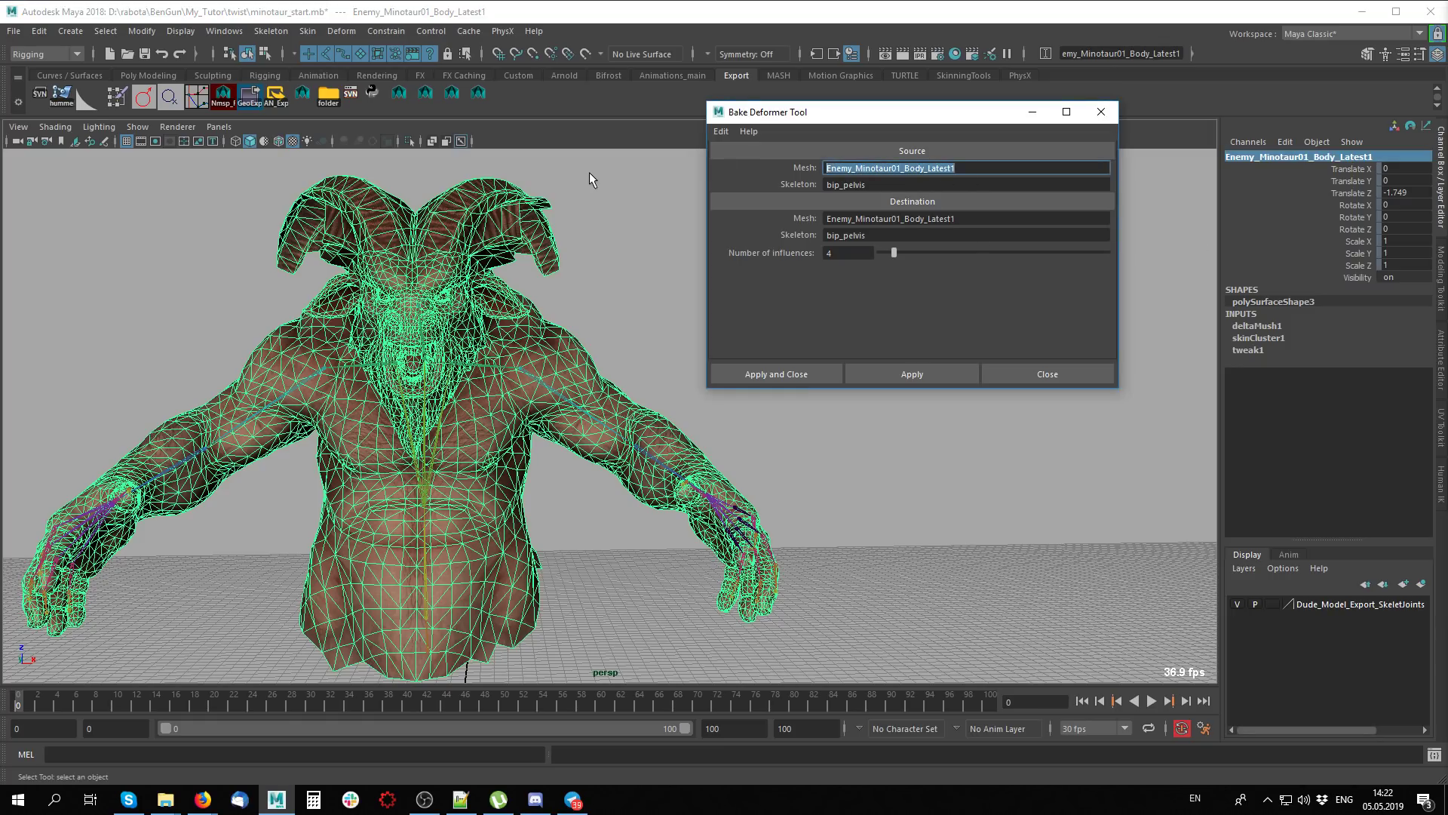
click(943, 148)
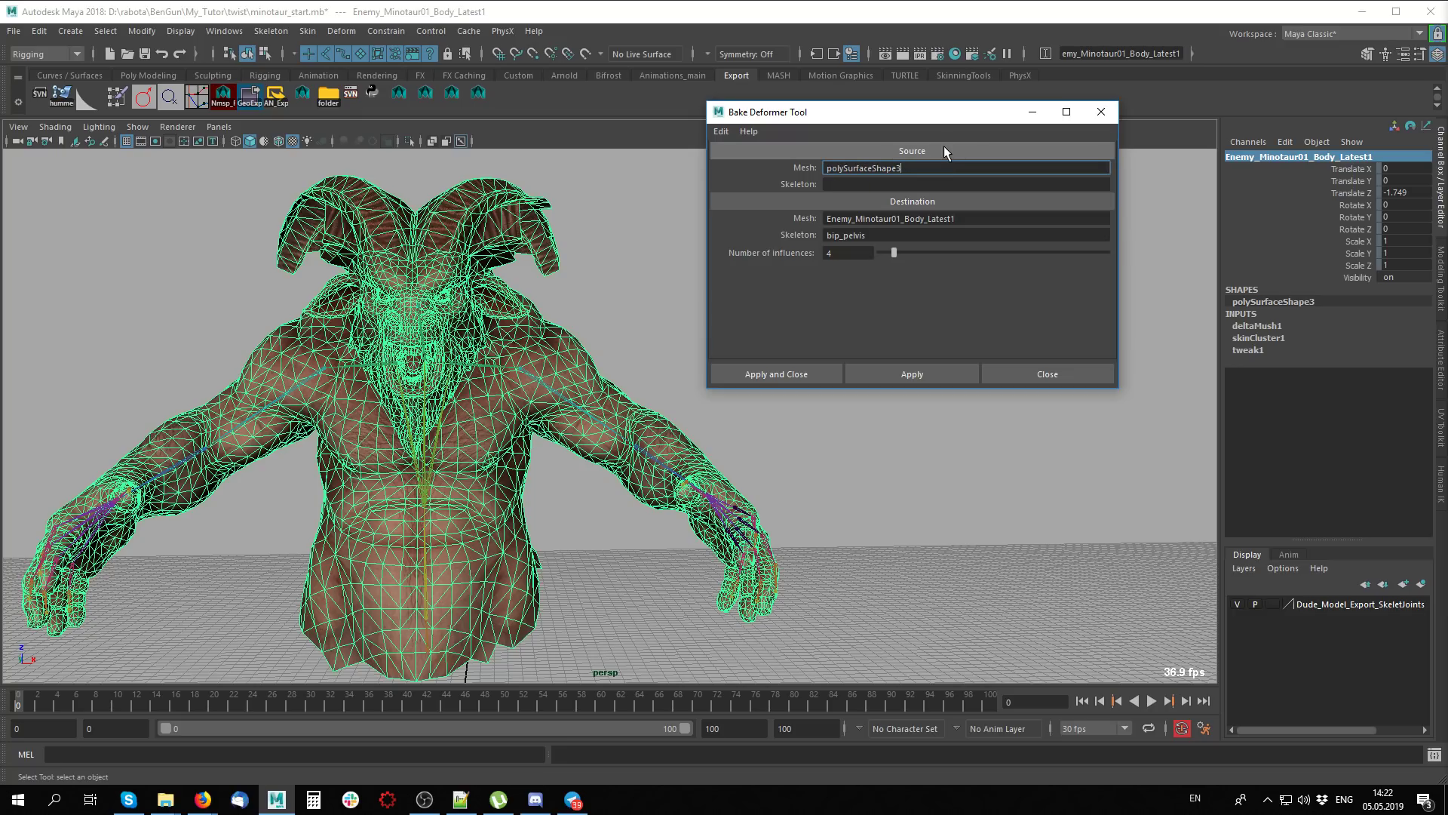
click(644, 296)
click(550, 333)
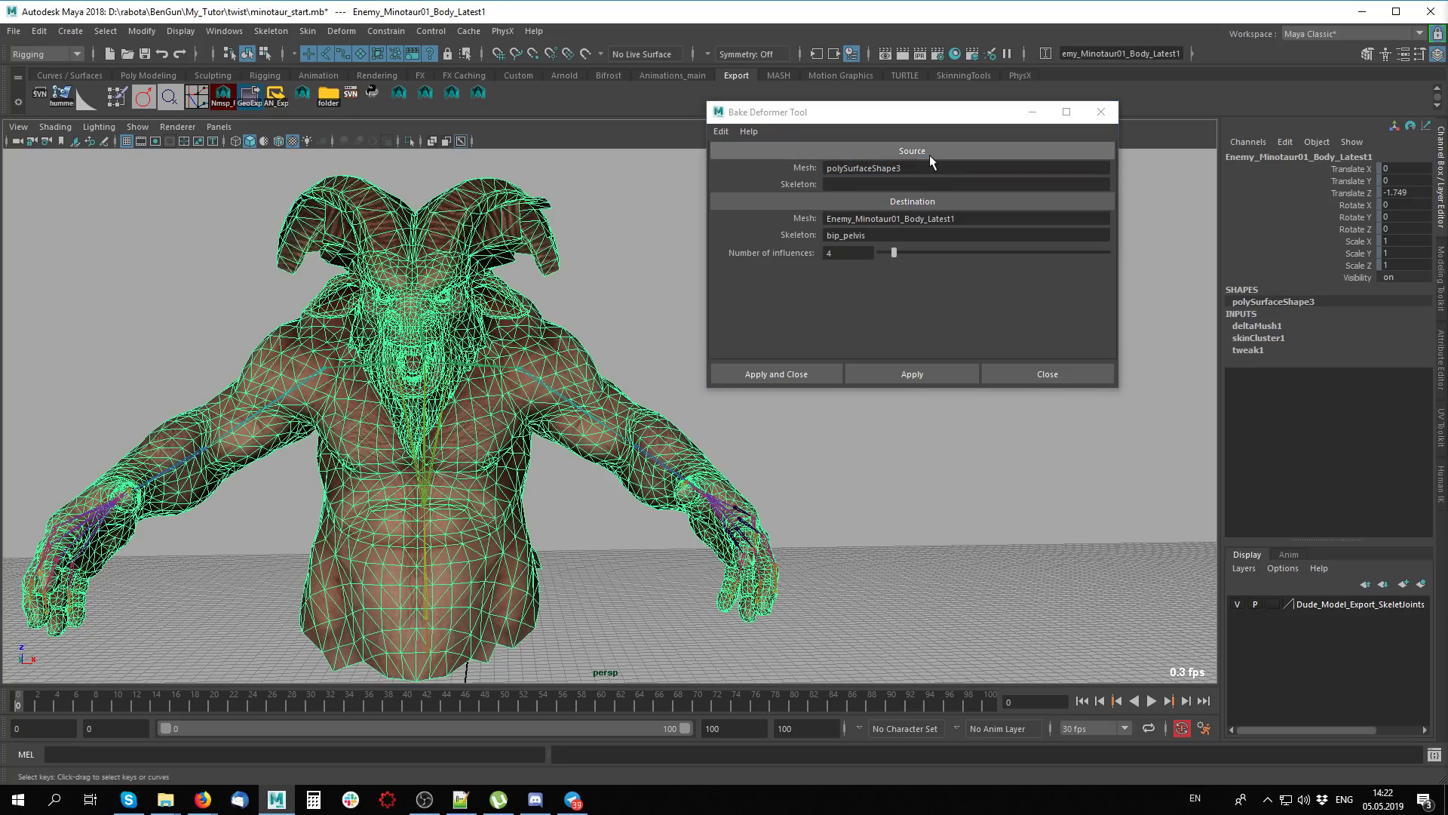
click(934, 149)
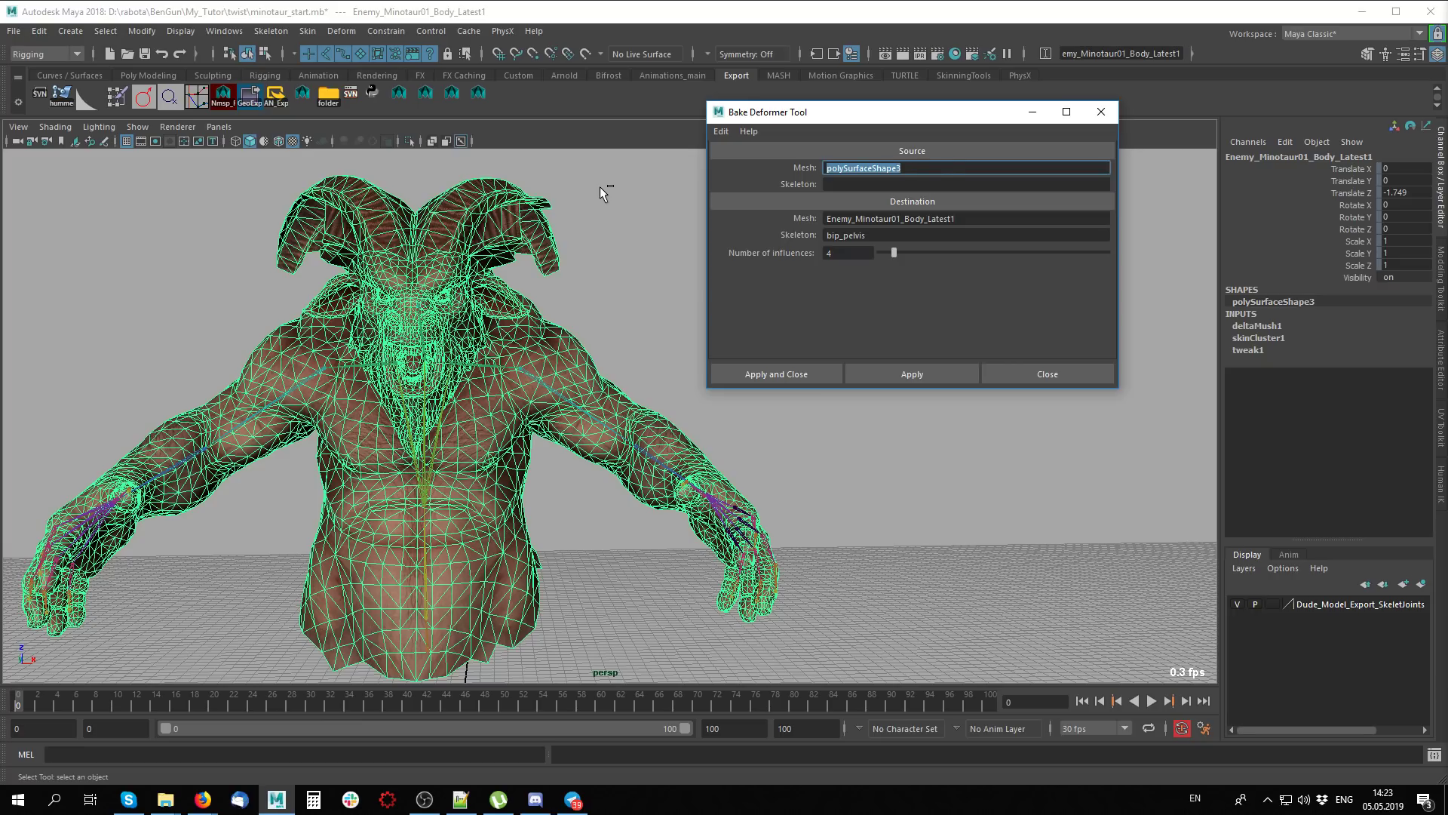
click(986, 217)
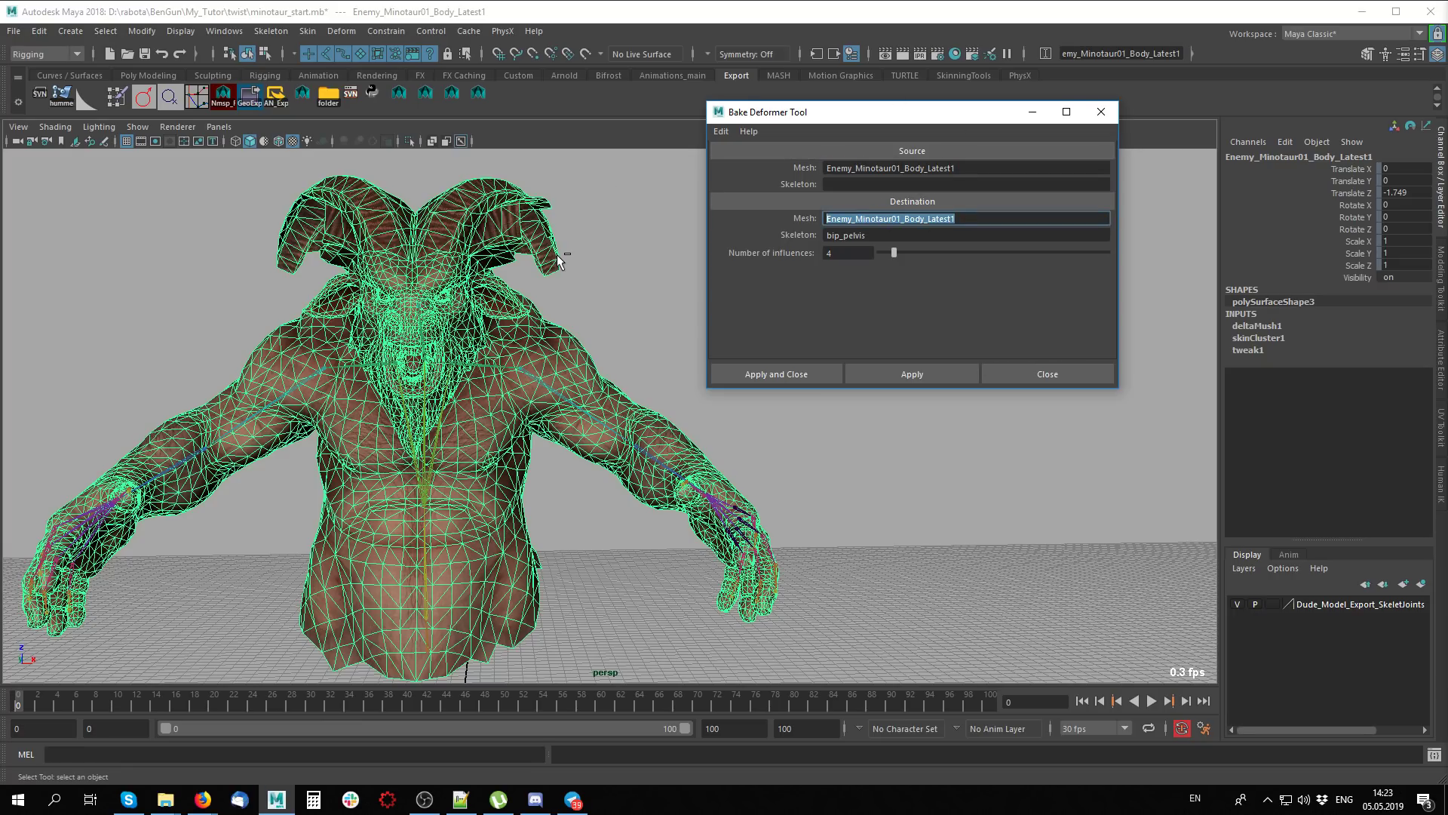
key(End)
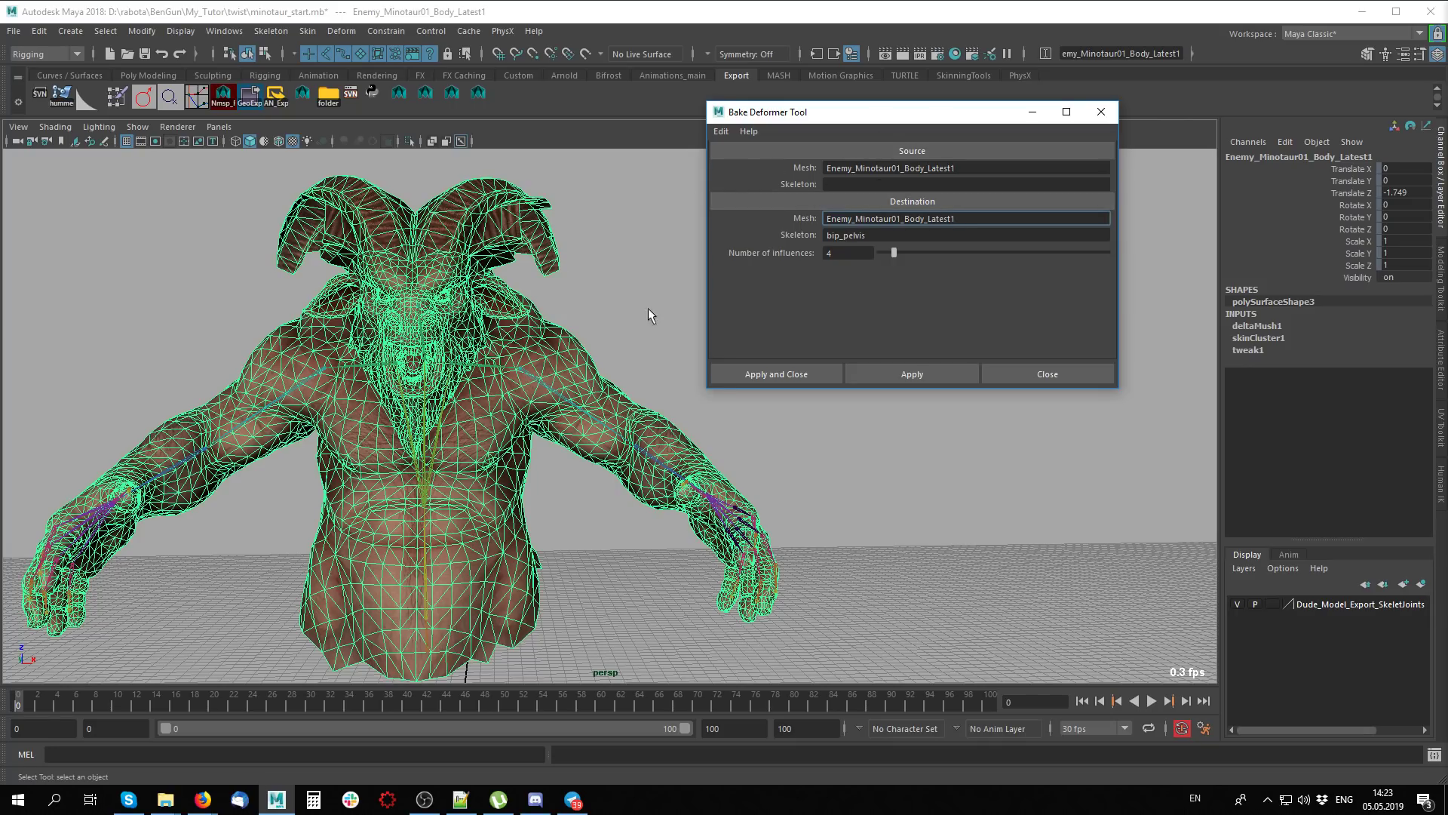
click(531, 666)
Set bip_pelvis as source and destination skeleton, reselect the body, and bake the weights
click(423, 638)
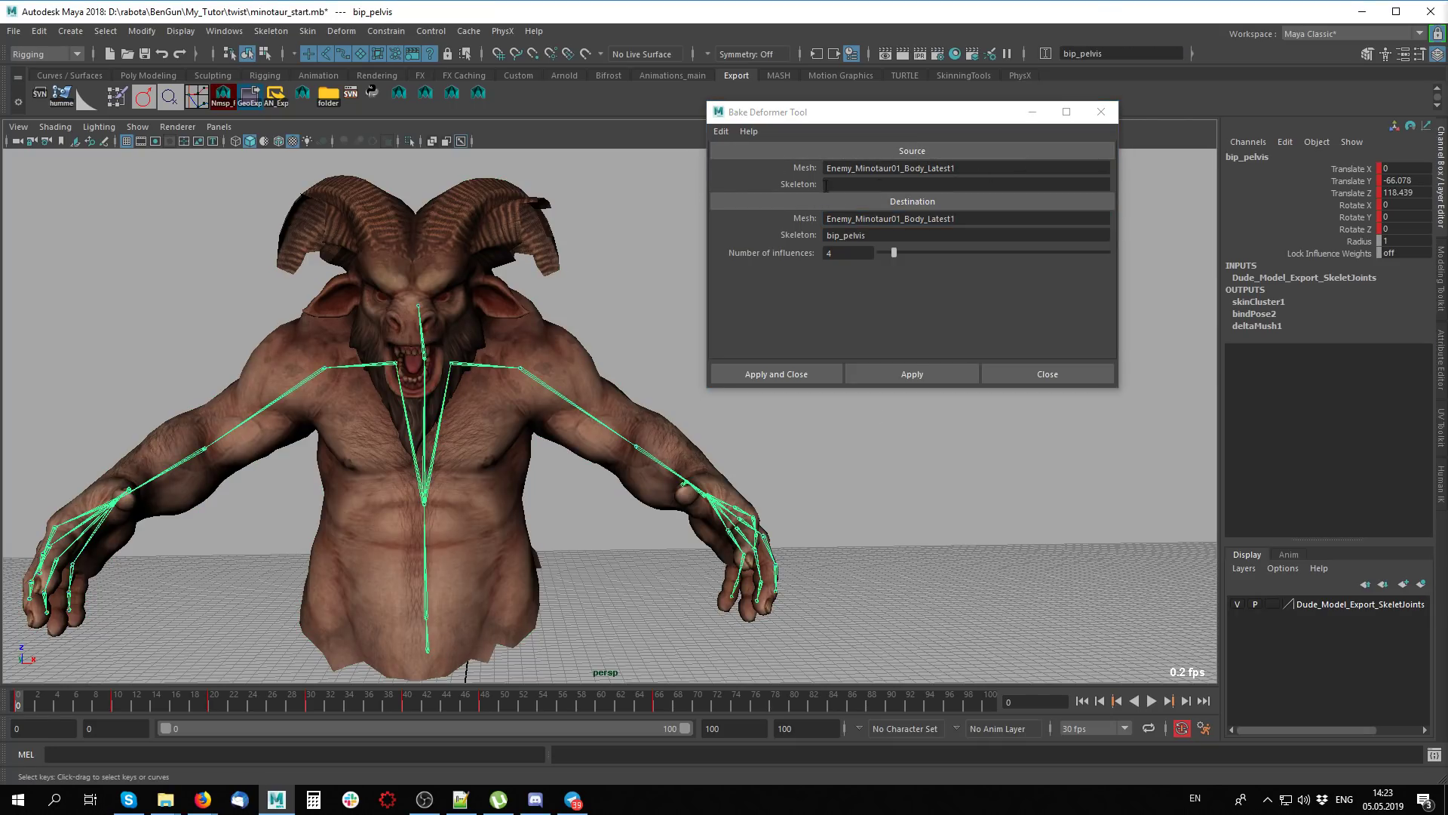
double_click(1309, 158)
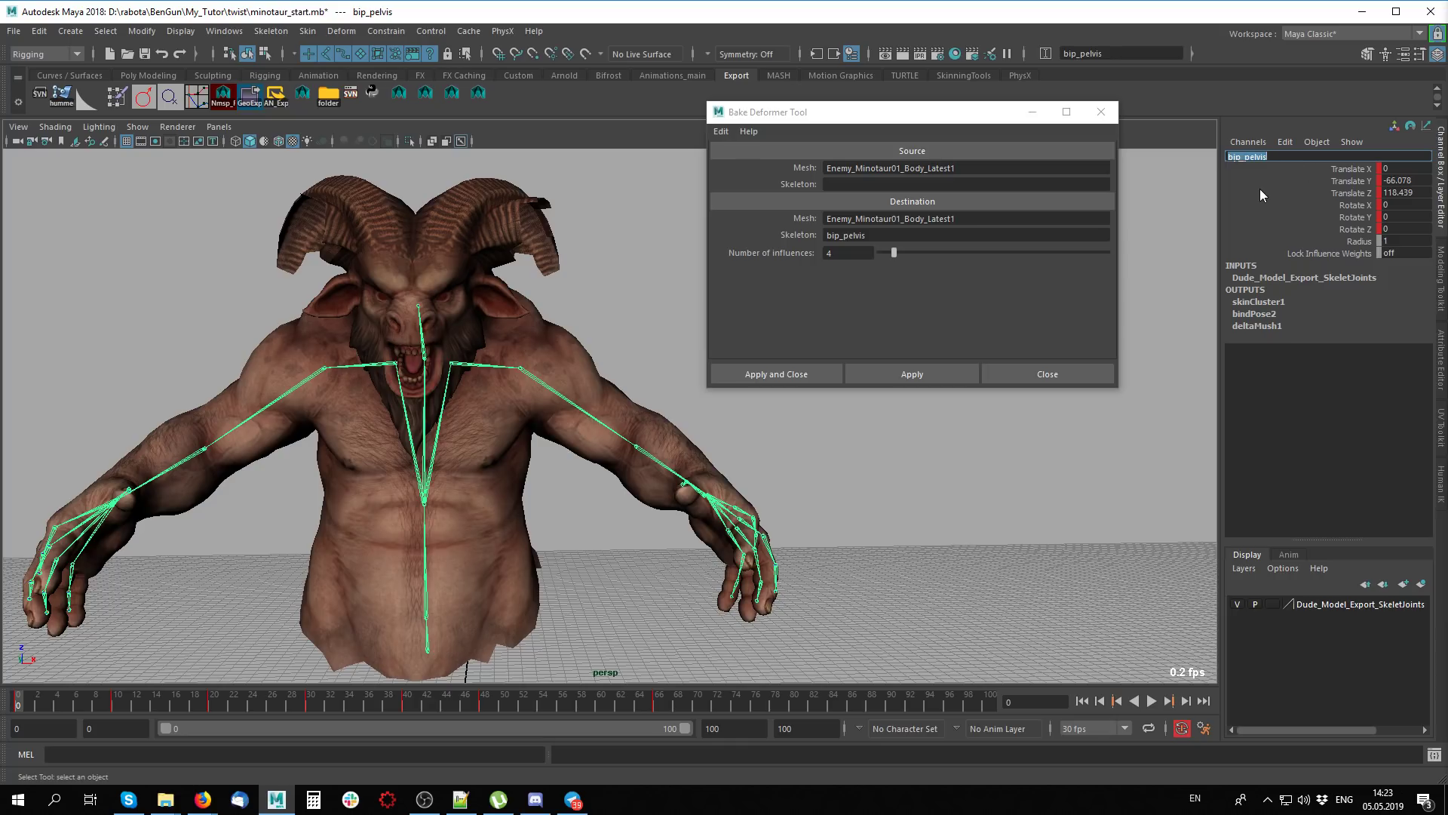
key(ctrl+c)
click(897, 184)
key(ctrl+v)
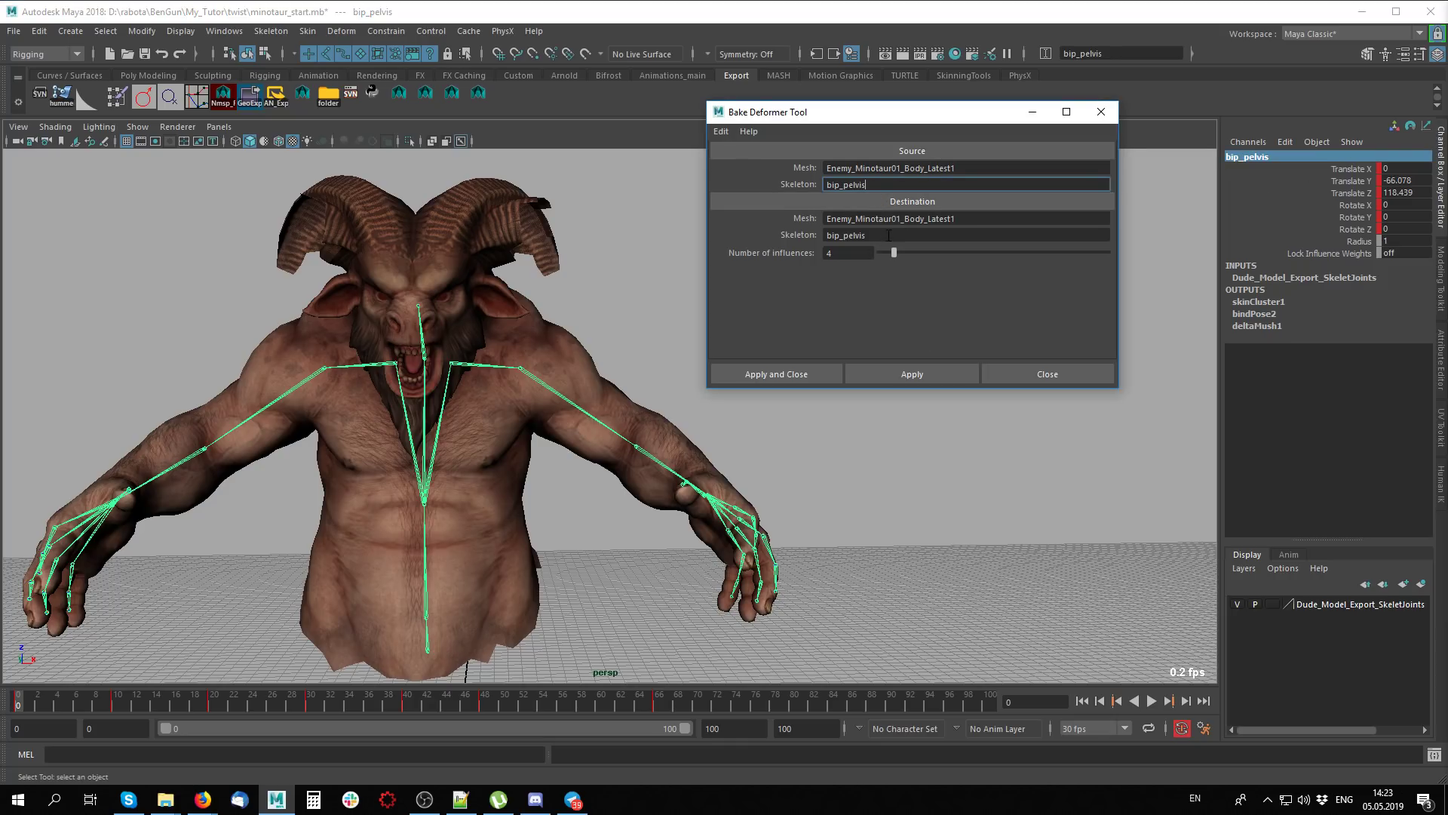
click(889, 236)
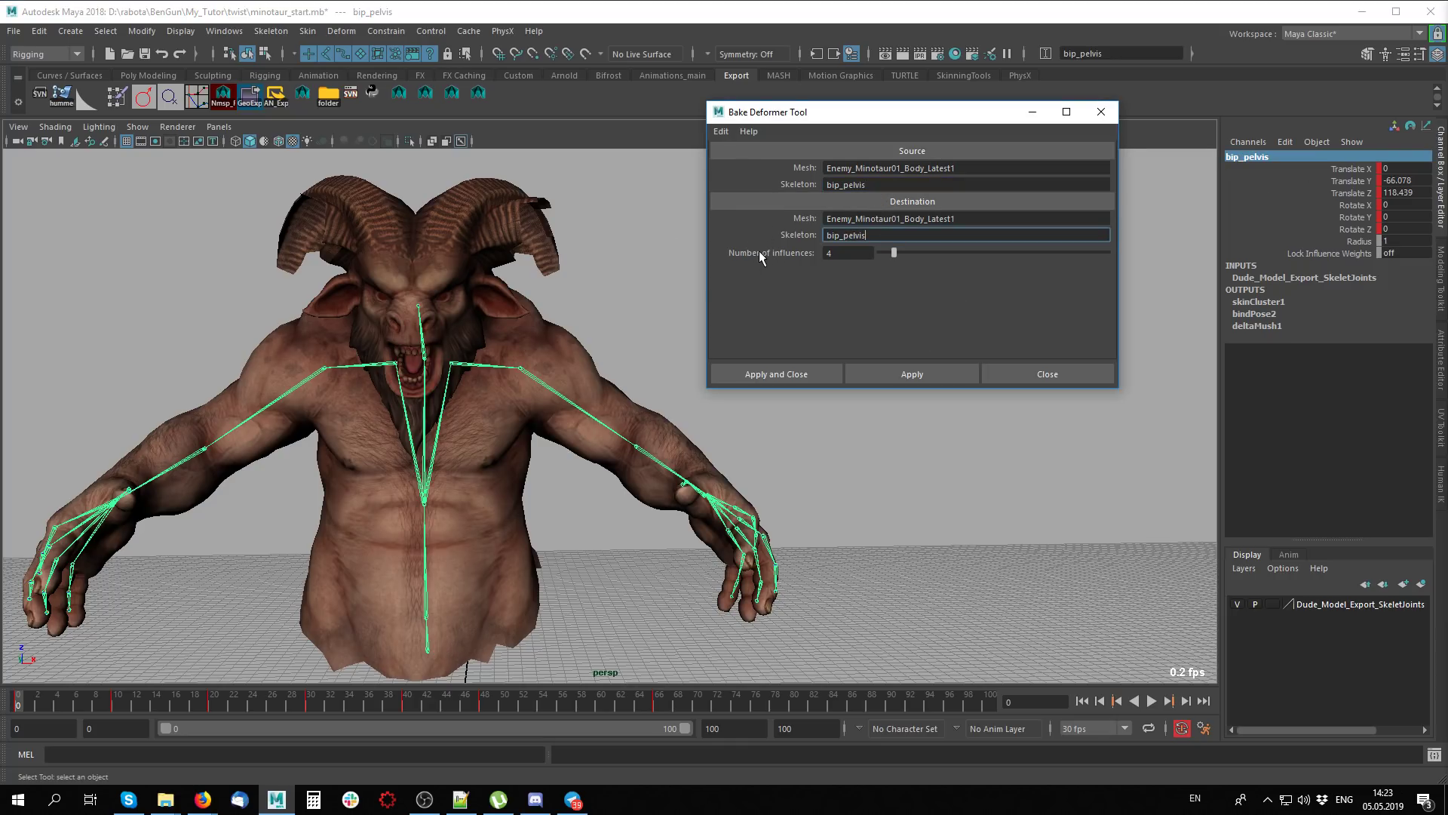
click(536, 469)
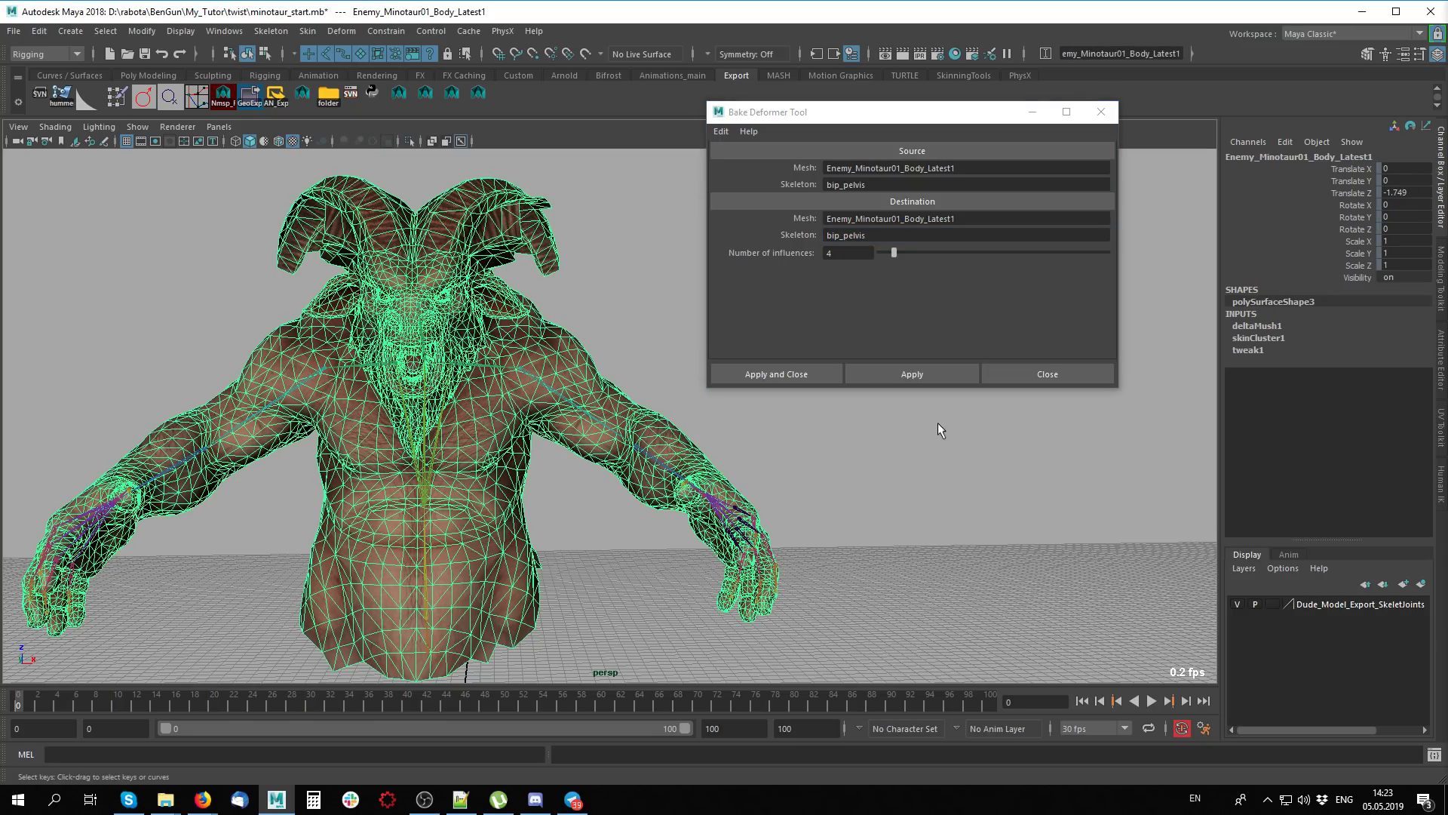
click(804, 372)
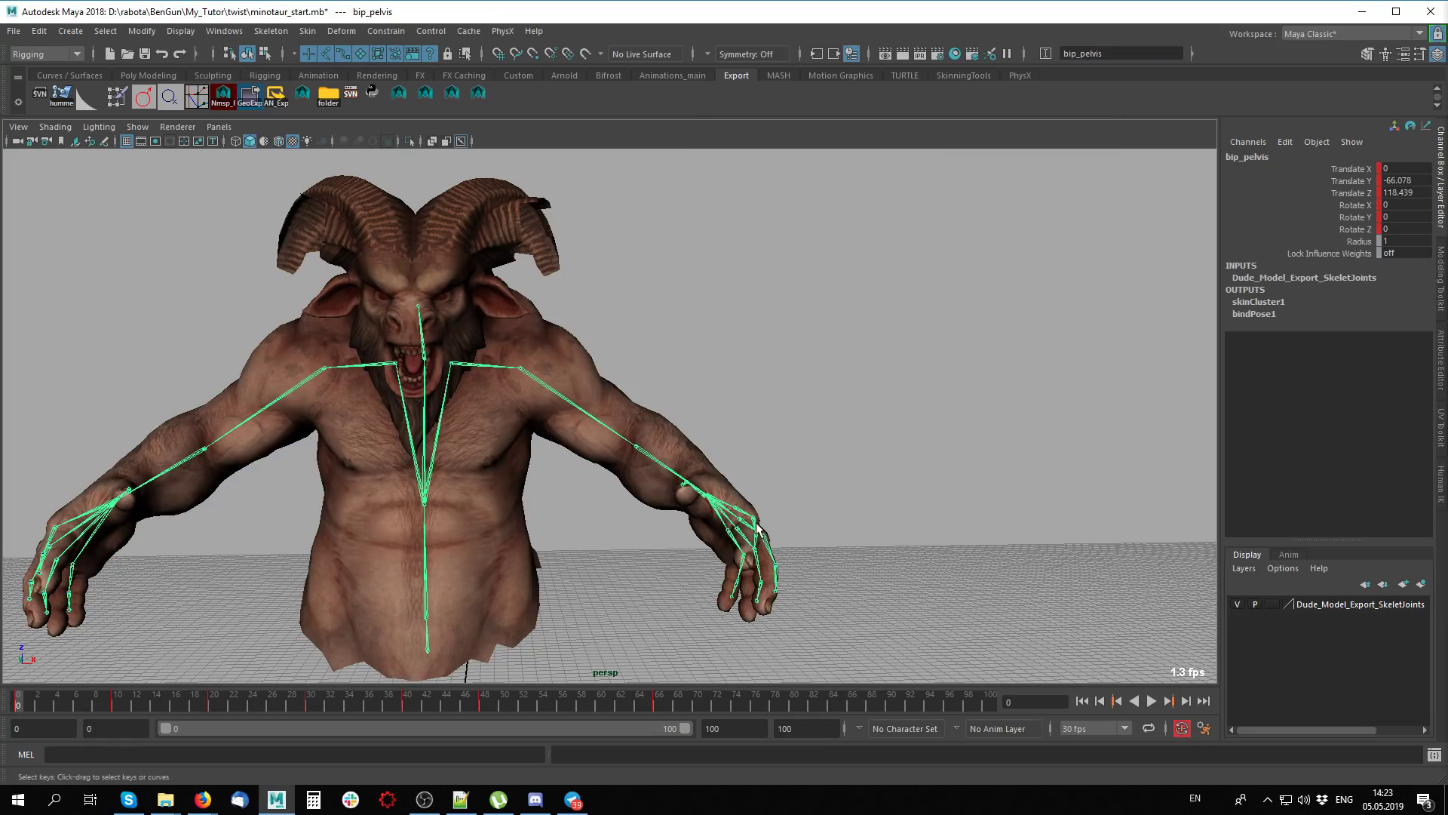
Select the minotaur body mesh, orbit around it, and bring up the Skin menu
click(673, 428)
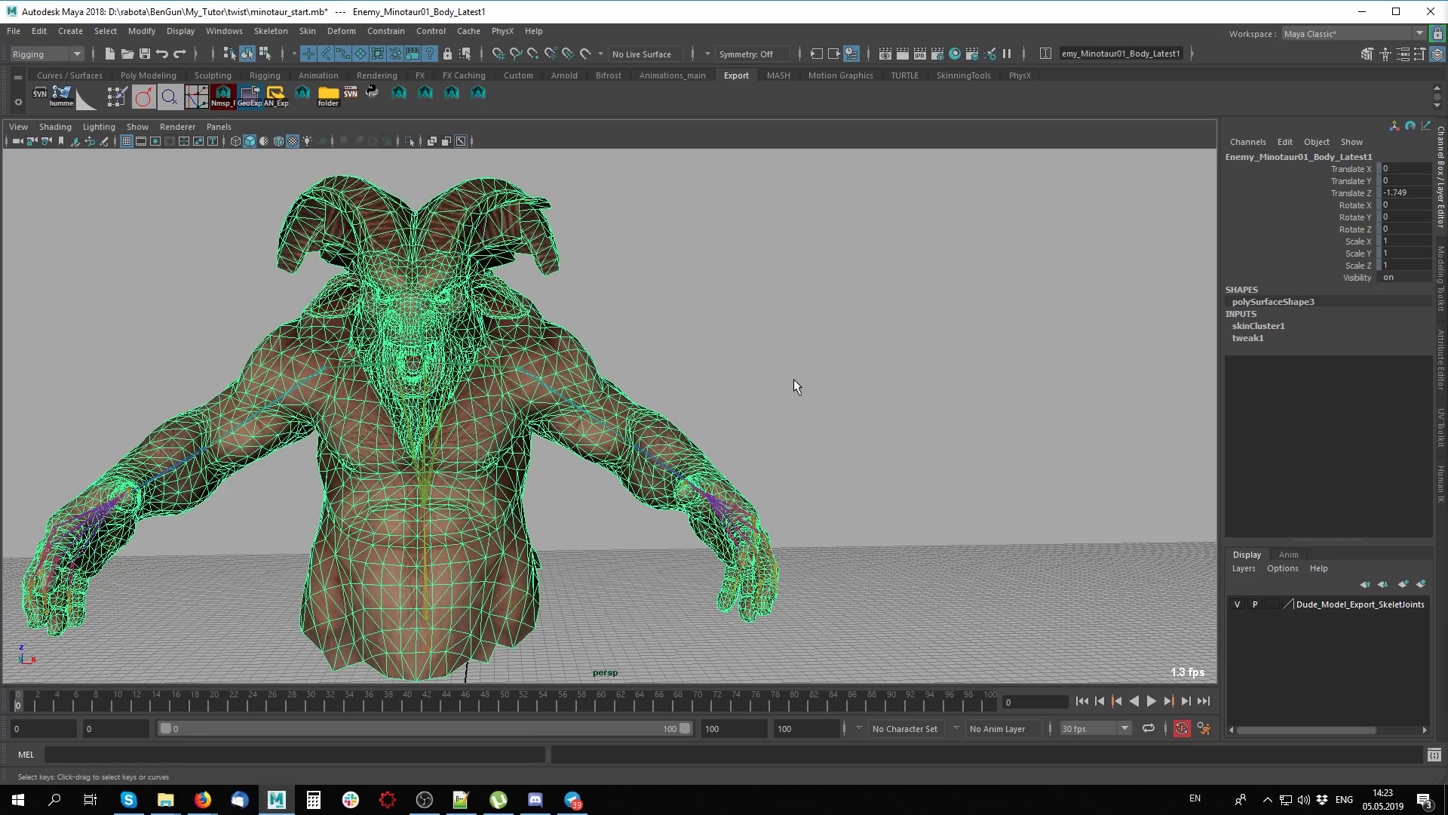
mouse_move(748, 347)
alt+mouse_down()
mouse_move(841, 317)
mouse_move(886, 381)
mouse_move(821, 385)
mouse_move(846, 383)
alt+mouse_up()
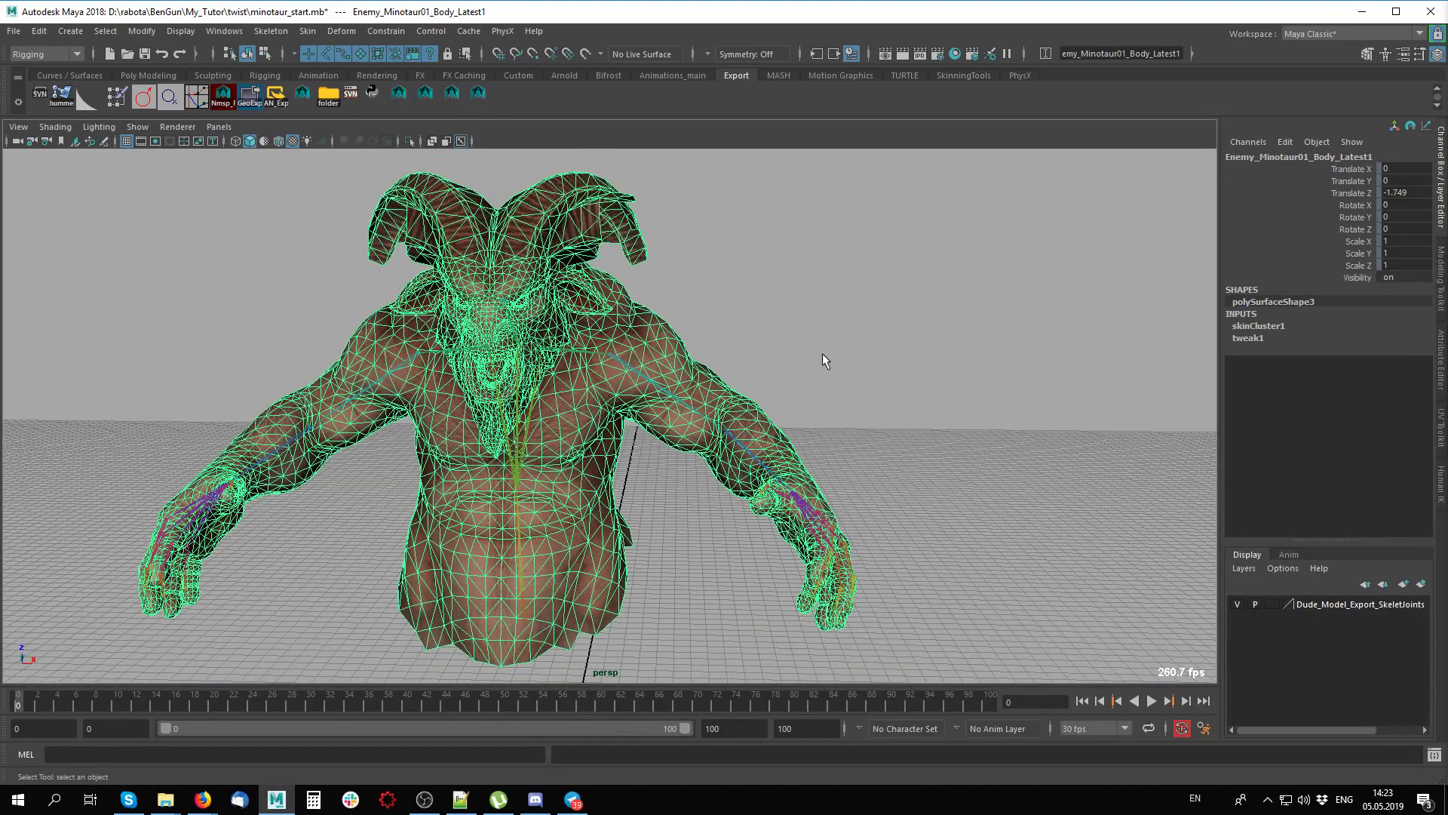
click(308, 31)
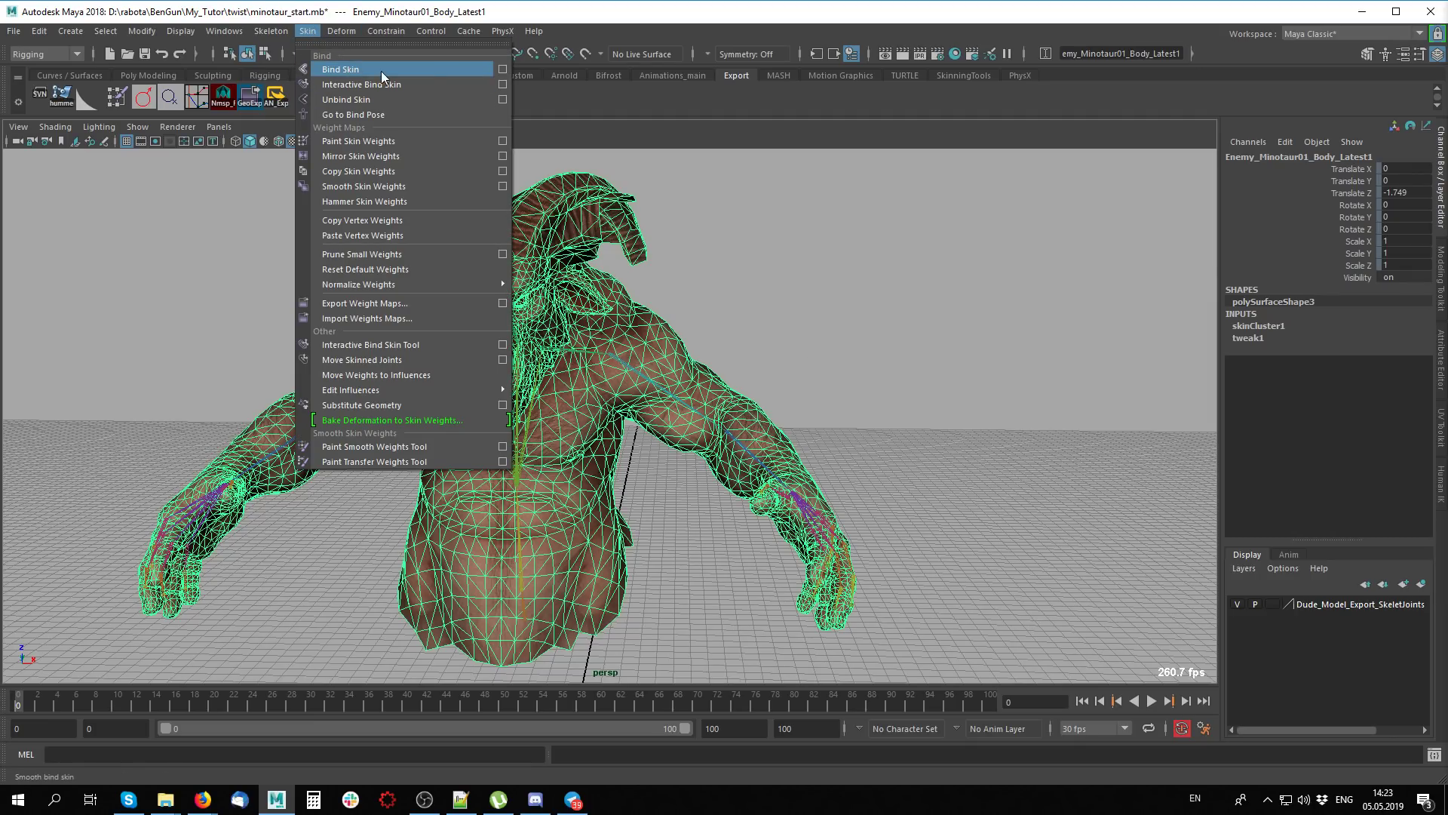
Review Bind Skin options (Classic linear, Interactive, Distance, Closest in hierarchy) and close them unchanged
click(502, 69)
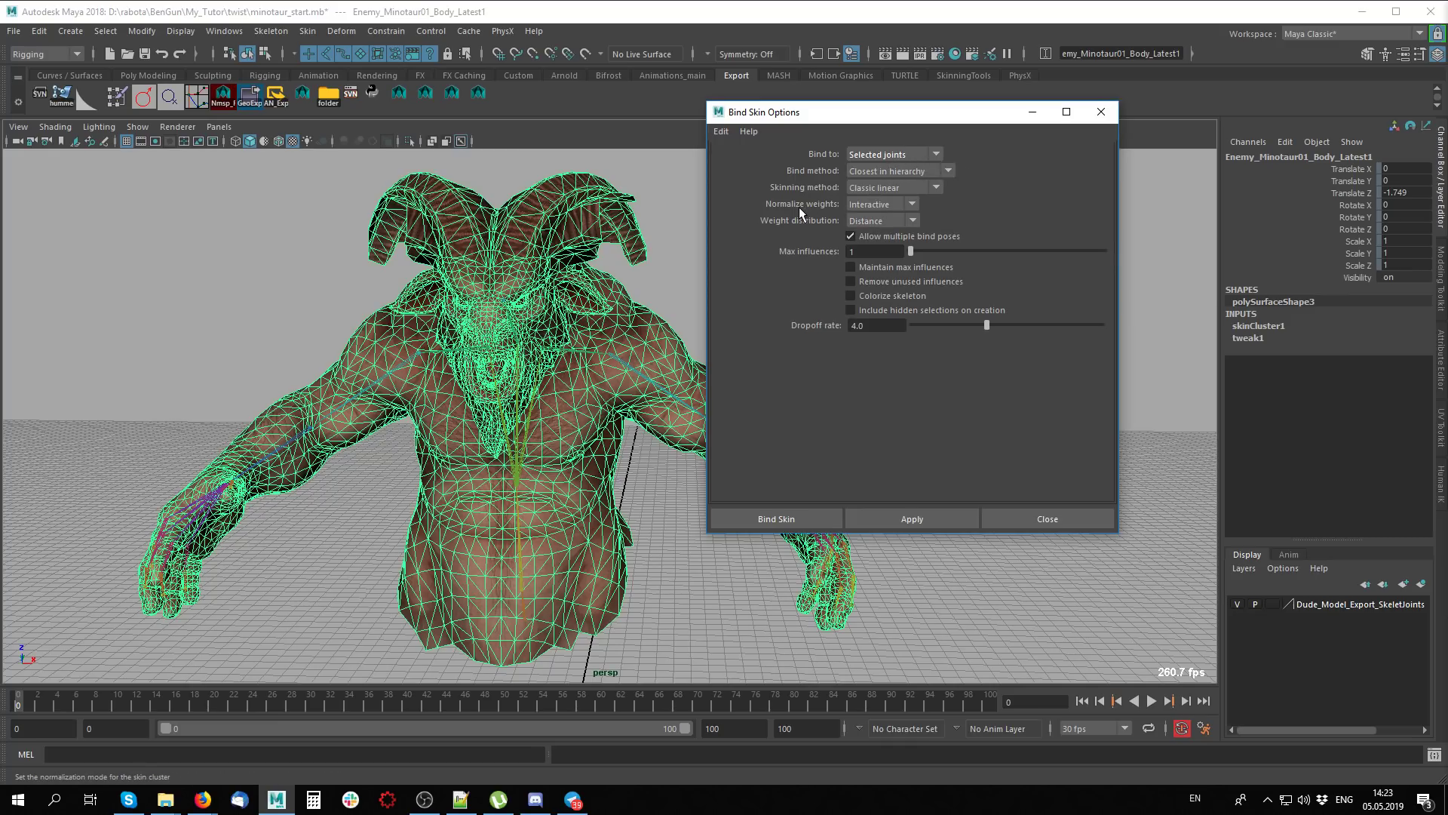
click(896, 188)
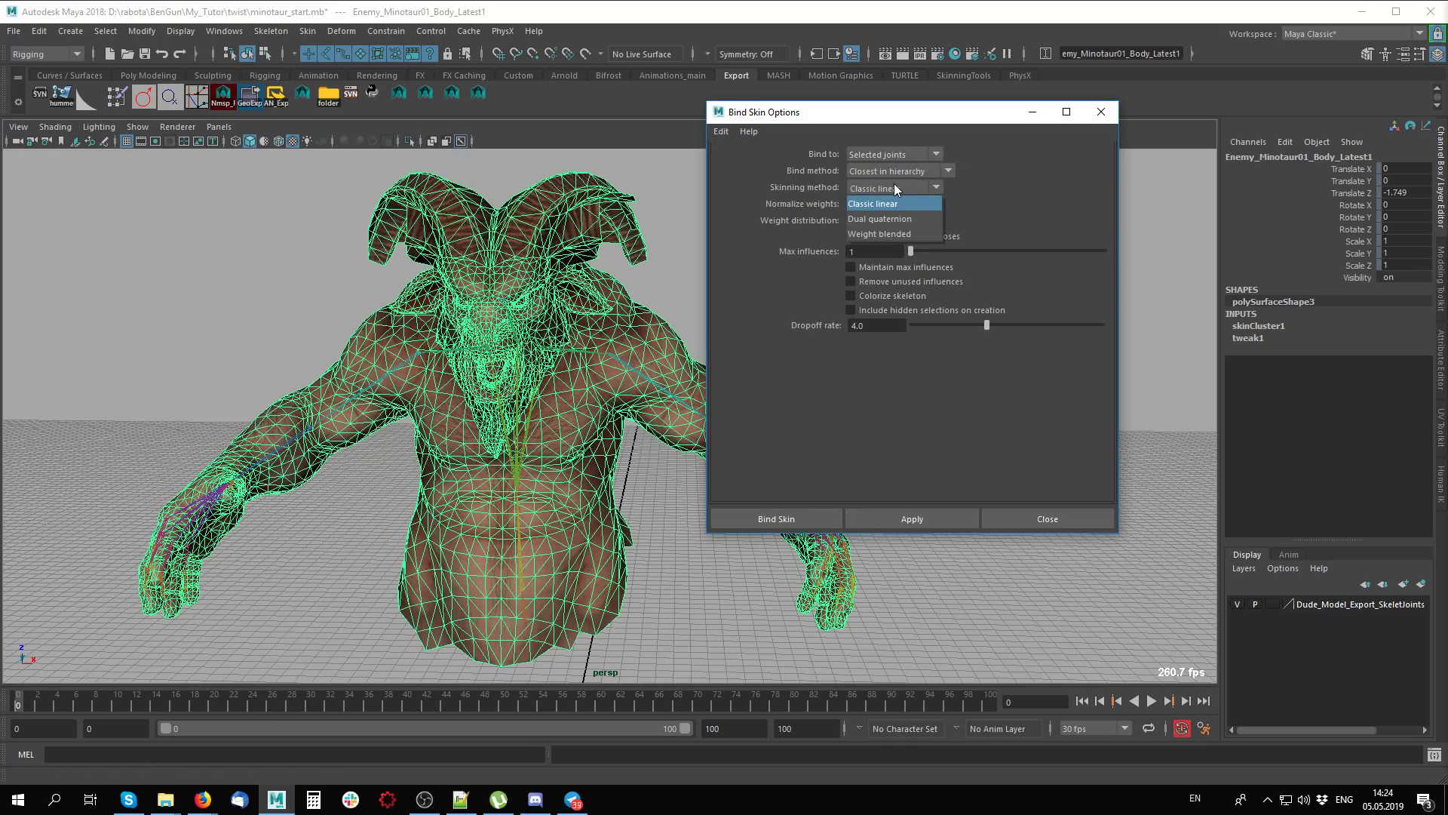
click(894, 184)
click(872, 202)
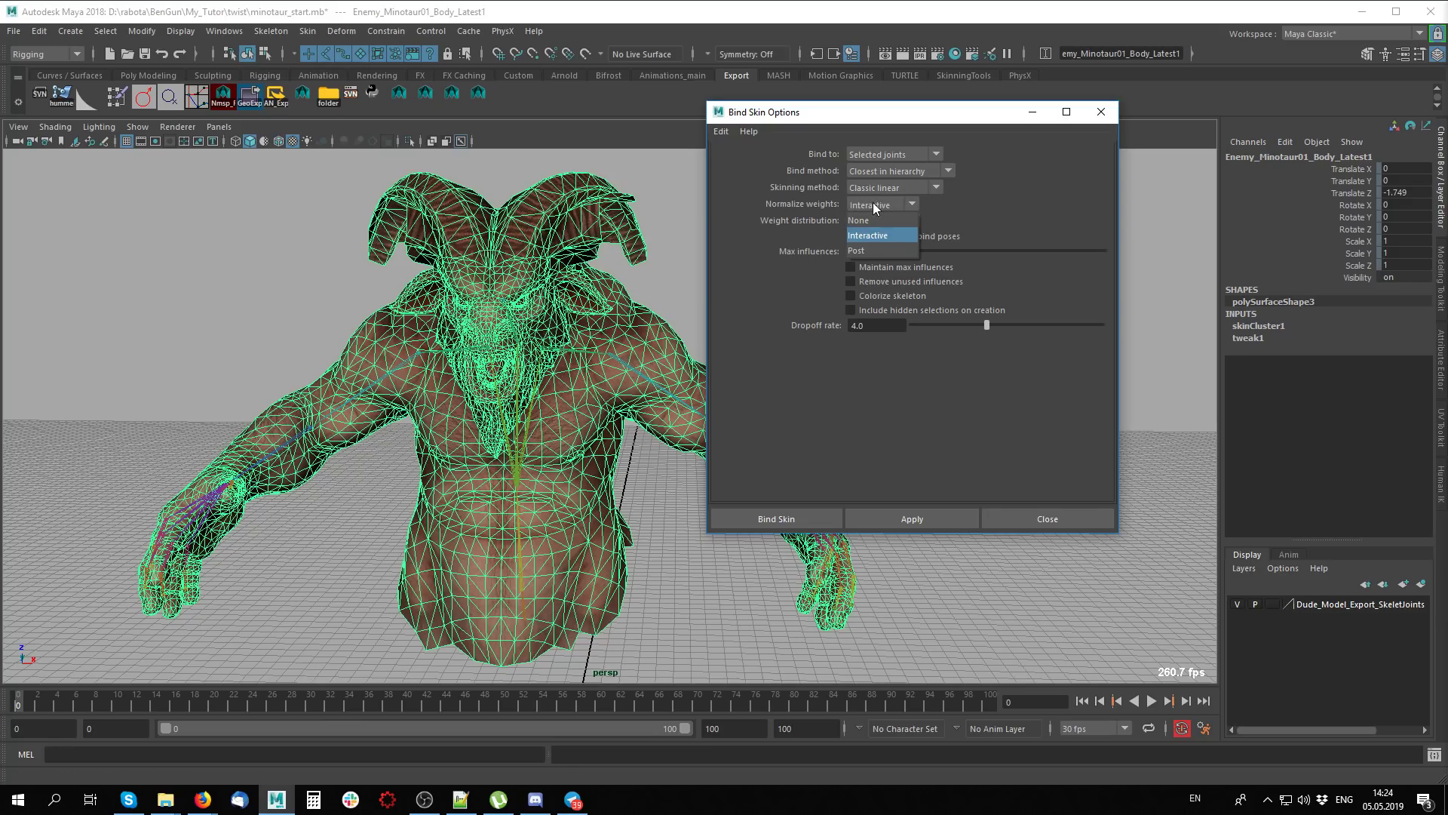
click(871, 201)
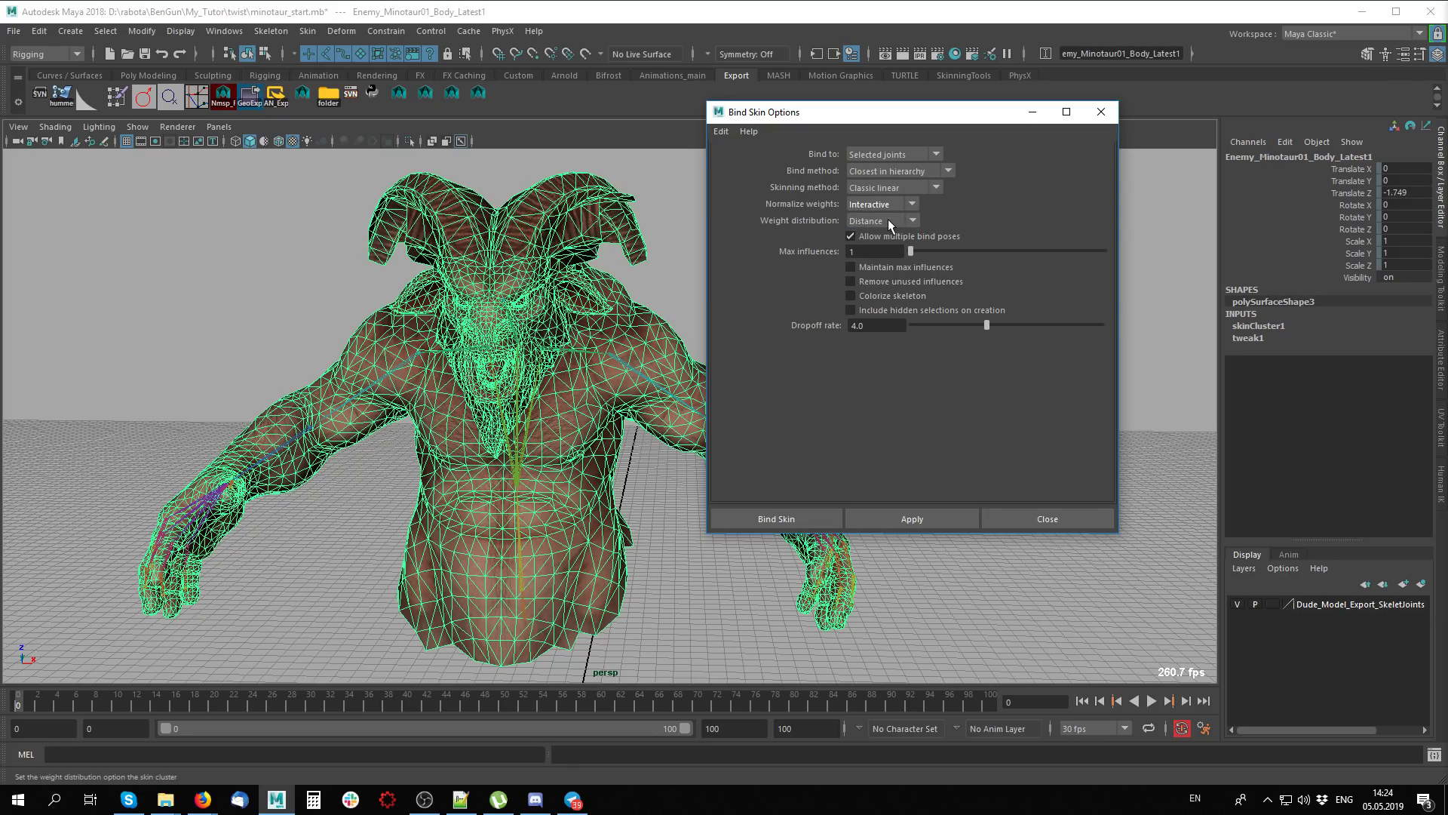
click(888, 220)
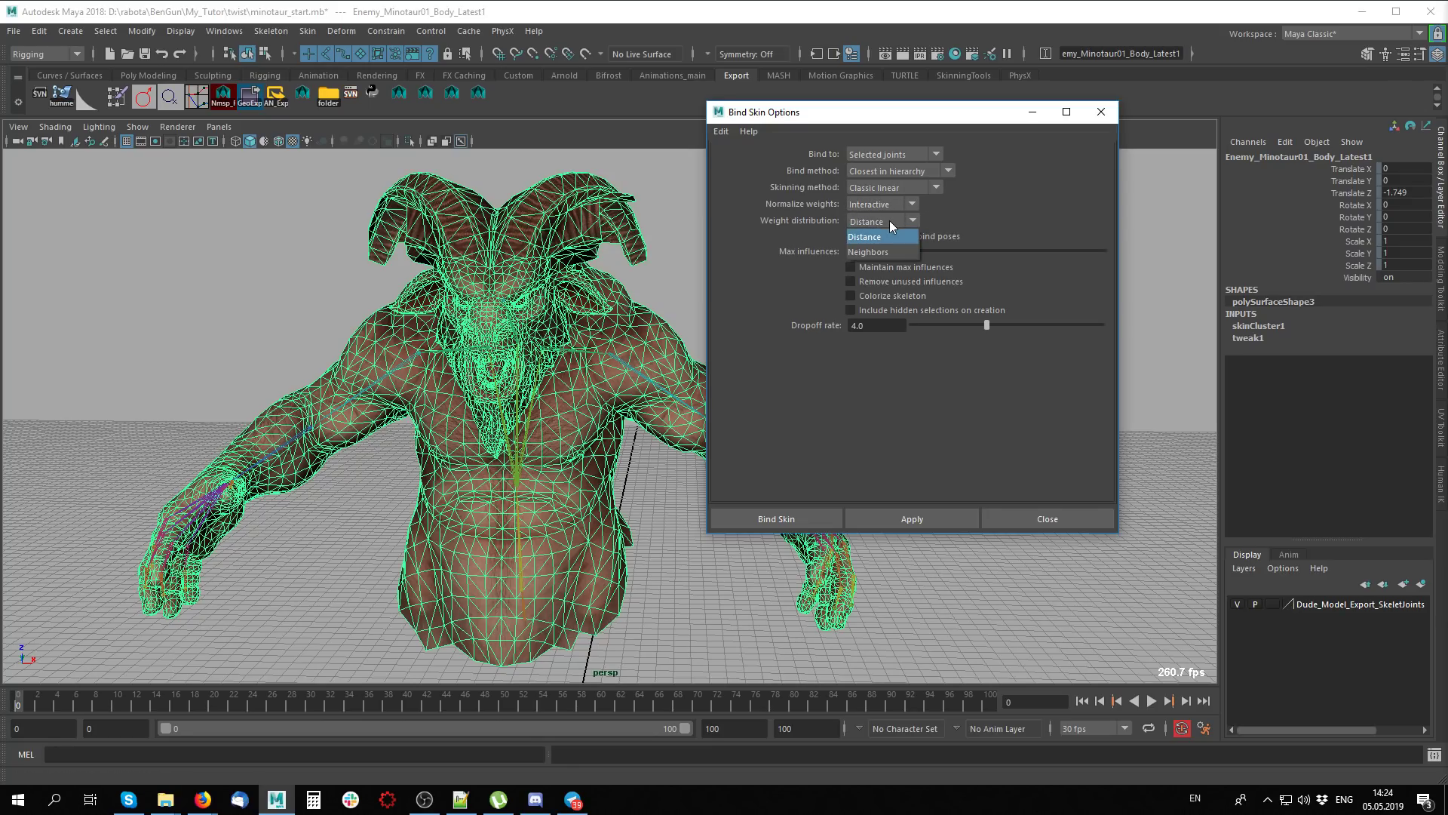
click(884, 170)
click(881, 172)
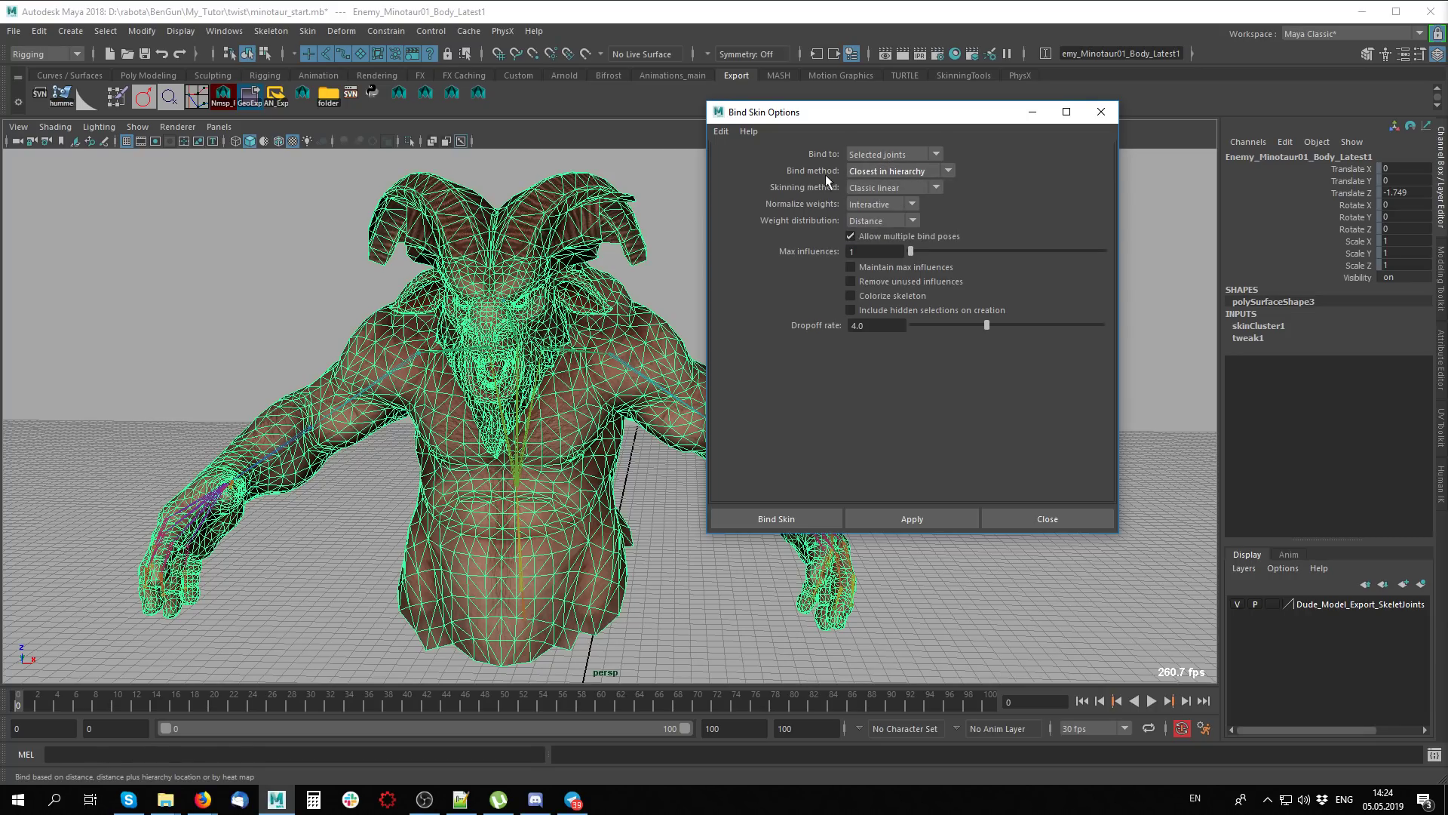
click(879, 171)
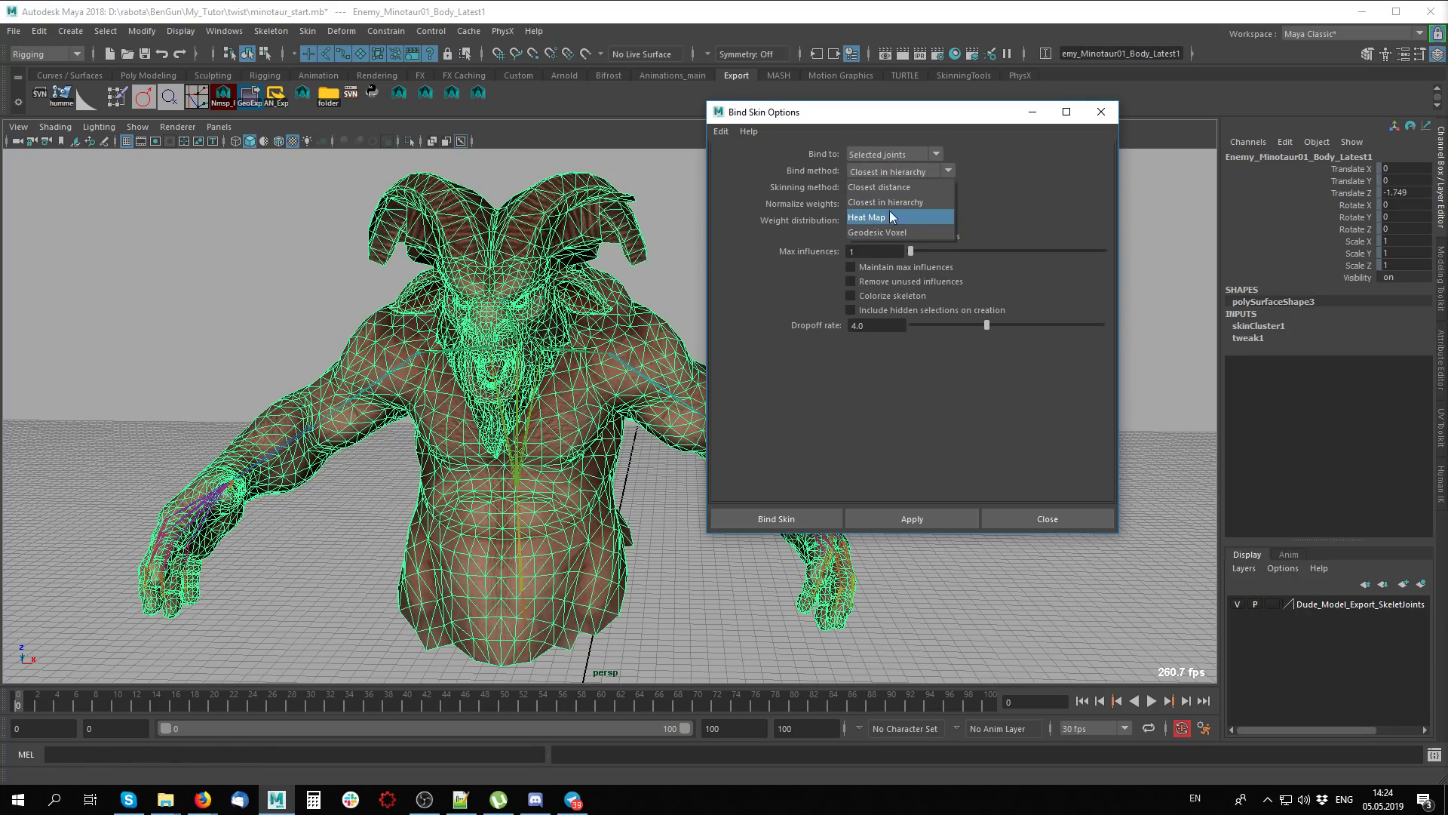
click(1102, 113)
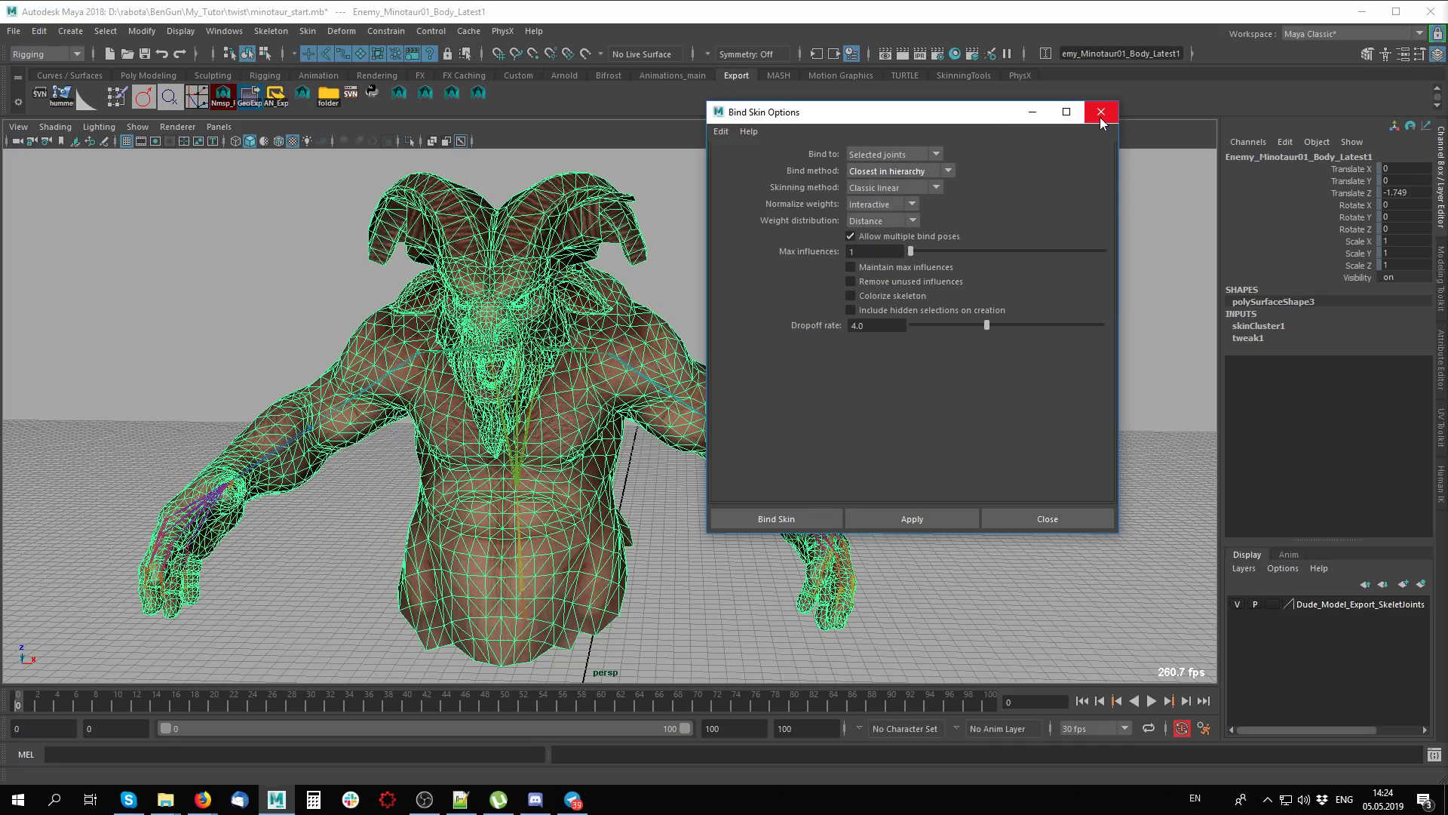
click(1100, 119)
Clear the selection, zoom in, and reselect the minotaur body mesh
click(946, 429)
scroll(890, 362, up, 3)
scroll(784, 329, up, 3)
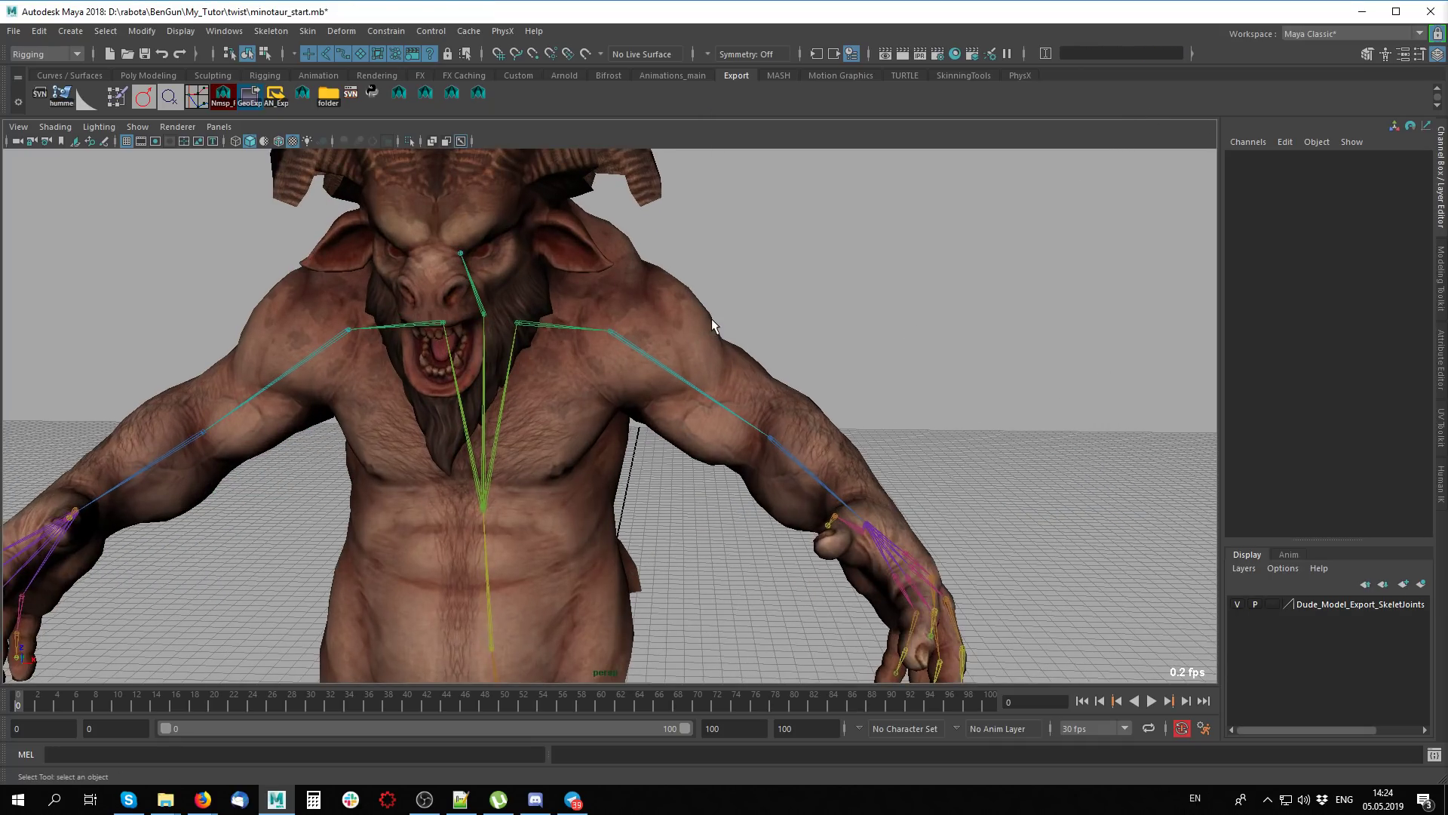
click(712, 320)
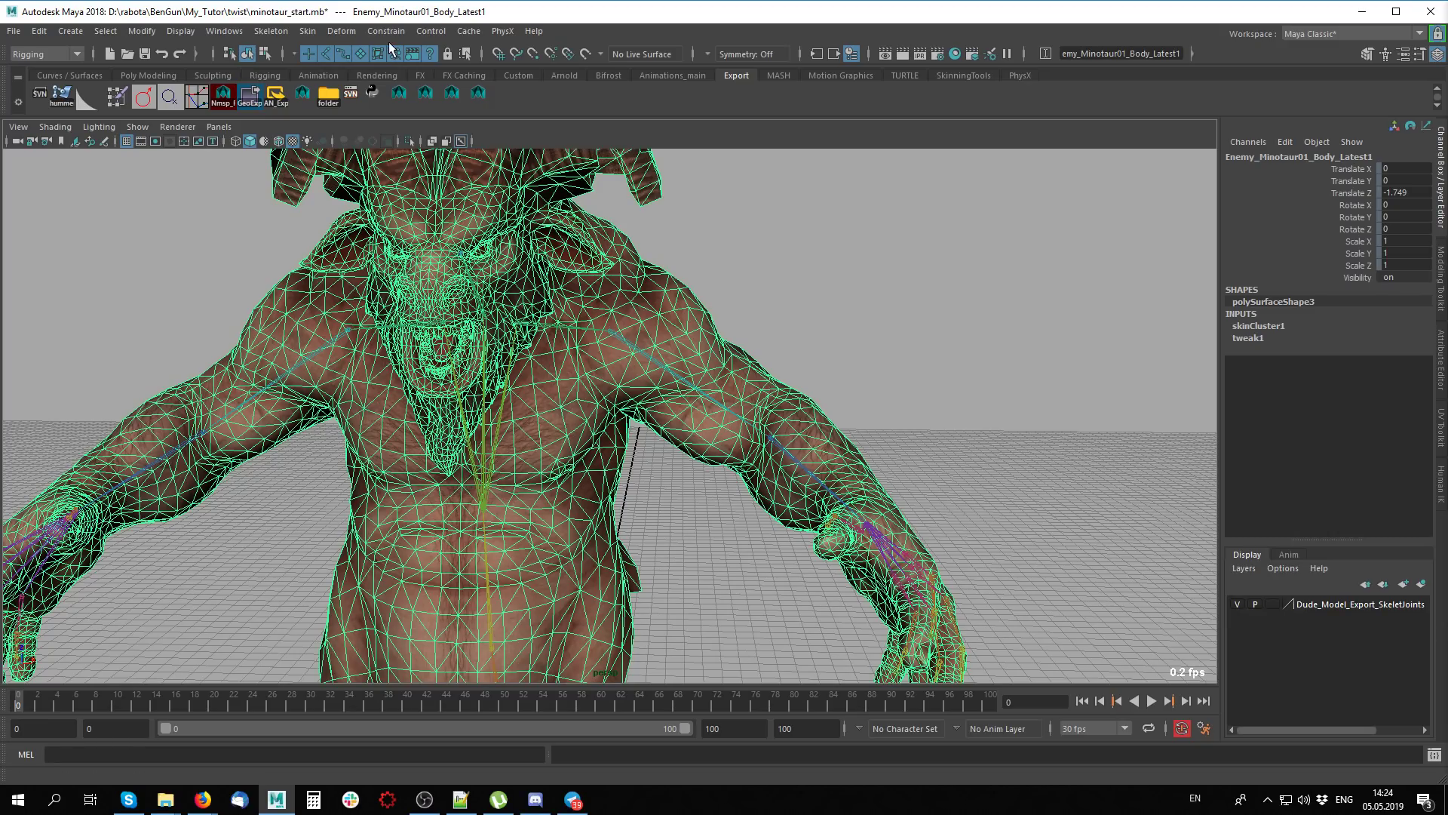
Enable weight normalization on skinCluster1, then normalize the body's existing skin weights
scroll(750, 410, down, 4)
click(308, 31)
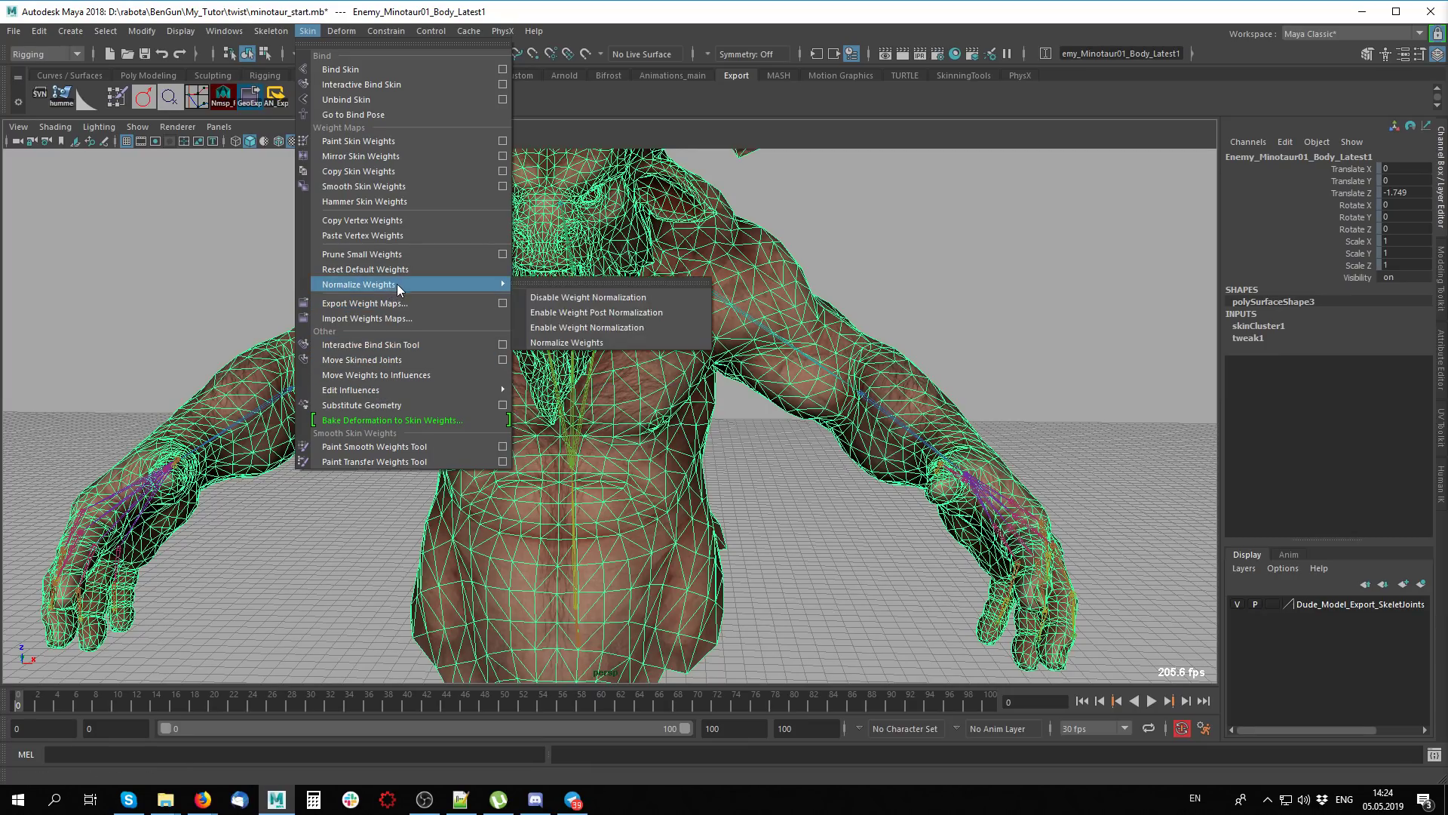
mouse_move(360, 284)
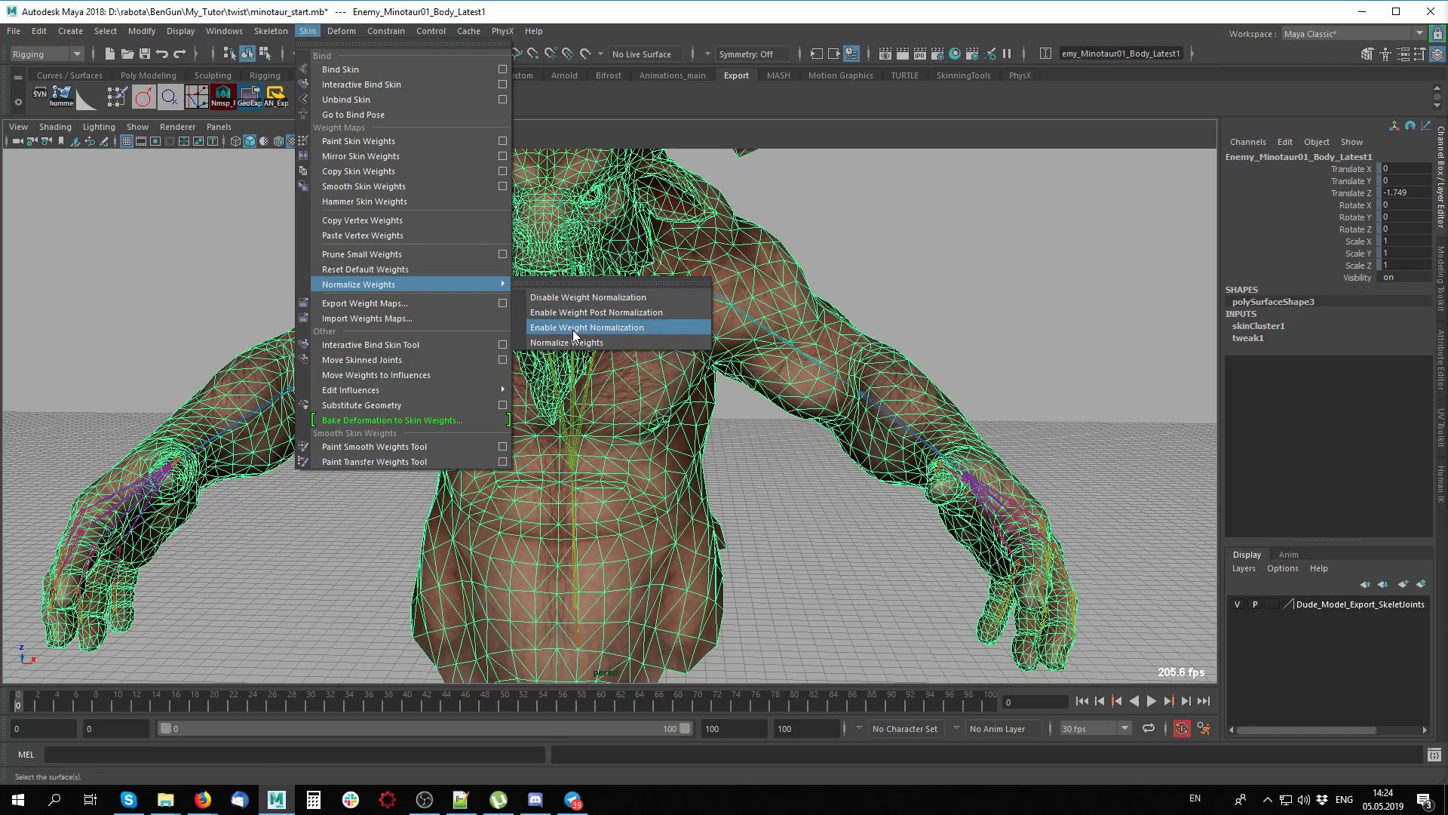
click(577, 334)
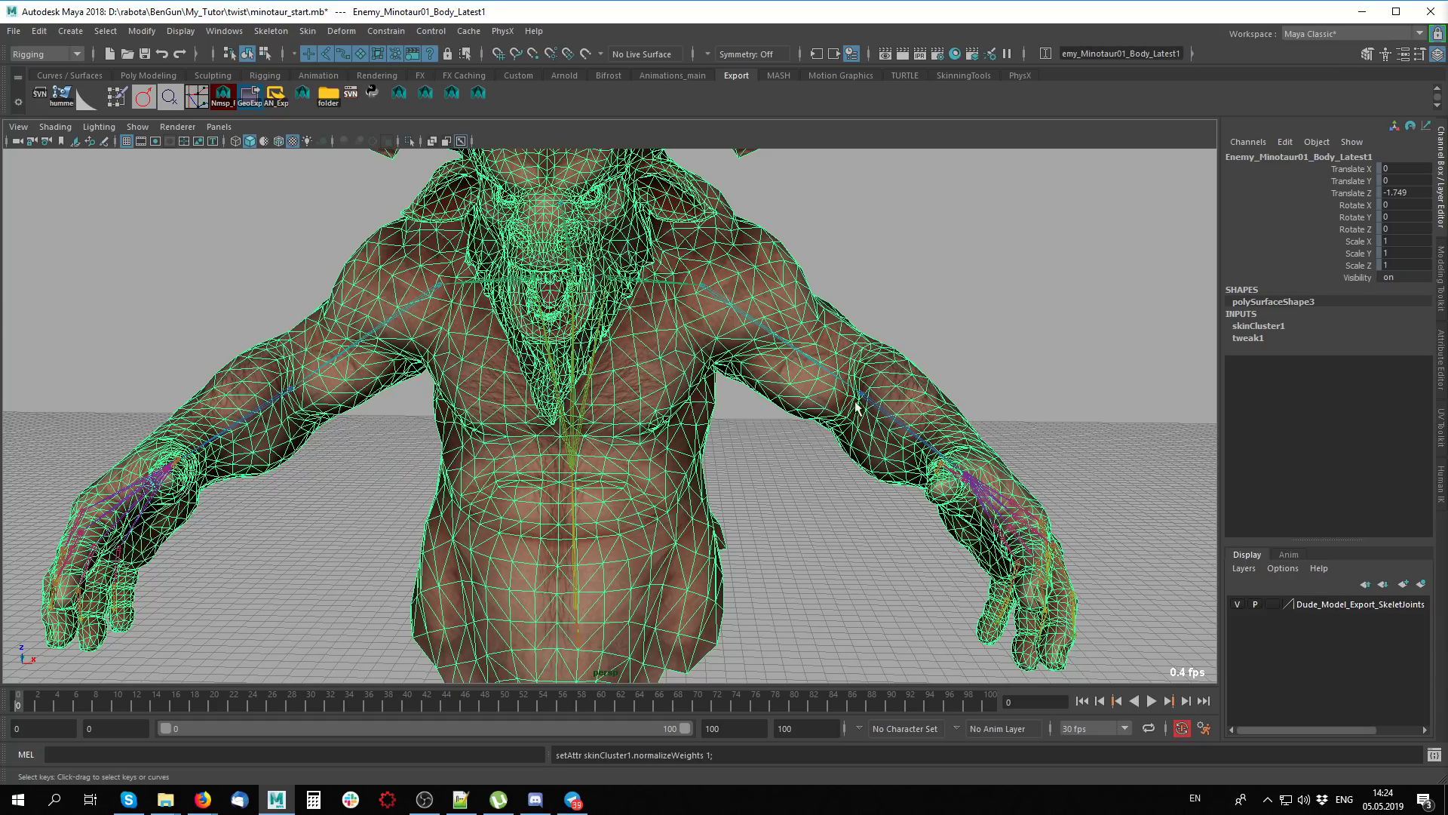
click(308, 31)
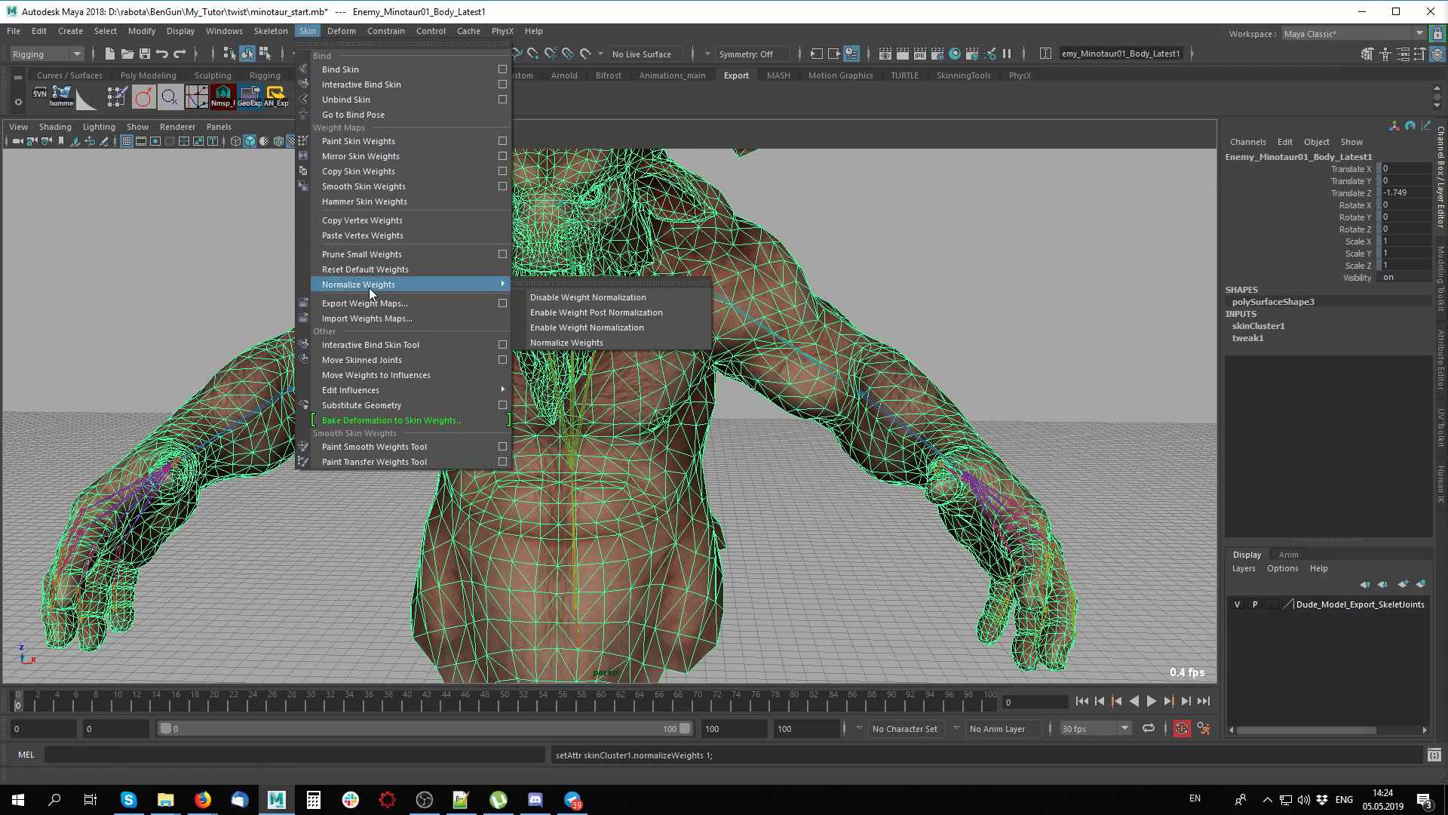
click(623, 342)
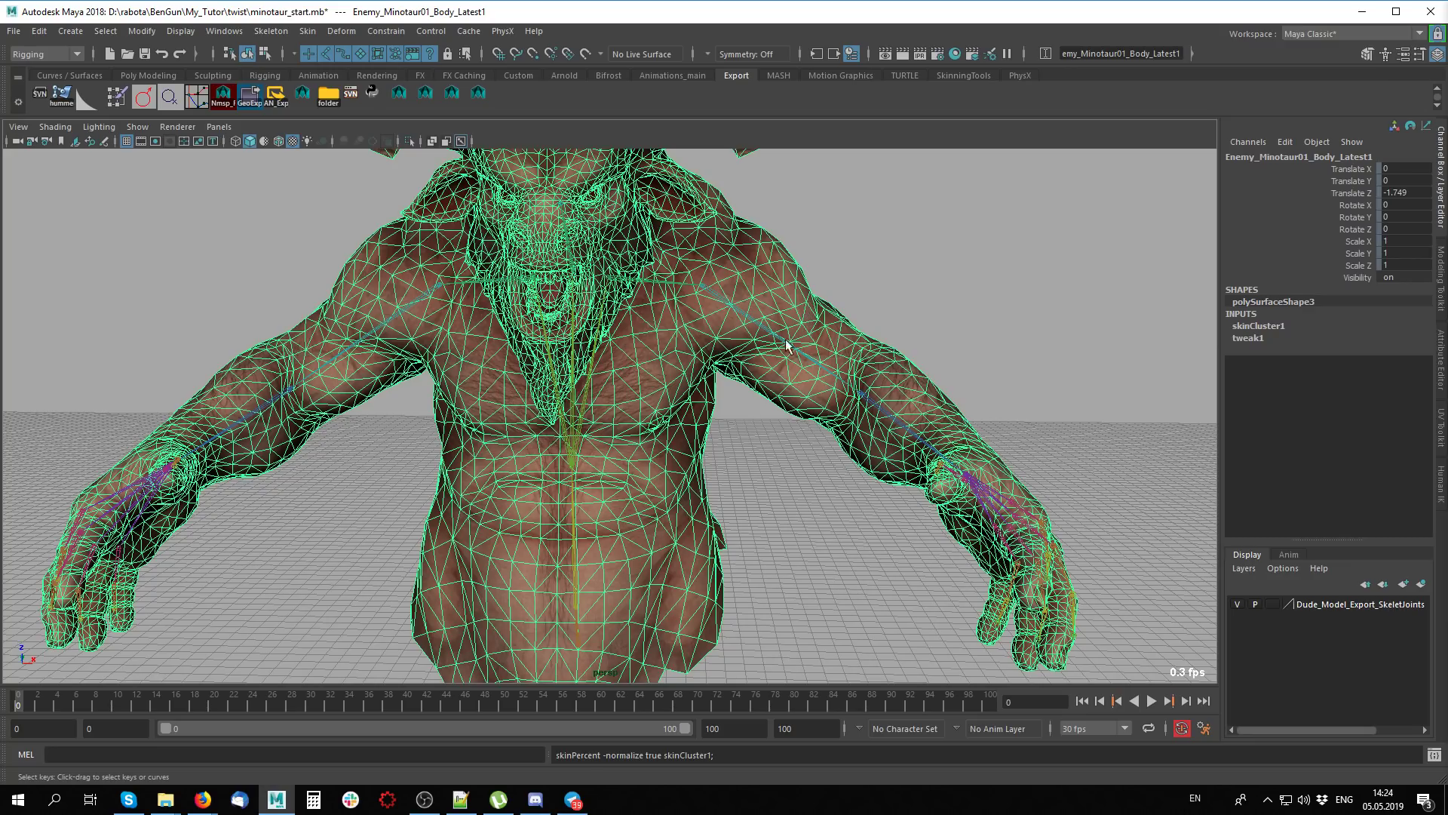
Play and stop the arm animation from a frontal view of the minotaur
alt+drag(786, 345, 752, 526)
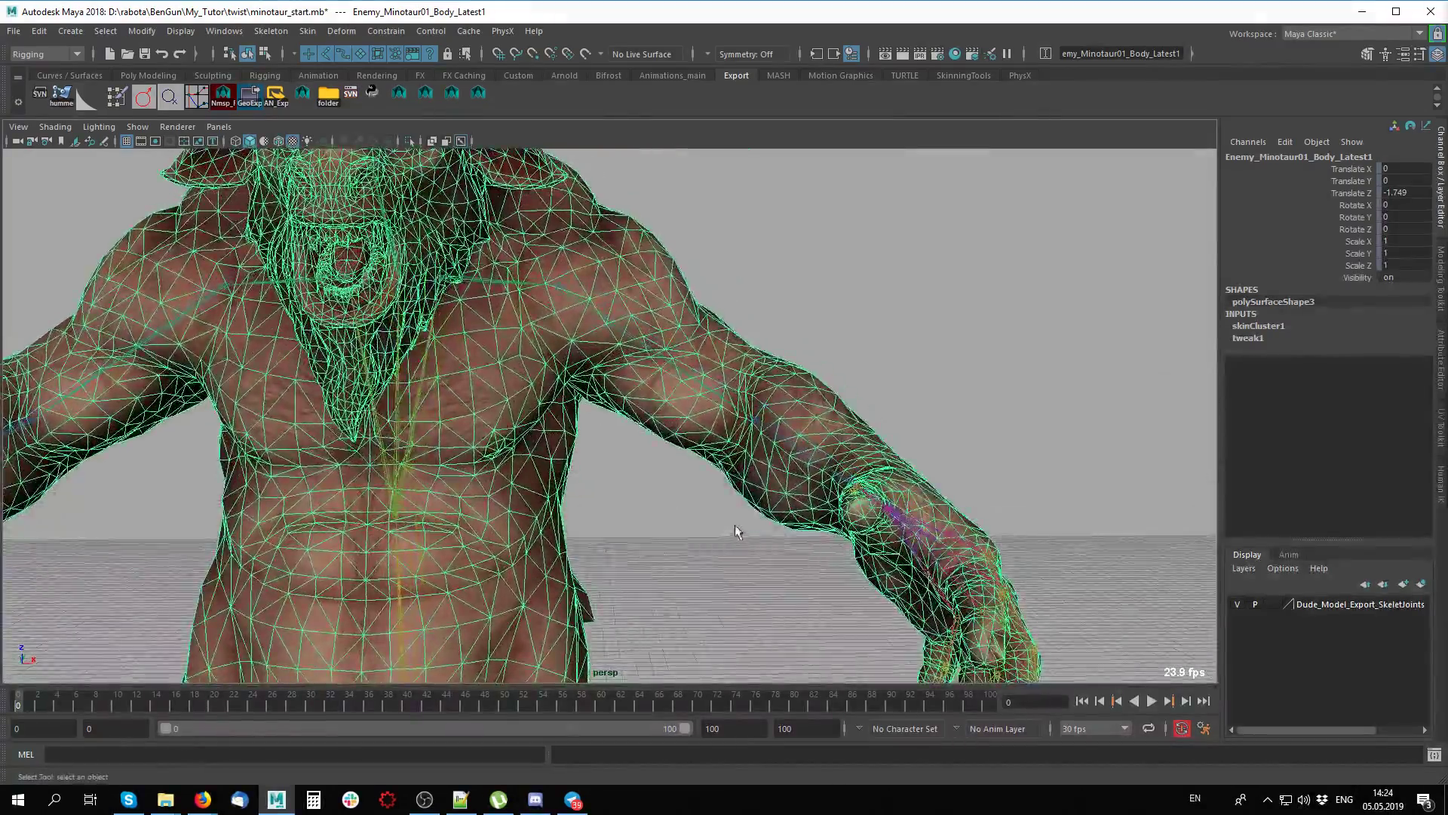
alt+drag(752, 526, 589, 491)
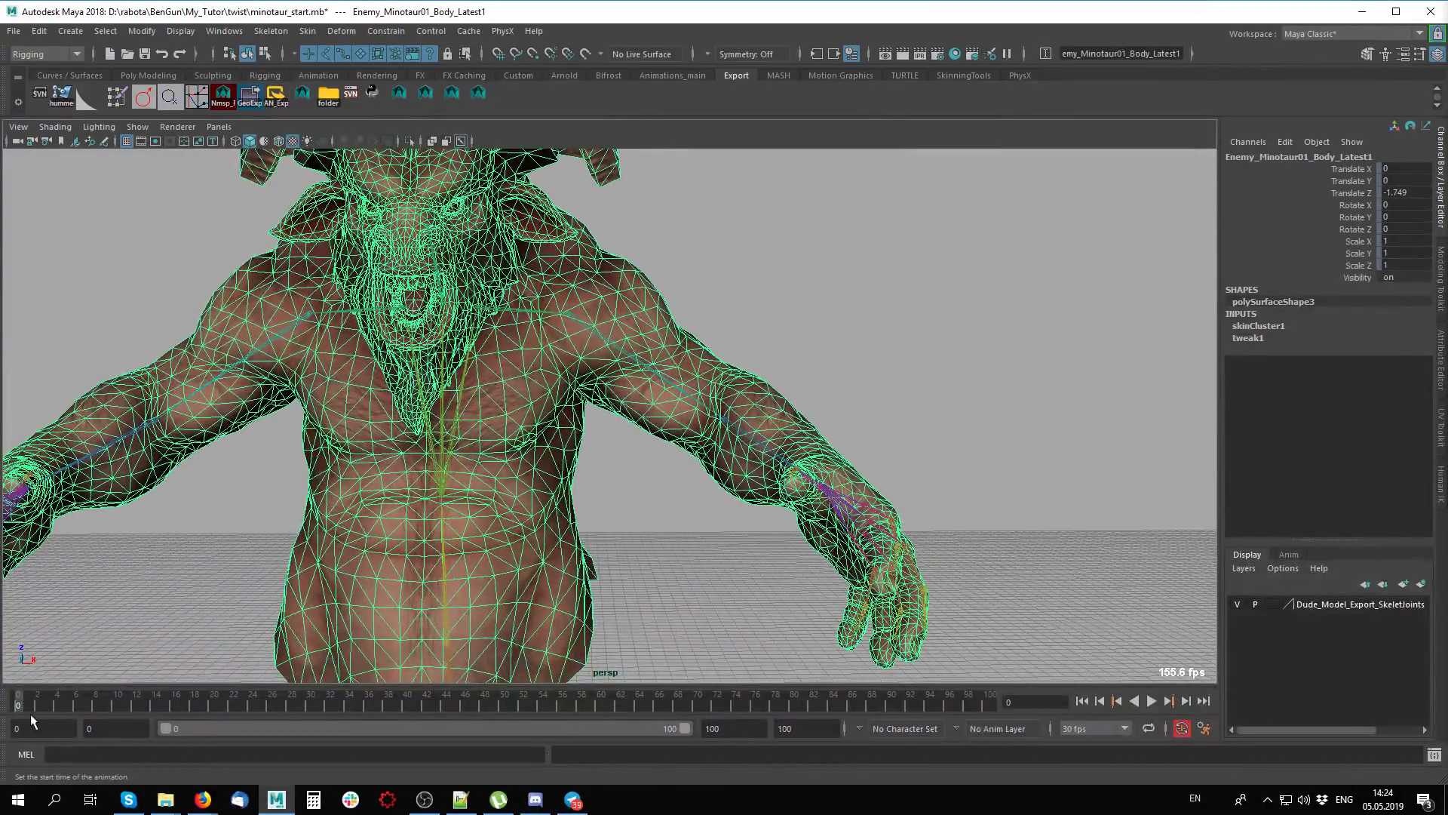
key(alt+v)
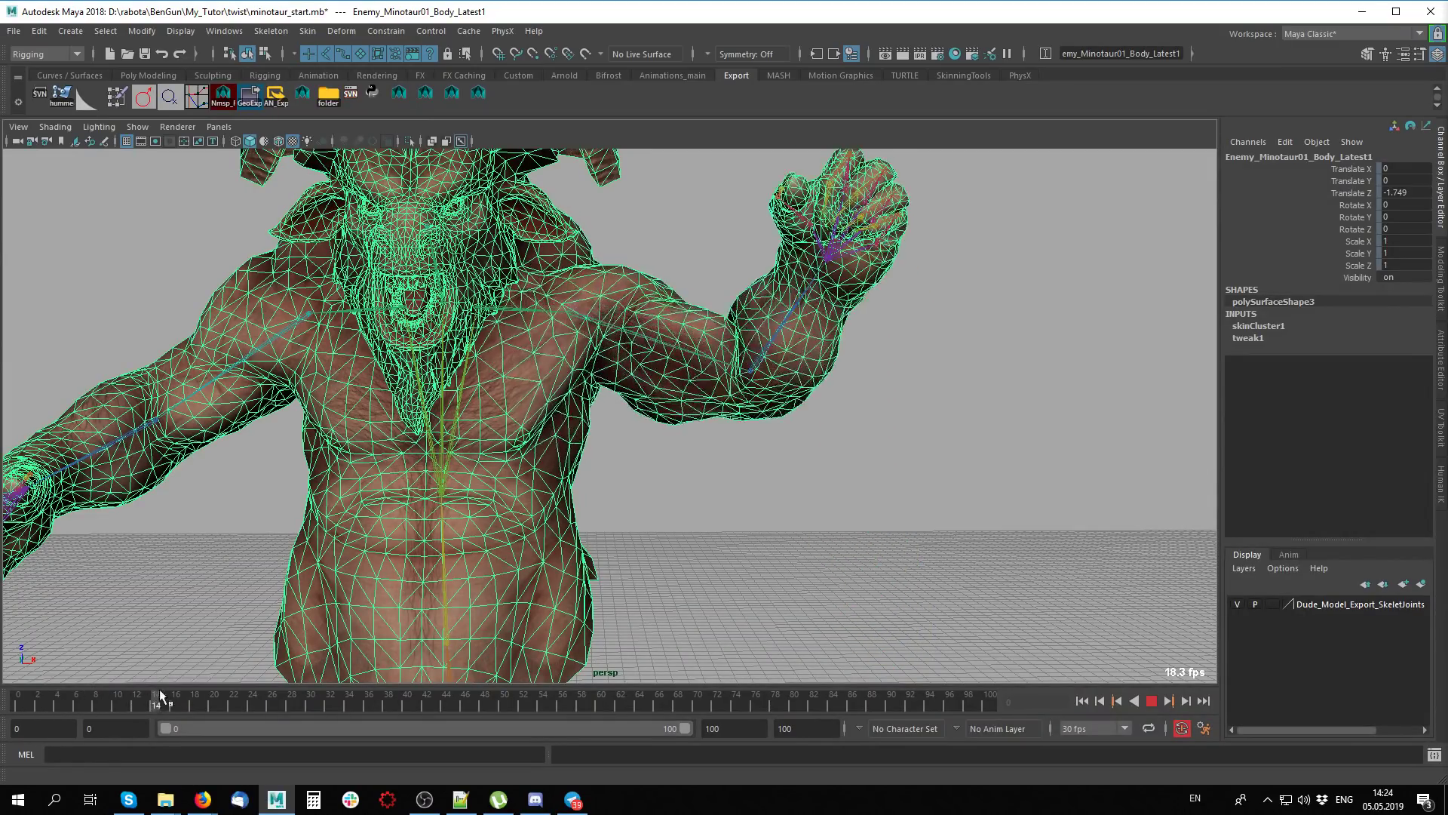
key(alt+v)
click(603, 615)
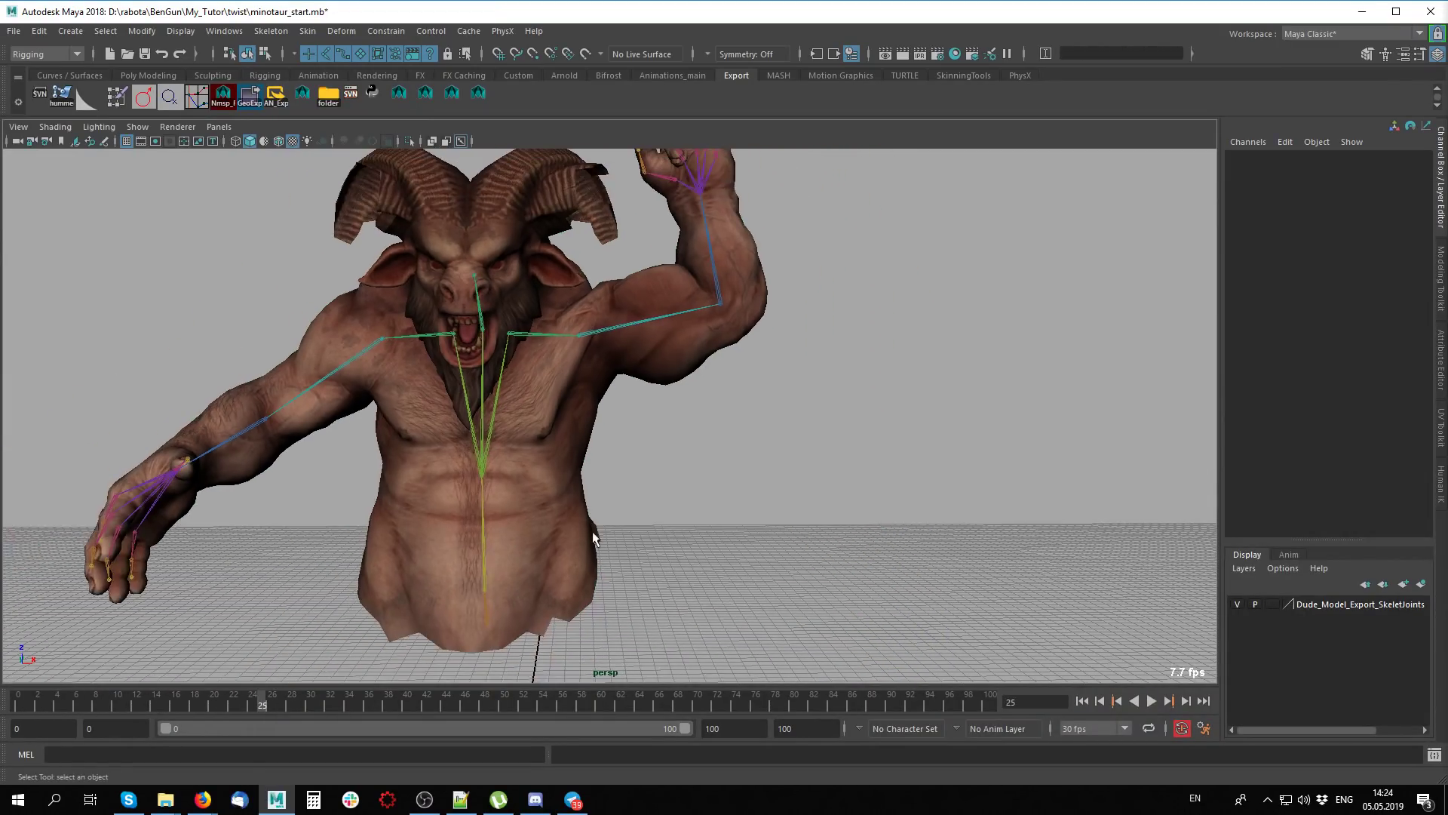
alt+drag(593, 537, 614, 514)
key(alt+v)
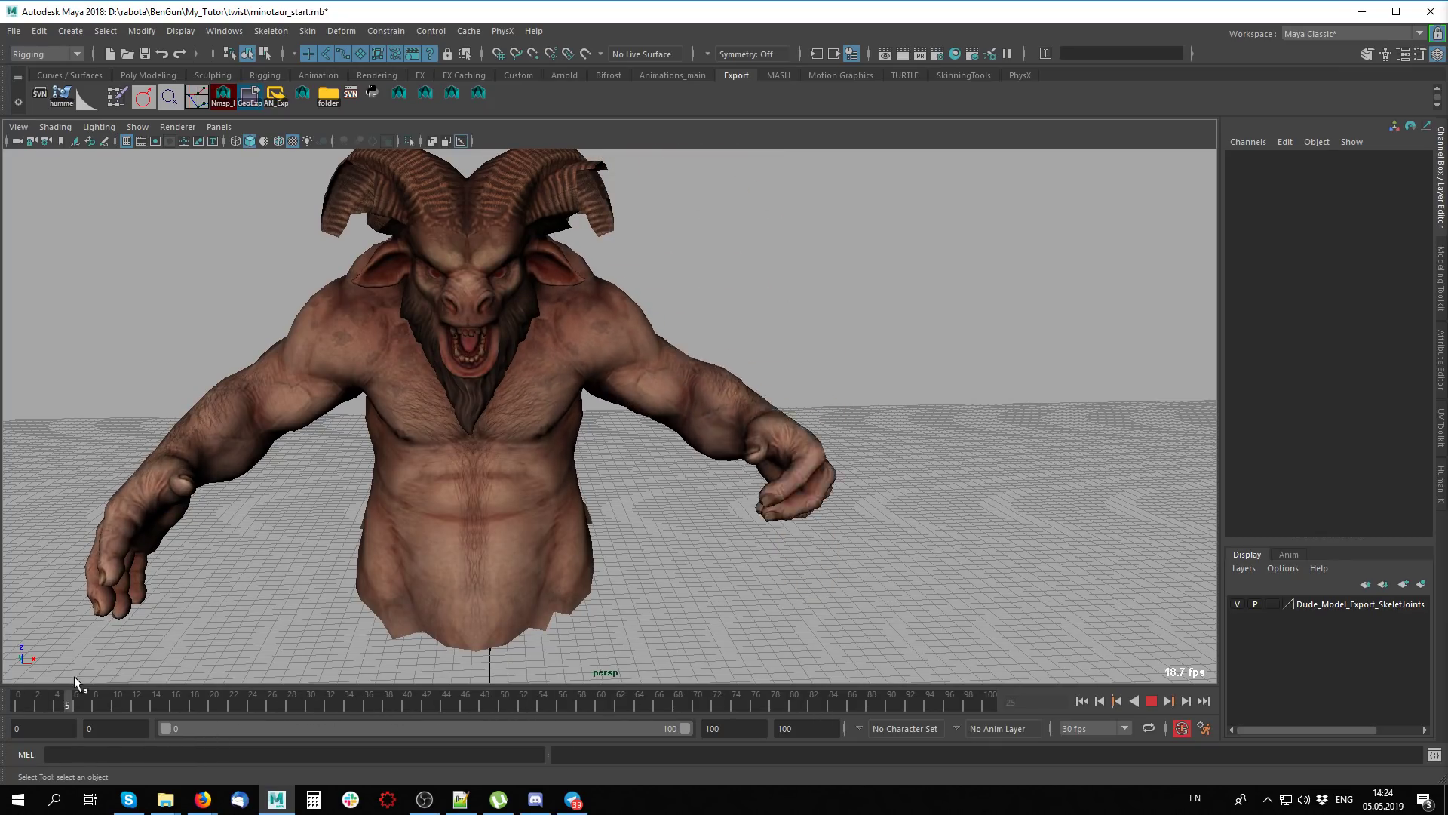
Rotate bip_lowerArm_L upward to test the bend, undo it, and replay the animation
click(695, 412)
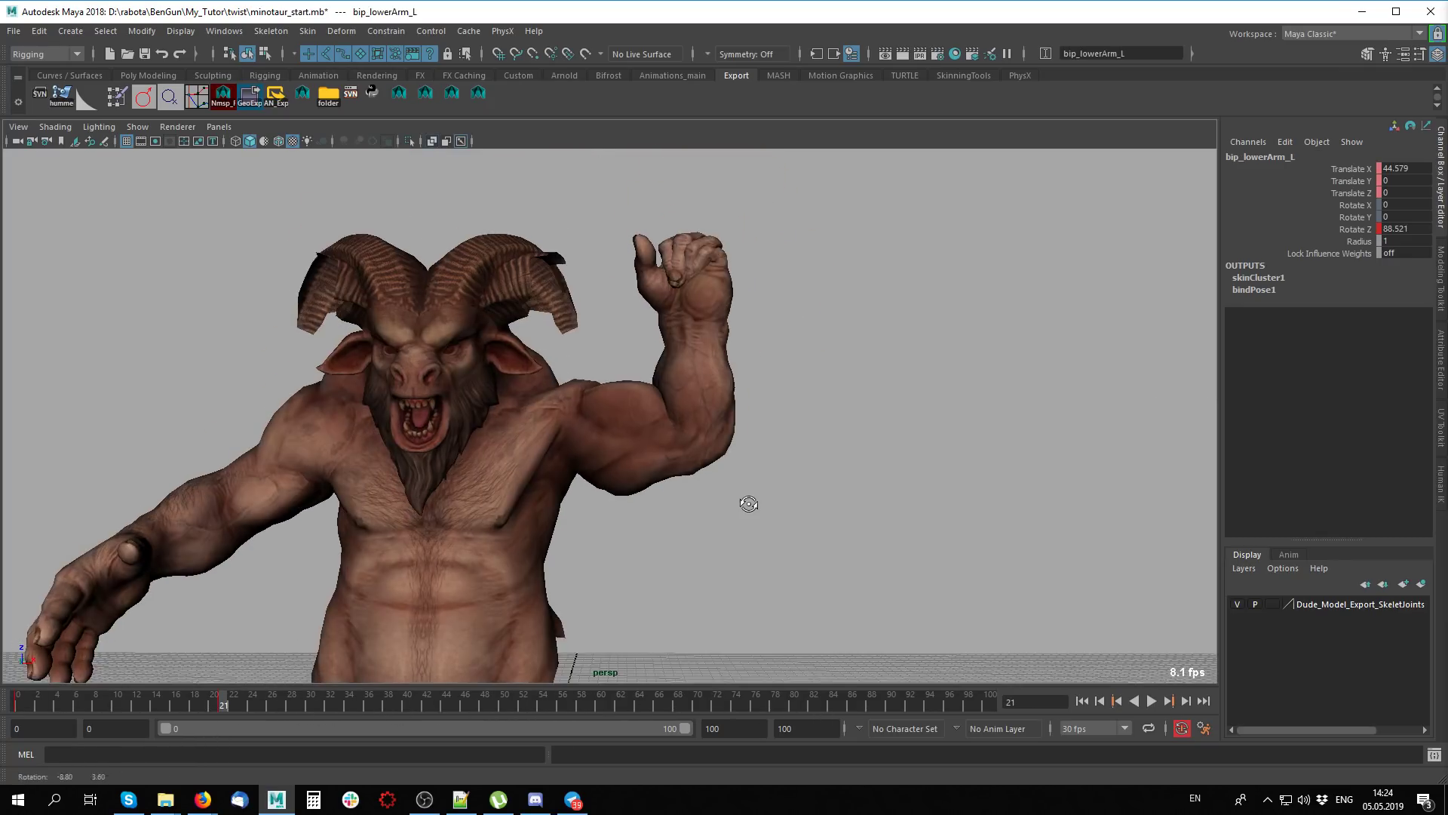
key(e)
mouse_move(925, 479)
middle_down()
mouse_move(889, 385)
mouse_move(844, 573)
mouse_move(802, 505)
mouse_move(737, 543)
mouse_move(758, 656)
mouse_move(679, 533)
mouse_move(679, 614)
middle_up()
key(ctrl+z)
key(alt+v)
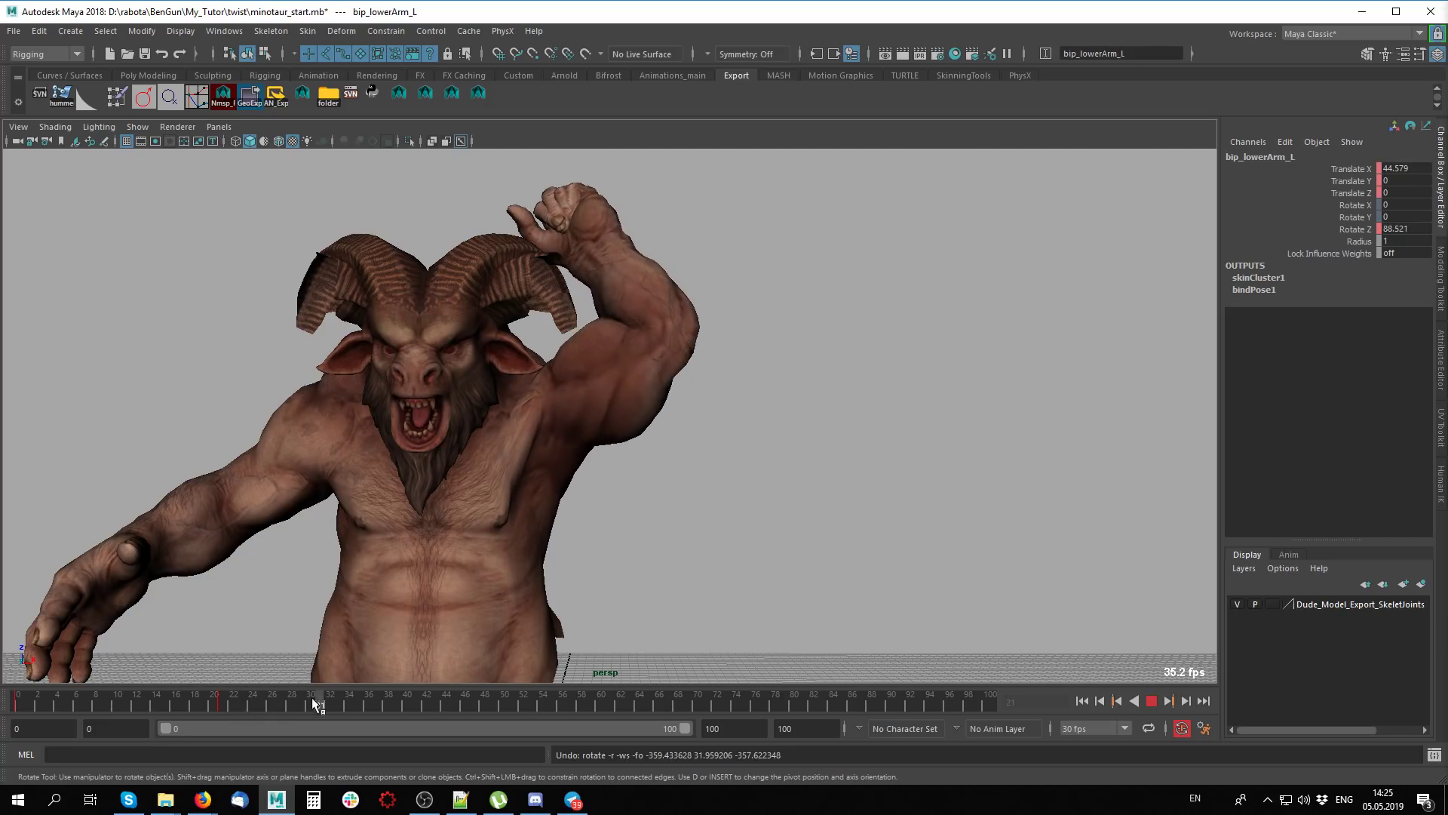
key(alt+v)
Select the minotaur body mesh and switch it to vertex selection mode
scroll(1097, 476, up, 5)
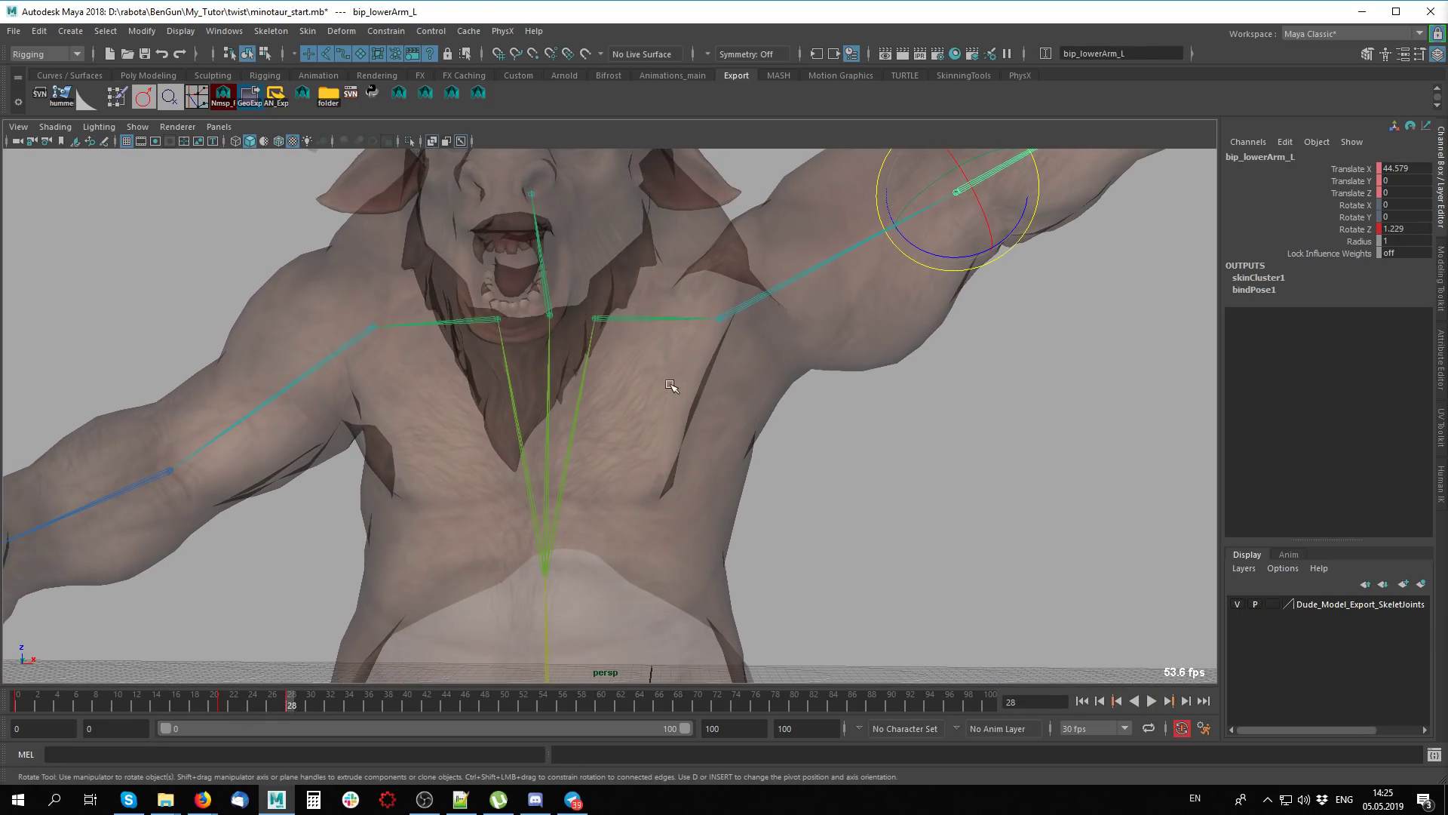
click(669, 388)
mouse_move(669, 388)
alt+mouse_down()
mouse_move(540, 511)
mouse_move(620, 498)
alt+mouse_up()
right_drag(600, 494, 600, 446)
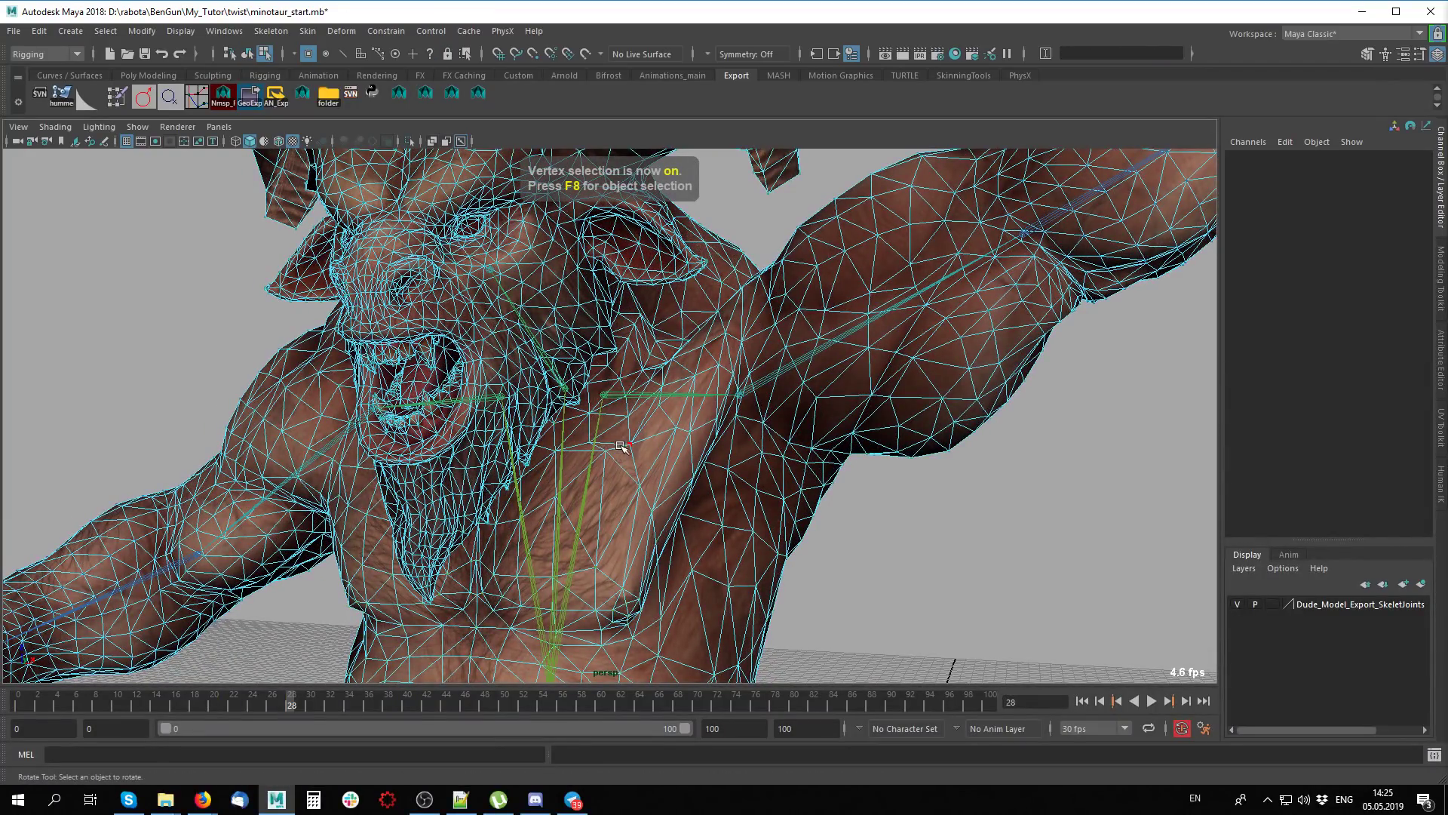
Show bip_lowerArm_L weights in Paint Skin Weights and compare them at frames 20 and 0
key(F8)
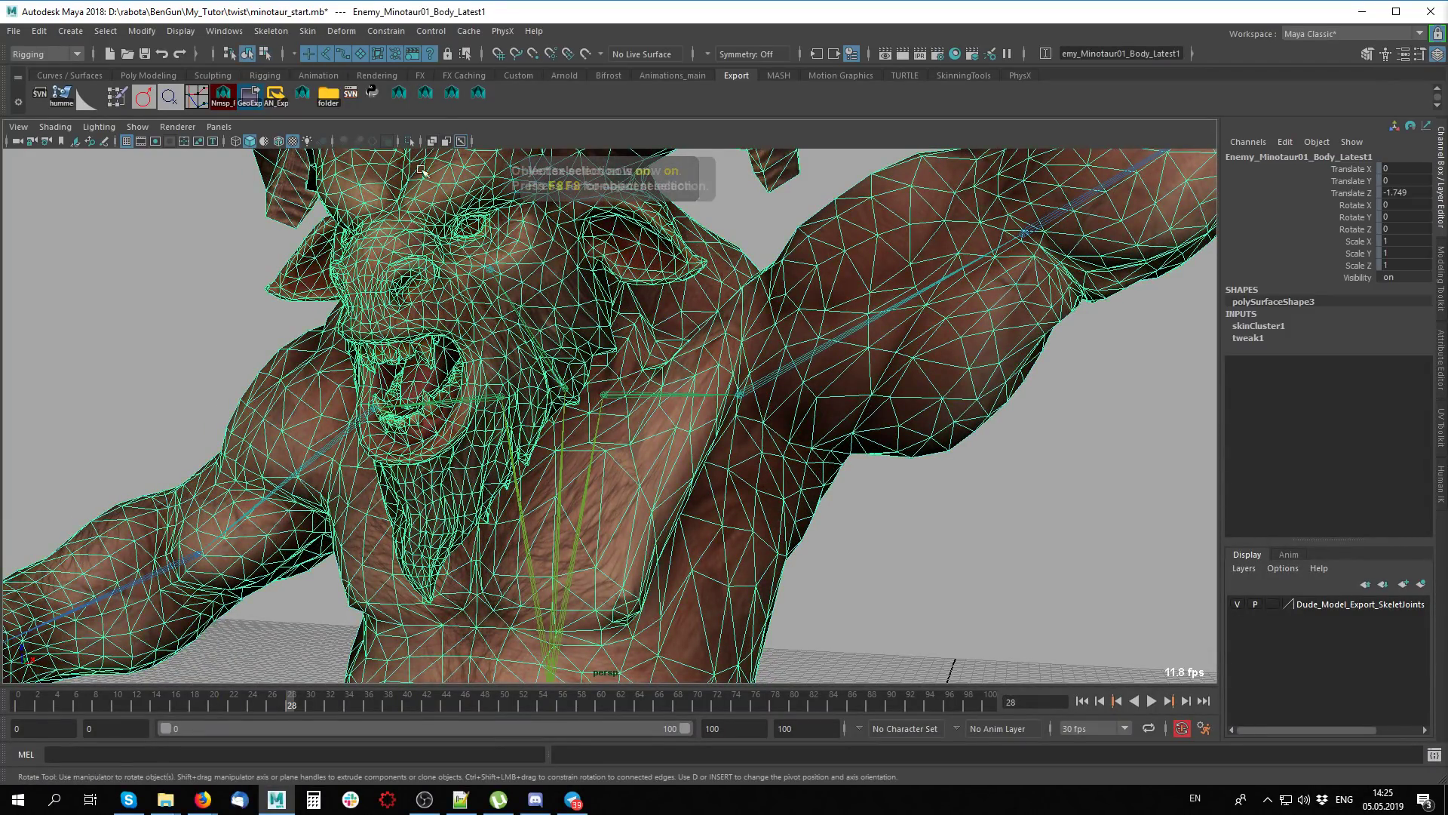
double_click(116, 99)
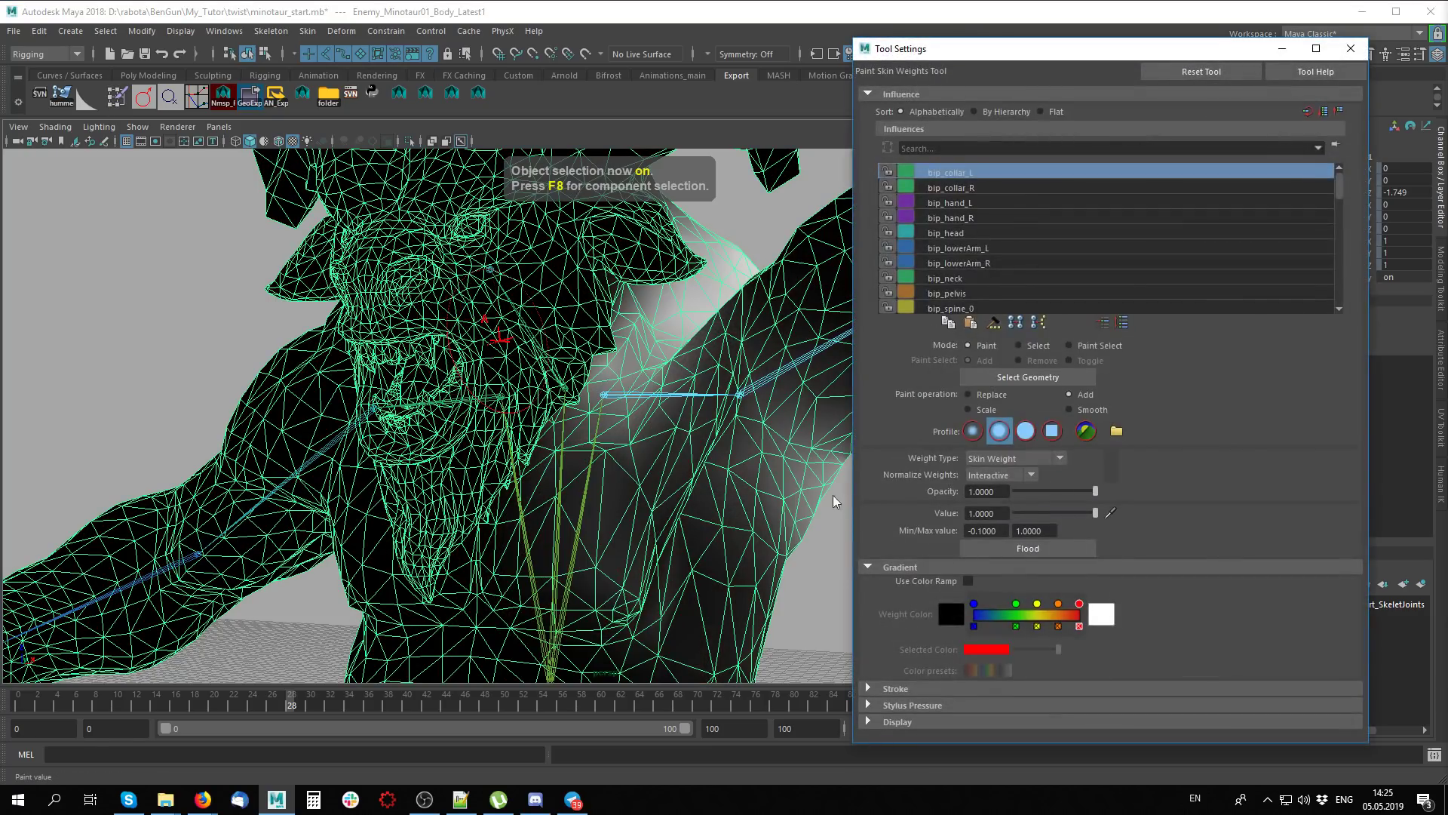
alt+drag(501, 332, 692, 317)
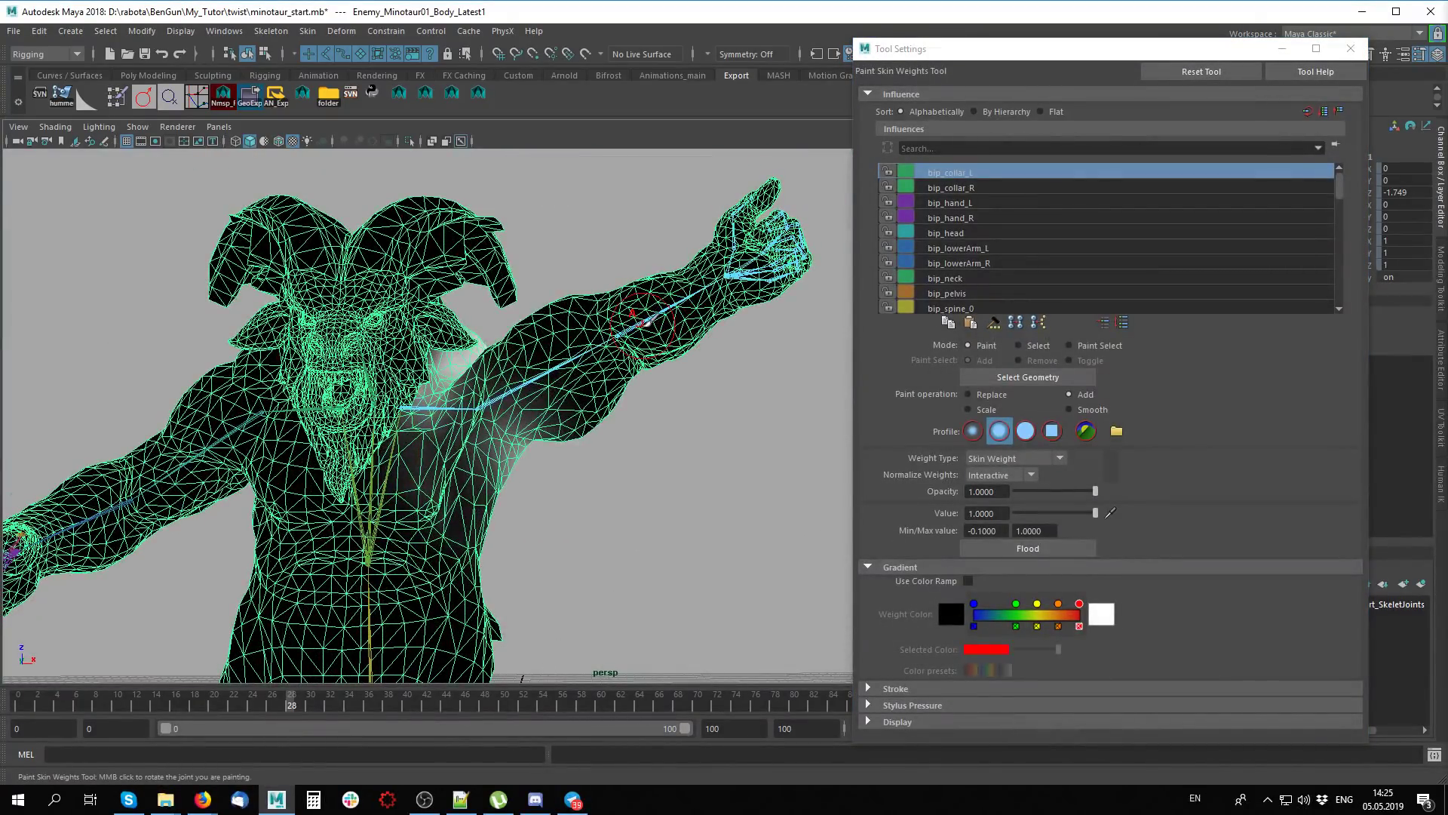
right_drag(641, 321, 656, 310)
scroll(647, 509, up, 3)
alt+drag(647, 510, 571, 544)
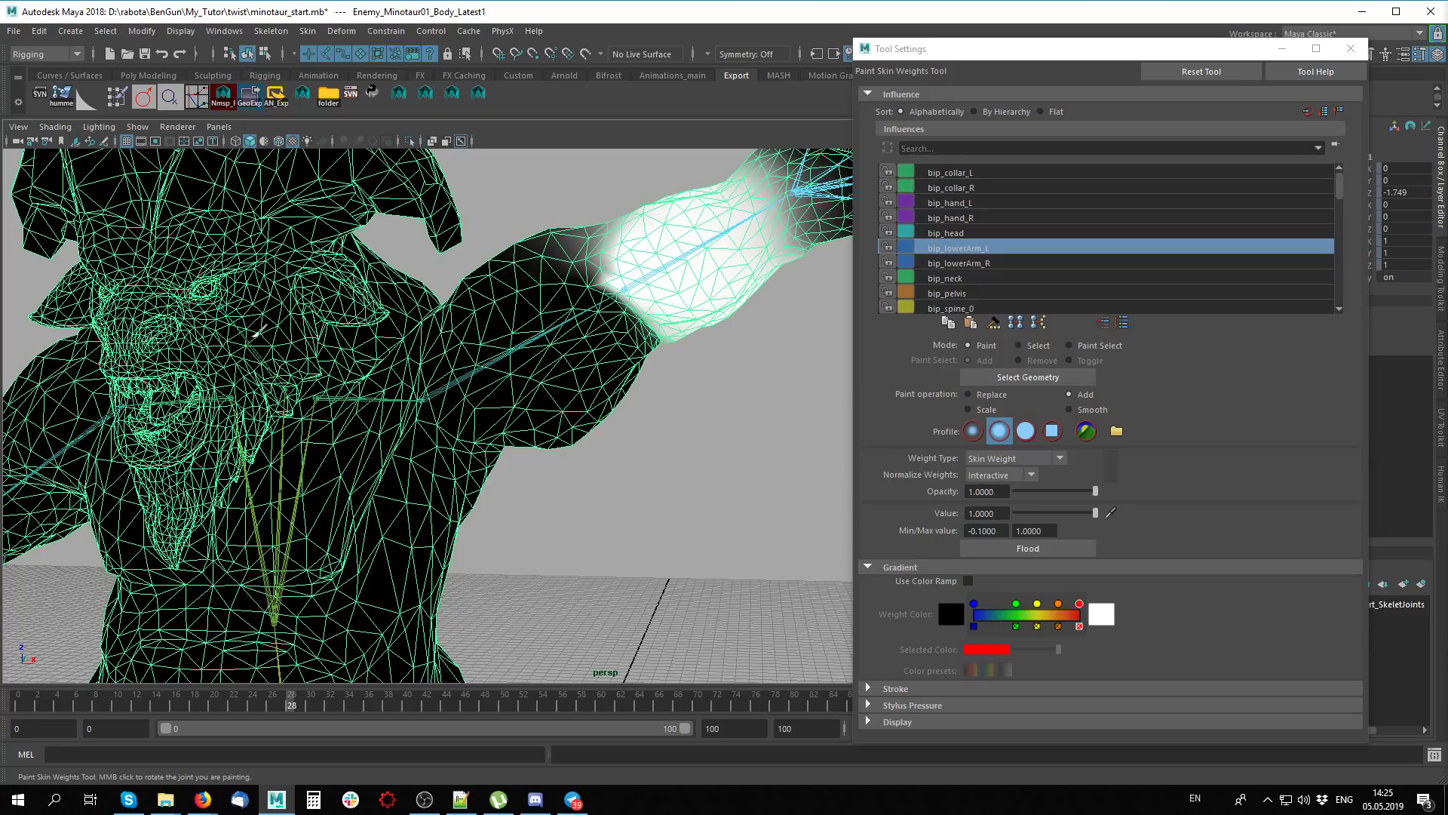
click(213, 703)
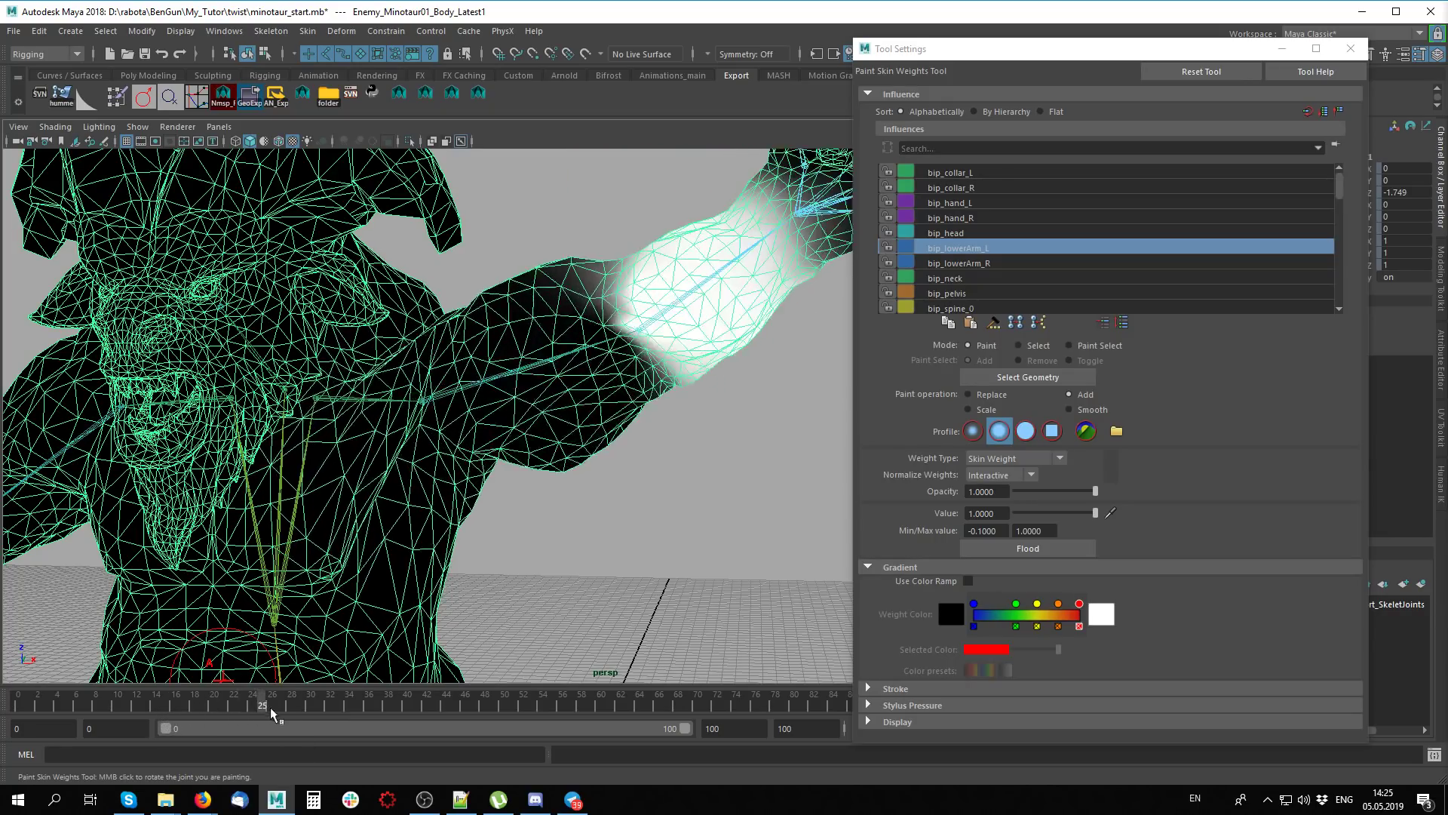
drag(213, 704, 17, 703)
Orbit and zoom the view in around the minotaur's left hand
key(q)
click(673, 380)
scroll(673, 379, down, 5)
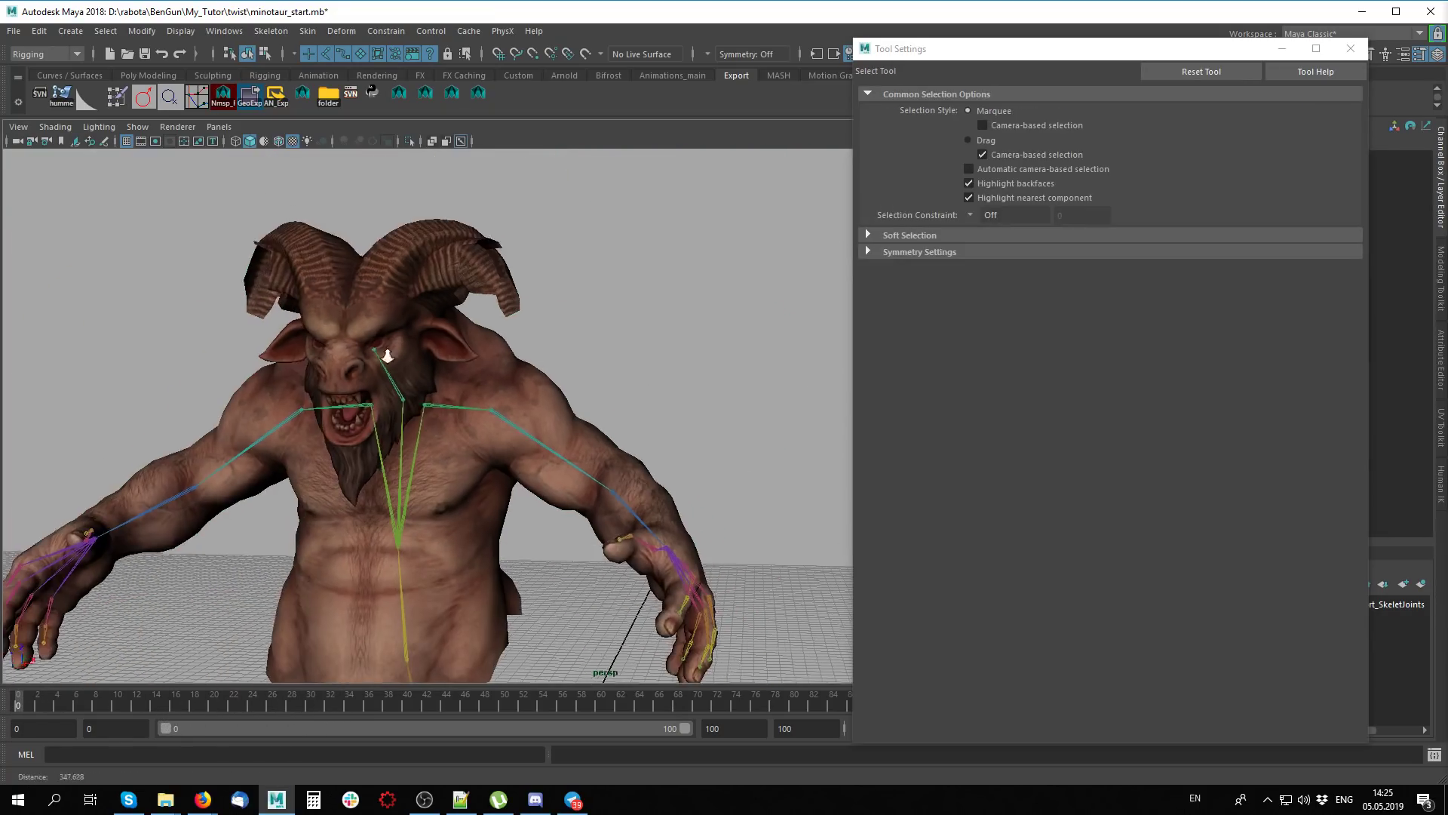
scroll(703, 278, up, 2)
scroll(695, 346, up, 2)
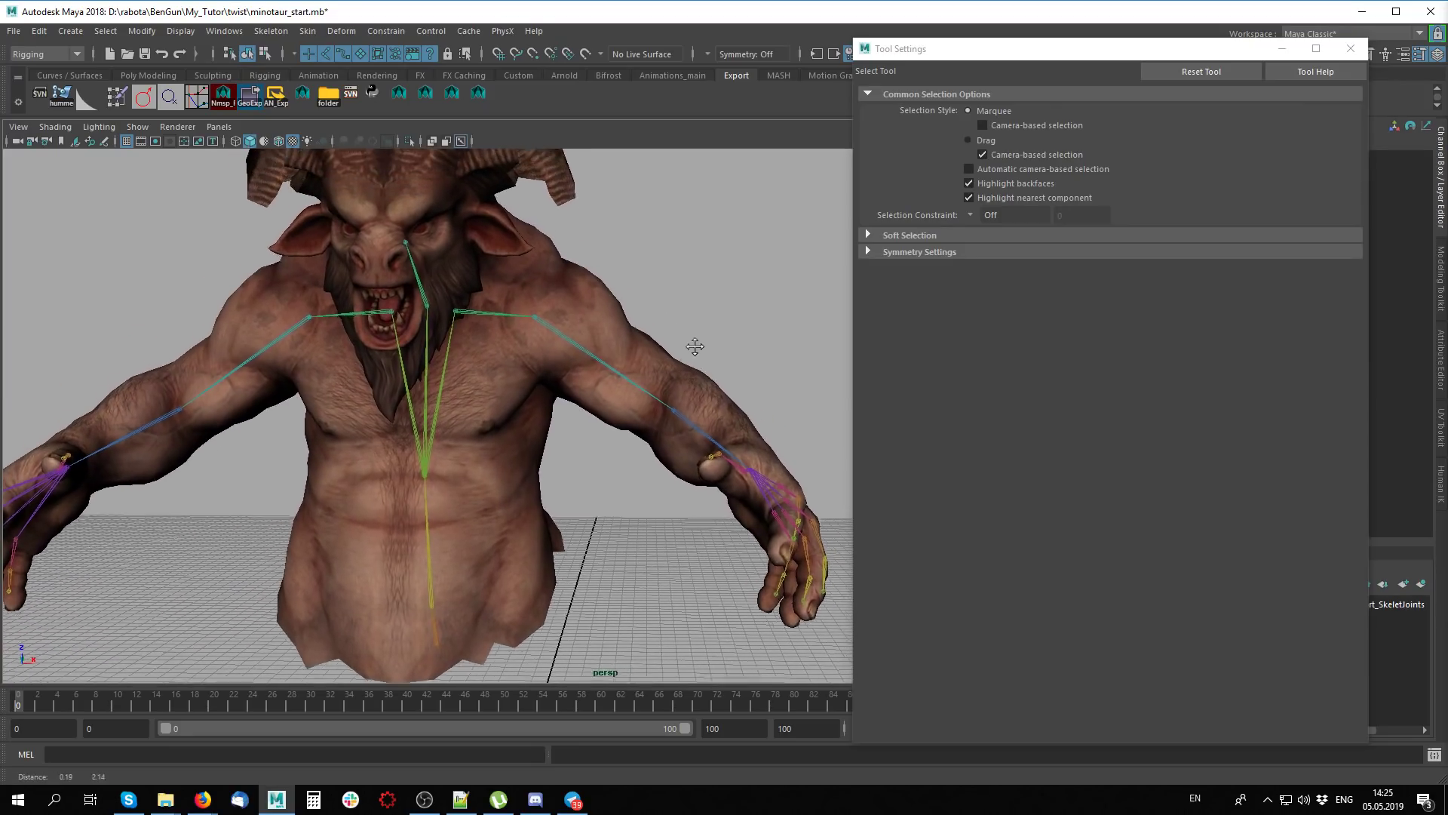
alt+middle_drag(695, 347, 637, 382)
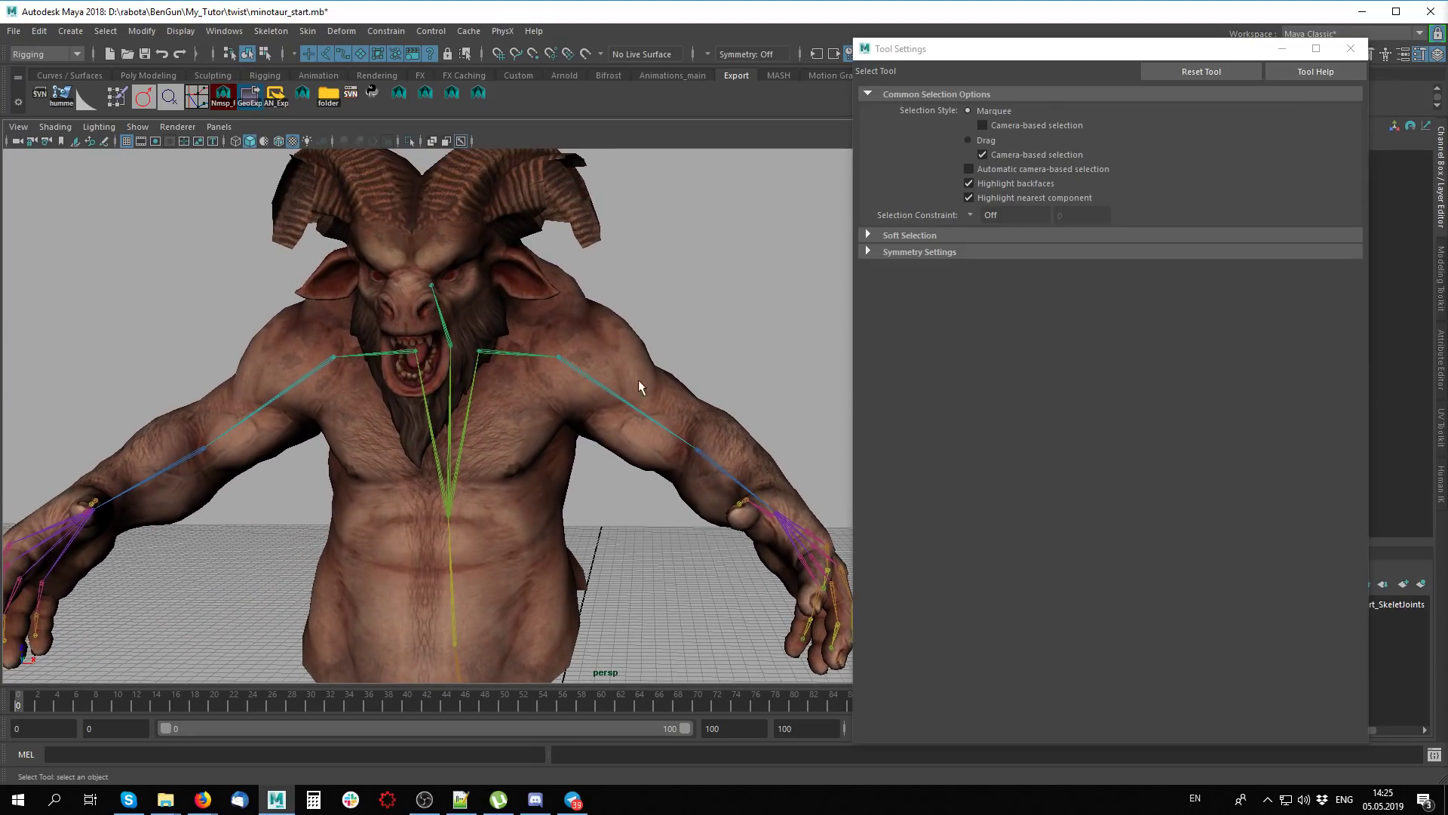
scroll(637, 382, down, 3)
mouse_move(513, 366)
alt+mouse_down()
mouse_move(641, 437)
mouse_move(721, 524)
alt+mouse_up()
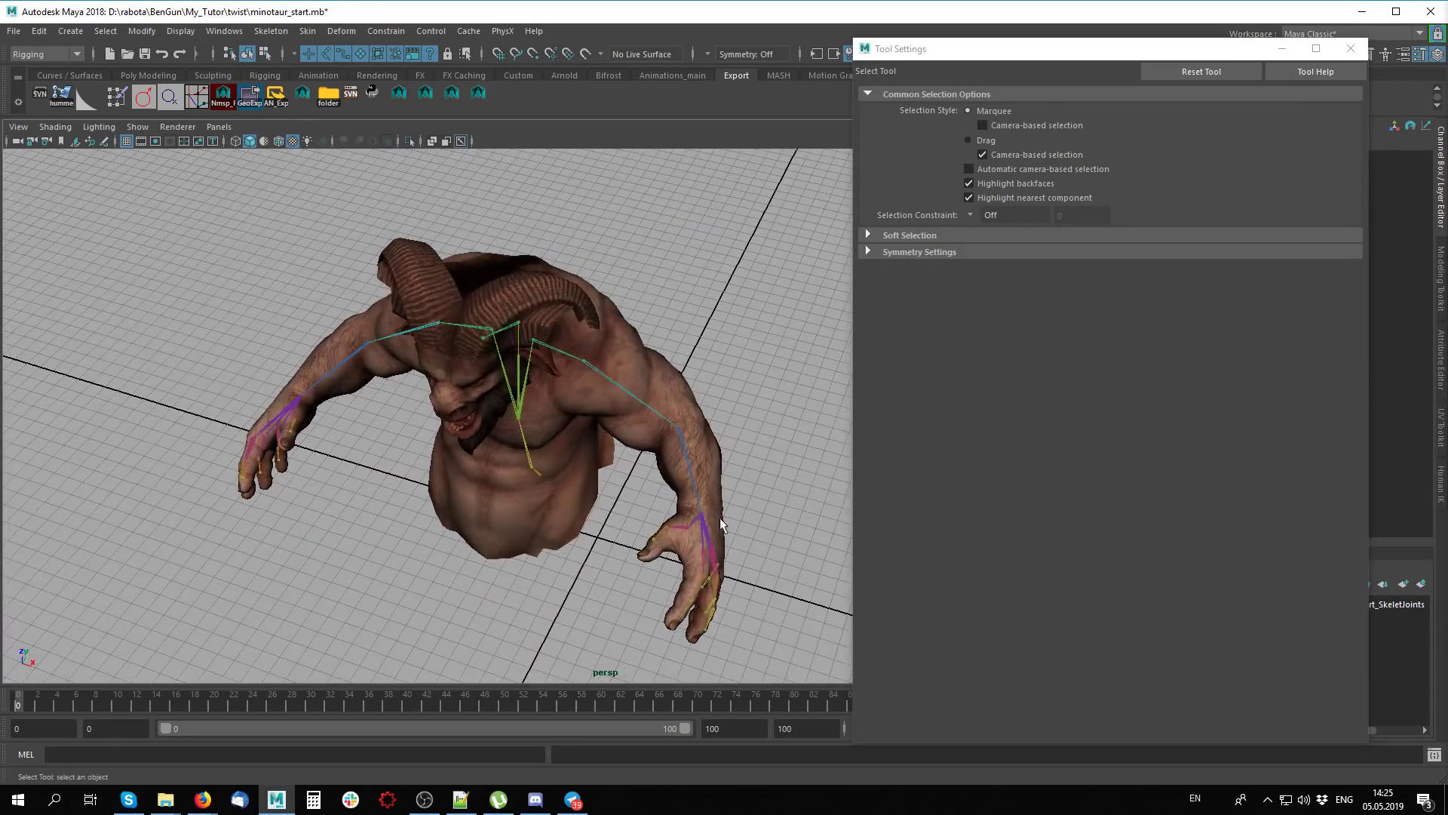
scroll(721, 525, up, 3)
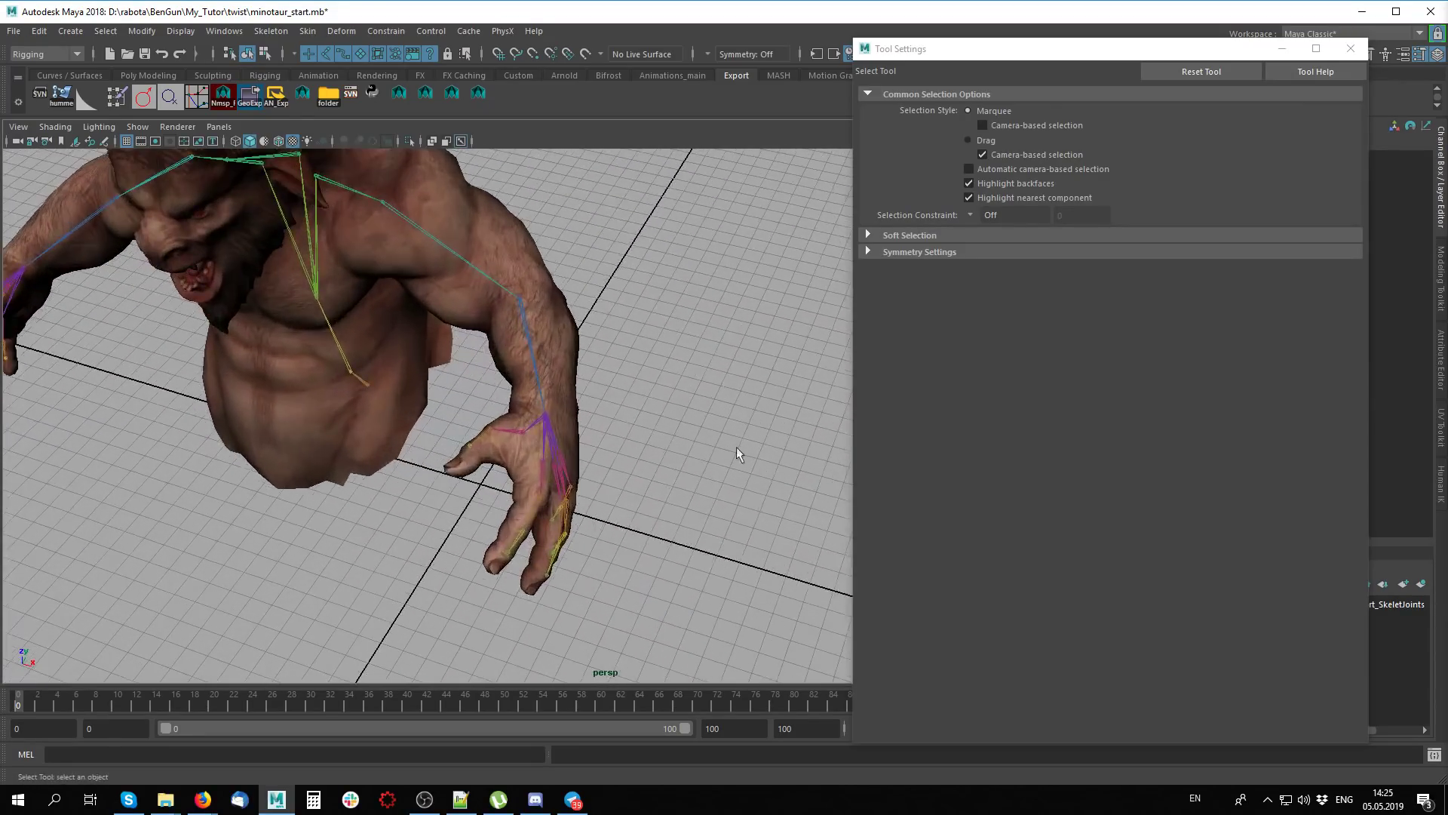
alt+drag(737, 450, 621, 478)
click(491, 542)
mouse_move(492, 543)
alt+mouse_down()
mouse_move(574, 601)
mouse_move(717, 513)
alt+mouse_up()
click(718, 513)
scroll(735, 554, up, 3)
alt+middle_drag(734, 554, 488, 602)
scroll(488, 602, up, 2)
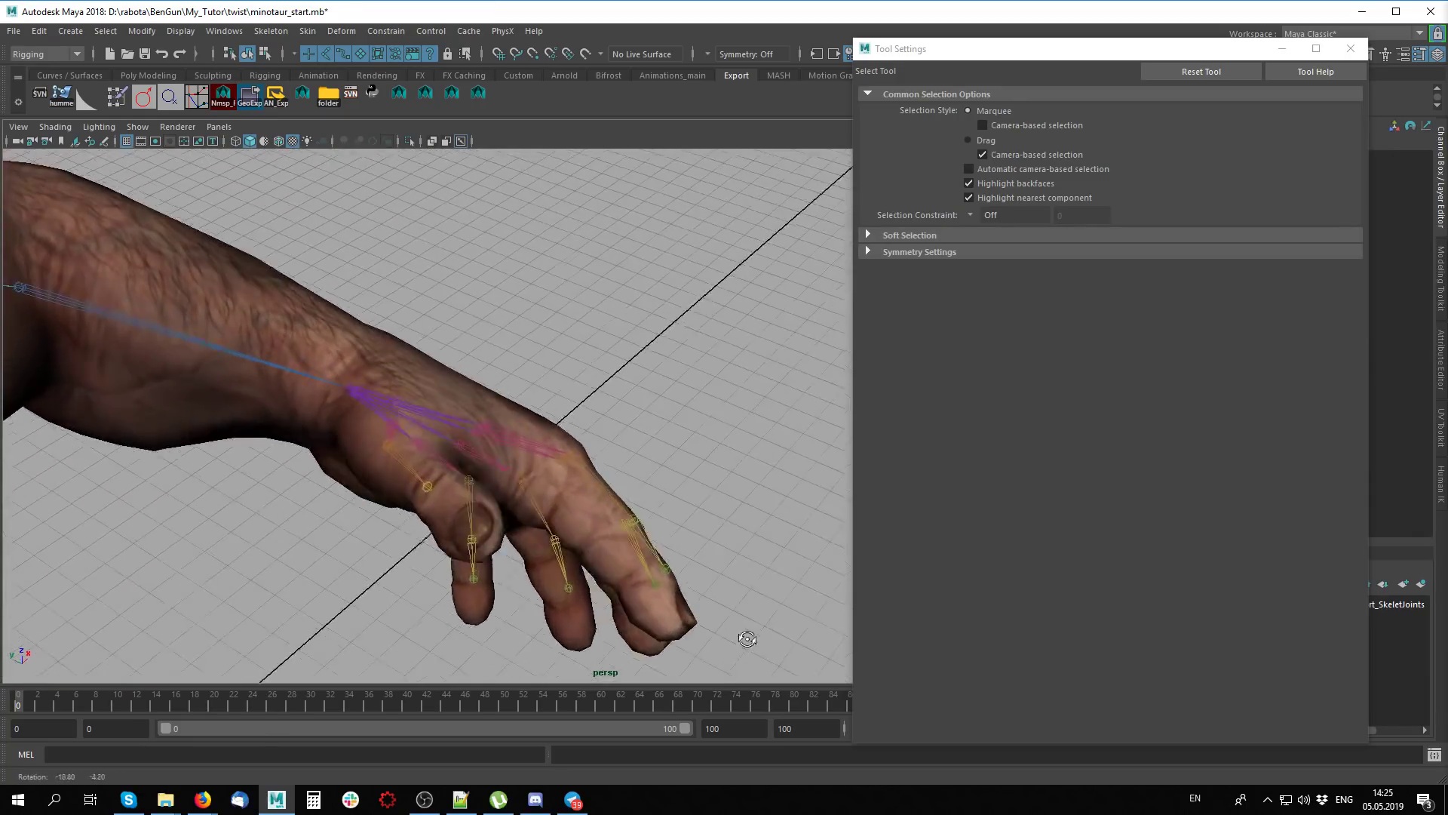
Test-bend fingertip joint paltsi_L5 about -56 degrees, checking the skeleton with X-Ray
click(667, 577)
key(e)
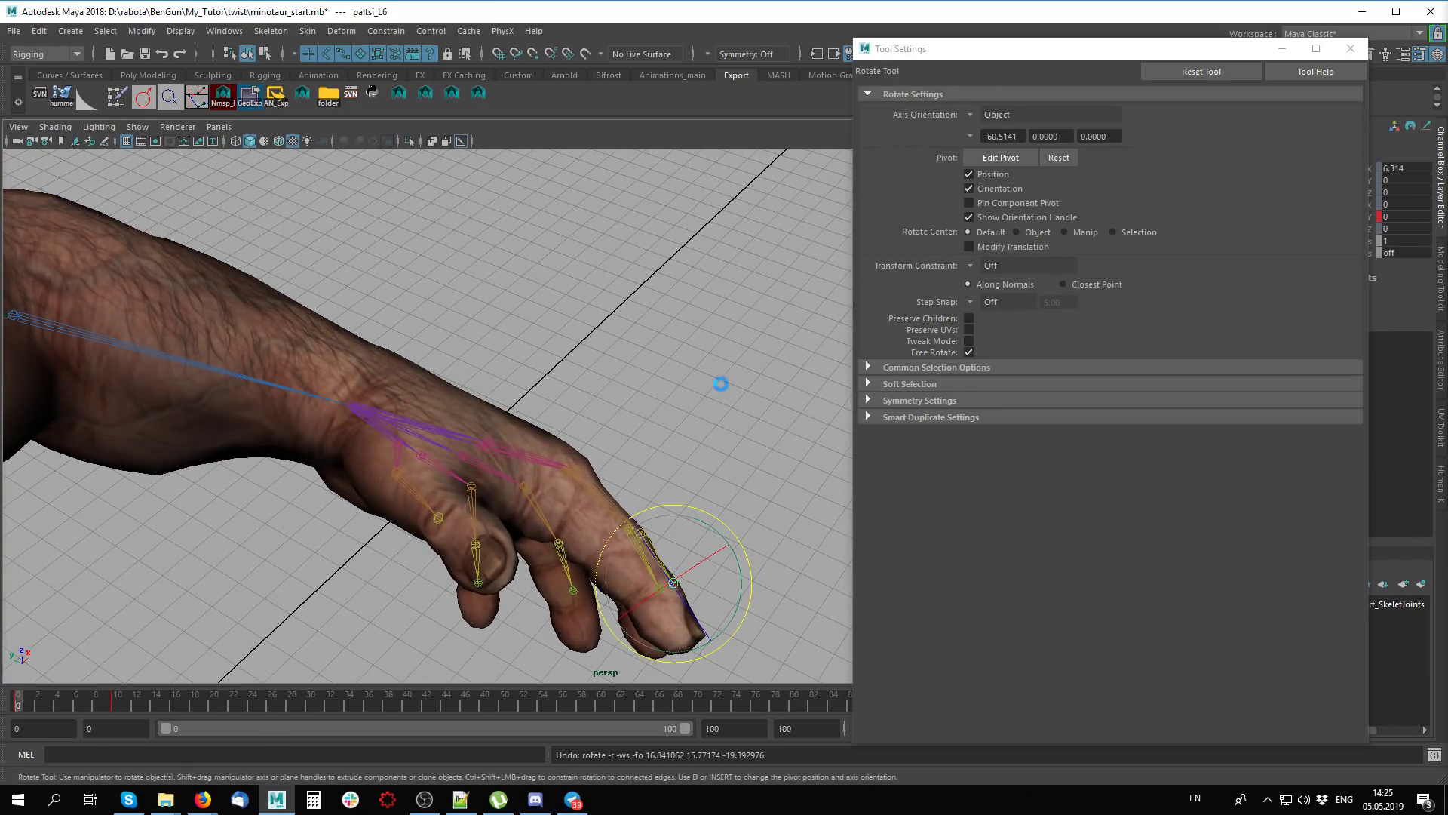
click(721, 382)
alt+drag(660, 579, 711, 569)
click(682, 479)
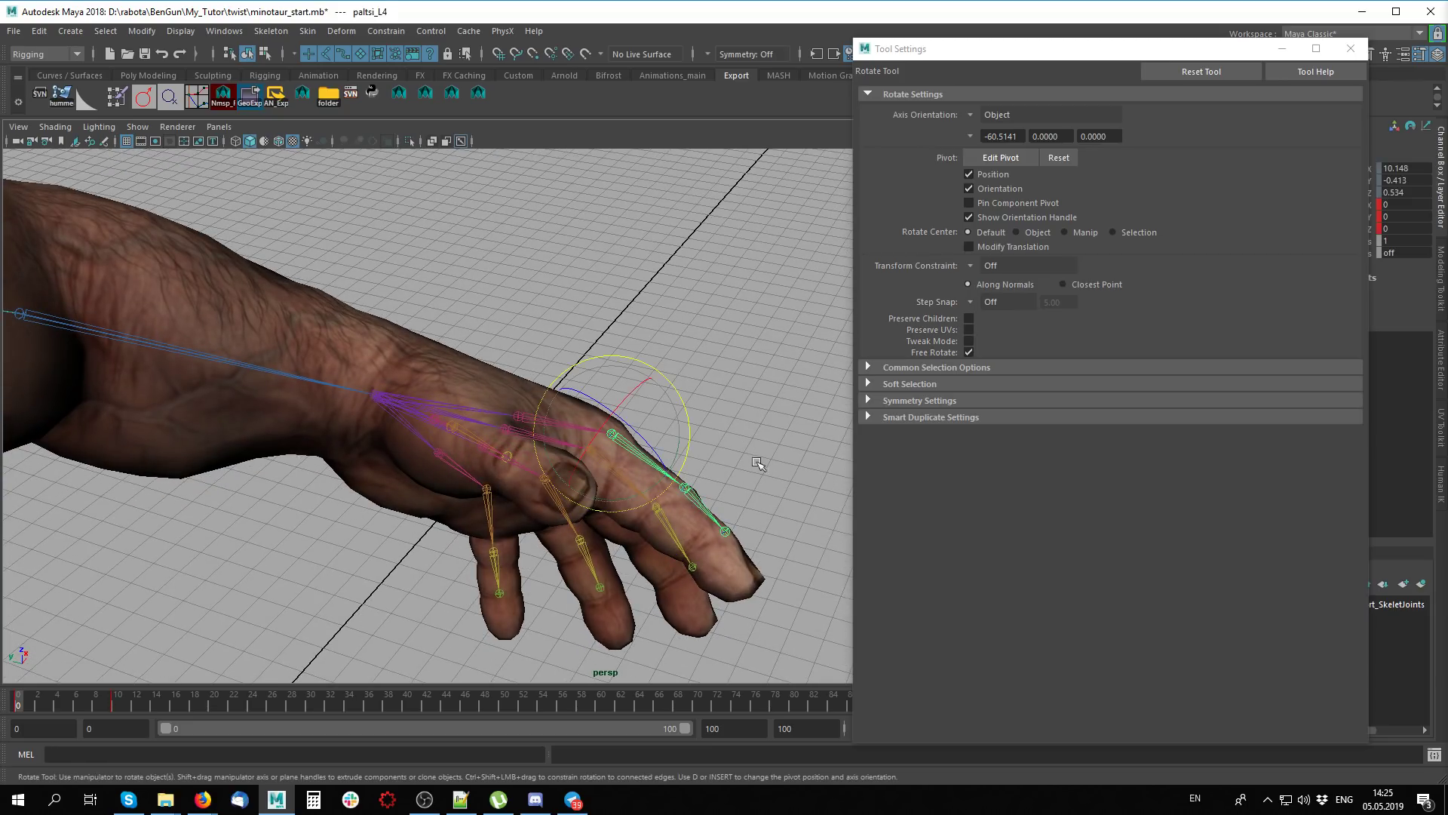
click(688, 492)
mouse_move(690, 504)
mouse_down()
mouse_move(593, 538)
mouse_move(678, 532)
mouse_move(711, 584)
mouse_up()
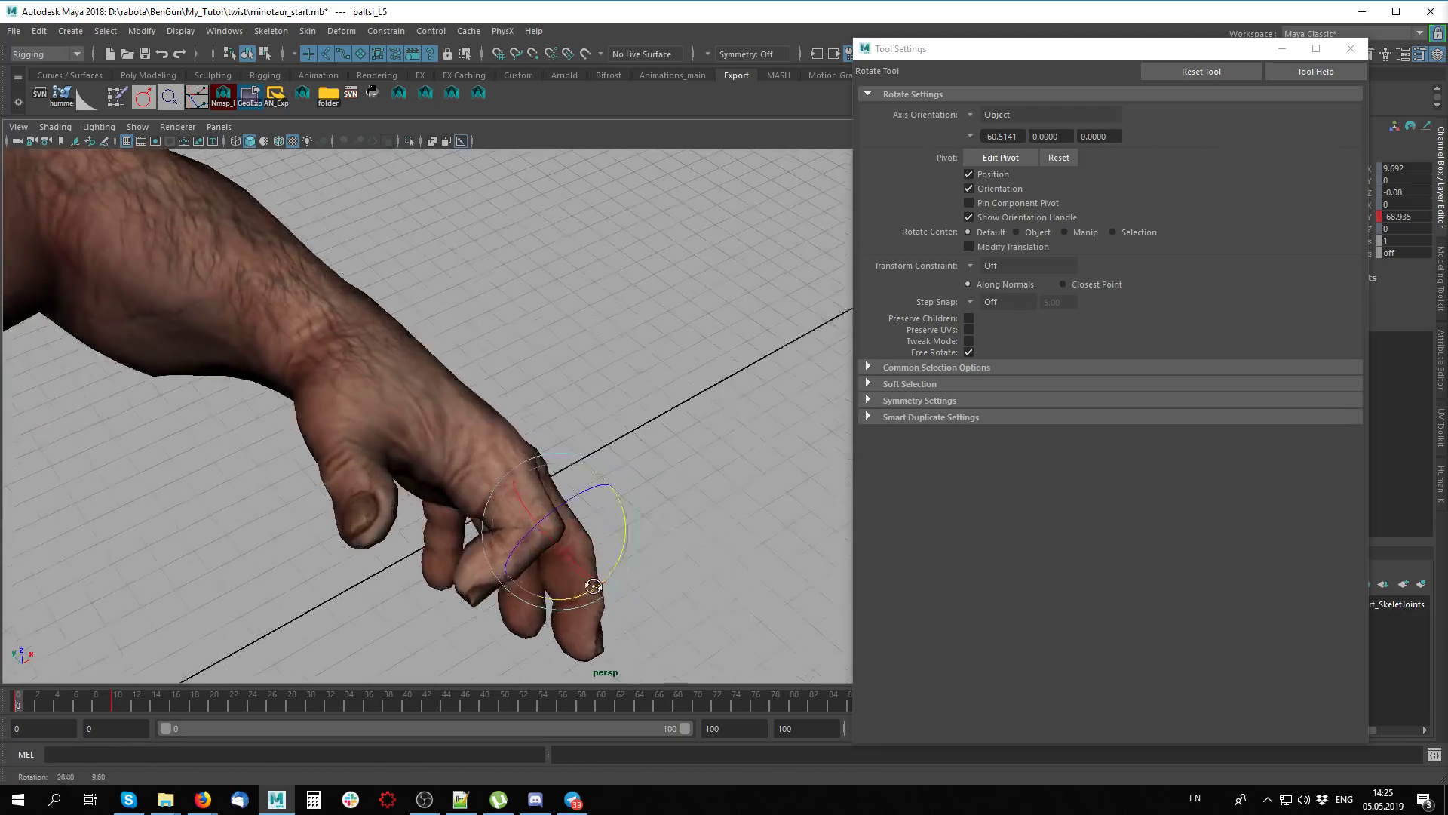
middle_drag(711, 585, 694, 534)
key(alt+x)
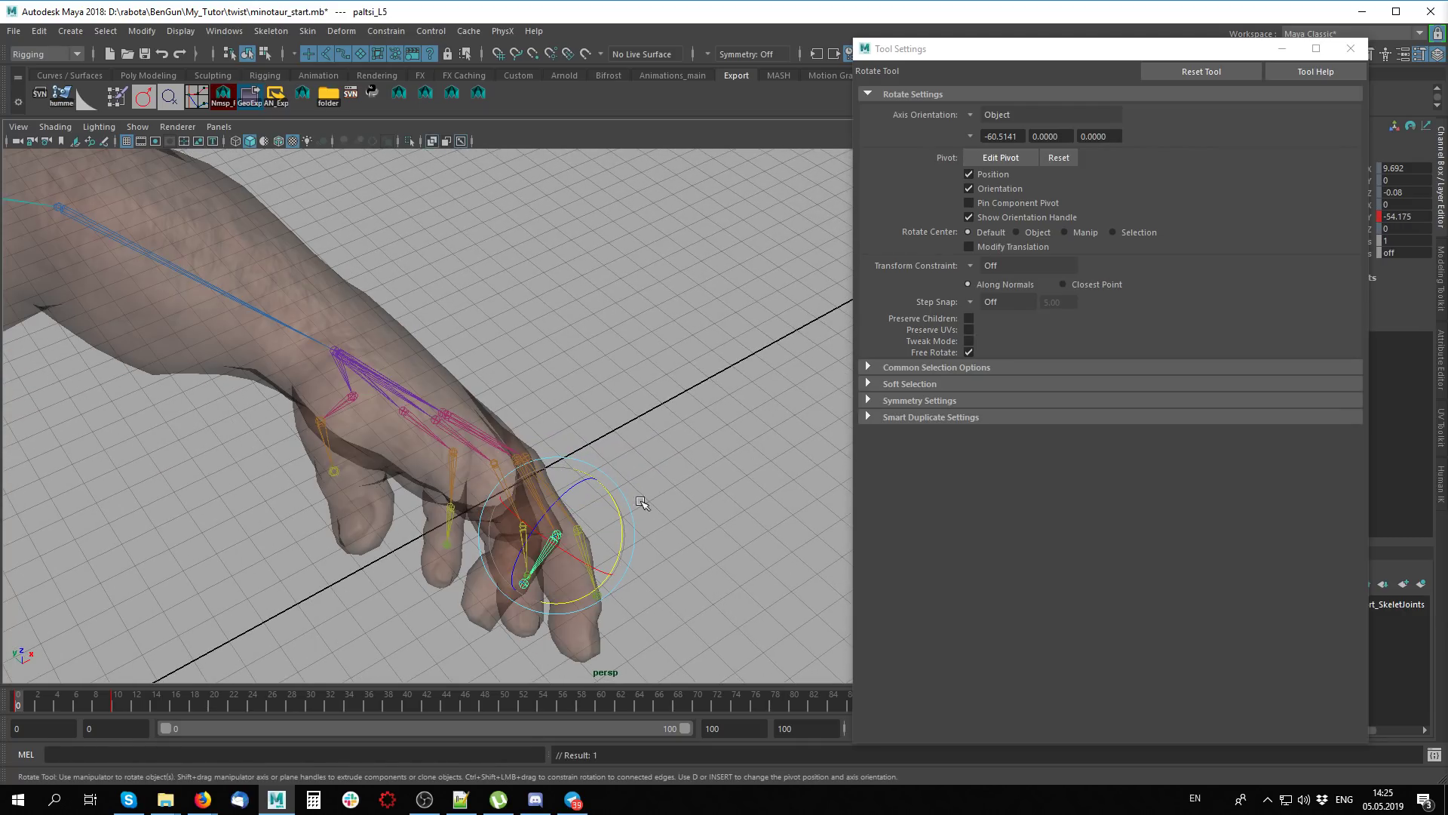
alt+drag(608, 545, 664, 314)
key(alt+x)
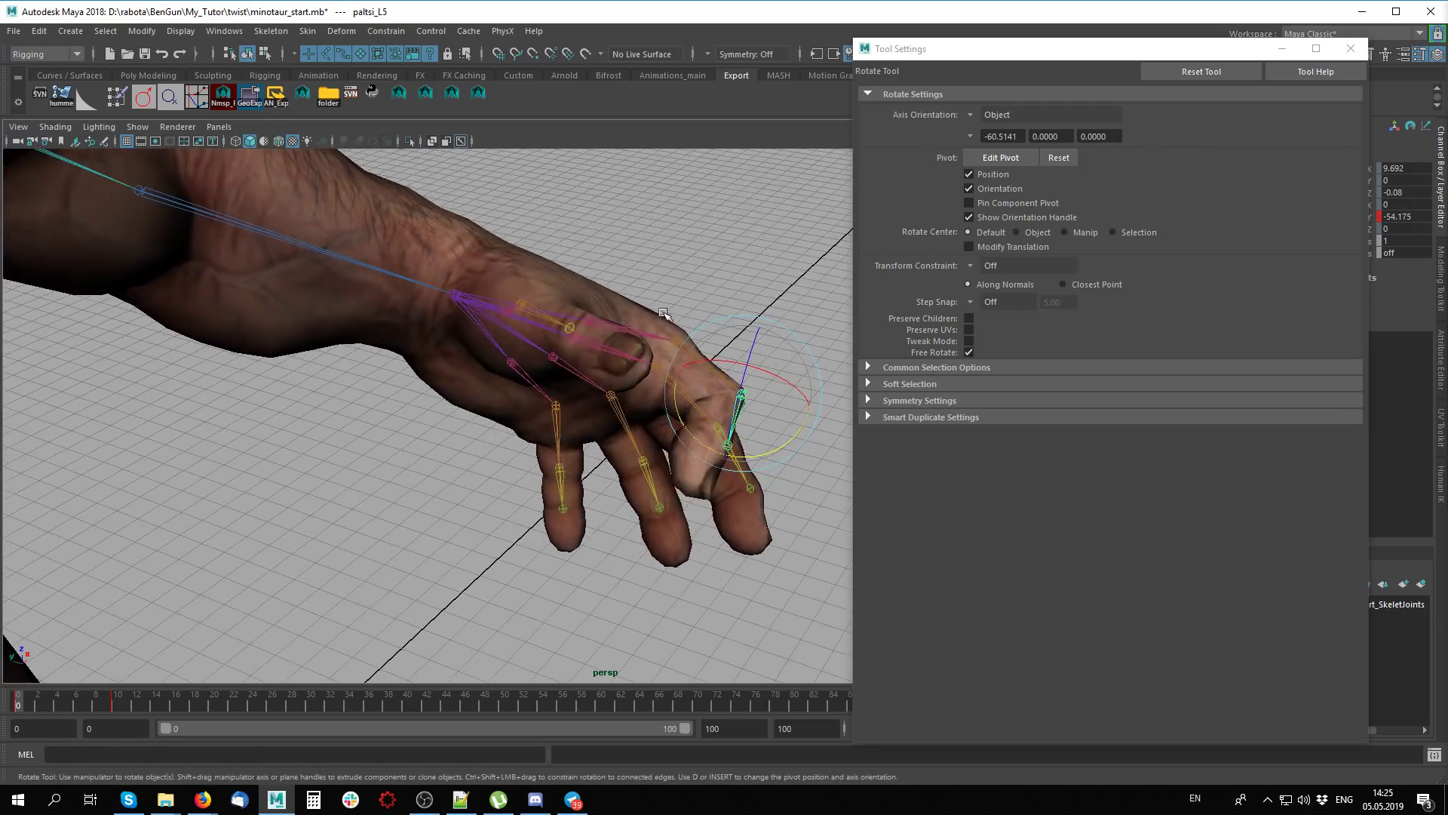
alt+drag(687, 473, 571, 578)
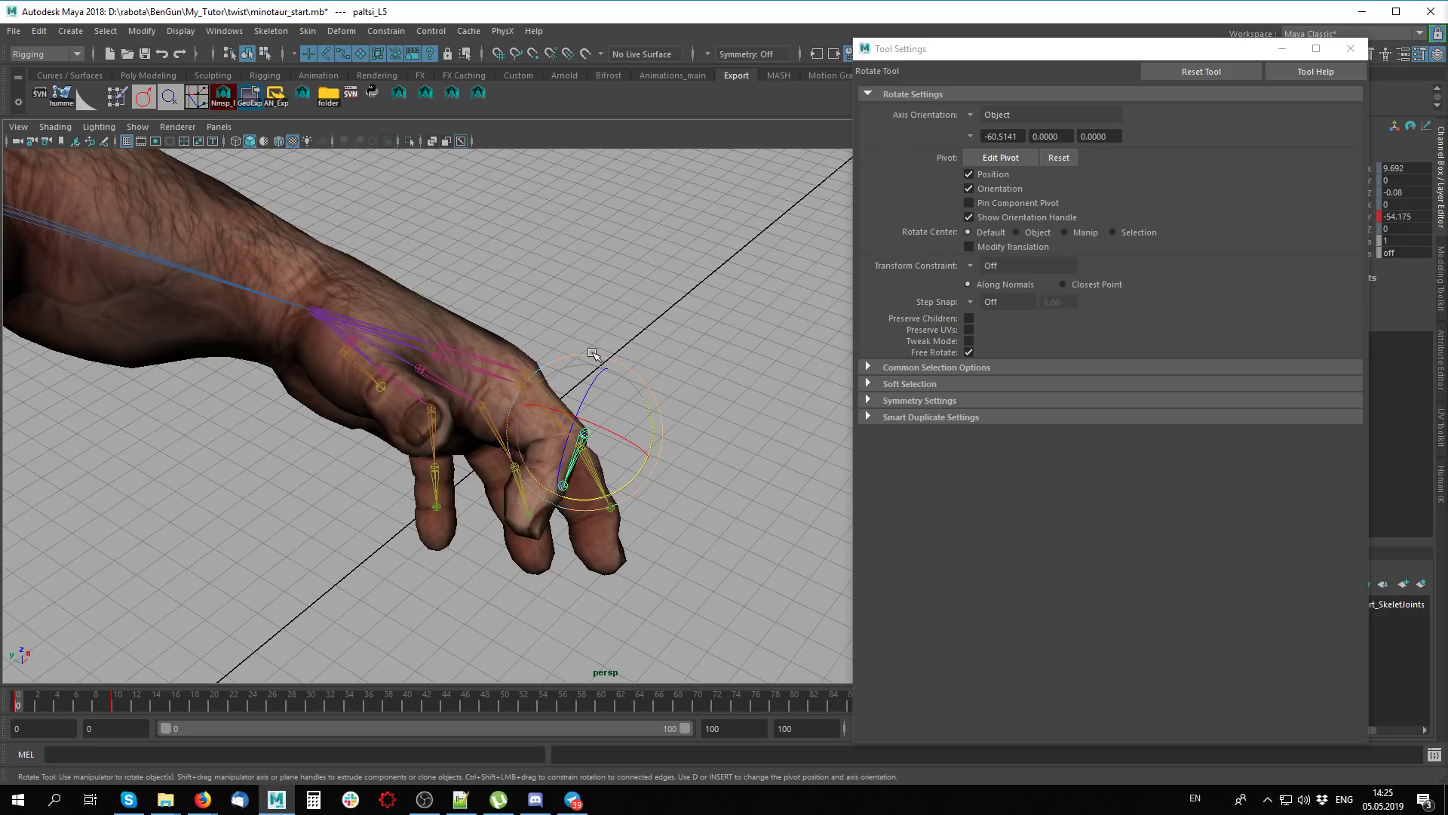
alt+drag(555, 314, 565, 315)
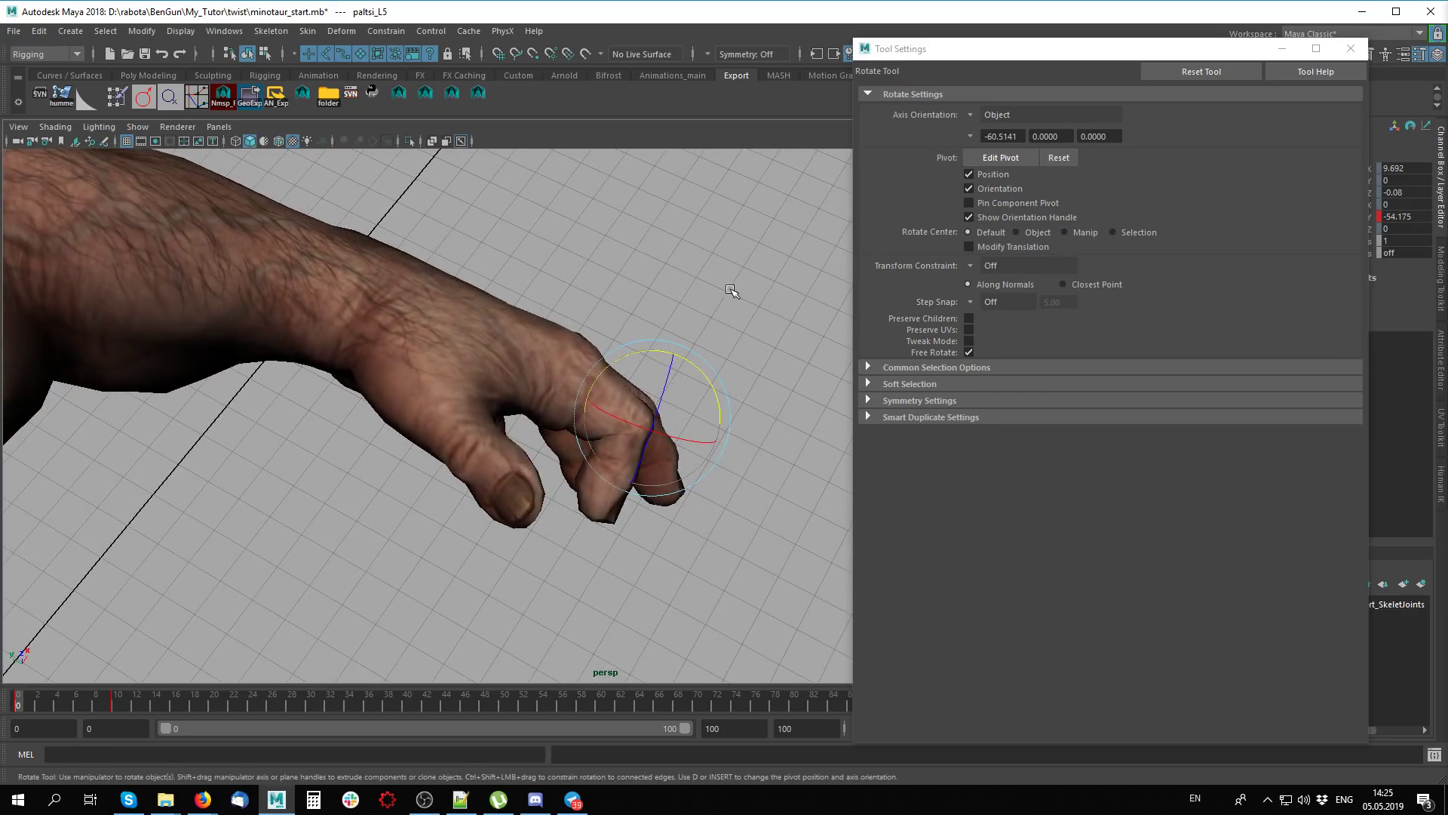
Undo the finger bends and close the rotate Tool Settings window
key(ctrl+z)
key(ctrl+z)
click(163, 706)
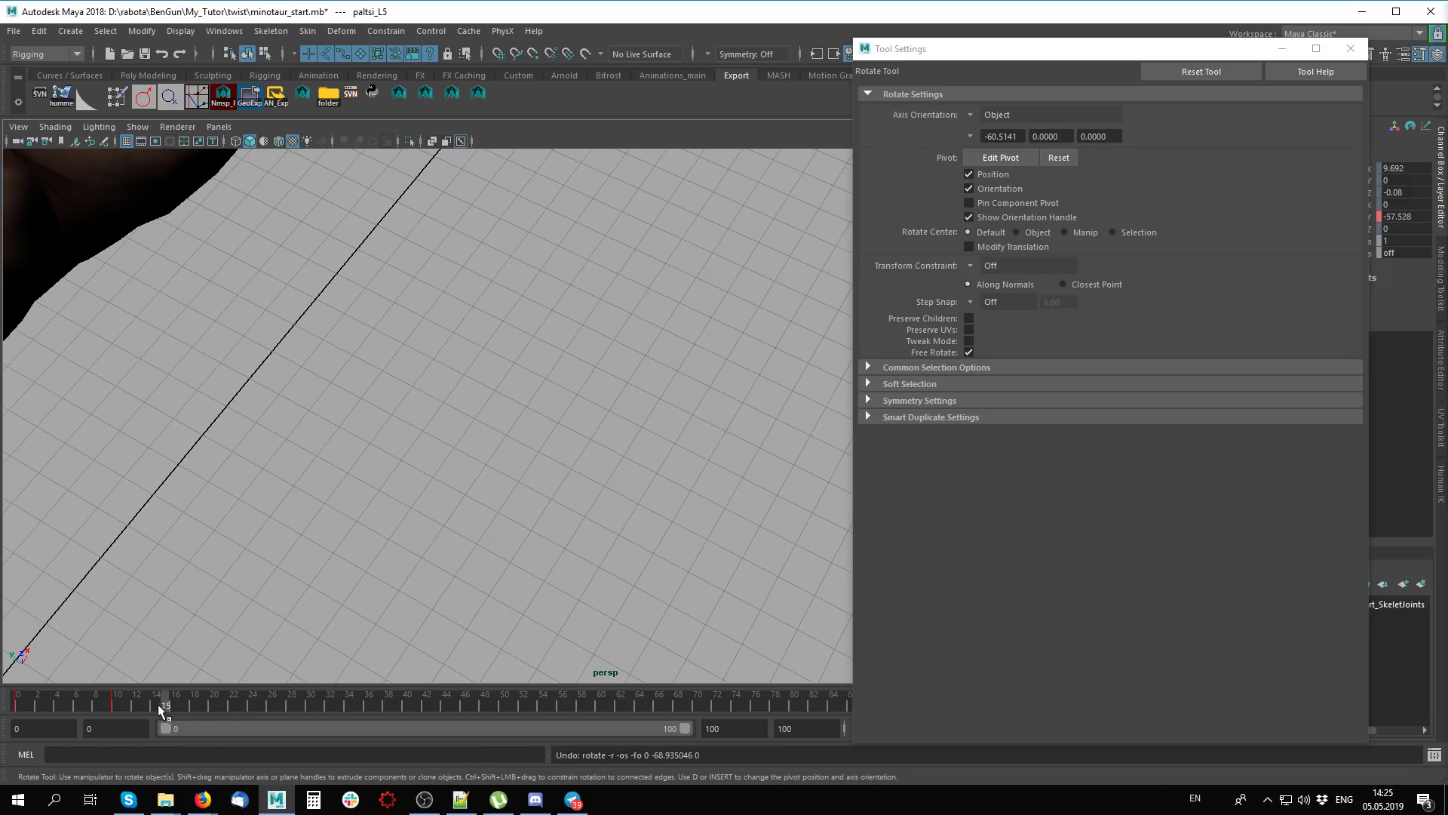
click(119, 709)
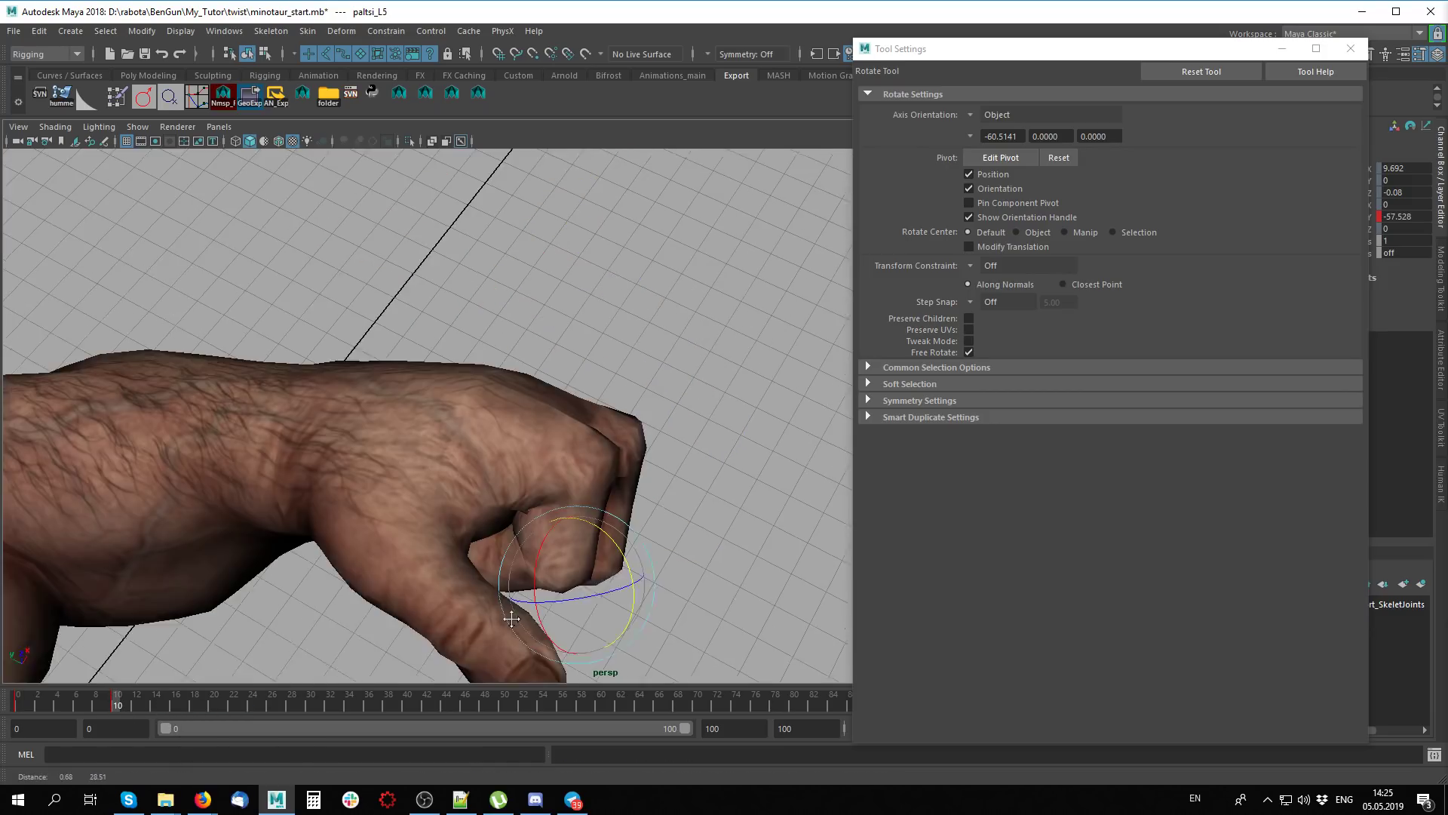
alt+drag(518, 598, 630, 550)
key(ctrl+z)
key(ctrl+z)
key(ctrl+z)
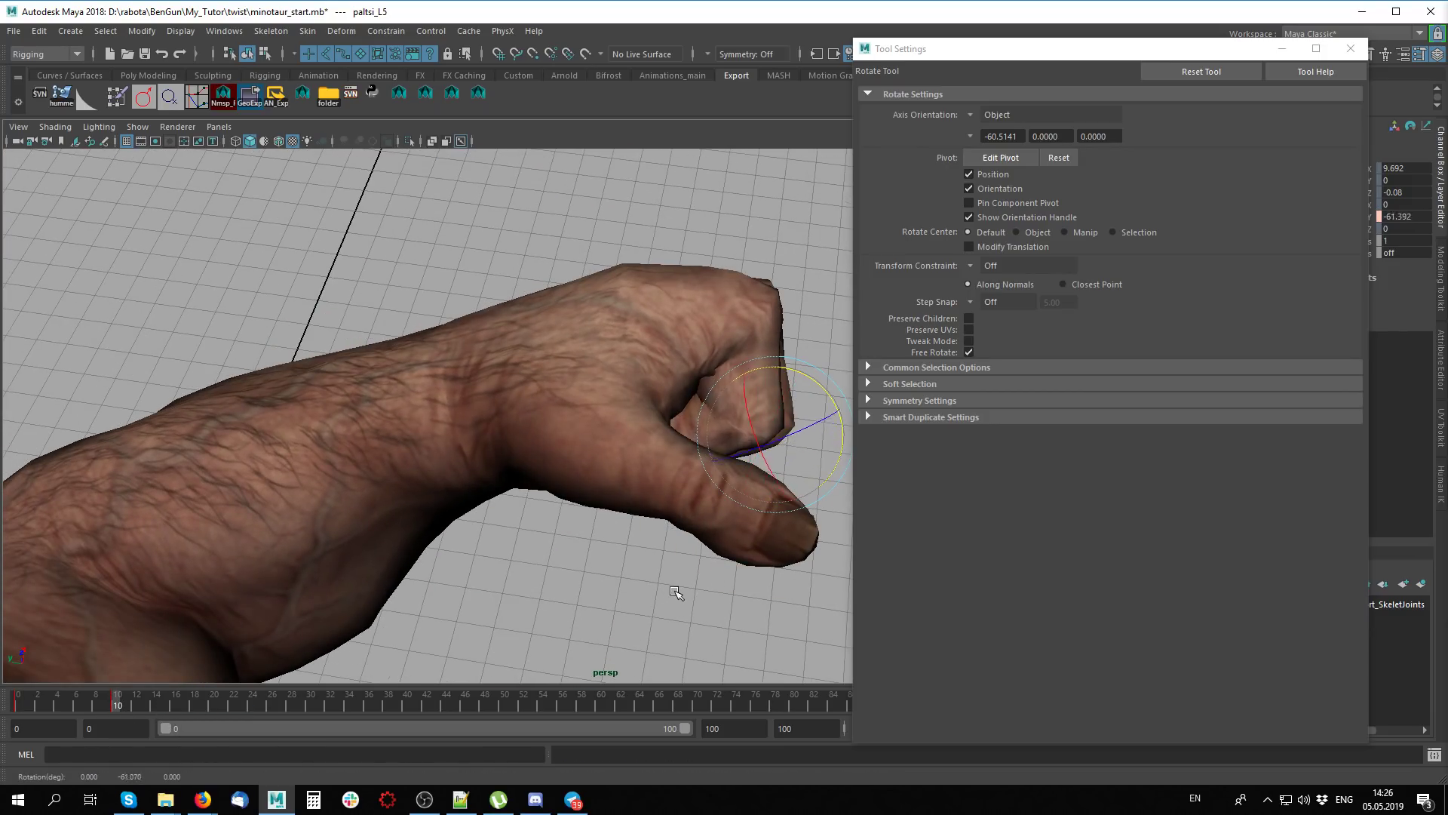
click(1350, 49)
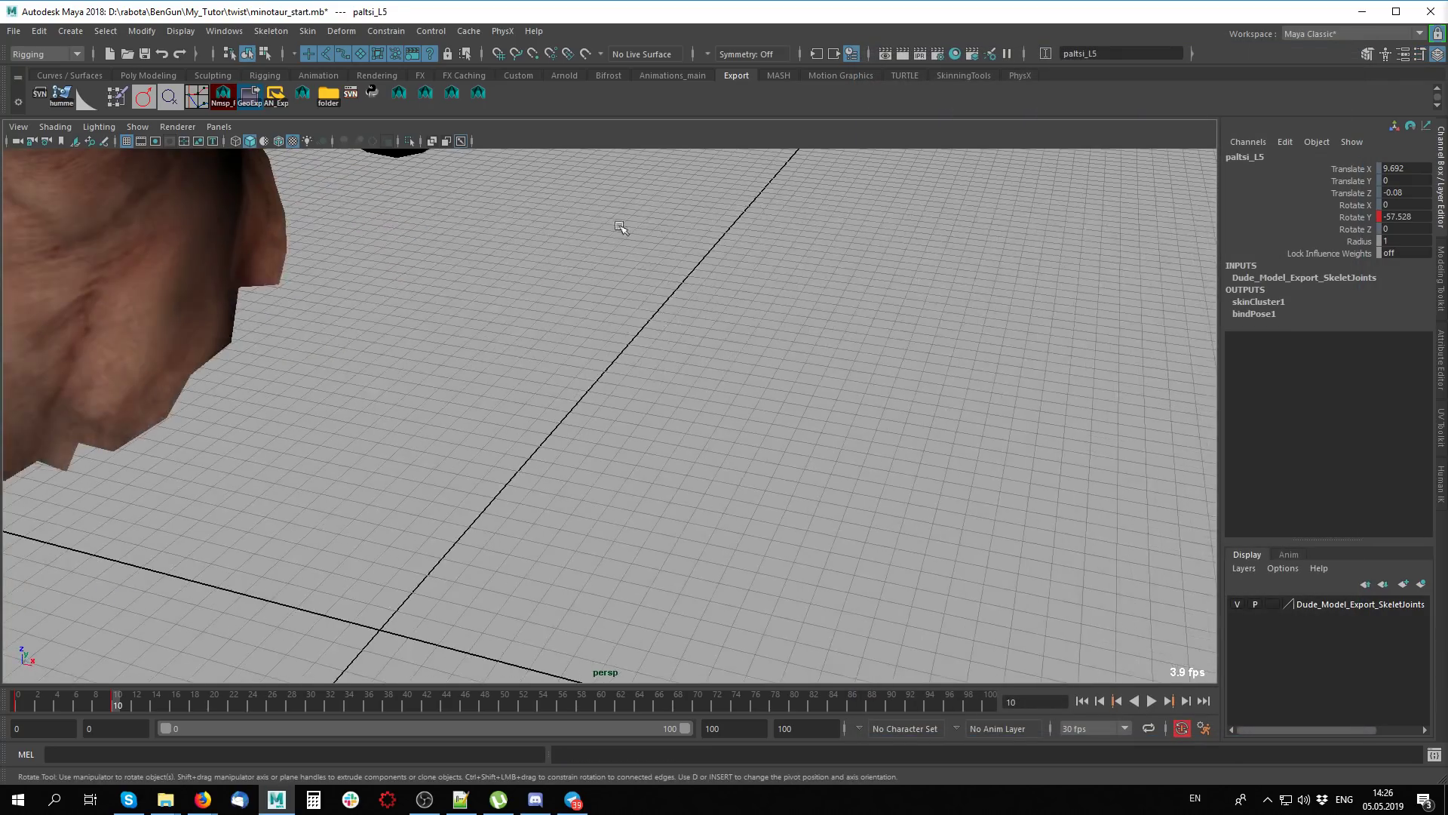
Open minotaur_start_twist.mb from Recent Files, answering the save-changes prompt
alt+drag(528, 377, 621, 227)
click(14, 31)
mouse_move(52, 536)
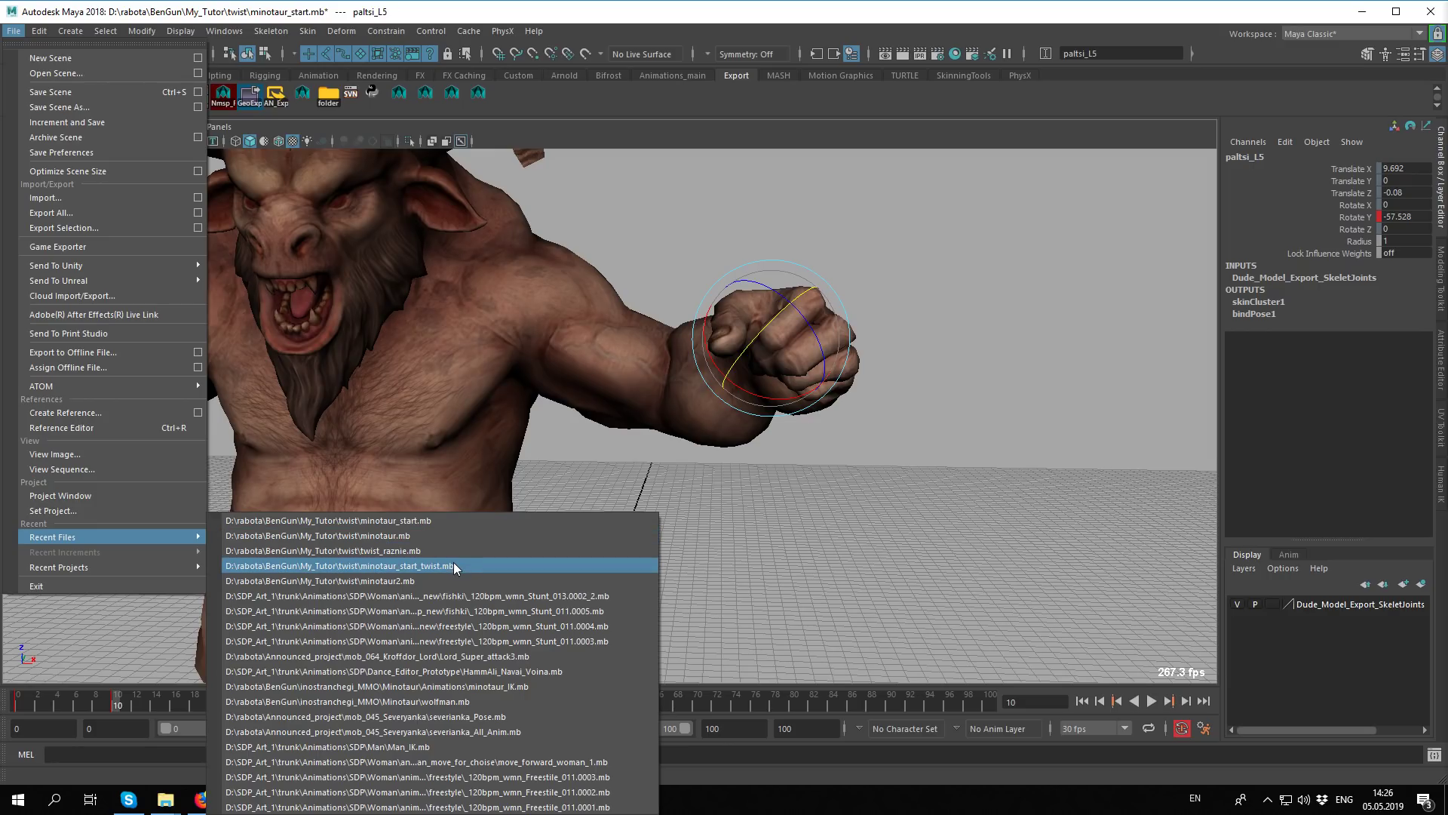
click(454, 565)
click(735, 410)
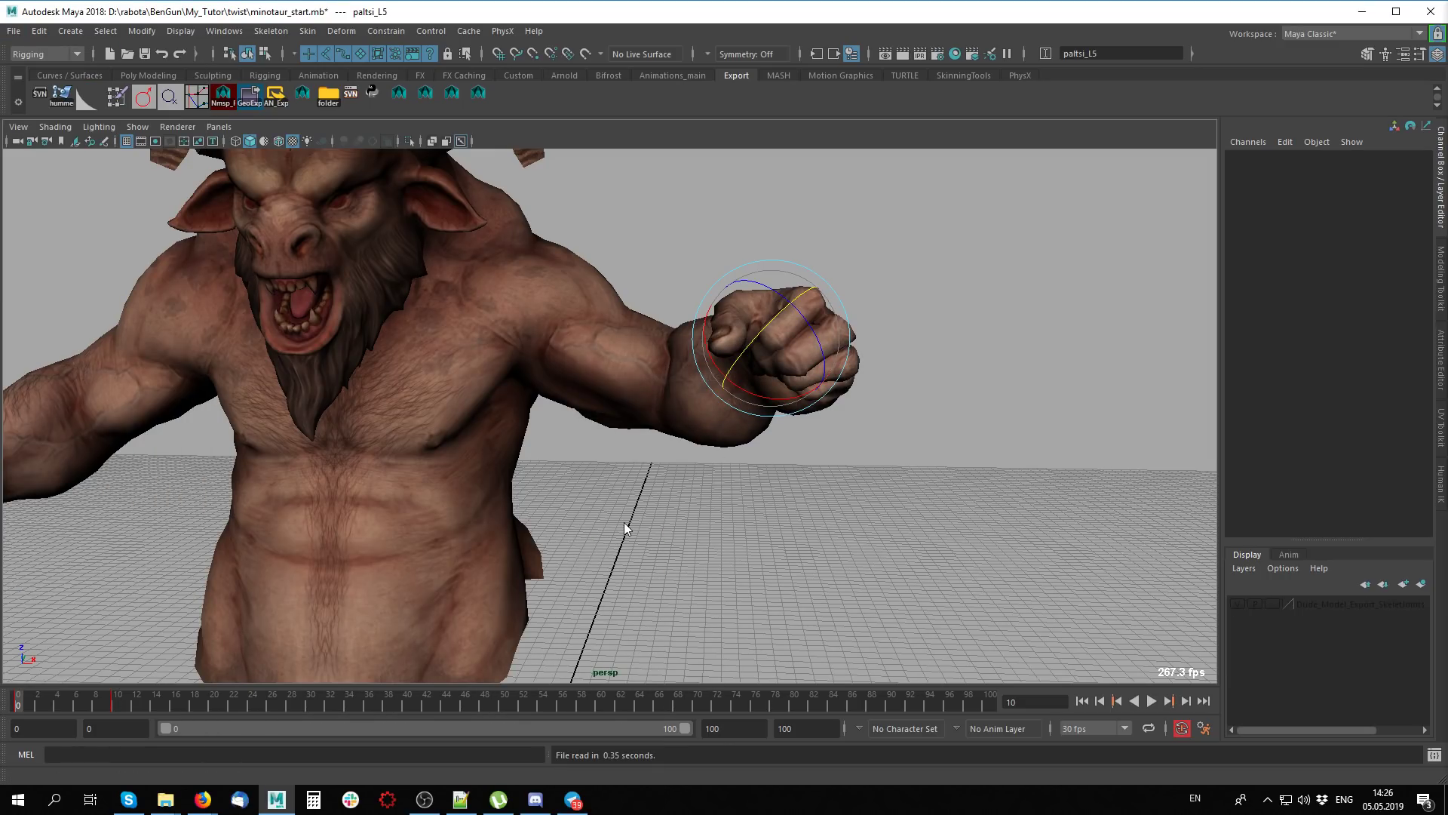
At frame 21, test-bend finger joint paltsi_L6 in X-Ray, then undo it
scroll(632, 514, down, 3)
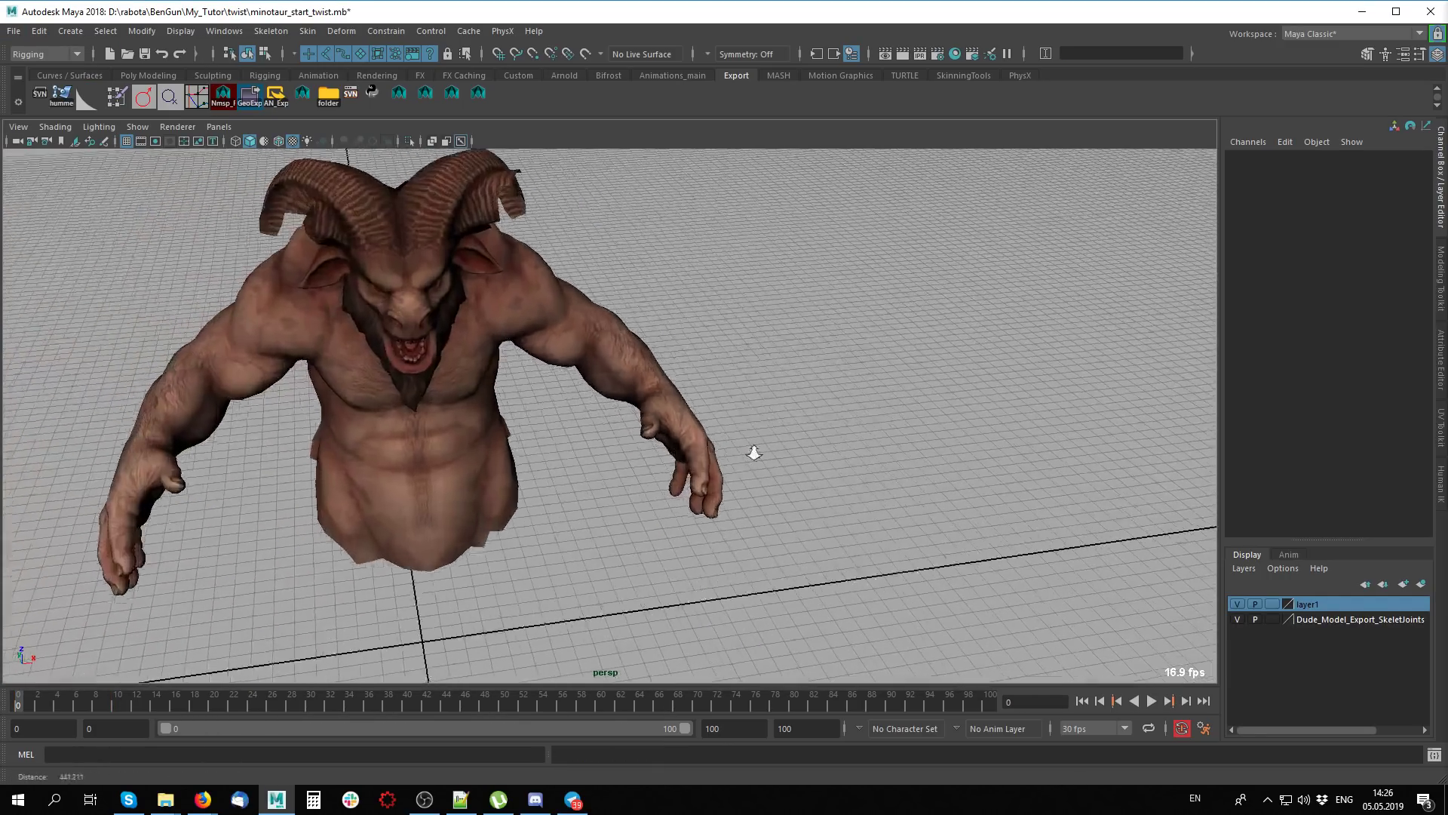
scroll(753, 449, up, 3)
alt+drag(754, 450, 766, 544)
key(alt+x)
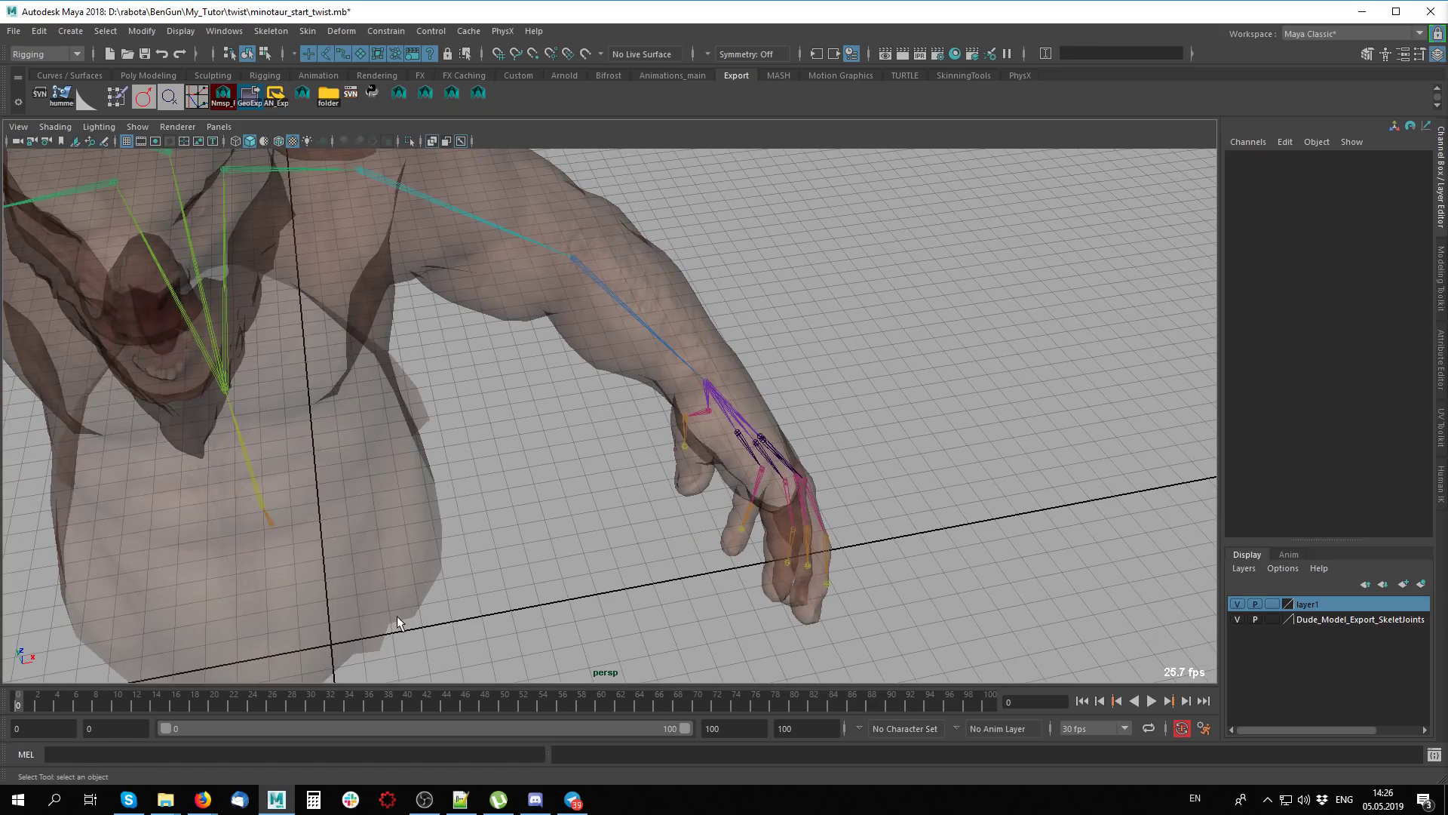
key(alt+v)
key(alt+v)
scroll(826, 592, down, 1)
alt+drag(794, 574, 862, 555)
key(alt+x)
click(861, 555)
key(e)
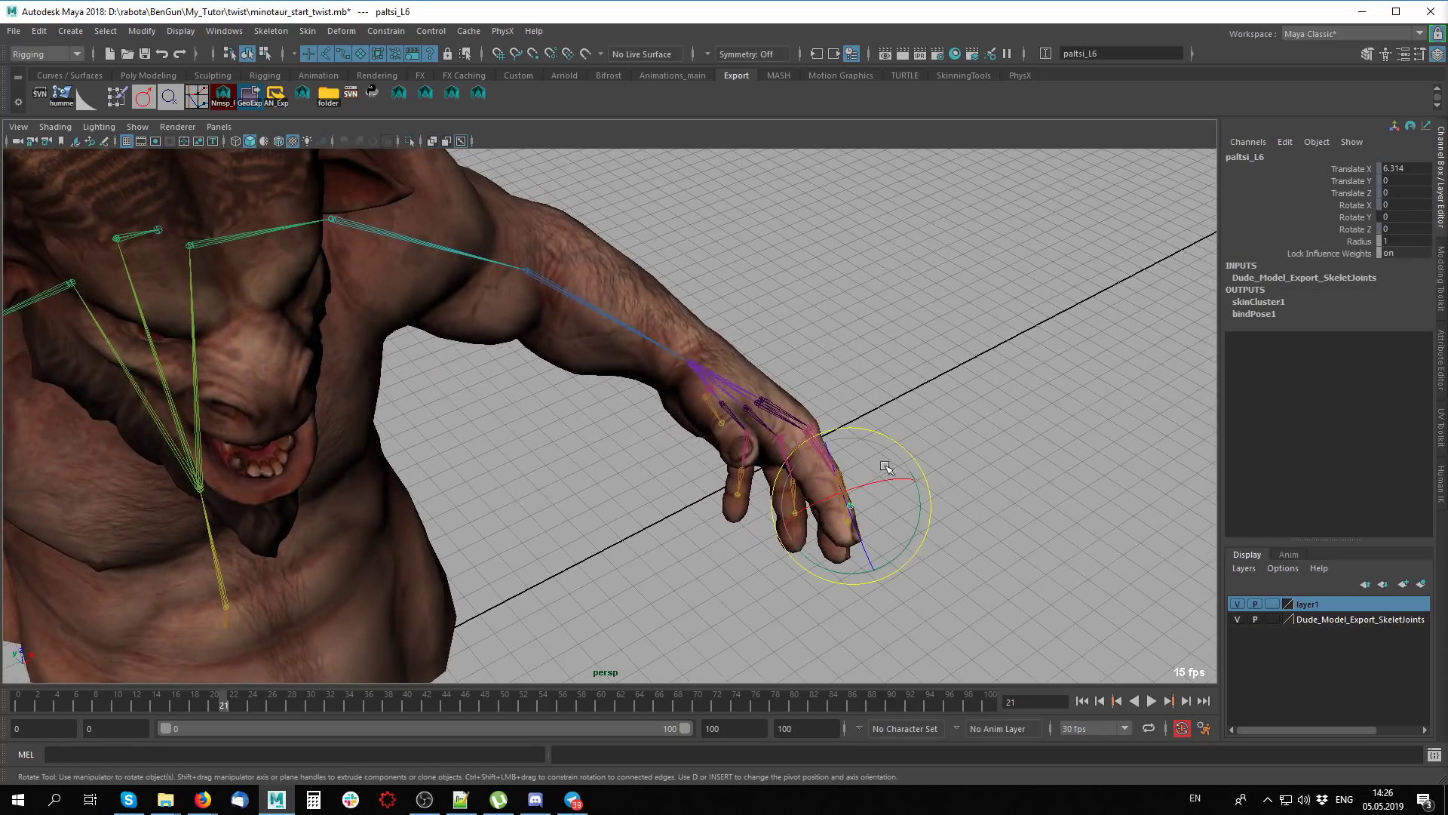
drag(885, 466, 909, 625)
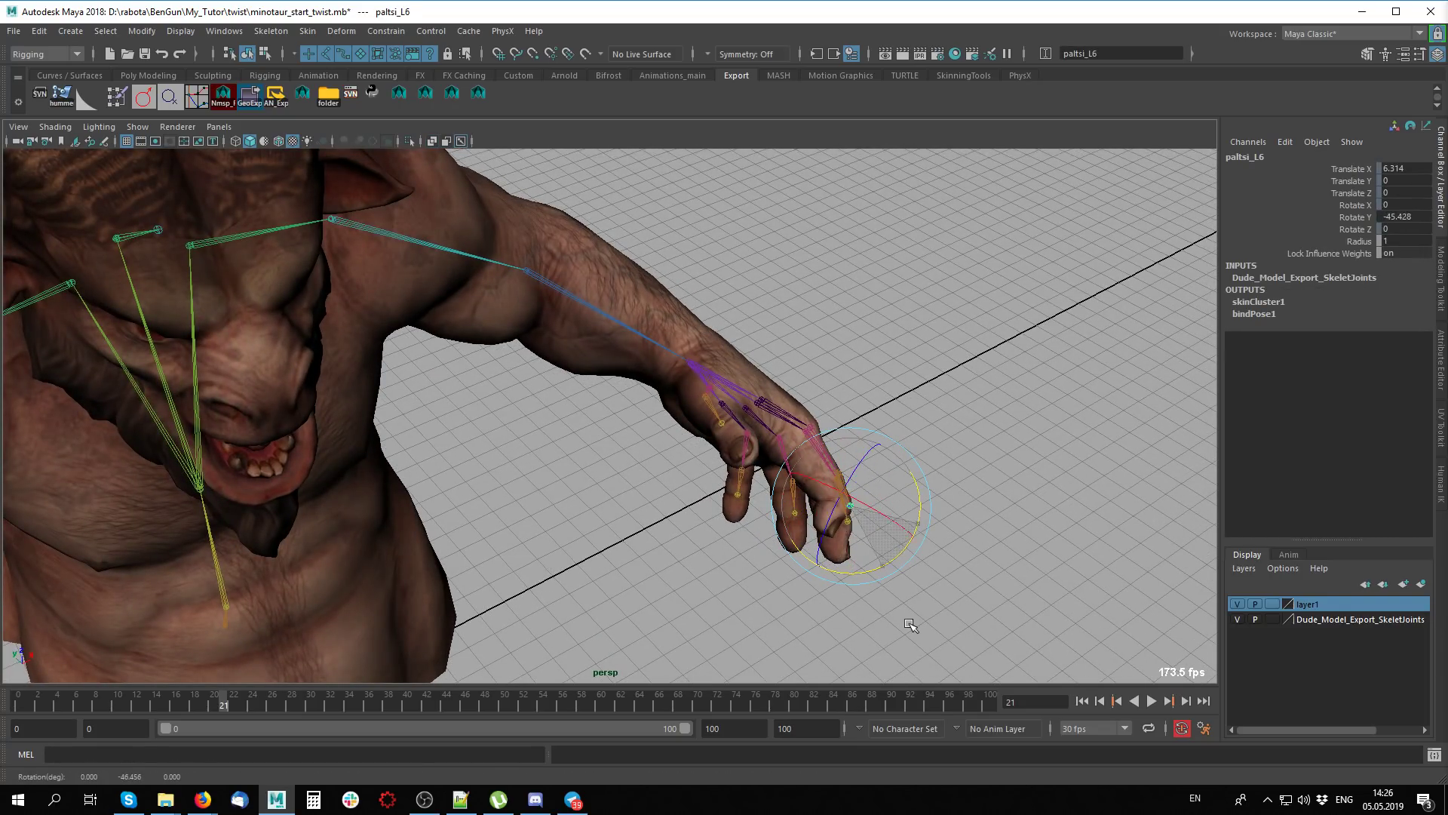
key(ctrl+z)
Select bip_hand_L, rotate it back to rest, and return to frame 0
click(837, 490)
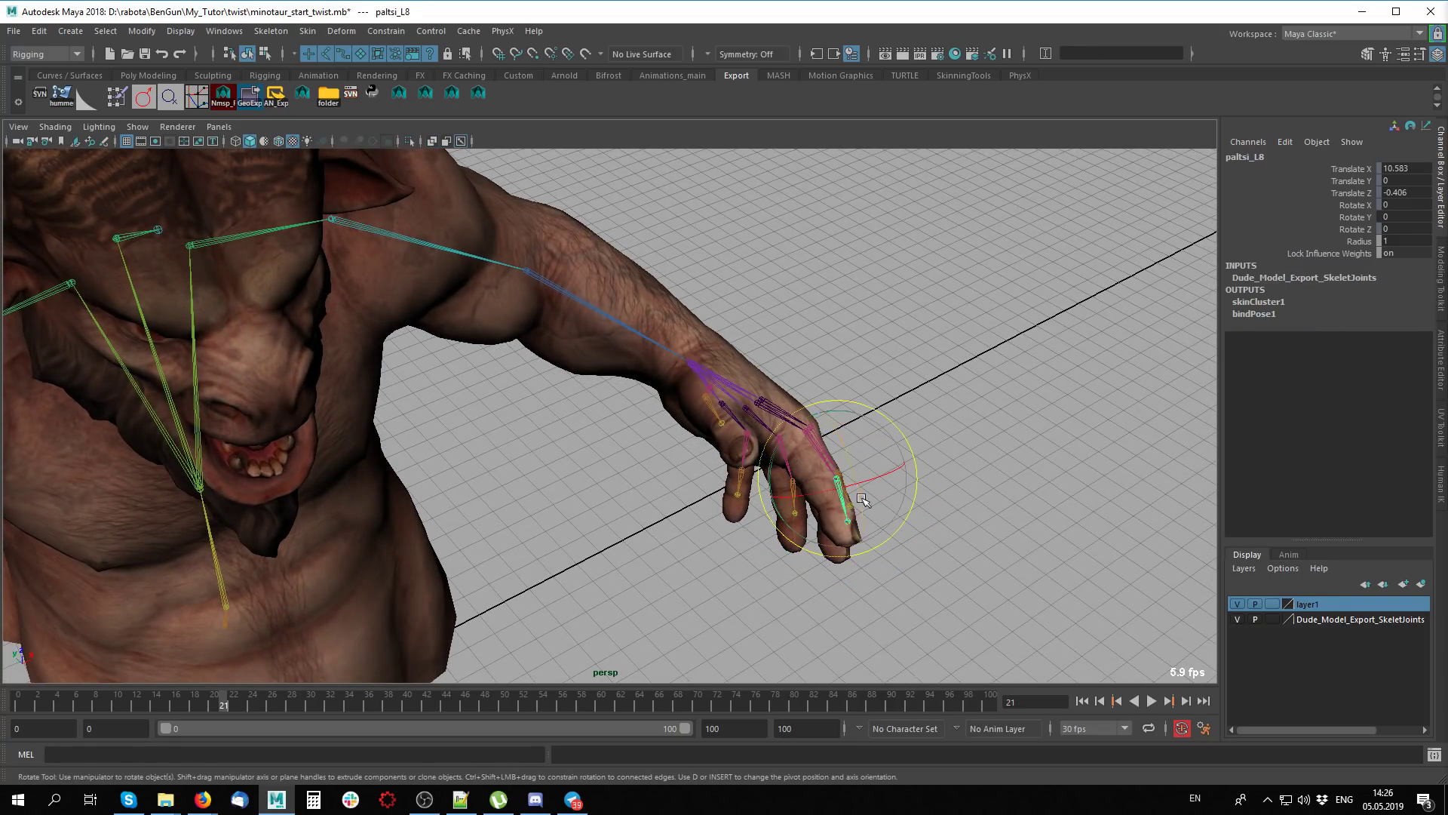
click(1030, 511)
click(728, 377)
mouse_move(733, 403)
alt+mouse_down()
mouse_move(810, 587)
mouse_move(799, 614)
alt+mouse_up()
click(16, 703)
Put the left hand at rest, set a rotation key on bip_hand_L, and go to frame 10
alt+middle_drag(551, 430, 740, 542)
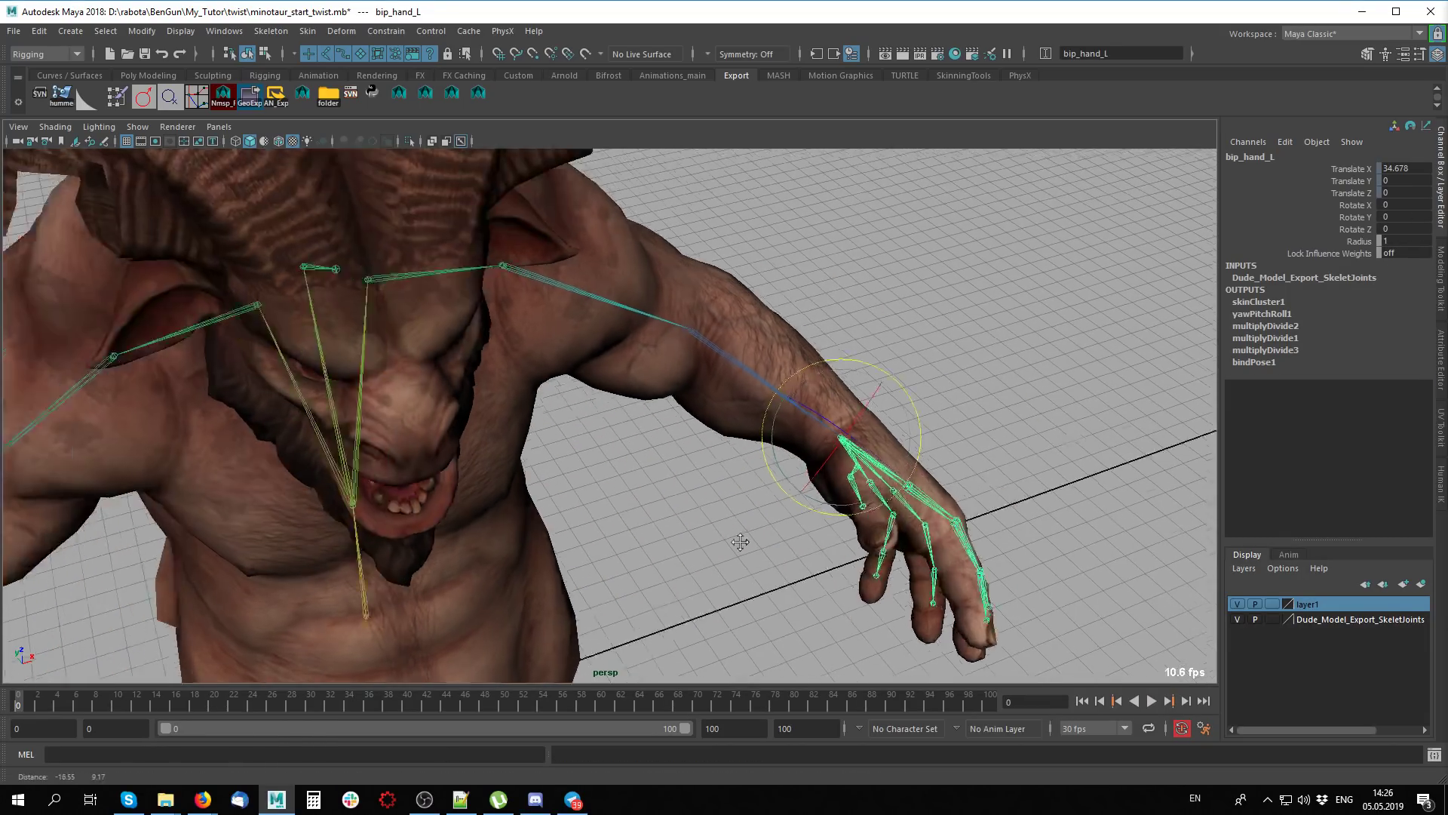
alt+drag(740, 541, 867, 463)
alt+right_drag(867, 463, 553, 554)
key(shift+e)
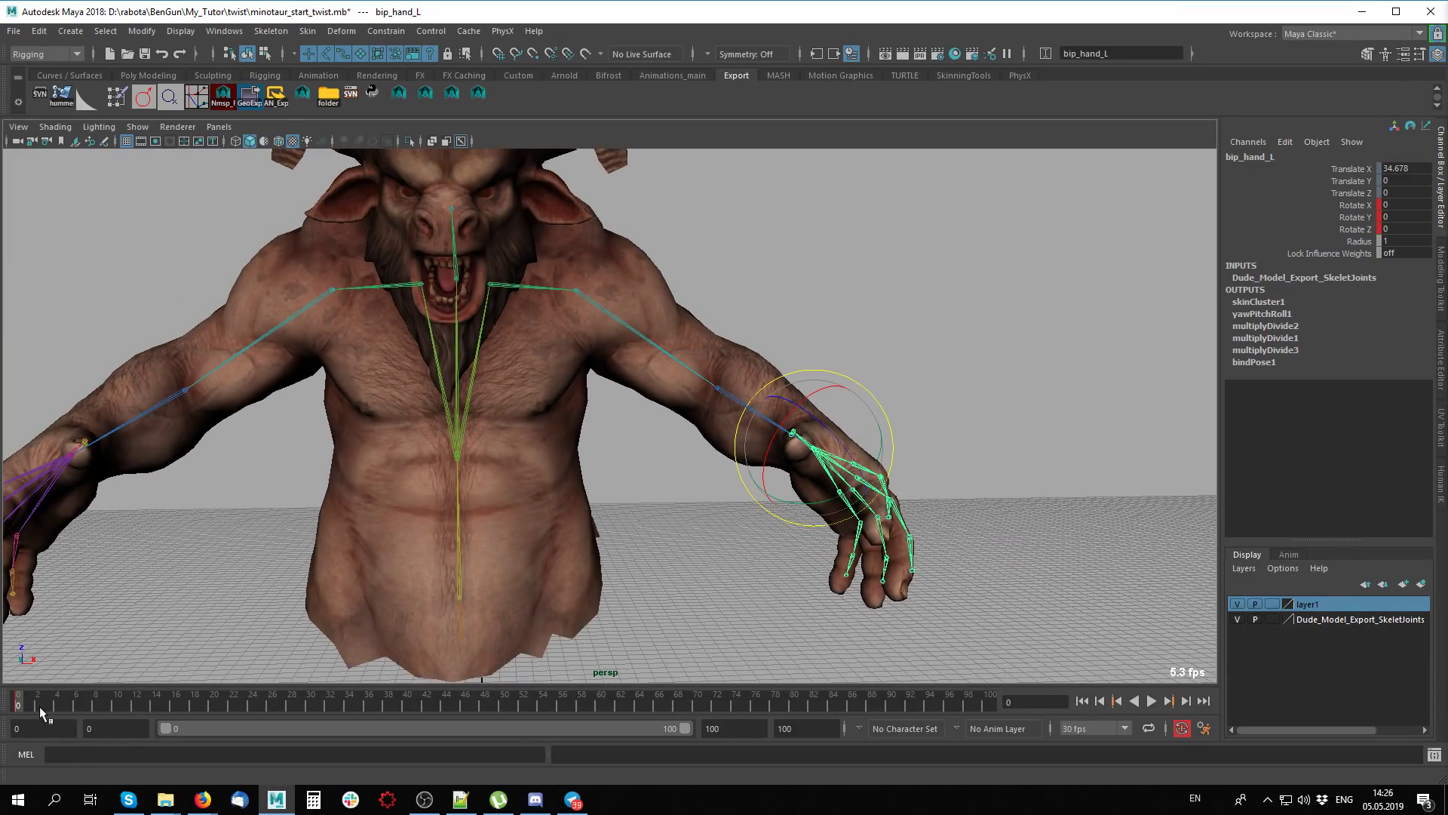
key(alt+v)
click(115, 703)
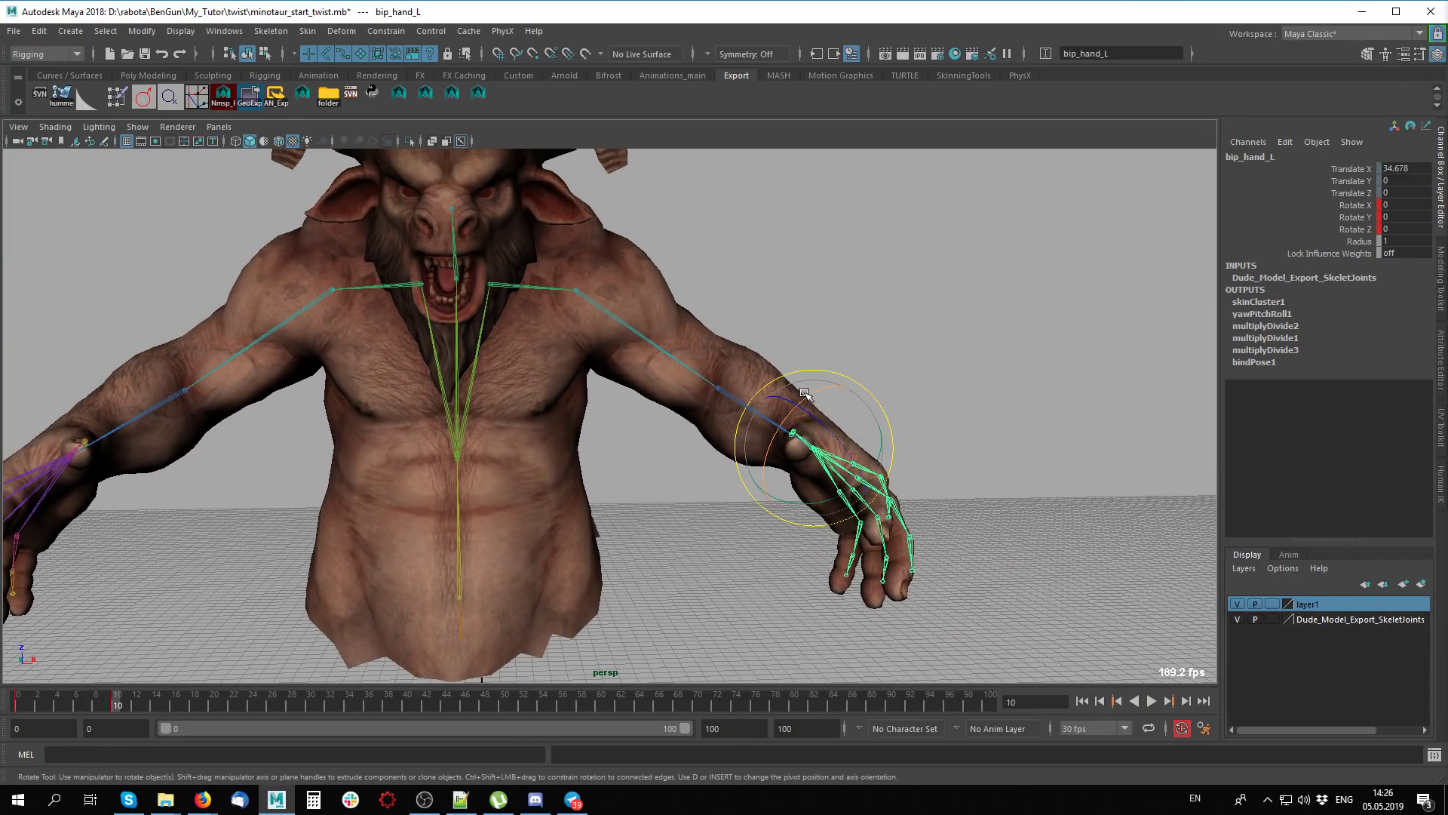
Twist the left hand palm-up at frame 20, then scrub back to frame 10
mouse_move(807, 393)
alt+mouse_down()
mouse_move(837, 528)
mouse_move(770, 528)
mouse_move(686, 583)
alt+mouse_up()
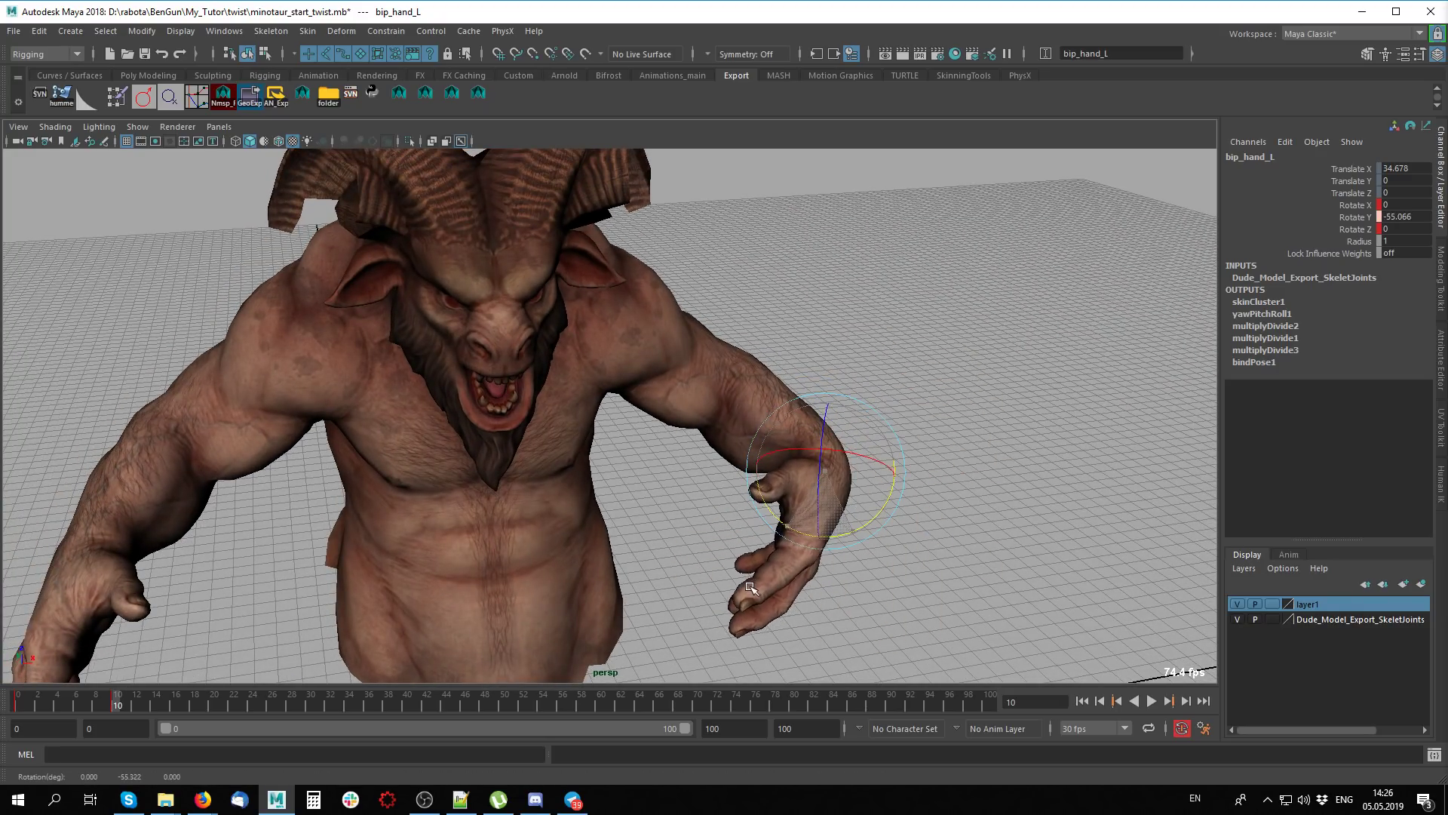
key(ctrl+z)
drag(161, 707, 215, 705)
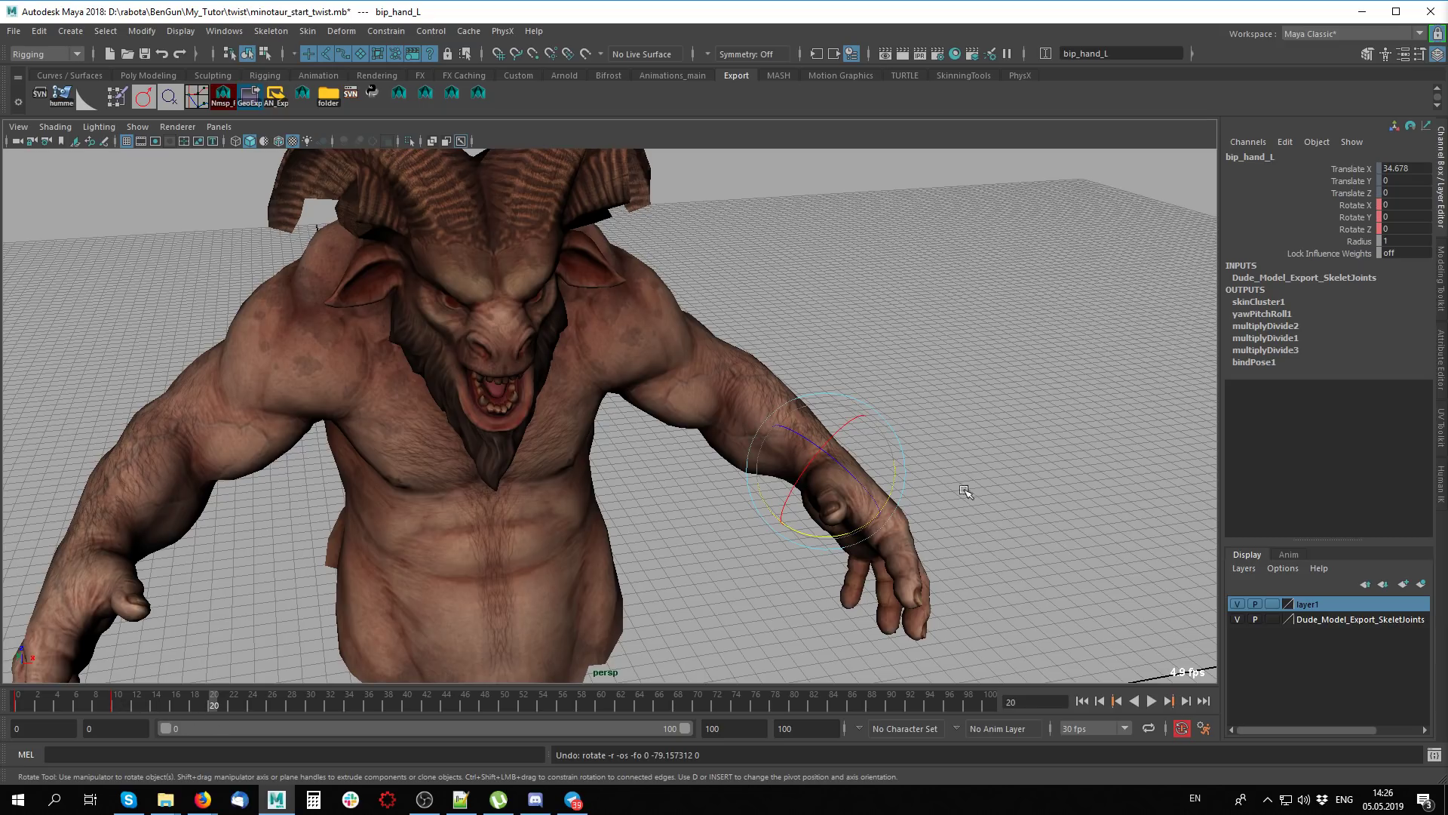
mouse_move(793, 485)
mouse_down()
mouse_move(837, 528)
mouse_move(867, 467)
mouse_up()
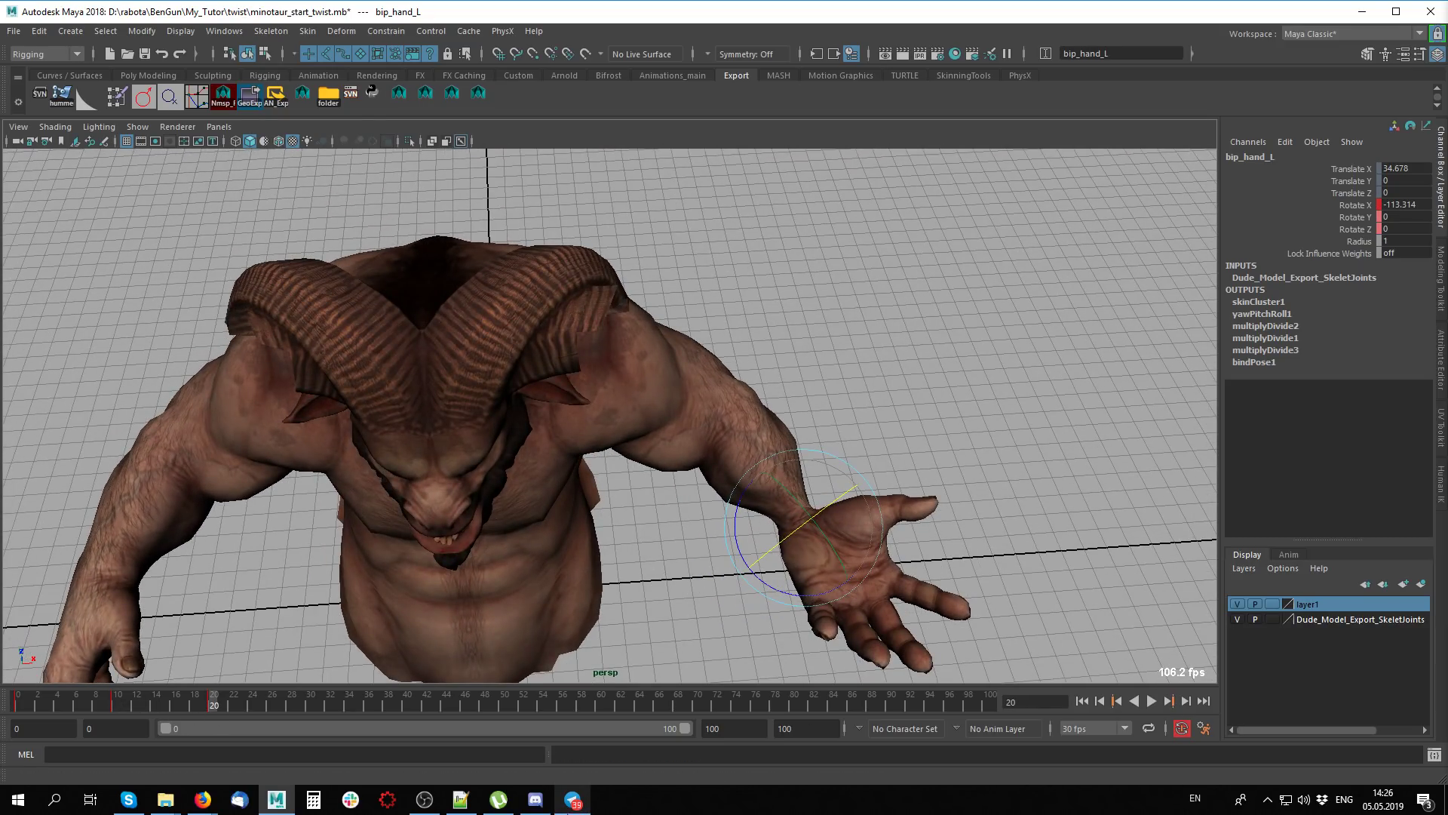
mouse_move(754, 626)
alt+mouse_down()
mouse_move(760, 507)
mouse_move(663, 581)
mouse_move(450, 581)
mouse_move(339, 641)
alt+mouse_up()
drag(192, 703, 116, 707)
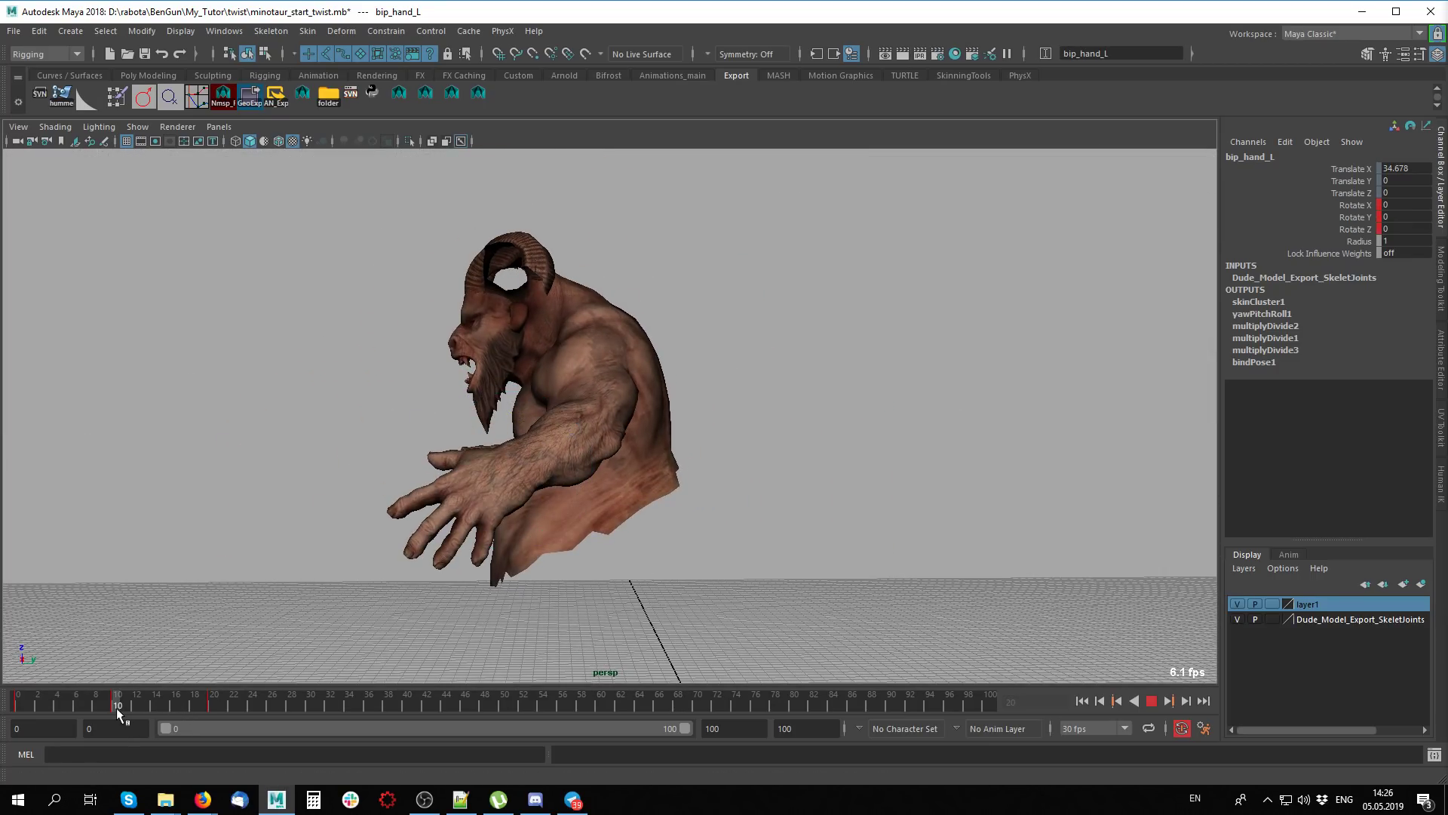
mouse_move(452, 528)
alt+mouse_down()
mouse_move(558, 507)
mouse_move(679, 347)
mouse_move(497, 410)
alt+mouse_up()
Test-raise bip_upperArm_L at frame 10, then scrub back to frame 0 and clear selection
click(689, 339)
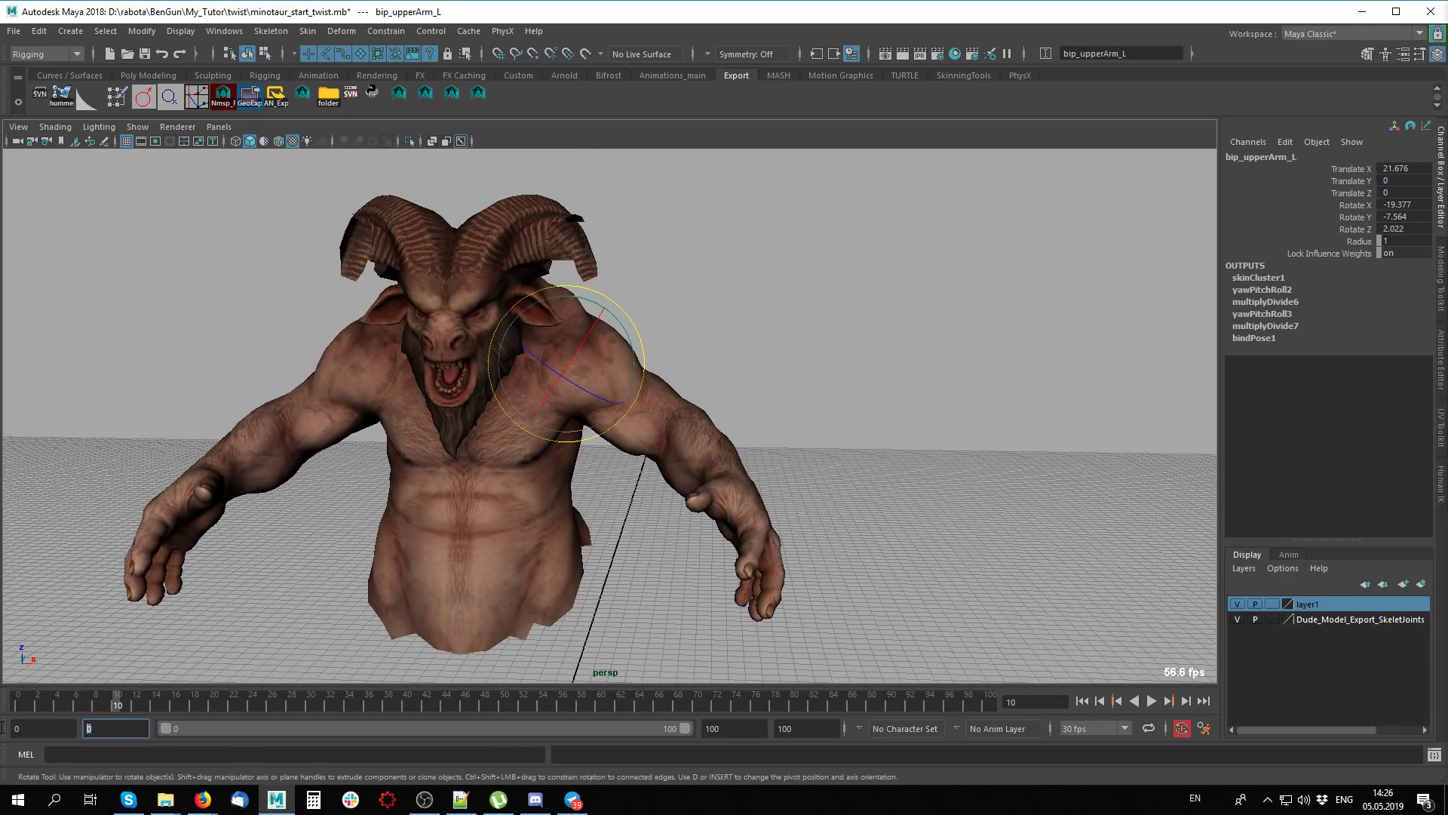
click(27, 702)
alt+drag(561, 481, 641, 486)
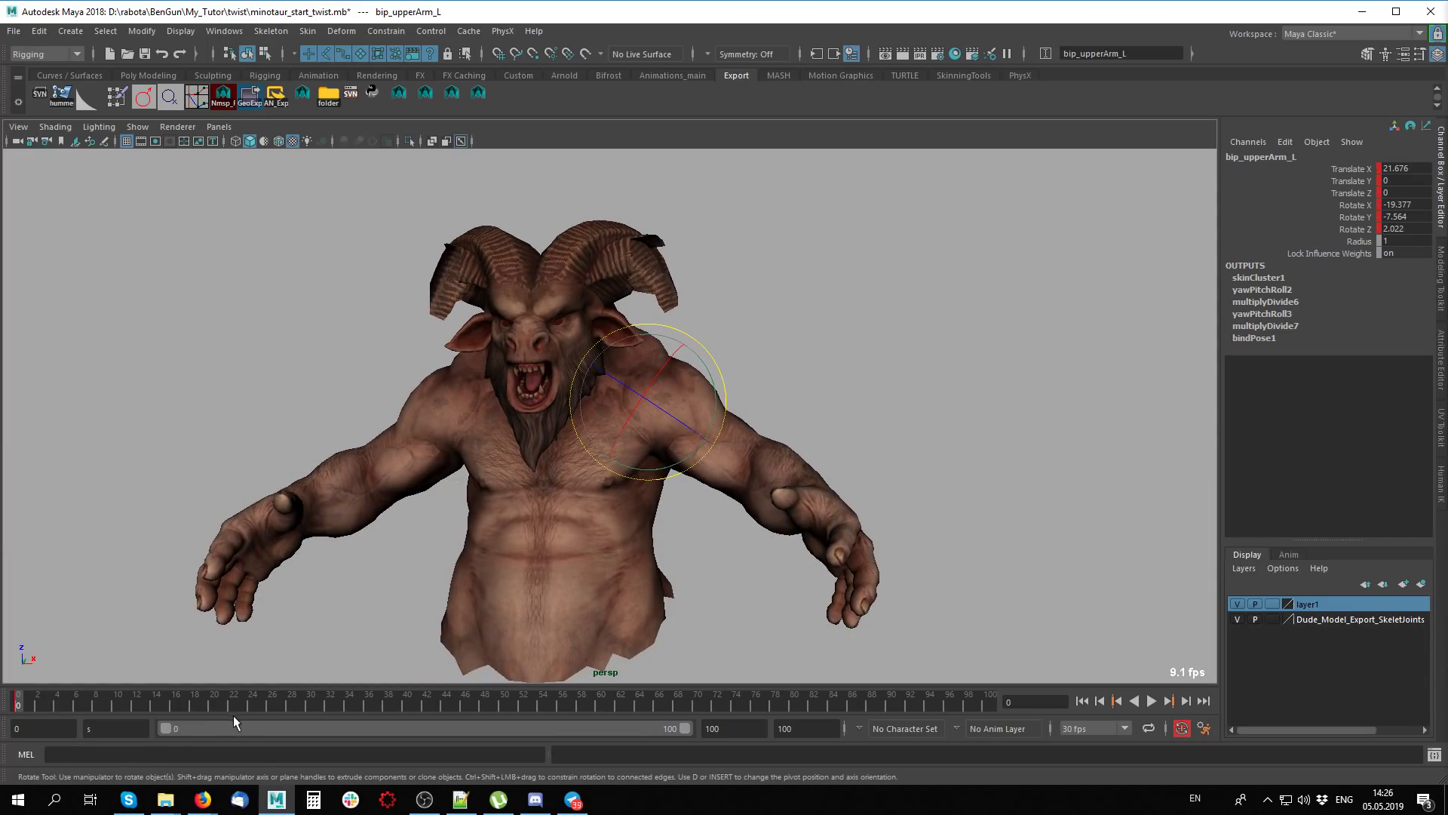
click(116, 703)
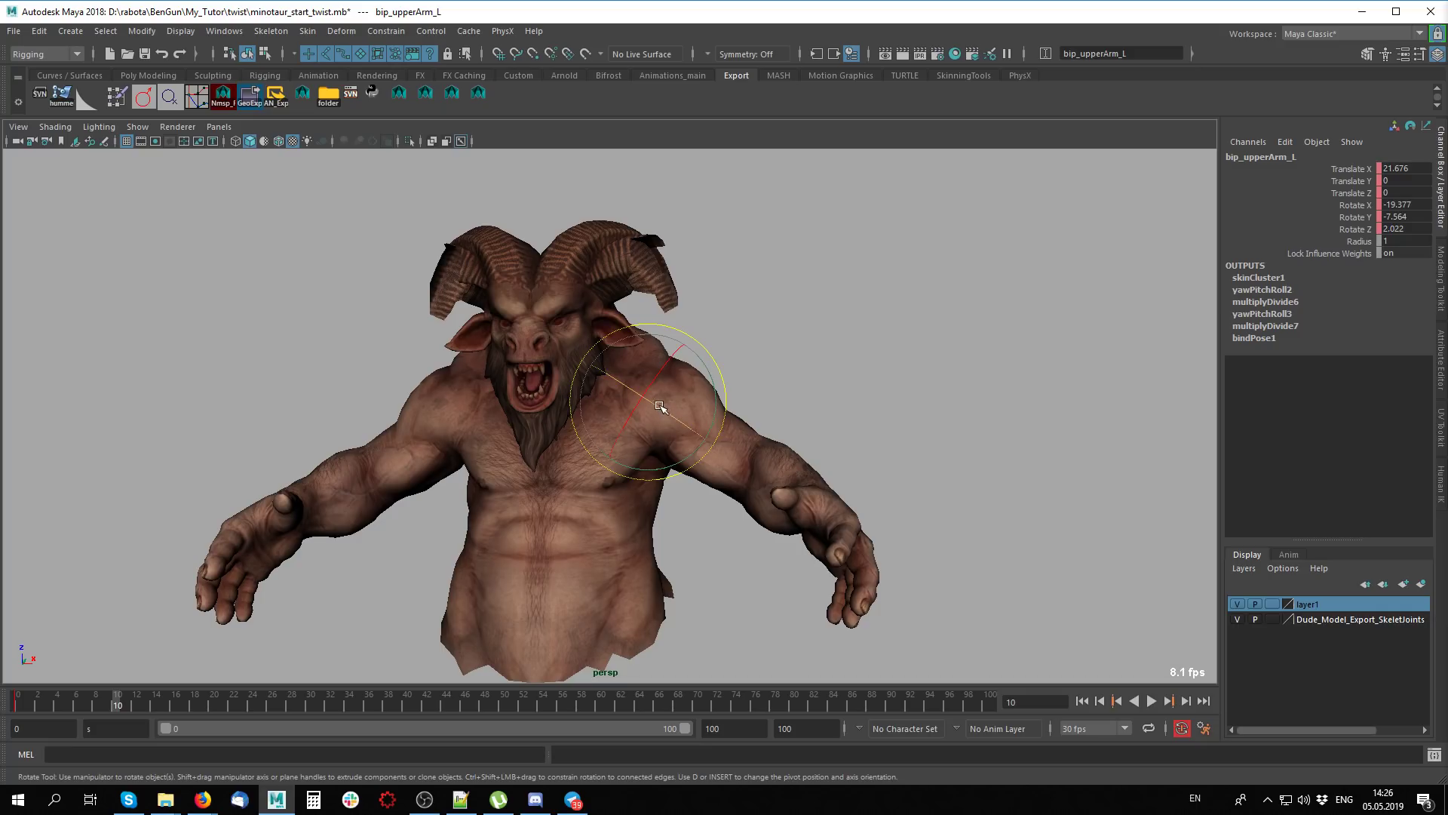
mouse_move(675, 394)
mouse_down()
mouse_move(672, 341)
mouse_move(777, 457)
mouse_move(529, 472)
mouse_move(779, 460)
mouse_move(705, 404)
mouse_move(553, 405)
mouse_move(599, 396)
mouse_up()
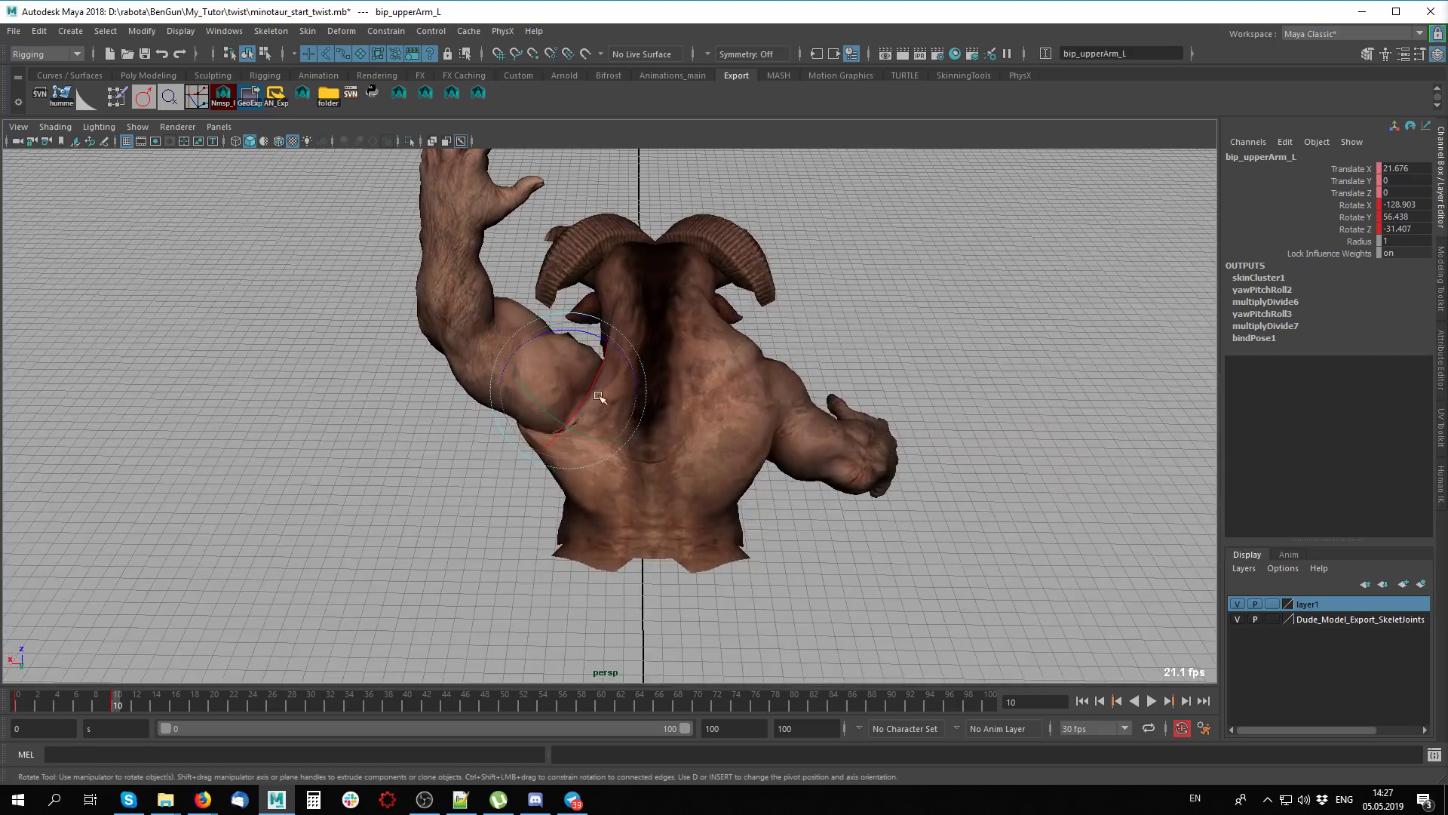
alt+drag(488, 457, 653, 363)
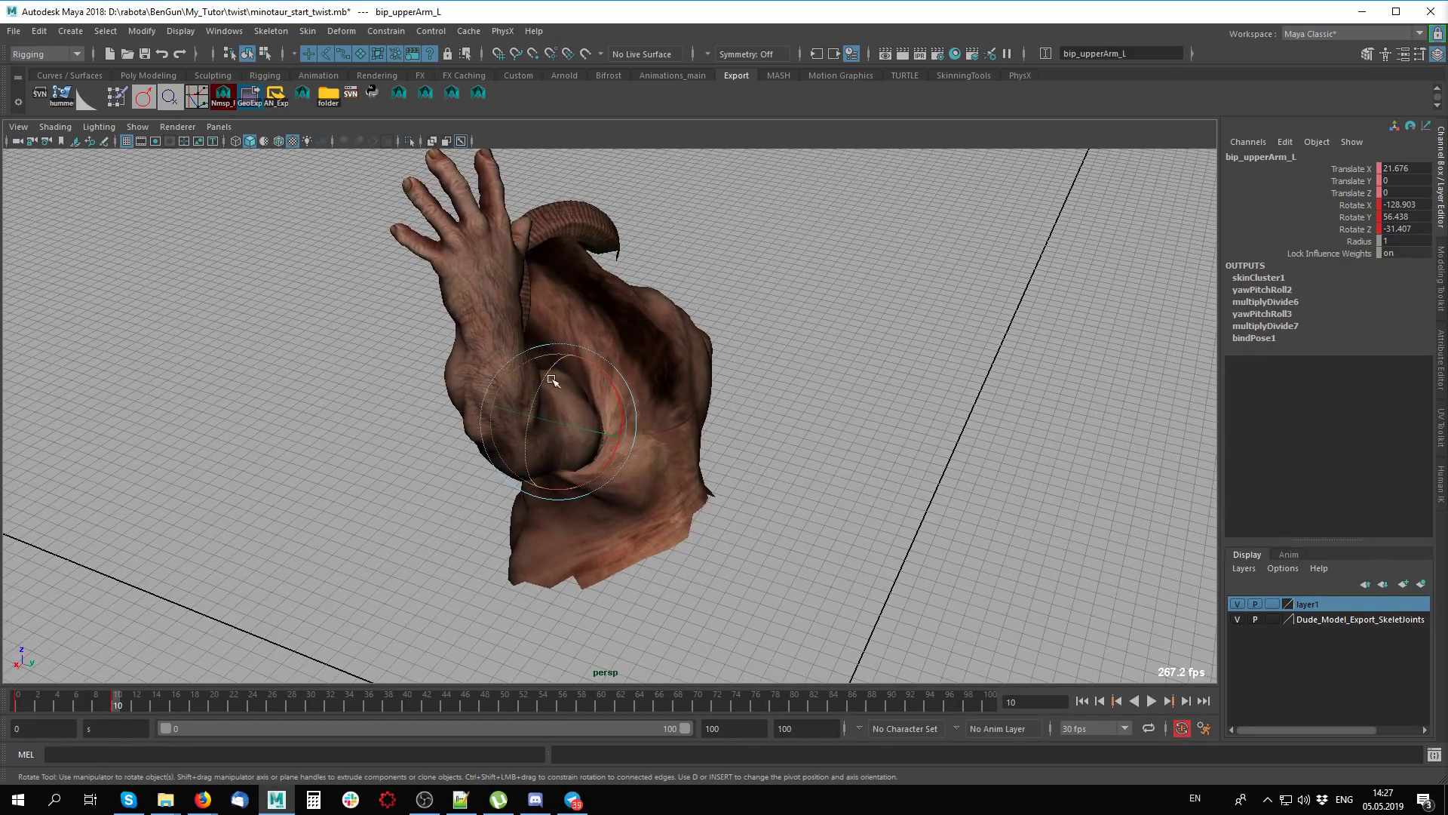
mouse_move(660, 444)
alt+mouse_down()
mouse_move(895, 372)
mouse_move(663, 365)
alt+mouse_up()
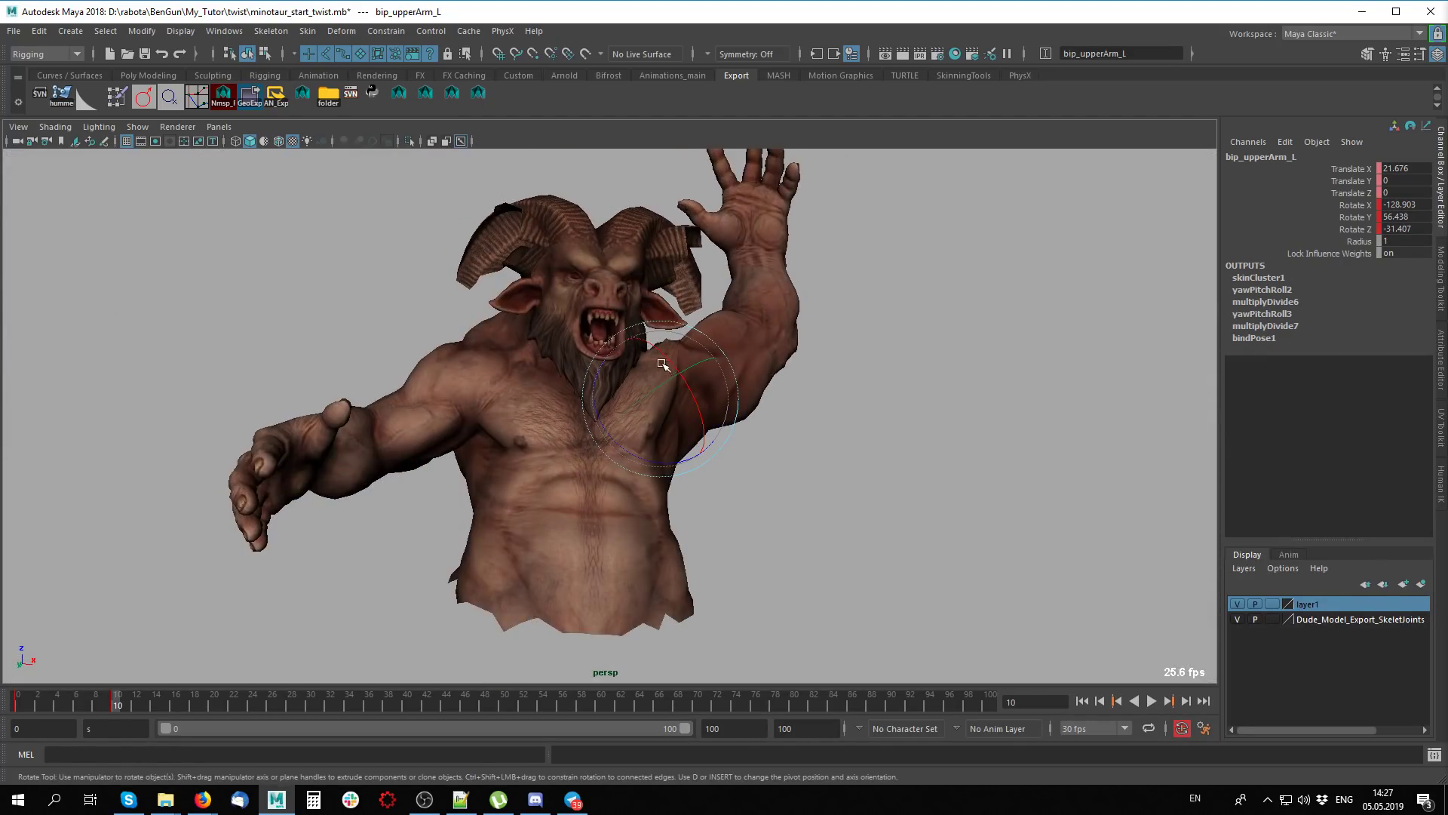
alt+drag(712, 486, 253, 577)
drag(113, 704, 15, 703)
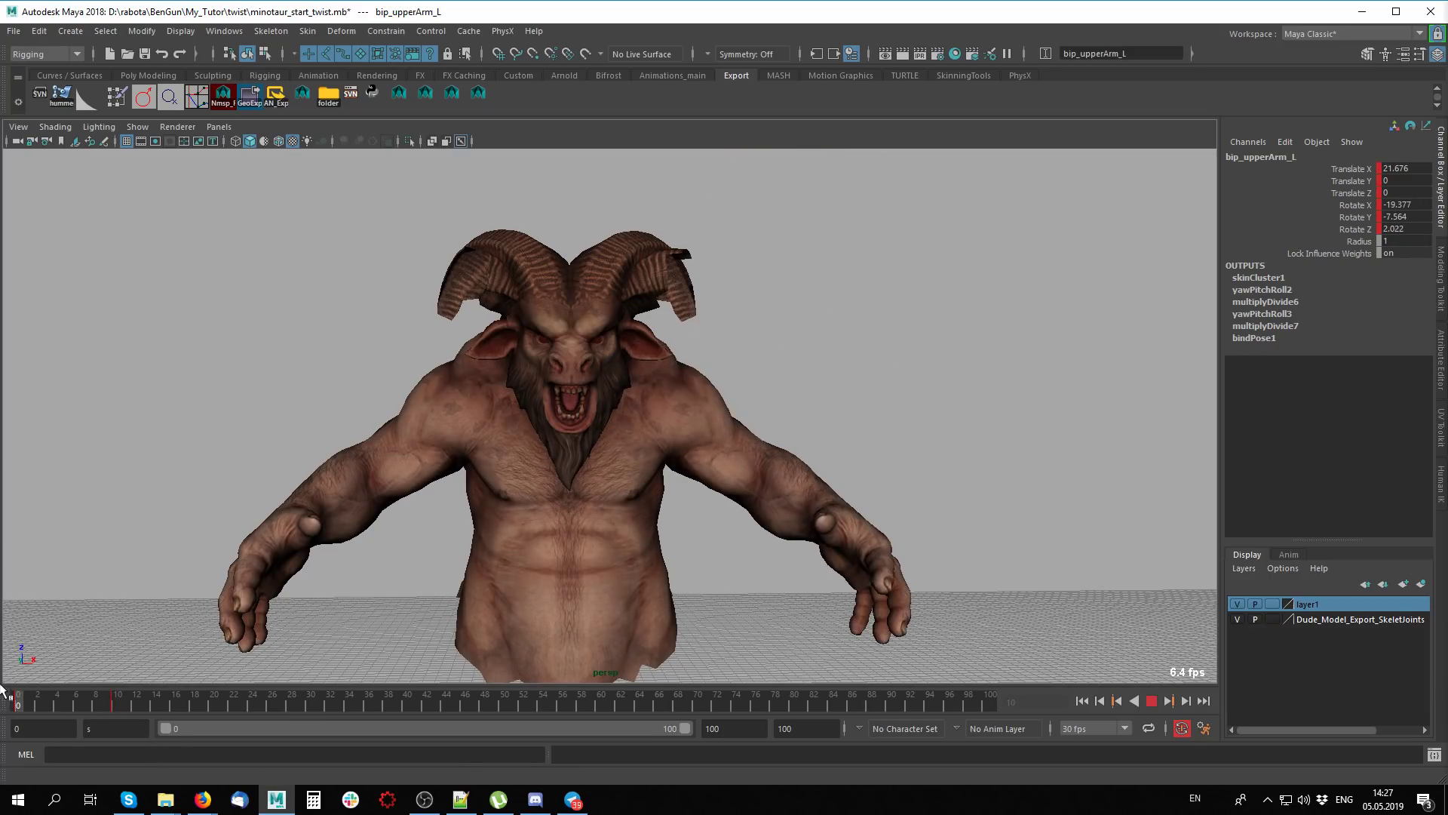
click(875, 390)
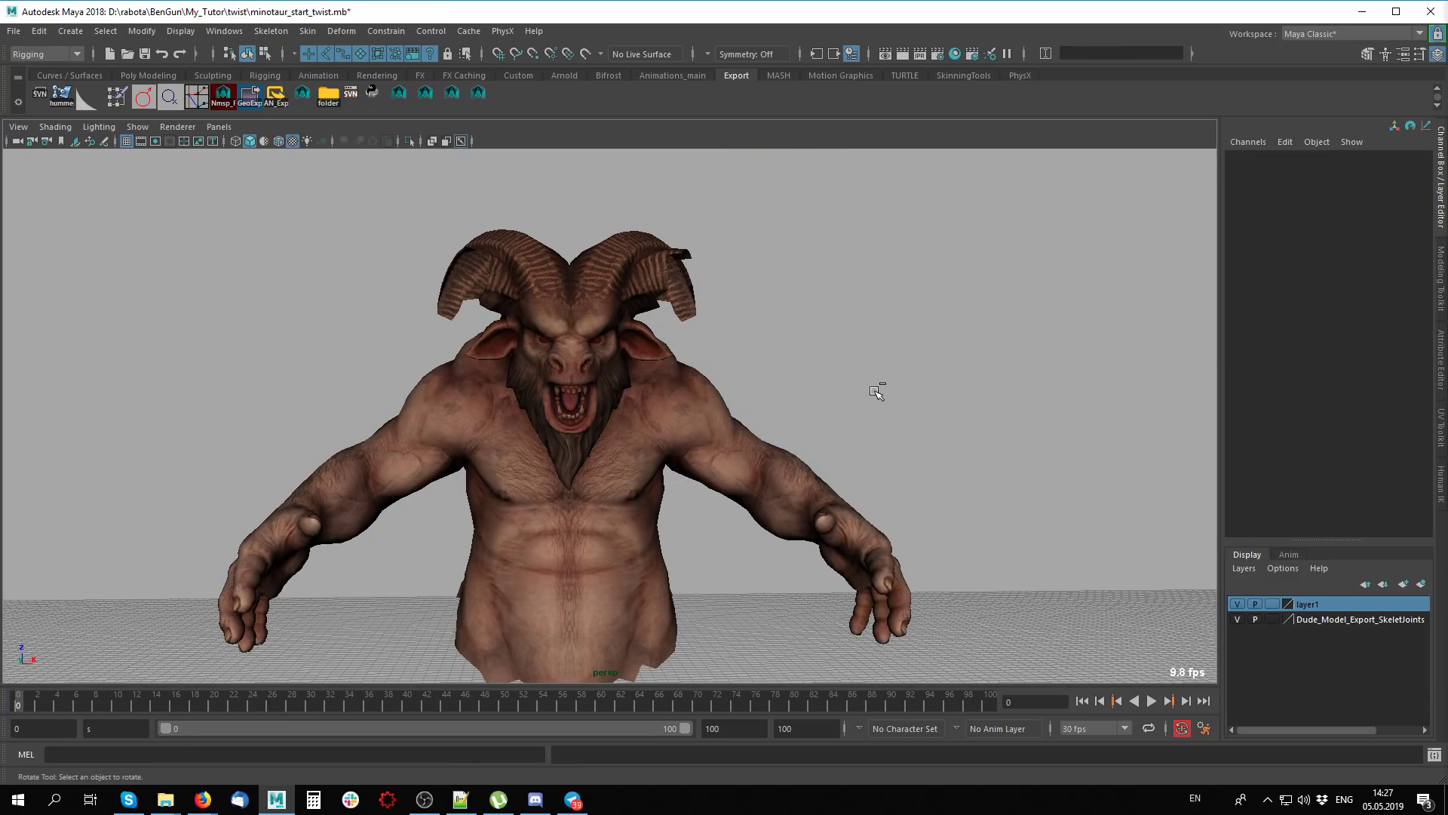
Save the scene, then delete bip_upperArm_L's test key at frame 10 and return to frame 0
key(ctrl+s)
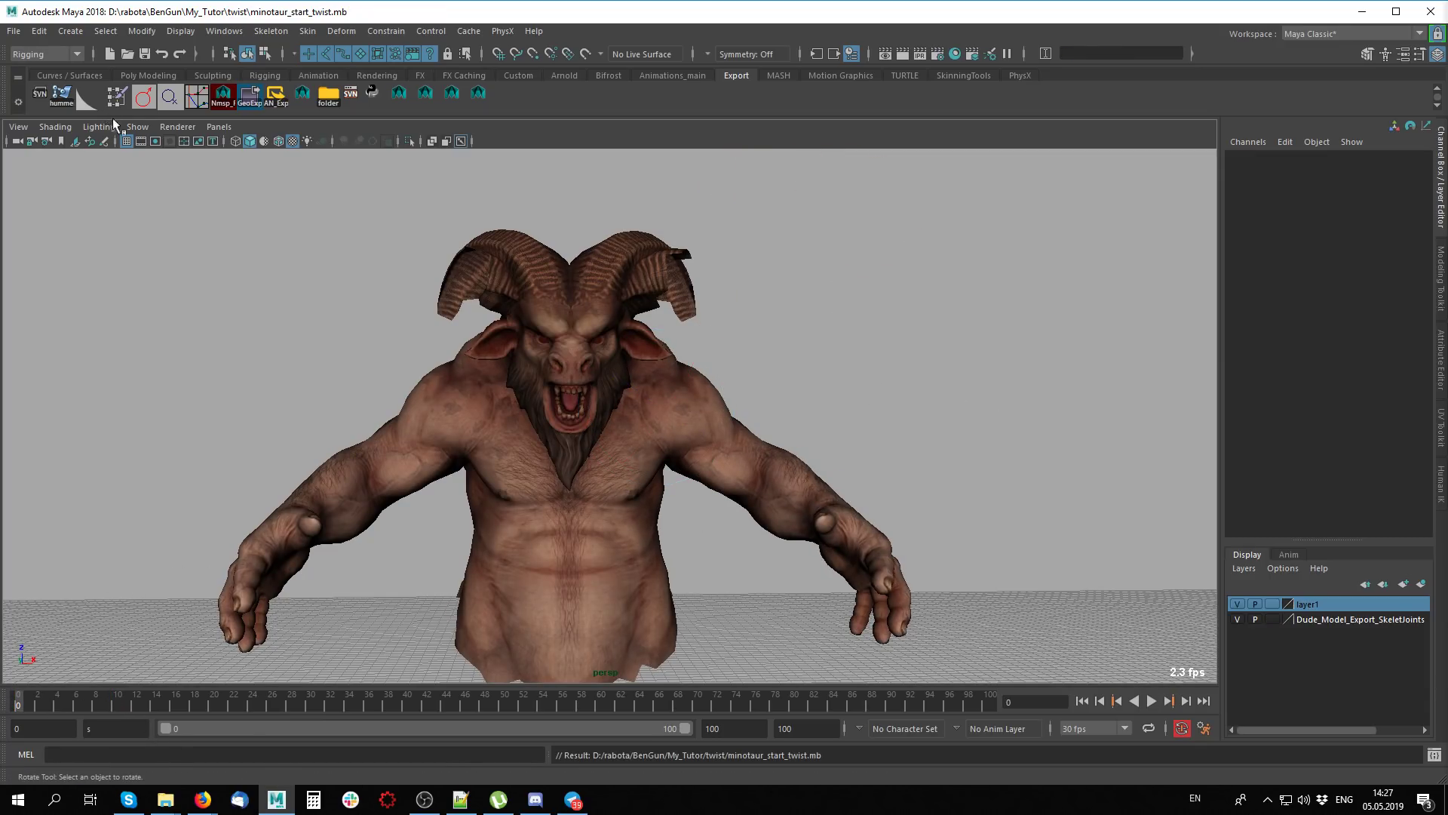
click(14, 31)
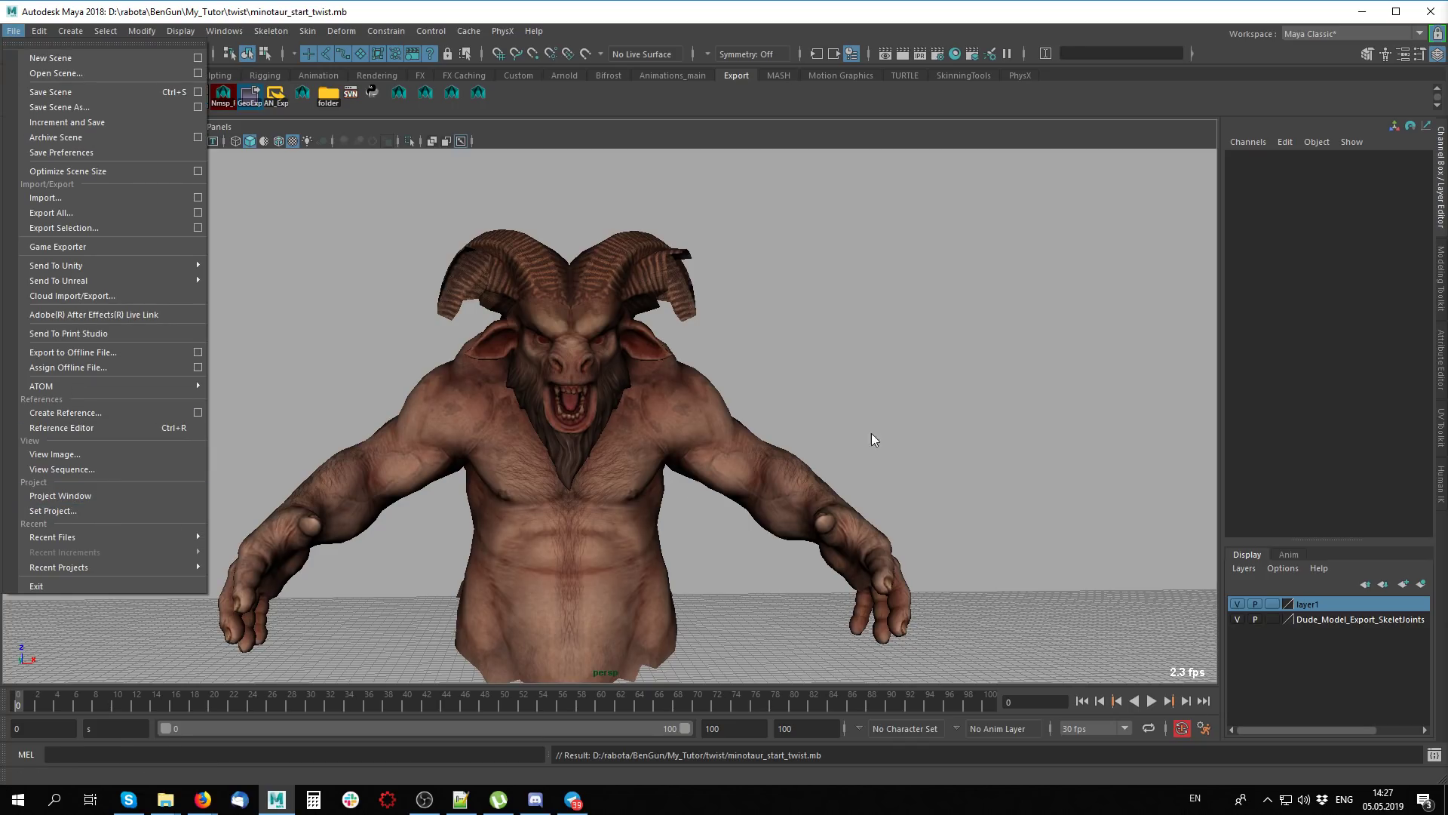
click(993, 400)
key(alt+x)
mouse_move(664, 438)
alt+mouse_down()
mouse_move(587, 450)
mouse_move(807, 521)
alt+mouse_up()
click(807, 525)
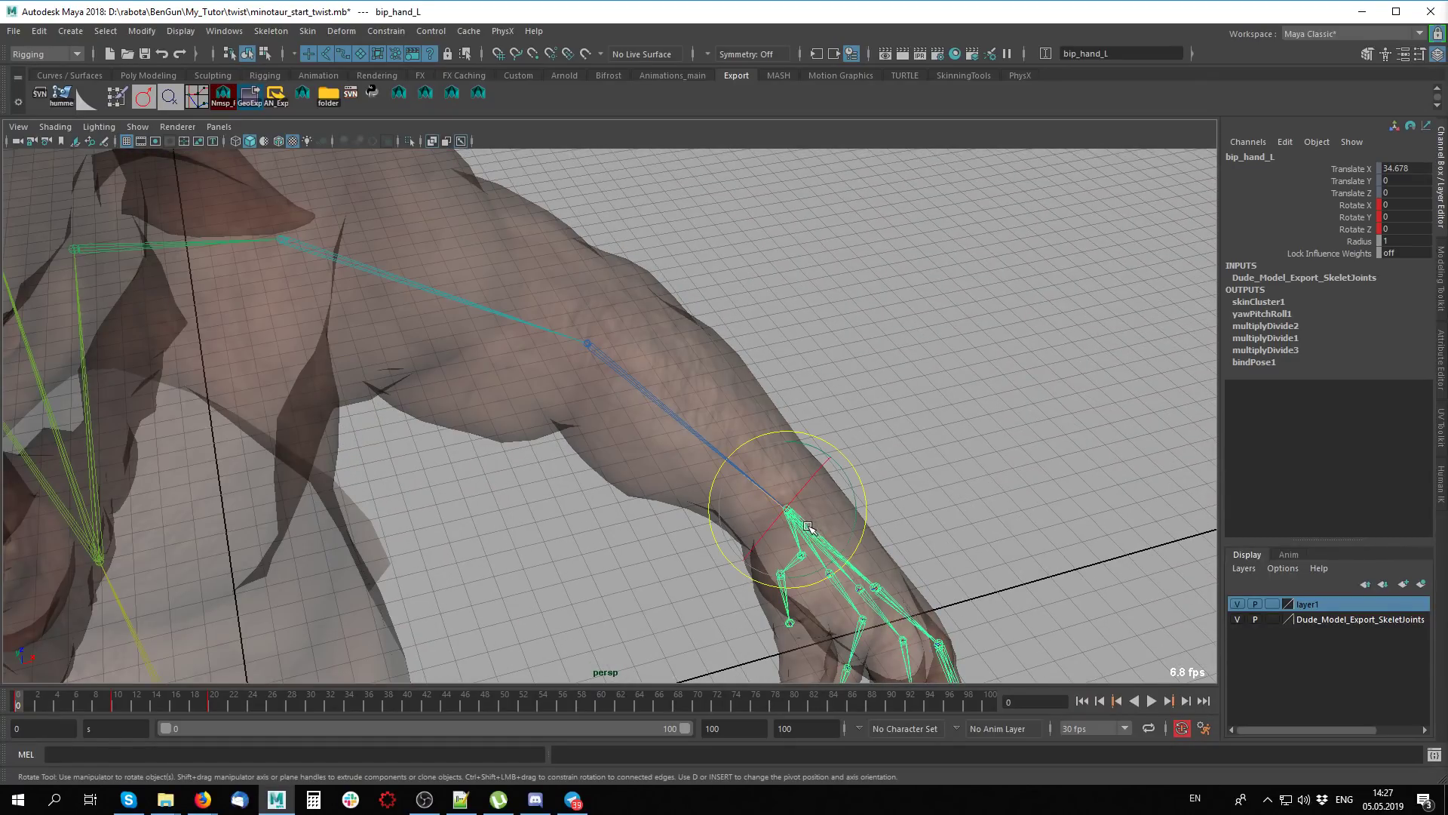
click(333, 264)
click(115, 703)
right_click(114, 703)
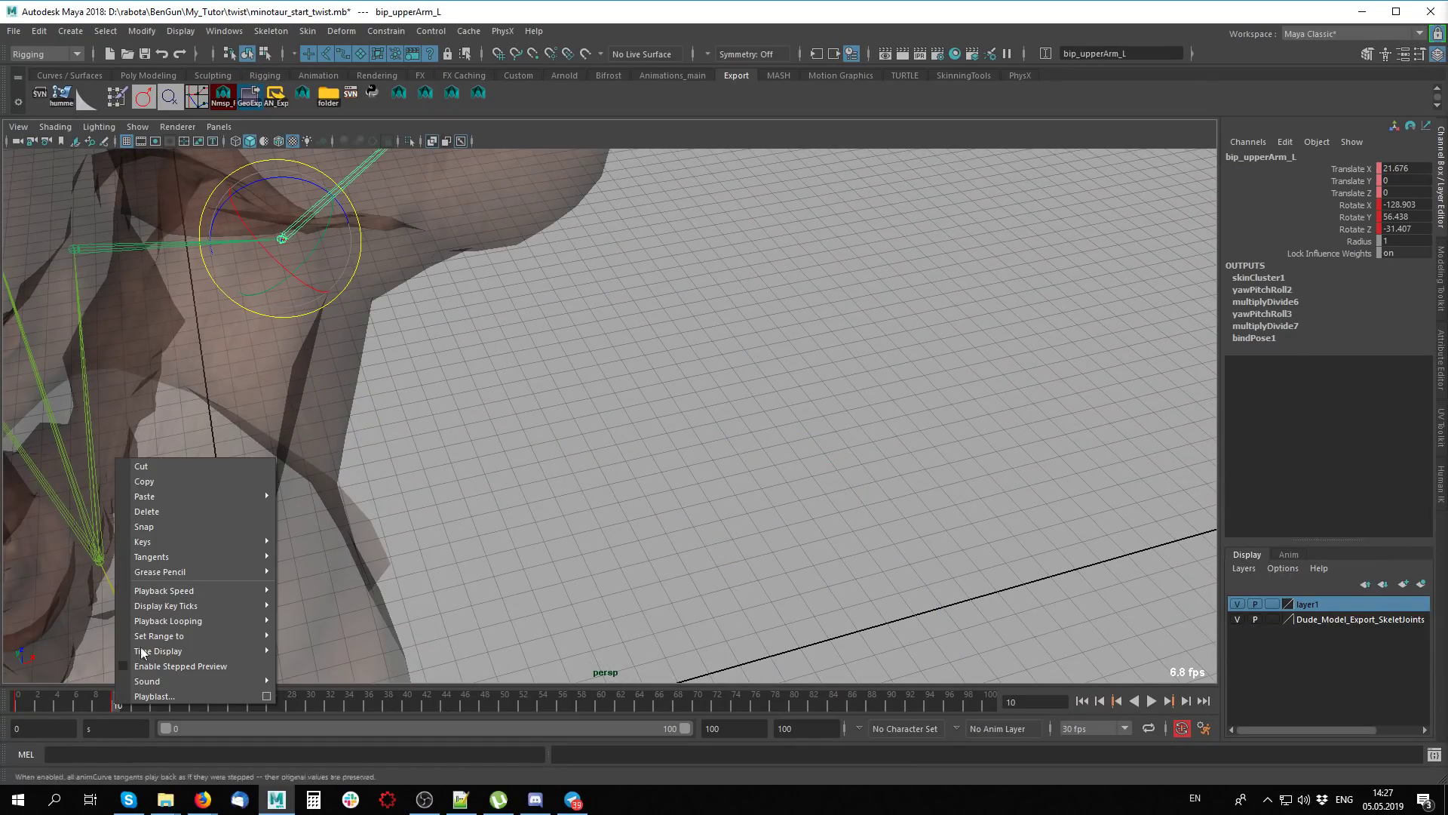
click(171, 511)
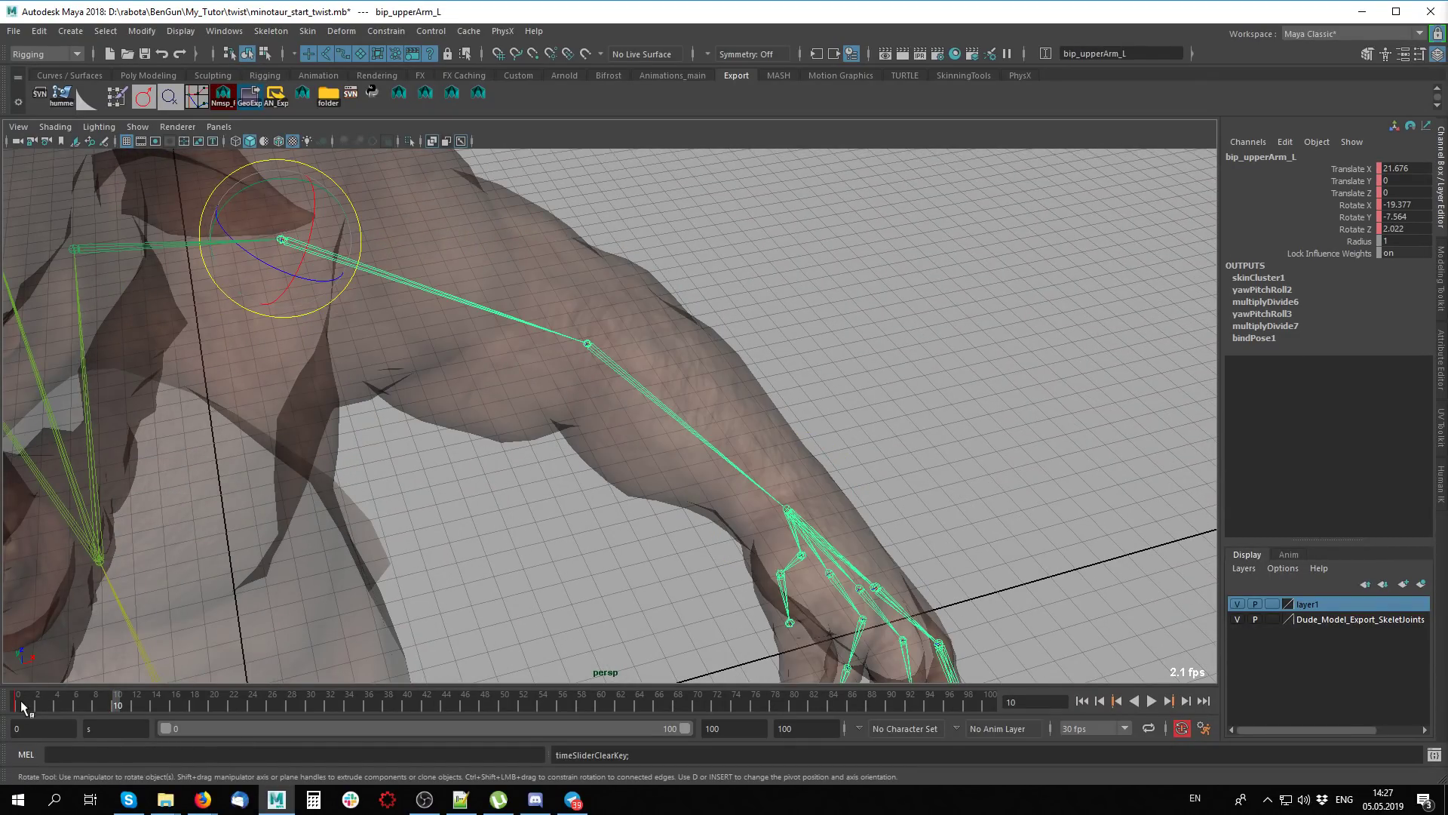
click(21, 707)
Step down the hierarchy from the elbow joint to twist joint joint29
scroll(420, 492, up, 3)
key(Down)
scroll(534, 531, up, 3)
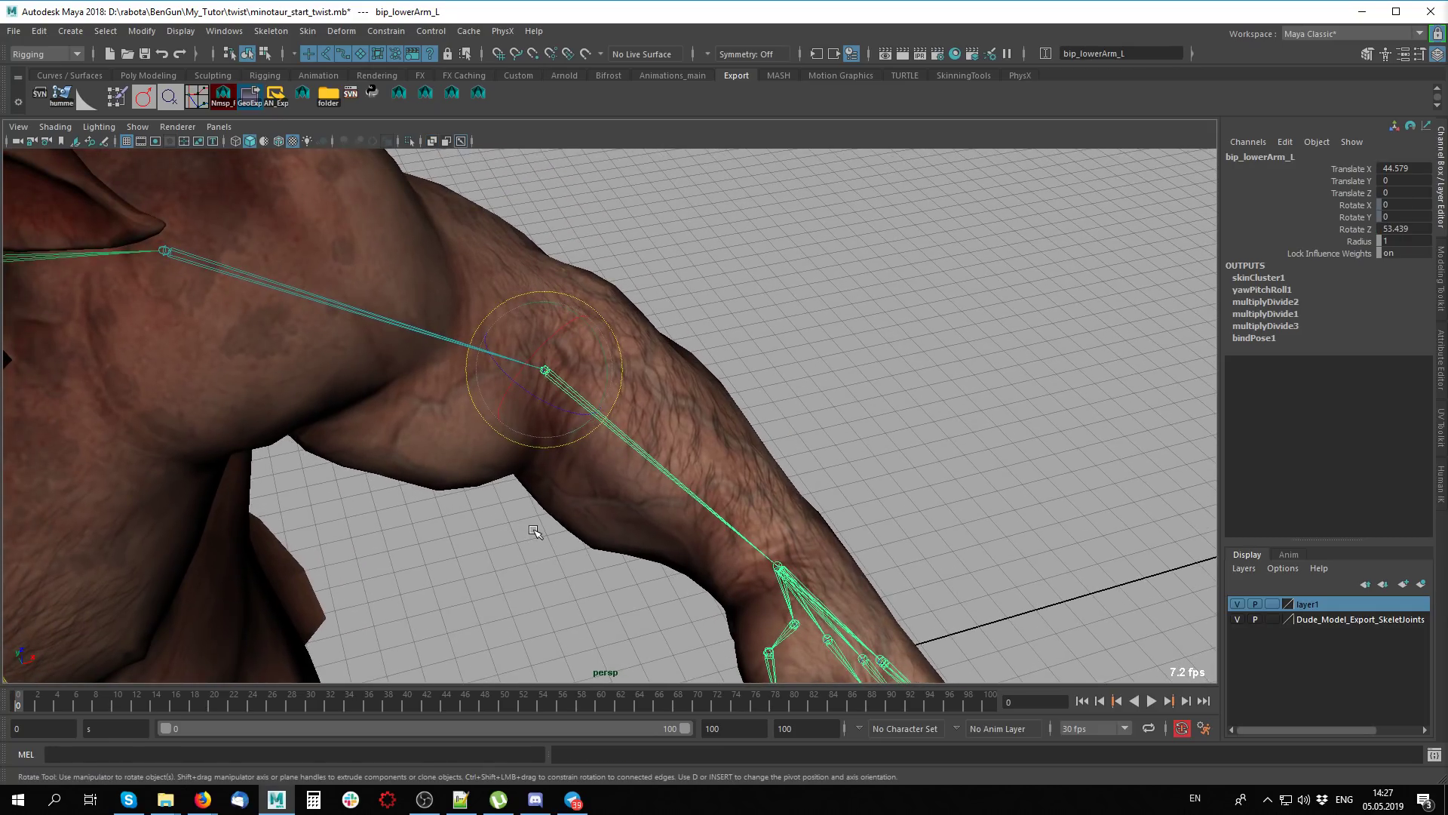
key(Down)
Slide joint29 down the forearm from the elbow and set its radius to 5.6
key(alt+x)
alt+drag(537, 526, 600, 532)
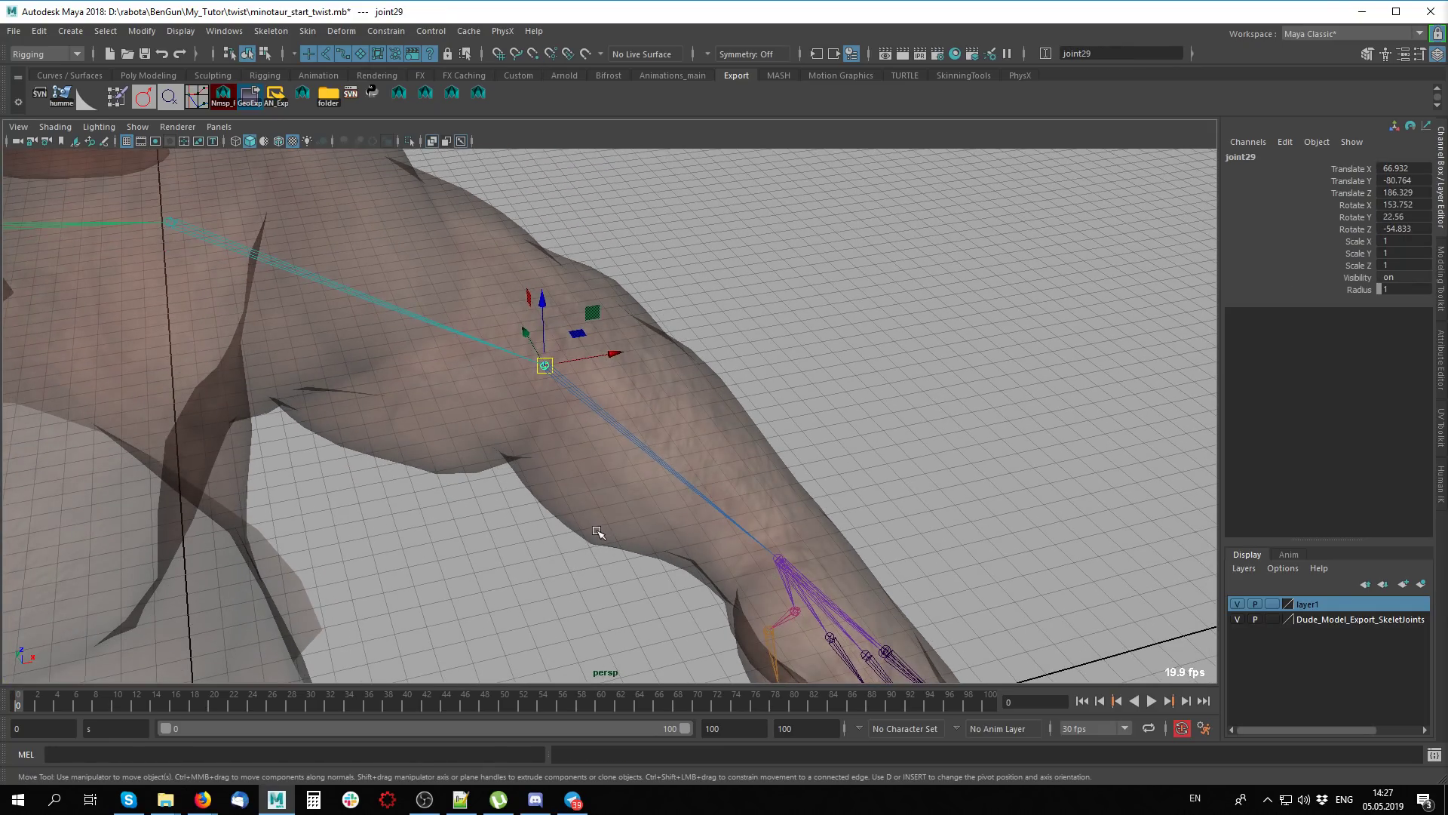
key(w)
middle_drag(540, 409, 603, 461)
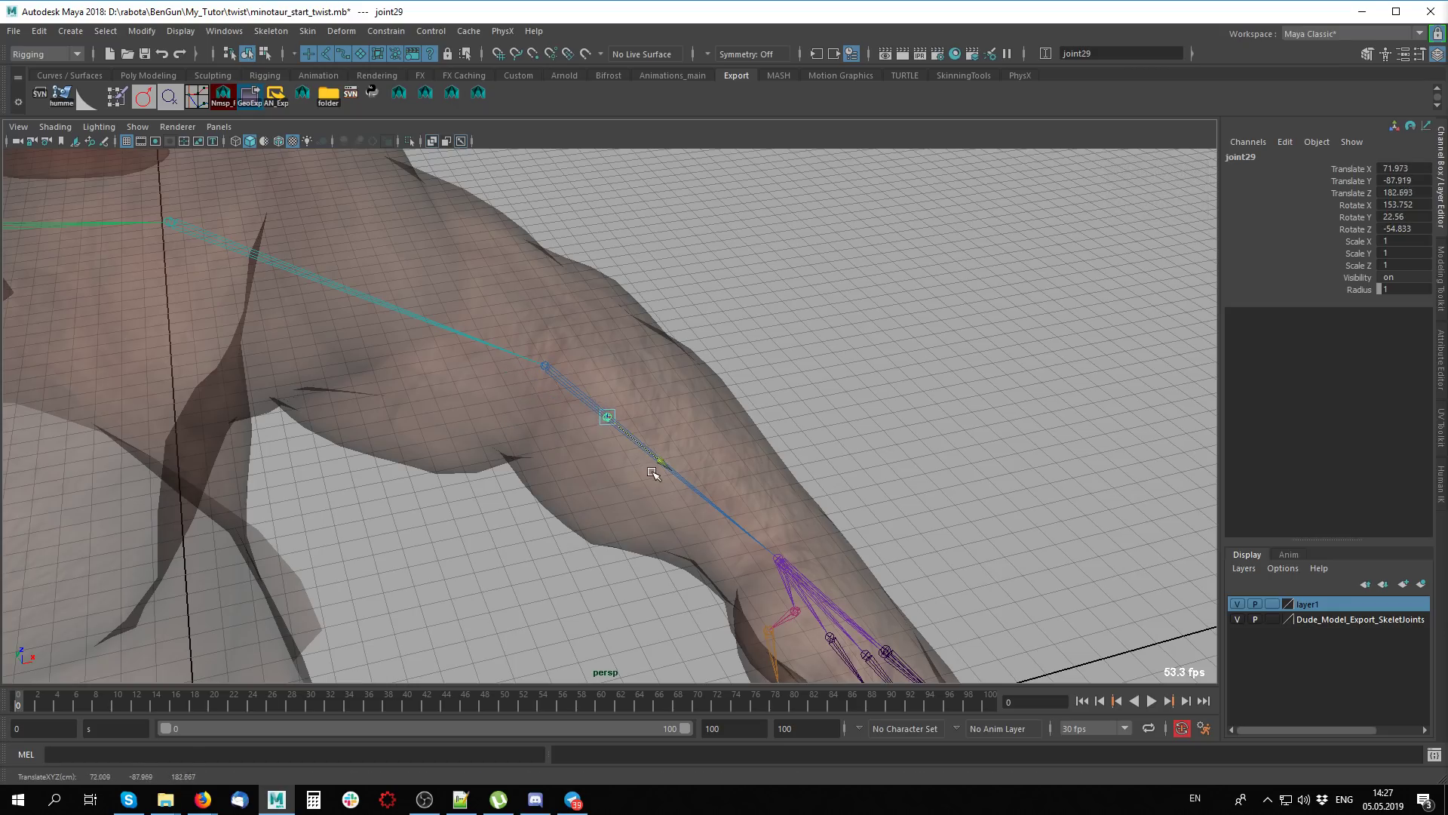
click(1359, 290)
middle_drag(805, 364, 856, 366)
Slide joint30 and joint31 further down the forearm toward the wrist
click(559, 378)
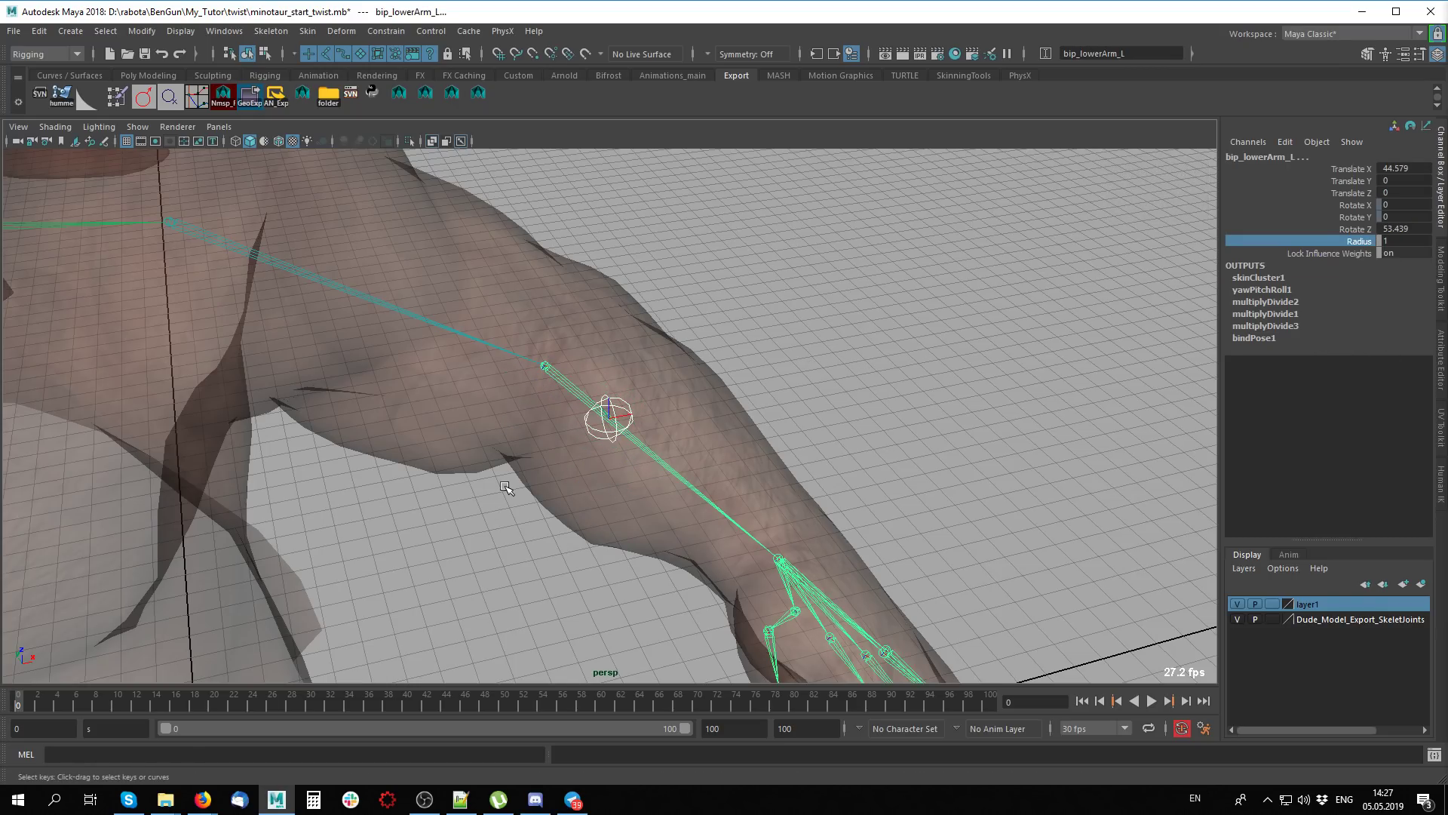
key(Down)
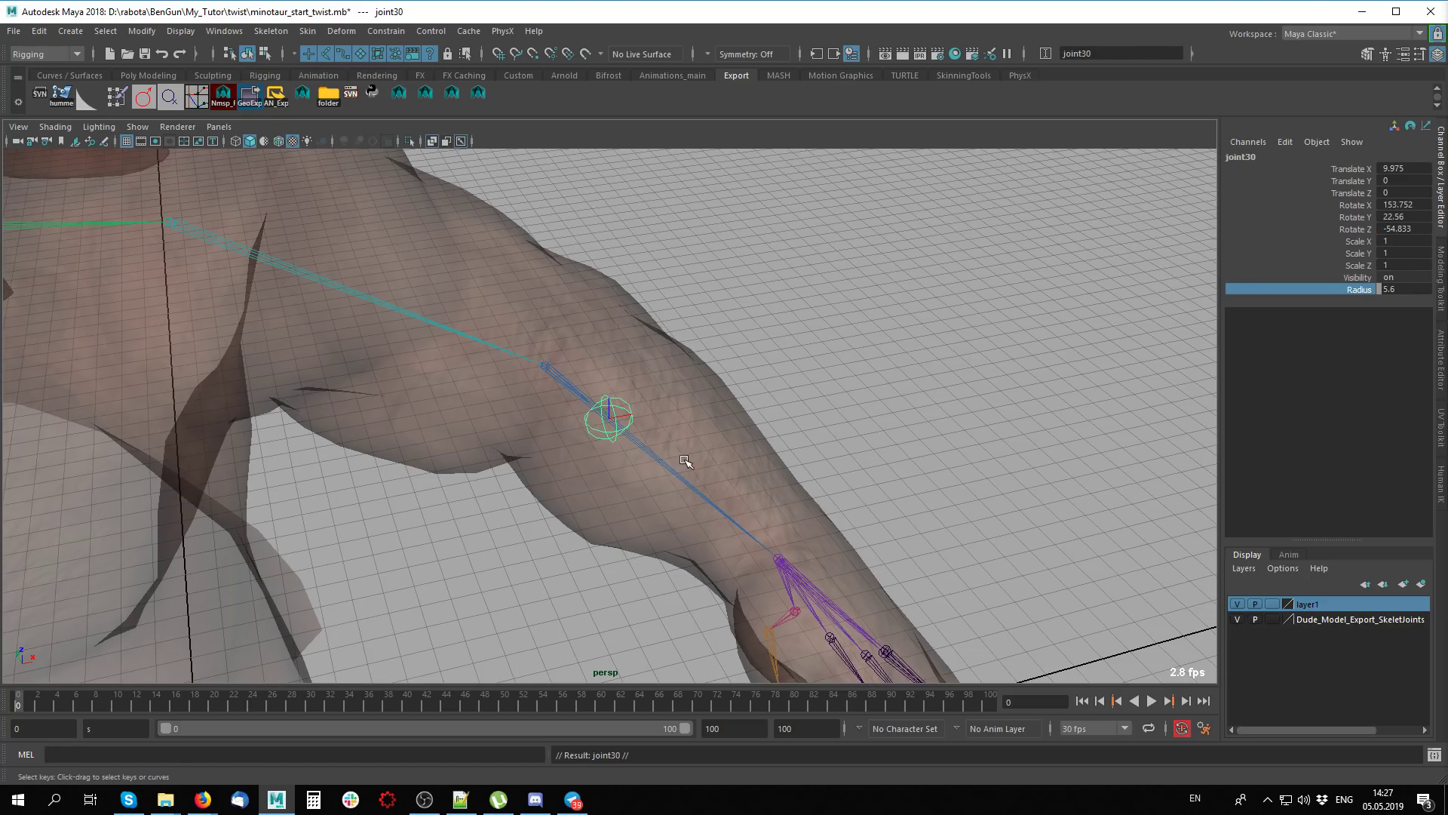
key(w)
drag(665, 465, 758, 524)
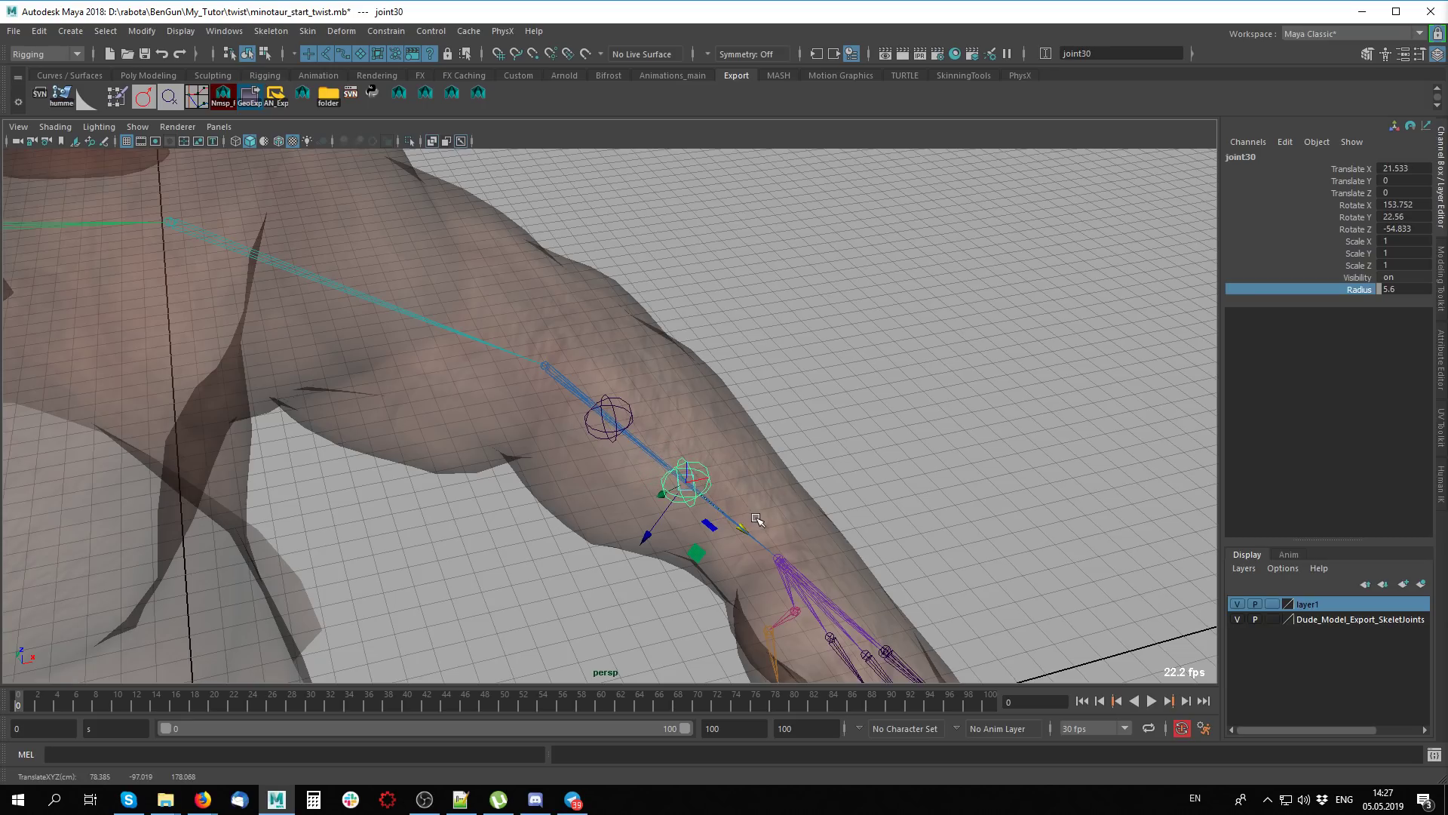
alt+middle_drag(758, 524, 711, 494)
key(Down)
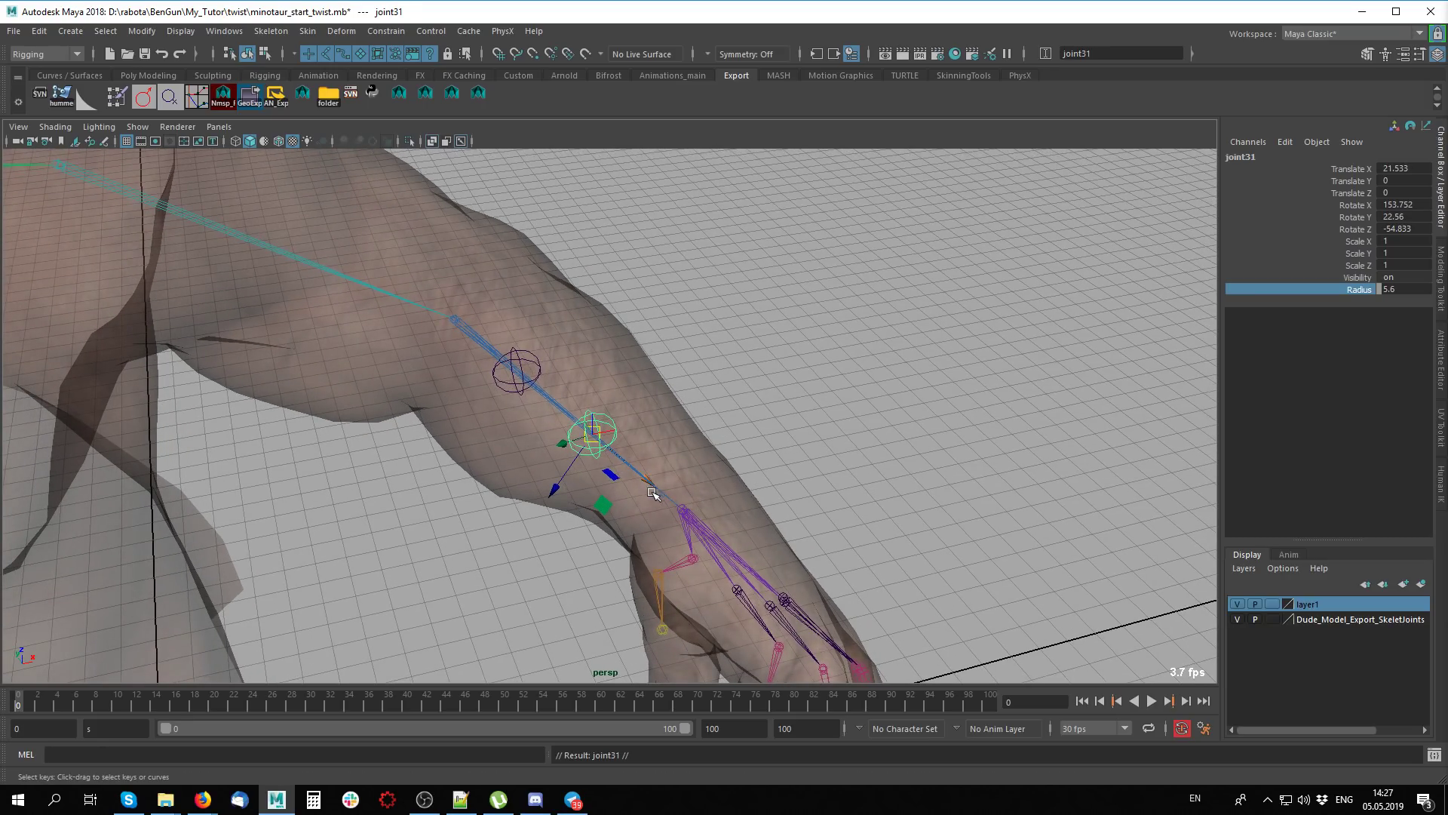
drag(641, 475, 672, 474)
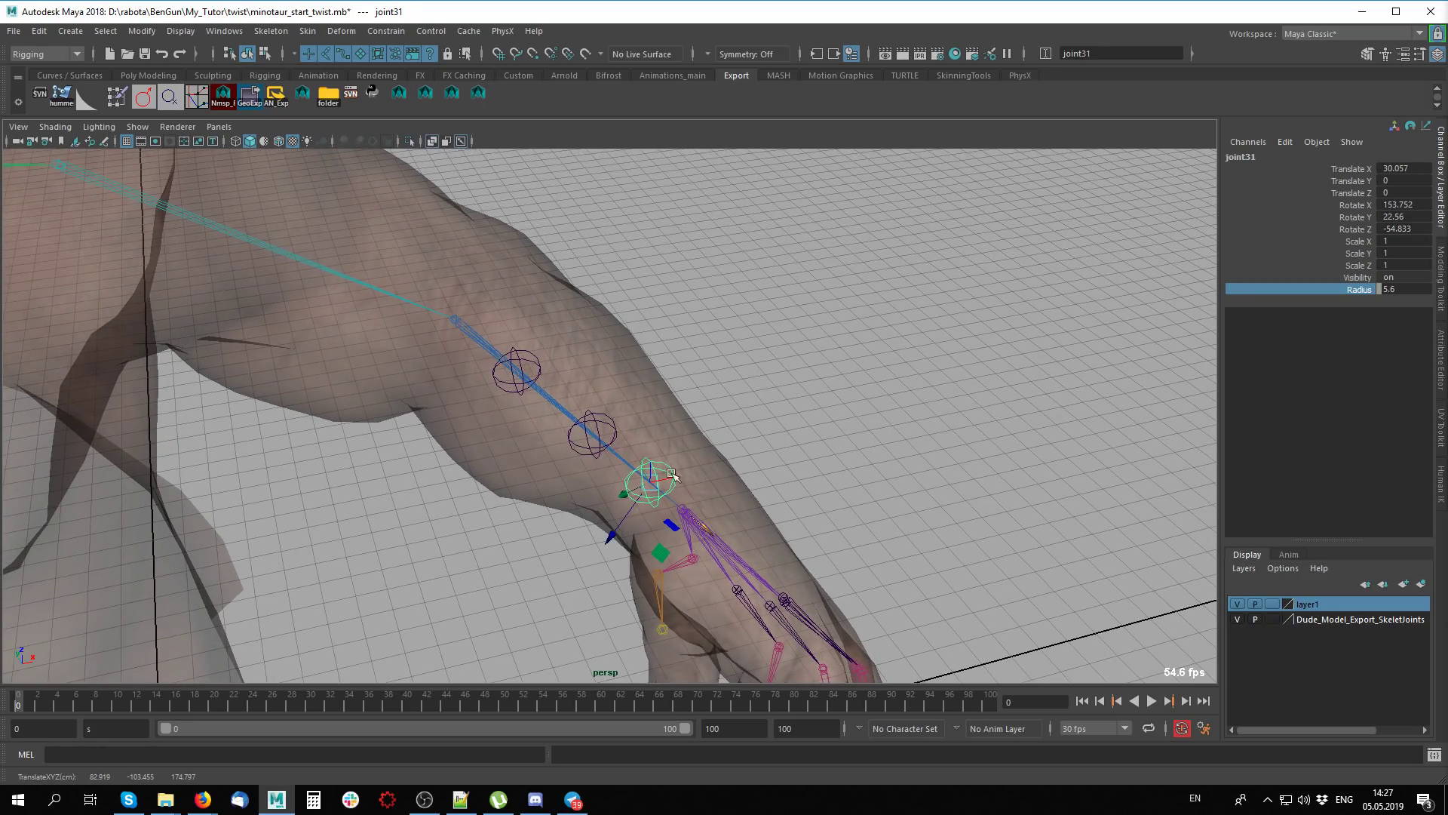
Select the three twist joints and set Rotate X/Y/Z to 0
shift+click(592, 413)
shift+click(527, 365)
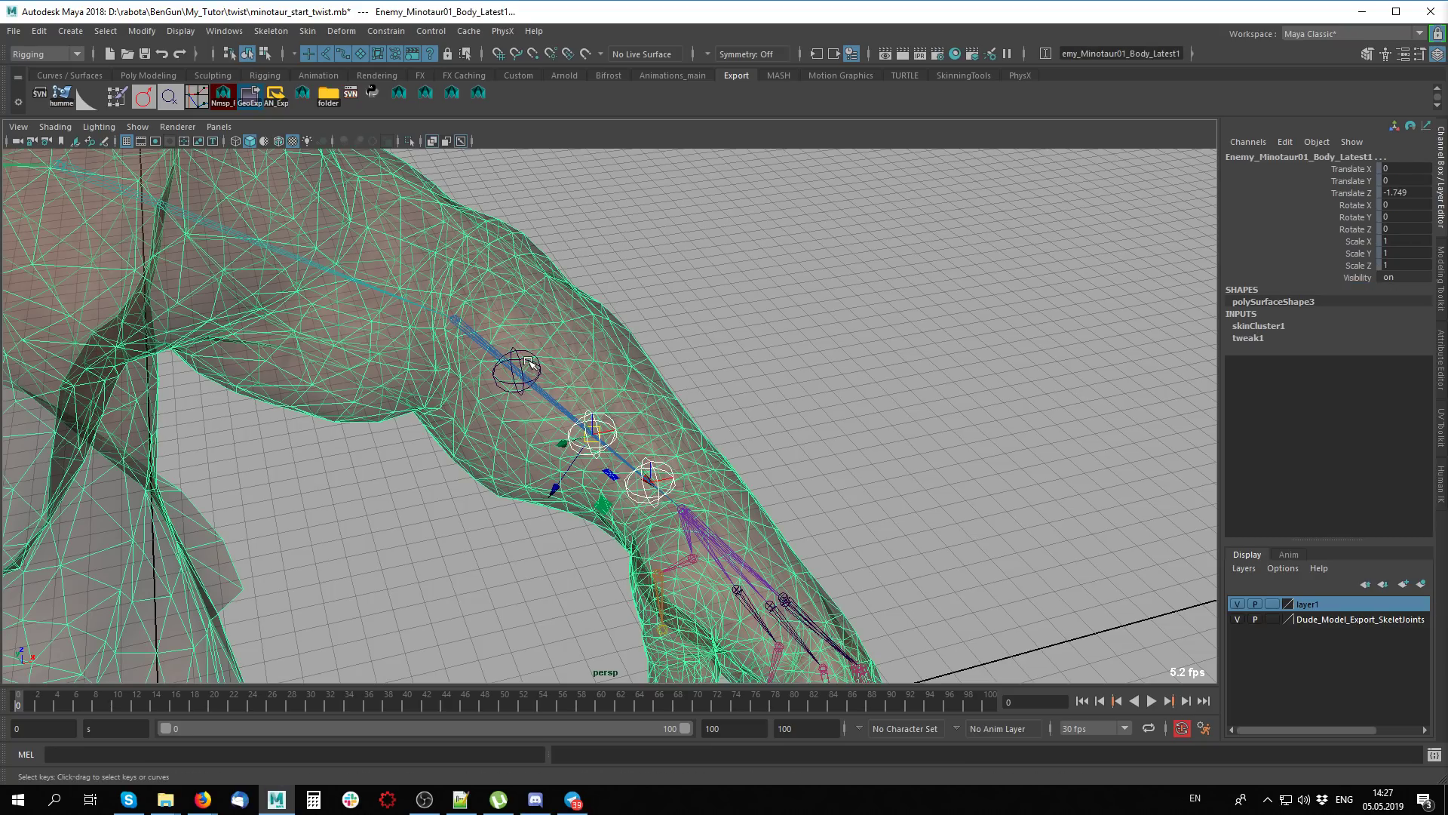
shift+click(531, 366)
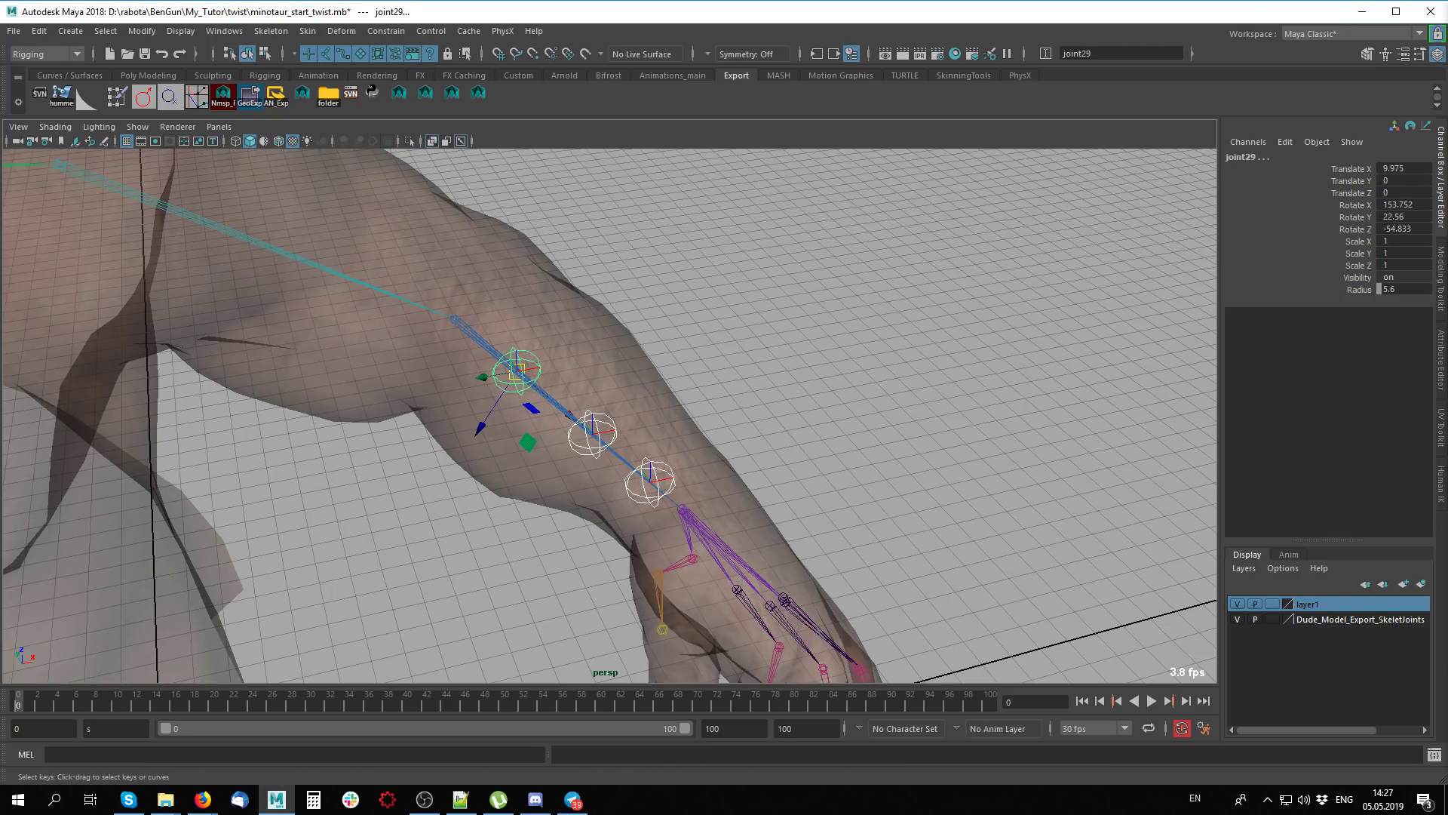
drag(1410, 230, 1404, 205)
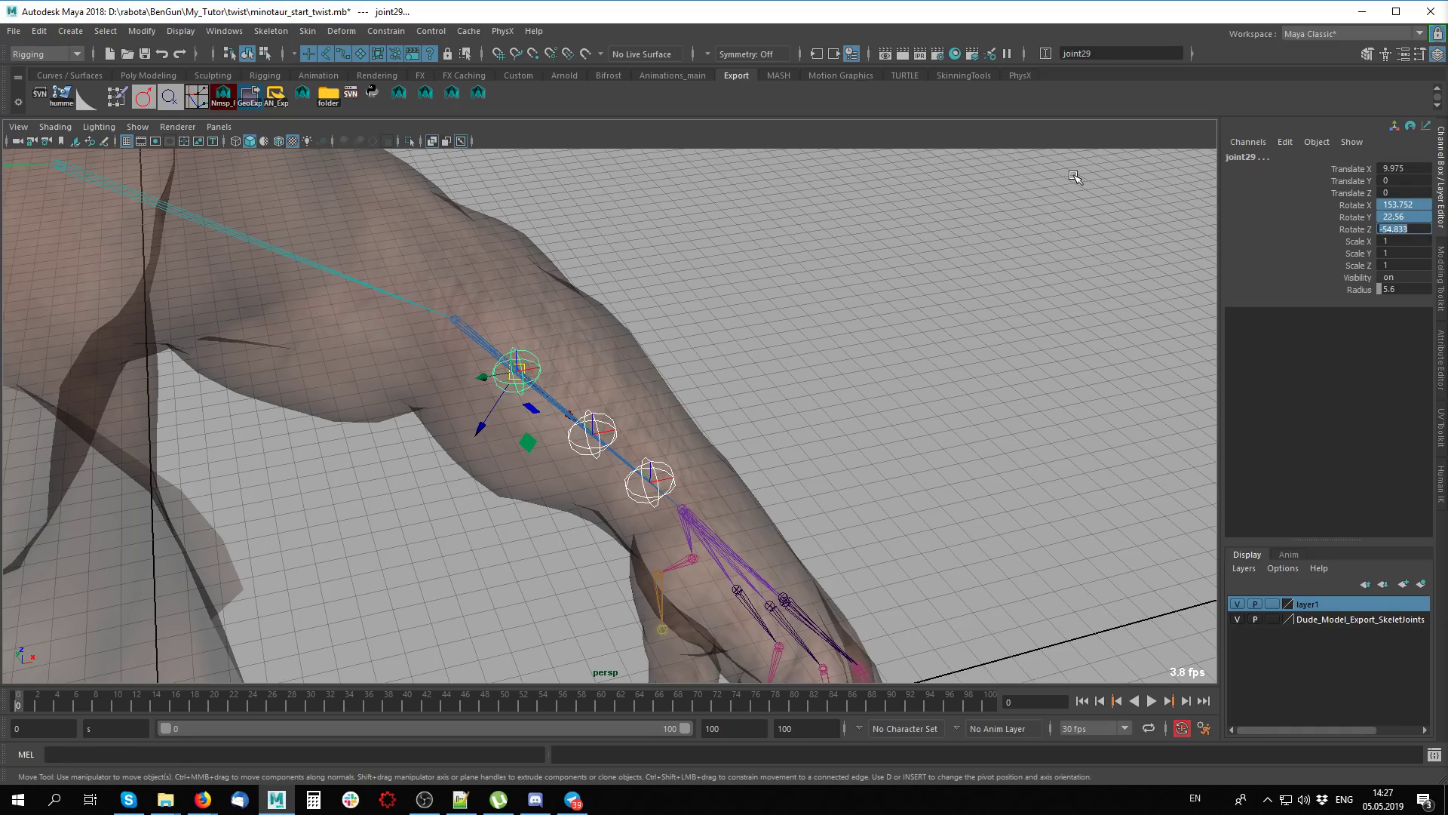
text(0)
key(Return)
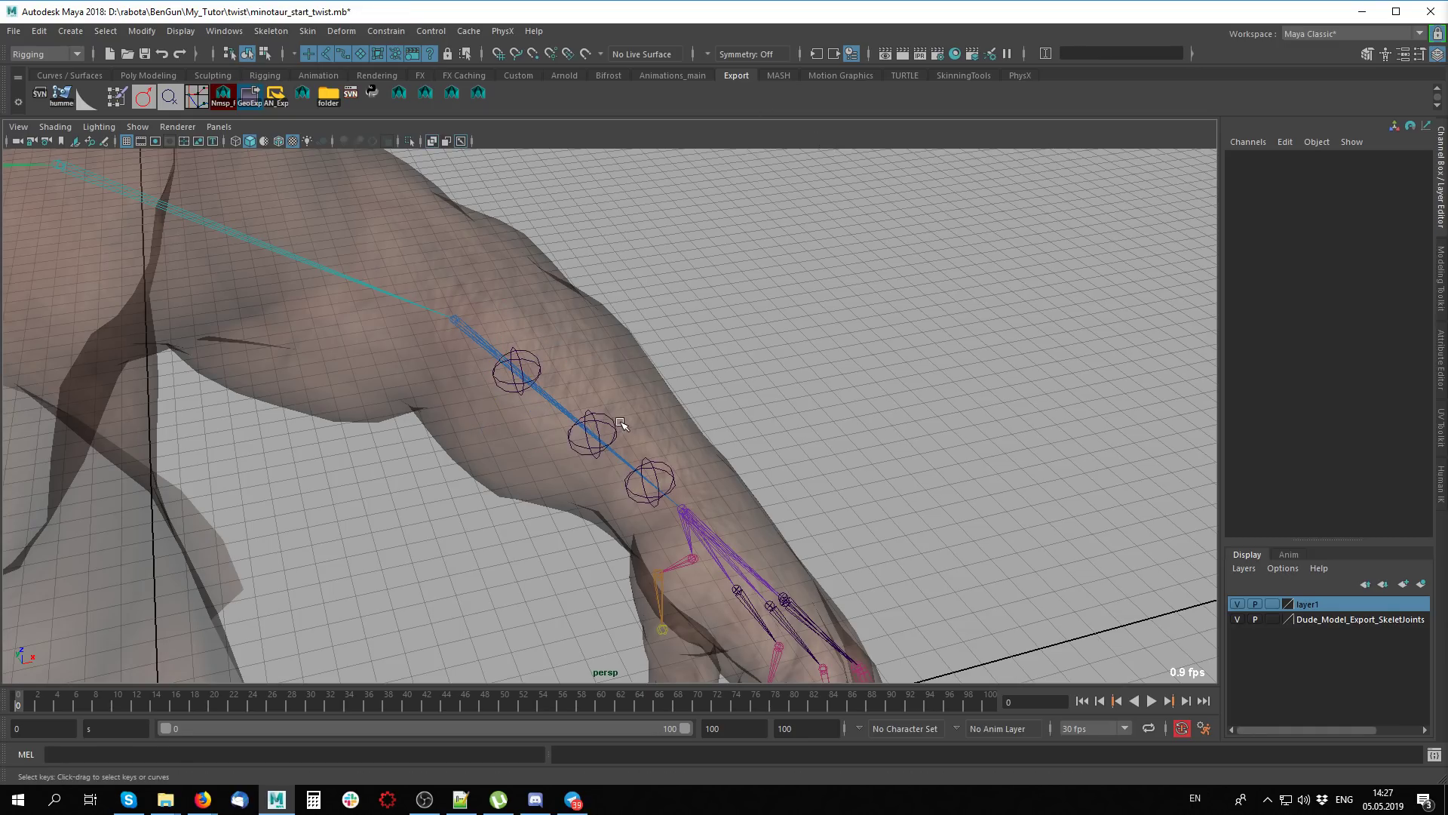
Zero the Joint Orient values of joint30 in the Attribute Editor
click(608, 425)
key(ctrl+a)
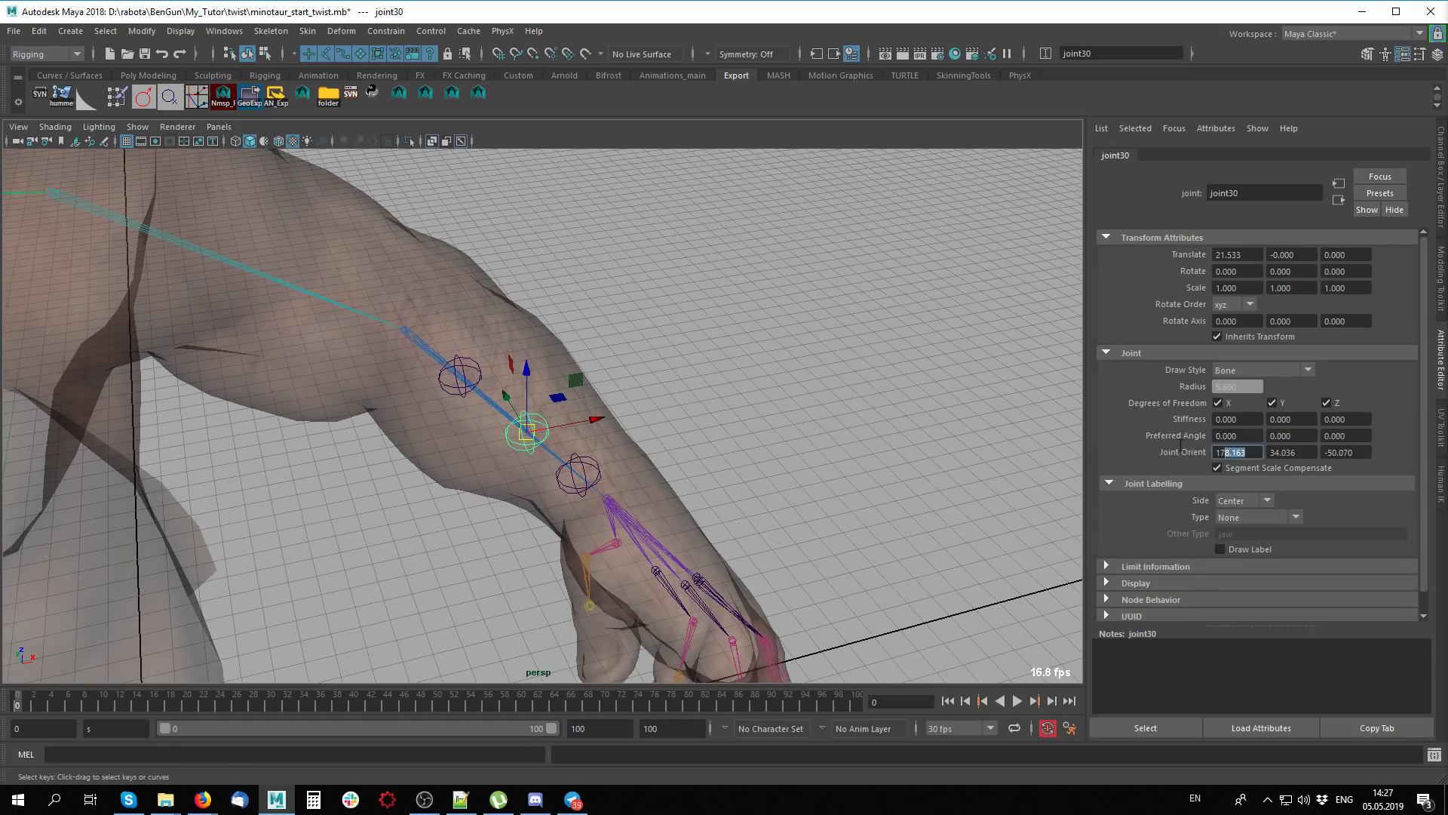
drag(1180, 447, 1055, 430)
text(0)
key(Tab)
text(0)
key(Tab)
text(0)
key(Return)
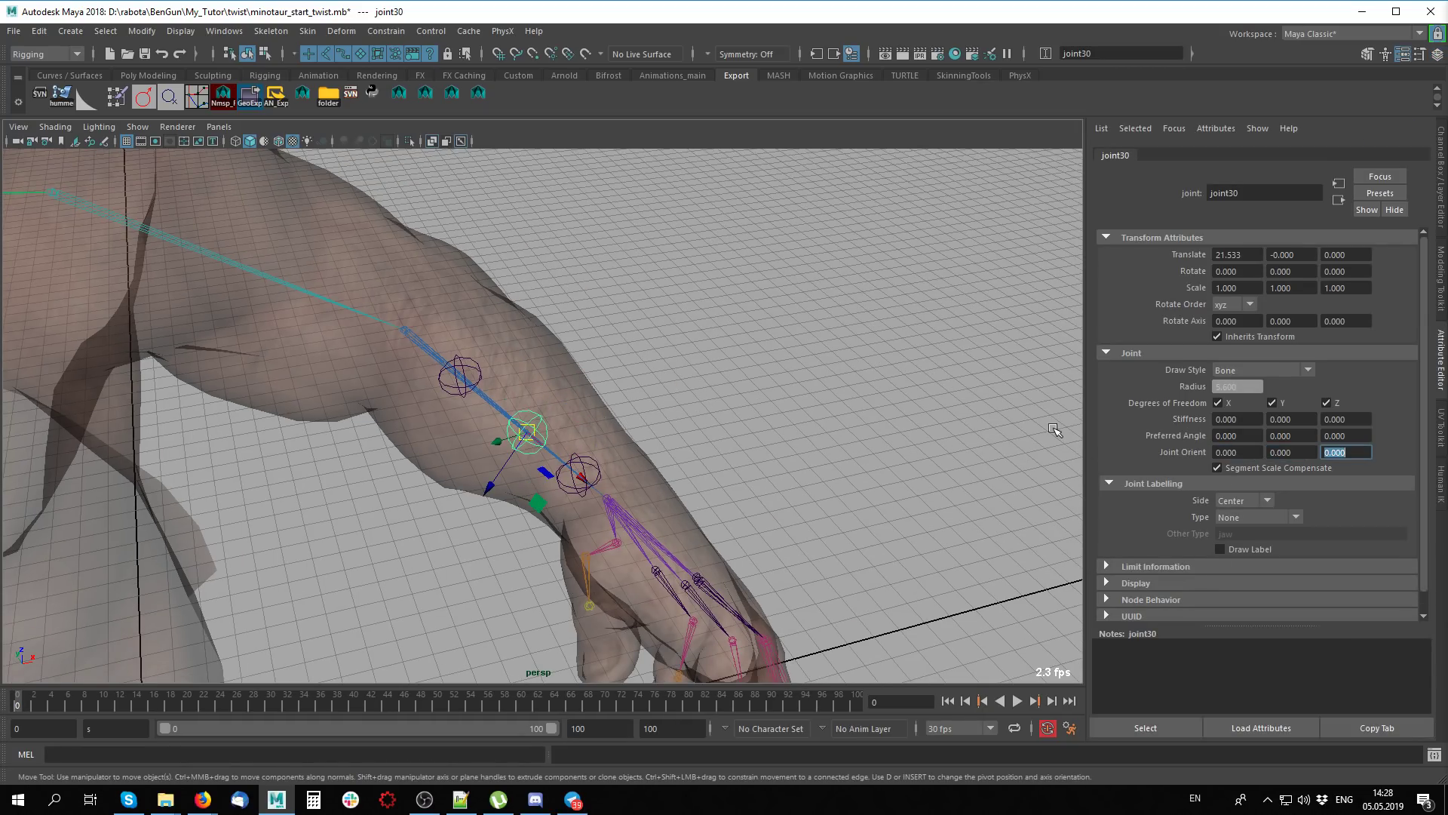
Zero the Joint Orient values of joint31 and joint29 as well
click(694, 381)
click(578, 473)
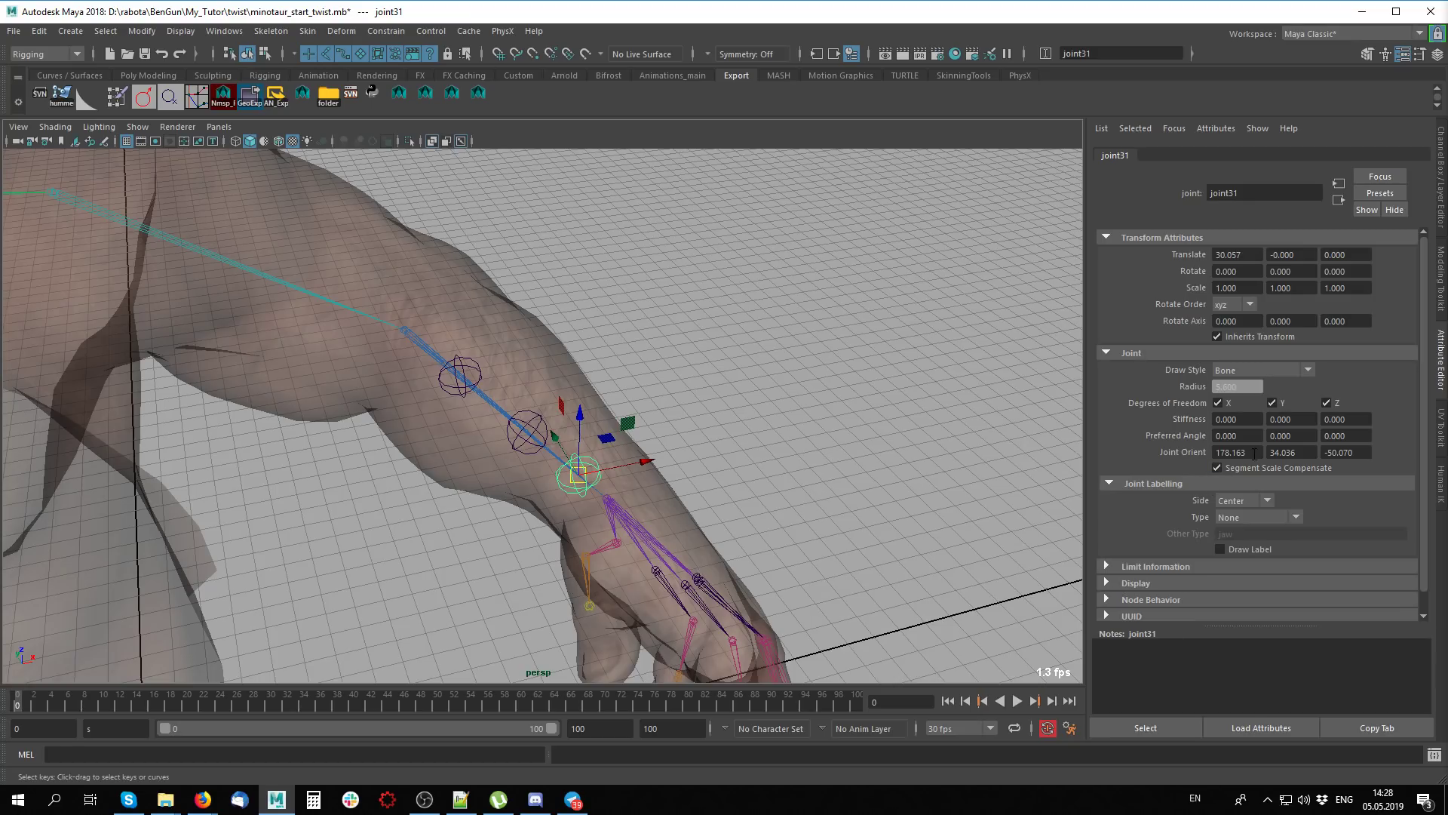
text(0)
key(Tab)
text(0)
key(Tab)
text(0)
key(Return)
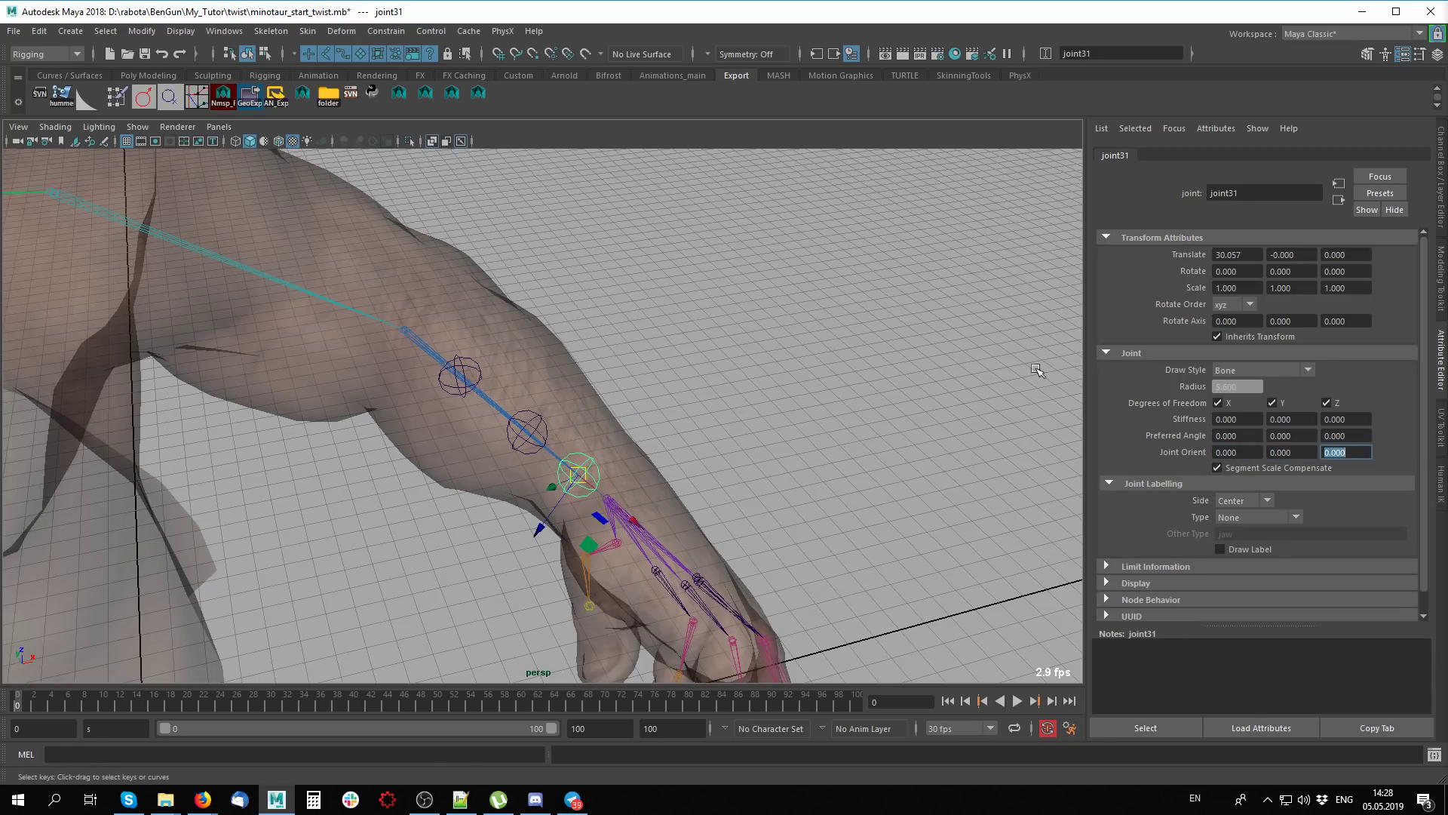
click(474, 374)
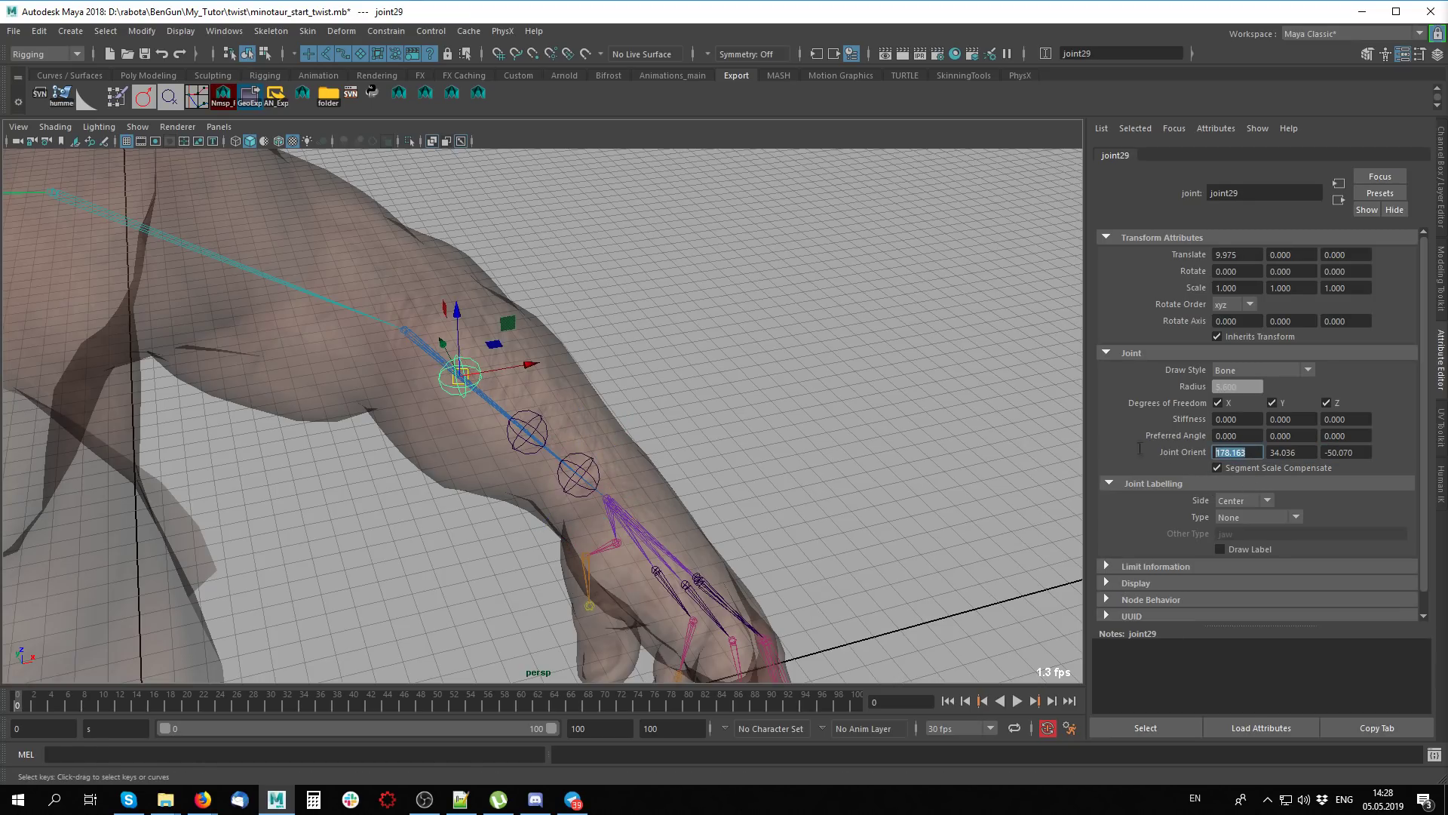
text(0)
key(Tab)
text(0)
key(Tab)
text(0)
key(Return)
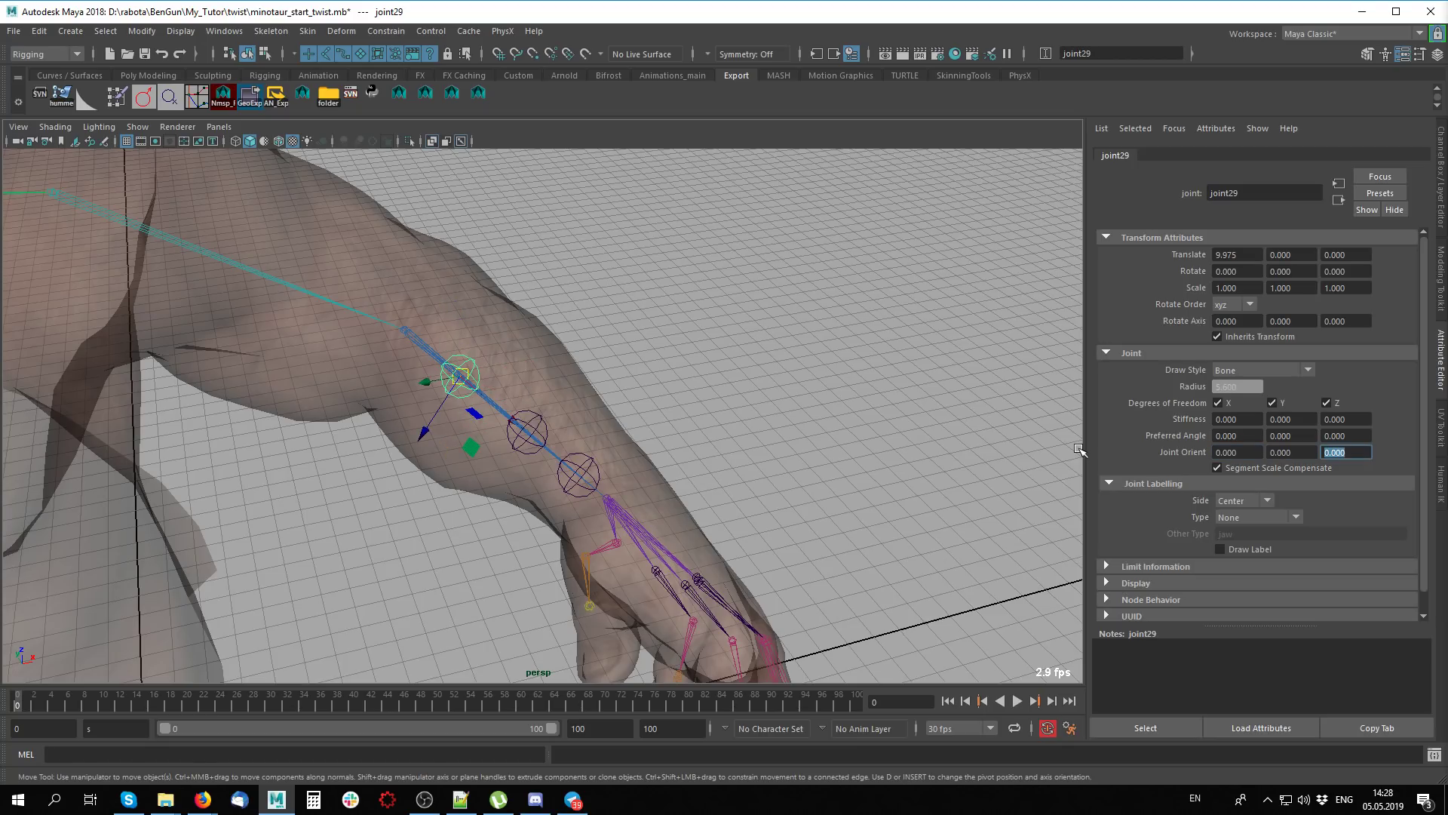
Test-bend the lower arm joint with the Rotate Tool, then undo back to rest pose
click(558, 377)
click(578, 474)
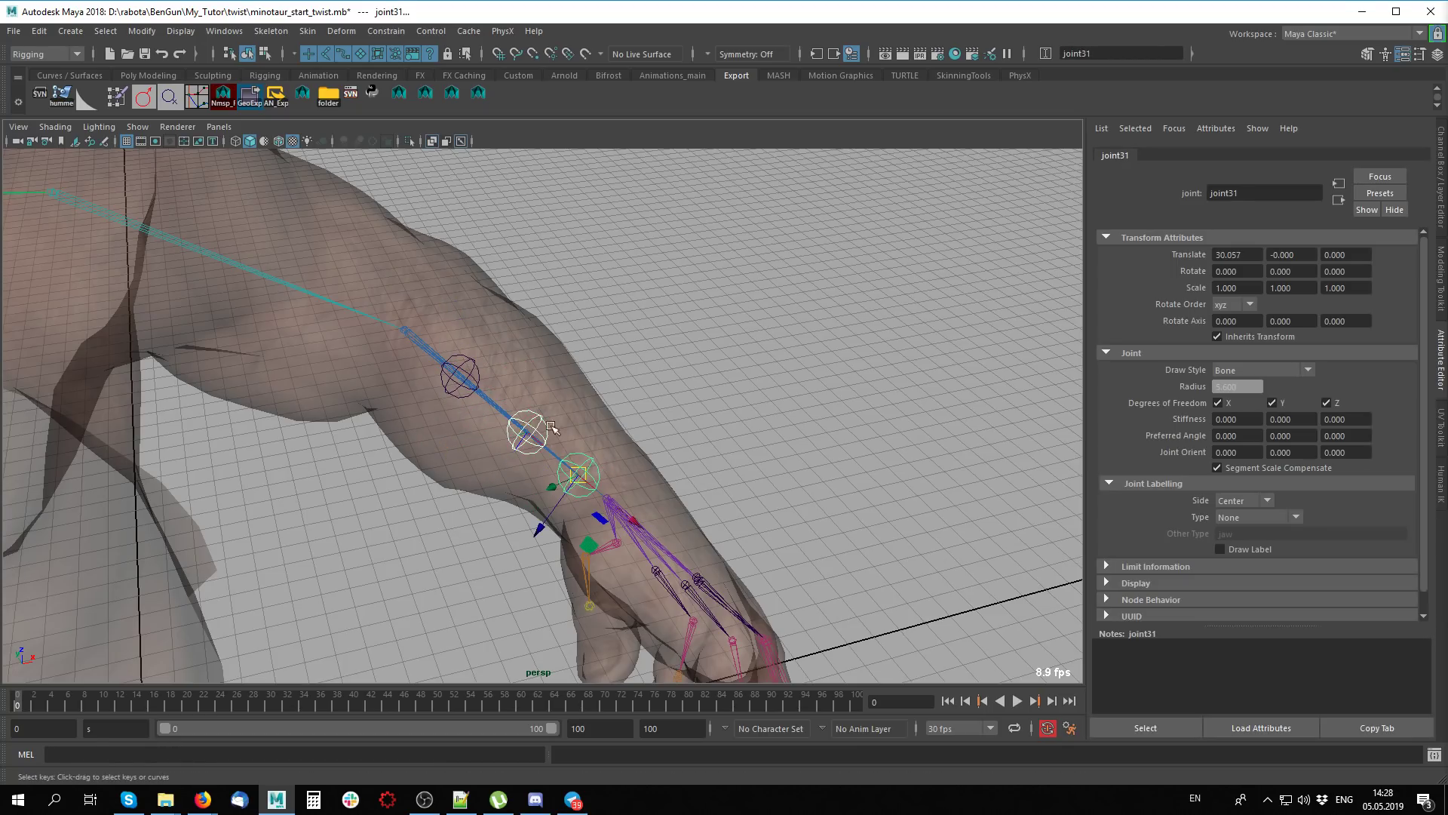
click(436, 350)
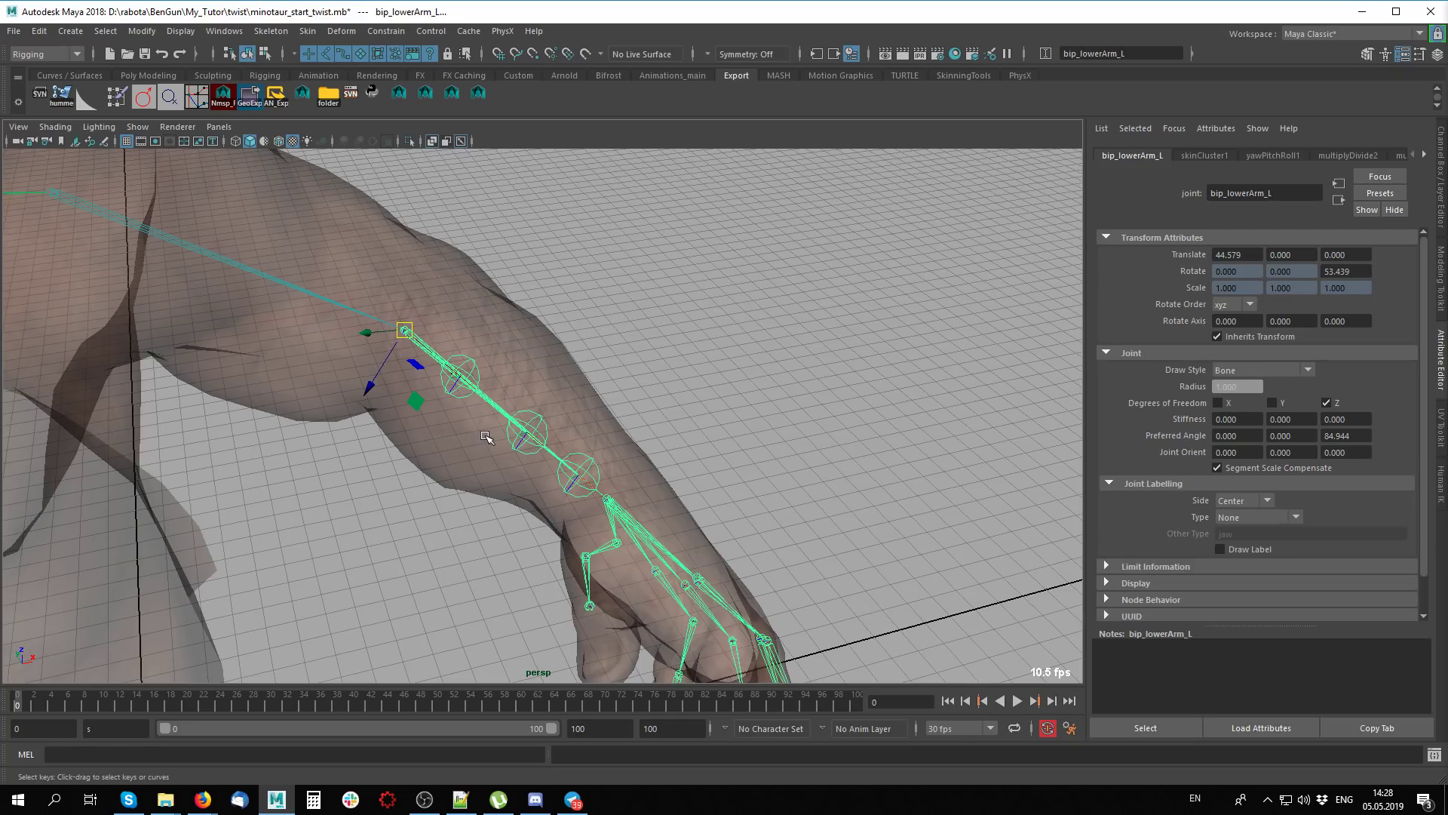
click(385, 260)
click(434, 379)
key(e)
middle_drag(690, 445, 582, 478)
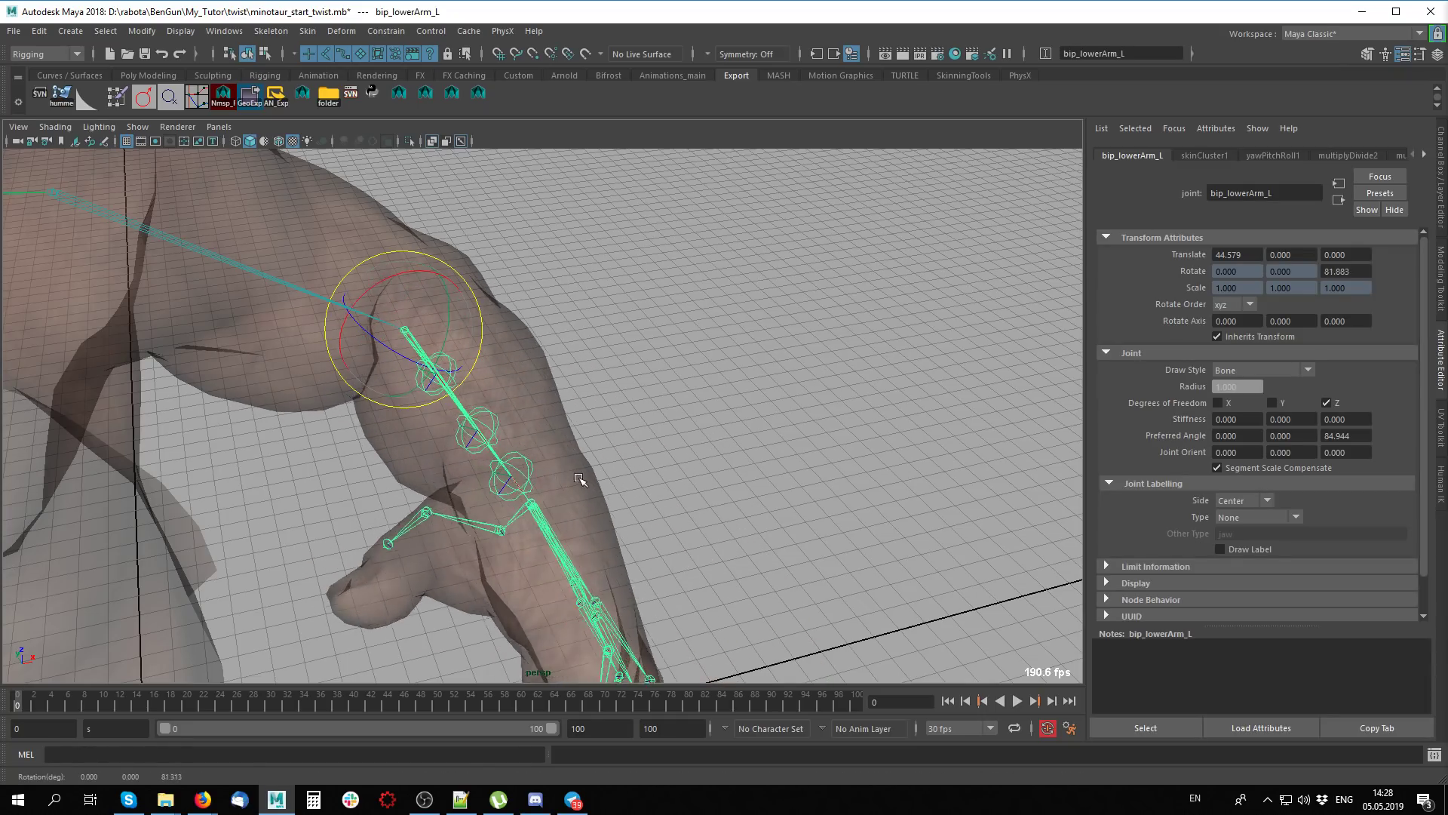
key(ctrl+z)
key(ctrl+z)
Clear the selection and orbit around the forearm to inspect joint29
click(669, 411)
click(660, 385)
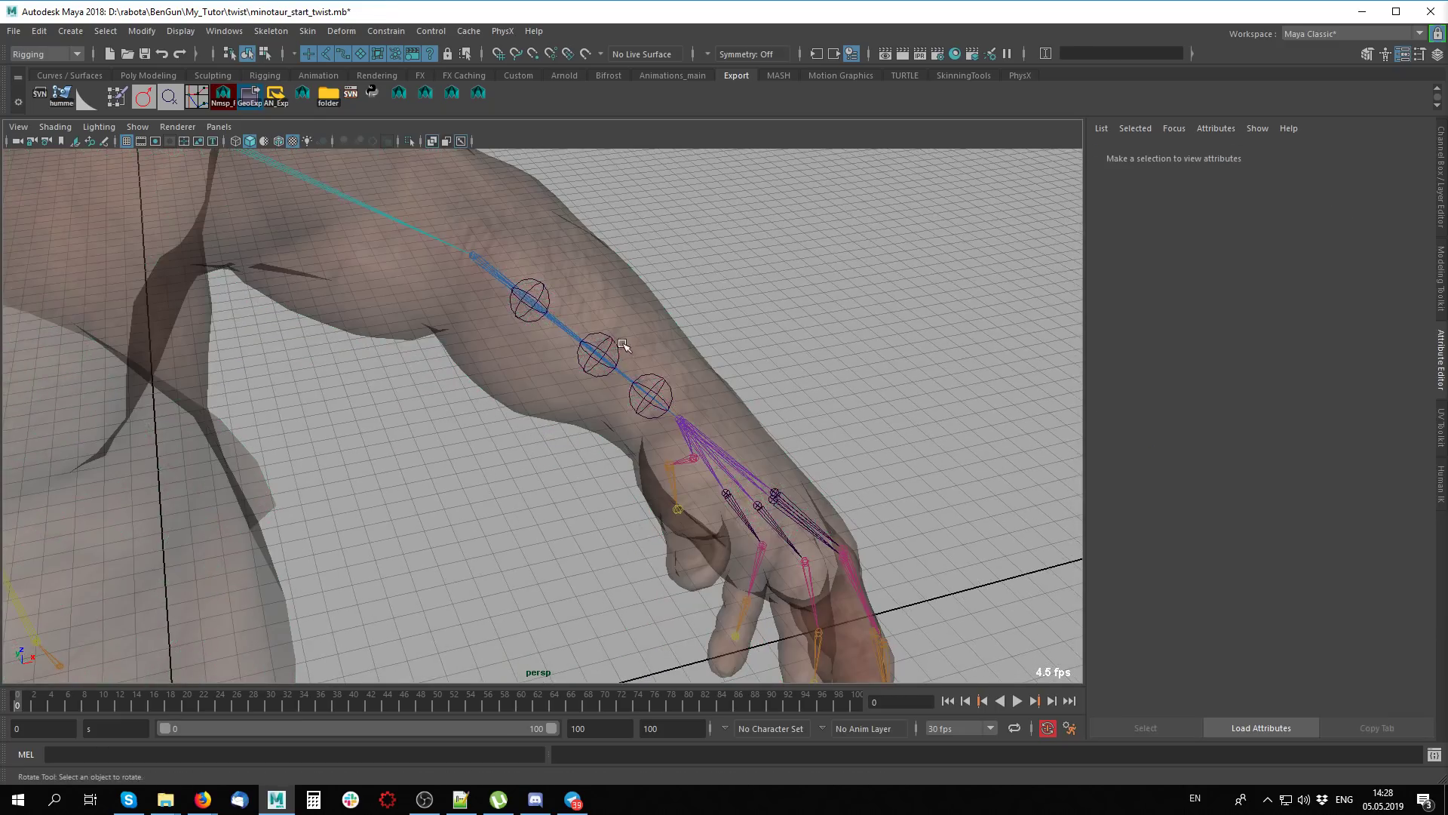
alt+drag(660, 385, 648, 353)
scroll(676, 390, up, 1)
scroll(685, 351, up, 3)
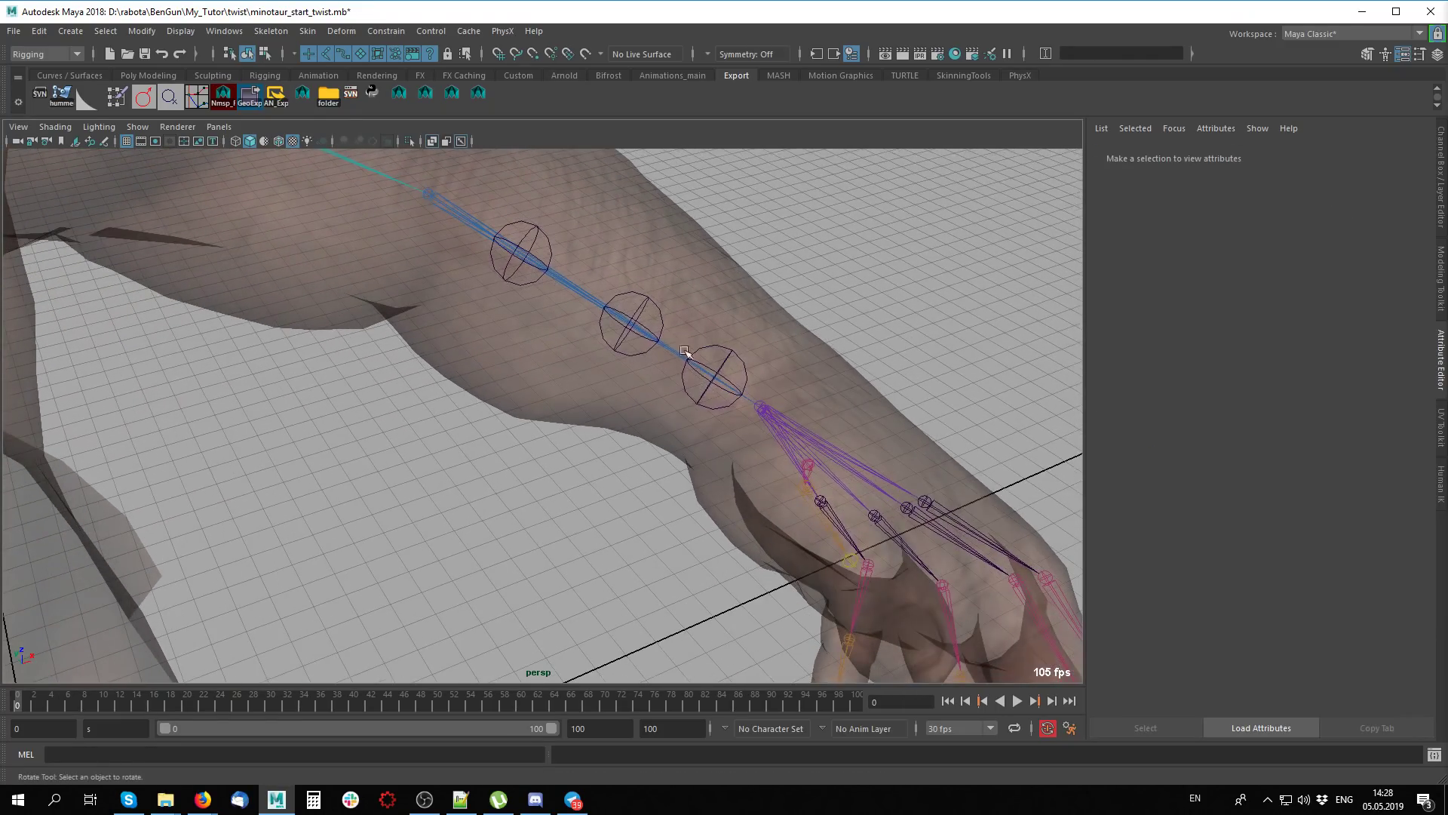
scroll(813, 365, down, 3)
click(533, 304)
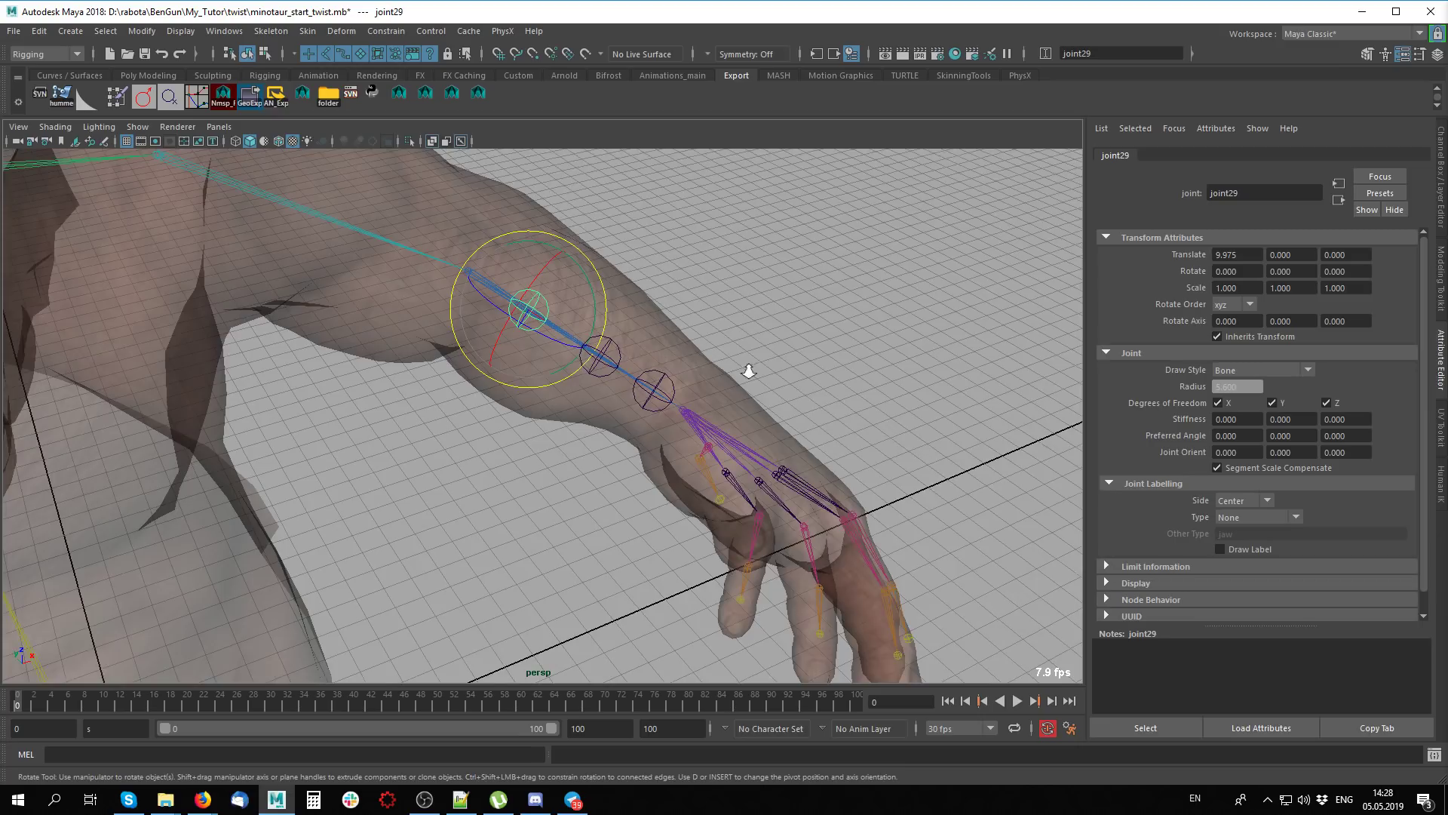
alt+drag(748, 370, 642, 354)
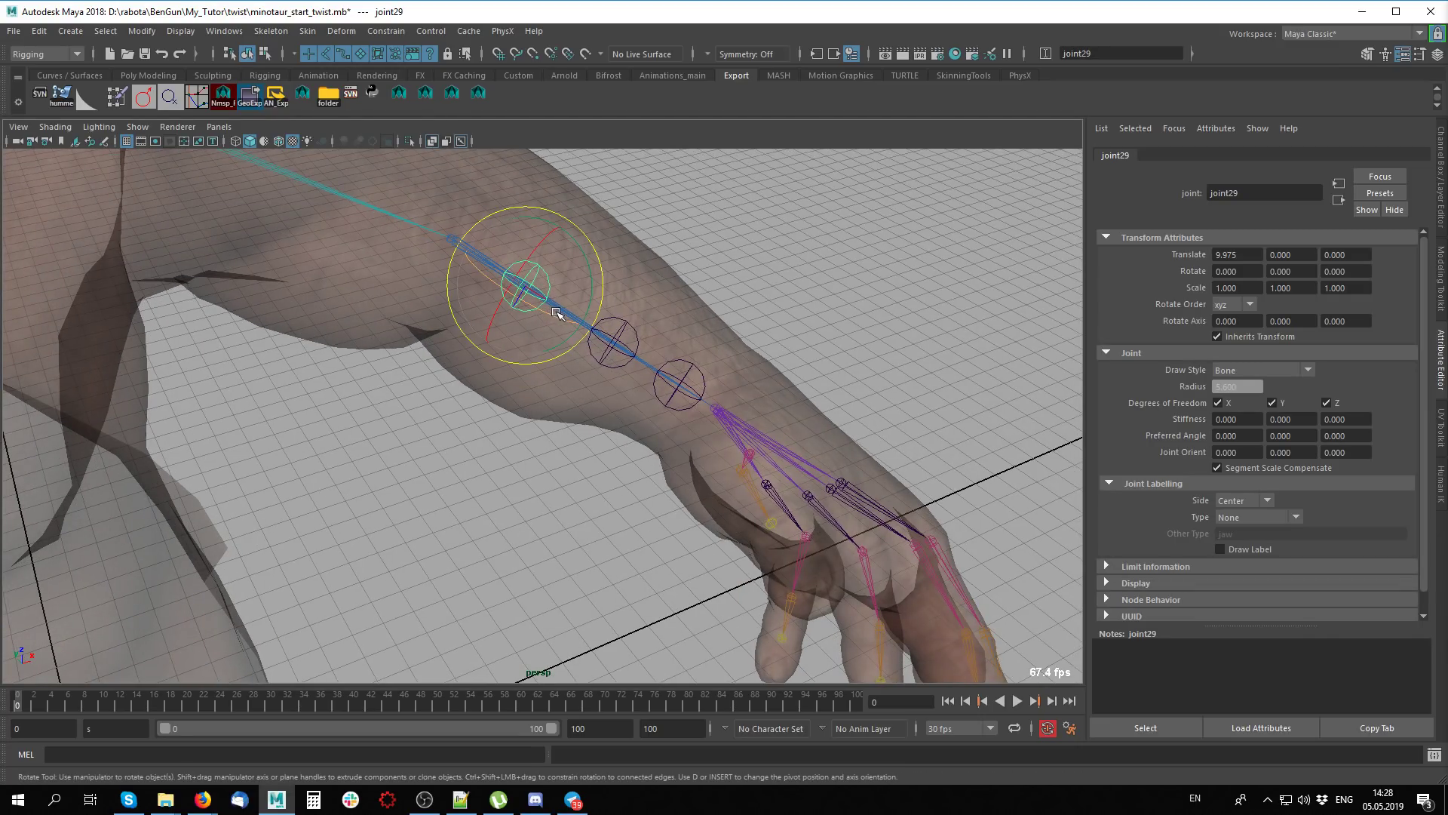
Slide joint30 along the forearm bone with the Move Tool, then deselect
key(w)
click(613, 343)
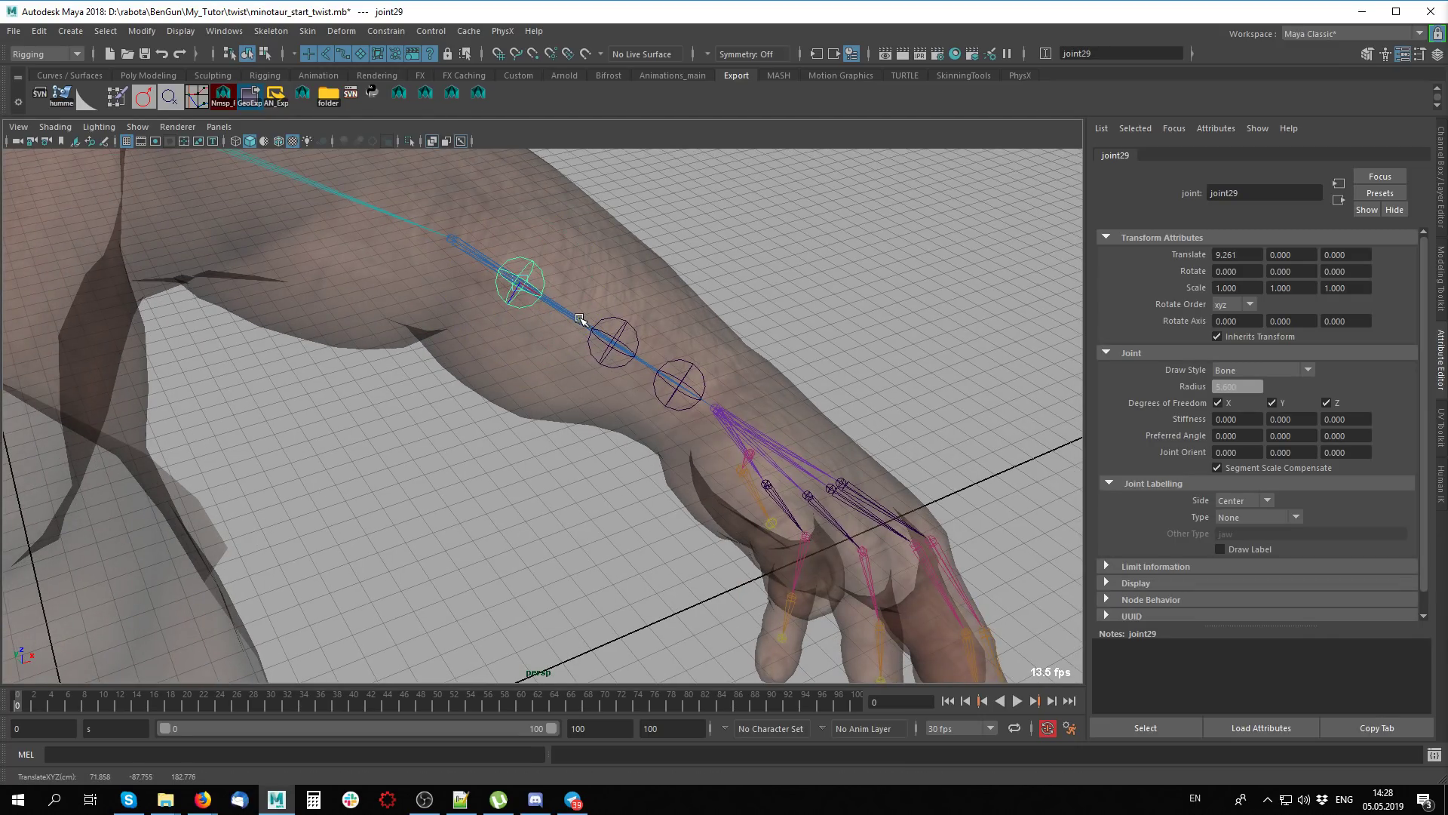
drag(612, 344, 659, 371)
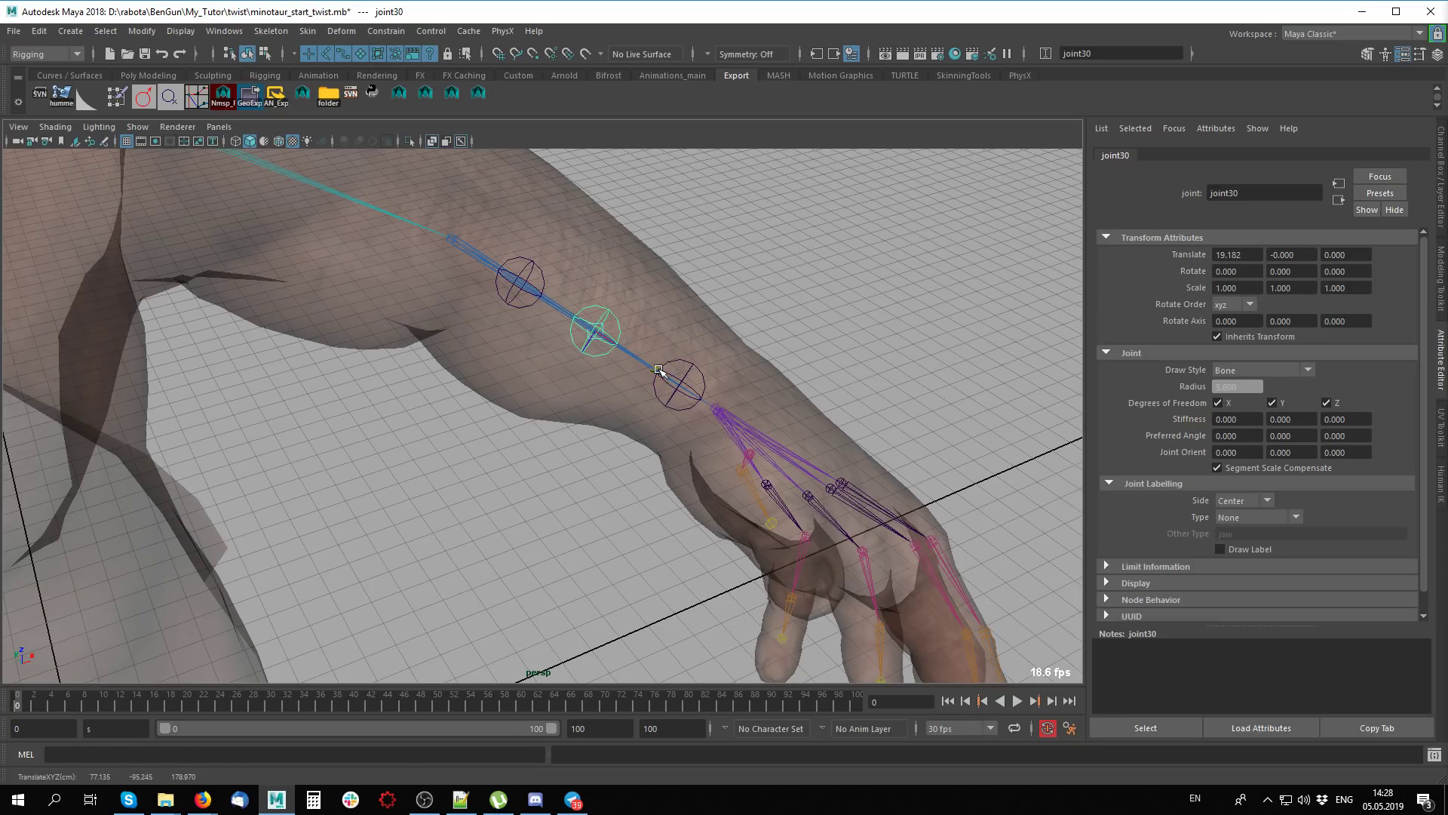
scroll(811, 439, down, 5)
mouse_move(811, 440)
alt+mouse_down()
mouse_move(918, 342)
mouse_move(900, 377)
mouse_move(756, 404)
alt+mouse_up()
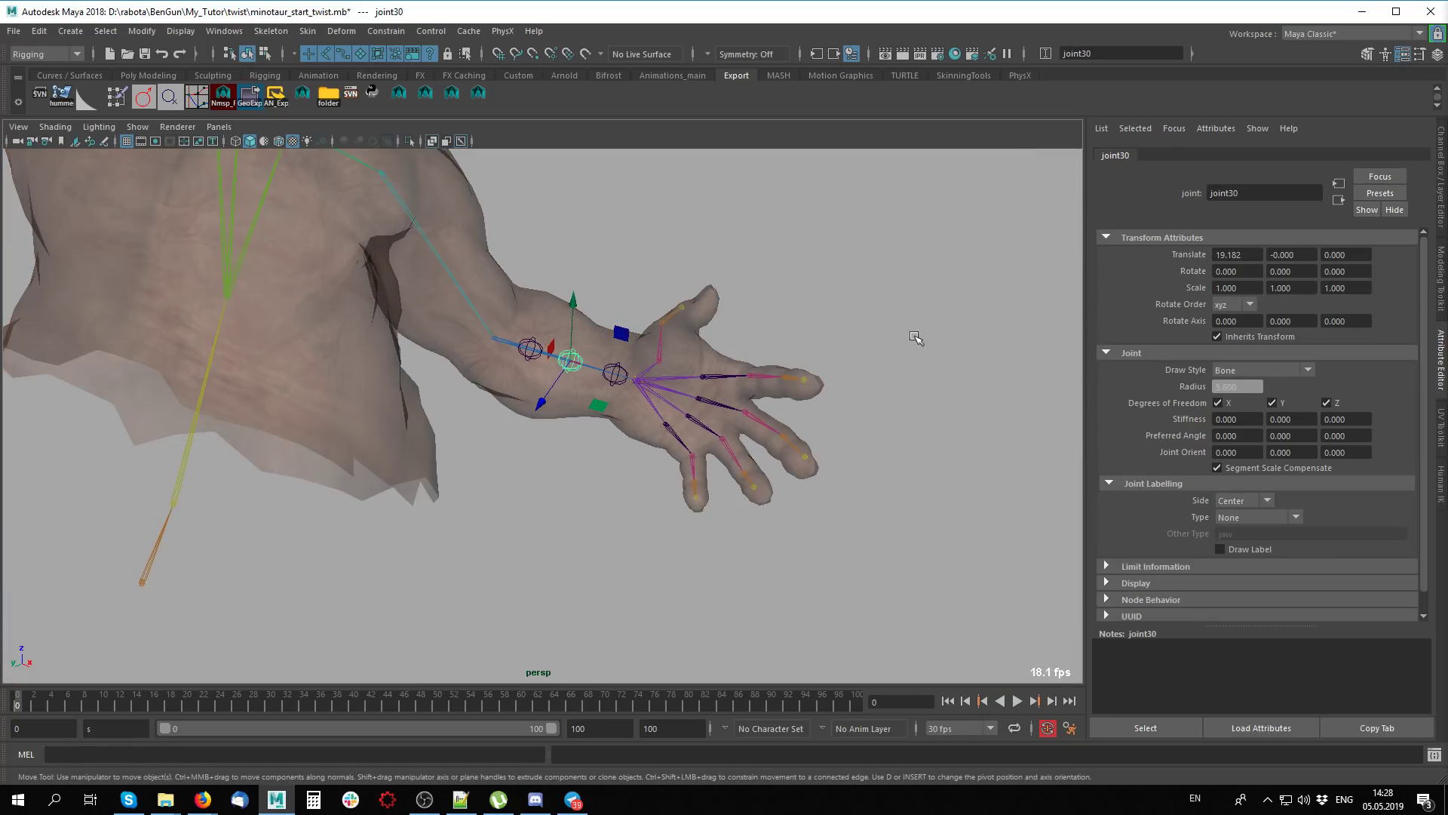
click(900, 378)
Turn on X-Ray, select bip_hand_L and scrub frames 10 to 20 to watch it rotate
key(ctrl+a)
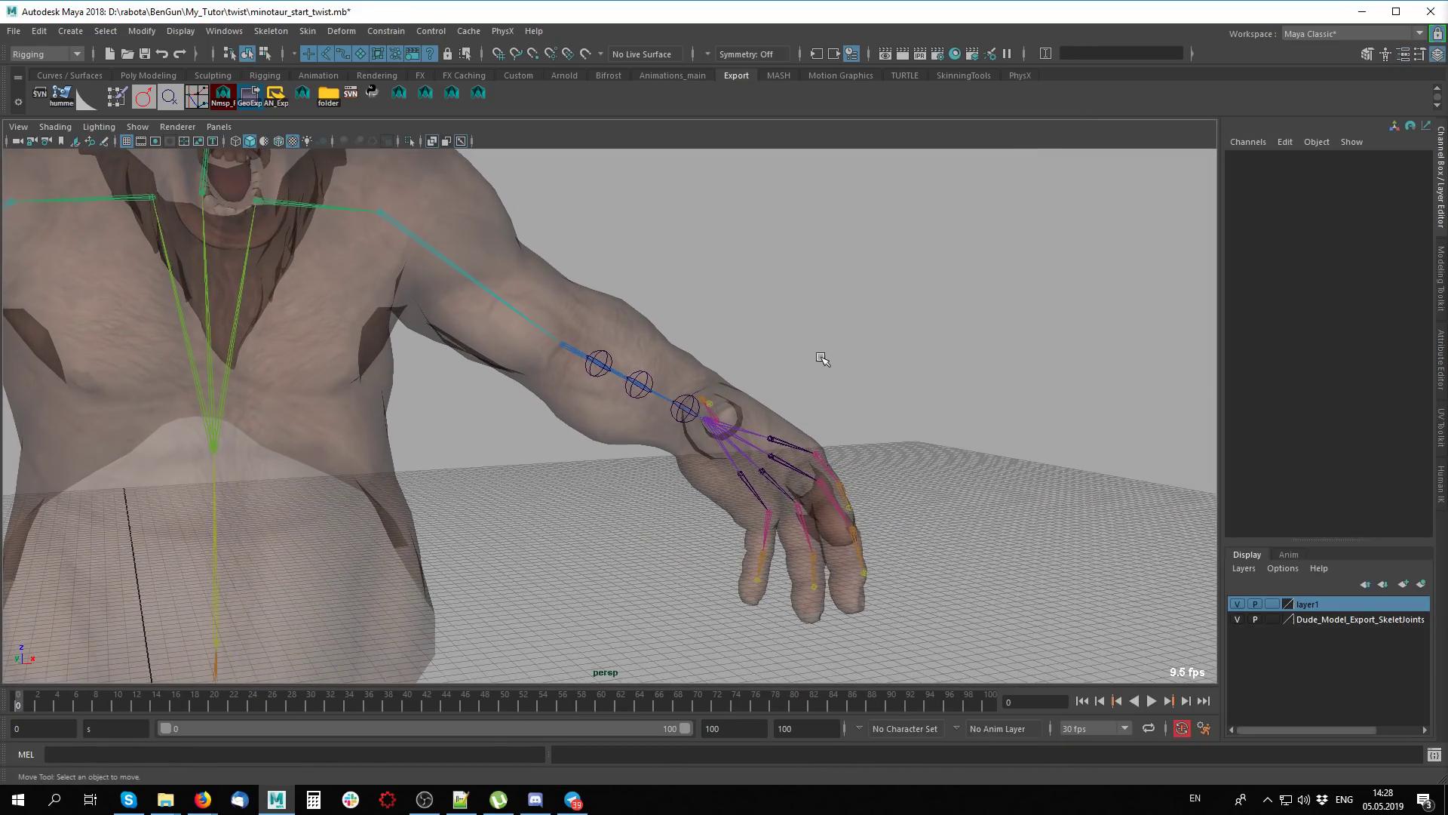
alt+right_drag(802, 404, 946, 404)
key(alt+x)
alt+drag(946, 403, 897, 422)
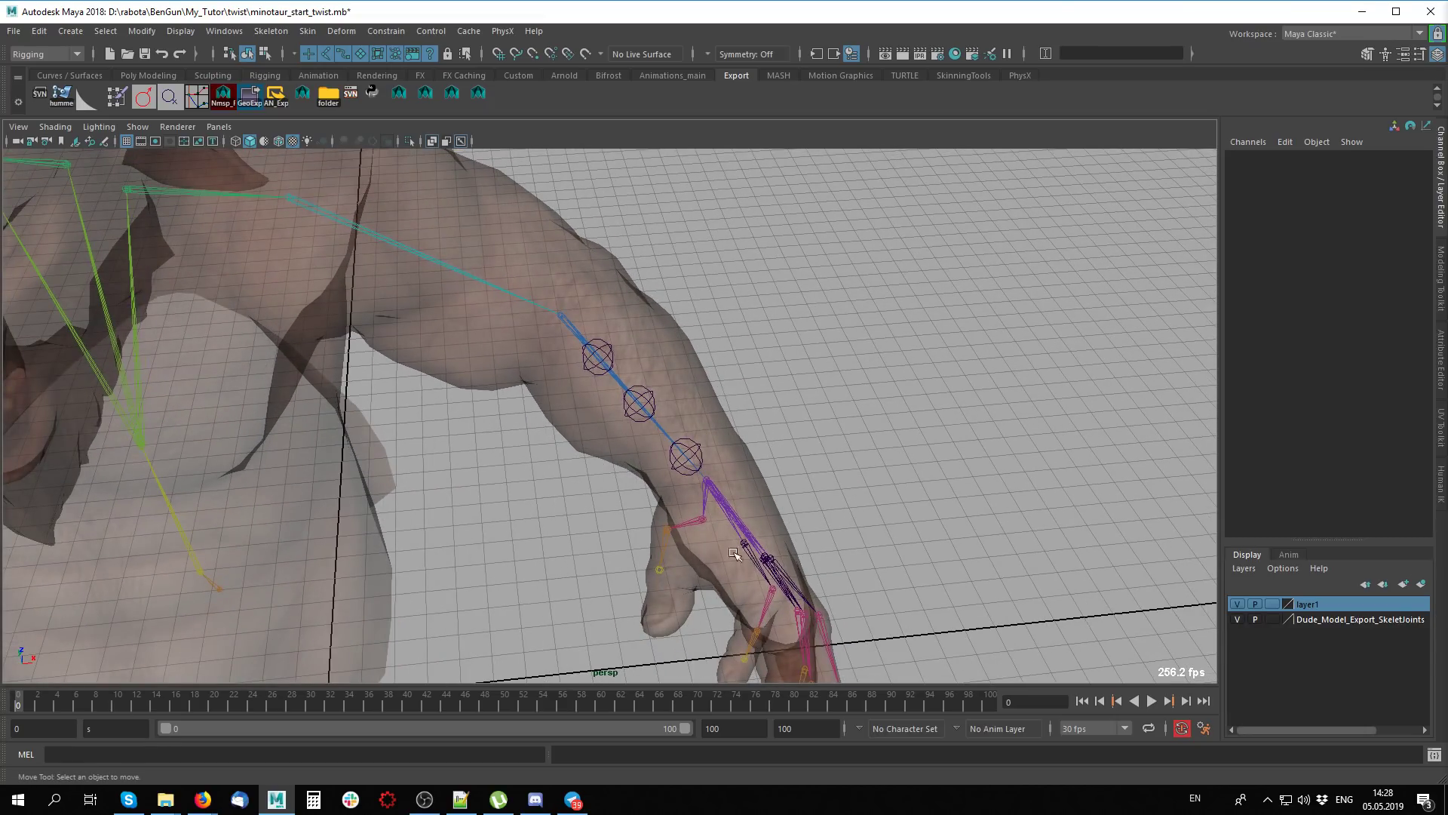
click(733, 555)
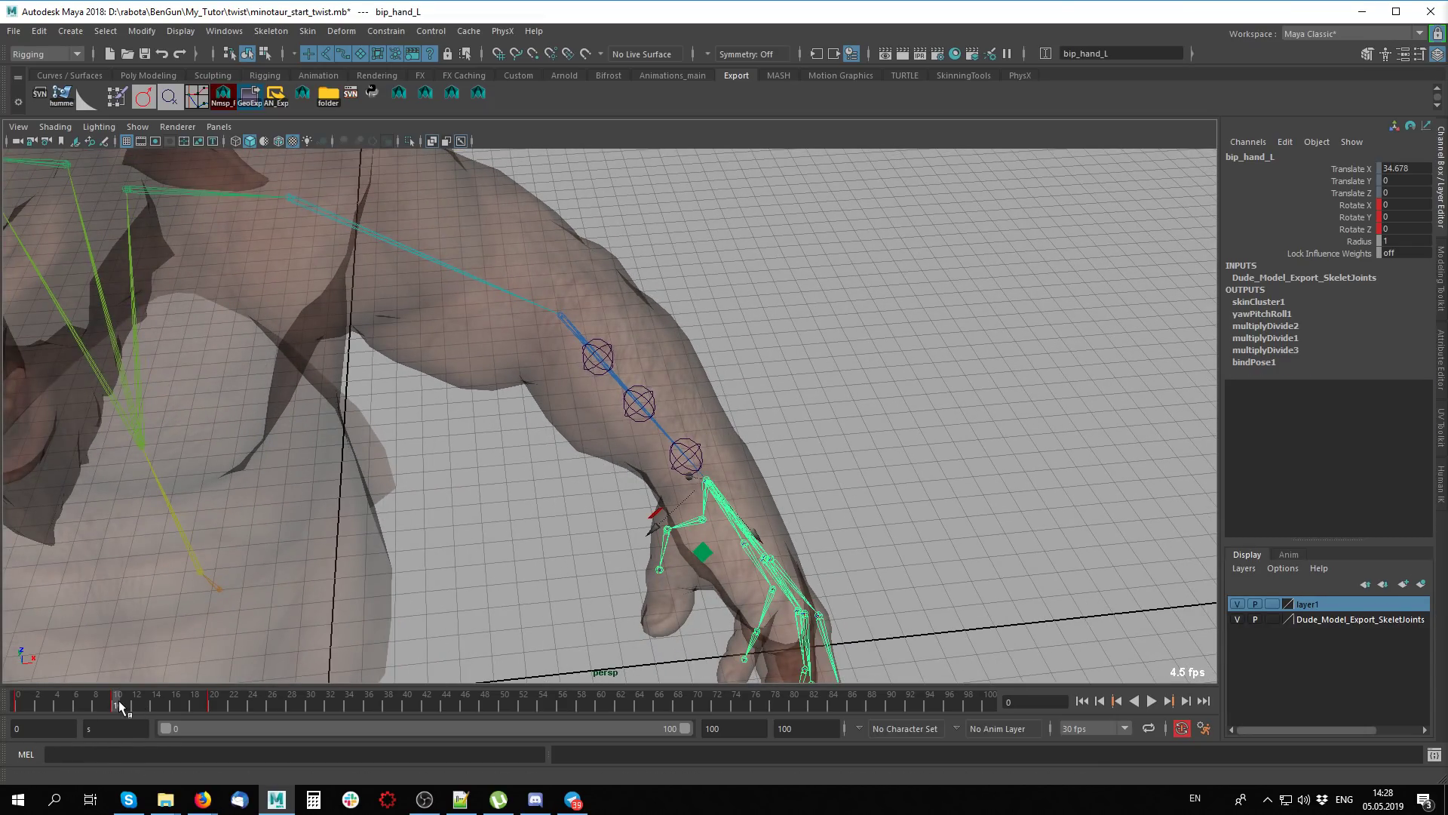
drag(119, 704, 241, 713)
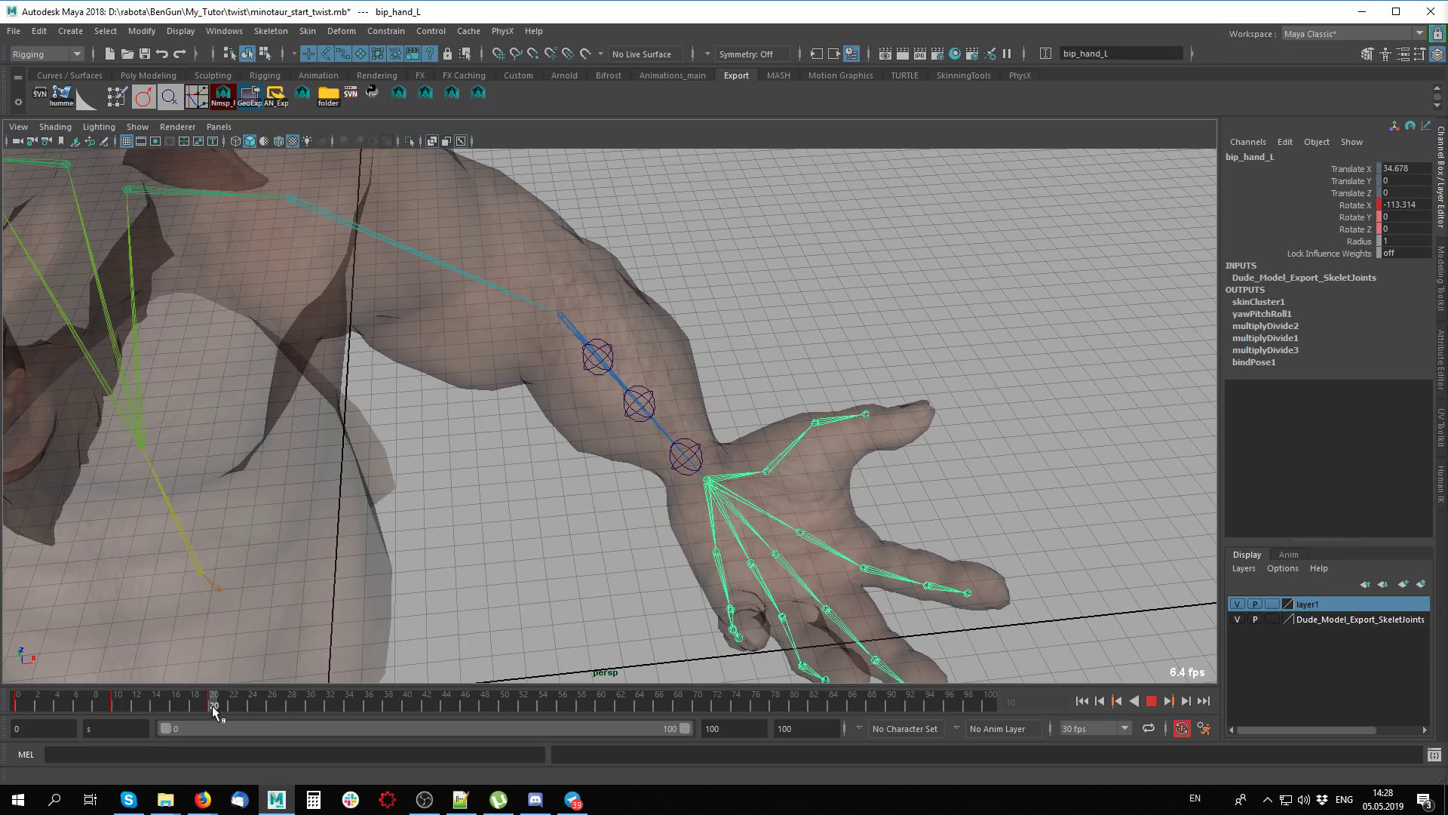
drag(212, 705, 119, 707)
Rotate the hand about 100 degrees on X, then review frames 10–20 with textures shown
key(e)
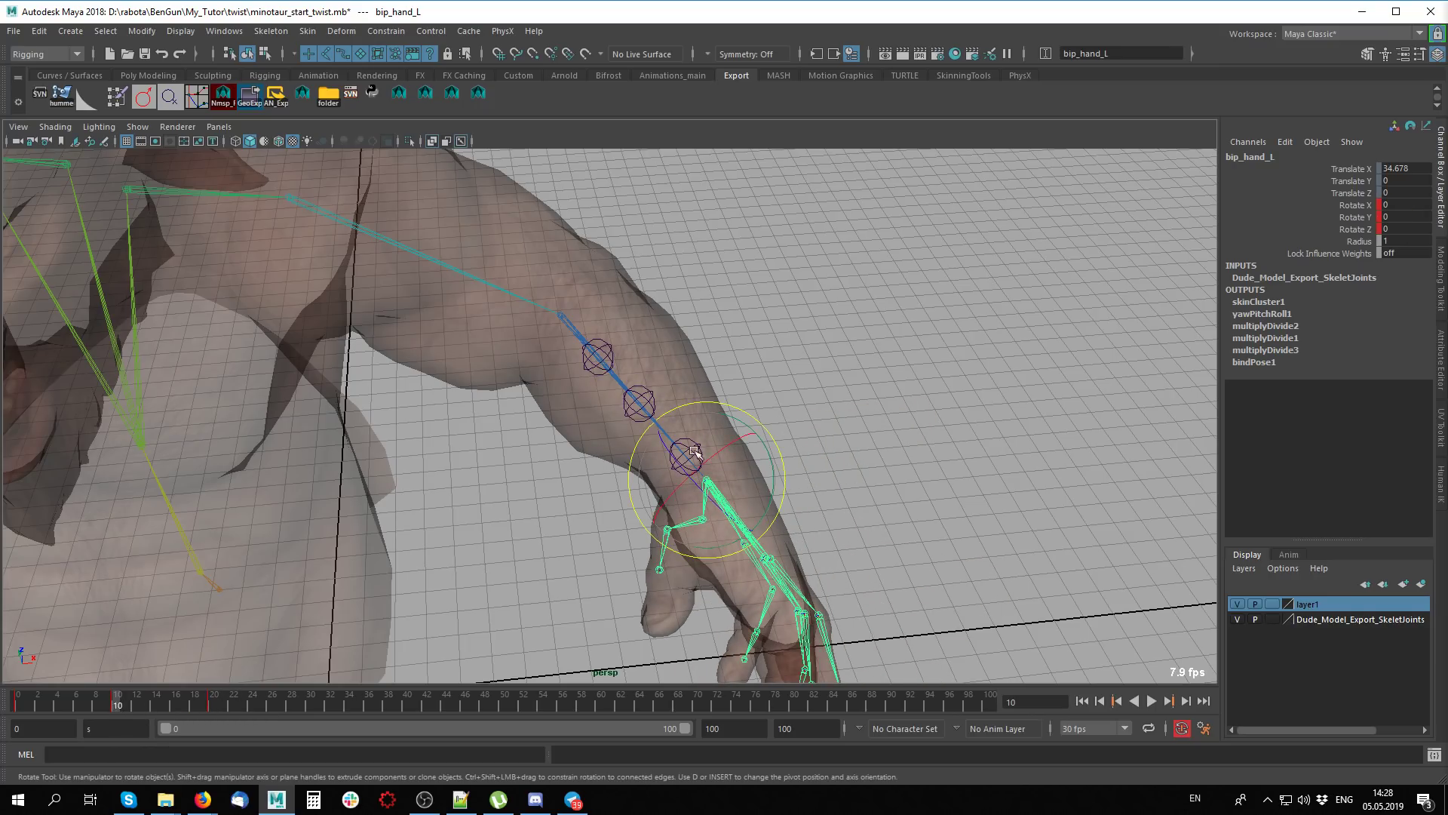
drag(728, 443, 755, 528)
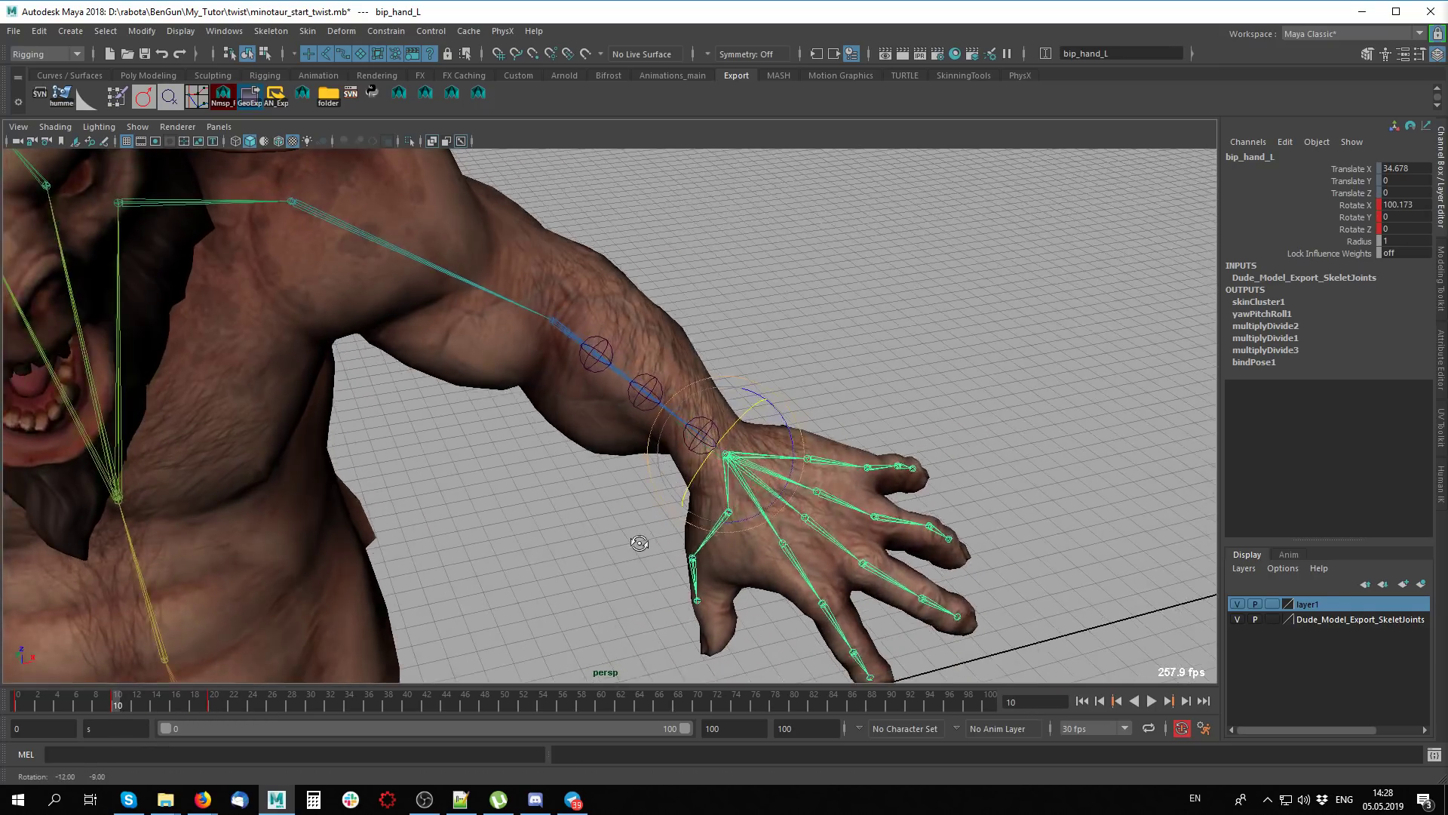
key(6)
drag(120, 703, 213, 705)
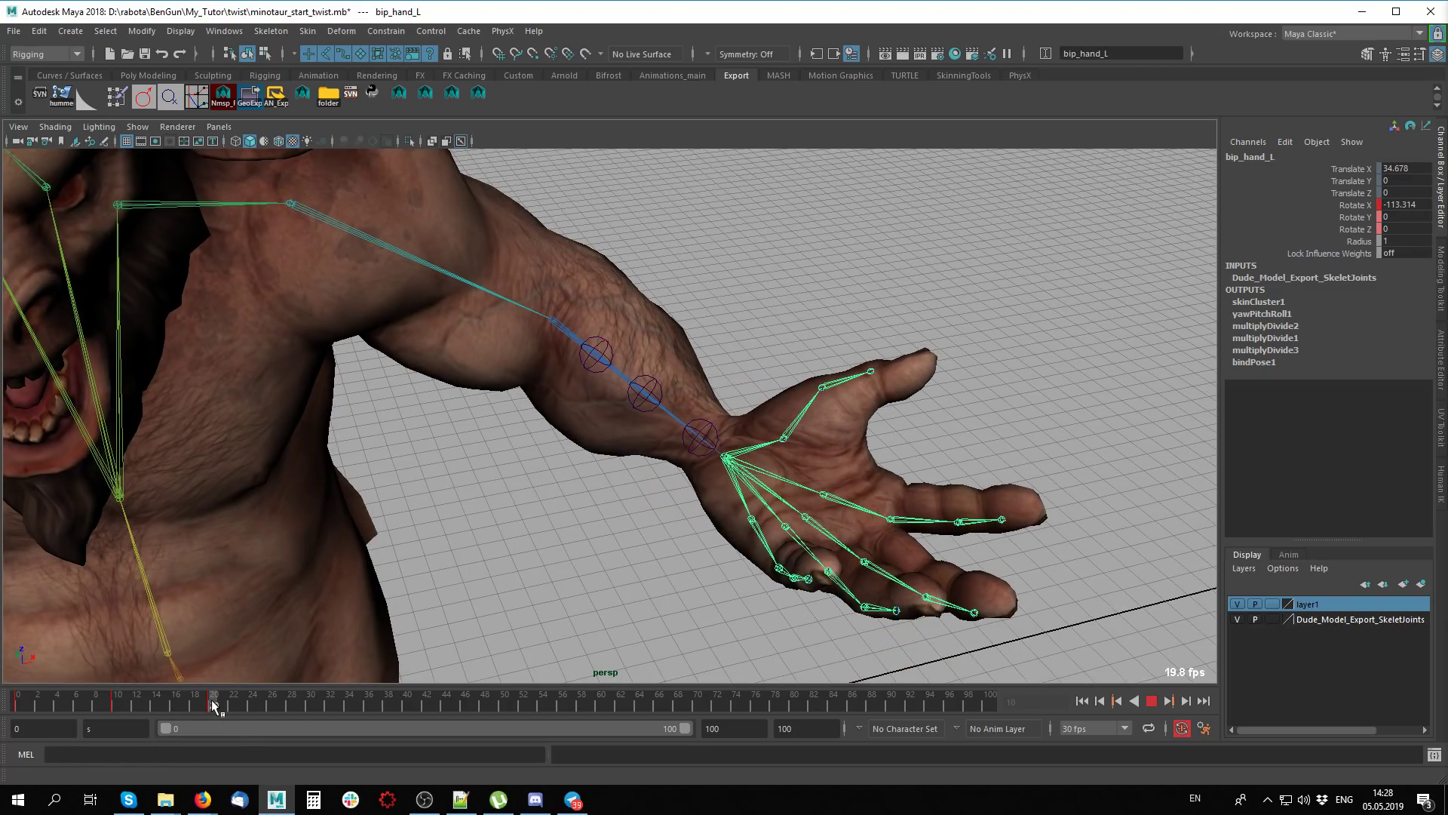
alt+drag(482, 559, 528, 575)
click(528, 574)
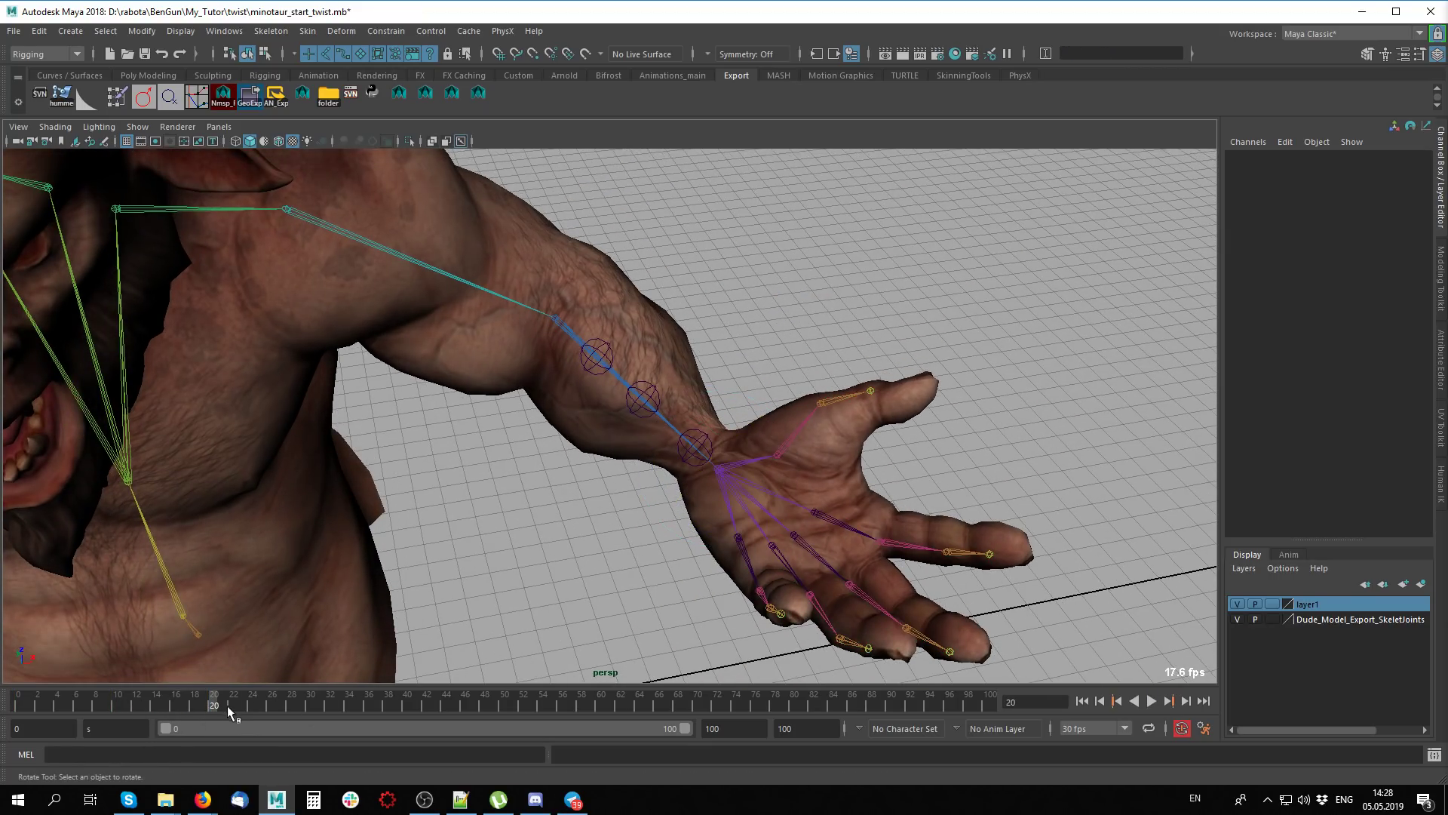
drag(228, 704, 117, 704)
Select twist joints joint31, joint30 and joint29 in X-Ray and return to frame 0
key(alt+x)
scroll(933, 391, up, 3)
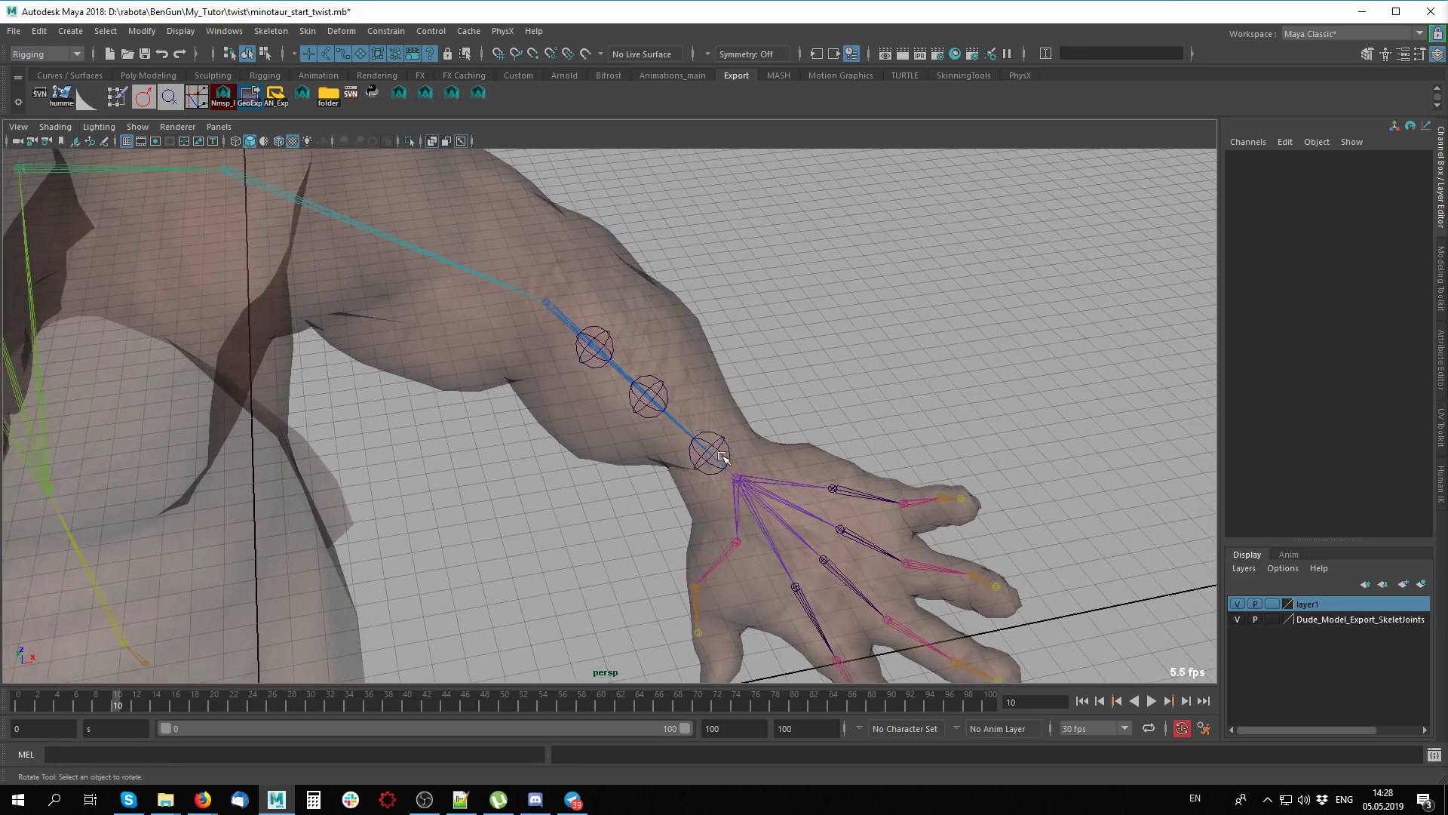
click(722, 456)
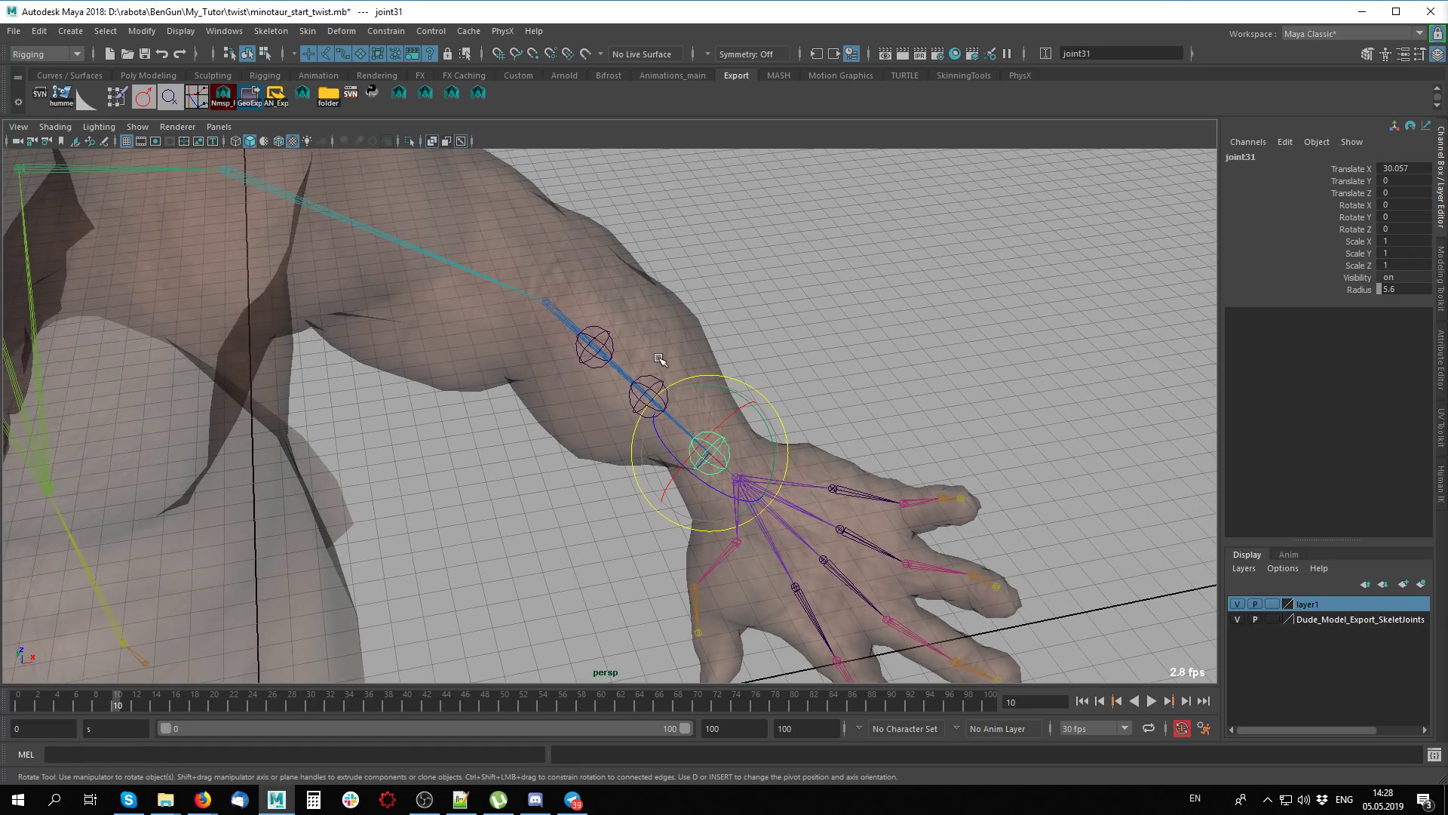
key(q)
shift+click(646, 392)
shift+click(606, 349)
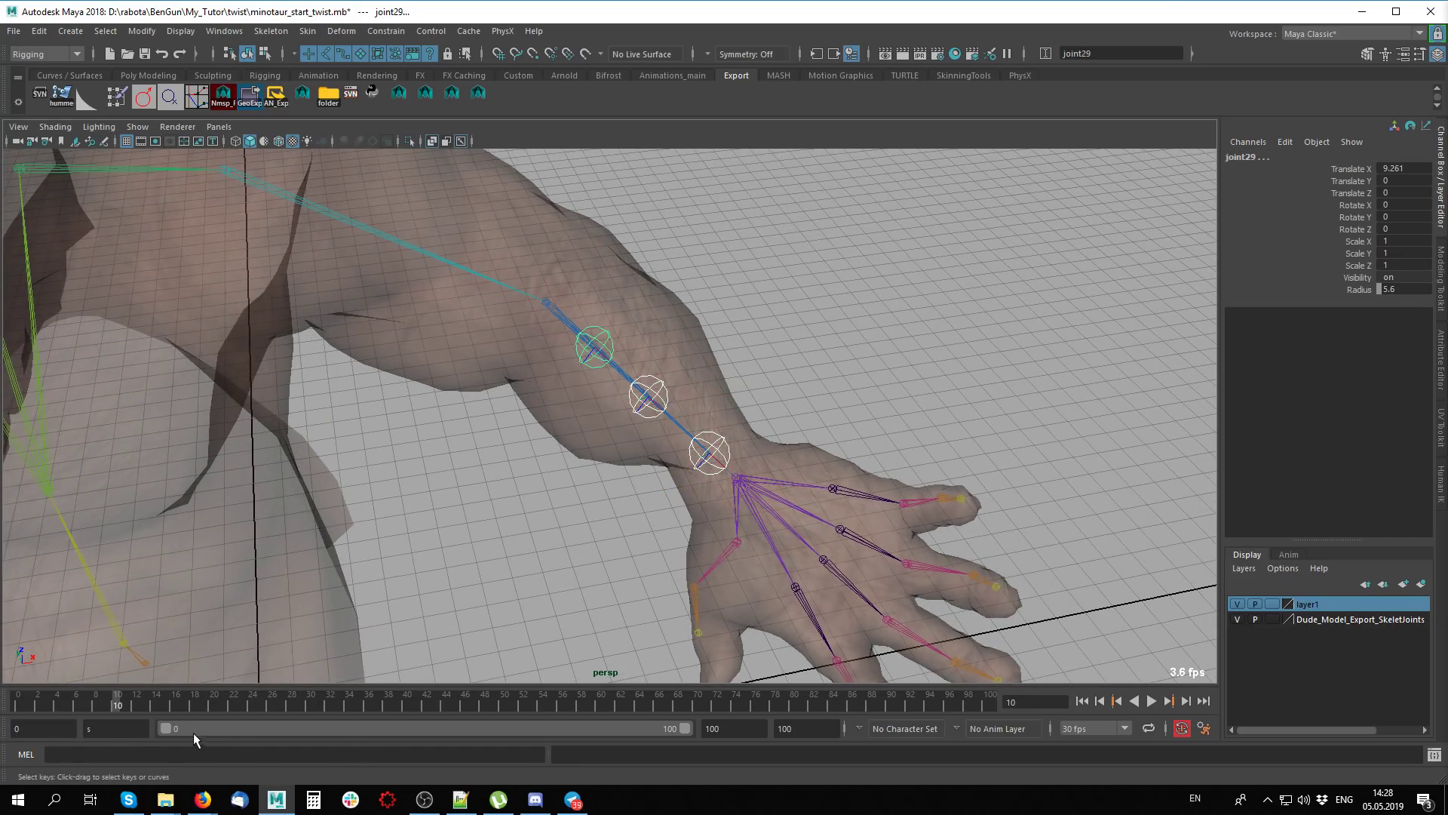
drag(96, 704, 17, 705)
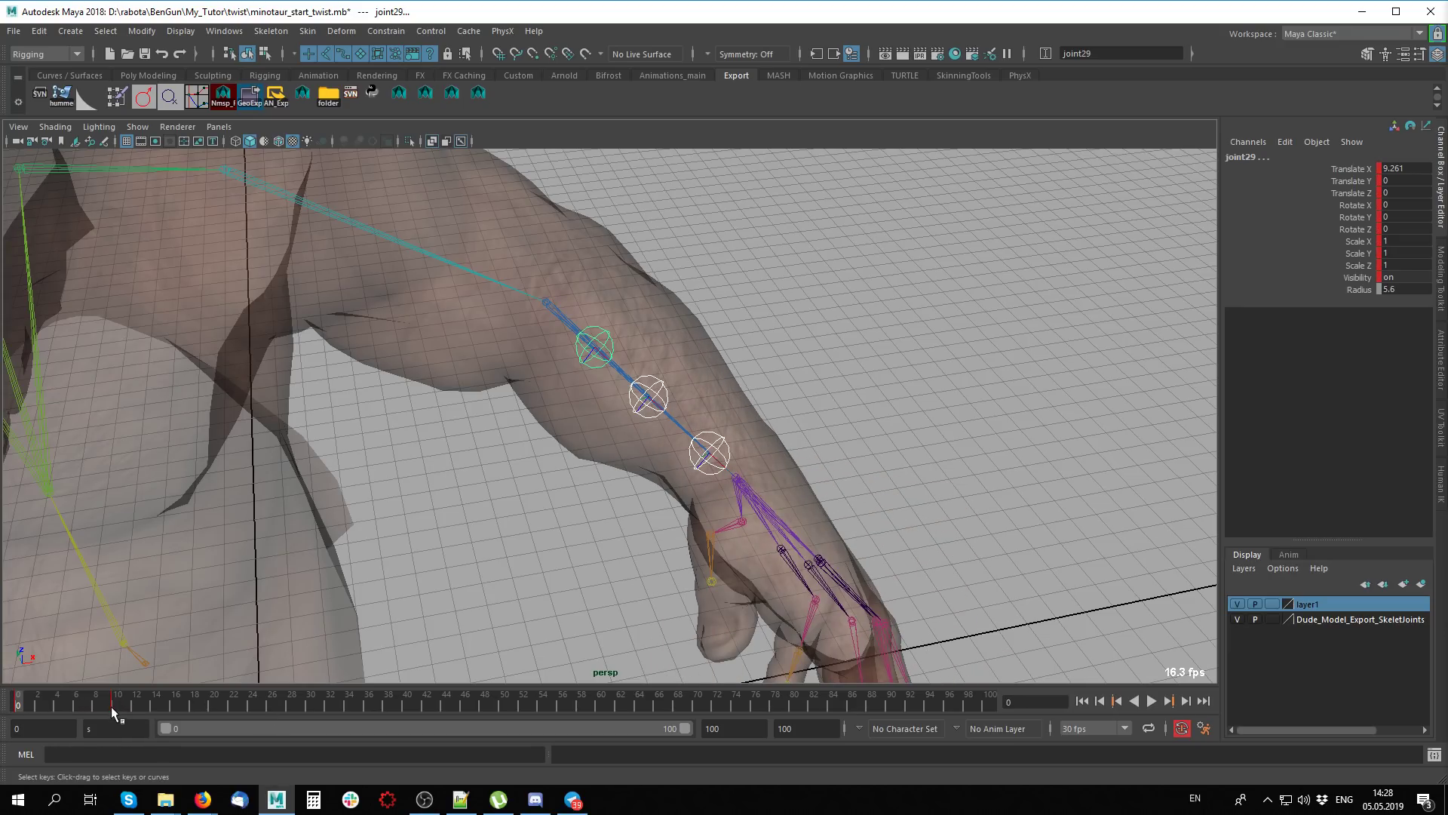
drag(111, 706, 208, 707)
scroll(932, 534, up, 2)
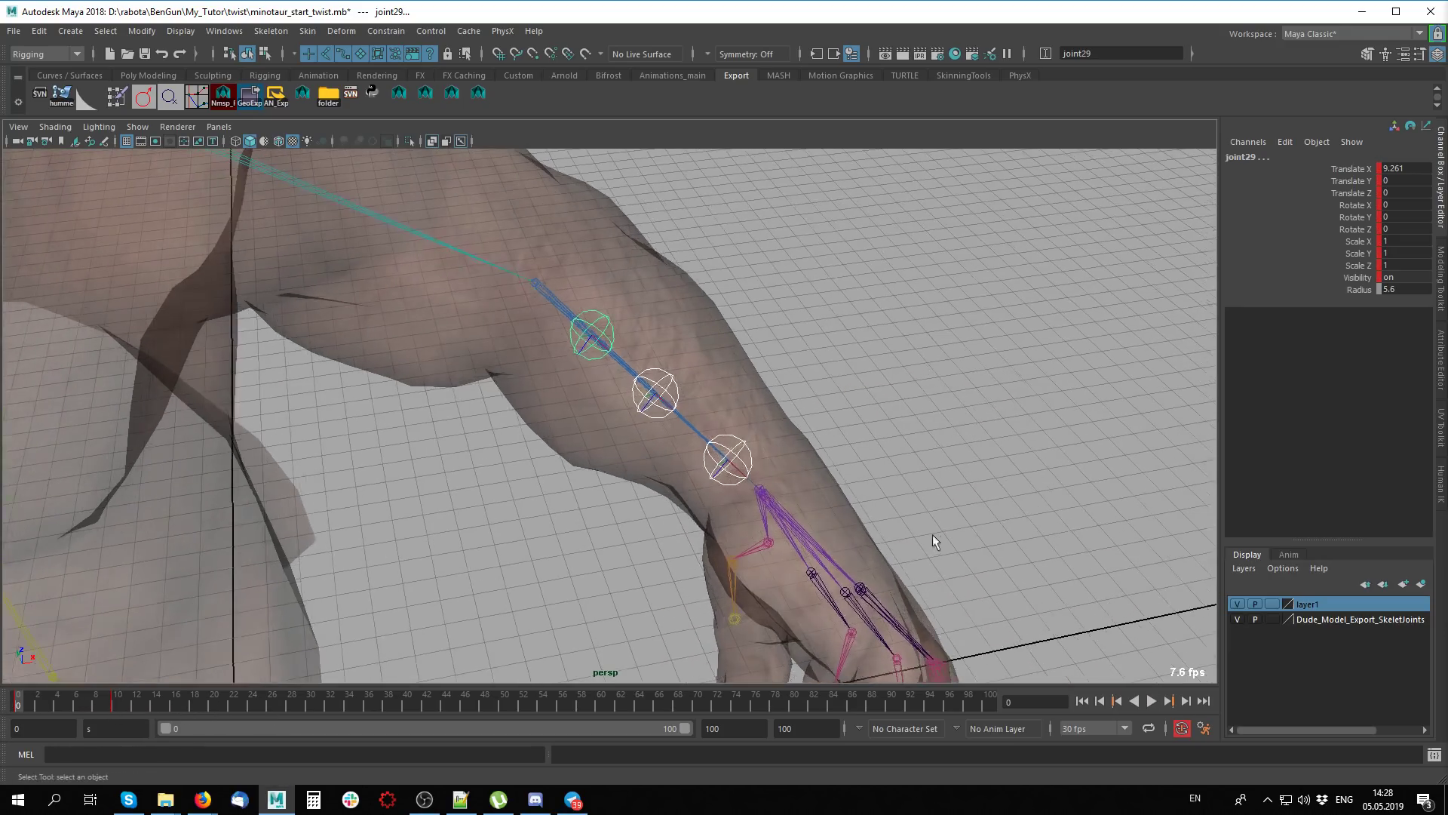
alt+drag(932, 534, 800, 515)
click(788, 516)
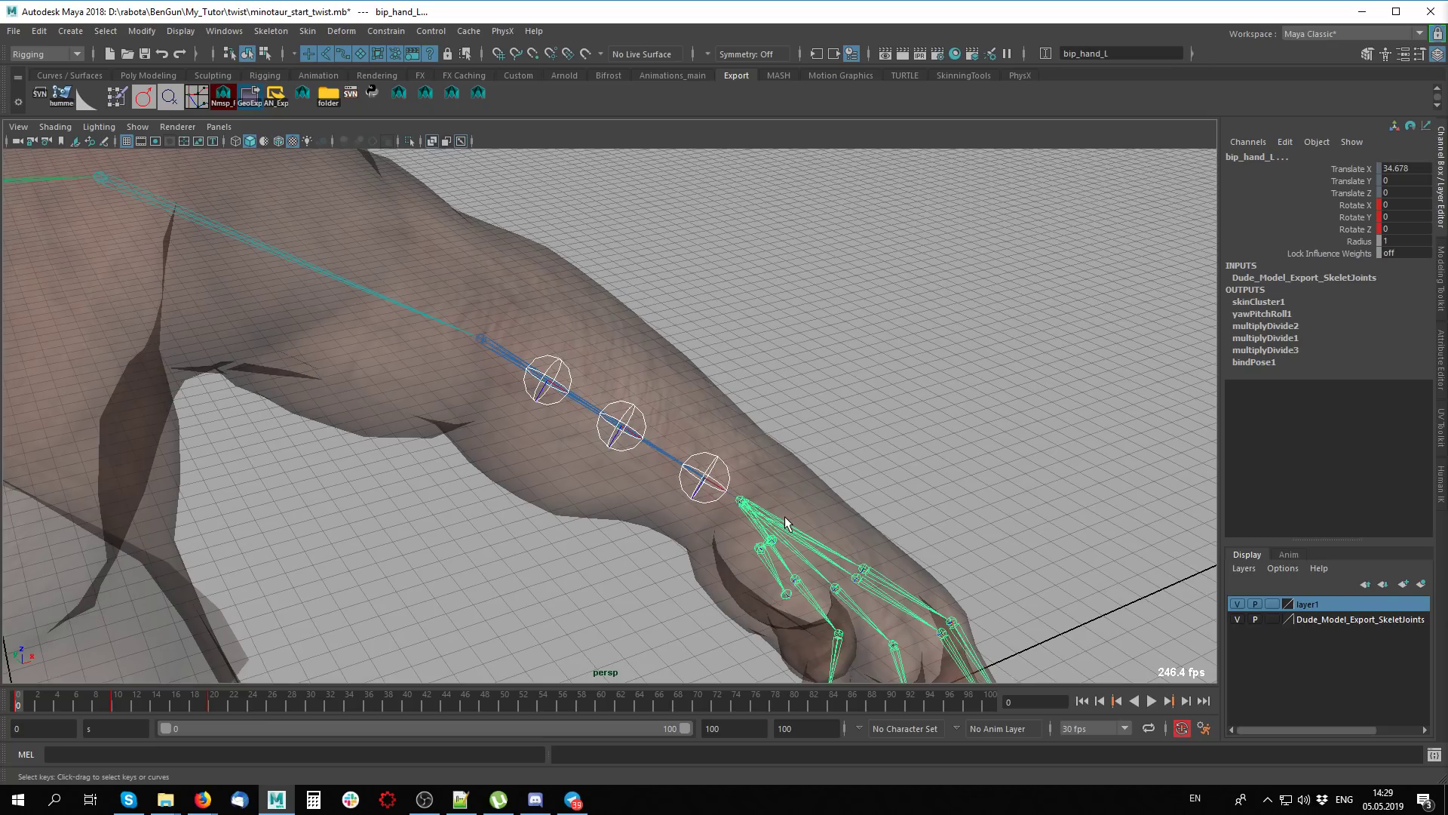
Move locator4 away from the wrist
click(785, 516)
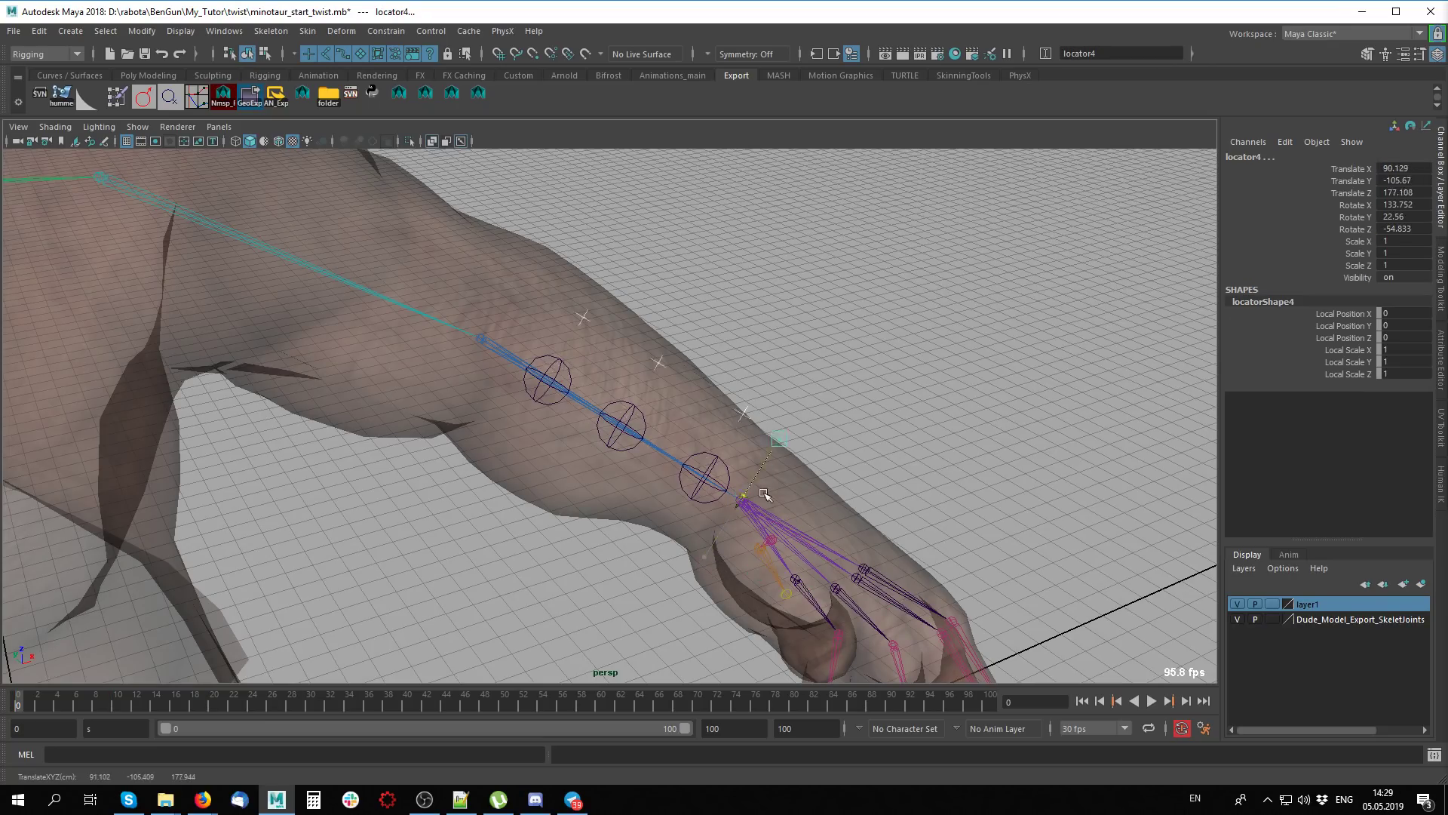
mouse_move(758, 571)
mouse_down()
mouse_move(880, 378)
mouse_move(758, 398)
mouse_move(741, 507)
mouse_up()
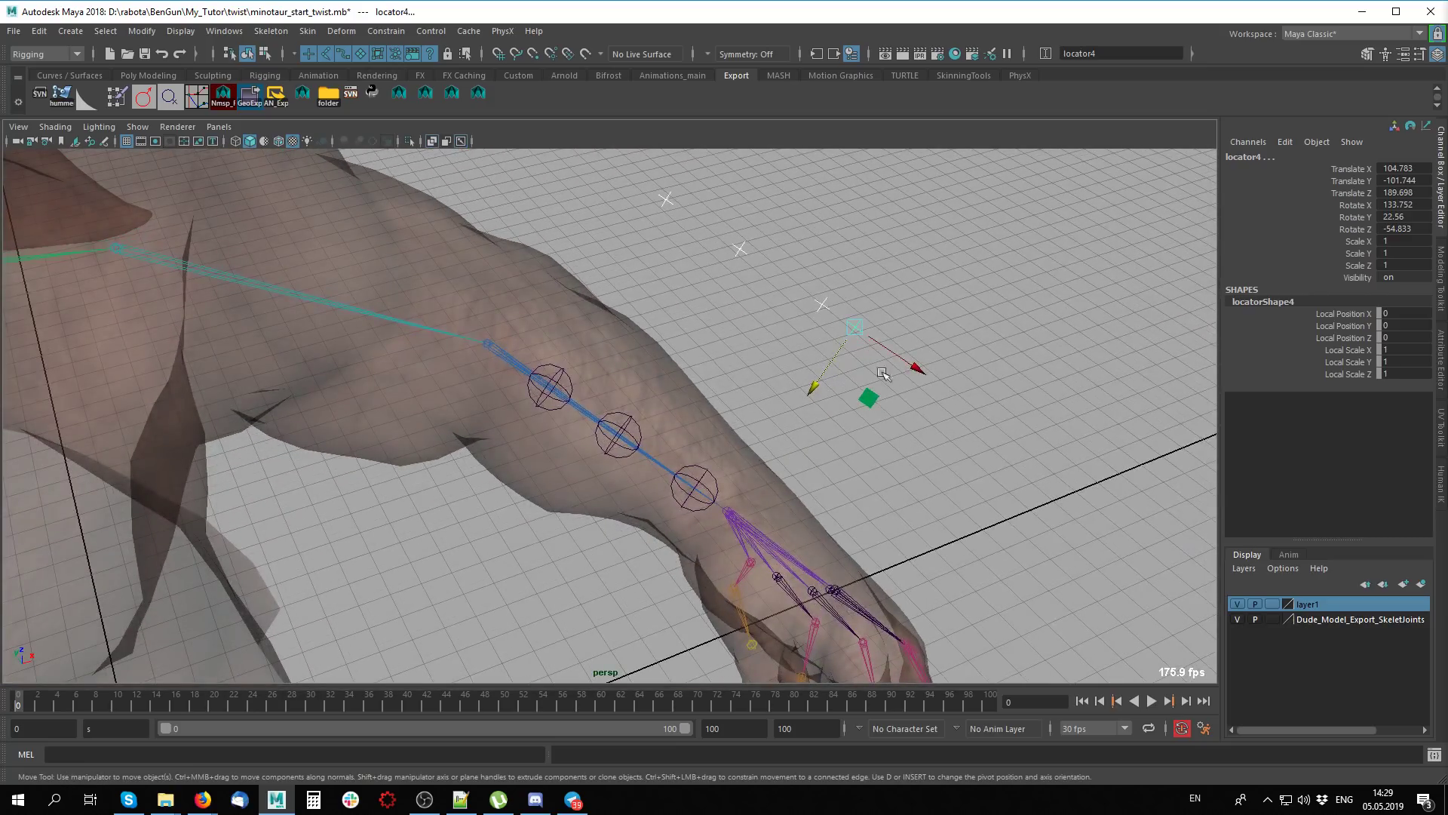
click(883, 373)
click(854, 326)
Step through the lower arm, hand, body mesh, locators and twist joints to check the selection
click(757, 542)
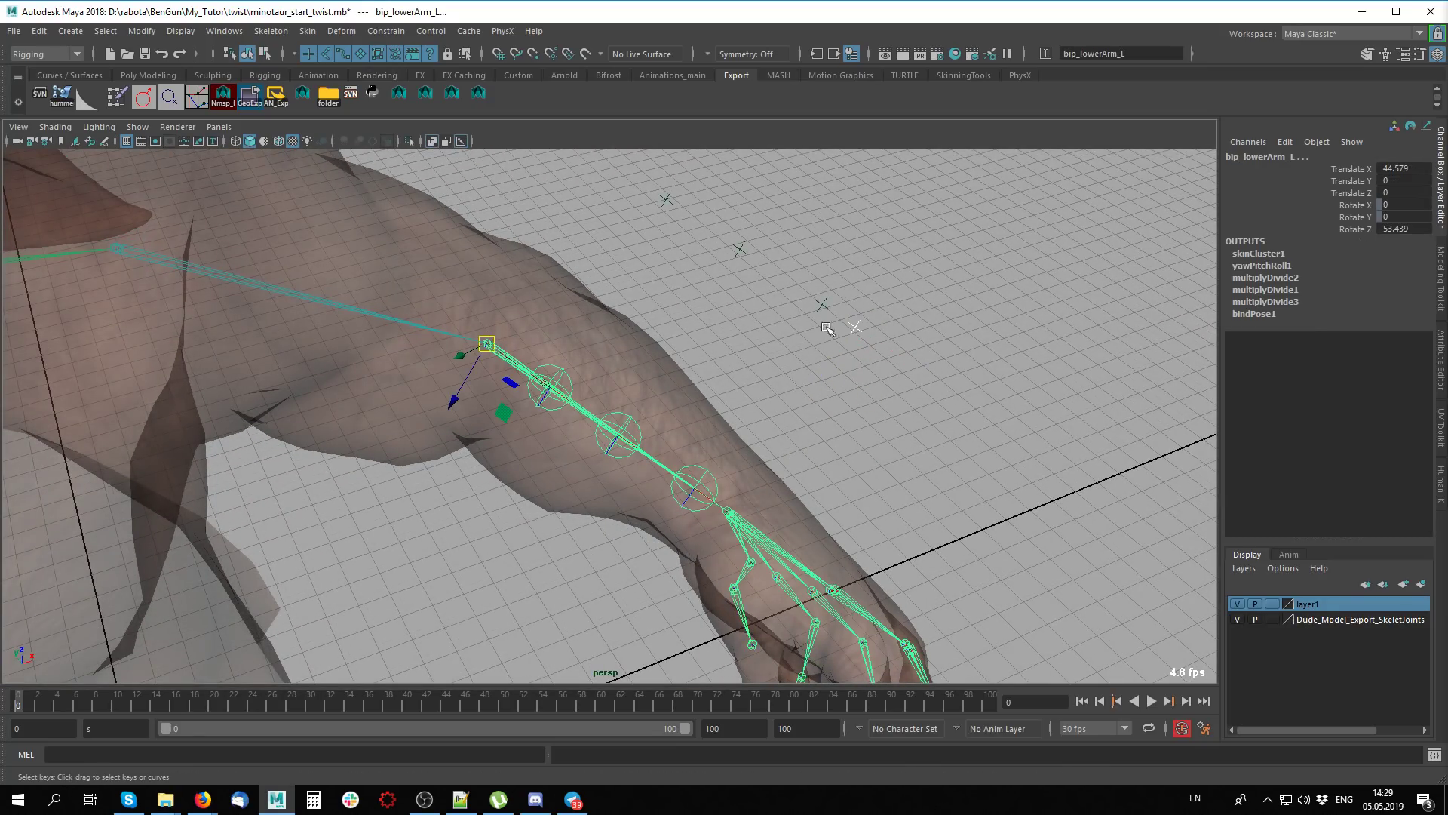
click(854, 327)
click(756, 531)
key(ctrl+z)
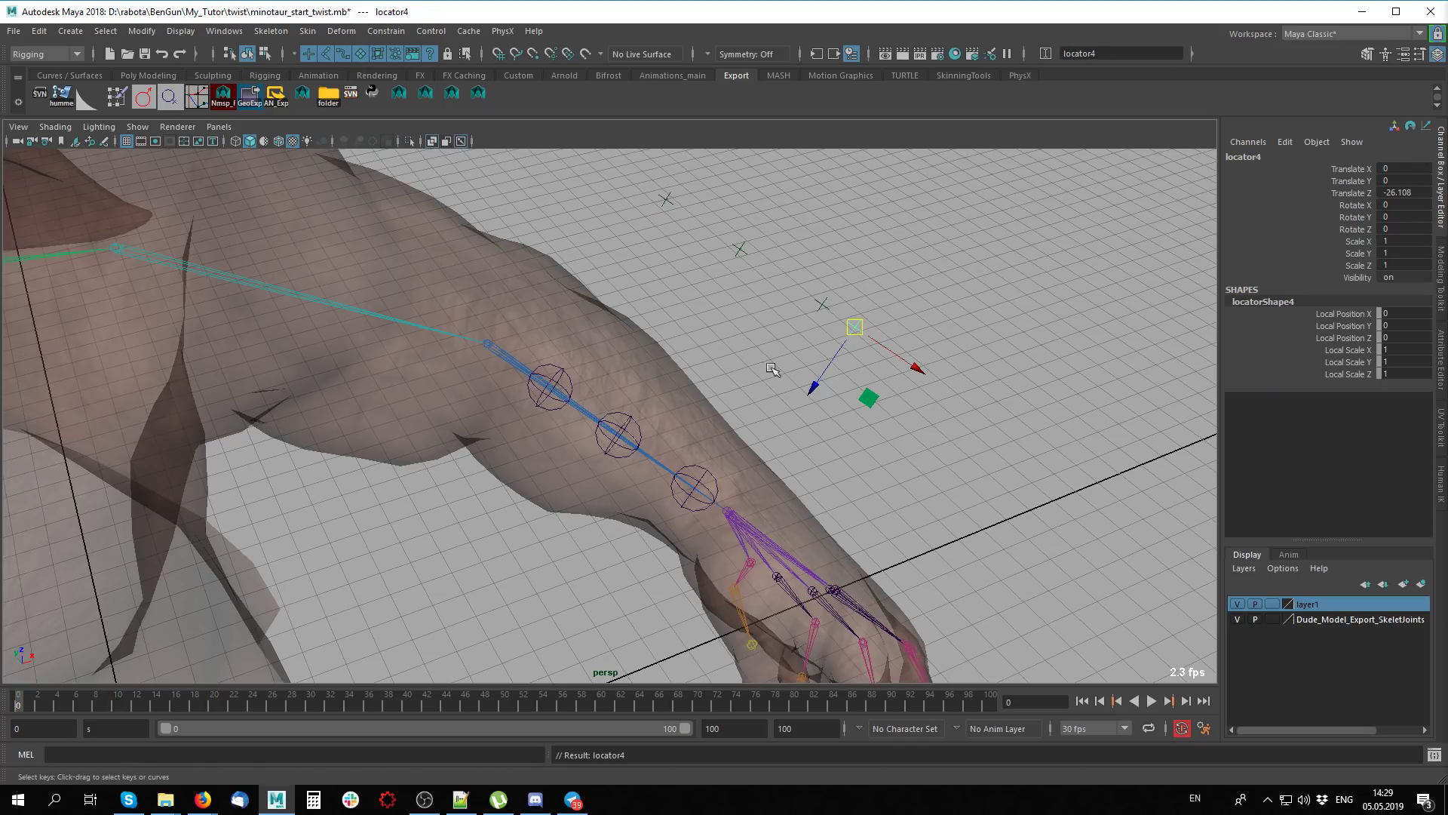
key(ctrl+z)
click(709, 480)
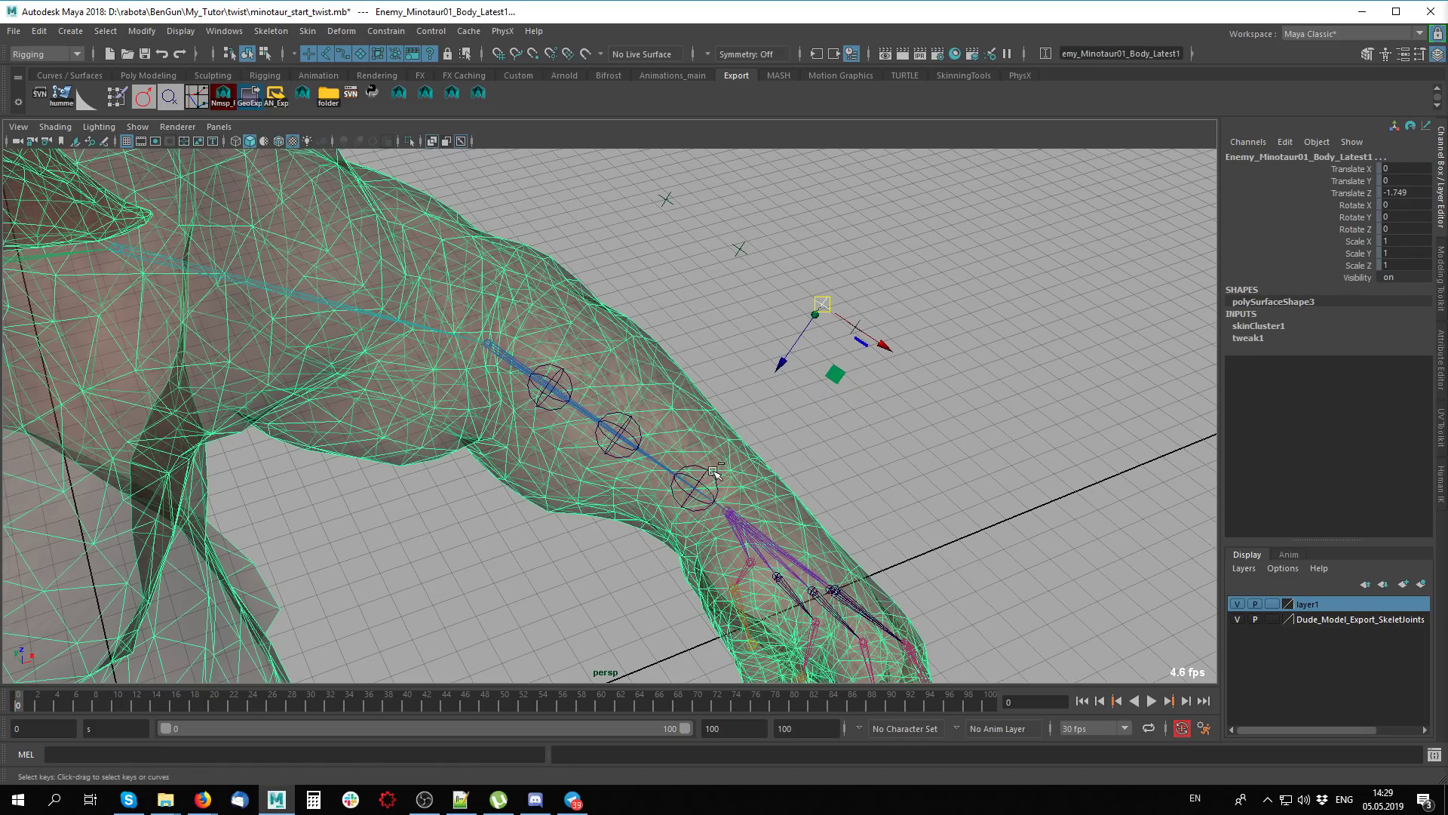
click(703, 468)
key(ctrl+z)
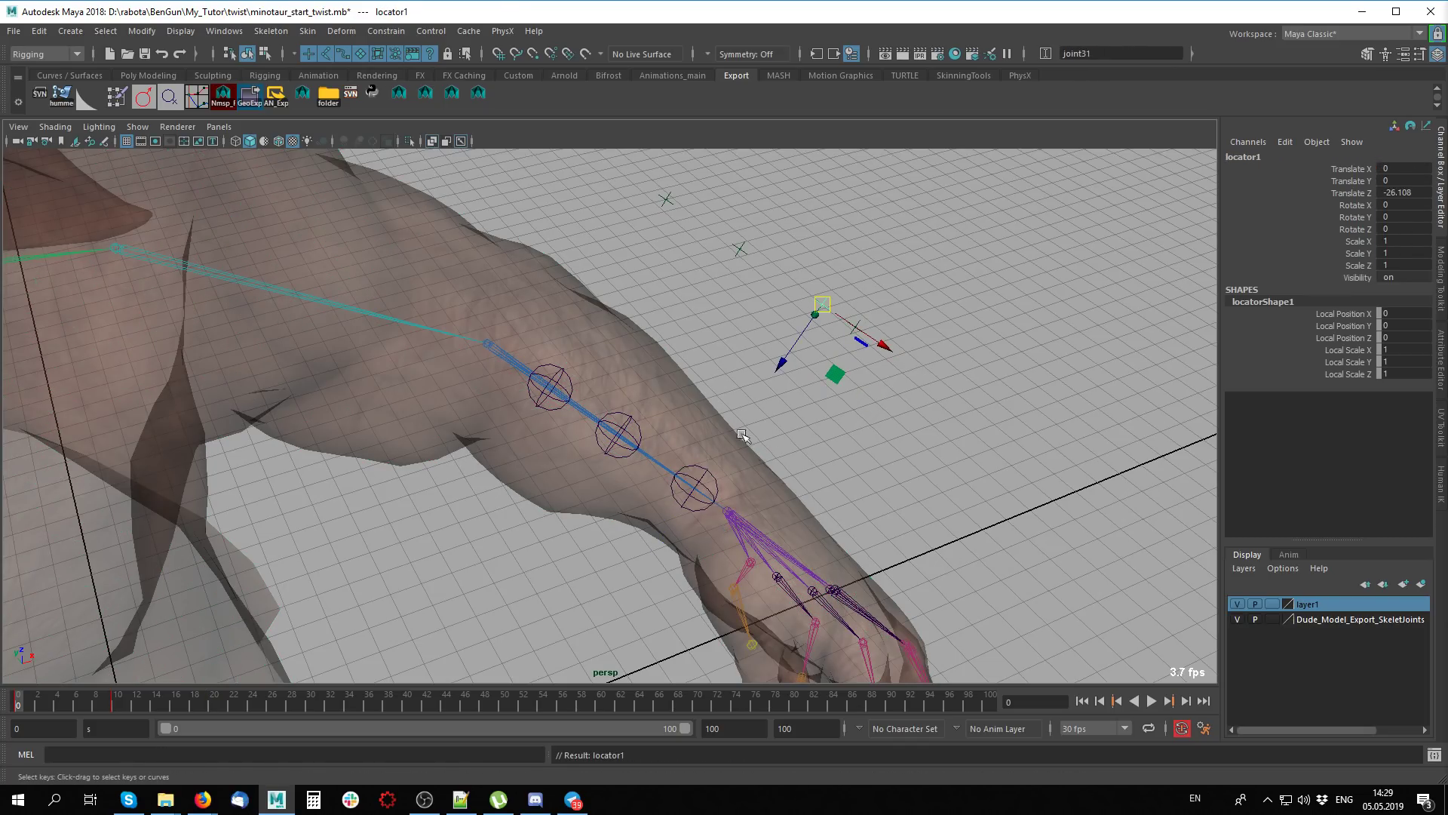
key(ctrl+z)
click(634, 434)
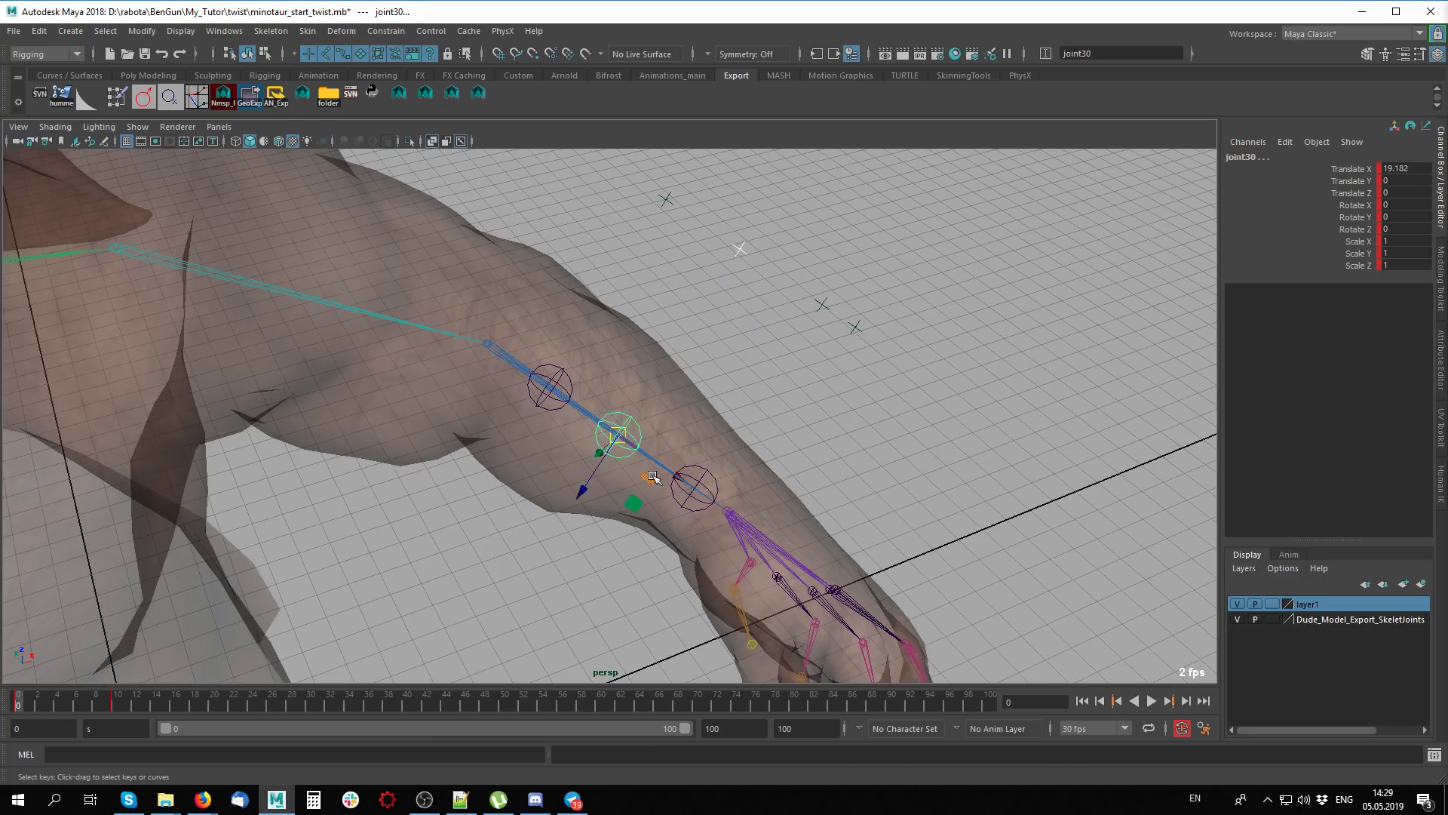
key(ctrl+z)
click(561, 377)
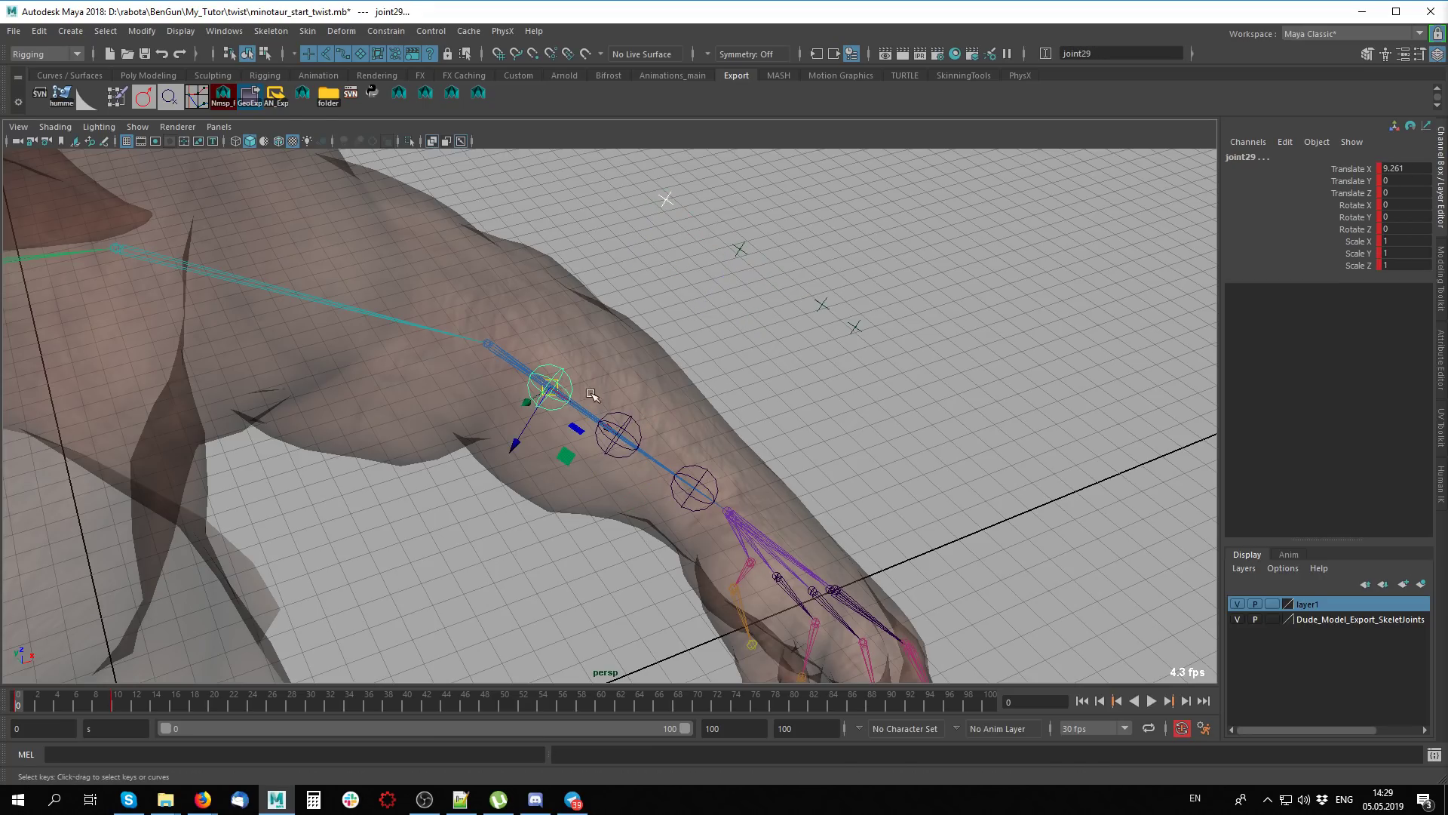
key(ctrl+z)
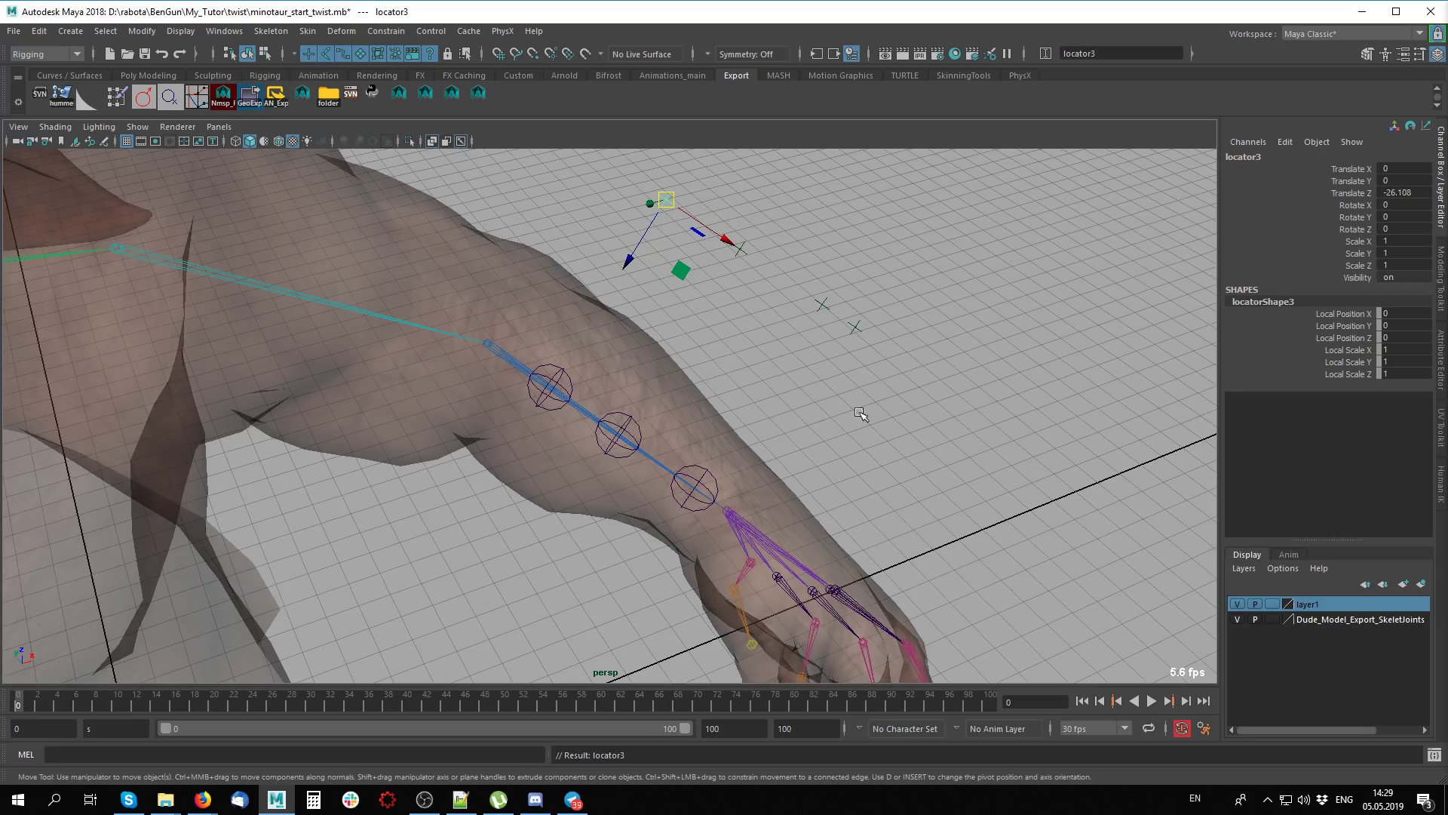
Select joint31, joint30 and joint29 at frame 10, then isolate joint31 for rotating
click(757, 532)
click(694, 482)
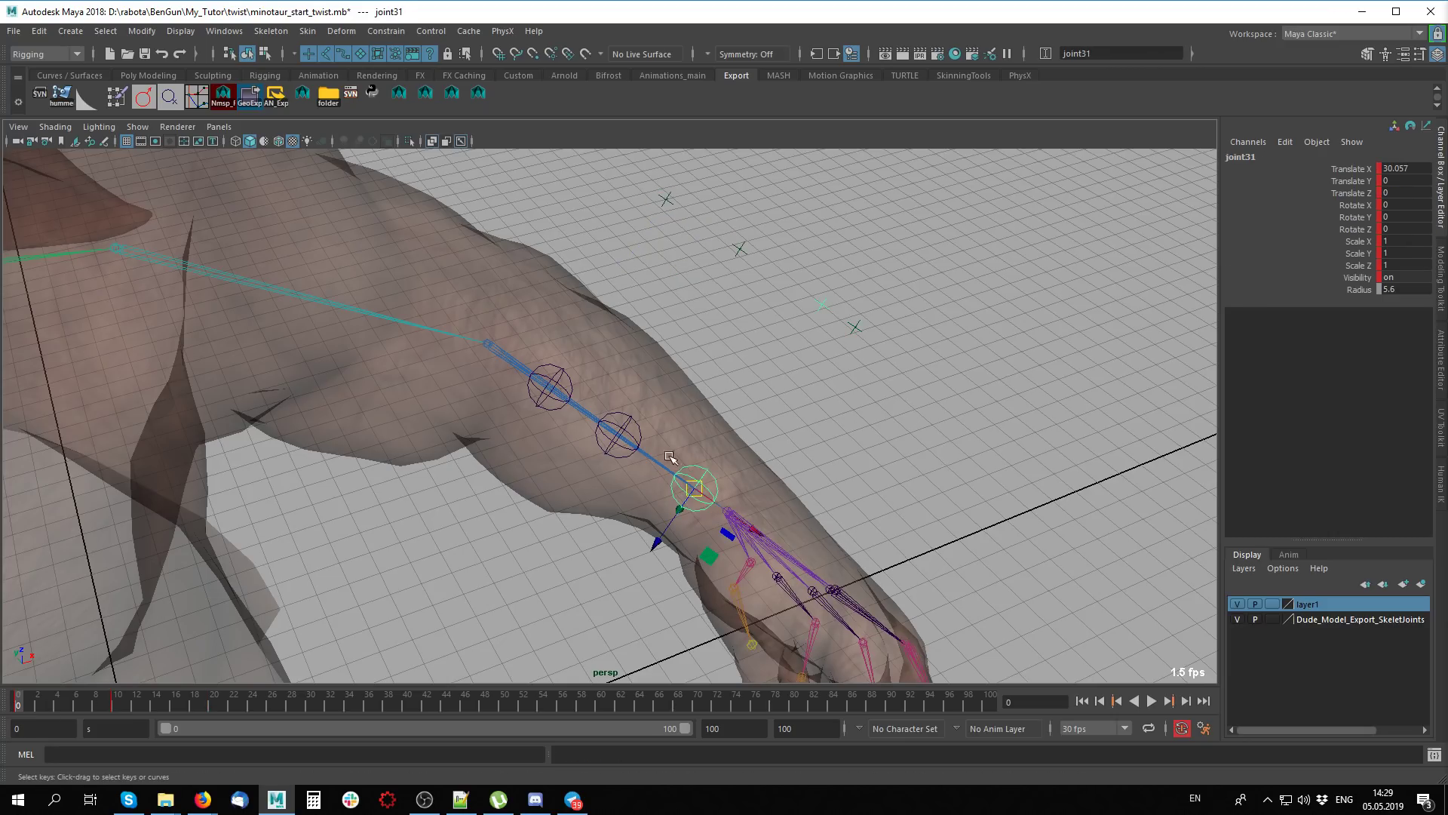
shift+click(623, 432)
shift+click(550, 387)
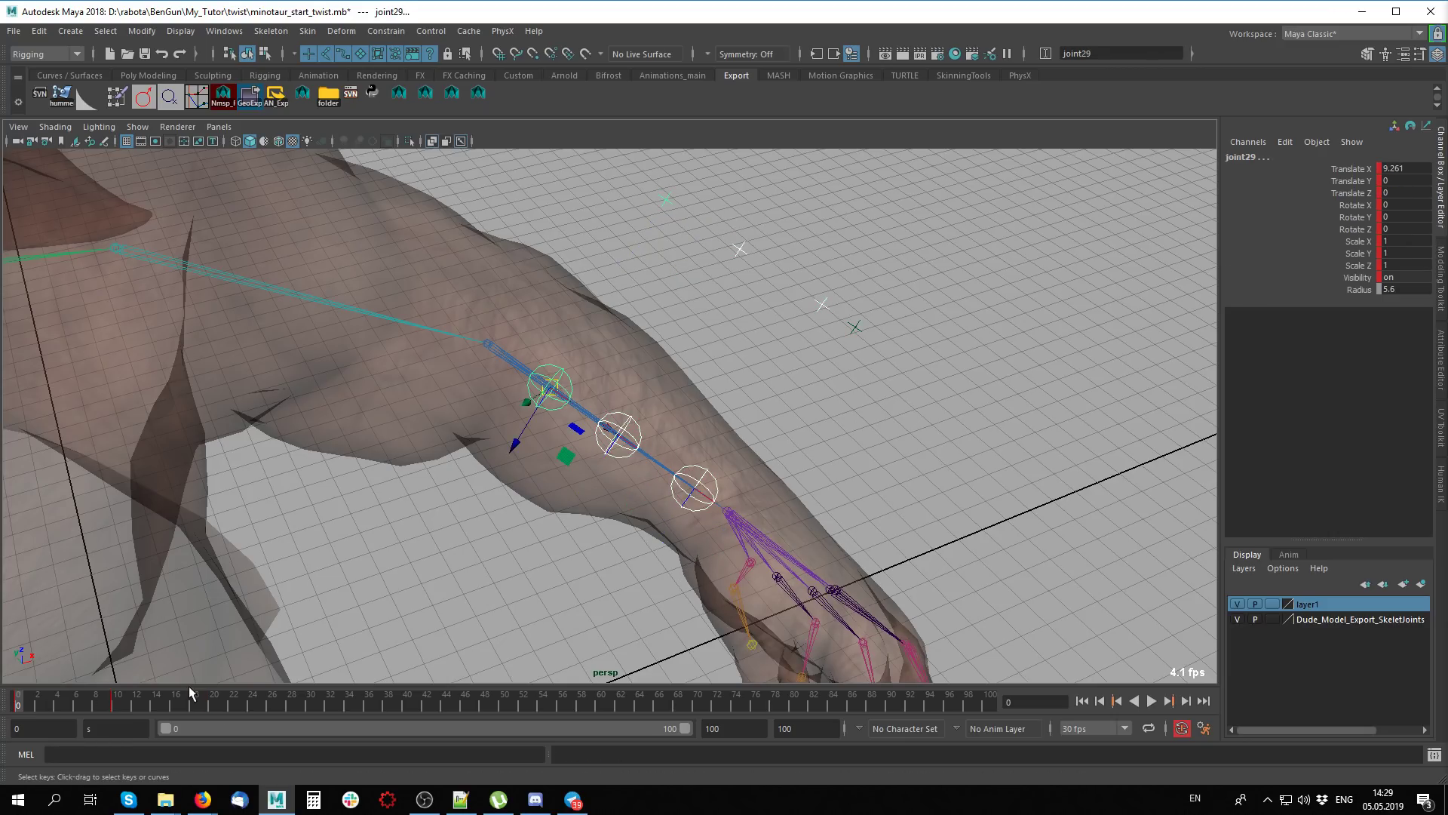
click(118, 703)
mouse_move(679, 452)
alt+mouse_down()
mouse_move(707, 483)
mouse_move(710, 382)
mouse_move(672, 377)
mouse_move(645, 400)
mouse_move(765, 480)
alt+mouse_up()
click(711, 383)
key(e)
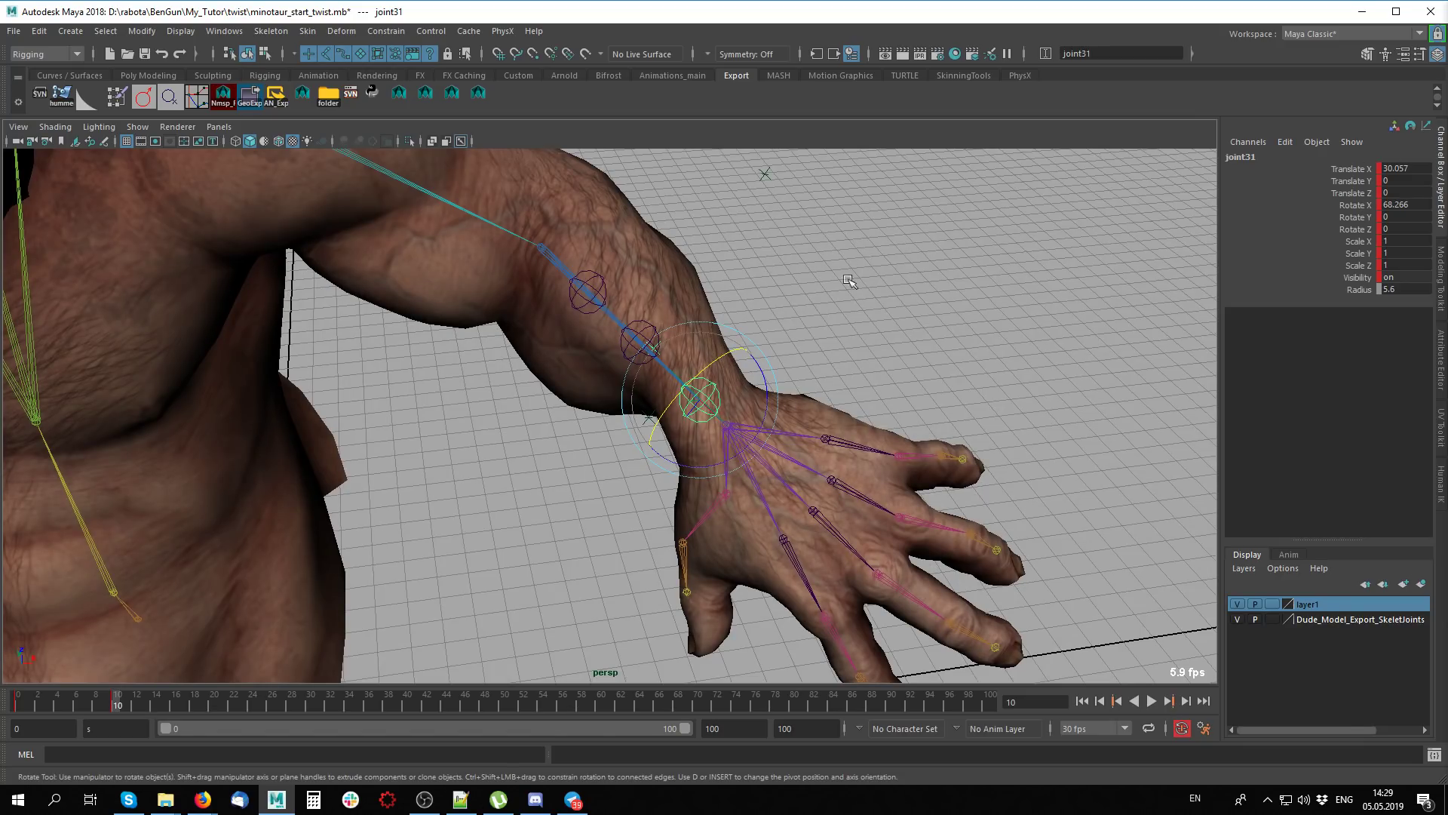
Twist joint30 about 23 degrees on X, then select joint29
alt+drag(847, 275, 827, 355)
click(827, 355)
click(684, 401)
drag(696, 367, 667, 385)
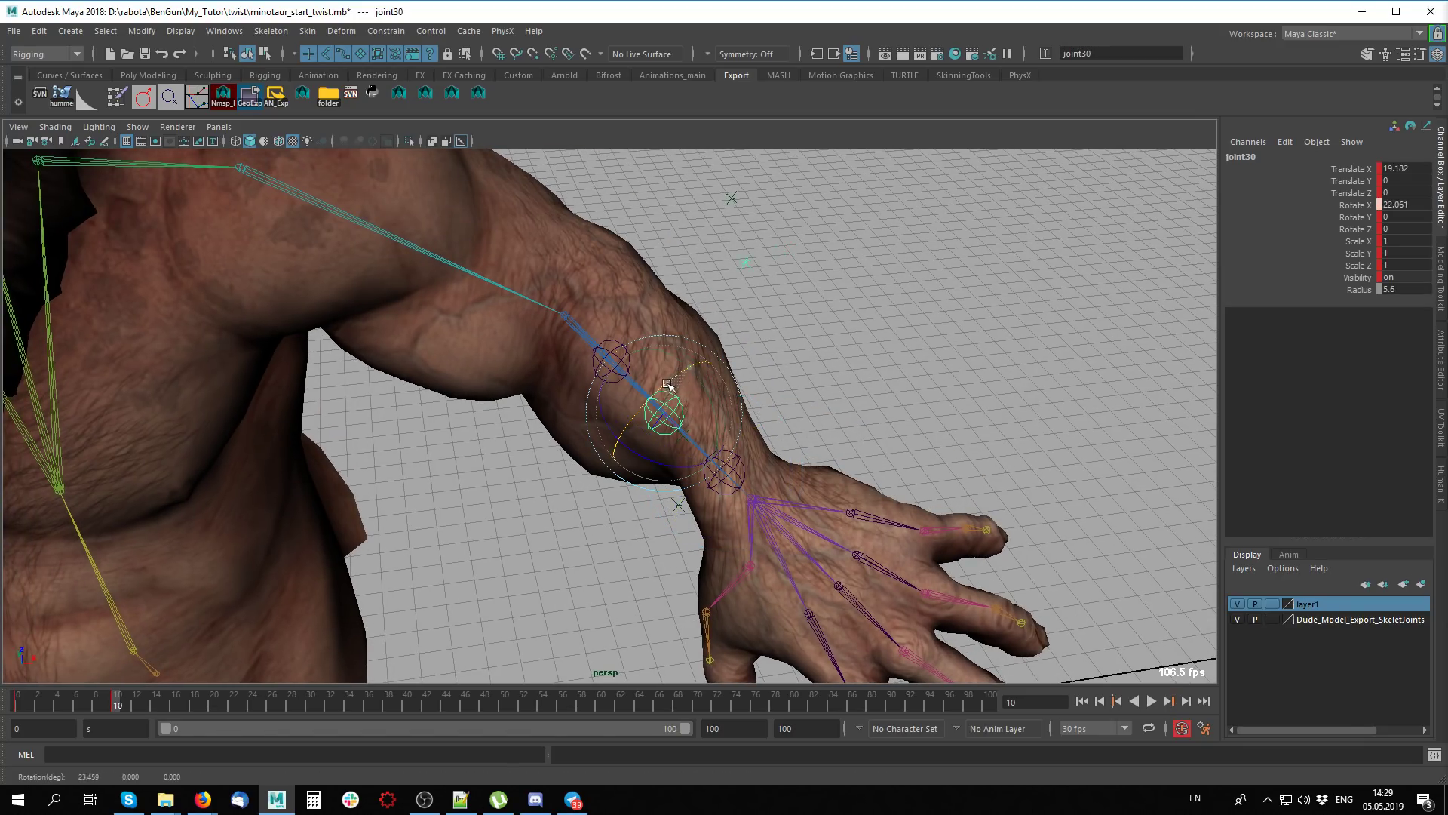
click(618, 341)
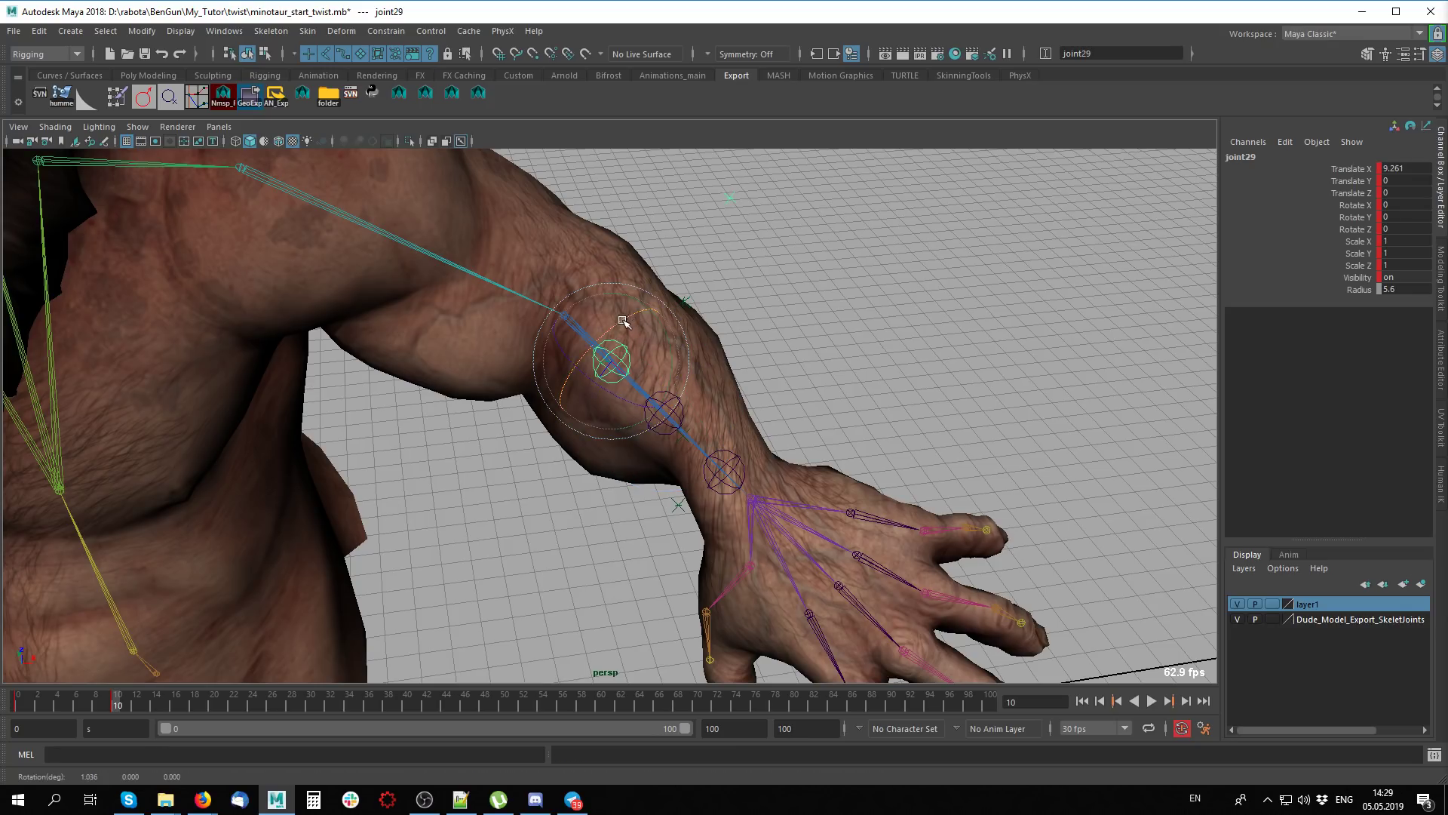
At frame 20, twist joint31 around the forearm to test deformation
mouse_move(1119, 355)
alt+mouse_down()
mouse_move(915, 323)
mouse_move(864, 340)
alt+mouse_up()
drag(139, 700, 213, 700)
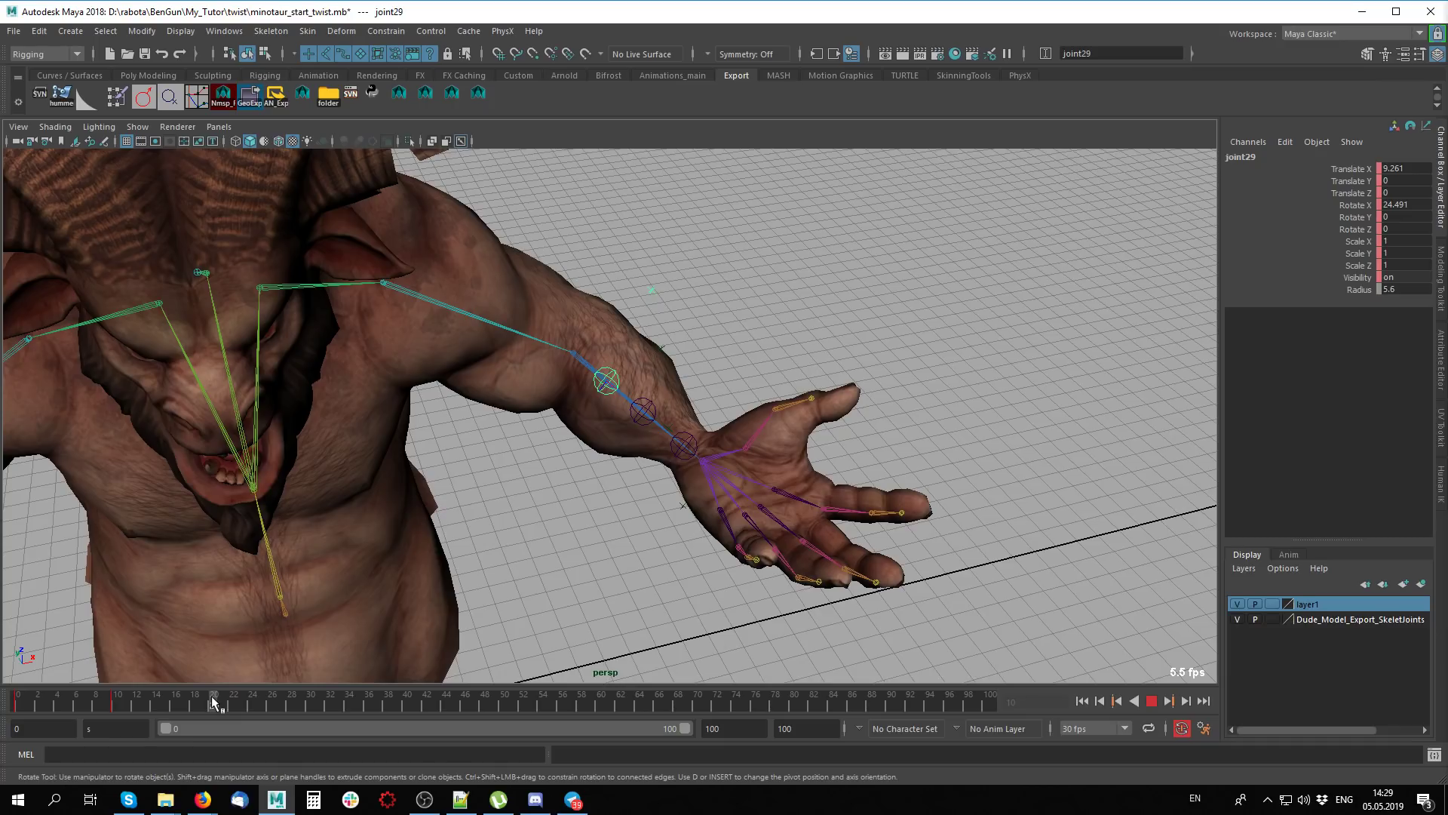
key(f)
key(alt+x)
click(723, 470)
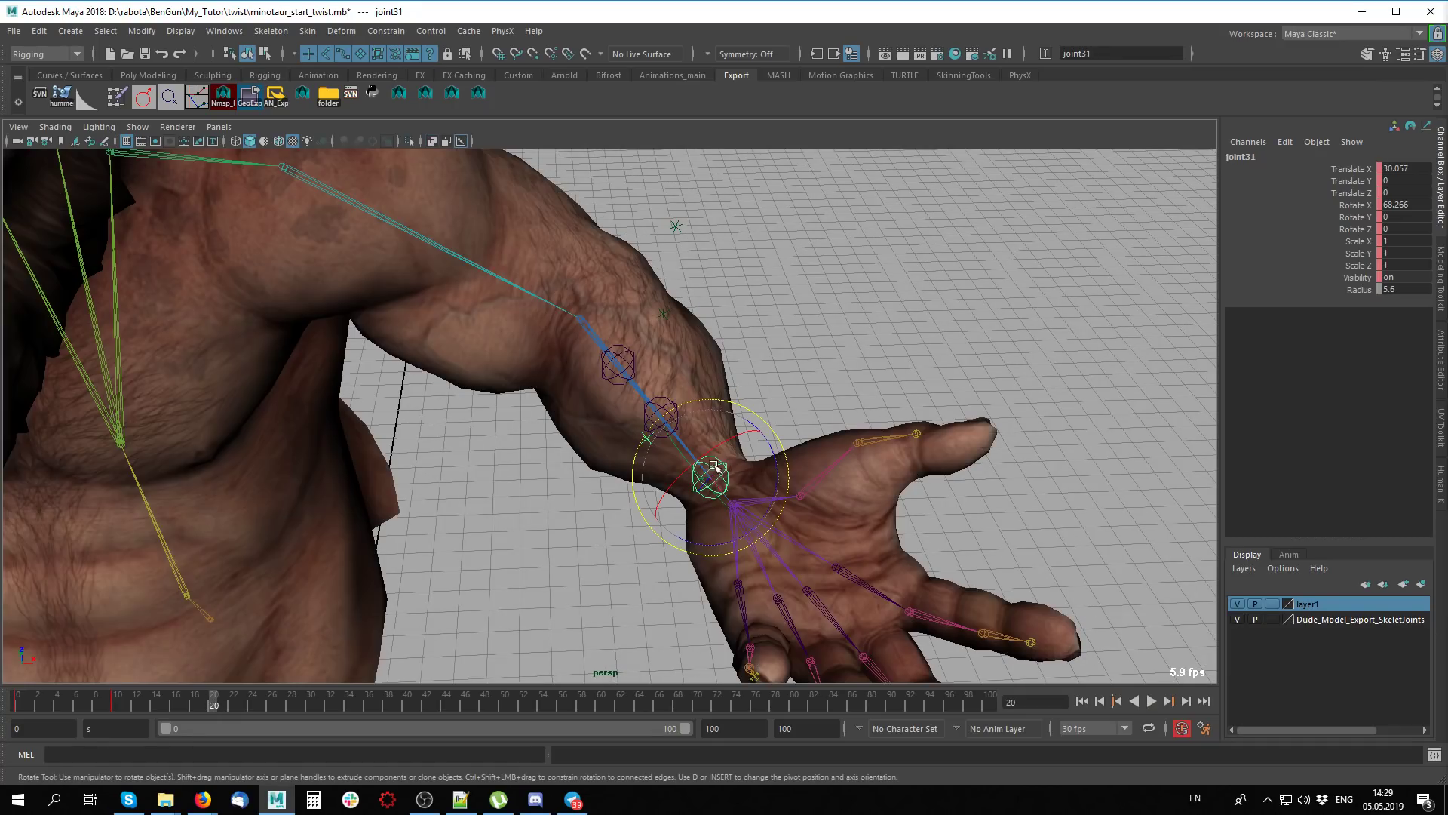
key(alt+x)
drag(702, 482, 581, 494)
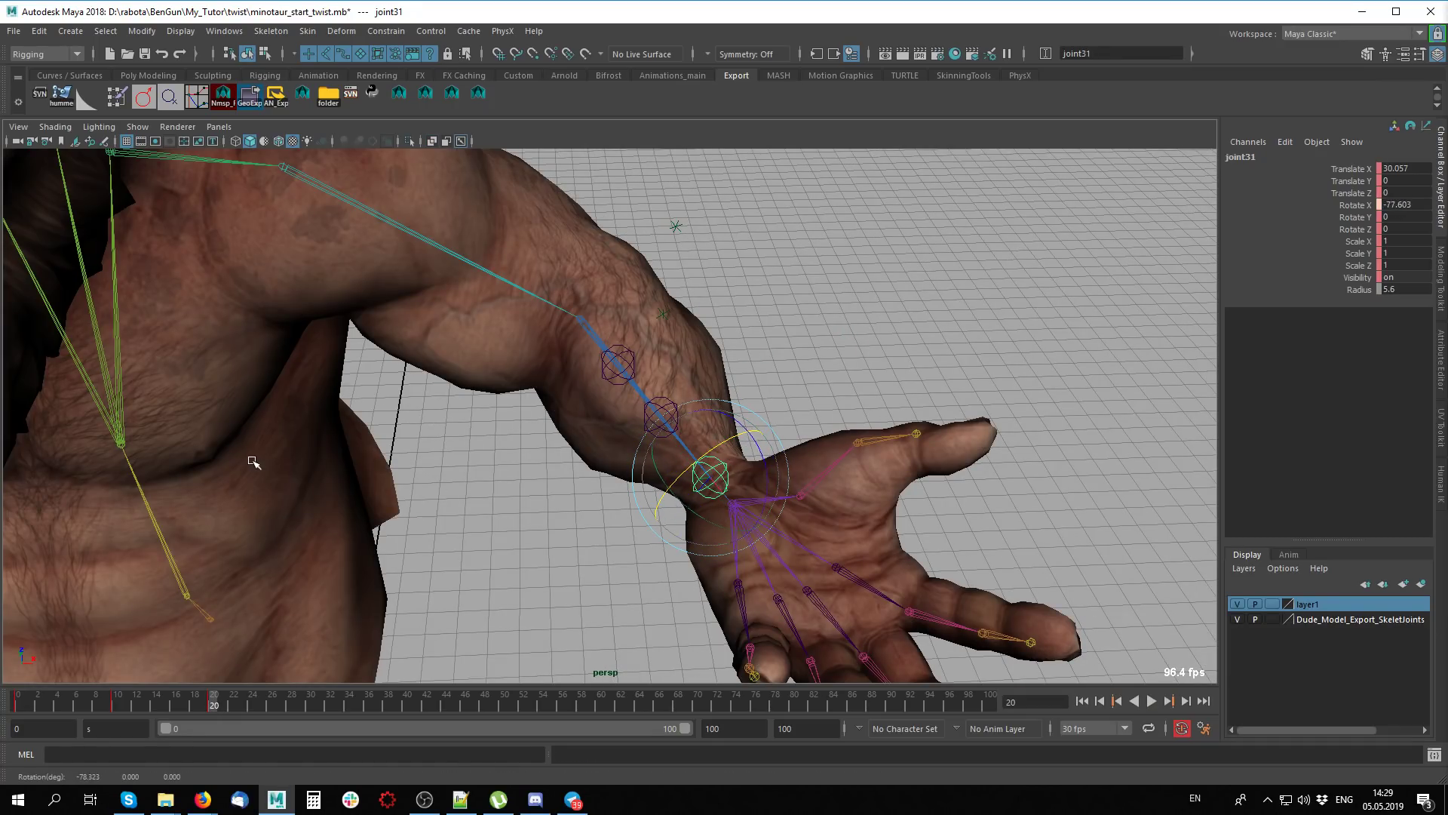
alt+drag(747, 438, 592, 405)
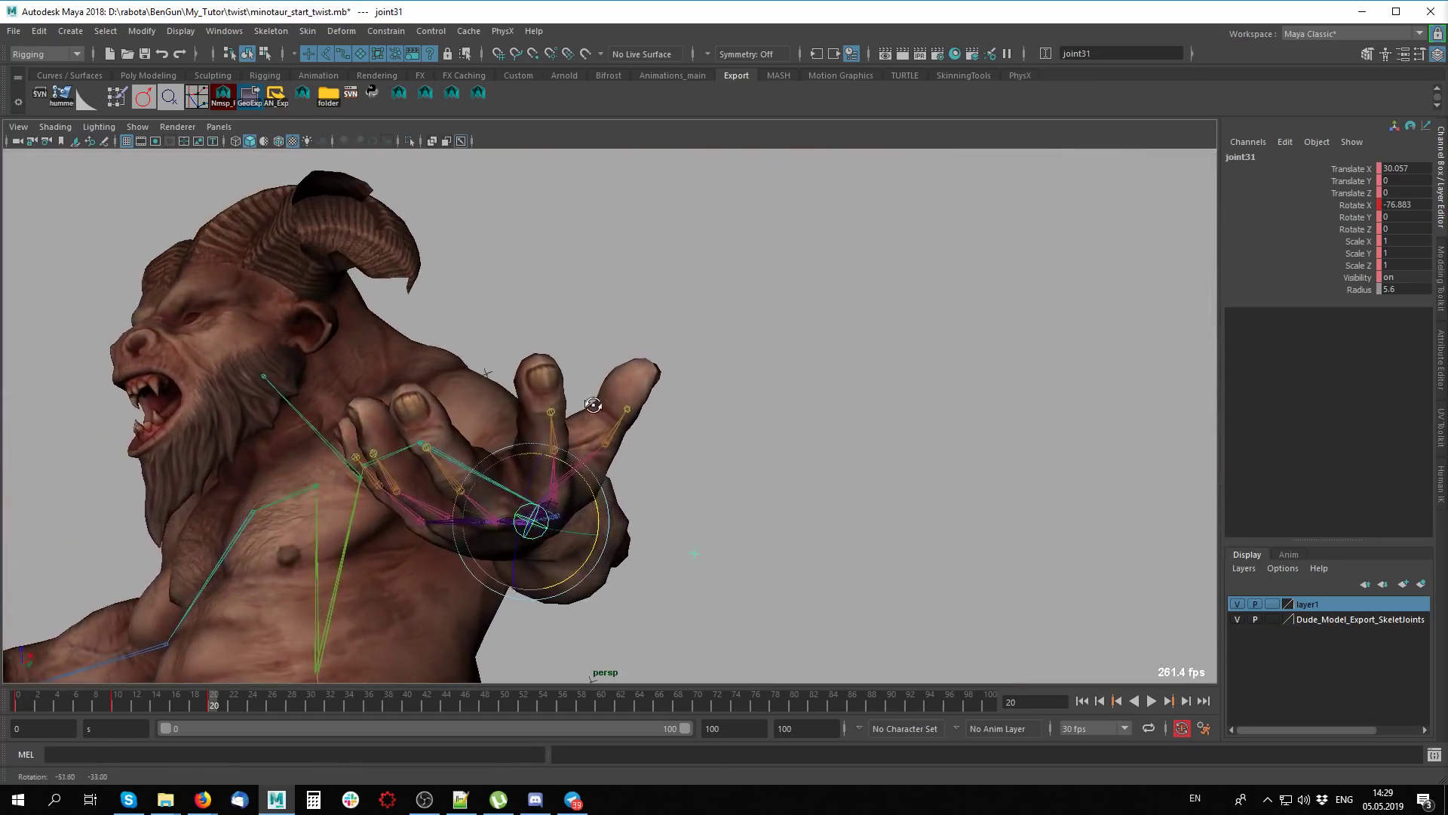
mouse_move(599, 498)
mouse_down()
mouse_move(816, 502)
mouse_move(840, 413)
mouse_move(938, 491)
mouse_move(843, 362)
mouse_up()
Select joint30 and joint29, then play the animation from the front to check the twist
key(alt+x)
click(617, 462)
click(642, 476)
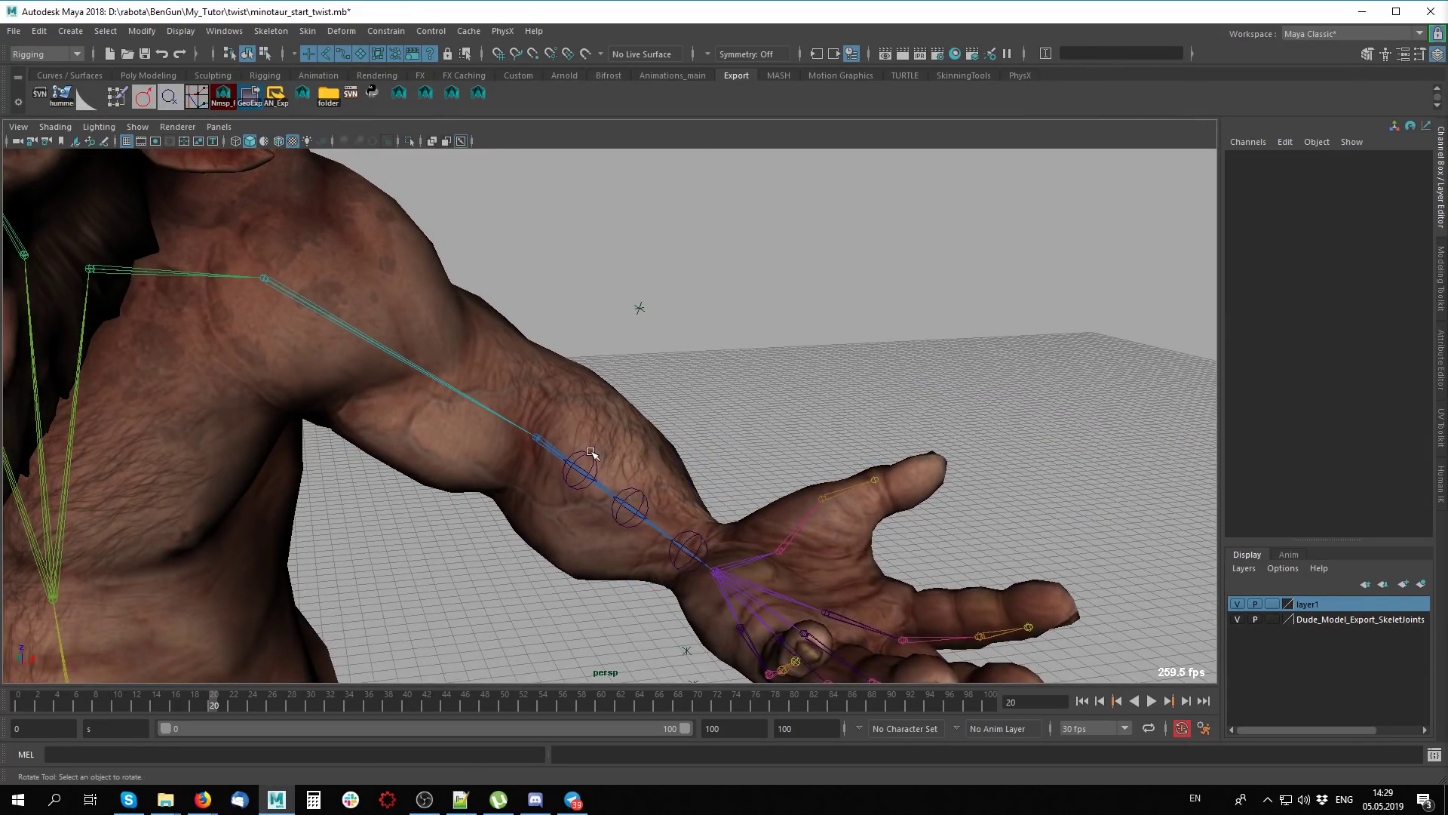
click(591, 452)
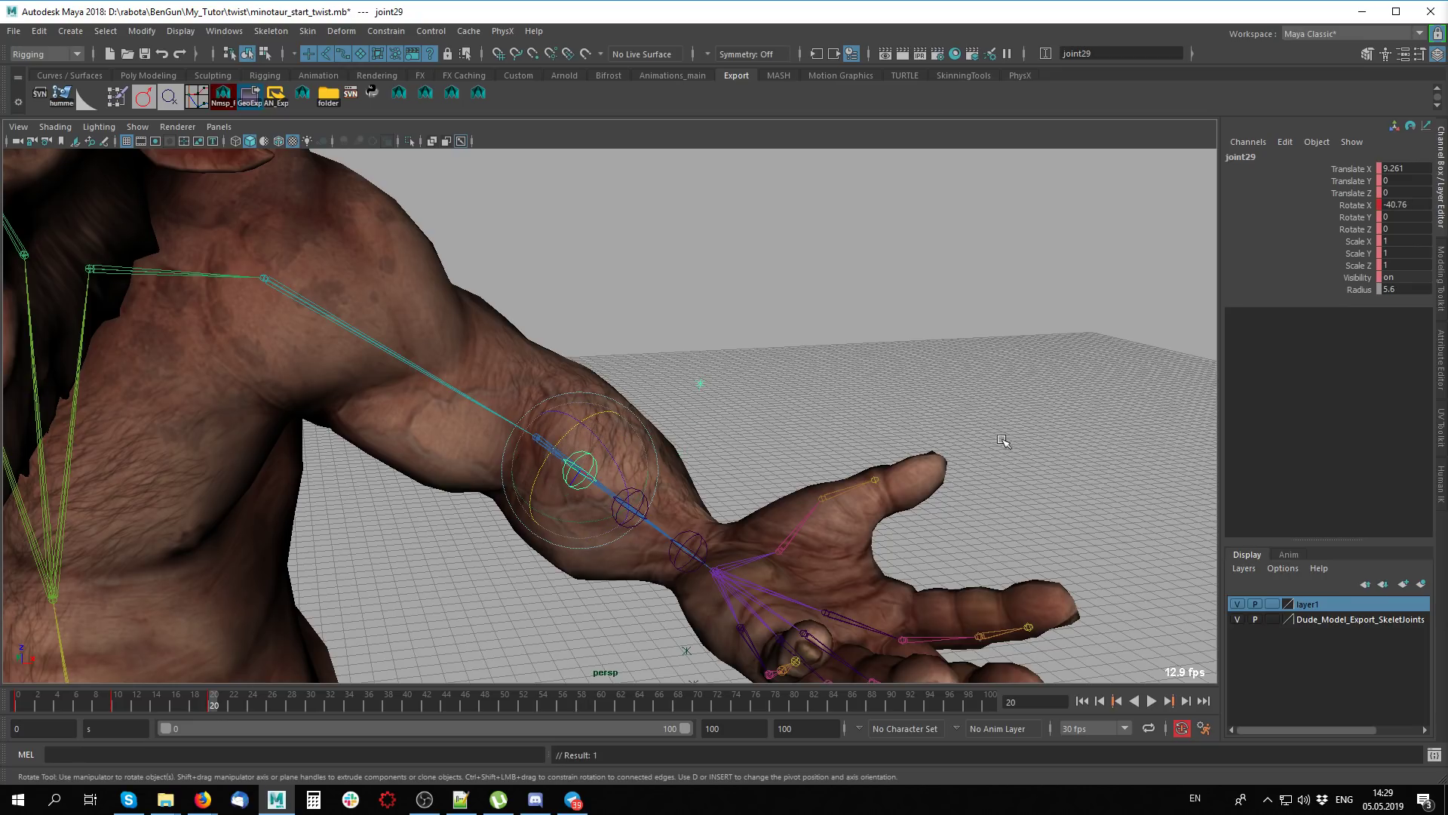
alt+drag(615, 425, 214, 713)
key(alt+v)
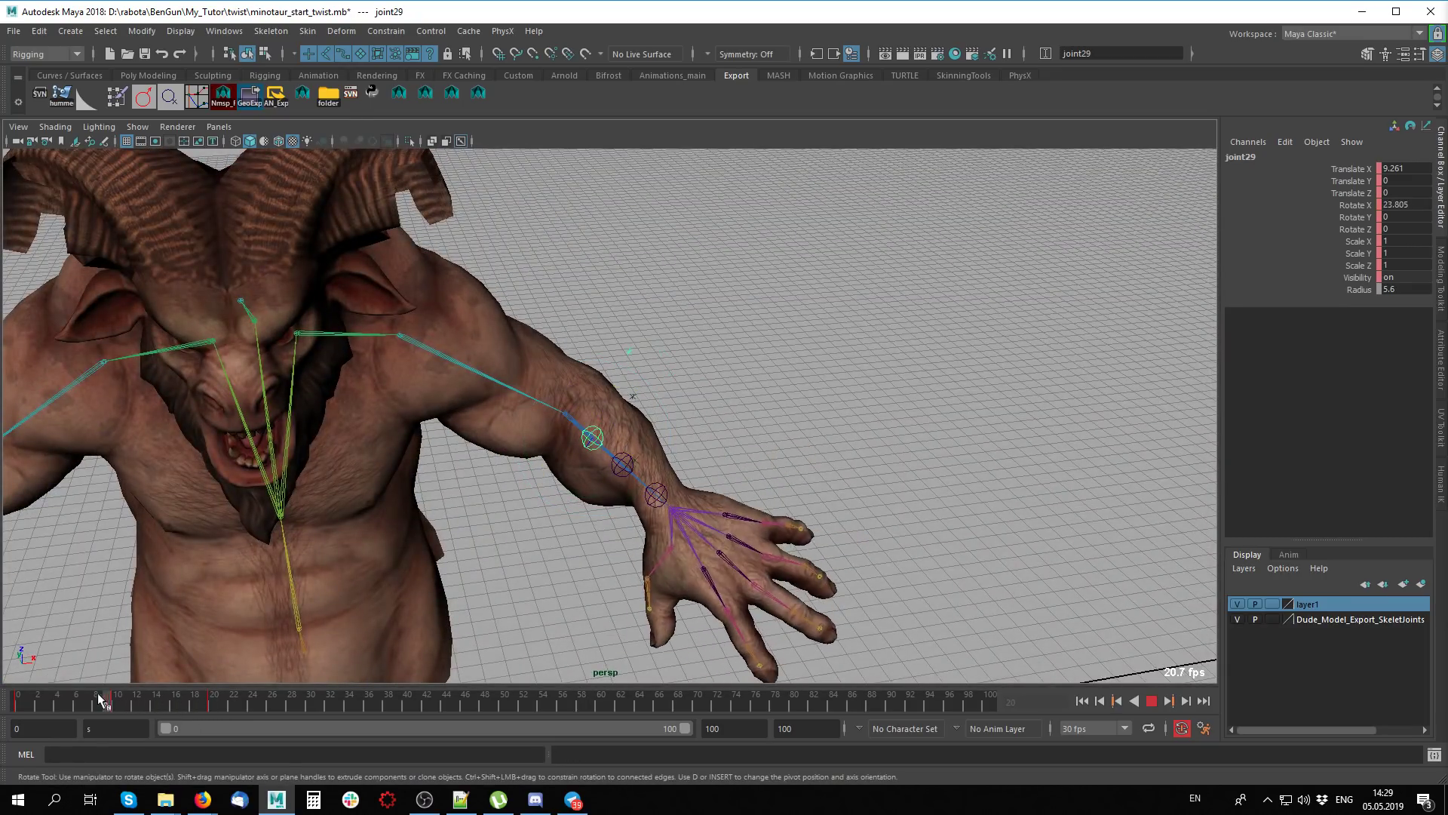
key(alt+v)
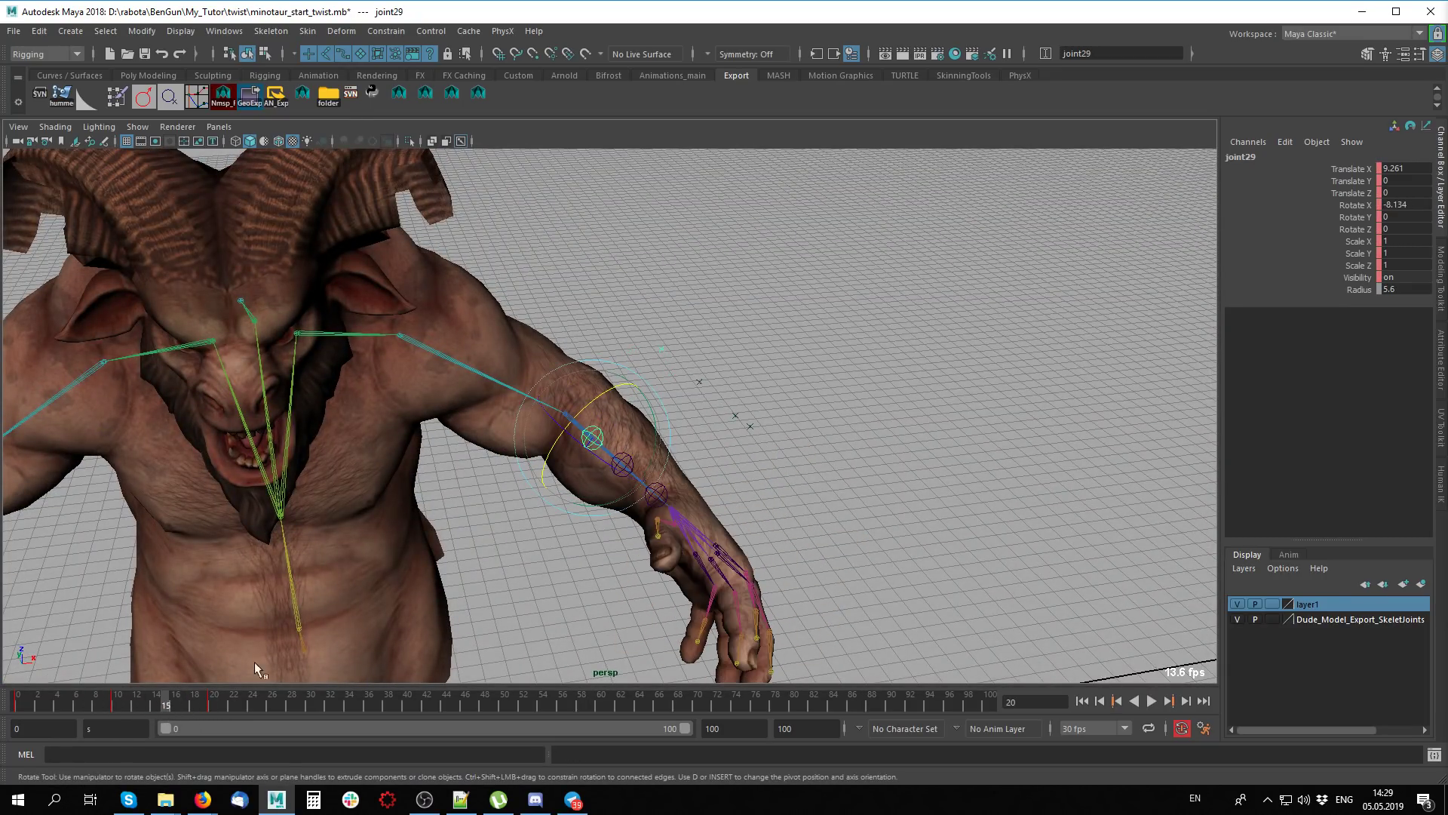
Replay and step through frames 13 to 19 to inspect the forearm deformation up close
alt+drag(255, 662, 815, 366)
click(814, 366)
mouse_move(683, 330)
mouse_down()
mouse_move(773, 501)
mouse_move(642, 609)
mouse_up()
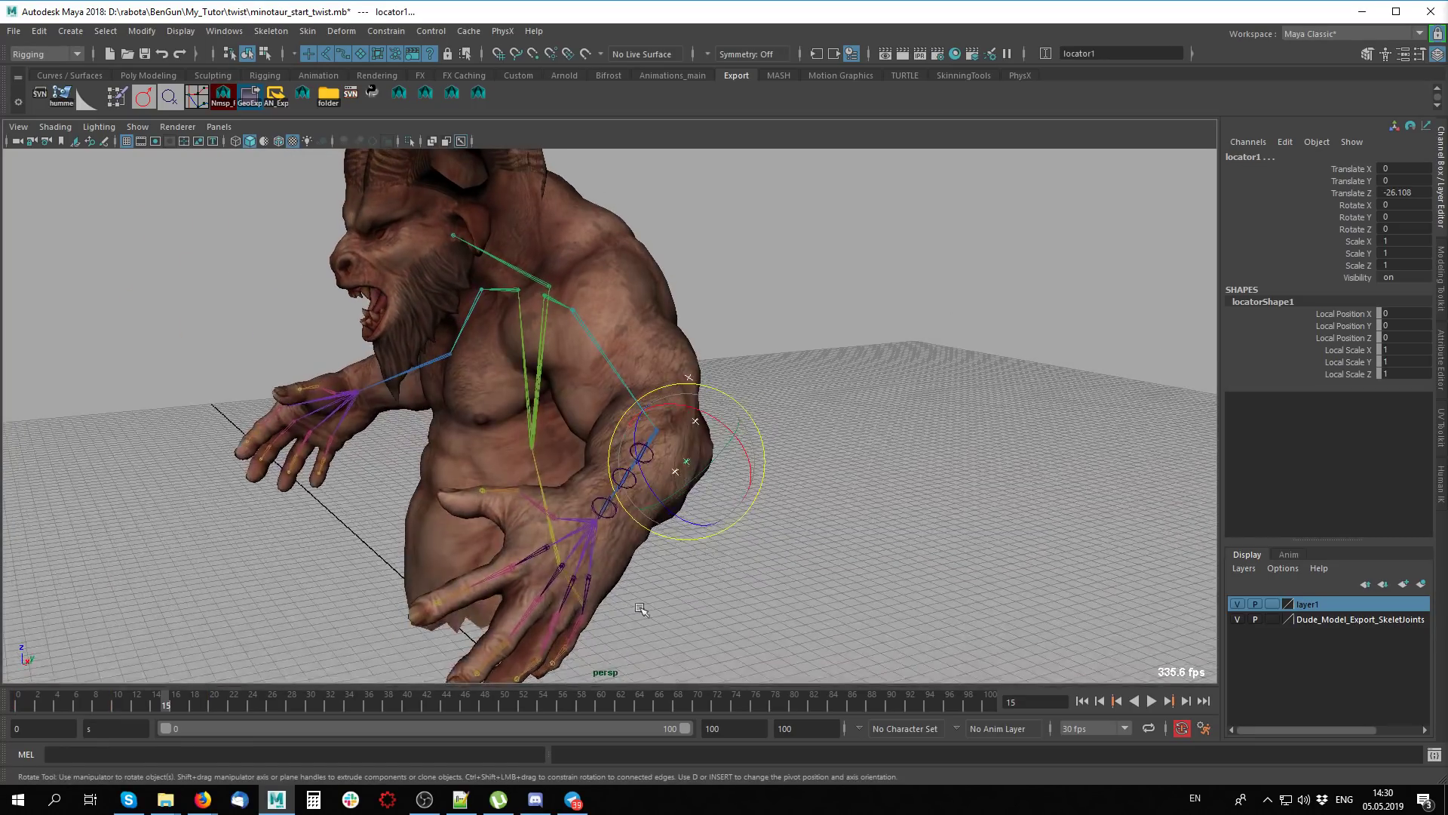
key(alt+v)
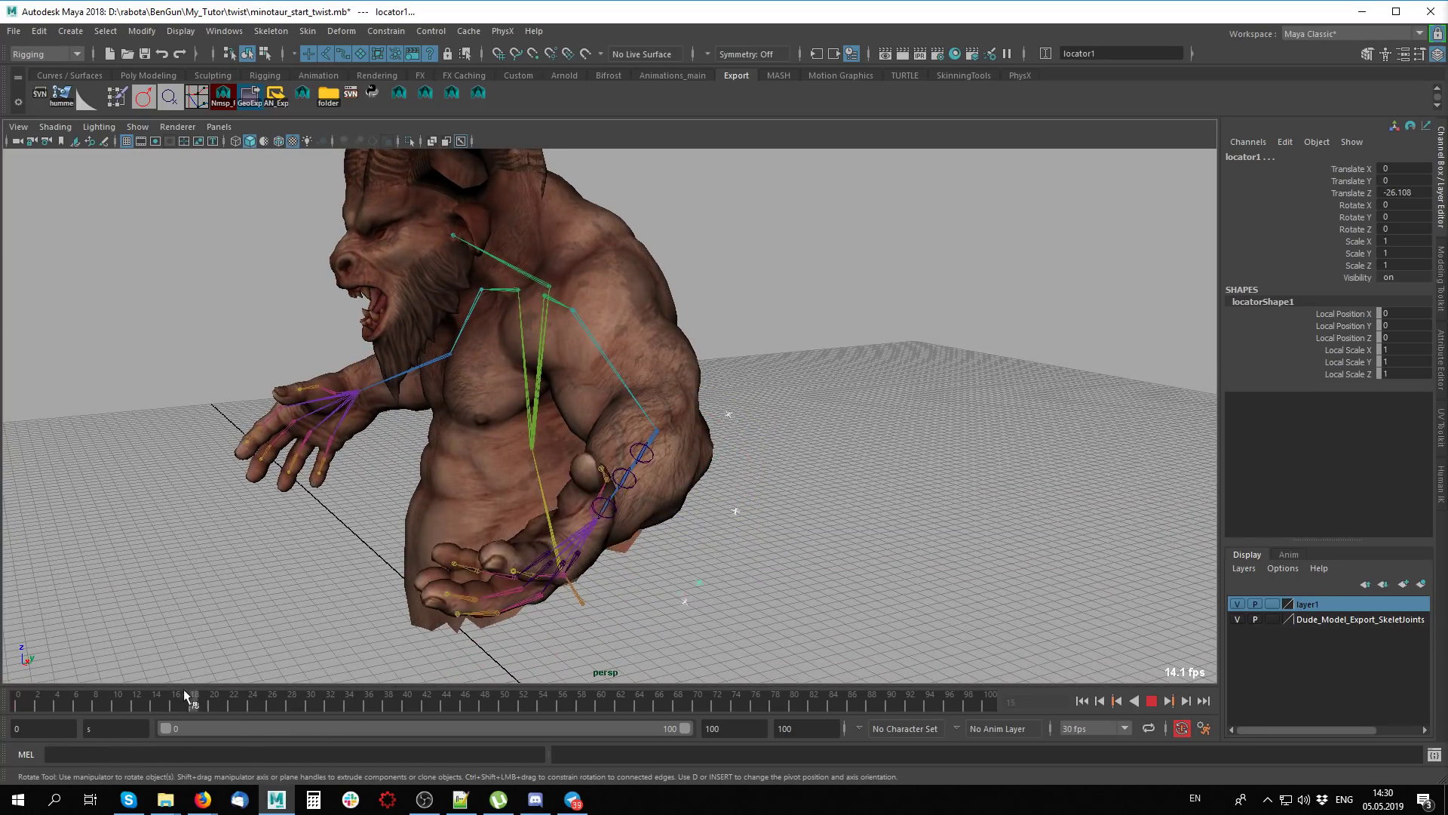
mouse_move(169, 685)
mouse_down()
mouse_move(130, 681)
mouse_move(204, 695)
mouse_up()
alt+drag(641, 490, 531, 535)
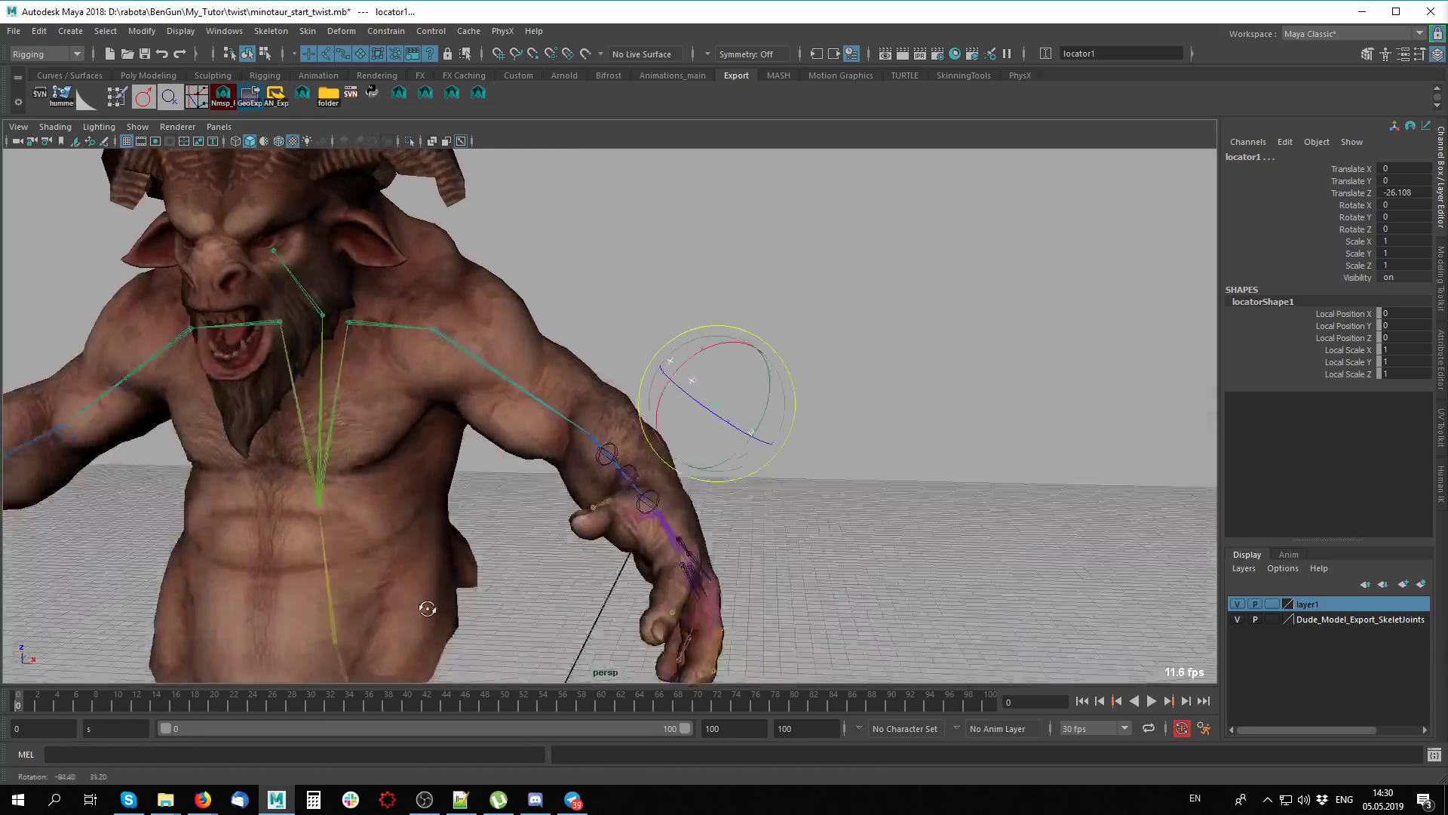
mouse_move(424, 605)
alt+mouse_down()
mouse_move(1067, 420)
mouse_move(689, 507)
alt+mouse_up()
mouse_move(691, 572)
alt+mouse_down()
mouse_move(454, 632)
mouse_move(473, 493)
mouse_move(620, 476)
alt+mouse_up()
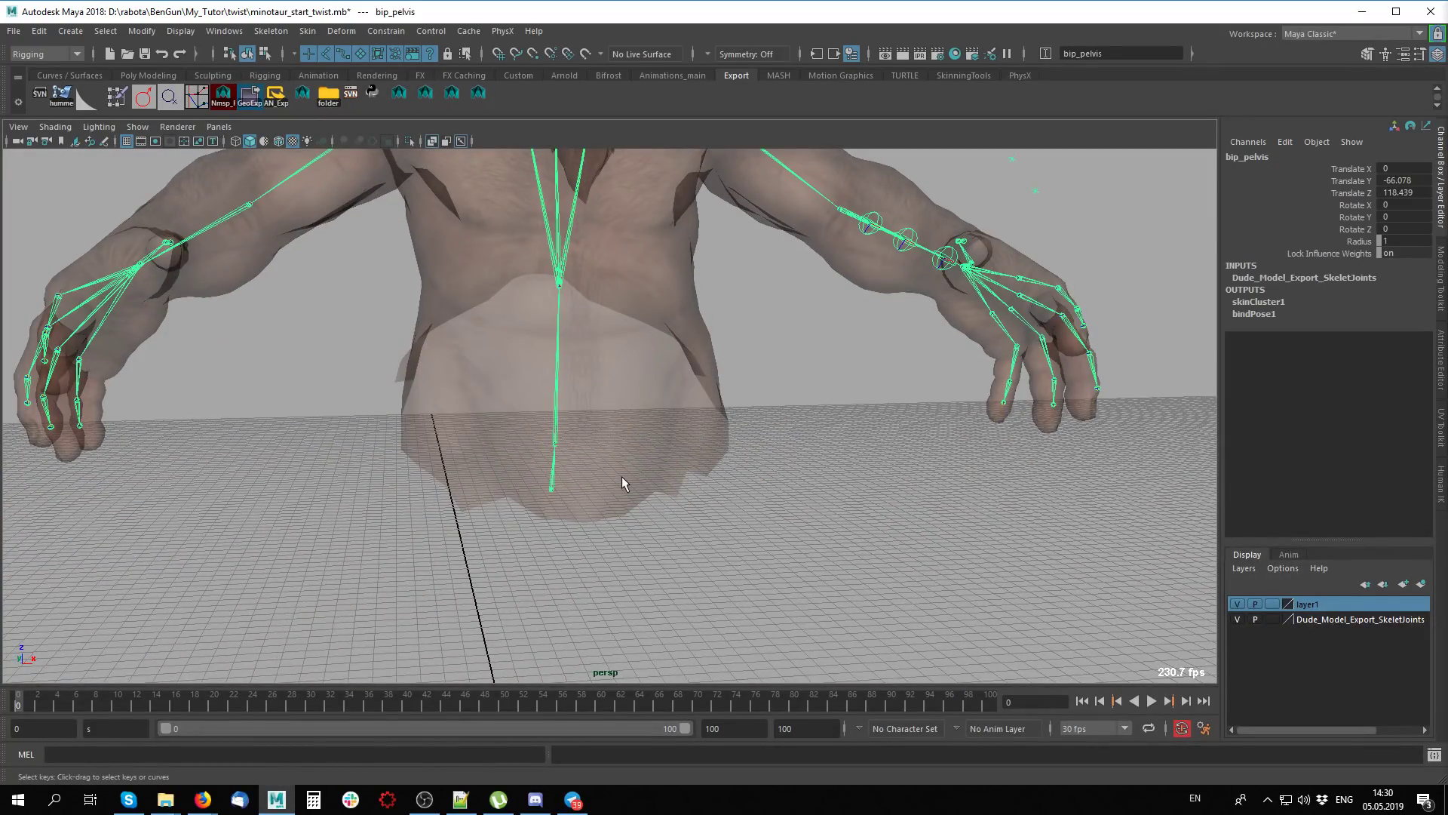
Clear the selection and set the current time back to frame 0
key(ctrl+z)
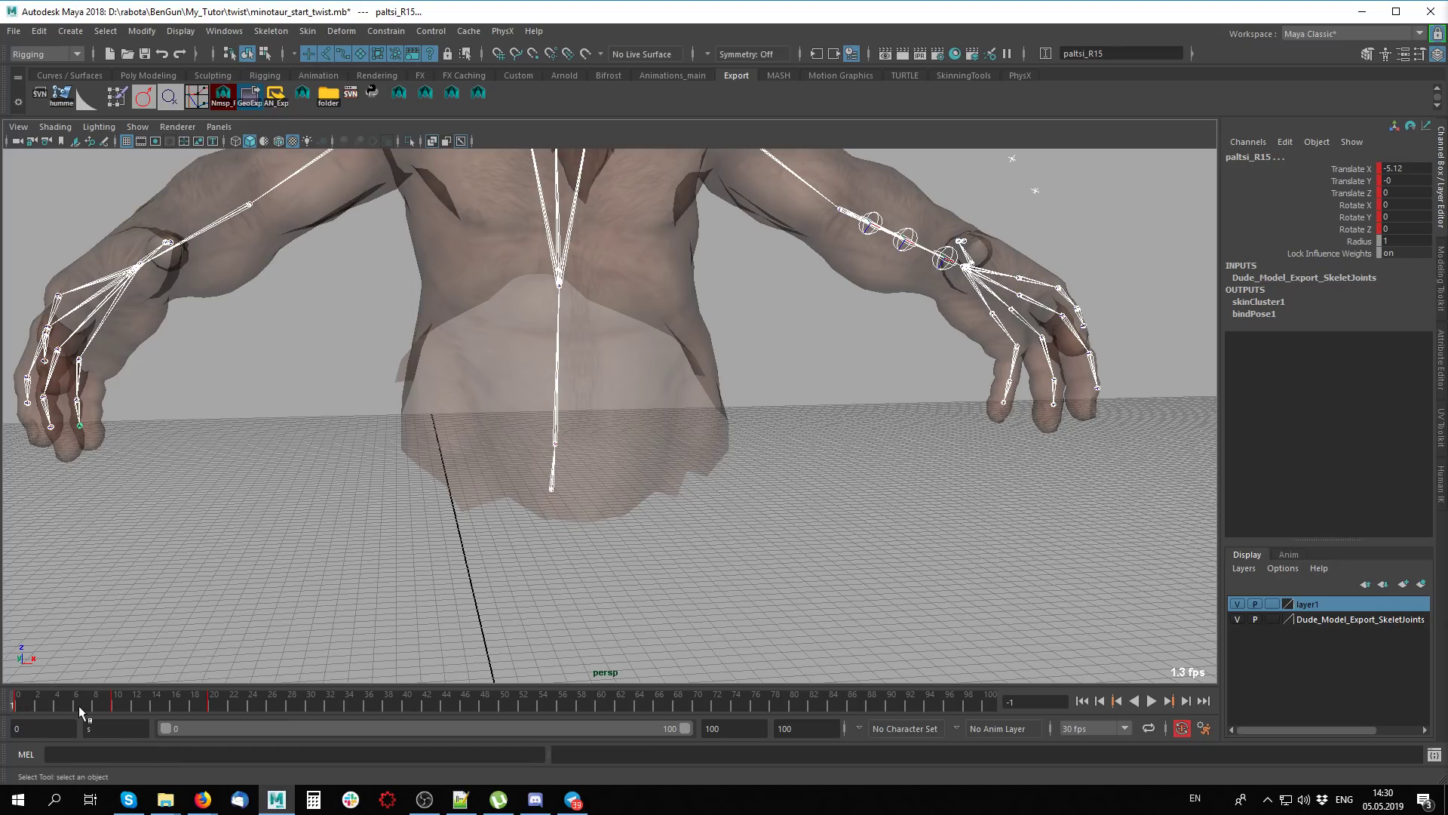
alt+middle_drag(498, 597, 743, 577)
mouse_move(732, 383)
alt+mouse_down()
mouse_move(1007, 279)
mouse_move(745, 427)
alt+mouse_up()
click(1007, 279)
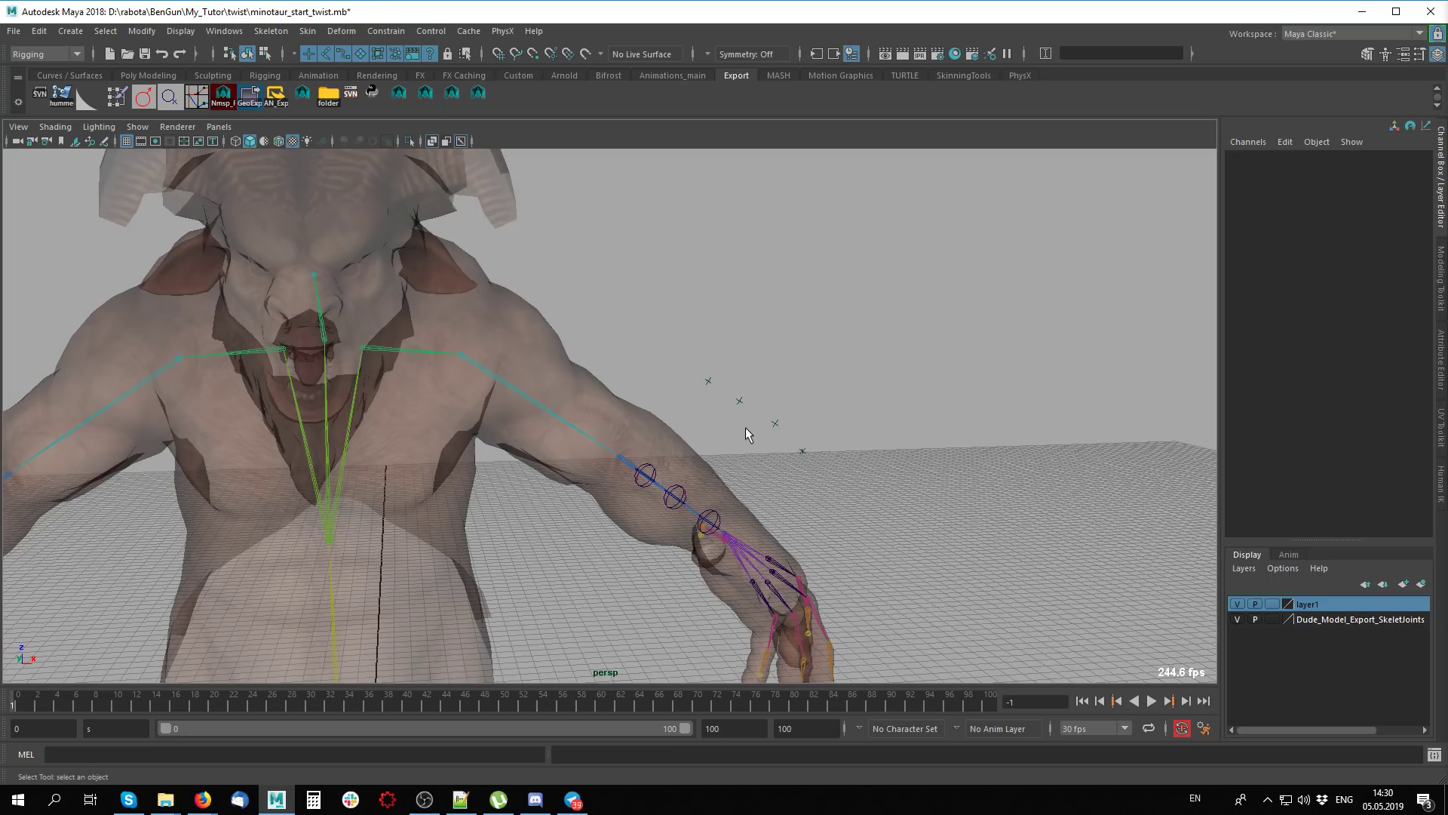
drag(29, 711, 18, 709)
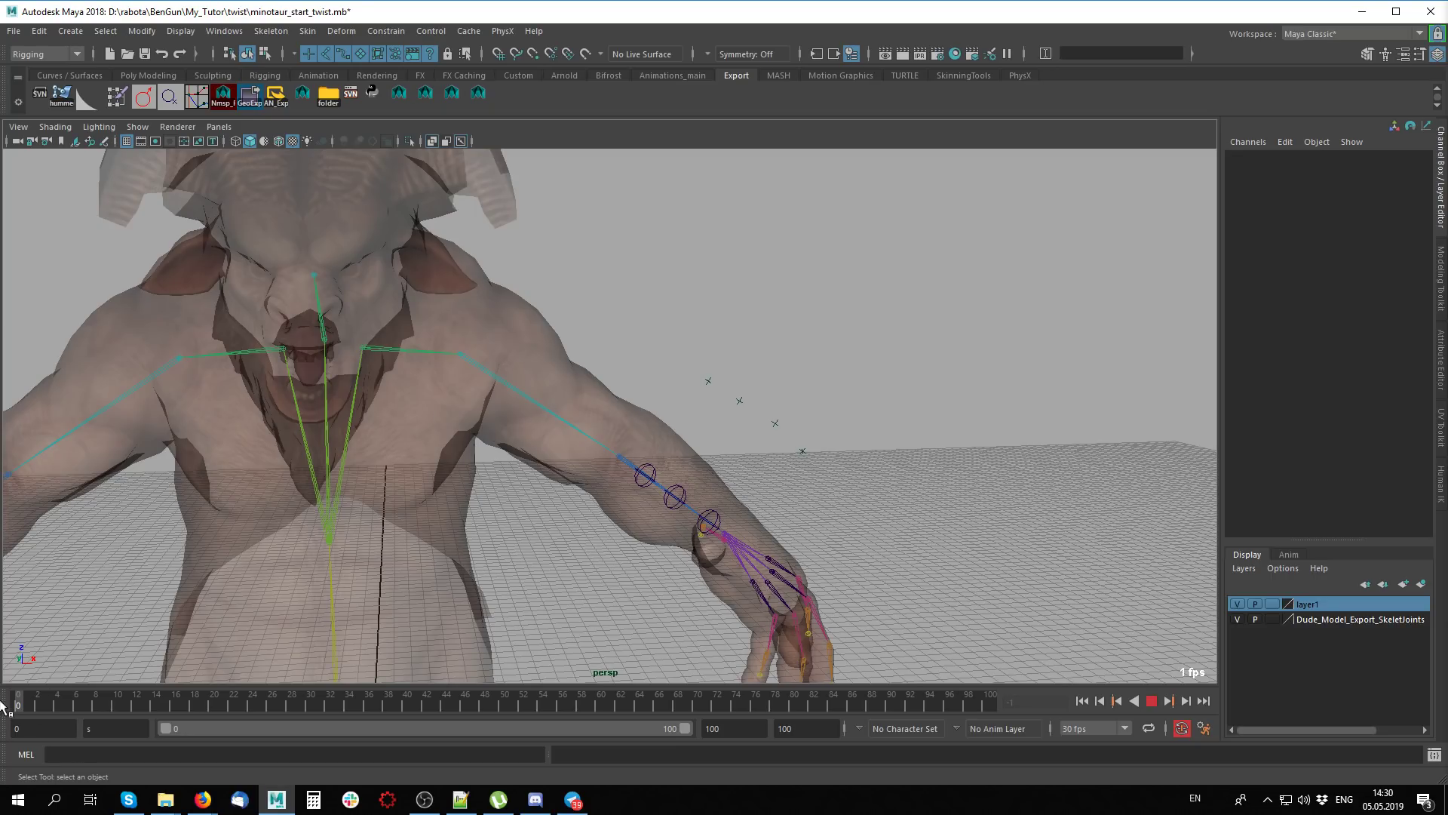
Select the wrist and adjoining twist joints, then add the minotaur body mesh
click(758, 545)
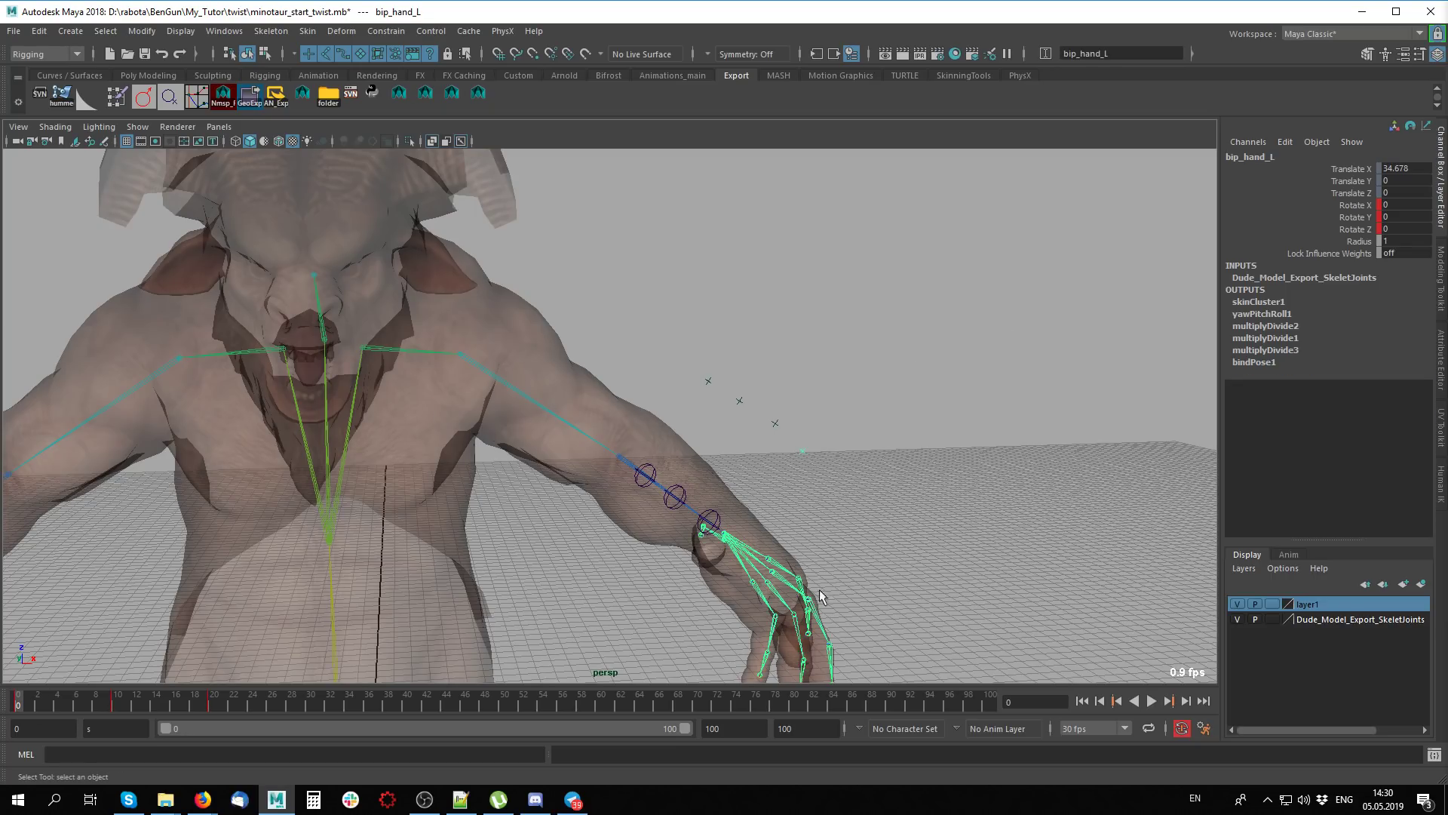
click(695, 428)
alt+right_drag(491, 415, 587, 477)
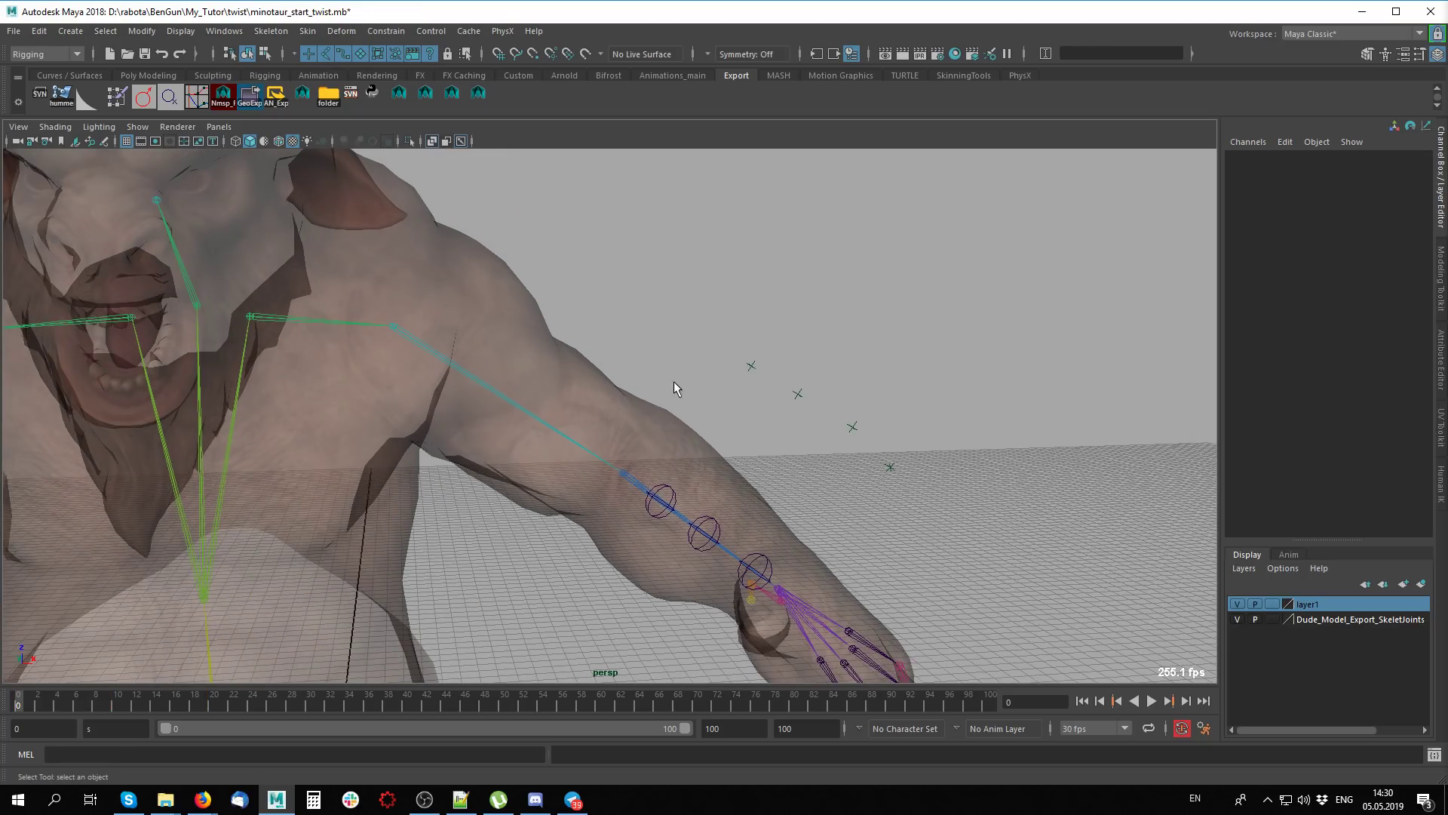
alt+drag(674, 382, 934, 406)
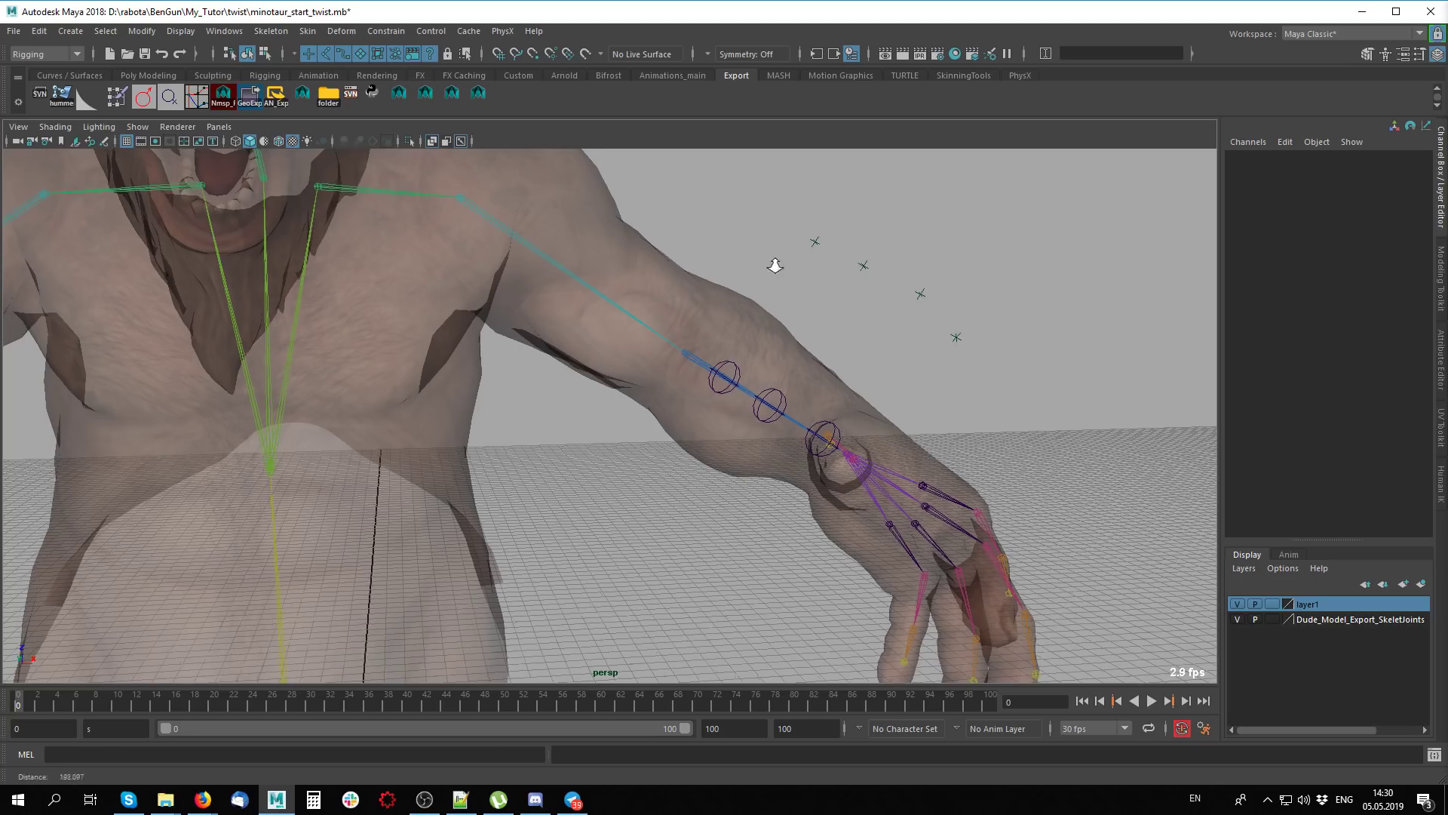
mouse_move(776, 265)
alt+mouse_down()
mouse_move(760, 317)
mouse_move(785, 378)
mouse_move(997, 445)
mouse_move(862, 446)
mouse_move(841, 481)
mouse_move(813, 487)
alt+mouse_up()
click(761, 506)
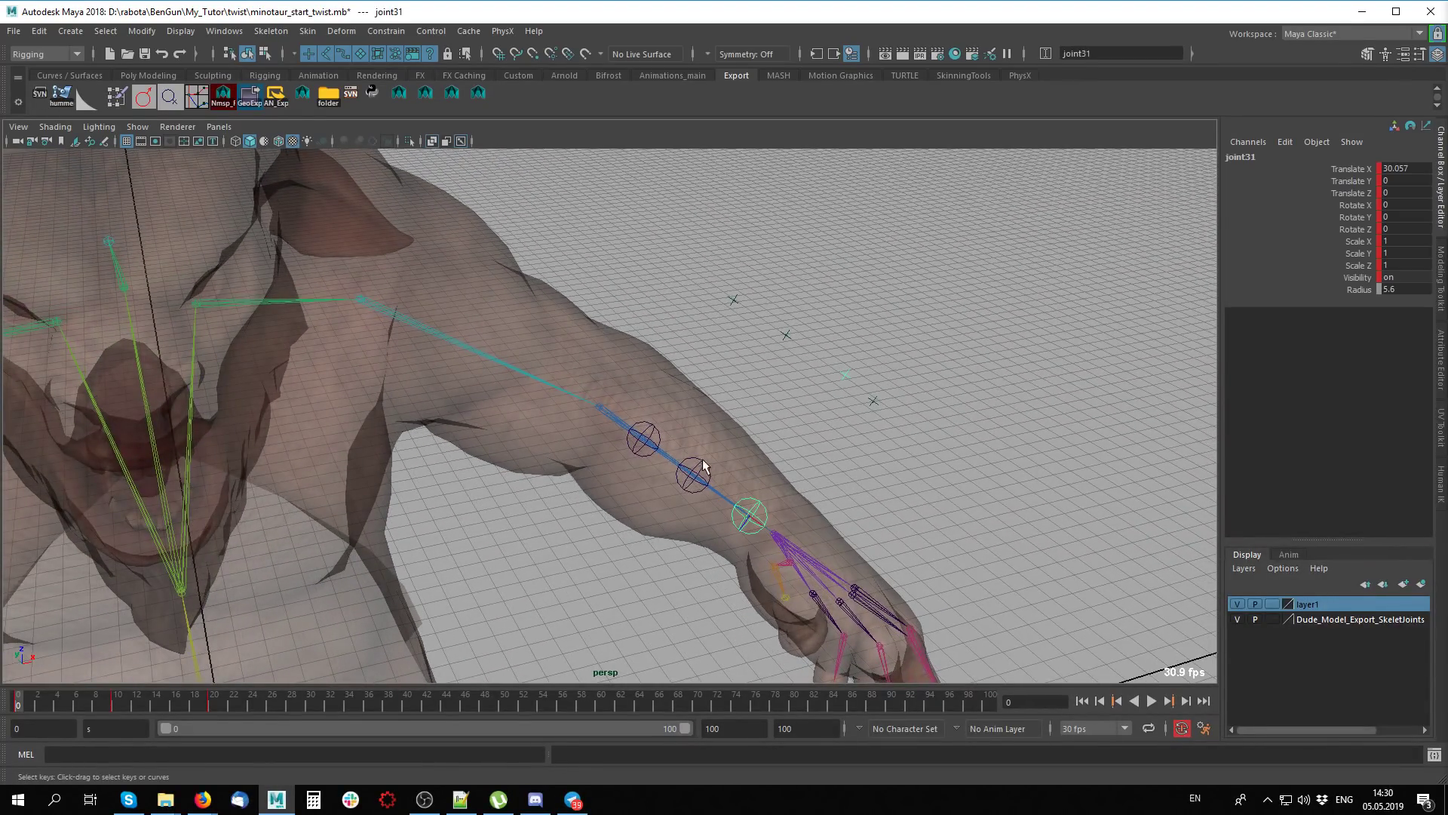
shift+click(698, 462)
shift+click(687, 397)
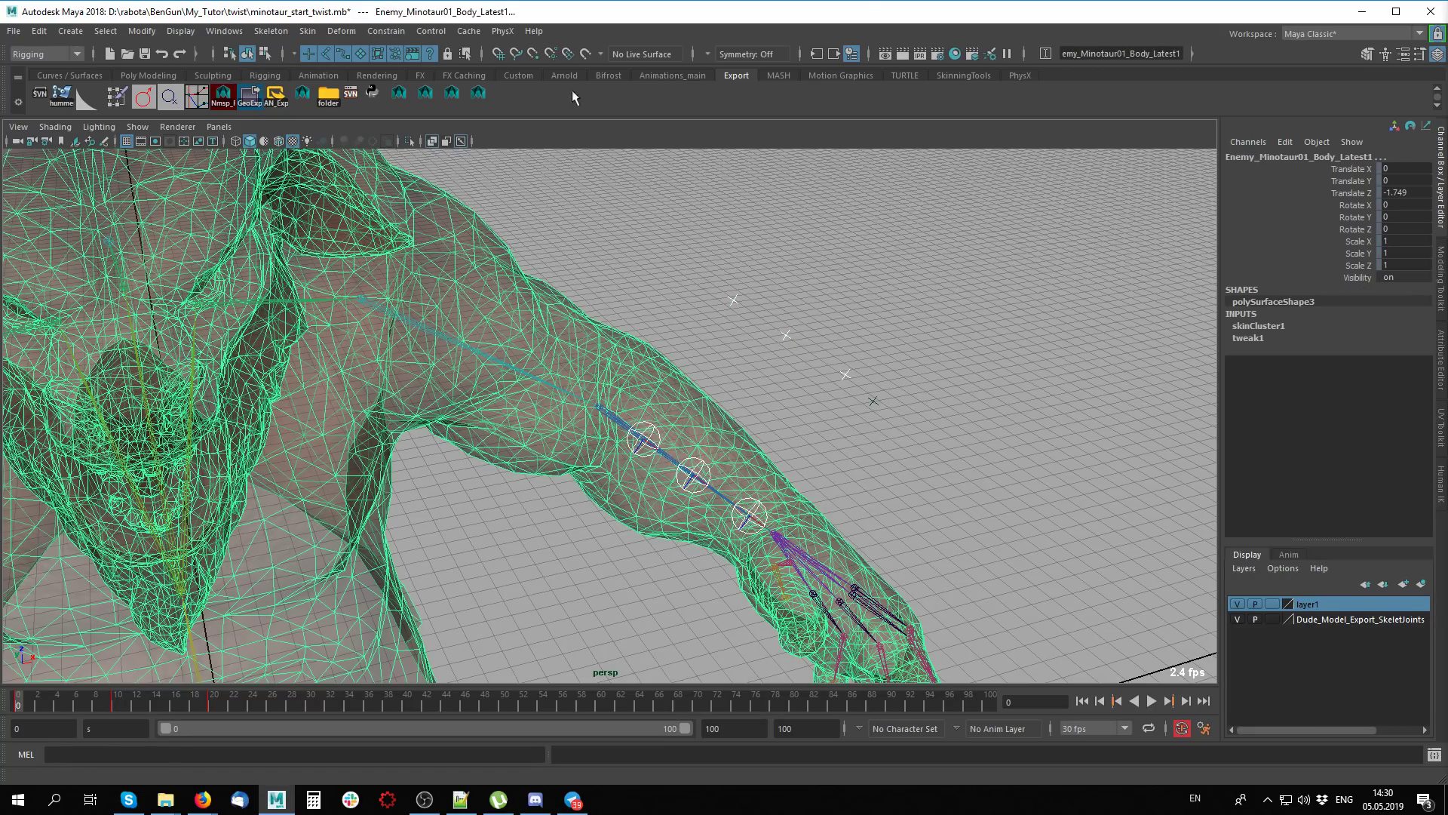
Try Skin > Edit Influences > Add Influence, undo it, and open the Add Influence options
click(307, 31)
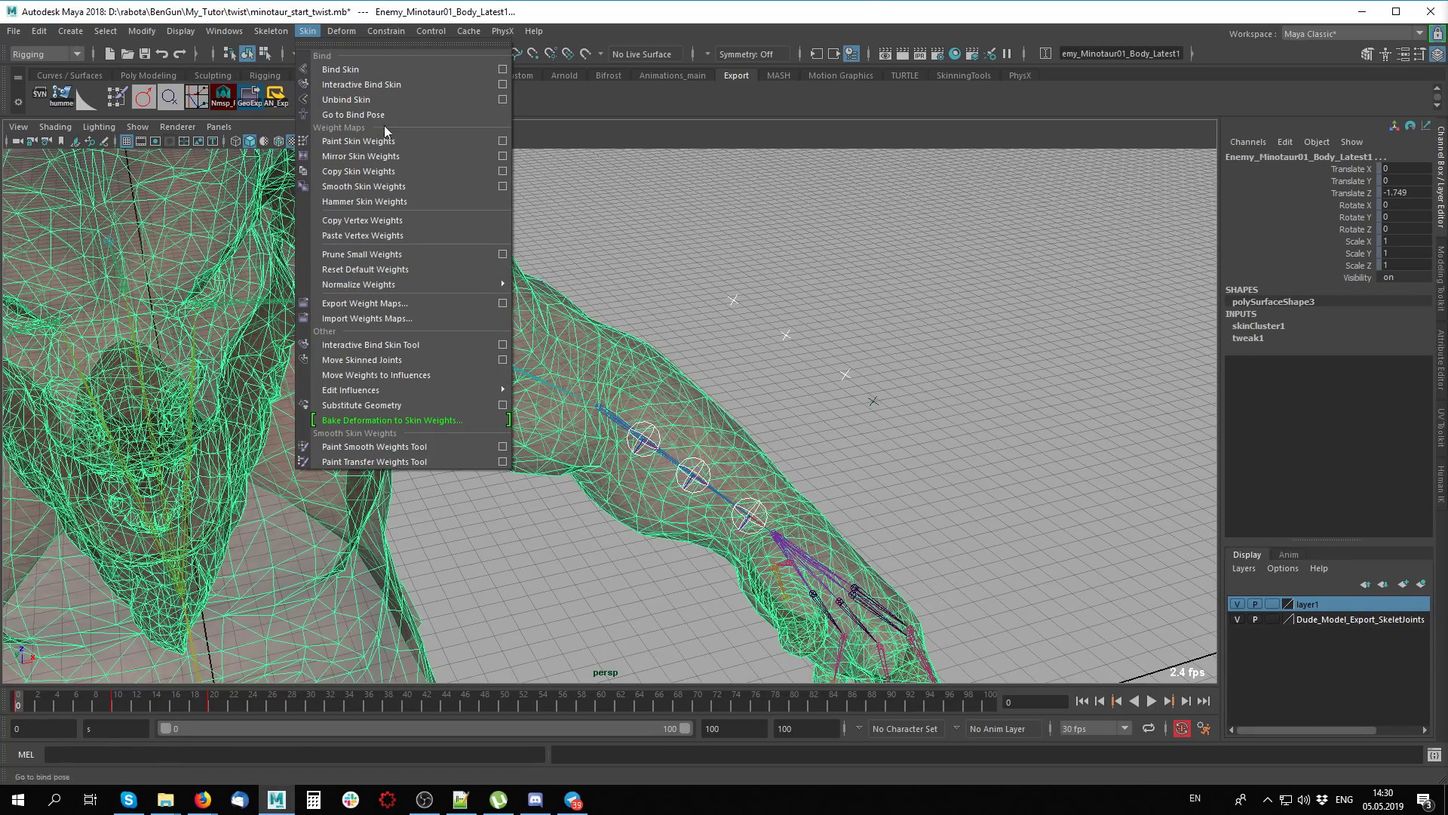
mouse_move(350, 390)
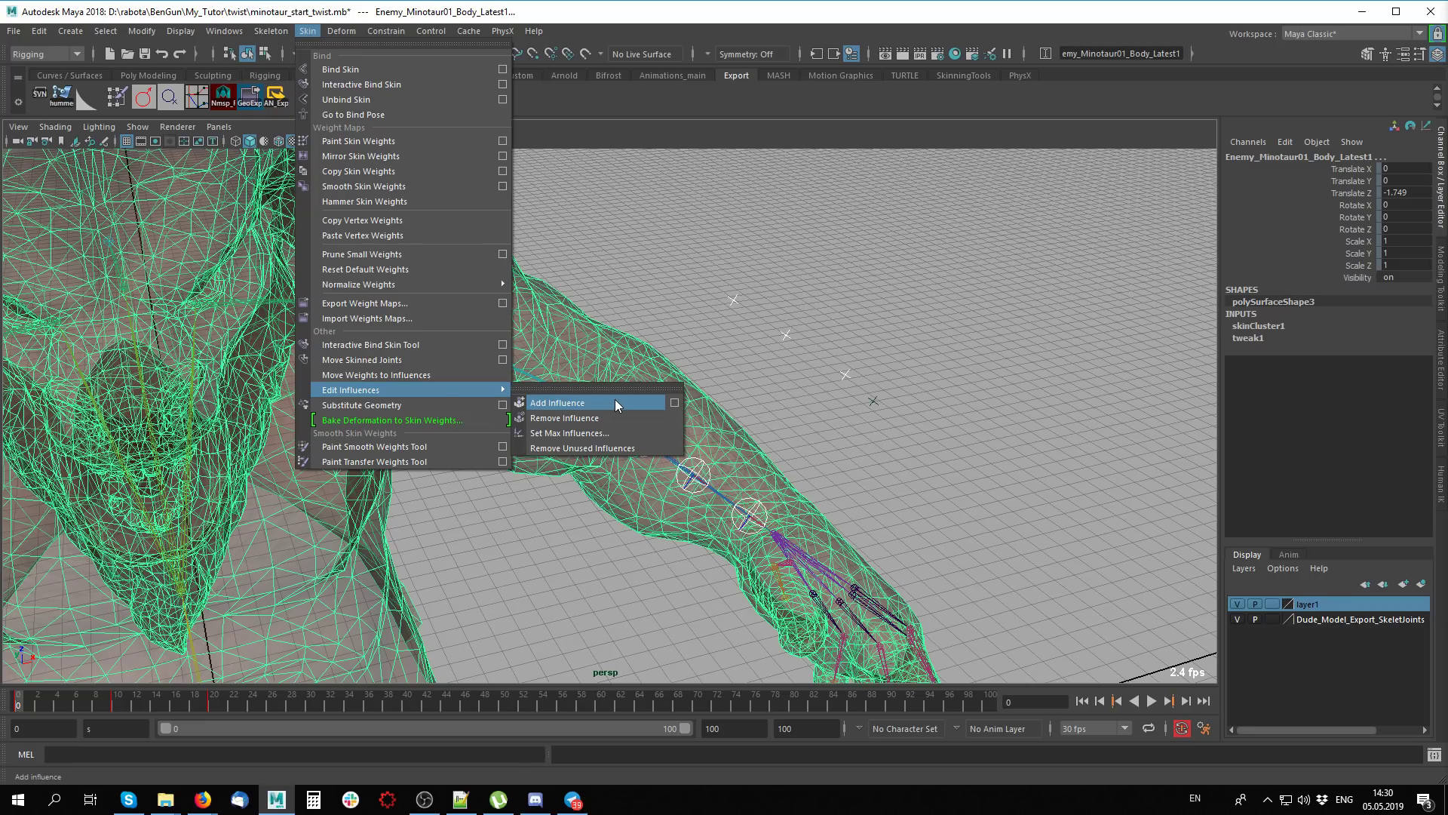
click(615, 404)
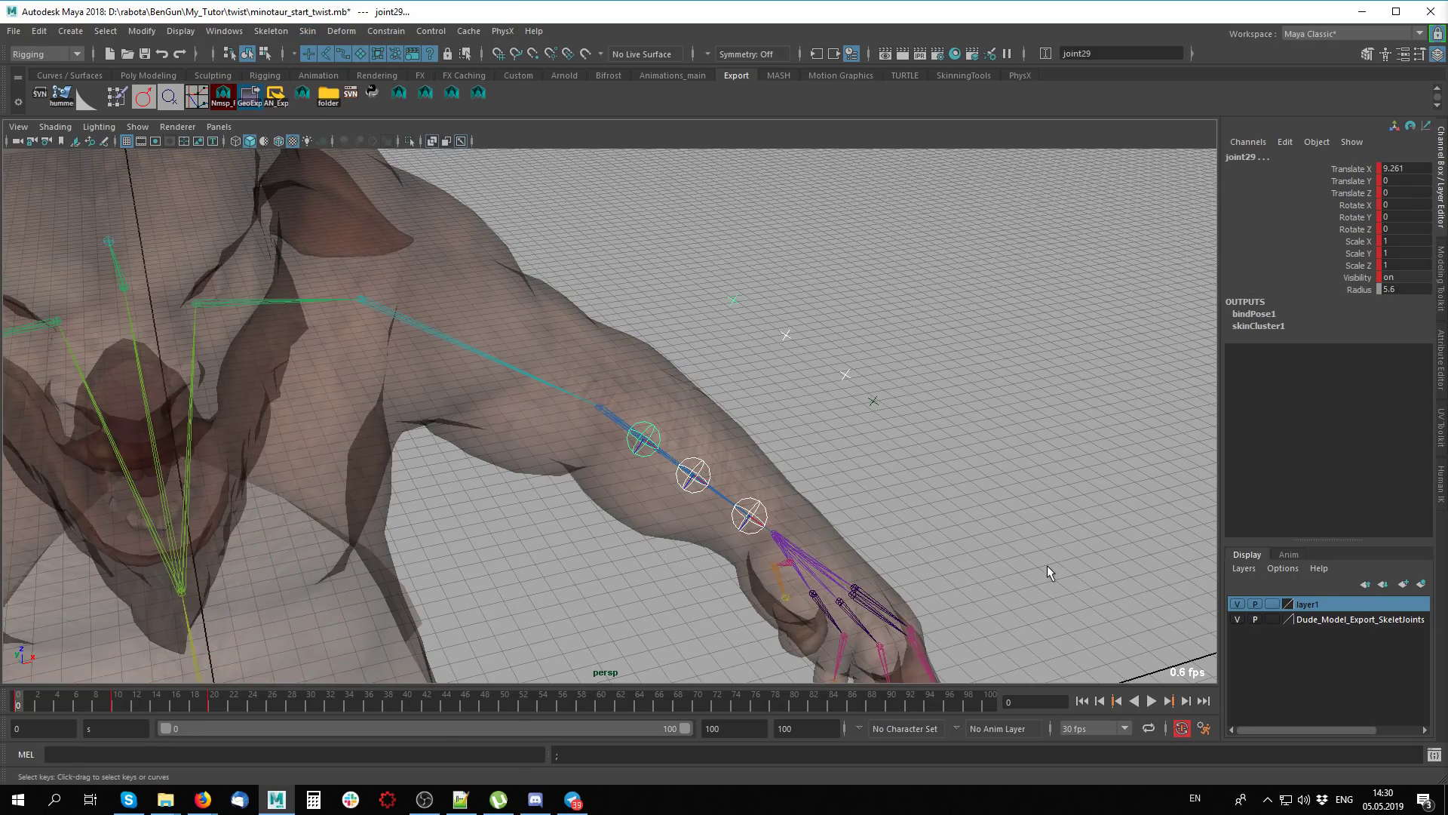
key(ctrl+z)
click(307, 31)
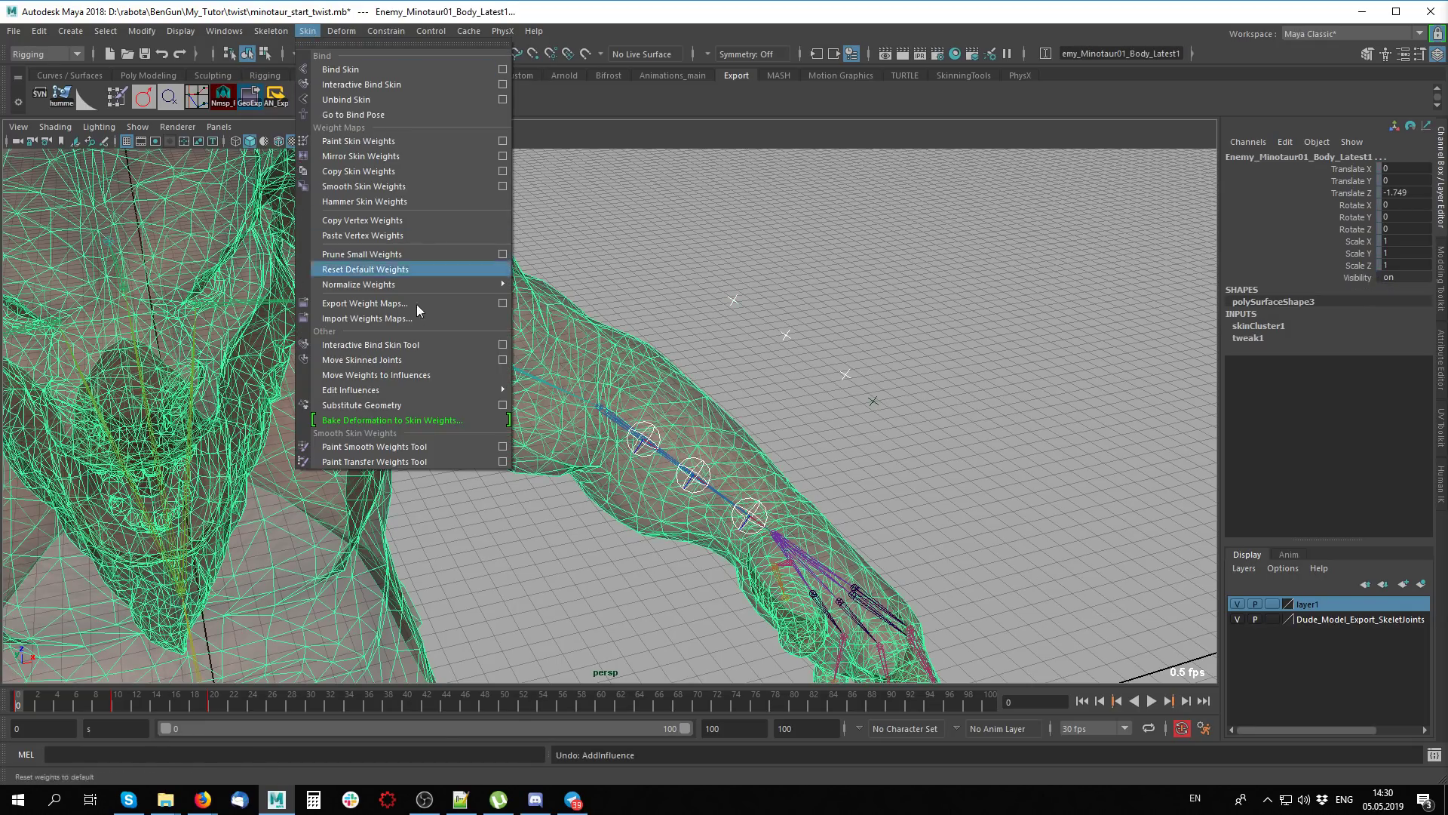
click(674, 403)
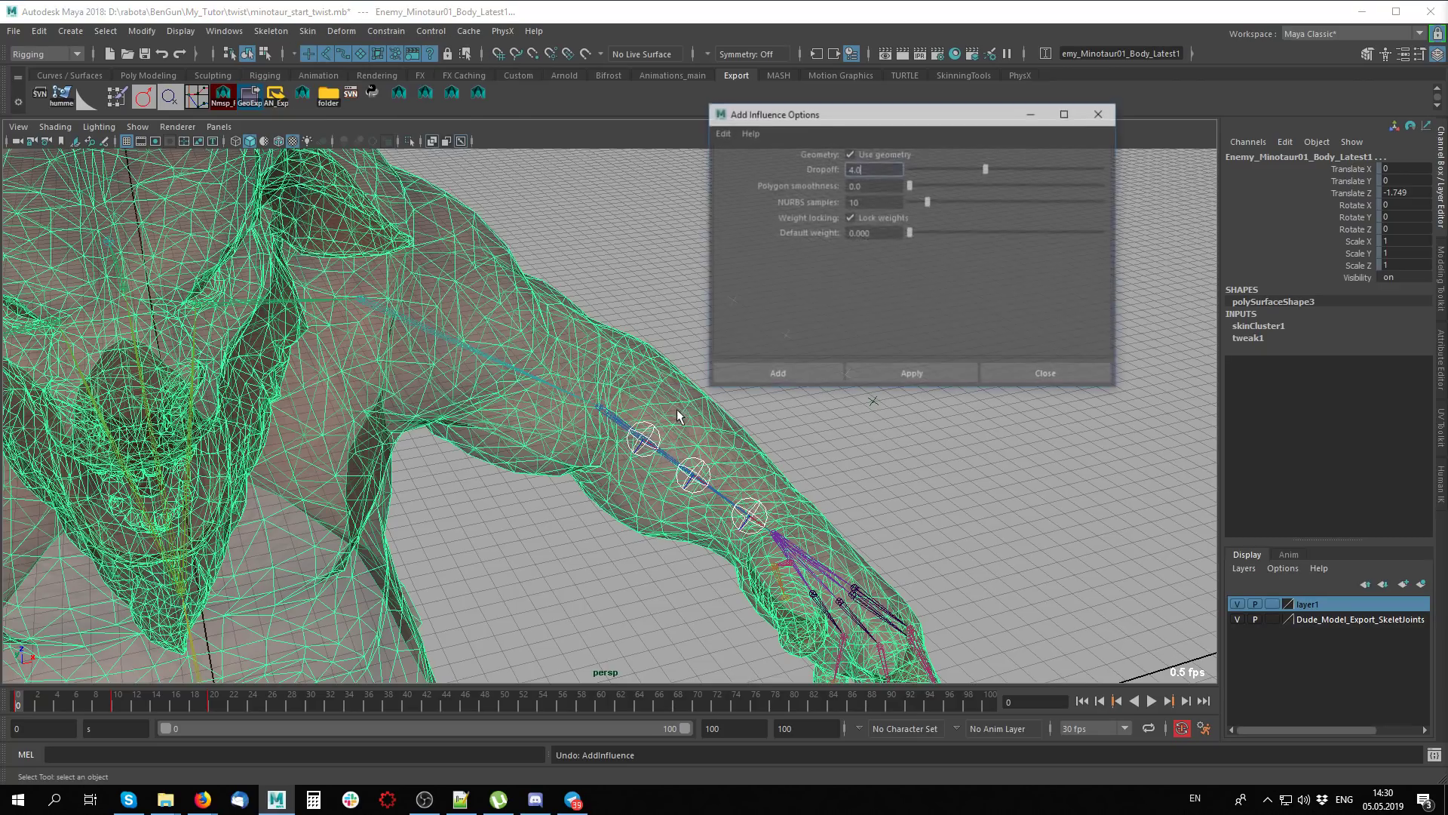
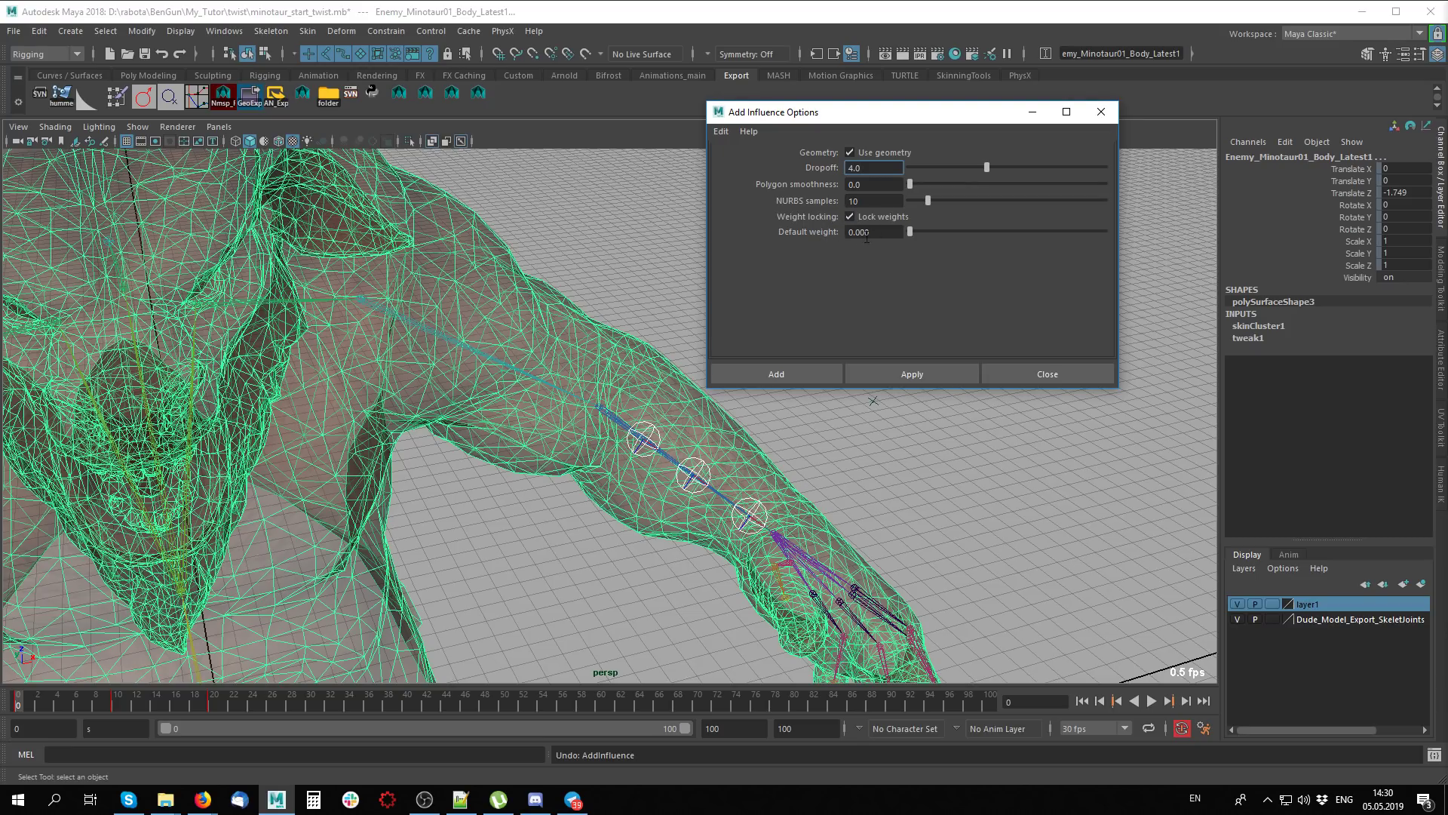
Add the three twist joints as Minotaur body influences, frame the forearm and select the mesh
click(773, 373)
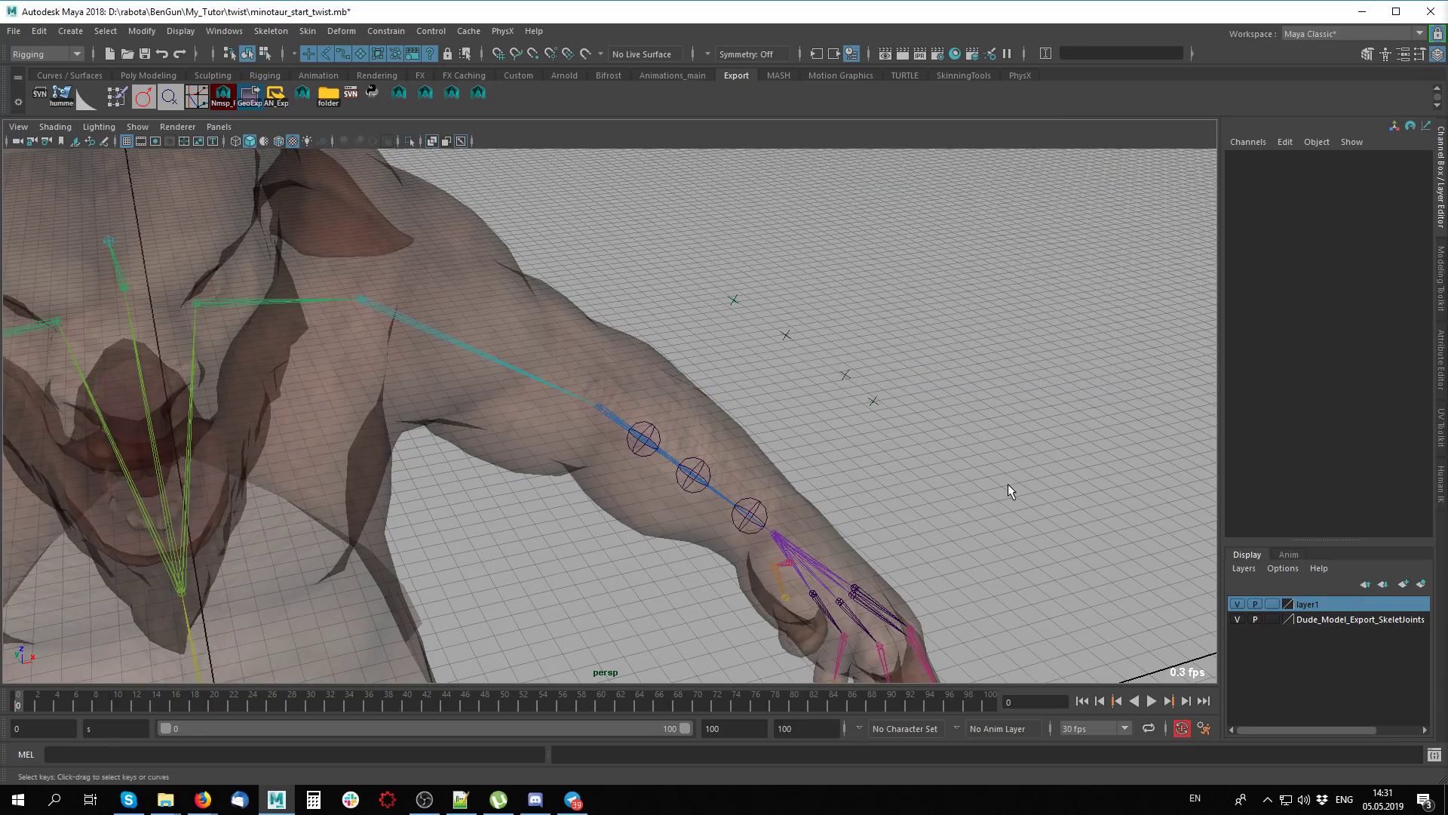
alt+middle_drag(860, 529, 831, 467)
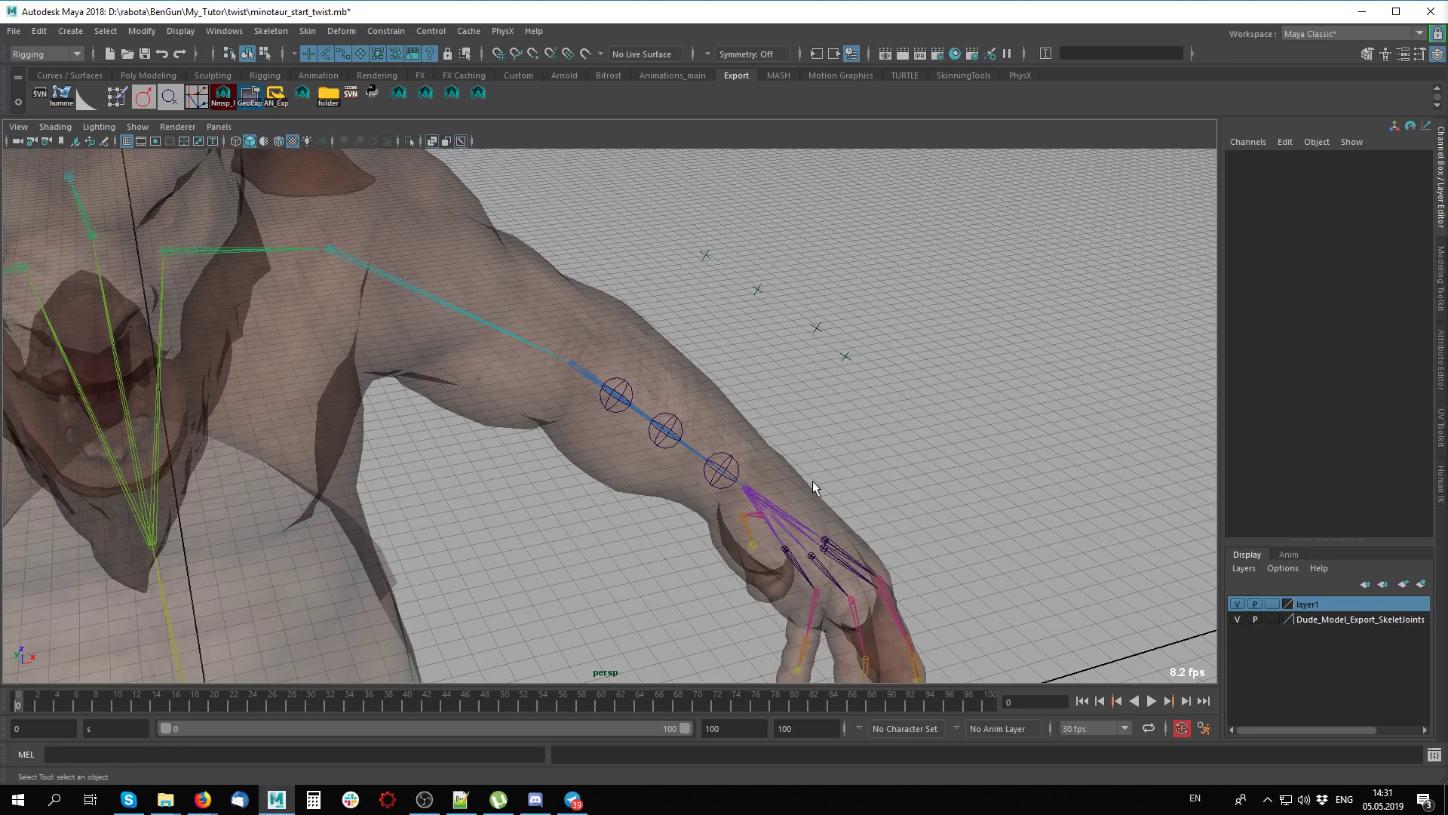
click(895, 504)
click(903, 443)
mouse_move(903, 444)
alt+mouse_down()
mouse_move(695, 480)
mouse_move(748, 463)
alt+mouse_up()
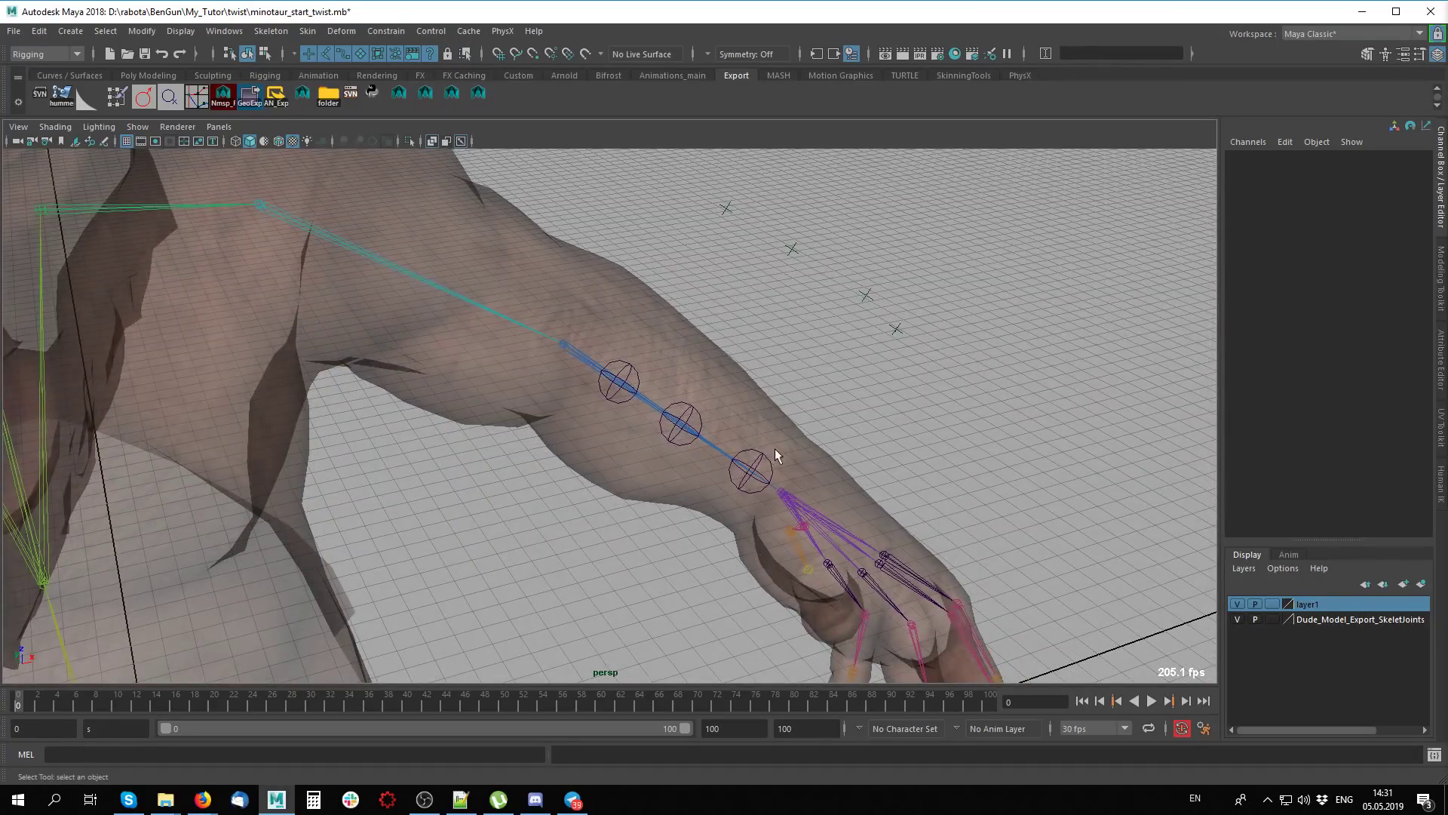
click(724, 383)
alt+drag(799, 398, 754, 347)
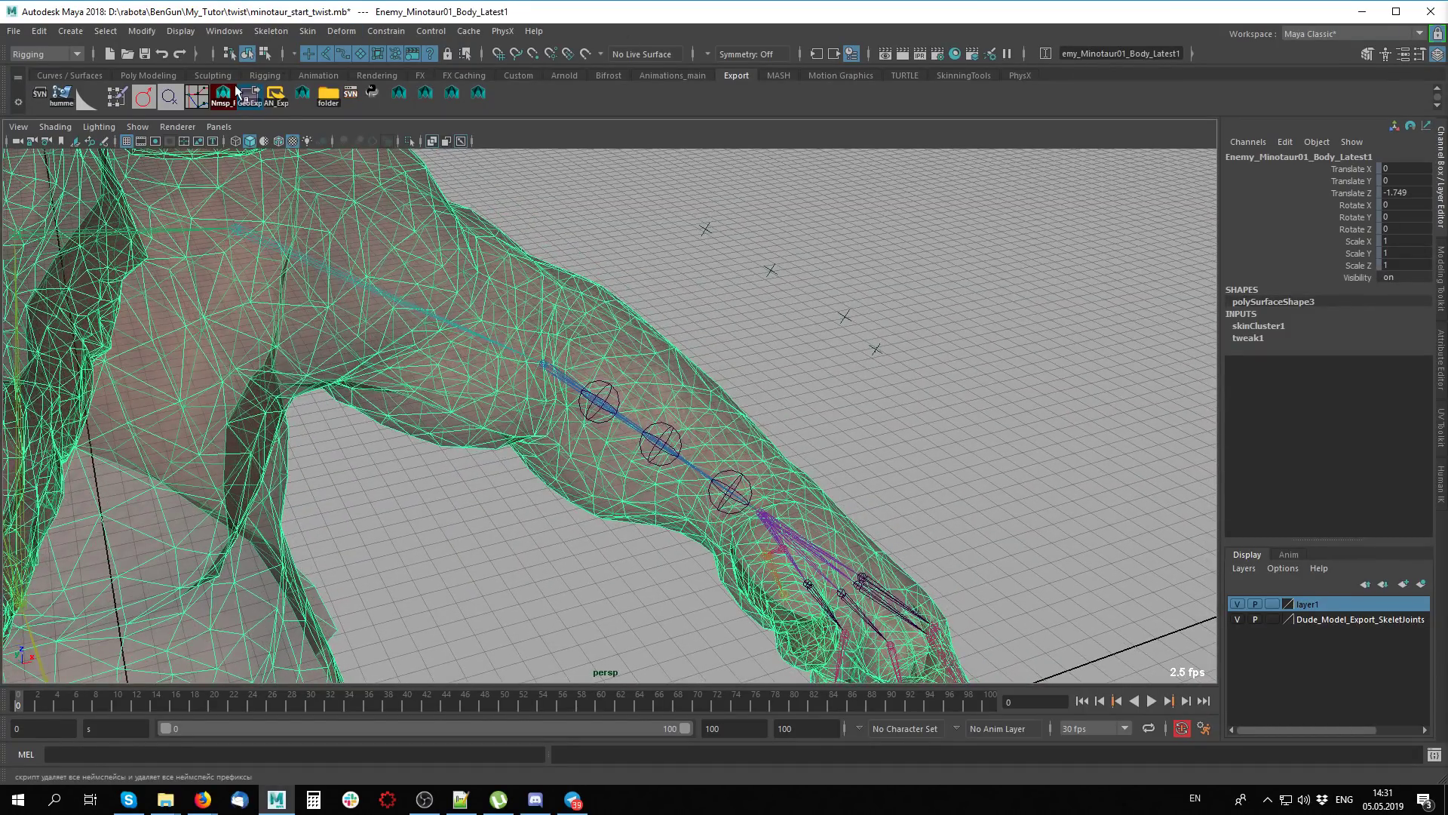
Start Paint Skin Weights on the body and browse the influence list to paltsi_R9
double_click(116, 102)
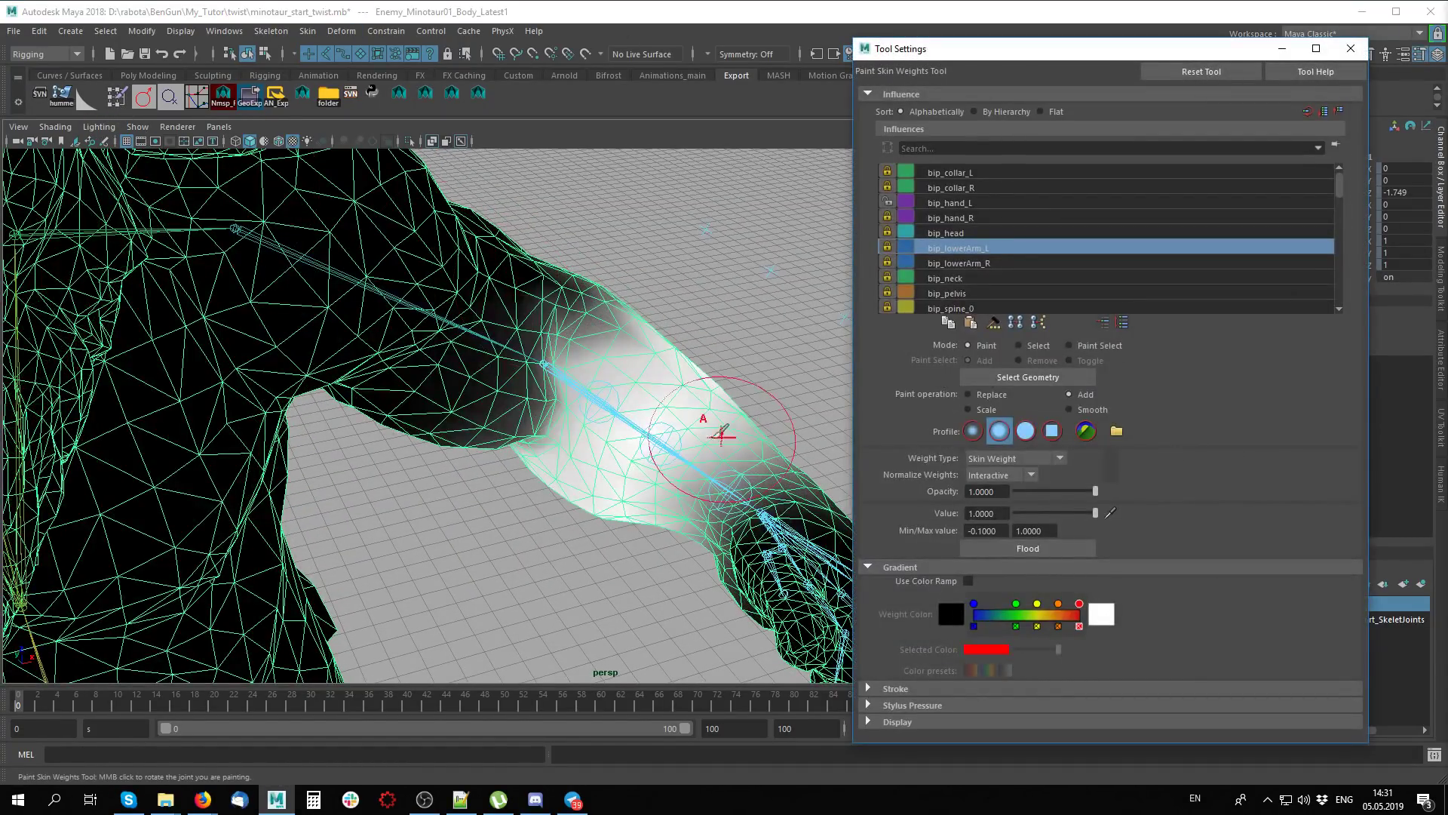
alt+drag(515, 397, 617, 435)
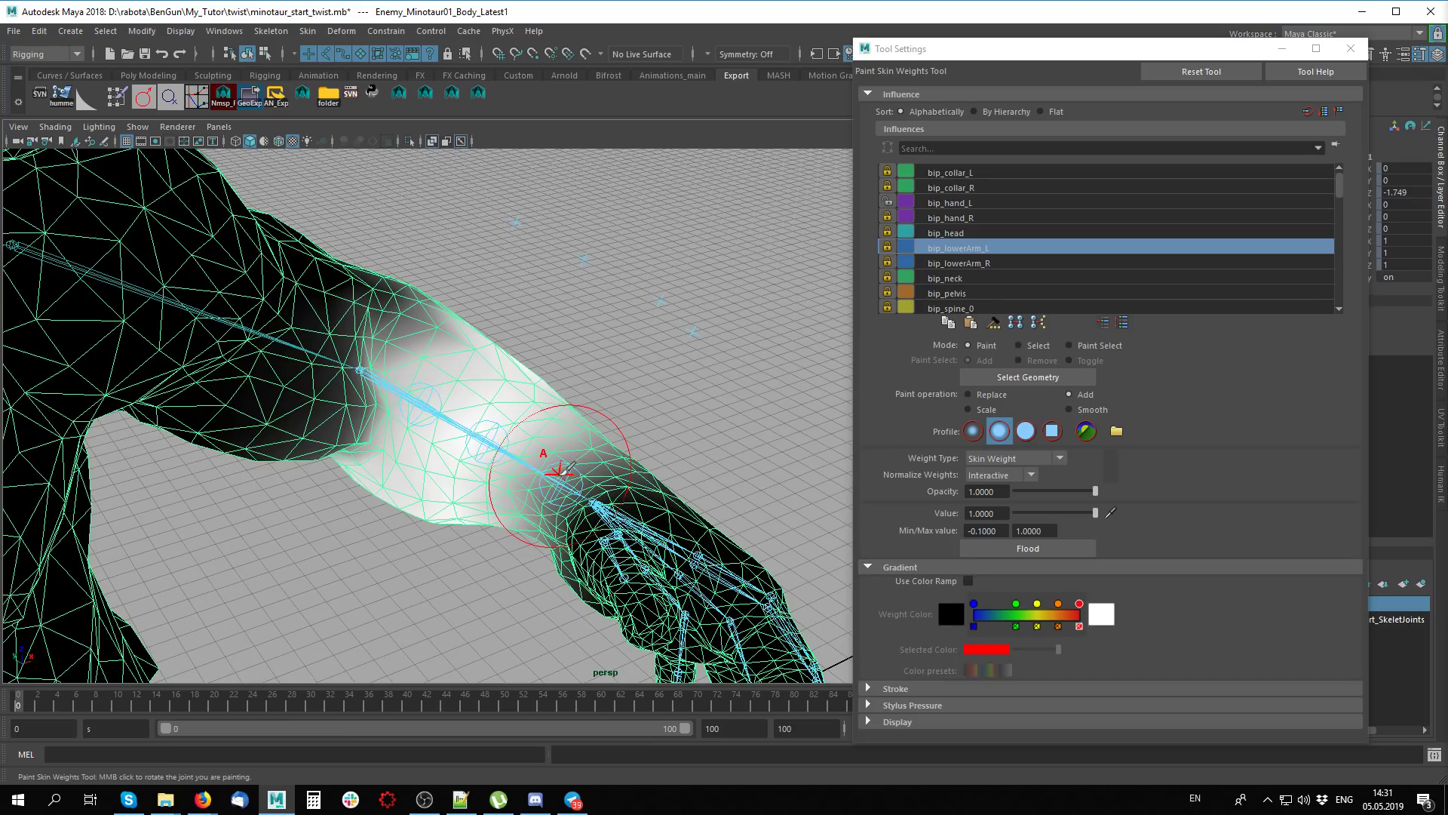
mouse_move(558, 447)
right_down()
mouse_move(550, 431)
mouse_move(558, 448)
right_up()
click(1009, 182)
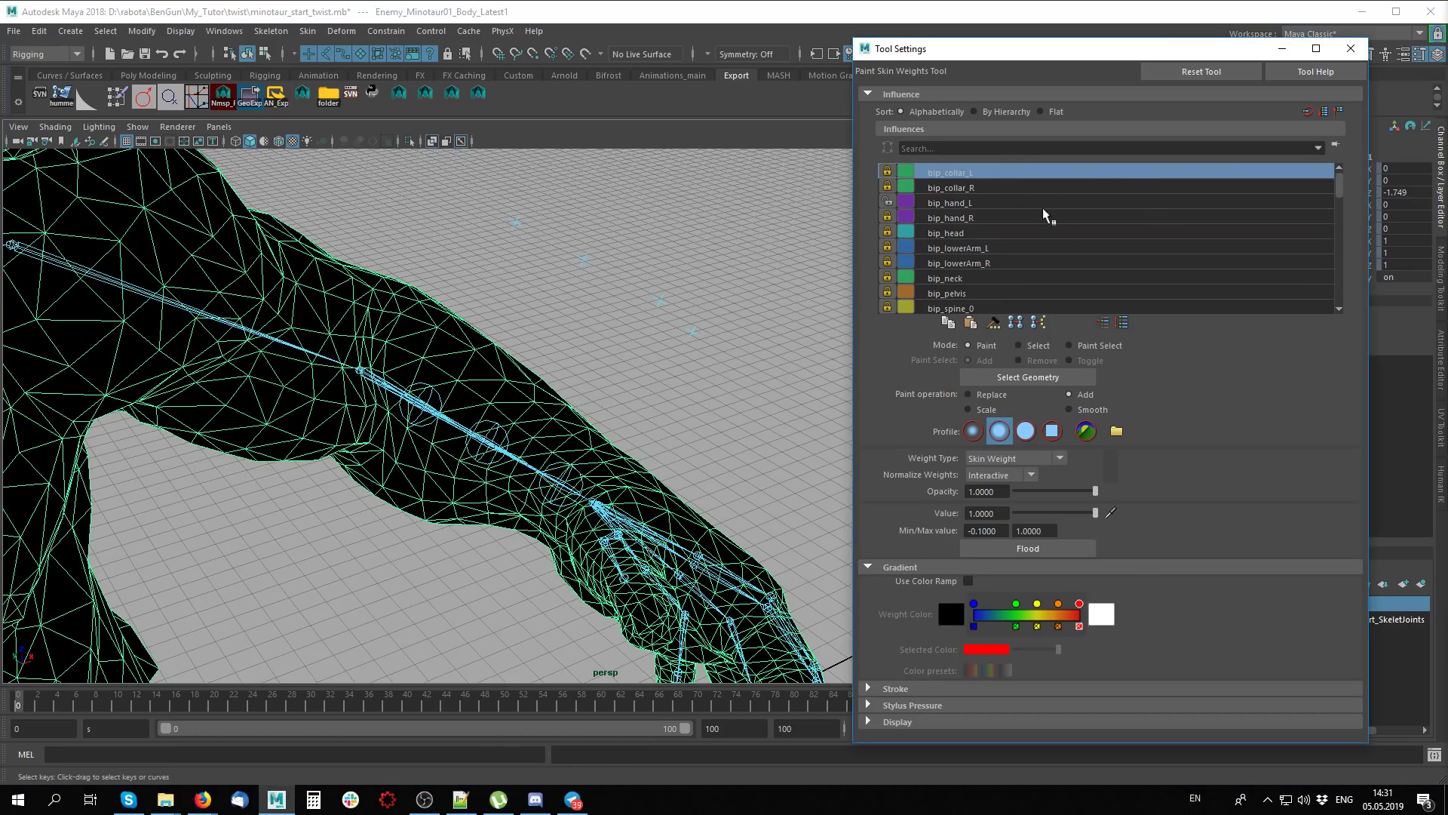
scroll(1071, 249, down, 3)
scroll(1078, 295, down, 3)
scroll(1026, 313, down, 3)
scroll(1013, 313, down, 2)
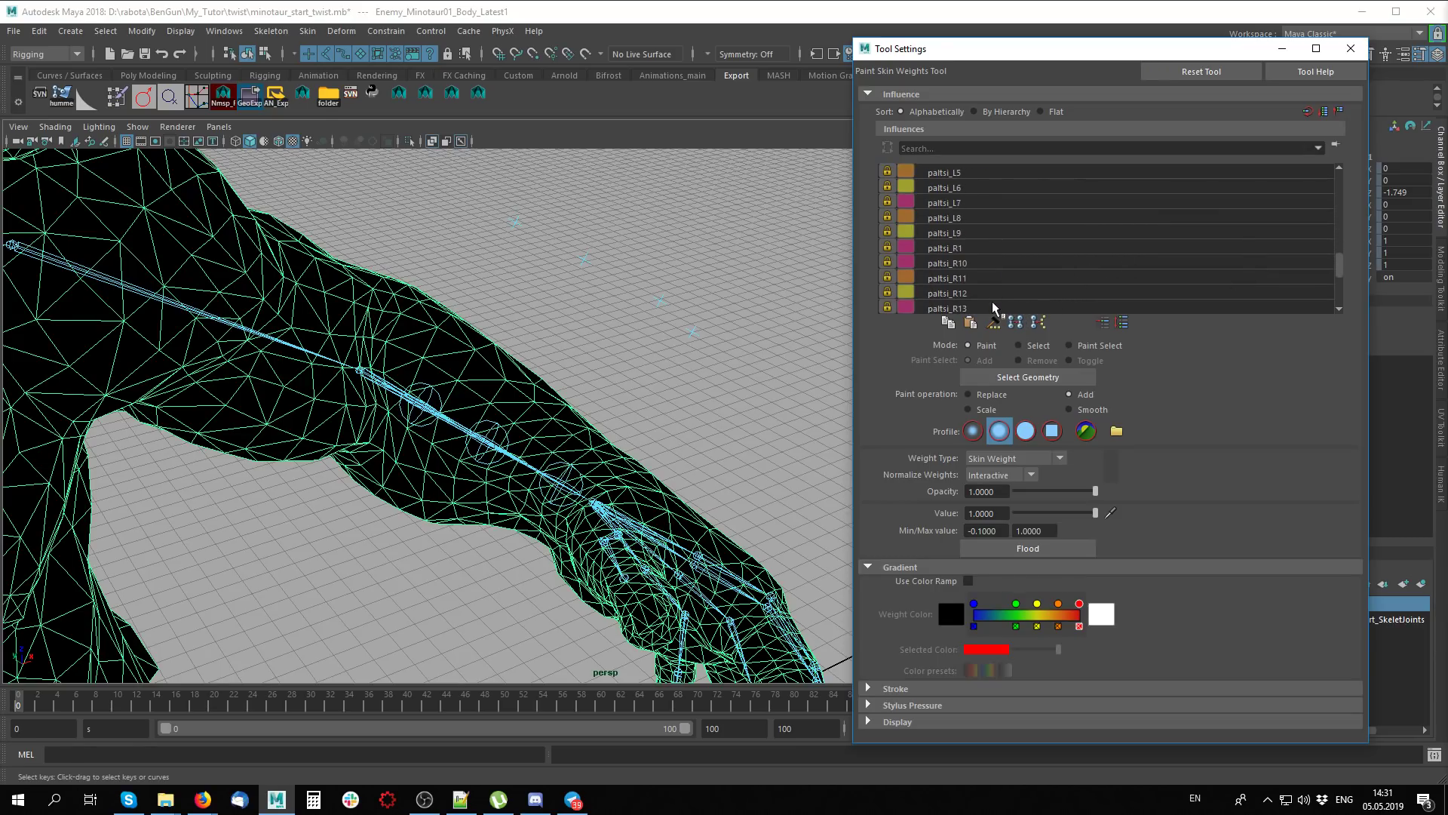
scroll(989, 303, down, 3)
shift+click(978, 308)
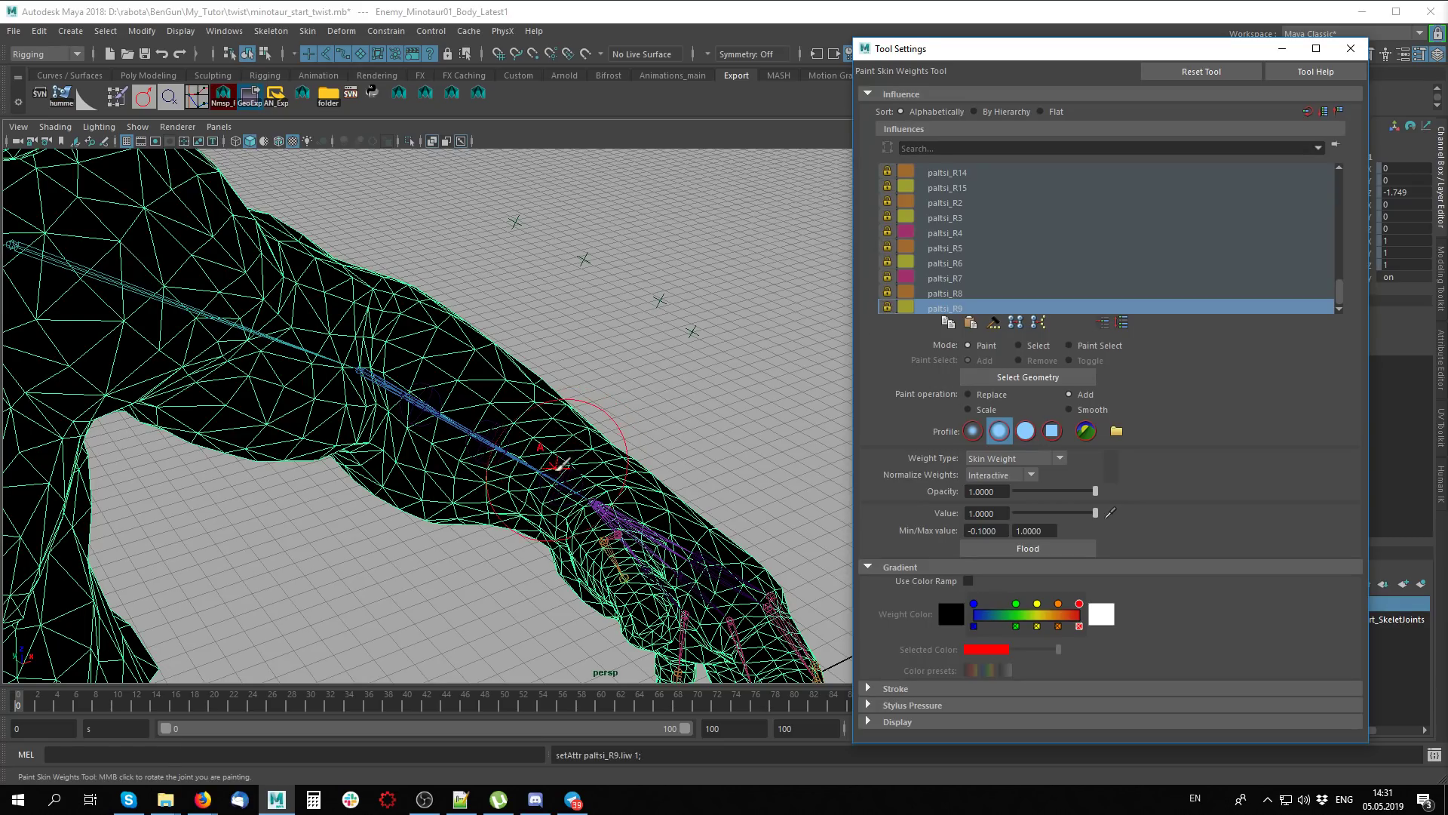
Pick joint31, then unlock the weights of joint30 and joint29
right_click(560, 448)
click(560, 407)
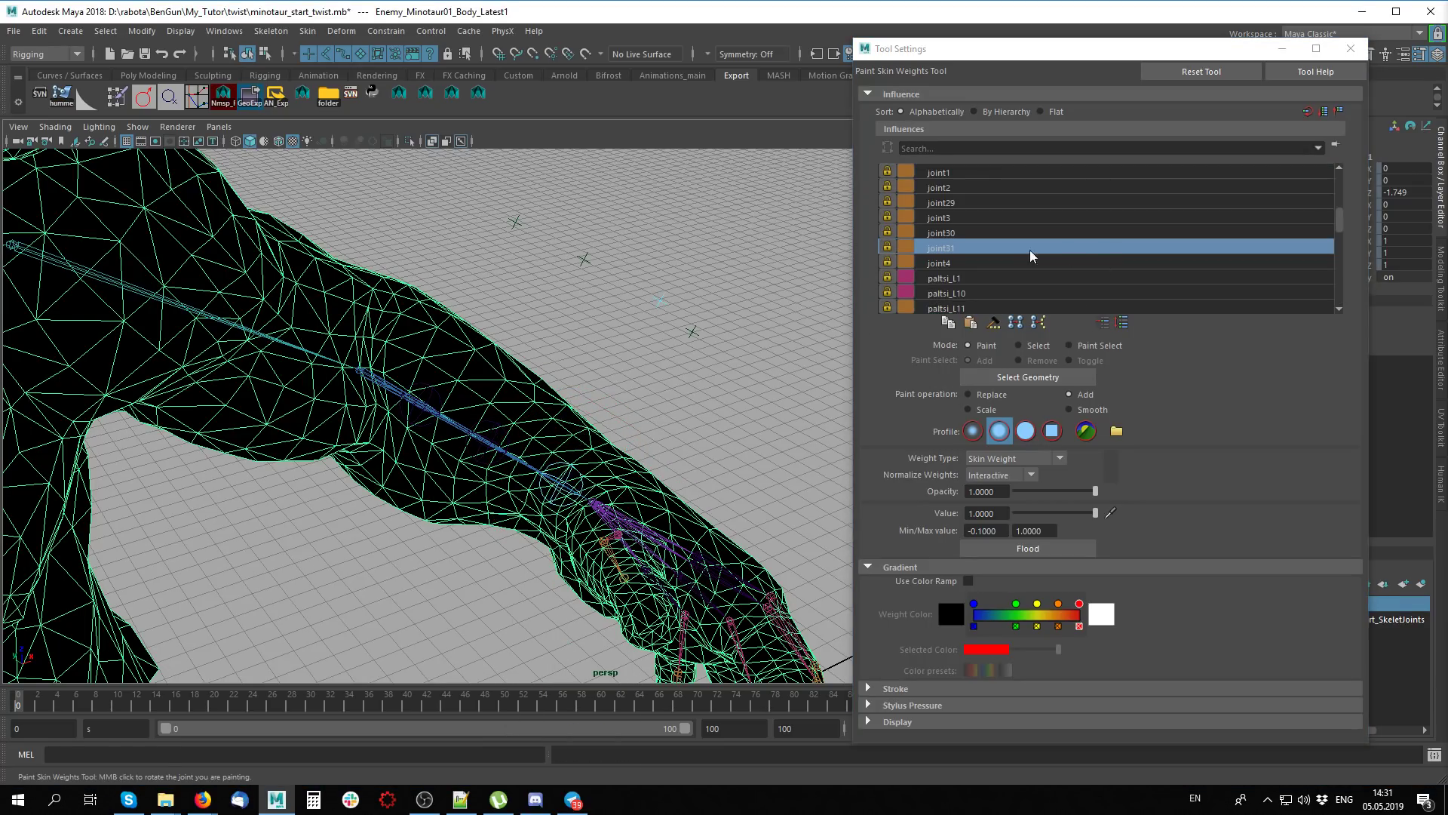
click(890, 251)
right_click(485, 420)
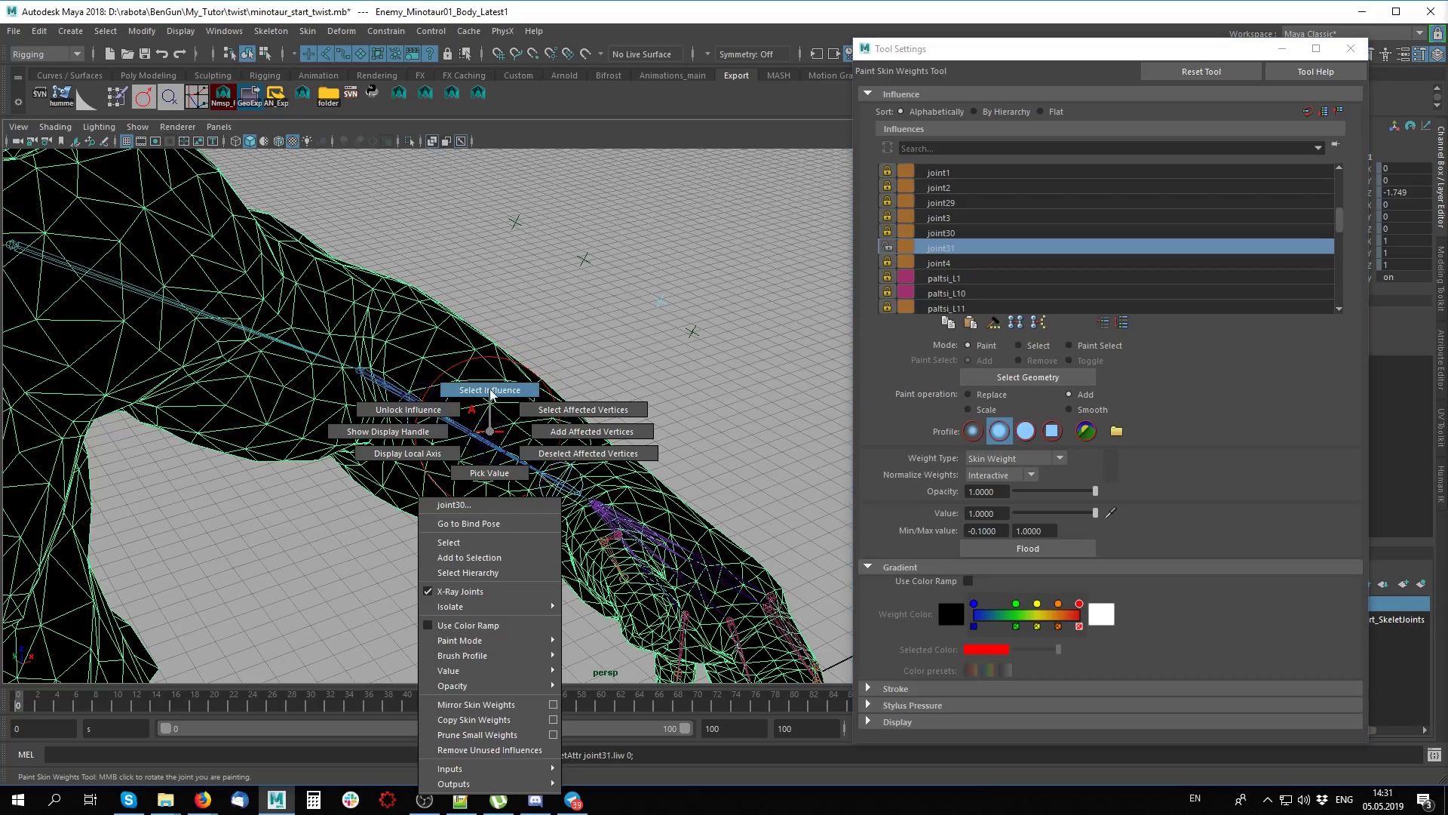
click(485, 388)
click(888, 234)
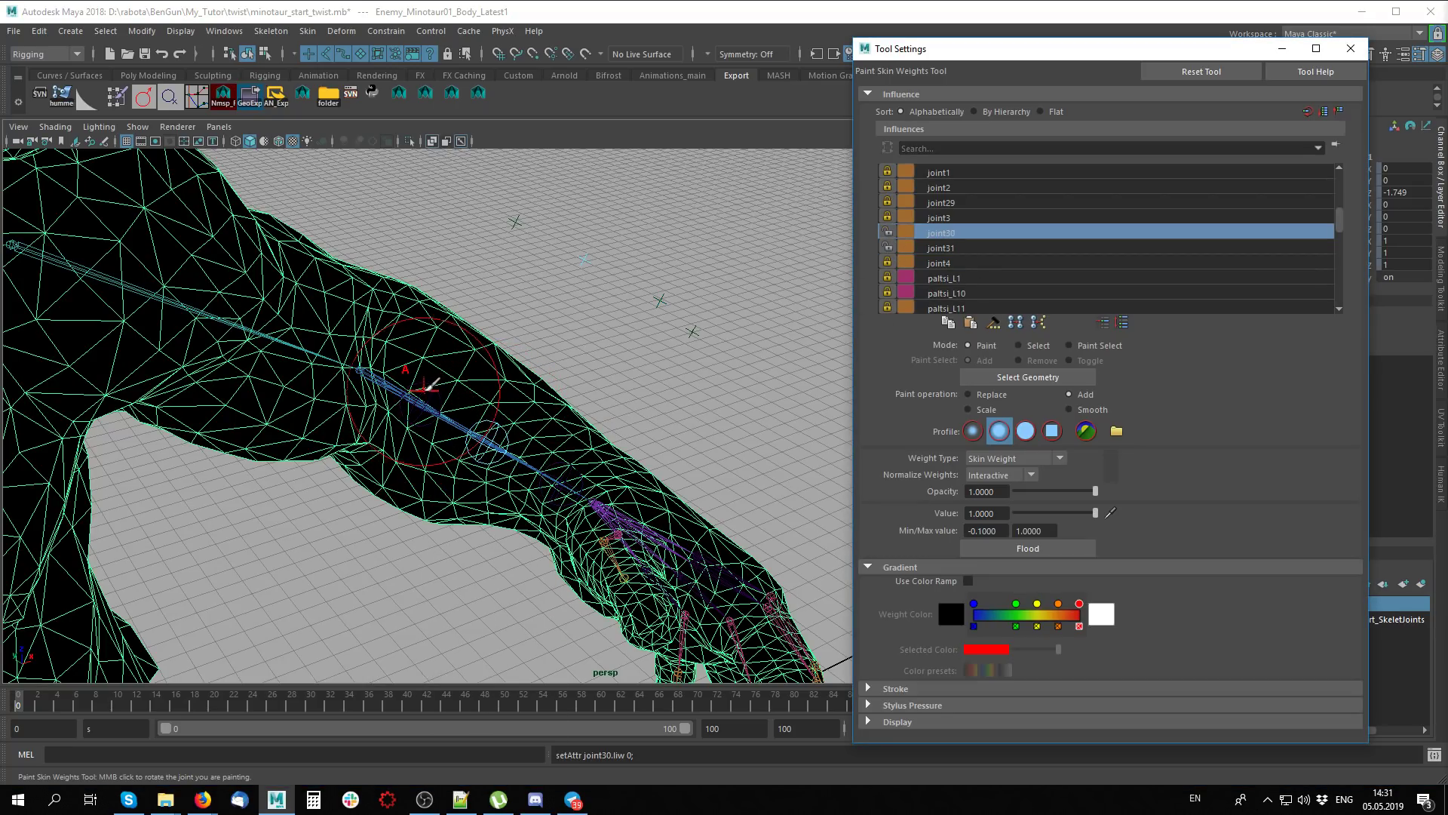
right_click(417, 381)
click(441, 334)
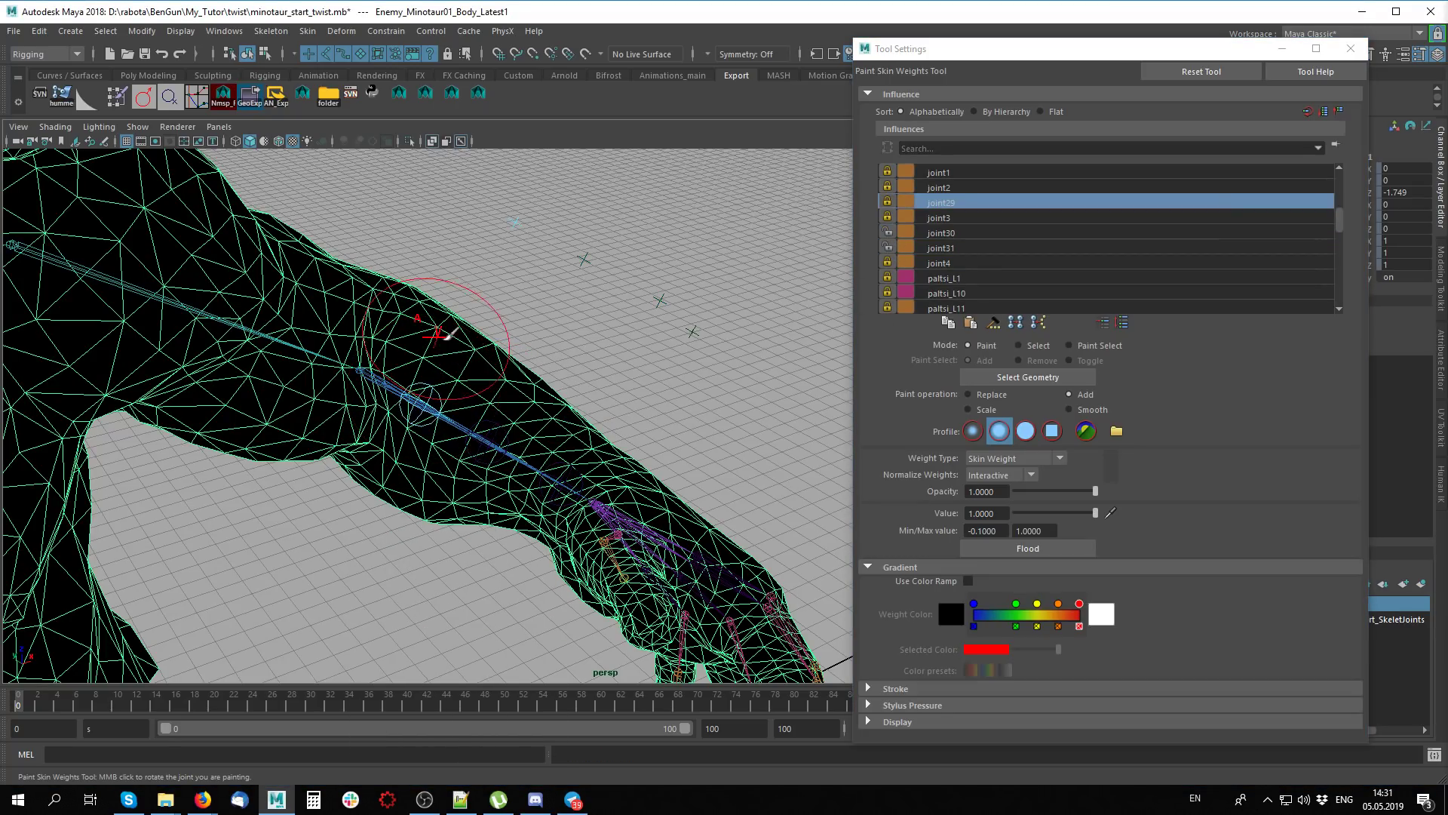
click(887, 204)
Unlock bip_lowerArm_L's weights, then step to frame 2 and pick joint31 at the wrist
right_click(600, 448)
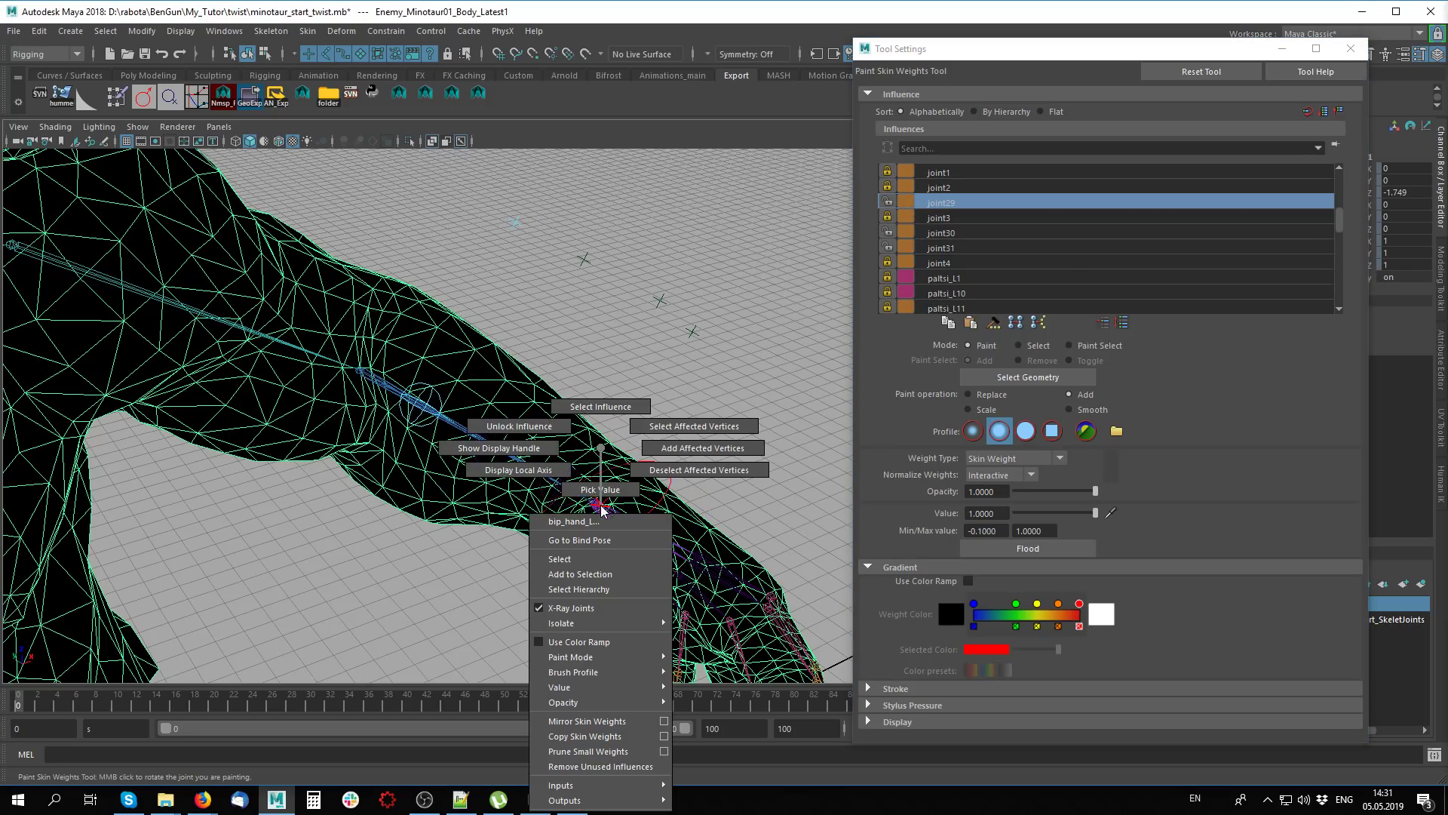
click(600, 406)
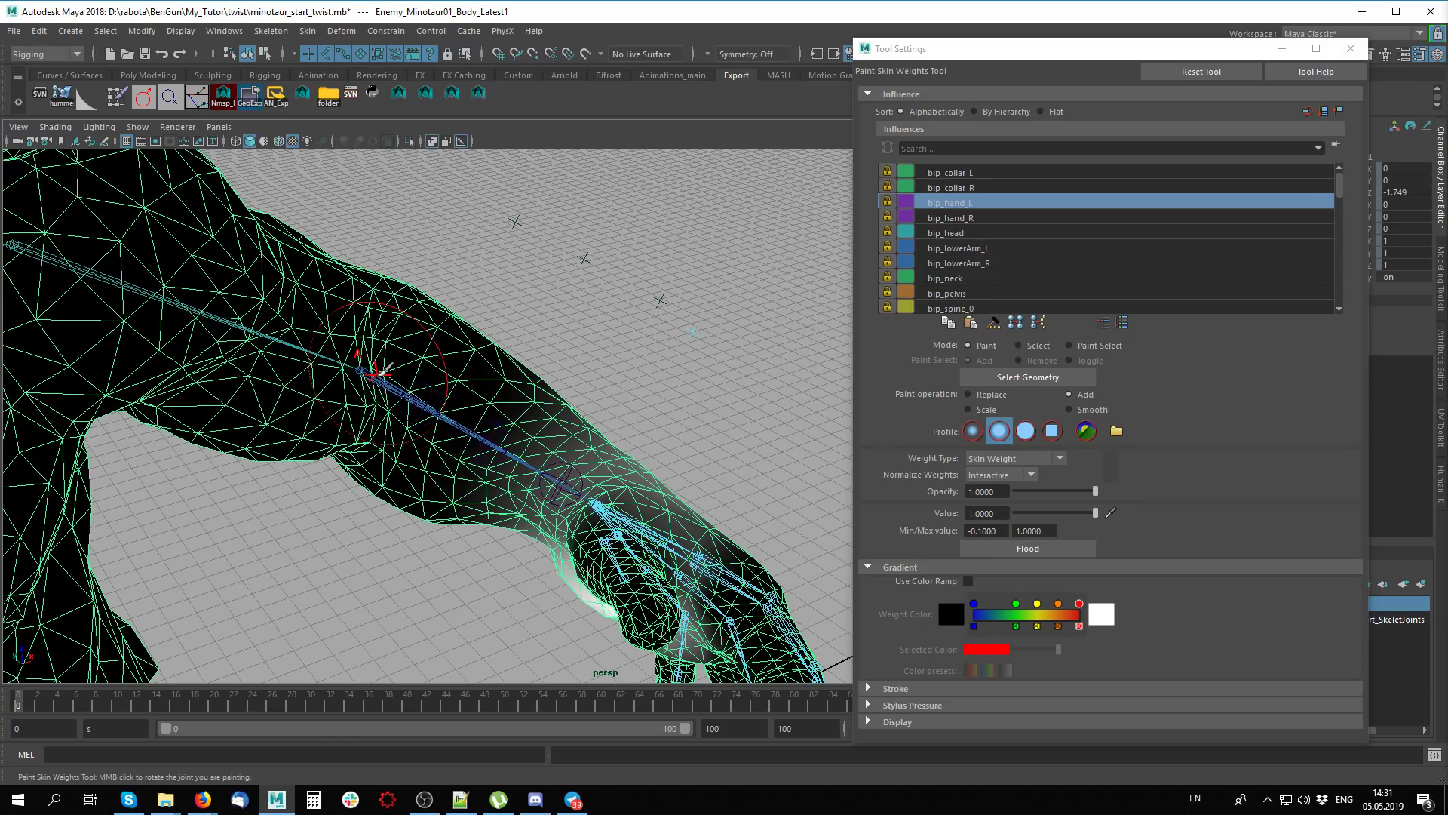
right_drag(382, 369, 377, 333)
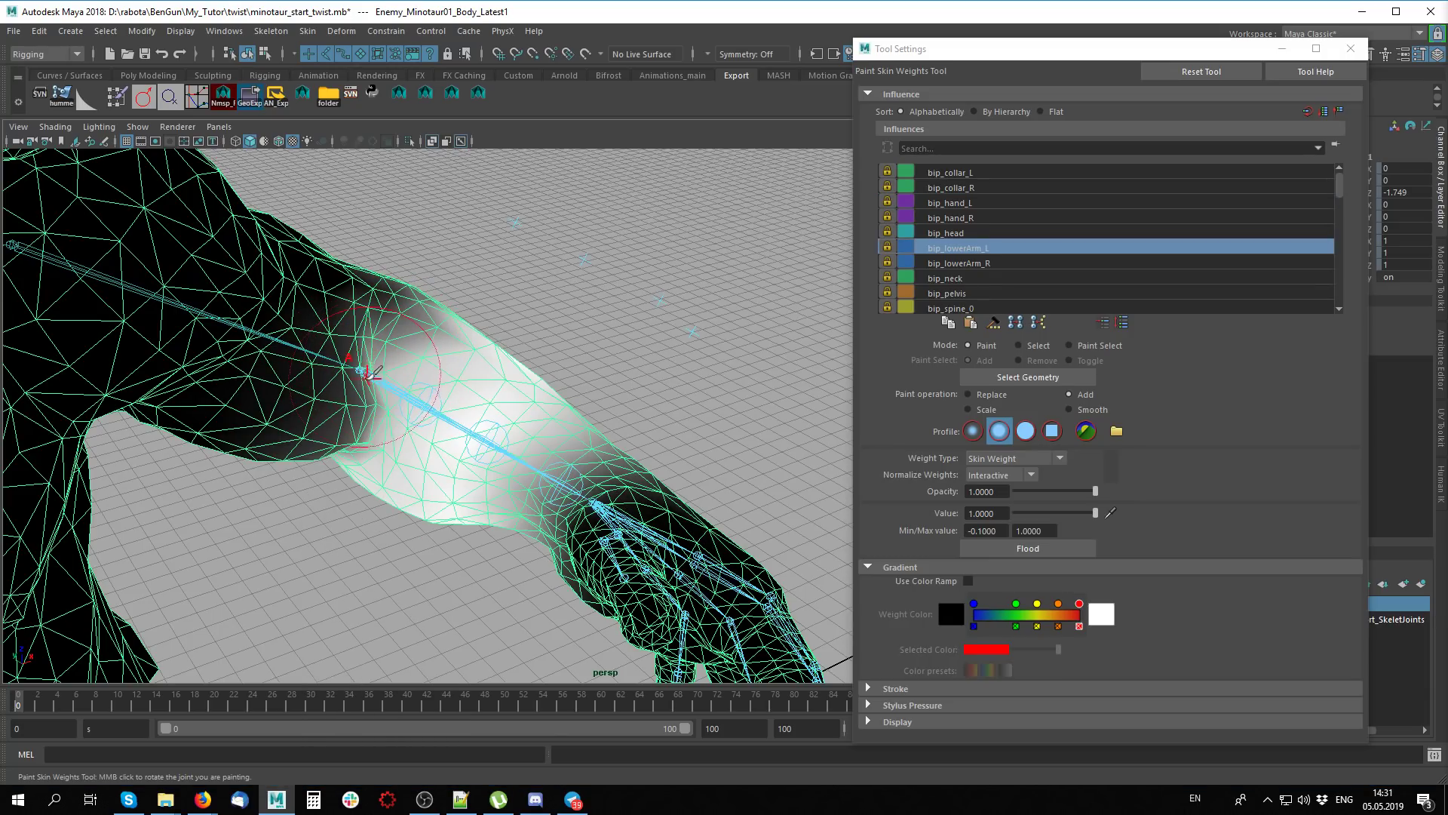
click(887, 248)
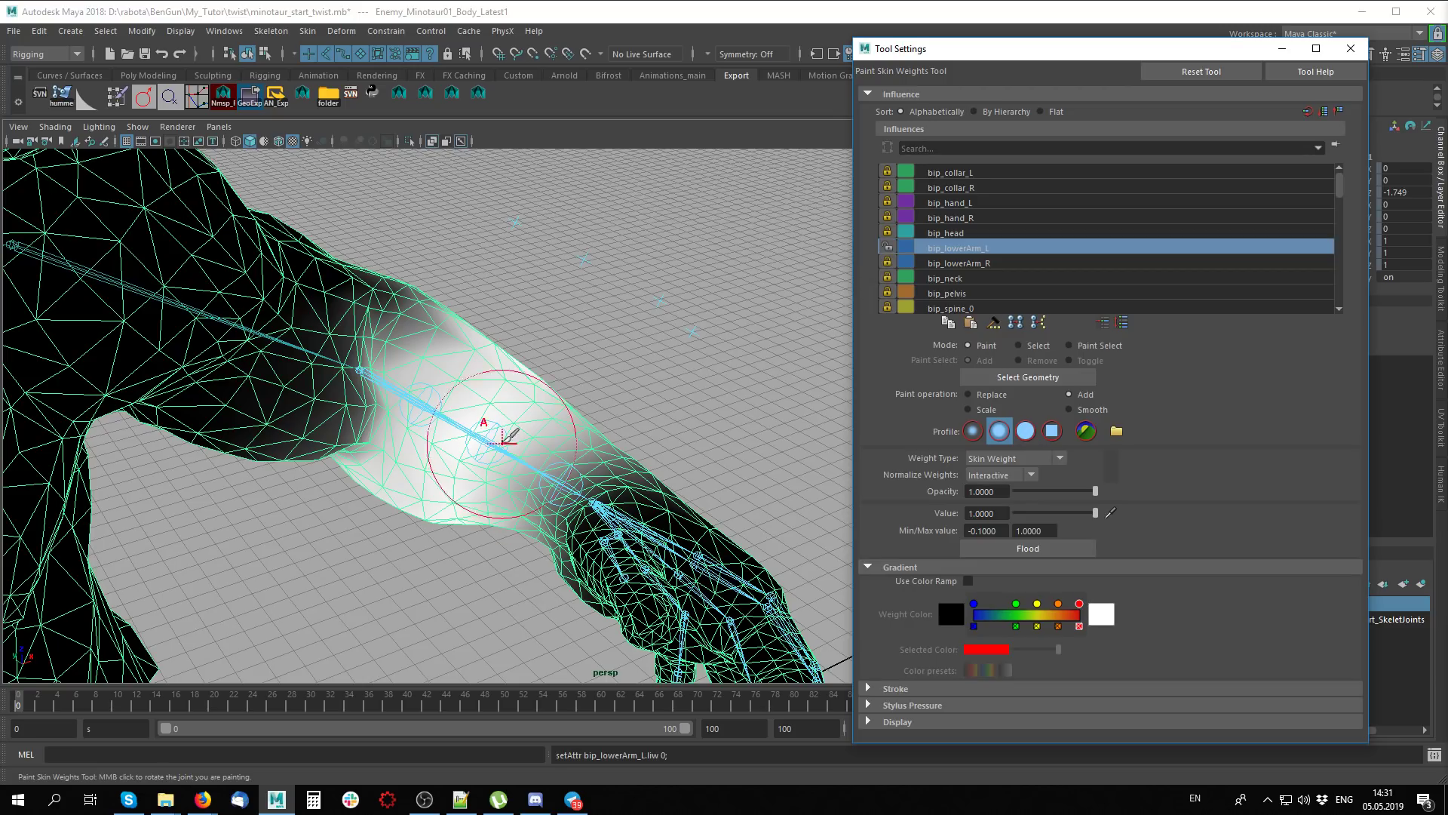
scroll(498, 426, down, 3)
scroll(494, 426, down, 2)
scroll(475, 349, down, 1)
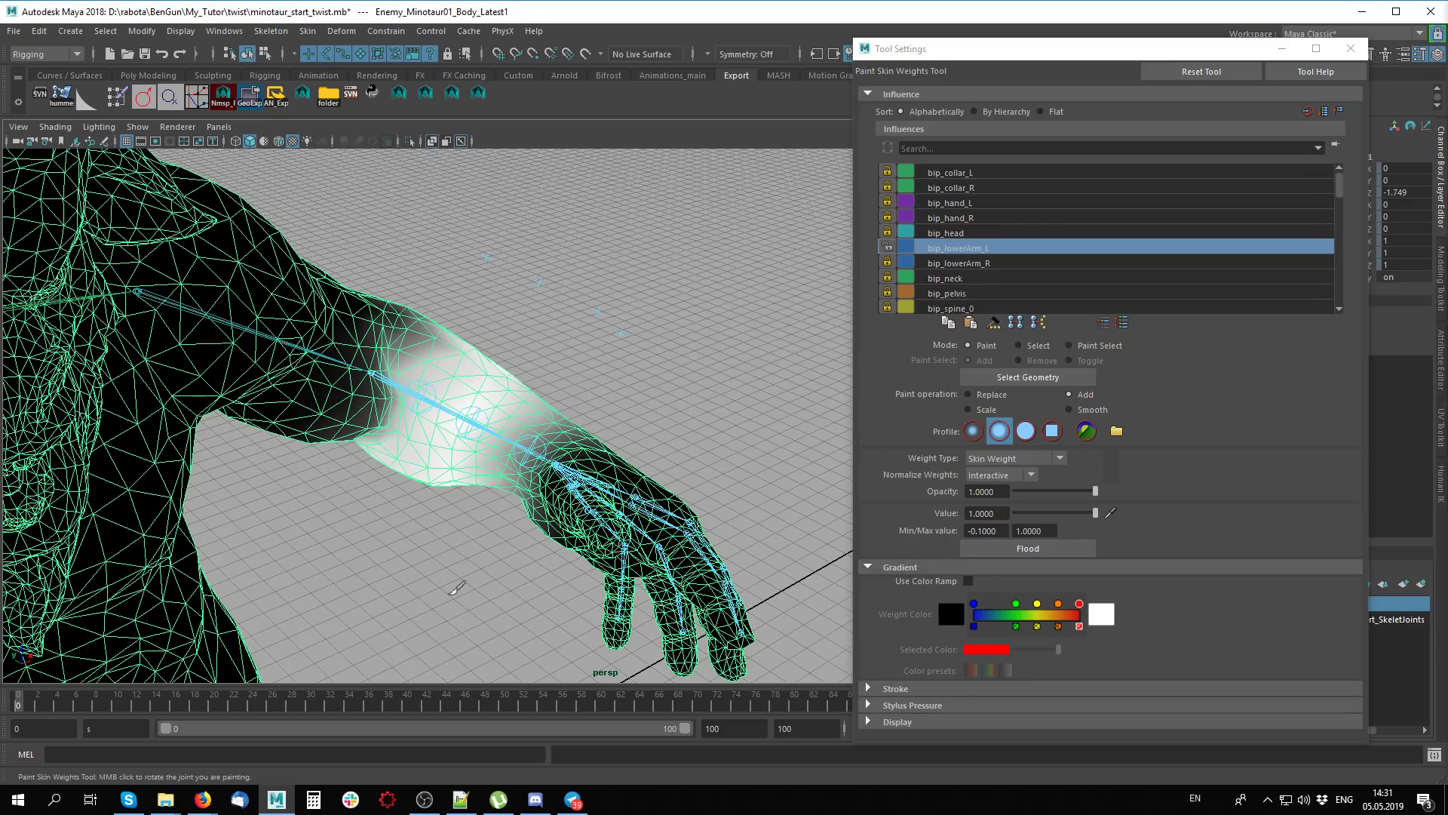
drag(26, 705, 76, 705)
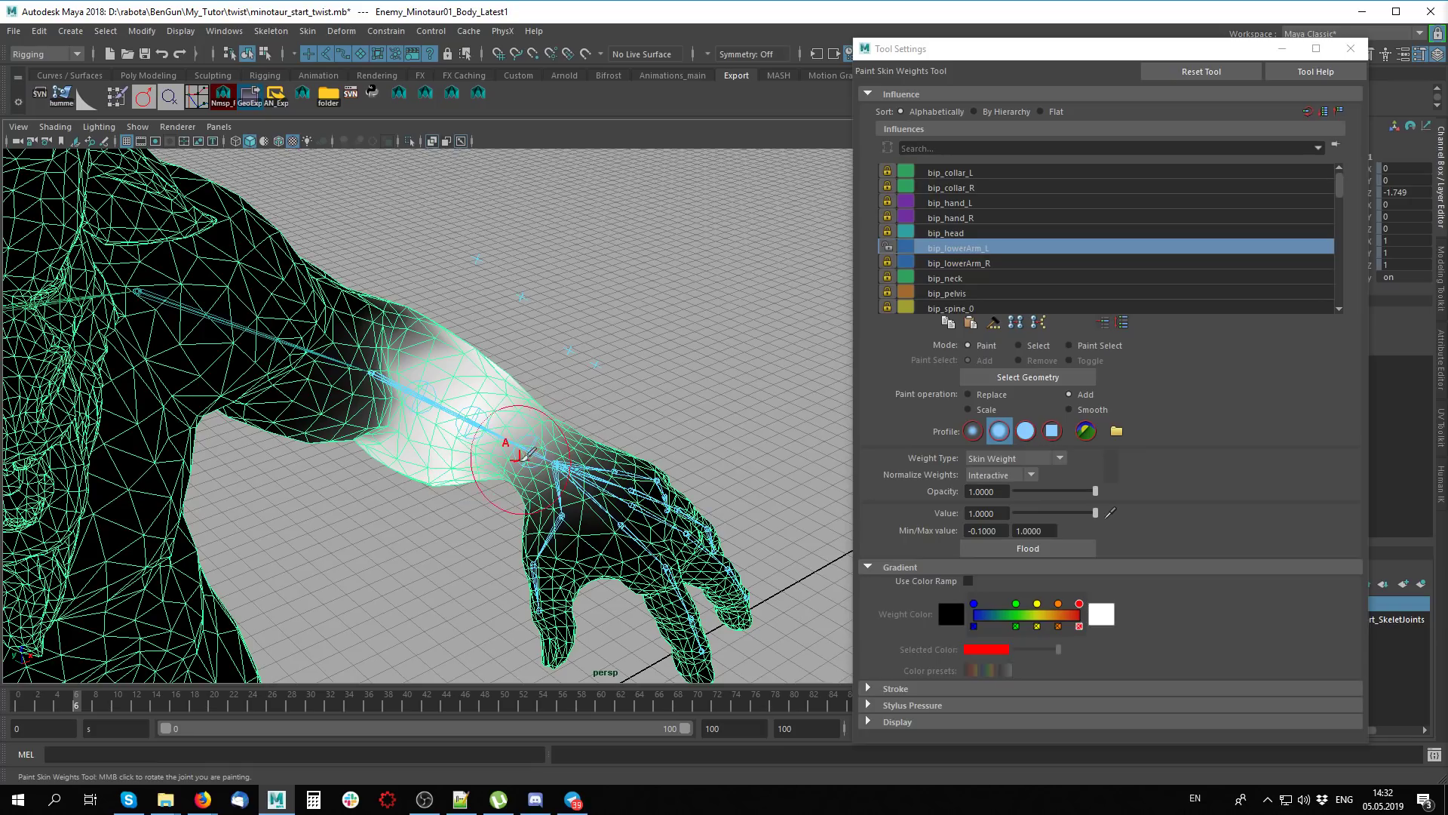
right_drag(531, 441, 531, 379)
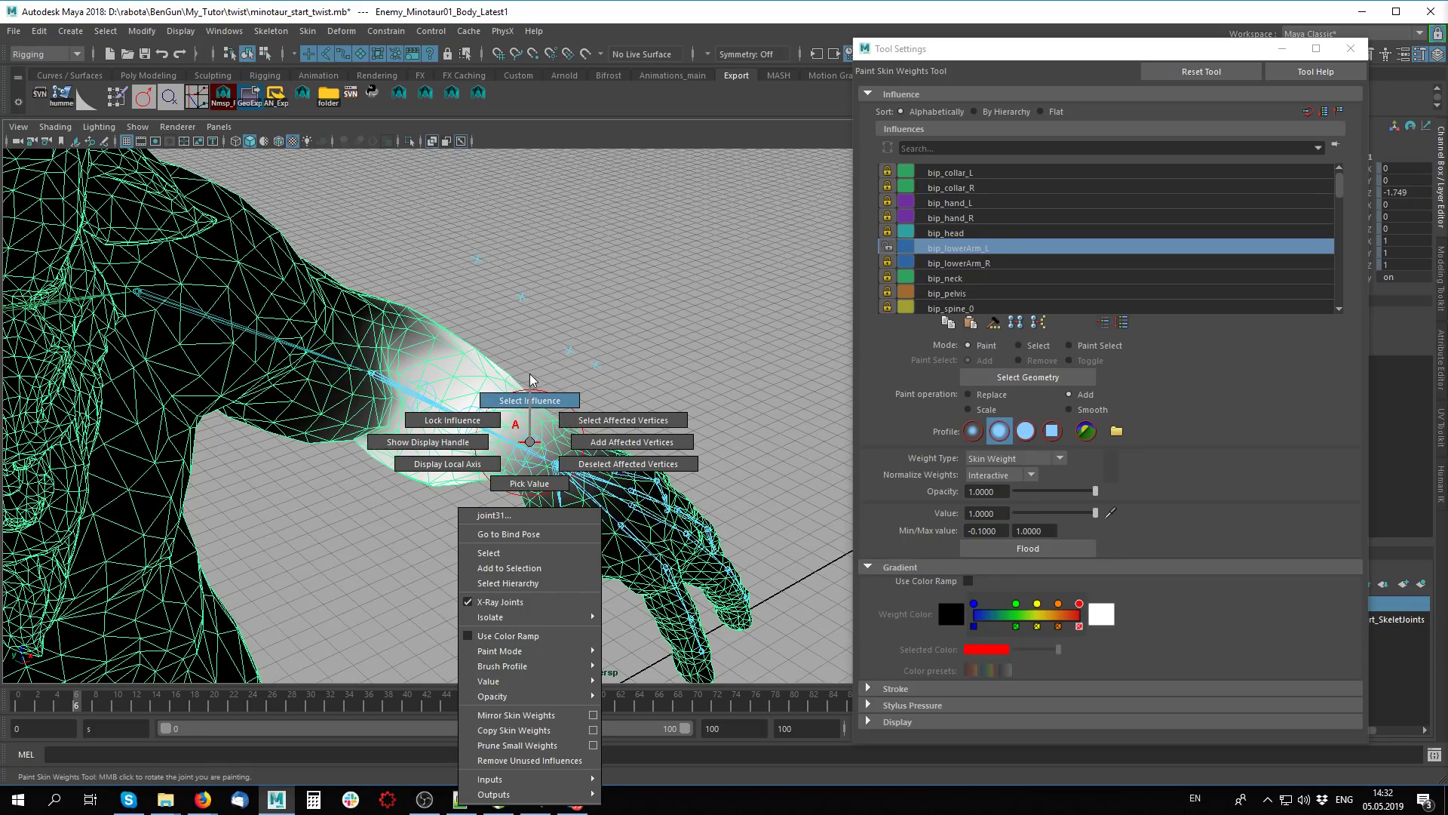
click(531, 380)
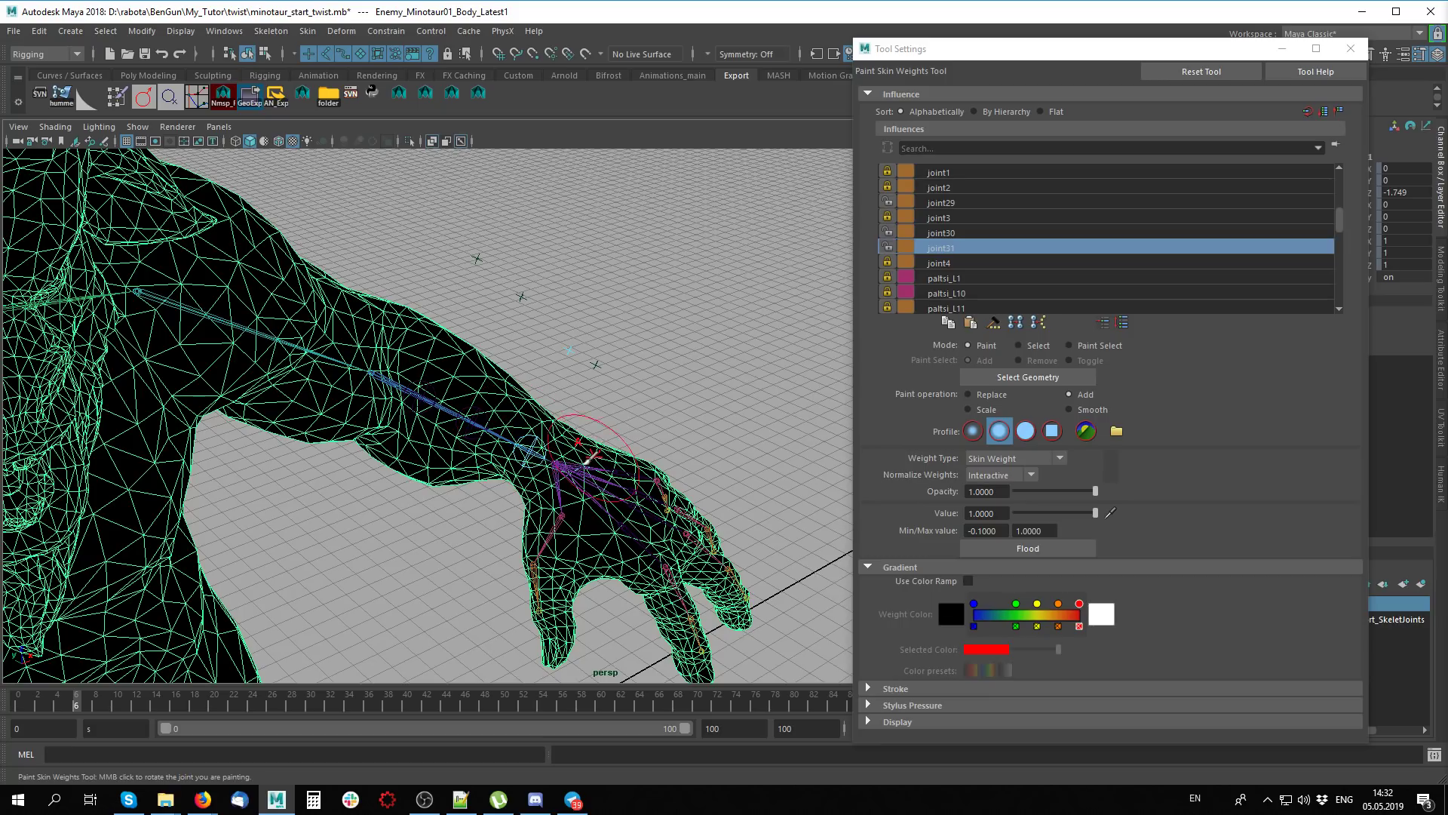
Rotate the bip_hand_L joint to test the twist and advance to frame 10
key(q)
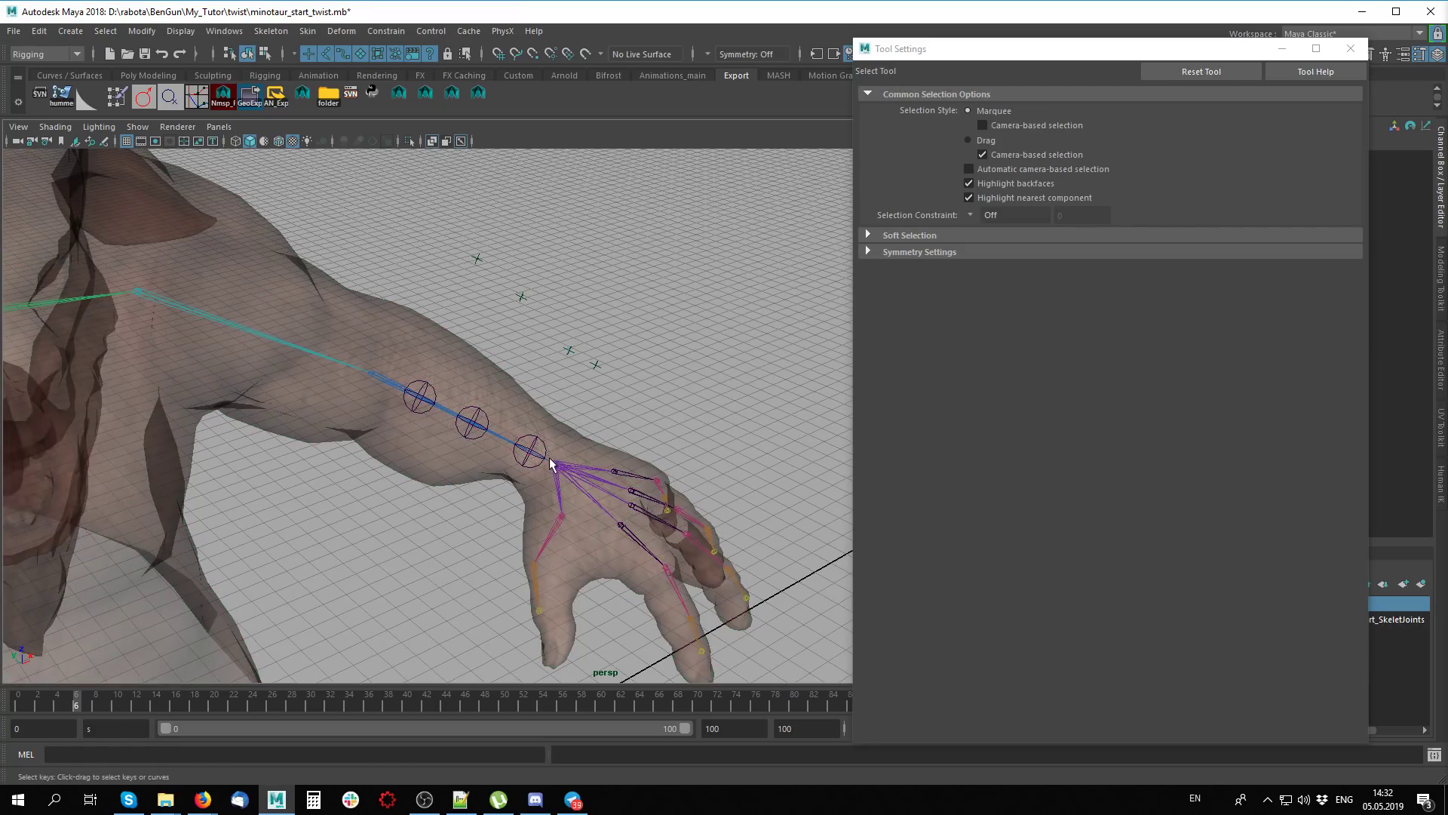
click(577, 473)
key(e)
mouse_move(577, 473)
mouse_down()
mouse_move(560, 472)
mouse_move(600, 496)
mouse_up()
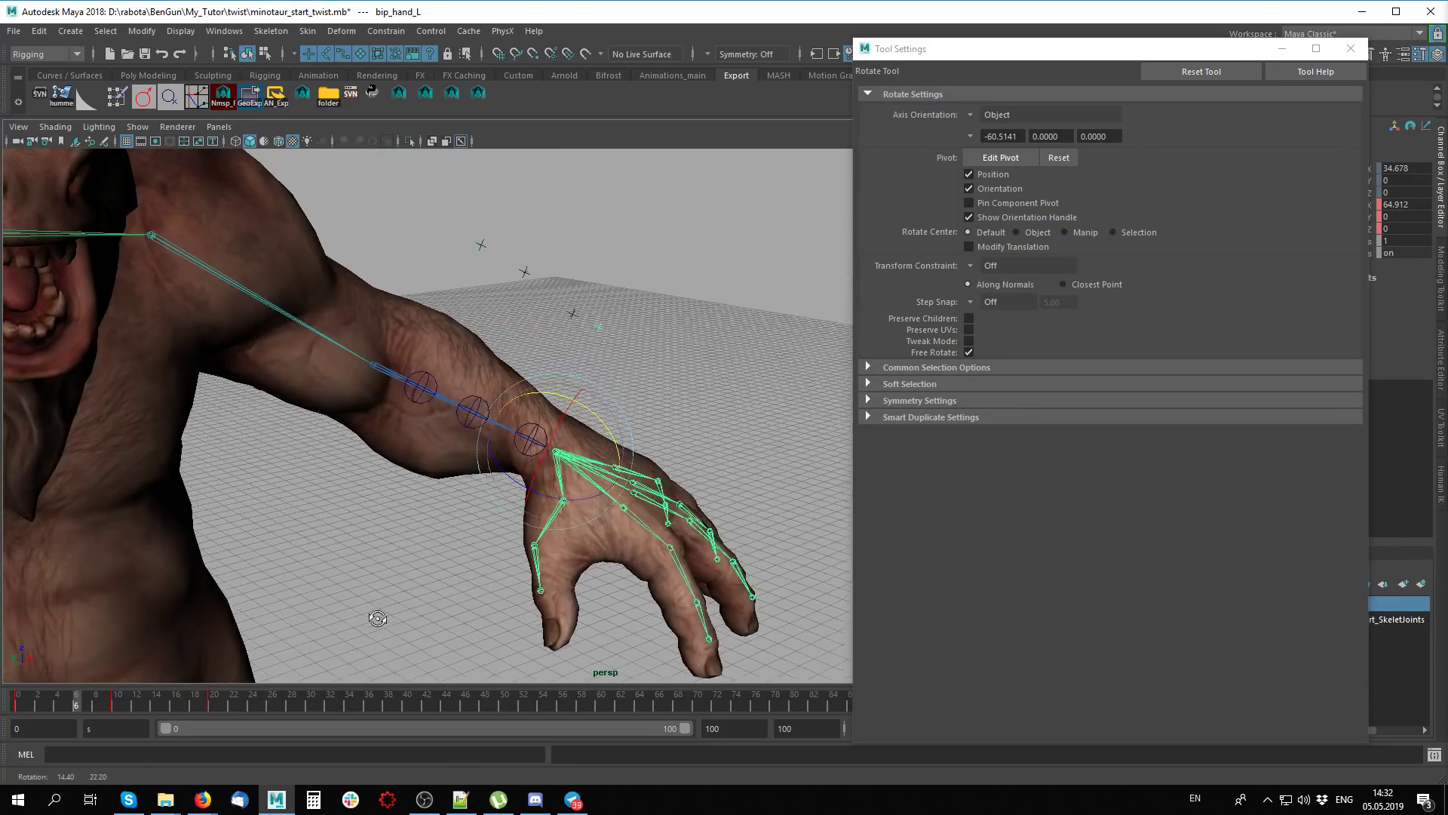
click(93, 701)
drag(92, 702, 116, 701)
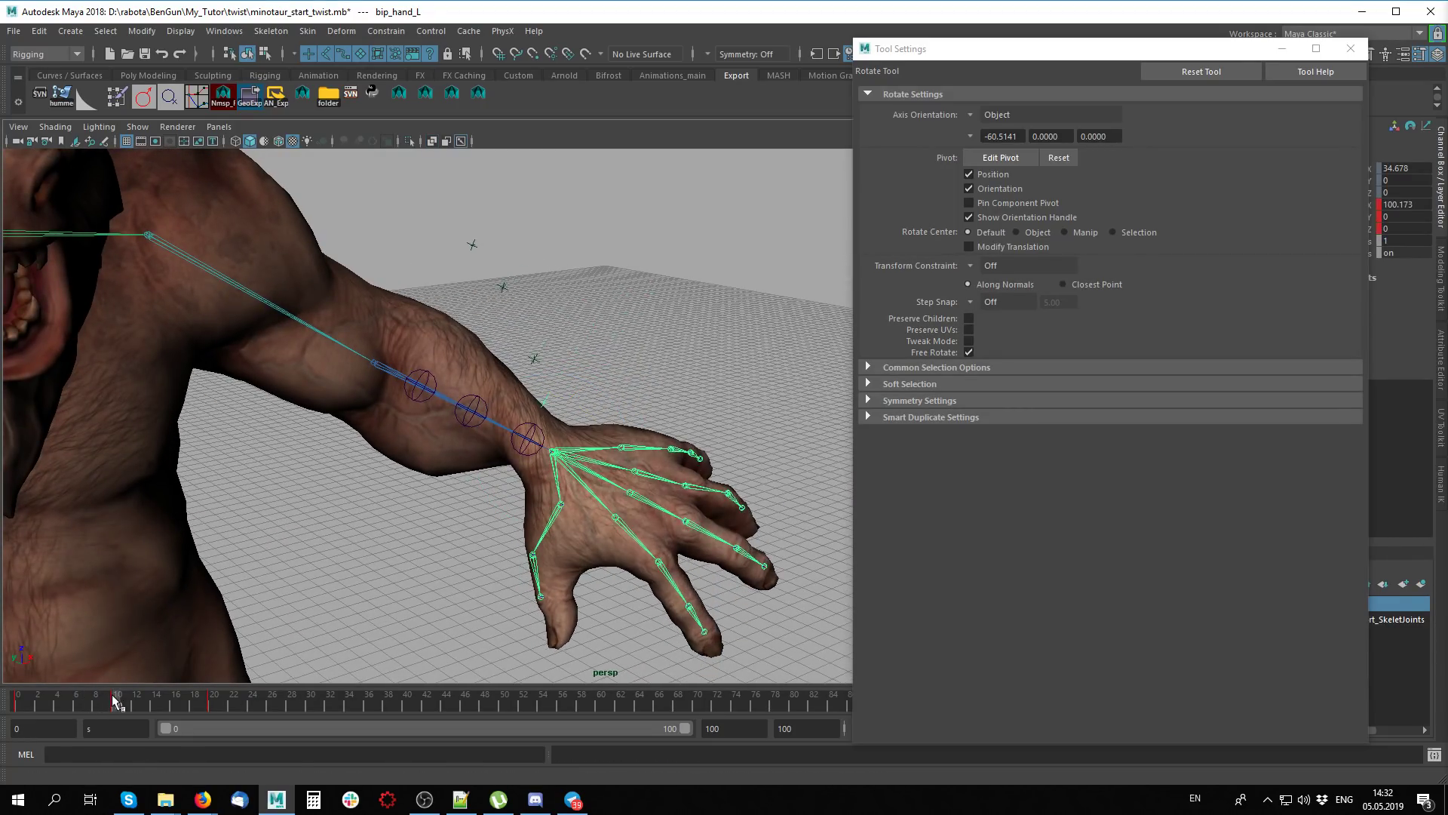
Paint skin weight over the wrist and back of the hand, then return to frame 1
click(675, 437)
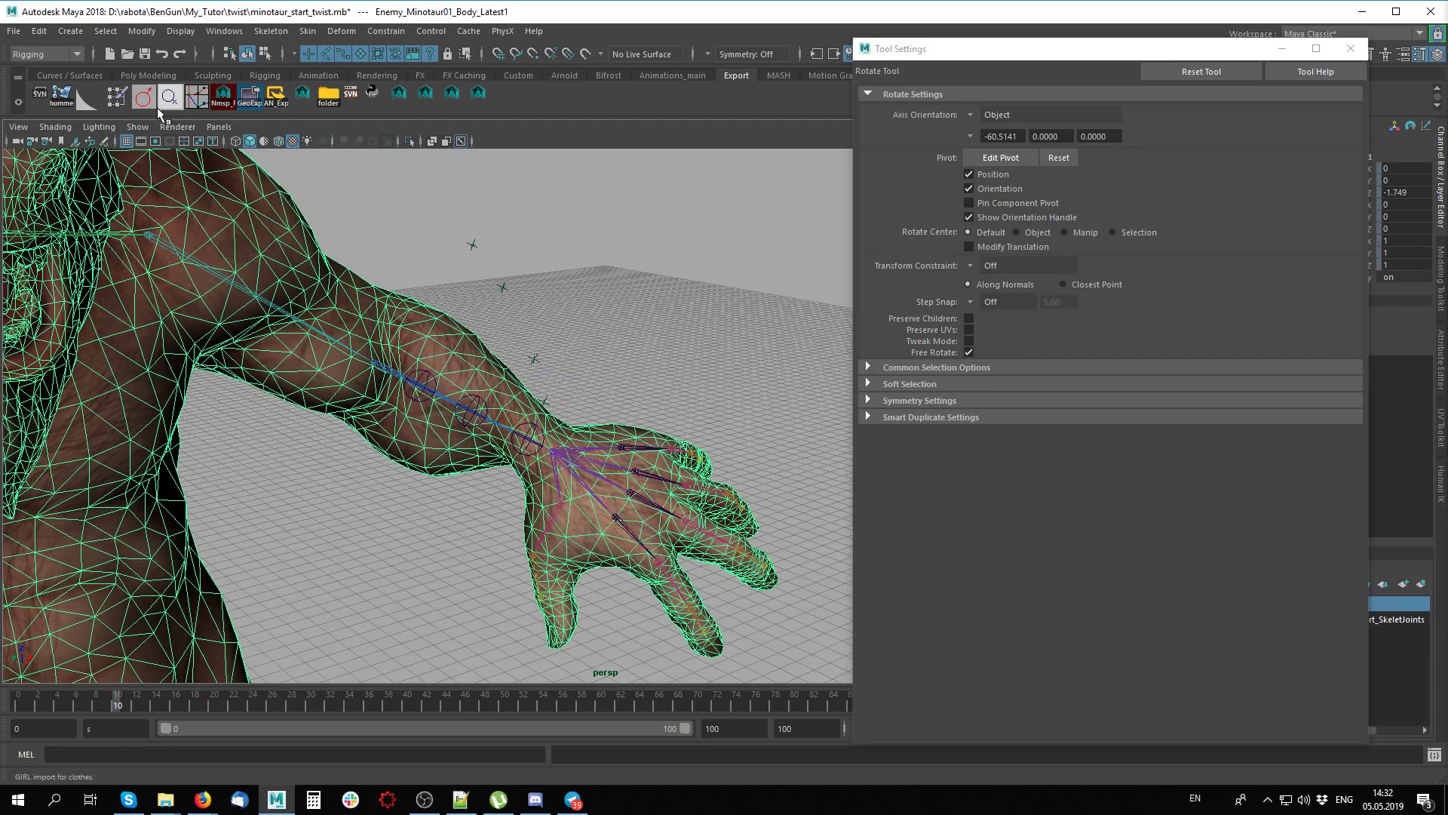
click(116, 96)
alt+drag(468, 392, 499, 455)
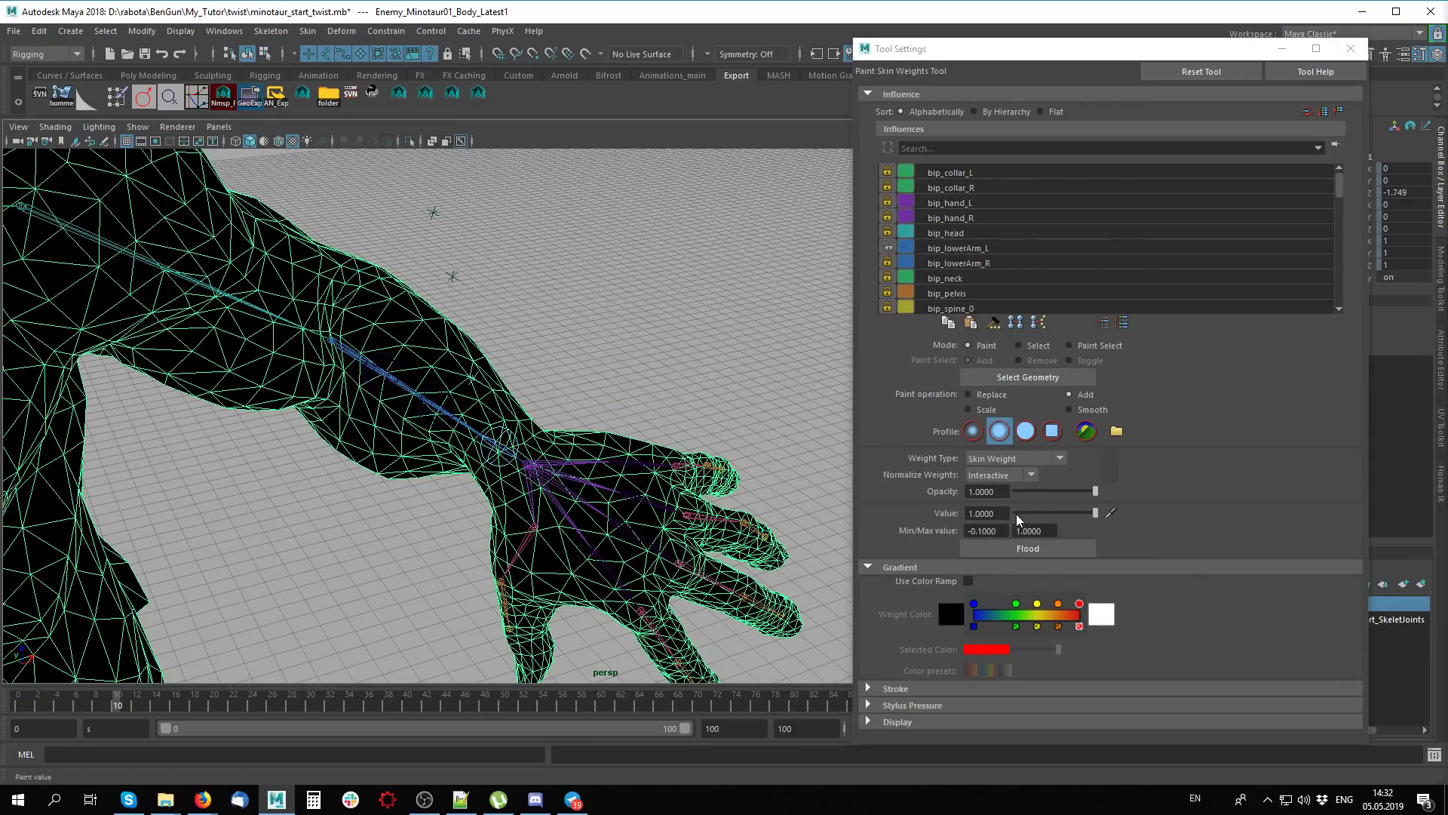
mouse_move(521, 483)
mouse_down()
mouse_move(599, 408)
mouse_move(573, 528)
mouse_move(825, 313)
mouse_up()
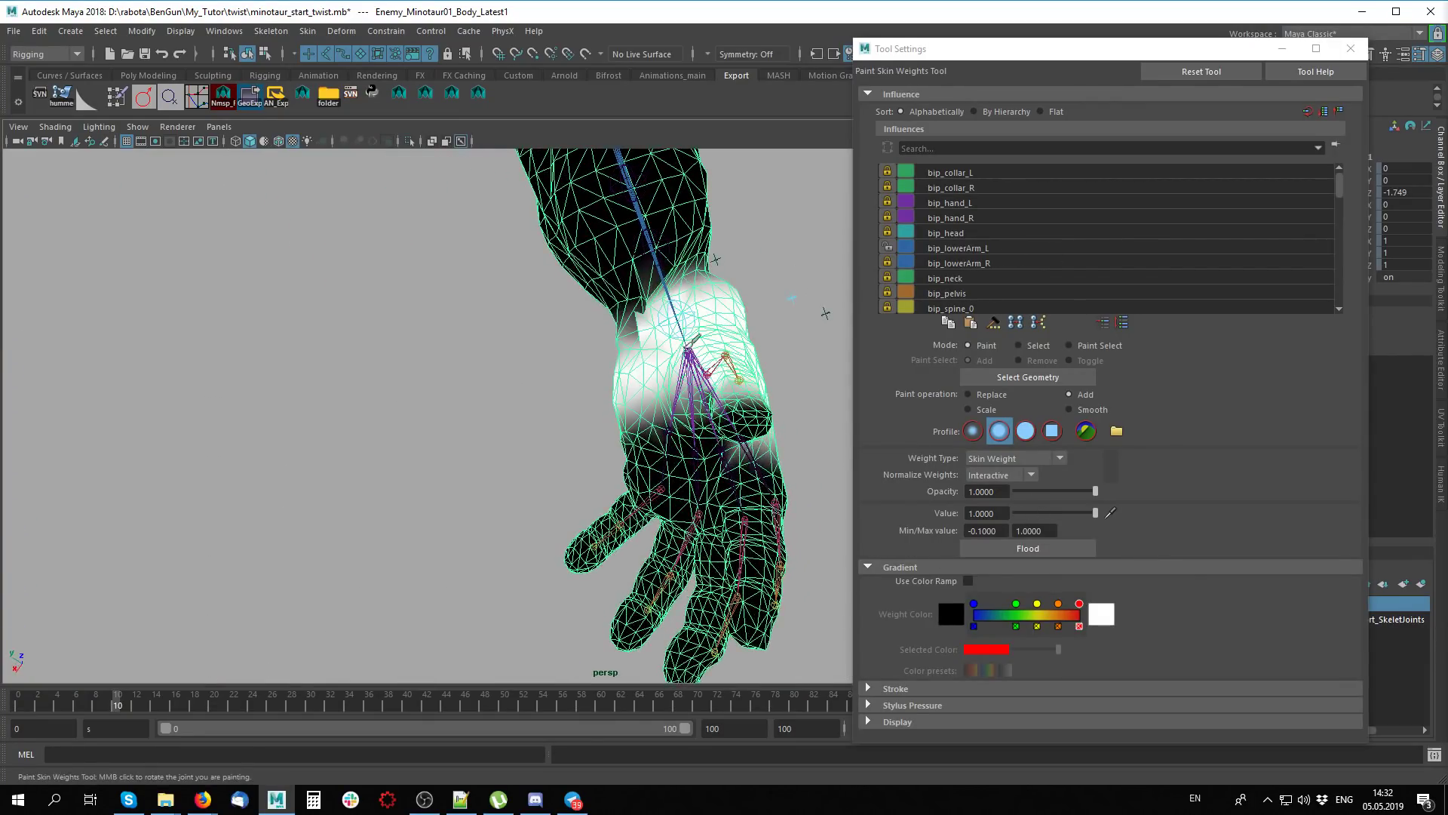
mouse_move(679, 287)
mouse_down()
mouse_move(641, 407)
mouse_move(711, 449)
mouse_move(648, 543)
mouse_up()
alt+drag(575, 485, 316, 515)
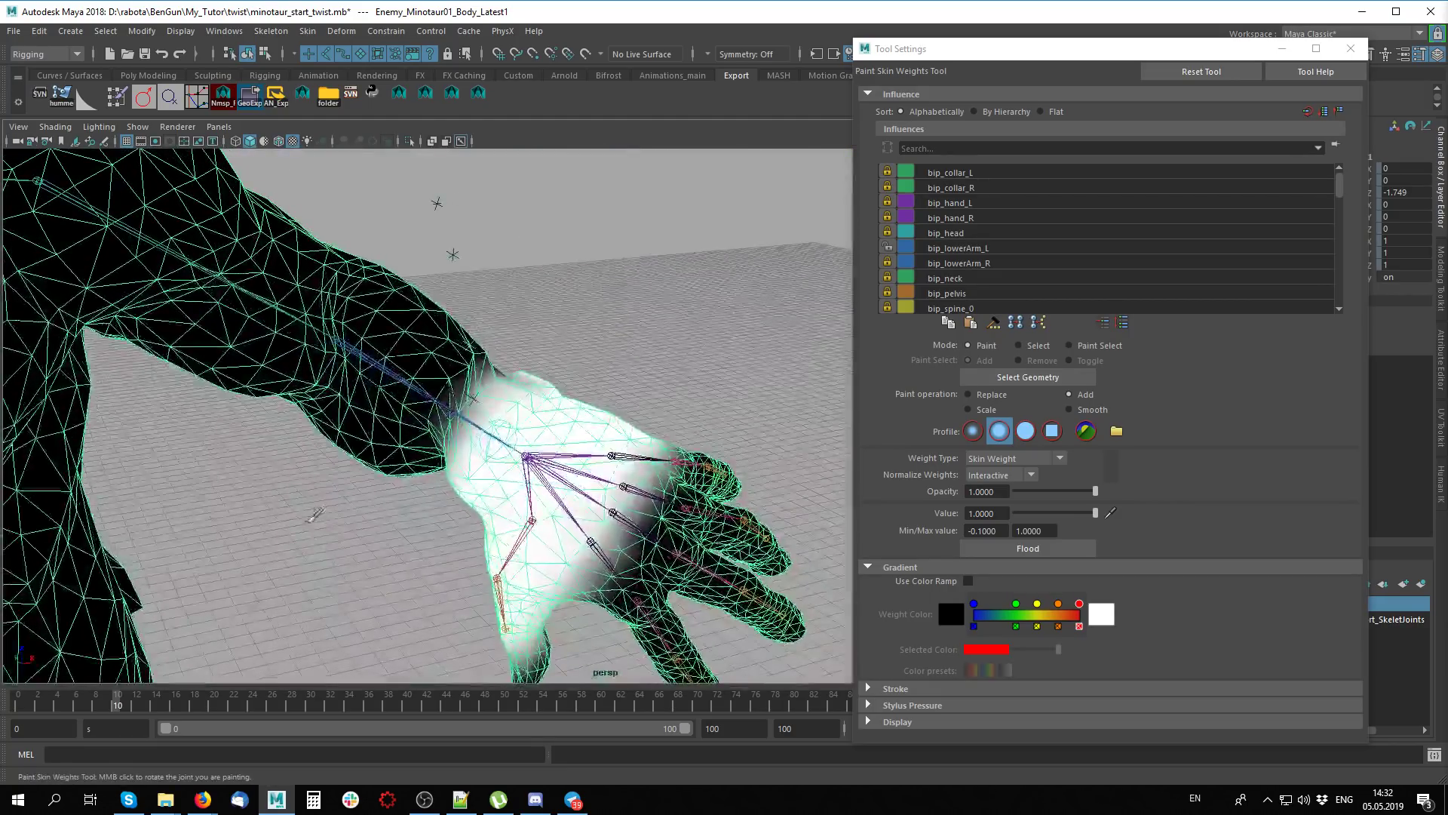
drag(430, 422, 573, 370)
drag(117, 701, 28, 702)
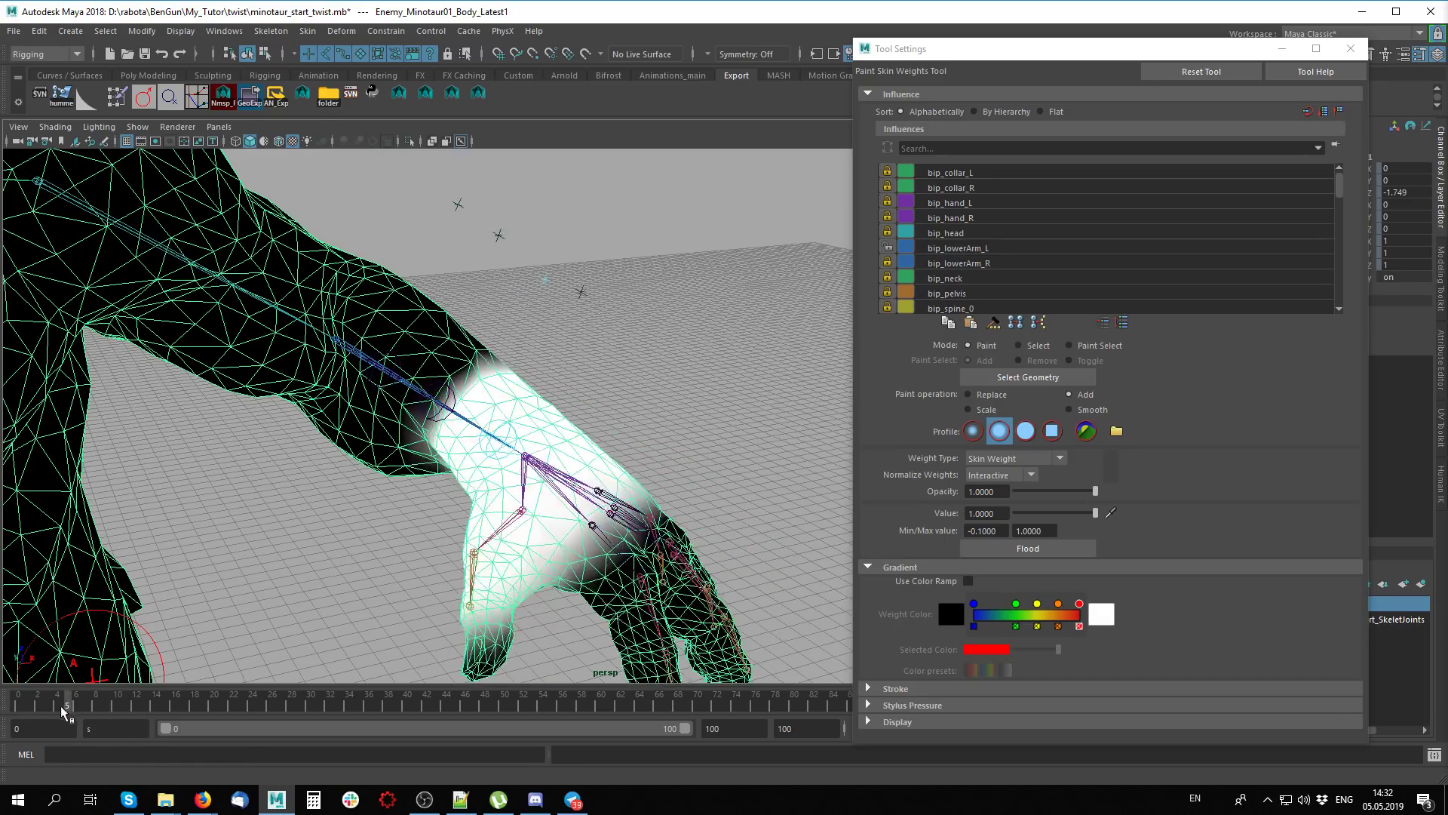
Rotate the hand joint to test wrist deformation, then undo the rotation
key(q)
click(562, 473)
alt+drag(562, 473, 679, 453)
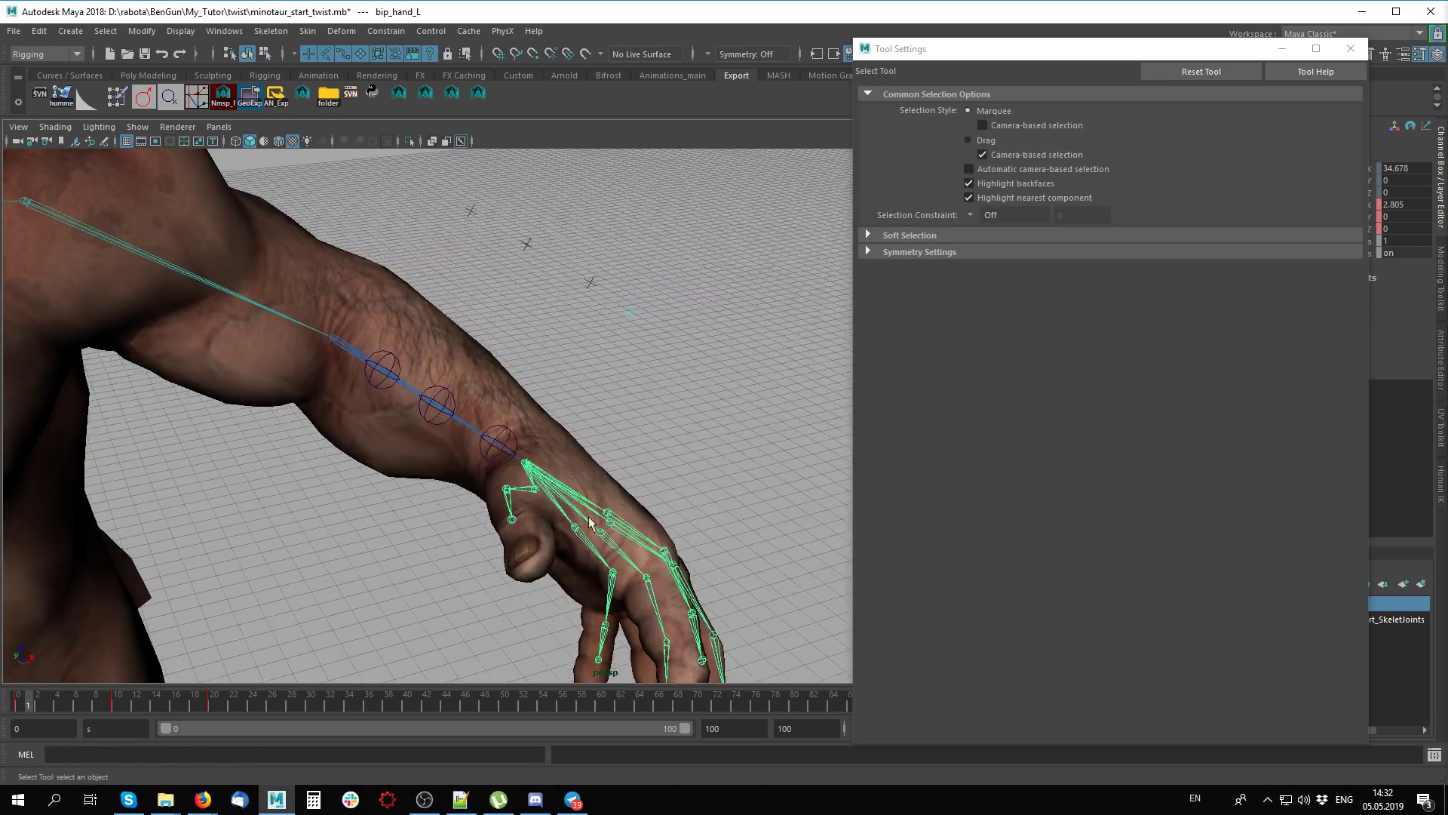
key(e)
middle_drag(678, 453, 562, 588)
key(ctrl+z)
key(ctrl+z)
key(ctrl+z)
key(ctrl+z)
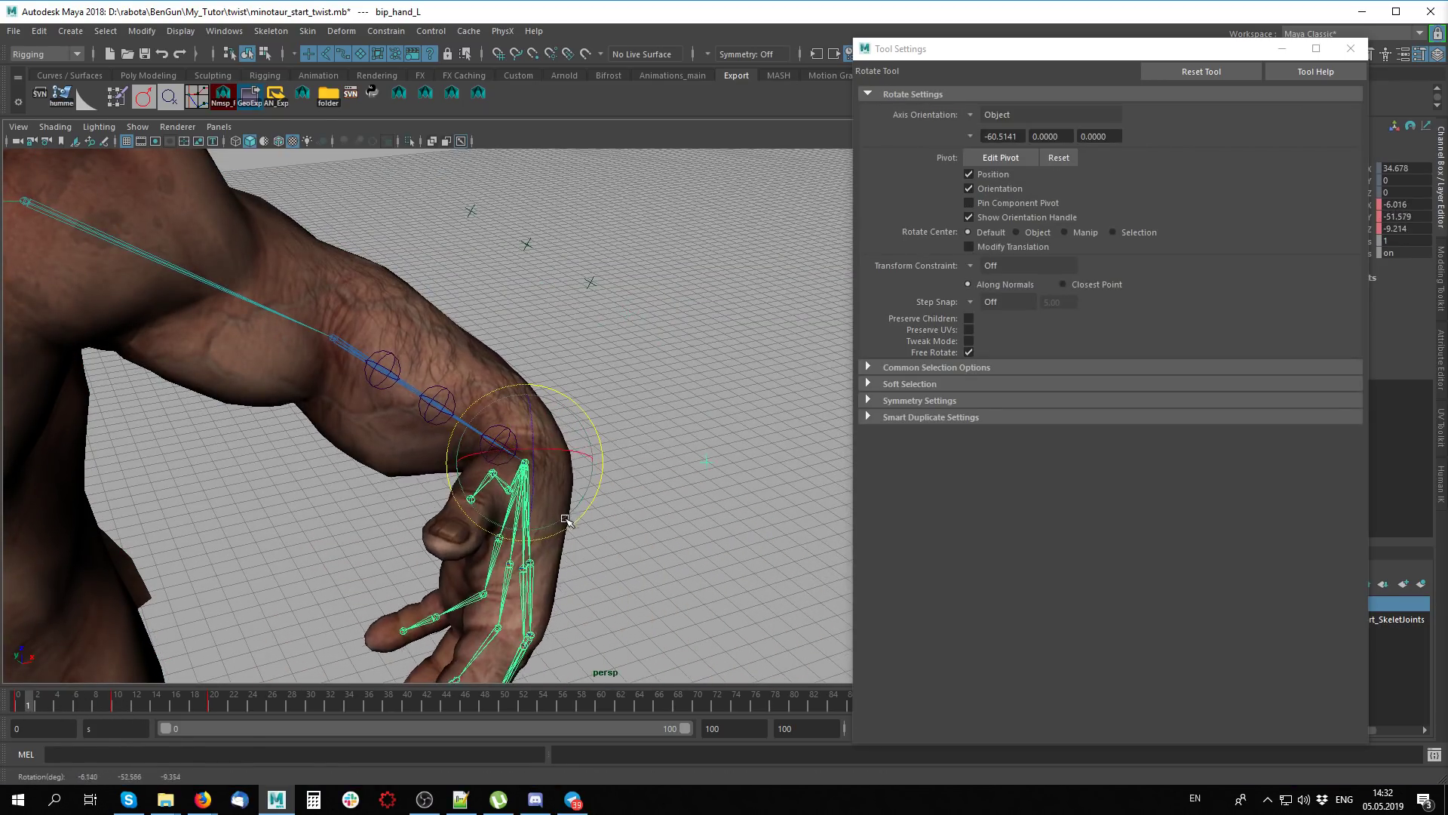
key(ctrl+z)
key(ctrl+z)
Reselect the minotaur body mesh and jump to frame 10
click(628, 581)
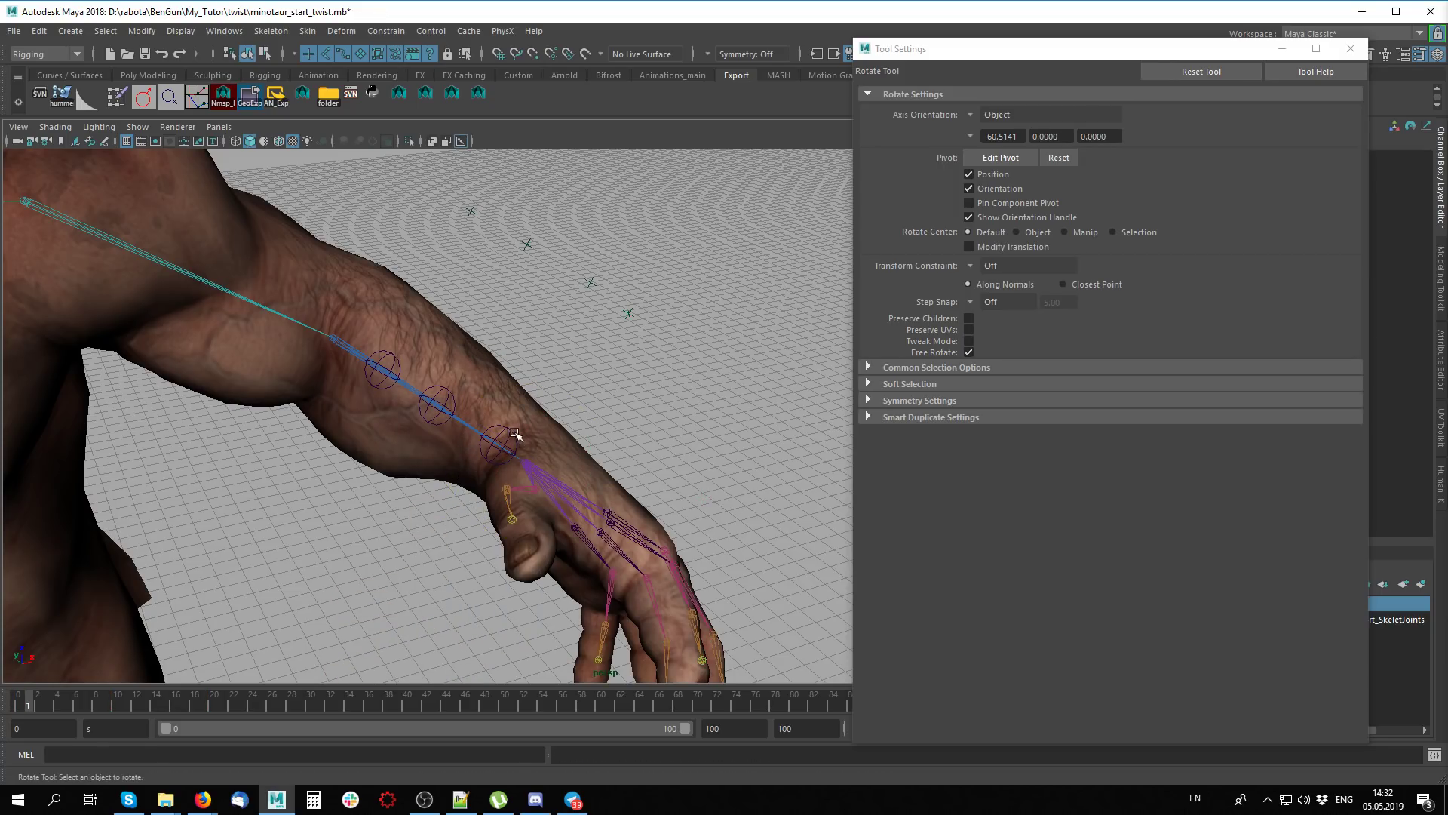
click(542, 420)
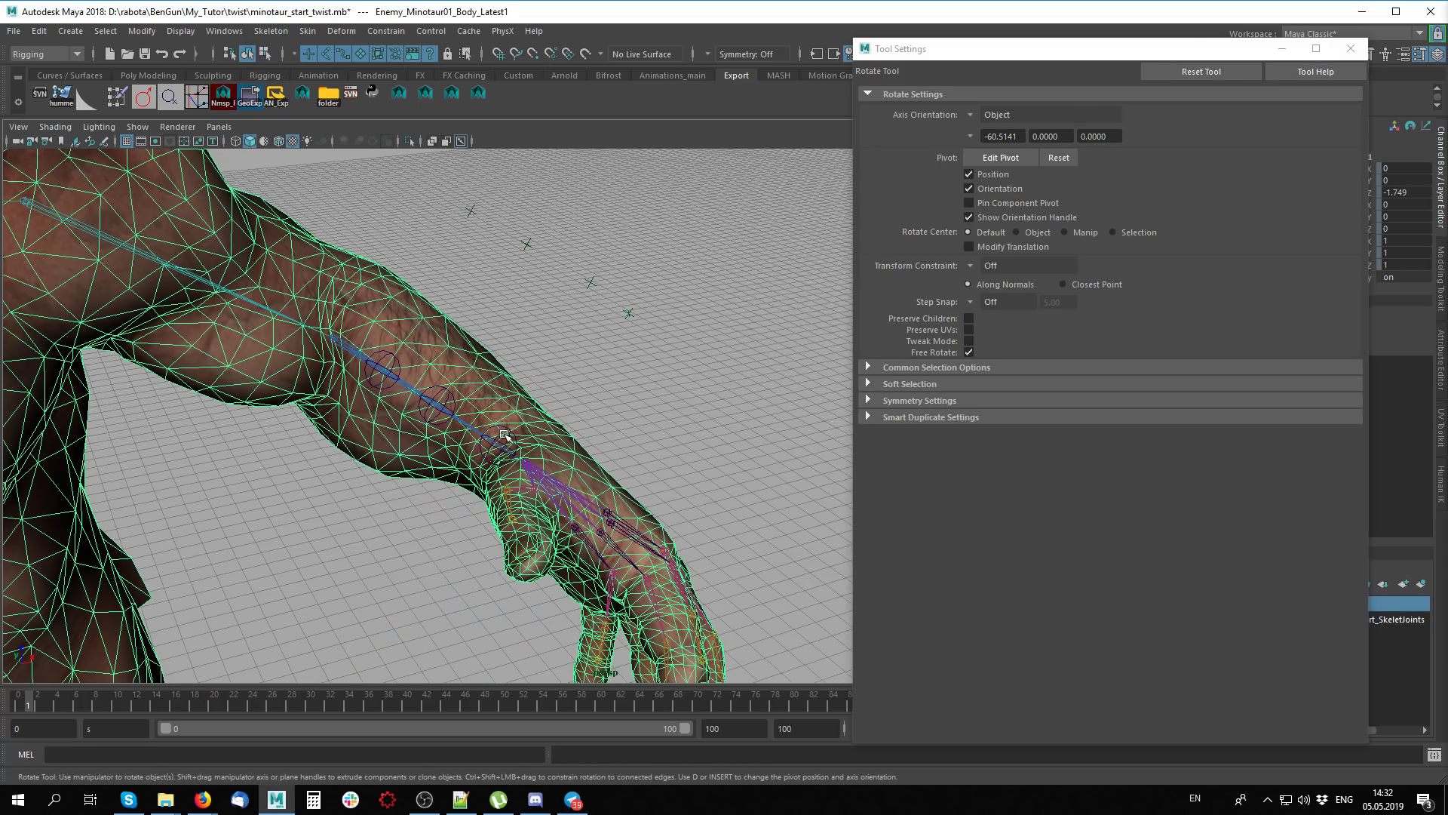
click(390, 391)
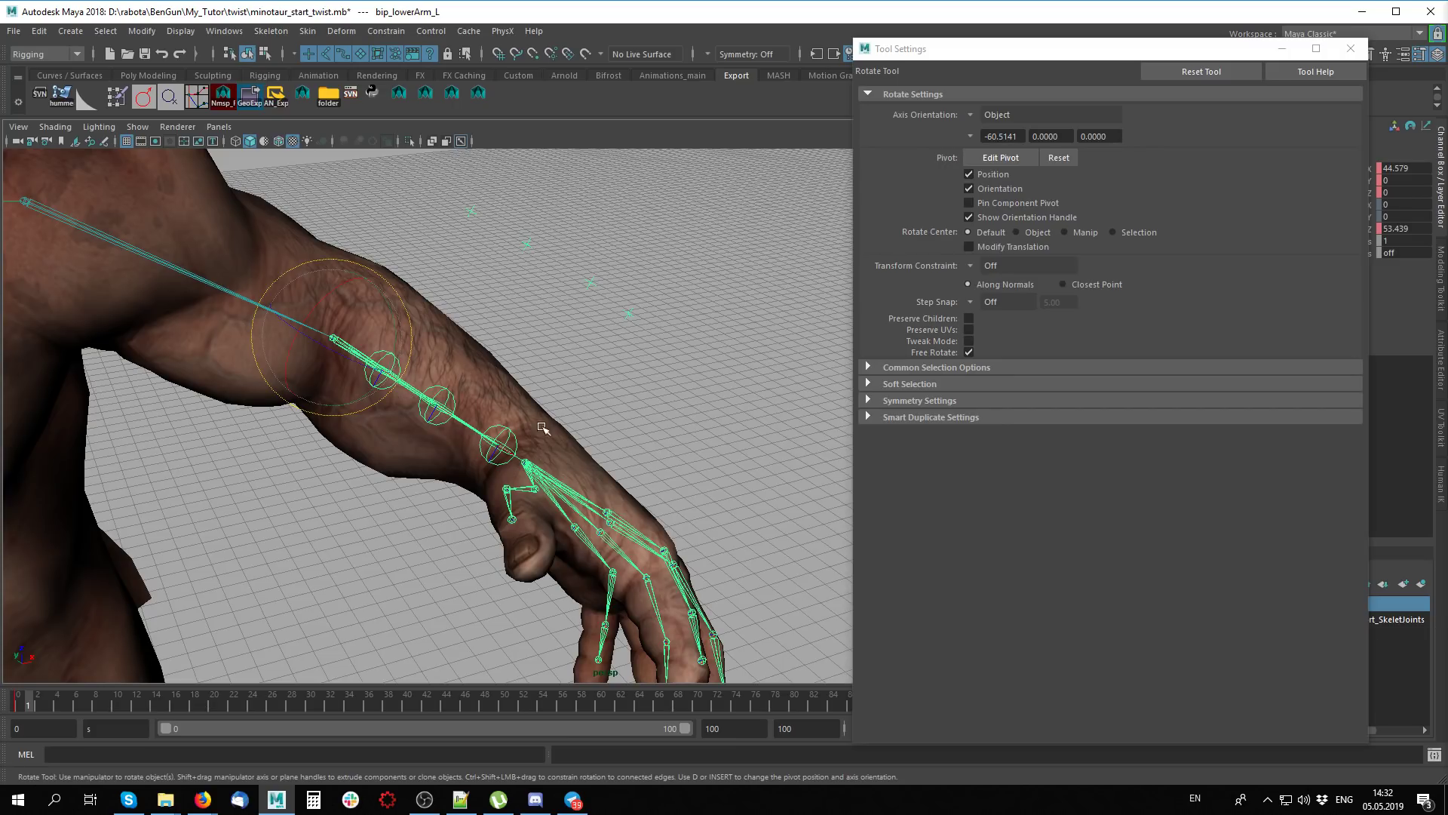
click(568, 462)
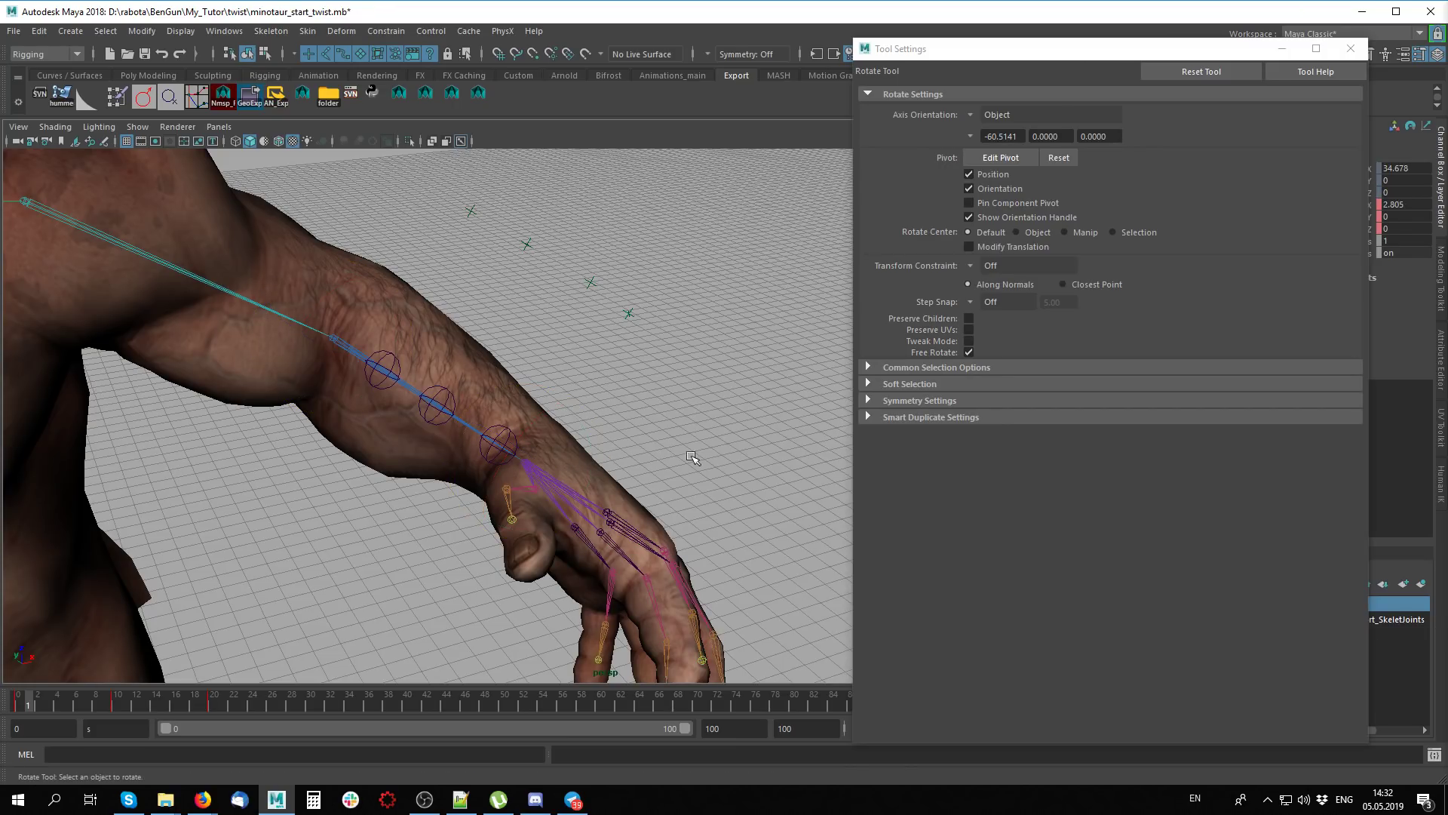
click(512, 417)
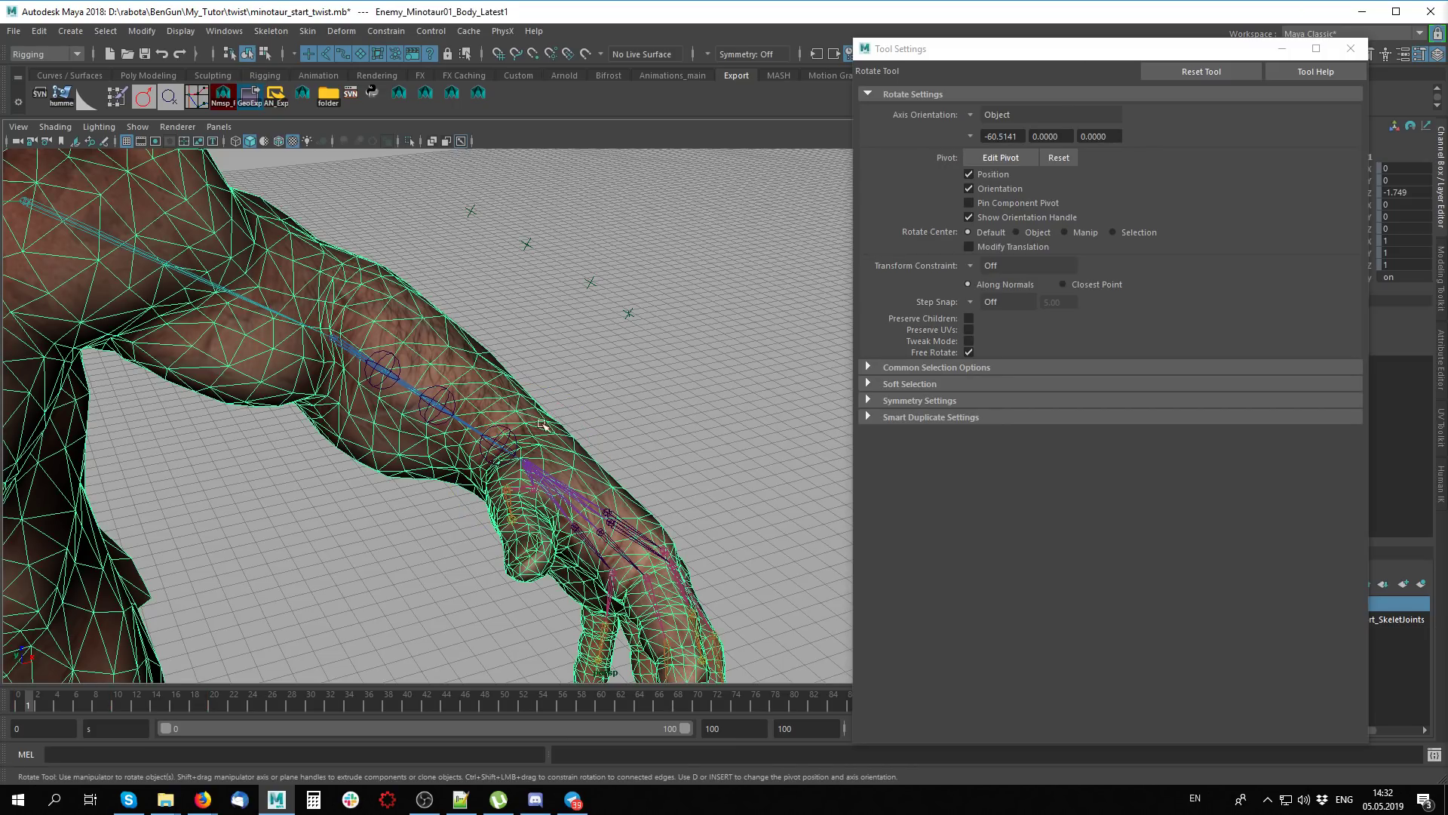
click(119, 706)
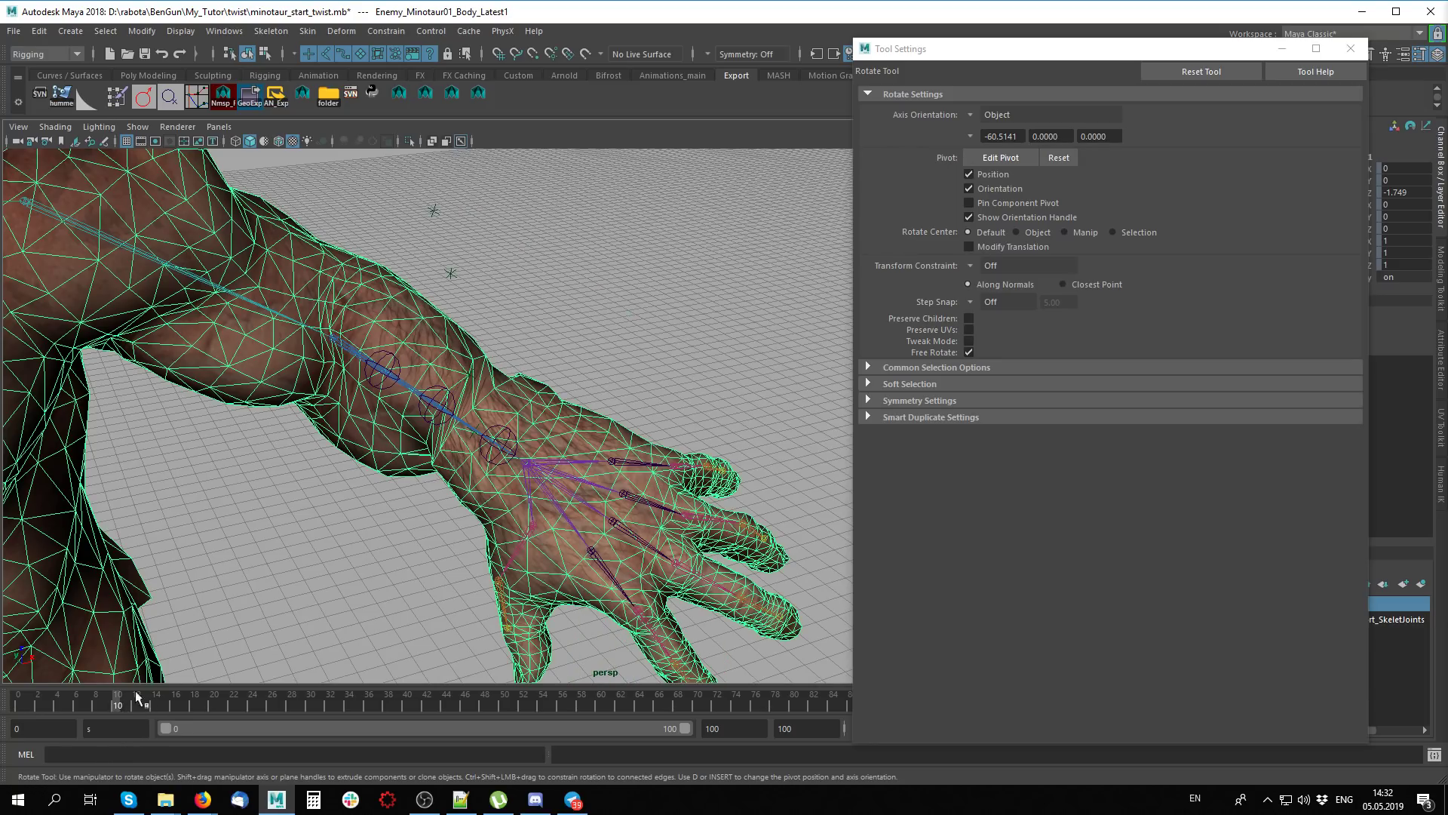
Paint joint30 weight around the forearm near the wrist and joint29 weight on the lower arm
click(117, 96)
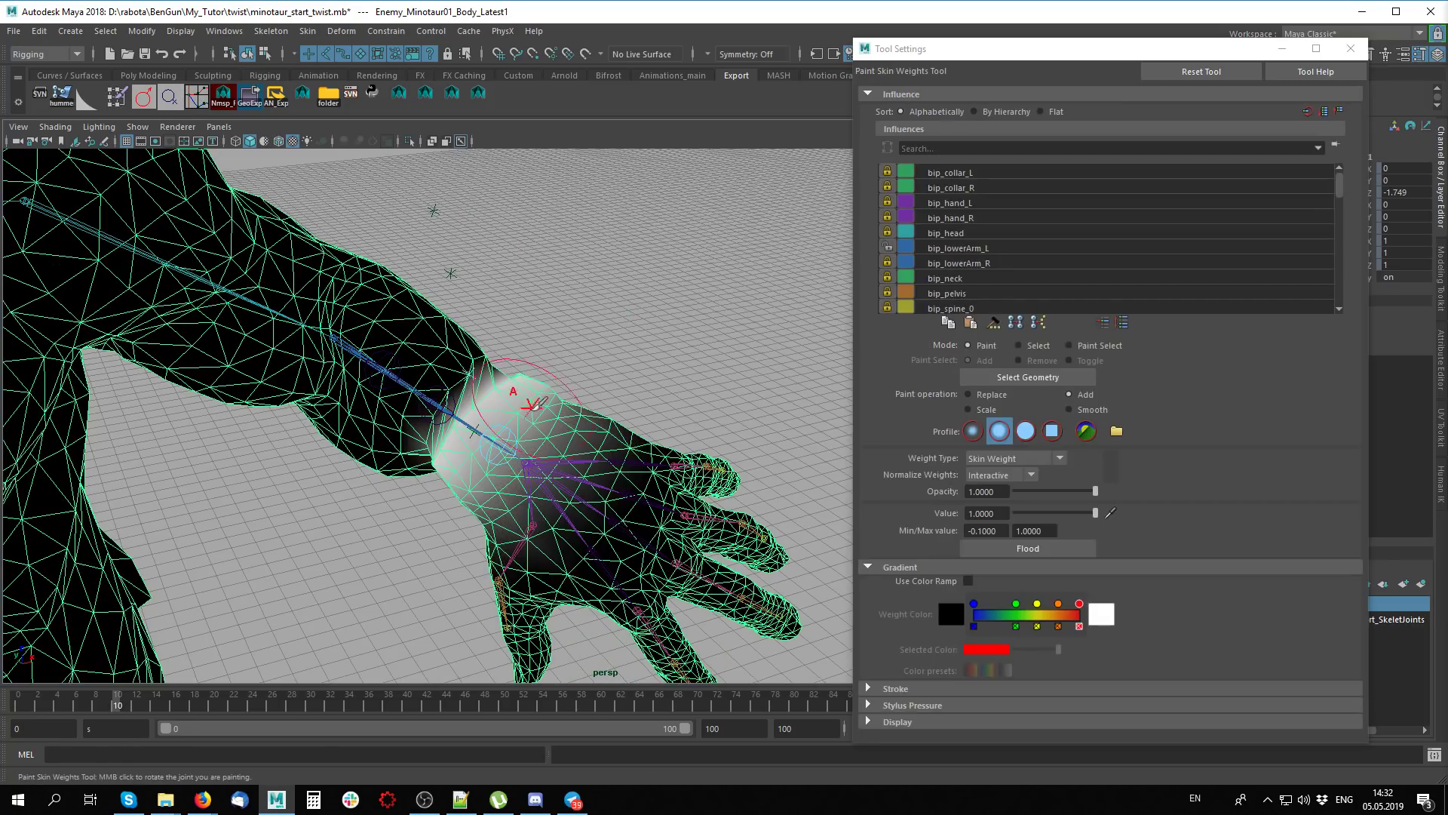
right_drag(452, 404, 420, 377)
alt+drag(421, 377, 483, 394)
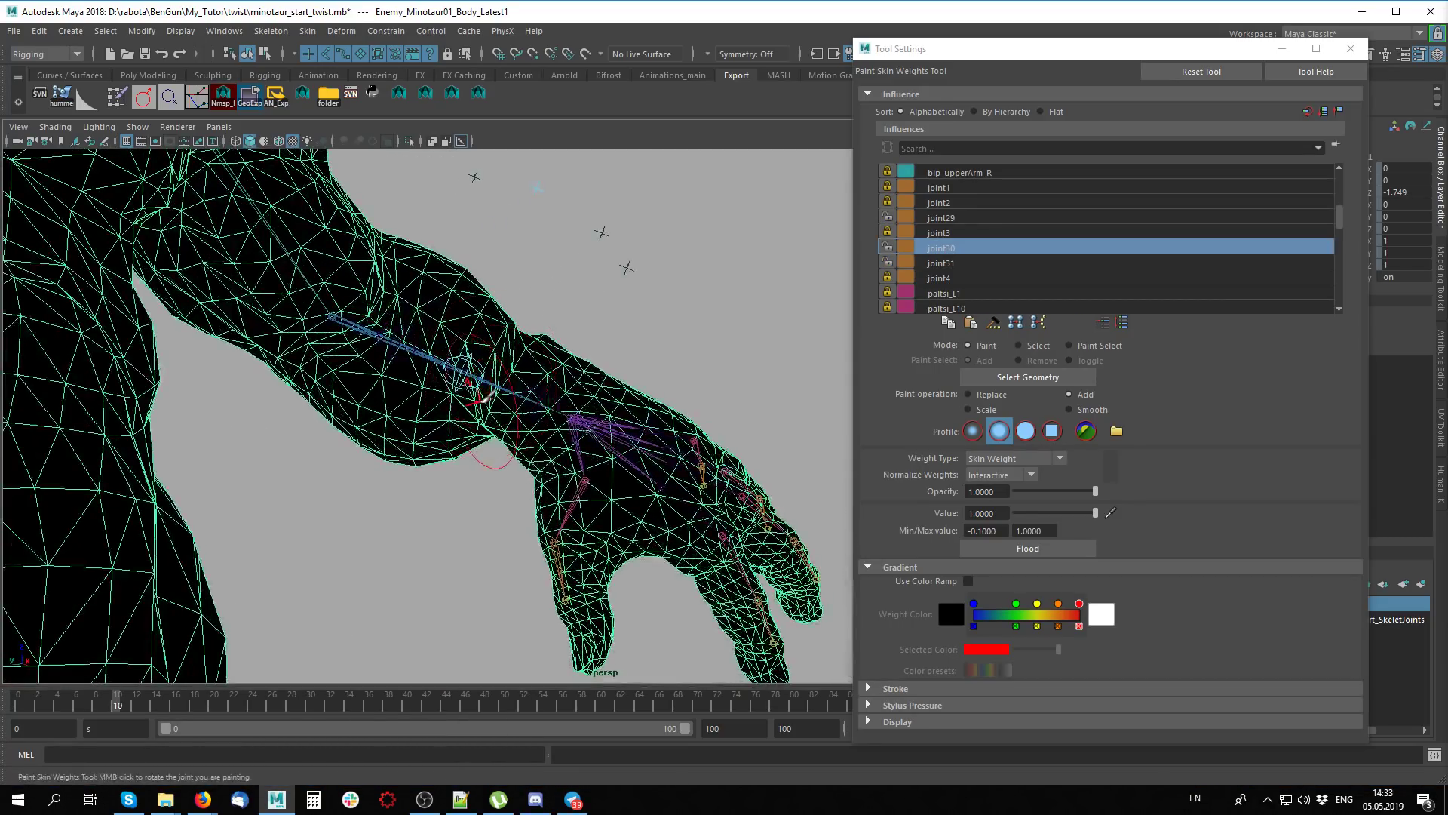
mouse_move(474, 446)
mouse_down()
mouse_move(516, 291)
mouse_move(634, 528)
mouse_move(525, 423)
mouse_move(490, 532)
mouse_move(580, 328)
mouse_up()
right_click(540, 423)
click(533, 381)
mouse_move(498, 558)
mouse_down()
mouse_move(472, 600)
mouse_move(456, 450)
mouse_move(485, 471)
mouse_move(483, 404)
mouse_move(438, 438)
mouse_move(366, 456)
mouse_move(592, 513)
mouse_move(528, 413)
mouse_up()
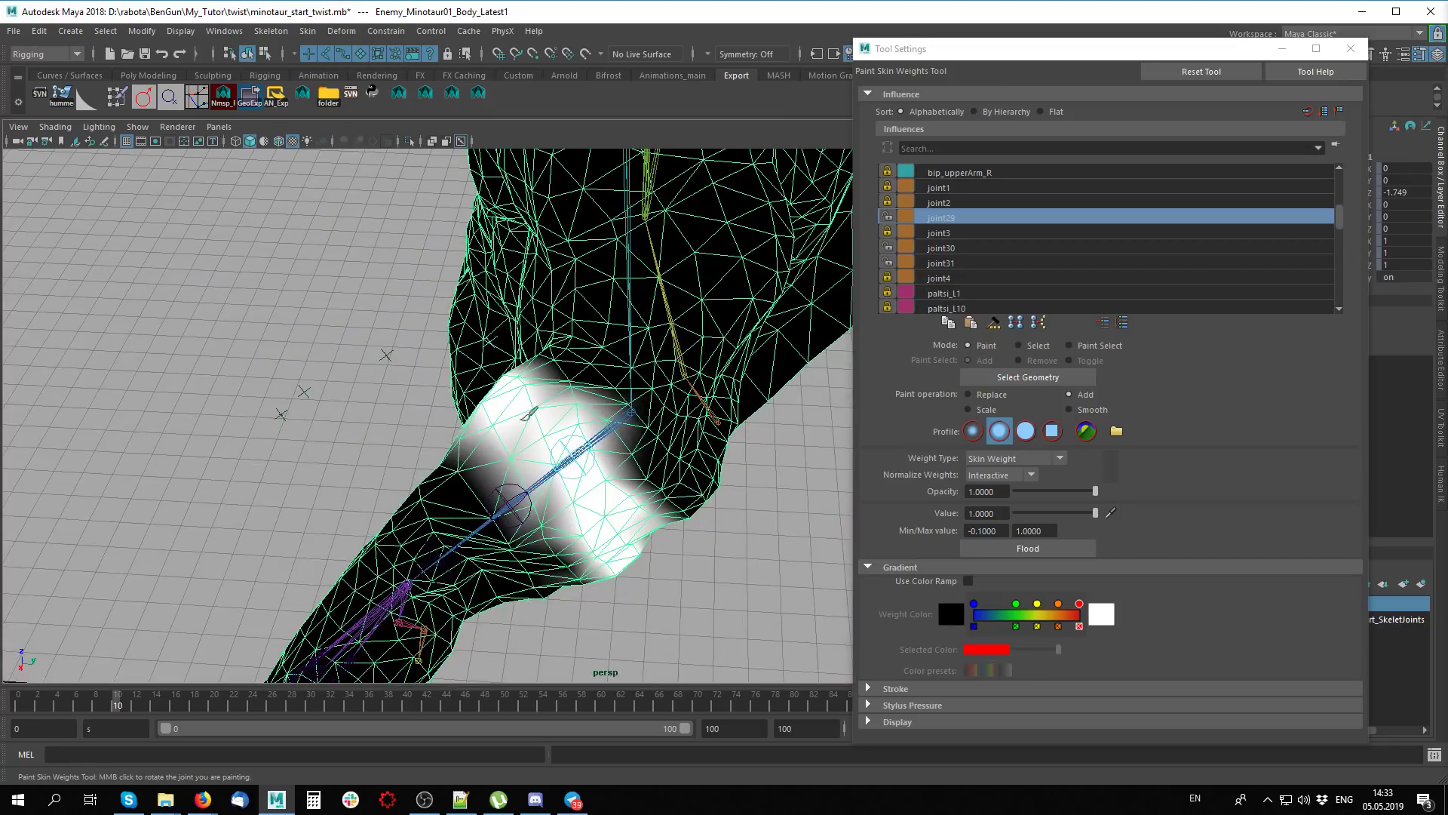
Inspect the wrist influence and bip_lowerArm_L weights, then select joint30 again
scroll(506, 455, down, 3)
mouse_move(630, 467)
alt+mouse_down()
mouse_move(453, 421)
mouse_move(383, 483)
mouse_move(460, 265)
alt+mouse_up()
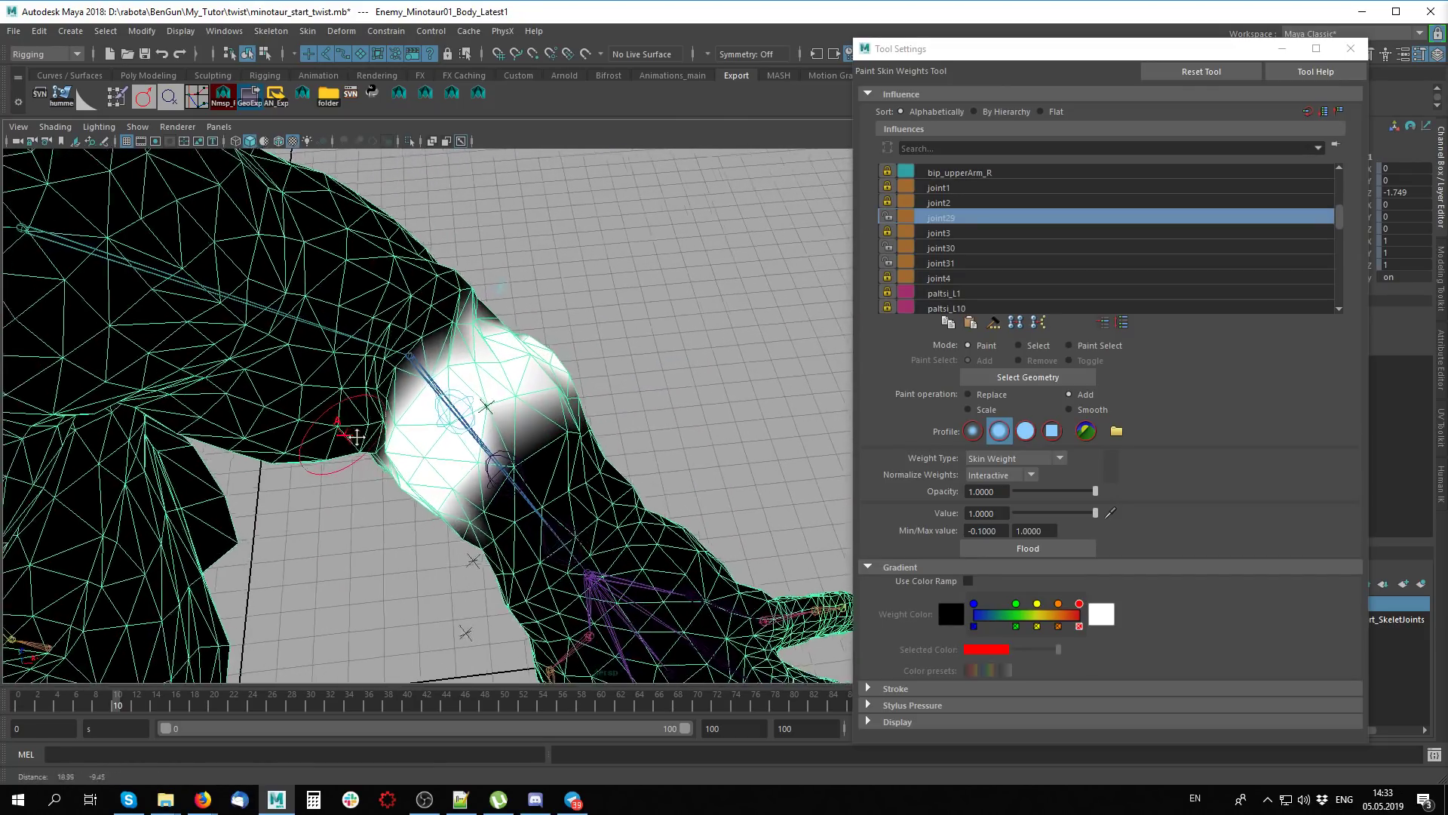
scroll(461, 265, up, 3)
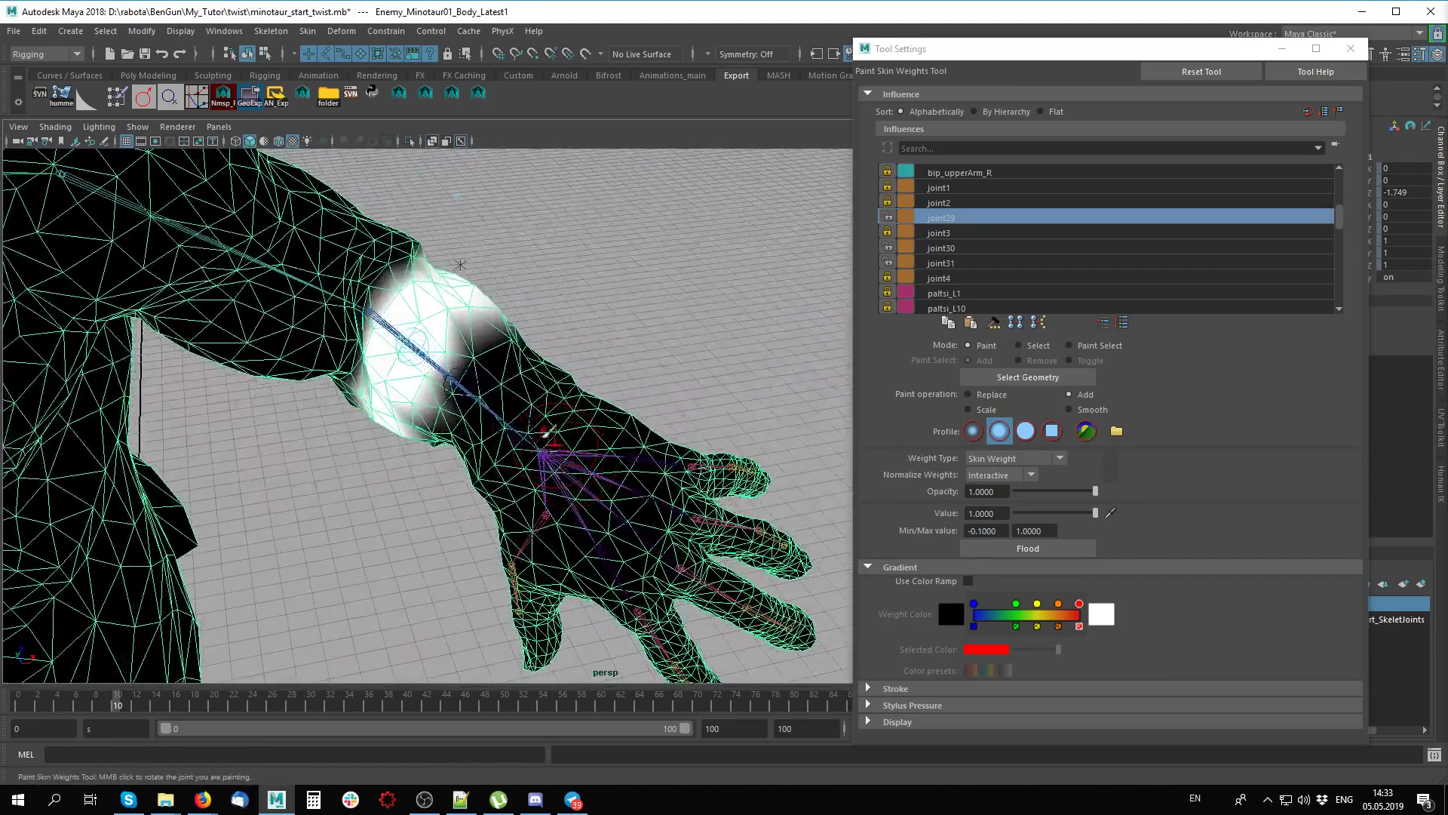
right_click(515, 424)
click(486, 475)
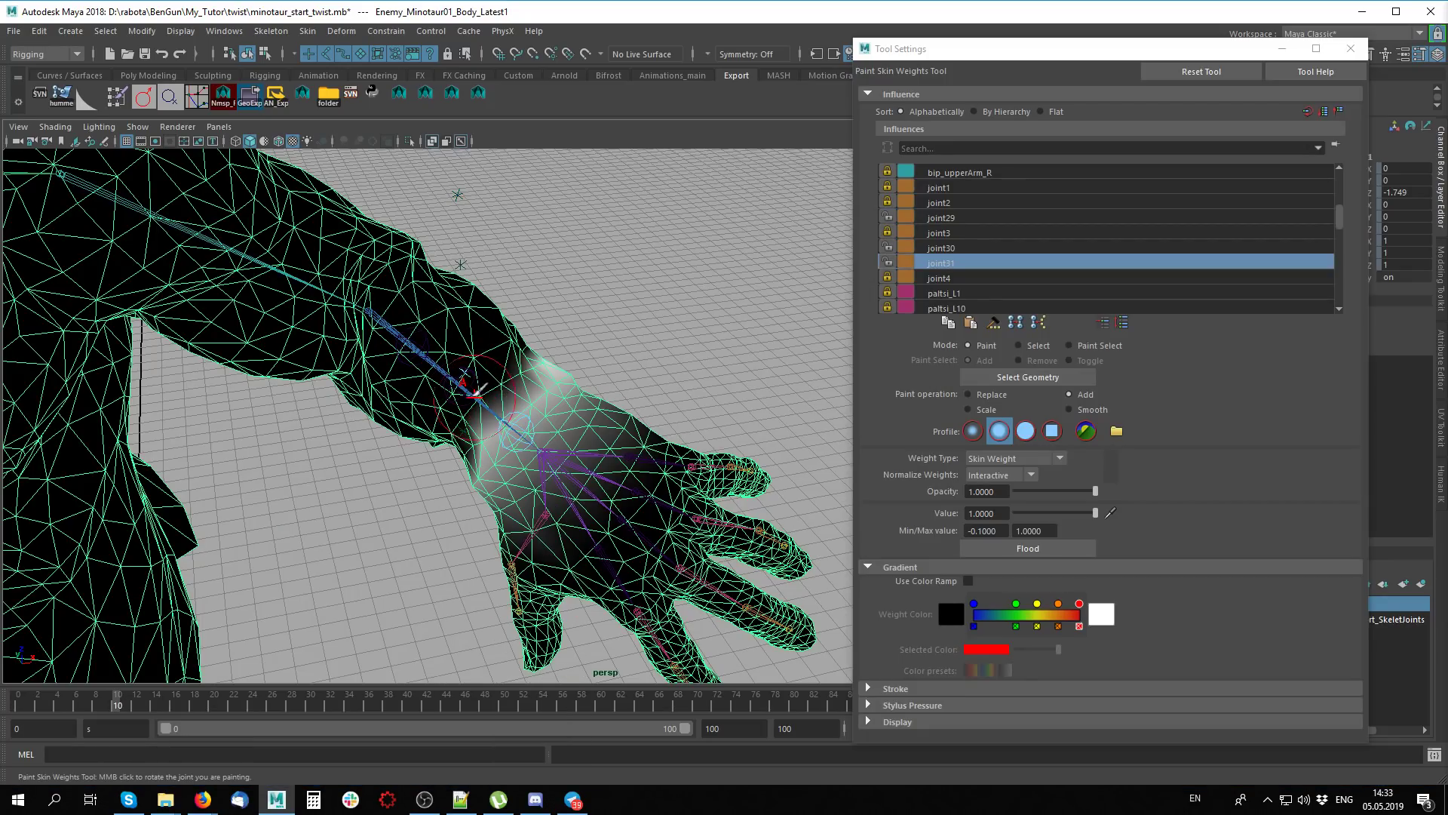
right_click(464, 408)
click(458, 347)
mouse_move(458, 347)
alt+mouse_down()
mouse_move(485, 414)
mouse_move(547, 347)
mouse_move(485, 388)
mouse_move(498, 340)
mouse_move(515, 400)
mouse_move(582, 372)
mouse_move(557, 503)
mouse_move(485, 517)
alt+mouse_up()
right_click(485, 387)
click(472, 351)
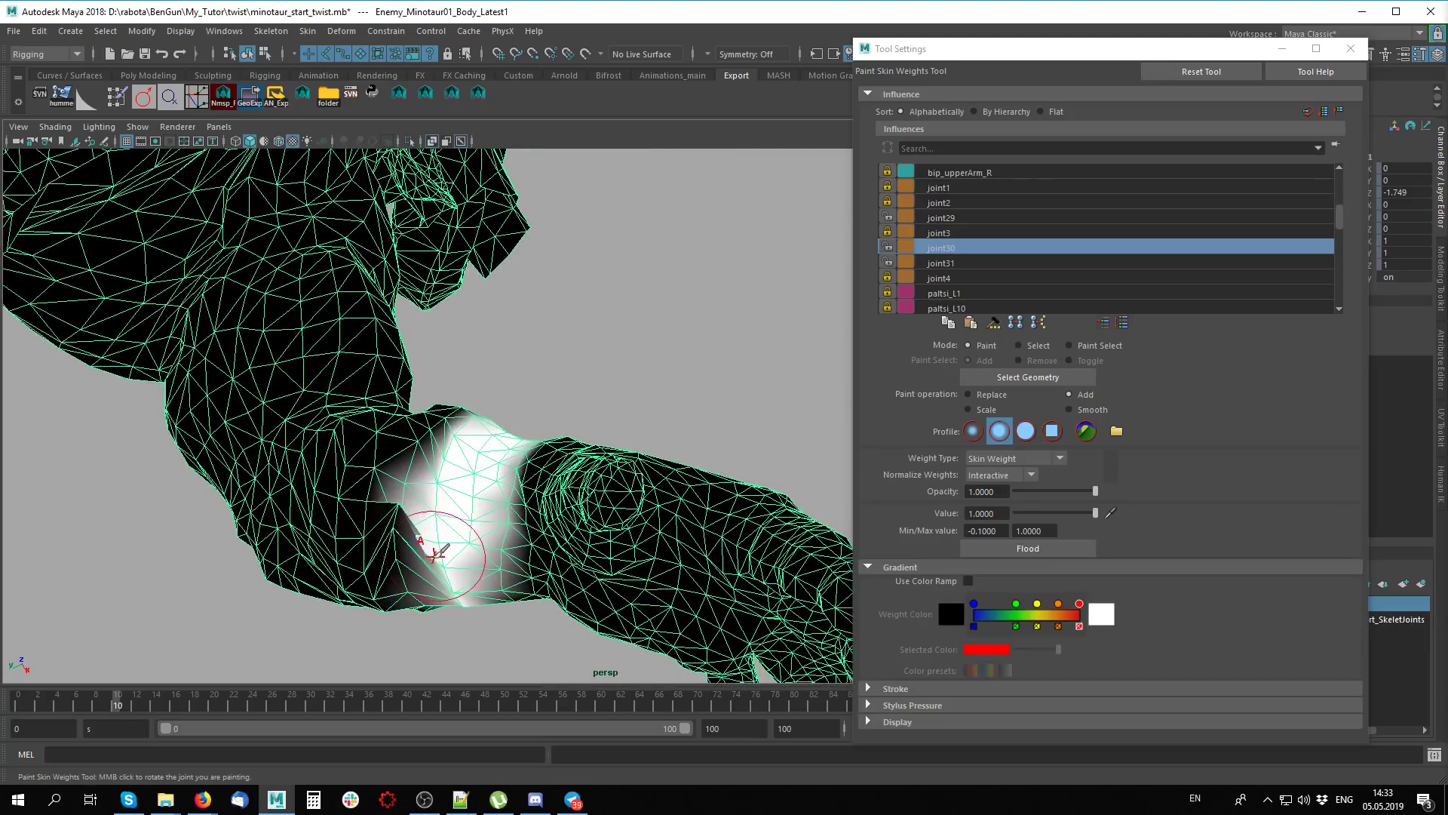
Check joint29 and bip_lowerArm_L weights from several angles, then return to joint30
mouse_move(462, 576)
alt+mouse_down()
mouse_move(495, 495)
mouse_move(469, 463)
alt+mouse_up()
right_click(450, 381)
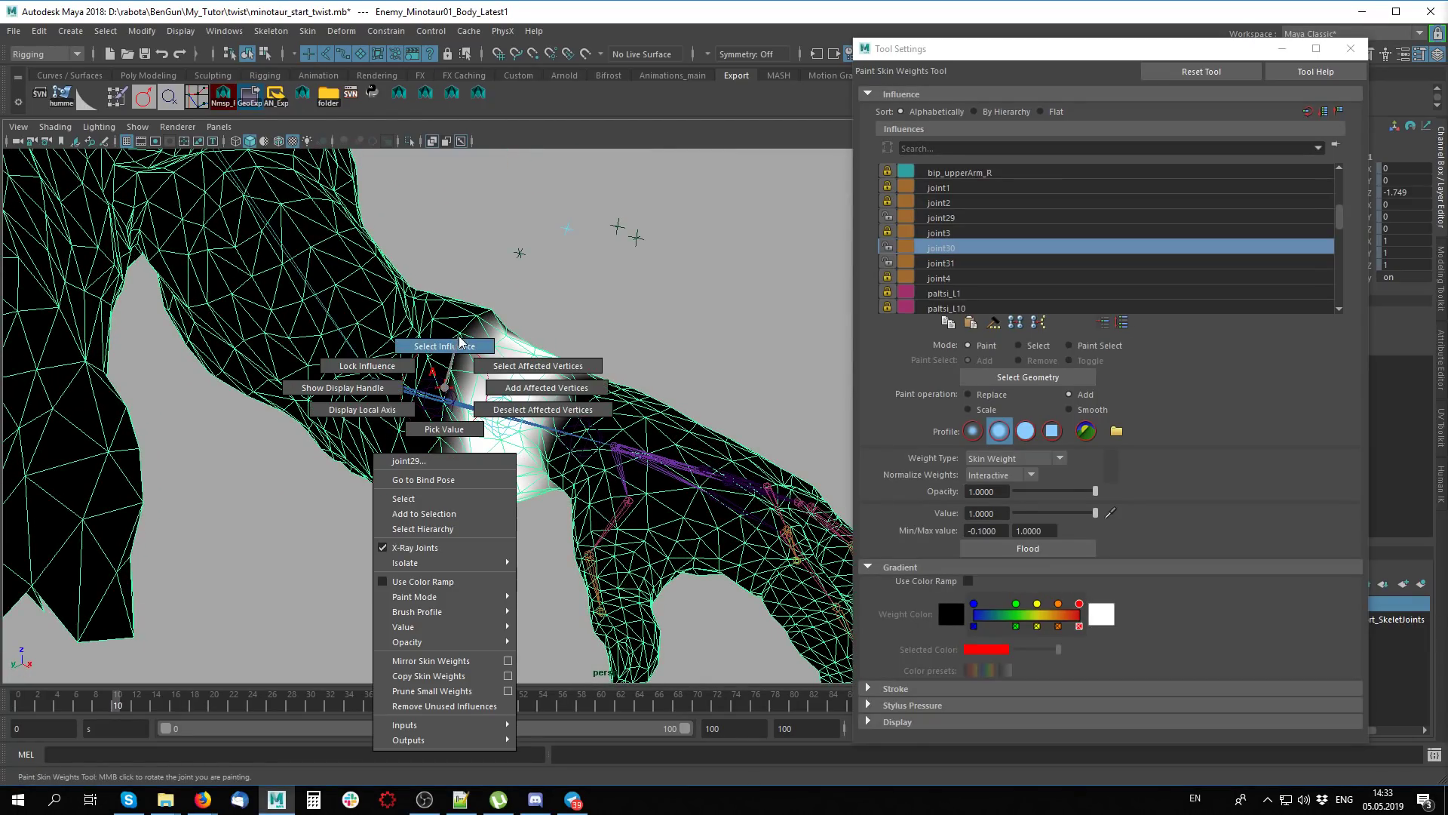
click(437, 341)
mouse_move(381, 414)
alt+mouse_down()
mouse_move(408, 492)
mouse_move(530, 371)
alt+mouse_up()
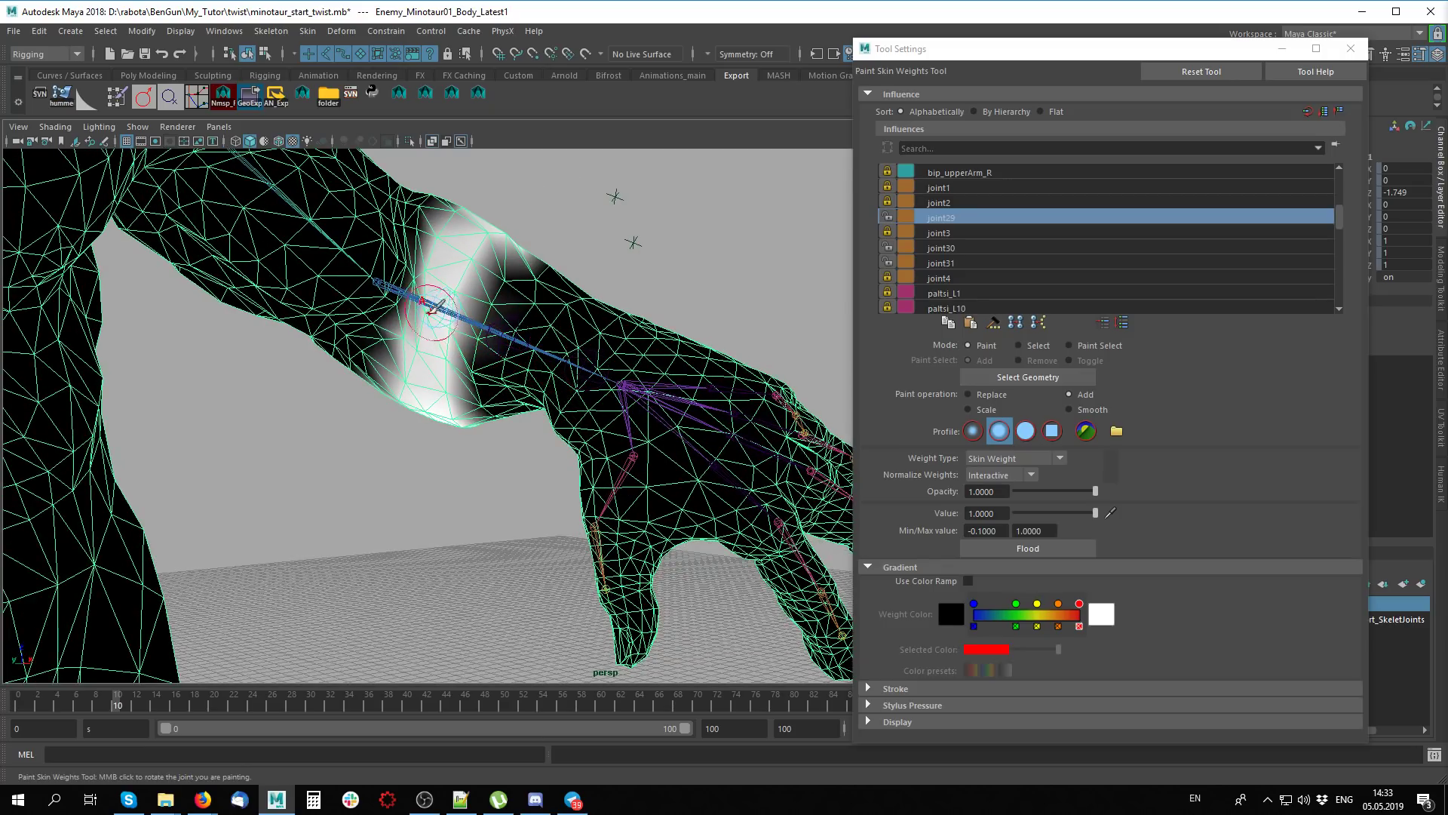
right_click(382, 261)
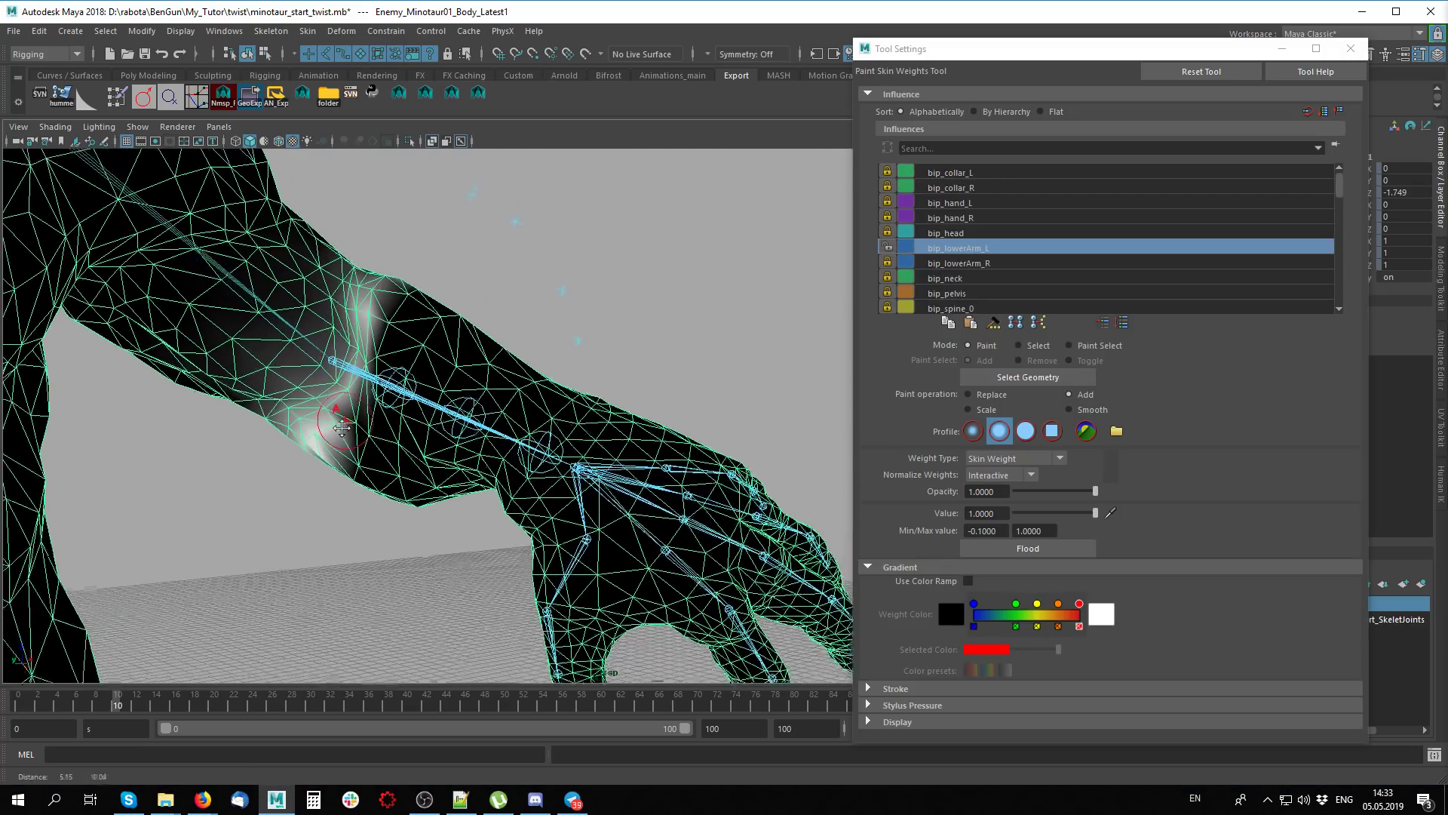
alt+drag(381, 260, 343, 330)
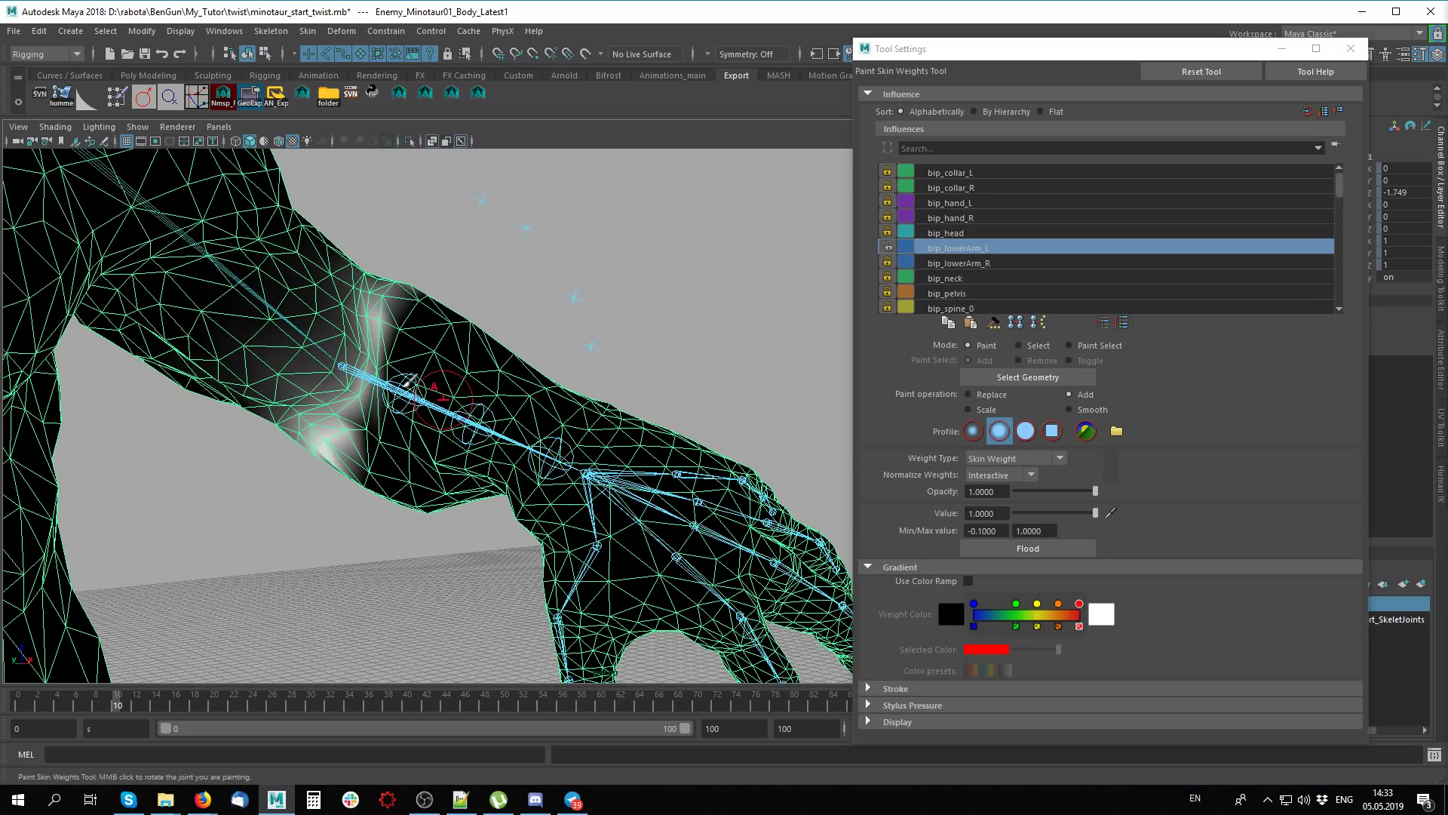
mouse_move(562, 426)
alt+mouse_down()
mouse_move(587, 450)
mouse_move(515, 429)
alt+mouse_up()
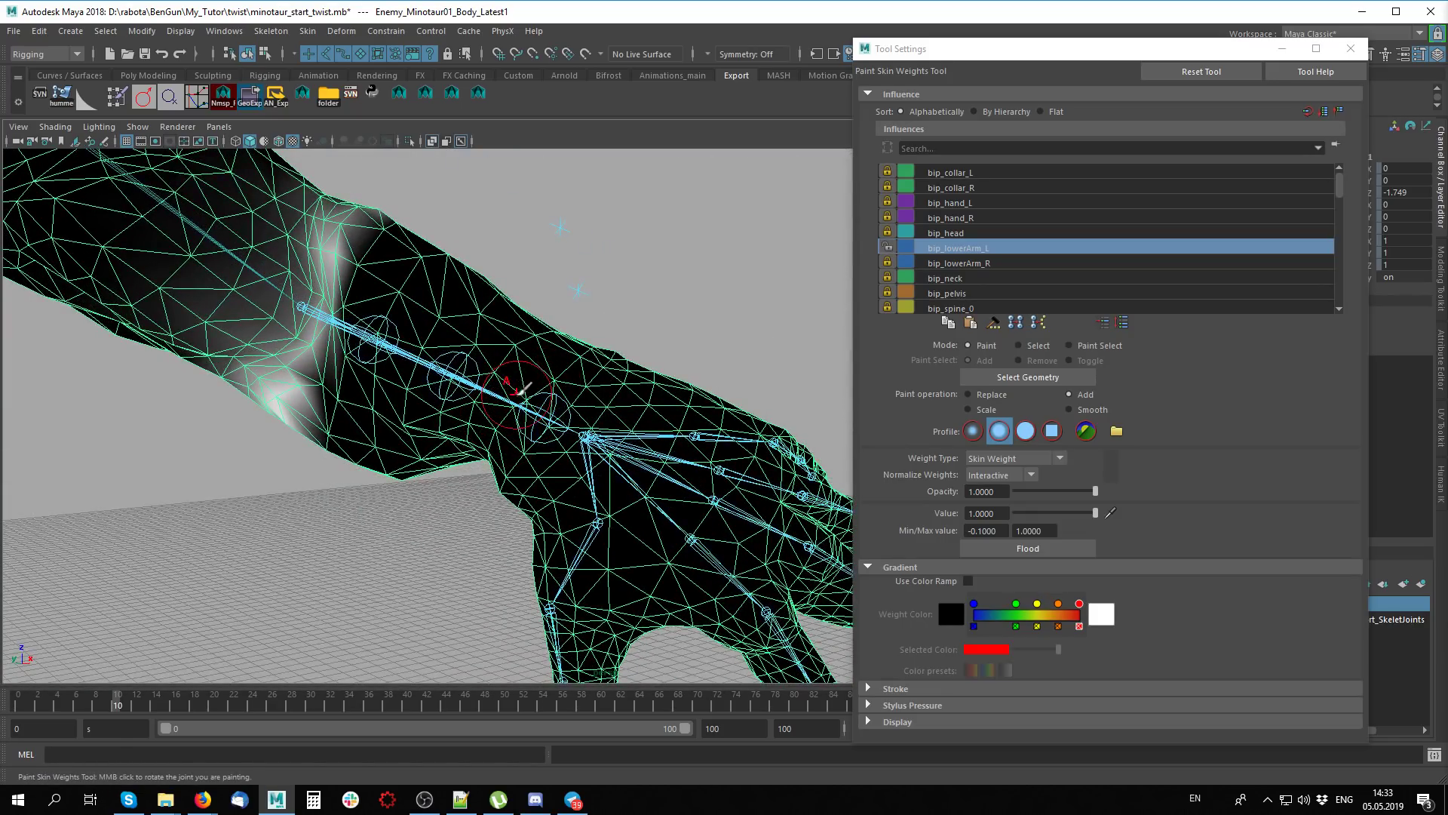
right_click(445, 390)
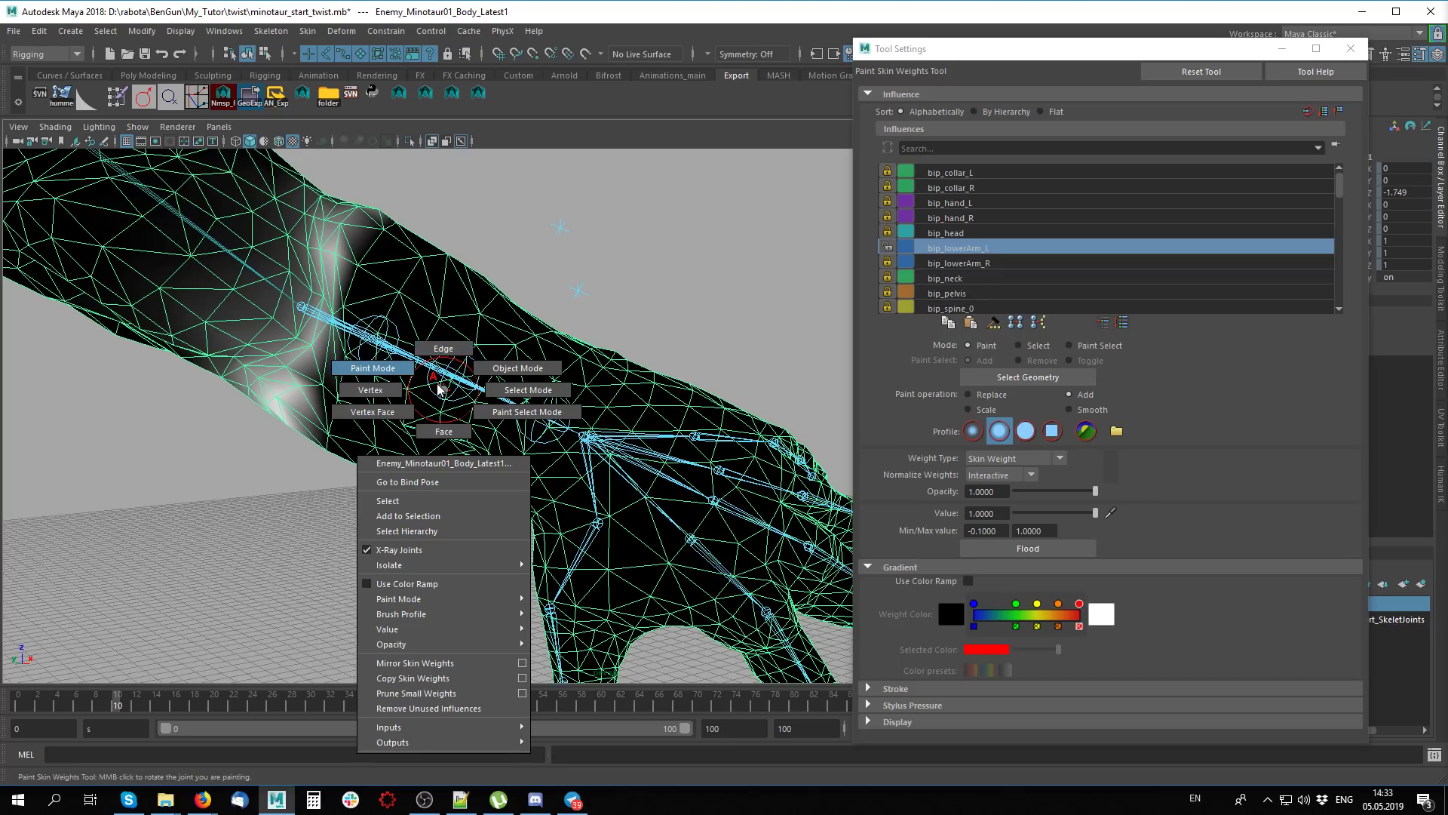
mouse_move(440, 389)
alt+mouse_down()
mouse_move(463, 384)
mouse_move(434, 461)
mouse_move(467, 351)
alt+mouse_up()
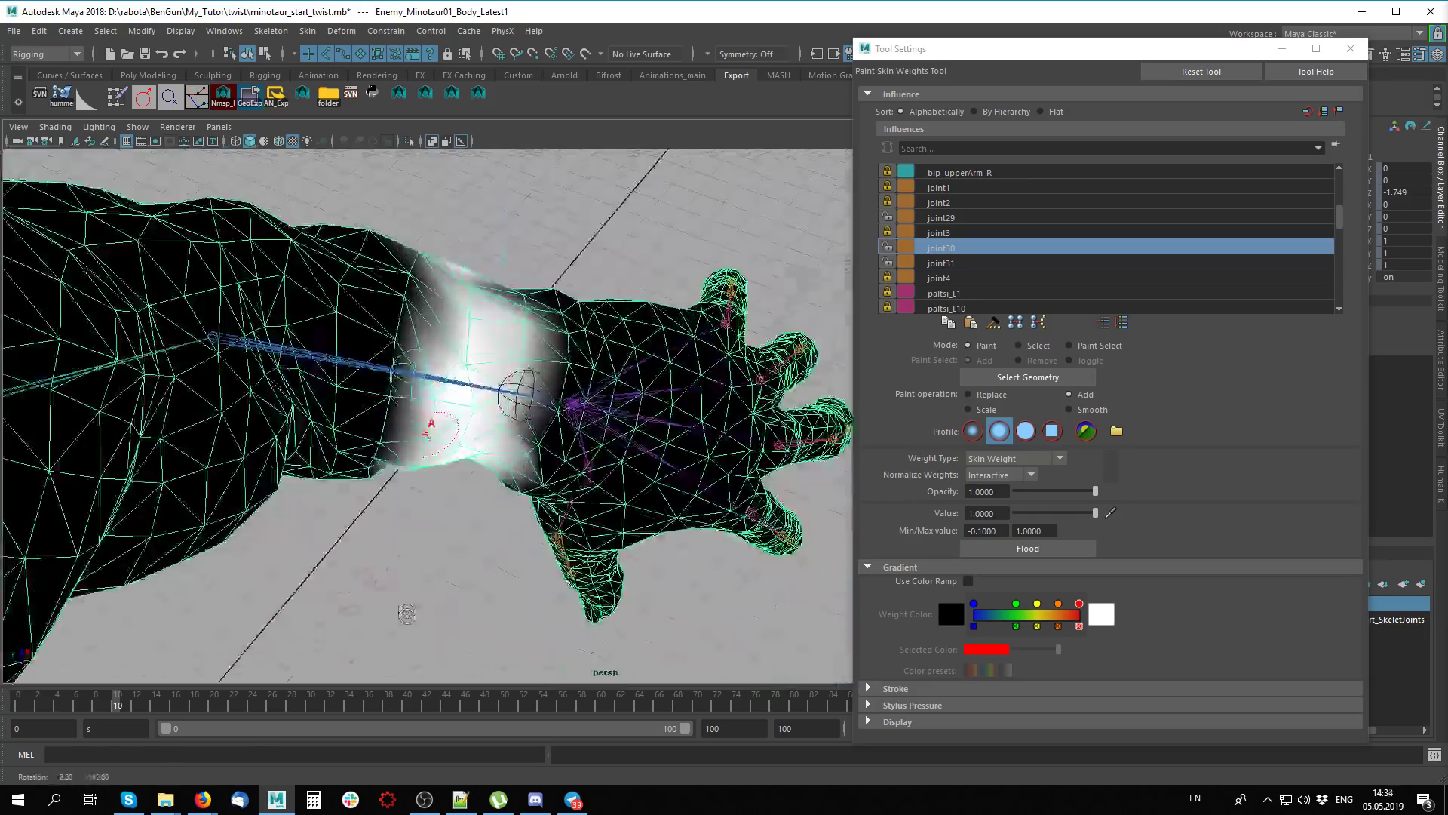
alt+drag(485, 403, 427, 370)
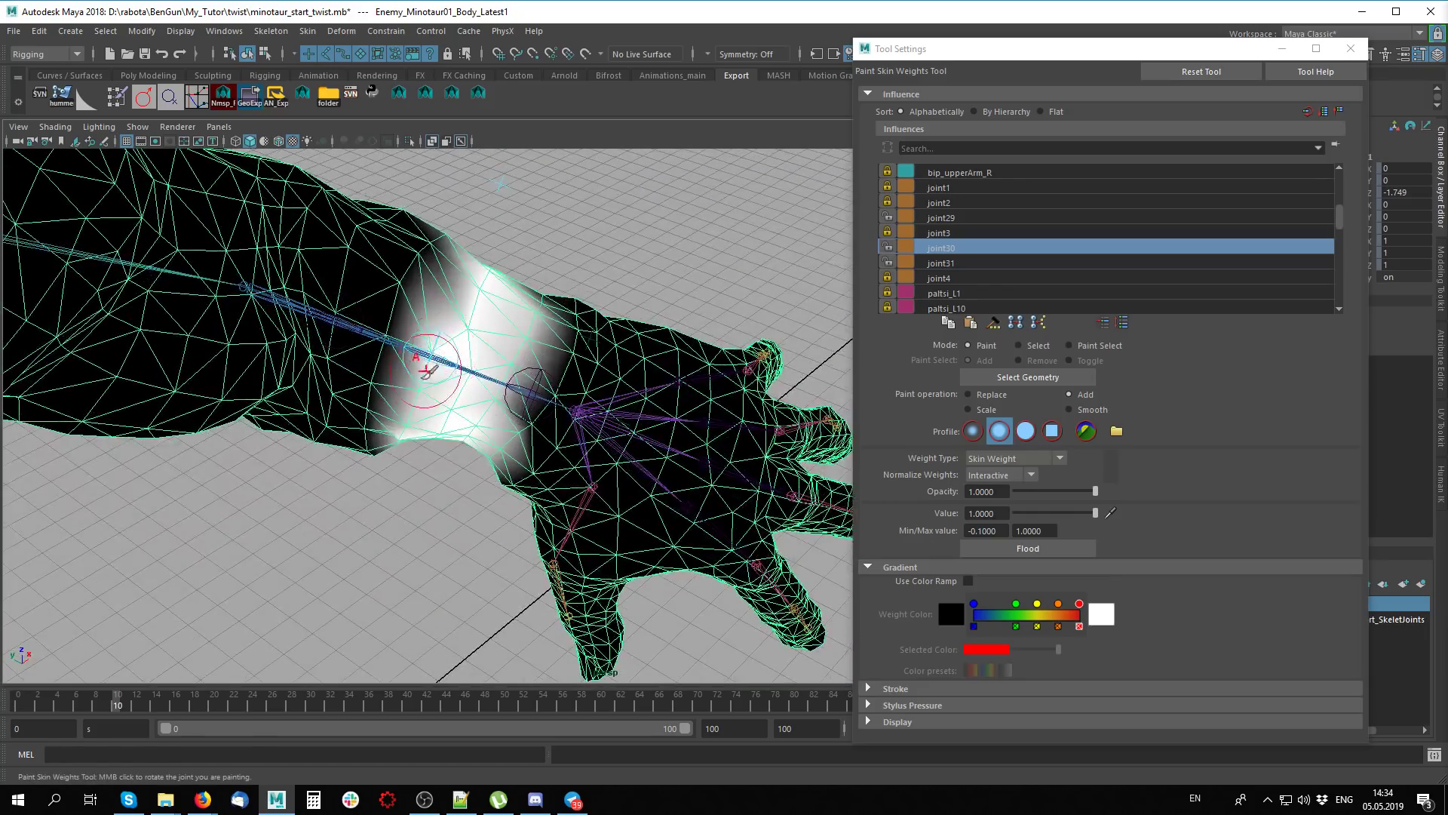
alt+drag(530, 387, 549, 430)
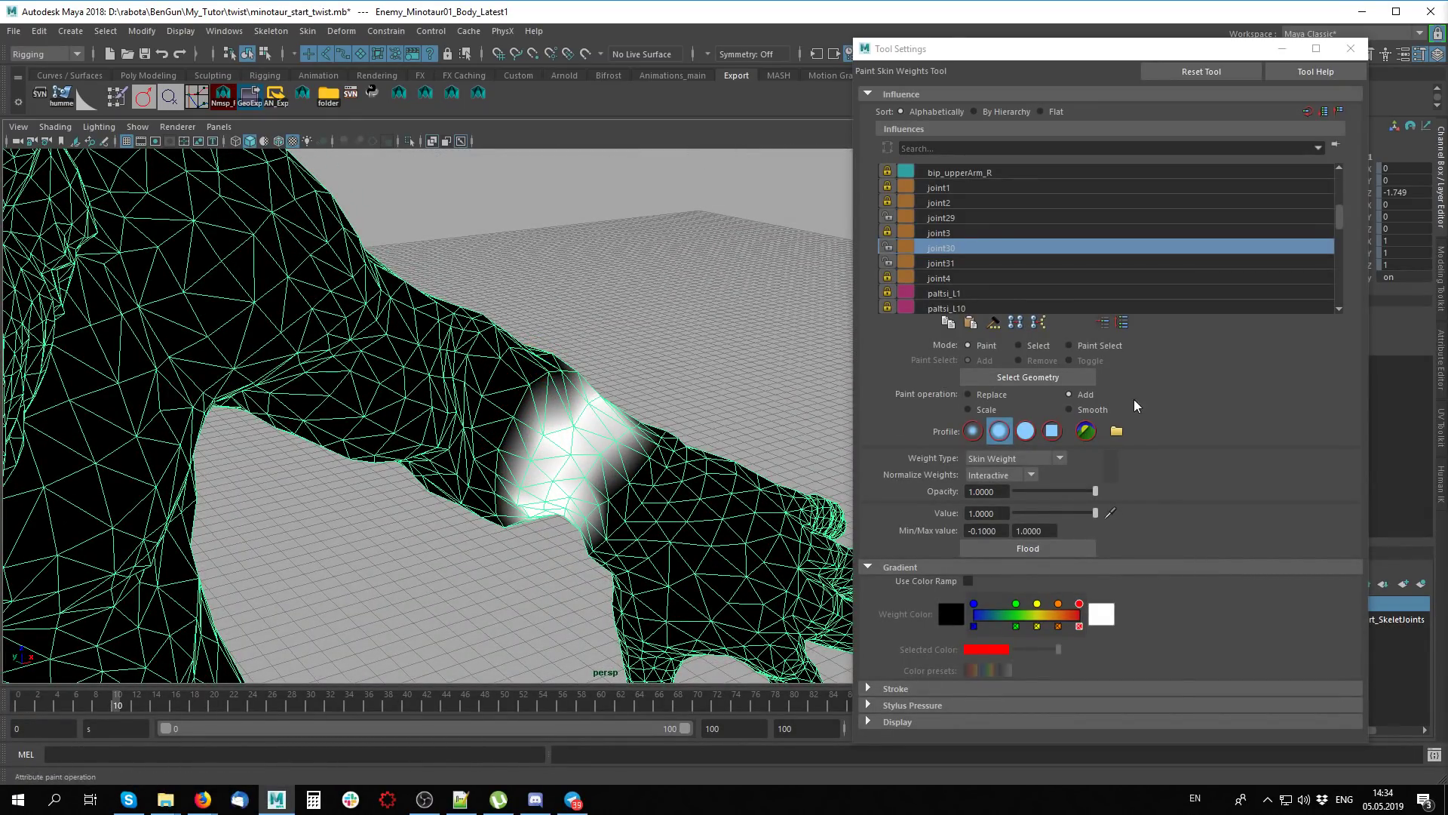
Switch to Smooth at about 0.15 opacity and flood joint30's weights twice
click(1070, 409)
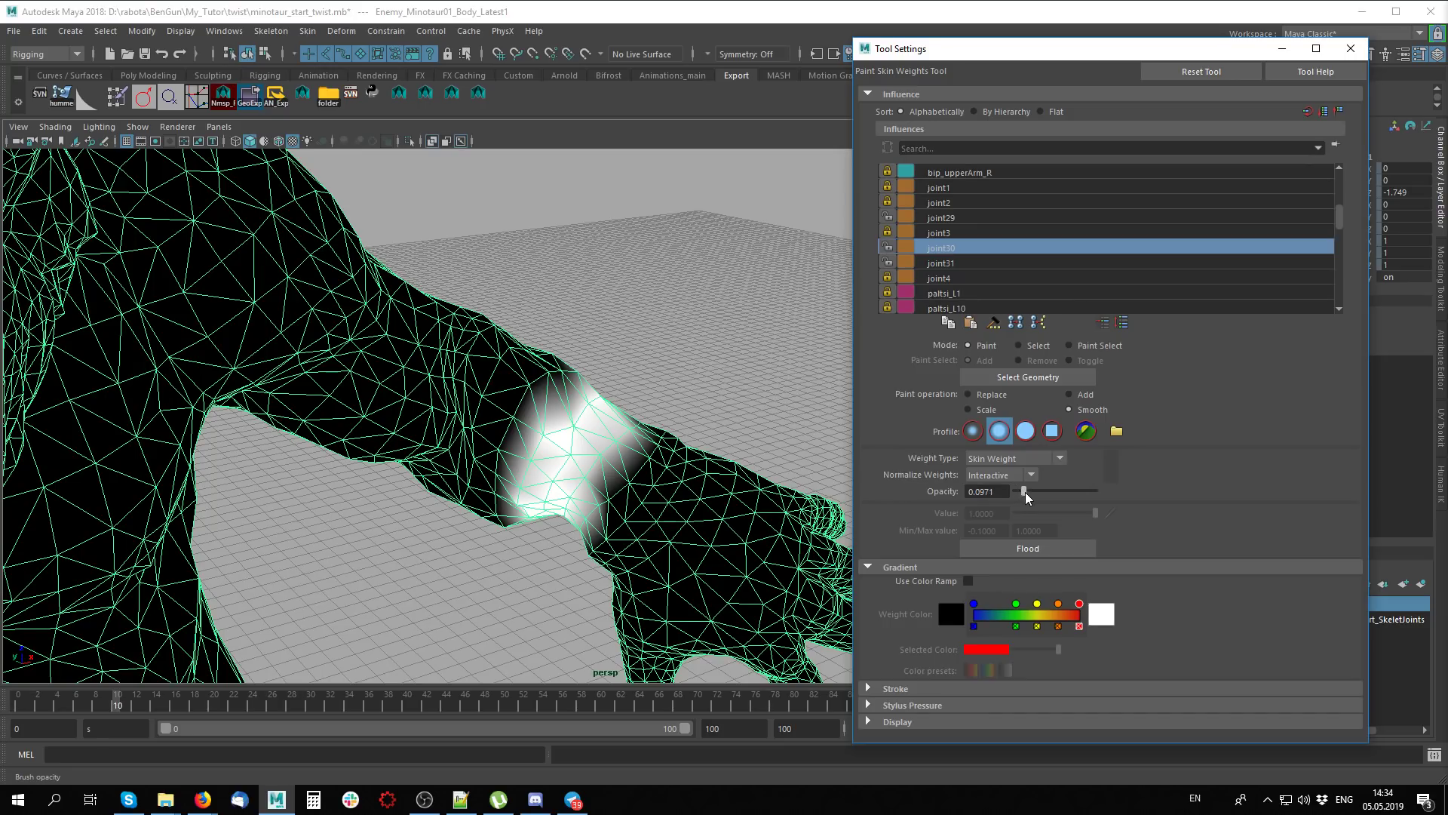
drag(1025, 492, 1029, 501)
click(1030, 551)
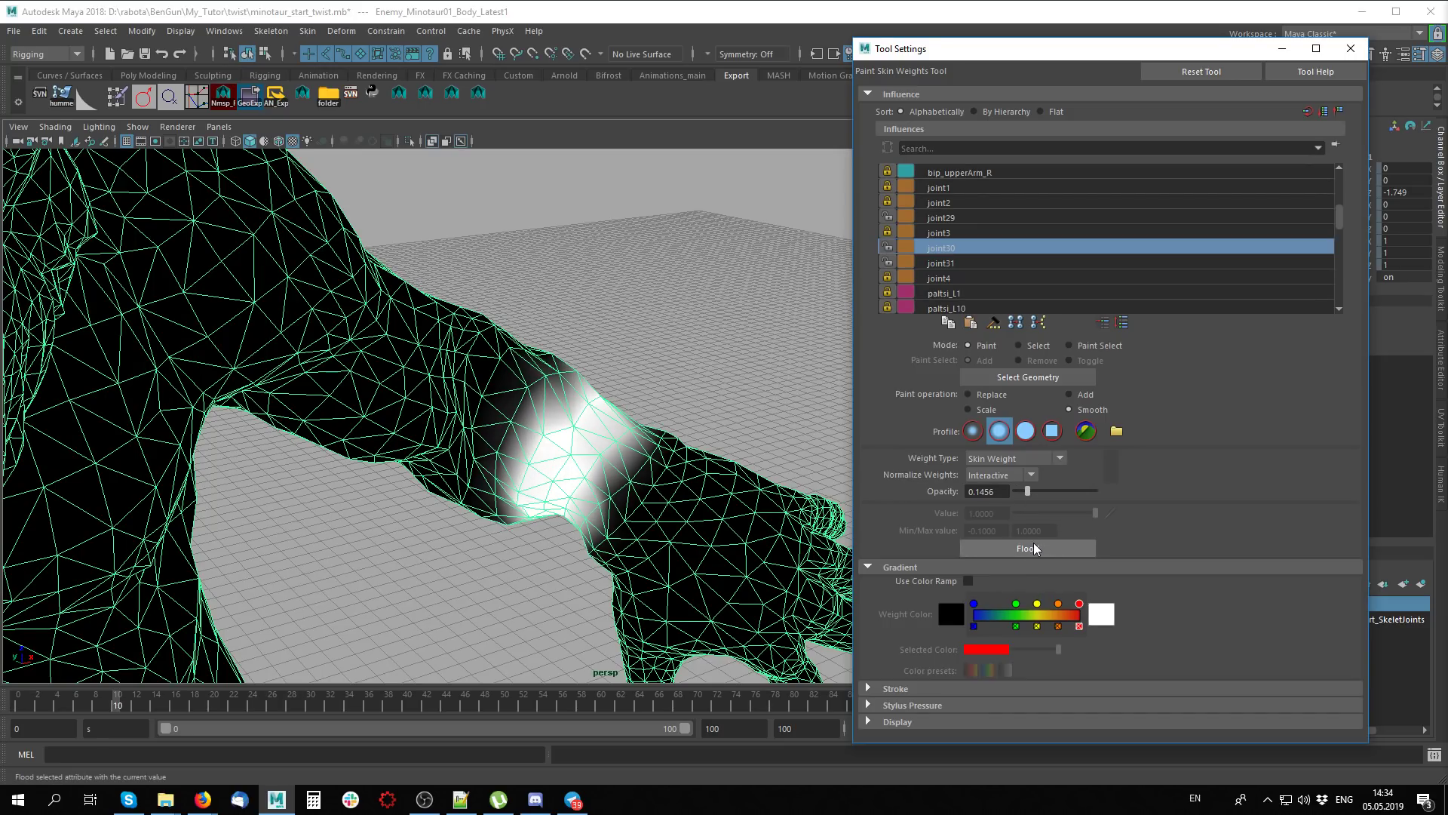
click(1031, 548)
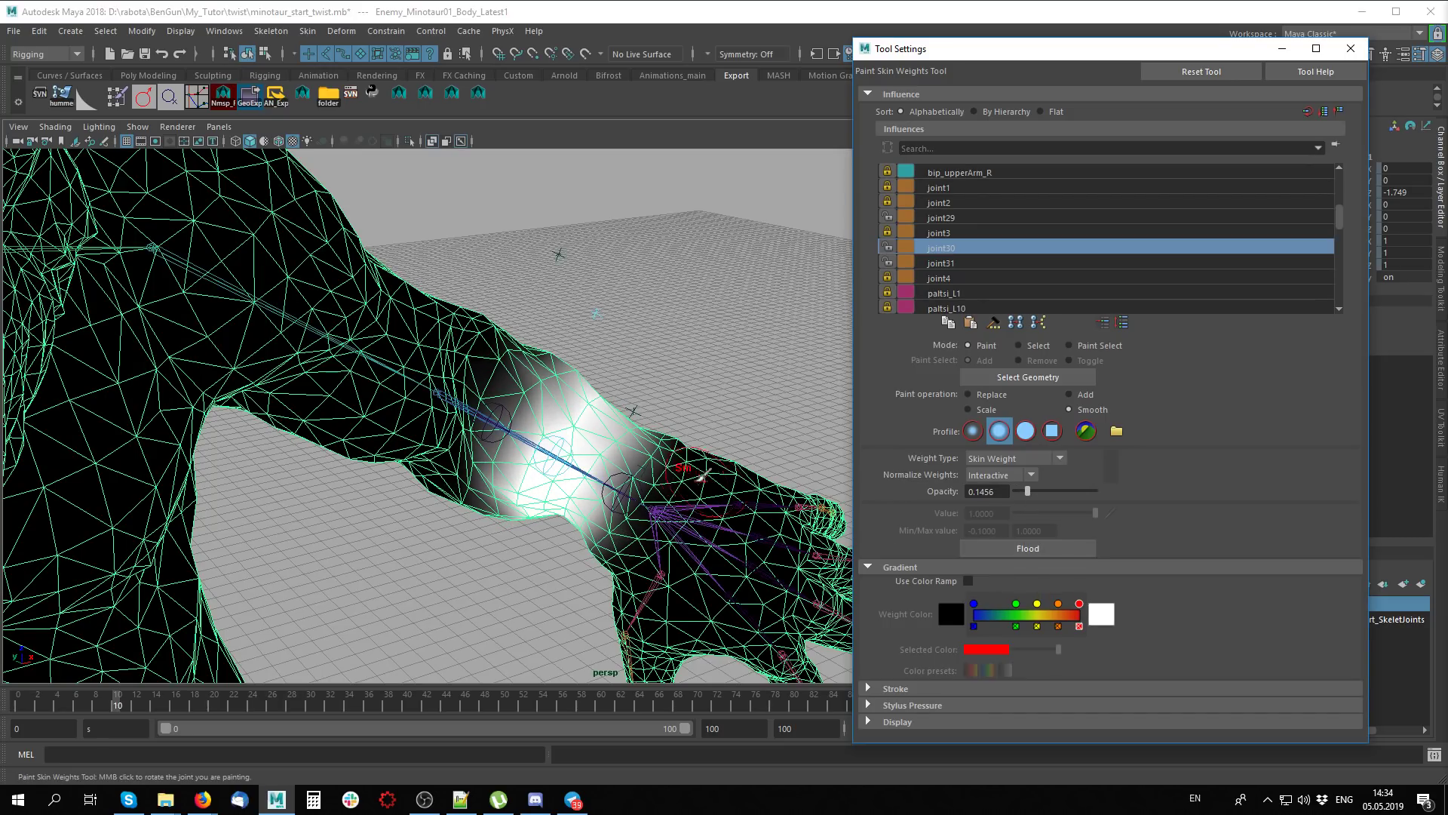
Paint joint31 weight around the wrist with Add, then smooth-flood it
right_drag(630, 468, 630, 407)
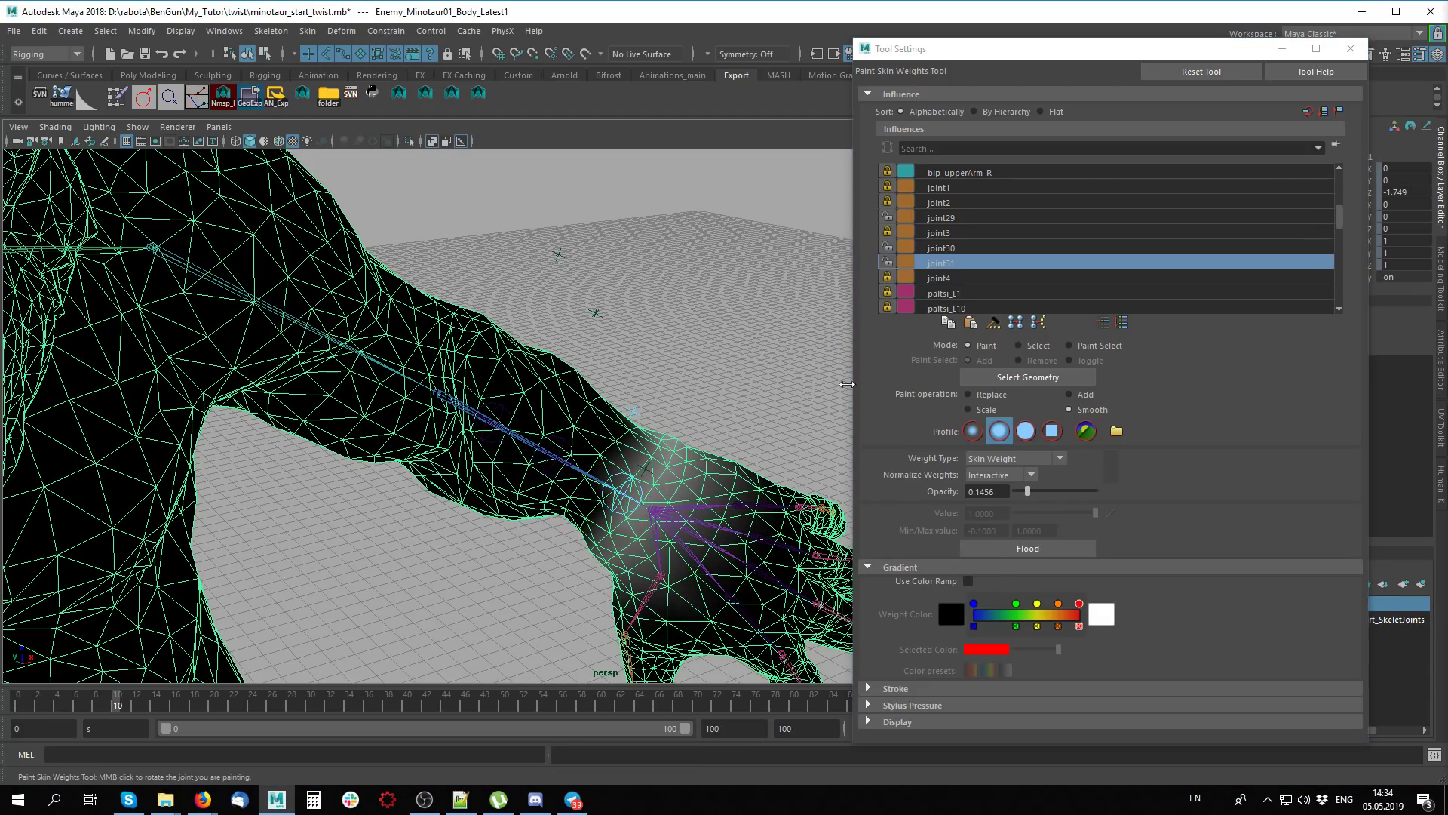
click(1080, 395)
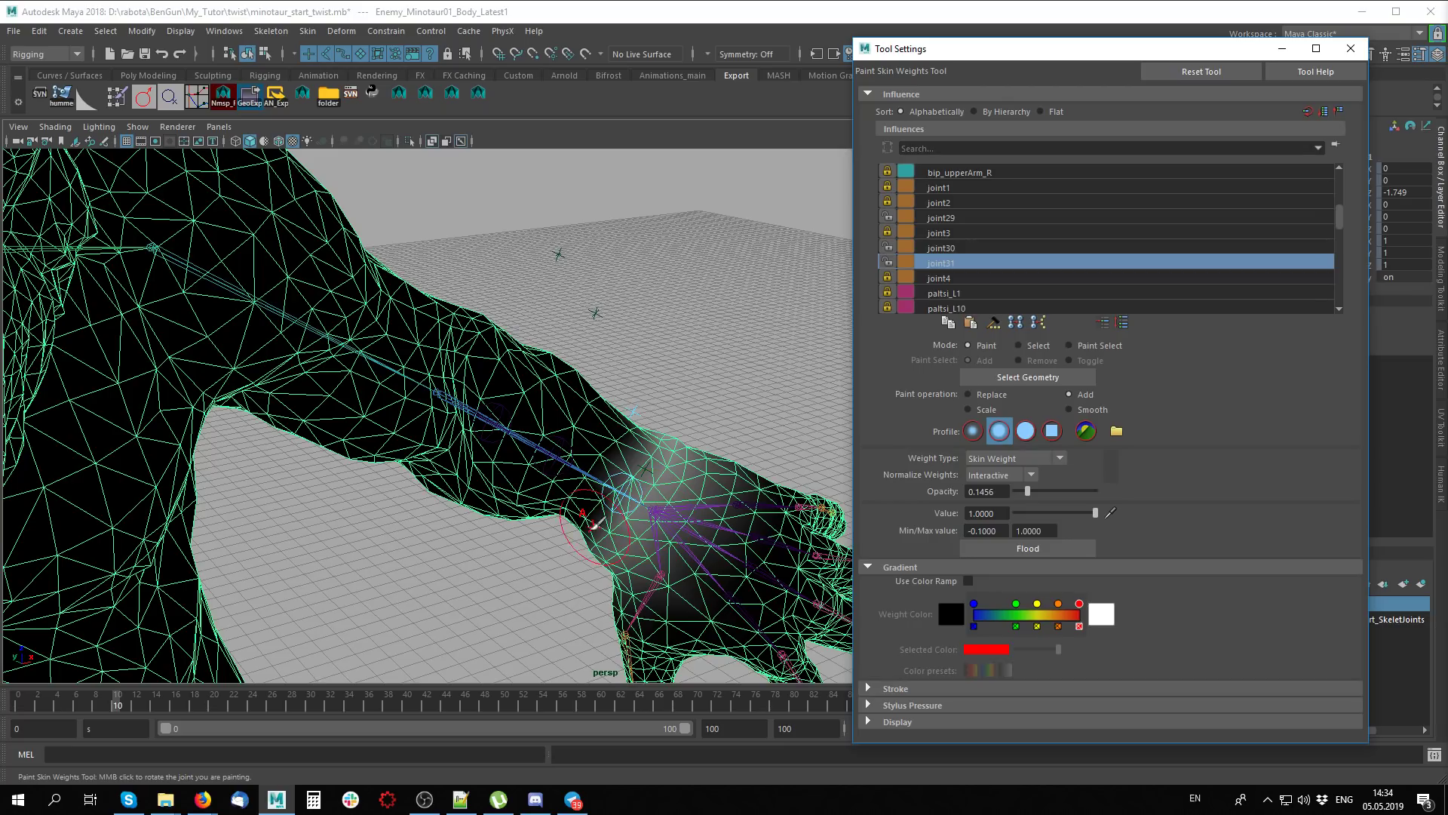
mouse_move(594, 524)
mouse_down()
mouse_move(634, 521)
mouse_move(656, 438)
mouse_up()
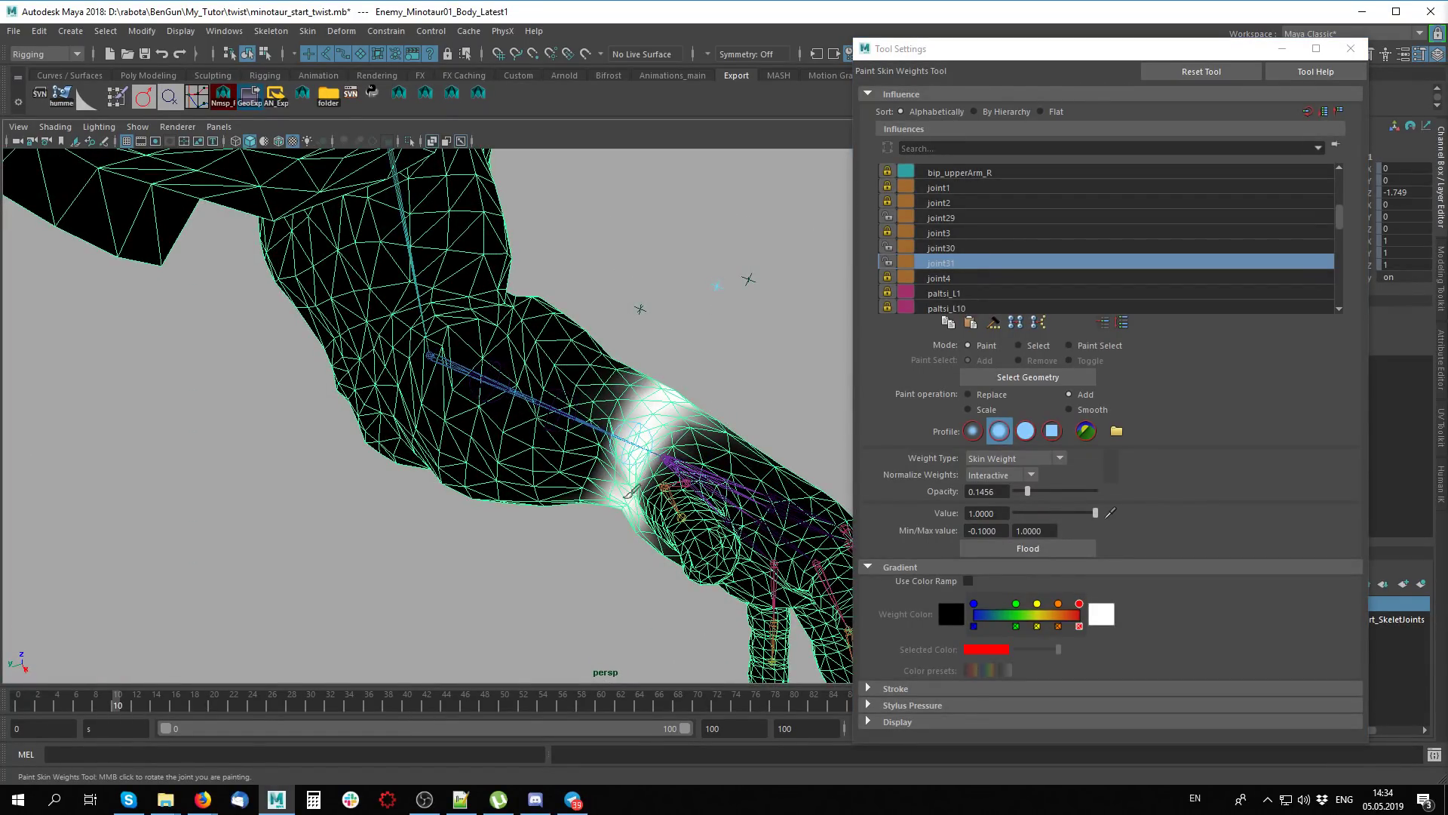
mouse_move(633, 512)
mouse_down()
mouse_move(701, 460)
mouse_move(724, 536)
mouse_up()
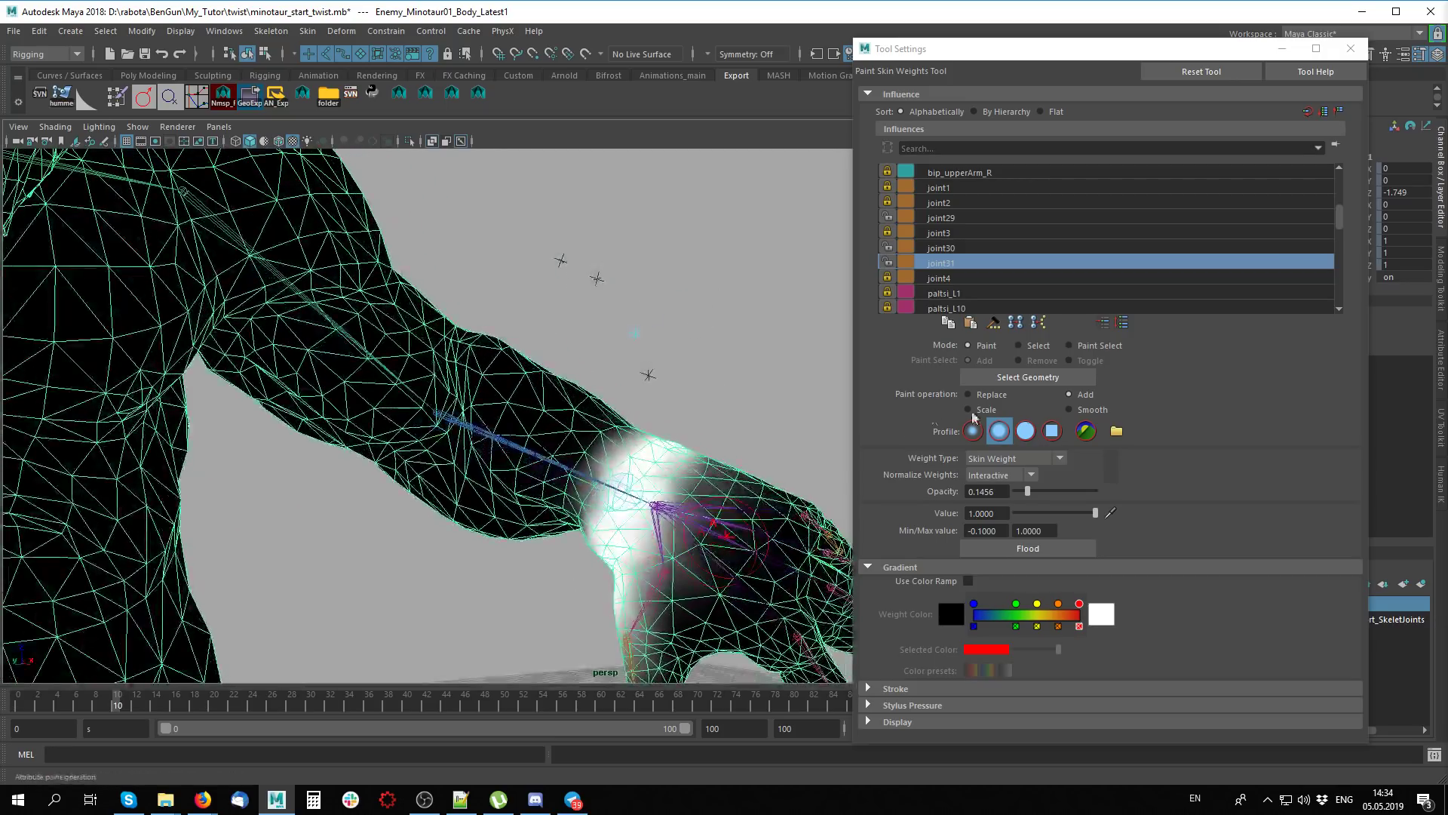
click(1087, 410)
click(1041, 549)
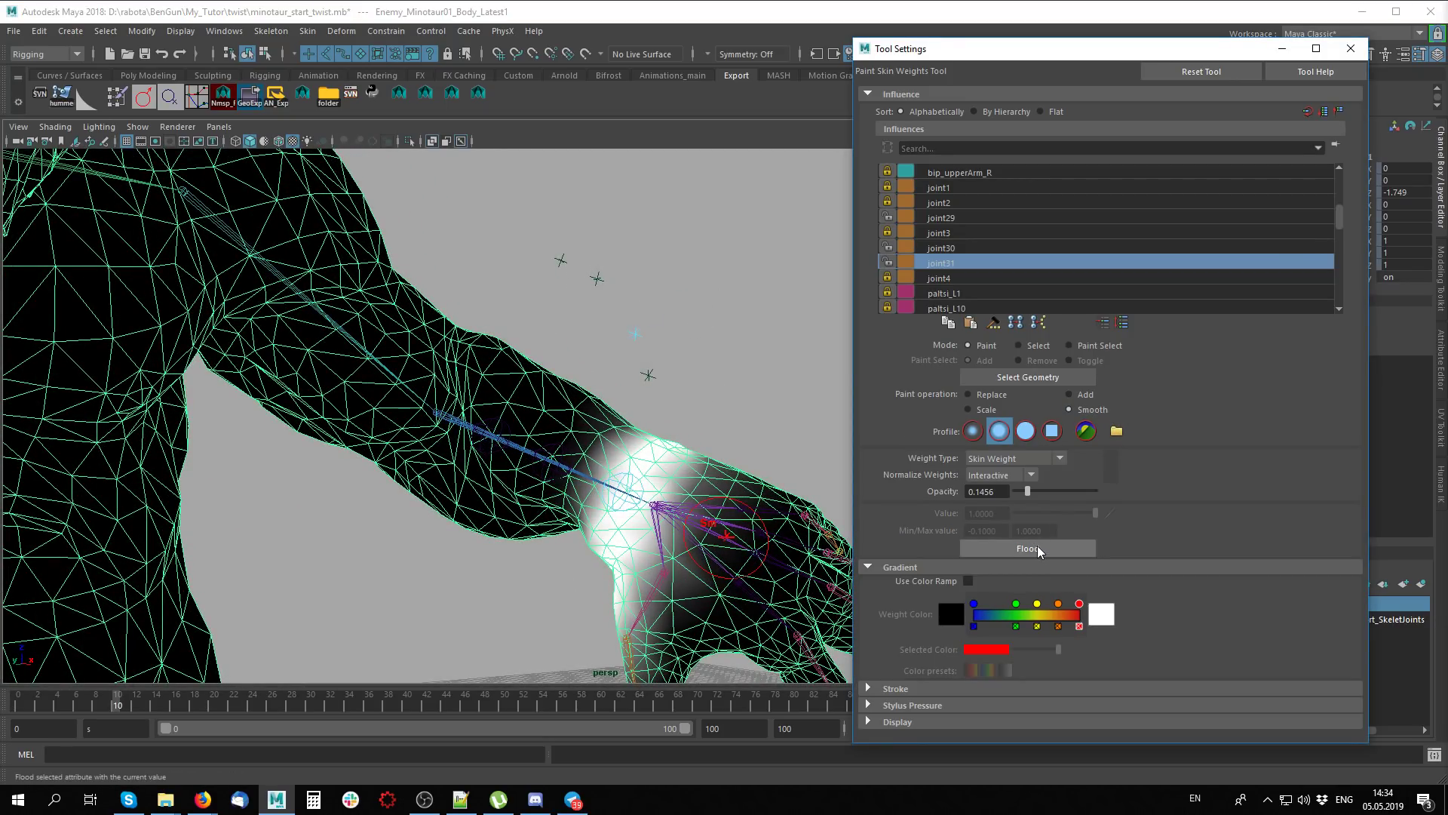
Smooth-flood the weights of joint29, joint30 and joint31 in turn
mouse_move(603, 521)
alt+mouse_down()
mouse_move(647, 517)
mouse_move(662, 468)
mouse_move(587, 517)
mouse_move(633, 506)
mouse_move(532, 377)
alt+mouse_up()
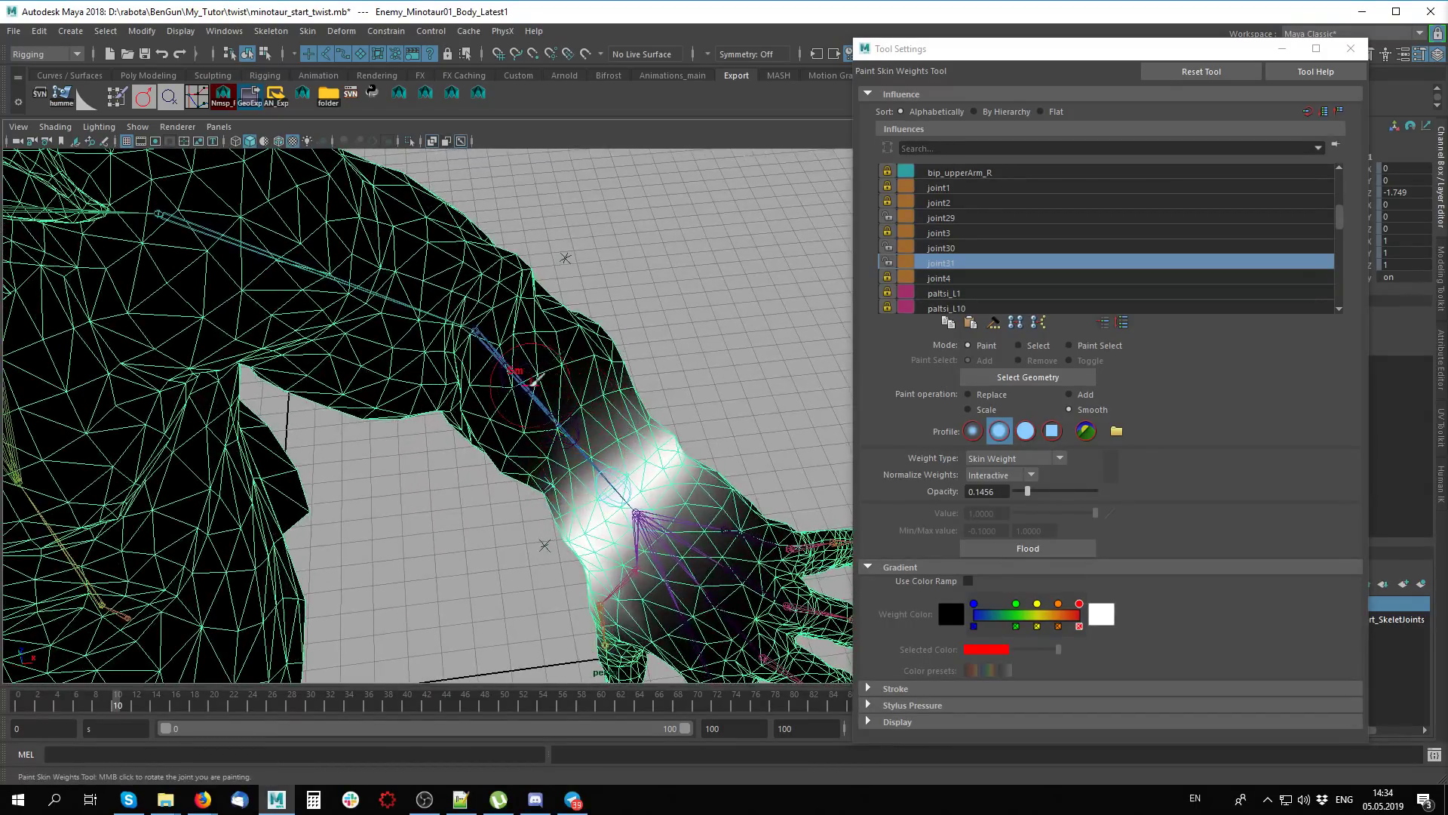
right_drag(542, 372, 521, 355)
alt+drag(528, 362, 596, 370)
click(1014, 549)
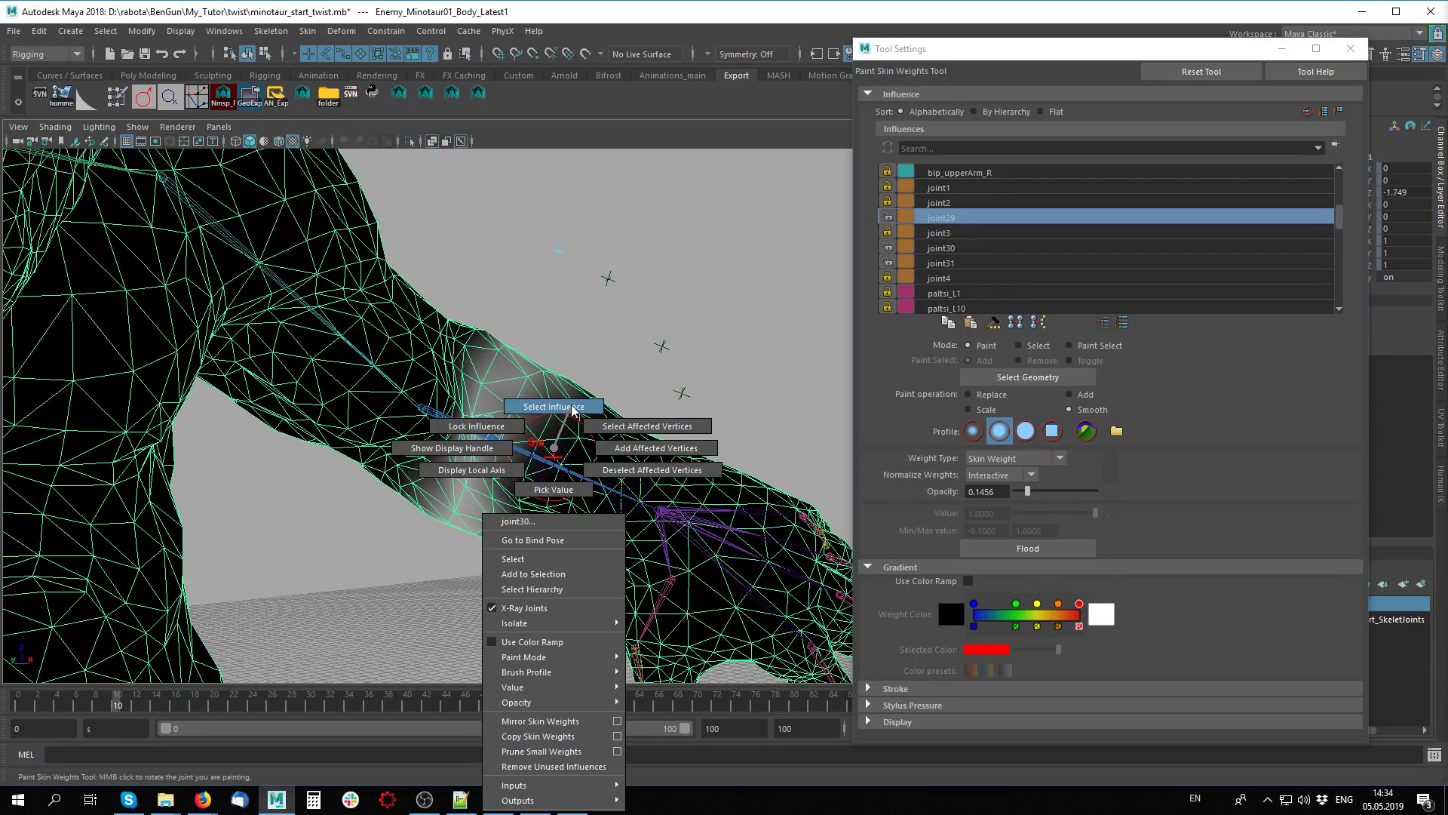
right_drag(553, 452, 537, 438)
click(1039, 549)
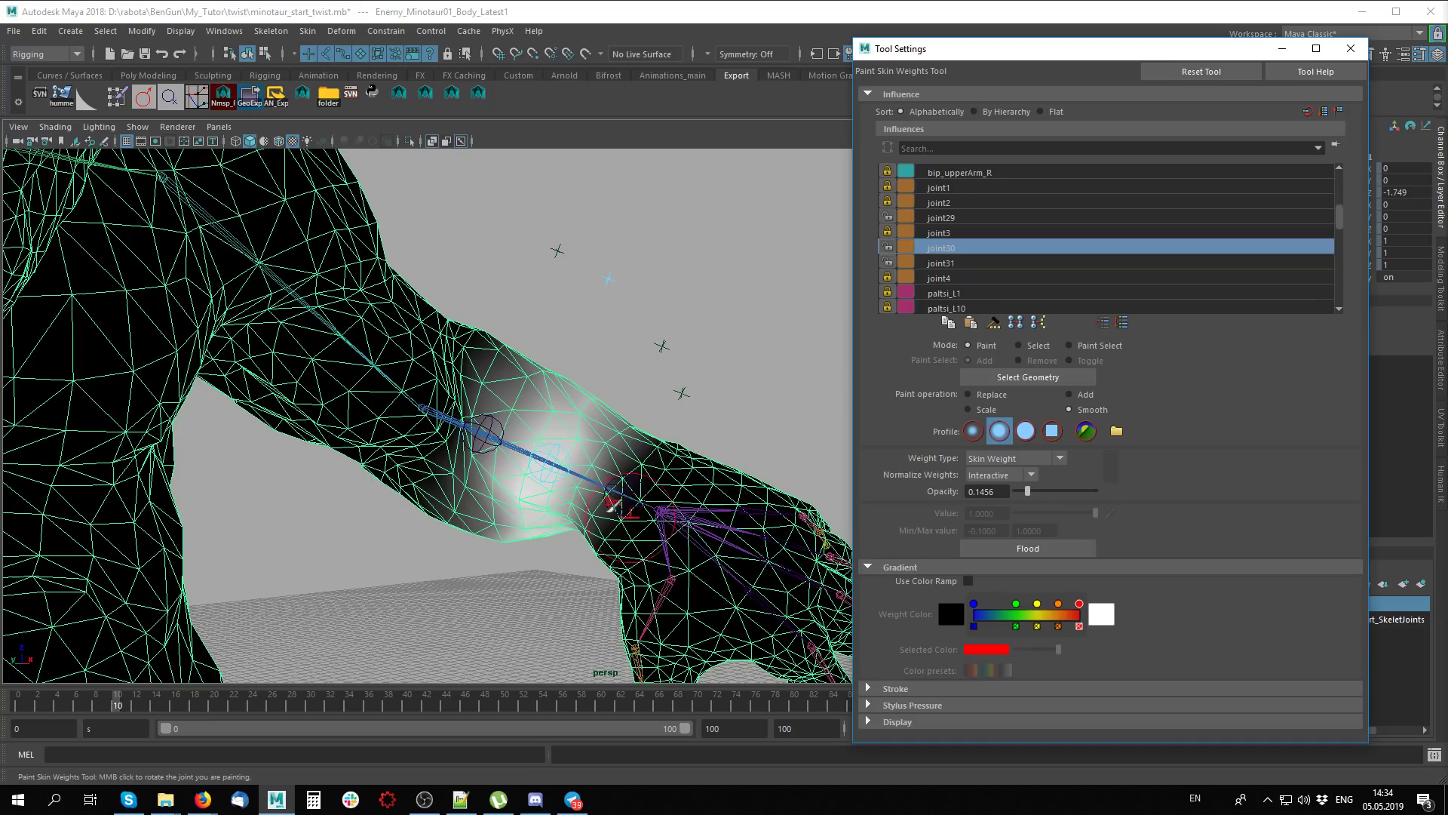
alt+drag(607, 472, 628, 483)
right_drag(628, 482, 628, 528)
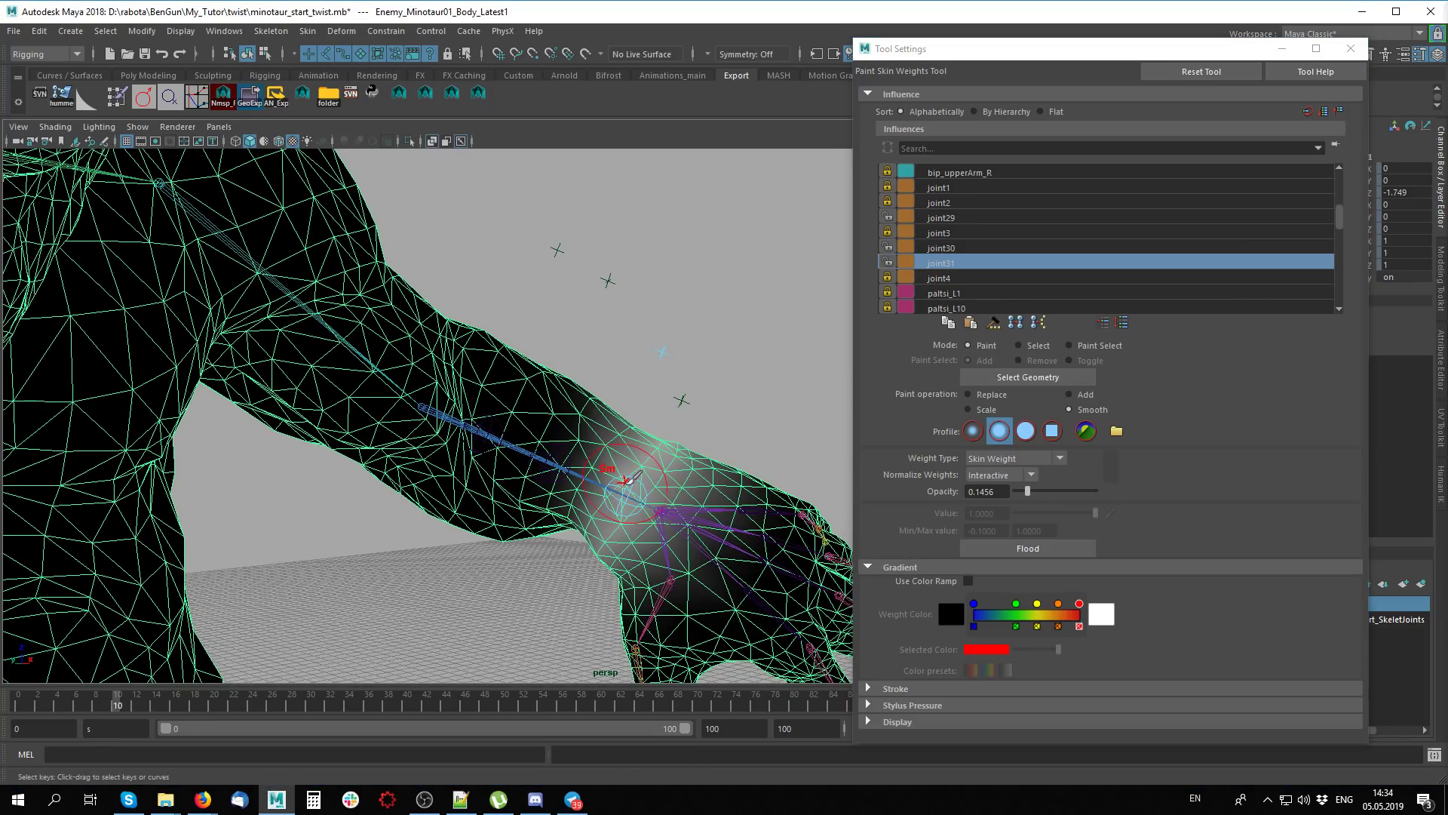
click(1028, 549)
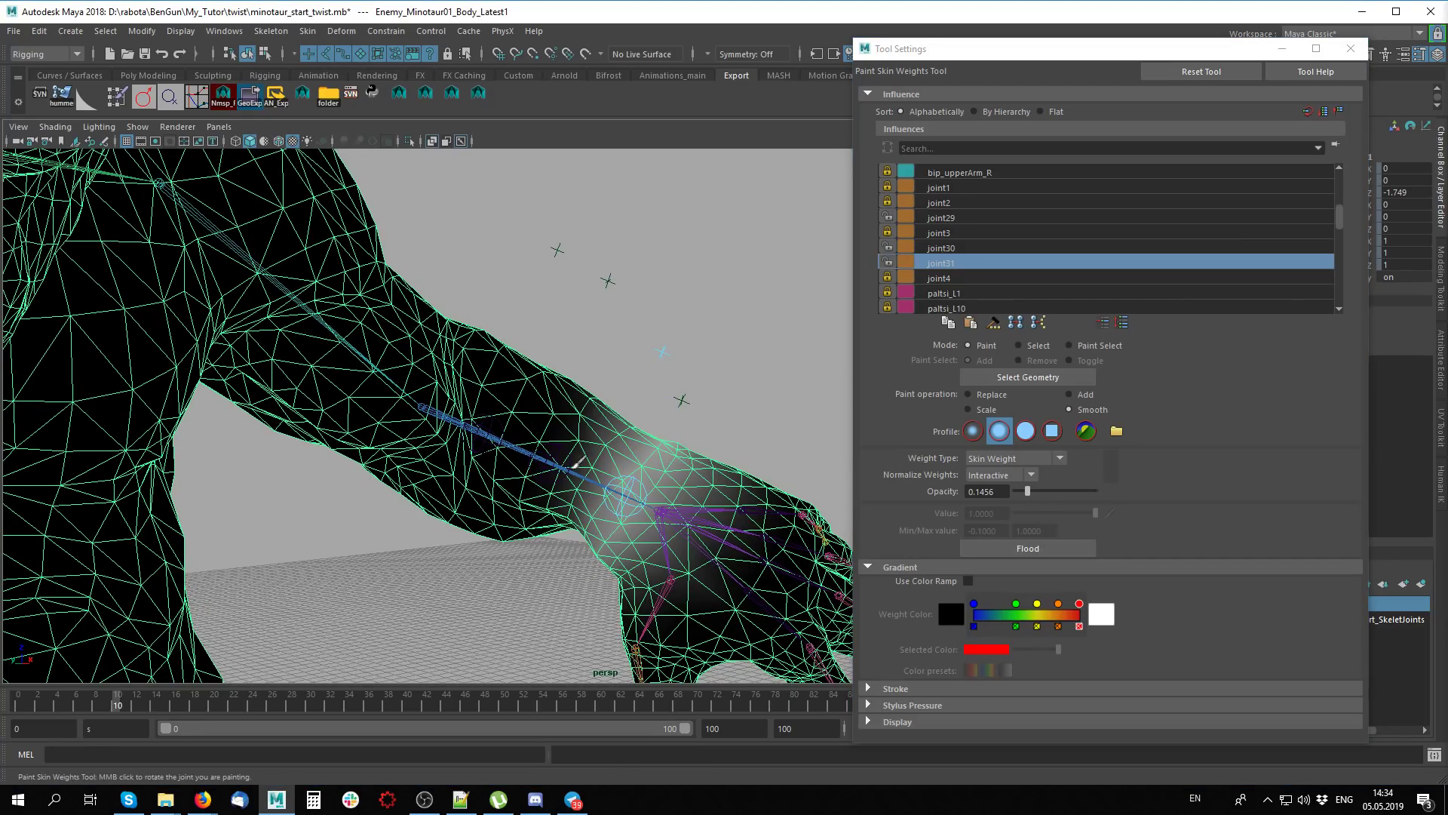
click(1020, 550)
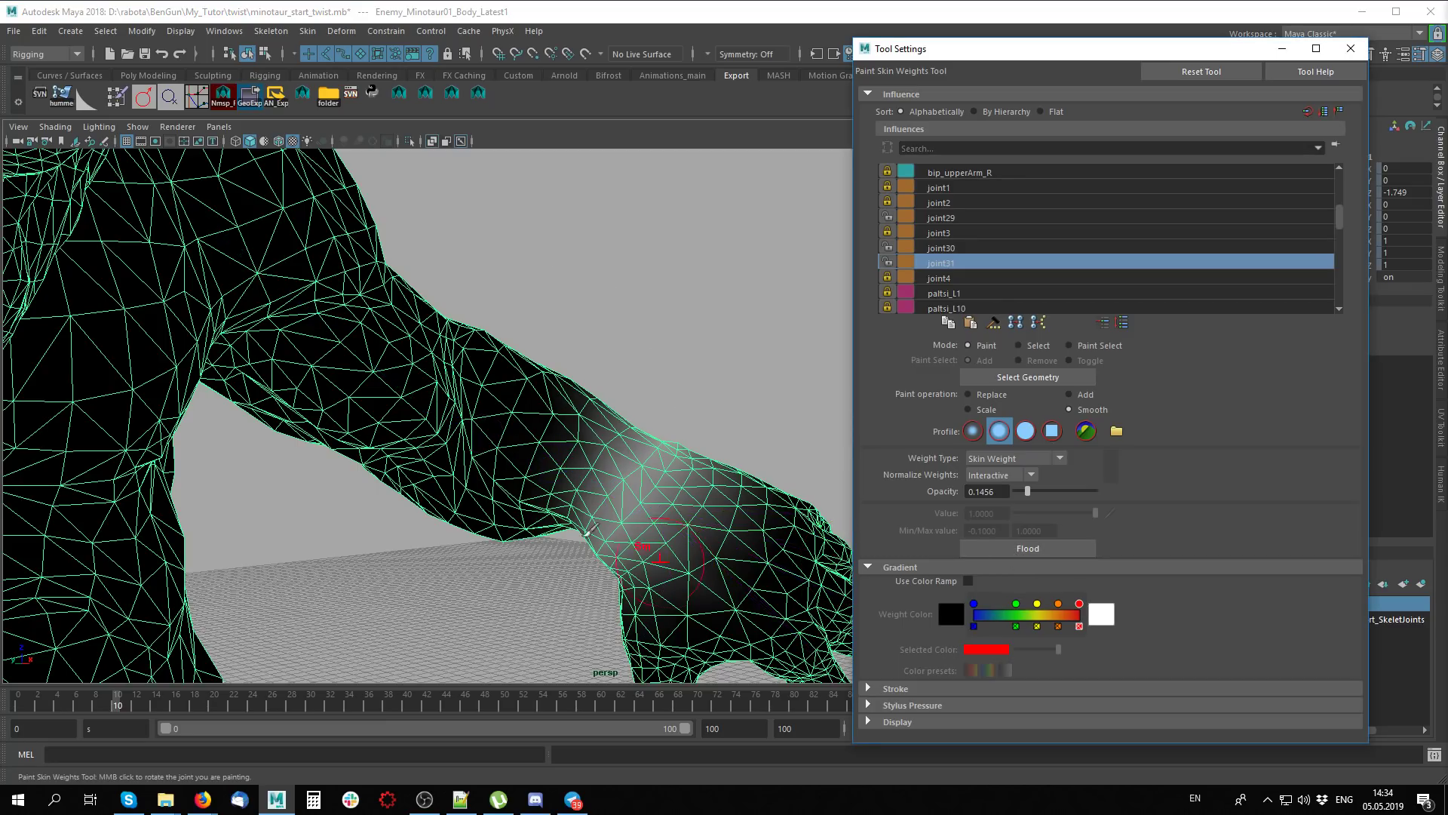
mouse_move(354, 558)
alt+mouse_down()
mouse_move(443, 563)
mouse_move(411, 543)
alt+mouse_up()
Check frames 0 and 20, smooth-flood bip_lowerArm_L twice and exit painting
mouse_move(101, 705)
mouse_down()
mouse_move(2, 688)
mouse_move(203, 676)
mouse_up()
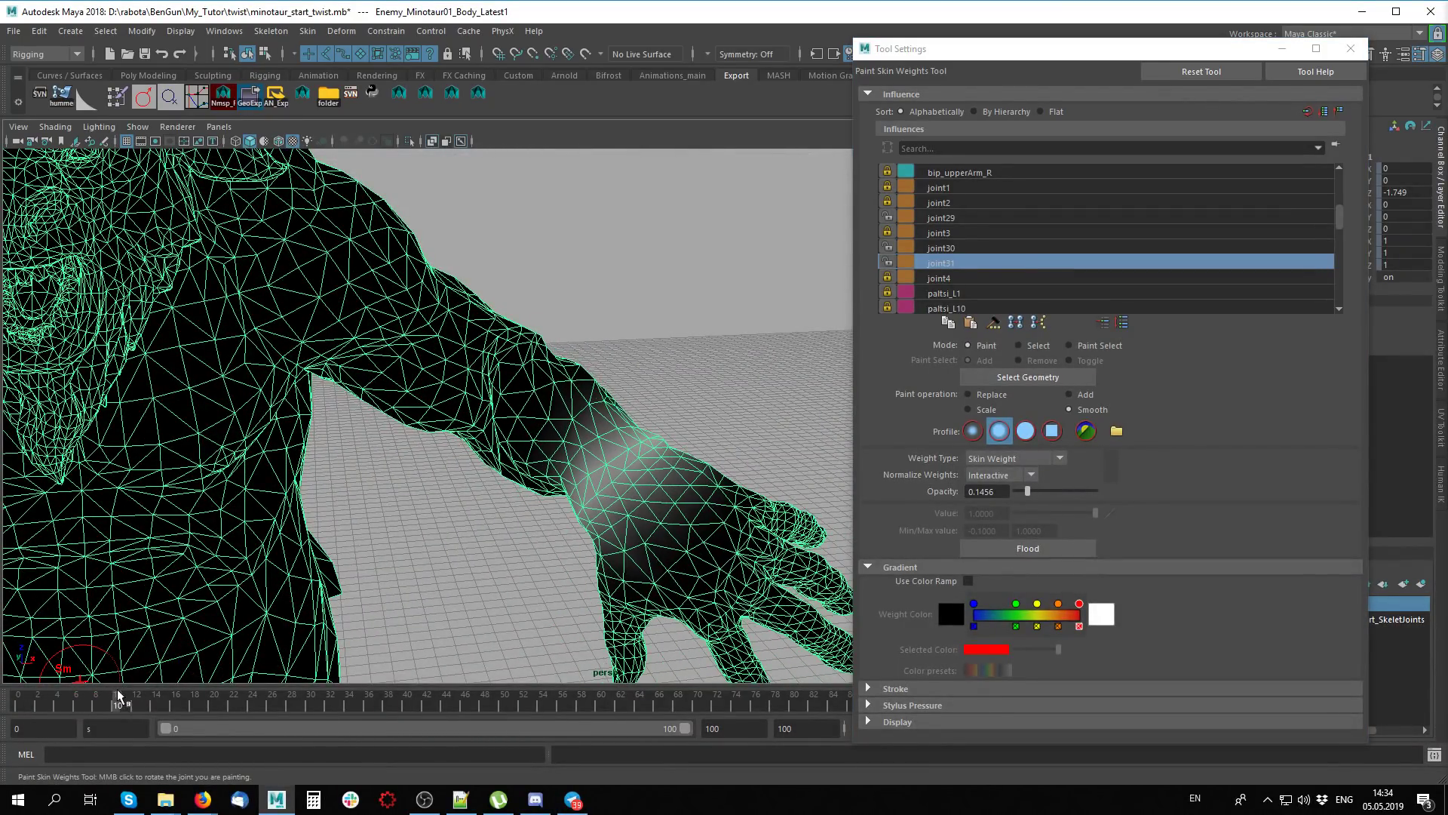
drag(203, 676, 534, 398)
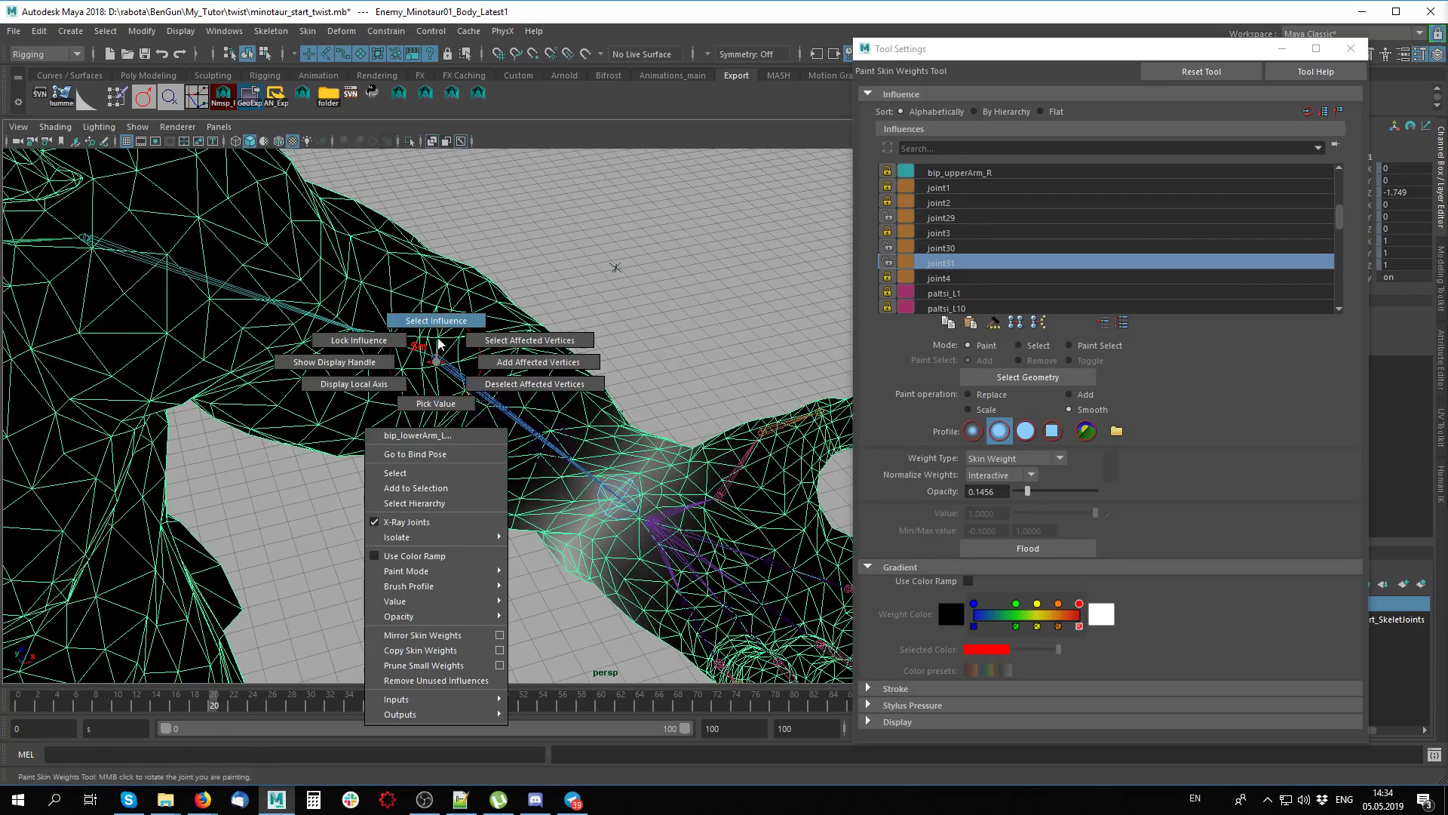
mouse_move(439, 356)
right_down()
mouse_move(494, 422)
mouse_move(565, 420)
right_up()
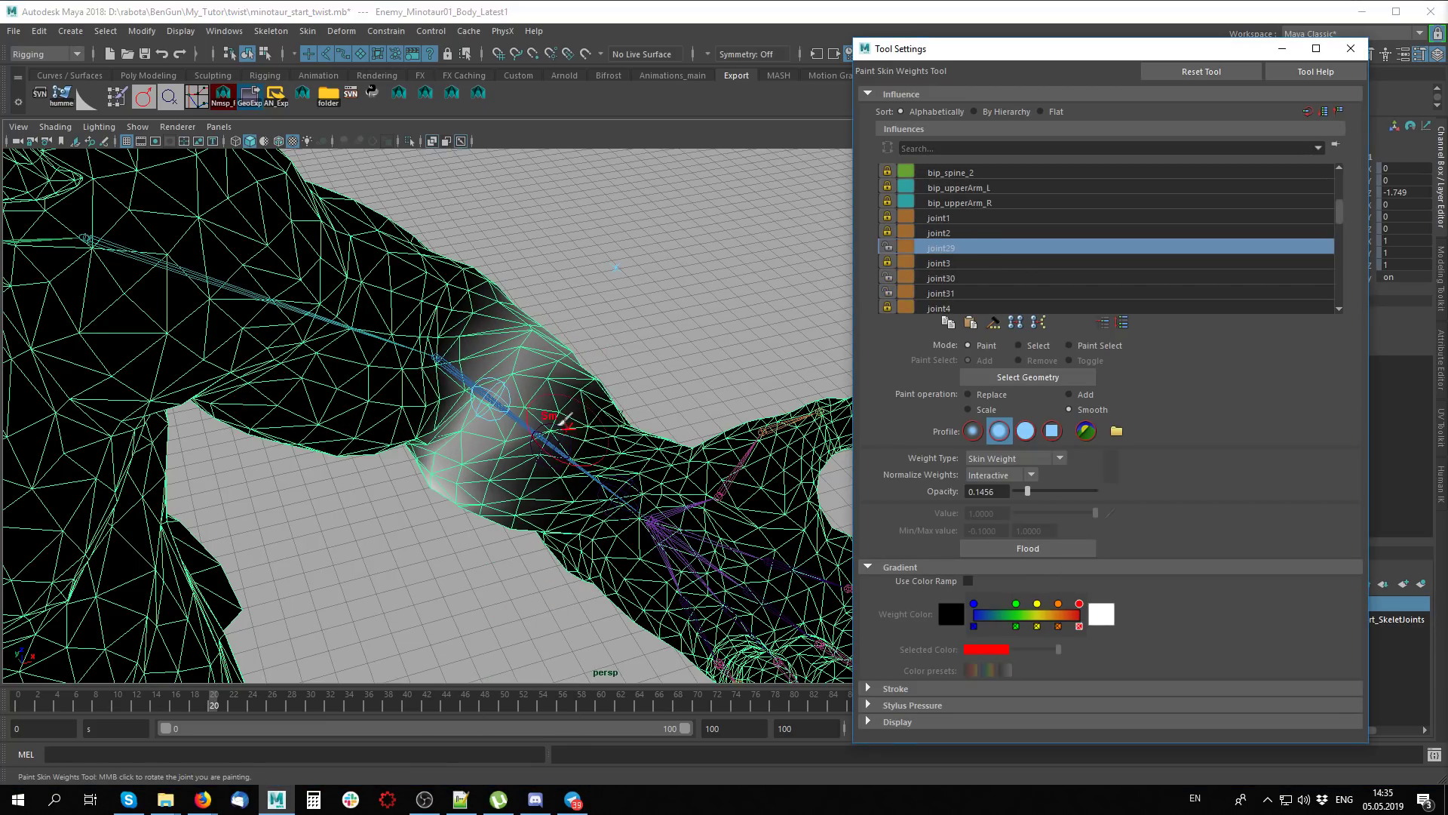
right_drag(439, 360, 528, 339)
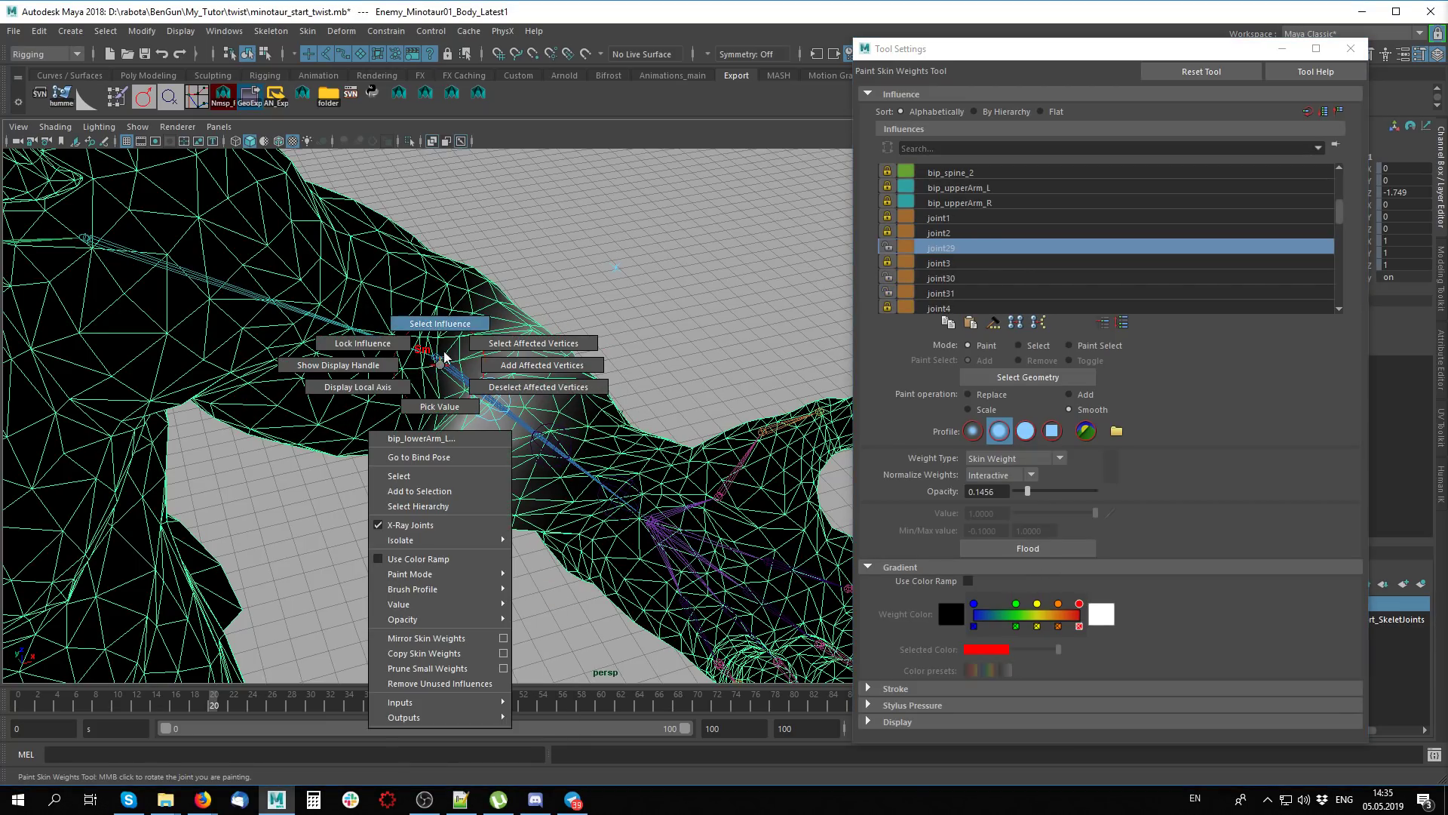
click(1028, 549)
click(1028, 549)
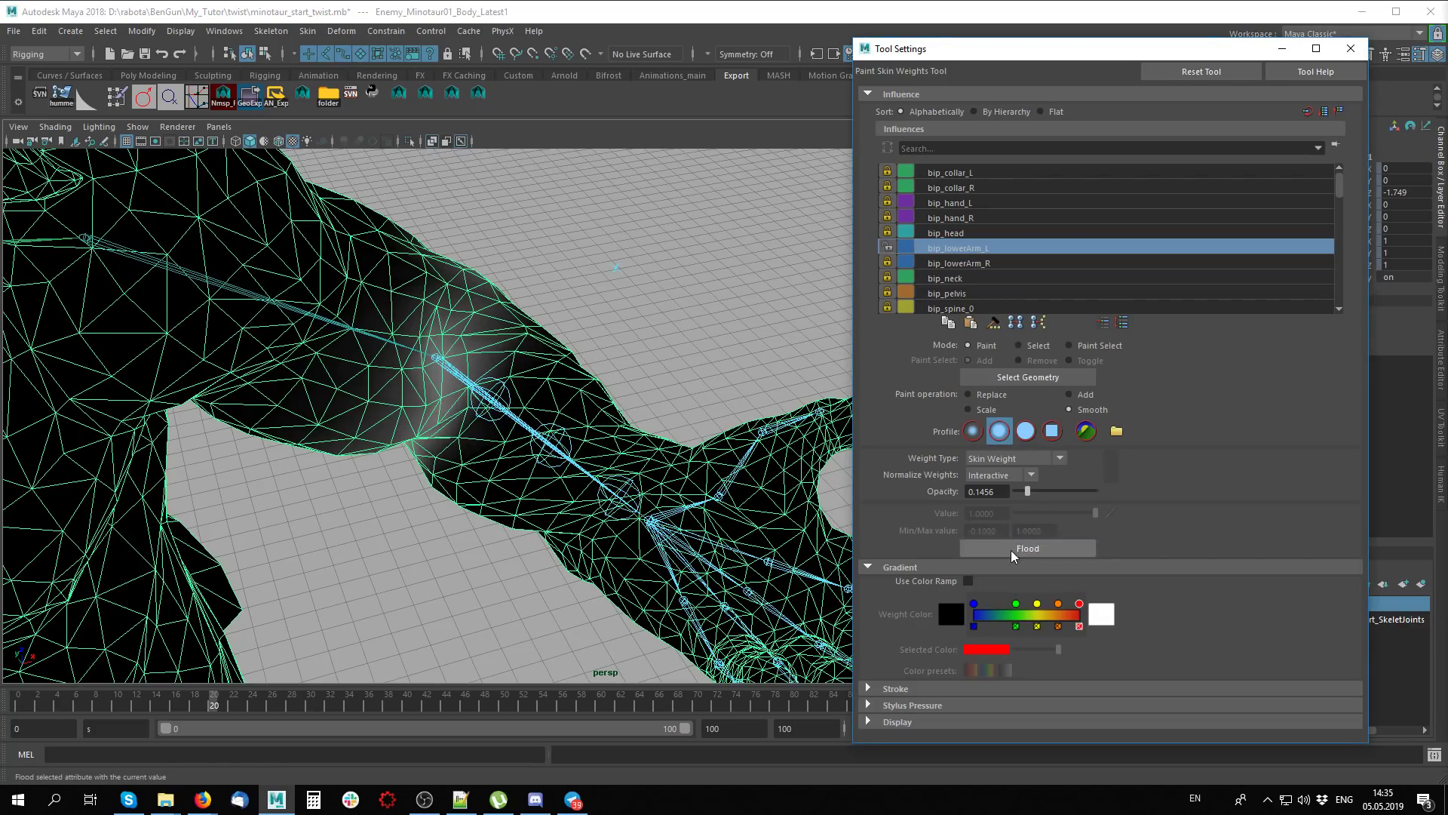
mouse_move(613, 537)
alt+mouse_down()
mouse_move(543, 414)
mouse_move(476, 478)
mouse_move(647, 455)
mouse_move(365, 495)
mouse_move(423, 474)
alt+mouse_up()
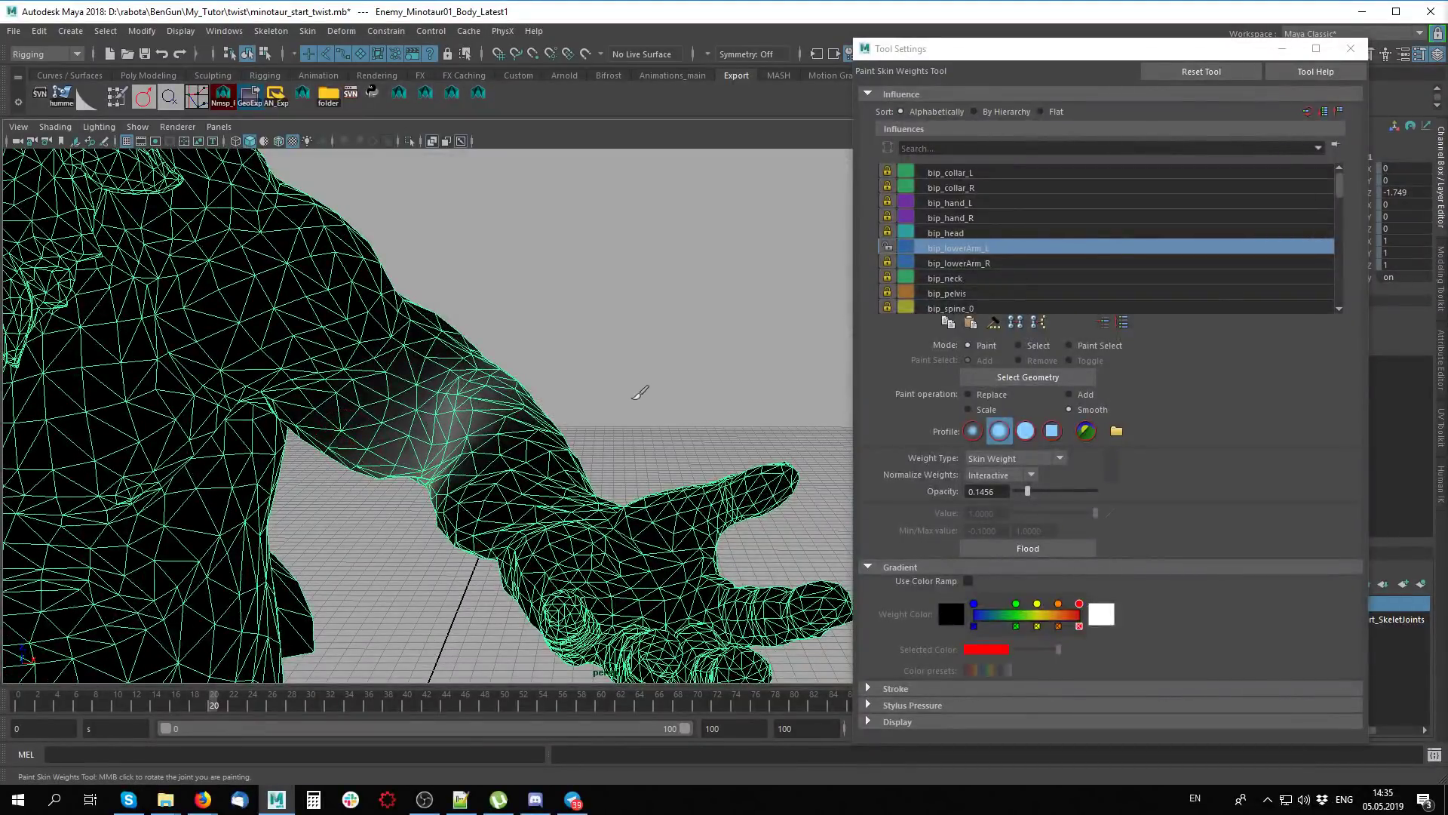
key(q)
mouse_move(576, 460)
alt+mouse_down()
mouse_move(500, 496)
mouse_move(517, 546)
mouse_move(558, 467)
mouse_move(491, 486)
mouse_move(533, 414)
mouse_move(572, 427)
alt+mouse_up()
Select the minotaur body mesh and launch the brSmoothWeights brush from the shelf
click(555, 465)
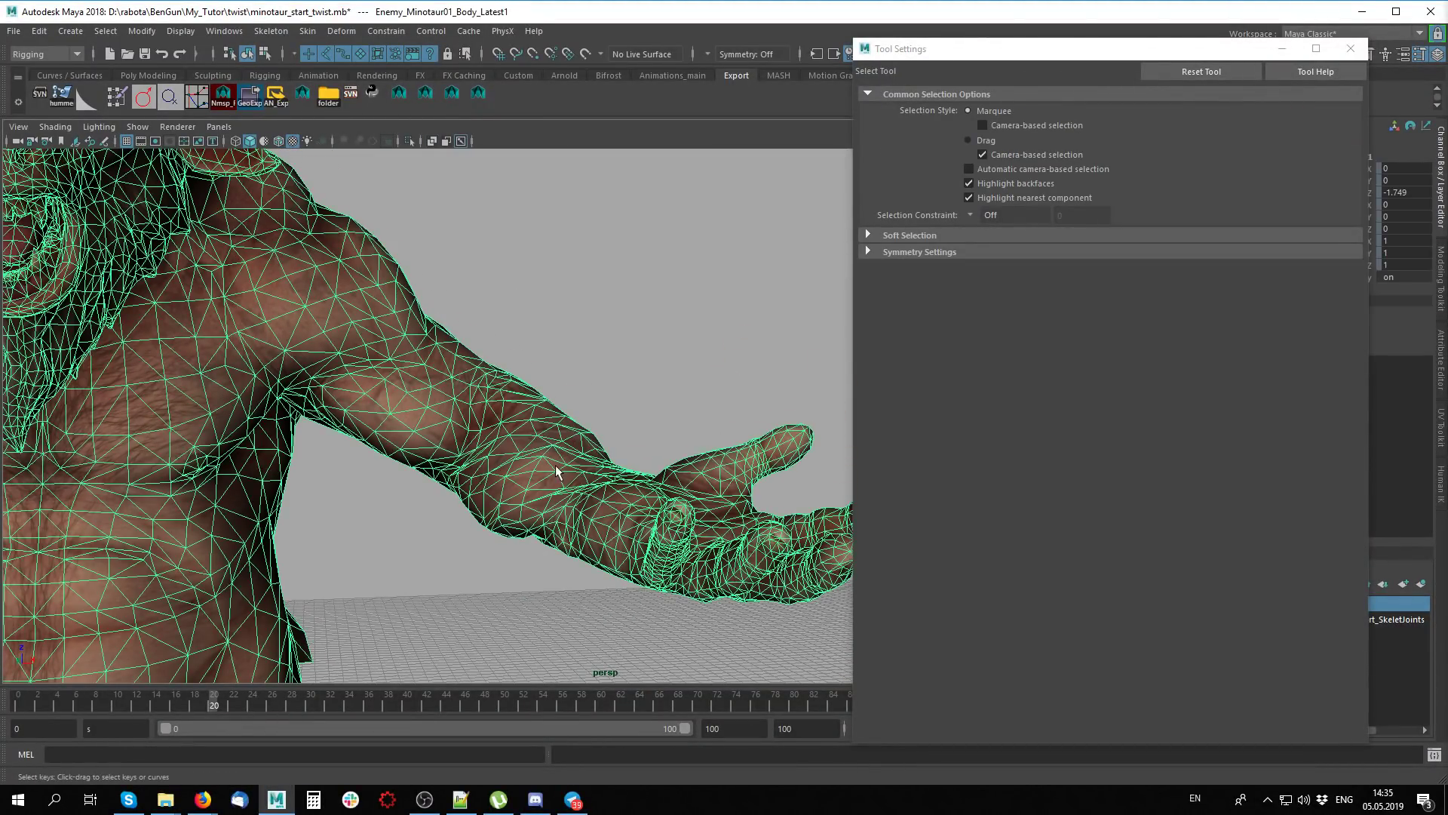
mouse_move(612, 376)
alt+mouse_down()
mouse_move(452, 324)
mouse_move(614, 268)
alt+mouse_up()
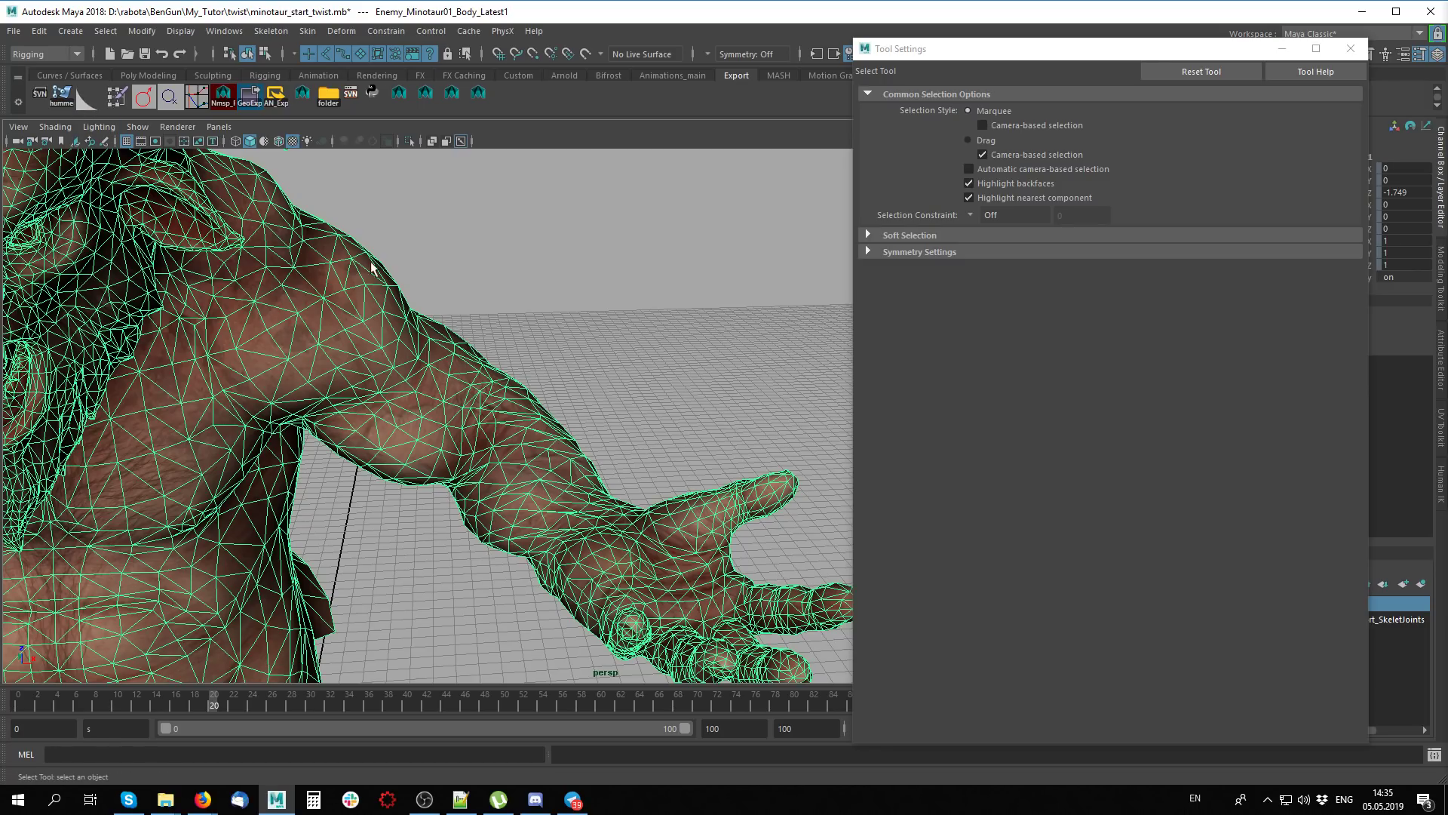
click(91, 108)
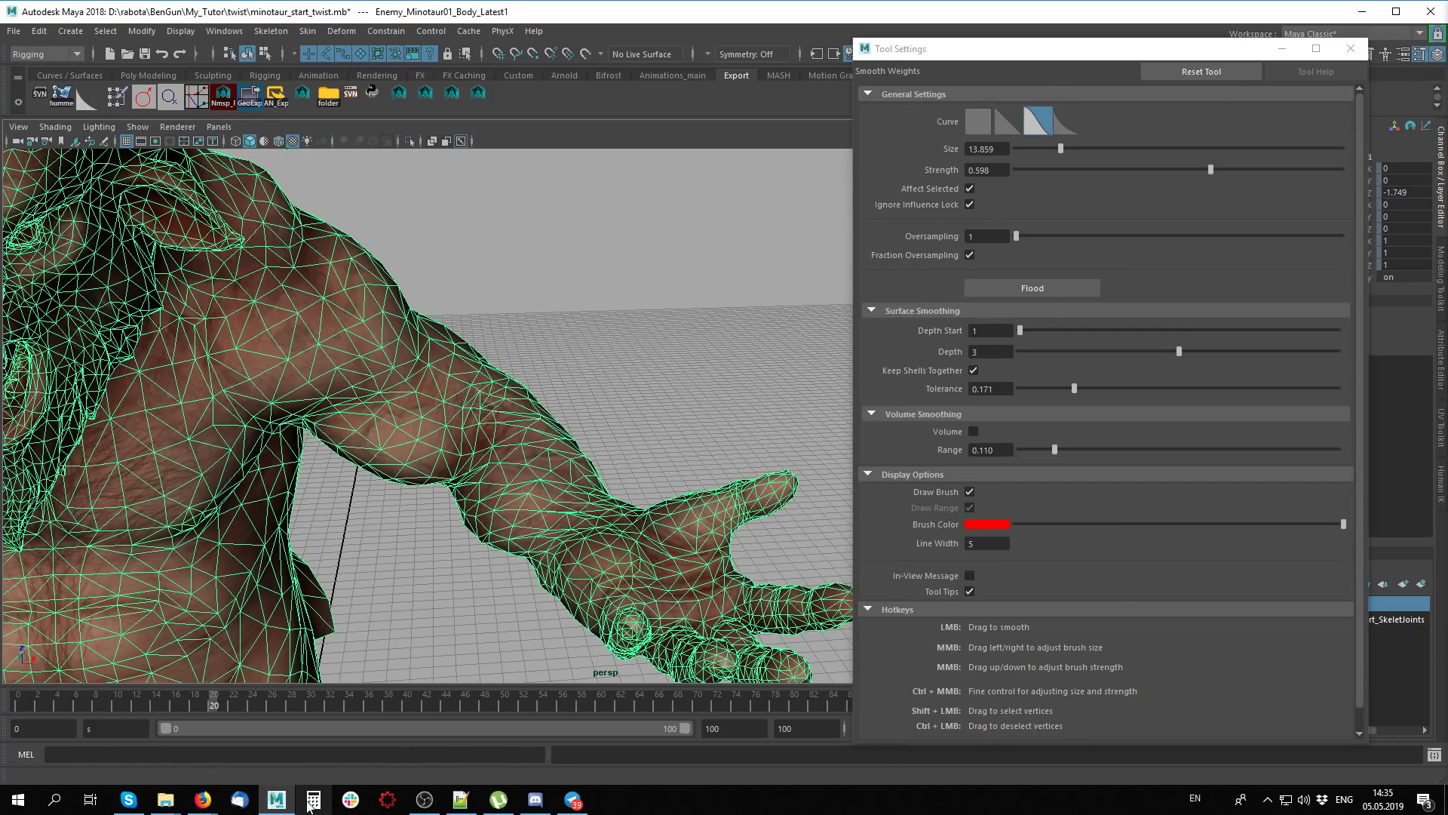
click(203, 800)
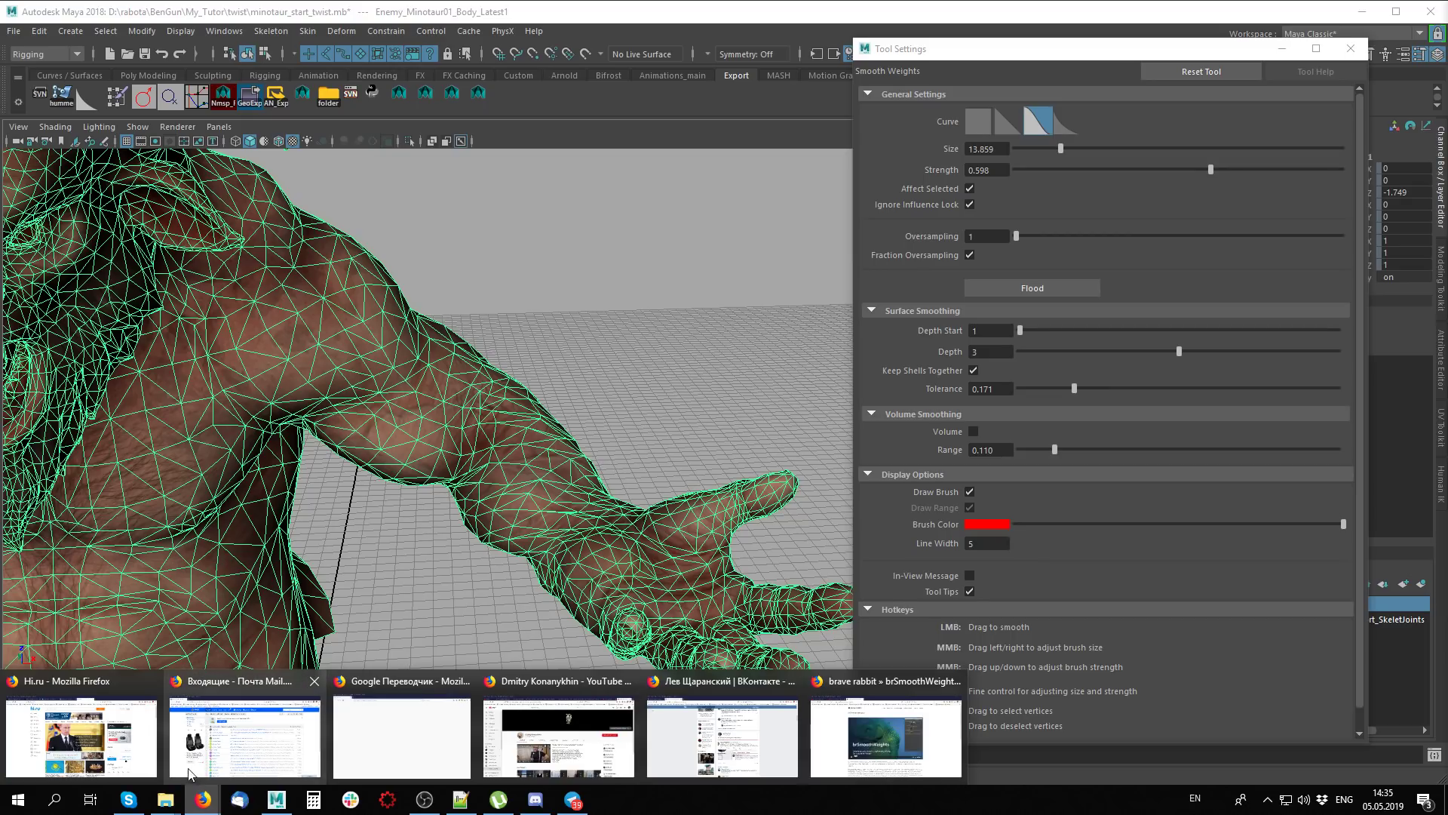
key(alt+shift)
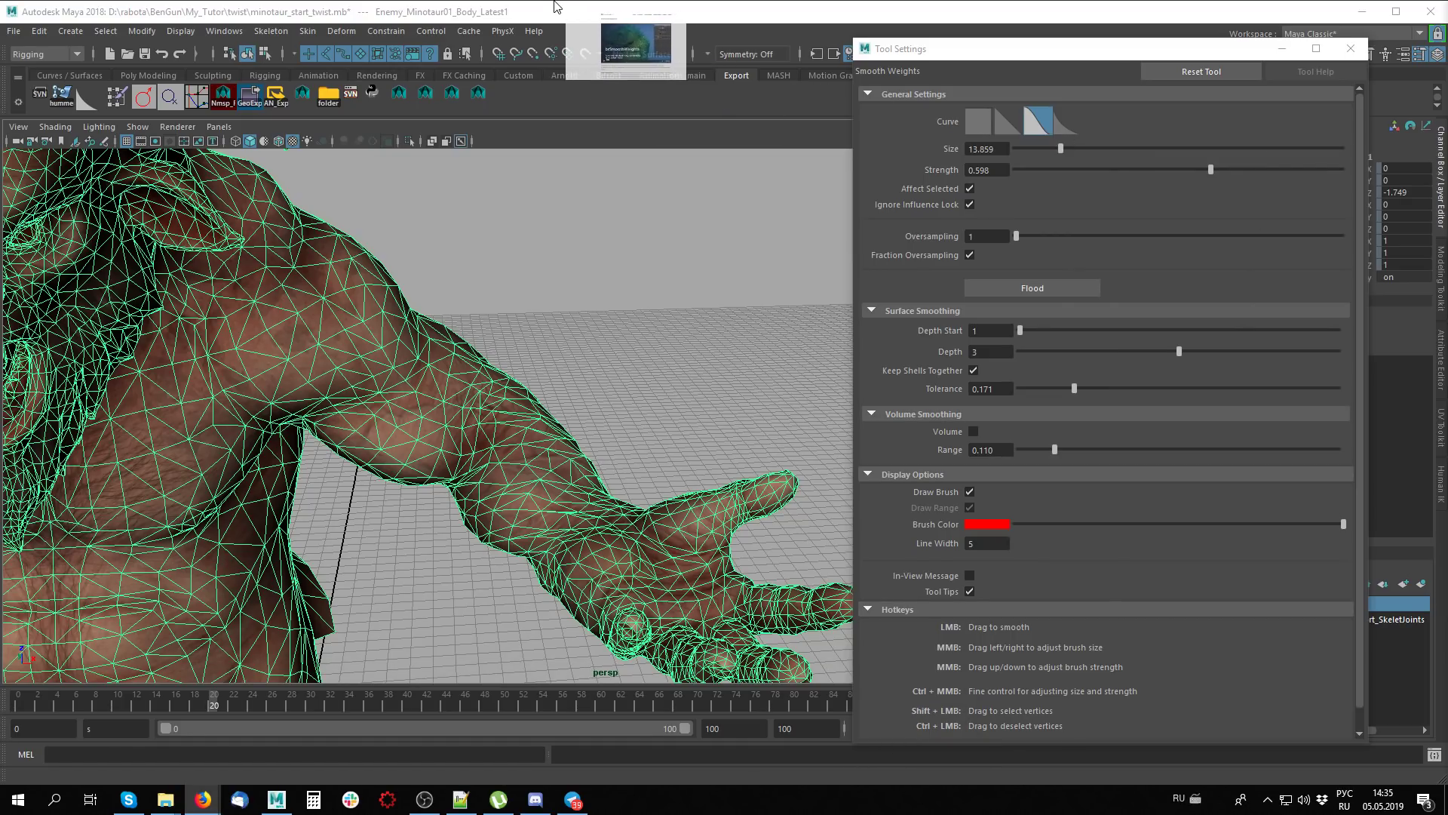
Show the braverabbit.com brSmoothWeights page, highlight its heading and scroll the description
click(634, 49)
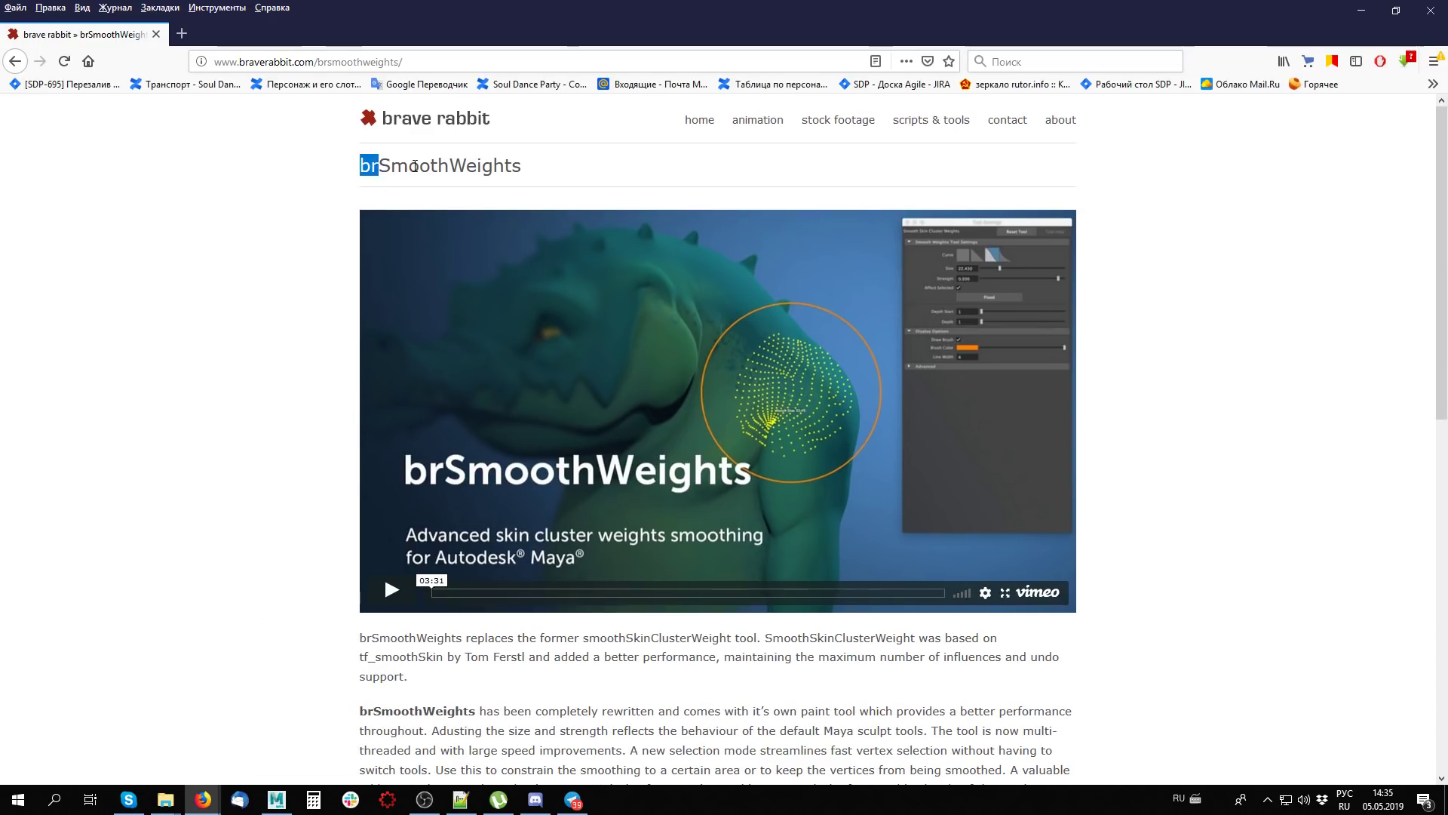
drag(415, 166, 527, 177)
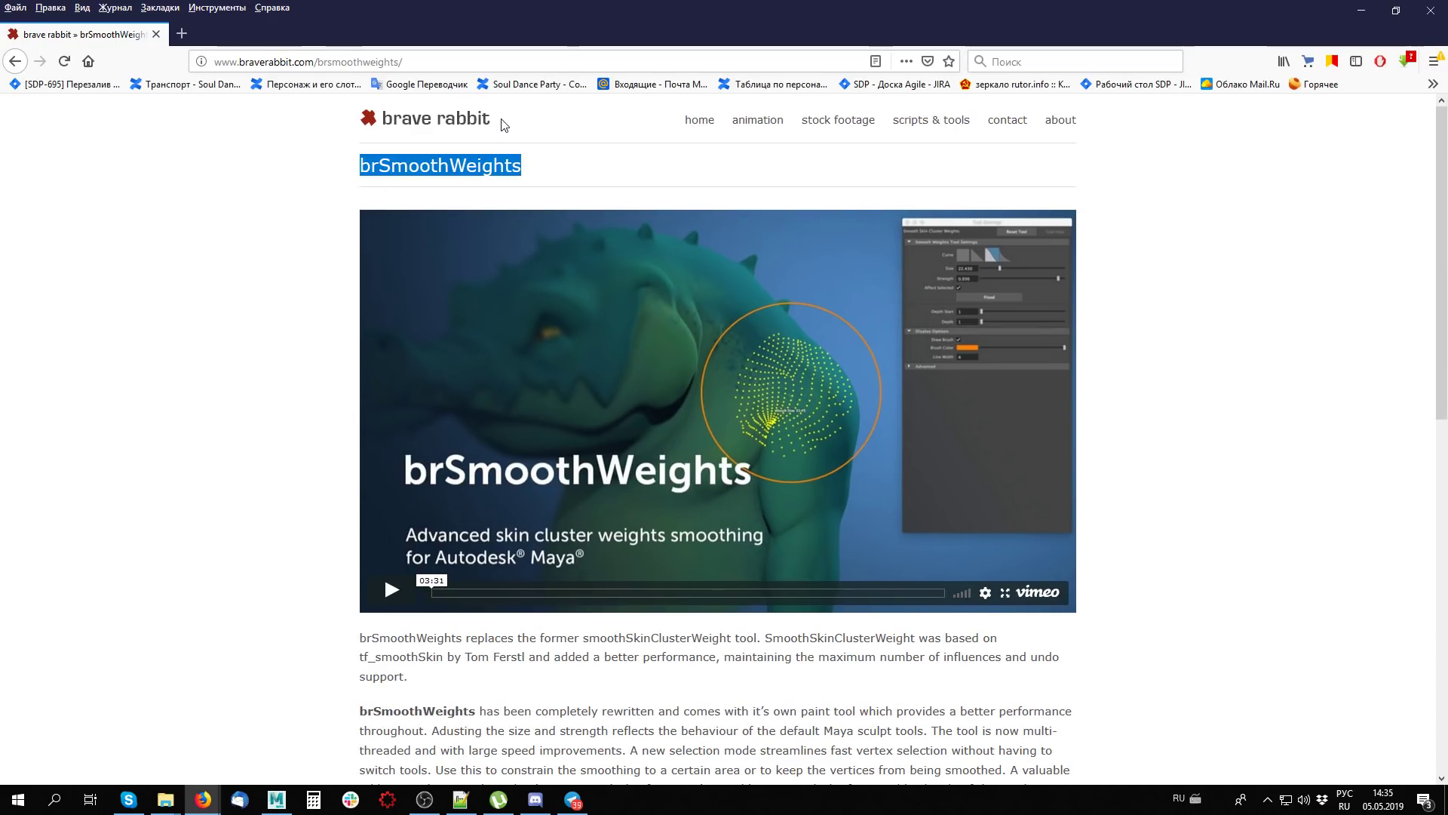
scroll(654, 369, down, 10)
scroll(653, 363, down, 5)
scroll(651, 356, up, 5)
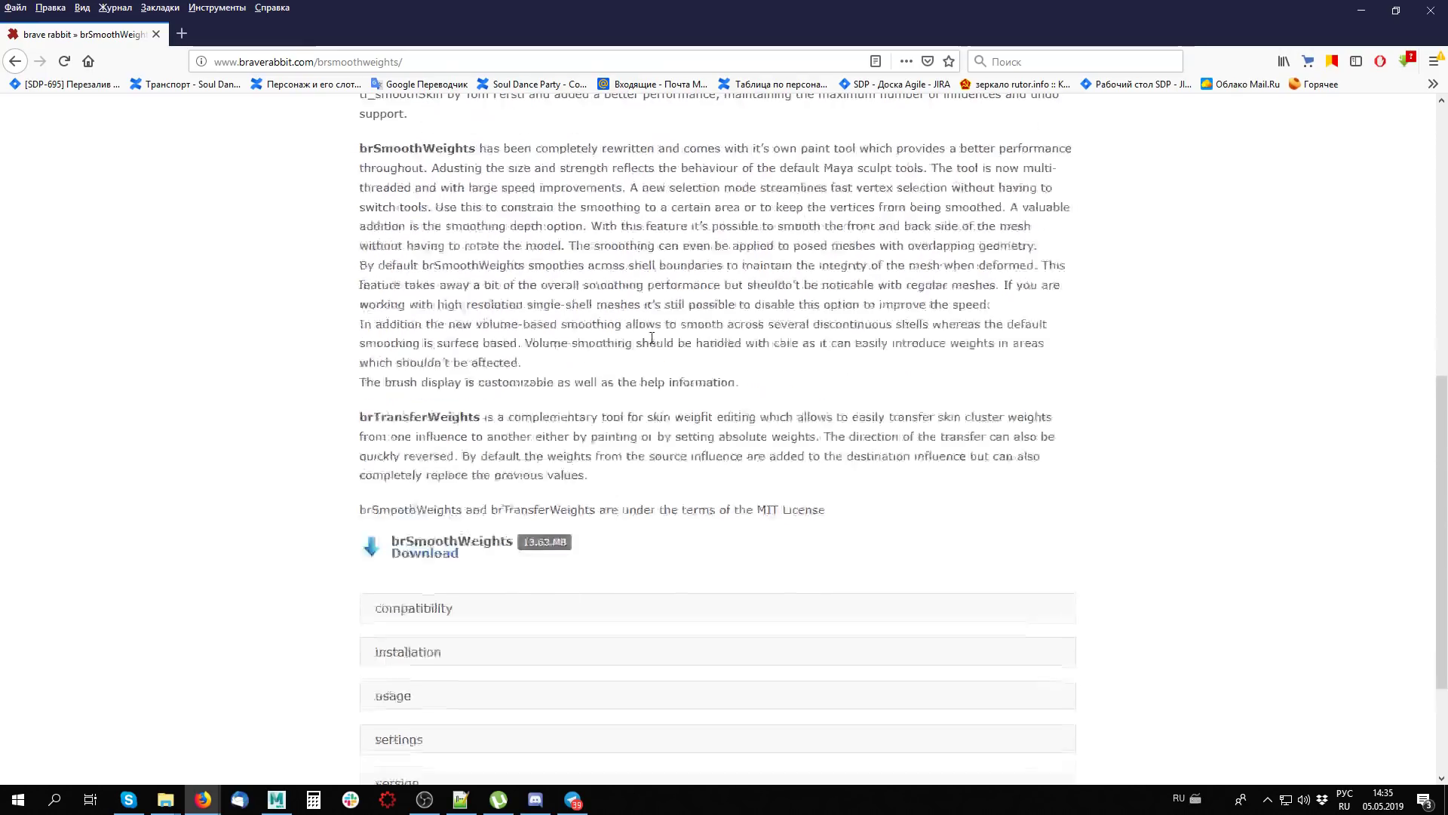
scroll(651, 355, up, 10)
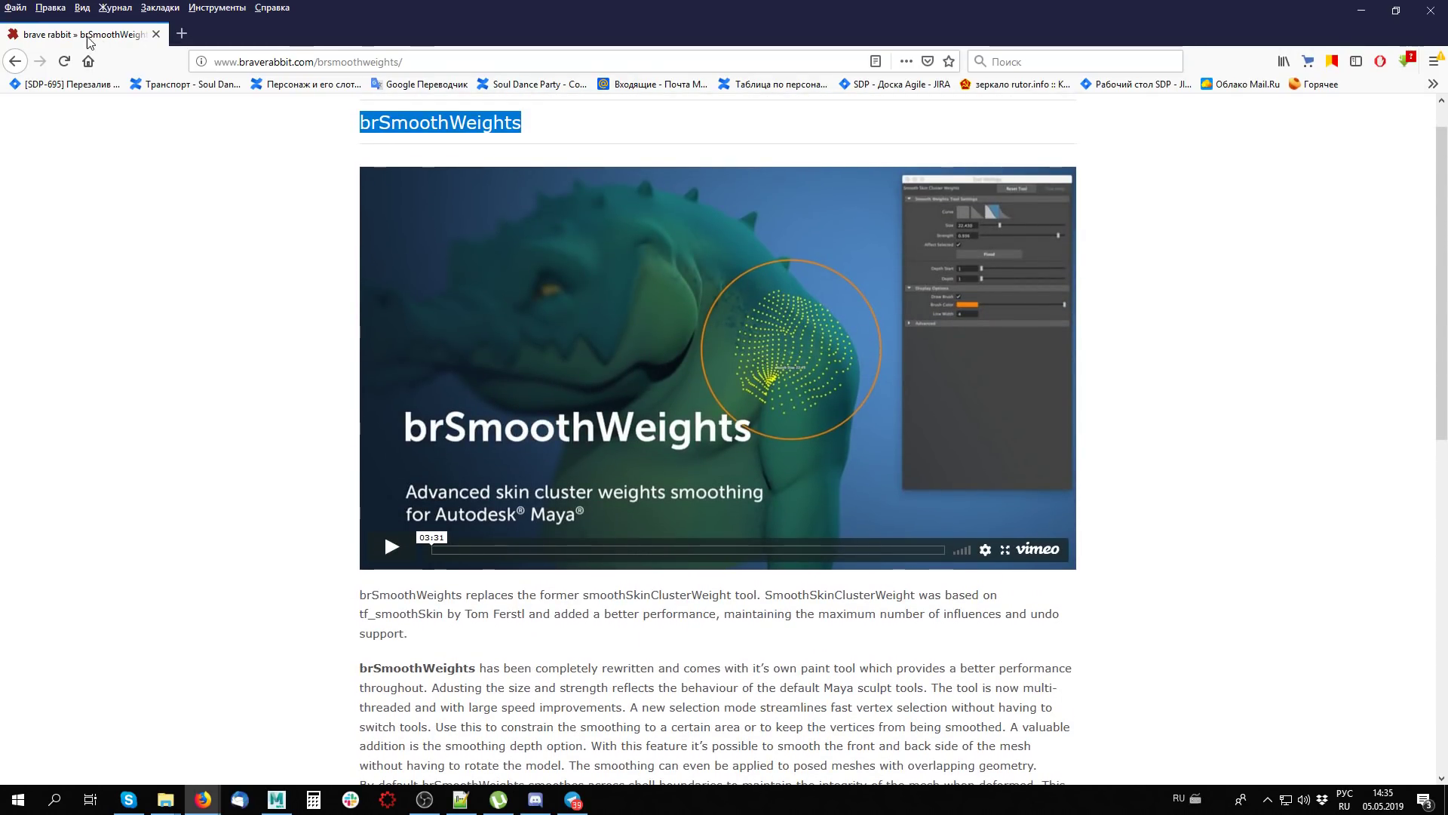
Set the Smooth Weights brush to stop ignoring locked influences, size 7.129 and strength 0.212
key(alt+Tab)
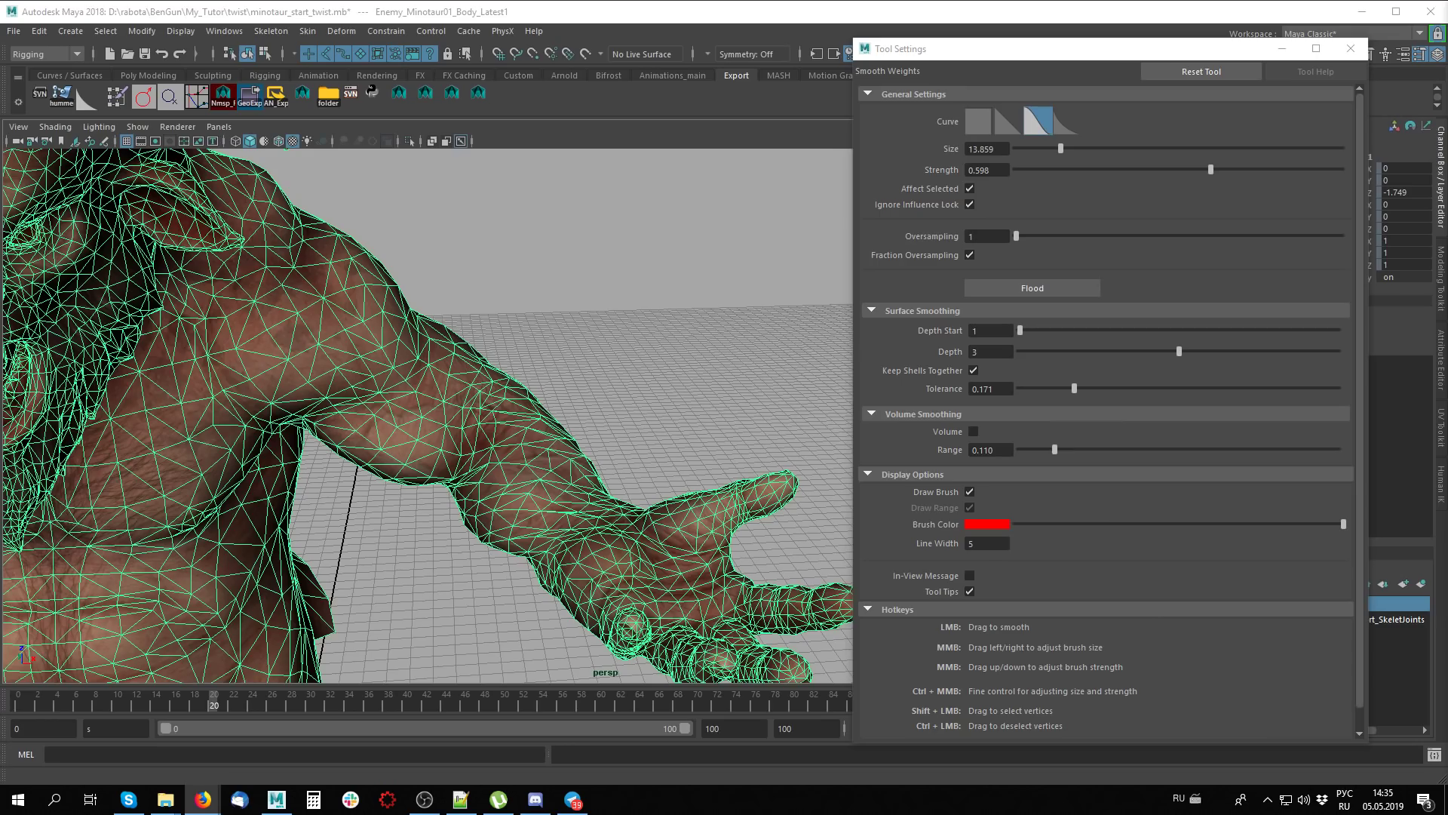
scroll(517, 443, up, 2)
scroll(649, 481, up, 5)
mouse_move(649, 480)
alt+mouse_down()
mouse_move(626, 387)
mouse_move(459, 379)
mouse_move(474, 394)
alt+mouse_up()
click(969, 204)
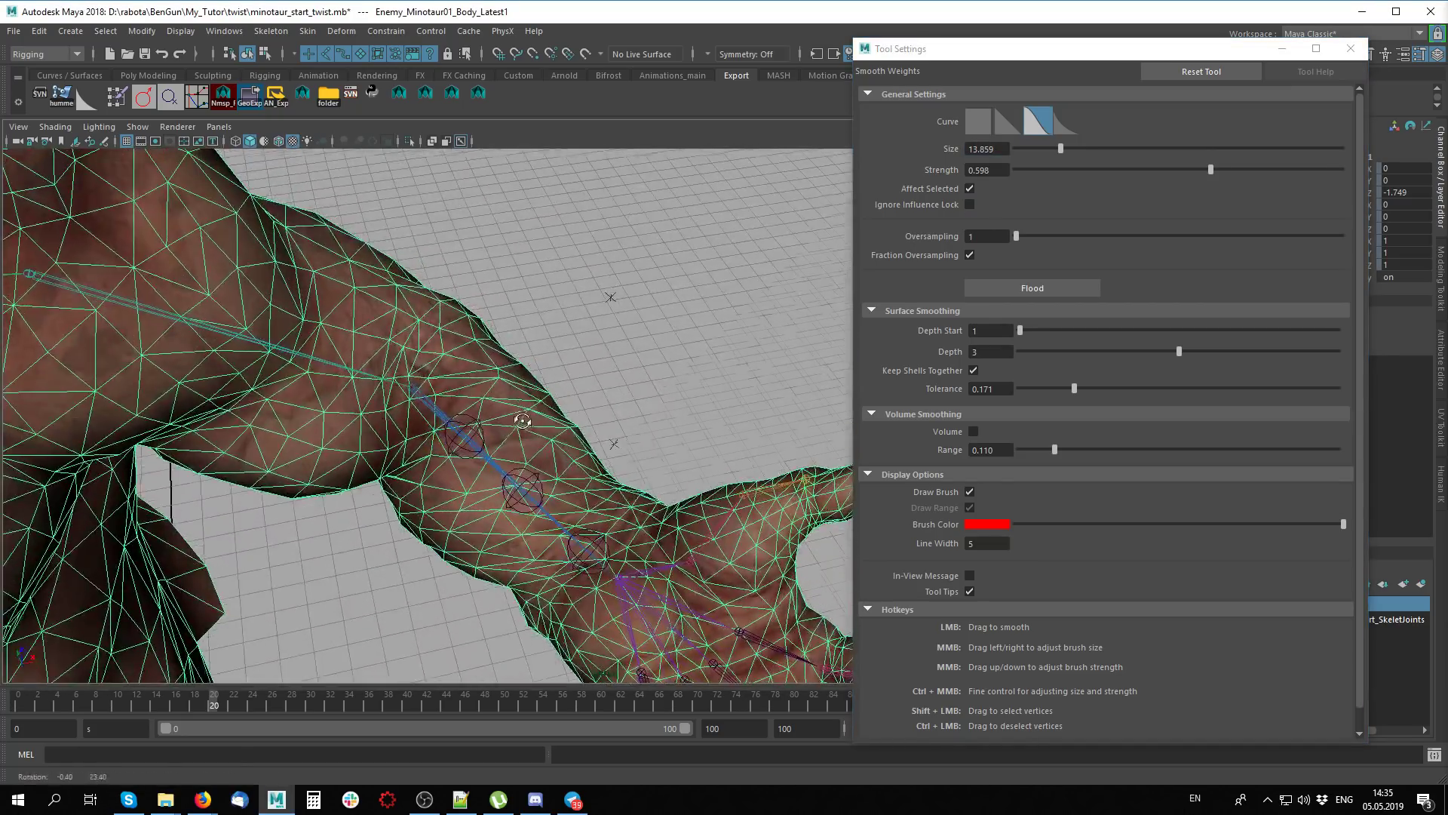
mouse_move(496, 407)
middle_down()
mouse_move(516, 432)
mouse_move(503, 407)
middle_up()
click(1096, 181)
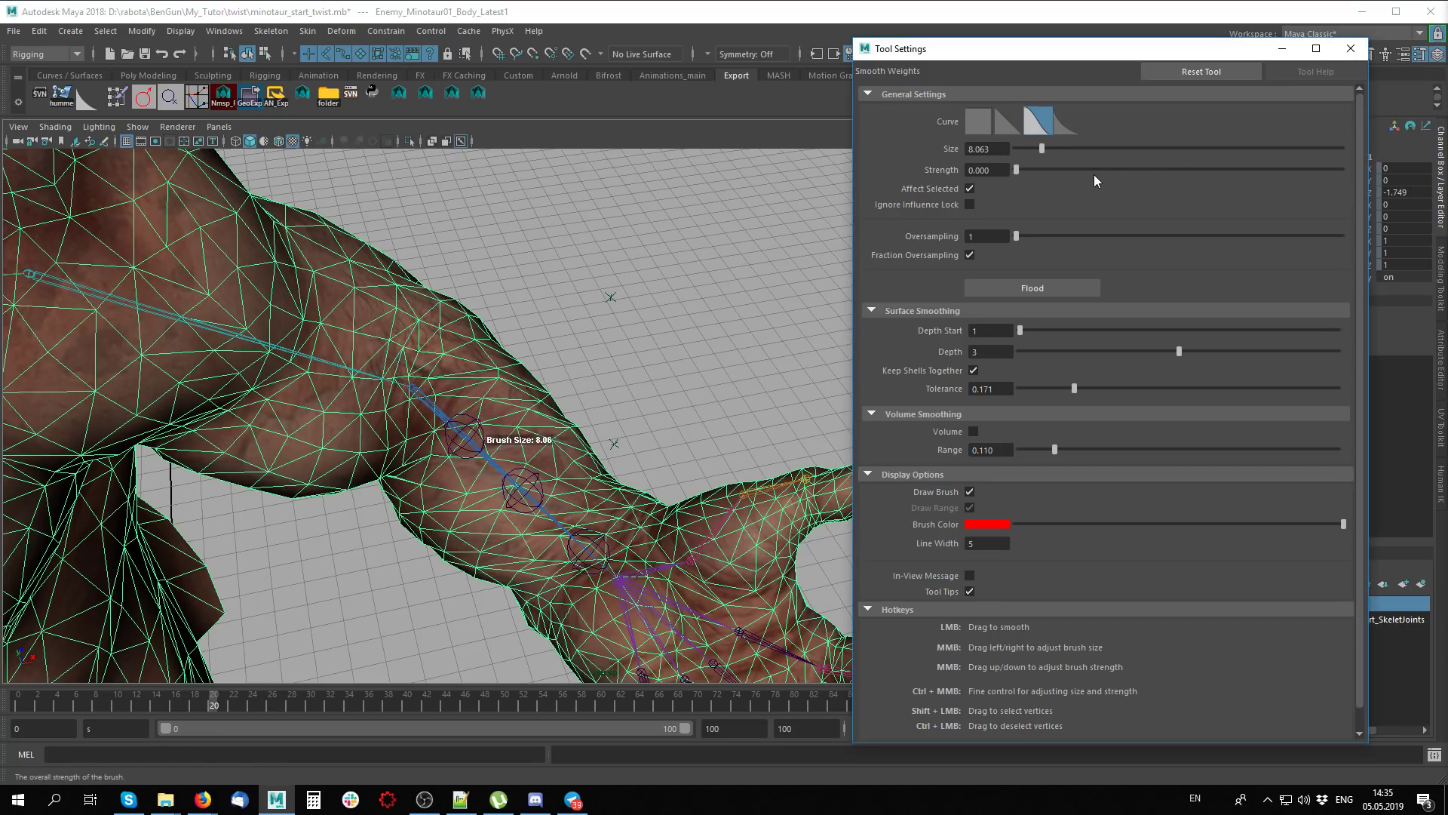
drag(1281, 170, 1347, 170)
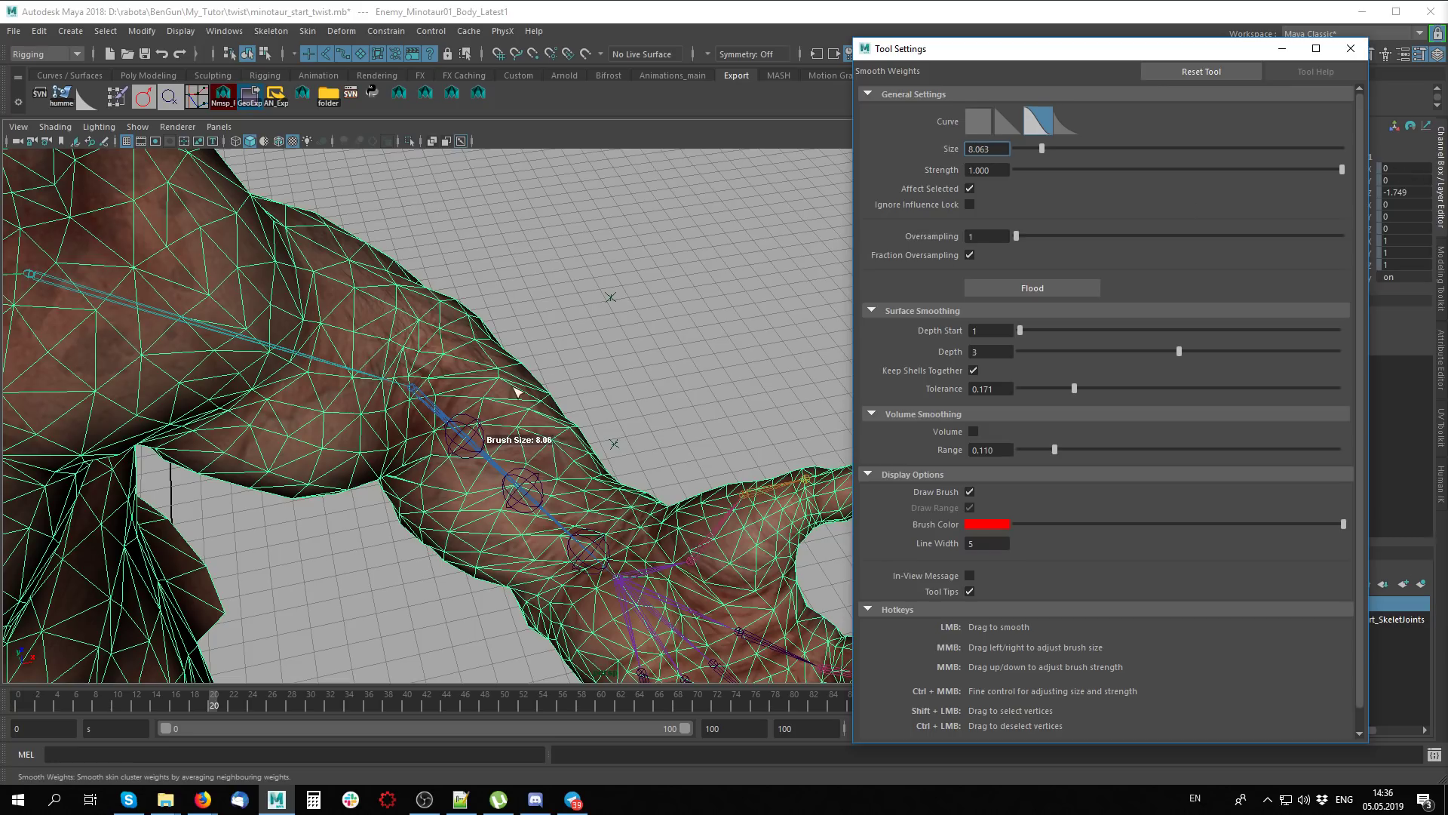
mouse_move(463, 371)
alt+mouse_down()
mouse_move(461, 480)
mouse_move(665, 401)
alt+mouse_up()
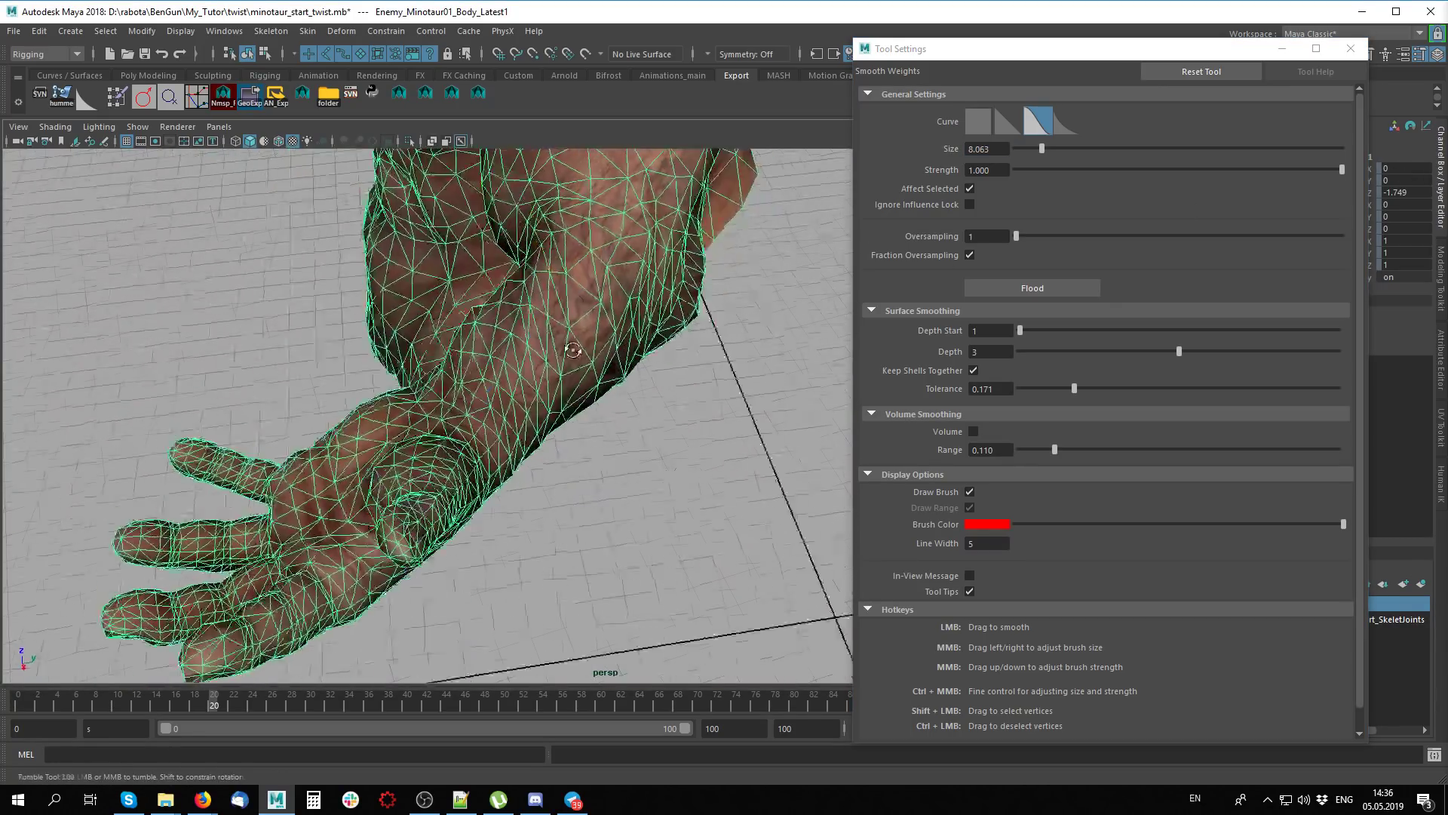
middle_drag(675, 396, 664, 392)
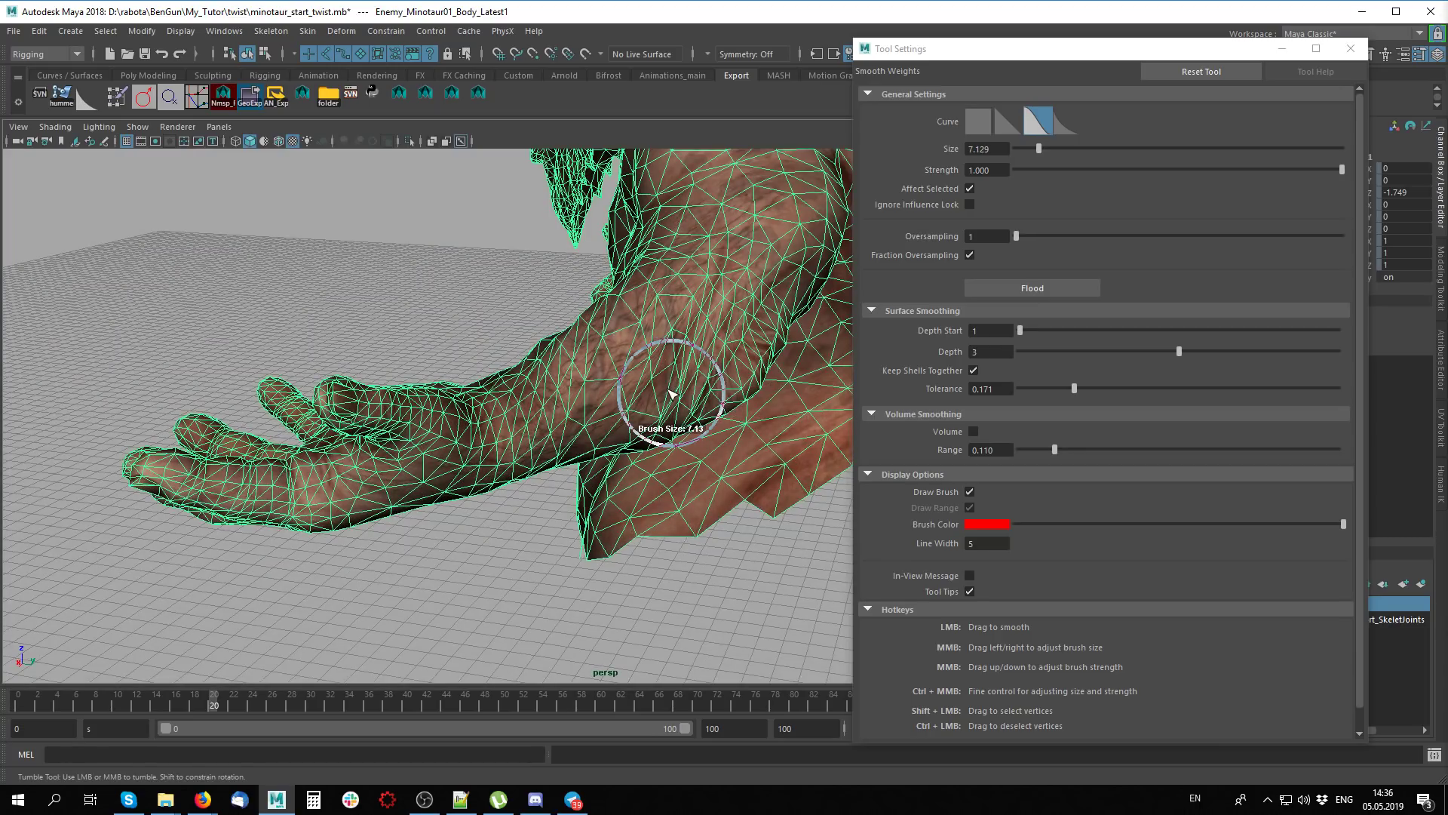
click(1085, 169)
Orbit around the shoulder, forearm and hand to inspect the smoothed weights
alt+drag(685, 386, 551, 465)
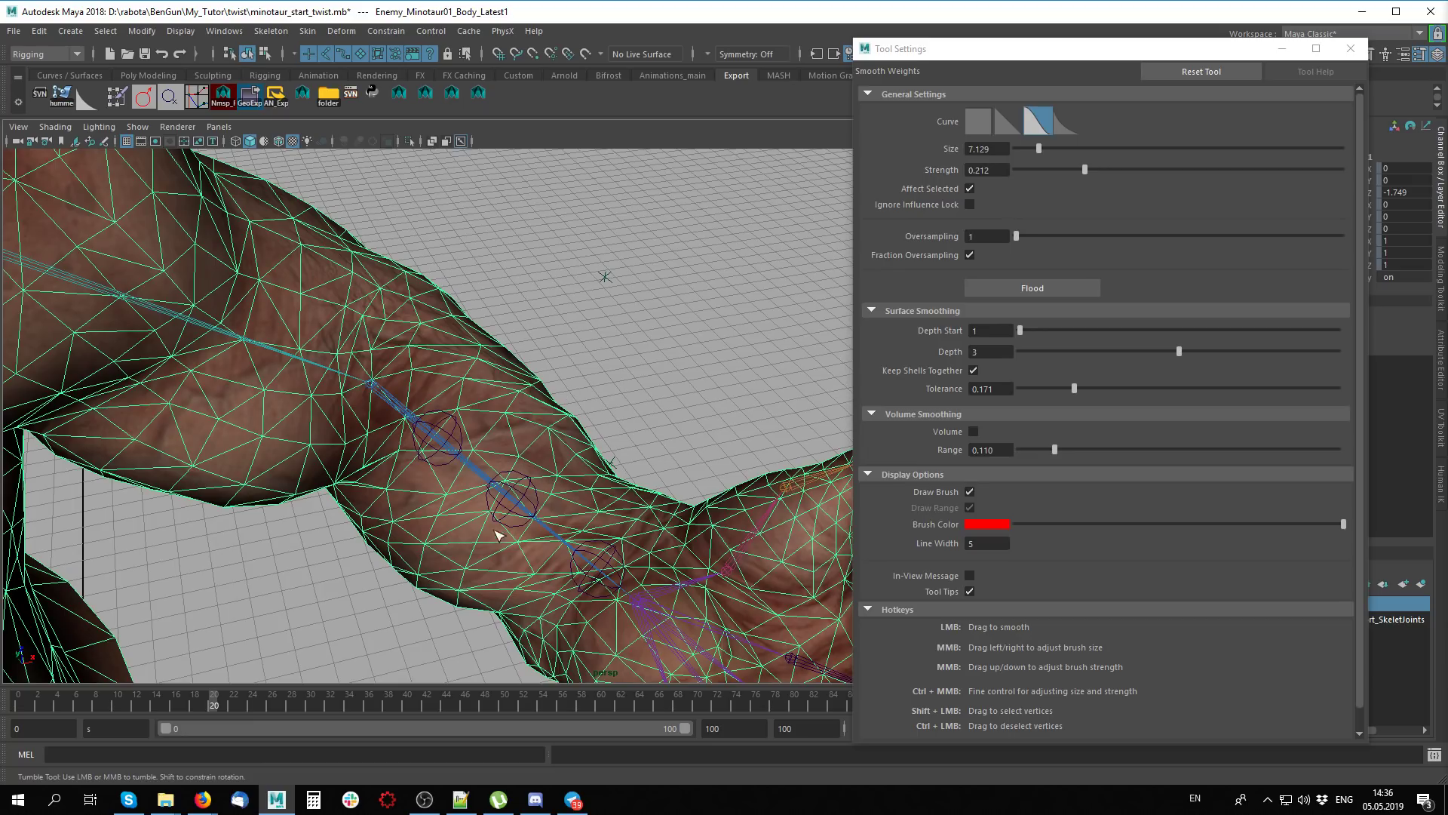
alt+drag(498, 536, 532, 495)
alt+drag(503, 587, 438, 611)
alt+right_drag(438, 611, 617, 580)
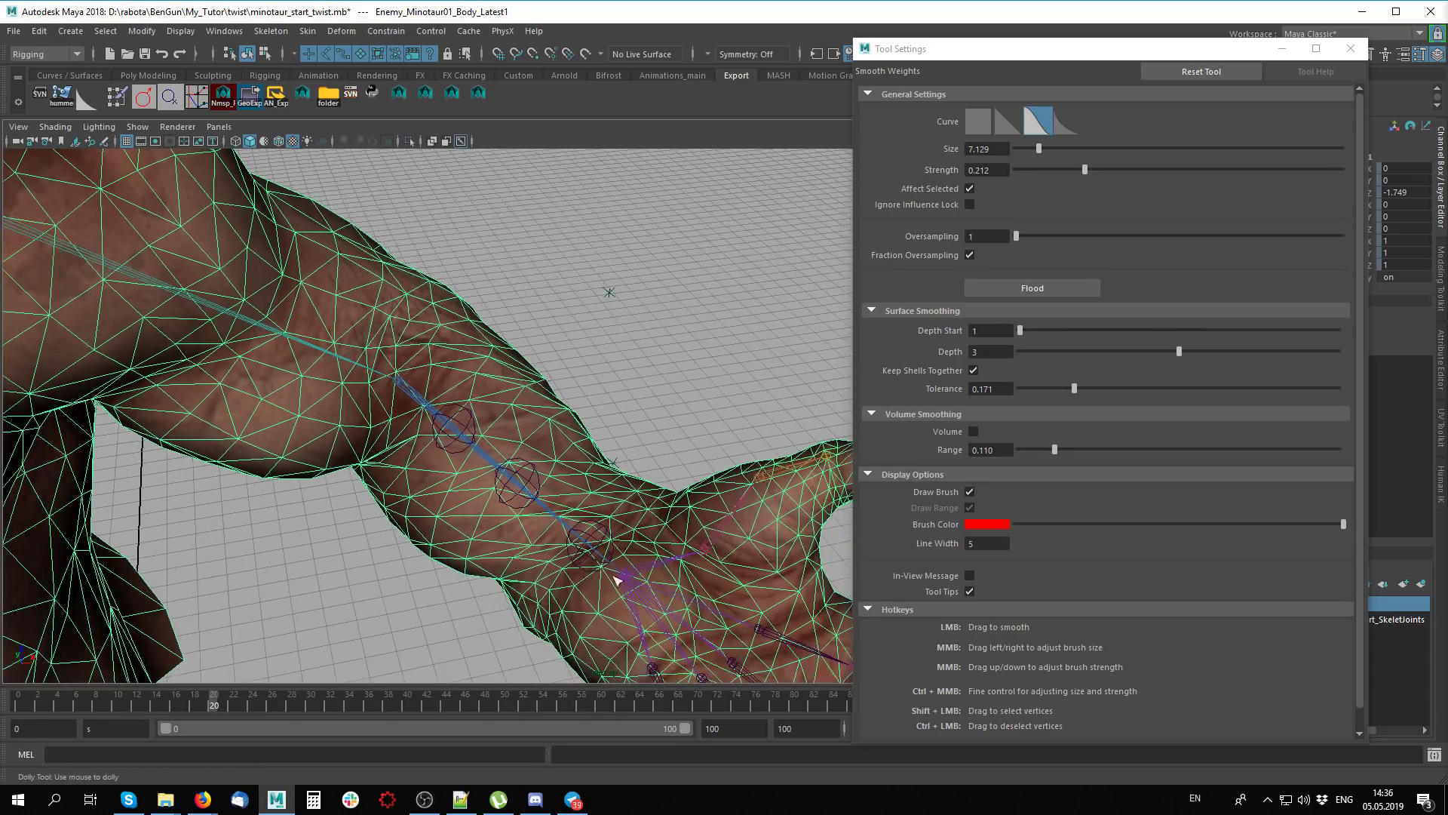
right_click(594, 531)
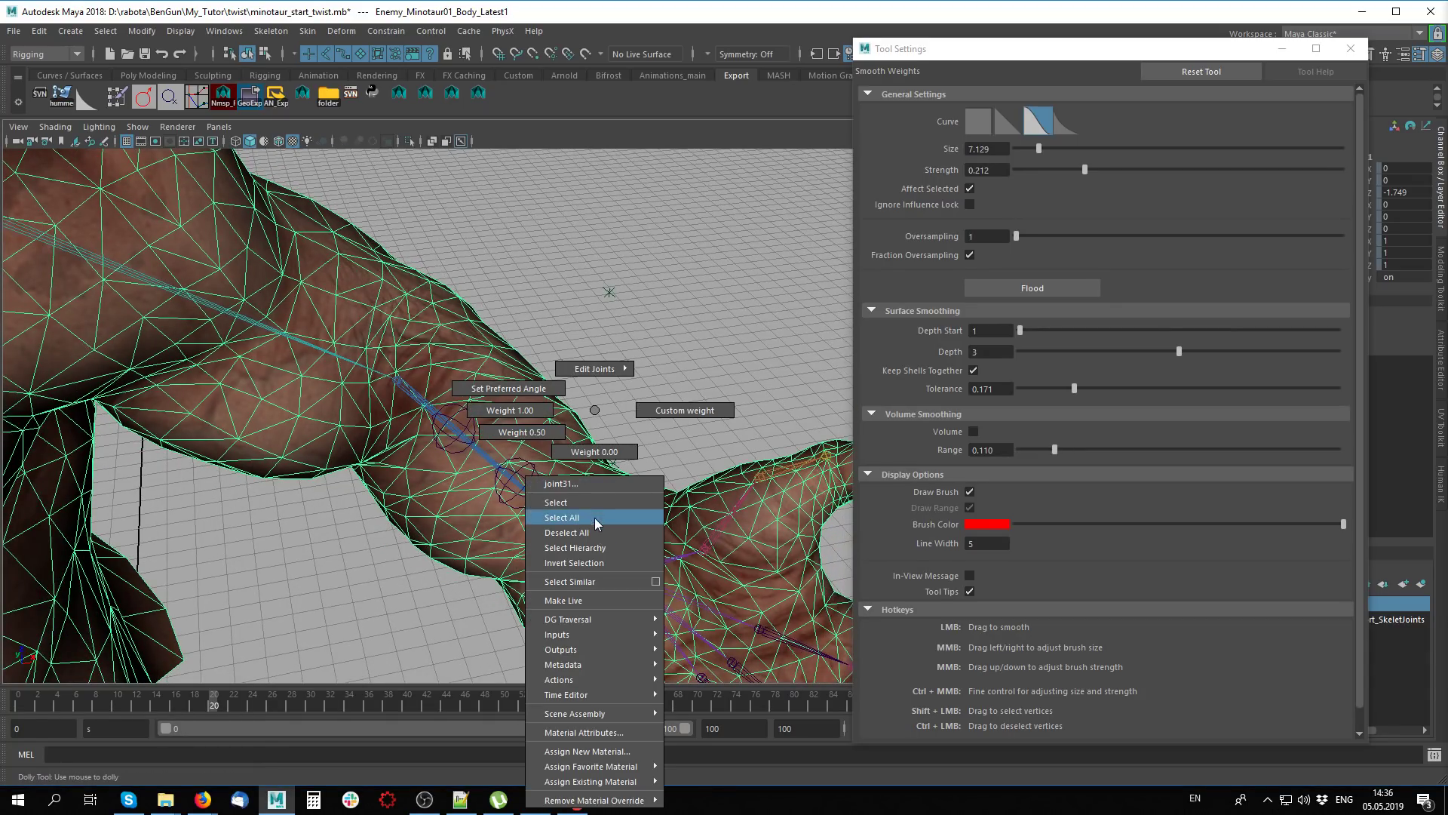
click(594, 413)
alt+drag(596, 416, 615, 450)
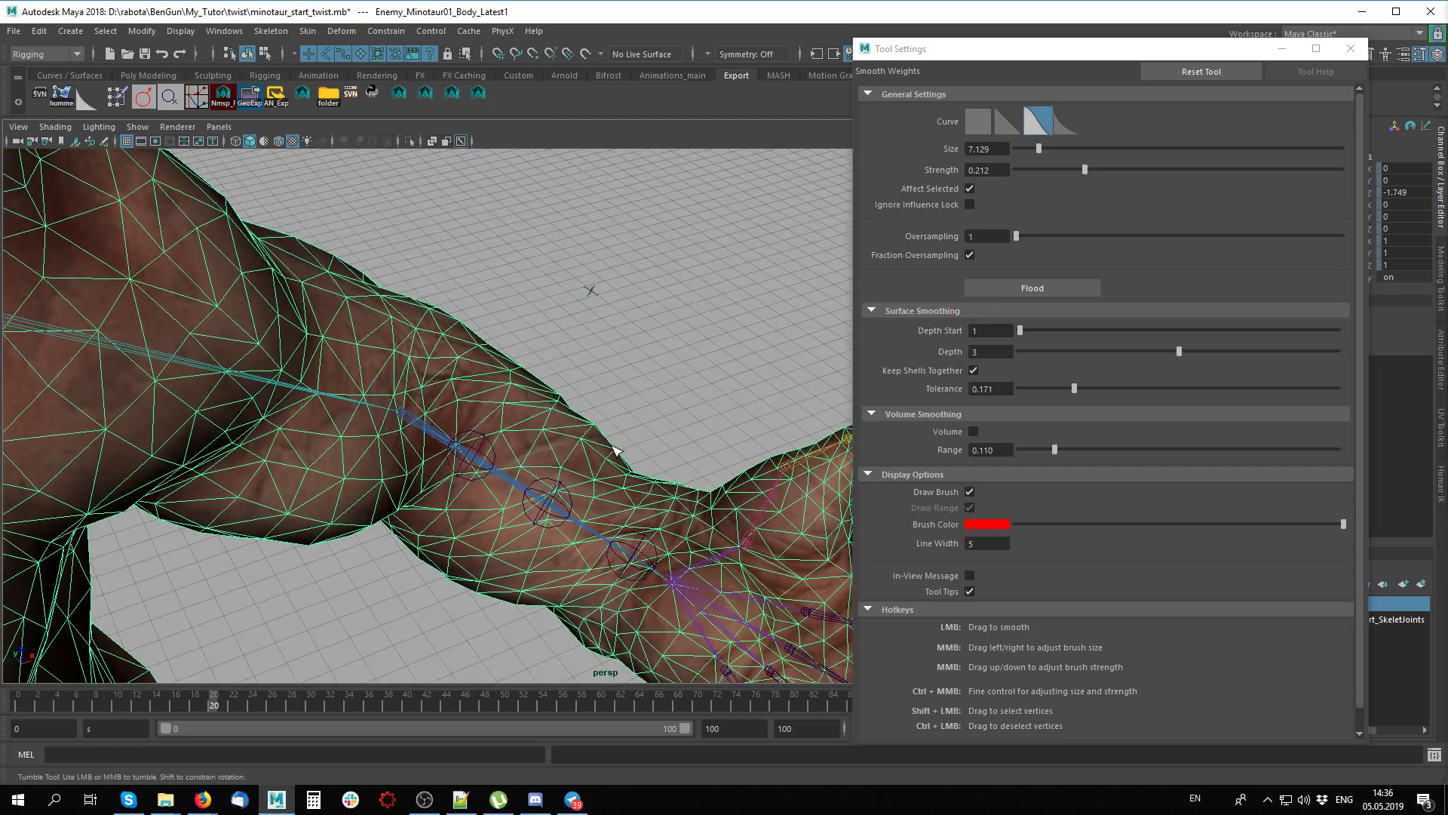
alt+middle_drag(615, 480, 407, 414)
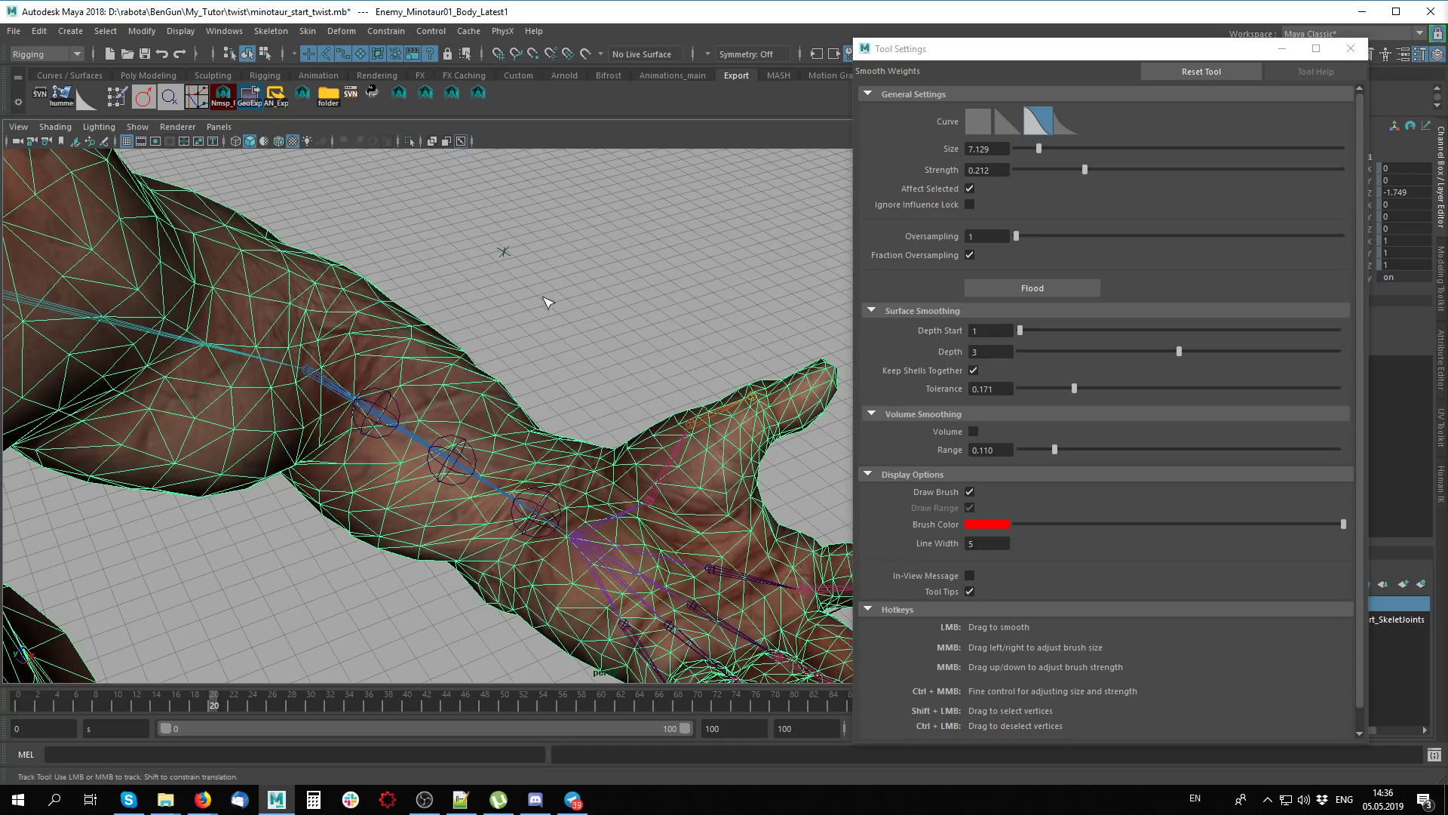
alt+drag(549, 302, 669, 508)
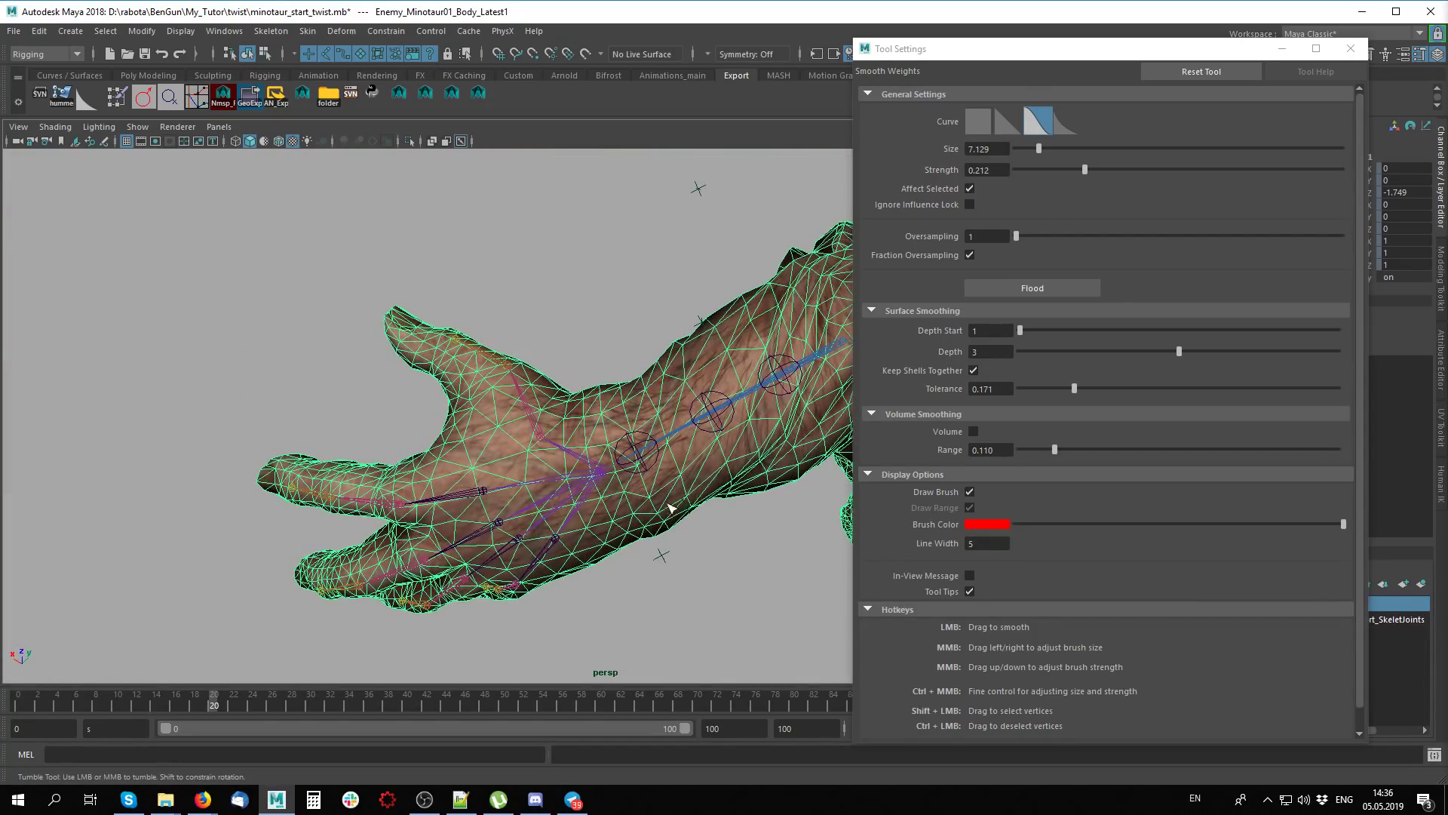
alt+drag(688, 423, 525, 381)
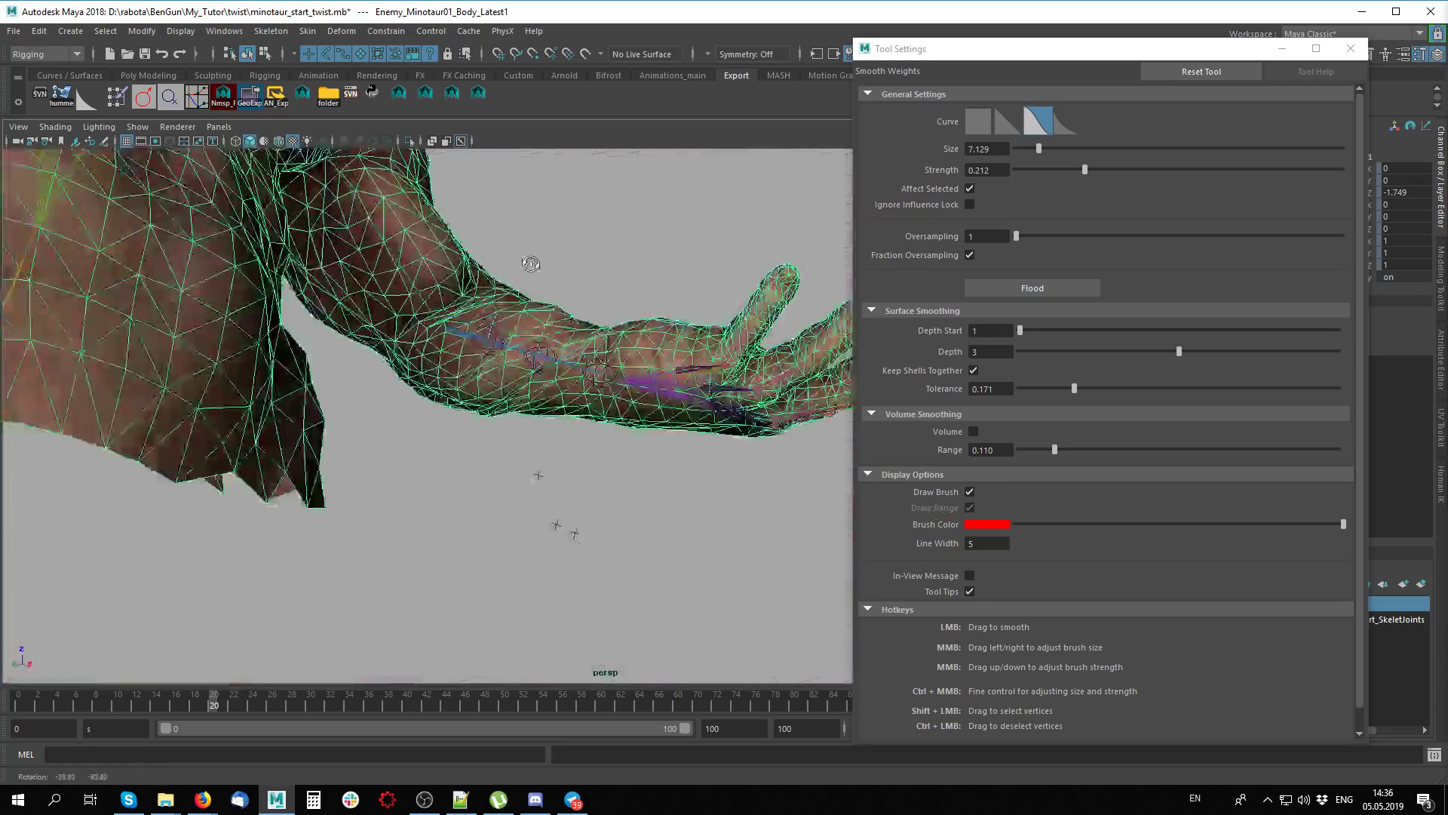
alt+drag(541, 472, 496, 537)
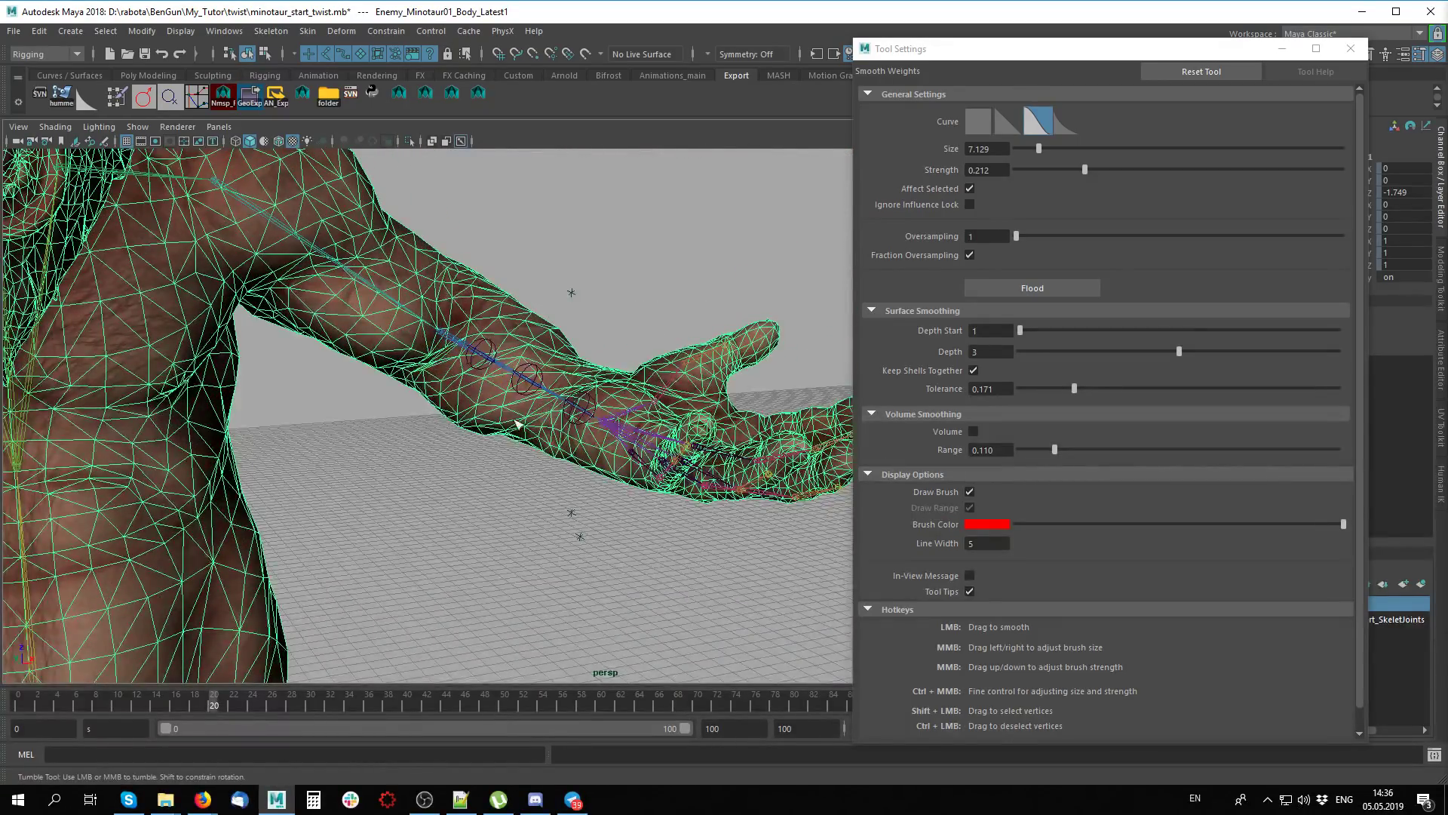
alt+drag(518, 424, 28, 170)
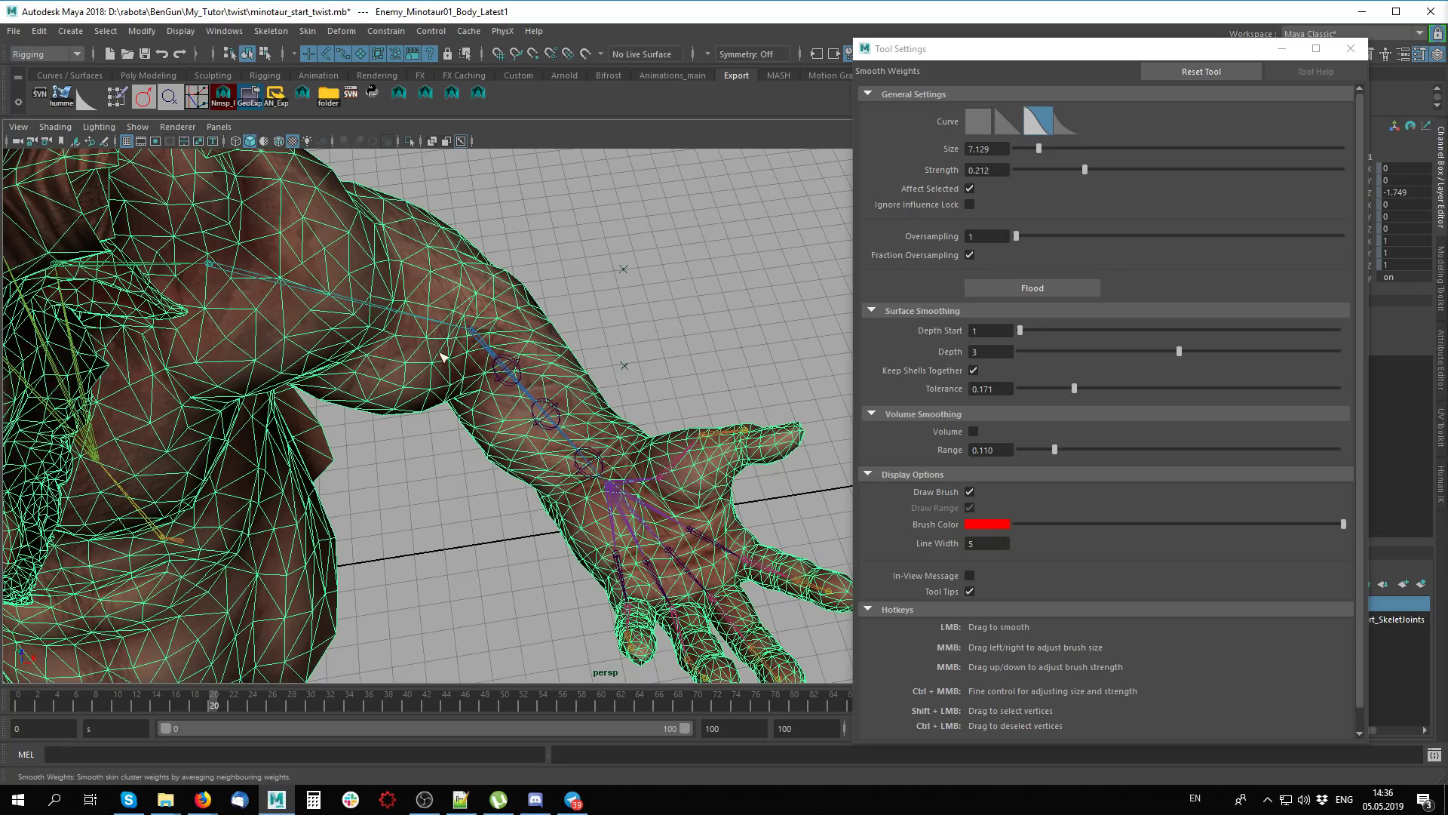
mouse_move(422, 377)
alt+mouse_down()
mouse_move(543, 407)
mouse_move(624, 330)
mouse_move(555, 356)
alt+mouse_up()
Select bip_hand_L and rotate it at the wrist to test the forearm twist
key(q)
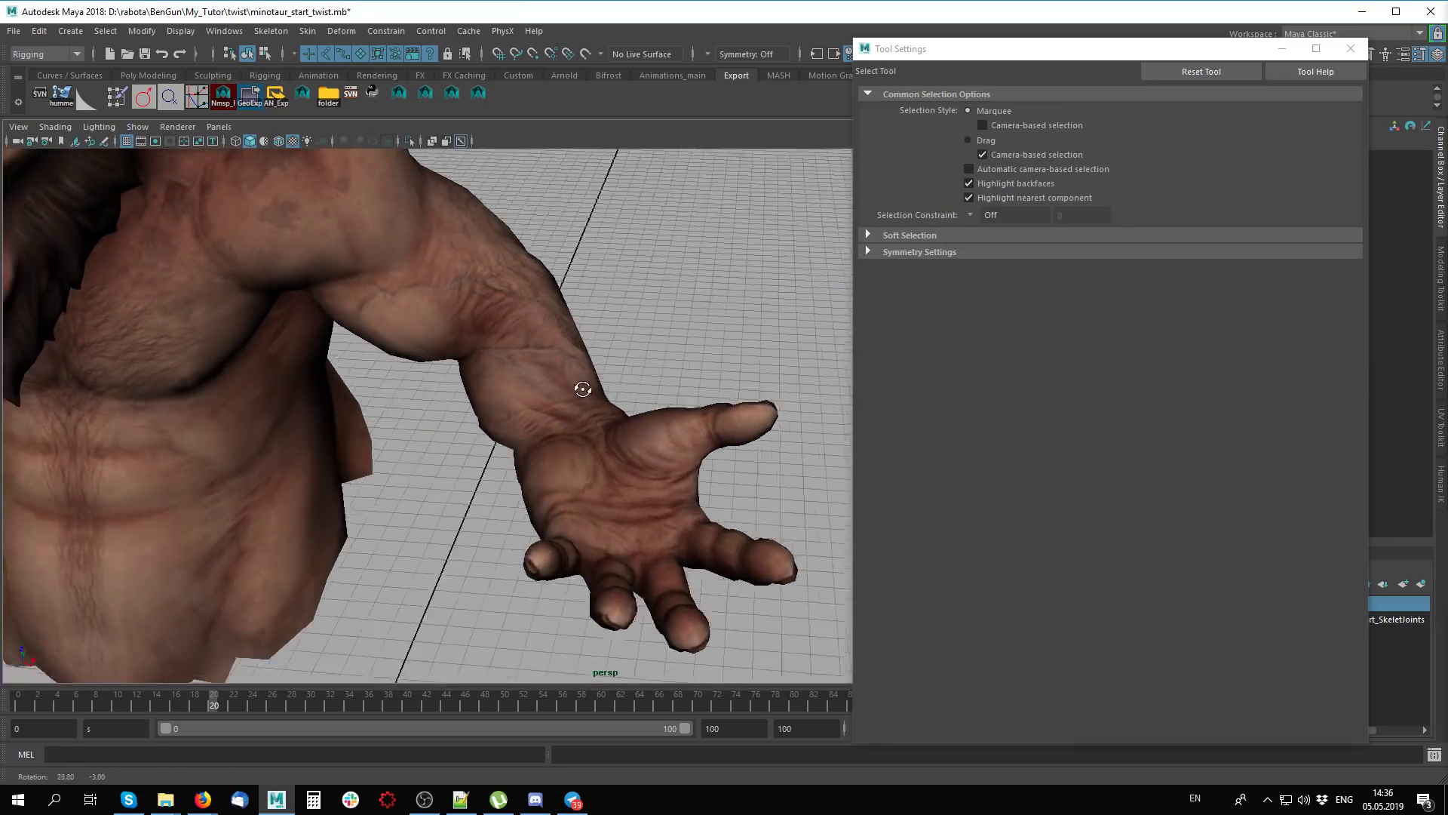
mouse_move(127, 694)
mouse_down()
mouse_move(205, 705)
mouse_move(56, 700)
mouse_move(189, 708)
mouse_move(98, 705)
mouse_move(166, 704)
mouse_up()
key(alt+a)
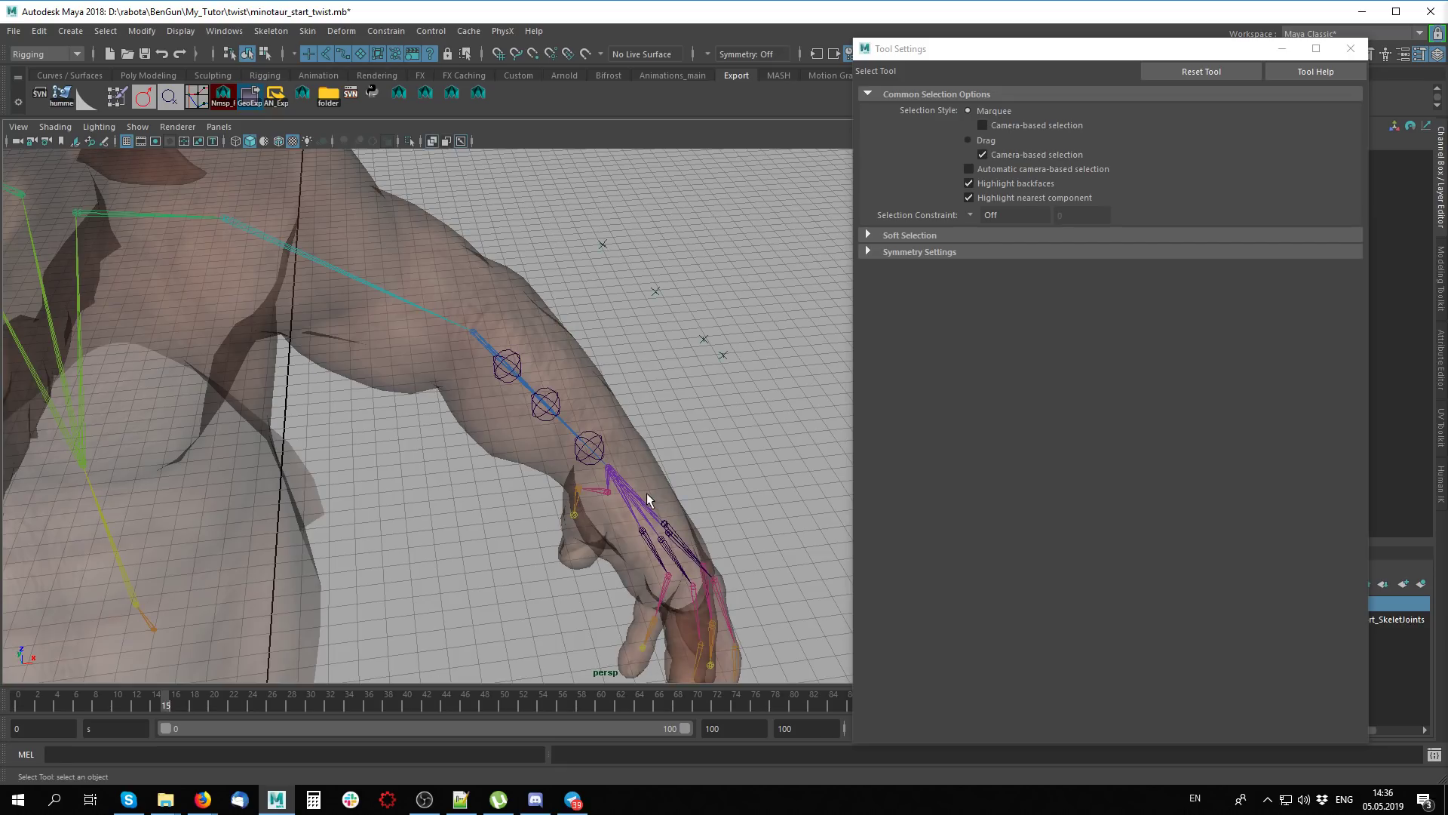
key(alt+a)
click(608, 470)
key(e)
mouse_move(664, 483)
mouse_down()
mouse_move(761, 446)
mouse_move(748, 560)
mouse_up()
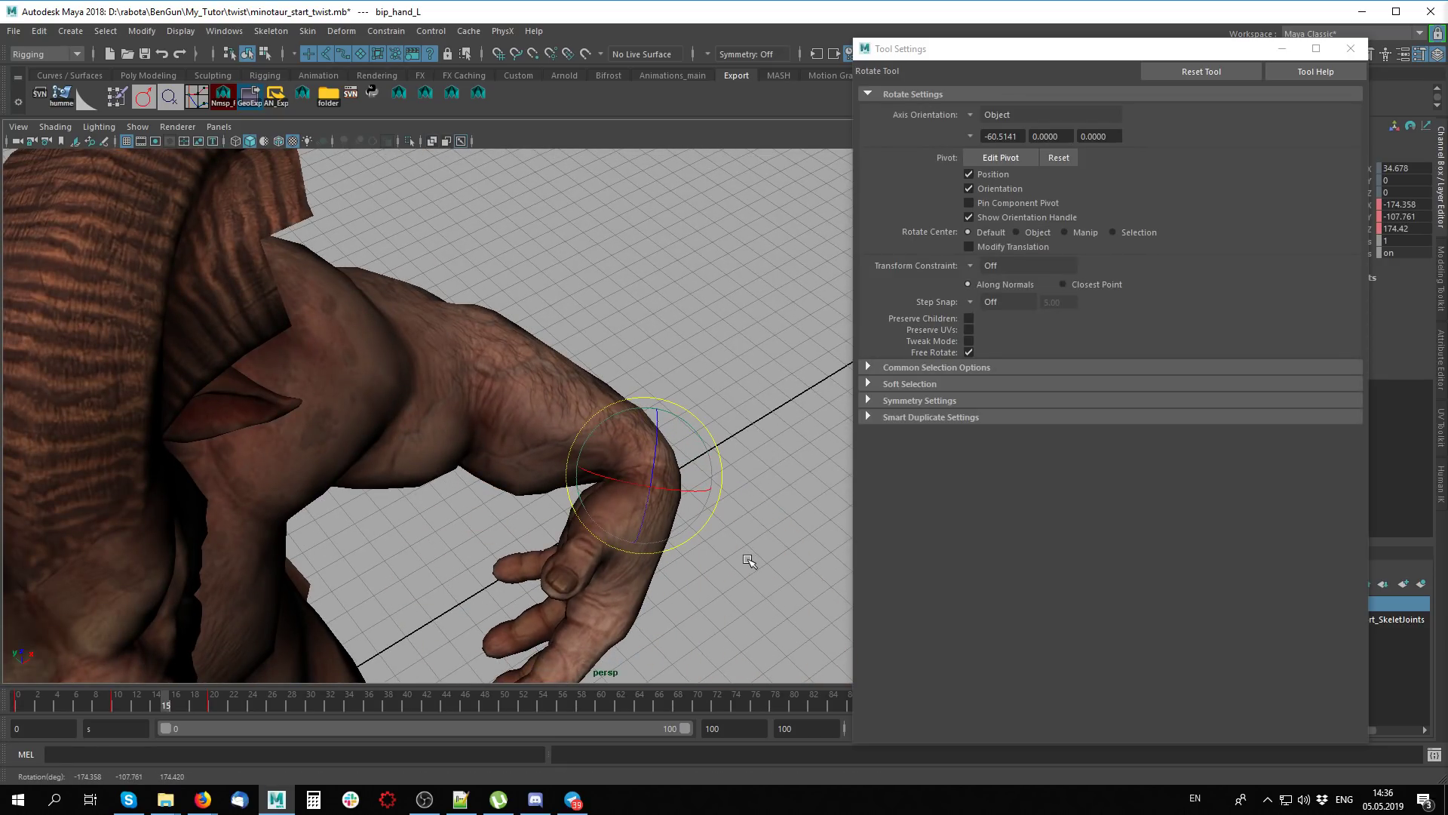
Delete the stray timeline key, scrub frames 9, 19 and 0, and save minotaur_start_twist.mb
mouse_move(166, 705)
mouse_down()
mouse_move(160, 725)
mouse_move(170, 705)
mouse_up()
right_click(180, 703)
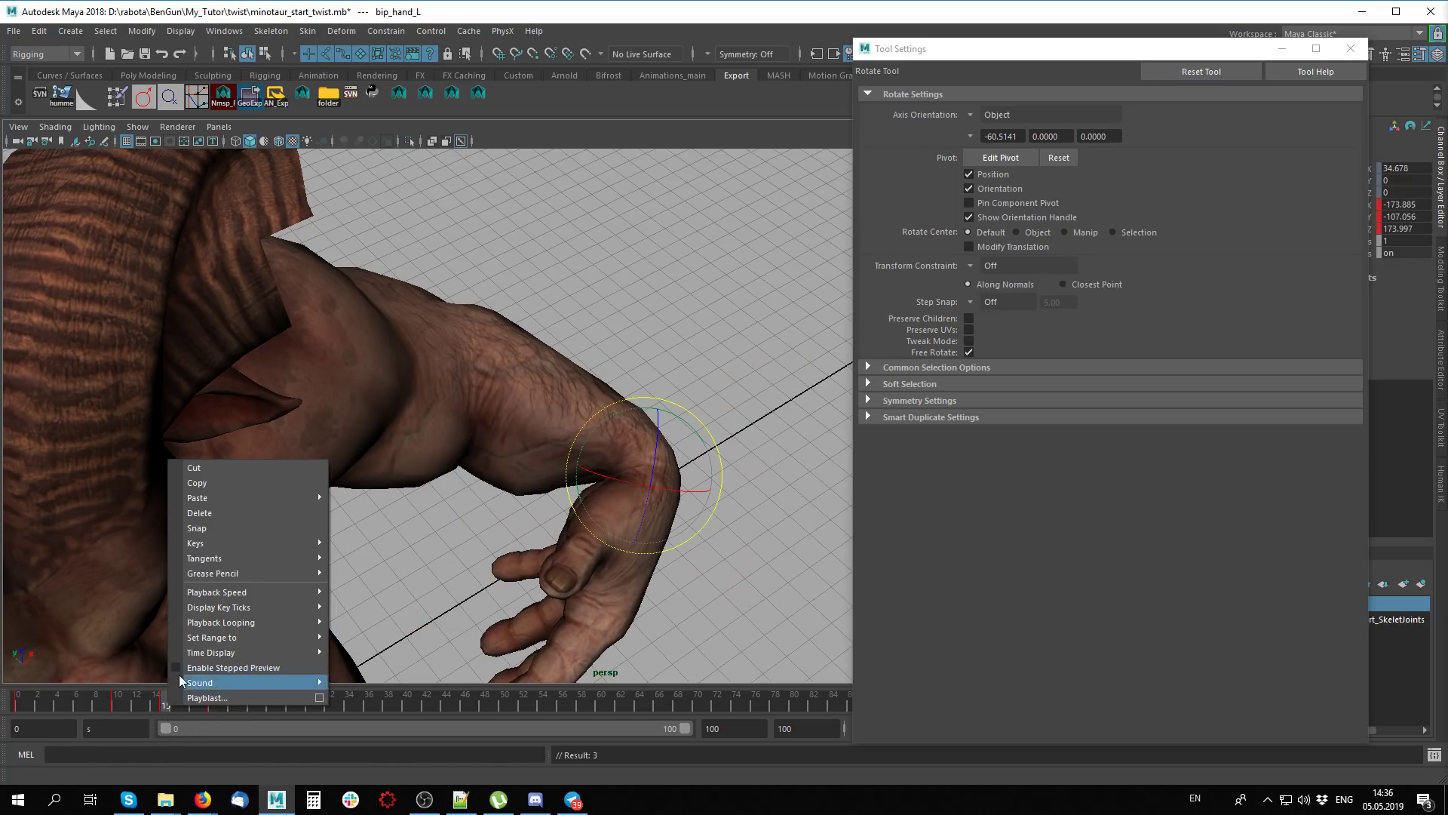
click(249, 513)
mouse_move(174, 706)
mouse_down()
mouse_move(120, 705)
mouse_move(205, 705)
mouse_up()
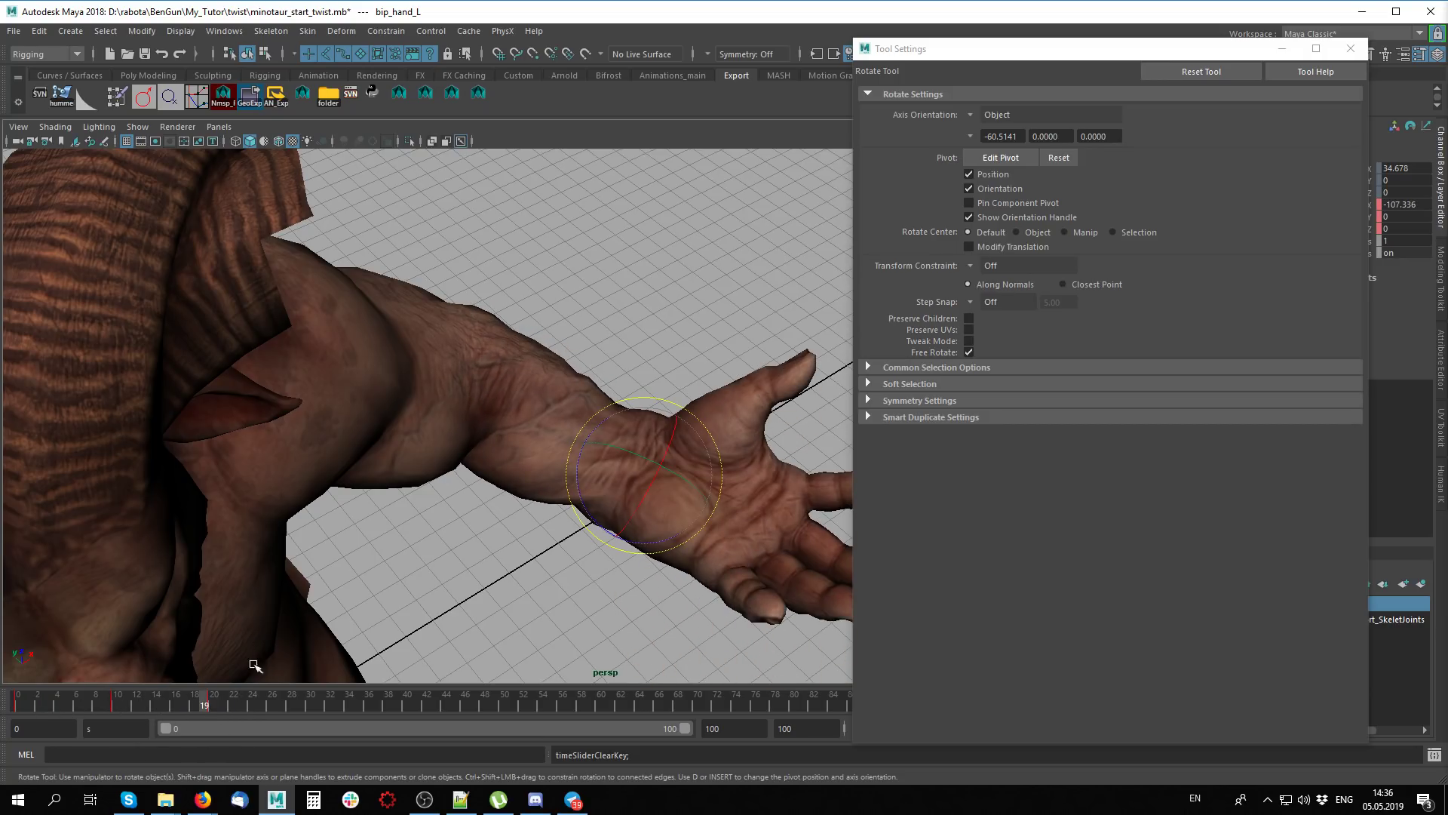
mouse_move(517, 524)
alt+mouse_down()
mouse_move(458, 500)
mouse_move(530, 481)
alt+mouse_up()
drag(218, 705, 2, 683)
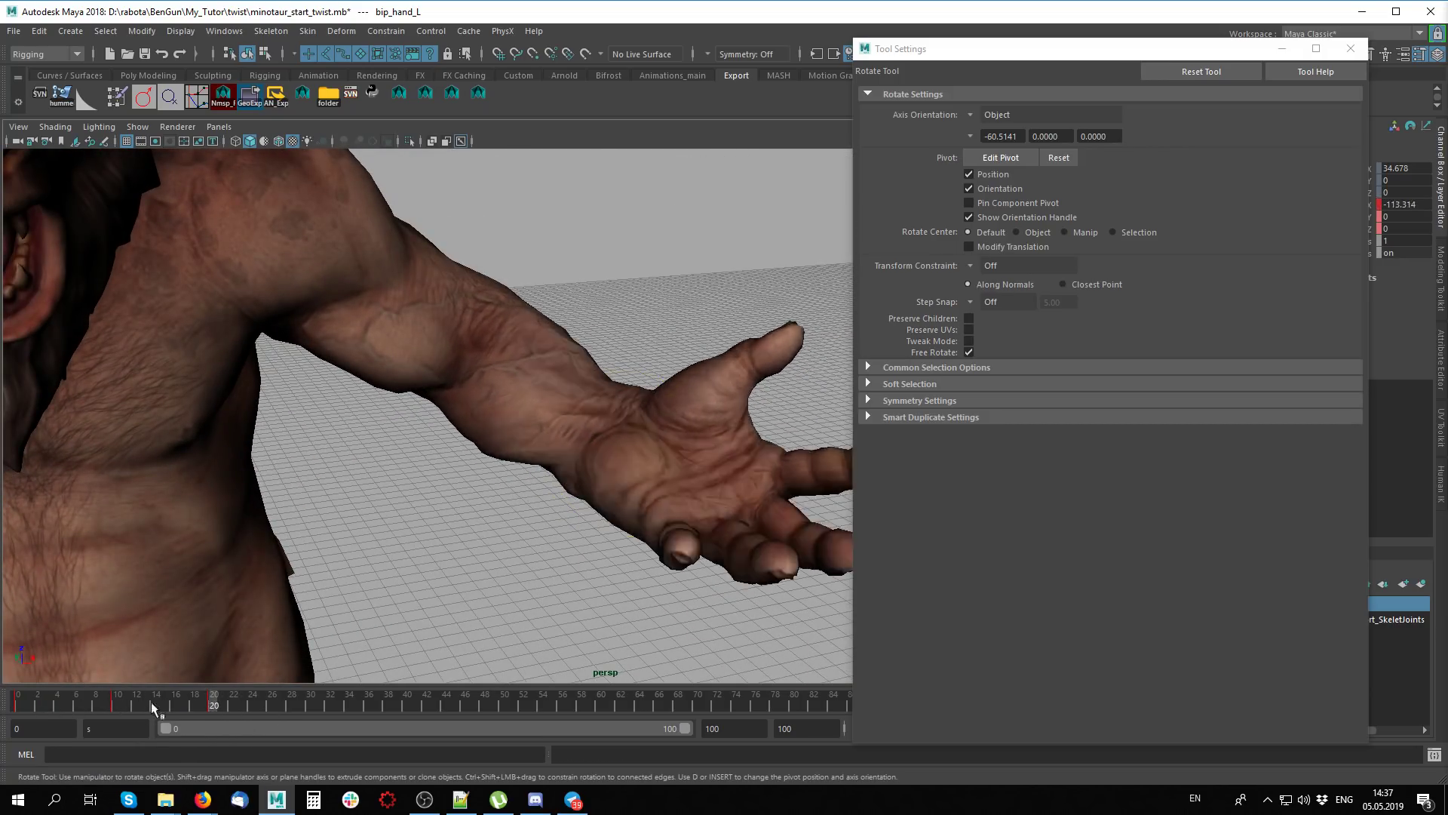
alt+drag(558, 498, 292, 452)
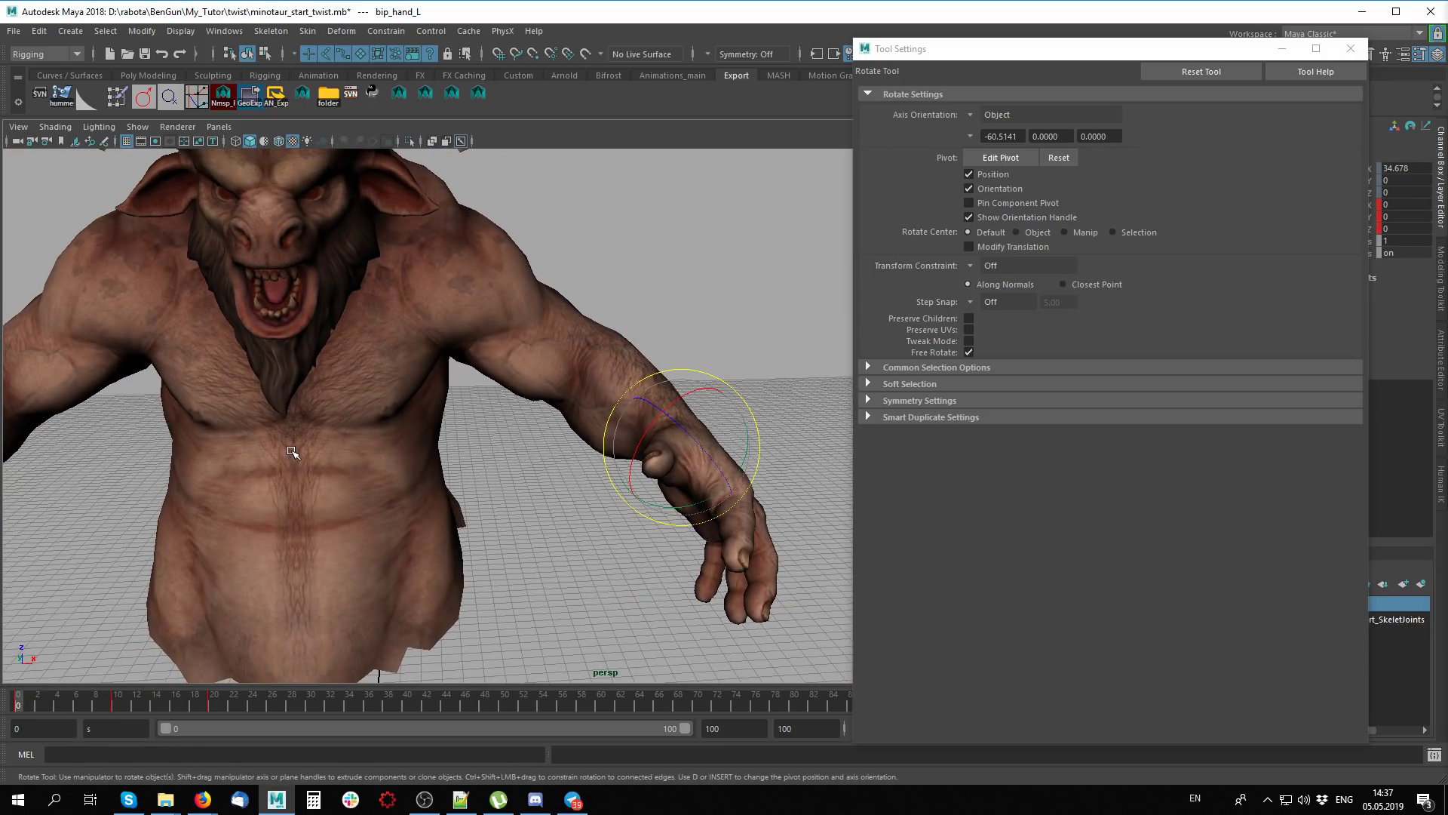
key(ctrl+s)
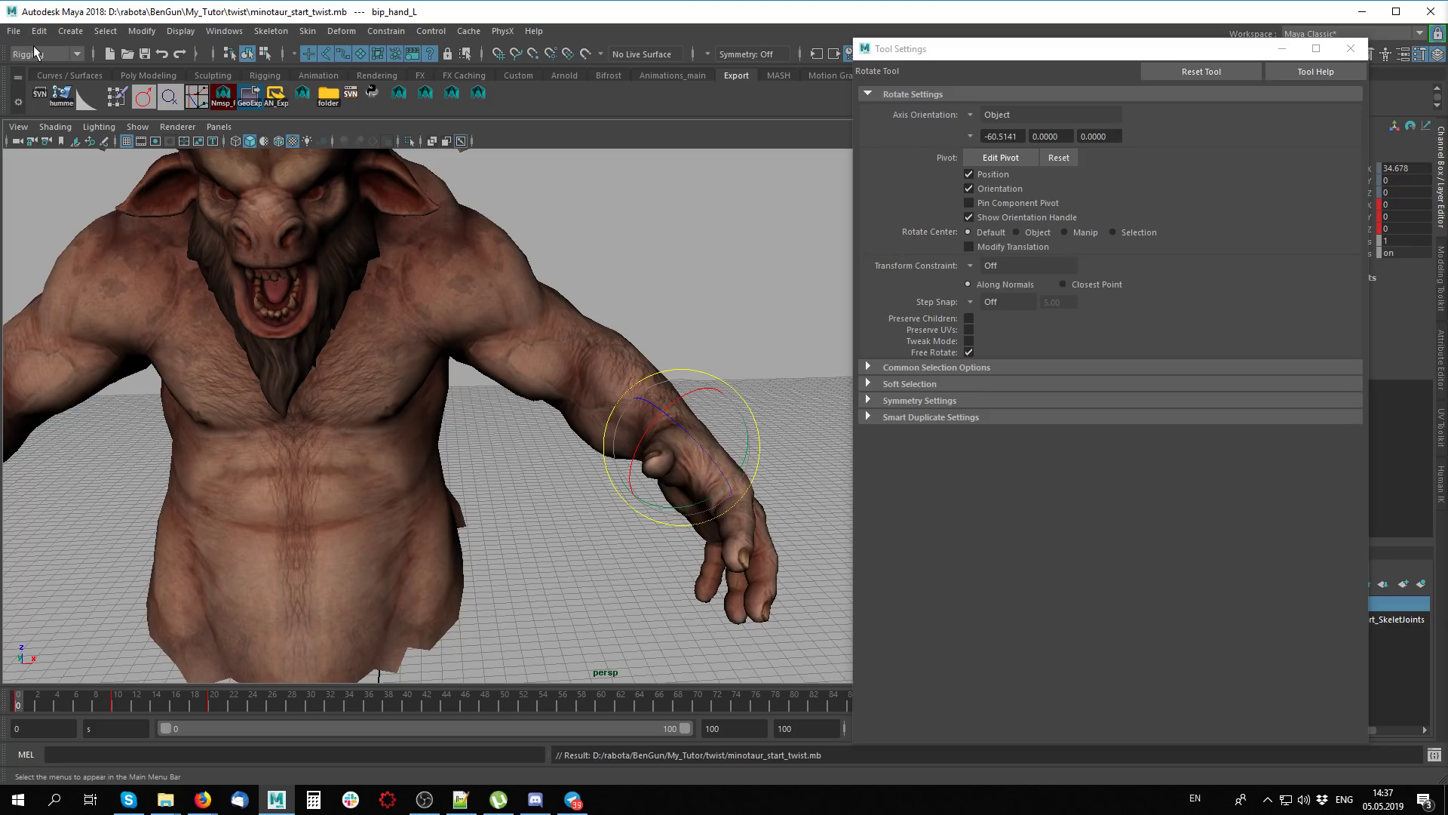
Open twist_raznie.mb from Recent Files, close Tool Settings, and frame the row of cylinders
click(14, 31)
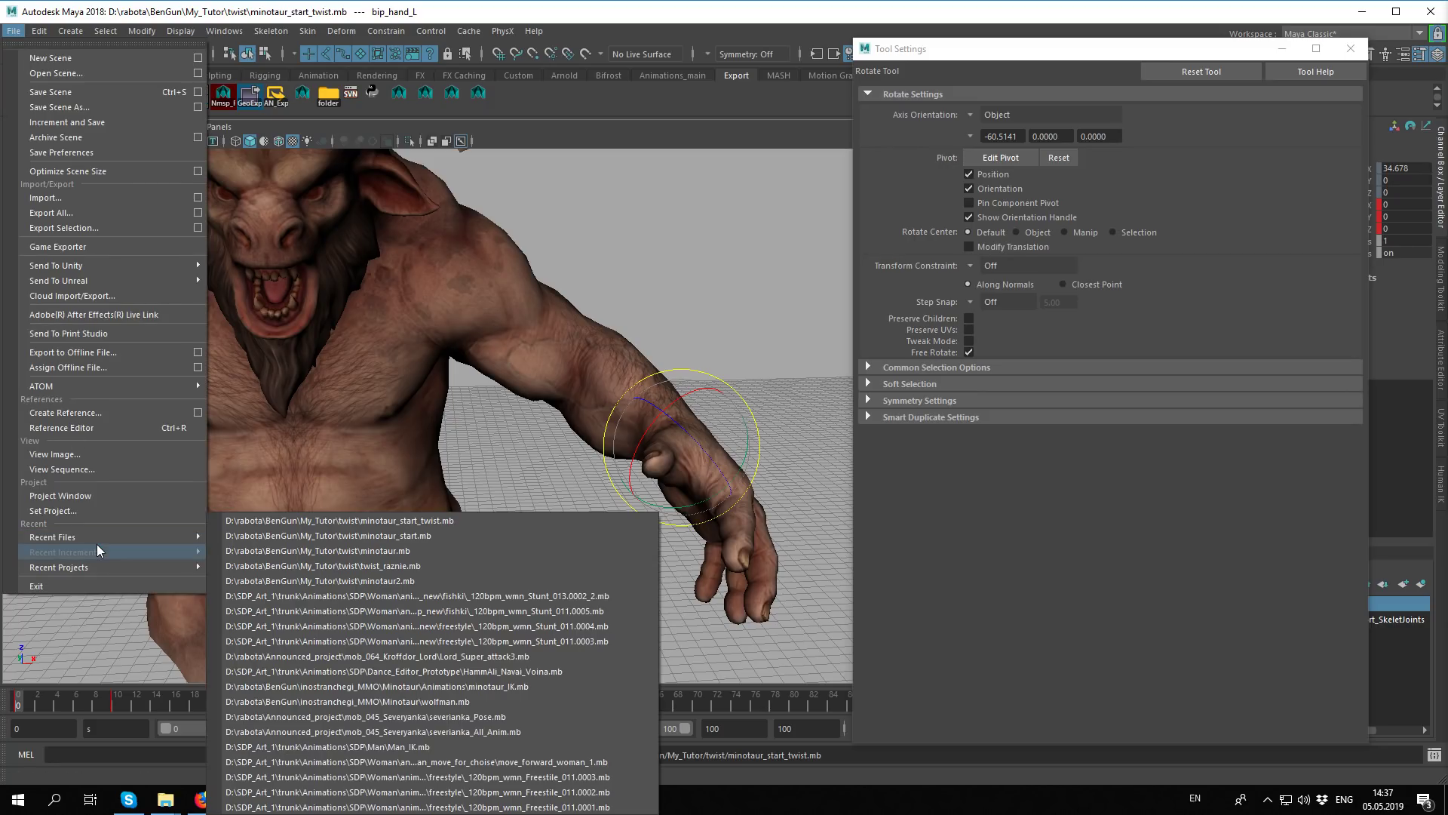
mouse_move(68, 537)
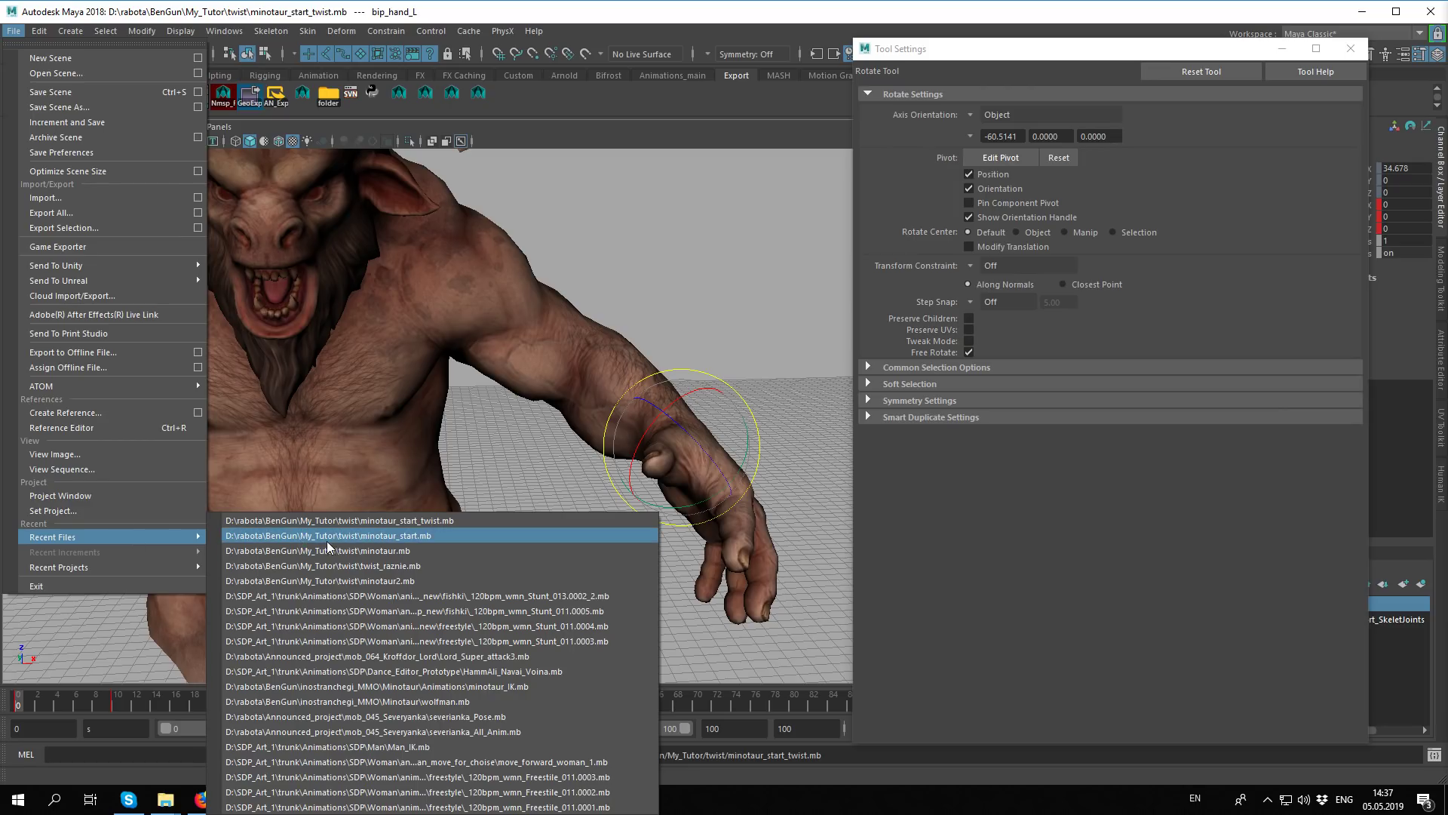
click(444, 567)
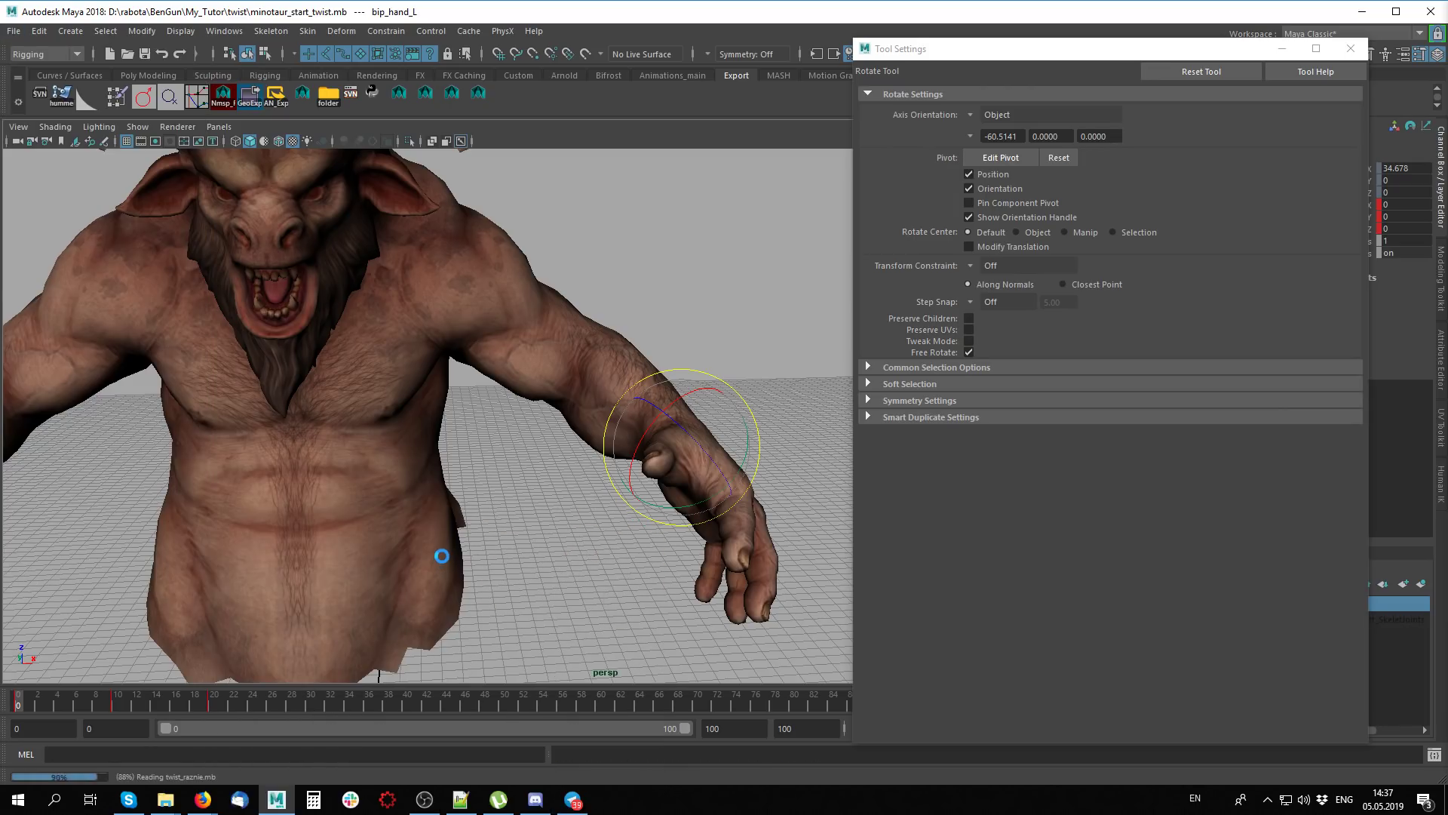
click(1352, 48)
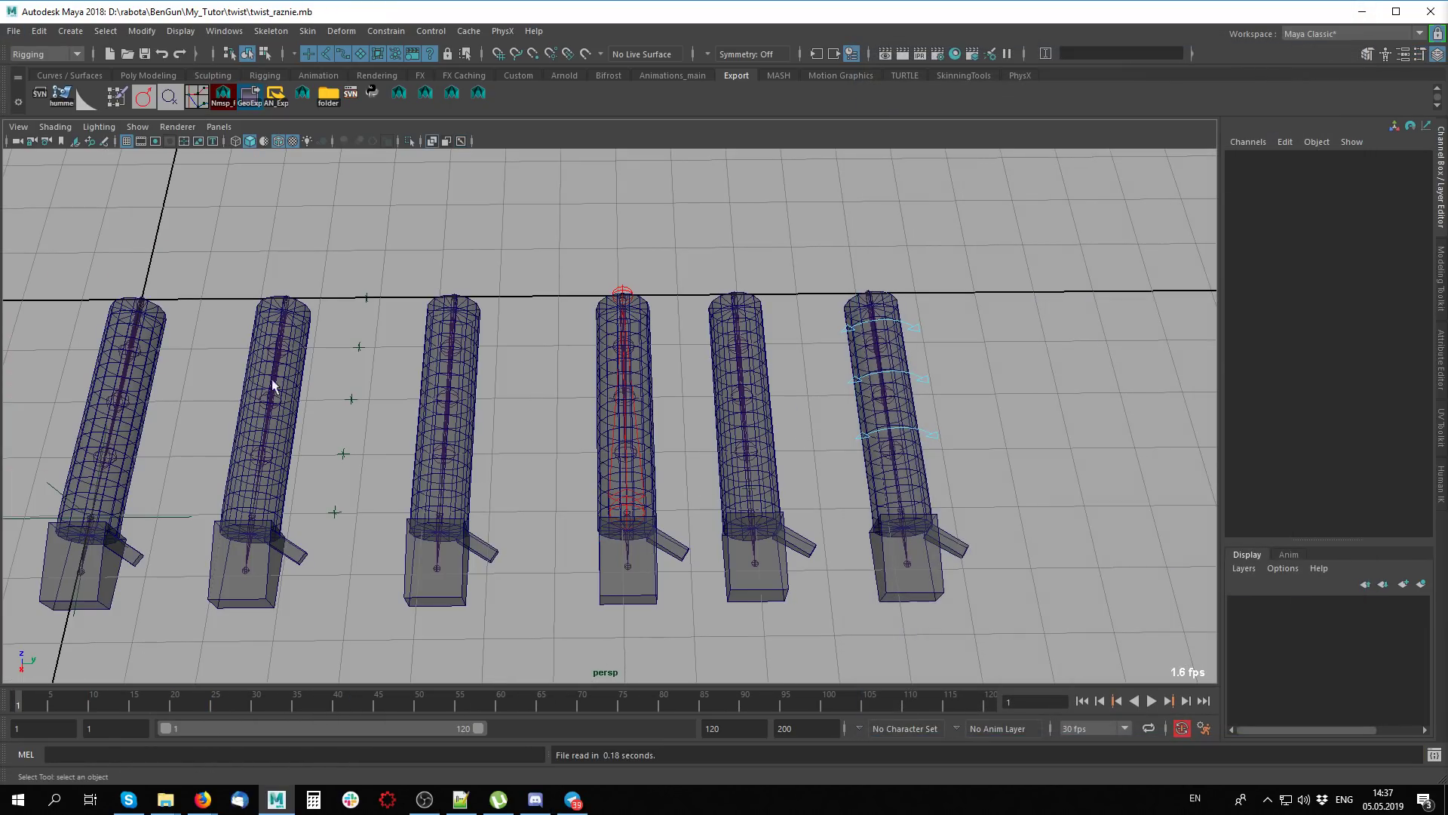
alt+middle_drag(271, 379, 612, 333)
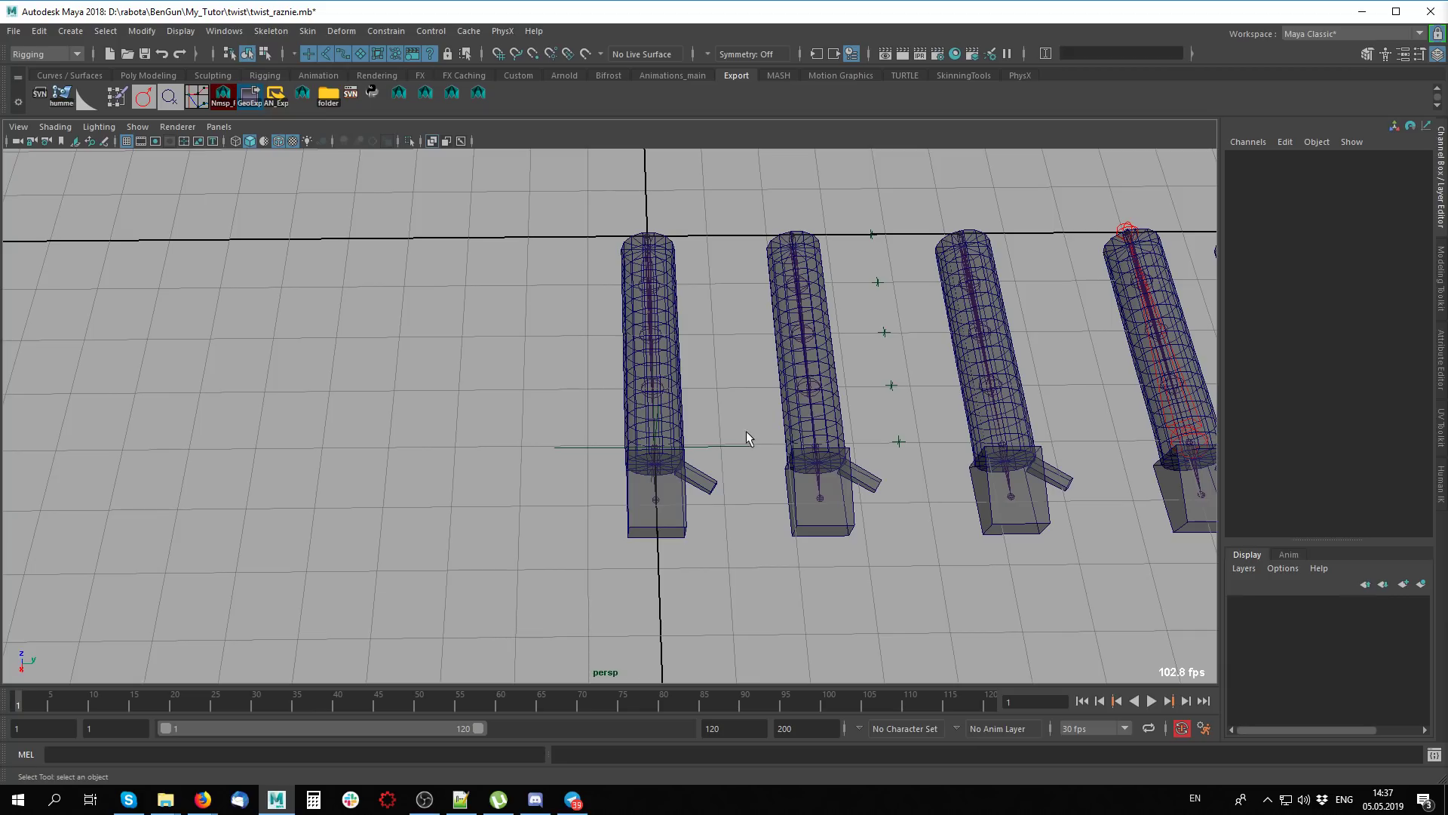
scroll(776, 507, up, 3)
scroll(848, 570, up, 3)
scroll(699, 423, down, 5)
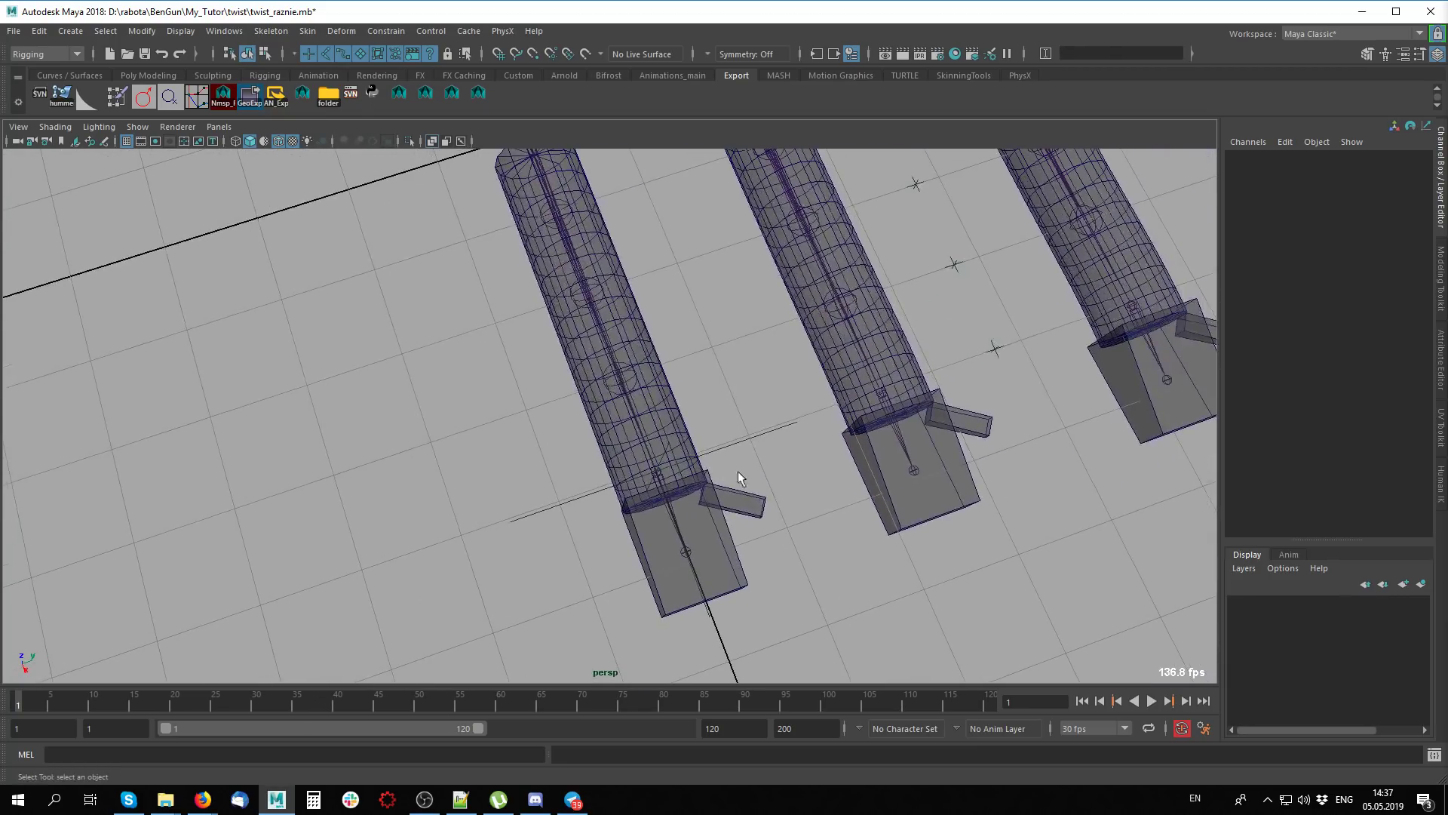
alt+drag(740, 485, 615, 391)
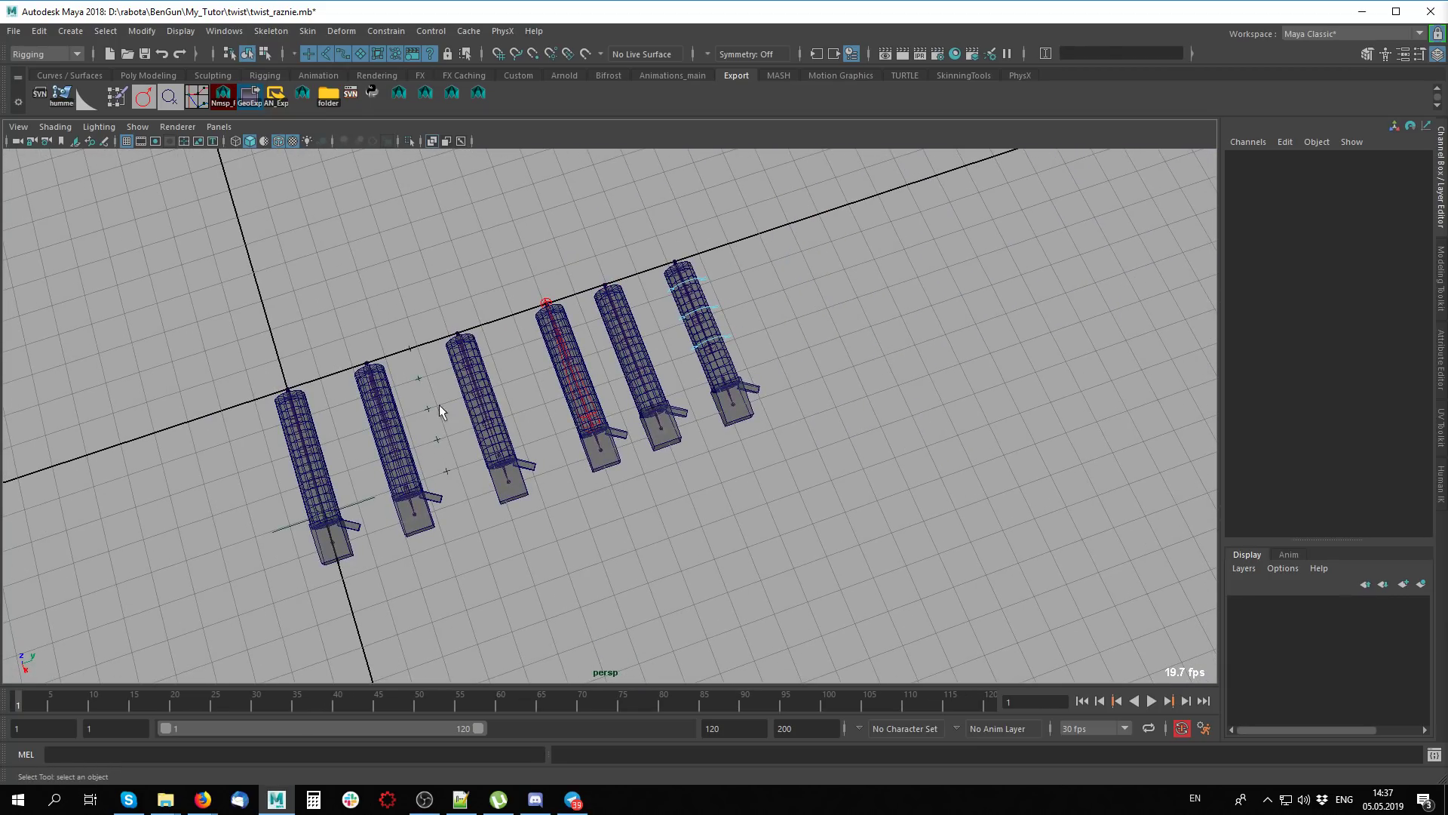
alt+middle_drag(477, 505, 815, 398)
scroll(792, 422, up, 2)
scroll(726, 482, down, 1)
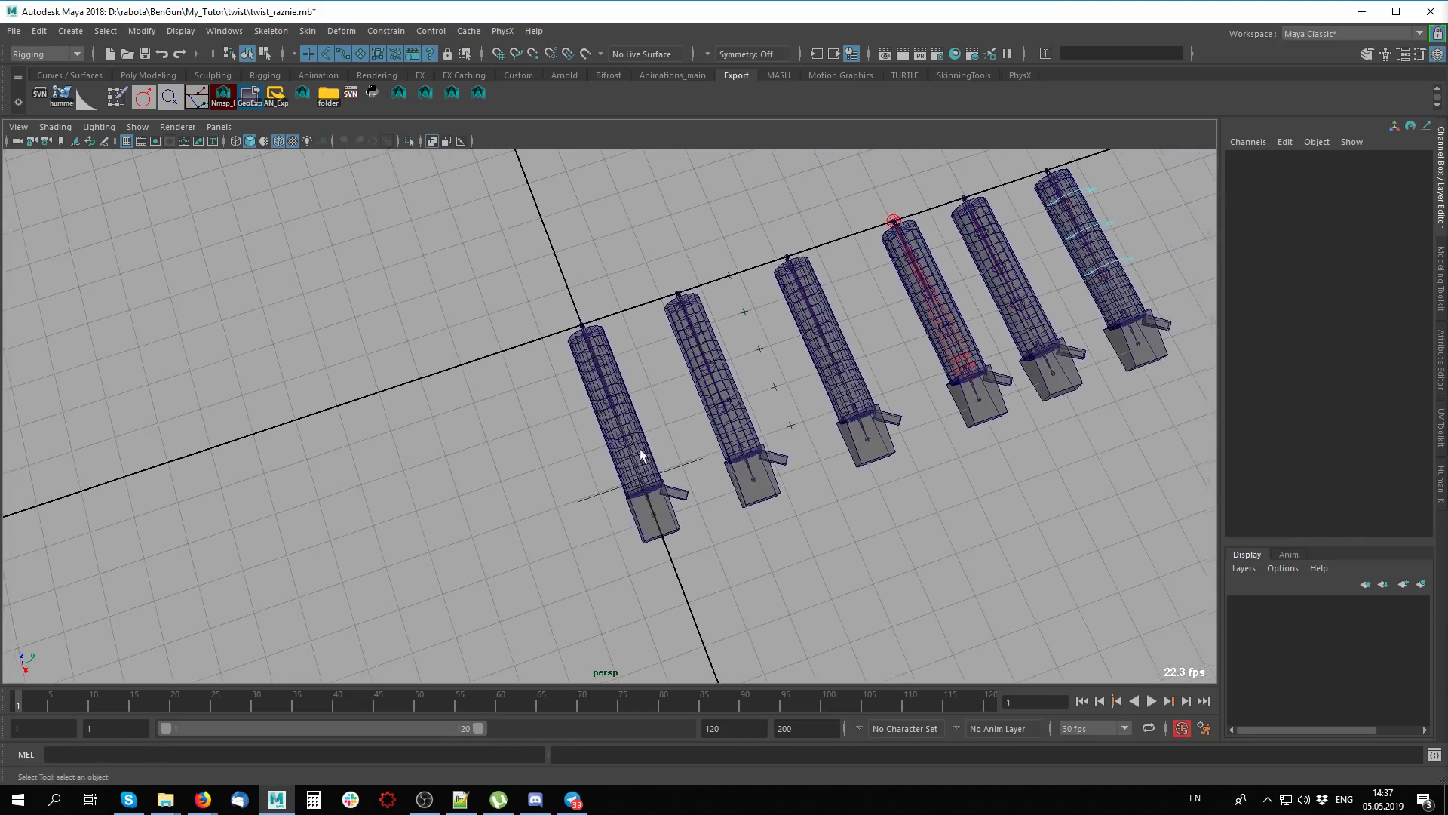
scroll(744, 456, up, 4)
Switch to shaded X-ray display and select the first cylinder
key(5)
key(alt+x)
click(683, 468)
alt+middle_drag(718, 518, 650, 487)
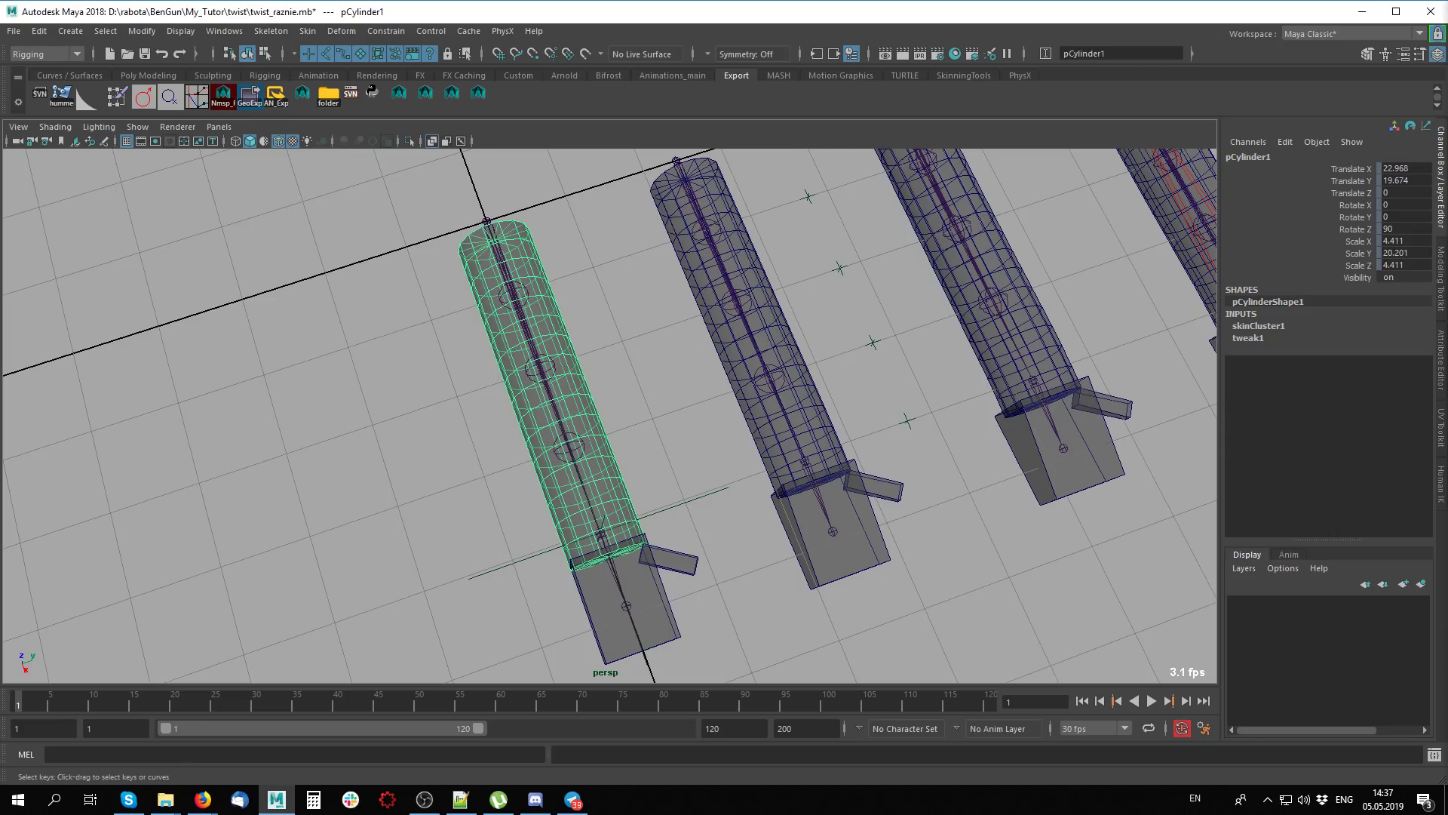
mouse_move(453, 595)
alt+middle_down()
mouse_move(739, 469)
mouse_move(645, 591)
alt+middle_up()
Select joint4 and twist it back and forth around X, up to about 55 degrees
click(638, 562)
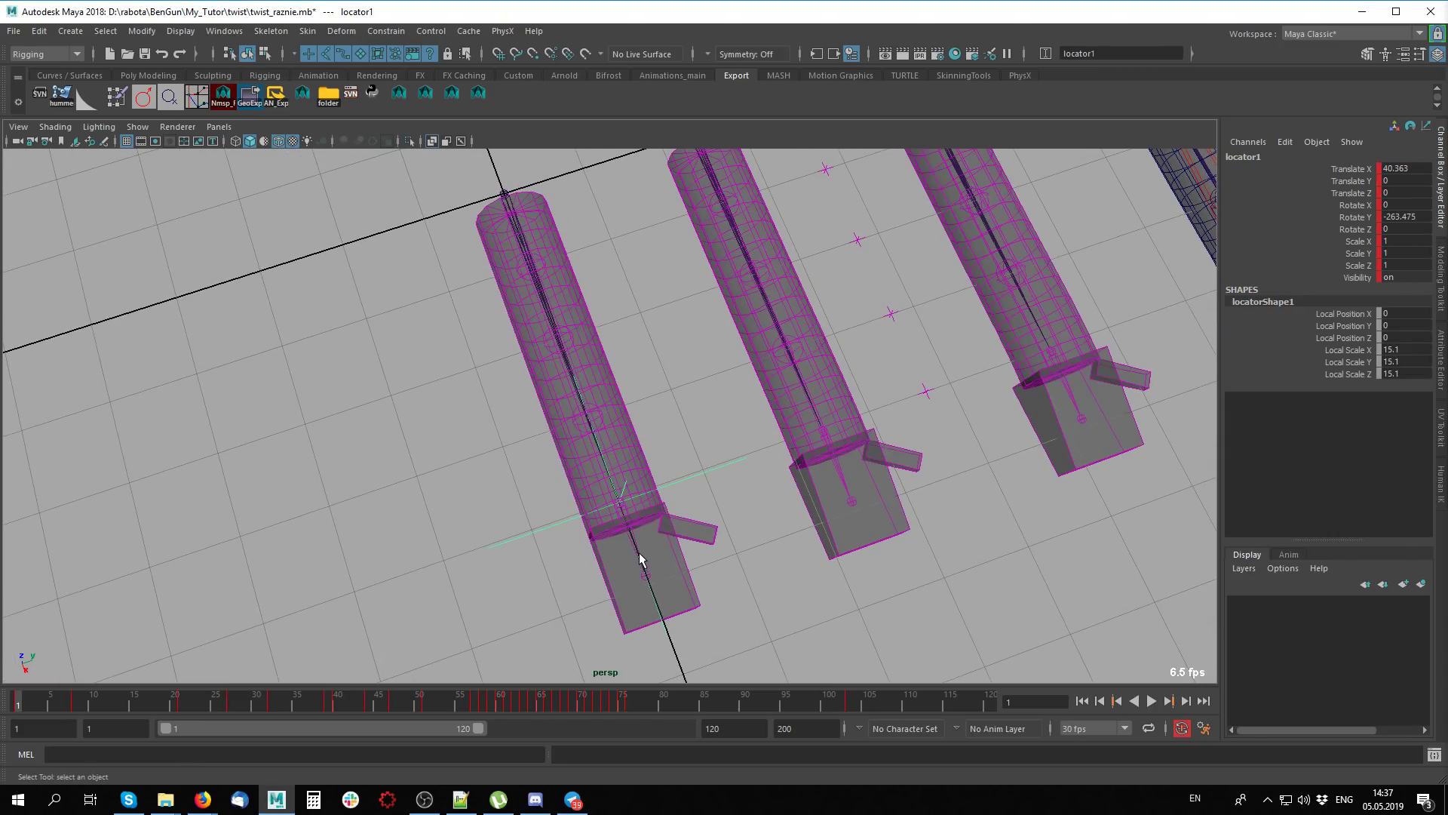
click(622, 541)
key(e)
mouse_move(647, 481)
mouse_down()
mouse_move(645, 537)
mouse_move(647, 423)
mouse_up()
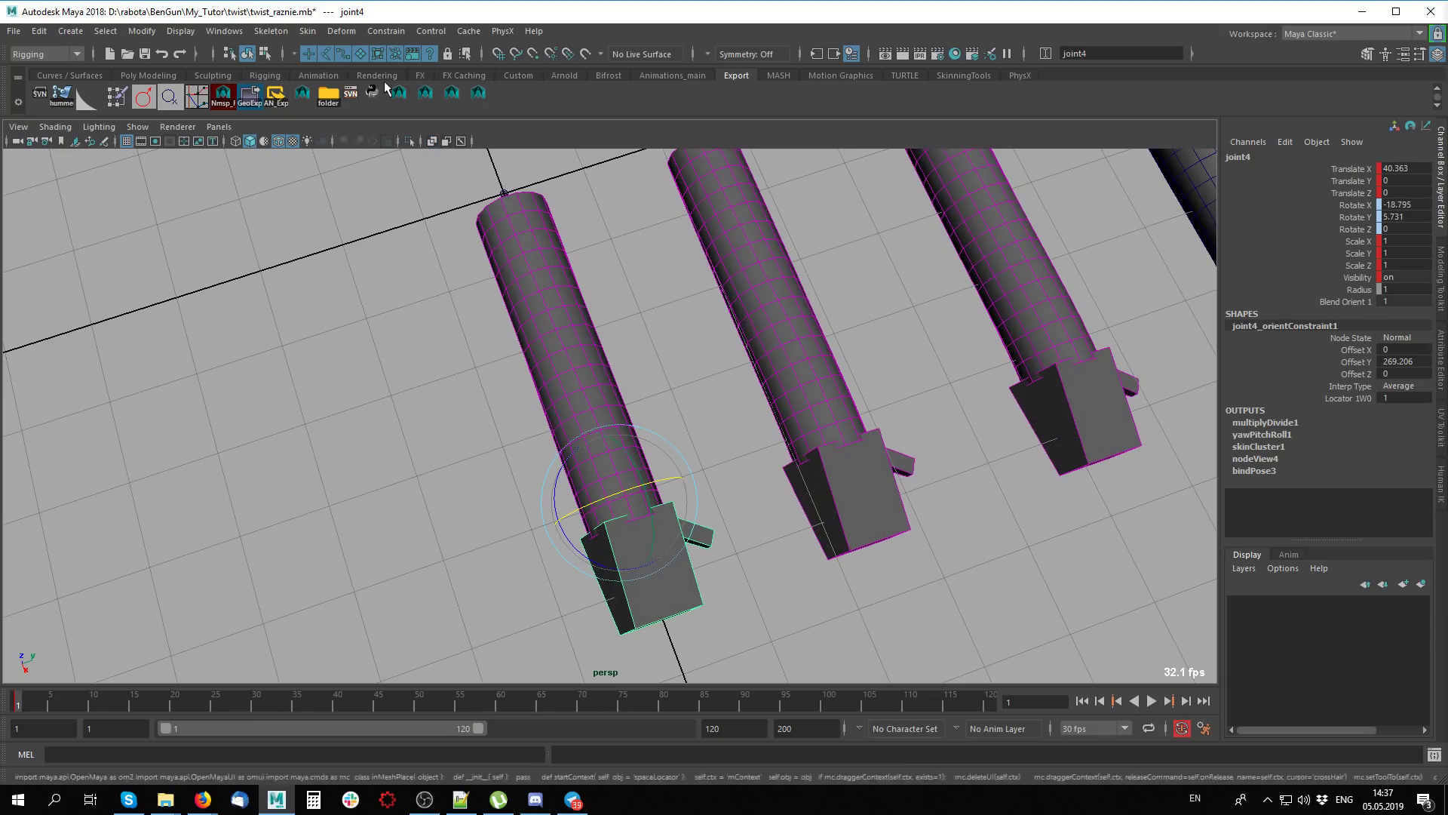
click(460, 141)
mouse_move(755, 516)
middle_down()
mouse_move(805, 503)
mouse_move(546, 319)
middle_up()
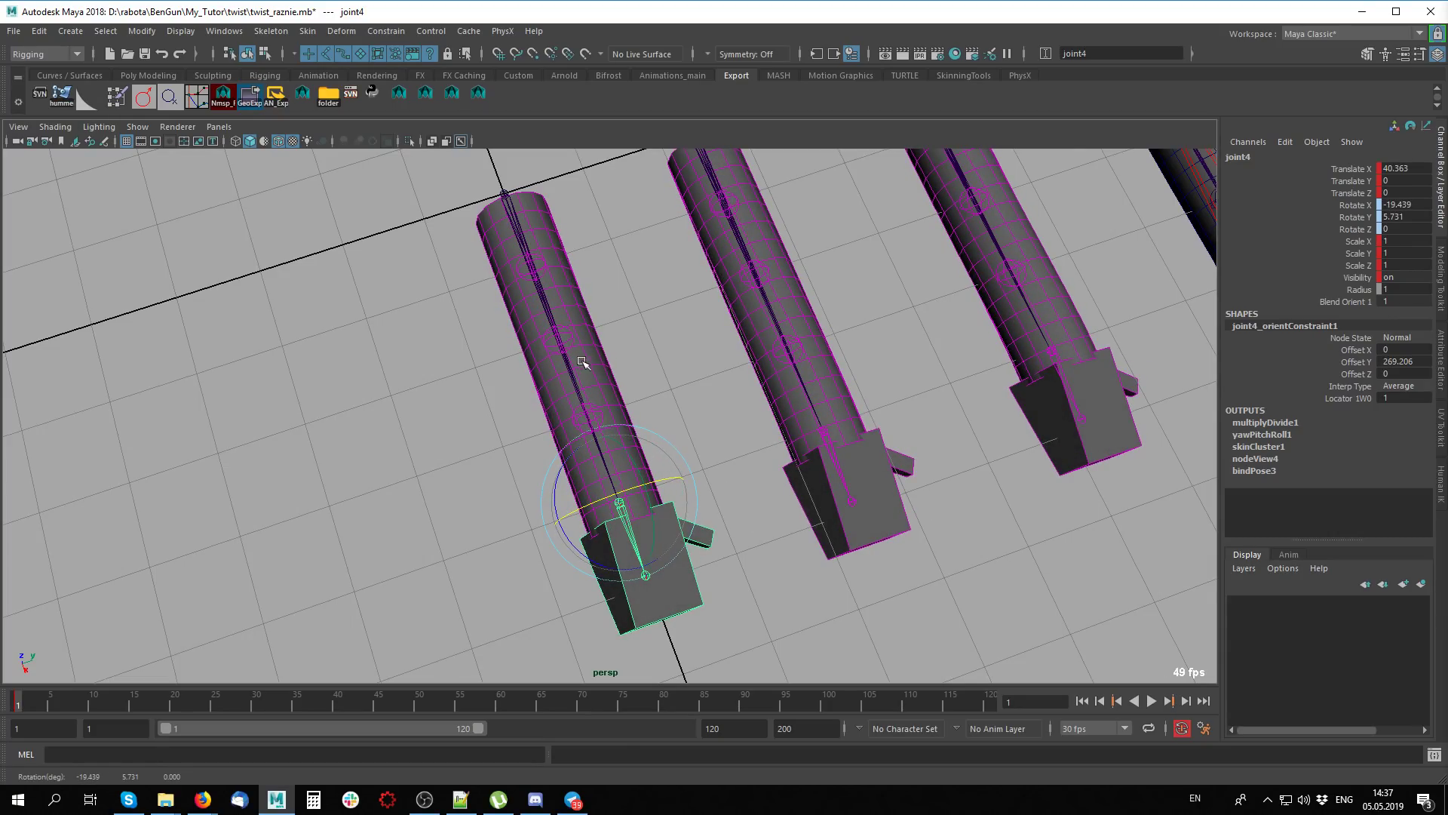
mouse_move(673, 486)
middle_down()
mouse_move(634, 483)
mouse_move(472, 357)
middle_up()
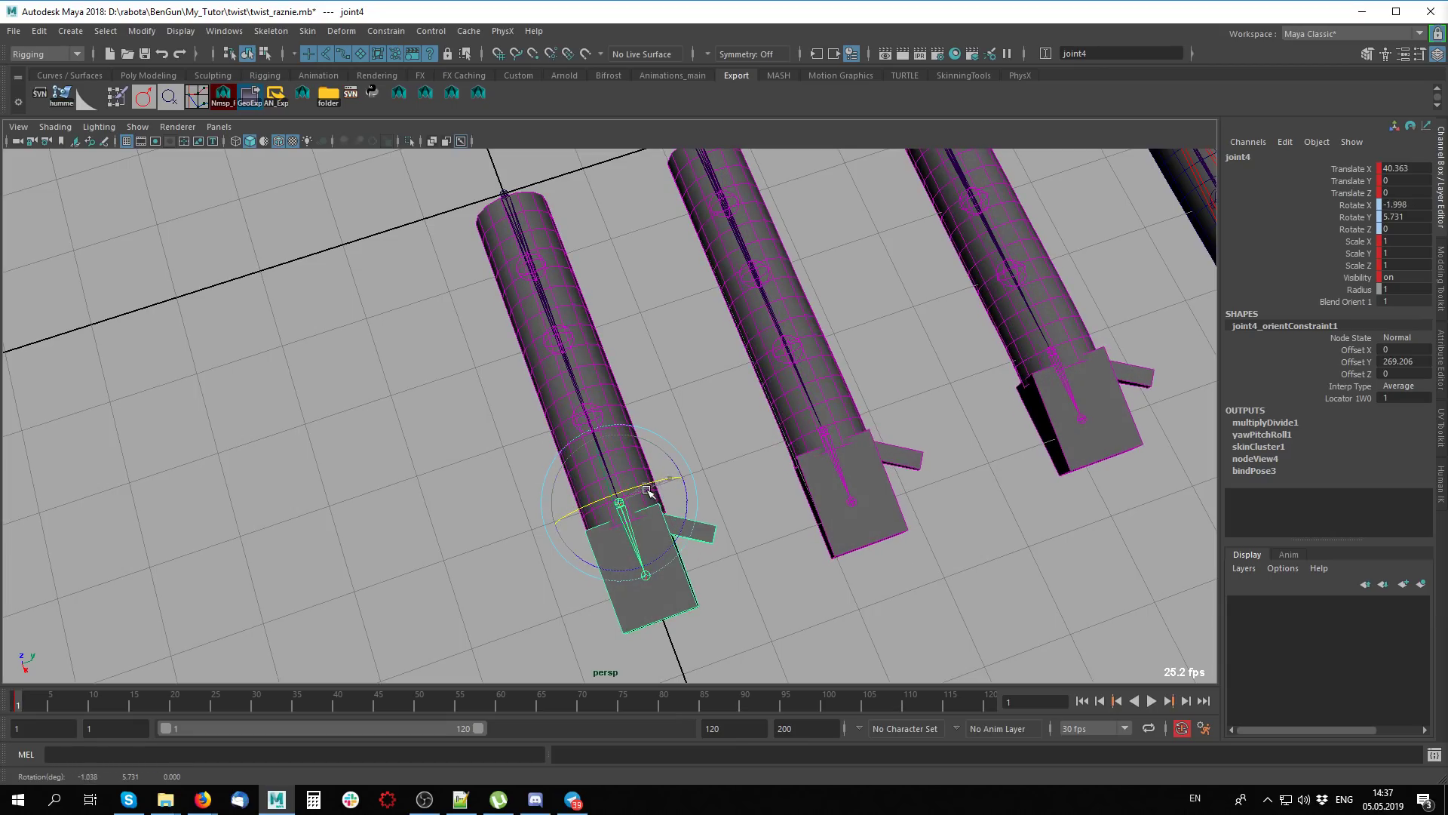
alt+drag(472, 356, 823, 378)
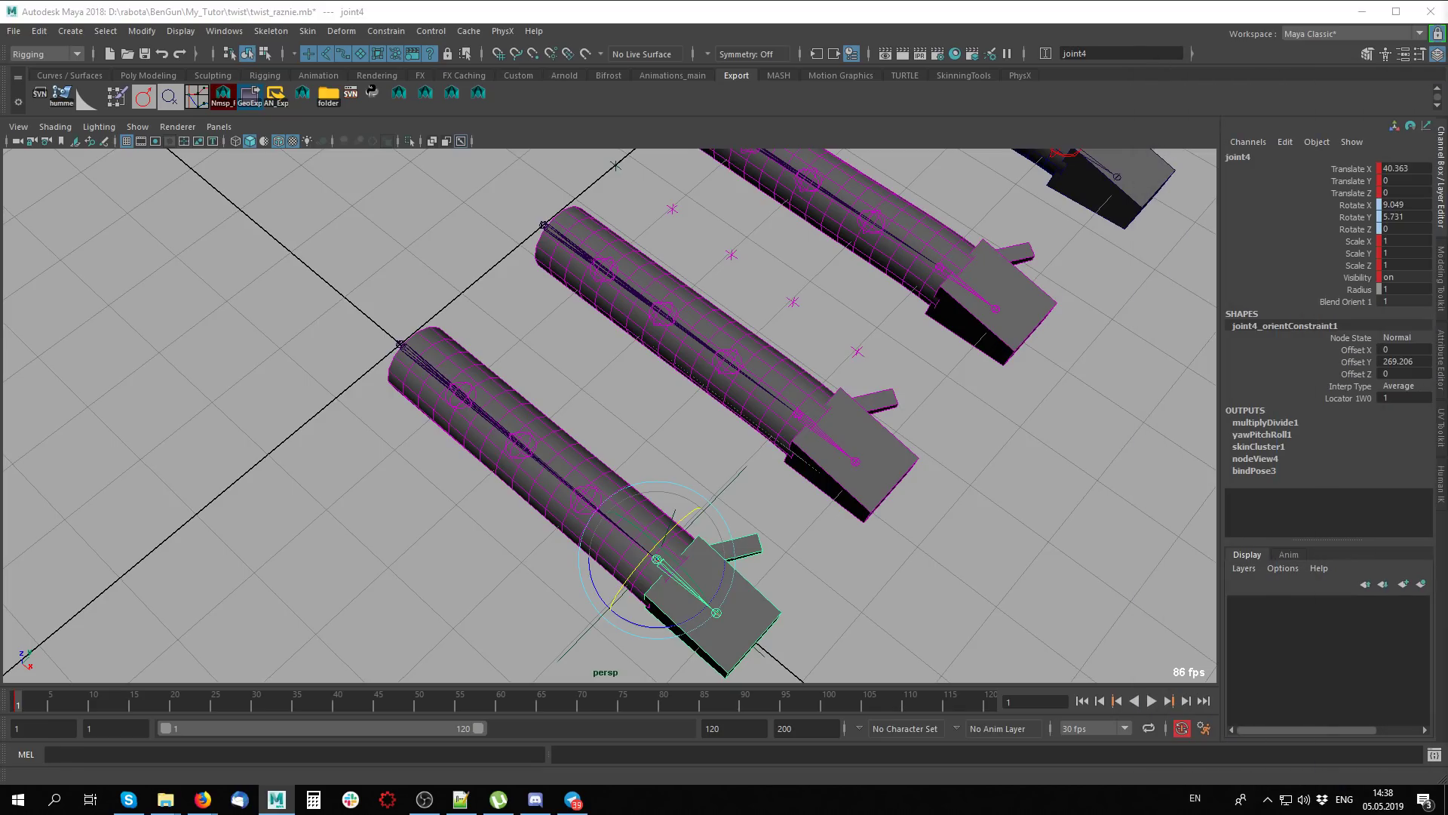
Rotate joint4 again and check joint6, joint3 and joint2 along the first cylinder
drag(995, 71, 1098, 48)
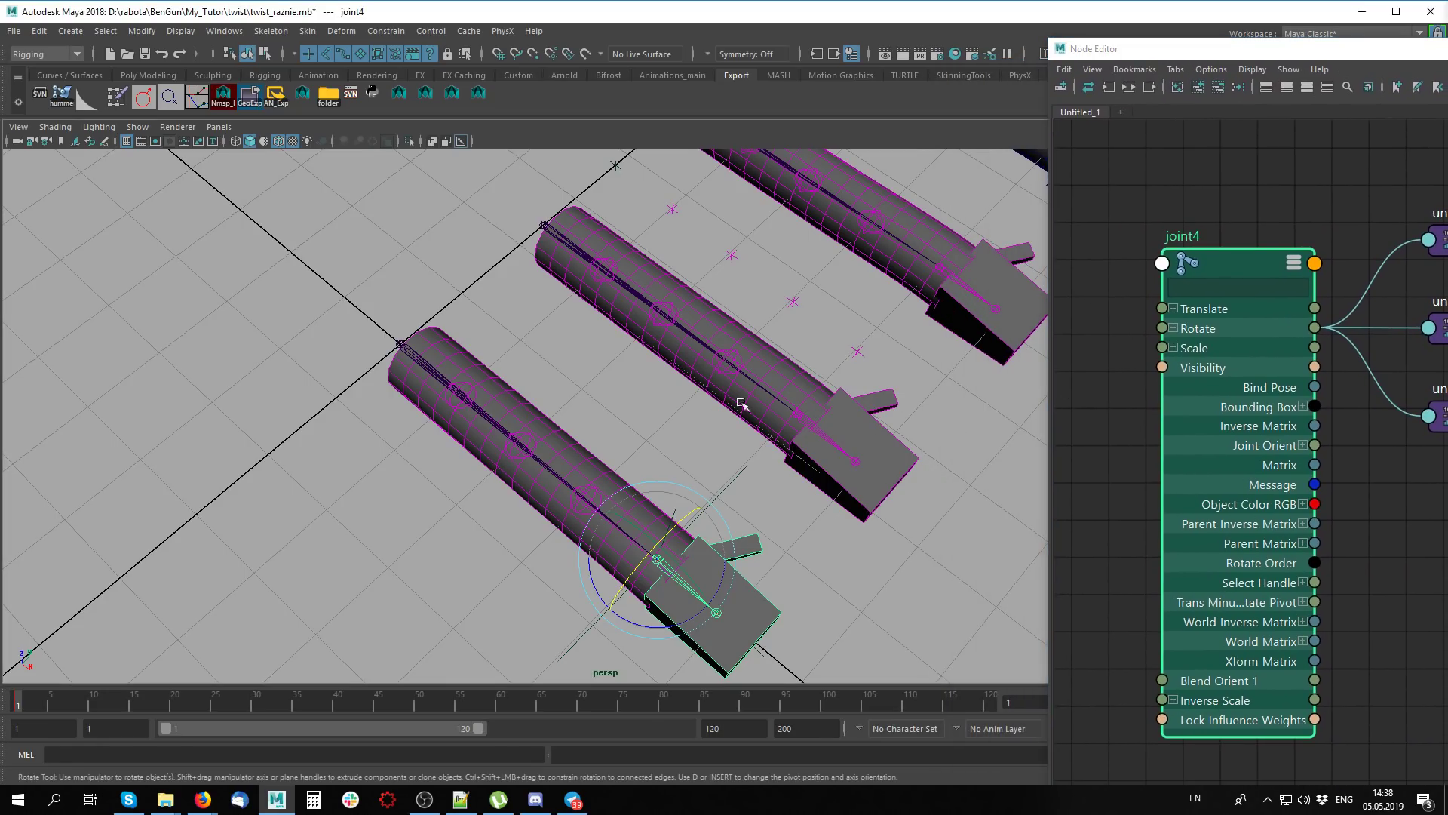
alt+drag(800, 453, 724, 460)
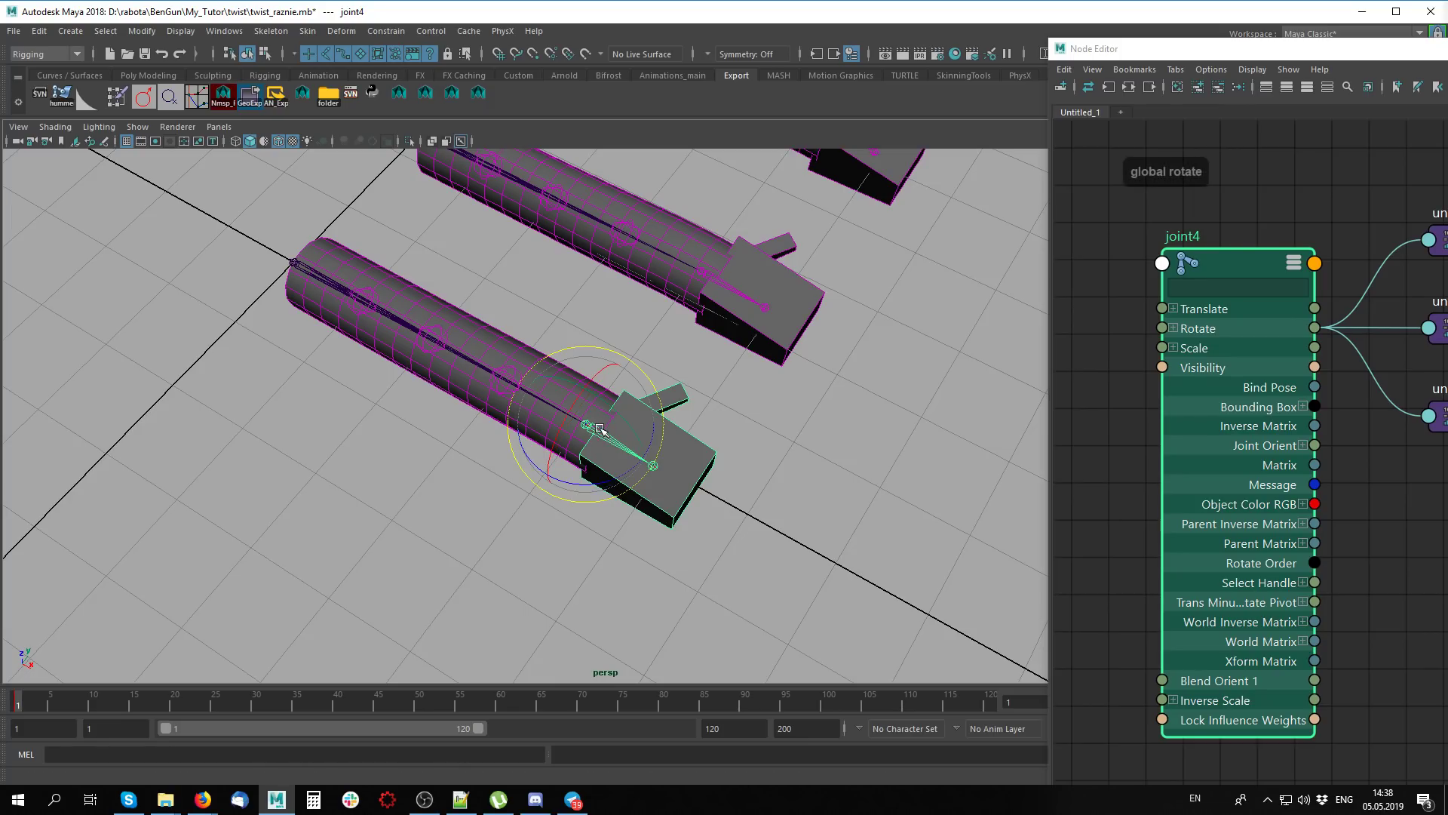
drag(607, 386, 521, 373)
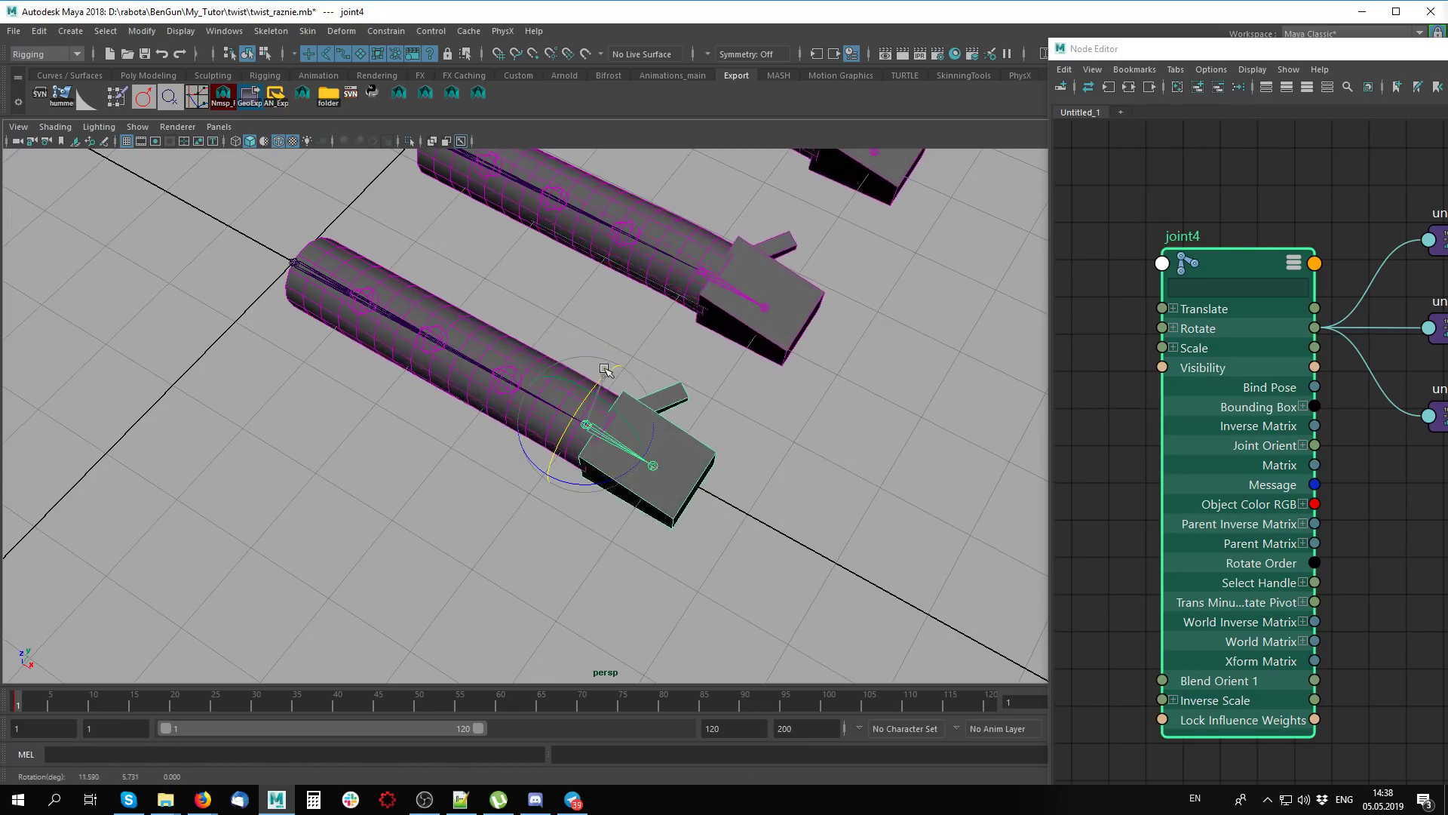
click(501, 371)
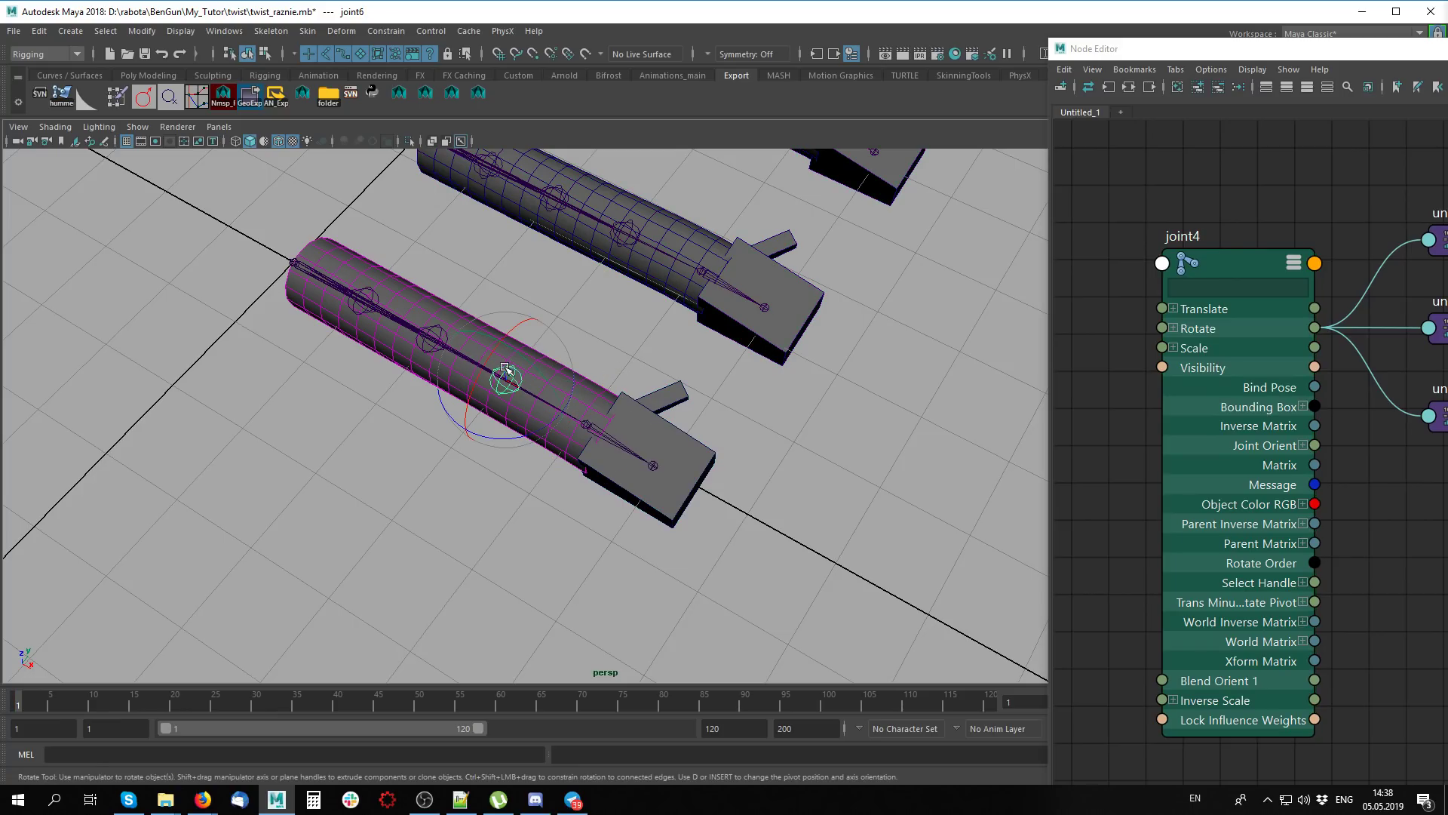
click(417, 339)
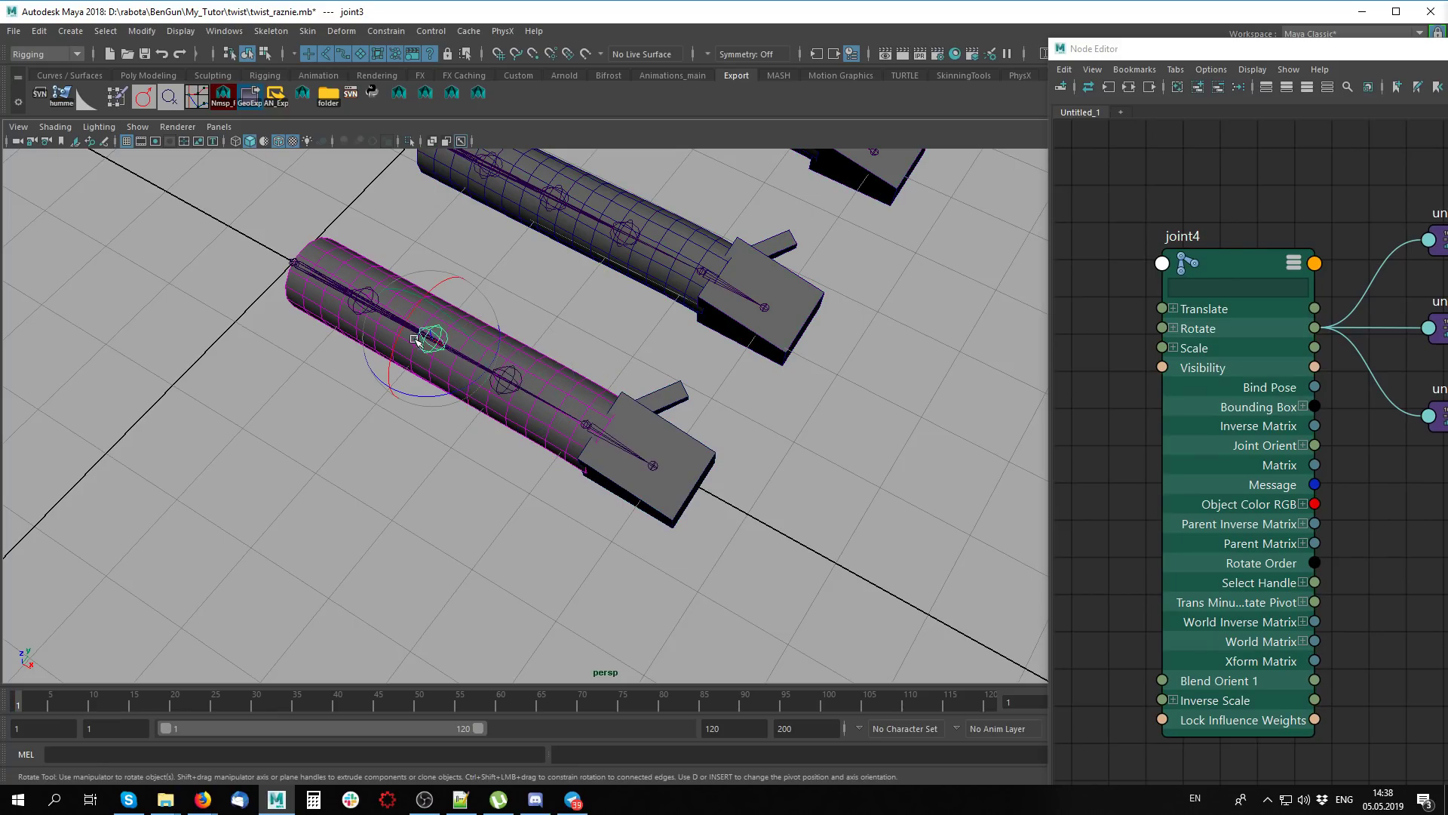
click(365, 296)
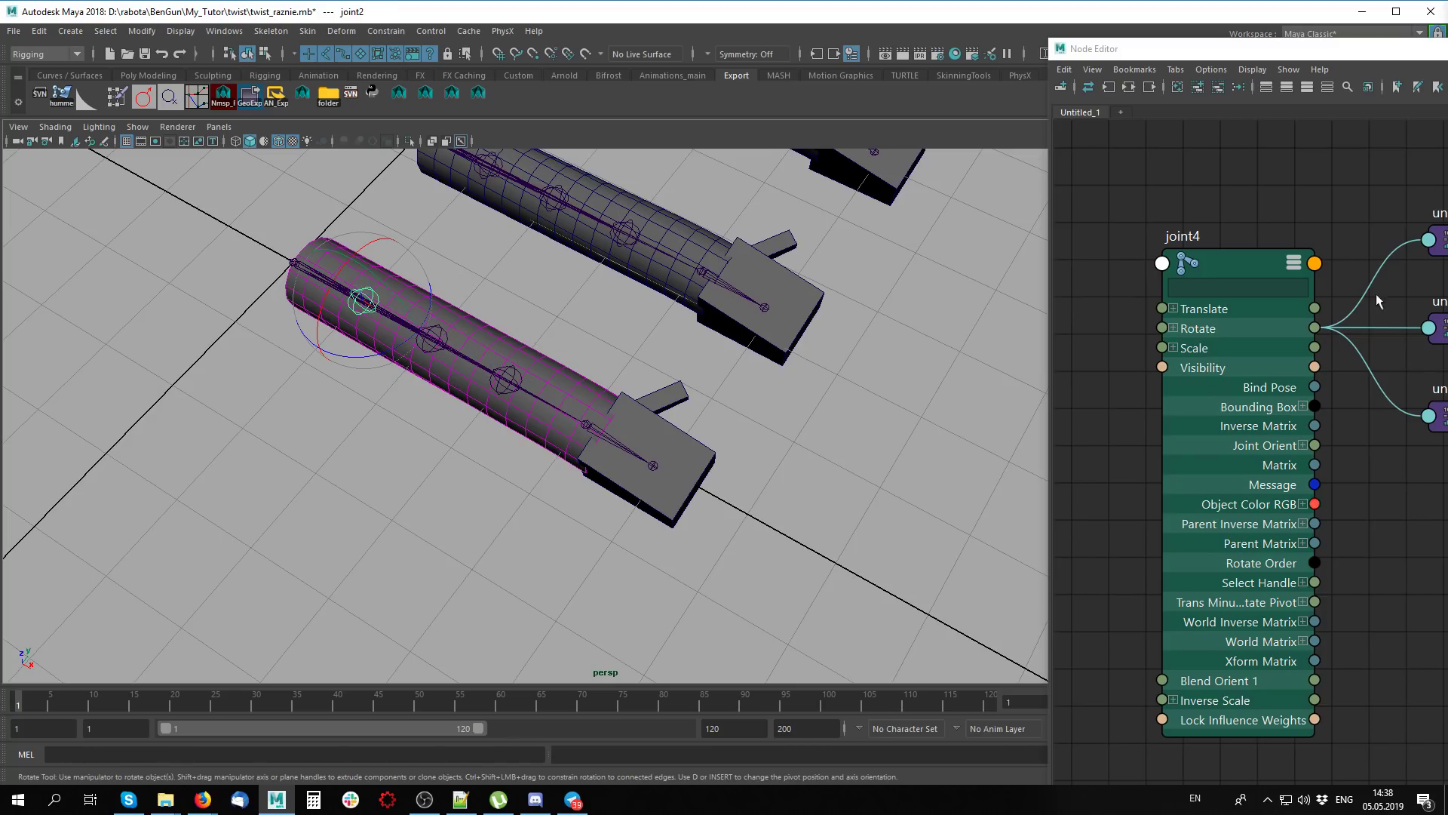
Enlarge the Node Editor and frame all nodes in the graph
drag(1396, 59, 746, 28)
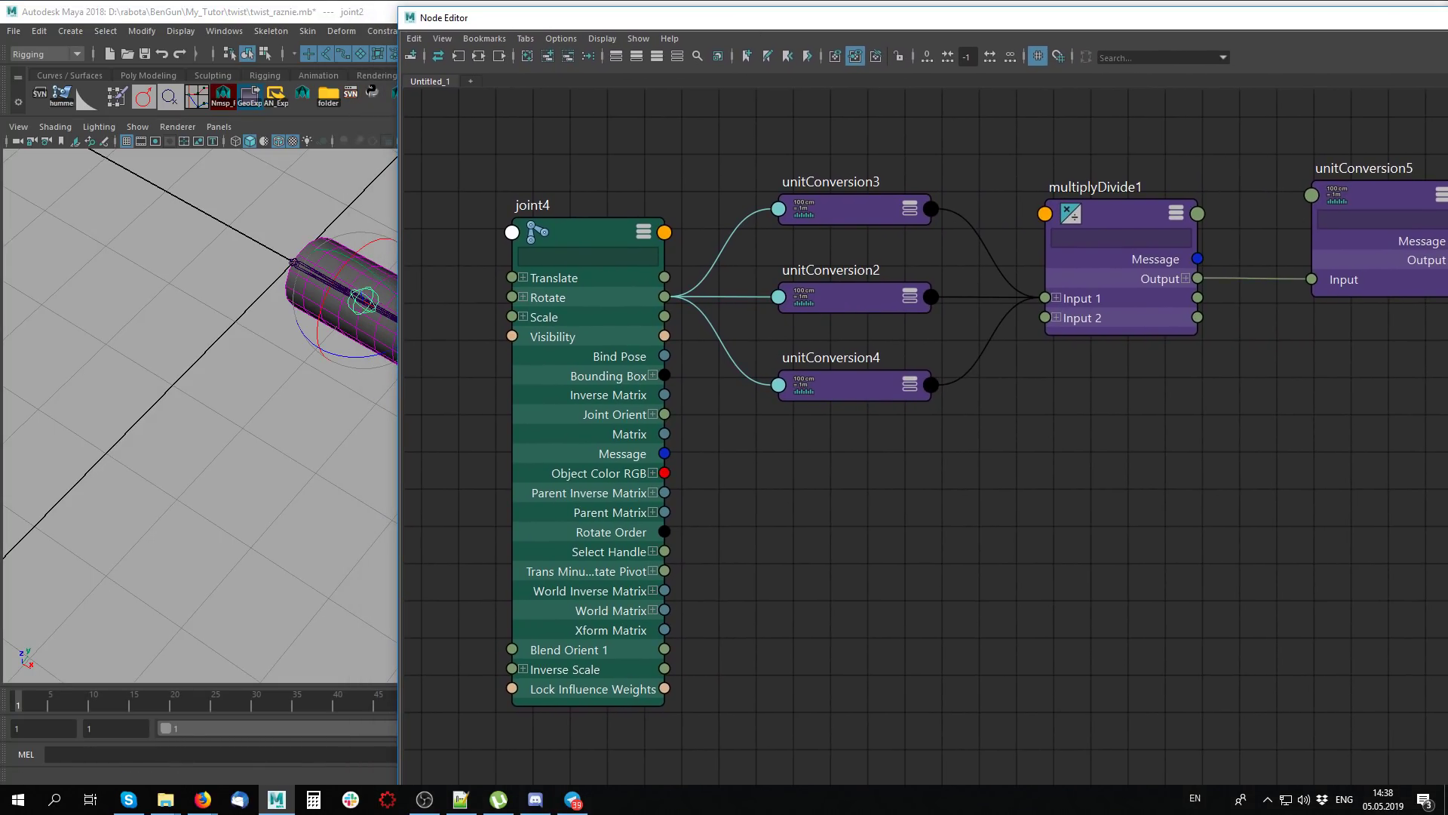
drag(1446, 423, 1277, 423)
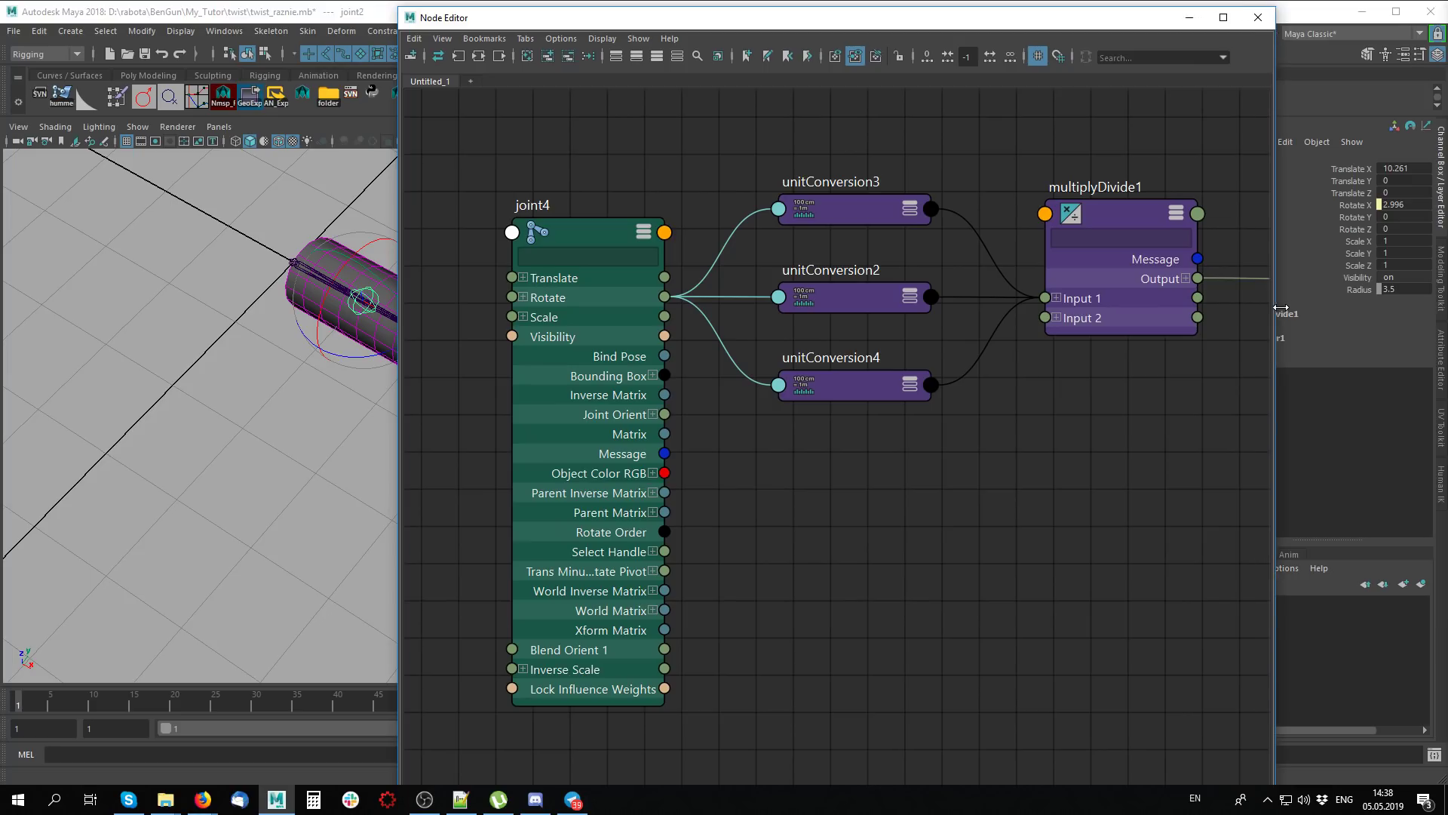
key(a)
scroll(984, 469, up, 2)
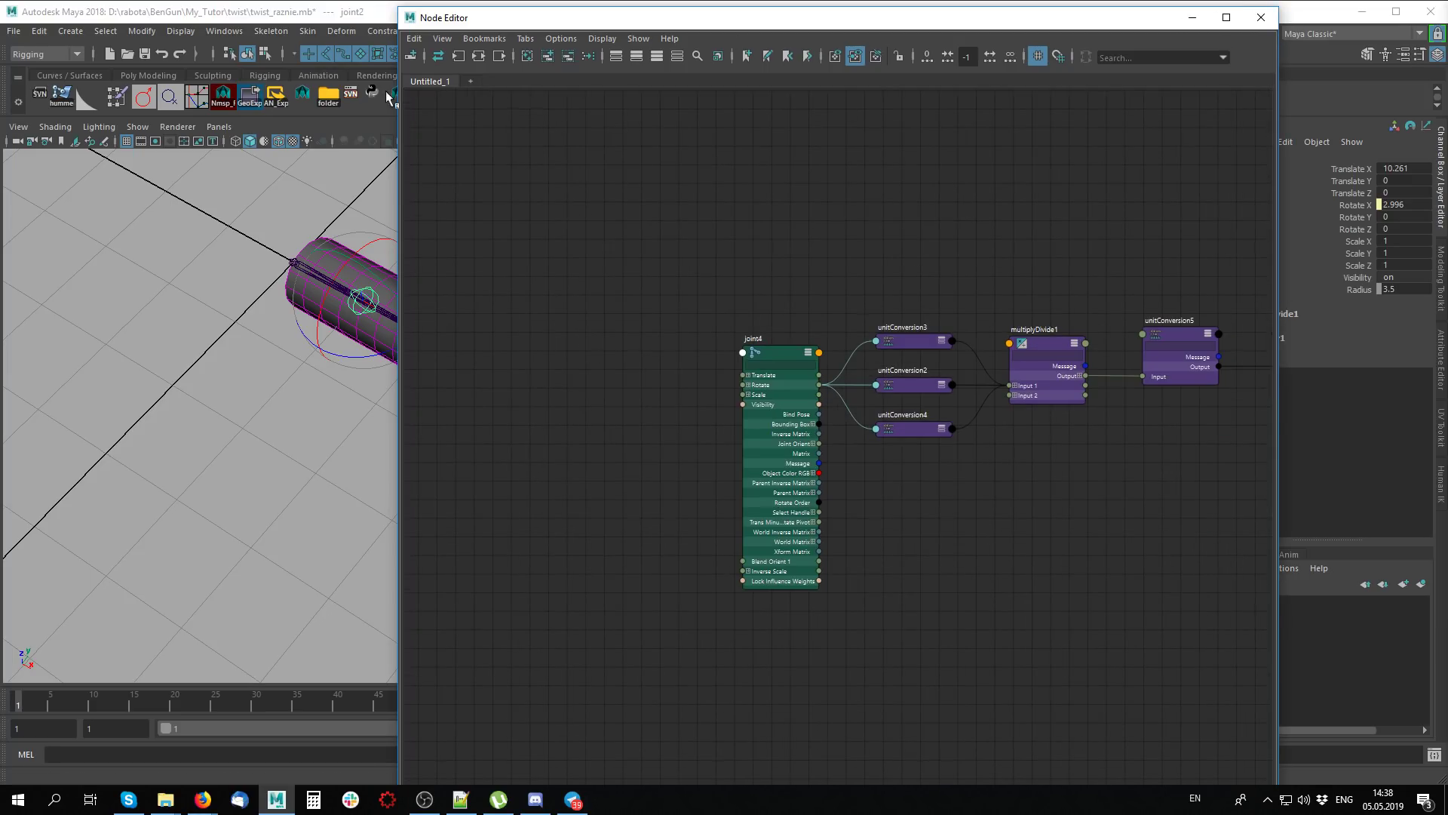
drag(399, 8, 557, 100)
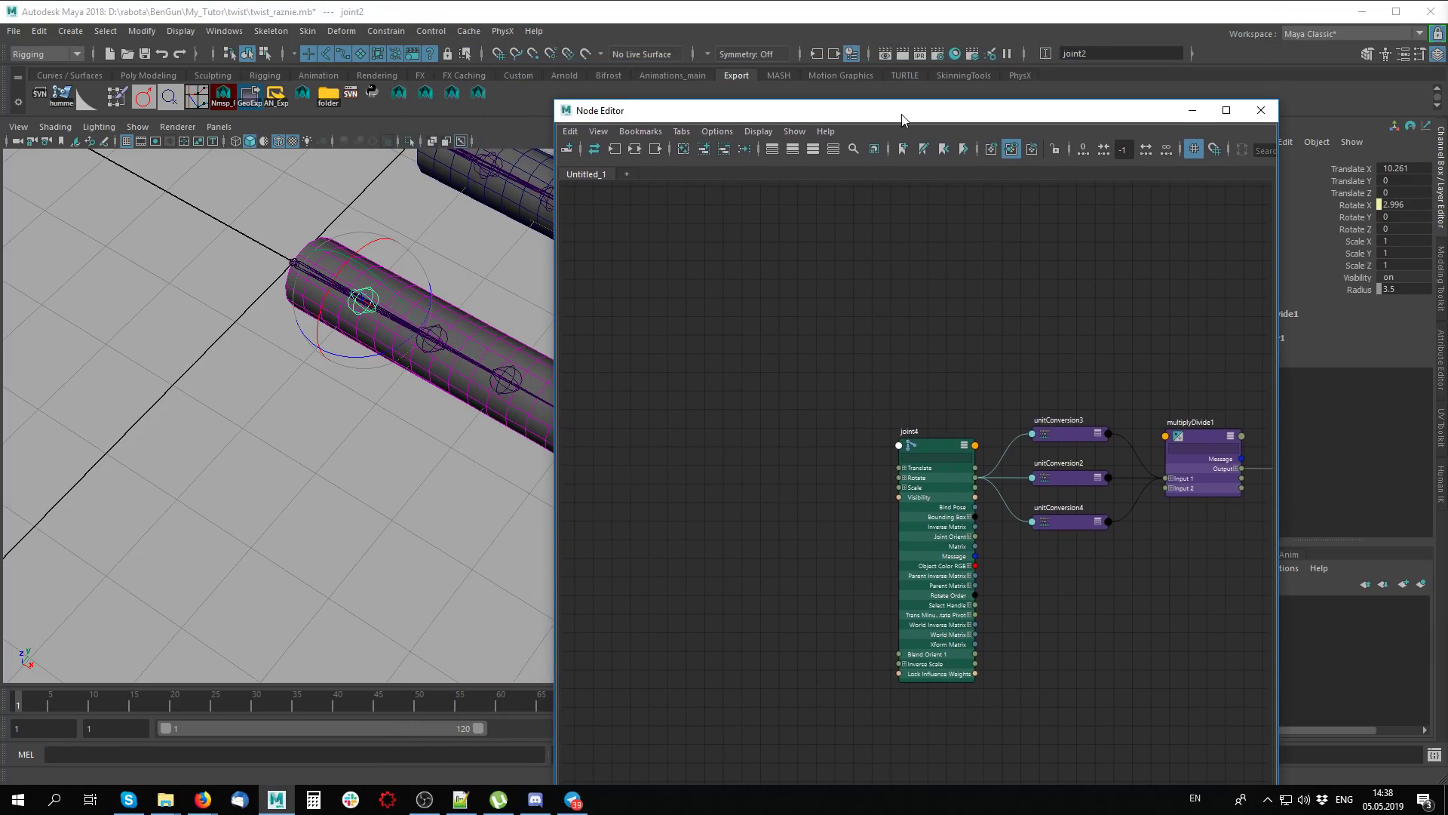
drag(716, 110, 651, 26)
middle_drag(858, 447, 765, 378)
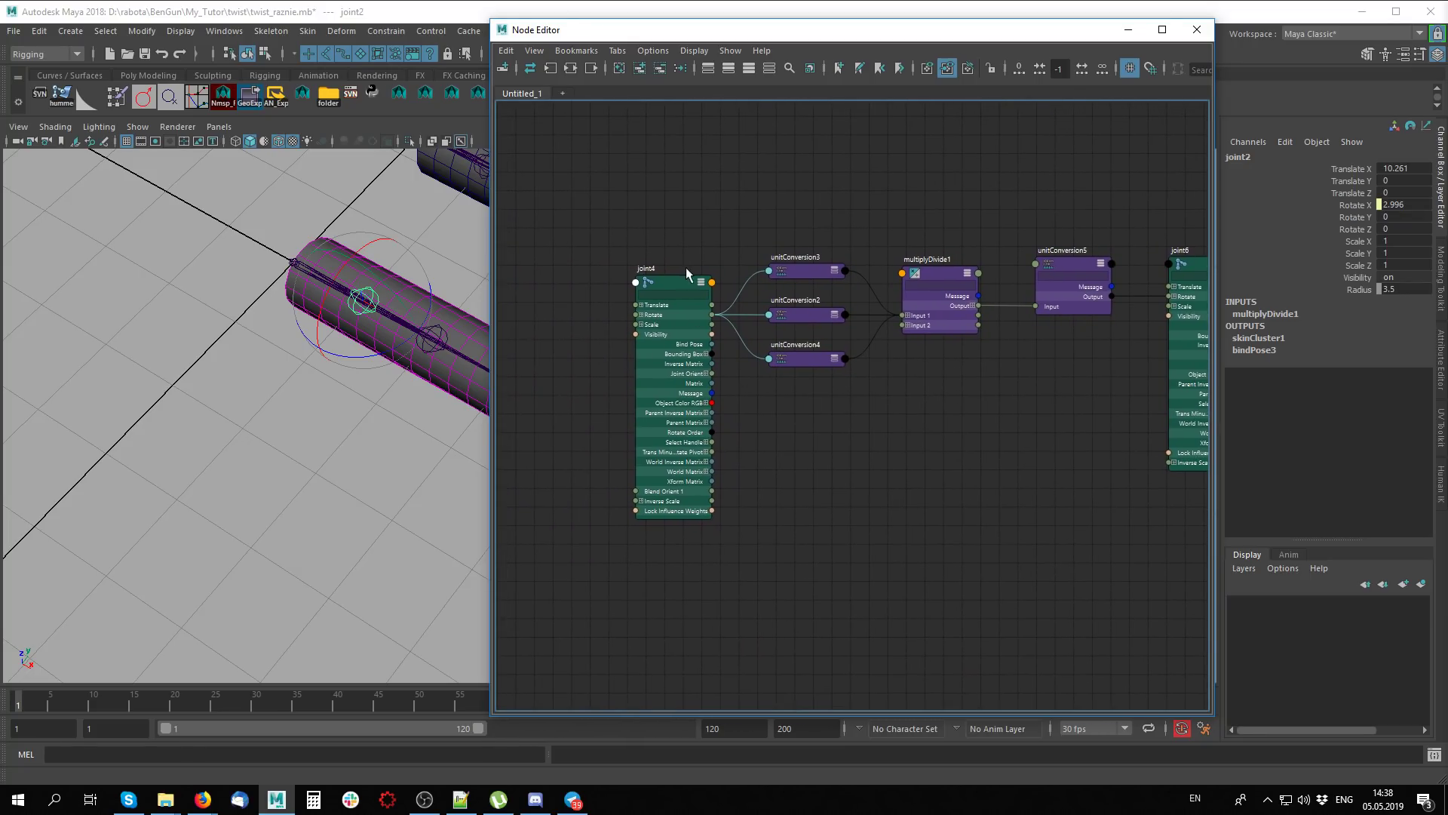
Frame joint4, expand its Rotate into X, Y, Z, and select multiplyDivide1
click(679, 281)
key(f)
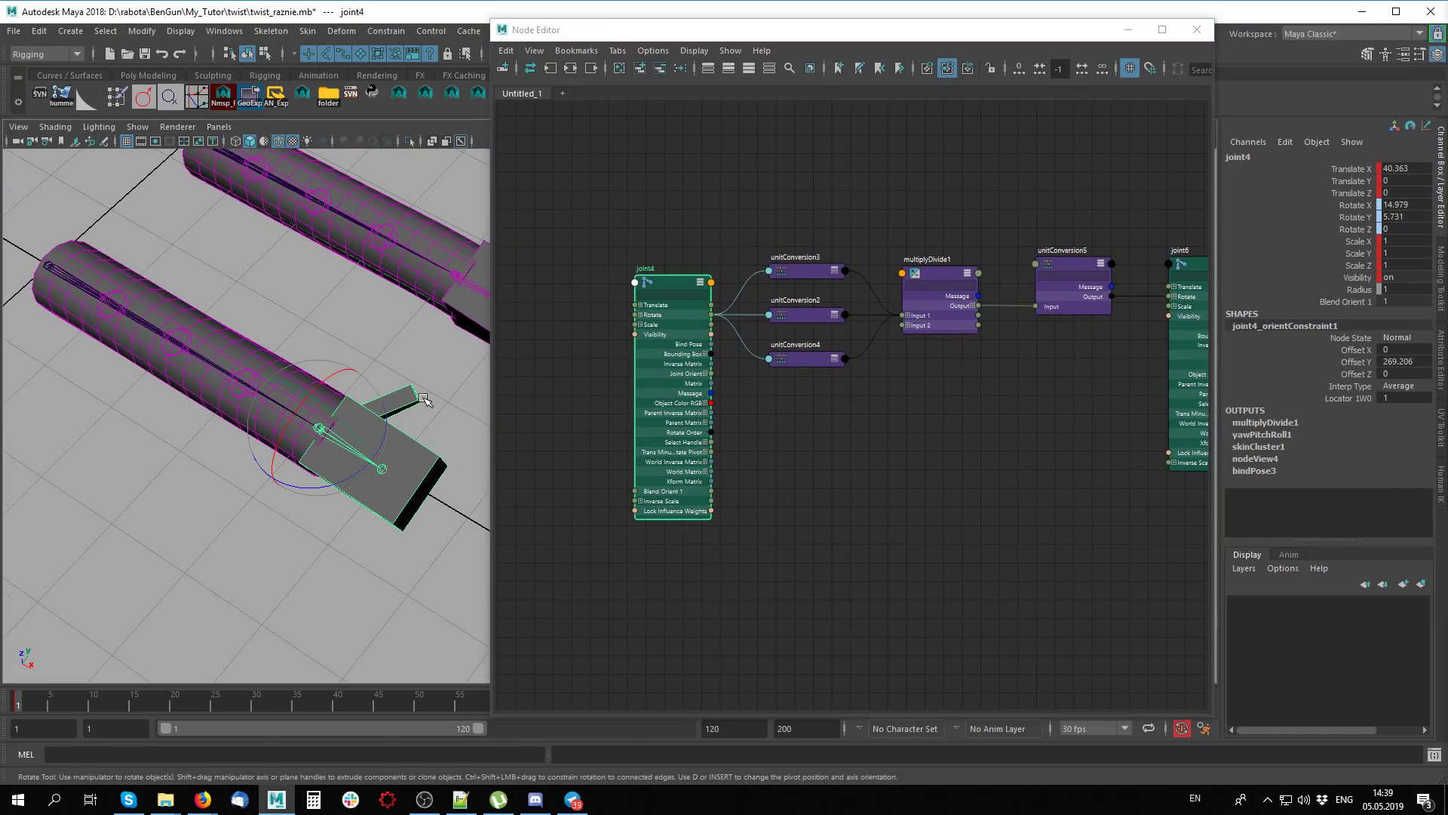
click(640, 315)
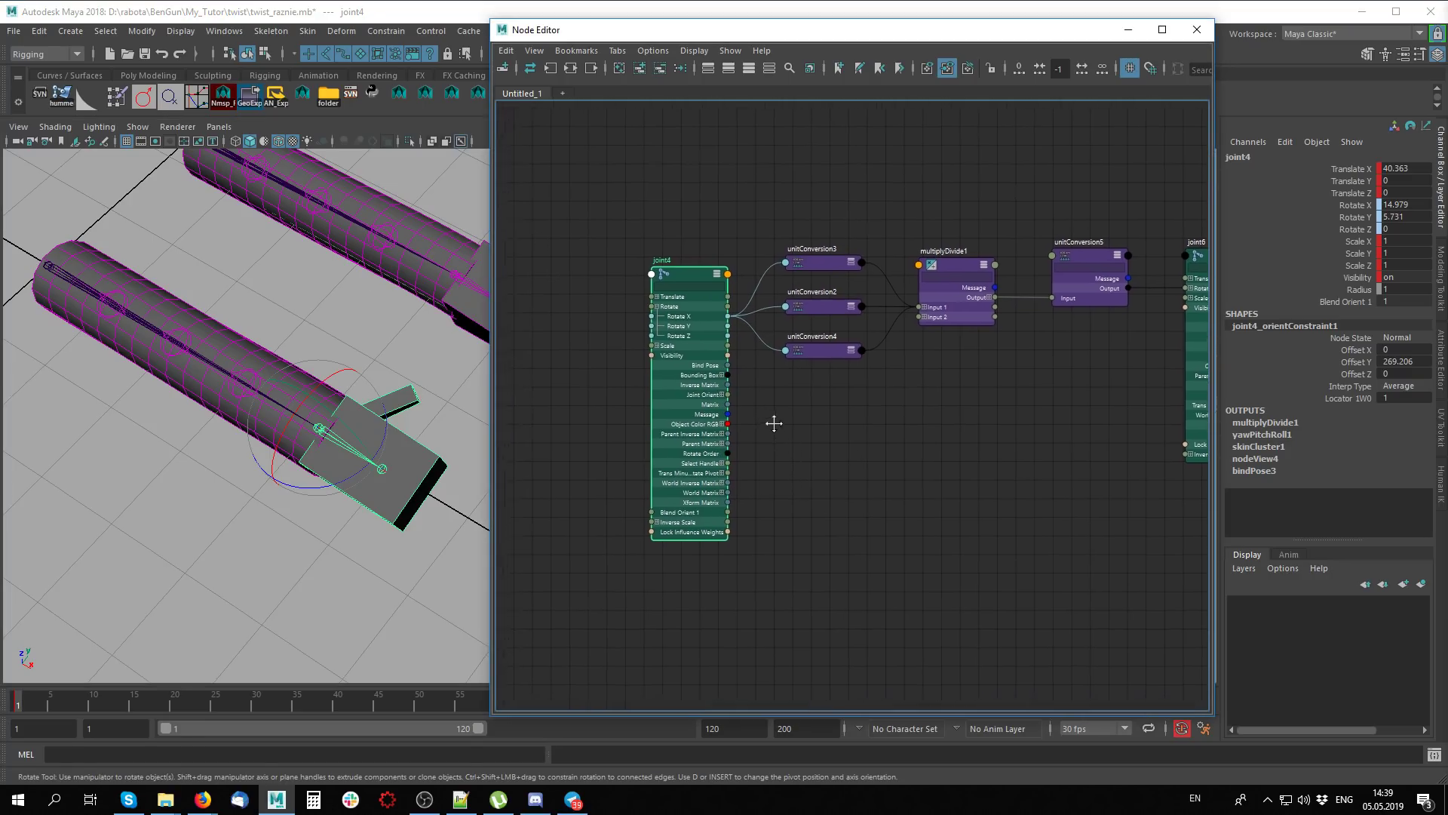
scroll(818, 362, up, 3)
mouse_move(817, 362)
alt+middle_down()
mouse_move(681, 430)
mouse_move(762, 430)
alt+middle_up()
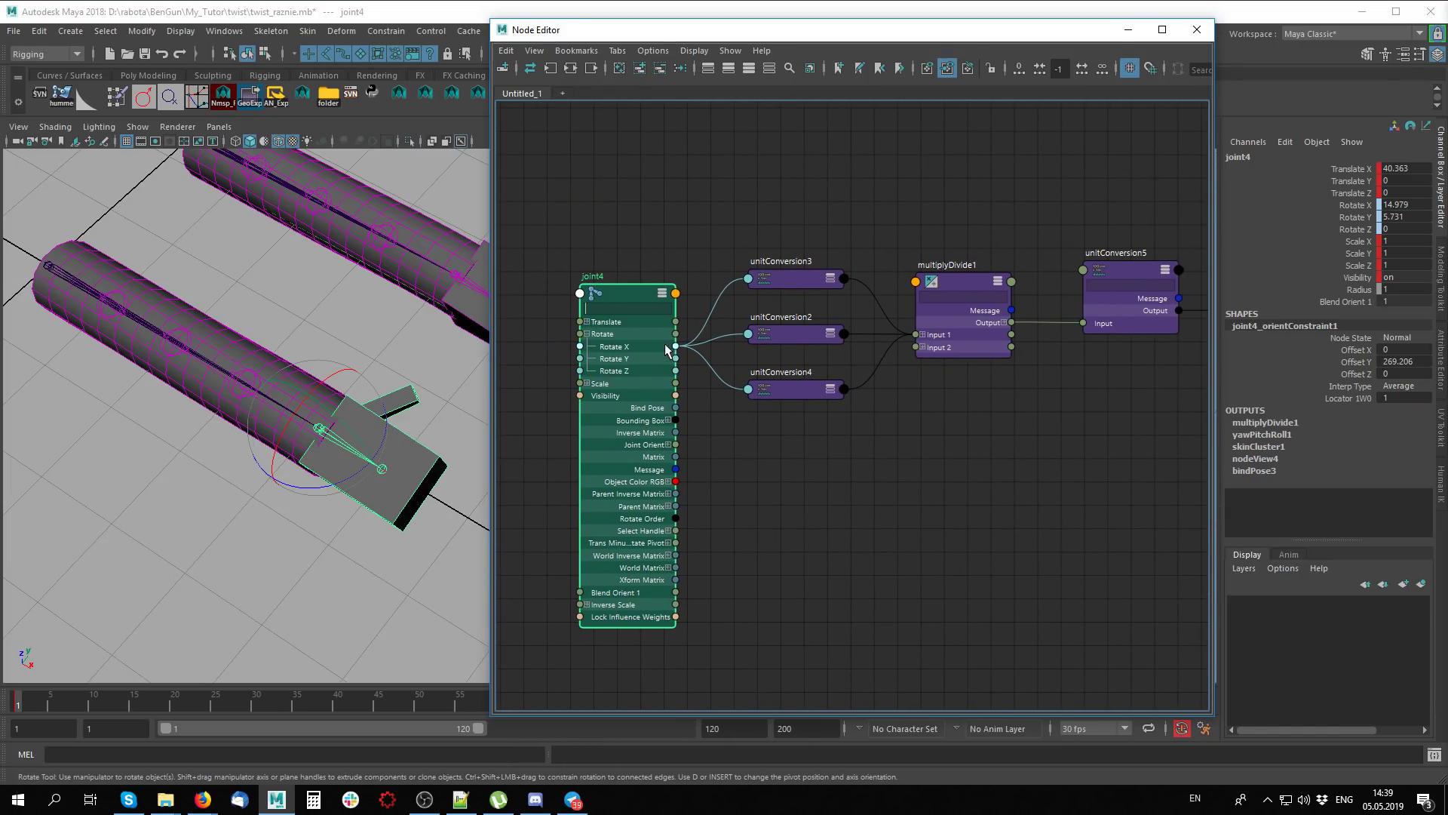
click(964, 282)
click(503, 68)
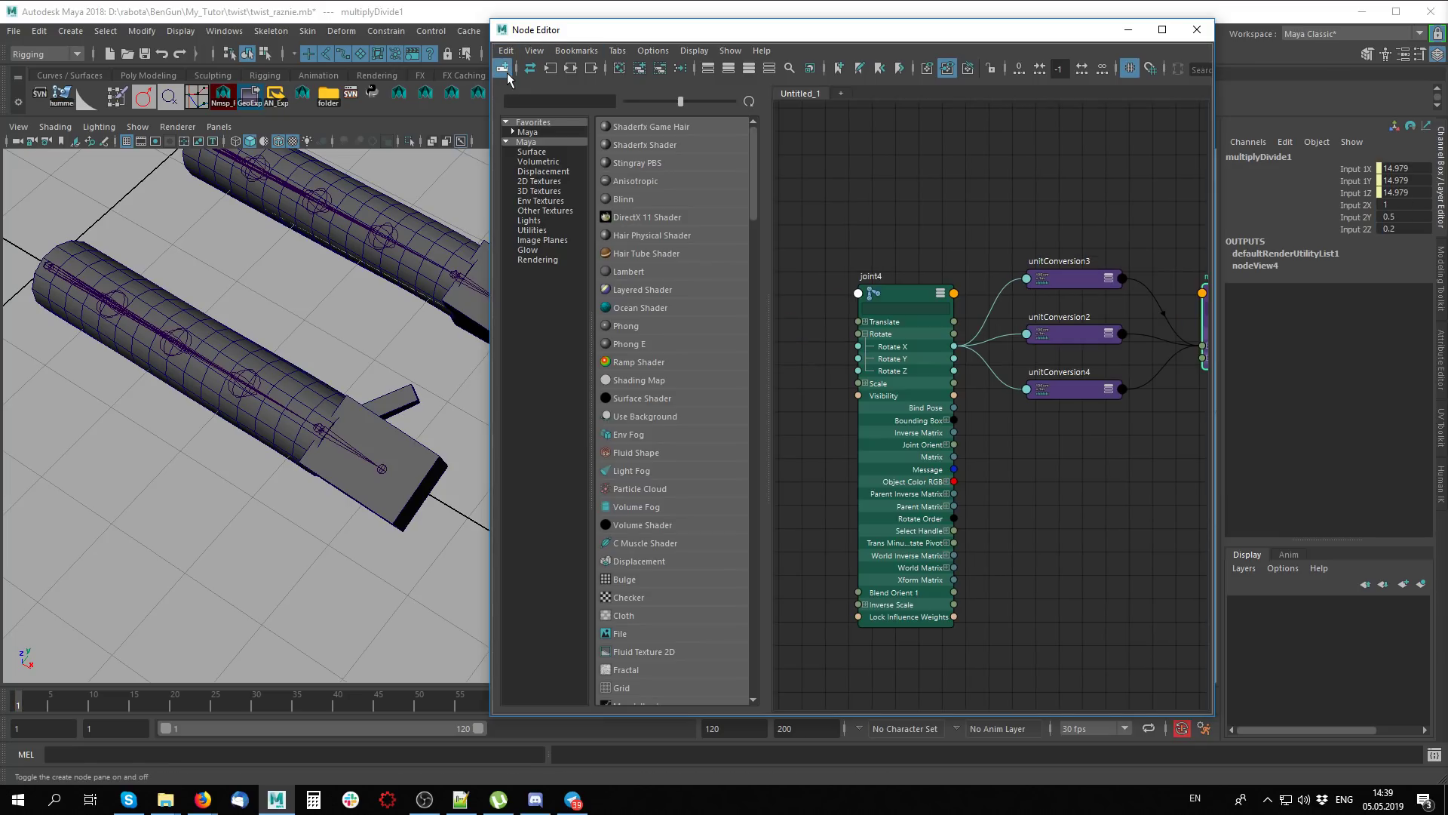
Create a Multiply Divide node (multiplyDivide8) from Utilities and show its full attributes
click(532, 230)
scroll(739, 241, down, 3)
scroll(716, 392, down, 4)
scroll(702, 501, down, 2)
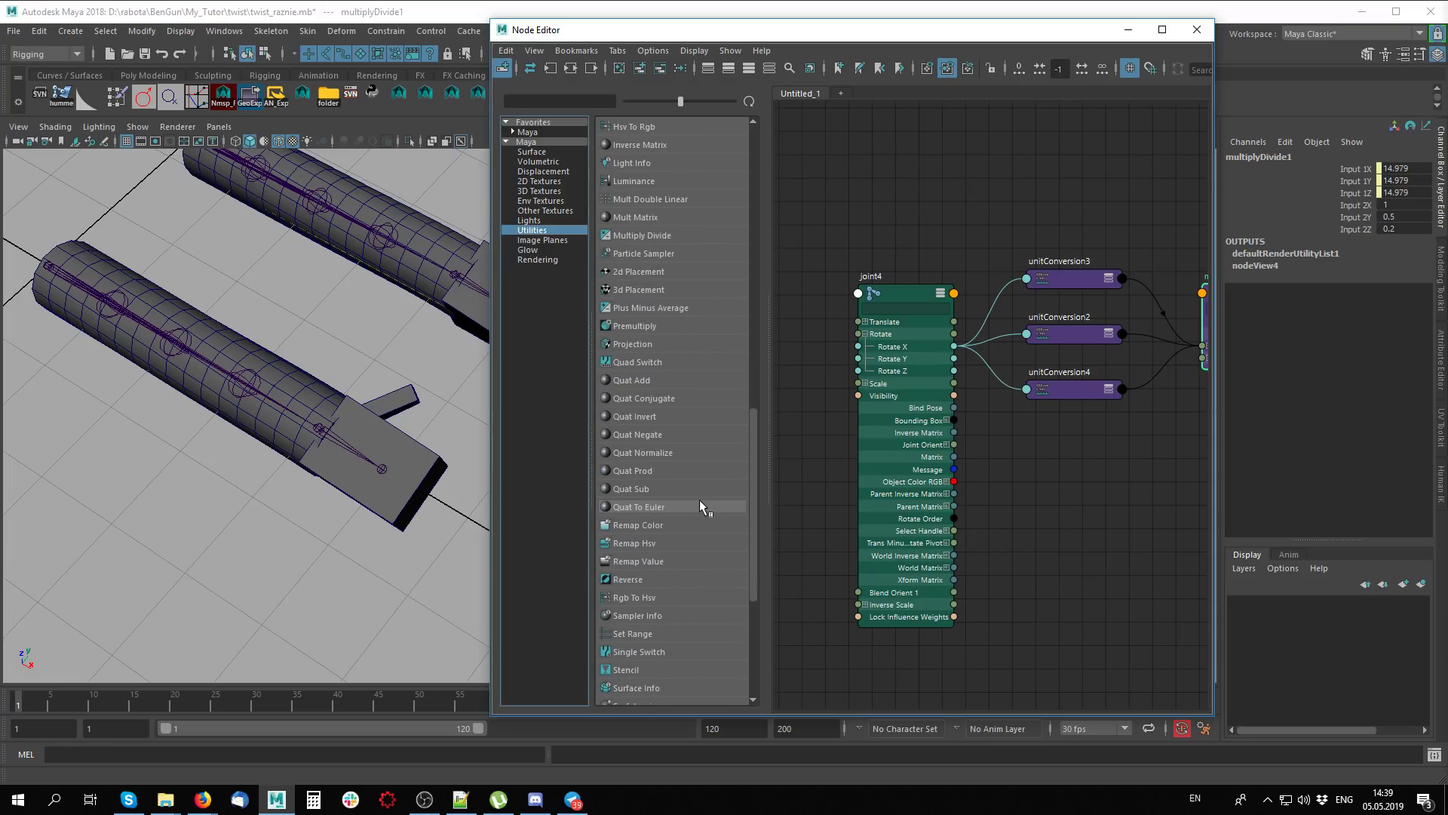
scroll(697, 499, down, 2)
scroll(690, 495, down, 2)
scroll(681, 493, down, 1)
scroll(677, 493, up, 4)
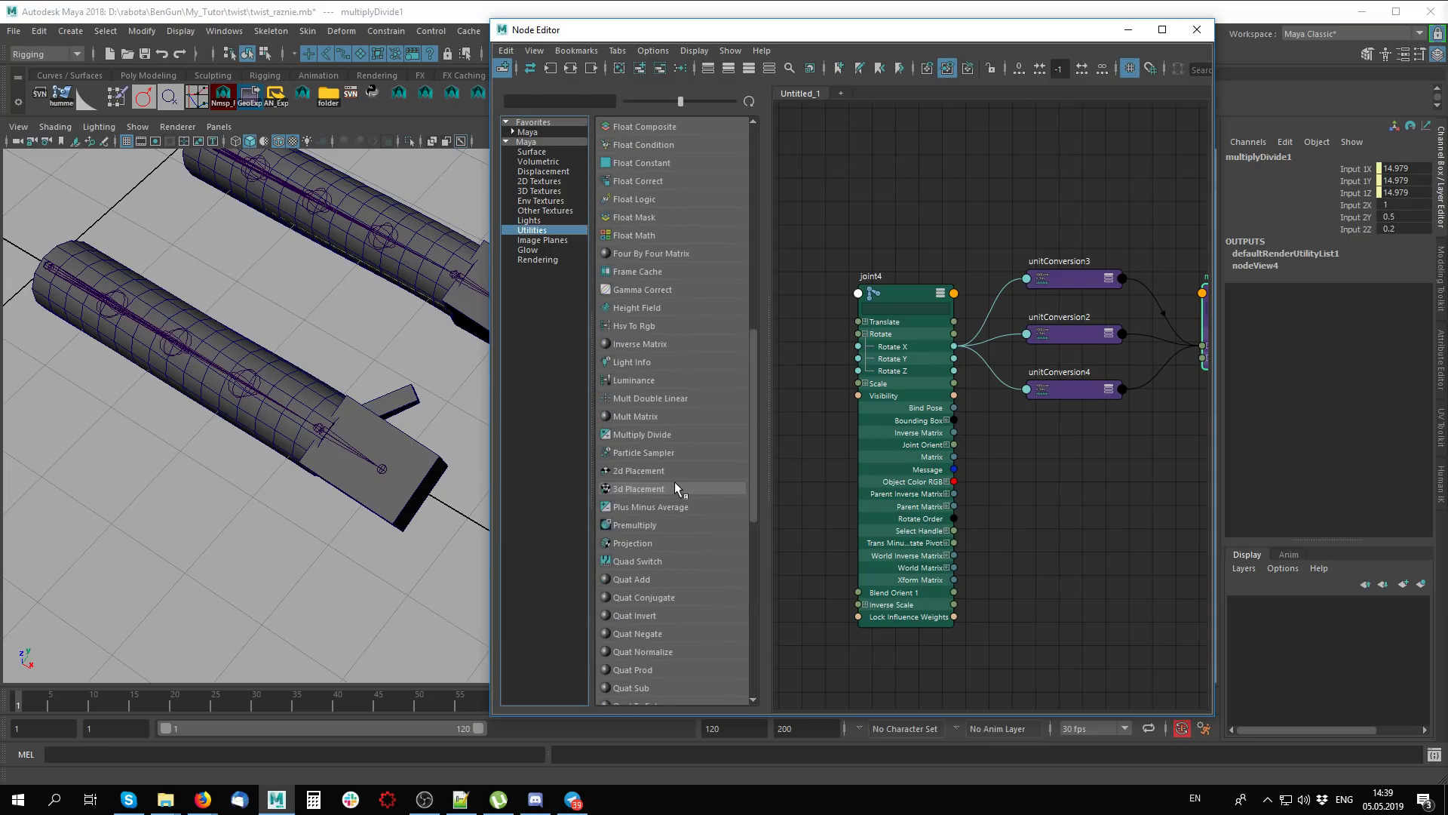
scroll(674, 481, up, 3)
scroll(668, 483, up, 4)
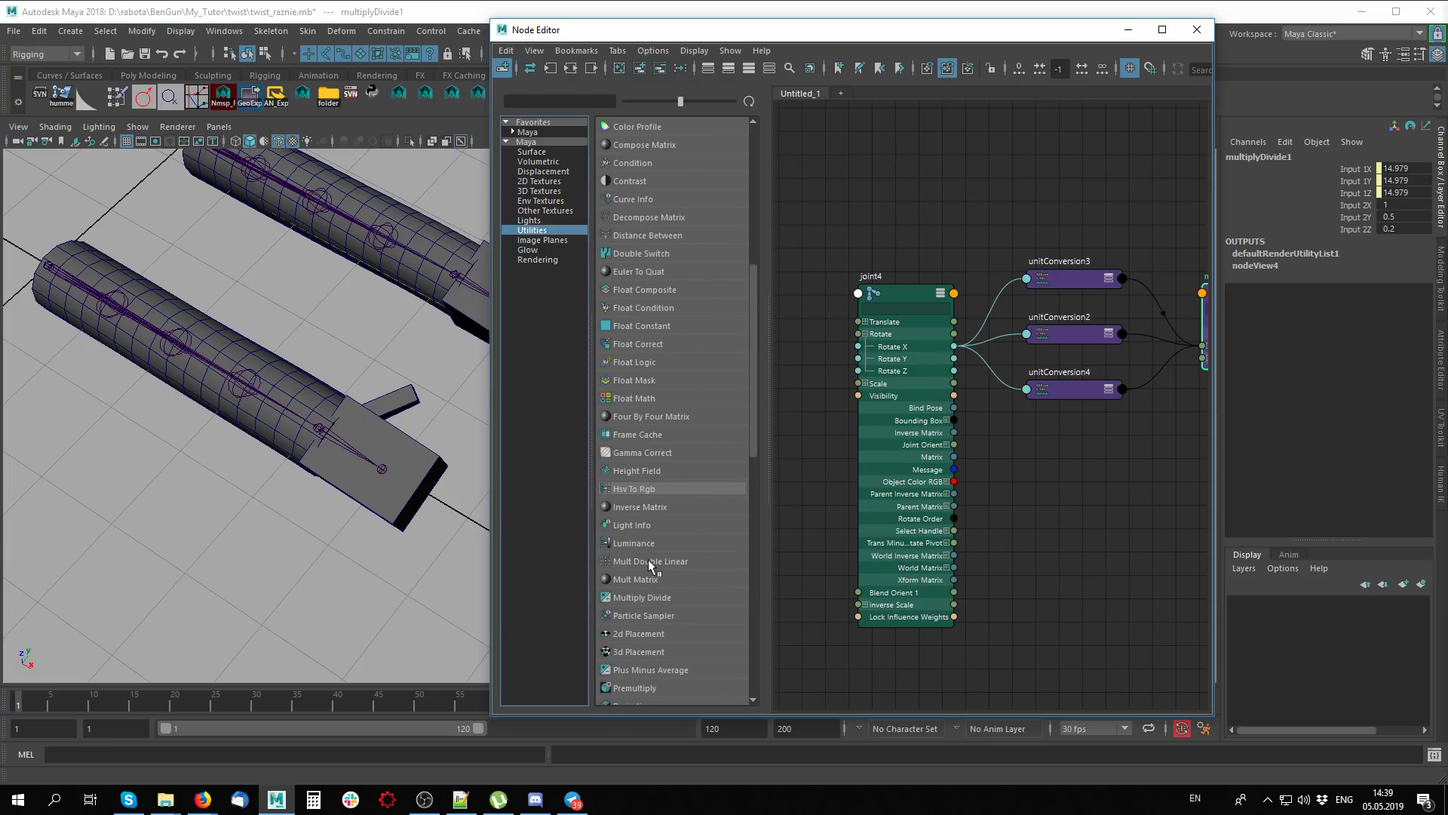
click(640, 597)
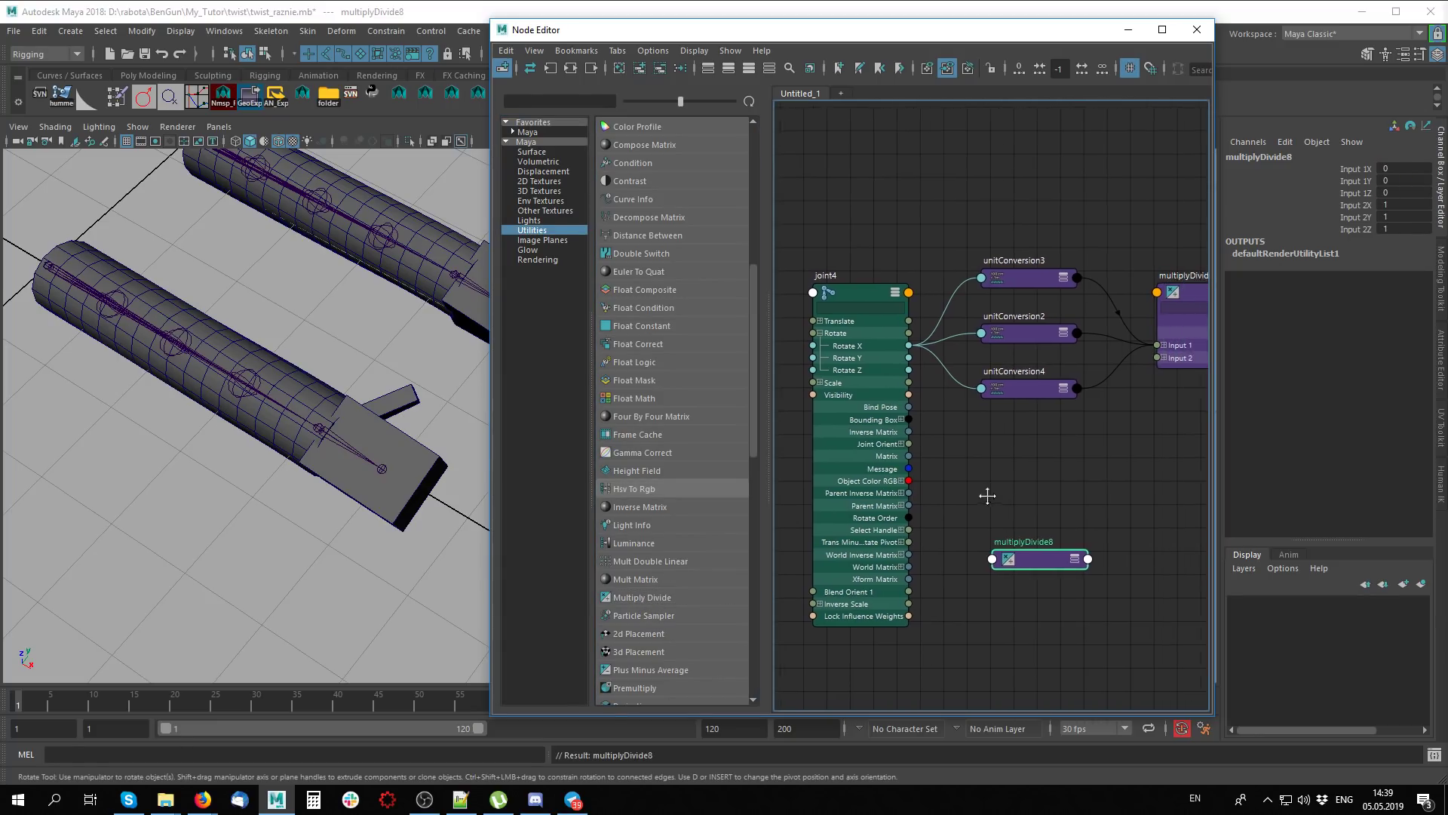
middle_drag(985, 495, 850, 468)
mouse_move(1070, 512)
middle_down()
mouse_move(1099, 491)
mouse_move(852, 500)
mouse_move(984, 543)
mouse_move(979, 502)
middle_up()
key(3)
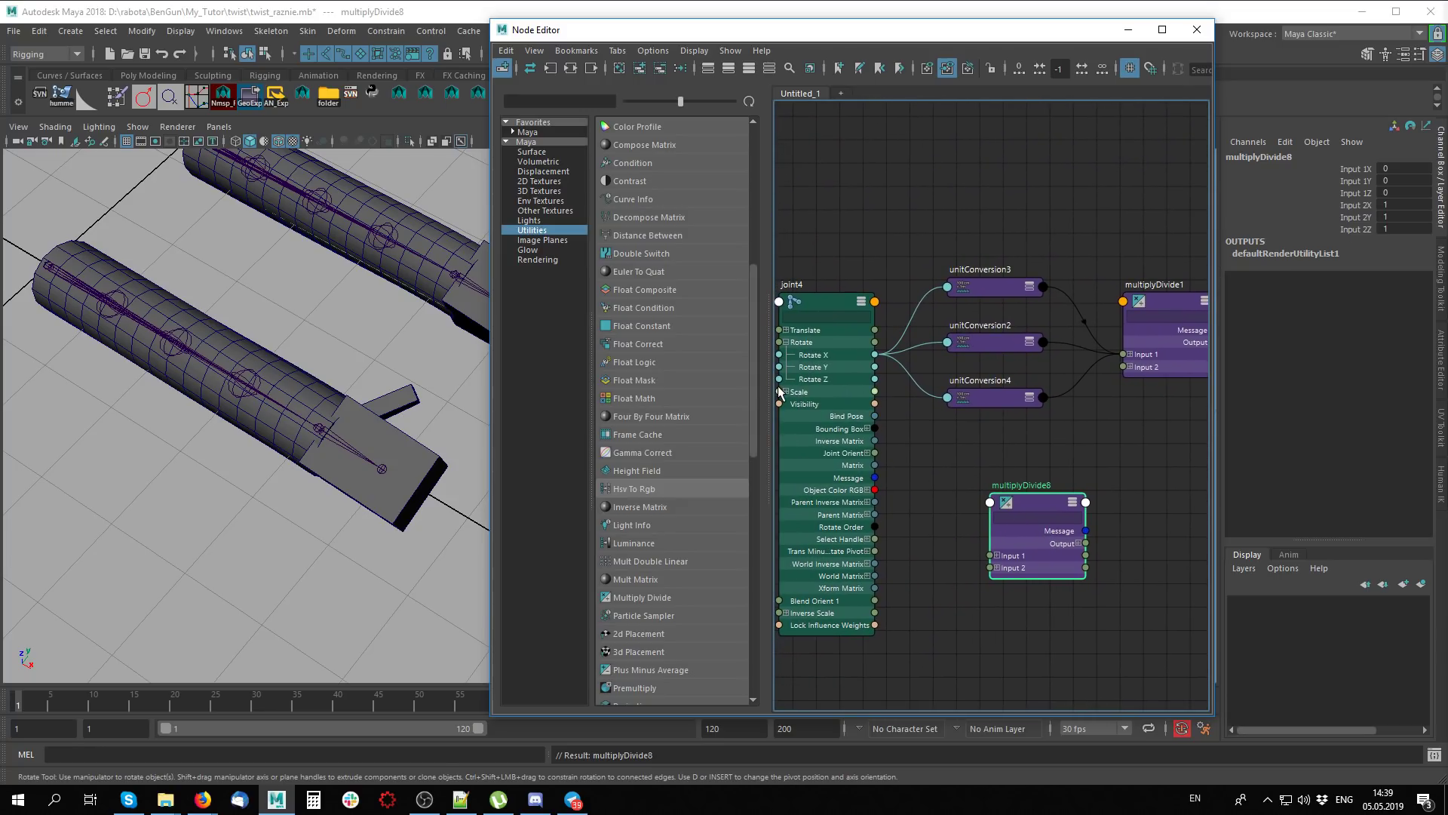
Connect joint4's Rotate X into multiplyDivide8's Input 1X
click(503, 67)
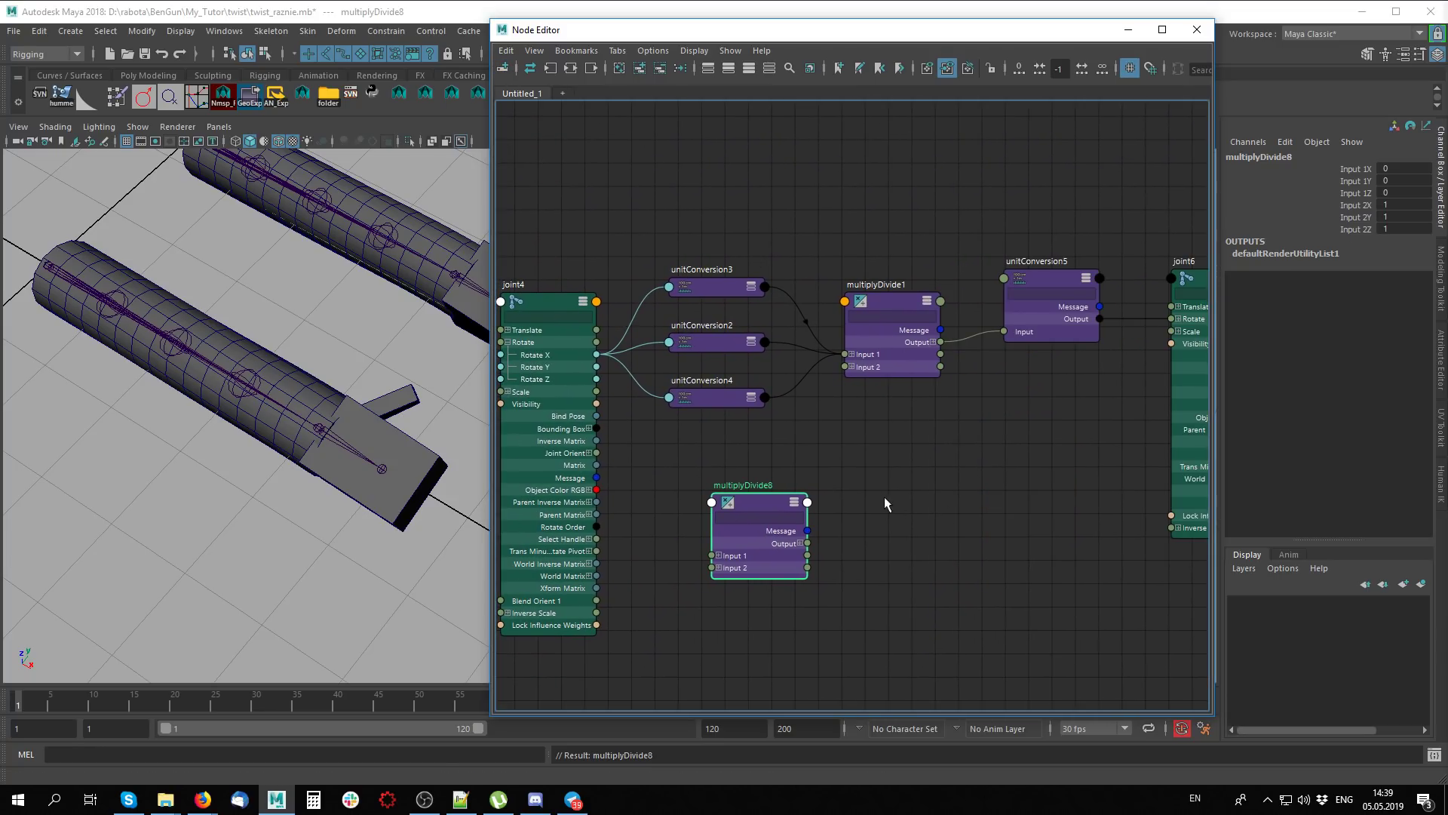
middle_drag(886, 504, 970, 476)
scroll(973, 476, down, 2)
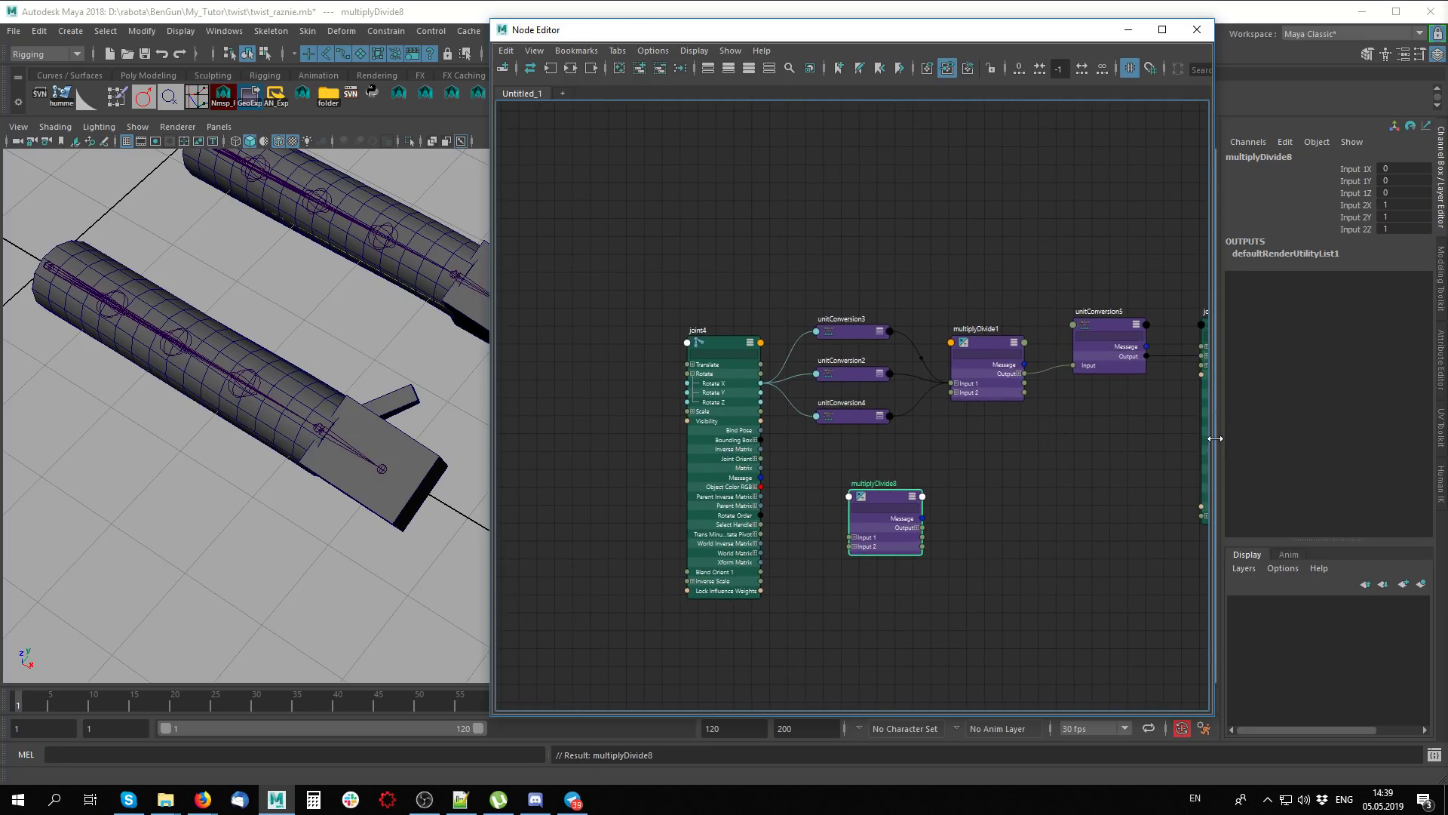
drag(1216, 438, 1327, 438)
middle_drag(1058, 437, 1017, 430)
scroll(1017, 430, up, 2)
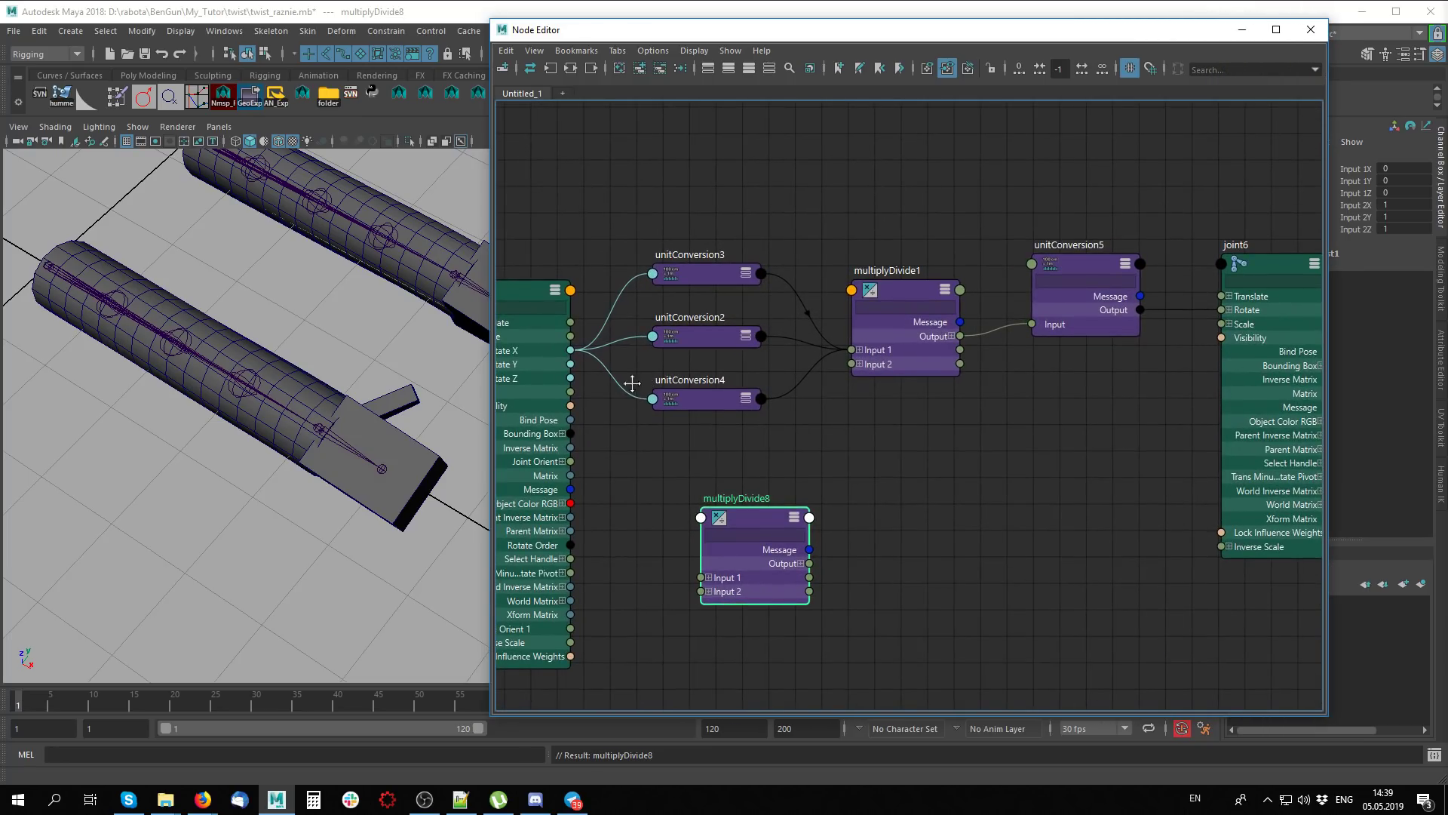
middle_drag(632, 383, 690, 327)
click(816, 540)
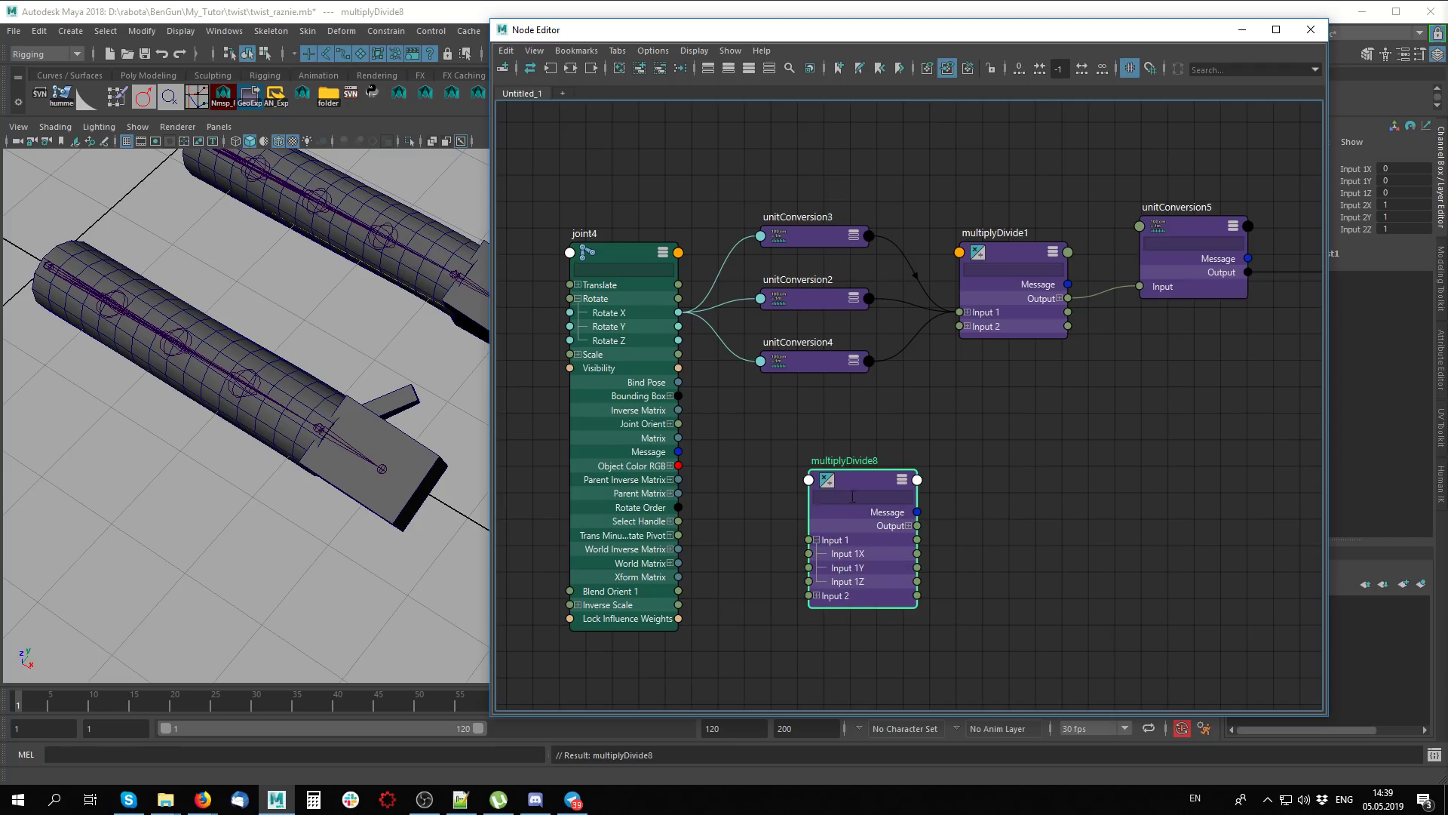
drag(858, 481, 997, 365)
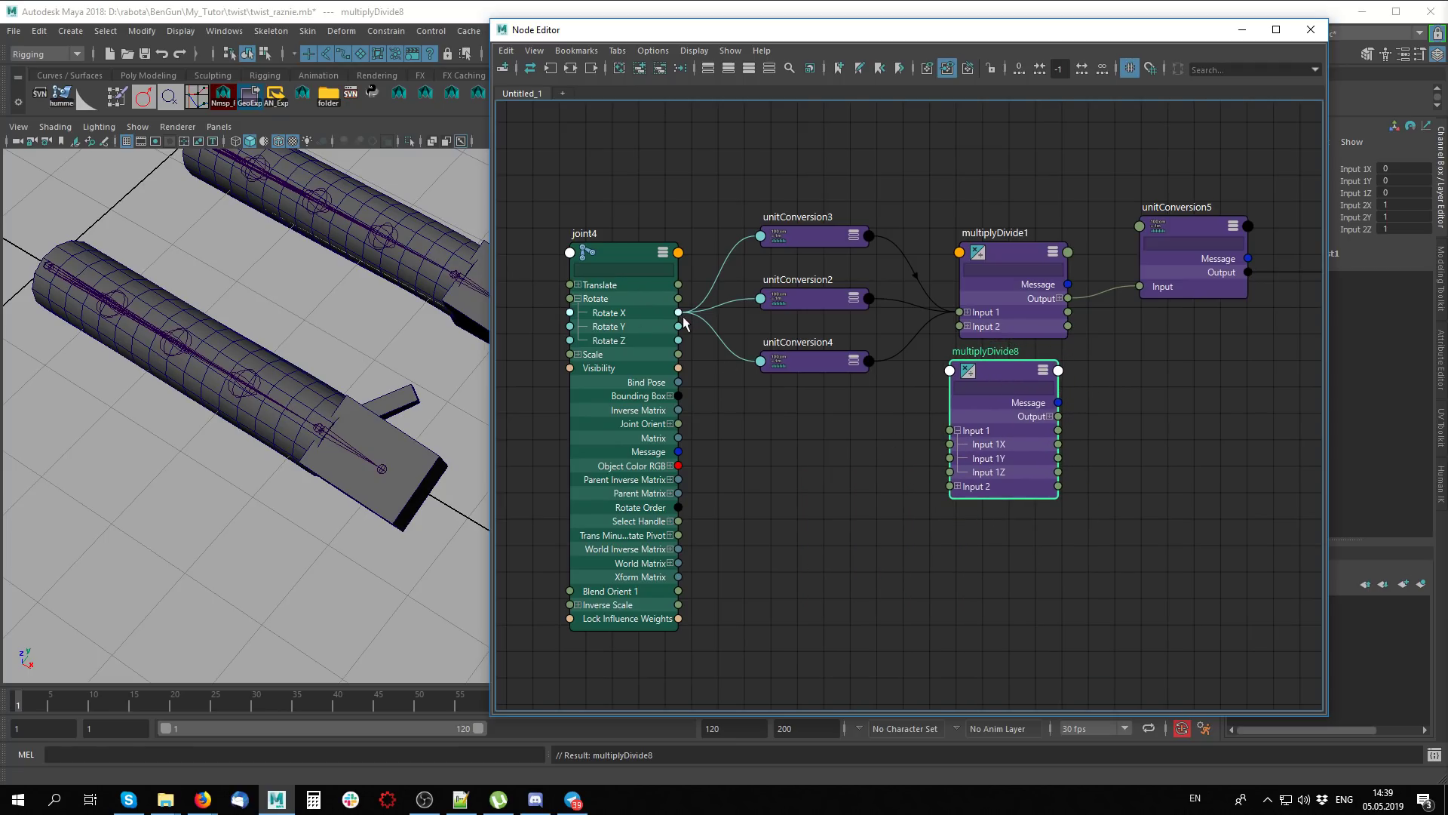
drag(678, 313, 958, 446)
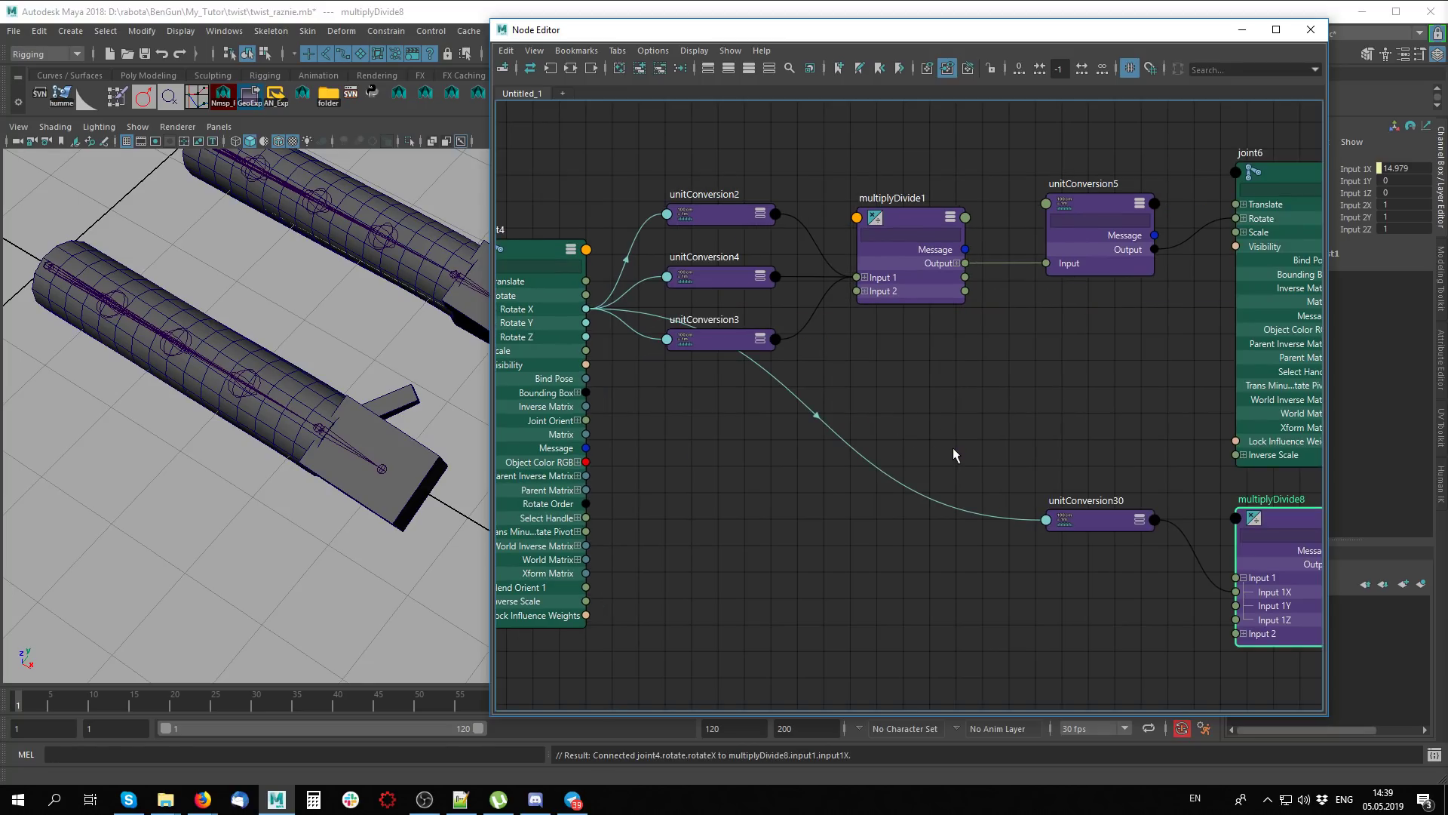
Place multiplyDivide8 beside unitConversion30 and expand its Input 2 channels
drag(1177, 515, 1105, 381)
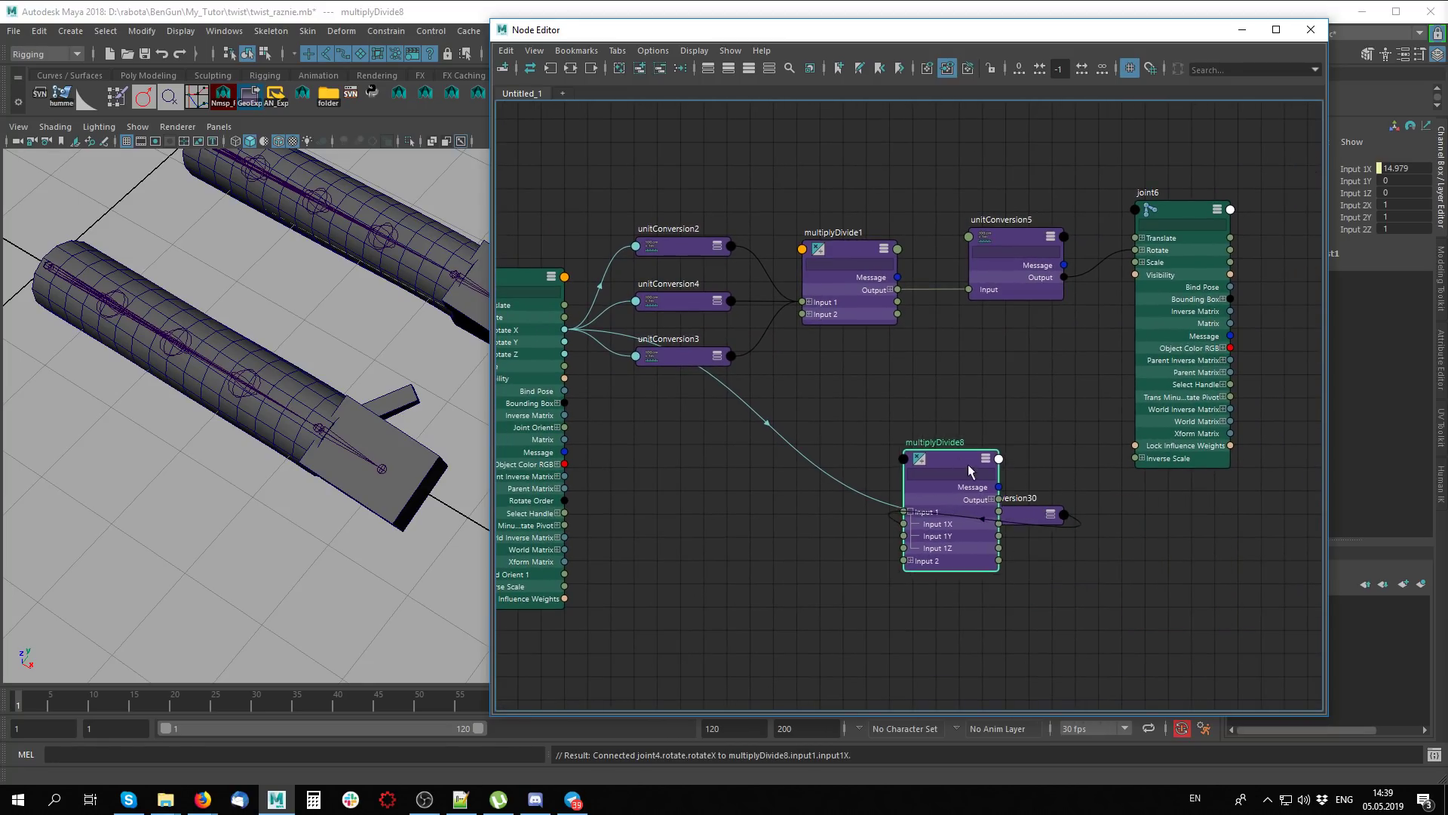
drag(1025, 519, 694, 491)
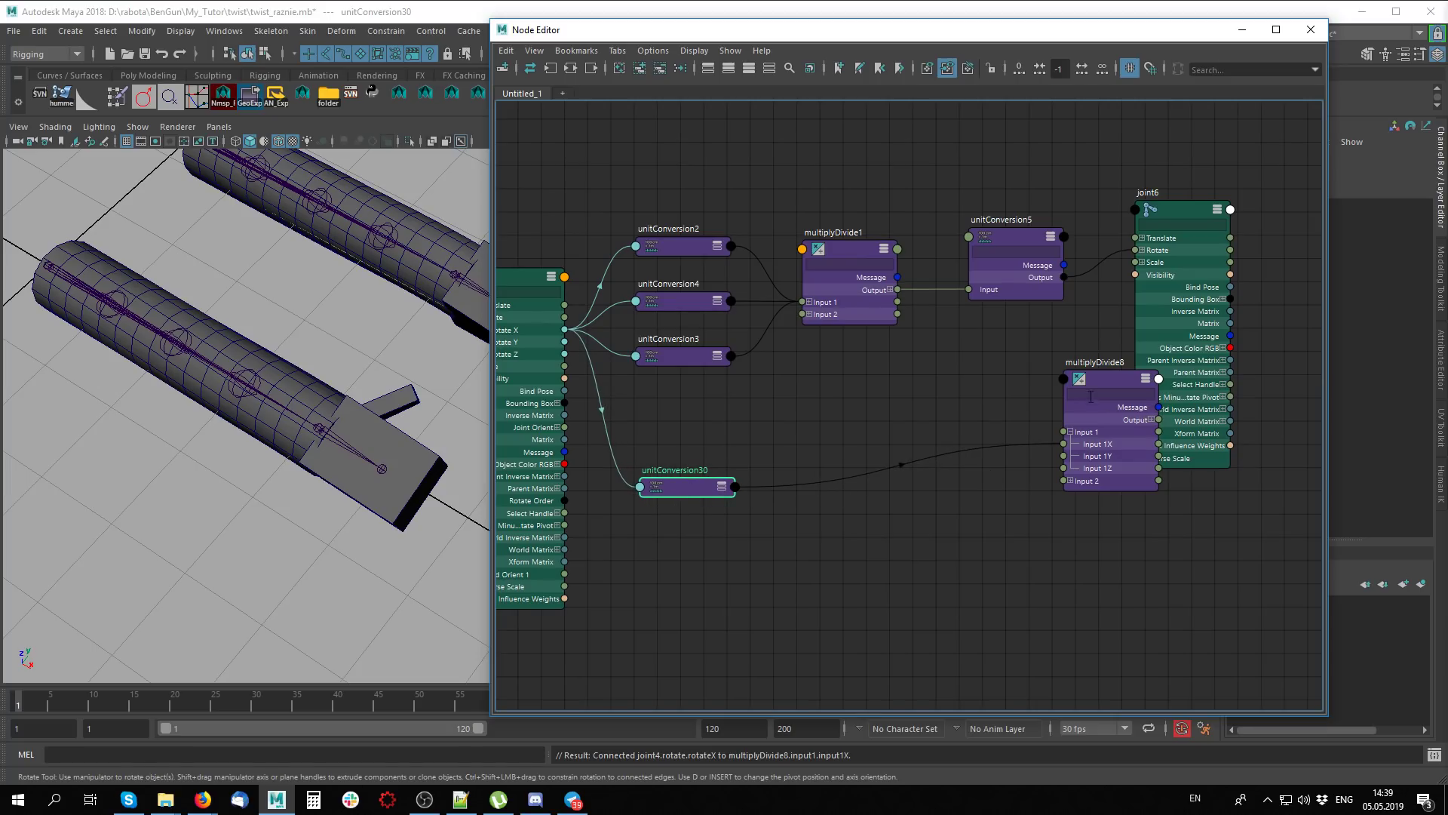
drag(1098, 382, 829, 371)
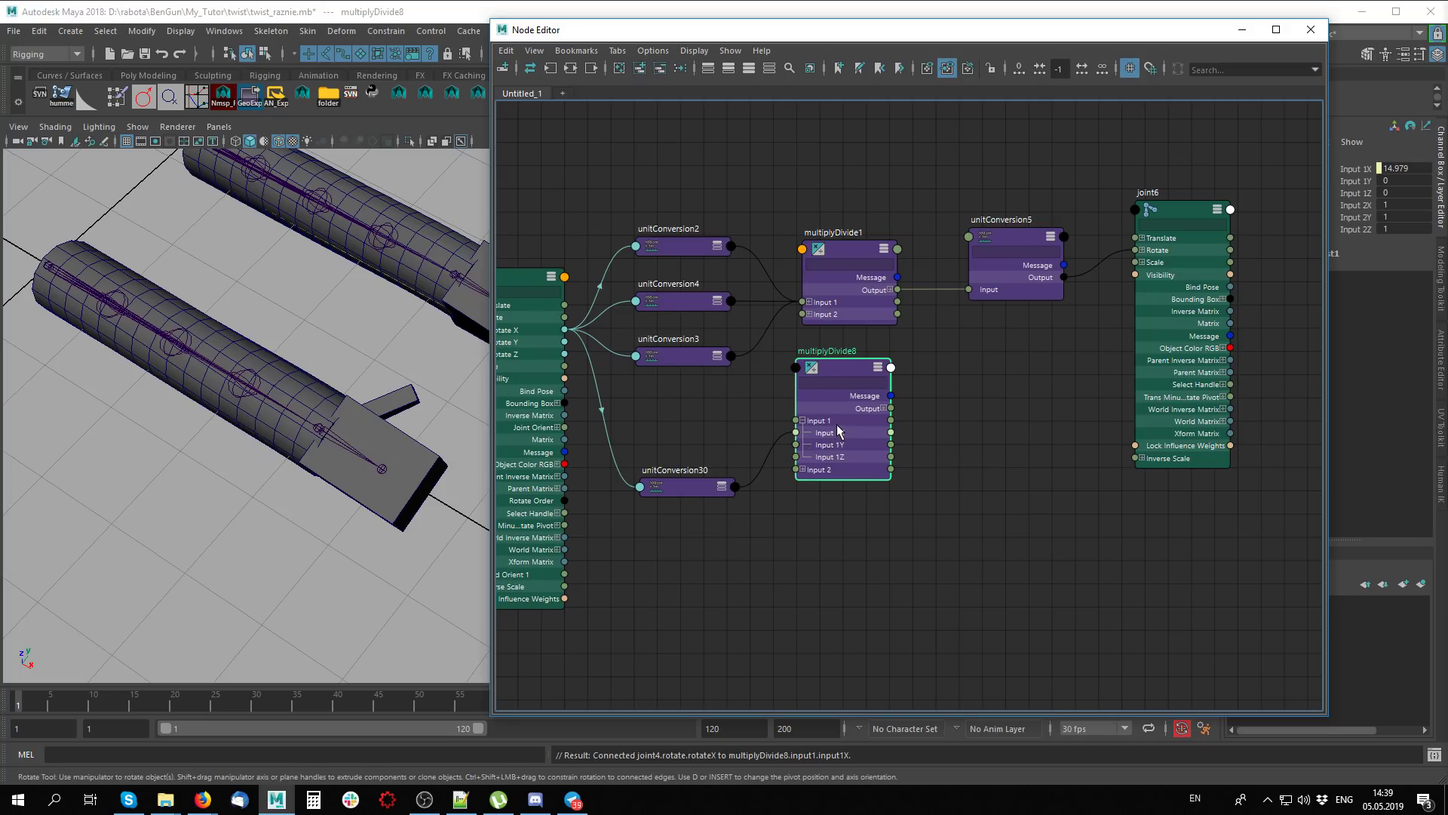
mouse_move(844, 368)
mouse_down()
mouse_move(864, 378)
mouse_move(838, 386)
mouse_up()
click(823, 480)
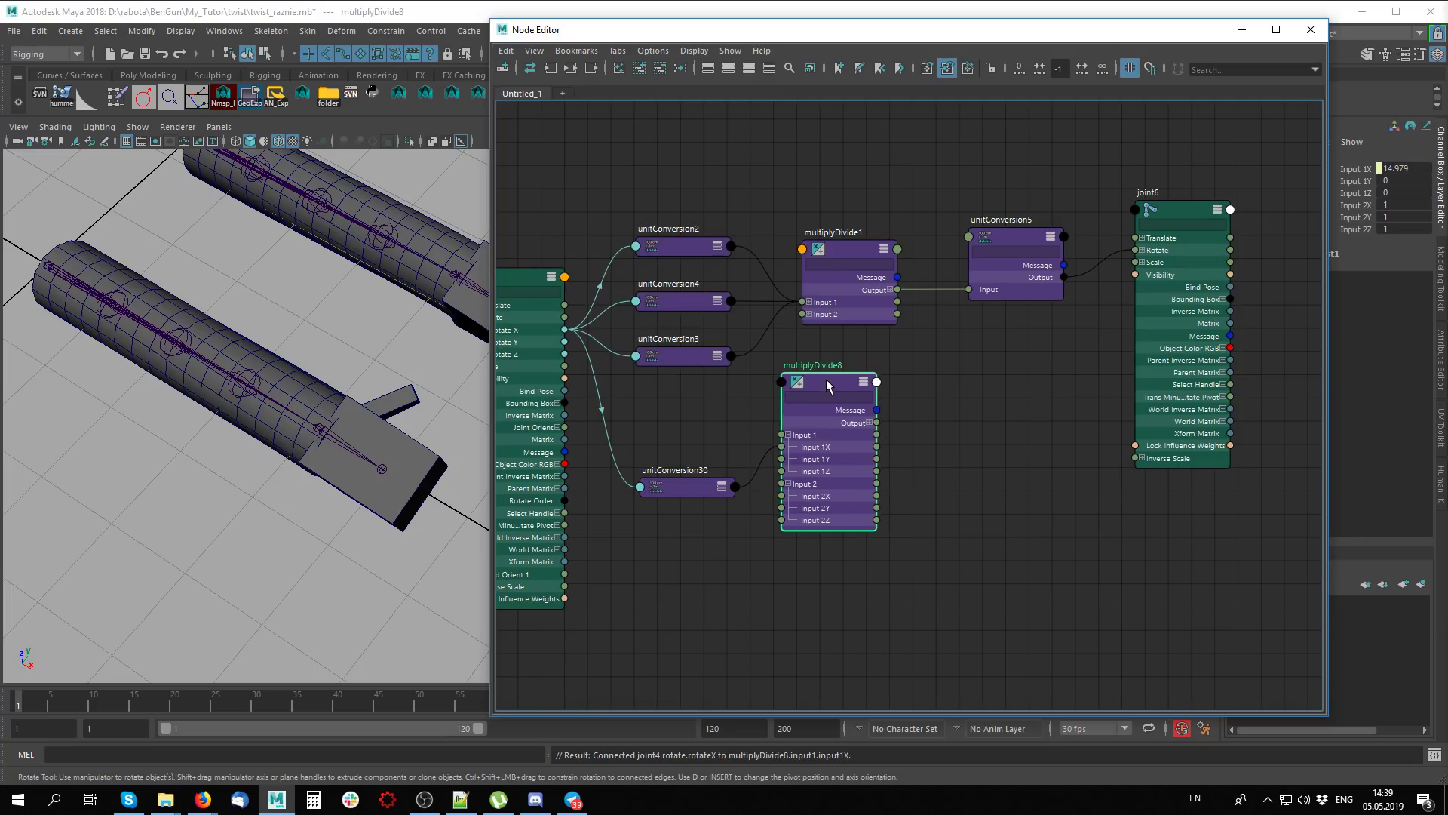
middle_drag(949, 439, 976, 452)
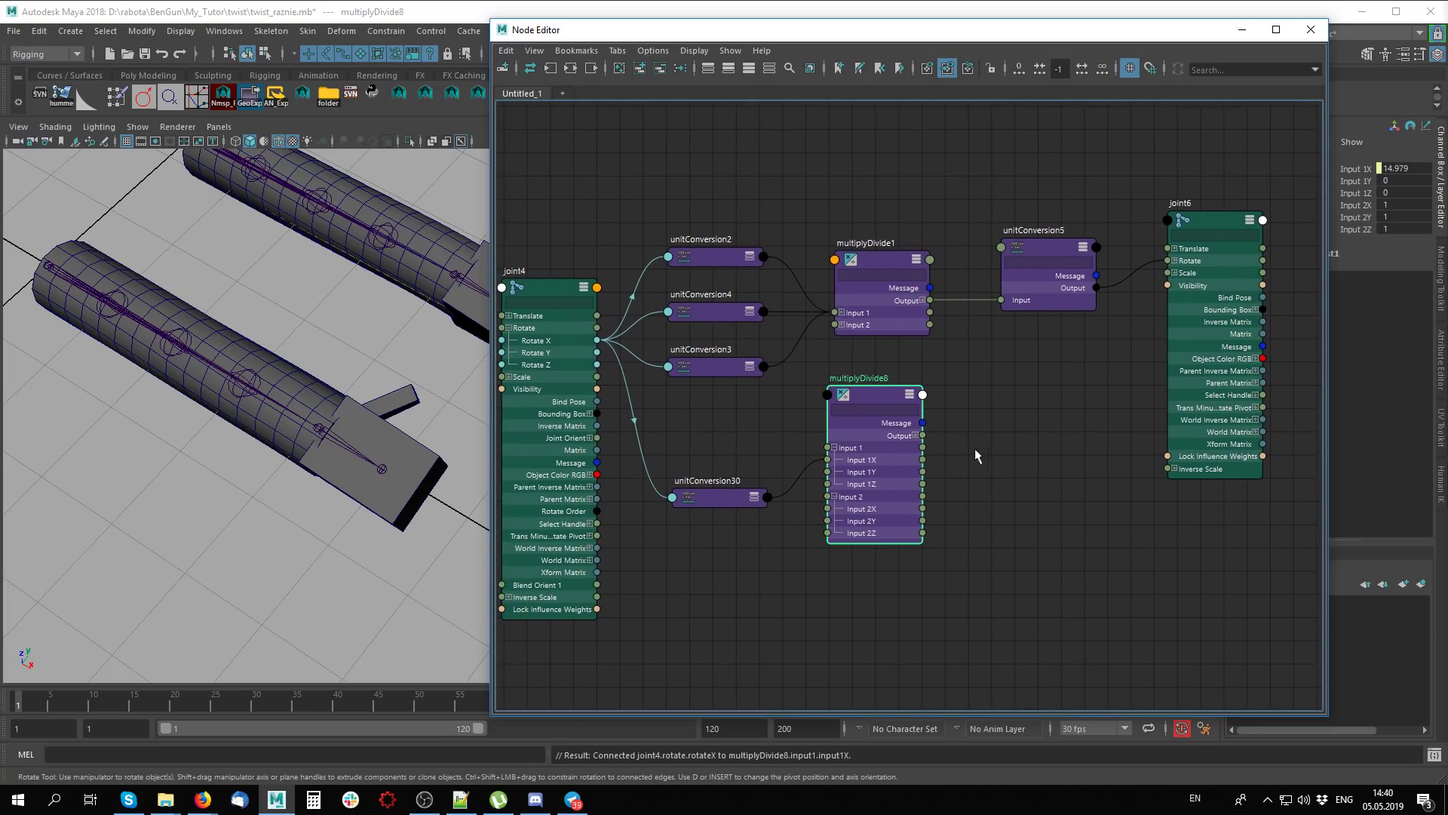
middle_drag(993, 388, 903, 423)
Connect multiplyDivide8's Output X to joint6's Rotate X
click(865, 429)
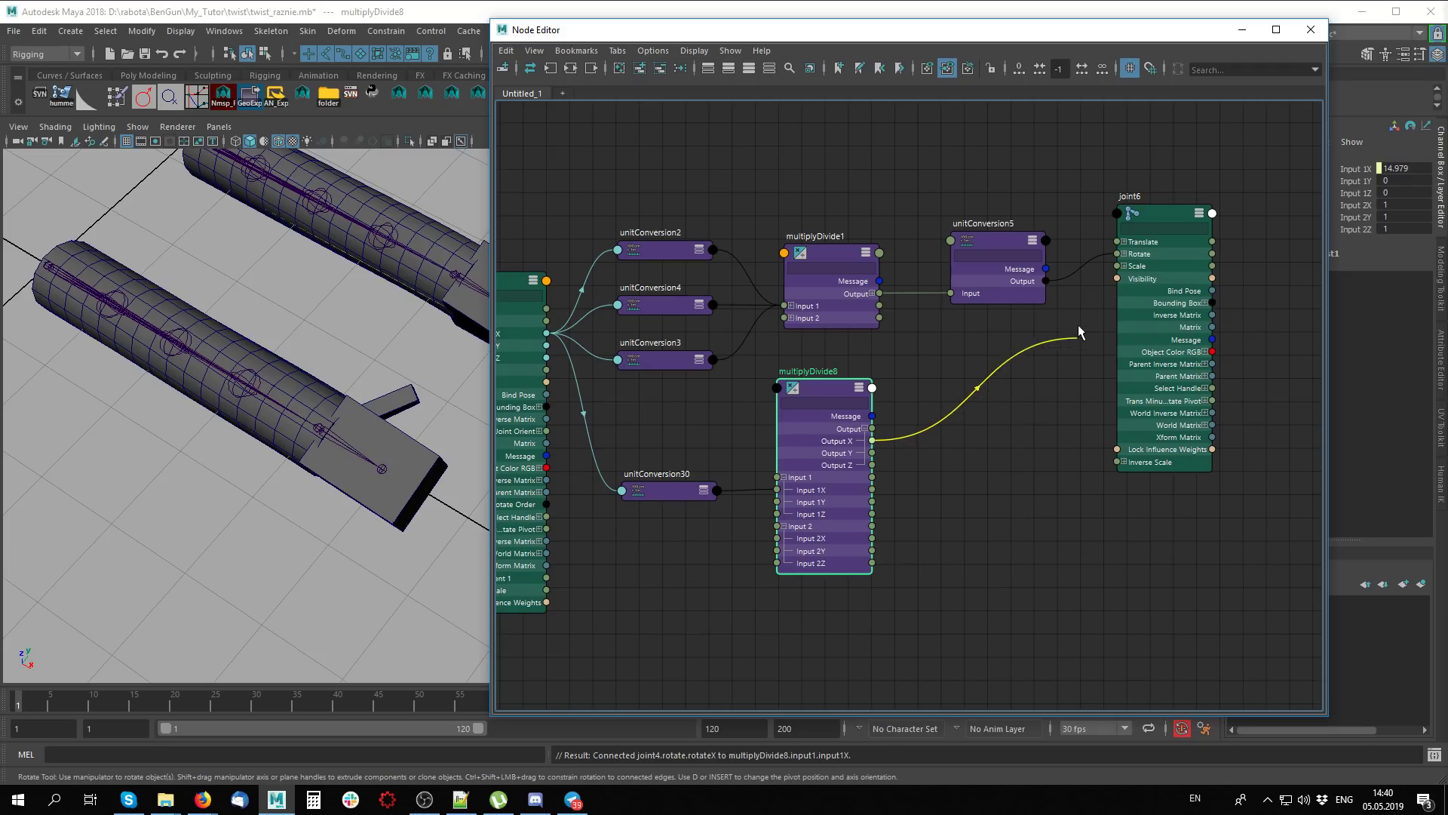
drag(890, 447, 979, 411)
click(1124, 255)
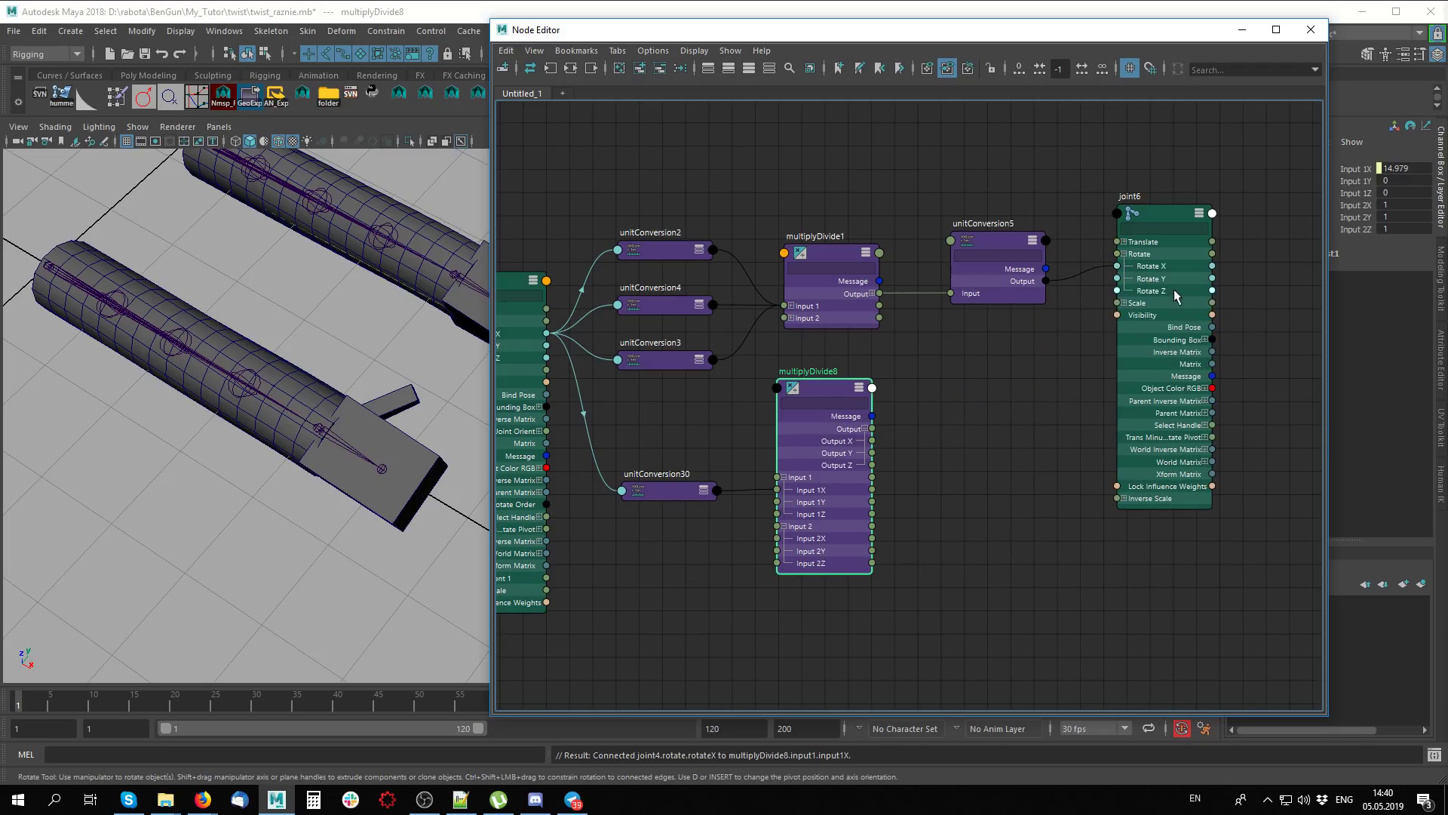
click(1160, 212)
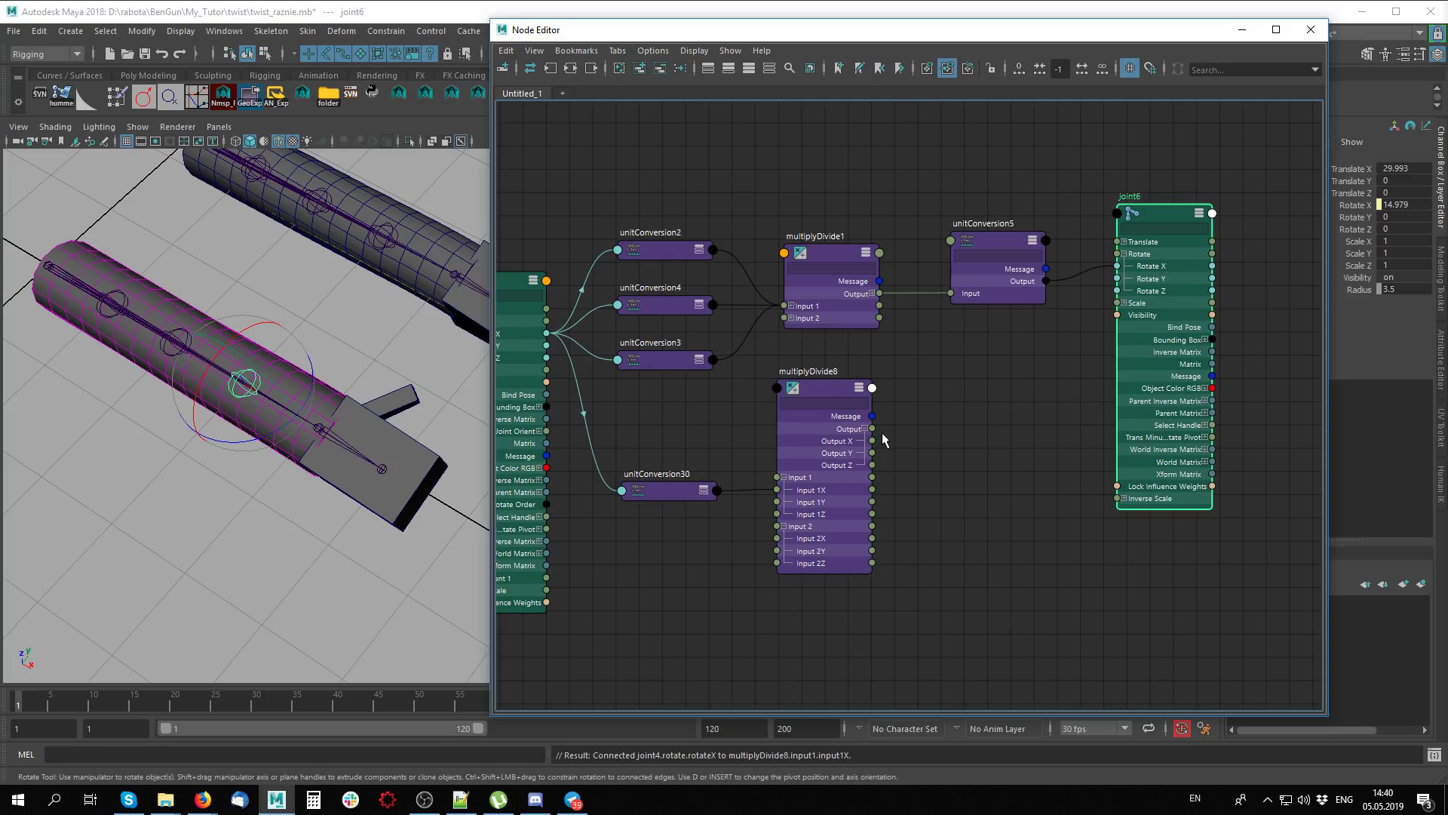
drag(873, 442, 1124, 269)
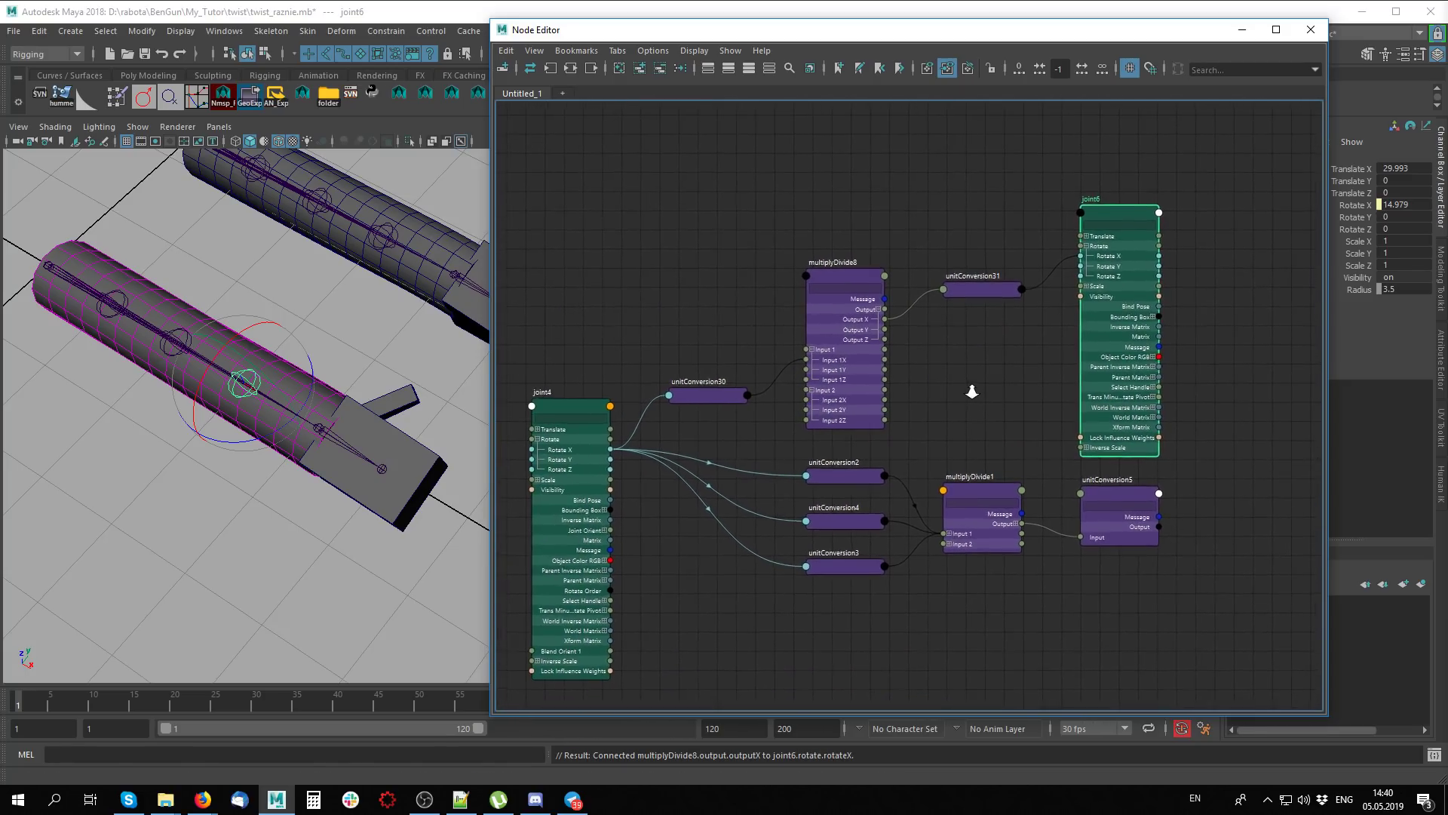
Line up joint6, joint4, multiplyDivide8 and unitConversion30 neatly in the graph
alt+middle_drag(1122, 227, 1179, 283)
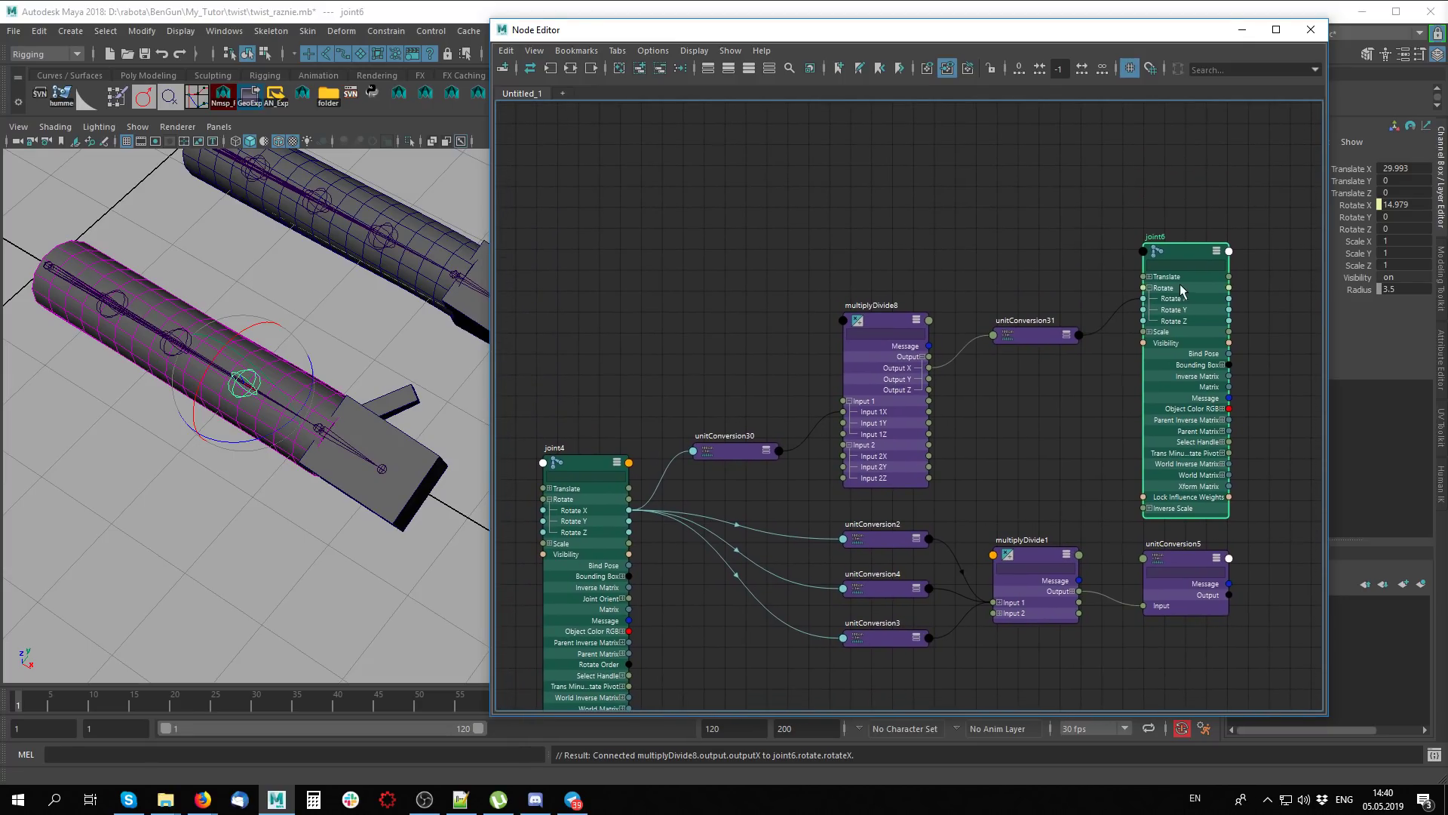
drag(1180, 284, 1216, 224)
mouse_move(625, 471)
mouse_down()
mouse_move(622, 355)
mouse_move(653, 324)
mouse_up()
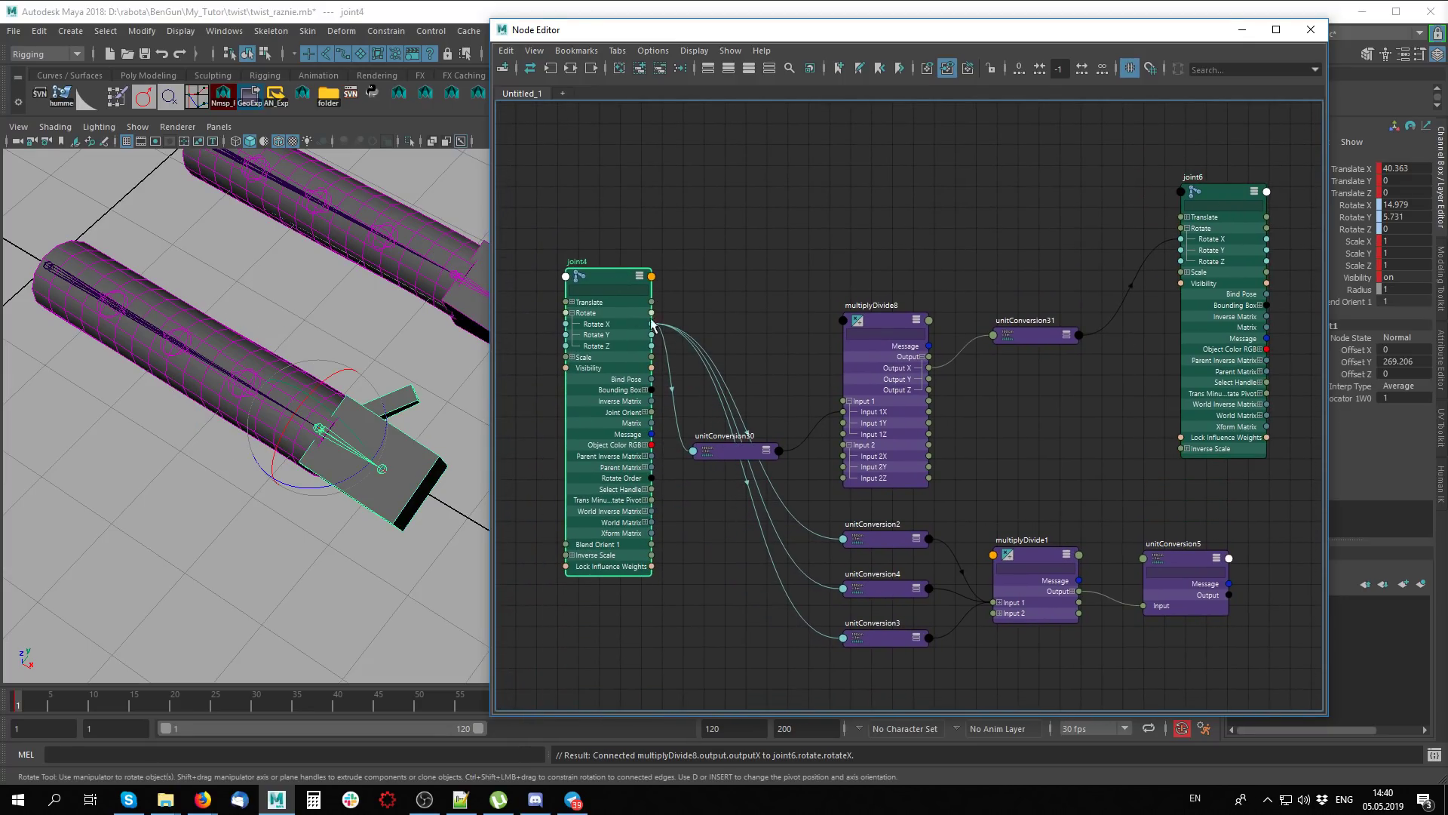
drag(877, 318, 888, 174)
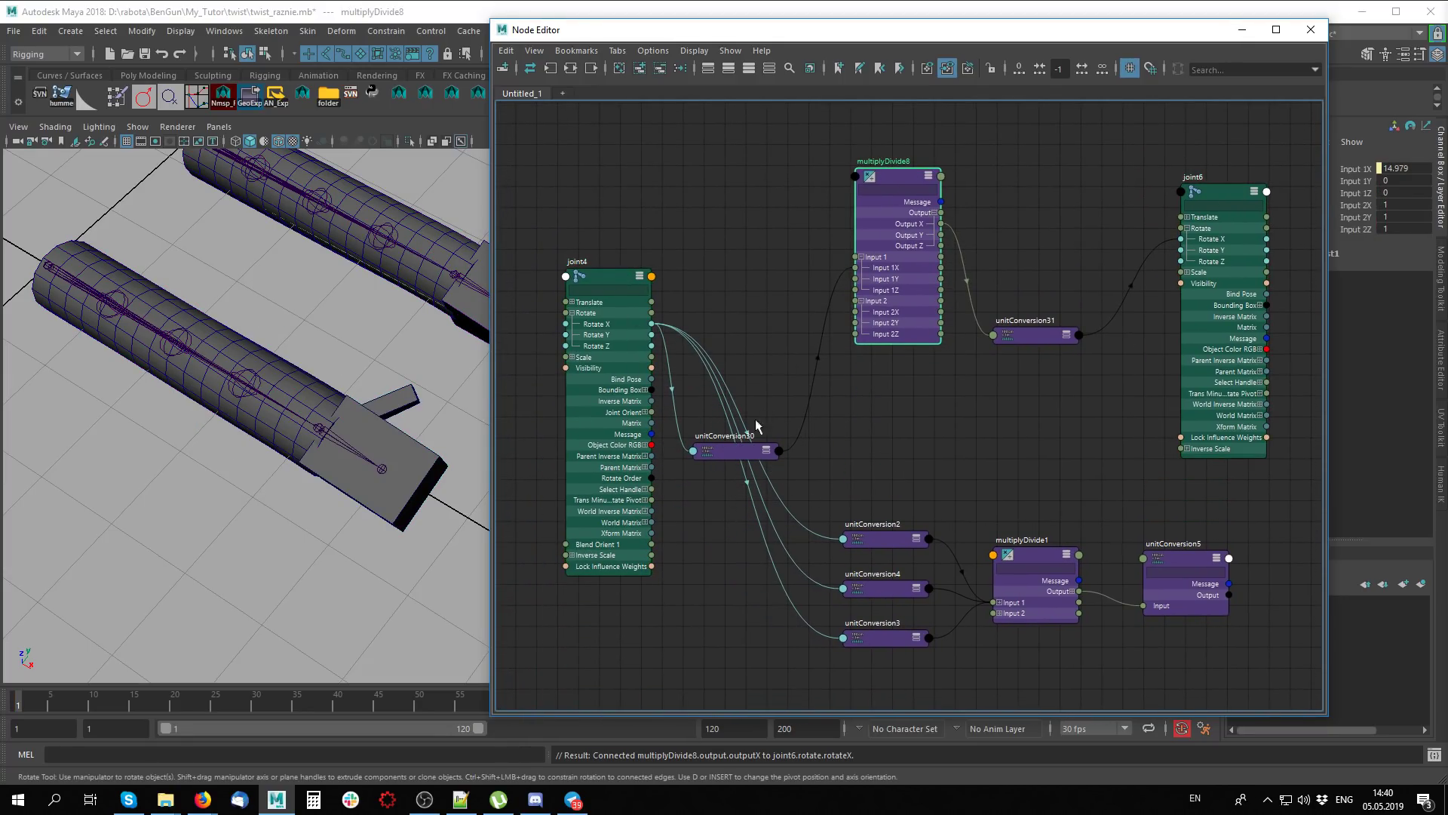
drag(741, 451, 786, 297)
click(897, 187)
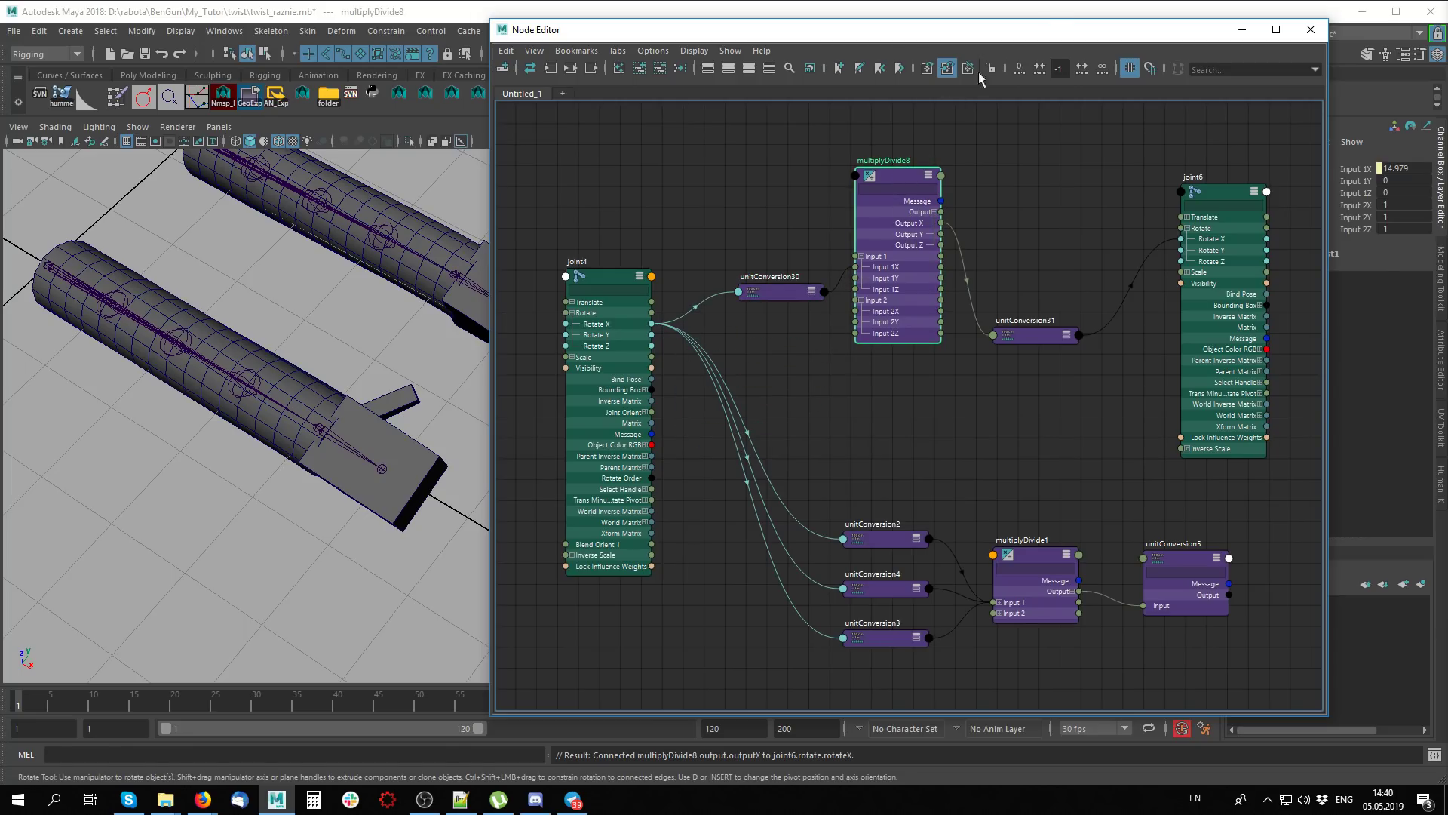
Open multiplyDivide8's Input 2X, then trial-rotate joint4 on X and undo the last turn
drag(1025, 35, 932, 61)
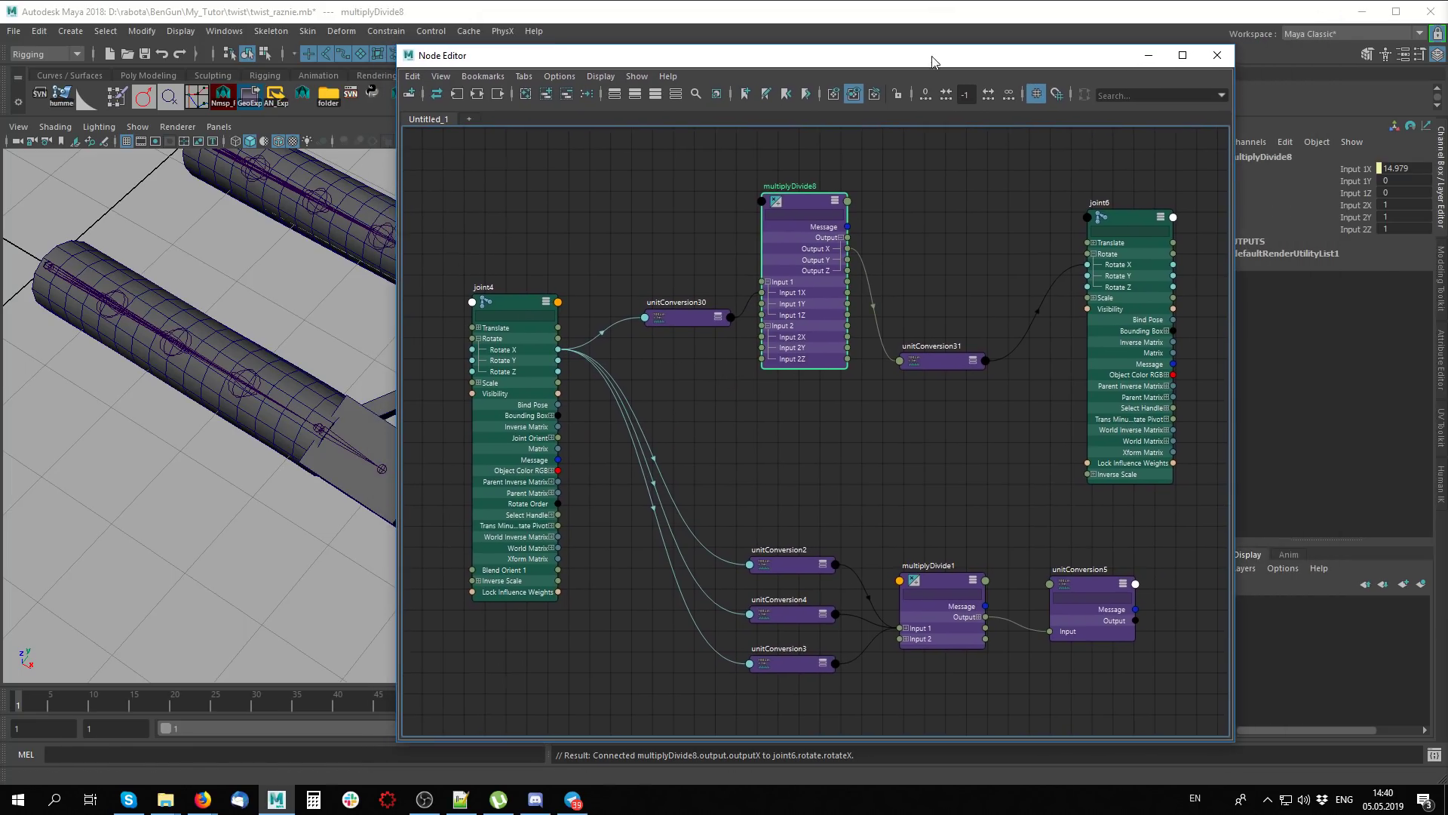
double_click(1400, 205)
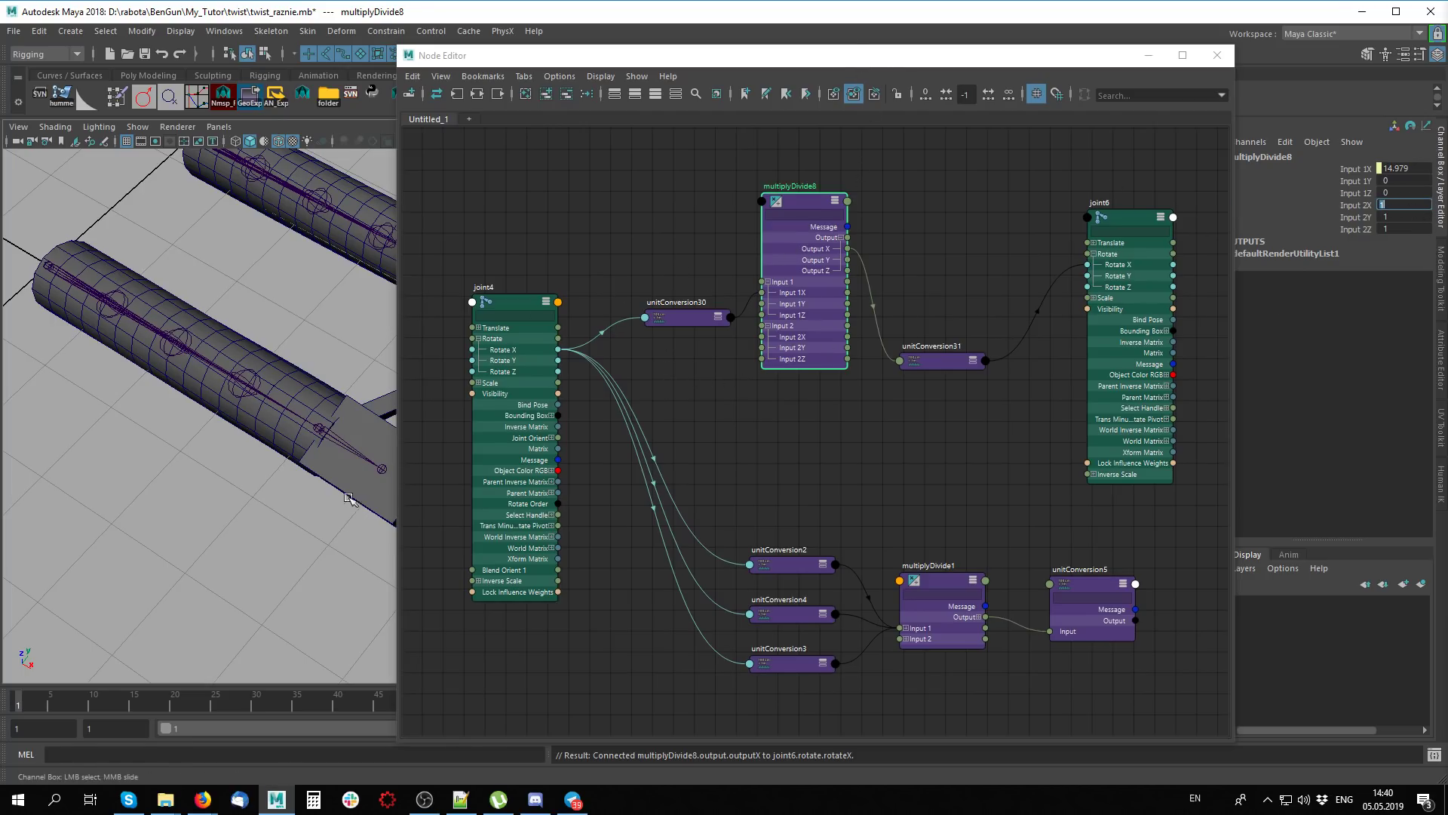
click(321, 430)
drag(293, 413, 324, 471)
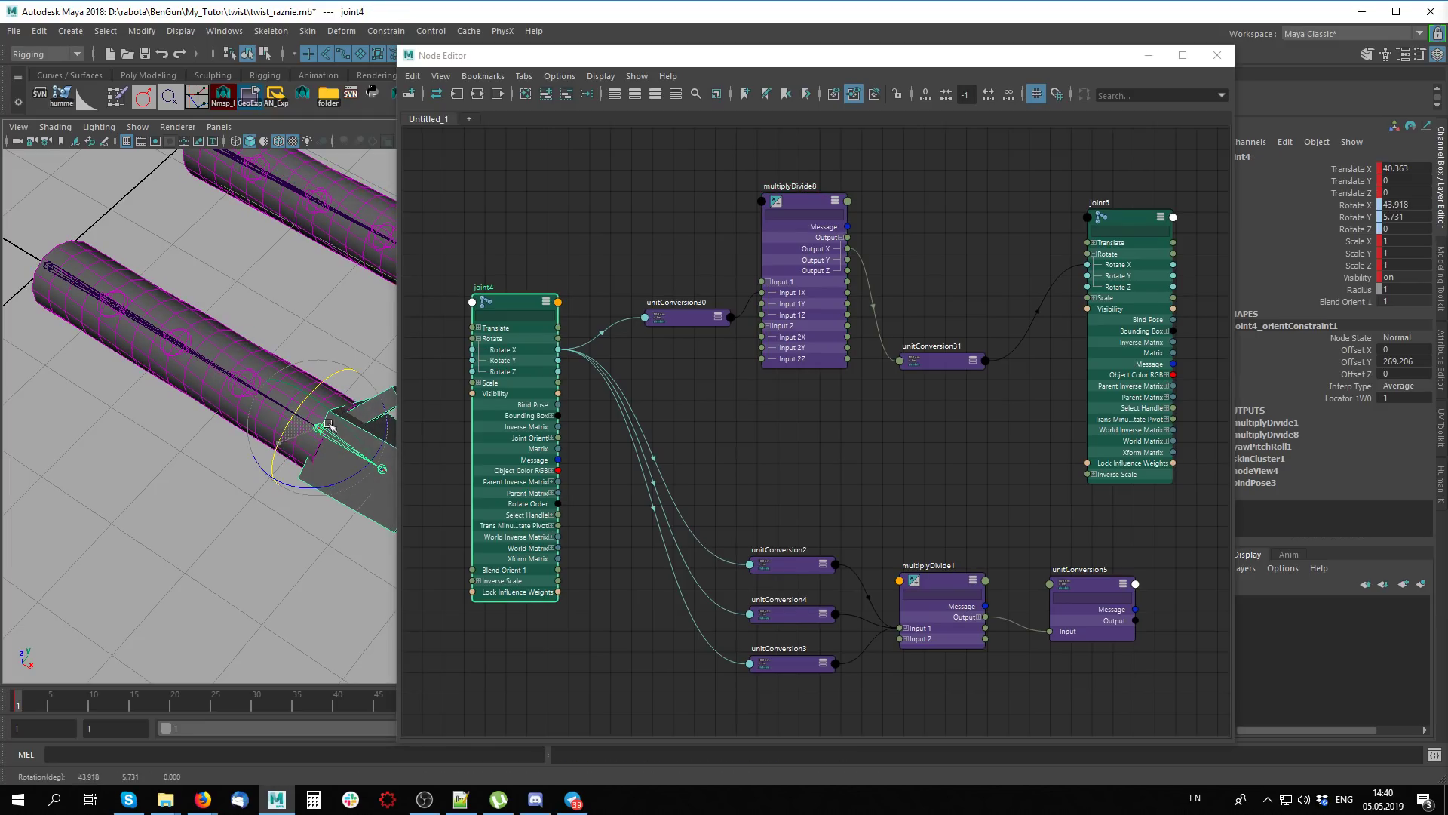
click(813, 203)
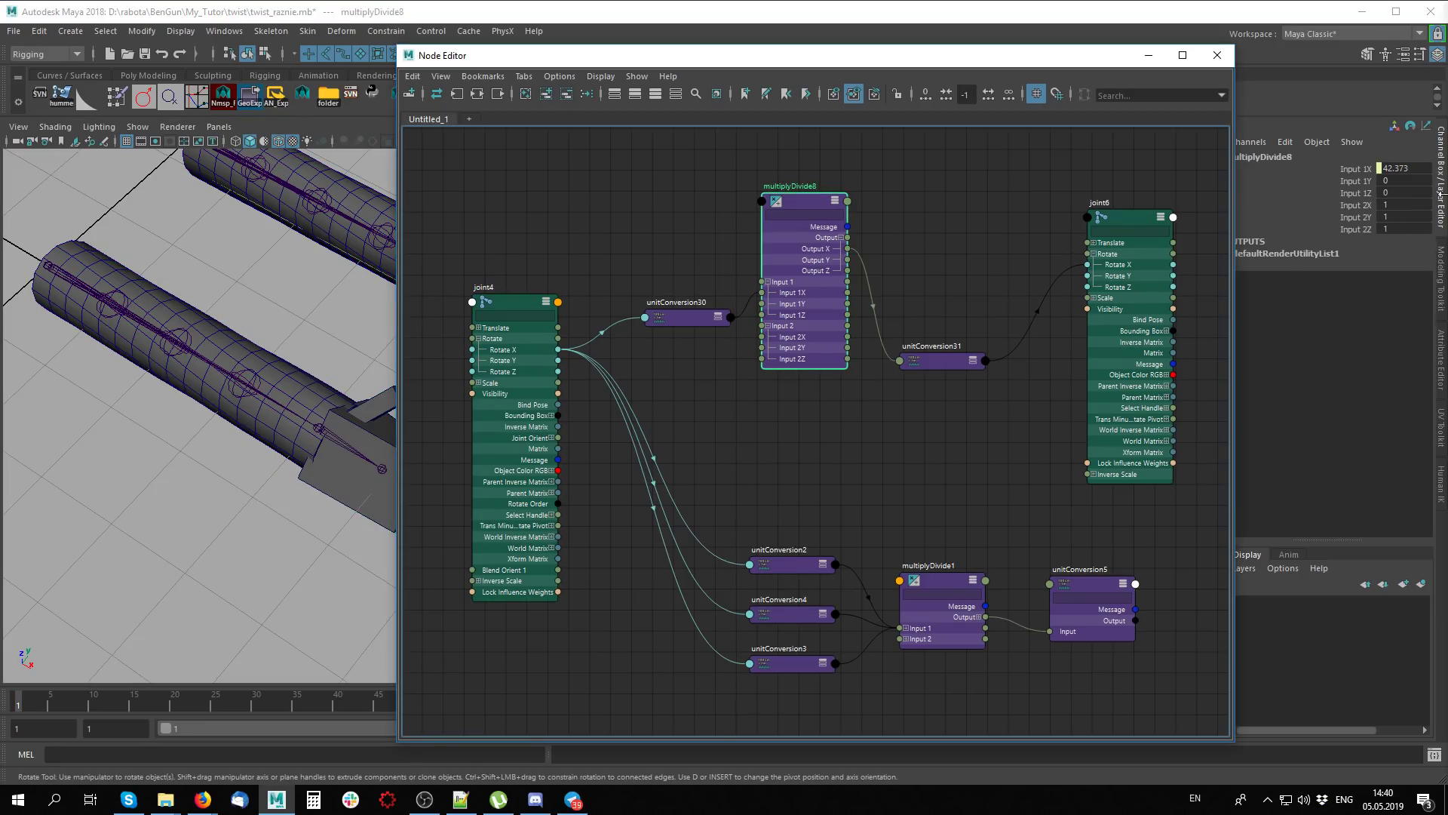
click(304, 419)
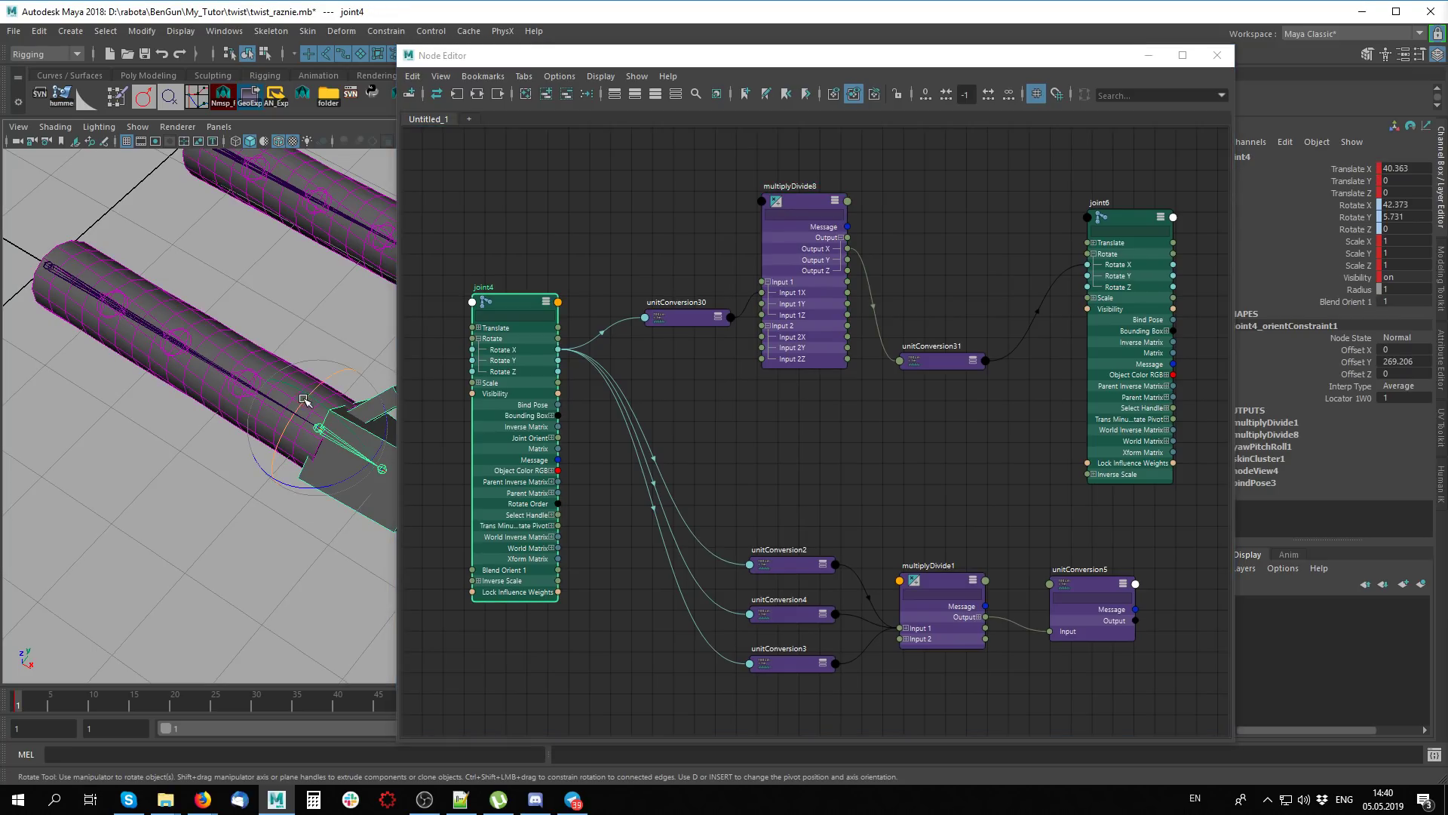
drag(309, 411, 324, 386)
key(ctrl+z)
Set multiplyDivide8's Input 2X to 0.5 and rotate joint4 on X to test
click(793, 208)
double_click(1404, 217)
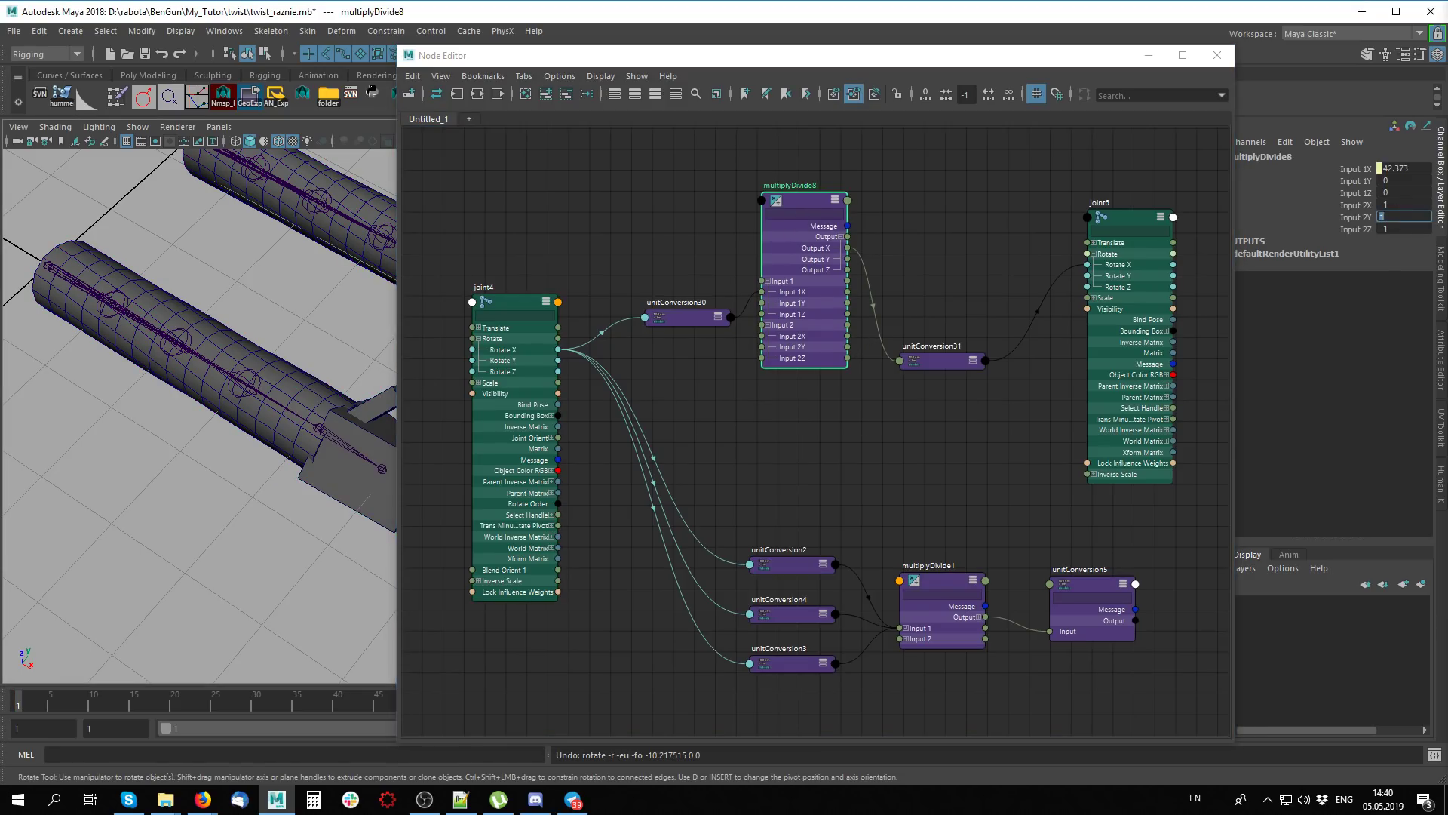
double_click(1409, 205)
text(0.5)
key(Return)
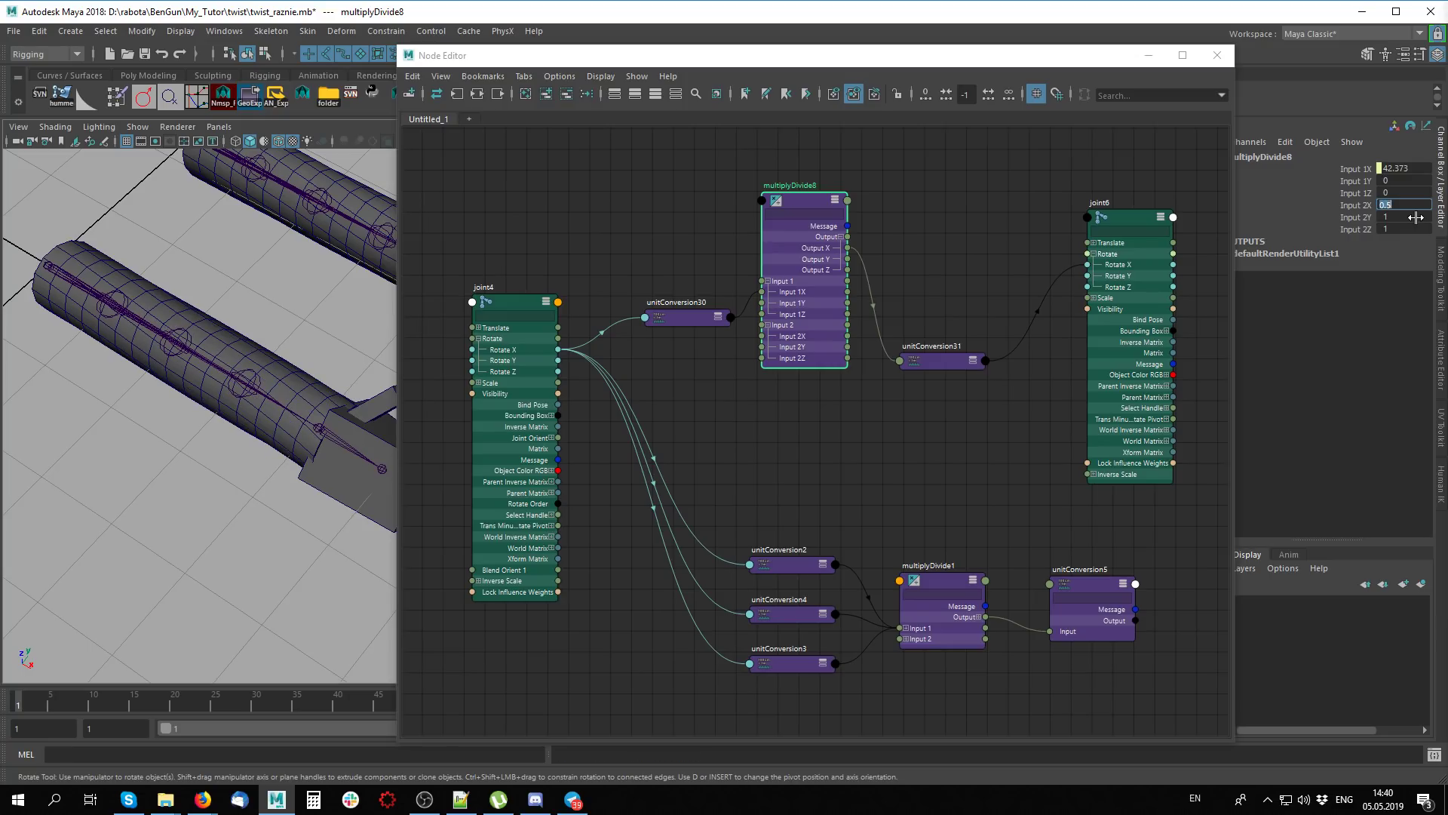
mouse_move(351, 428)
mouse_down()
mouse_move(277, 353)
mouse_move(253, 377)
mouse_up()
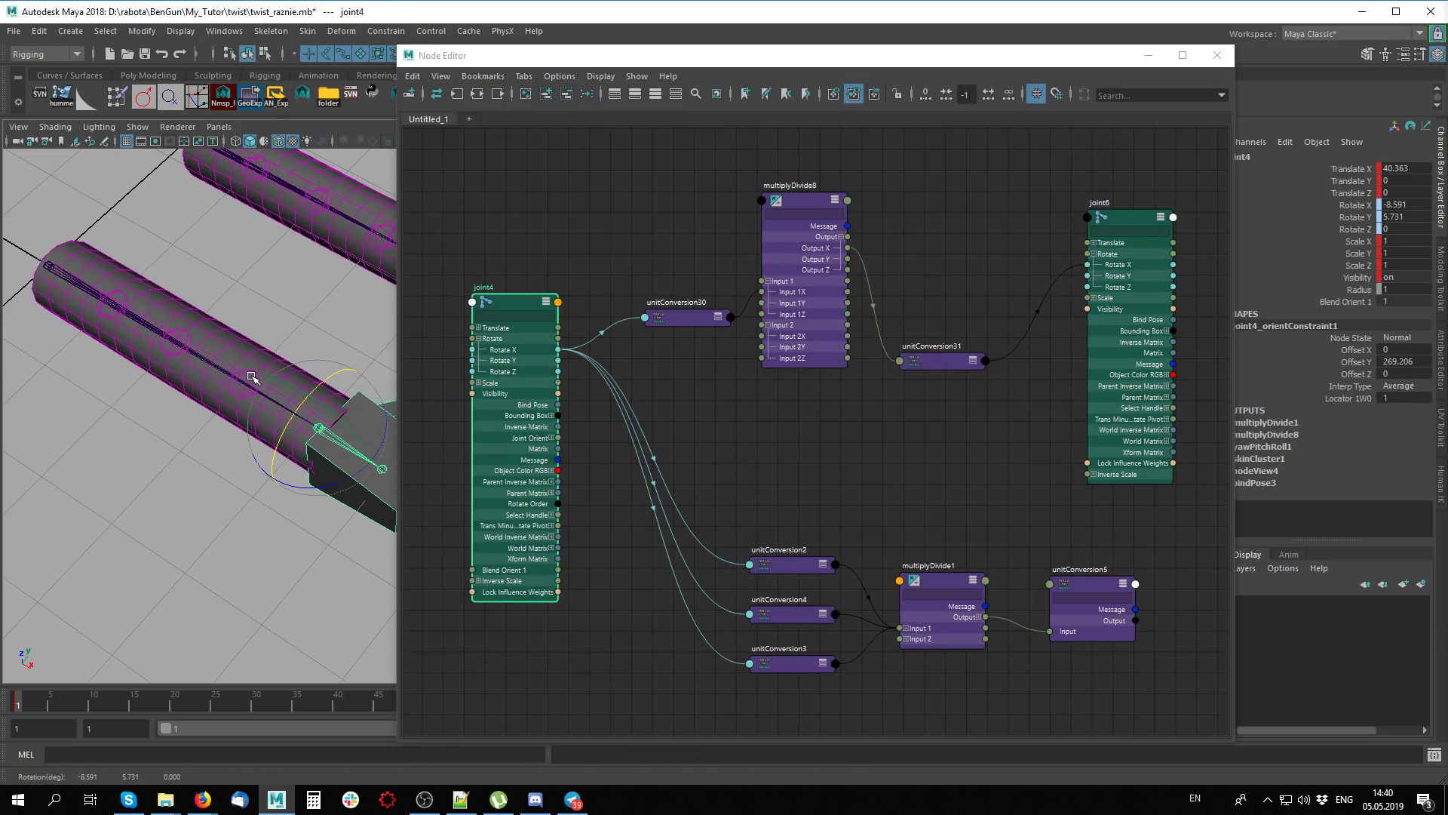
mouse_move(343, 390)
mouse_down()
mouse_move(253, 377)
mouse_move(272, 439)
mouse_move(279, 366)
mouse_up()
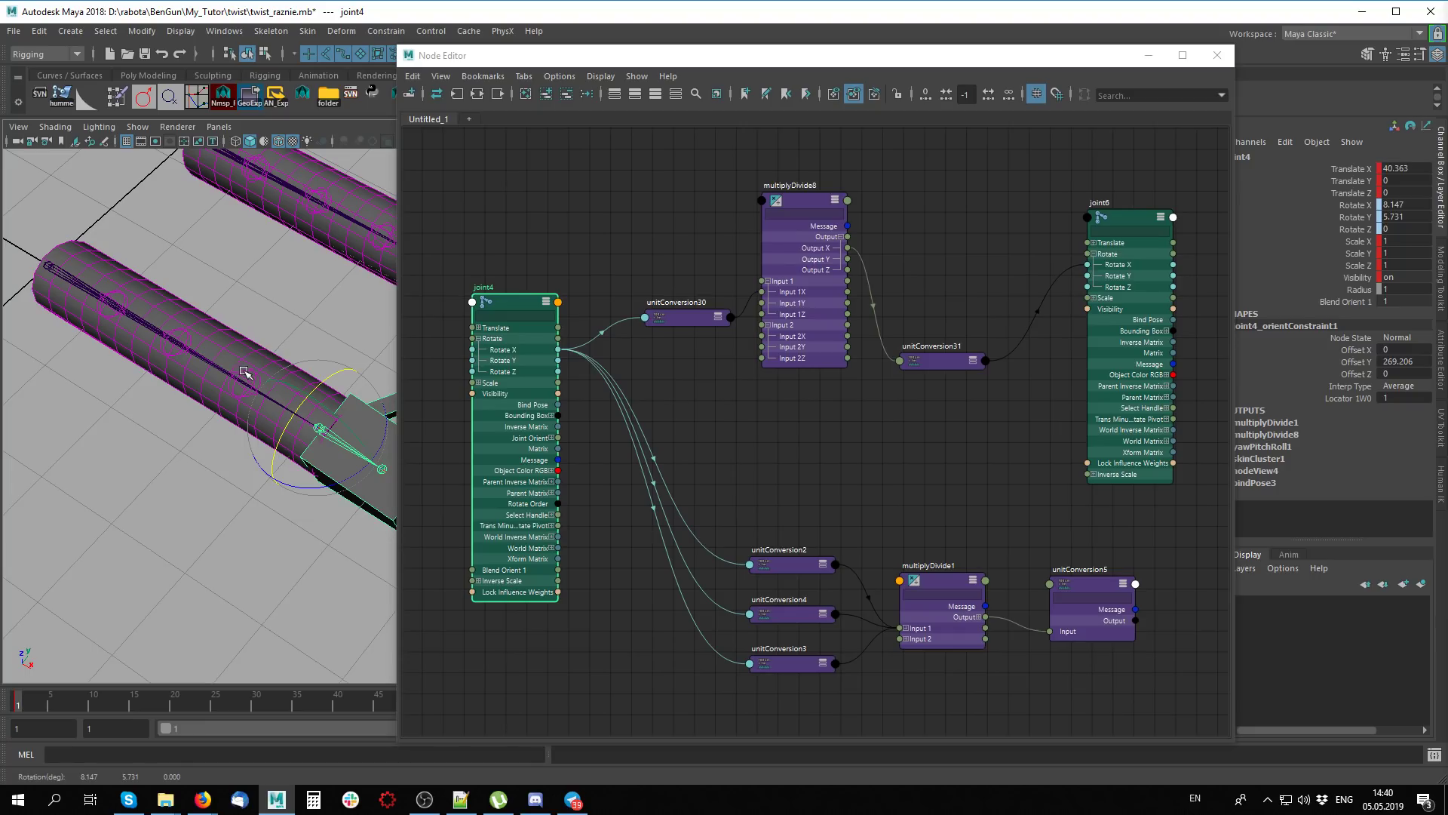
Recheck joint6 and Input 2X, then twist joint4 on X and back toward rest
click(250, 379)
click(820, 247)
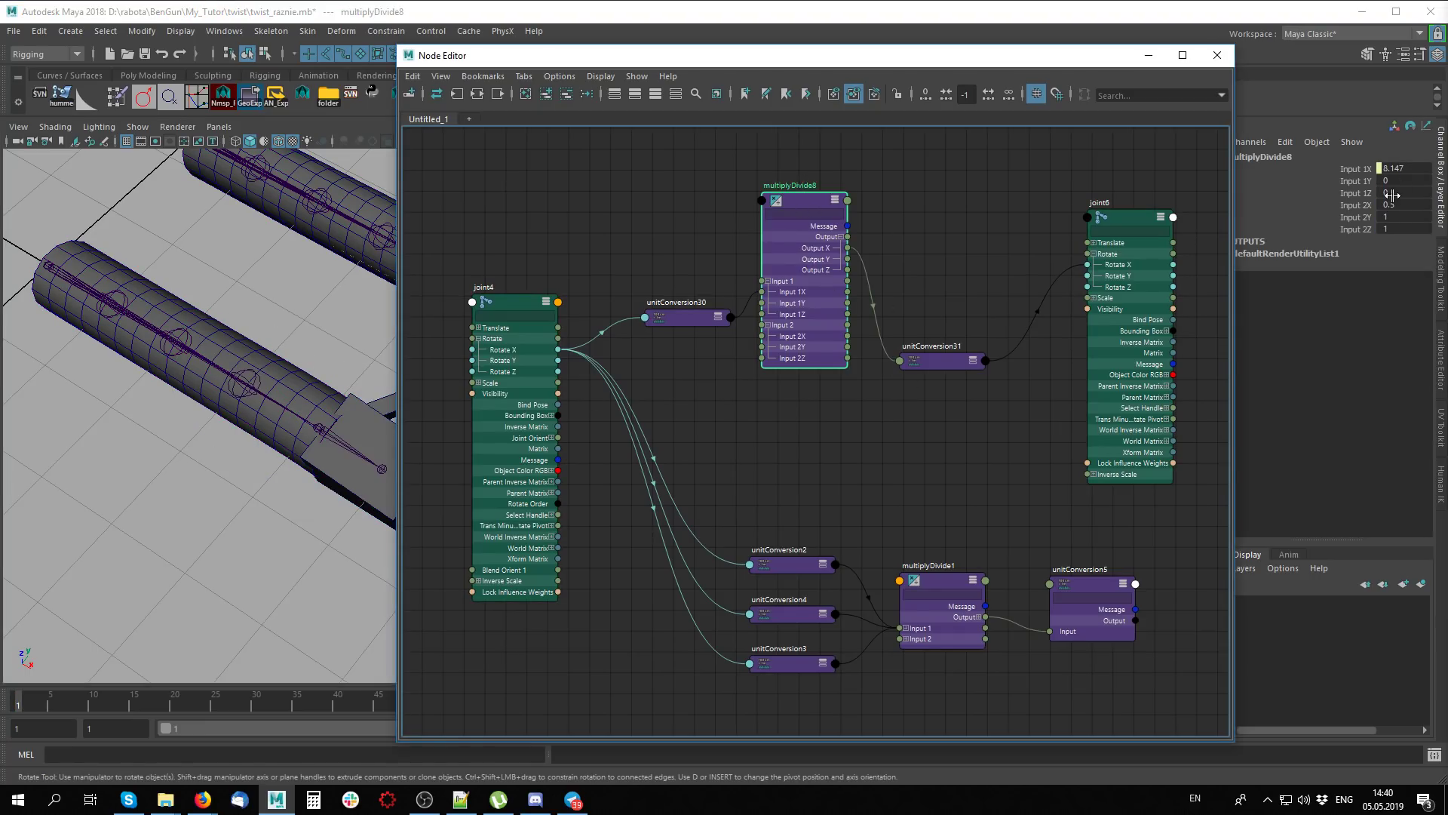
double_click(1398, 205)
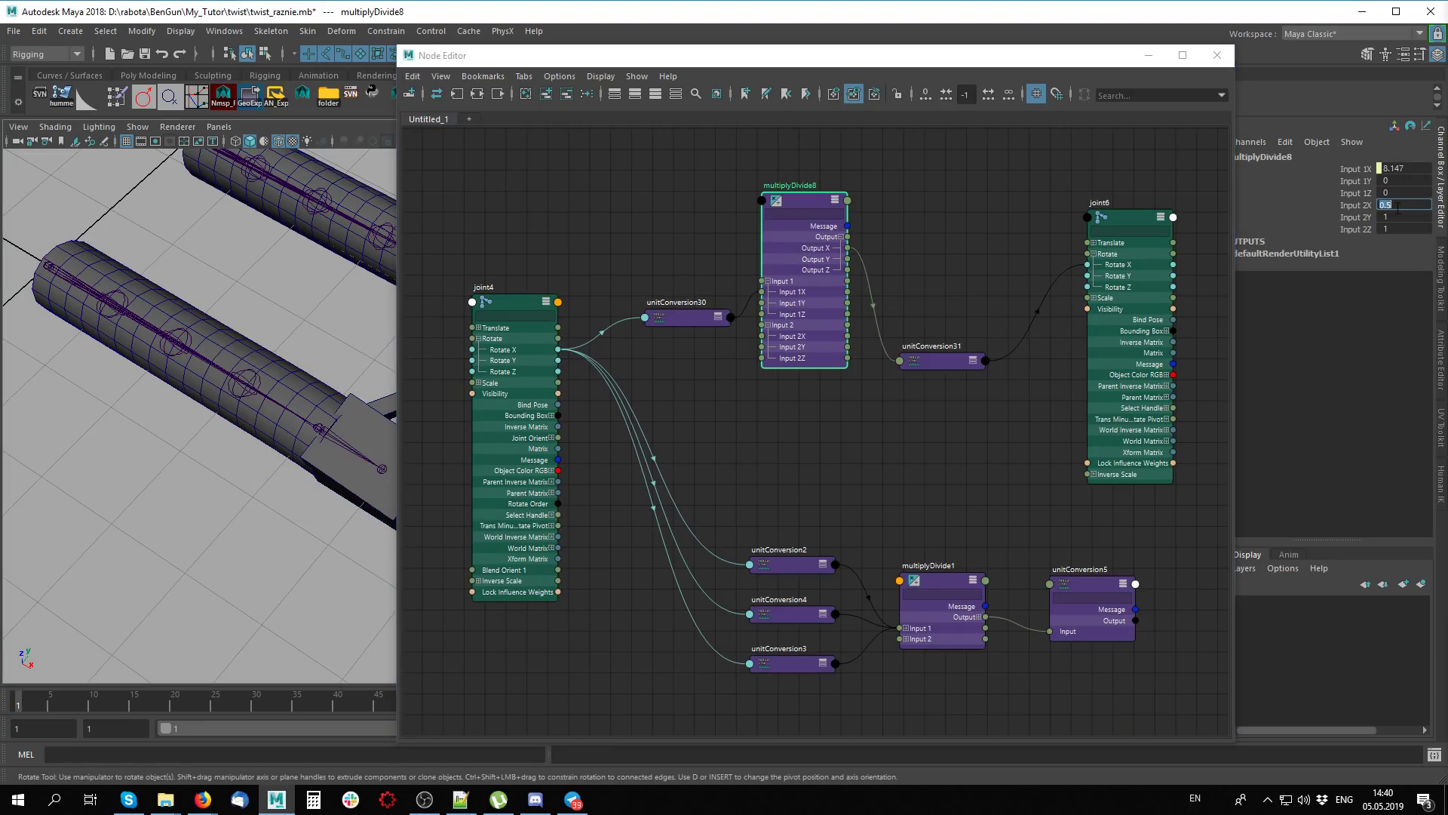
click(338, 427)
mouse_move(329, 386)
mouse_down()
mouse_move(293, 403)
mouse_move(209, 370)
mouse_up()
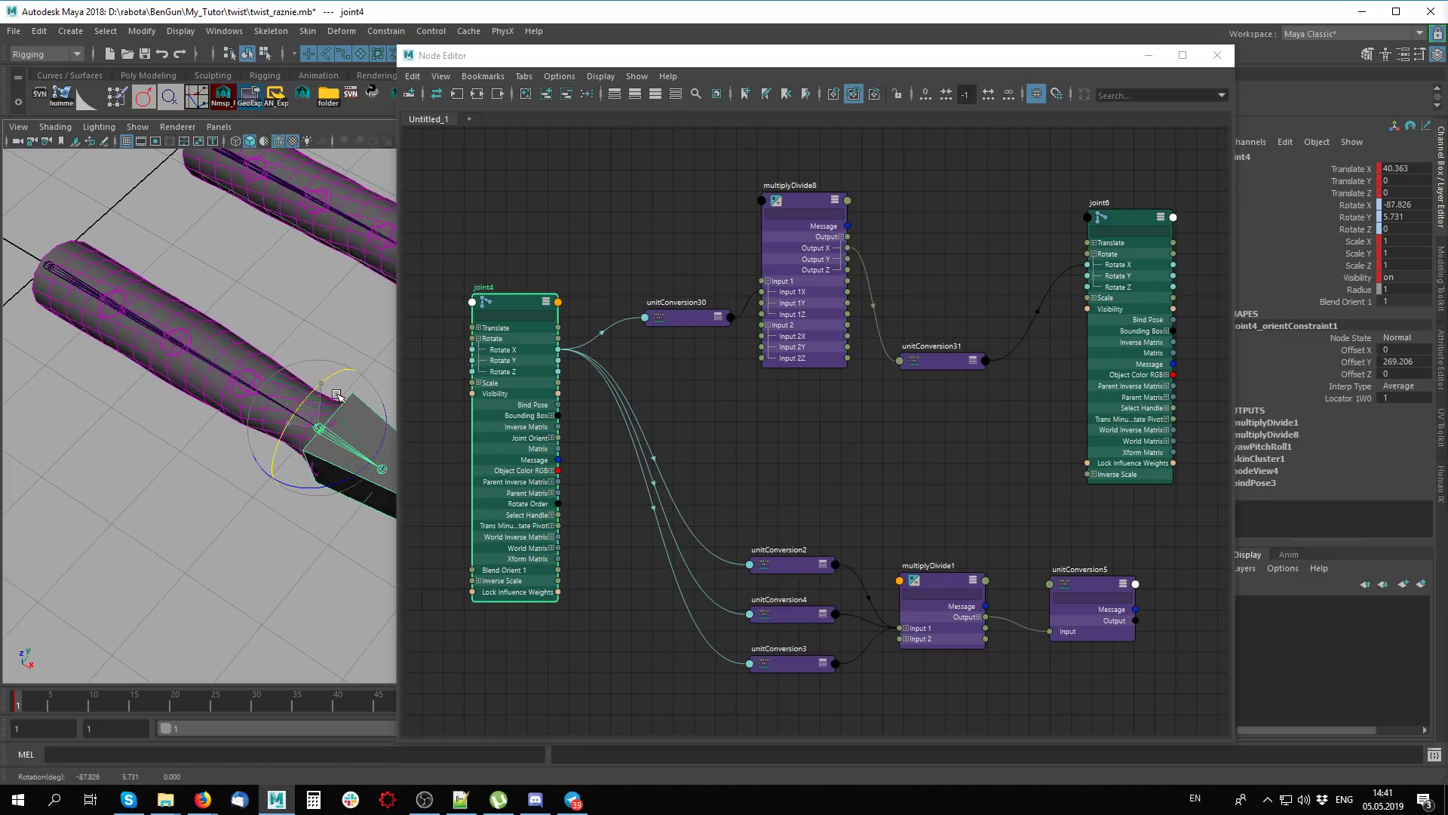
drag(294, 418, 236, 483)
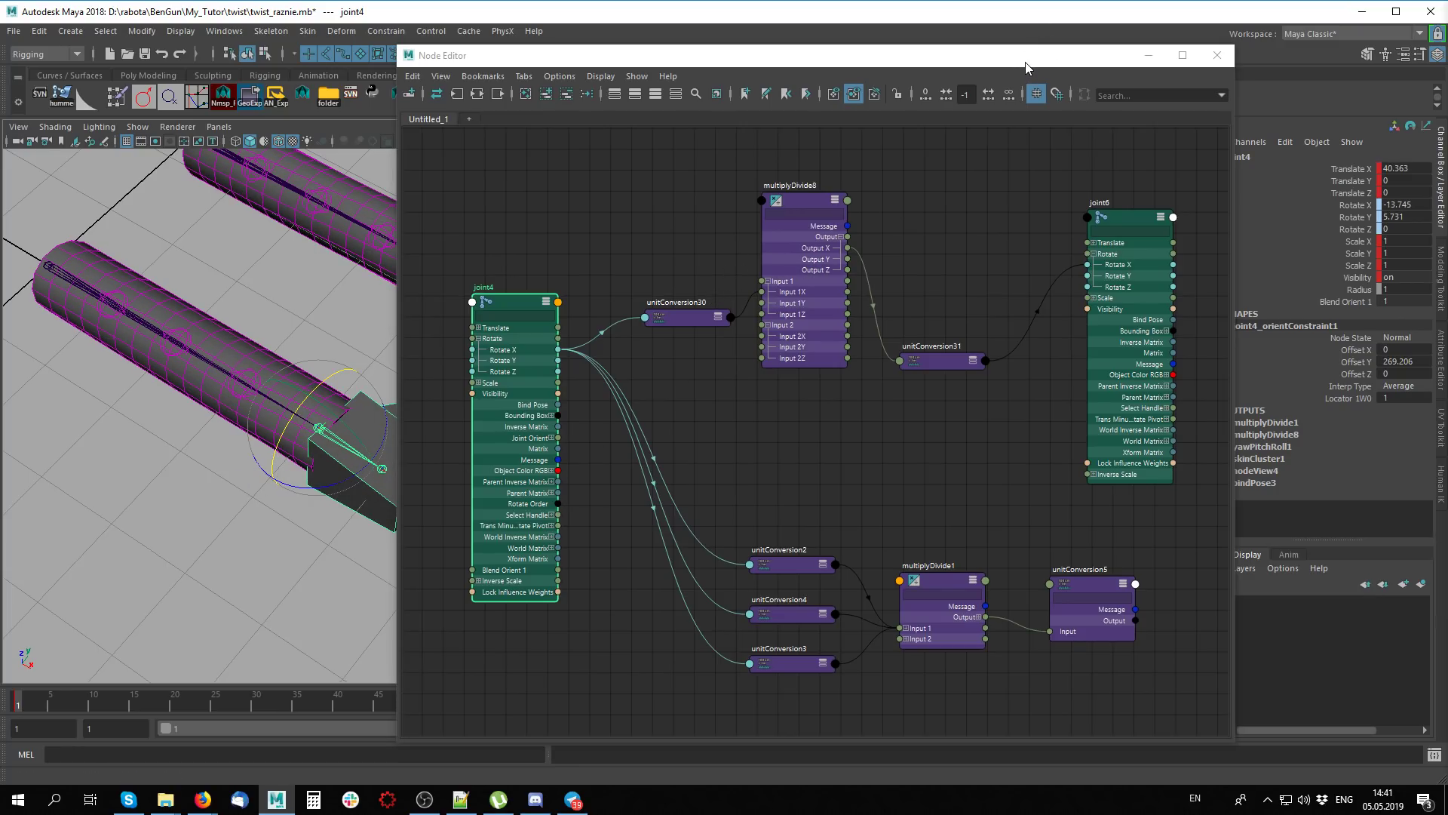
Slide the Node Editor aside, recheck Input 2X, and rotate joint4 on X
drag(1024, 64, 1447, 136)
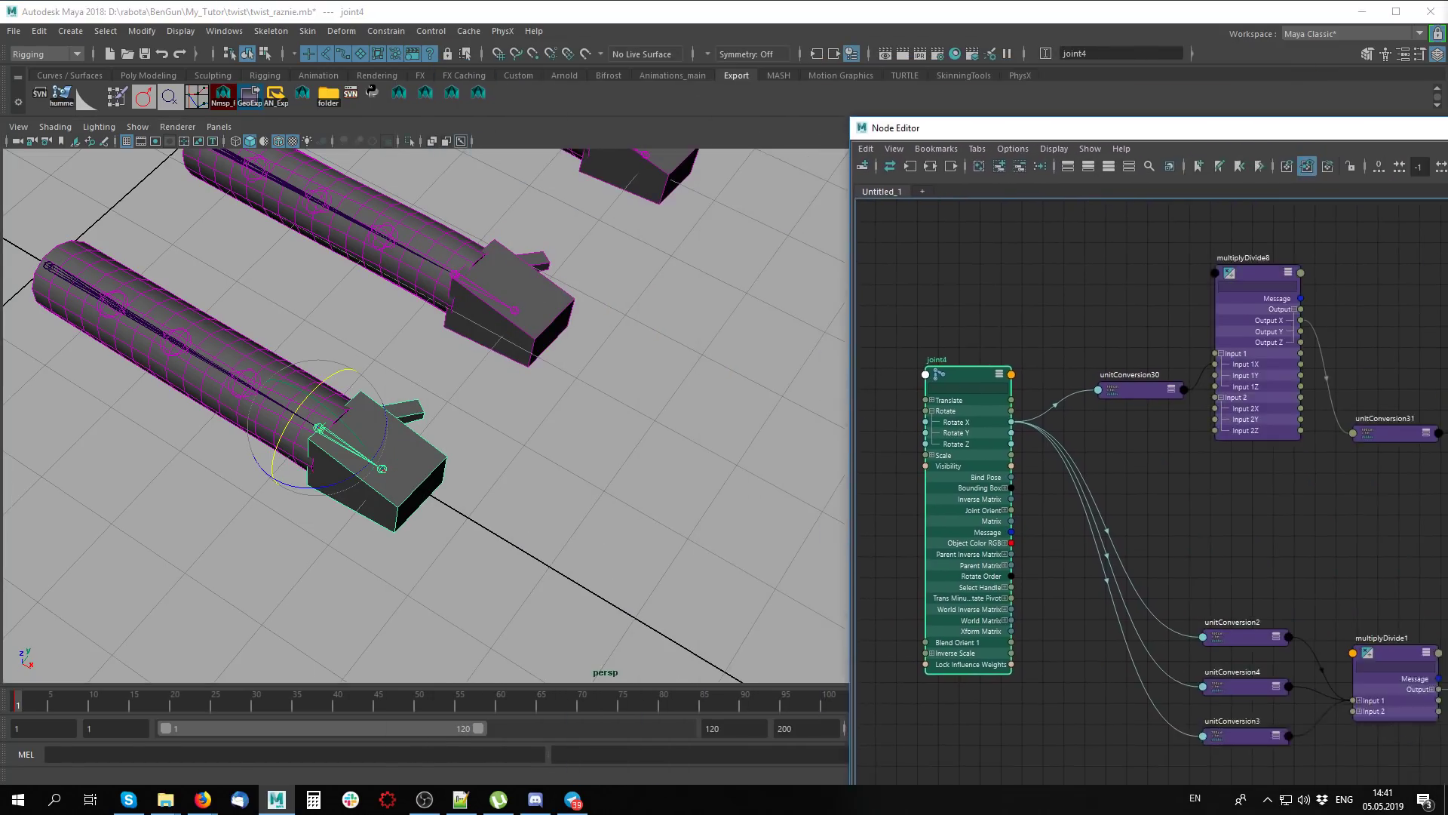
click(579, 474)
alt+middle_drag(580, 474, 724, 498)
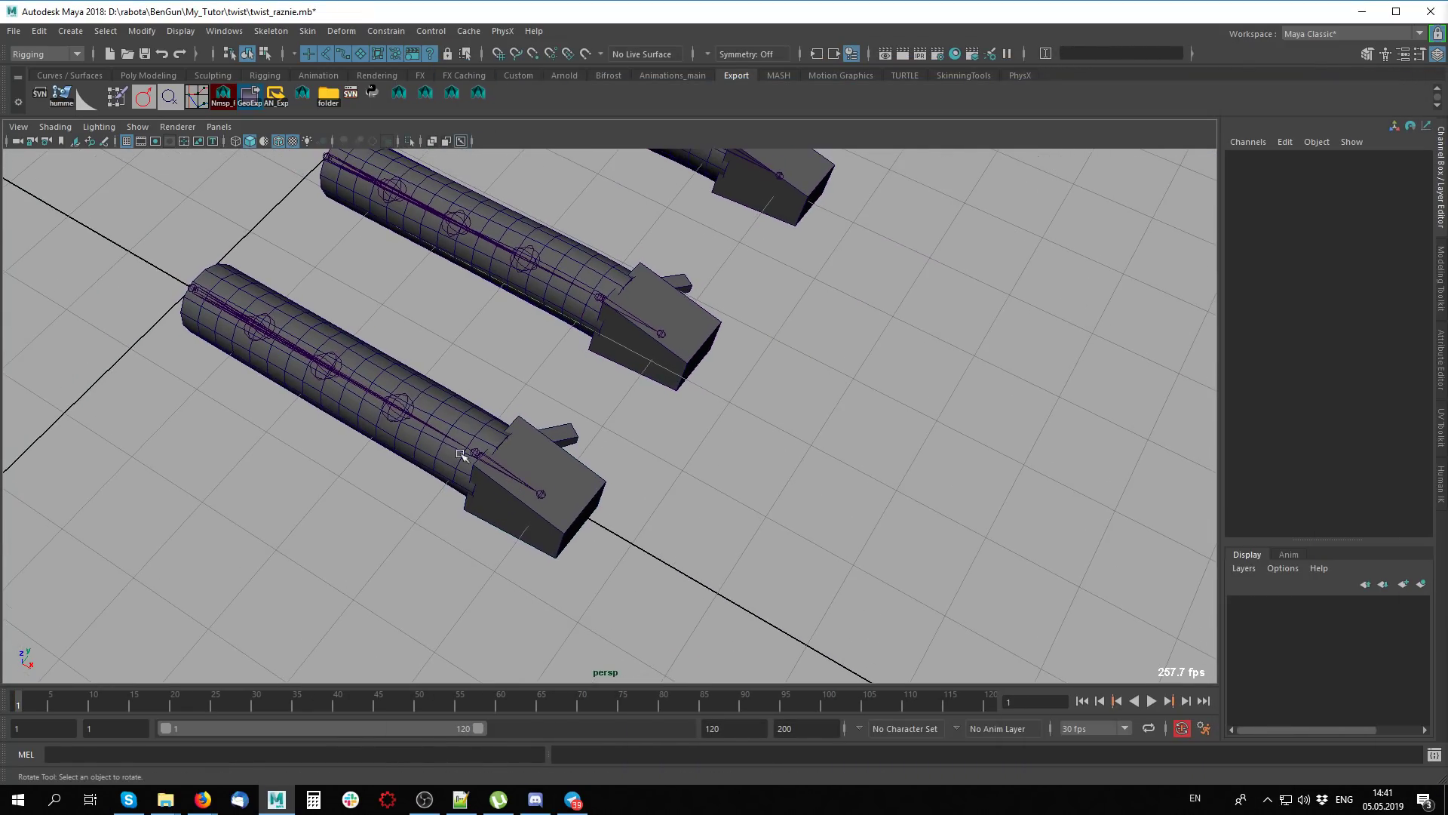
click(415, 405)
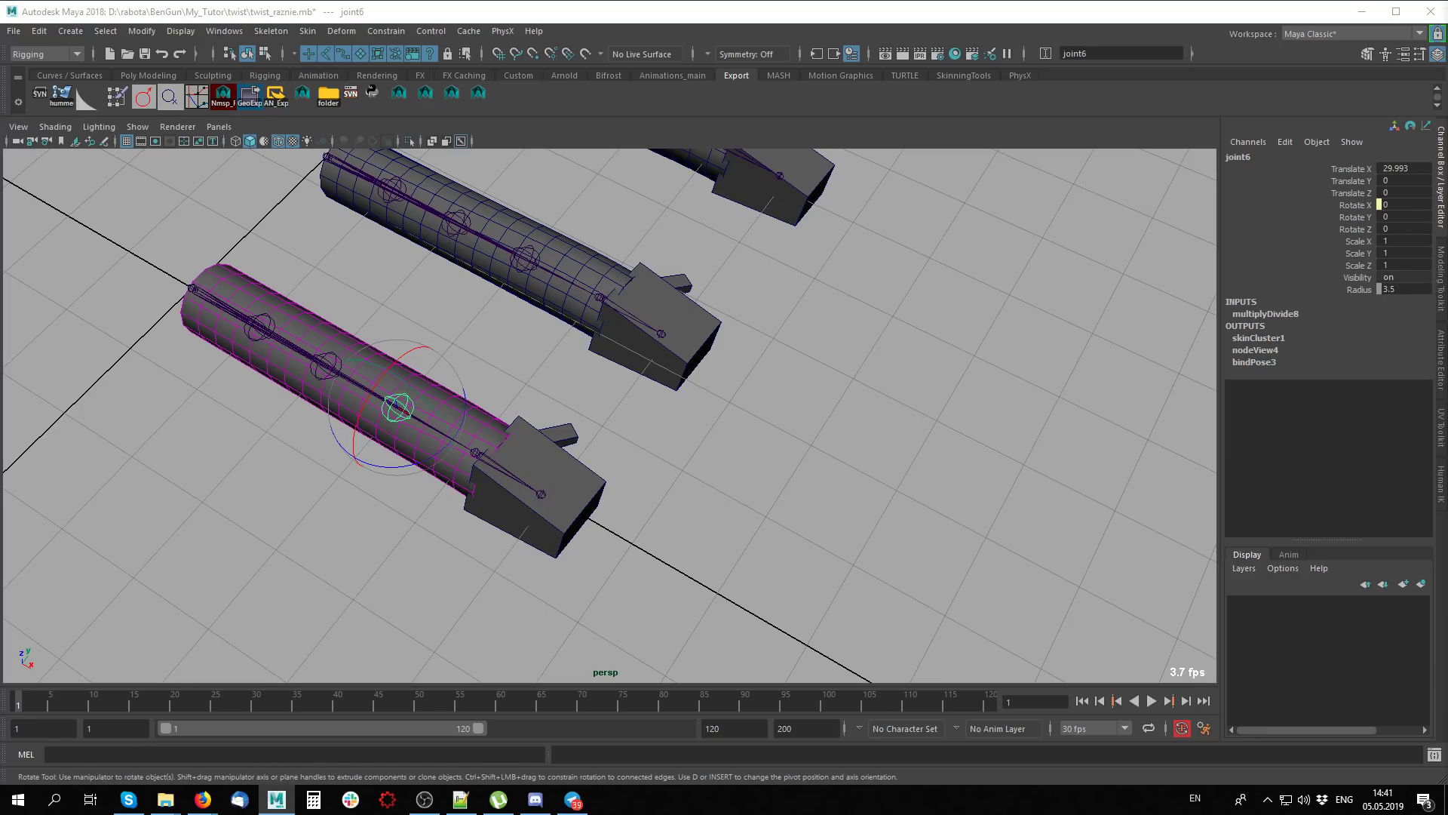
click(1265, 314)
click(1413, 204)
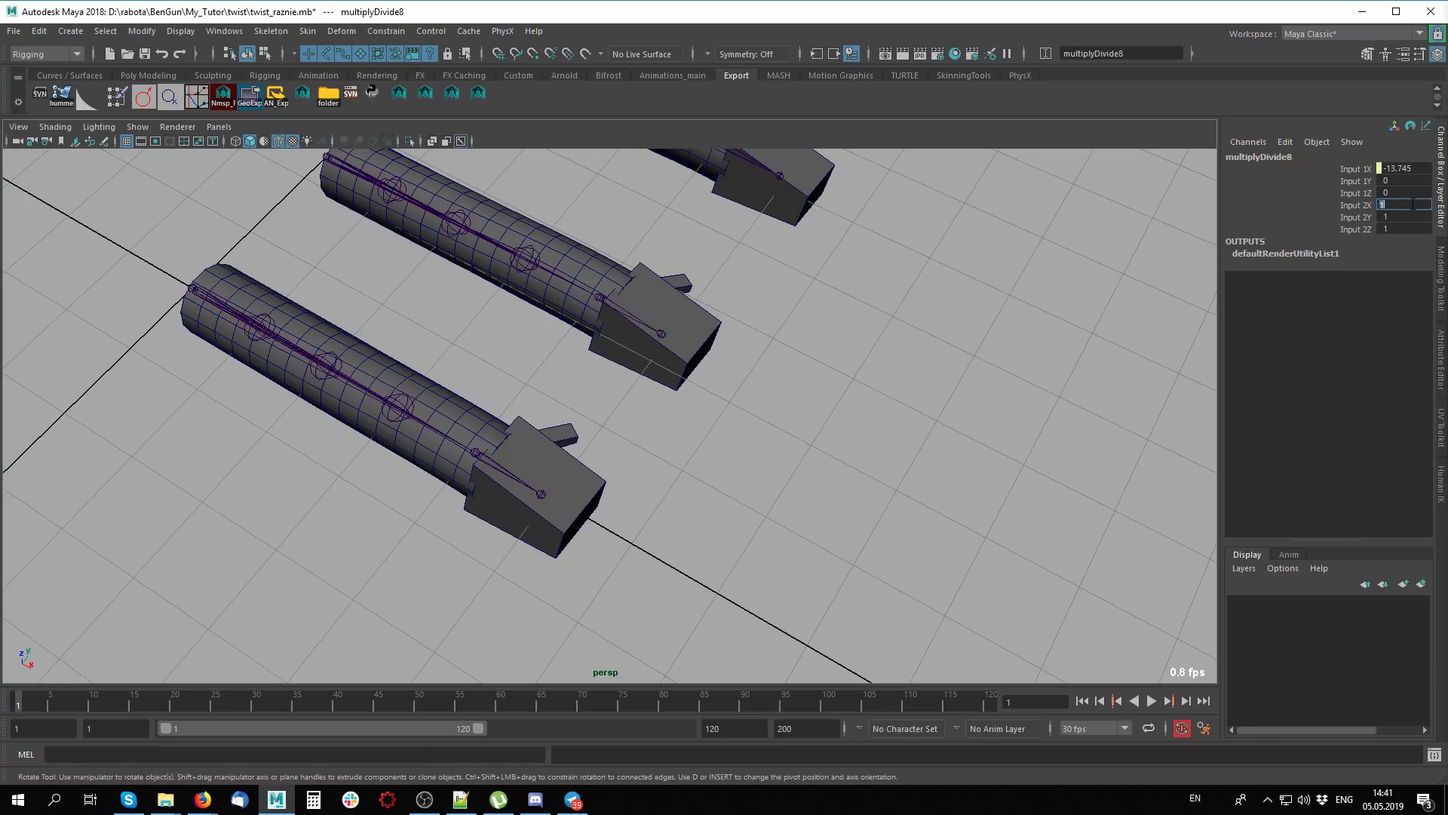
click(768, 471)
mouse_move(743, 540)
alt+mouse_down()
mouse_move(566, 508)
mouse_move(608, 533)
alt+mouse_up()
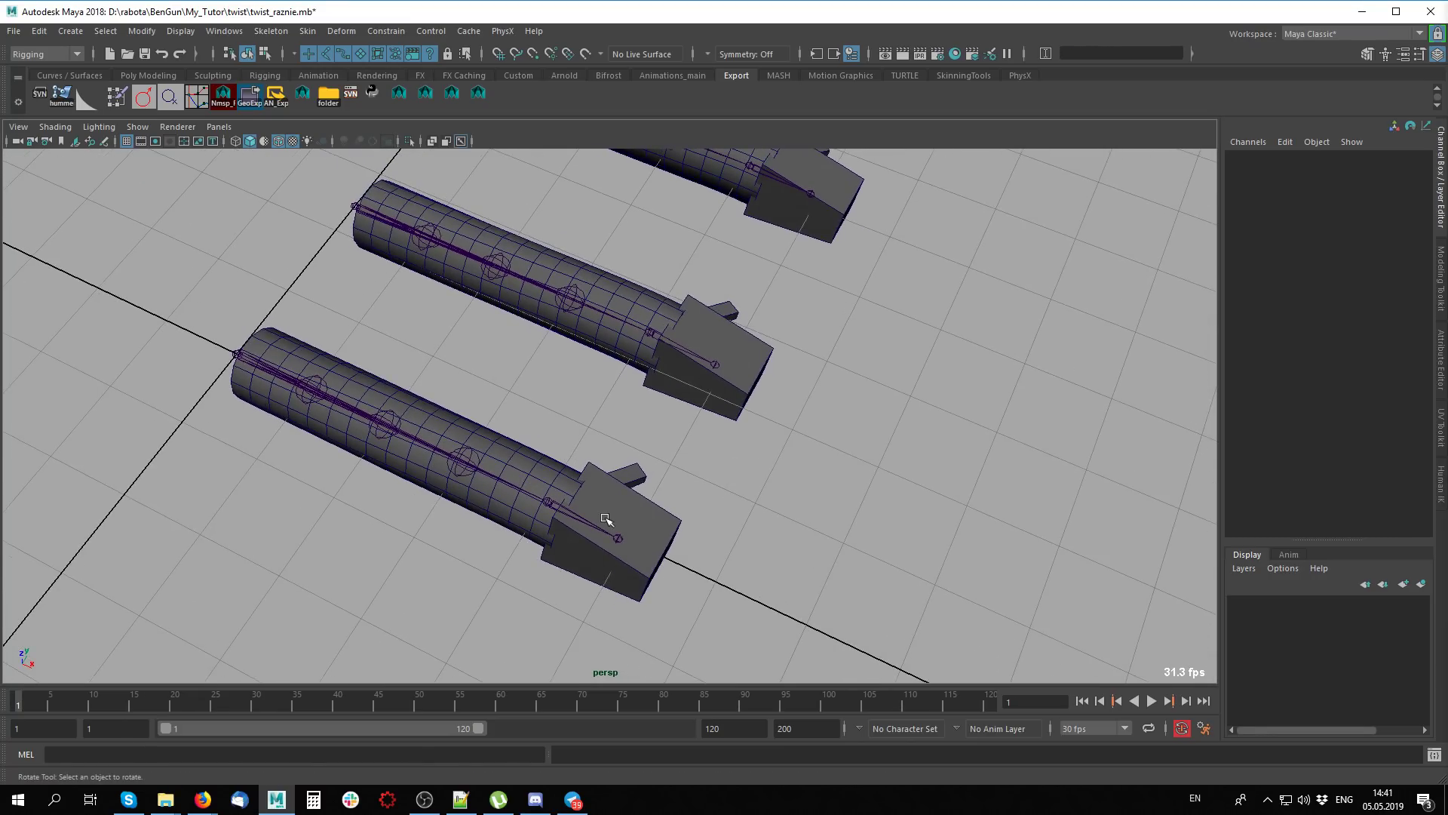
click(582, 530)
alt+middle_drag(581, 530, 589, 459)
mouse_move(537, 437)
mouse_down()
mouse_move(707, 411)
mouse_move(747, 441)
mouse_up()
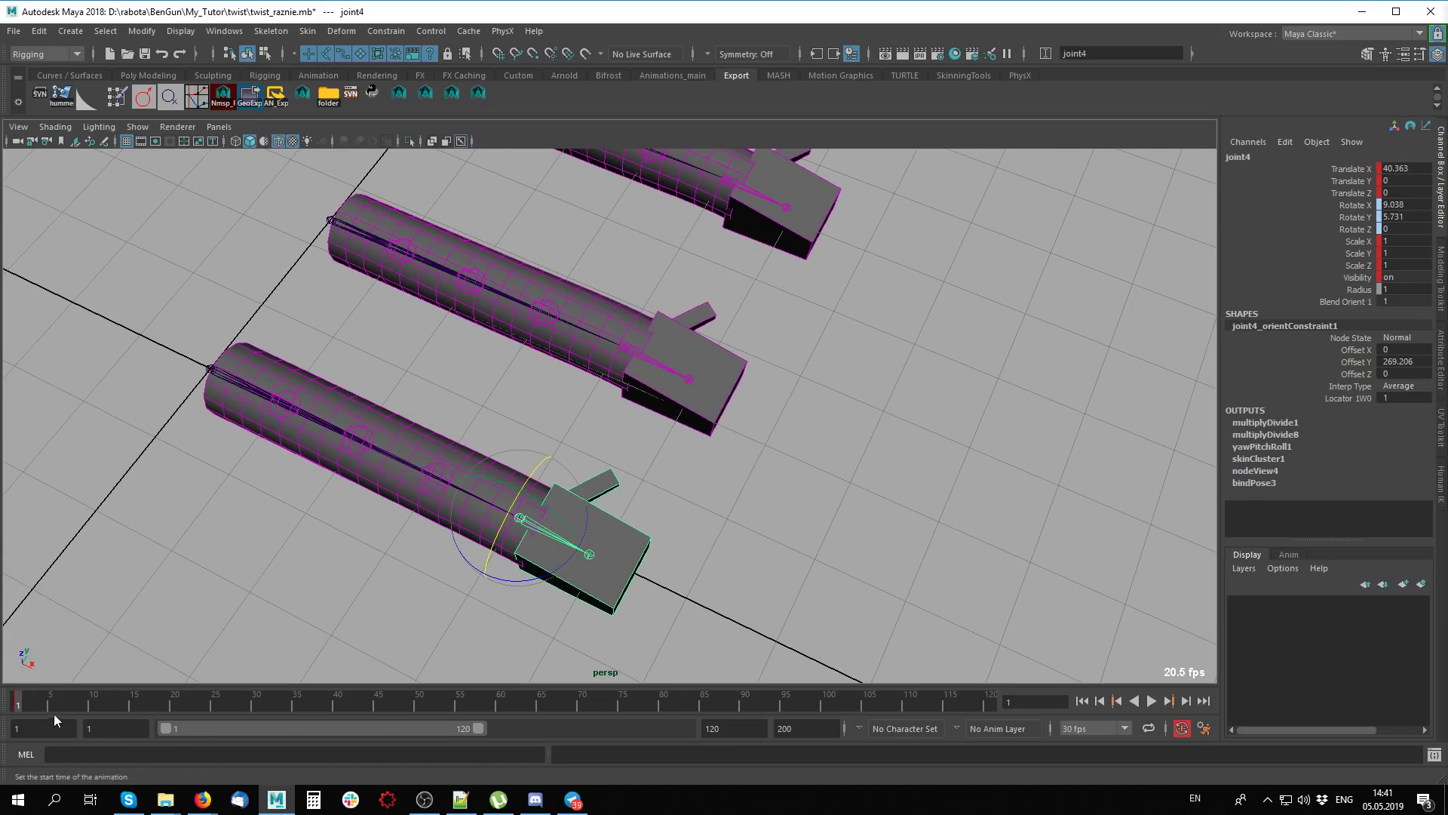
Scrub the time slider, twist joint4 further to Rotate X 52.502, then deselect
mouse_move(21, 703)
mouse_down()
mouse_move(156, 708)
mouse_move(18, 703)
mouse_up()
key(e)
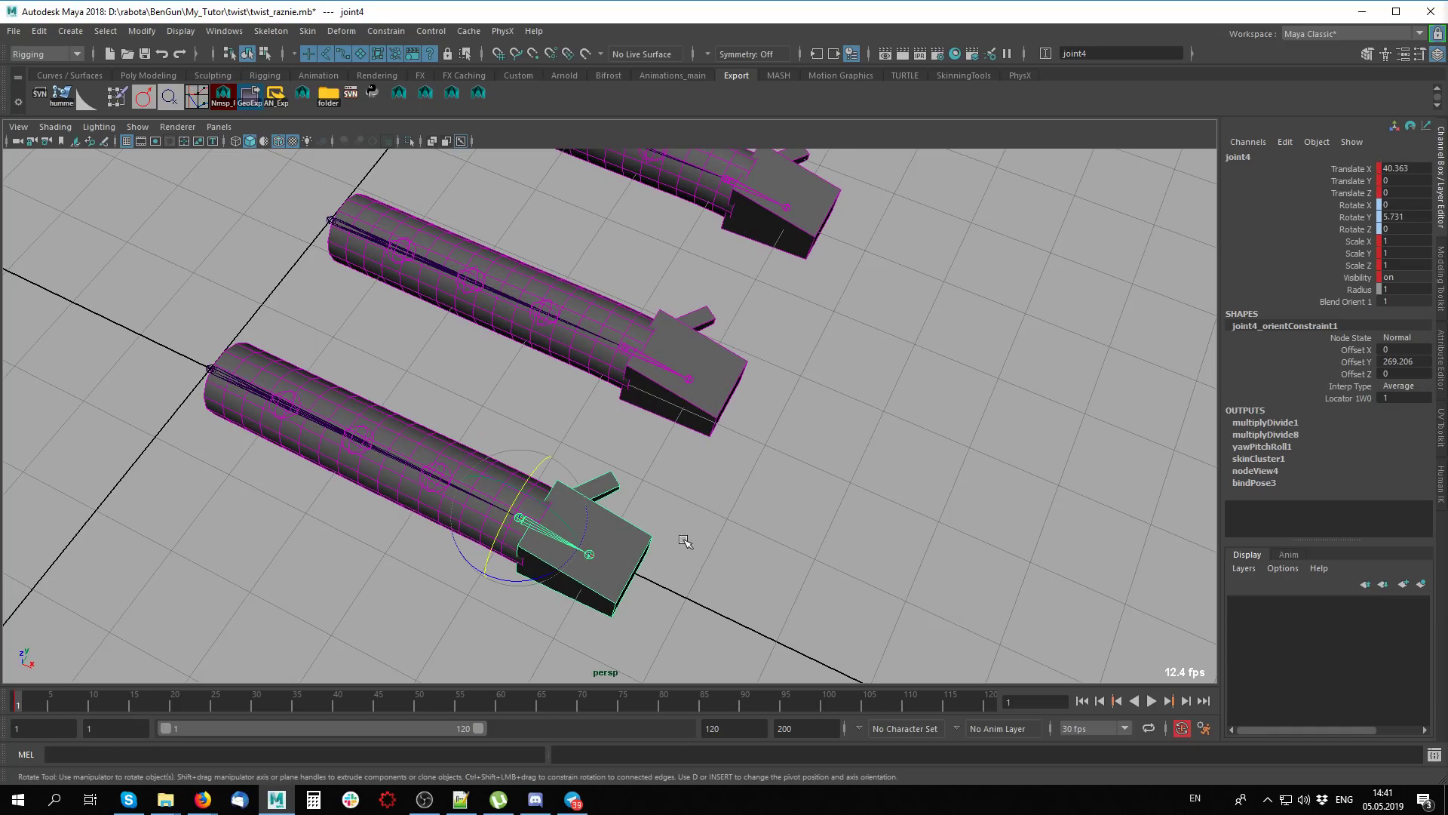
mouse_move(504, 516)
mouse_down()
mouse_move(477, 546)
mouse_move(984, 315)
mouse_up()
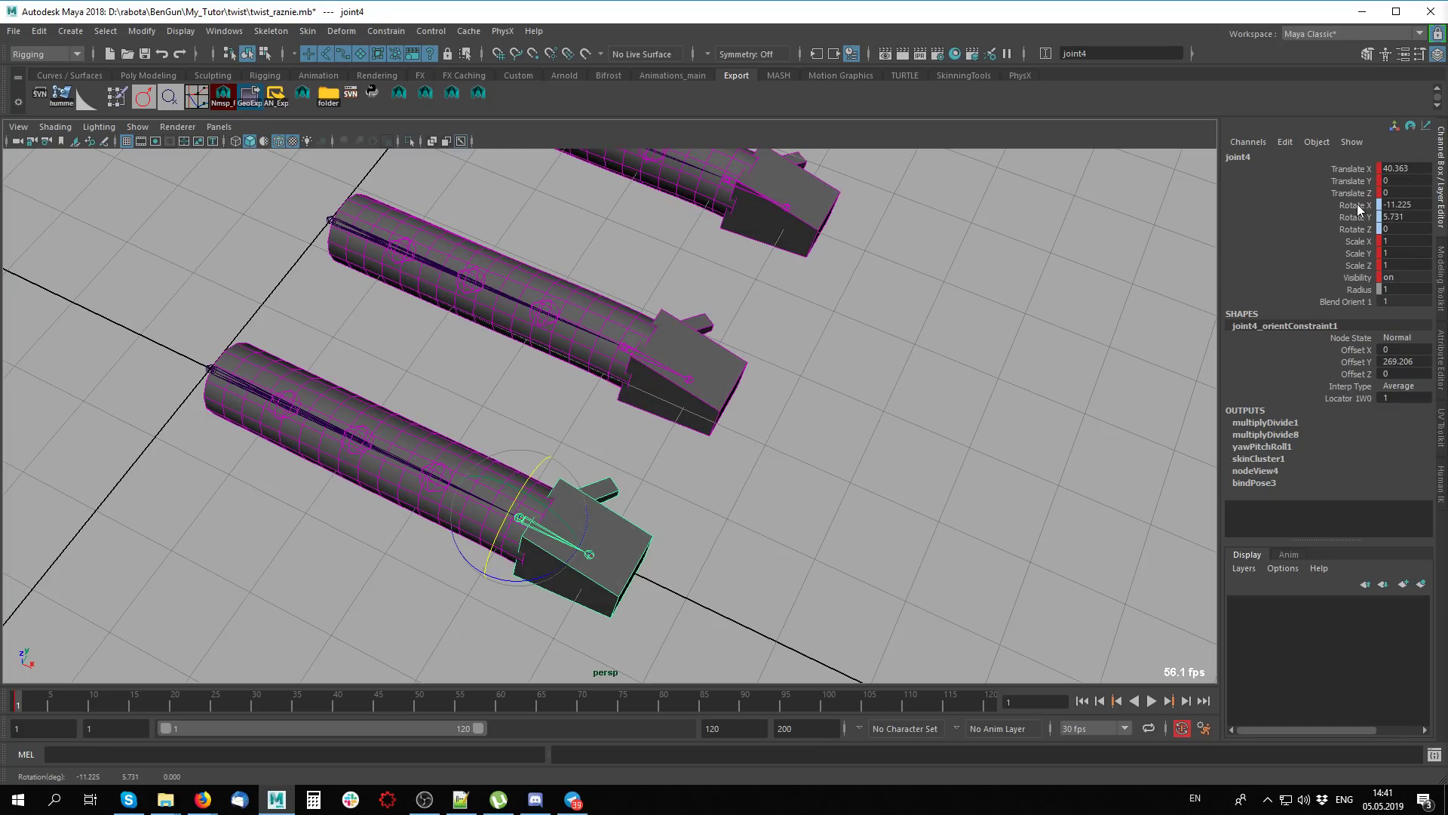
mouse_move(498, 528)
mouse_down()
mouse_move(518, 501)
mouse_move(522, 519)
mouse_move(500, 526)
mouse_up()
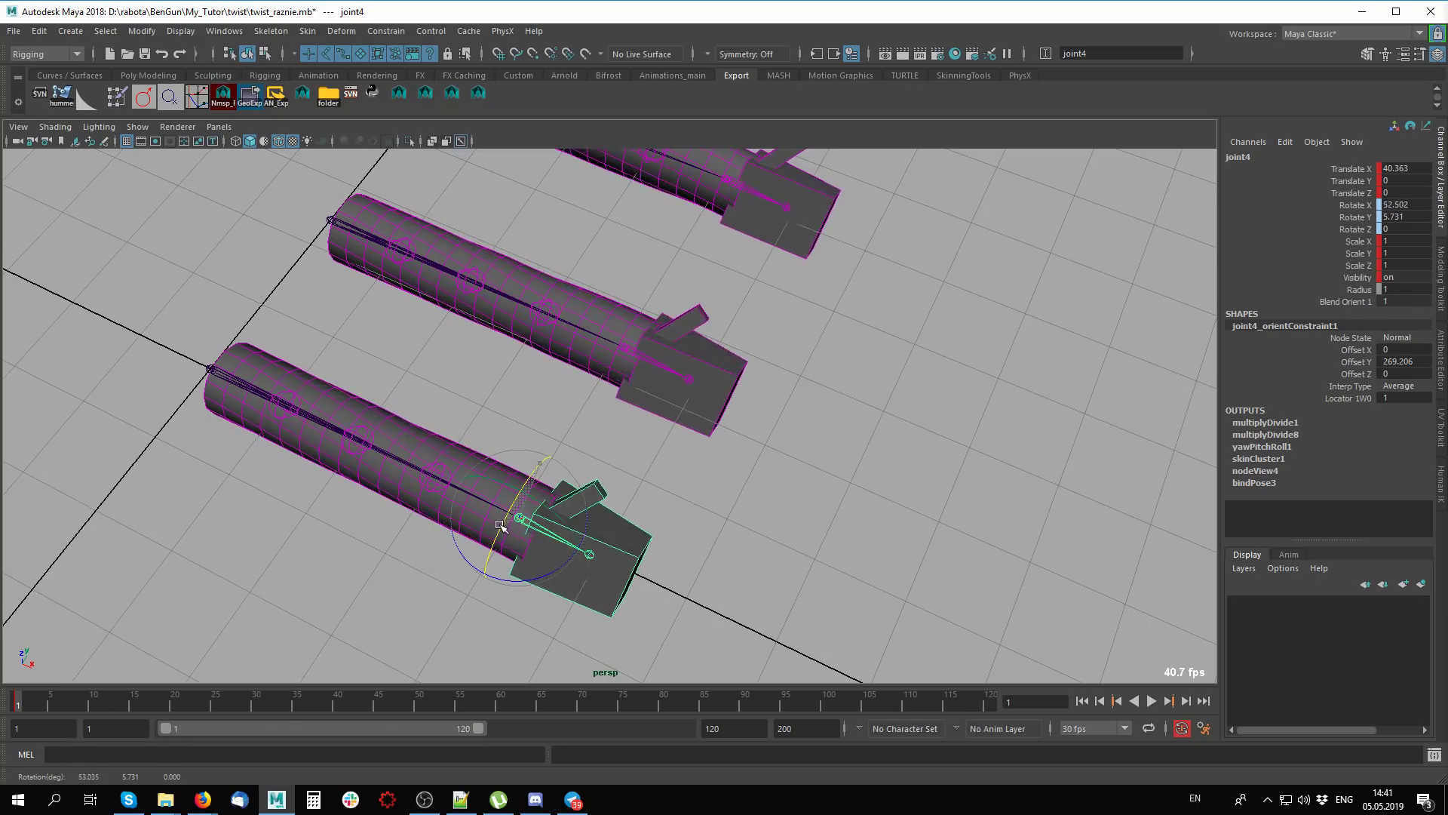
drag(500, 526, 521, 520)
click(895, 512)
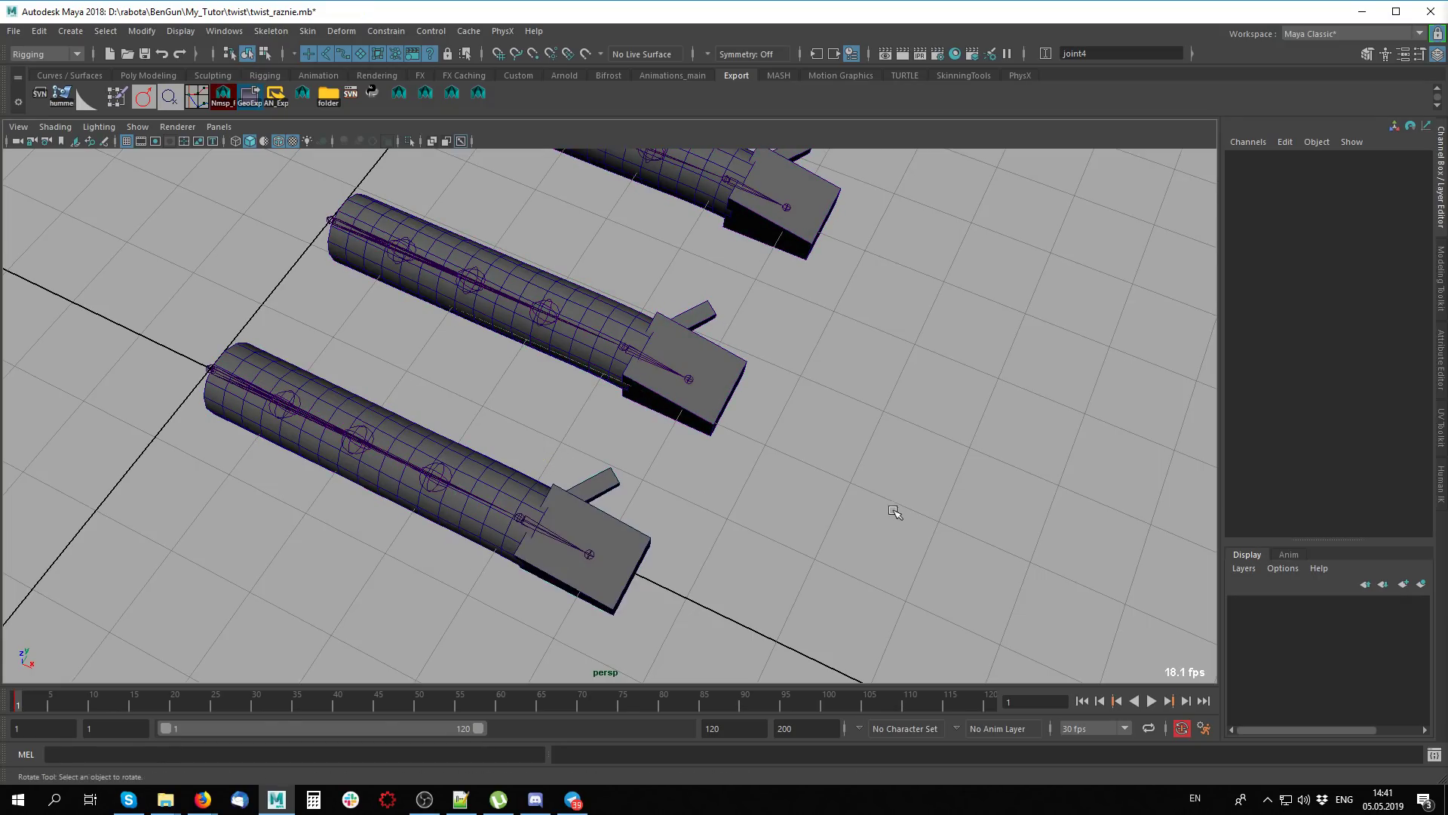
alt+middle_drag(894, 512, 836, 464)
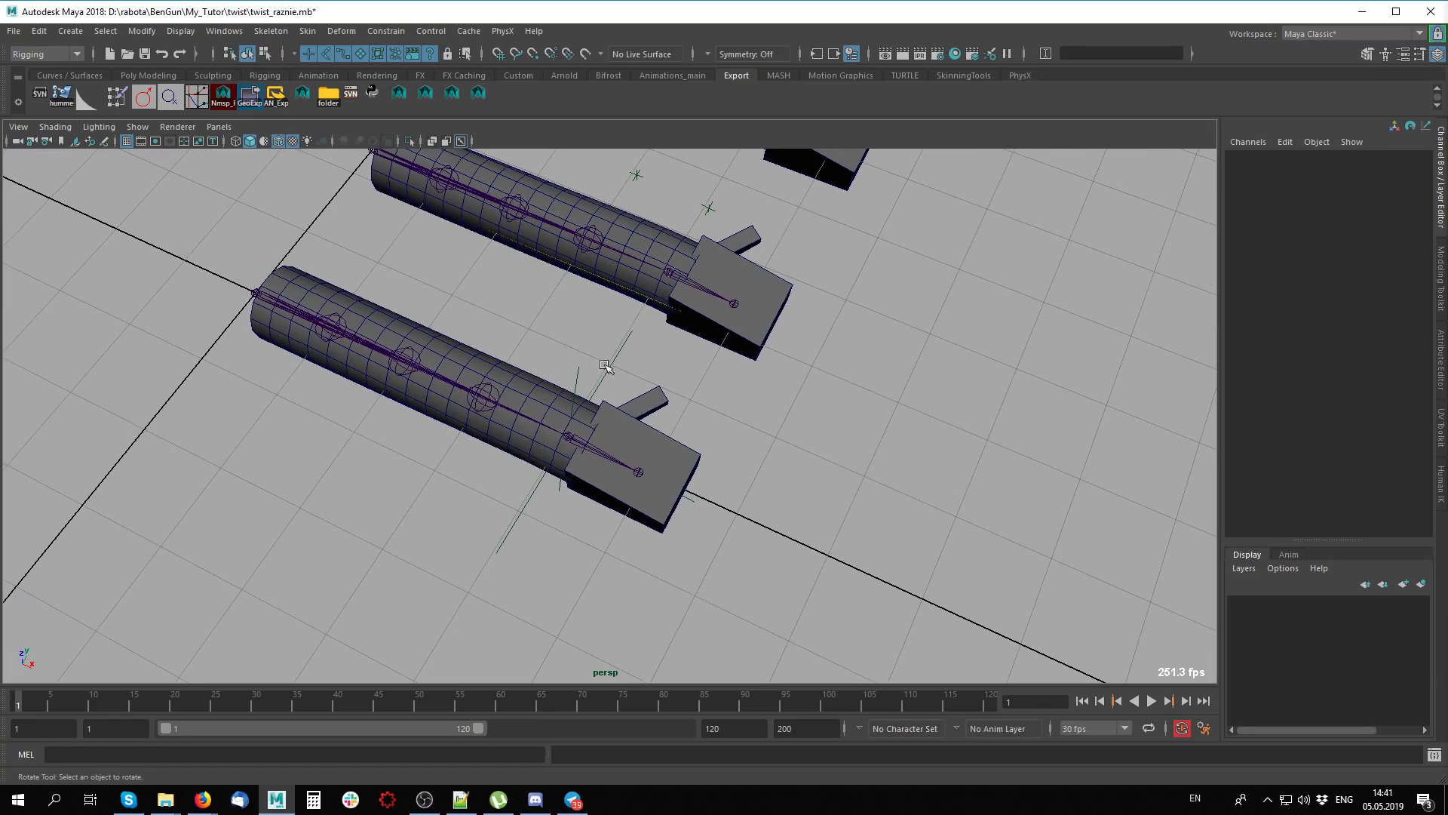
Select wrist locator locator10, go to frame 8, and rotate it to bend the arms
click(590, 454)
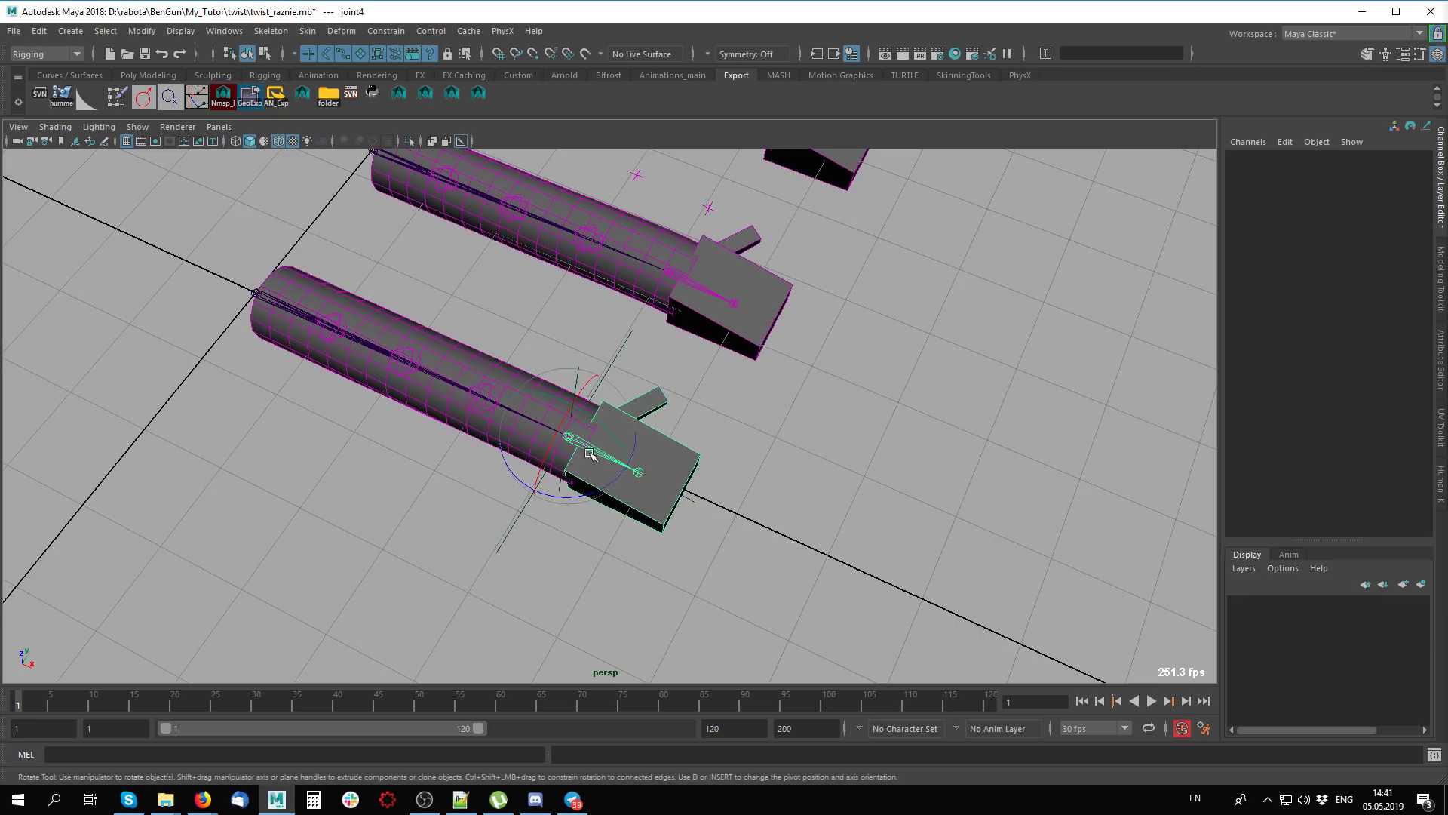
click(826, 481)
click(612, 359)
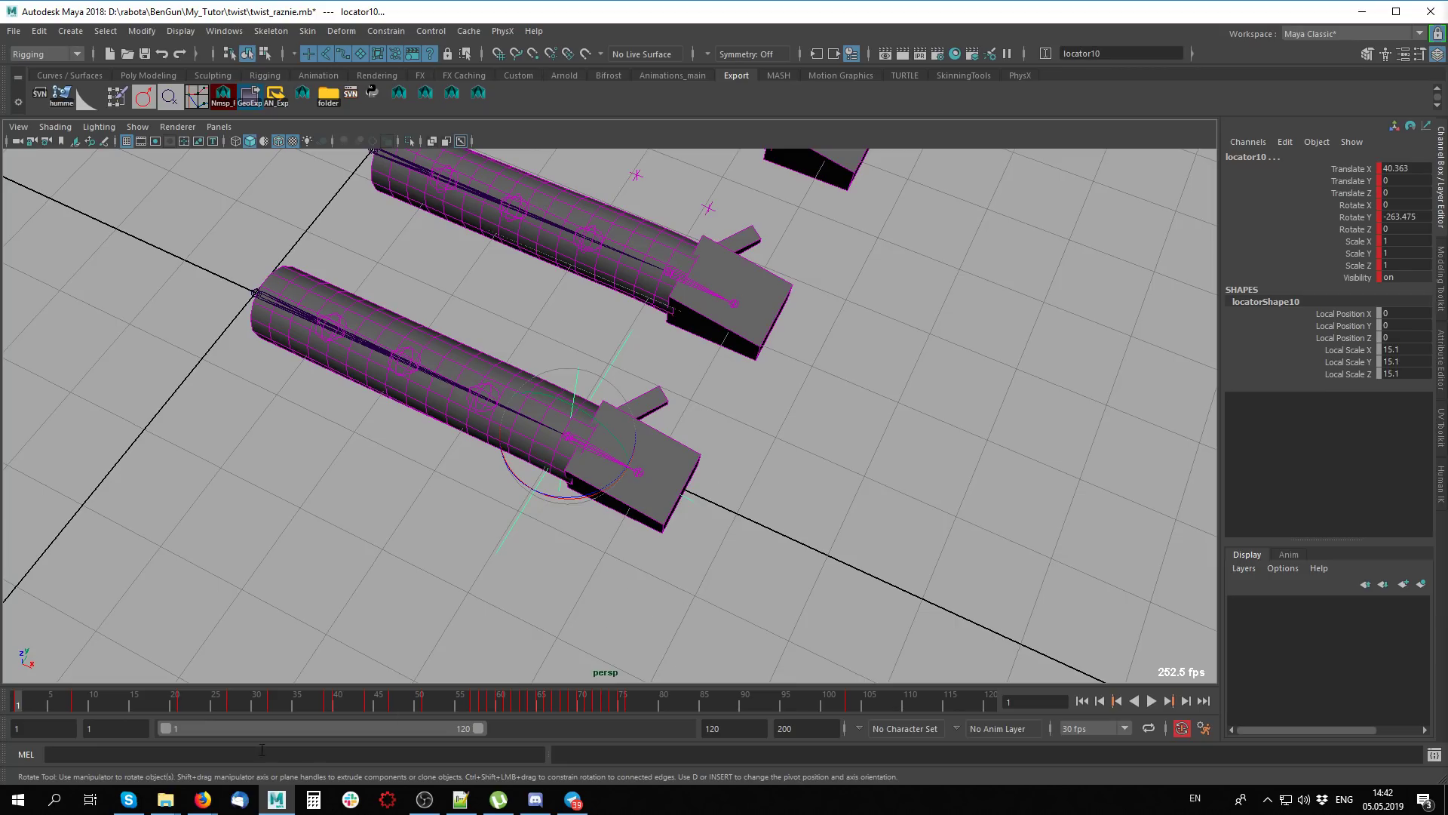
drag(99, 705, 75, 705)
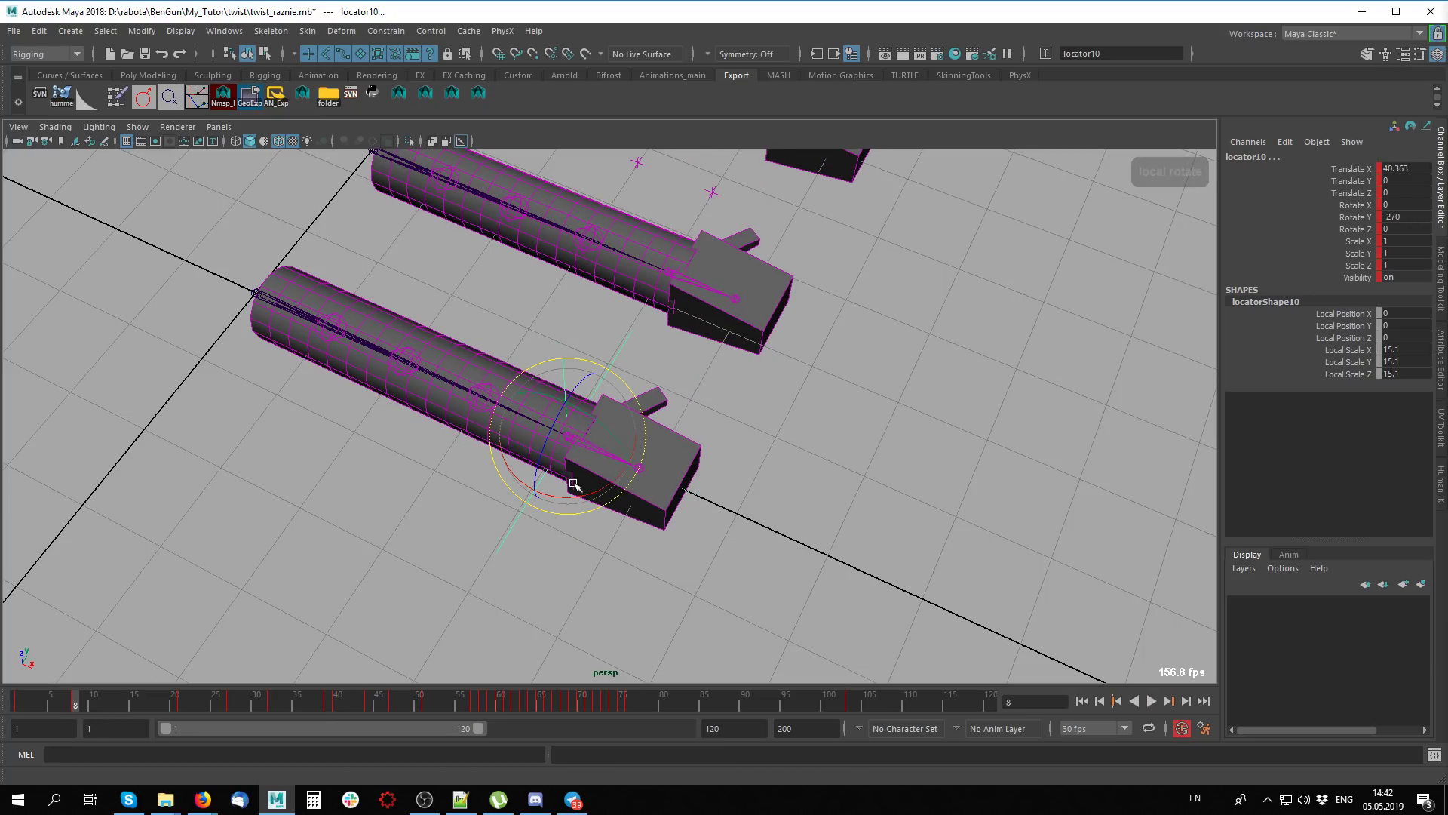
mouse_move(570, 482)
mouse_down()
mouse_move(602, 443)
mouse_move(590, 475)
mouse_move(568, 398)
mouse_move(556, 416)
mouse_up()
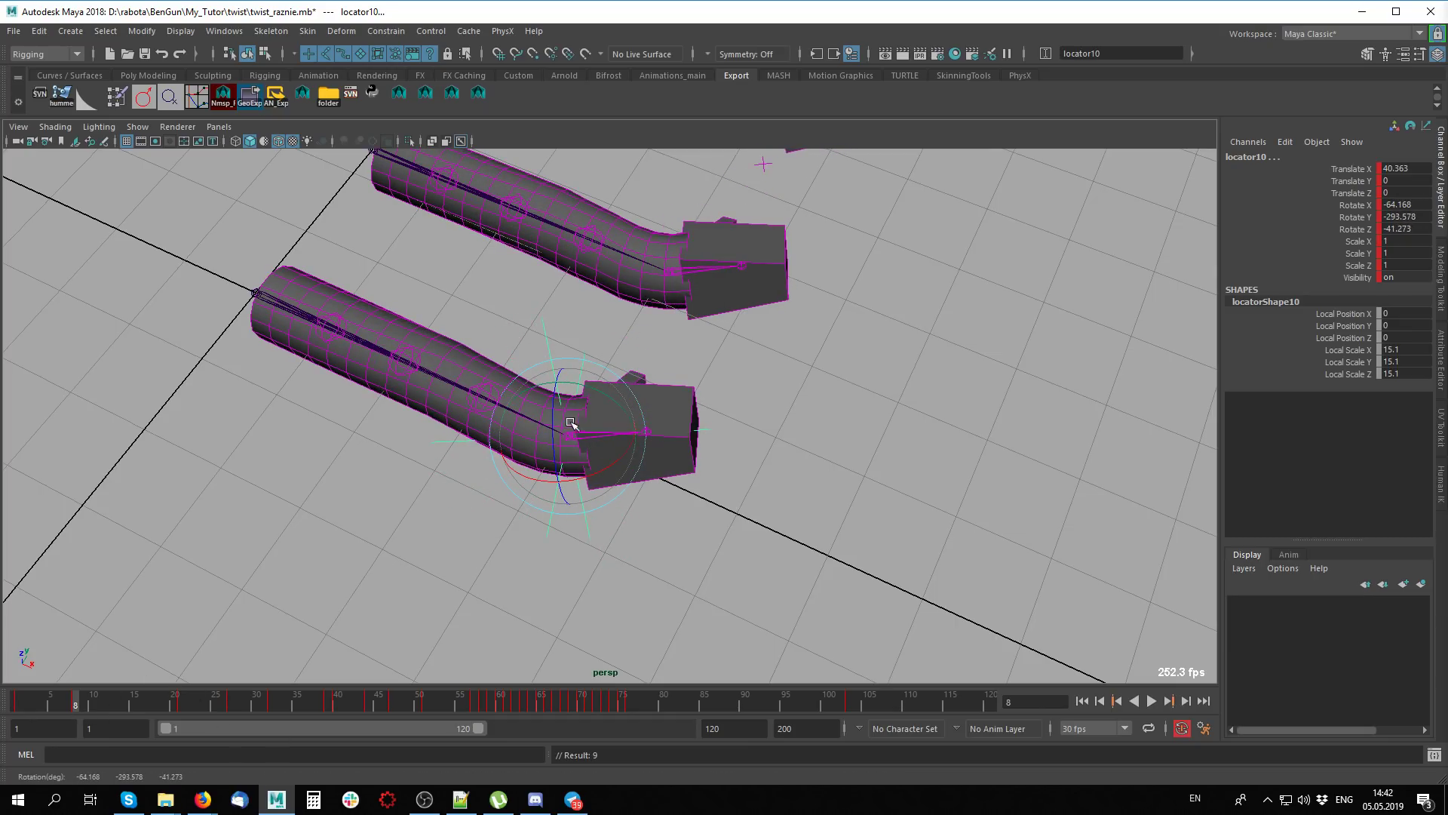
mouse_move(556, 415)
alt+mouse_down()
mouse_move(744, 508)
mouse_move(919, 462)
alt+mouse_up()
drag(444, 537, 441, 569)
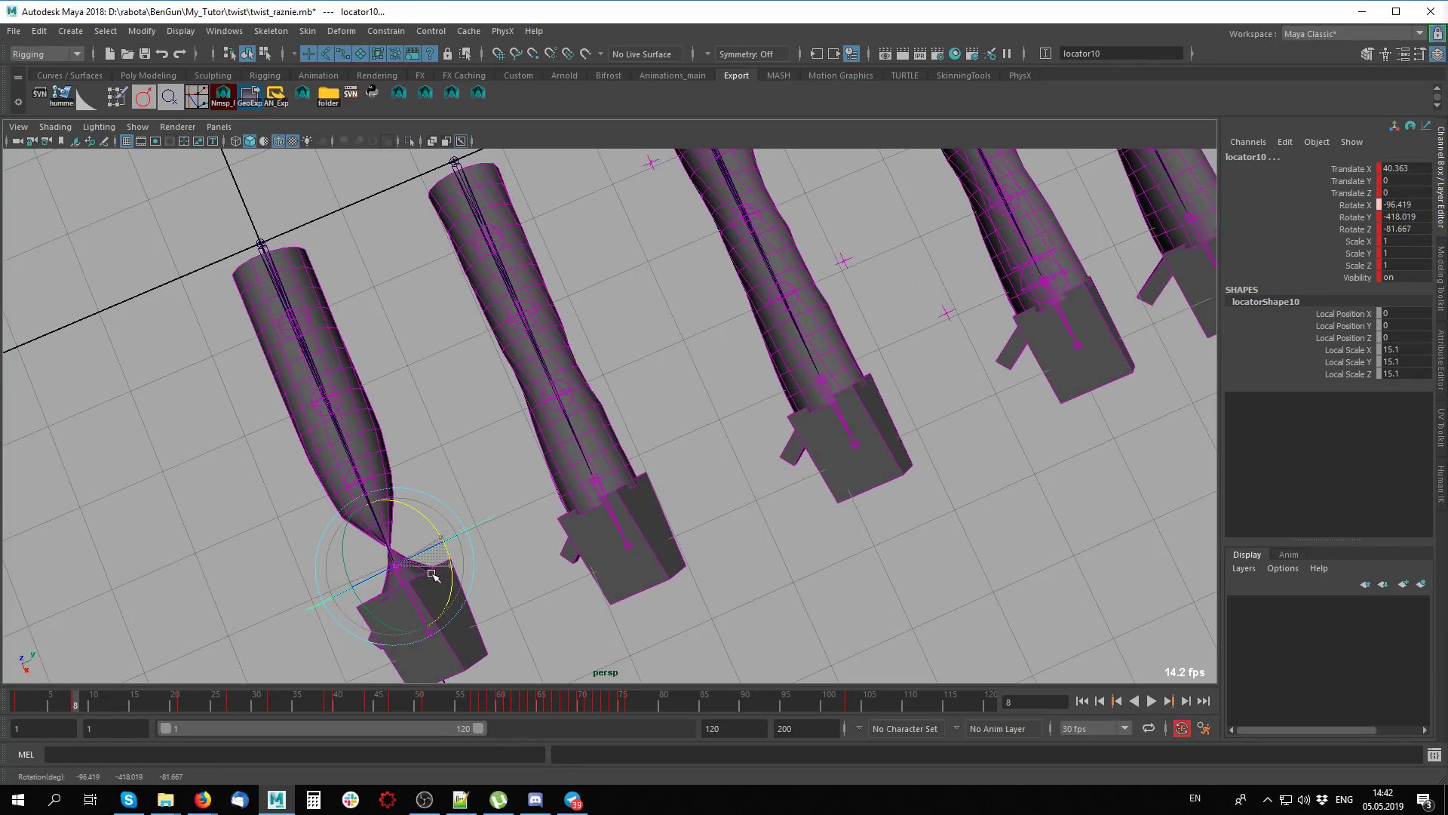
alt+middle_drag(389, 464, 762, 418)
Frame all six arms and spin locator10 on several axes to compare their twists
scroll(762, 419, down, 5)
alt+drag(582, 372, 851, 383)
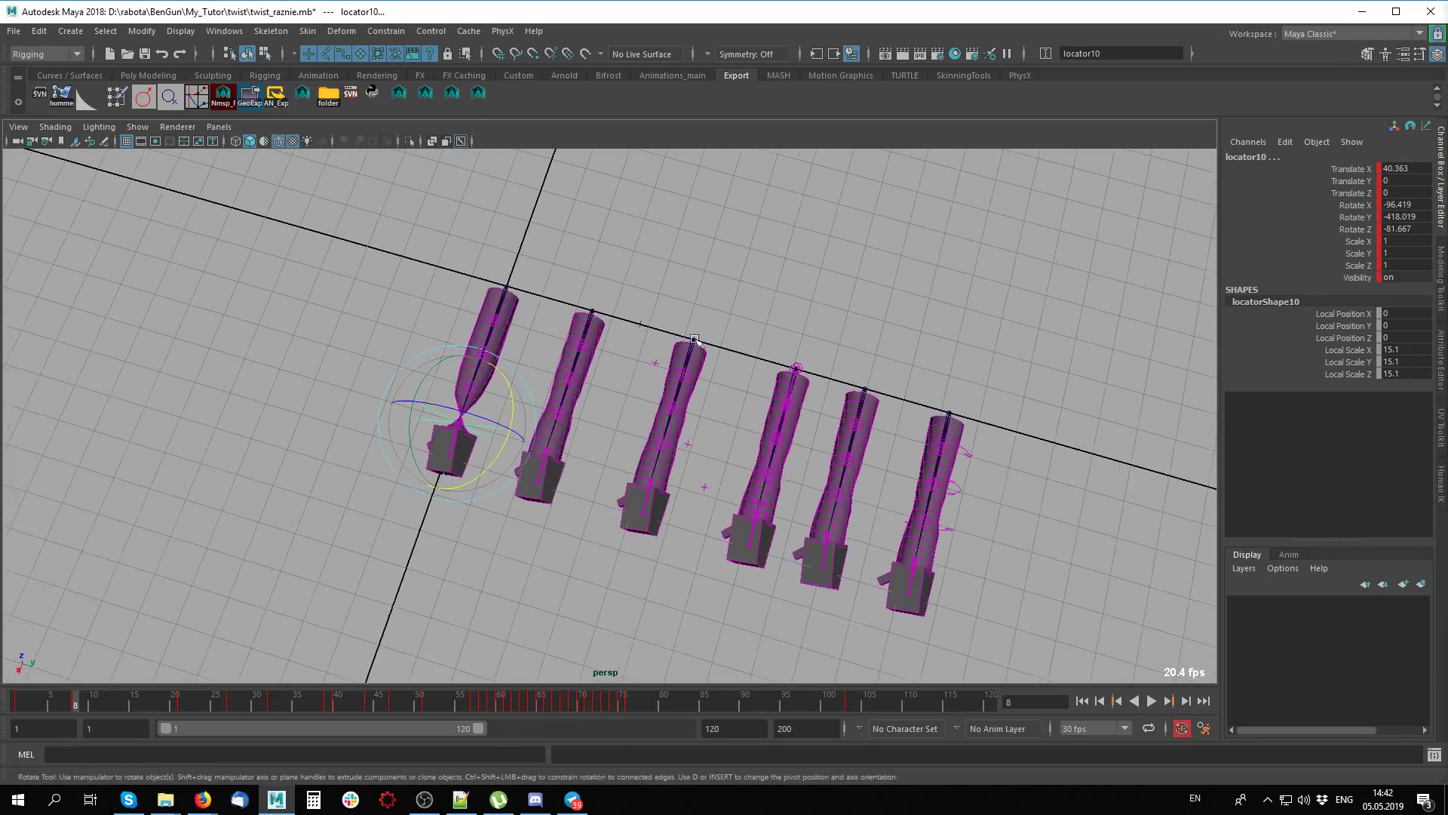
drag(549, 488, 799, 401)
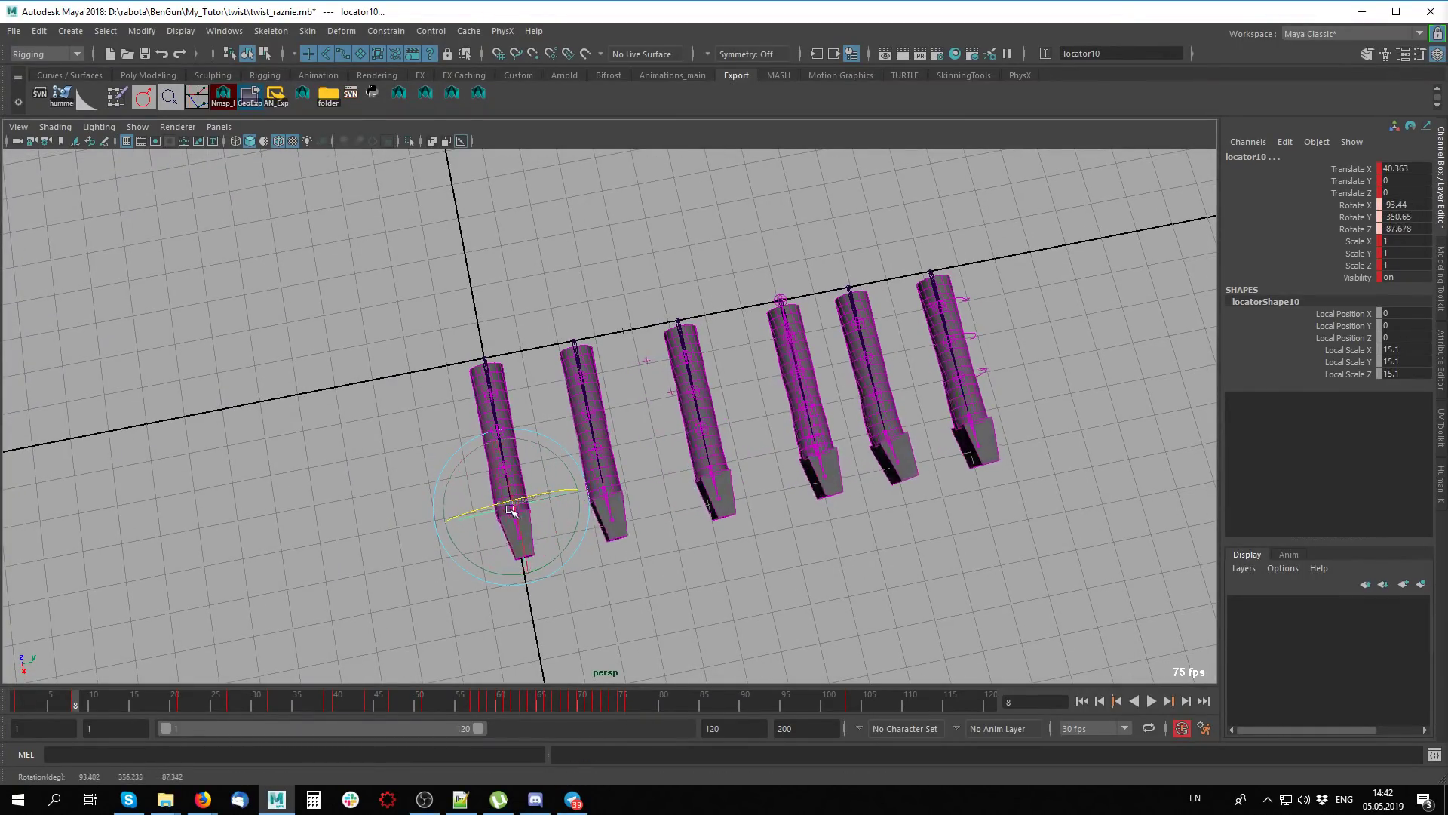
drag(511, 508, 590, 492)
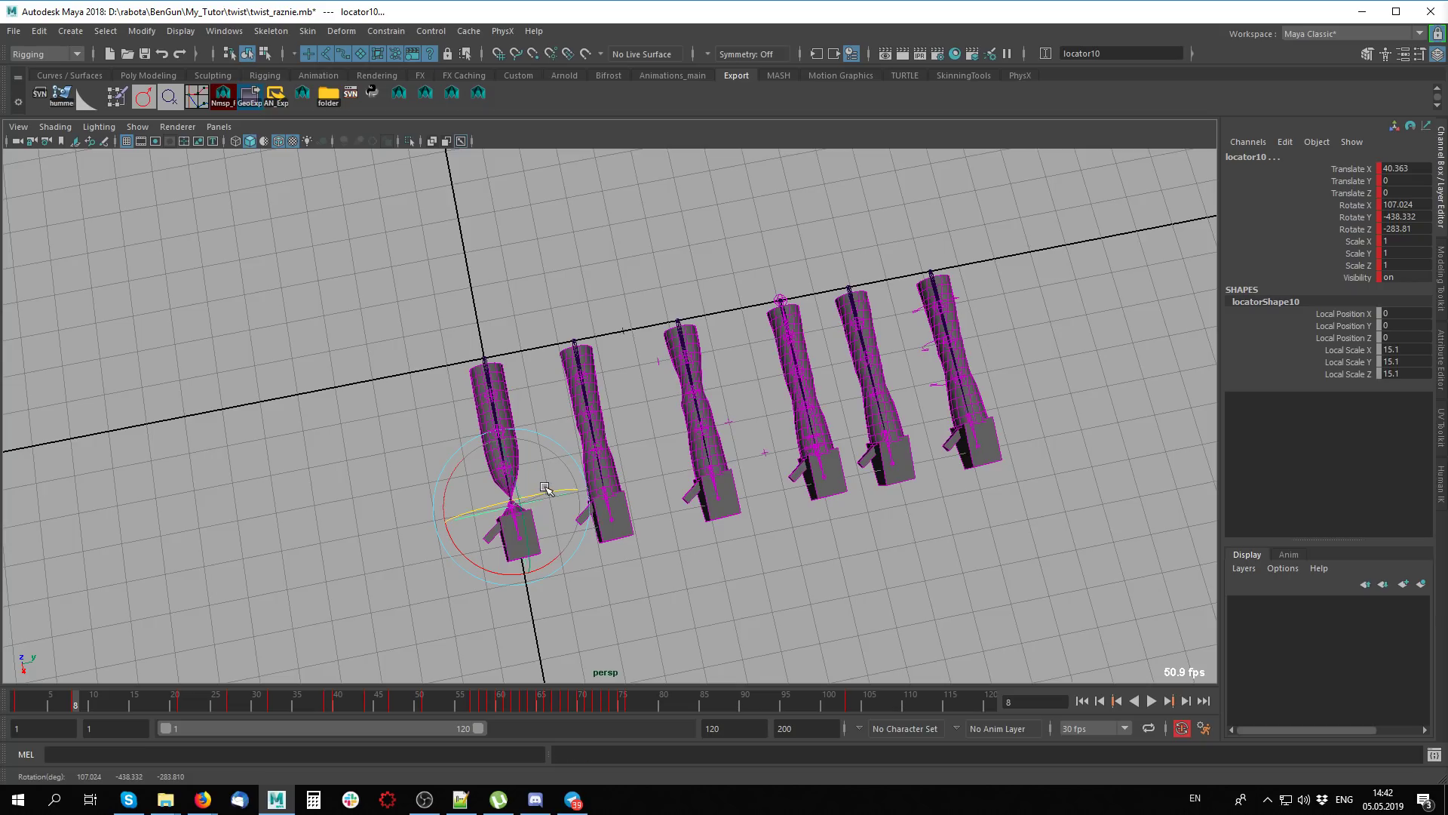
mouse_move(545, 488)
mouse_down()
mouse_move(453, 503)
mouse_move(460, 538)
mouse_move(496, 534)
mouse_move(556, 475)
mouse_move(521, 520)
mouse_move(503, 506)
mouse_up()
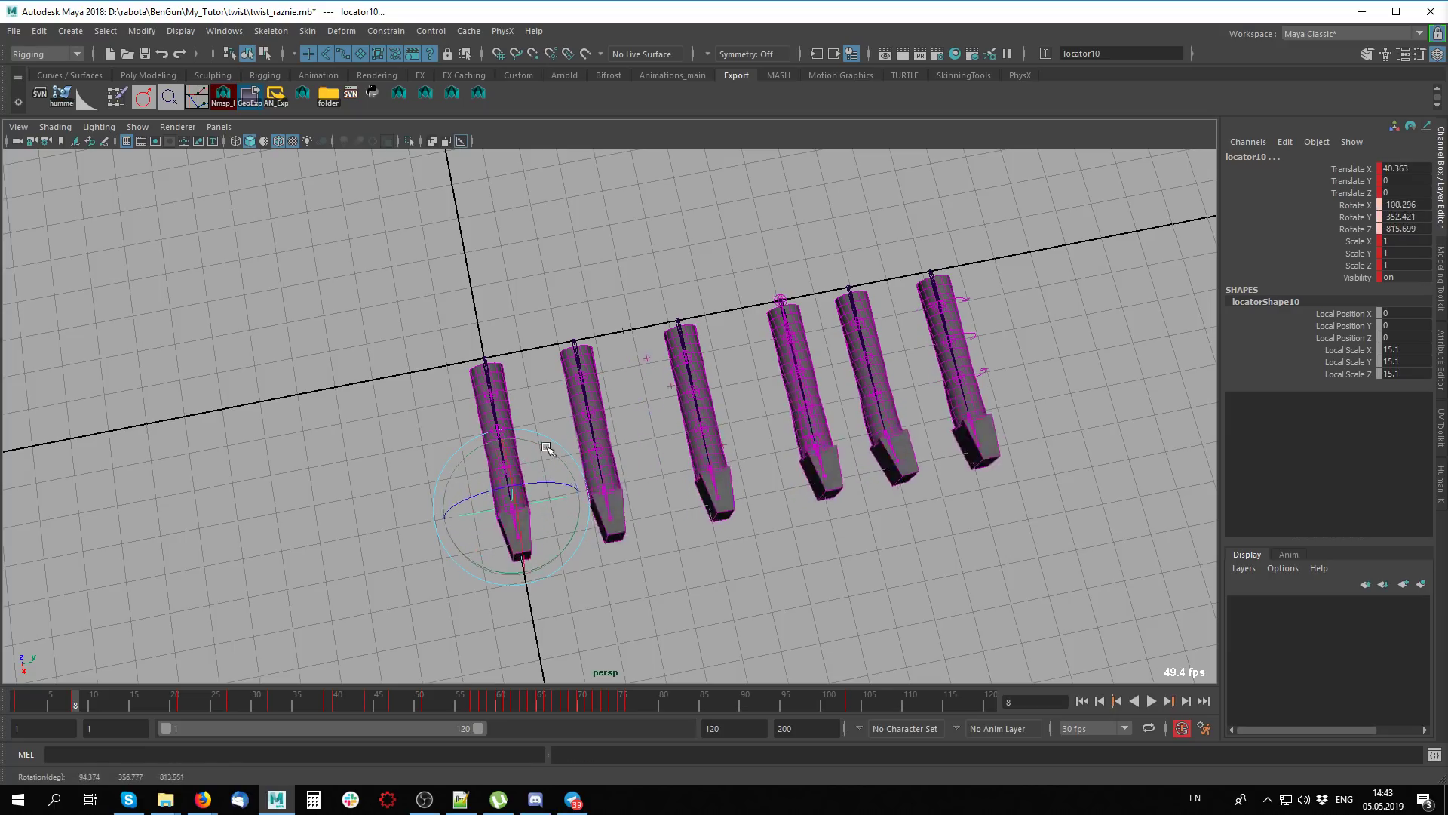
mouse_move(547, 448)
mouse_down()
mouse_move(550, 514)
mouse_move(483, 513)
mouse_up()
Undo the recent changes and scrub the animation back to frame 1
drag(794, 614, 792, 612)
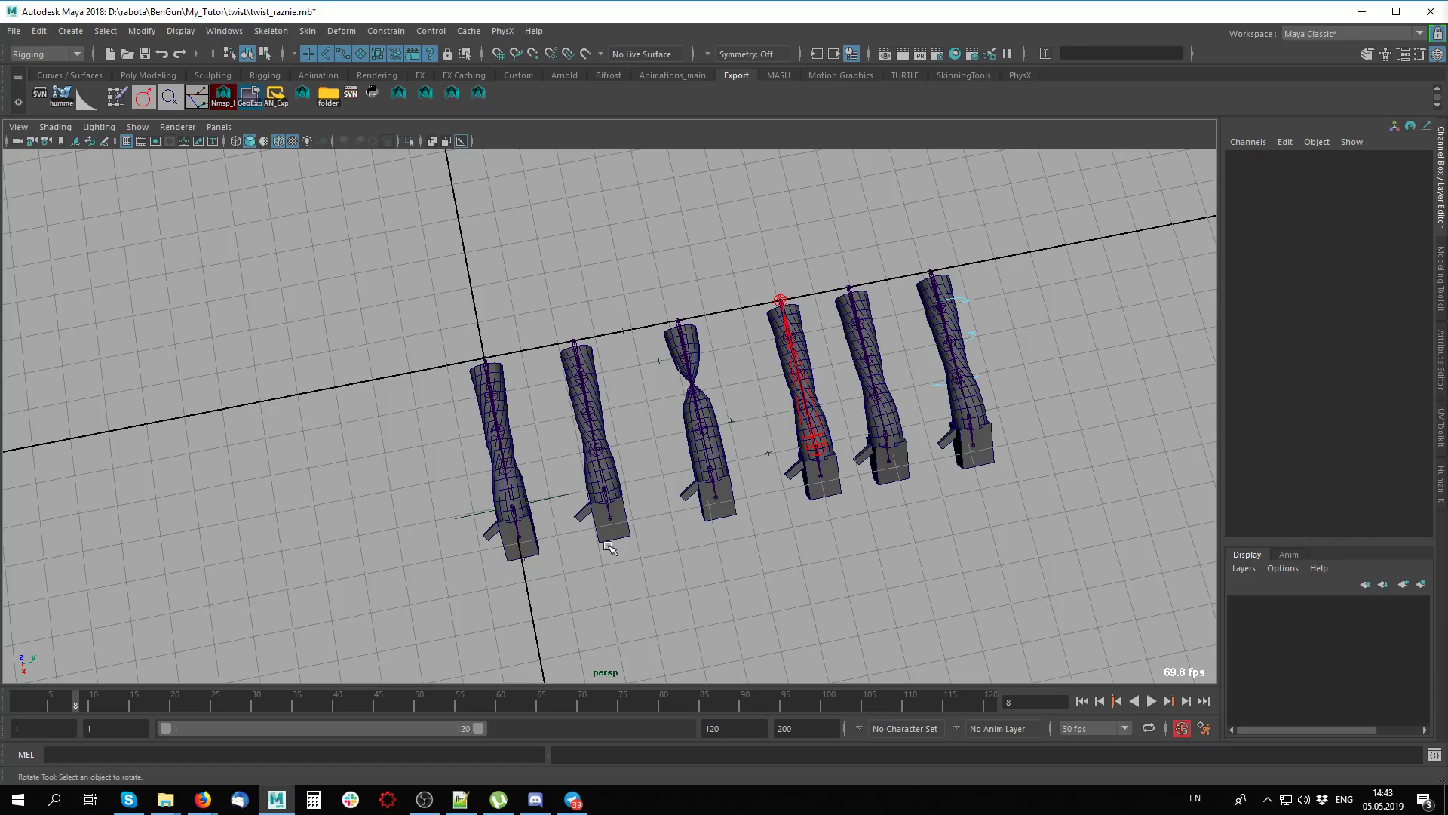
scroll(604, 502, up, 3)
scroll(603, 502, up, 2)
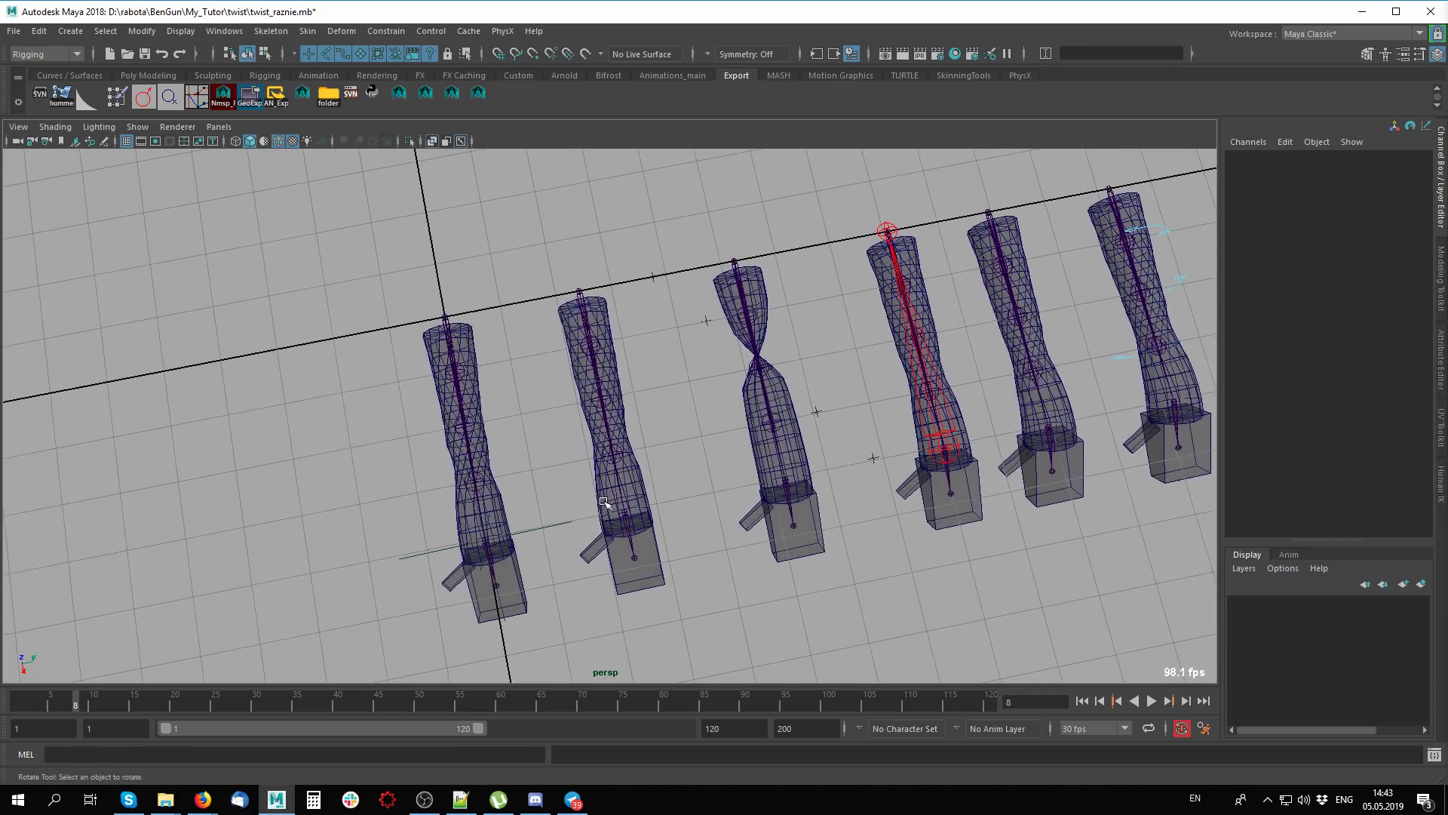
click(453, 318)
key(w)
key(ctrl+z)
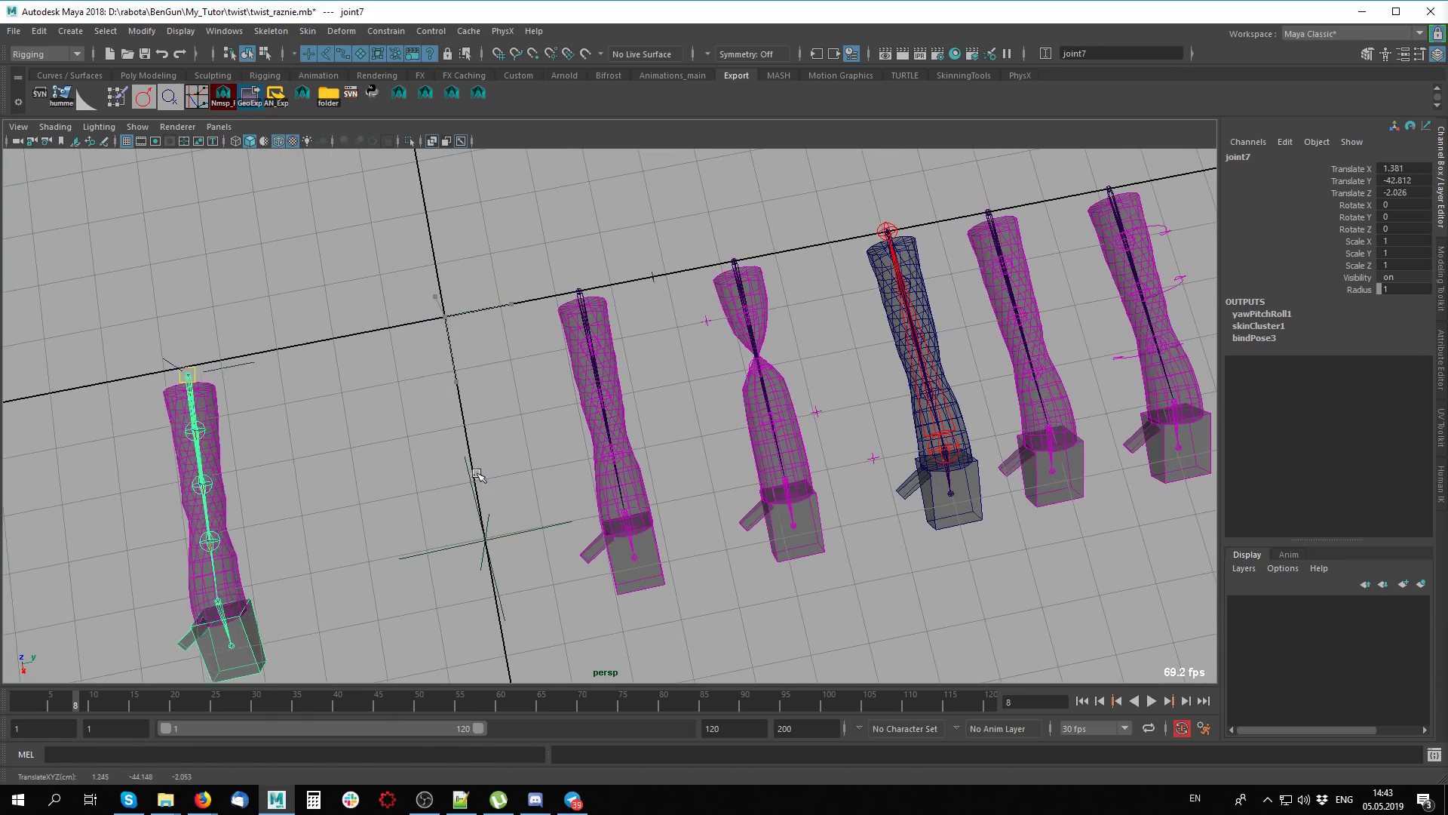
key(ctrl+z)
scroll(608, 515, up, 2)
key(ctrl+z)
alt+drag(607, 515, 775, 534)
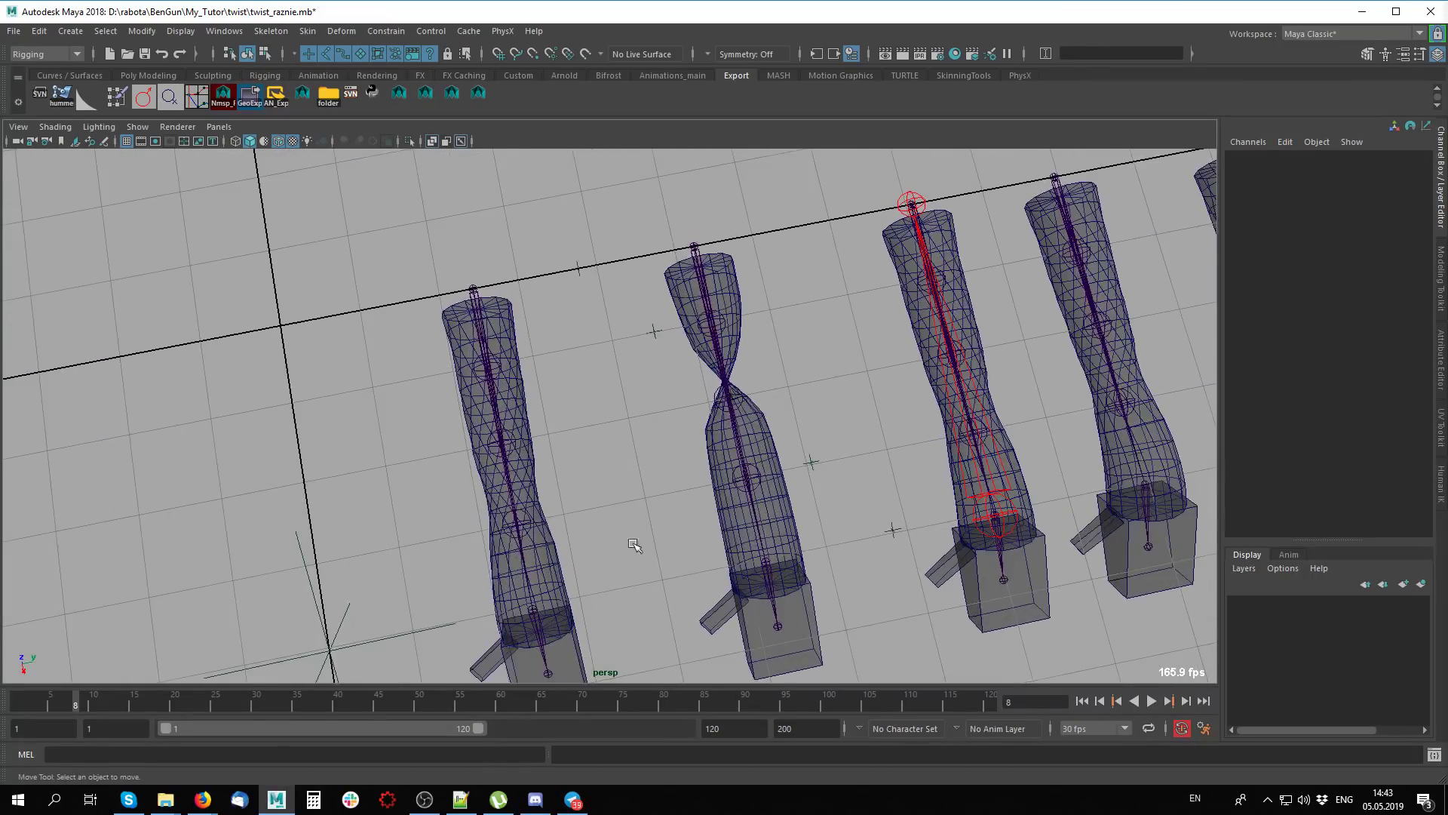
drag(128, 690, 17, 692)
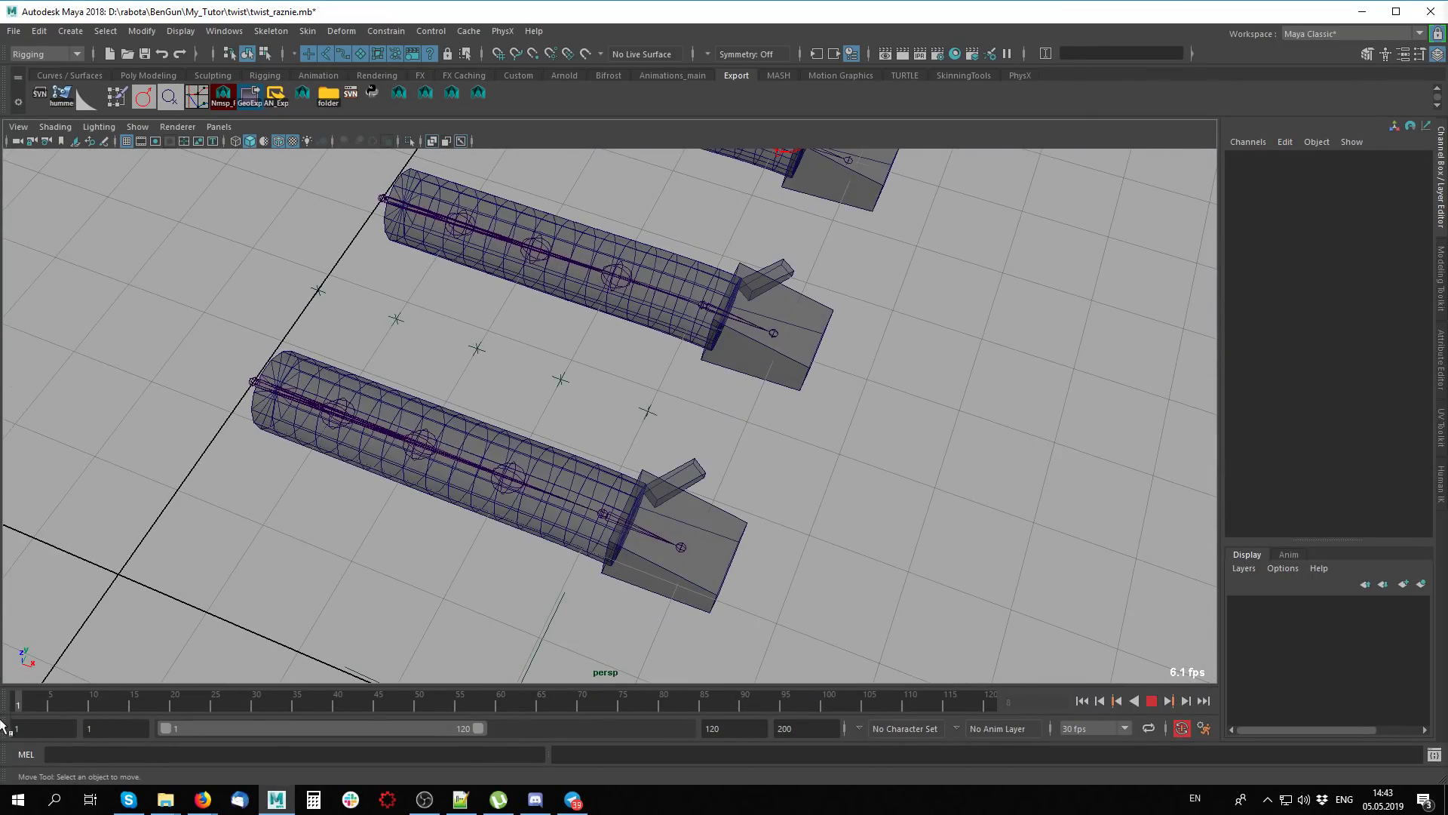
Click joints on the lower rig and the cylinder's end box to inspect them
click(254, 382)
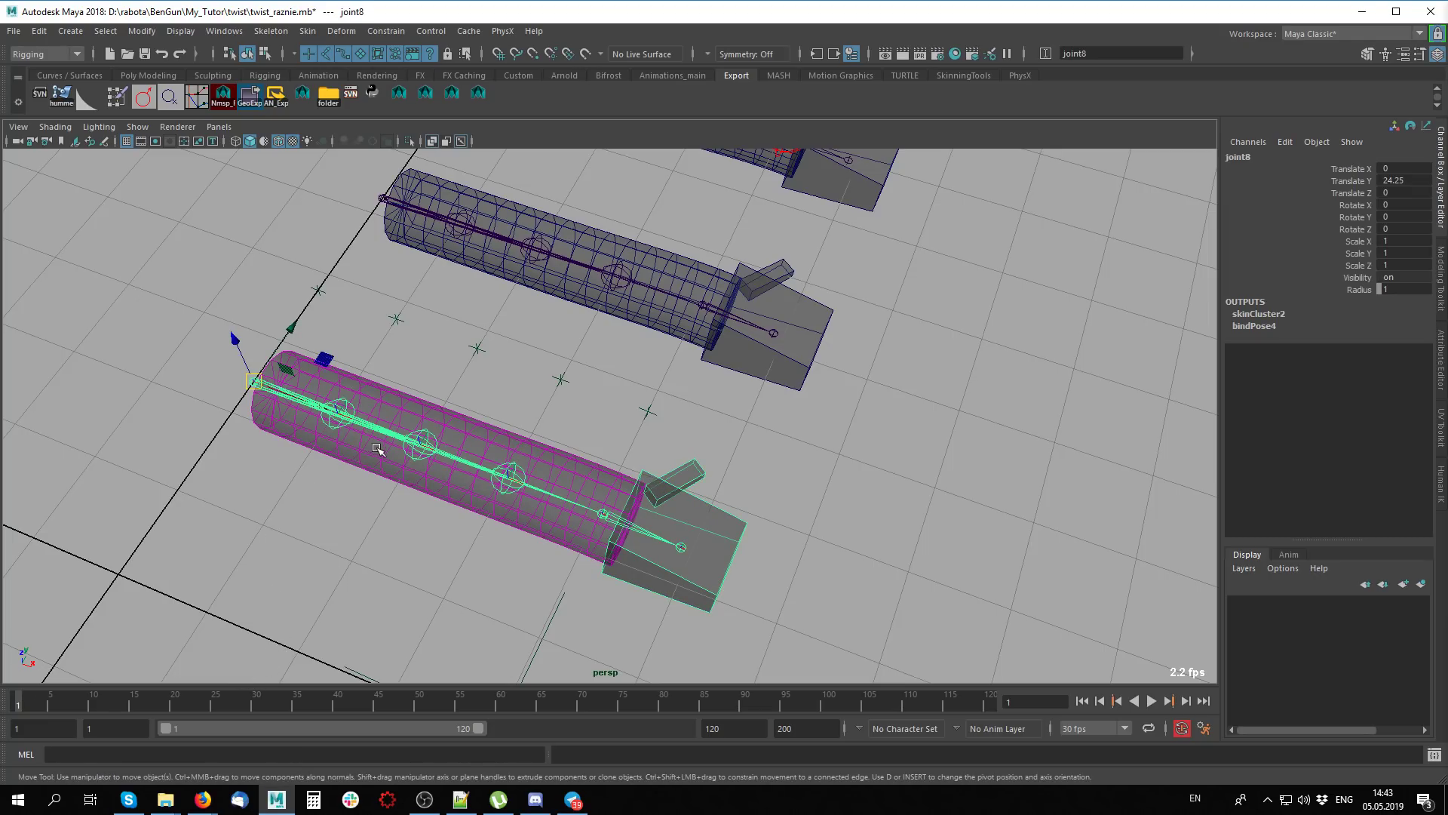
scroll(382, 450, down, 5)
scroll(418, 374, up, 5)
click(405, 381)
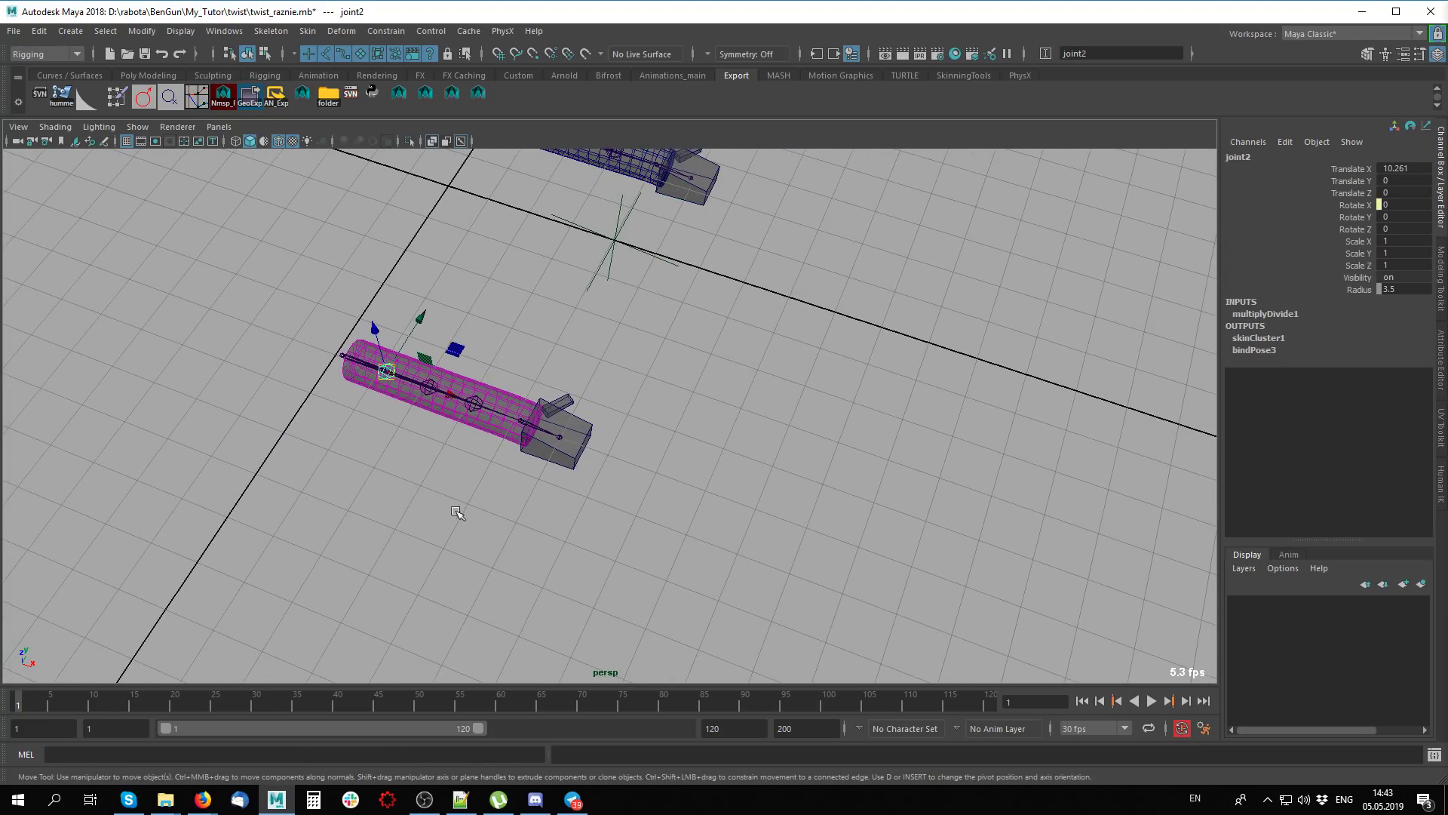
click(462, 528)
click(521, 419)
click(495, 534)
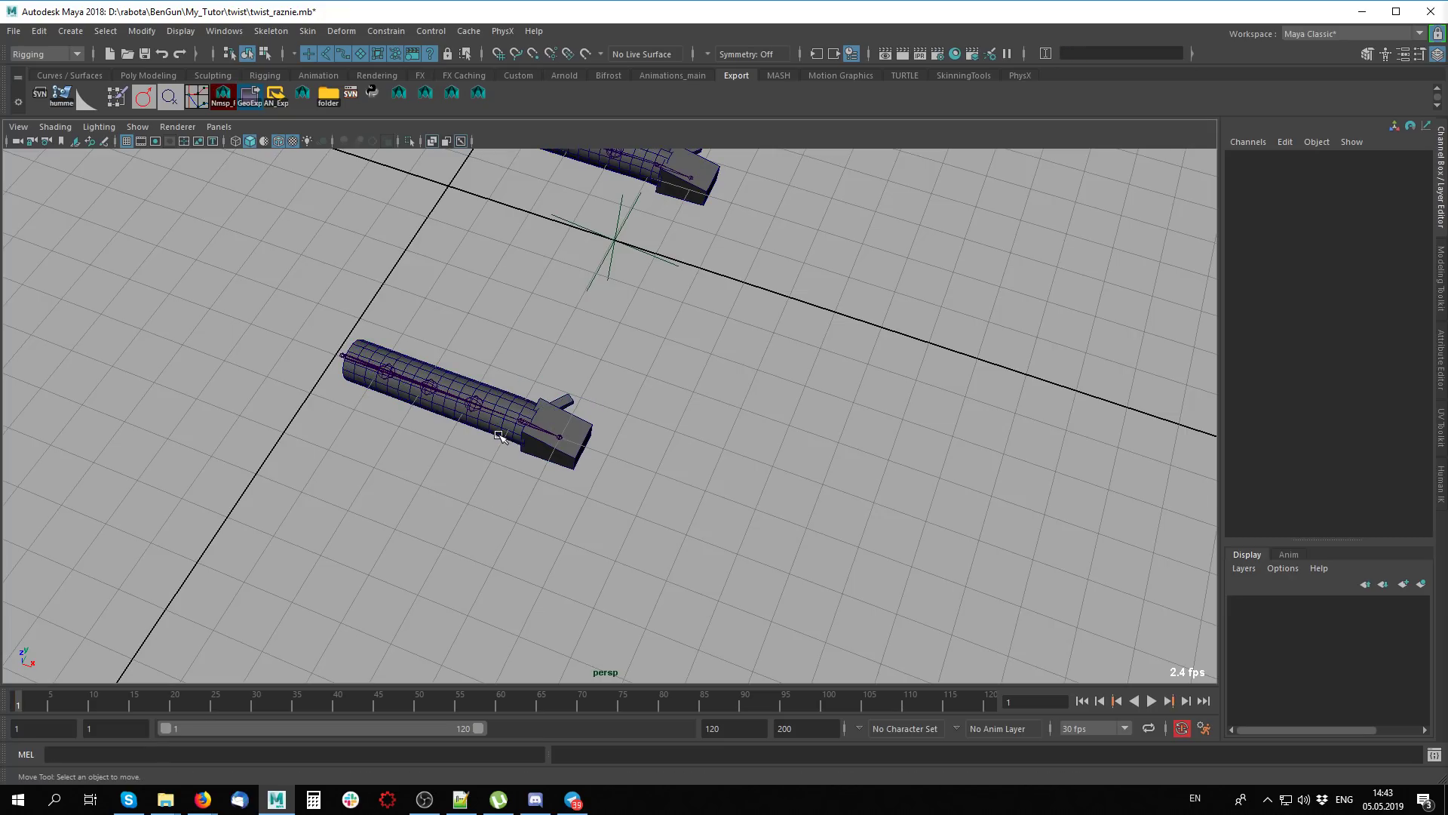
scroll(483, 434, up, 3)
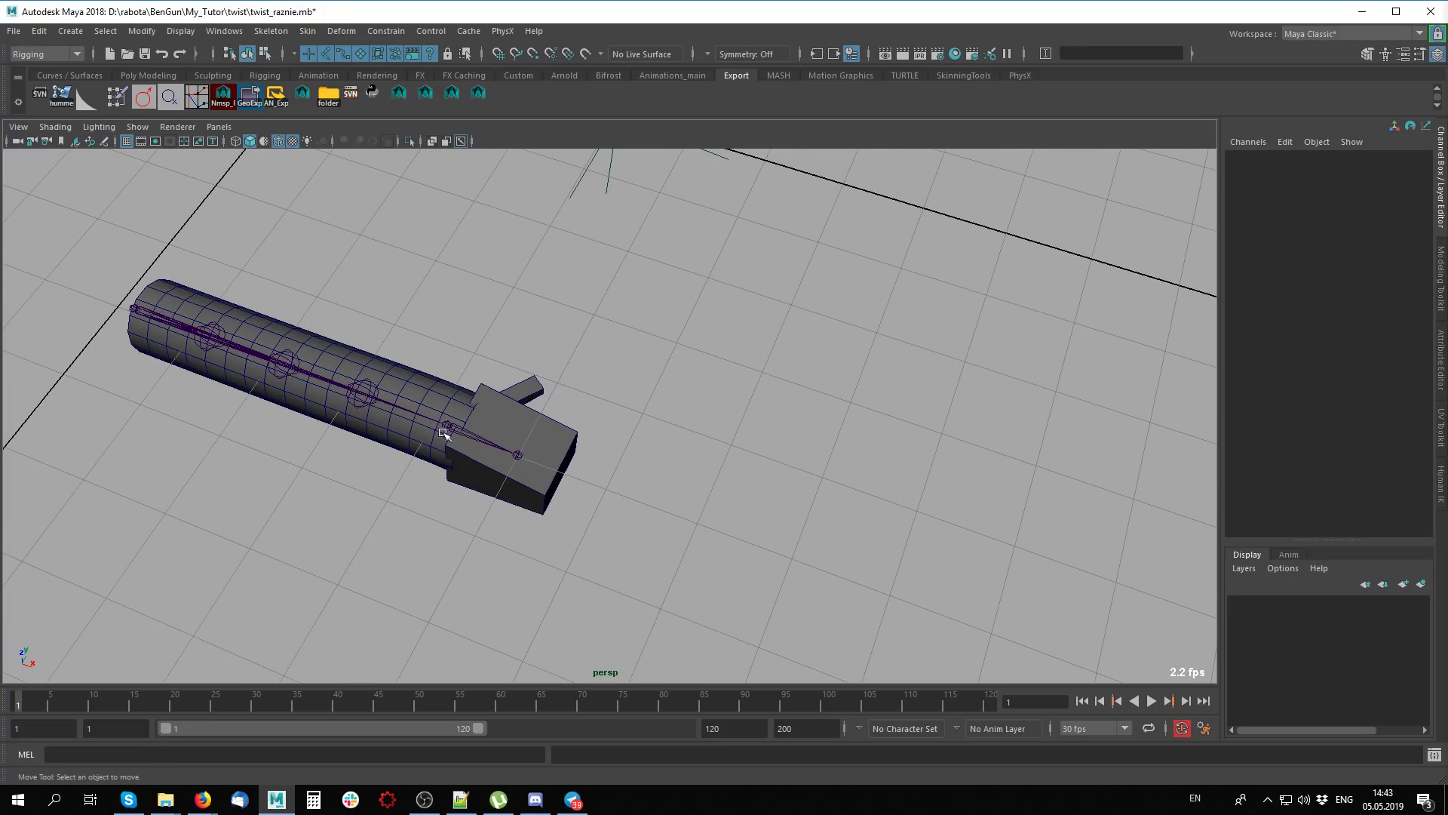
click(473, 430)
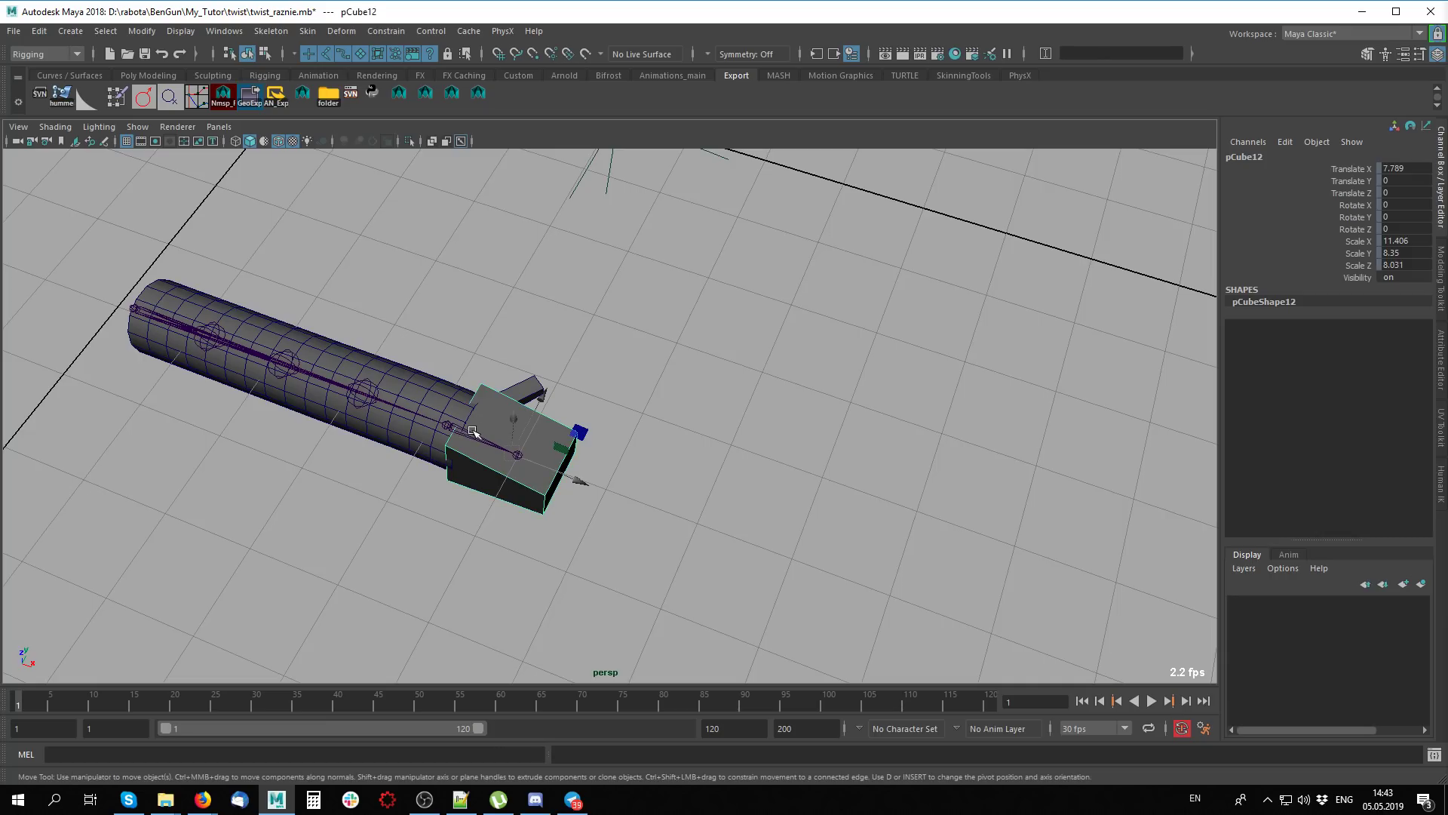
Select root joint joint8 and lower it to Translate Y 14.62
click(1358, 205)
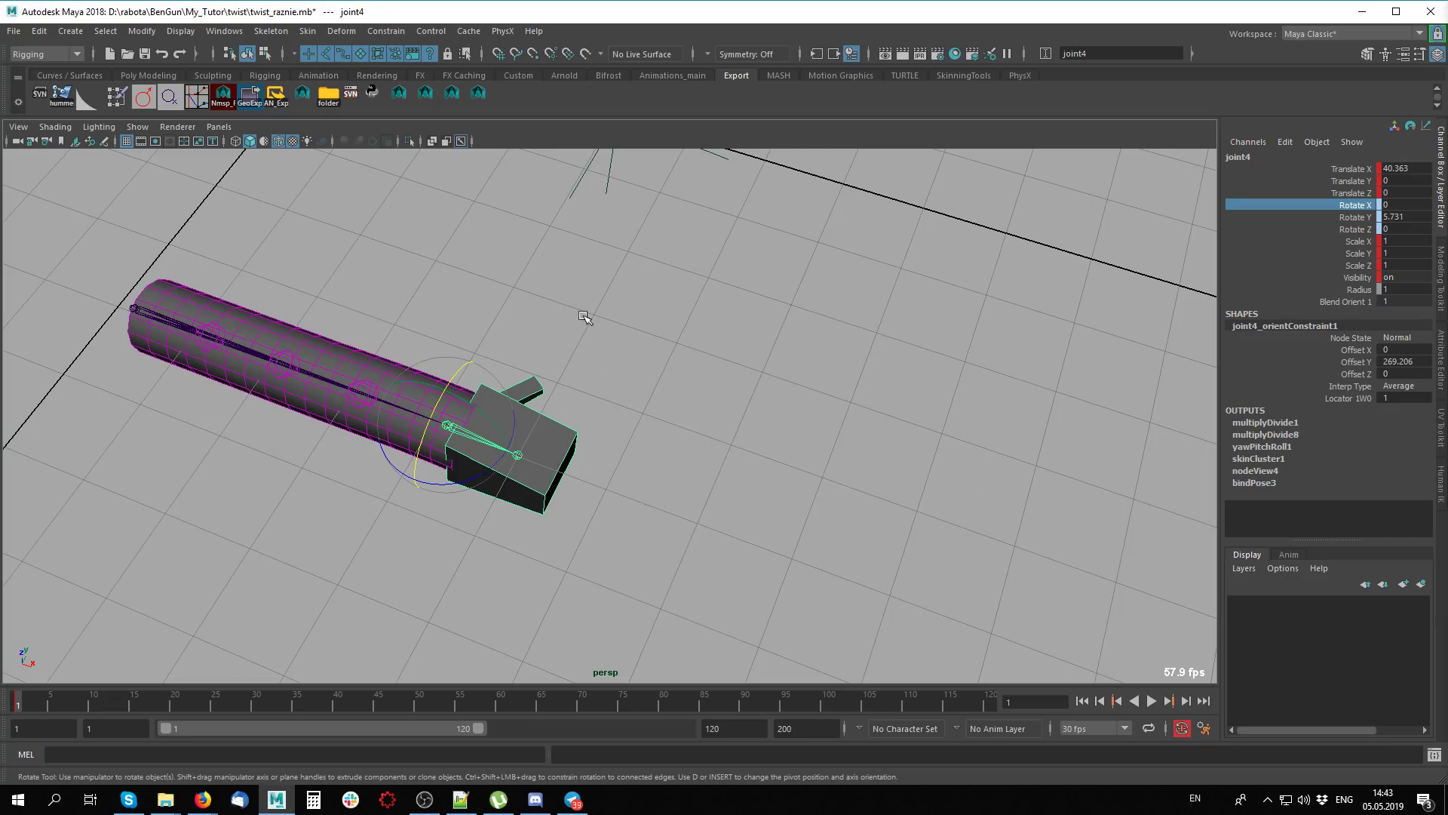
mouse_move(581, 316)
alt+middle_down()
mouse_move(743, 302)
mouse_move(752, 493)
mouse_move(756, 387)
mouse_move(925, 387)
alt+middle_up()
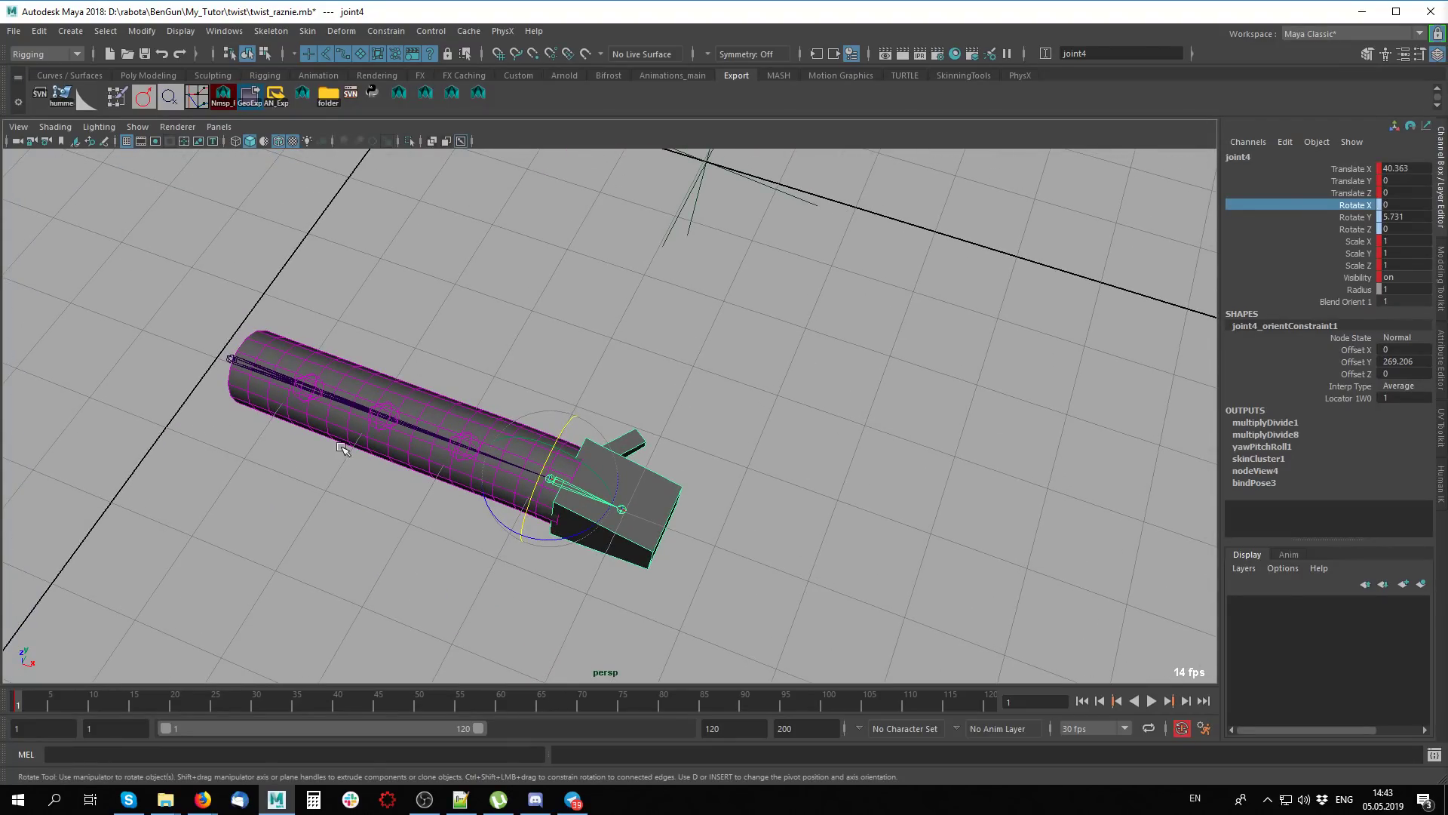
key(w)
click(792, 404)
alt+right_drag(792, 404, 948, 389)
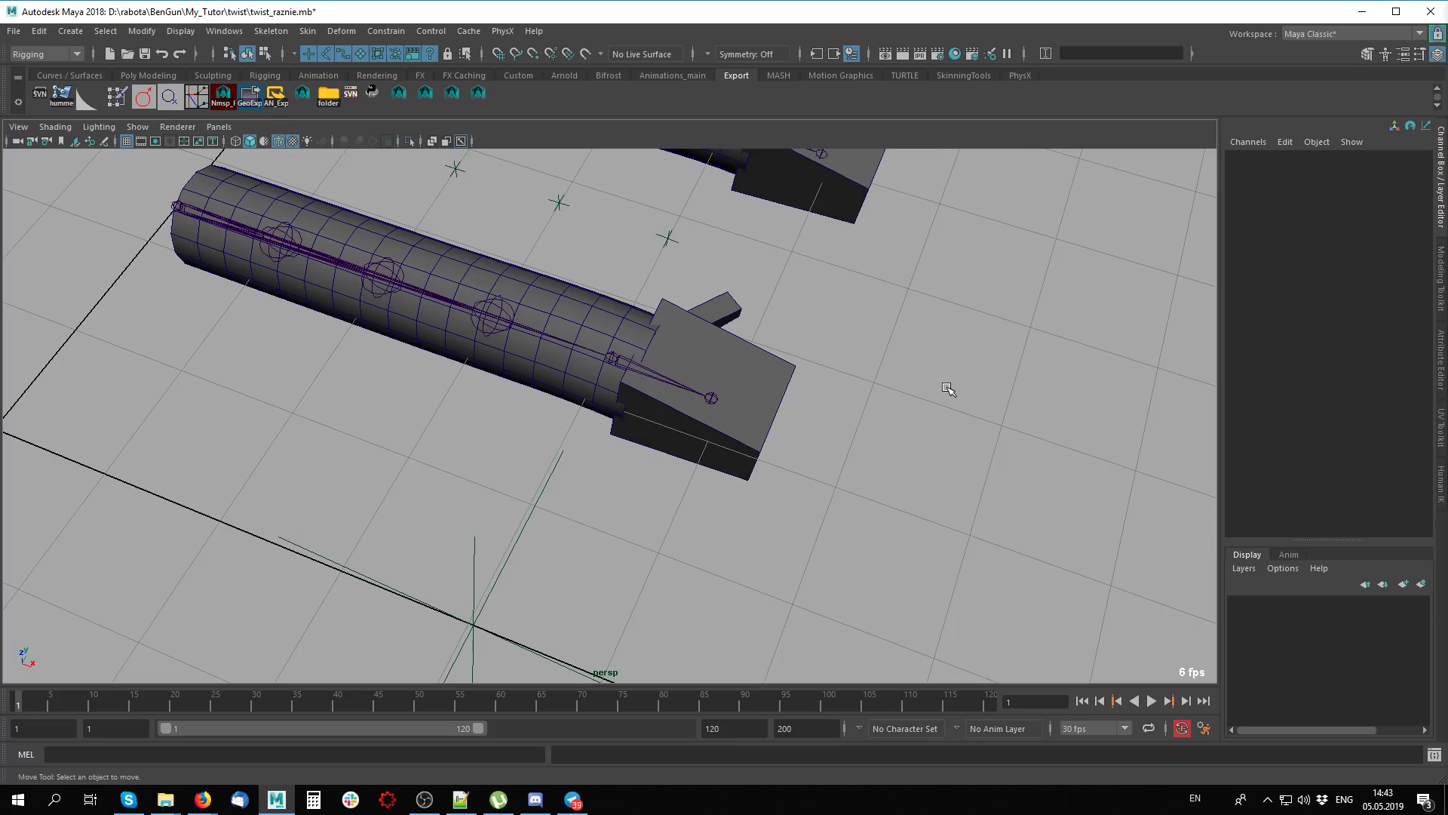
click(227, 220)
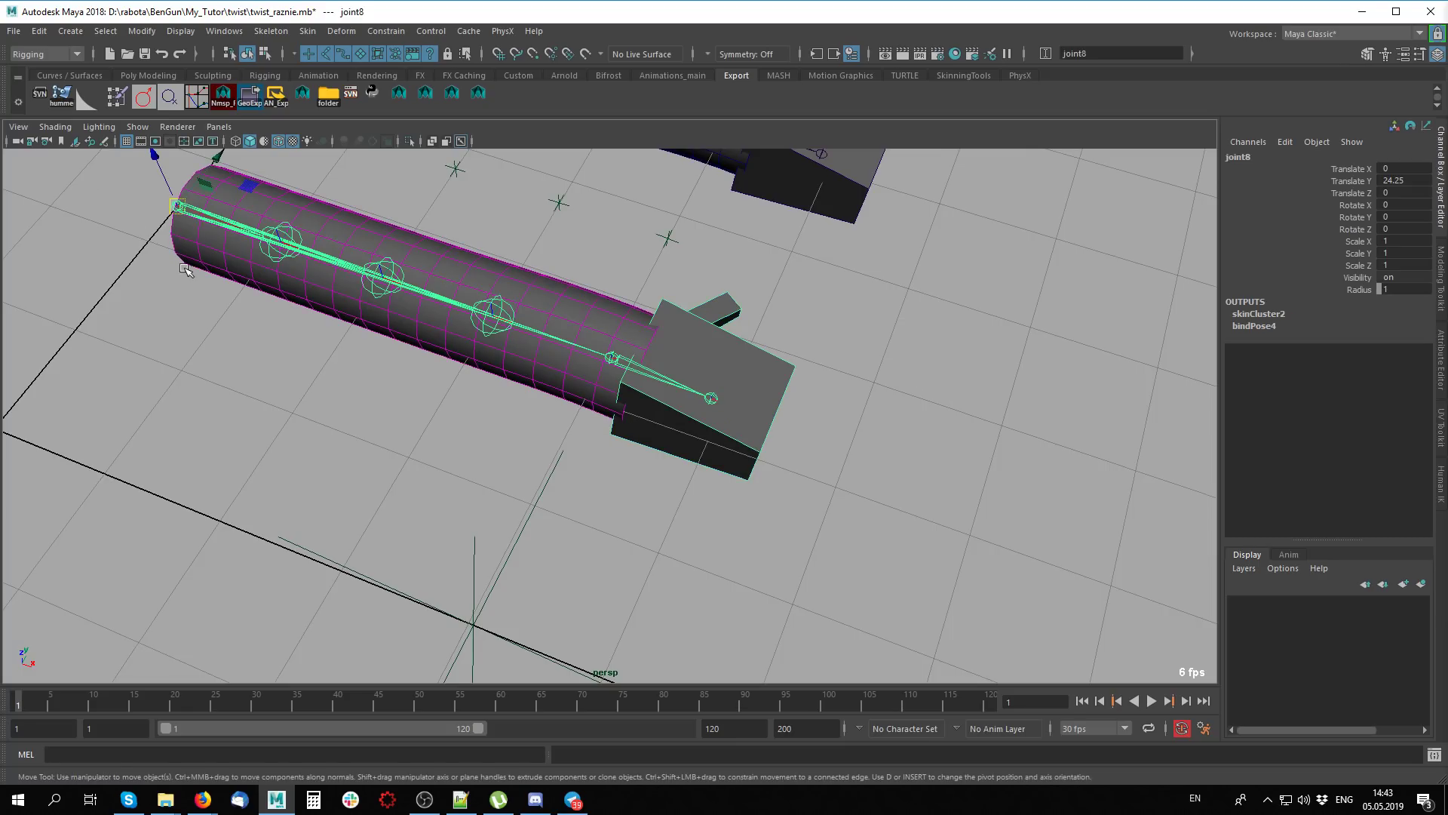
mouse_move(298, 340)
alt+middle_down()
mouse_move(377, 317)
mouse_move(413, 353)
alt+middle_up()
middle_drag(803, 336, 762, 411)
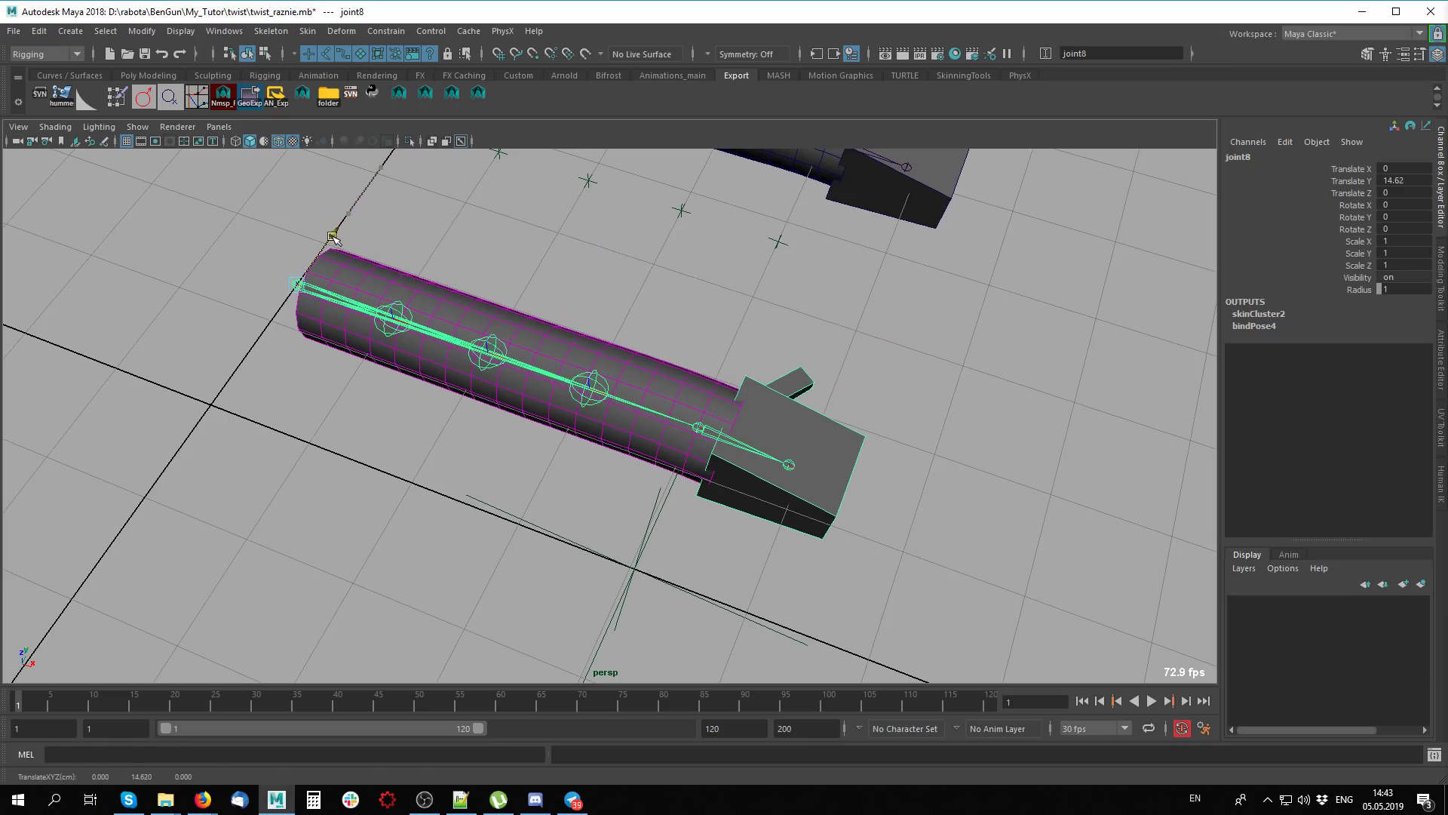
click(951, 388)
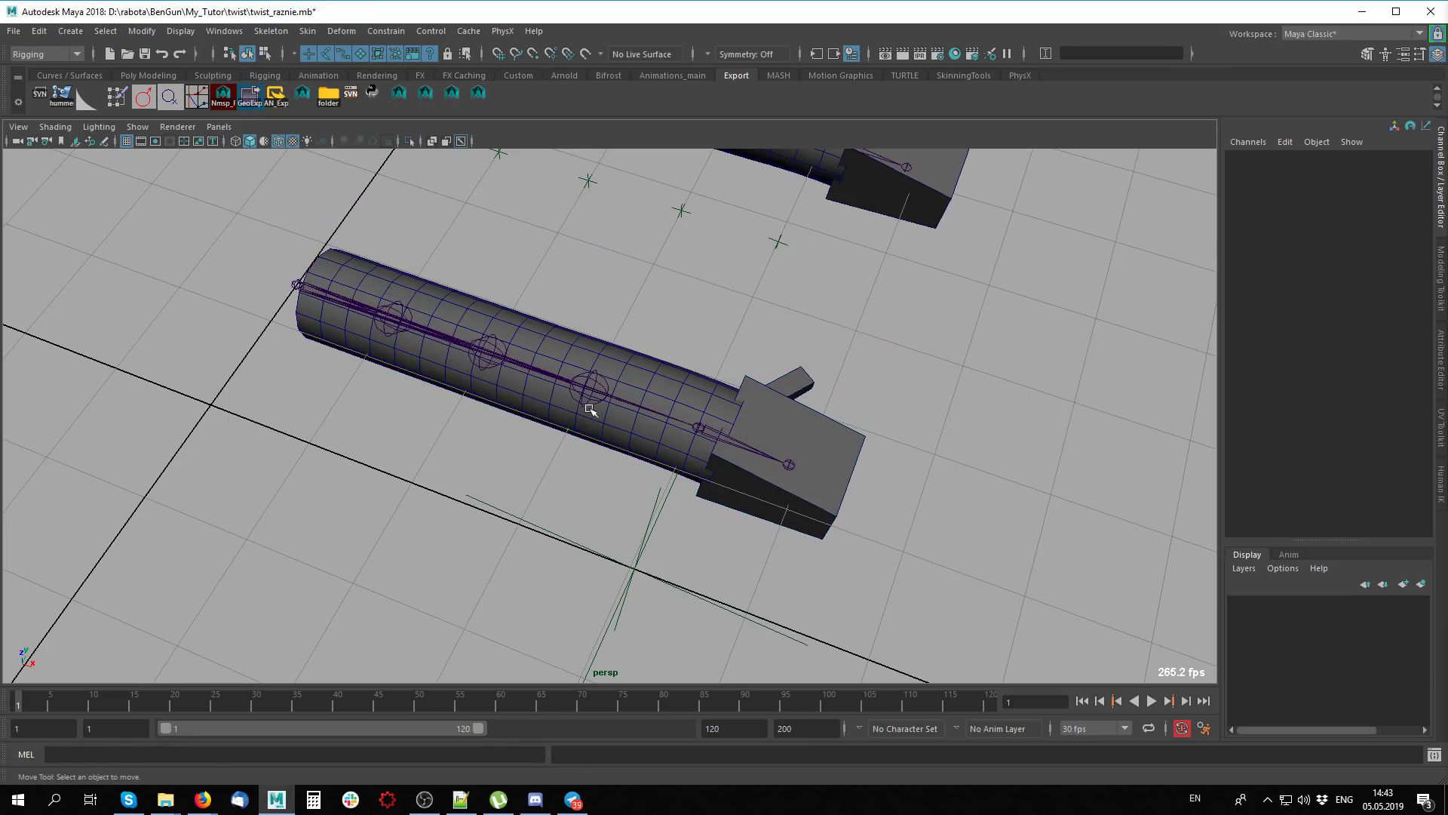
Select joint13, joint9 and the twist joints and inspect their channels via the Channel Box menu
click(587, 383)
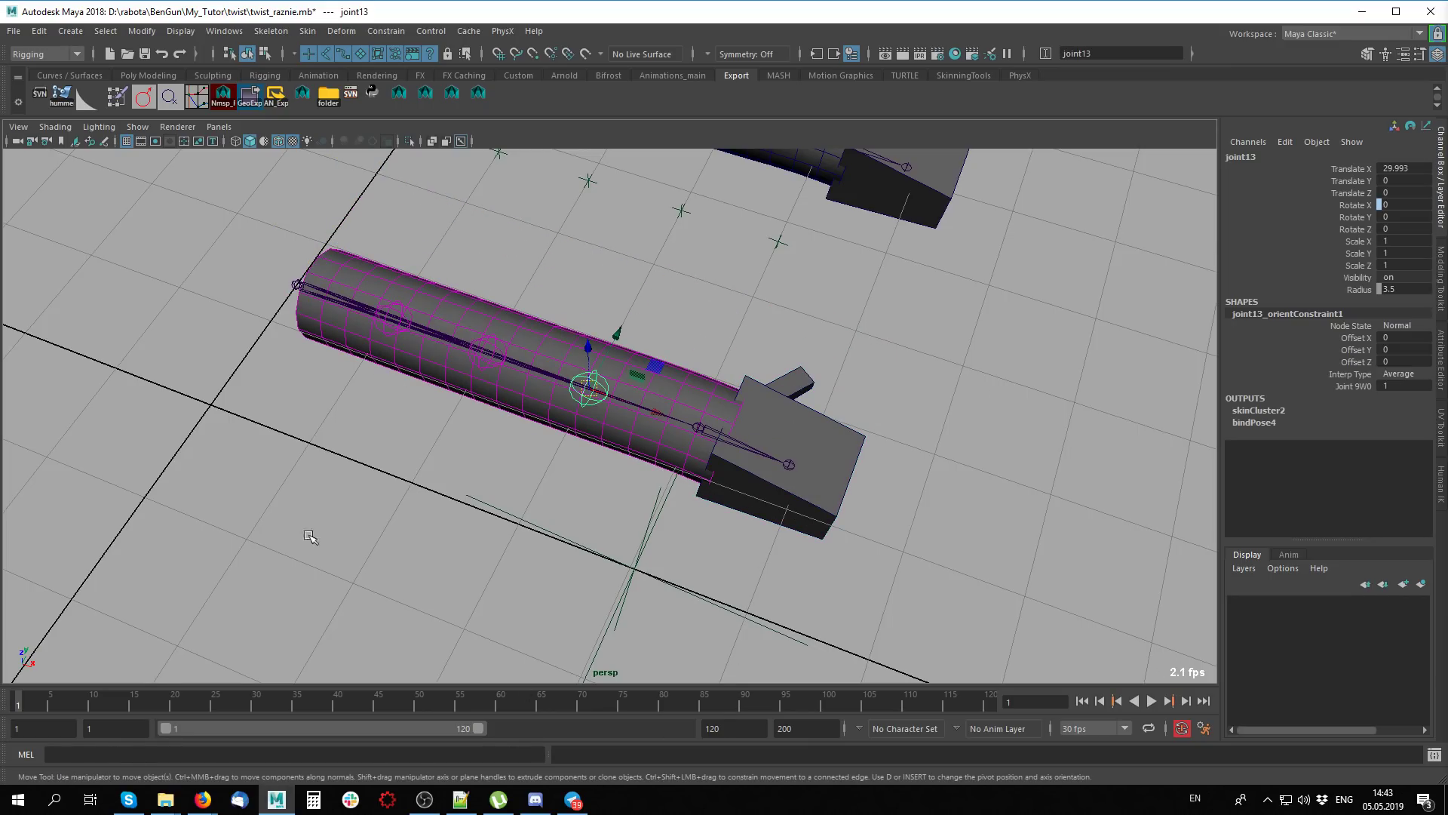
click(732, 436)
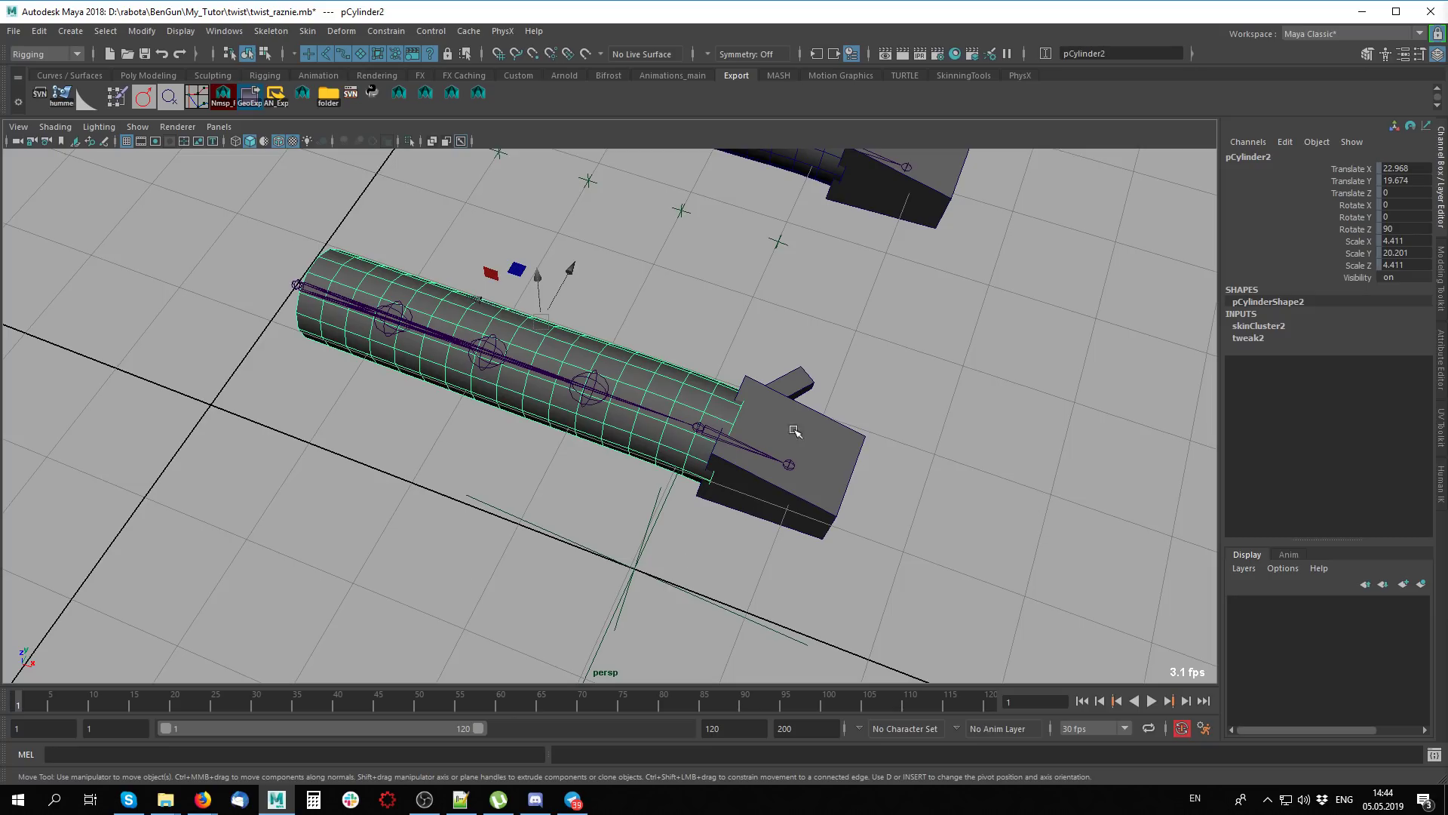
click(596, 384)
shift+click(497, 341)
shift+click(405, 311)
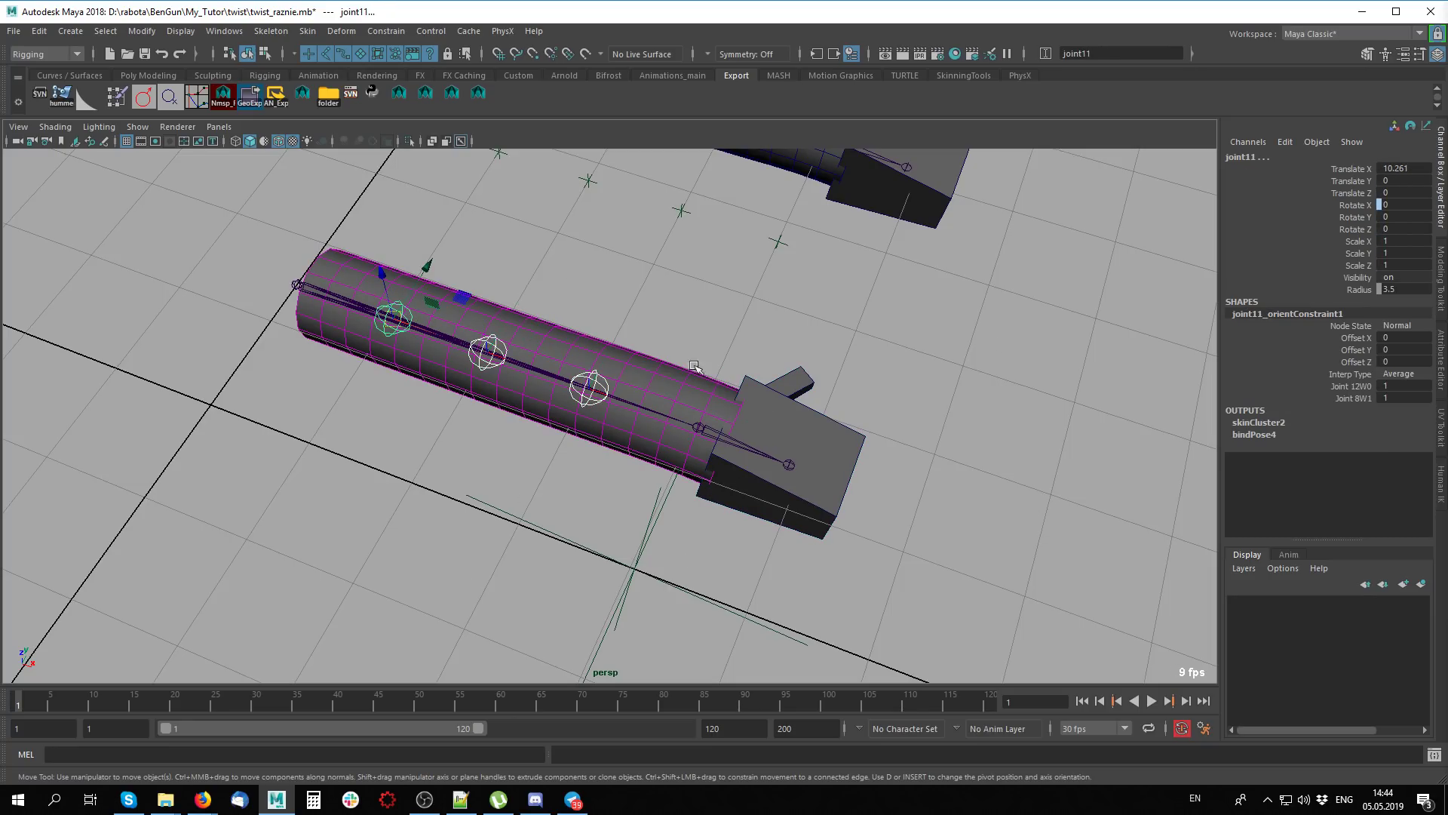
drag(1357, 195, 1354, 229)
right_click(1354, 229)
click(1320, 510)
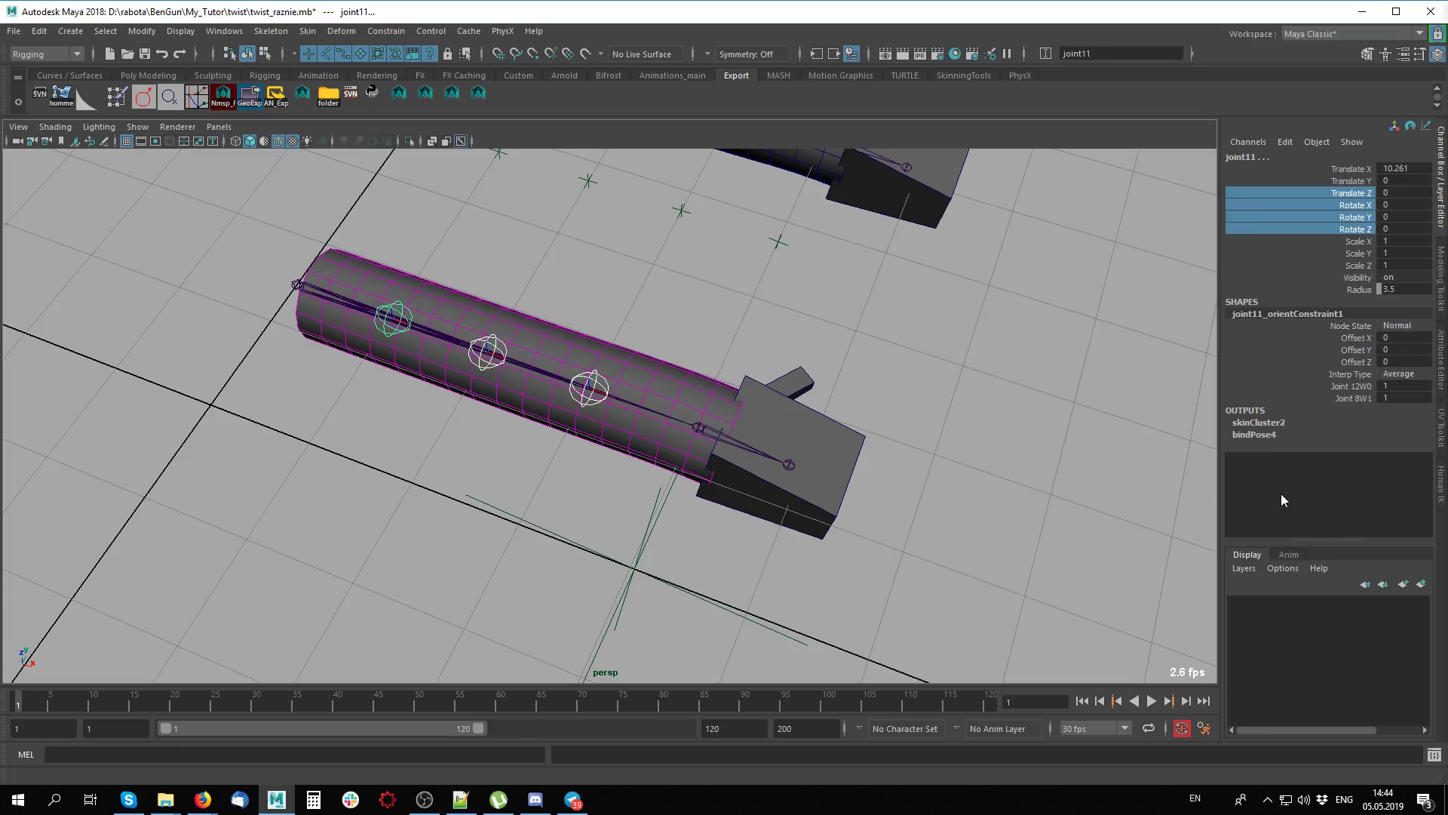
click(738, 446)
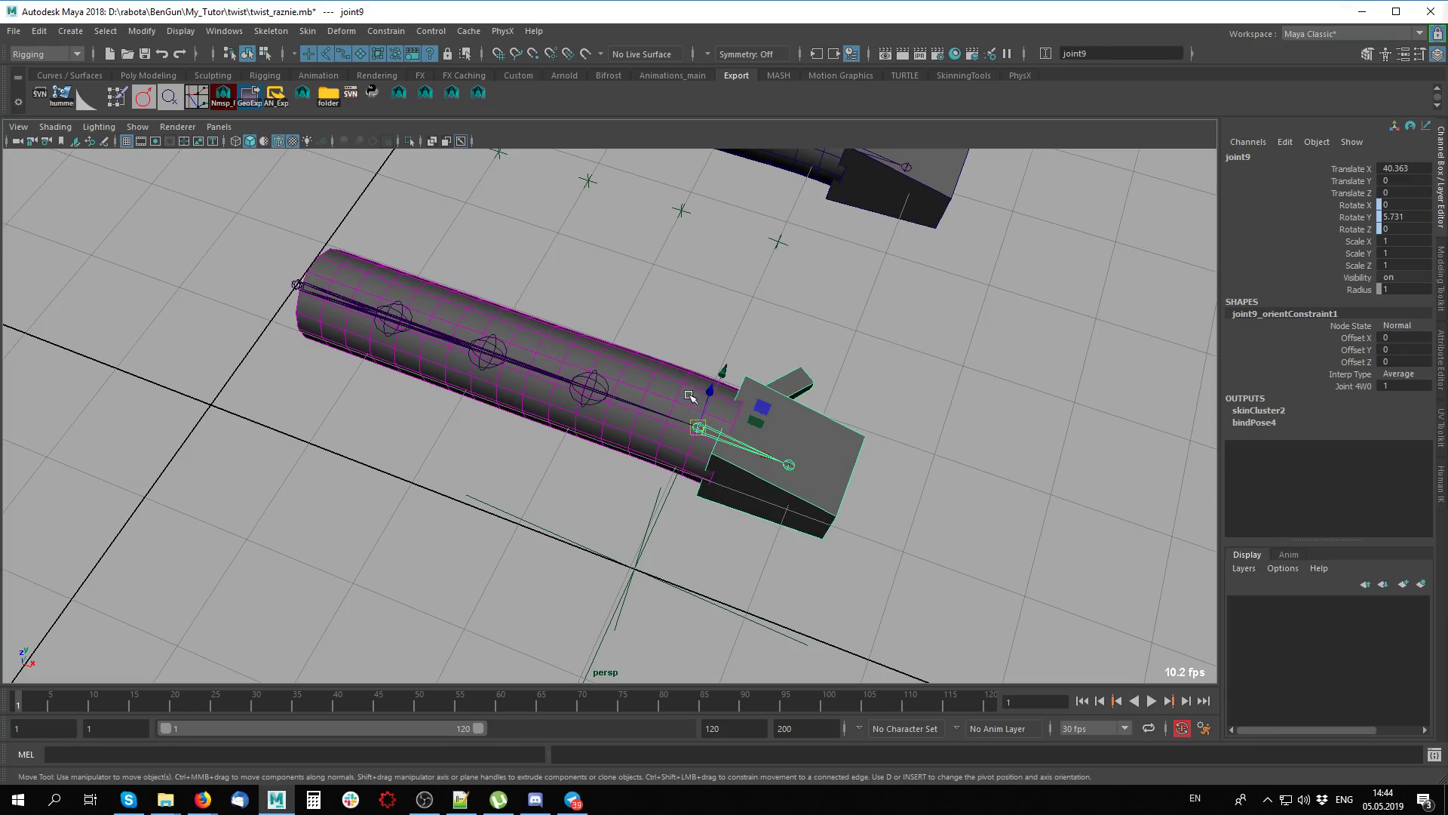
click(587, 374)
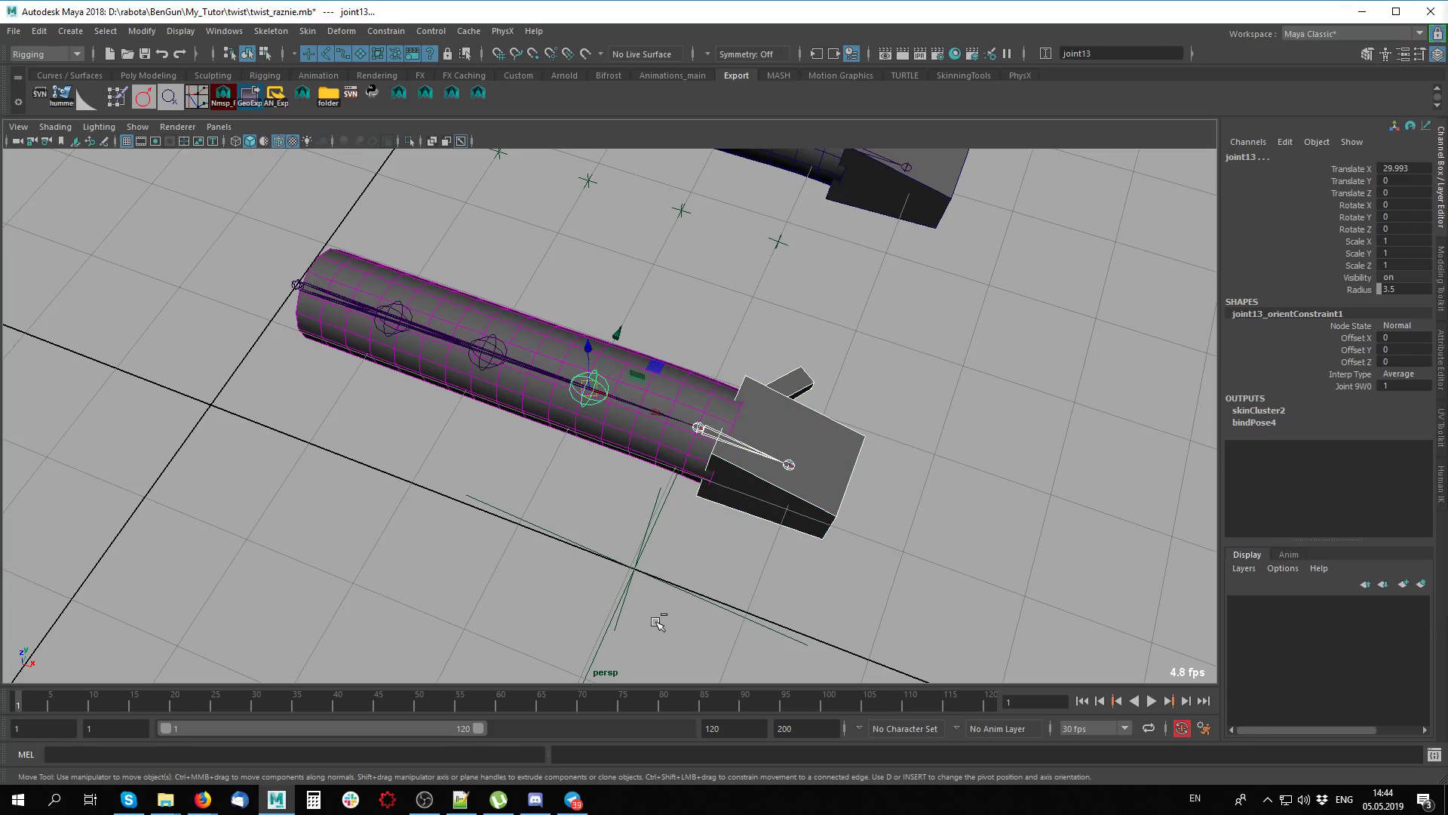
Add a second X-only orient constraint to joint13, driven by joint8
key(g)
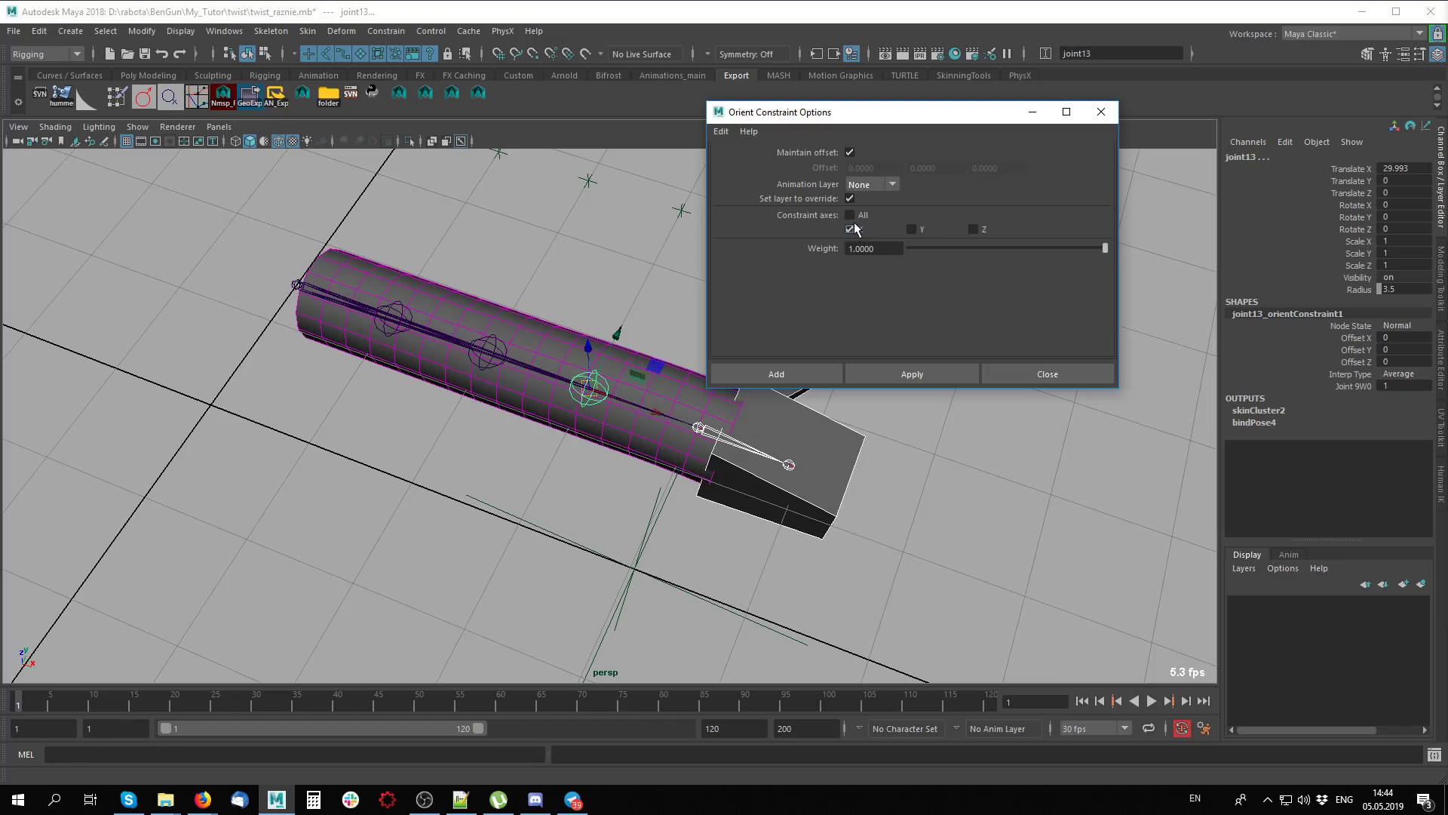
click(912, 369)
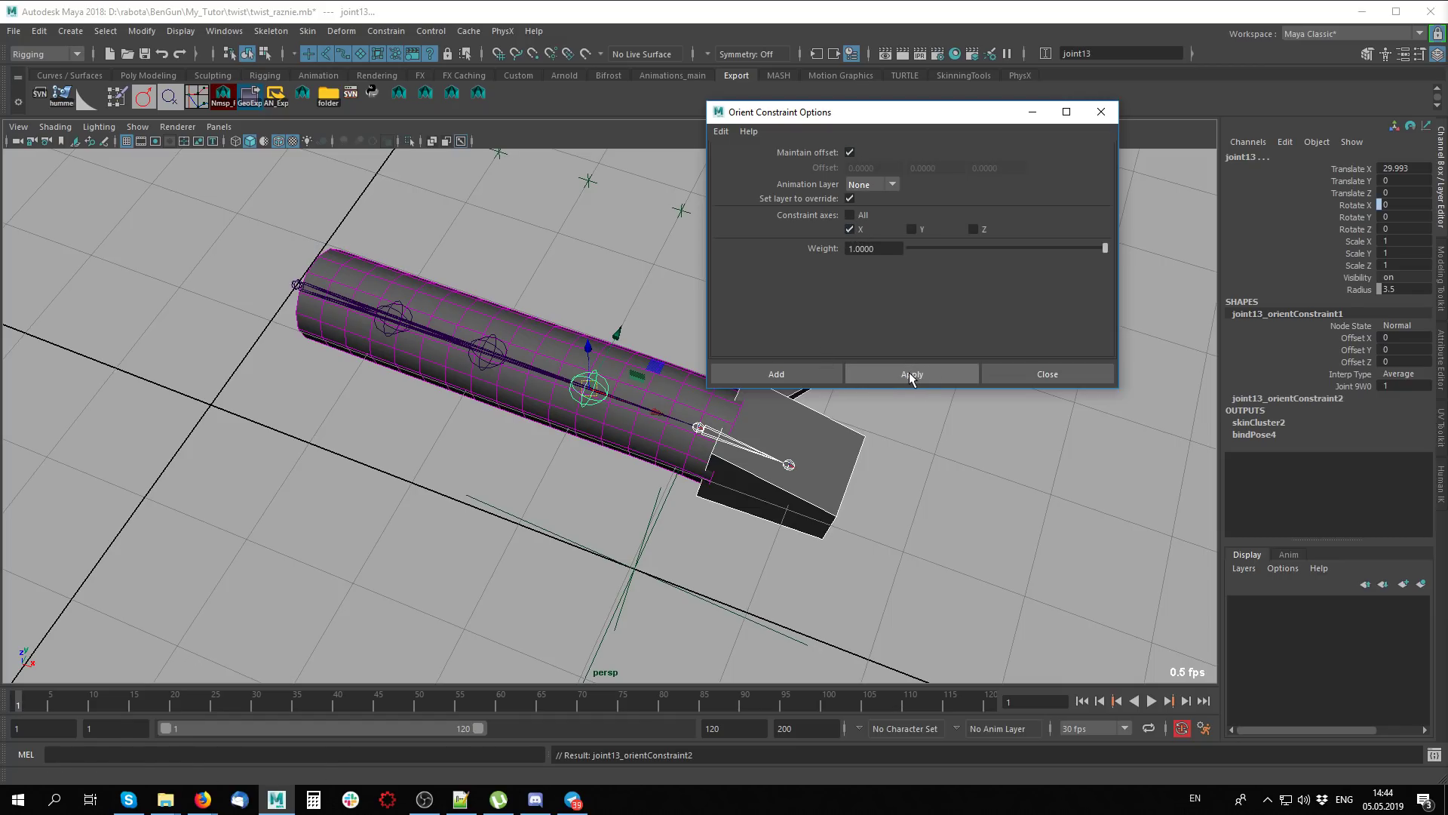
click(703, 402)
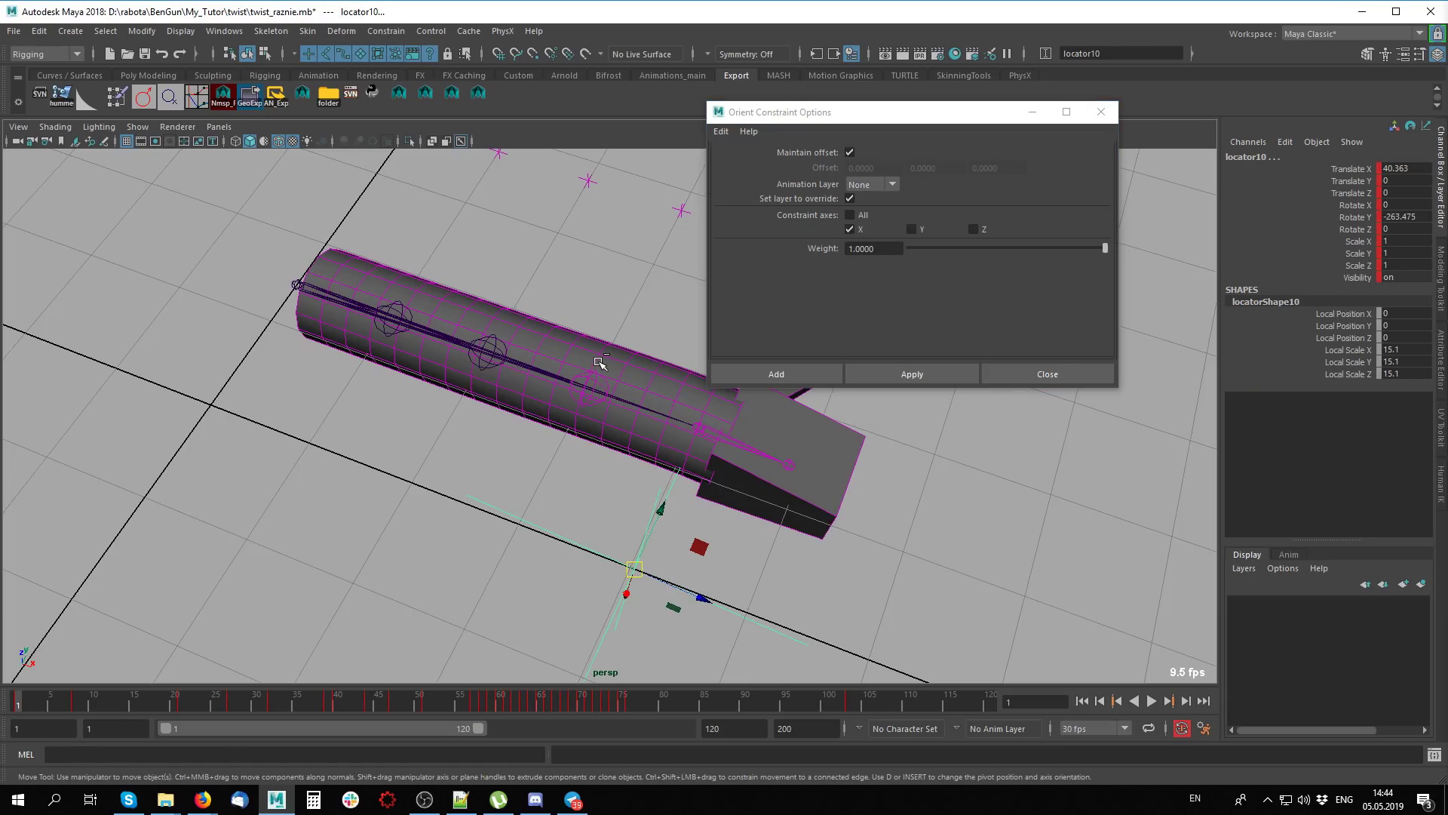
key(ctrl+z)
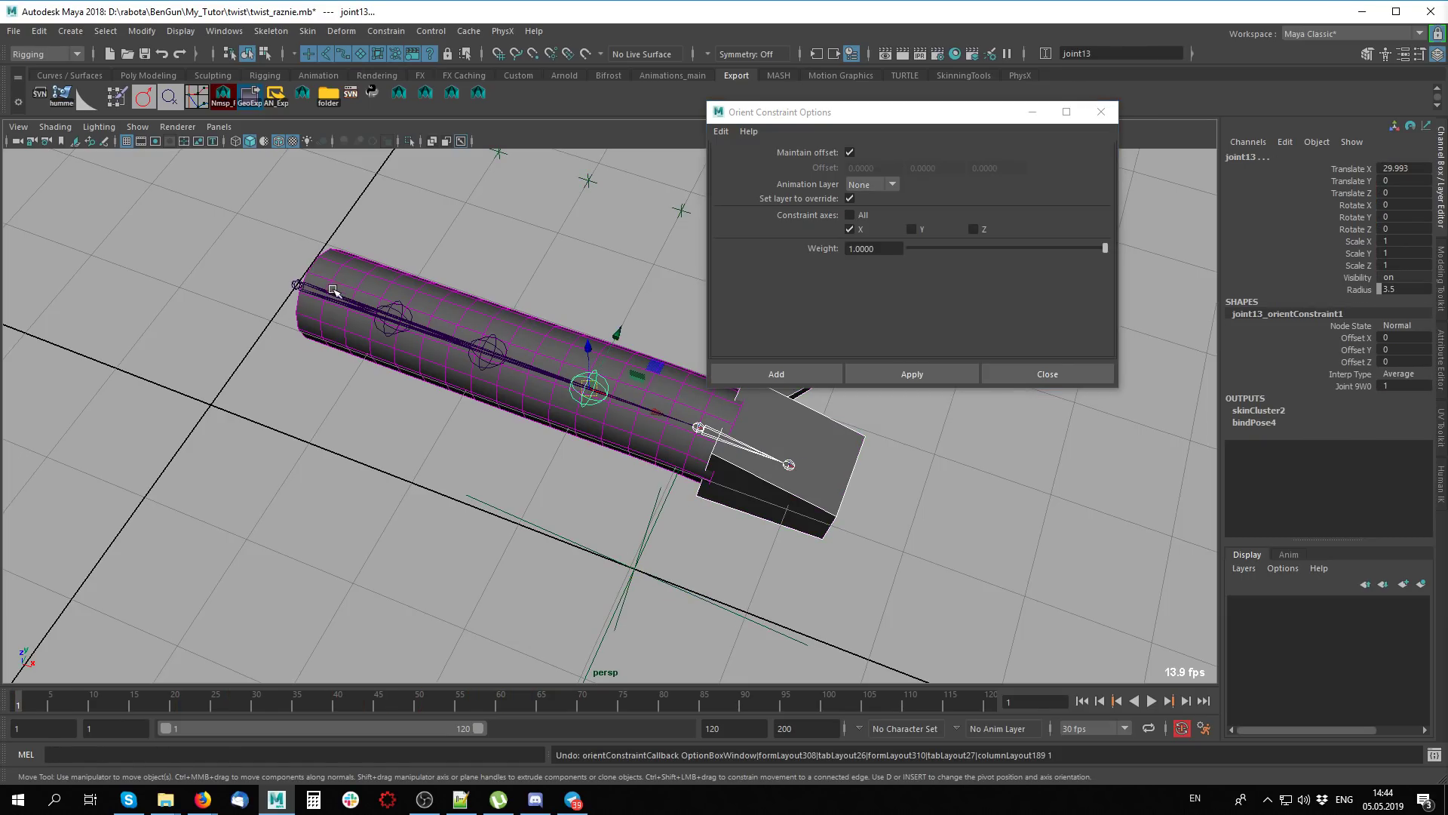
click(333, 289)
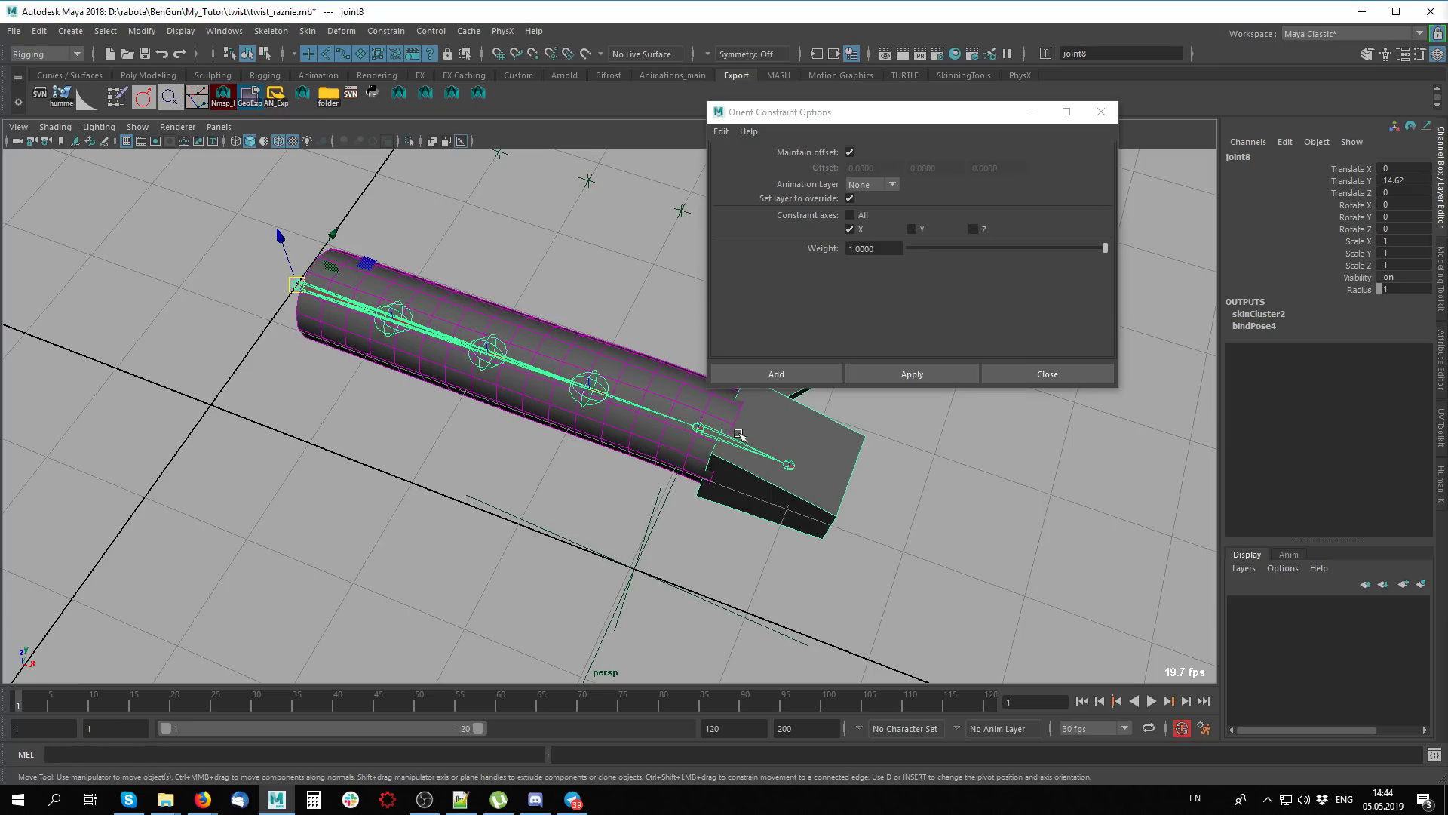
shift+click(587, 386)
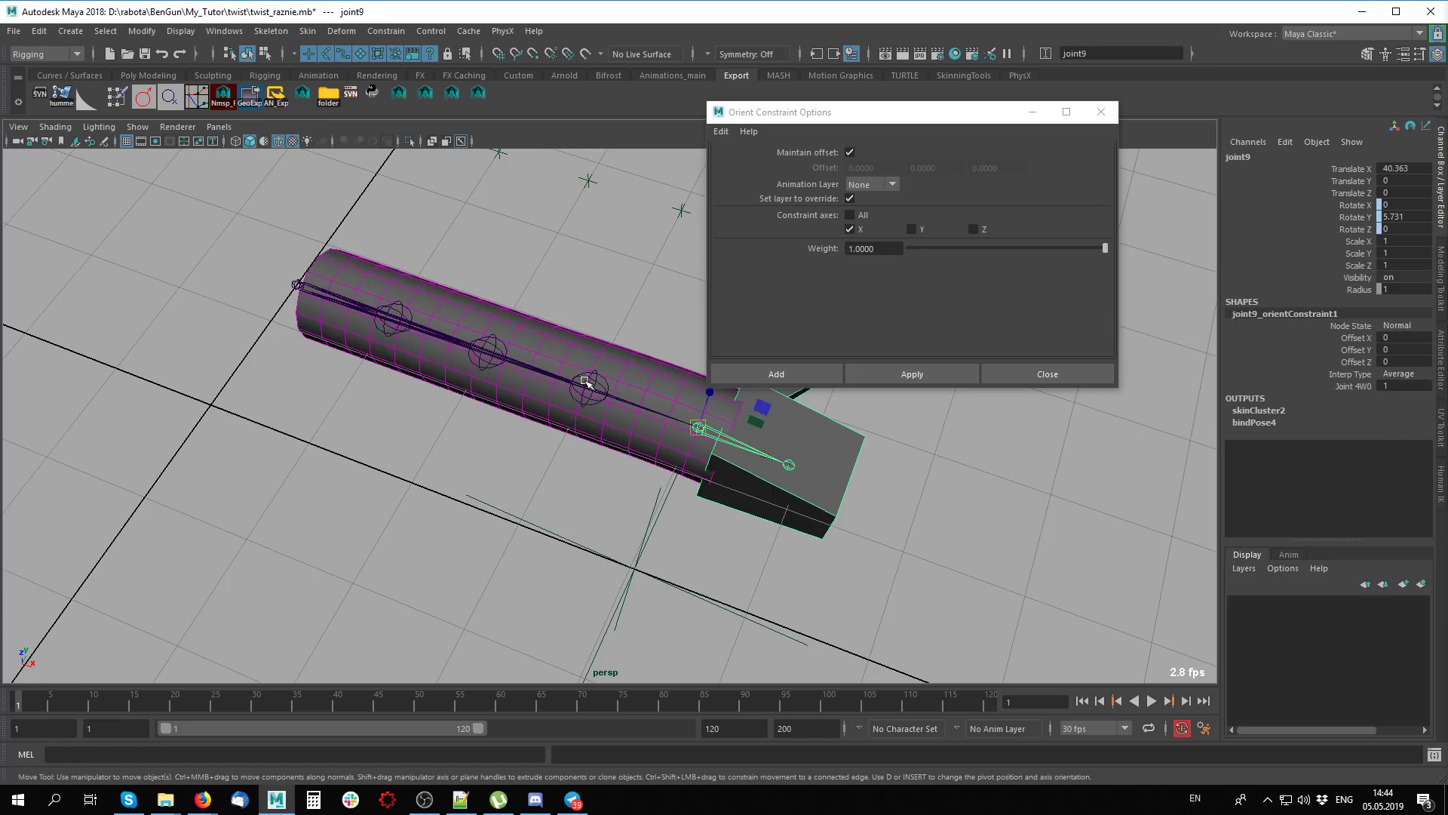
click(906, 378)
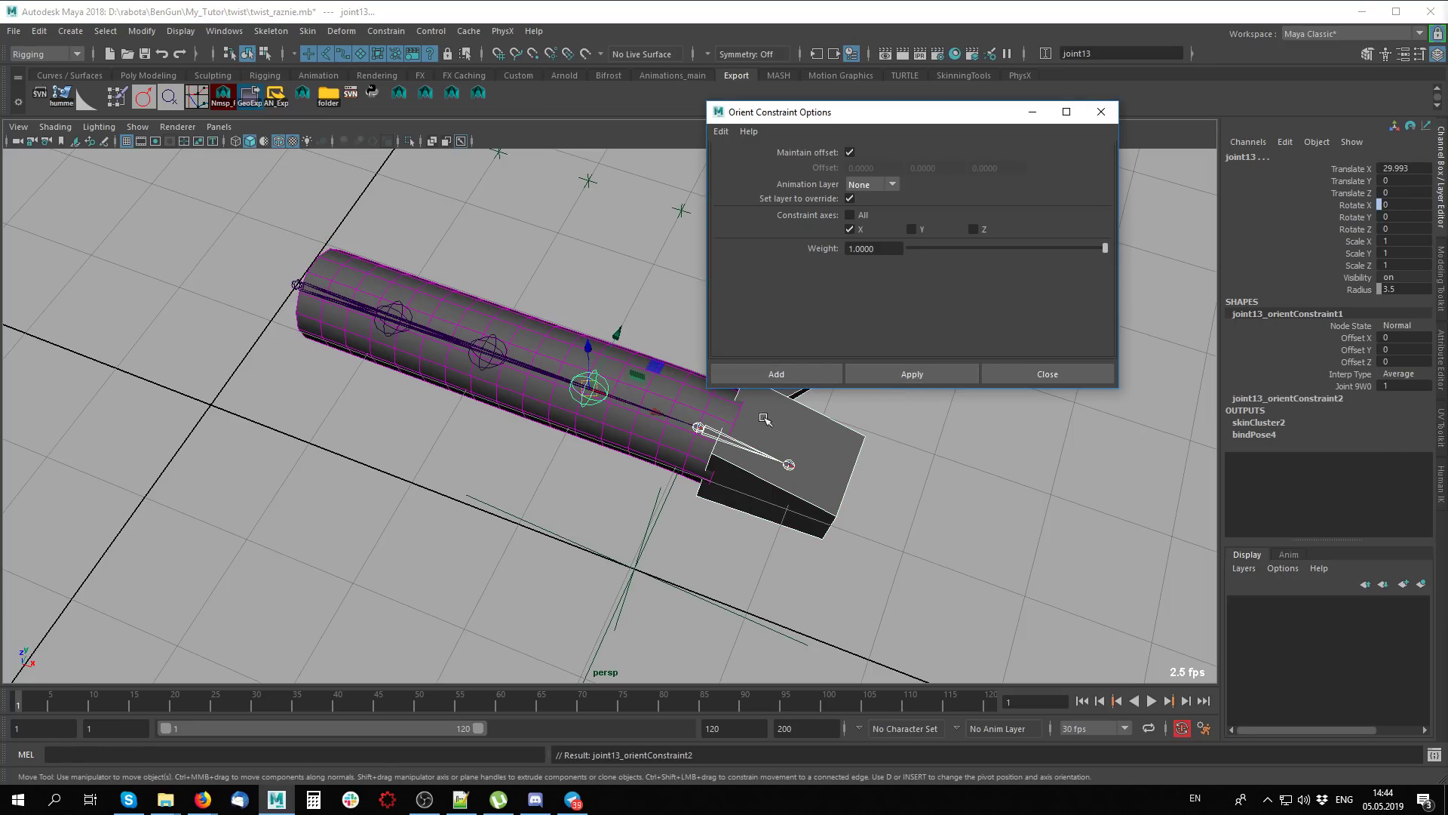
Constrain joint12 and joint11 the same way on X only, then select them to verify
click(311, 295)
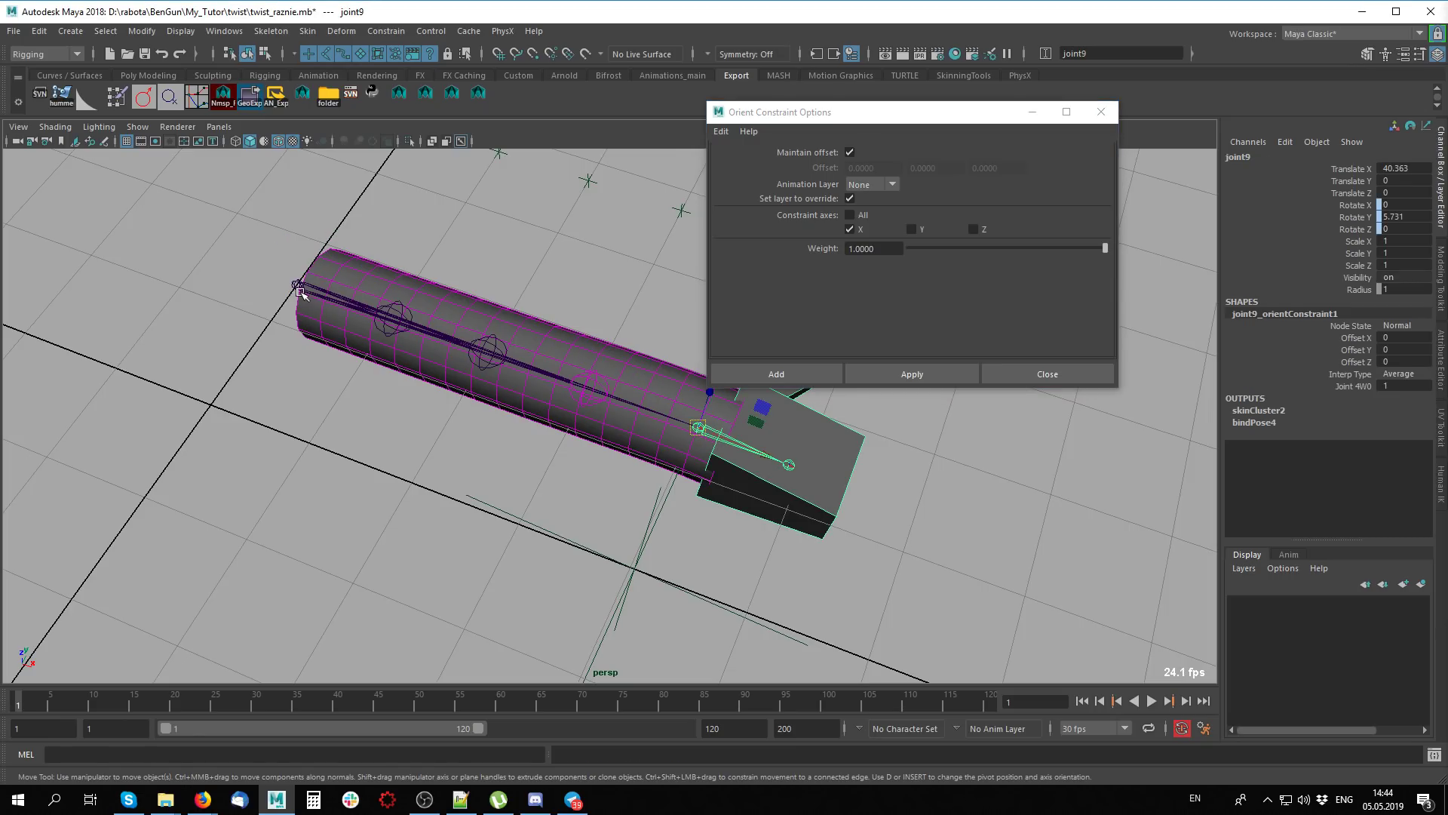
drag(724, 437, 302, 293)
click(489, 342)
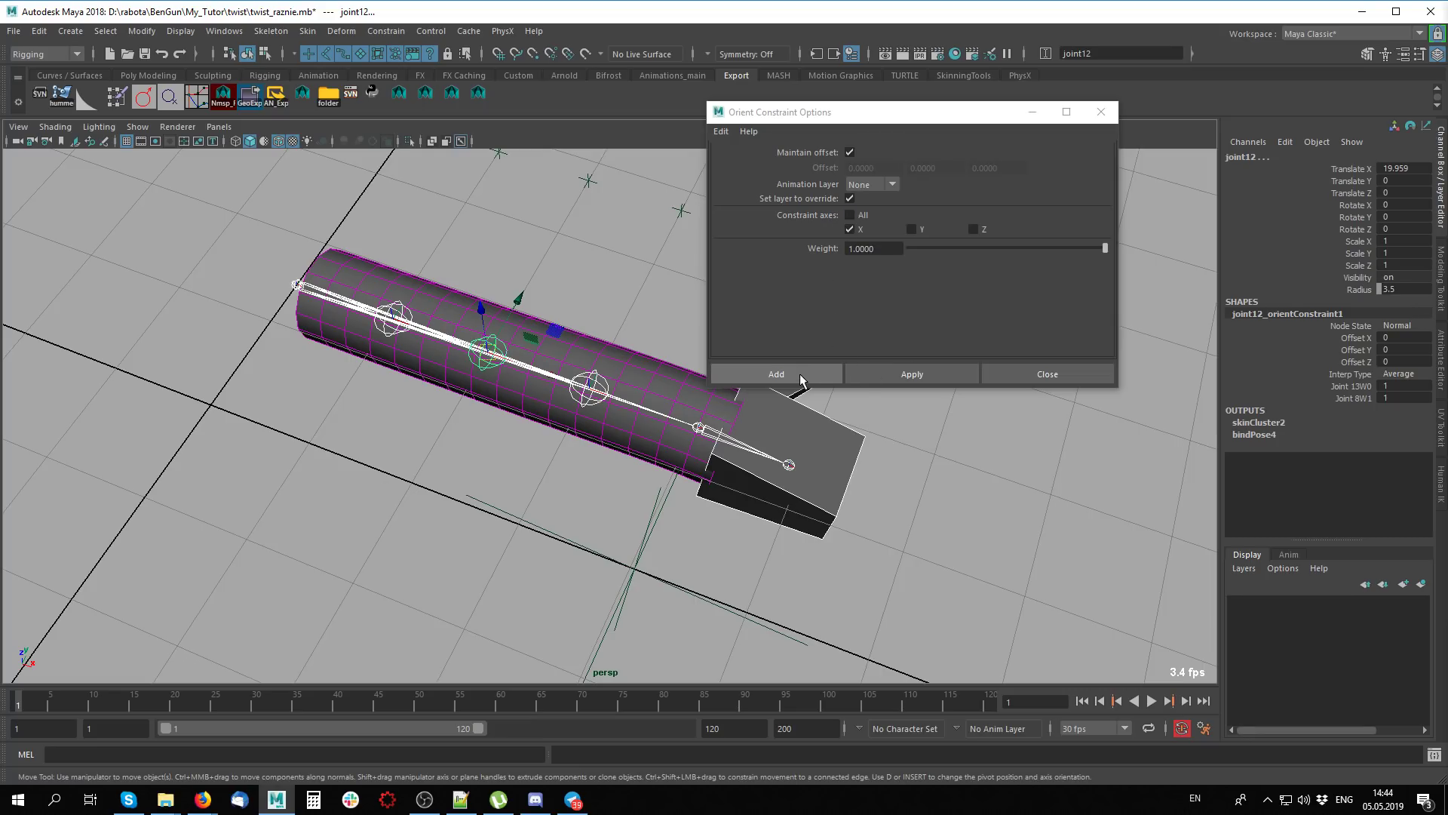
click(888, 373)
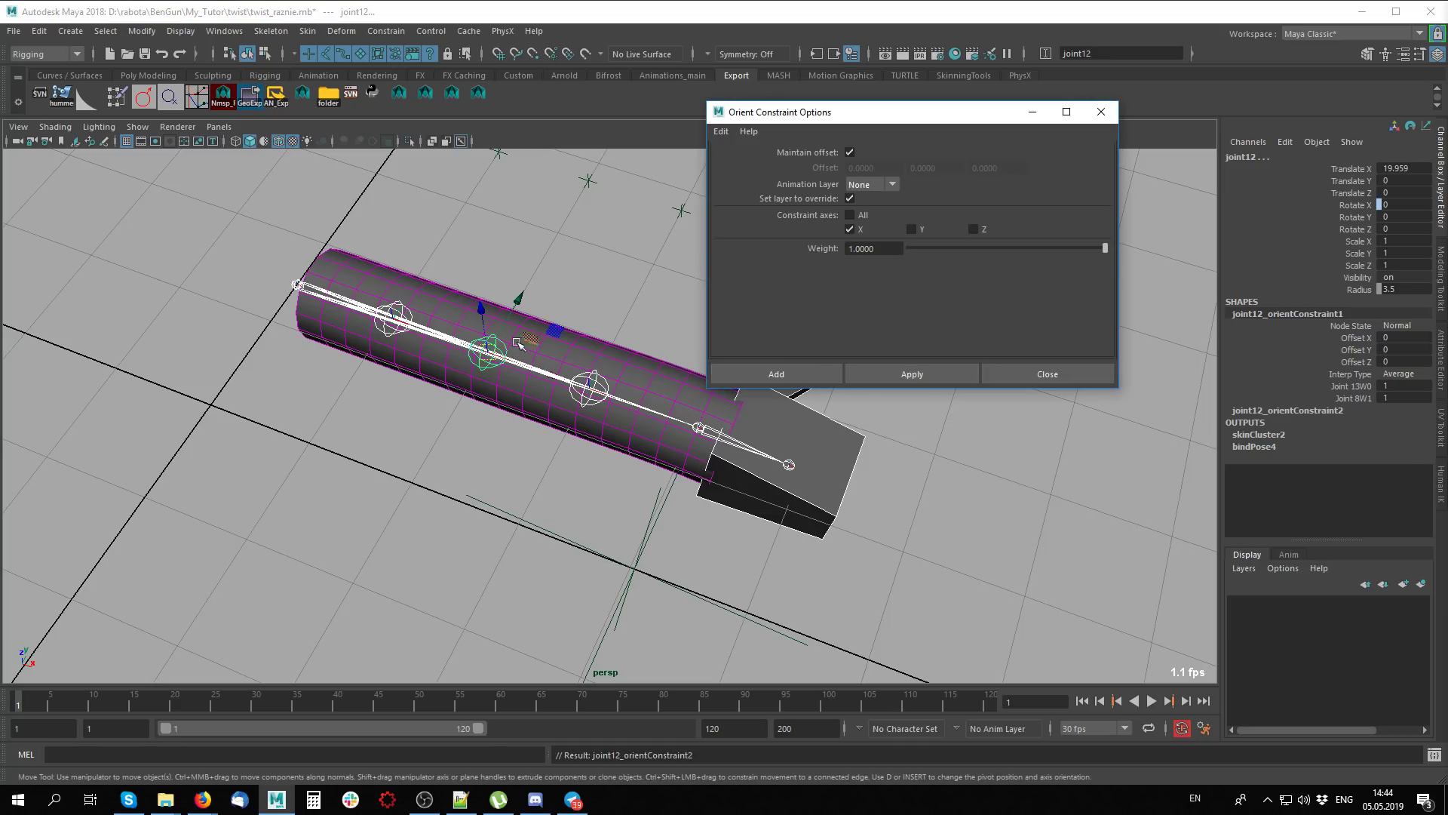
click(742, 453)
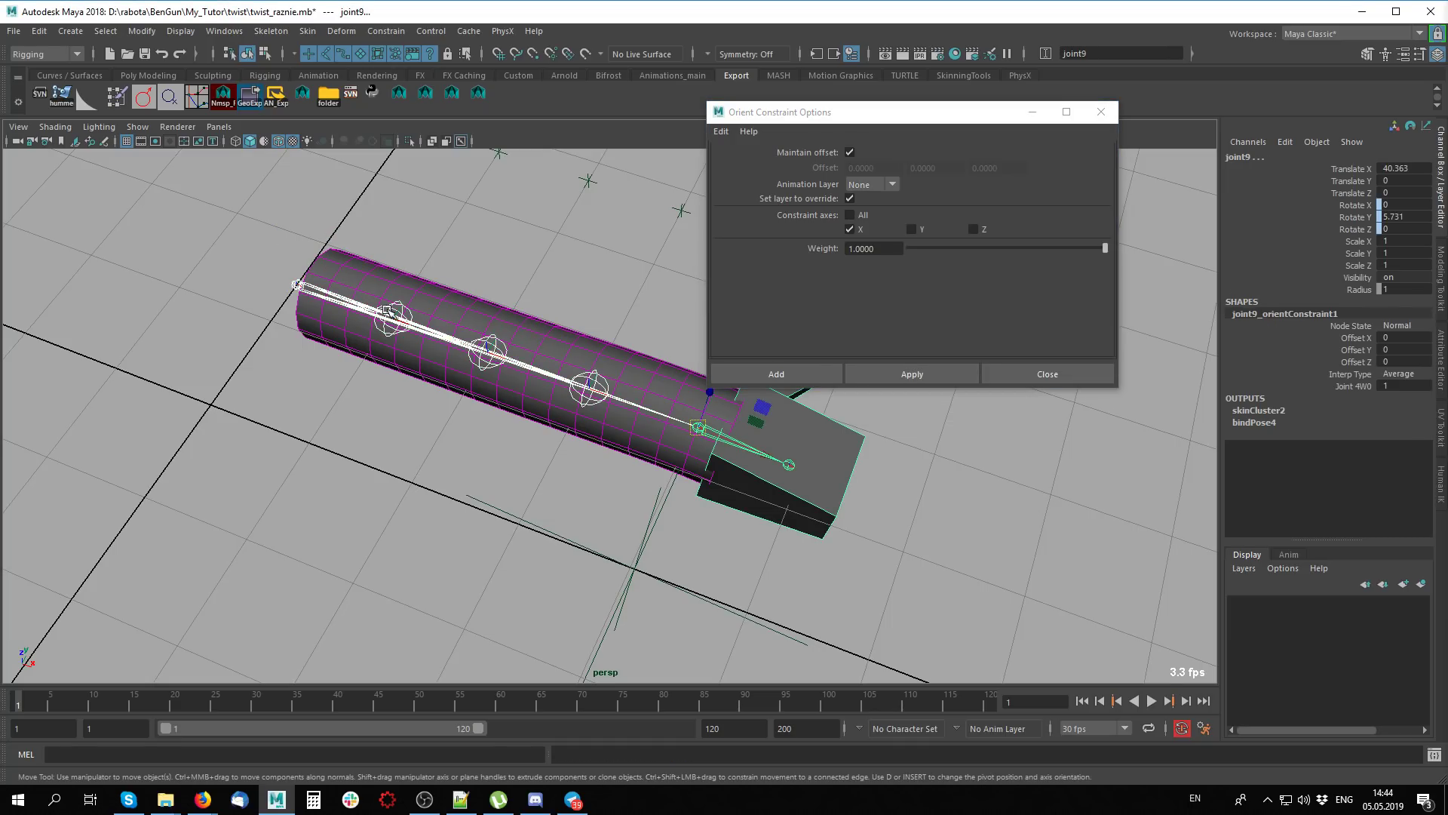
shift+click(393, 315)
click(917, 374)
click(933, 378)
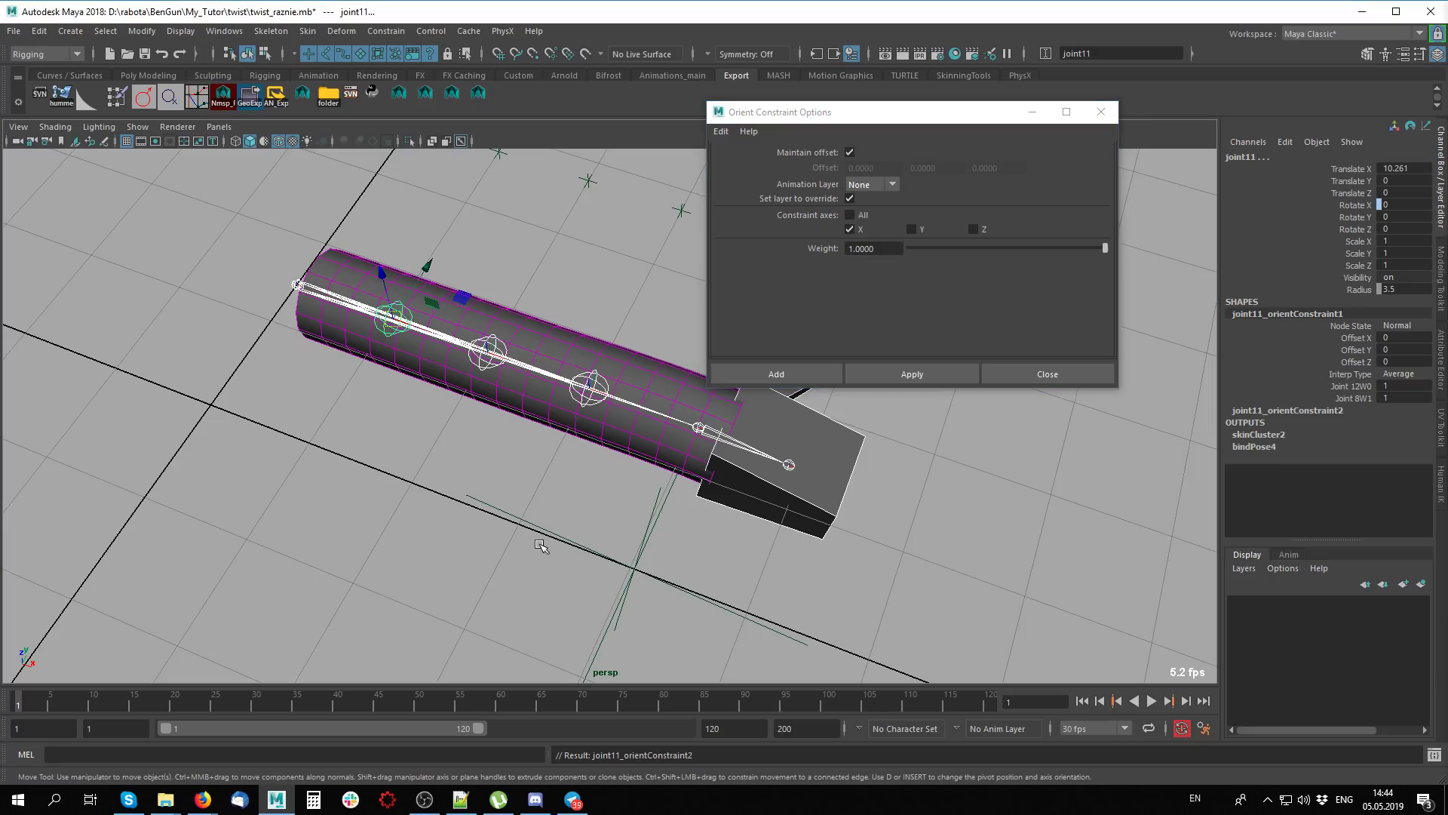
click(430, 321)
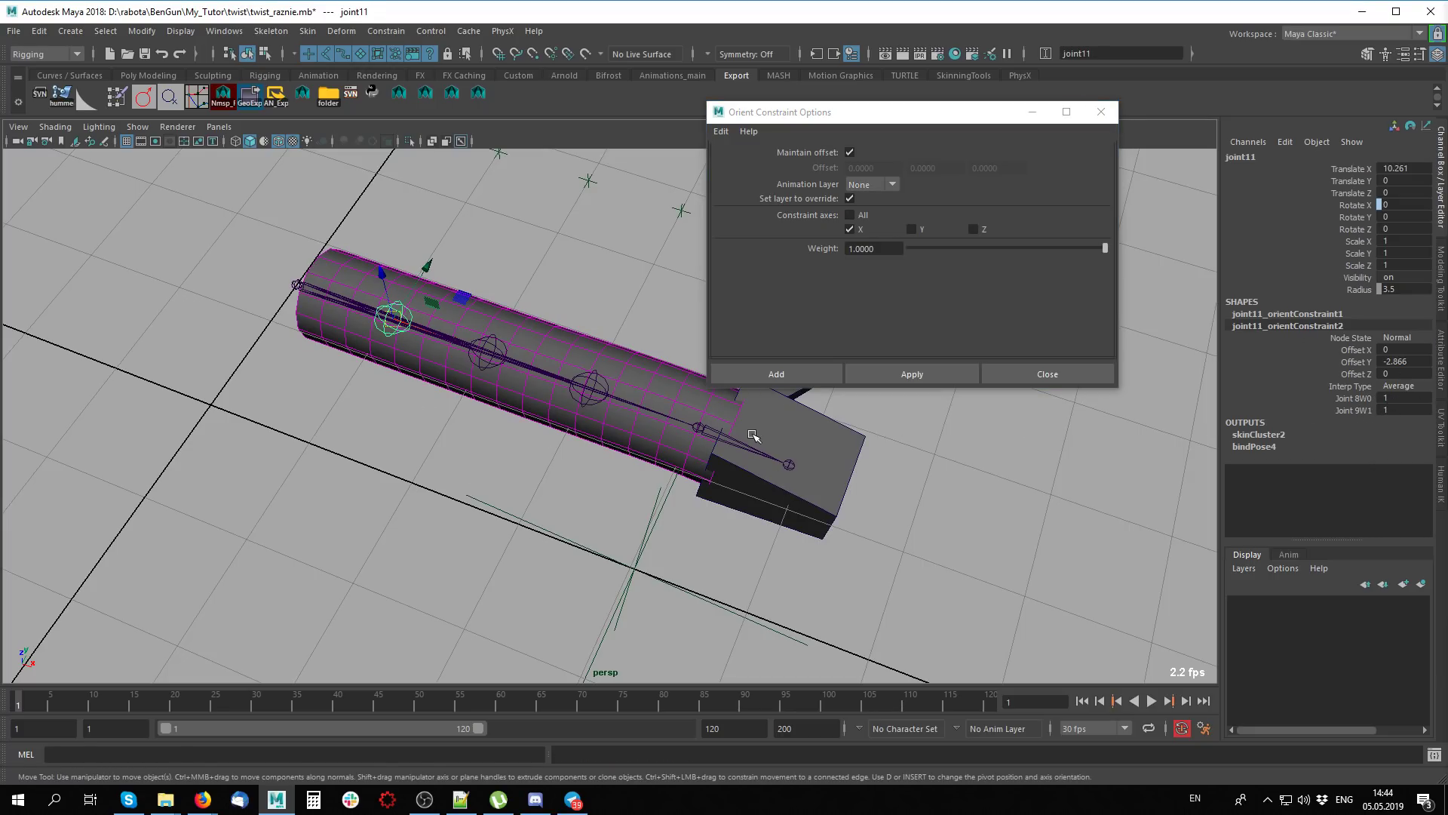
click(588, 373)
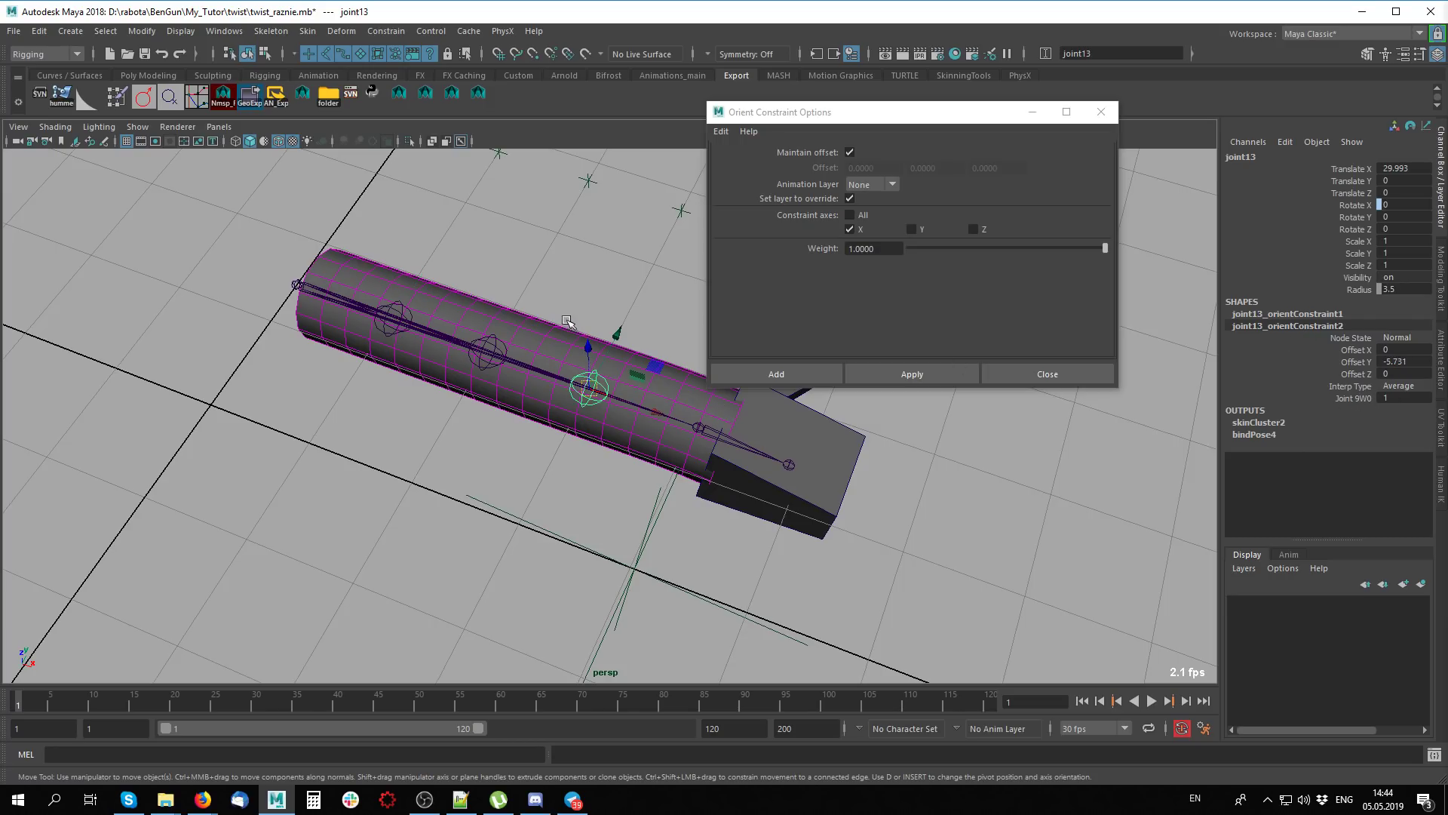
Inspect joint12's and joint11's orient constraint weight fields
click(489, 345)
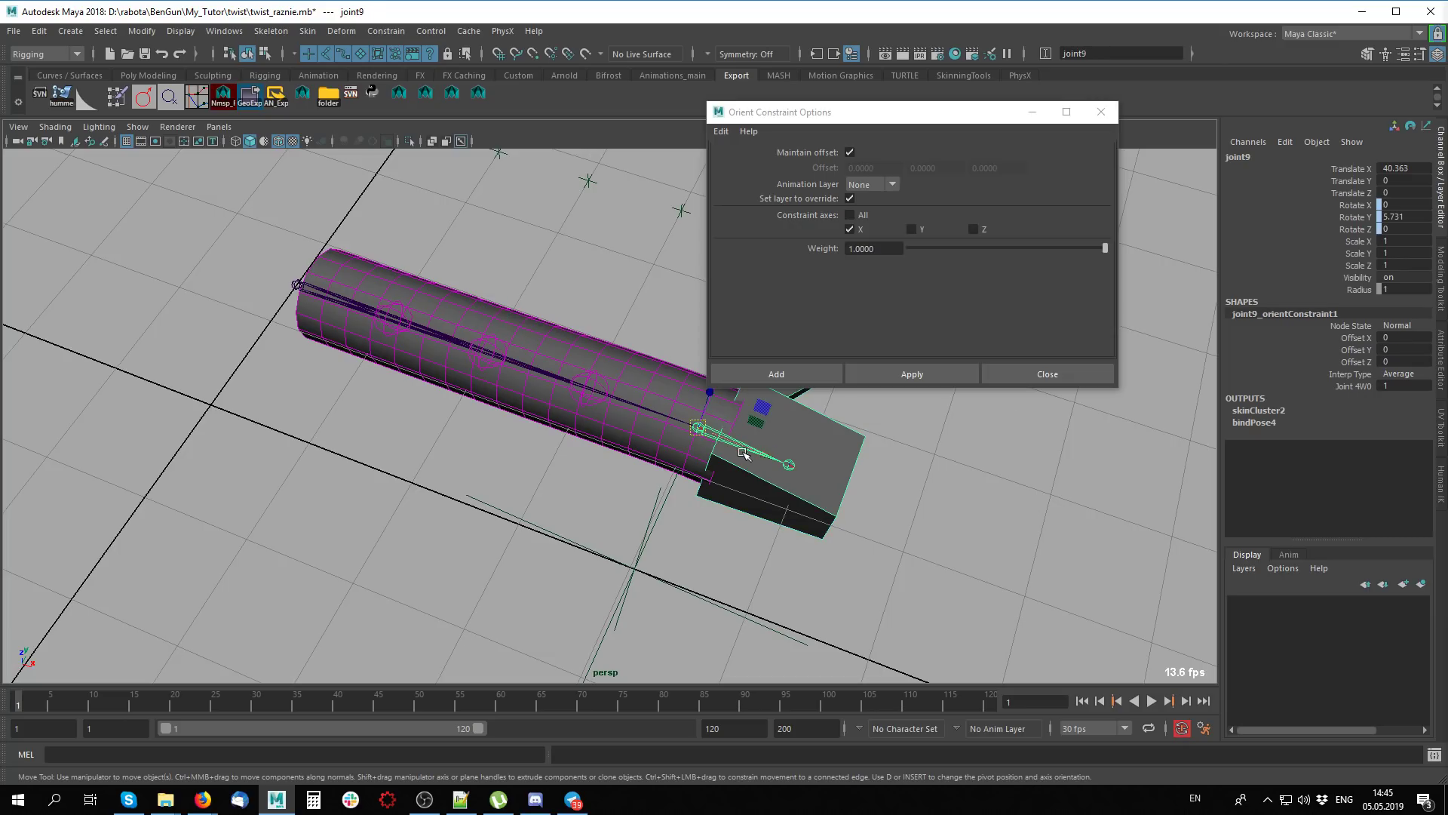
double_click(1406, 400)
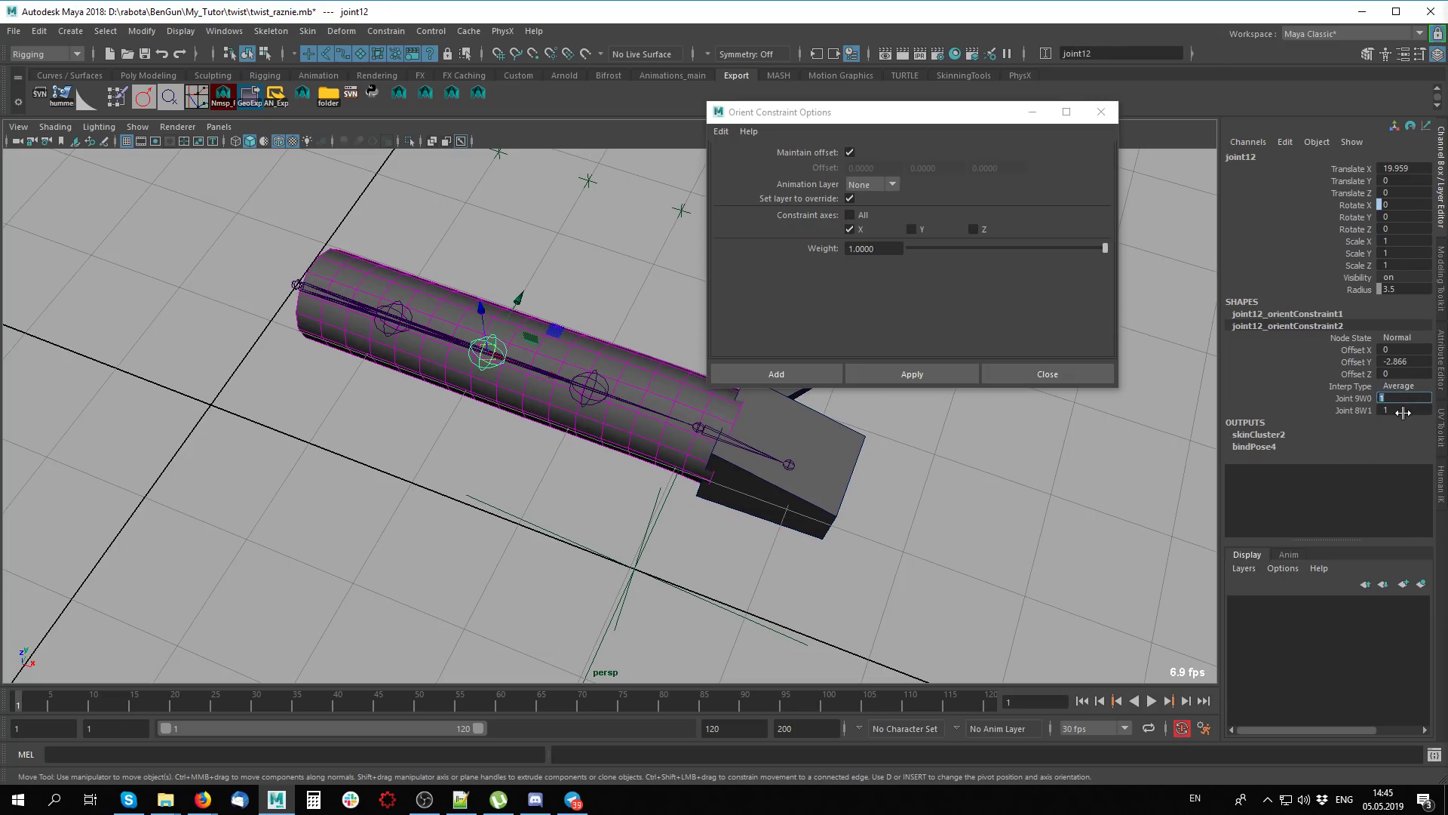
double_click(1406, 410)
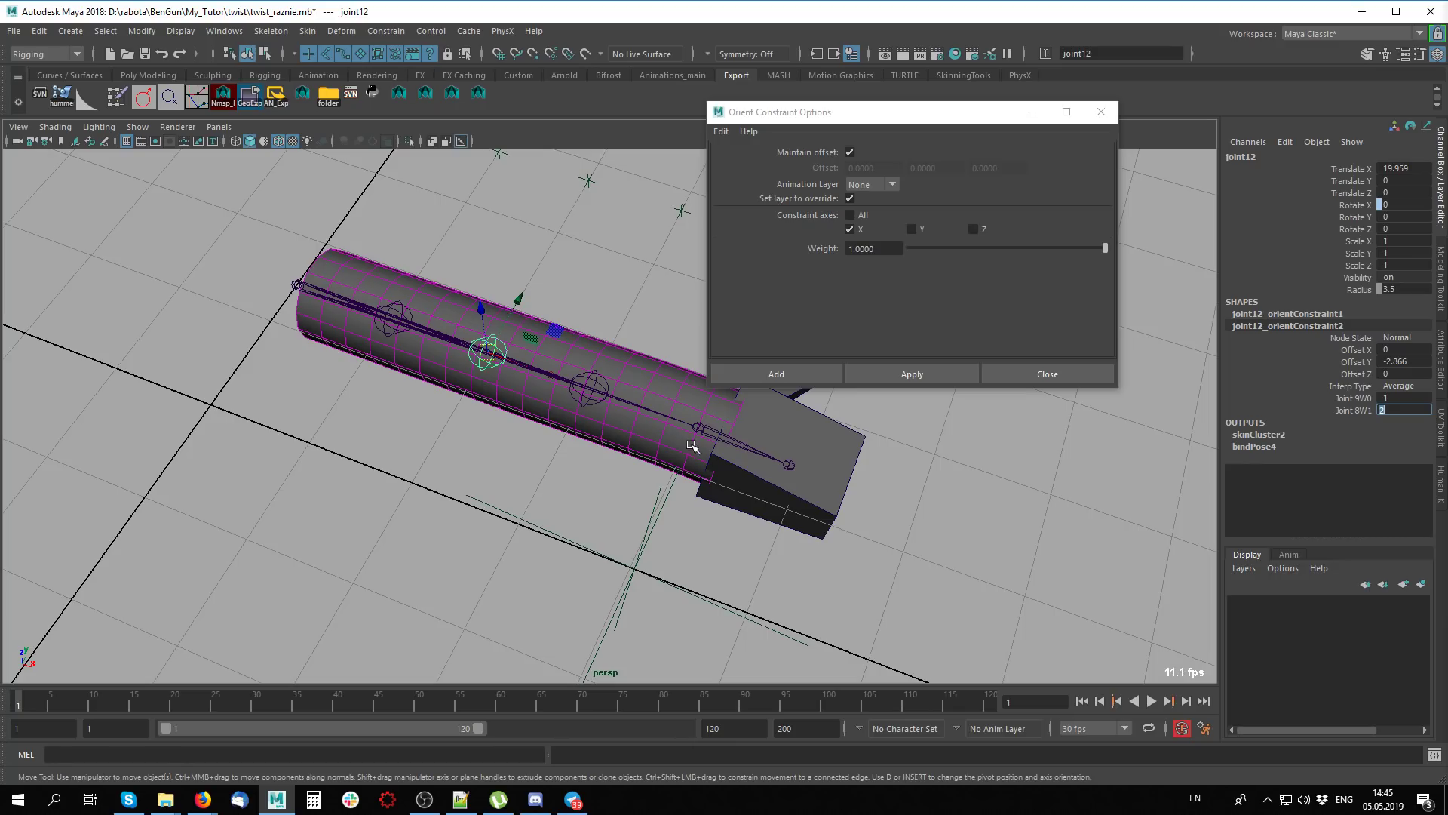
click(393, 306)
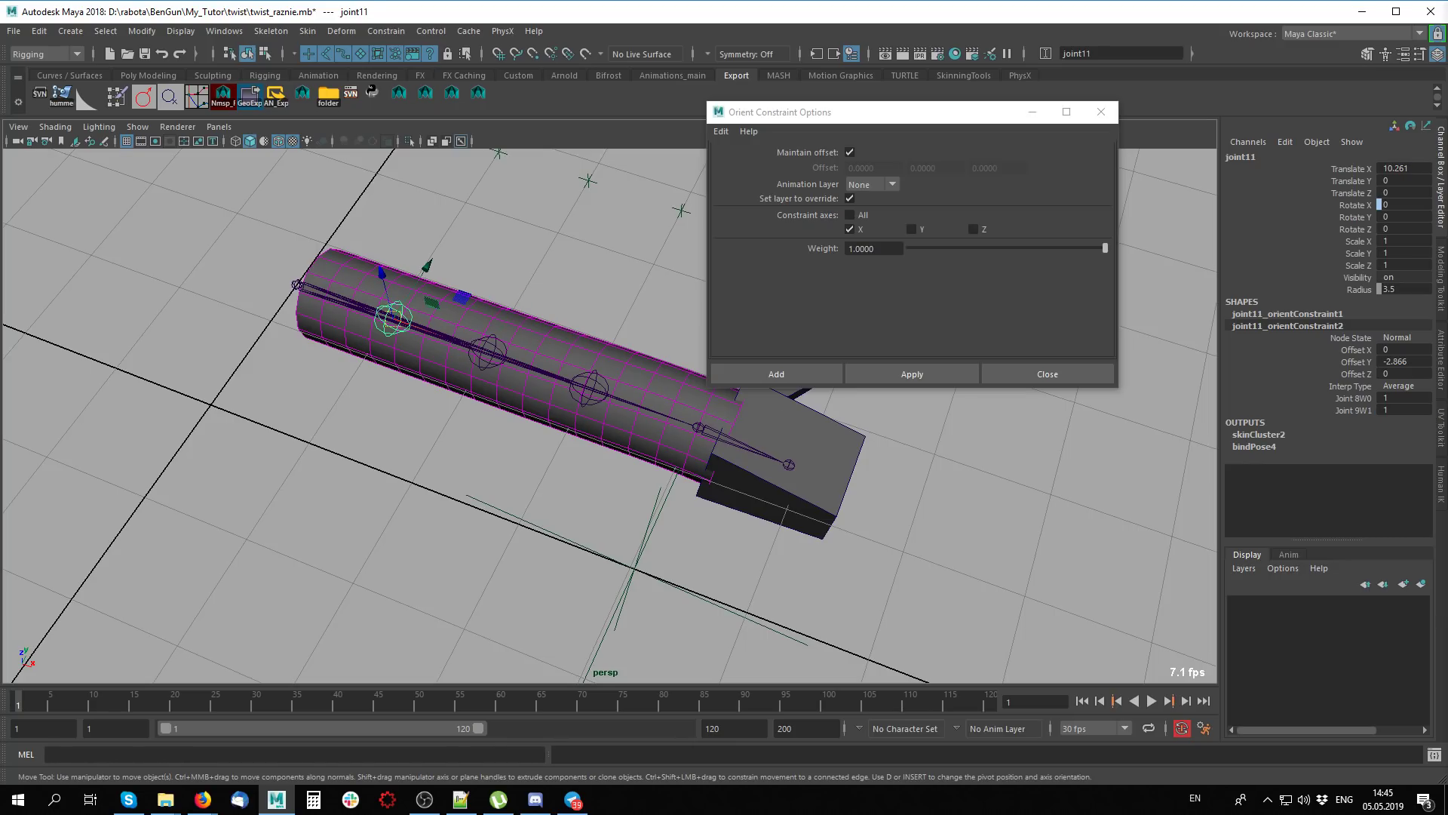
double_click(1403, 411)
Rotate joint9 about 90° to test the twist, then undo
click(735, 441)
alt+middle_drag(735, 441, 608, 549)
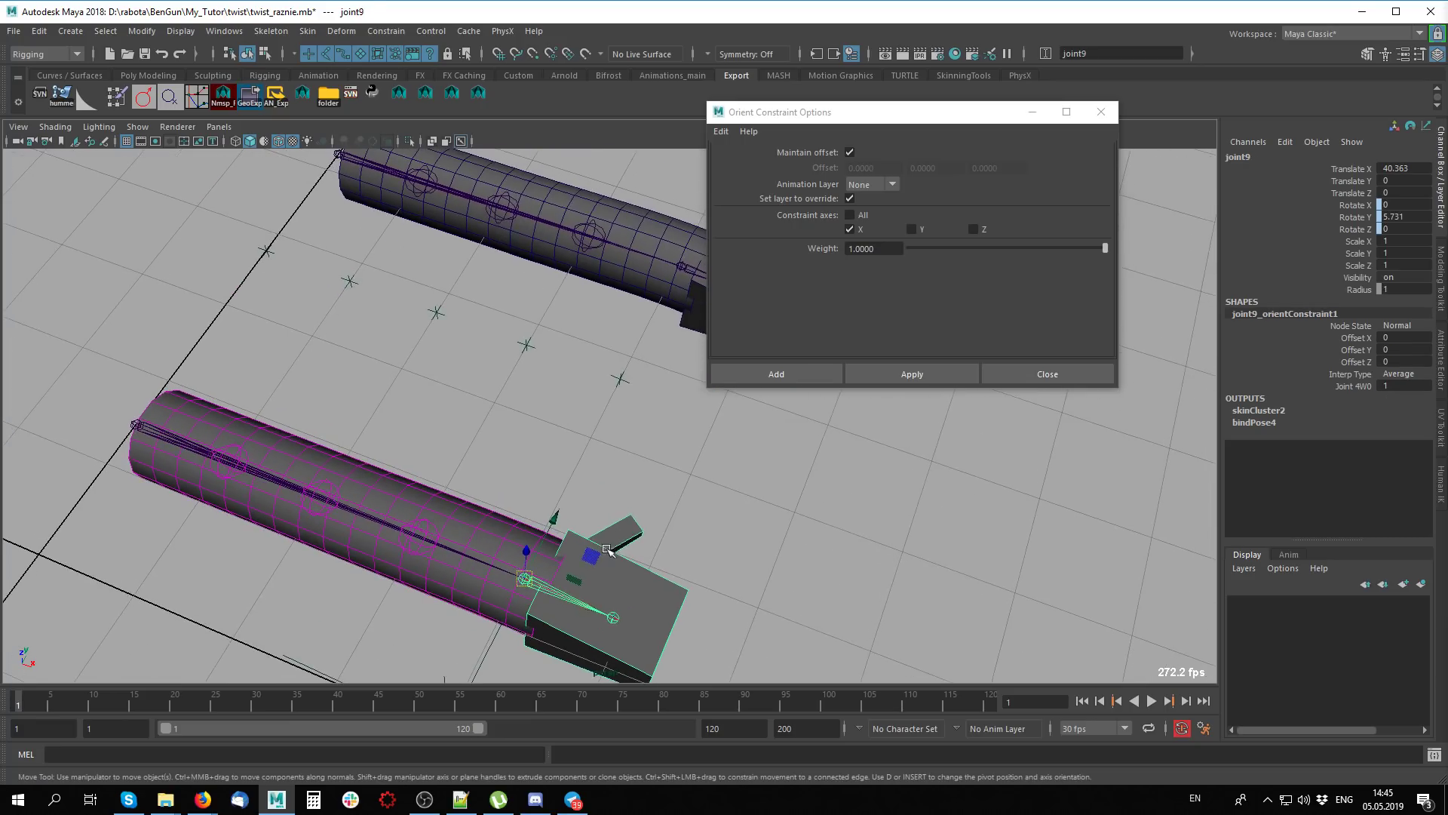
scroll(608, 550, down, 3)
key(e)
drag(608, 549, 526, 562)
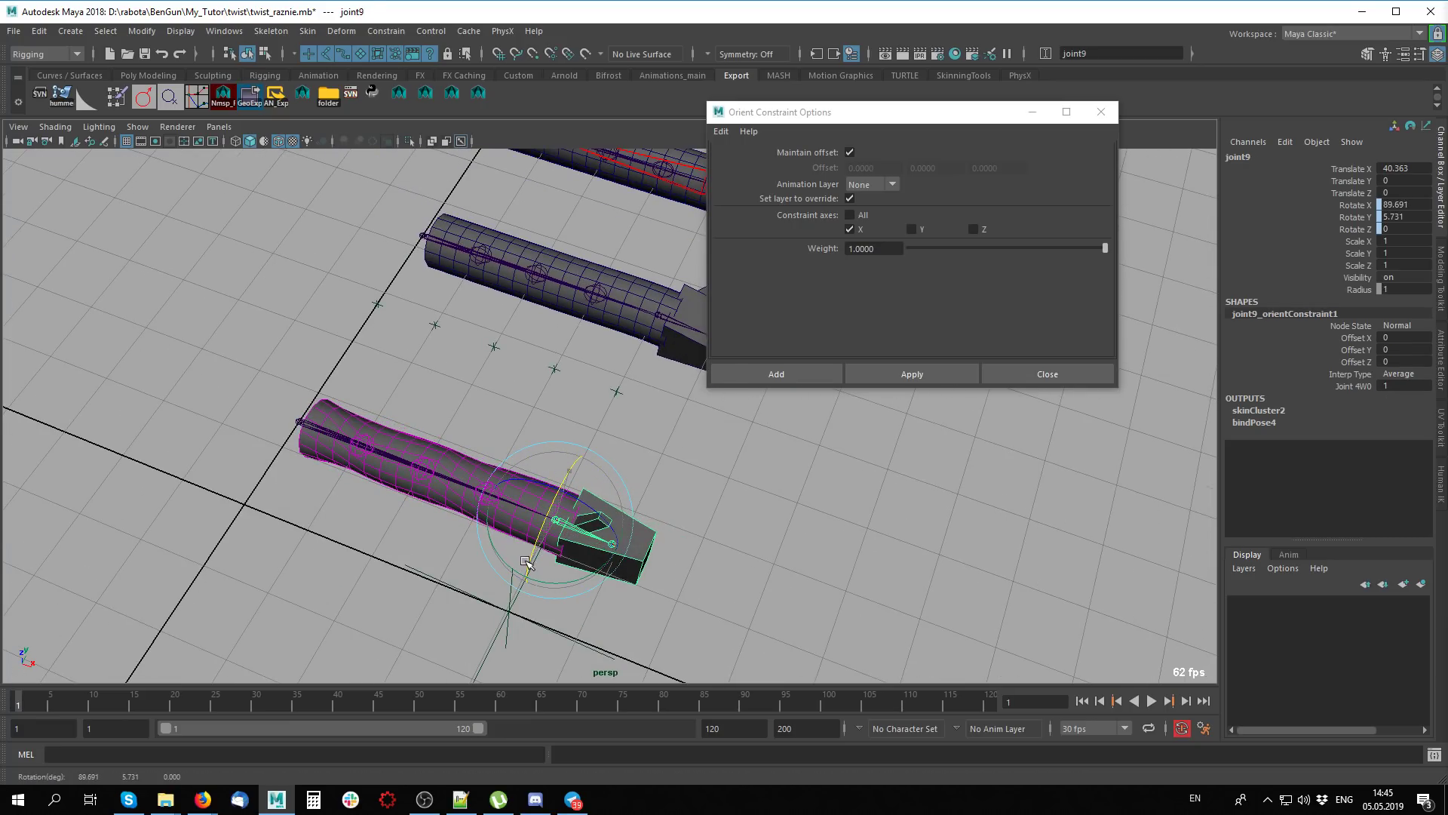
key(ctrl+z)
key(ctrl+z)
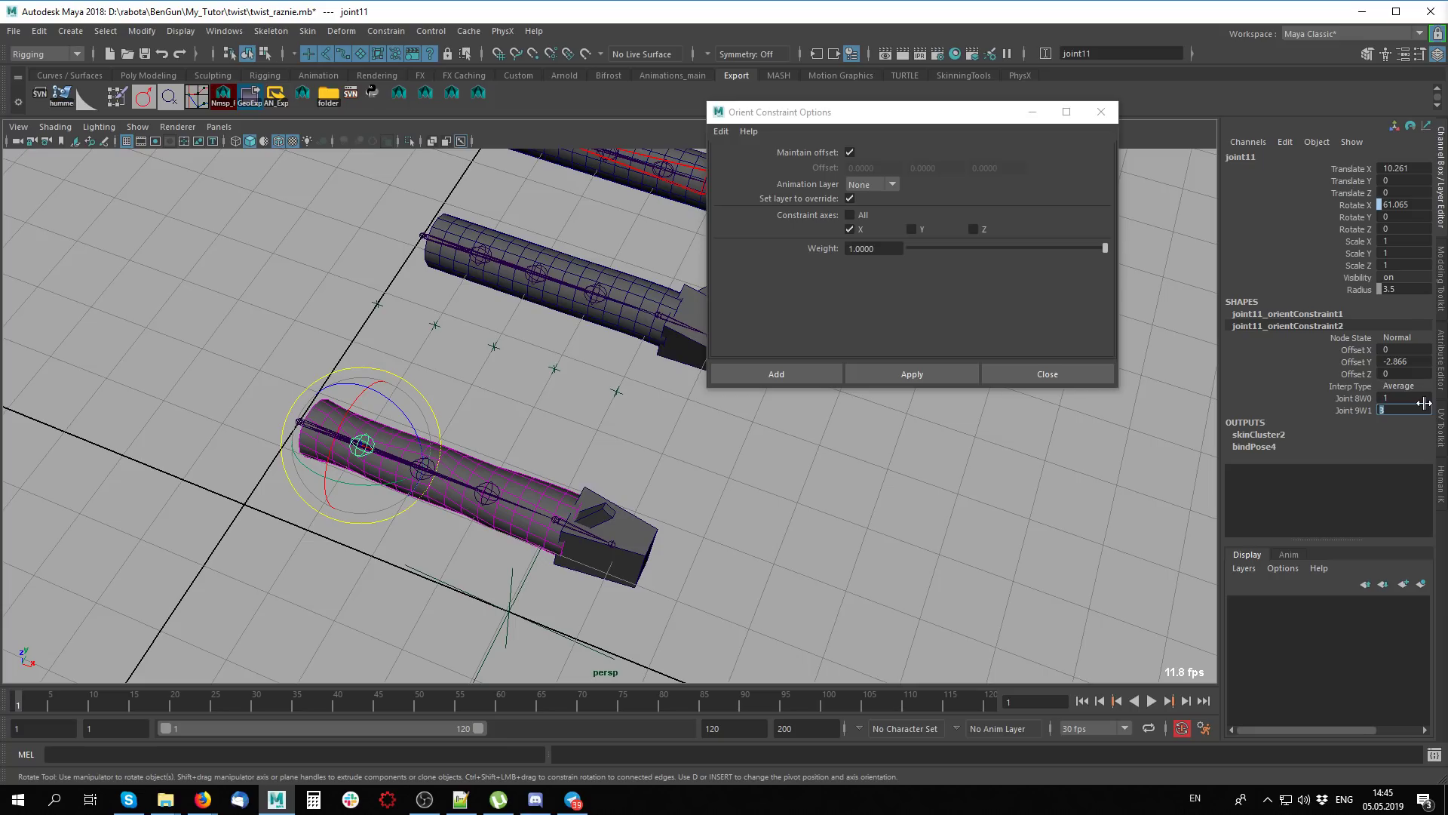
Set joint11's constraint weights to 3 for Joint 8W0 and 1 for Joint 9W1
text(4)
key(Return)
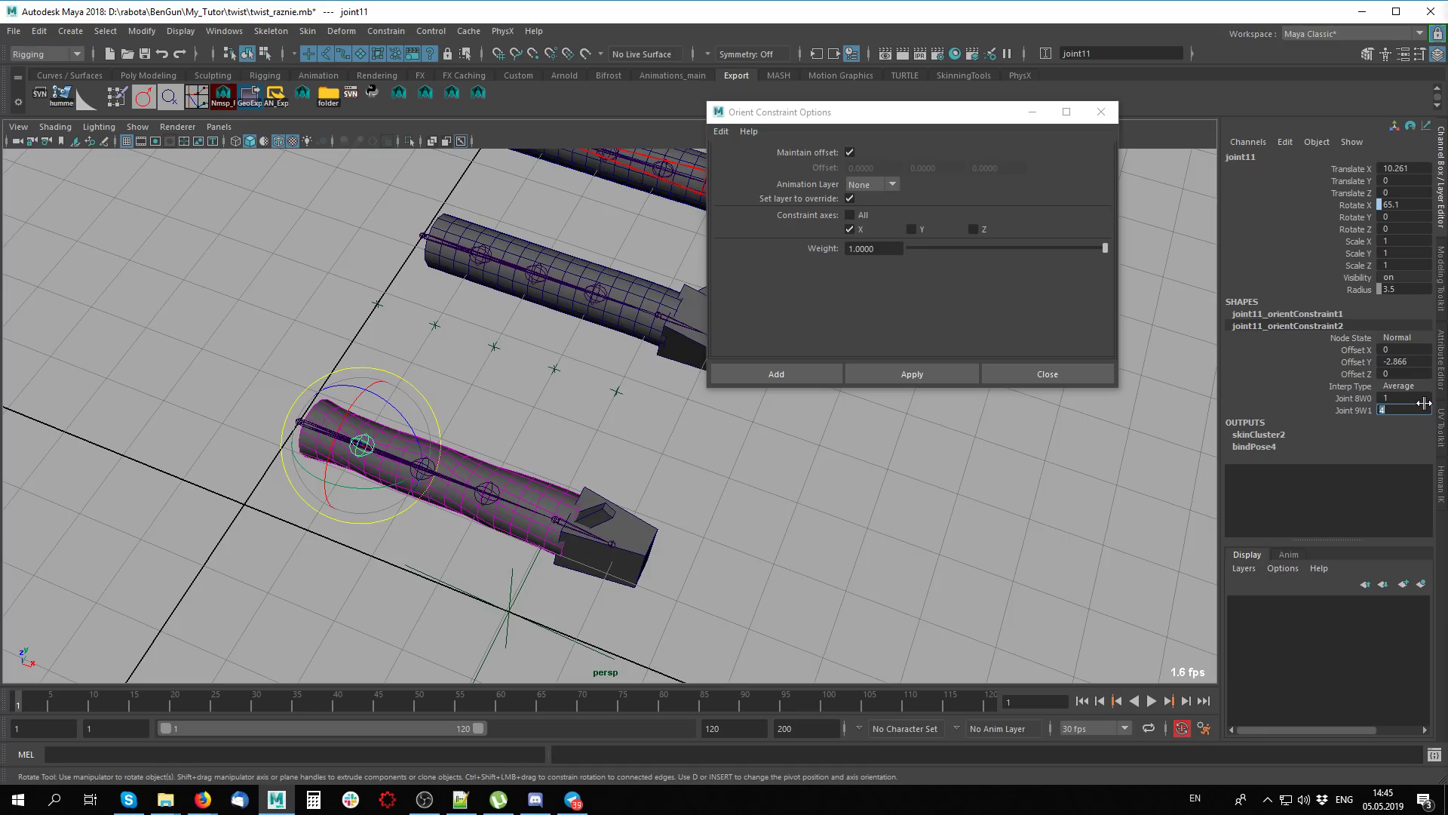
text(1)
key(Return)
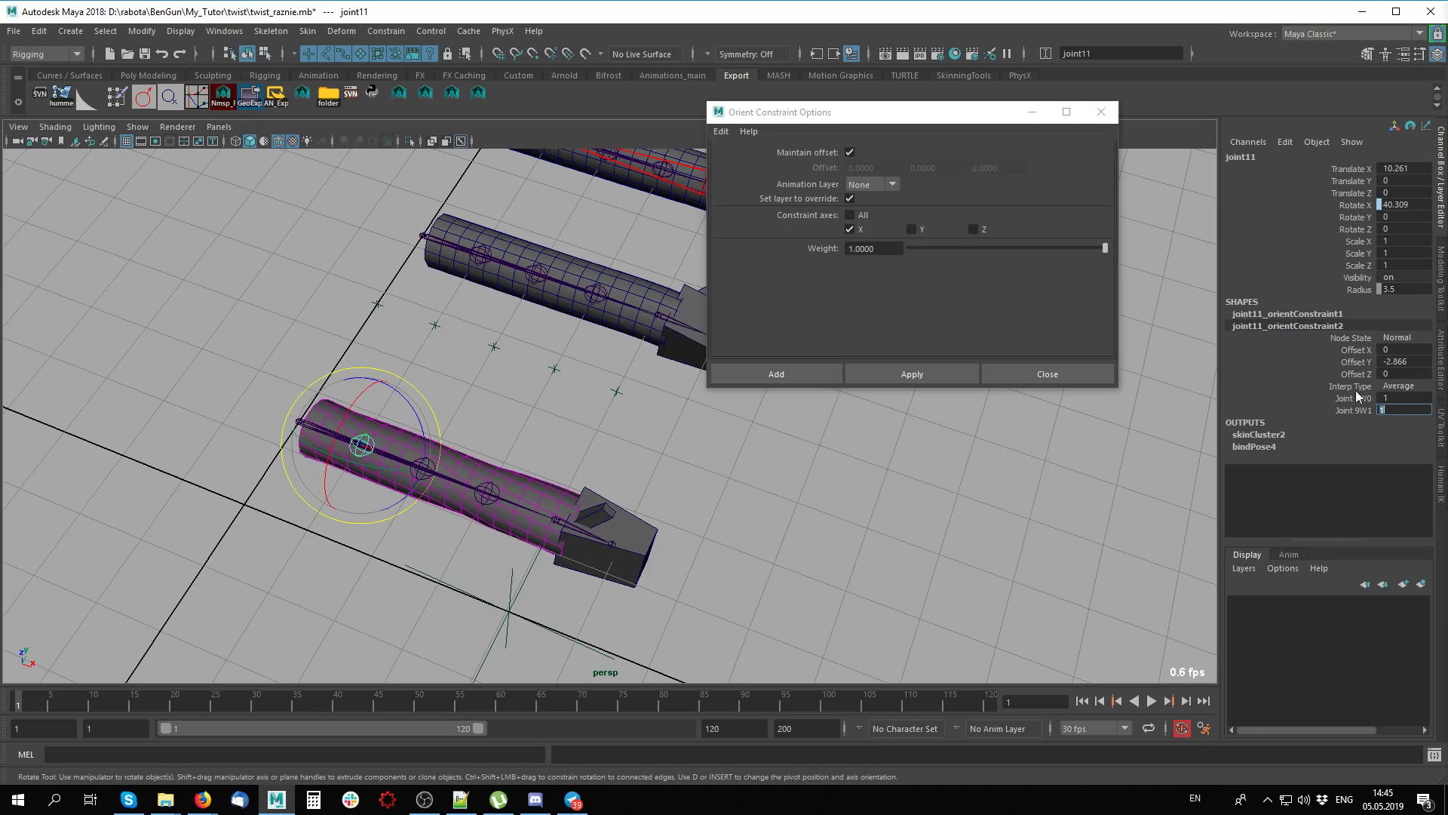
double_click(1394, 397)
text(3)
key(Return)
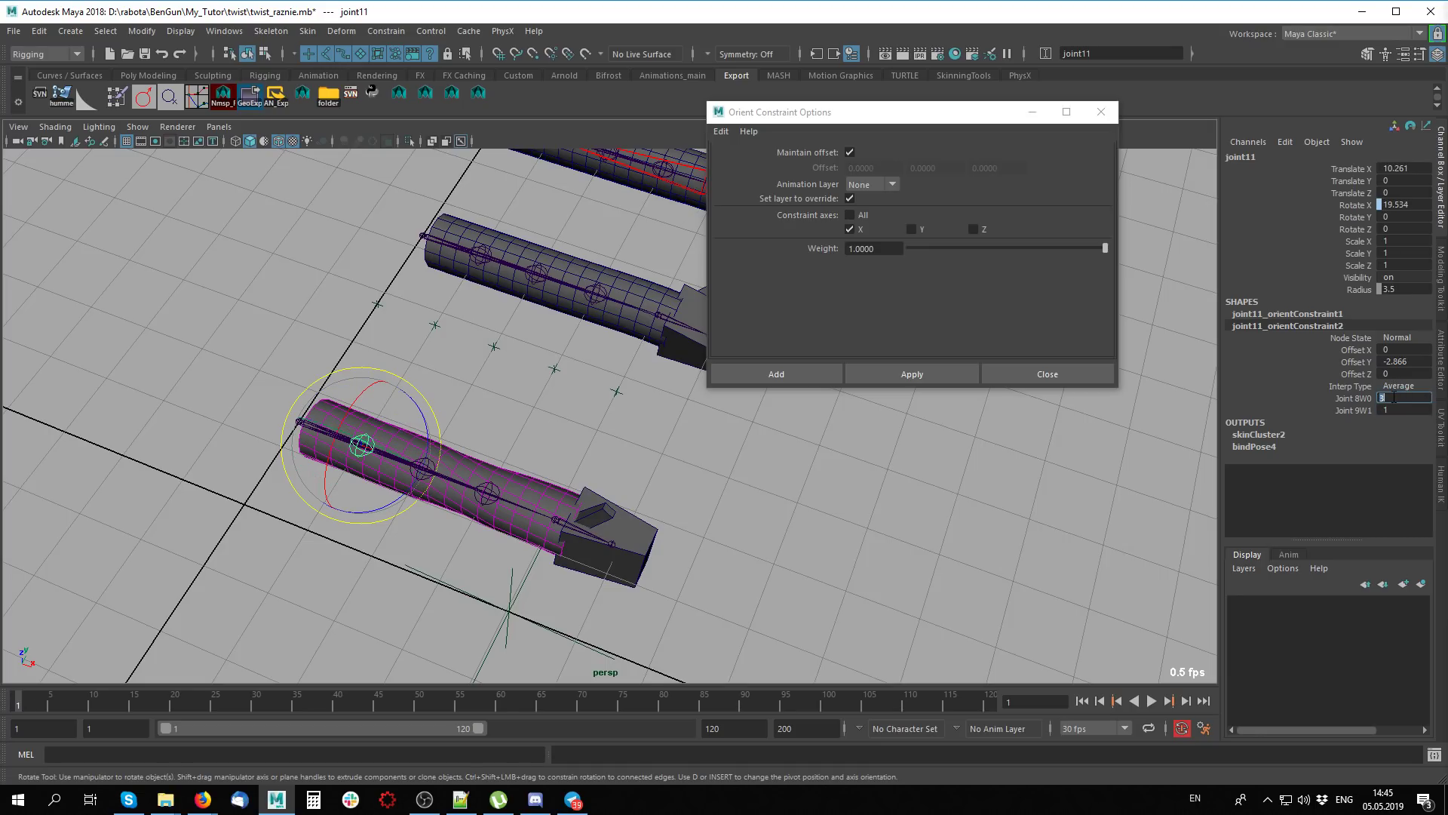
Set joint12's constraint weights to 1 and 2, then rotate joint9 to test
click(477, 474)
click(430, 456)
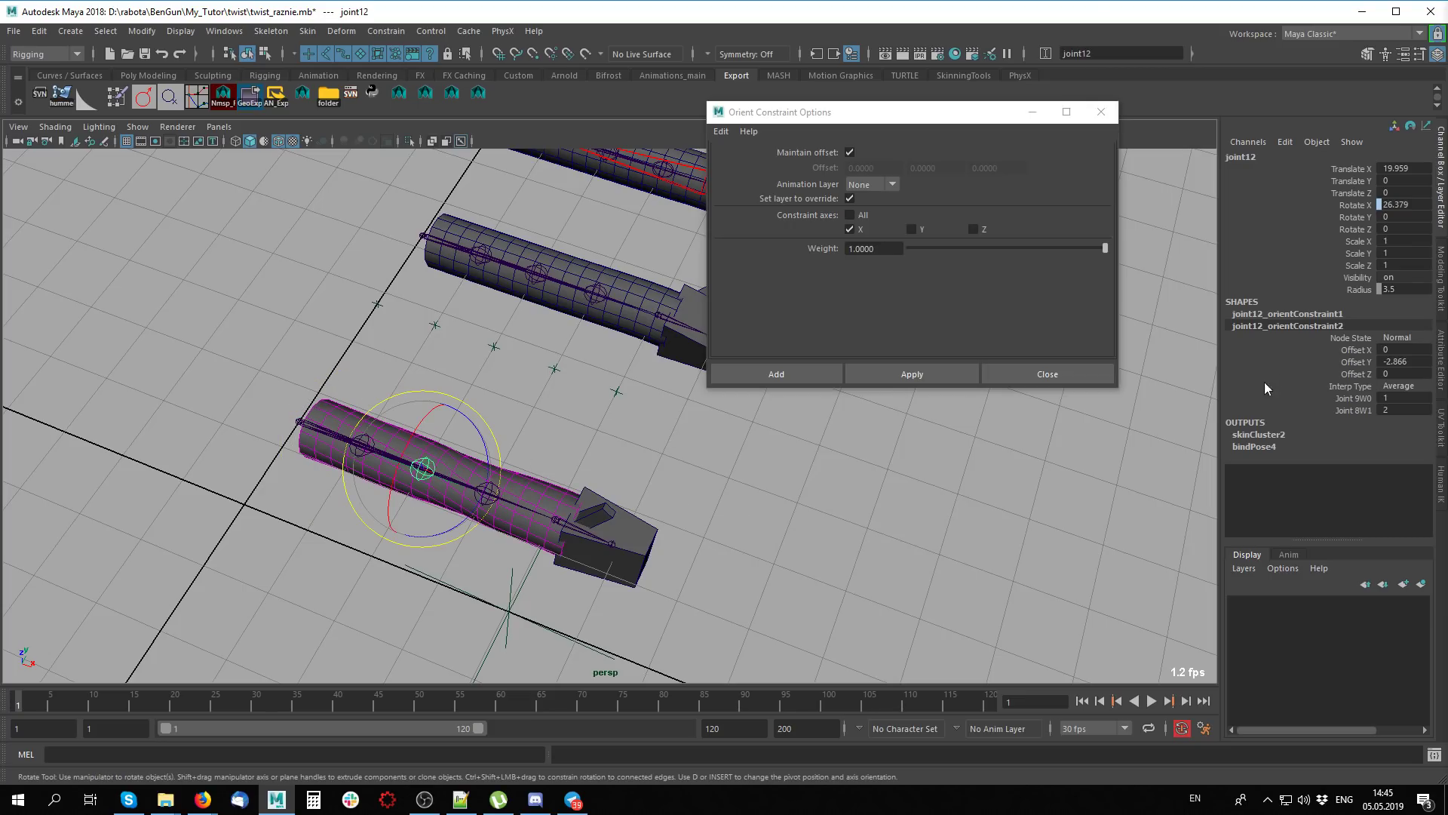
double_click(1395, 410)
click(578, 536)
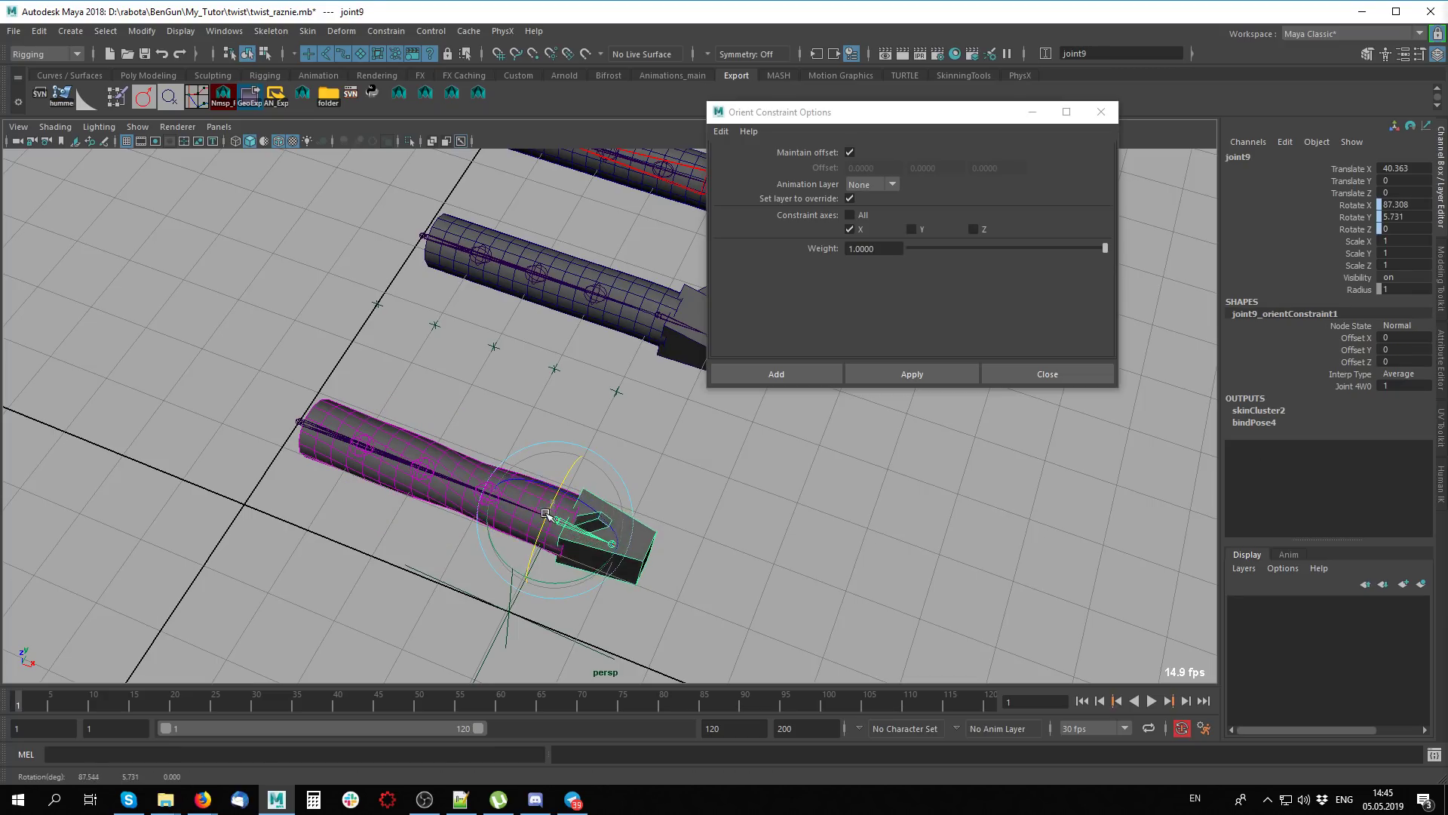
mouse_move(546, 513)
mouse_down()
mouse_move(715, 605)
mouse_move(795, 573)
mouse_up()
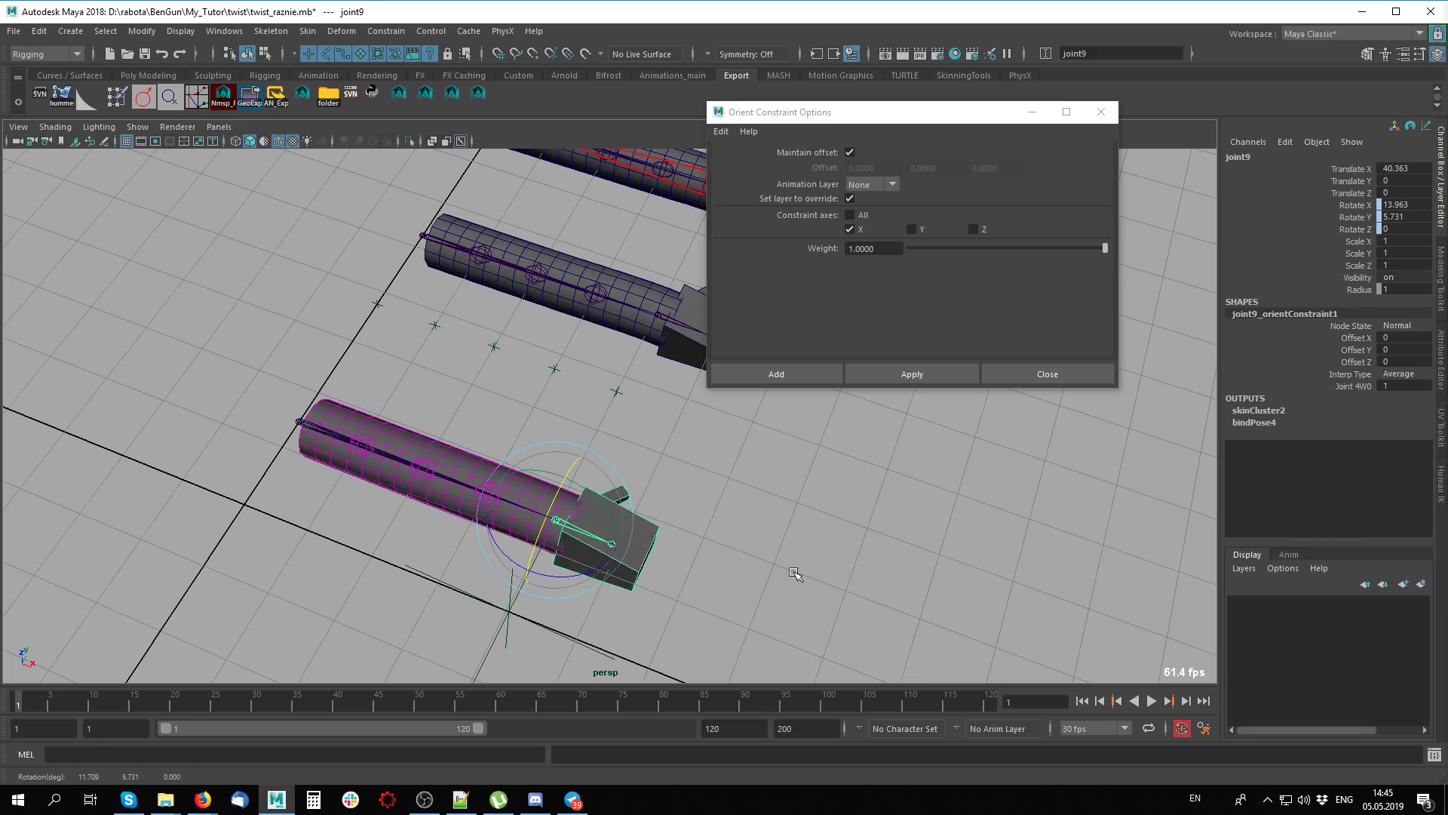
scroll(550, 543, down, 6)
Select locator10, rotate it to bend the arms, and scrub frames to check the twist poses
click(662, 551)
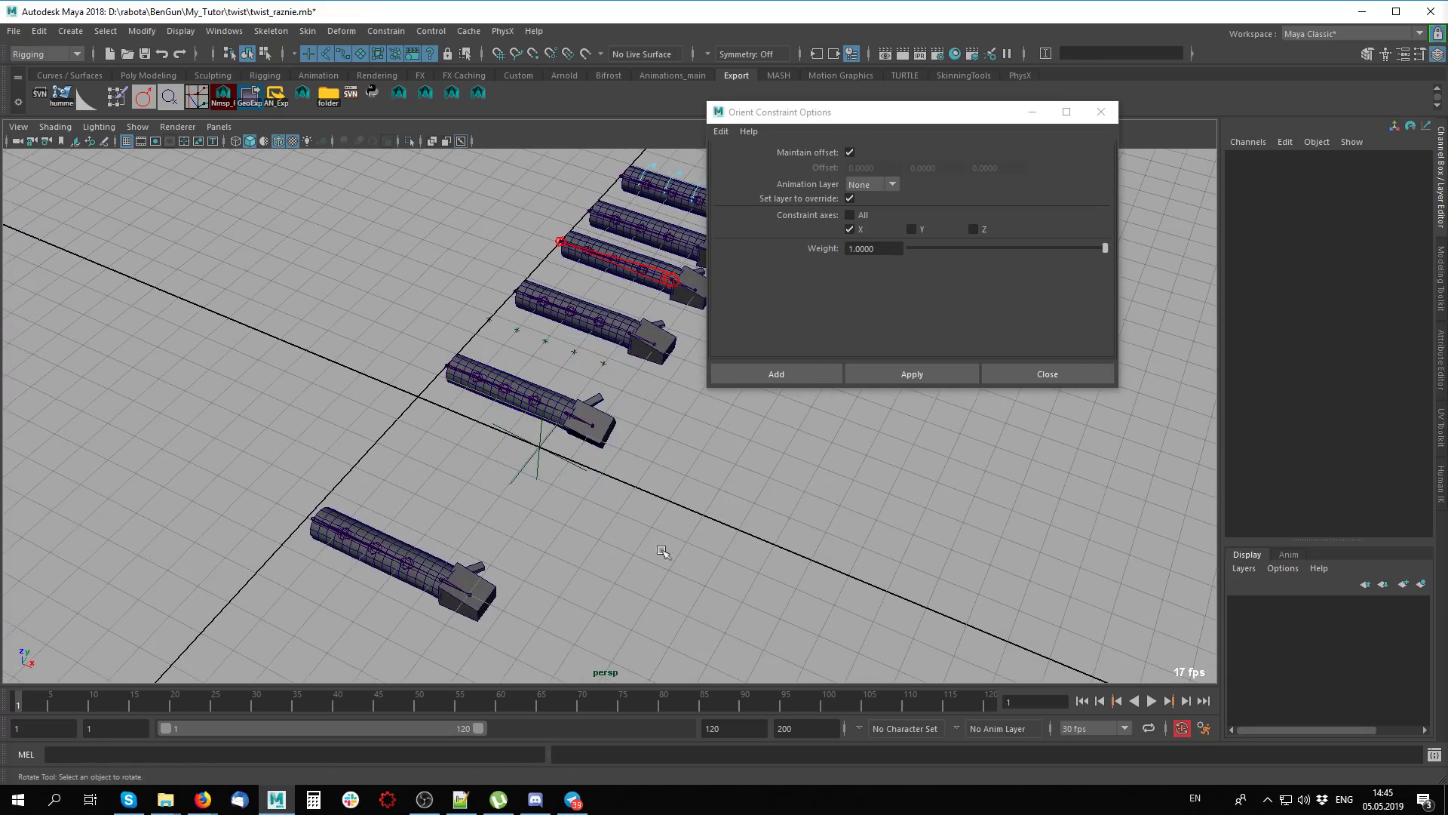
click(540, 451)
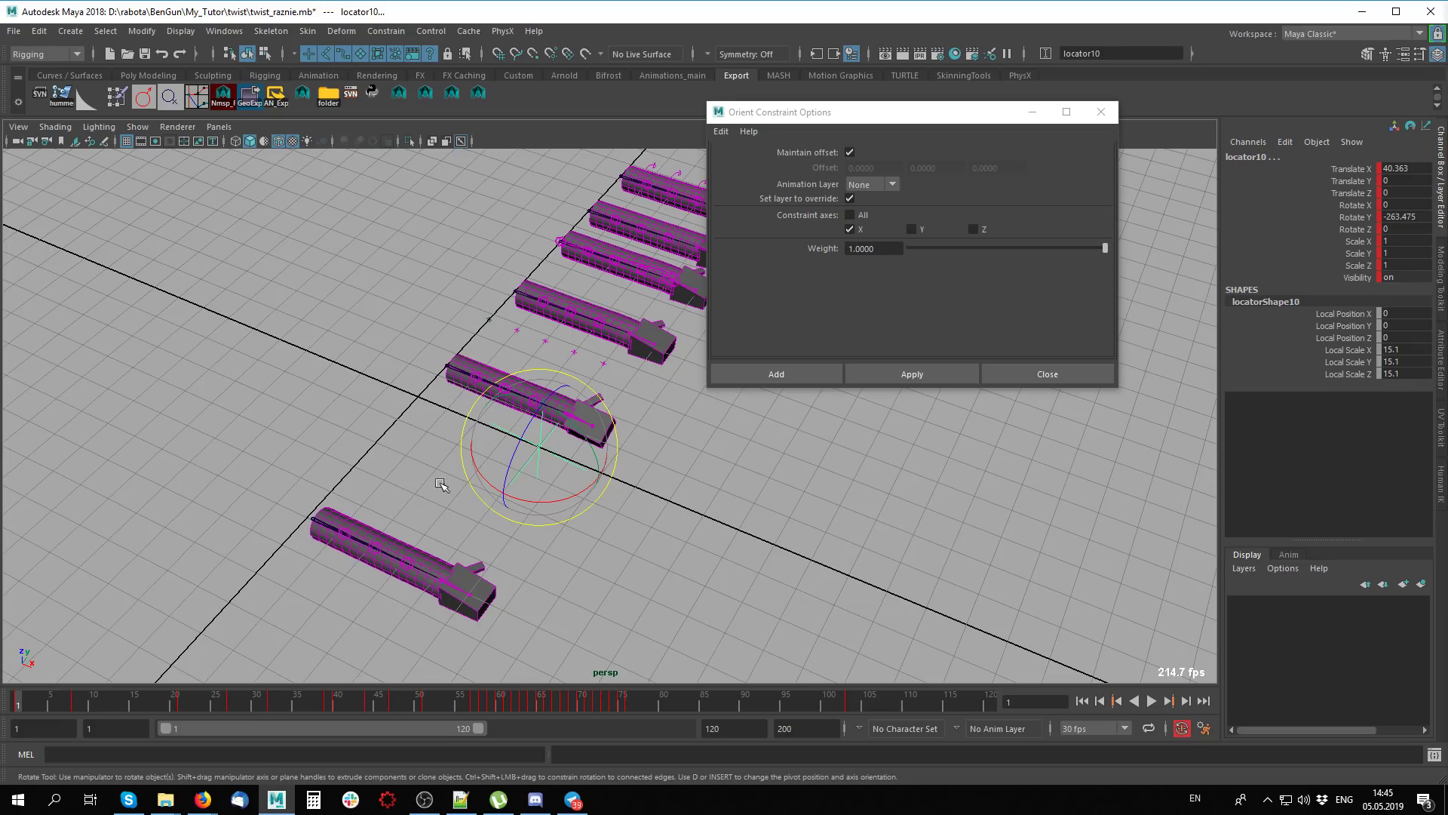
drag(26, 698, 28, 703)
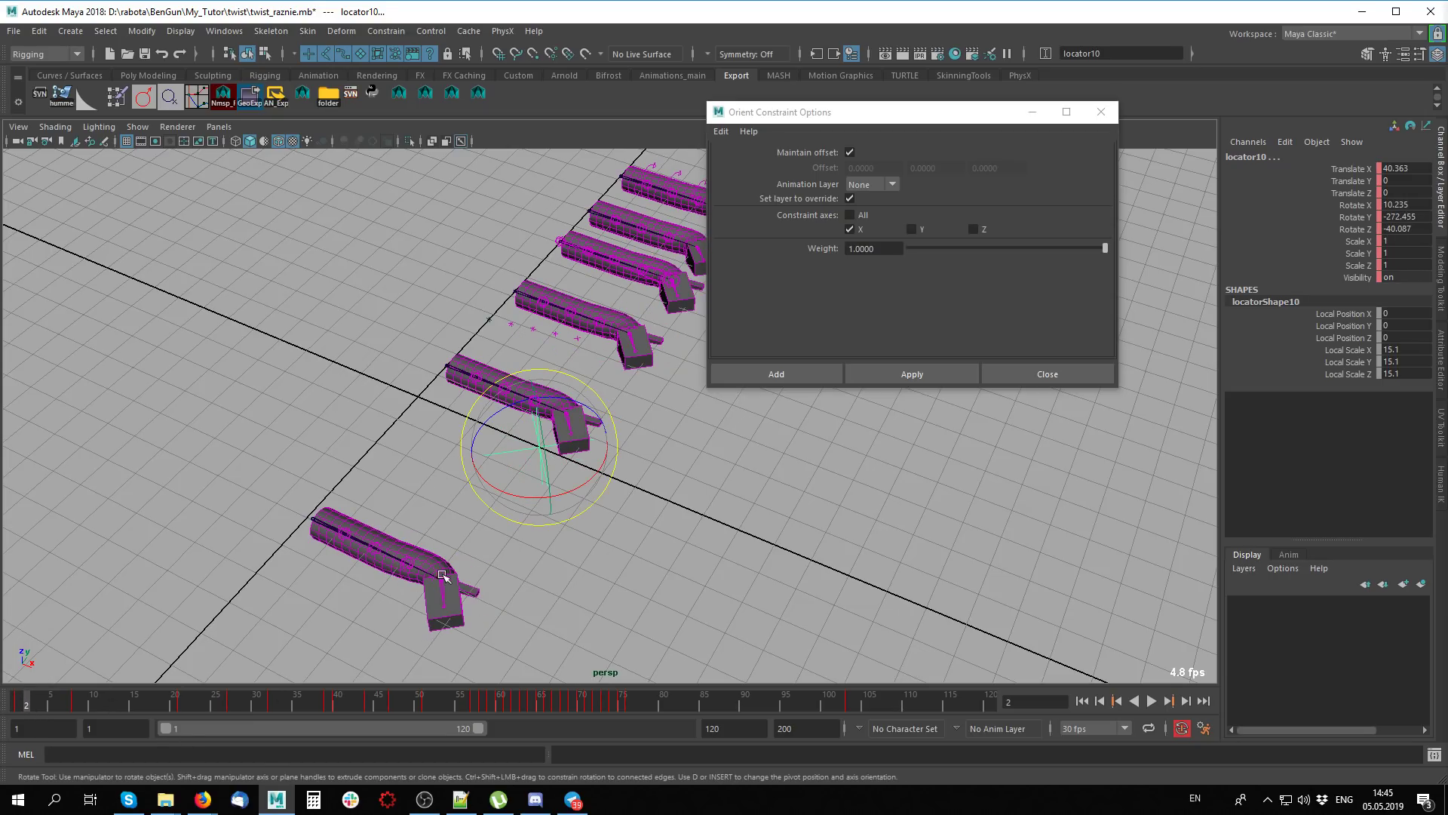
alt+drag(443, 575, 201, 568)
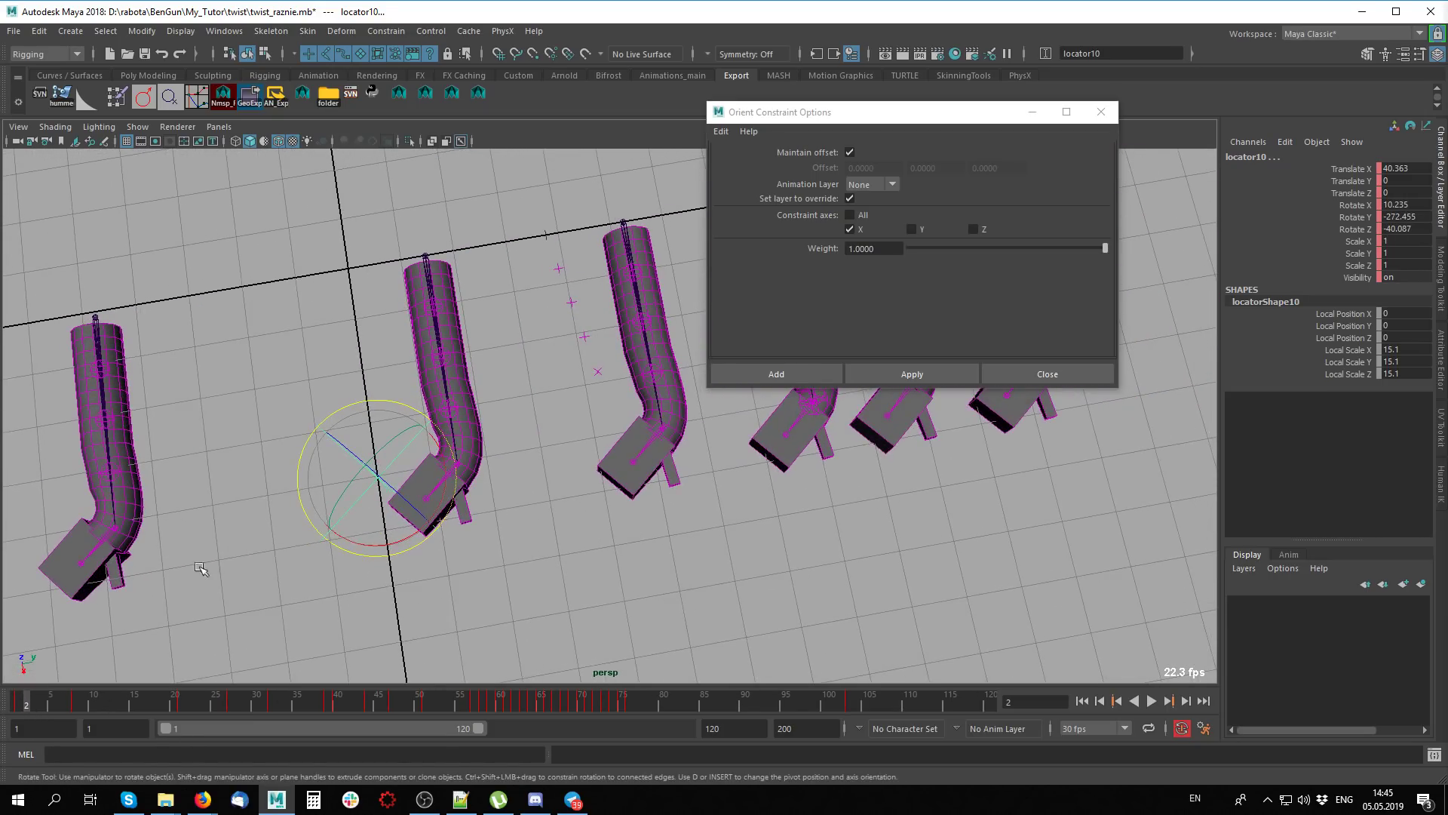
drag(25, 708, 248, 694)
Twist locator10 further, to about Rotate X -257.7, watching every test cylinder twist
key(e)
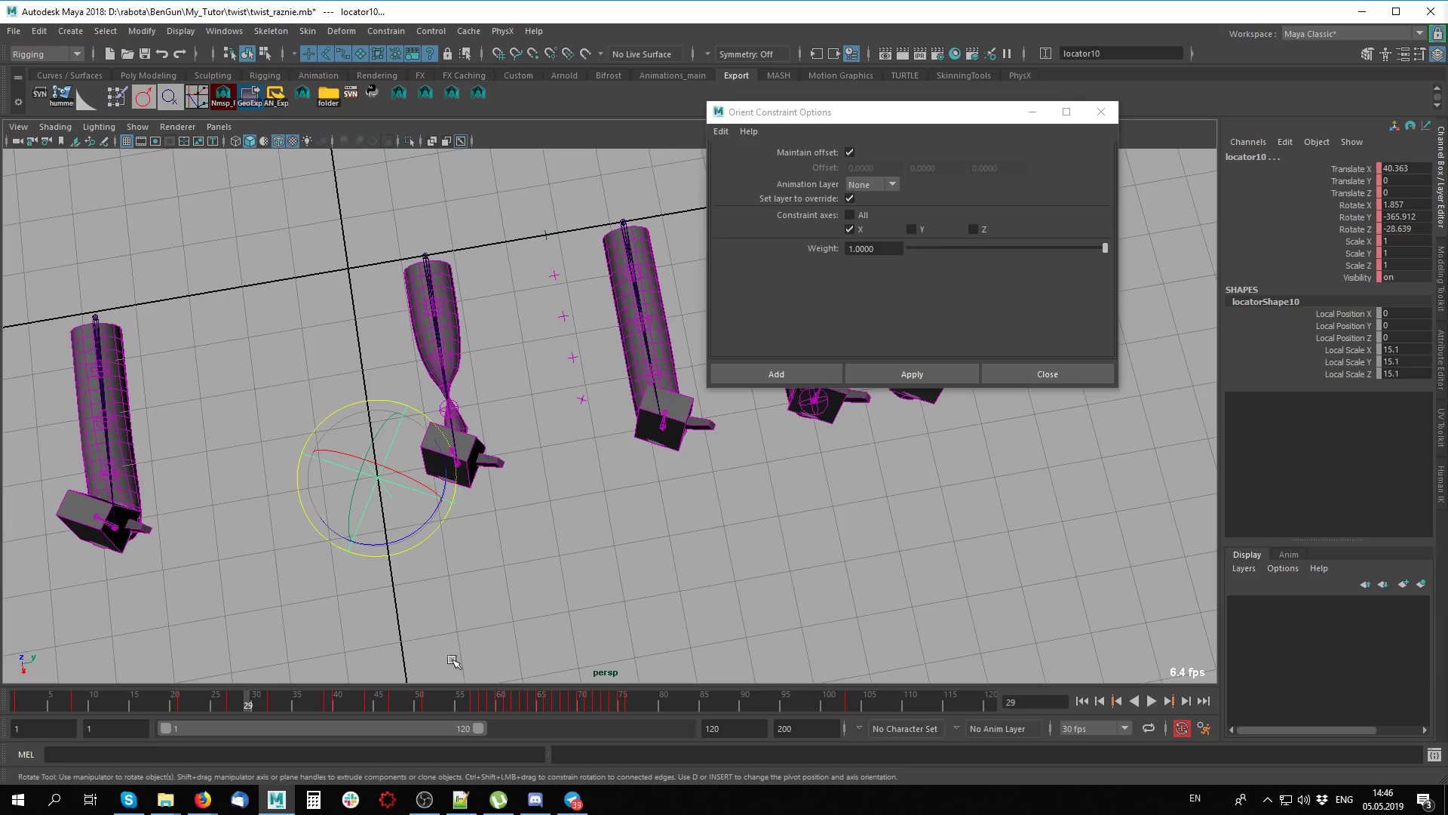
mouse_move(453, 662)
alt+mouse_down()
mouse_move(500, 585)
mouse_move(564, 545)
alt+mouse_up()
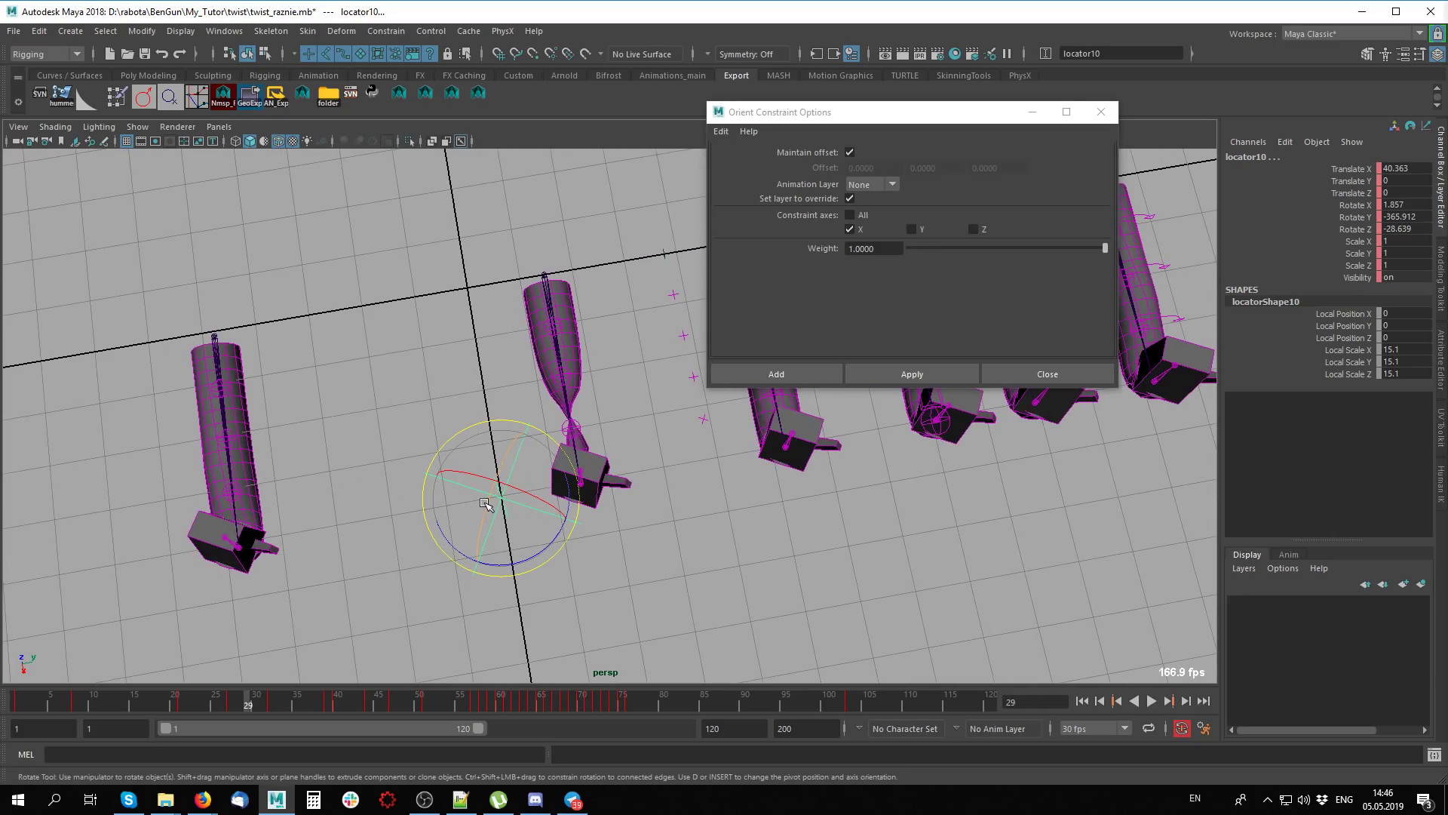
mouse_move(485, 503)
mouse_down()
mouse_move(478, 478)
mouse_move(524, 526)
mouse_move(452, 494)
mouse_move(577, 494)
mouse_move(498, 504)
mouse_move(556, 499)
mouse_move(593, 383)
mouse_up()
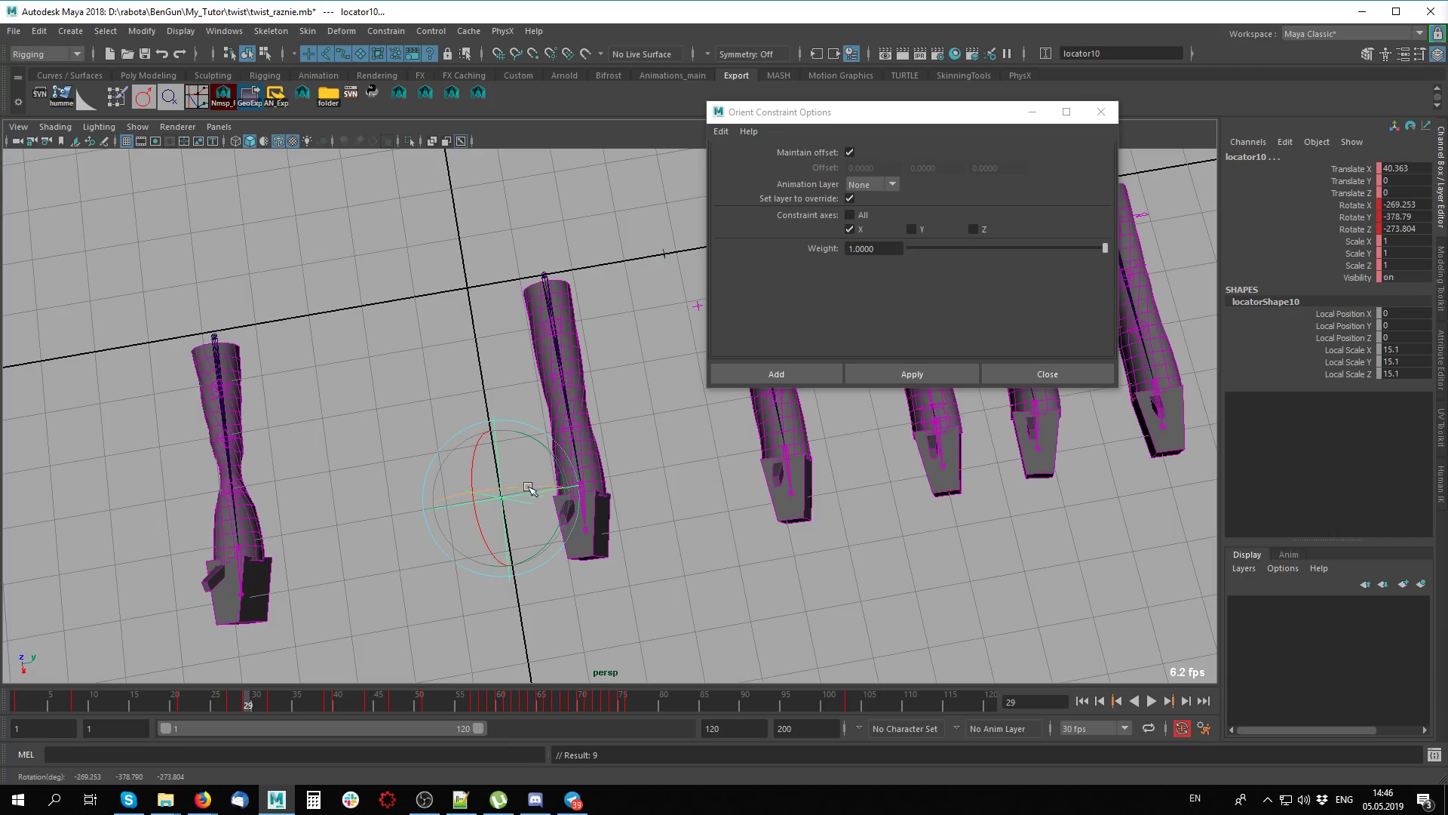
drag(528, 489, 472, 484)
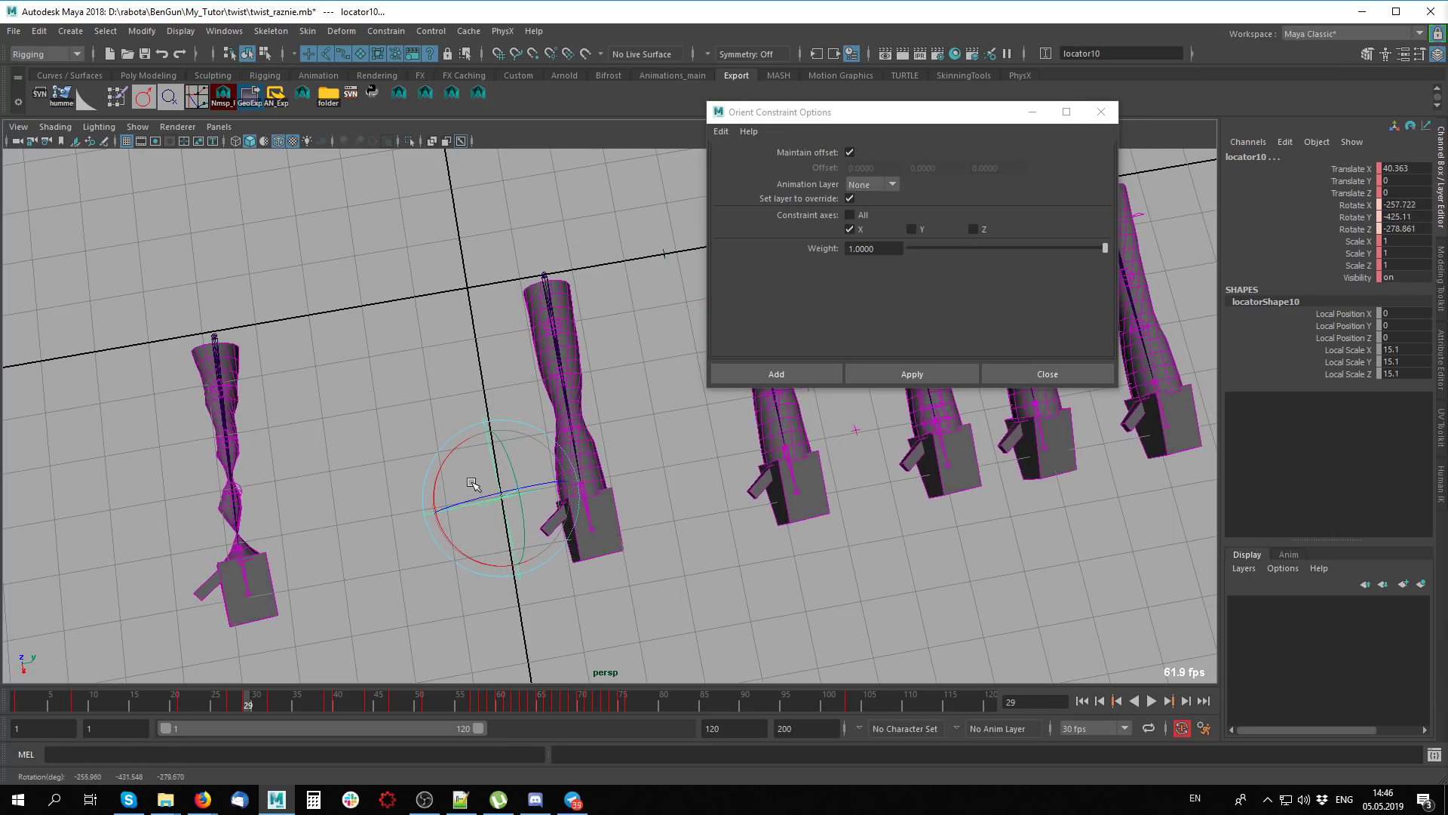
Set joint12's Joint 8W1 constraint weight to 1
click(606, 300)
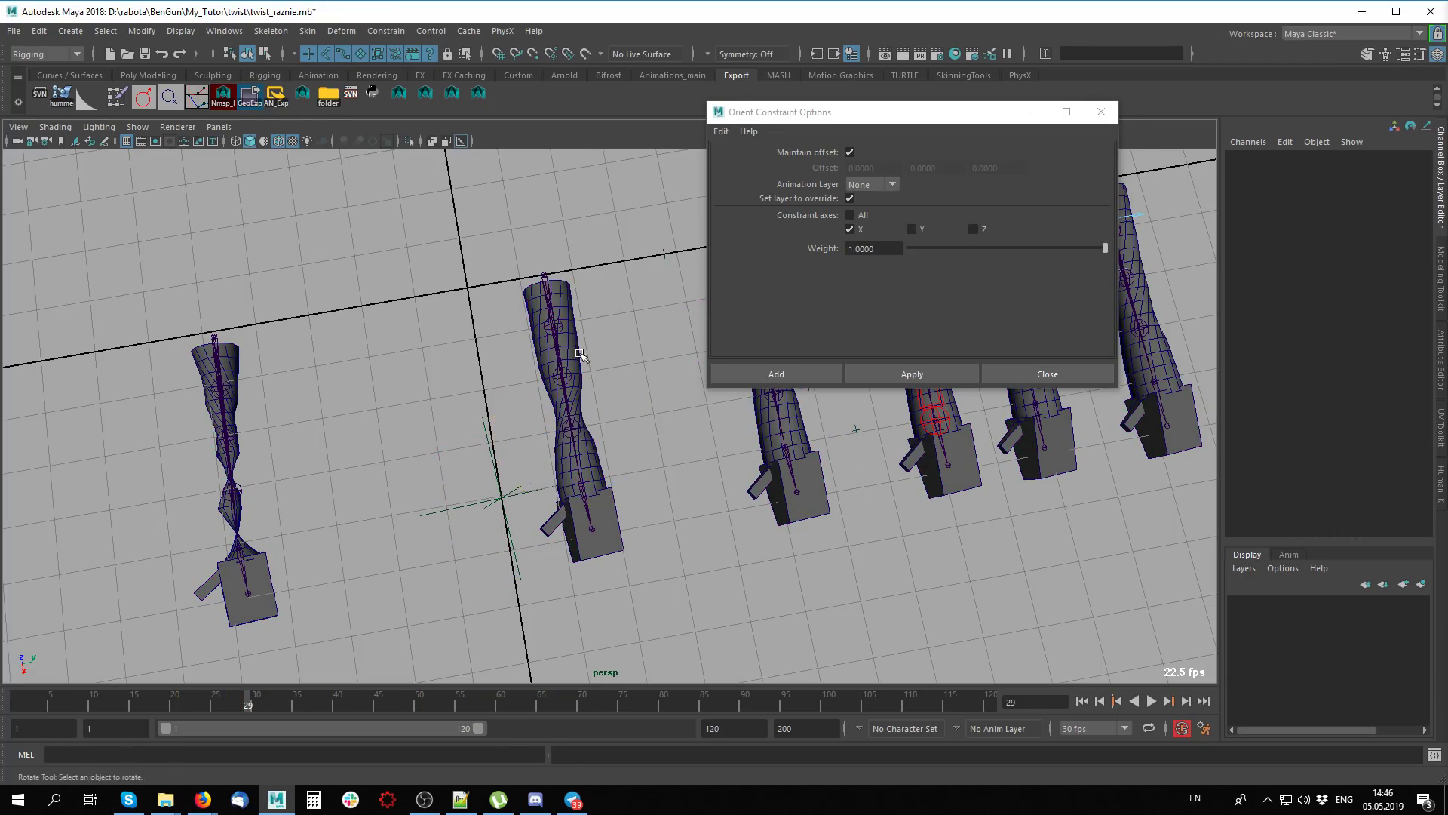
click(572, 371)
double_click(1403, 410)
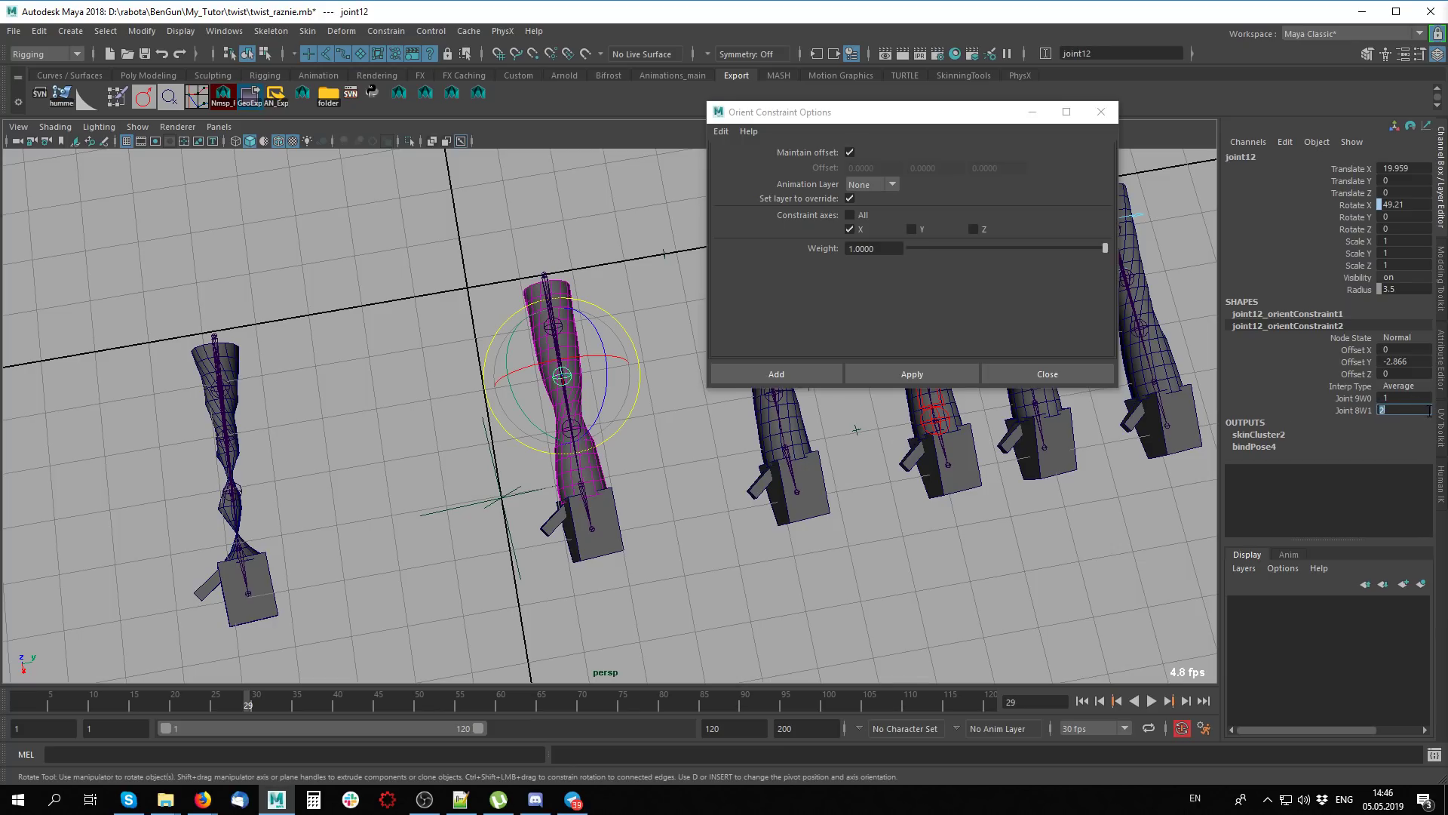
text(1)
key(Return)
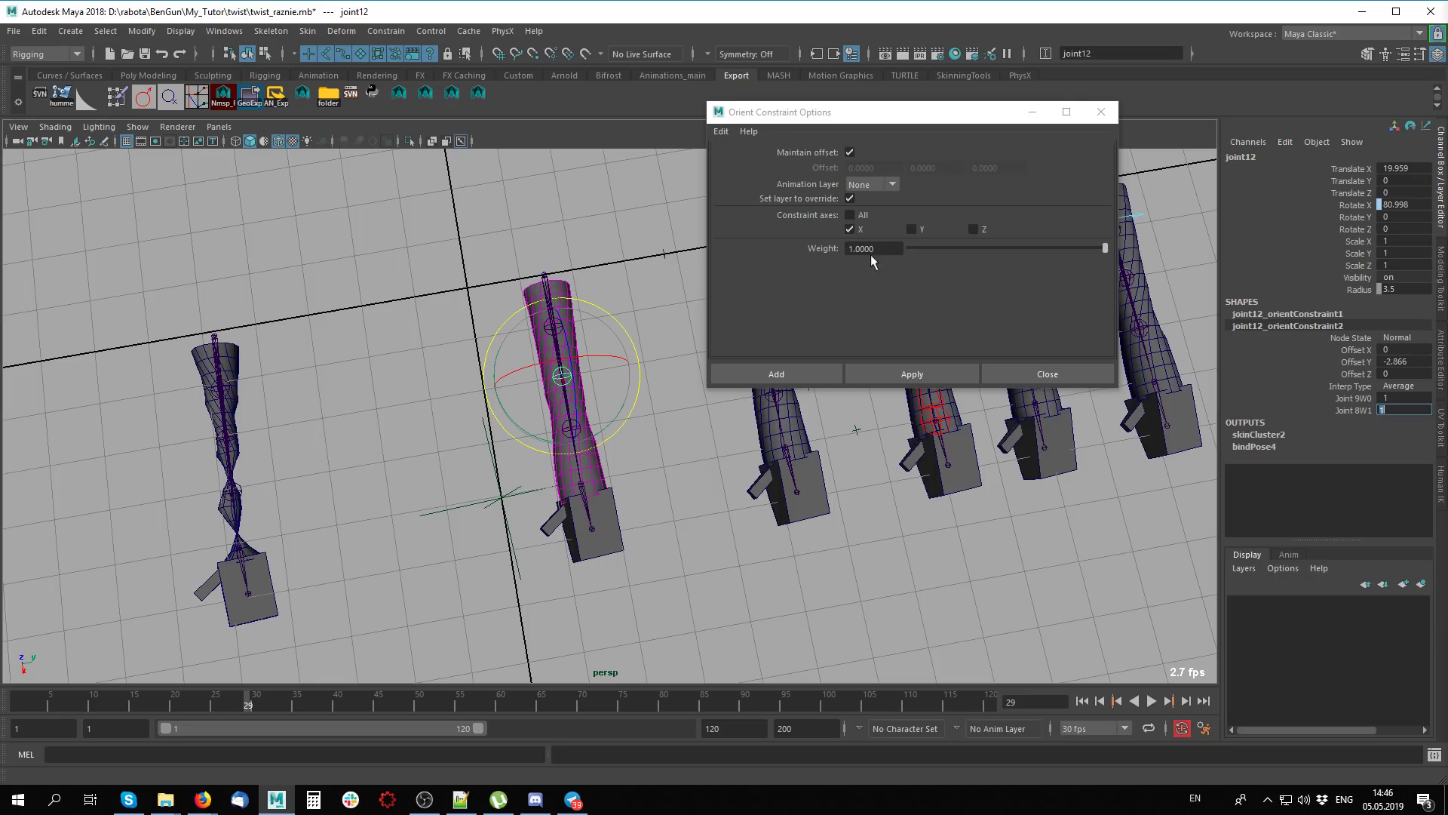
Rotate wrist locator10 to about Rotate X -415.3 to test the twist, and close Orient Constraint Options
click(613, 576)
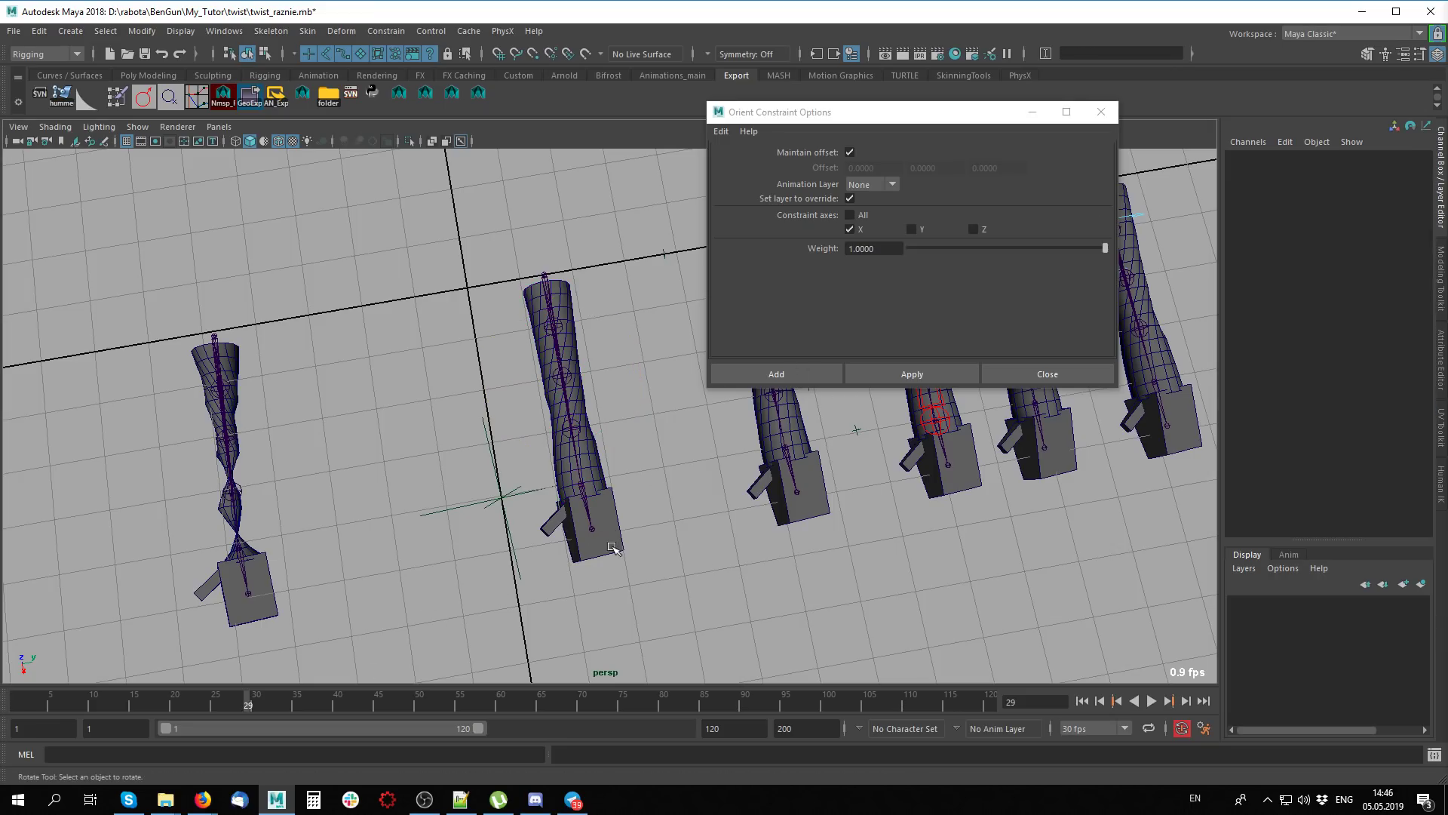
click(591, 509)
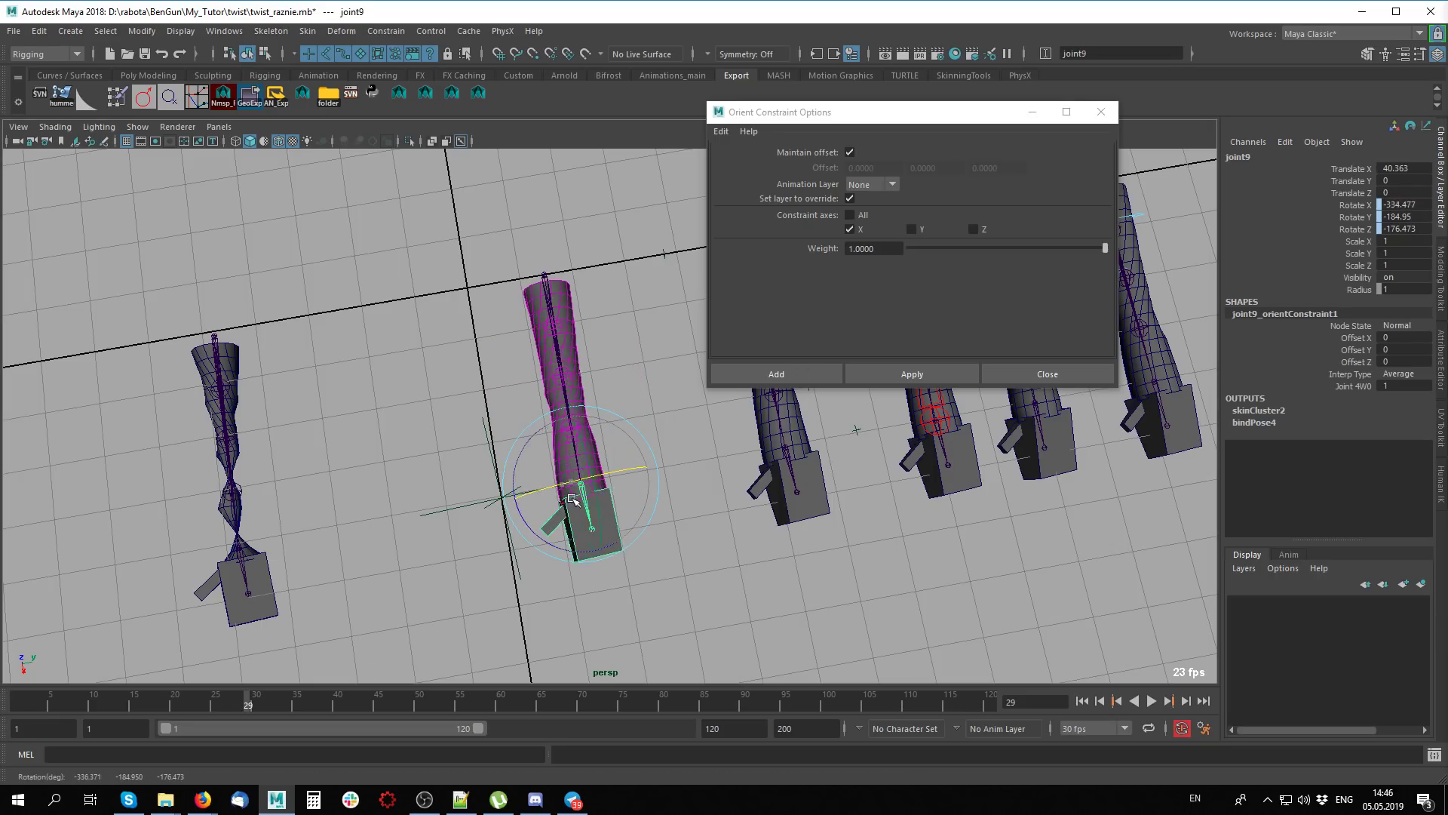
click(507, 517)
drag(507, 518, 582, 508)
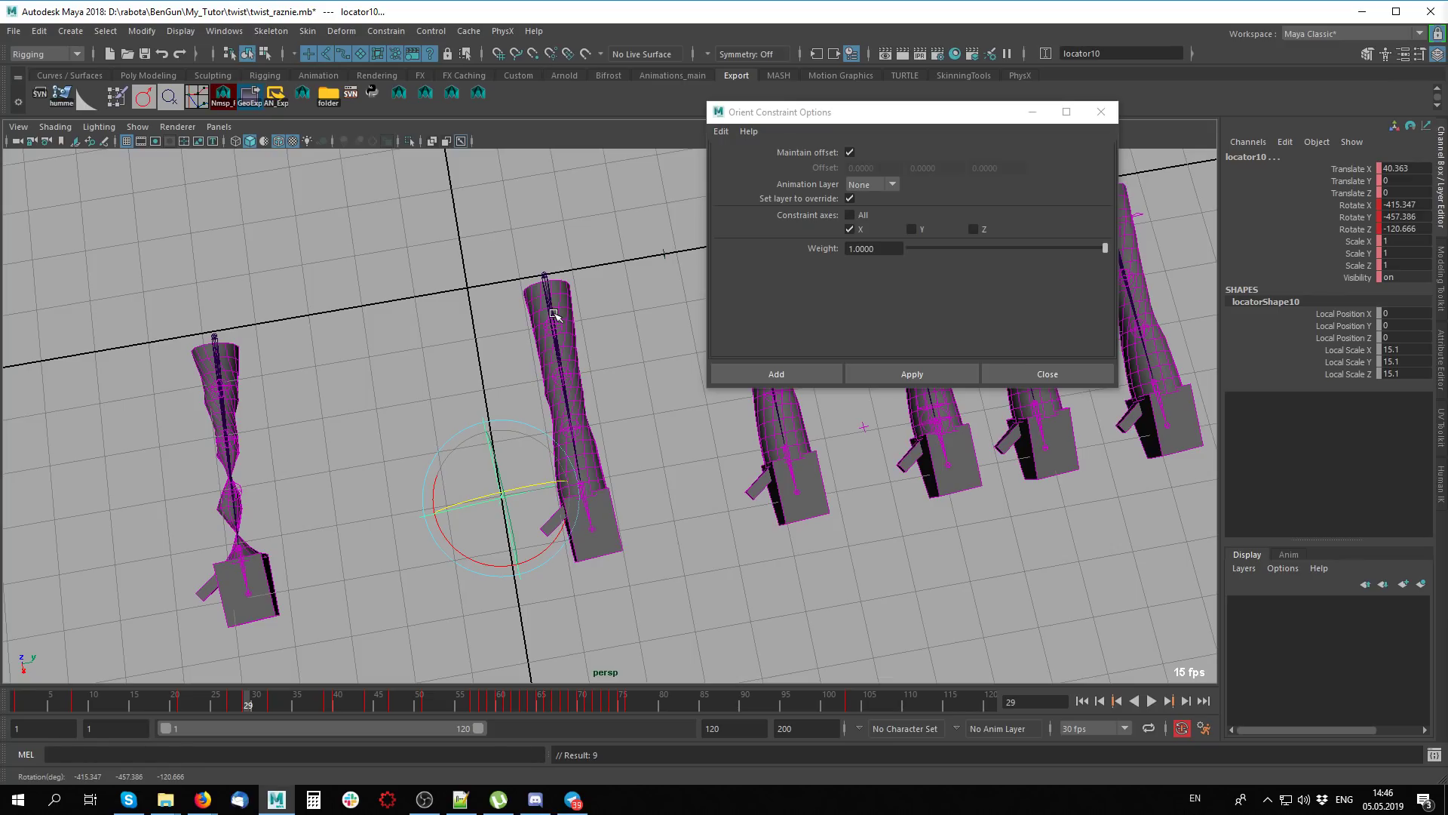
click(1101, 112)
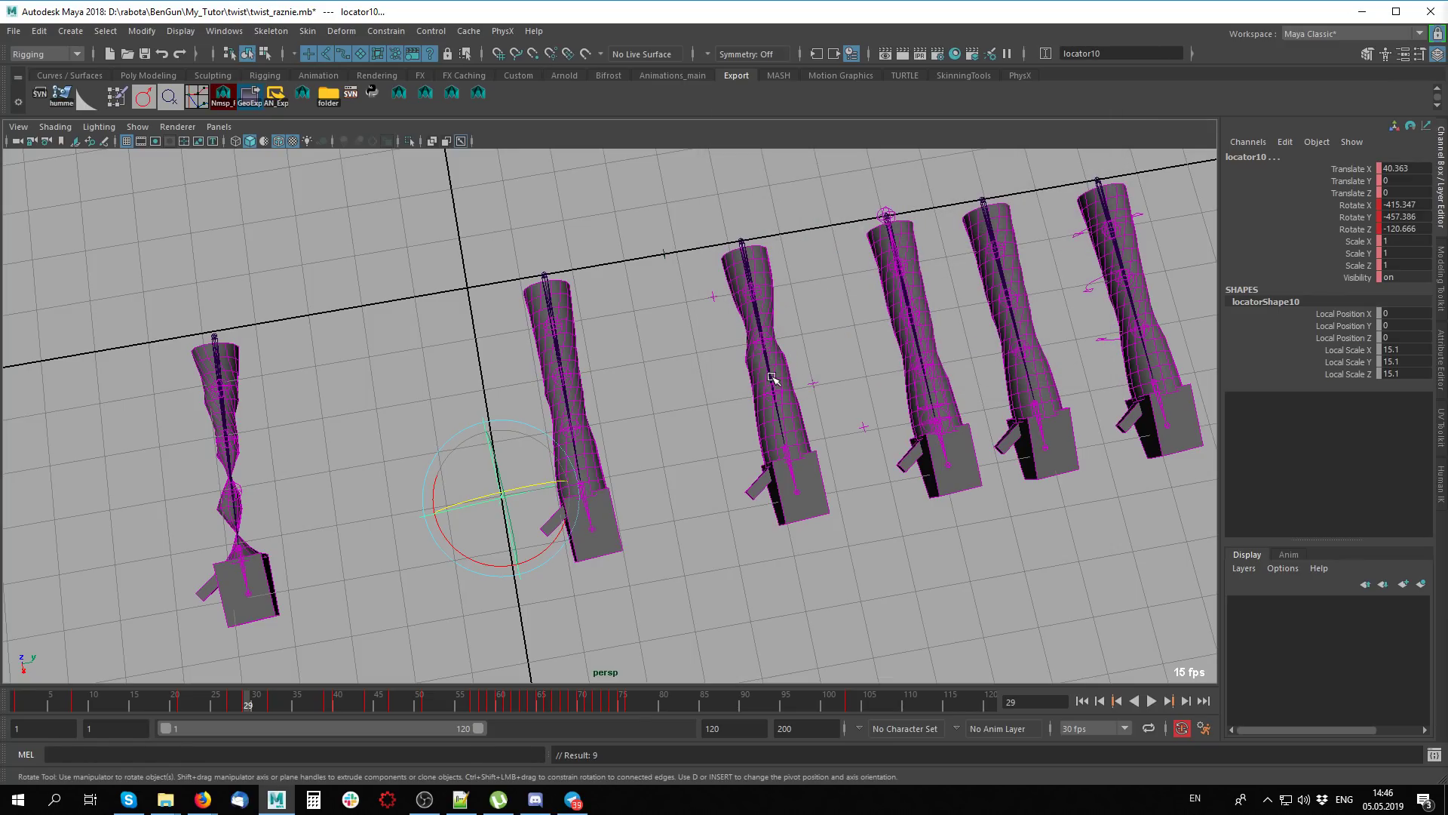
click(645, 439)
scroll(760, 538, up, 3)
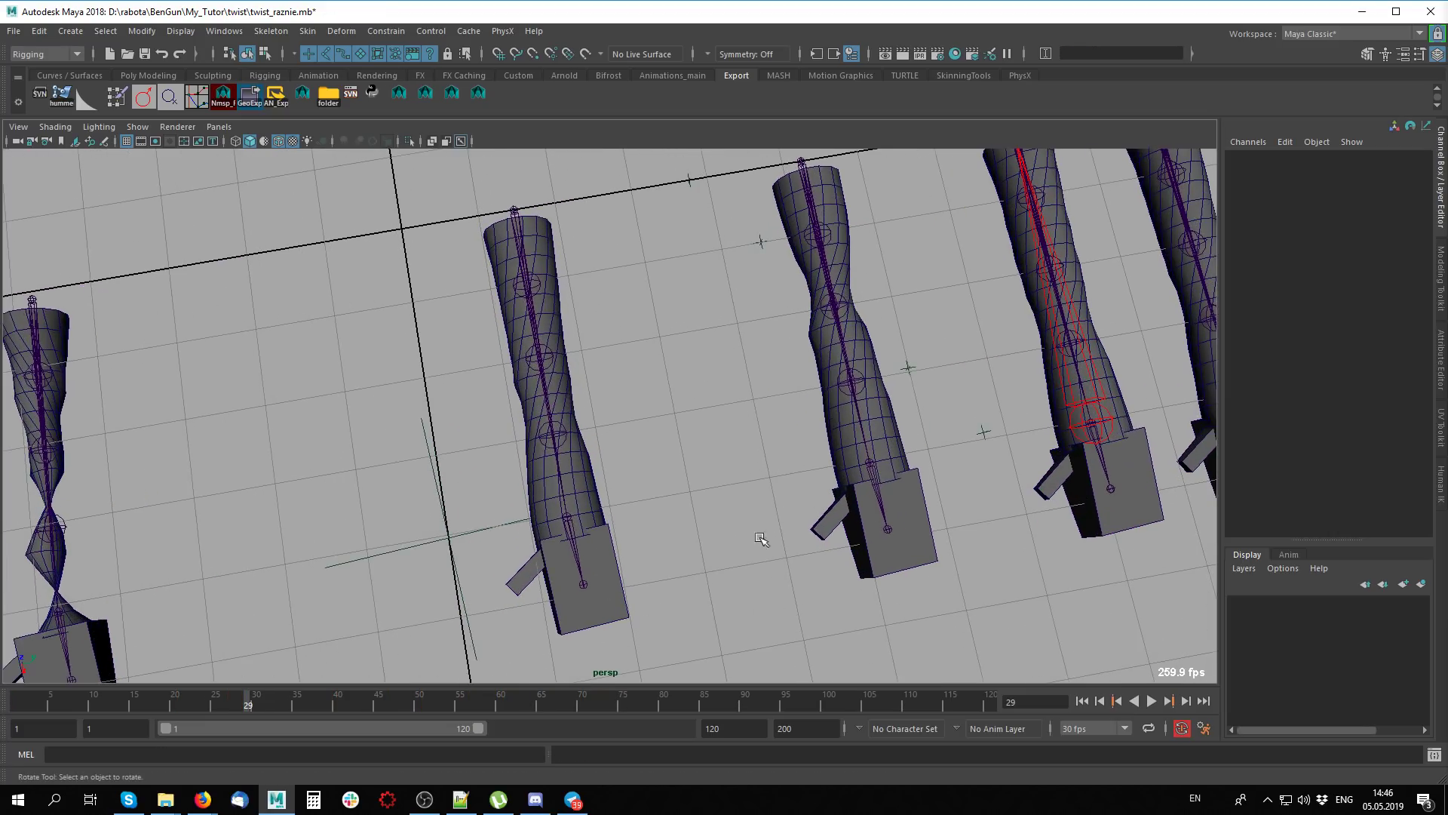
Select joint9 and zero its Rotate X, Y and Z in the Channel Box
click(573, 549)
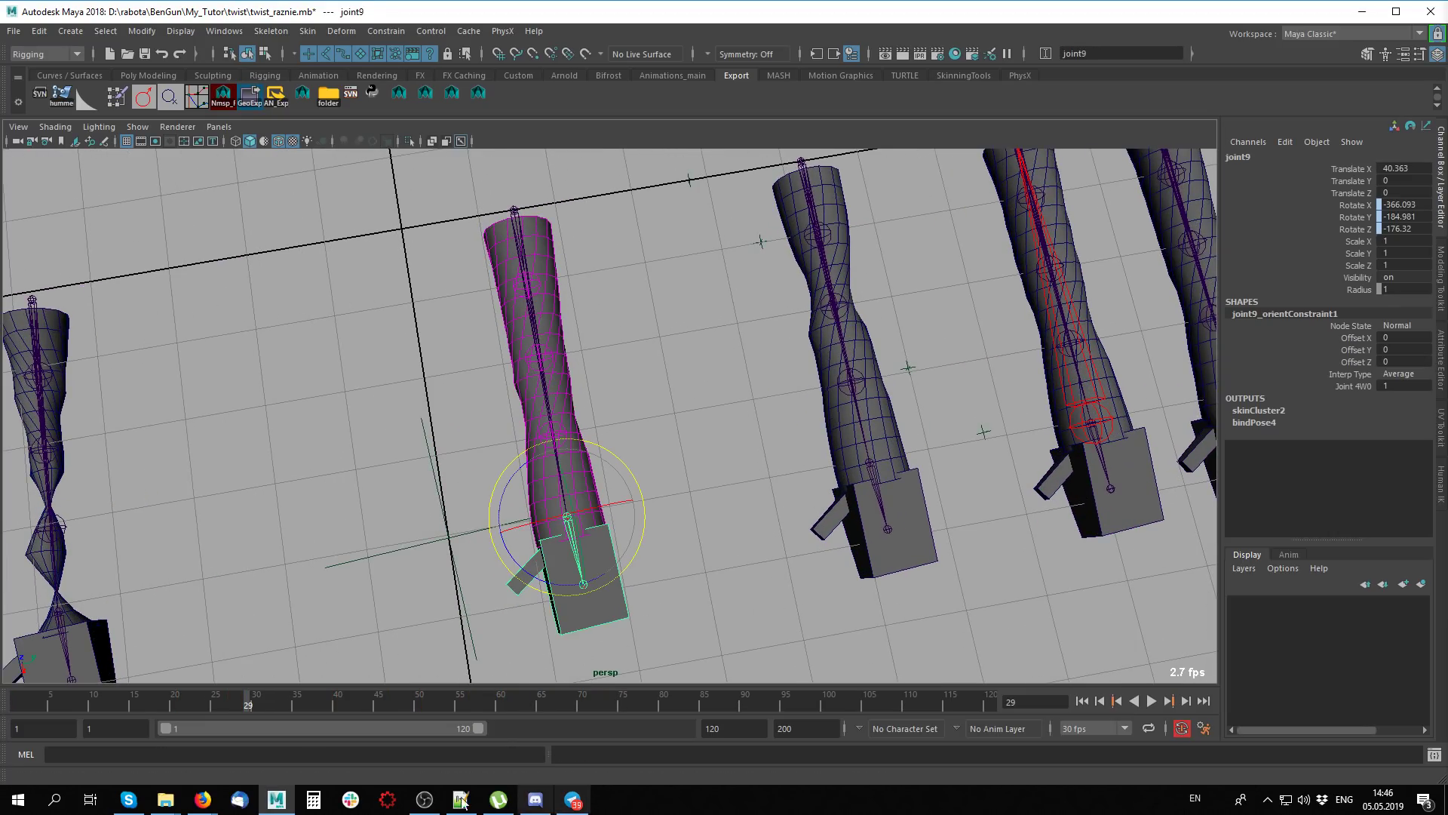
alt+drag(581, 492, 646, 485)
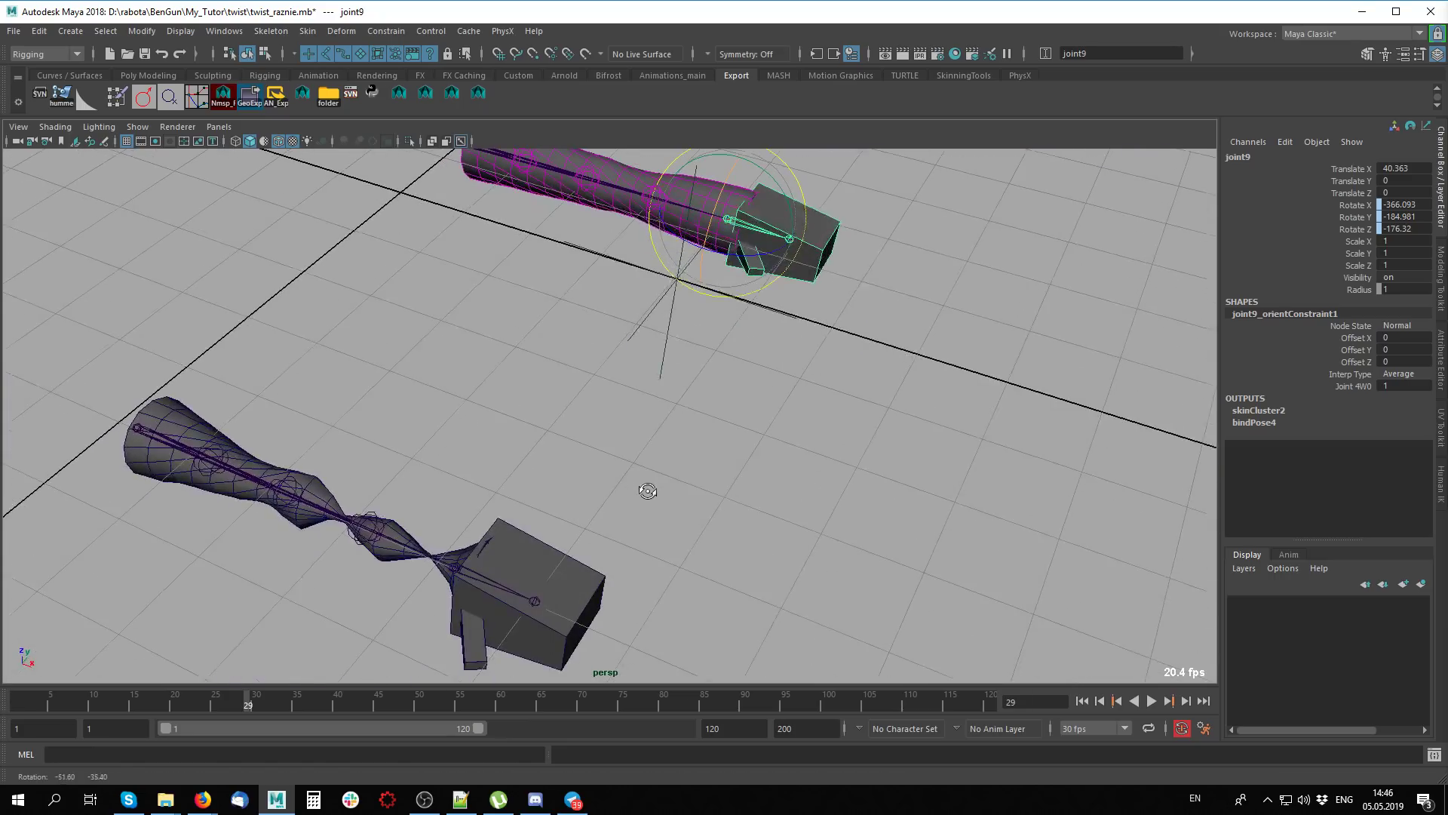
drag(1405, 229, 1413, 202)
text(0)
key(Return)
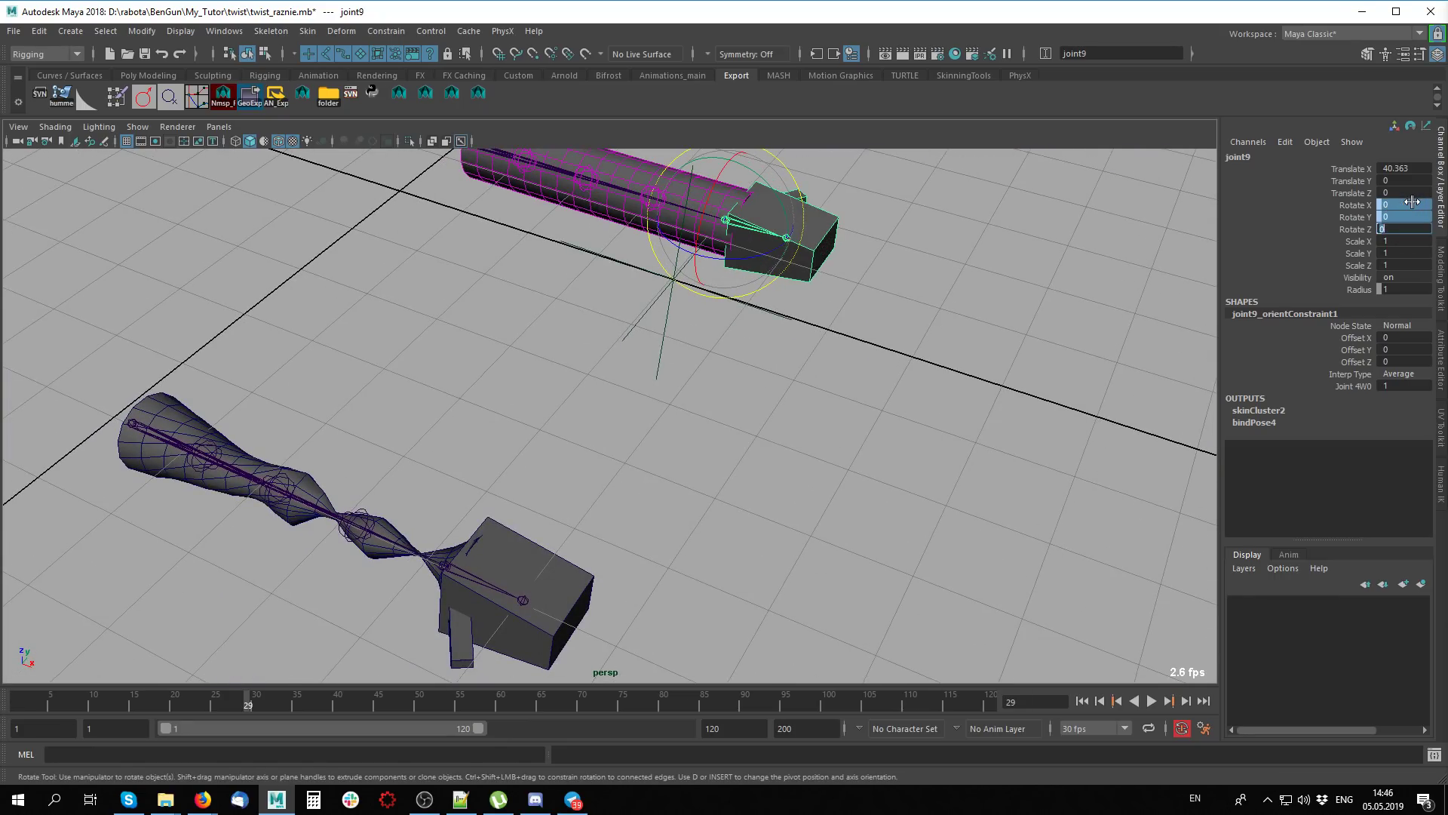
mouse_move(844, 205)
alt+mouse_down()
mouse_move(867, 381)
mouse_move(630, 475)
alt+mouse_up()
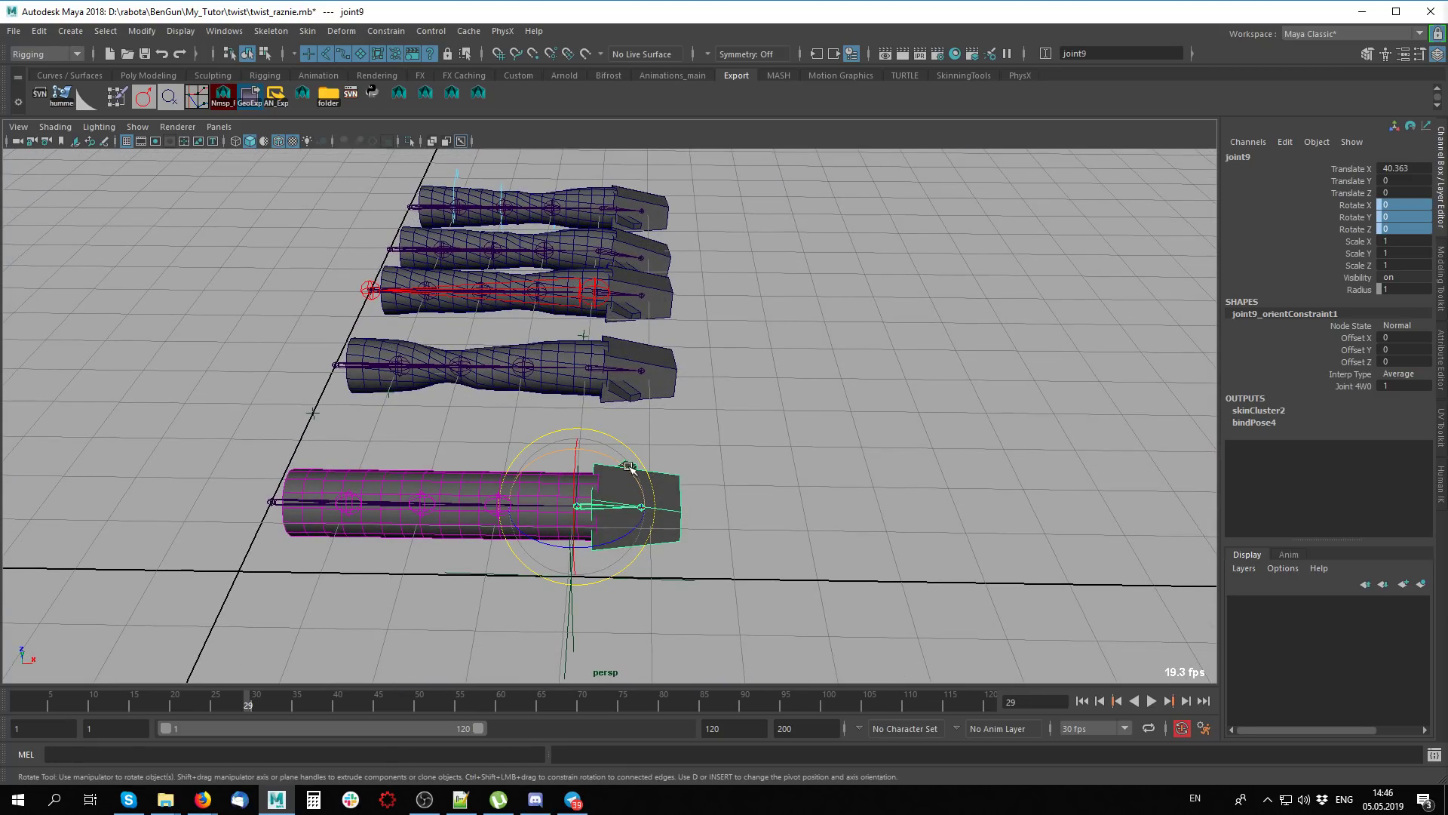
Bend joint9 about Y, swinging the wrist down and up to about -88 degrees
mouse_move(630, 468)
mouse_down()
mouse_move(679, 528)
mouse_move(838, 483)
mouse_up()
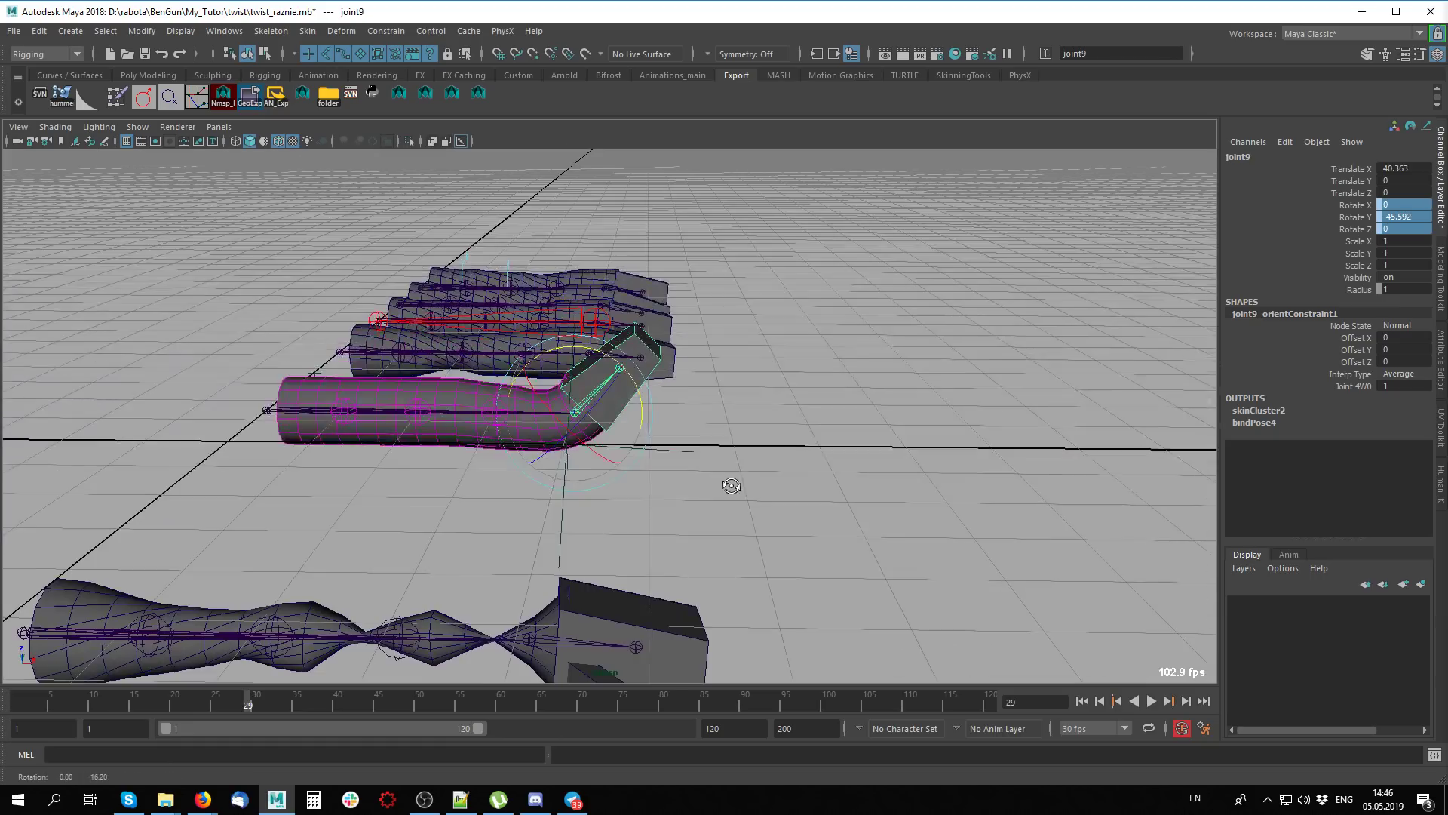
mouse_move(838, 483)
middle_down()
mouse_move(841, 712)
mouse_move(818, 508)
mouse_move(828, 555)
mouse_move(767, 491)
middle_up()
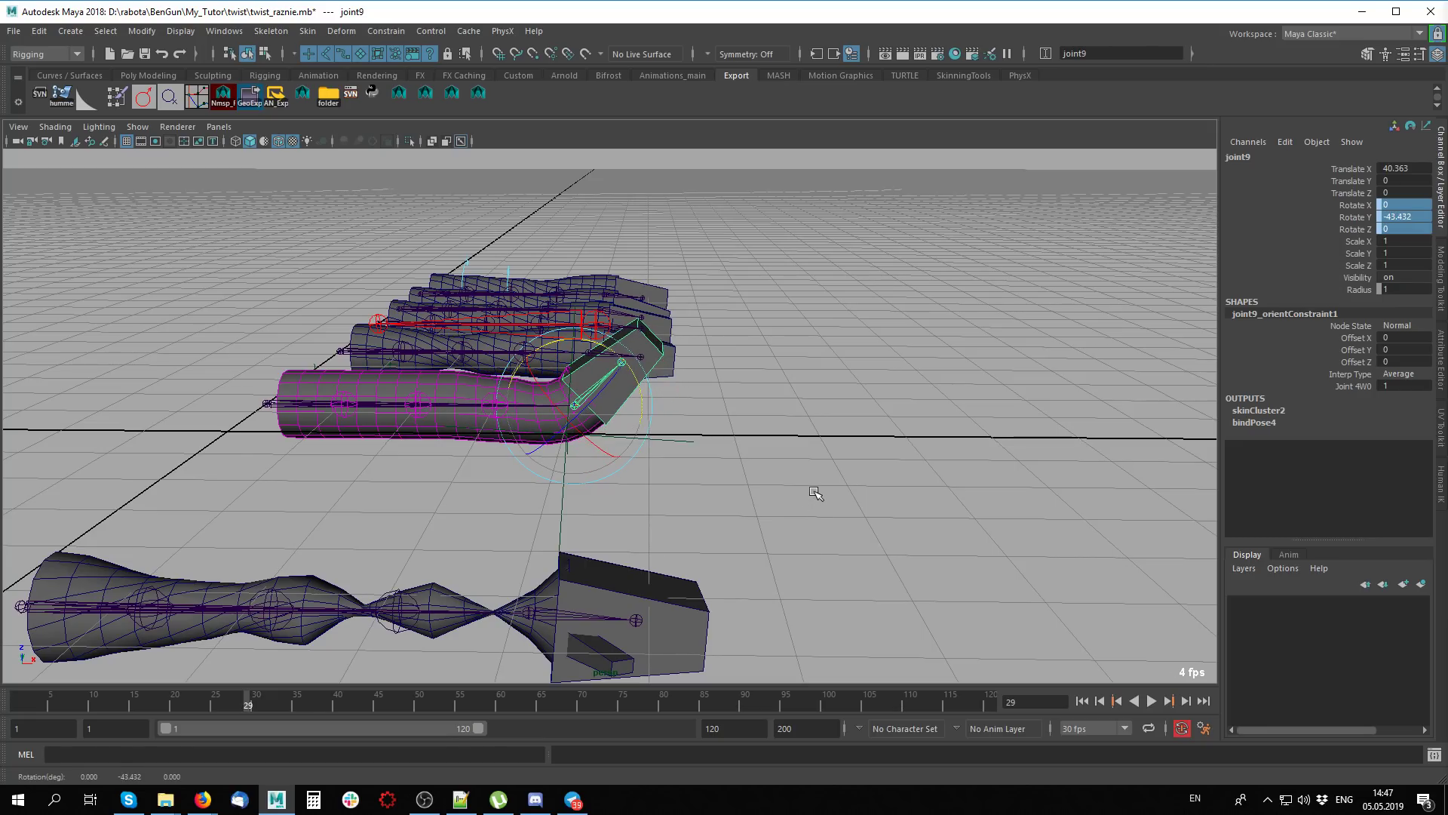
alt+drag(767, 491, 773, 537)
mouse_move(770, 534)
middle_down()
mouse_move(805, 505)
mouse_move(695, 456)
middle_up()
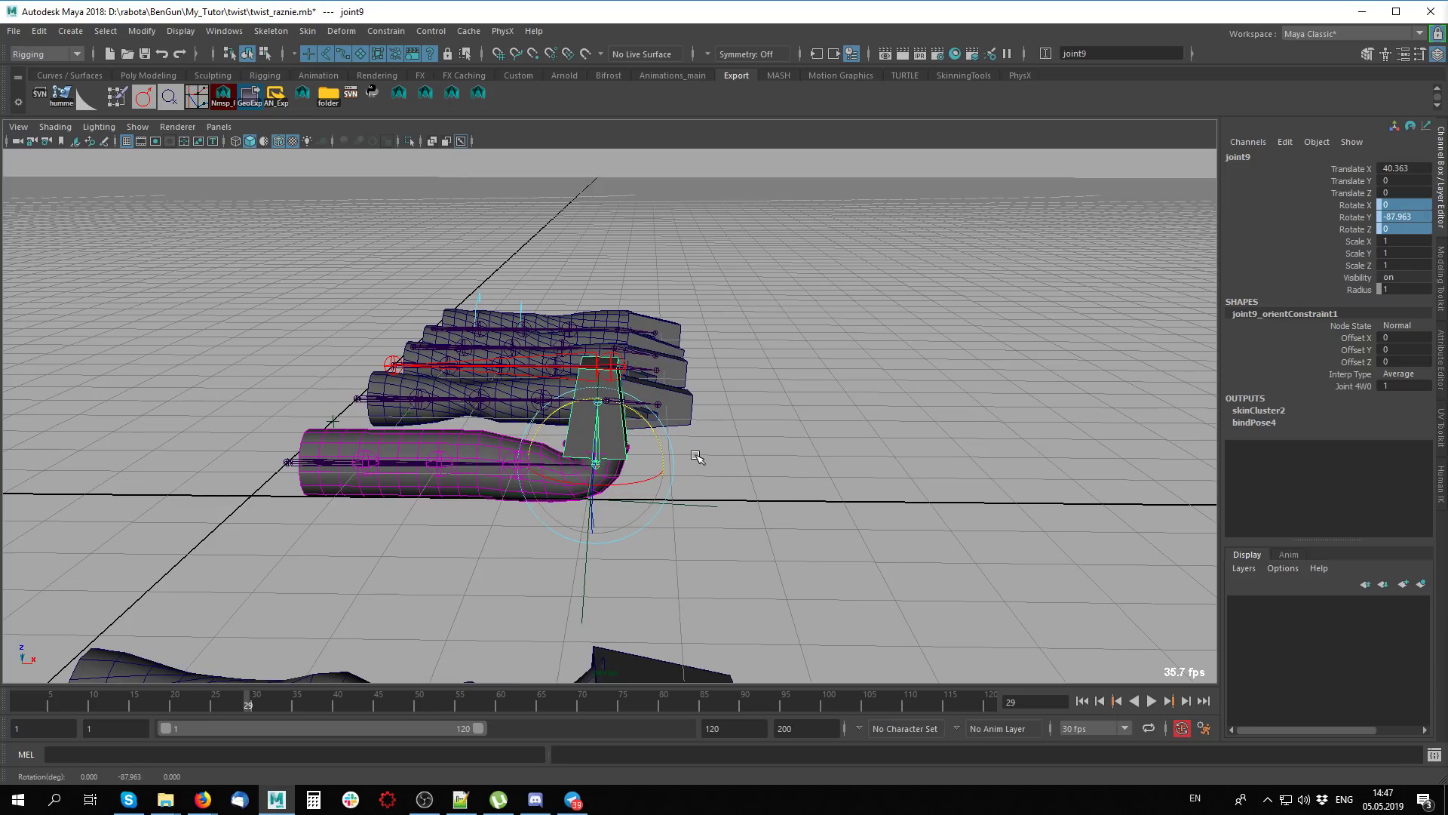
alt+drag(695, 456, 455, 510)
alt+right_drag(454, 510, 711, 458)
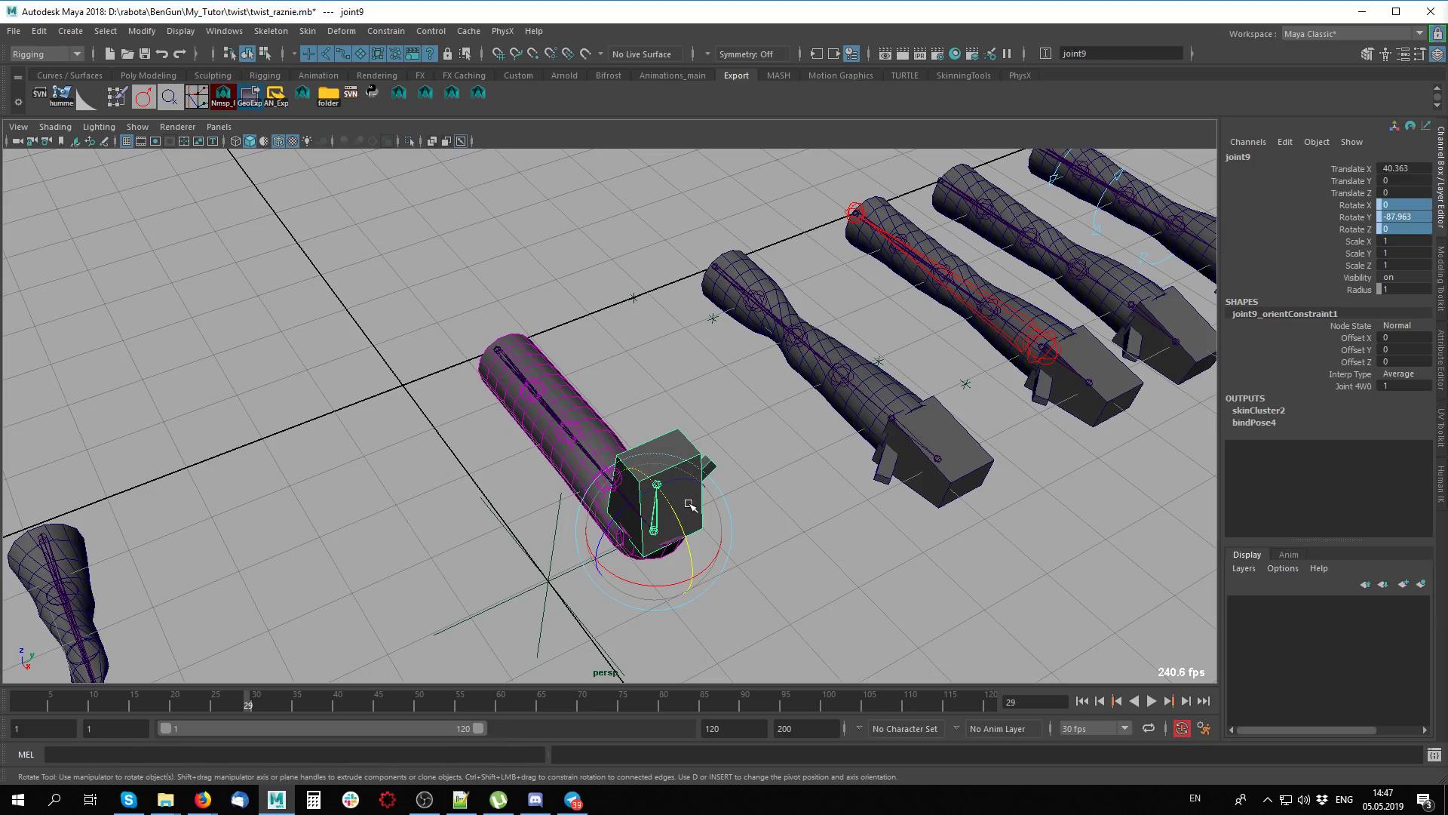
Hide viewport joints and freely rotate joint9 to about X 266.5, Y 160.2, Z 269.8
middle_drag(689, 504, 657, 504)
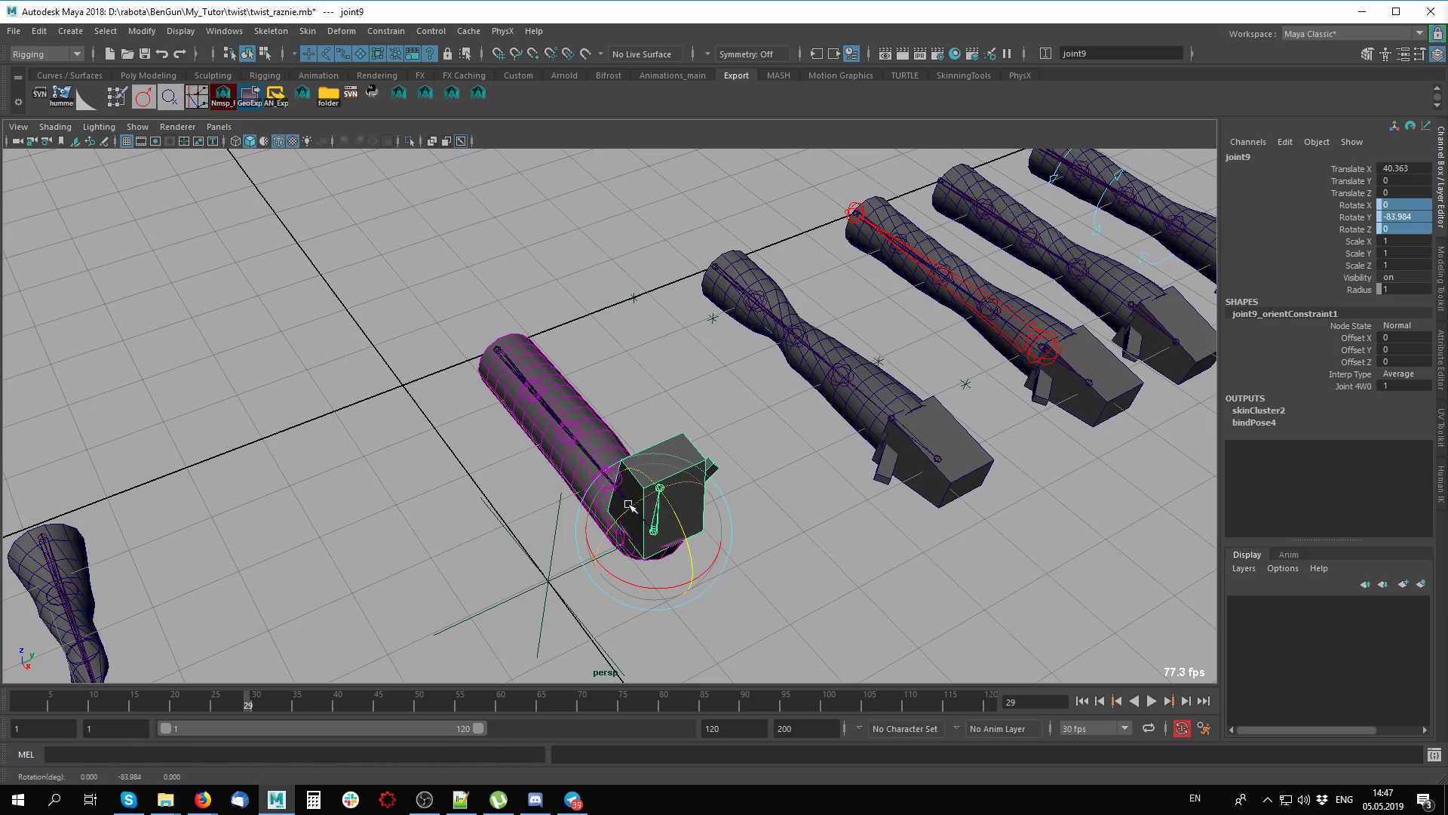
mouse_move(629, 505)
mouse_down()
mouse_move(691, 532)
mouse_move(752, 526)
mouse_up()
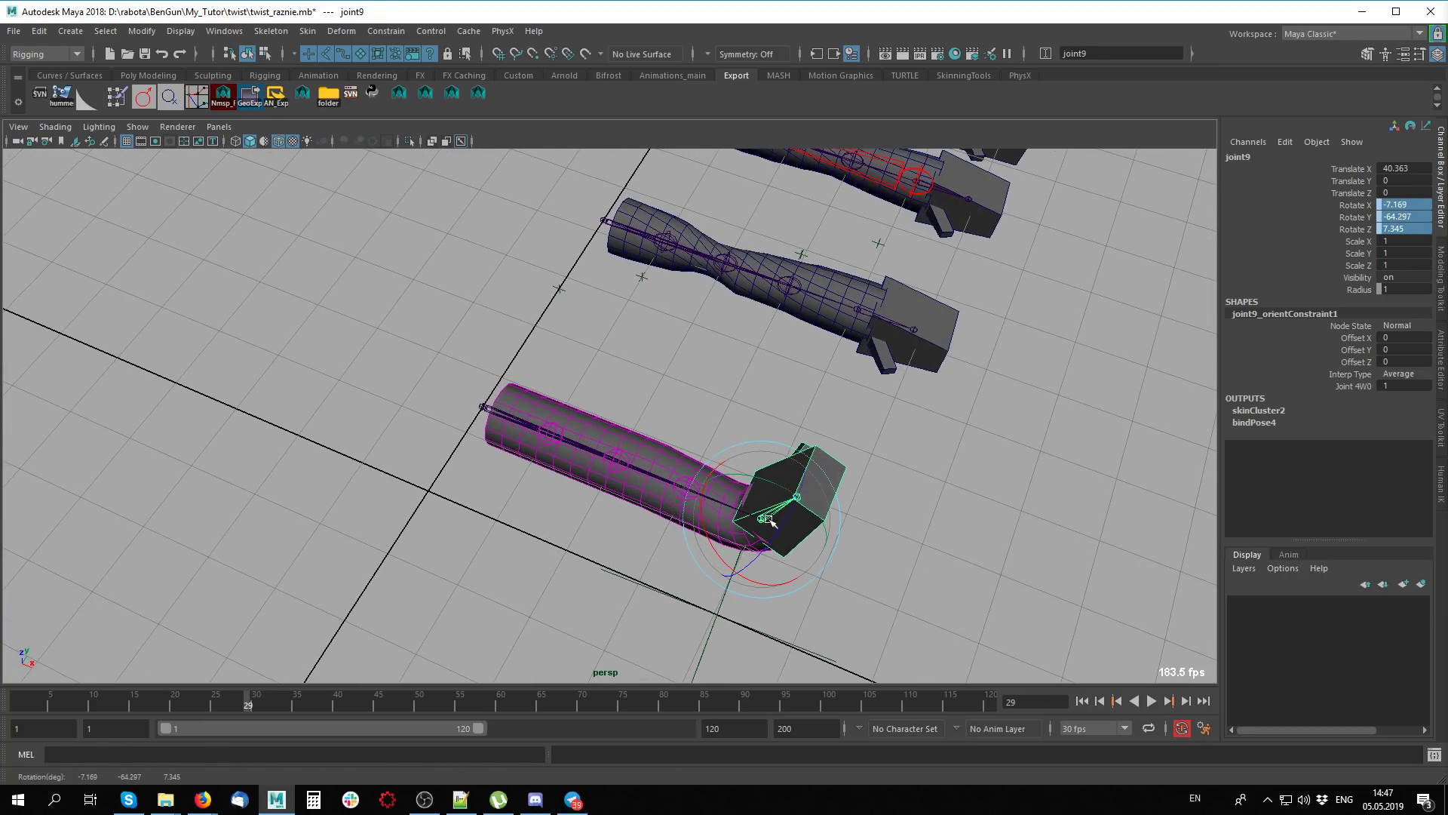
mouse_move(798, 494)
mouse_down()
mouse_move(752, 487)
mouse_move(767, 491)
mouse_move(748, 507)
mouse_up()
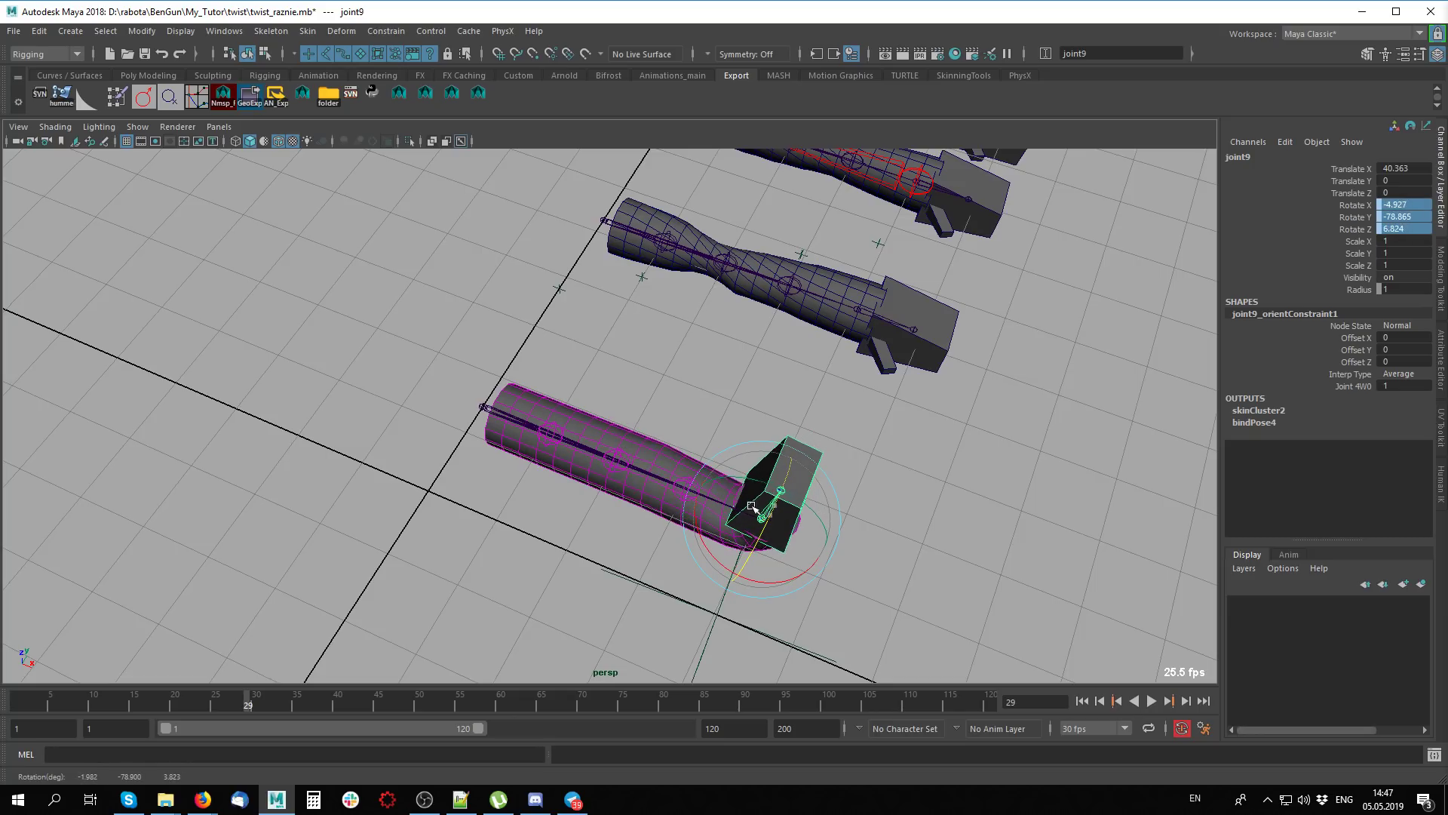
mouse_move(748, 507)
mouse_down()
mouse_move(679, 495)
mouse_move(742, 556)
mouse_move(634, 537)
mouse_move(615, 624)
mouse_move(645, 555)
mouse_move(662, 610)
mouse_move(675, 605)
mouse_up()
click(459, 143)
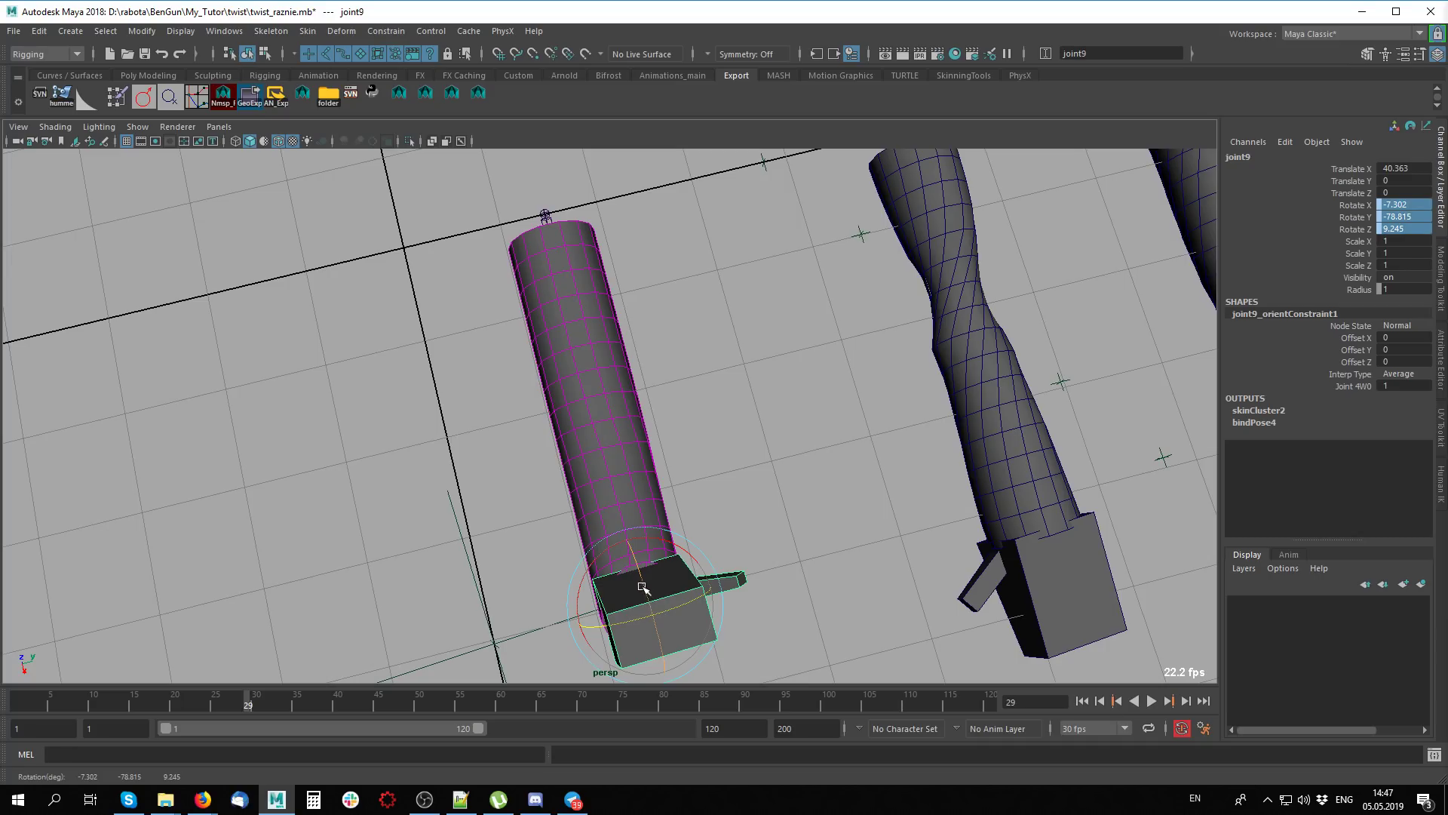
mouse_move(725, 562)
alt+mouse_down()
mouse_move(789, 443)
mouse_move(730, 430)
mouse_move(797, 468)
mouse_move(789, 450)
mouse_move(720, 506)
mouse_move(873, 530)
alt+mouse_up()
mouse_move(873, 530)
middle_down()
mouse_move(1282, 521)
mouse_move(1240, 494)
mouse_move(681, 573)
middle_up()
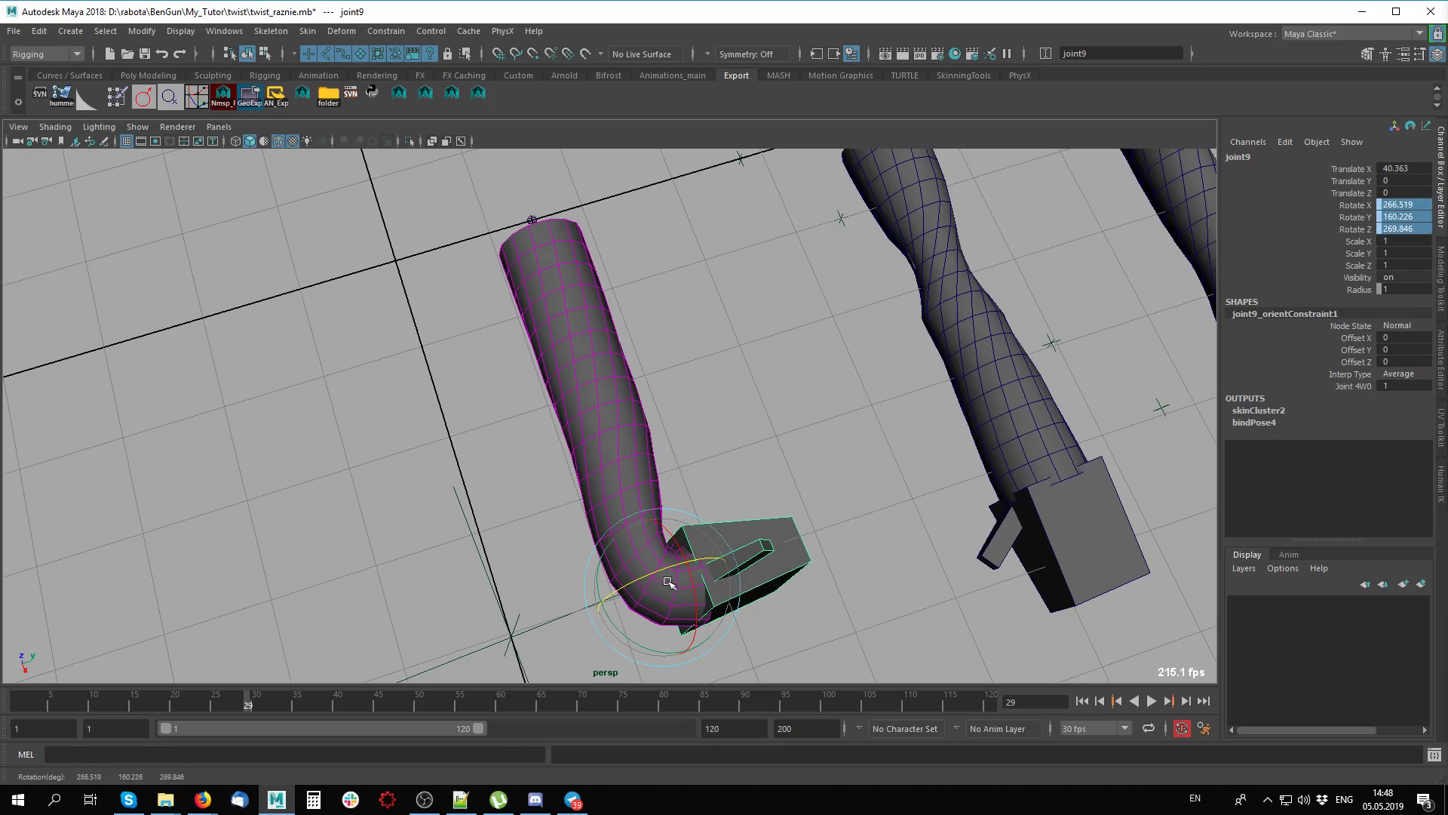
Move joint8 at the top of the bent arm with the Move tool
alt+drag(877, 432, 688, 421)
click(689, 420)
click(595, 276)
key(w)
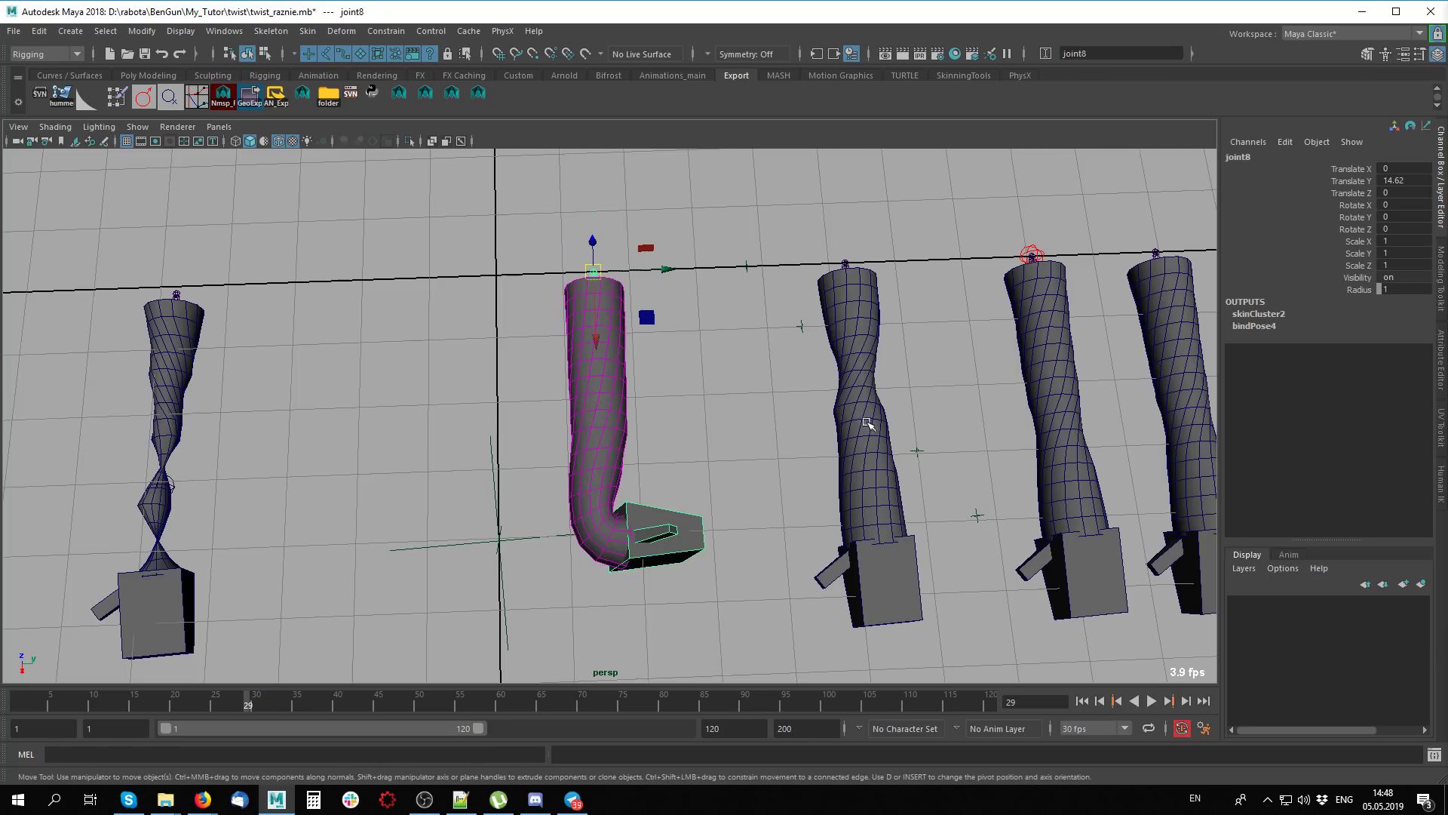
mouse_move(867, 414)
middle_down()
mouse_move(517, 404)
mouse_move(617, 417)
mouse_move(581, 378)
mouse_move(528, 414)
middle_up()
click(617, 418)
Return the timeline to frame 1 so the arms untwist, and show meshes in X-ray
alt+middle_drag(284, 380, 512, 296)
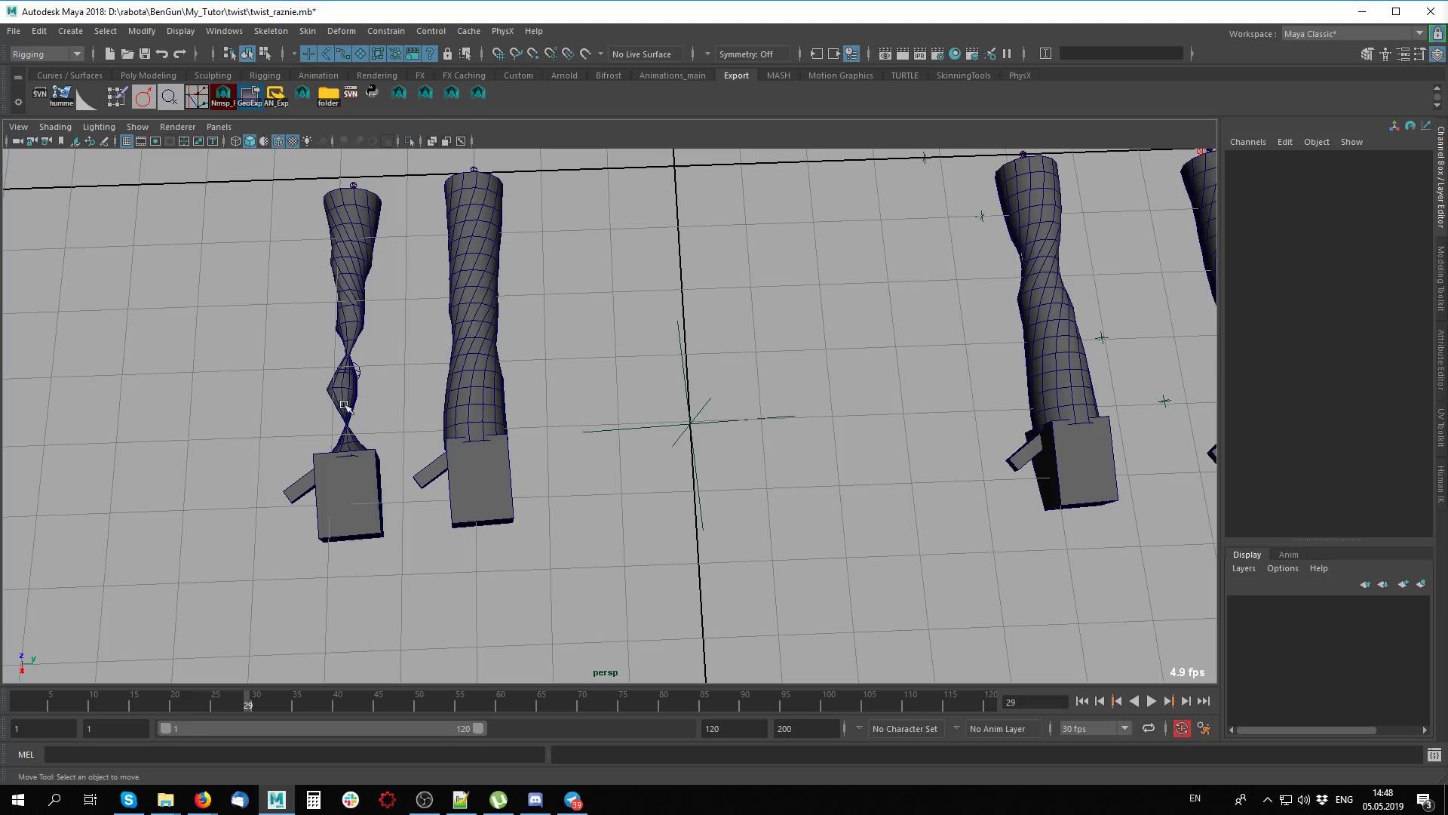
click(363, 380)
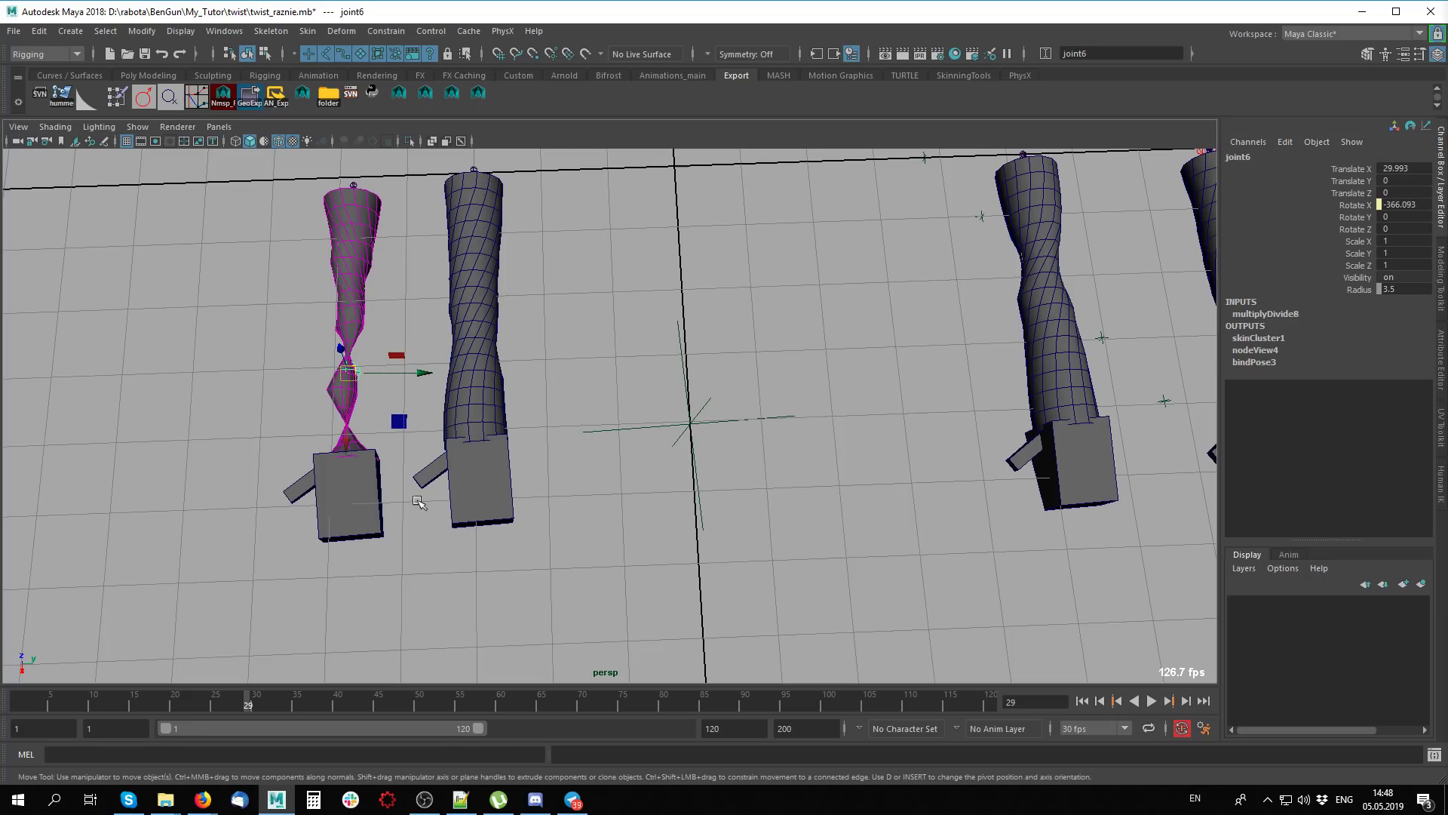
click(898, 506)
alt+middle_drag(898, 505, 121, 664)
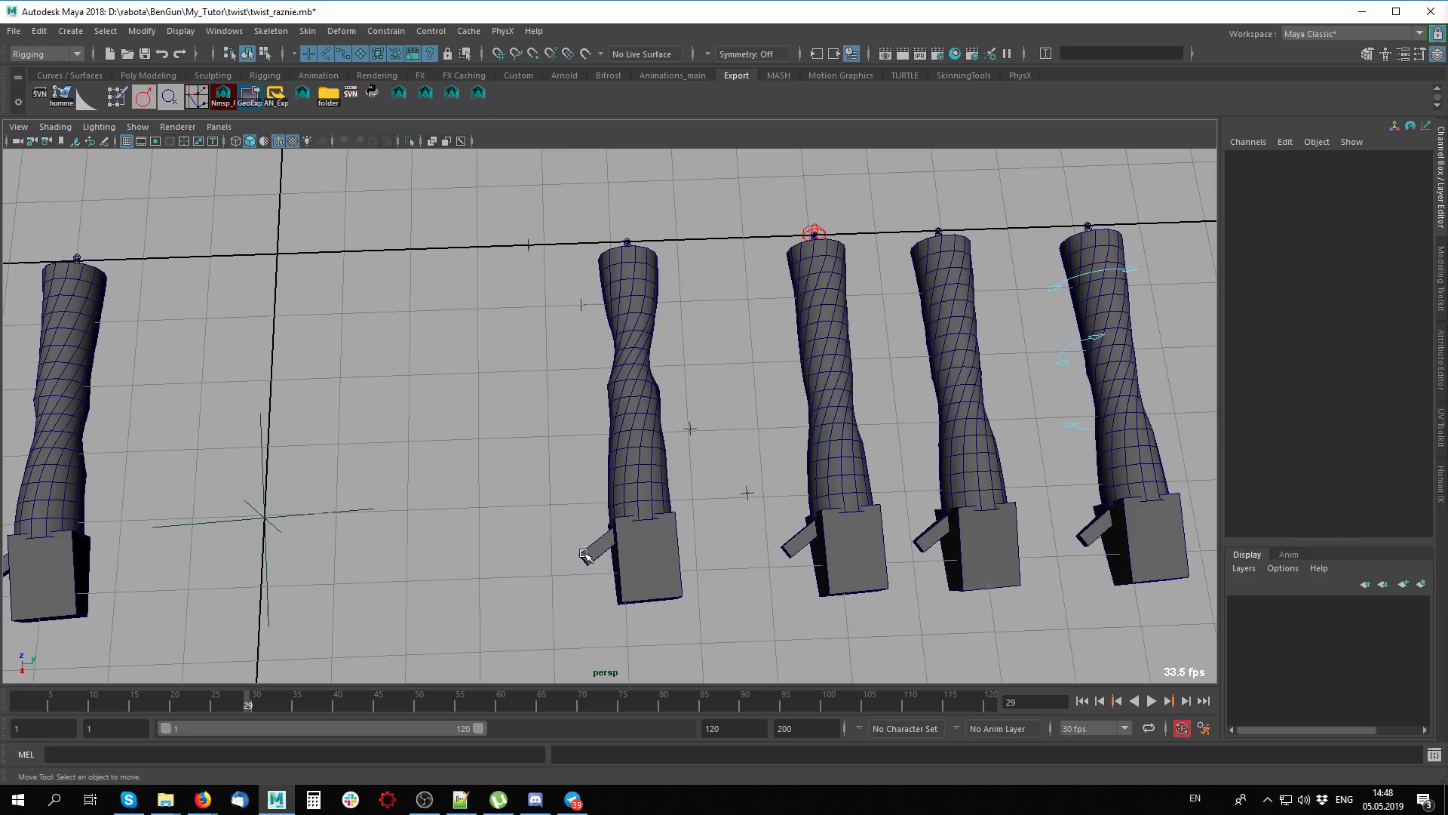
drag(98, 709, 11, 706)
alt+drag(592, 550, 784, 556)
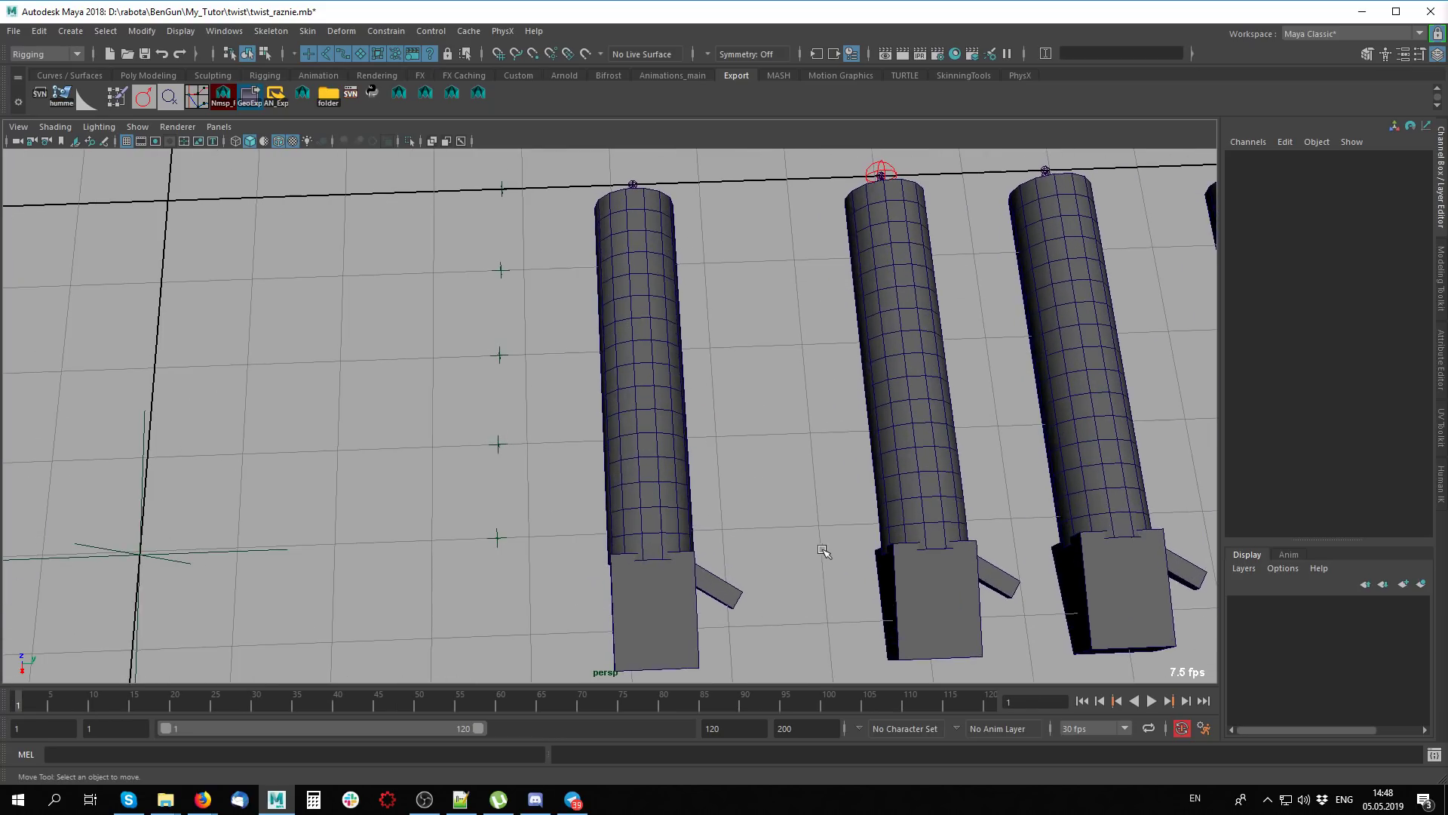
key(alt+a)
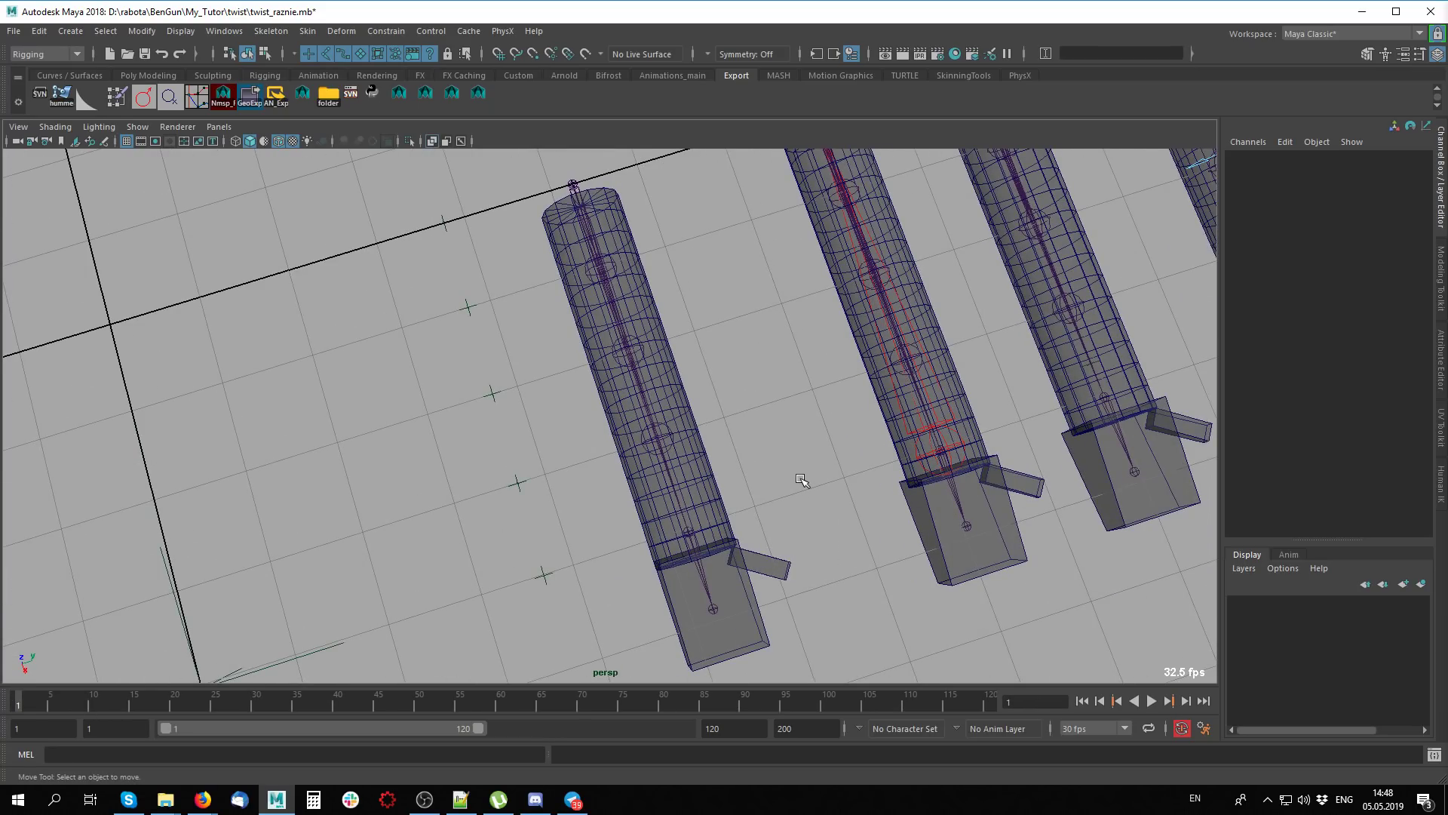
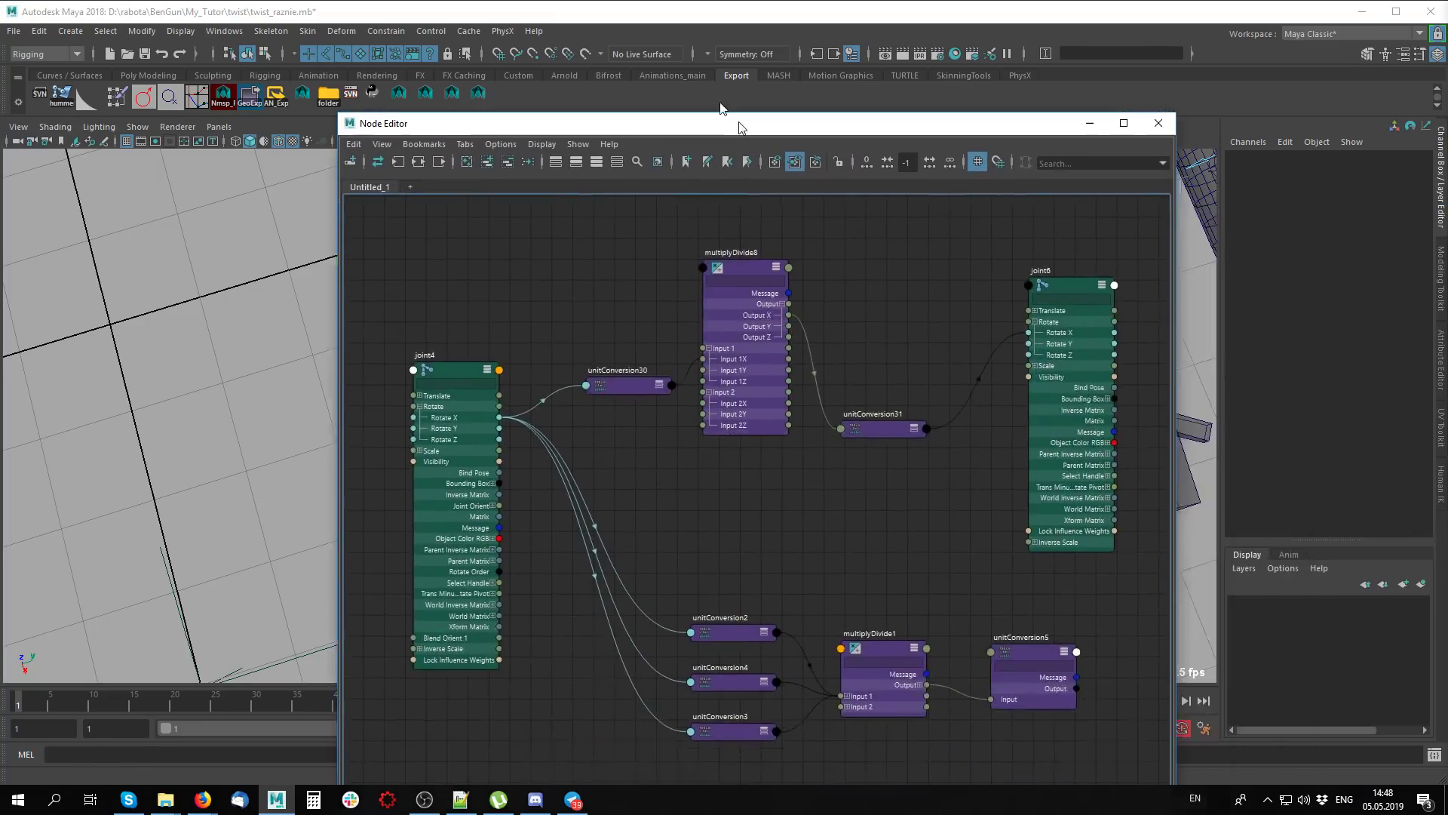
Move the joint4/joint6 Node Editor aside and close it, returning to the persp viewport
mouse_move(742, 122)
mouse_down()
mouse_move(704, 47)
mouse_move(788, 53)
mouse_up()
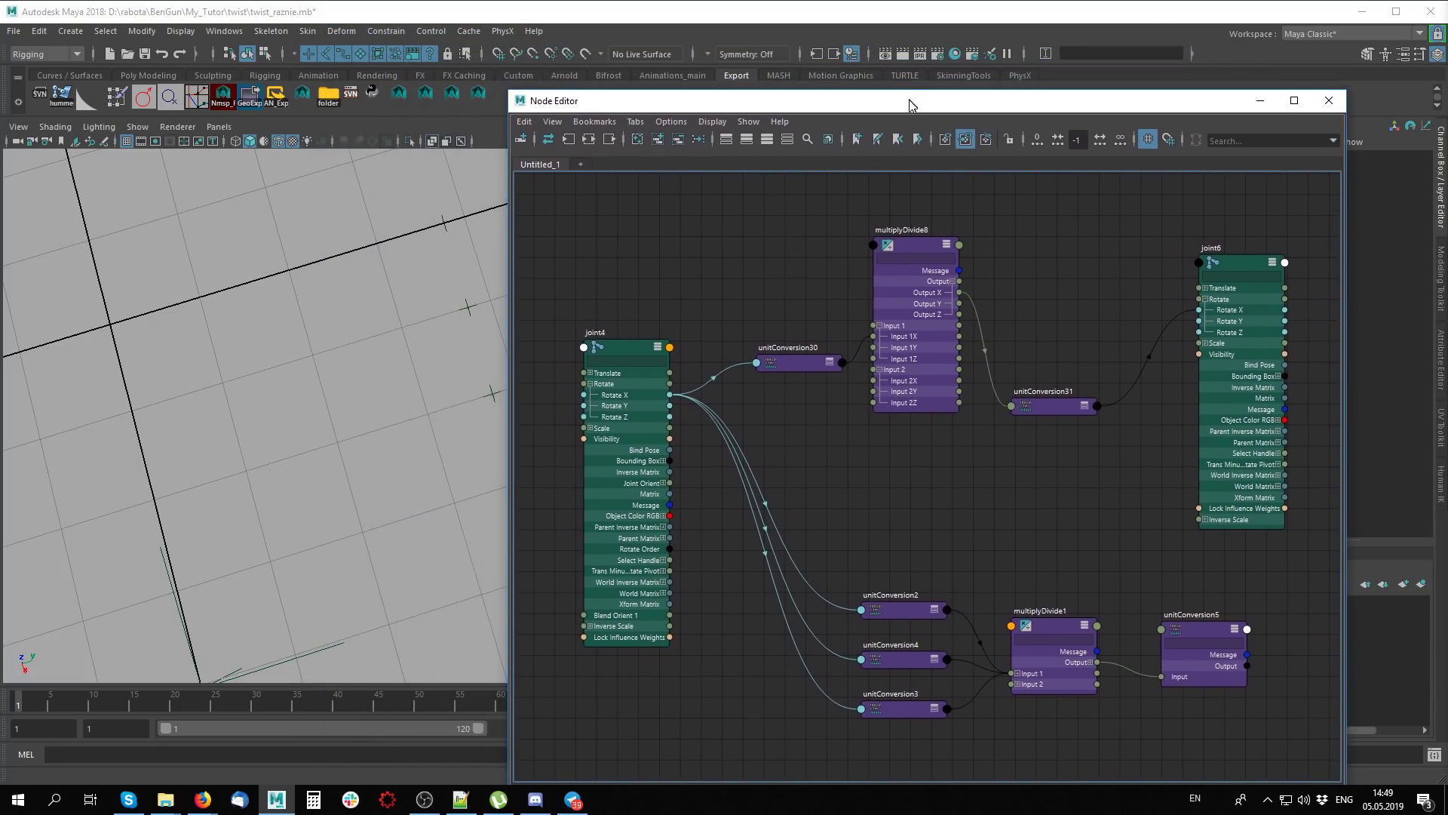
drag(788, 52, 913, 110)
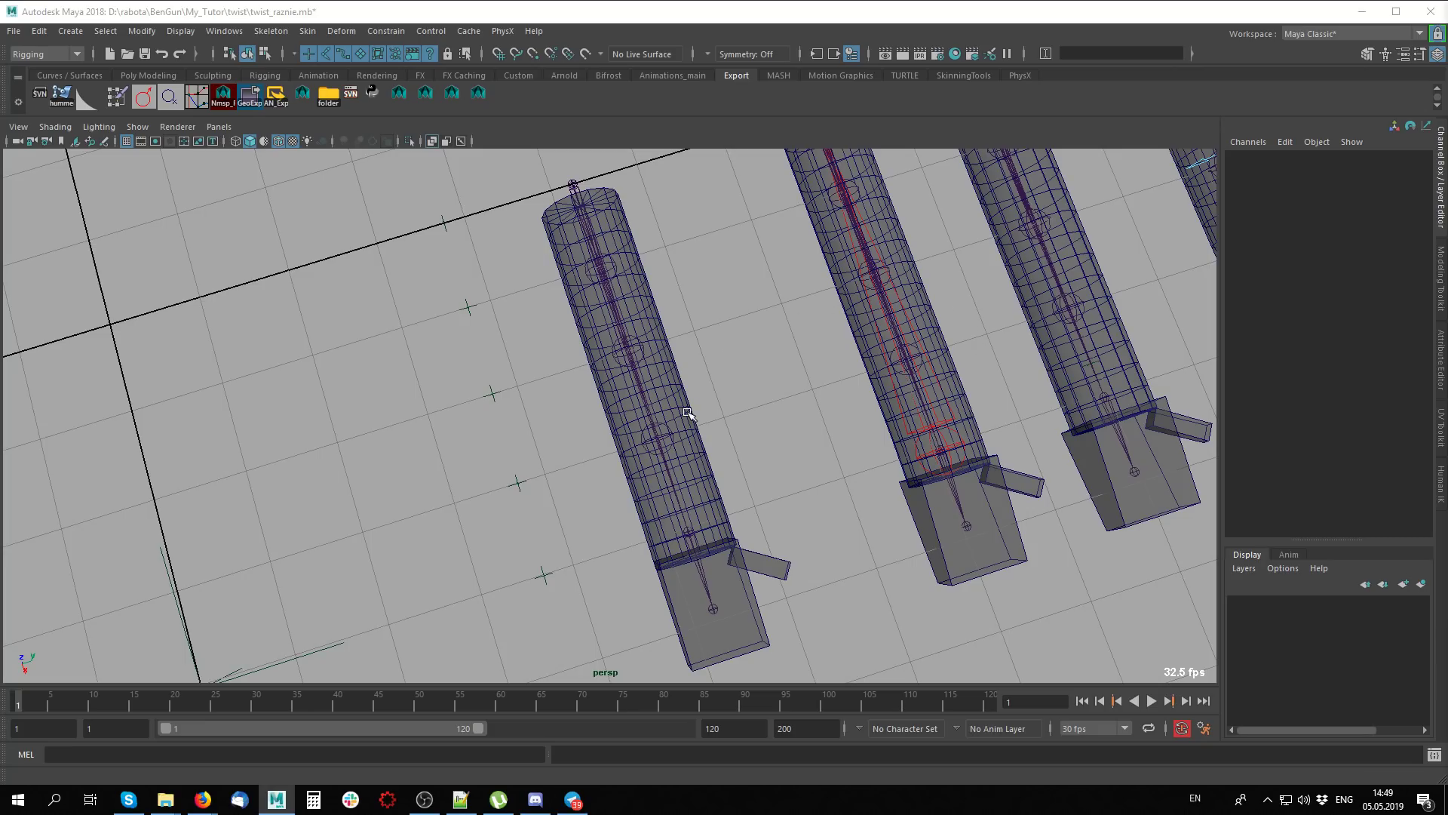
Frame the first arm cylinder upright and select its joint21
alt+drag(688, 414, 626, 413)
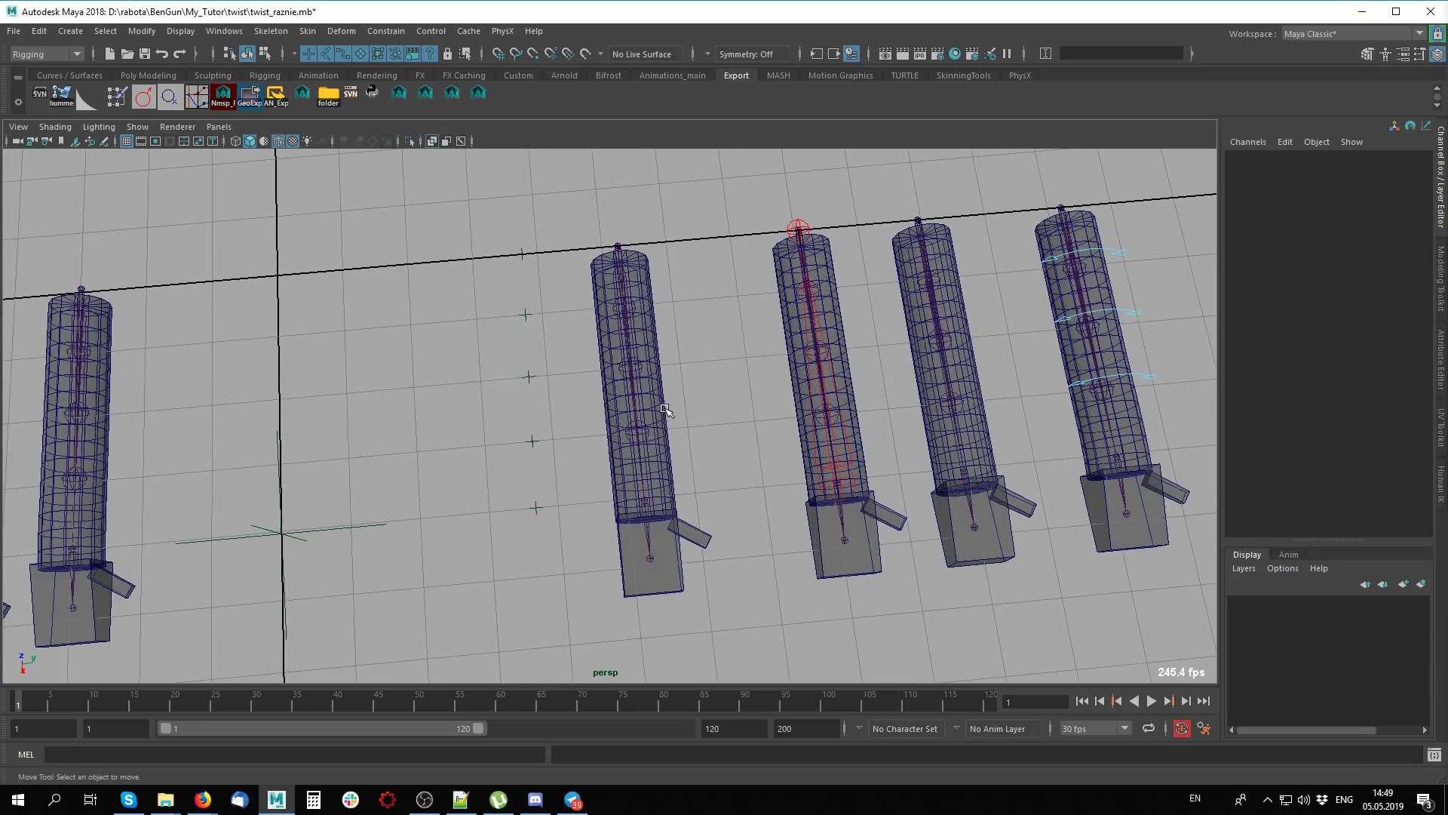
alt+right_drag(648, 488, 725, 479)
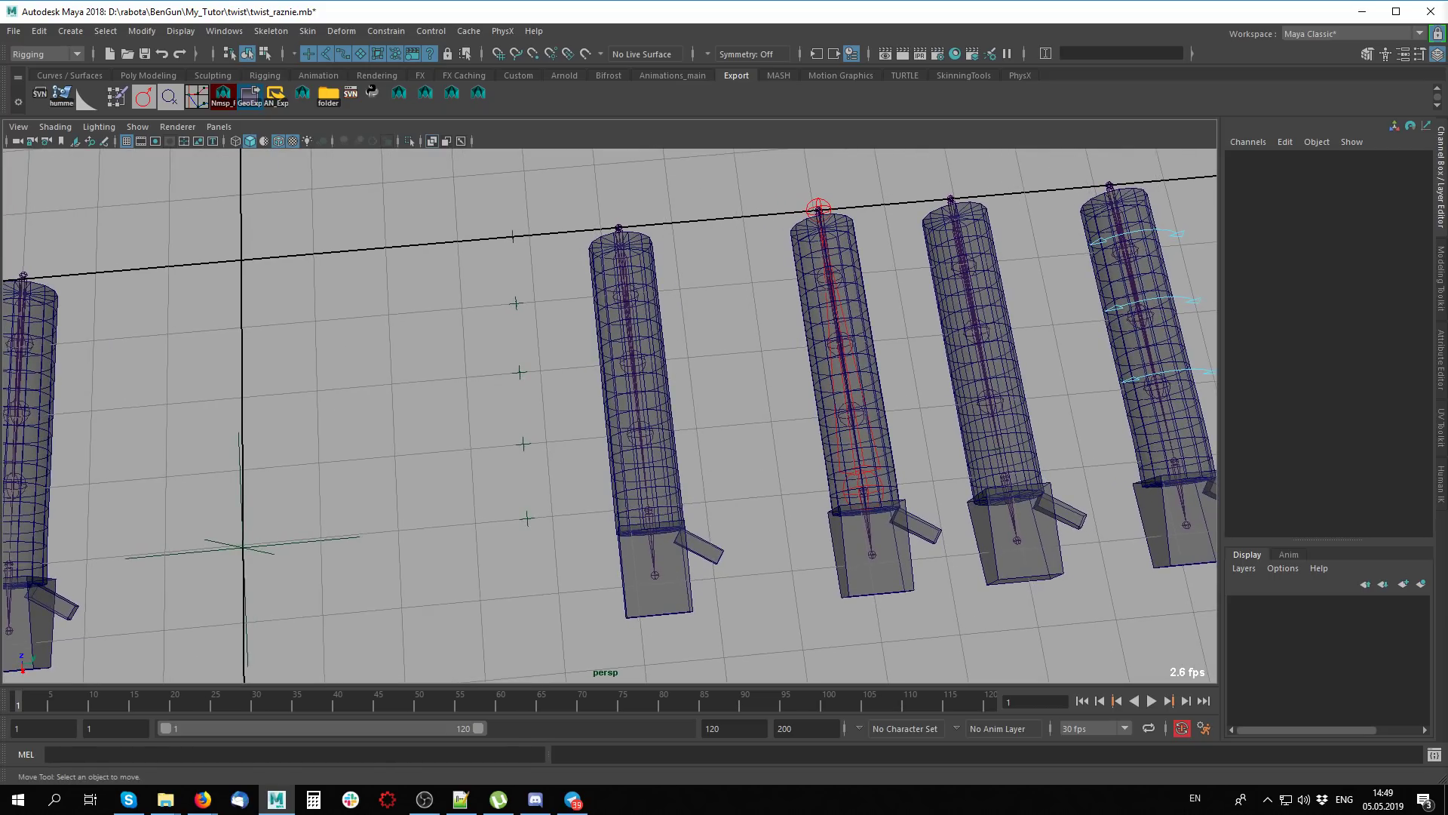
alt+right_drag(764, 581, 857, 558)
click(650, 549)
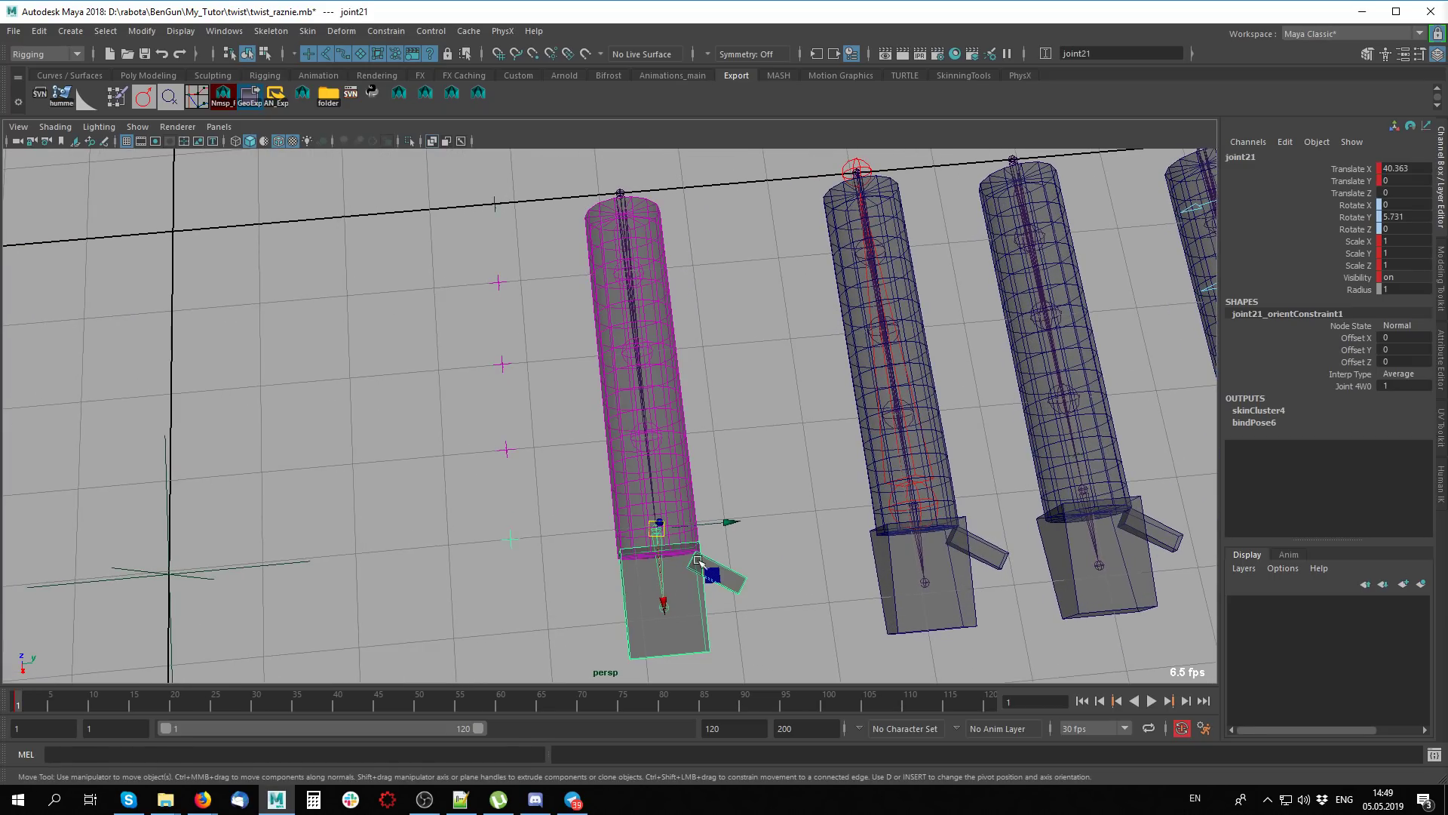
alt+drag(650, 550, 739, 487)
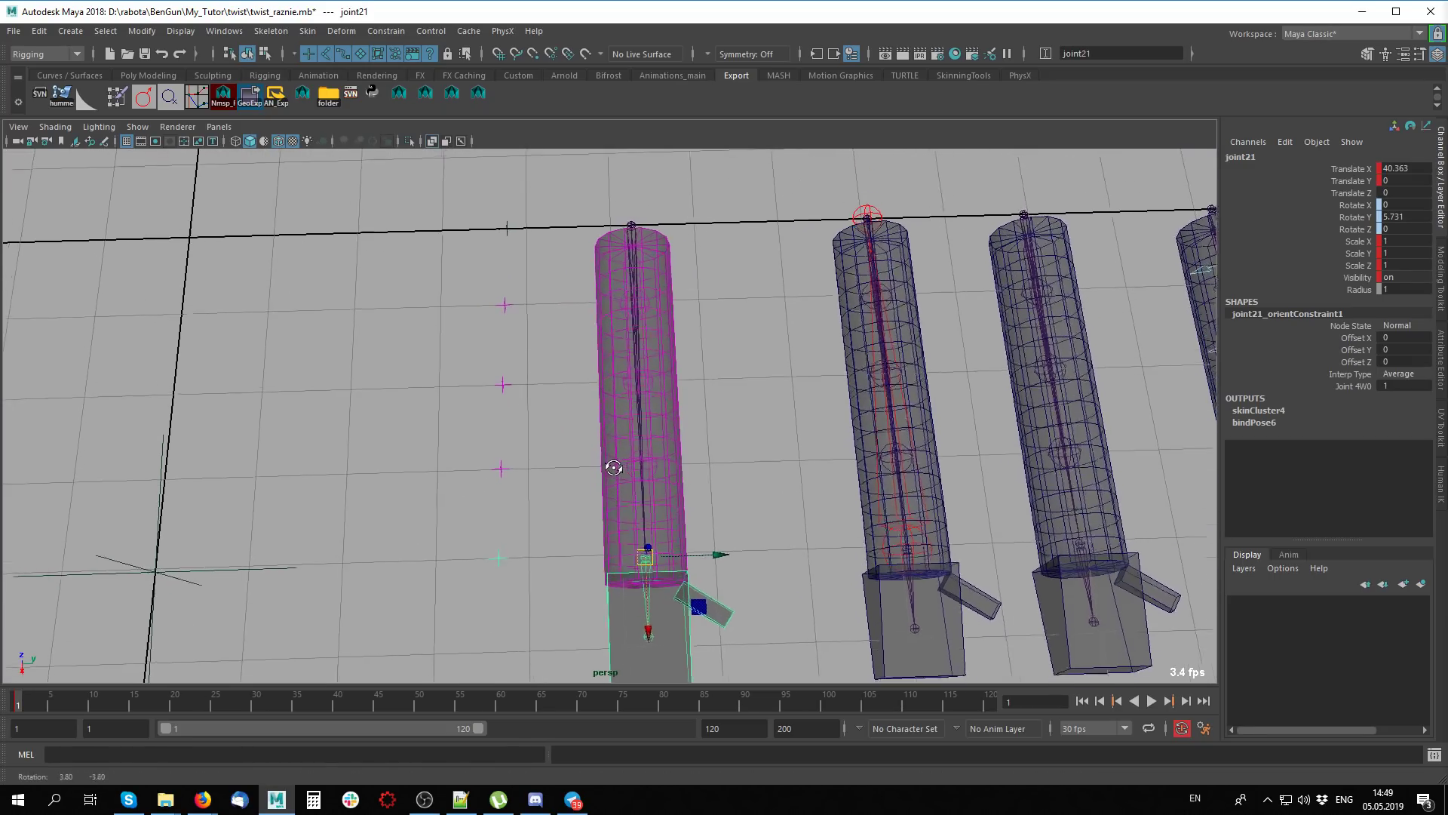
scroll(737, 449, down, 2)
scroll(678, 424, down, 2)
scroll(699, 442, up, 1)
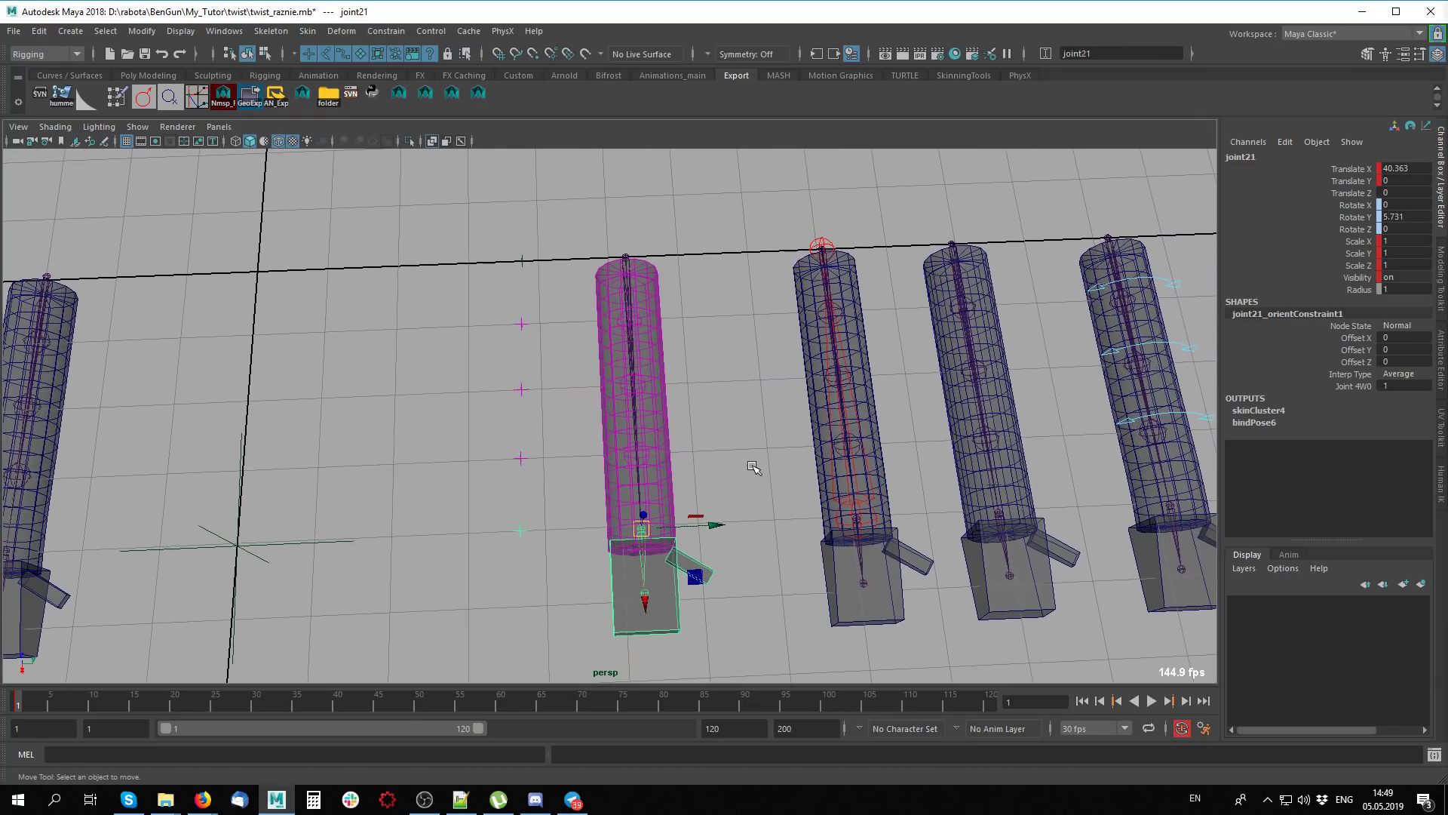
click(679, 452)
click(630, 456)
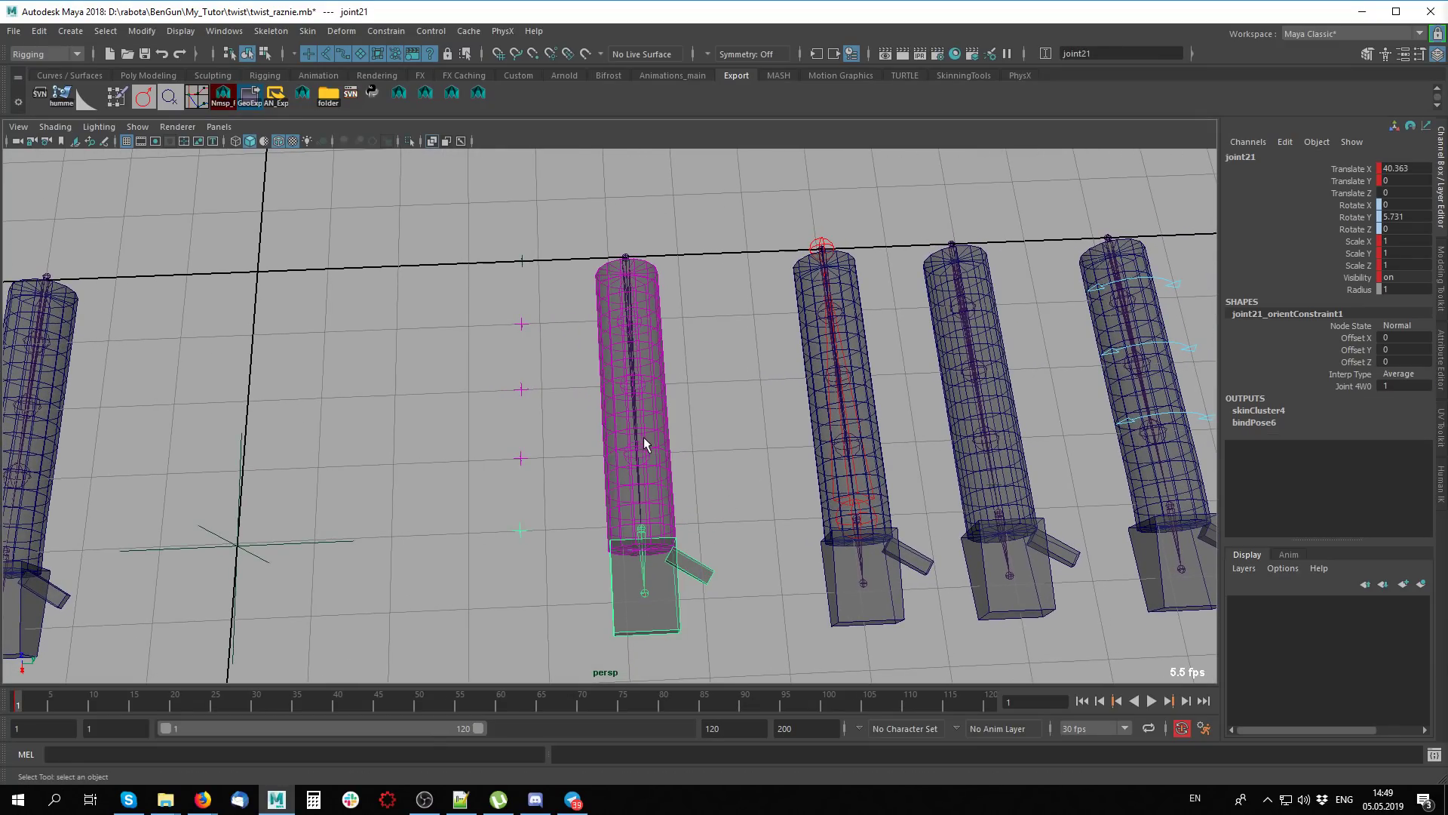
Select the twist joints (joint25, joint23) and break connections on their Rotate X/Y/Z channels
click(646, 457)
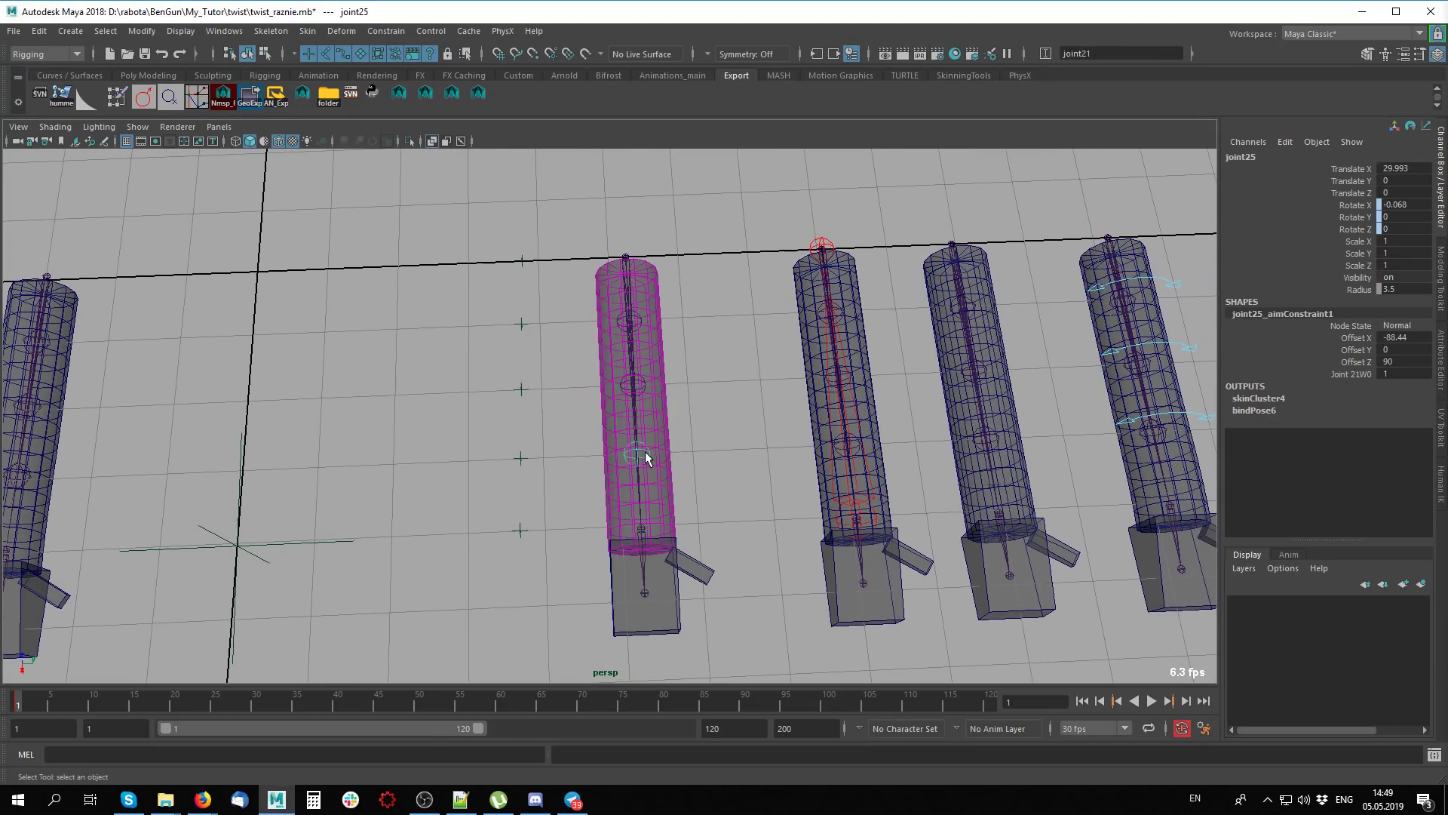
shift+click(645, 384)
shift+click(642, 329)
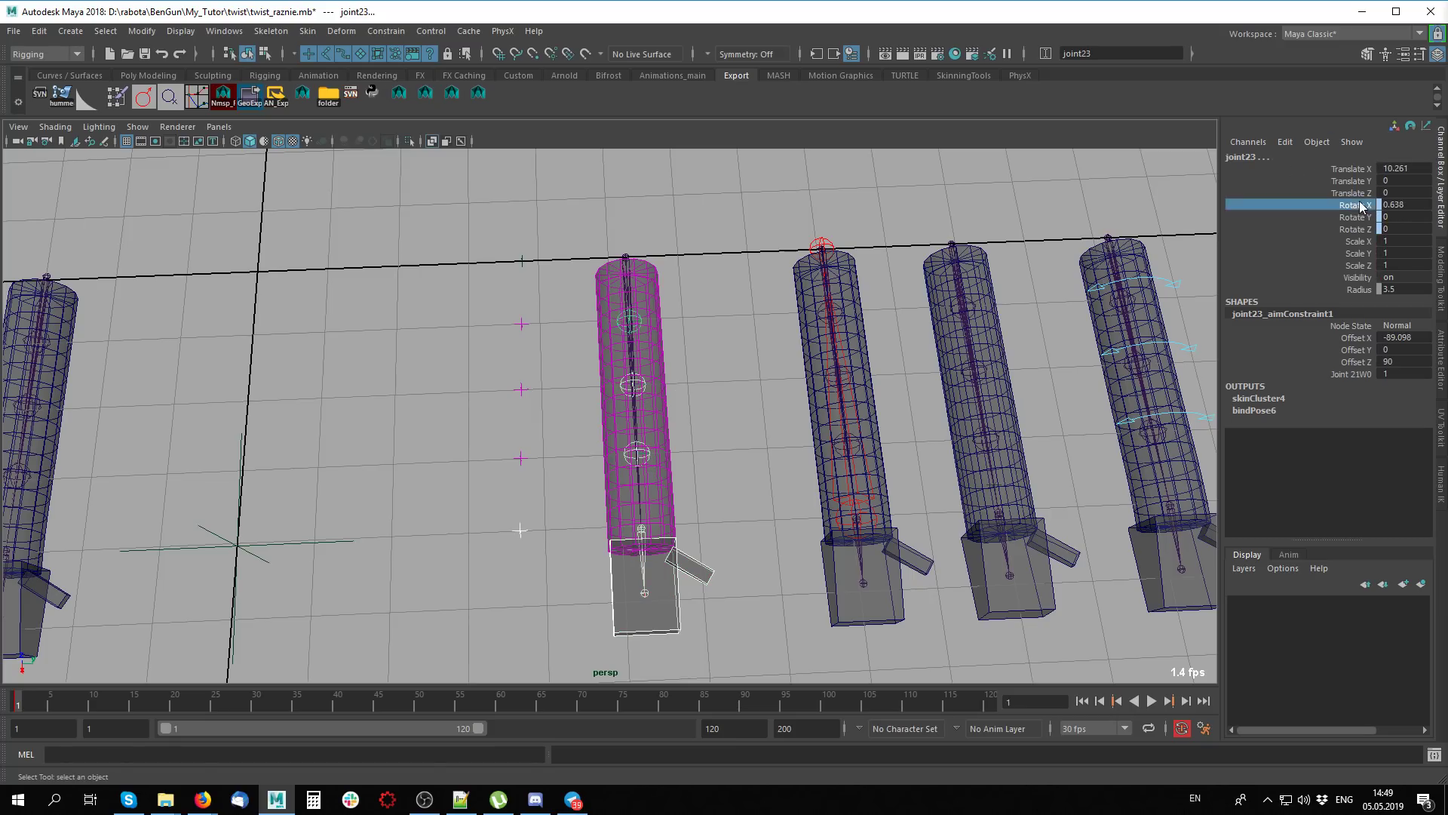
drag(1354, 205, 1354, 228)
right_click(1354, 218)
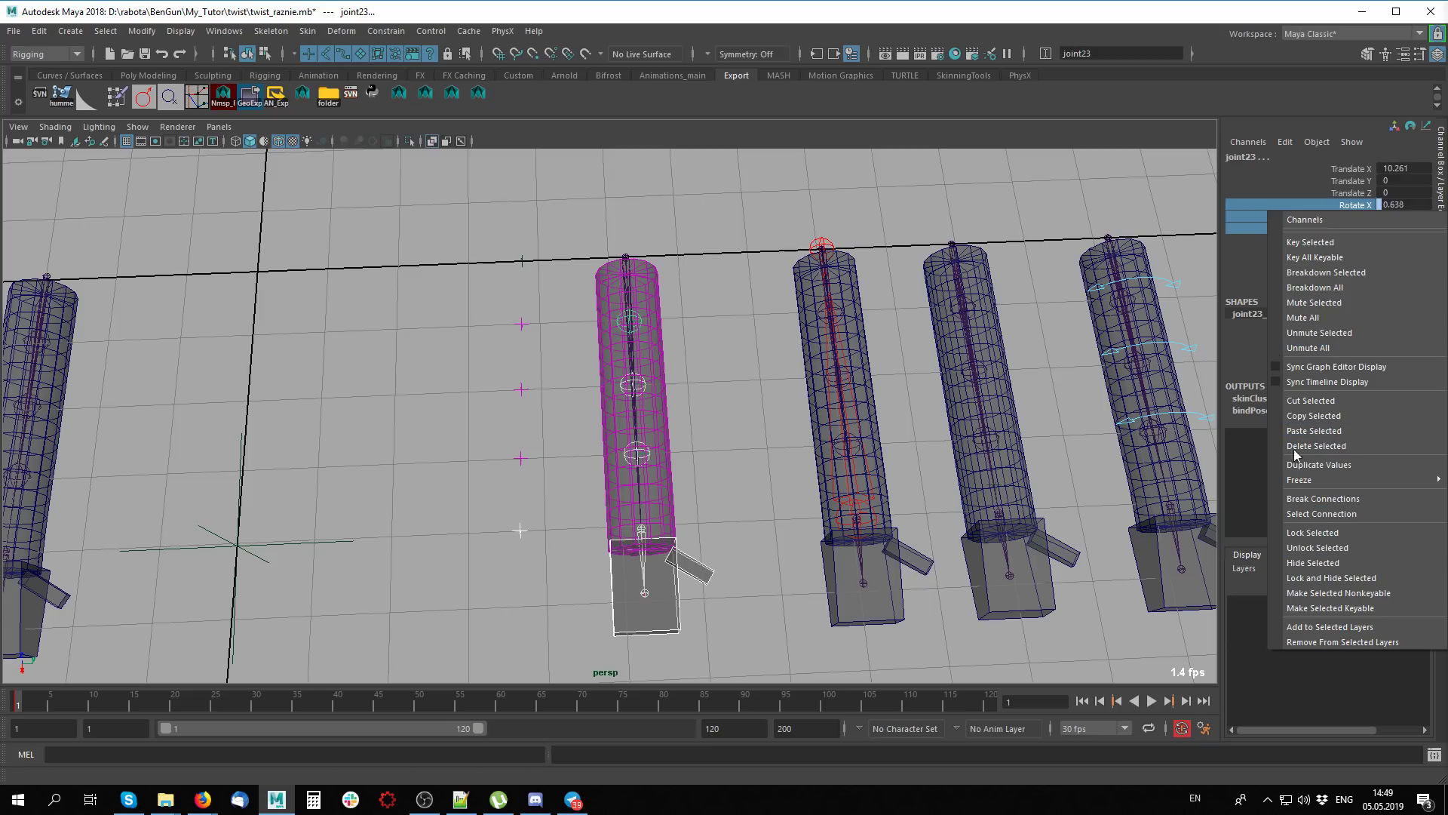
click(1323, 498)
From a top-down view, inspect joint21, locator4, joint25, joint20 and the arm mesh
click(322, 553)
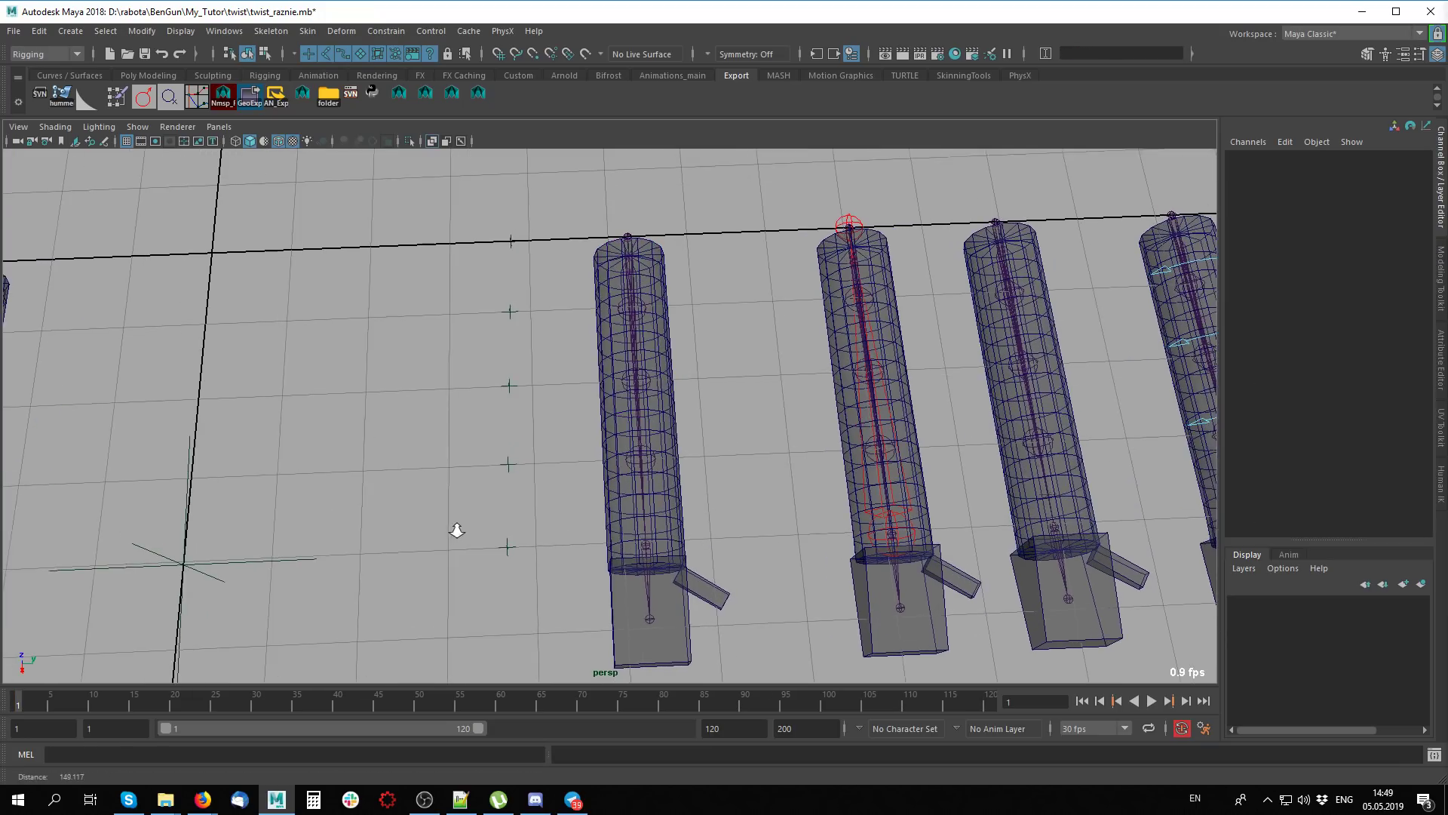
click(456, 526)
mouse_move(517, 624)
alt+mouse_down()
mouse_move(538, 503)
mouse_move(877, 502)
alt+mouse_up()
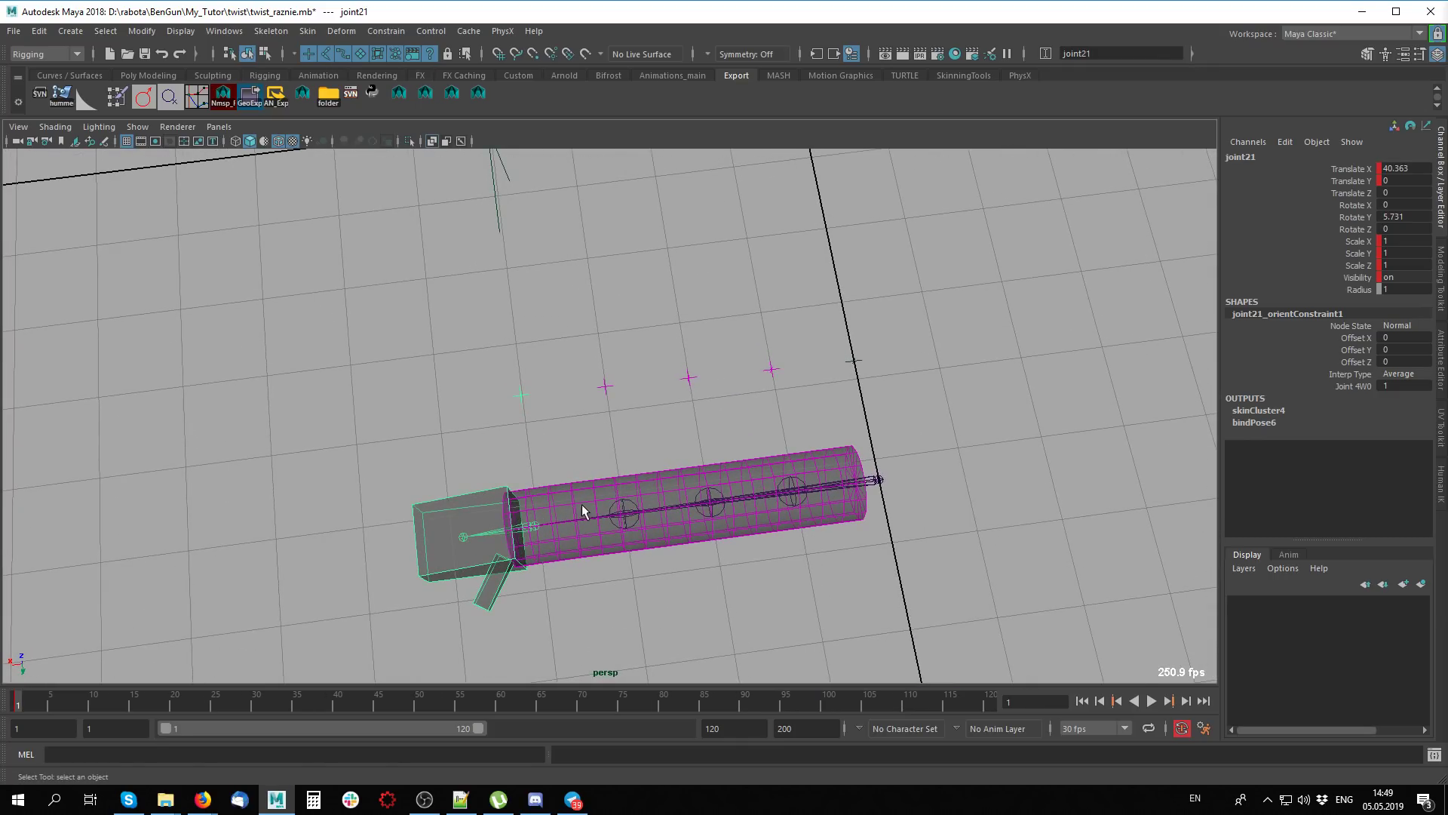
drag(529, 445, 530, 446)
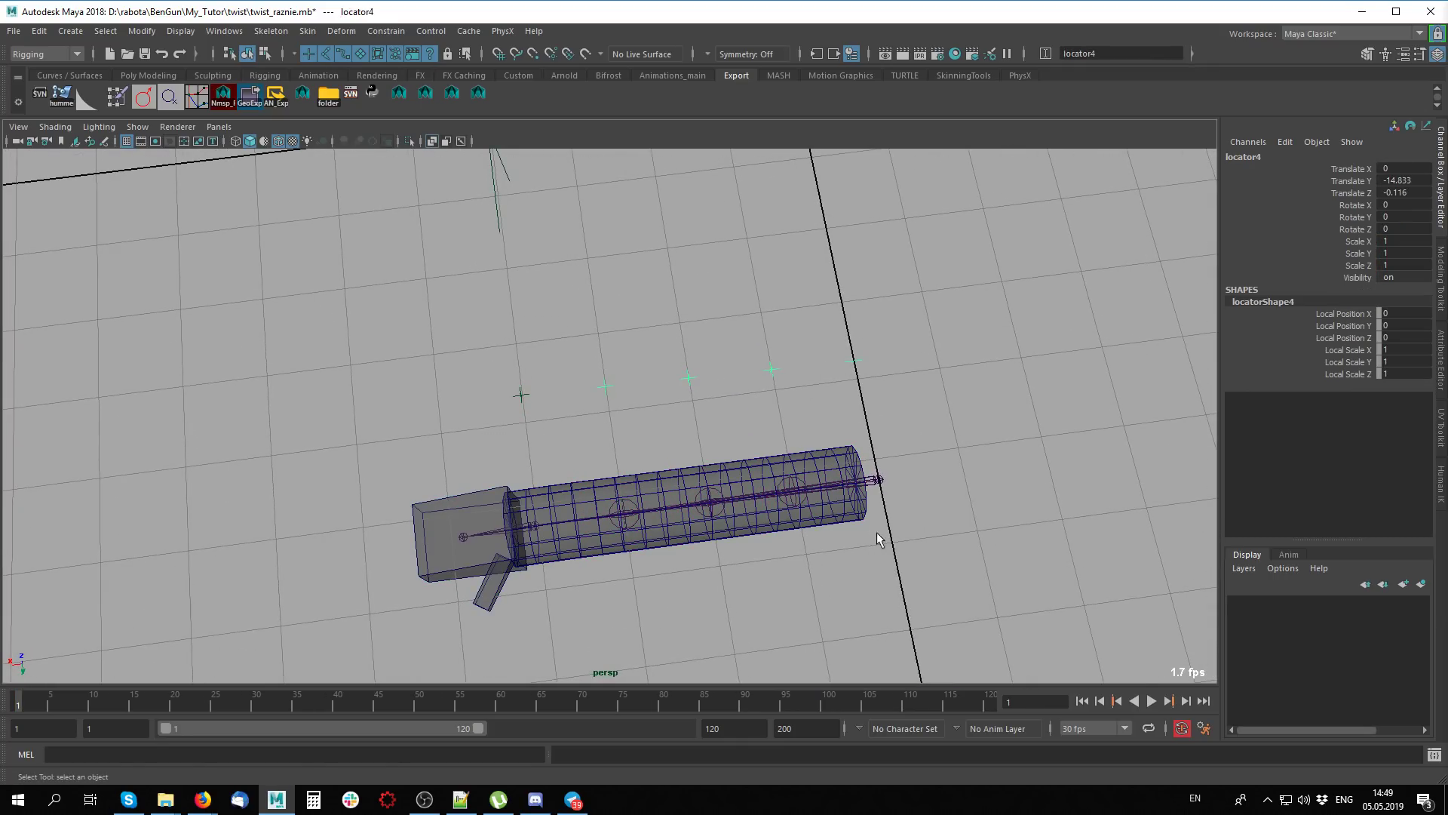
click(623, 511)
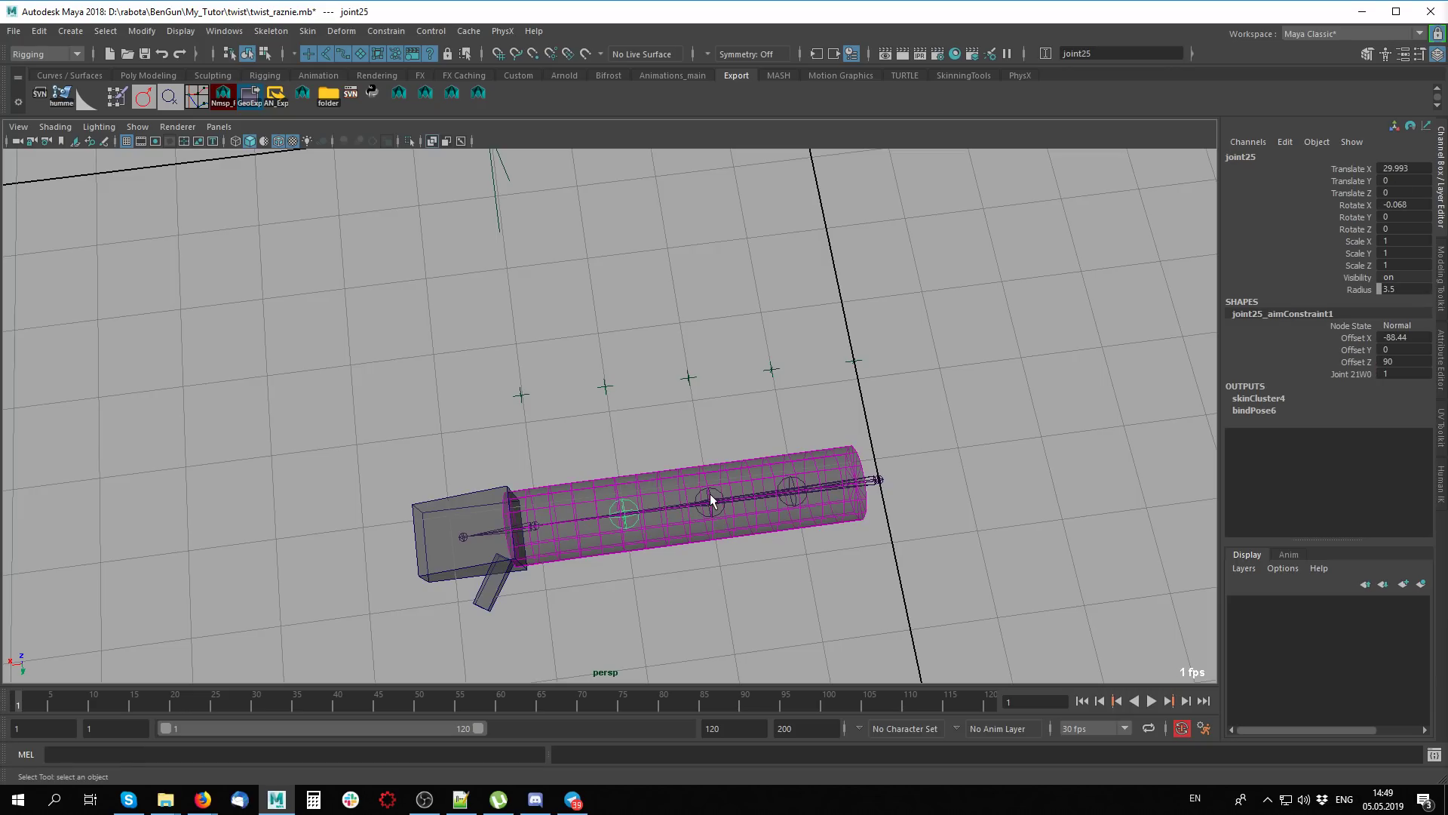
click(784, 498)
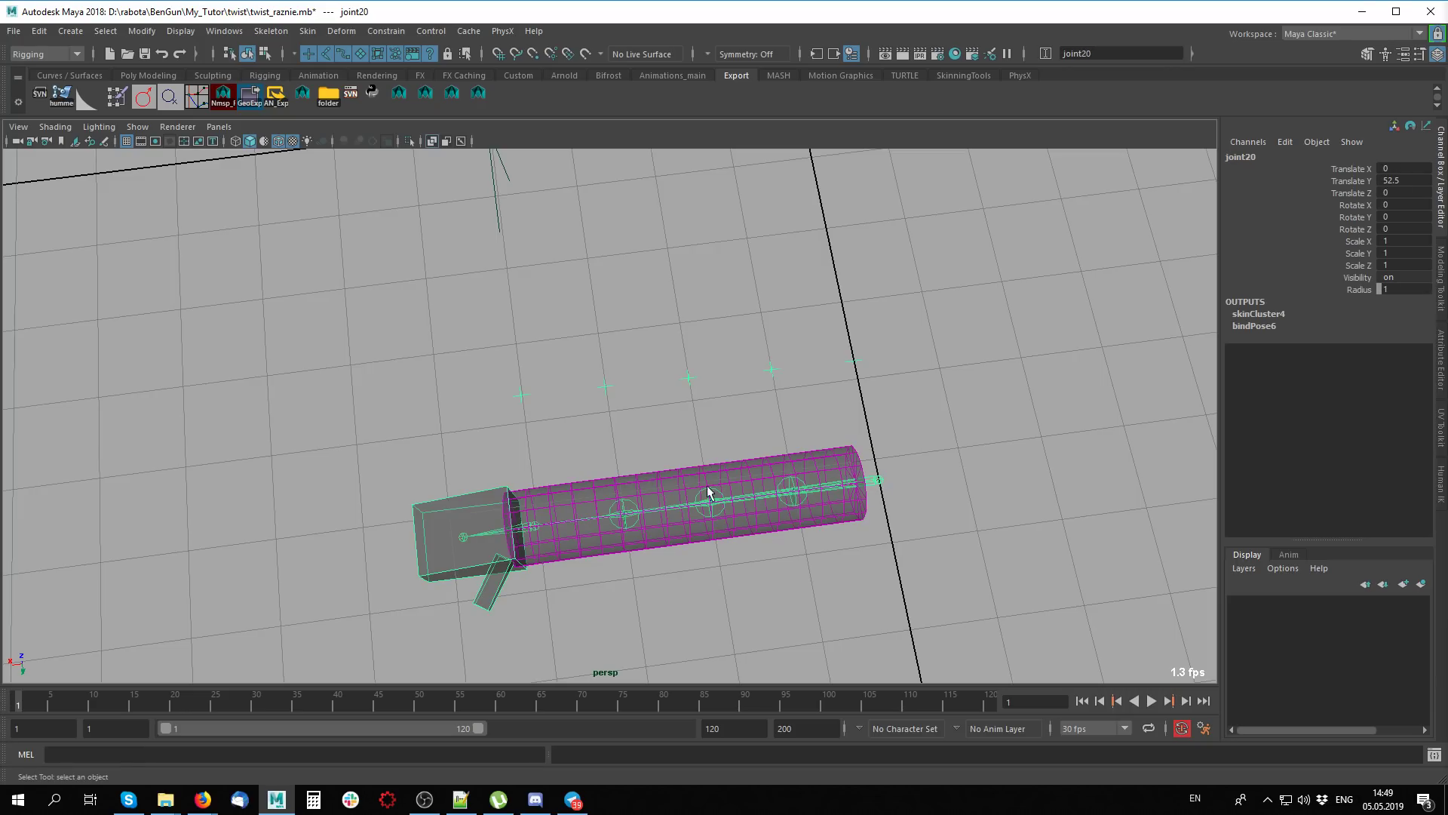
alt+drag(697, 501, 584, 464)
click(584, 465)
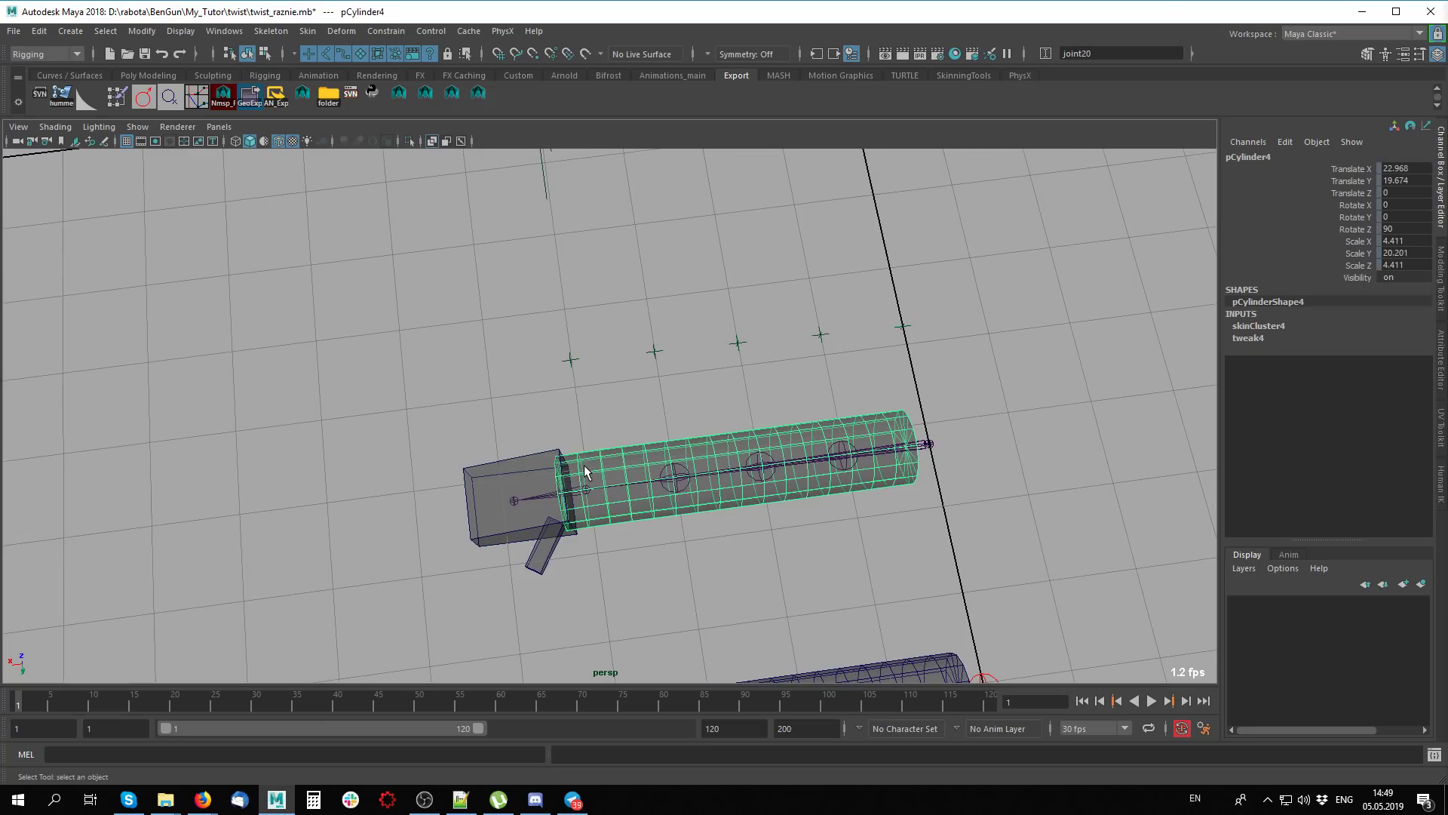
Check locator3, locator4 and joint21, then select the row of locators above the arm
click(605, 427)
click(582, 507)
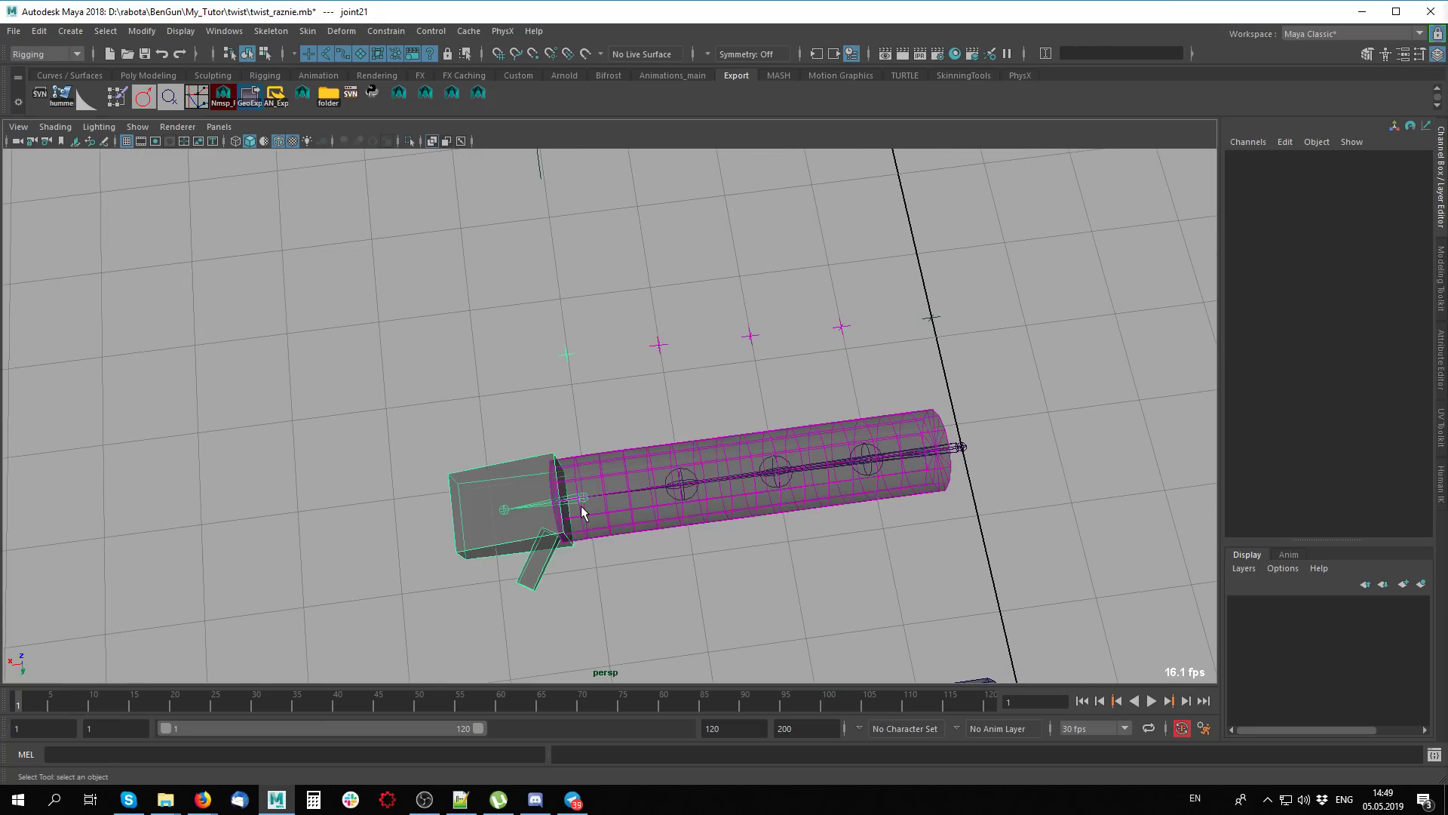
click(566, 353)
click(932, 318)
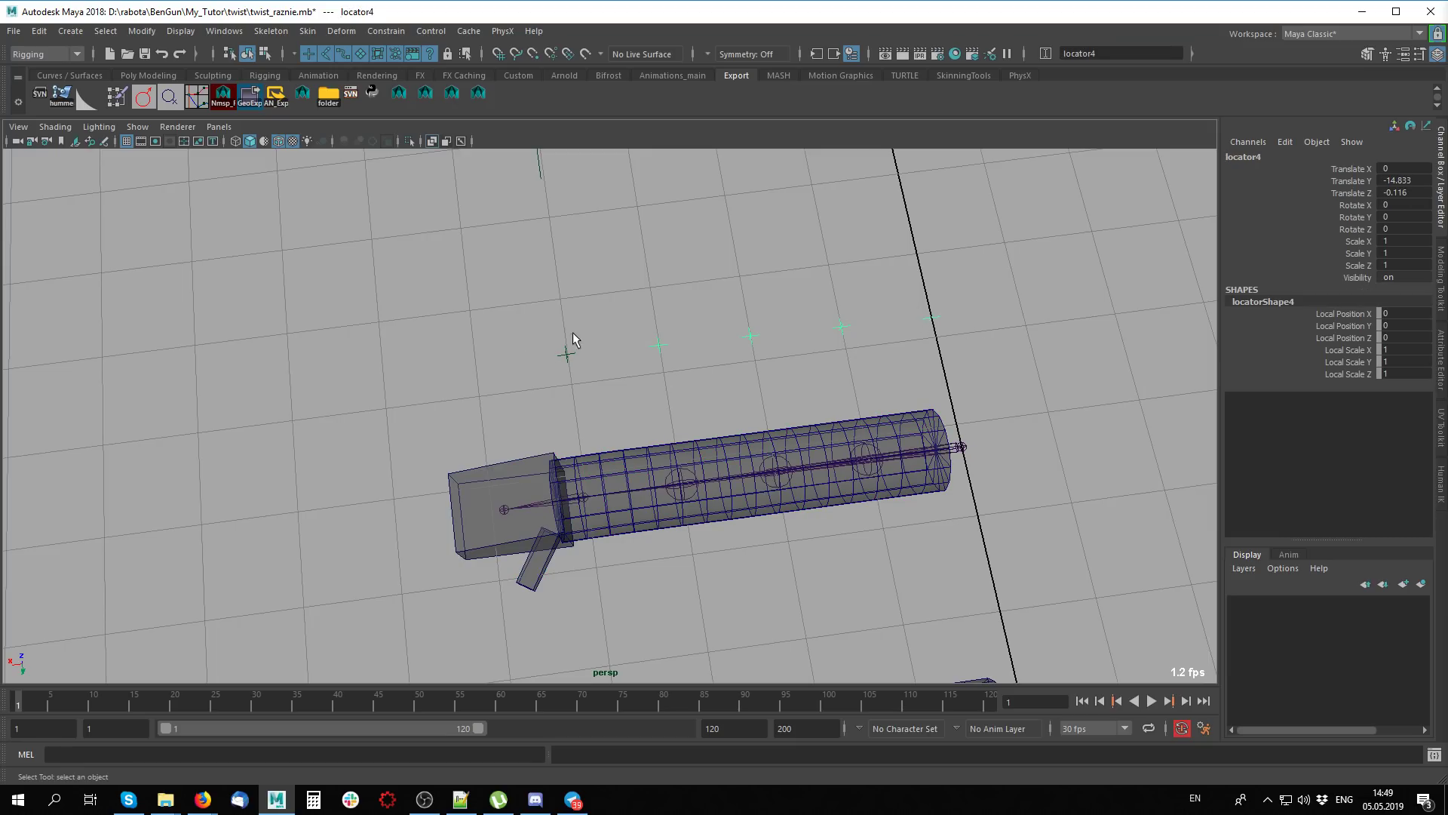
click(567, 352)
click(586, 504)
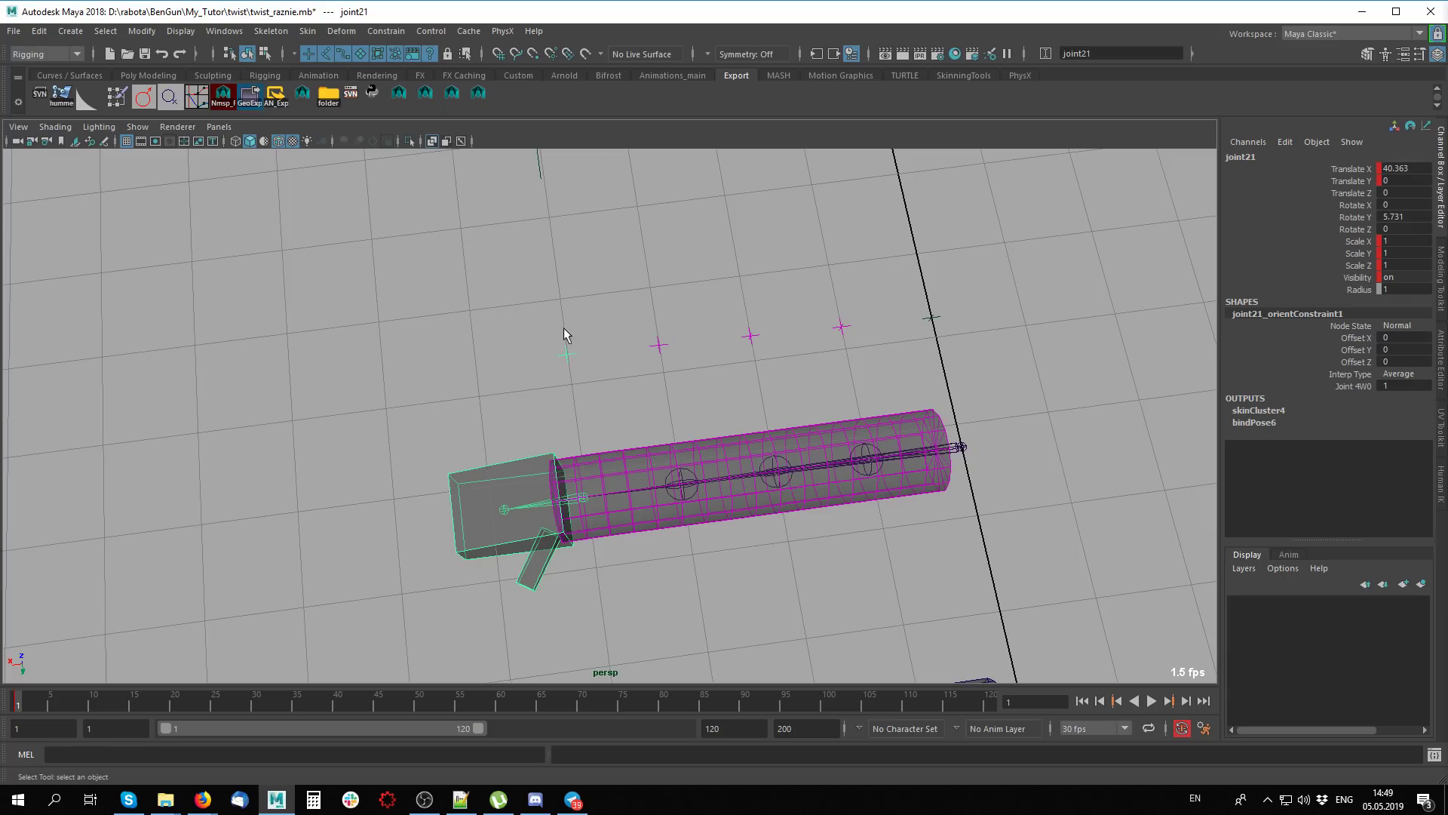
drag(1020, 384, 1001, 375)
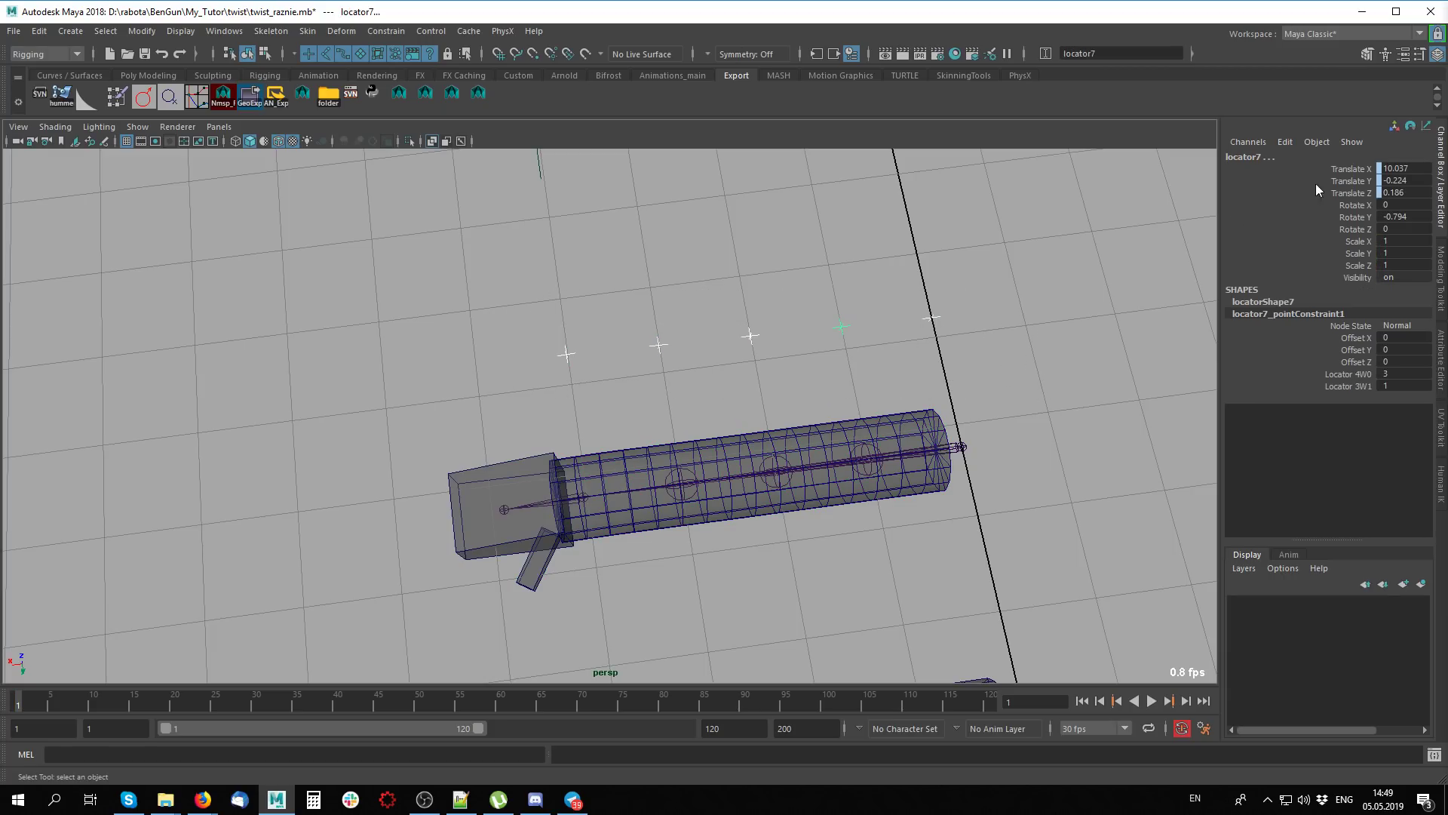
Break the incoming translate and rotate connections on the selected locators
drag(1360, 169, 1335, 229)
right_click(1335, 229)
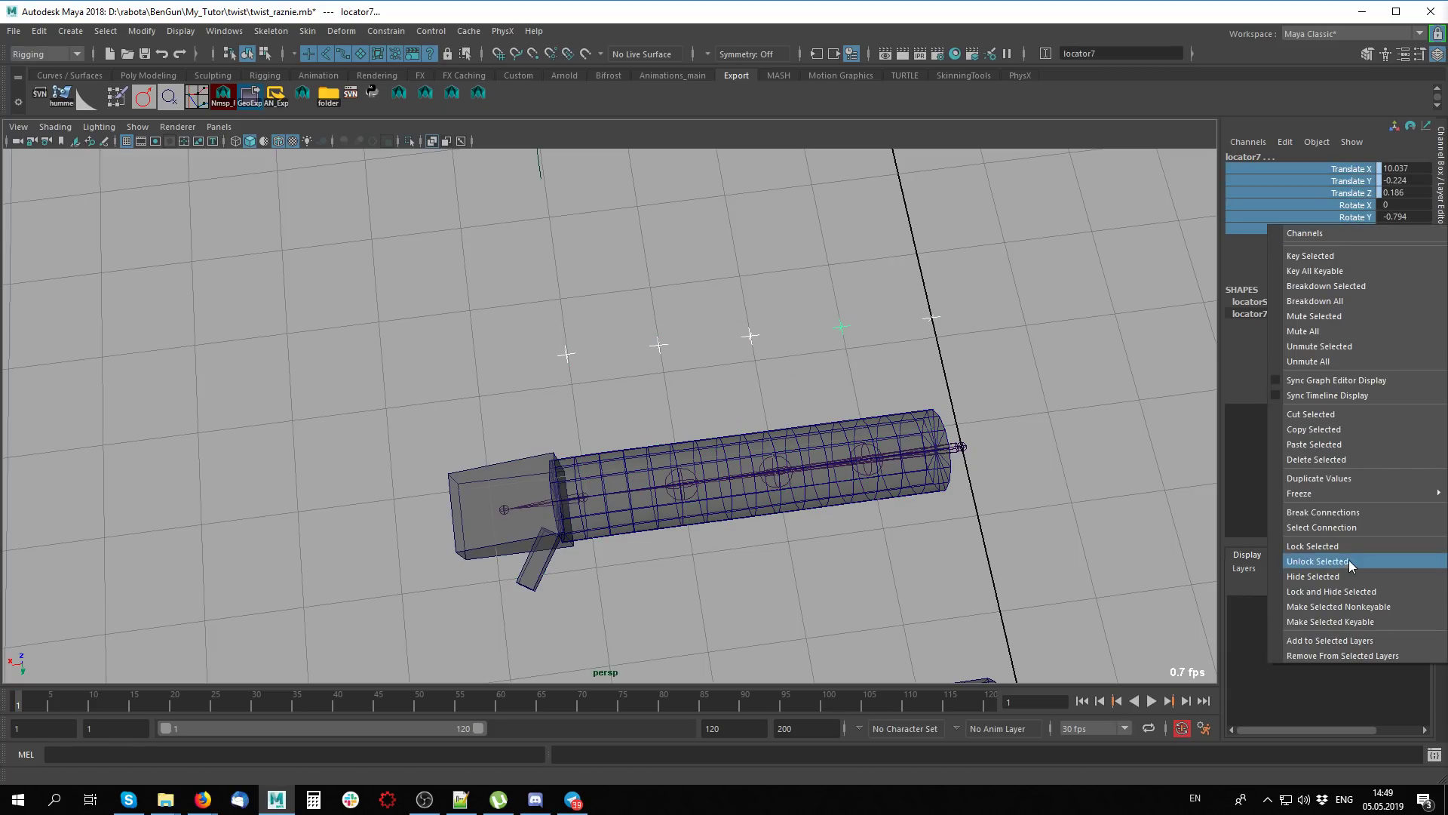
click(1351, 509)
click(1015, 398)
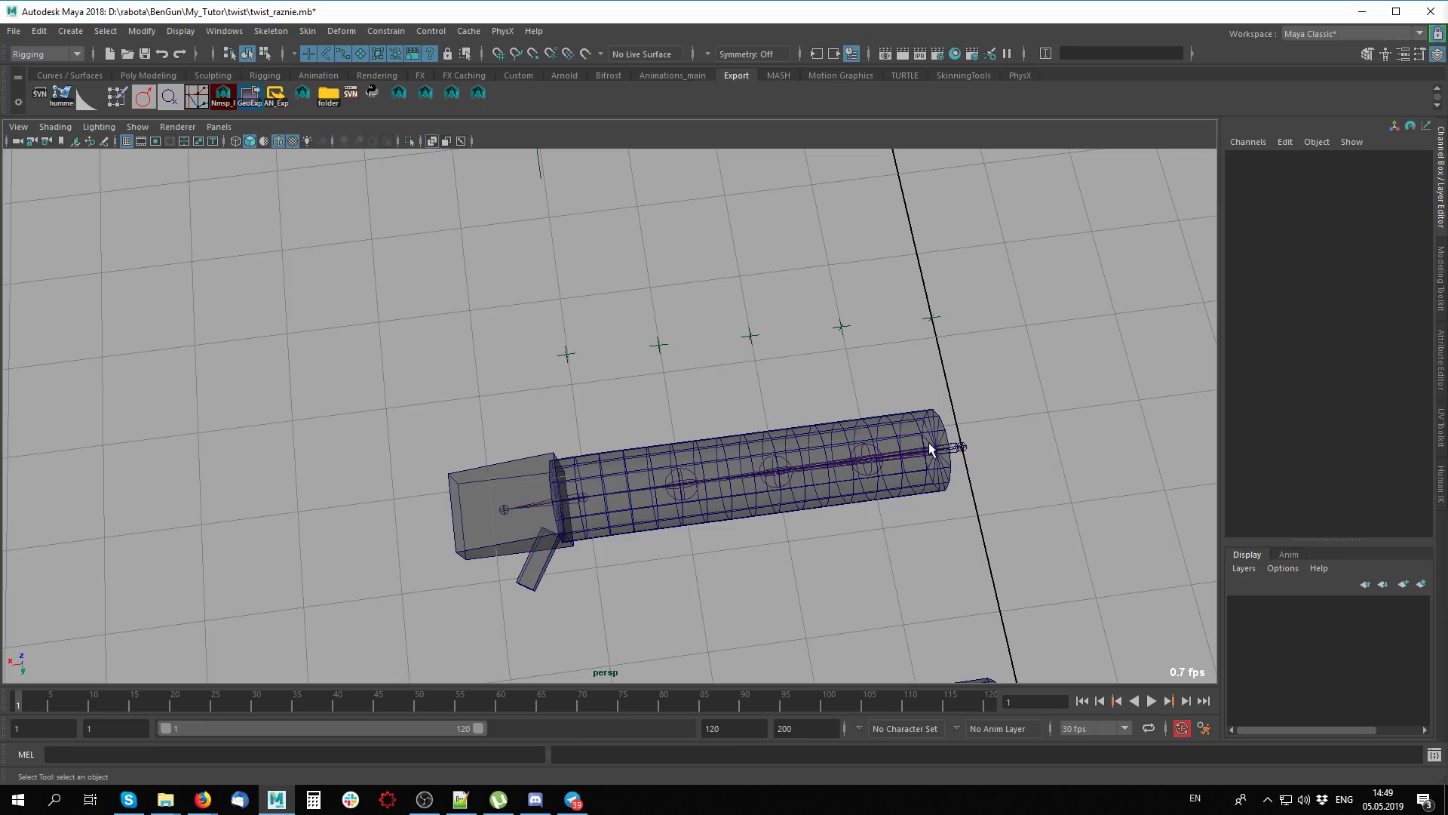
Delete the four locators above the arm
click(563, 491)
click(566, 353)
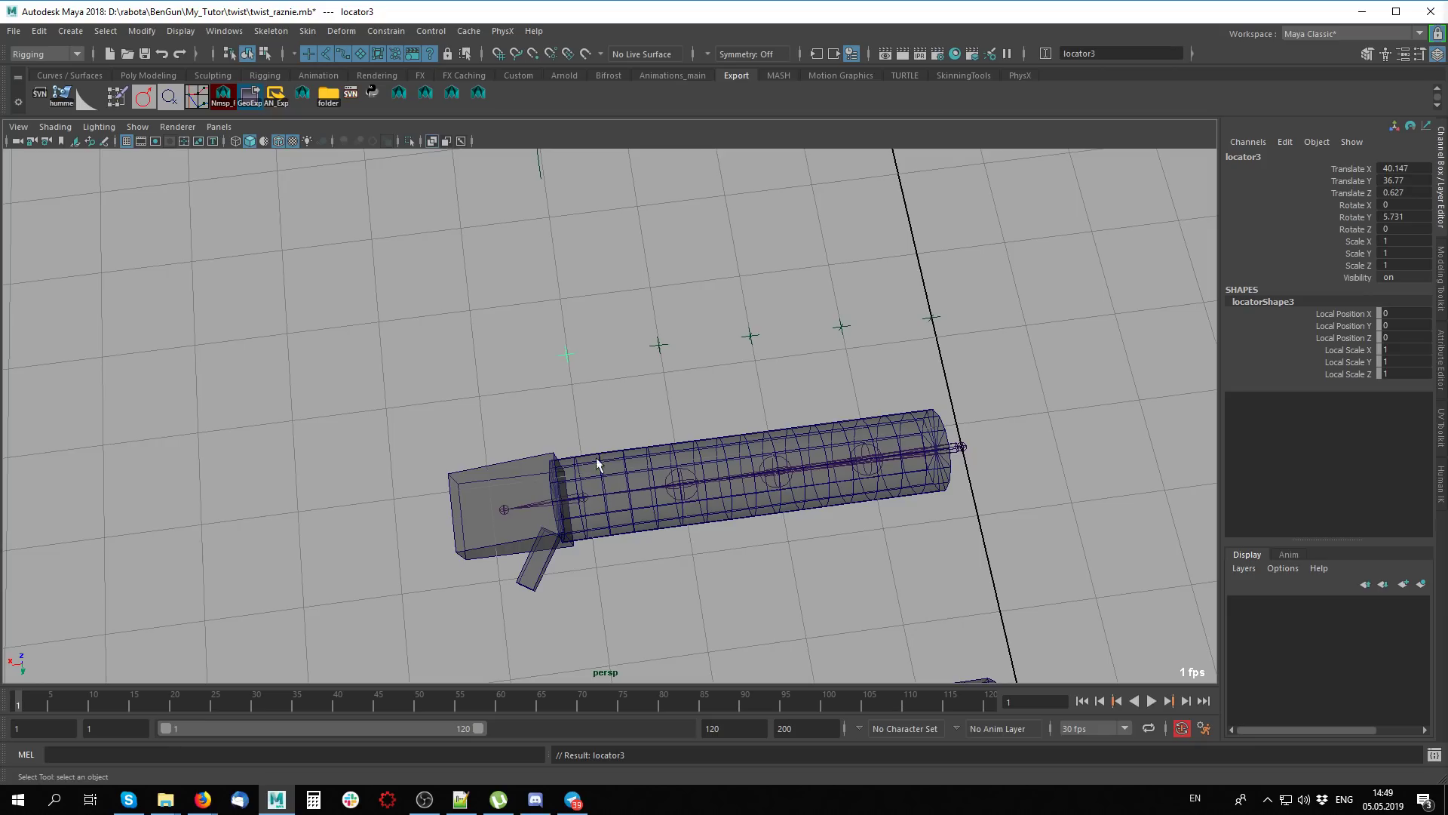
click(573, 506)
shift+click(567, 352)
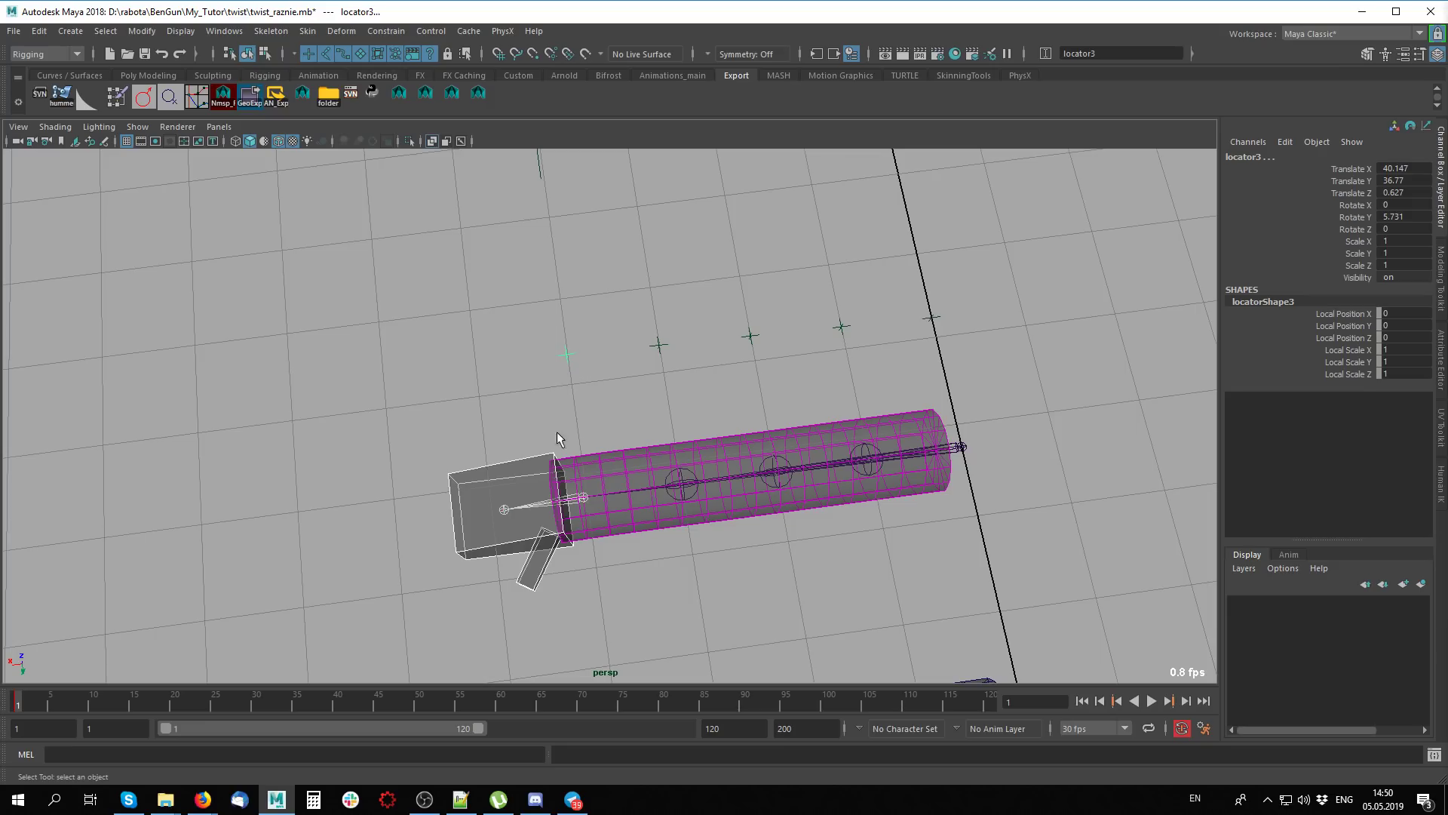
drag(982, 349, 980, 345)
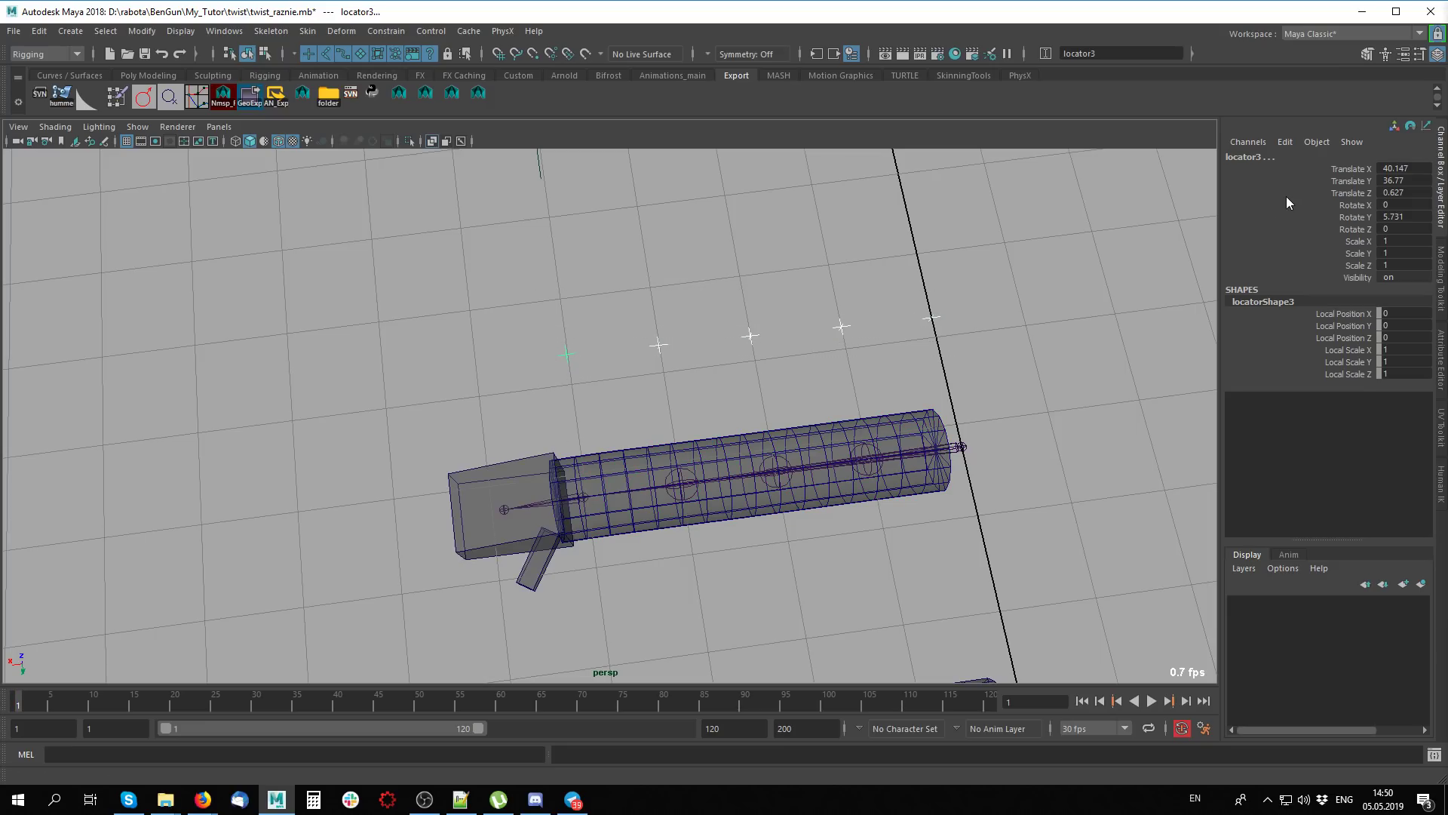
key(Delete)
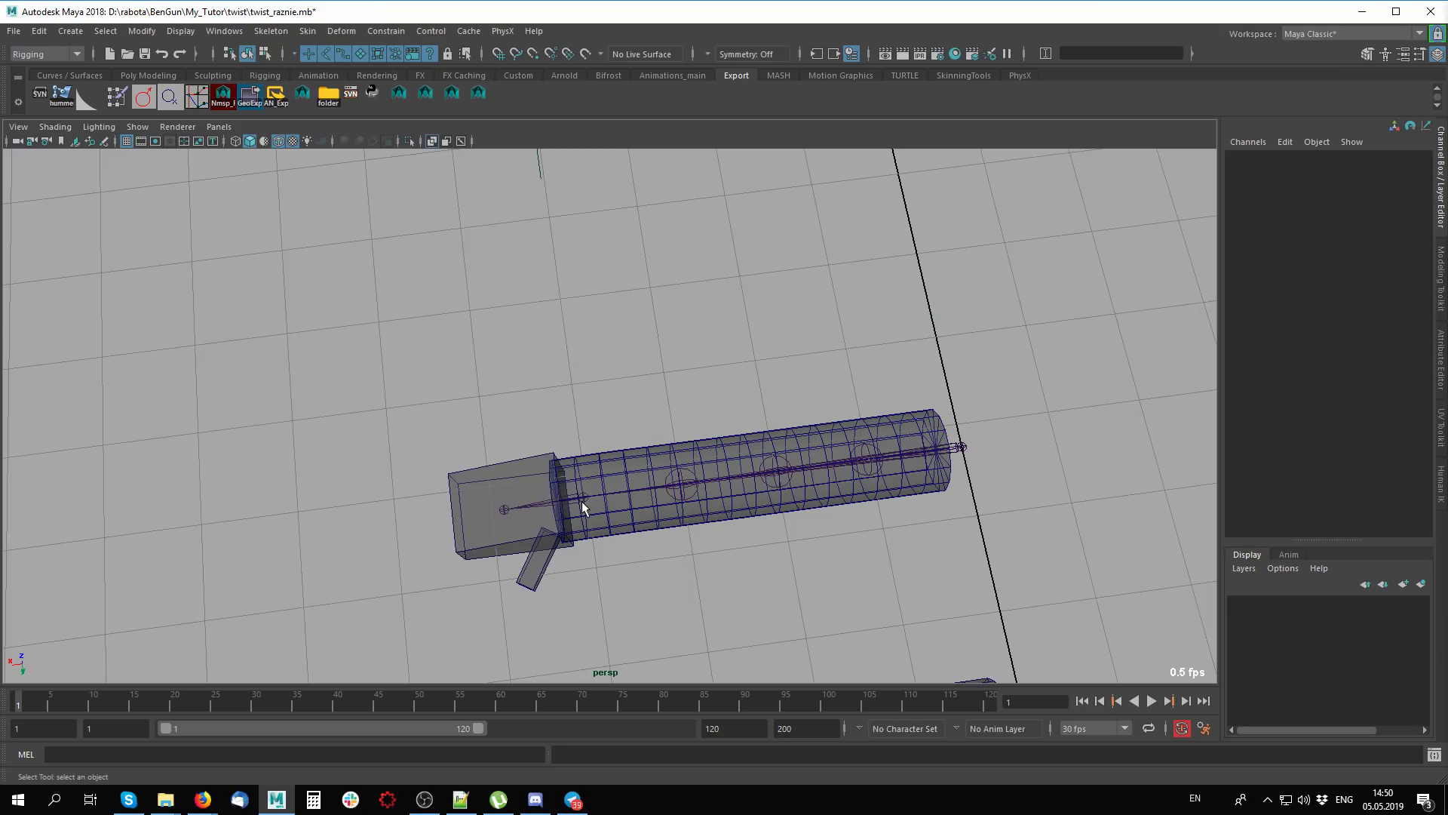
Move locator15 along Y to Translate Y 36.488 after undoing a first try at 40.888
click(582, 499)
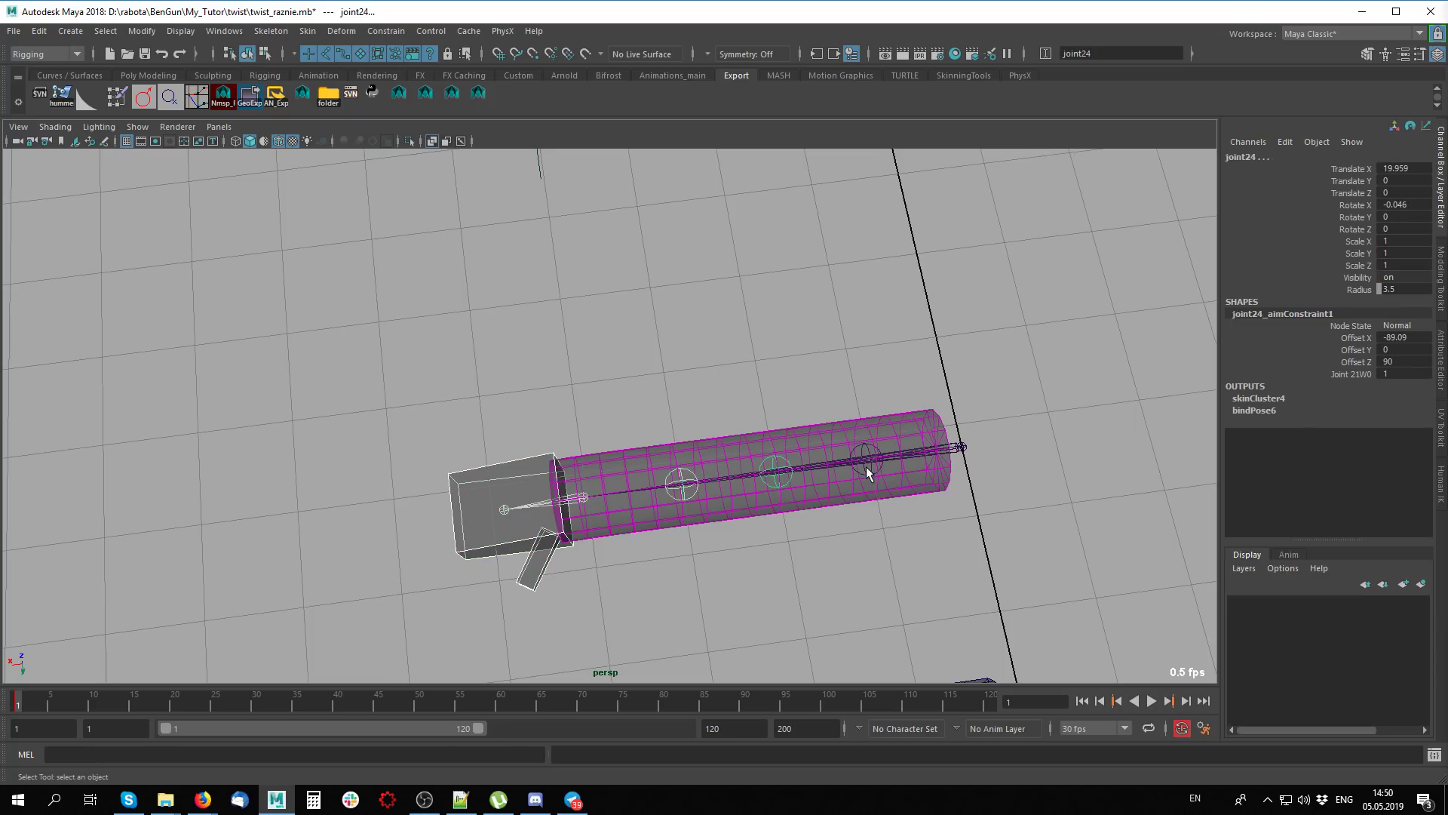
click(934, 456)
click(939, 446)
key(w)
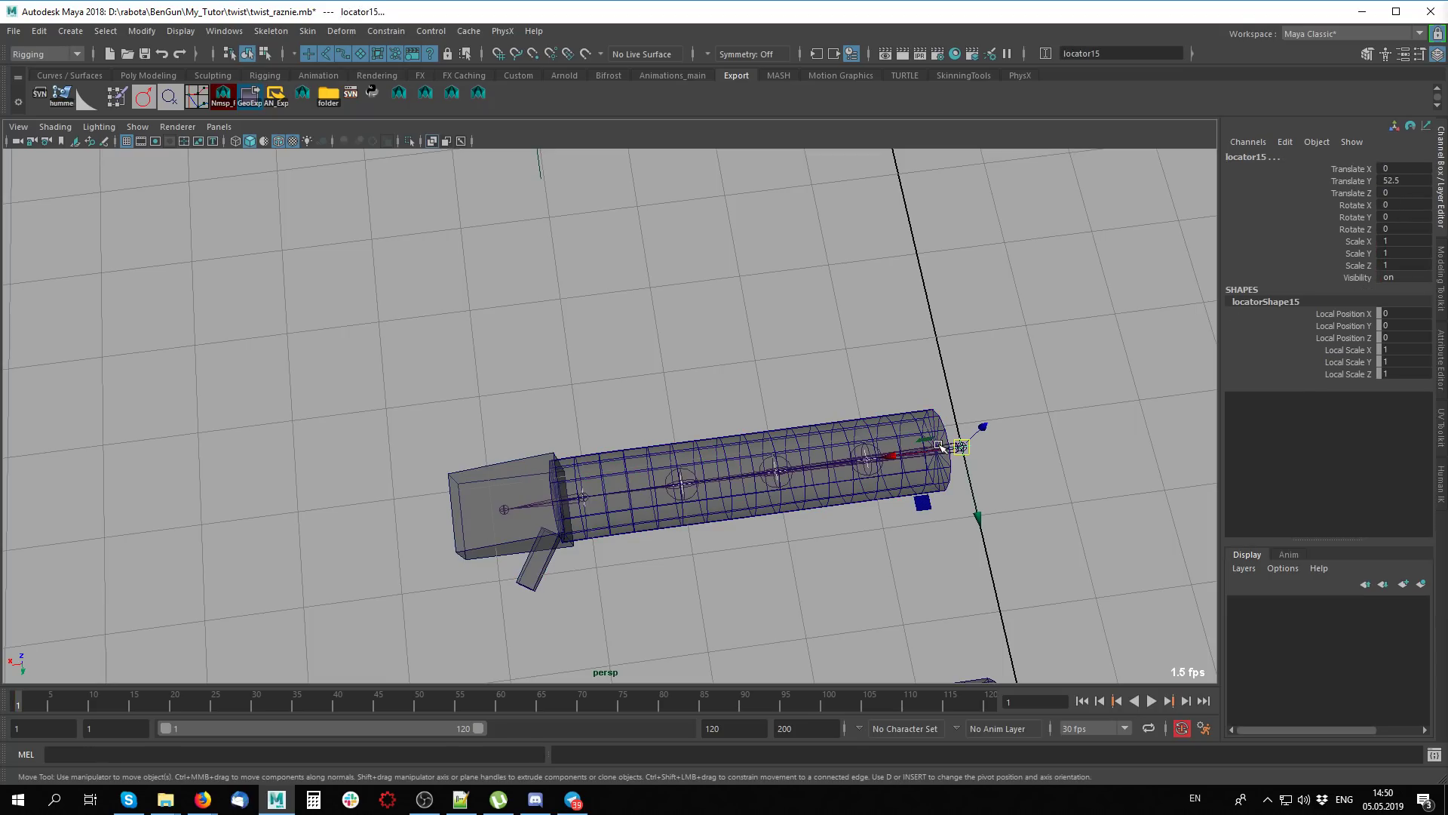
mouse_move(978, 516)
mouse_down()
mouse_move(980, 405)
mouse_move(956, 372)
mouse_up()
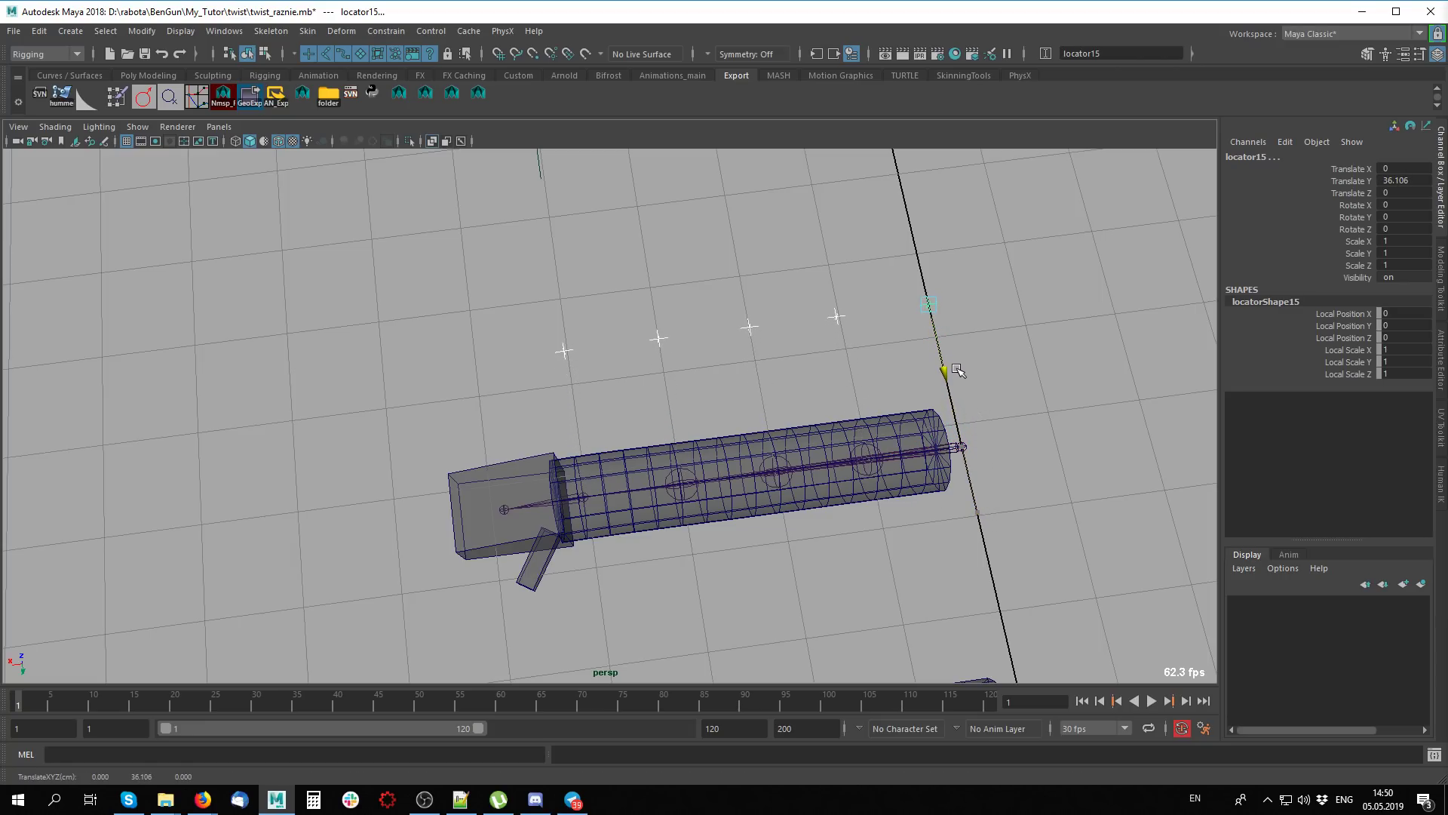
key(ctrl+z)
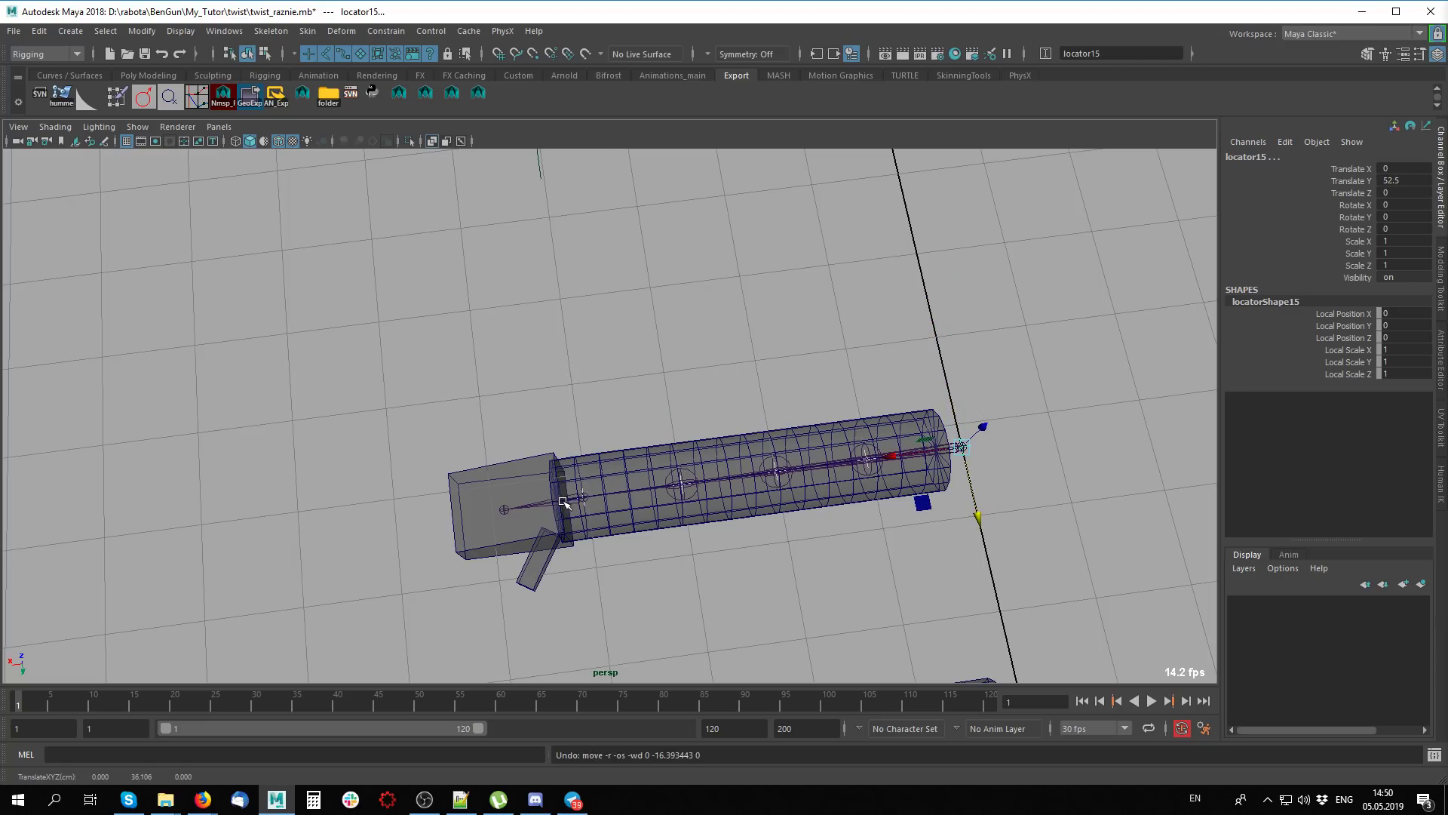
drag(978, 518, 947, 380)
alt+drag(679, 400, 670, 416)
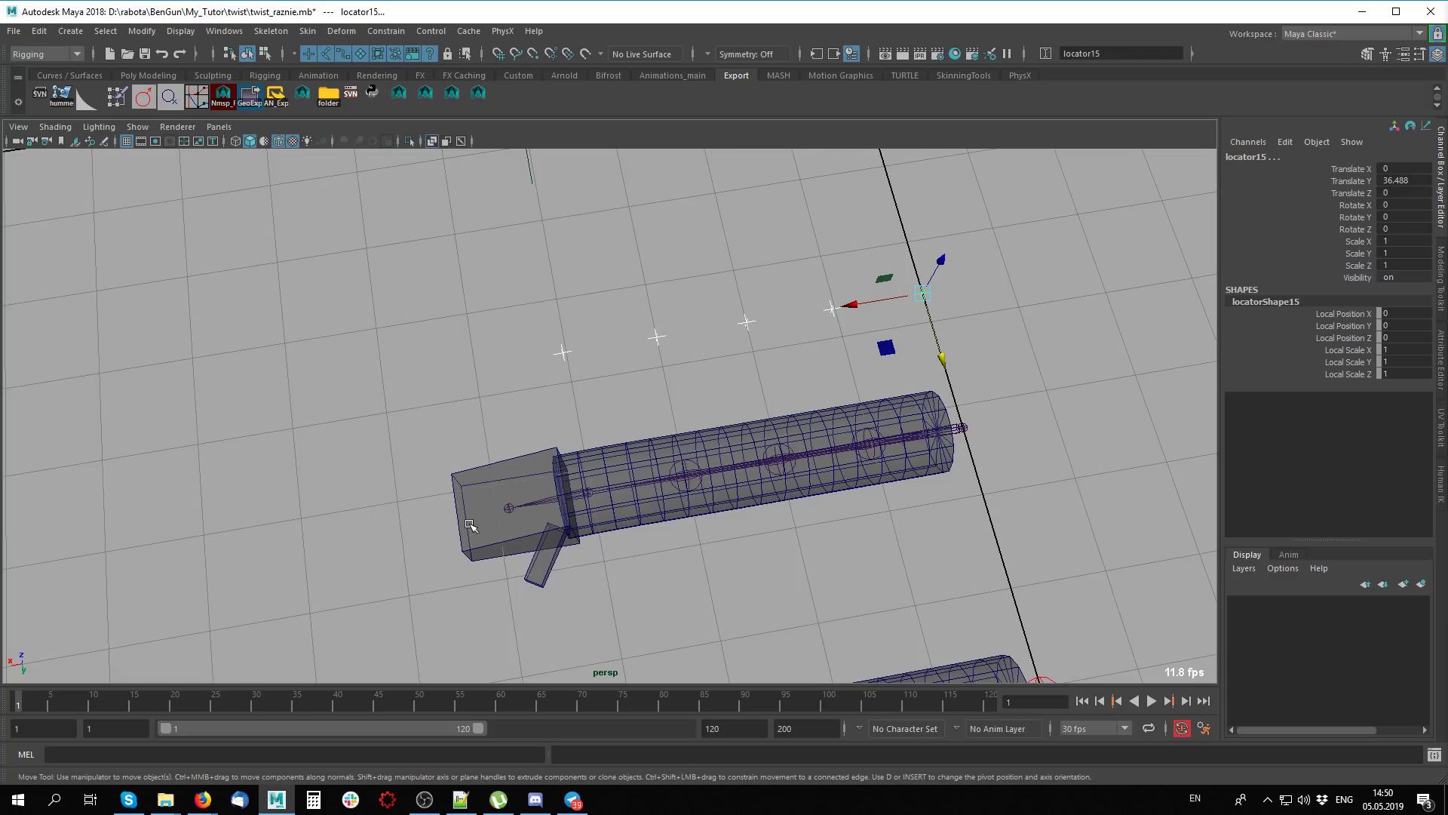
Orbit the cylinders upright and select joint21 followed by locator11
alt+drag(542, 490, 741, 546)
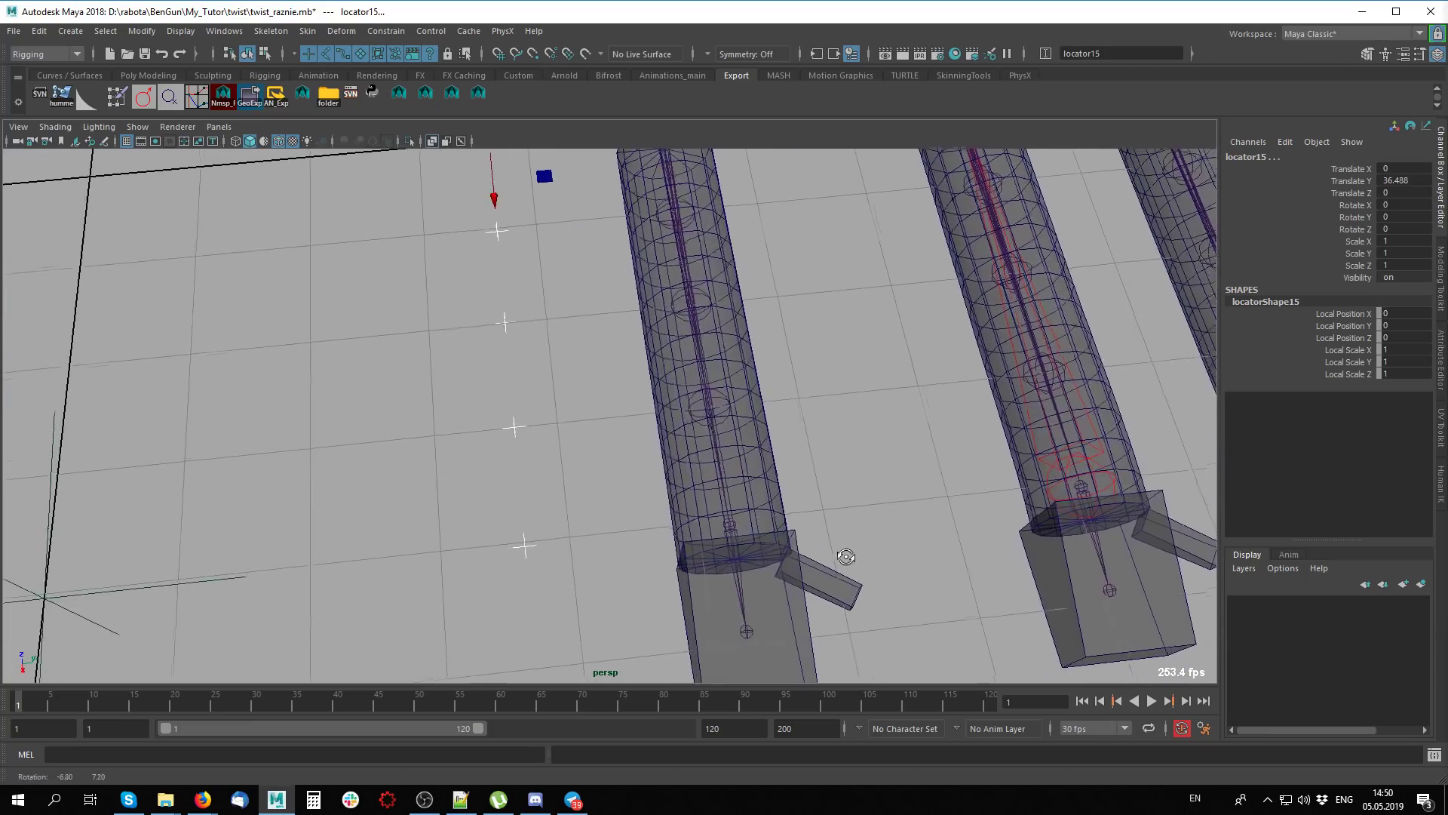
click(774, 557)
click(526, 544)
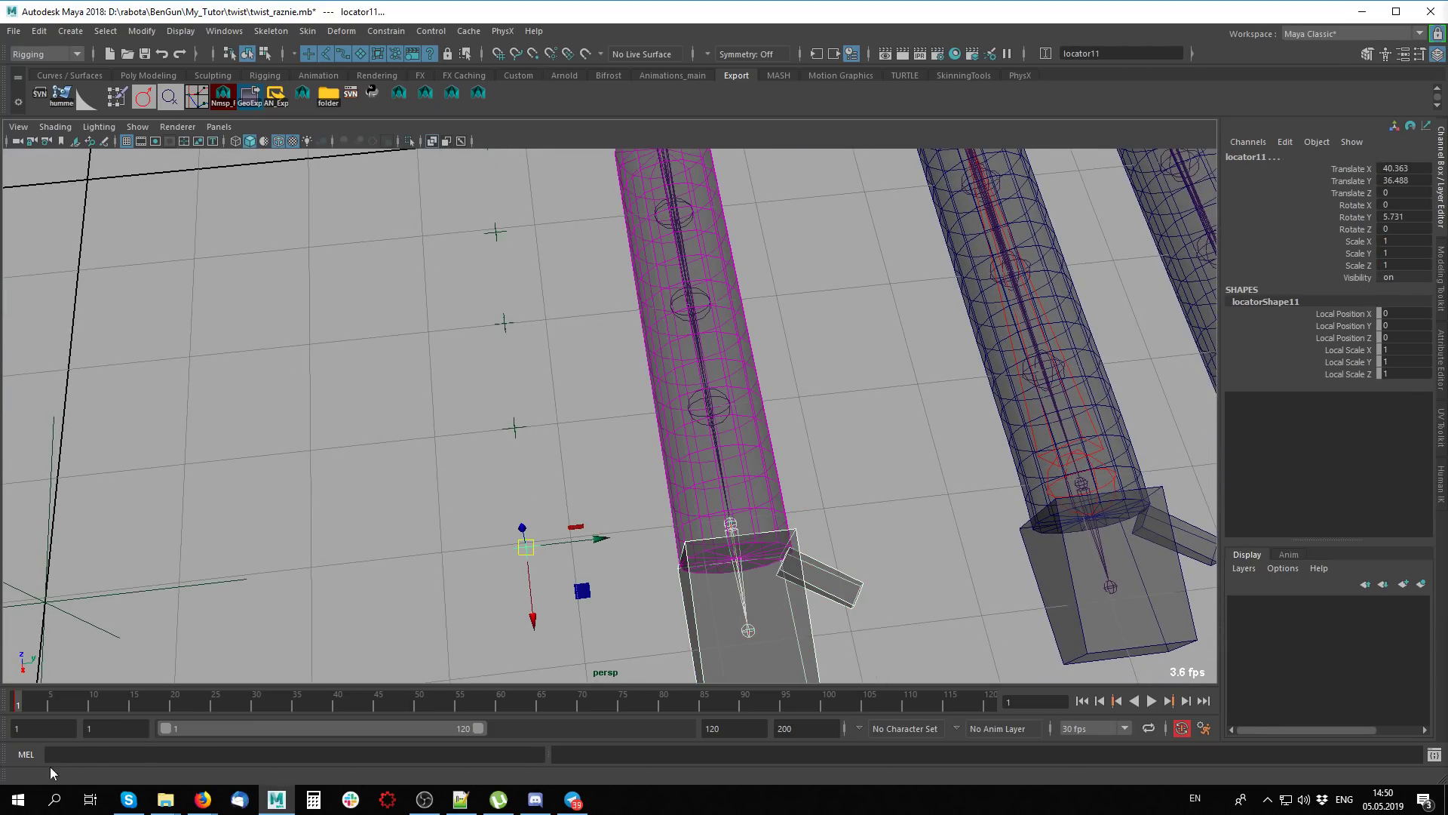
Parent-constrain locator11 to joint21 with Maintain offset
click(385, 34)
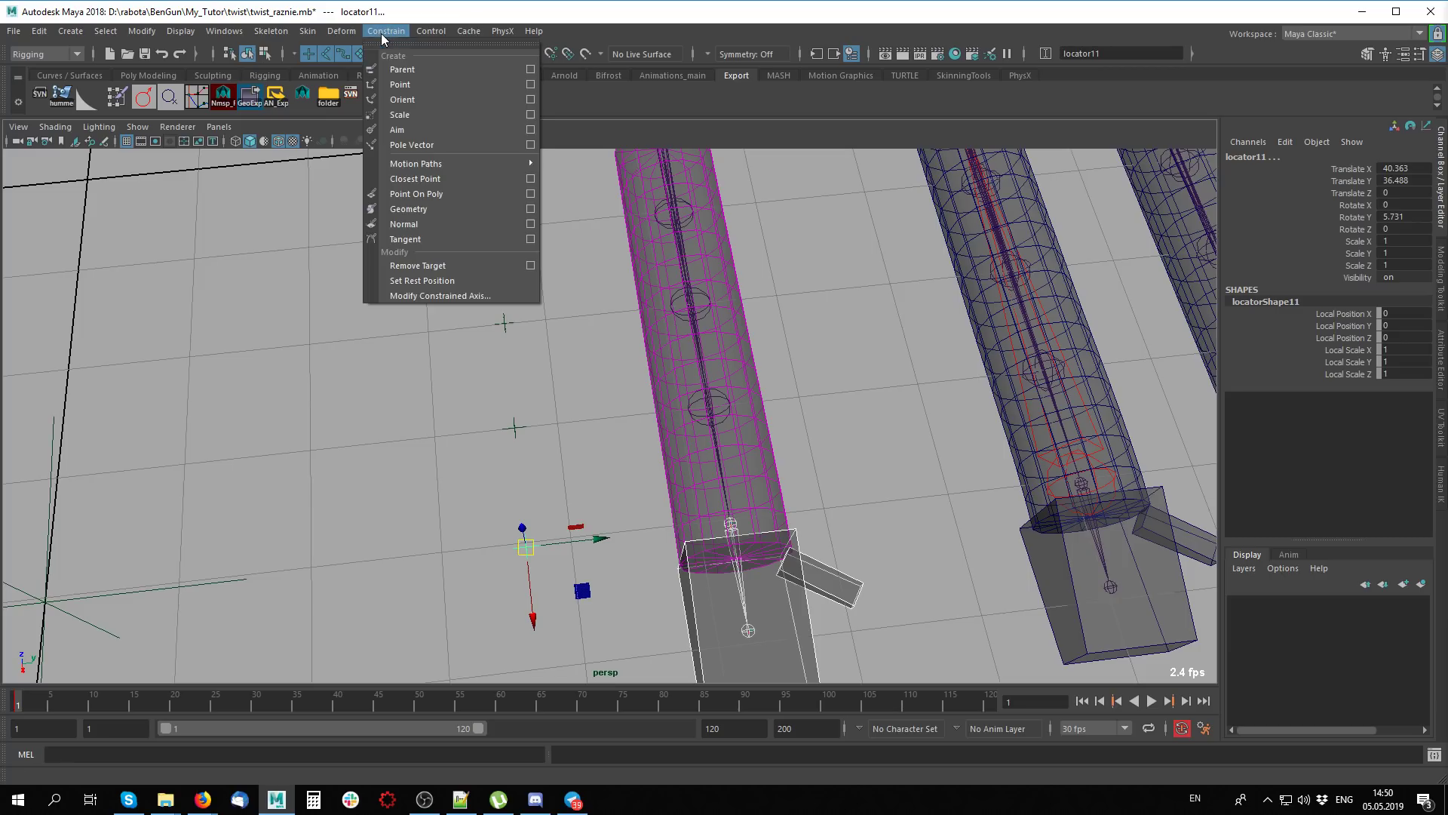
click(531, 69)
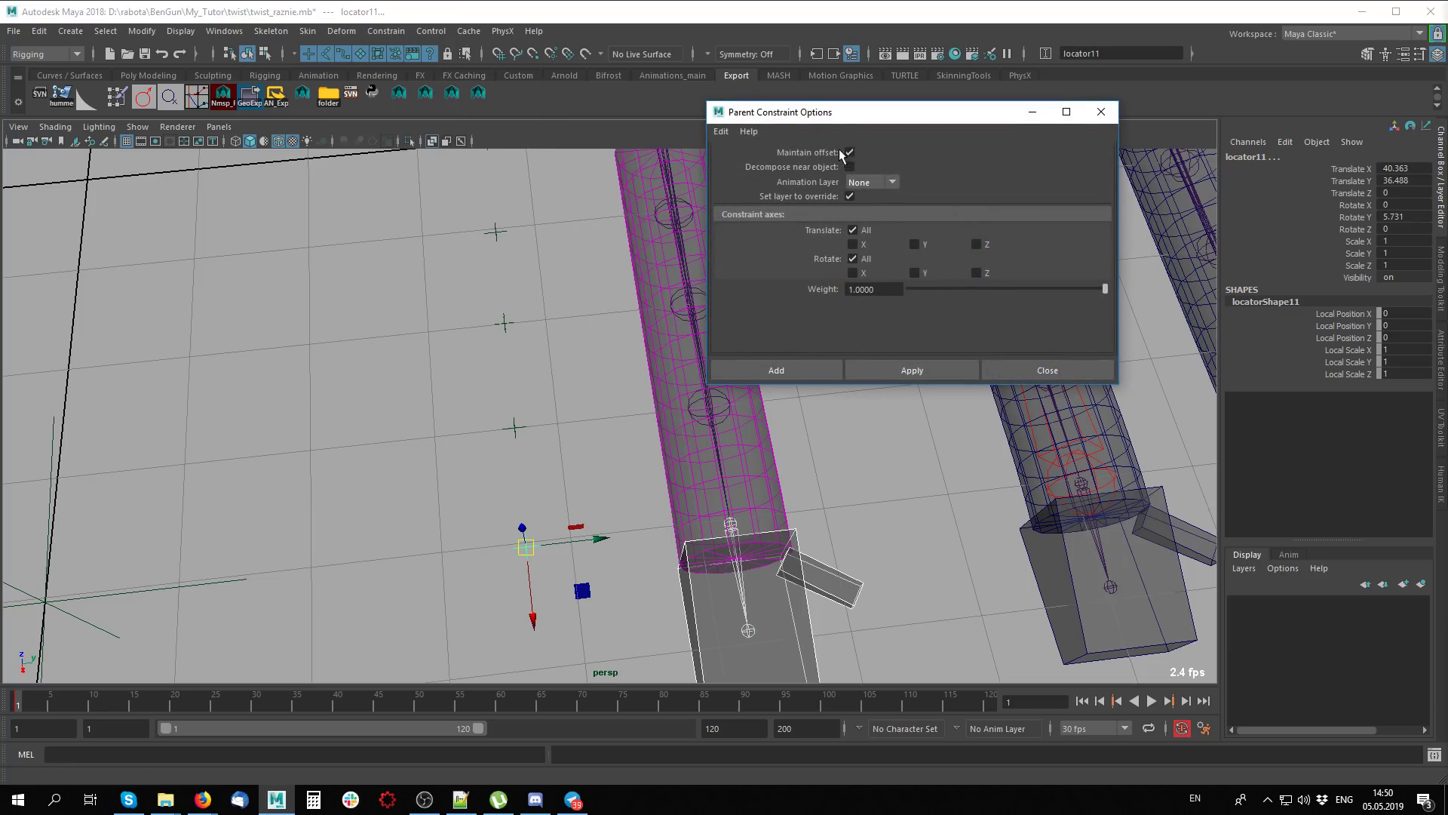
click(777, 370)
Parent-constrain locator15 to the cylinder's upper joint
alt+drag(775, 323, 732, 282)
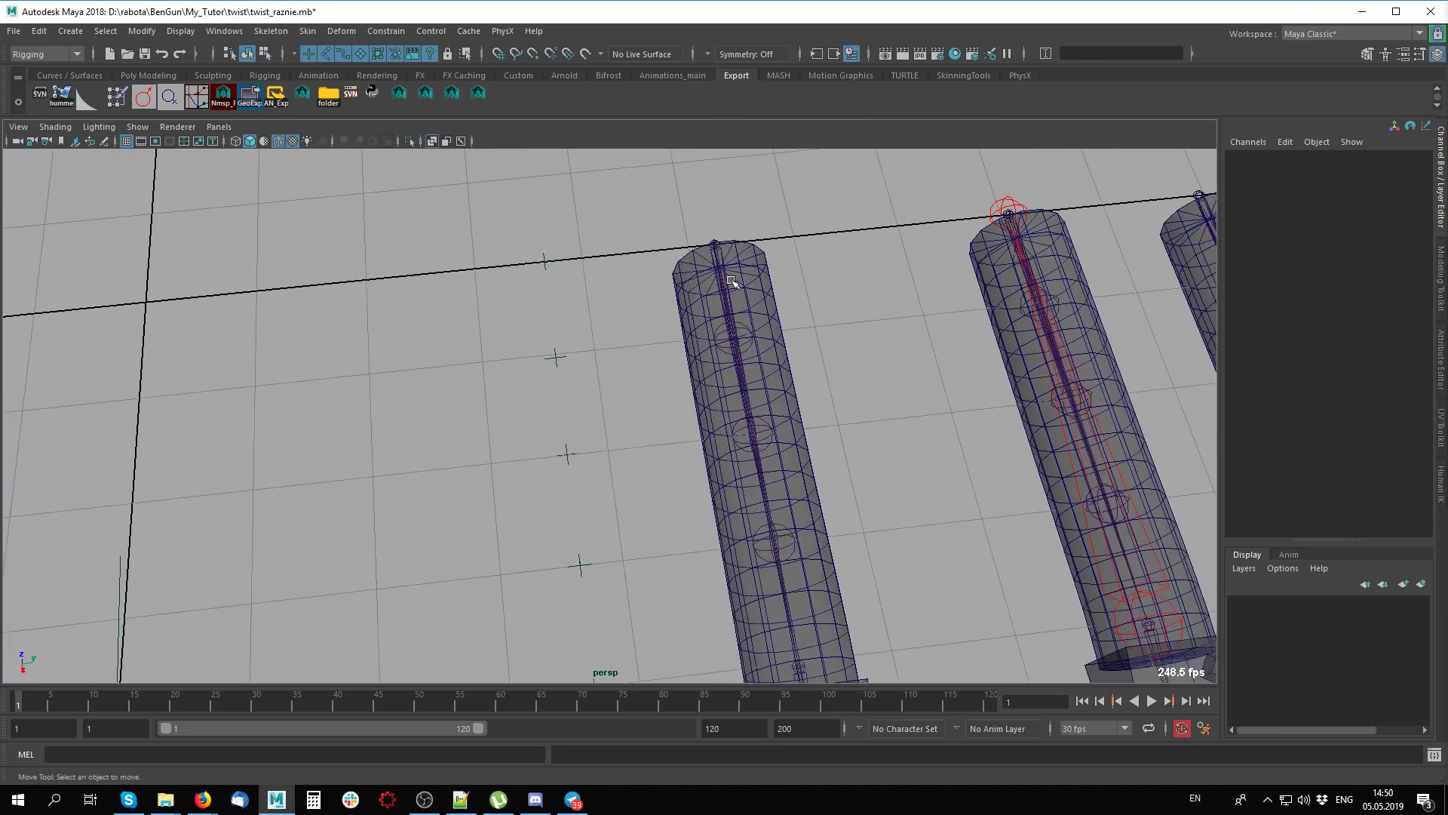
click(732, 282)
shift+click(544, 261)
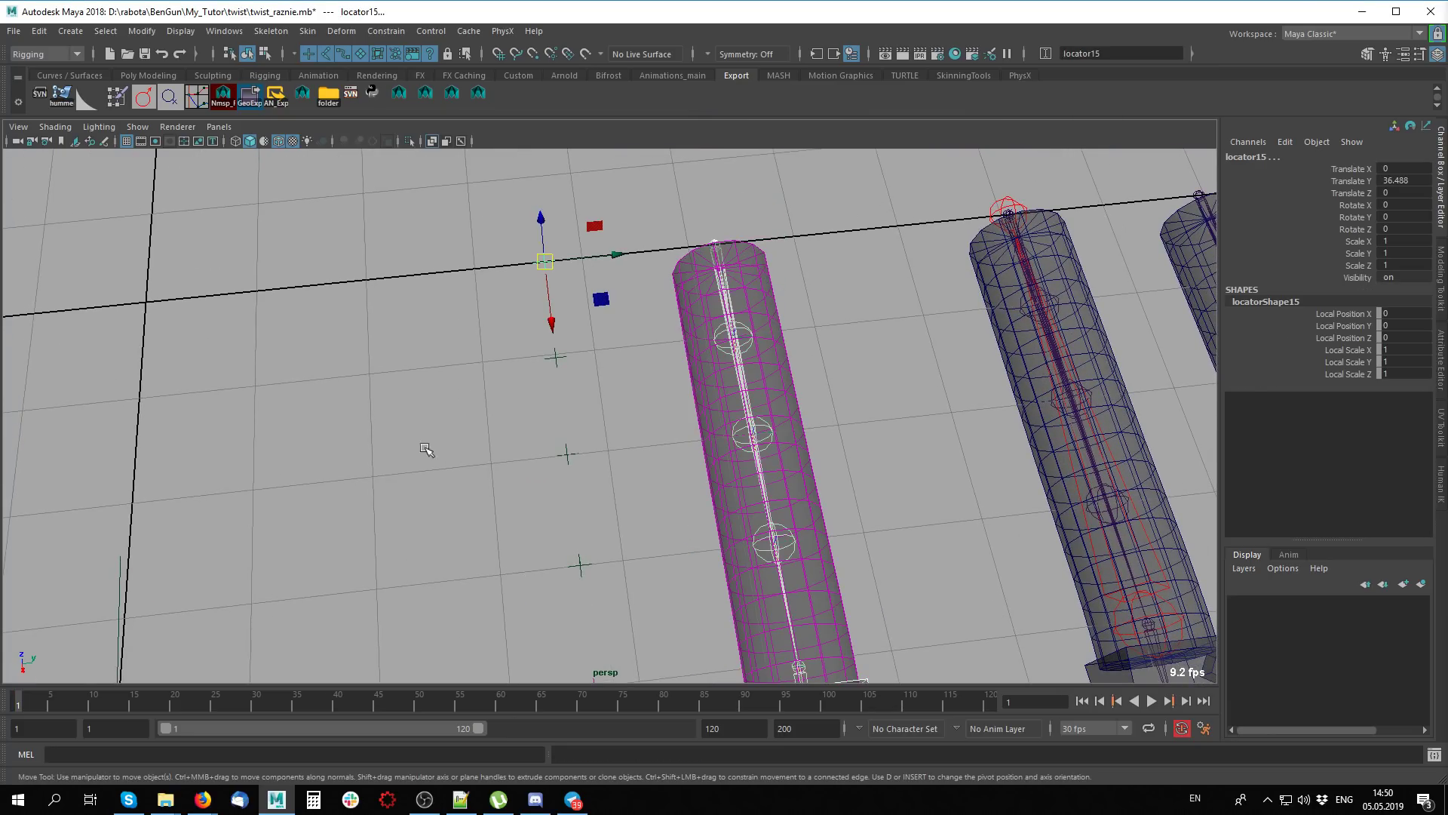
click(381, 29)
click(429, 70)
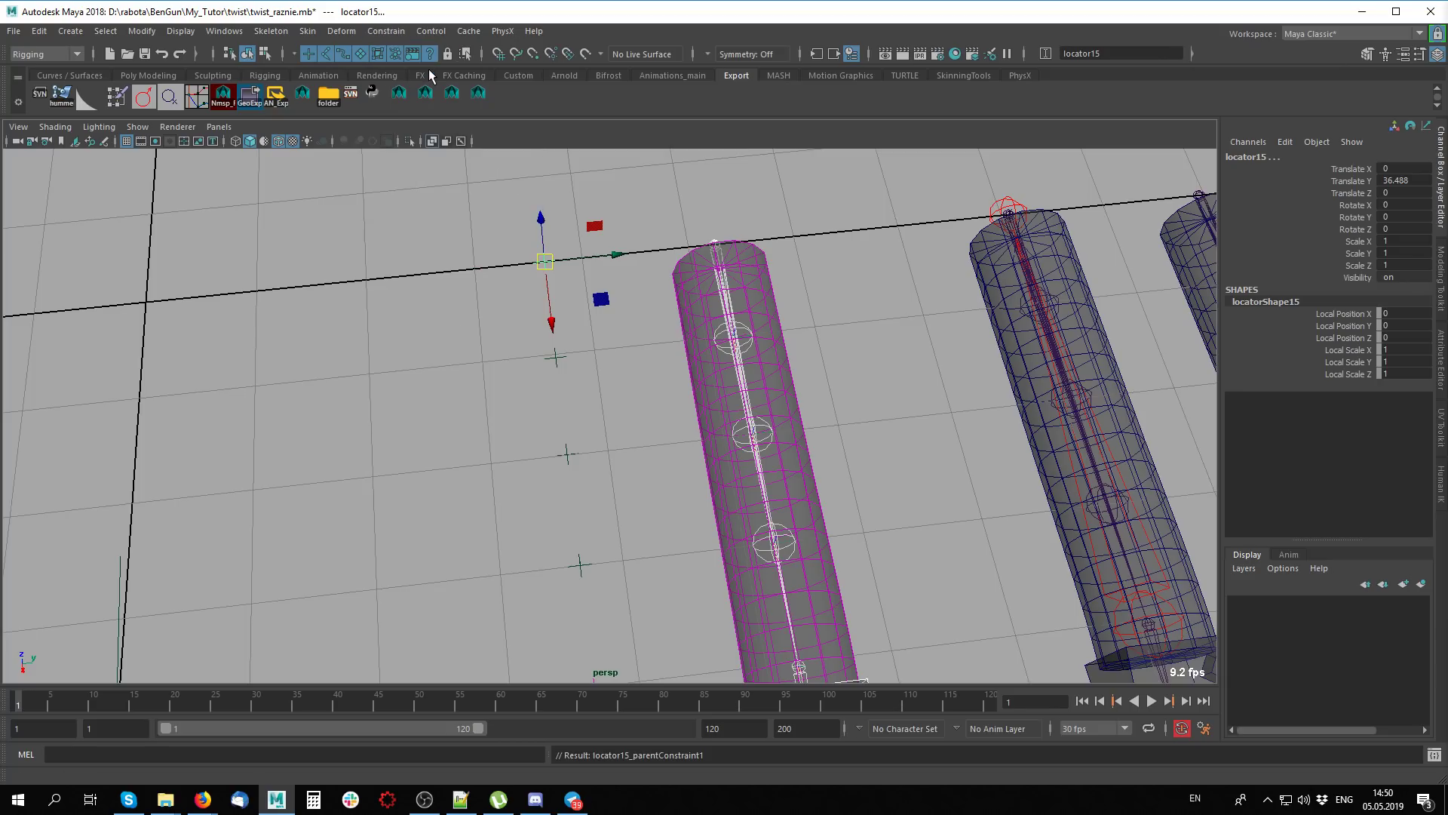
Test the constraints by rotating joint21, undoing, and rotating it slightly again
click(986, 388)
scroll(713, 402, down, 5)
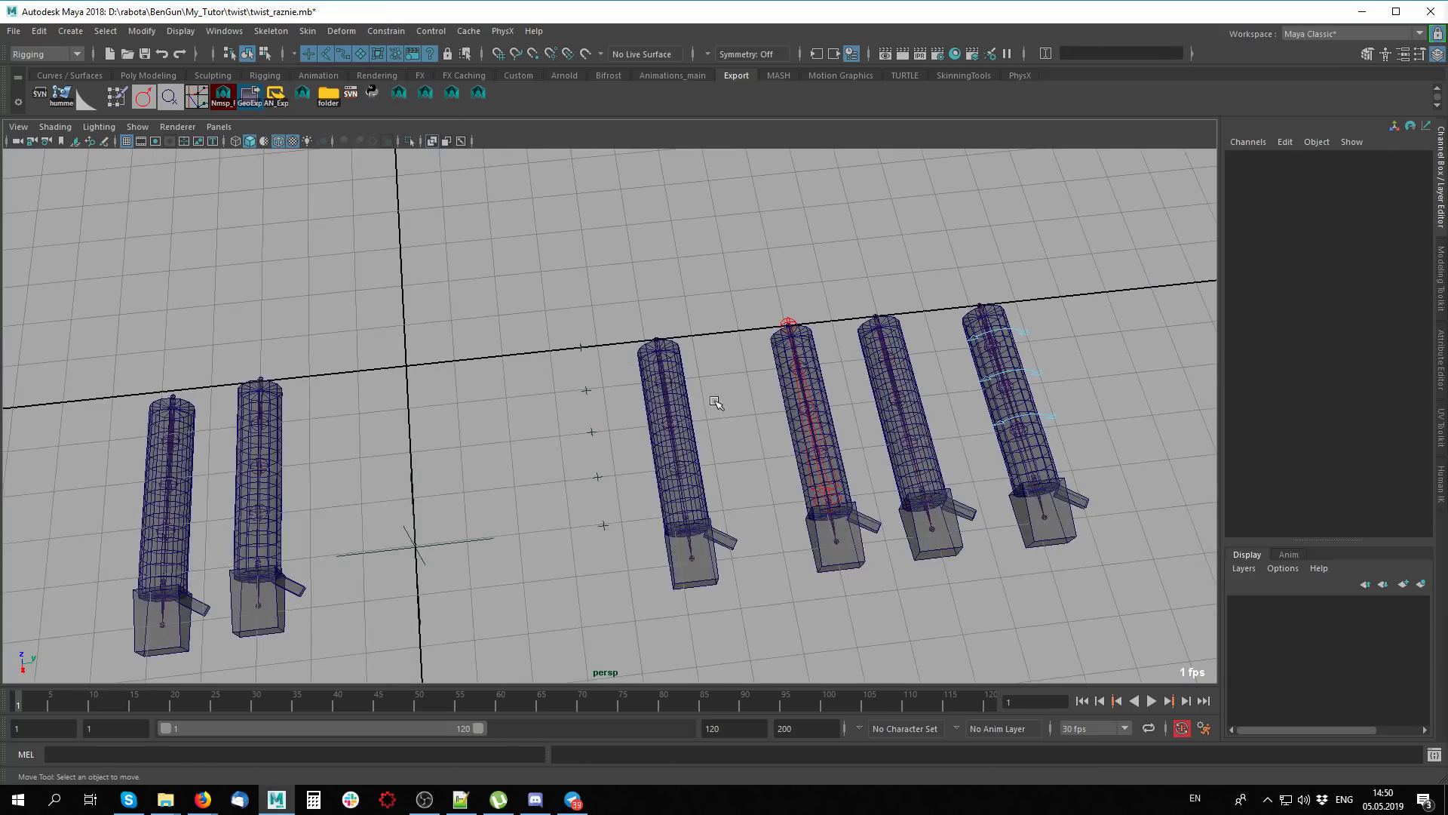
scroll(715, 402, up, 3)
click(724, 588)
key(e)
drag(694, 577, 655, 557)
key(ctrl+z)
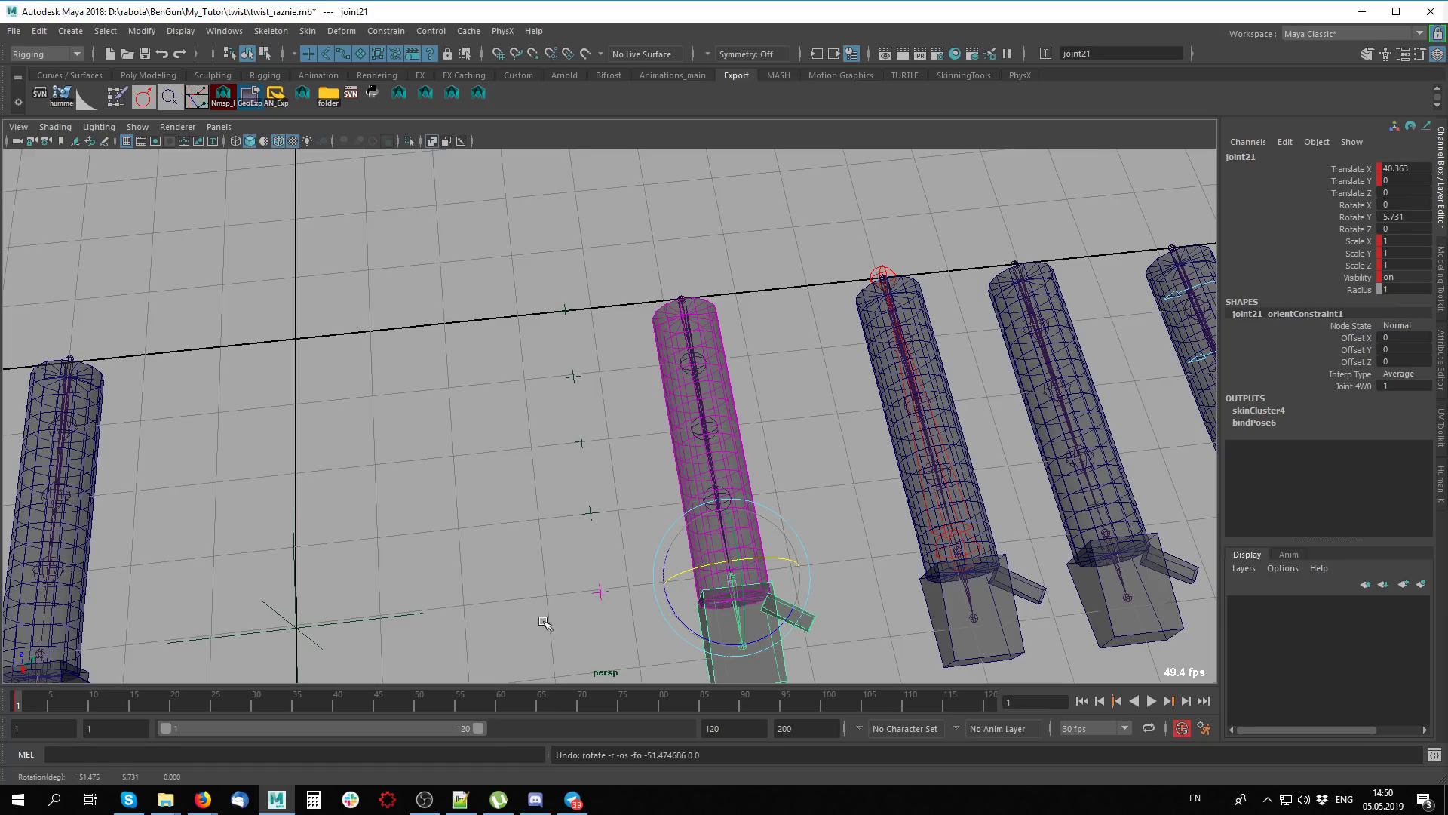
mouse_move(758, 562)
mouse_down()
mouse_move(722, 450)
mouse_move(844, 390)
mouse_move(709, 571)
mouse_up()
click(784, 543)
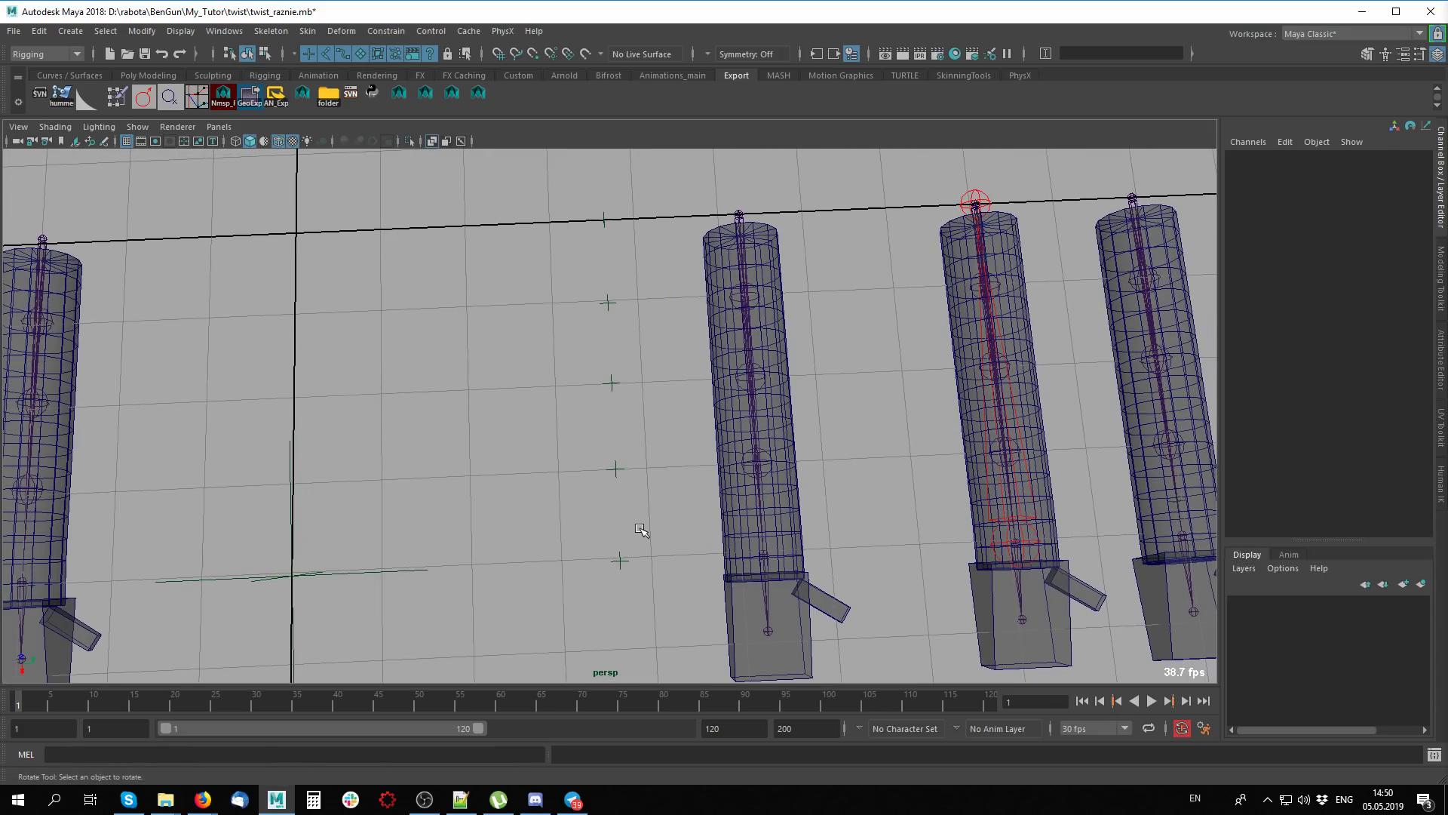
Select locator11 and then locator15 as point-constraint targets, after checking the joints
drag(641, 531, 528, 604)
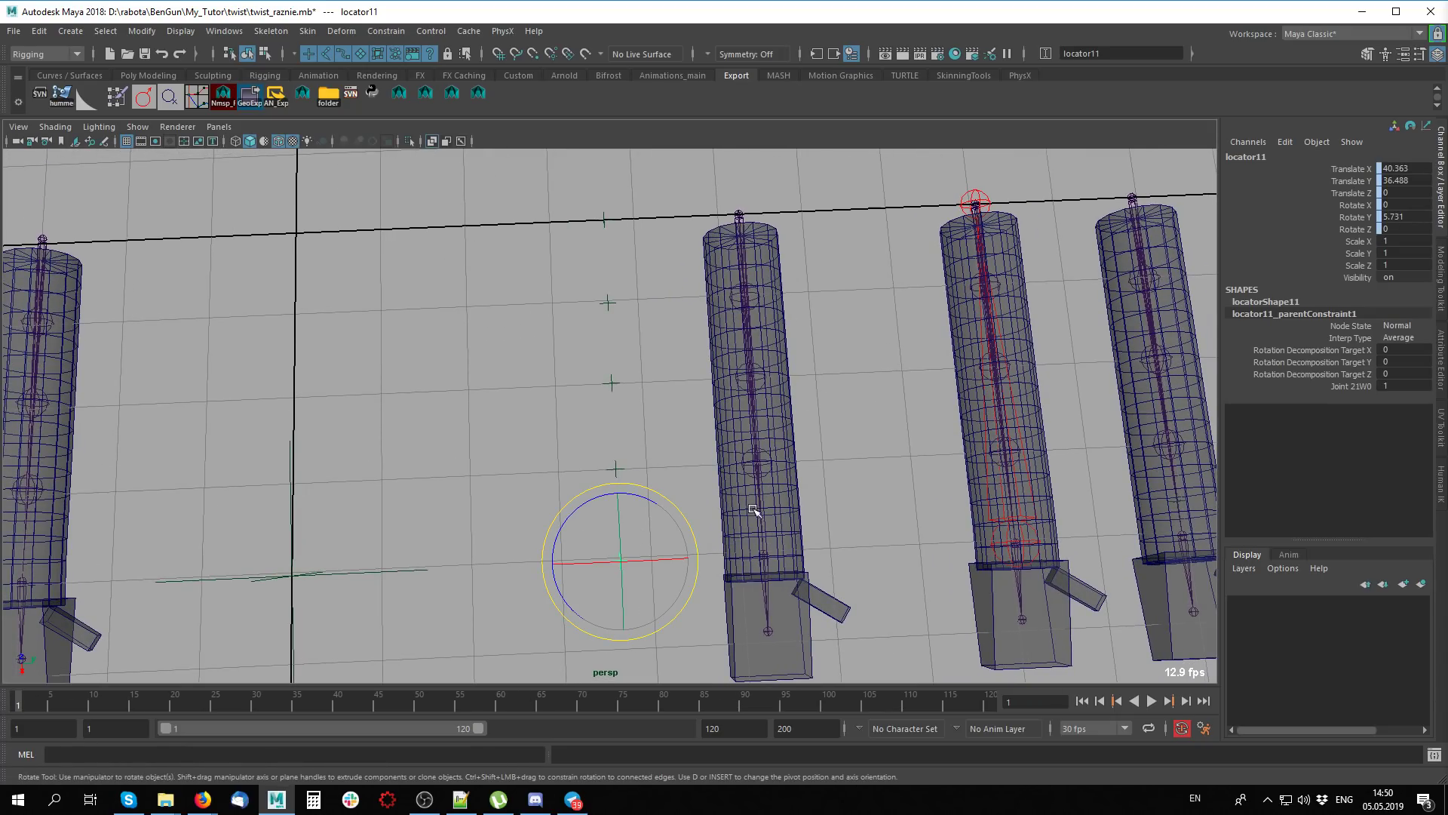
click(754, 567)
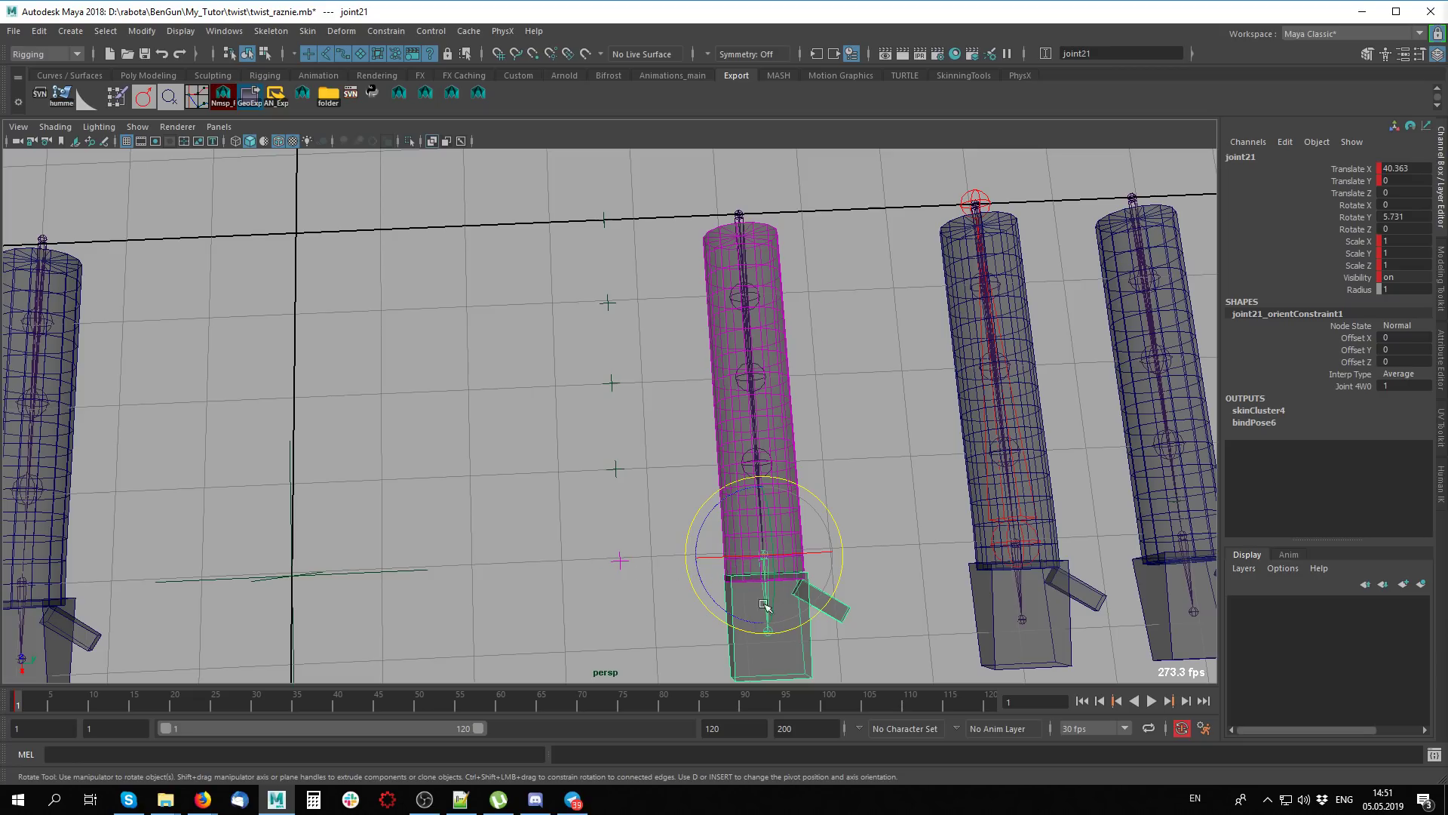
click(738, 221)
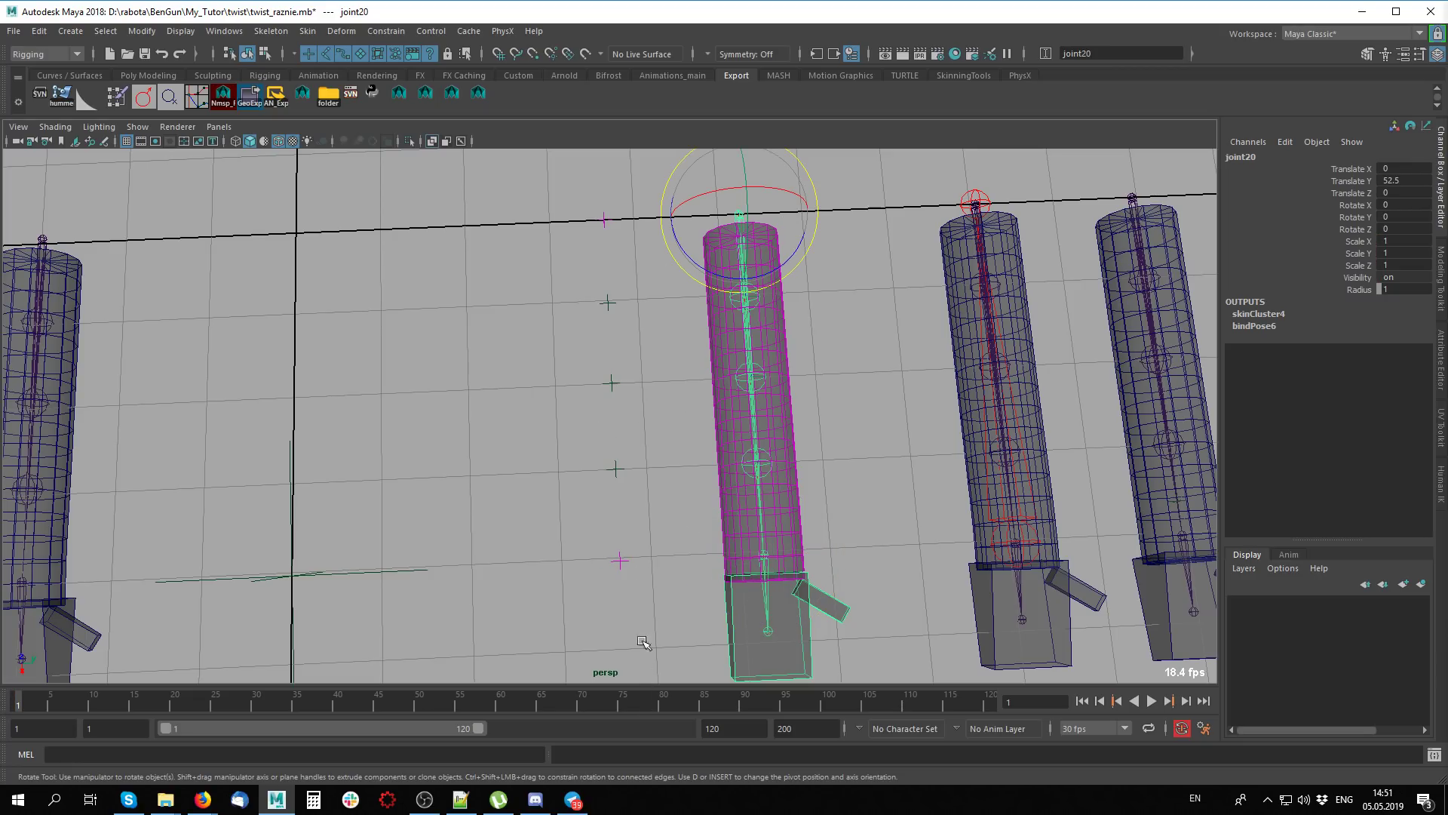
click(662, 540)
alt+middle_drag(630, 475, 633, 495)
click(623, 578)
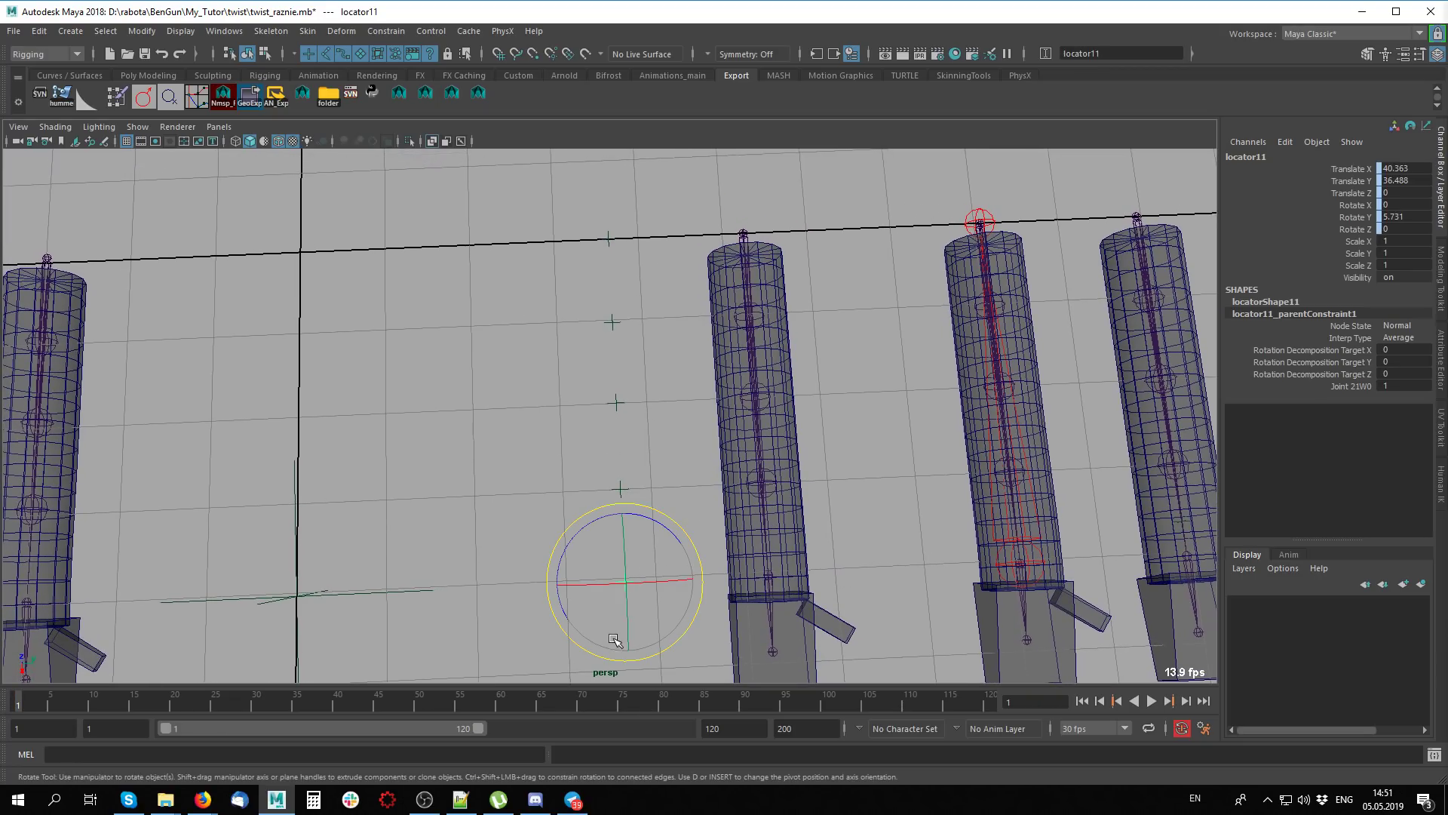
click(607, 240)
click(713, 558)
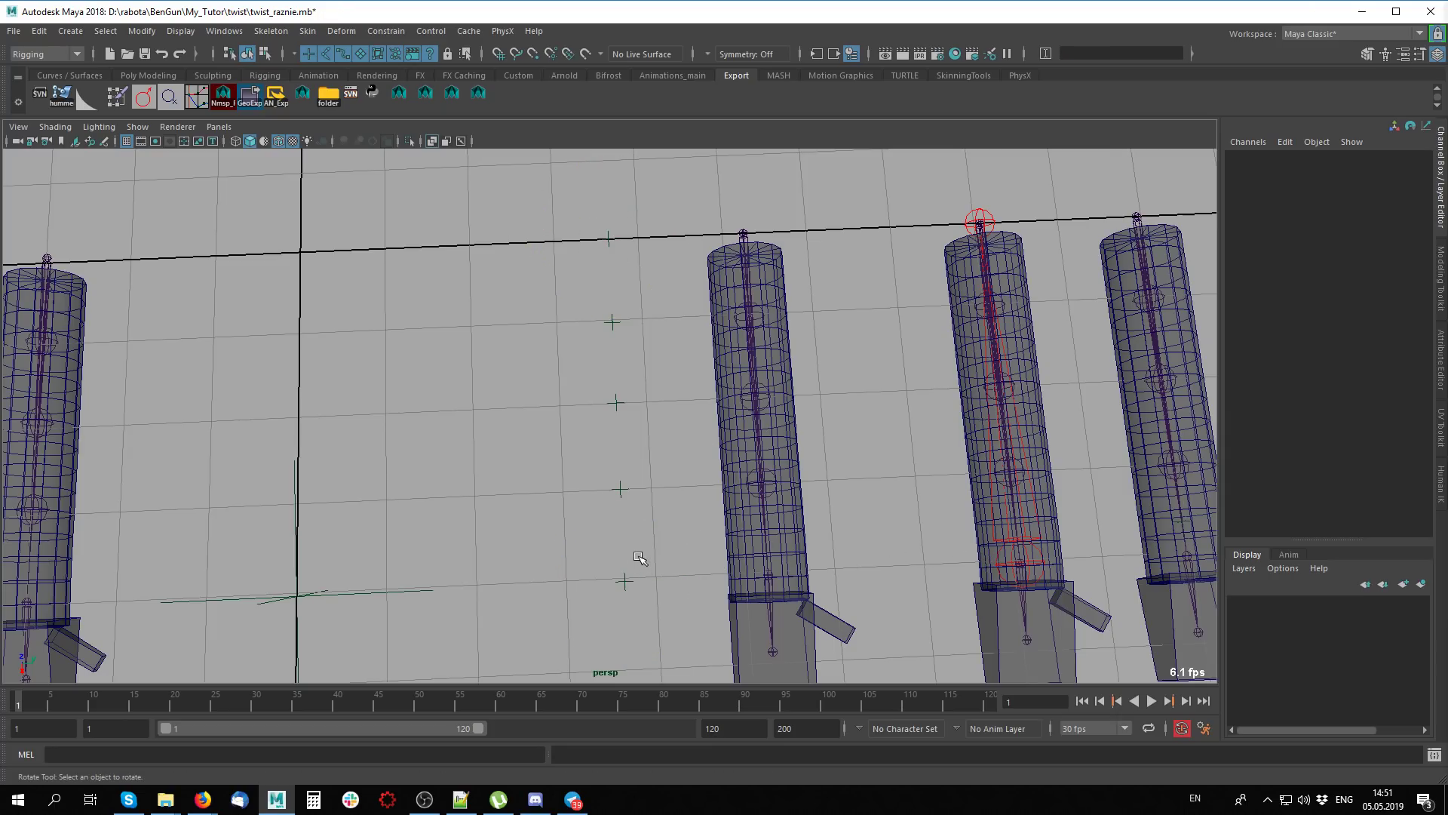
drag(570, 637, 664, 551)
drag(582, 193, 690, 270)
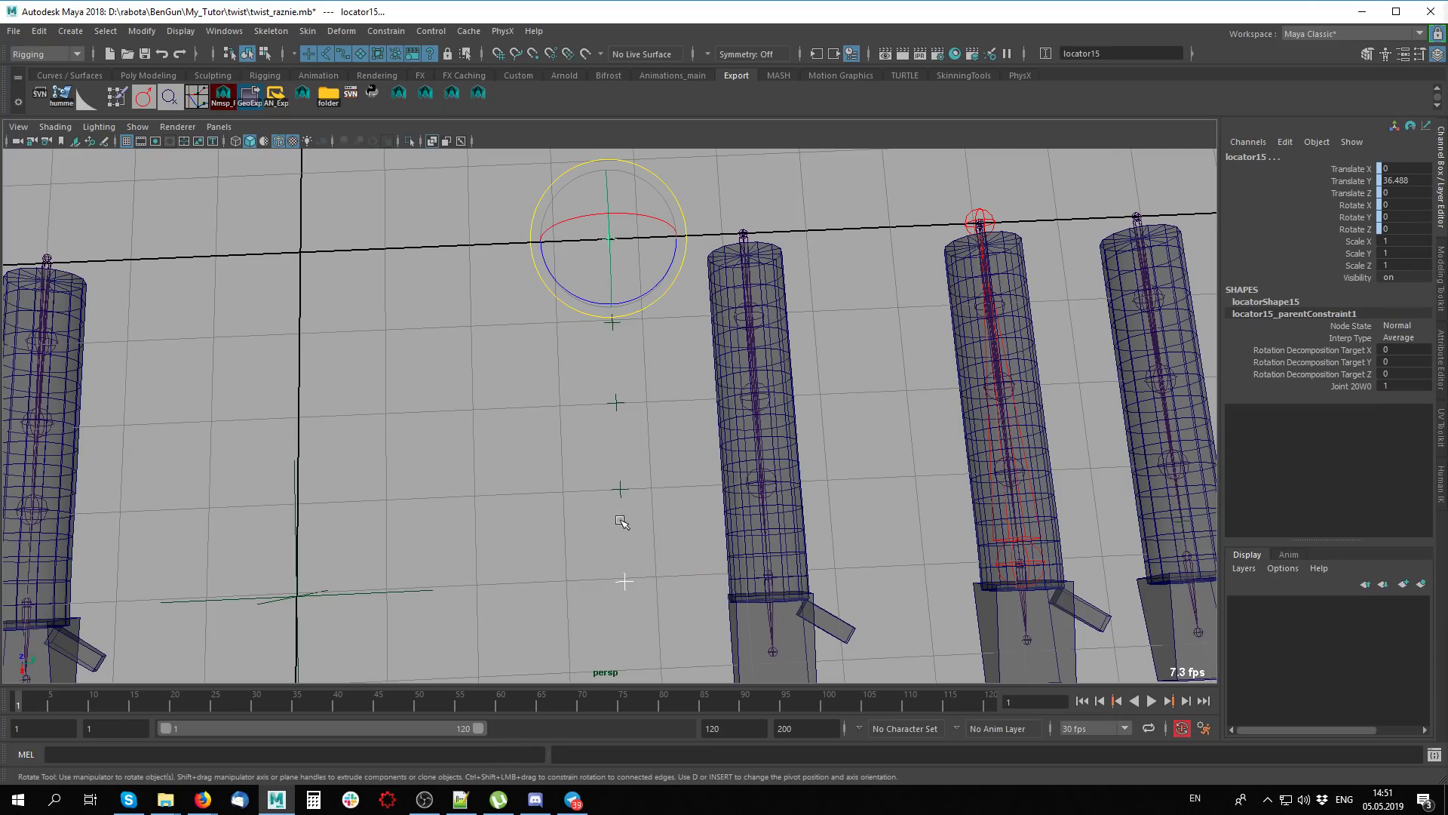
Point-constrain locator12 to locator11 and locator15 with Maintain offset unchecked
drag(592, 472, 672, 674)
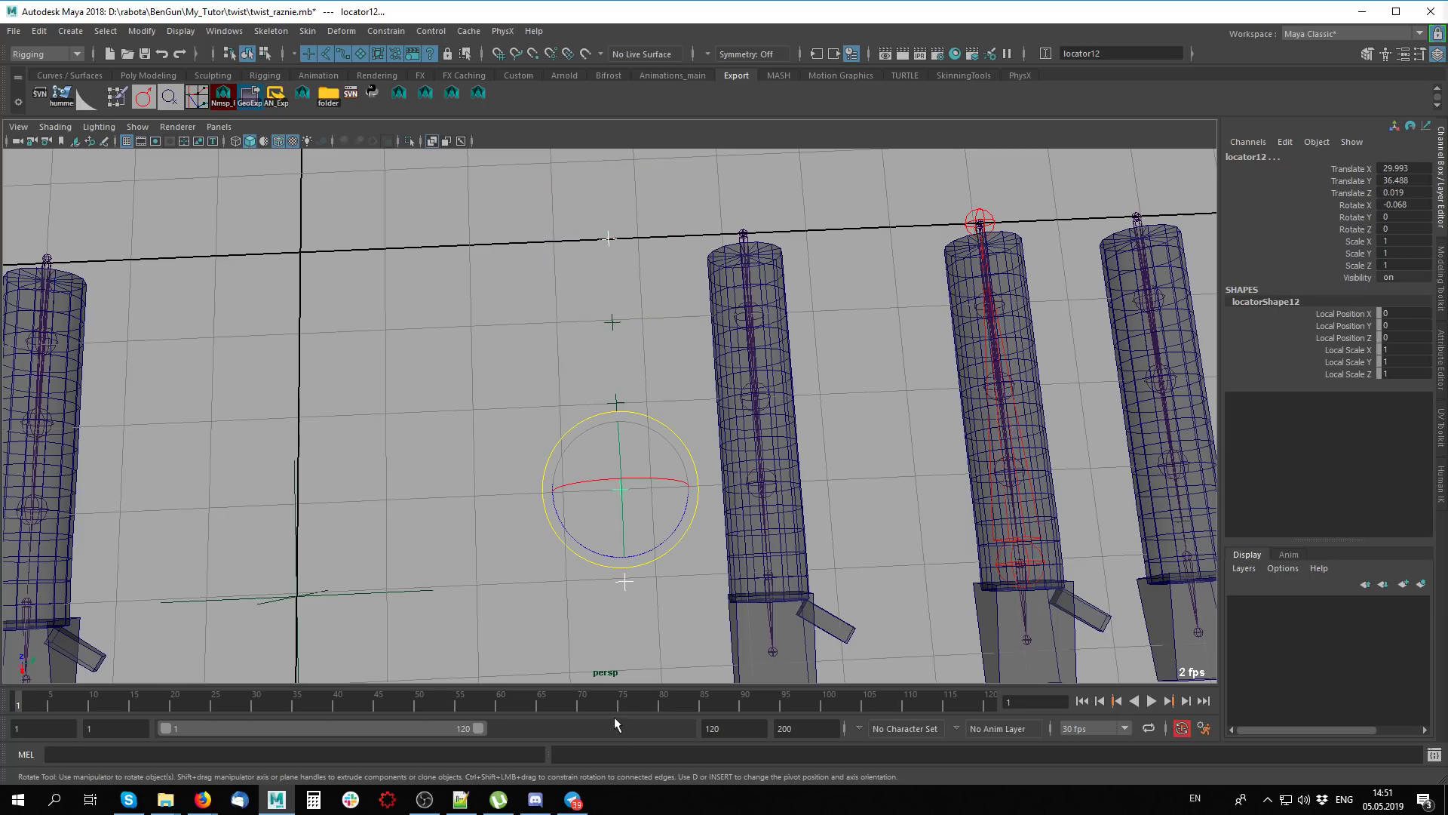
click(386, 31)
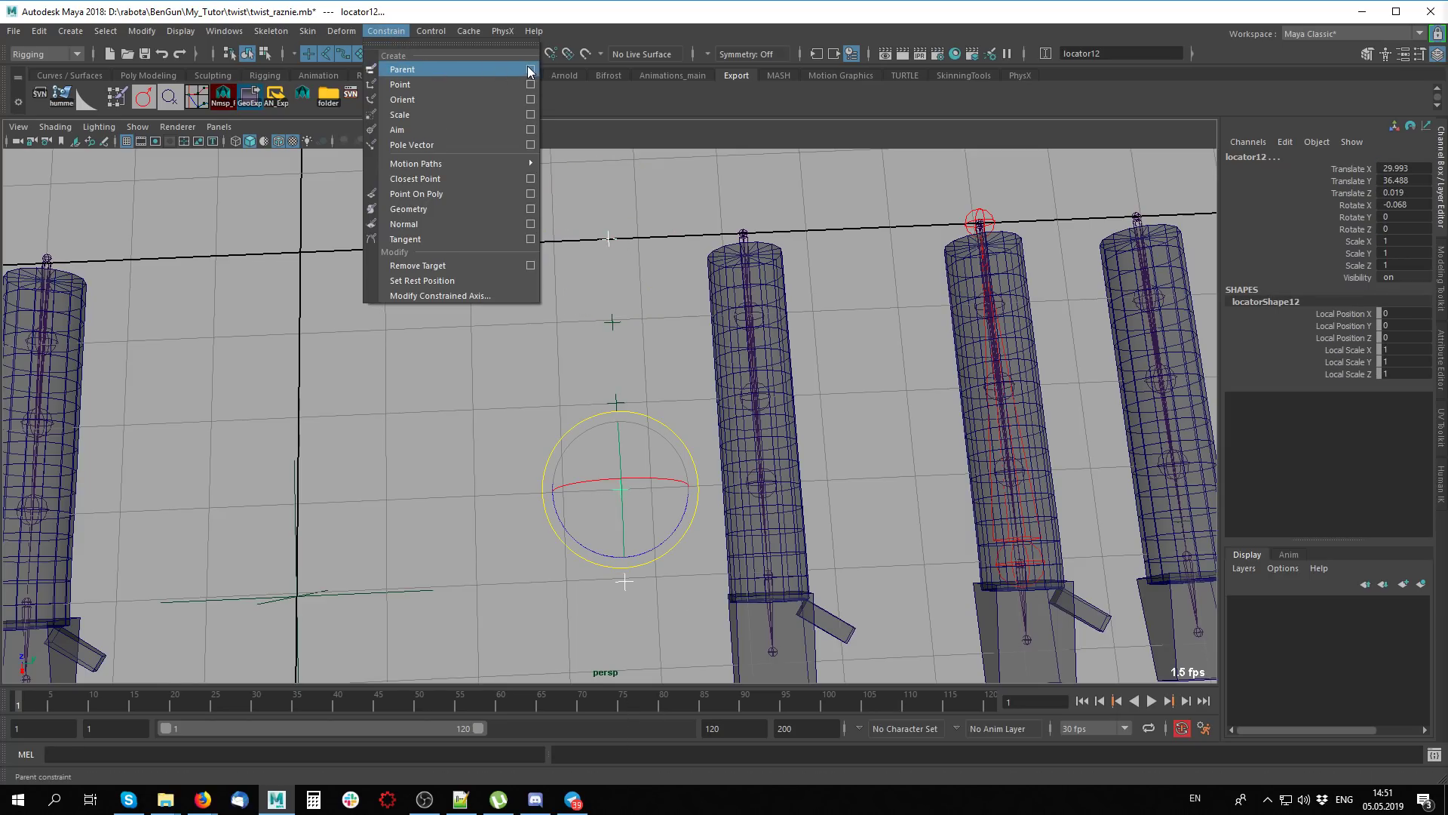
click(531, 84)
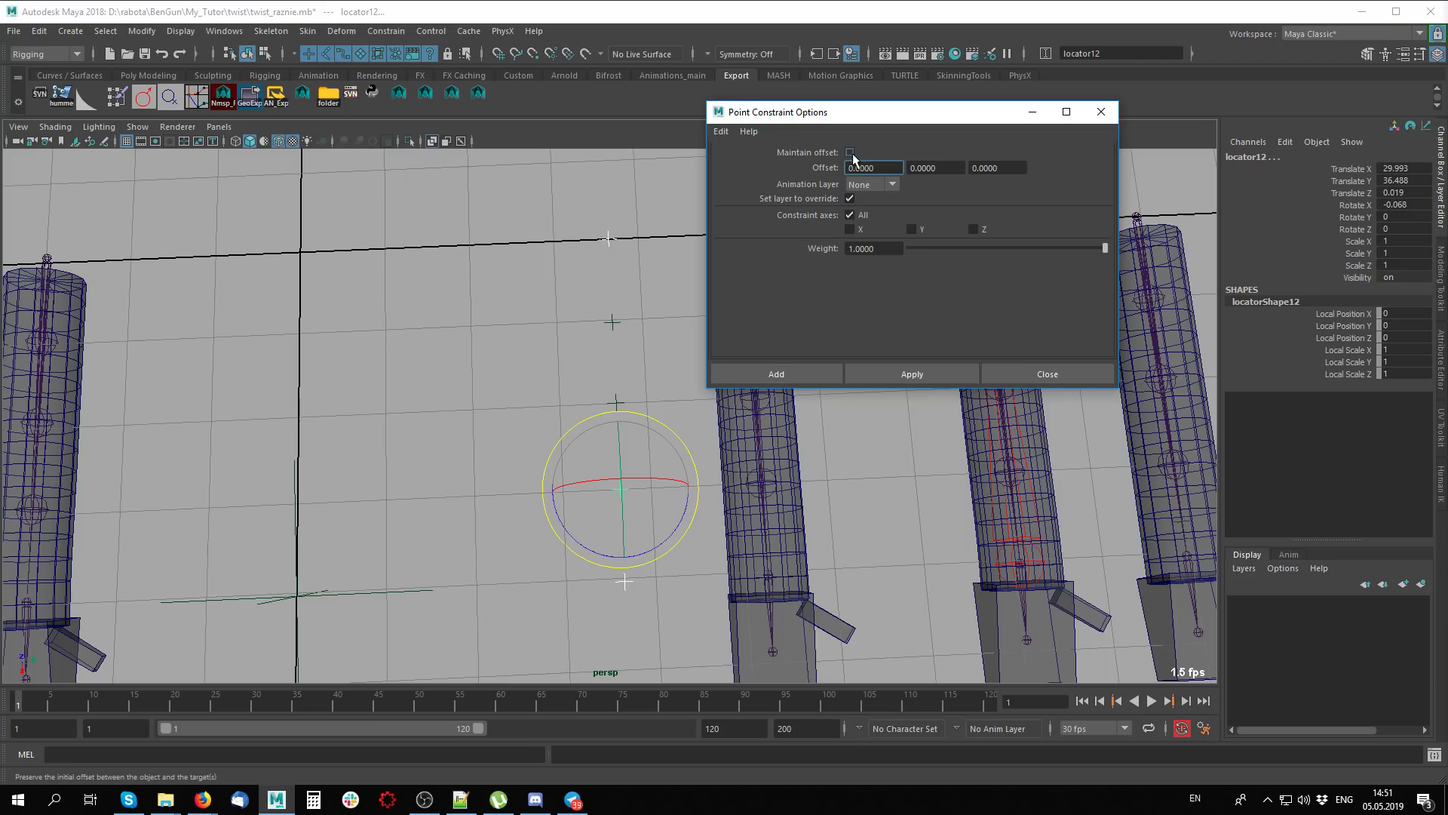
click(850, 152)
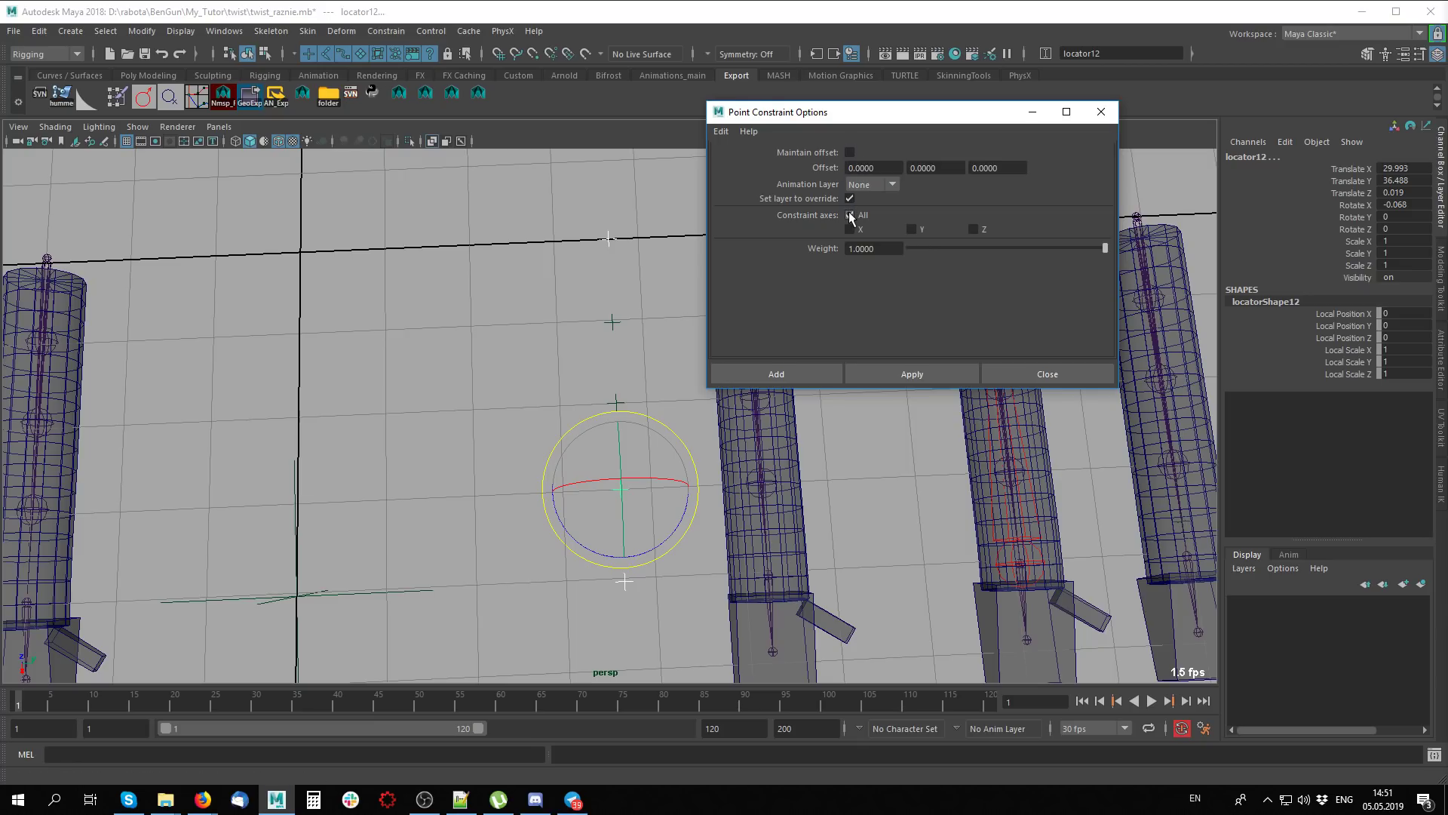
click(897, 374)
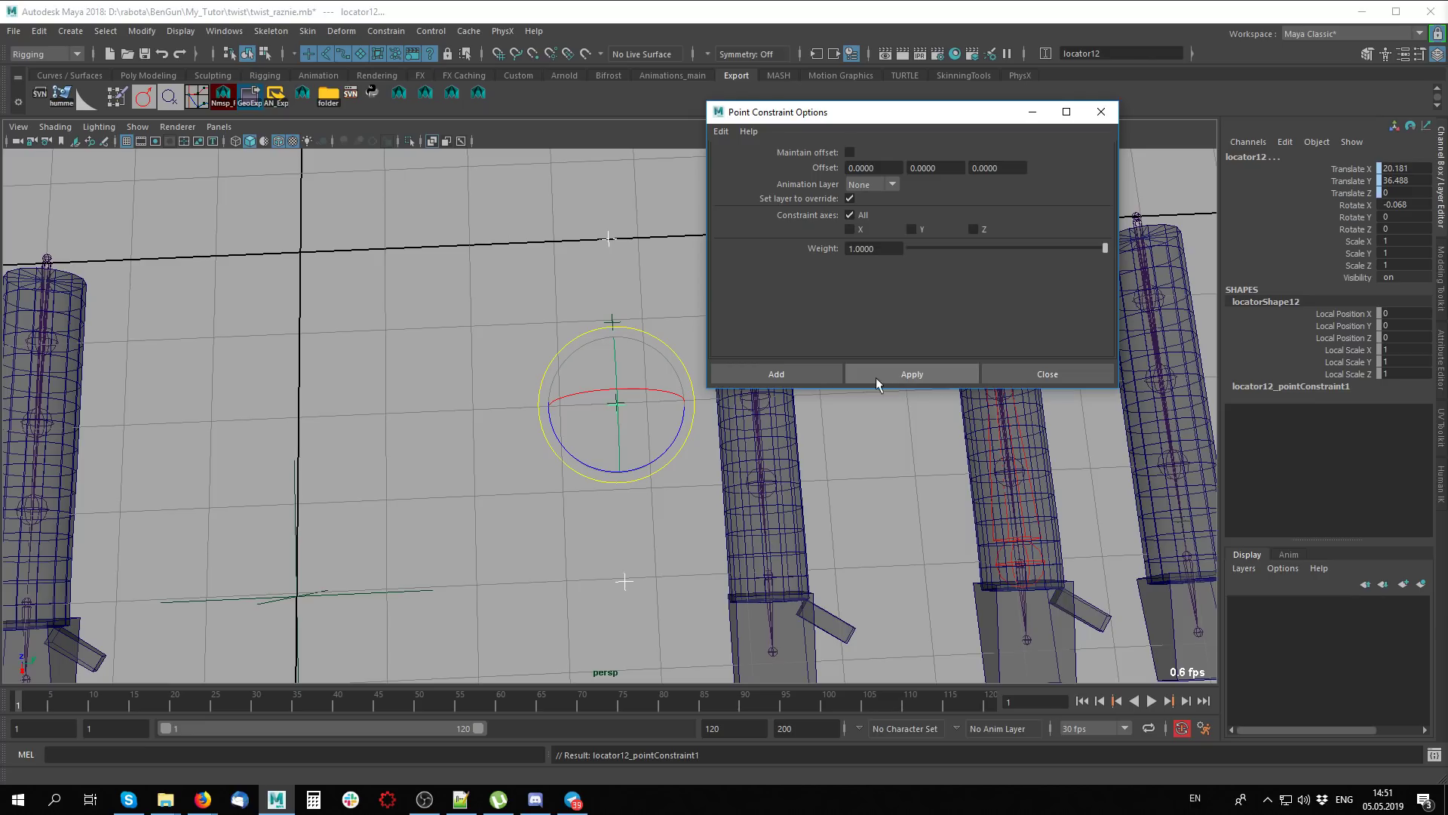
Reselect locator12 and begin editing its Locator 11W0 weight in the Channel Box
click(608, 238)
click(639, 570)
shift+click(624, 392)
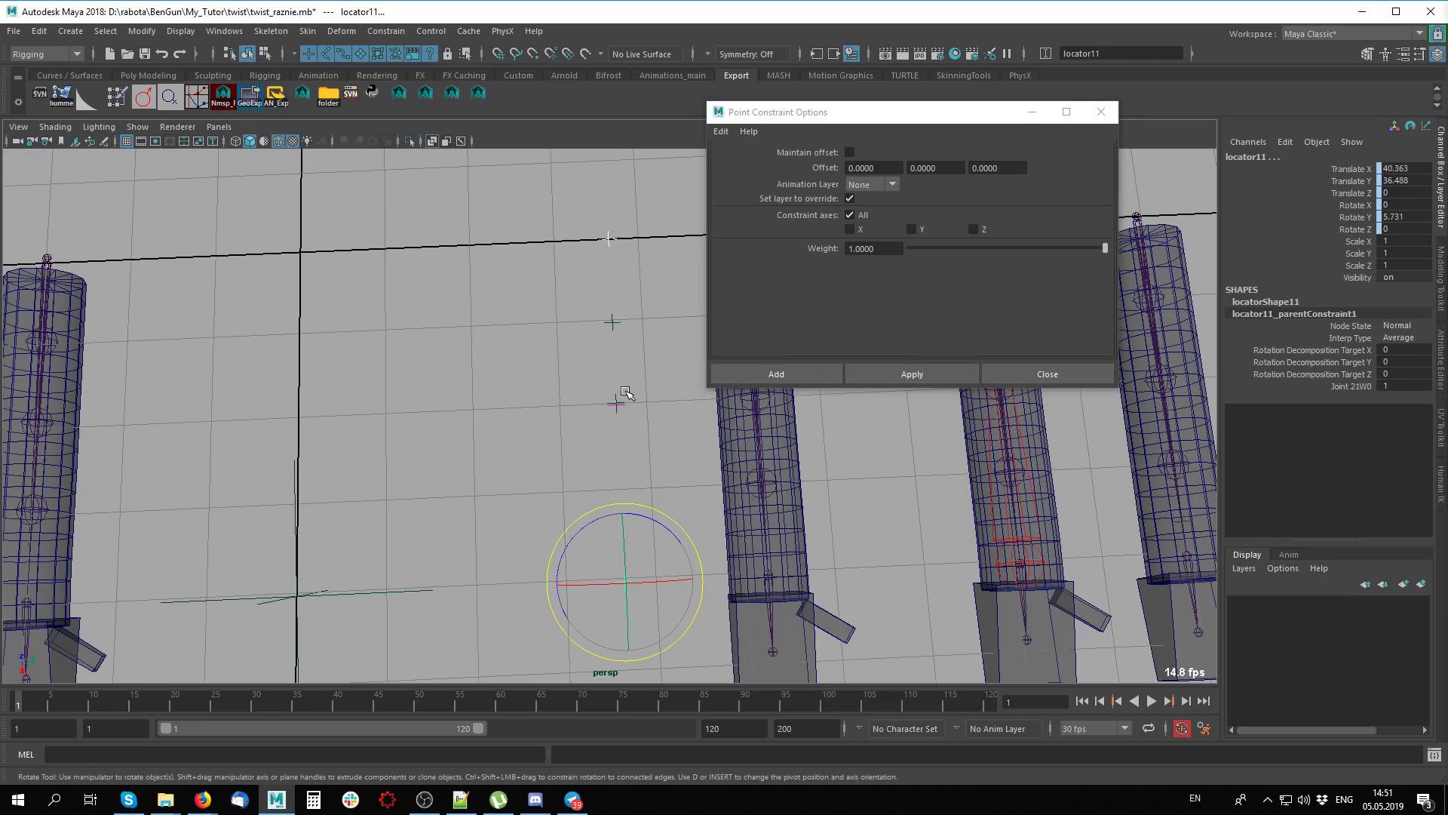
click(616, 397)
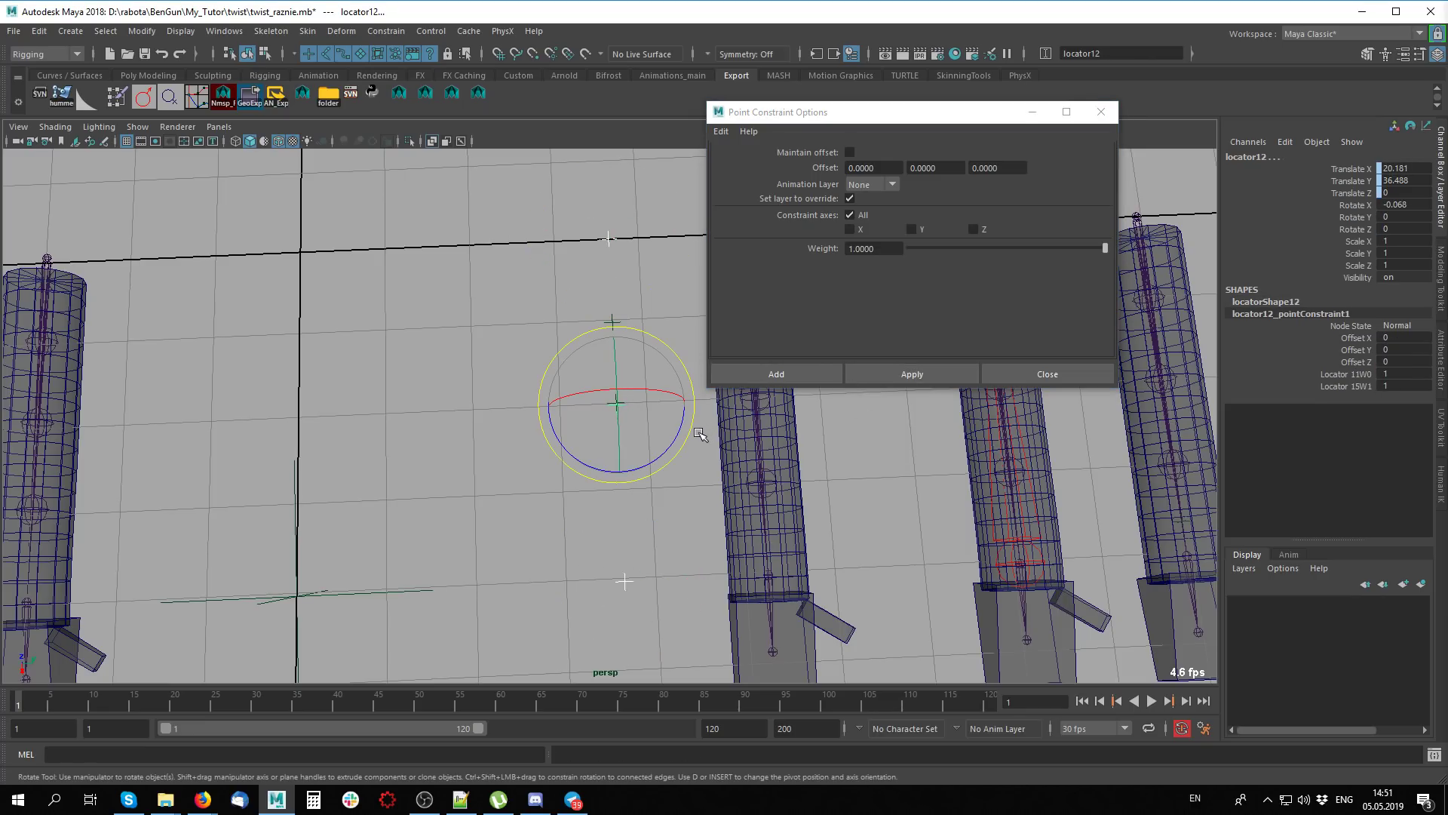
key(ctrl+z)
scroll(611, 453, up, 3)
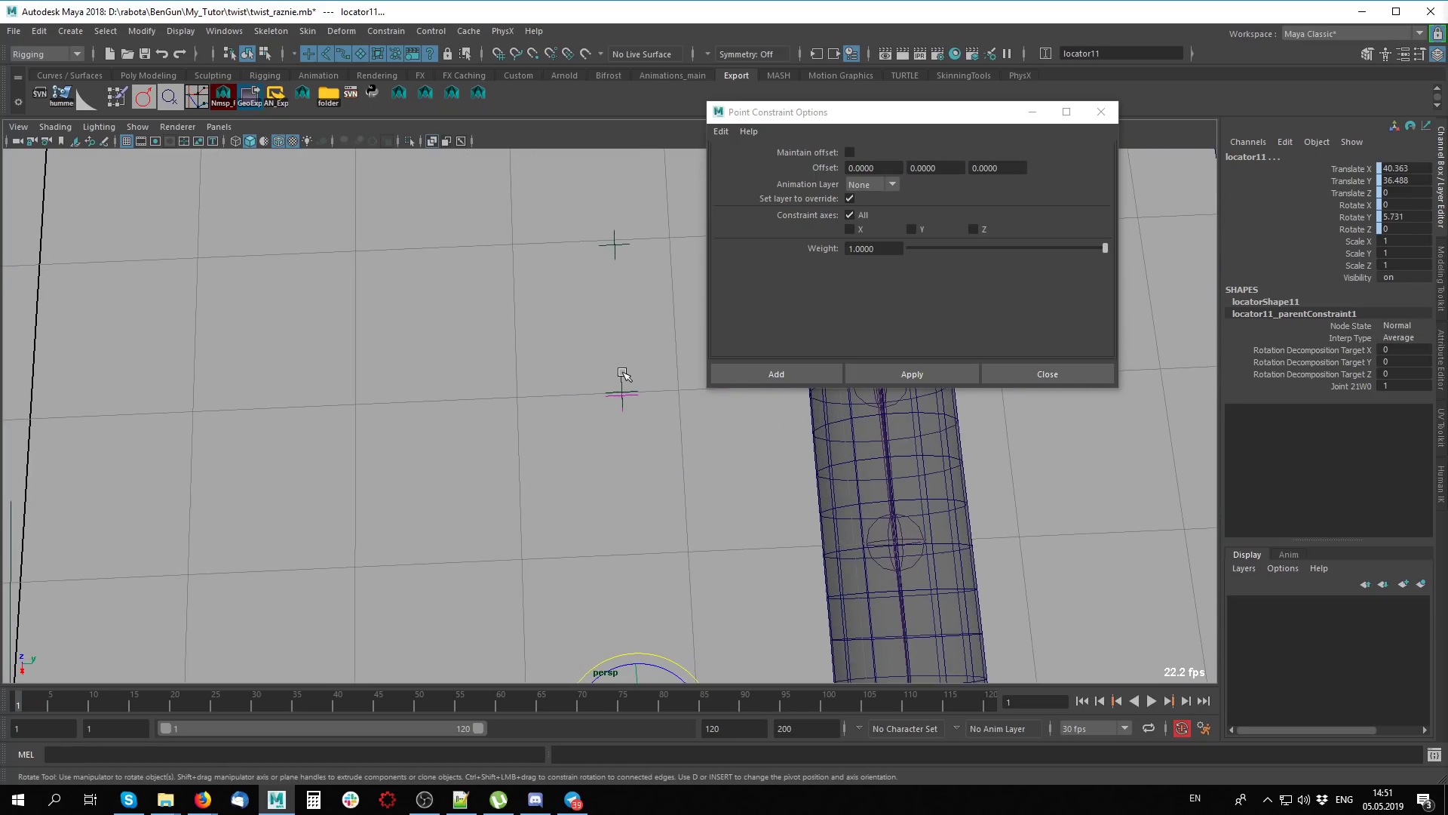
click(630, 392)
scroll(603, 528, down, 2)
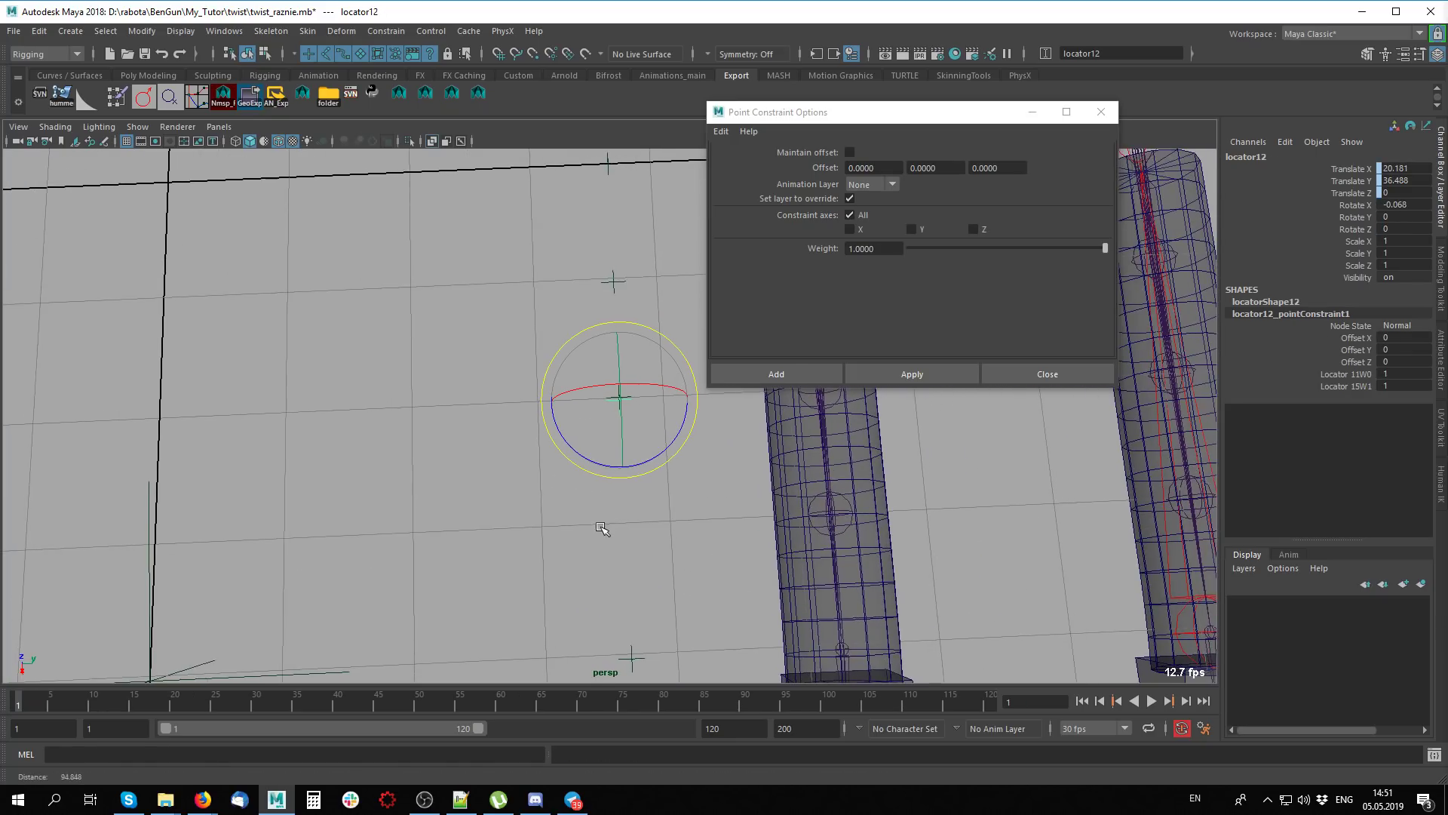
alt+middle_drag(601, 528, 525, 452)
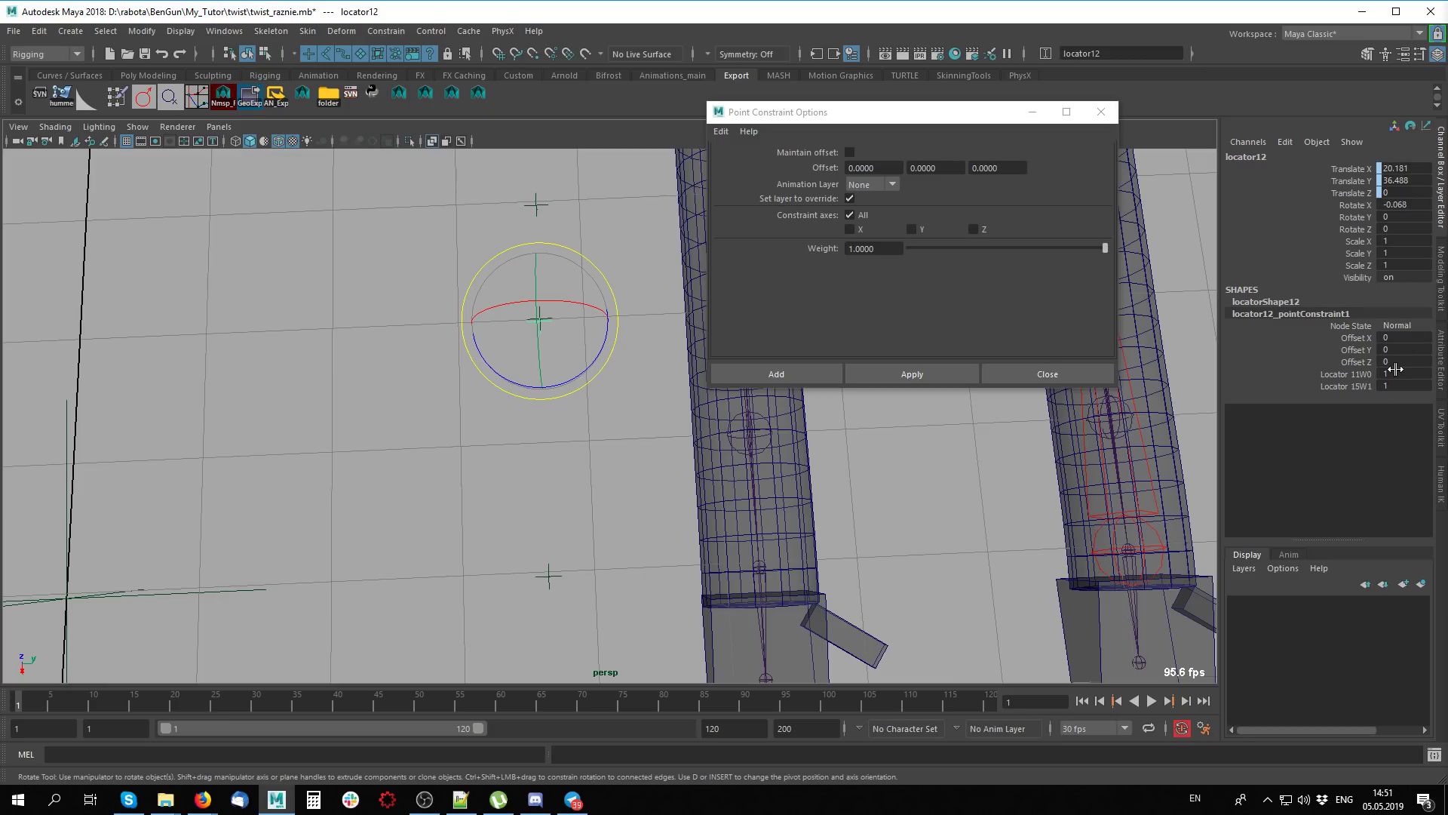
drag(598, 543, 423, 624)
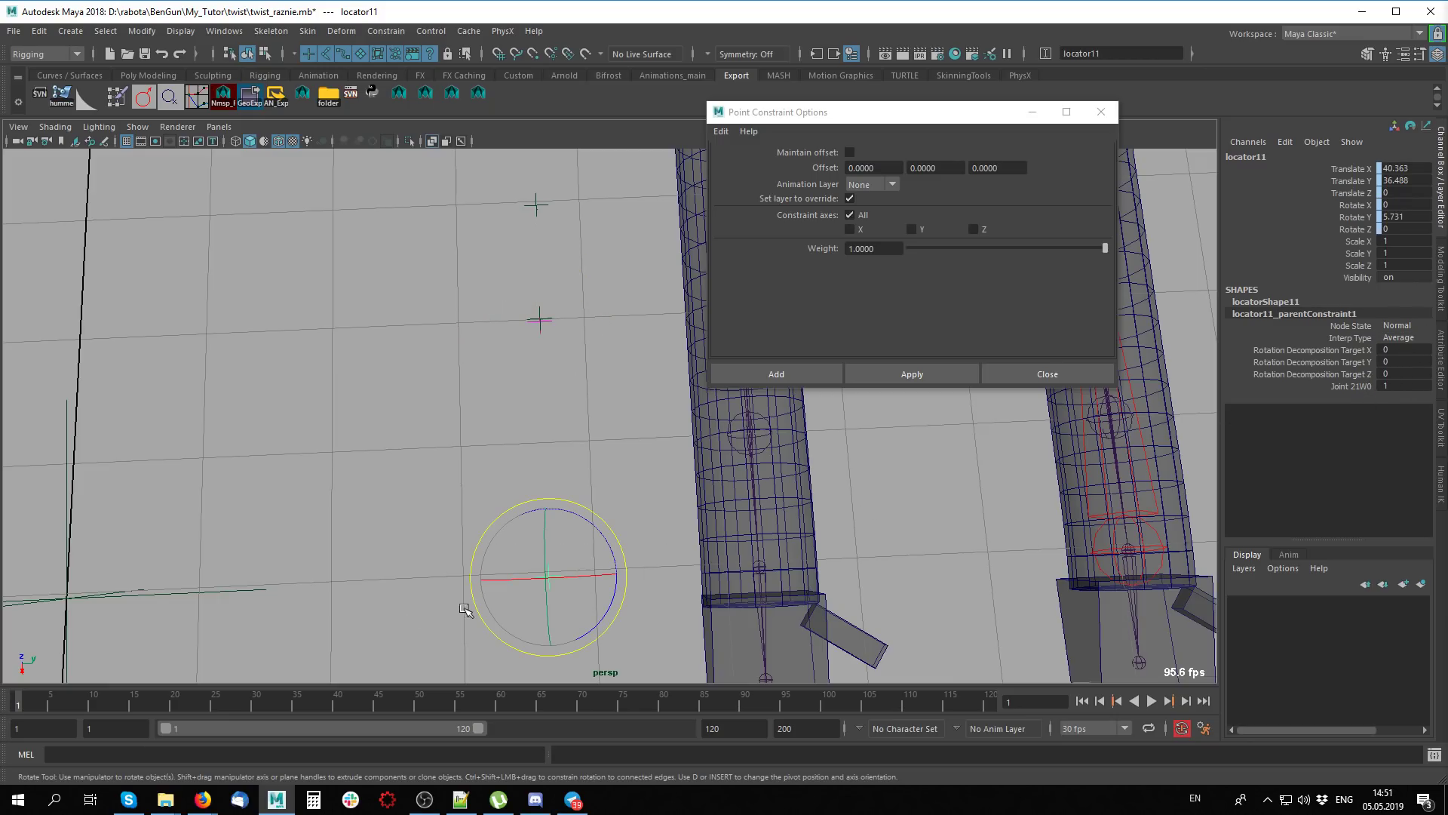
key(ctrl+z)
double_click(1415, 375)
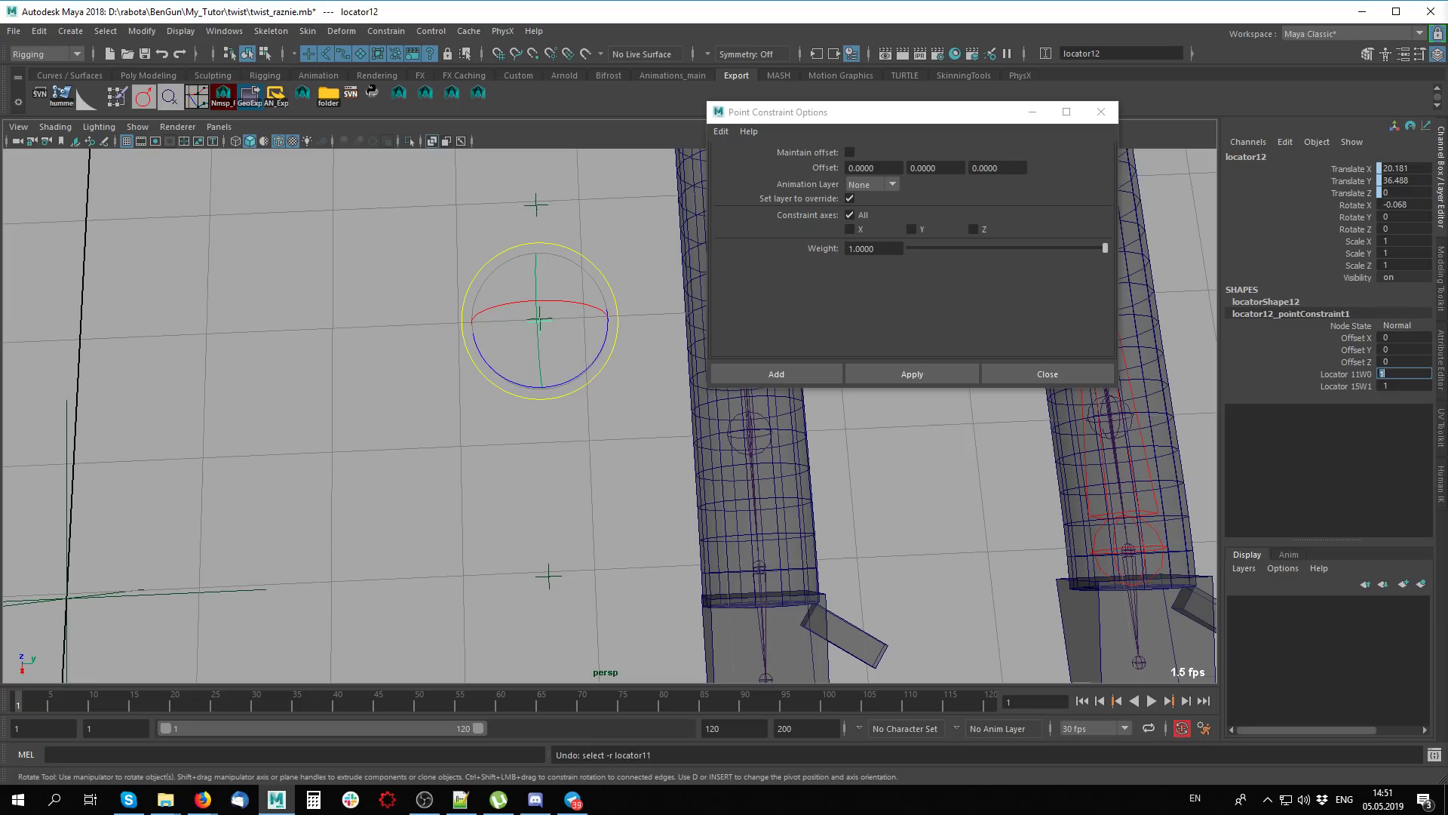
Set locator12's Locator 11W0 weight to 4, then slide it down to about 2.7
text(4)
key(Return)
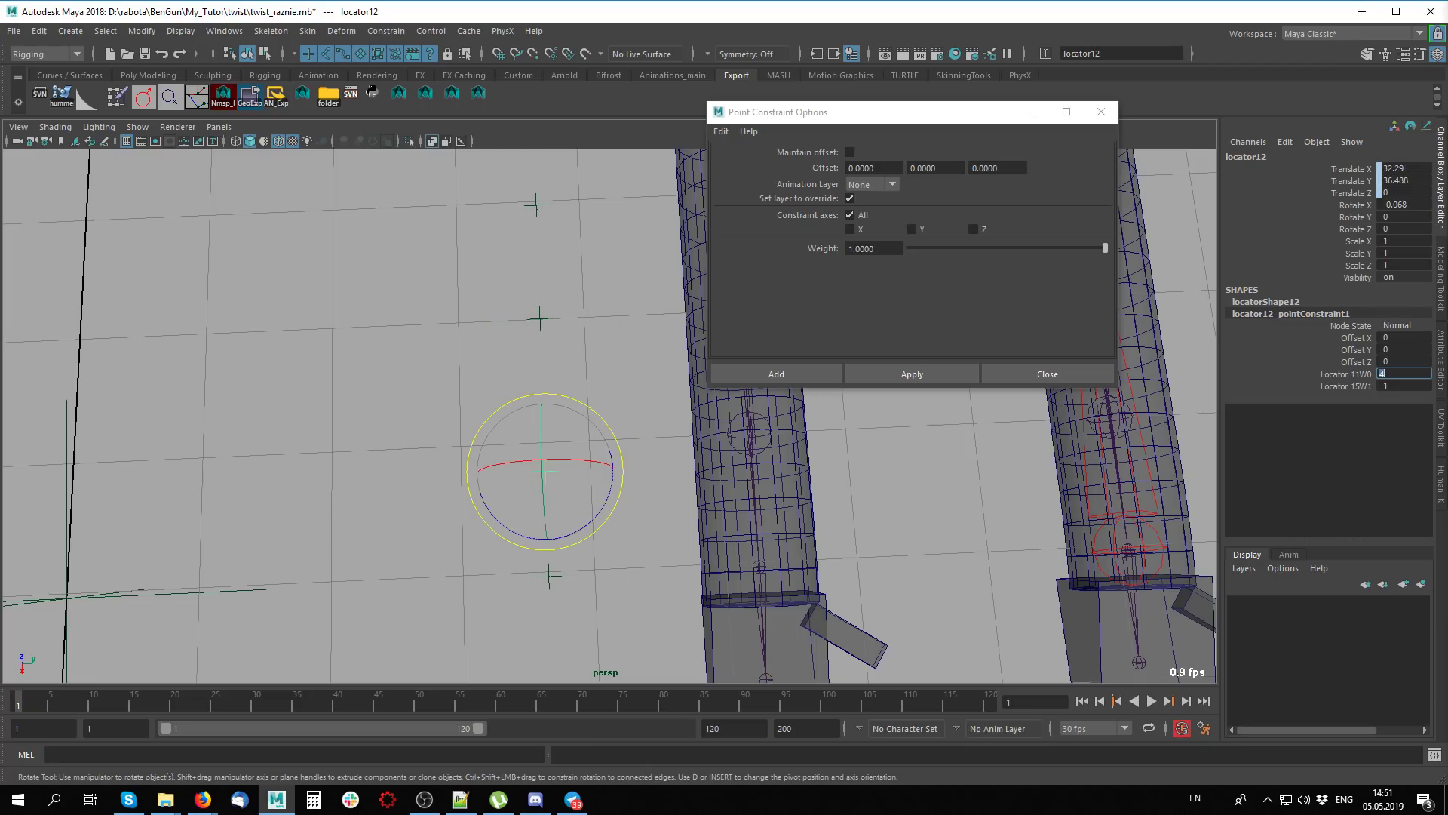
alt+drag(285, 440, 798, 522)
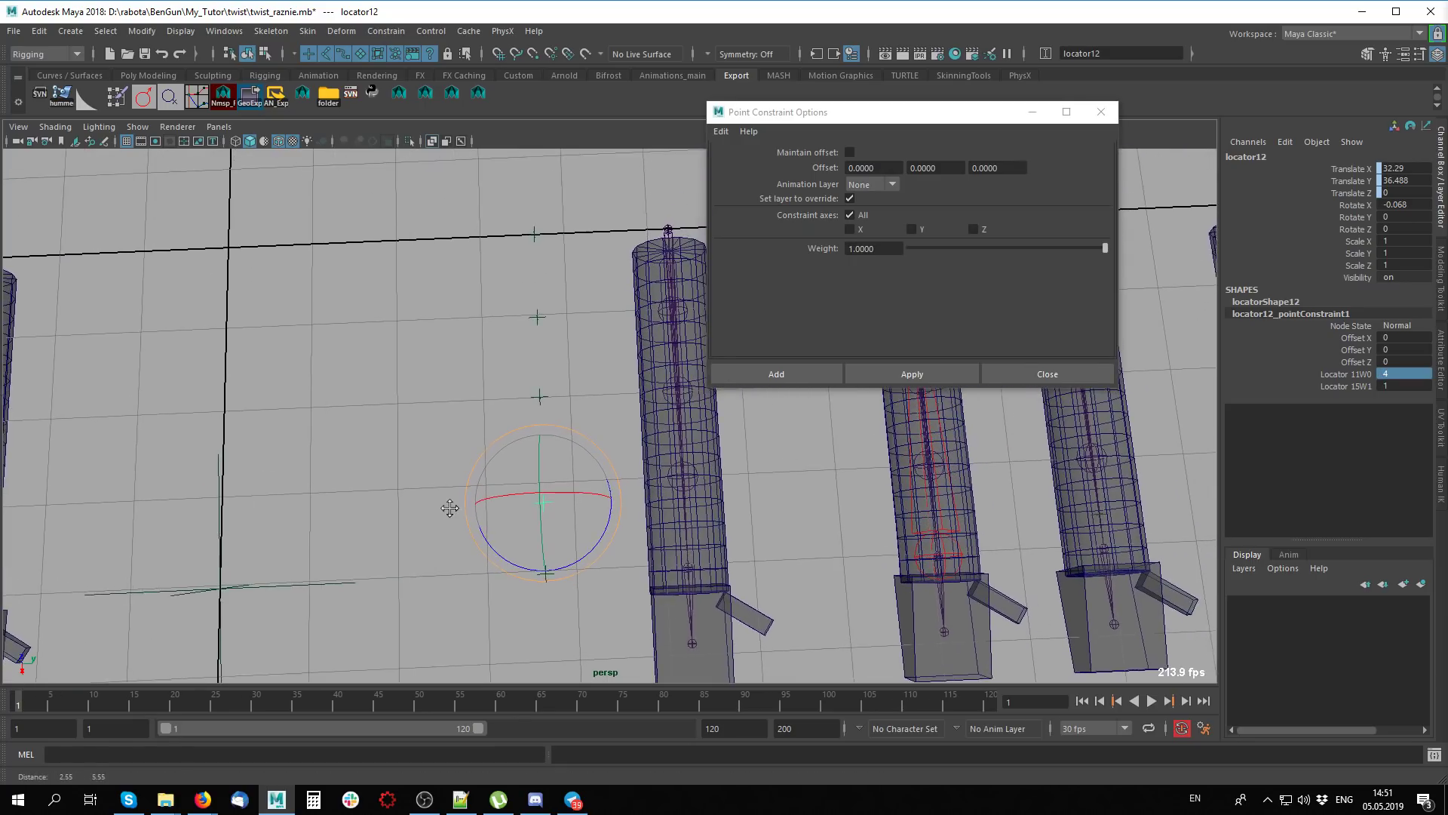
click(1357, 374)
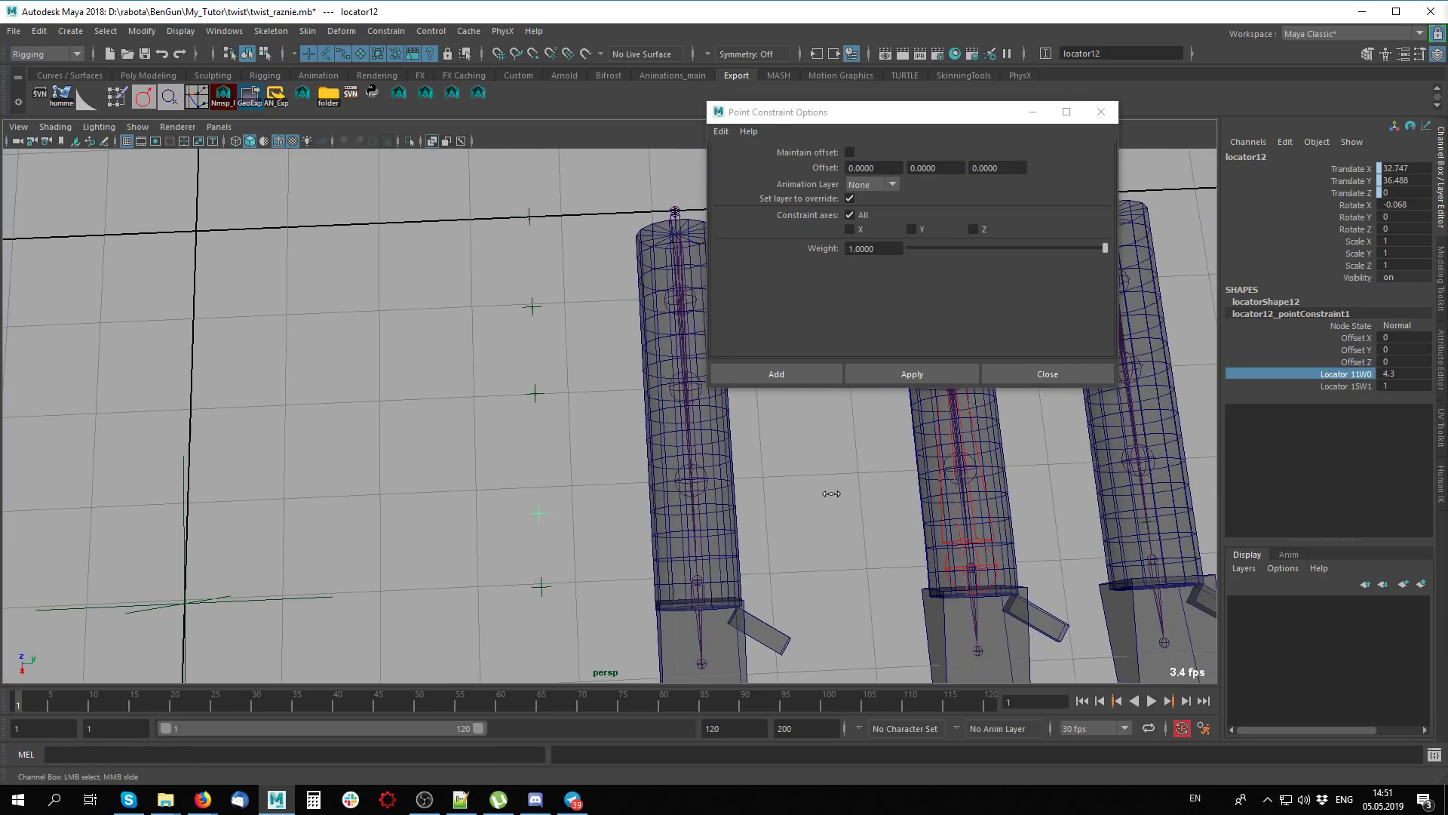
middle_drag(832, 494, 824, 497)
mouse_move(782, 533)
alt+mouse_down()
mouse_move(566, 549)
mouse_move(585, 607)
alt+mouse_up()
Point-constrain locator13 to its neighbouring target locators
key(e)
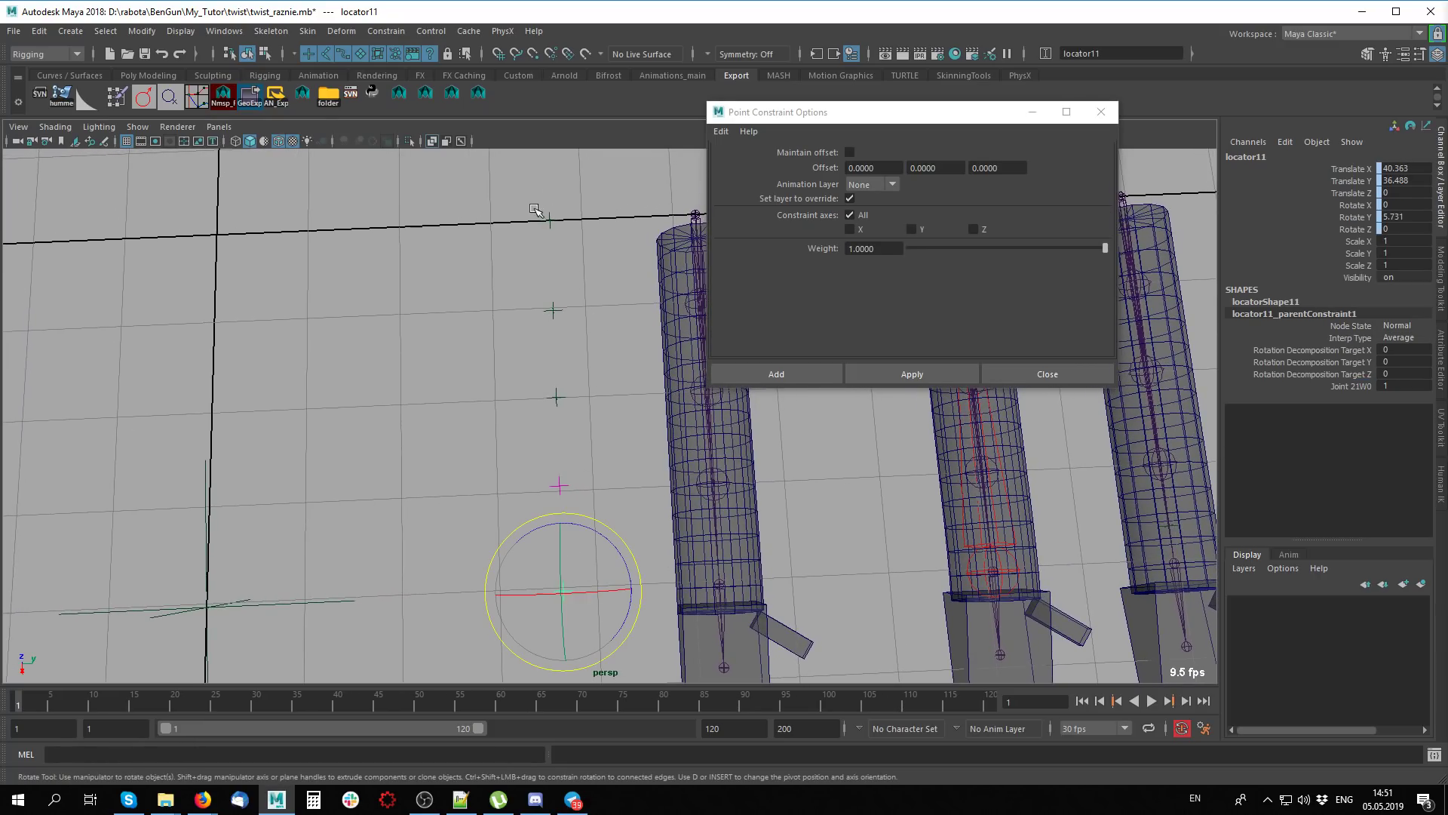
drag(537, 211, 621, 271)
drag(537, 378, 573, 422)
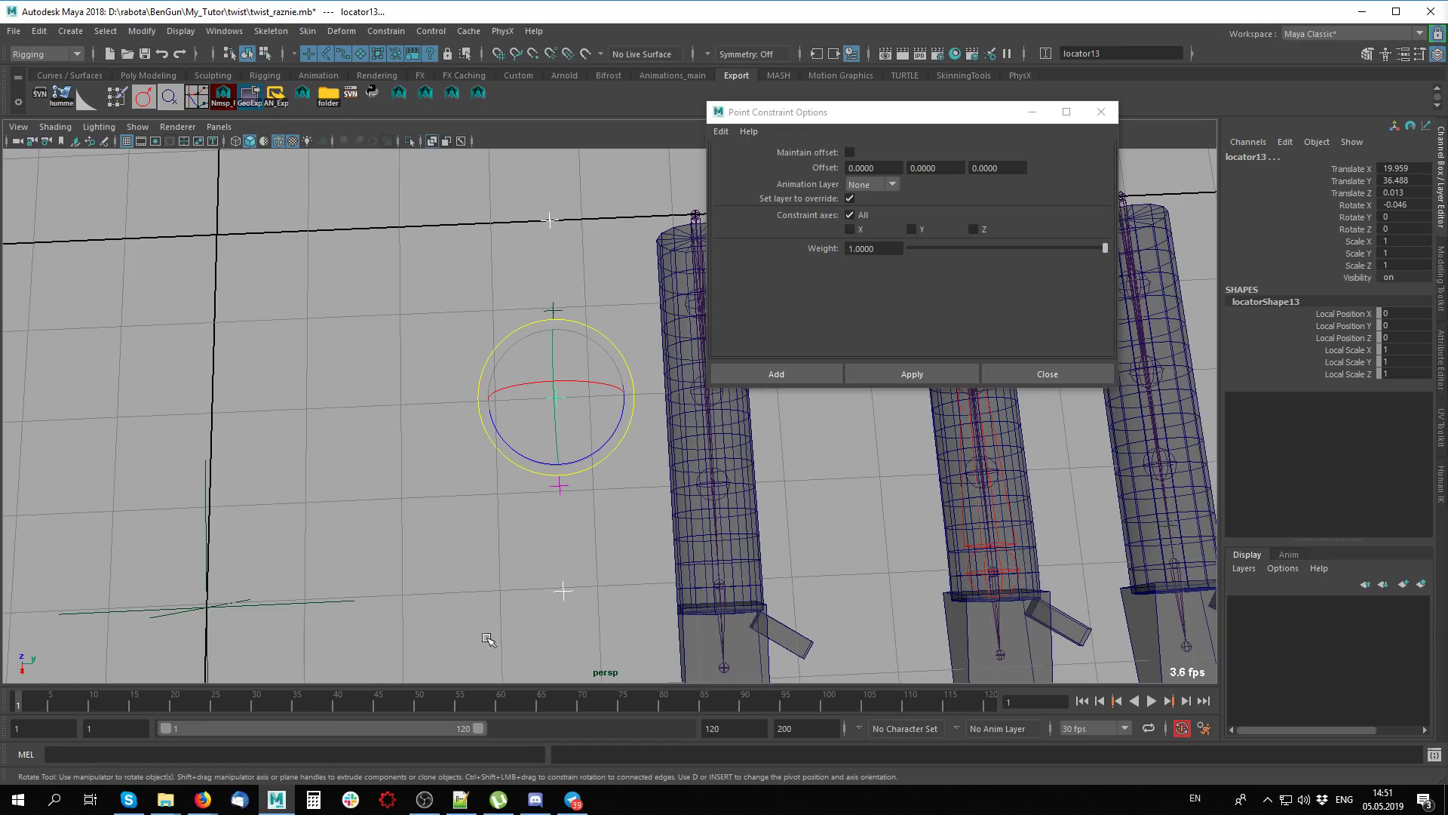
click(935, 376)
Point-constrain locator14 to locator15 and locator11
alt+drag(777, 532, 686, 471)
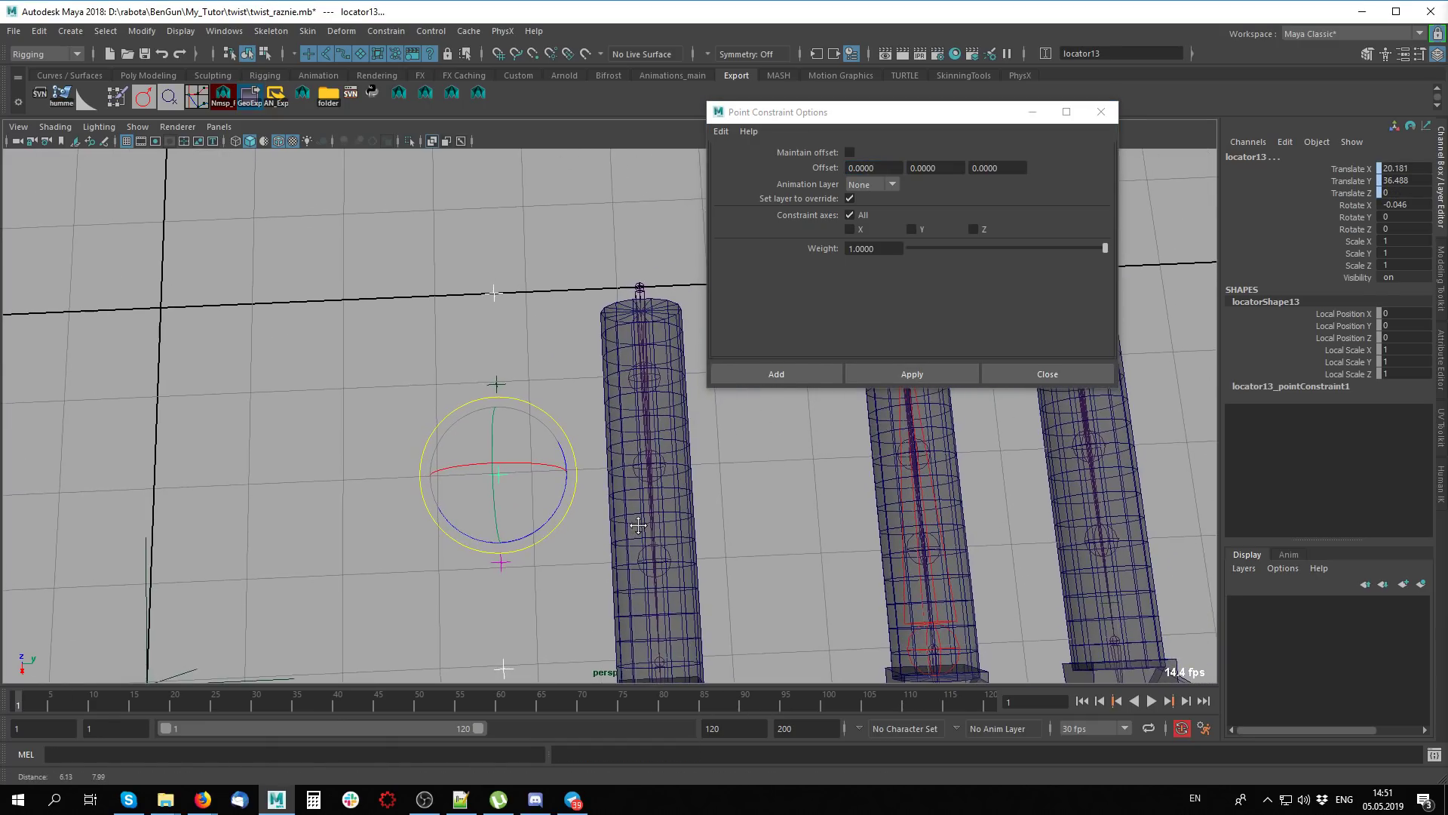
click(519, 261)
alt+drag(531, 564, 533, 500)
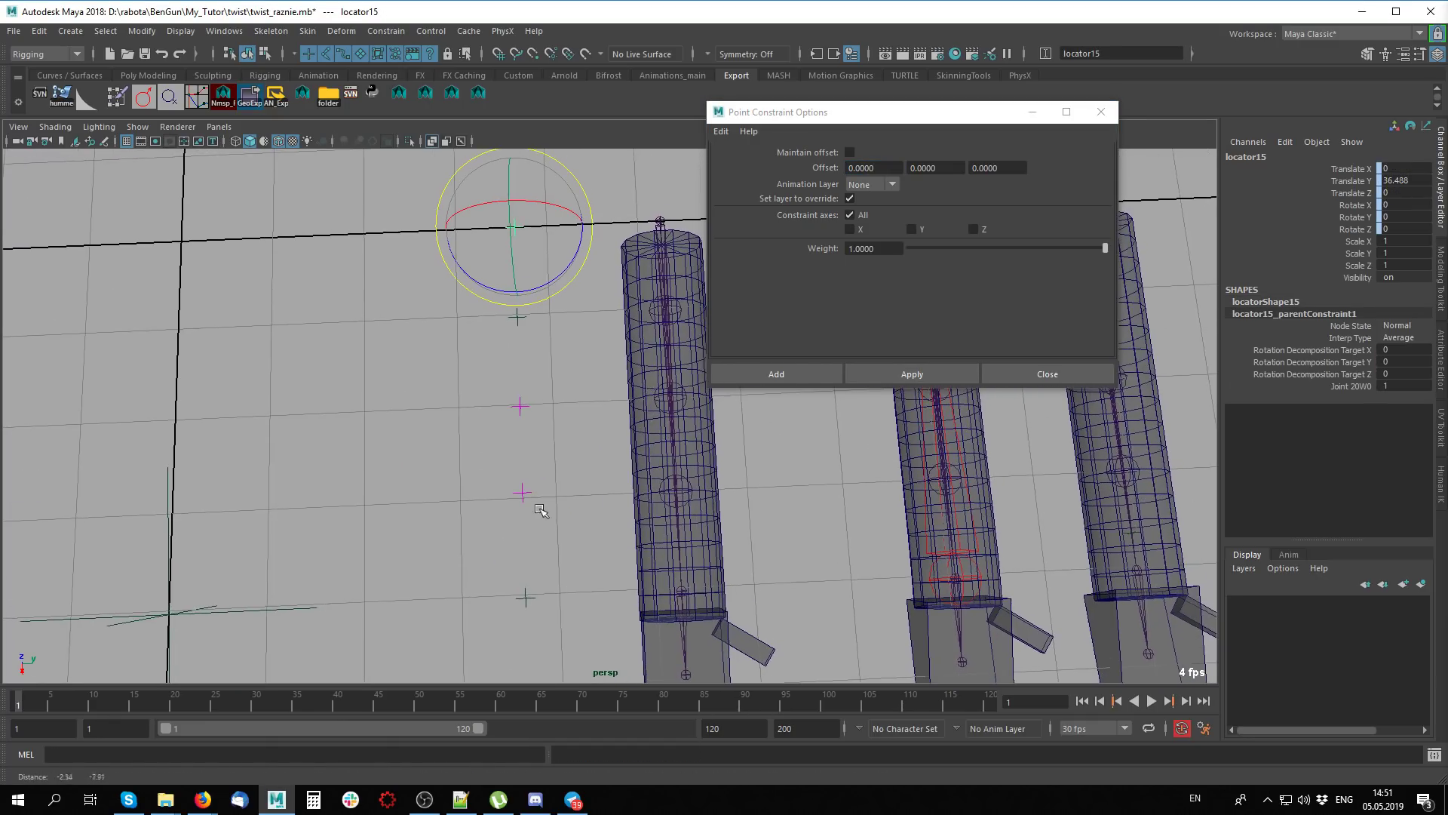
click(526, 597)
shift+click(517, 318)
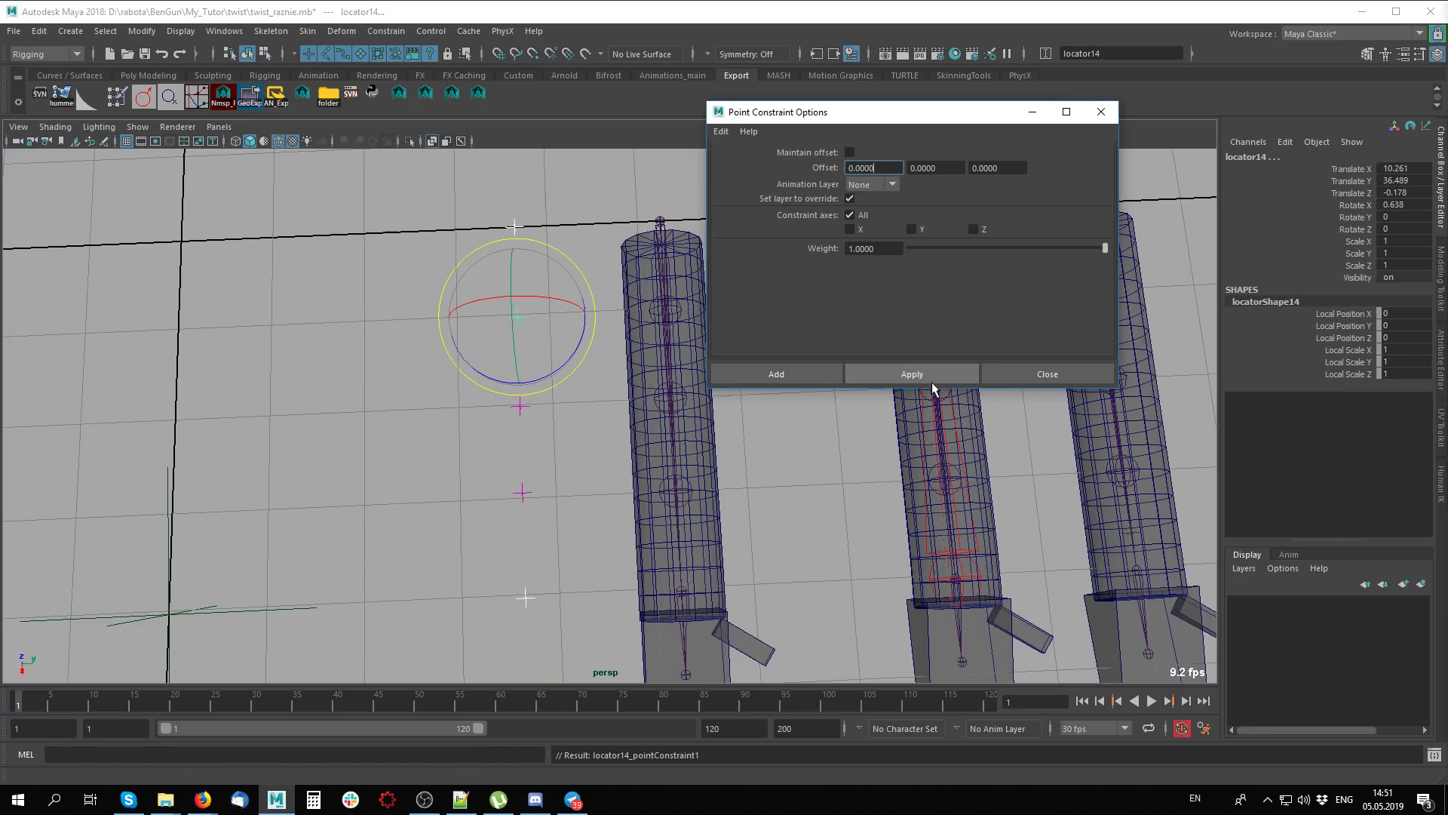
click(934, 375)
Set locator14's Locator 15W0 weight to 3 and close Point Constraint Options
click(599, 297)
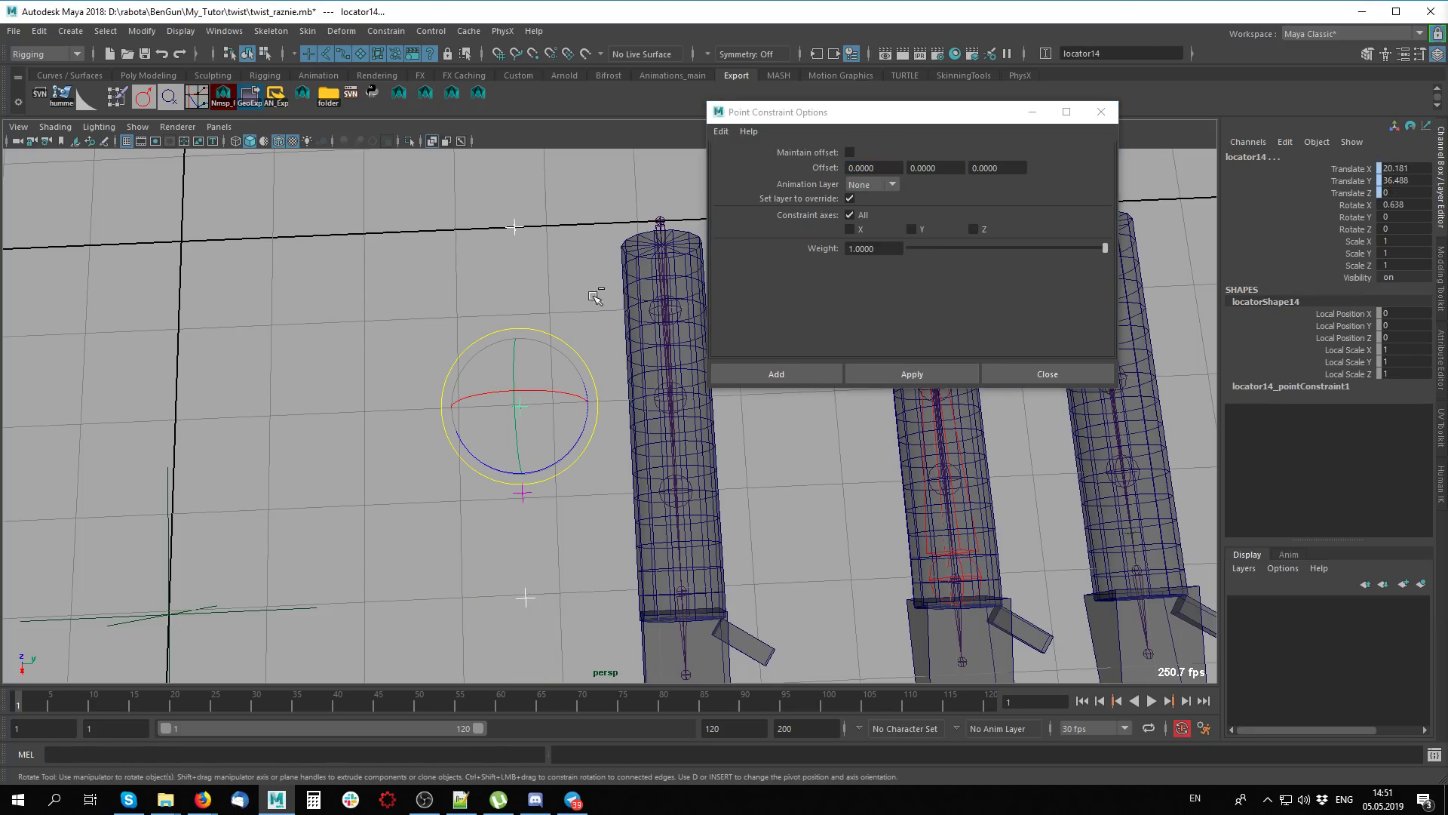
click(1297, 385)
click(1357, 379)
middle_drag(1357, 379, 1000, 498)
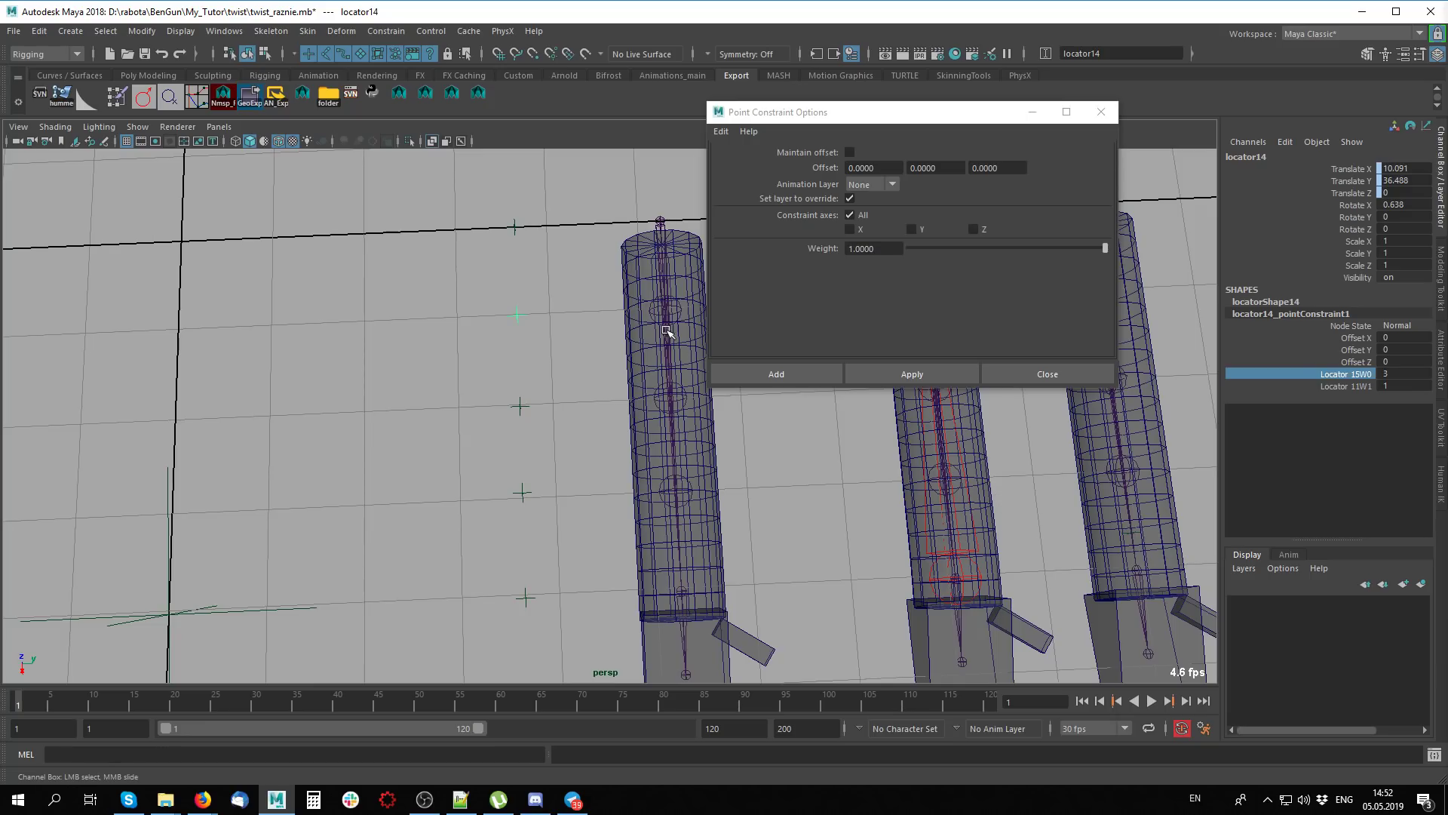
click(1058, 378)
Twist joint21 both ways to test the arm deformation, then undo the rotations
click(973, 420)
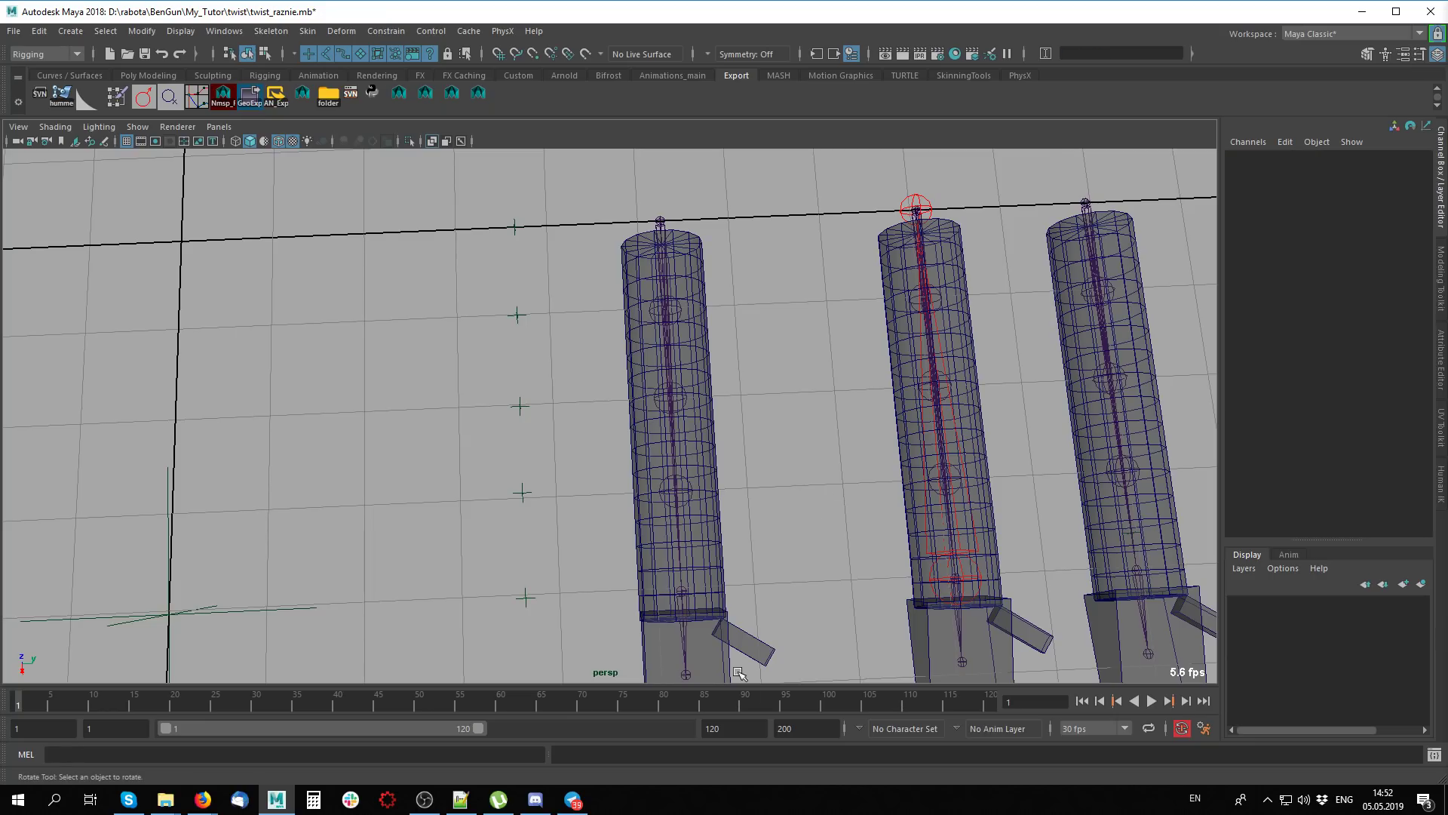
mouse_move(973, 420)
alt+middle_down()
mouse_move(786, 517)
mouse_move(701, 499)
alt+middle_up()
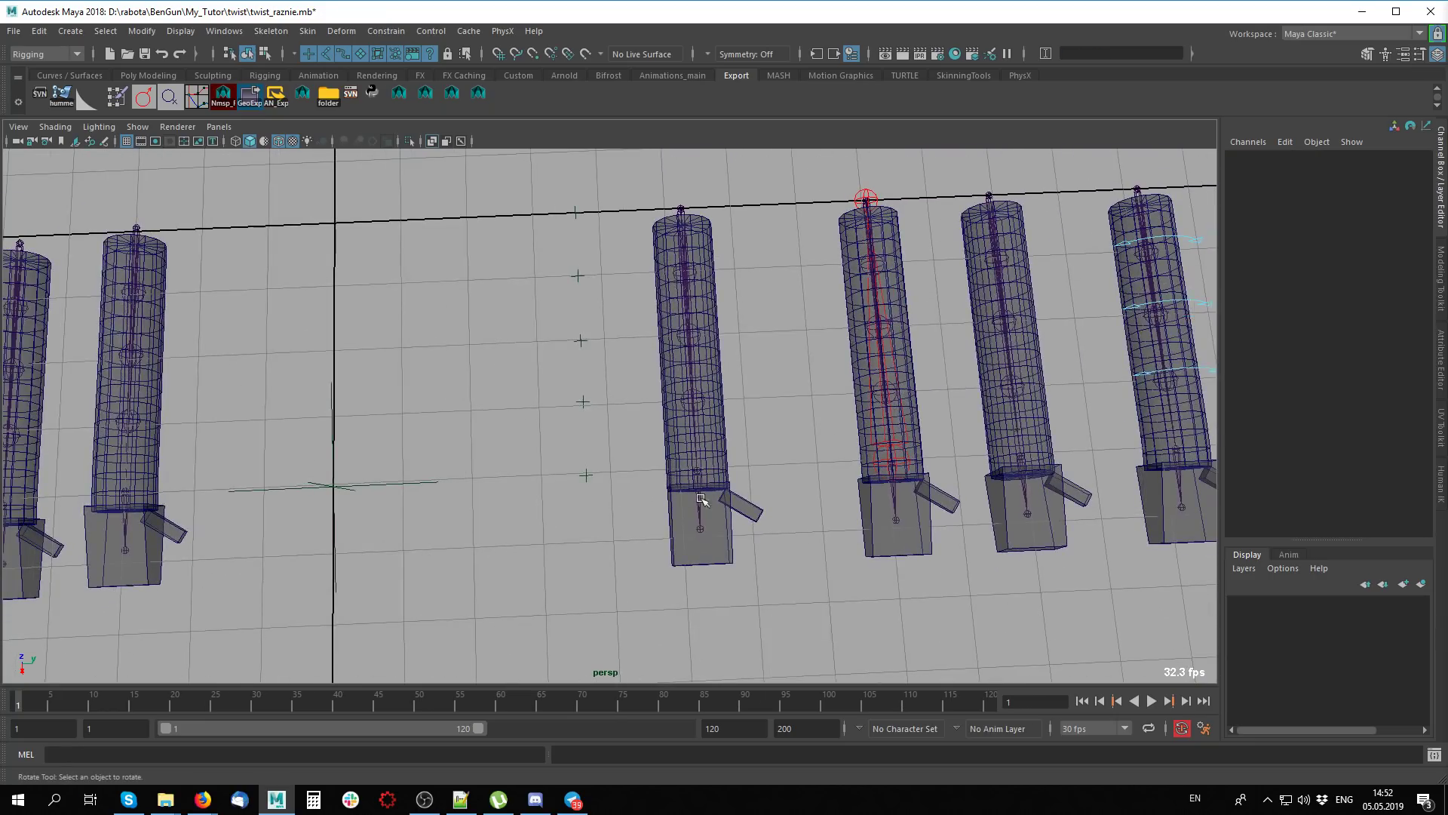
click(702, 500)
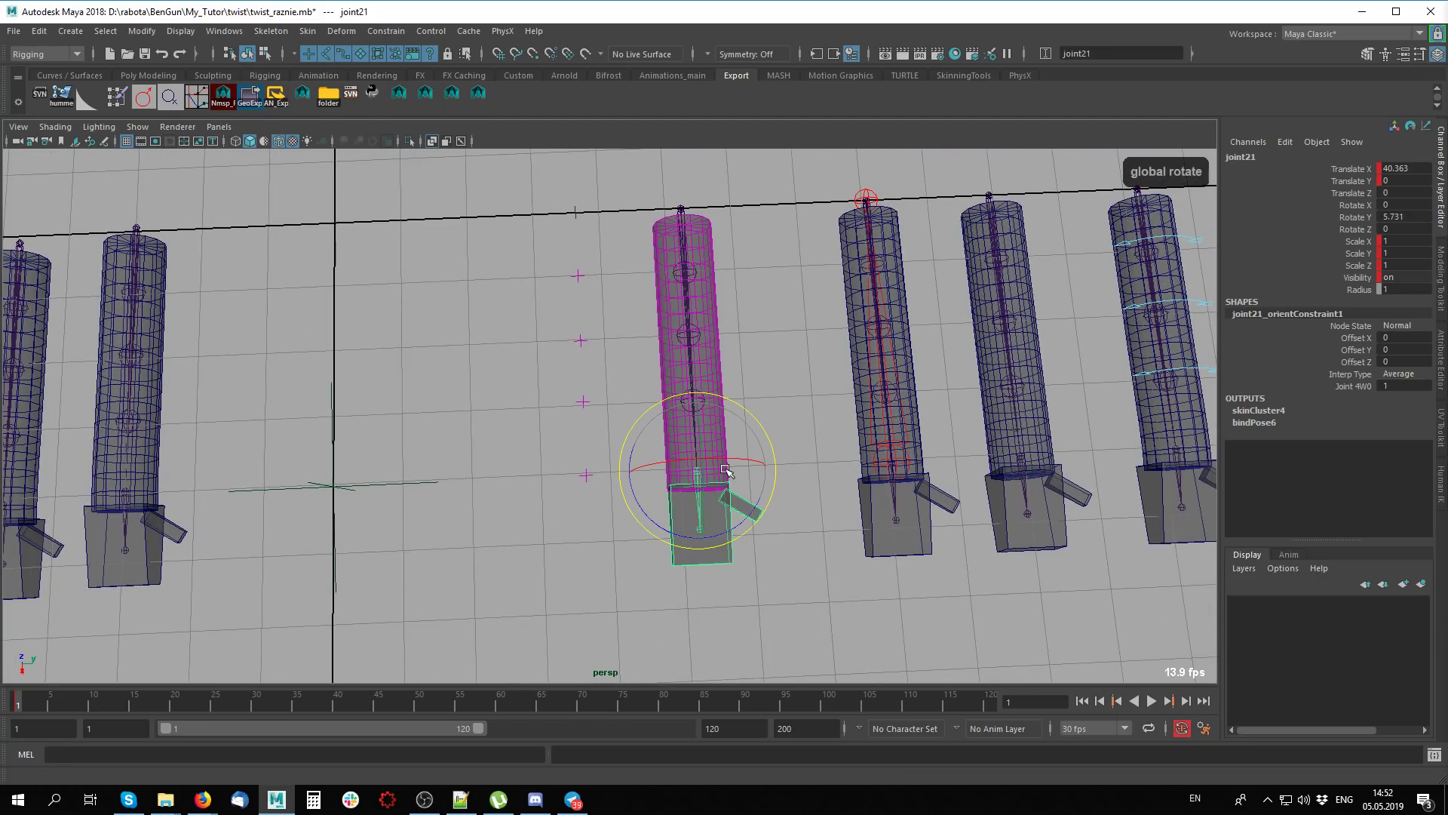
mouse_move(763, 462)
mouse_down()
mouse_move(769, 473)
mouse_move(566, 461)
mouse_up()
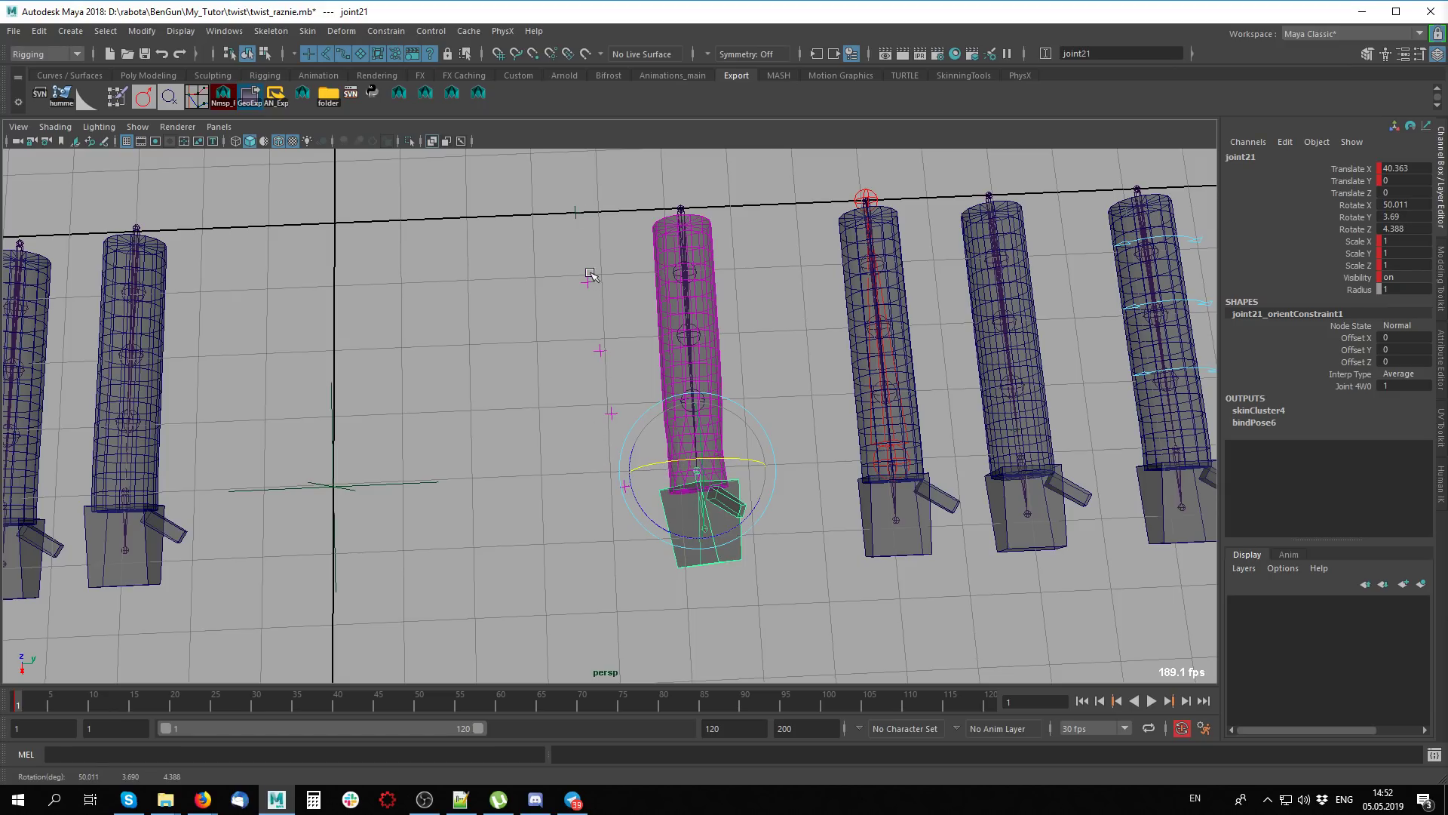
mouse_move(660, 466)
mouse_down()
mouse_move(689, 460)
mouse_move(720, 521)
mouse_up()
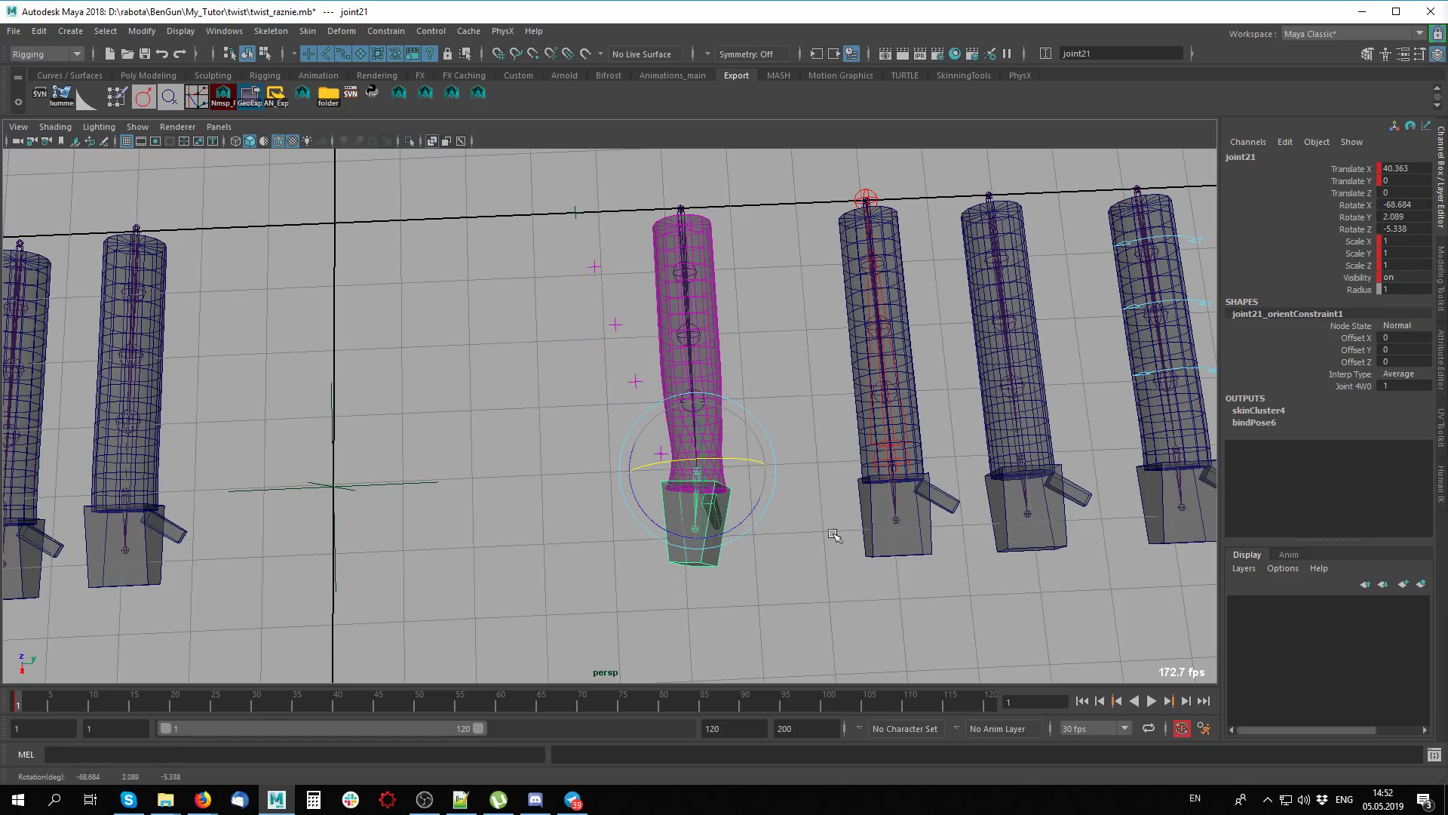
key(ctrl+z)
key(ctrl+z)
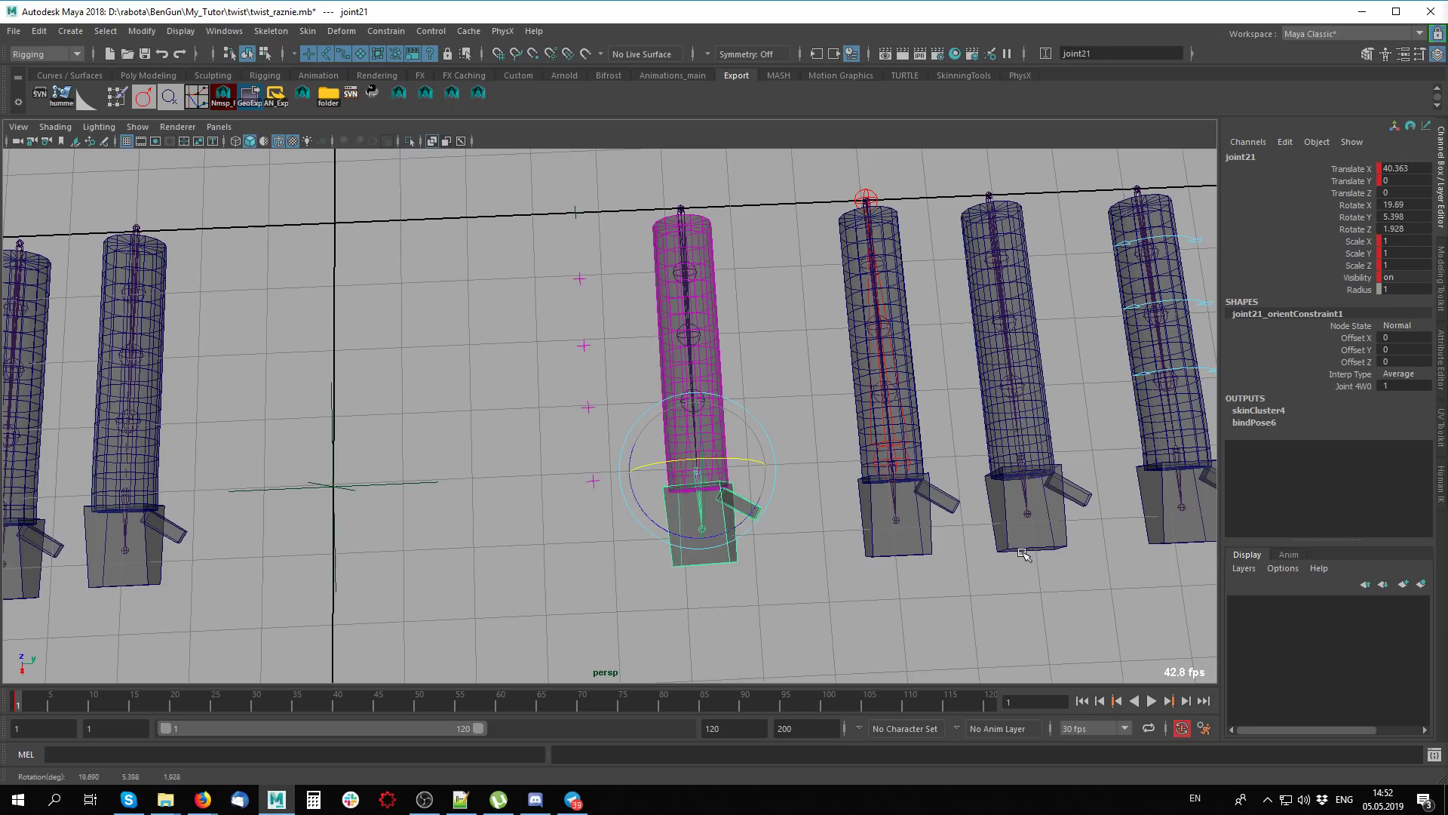
key(ctrl+z)
Reset joint21's three Rotate channels to zero and clear the selection
key(ctrl+z)
key(ctrl+z)
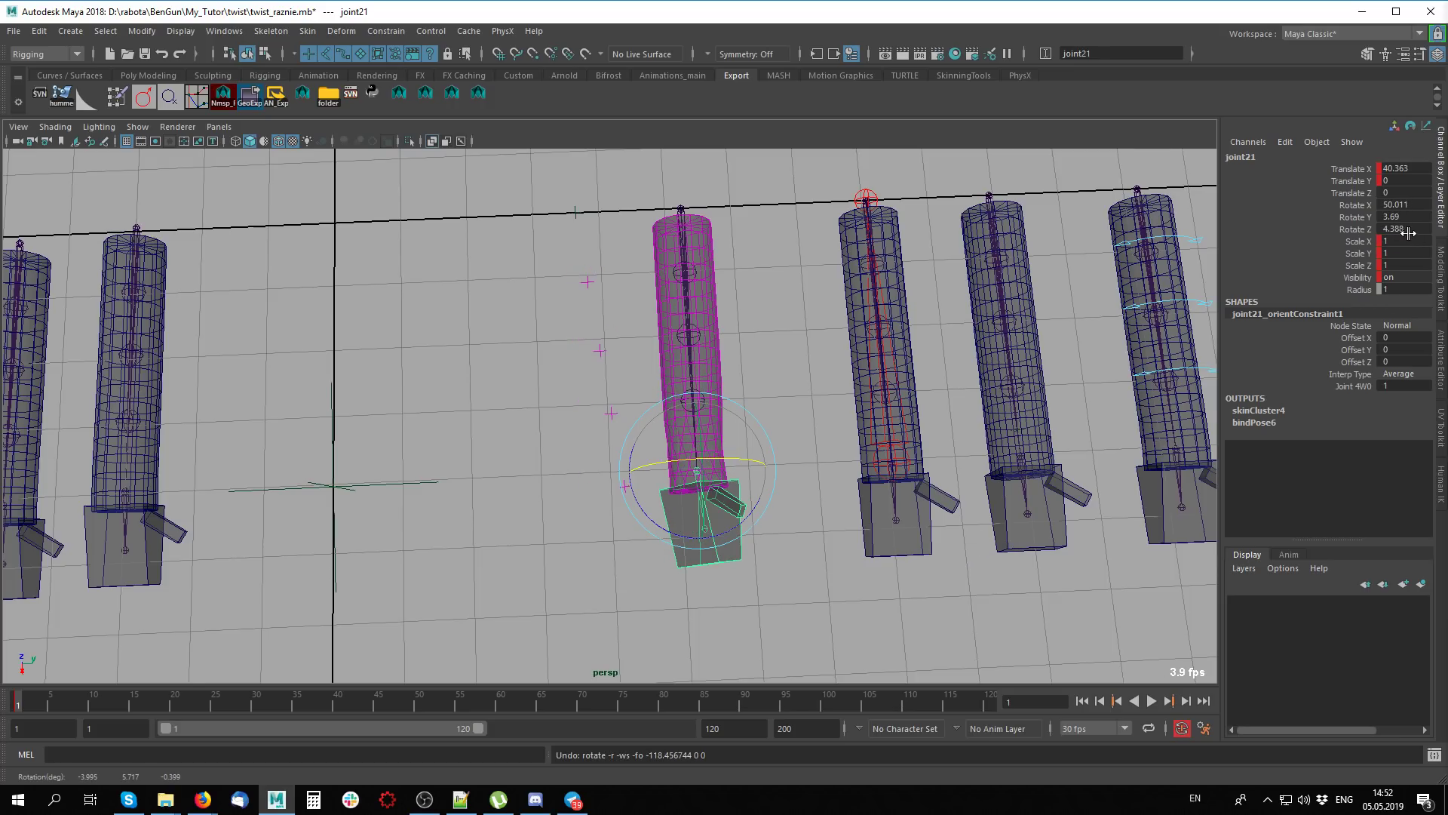
drag(1405, 228, 1413, 212)
key(ctrl+z)
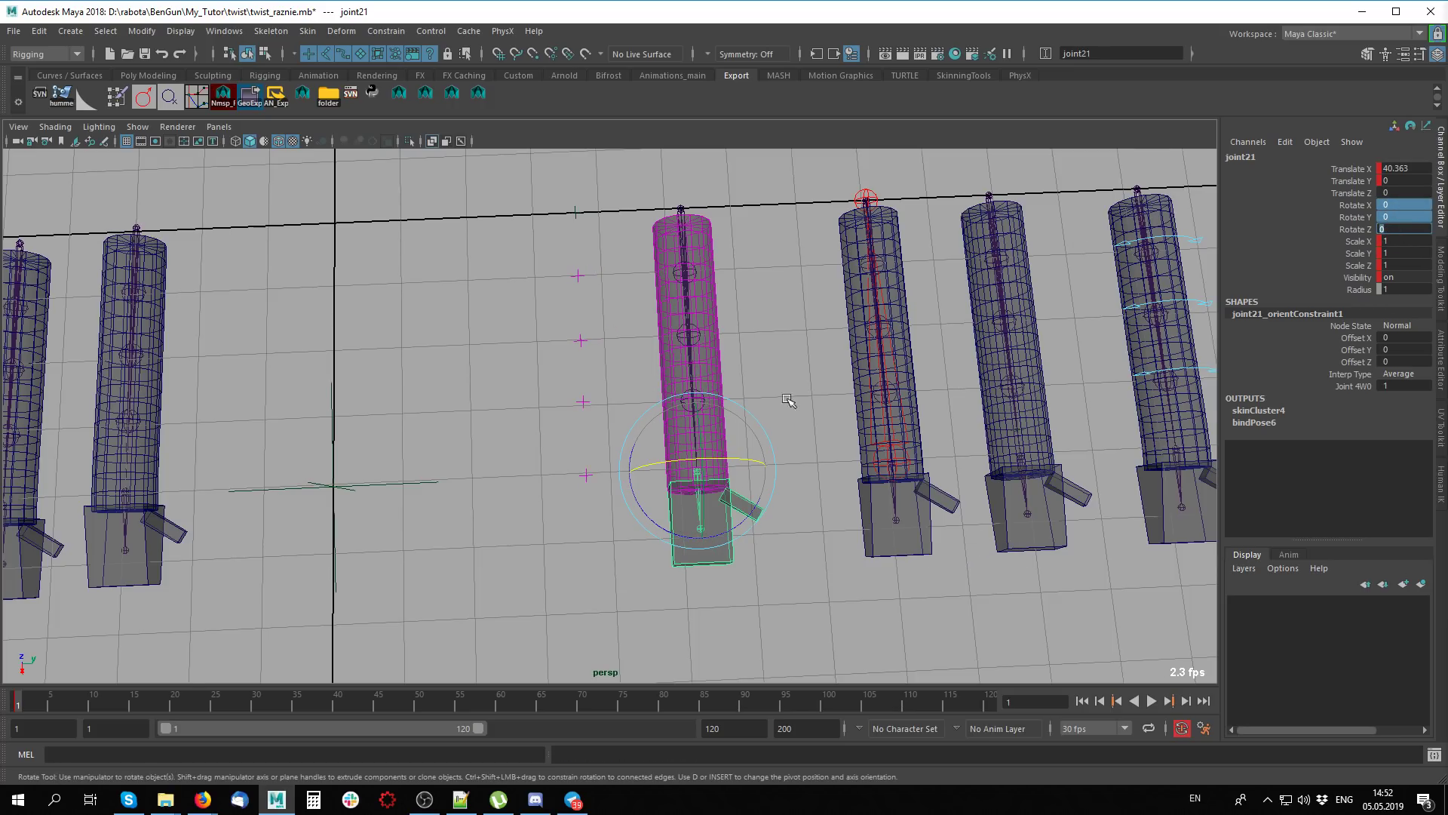
click(772, 292)
alt+drag(755, 302, 772, 292)
scroll(772, 292, up, 3)
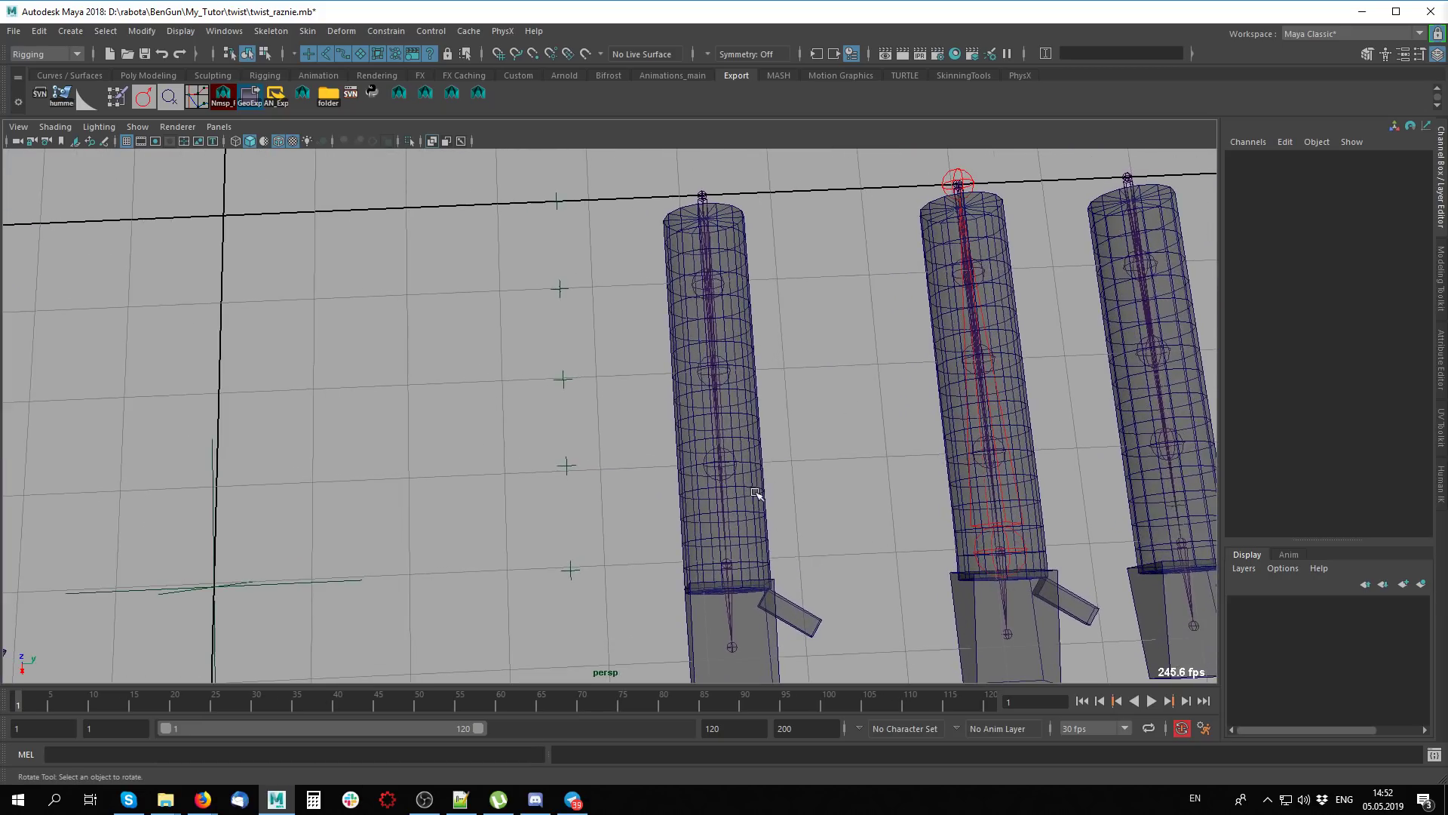
Identify joint25, the arm mesh and locator12, then select joint21 followed by joint25
click(731, 451)
key(q)
click(858, 514)
click(734, 477)
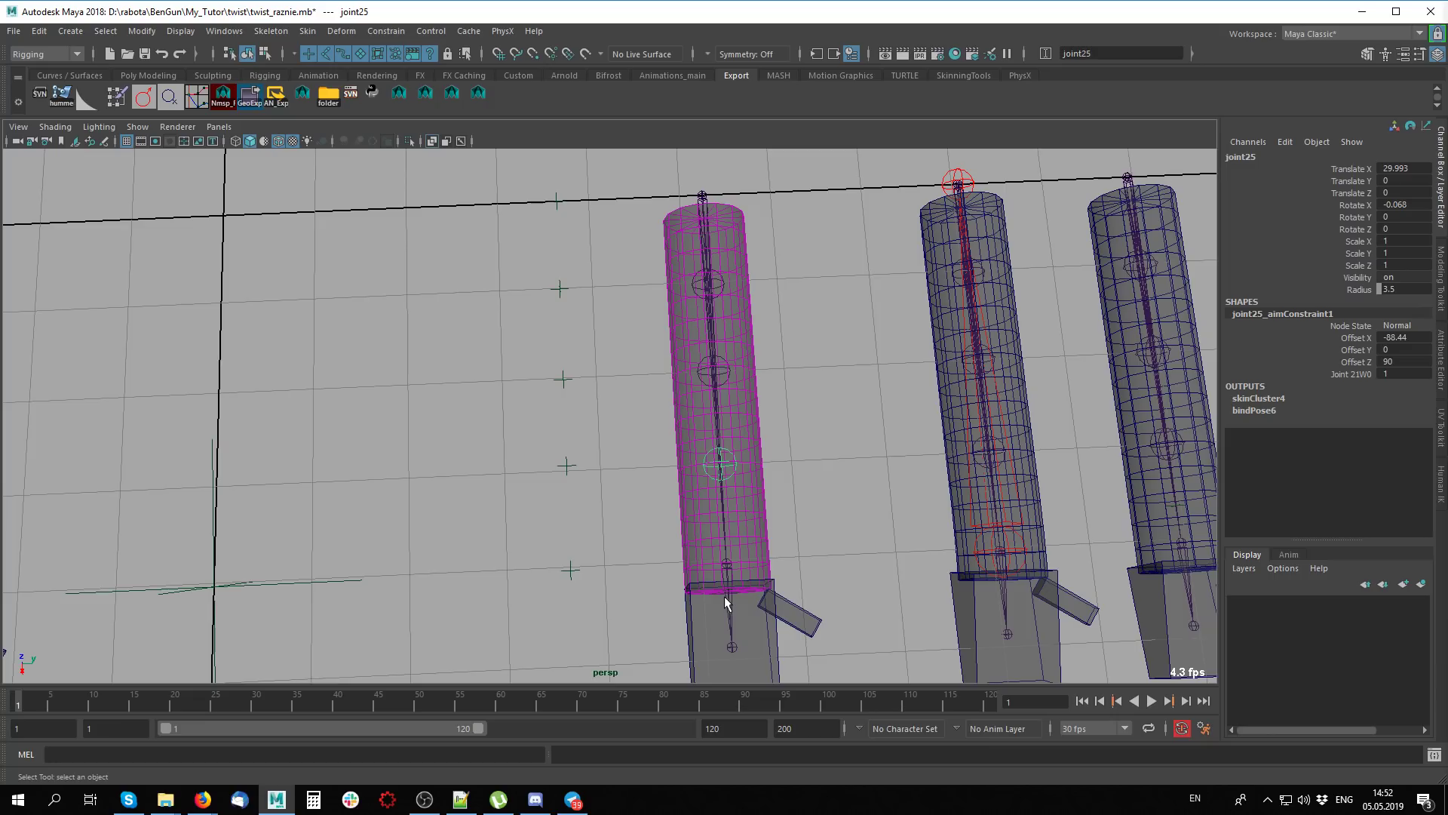
click(735, 618)
click(565, 465)
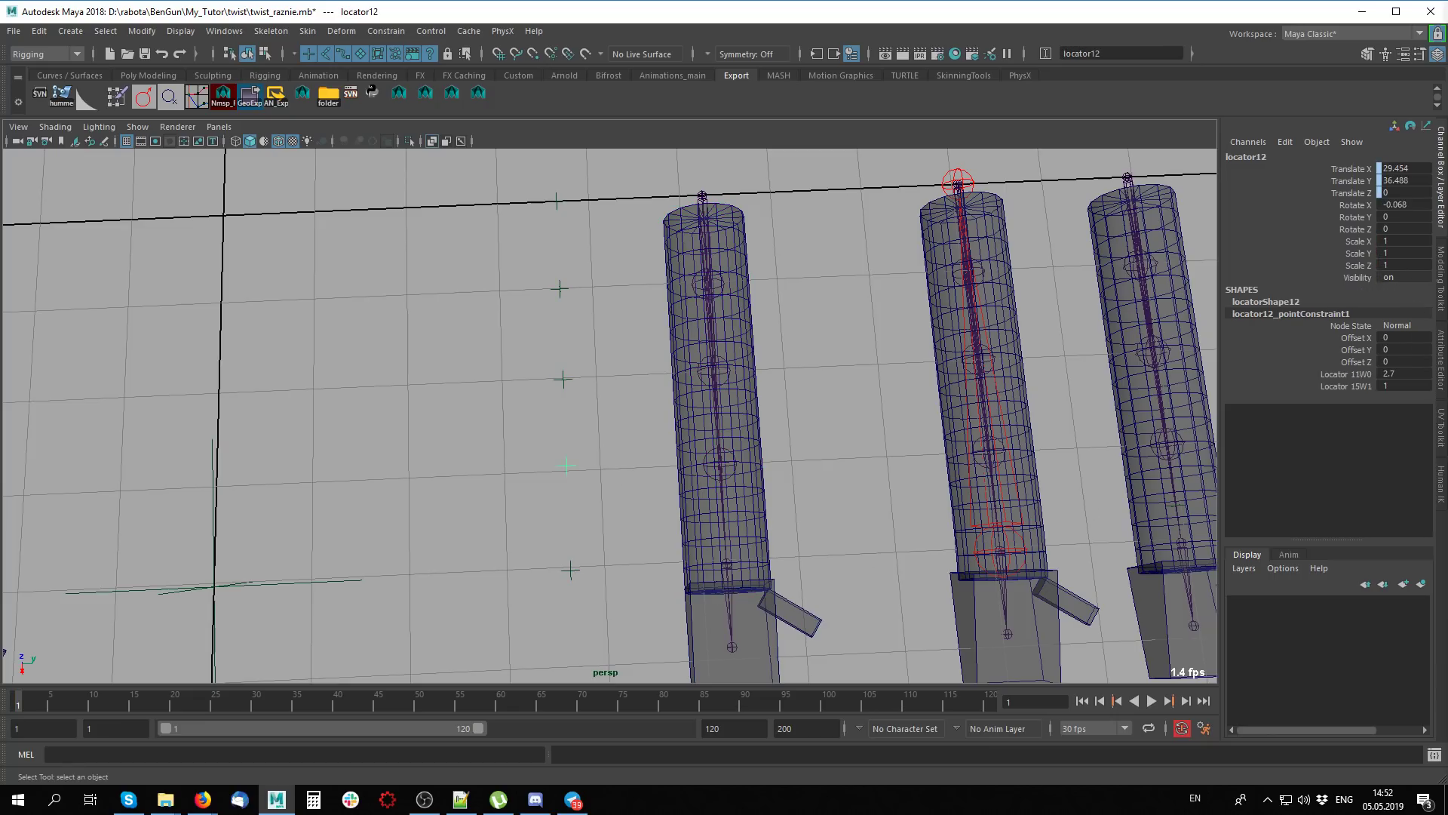
click(1261, 156)
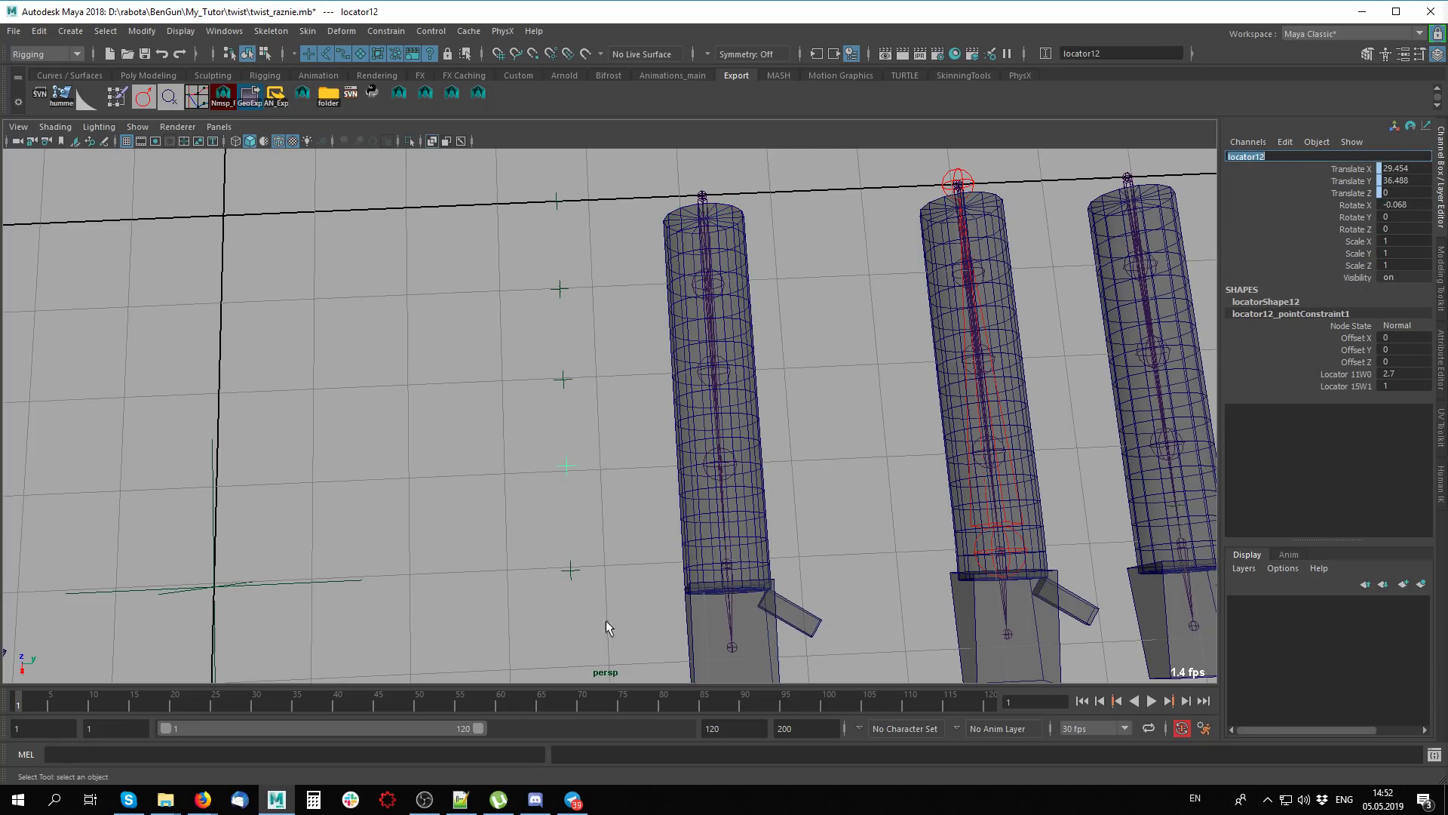
click(715, 578)
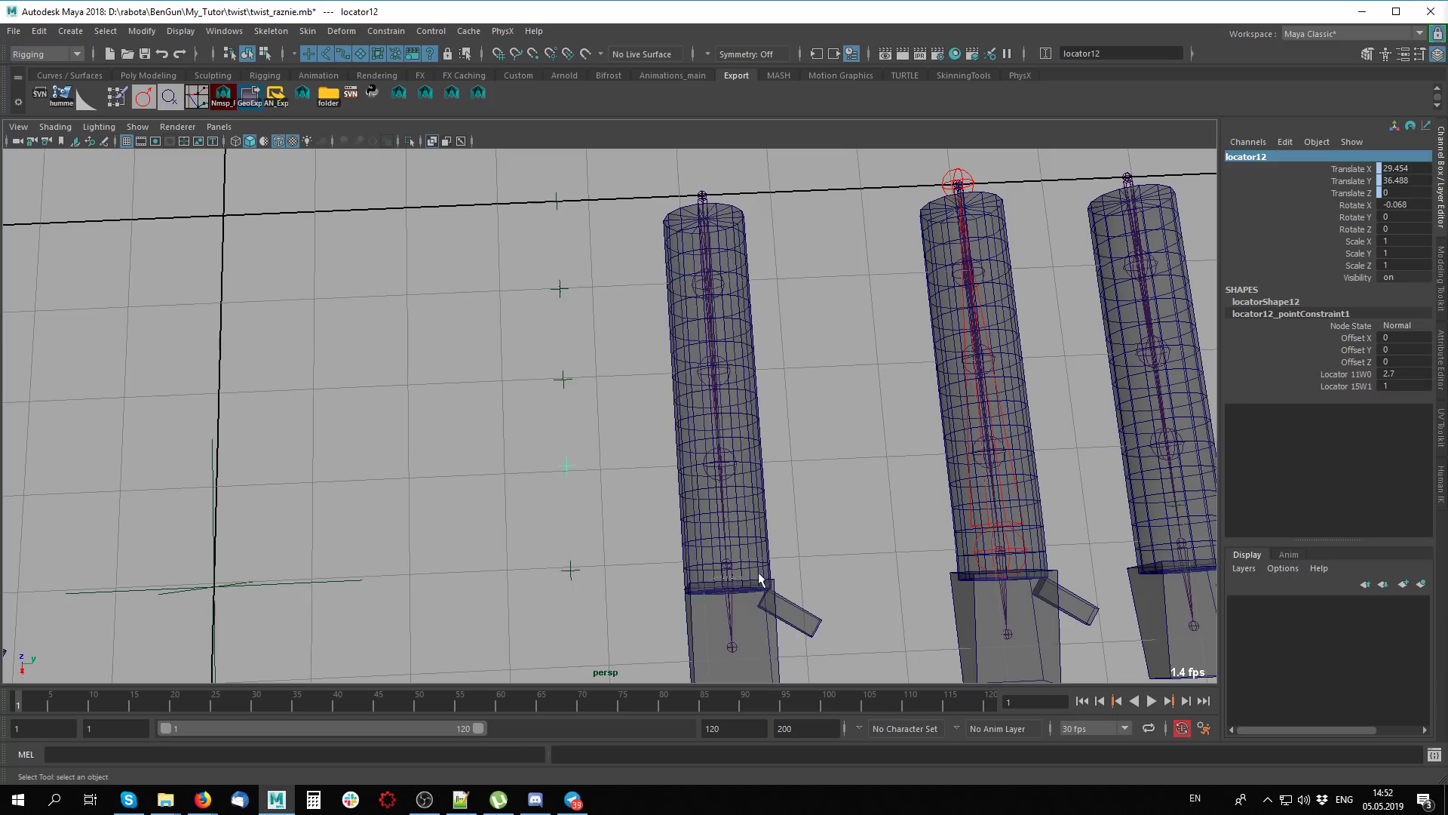
shift+click(731, 468)
click(385, 31)
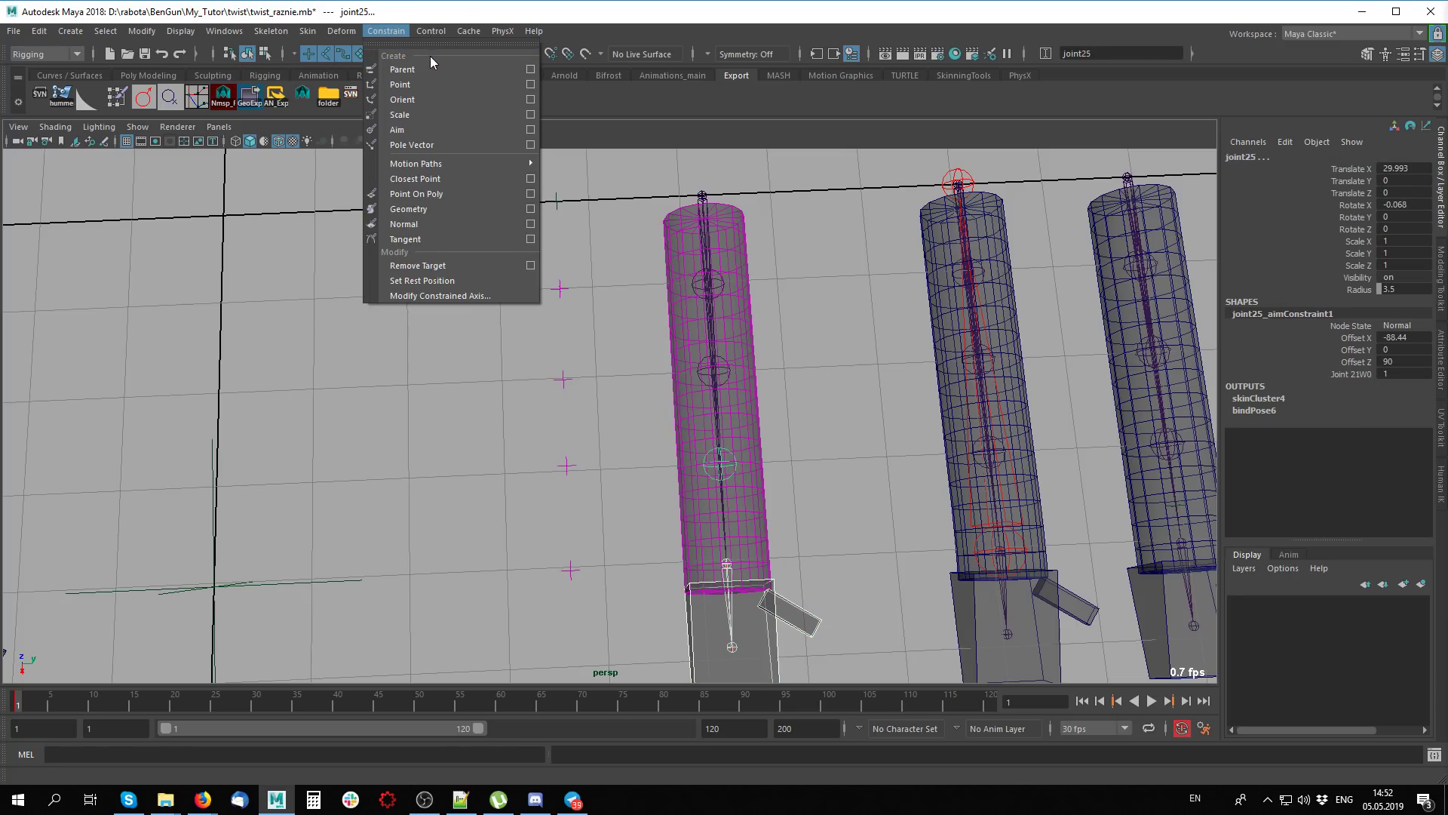
Add a second aim constraint on joint25 with world up object locator12
click(530, 129)
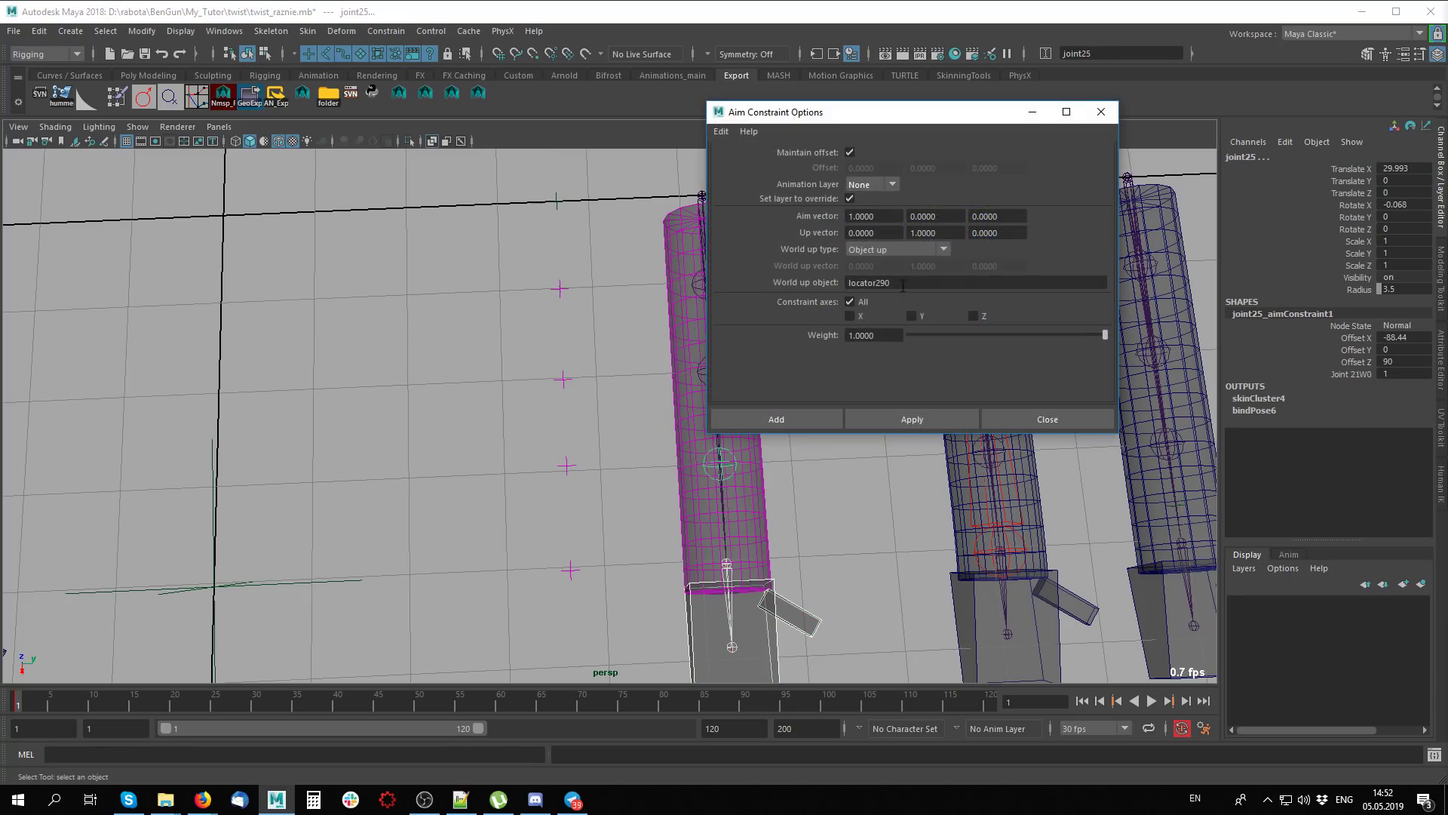
double_click(902, 285)
text(locator12)
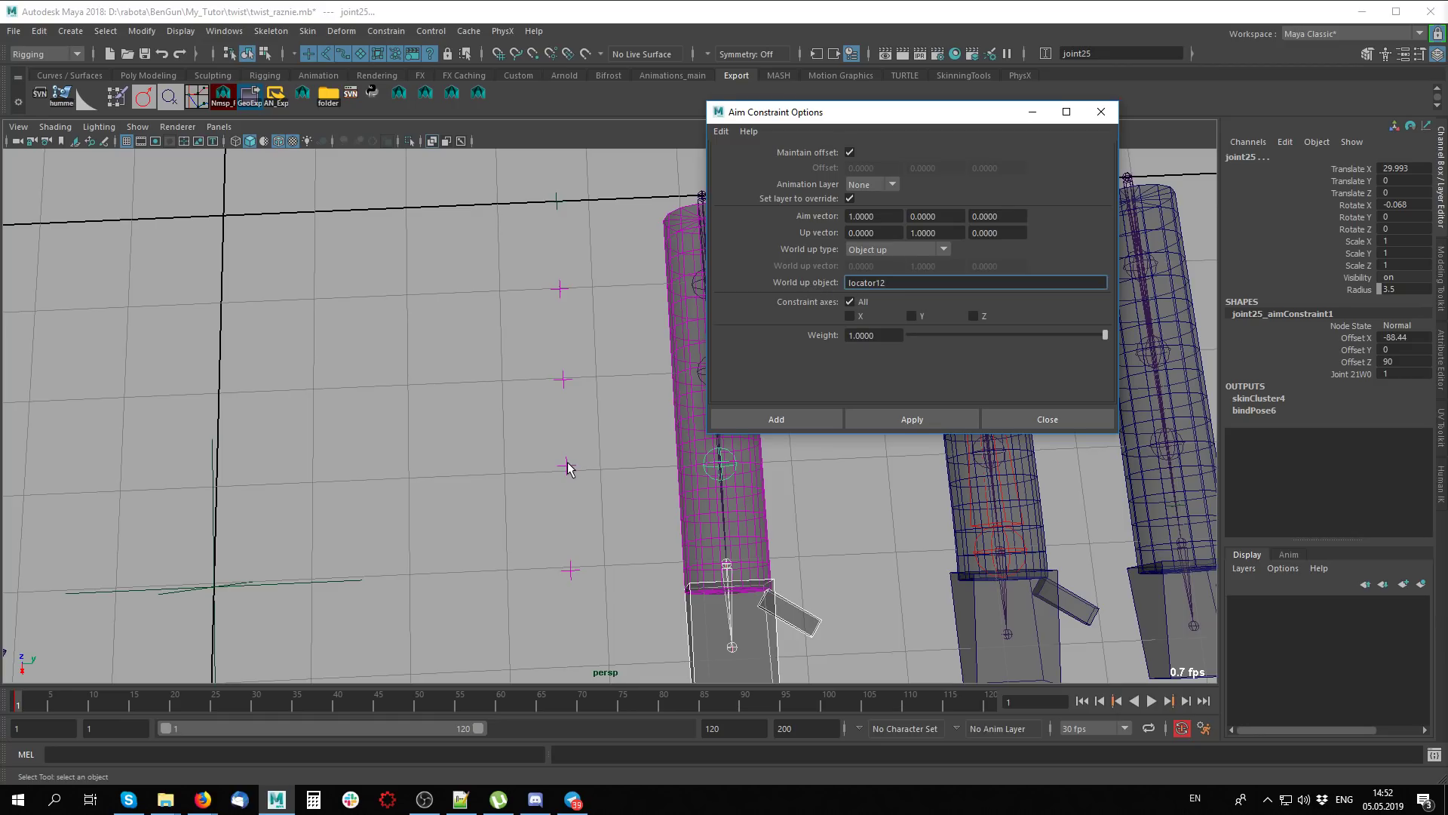
click(937, 424)
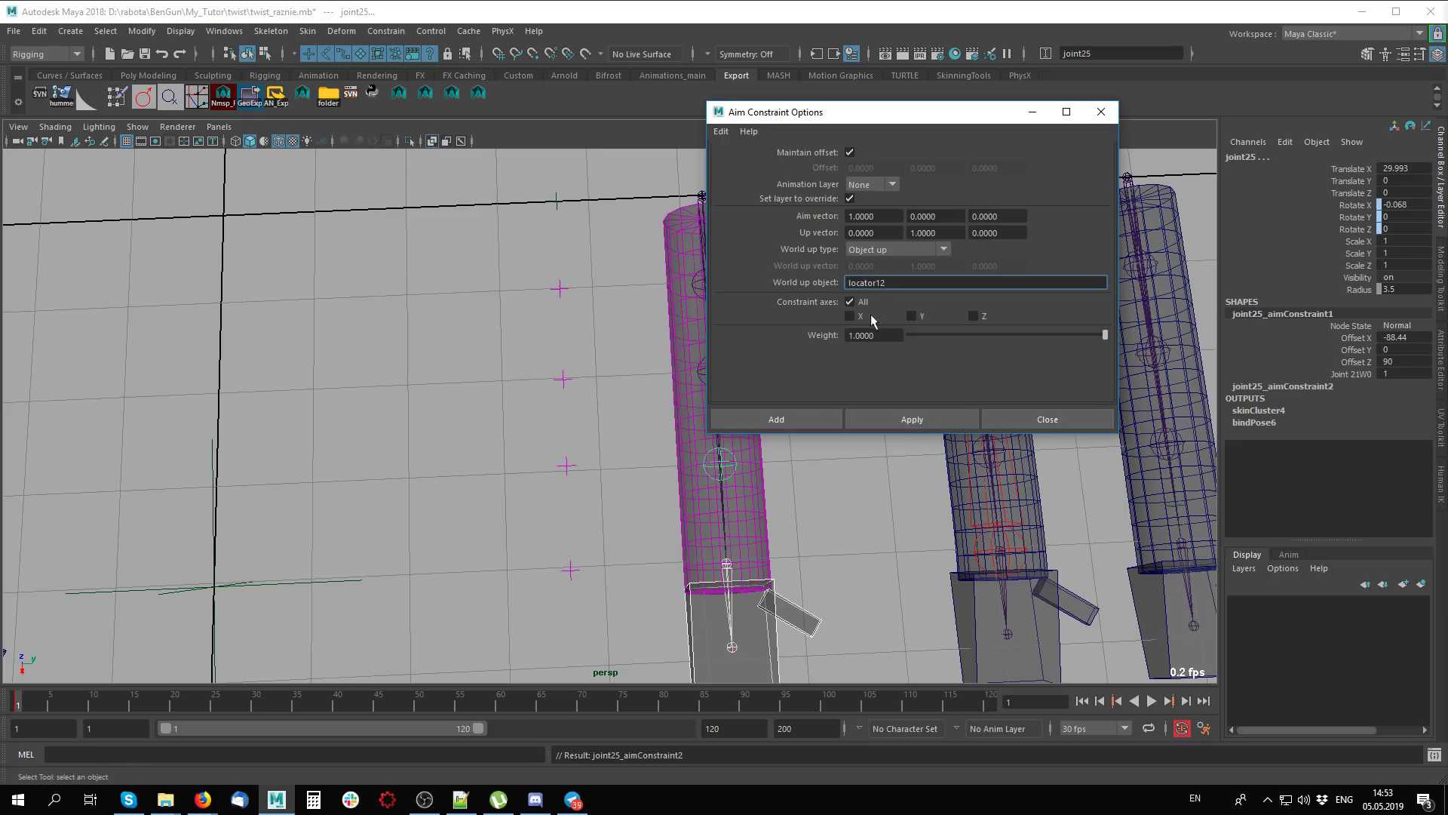
drag(891, 117, 981, 119)
Move locator12 to test the twist, then return it to its original height
click(566, 465)
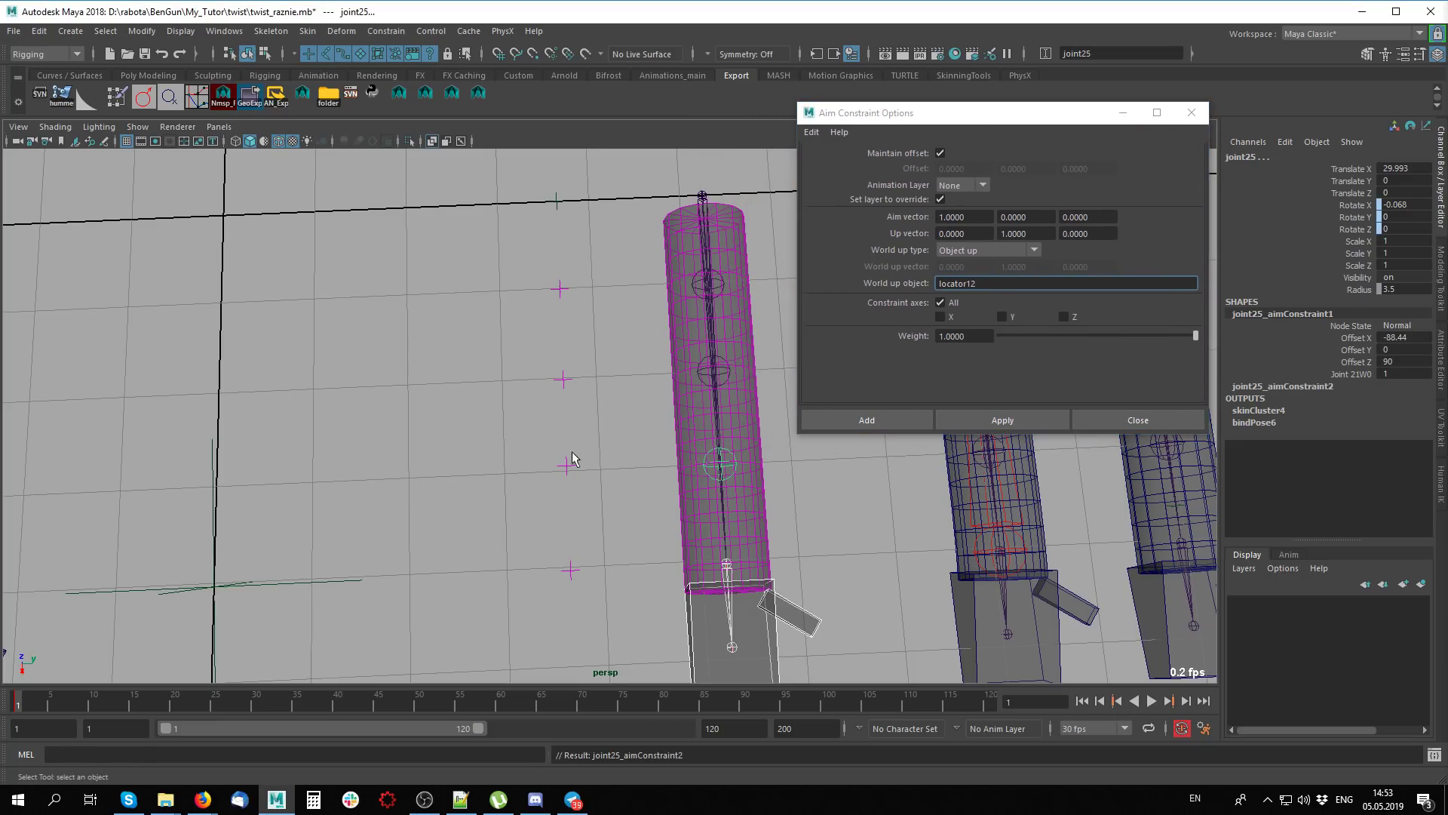
alt+drag(642, 477, 646, 220)
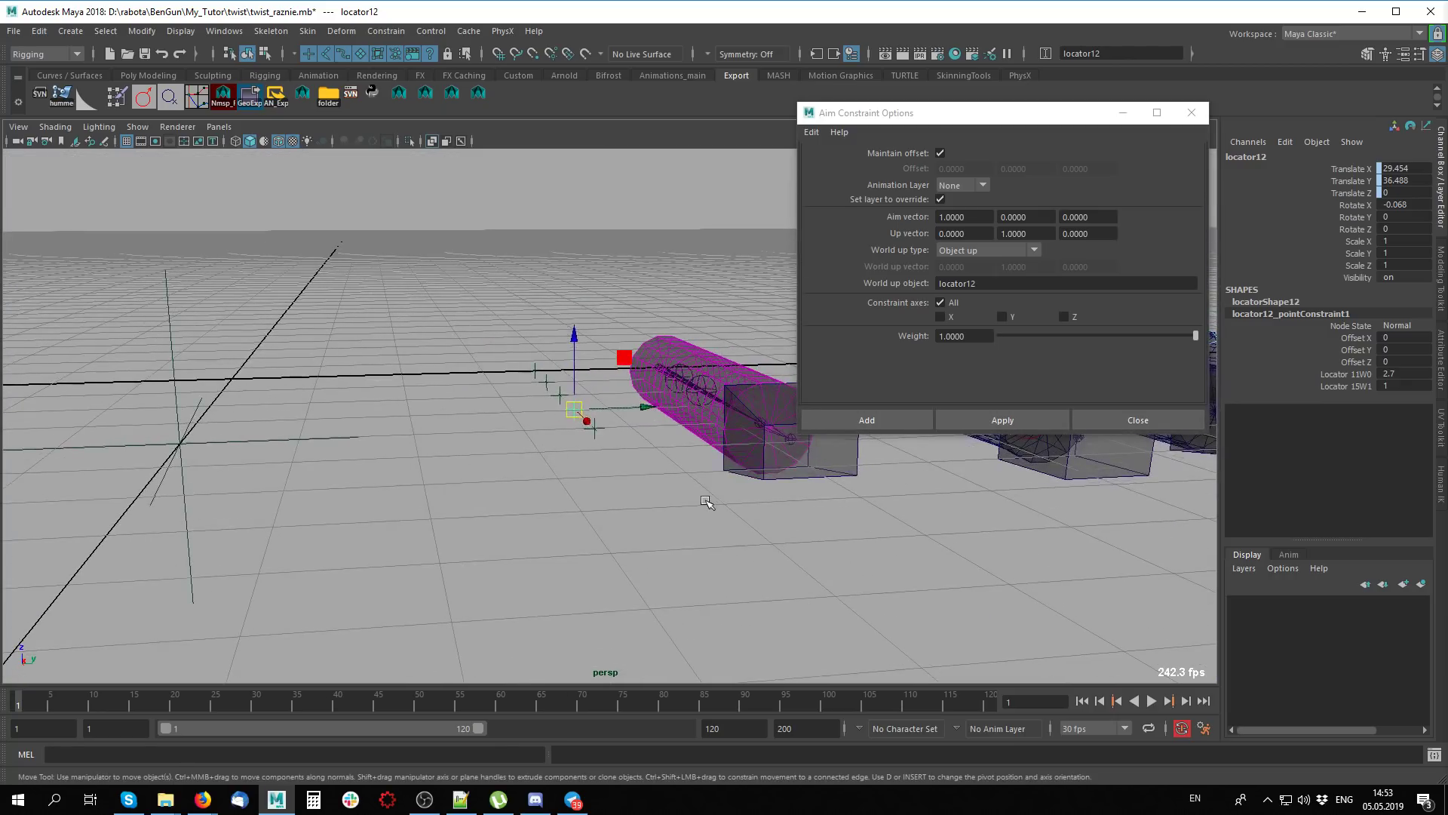
mouse_move(646, 219)
middle_down()
mouse_move(700, 695)
mouse_move(787, 346)
mouse_move(720, 440)
middle_up()
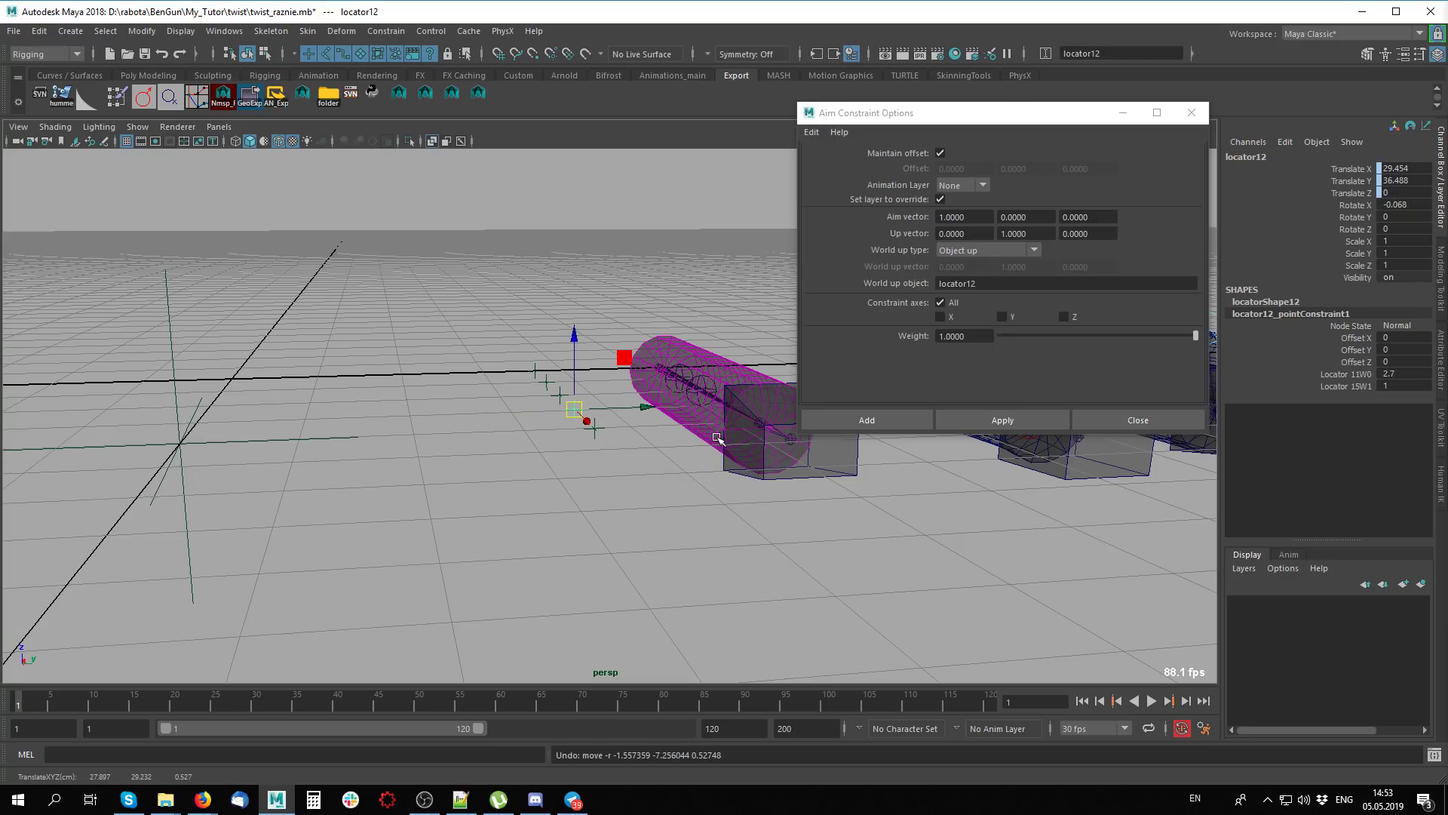
alt+drag(735, 419, 728, 462)
alt+drag(637, 545, 706, 536)
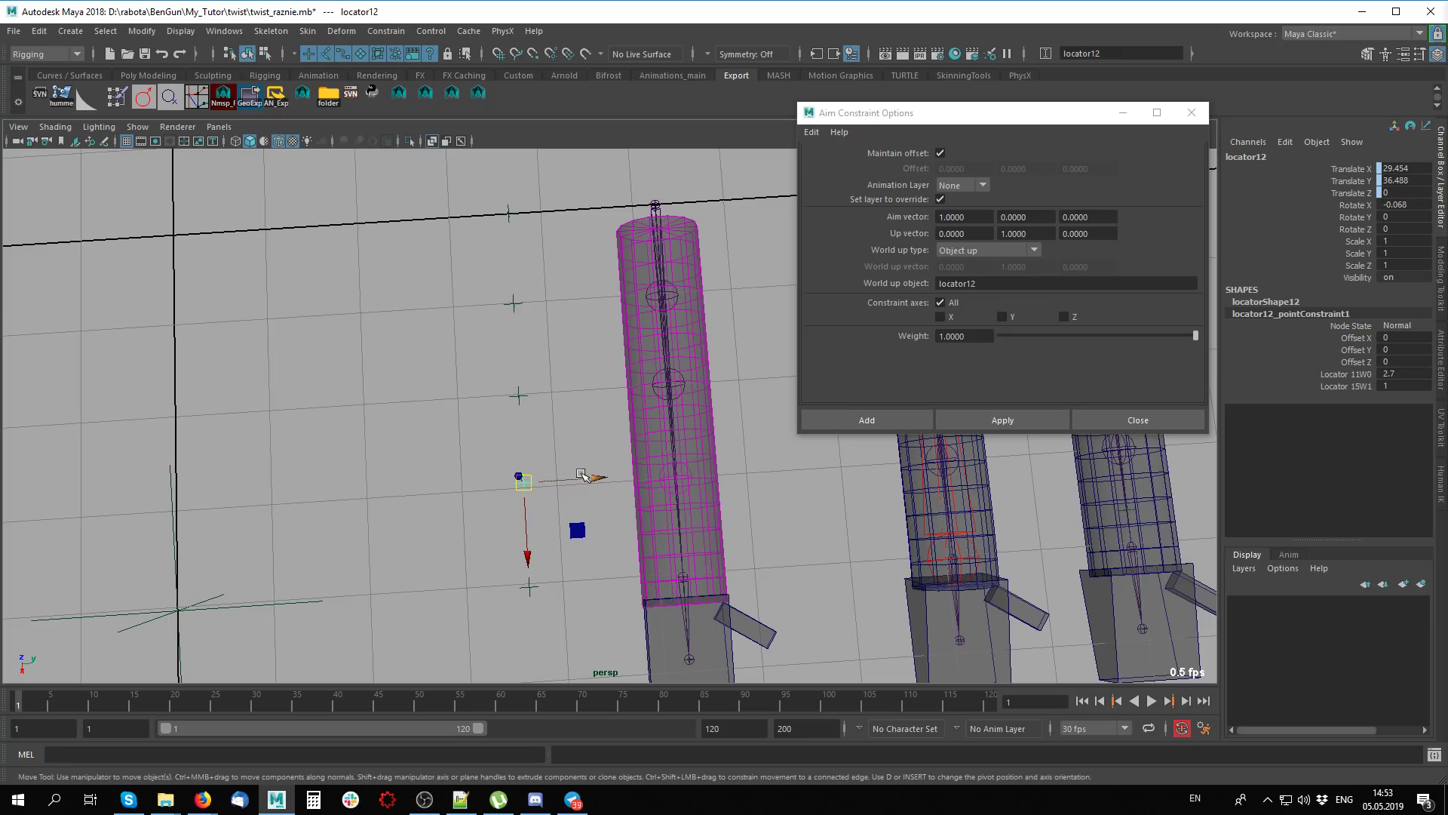
Aim-constrain joint24 toward locator13, then close the aim constraint options
click(687, 625)
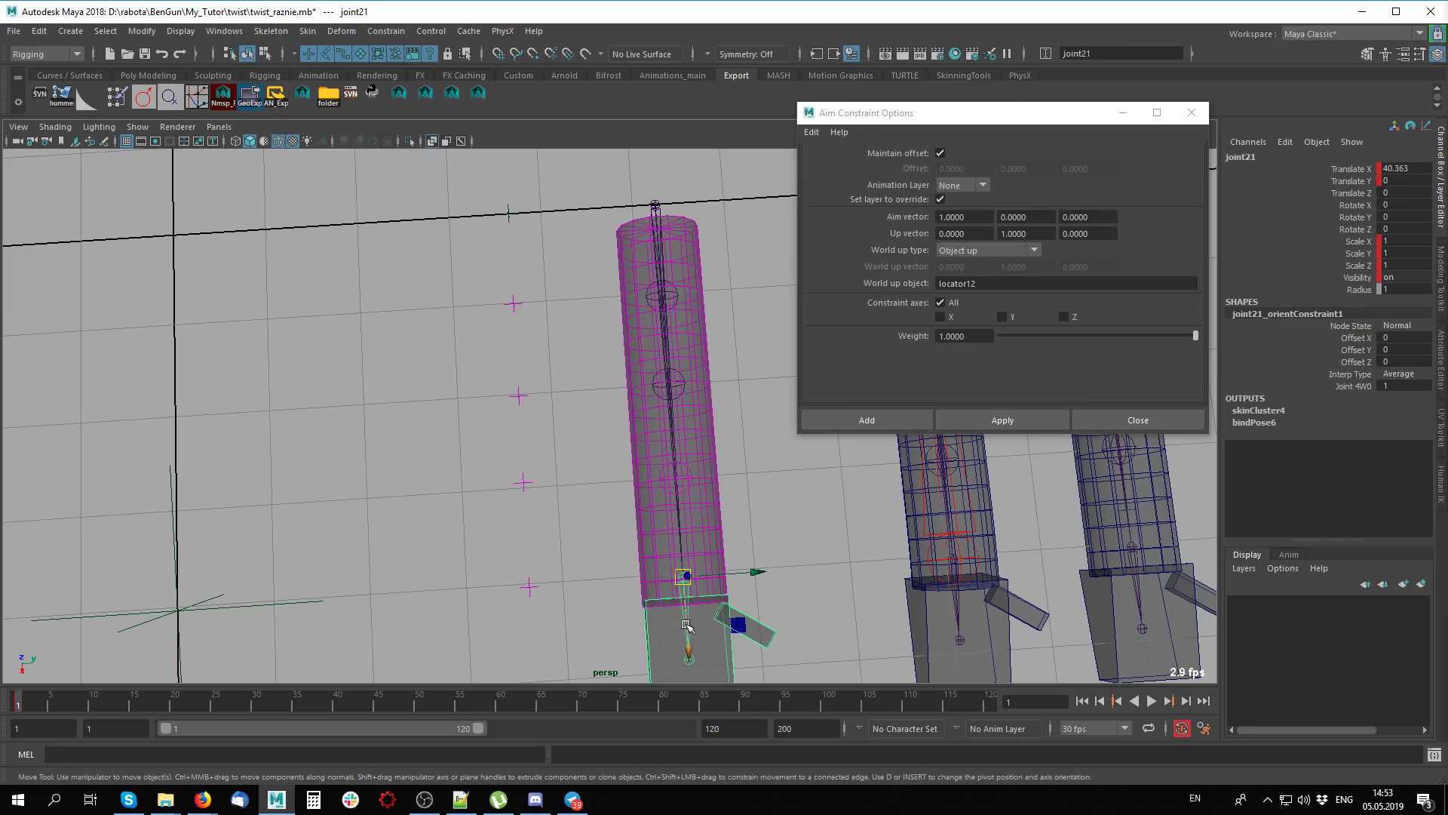
drag(557, 382, 414, 562)
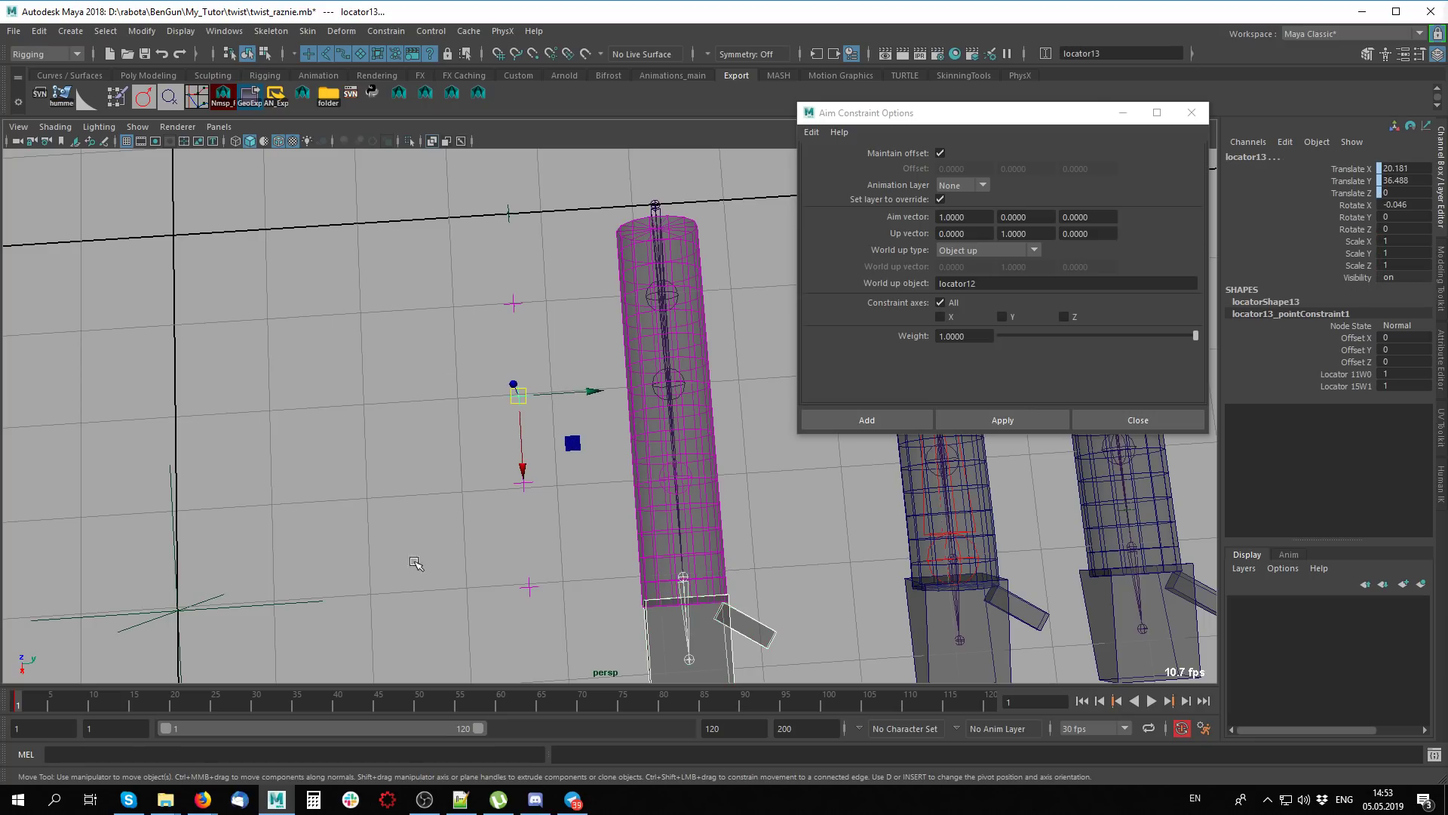
shift+click(691, 386)
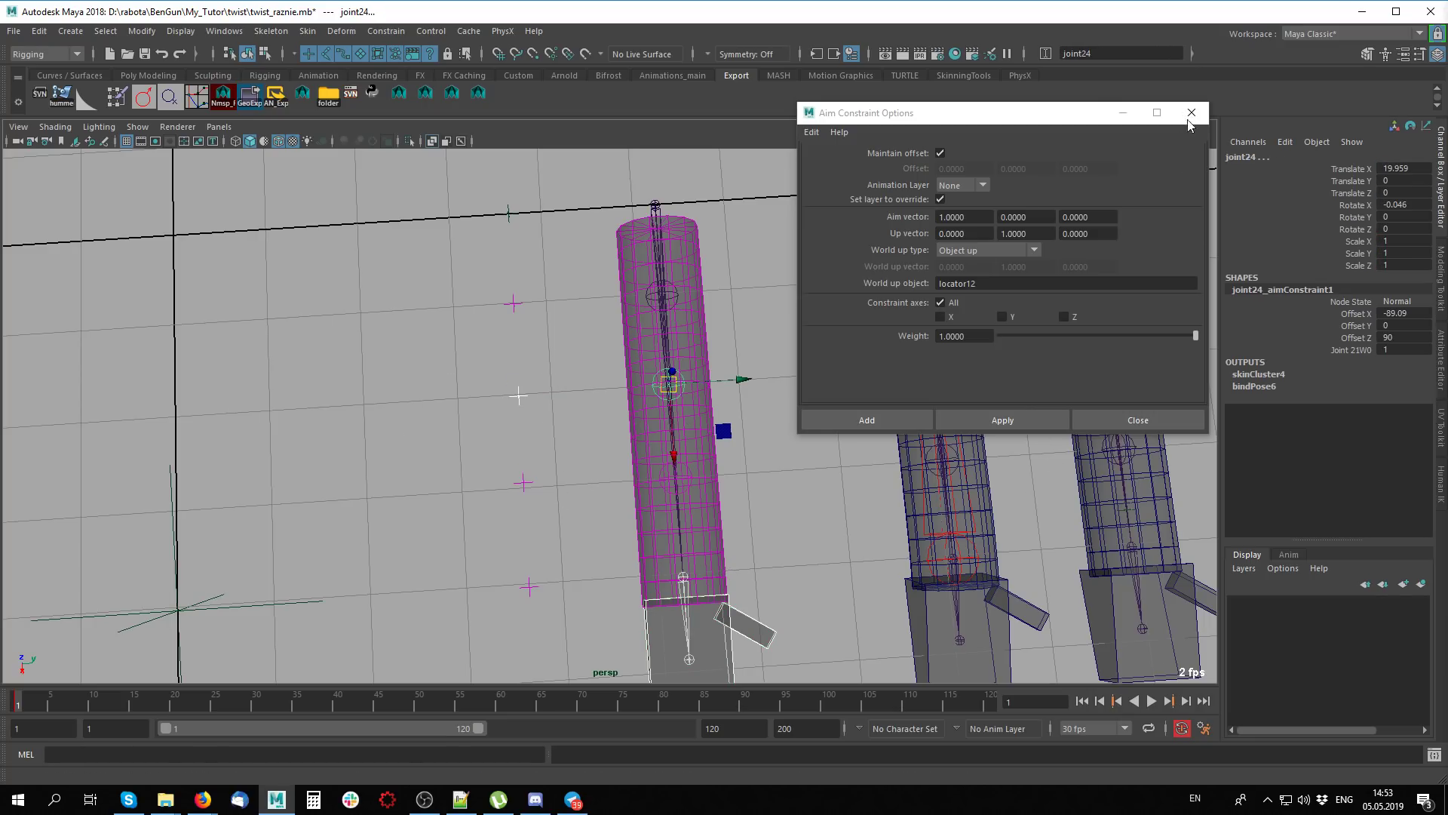
click(1138, 420)
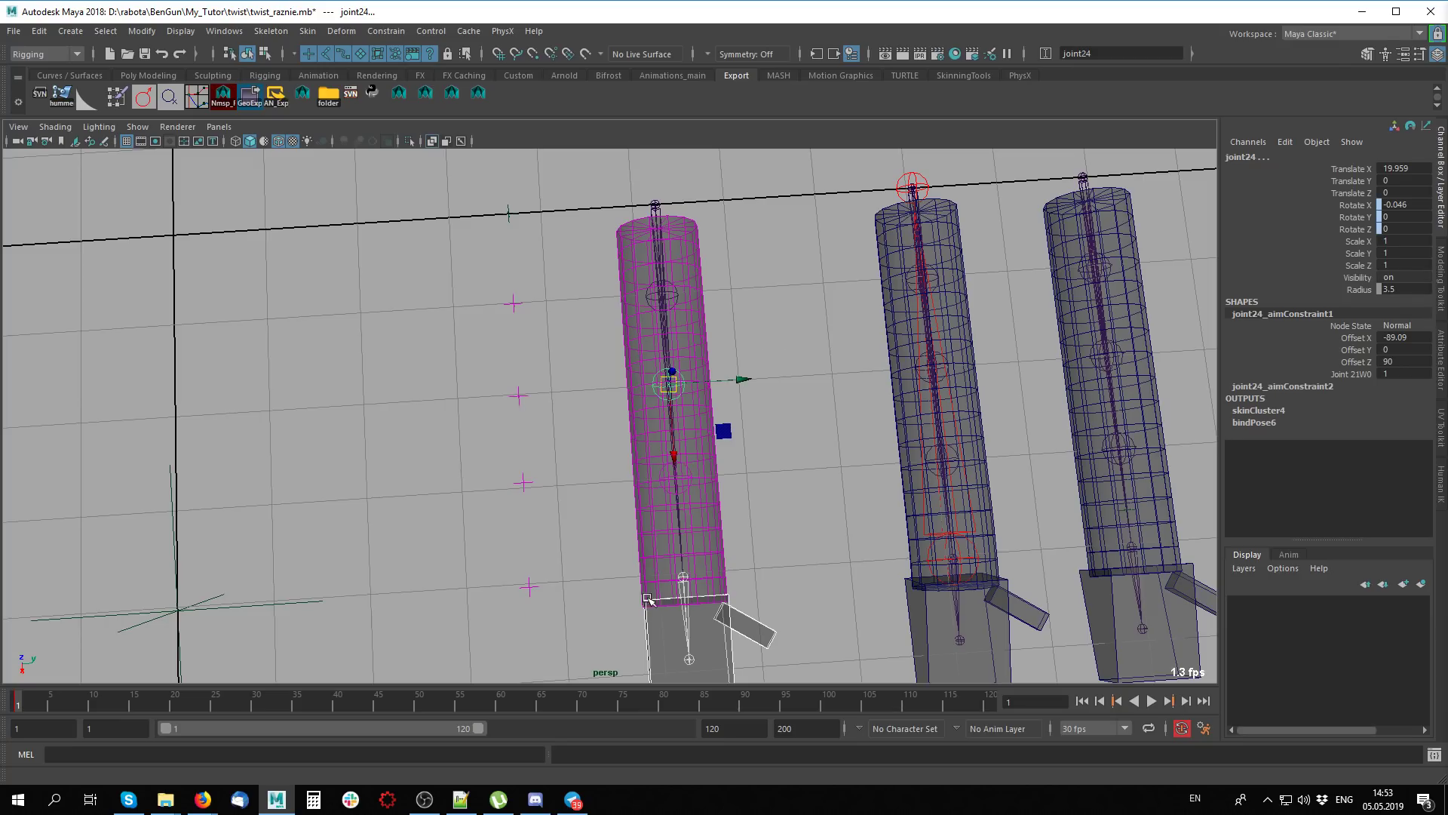
Aim-constrain joint23 toward locator14, creating joint23_aimConstraint2
click(700, 576)
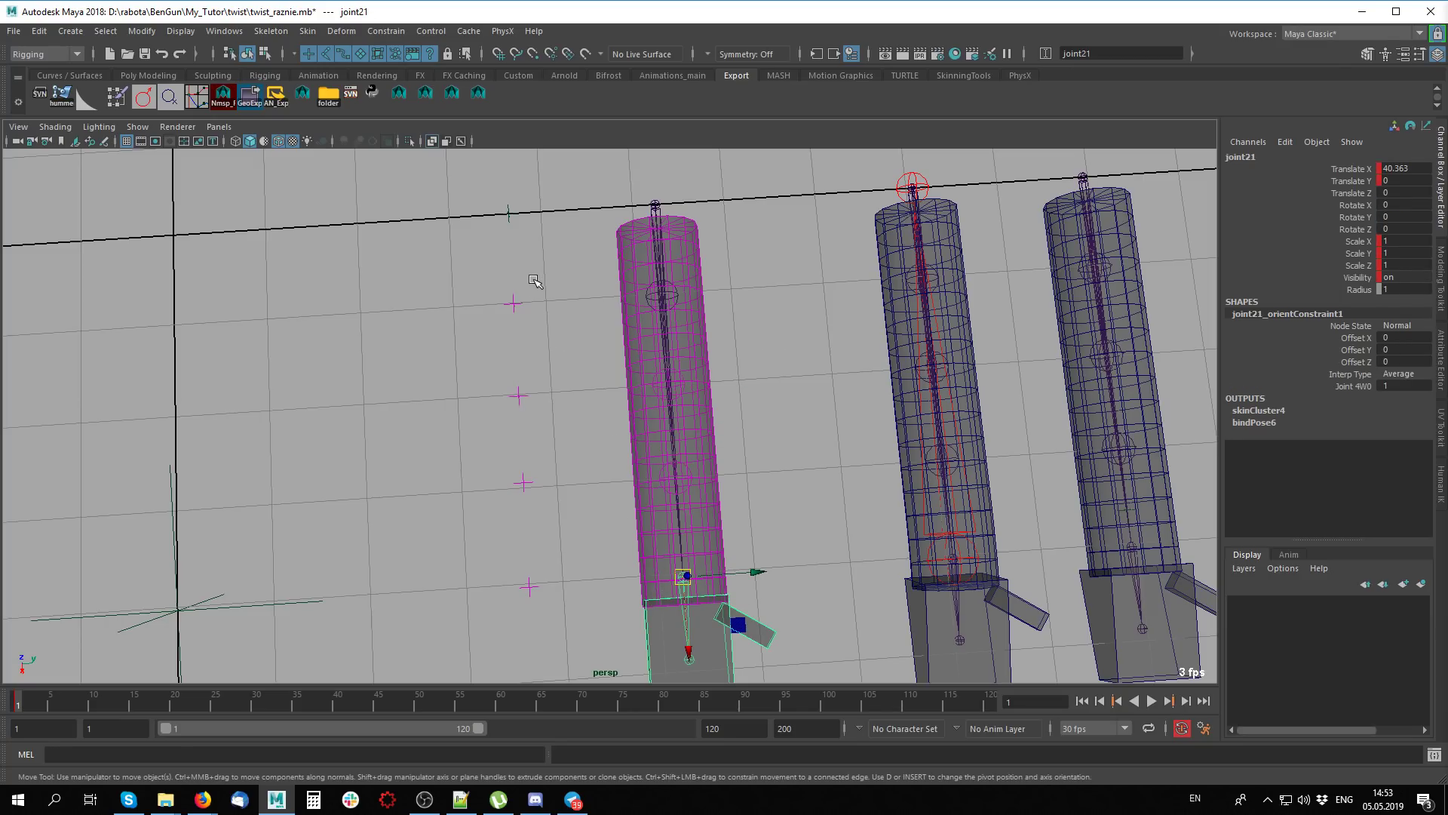
click(514, 303)
click(681, 294)
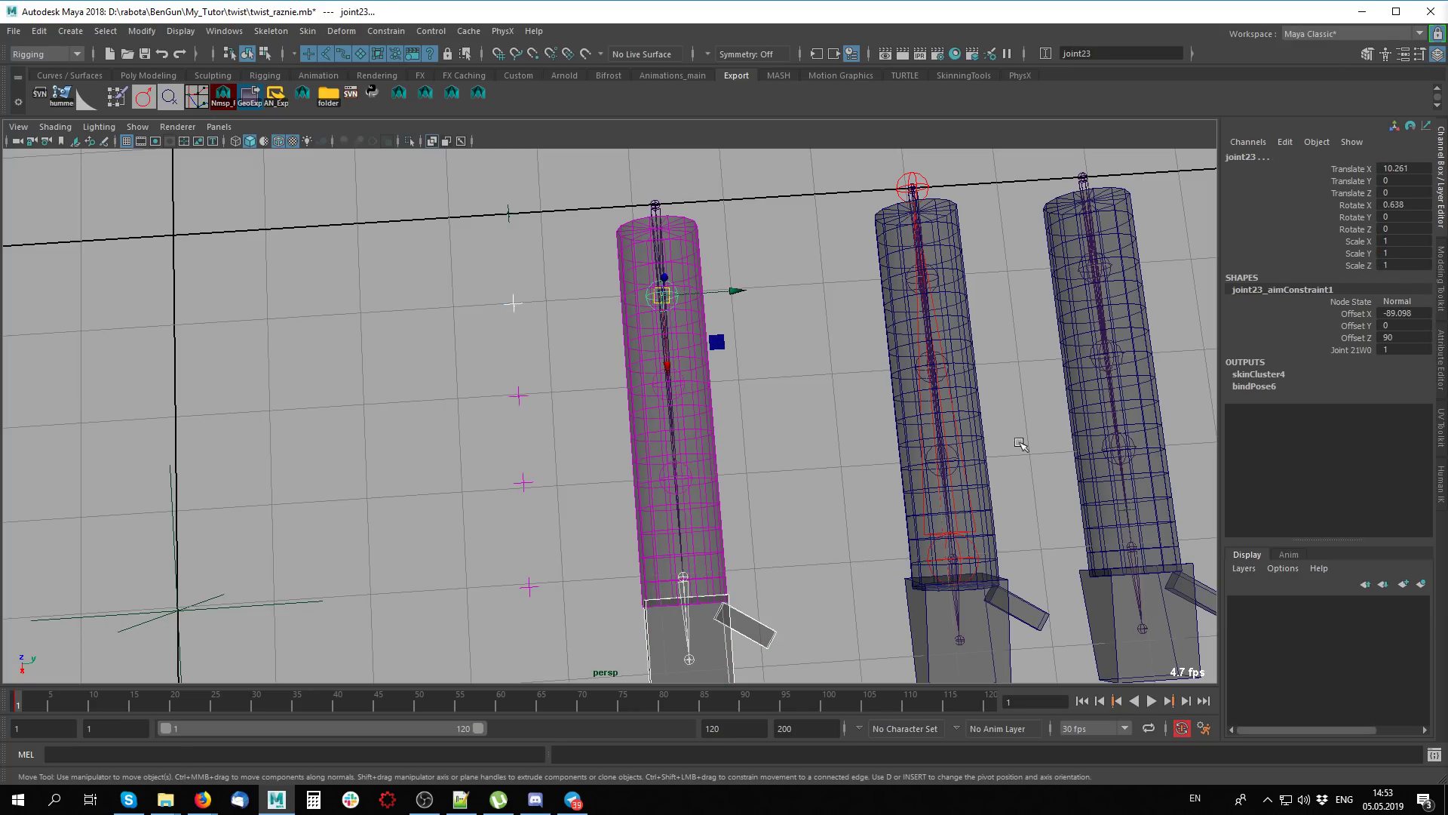
key(g)
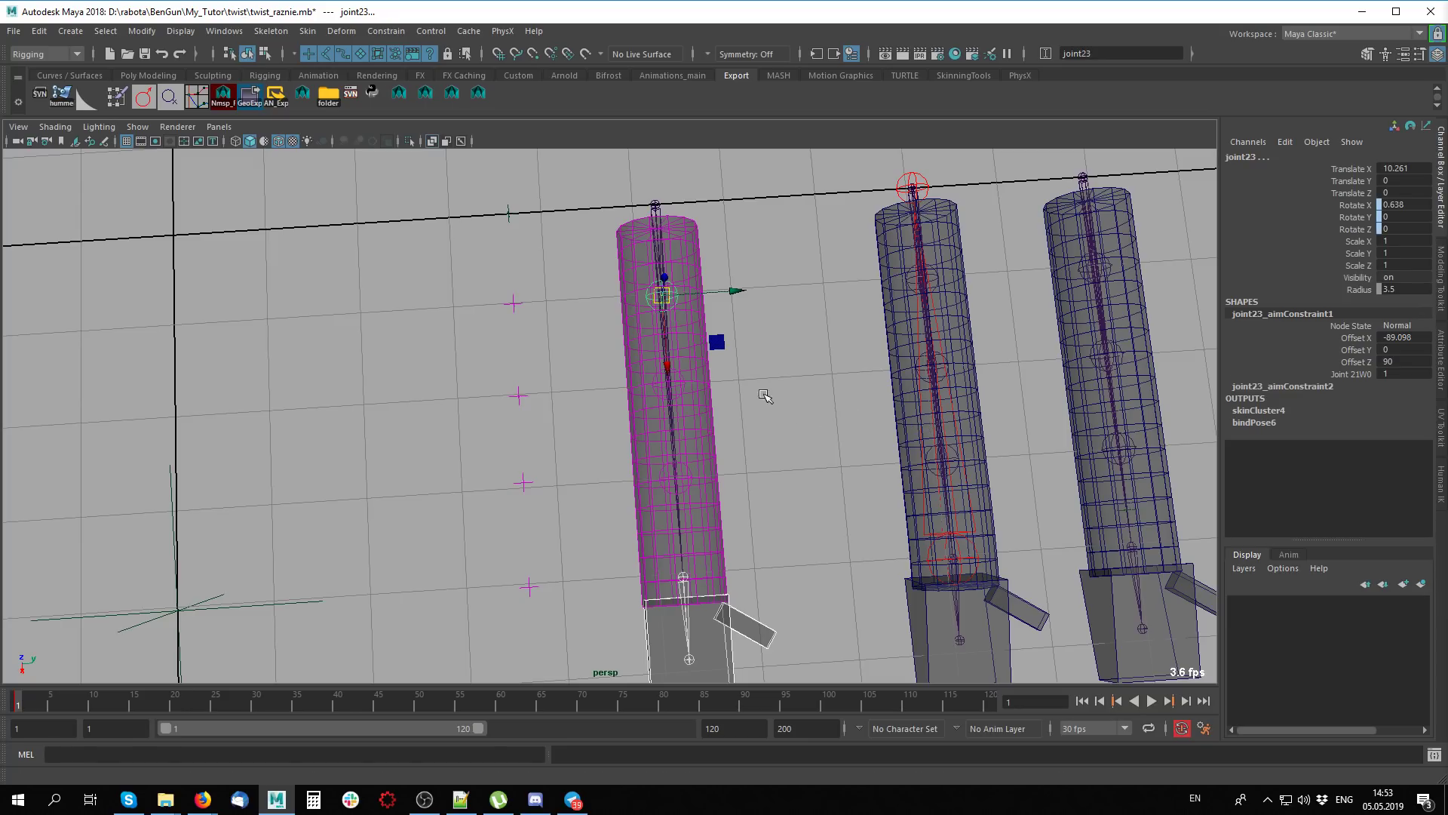
Orbit around the cylinders and reselect joint21 at the cylinder base
click(514, 311)
click(762, 340)
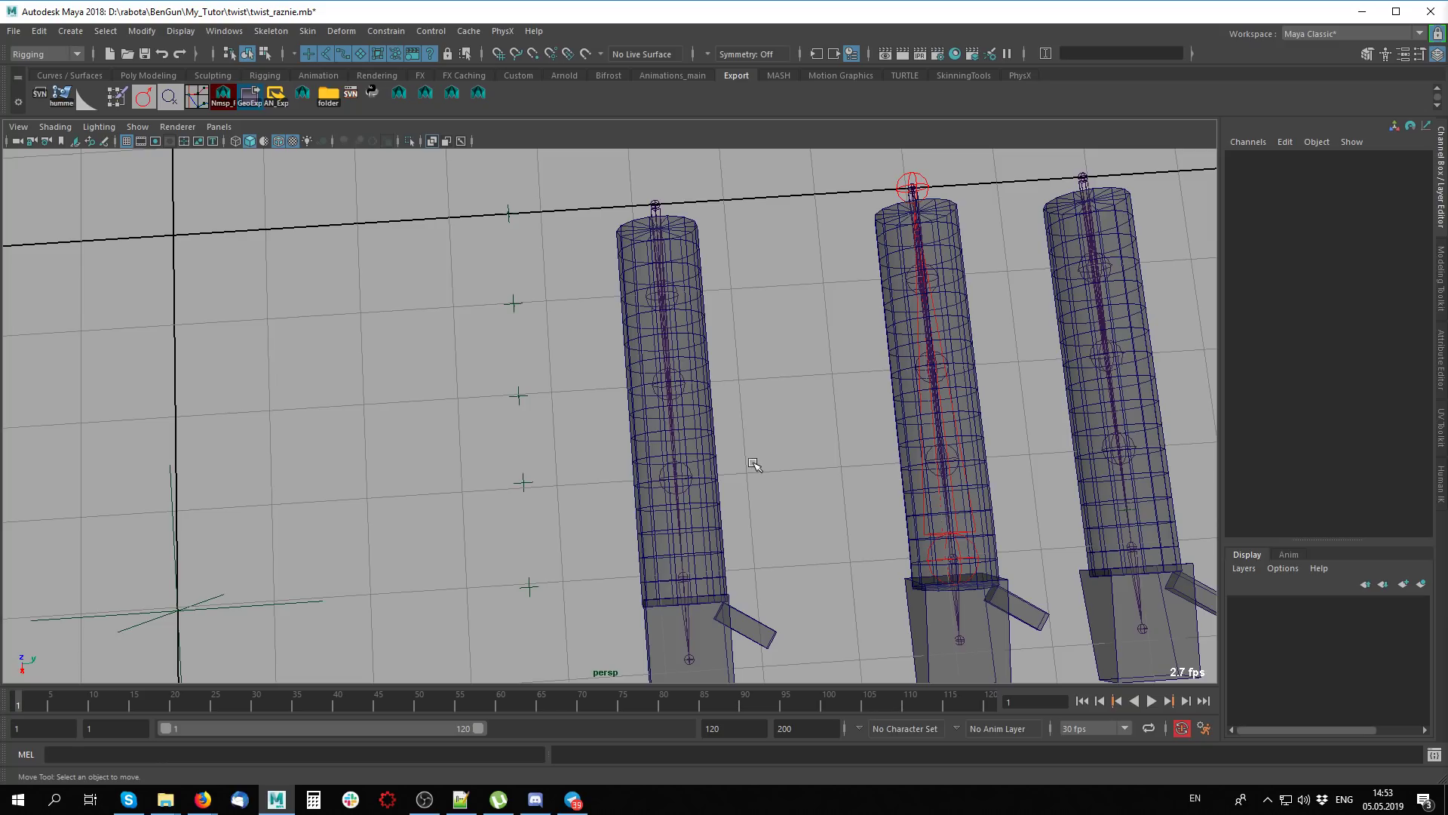
alt+drag(715, 526, 324, 289)
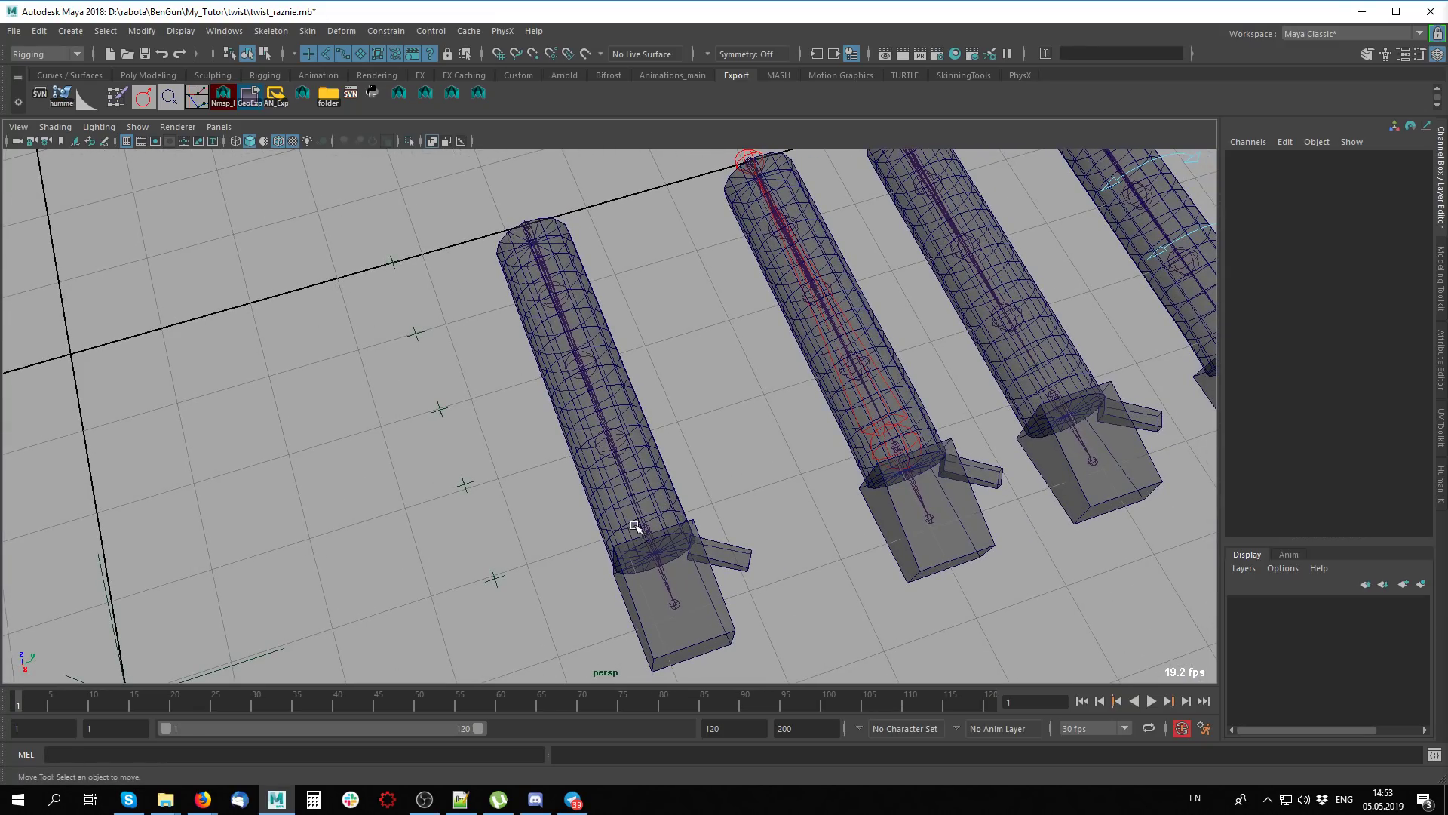
click(635, 526)
click(655, 550)
mouse_move(655, 550)
alt+mouse_down()
mouse_move(553, 528)
mouse_move(646, 518)
mouse_move(653, 469)
mouse_move(661, 550)
alt+mouse_up()
Rotate joint21 to -130.14, 253.508, -226.349 in X-ray, bending the first cylinder
key(e)
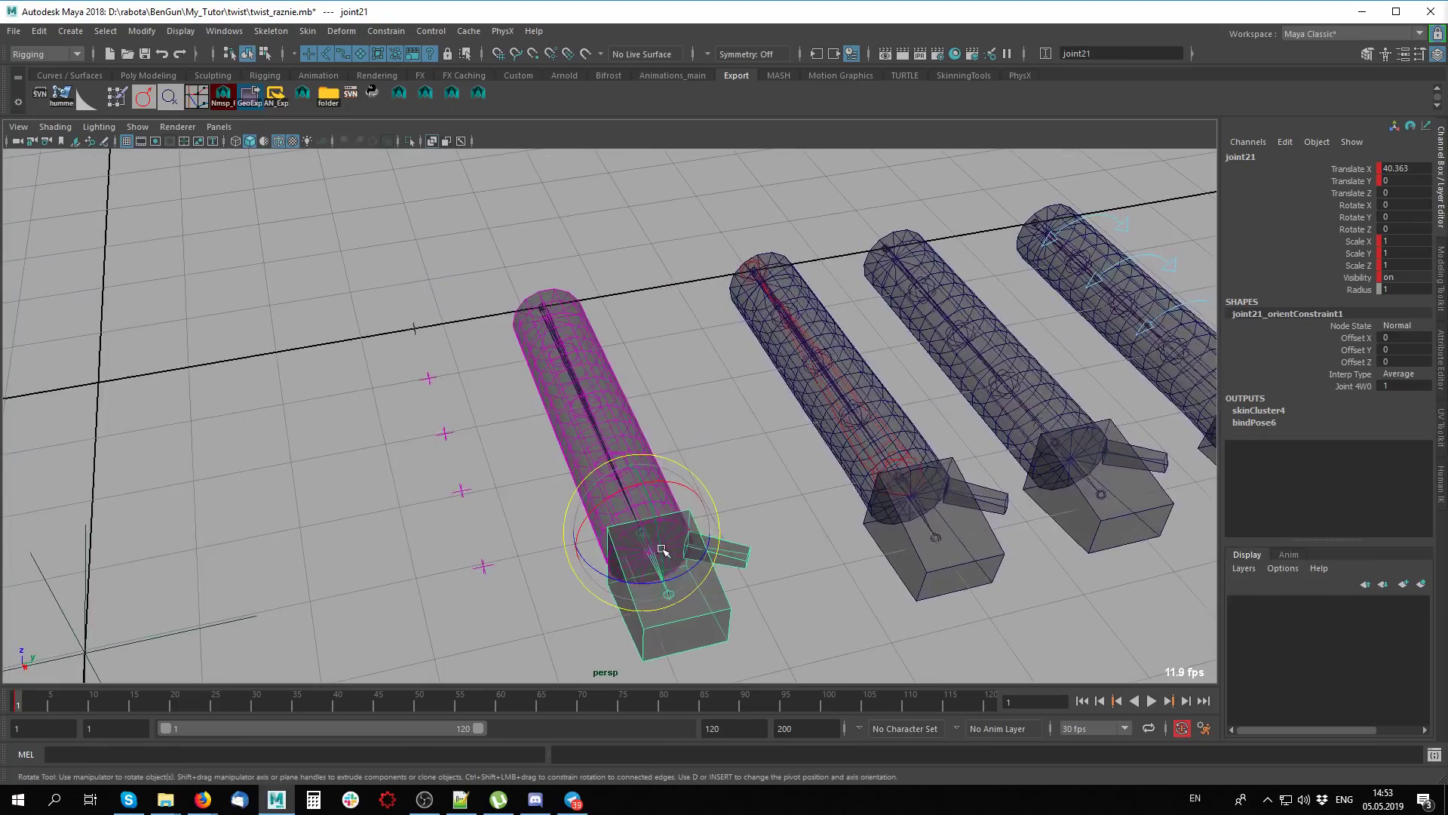
mouse_move(651, 503)
mouse_down()
mouse_move(625, 431)
mouse_move(646, 517)
mouse_move(688, 486)
mouse_move(598, 487)
mouse_move(905, 518)
mouse_move(1050, 559)
mouse_move(510, 511)
mouse_move(881, 532)
mouse_move(589, 520)
mouse_move(731, 517)
mouse_move(657, 518)
mouse_move(653, 569)
mouse_move(679, 581)
mouse_move(724, 566)
mouse_move(700, 565)
mouse_move(820, 596)
mouse_up()
key(ctrl+z)
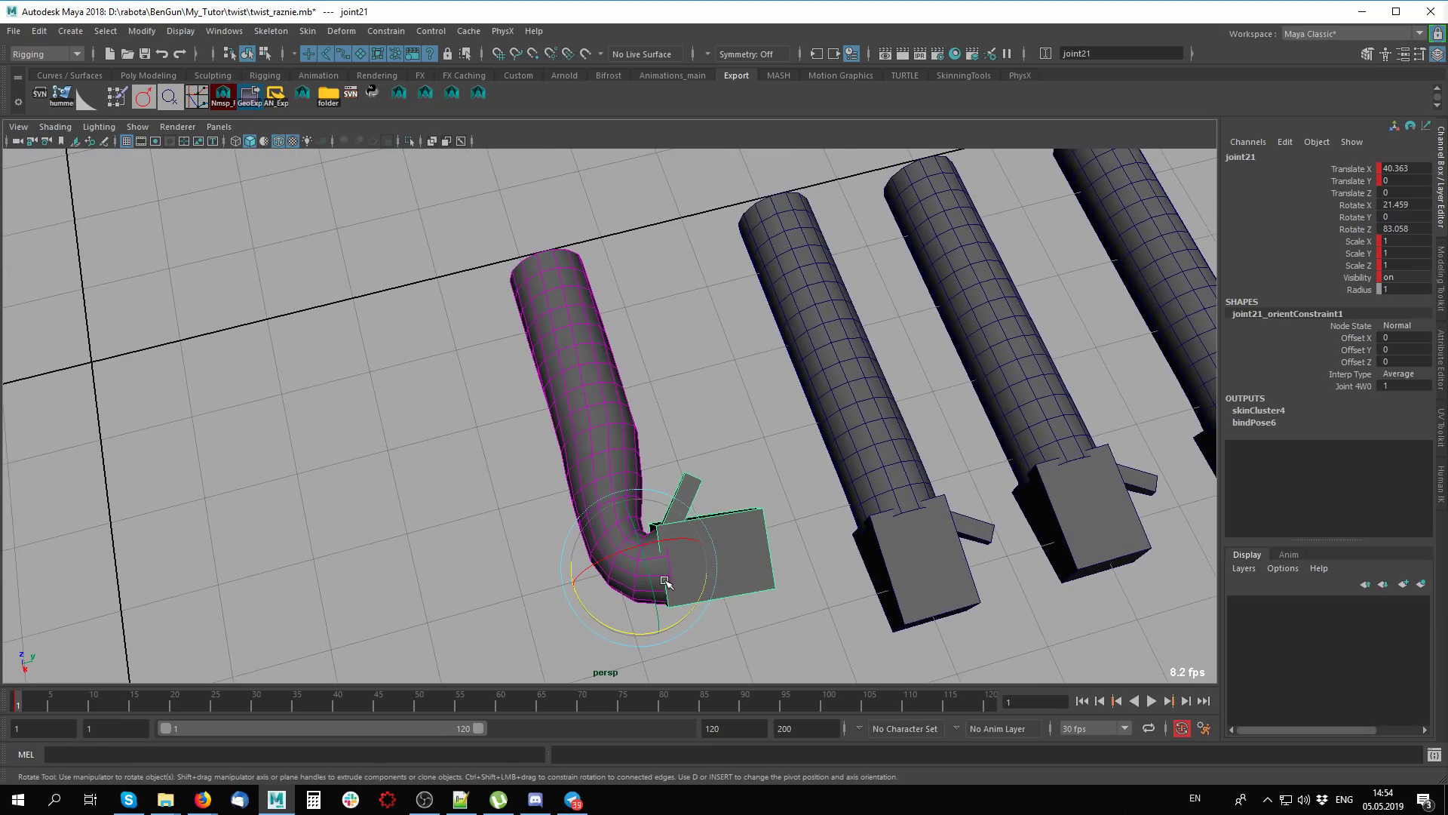
mouse_move(691, 603)
mouse_down()
mouse_move(690, 540)
mouse_move(779, 462)
mouse_up()
key(alt+x)
middle_drag(774, 475, 732, 598)
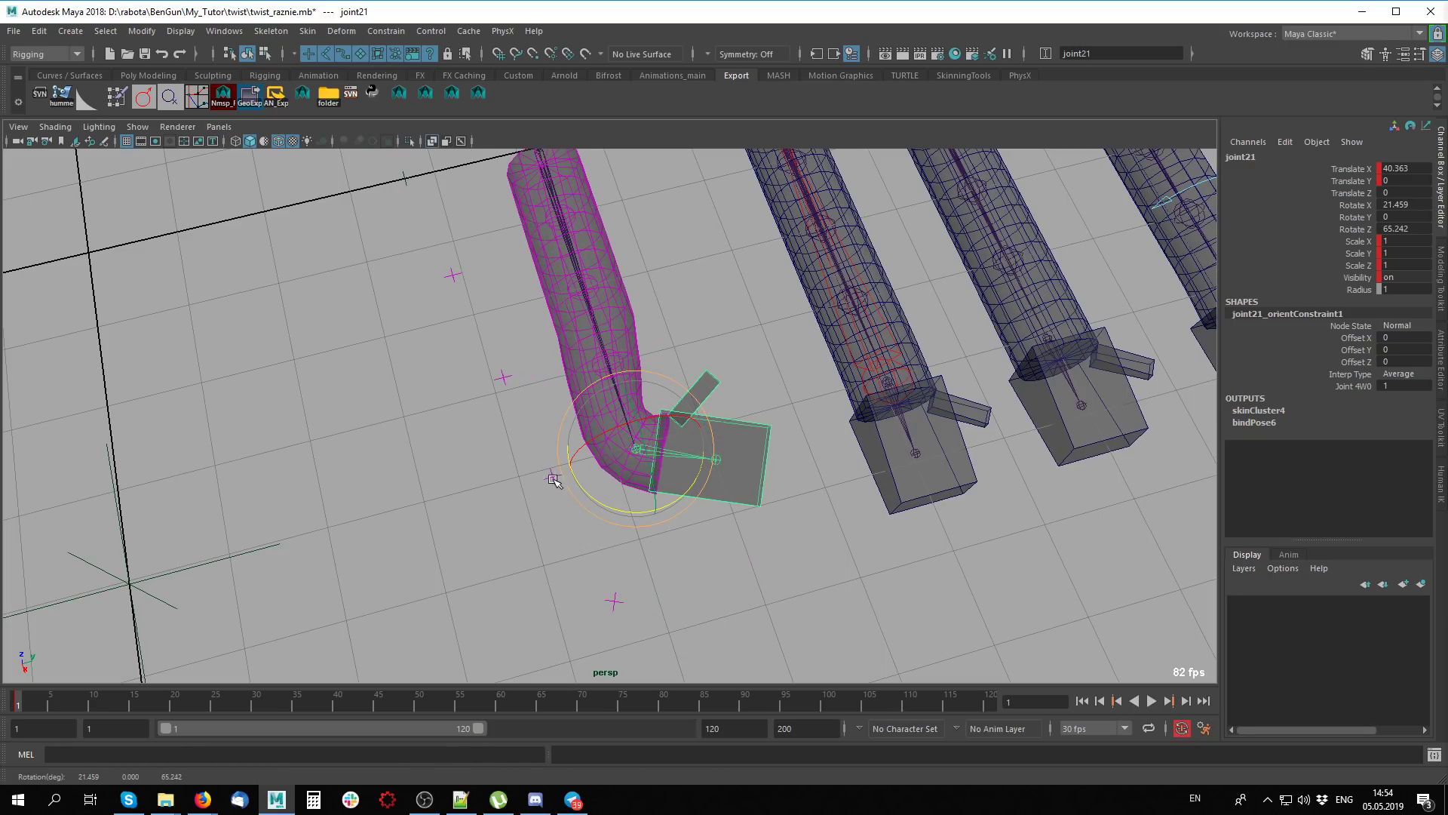
middle_drag(713, 557, 755, 505)
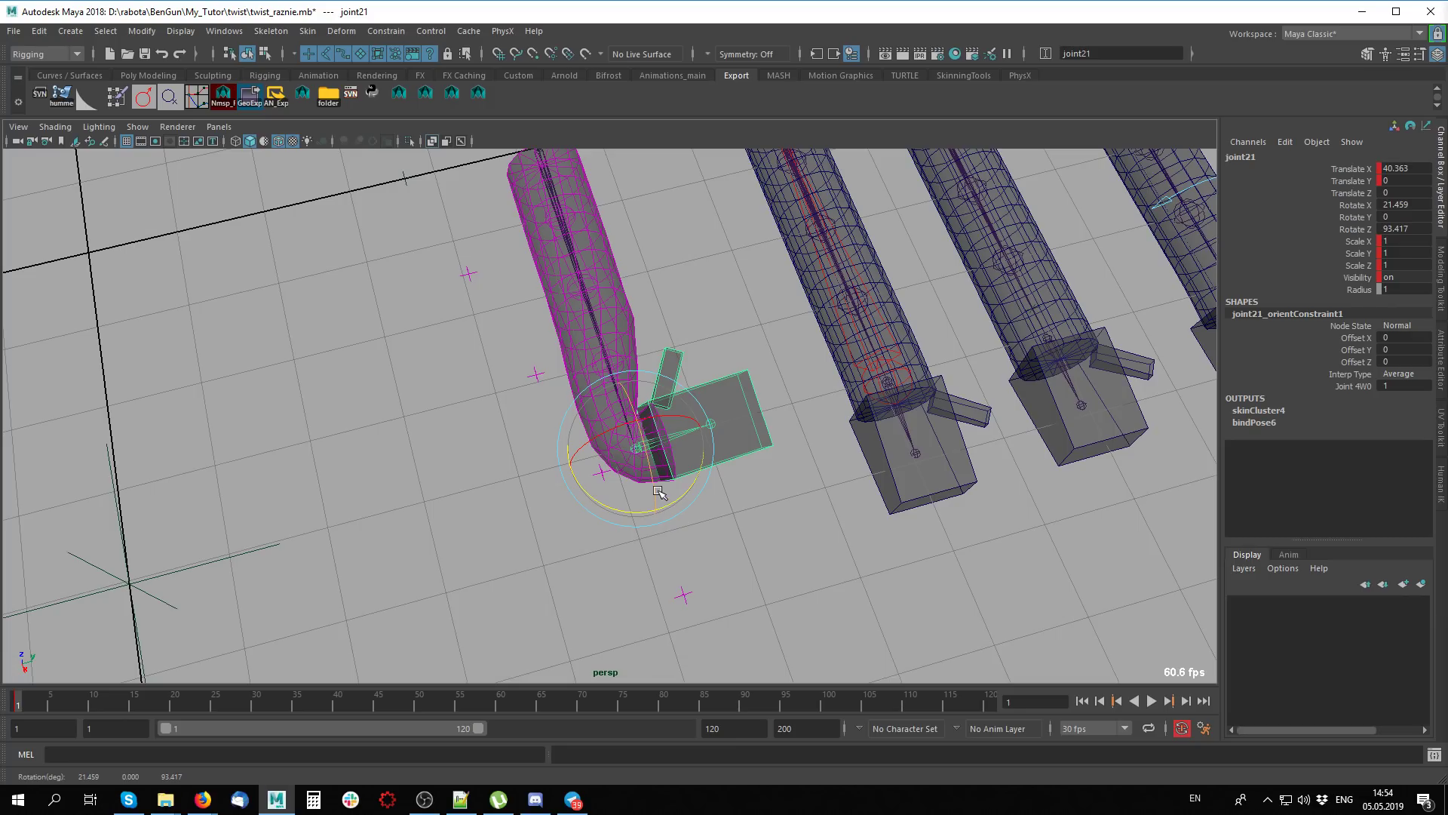
mouse_move(684, 498)
middle_down()
mouse_move(647, 411)
mouse_move(643, 479)
mouse_move(622, 470)
mouse_move(686, 477)
mouse_move(679, 417)
mouse_move(662, 430)
mouse_move(666, 491)
mouse_move(589, 568)
mouse_move(602, 463)
mouse_move(598, 485)
mouse_move(614, 485)
mouse_move(598, 469)
mouse_move(618, 491)
mouse_move(603, 498)
mouse_move(608, 482)
mouse_move(613, 501)
mouse_move(646, 491)
mouse_move(637, 506)
mouse_move(652, 509)
mouse_move(642, 446)
mouse_move(638, 491)
mouse_move(766, 550)
middle_up()
Swing and twist joint21 through extreme rotations from several view angles
mouse_move(767, 550)
alt+mouse_down()
mouse_move(853, 518)
mouse_move(866, 495)
alt+mouse_up()
mouse_move(701, 362)
middle_down()
mouse_move(707, 341)
mouse_move(677, 374)
middle_up()
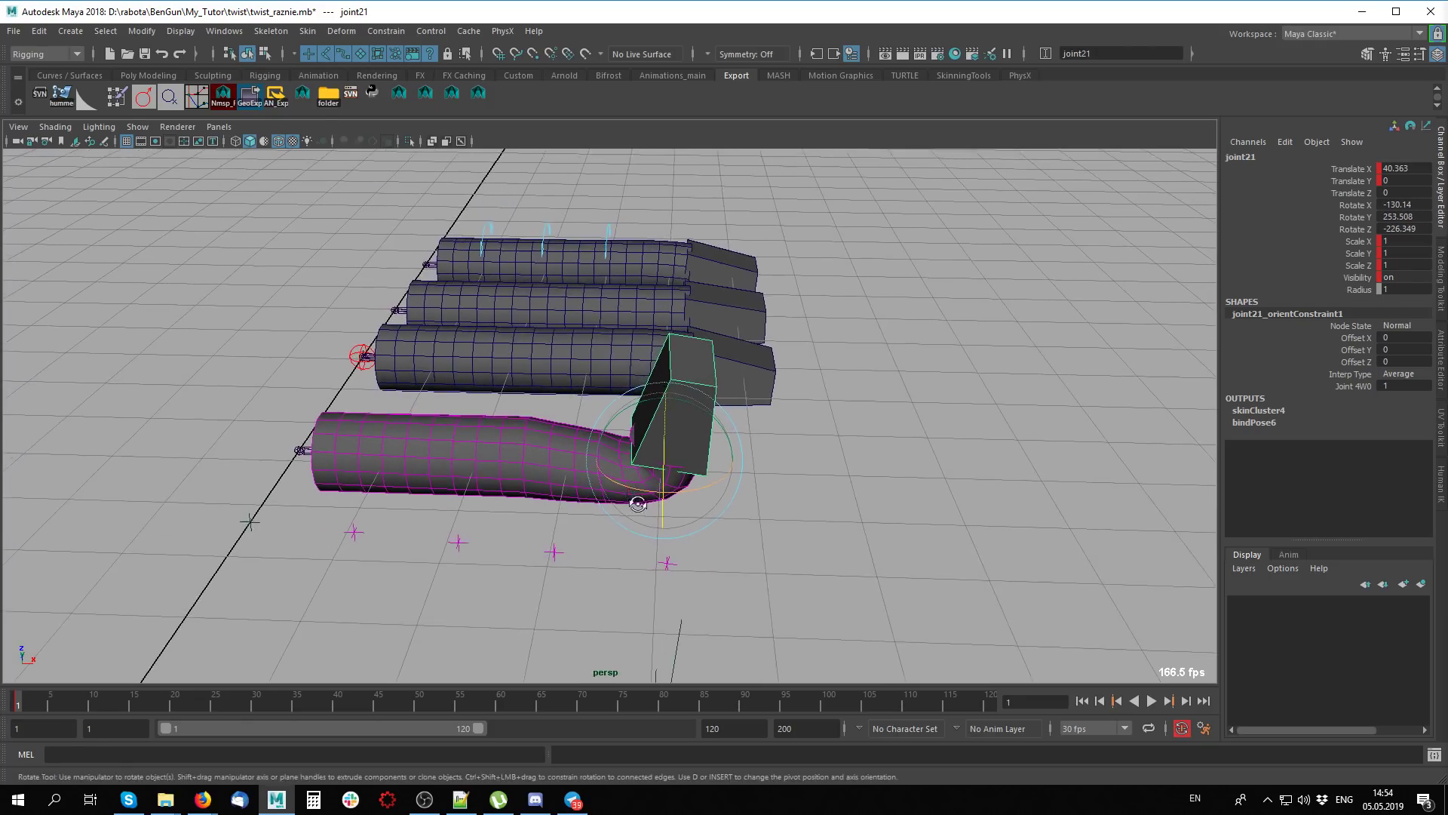
alt+drag(747, 414, 664, 423)
middle_drag(664, 423, 654, 404)
alt+drag(653, 404, 760, 445)
mouse_move(664, 411)
middle_down()
mouse_move(674, 395)
mouse_move(663, 493)
mouse_move(669, 456)
middle_up()
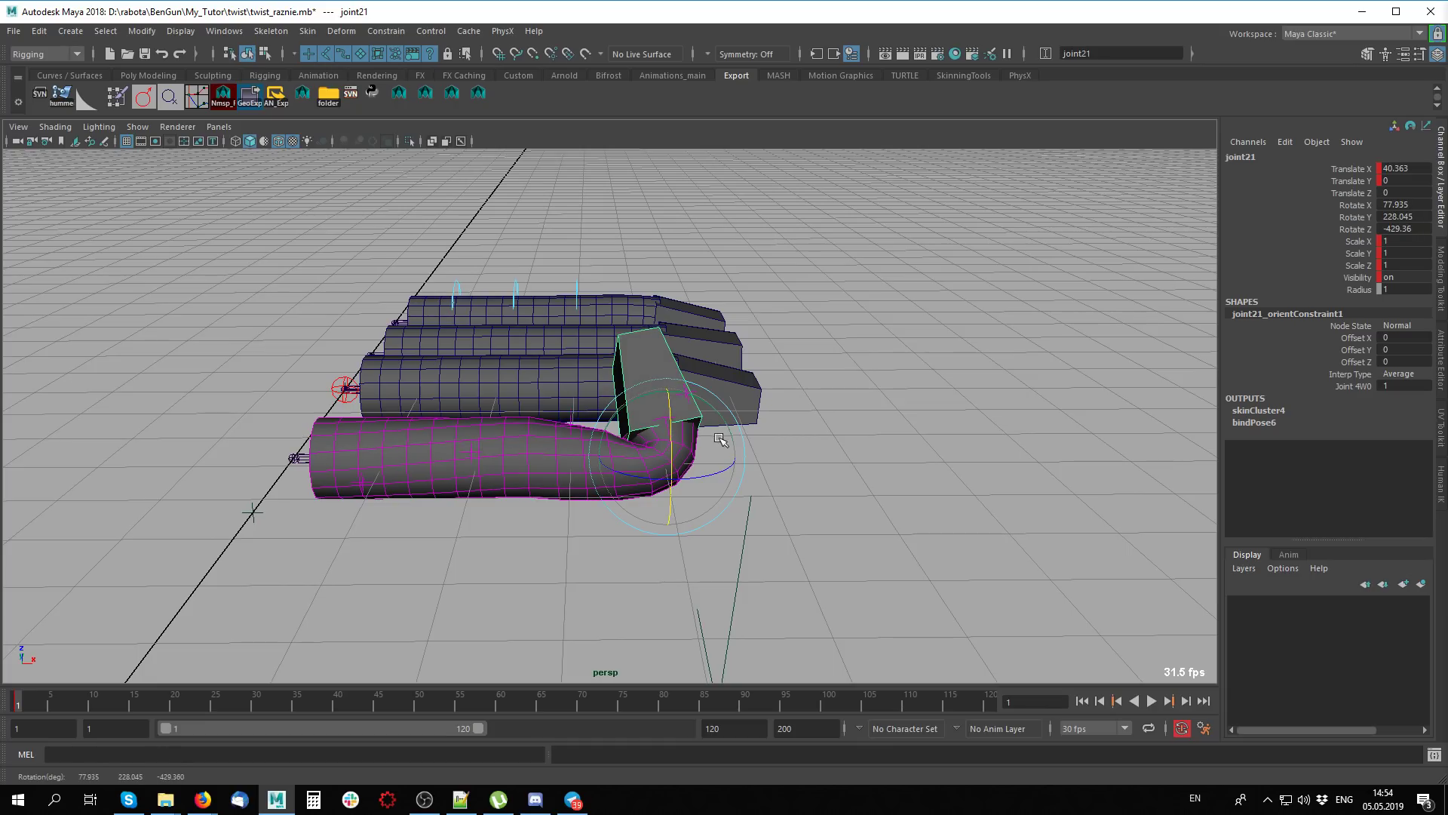
alt+drag(669, 457, 855, 500)
mouse_move(856, 499)
middle_down()
mouse_move(604, 501)
mouse_move(370, 531)
mouse_move(389, 518)
mouse_move(372, 517)
mouse_move(792, 528)
mouse_move(687, 532)
middle_up()
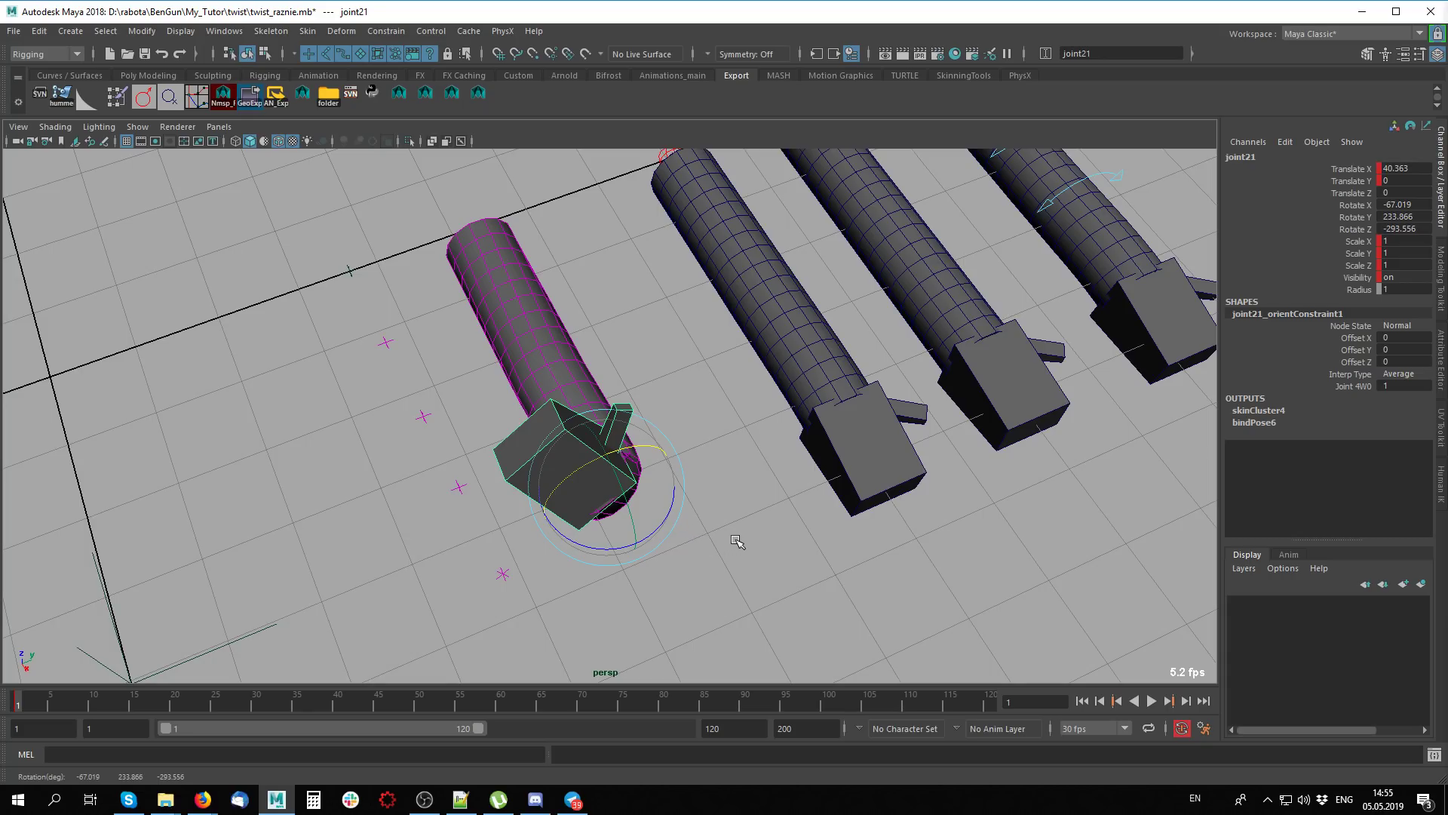
mouse_move(726, 534)
middle_down()
mouse_move(1052, 507)
mouse_move(957, 513)
mouse_move(1036, 504)
mouse_move(806, 427)
mouse_move(635, 463)
mouse_move(621, 509)
middle_up()
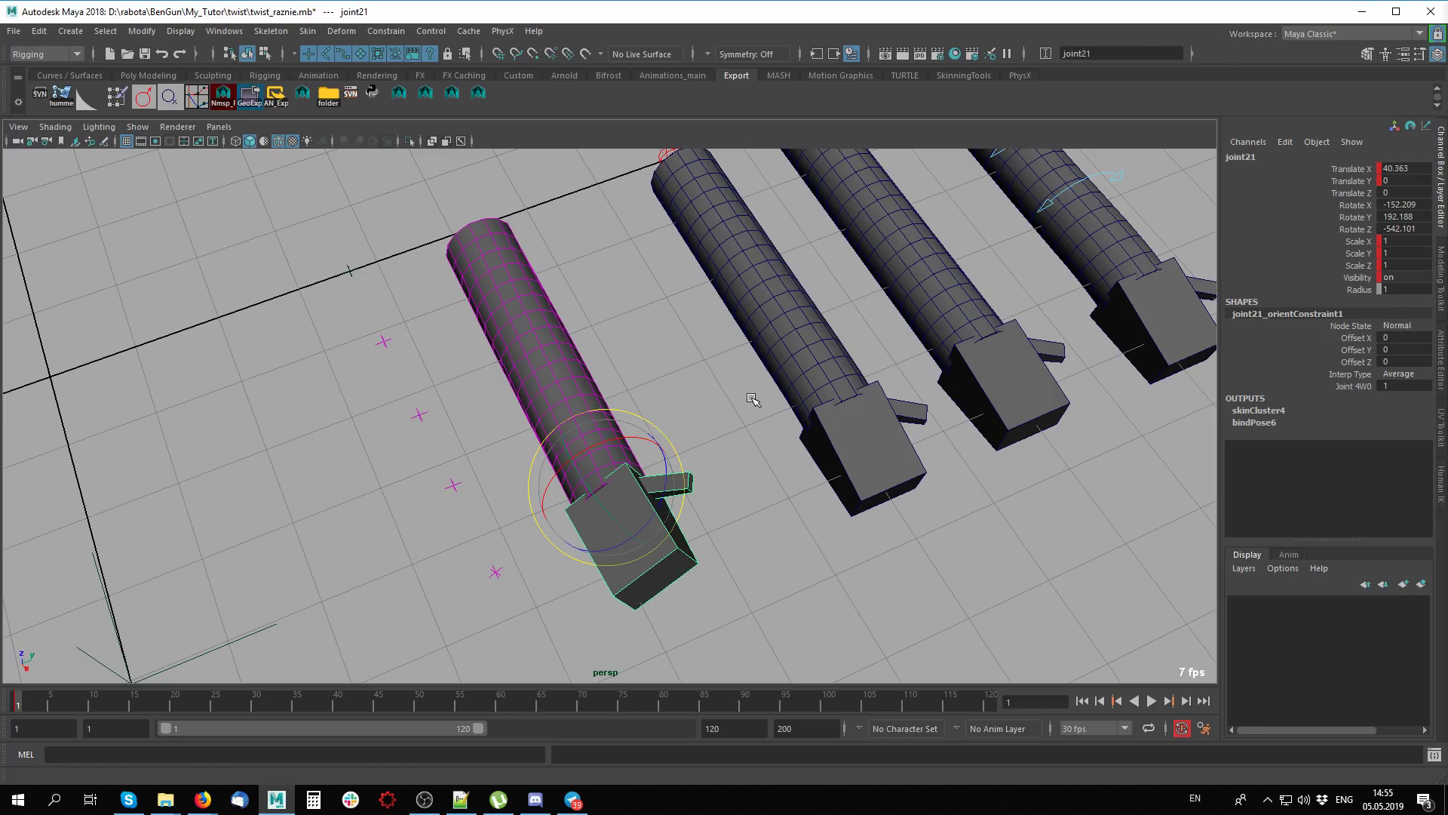
Rotate joint21 further until the cylinder's twist straightens out
mouse_move(836, 475)
alt+mouse_down()
mouse_move(785, 481)
mouse_move(833, 485)
mouse_move(872, 420)
alt+mouse_up()
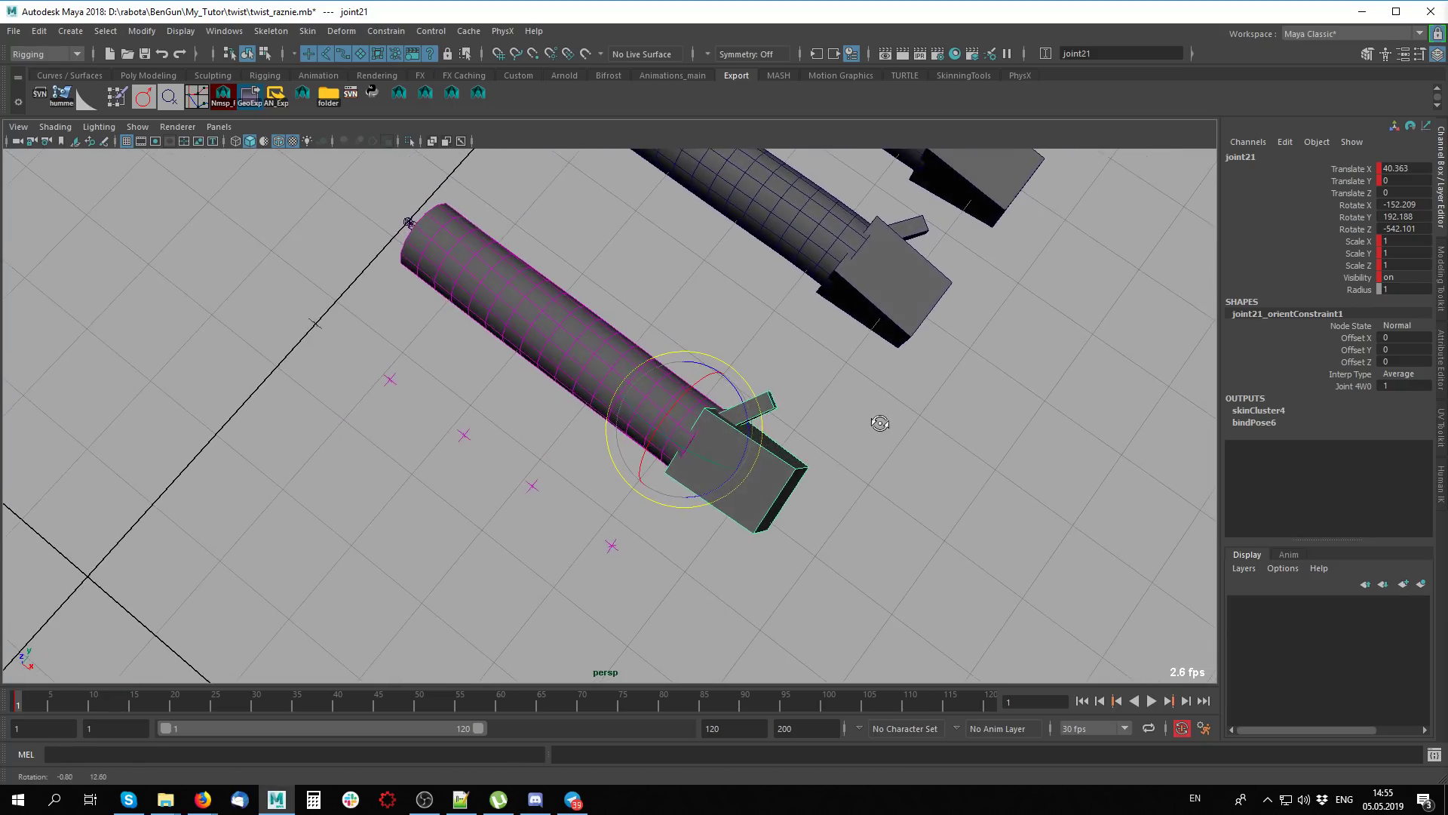
mouse_move(873, 420)
middle_down()
mouse_move(915, 536)
mouse_move(927, 423)
mouse_move(913, 616)
mouse_move(921, 592)
mouse_move(905, 641)
mouse_move(920, 562)
mouse_move(883, 650)
mouse_move(905, 611)
mouse_move(901, 656)
mouse_move(938, 462)
middle_up()
mouse_move(937, 463)
alt+mouse_down()
mouse_move(670, 487)
mouse_move(588, 533)
mouse_move(614, 478)
mouse_move(649, 483)
mouse_move(571, 476)
mouse_move(626, 573)
alt+mouse_up()
mouse_move(739, 530)
alt+mouse_down()
mouse_move(721, 595)
mouse_move(675, 513)
alt+mouse_up()
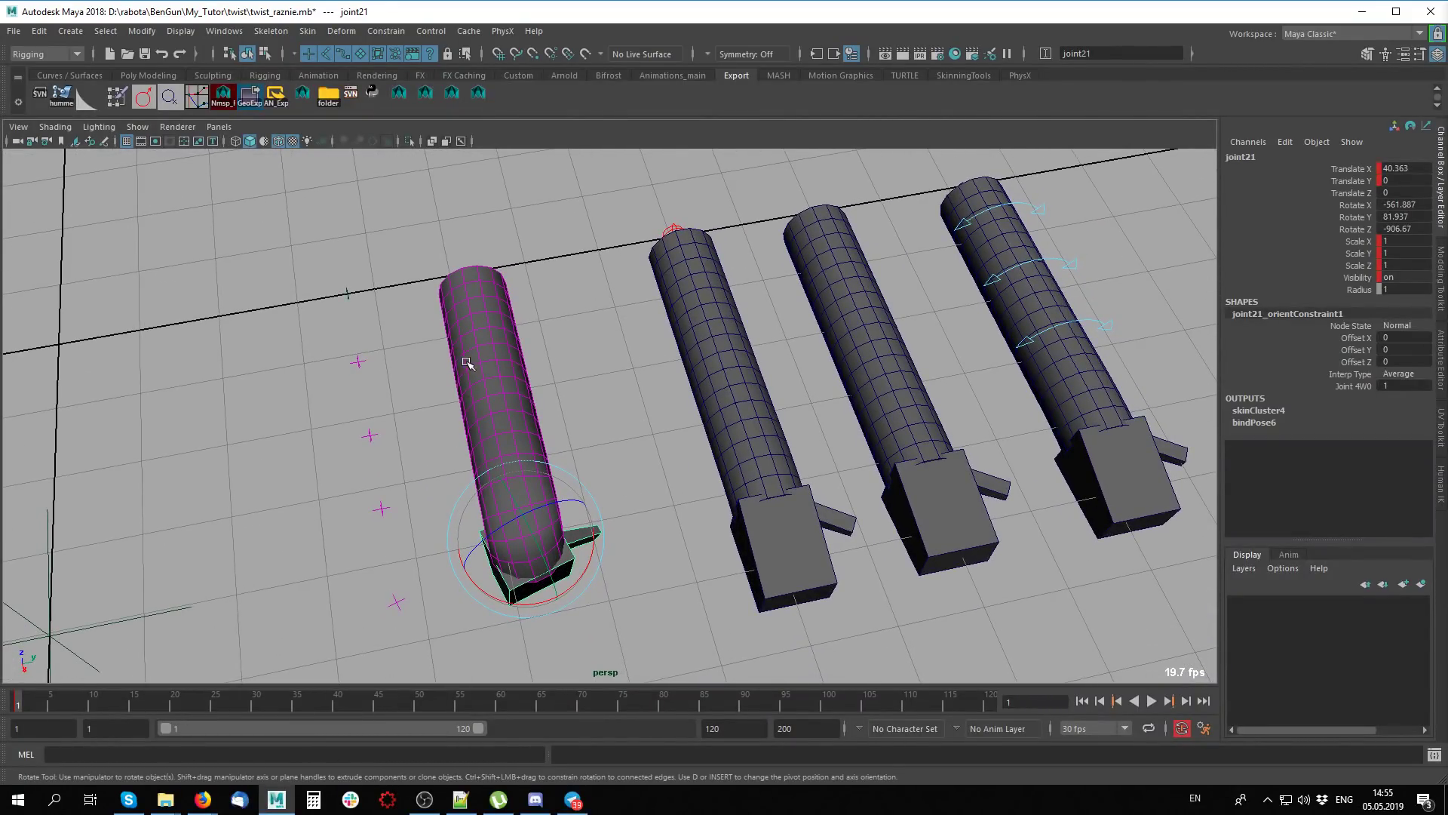
mouse_move(589, 553)
mouse_down()
mouse_move(558, 588)
mouse_move(520, 600)
mouse_move(494, 580)
mouse_move(486, 553)
mouse_move(508, 517)
mouse_move(536, 540)
mouse_move(575, 524)
mouse_up()
Inspect the second cylinder's joint44–joint45 chain in X-ray view
click(656, 413)
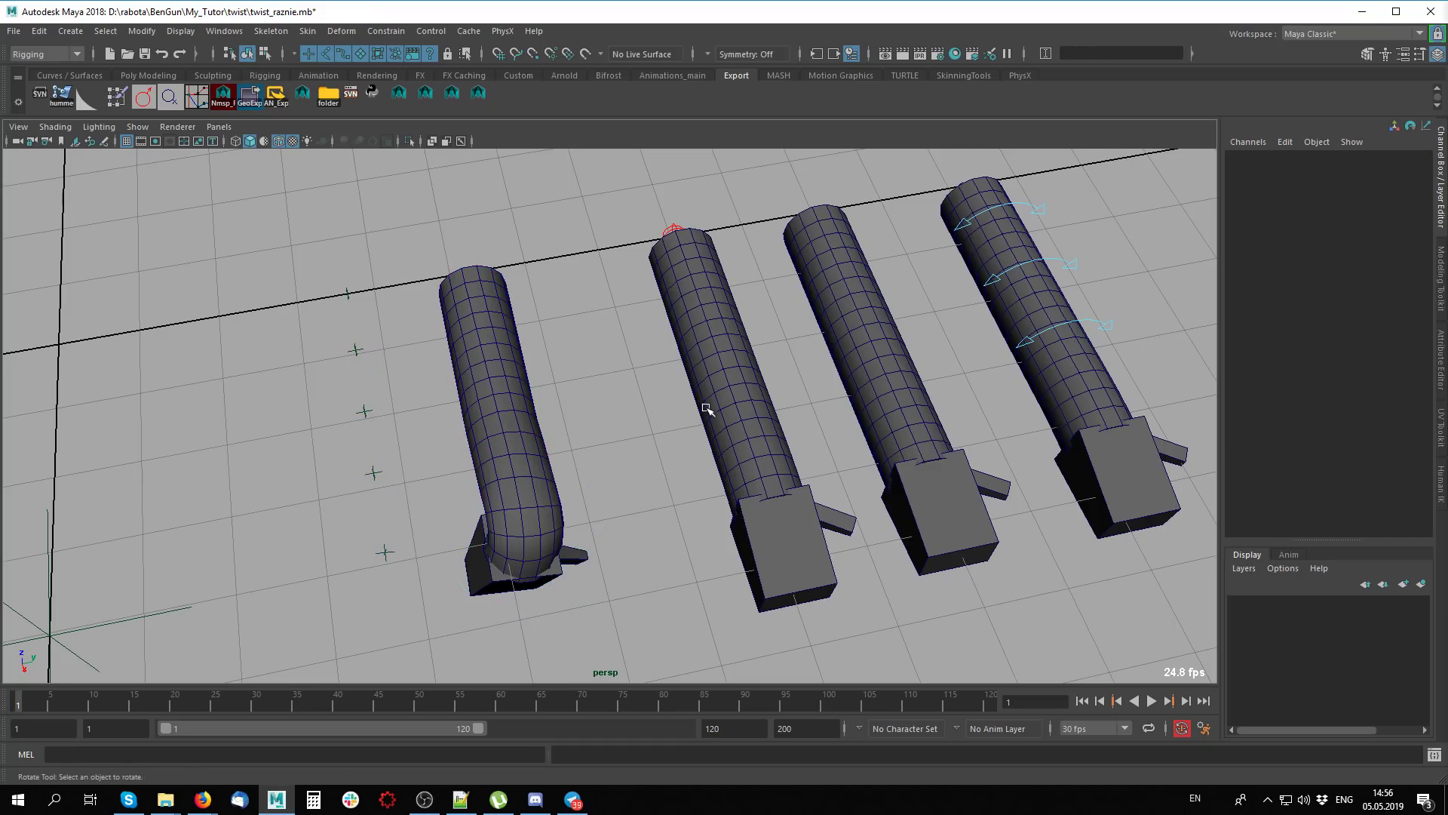
key(alt+x)
mouse_move(656, 414)
alt+mouse_down()
mouse_move(647, 449)
mouse_move(734, 433)
mouse_move(615, 513)
mouse_move(621, 492)
mouse_move(678, 528)
mouse_move(711, 505)
alt+mouse_up()
click(621, 491)
key(w)
click(530, 516)
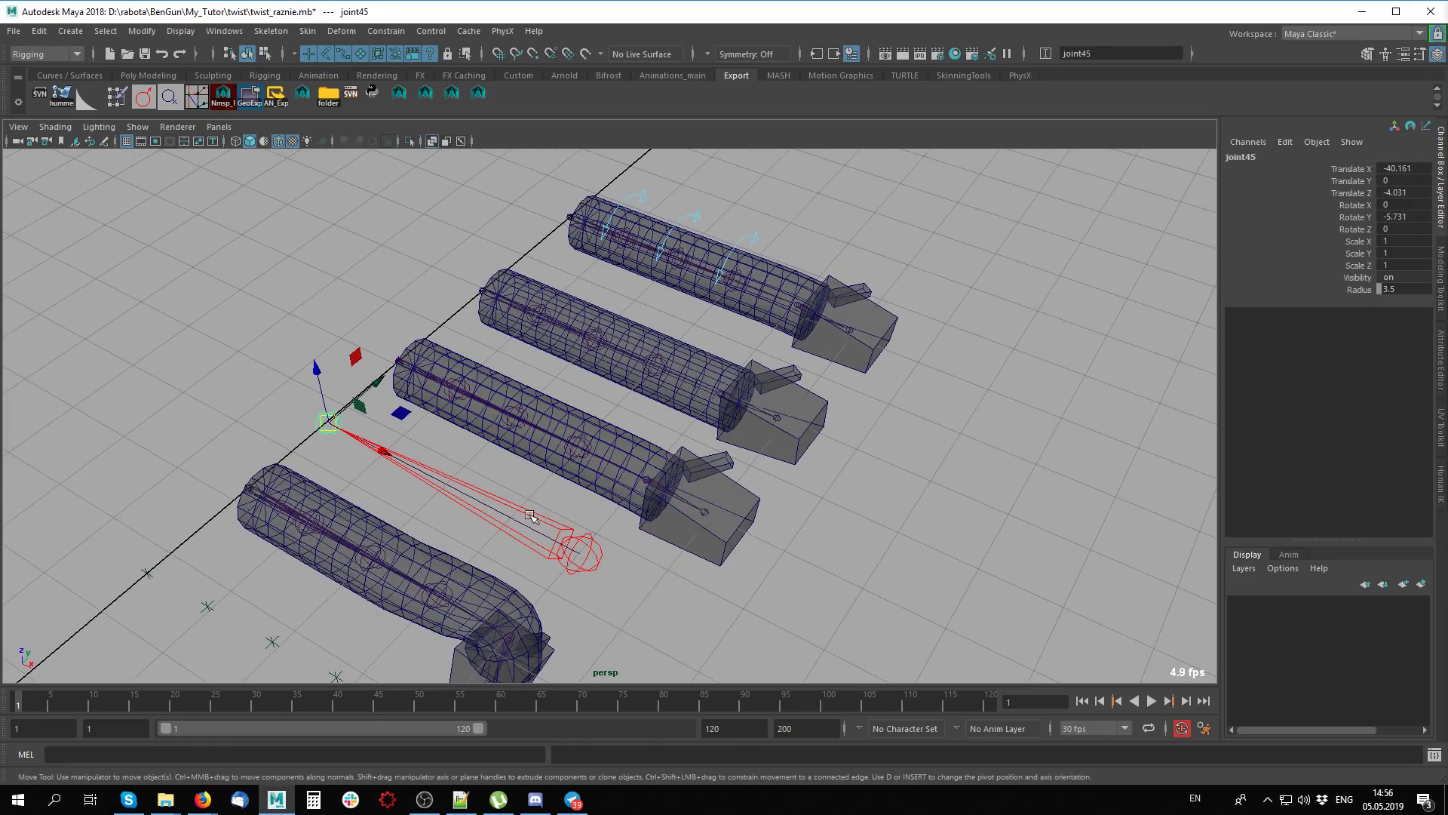
alt+drag(266, 225, 332, 402)
key(Down)
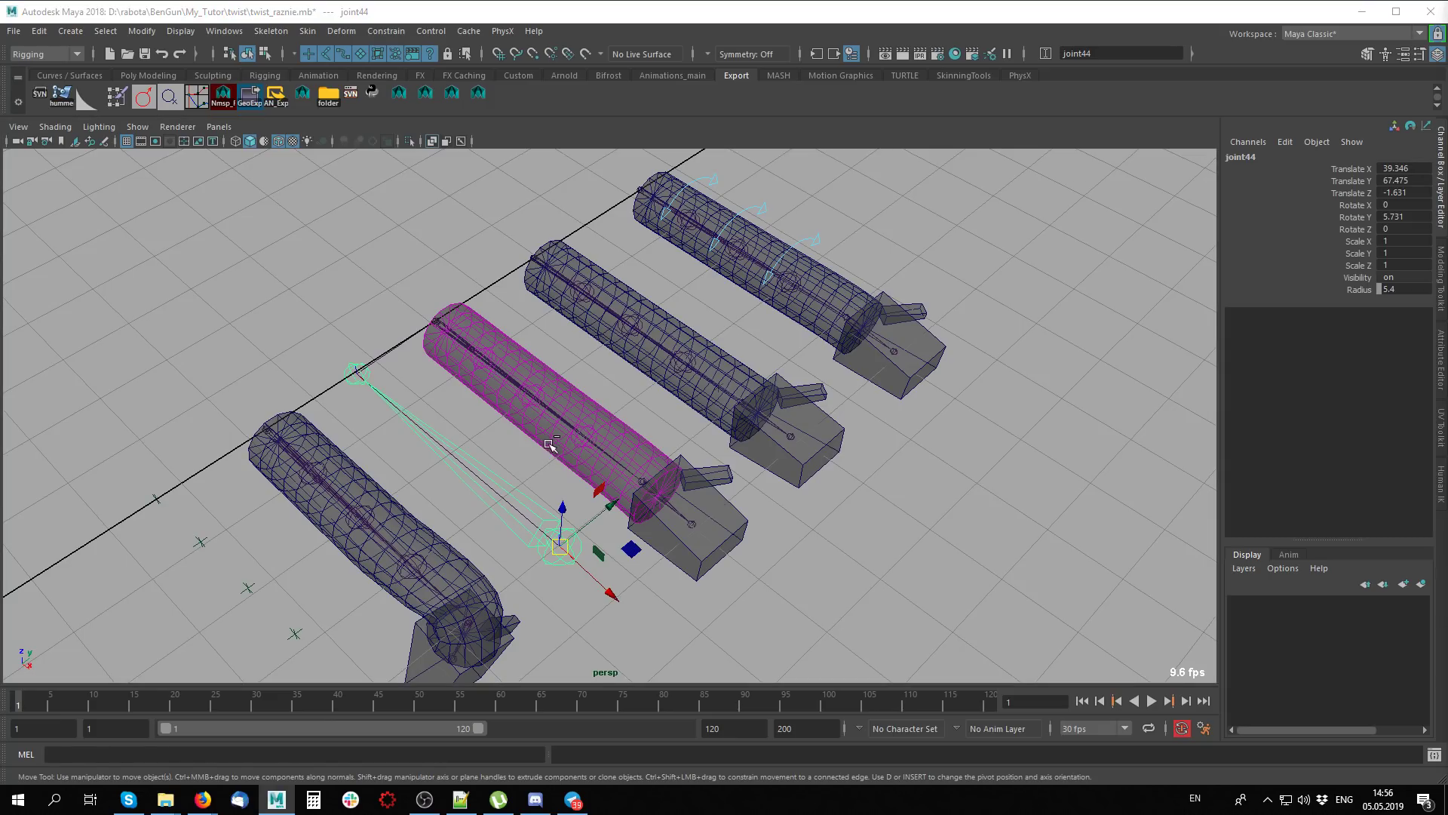
Expand joint38 in the Outliner and locate joint44 and ikHandle1
key(shift+o)
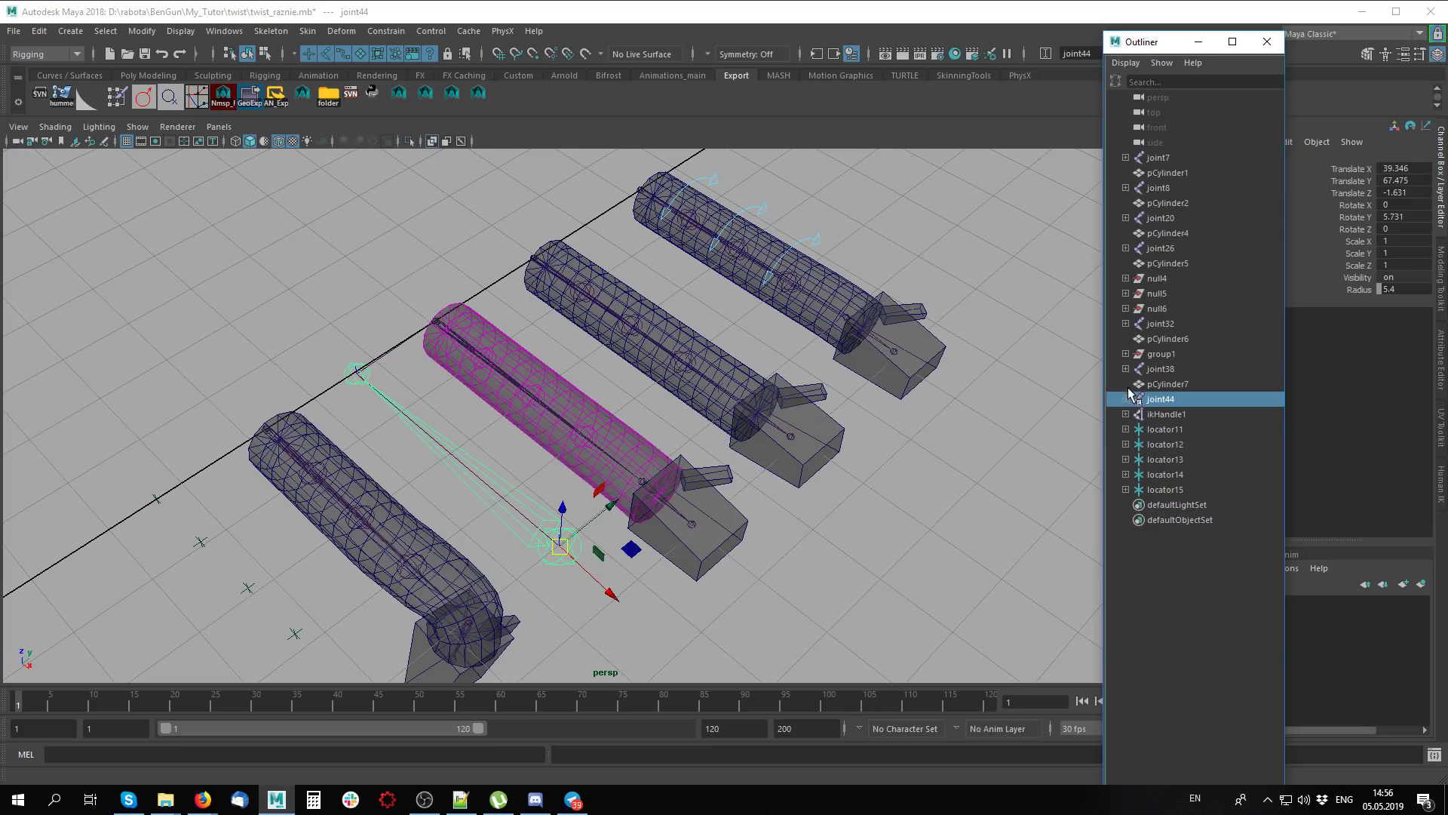
click(671, 504)
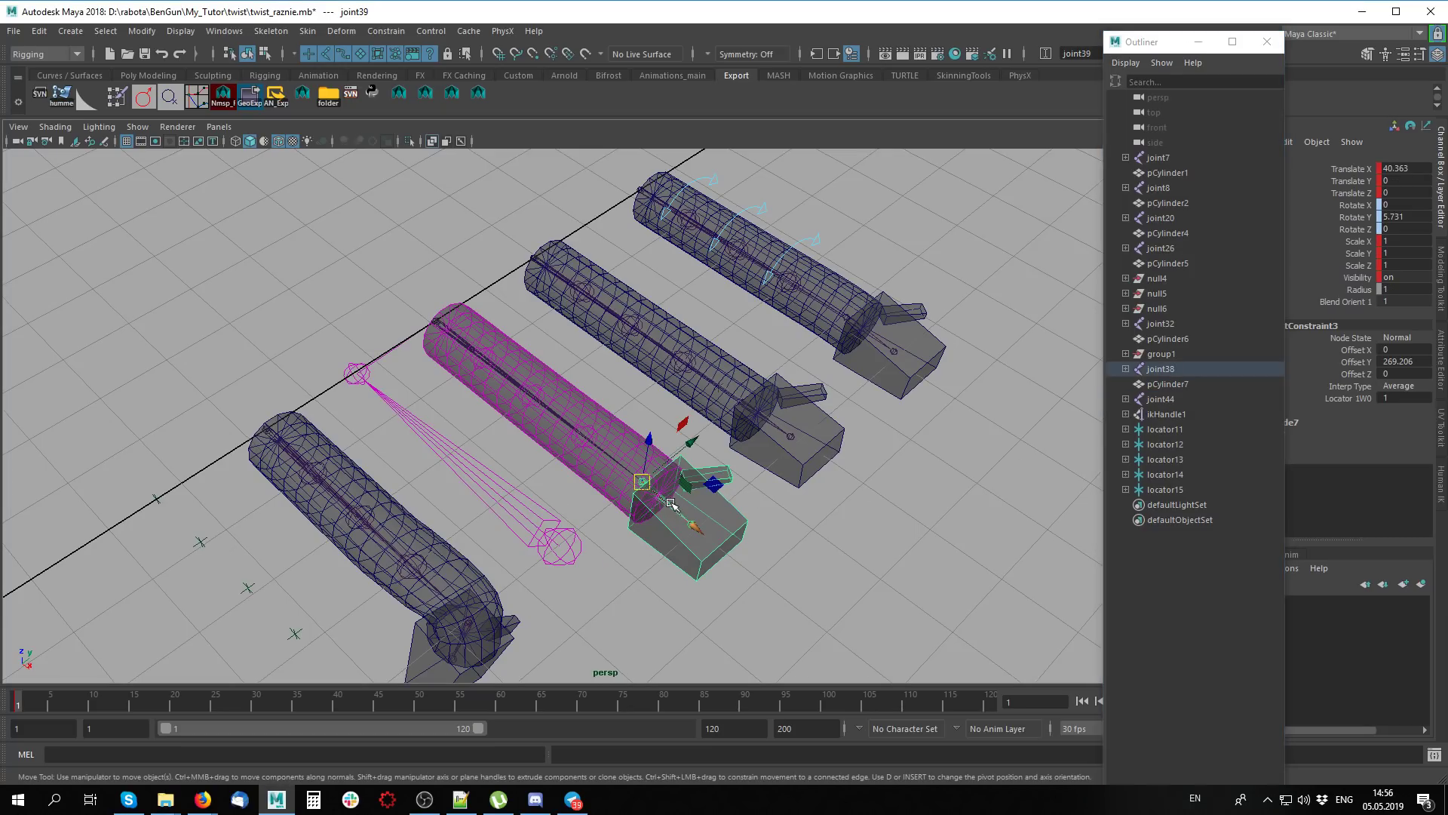
click(1126, 369)
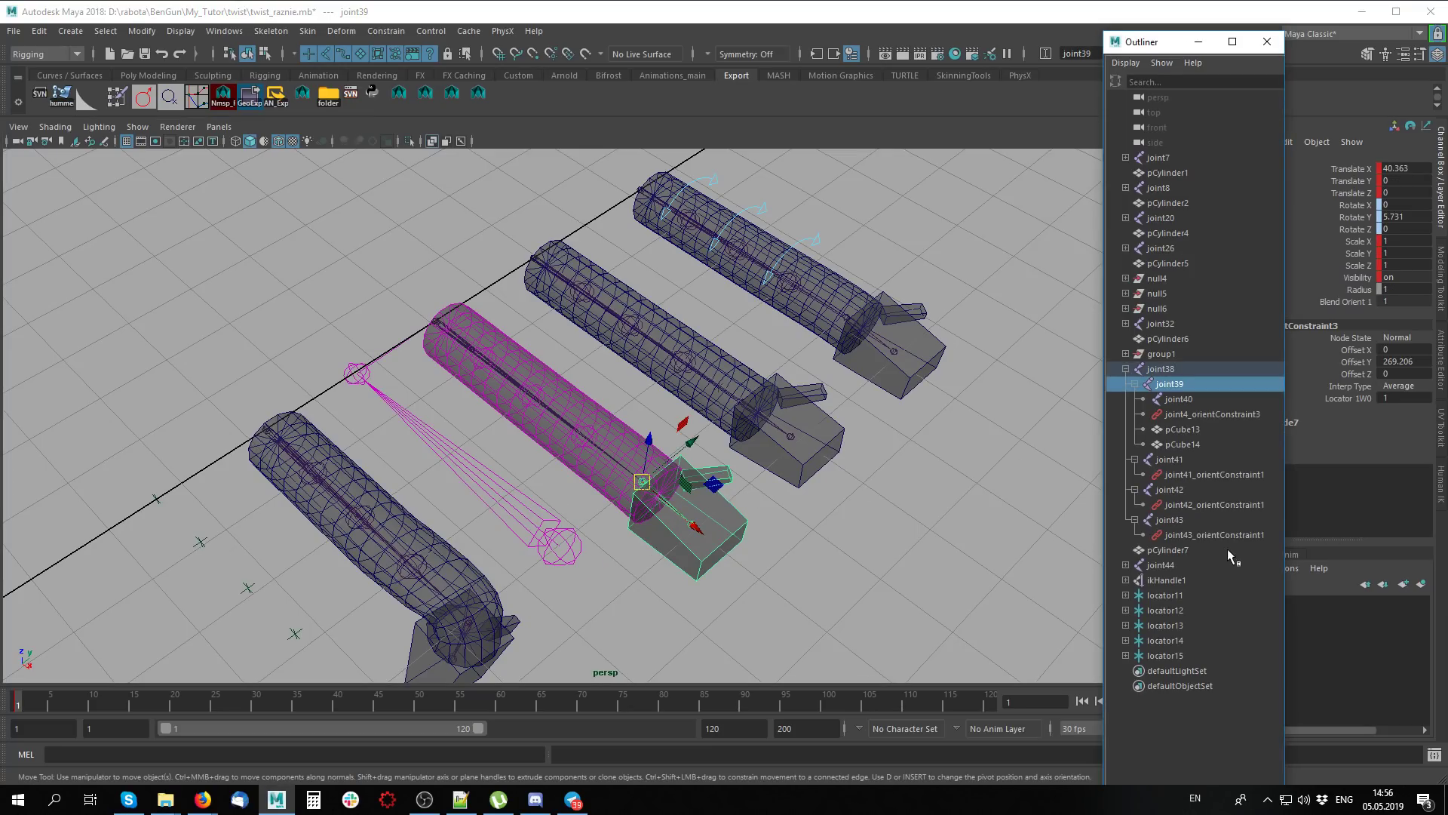
click(1011, 509)
mouse_move(1010, 509)
alt+mouse_down()
mouse_move(602, 546)
mouse_move(595, 533)
alt+mouse_up()
click(594, 533)
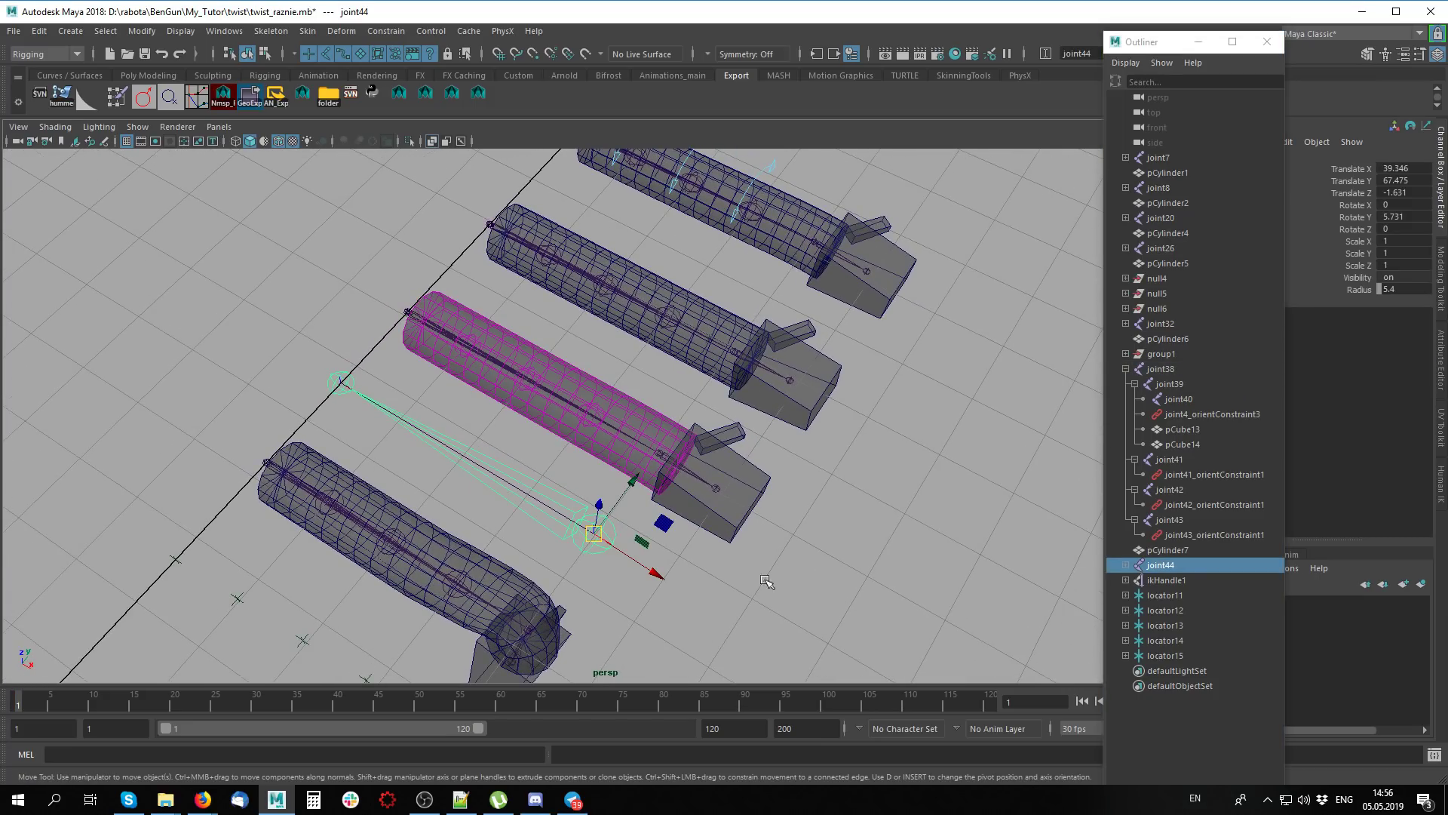
click(1169, 581)
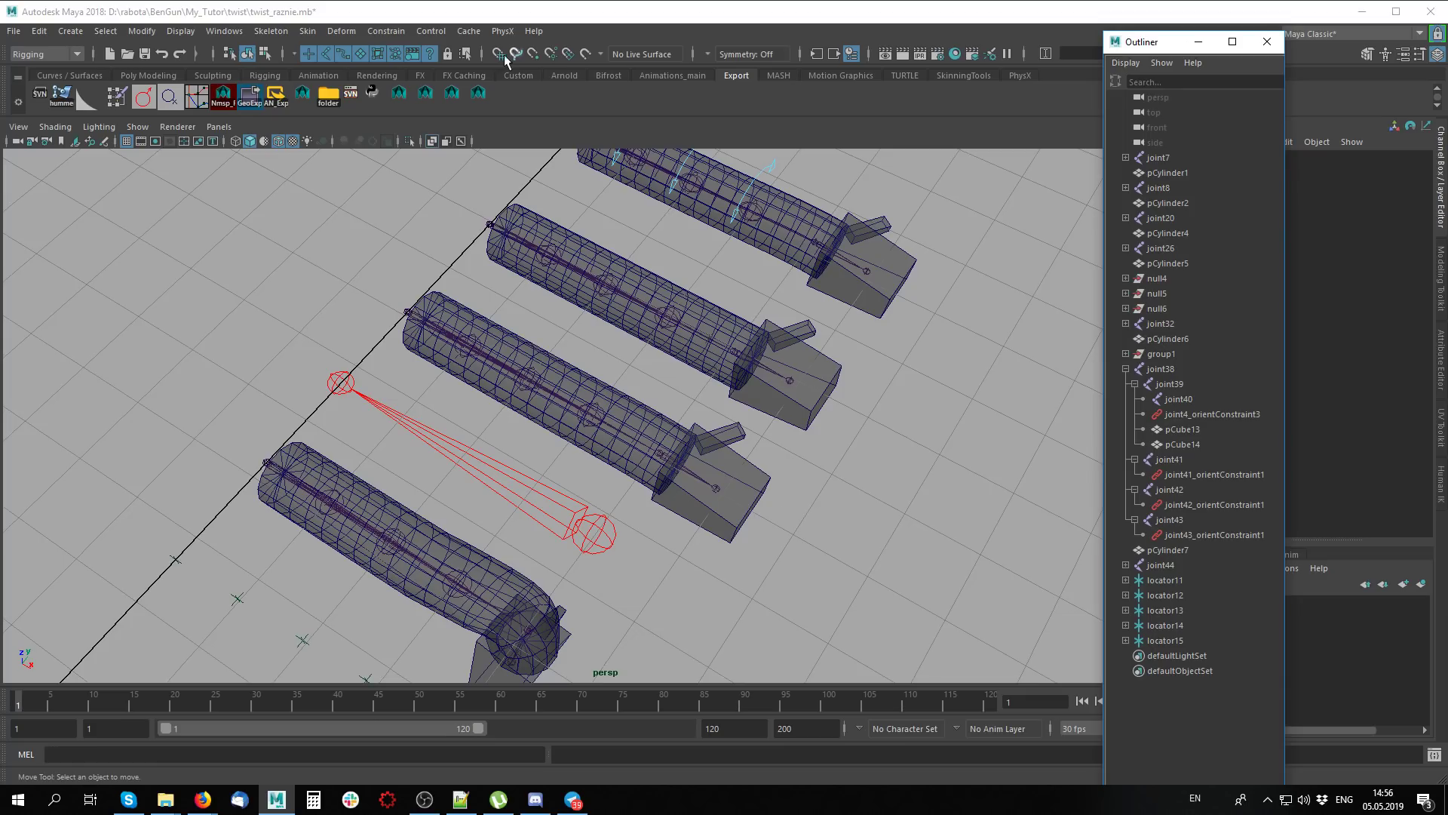
Delete the old joint44 chain with its ikHandle1, then select joint39
alt+drag(831, 533, 709, 513)
click(713, 498)
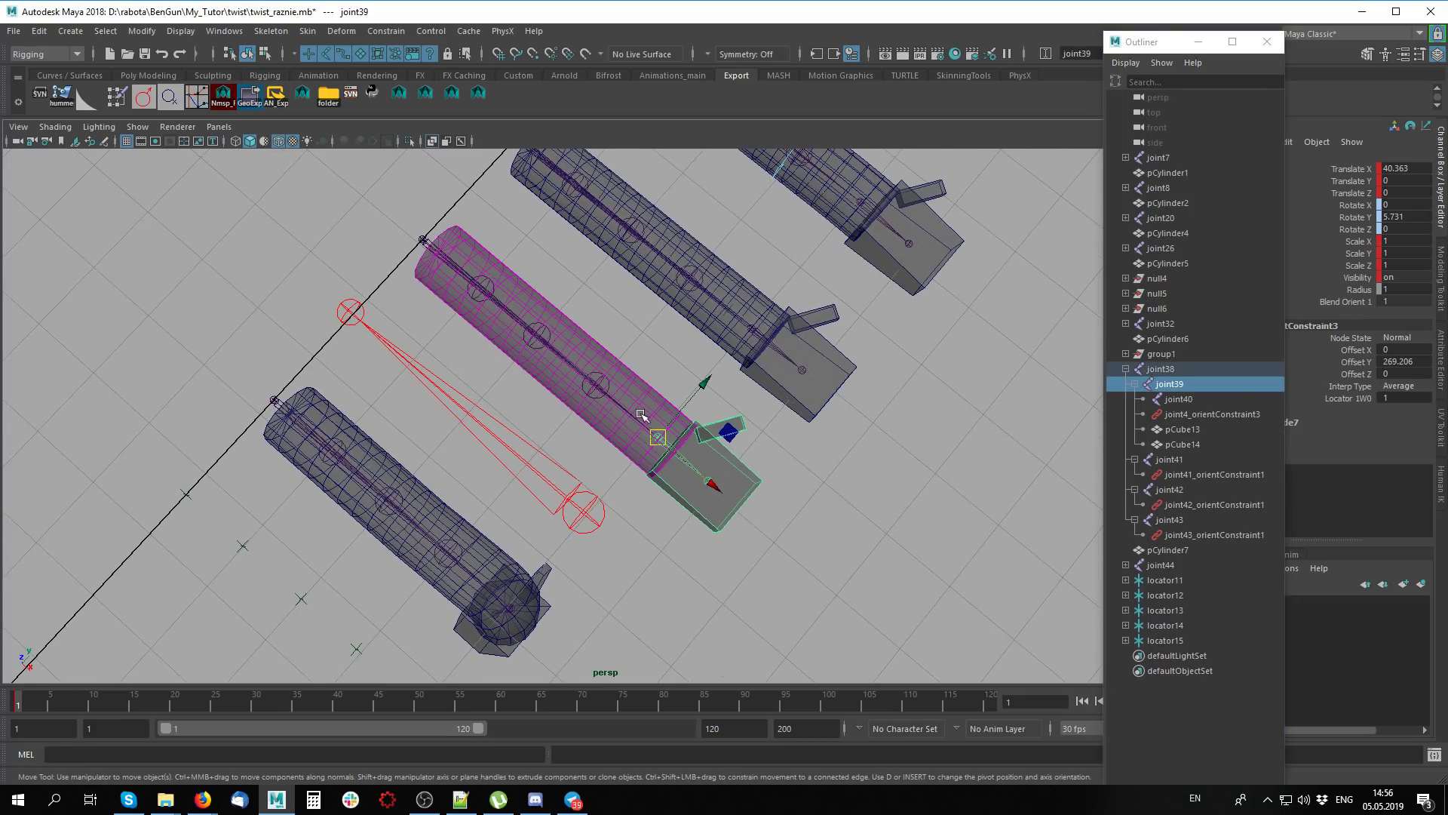
alt+middle_drag(640, 414, 656, 421)
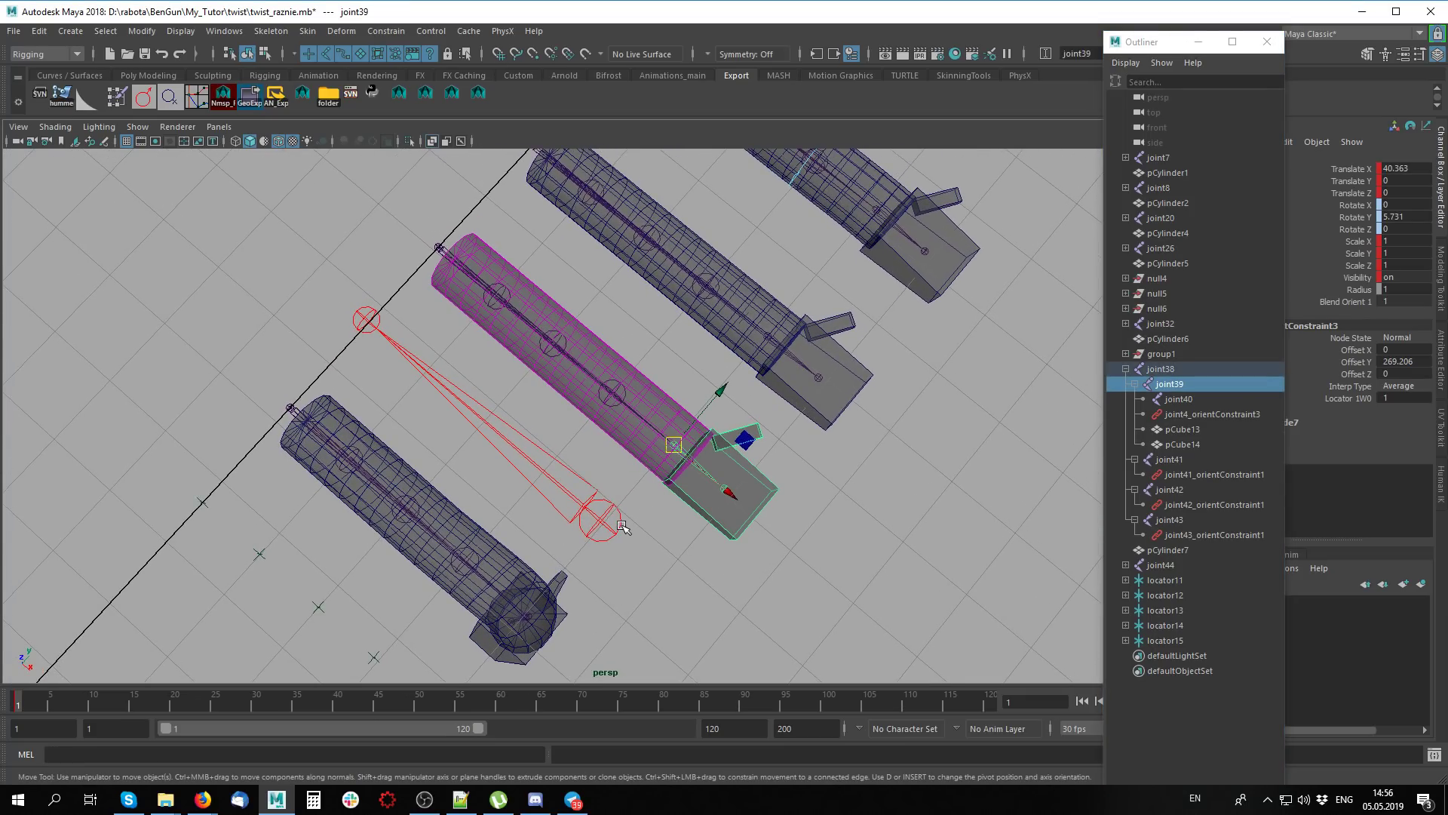
click(532, 484)
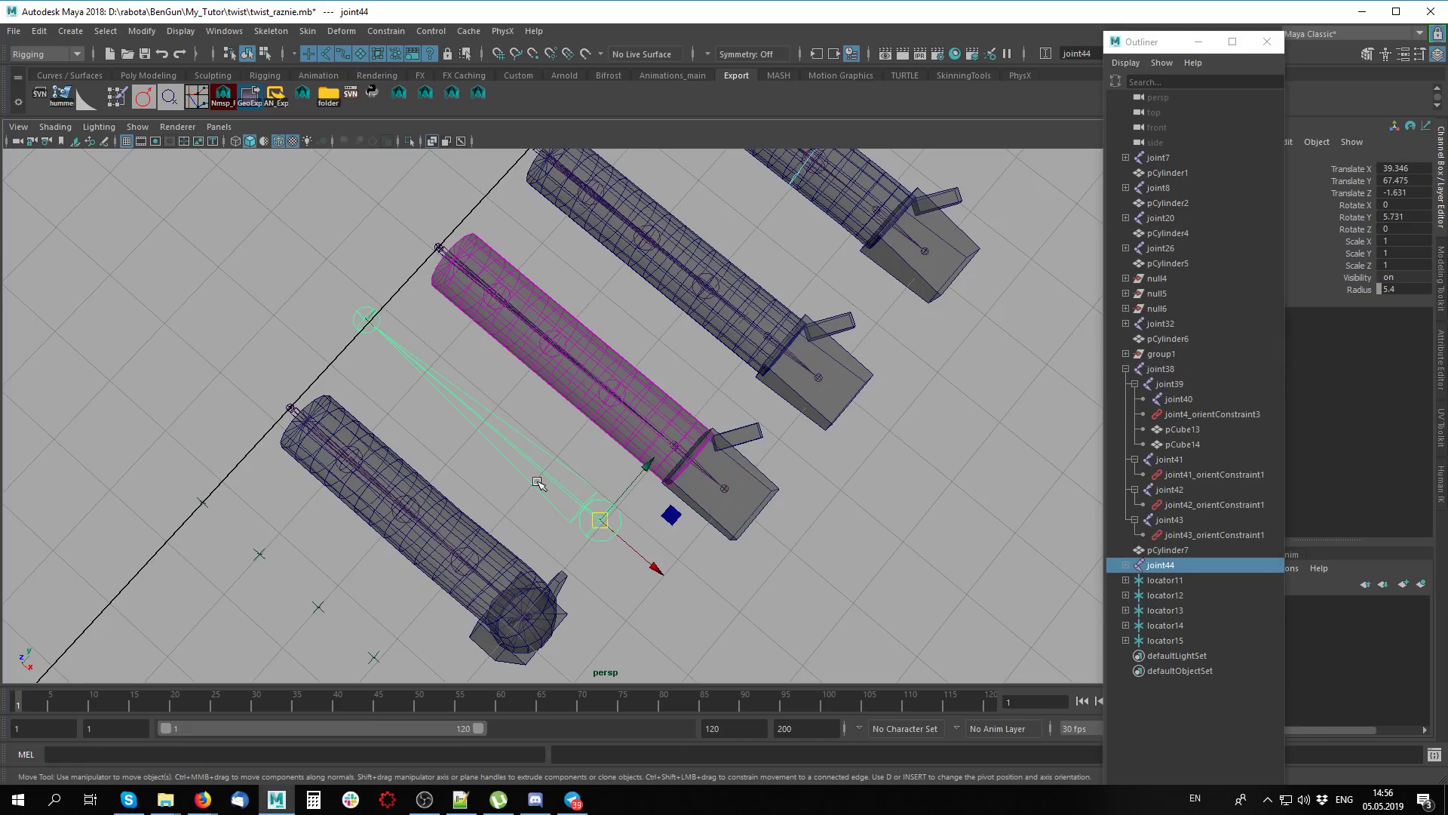
key(Delete)
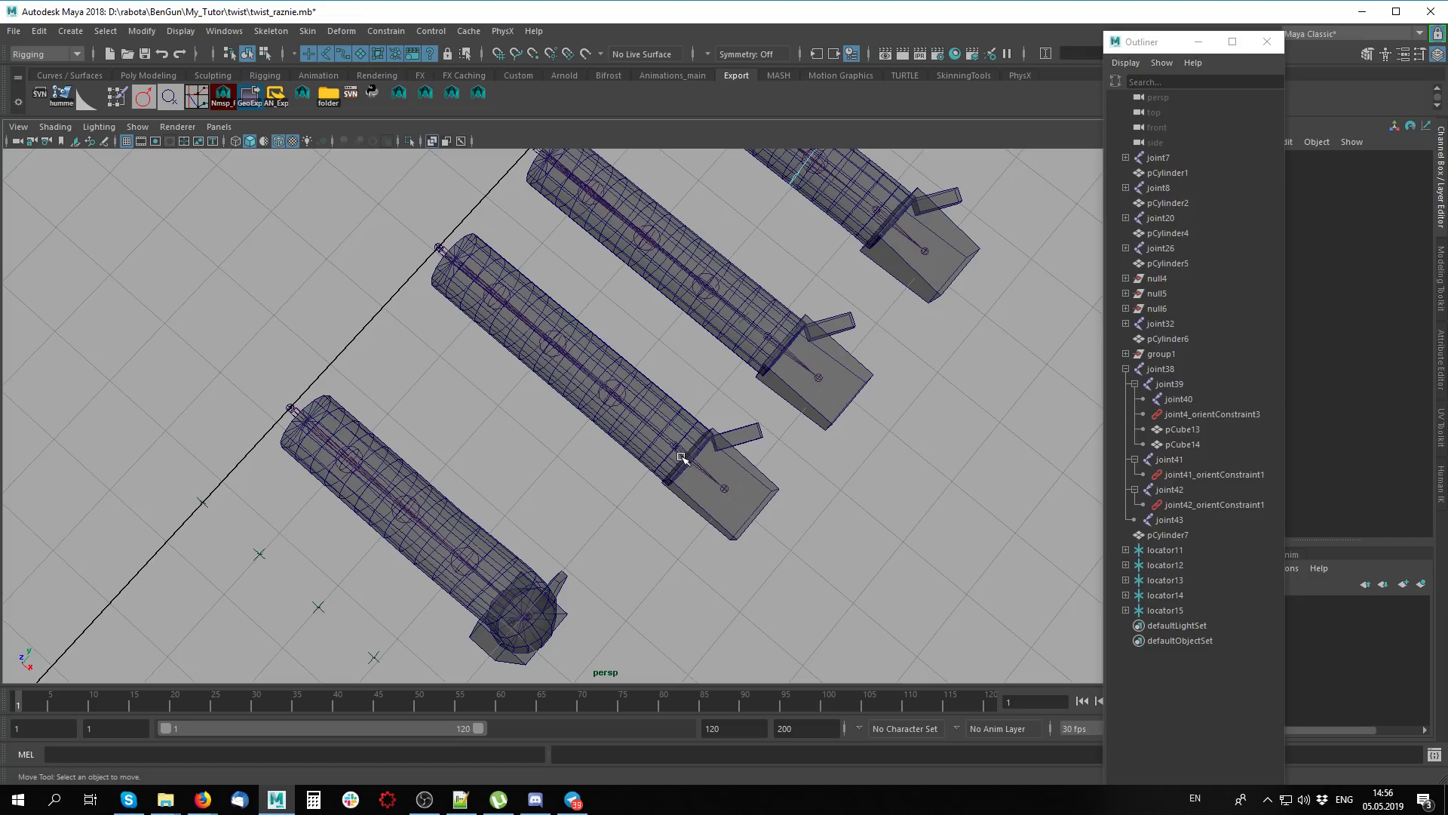
click(681, 458)
Create a new joint44–joint45 chain from joint38 with joint radius 7.3
key(q)
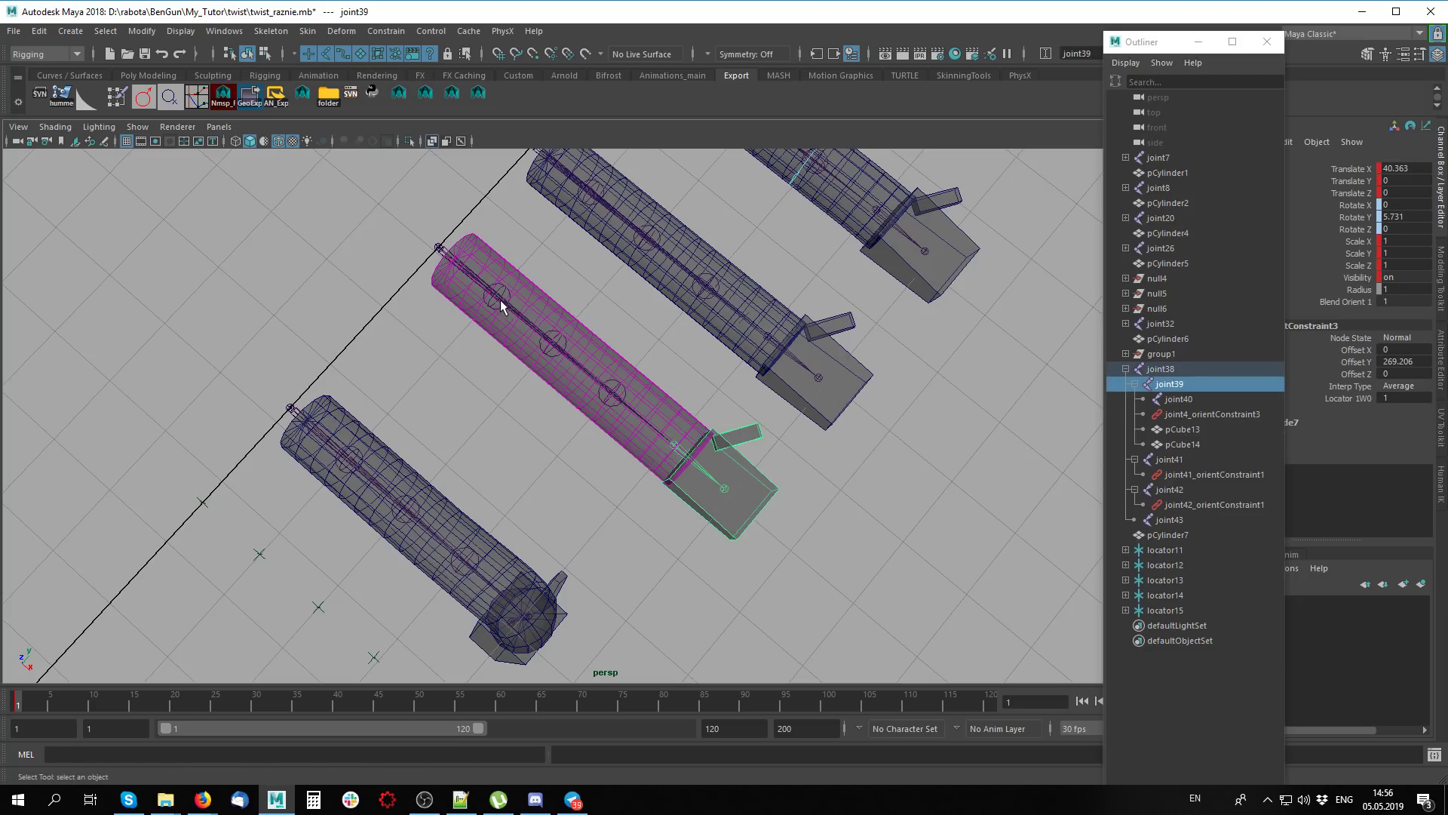
click(673, 439)
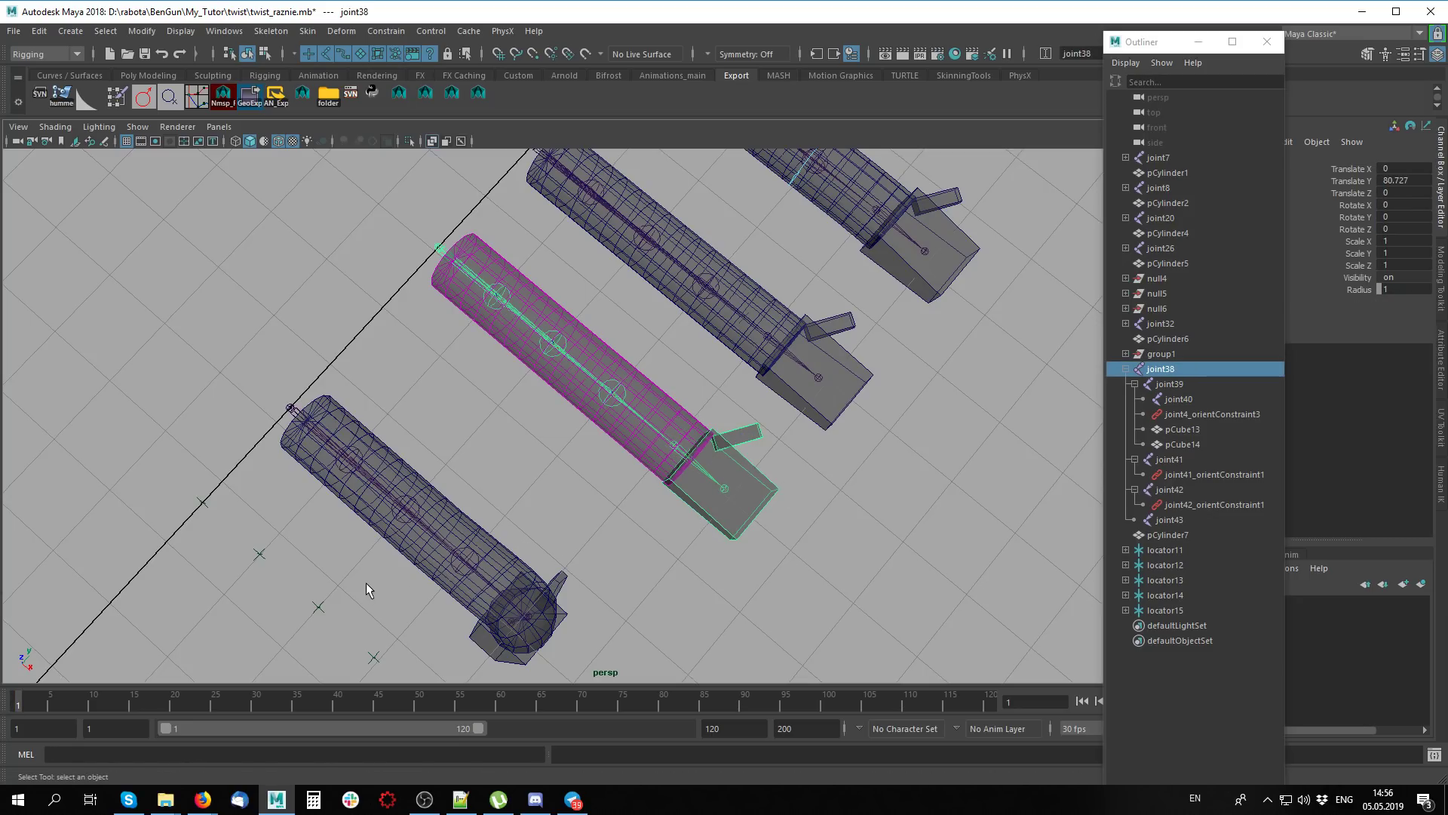
click(694, 450)
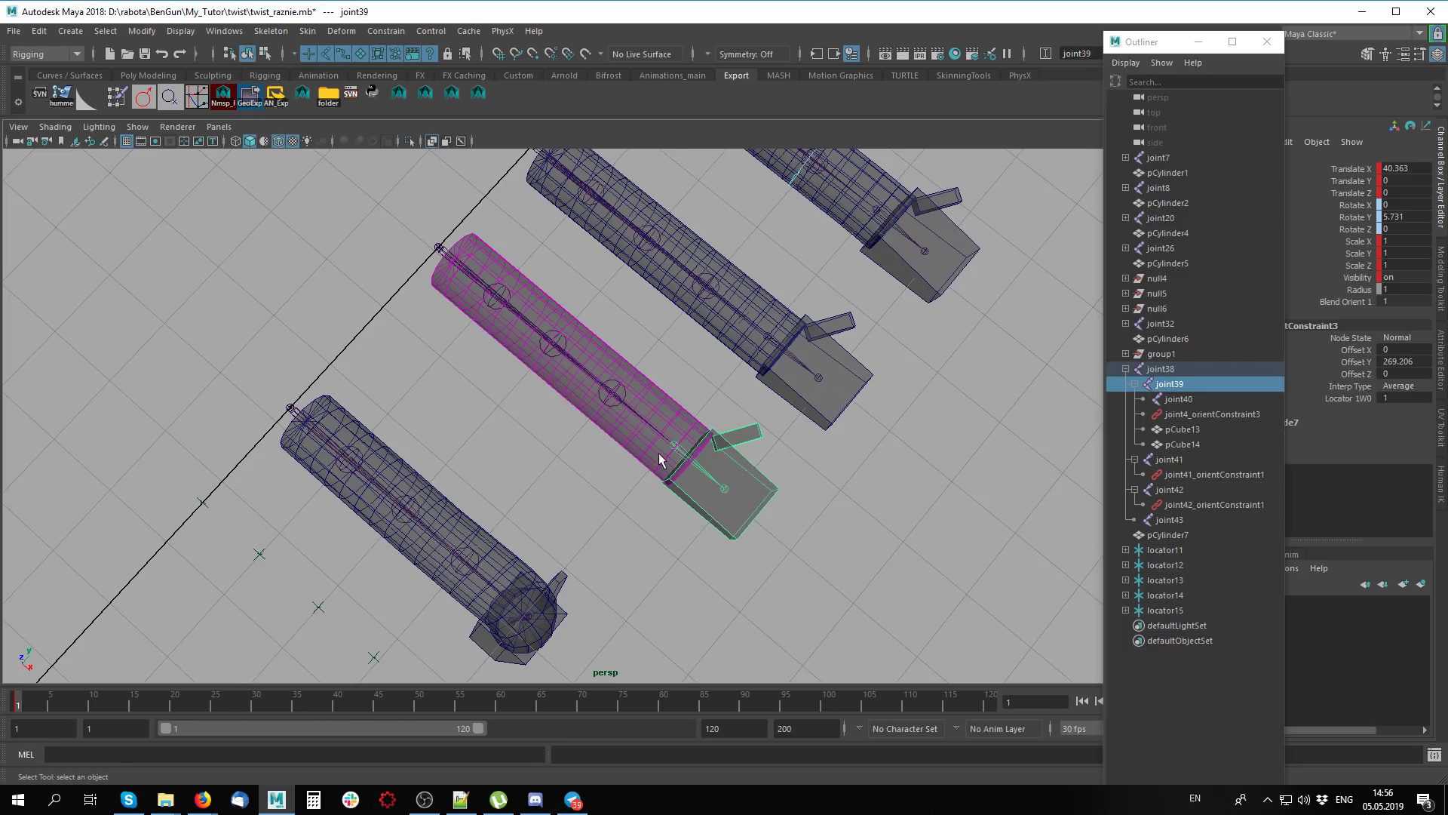
click(443, 252)
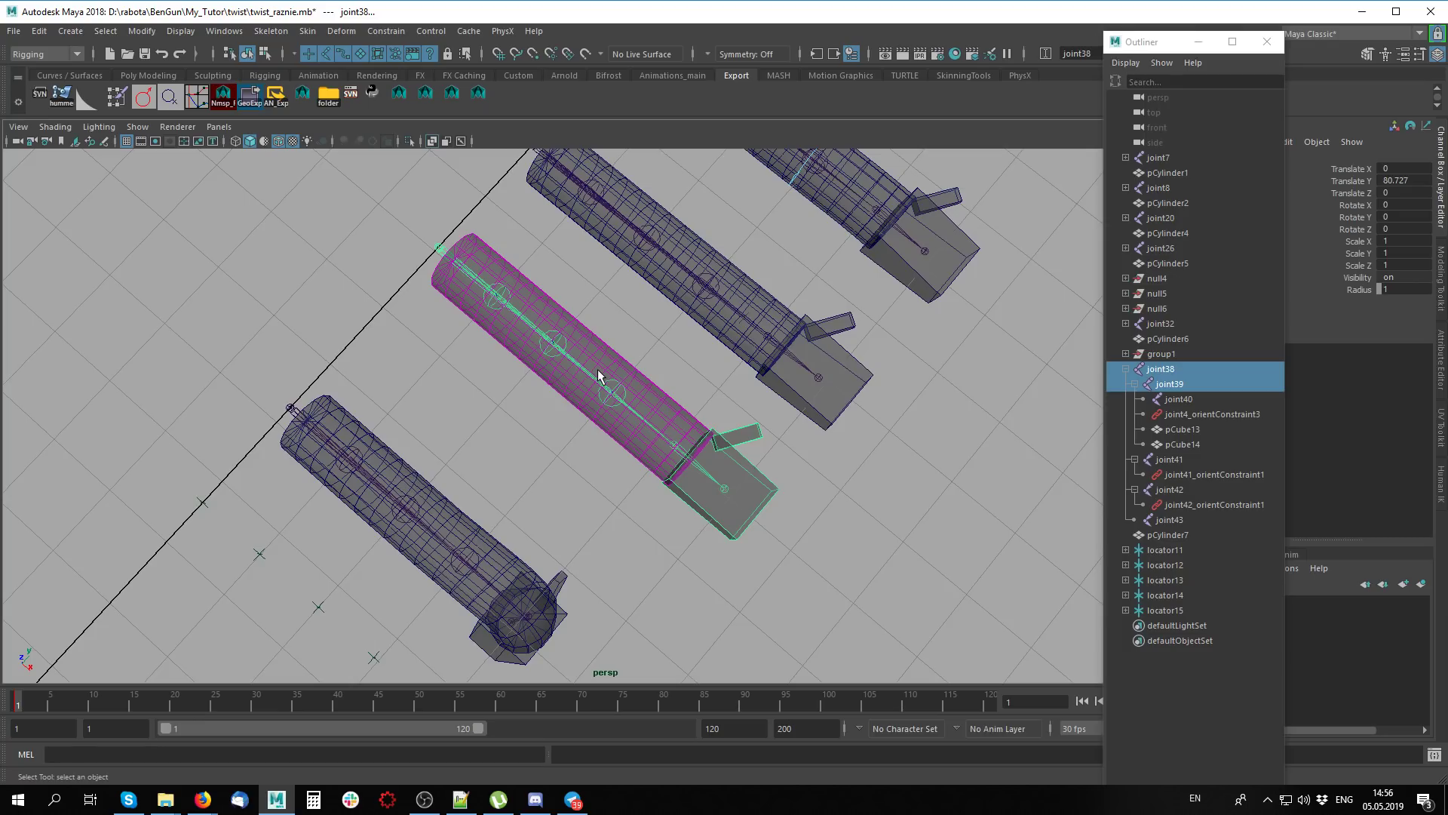
key(ctrl+d)
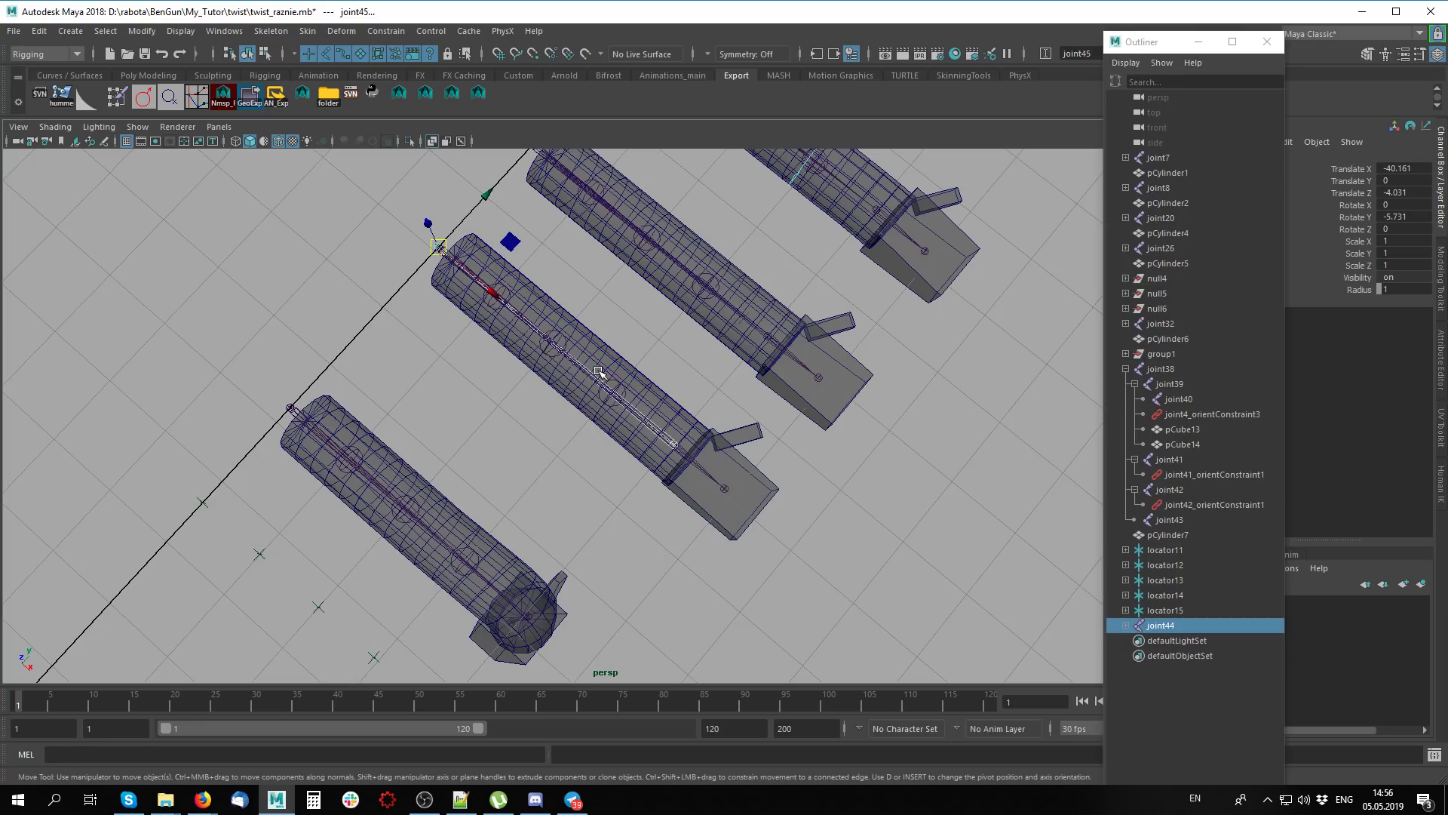
click(1362, 289)
middle_drag(832, 536, 878, 538)
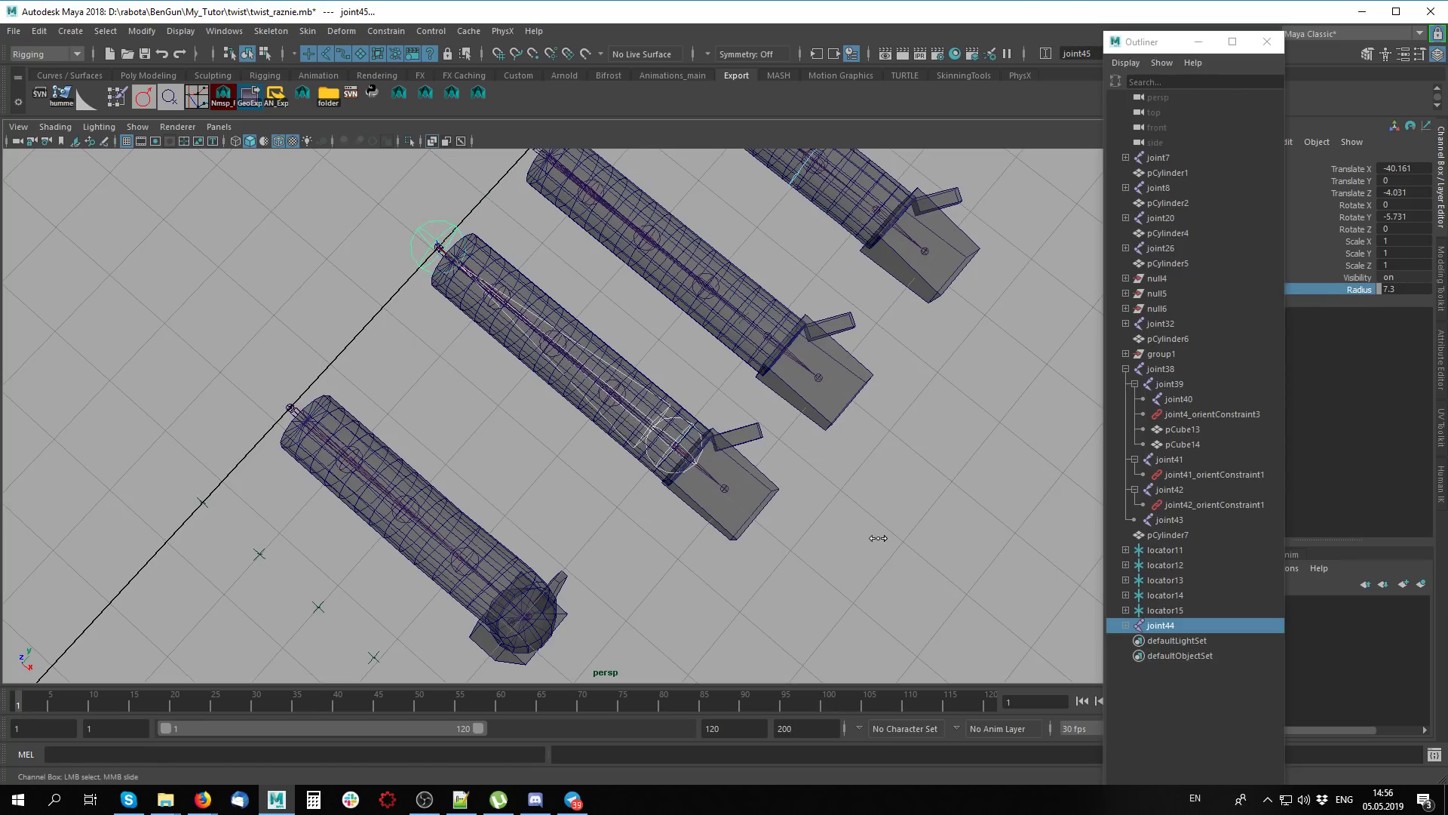
Position joint44 and joint45 beside the second cylinder, joint44 at Translate Y 66.186
click(879, 538)
click(694, 444)
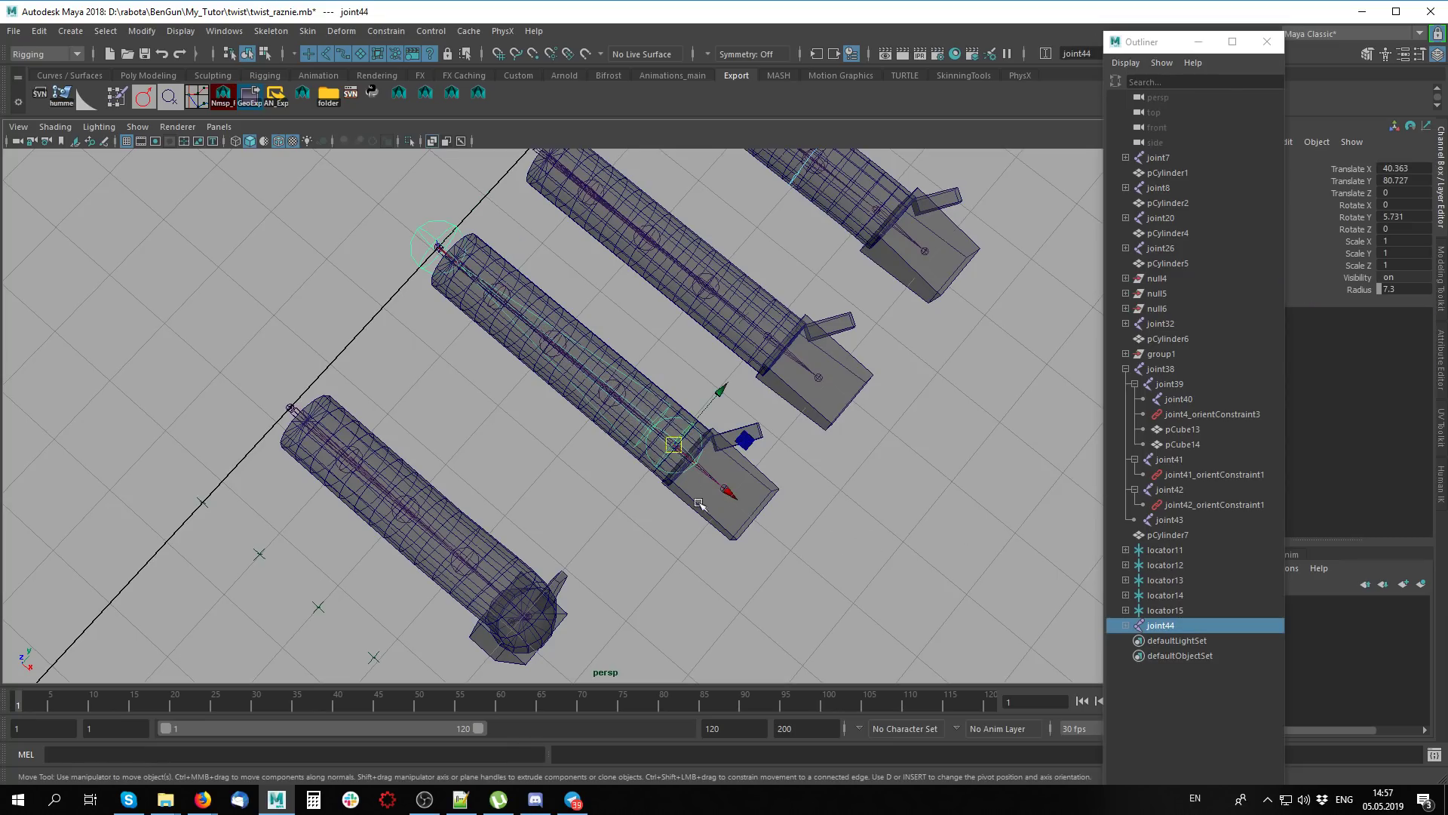
drag(717, 380, 741, 404)
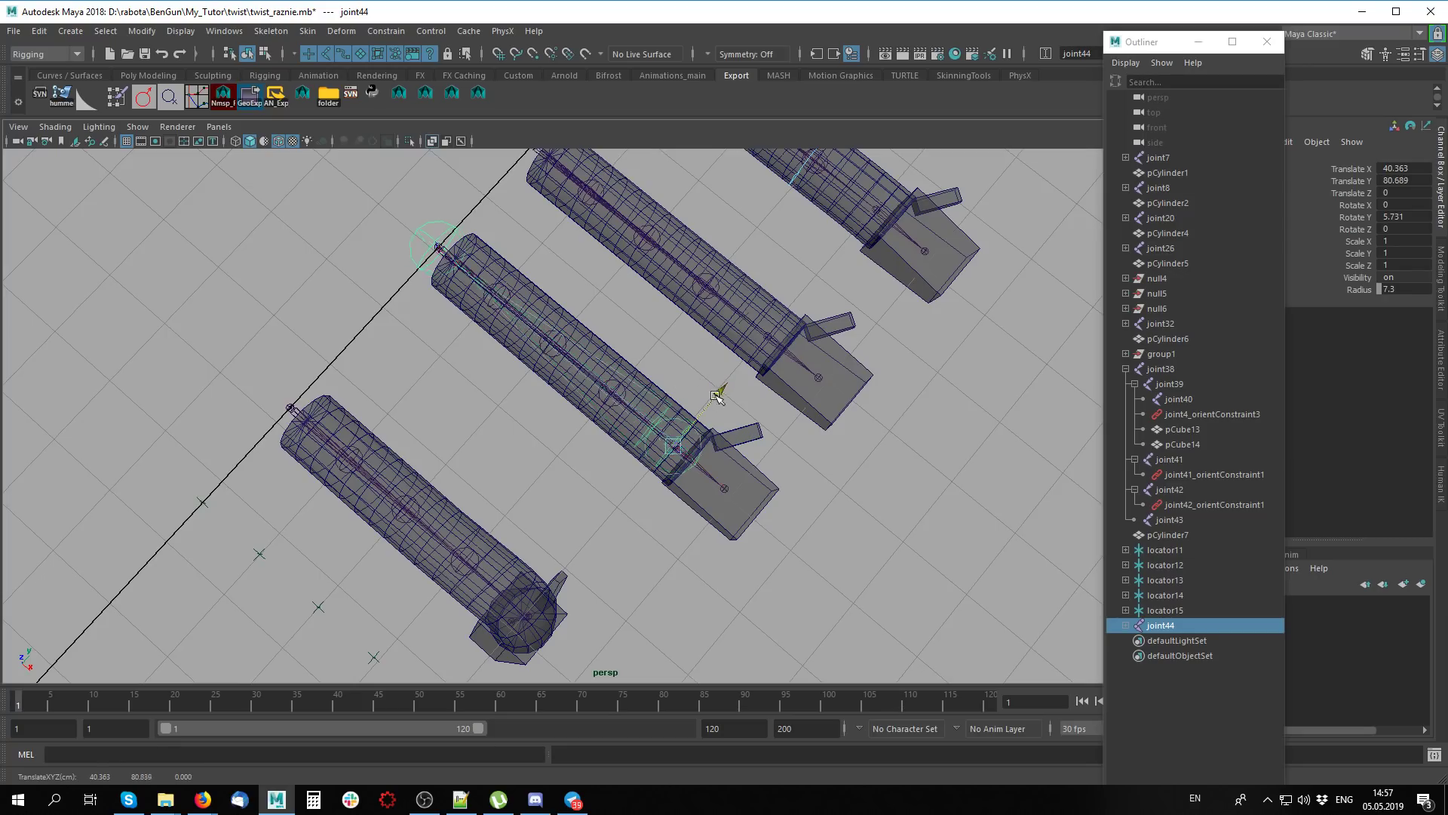
click(363, 330)
middle_drag(405, 335, 448, 371)
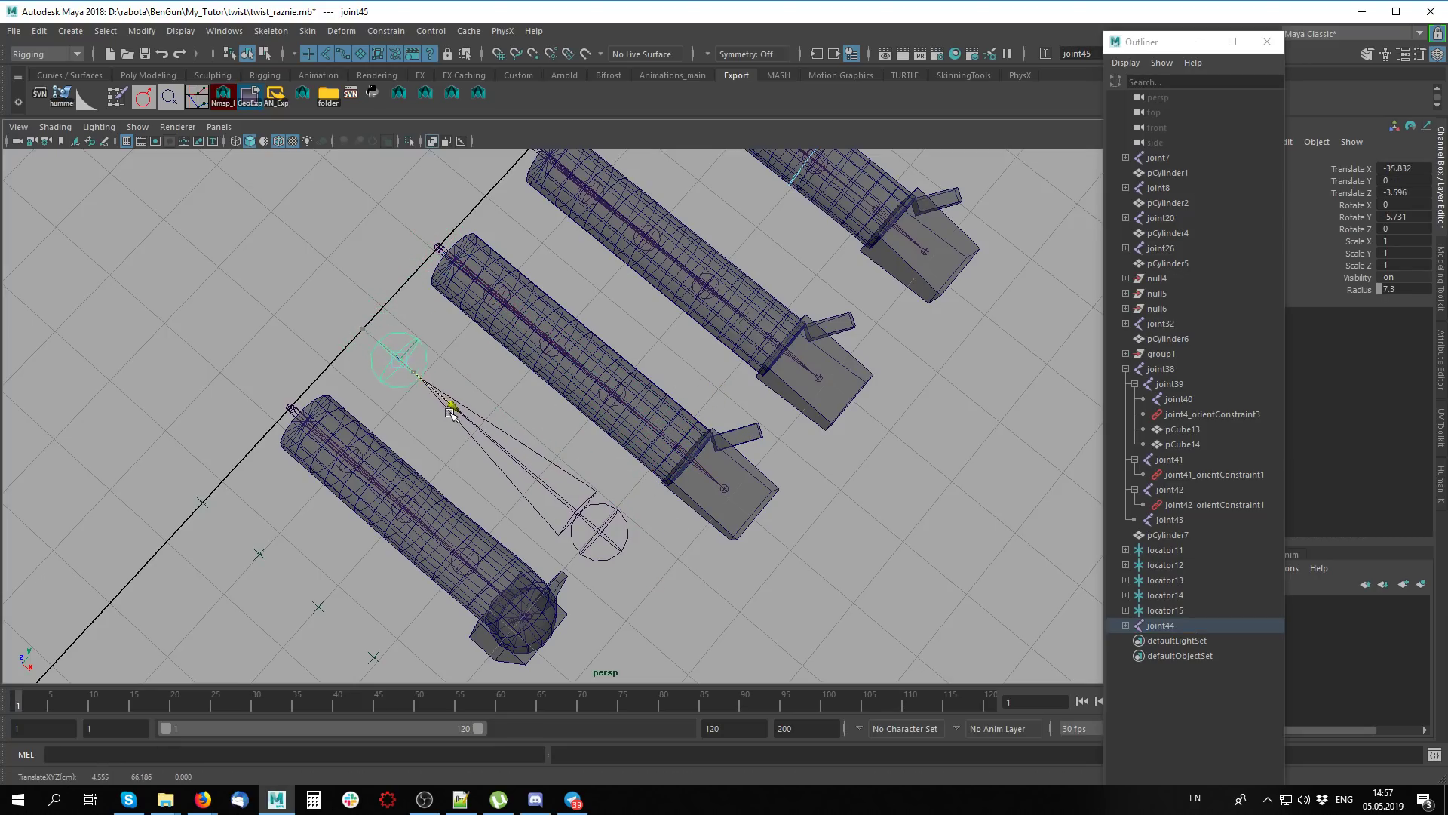
click(495, 491)
click(406, 363)
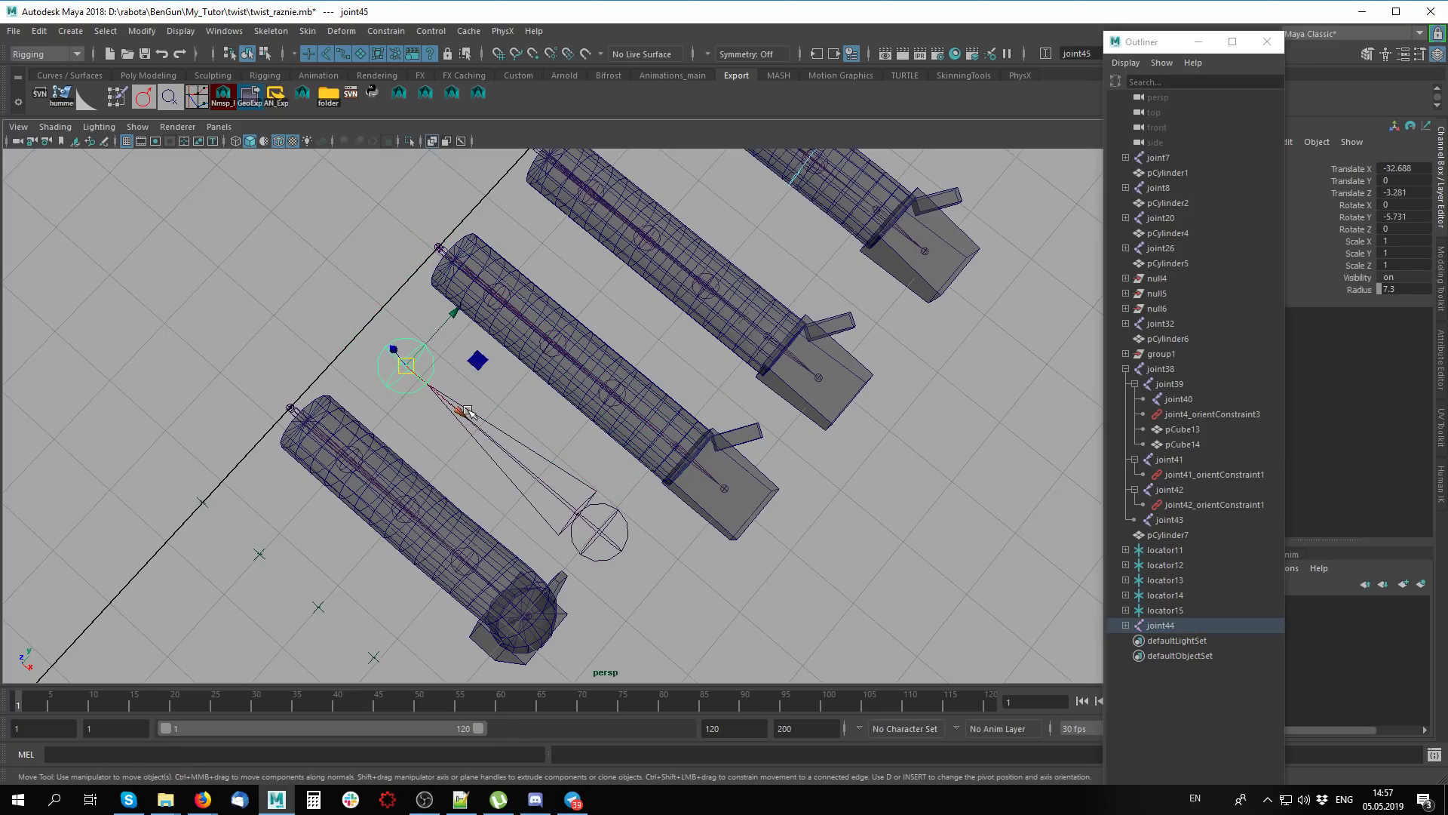
click(703, 585)
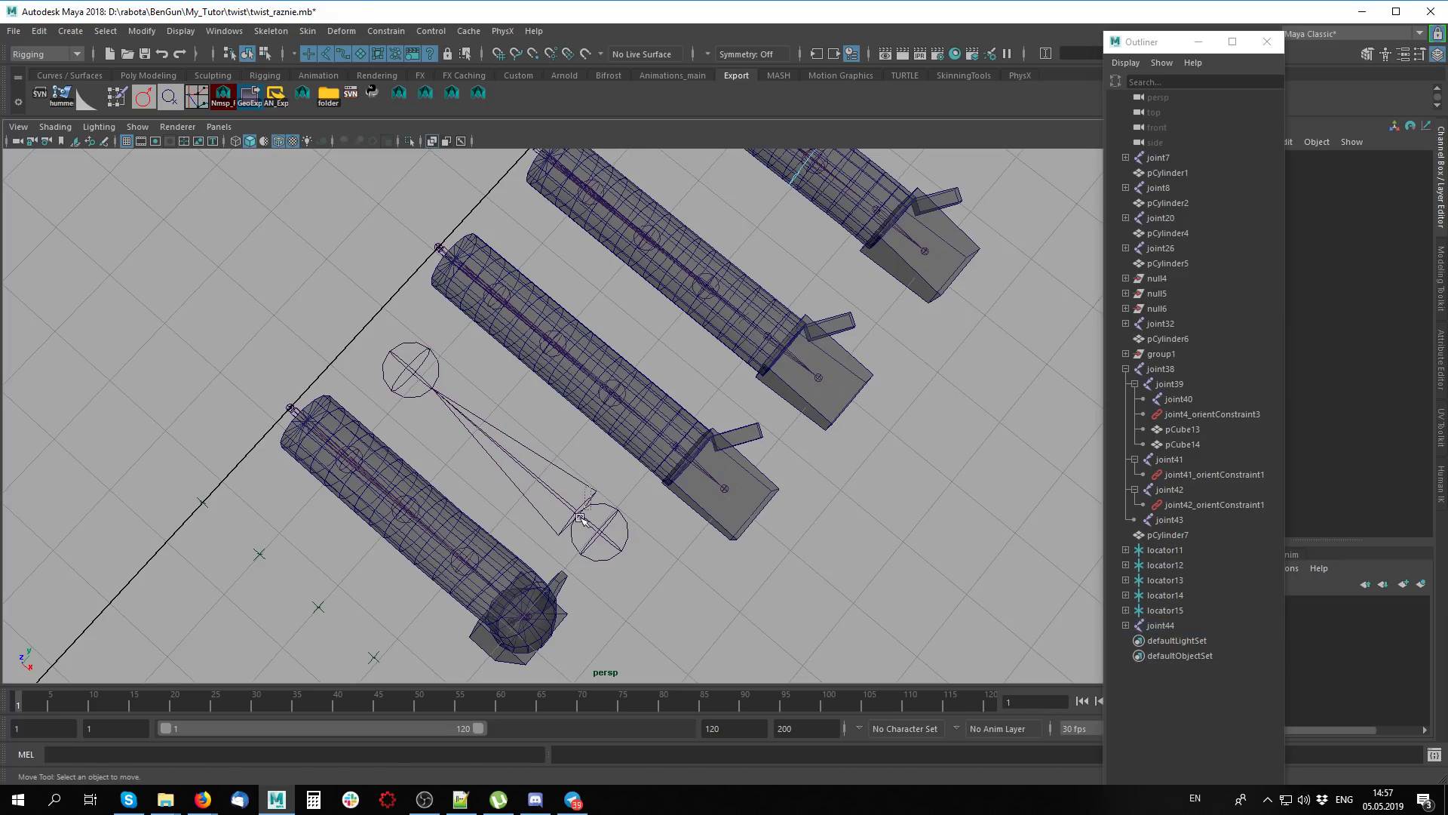
click(582, 515)
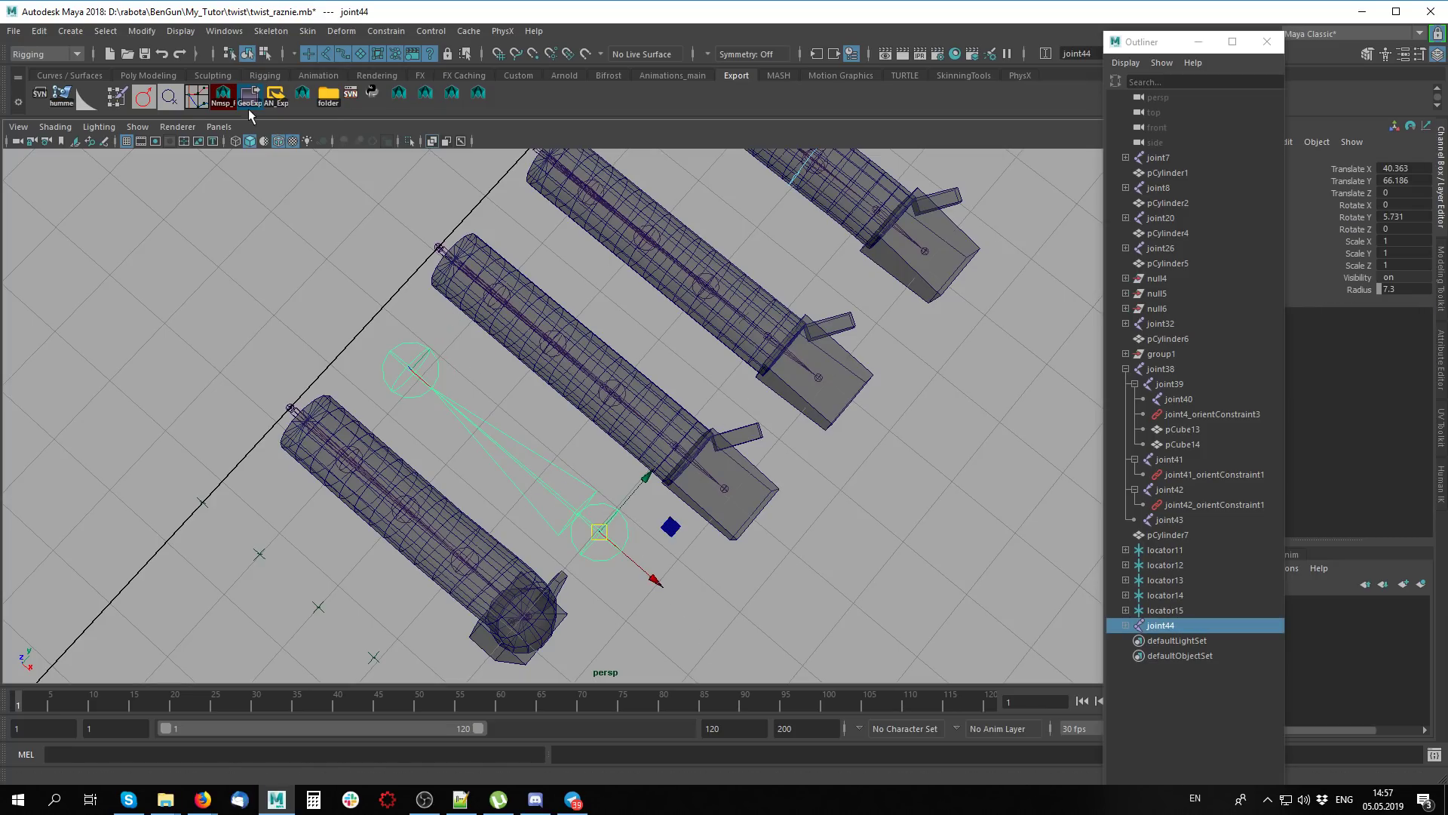
Apply a yellow display colour override to the joint44–joint45 chain and reselect joint44
click(700, 75)
click(585, 105)
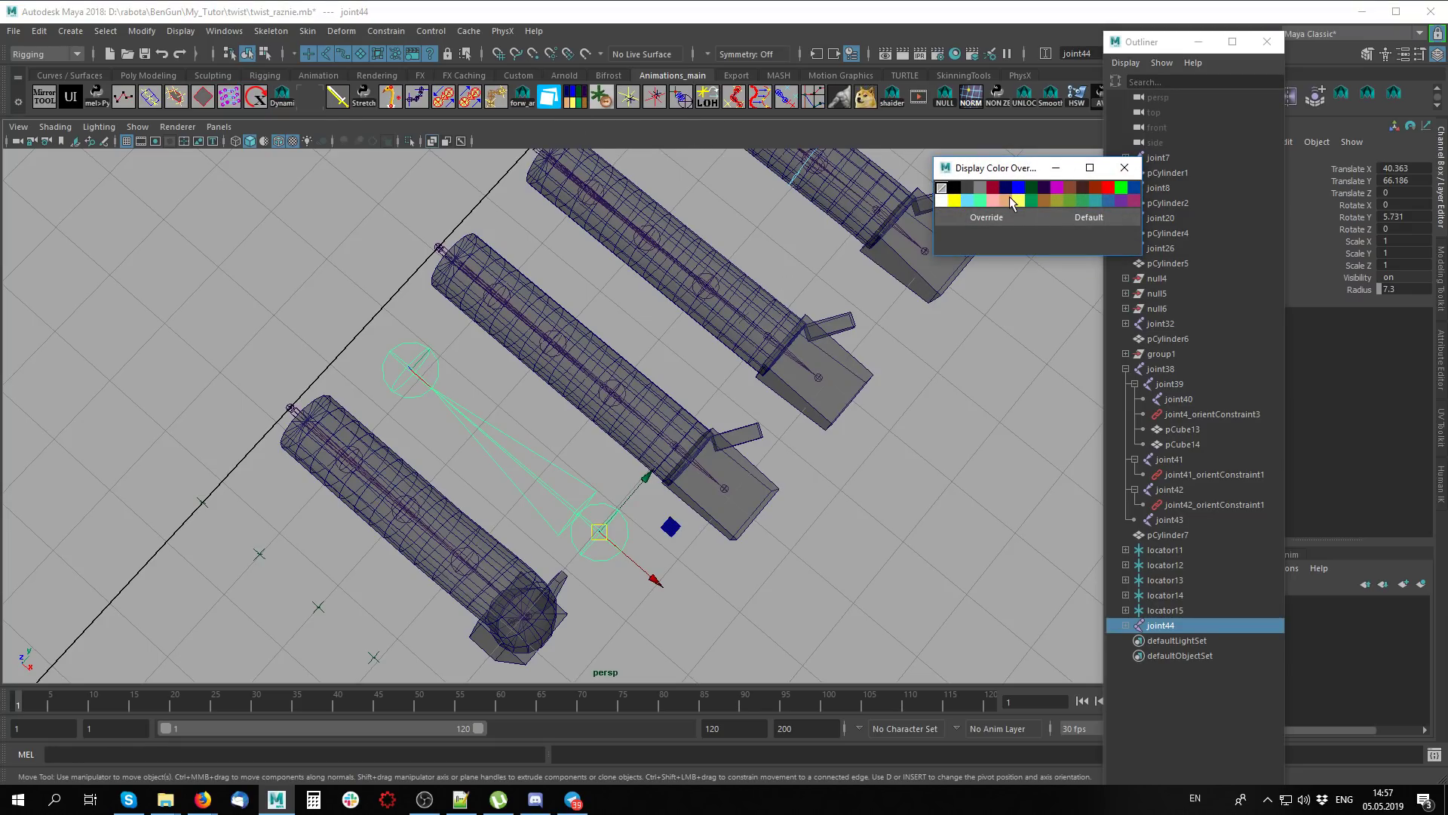
click(1019, 201)
click(1000, 226)
click(947, 581)
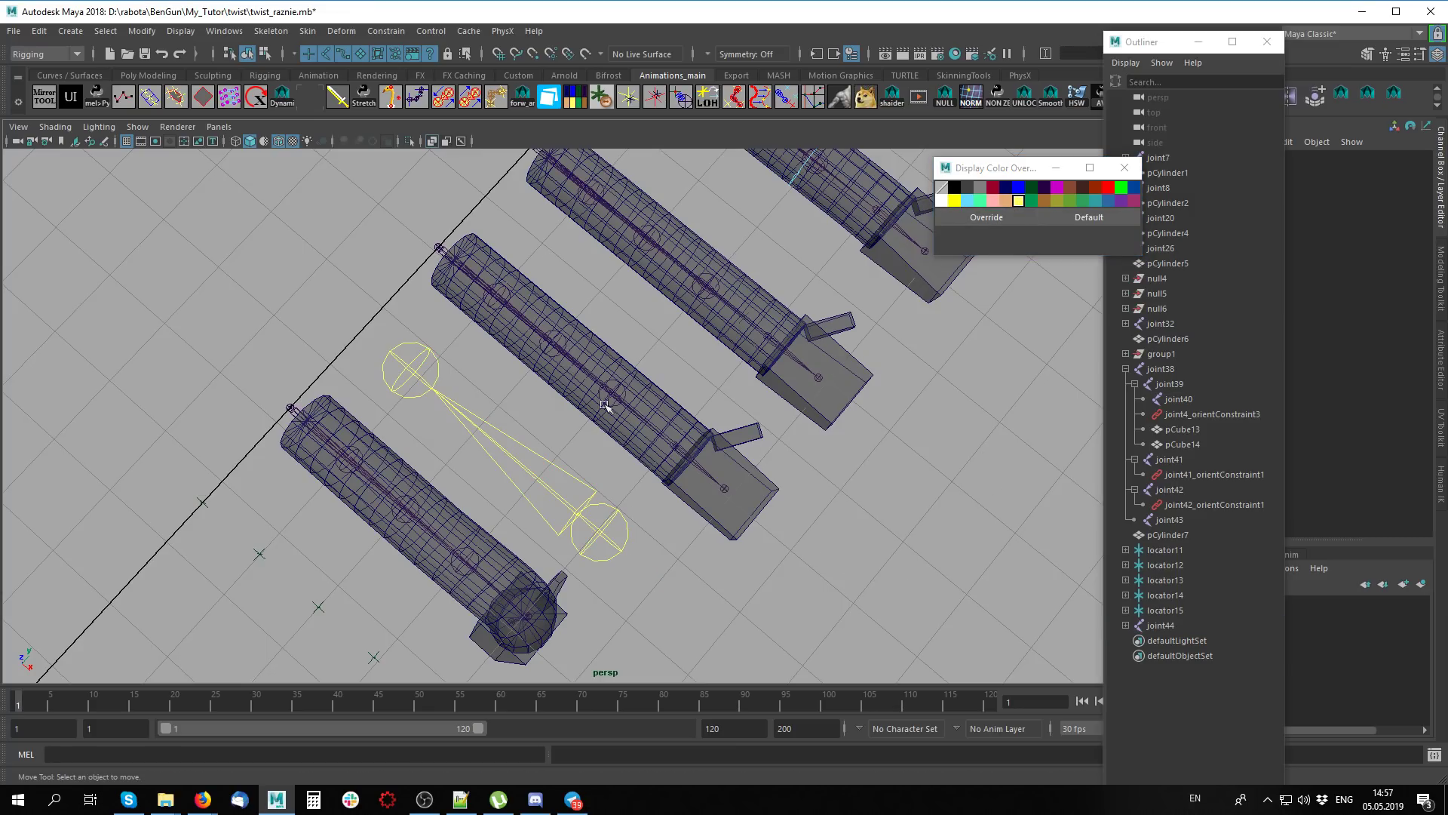
scroll(679, 460, up, 2)
scroll(753, 511, up, 2)
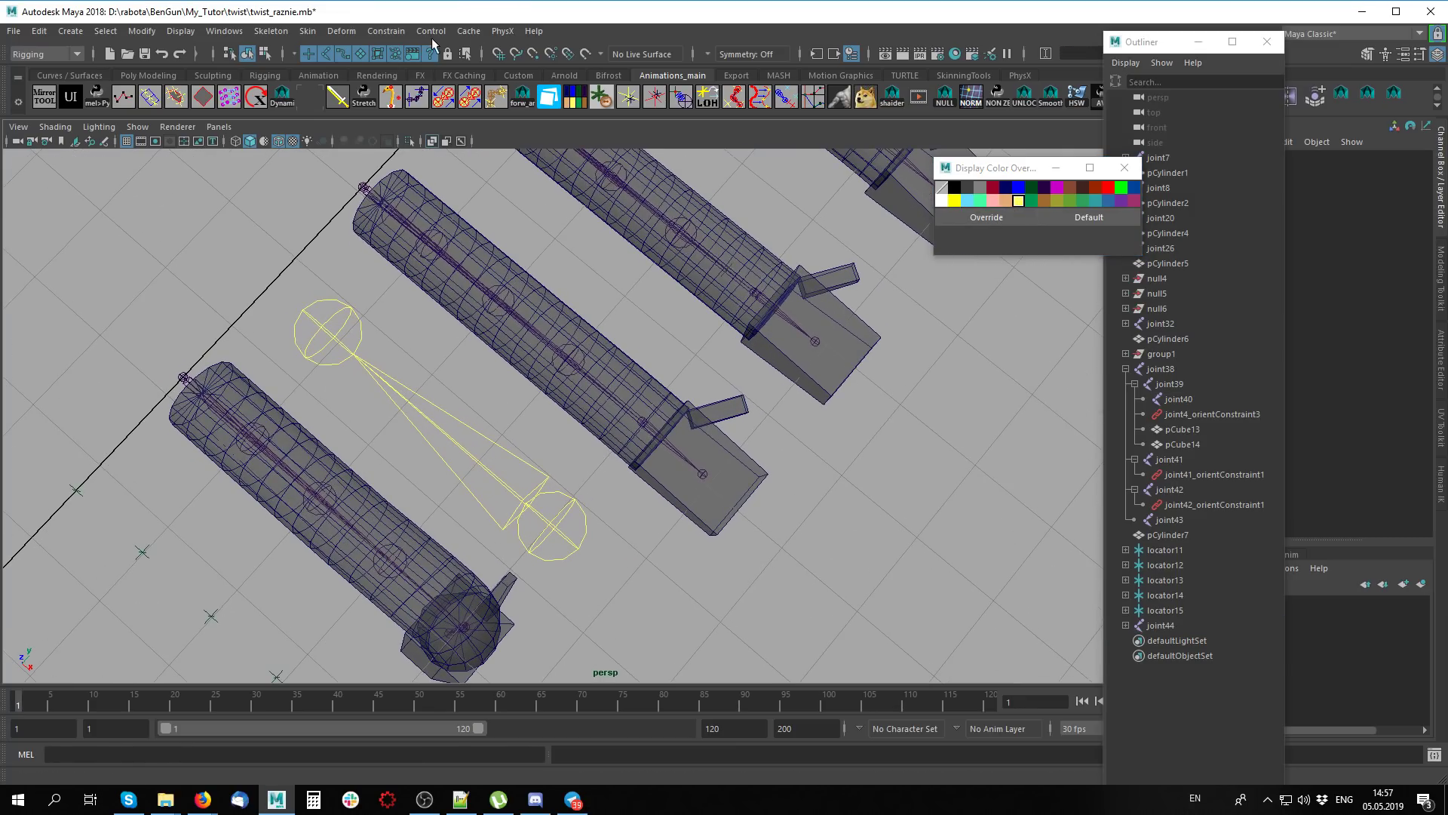
click(543, 565)
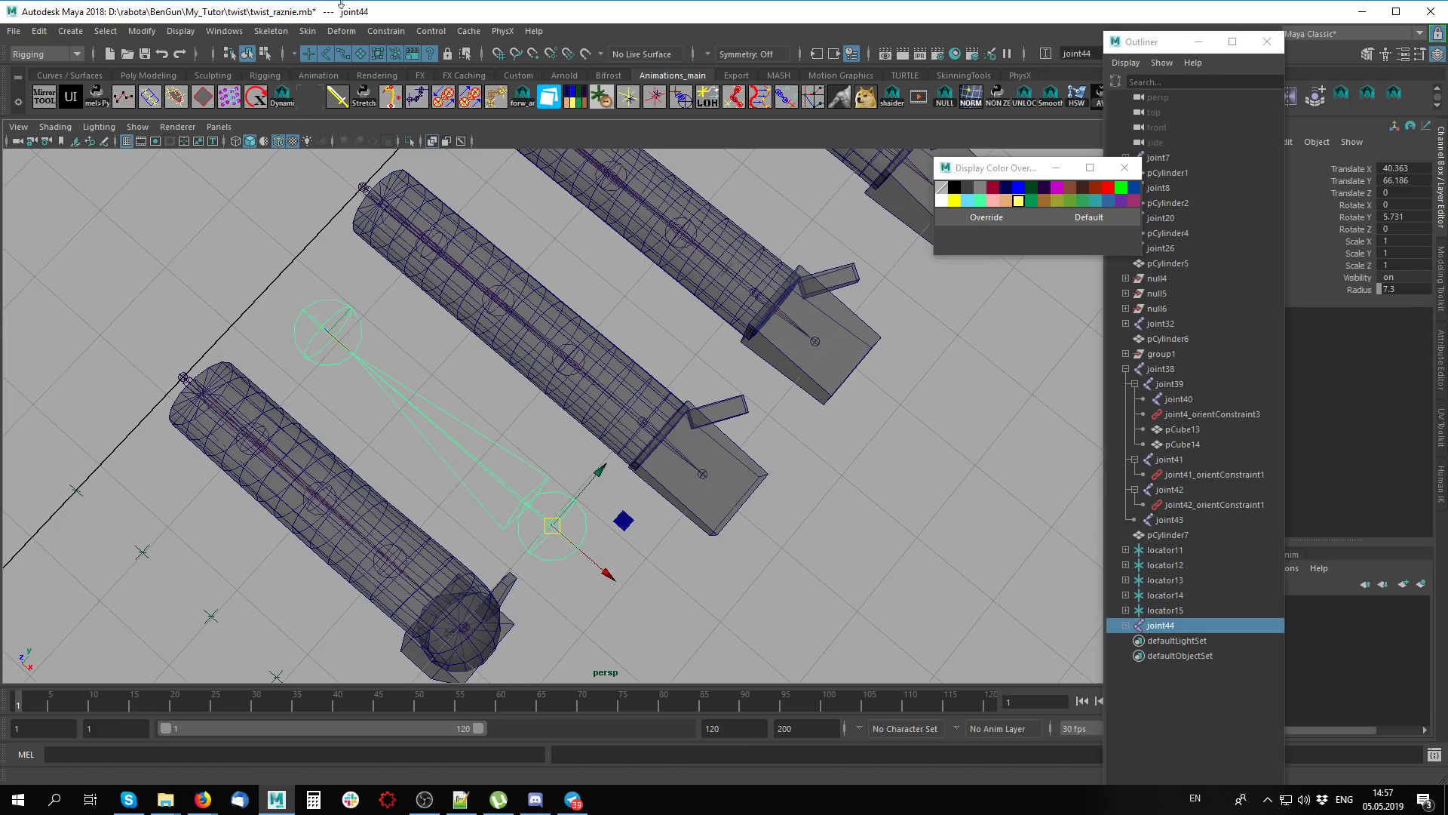
click(271, 31)
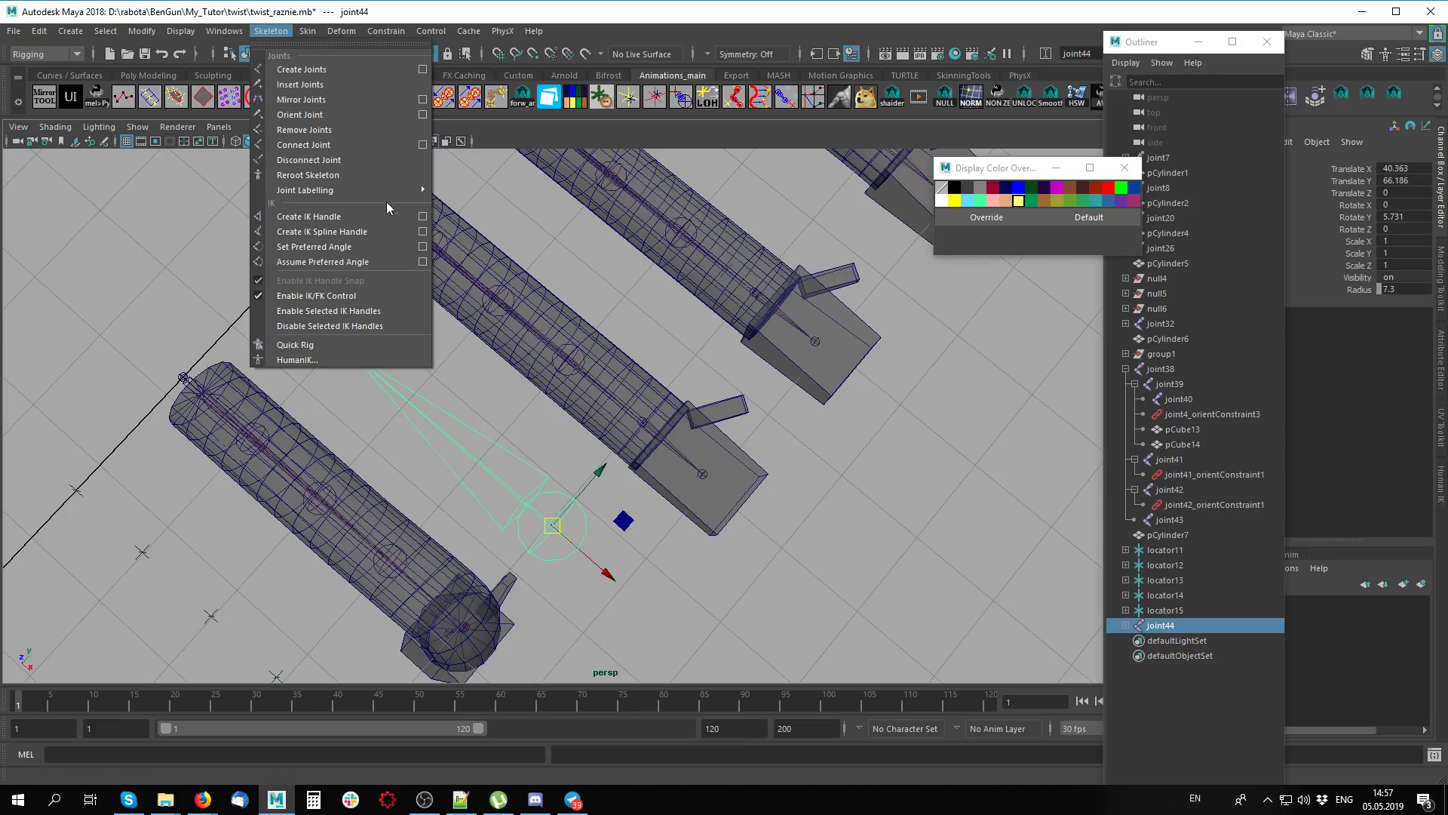
Create single-chain ikHandle1 from joint44 to joint45 and test-bend it
click(423, 218)
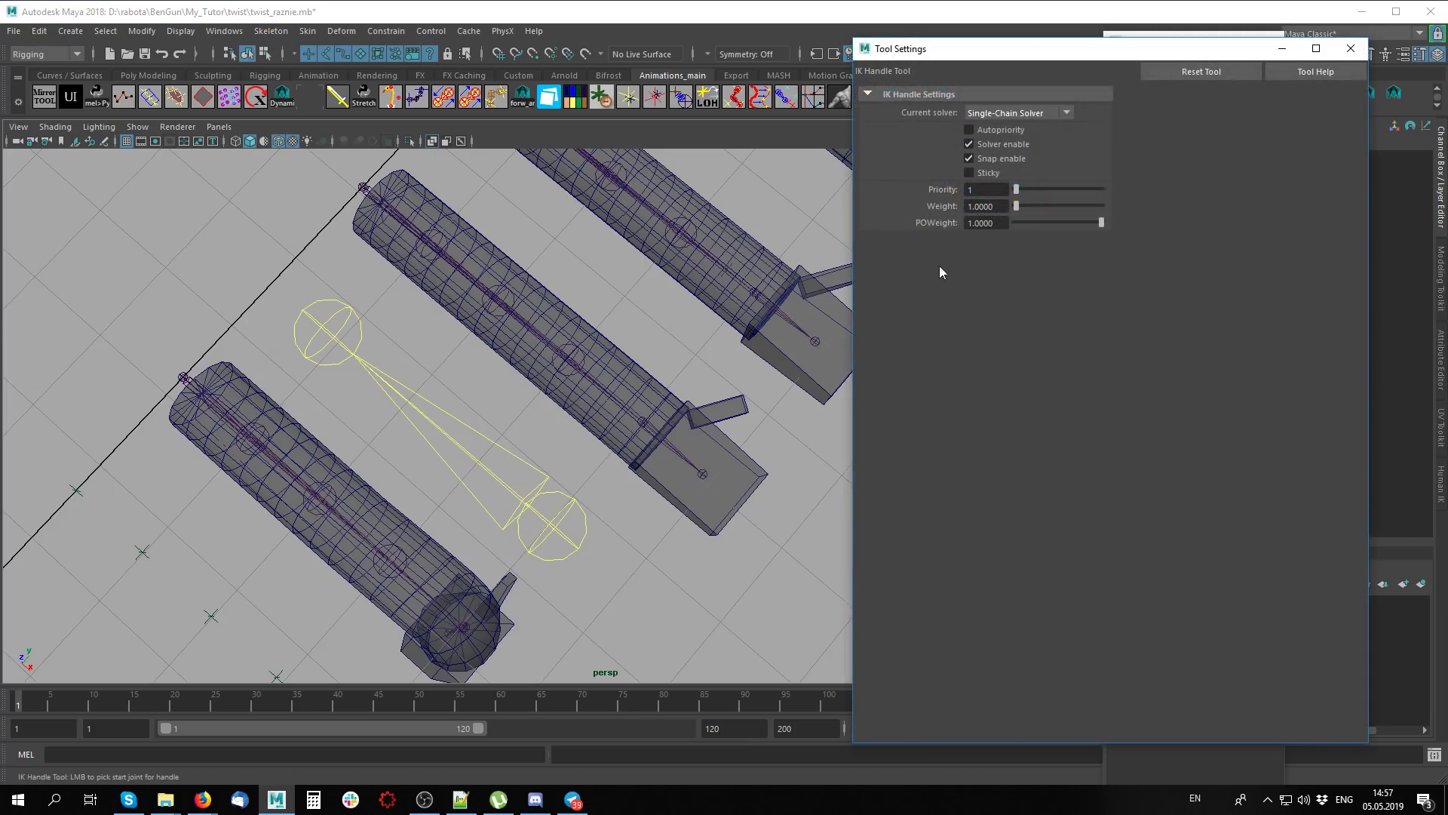
click(1000, 114)
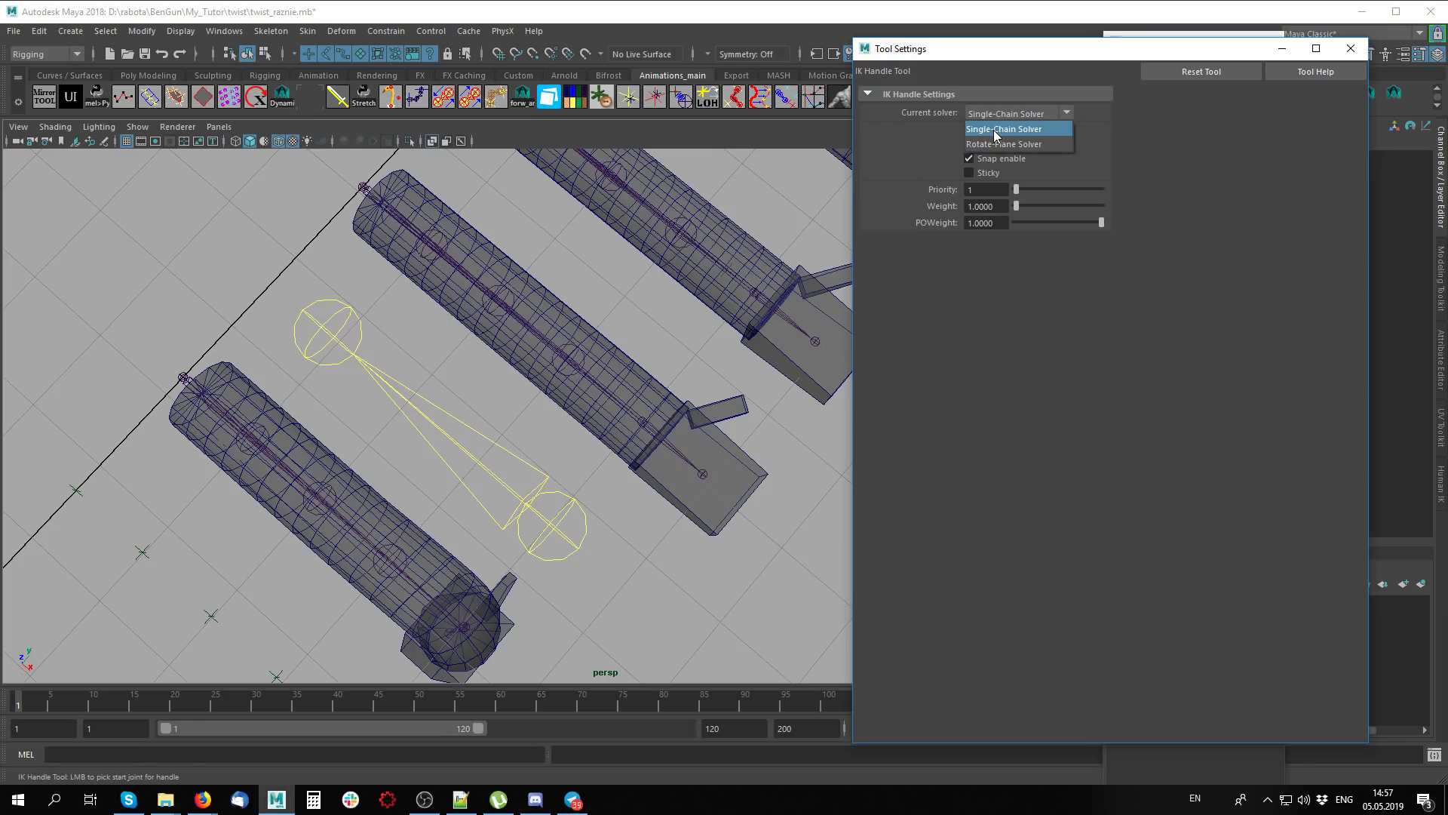
click(993, 130)
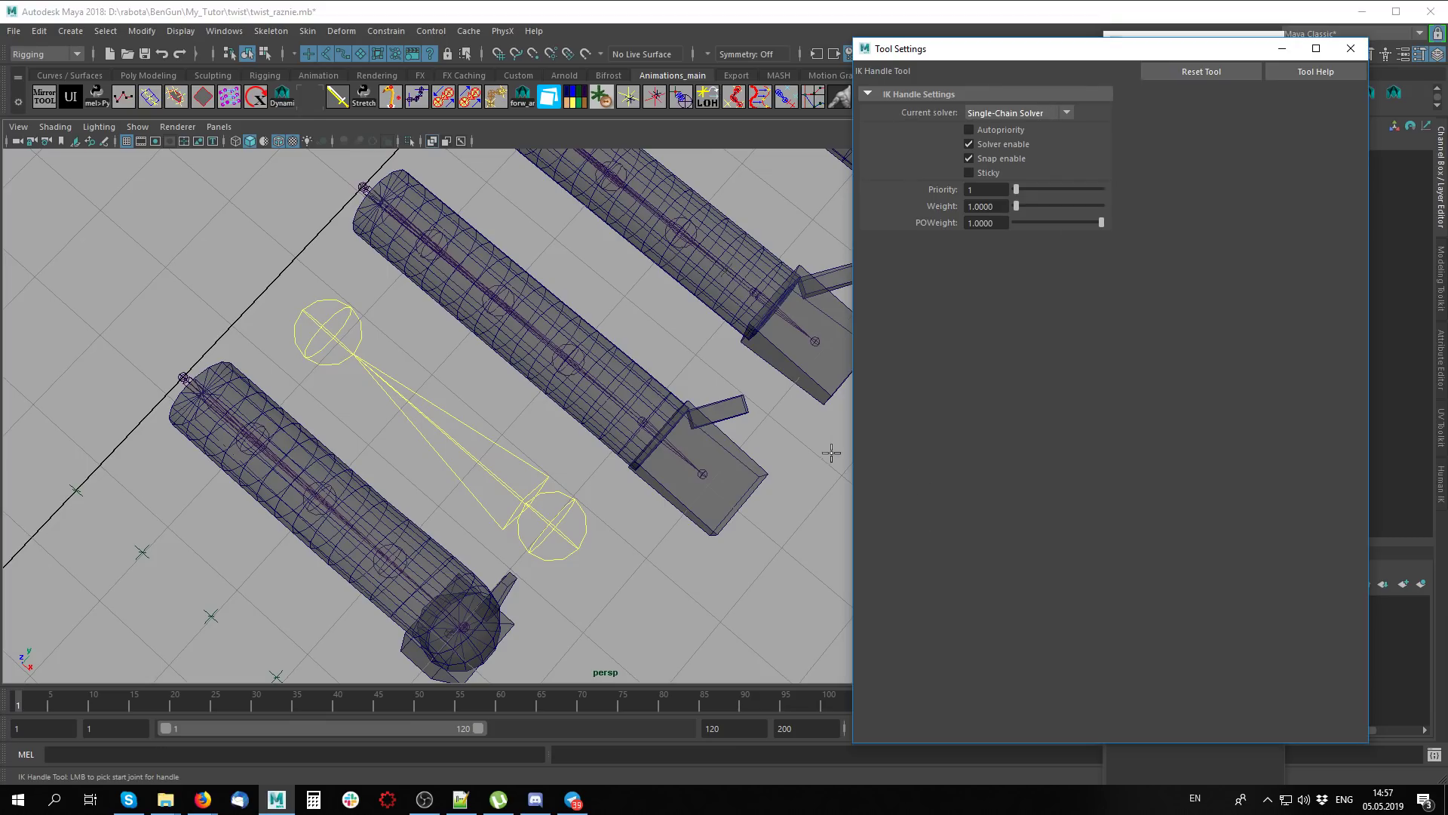
click(550, 523)
click(326, 326)
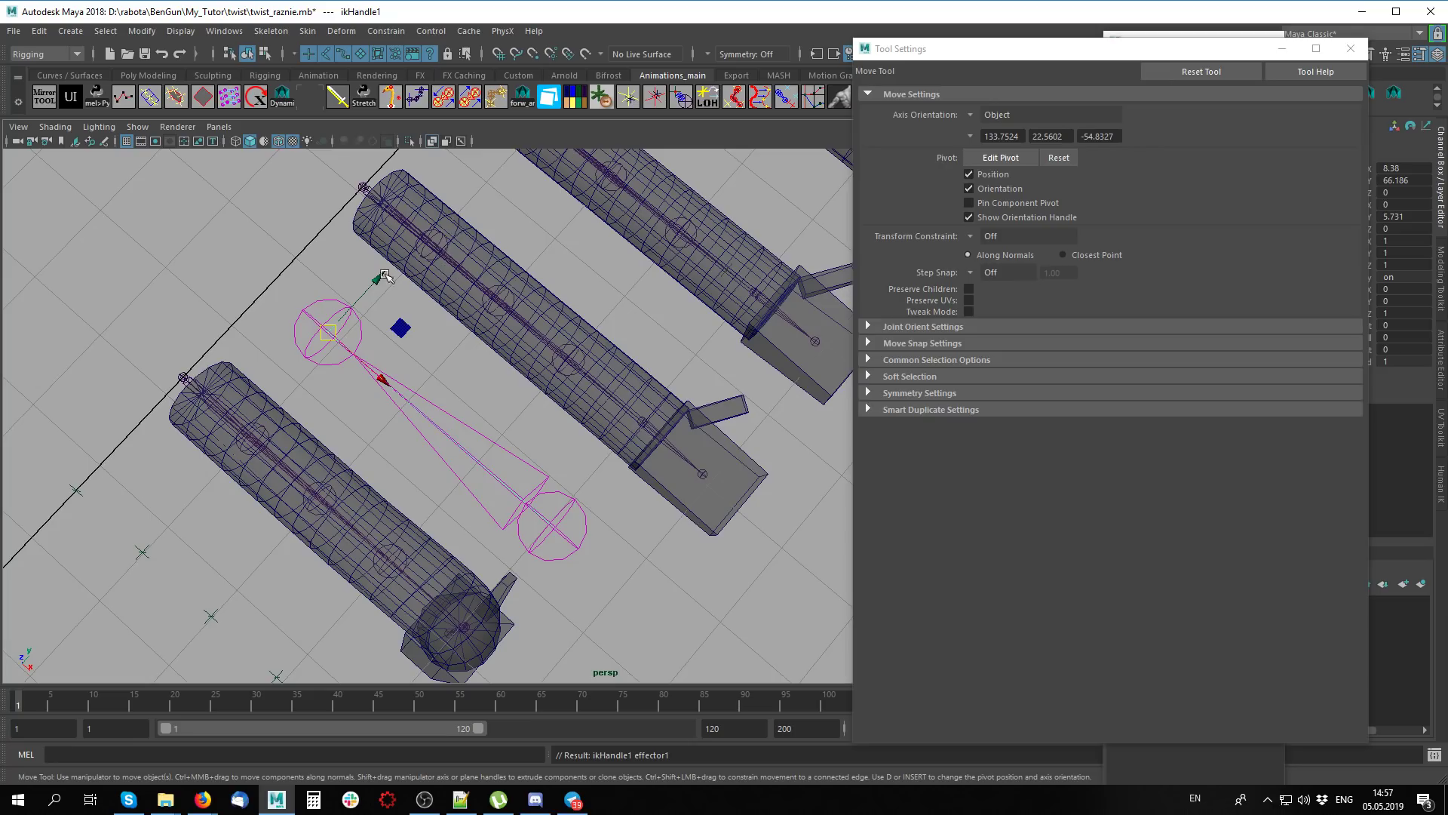
drag(351, 360, 234, 295)
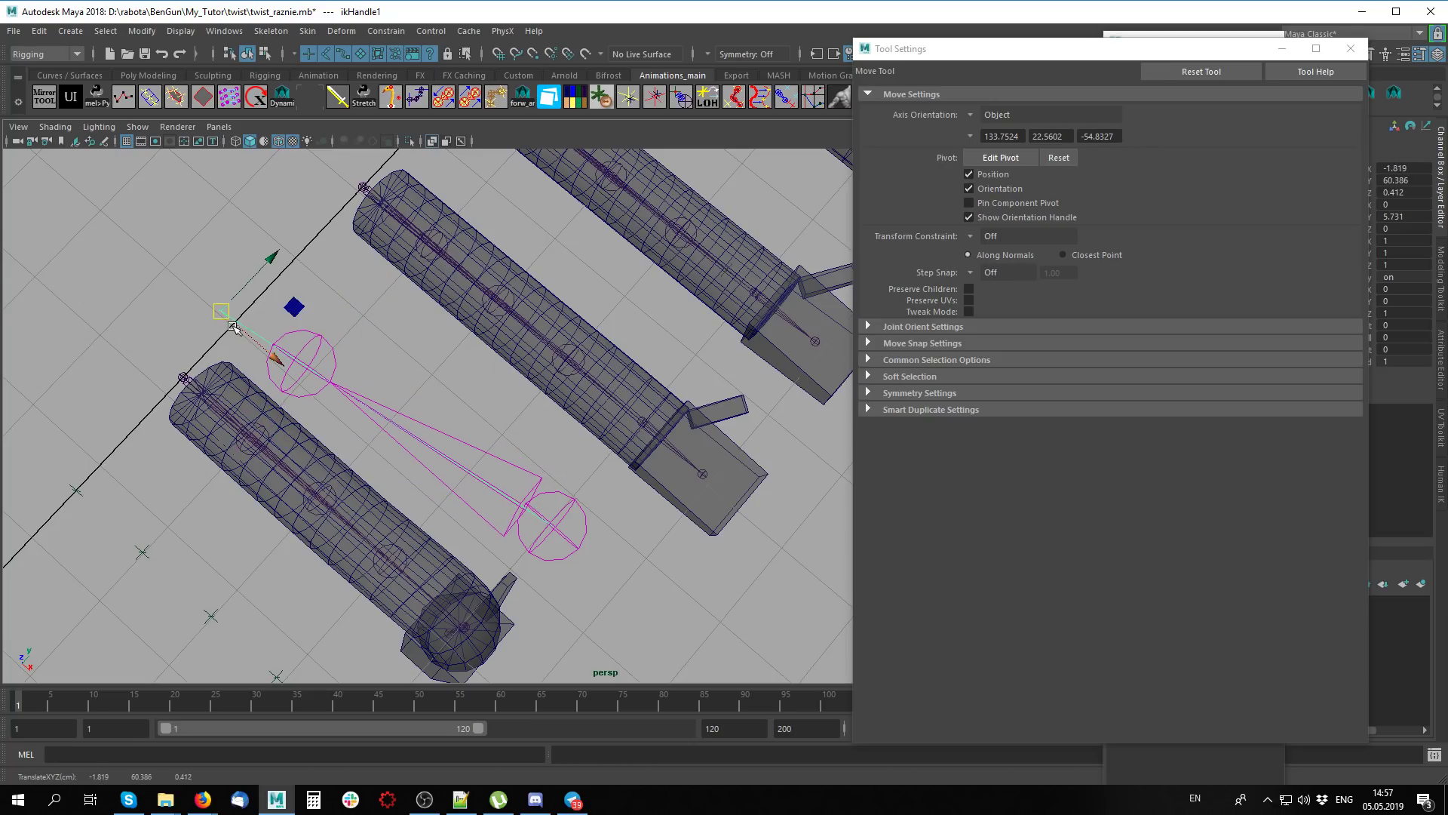
key(ctrl+z)
key(ctrl+z)
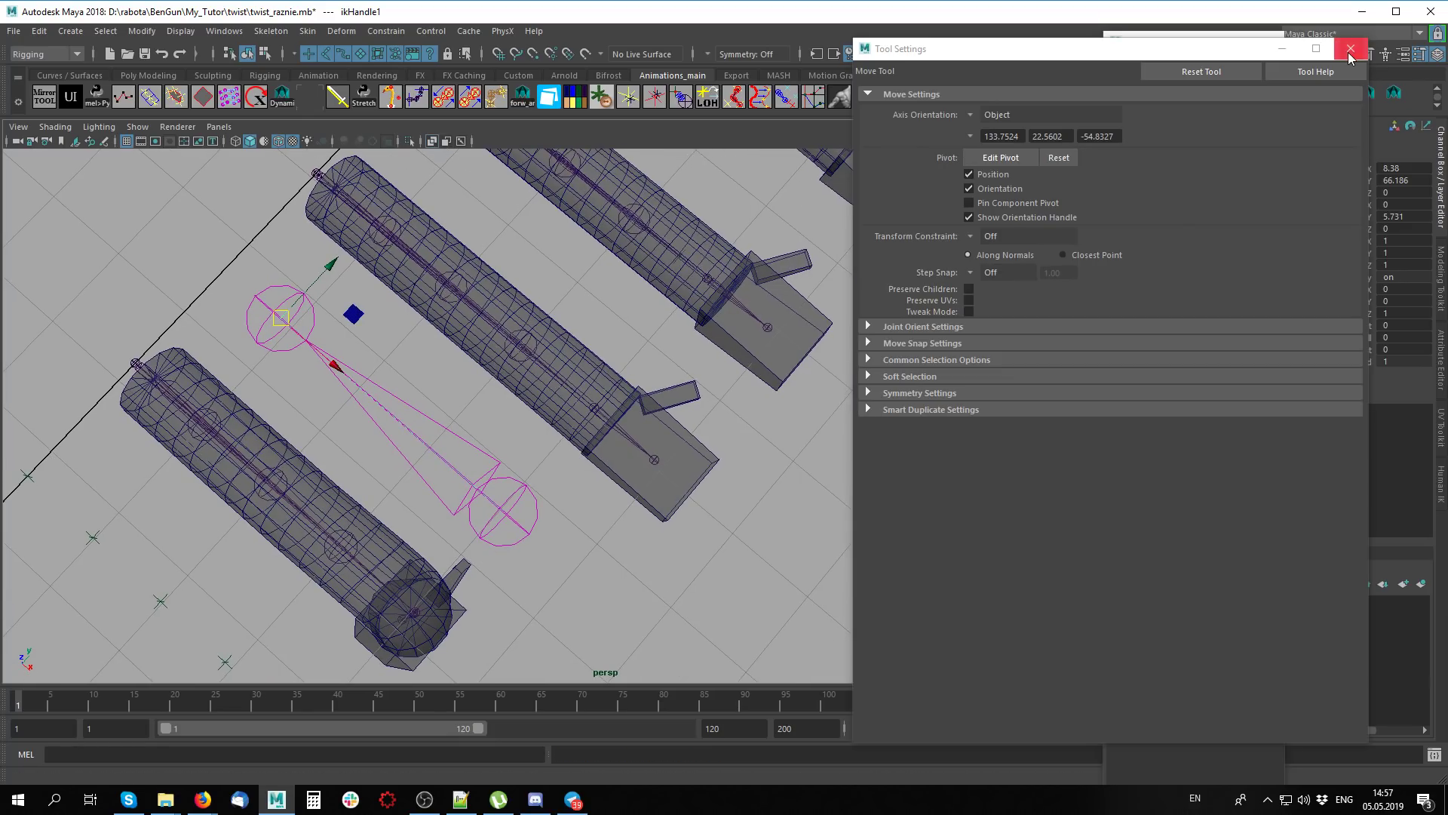
click(1350, 48)
alt+drag(745, 516, 765, 533)
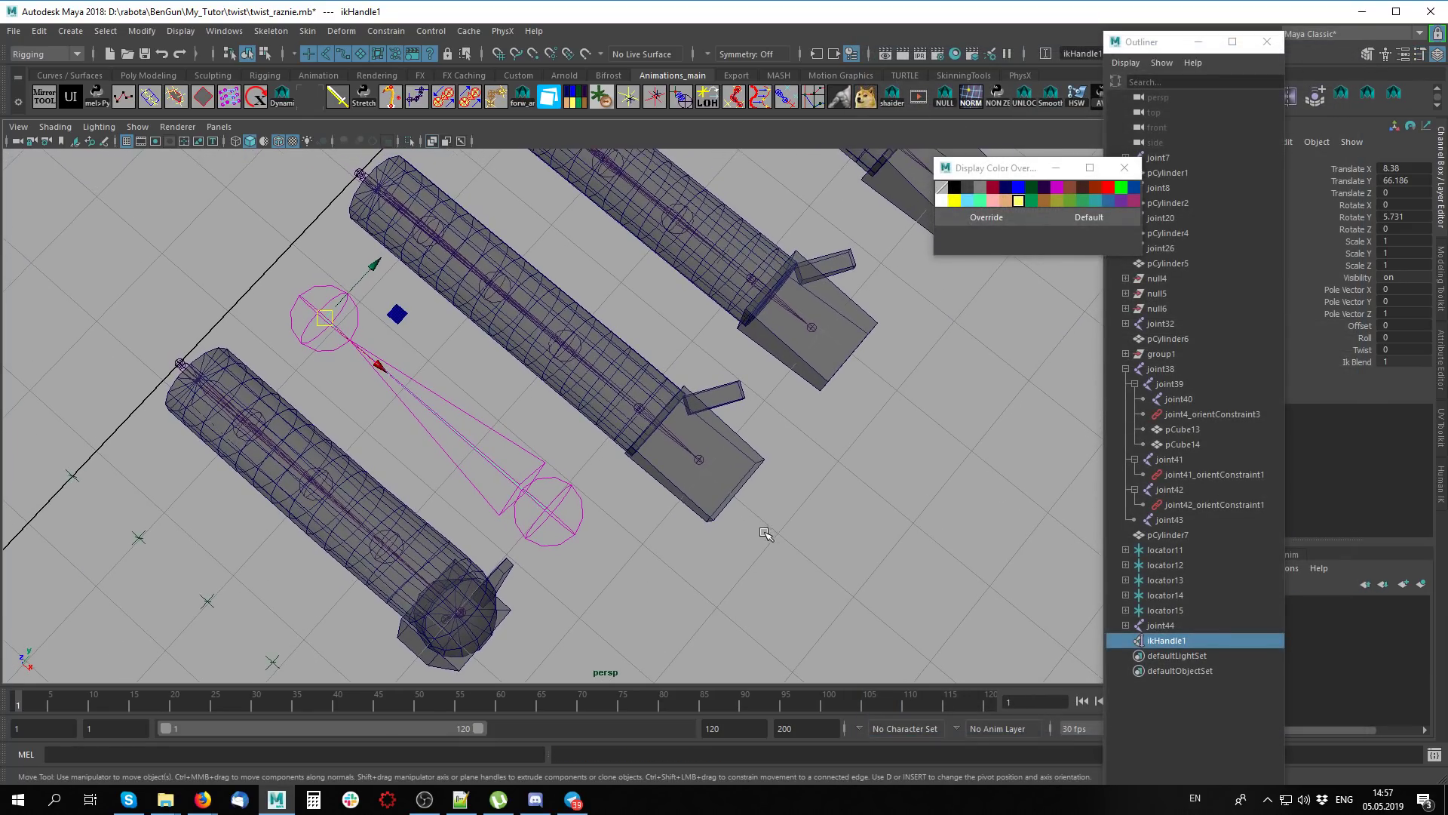
alt+drag(687, 481, 419, 365)
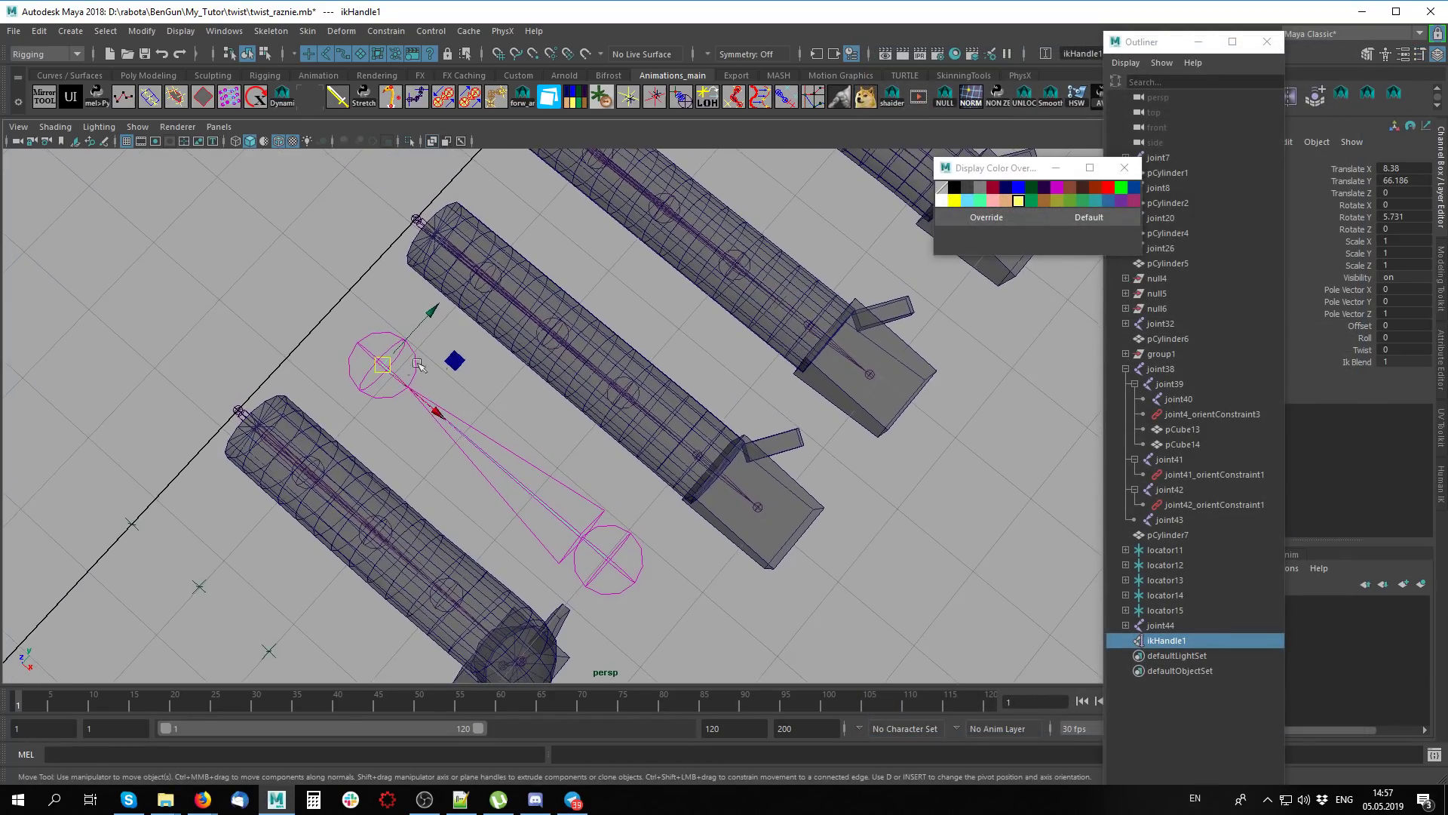
Point-constrain ikHandle1 to joint38
shift+click(417, 220)
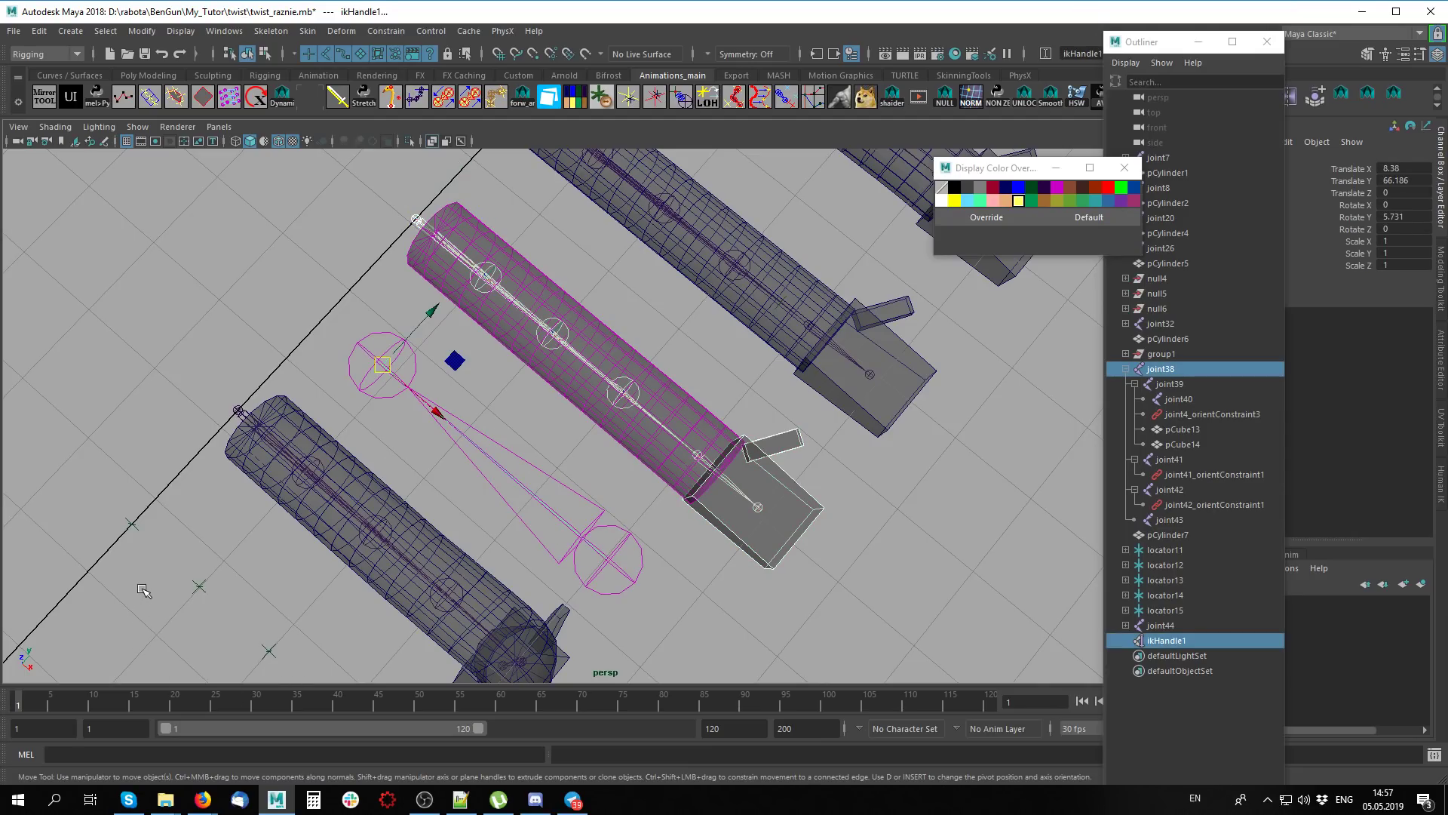
click(388, 31)
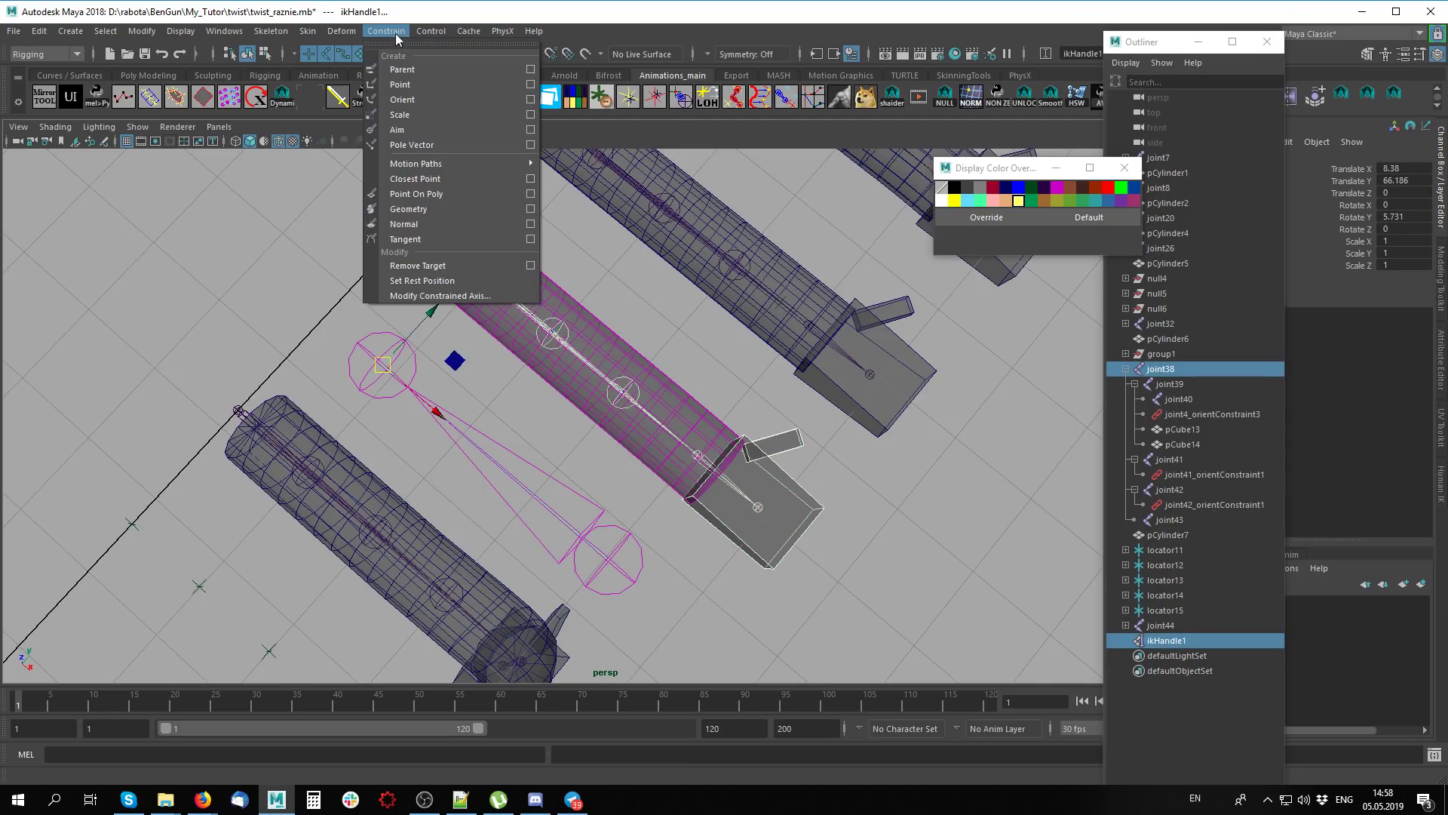
click(530, 85)
click(867, 375)
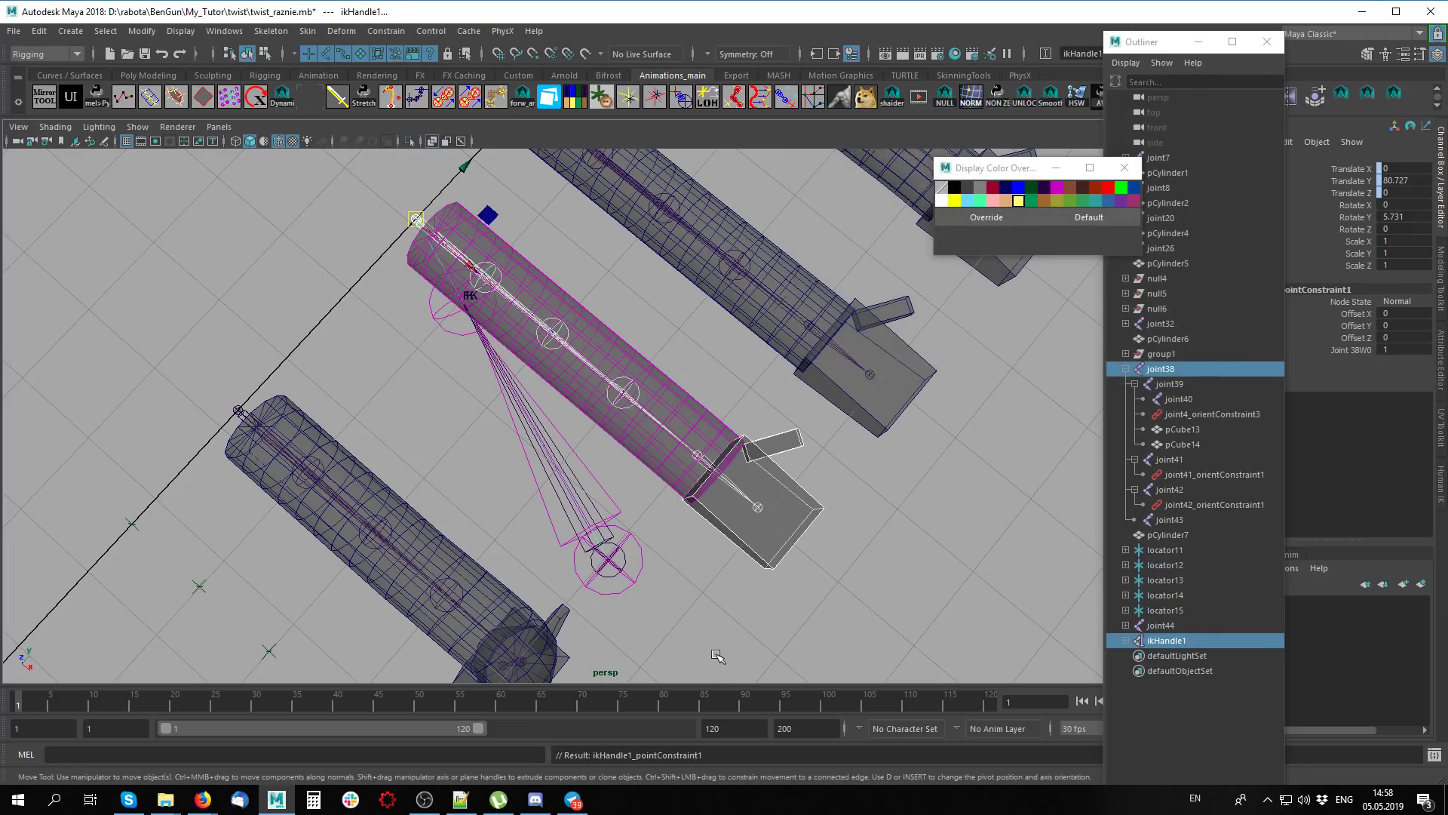
click(731, 604)
Point-constrain joint44 to joint39, pinning the yellow chain's root to the second cylinder
click(704, 462)
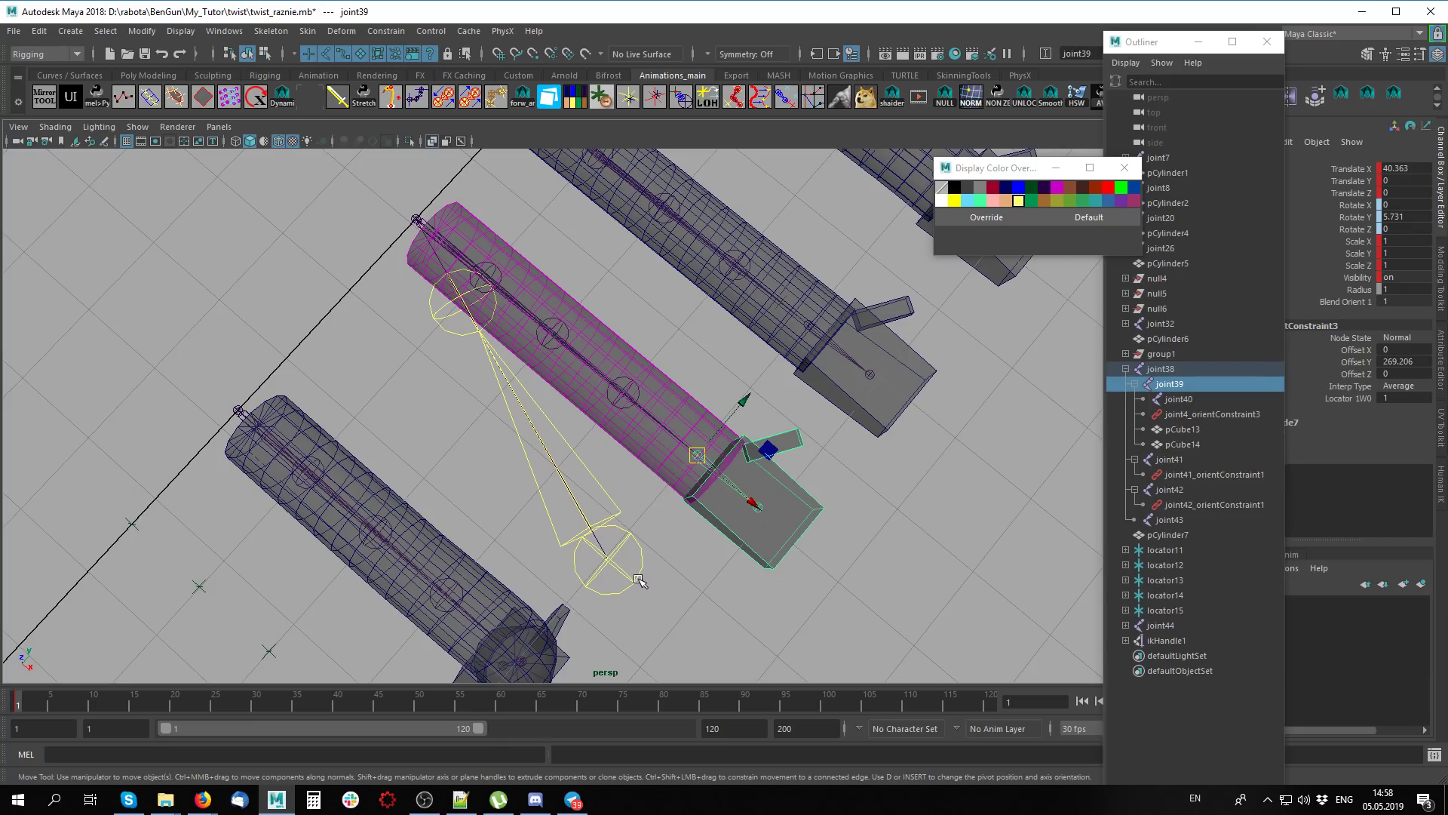
click(618, 568)
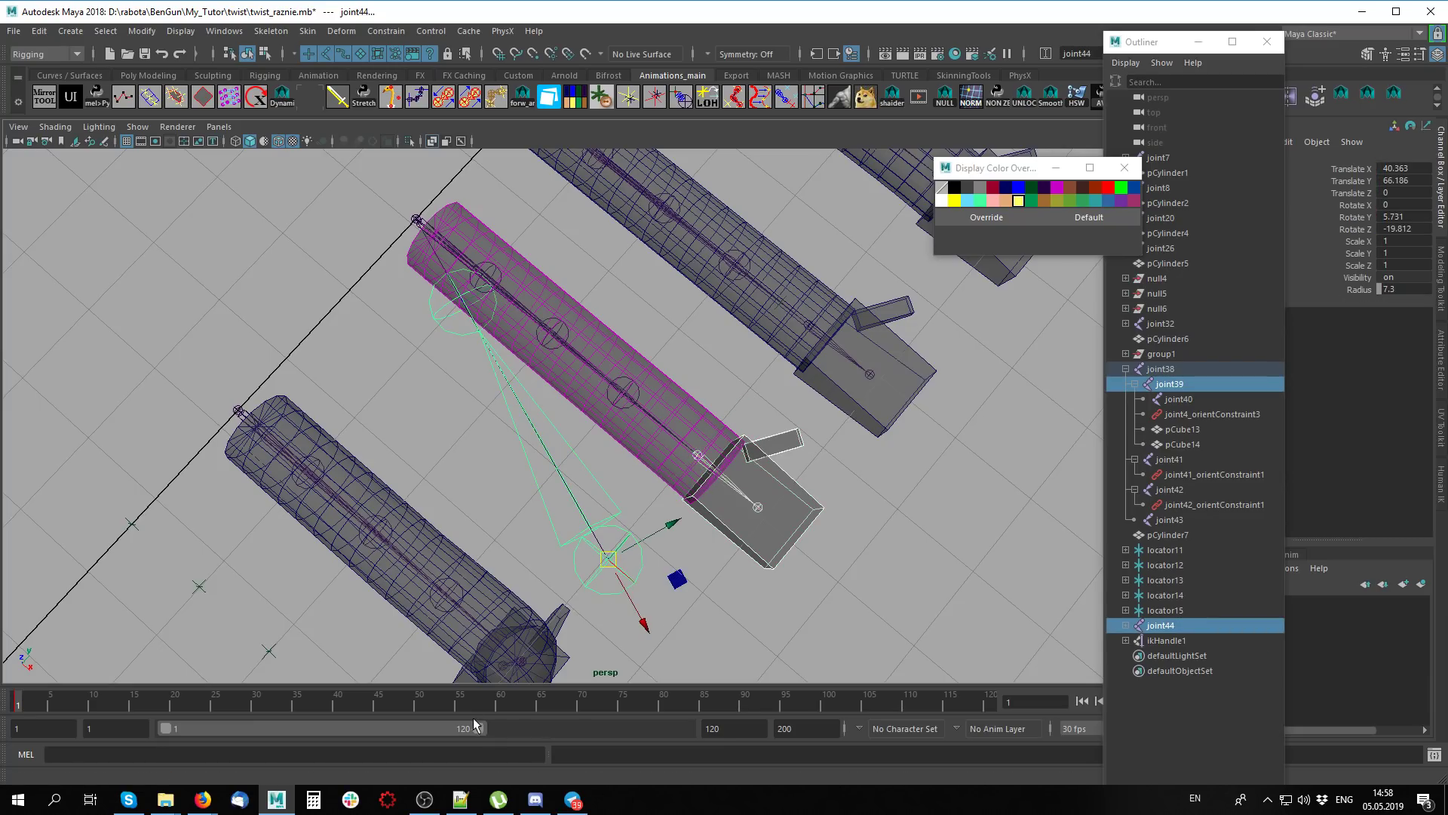
click(394, 31)
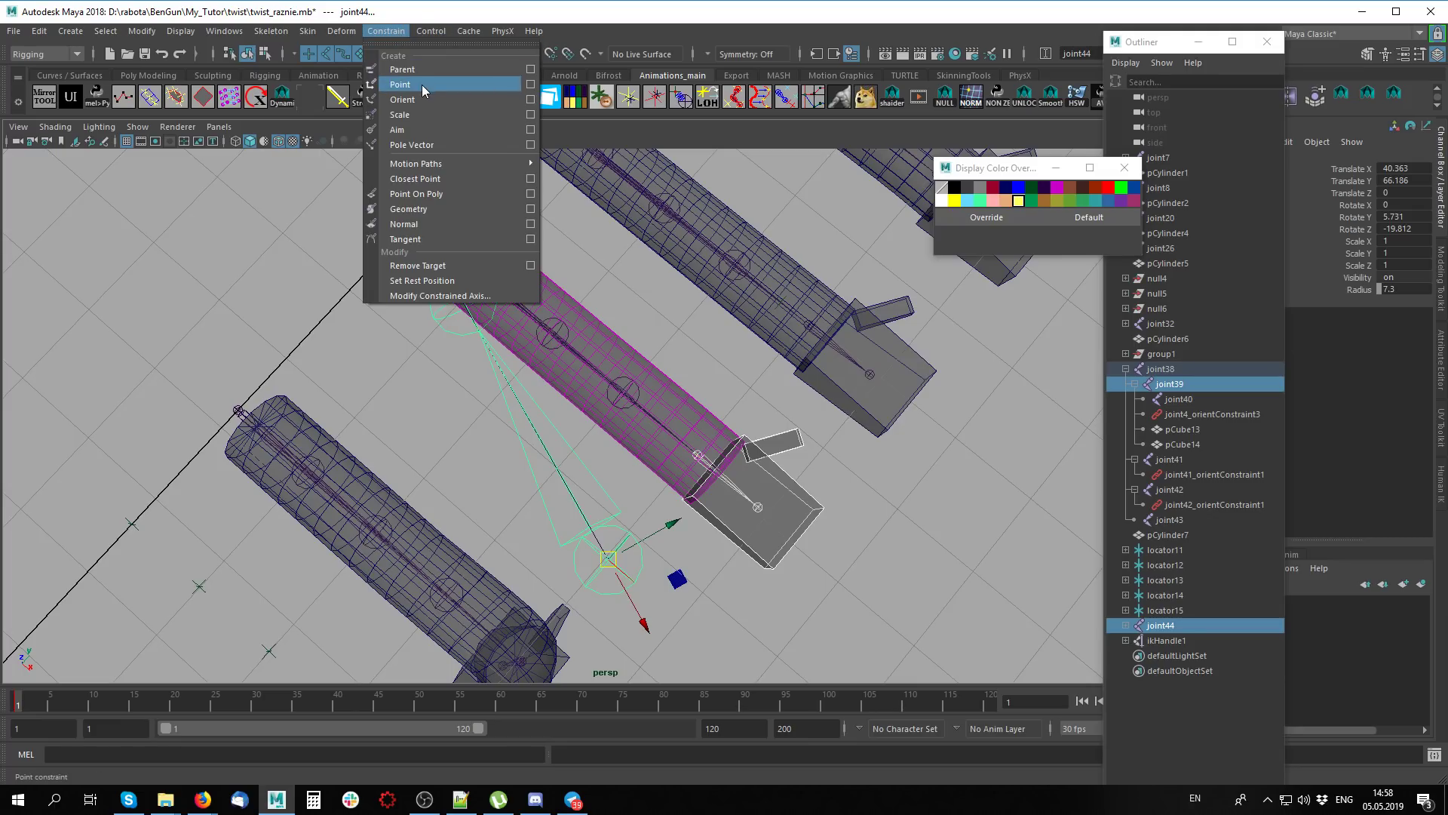
click(421, 86)
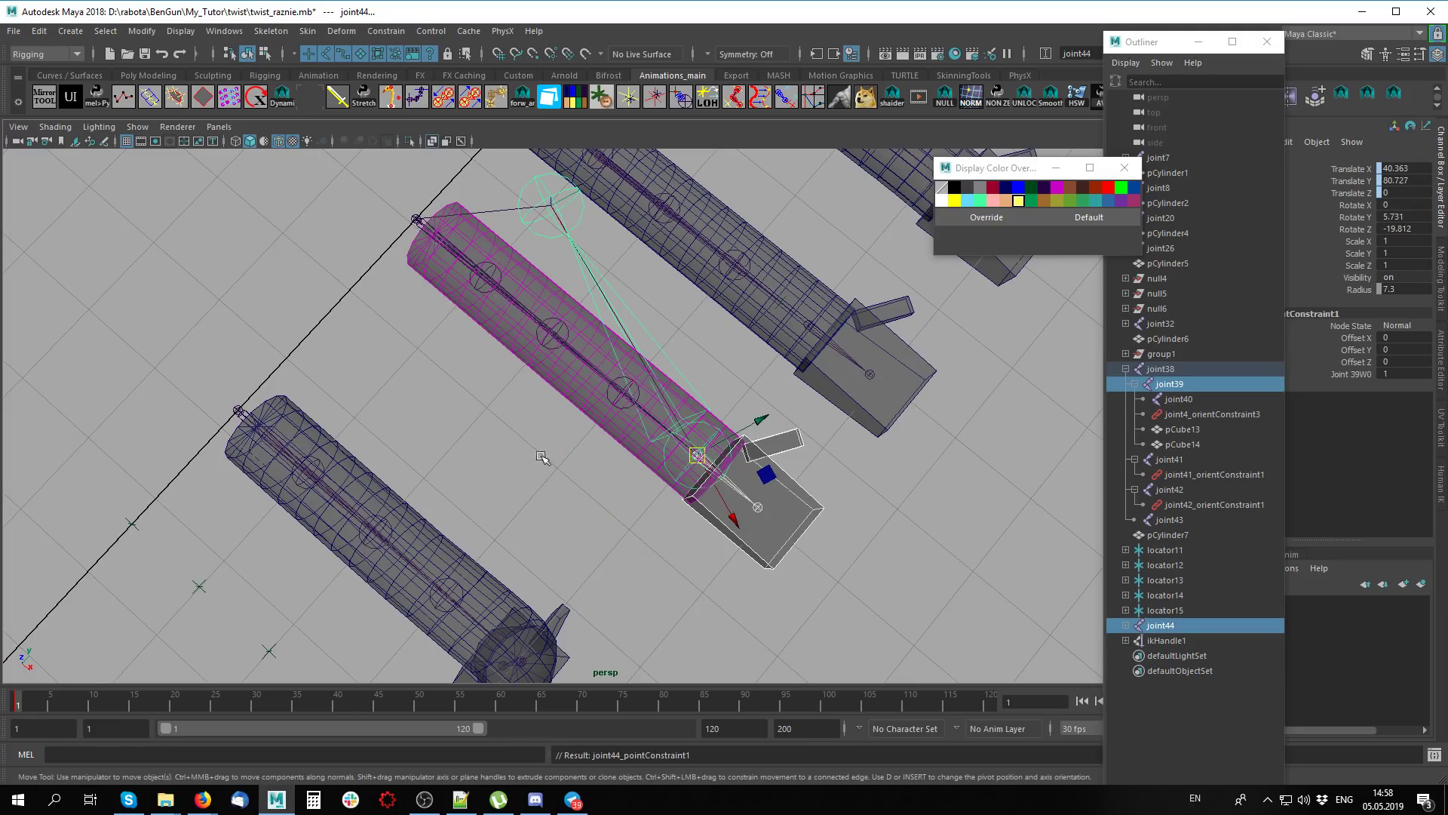
alt+drag(513, 354, 554, 440)
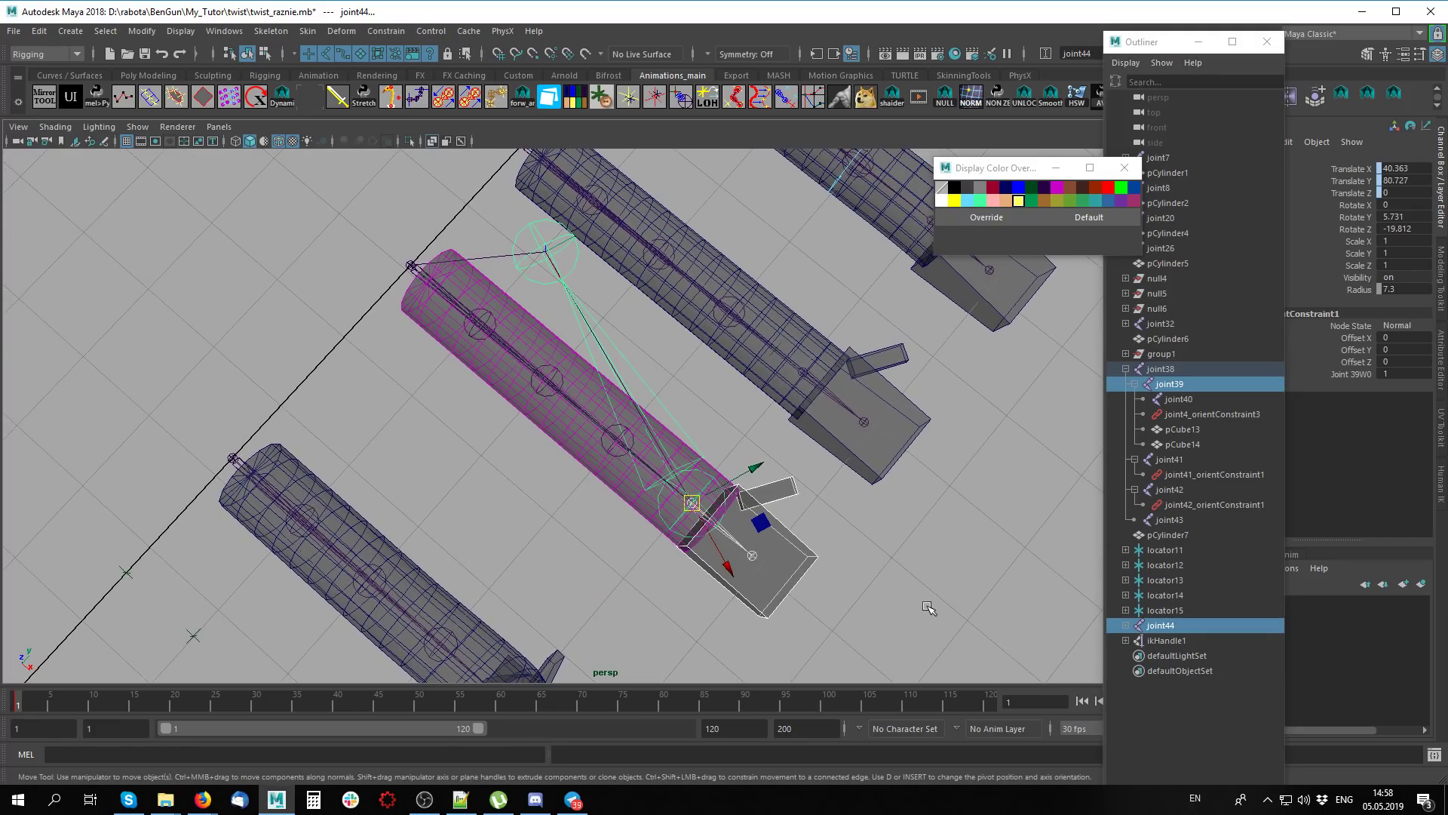
click(451, 464)
alt+drag(686, 598, 542, 457)
scroll(543, 457, up, 2)
scroll(536, 475, up, 2)
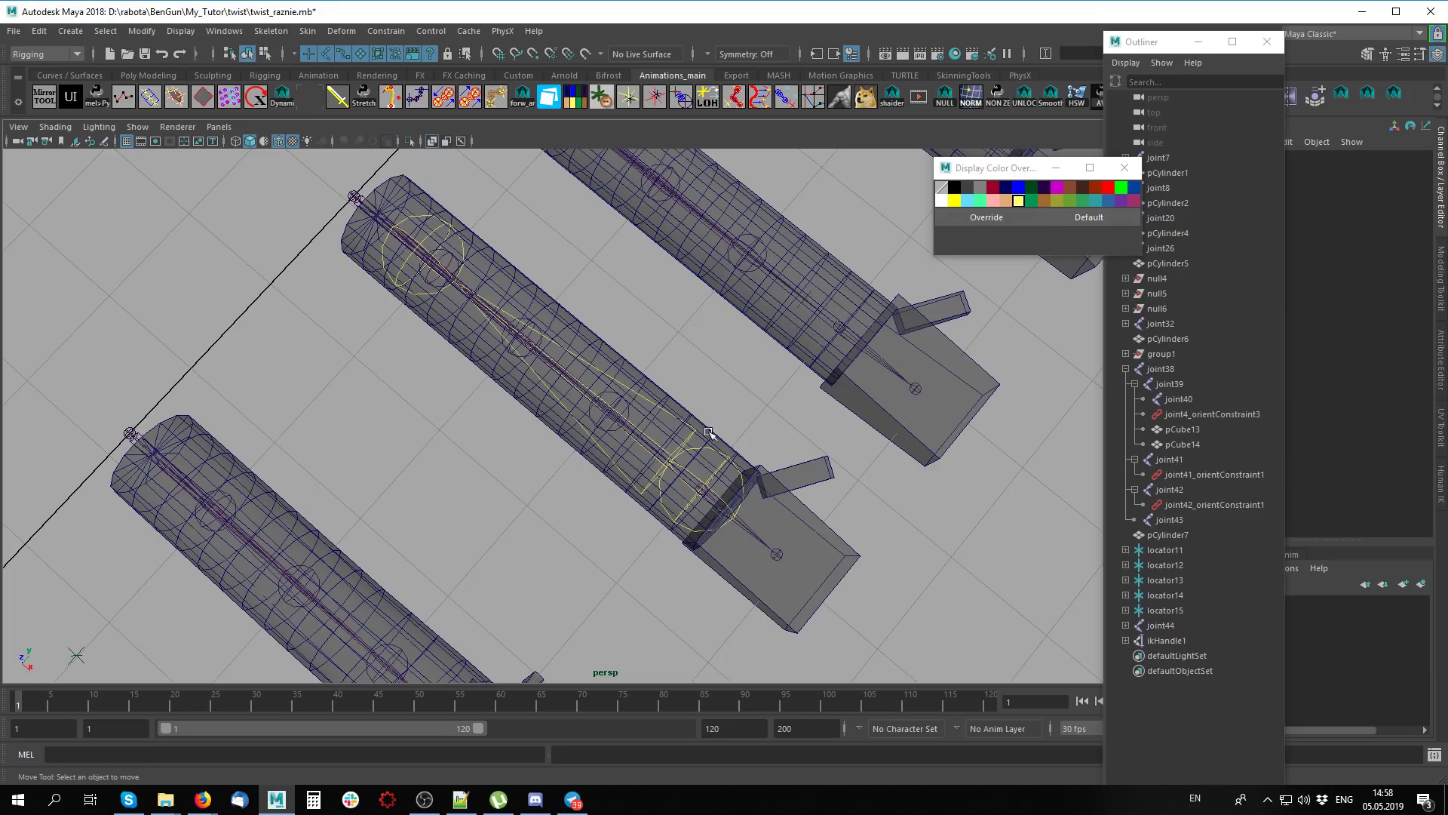
Orient-constrain ikHandle1 to joint39 with Maintain offset on, then clear the selection
click(751, 531)
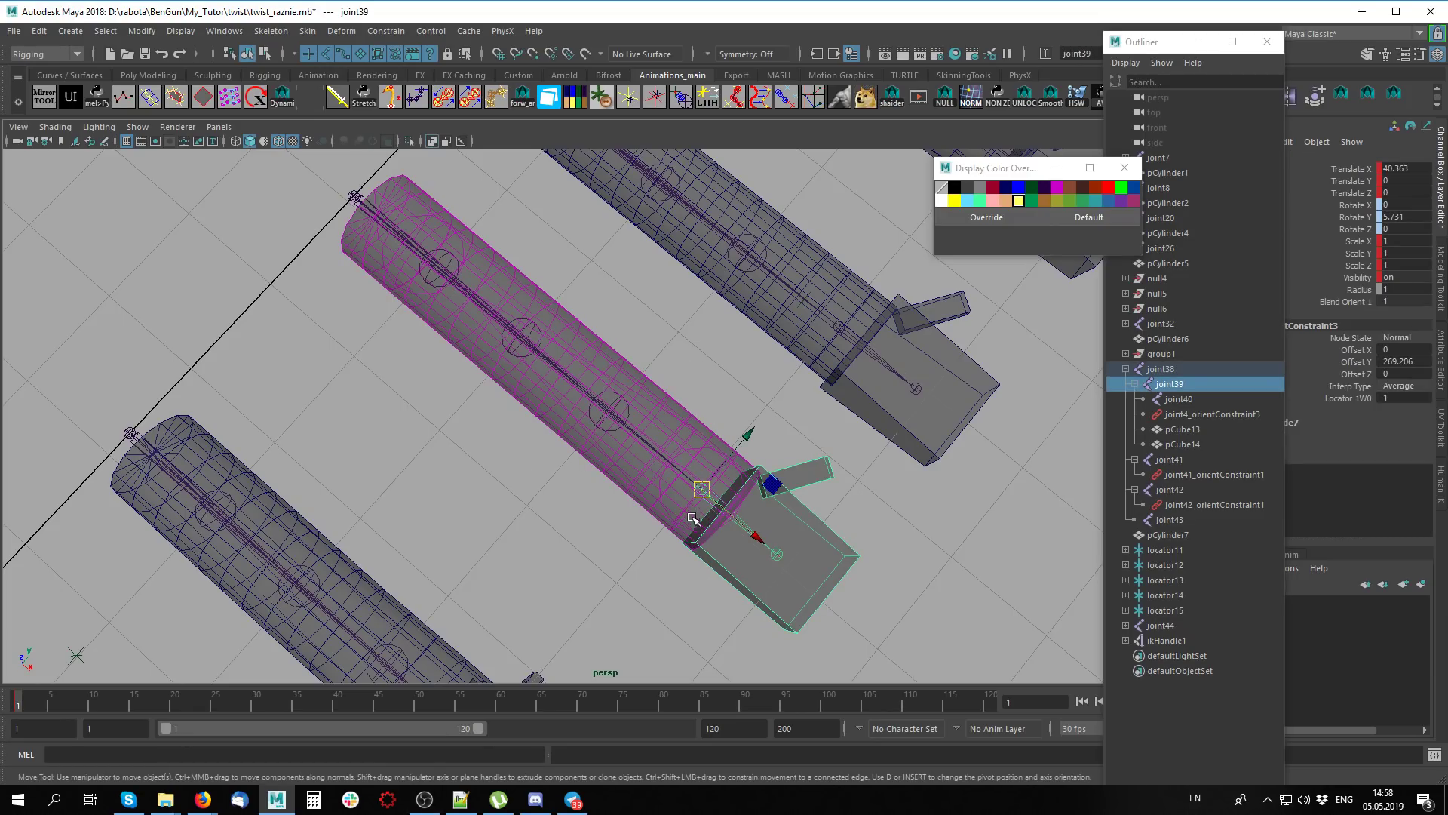
shift+click(355, 195)
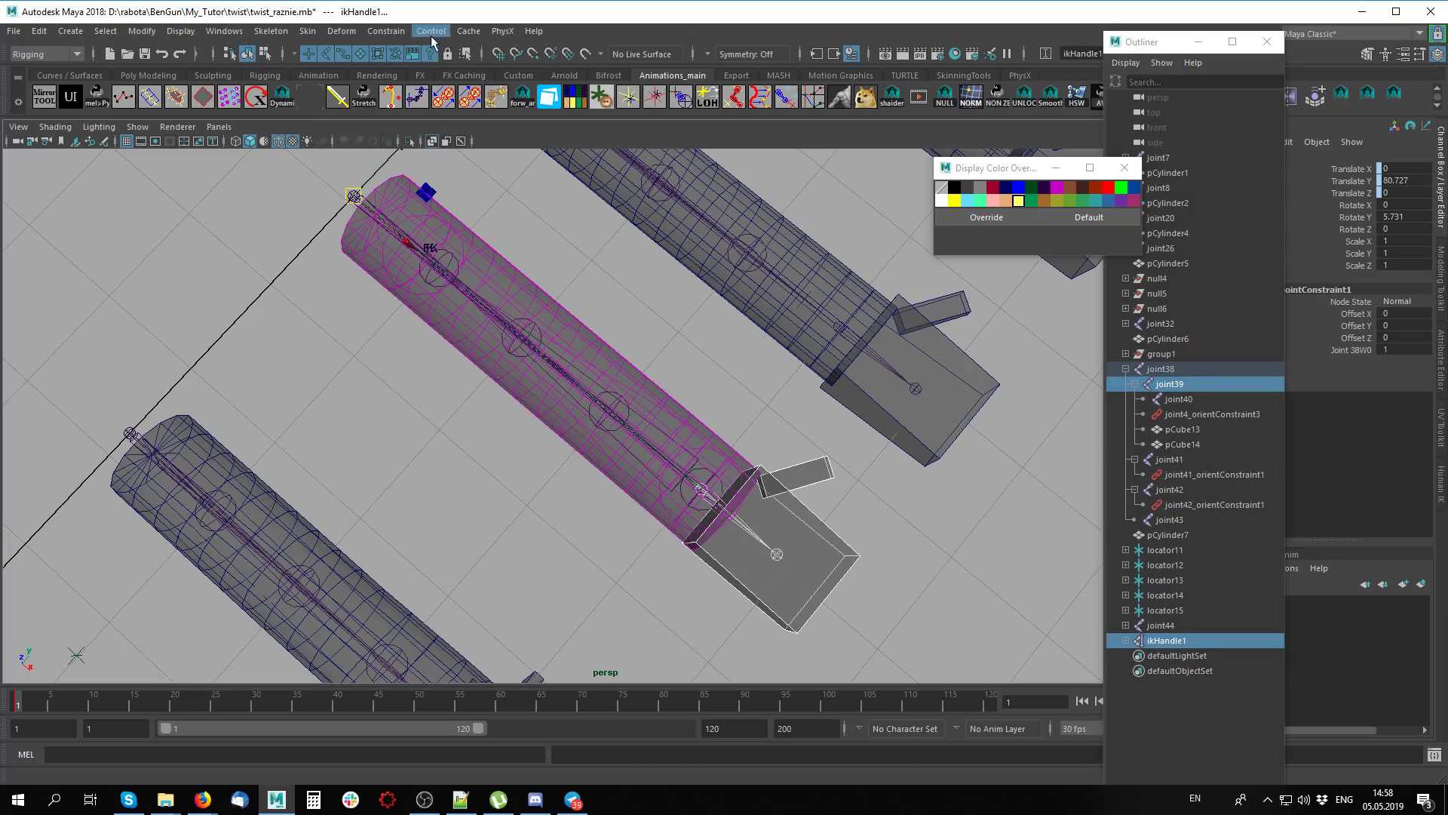
click(387, 31)
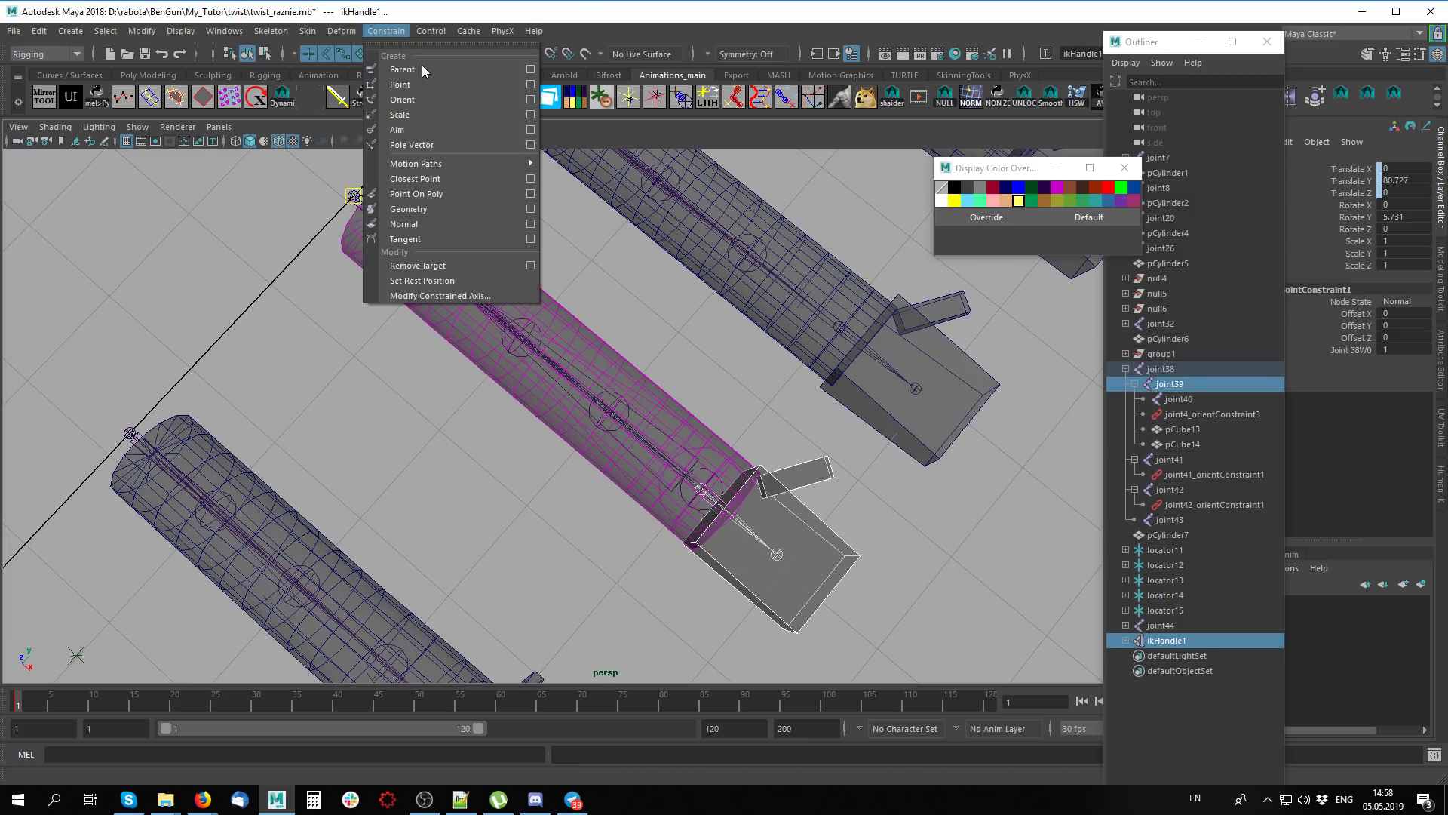
click(536, 98)
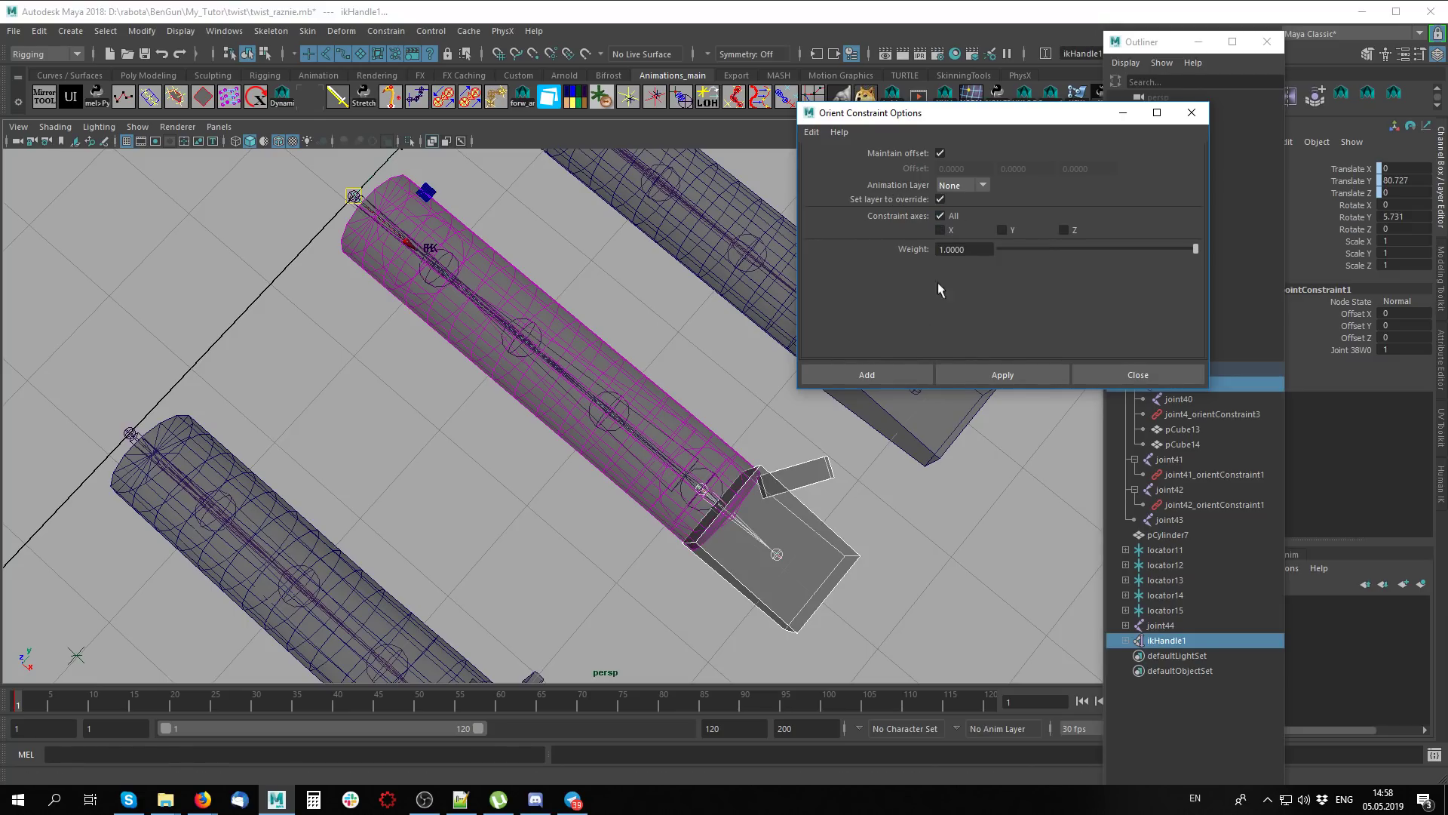
click(853, 375)
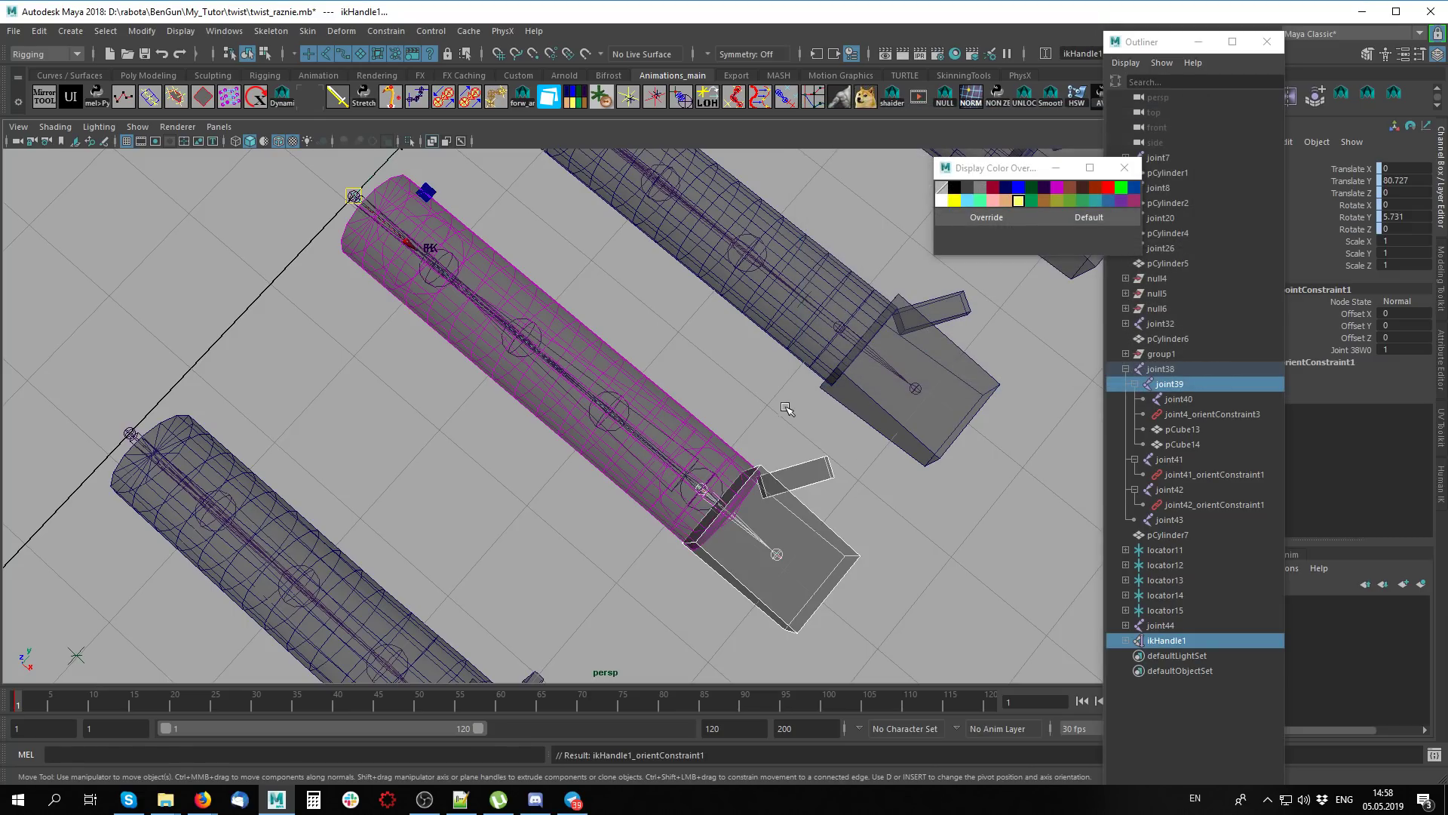
click(787, 408)
Select joint39, revert its previous rotation and rotate it to a new test pose with X-ray on
click(751, 534)
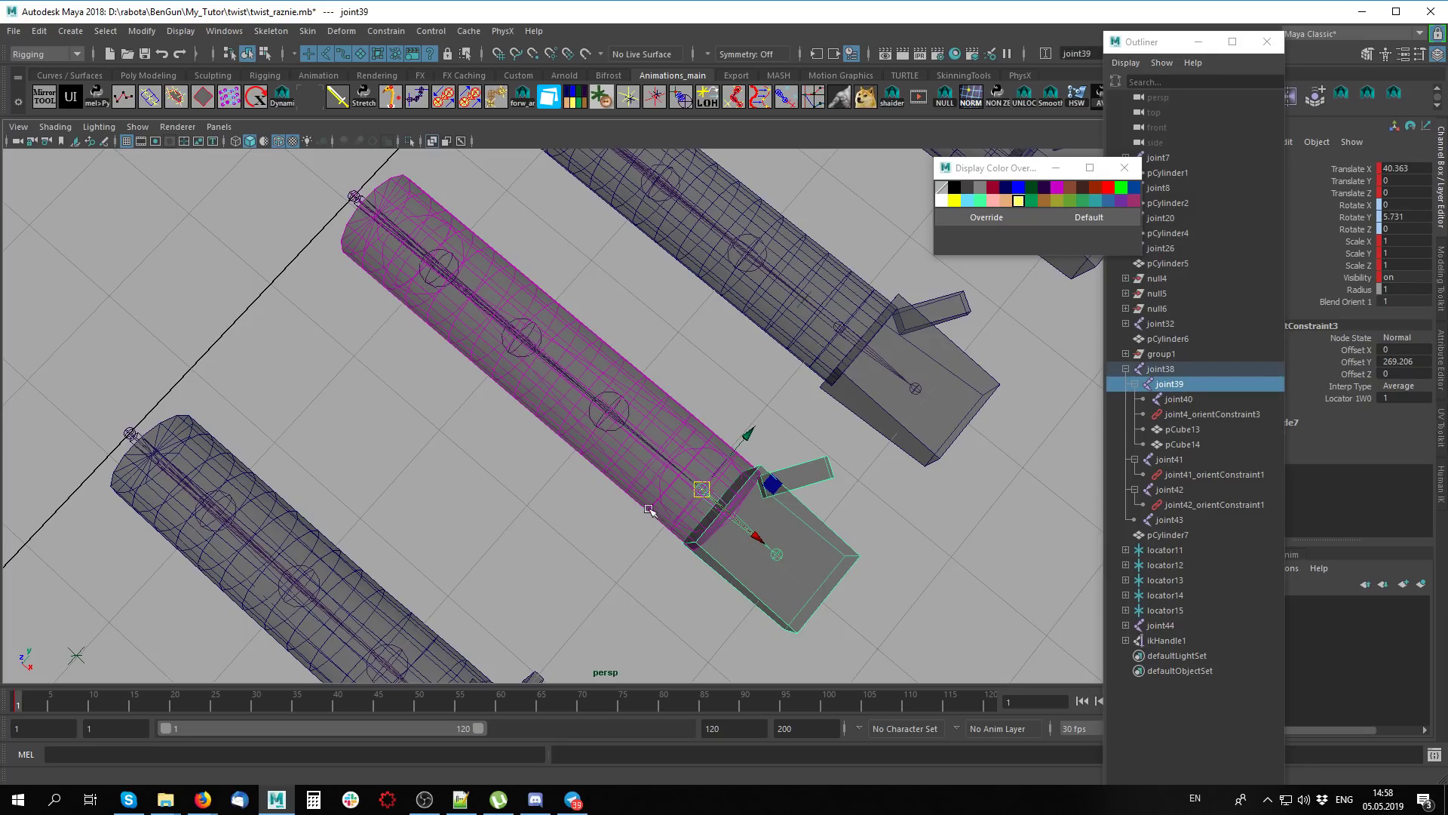
mouse_move(753, 430)
alt+mouse_down()
mouse_move(647, 441)
mouse_move(679, 468)
mouse_move(674, 538)
alt+mouse_up()
key(e)
key(ctrl+z)
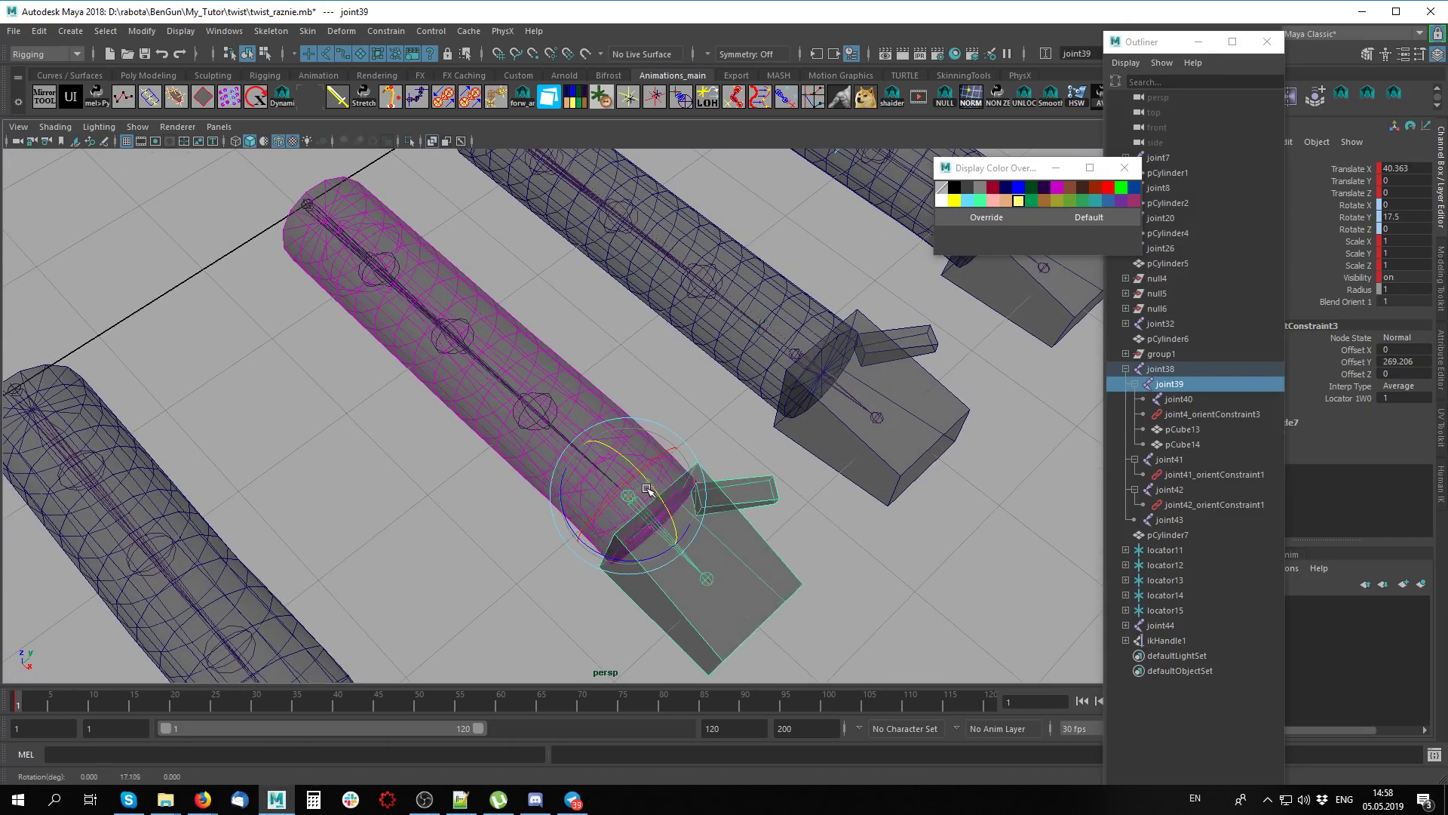
mouse_move(615, 483)
mouse_down()
mouse_move(640, 428)
mouse_move(611, 467)
mouse_move(456, 501)
mouse_move(540, 420)
mouse_up()
key(alt+x)
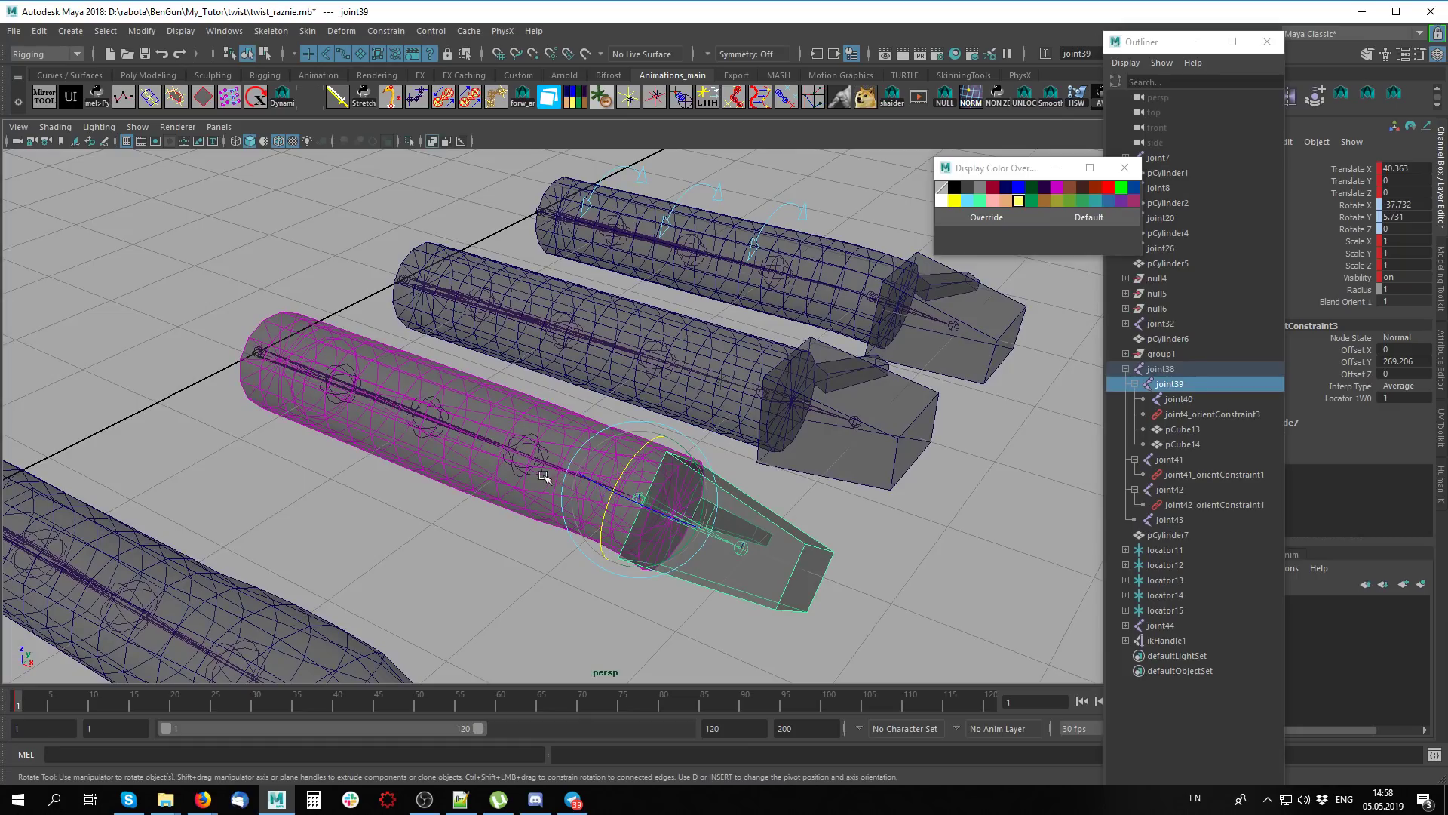
Twist joint39 progressively further around X with the wireframe overlay turned off
mouse_move(543, 477)
alt+mouse_down()
mouse_move(508, 501)
mouse_move(592, 409)
alt+mouse_up()
drag(633, 462, 626, 528)
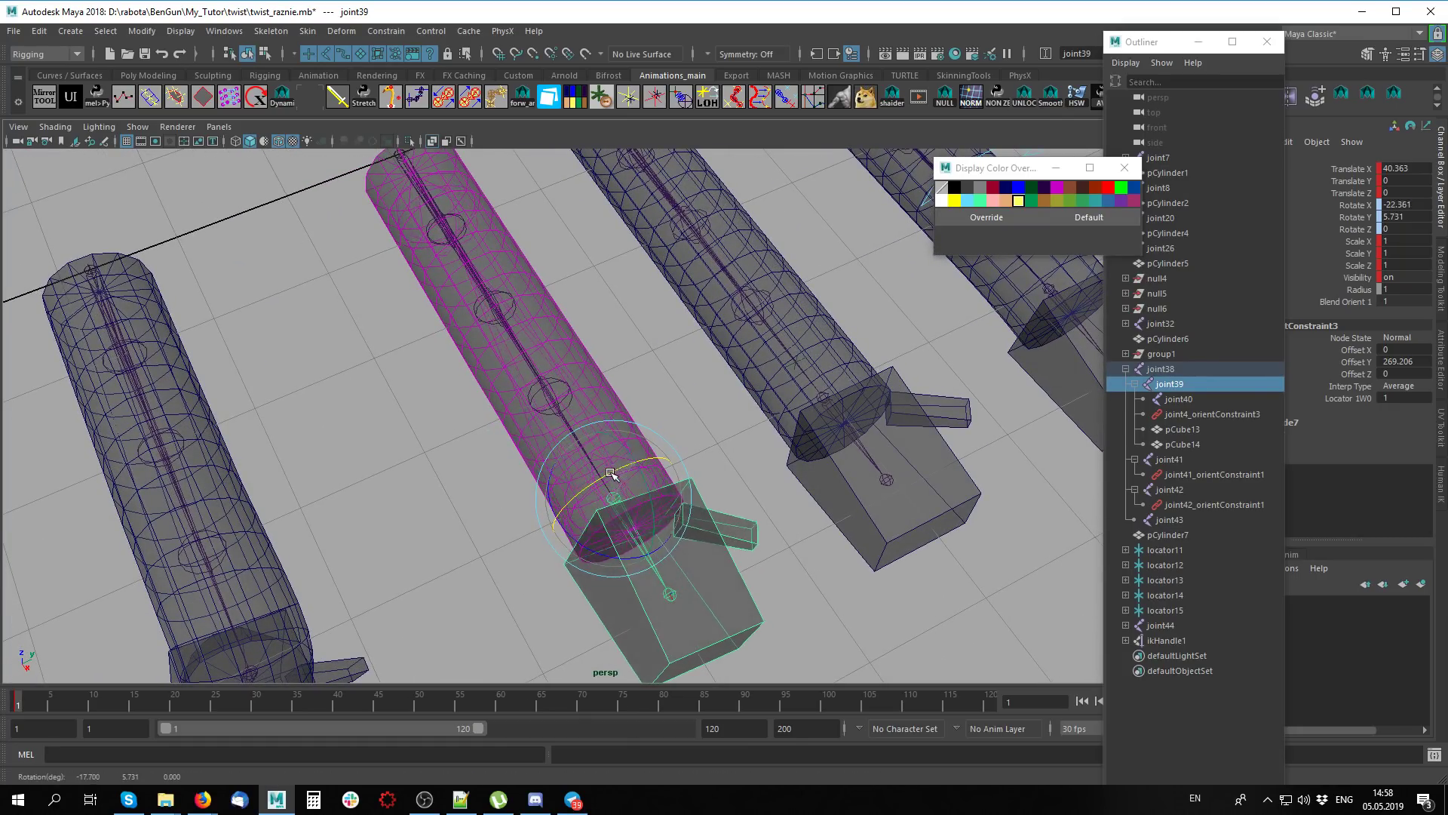
click(278, 140)
mouse_move(645, 456)
mouse_down()
mouse_move(496, 484)
mouse_move(597, 475)
mouse_move(654, 589)
mouse_move(634, 544)
mouse_move(612, 577)
mouse_up()
Undo joint39's test rotations, deselect it and re-enable X-ray for a side view
key(ctrl+z)
key(ctrl+z)
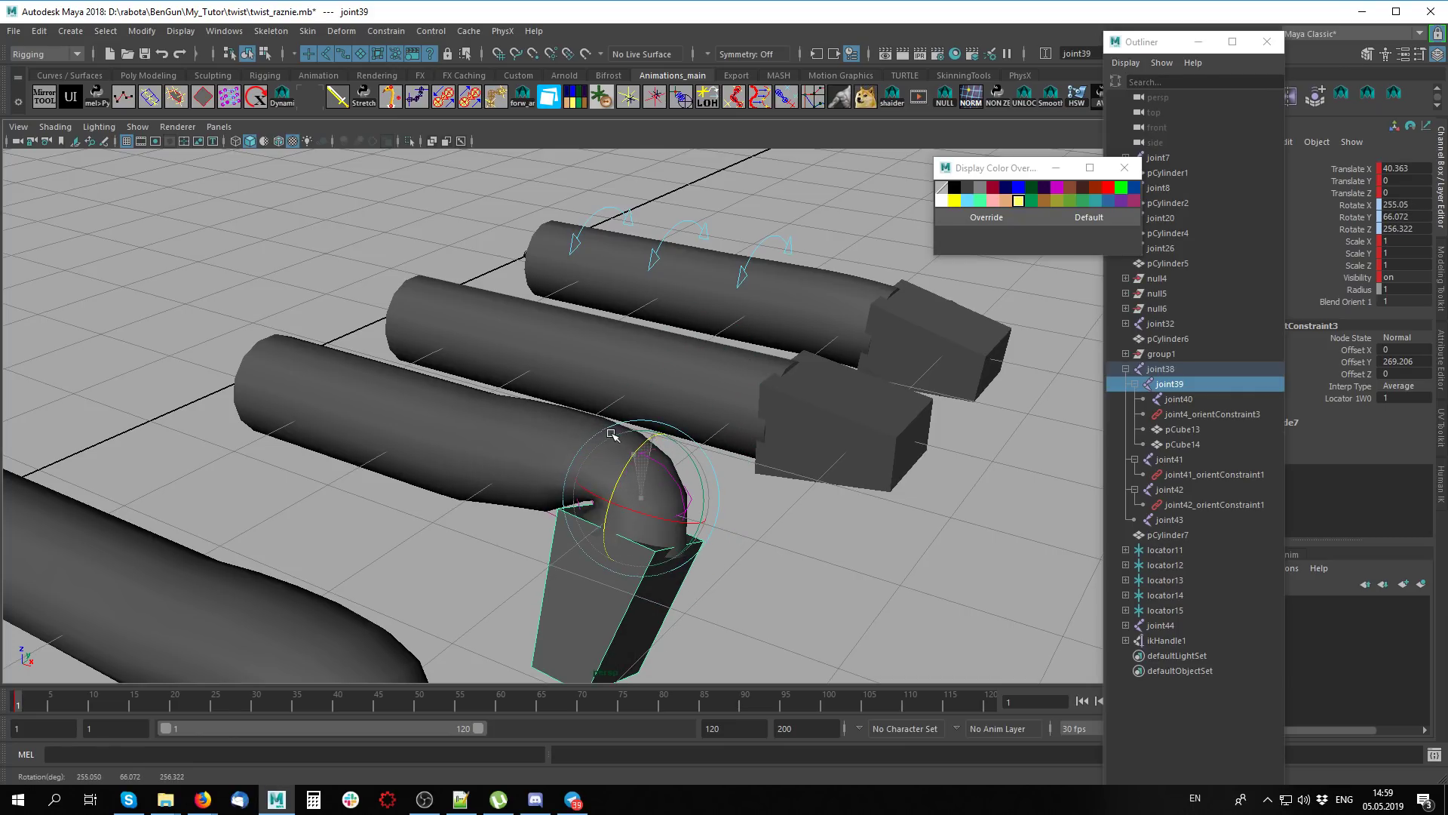
key(ctrl+z)
key(ctrl+z)
key(ctrl+z)
key(ctrl+z)
click(431, 562)
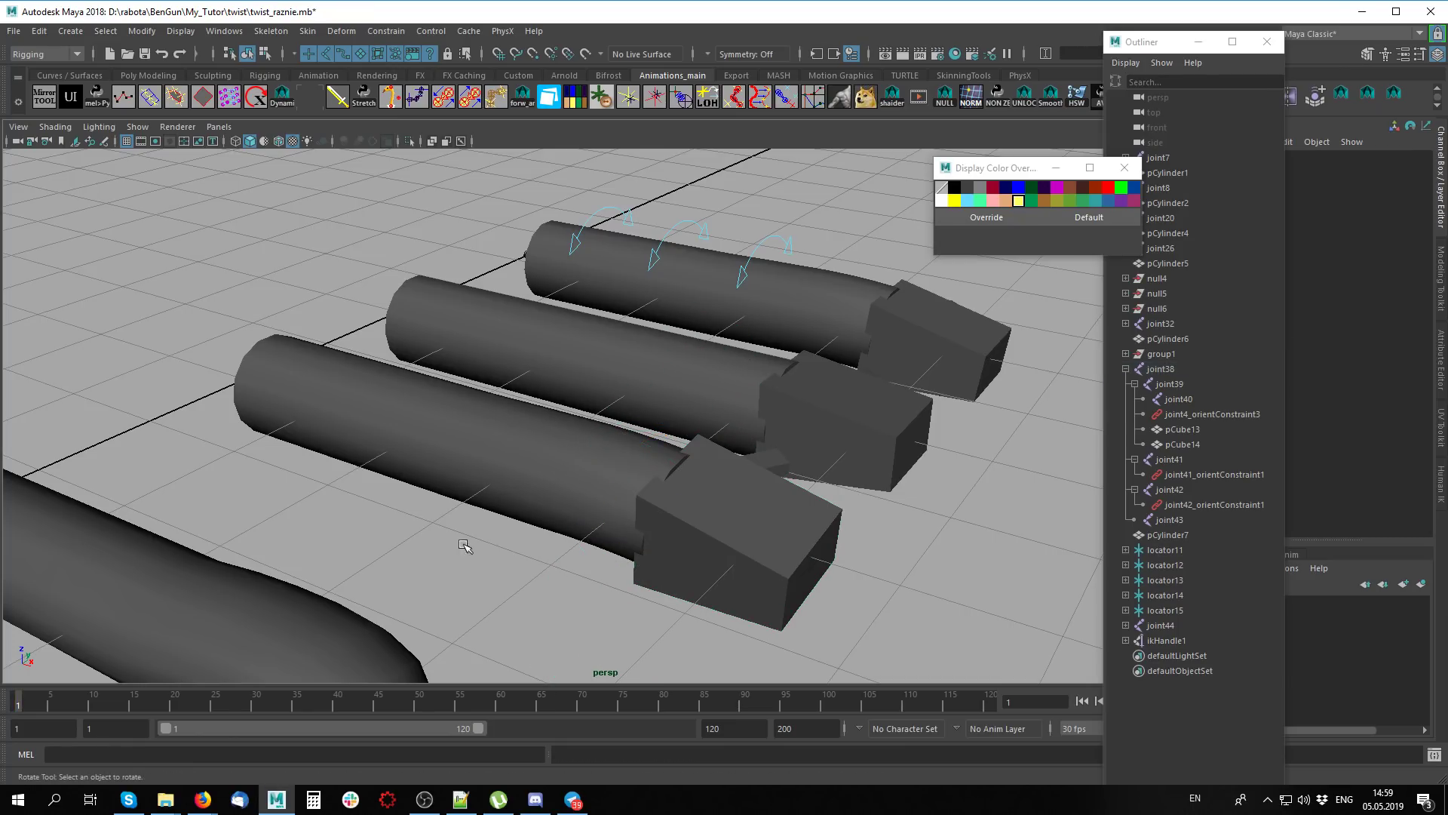
key(alt+x)
mouse_move(469, 543)
alt+mouse_down()
mouse_move(544, 582)
mouse_move(625, 487)
alt+mouse_up()
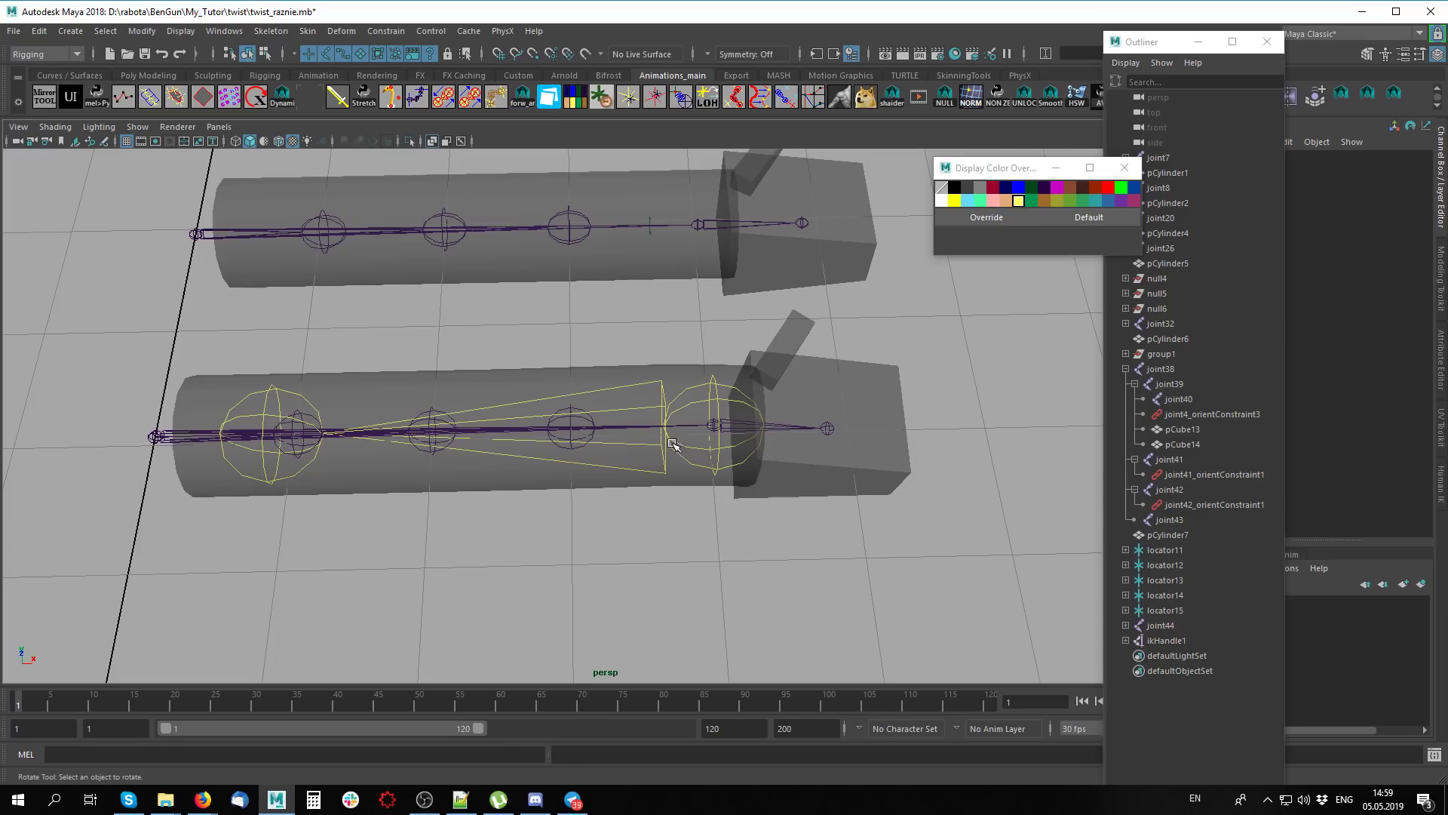
Select the joint44 control, then add joint43 of the second cylinder to the selection
click(706, 460)
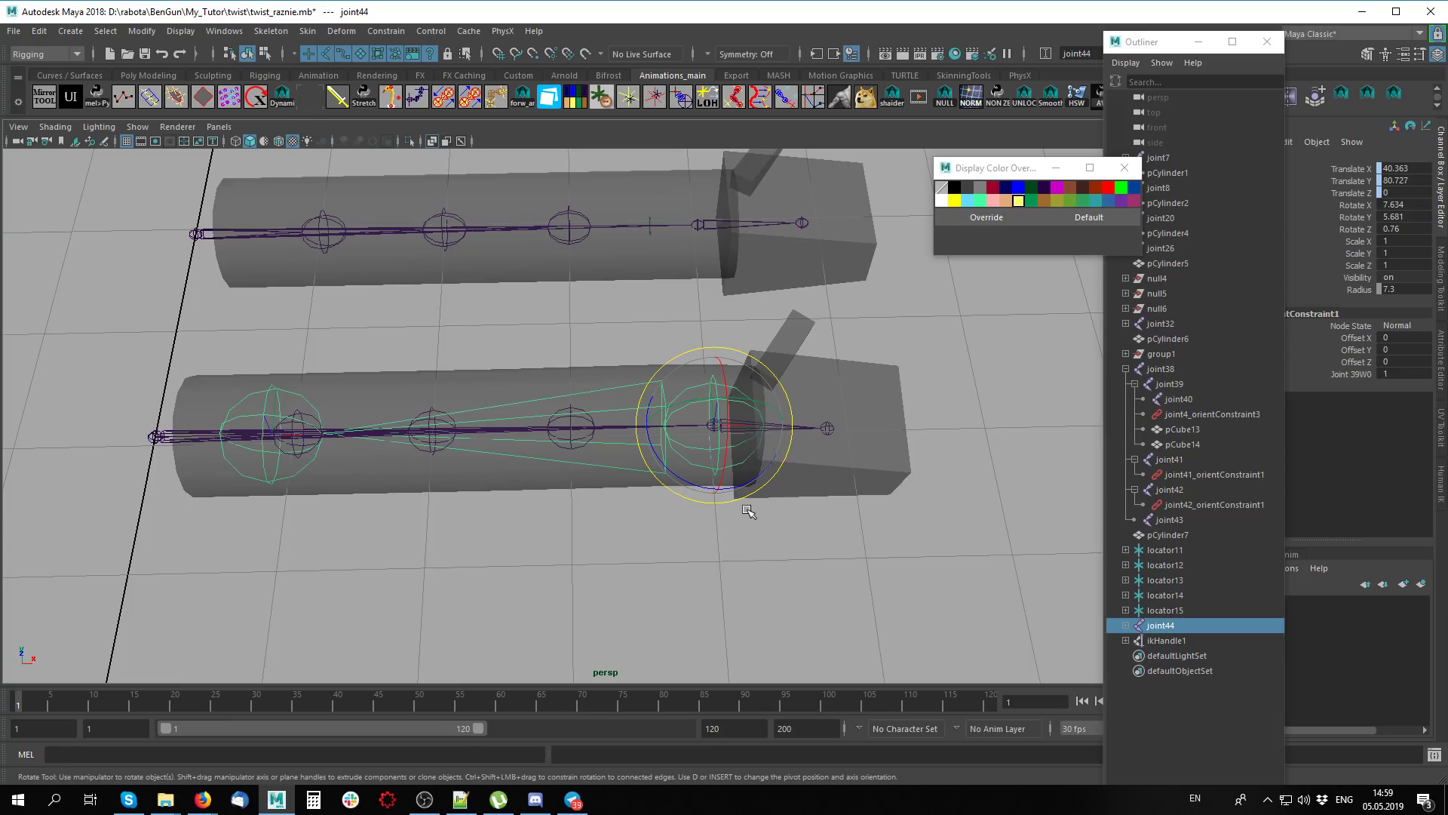
mouse_move(748, 511)
alt+mouse_down()
mouse_move(445, 580)
mouse_move(182, 484)
alt+mouse_up()
scroll(597, 474, up, 3)
mouse_move(546, 398)
alt+mouse_down()
mouse_move(597, 473)
mouse_move(581, 449)
mouse_move(655, 495)
mouse_move(646, 441)
alt+mouse_up()
key(q)
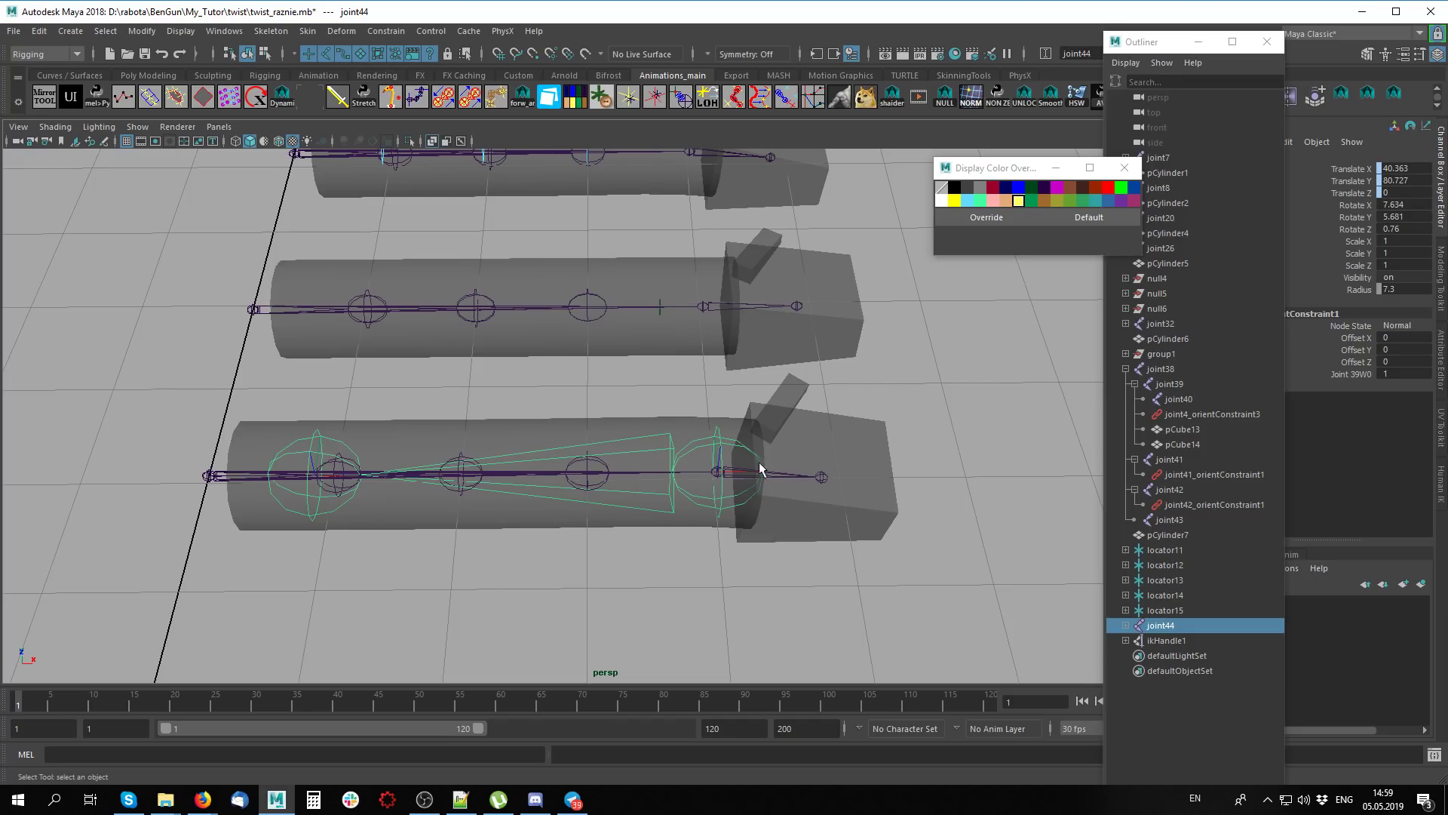
click(603, 466)
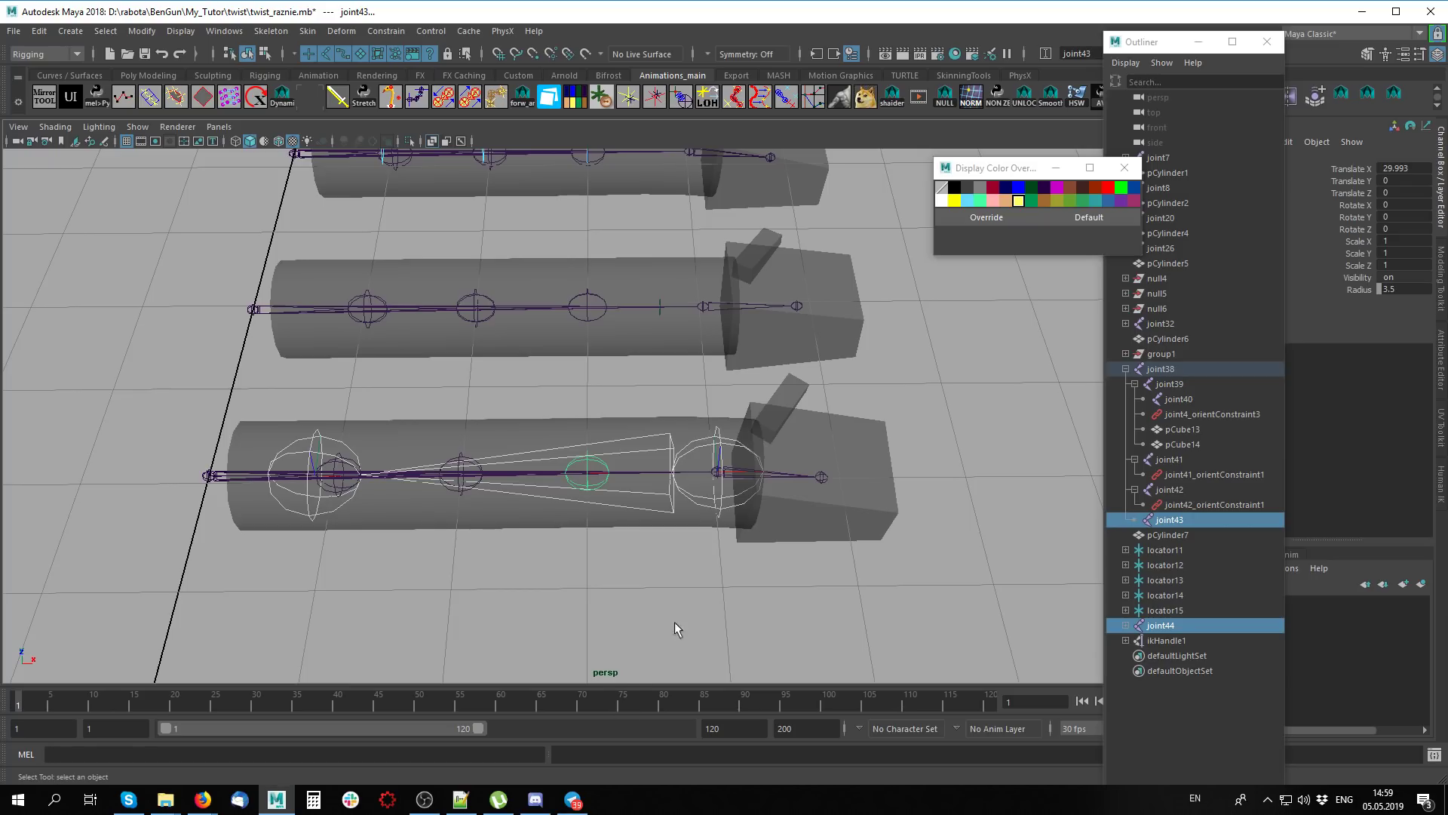
Orient-constrain joint43 to joint44 on the X axis only, with Maintain offset kept
click(388, 30)
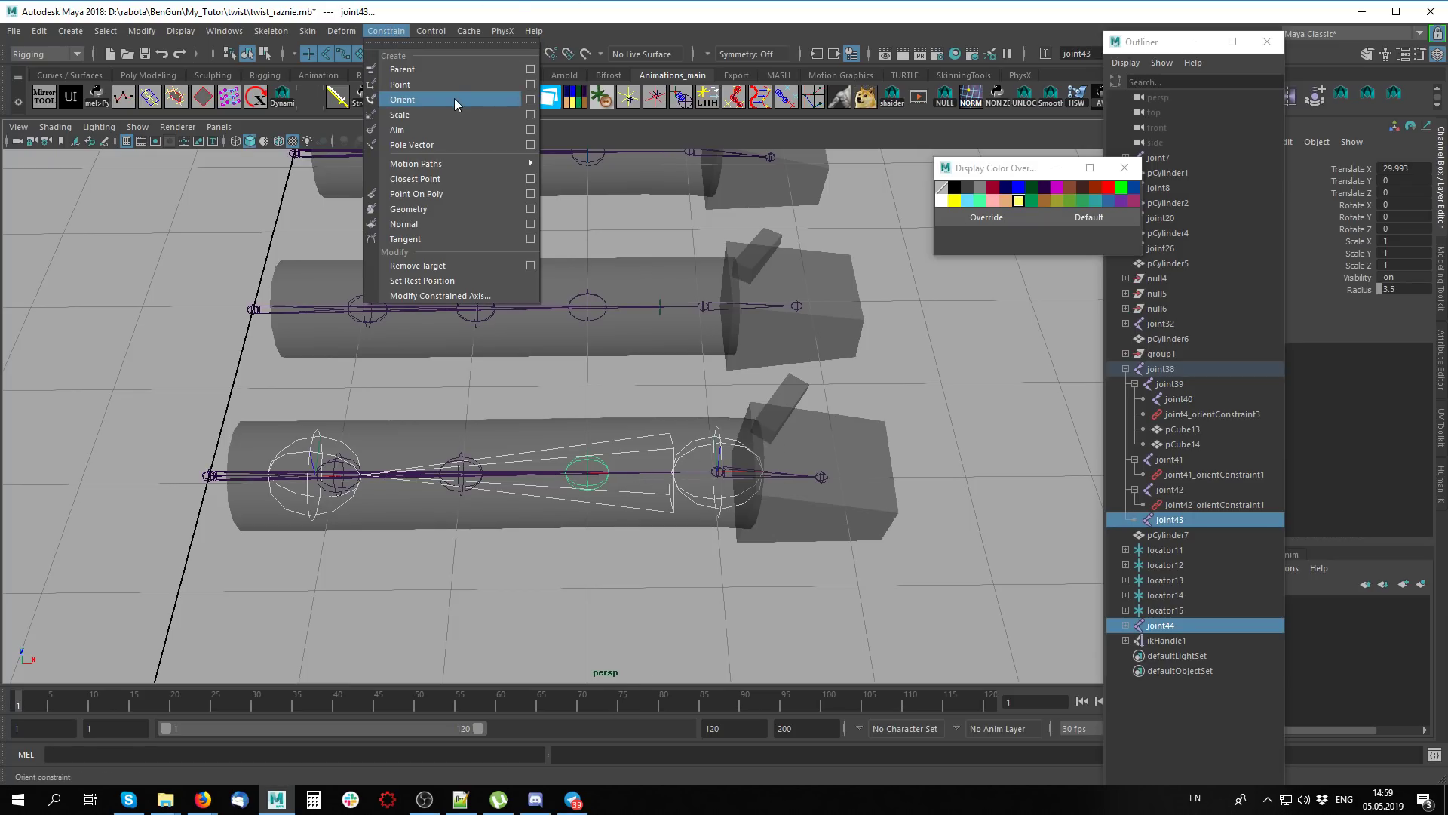
click(531, 101)
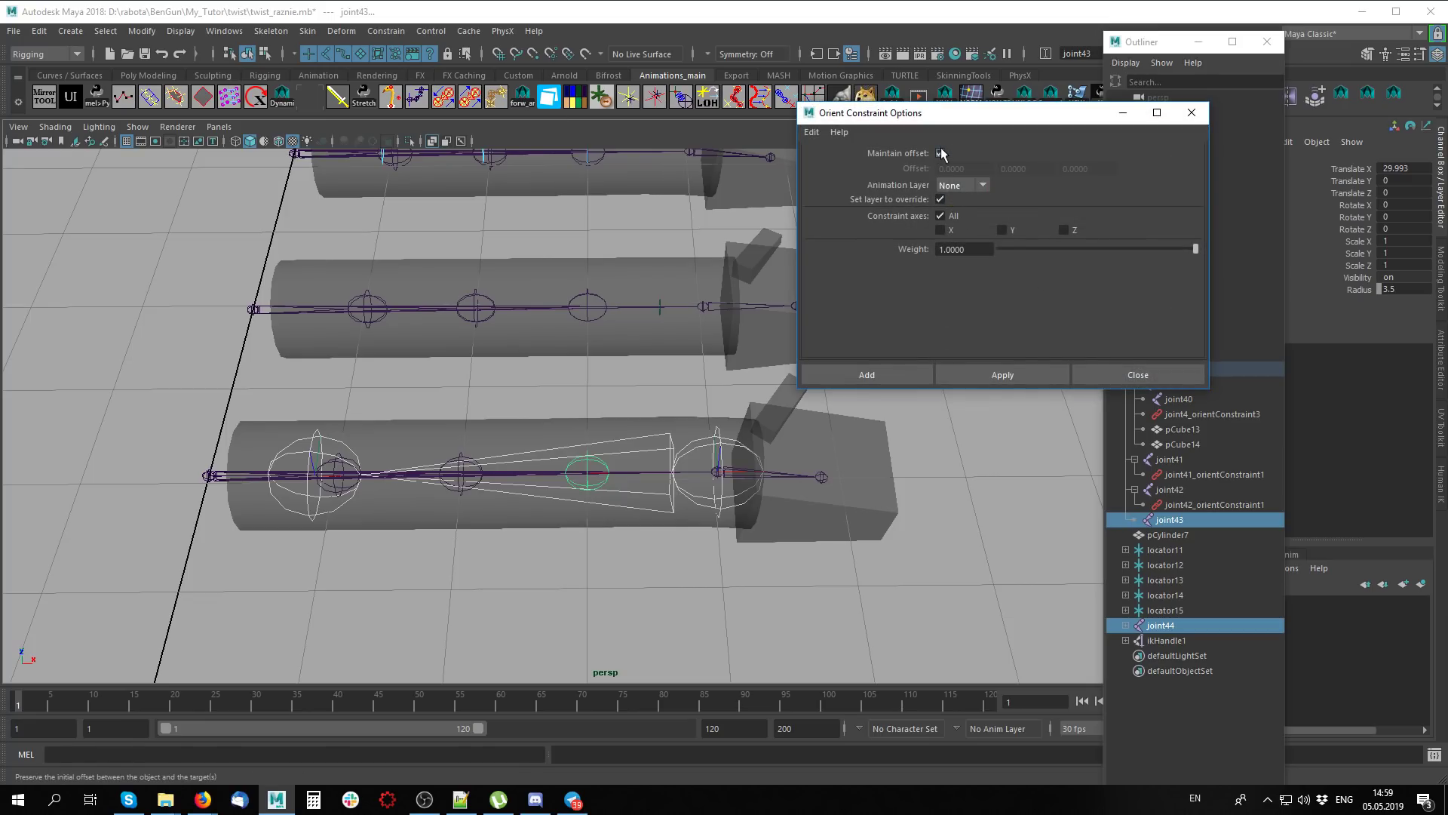
click(940, 230)
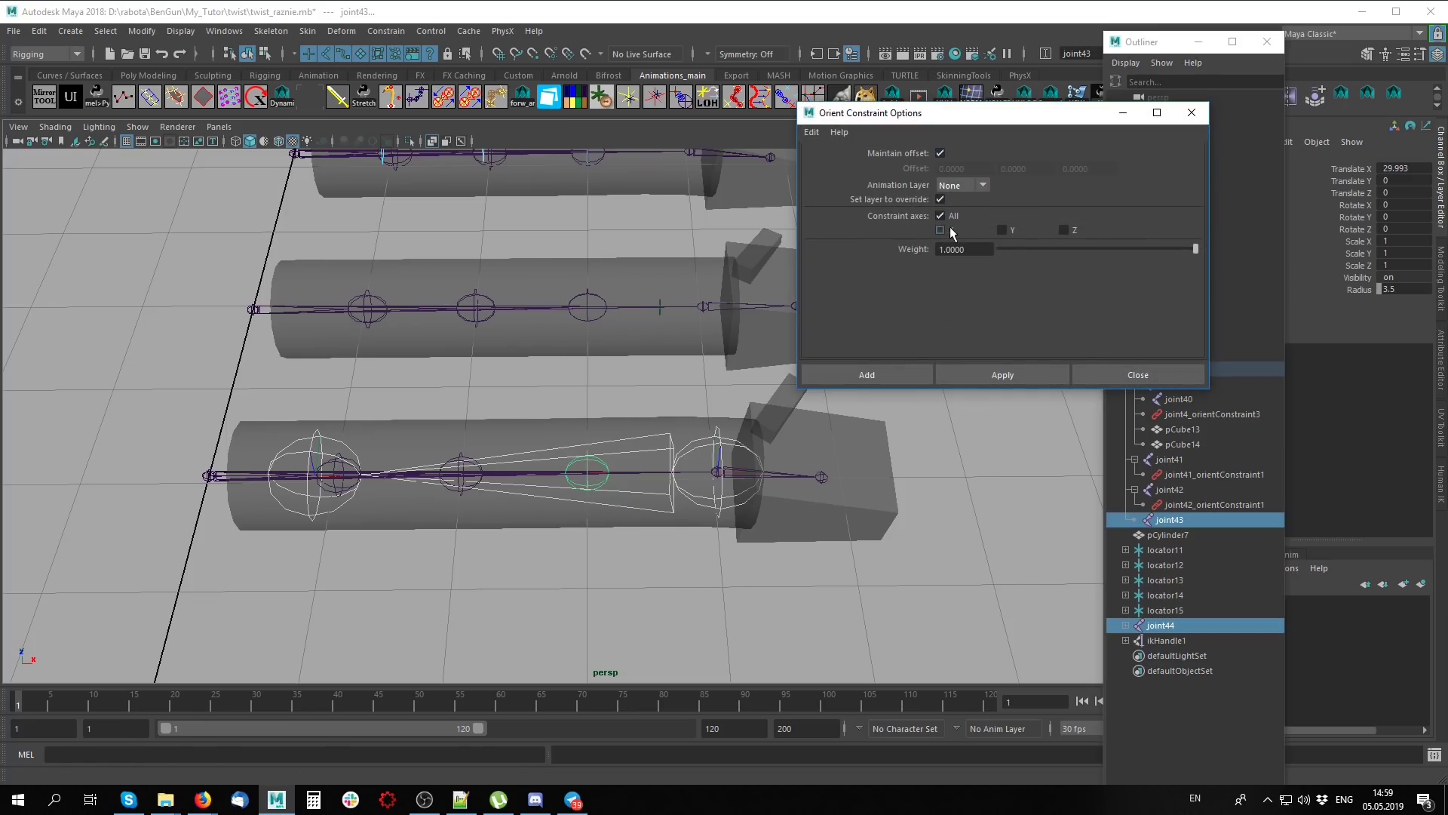
click(941, 153)
click(999, 372)
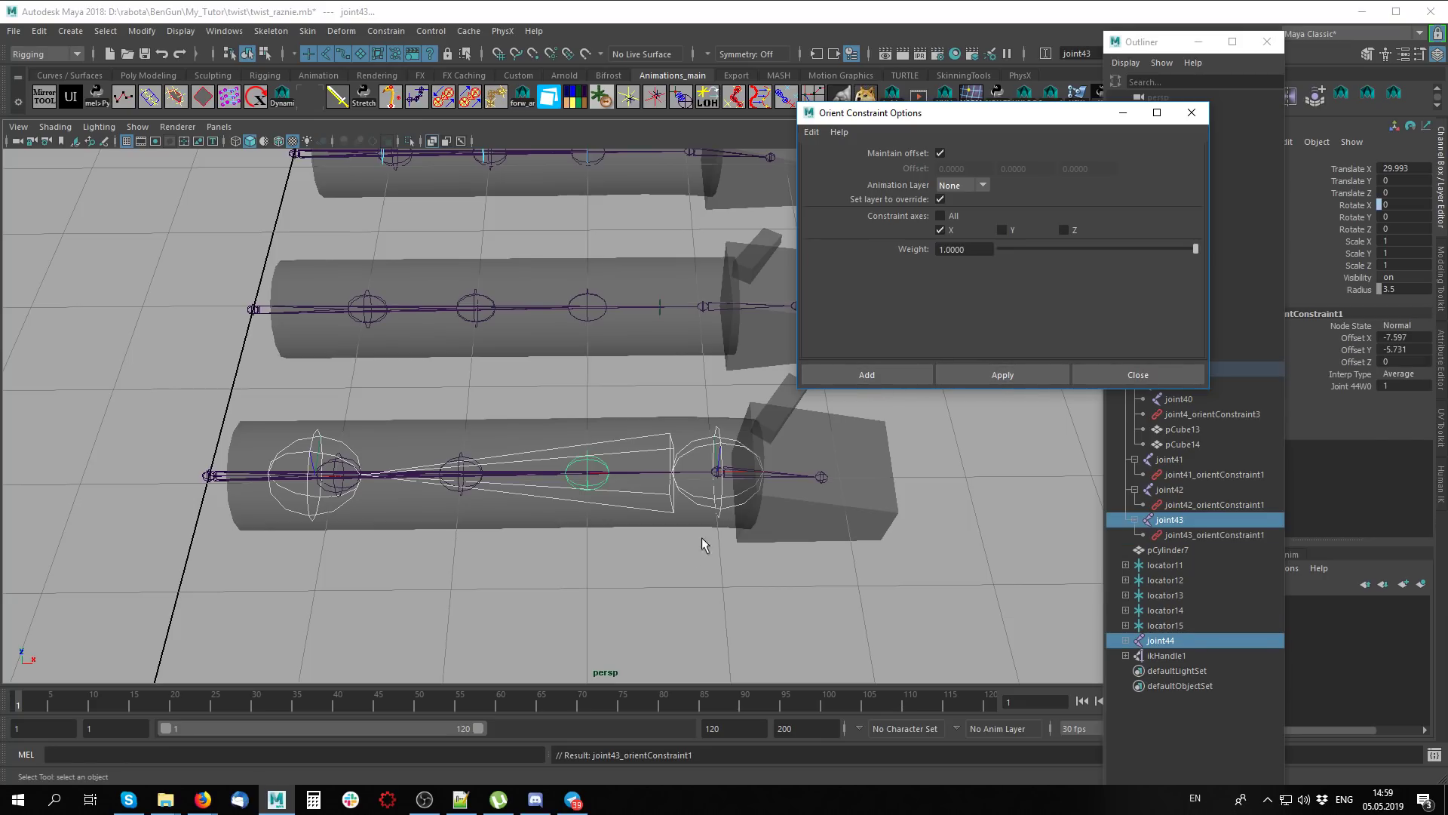
Deselect joint44 to leave joint43 selected, undoing an accidental ikHandle1 addition
alt+middle_drag(701, 537, 675, 525)
alt+middle_drag(577, 477, 706, 498)
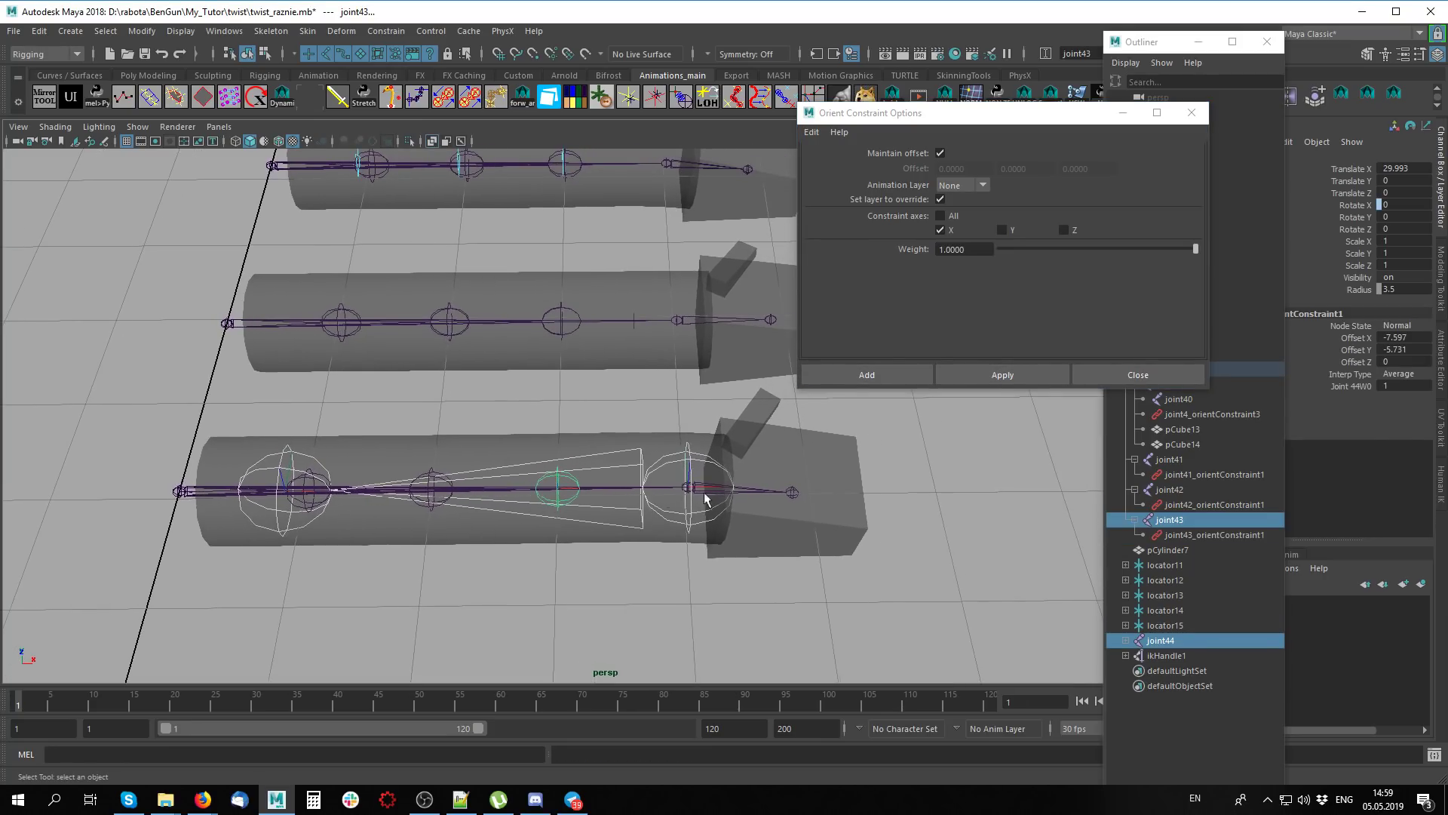
alt+middle_drag(577, 525, 718, 501)
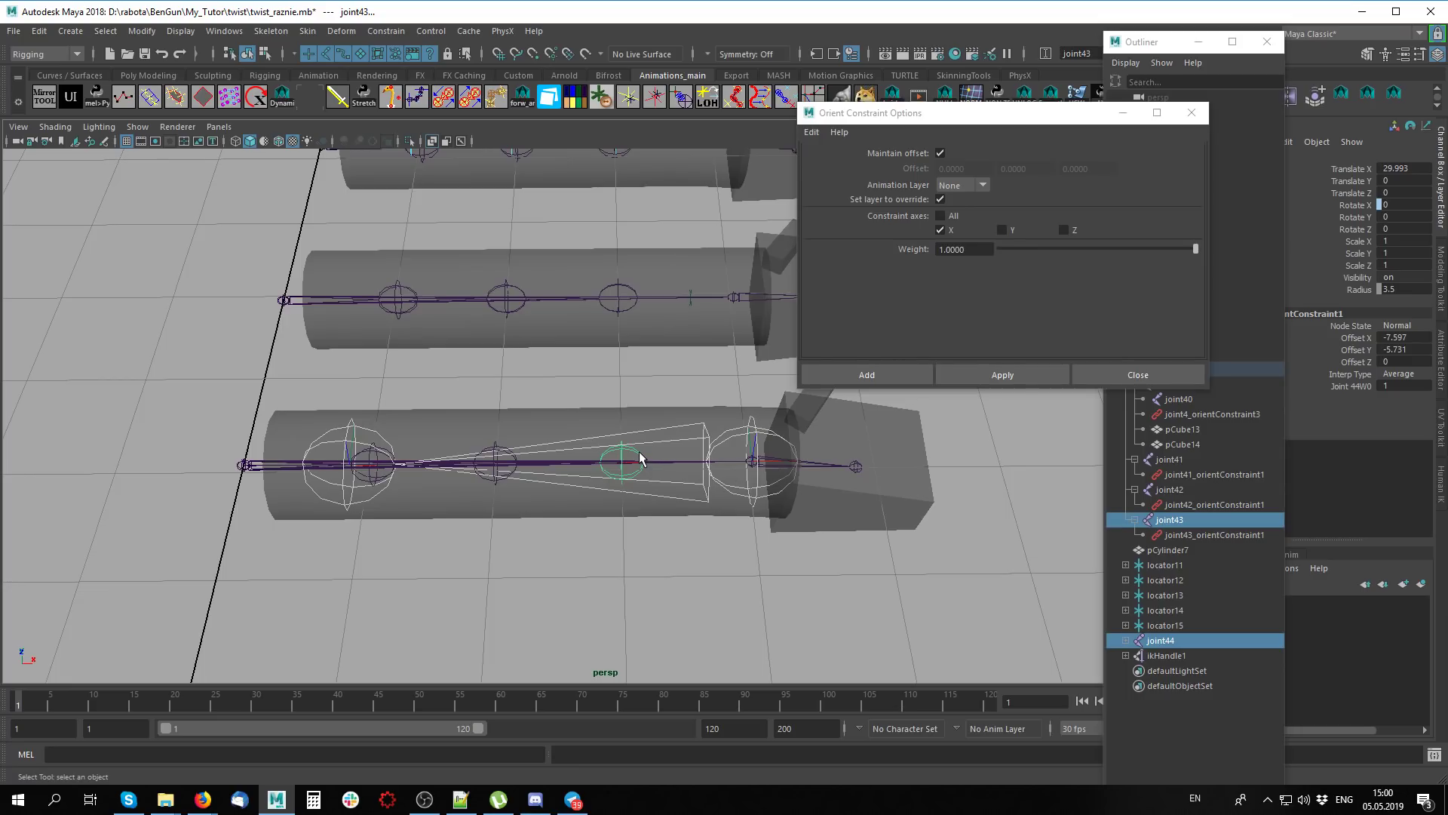
click(641, 459)
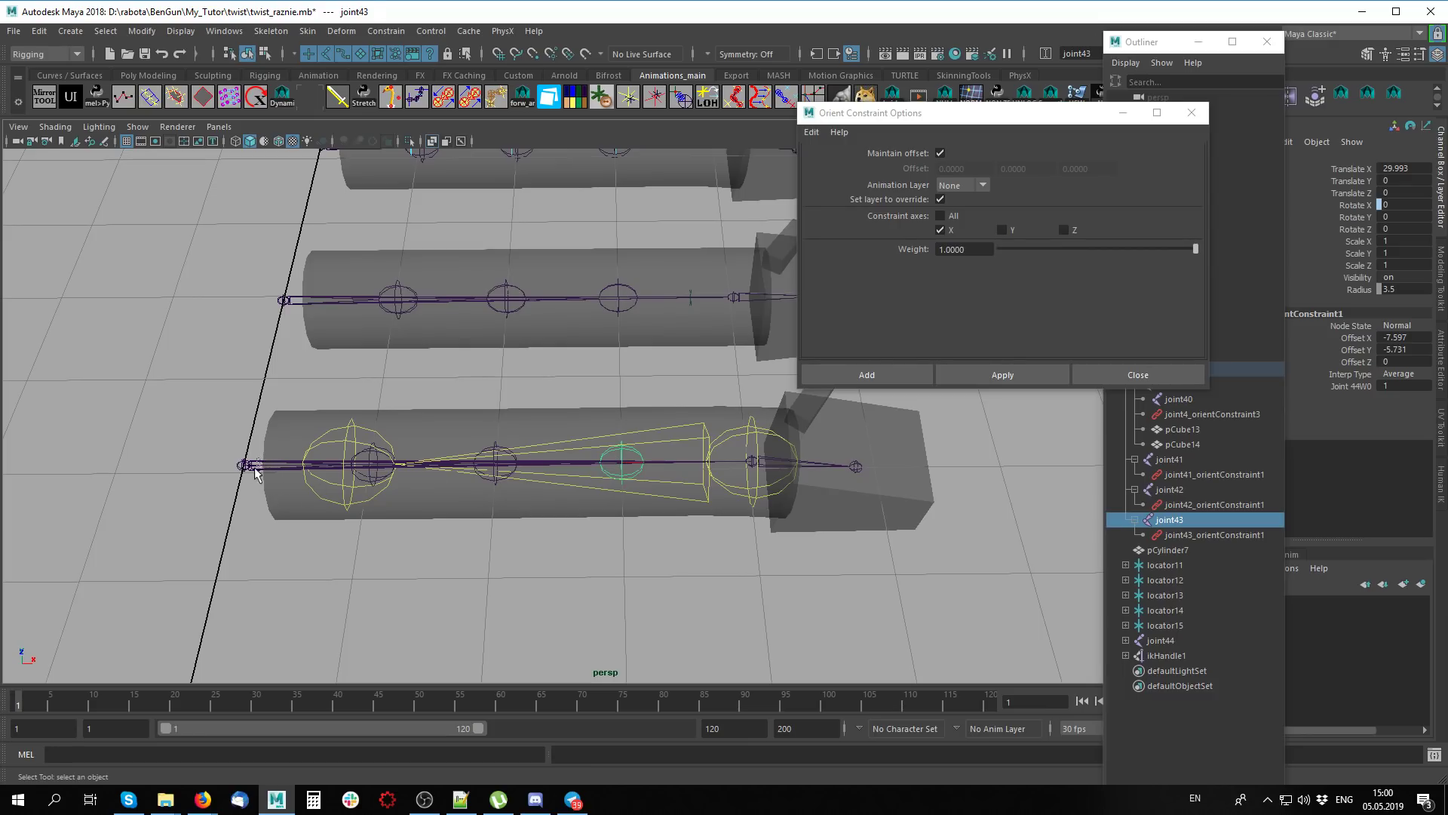
shift+click(507, 459)
key(ctrl+z)
Apply the orient constraint again with joint41 and joint43 selected, then clear the selection
shift+click(266, 457)
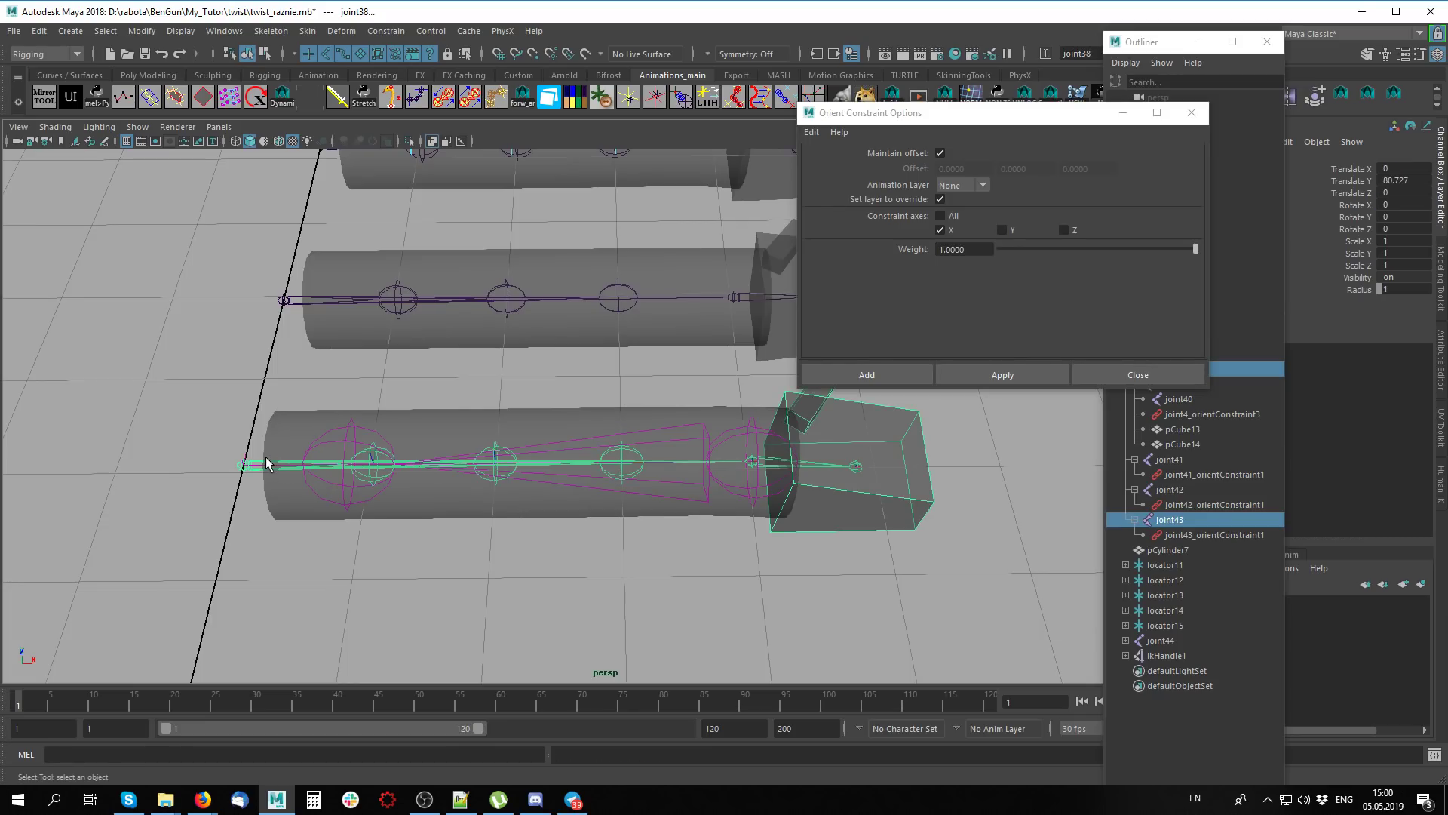
shift+click(495, 440)
click(985, 374)
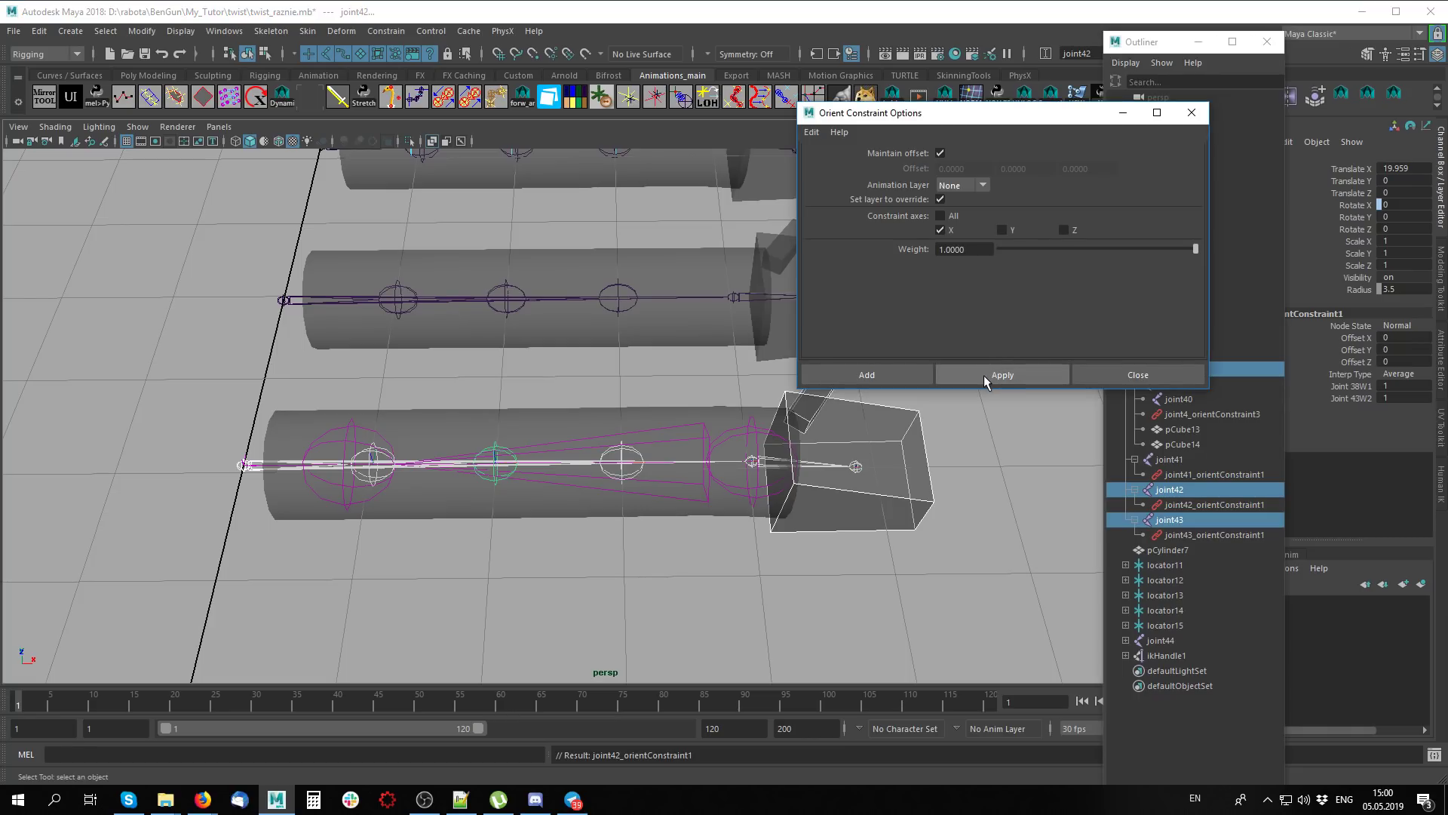
alt+middle_drag(437, 522, 623, 443)
shift+click(607, 420)
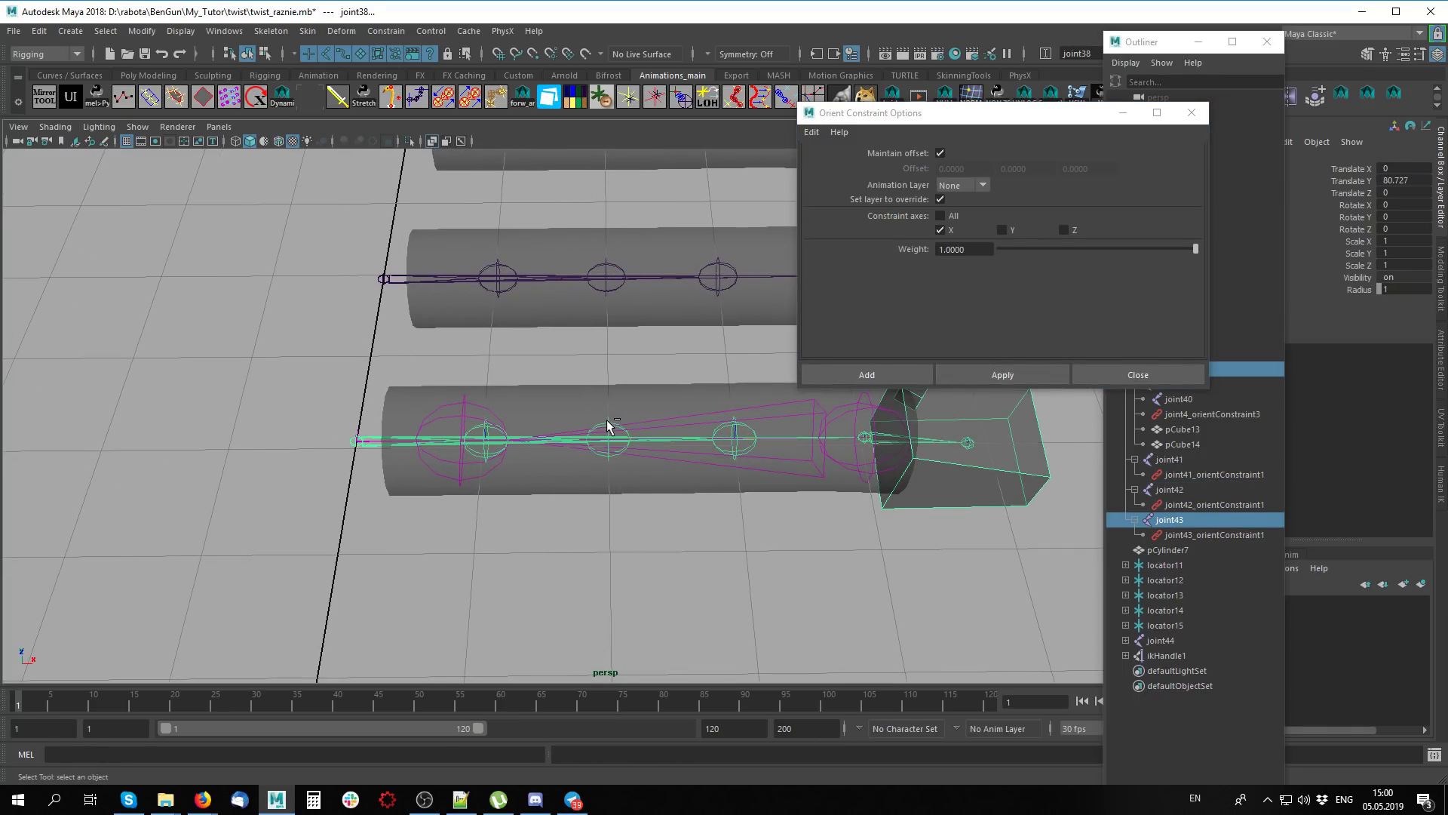
shift+click(476, 429)
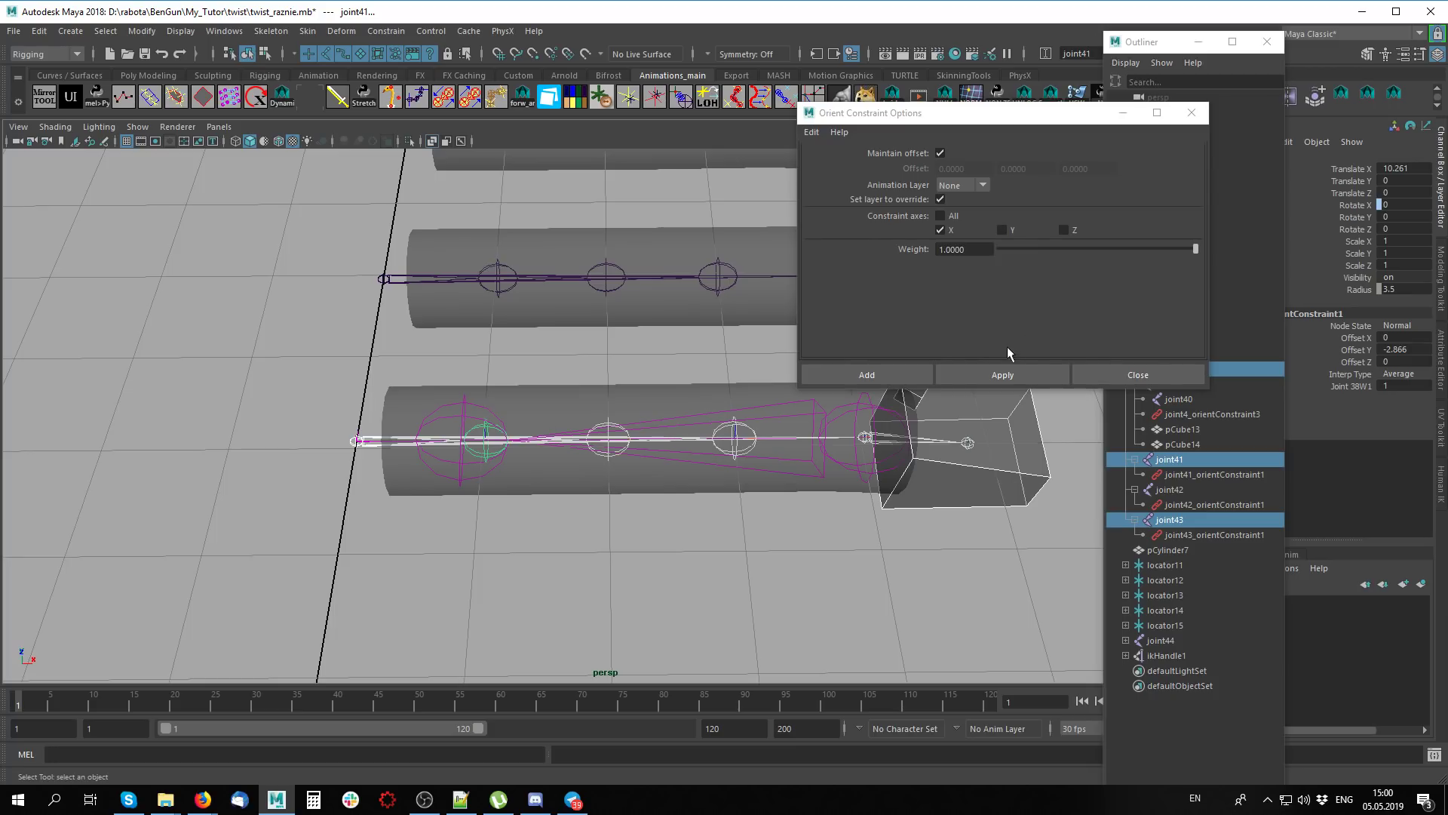
click(982, 368)
alt+middle_drag(725, 543, 588, 535)
click(559, 567)
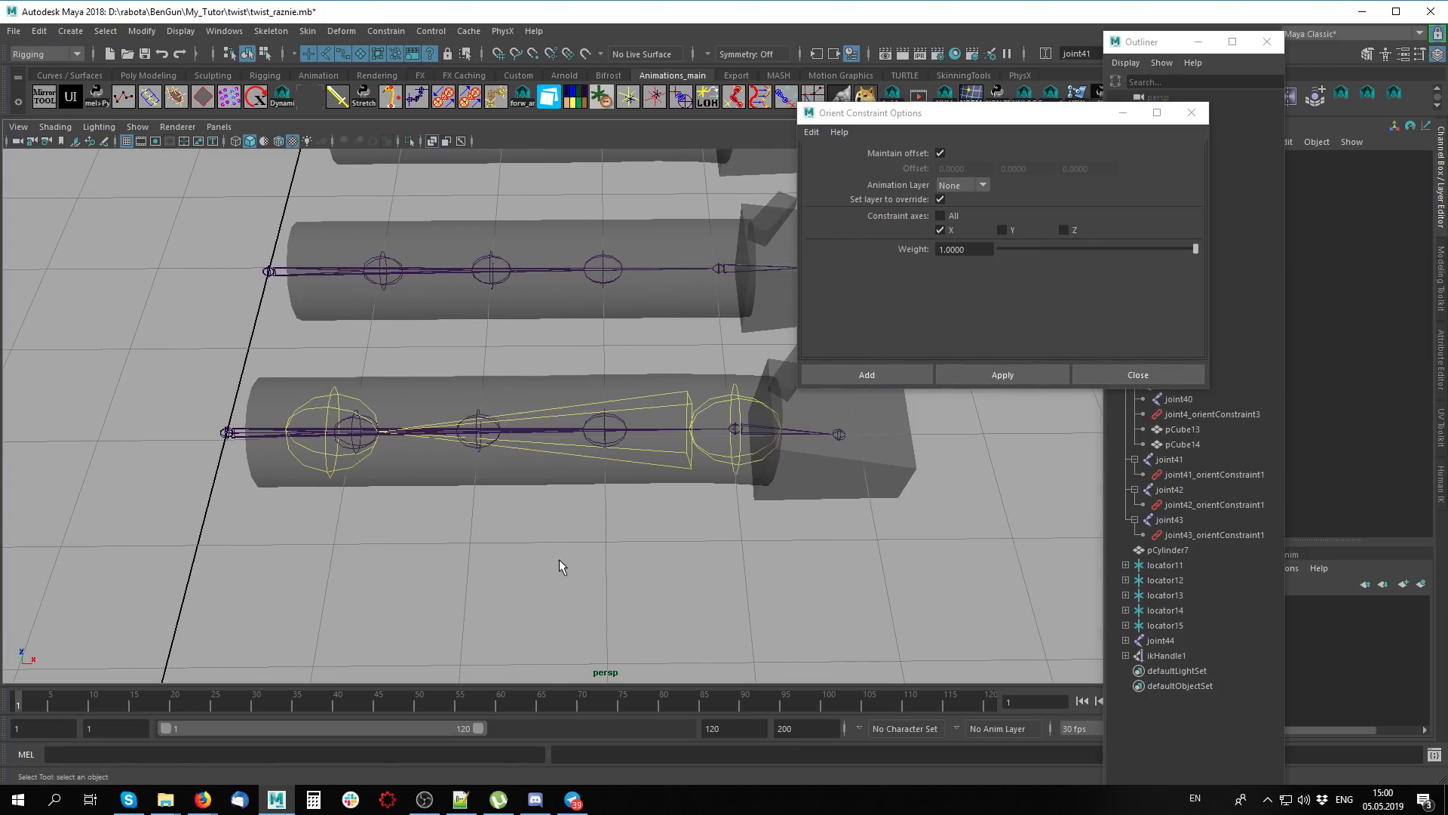
Inspect joint42's and joint41's constraints, editing the Joint 38W1 weight
click(480, 411)
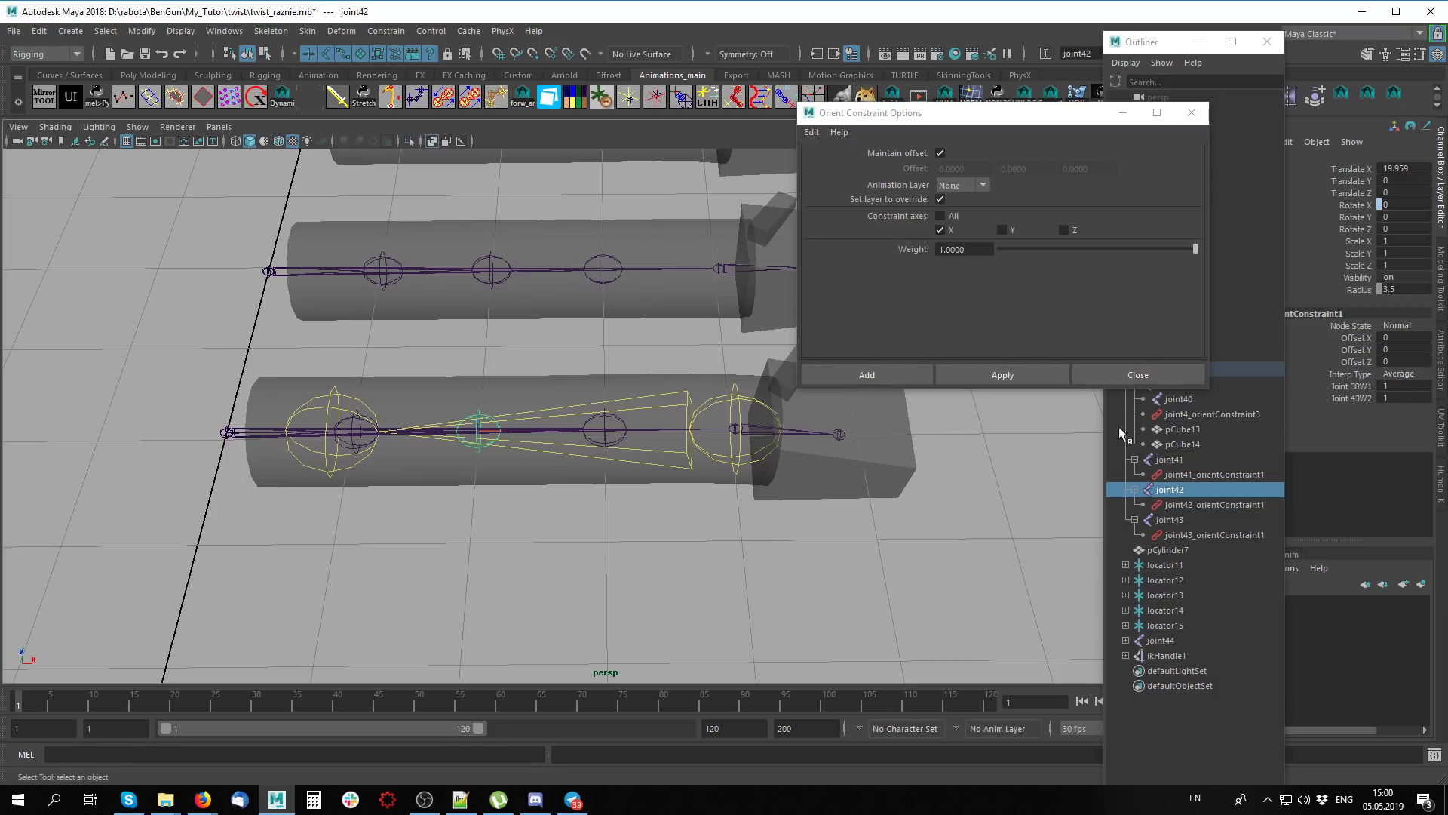
click(352, 426)
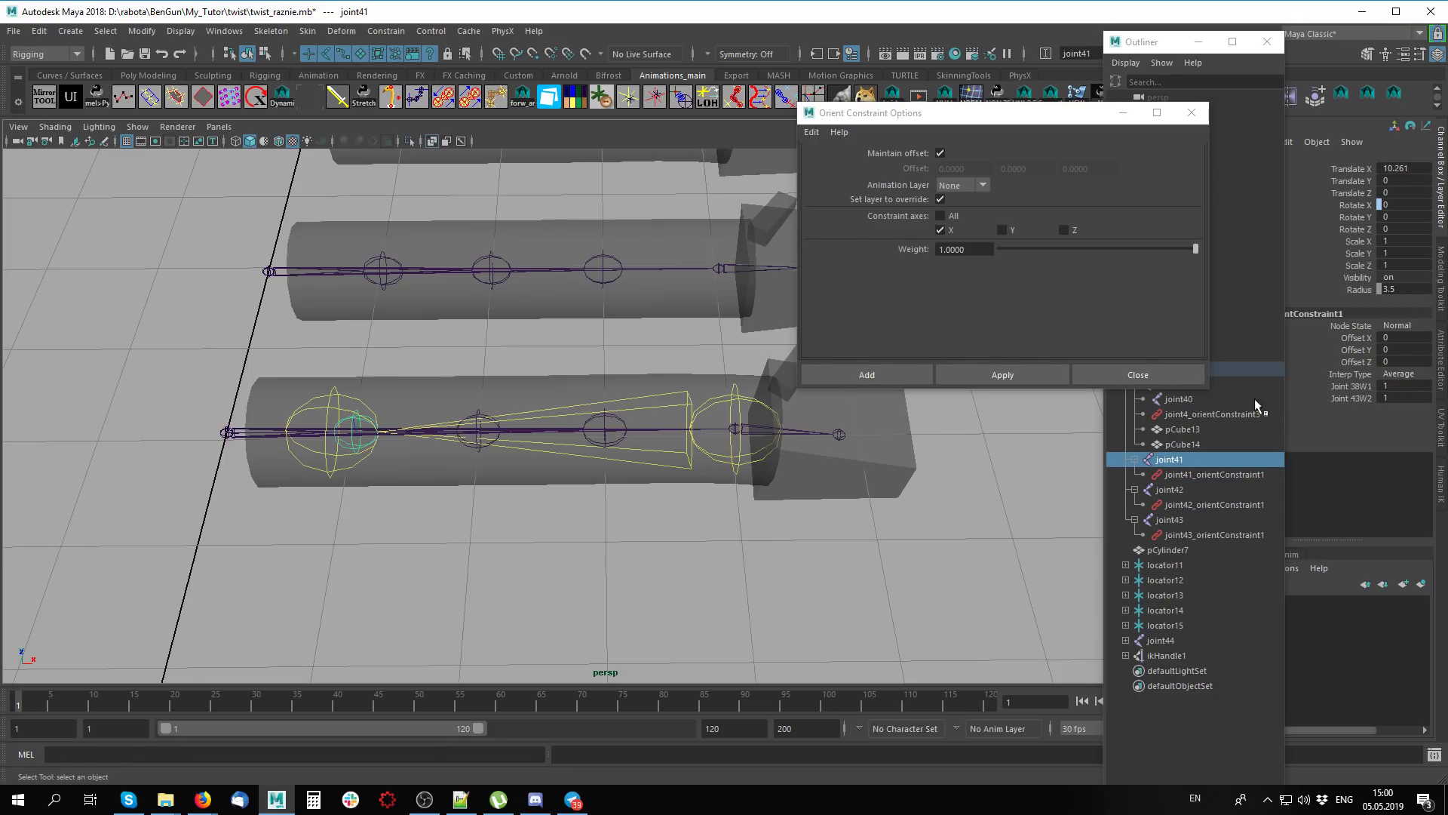
double_click(1402, 386)
click(703, 554)
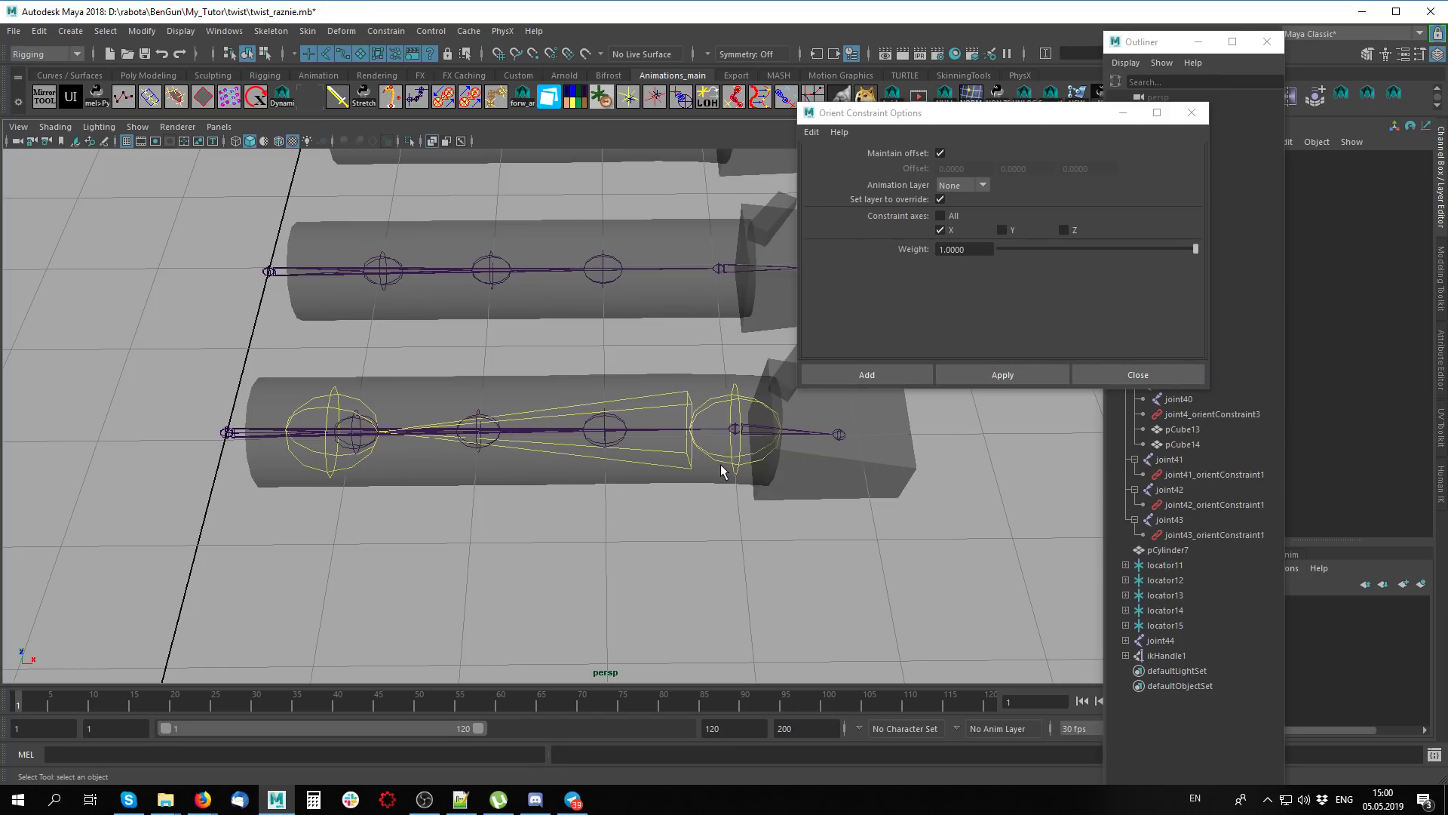
alt+drag(751, 470, 714, 488)
Rotate wrist joint39 to bend the second cylinder, with X-ray off and wireframe shown
click(713, 484)
key(e)
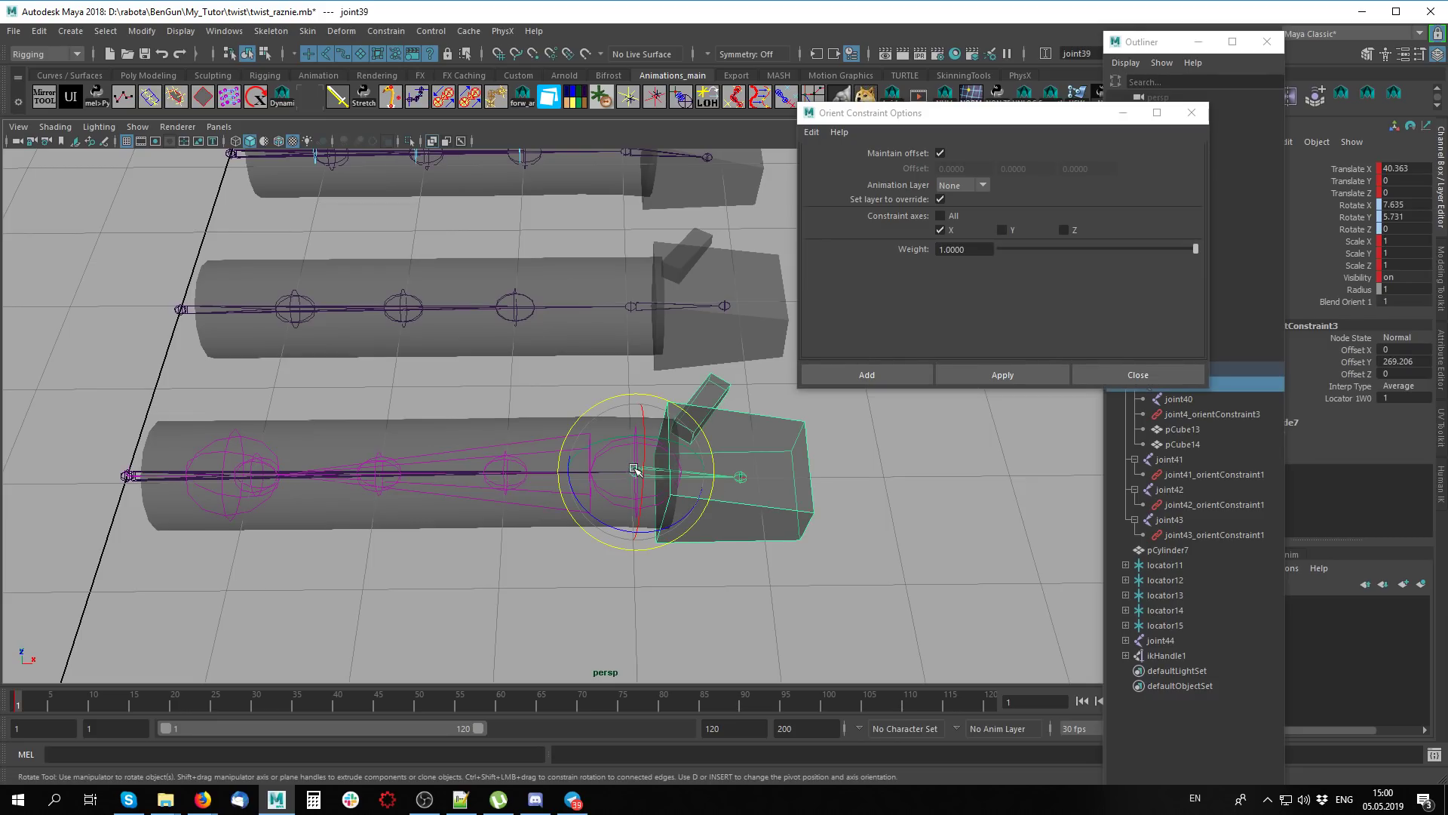
drag(657, 430, 640, 467)
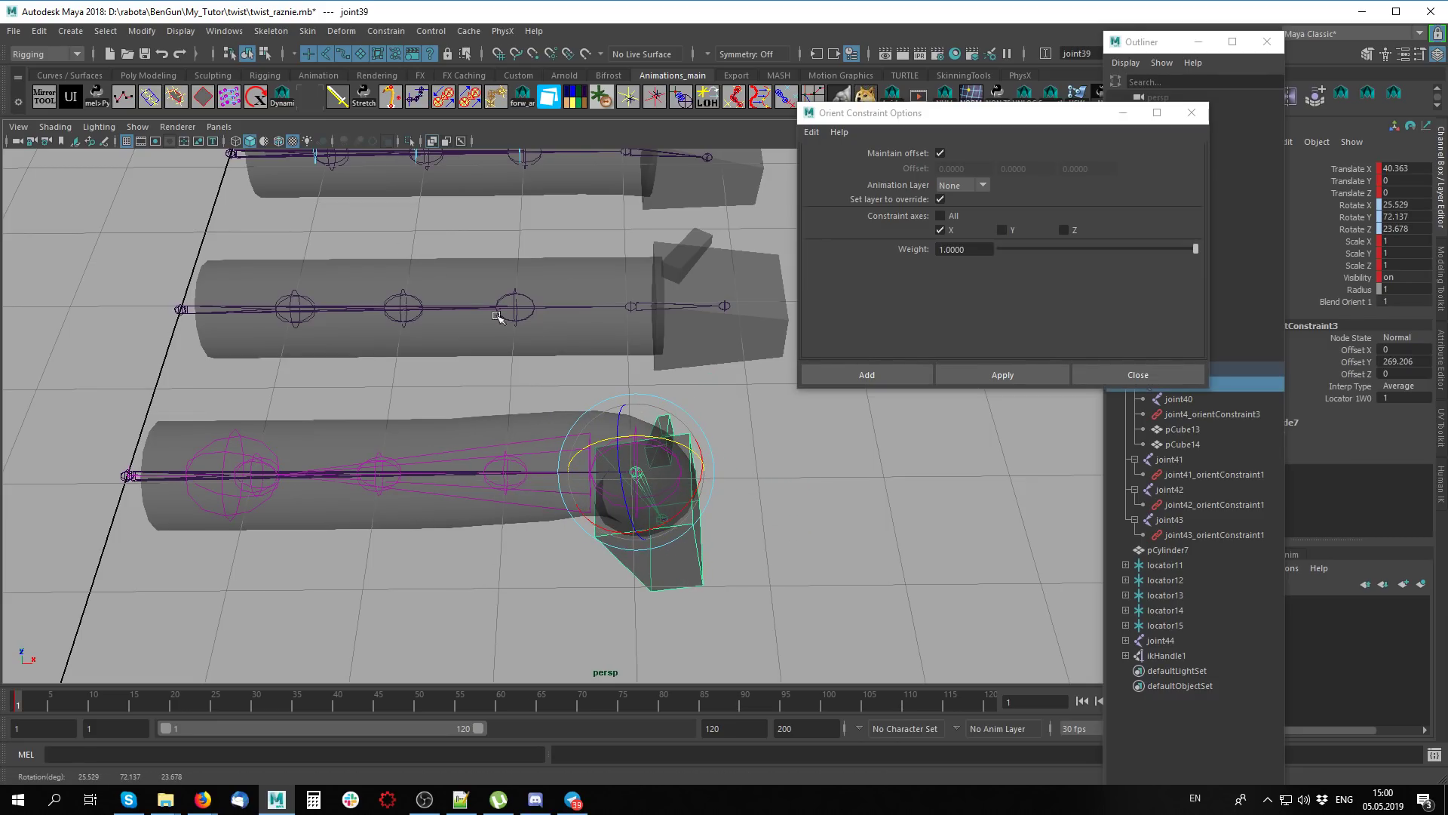
key(alt+a)
key(alt+a)
key(alt+a)
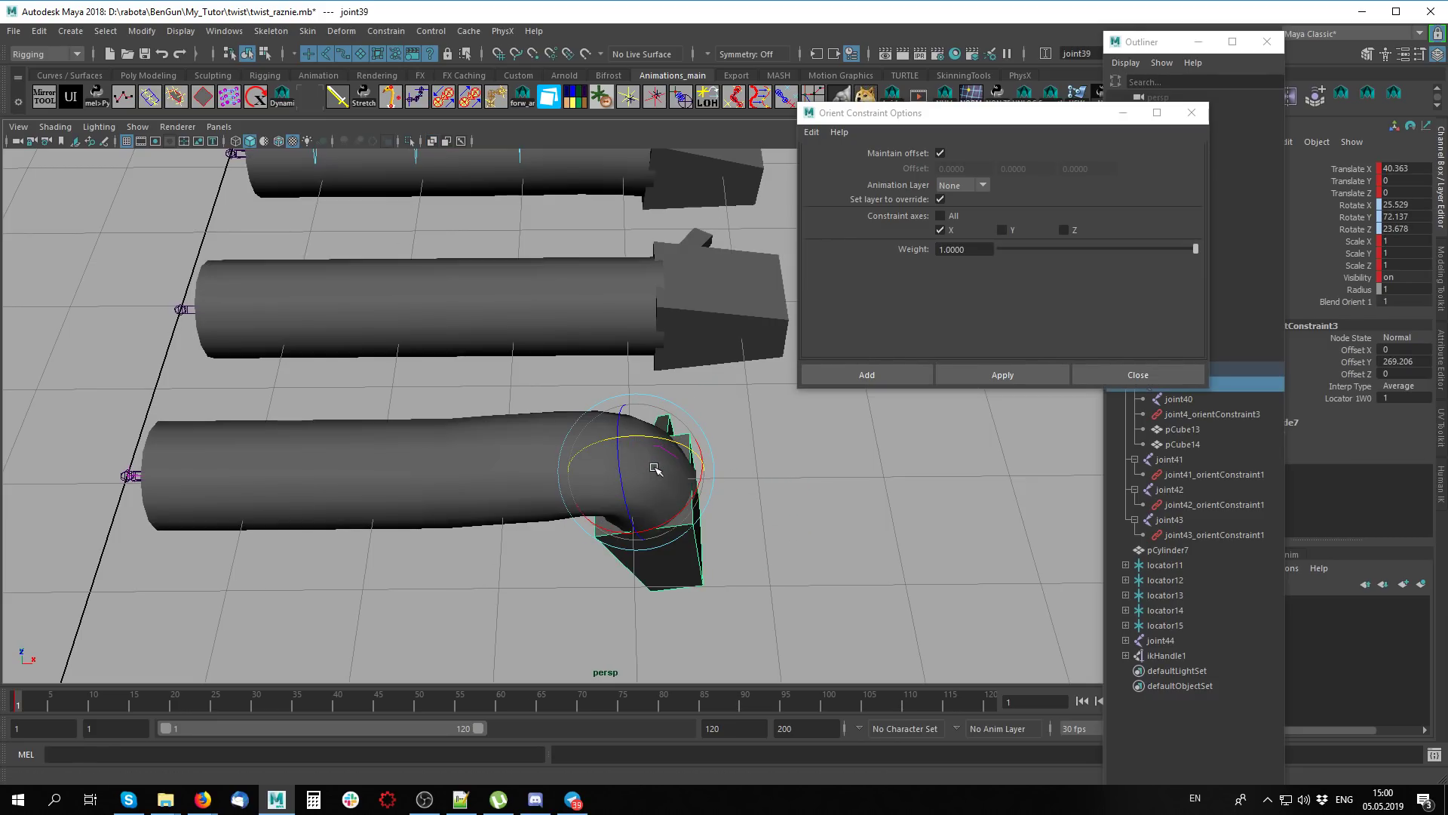
drag(653, 468, 240, 82)
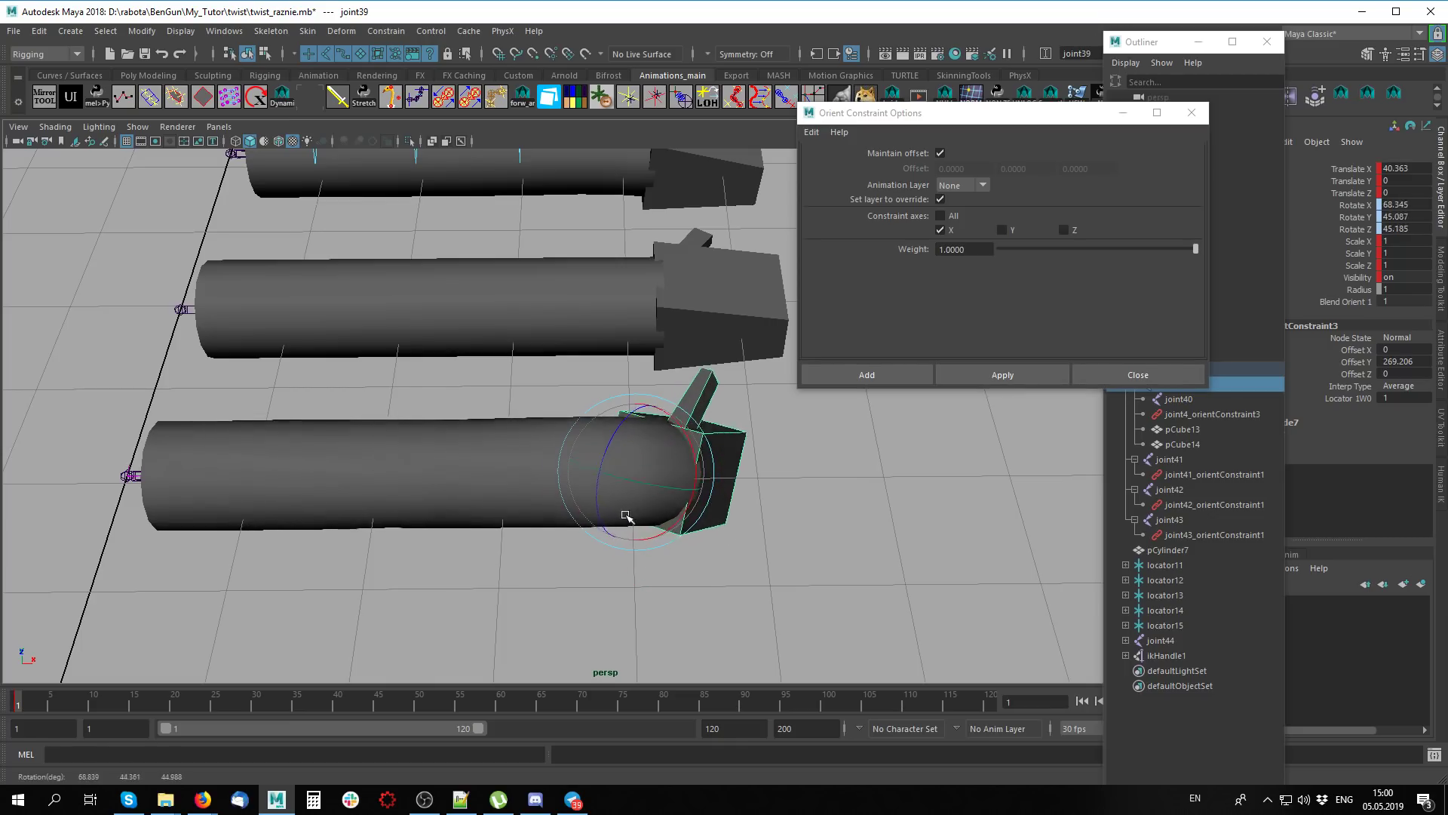
click(279, 141)
mouse_move(422, 340)
alt+mouse_down()
mouse_move(538, 501)
mouse_move(630, 458)
mouse_move(636, 494)
mouse_move(631, 420)
mouse_move(643, 460)
mouse_move(604, 372)
mouse_move(1003, 377)
mouse_move(1035, 392)
alt+mouse_up()
Swing joint39 through several more poses to test the forearm twist, then deselect with X-ray on
mouse_move(709, 468)
mouse_down()
mouse_move(448, 457)
mouse_move(848, 449)
mouse_up()
scroll(812, 520, down, 5)
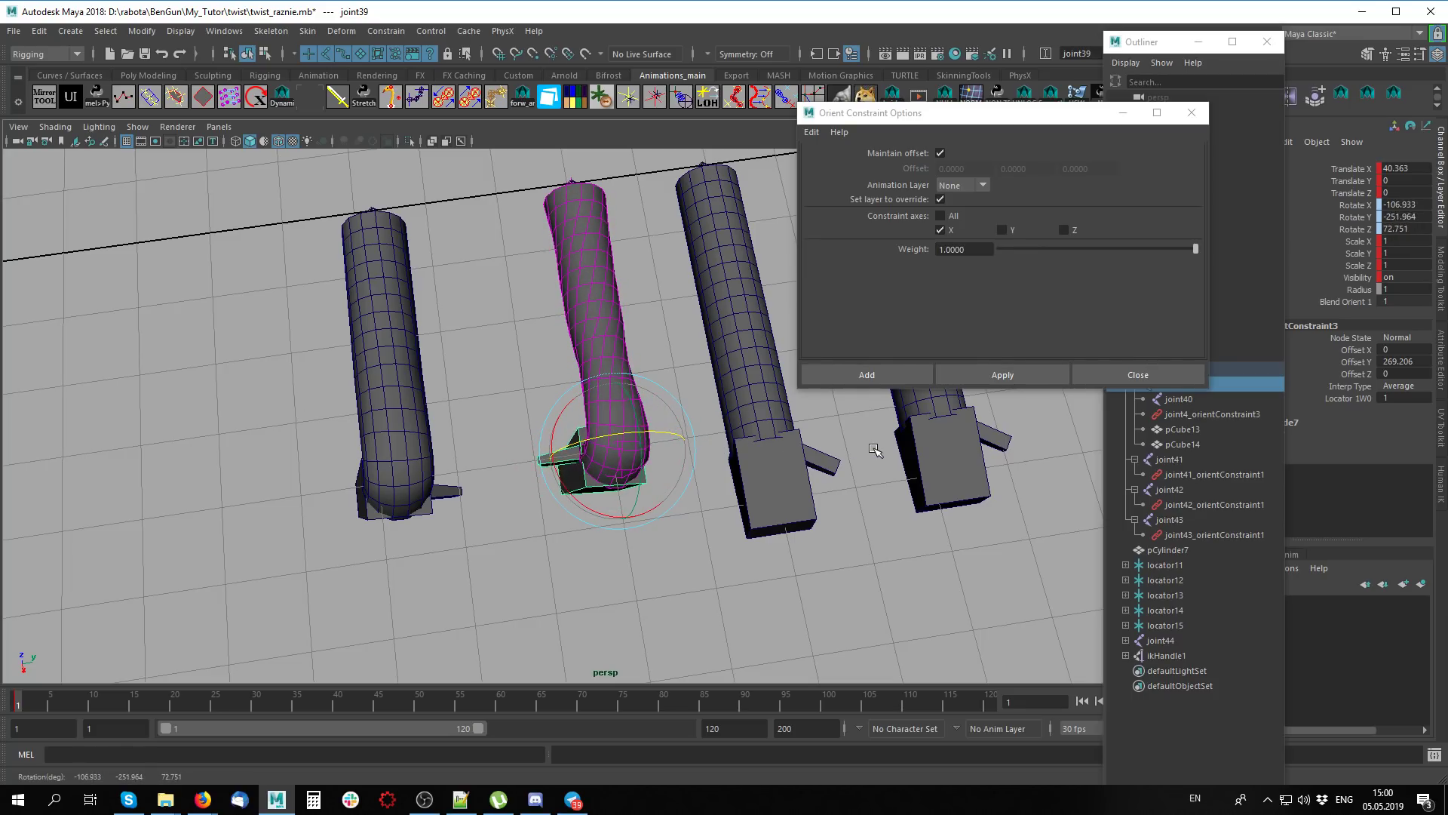
drag(902, 451, 917, 451)
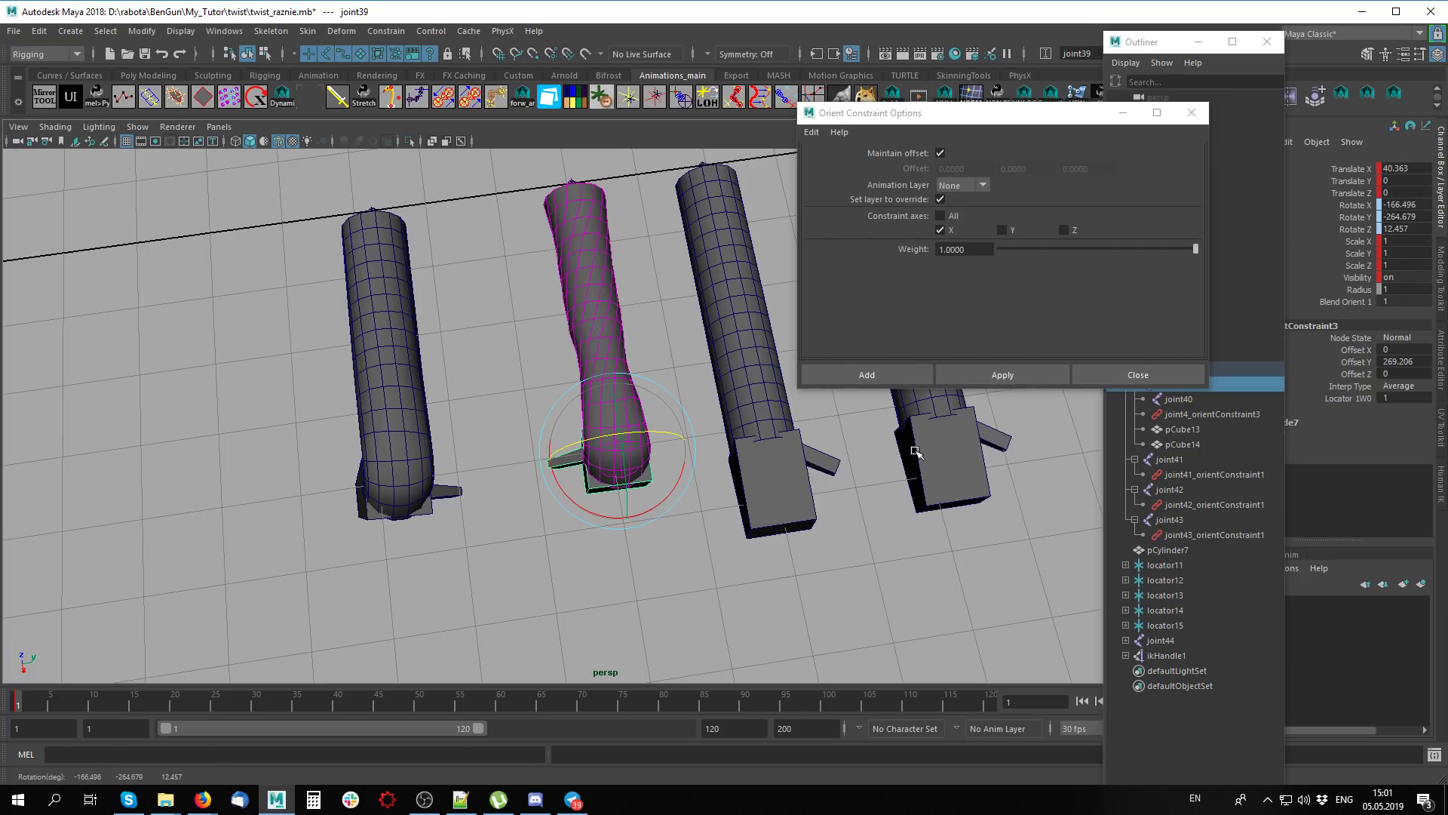
mouse_move(911, 453)
middle_down()
mouse_move(962, 450)
mouse_move(853, 456)
mouse_move(940, 474)
mouse_move(879, 487)
mouse_move(922, 486)
middle_up()
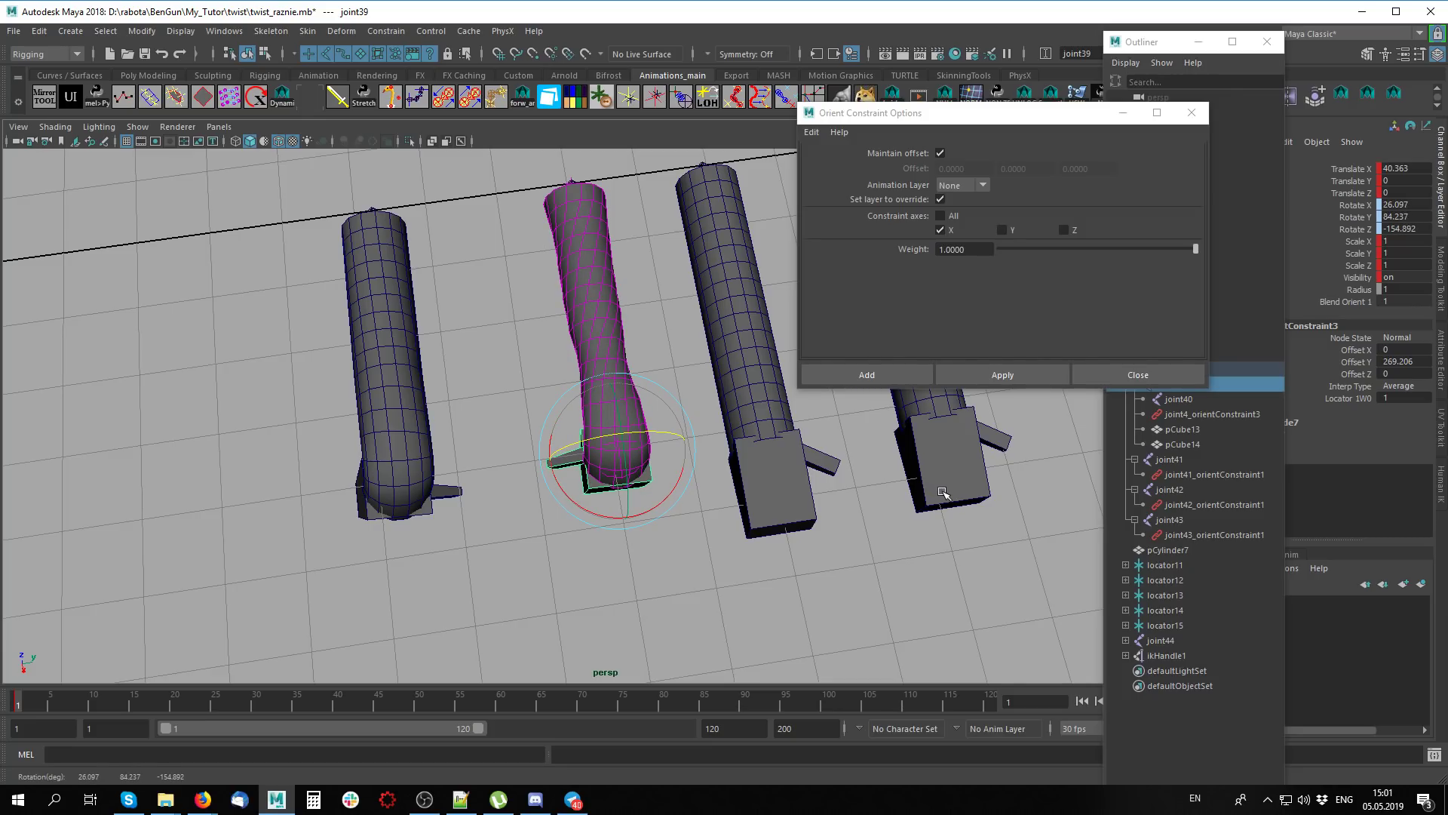
mouse_move(928, 498)
middle_down()
mouse_move(586, 465)
mouse_move(652, 527)
middle_up()
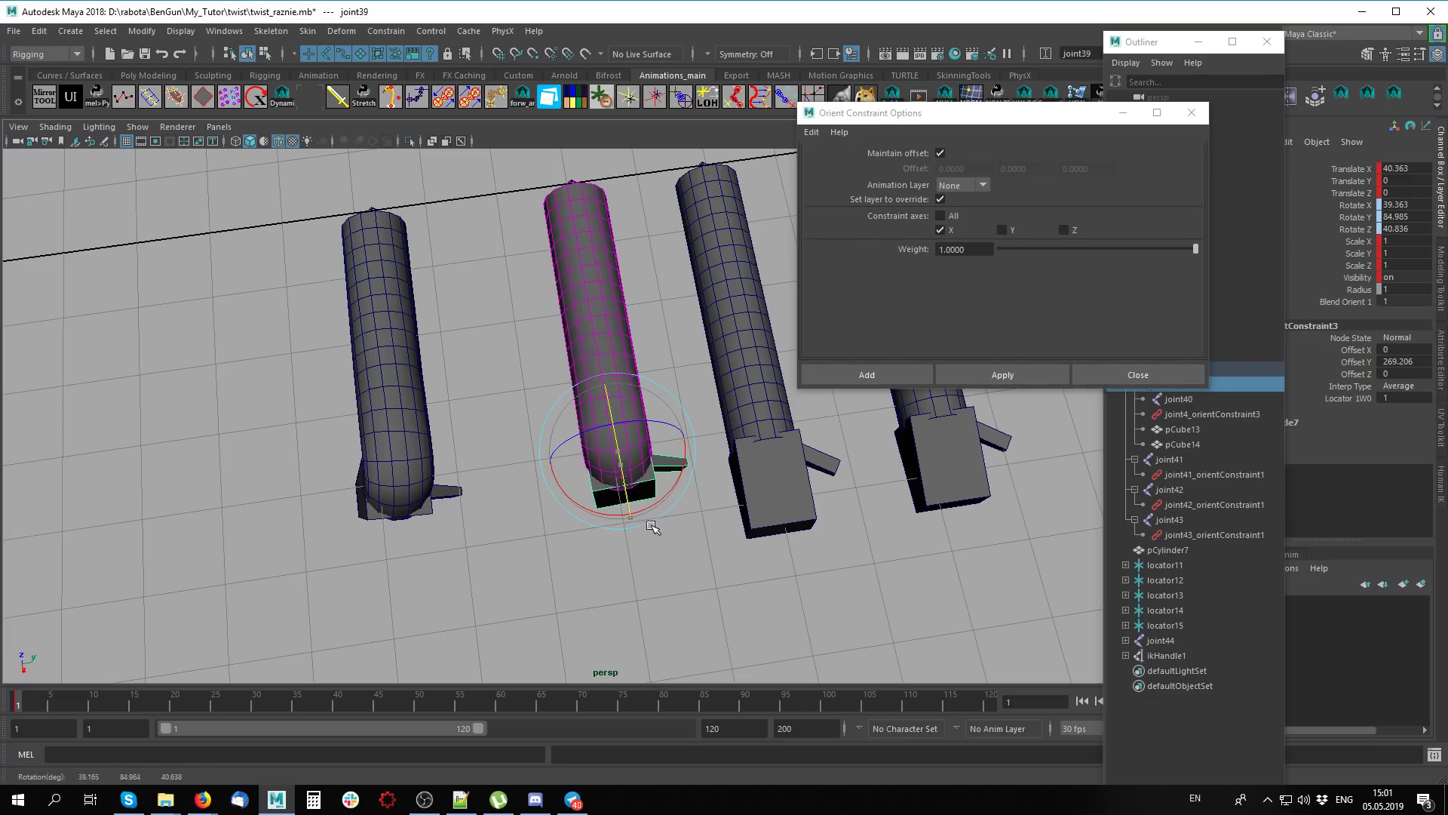
mouse_move(658, 450)
middle_down()
mouse_move(615, 473)
mouse_move(1179, 580)
mouse_move(954, 645)
mouse_move(485, 576)
mouse_move(645, 454)
mouse_move(579, 494)
middle_up()
mouse_move(667, 440)
middle_down()
mouse_move(612, 433)
mouse_move(622, 413)
mouse_move(642, 417)
middle_up()
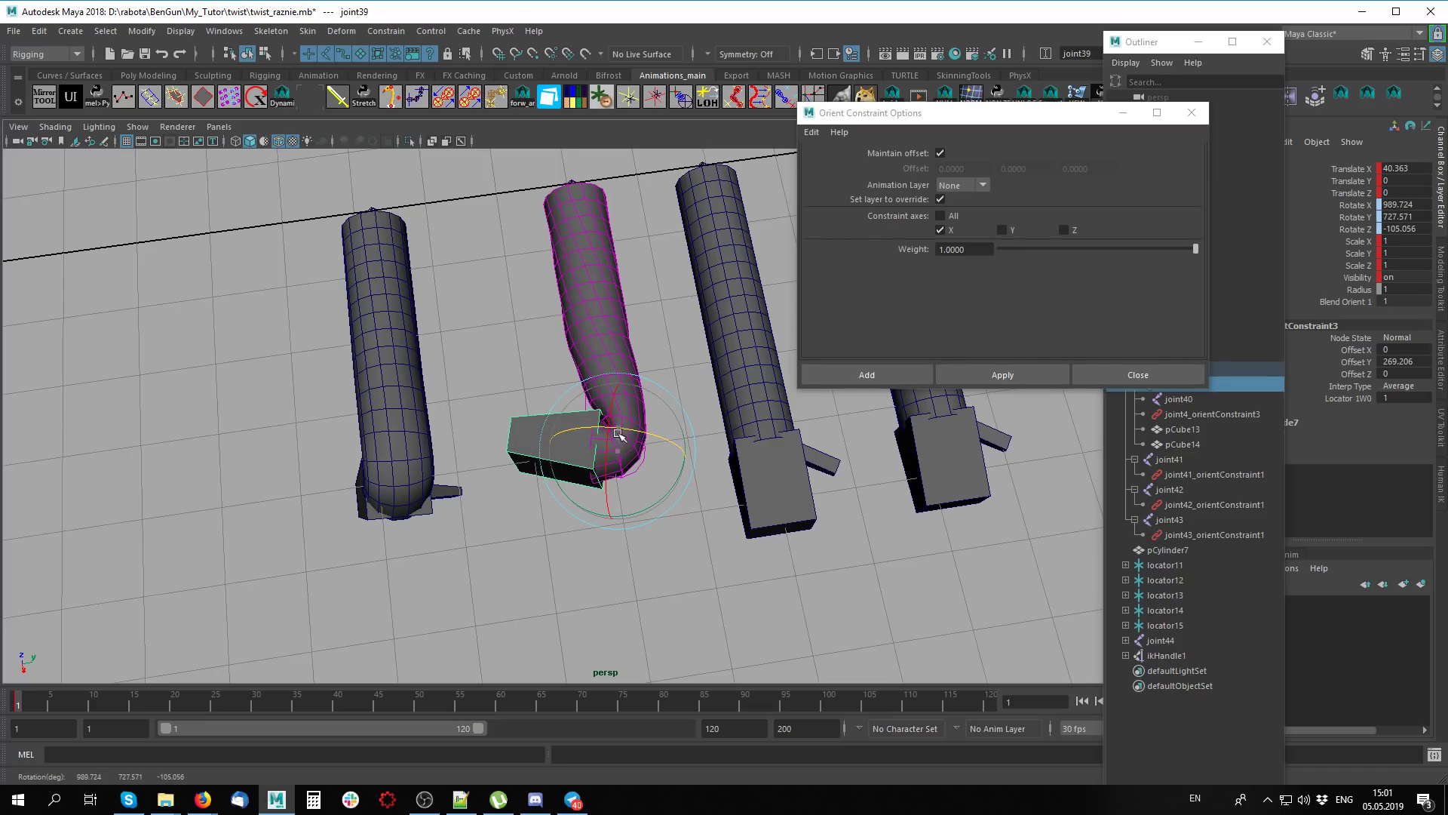
middle_drag(642, 417, 574, 558)
click(558, 571)
key(alt+a)
mouse_move(558, 571)
alt+mouse_down()
mouse_move(646, 485)
mouse_move(777, 518)
mouse_move(693, 498)
alt+mouse_up()
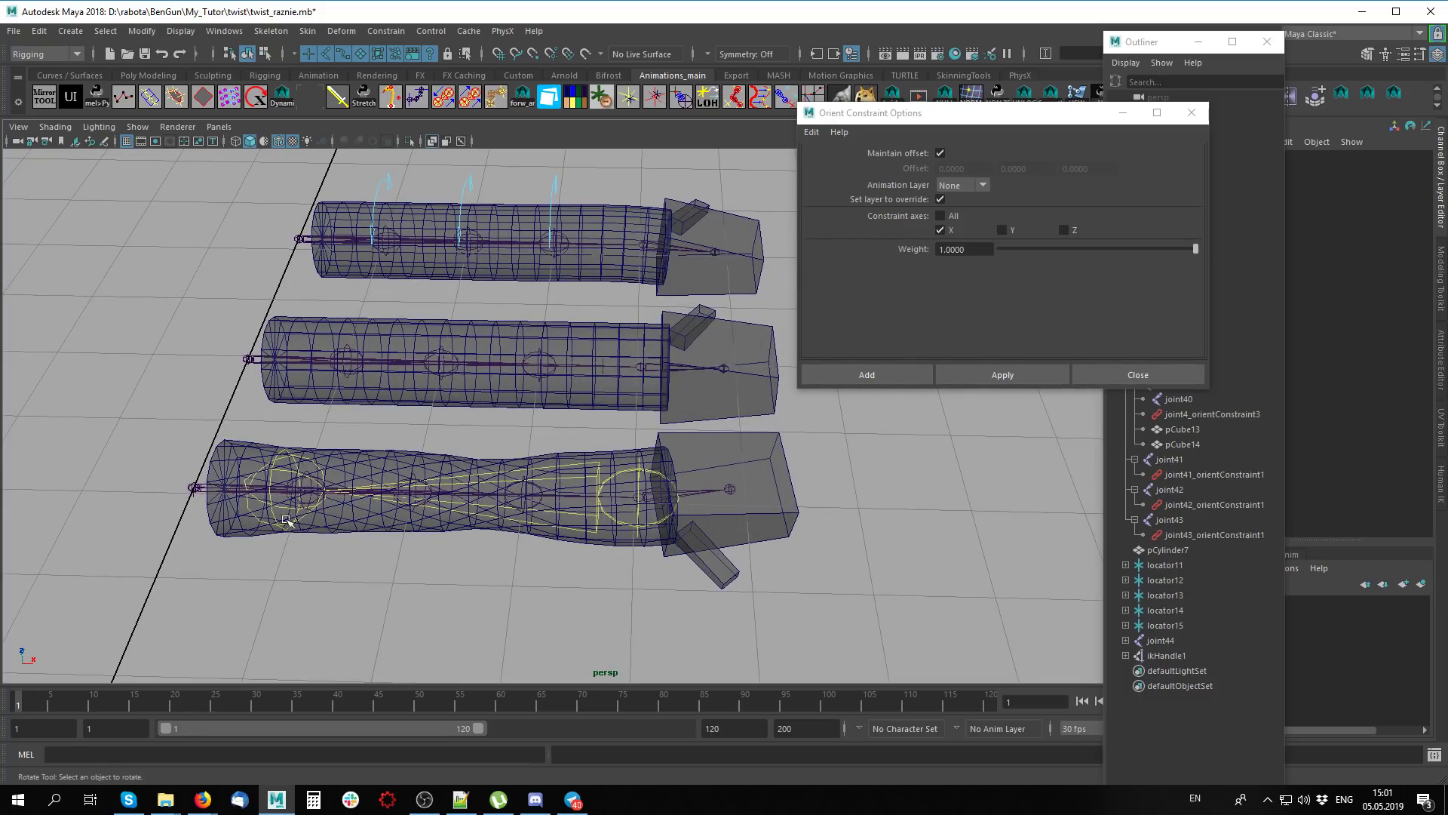
Rotate joint38 to swing the bottom arm up and sideways as a test
click(215, 494)
mouse_move(528, 623)
middle_down()
mouse_move(660, 623)
mouse_move(642, 625)
mouse_move(647, 592)
mouse_move(656, 633)
mouse_move(679, 649)
middle_up()
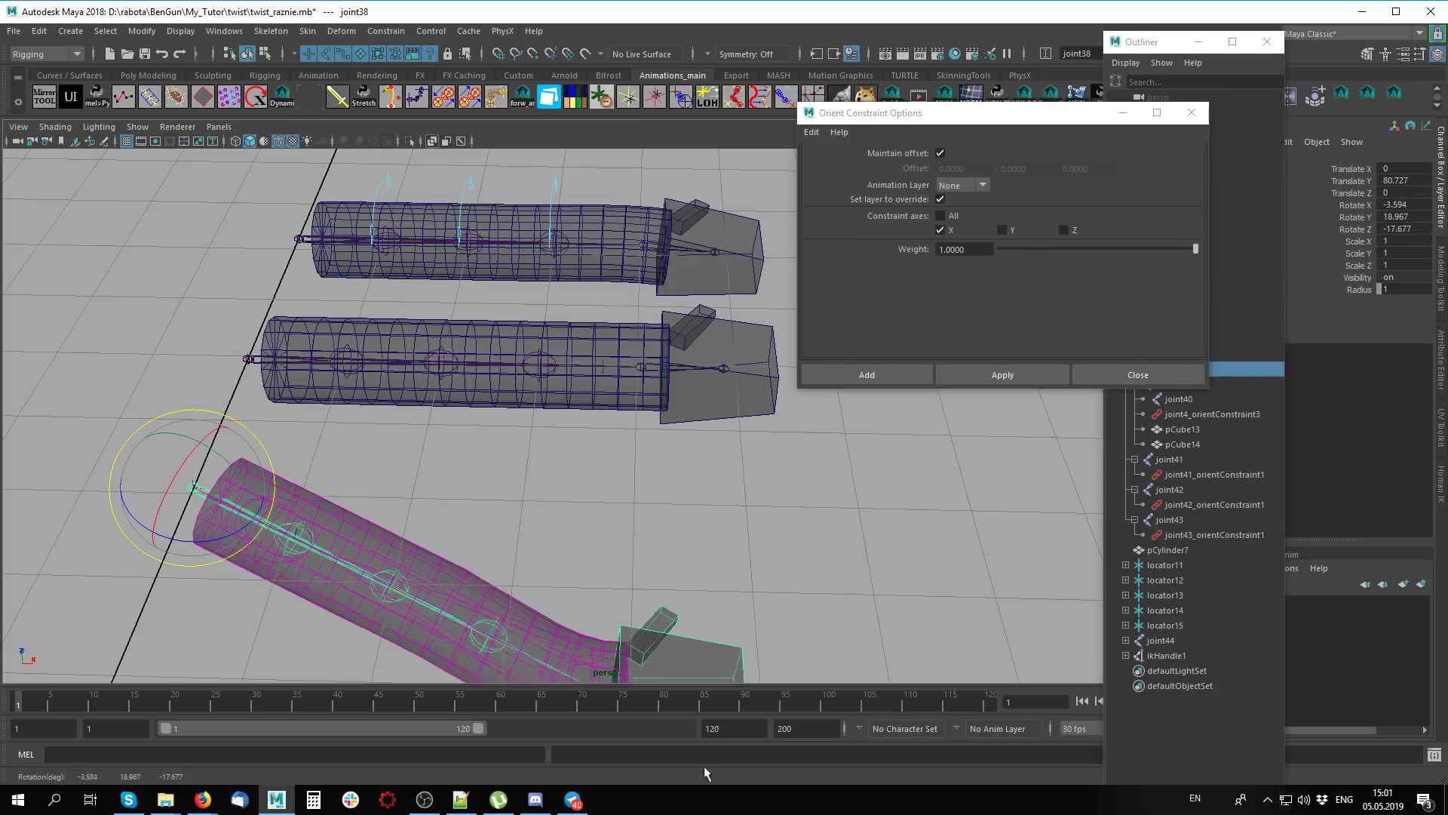
key(alt+a)
mouse_move(679, 648)
alt+mouse_down()
mouse_move(504, 521)
mouse_move(600, 504)
alt+mouse_up()
key(alt+a)
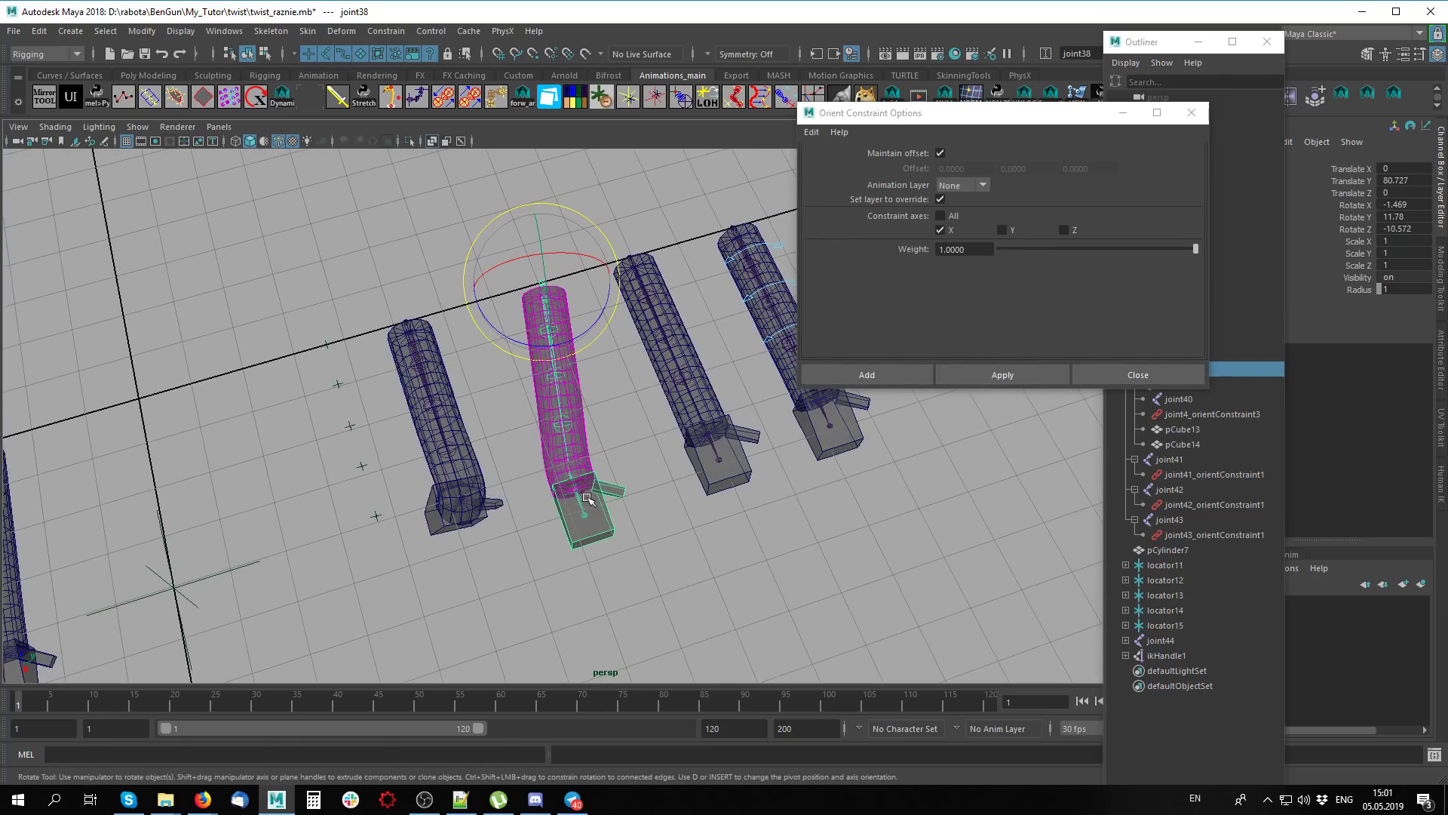
key(alt+a)
alt+drag(696, 548, 713, 497)
mouse_move(712, 498)
middle_down()
mouse_move(664, 468)
mouse_move(719, 456)
mouse_move(628, 304)
mouse_move(575, 287)
mouse_move(621, 303)
middle_up()
Undo joint38's rotations, clear the selection and close the Orient Constraint Options window
key(ctrl+z)
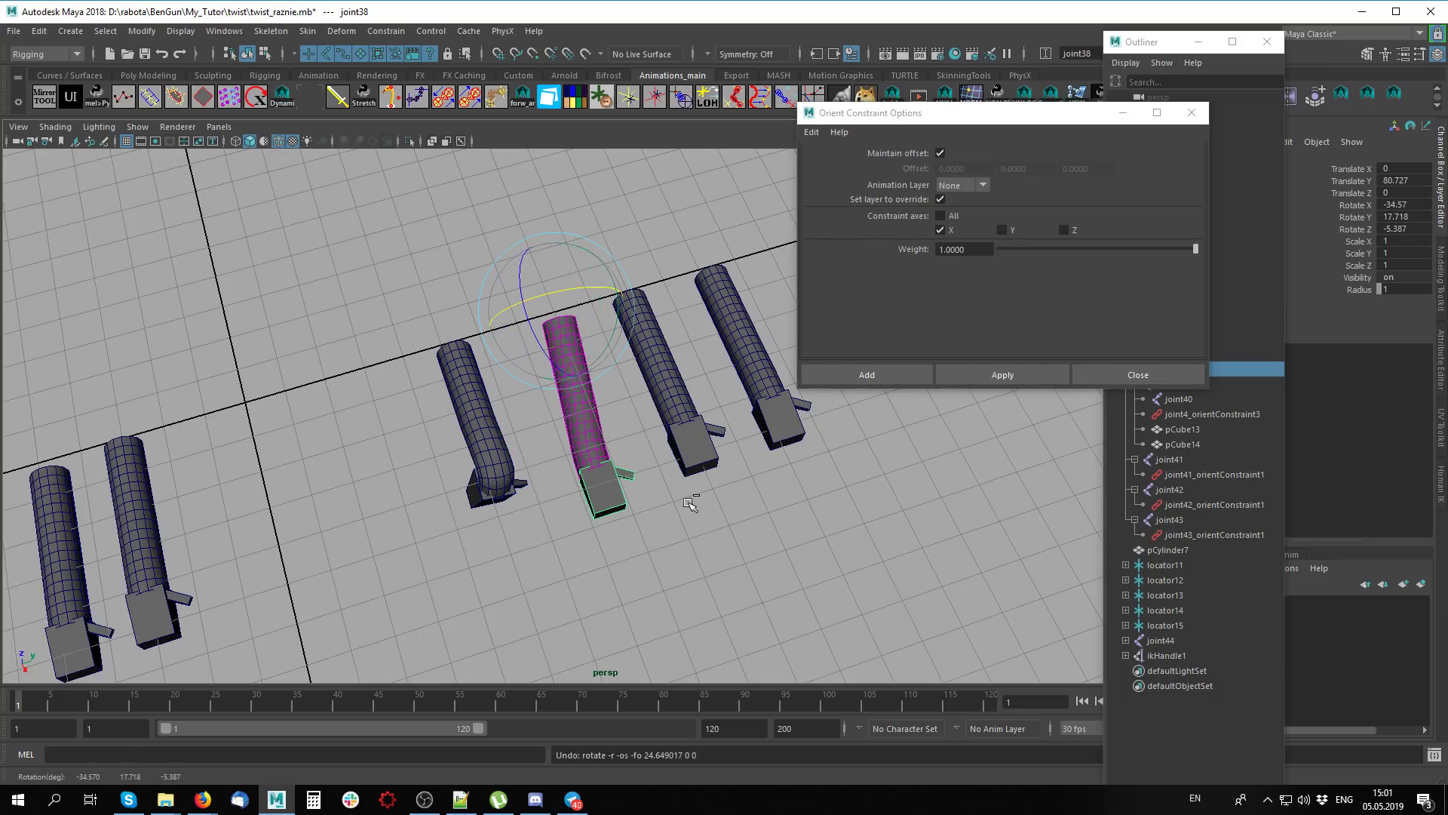
key(ctrl+z)
key(ctrl+z)
key(ctrl+z)
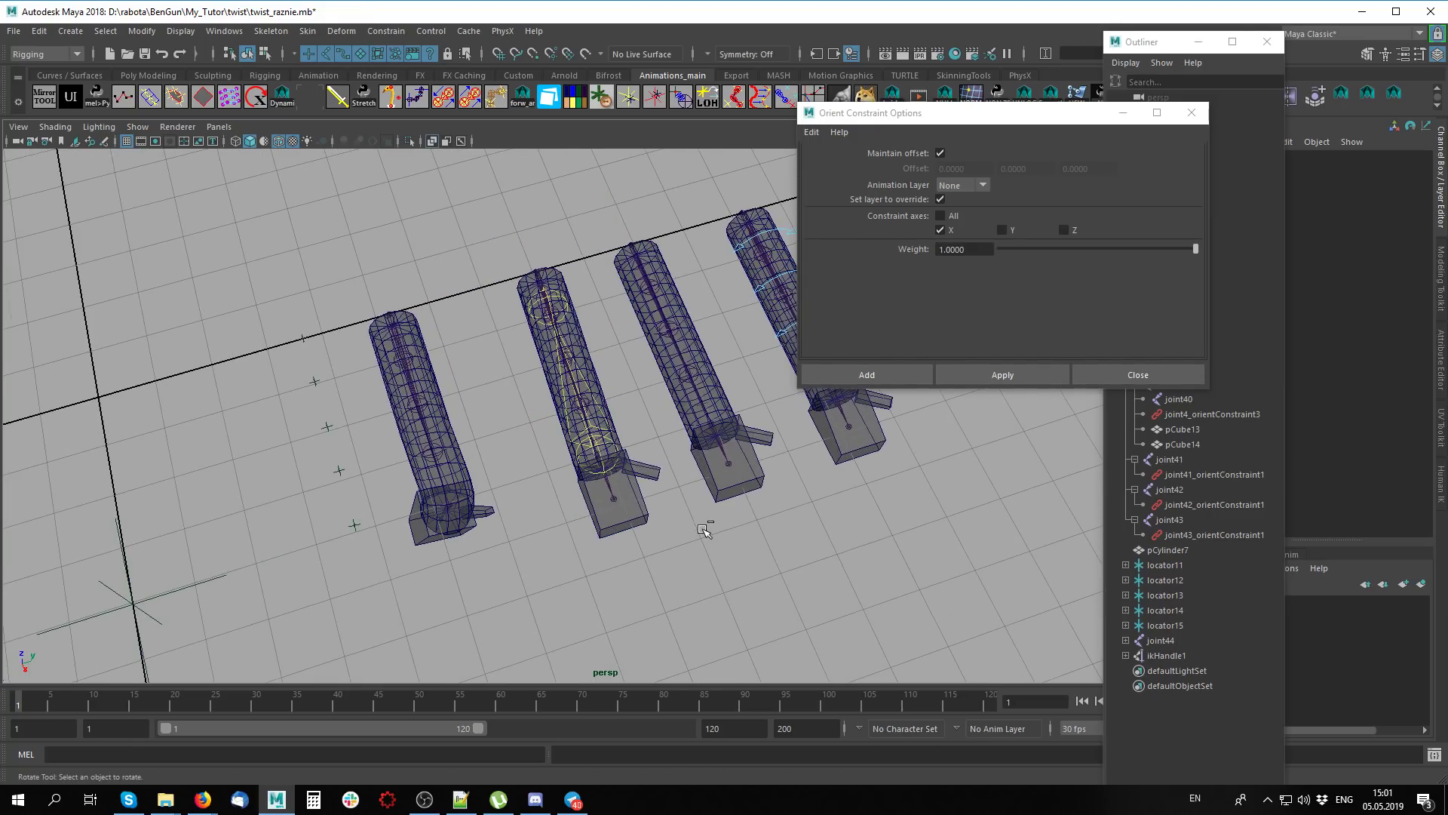
key(ctrl+z)
key(ctrl+z)
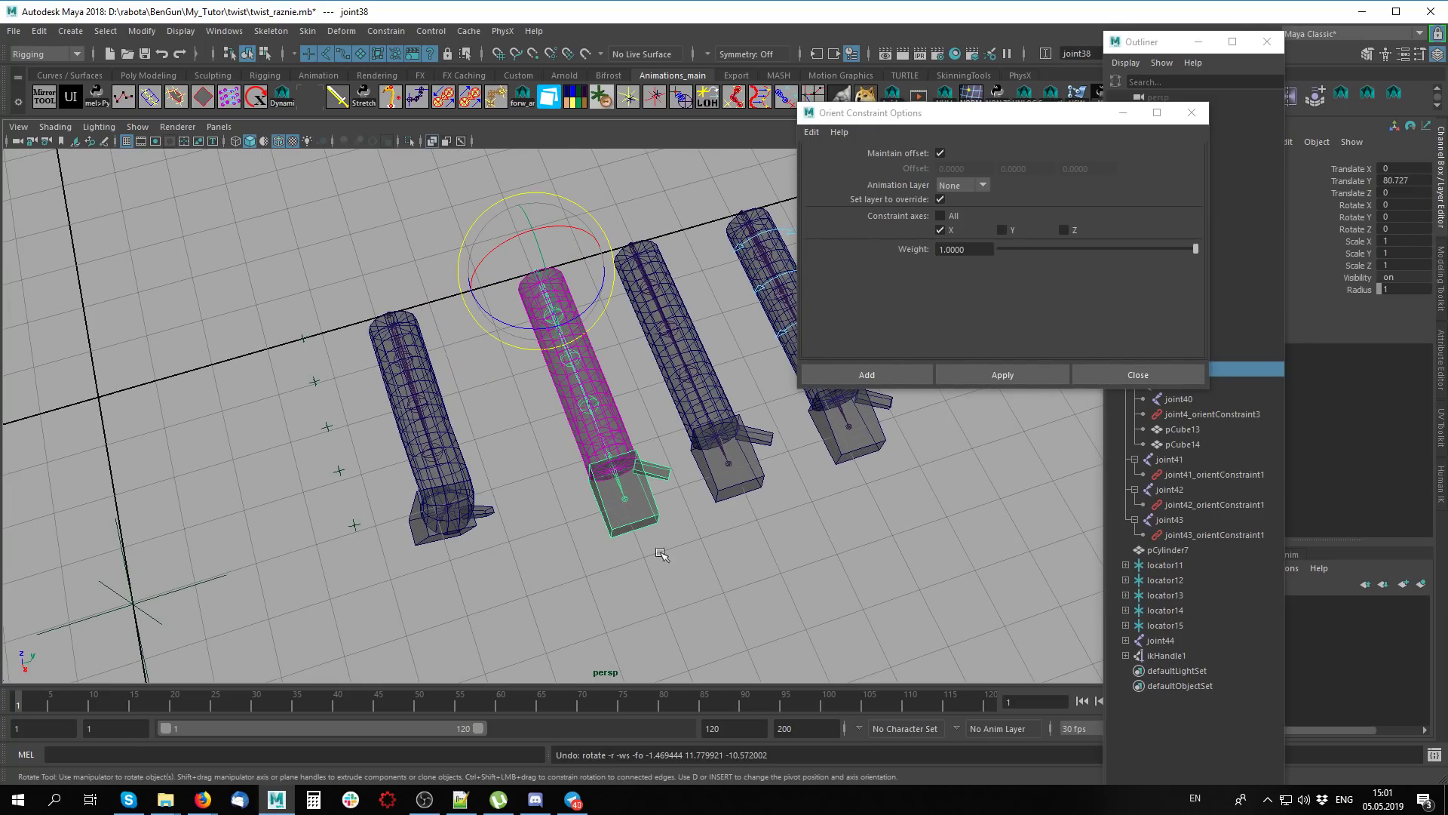
click(666, 558)
alt+middle_drag(675, 566, 479, 609)
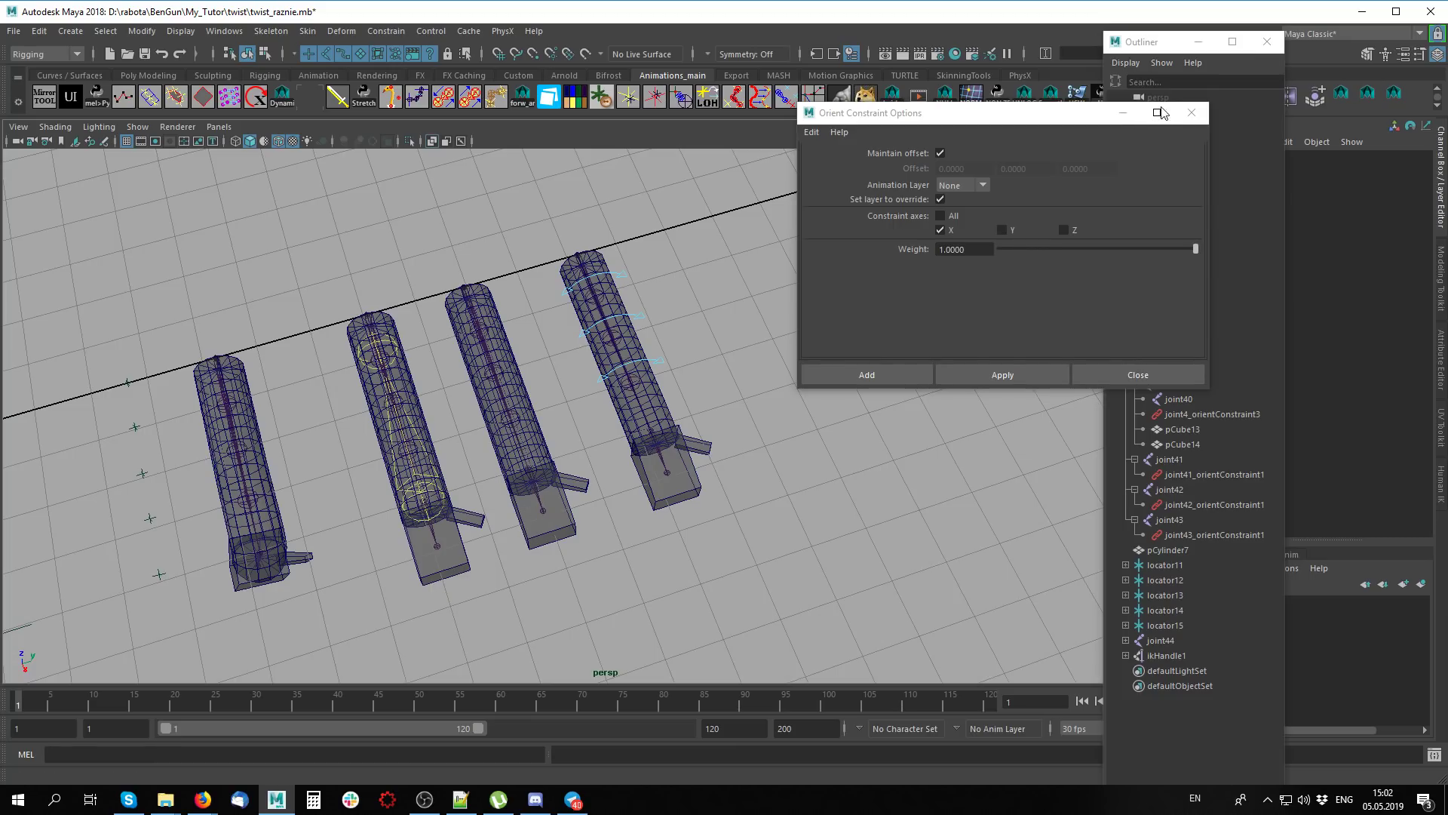
click(1192, 113)
Select joint44 on the second cylinder, tumble the view upright, then clear the selection
alt+middle_drag(490, 453, 642, 450)
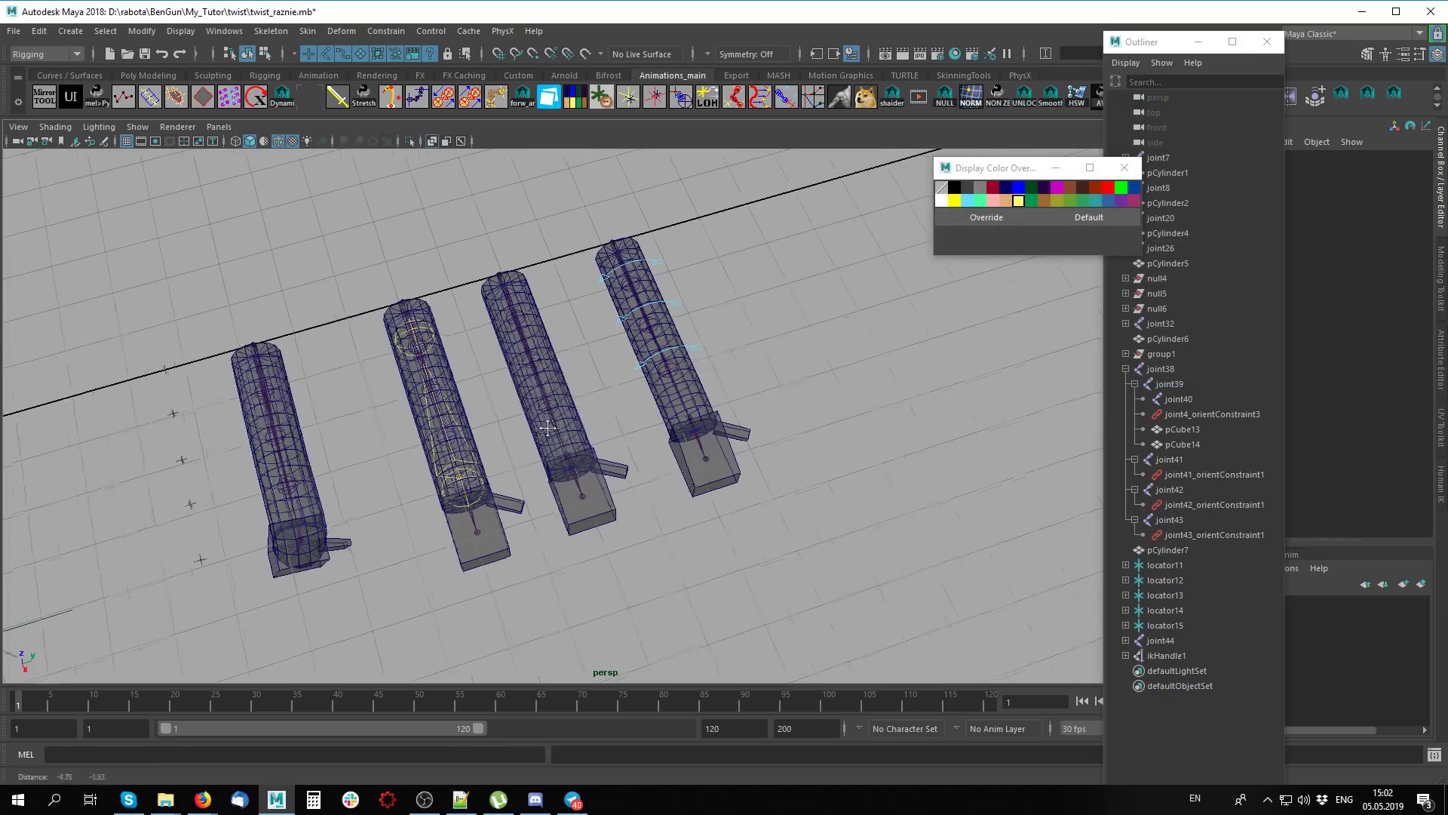
click(592, 435)
click(659, 507)
click(611, 451)
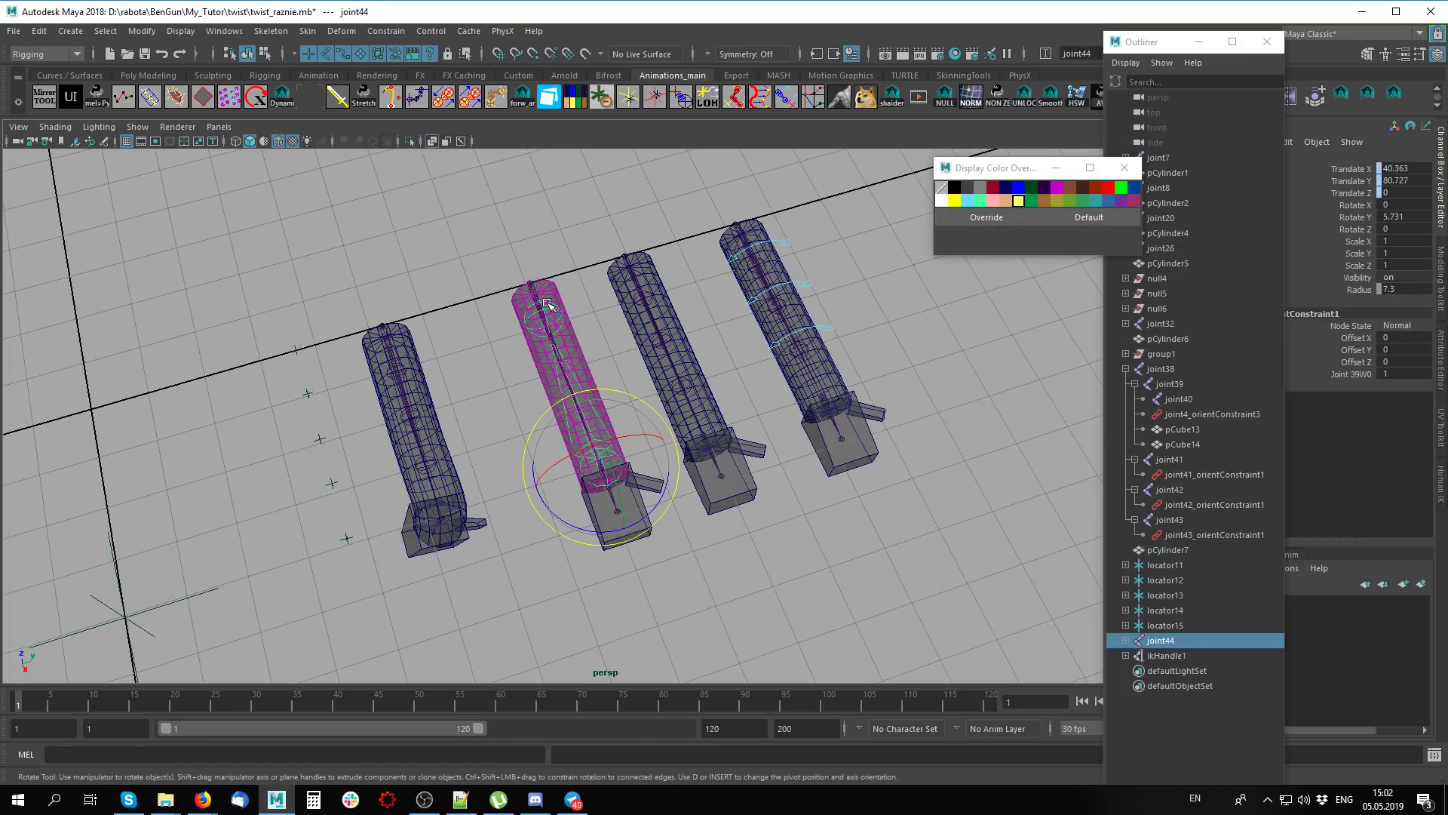
click(549, 304)
click(754, 573)
click(614, 453)
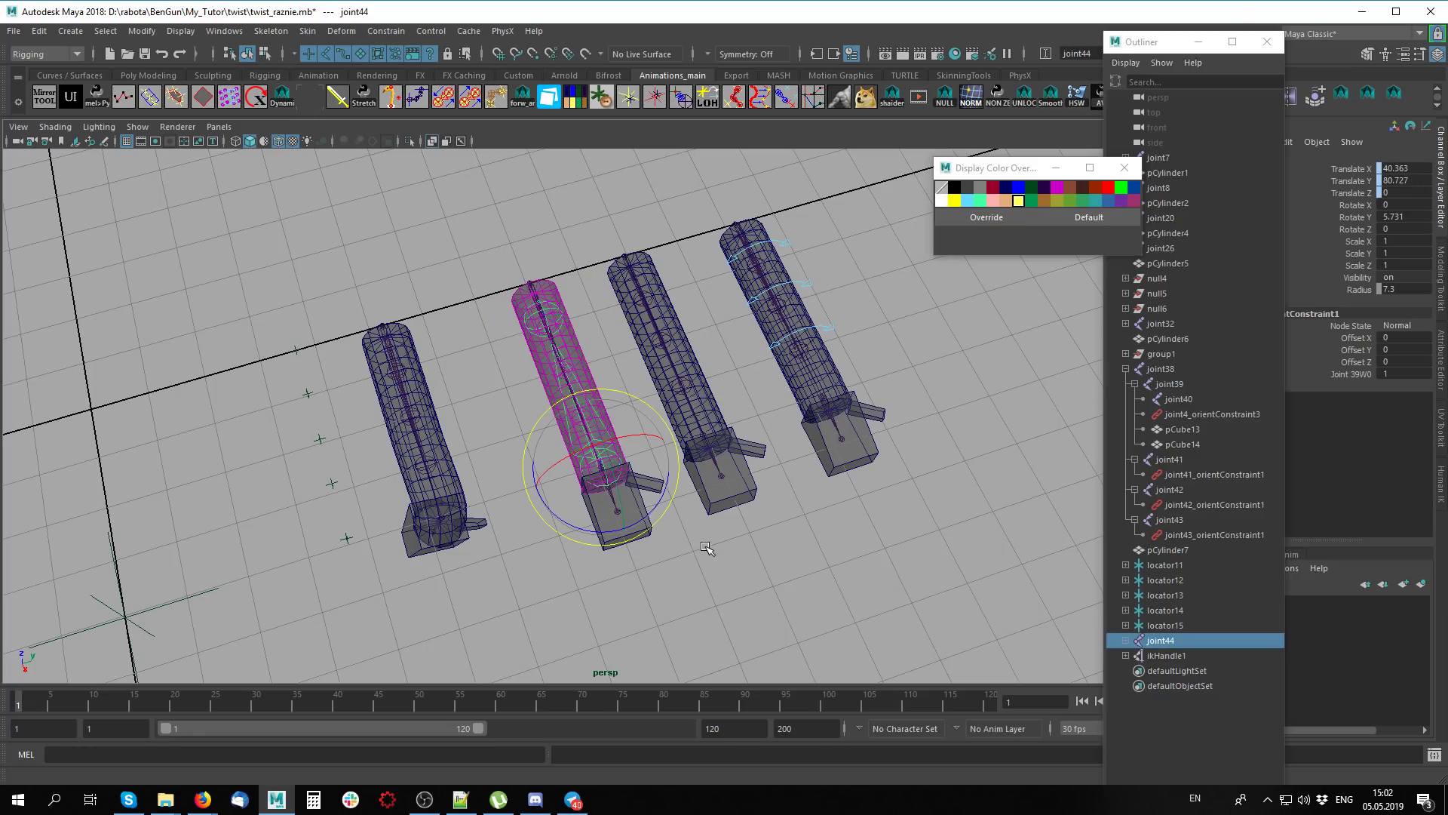
alt+right_drag(679, 415, 802, 521)
mouse_move(803, 521)
alt+mouse_down()
mouse_move(889, 478)
mouse_move(850, 523)
mouse_move(704, 569)
alt+mouse_up()
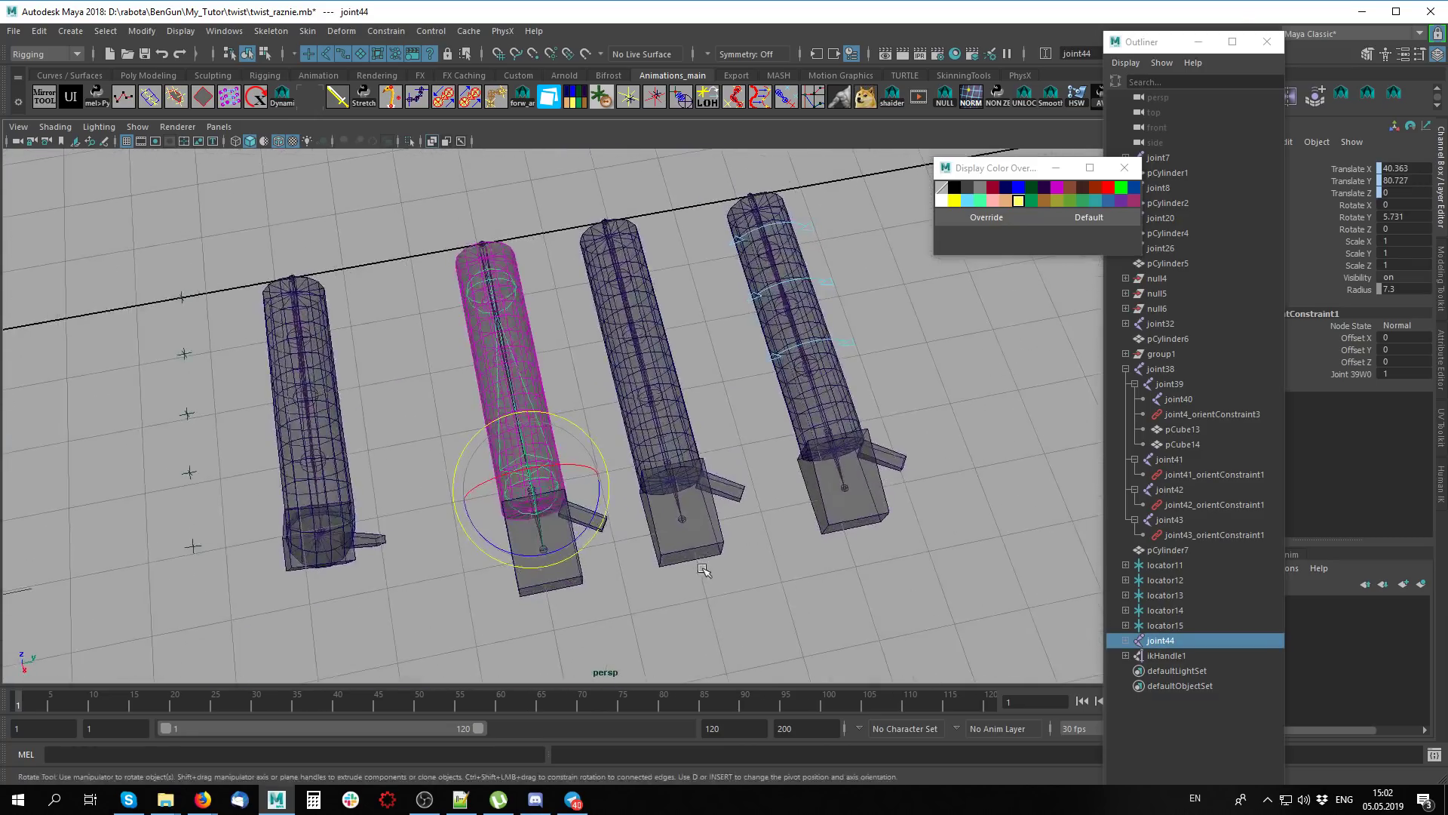
click(525, 211)
alt+drag(526, 211, 683, 361)
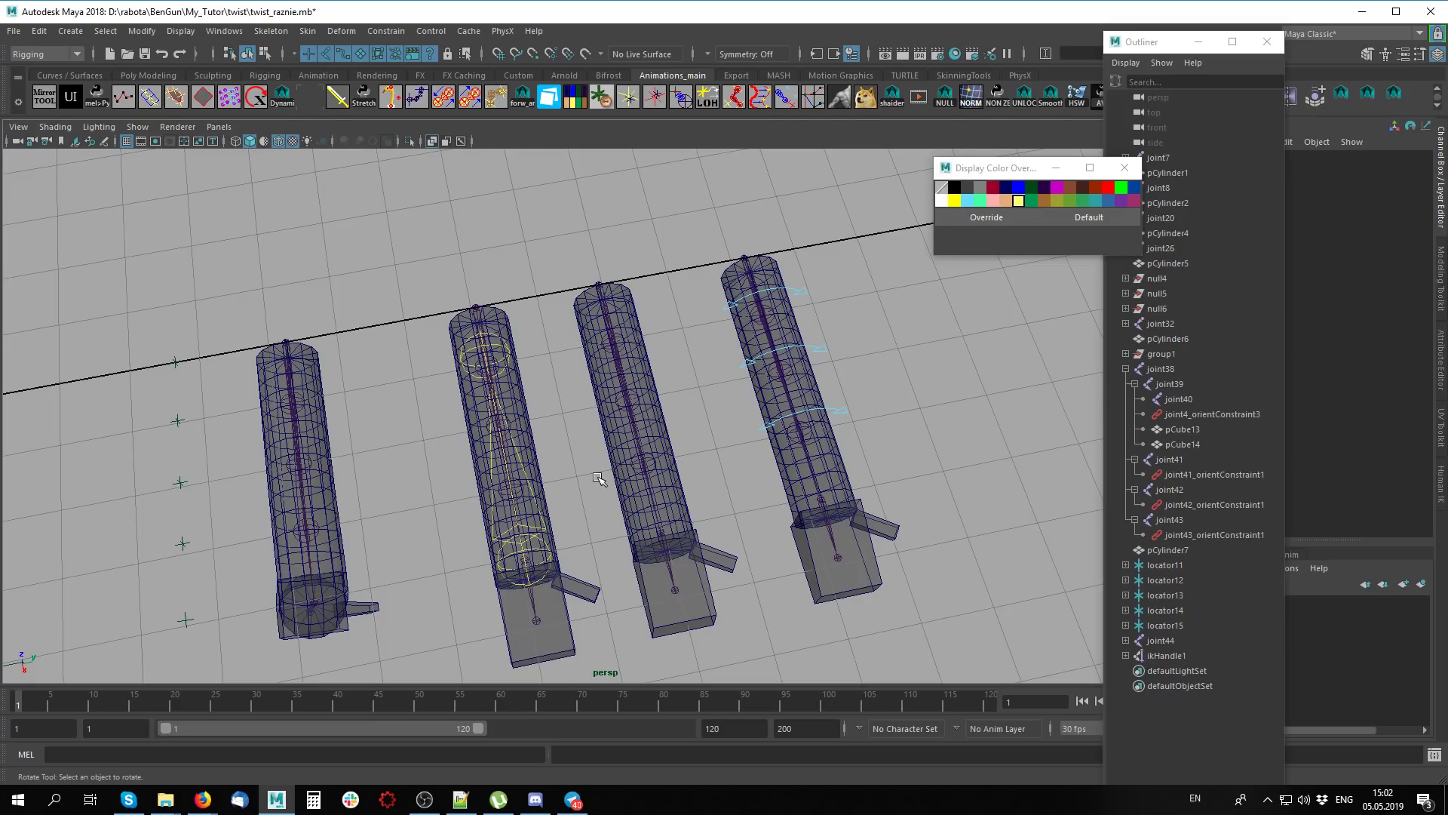
Load the decompose bookmark in the Node Editor and place locator9 beside quatToEuler3
alt+middle_drag(715, 469, 683, 457)
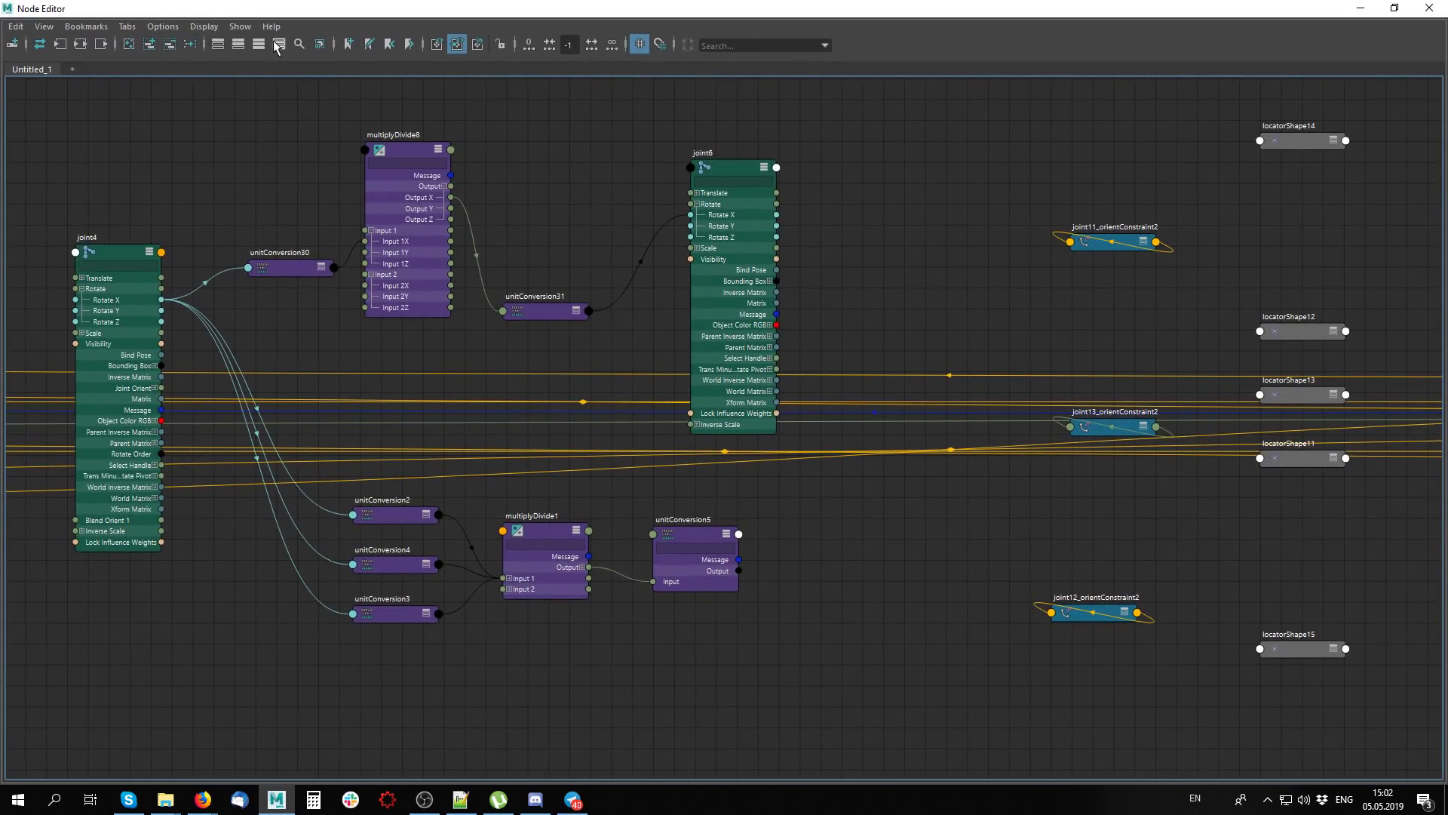
click(86, 26)
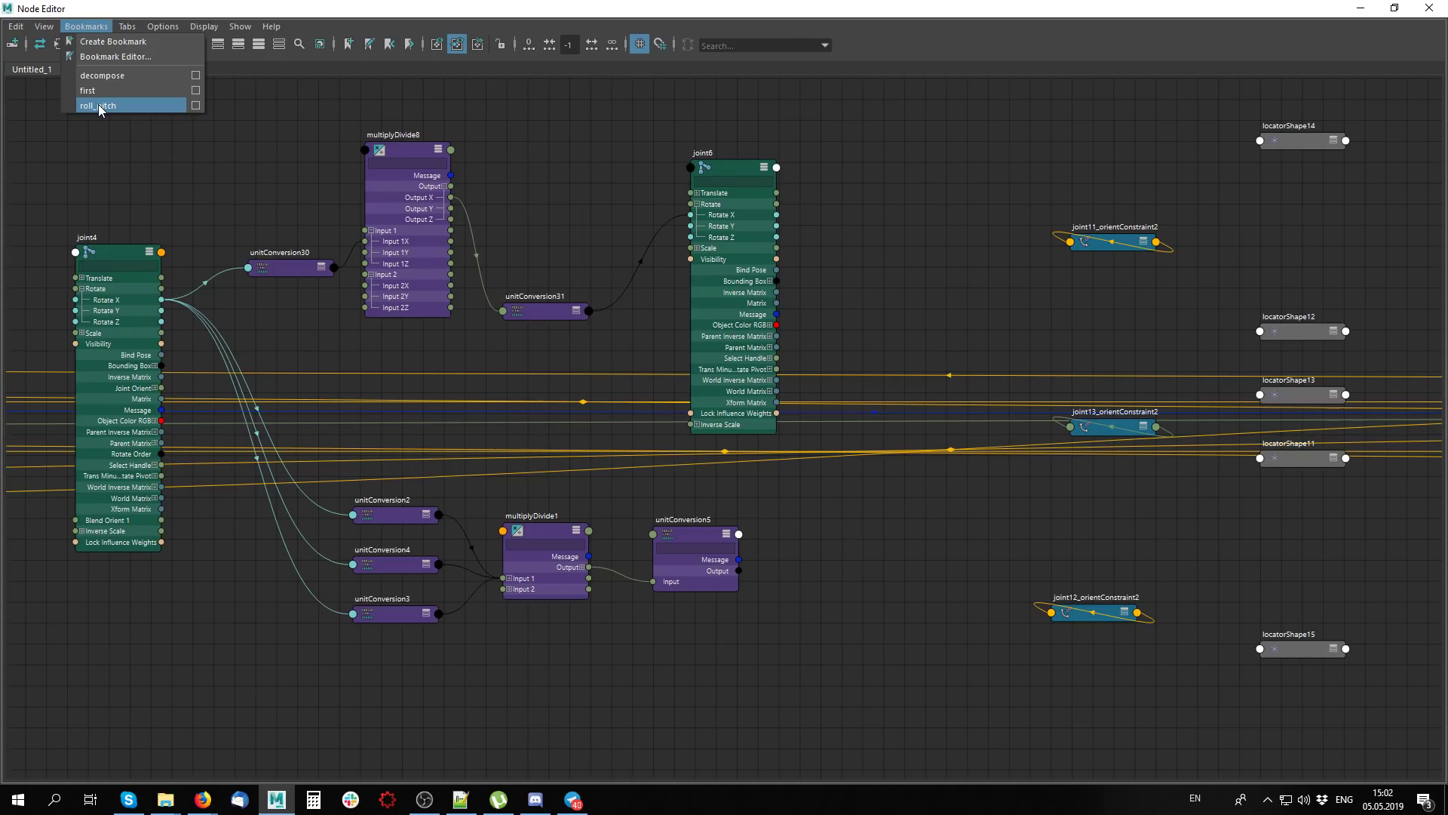
click(103, 75)
mouse_move(604, 11)
mouse_down()
mouse_move(523, 29)
mouse_move(1076, 61)
mouse_move(928, 49)
mouse_up()
mouse_move(1013, 559)
alt+middle_down()
mouse_move(890, 491)
mouse_move(956, 495)
alt+middle_up()
scroll(933, 512, down, 2)
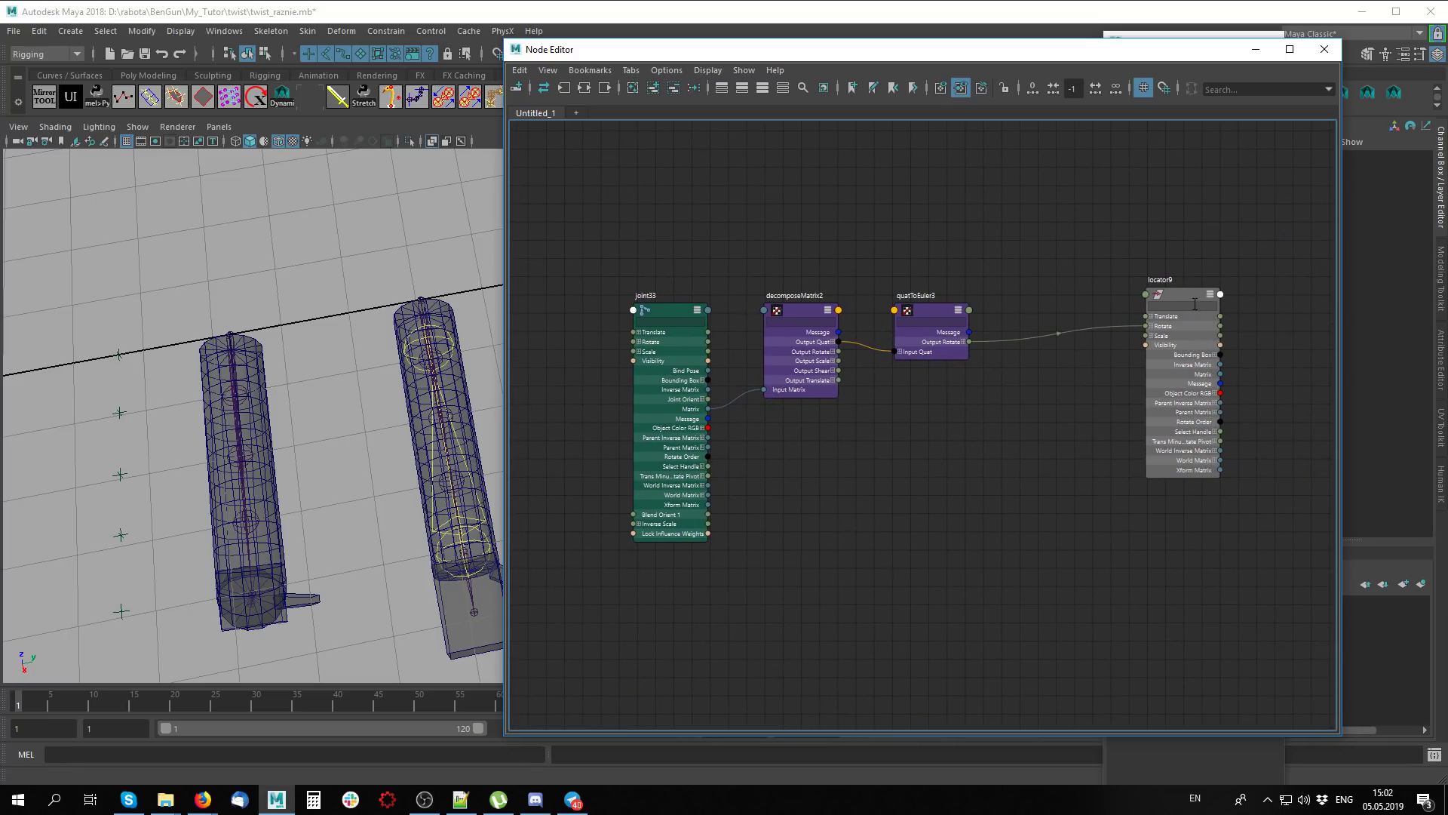
drag(1178, 296, 1036, 303)
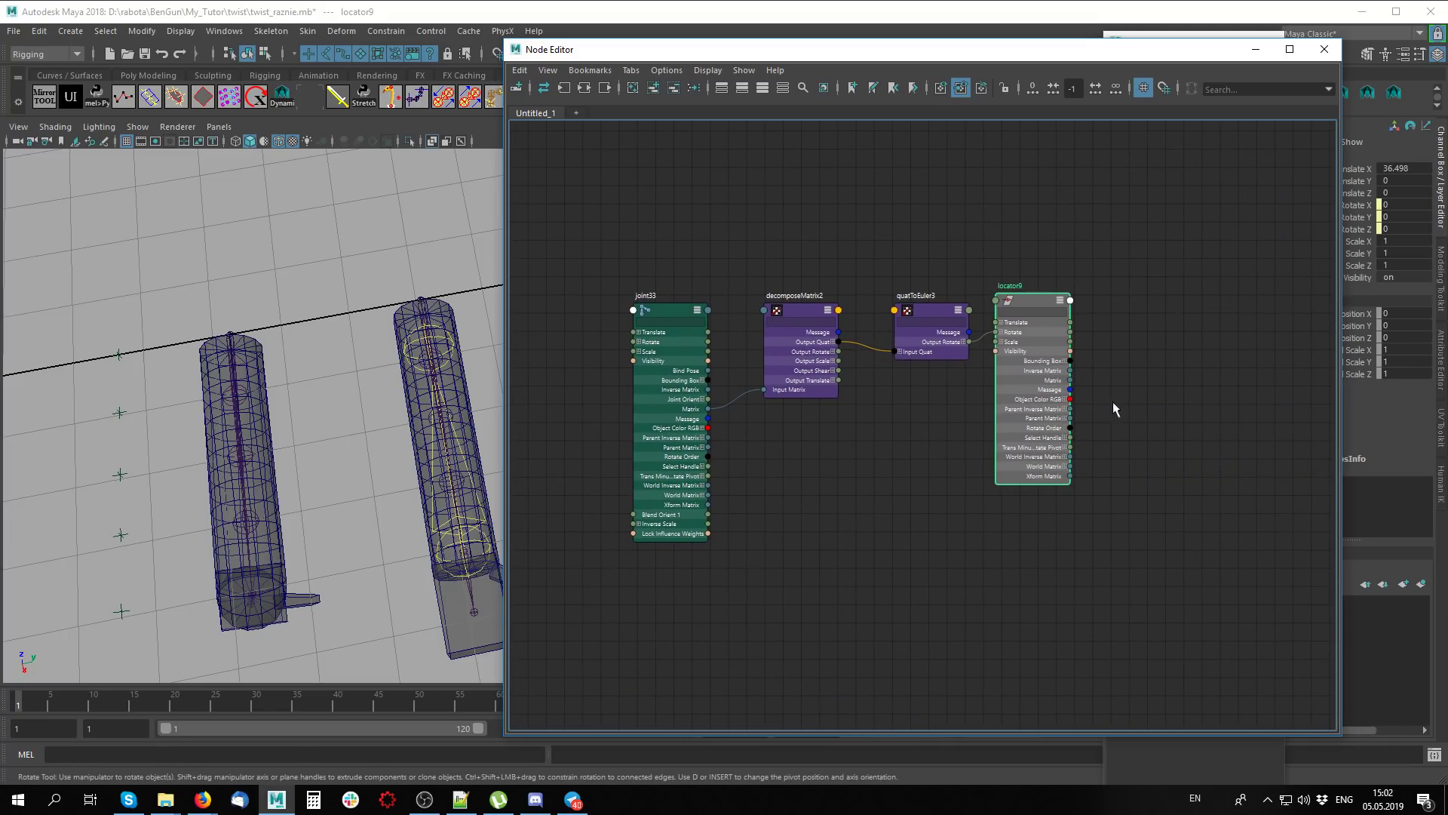
Narrow the Node Editor window so more of the viewport cylinders are visible
alt+middle_drag(812, 467, 926, 421)
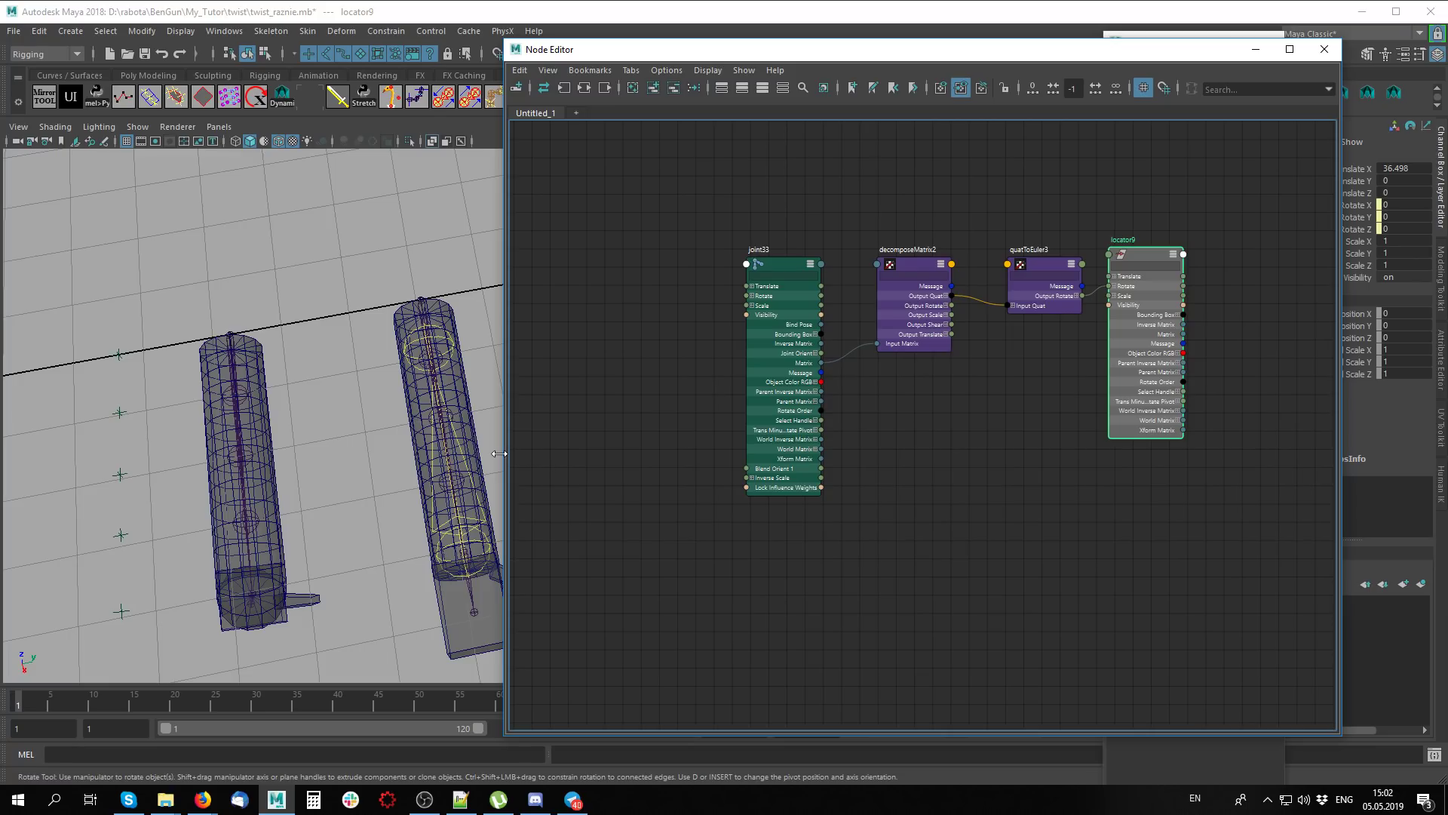
drag(502, 453, 640, 454)
mouse_move(1083, 490)
alt+middle_down()
mouse_move(961, 462)
mouse_move(992, 508)
alt+middle_up()
scroll(983, 474, up, 2)
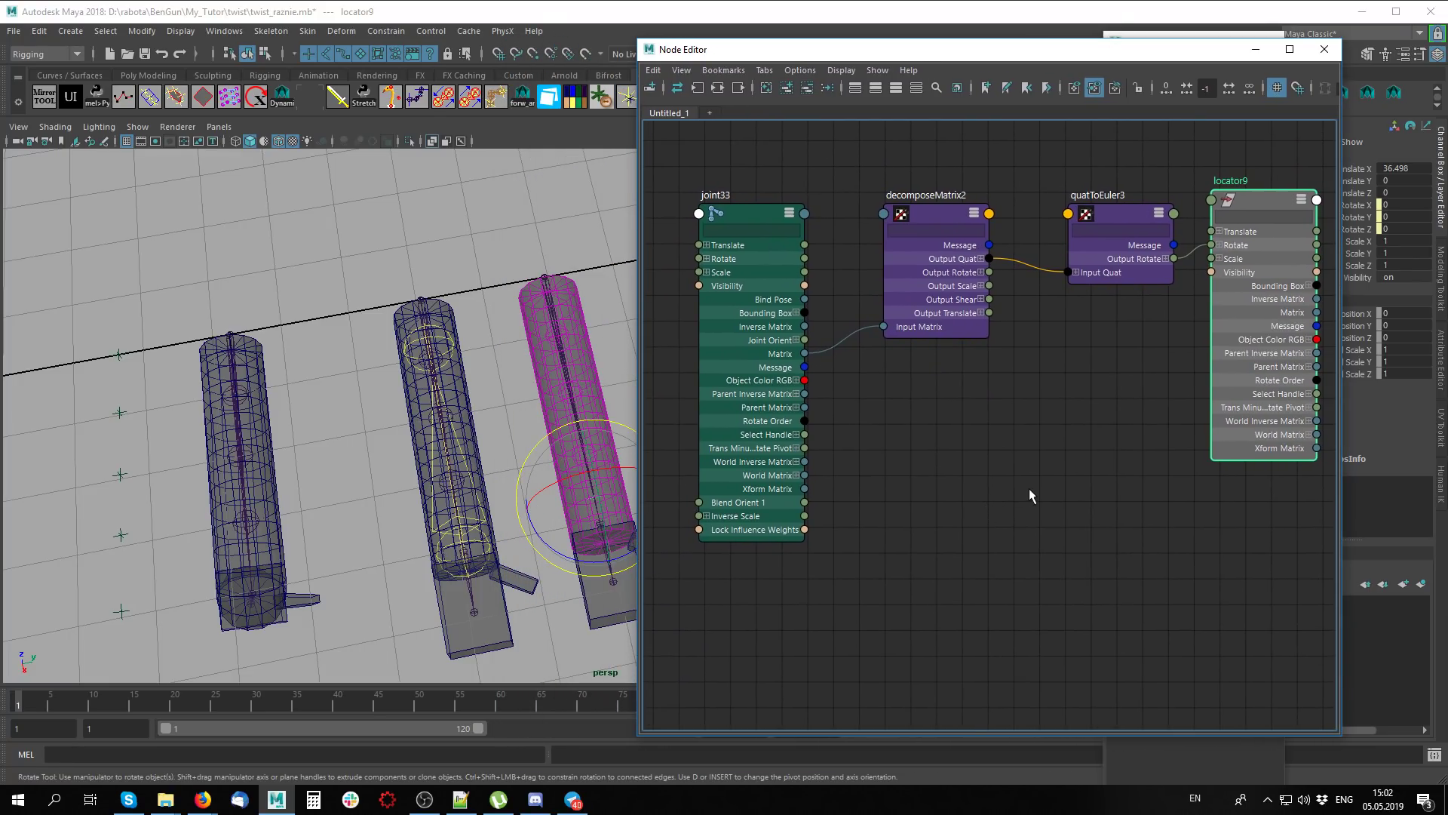
alt+drag(295, 486, 290, 410)
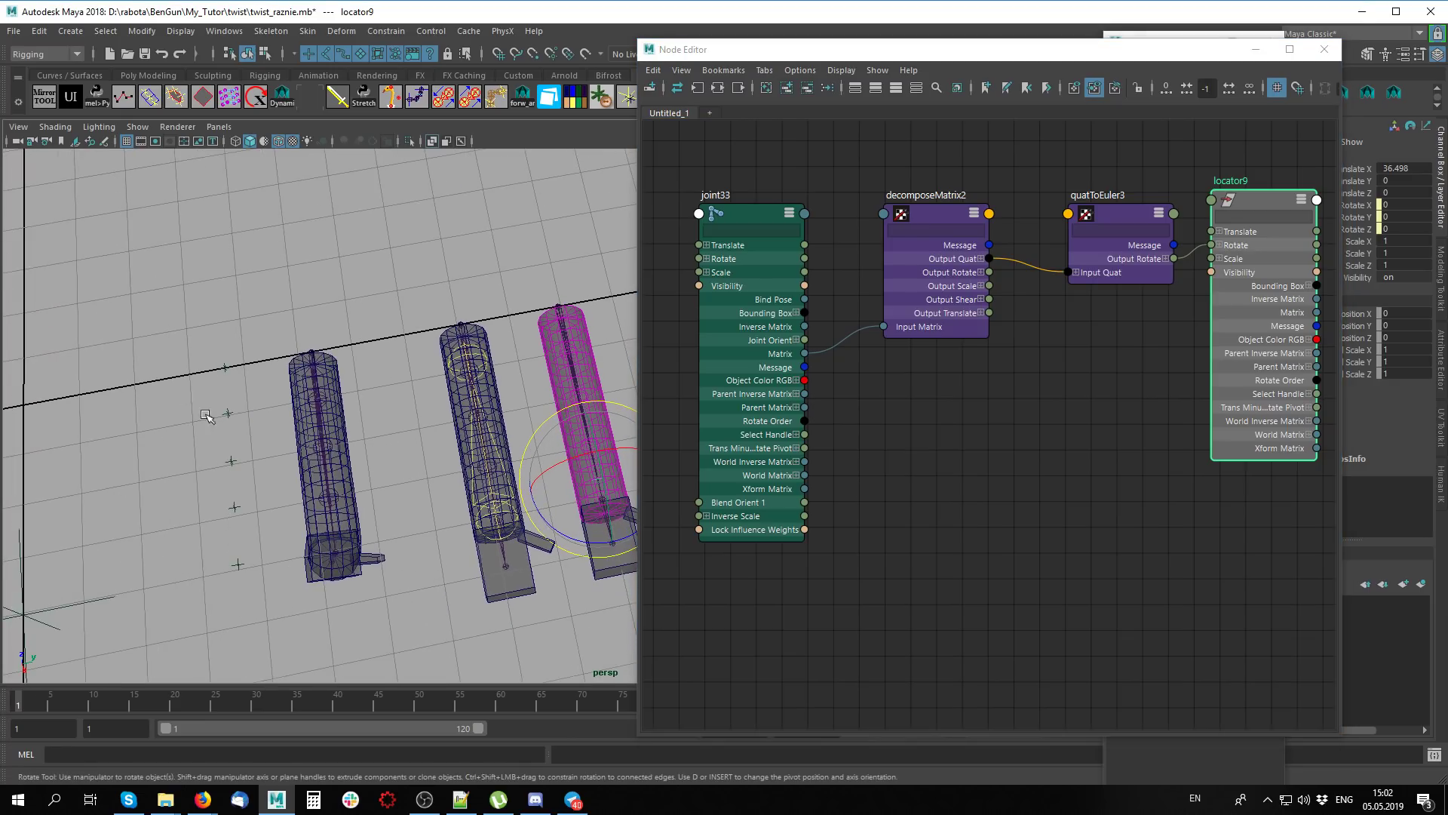
Move joint38's rig and joint20's rig far to the left
click(379, 289)
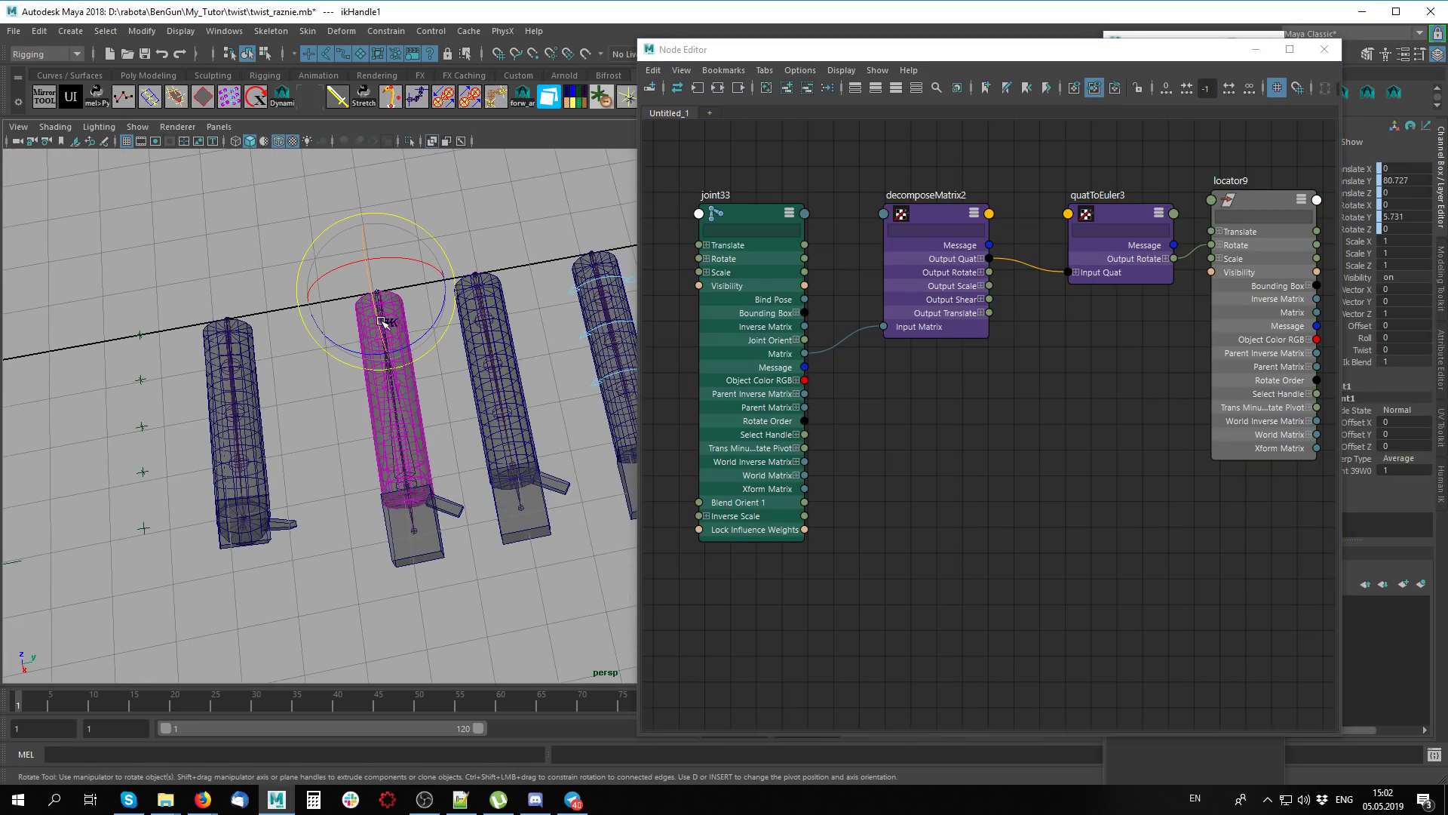
click(369, 226)
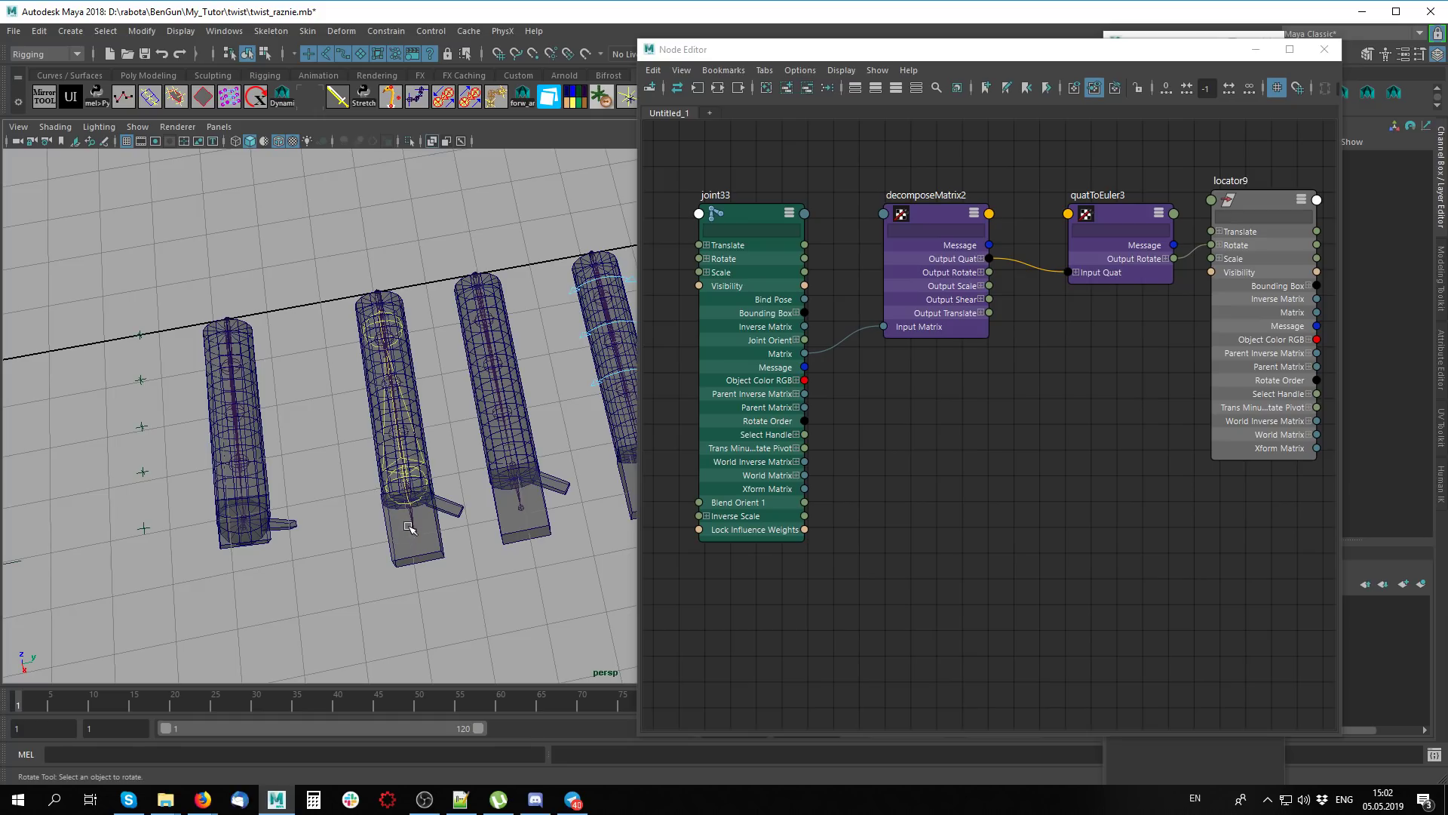
click(382, 352)
key(Up)
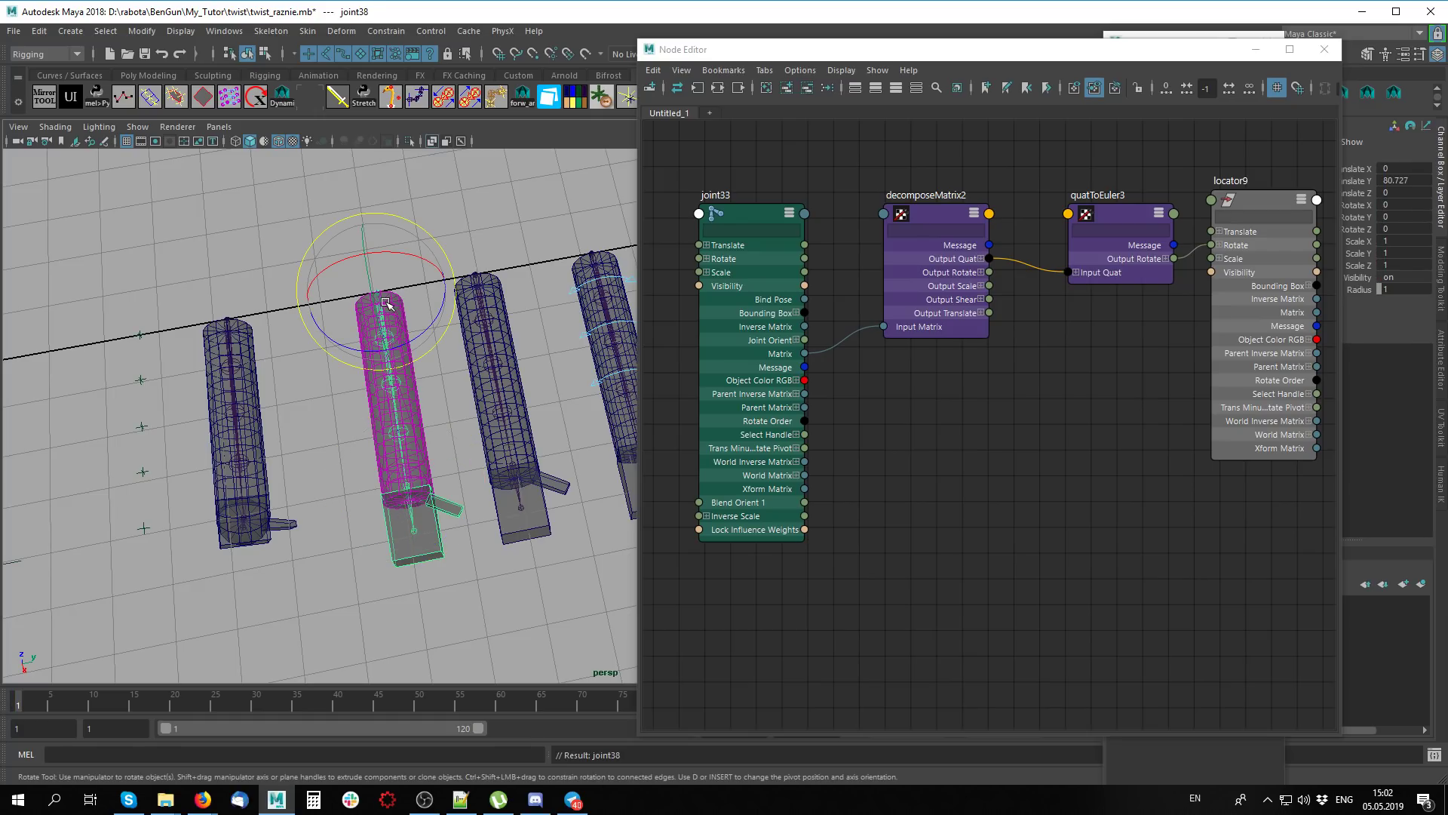
key(w)
drag(400, 292, 221, 323)
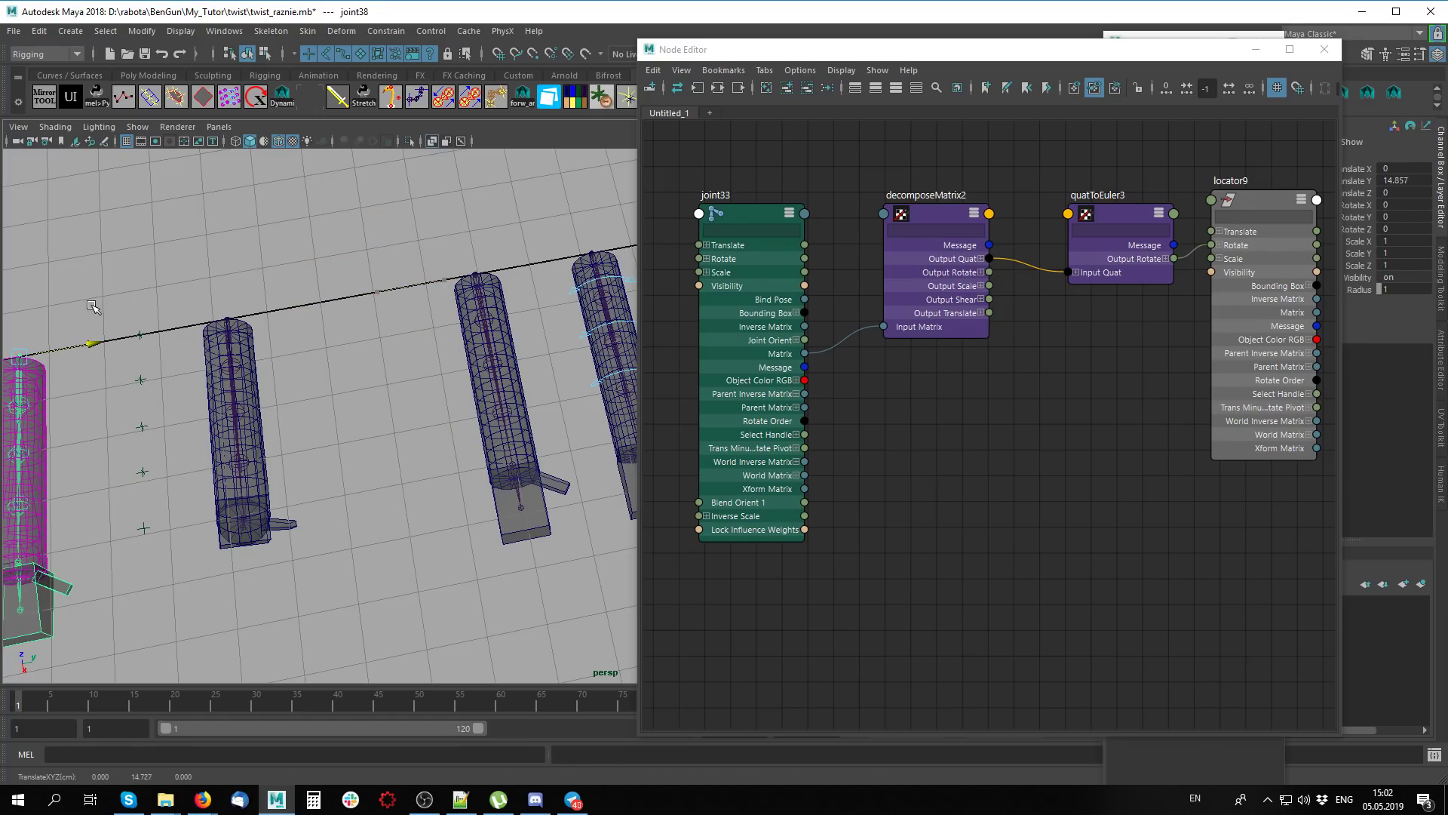
click(224, 320)
drag(313, 309, 113, 344)
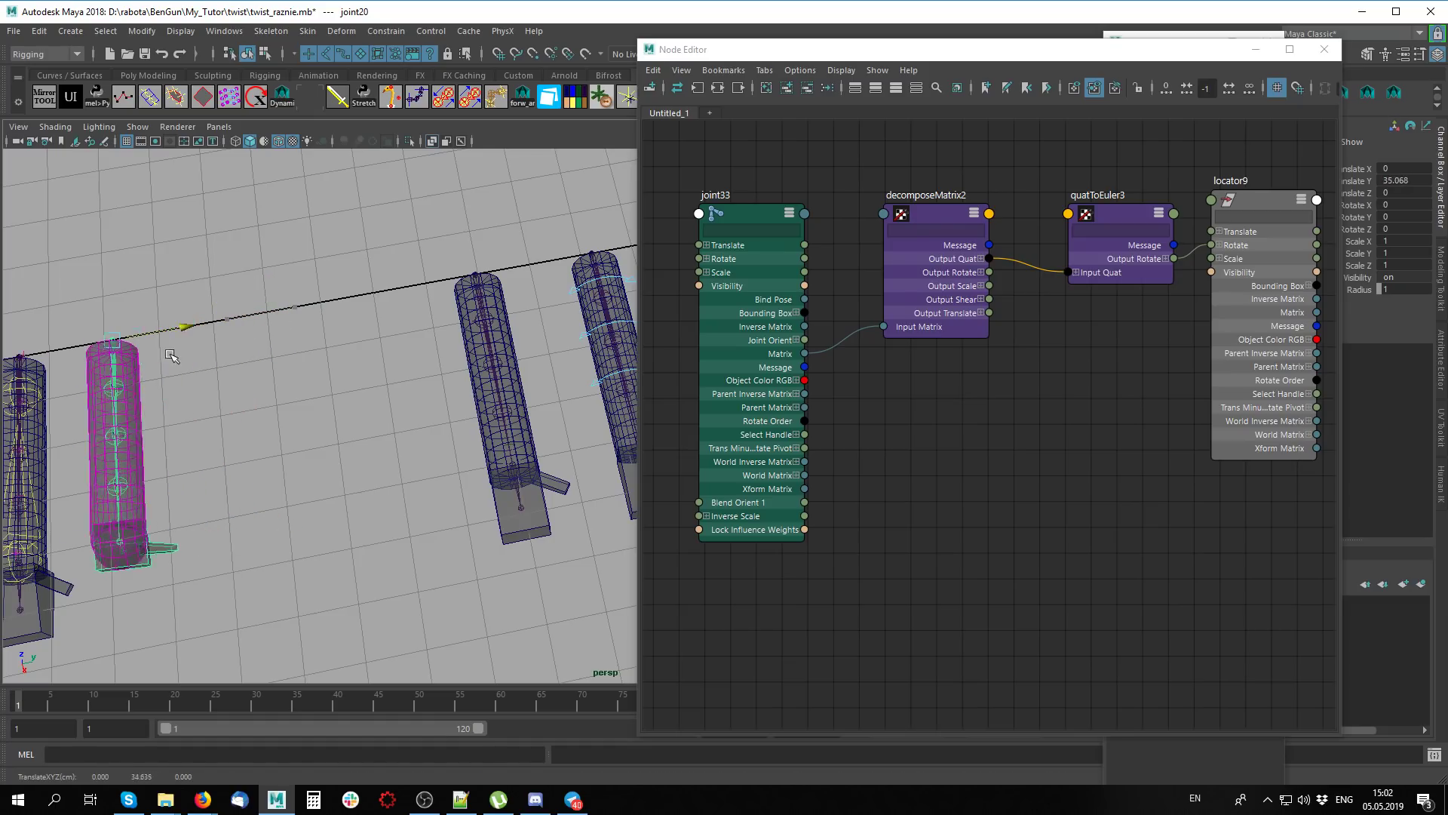
click(211, 414)
Move the left cylinder further left, select the locator9 rig, then clear the selection
alt+middle_drag(316, 397, 371, 337)
click(370, 337)
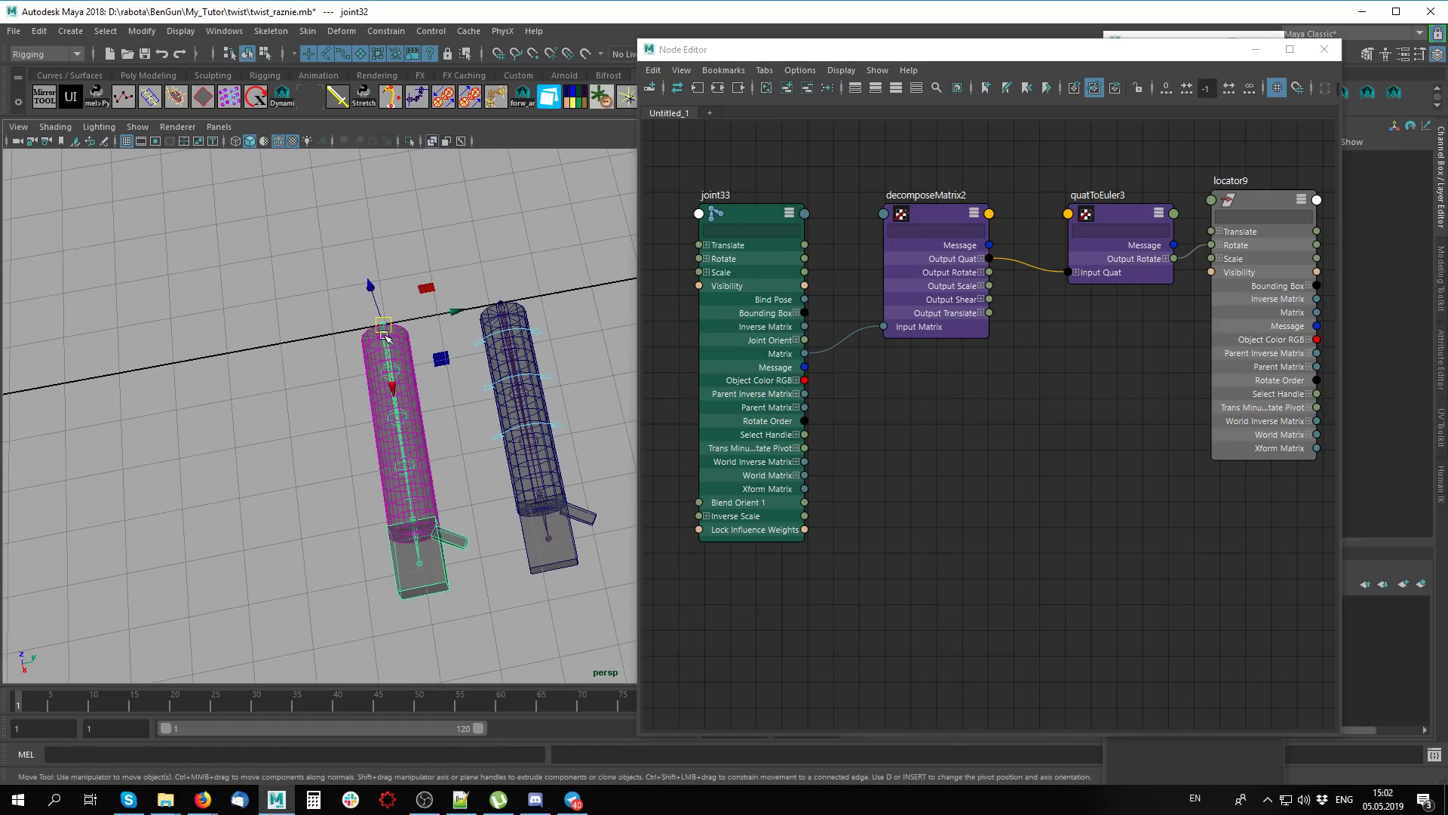
drag(453, 309, 327, 332)
click(391, 395)
alt+drag(391, 394, 370, 353)
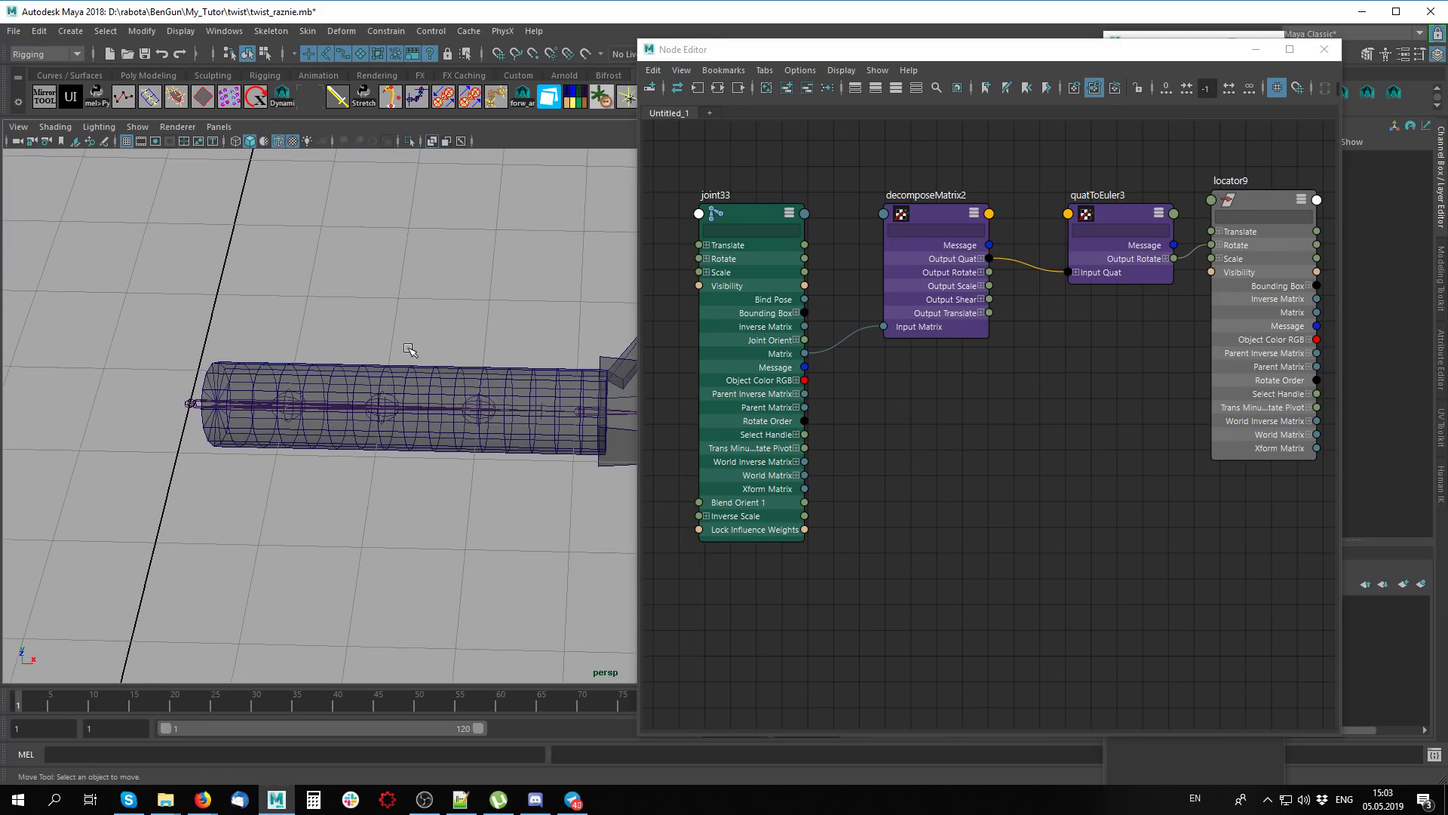
alt+middle_drag(370, 353, 315, 415)
drag(458, 481, 413, 564)
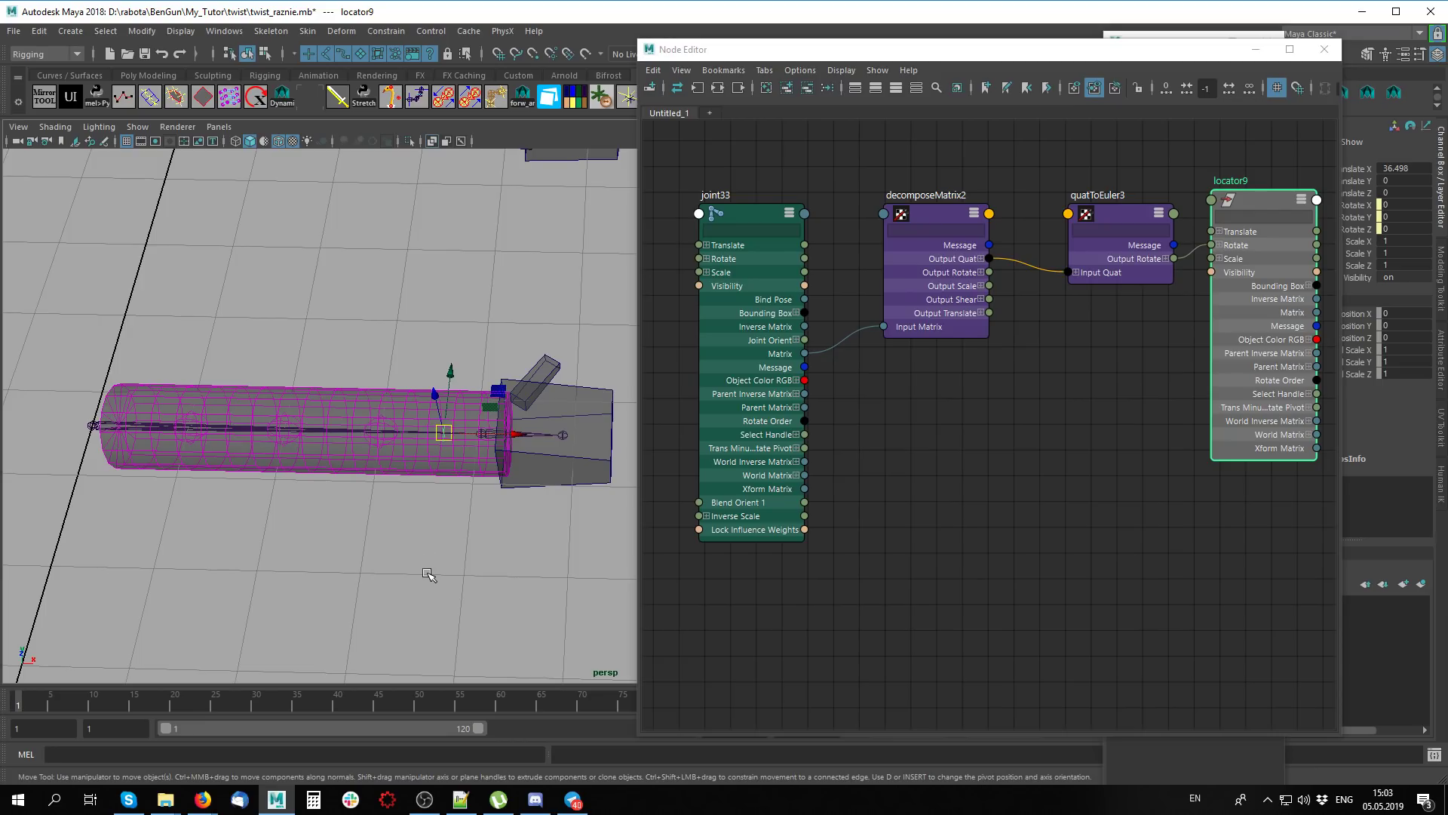
click(427, 572)
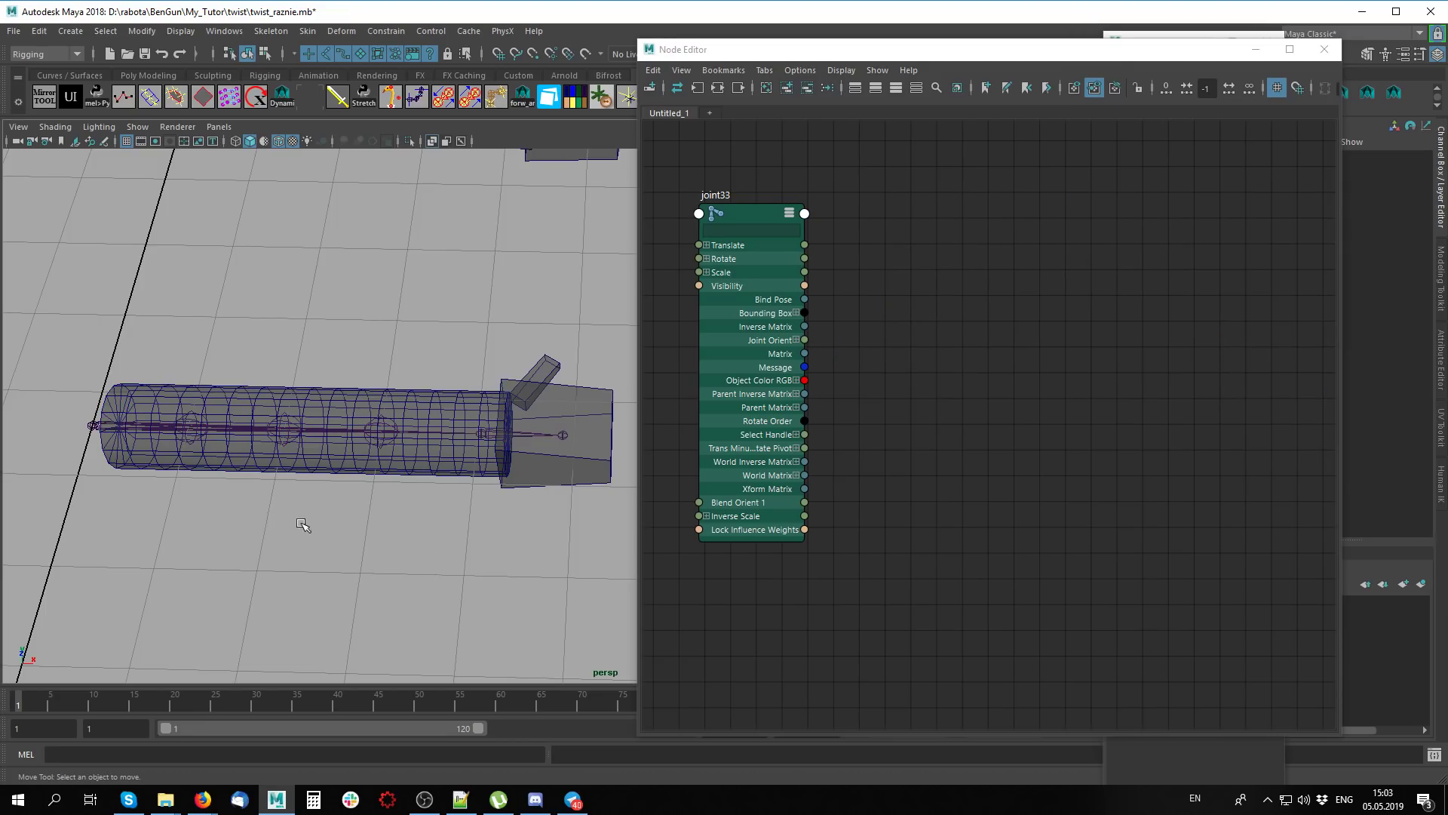
Orbit around the arm and pick out joint33 at the hand box
alt+drag(300, 522, 332, 476)
click(405, 464)
mouse_move(333, 528)
alt+mouse_down()
mouse_move(264, 482)
mouse_move(397, 461)
alt+mouse_up()
click(424, 413)
mouse_move(376, 615)
alt+mouse_down()
mouse_move(398, 540)
mouse_move(398, 439)
alt+mouse_up()
click(398, 540)
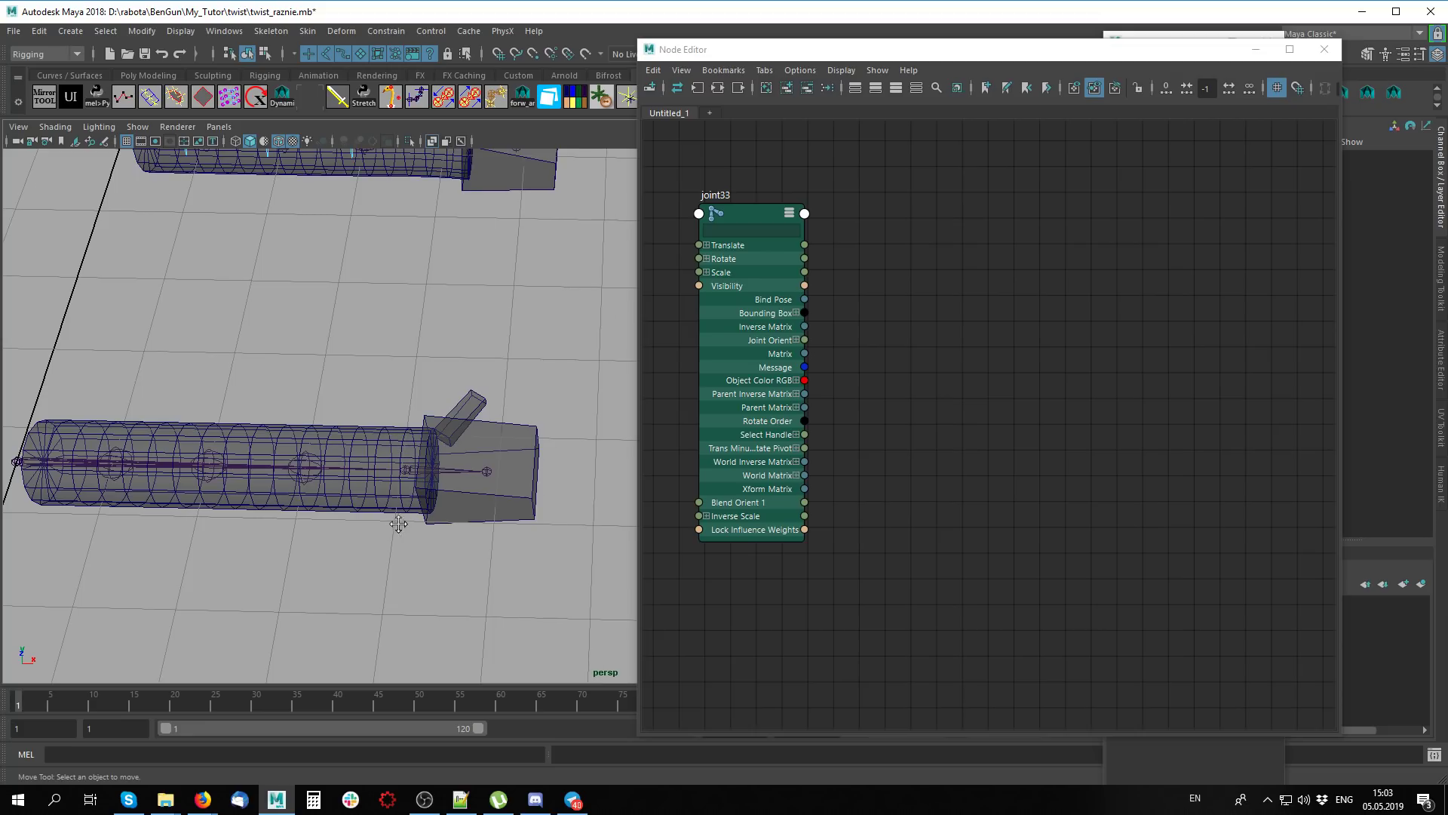
Select joint33, twist the hand around the arm axis, then undo the rotation
alt+drag(398, 521, 528, 570)
click(528, 468)
click(514, 598)
click(508, 458)
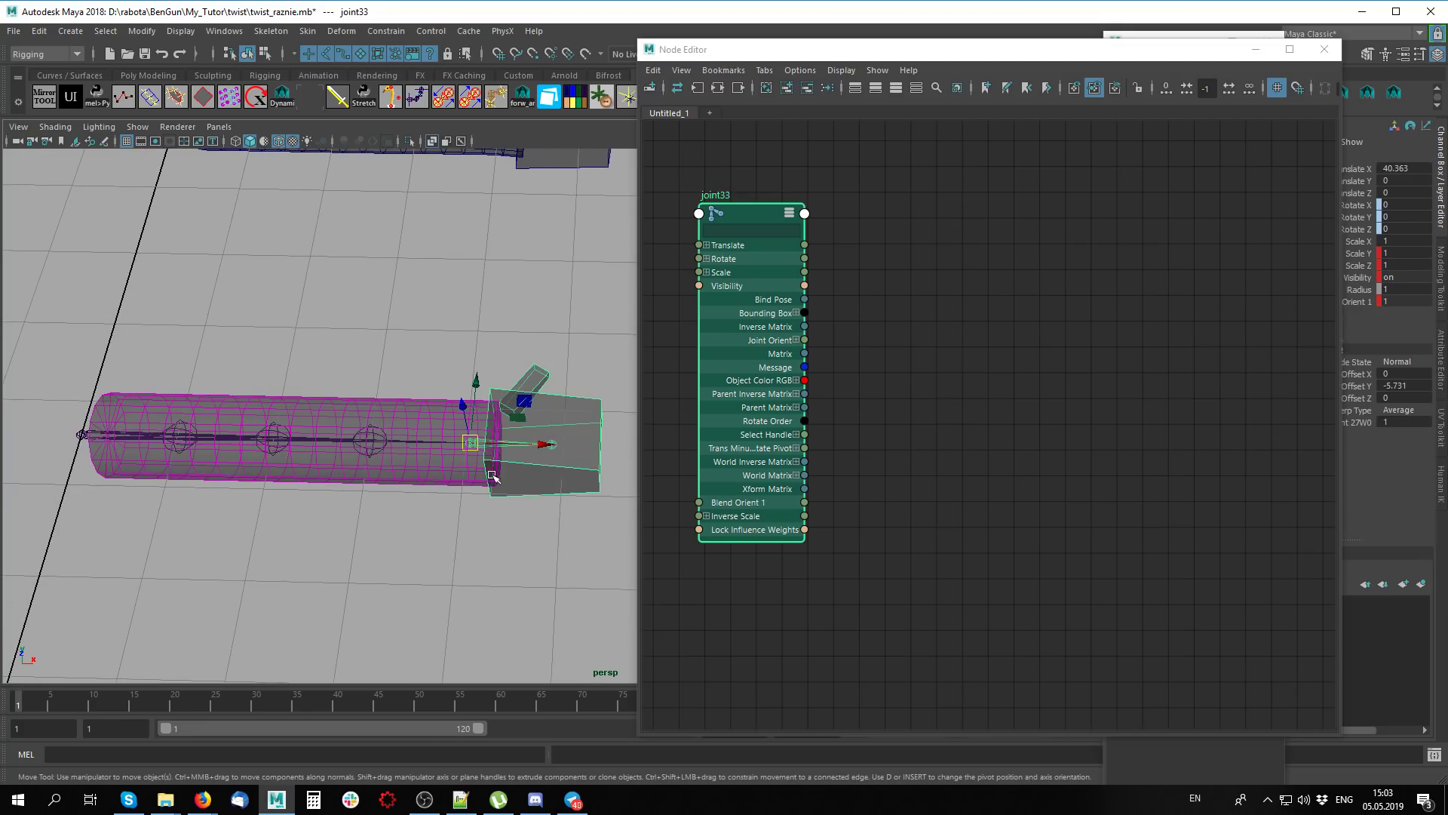
key(e)
drag(496, 414, 483, 452)
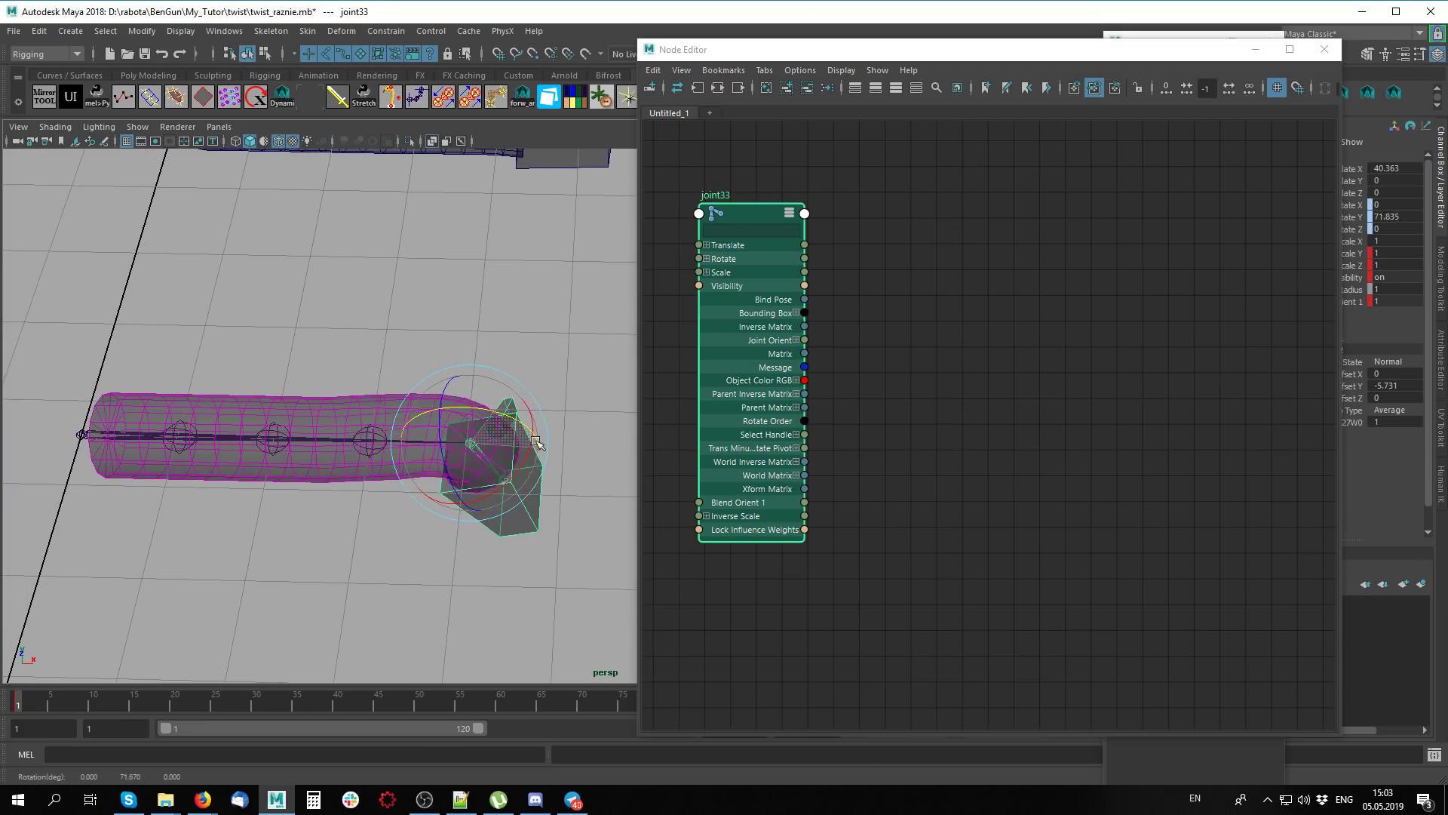
key(ctrl+z)
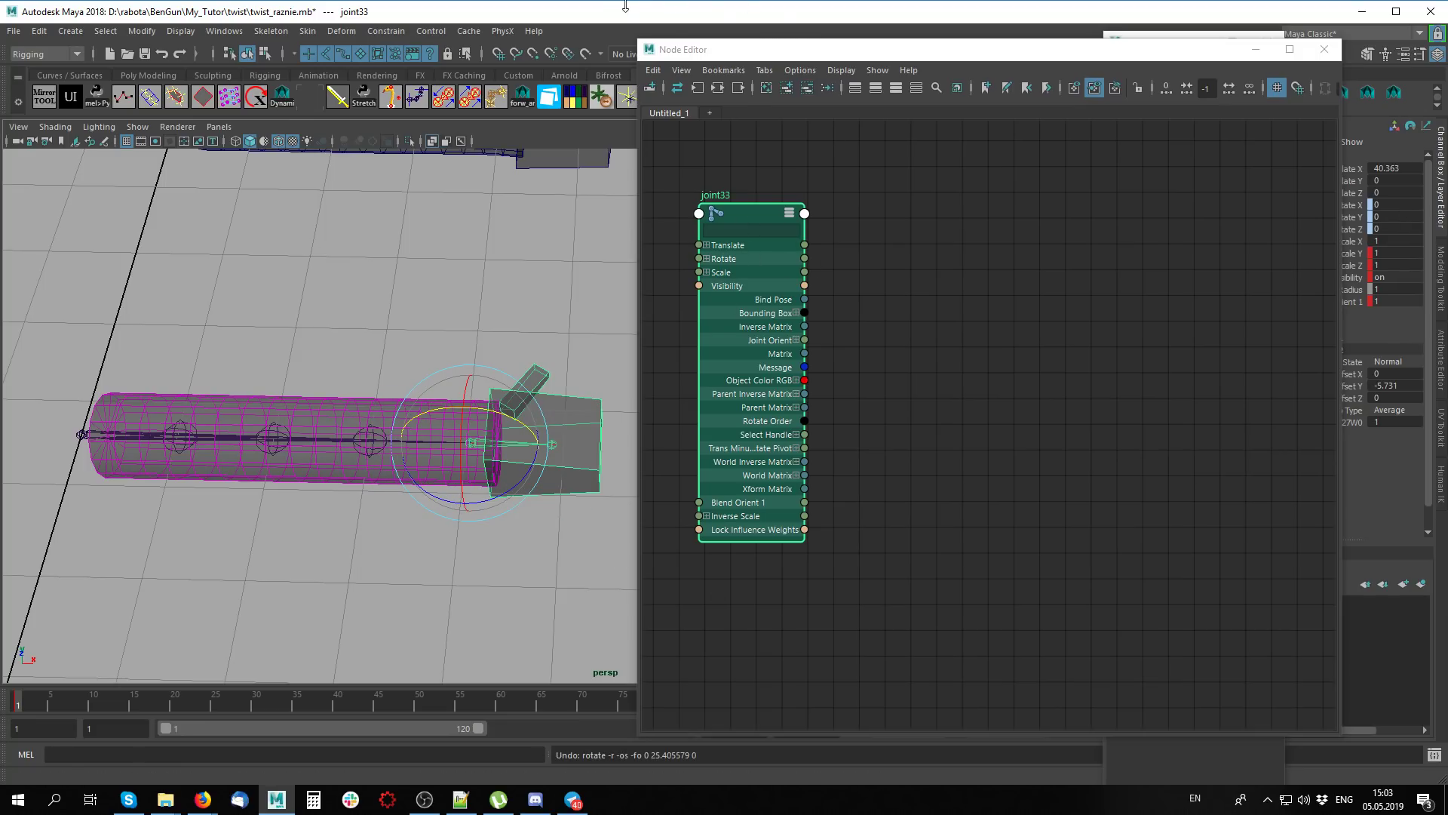
Create a Decompose Matrix node from the Node Editor's utility node list
click(649, 88)
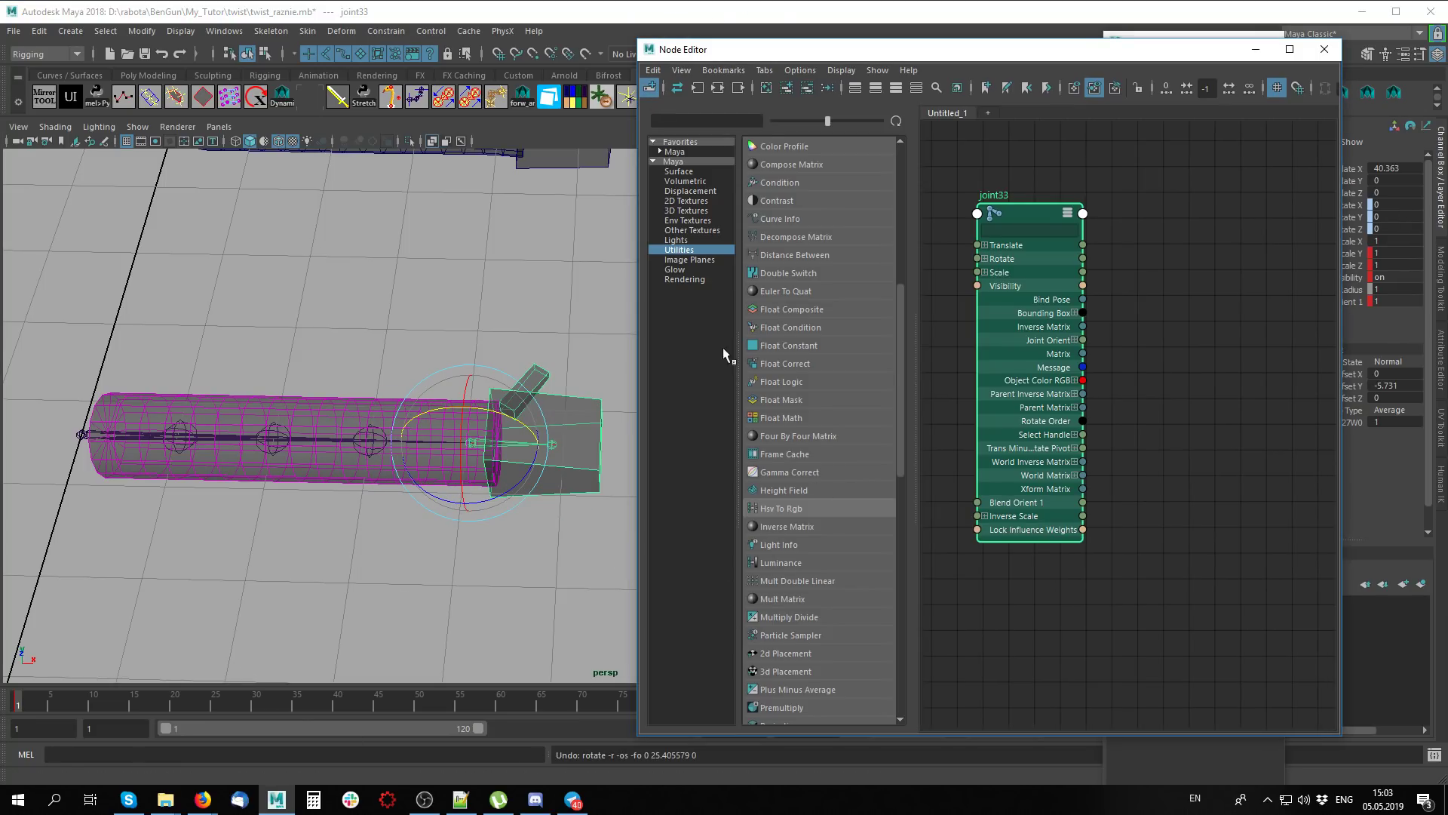
scroll(841, 497, down, 2)
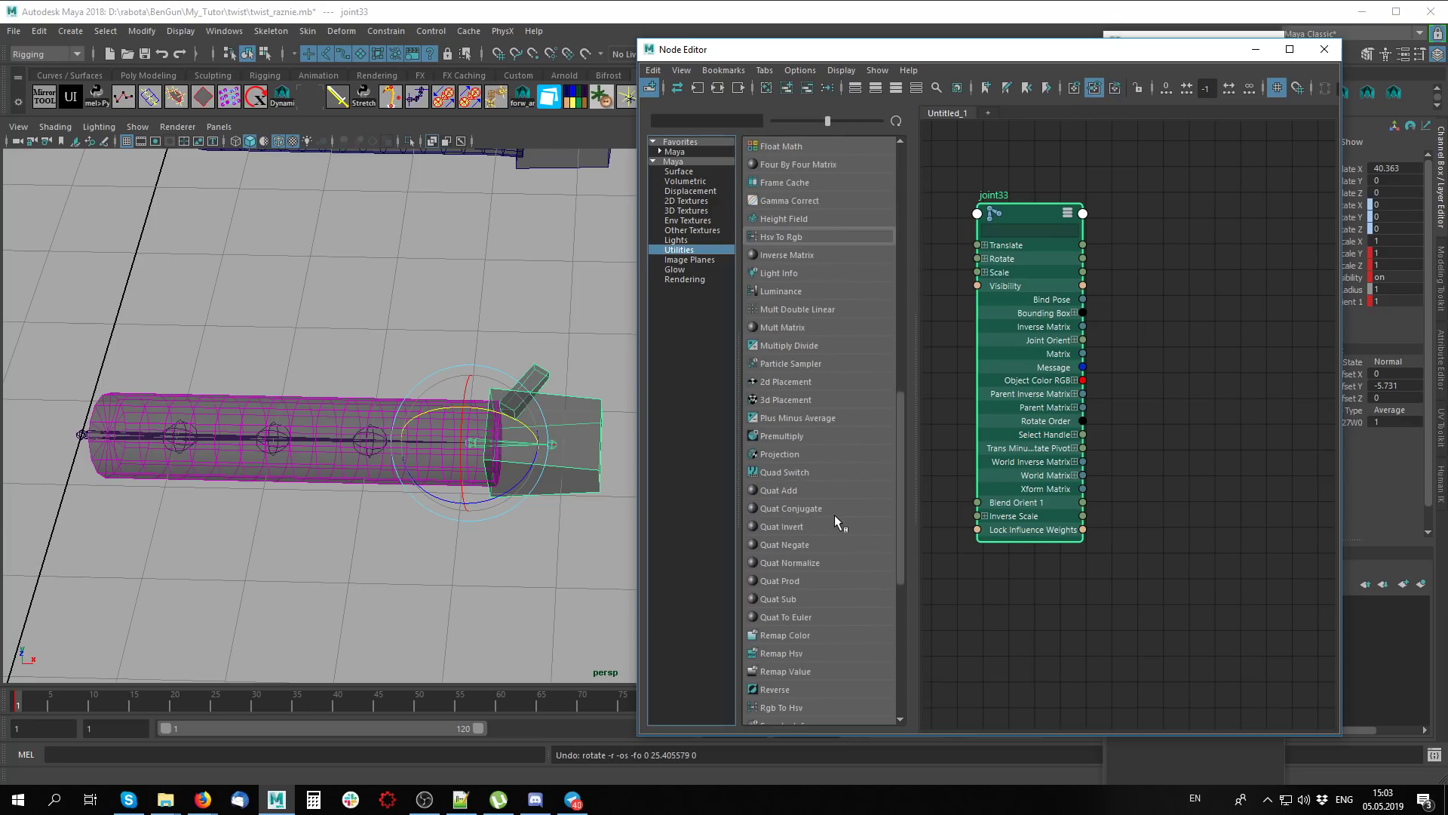
scroll(833, 516, down, 2)
scroll(827, 513, down, 1)
scroll(841, 561, down, 1)
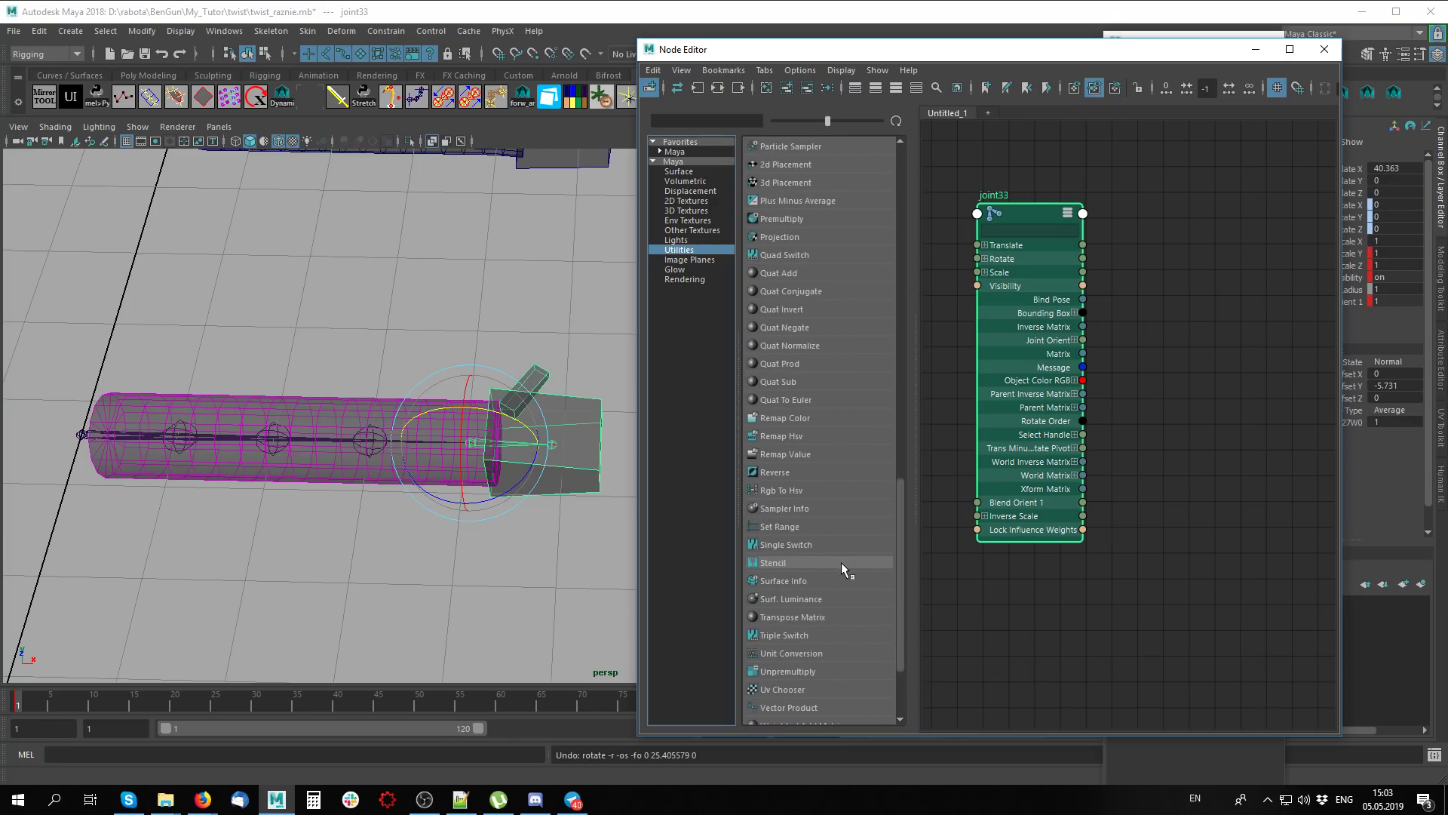
scroll(840, 562, down, 2)
scroll(840, 560, up, 2)
scroll(839, 558, up, 2)
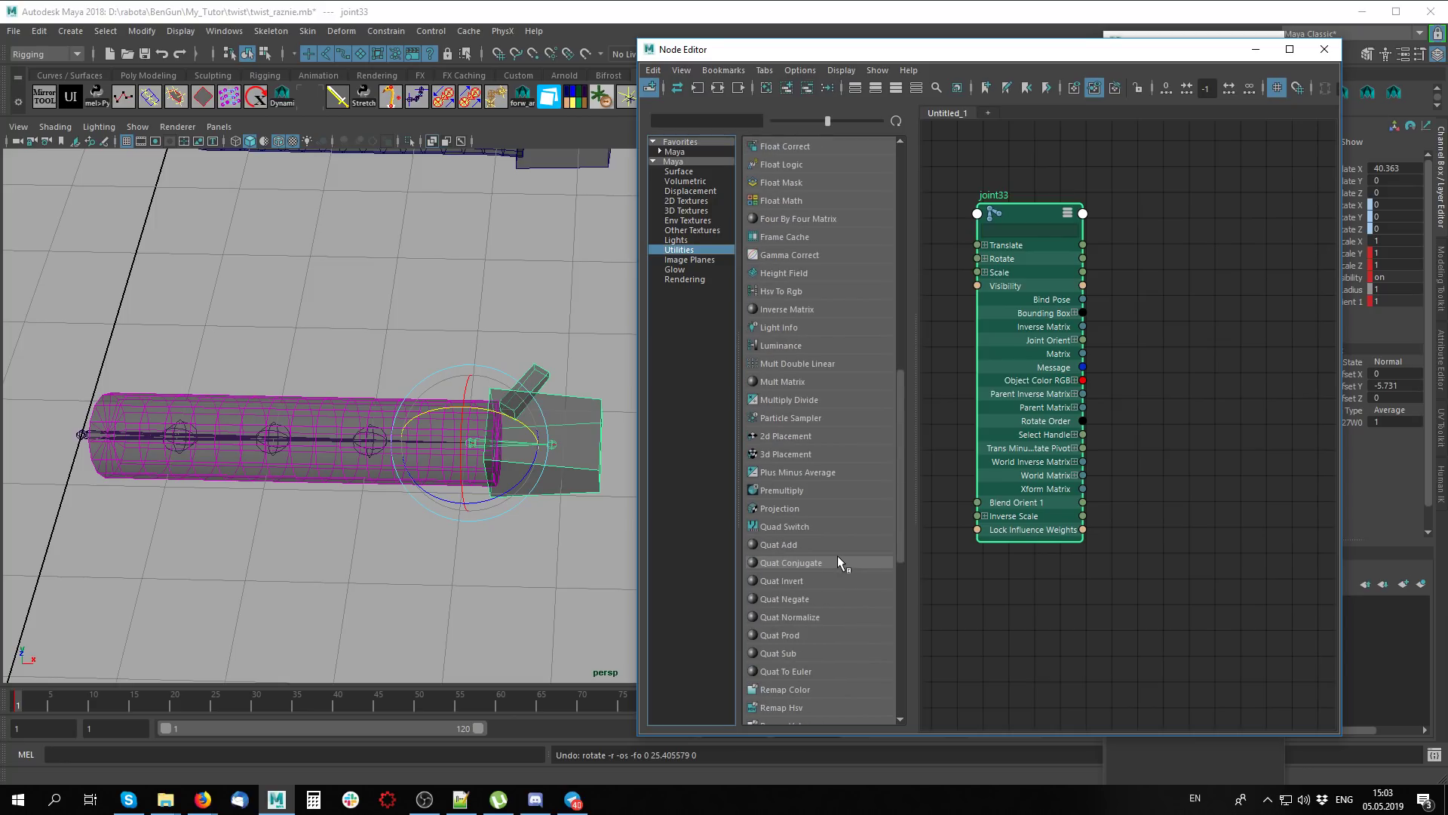
scroll(838, 555, up, 2)
scroll(838, 555, up, 3)
click(818, 294)
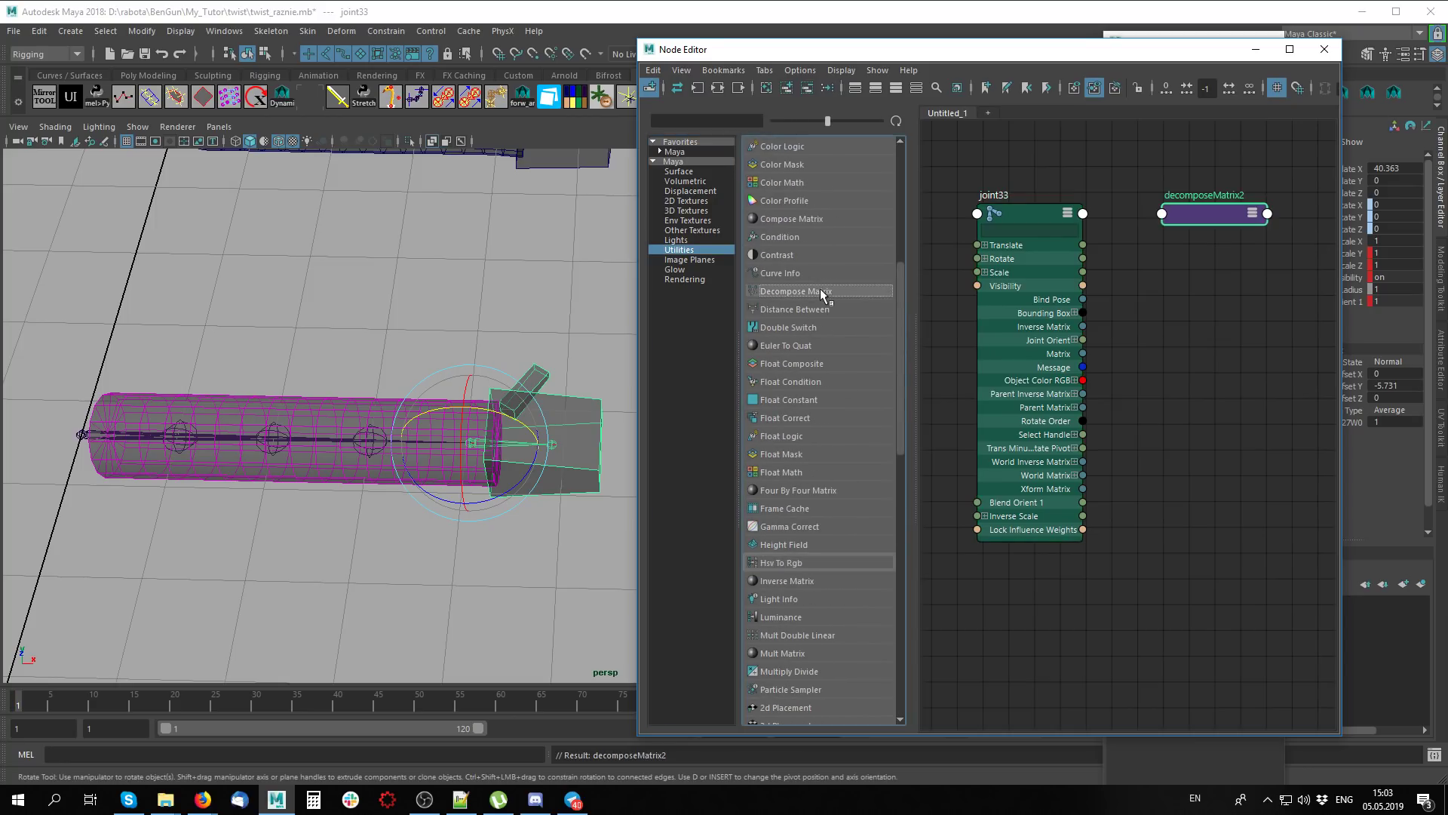
Expand decomposeMatrix2 to show its Input Matrix and place it level with joint33
drag(1217, 215, 1201, 239)
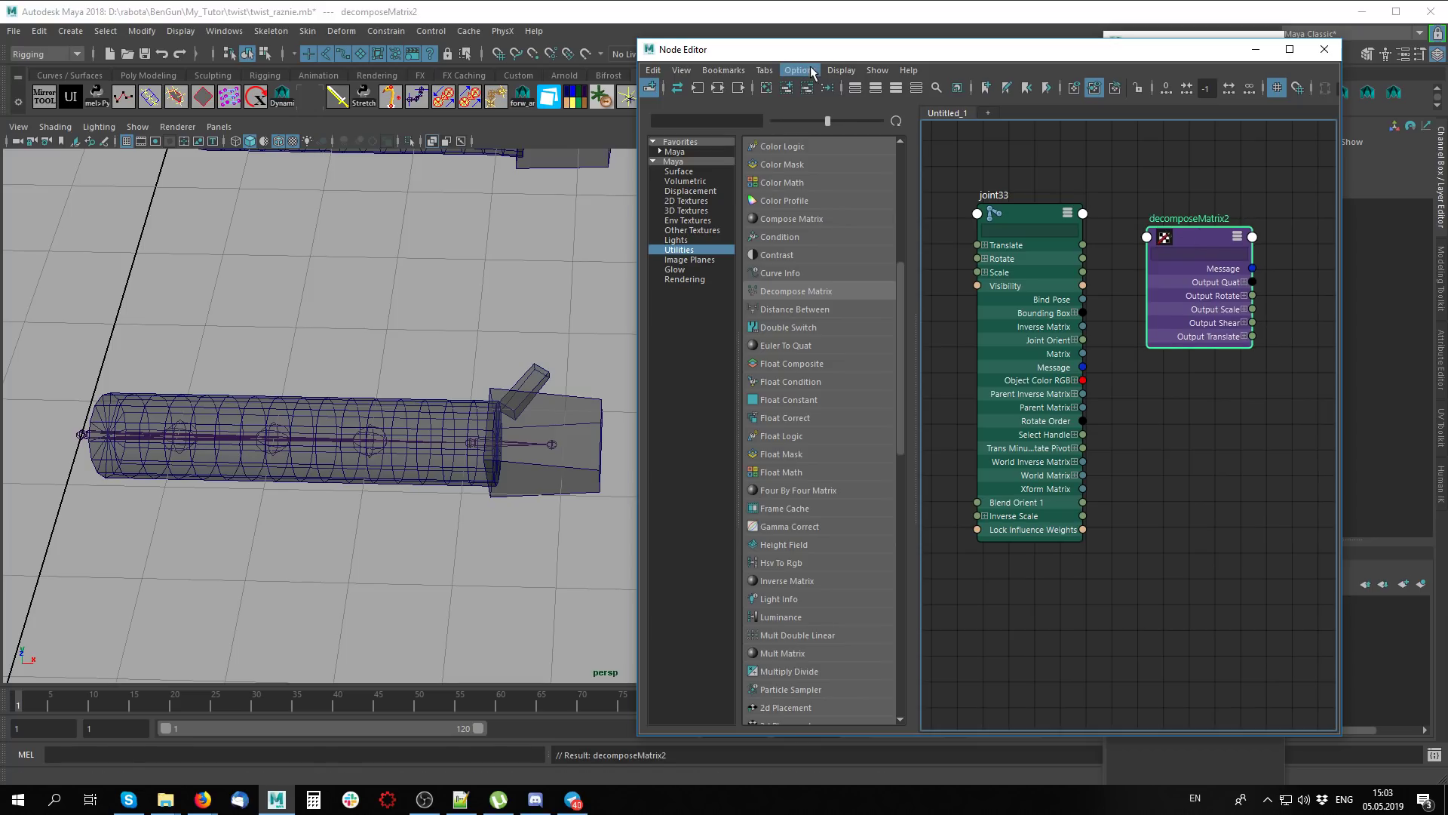
click(917, 89)
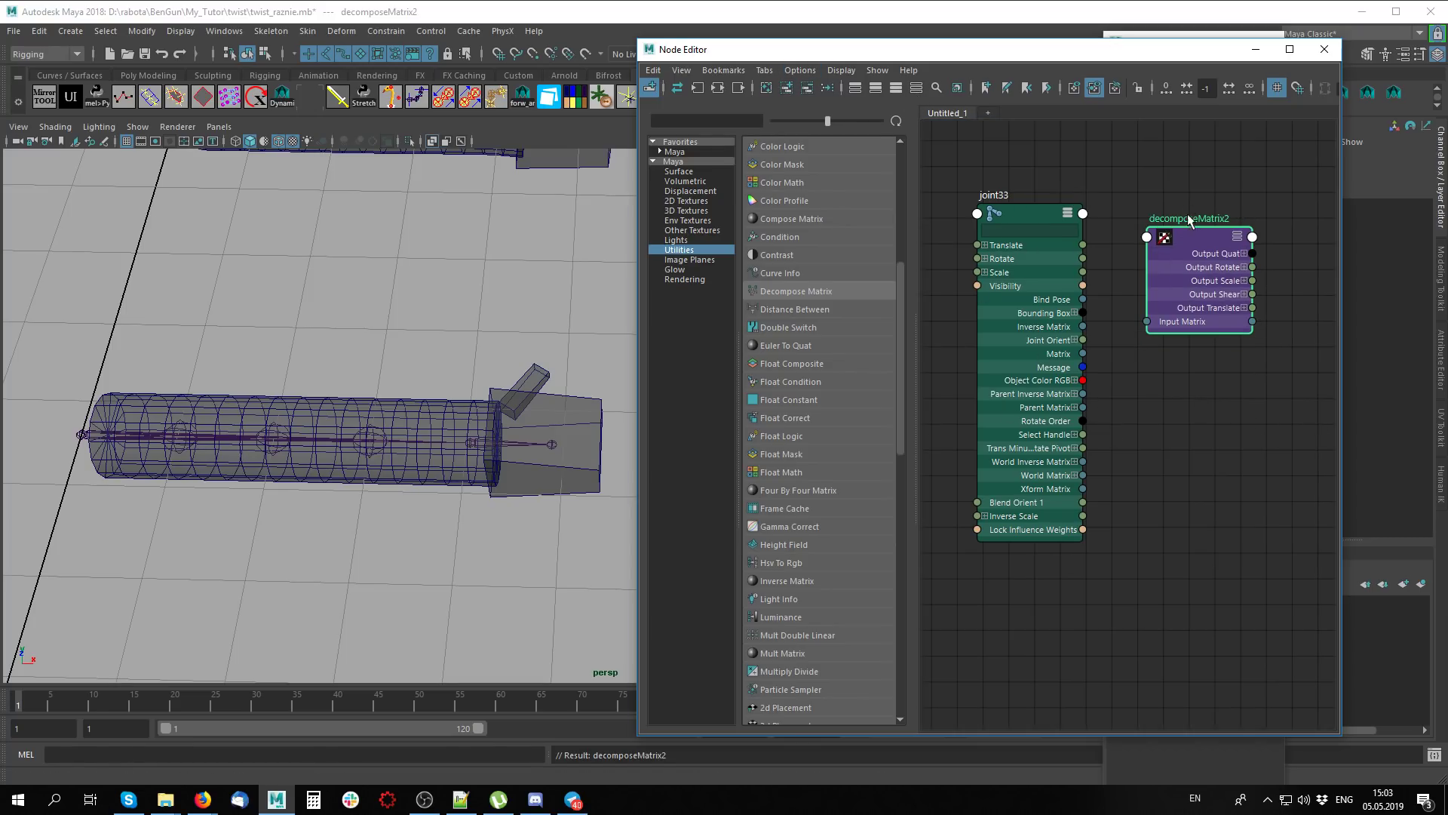
drag(1190, 220, 1180, 194)
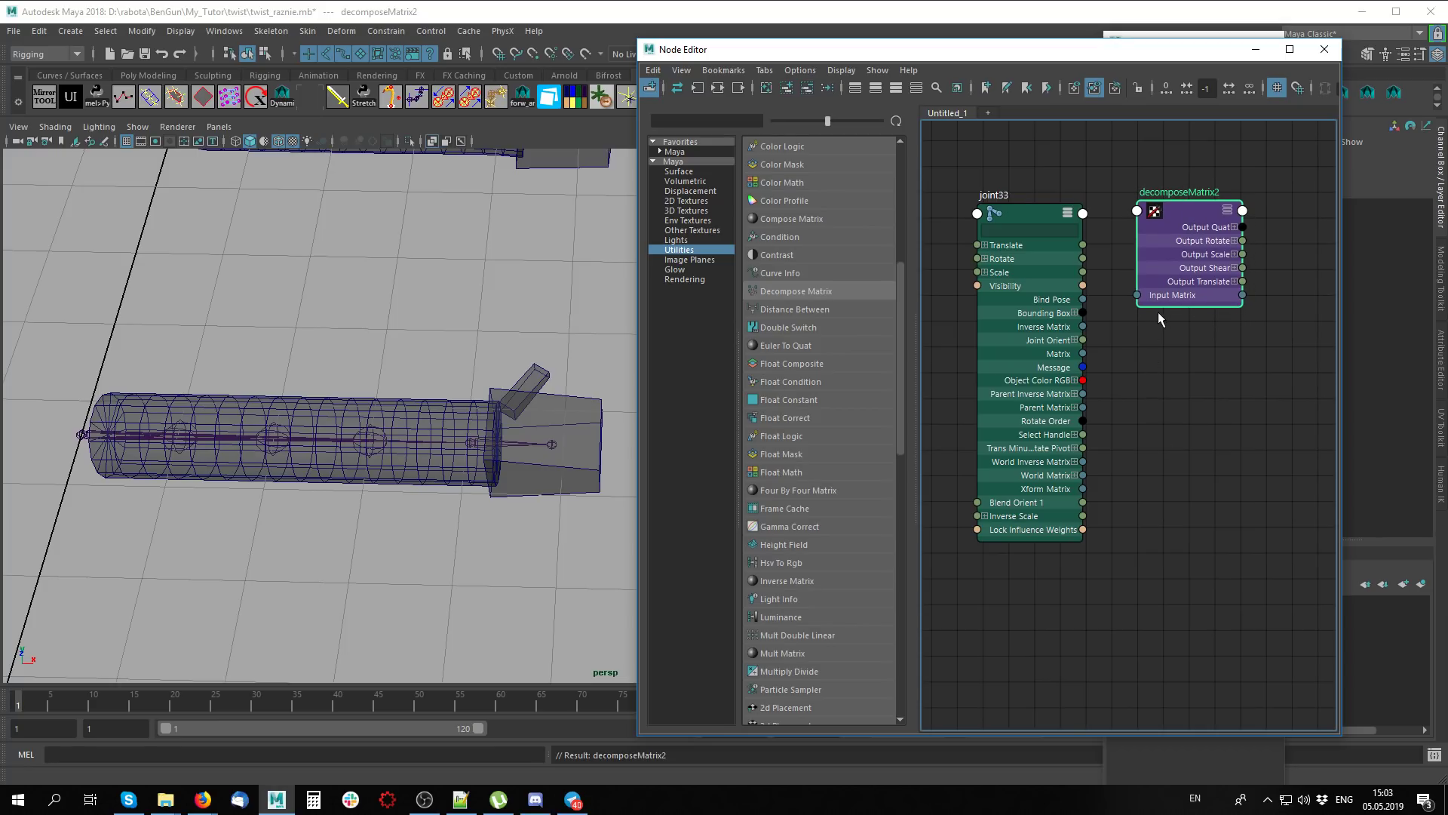
drag(1182, 209, 1180, 224)
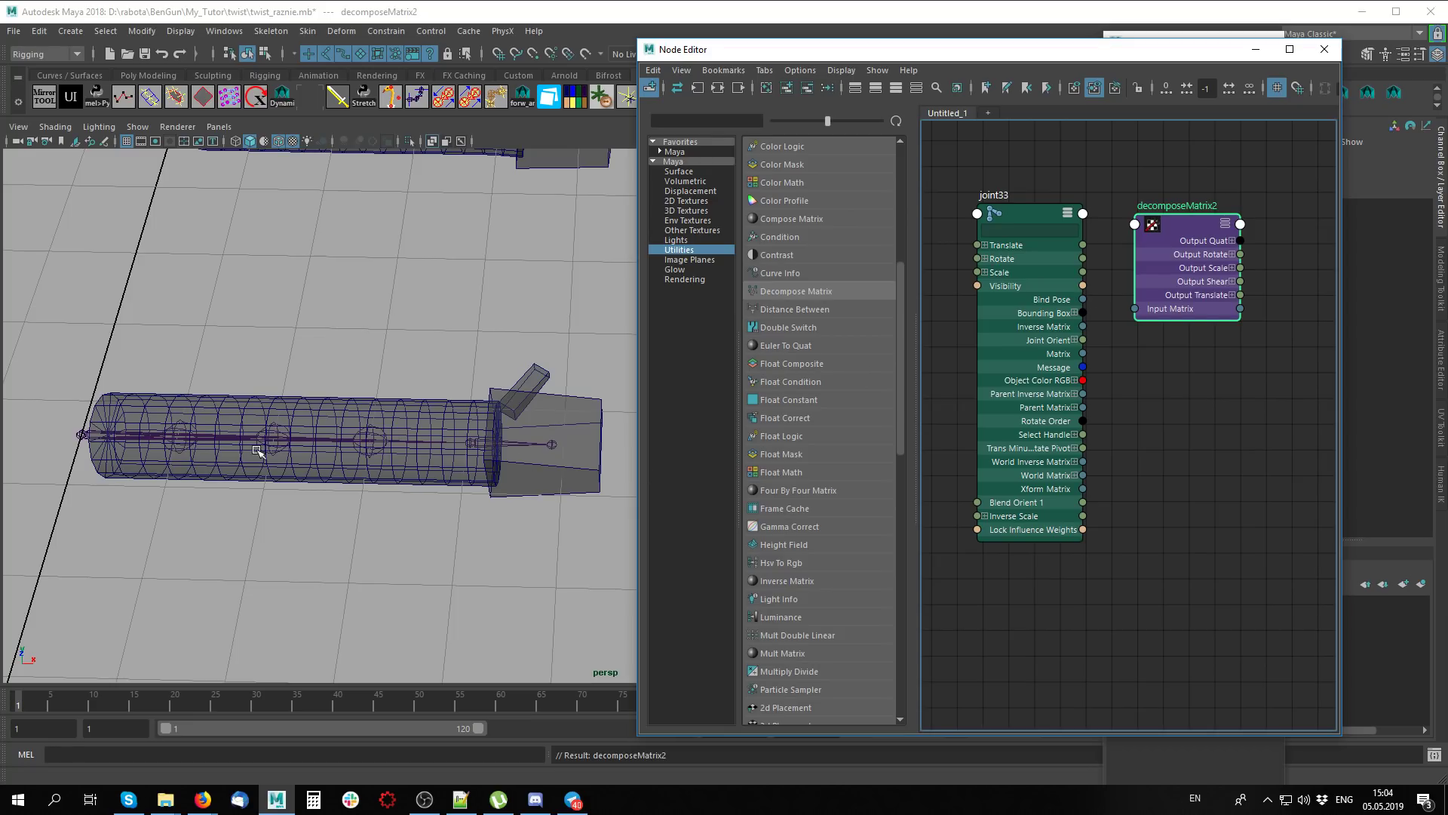
Connect joint33's Matrix output to decomposeMatrix2's Input Matrix
click(480, 438)
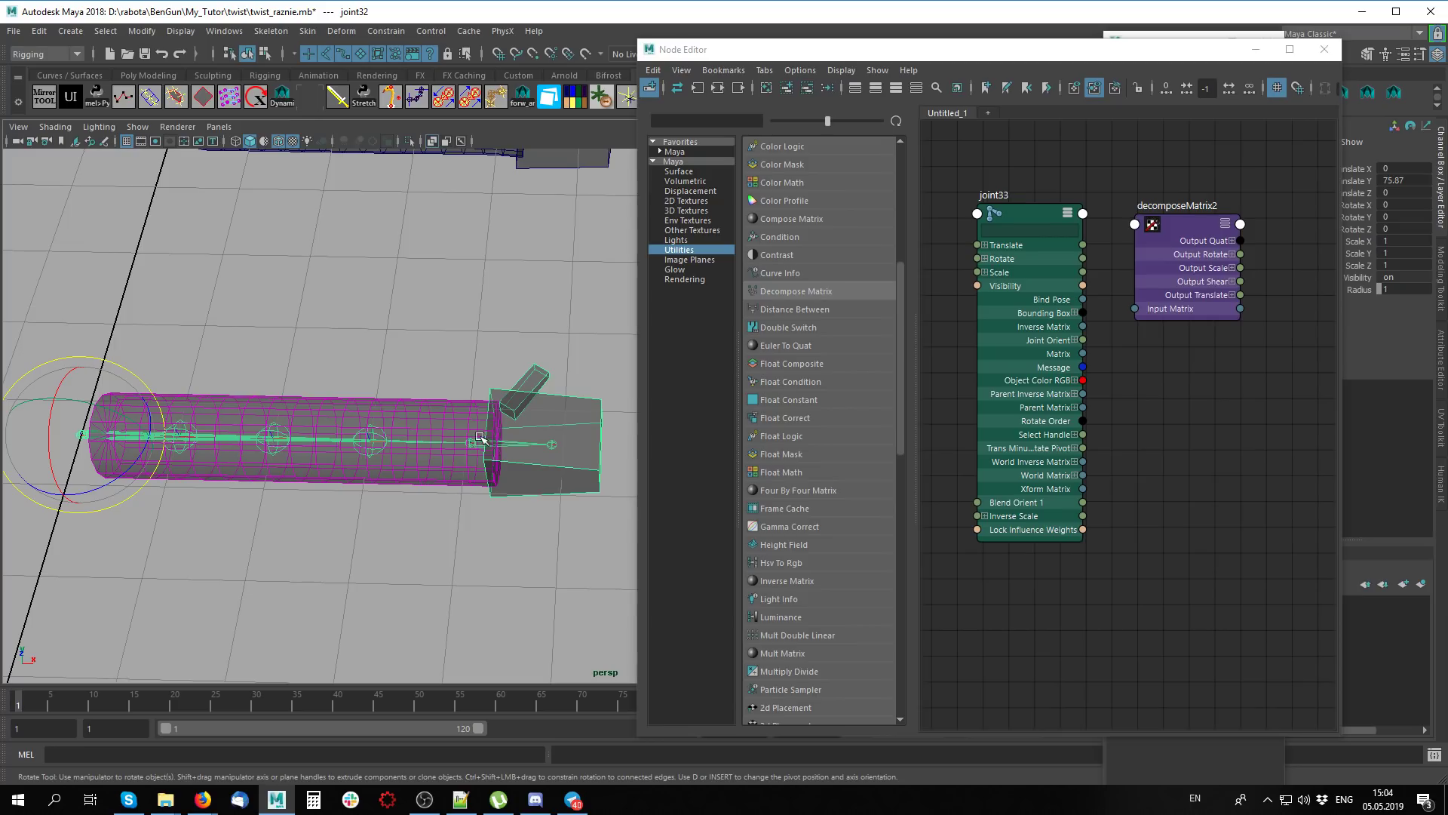
click(213, 440)
click(351, 594)
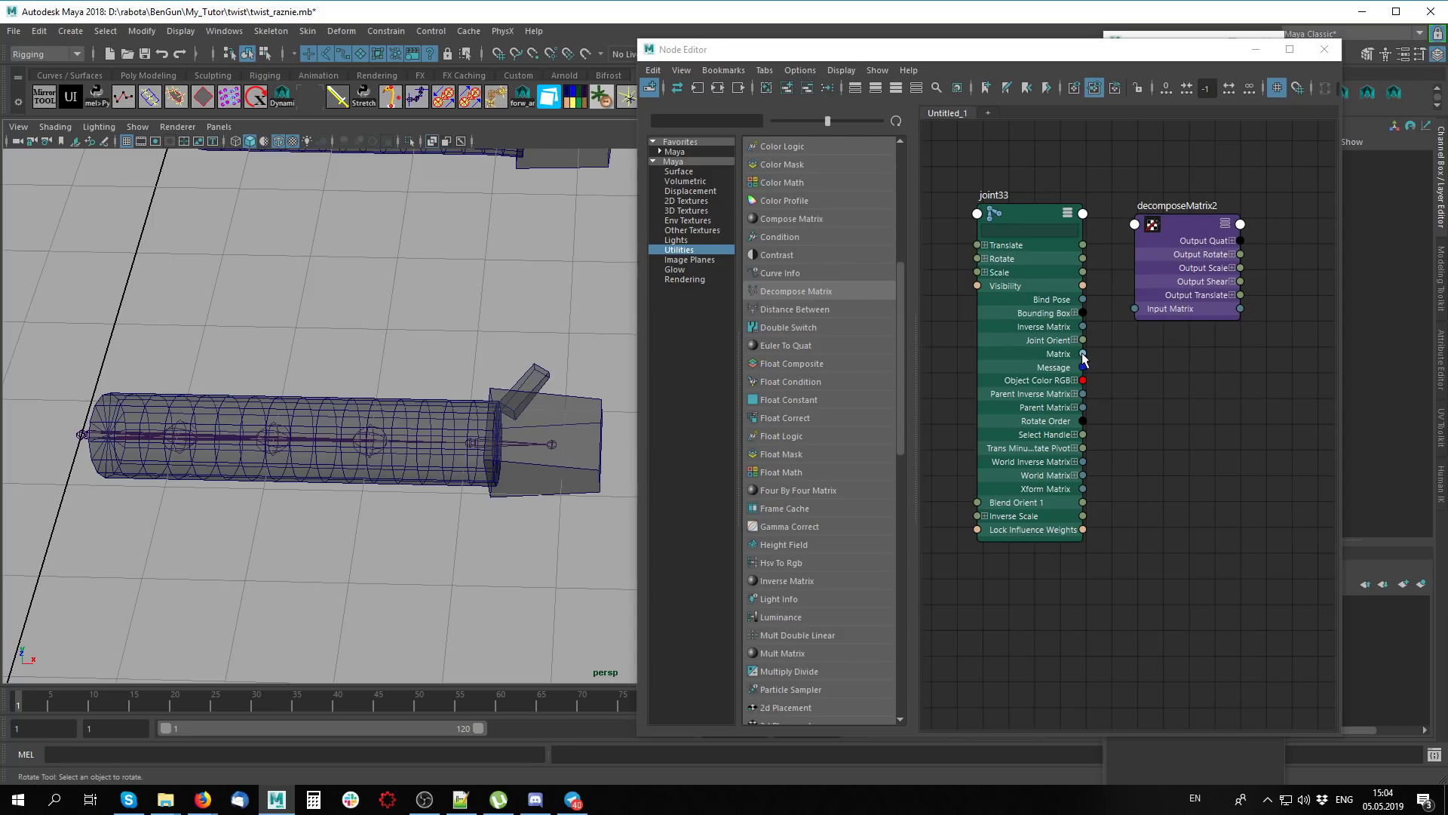
drag(1084, 354, 1139, 309)
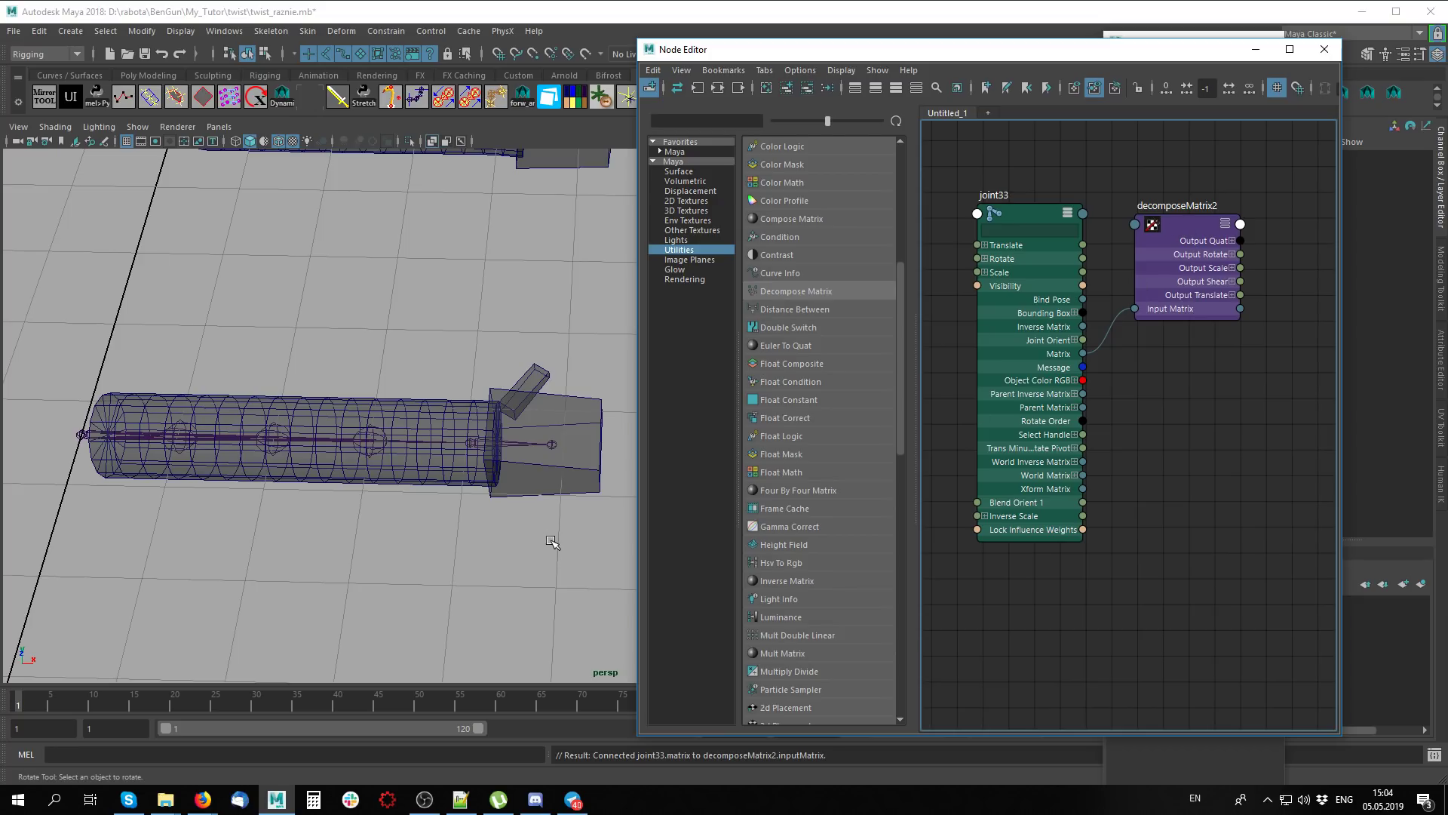
Test-rotate joint33, undo the rotation, and close the Node Editor
click(526, 430)
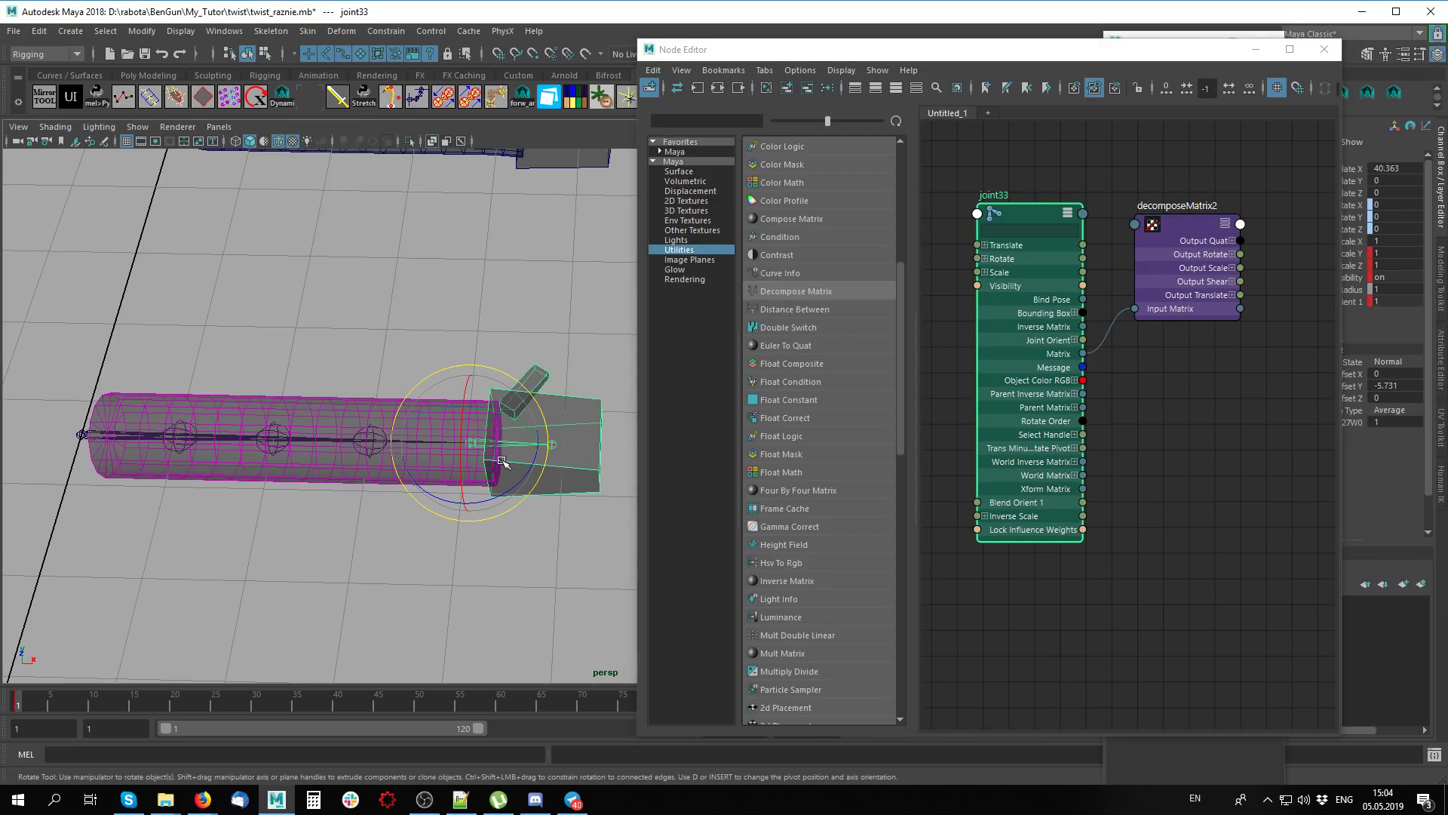
drag(499, 419, 493, 414)
key(ctrl+z)
key(ctrl+z)
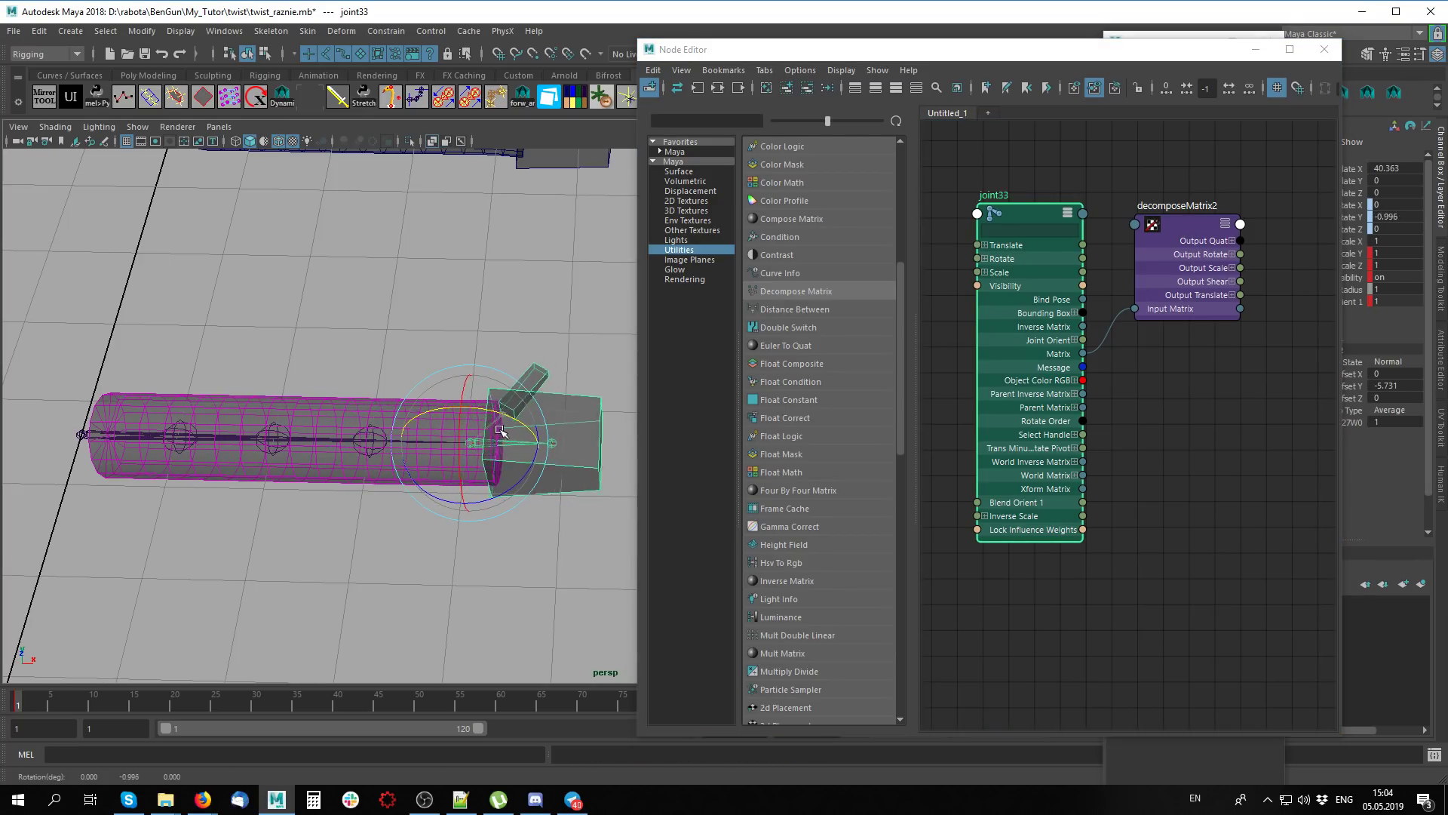
key(ctrl+z)
click(1324, 49)
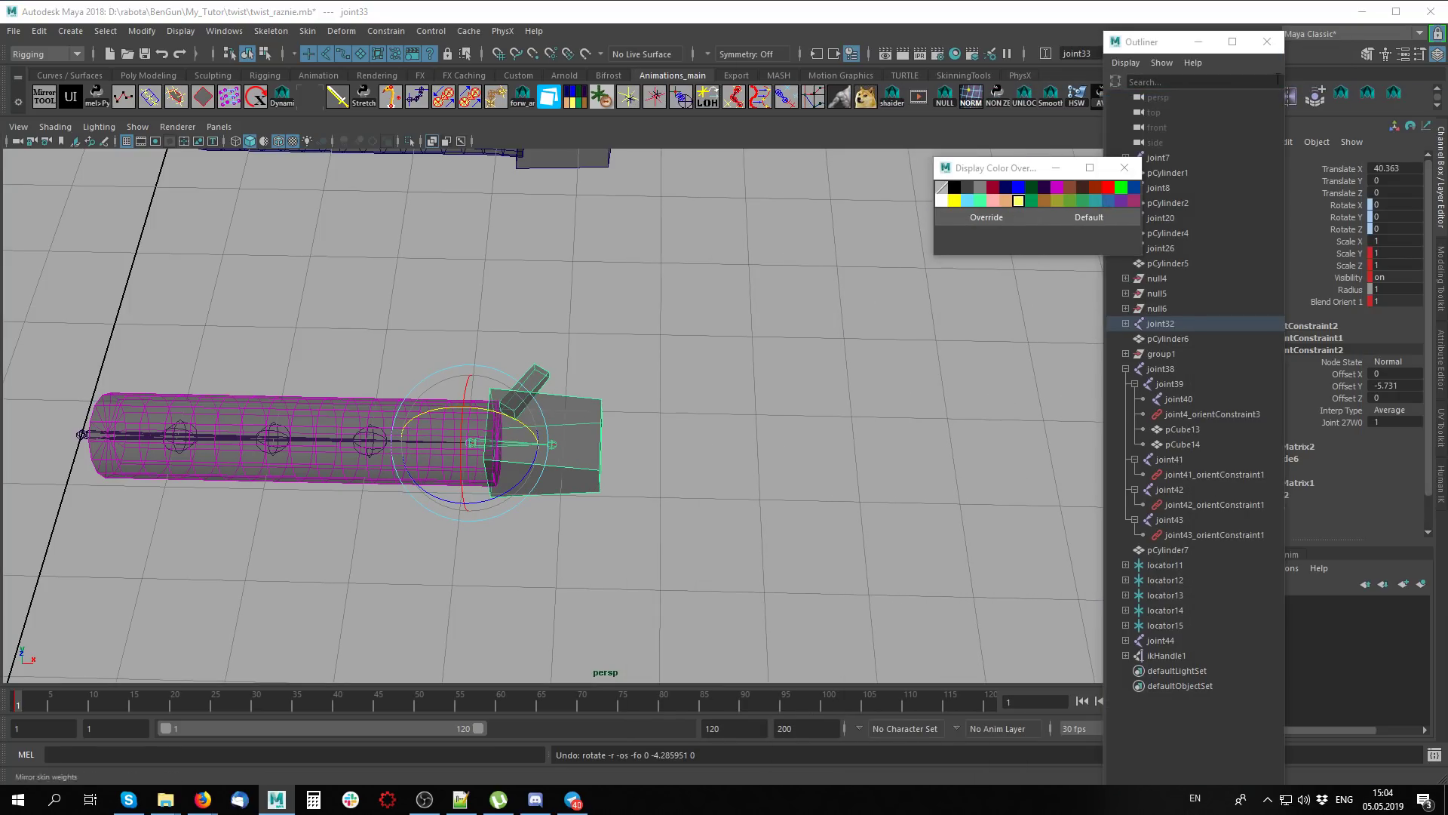
Close the Outliner and the Display Color Override window
click(1256, 41)
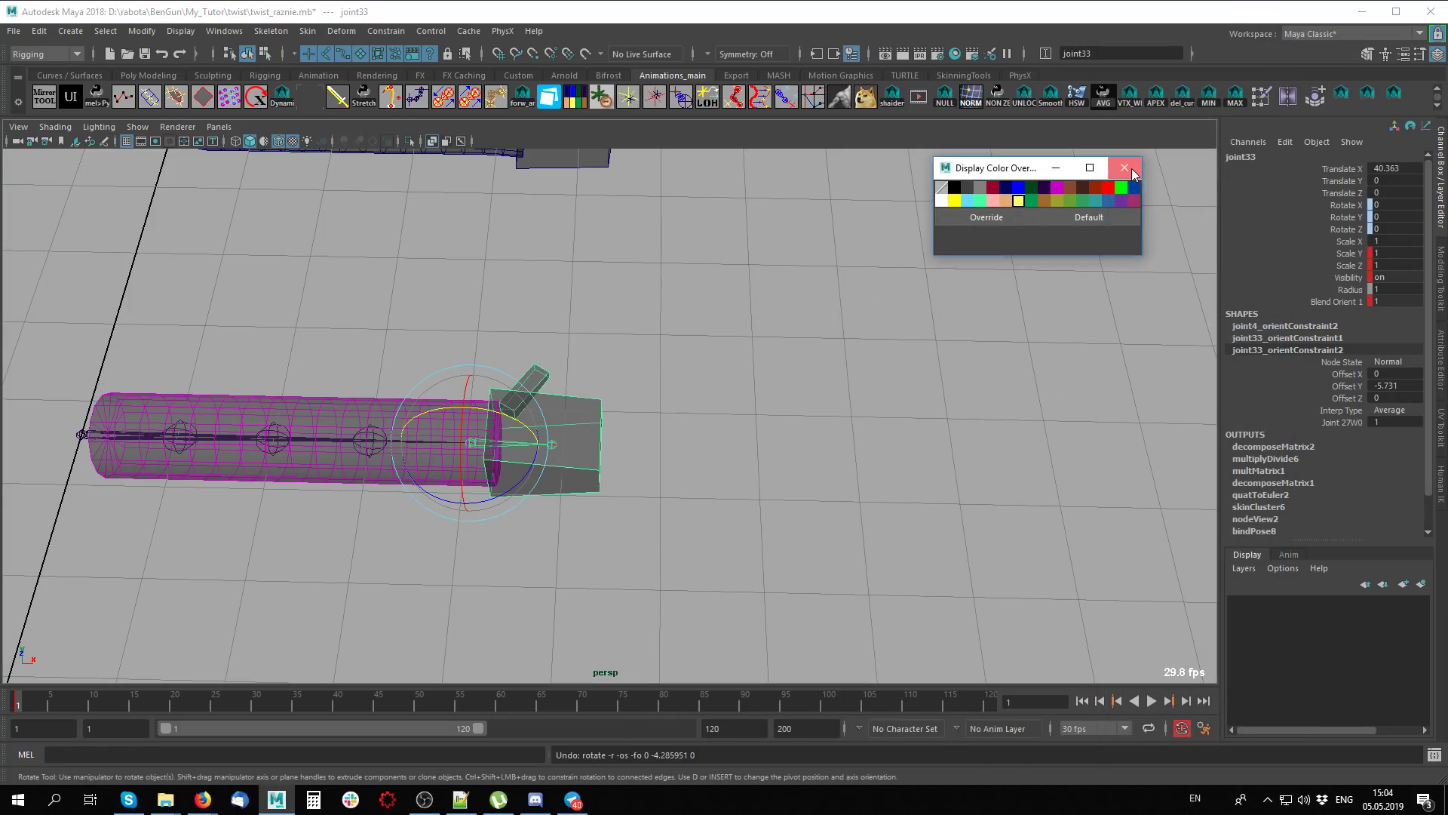
click(1125, 167)
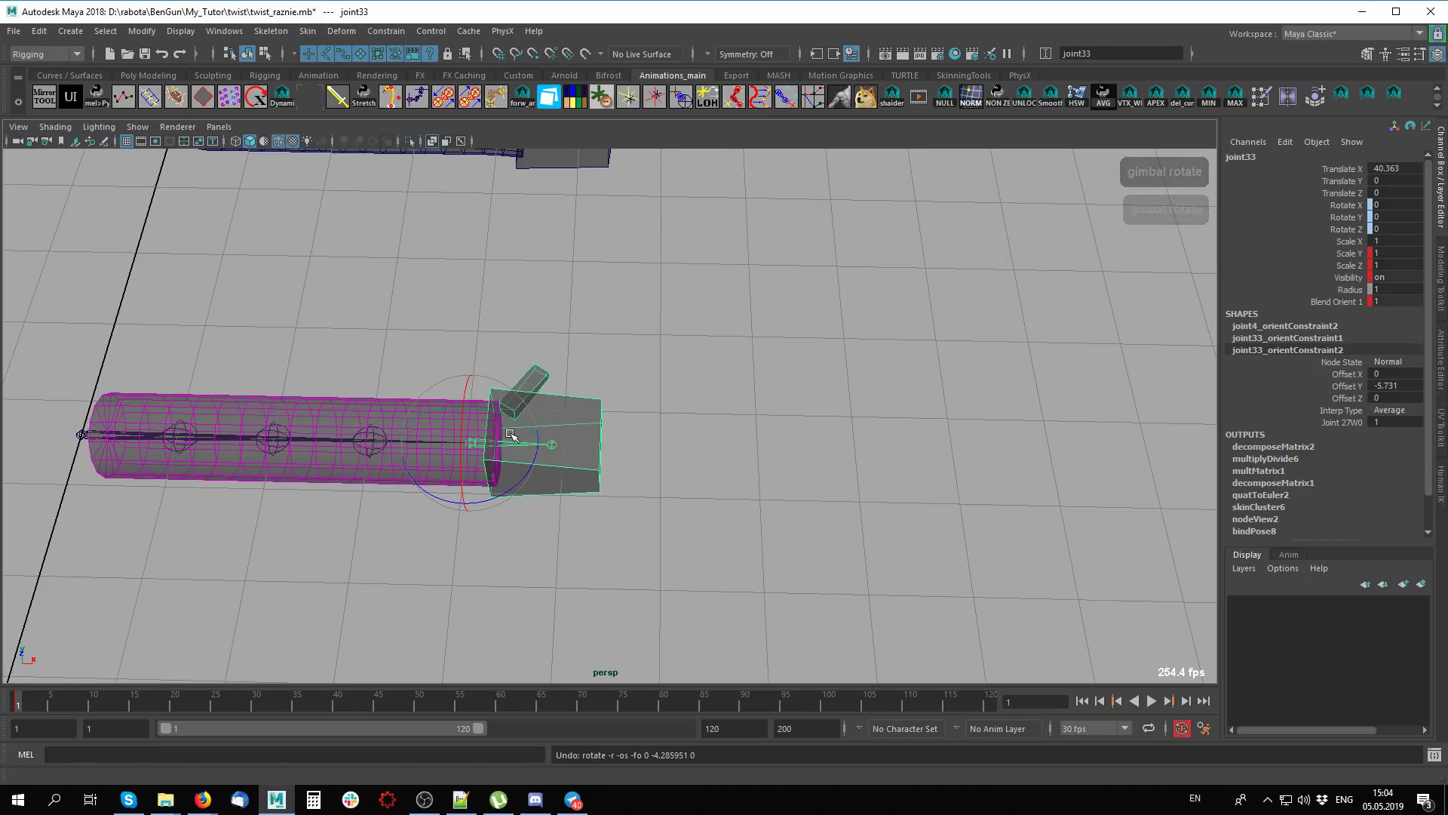
Rotate joint33 around Y, X and Z to test the forearm twist
mouse_move(517, 423)
mouse_down()
mouse_move(476, 411)
mouse_move(575, 485)
mouse_move(596, 437)
mouse_up()
alt+right_drag(596, 438, 992, 511)
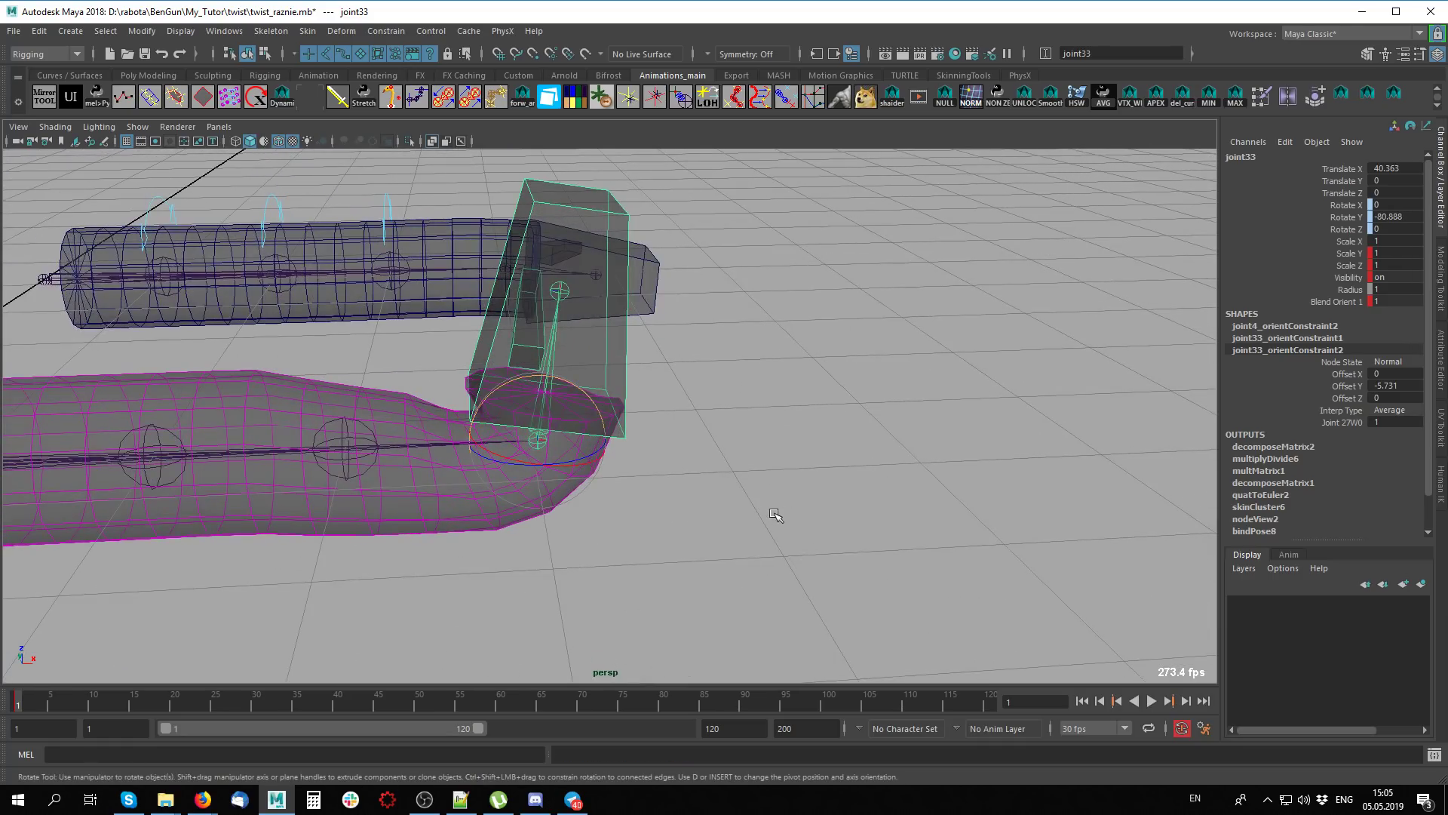
mouse_move(776, 511)
middle_down()
mouse_move(655, 483)
mouse_move(815, 462)
mouse_move(743, 456)
middle_up()
middle_drag(535, 455, 661, 445)
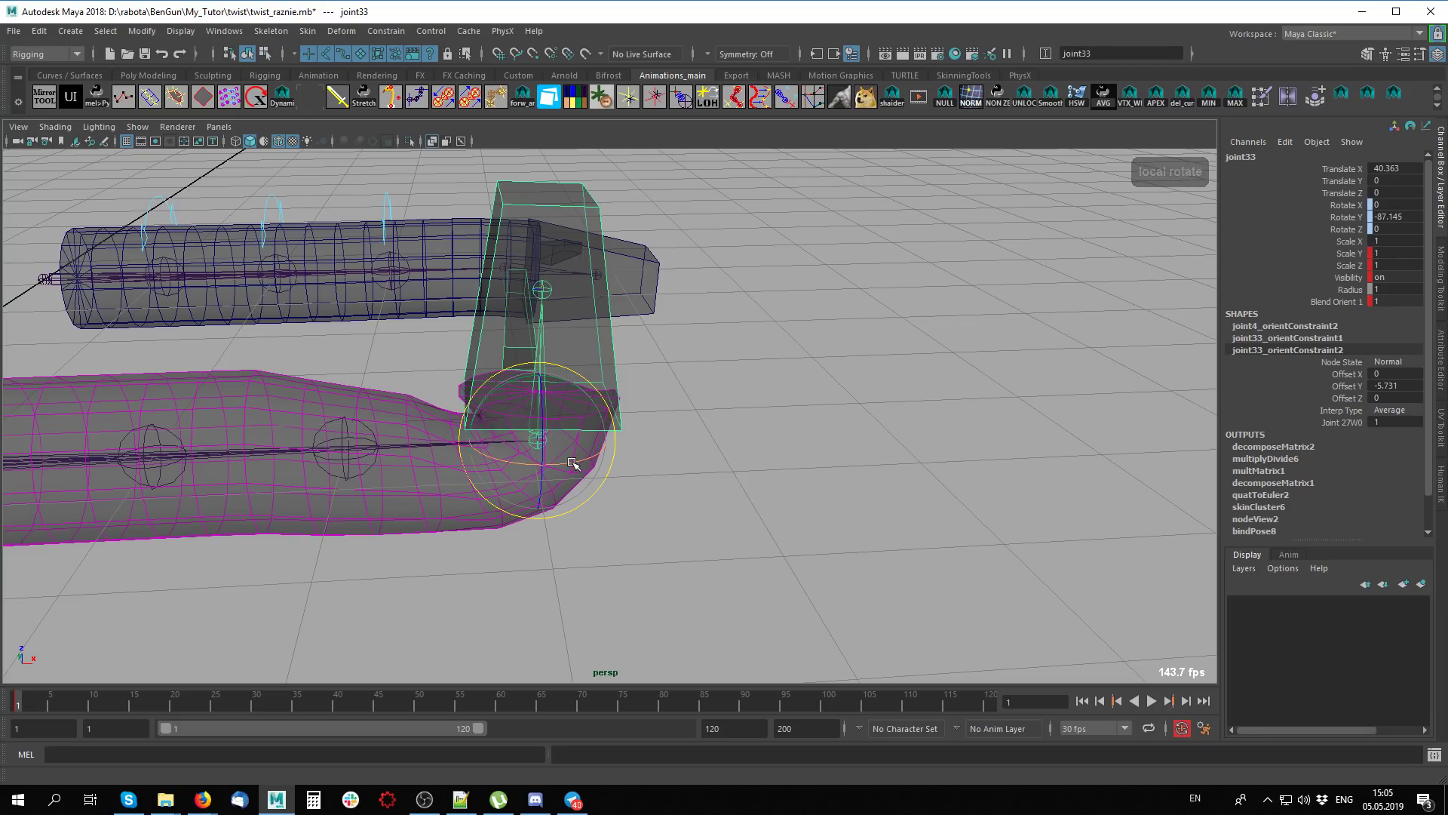
drag(577, 452, 642, 456)
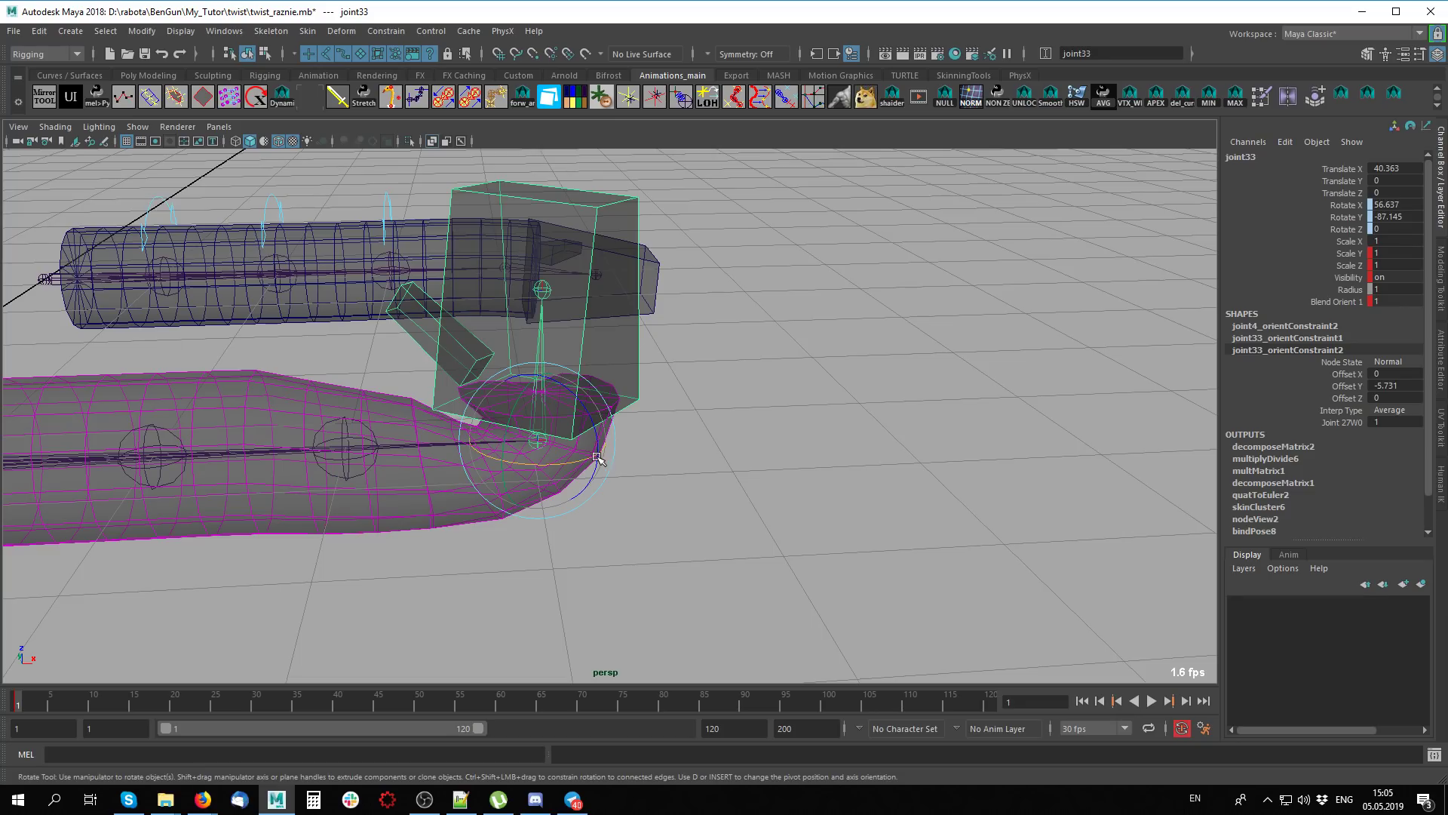
mouse_move(583, 456)
mouse_down()
mouse_move(526, 462)
mouse_move(598, 463)
mouse_up()
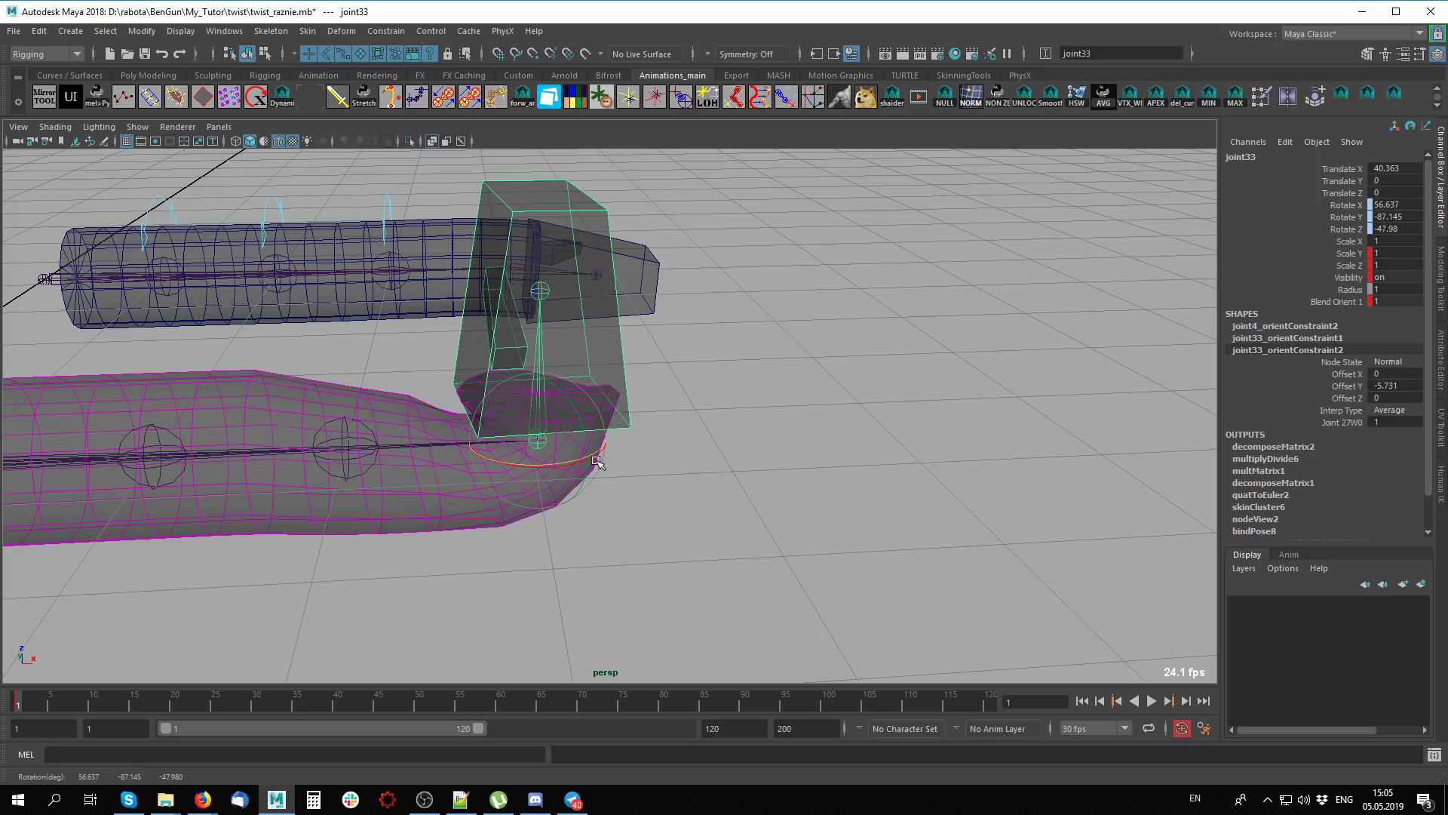
mouse_move(599, 451)
mouse_down()
mouse_move(631, 469)
mouse_move(683, 386)
mouse_up()
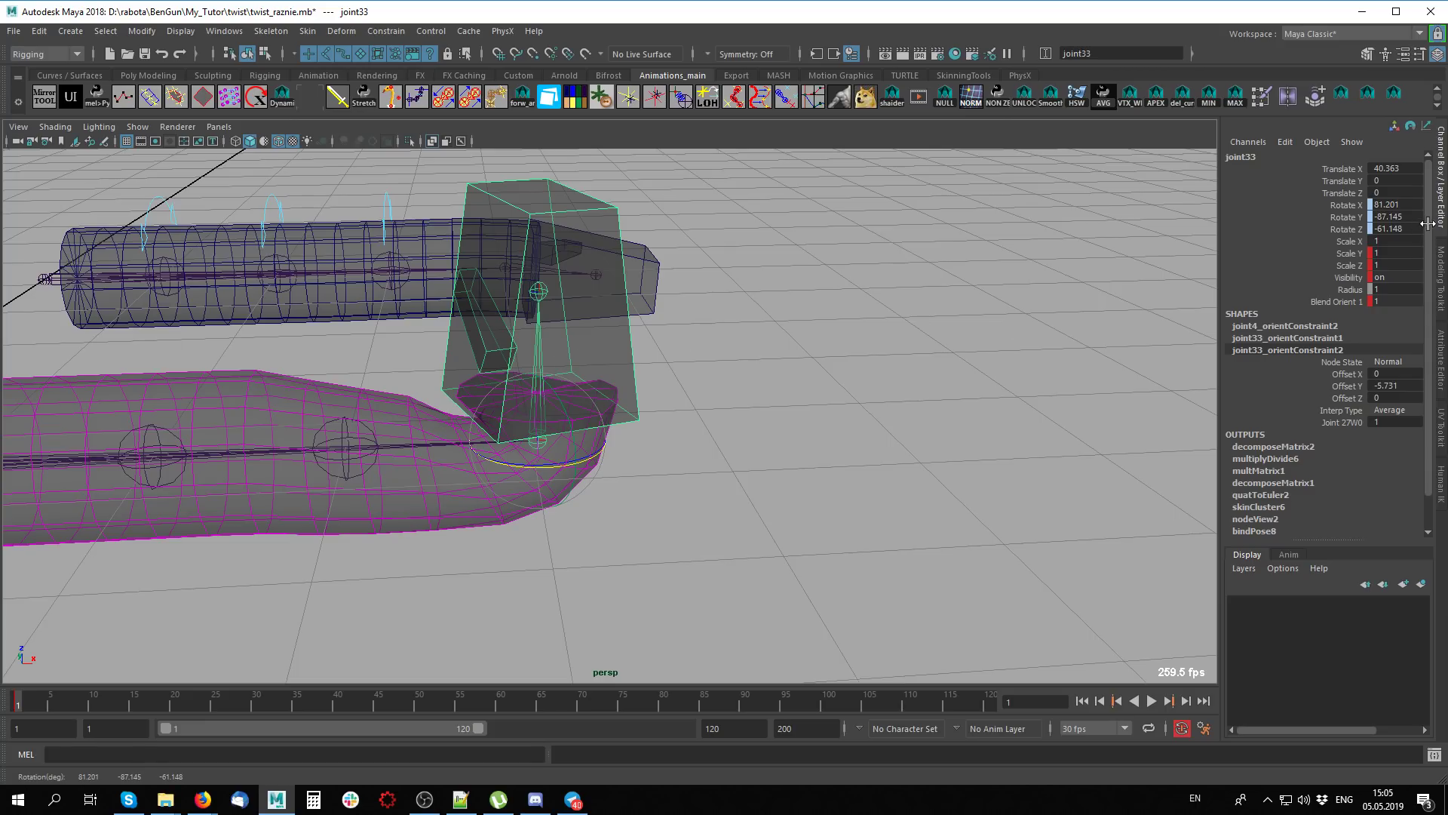
Reset joint33's Rotate X, Y and Z to 0 in the Channel Box
drag(1408, 228, 1412, 206)
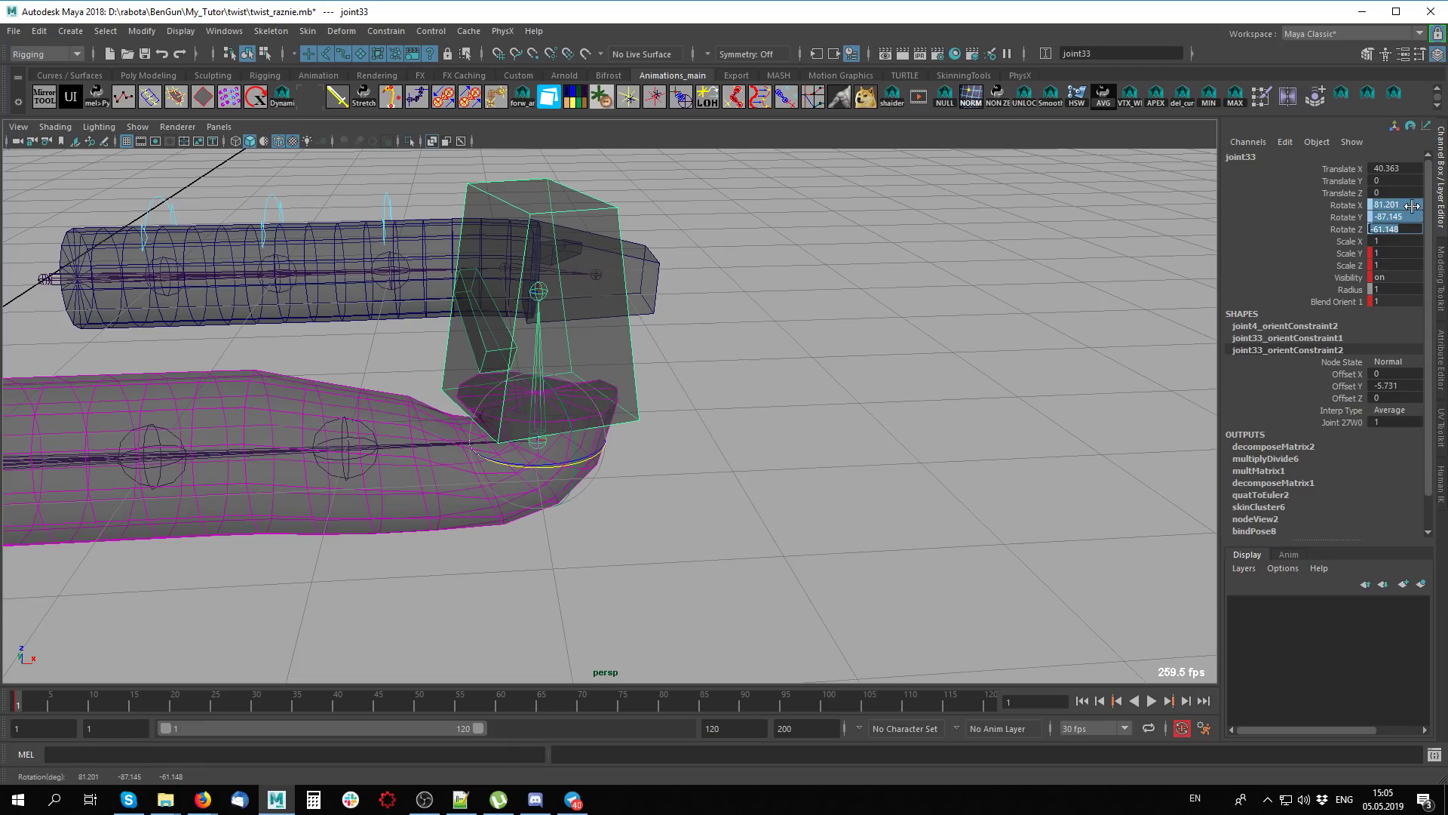
text(0)
key(Return)
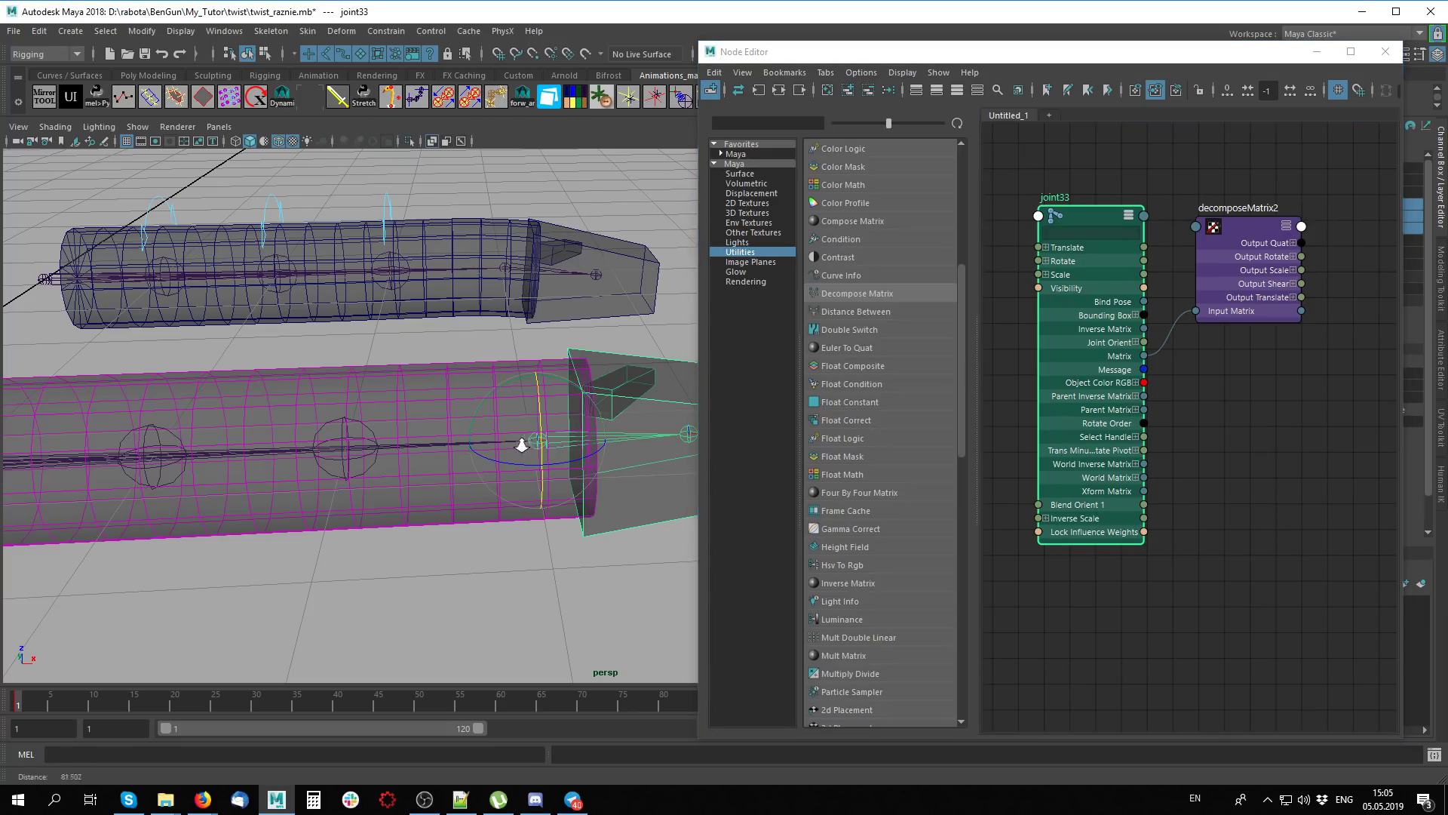
scroll(528, 446, down, 5)
alt+drag(536, 445, 400, 451)
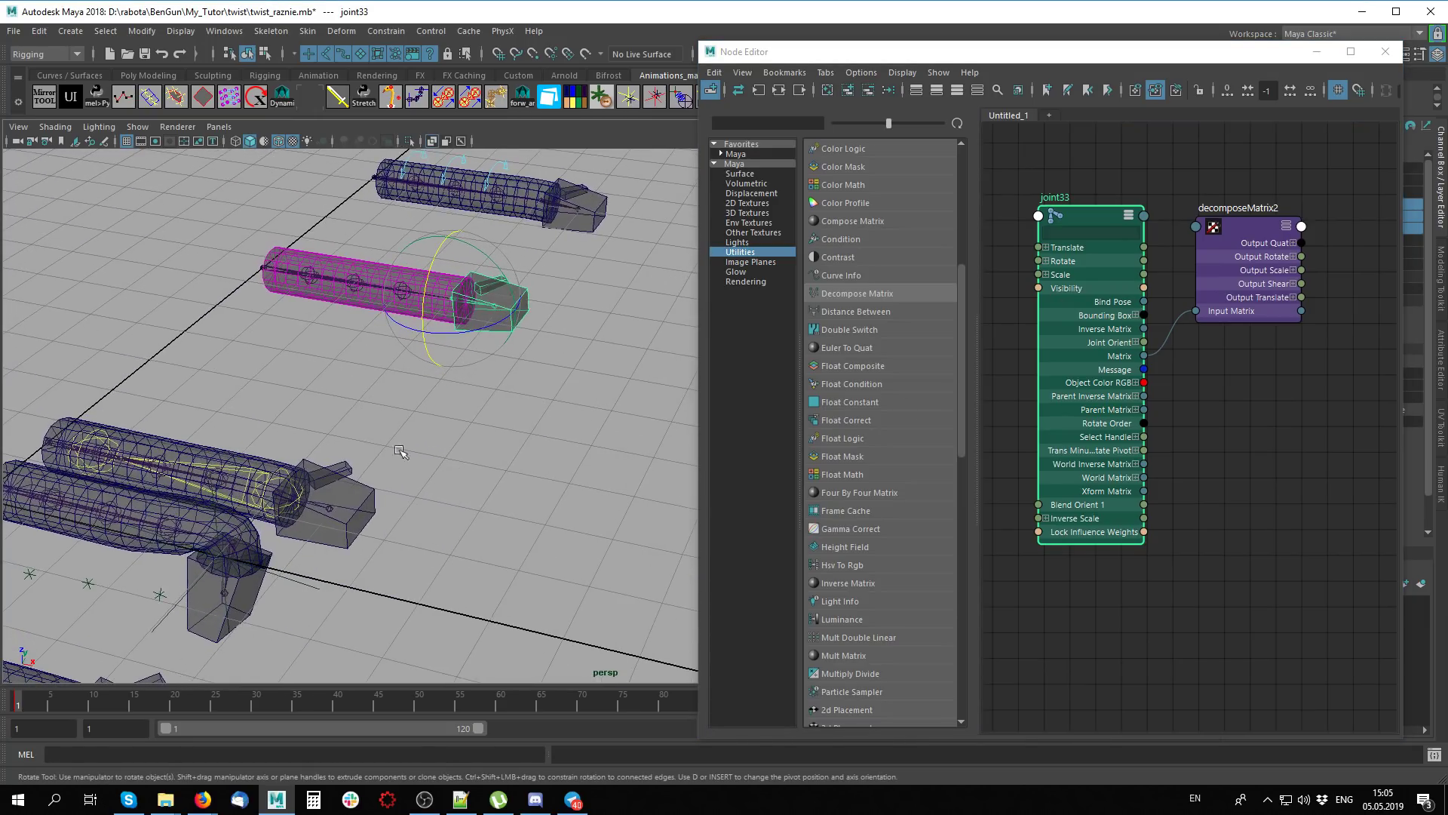
click(283, 477)
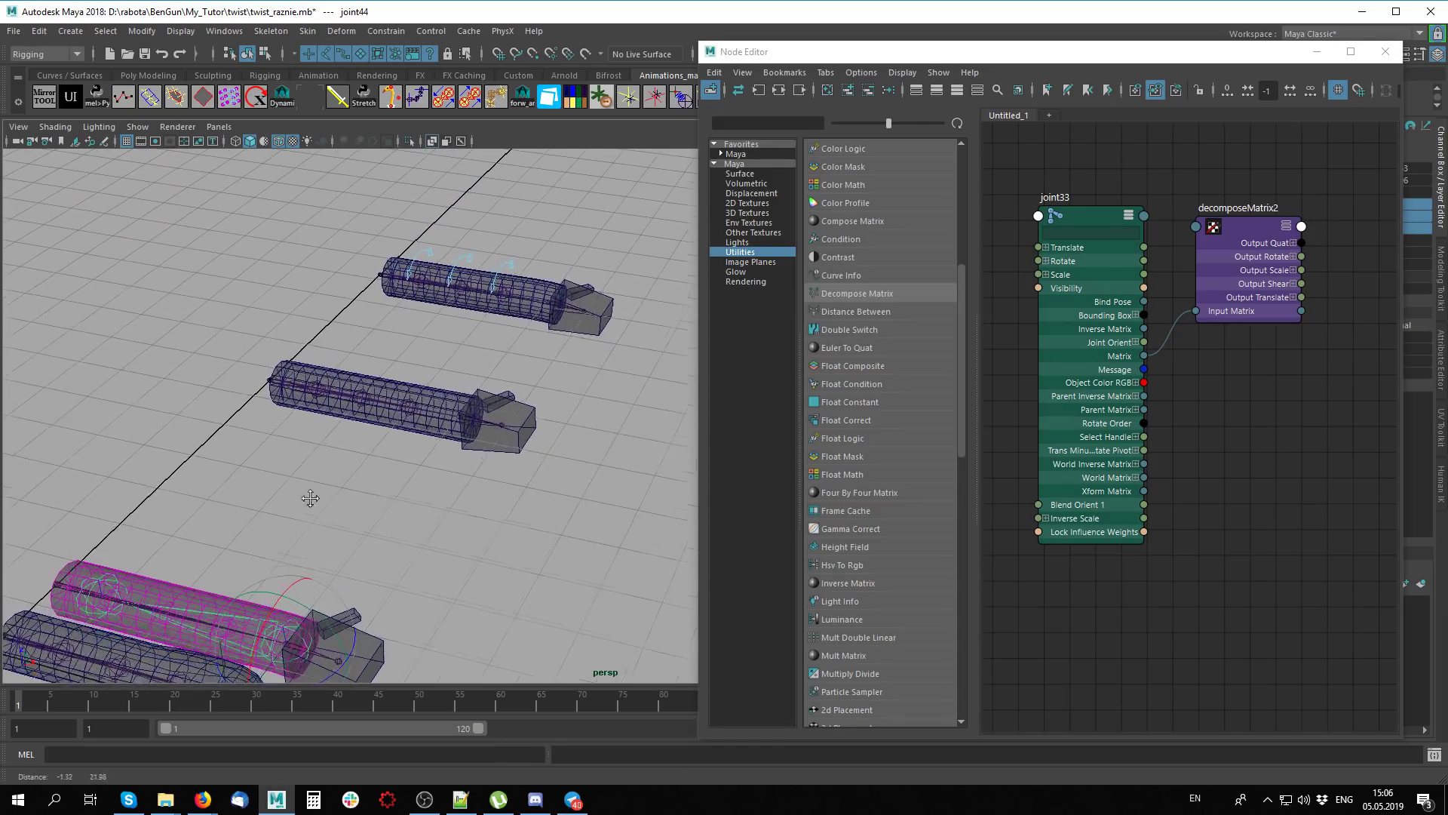
scroll(507, 533, up, 3)
mouse_move(508, 533)
alt+mouse_down()
mouse_move(453, 536)
mouse_move(448, 489)
alt+mouse_up()
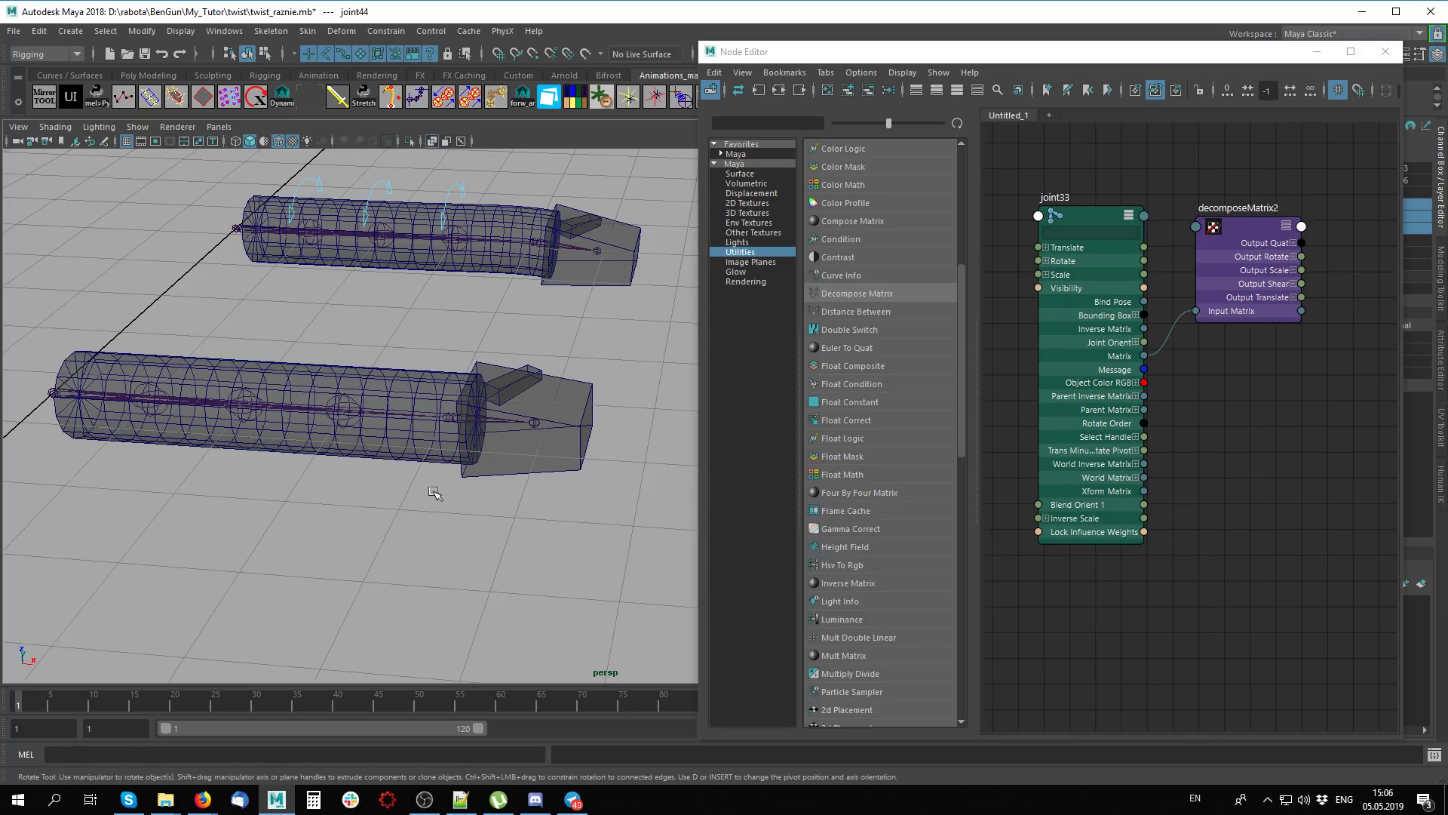
alt+drag(574, 501, 948, 467)
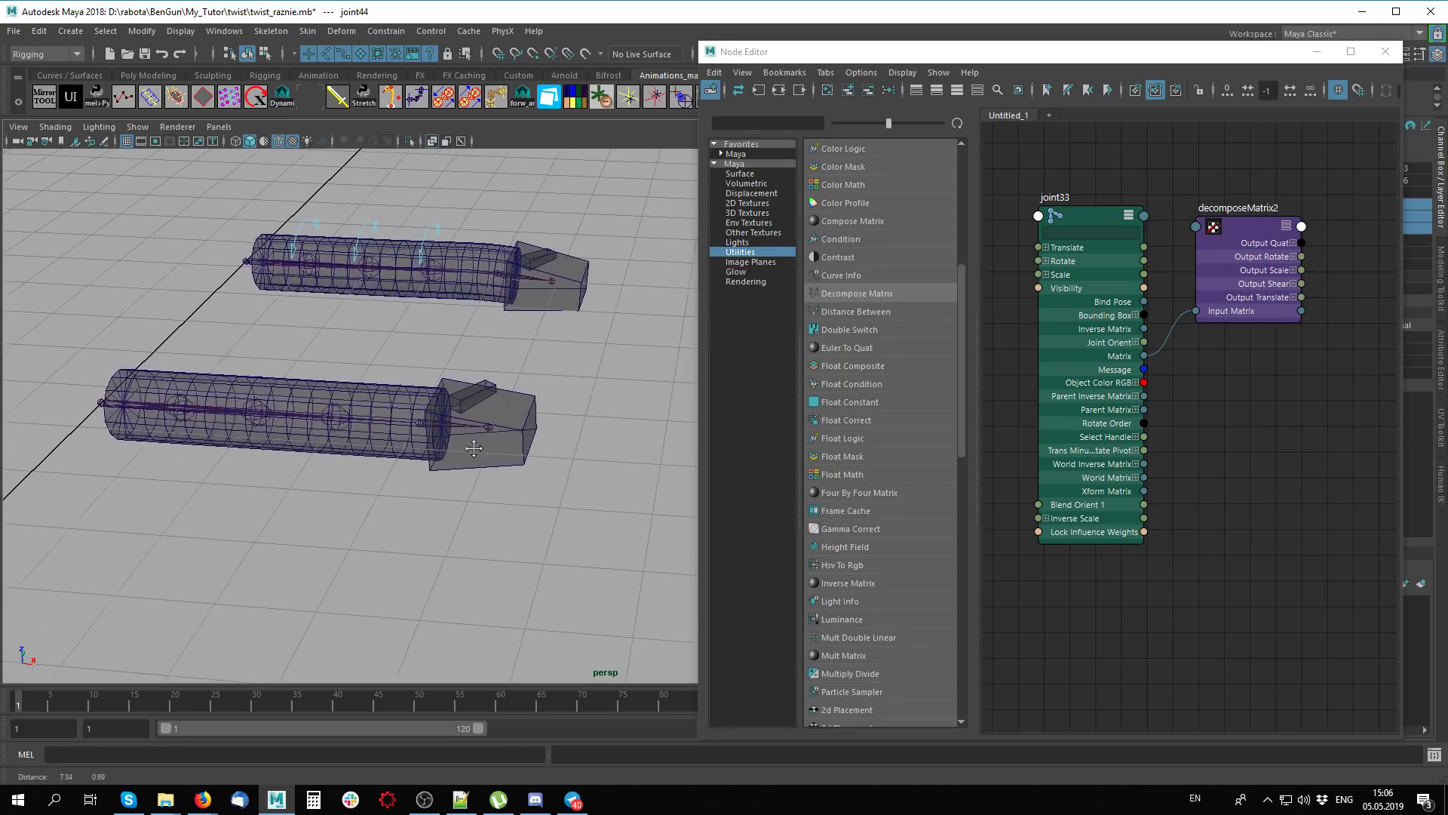
Move and widen the Node Editor window and pan to decomposeMatrix2
drag(1022, 51, 902, 22)
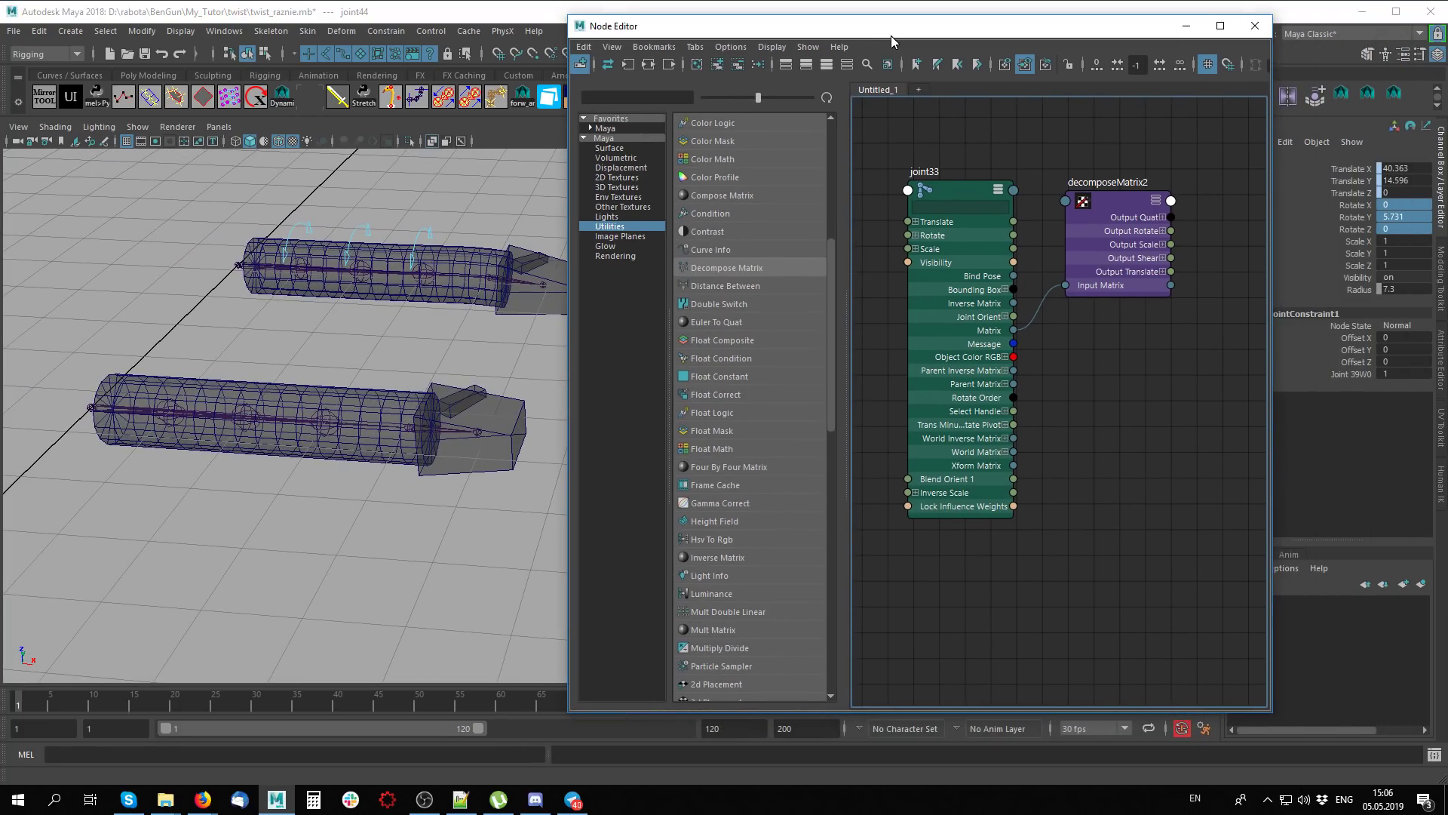
drag(1286, 492, 1360, 492)
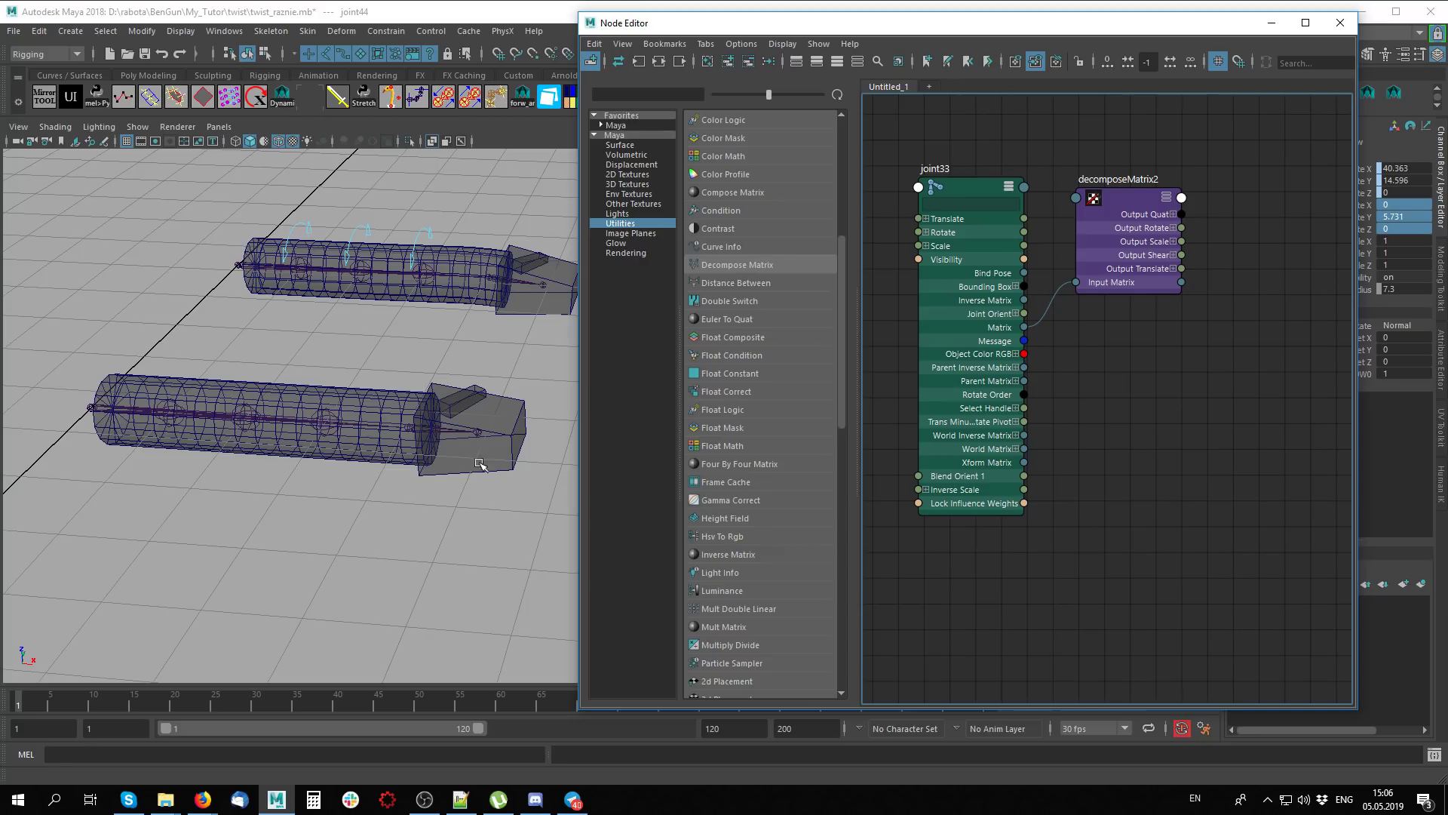
click(1124, 199)
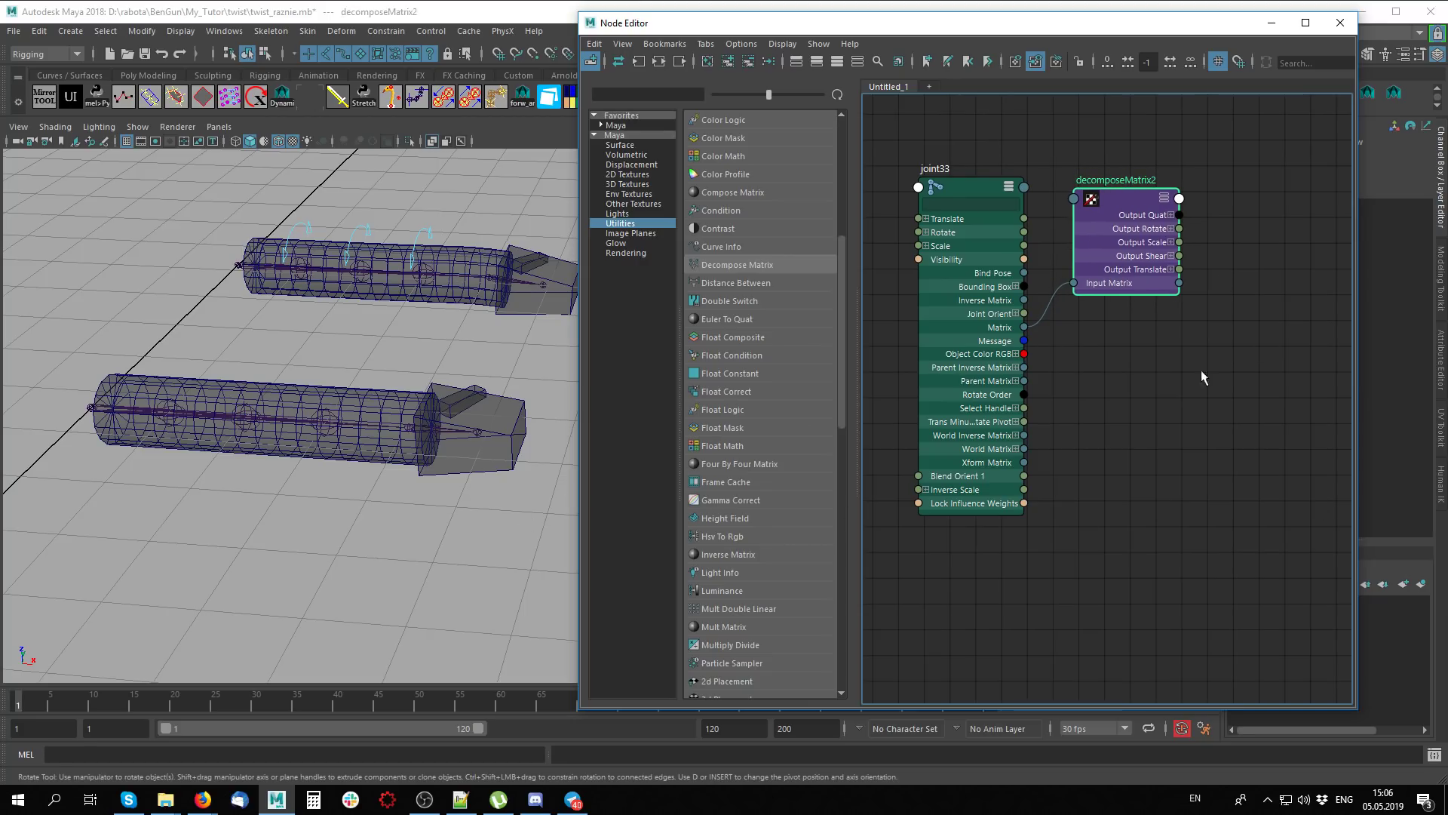
middle_drag(1169, 372, 1165, 385)
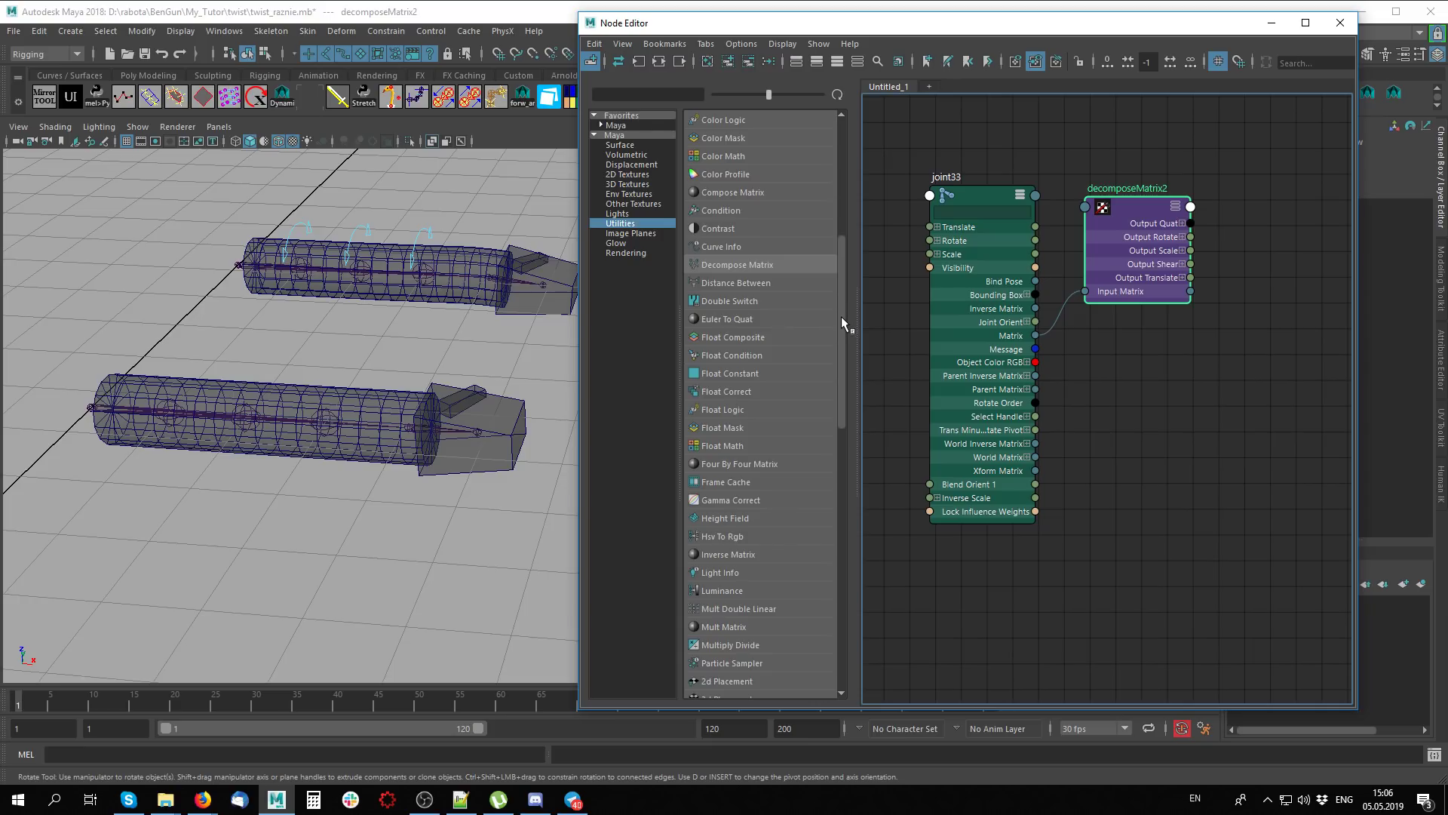
drag(843, 316, 855, 493)
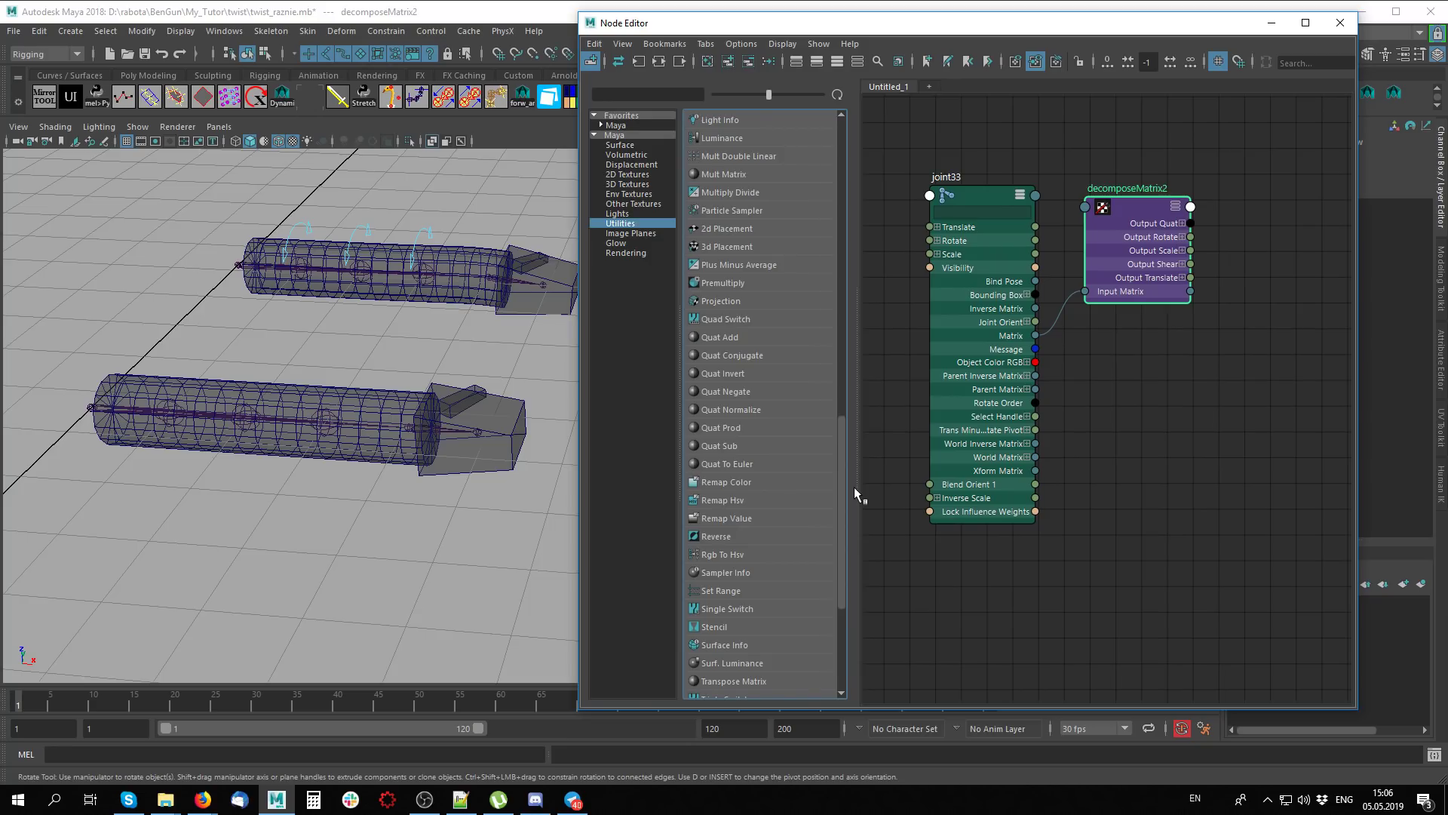
scroll(854, 487, up, 2)
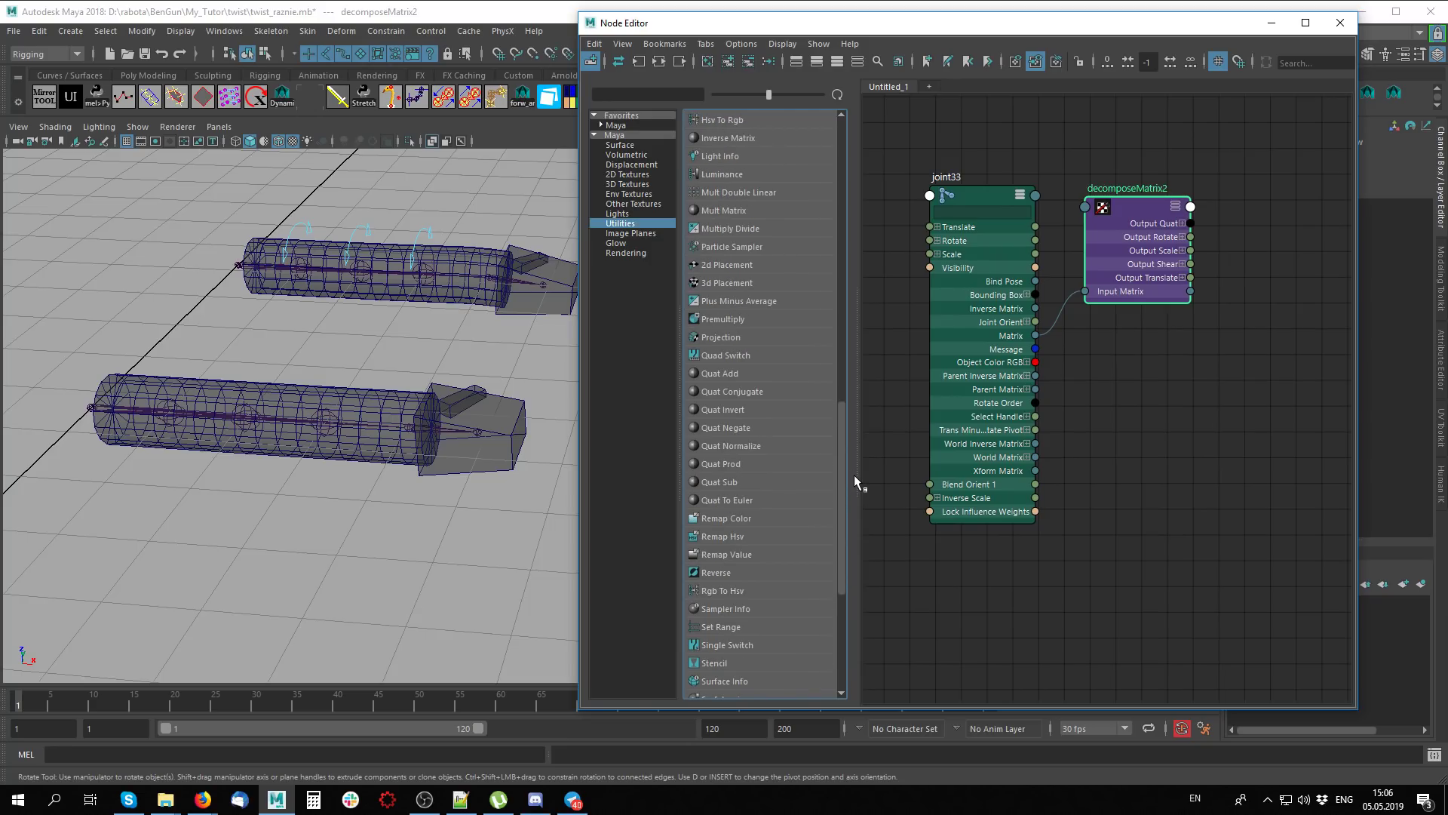
Add a quatToEuler3 node beside decomposeMatrix2 and expand both nodes' quaternion ports
click(741, 500)
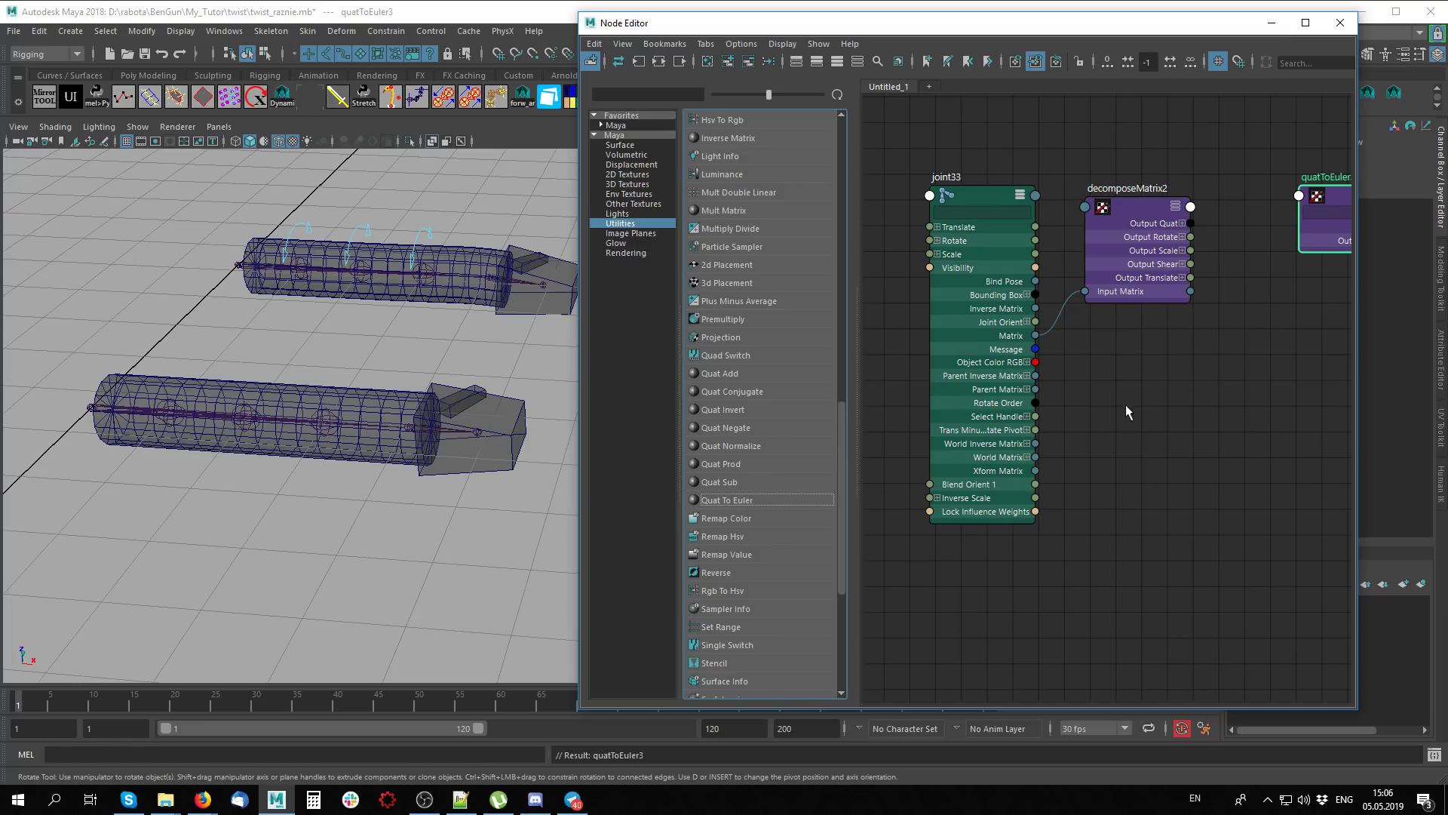
key(f)
drag(1121, 236, 1103, 263)
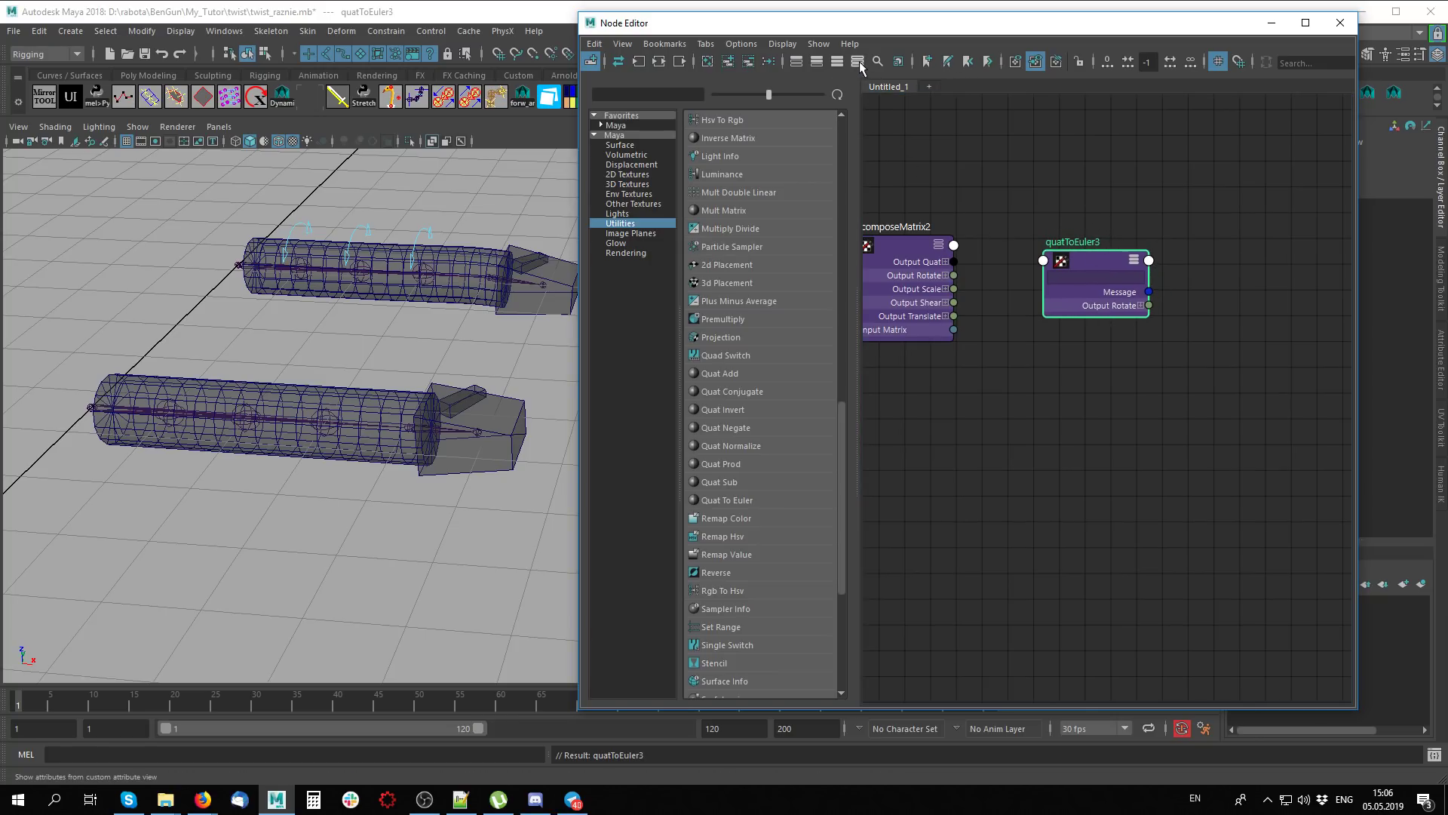
middle_drag(1011, 362, 1094, 360)
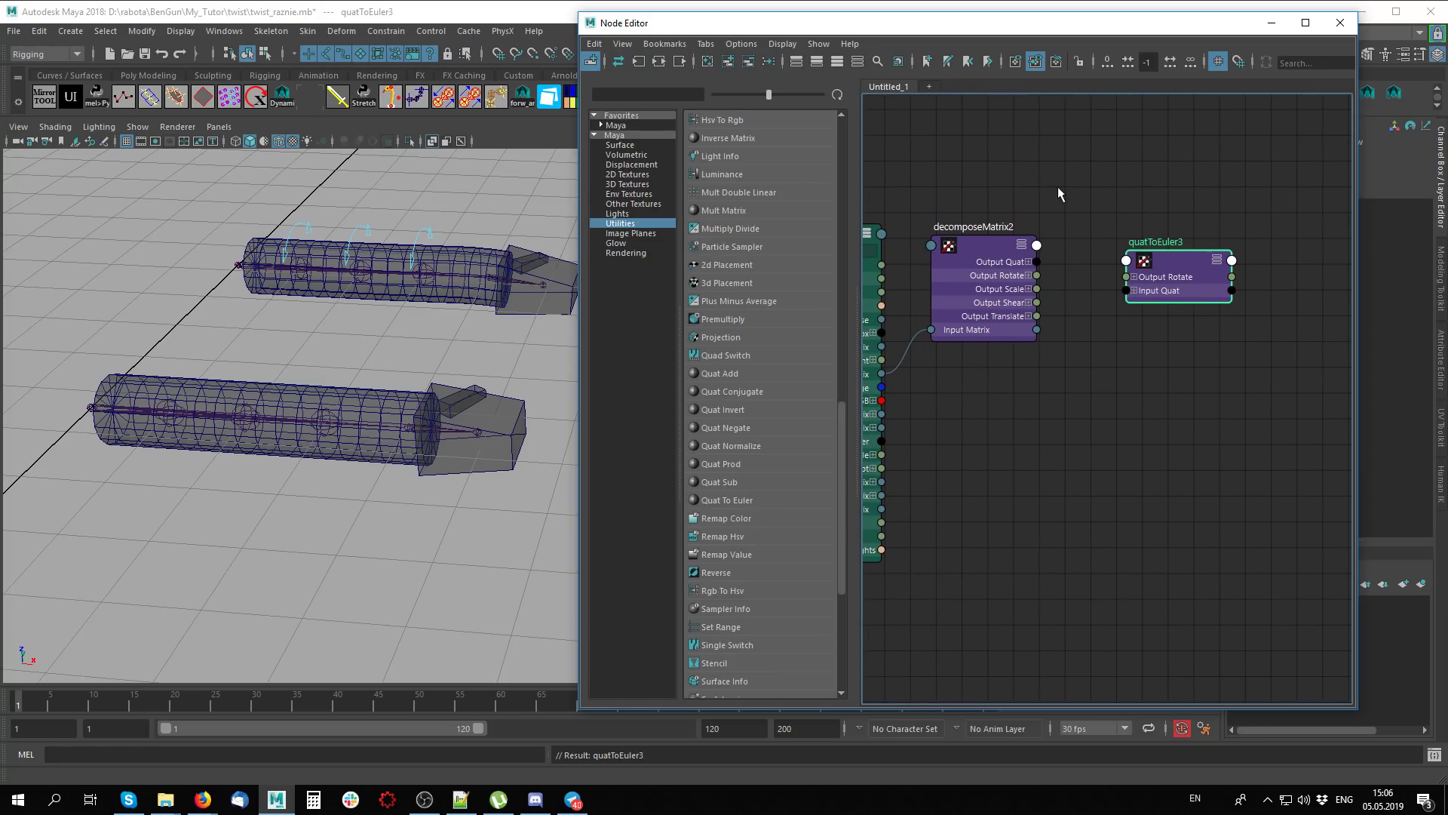
click(1135, 292)
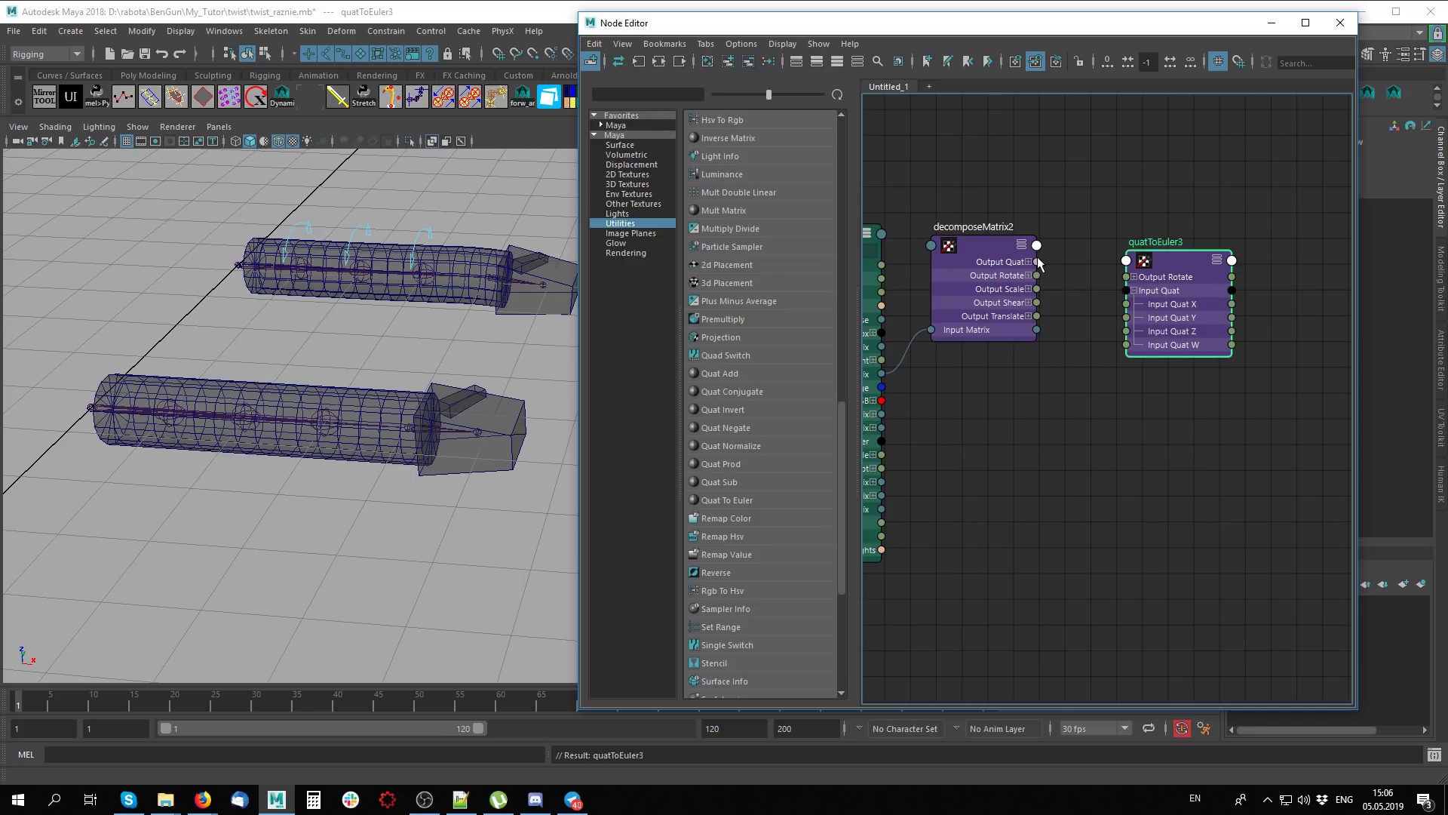
click(1028, 262)
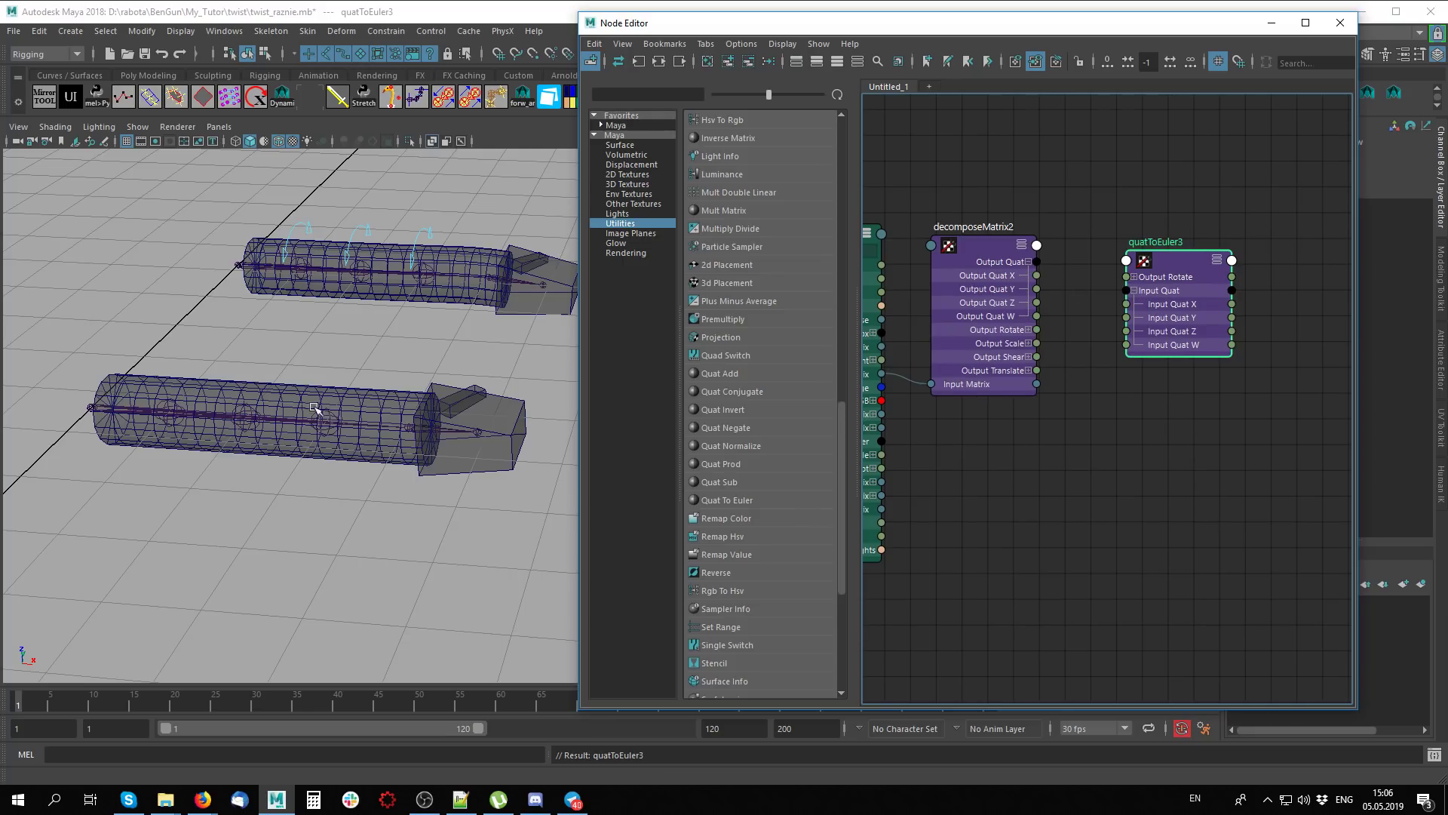
alt+middle_drag(316, 408, 433, 451)
drag(1187, 265, 1167, 246)
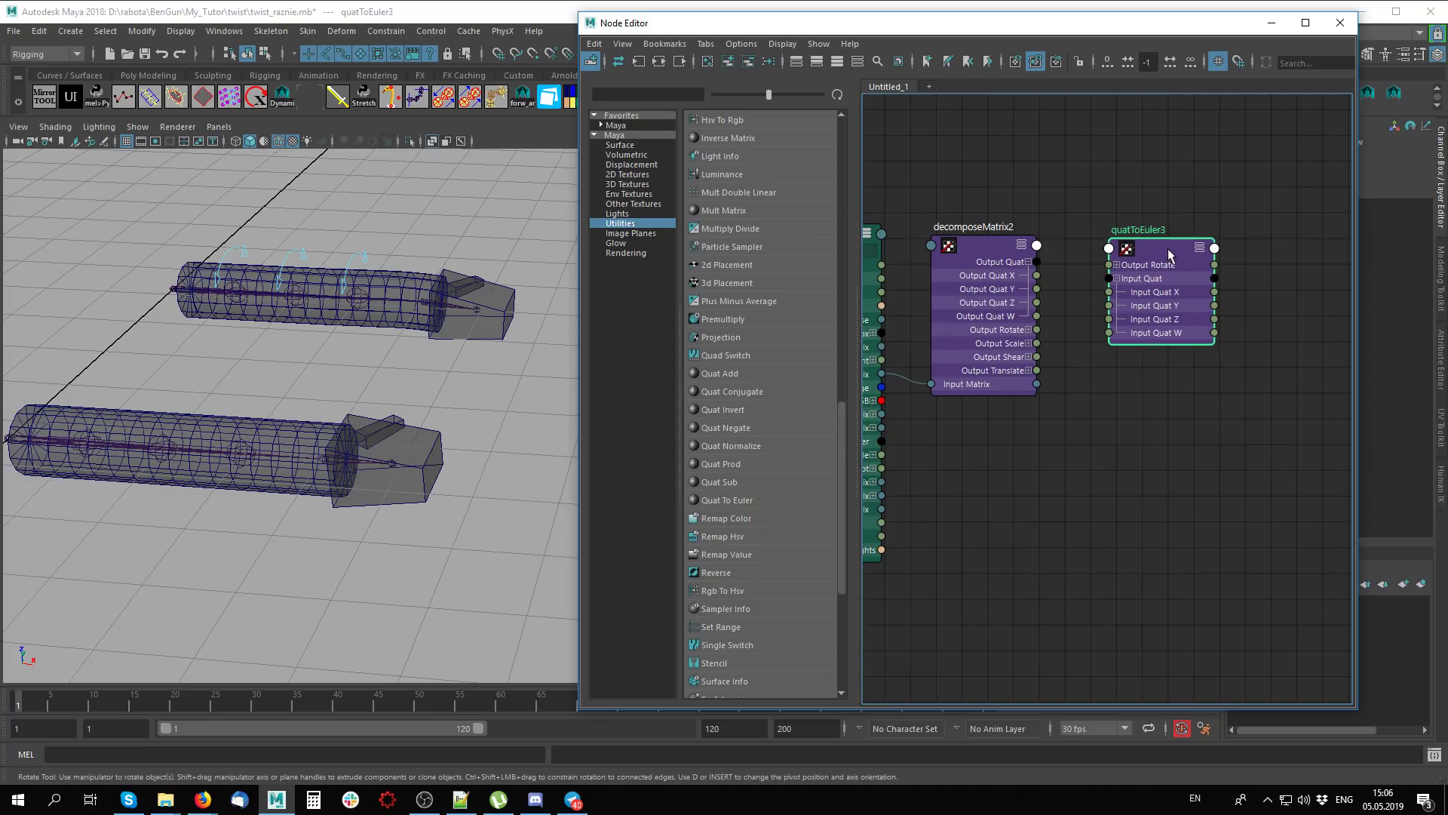
key(a)
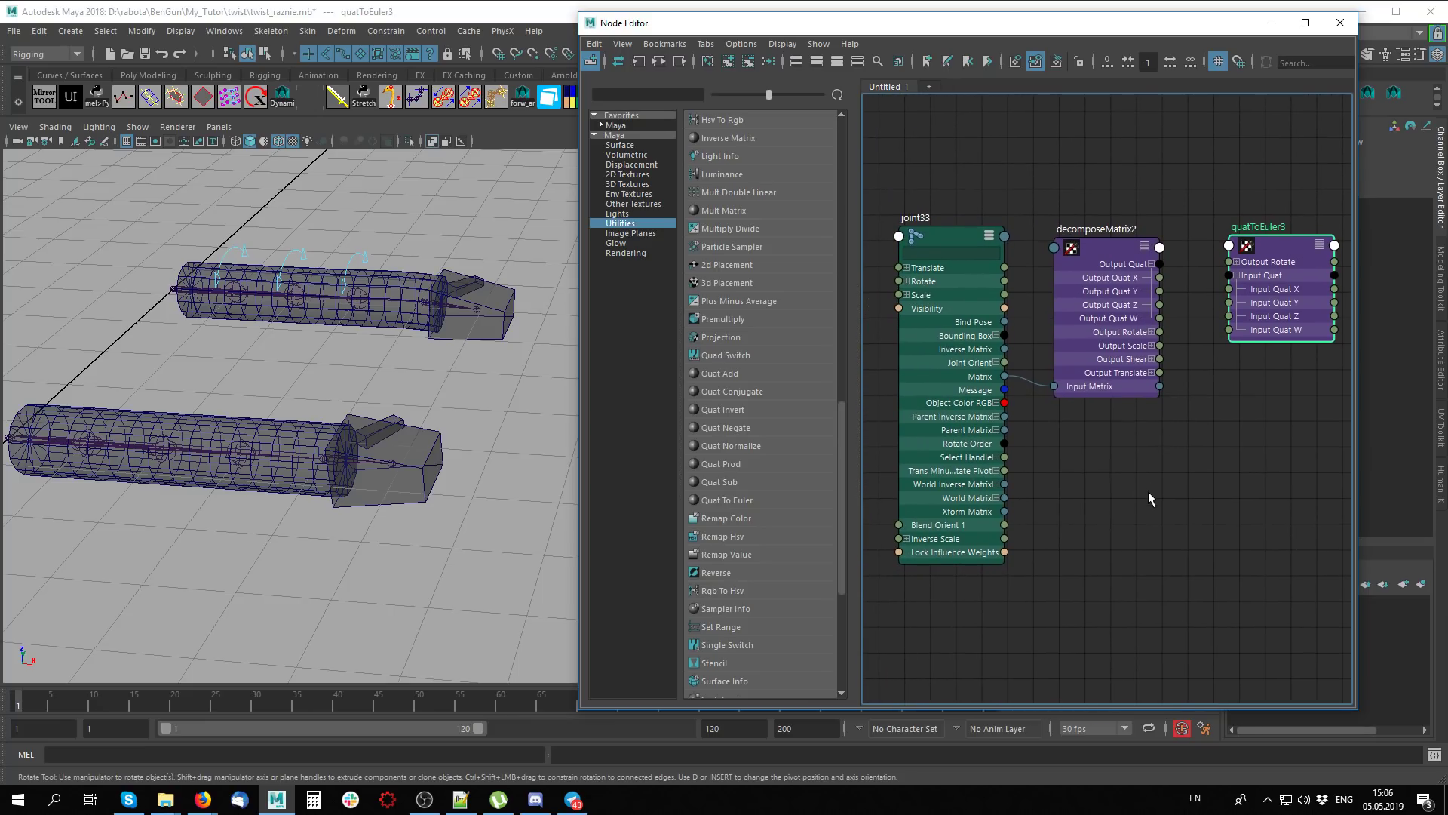
alt+middle_drag(1200, 371, 1103, 375)
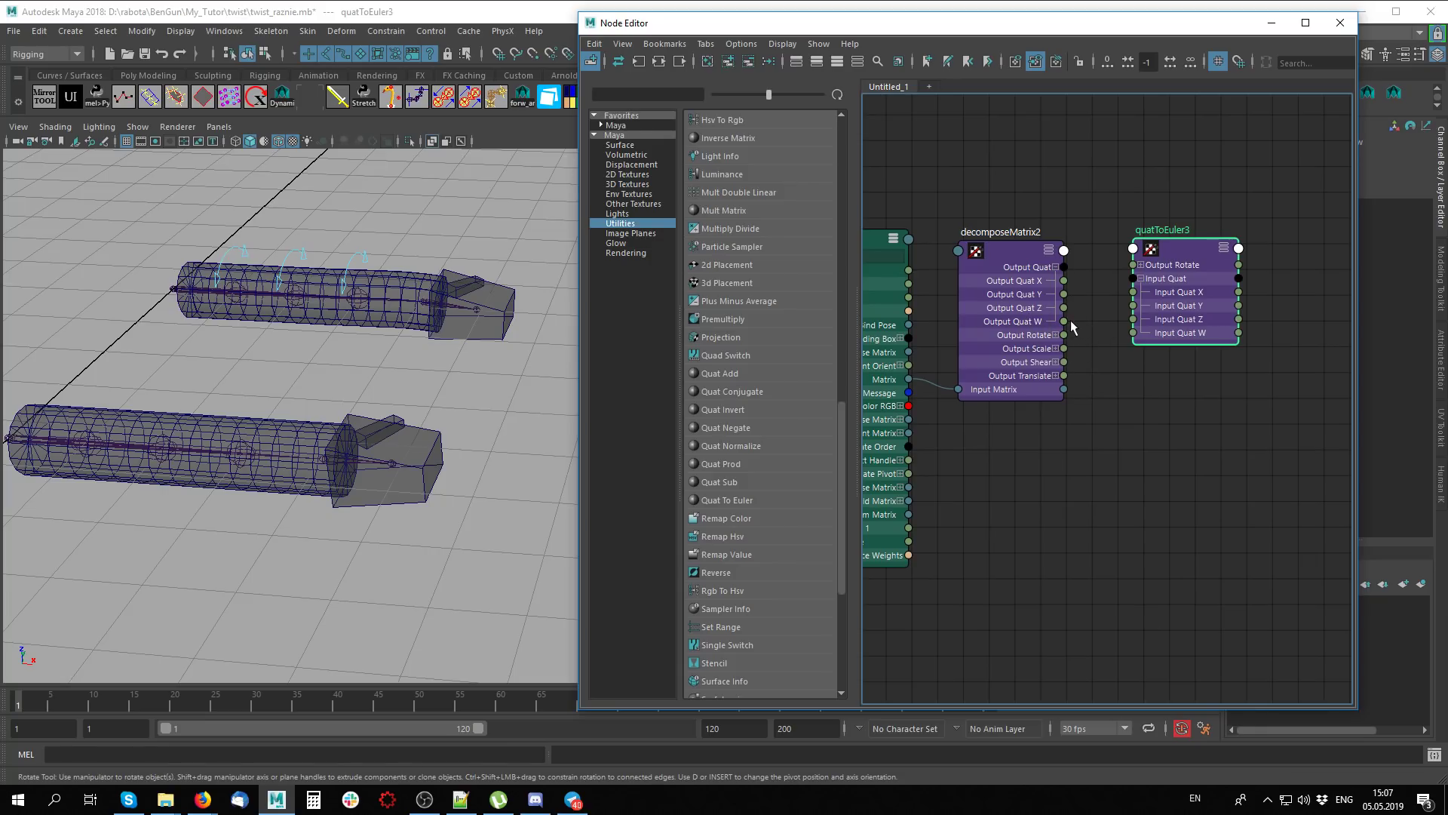
Wire decomposeMatrix2's Output Quat X, Y, Z, W into quatToEuler3's Input Quat
drag(1106, 347, 1141, 332)
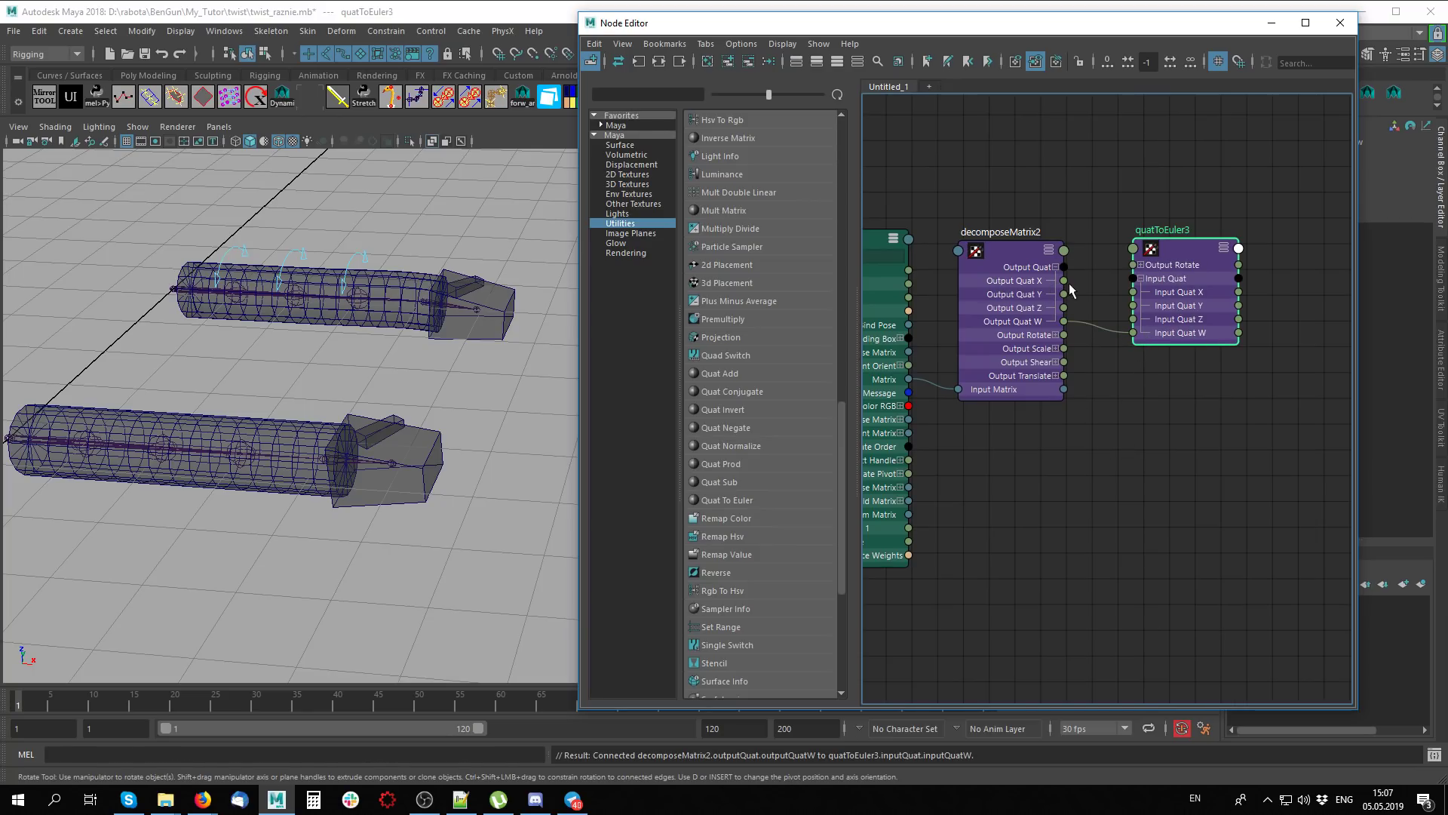
drag(1062, 281, 1142, 293)
drag(1183, 241, 1165, 239)
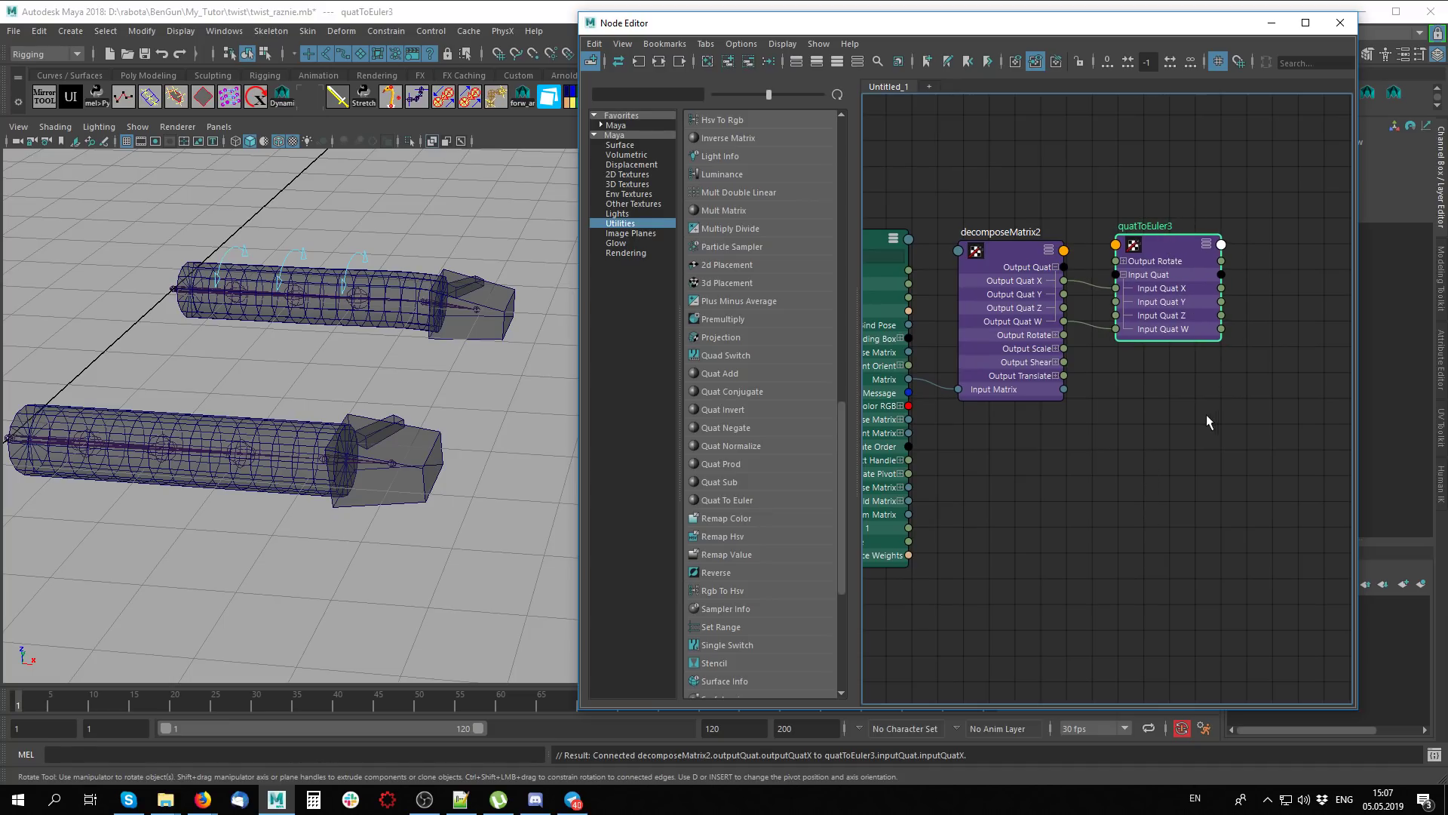
key(a)
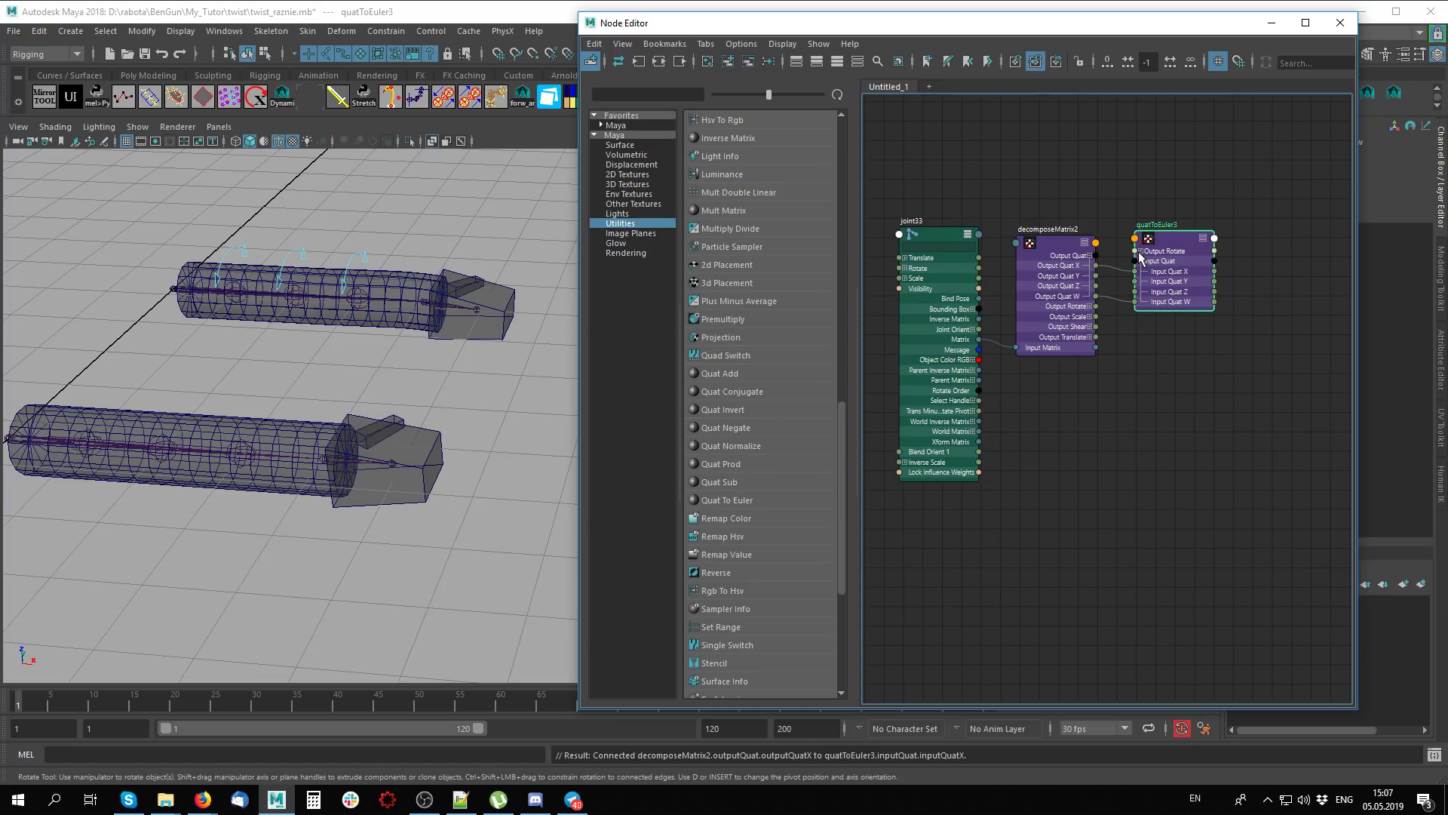
drag(1139, 258, 1157, 341)
click(1140, 251)
Add joint37 from the lower forearm to the graph beside quatToEuler3
alt+drag(262, 510, 359, 450)
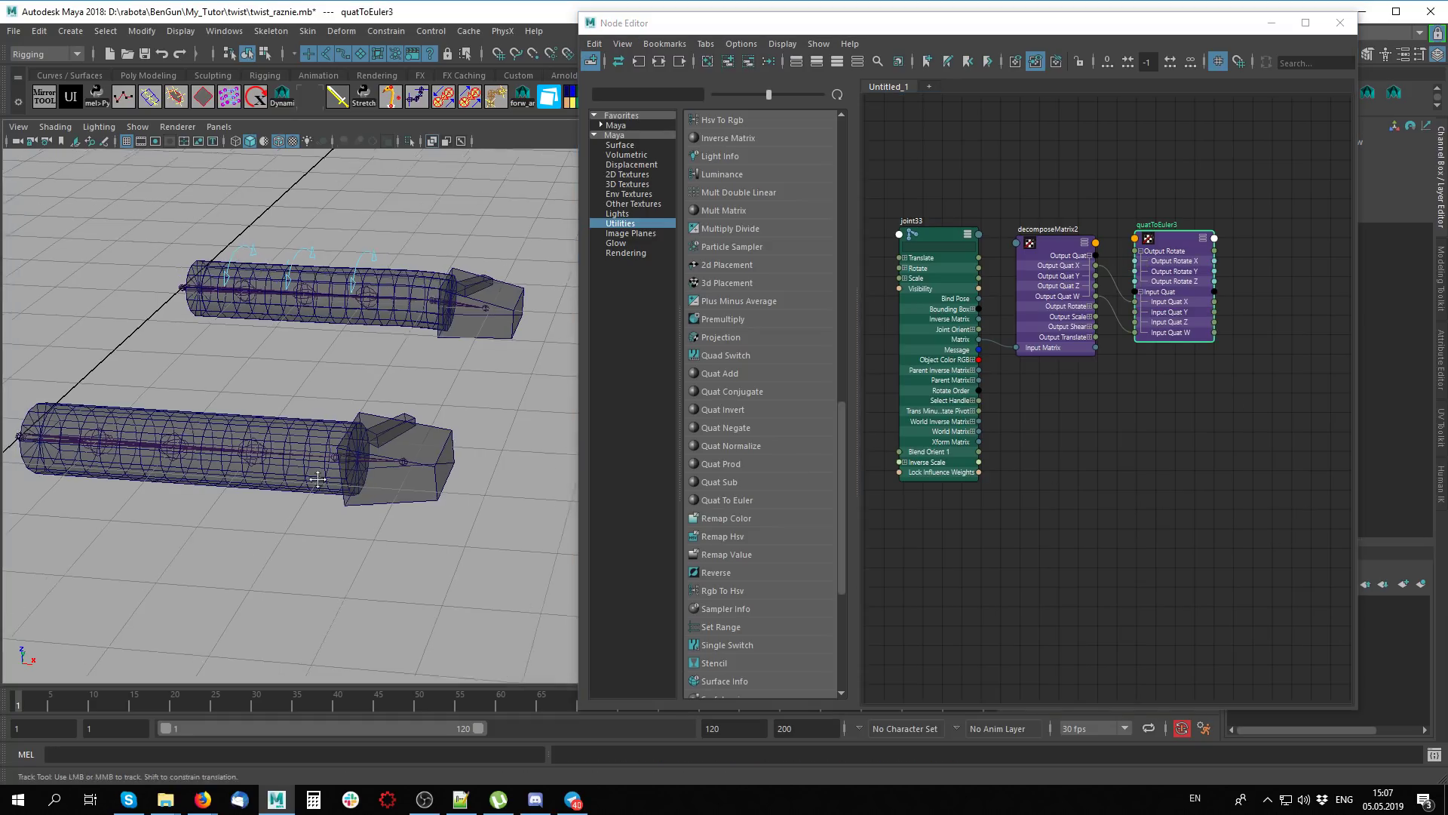
click(313, 431)
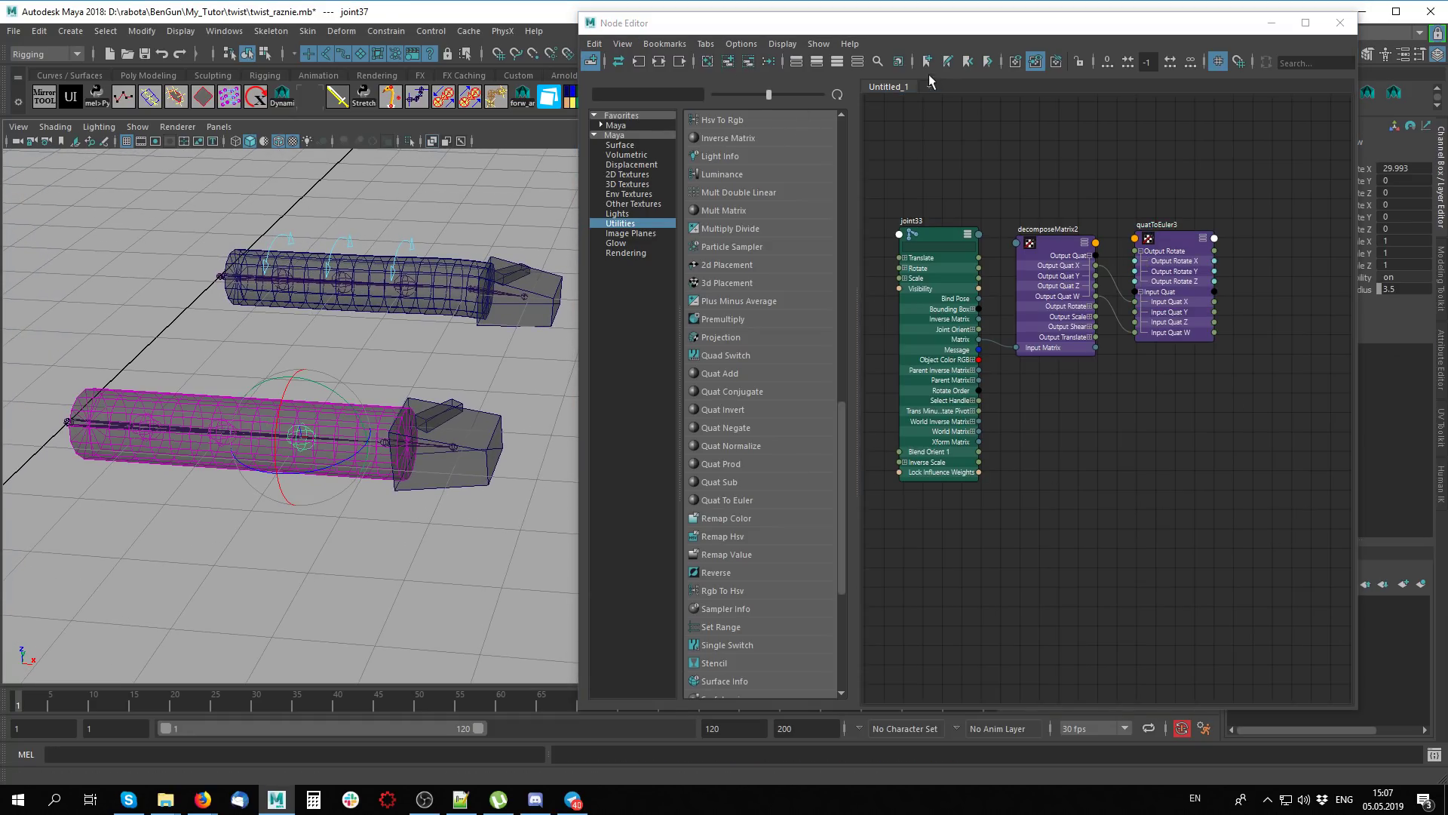
click(729, 62)
alt+middle_drag(1200, 392, 970, 395)
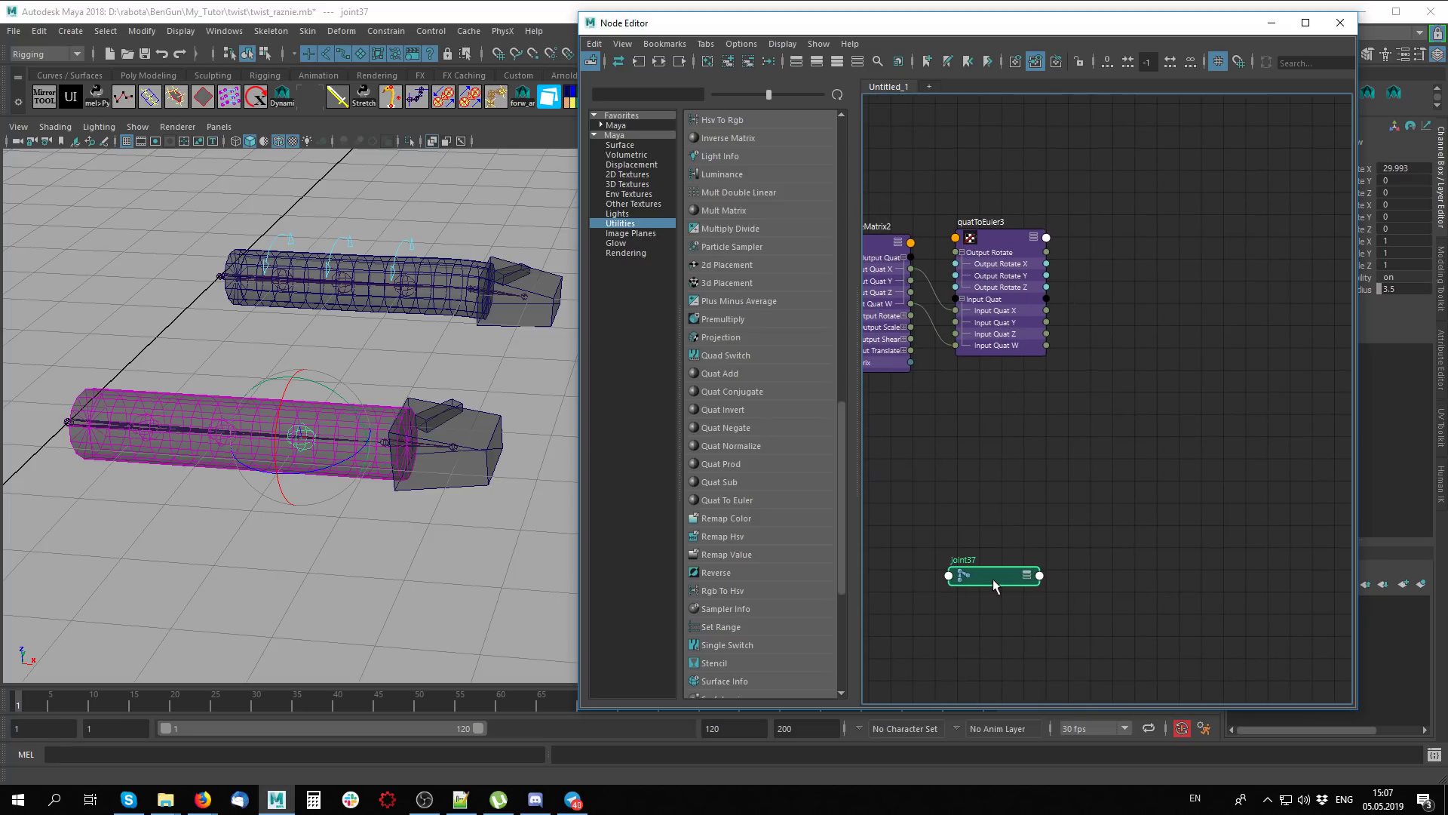
Show joint37's attributes and connect quatToEuler3 Output Rotate X to joint37 Rotate X
mouse_move(992, 578)
mouse_down()
mouse_move(1220, 234)
mouse_move(1183, 250)
mouse_move(1213, 202)
mouse_up()
key(3)
alt+middle_drag(1085, 375, 1163, 392)
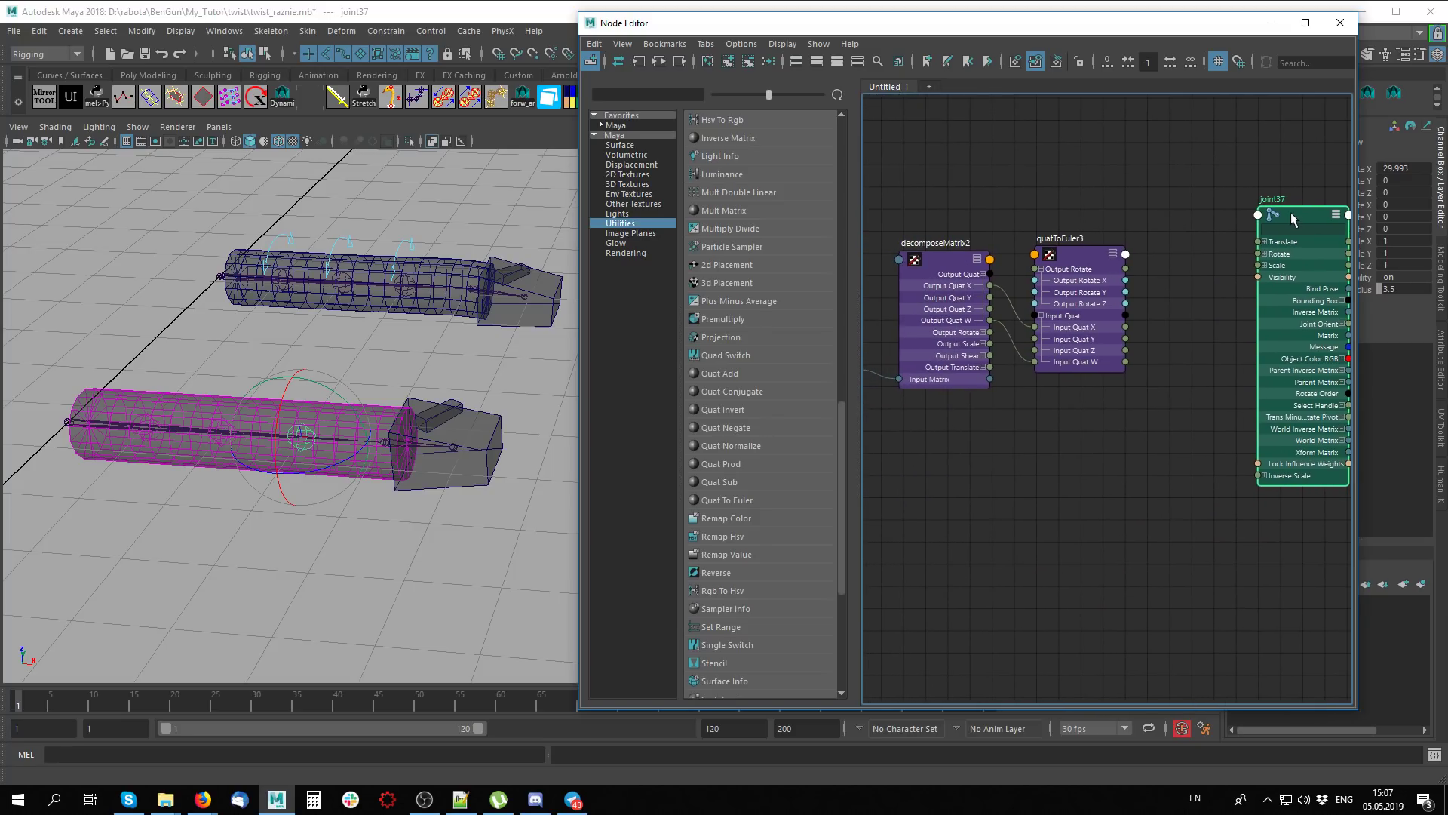
drag(1291, 211, 1296, 228)
click(1265, 270)
alt+middle_drag(1167, 357, 1107, 358)
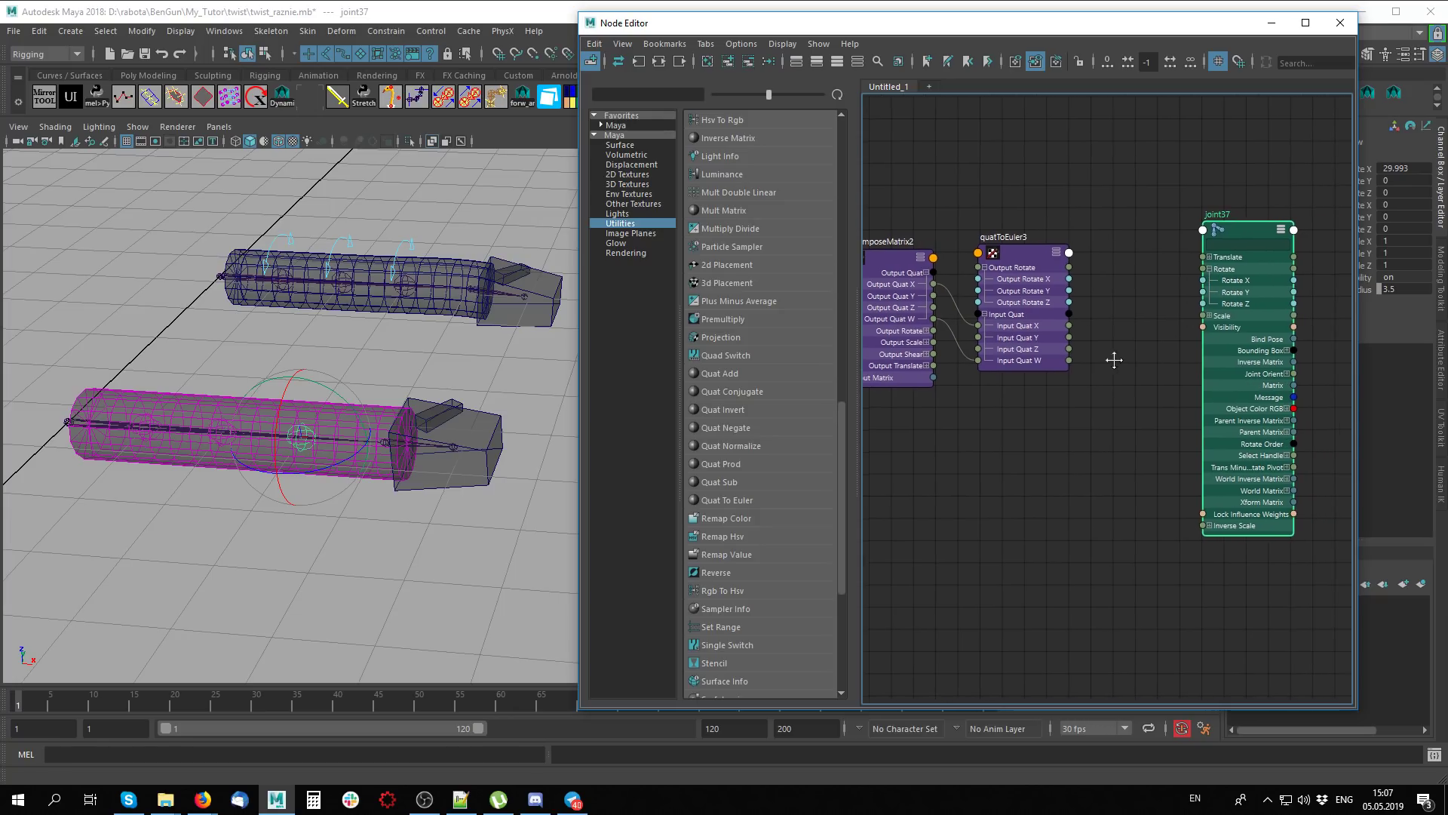
drag(1066, 278, 1207, 284)
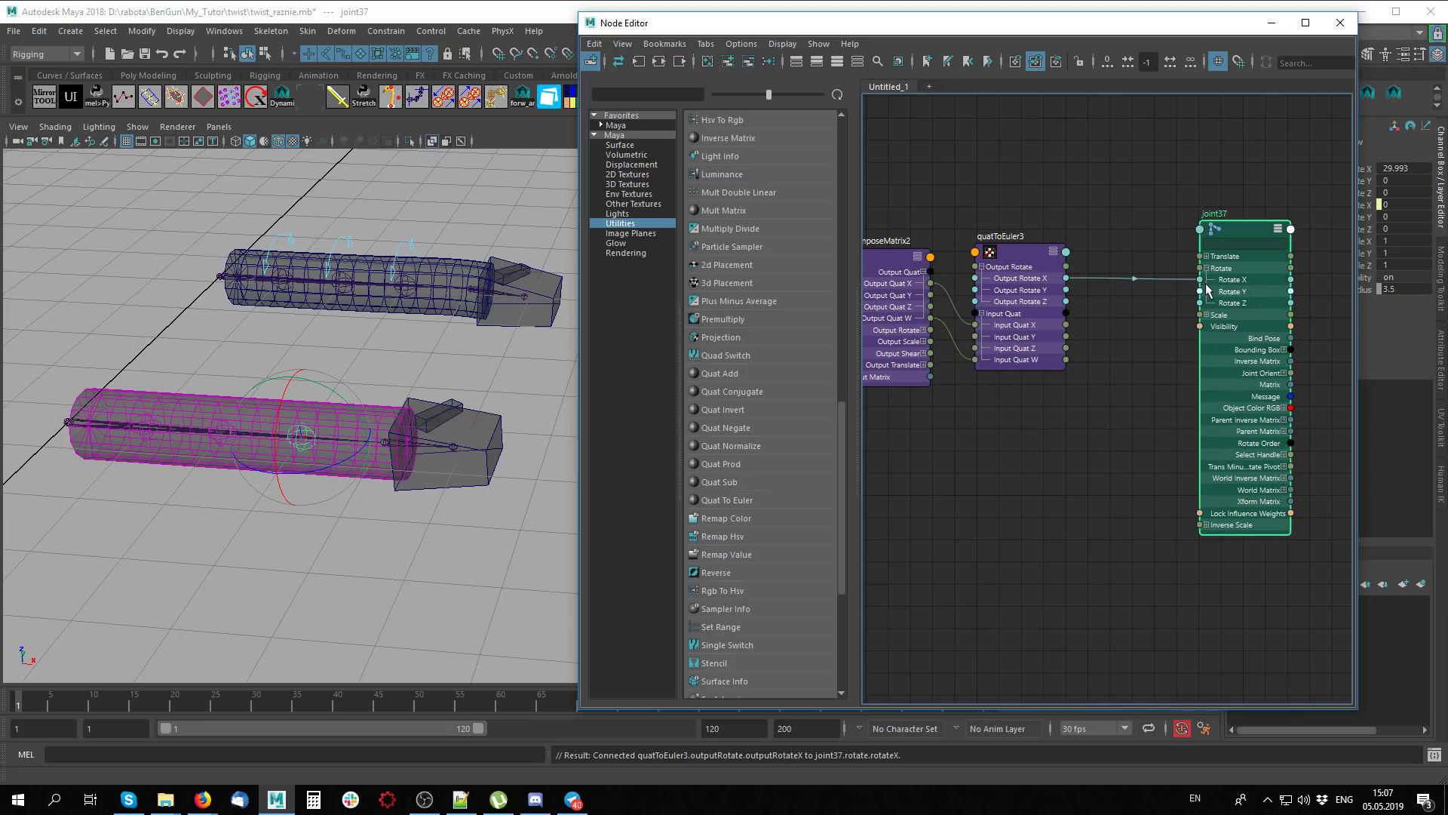
click(449, 501)
Select the arm joints, close the Node Editor, and clear the selection
mouse_move(450, 501)
alt+mouse_down()
mouse_move(519, 407)
mouse_move(422, 483)
mouse_move(424, 446)
mouse_move(349, 399)
alt+mouse_up()
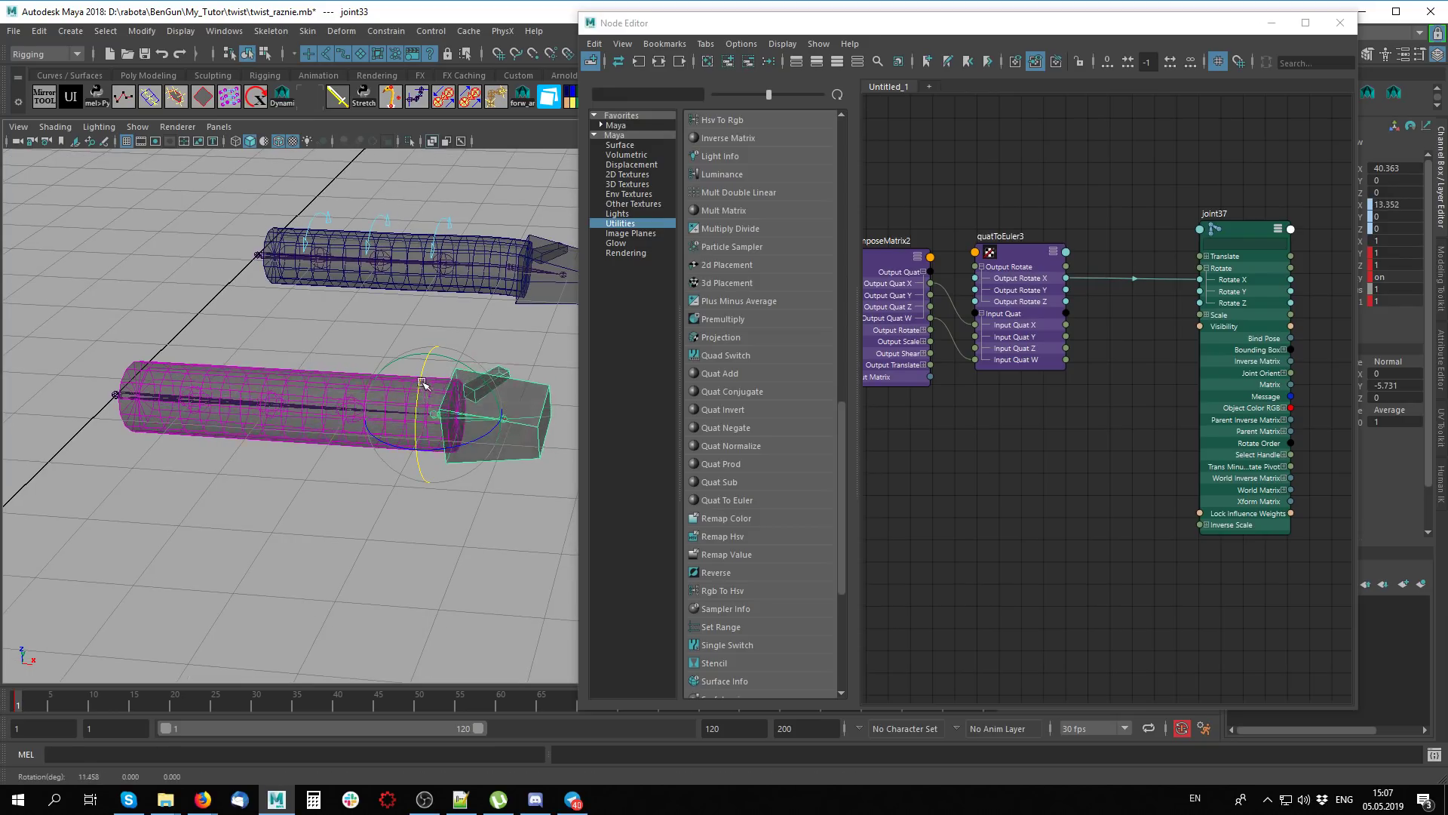
click(348, 399)
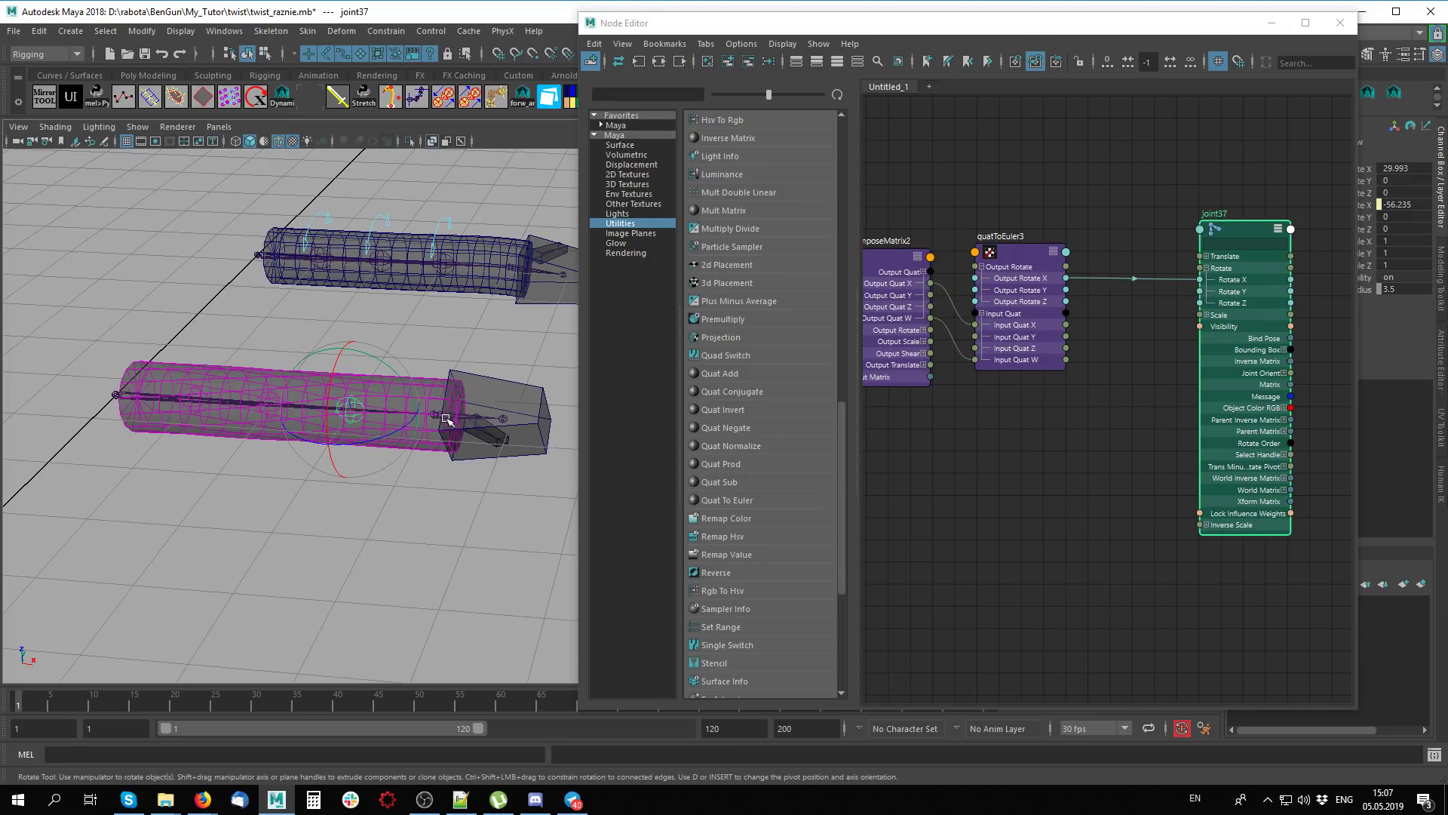
click(1340, 22)
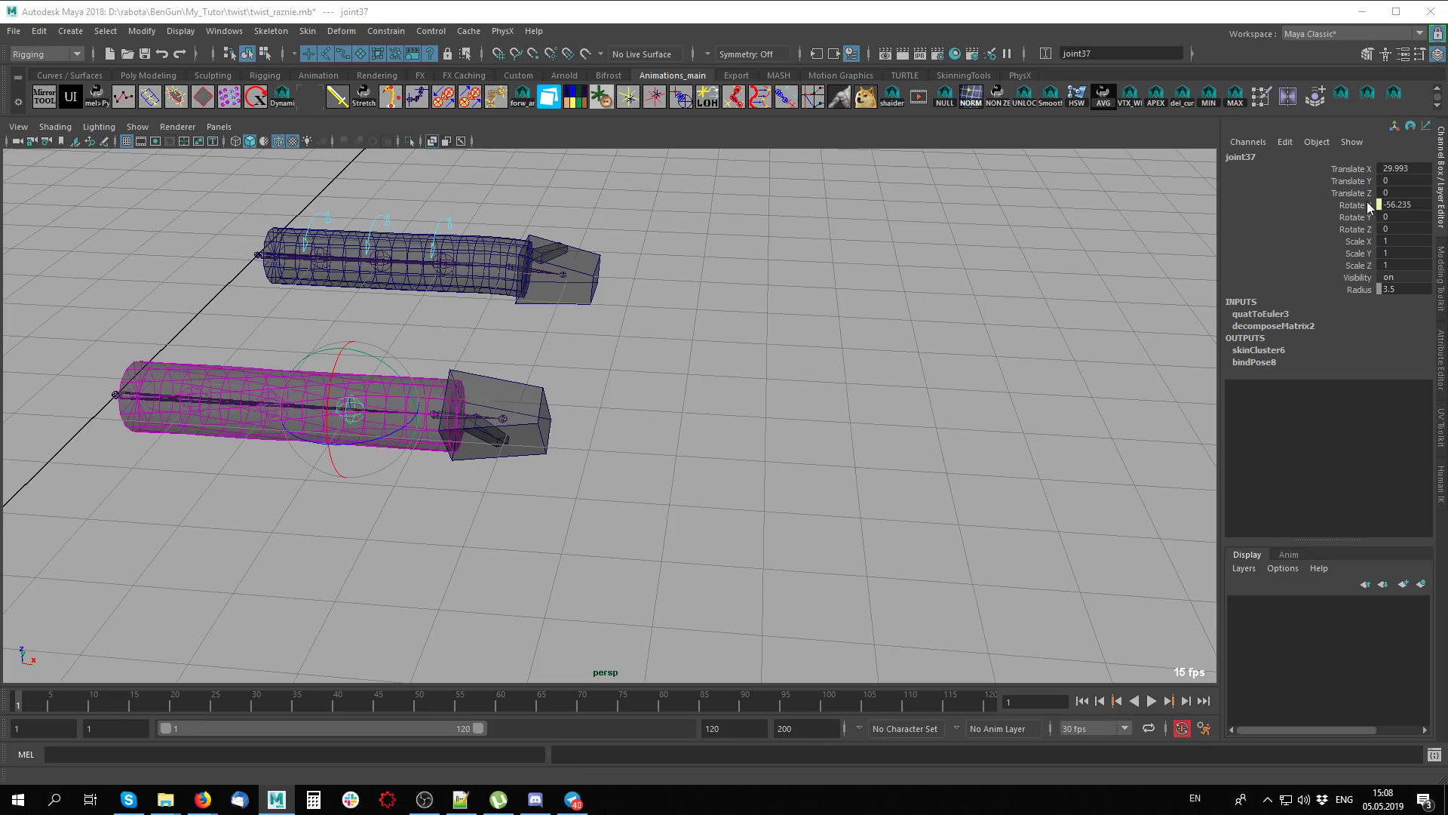
click(697, 410)
Rotate joint33 upward and around Z to check the forearm twist follows
click(490, 419)
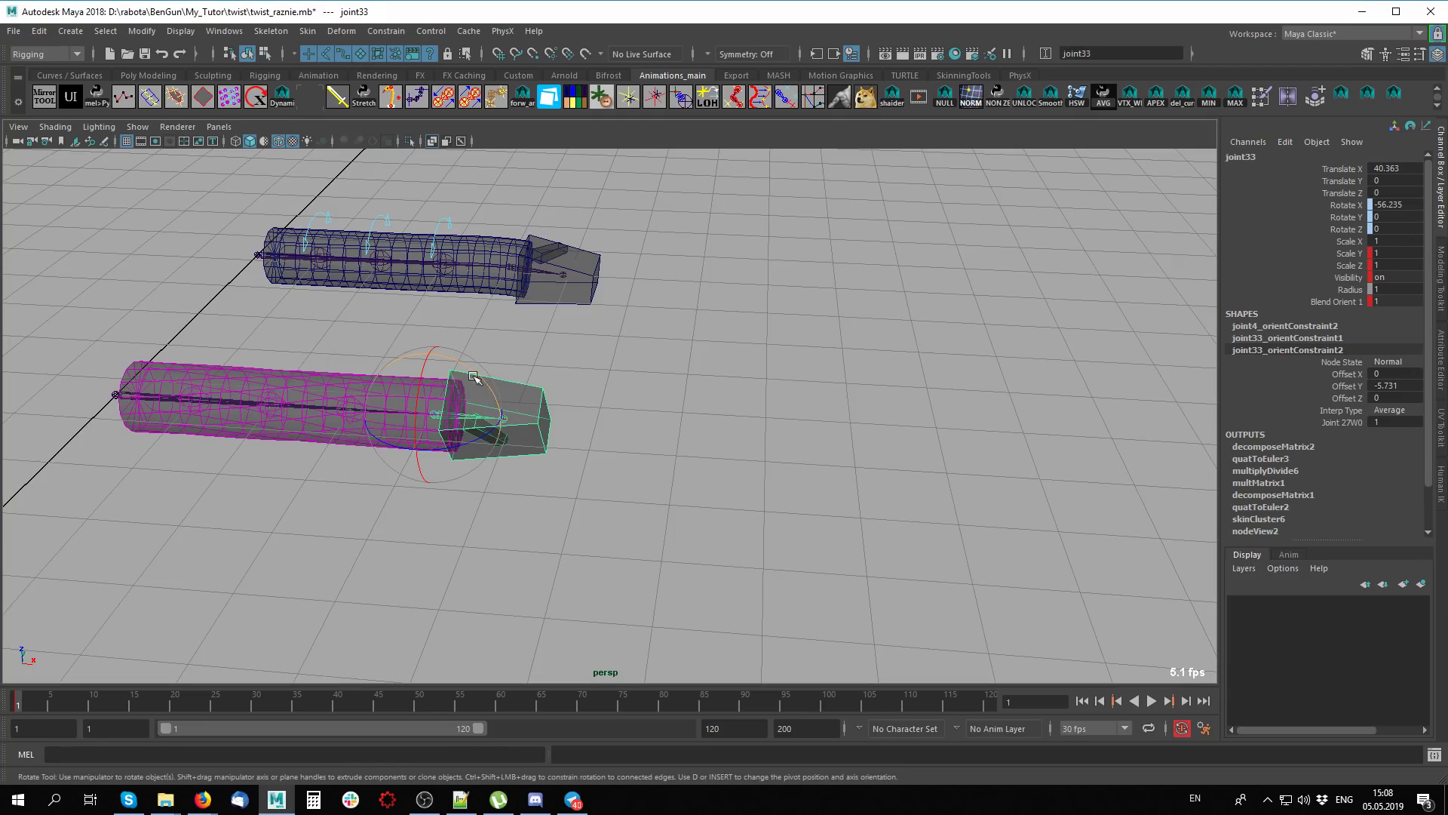
mouse_move(420, 381)
mouse_down()
mouse_move(424, 457)
mouse_move(400, 472)
mouse_move(1019, 449)
mouse_move(694, 420)
mouse_up()
key(ctrl+z)
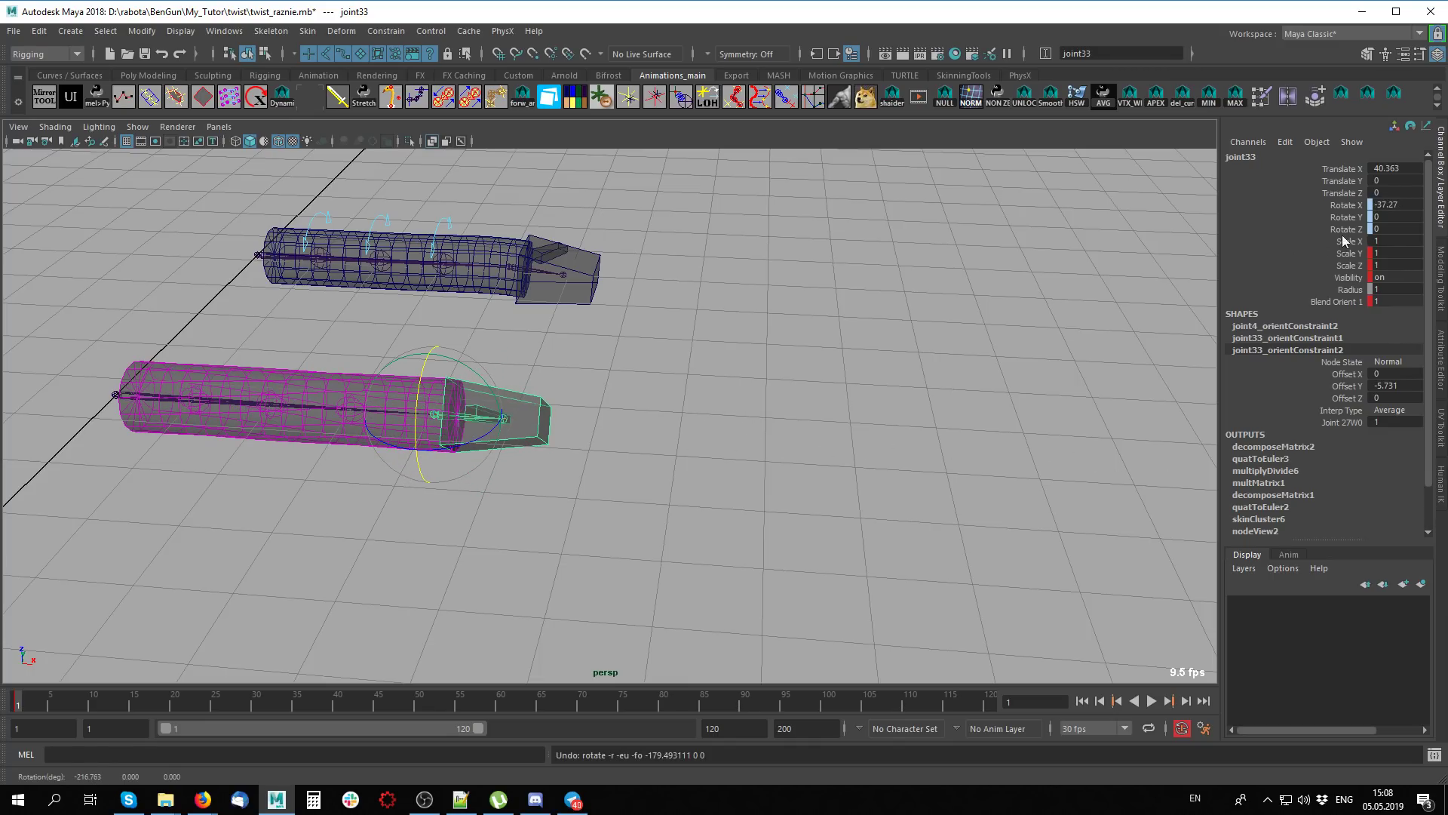
drag(486, 386, 492, 416)
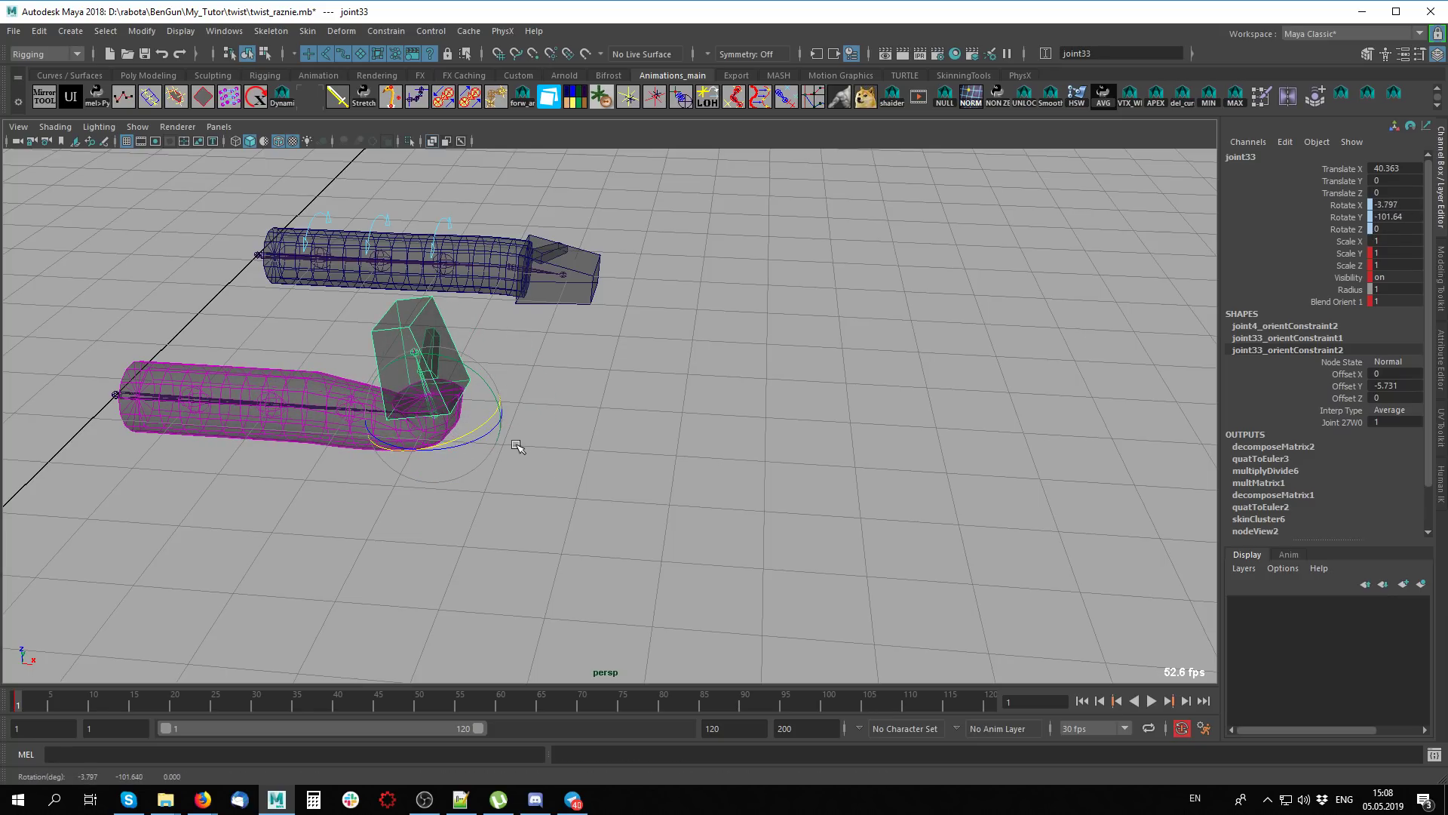
alt+middle_drag(479, 420, 688, 431)
mouse_move(688, 431)
mouse_down()
mouse_move(708, 431)
mouse_move(699, 416)
mouse_move(636, 439)
mouse_move(719, 397)
mouse_move(667, 419)
mouse_move(683, 430)
mouse_up()
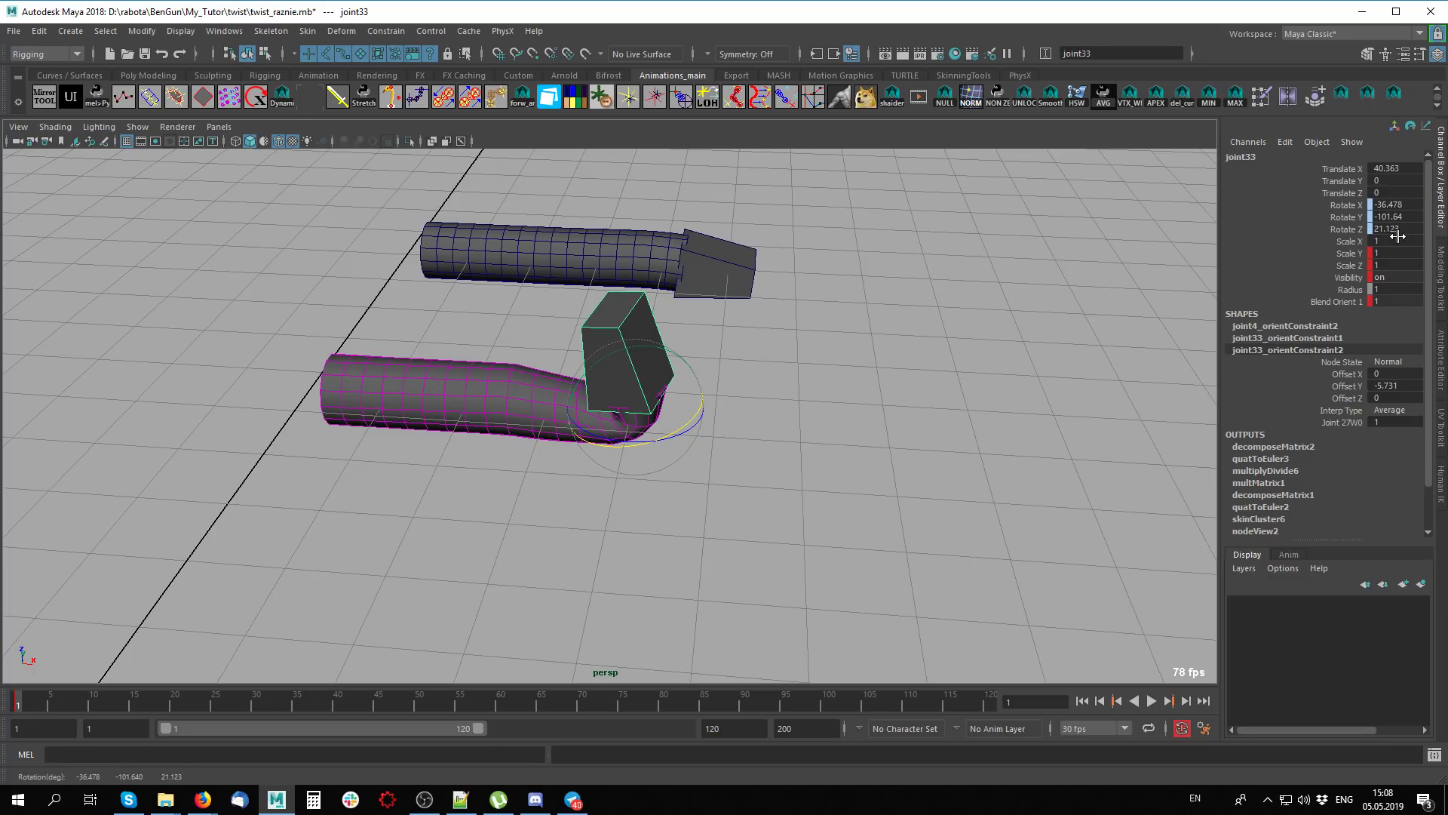
Zero joint33's Rotate X, Y and Z and bring back the Node Editor
drag(1395, 228, 1410, 200)
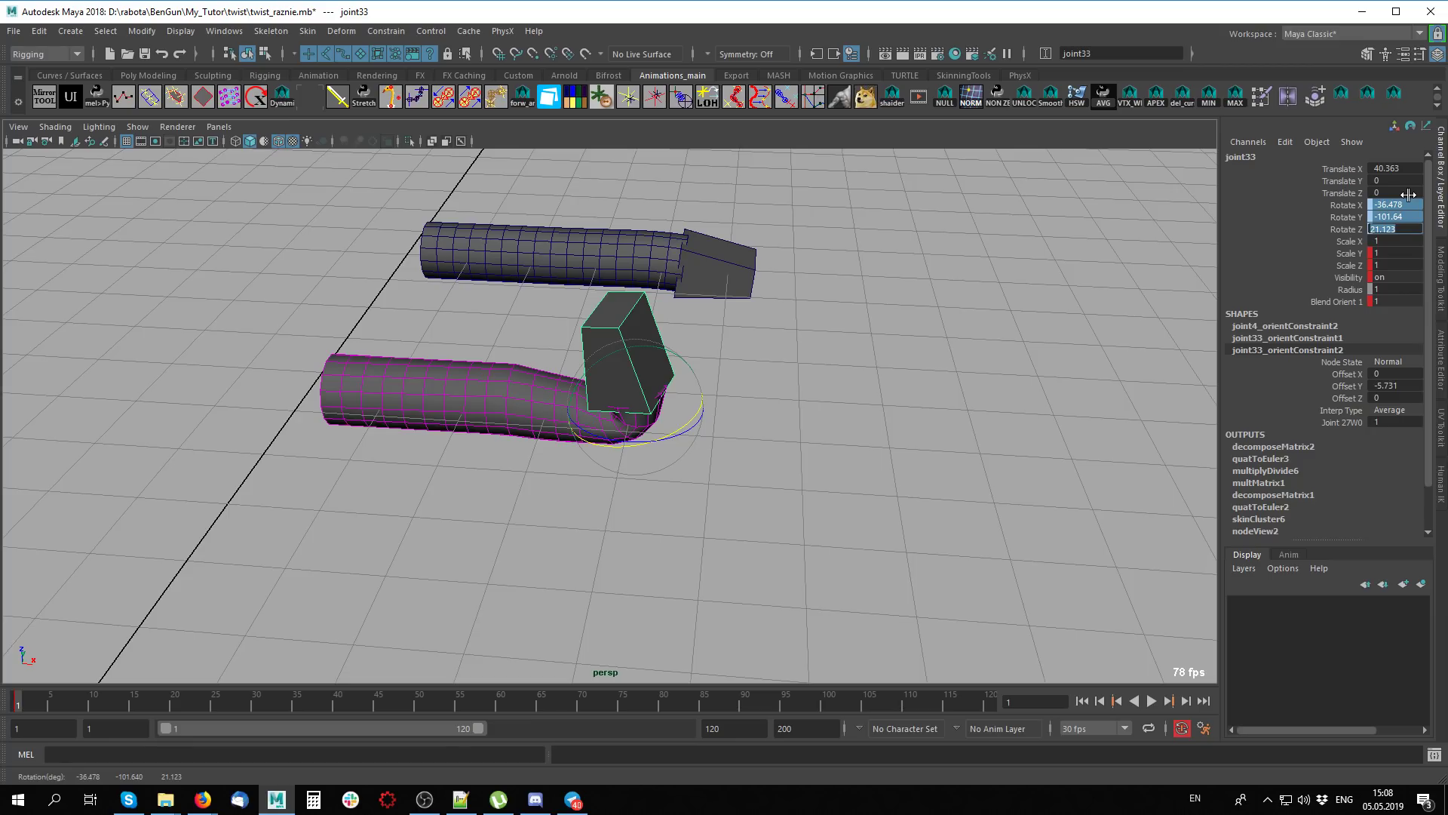
text(0)
key(Return)
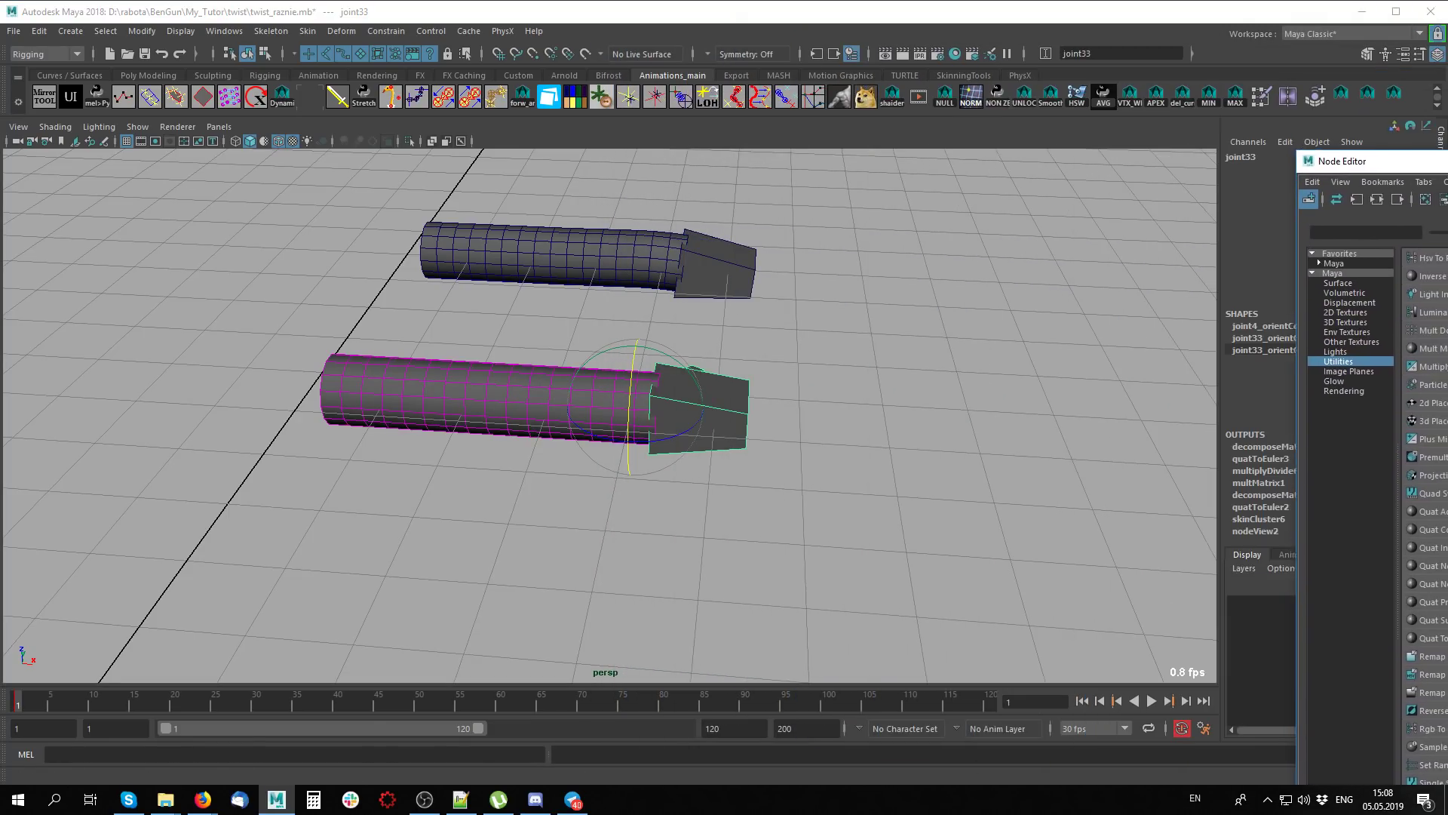
mouse_move(1433, 152)
mouse_down()
mouse_move(1185, 62)
mouse_move(1309, 13)
mouse_move(1131, 63)
mouse_move(1447, 143)
mouse_move(972, 21)
mouse_up()
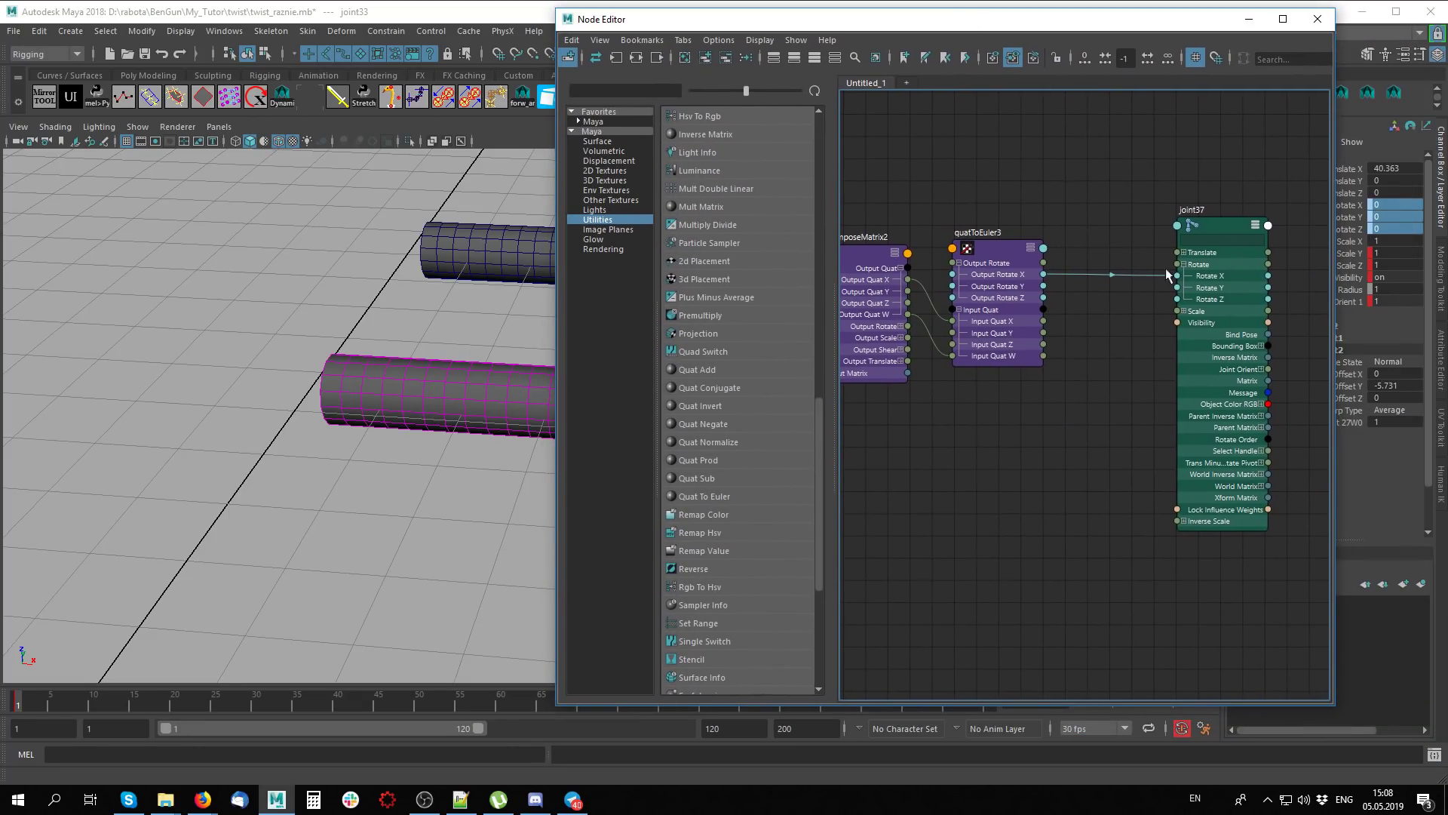
alt+drag(375, 355, 409, 374)
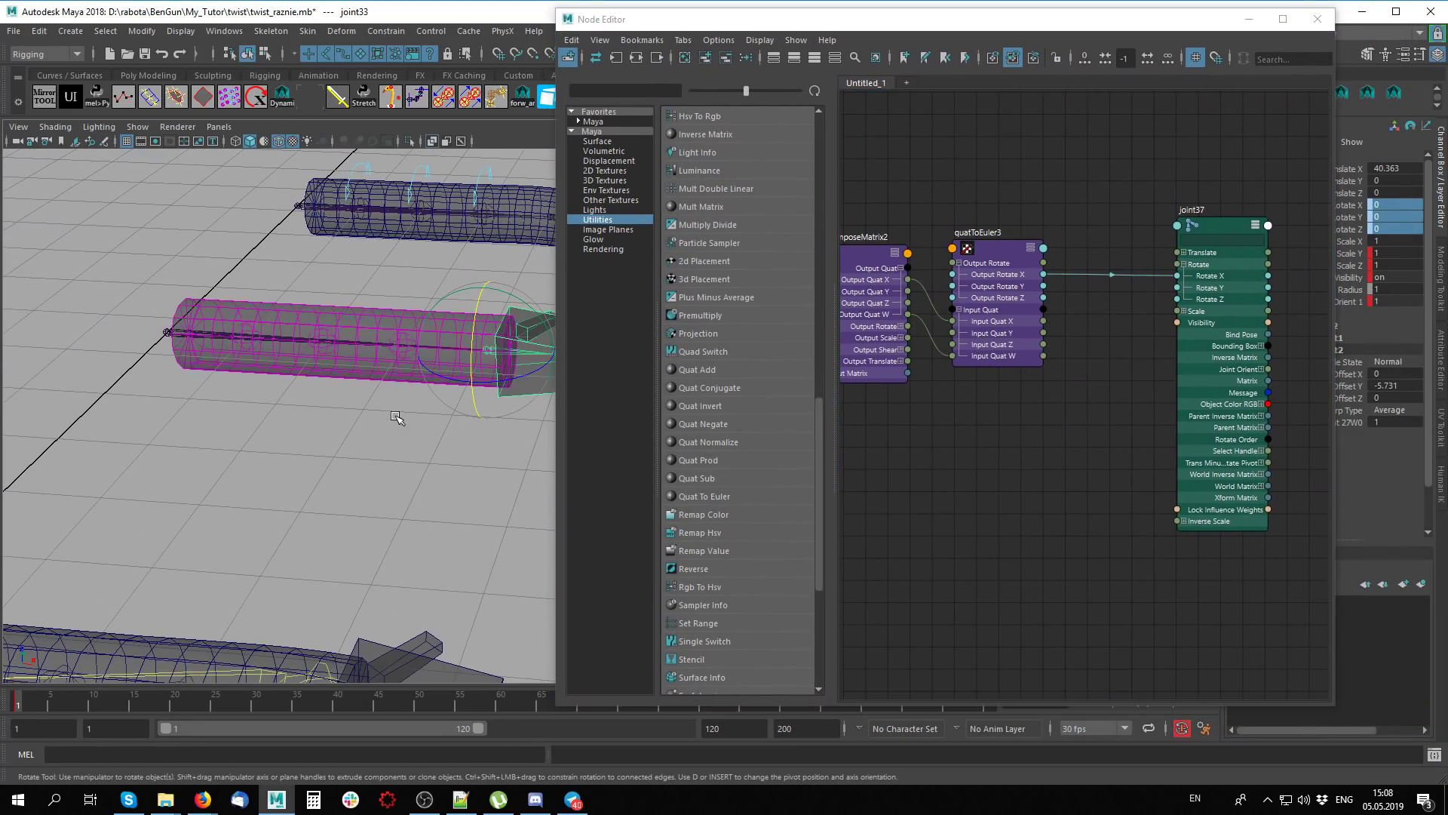
click(240, 386)
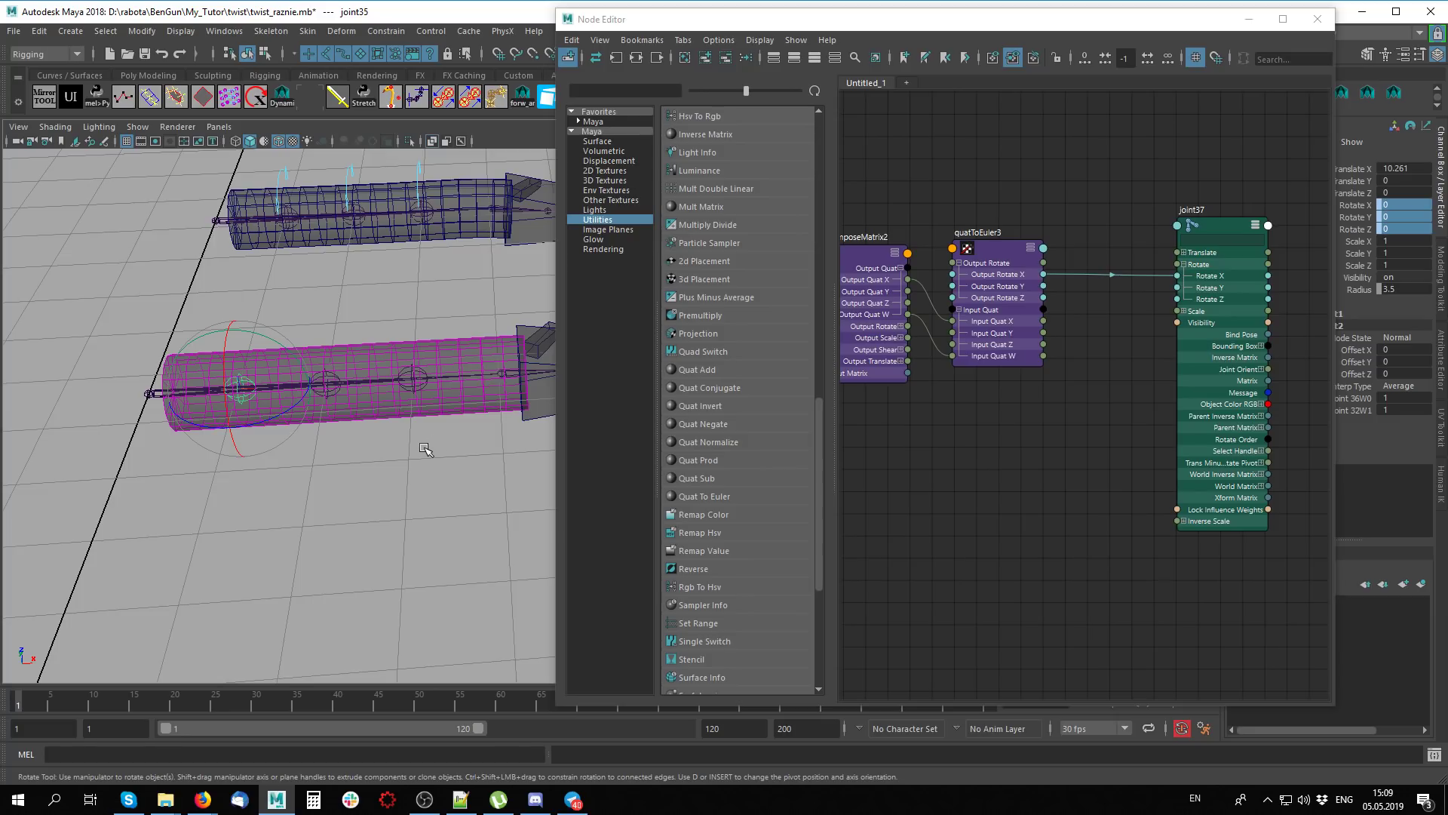
alt+middle_drag(280, 399, 460, 278)
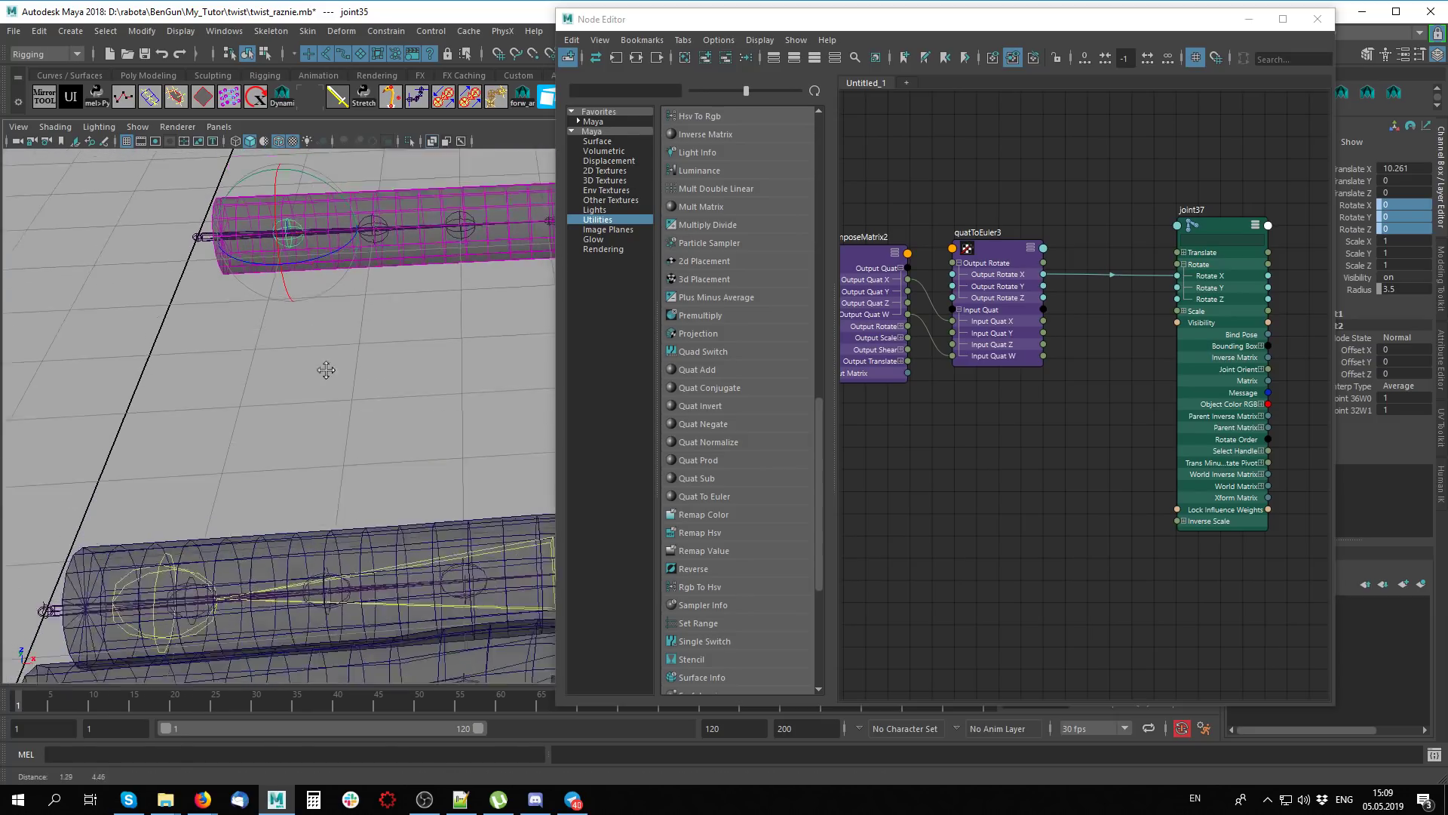
click(456, 295)
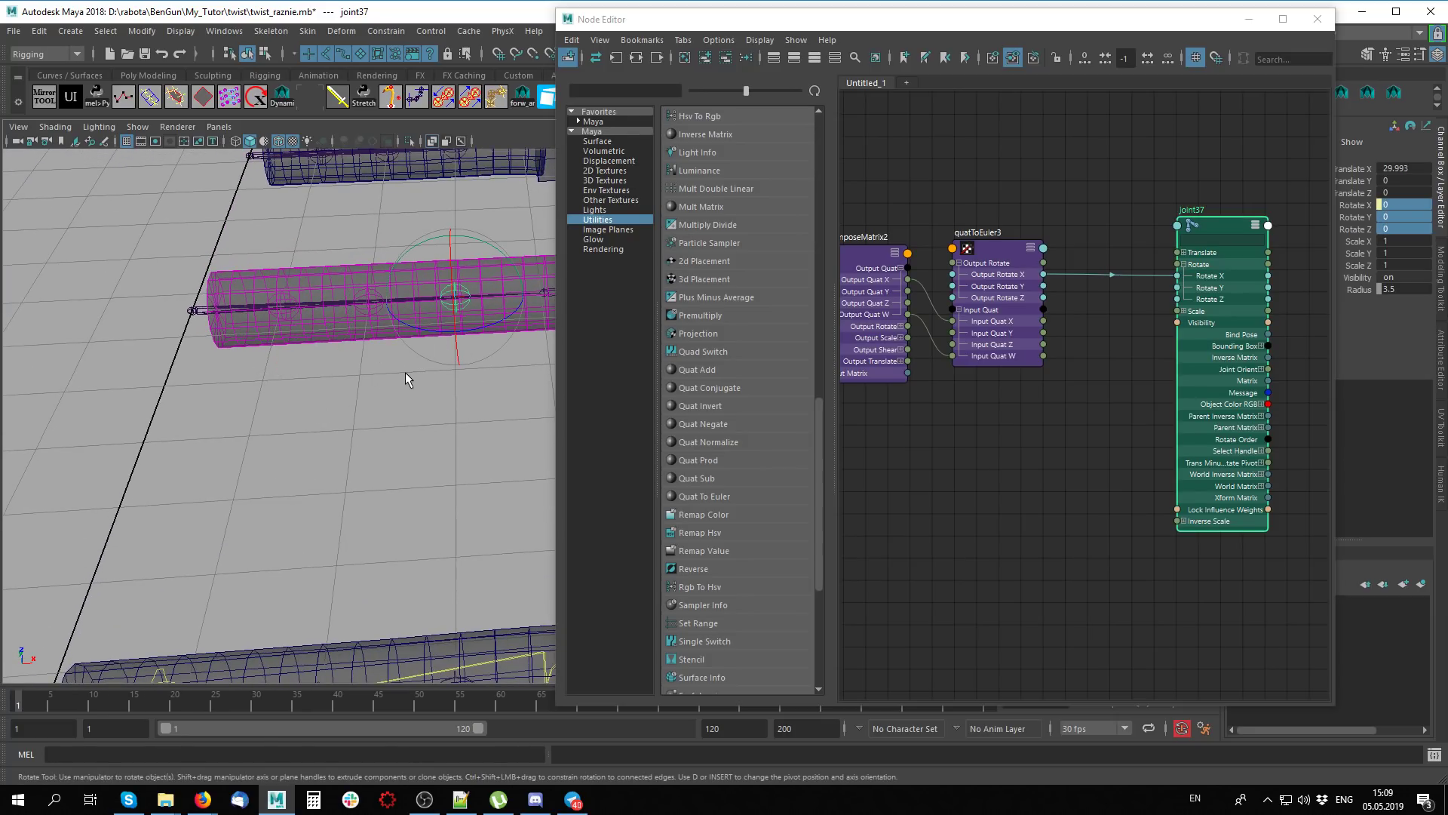
key(q)
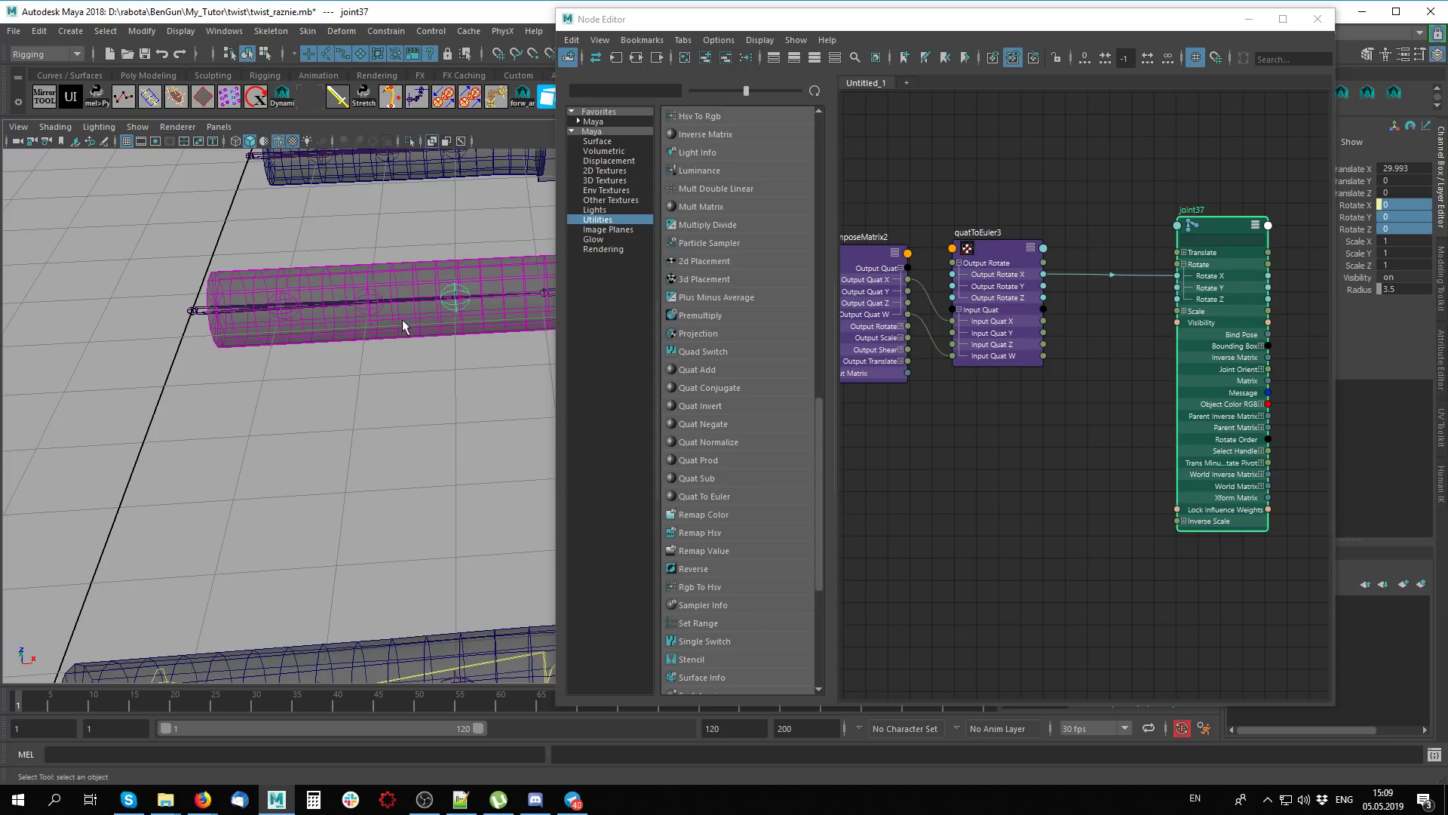
click(195, 311)
click(367, 302)
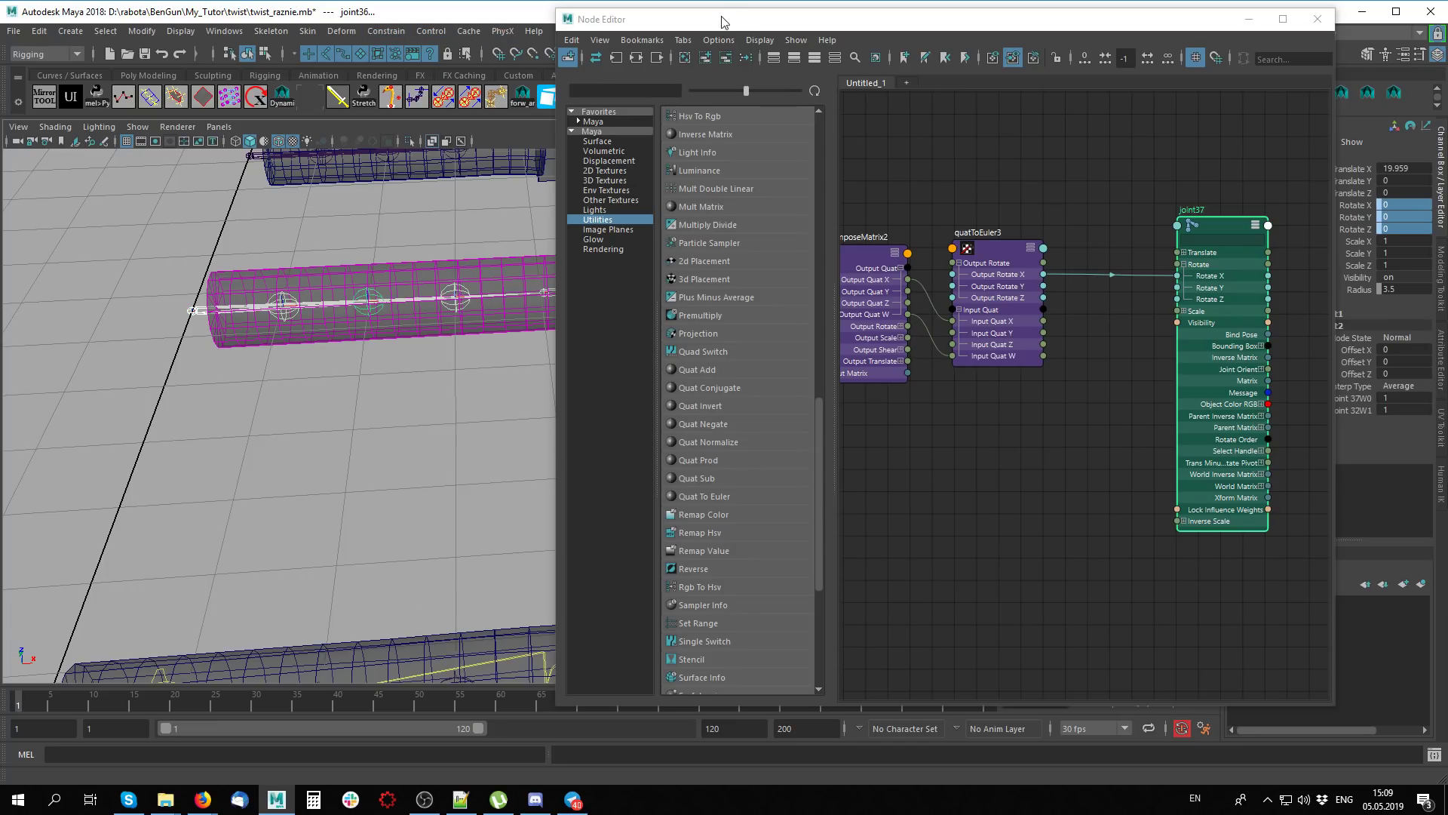
drag(732, 10, 740, 30)
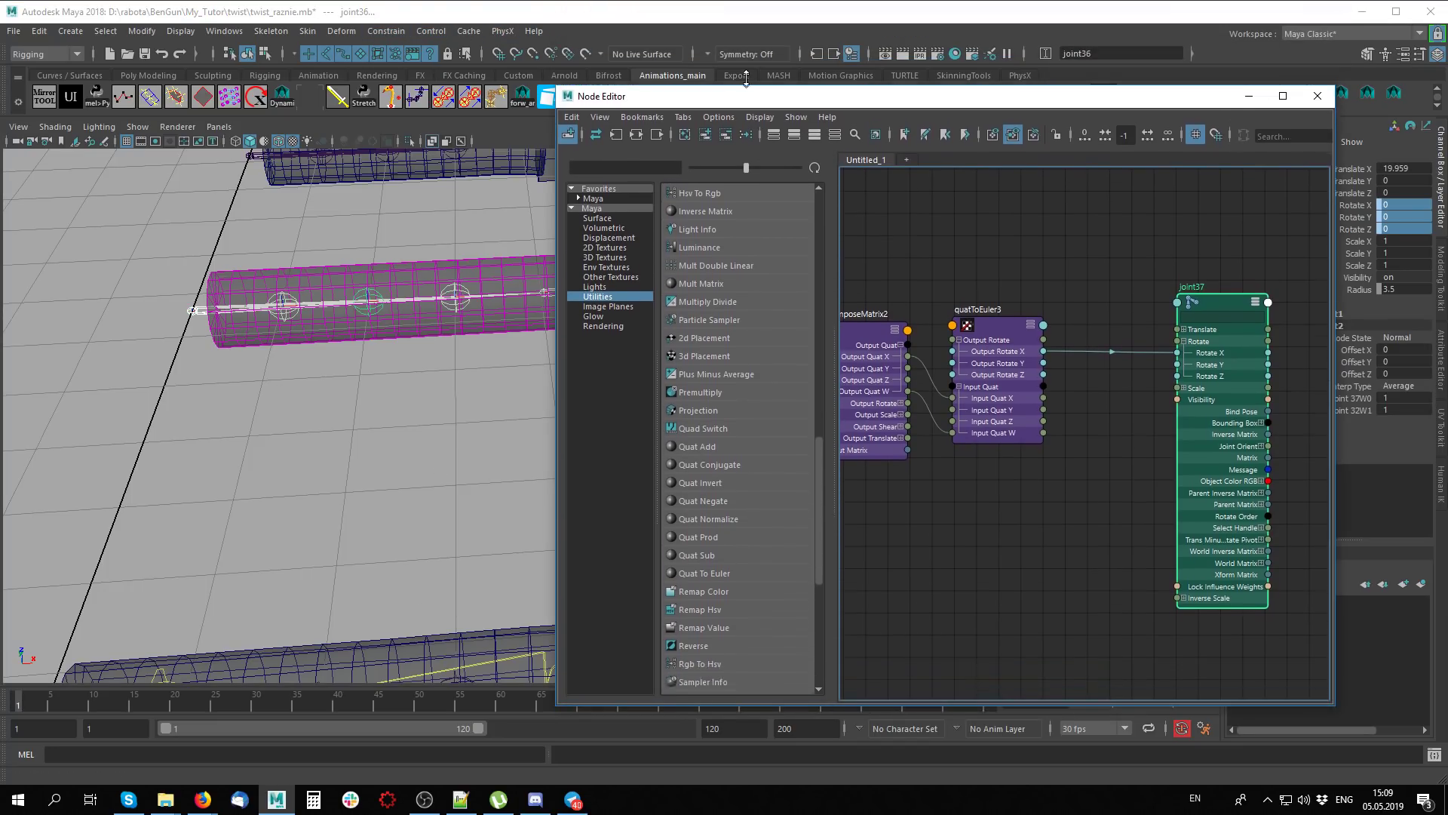
key(Down)
key(f)
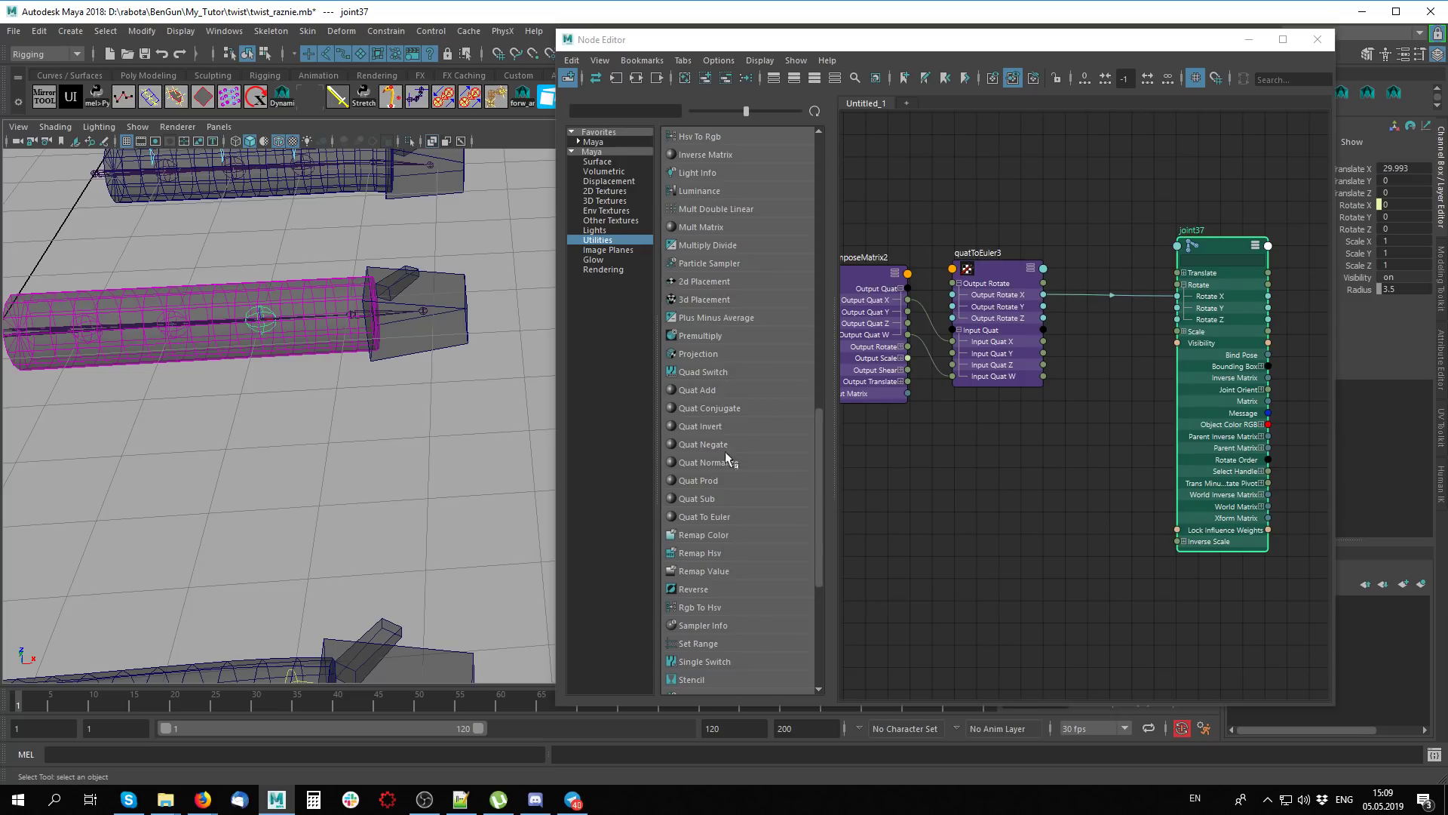
Add a multiplyDivide9 node to the graph with its attributes expanded
scroll(817, 469, up, 1)
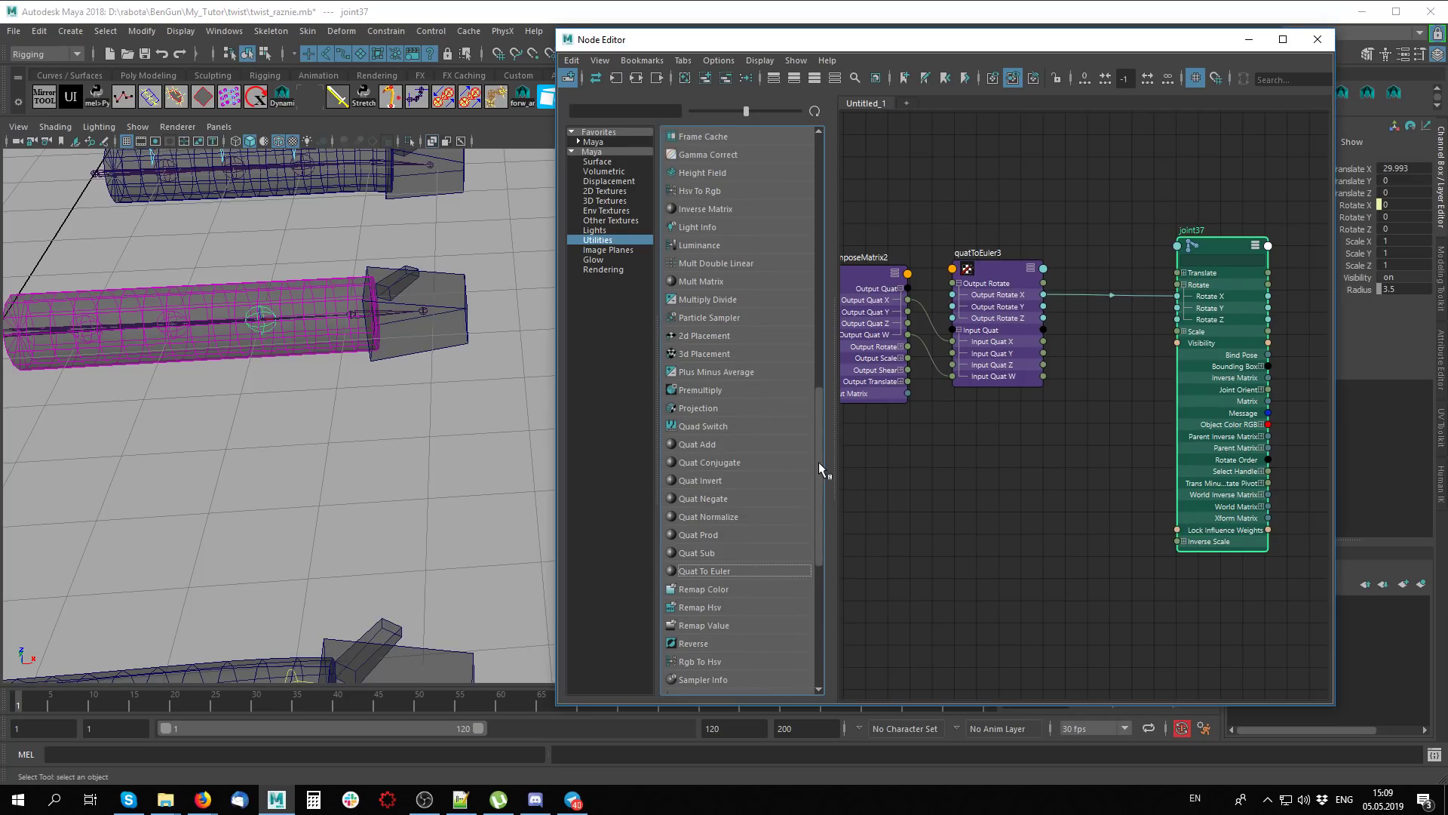
click(731, 301)
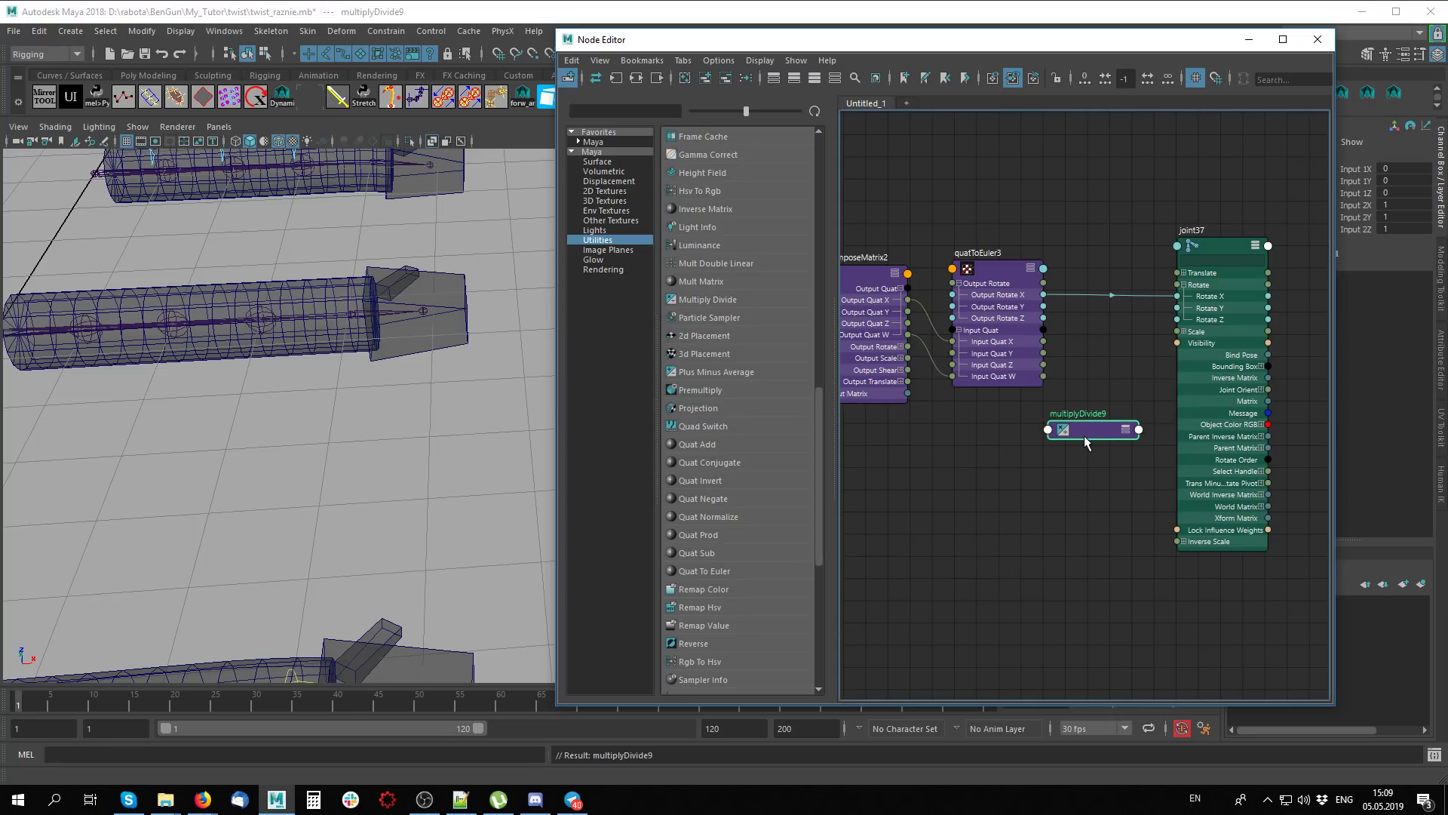
click(1084, 436)
drag(1075, 436, 1082, 418)
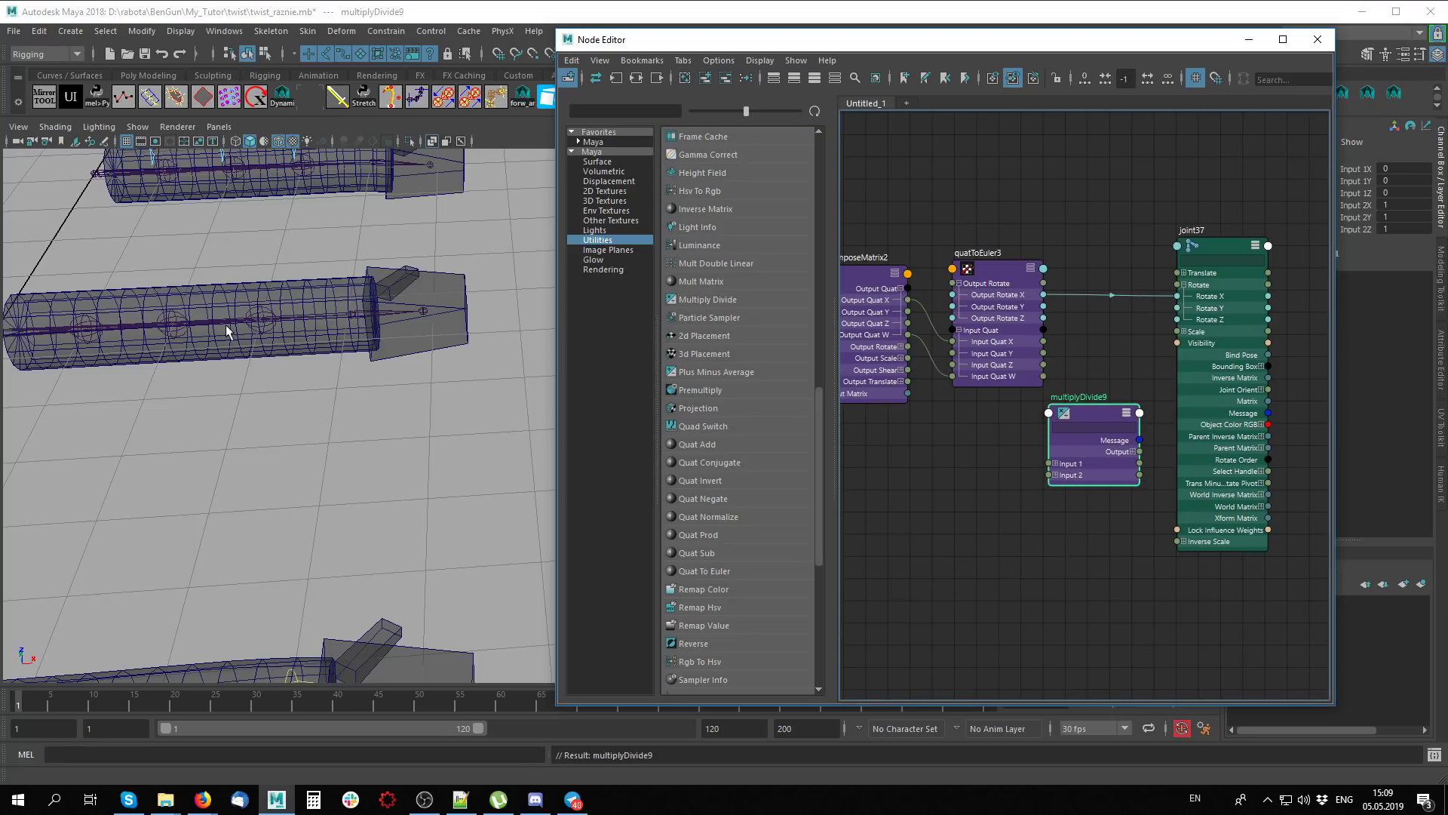
Add joint36 to the Node Editor with all its attributes showing
click(176, 314)
middle_drag(1000, 501, 1030, 370)
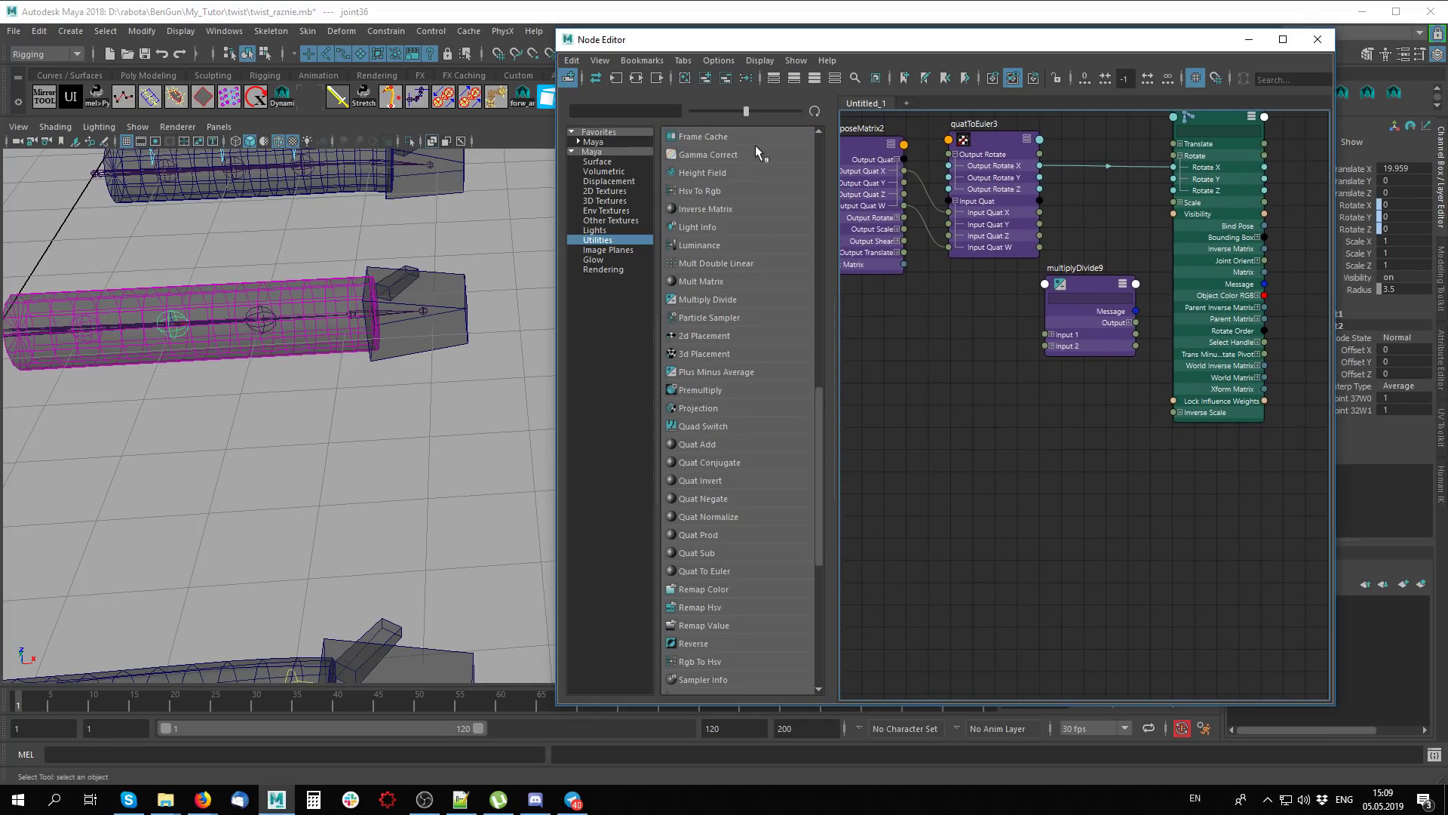
click(704, 78)
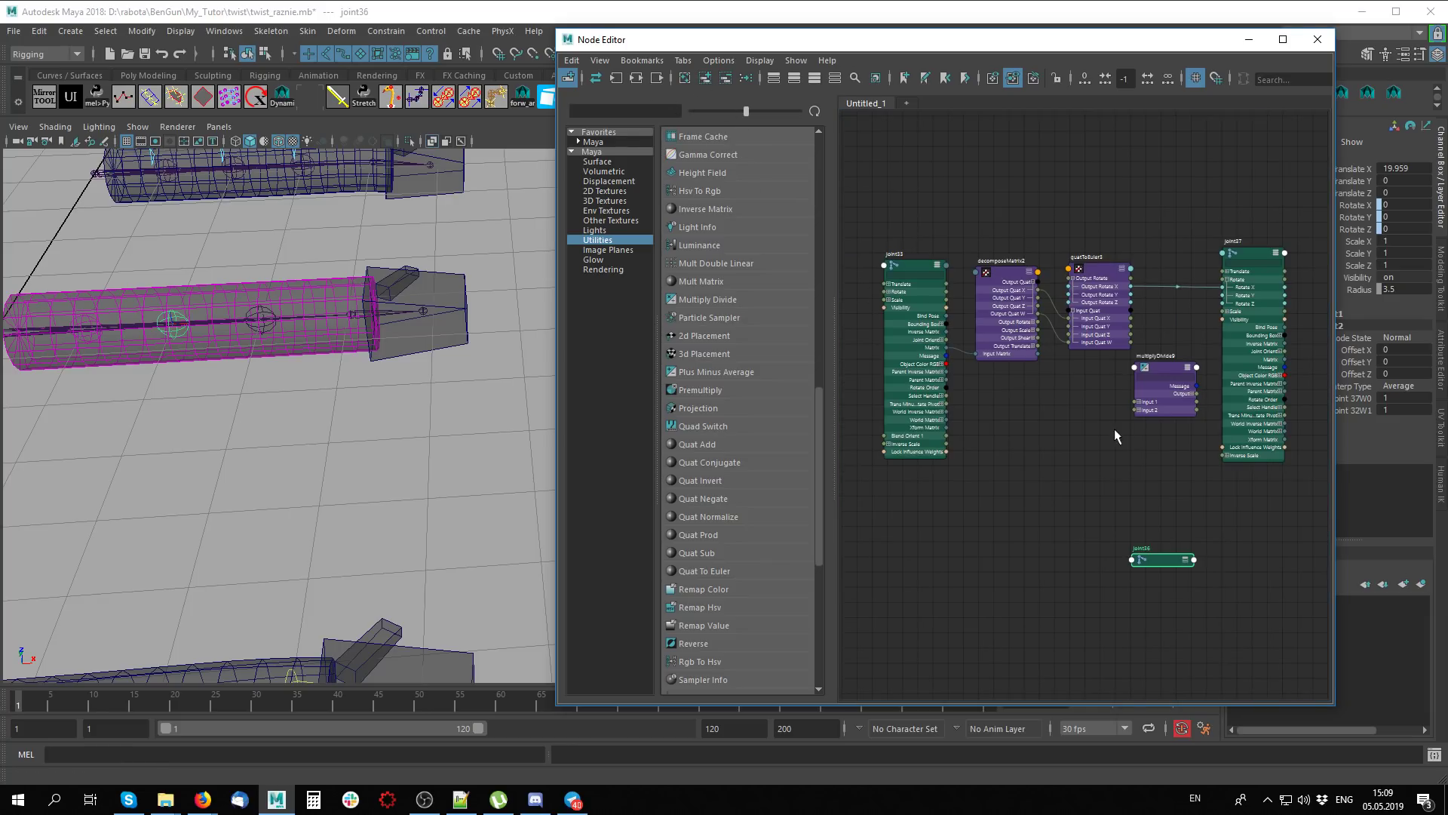
key(3)
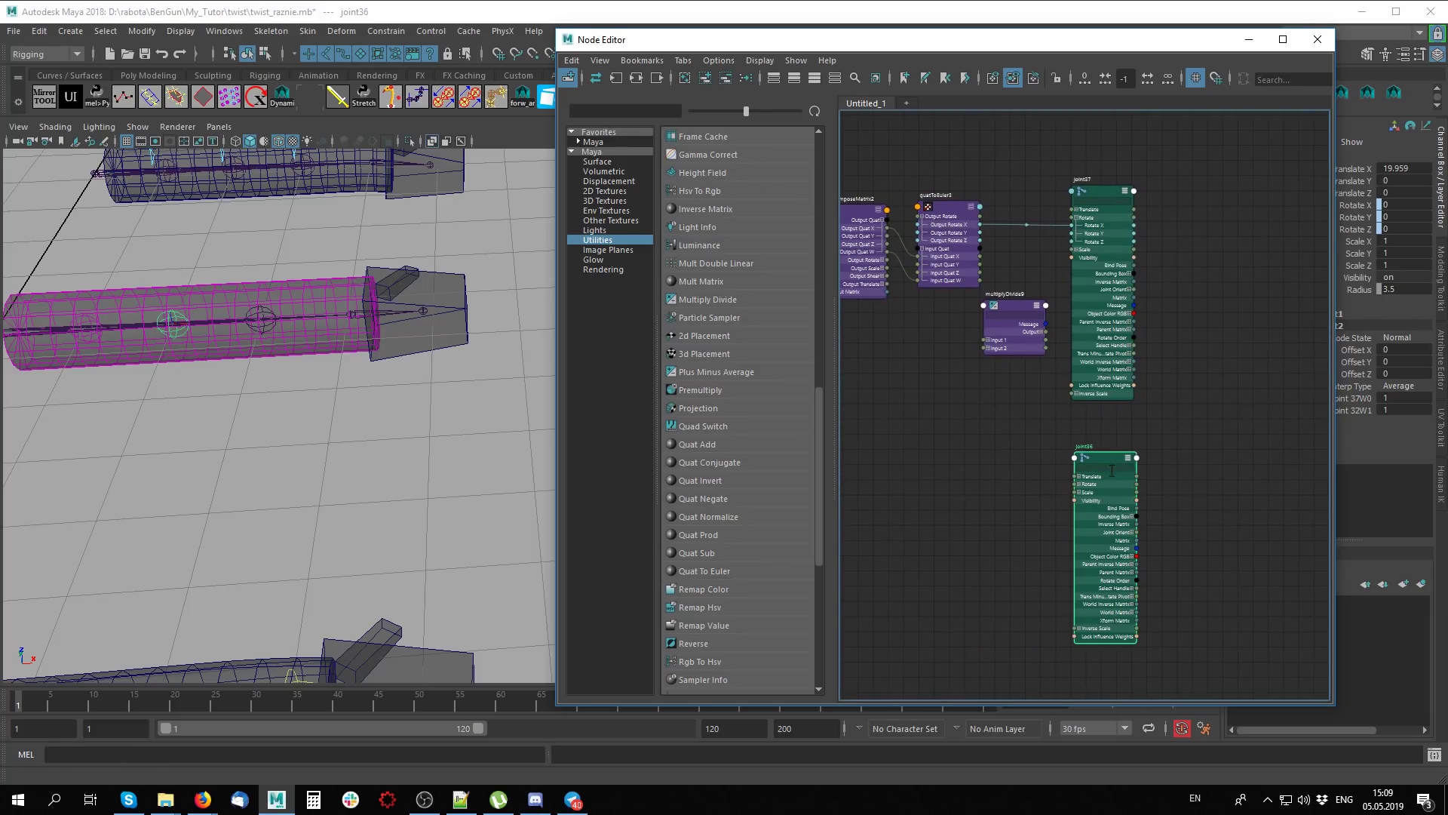
scroll(1170, 352, up, 2)
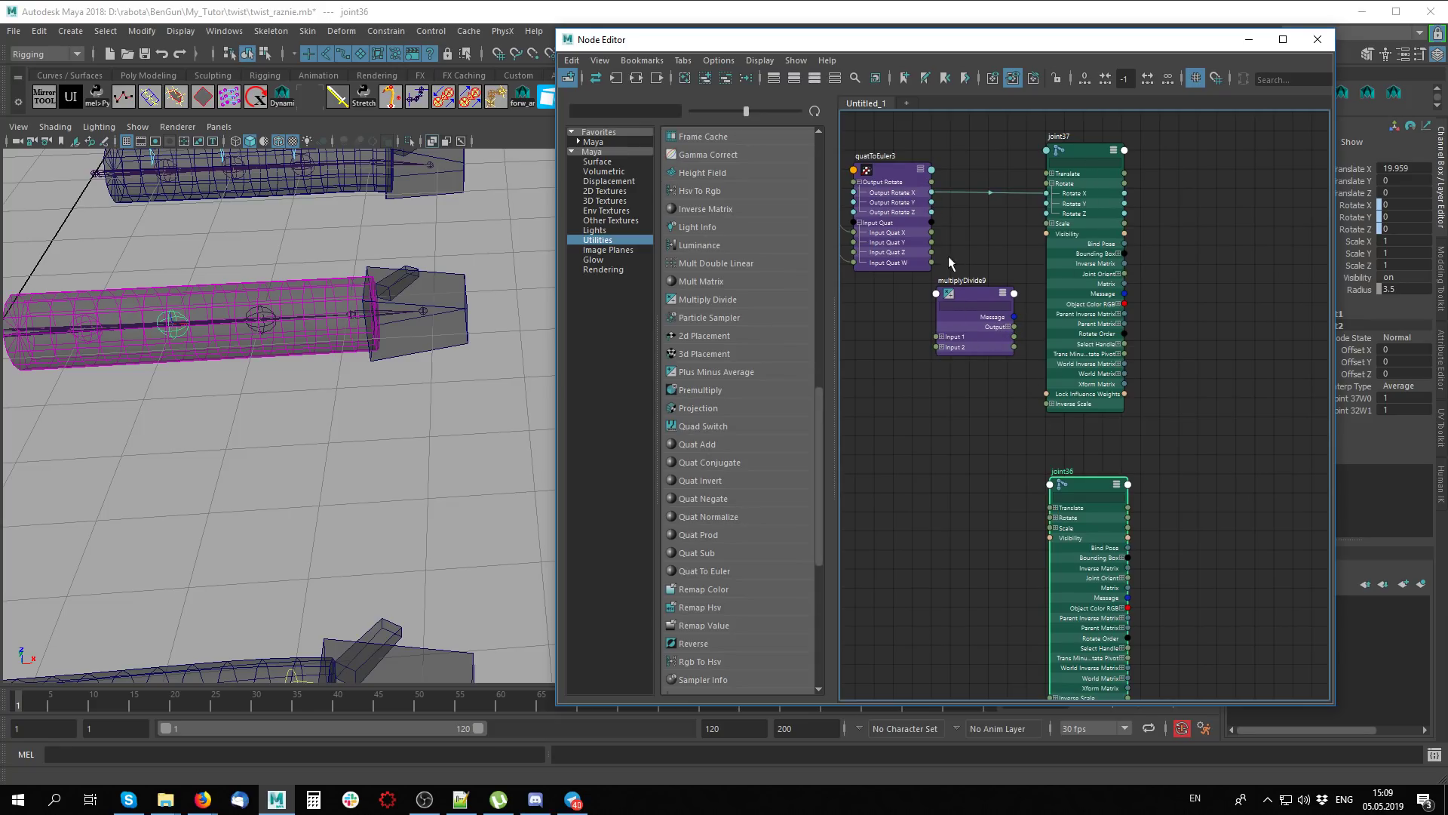
Connect quatToEuler3 Output Rotate X to multiplyDivide9 Input 1X and arrange the nodes
click(941, 338)
drag(933, 194, 946, 345)
mouse_move(1145, 440)
middle_down()
mouse_move(937, 332)
mouse_move(893, 346)
mouse_move(1054, 342)
middle_up()
drag(910, 341, 1192, 448)
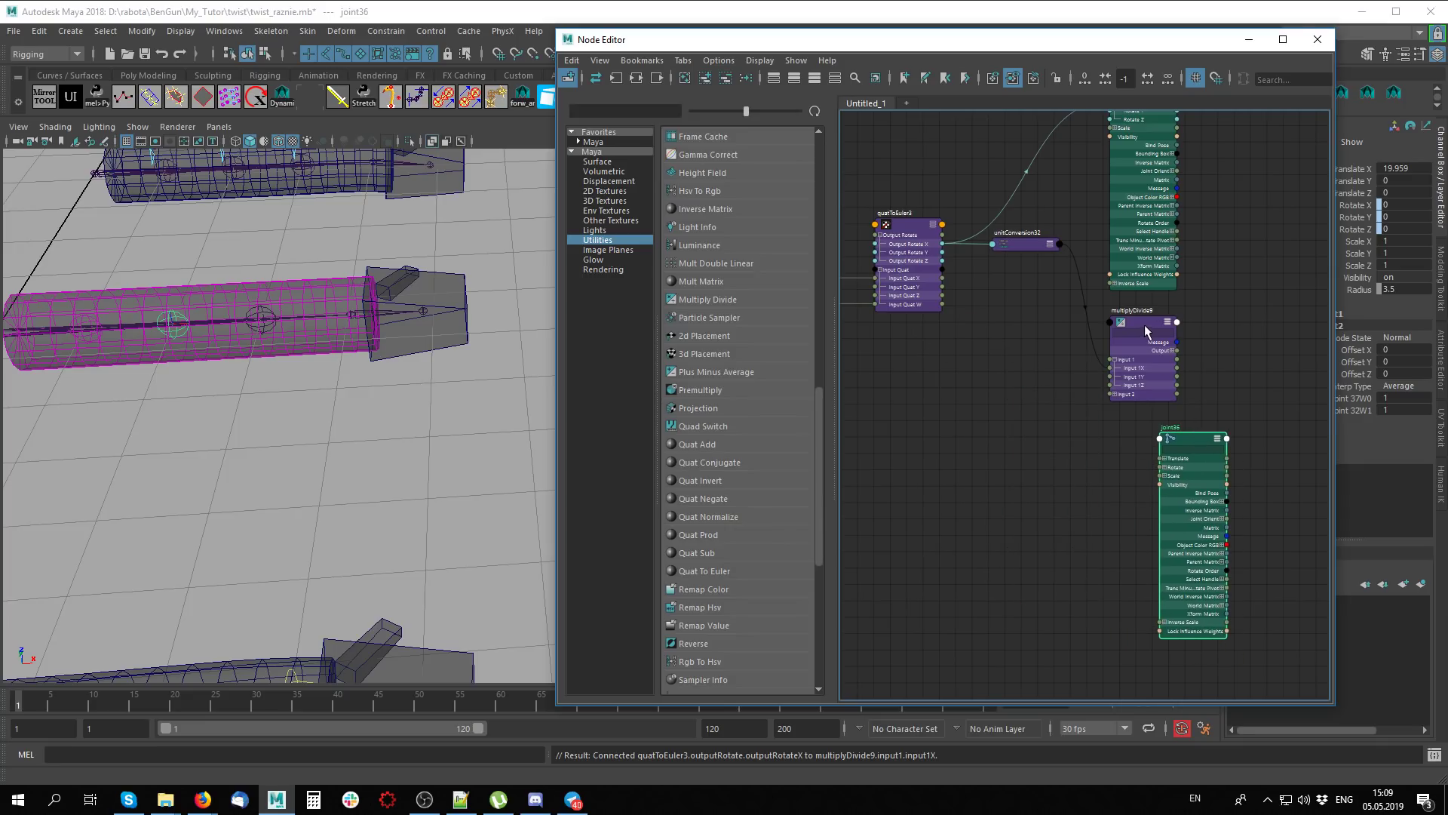
drag(1144, 324, 1019, 385)
drag(1181, 443, 1124, 341)
Connect multiplyDivide9 Output X to joint36 Rotate X
scroll(1174, 451, up, 2)
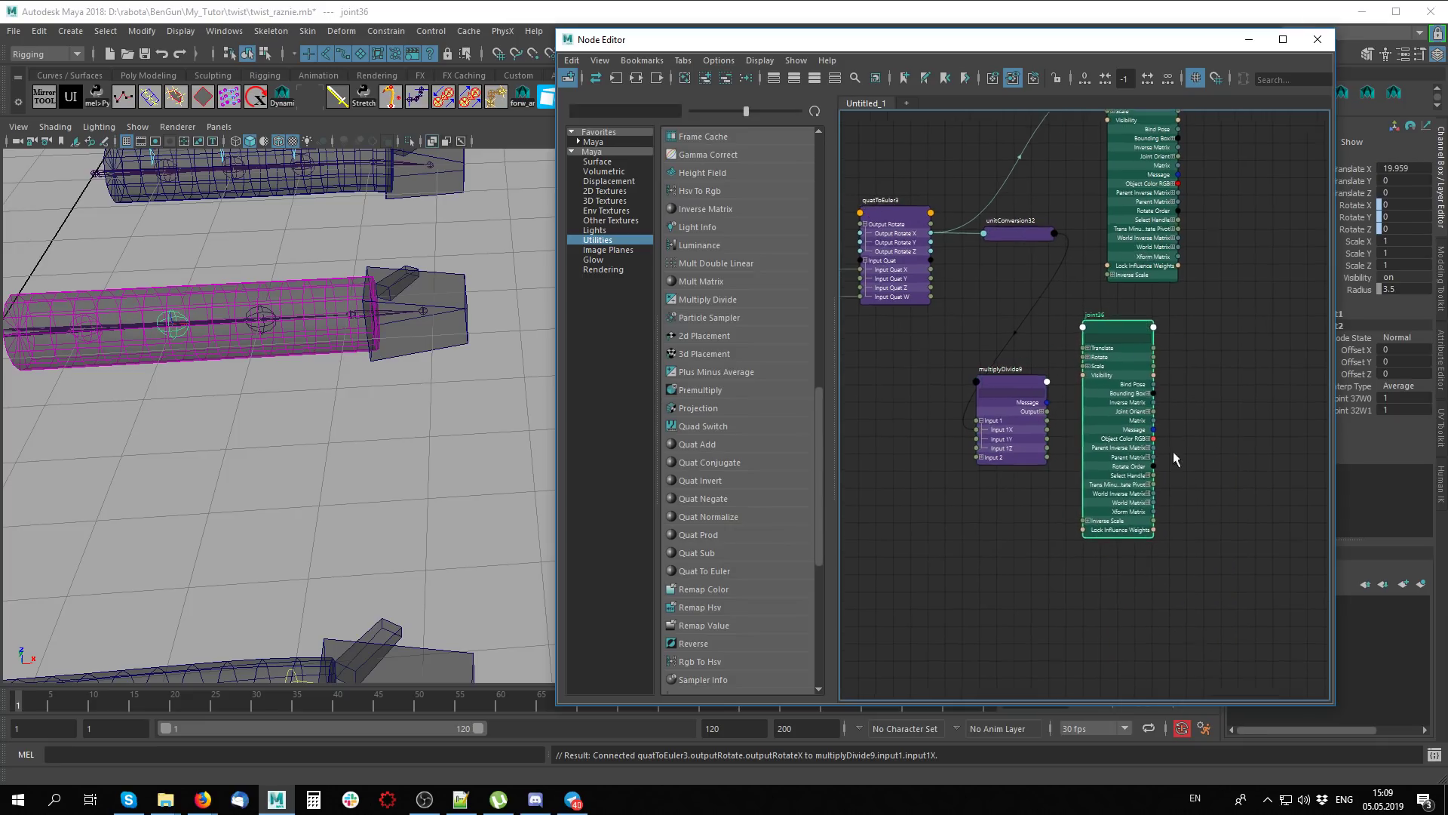
scroll(1184, 469, up, 2)
click(1021, 428)
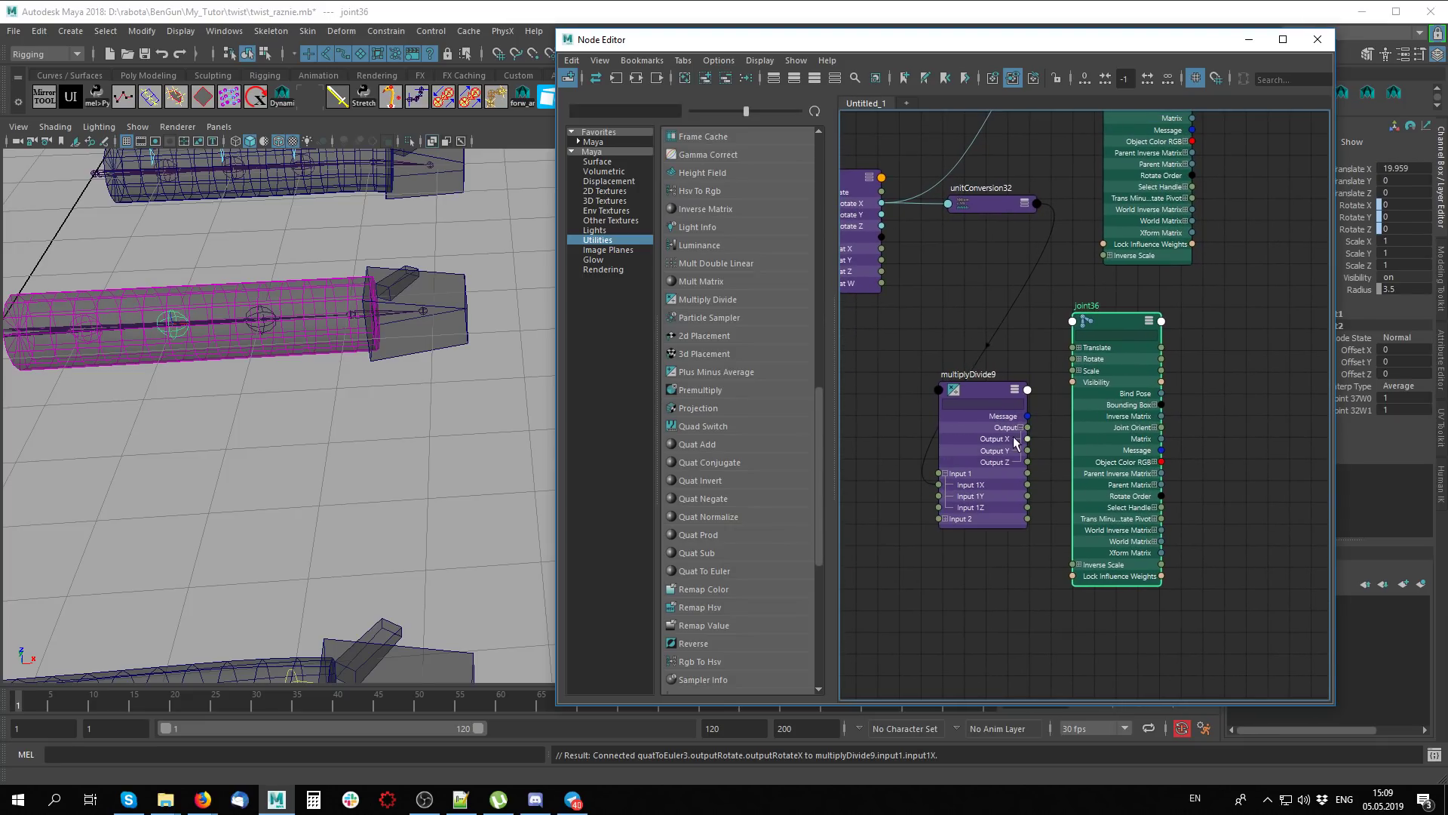
click(1079, 359)
drag(1028, 441, 1076, 372)
Hide the node library, recentre the graph, and select multiplyDivide9 to view its inputs
scroll(1224, 425, down, 5)
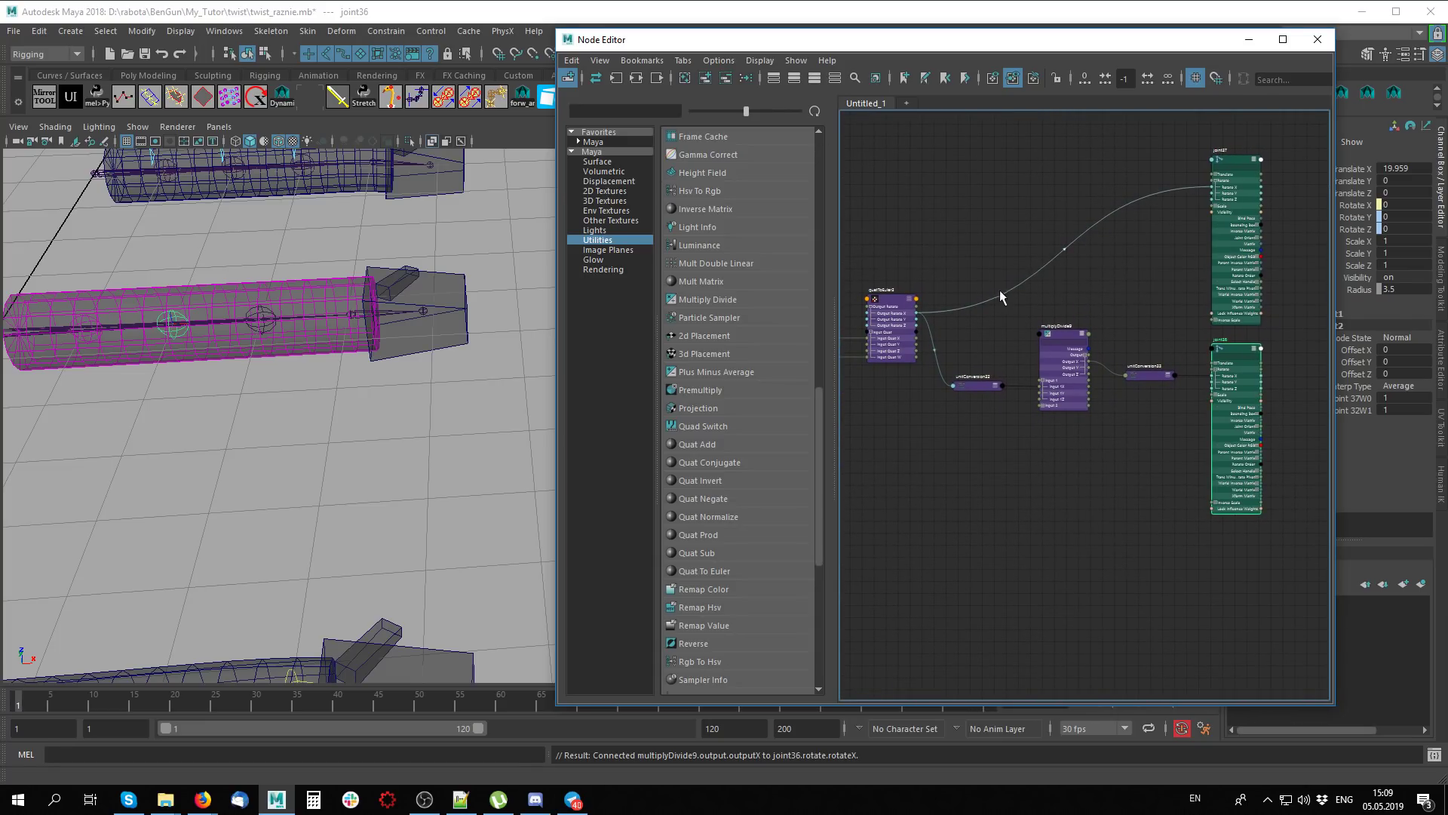
alt+middle_drag(1144, 342, 1115, 278)
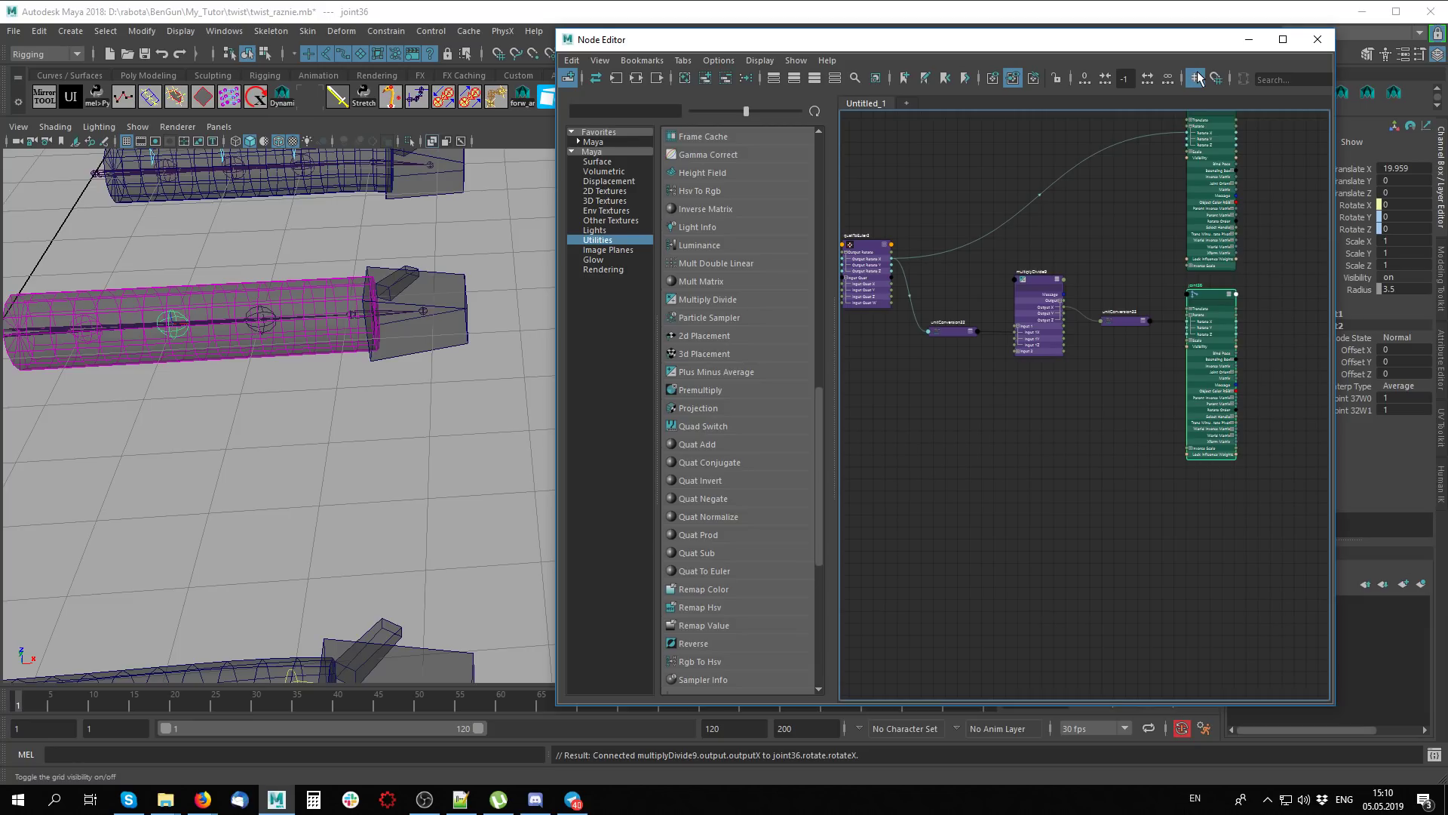
scroll(1144, 392, up, 3)
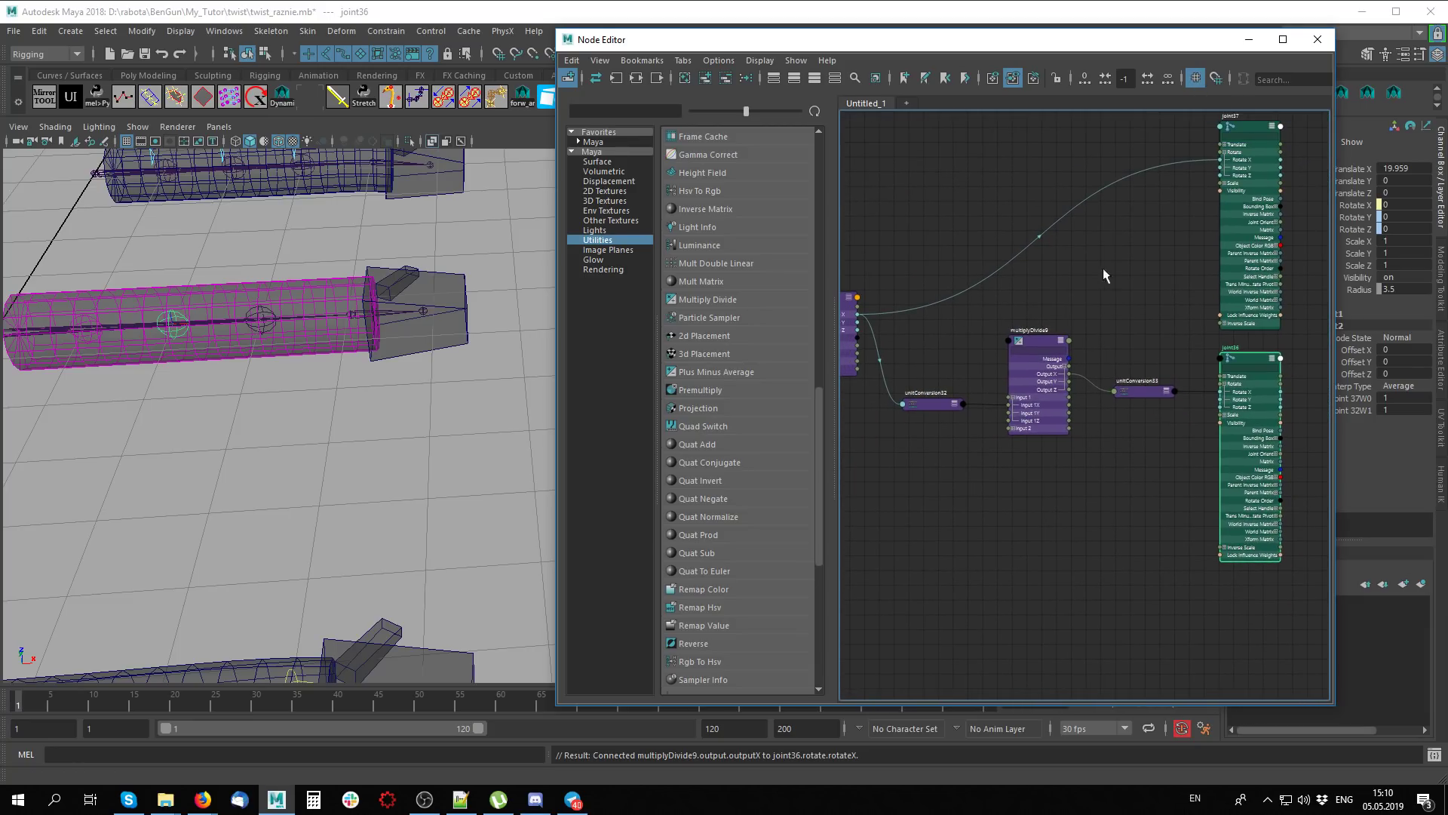
alt+middle_drag(1103, 268, 1158, 194)
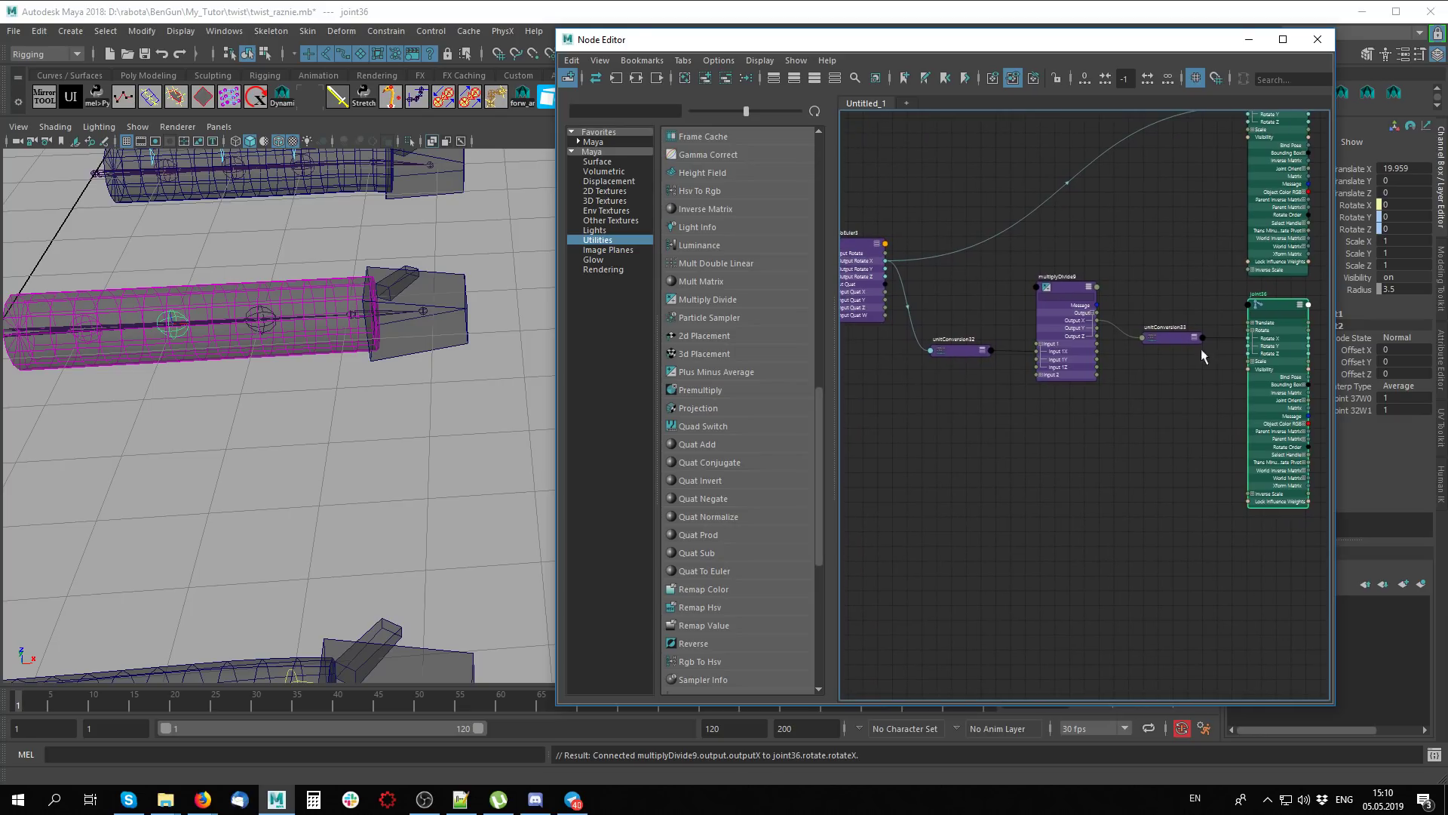
scroll(1122, 407, down, 2)
scroll(1121, 391, up, 4)
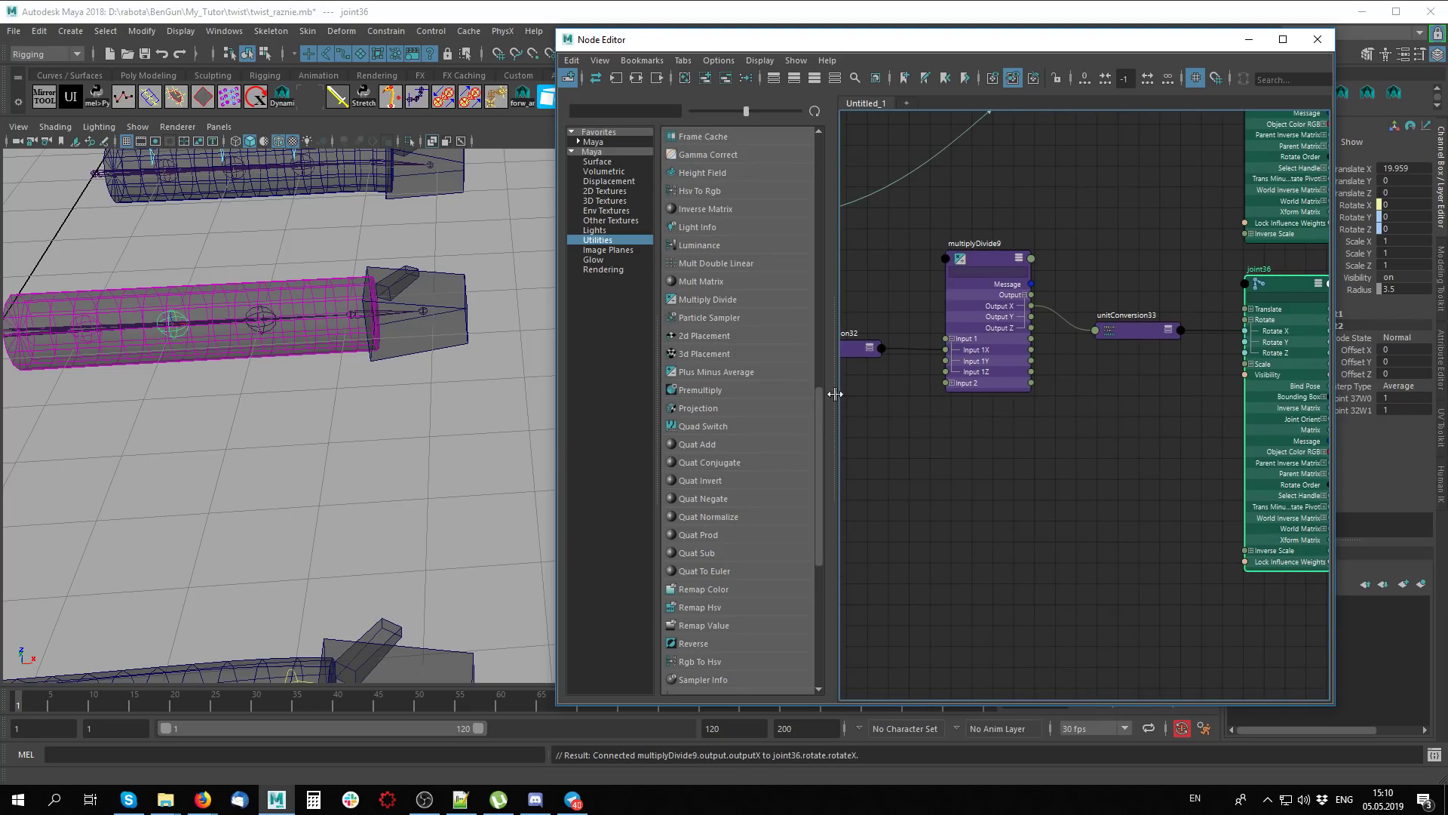
click(568, 78)
scroll(980, 377, down, 1)
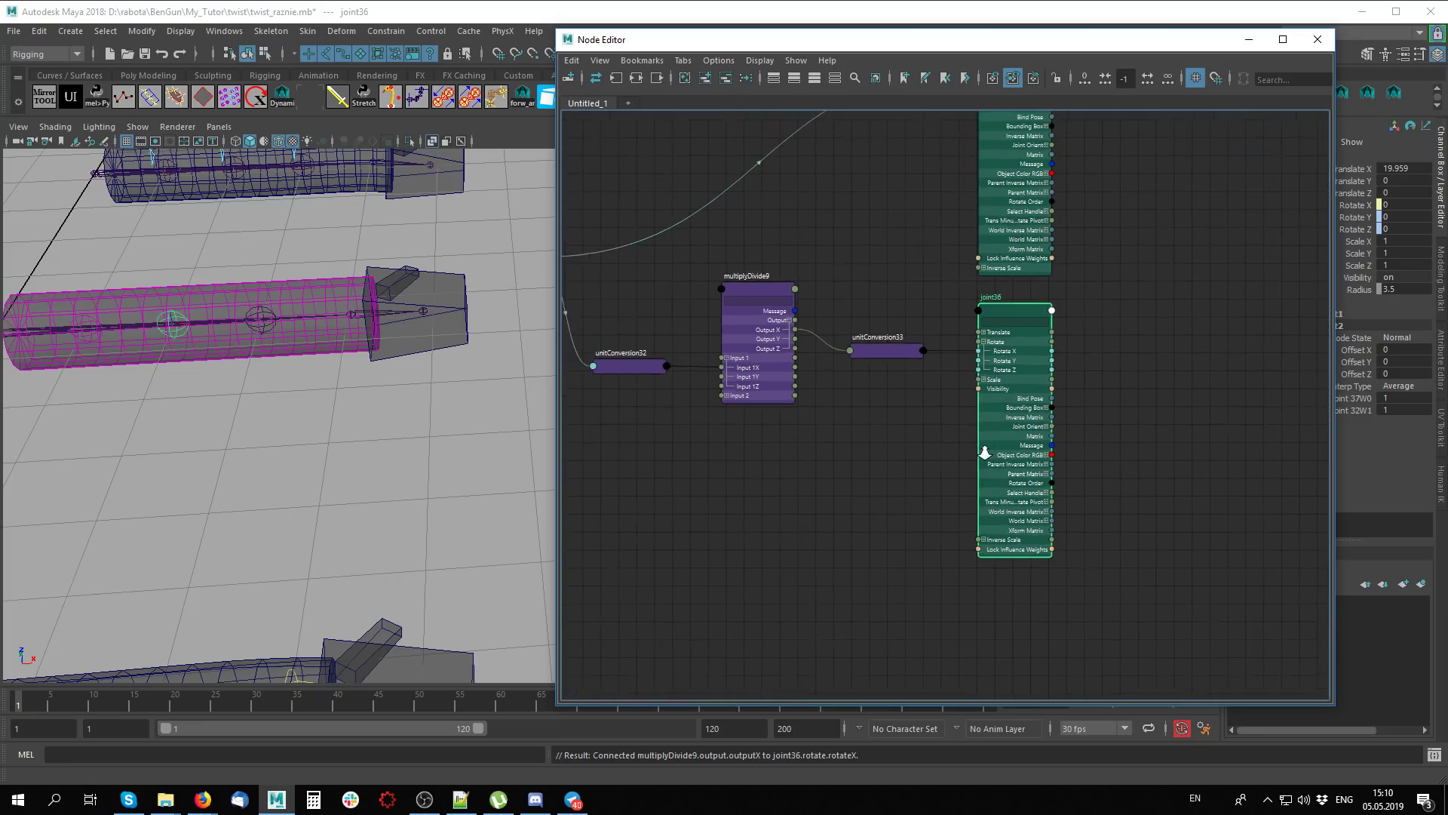
mouse_move(840, 377)
alt+middle_down()
mouse_move(1013, 397)
mouse_move(977, 397)
alt+middle_up()
scroll(977, 396, up, 1)
click(858, 302)
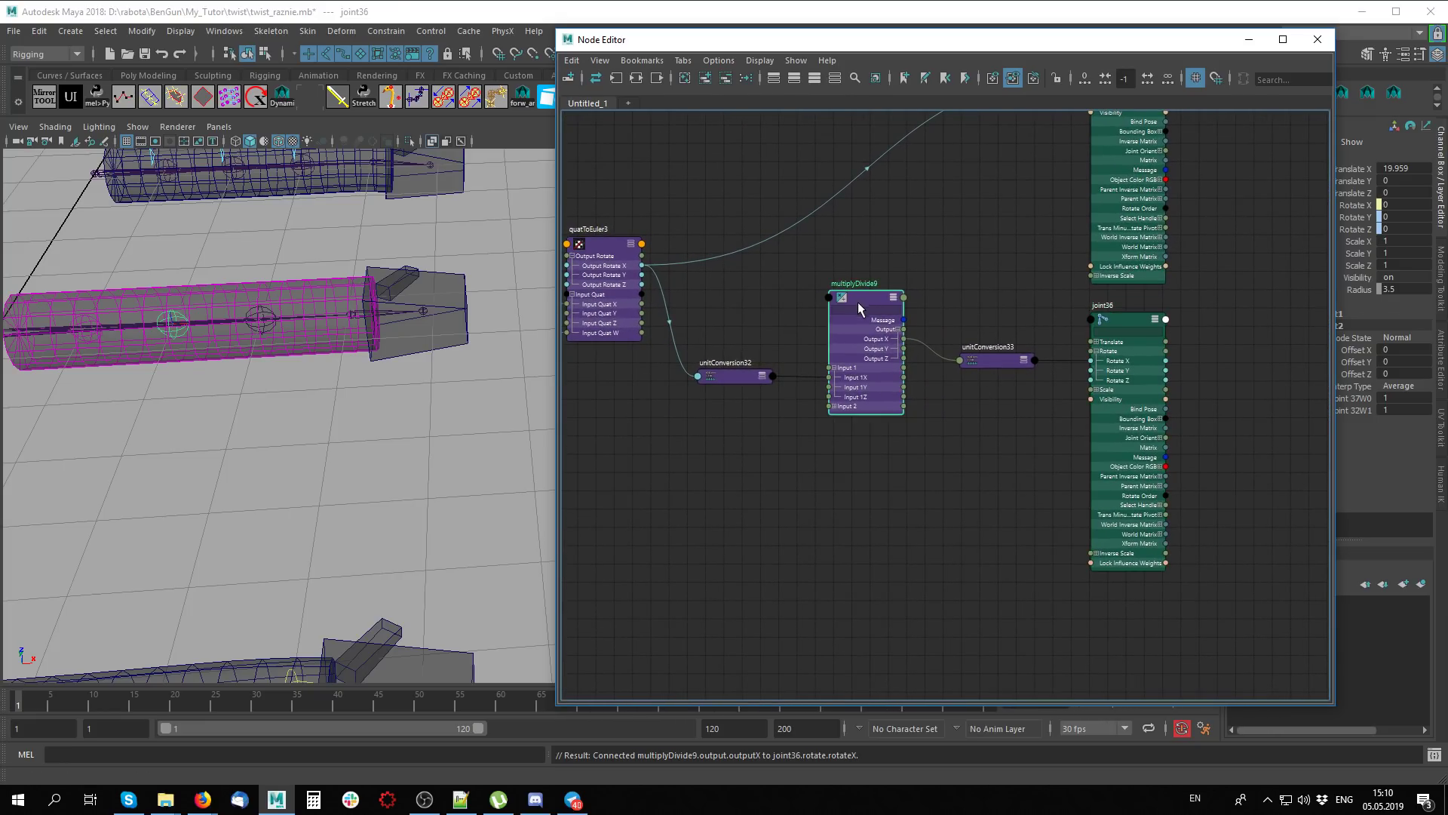
drag(905, 39, 832, 49)
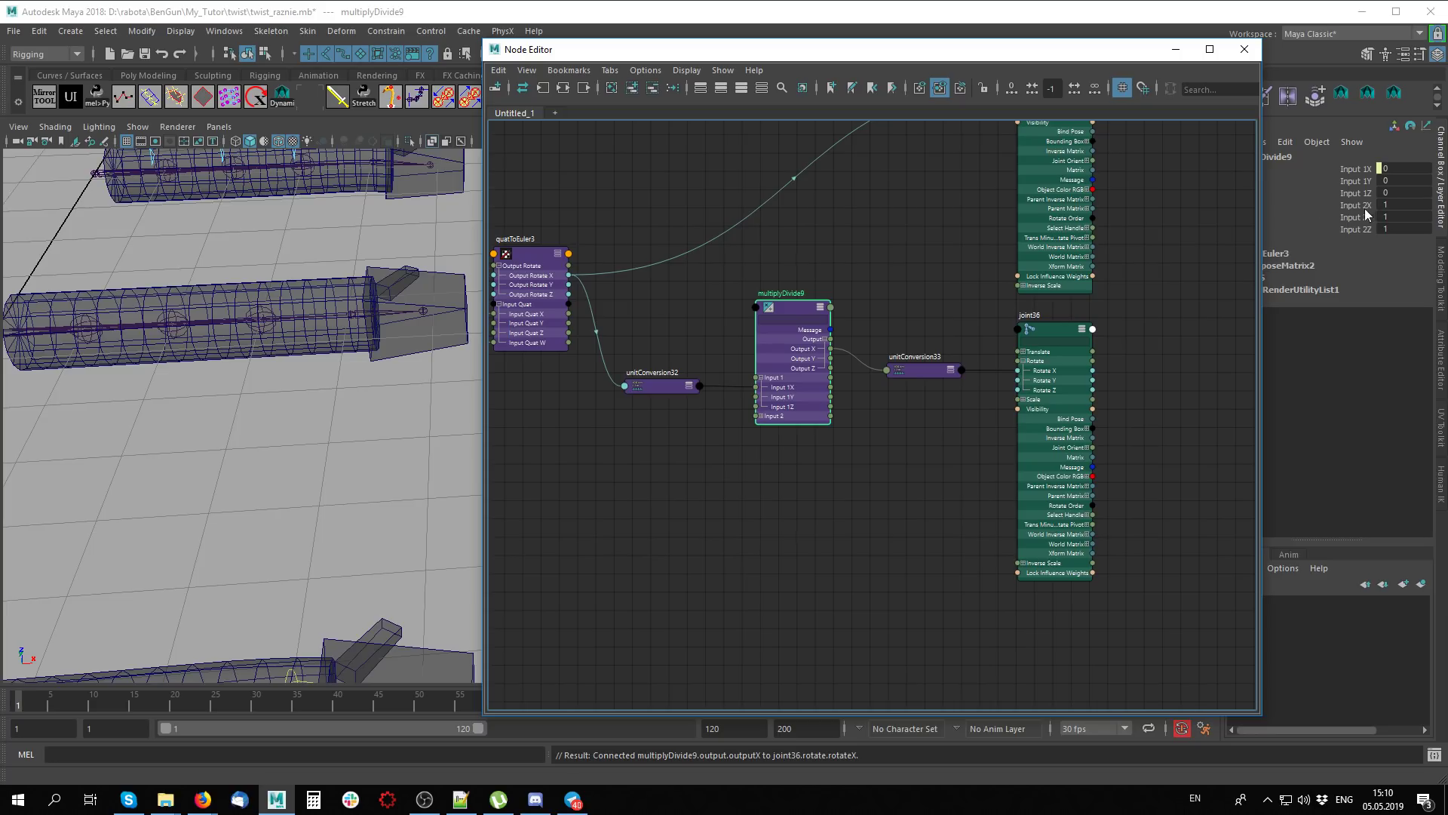
Set multiplyDivide9's Input 2X to 0.5 in the Channel Box
click(1419, 205)
text(0)
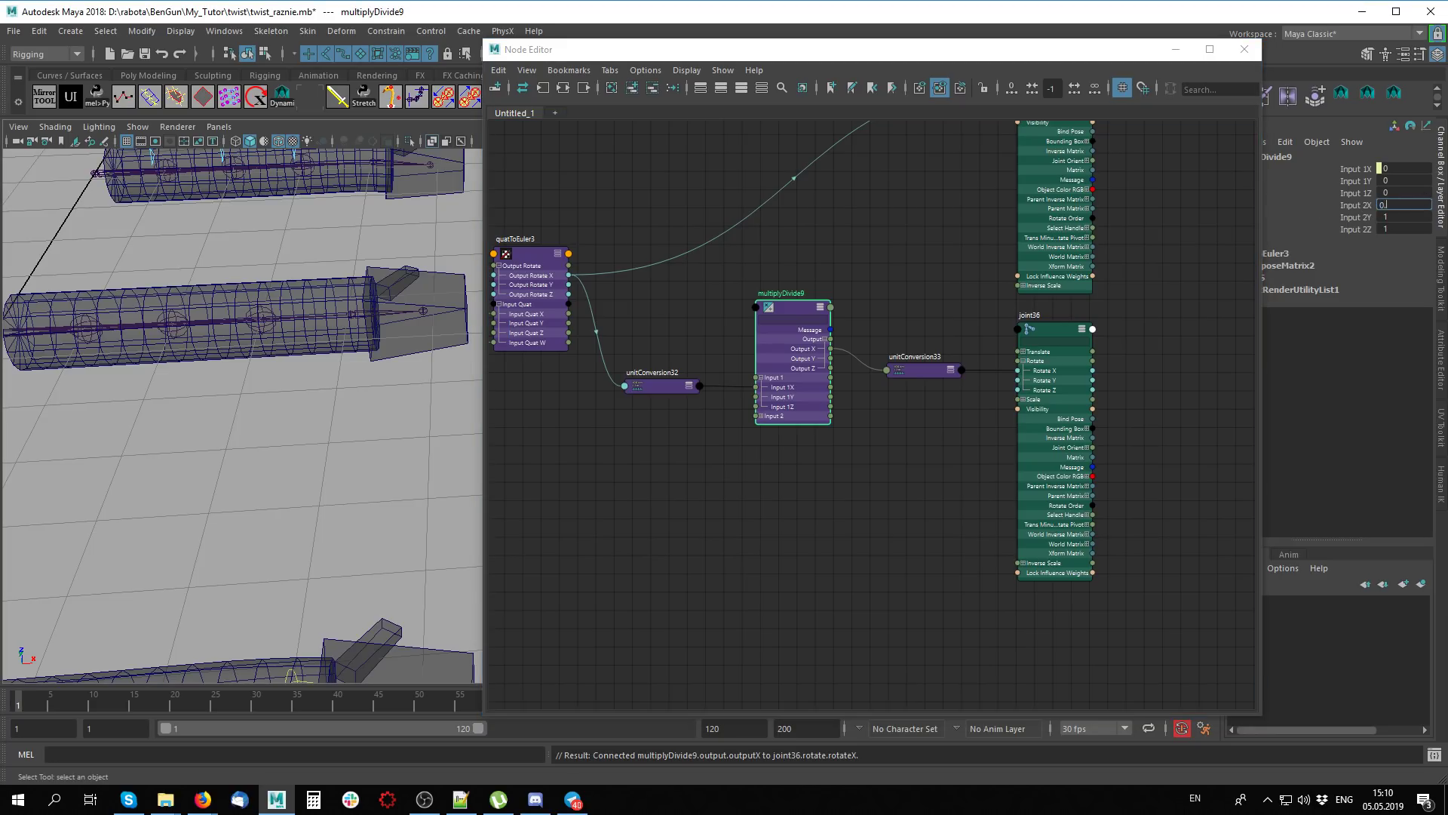
text(56)
key(Return)
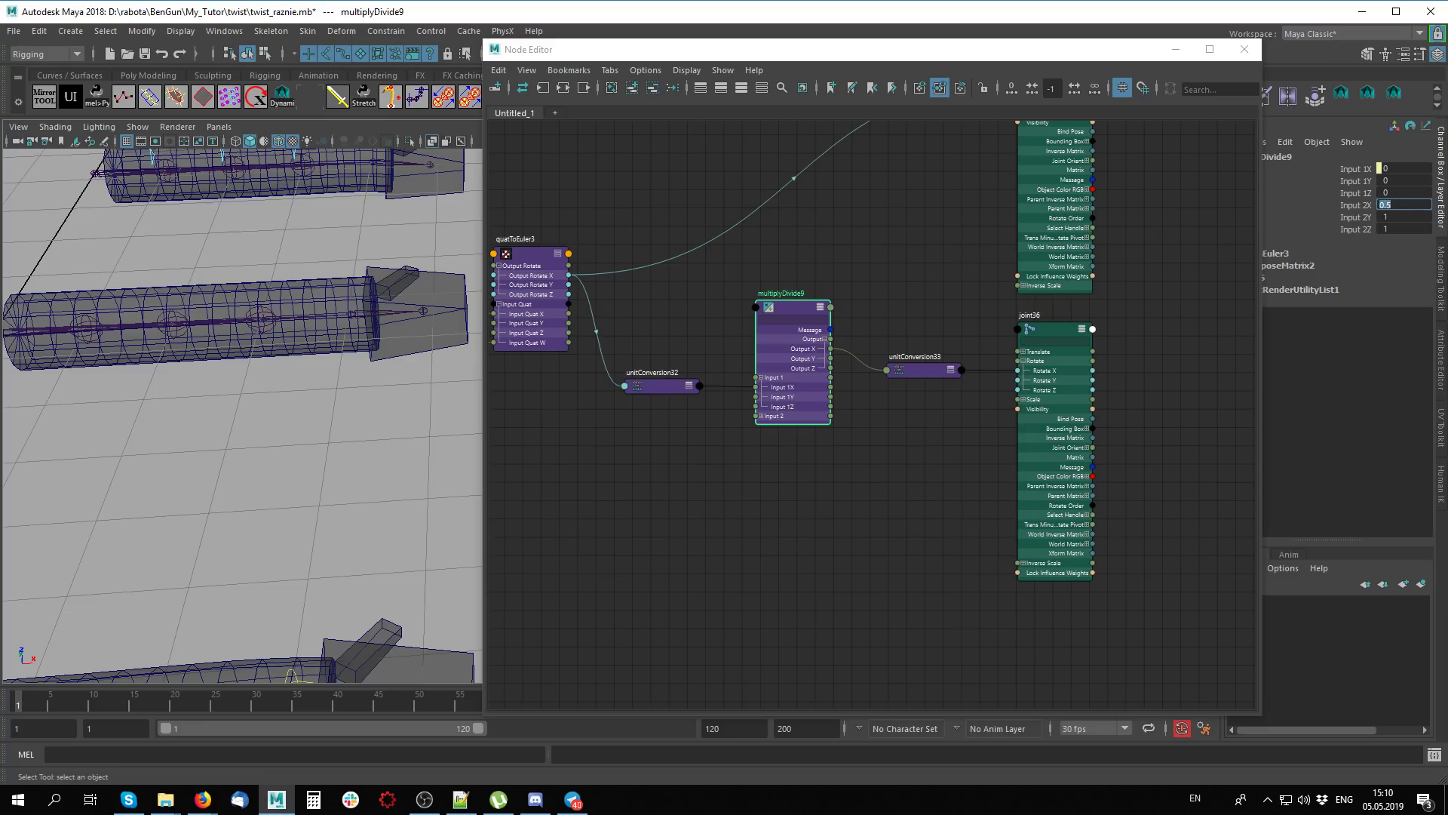
Select joint33 with the Rotate tool ready for testing
mouse_move(430, 372)
alt+mouse_down()
mouse_move(349, 329)
mouse_move(347, 362)
alt+mouse_up()
click(381, 353)
key(e)
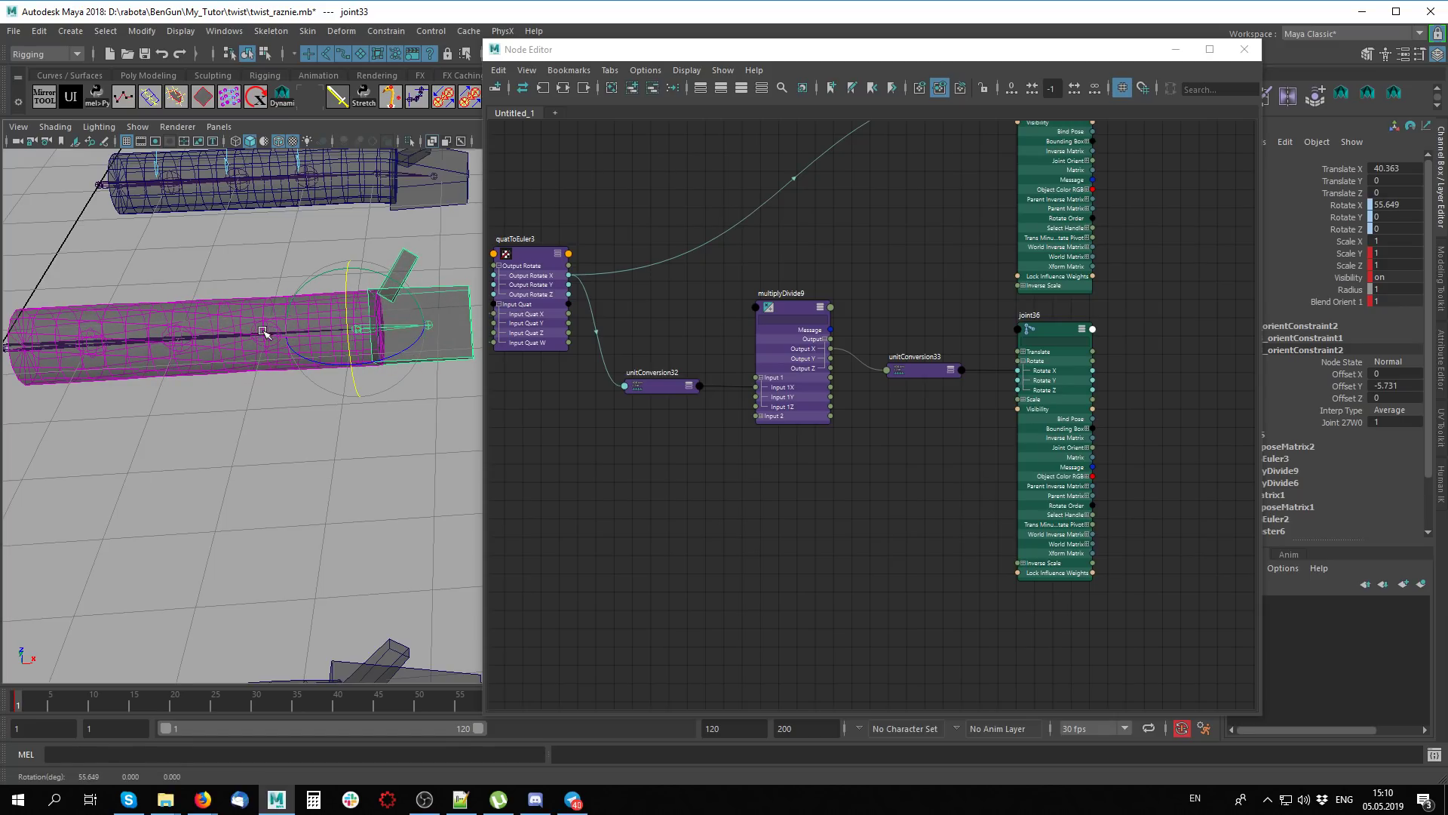
Add joint35 to the Node Editor with all attributes shown, placed below joint36
click(380, 445)
alt+drag(381, 445, 323, 443)
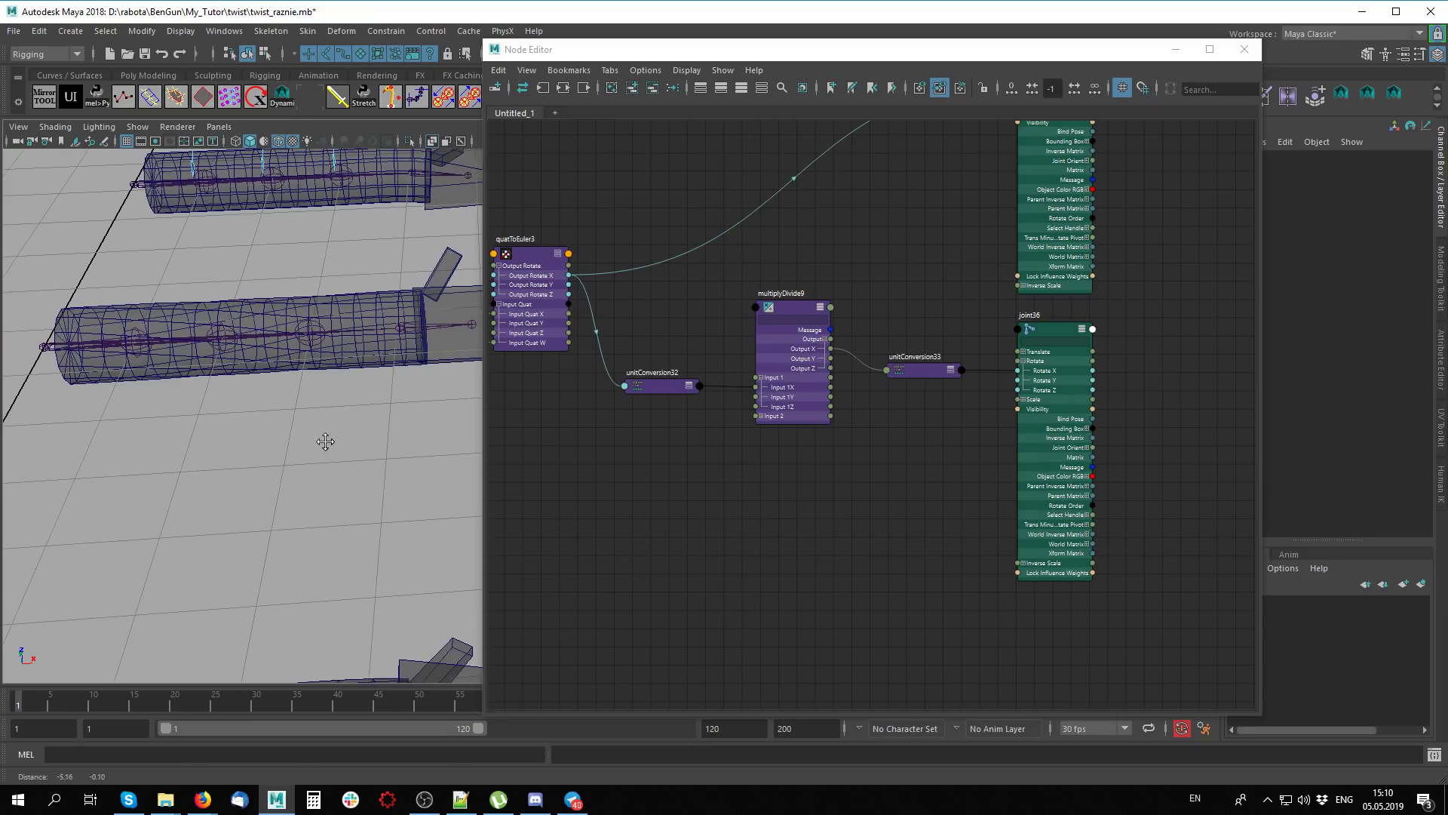
scroll(772, 452, down, 1)
middle_drag(767, 484, 789, 513)
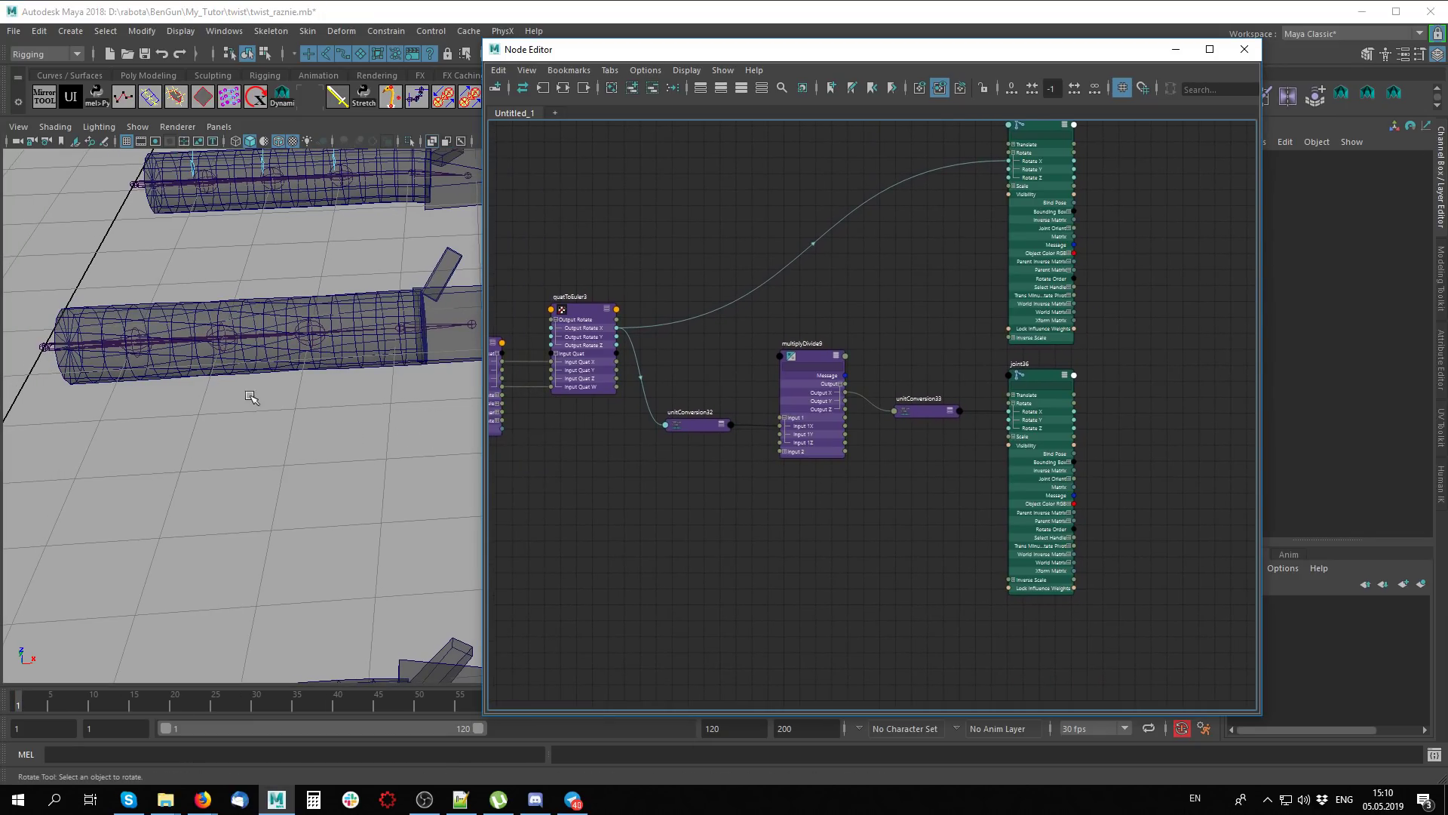
click(143, 331)
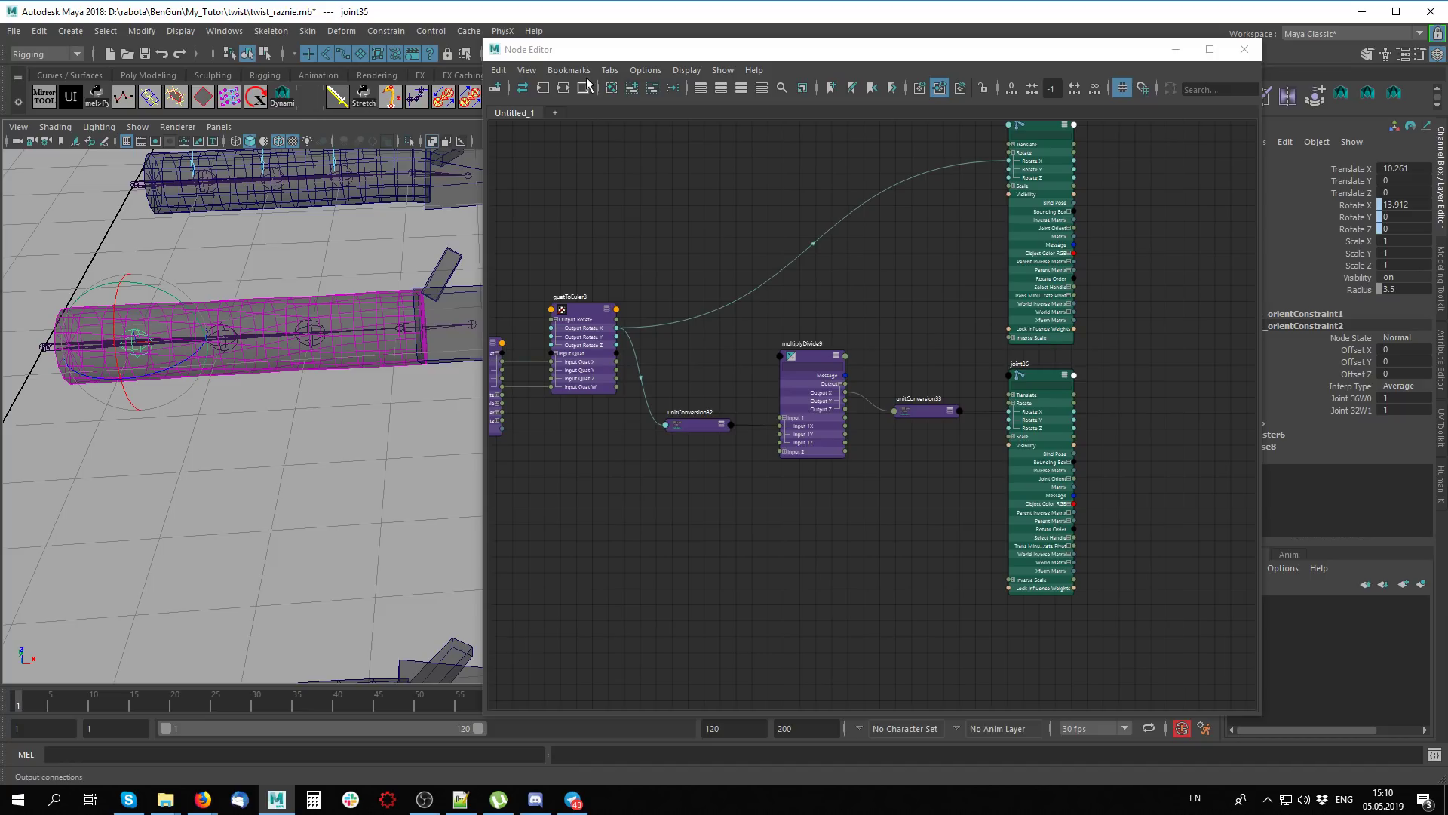
click(632, 88)
middle_drag(972, 650, 820, 404)
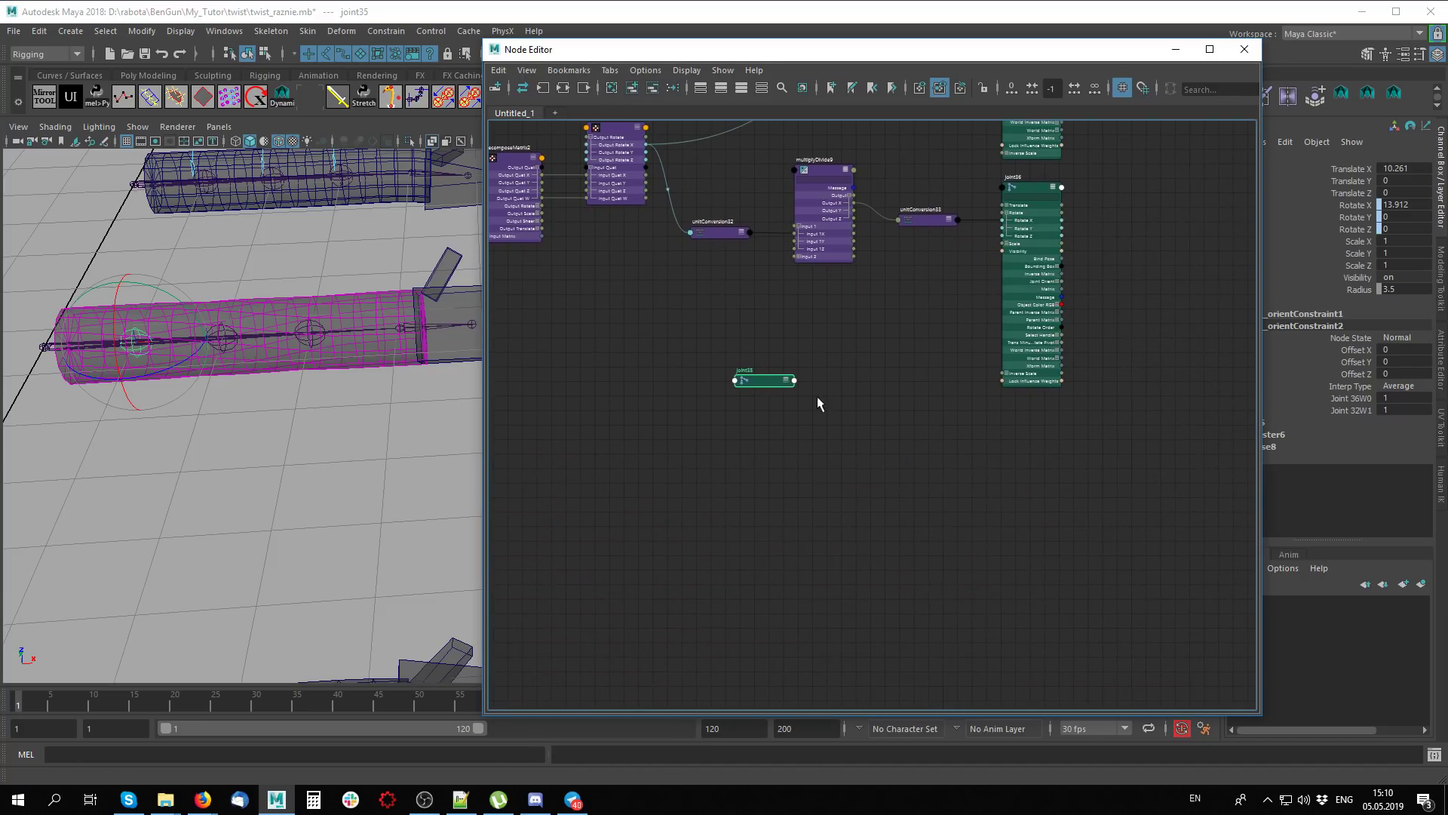
key(3)
drag(749, 374, 1013, 423)
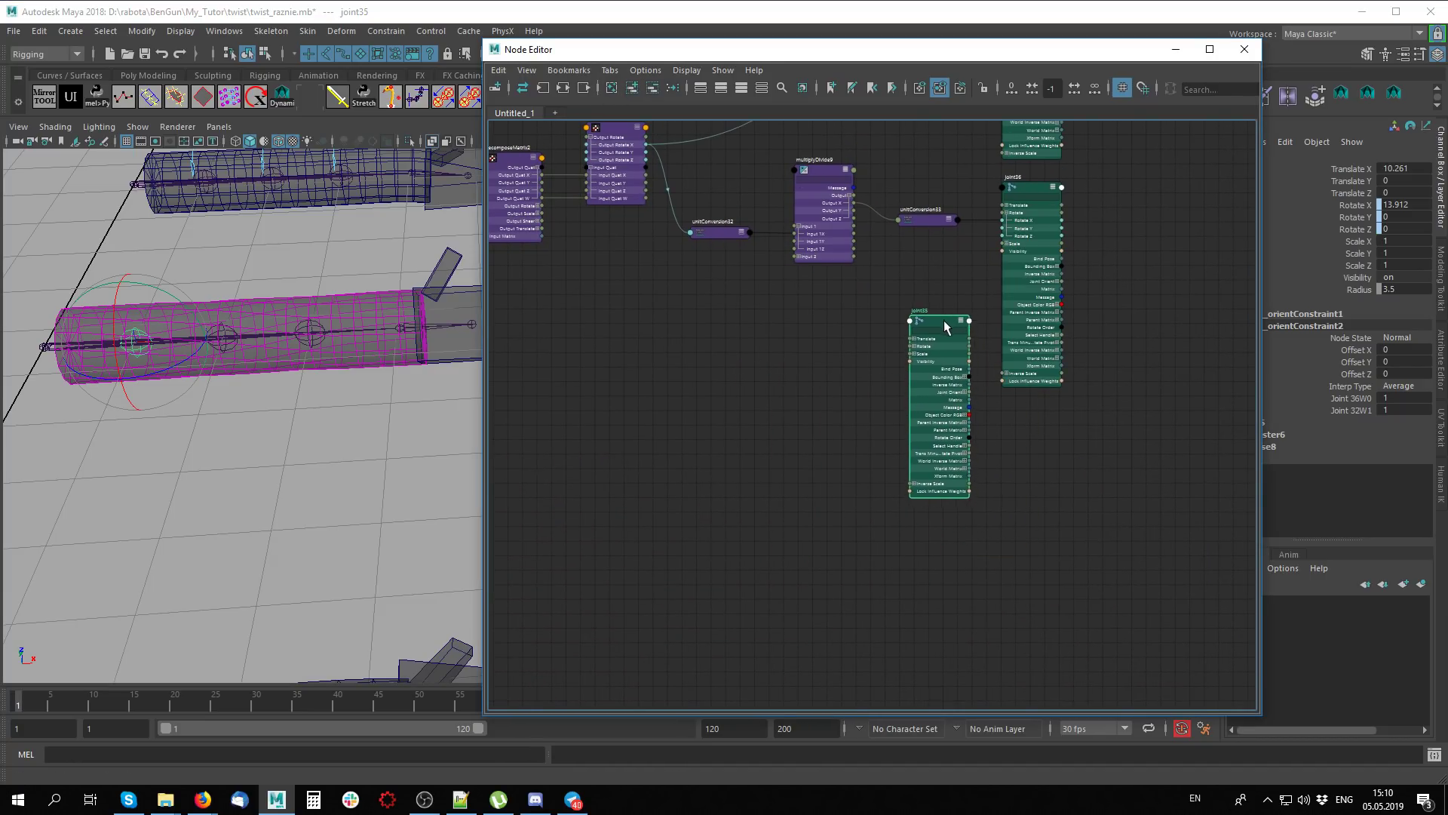
Duplicate multiplyDivide9 as multiplyDivide10 and connect its Output X to joint35 Rotate X
middle_drag(834, 317, 852, 328)
click(874, 221)
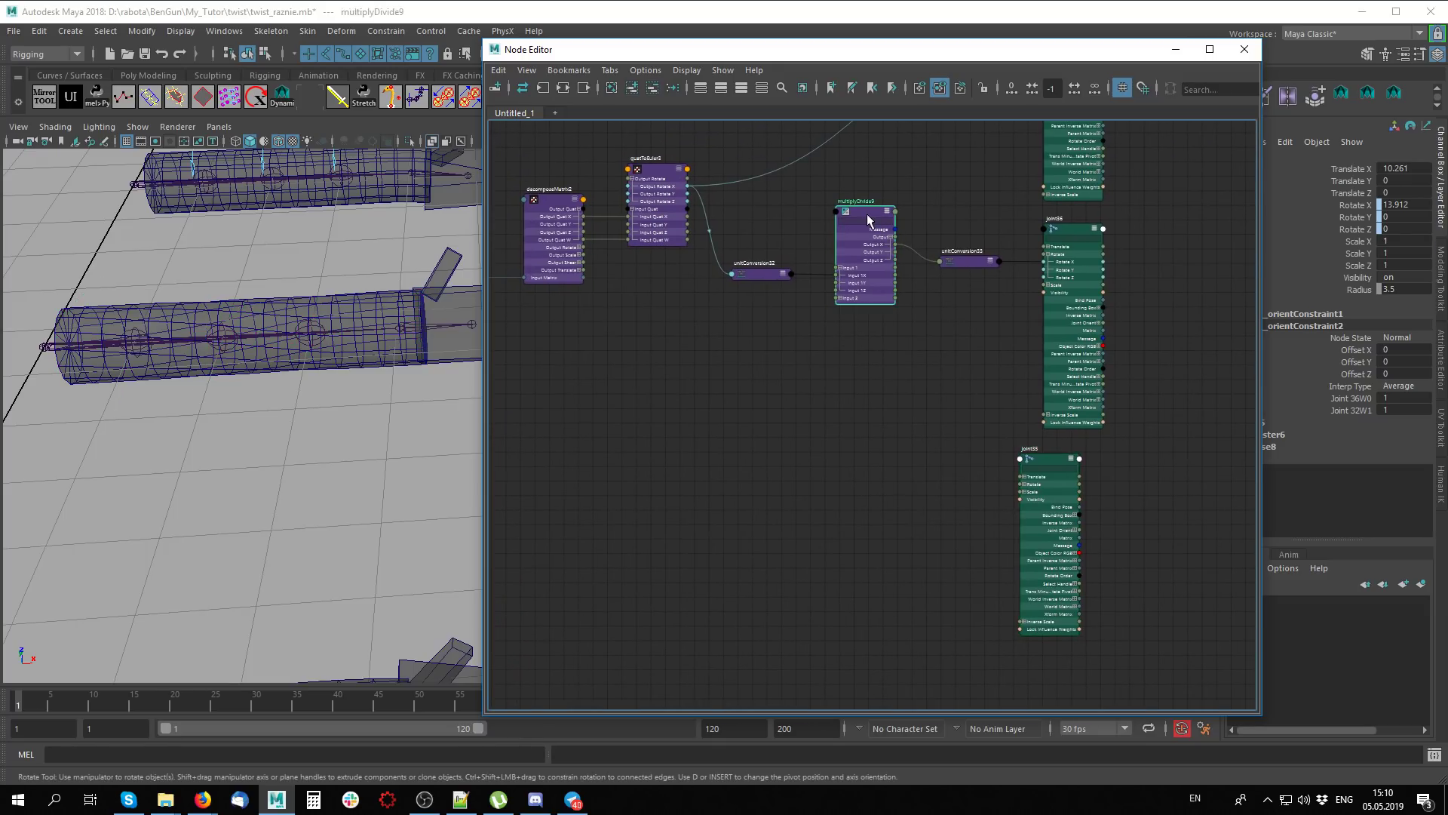
key(ctrl+d)
drag(764, 497, 844, 410)
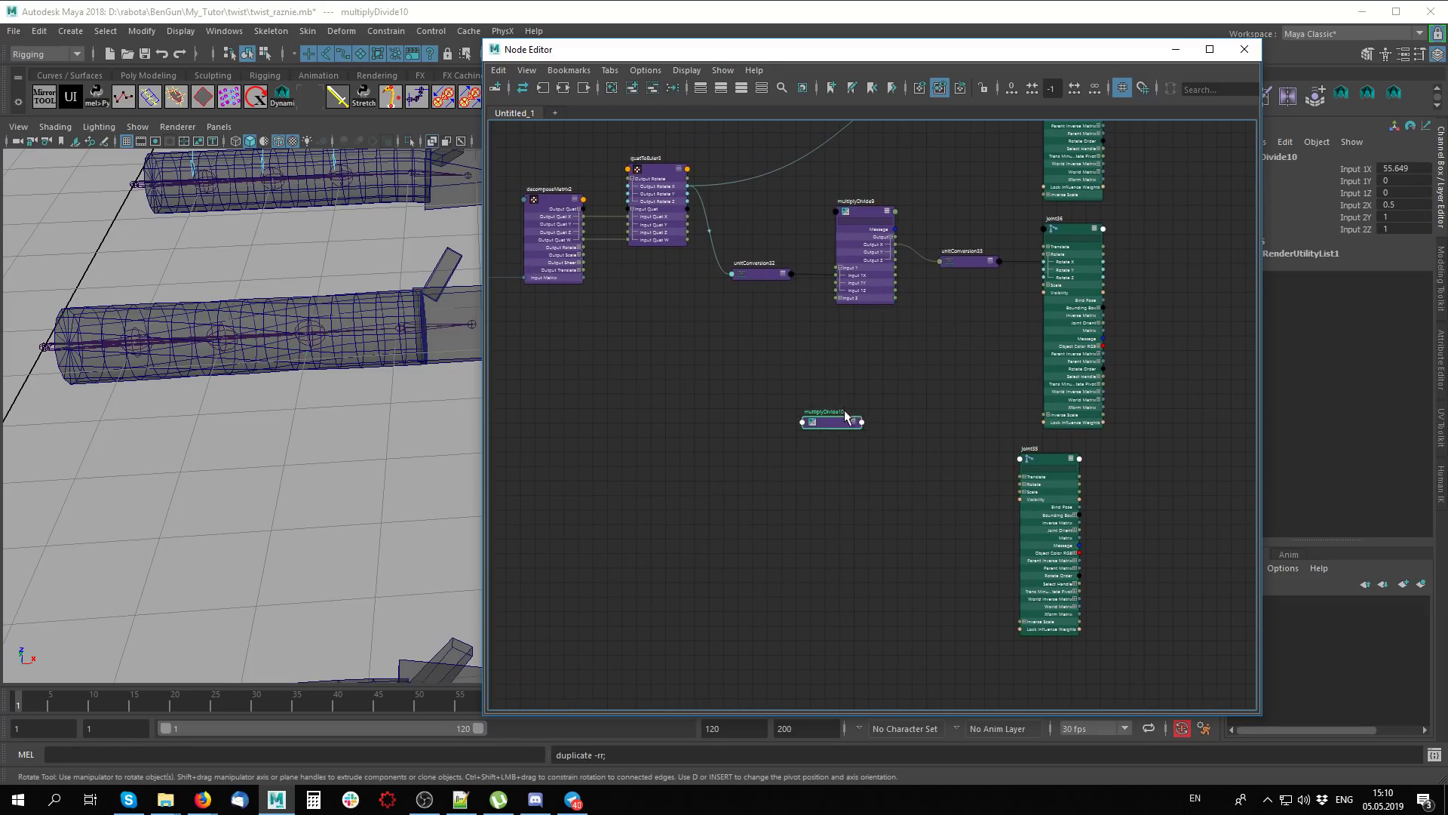
scroll(928, 453, up, 3)
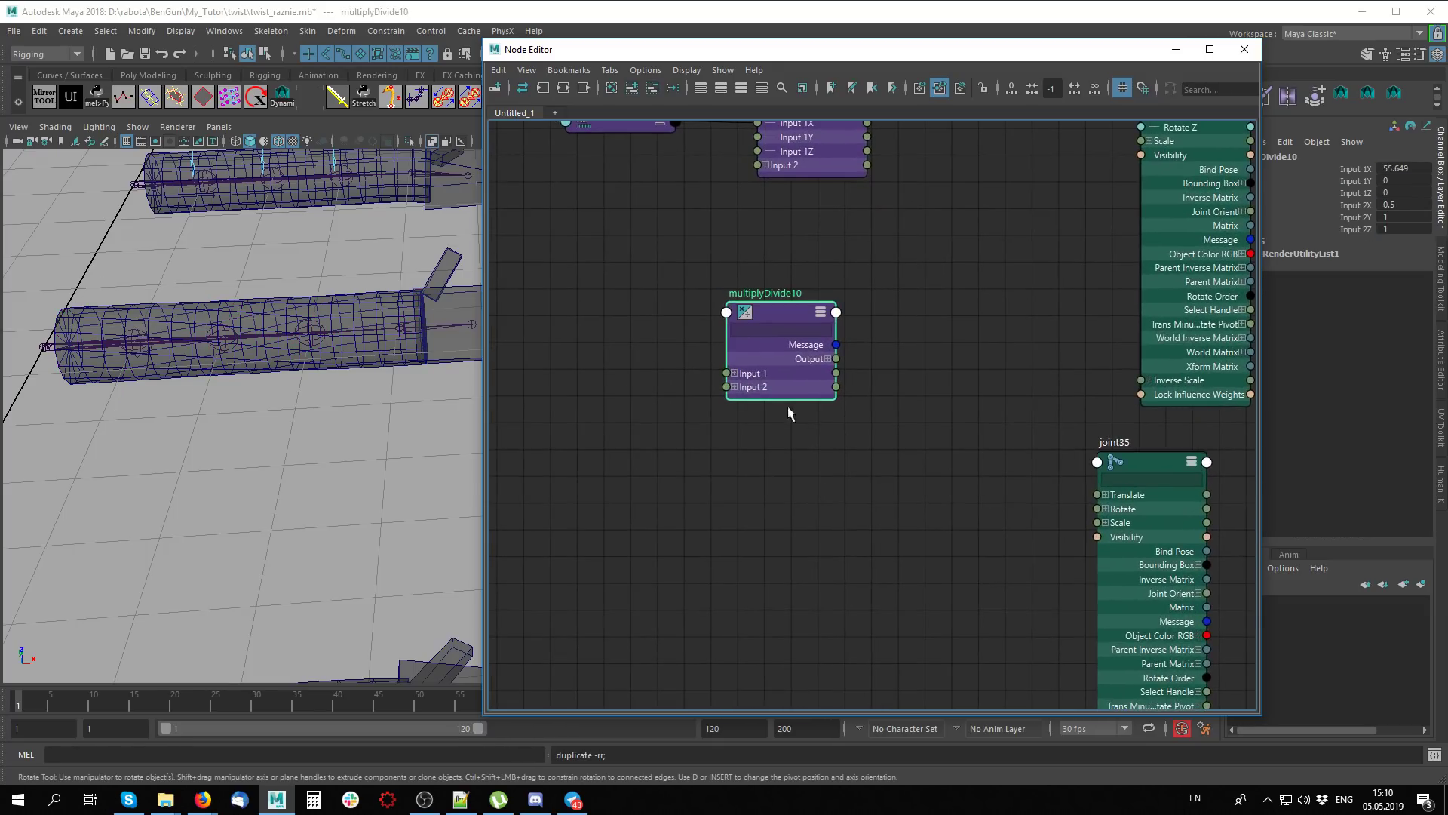
click(829, 360)
scroll(988, 471, down, 2)
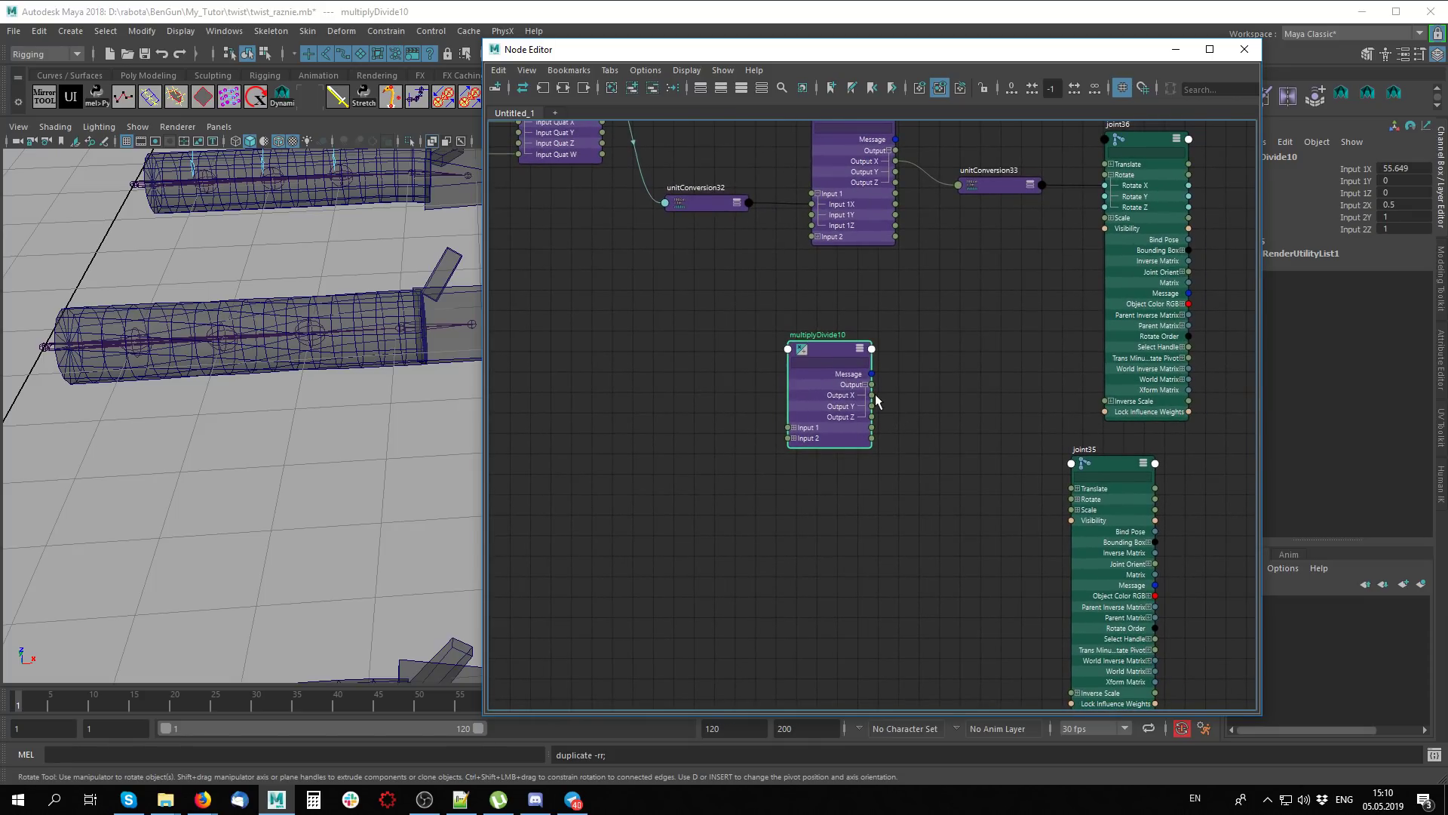
drag(973, 461, 1021, 534)
click(1077, 499)
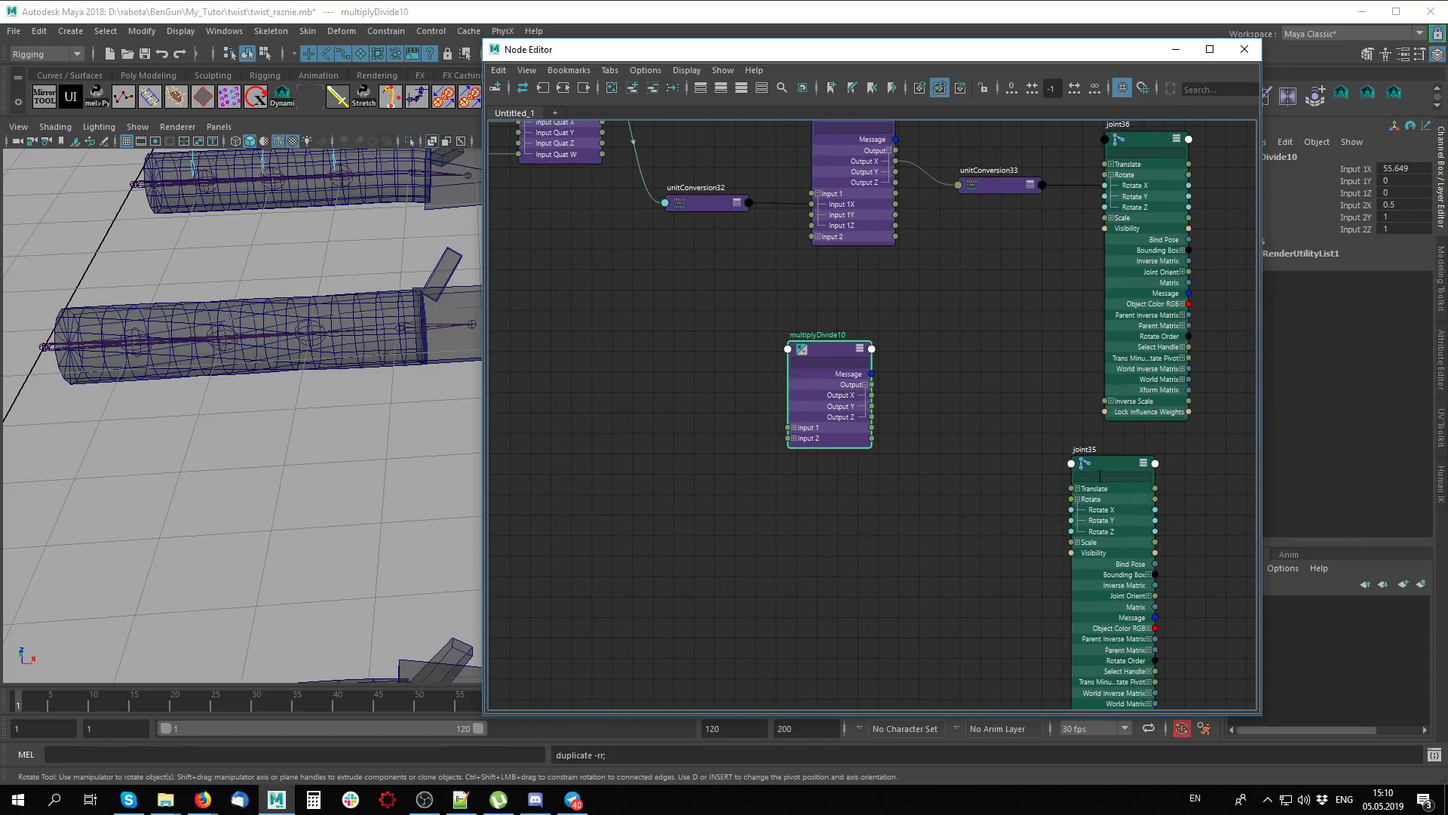
mouse_move(1093, 460)
mouse_down()
mouse_move(1043, 431)
mouse_move(979, 307)
mouse_up()
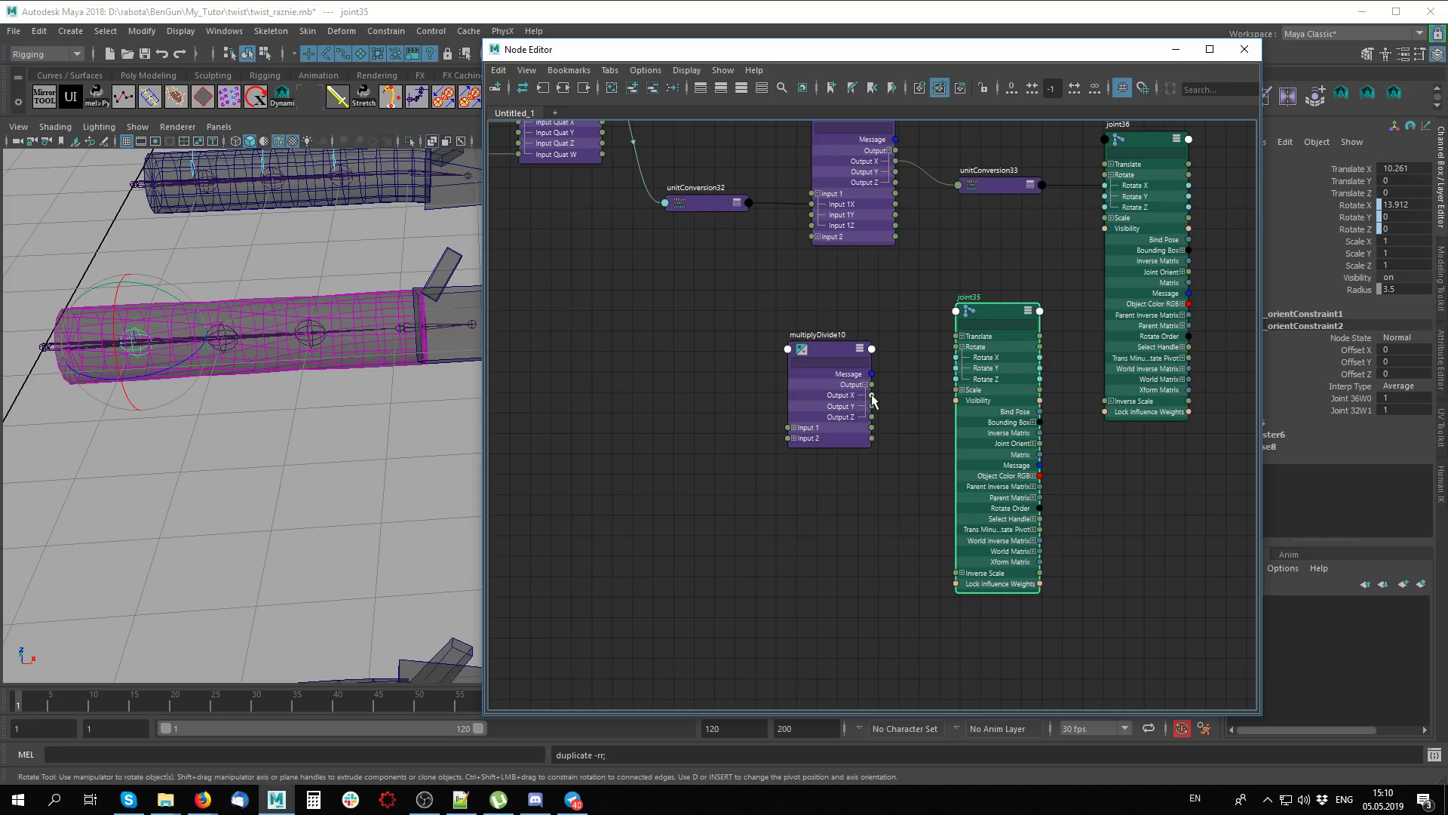
drag(873, 395, 973, 359)
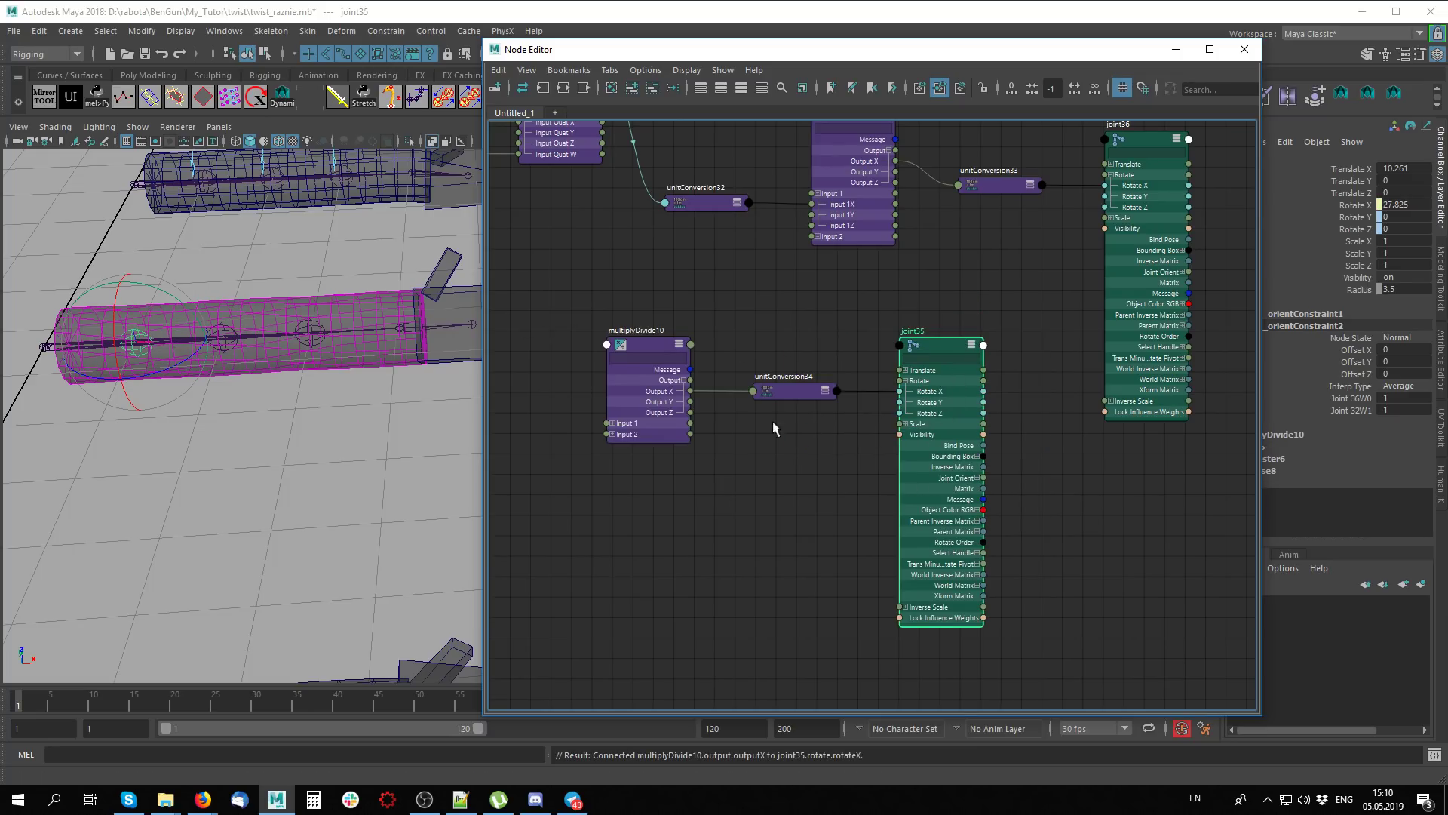
Connect quatToEuler3 Output Rotate X to multiplyDivide10 Input 1X
alt+middle_drag(773, 428, 1048, 506)
scroll(979, 365, down, 2)
scroll(973, 365, up, 1)
scroll(961, 370, up, 1)
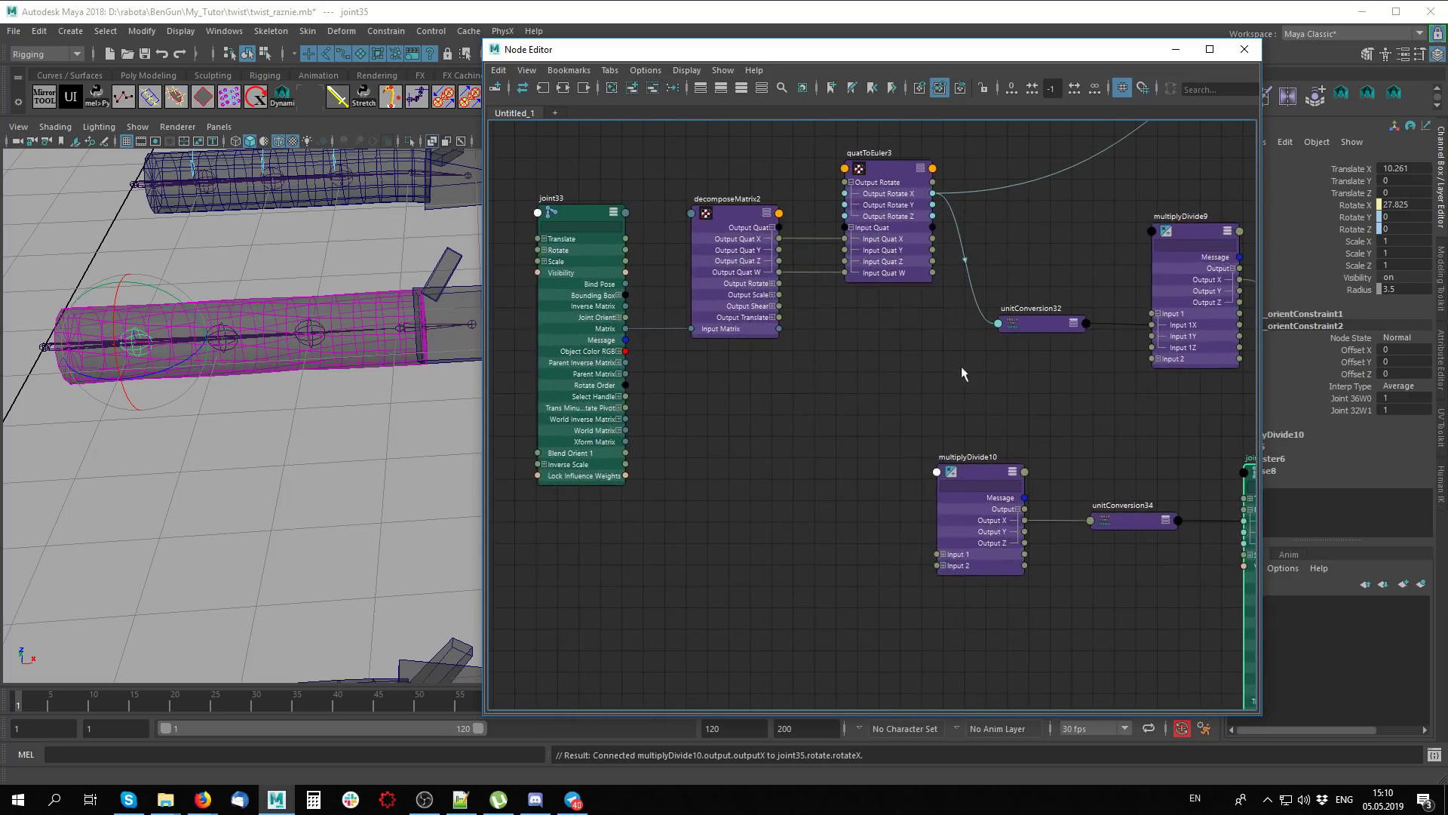
alt+middle_drag(961, 372, 899, 411)
drag(870, 234, 879, 594)
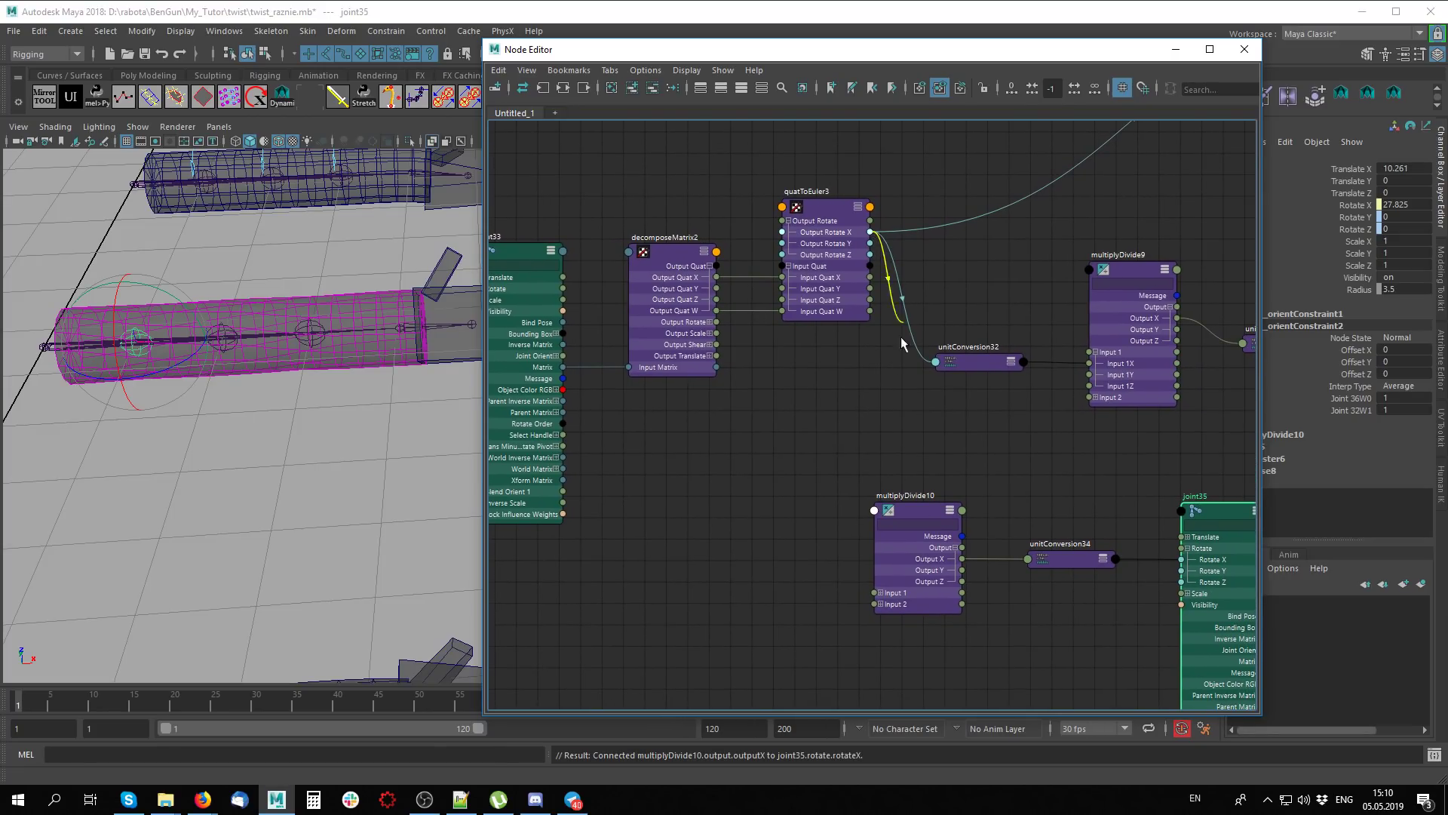
click(880, 593)
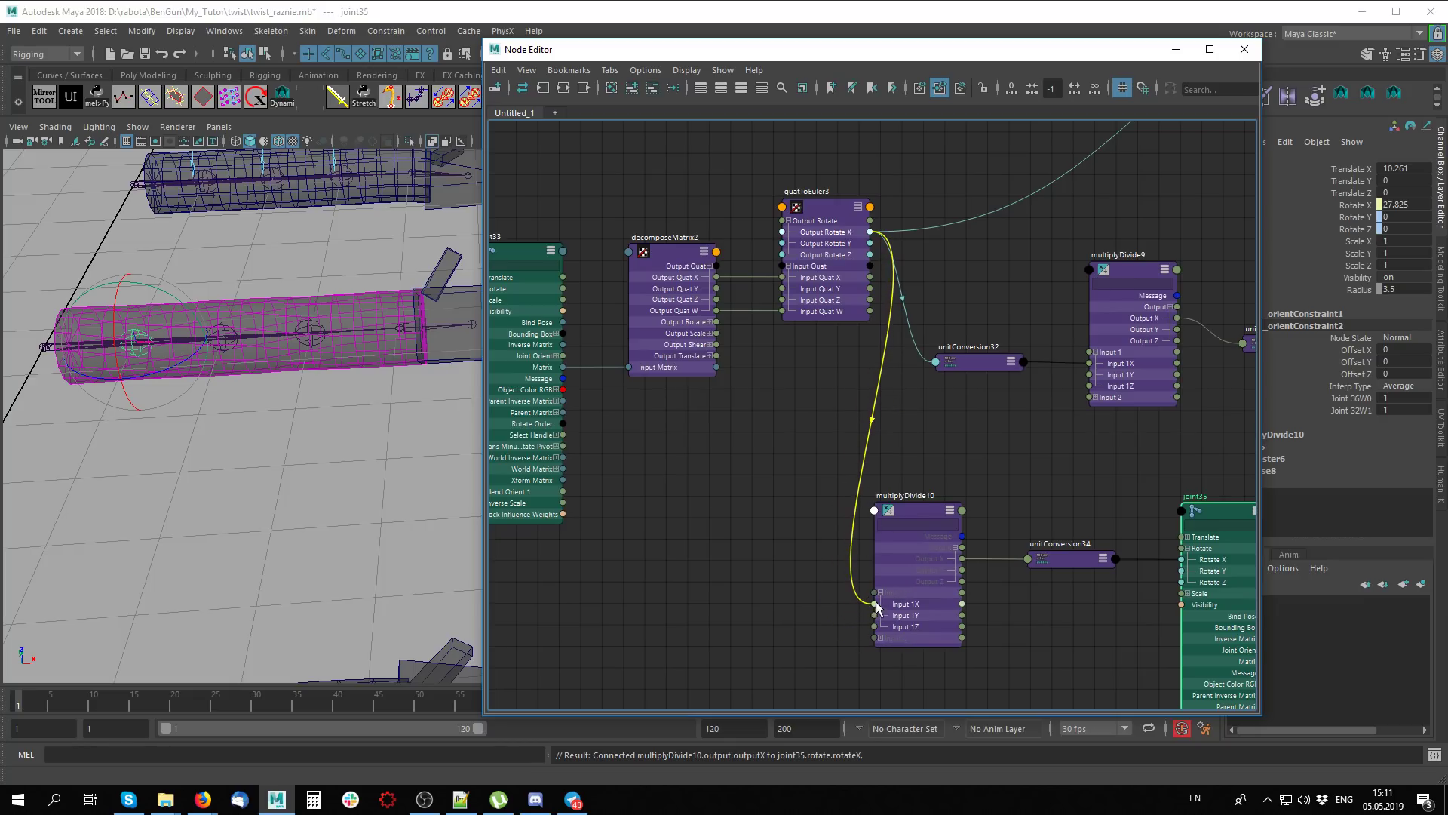
drag(869, 236, 879, 604)
Set multiplyDivide10's Input 2X to 0.2 in the Channel Box
alt+middle_drag(1044, 510, 818, 453)
scroll(818, 452, down, 3)
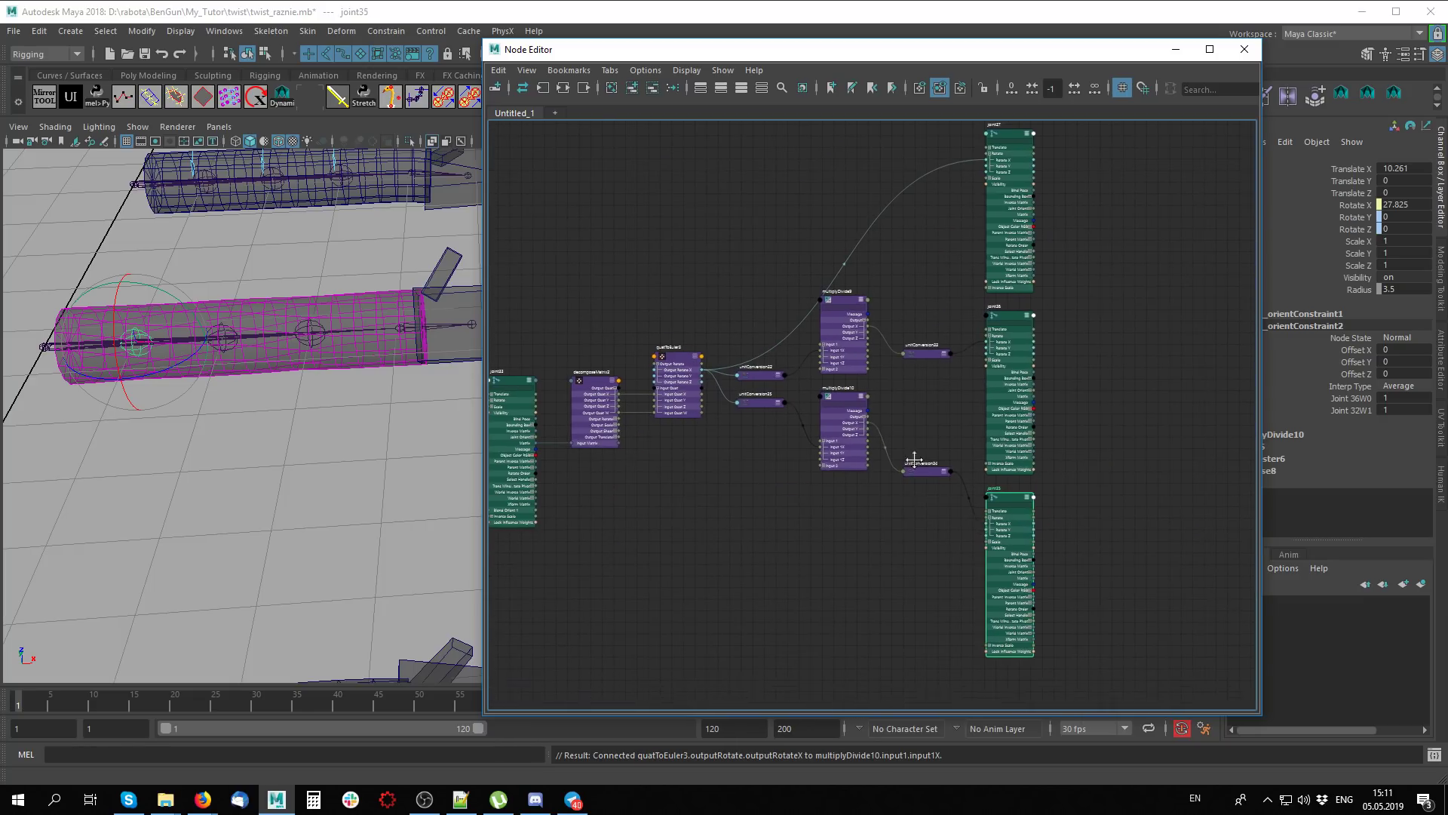
scroll(958, 410, up, 2)
click(777, 252)
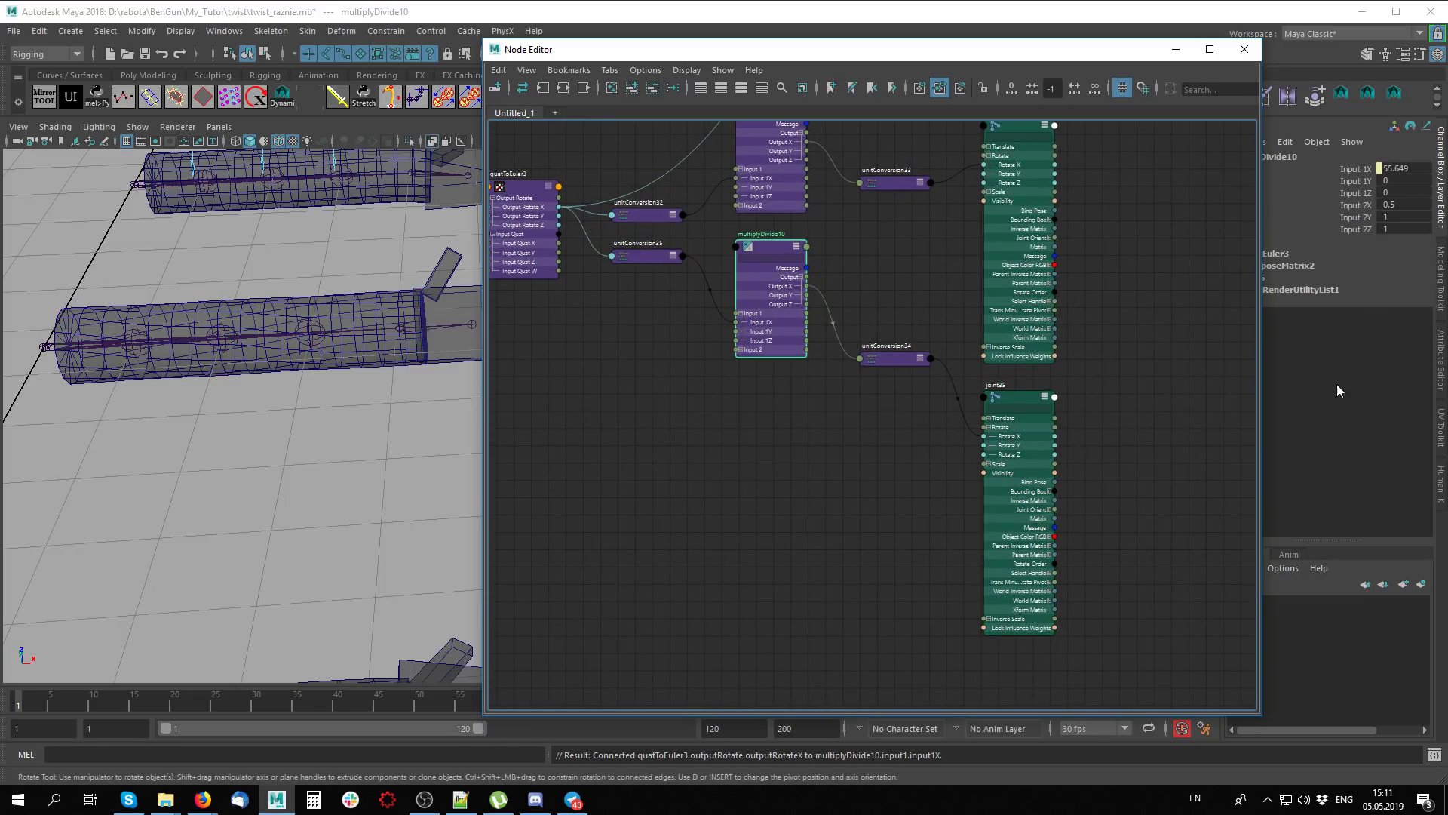
click(1397, 209)
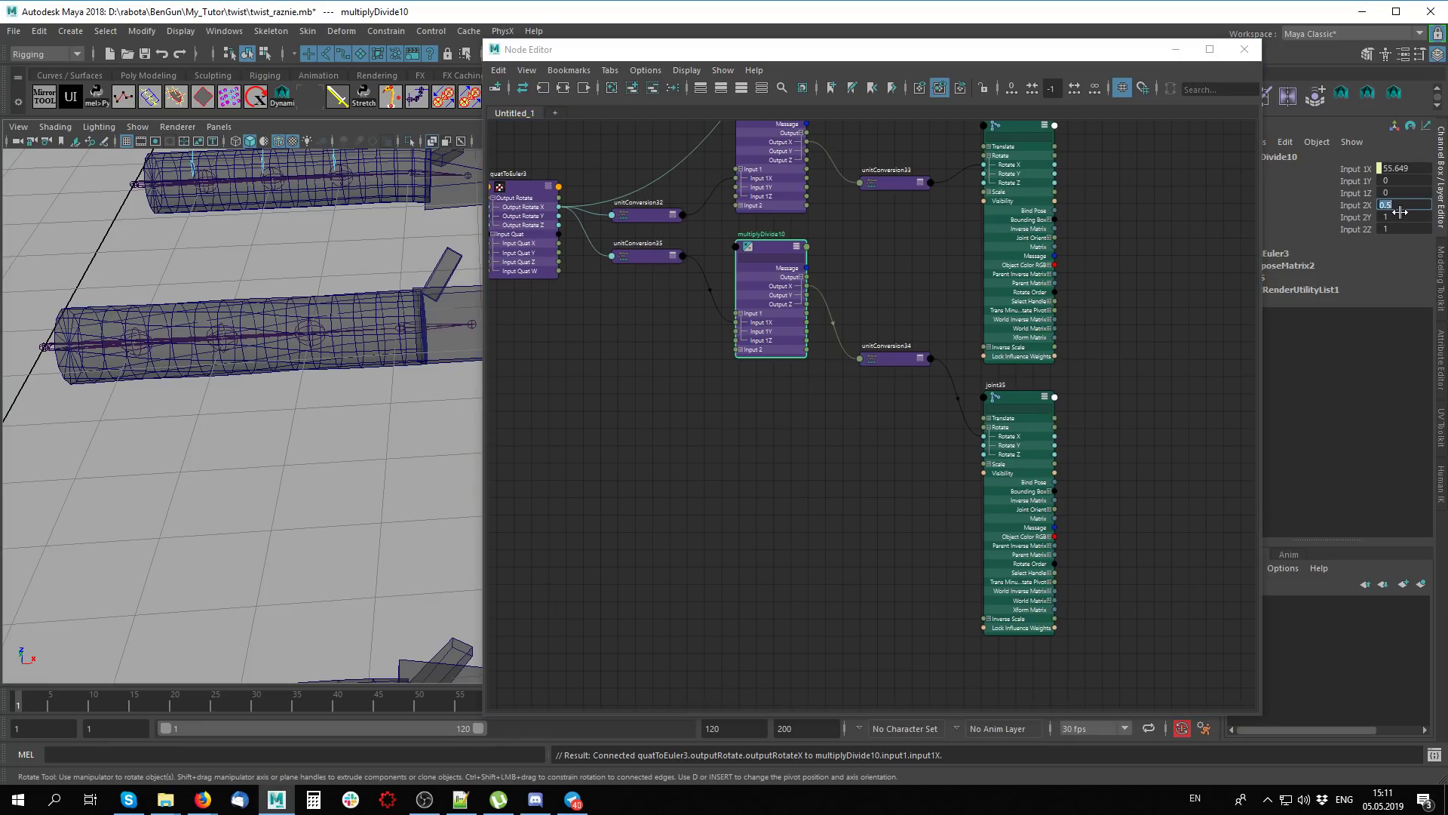
text(0.2)
key(Return)
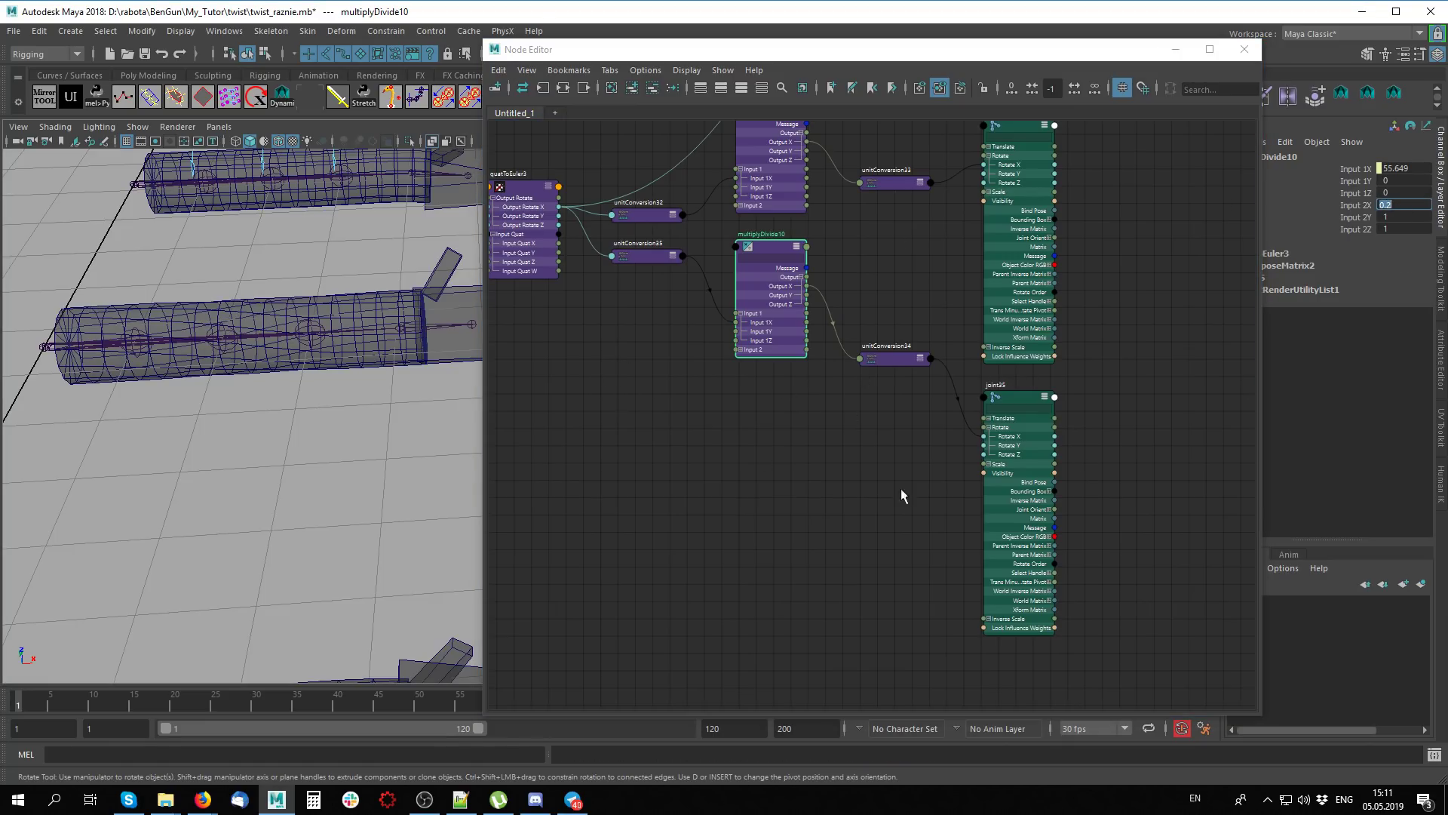
mouse_move(262, 450)
alt+mouse_down()
mouse_move(354, 307)
mouse_move(323, 405)
mouse_move(427, 420)
mouse_move(324, 462)
mouse_move(392, 447)
mouse_move(415, 458)
mouse_move(450, 408)
mouse_move(353, 312)
mouse_move(296, 459)
mouse_move(259, 501)
alt+mouse_up()
Rotate hand joint joint33 through several poses to test the forearm twist
click(317, 400)
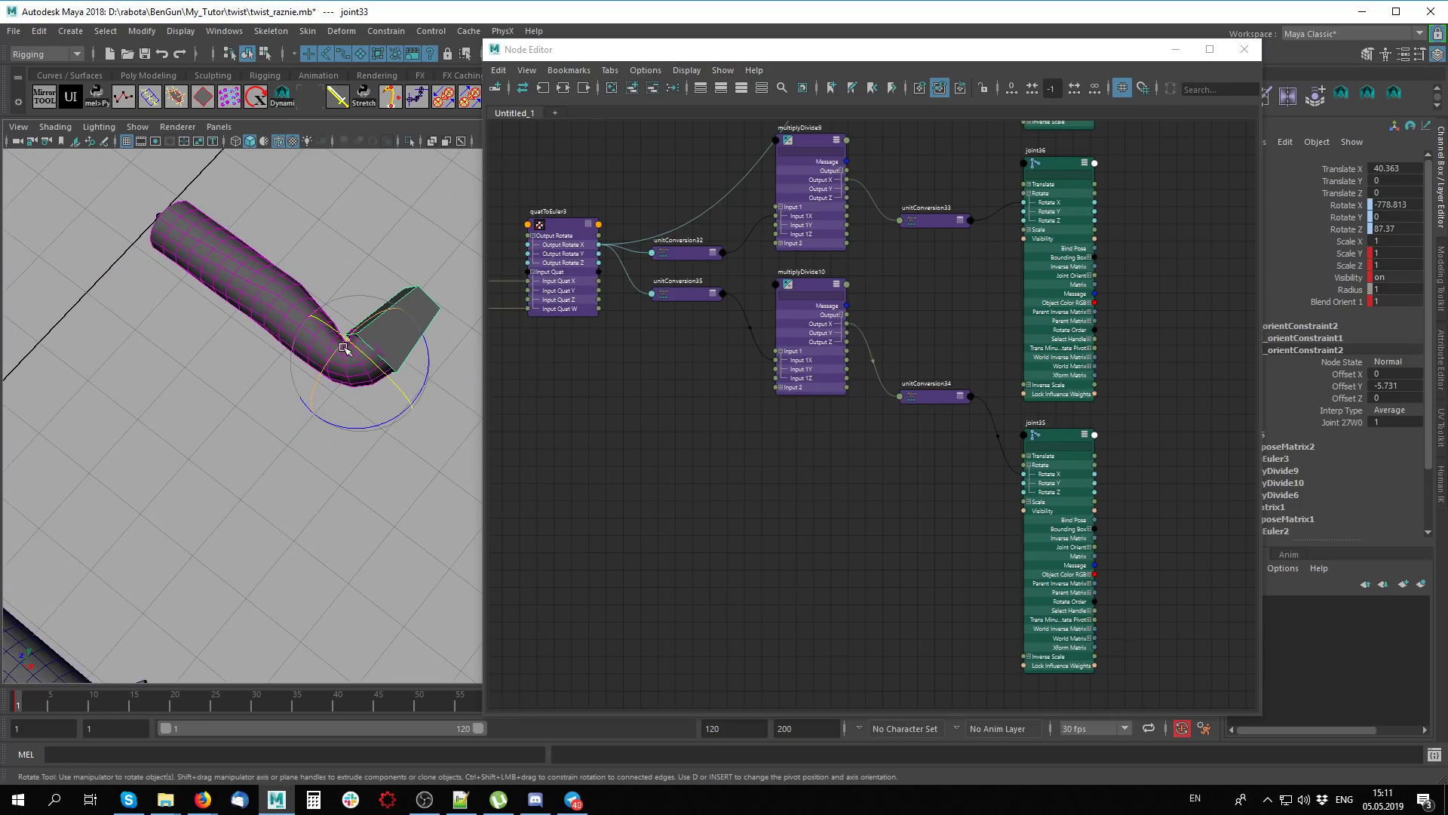
drag(346, 346, 284, 443)
mouse_move(410, 405)
mouse_down()
mouse_move(382, 362)
mouse_move(405, 437)
mouse_move(372, 420)
mouse_up()
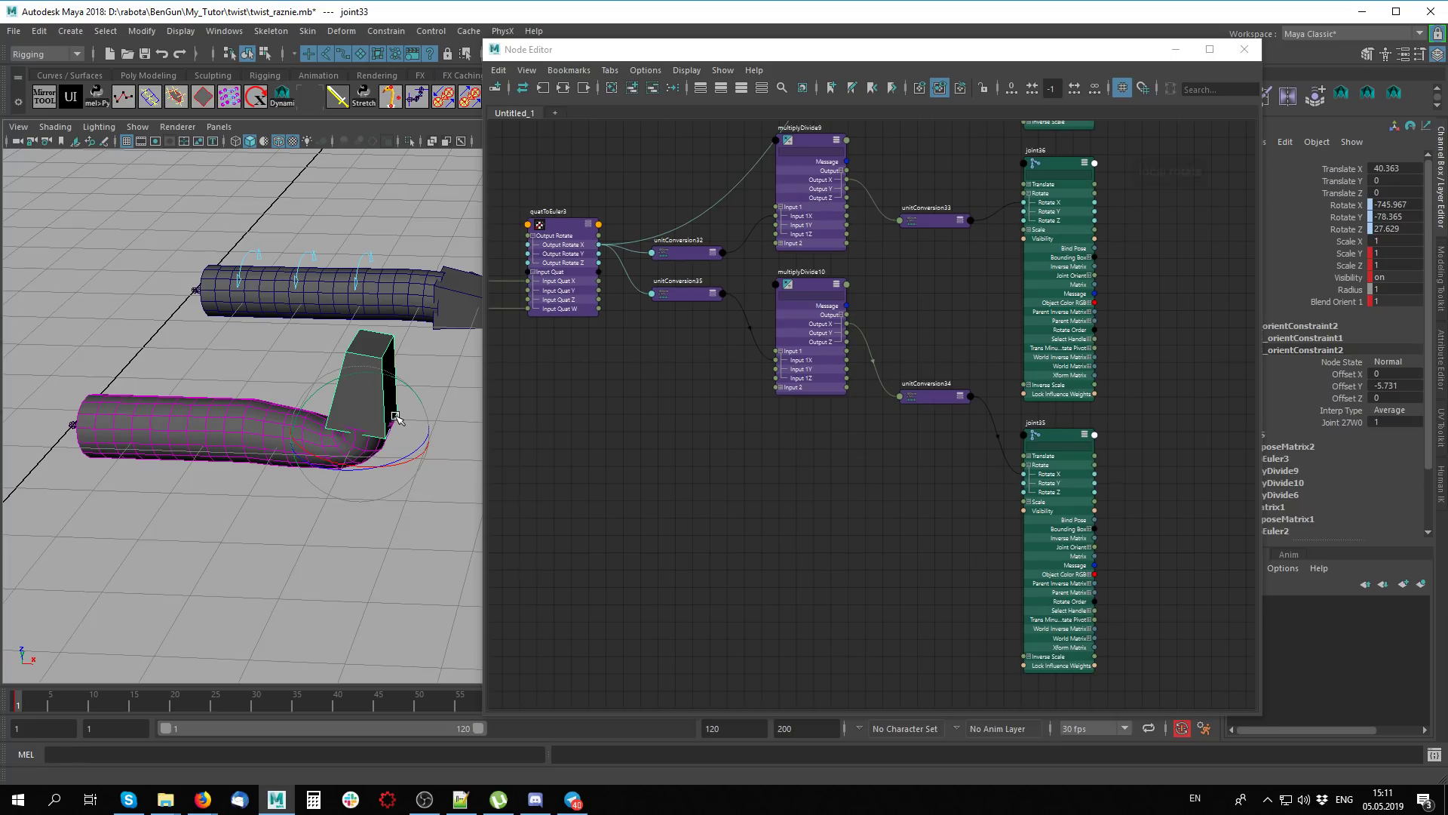
drag(396, 416, 343, 474)
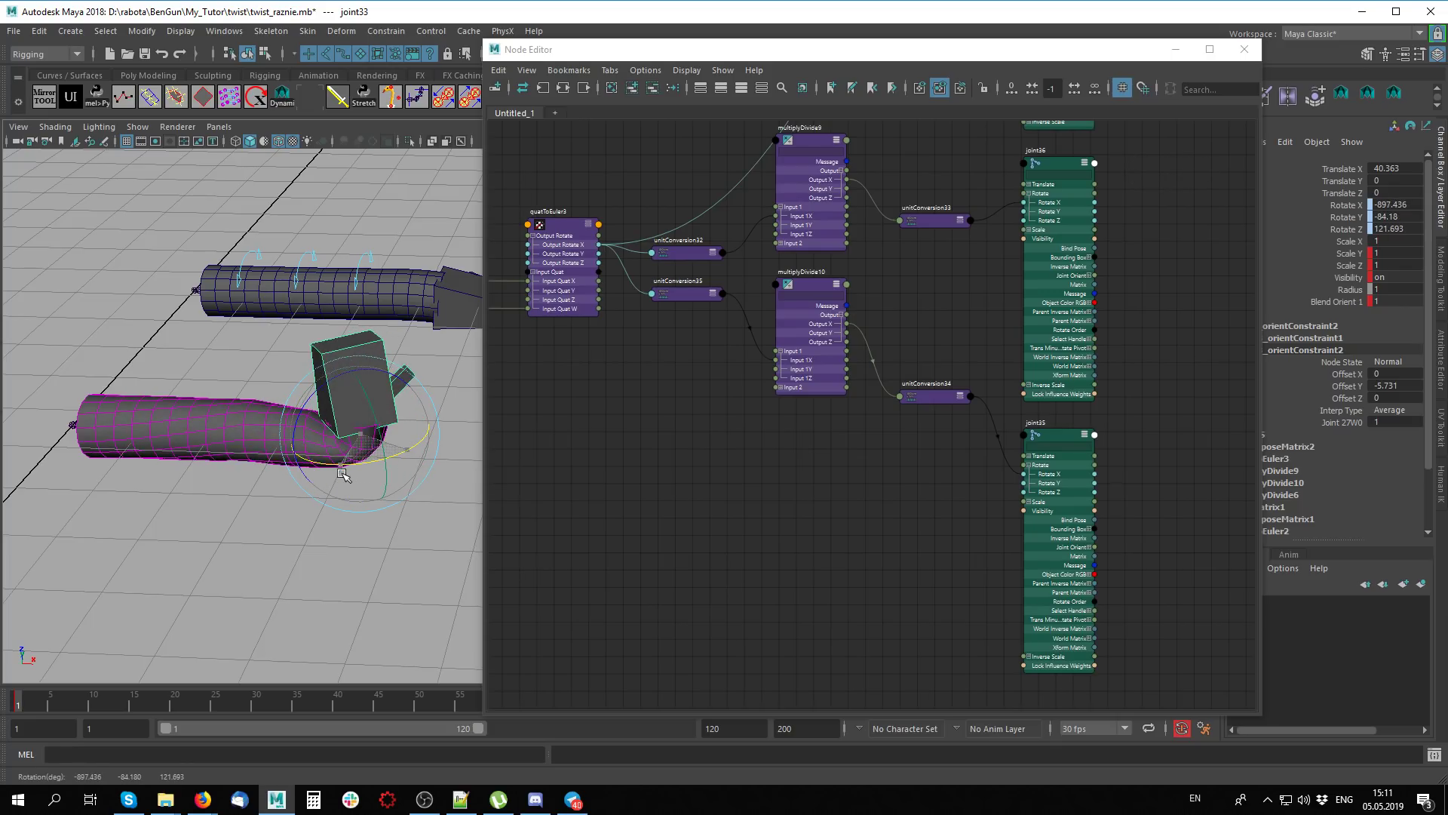
mouse_move(344, 474)
mouse_down()
mouse_move(399, 483)
mouse_move(258, 538)
mouse_up()
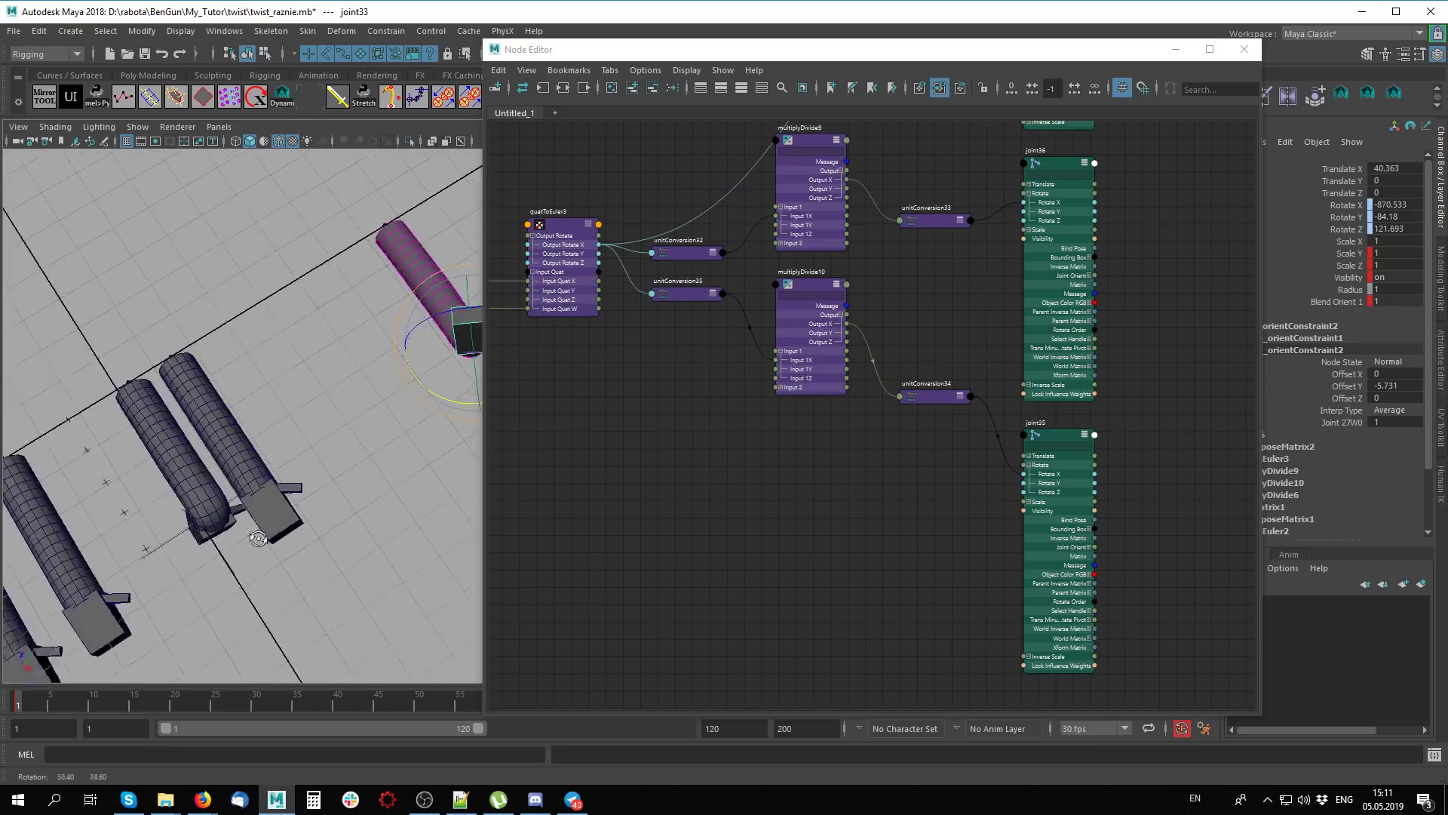
key(f)
mouse_move(258, 540)
middle_down()
mouse_move(337, 505)
mouse_move(310, 483)
middle_up()
alt+drag(309, 483, 281, 483)
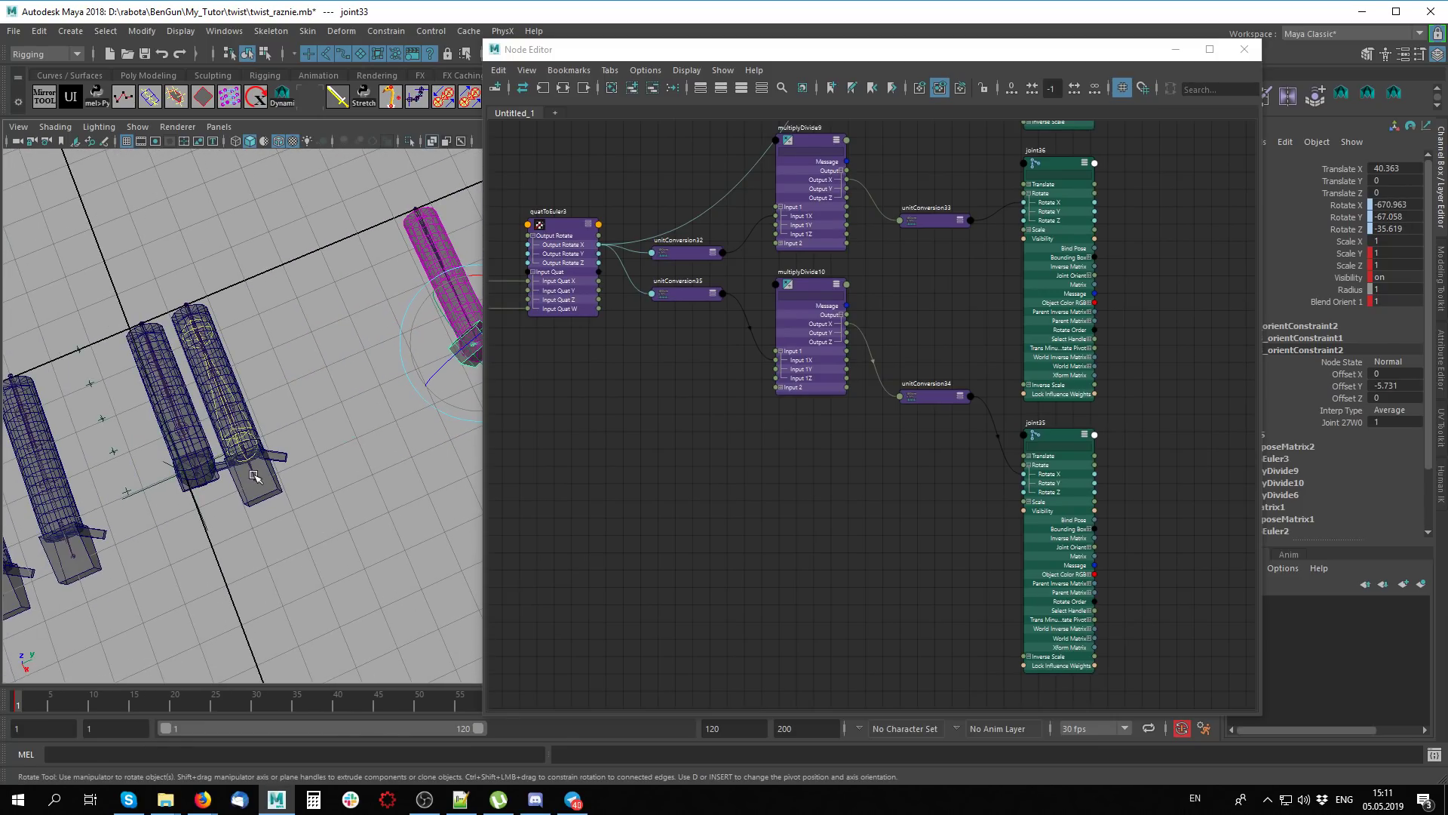
Rotate joint39 for comparison, re-test joint33, then switch the viewport to solid shading
click(254, 477)
mouse_move(215, 393)
mouse_down()
mouse_move(219, 409)
mouse_move(417, 347)
mouse_up()
click(403, 344)
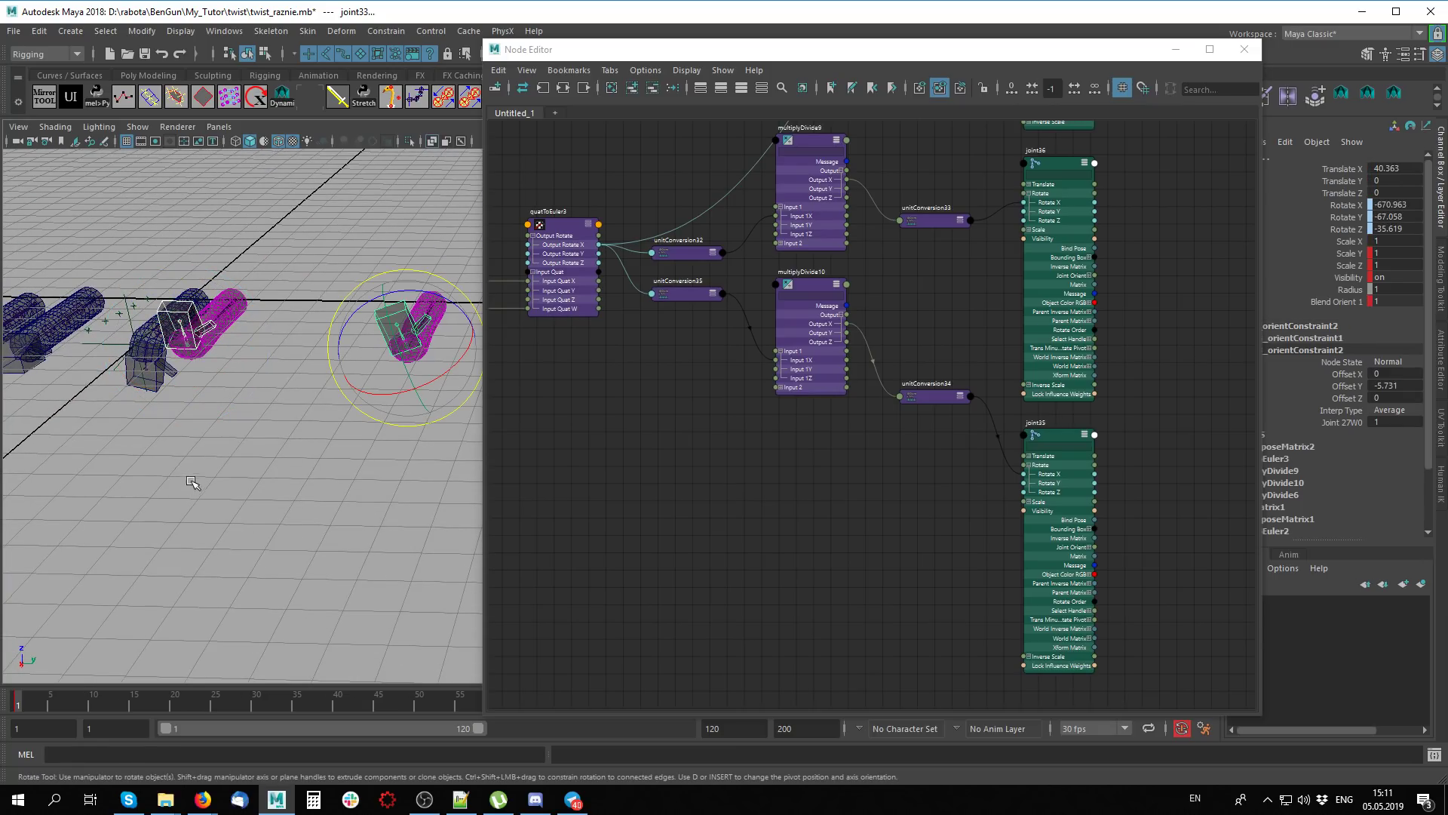
mouse_move(193, 483)
alt+mouse_down()
mouse_move(317, 520)
mouse_move(135, 517)
mouse_move(369, 415)
mouse_move(419, 420)
mouse_move(416, 390)
alt+mouse_up()
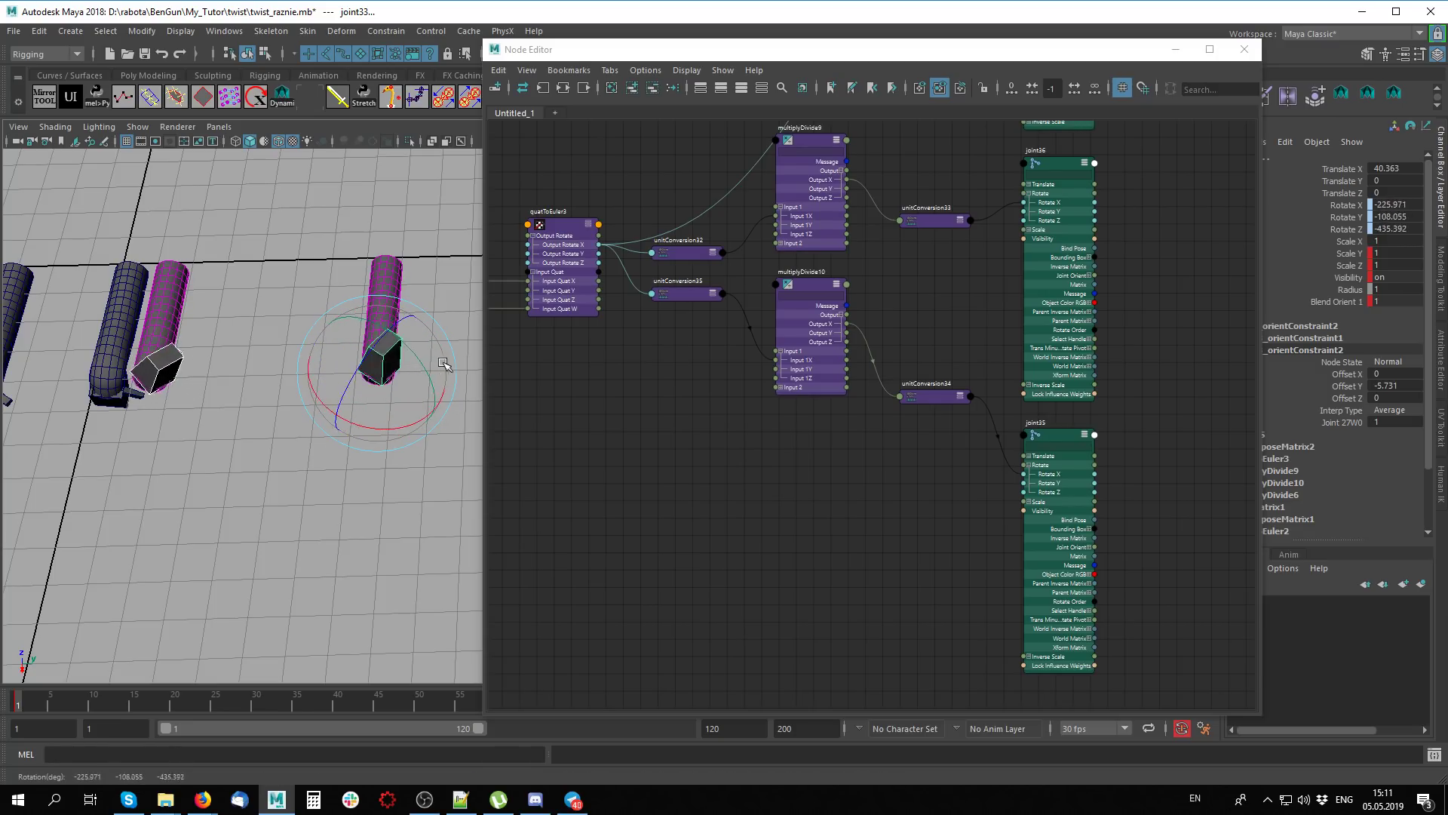
drag(416, 391, 407, 362)
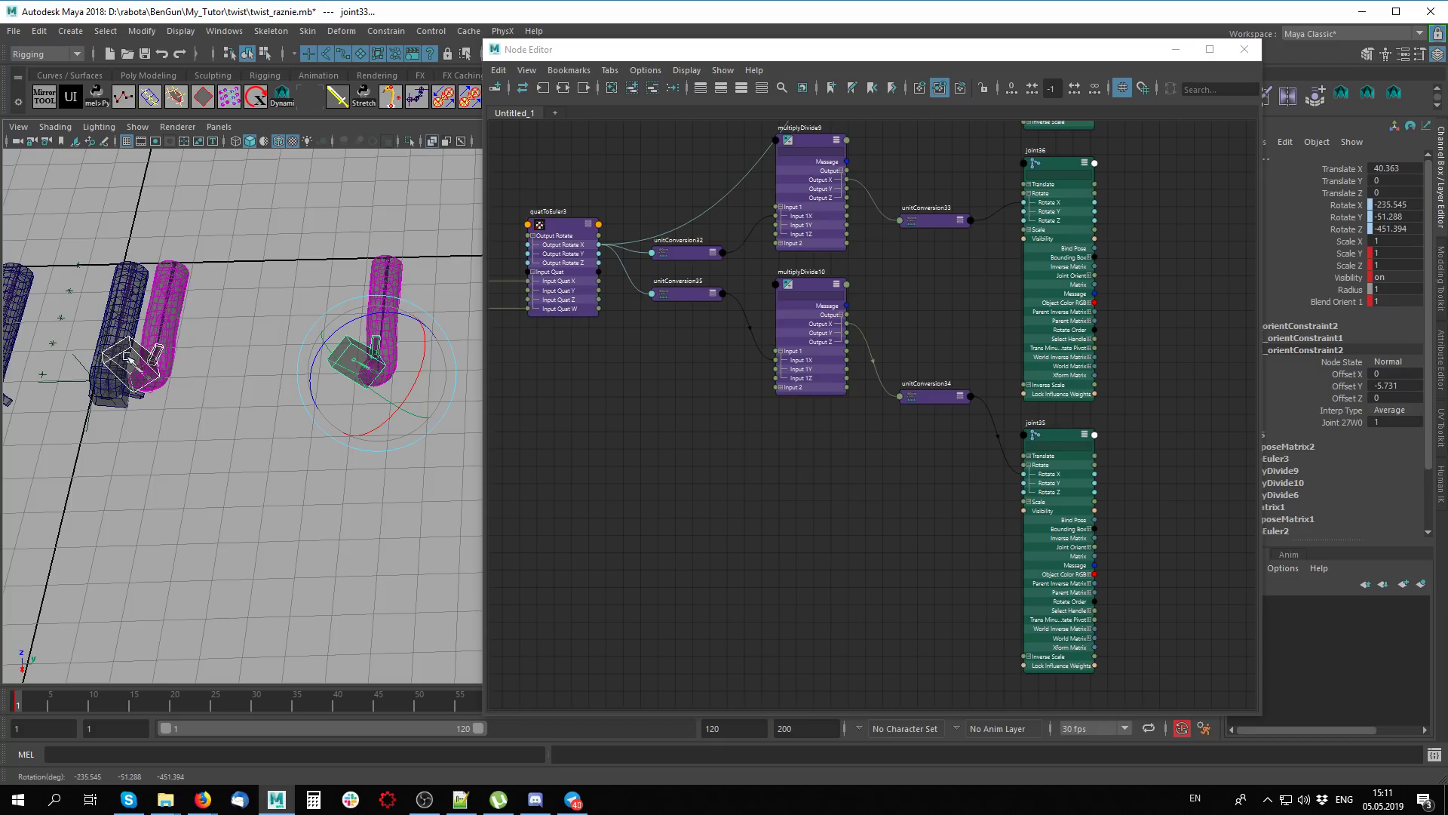
alt+drag(160, 332, 201, 333)
click(191, 245)
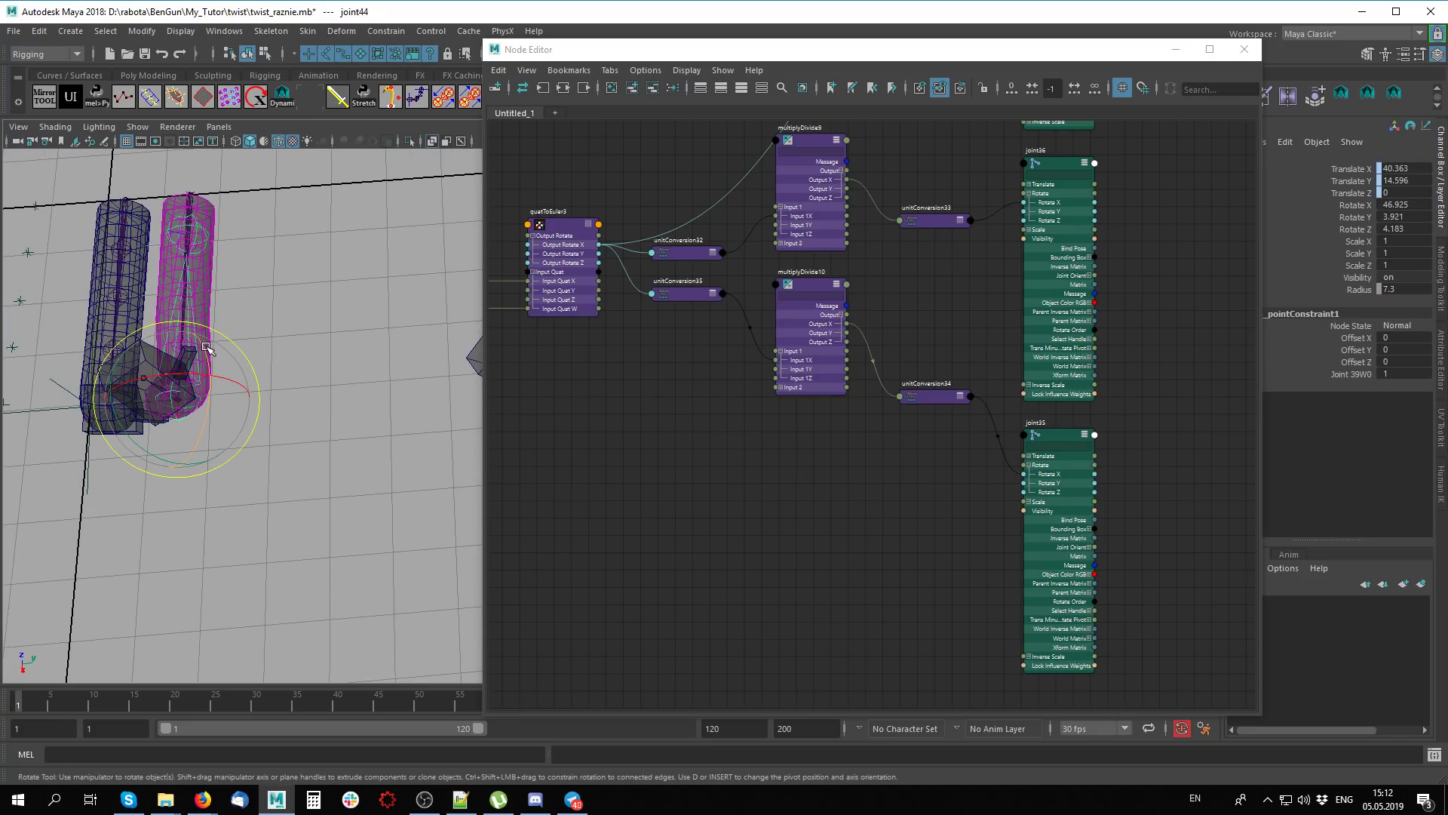
alt+drag(335, 332, 316, 400)
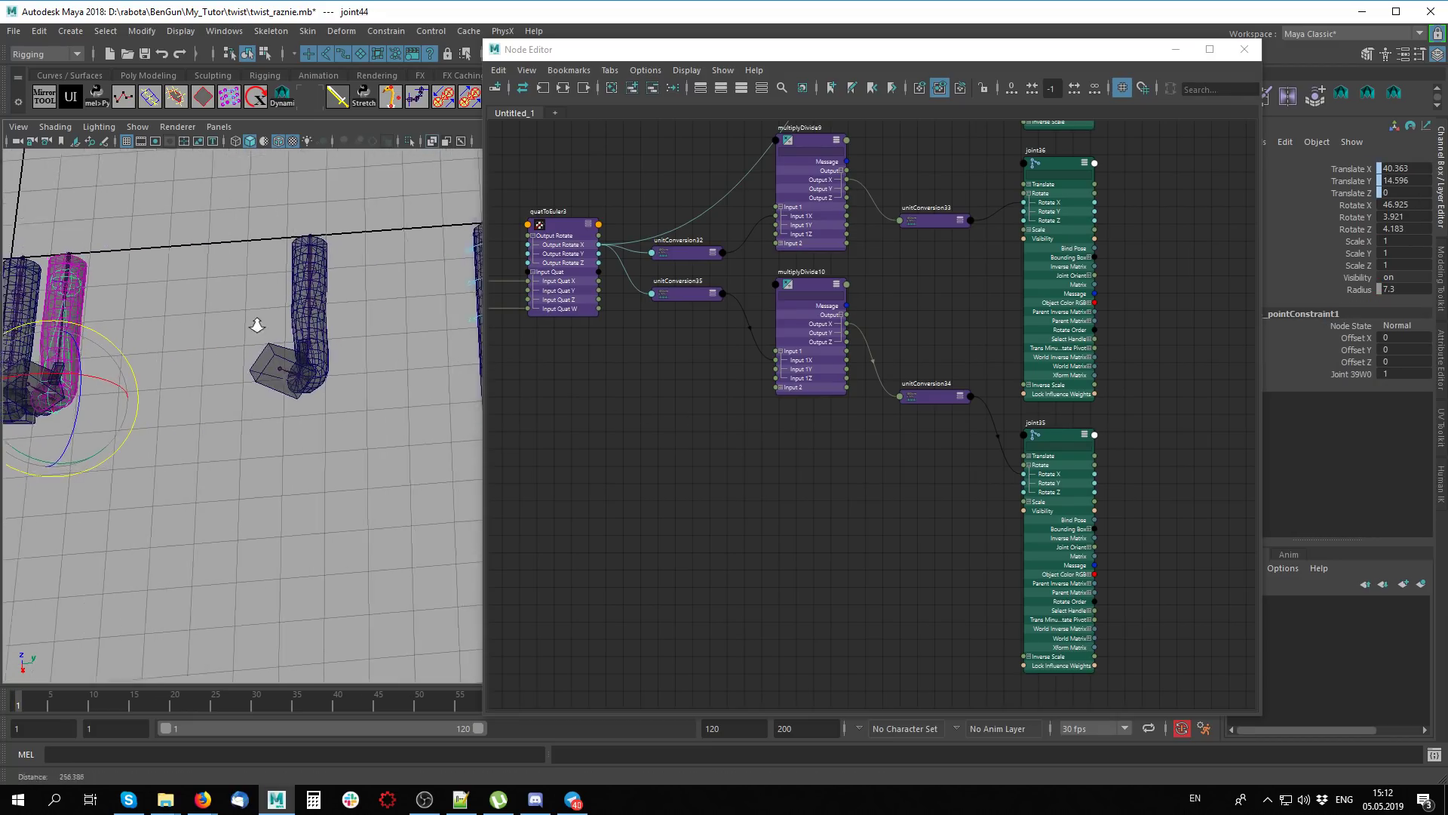
click(315, 400)
key(alt+x)
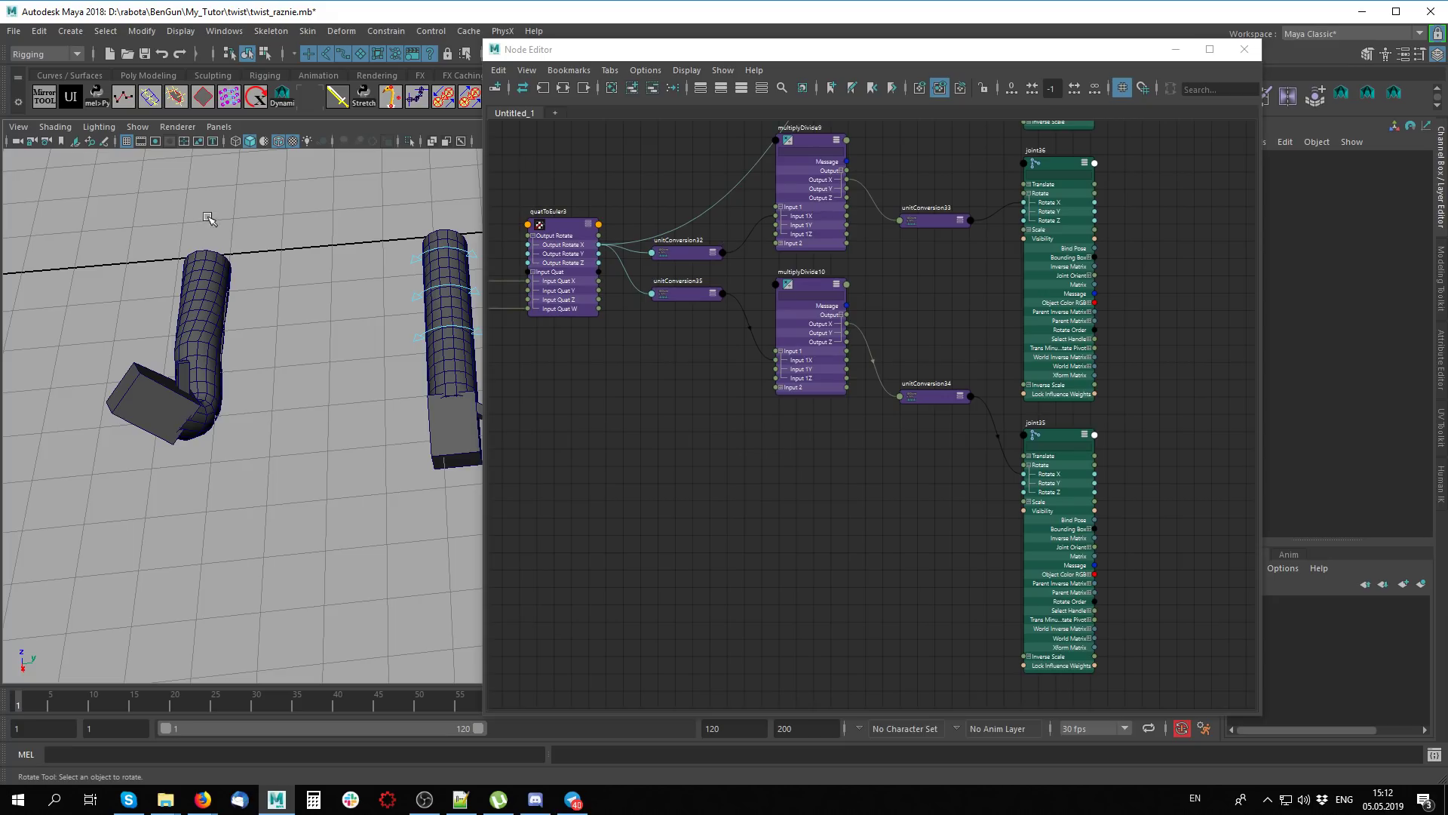
Turn X-ray back on and bend wrist joint joint27 to rotation 47.189, 14.082, 49.41
alt+drag(210, 219, 221, 409)
key(alt+x)
alt+middle_drag(221, 408, 260, 426)
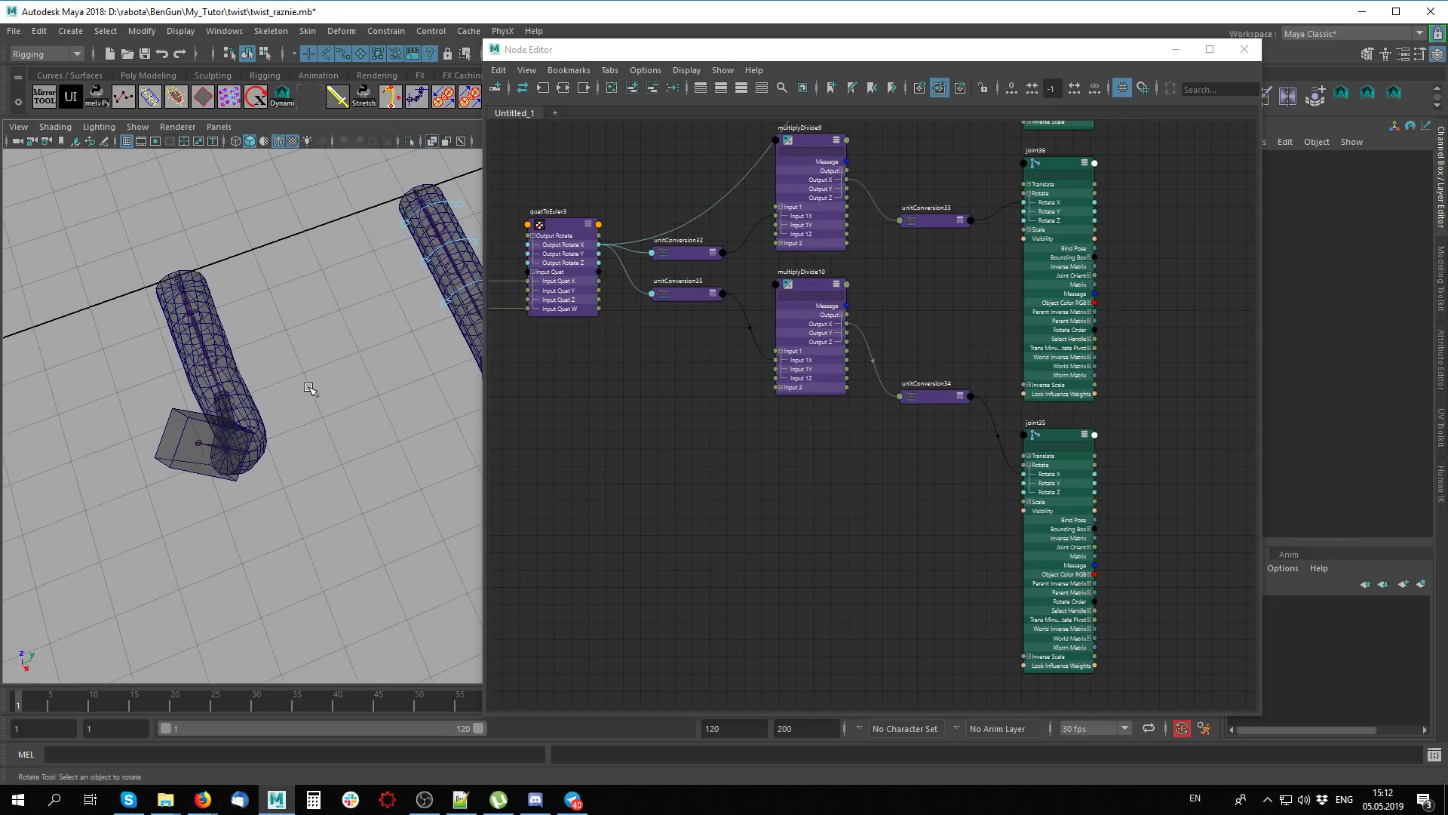
click(369, 250)
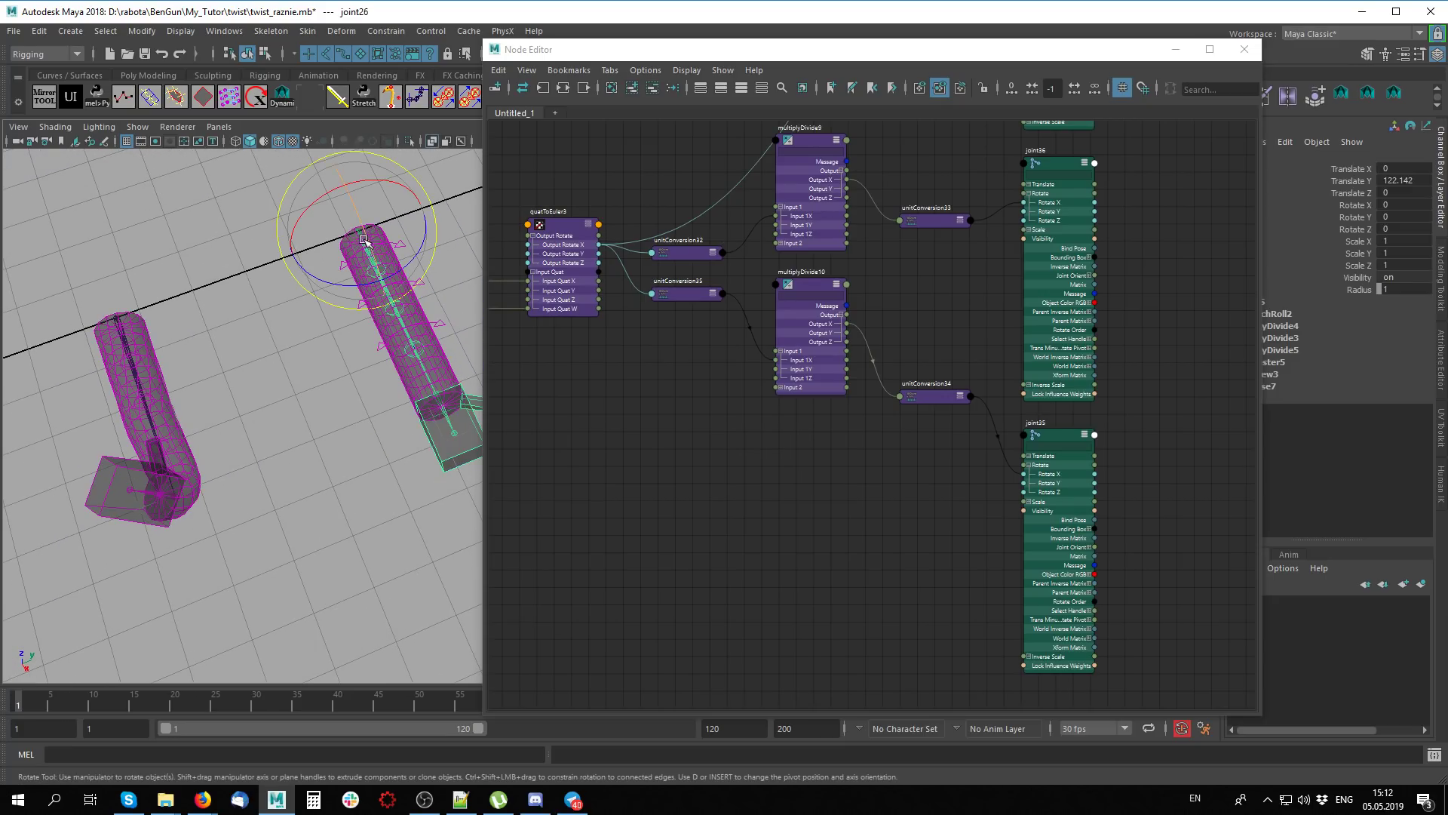
mouse_move(320, 462)
alt+mouse_down()
mouse_move(359, 439)
mouse_move(339, 330)
mouse_move(419, 490)
alt+mouse_up()
click(419, 491)
click(420, 615)
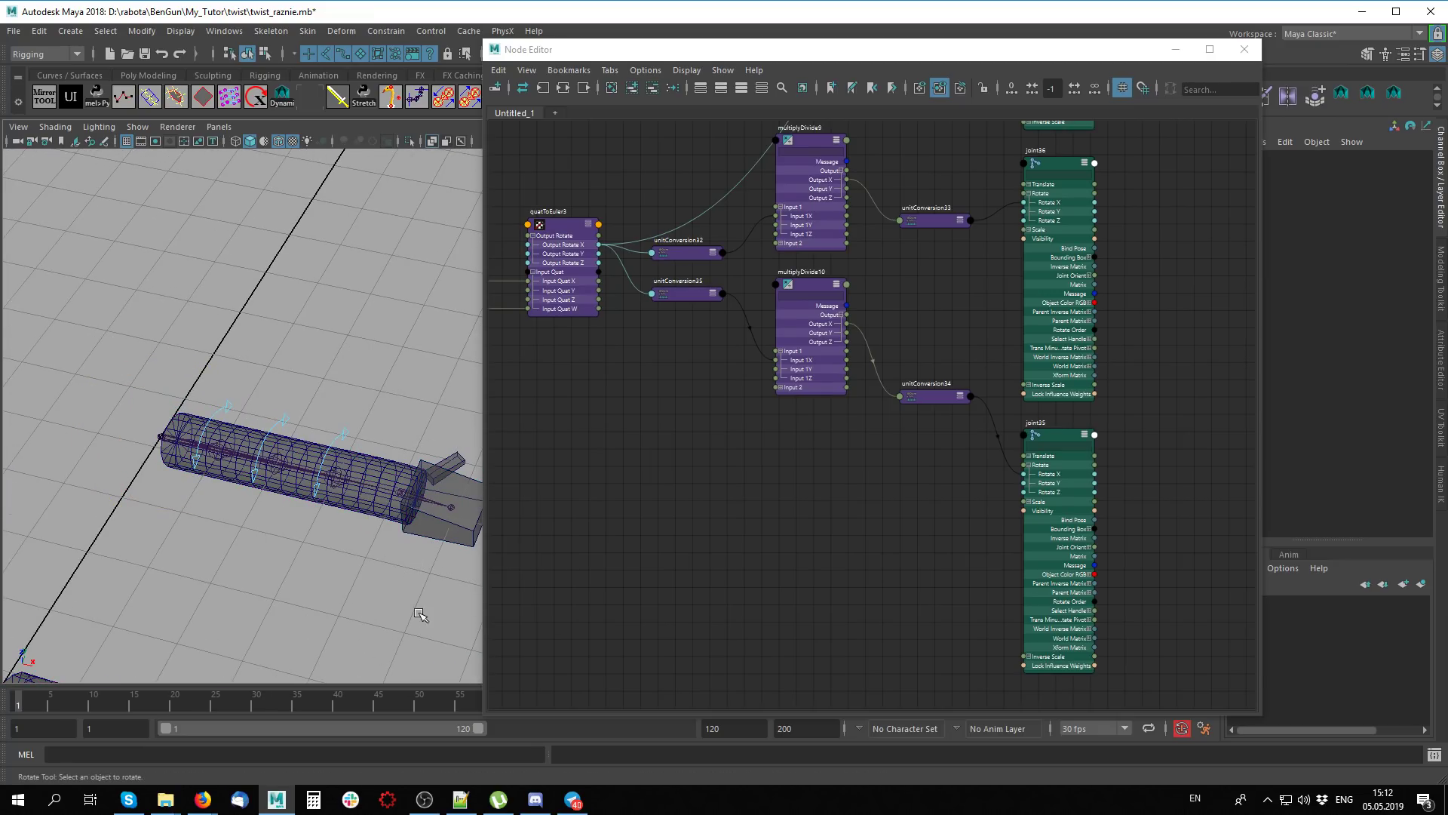
click(417, 504)
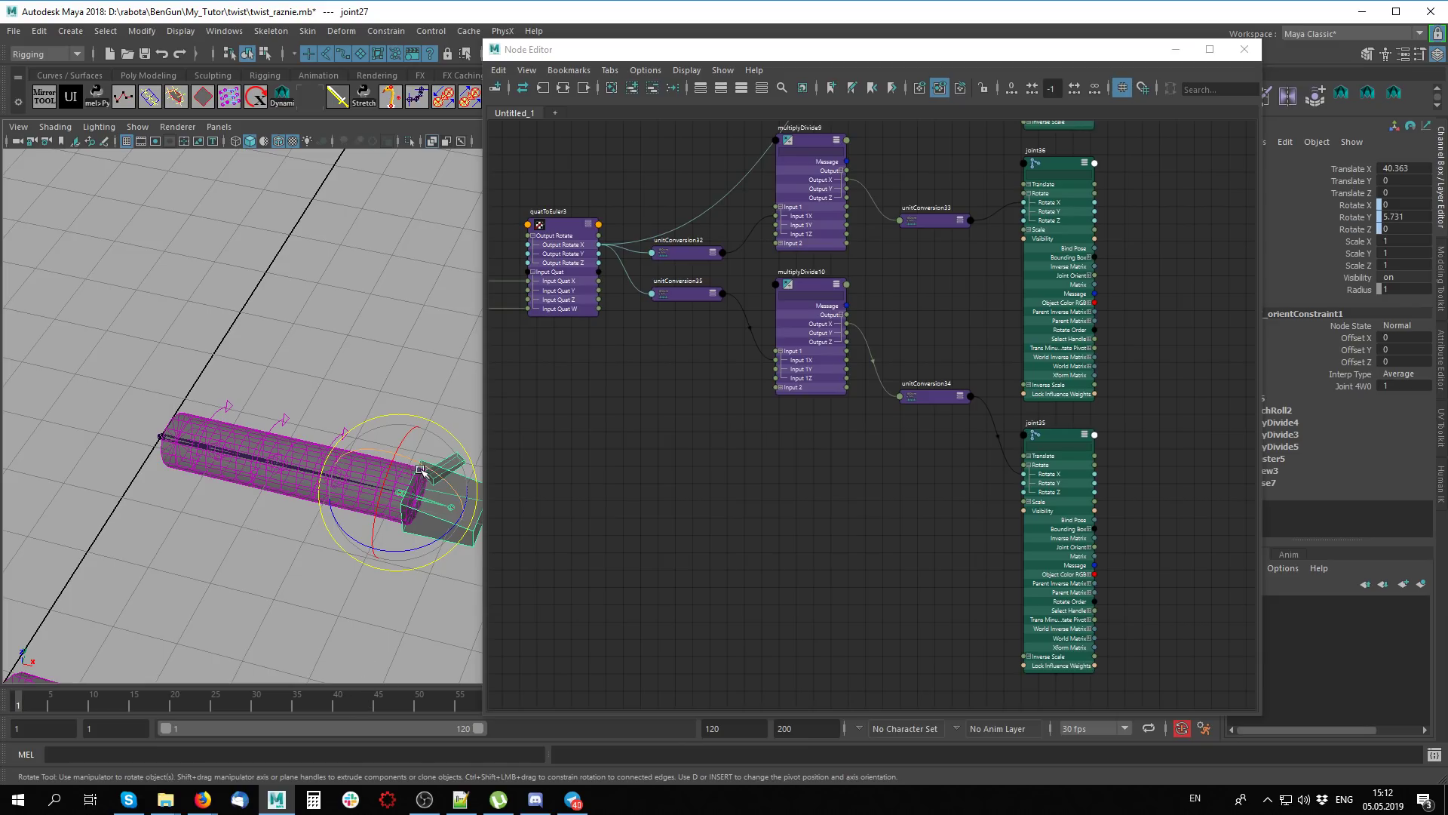
mouse_move(421, 466)
mouse_down()
mouse_move(381, 629)
mouse_move(375, 488)
mouse_move(395, 518)
mouse_up()
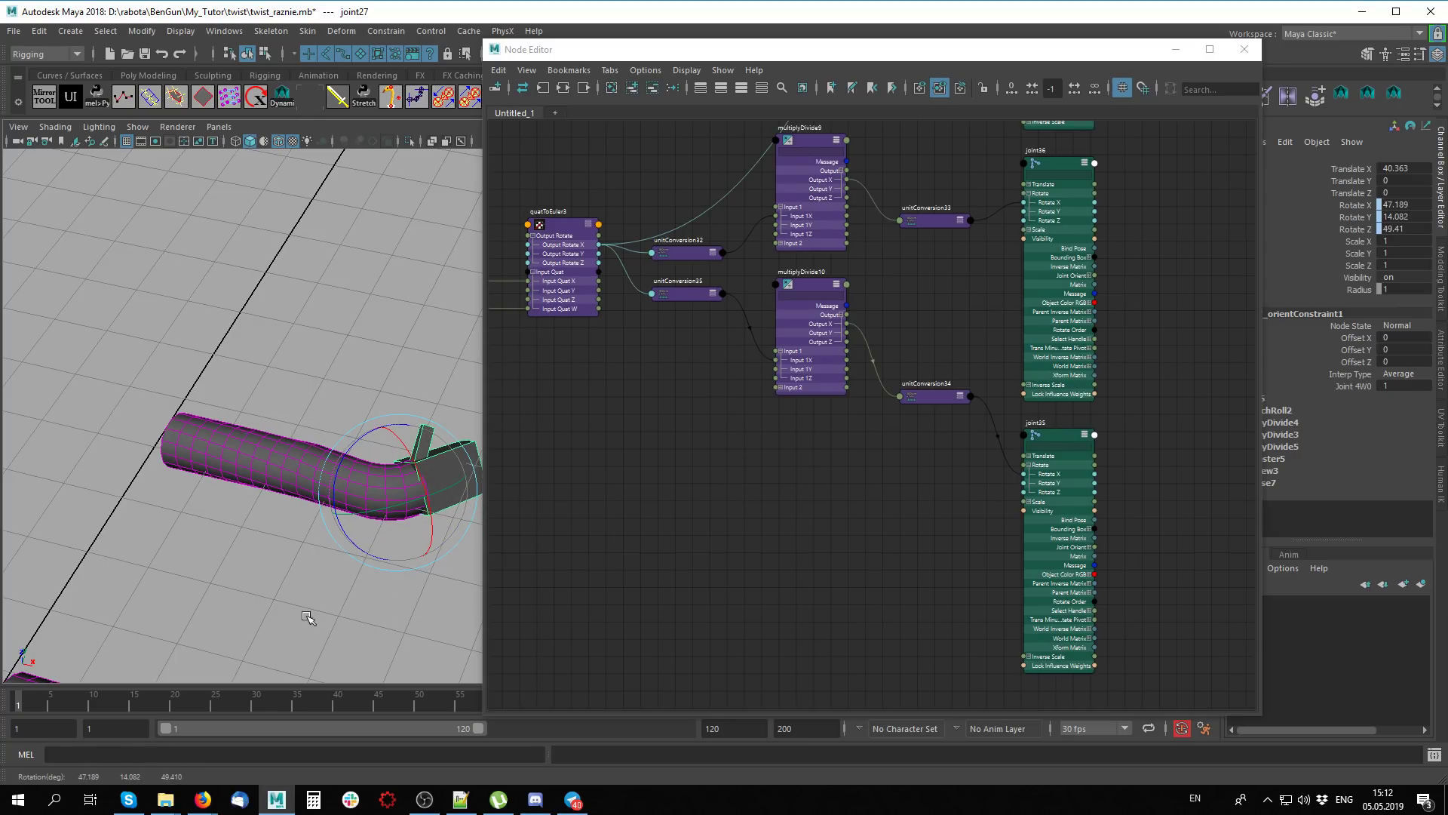
alt+middle_drag(300, 614, 278, 312)
mouse_move(225, 377)
alt+mouse_down()
mouse_move(279, 384)
mouse_move(270, 367)
alt+mouse_up()
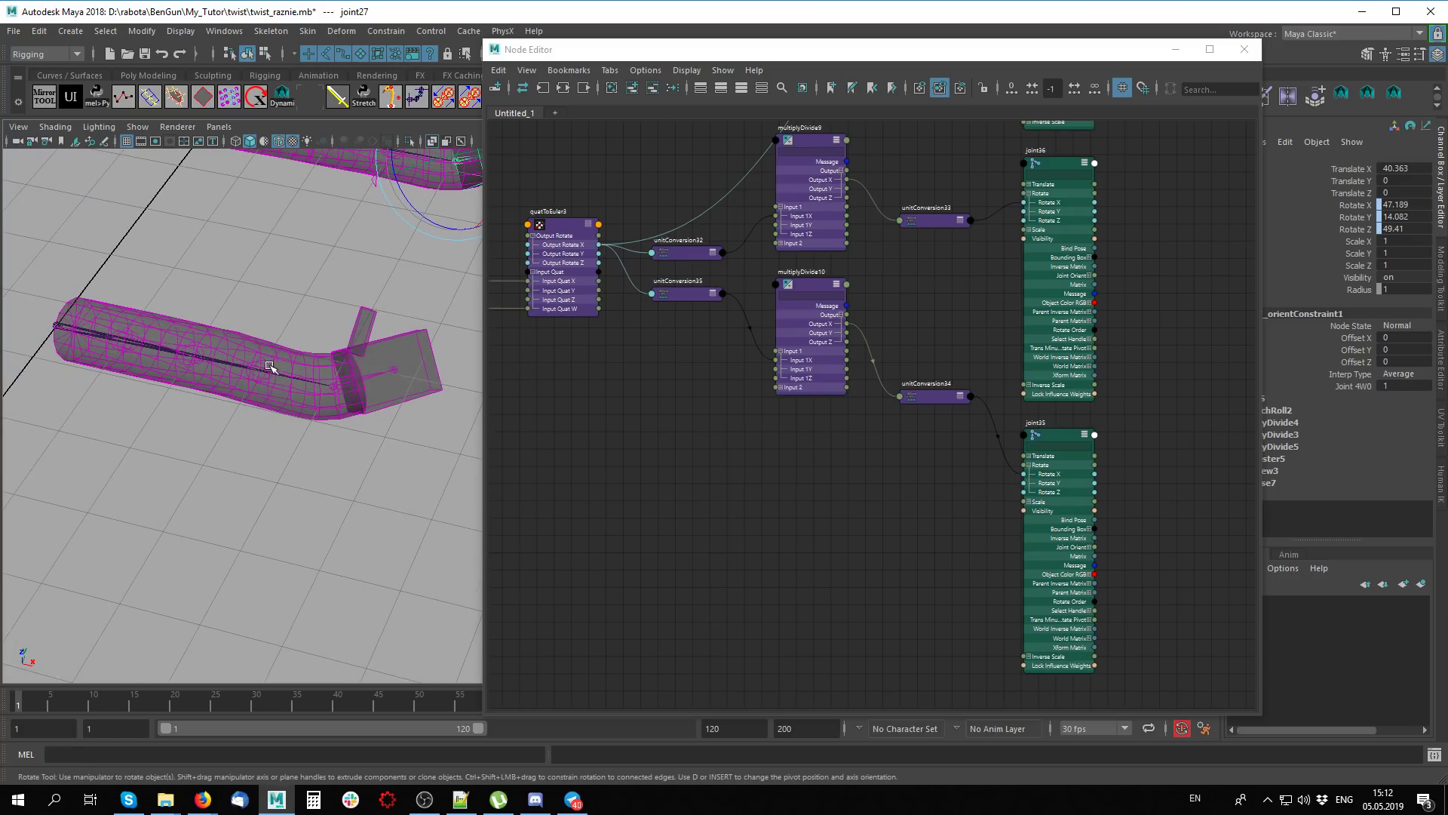
alt+middle_drag(617, 256, 797, 437)
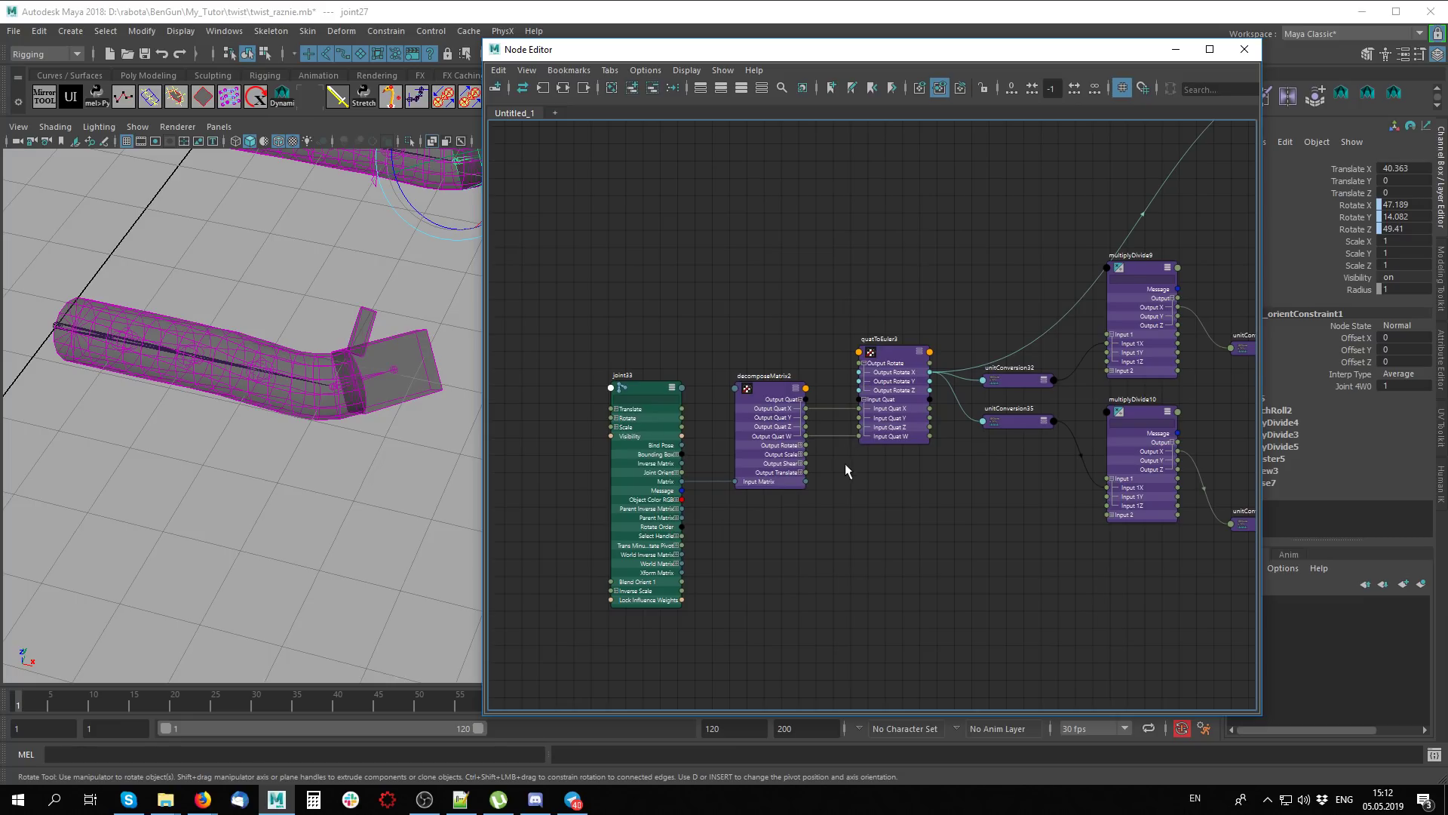
Zoom the Node Editor onto the decomposeMatrix2–quatToEuler3 chain and tumble the viewport
scroll(846, 464, up, 4)
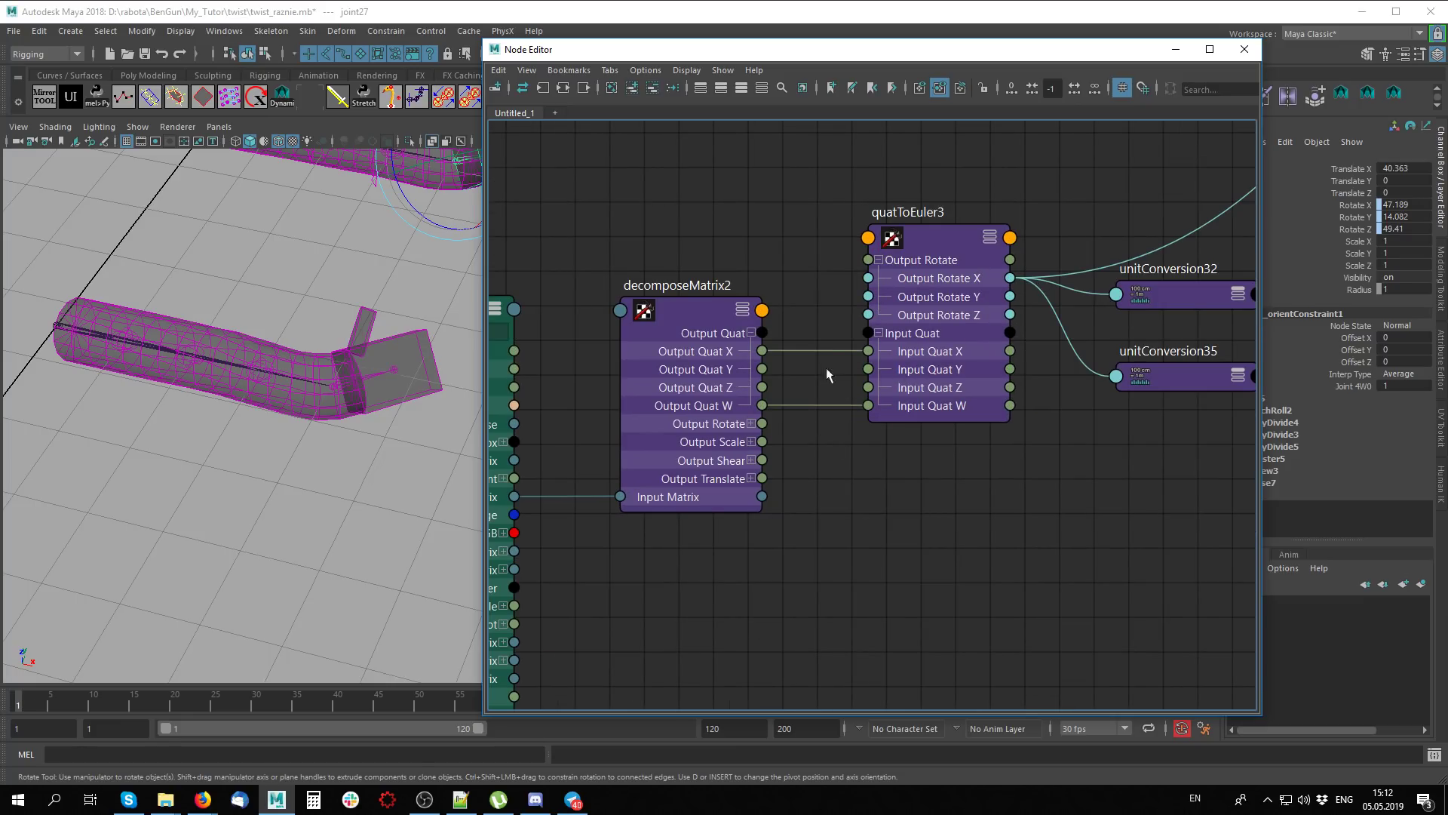
mouse_move(295, 392)
alt+mouse_down()
mouse_move(345, 336)
mouse_move(320, 320)
mouse_move(249, 442)
alt+mouse_up()
mouse_move(276, 501)
alt+mouse_down()
mouse_move(299, 475)
mouse_move(366, 526)
alt+mouse_up()
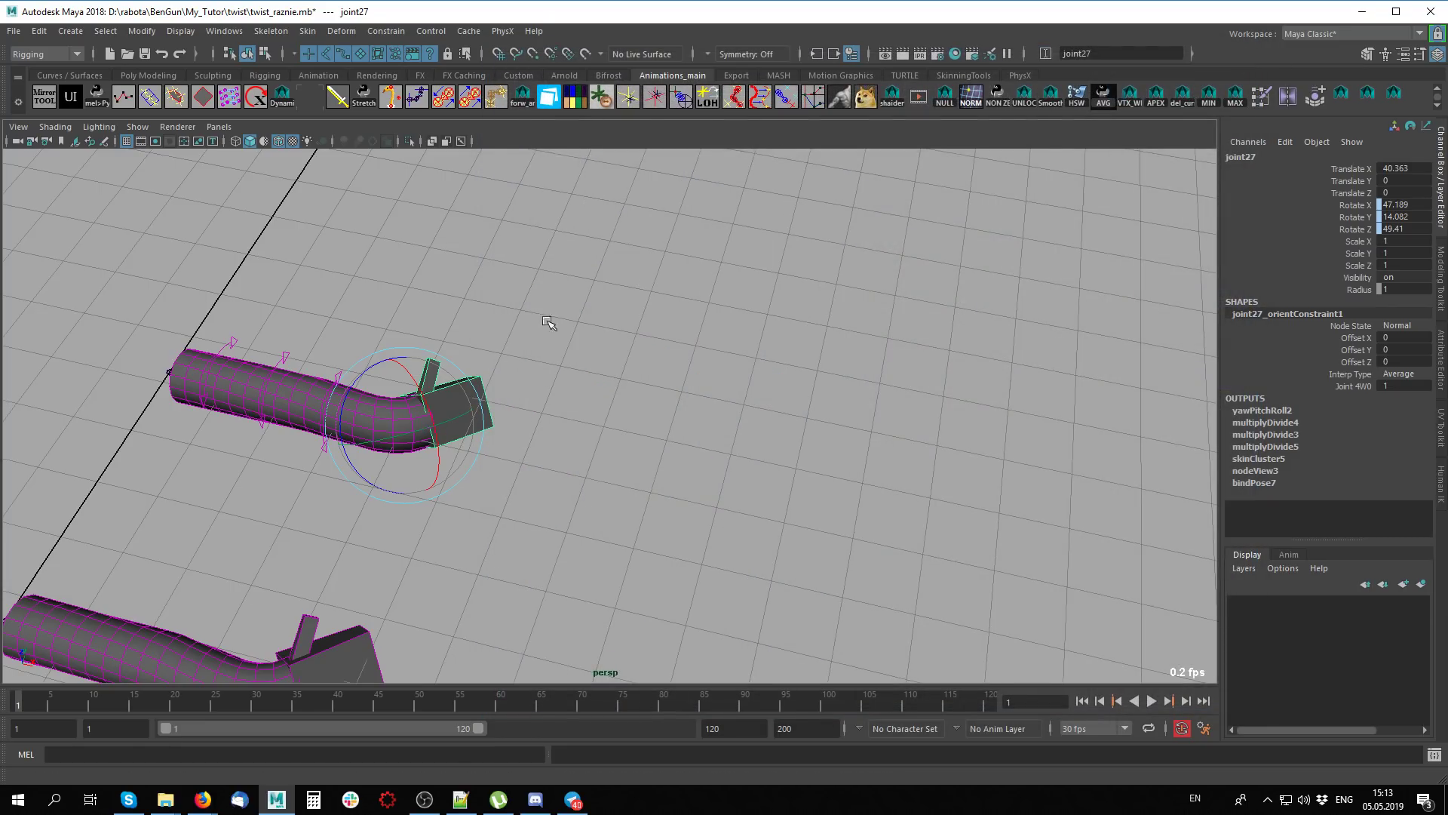
Re-bend joint27's wrist and reframe the view on both test arms
mouse_move(549, 313)
alt+mouse_down()
mouse_move(739, 442)
mouse_move(591, 446)
mouse_move(479, 355)
mouse_move(460, 377)
mouse_move(276, 392)
mouse_move(317, 388)
alt+mouse_up()
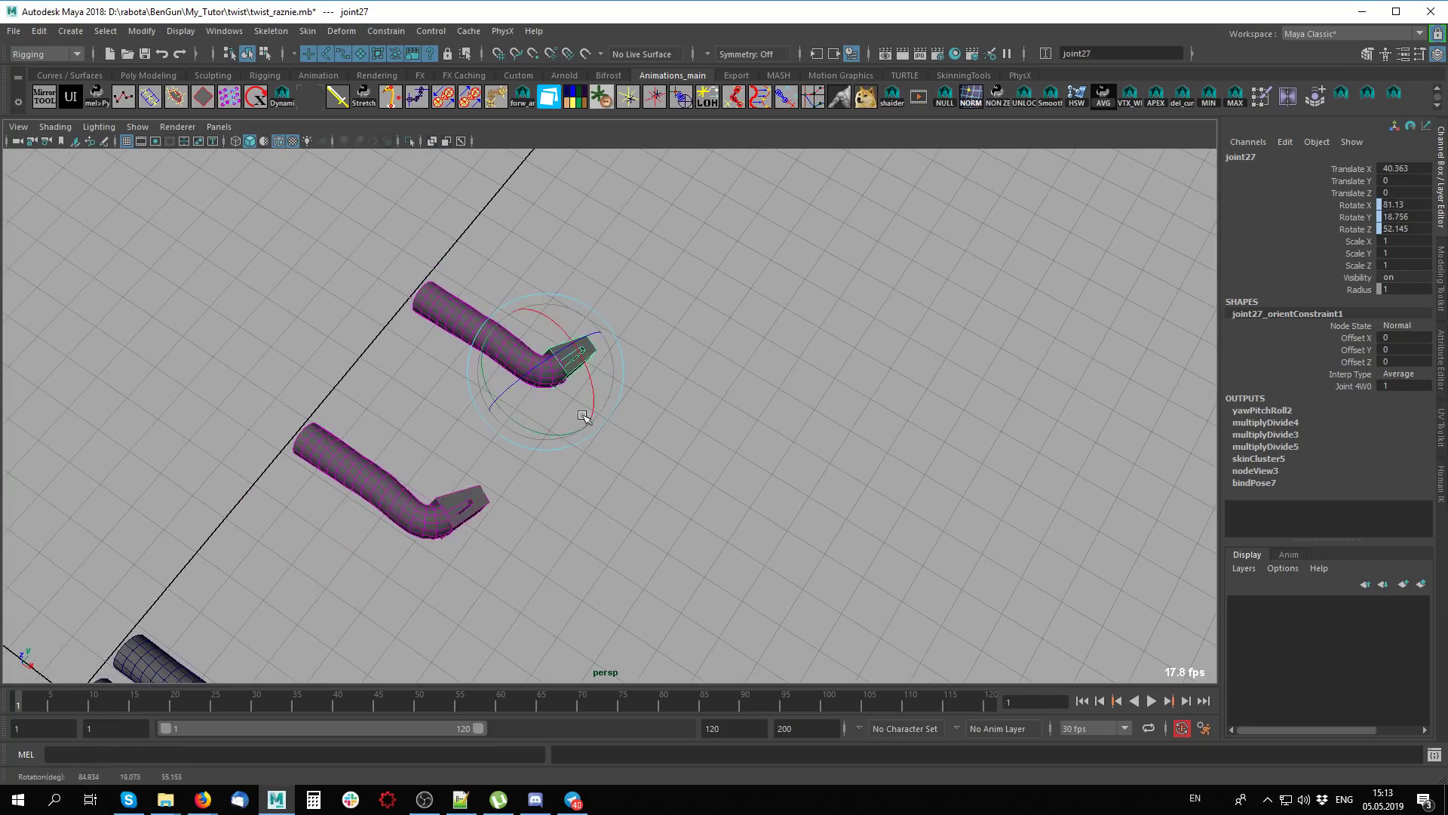
mouse_move(543, 362)
mouse_down()
mouse_move(577, 339)
mouse_move(624, 407)
mouse_move(737, 401)
mouse_move(660, 390)
mouse_up()
scroll(661, 389, up, 3)
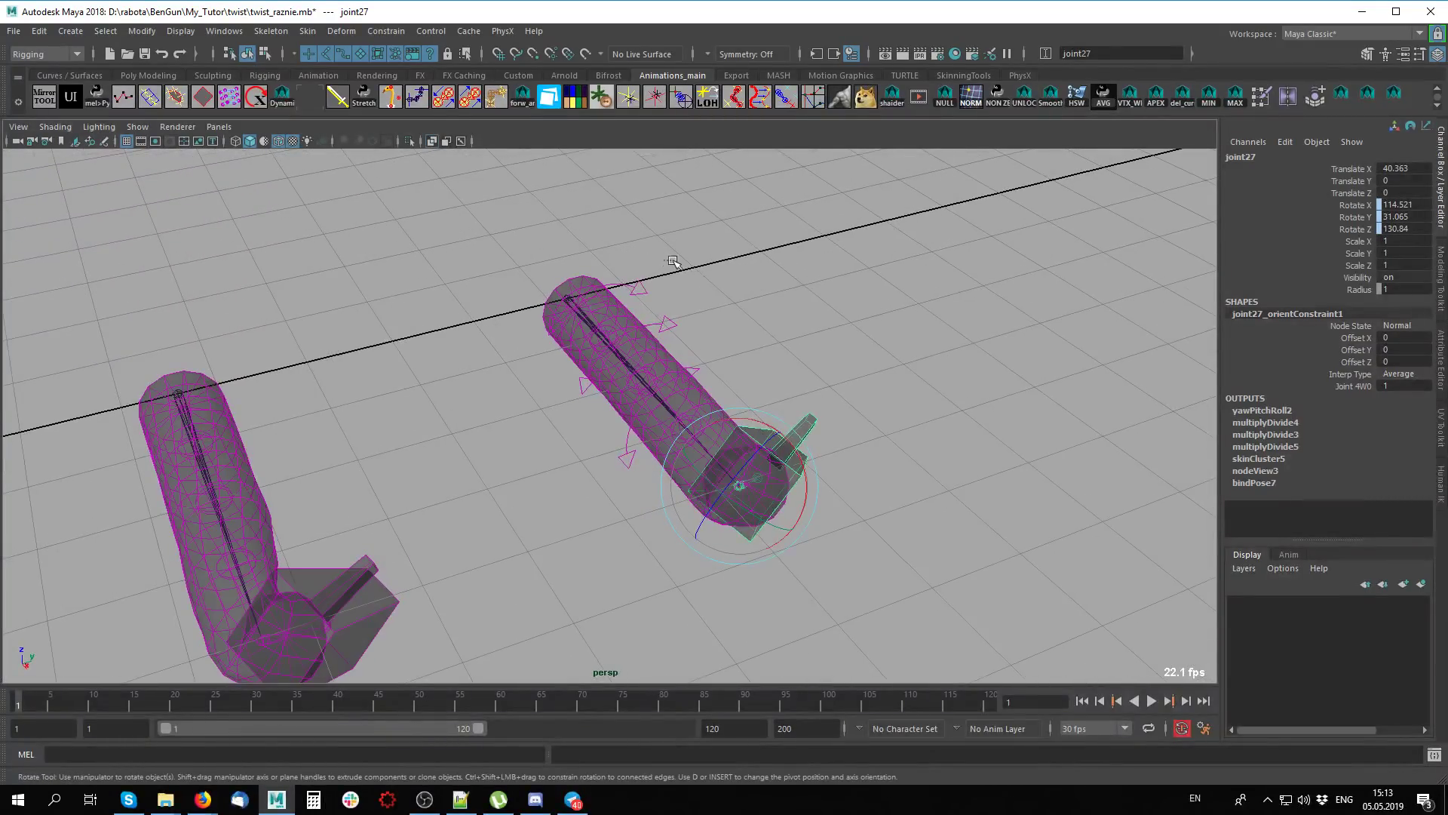
click(638, 324)
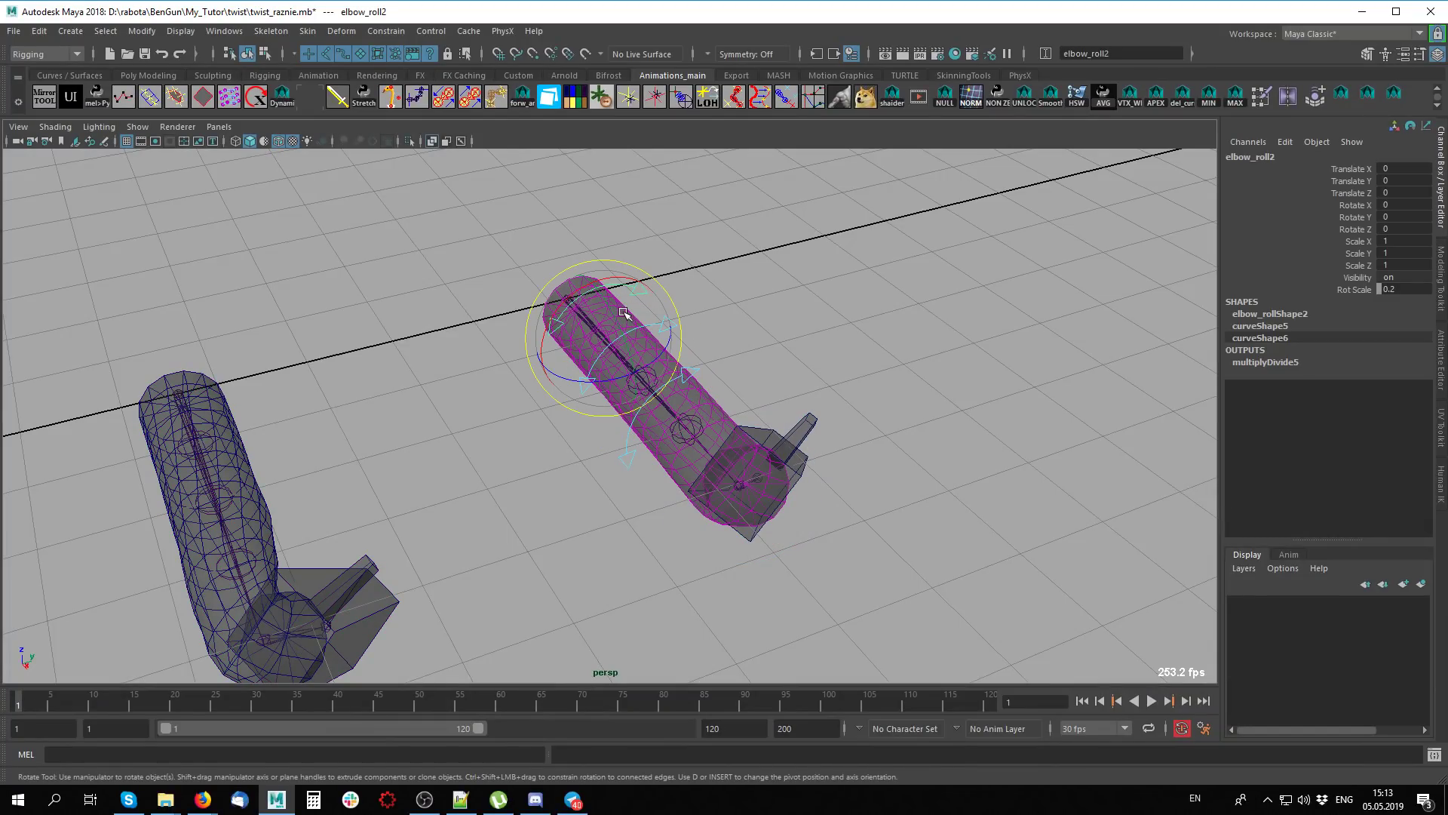
click(683, 285)
mouse_move(683, 285)
alt+mouse_down()
mouse_move(686, 538)
mouse_move(785, 559)
mouse_move(791, 688)
alt+mouse_up()
Swing joint27's hand through a full twist to inspect forearm deformation
click(686, 538)
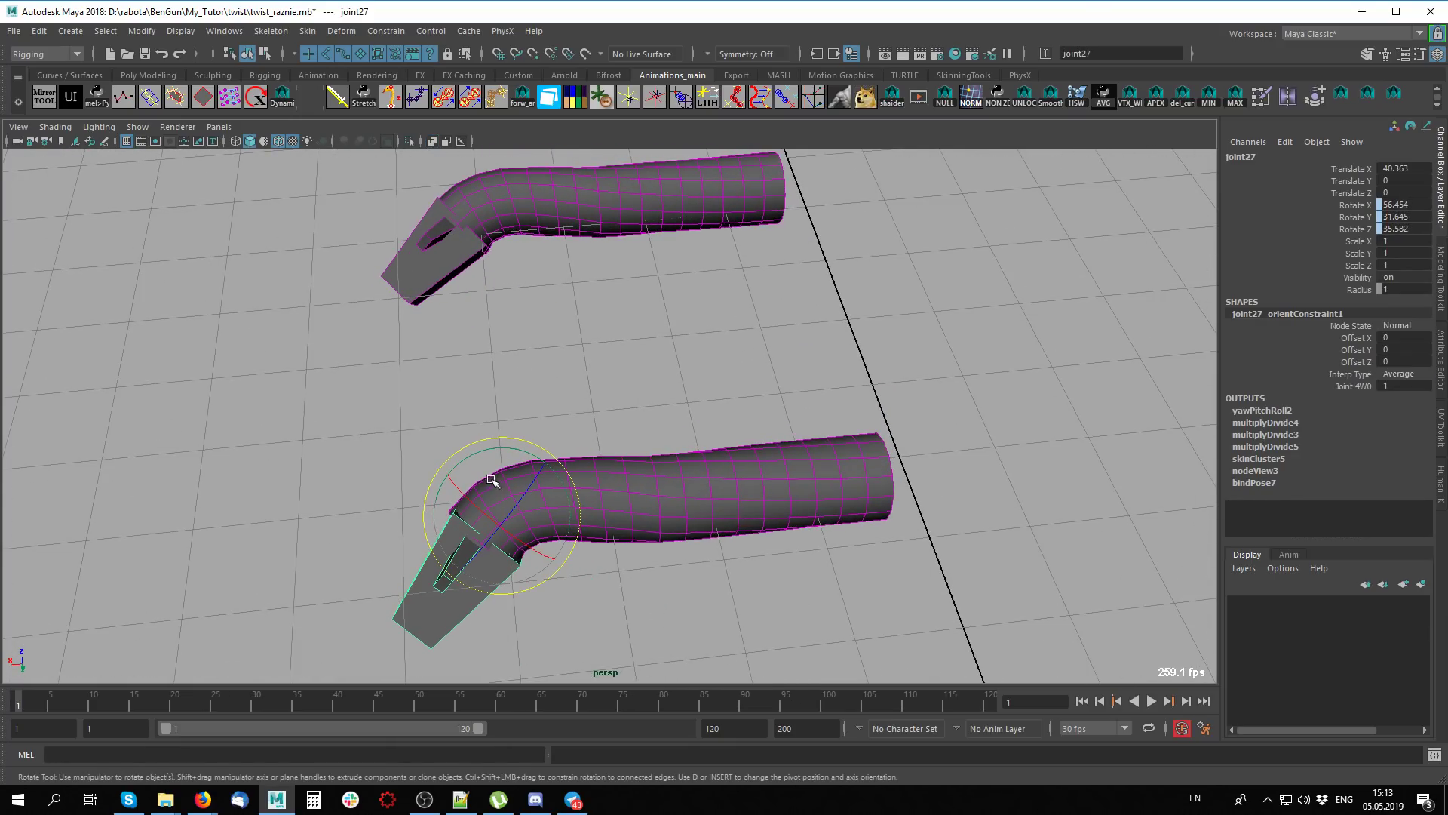
mouse_move(520, 528)
mouse_down()
mouse_move(533, 484)
mouse_move(471, 486)
mouse_move(495, 534)
mouse_up()
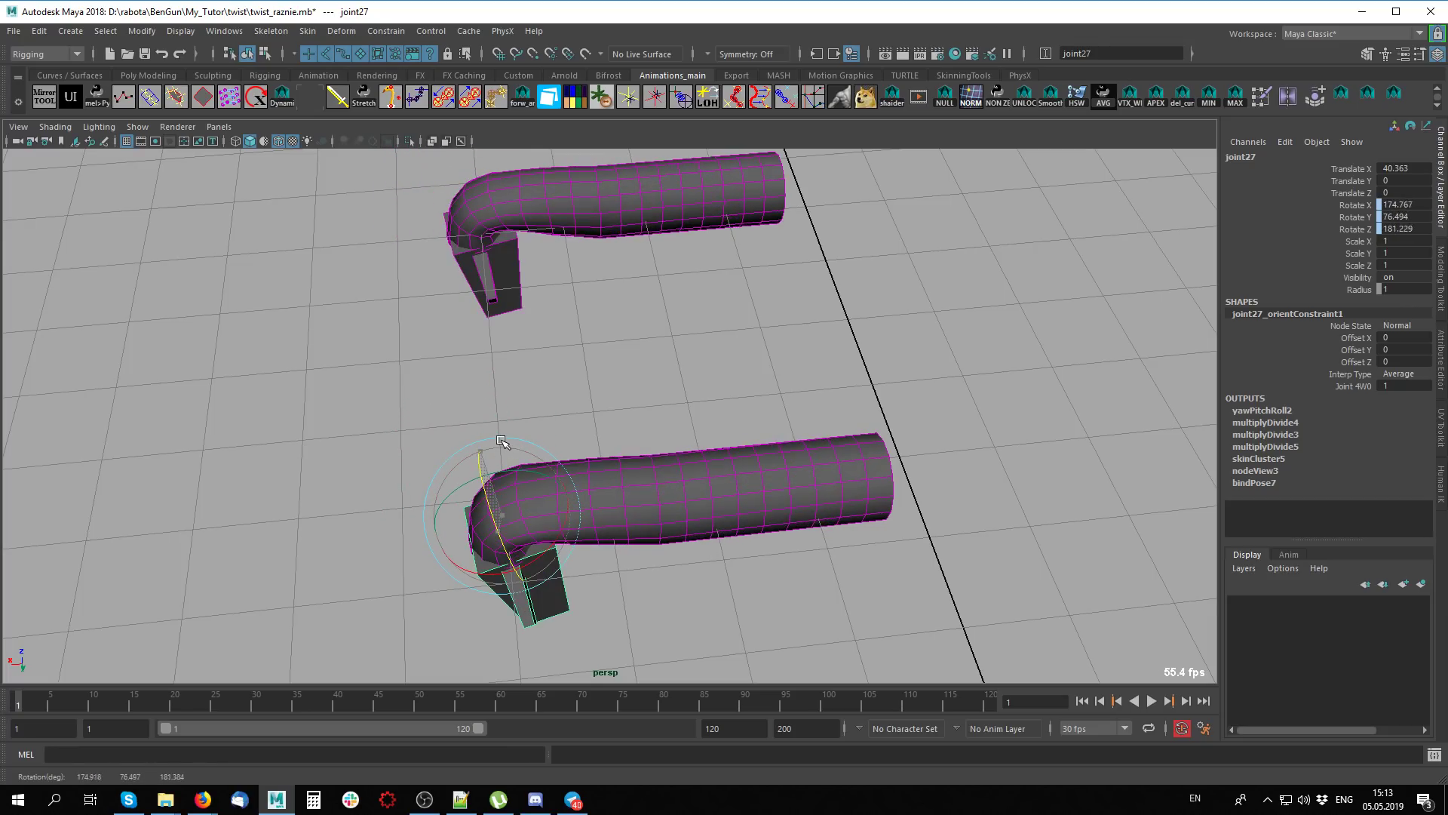
drag(495, 534, 517, 463)
mouse_move(788, 543)
alt+mouse_down()
mouse_move(665, 486)
mouse_move(826, 376)
alt+mouse_up()
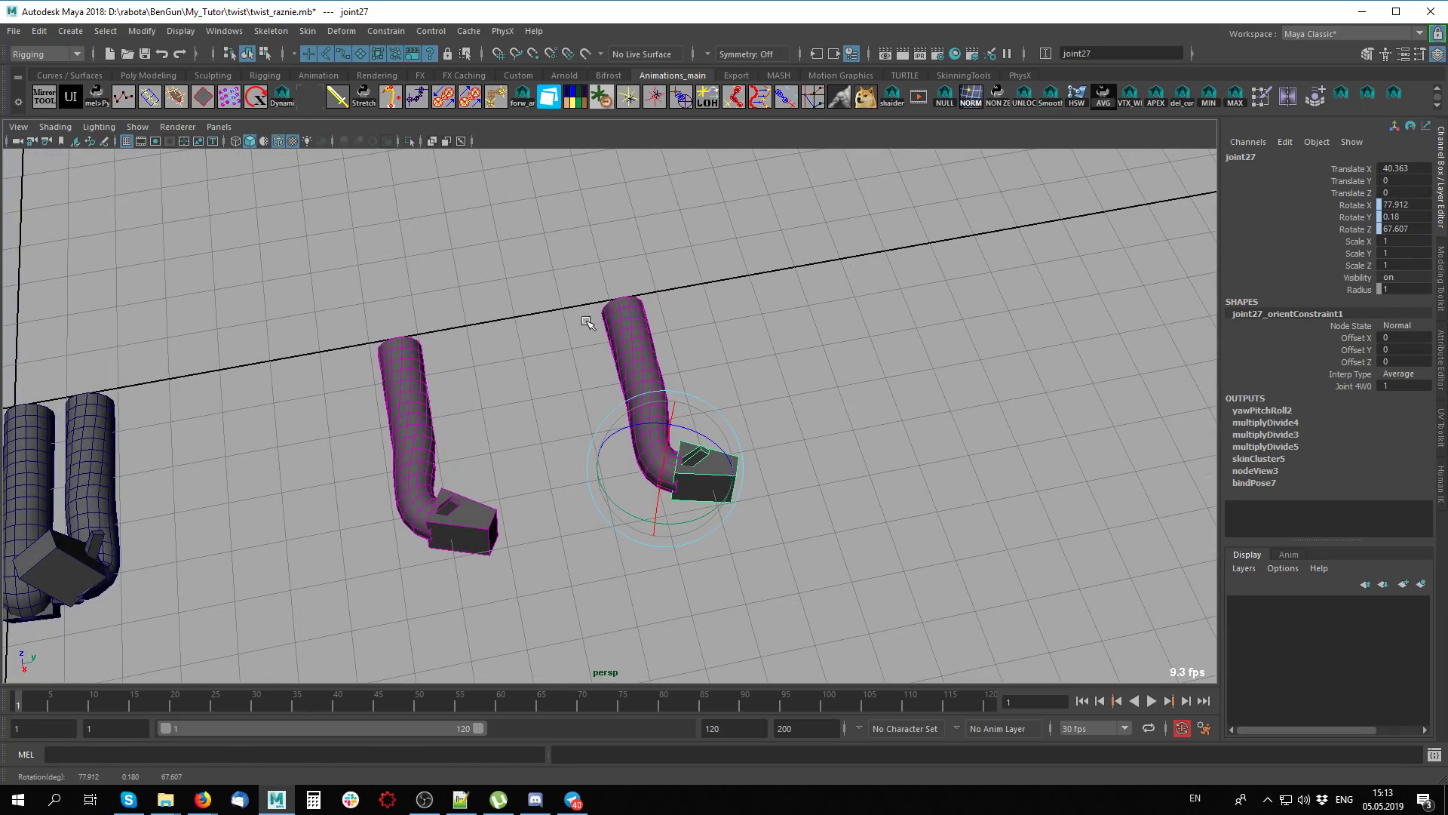
mouse_move(637, 386)
mouse_down()
mouse_move(626, 514)
mouse_move(604, 453)
mouse_up()
click(595, 420)
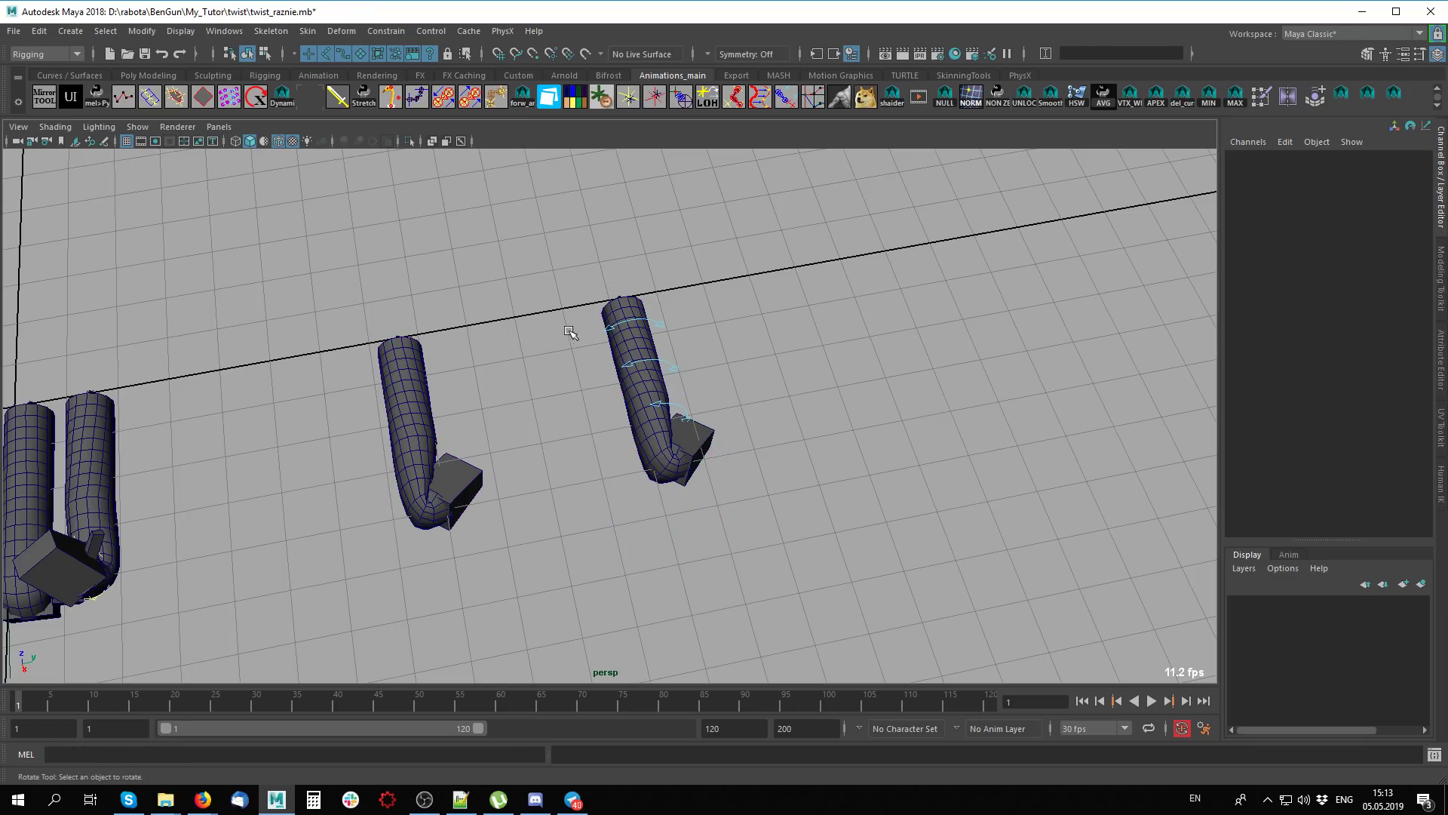
mouse_move(569, 332)
alt+mouse_down()
mouse_move(482, 297)
mouse_move(905, 307)
alt+mouse_up()
mouse_move(685, 300)
alt+mouse_down()
mouse_move(935, 358)
mouse_move(730, 478)
alt+mouse_up()
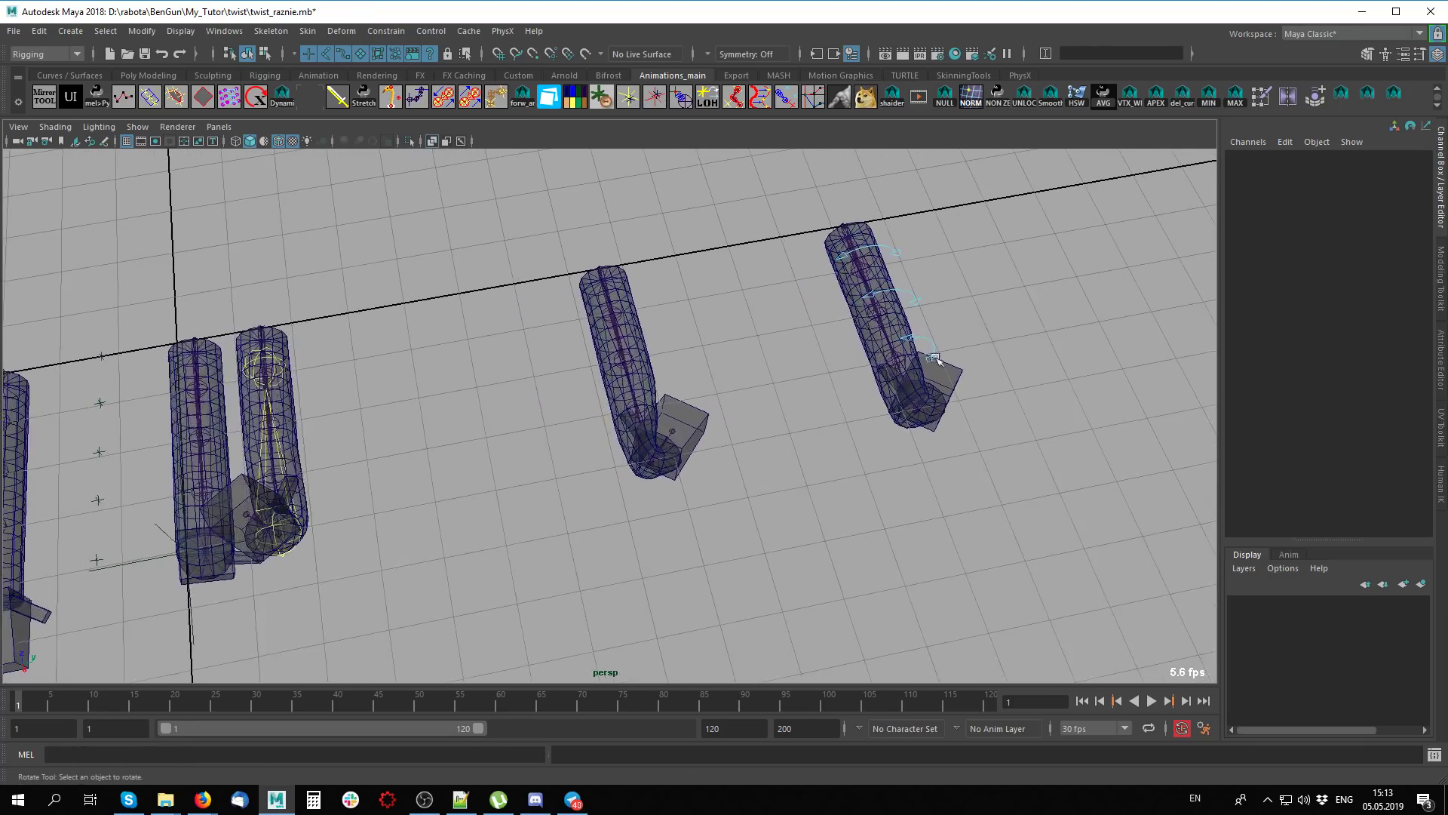
Rotate joint33's hand to check its forearm twist, then show the recent scenes list
click(671, 562)
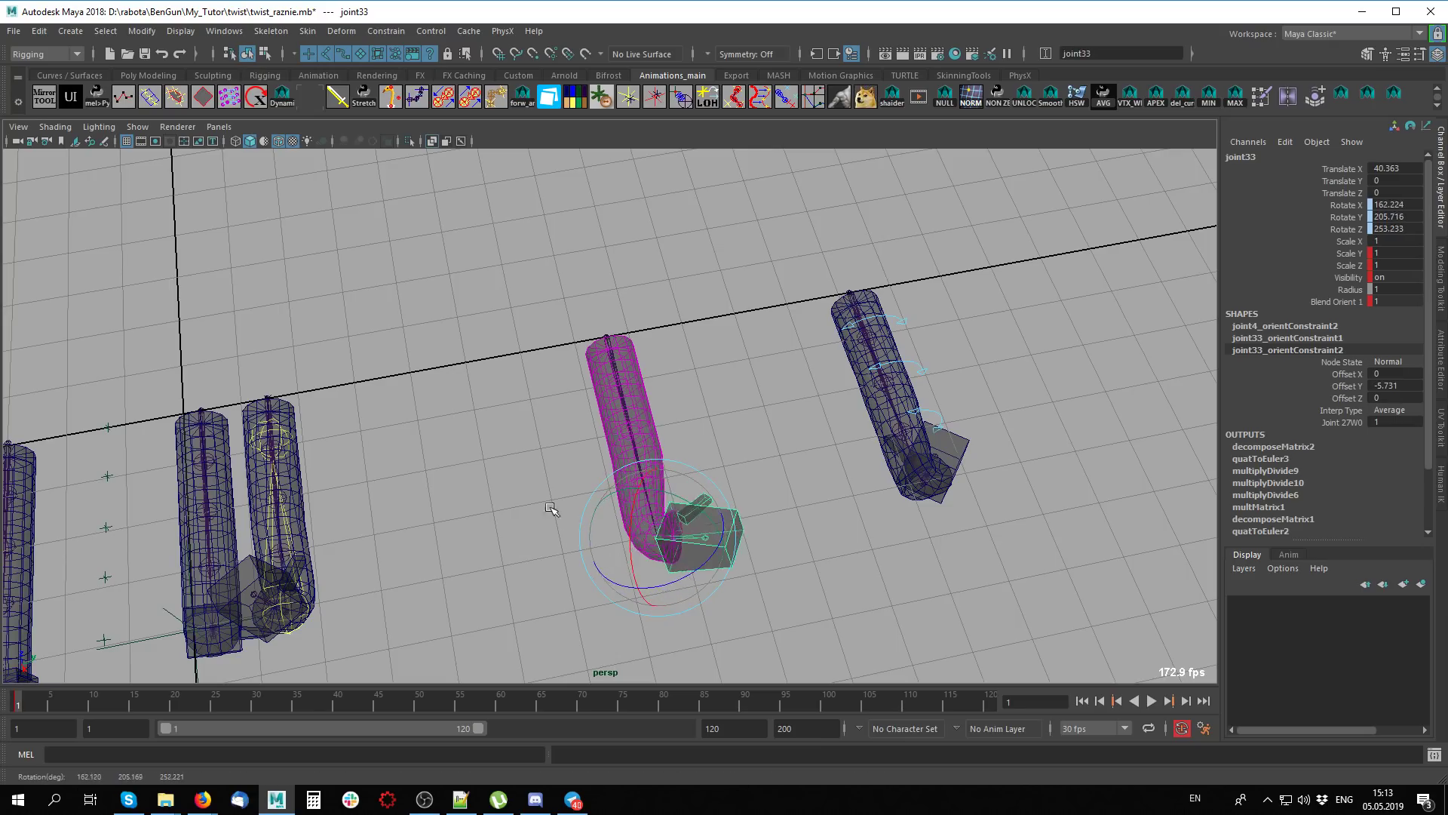
mouse_move(596, 528)
mouse_down()
mouse_move(643, 530)
mouse_move(726, 494)
mouse_move(785, 372)
mouse_move(624, 436)
mouse_up()
click(785, 372)
alt+right_drag(623, 436, 977, 505)
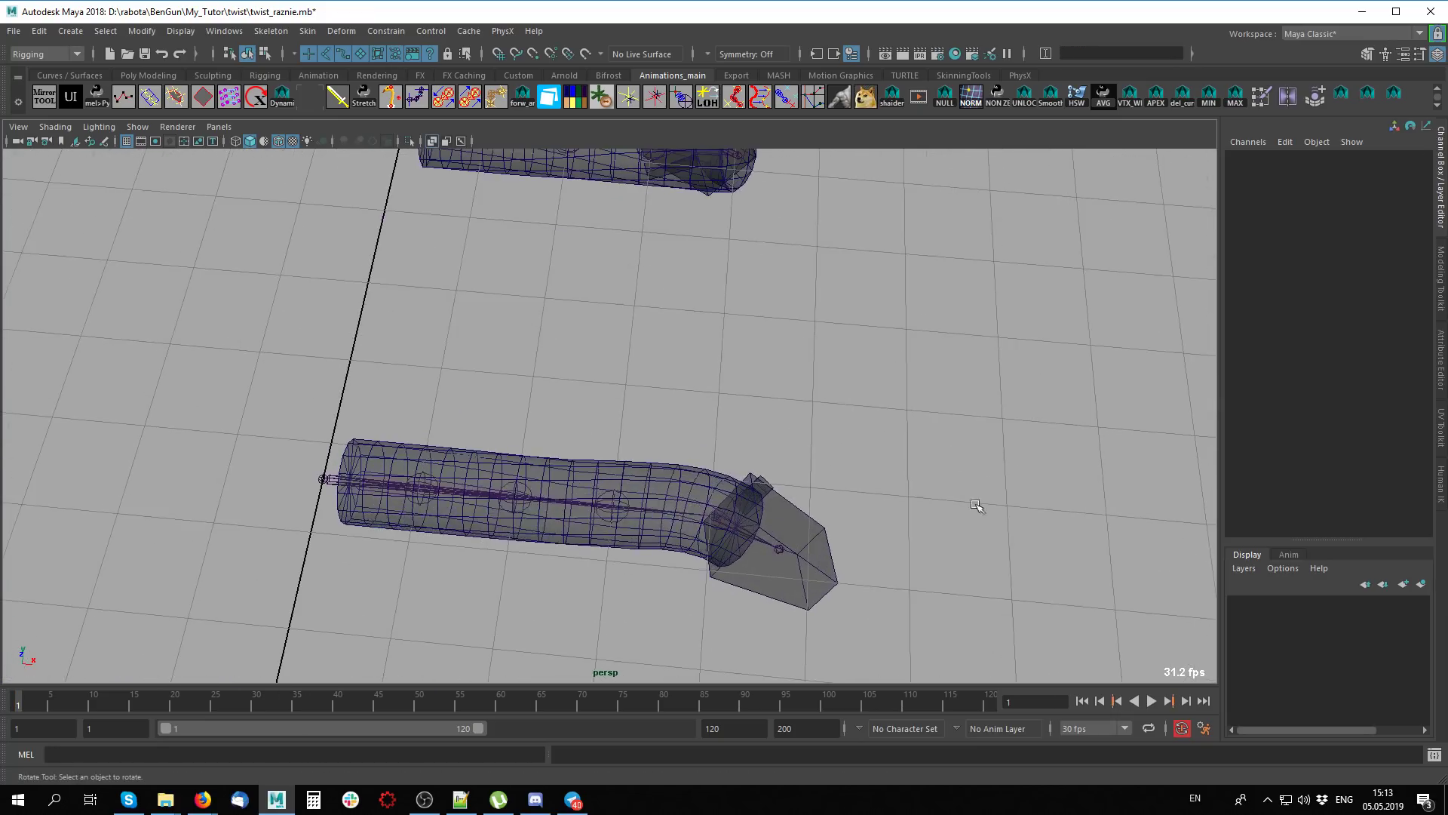
alt+drag(977, 506, 866, 453)
alt+right_drag(867, 453, 912, 410)
alt+drag(912, 410, 404, 587)
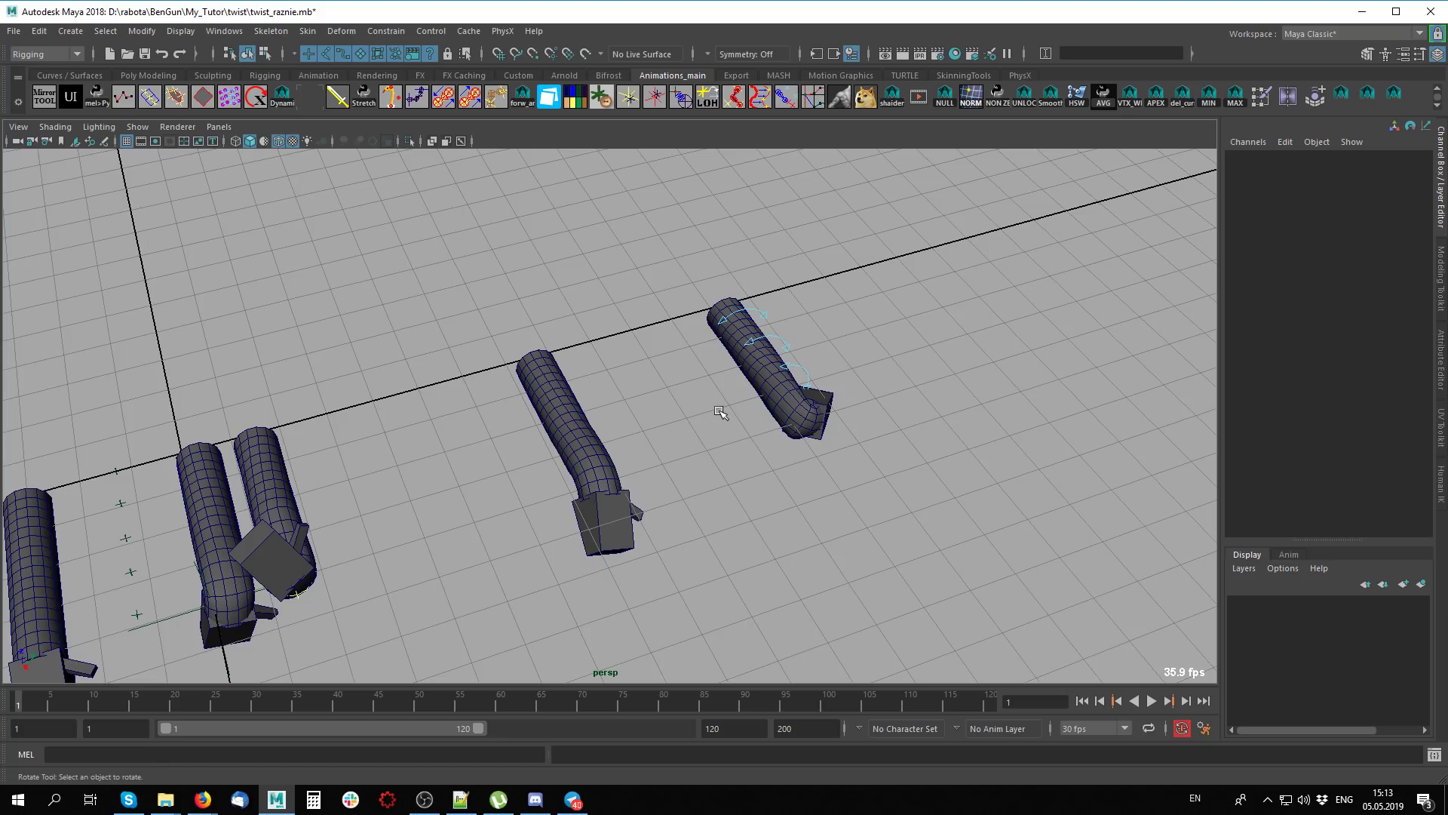
click(14, 31)
mouse_move(52, 537)
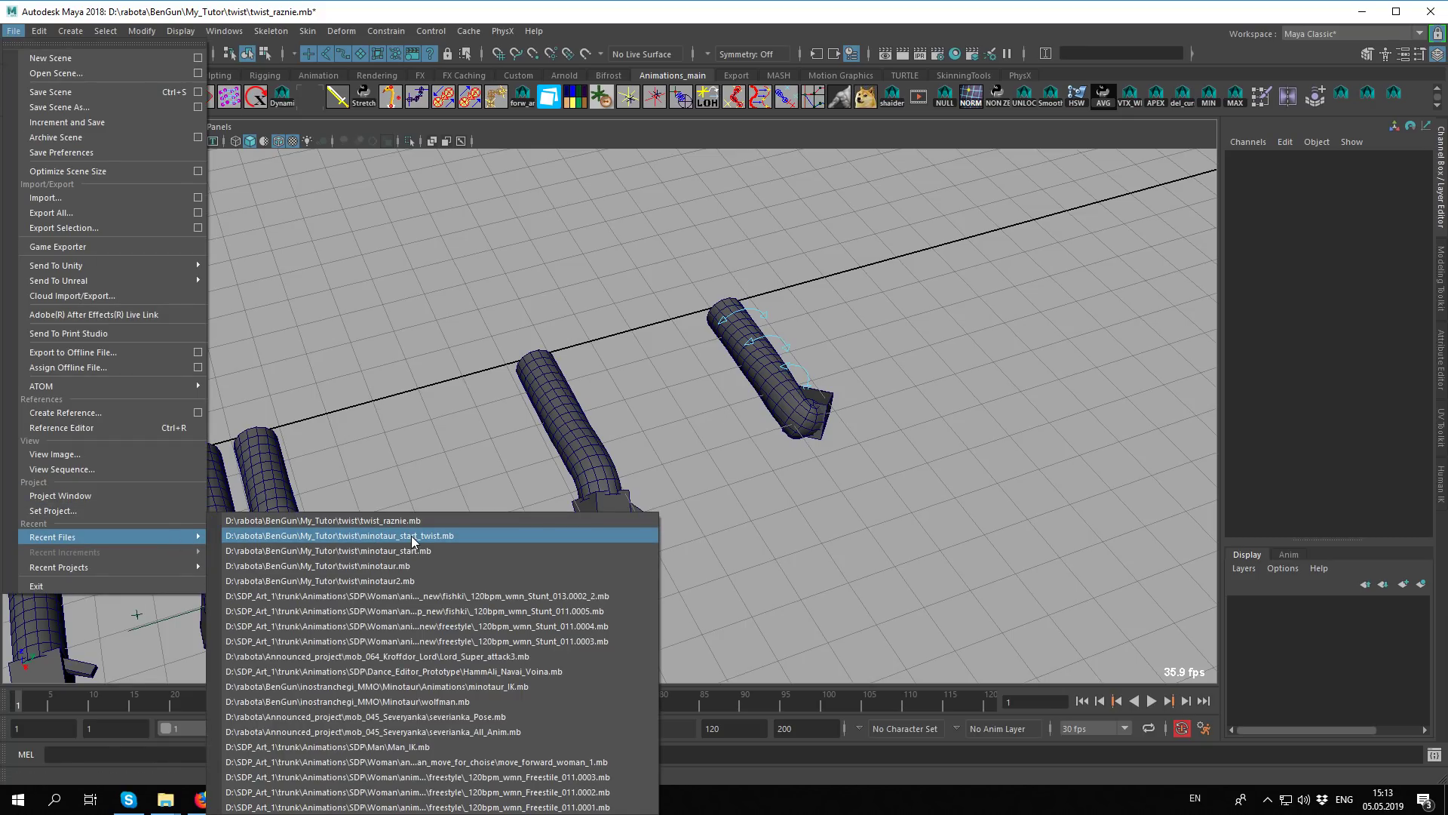
Open minotaur_start_twist.mb without saving the test scene and preview bip_hand_L turning
click(412, 536)
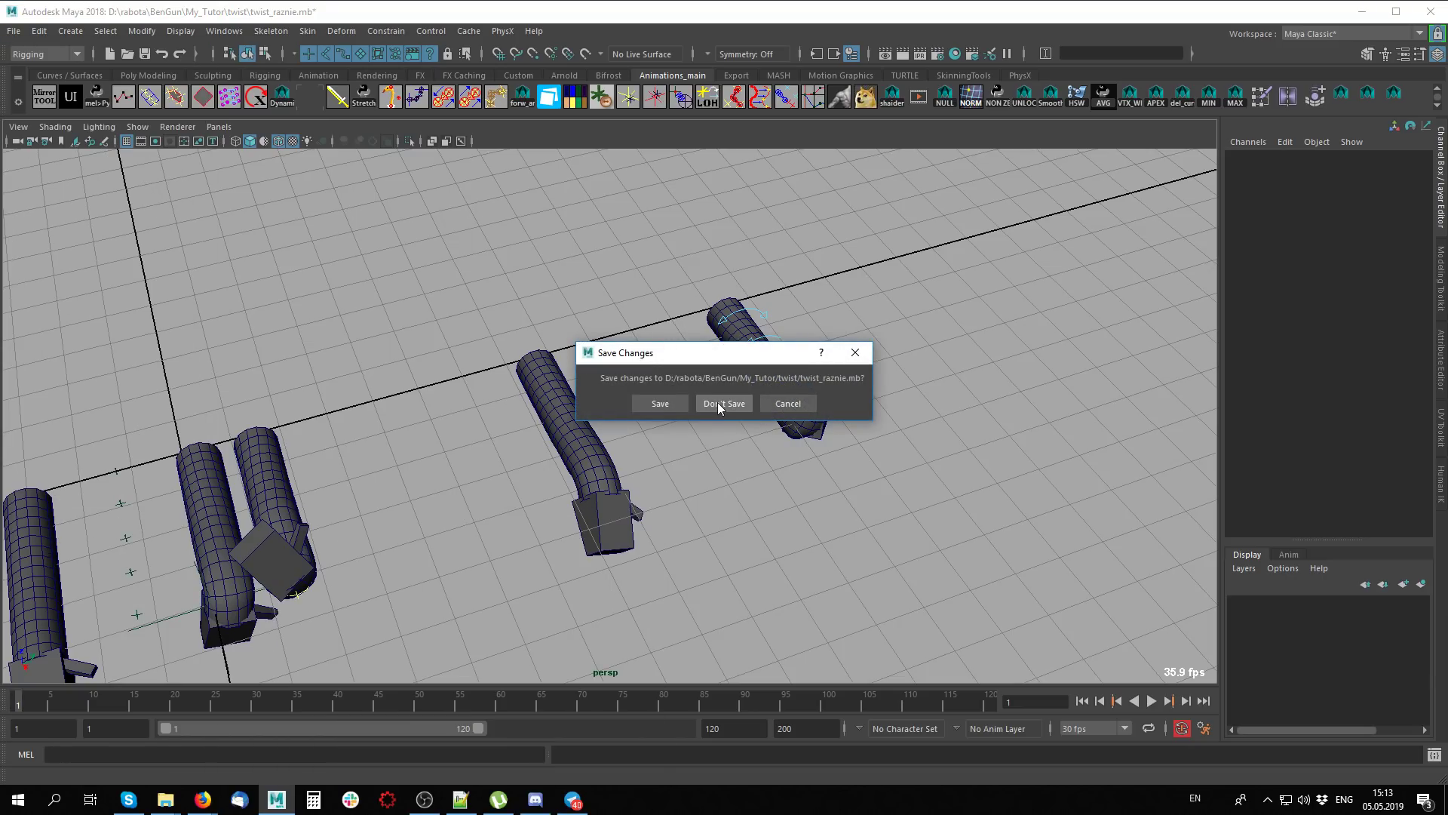
click(718, 403)
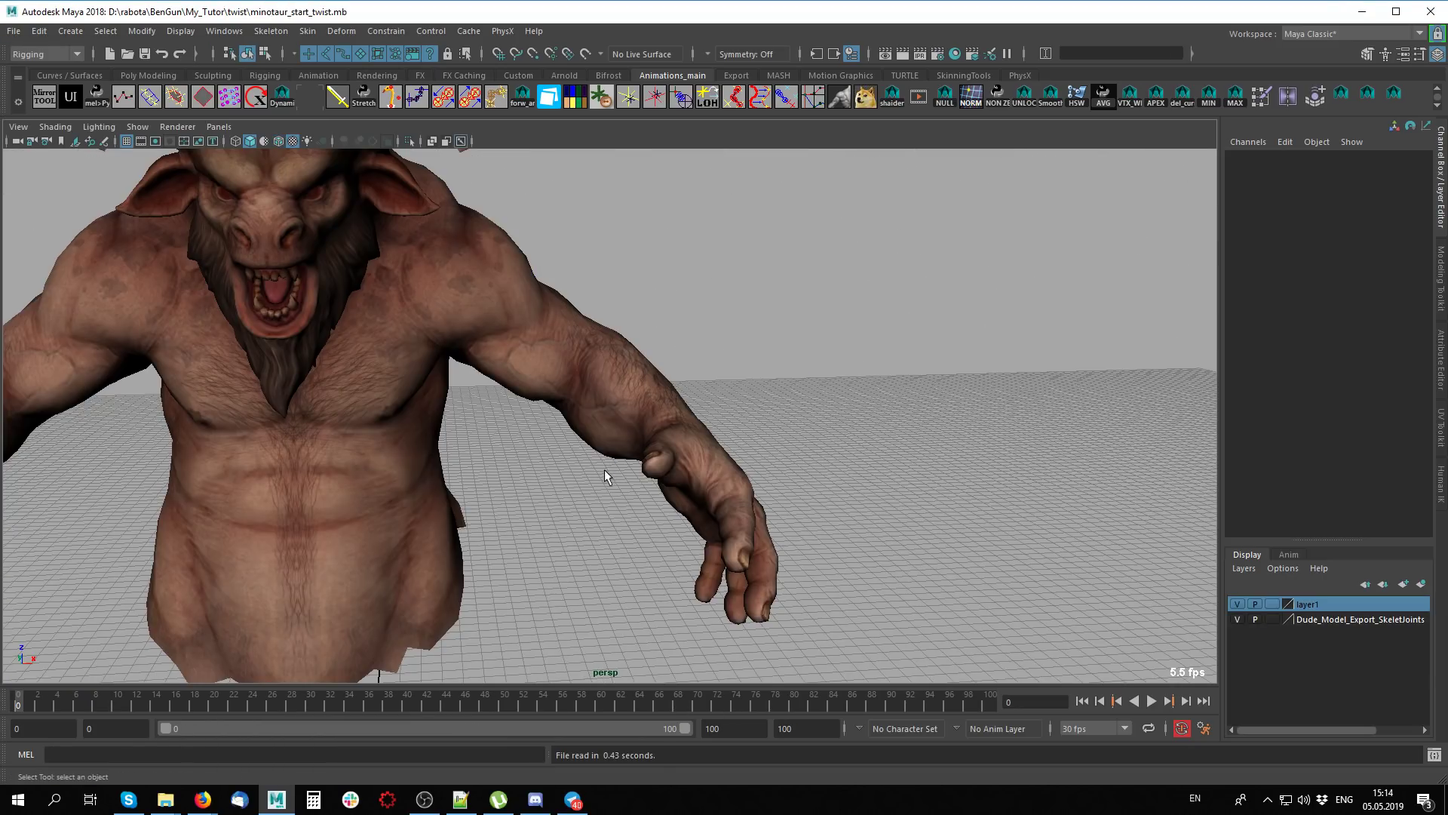
alt+right_drag(644, 521, 845, 551)
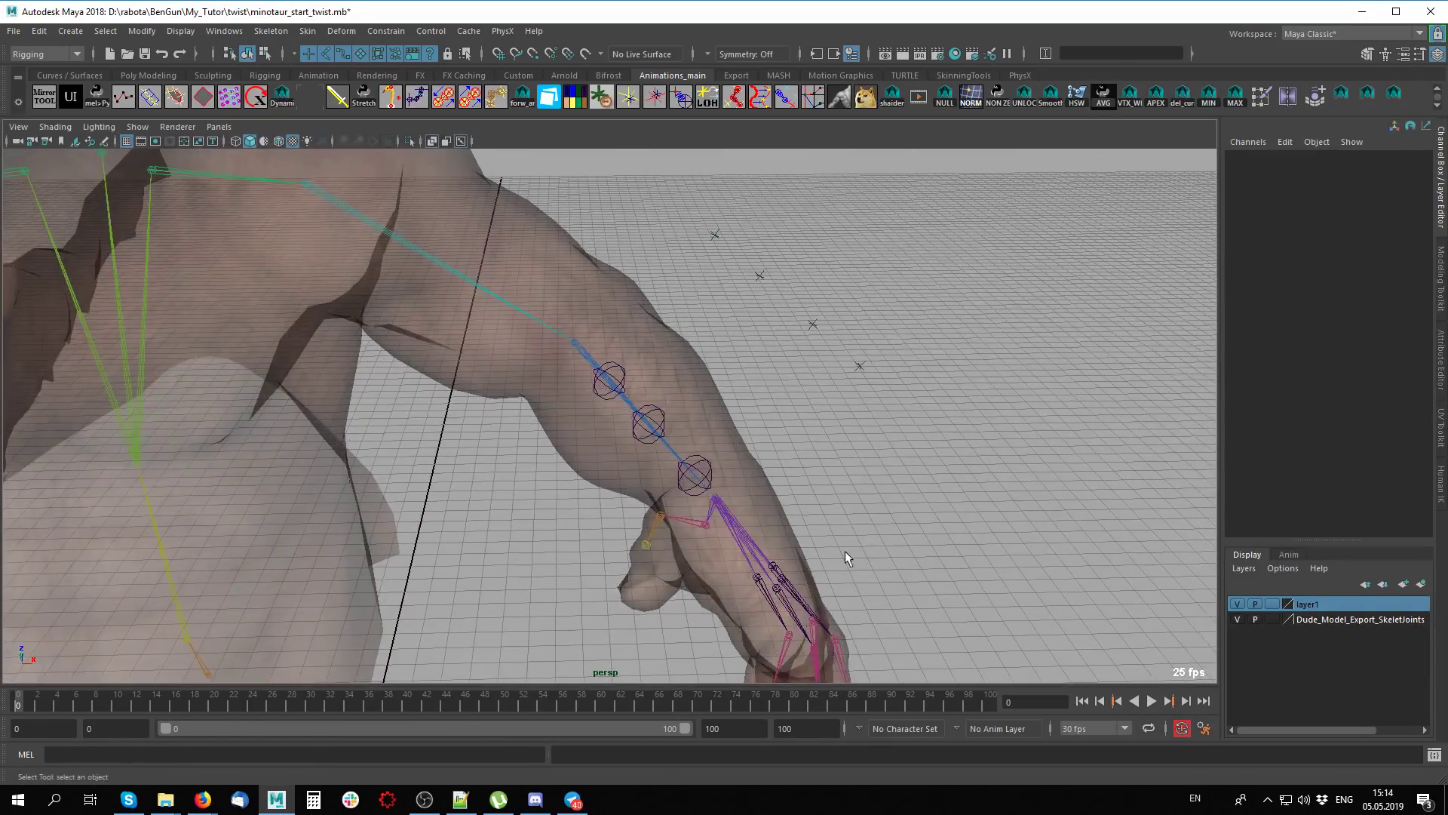
click(736, 550)
mouse_move(25, 709)
mouse_down()
mouse_move(313, 701)
mouse_move(18, 704)
mouse_up()
alt+right_drag(665, 495, 813, 492)
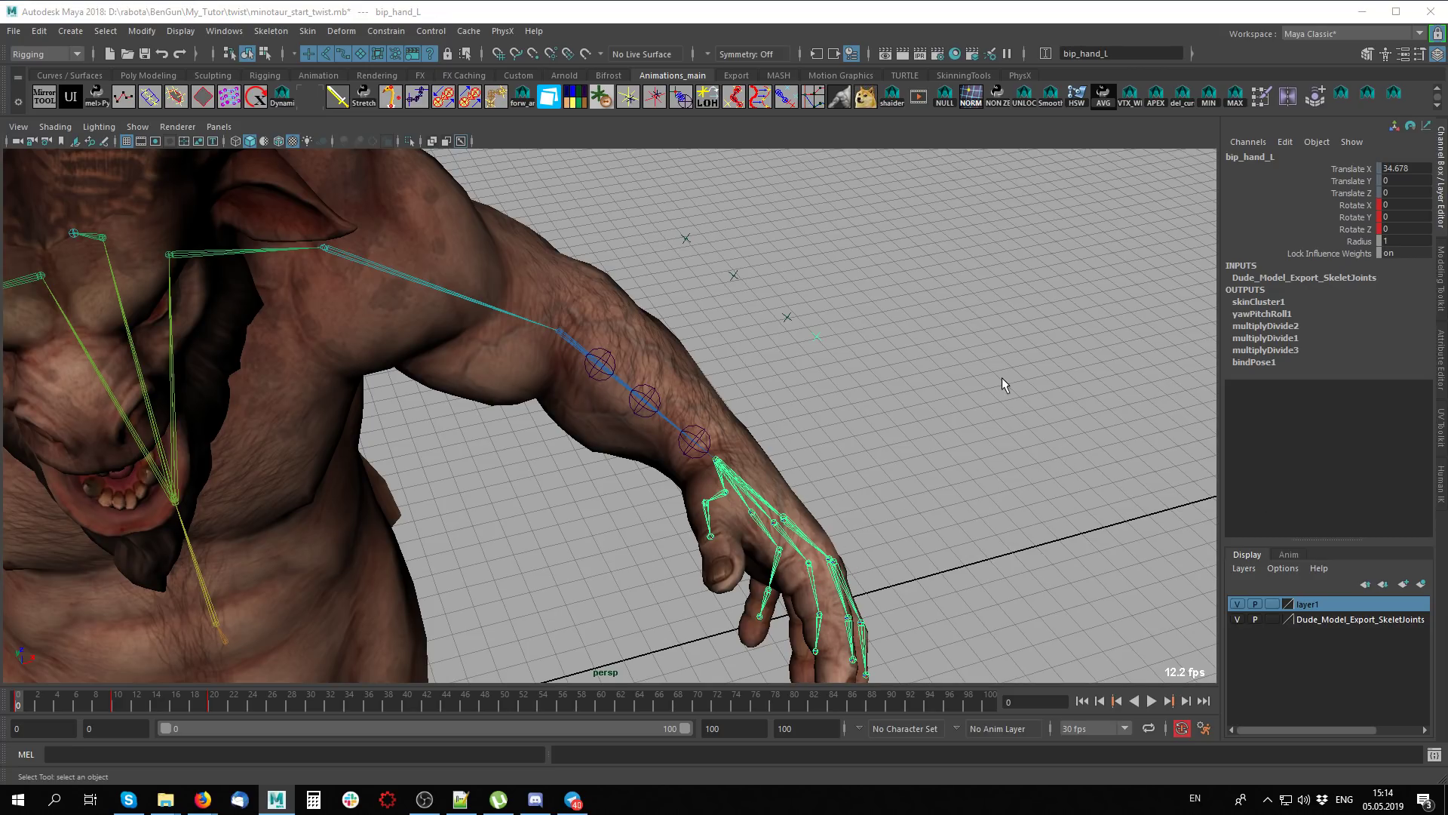
Enable X-ray shading and inspect the forearm and the four locators above it
mouse_move(1002, 377)
alt+mouse_down()
mouse_move(966, 443)
mouse_move(744, 419)
mouse_move(827, 487)
mouse_move(760, 469)
alt+mouse_up()
key(alt+x)
click(743, 418)
alt+drag(911, 473, 568, 193)
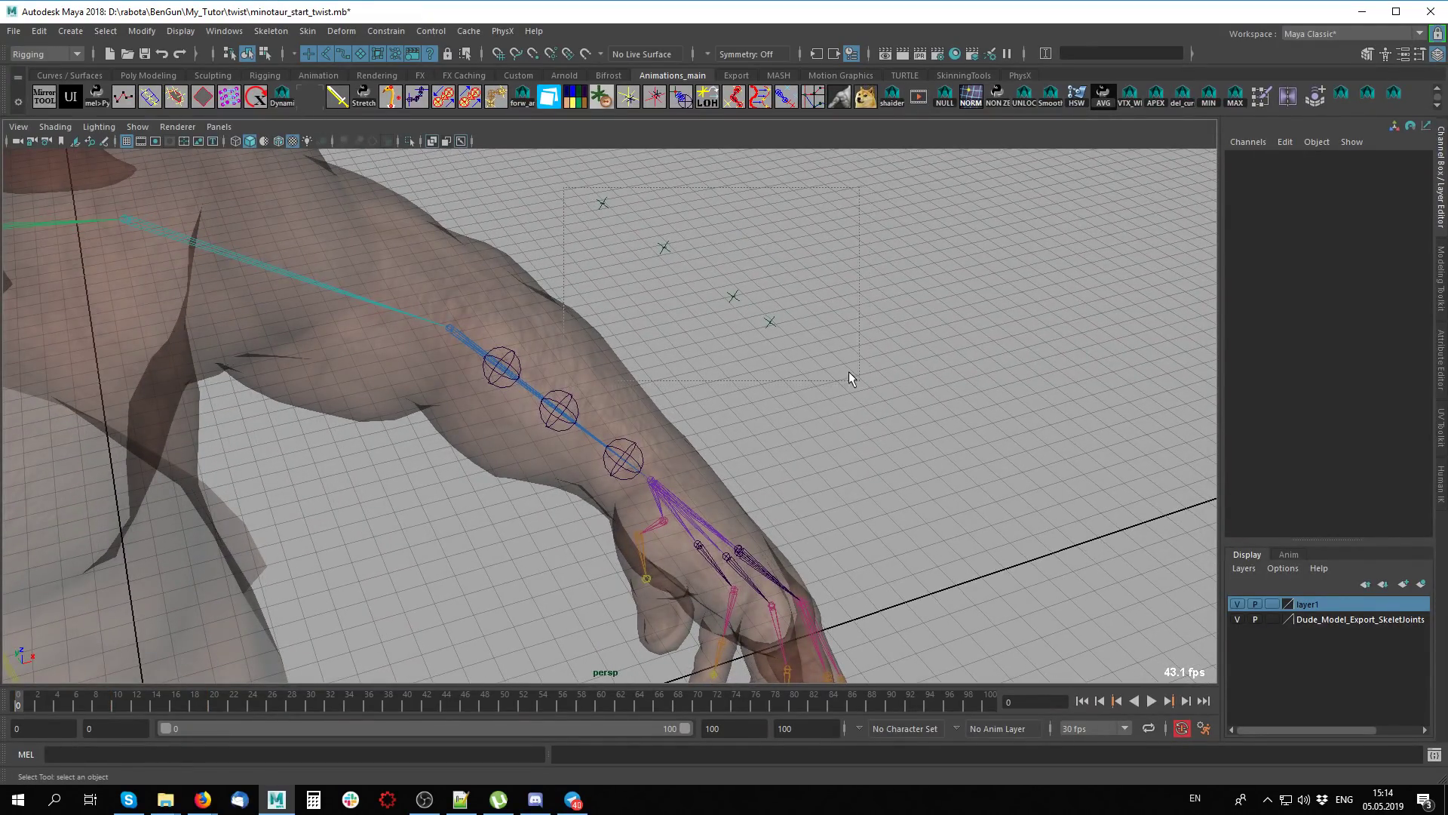
mouse_move(665, 335)
alt+mouse_down()
mouse_move(656, 400)
mouse_move(582, 171)
mouse_move(950, 392)
alt+mouse_up()
click(950, 391)
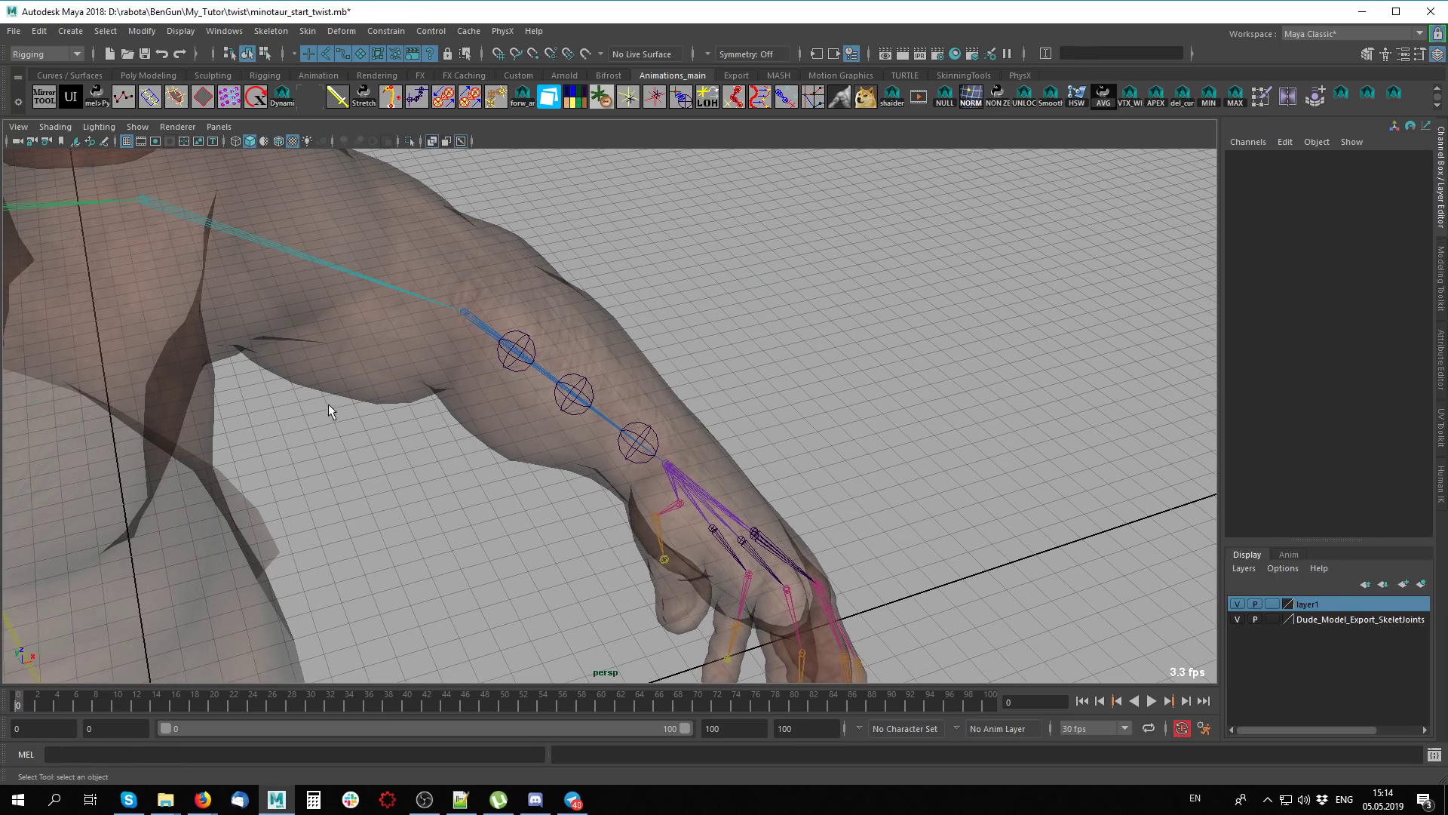
mouse_move(329, 404)
alt+mouse_down()
mouse_move(611, 391)
mouse_move(676, 439)
mouse_move(462, 355)
alt+mouse_up()
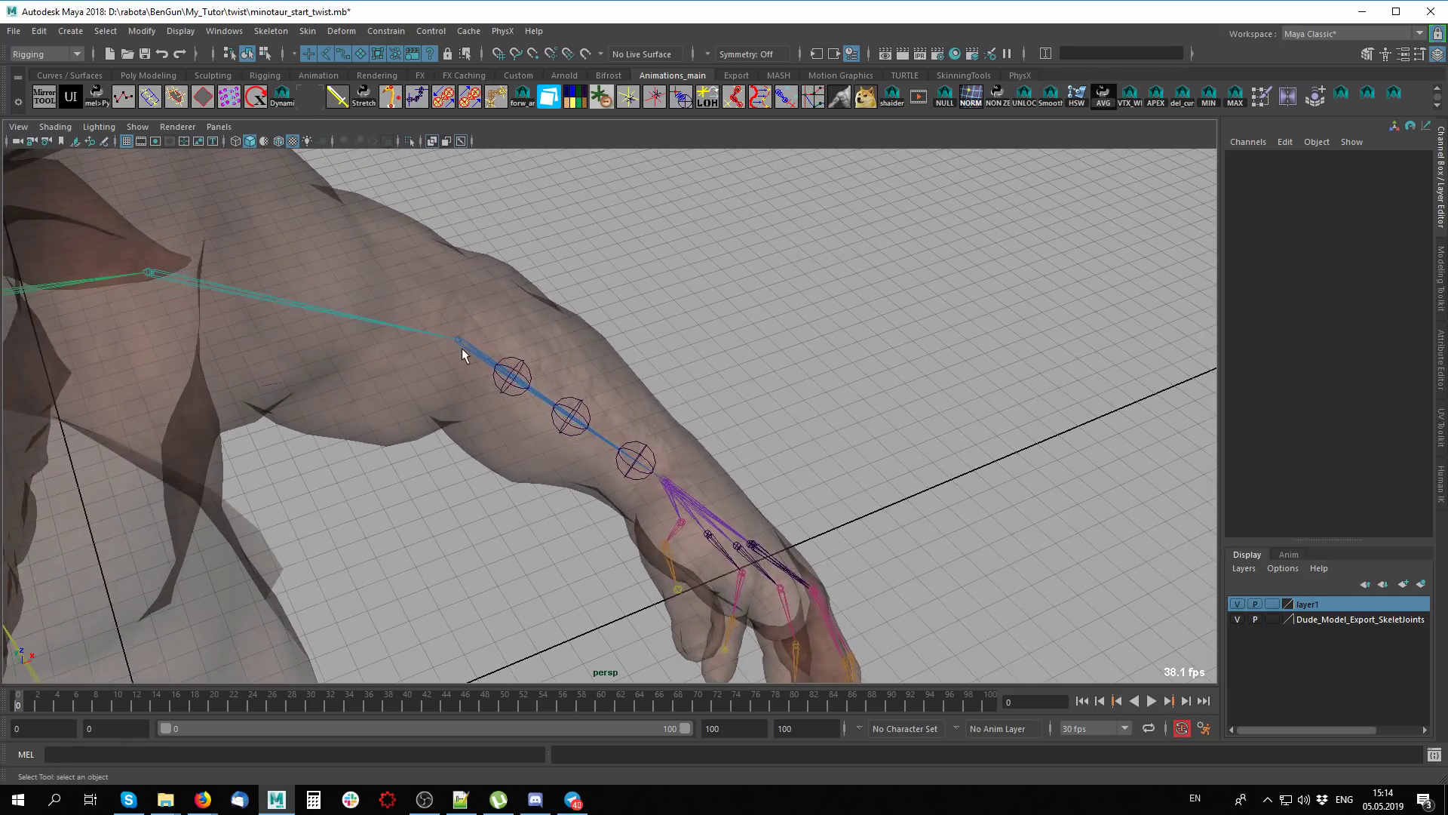
Step through twist joints joint31, joint30 and joint29, then select bip_hand_L
click(653, 473)
click(577, 410)
click(534, 384)
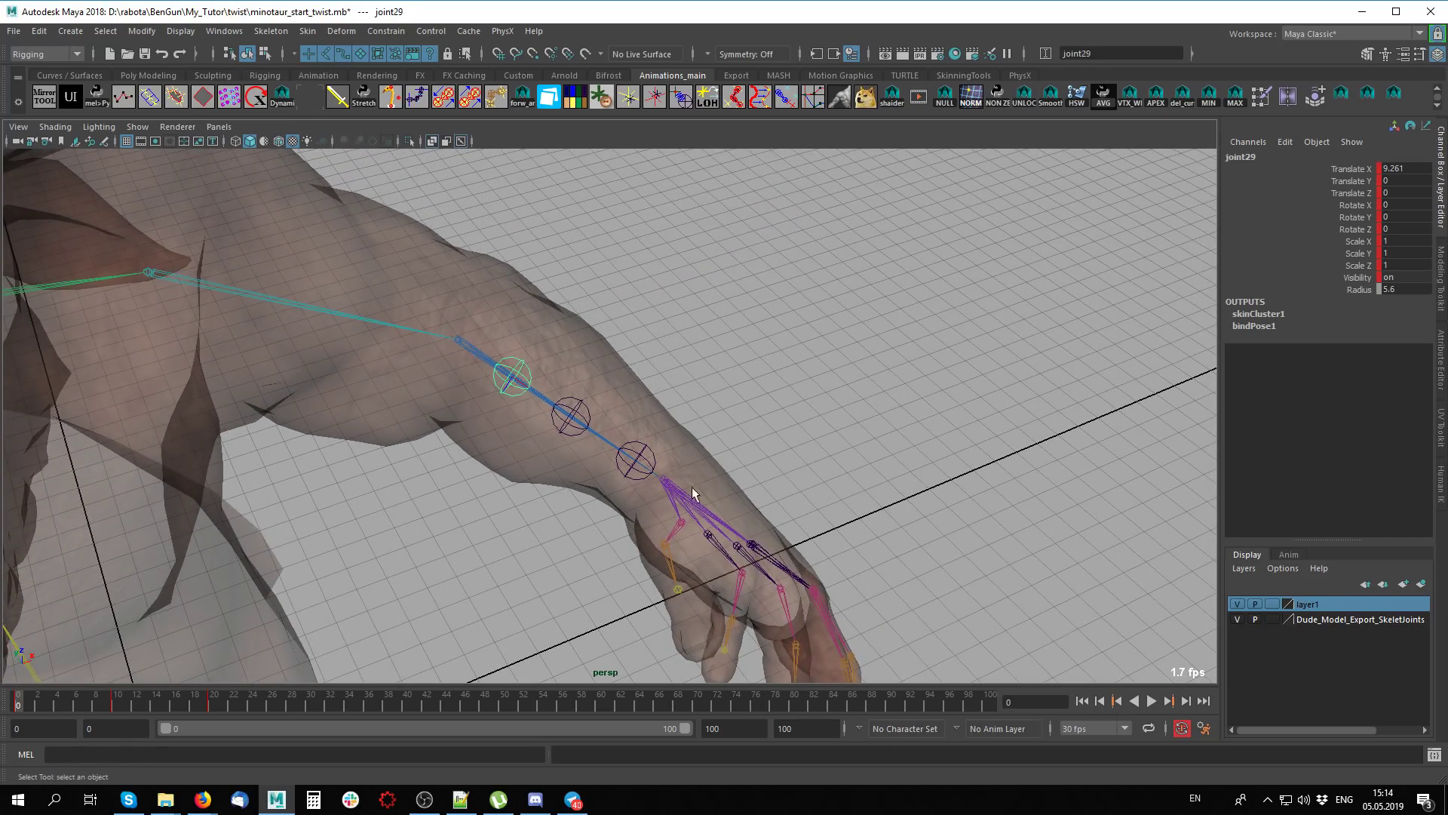
click(665, 477)
click(644, 455)
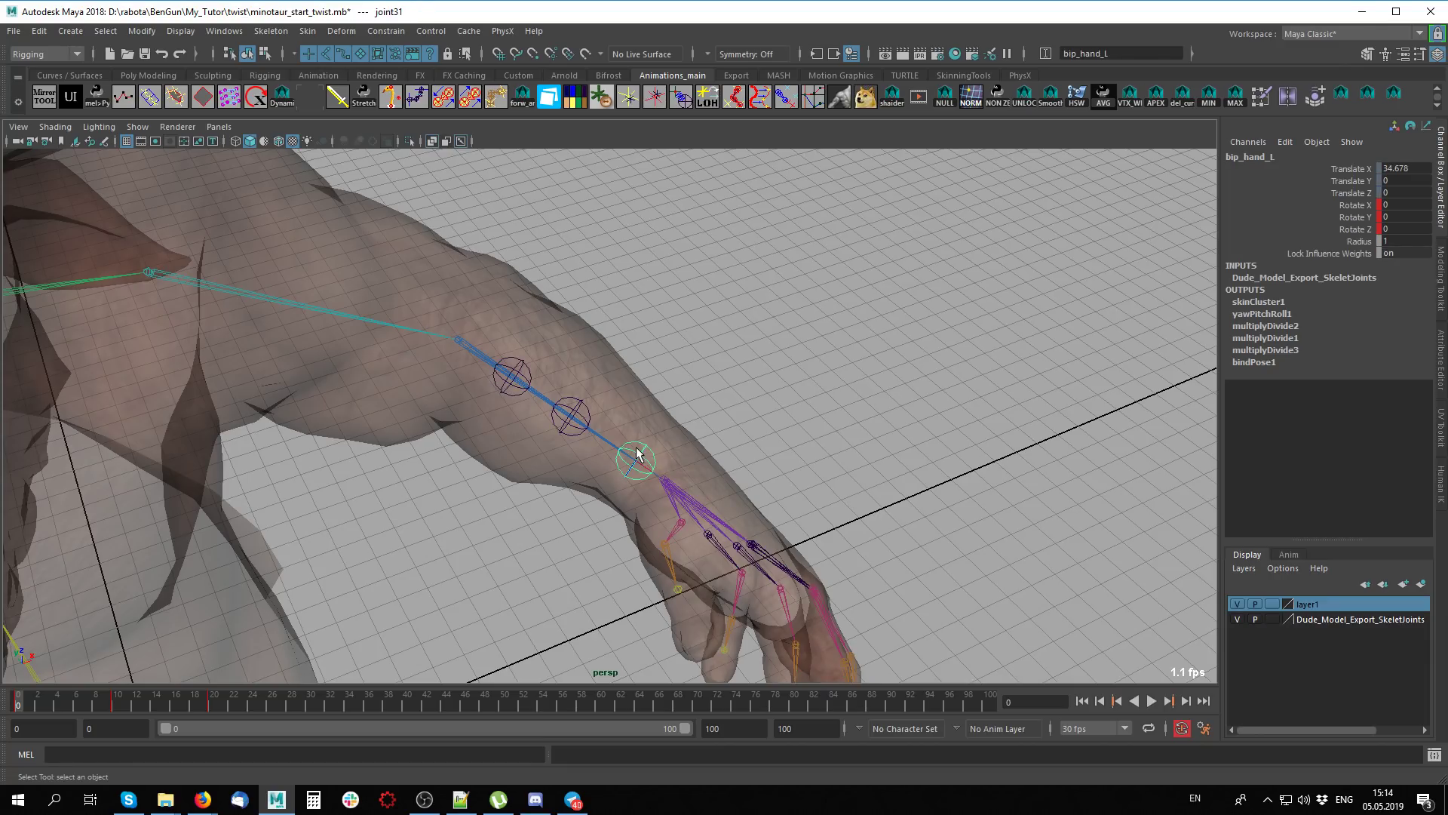
click(582, 409)
click(540, 381)
mouse_move(682, 496)
alt+mouse_down()
mouse_move(732, 531)
mouse_move(695, 455)
mouse_move(713, 472)
alt+mouse_up()
click(694, 456)
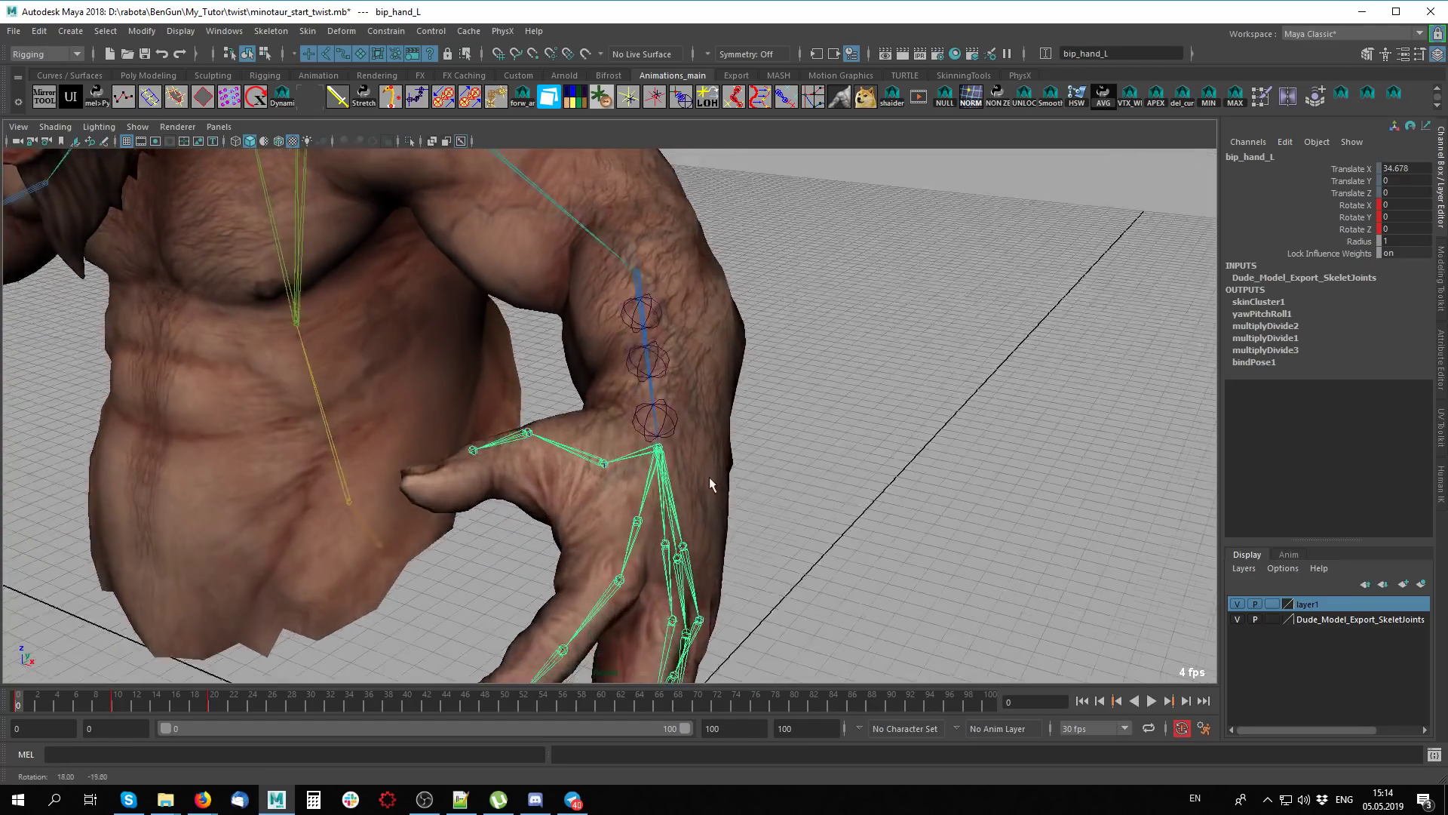
key(ctrl+a)
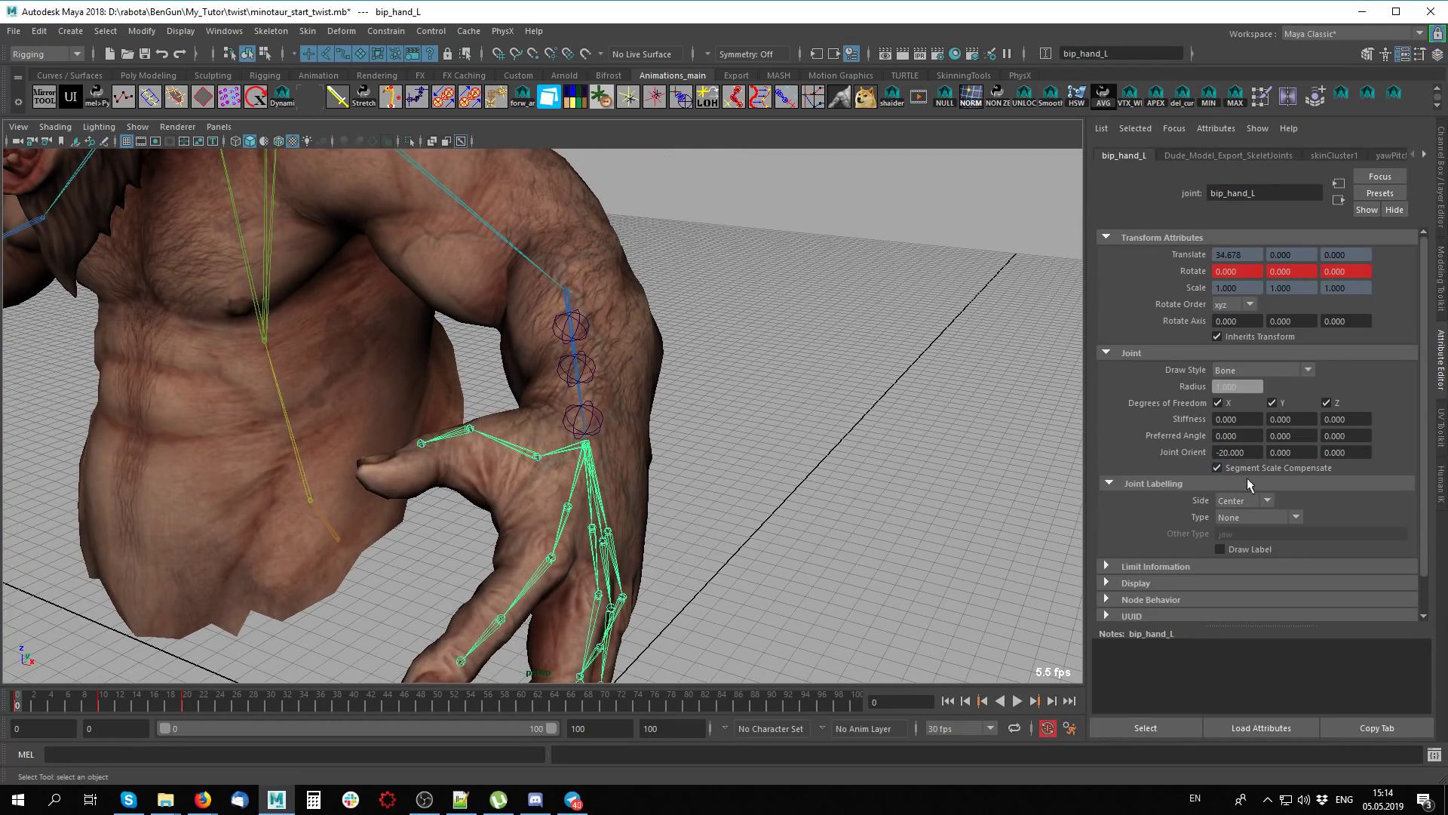
key(ctrl+a)
mouse_move(782, 465)
alt+mouse_down()
mouse_move(765, 413)
mouse_move(686, 450)
mouse_move(725, 628)
alt+mouse_up()
click(766, 414)
key(alt+a)
click(687, 449)
key(e)
key(alt+a)
click(726, 627)
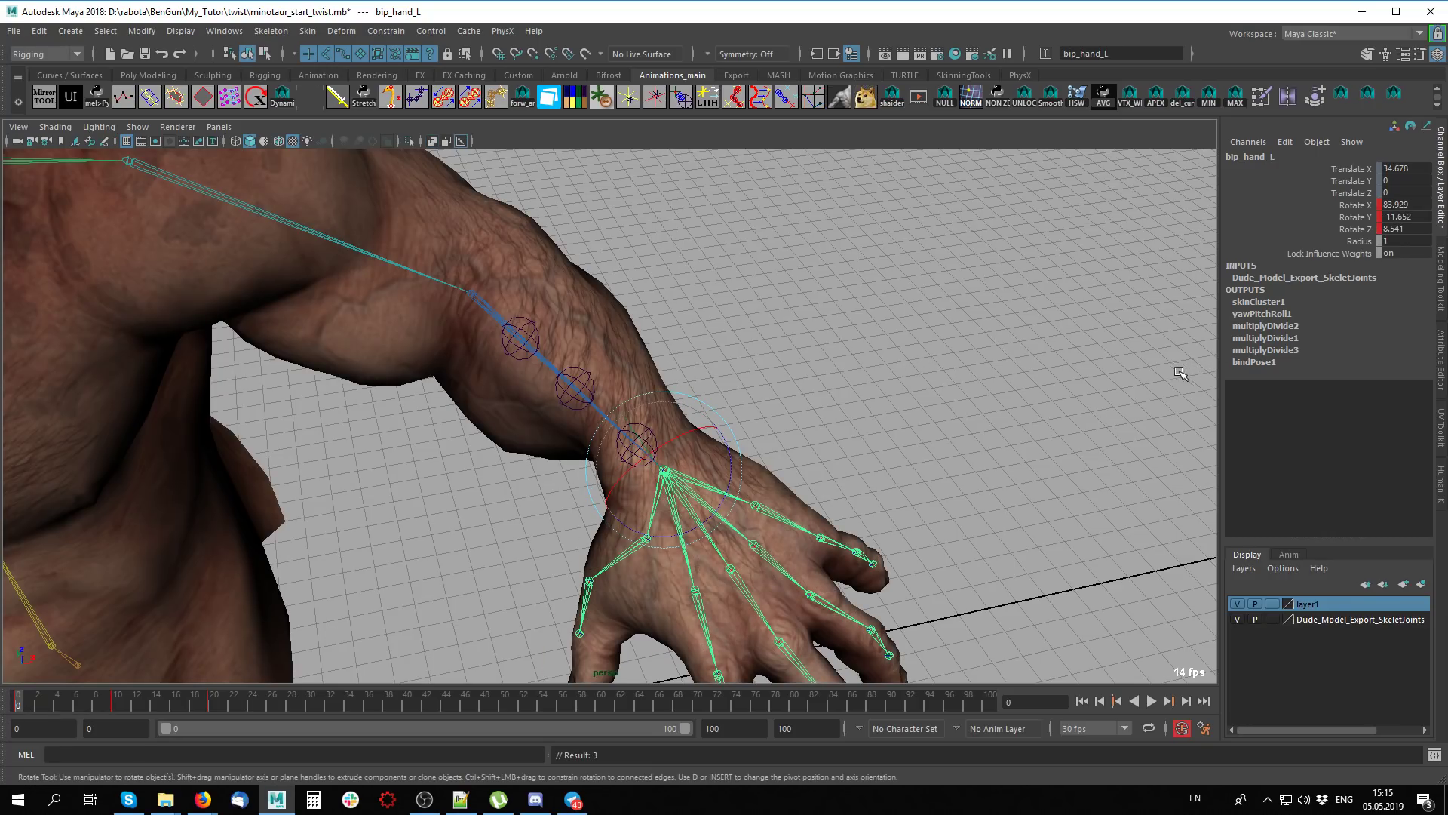
click(636, 445)
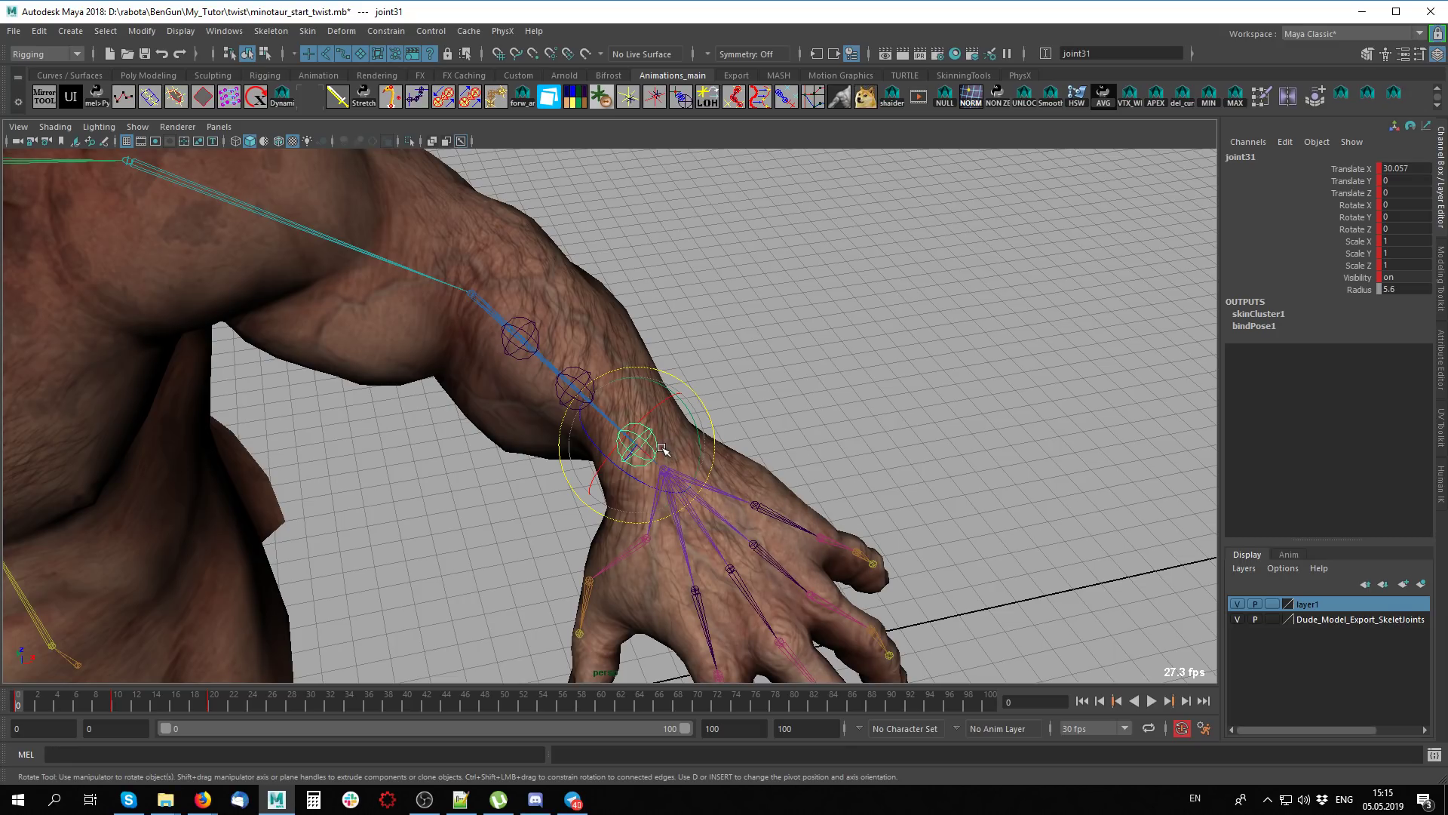
key(Up)
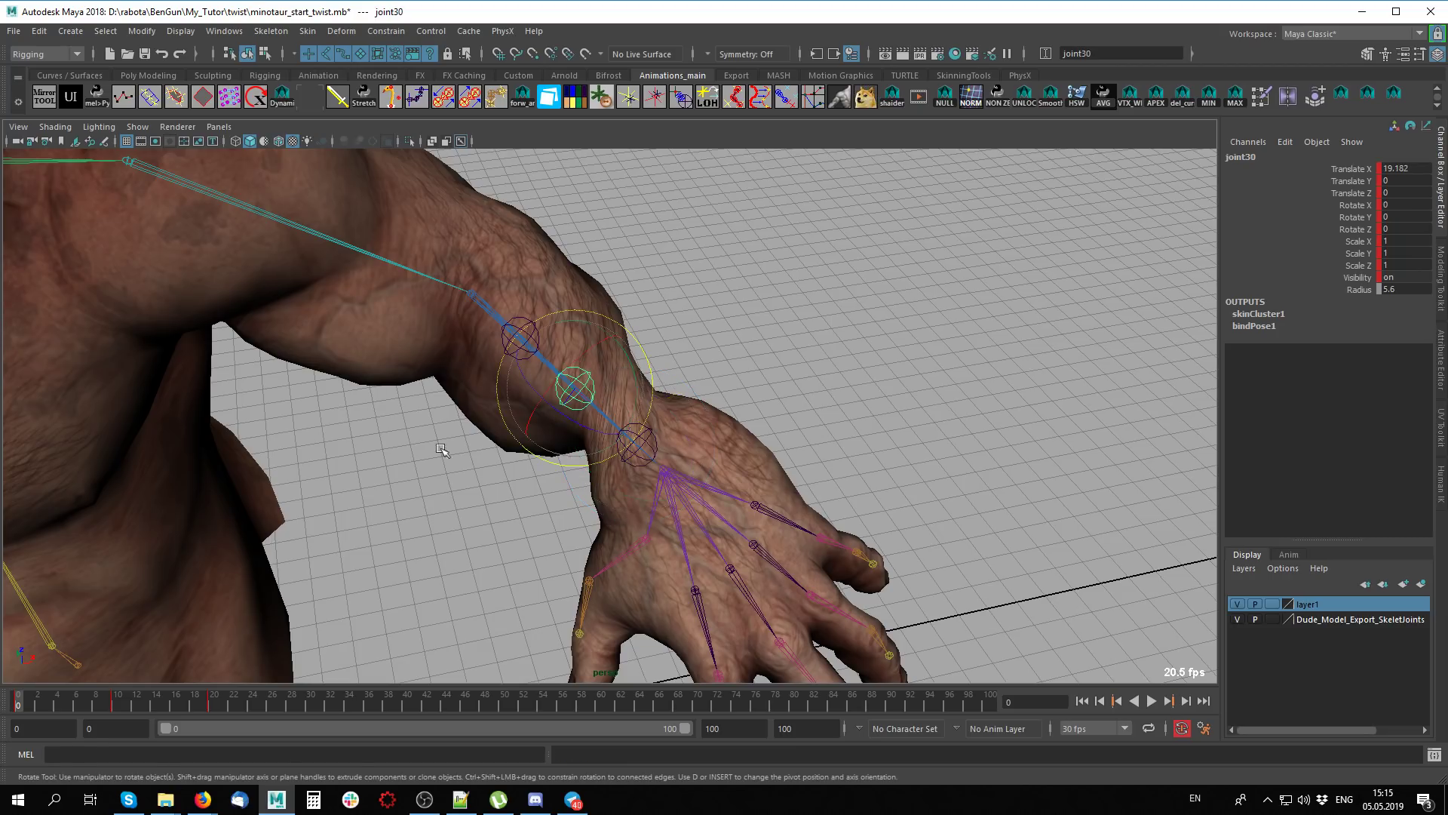
drag(543, 422, 642, 370)
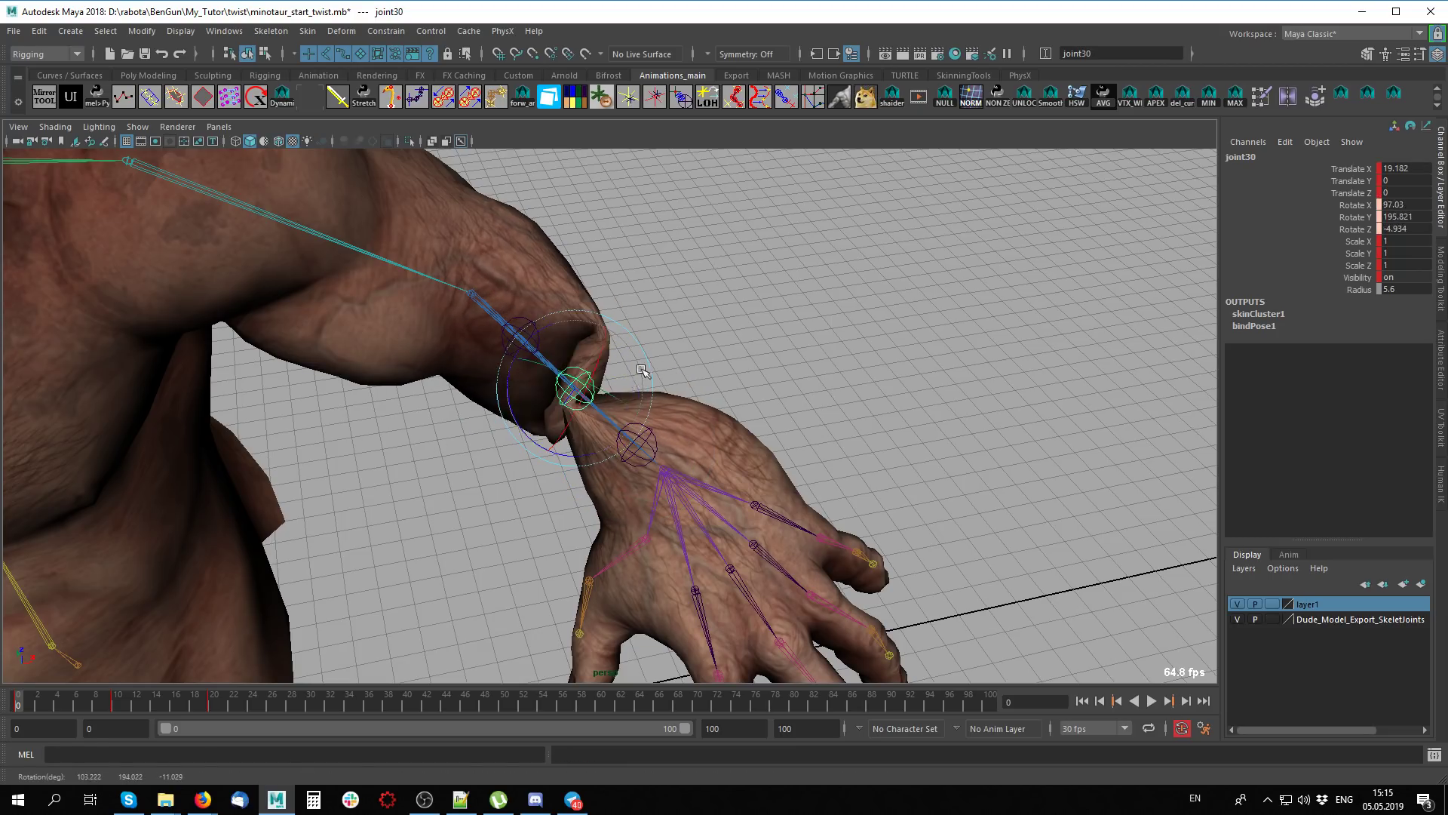
drag(642, 370, 567, 457)
key(ctrl+z)
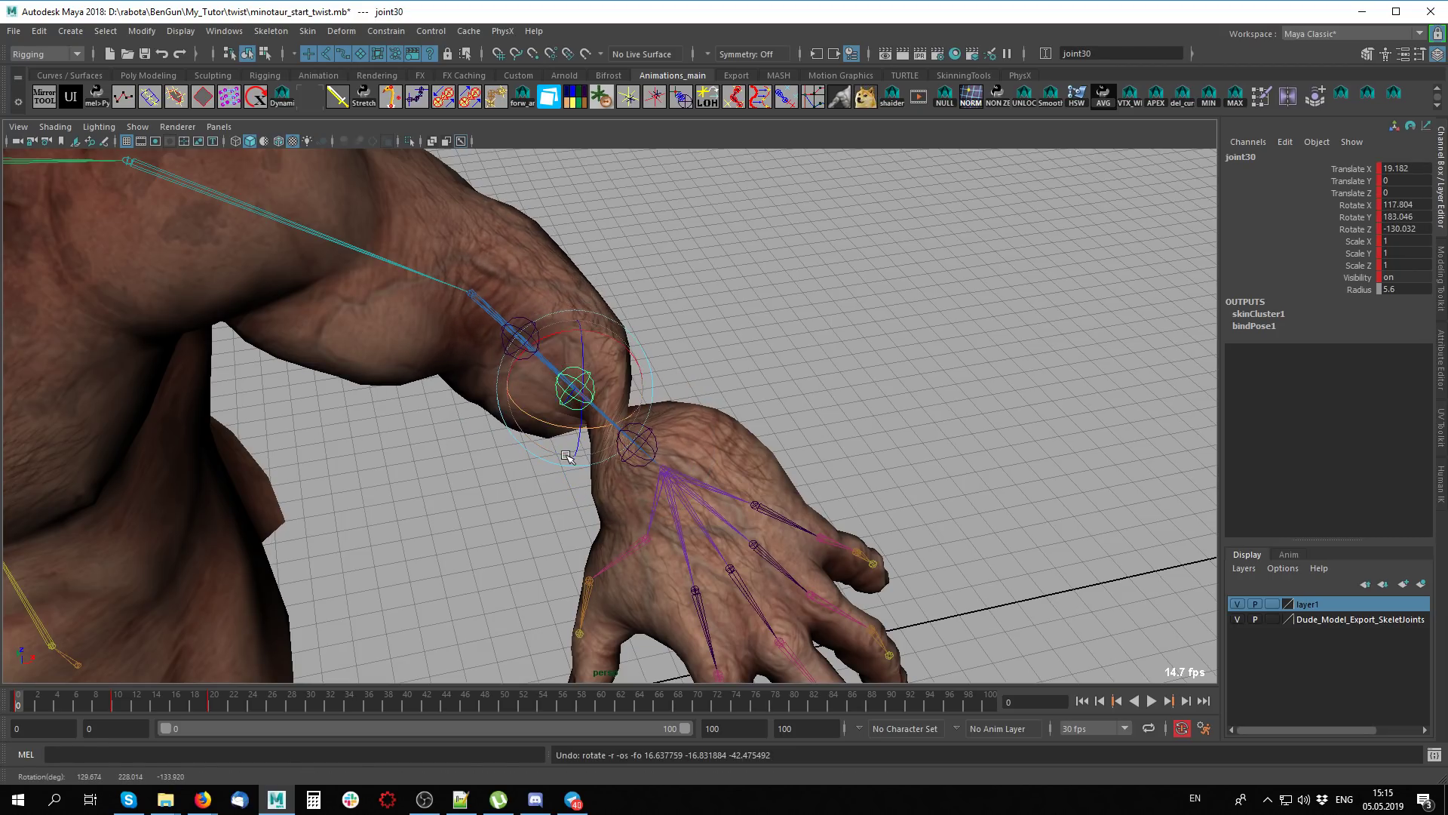
key(ctrl+z)
key(ctrl+z)
key(ctrl+z)
key(ctrl+z)
key(ctrl+z)
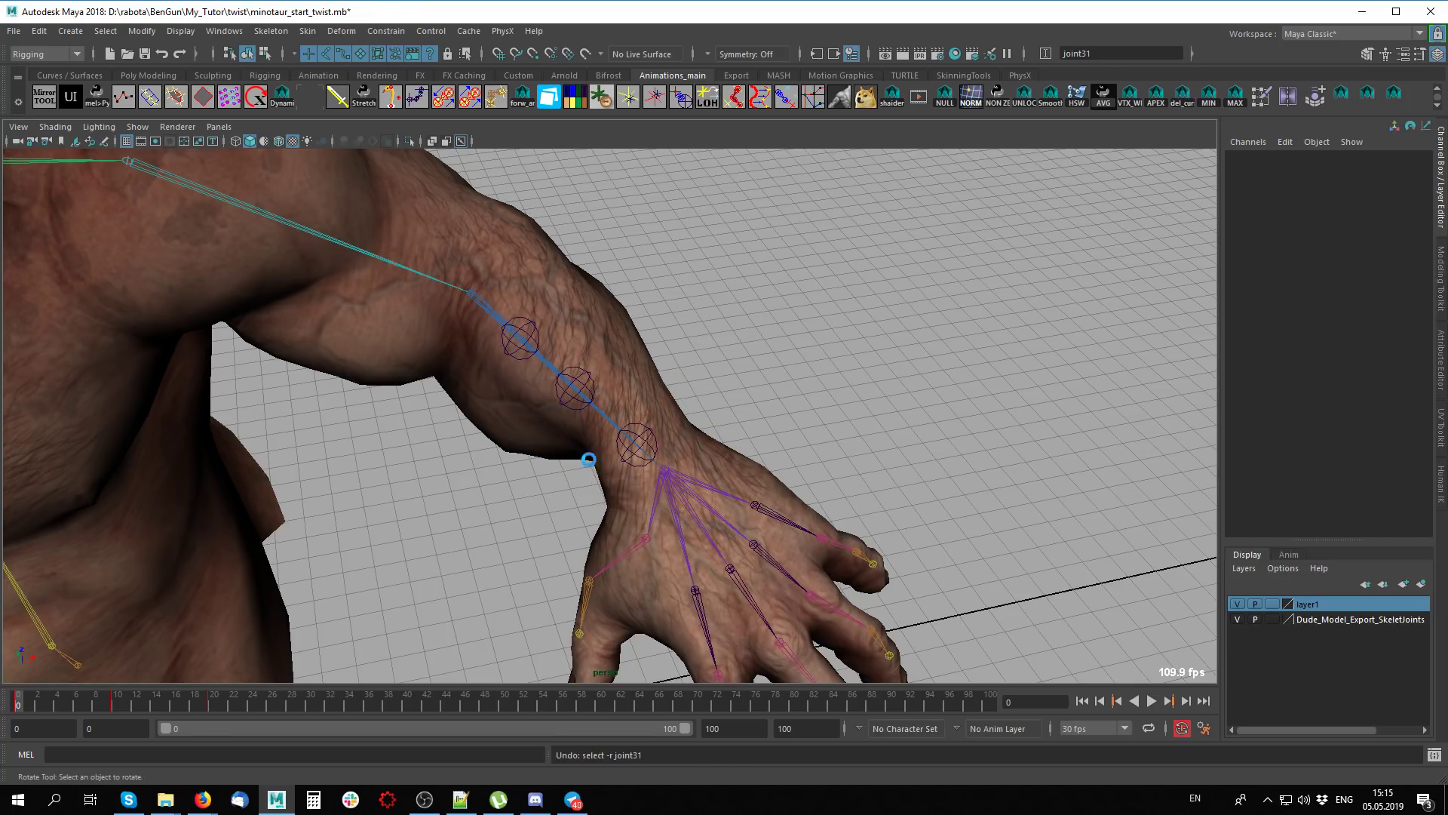
key(ctrl+z)
key(ctrl+z)
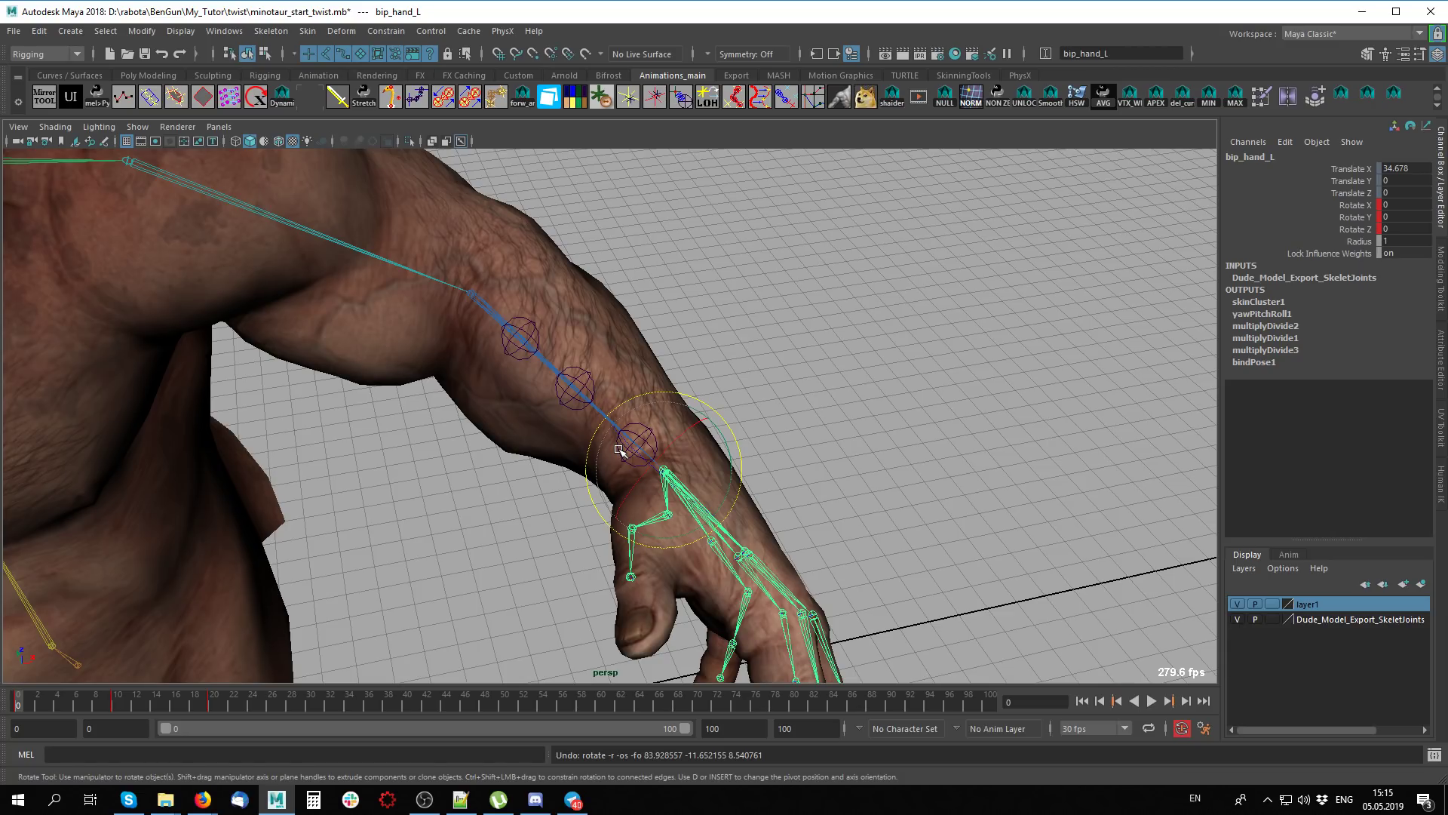
click(664, 277)
mouse_move(664, 277)
alt+mouse_down()
mouse_move(731, 387)
mouse_move(717, 456)
mouse_move(551, 431)
alt+mouse_up()
key(alt+x)
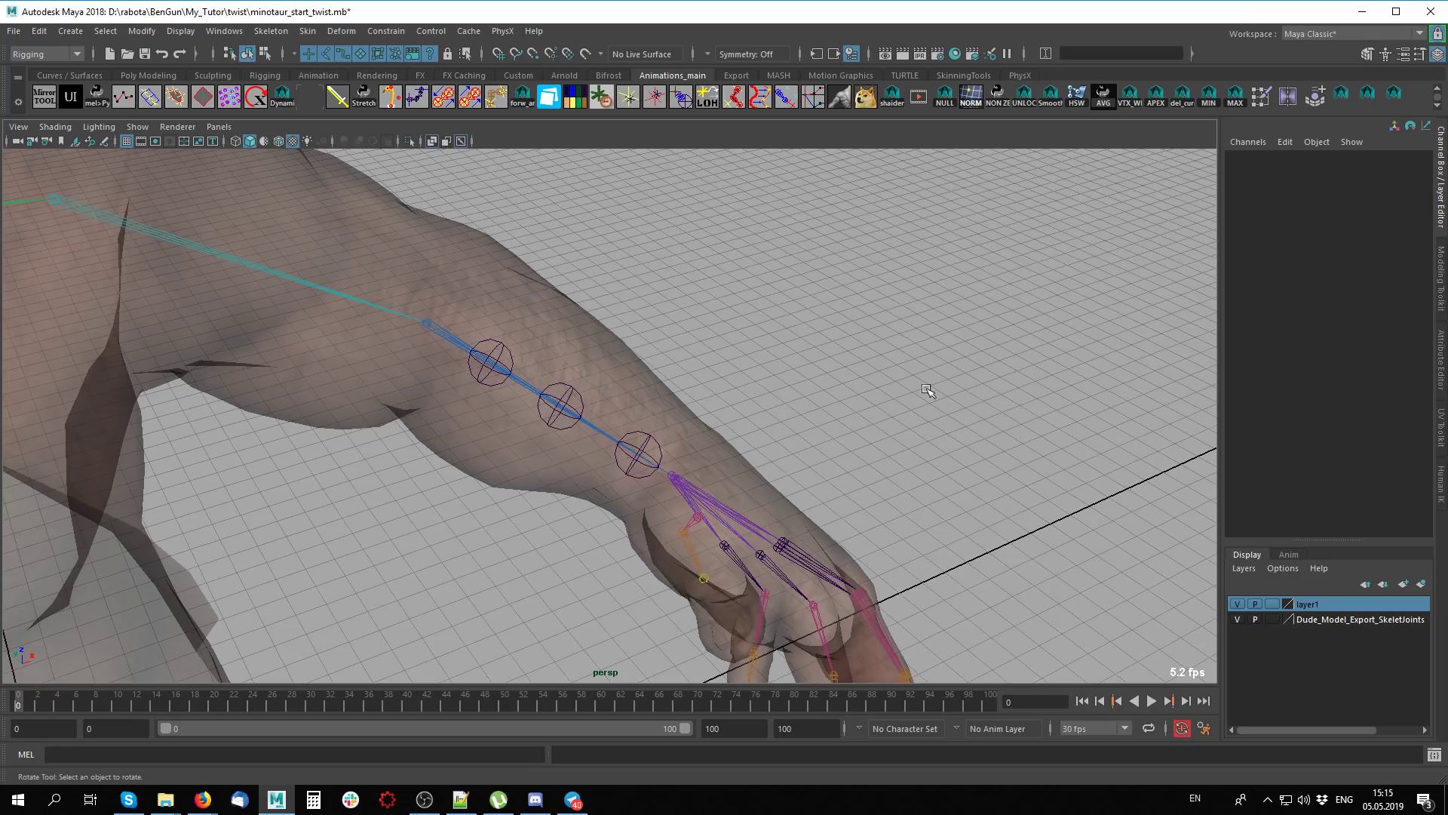
click(477, 343)
alt+drag(477, 343, 826, 436)
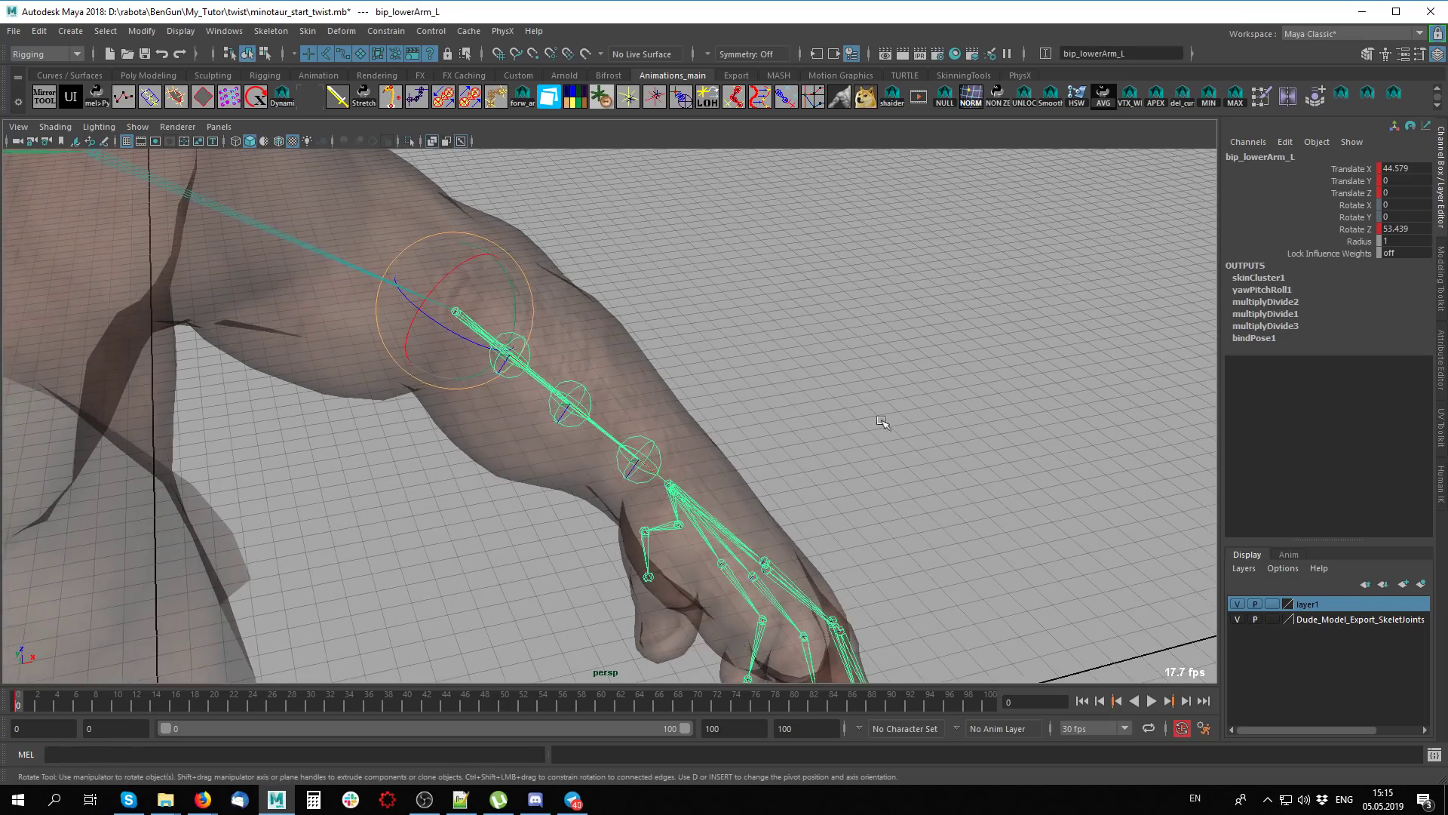
click(826, 436)
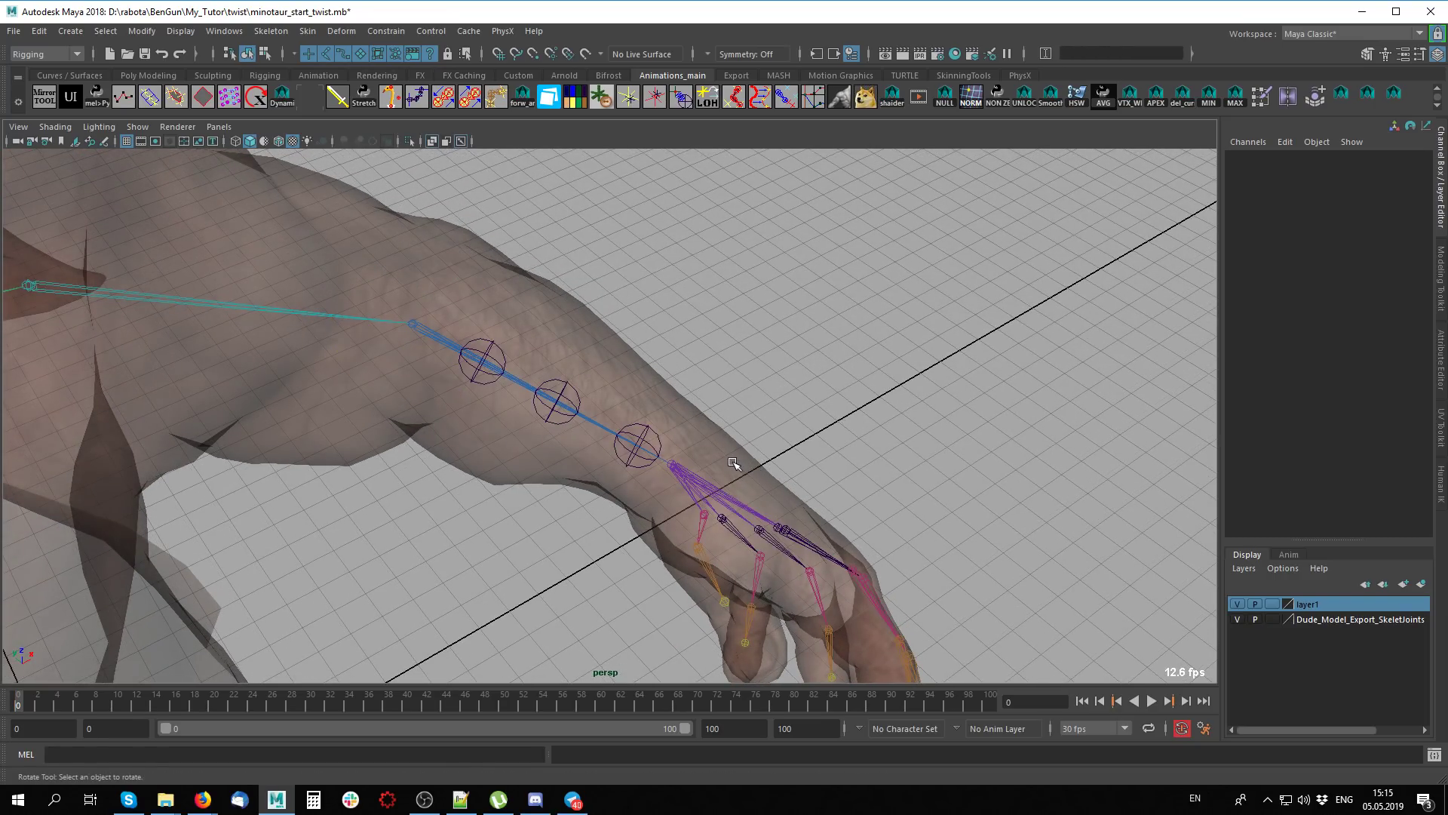
key(q)
click(671, 466)
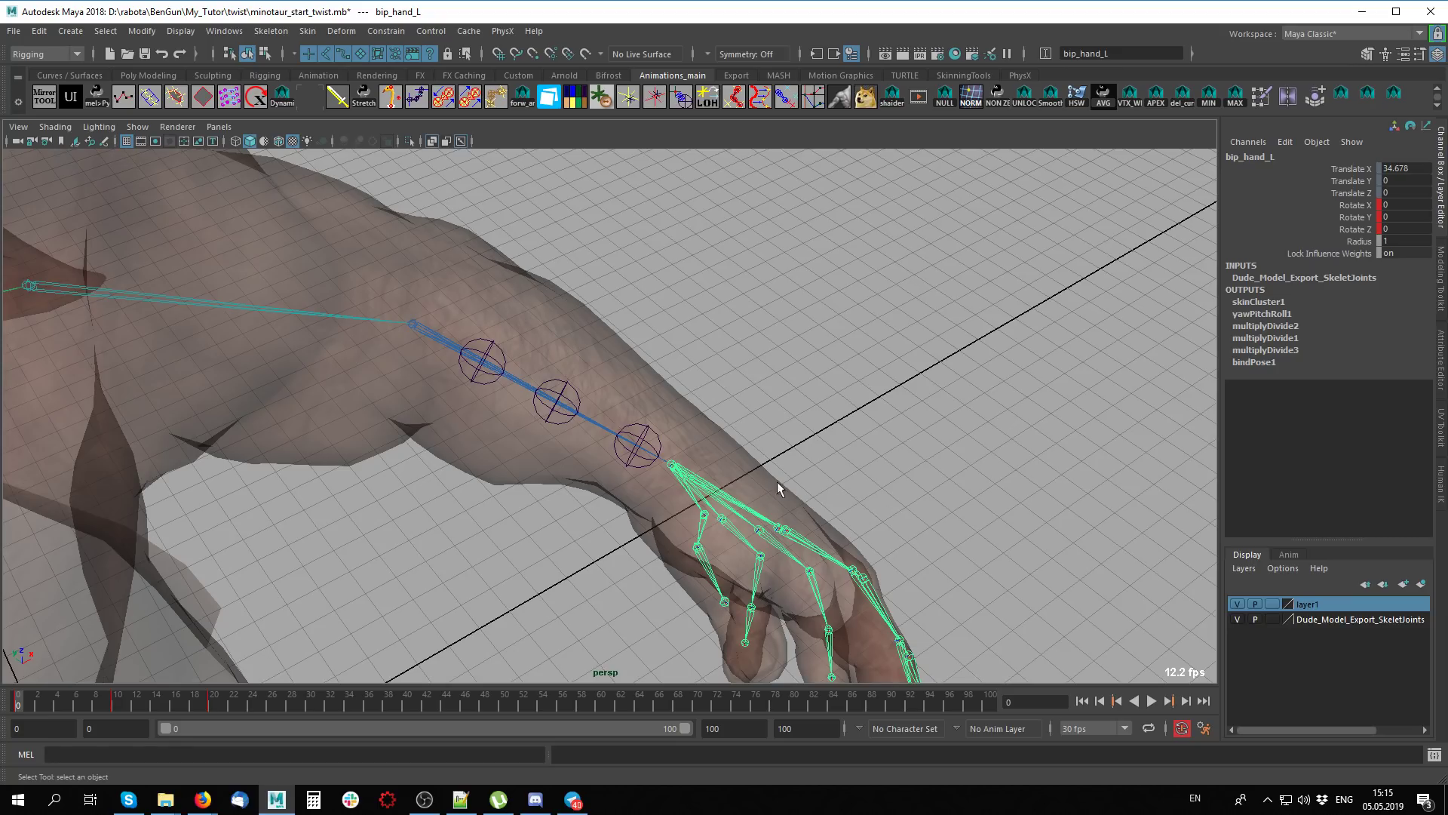
click(636, 441)
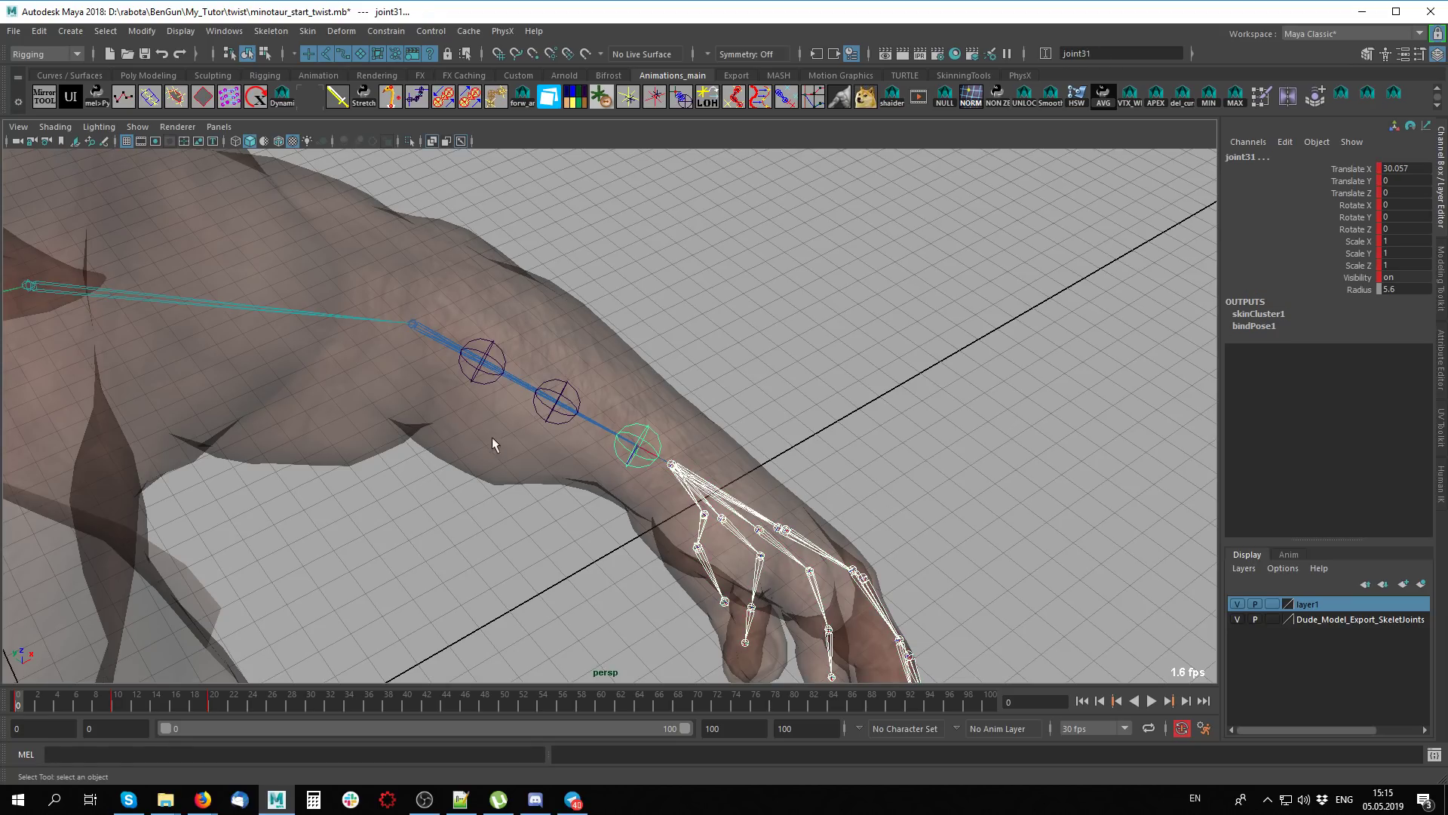
click(559, 398)
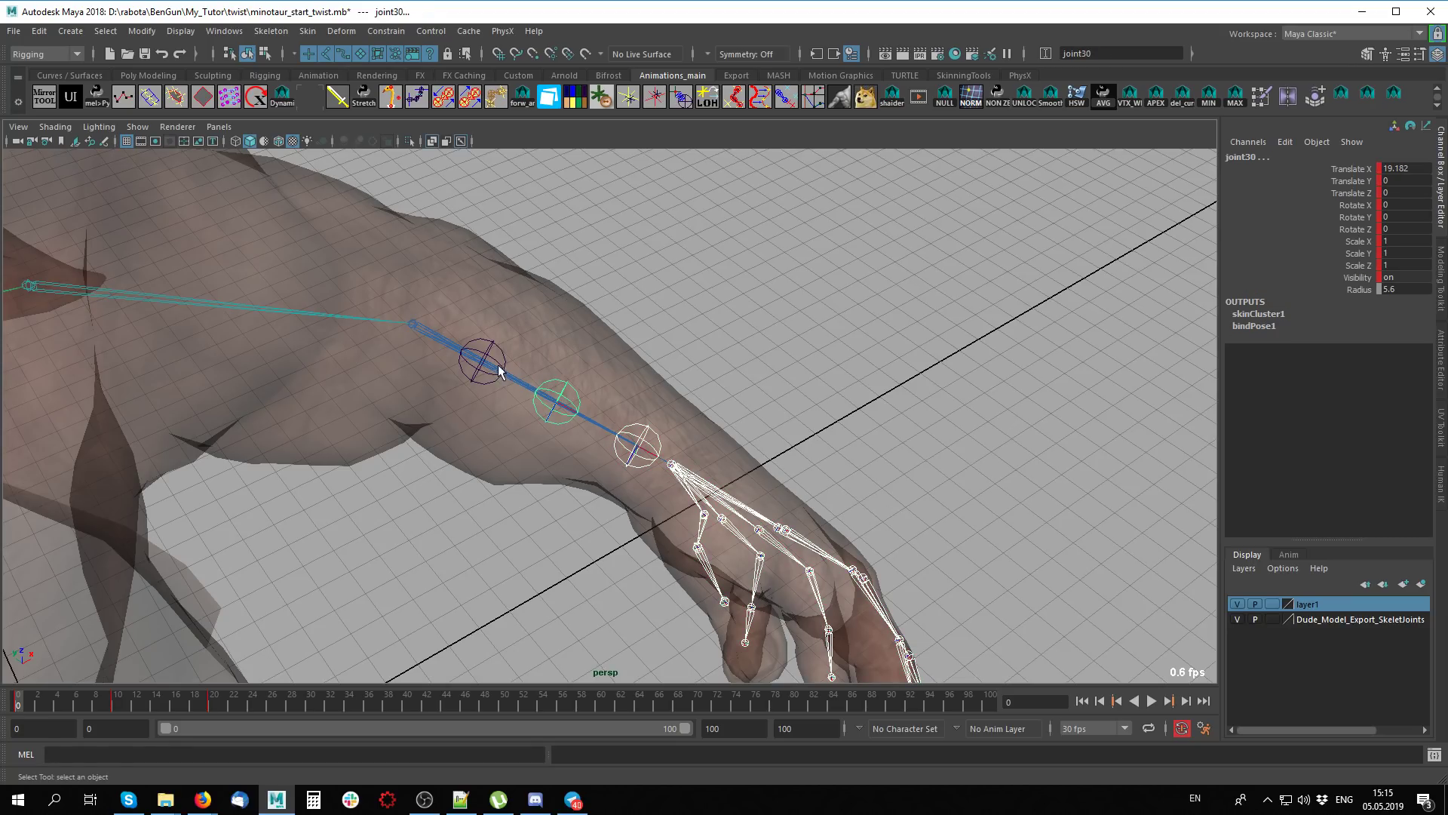
click(428, 334)
key(w)
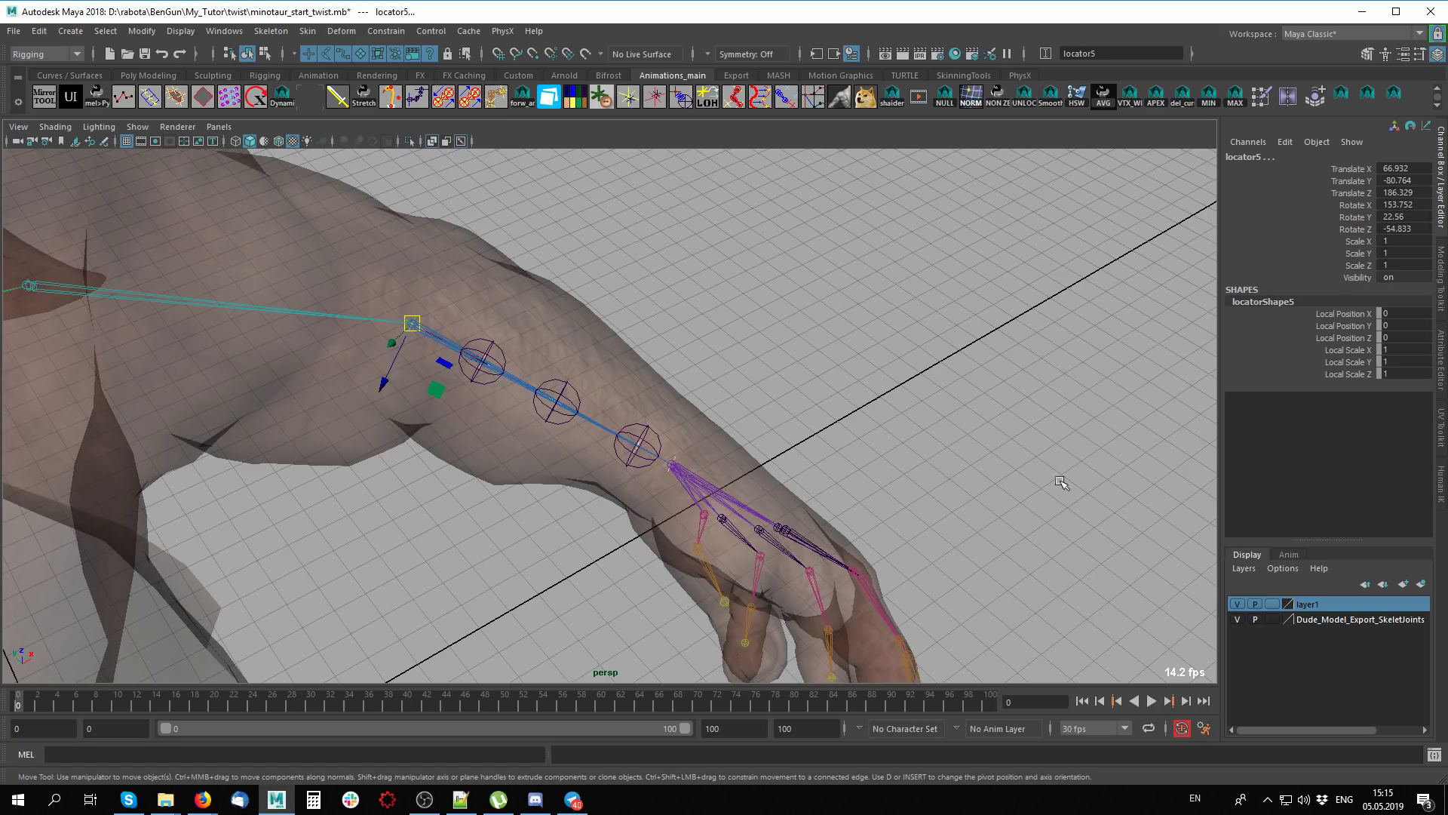
Select locator4 and locator5 and set their Local Scale X, Y and Z to 6
mouse_move(727, 439)
alt+mouse_down()
mouse_move(599, 443)
mouse_move(603, 398)
mouse_move(486, 247)
alt+mouse_up()
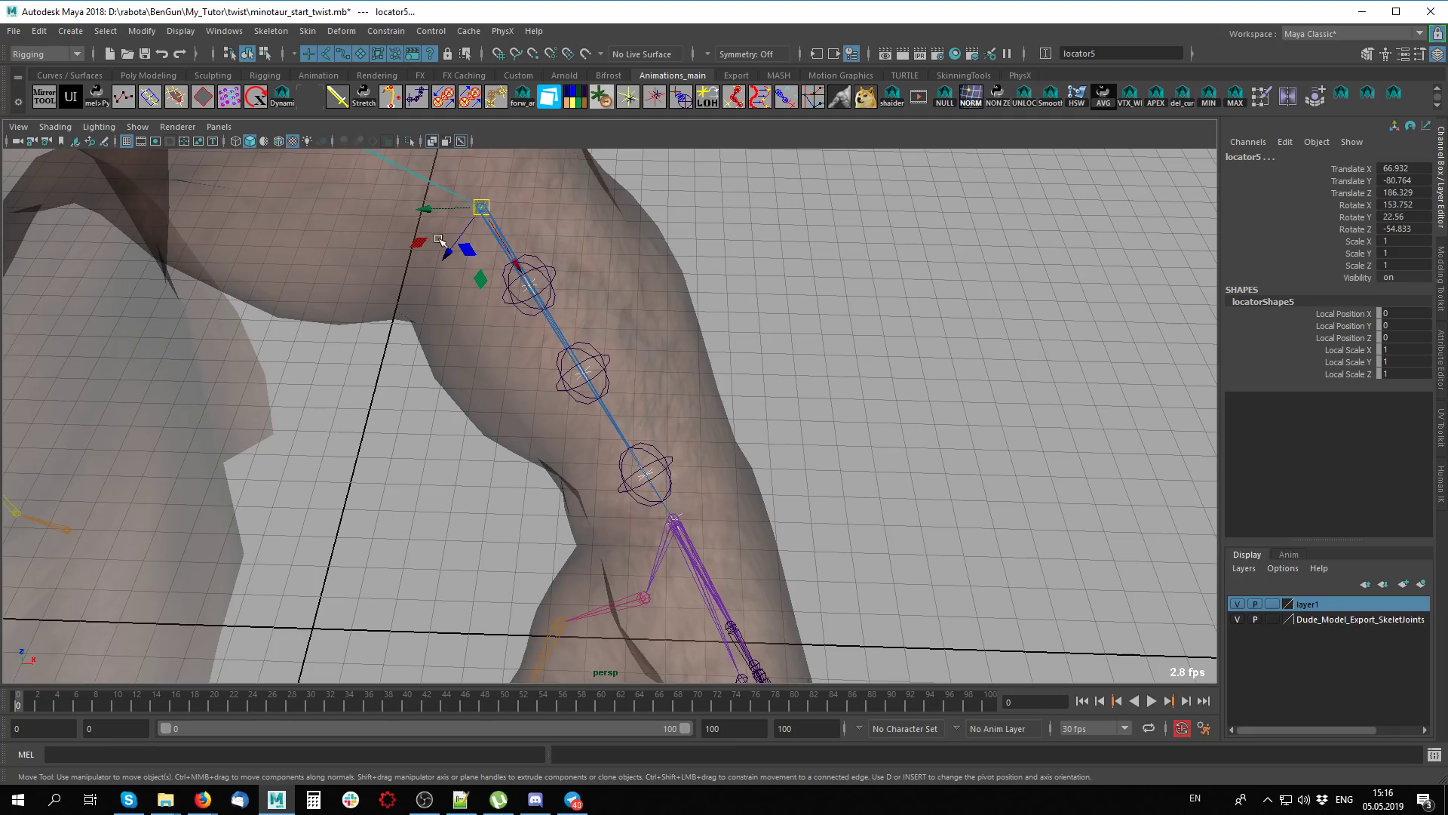
key(Up)
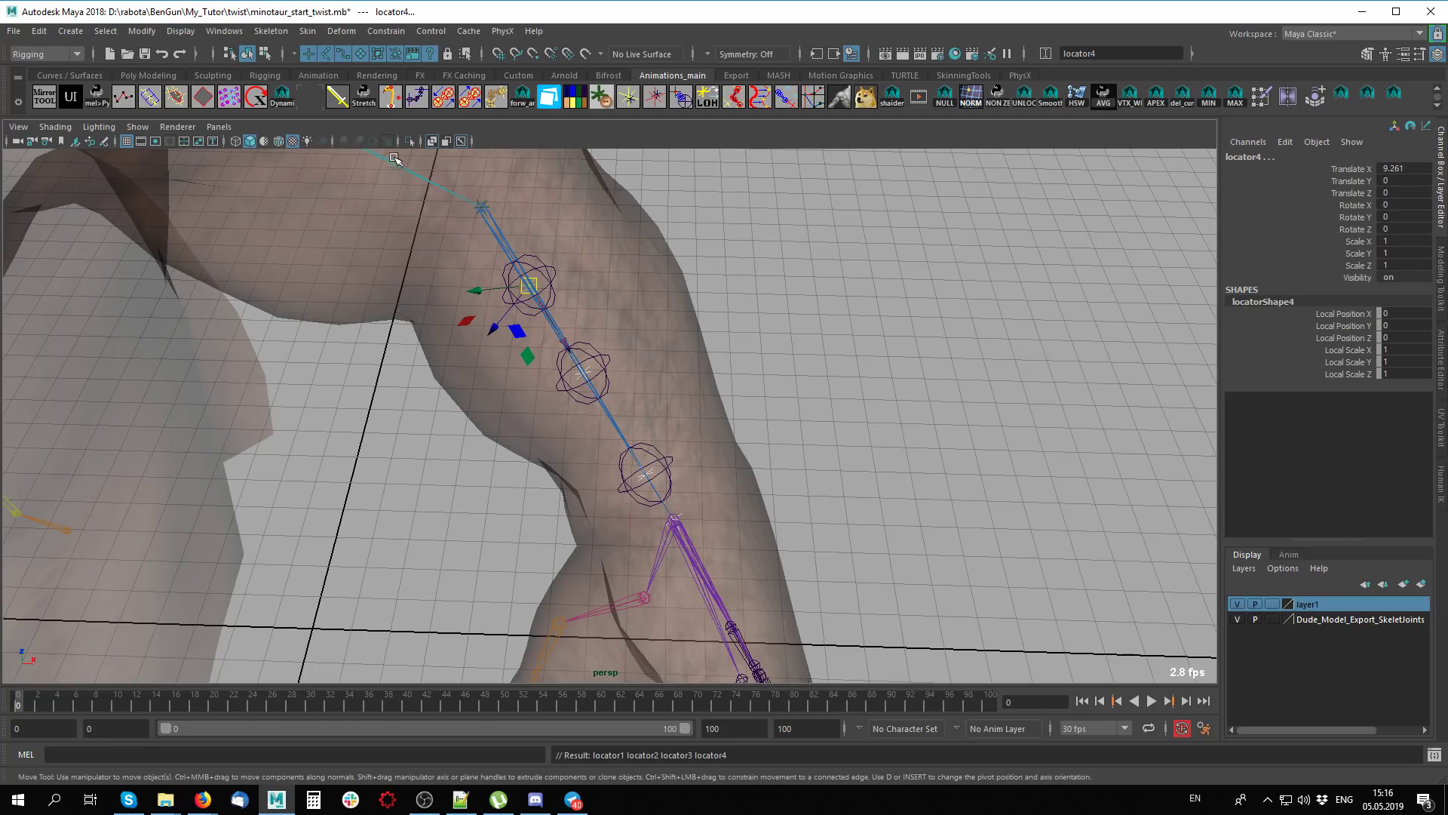
key(Down)
alt+drag(452, 294, 619, 285)
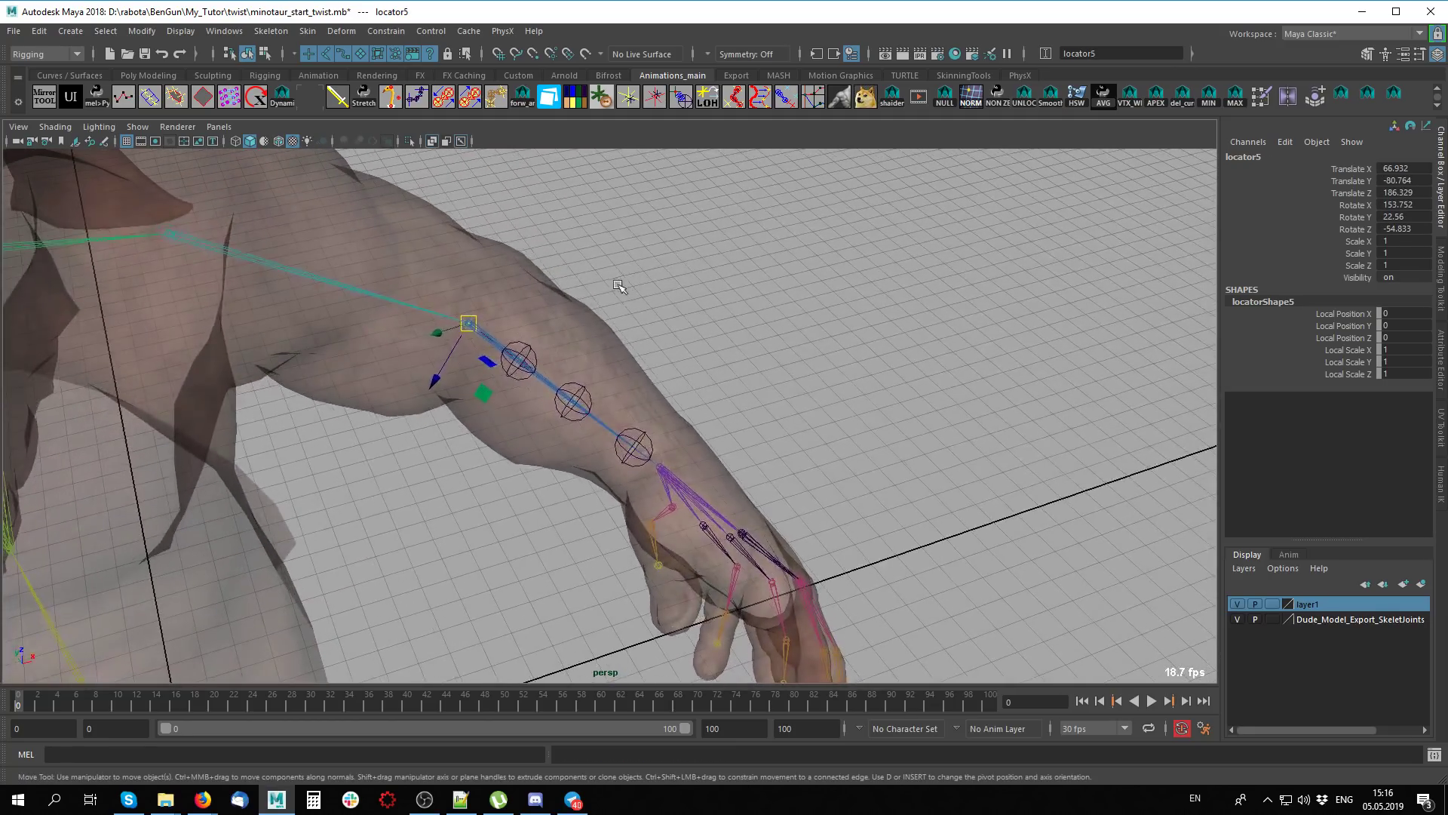
key(Up)
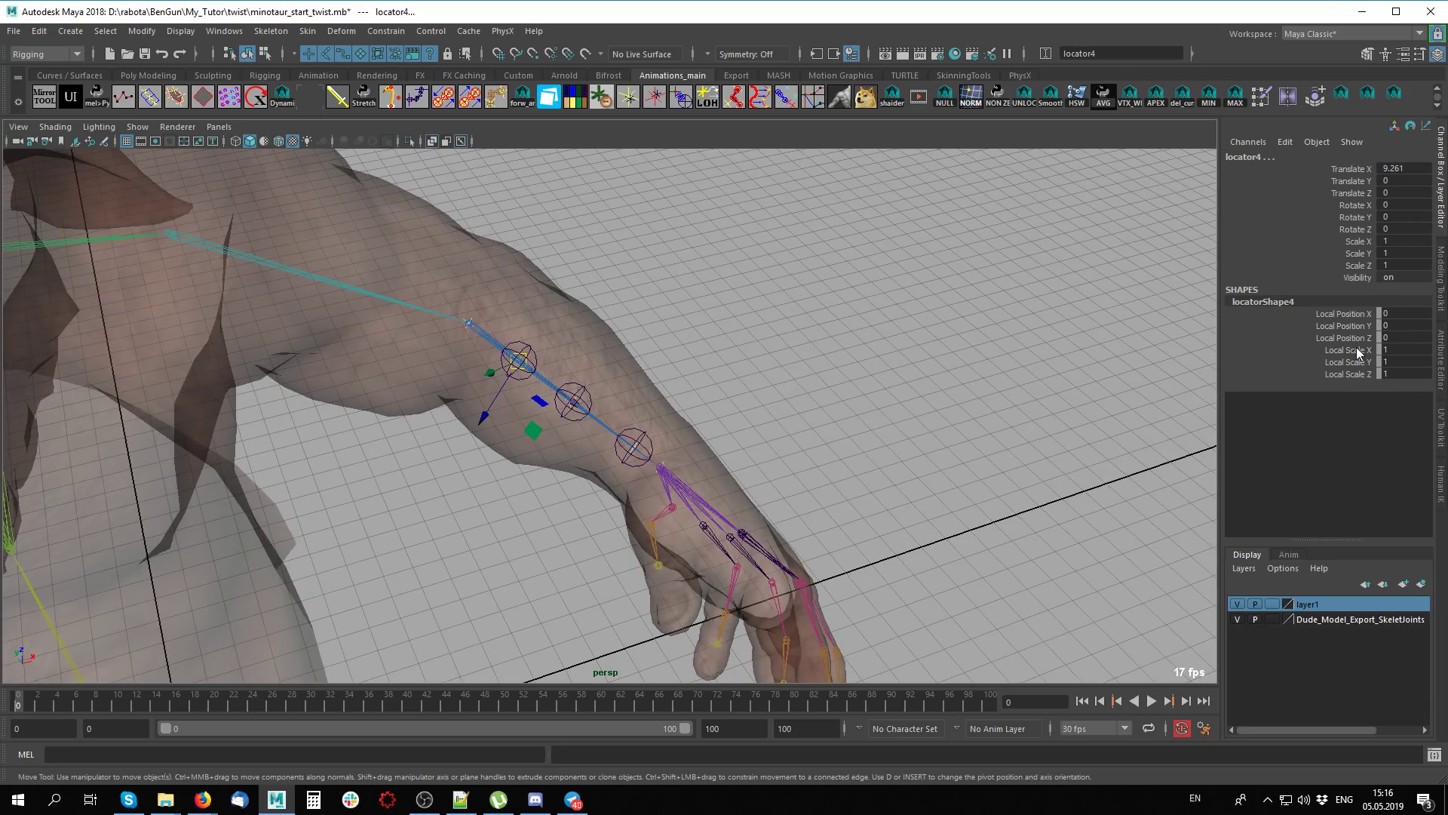
drag(1358, 352, 1362, 377)
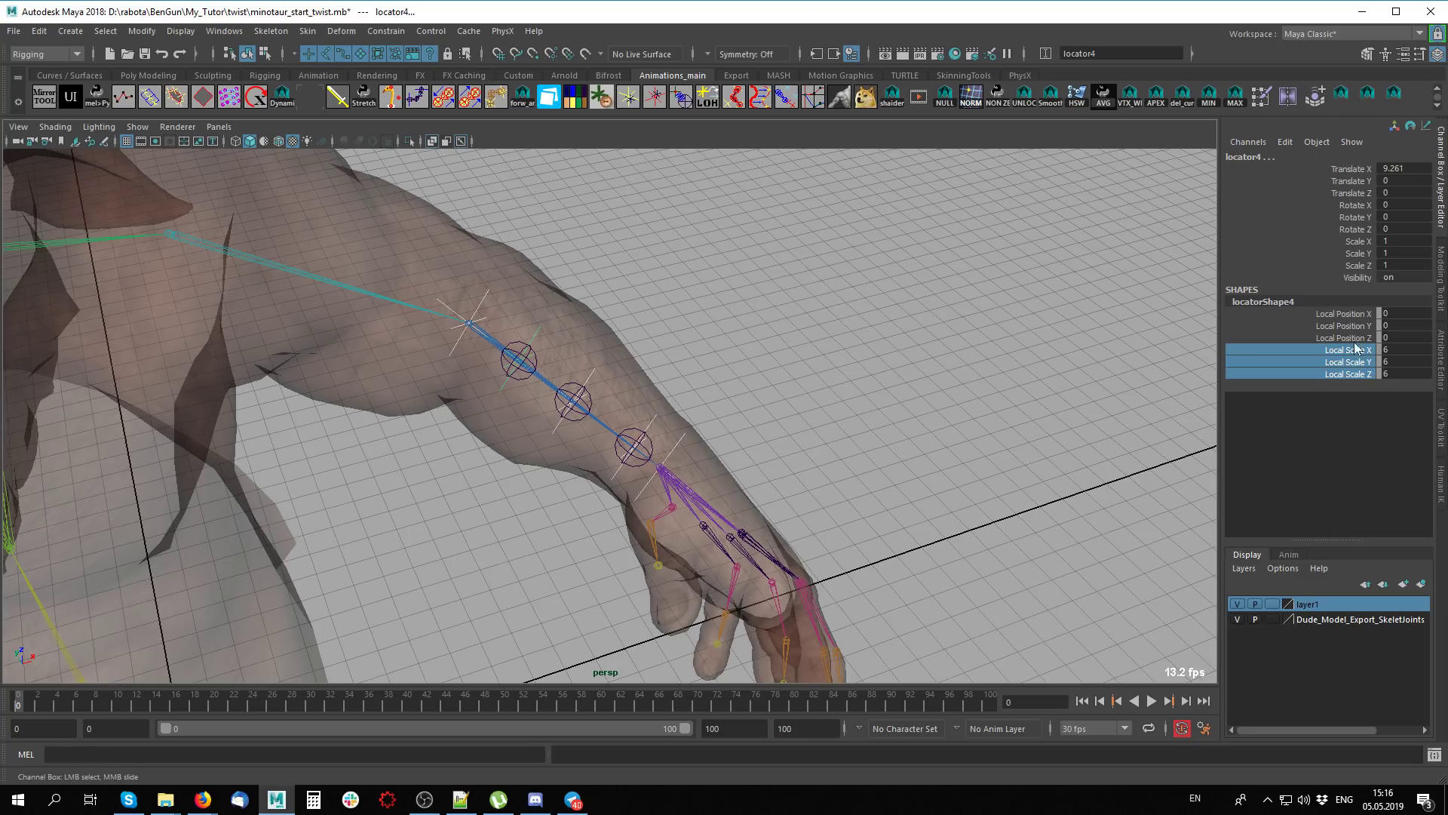
click(1351, 374)
double_click(1392, 350)
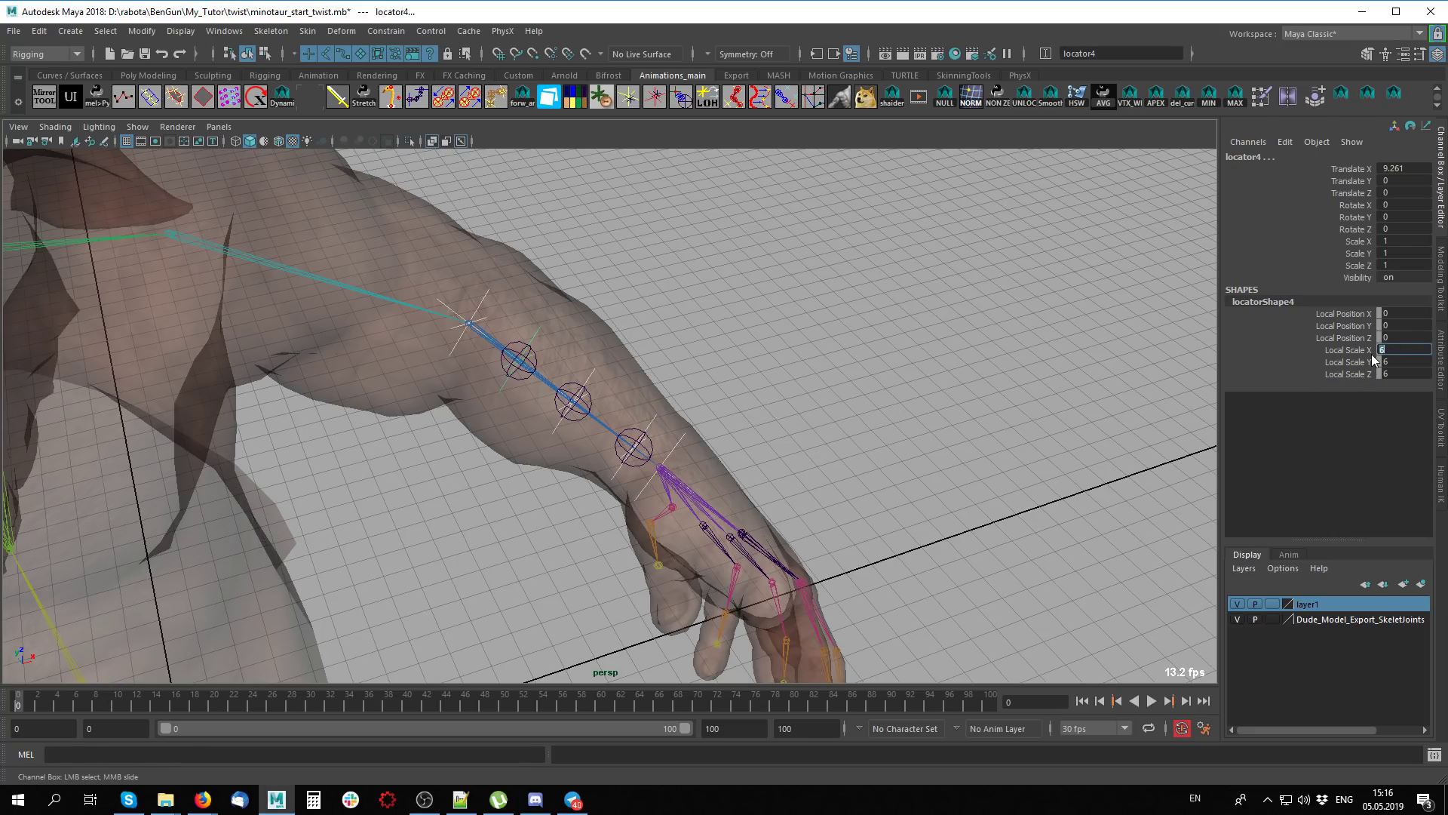
click(1094, 388)
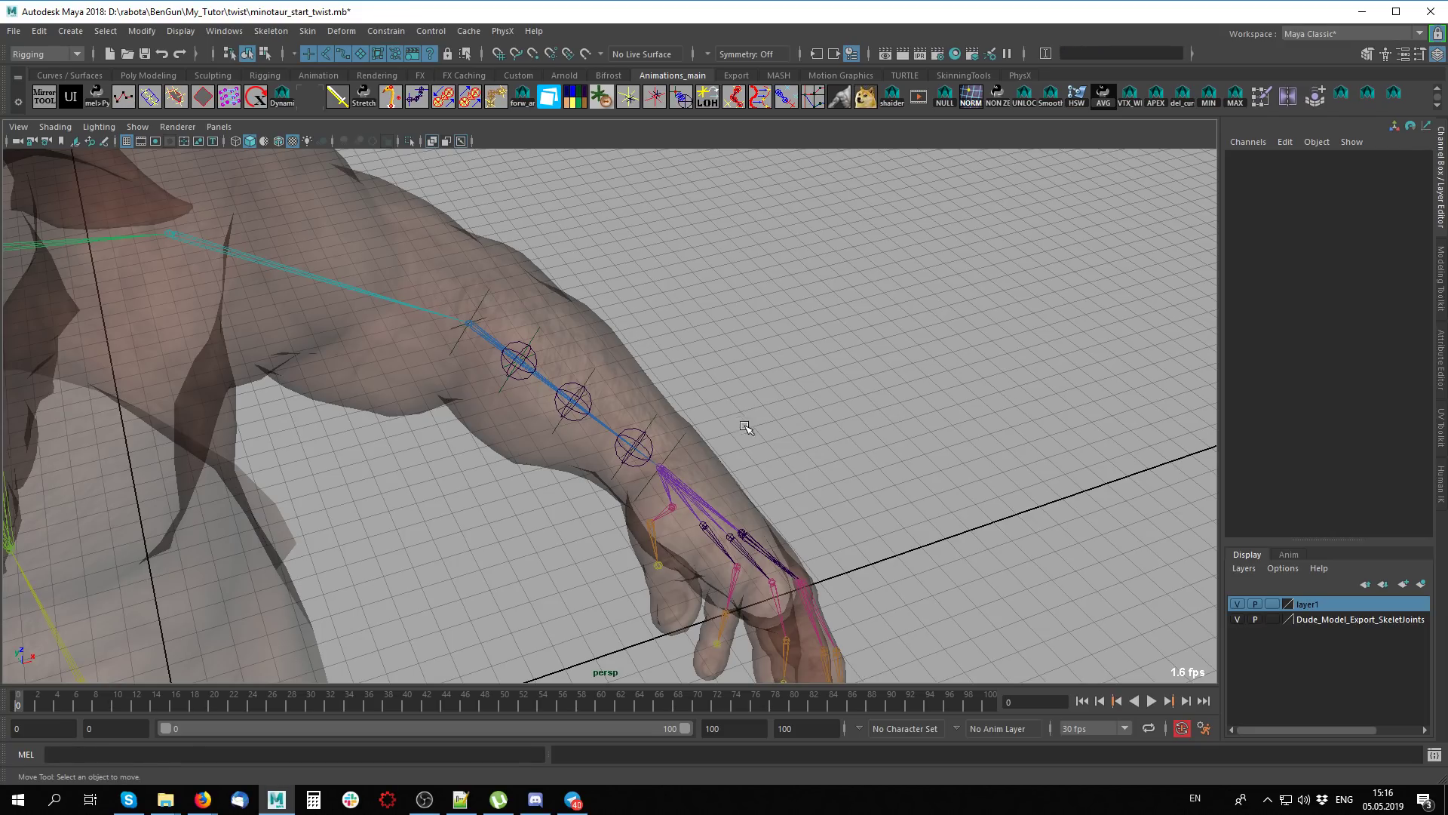
mouse_move(1095, 387)
alt+mouse_down()
mouse_move(458, 286)
mouse_move(581, 367)
alt+mouse_up()
click(474, 324)
key(e)
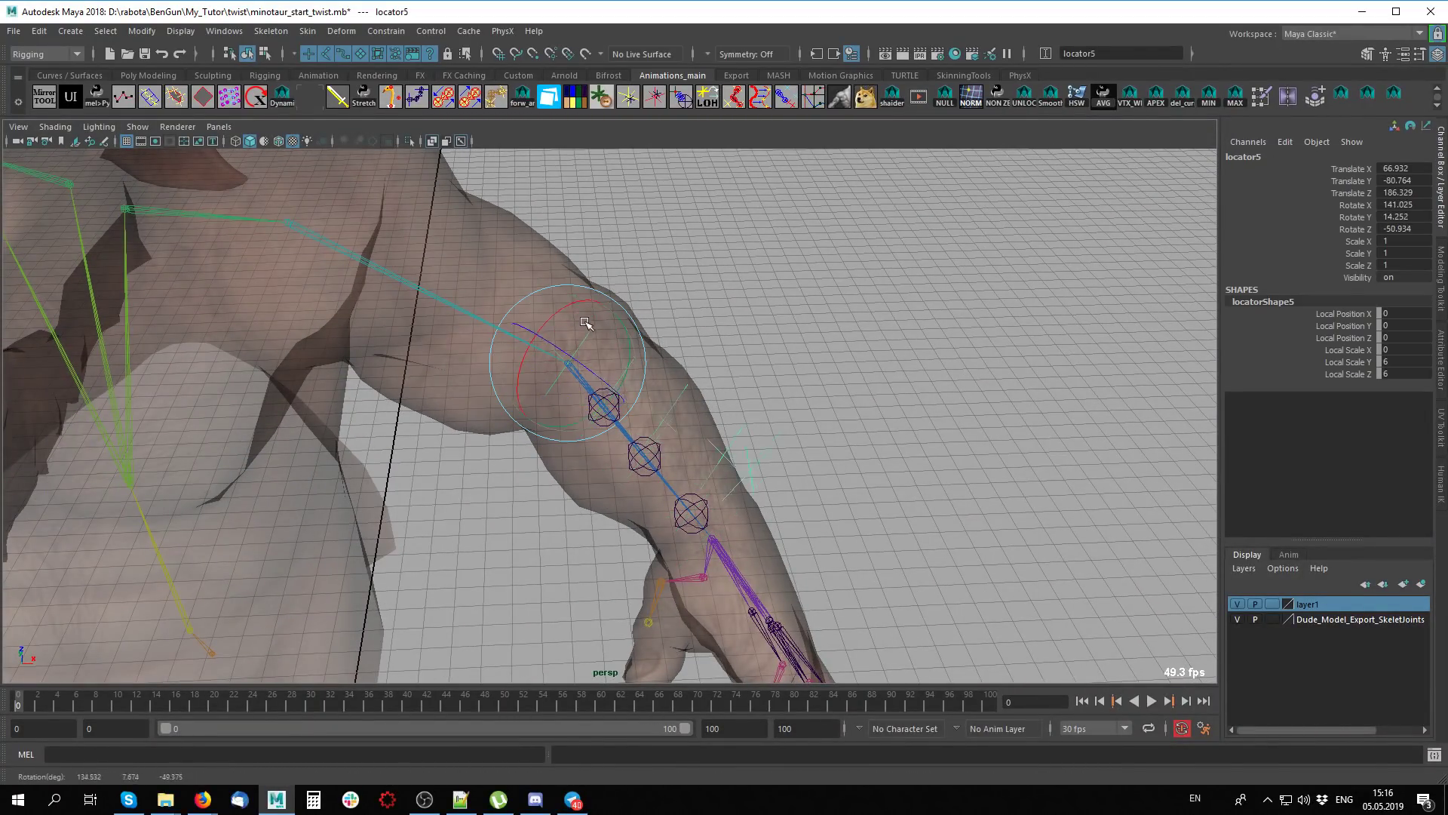
mouse_move(580, 367)
alt+mouse_down()
mouse_move(705, 438)
mouse_move(672, 562)
alt+mouse_up()
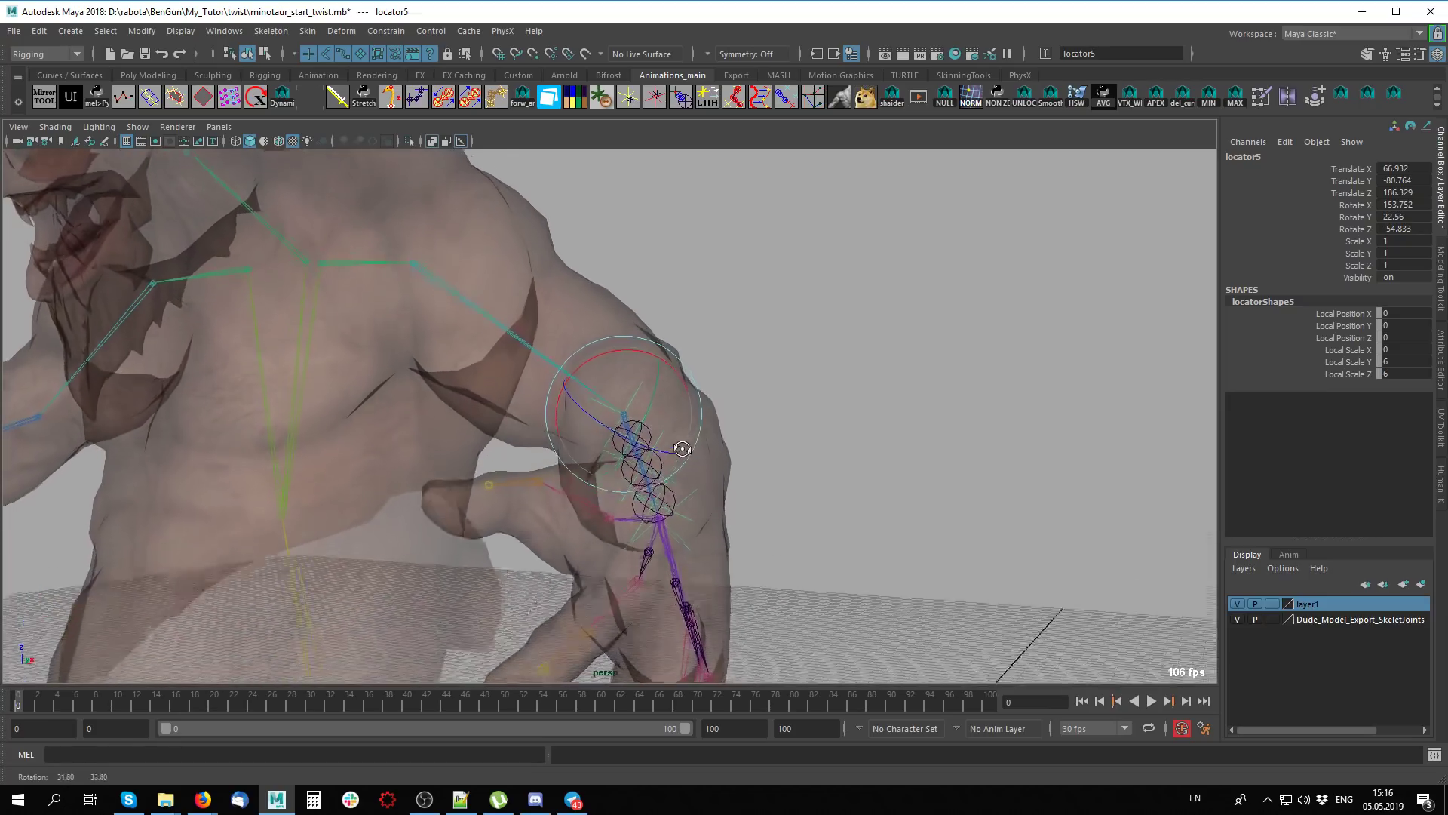
click(642, 567)
alt+drag(657, 577, 690, 588)
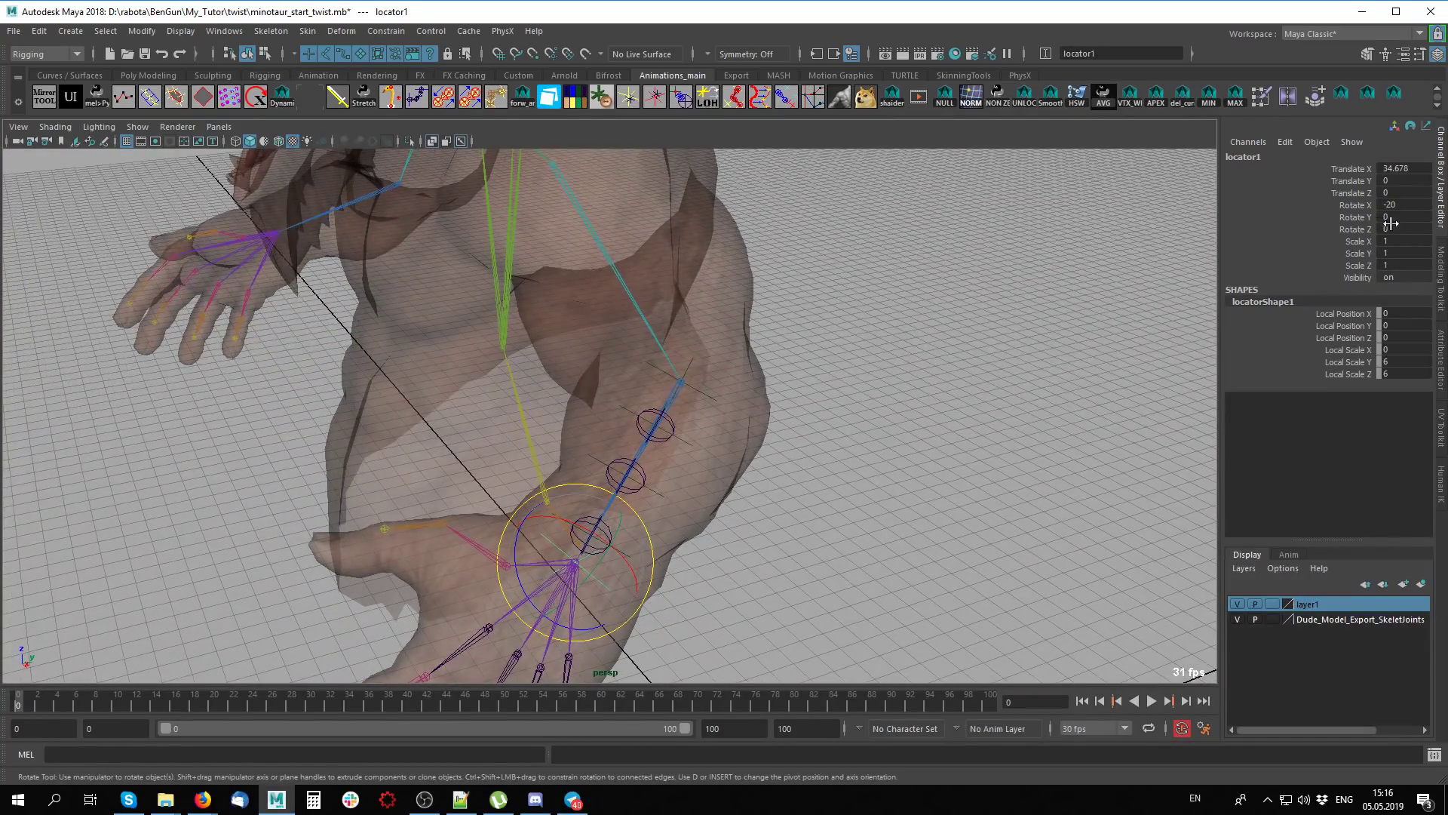
double_click(1419, 204)
text(0)
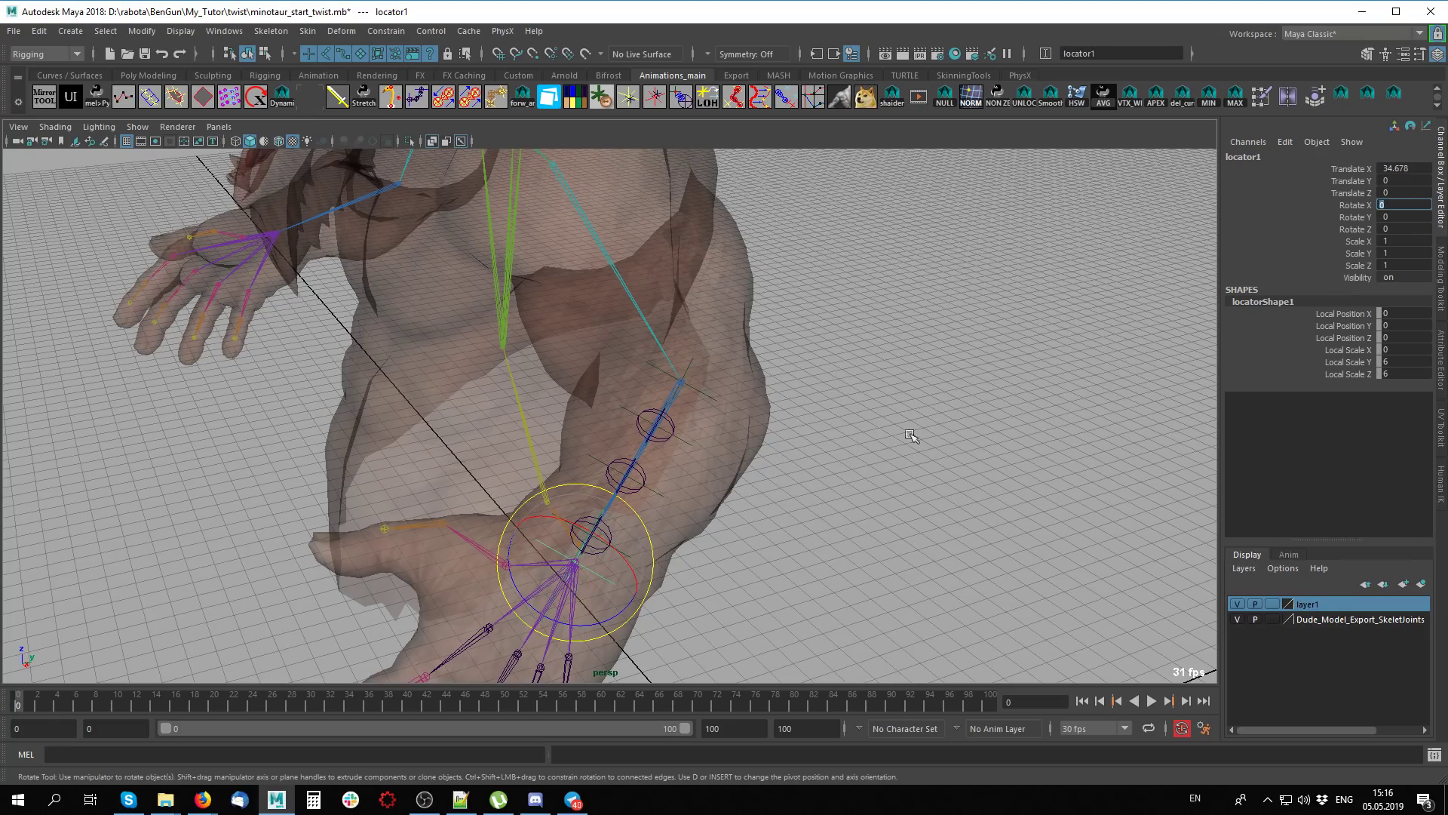
click(912, 437)
mouse_move(912, 437)
alt+mouse_down()
mouse_move(851, 572)
mouse_move(870, 578)
alt+mouse_up()
click(869, 578)
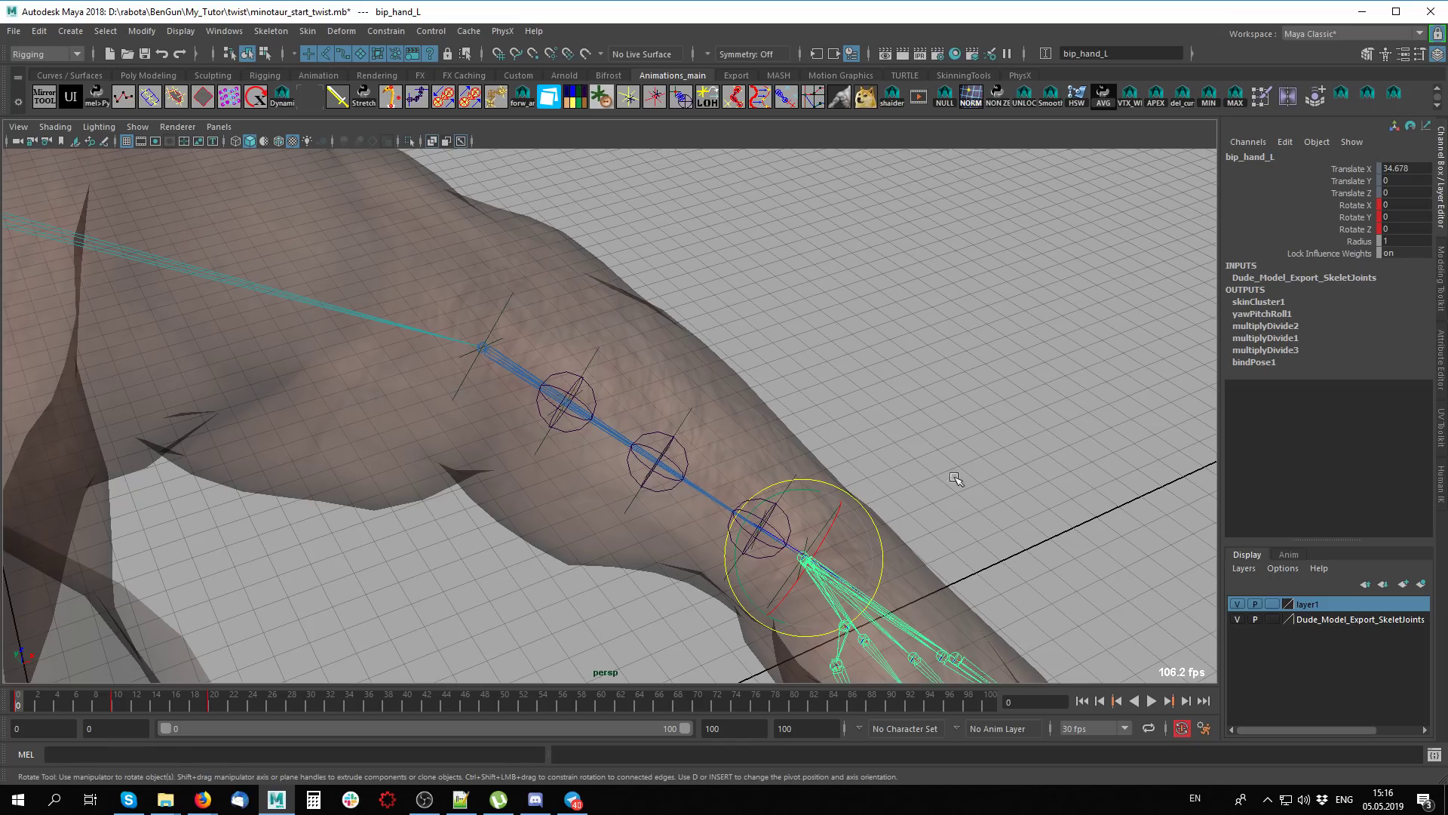
mouse_move(921, 436)
alt+mouse_down()
mouse_move(791, 428)
mouse_move(944, 495)
mouse_move(899, 459)
mouse_move(767, 516)
mouse_move(915, 488)
mouse_move(770, 414)
mouse_move(943, 498)
alt+mouse_up()
click(792, 428)
alt+right_drag(943, 498, 907, 487)
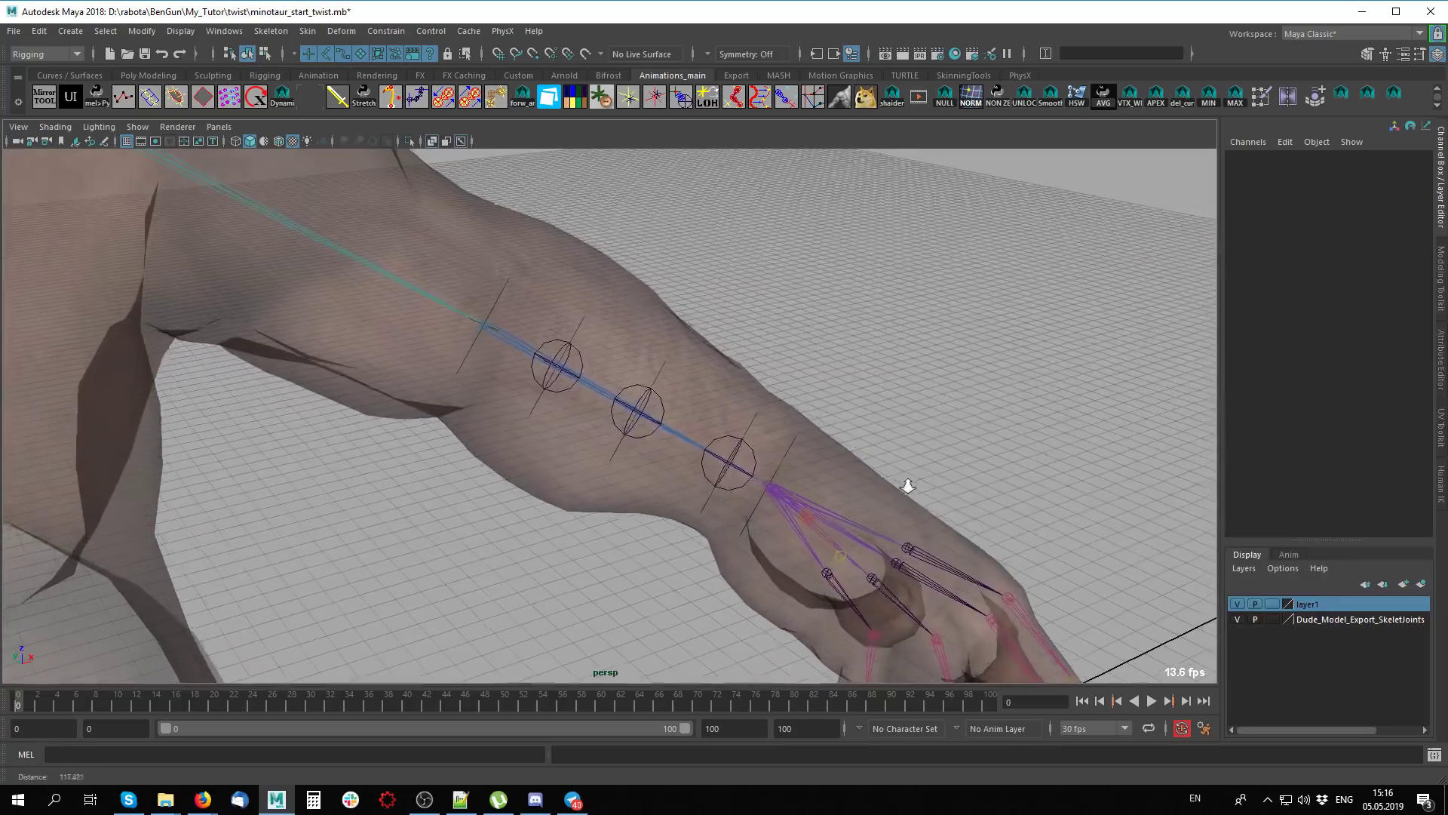
Select locator1 and open the Script Editor showing the create_twist_node_between_lockal MEL procedure
click(785, 445)
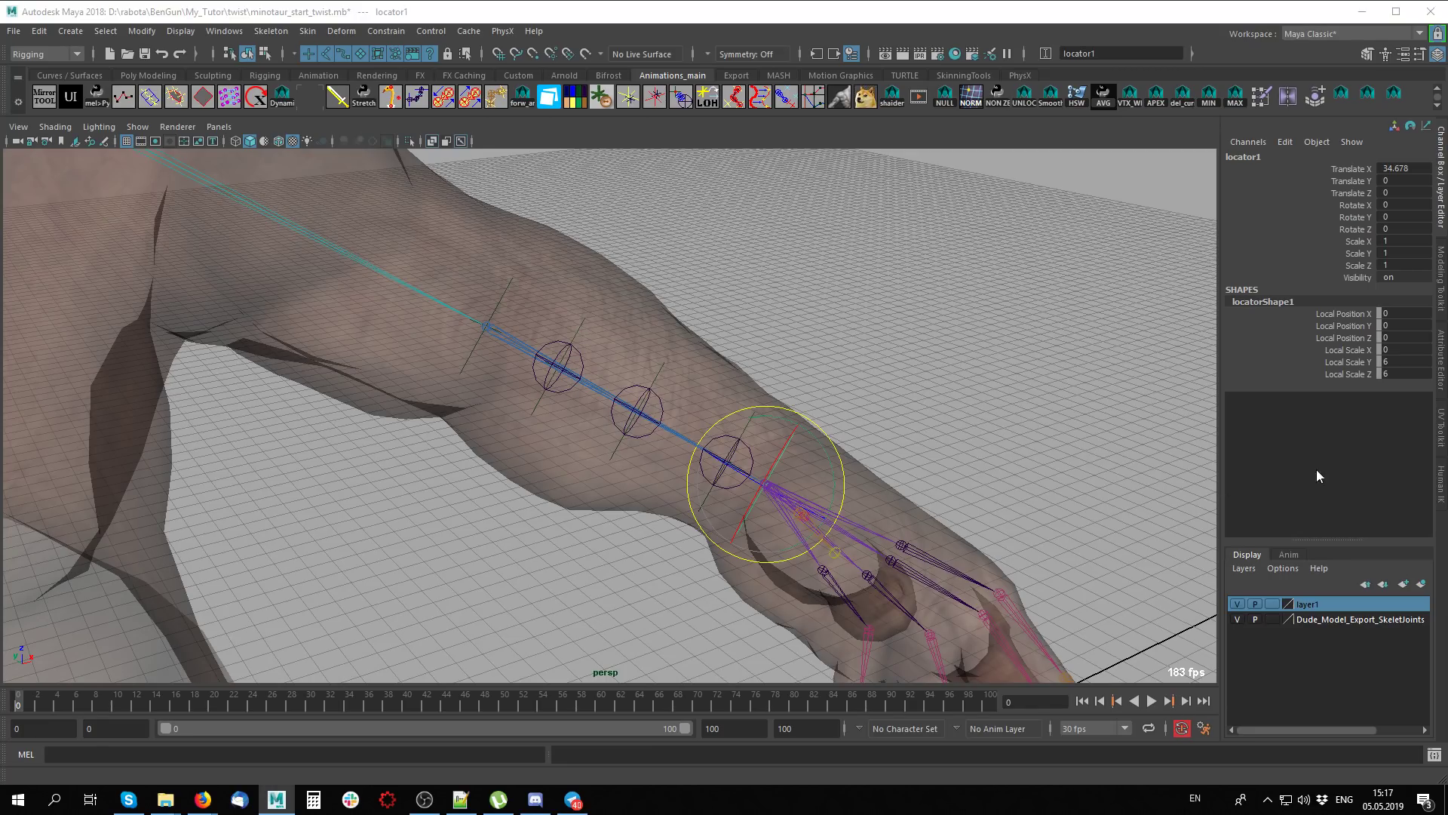
click(1435, 754)
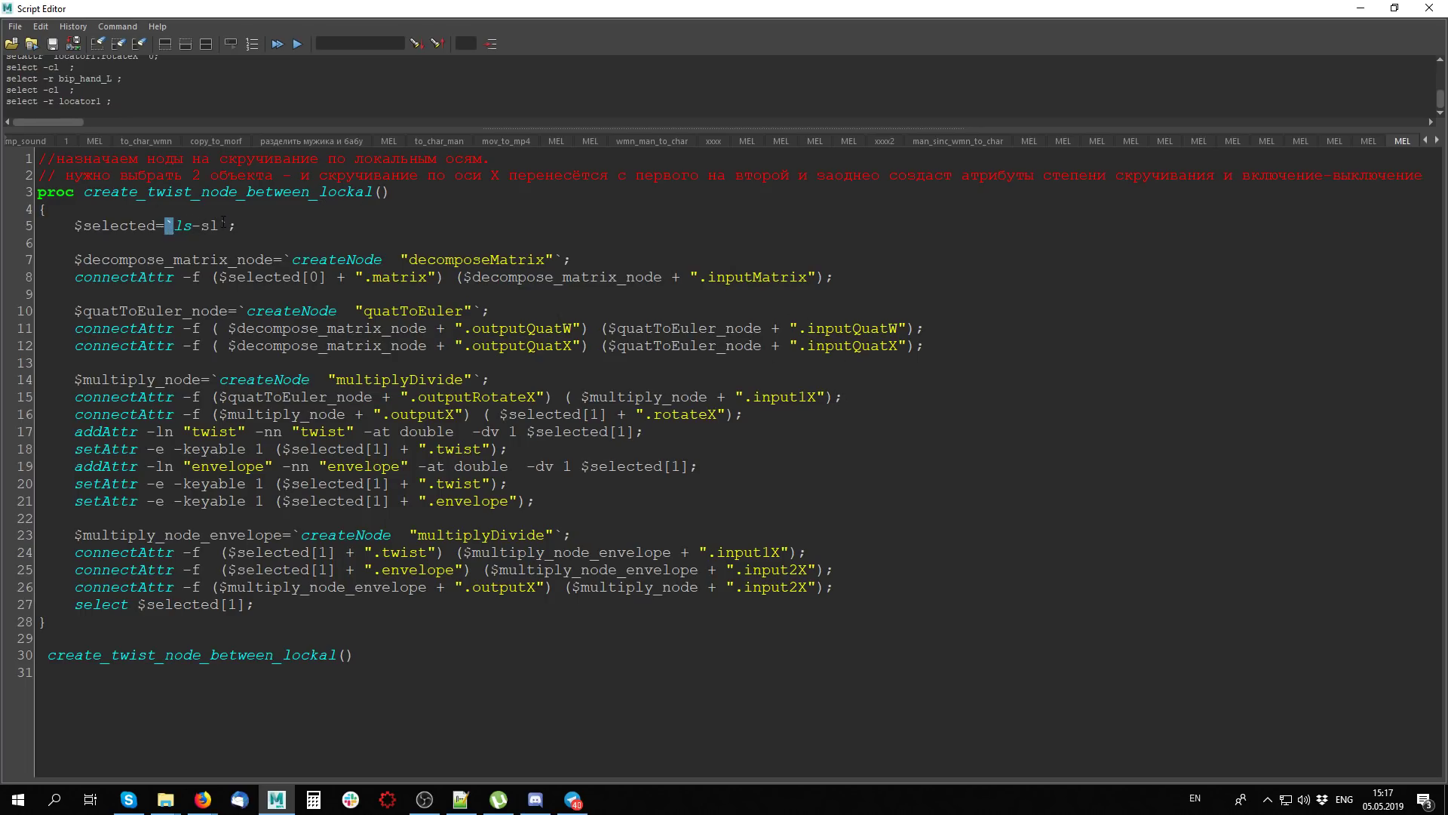
Review the backticks and quotes around ls -sl and the decomposeMatrix command in the script
double_click(222, 226)
click(173, 224)
drag(409, 260, 399, 259)
drag(564, 260, 554, 260)
click(528, 621)
Shrink the Script Editor, point out $decompose_matrix_node and ls -sl, then close it
mouse_move(754, 9)
mouse_down()
mouse_move(1055, 71)
mouse_move(1245, 4)
mouse_up()
drag(82, 262, 75, 225)
click(80, 261)
click(172, 226)
double_click(831, 6)
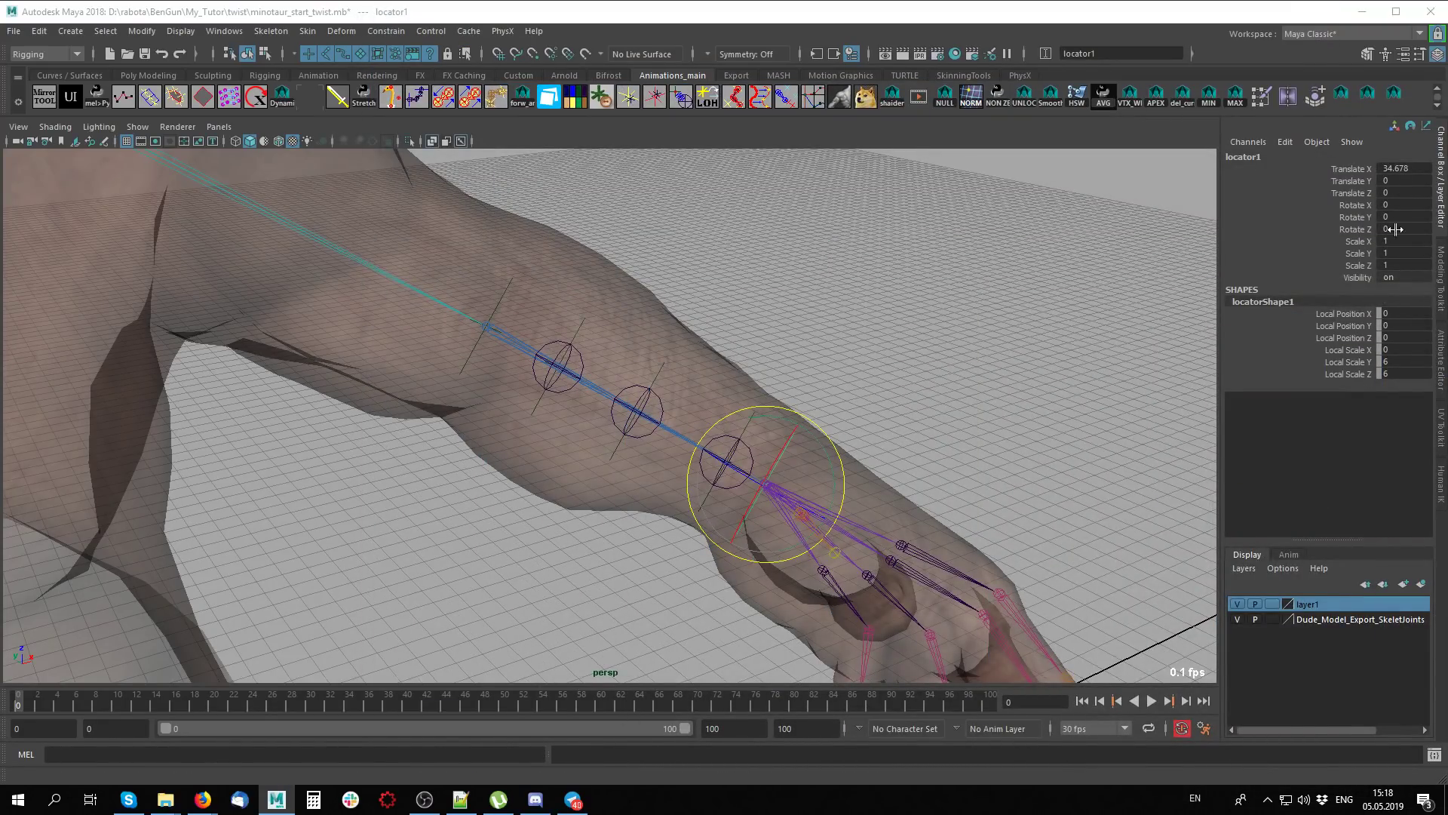
Reselect the wrist locator in object-selection mode
alt+drag(822, 462, 925, 431)
key(q)
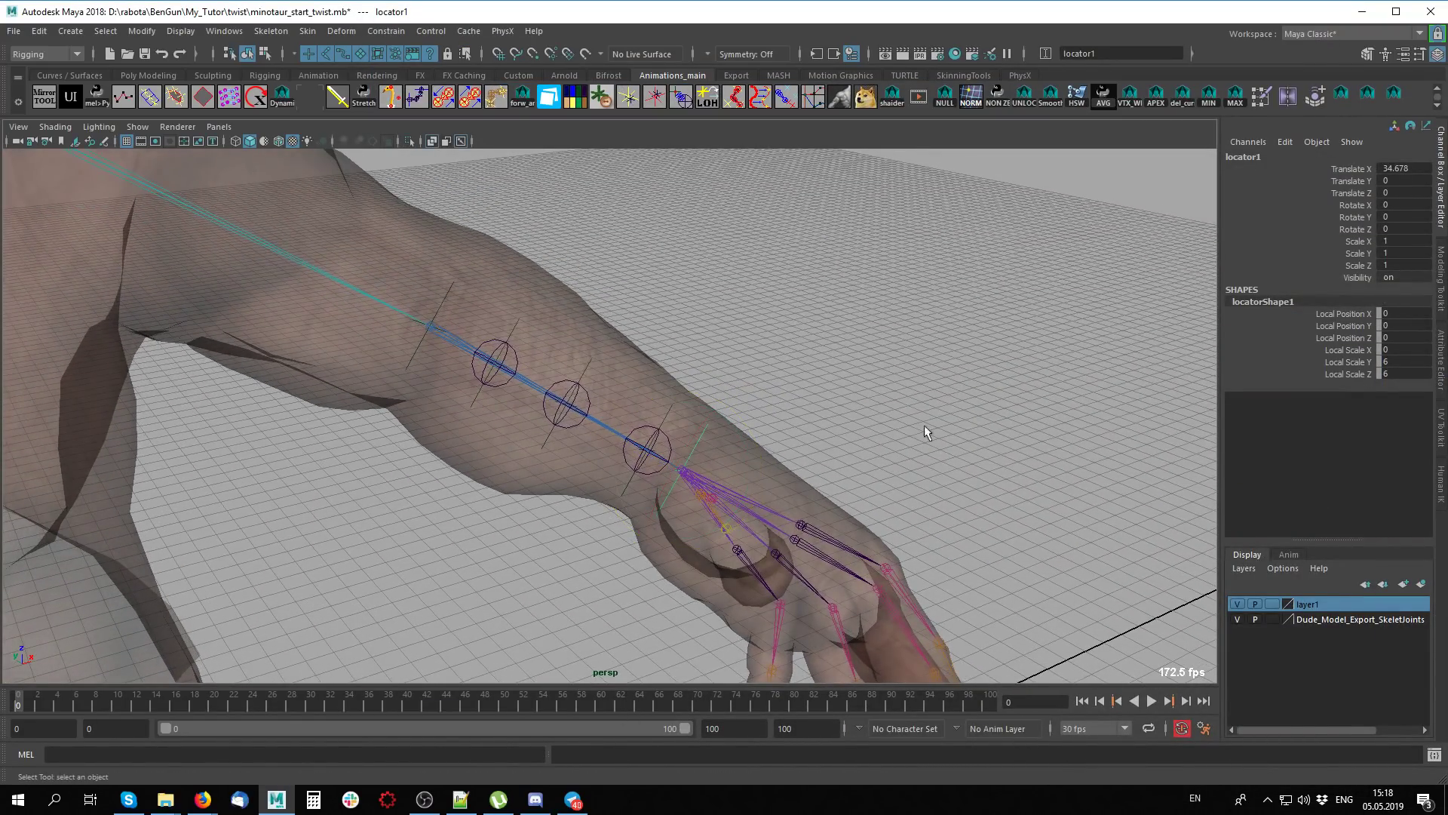
click(925, 424)
click(704, 440)
alt+drag(705, 440, 715, 442)
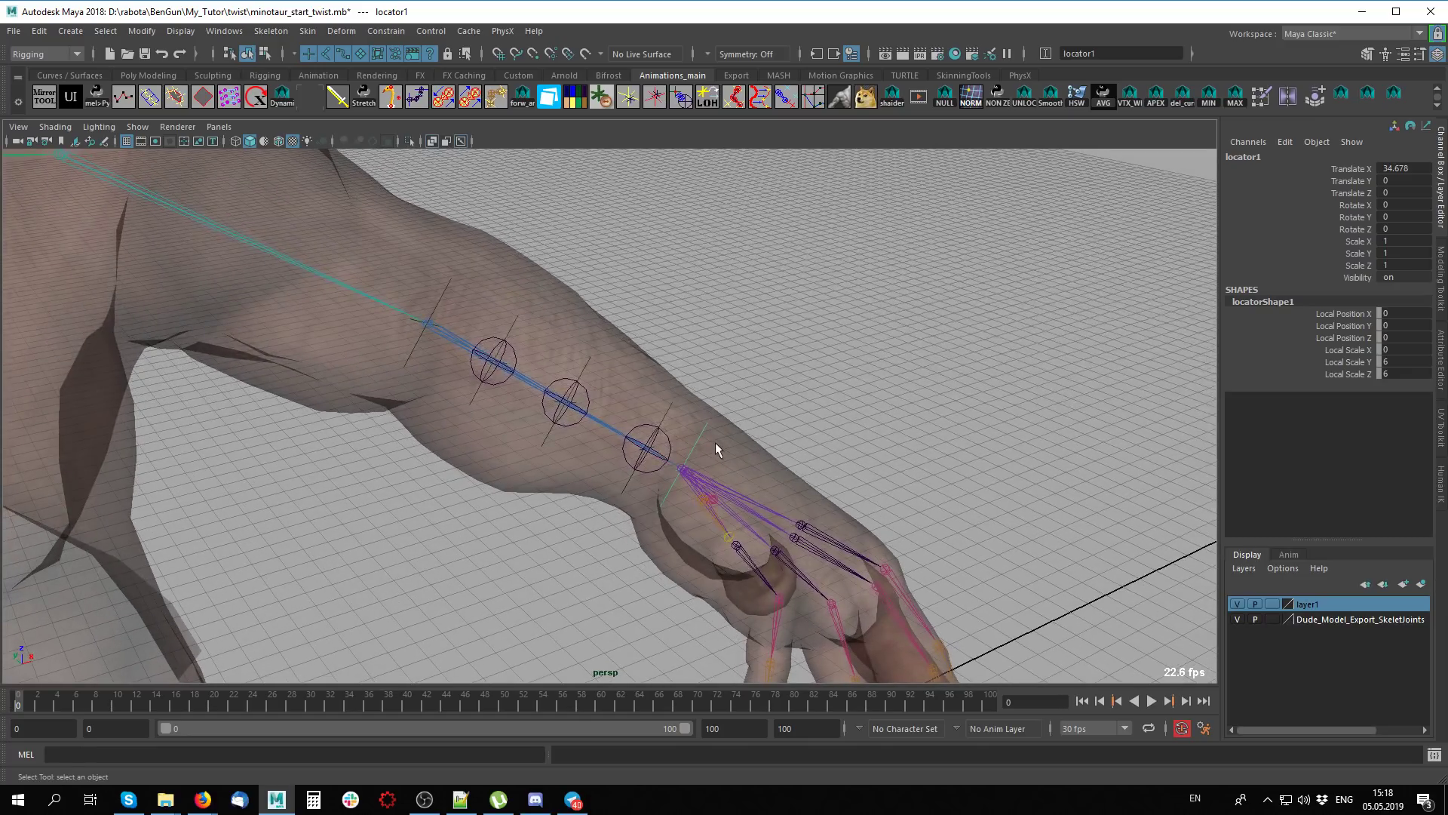
Parent-constrain the elbow locator to bip_lowerArm_L instead of a position-only constraint
click(719, 495)
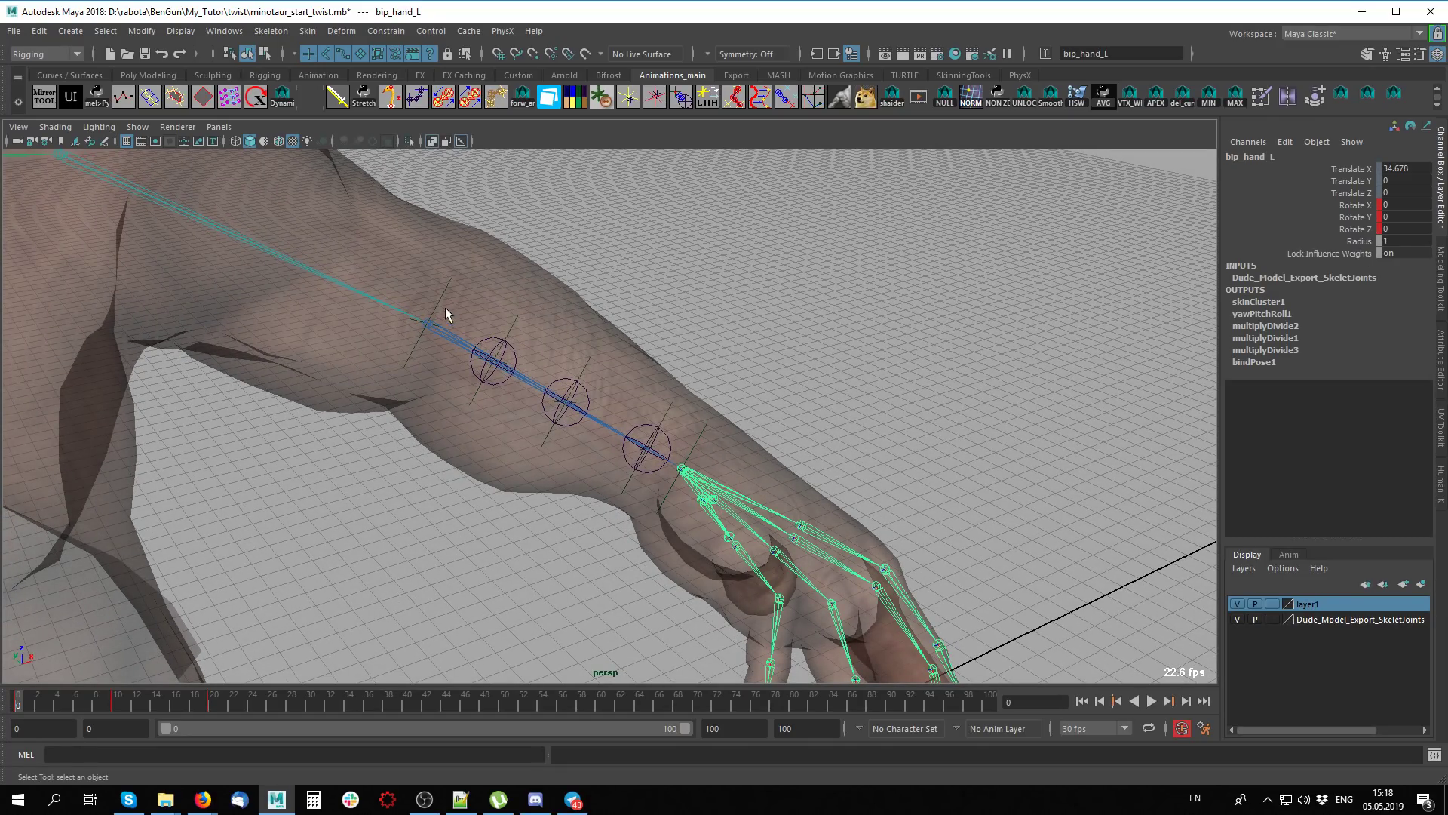
click(439, 336)
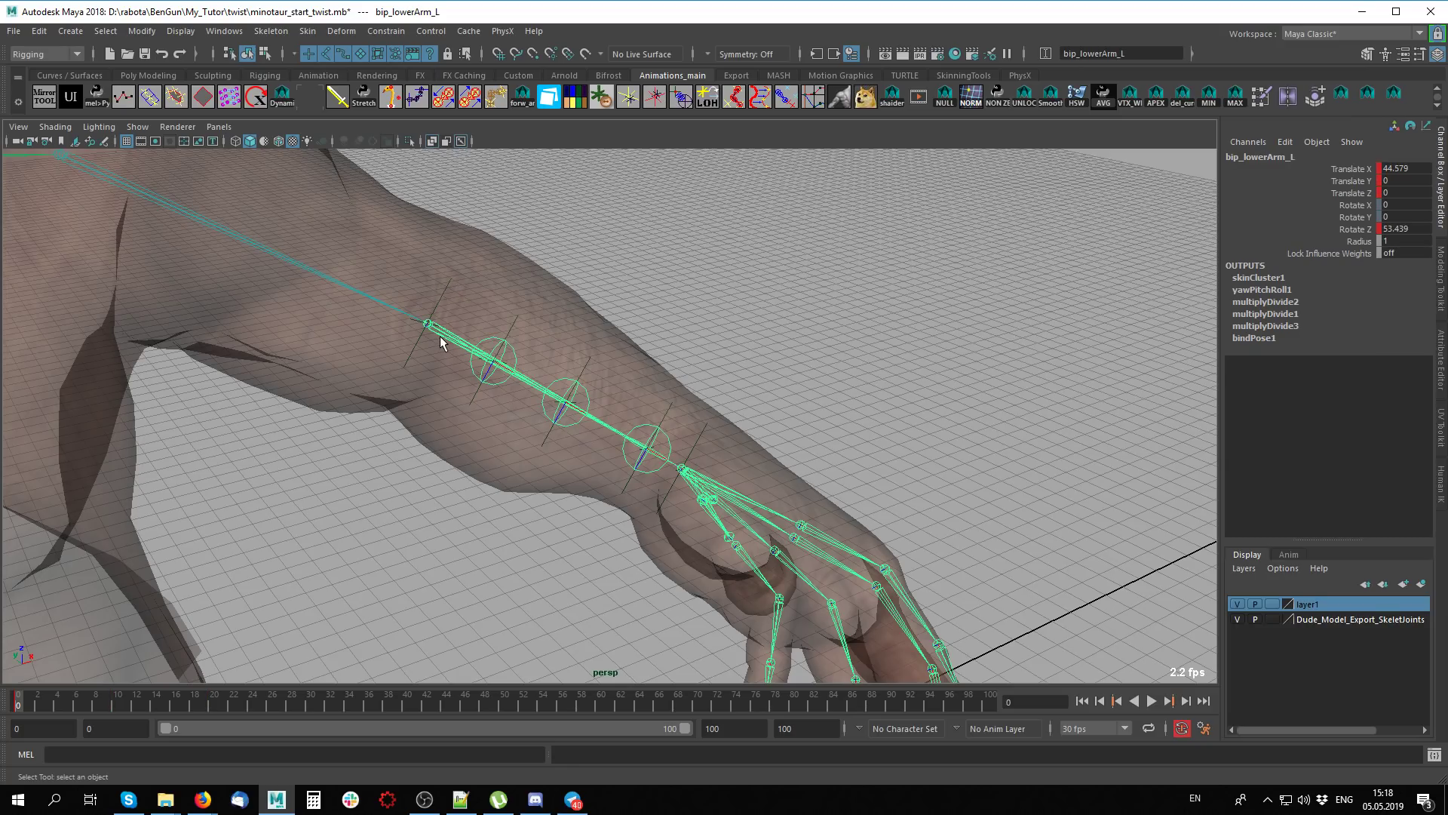
drag(442, 294, 406, 582)
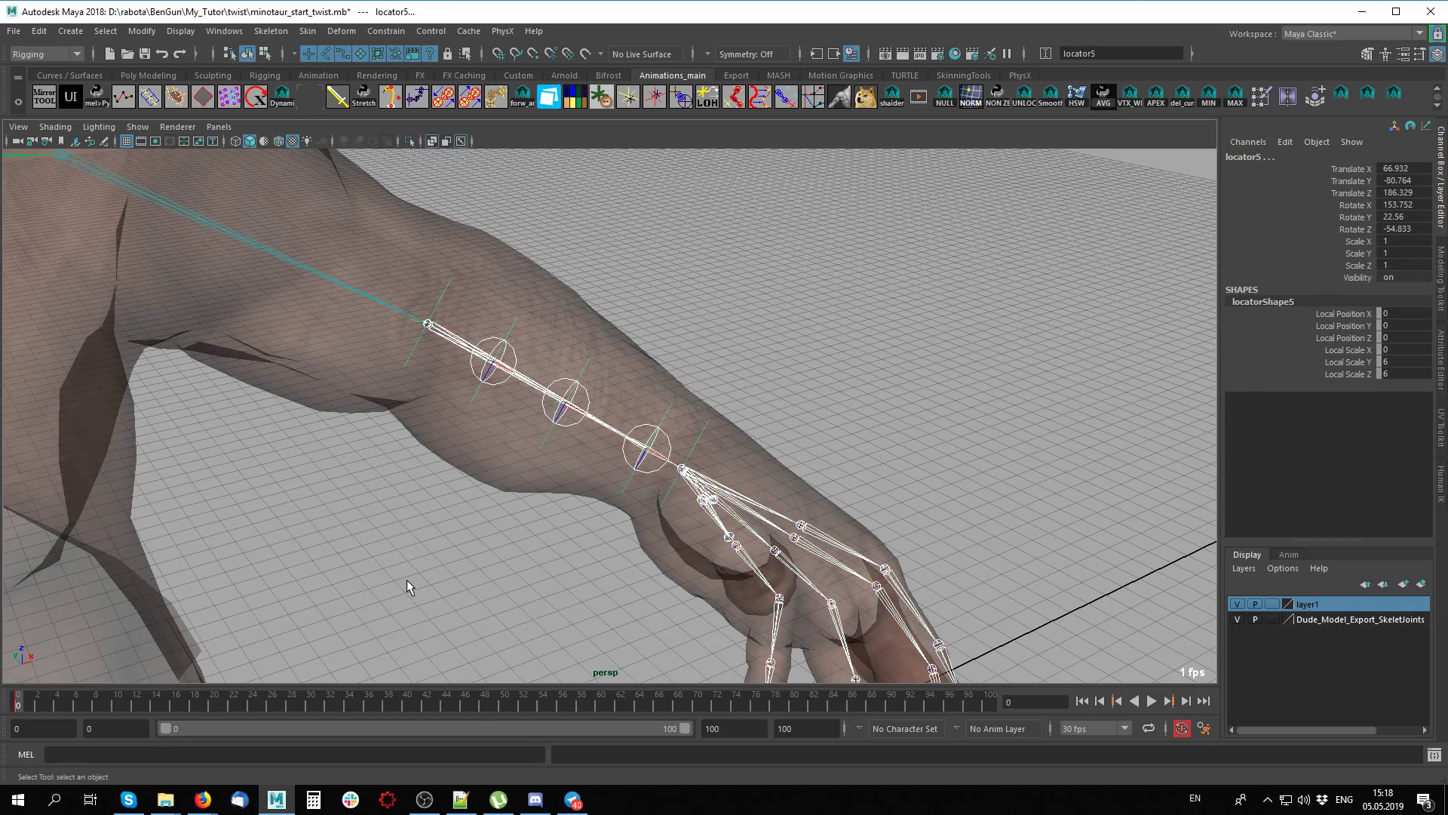
key(g)
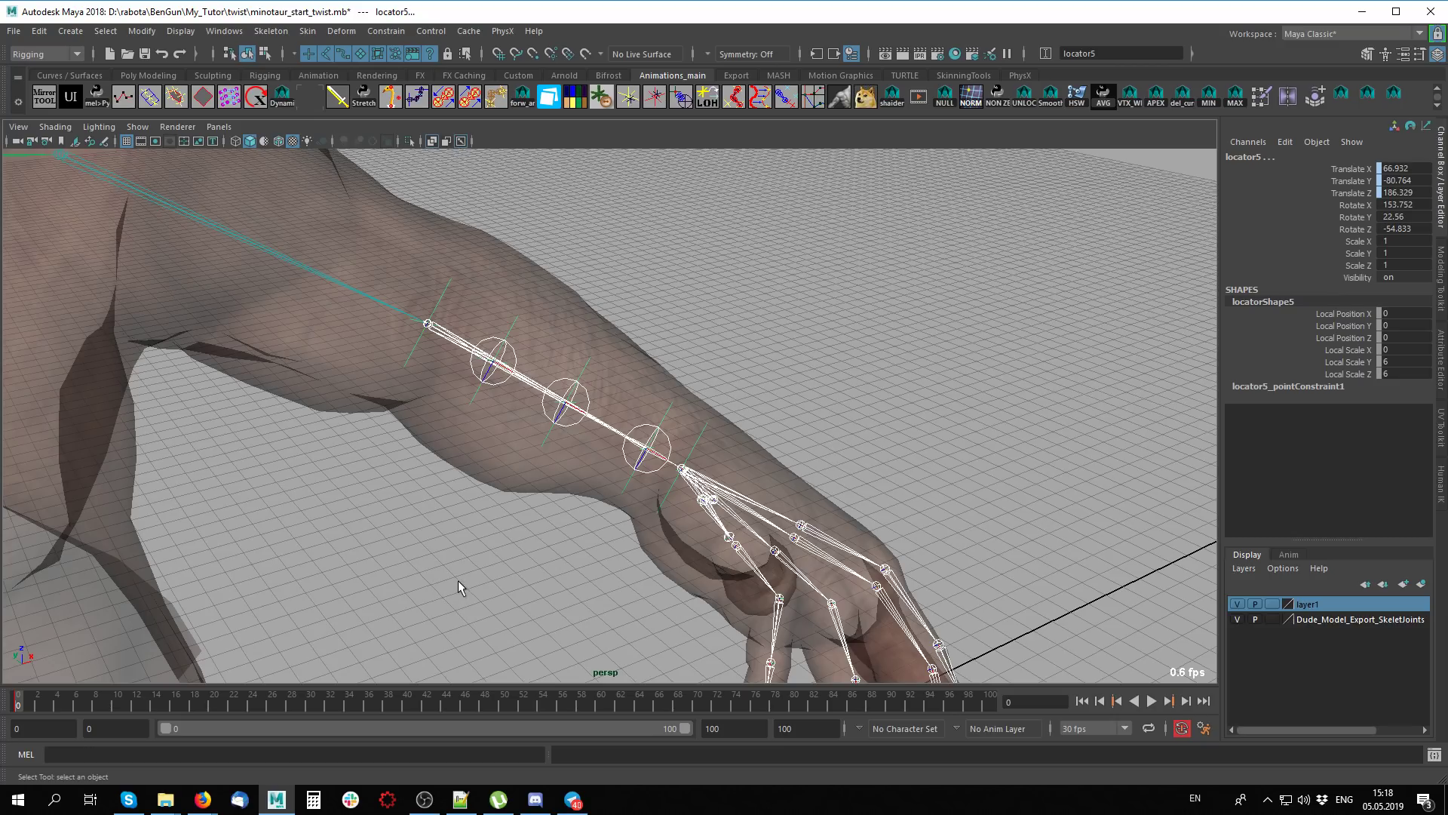
key(ctrl+z)
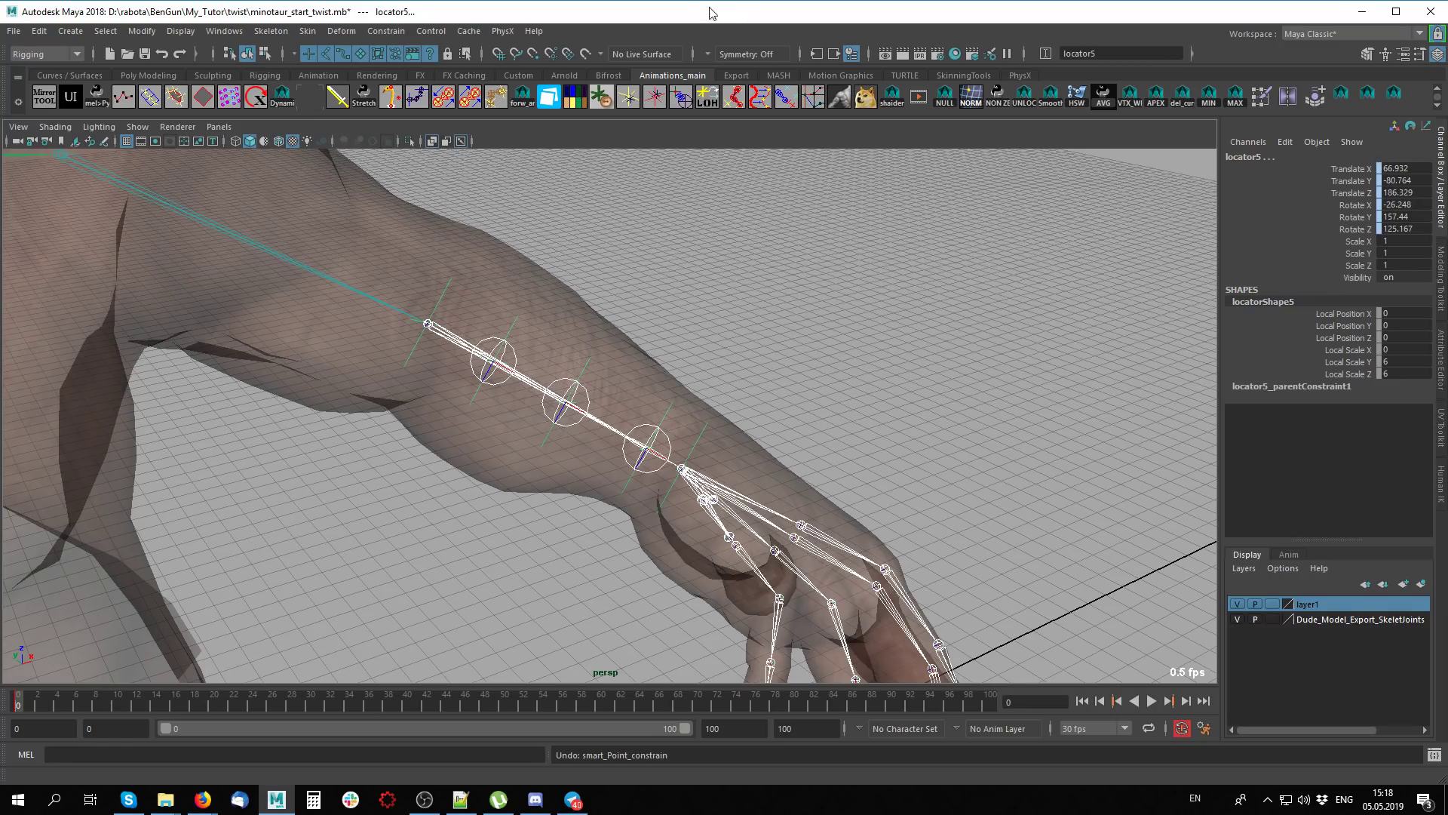
click(386, 31)
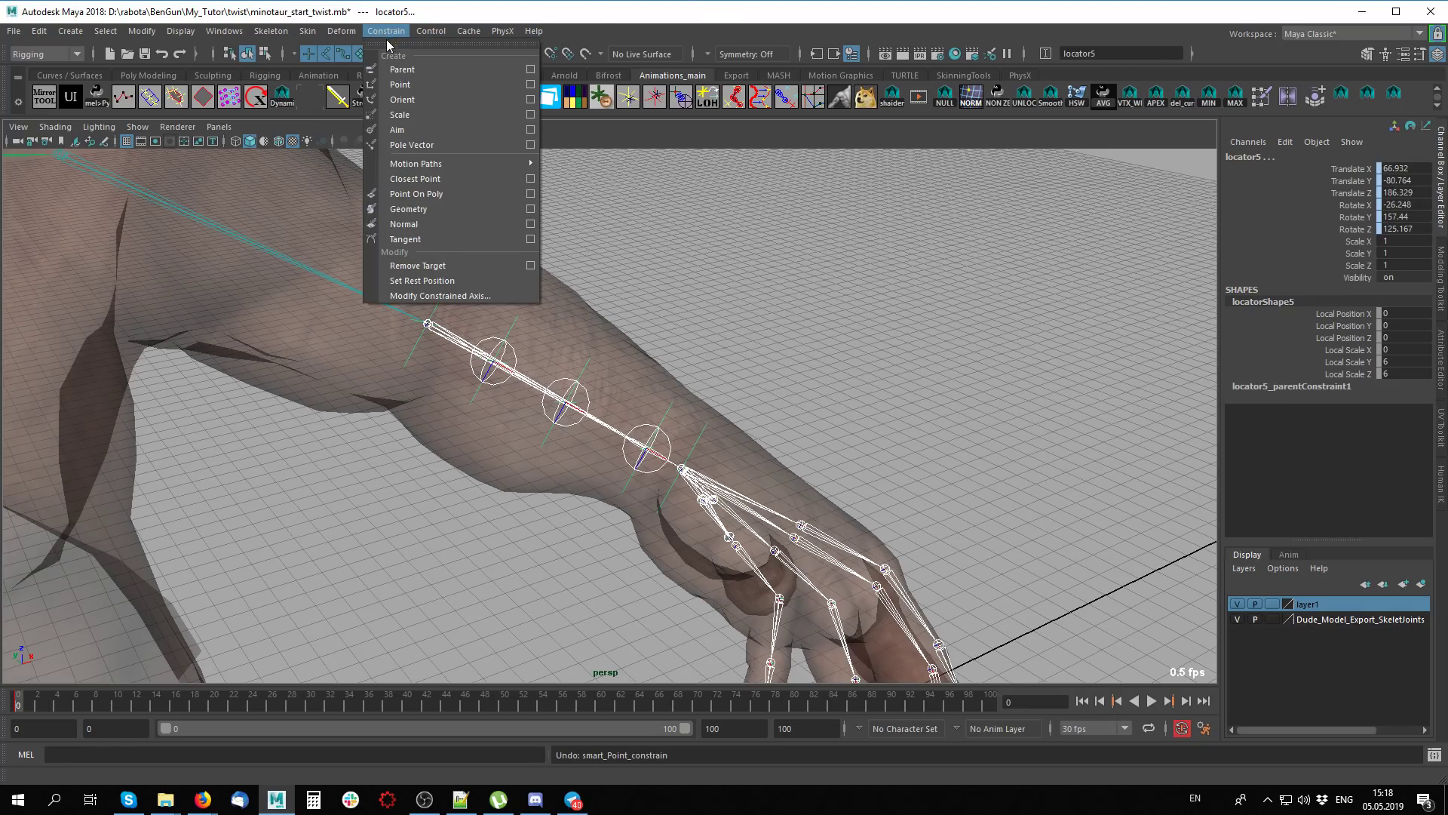
click(531, 68)
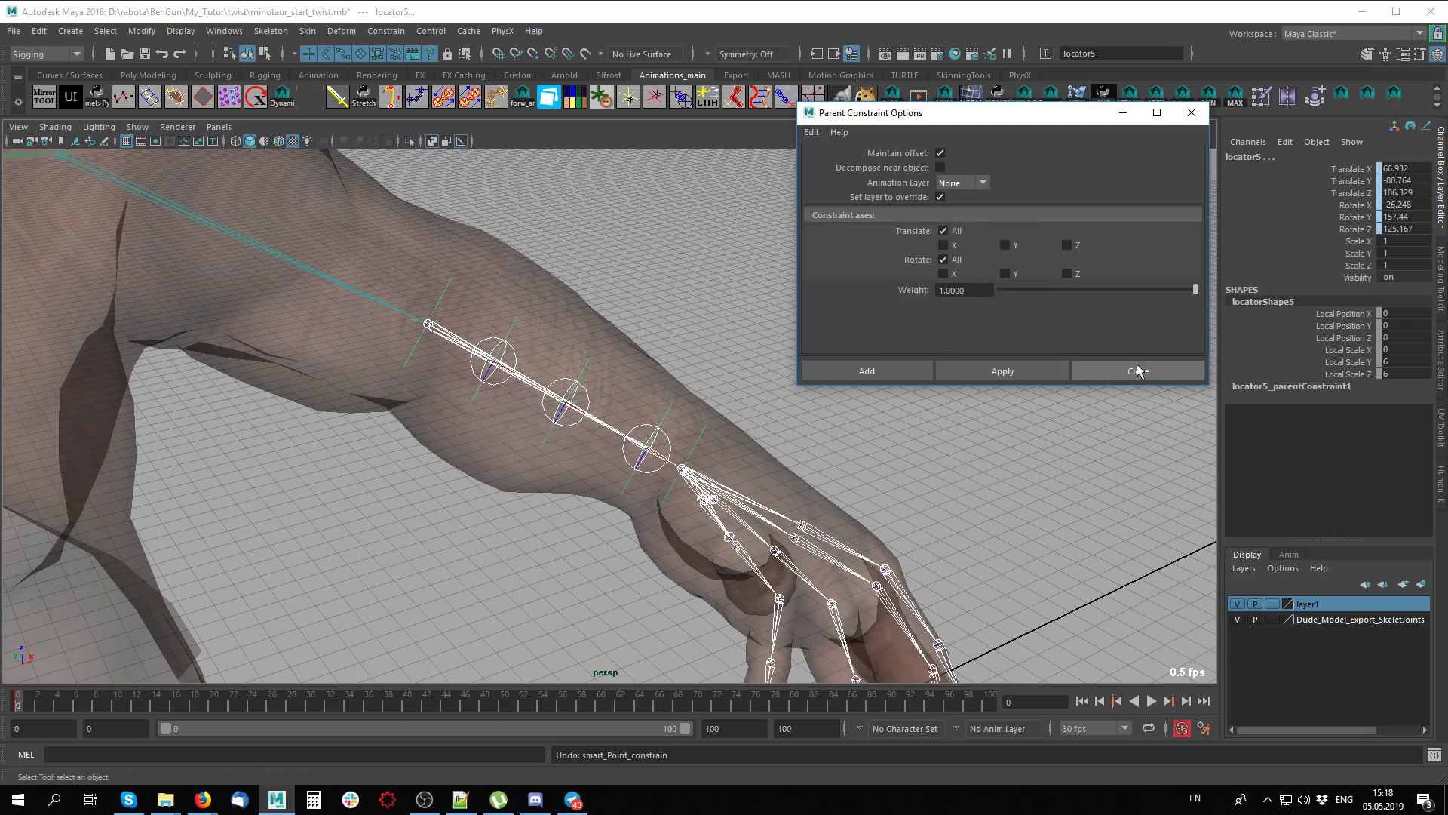
click(1137, 370)
Parent-constrain locator1 to bip_hand_L, then select locator1 together with locator2
click(750, 525)
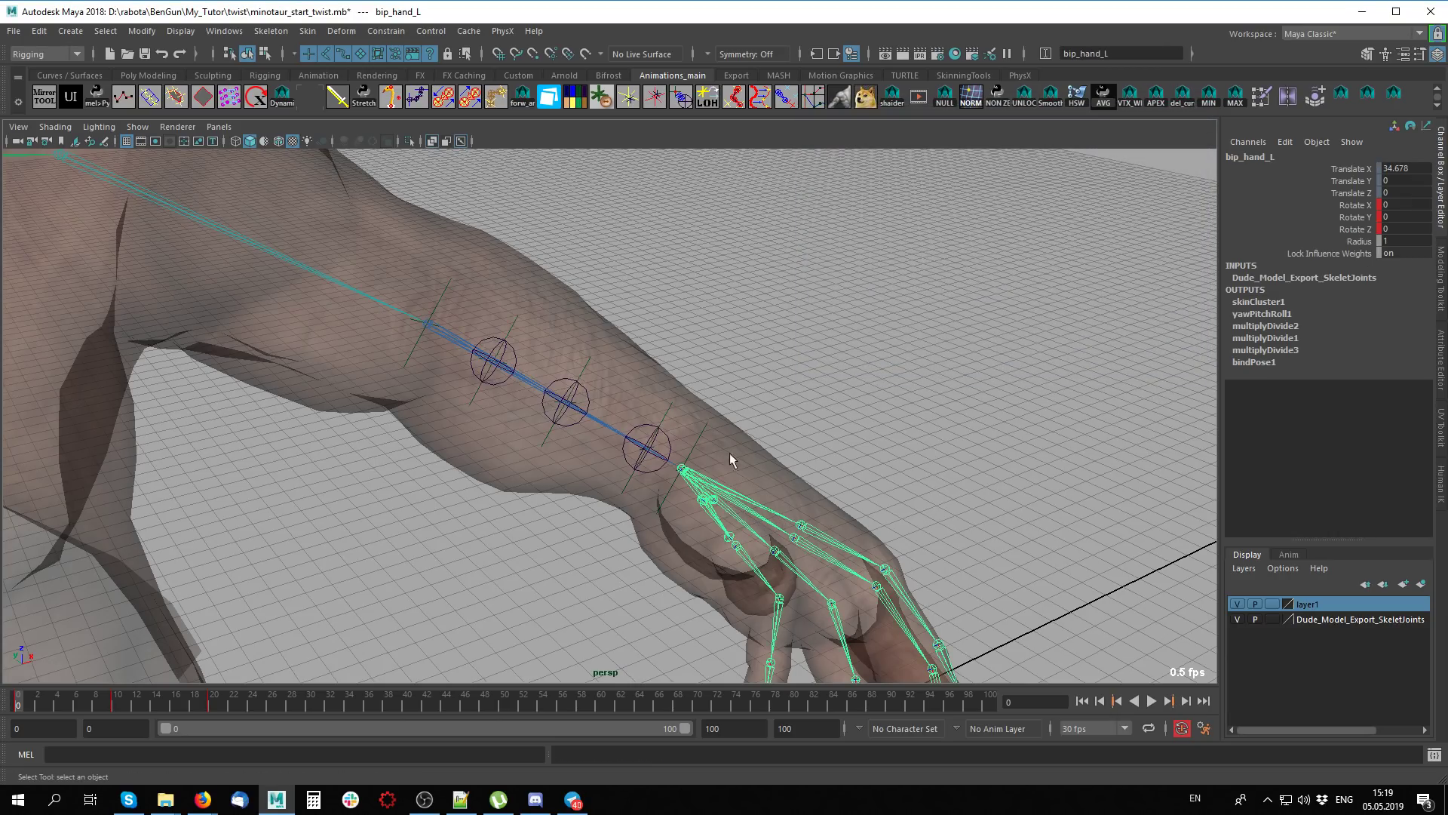
shift+click(703, 427)
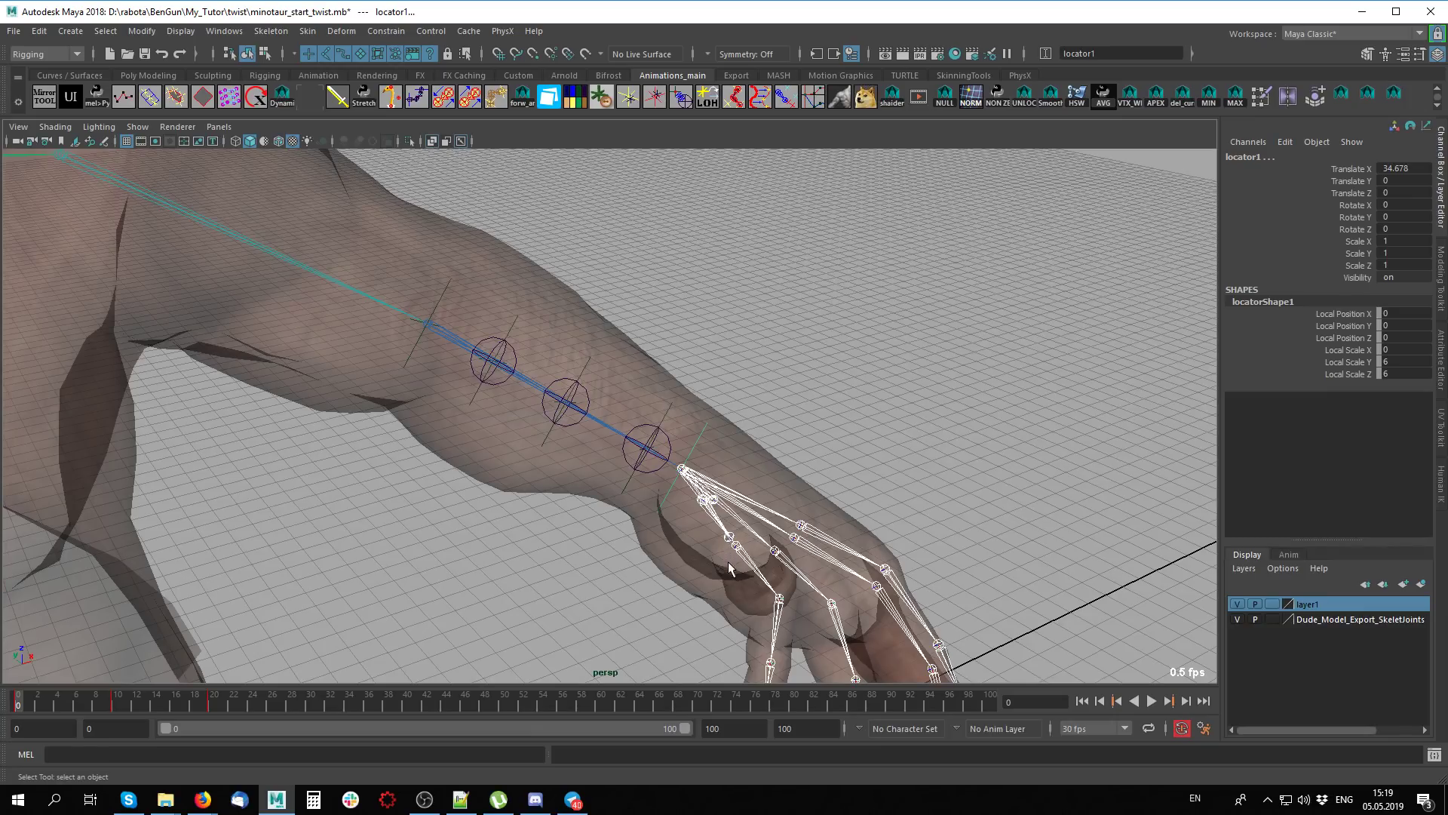
click(786, 444)
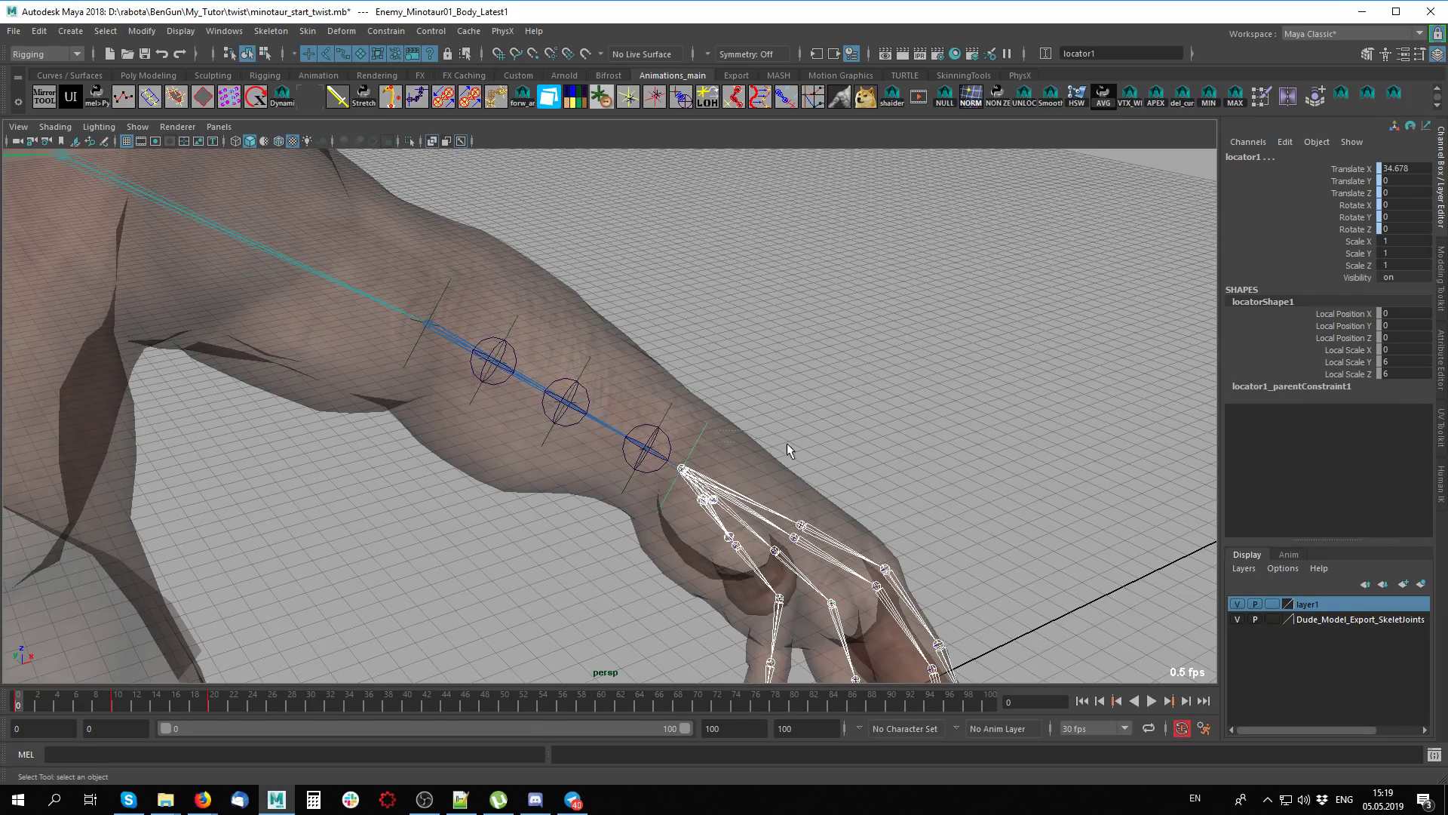
click(688, 441)
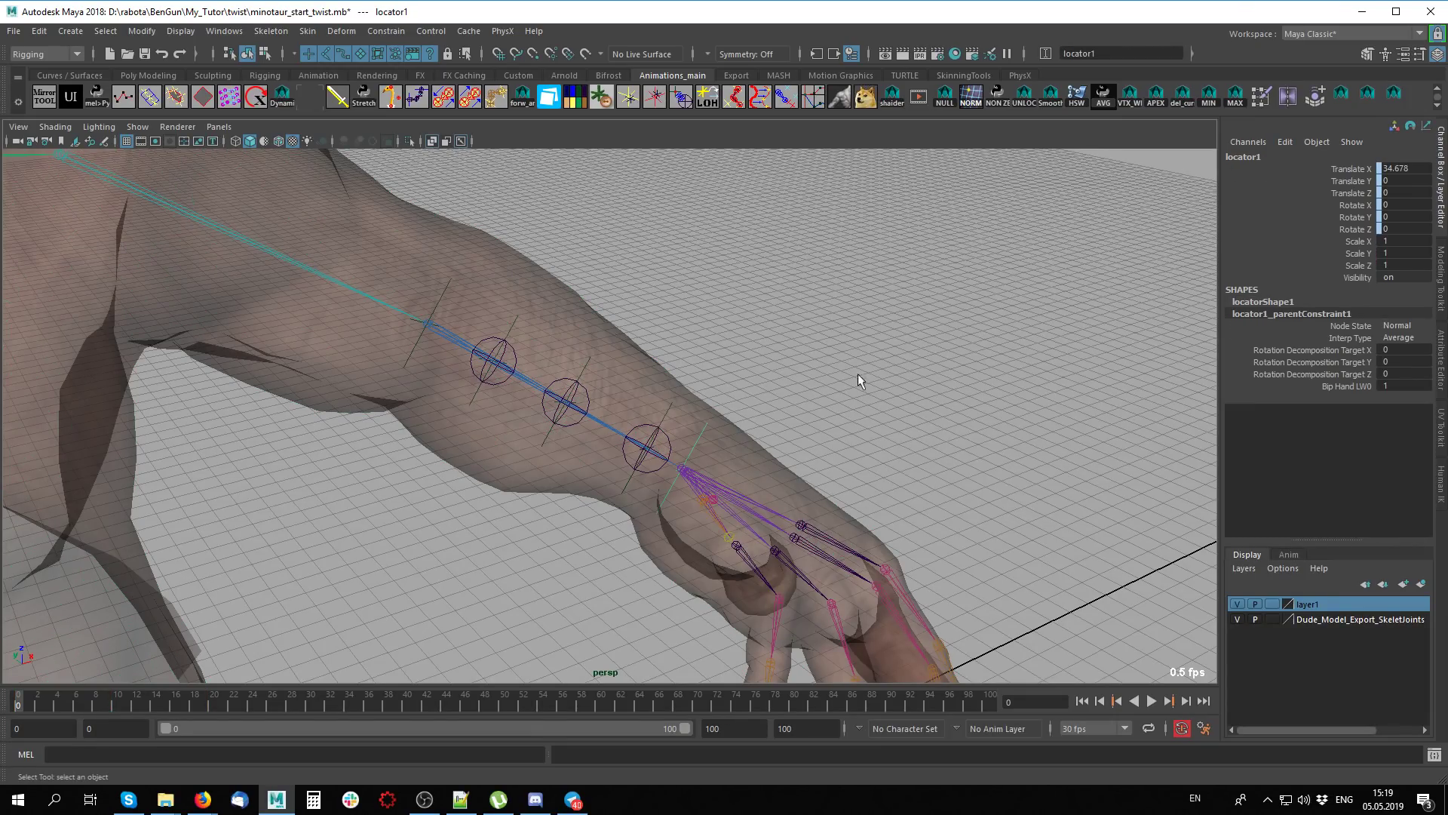
alt+middle_drag(858, 374, 578, 393)
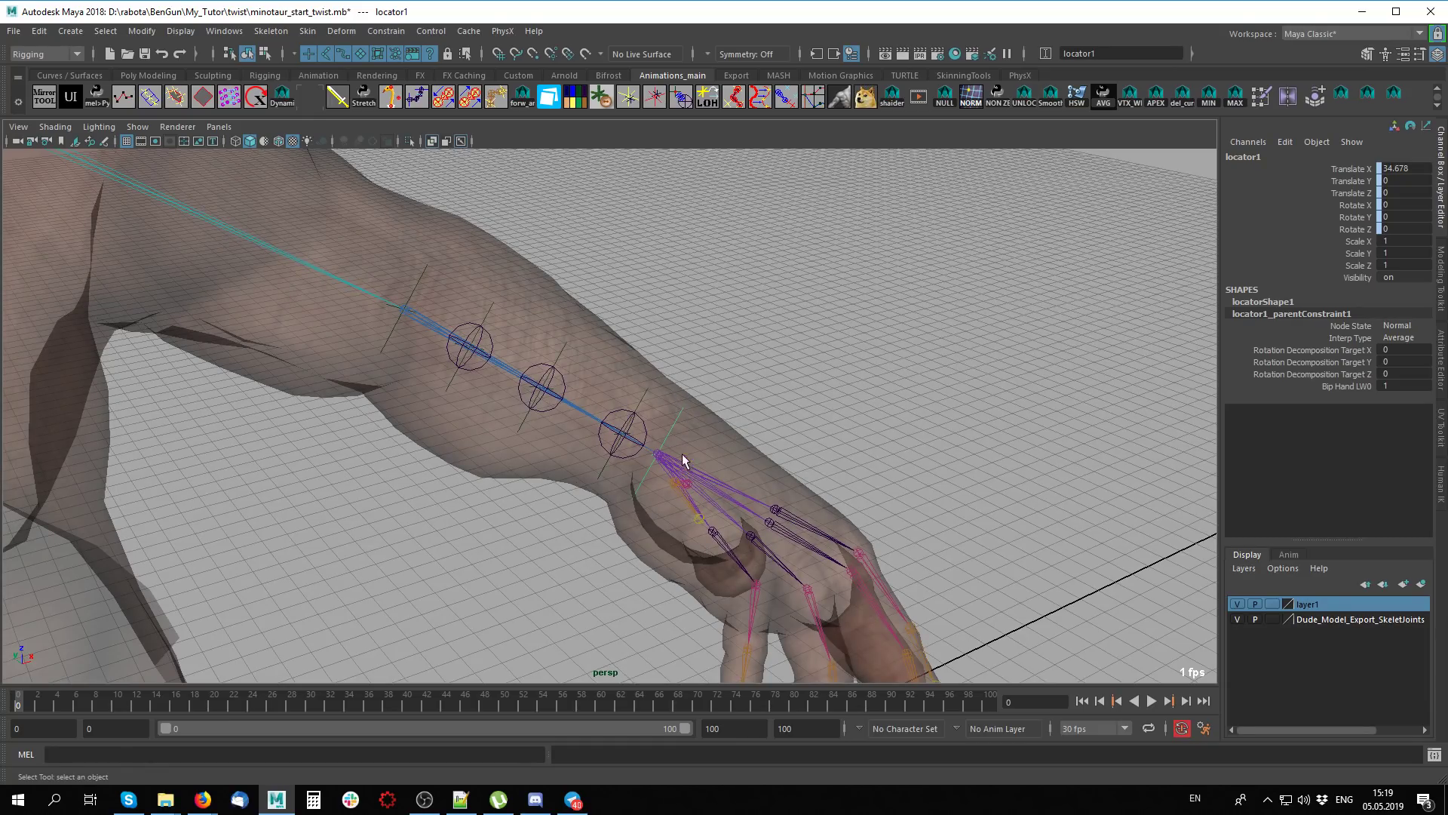
shift+click(636, 403)
Run create_twist_node_between_lockal() in the maximized Script Editor, then select locator2 to inspect it
click(1435, 754)
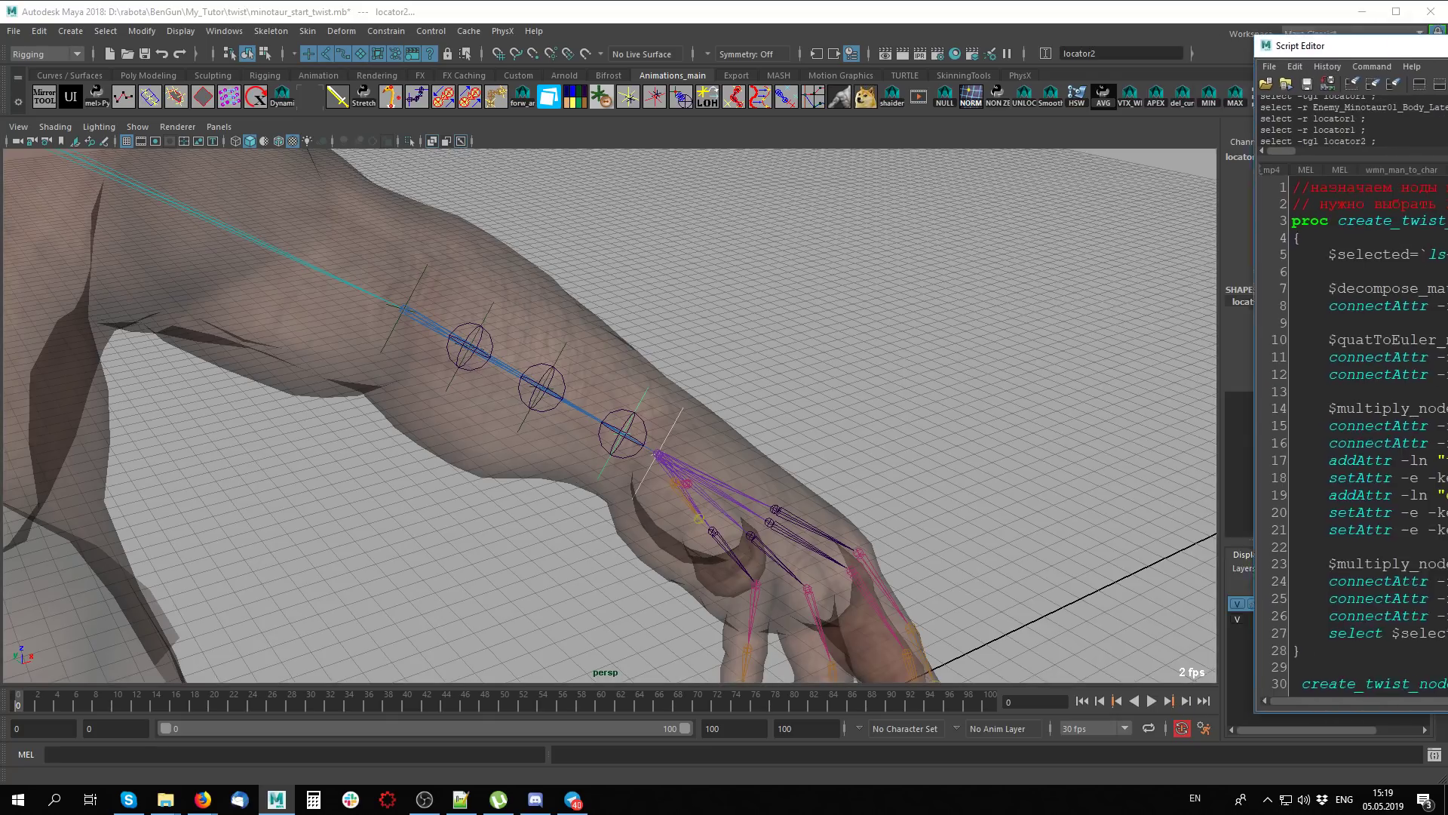
double_click(1004, 6)
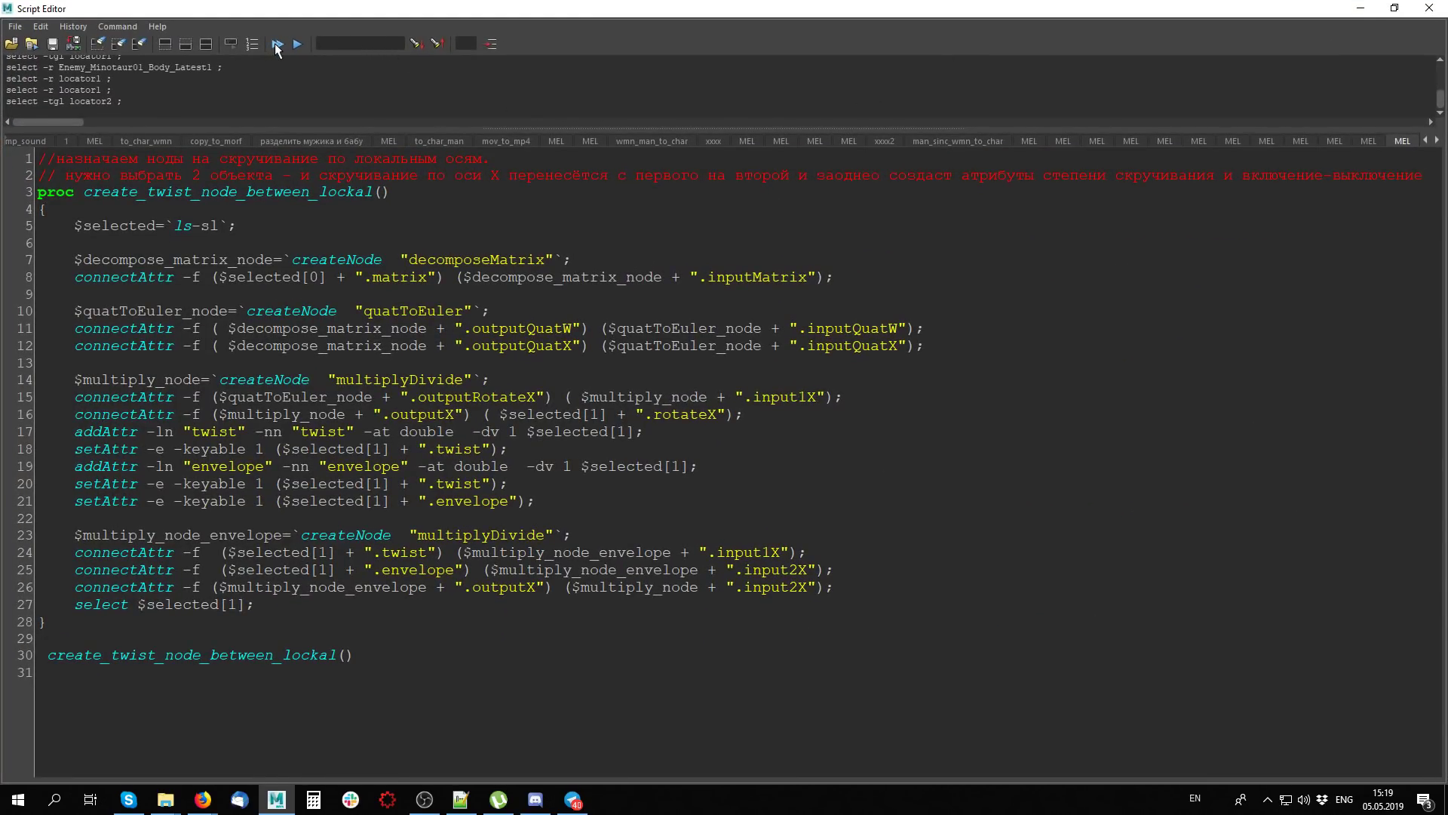
click(277, 45)
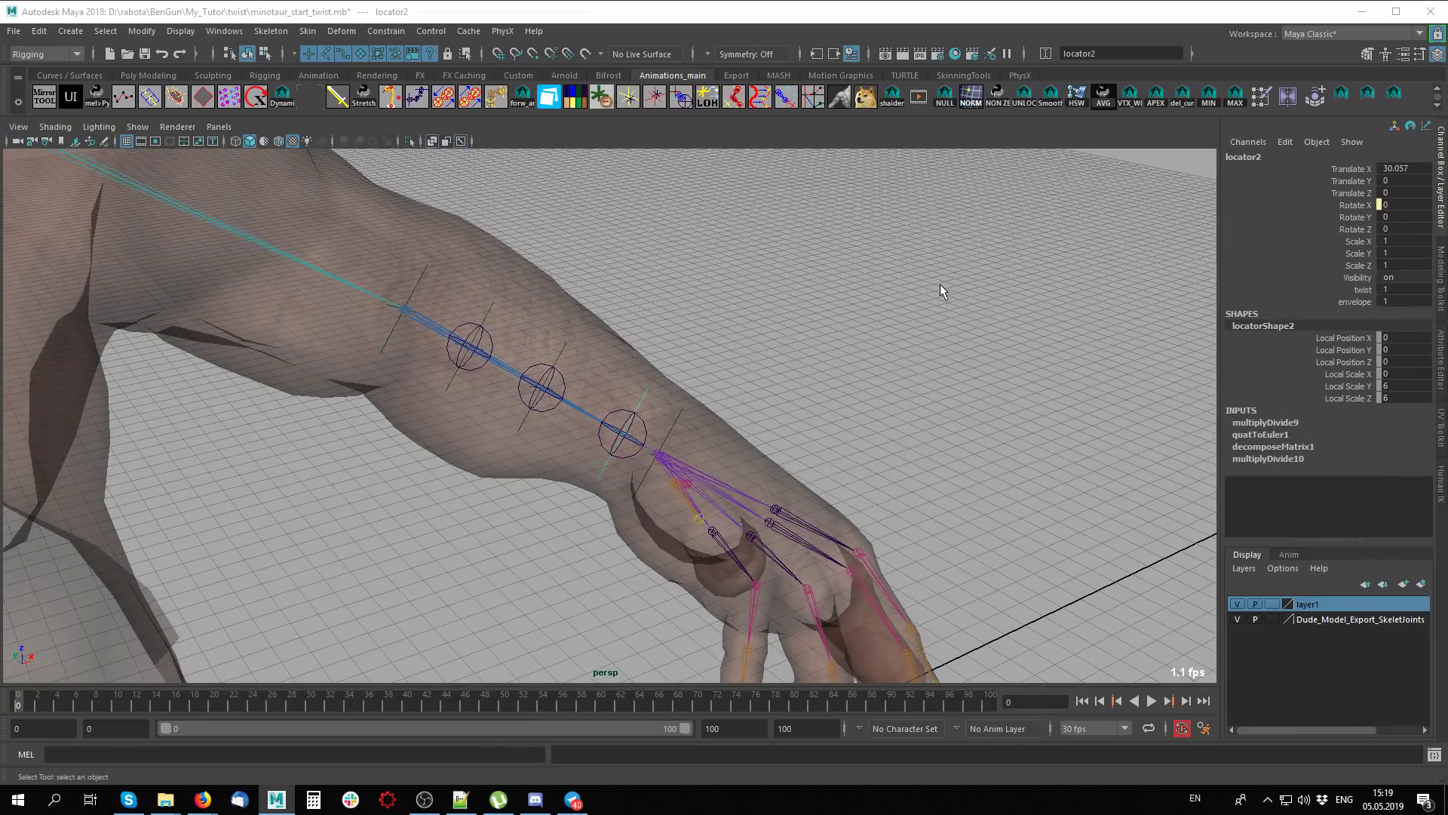
click(786, 371)
click(633, 394)
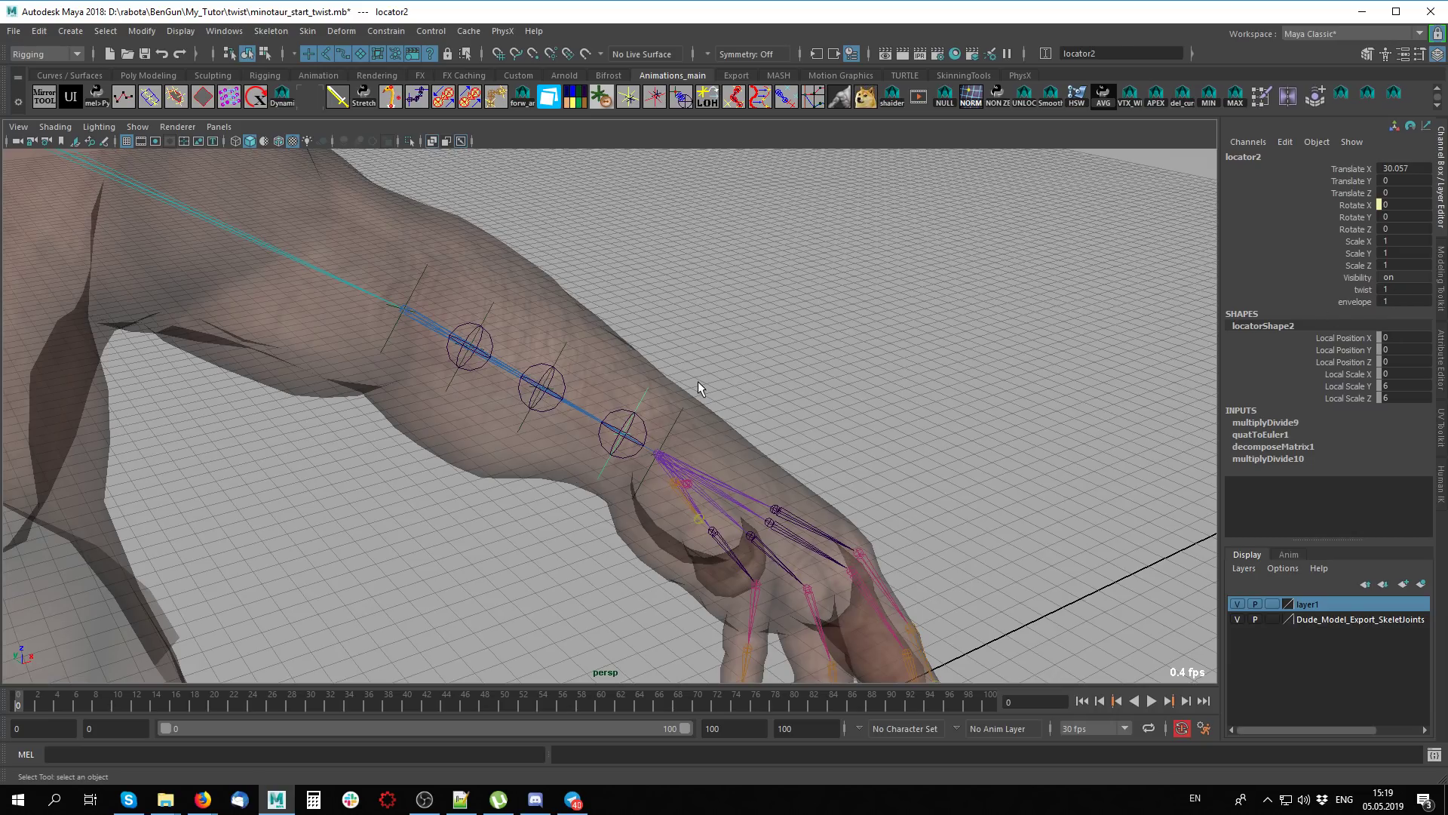
Build twist nodes from locator1 to locator3 and from locator1 to locator4
alt+drag(698, 382, 714, 373)
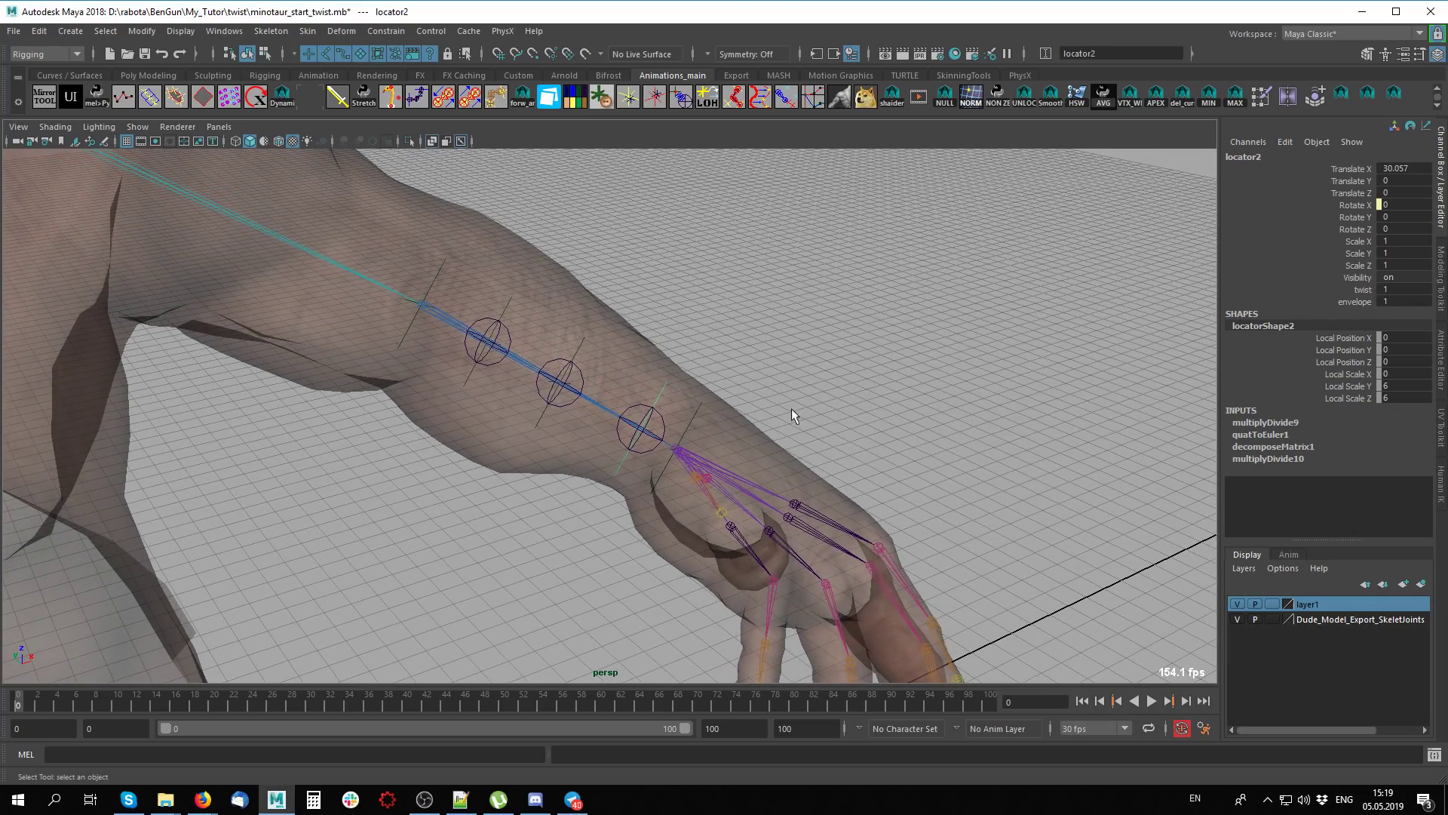
click(689, 405)
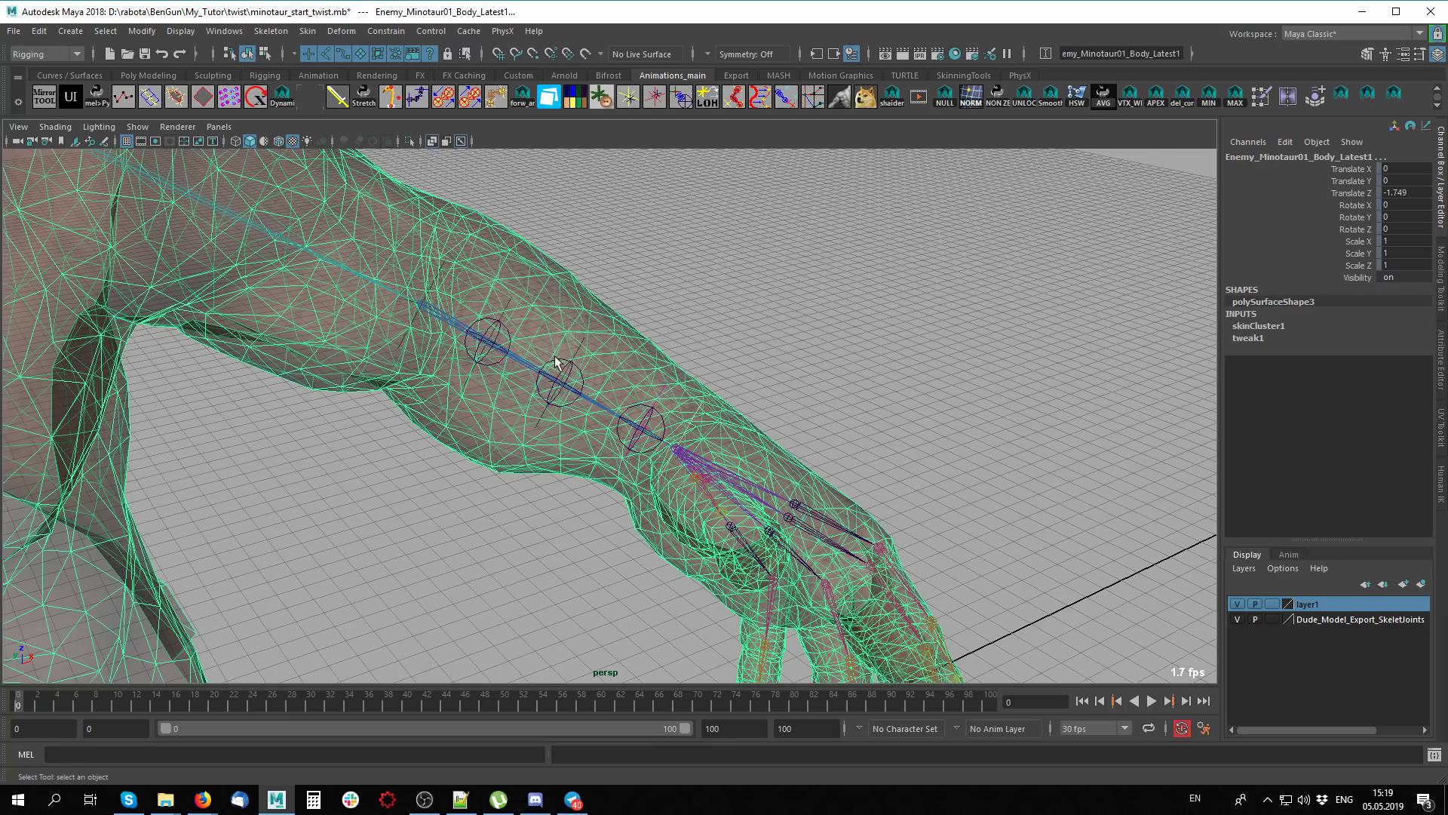
click(694, 419)
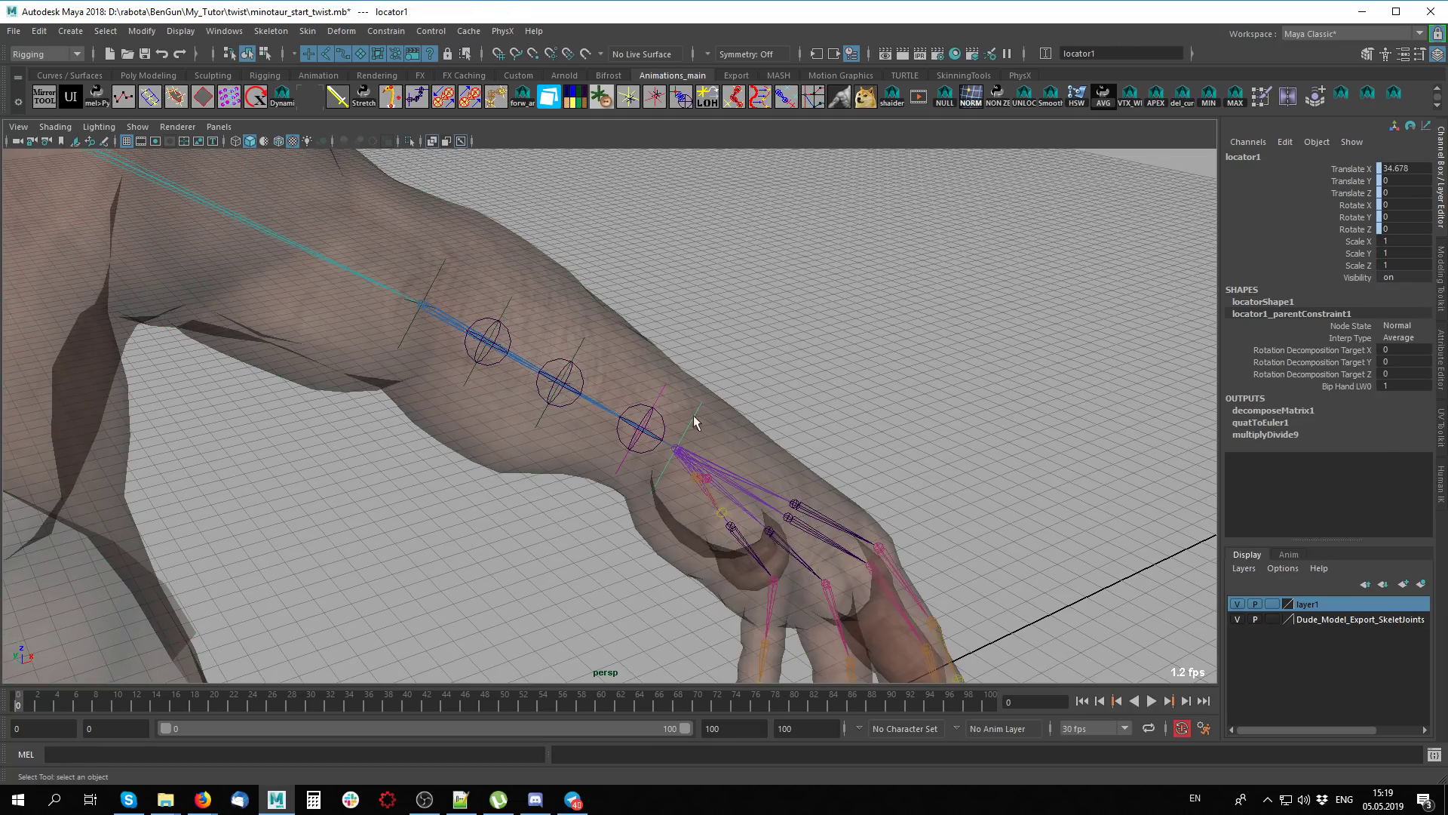
shift+click(574, 345)
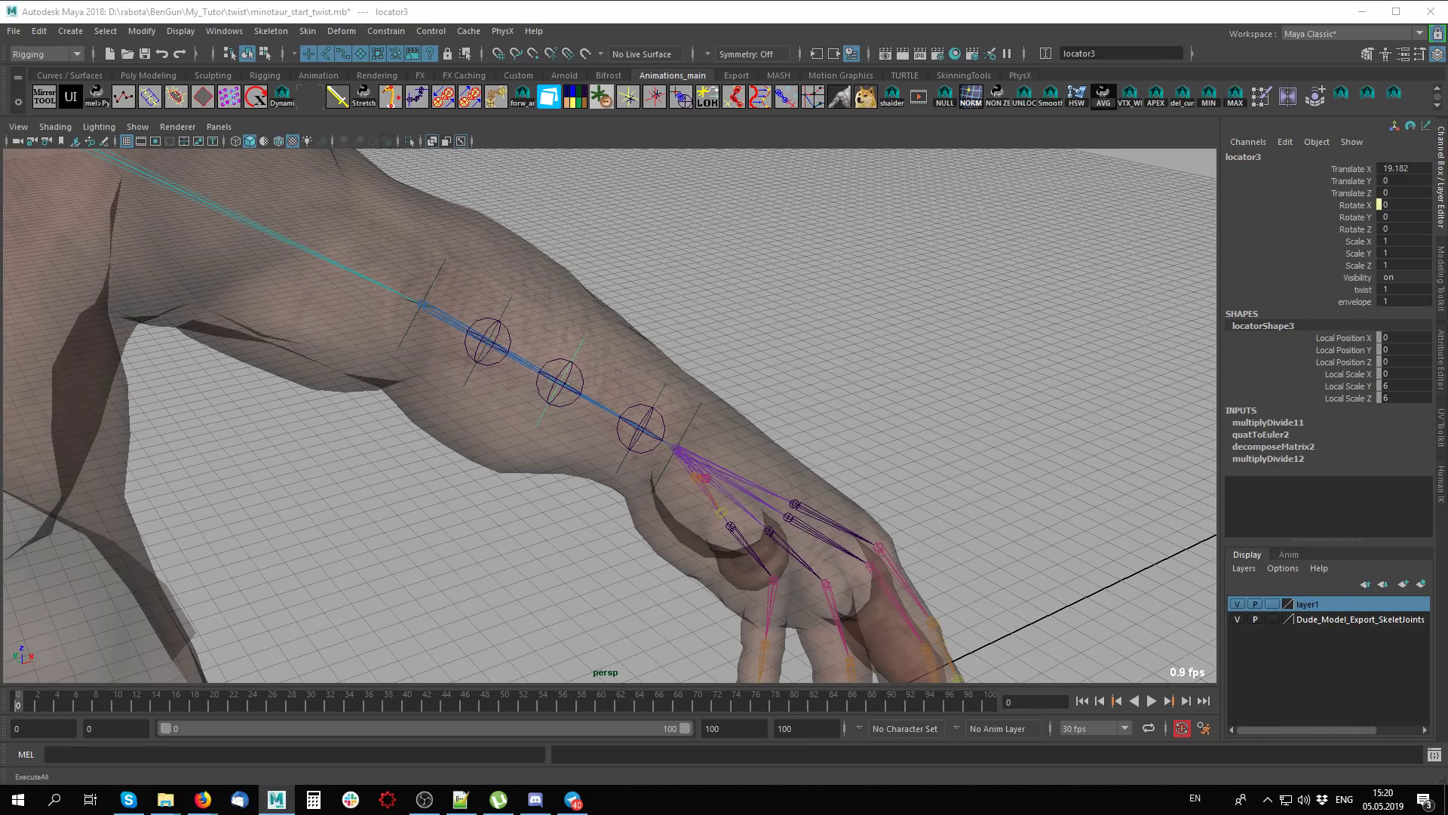
click(649, 402)
Lower the twist weight to 0.2 on locator4 and 0.5 on locator3
double_click(1398, 289)
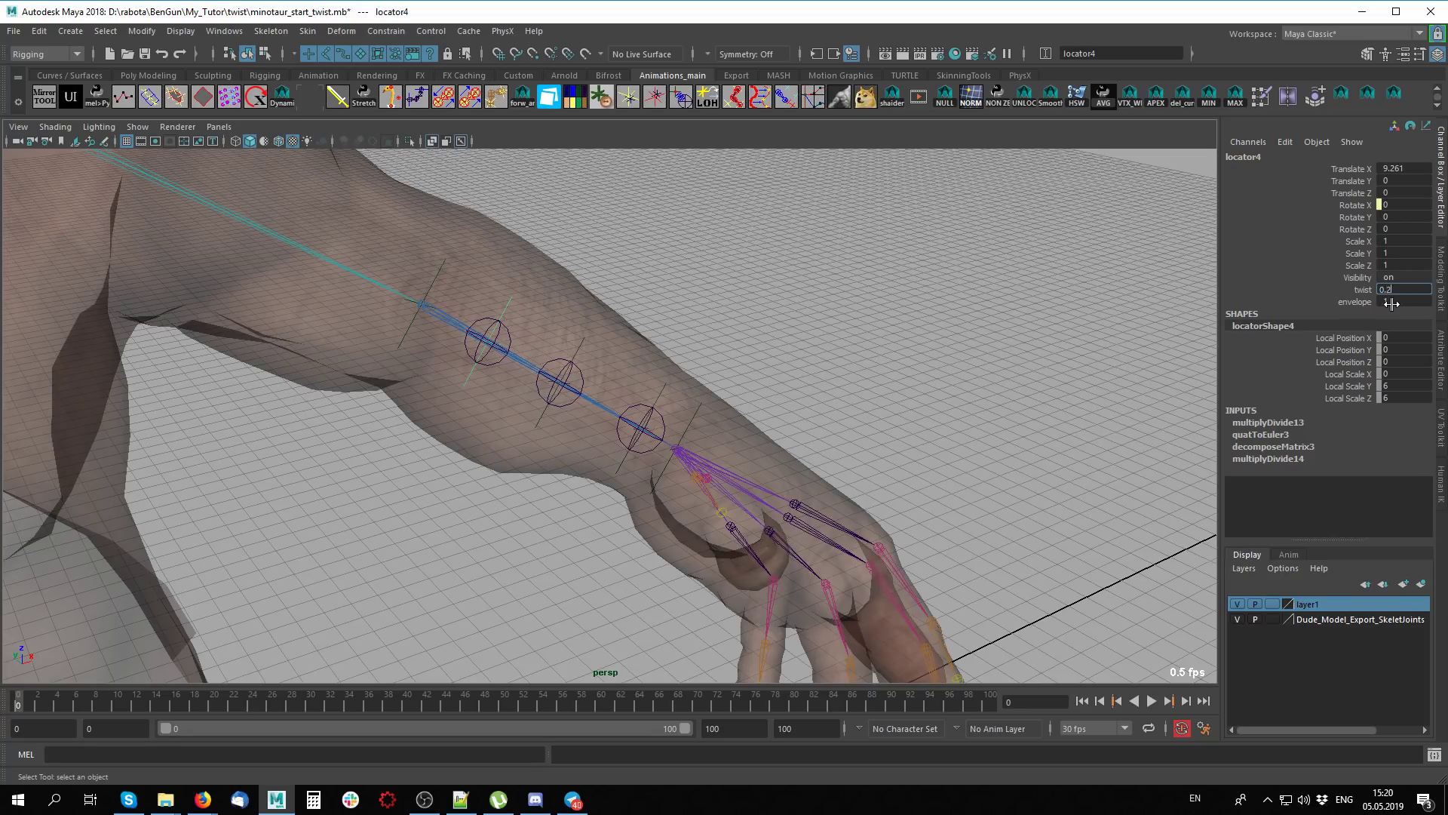
click(608, 336)
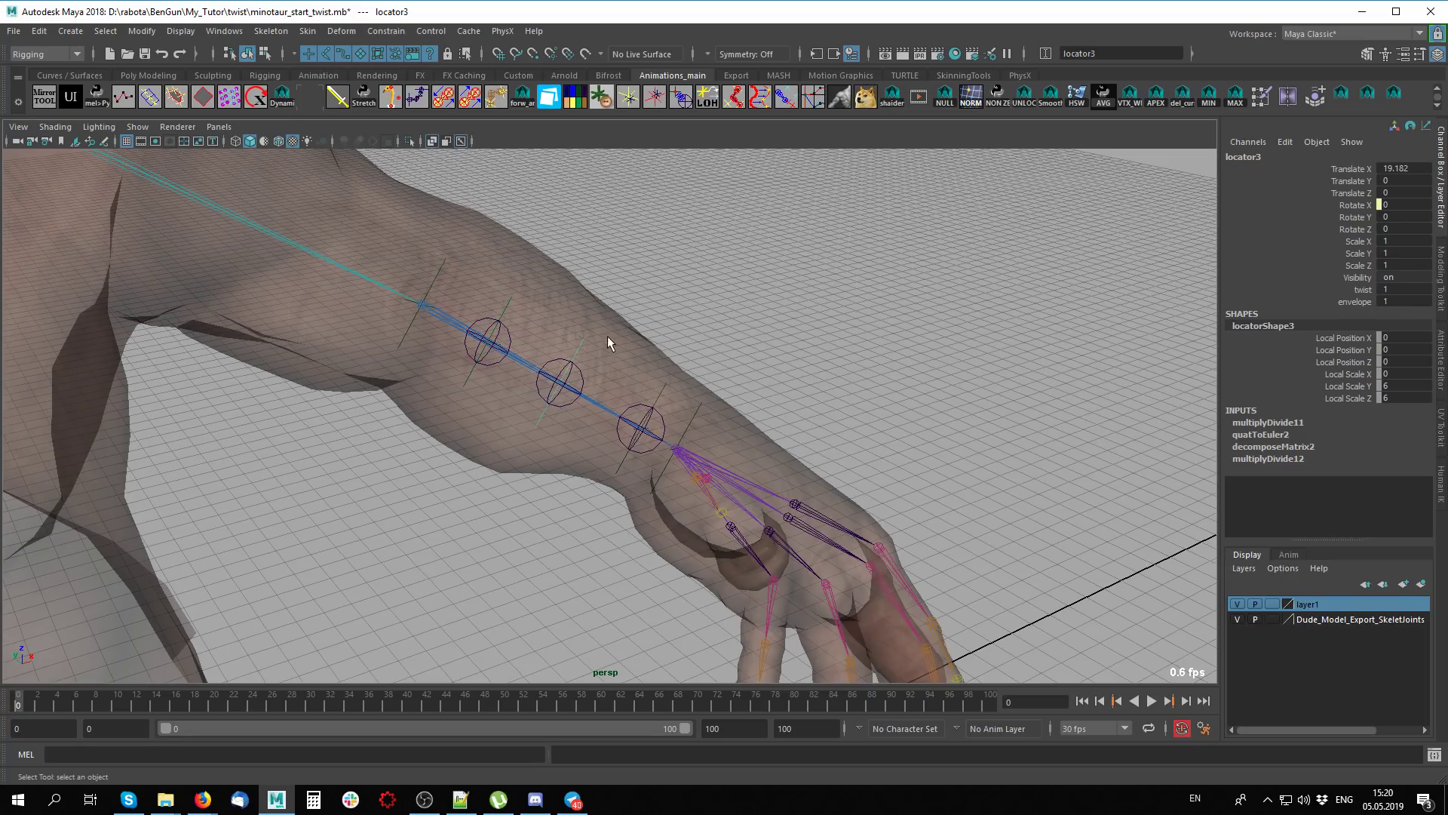
double_click(1408, 288)
click(769, 370)
Rotate bip_hand_L around X to test the twist, then undo back to the original pose
key(e)
click(683, 439)
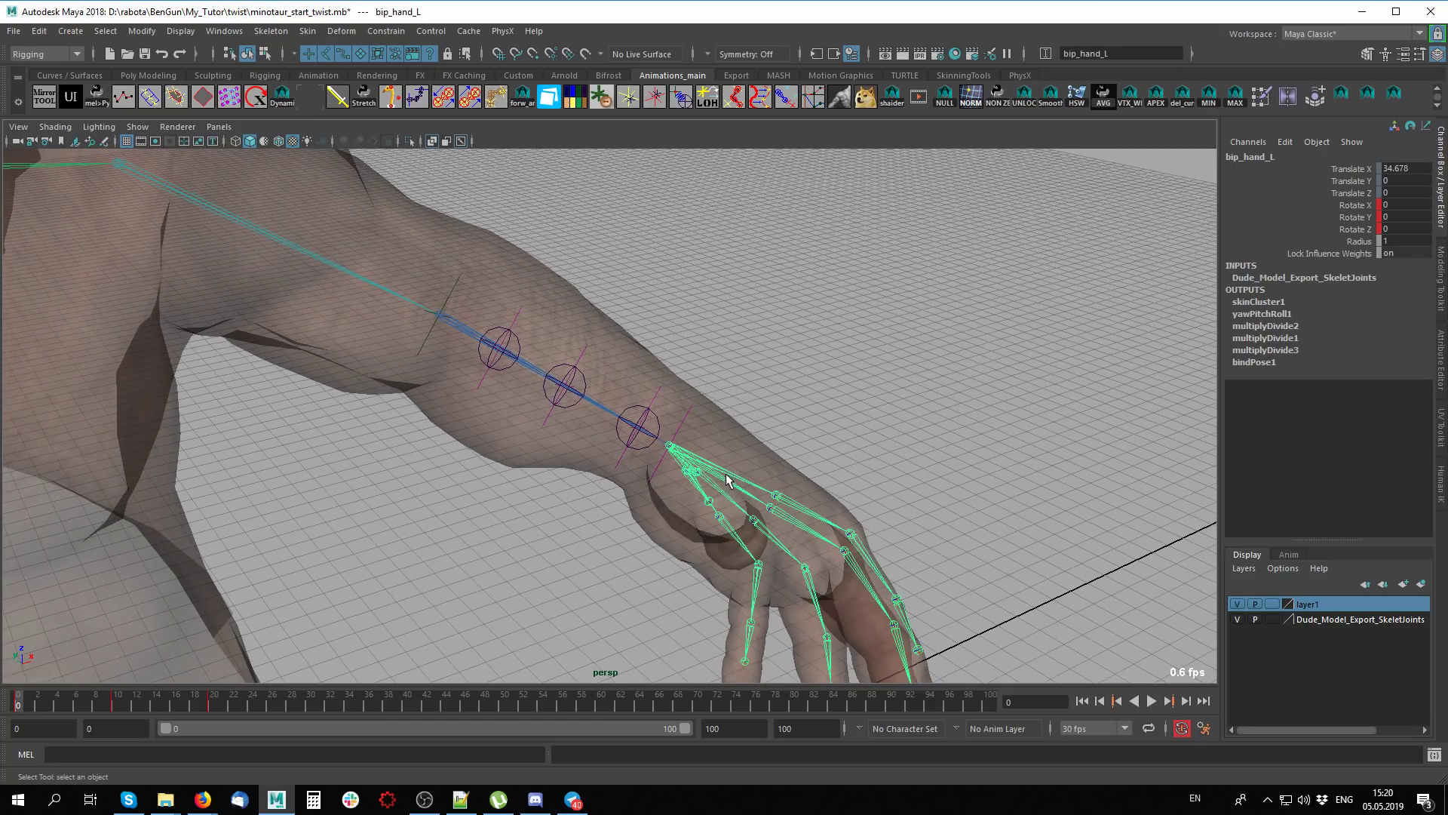
mouse_move(685, 438)
mouse_down()
mouse_move(725, 453)
mouse_move(723, 385)
mouse_up()
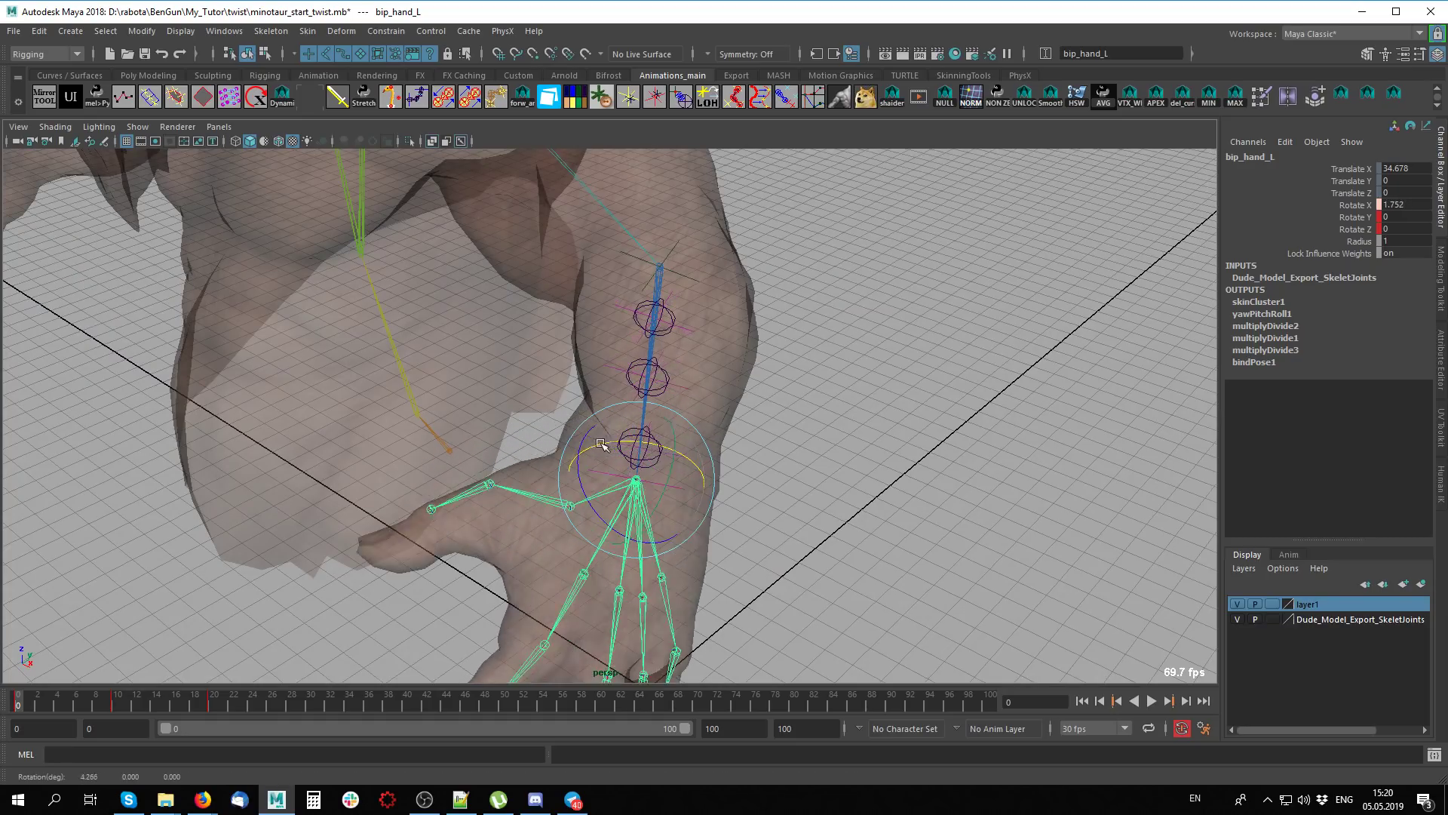
drag(675, 454, 521, 452)
click(913, 473)
key(ctrl+z)
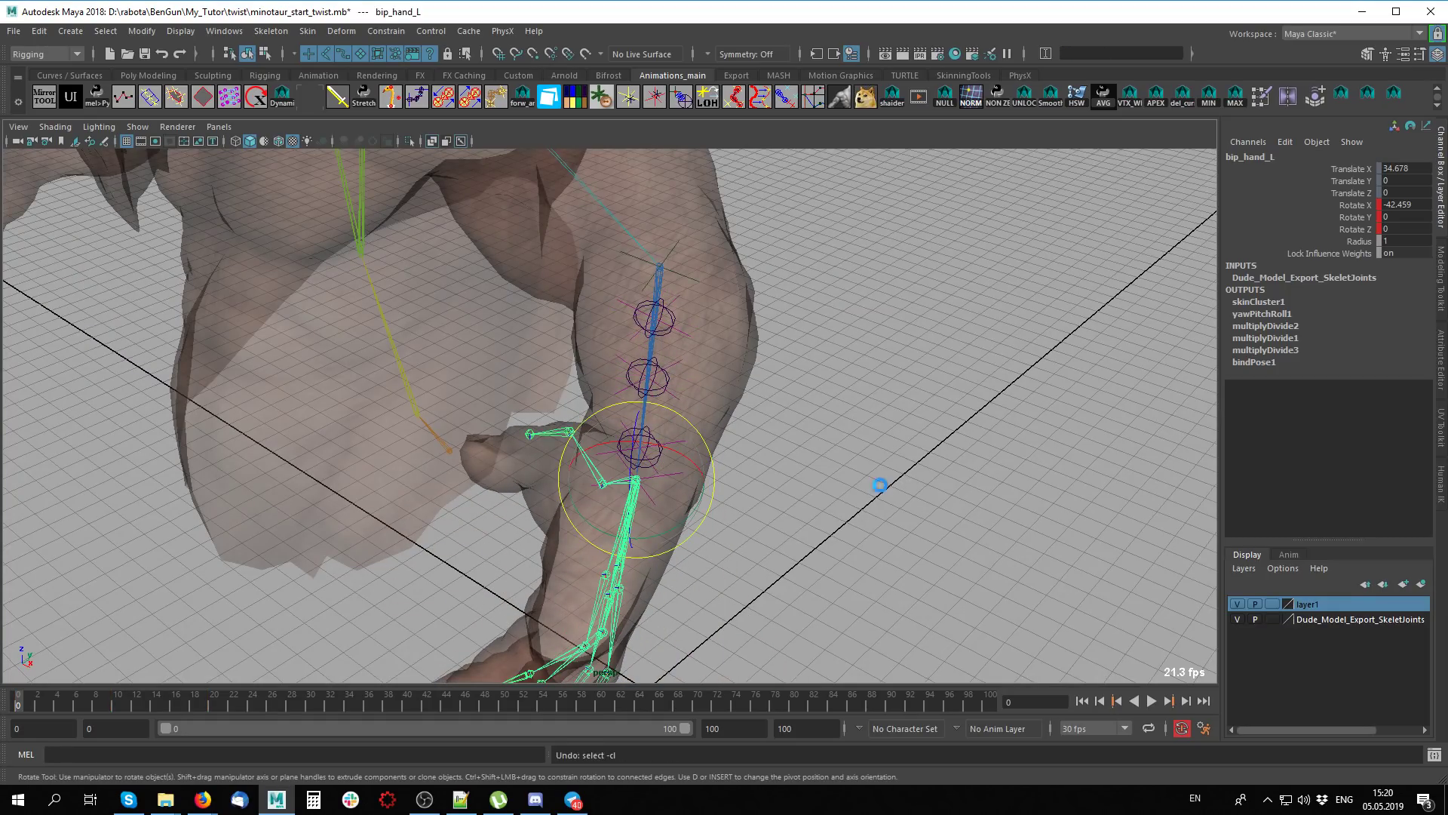
key(ctrl+z)
key(shift+z)
key(shift+z)
Select twist joints joint31, joint30 and joint29 and inspect their channels
mouse_move(860, 485)
alt+mouse_down()
mouse_move(749, 533)
mouse_move(712, 458)
alt+mouse_up()
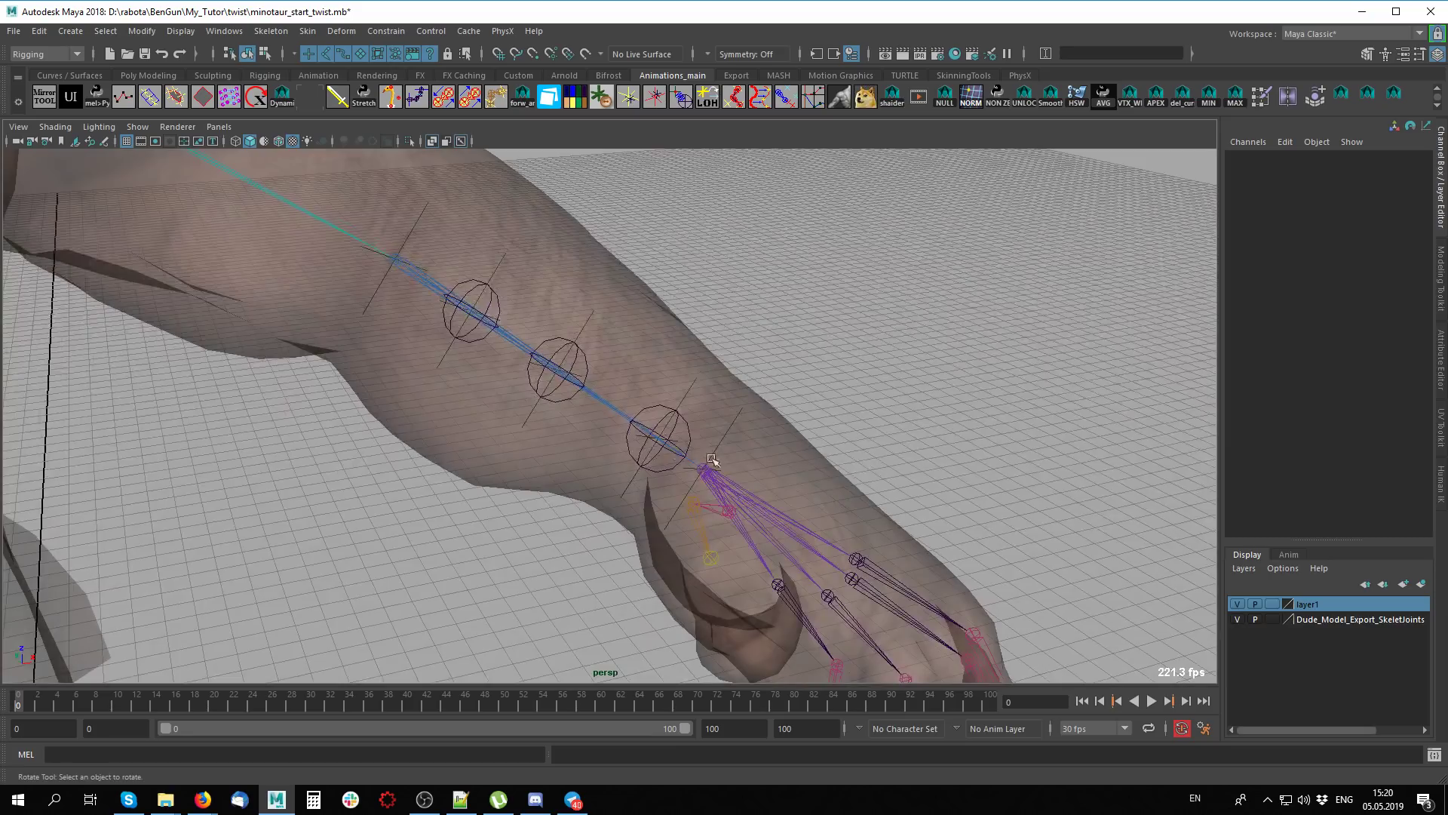
click(700, 422)
key(q)
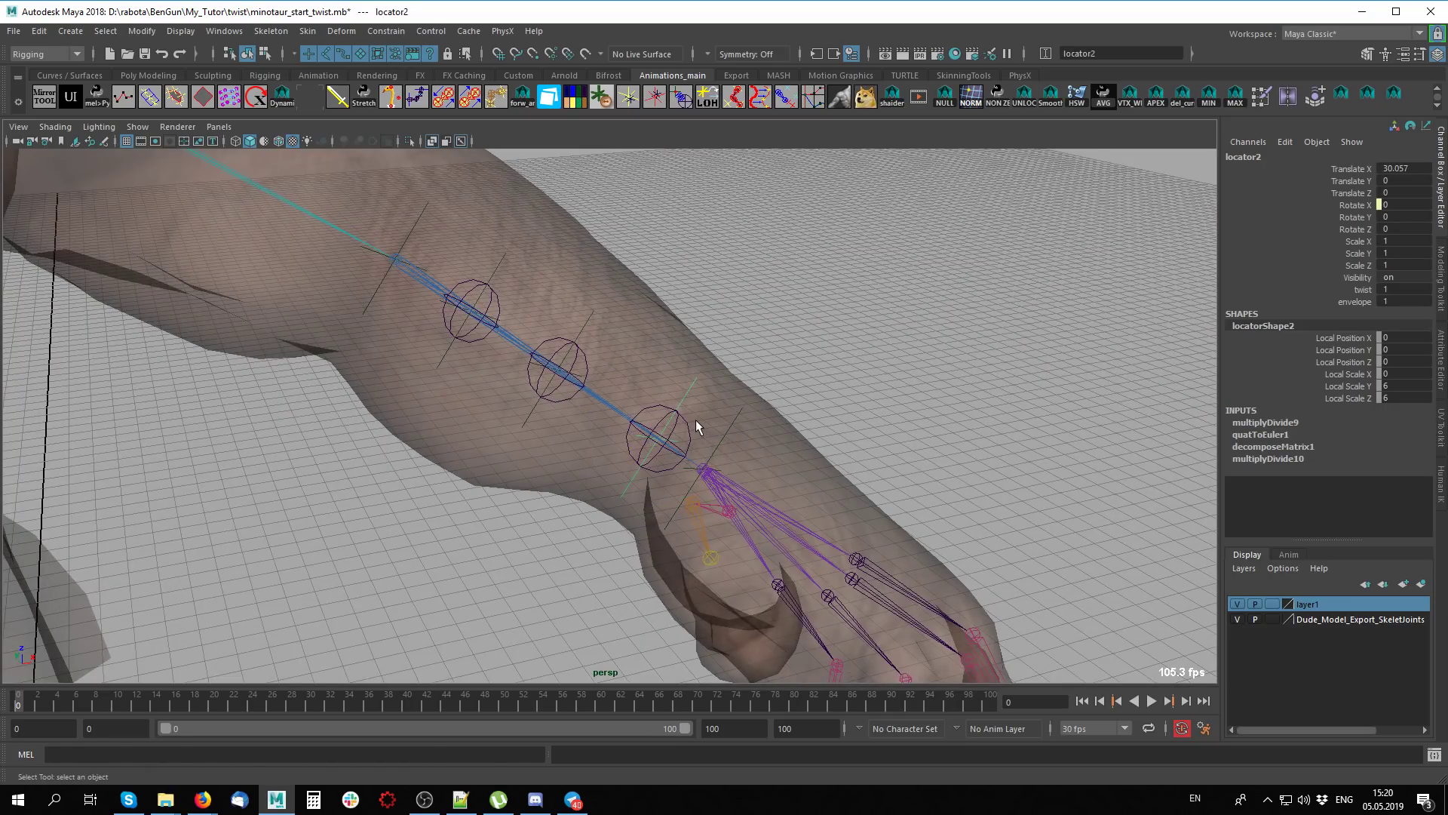
click(680, 472)
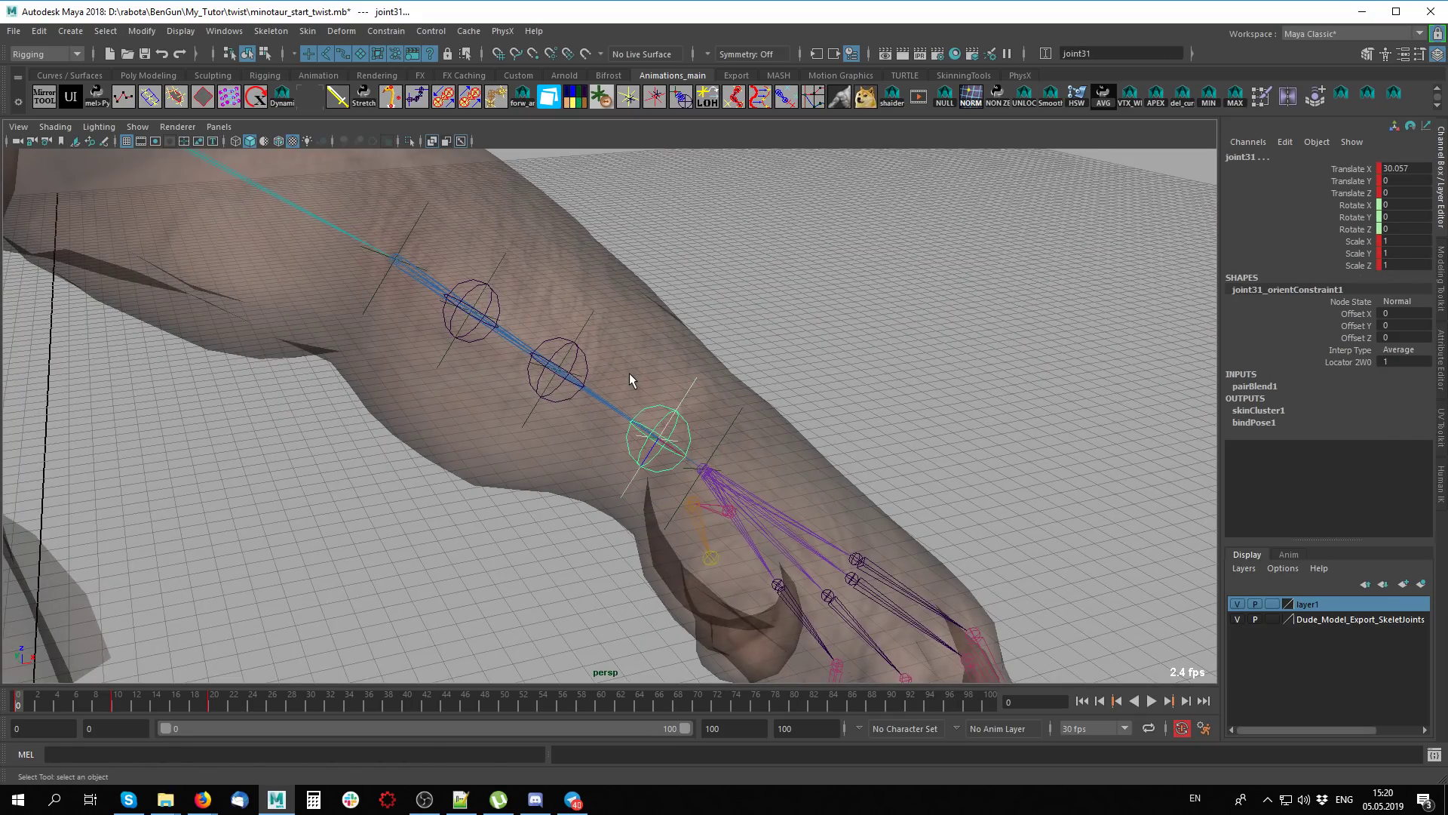
shift+click(592, 359)
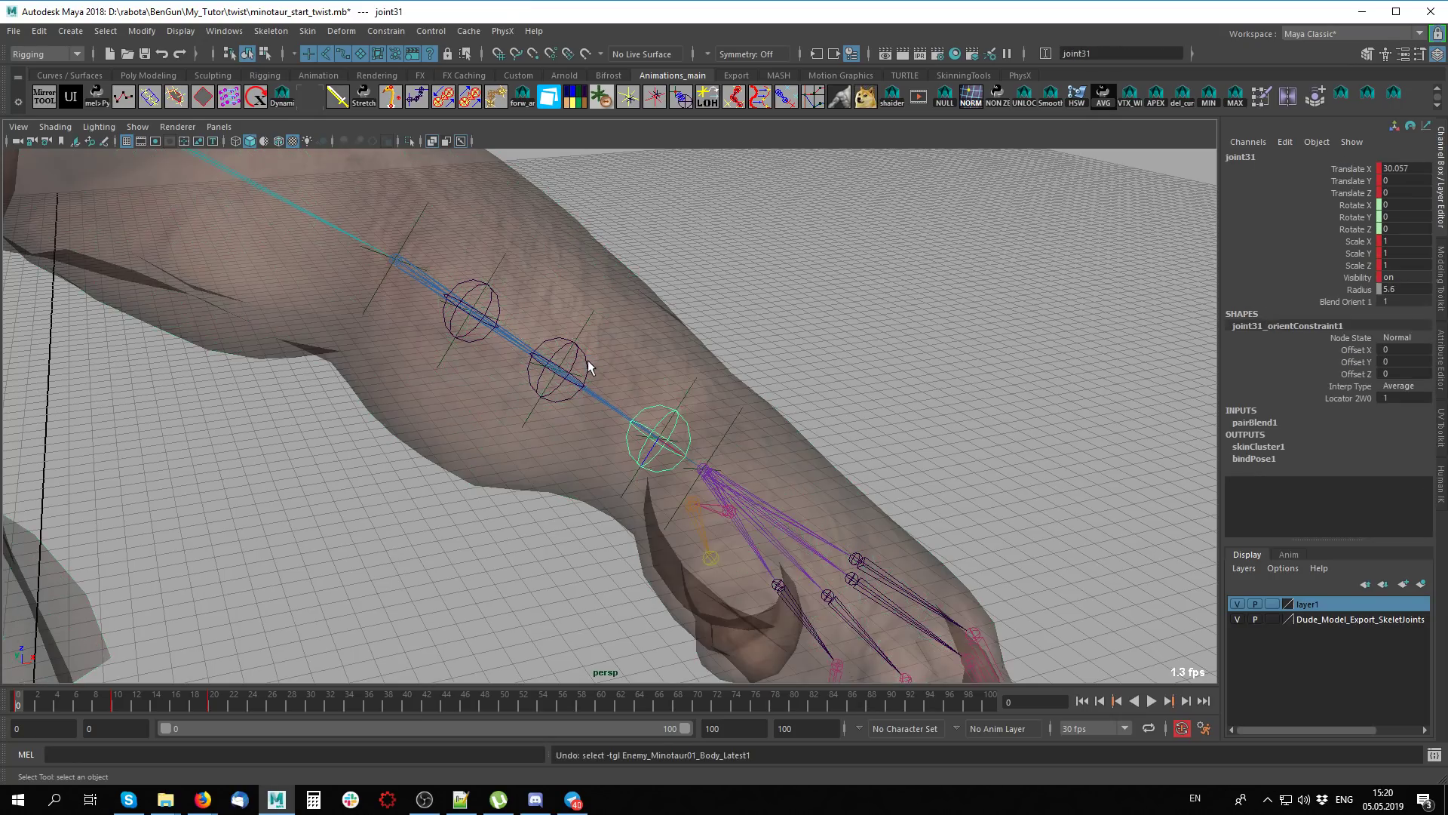
shift+click(497, 300)
drag(1342, 169, 1331, 278)
right_click(1331, 271)
click(1336, 541)
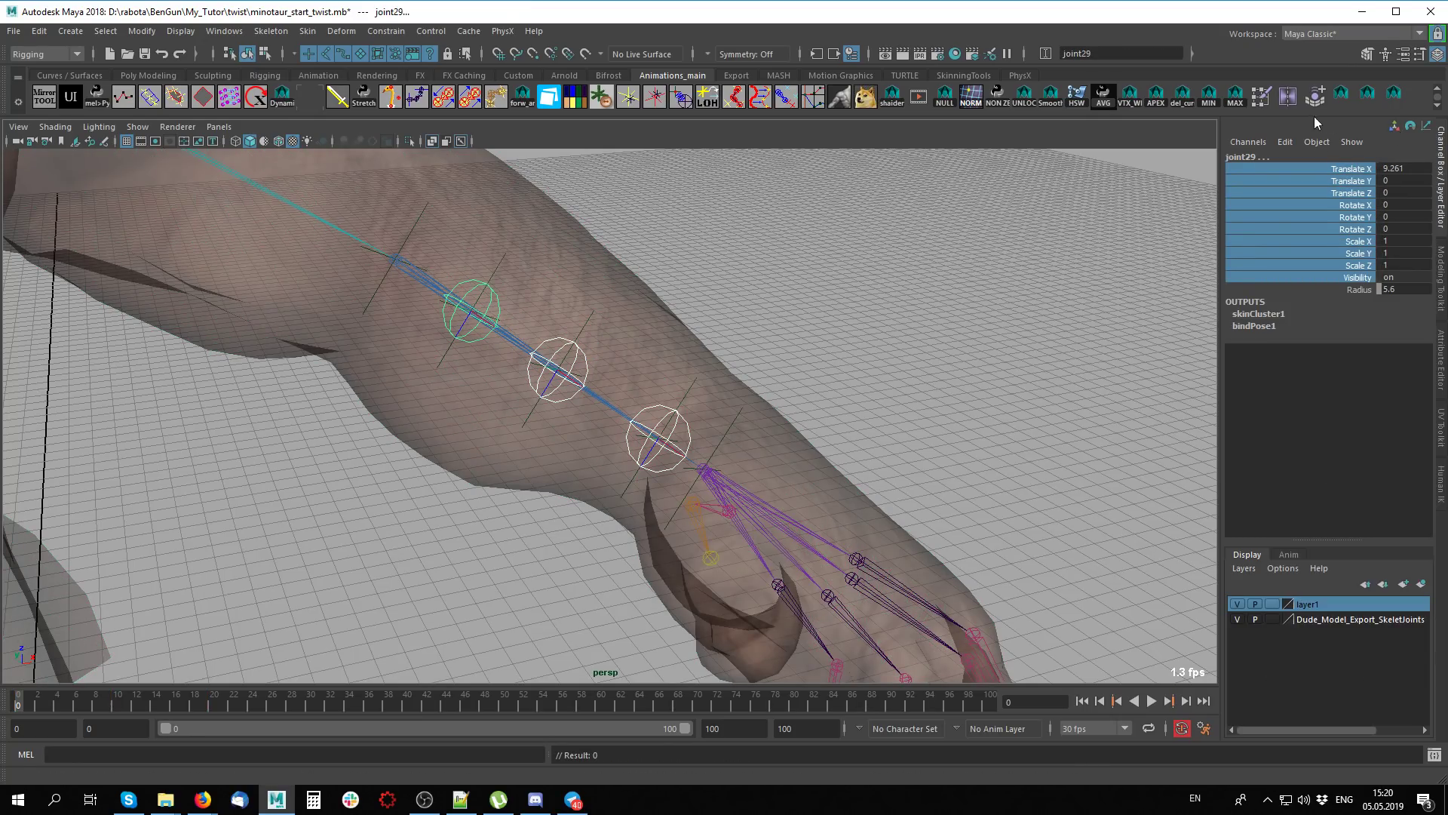
Check locator3's twist weight and the constraints on joint30 and joint29
click(808, 285)
click(604, 345)
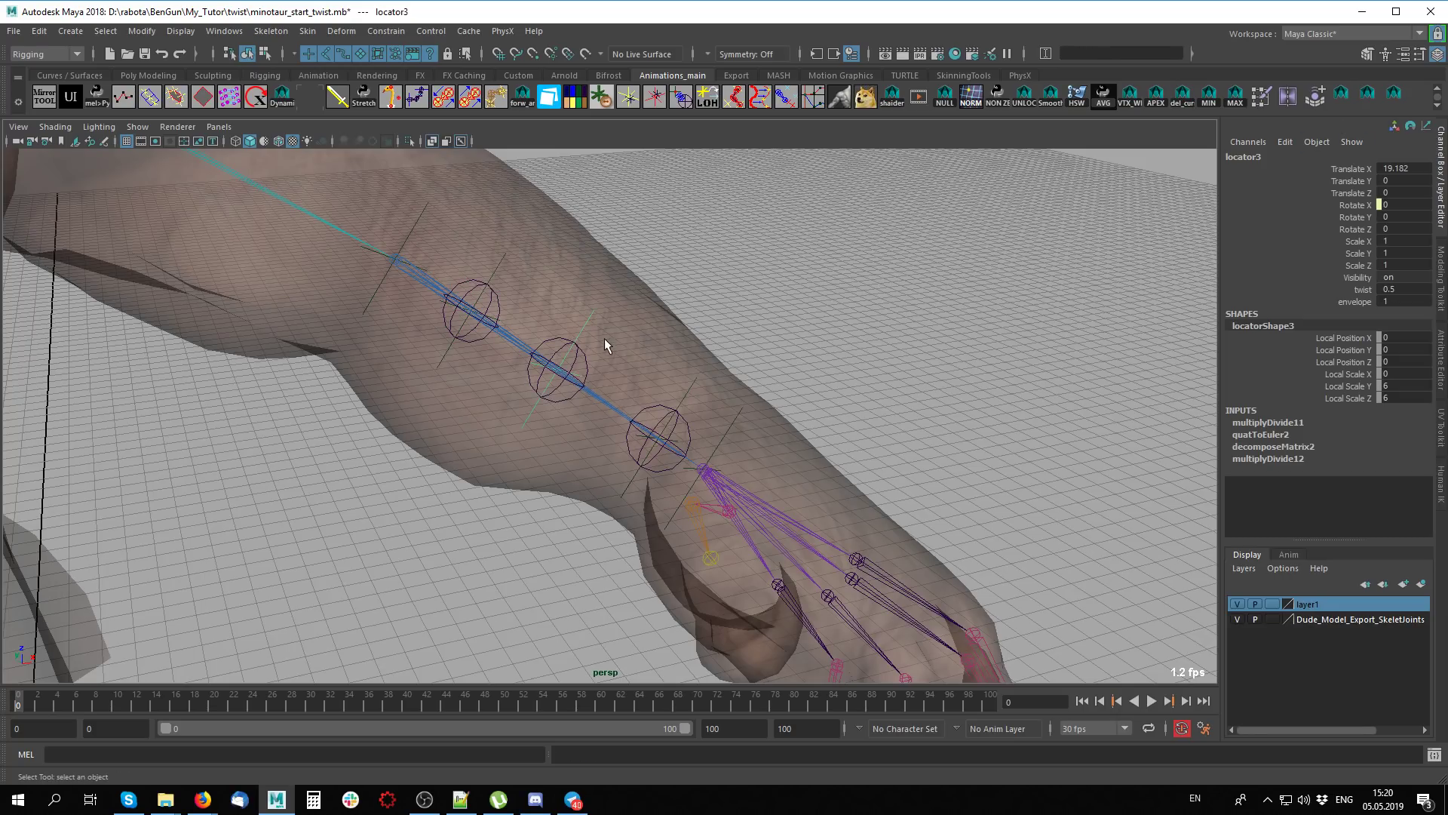
click(586, 371)
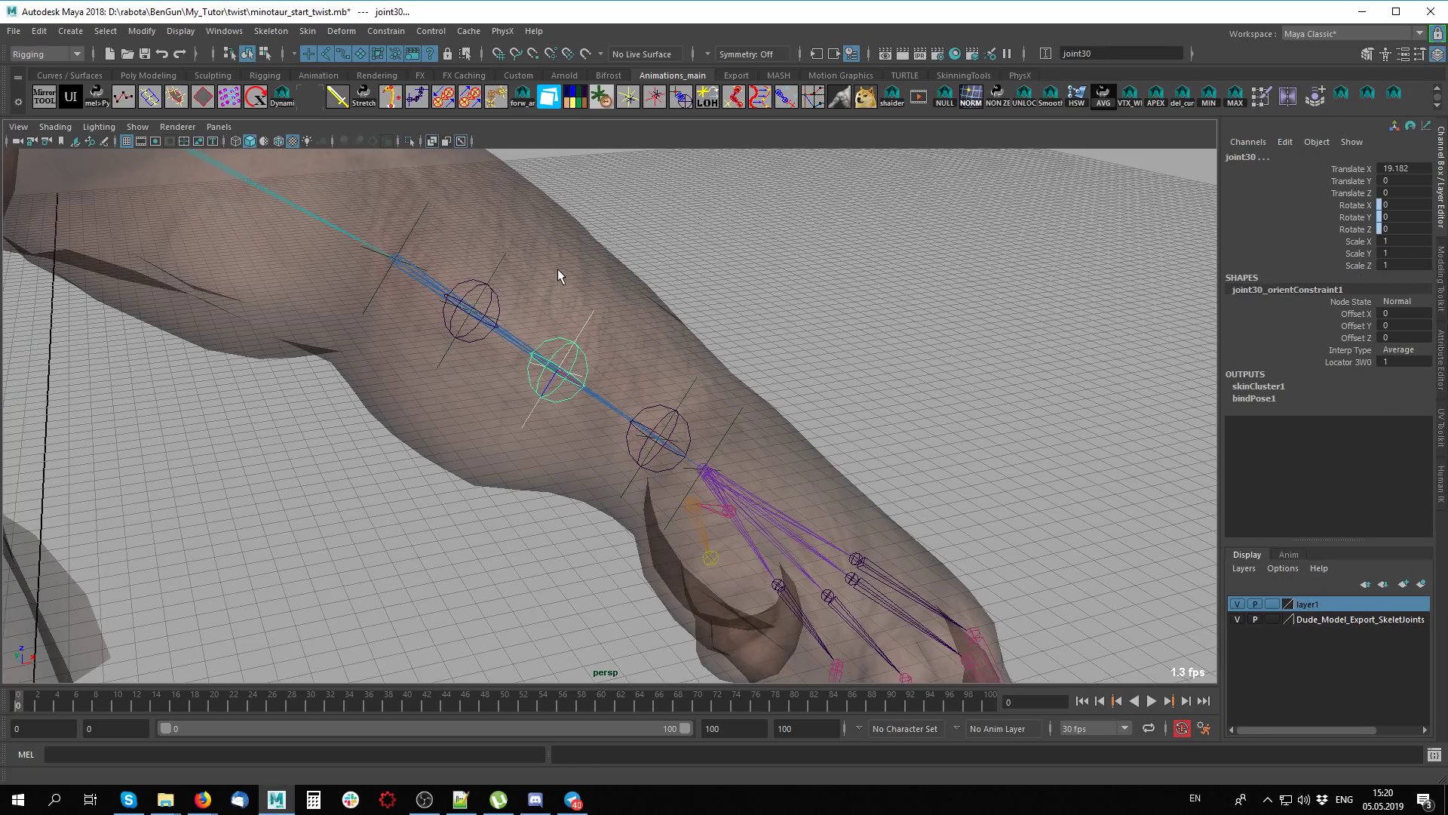
click(507, 277)
click(498, 306)
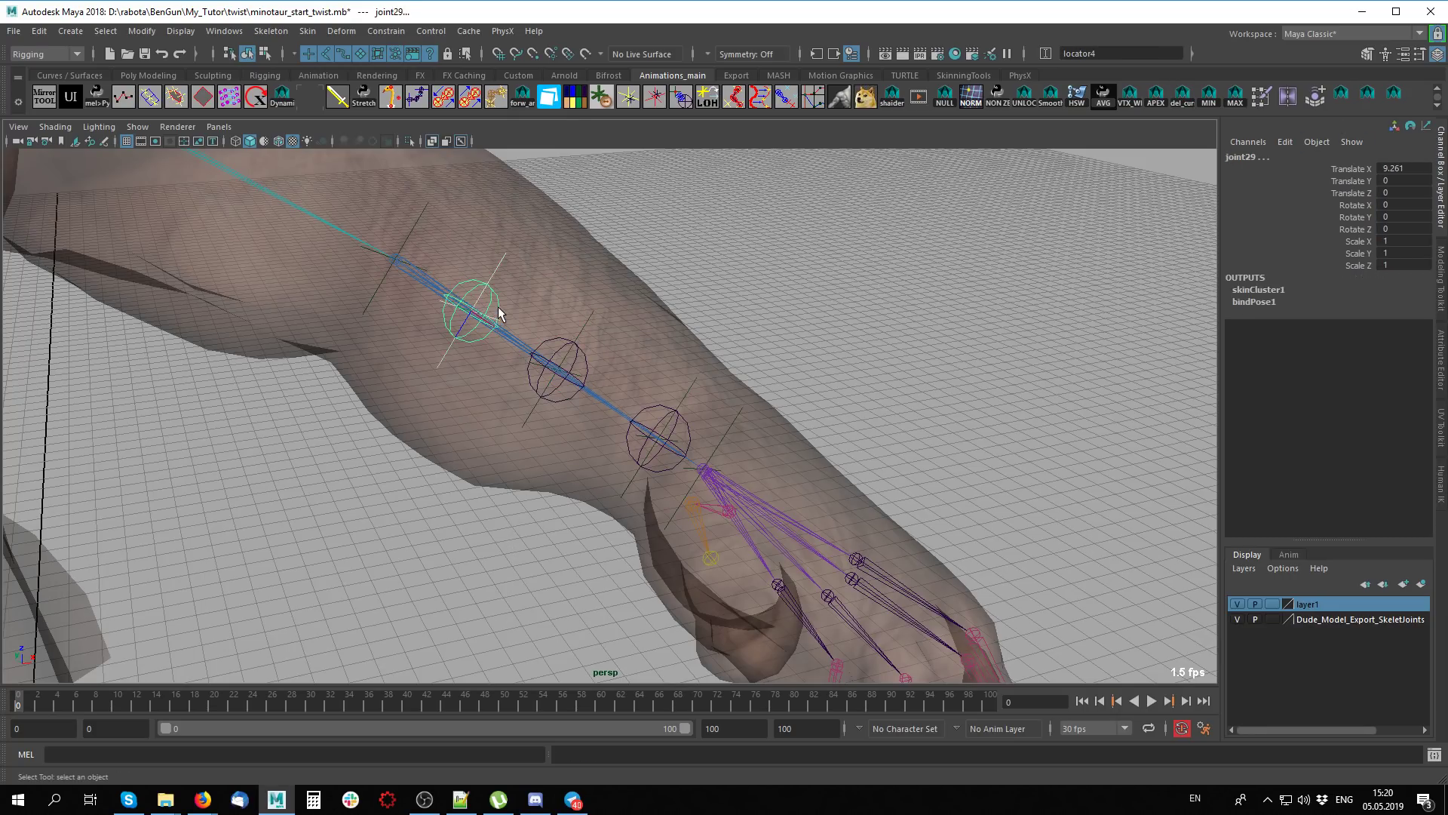
click(642, 343)
scroll(780, 464, down, 3)
scroll(679, 404, down, 3)
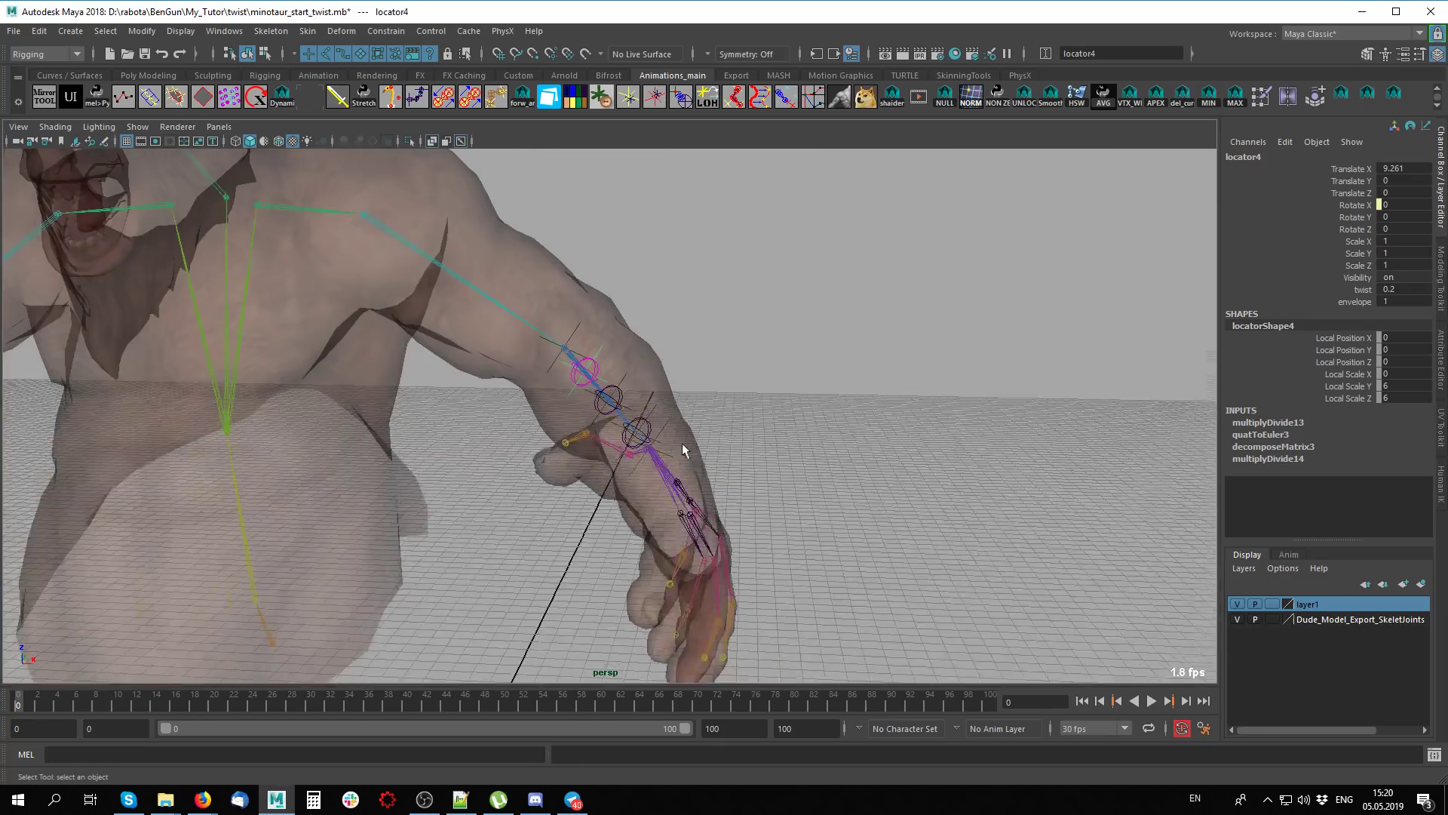
Check locator4, then select bip_hand_L for rotating with X-ray off
click(679, 404)
click(606, 511)
mouse_move(607, 511)
alt+mouse_down()
mouse_move(667, 393)
mouse_move(671, 533)
mouse_move(646, 496)
mouse_move(268, 473)
alt+mouse_up()
key(e)
key(alt+x)
Pose the wrist at frames 10 and 20, turning the hand palm-down at frame 20
key(ctrl+z)
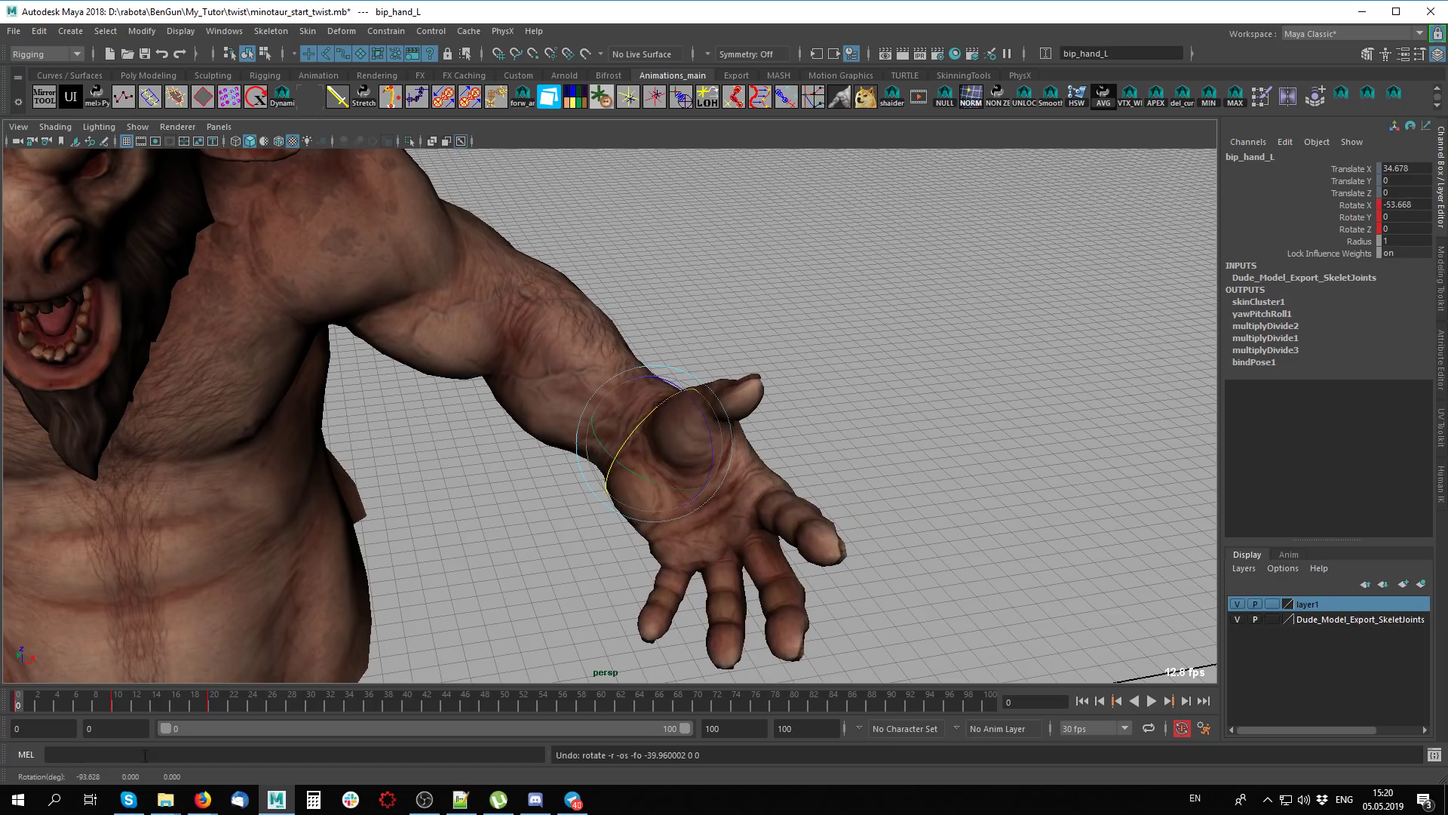
click(118, 703)
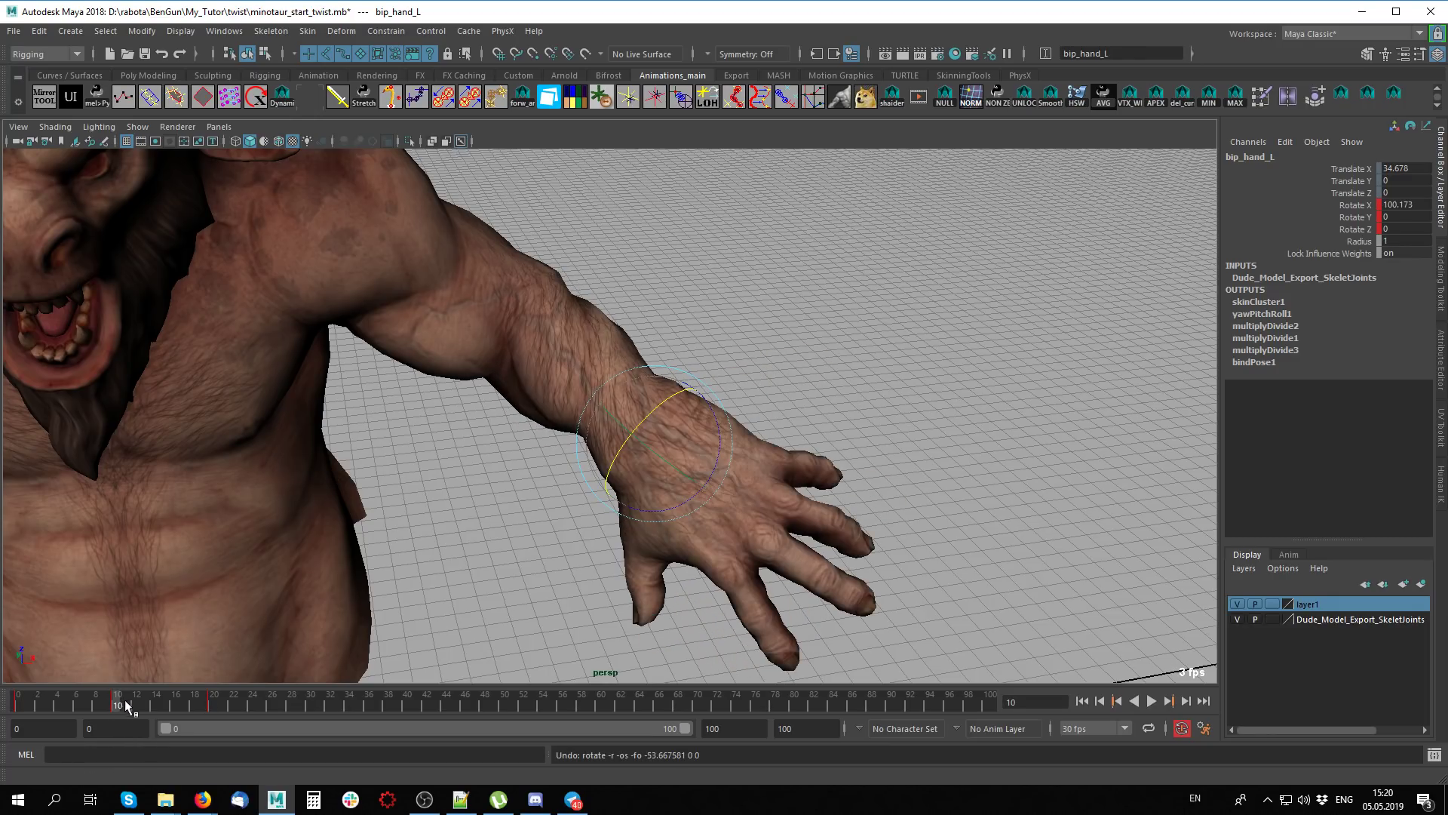
drag(767, 439, 724, 504)
key(ctrl+z)
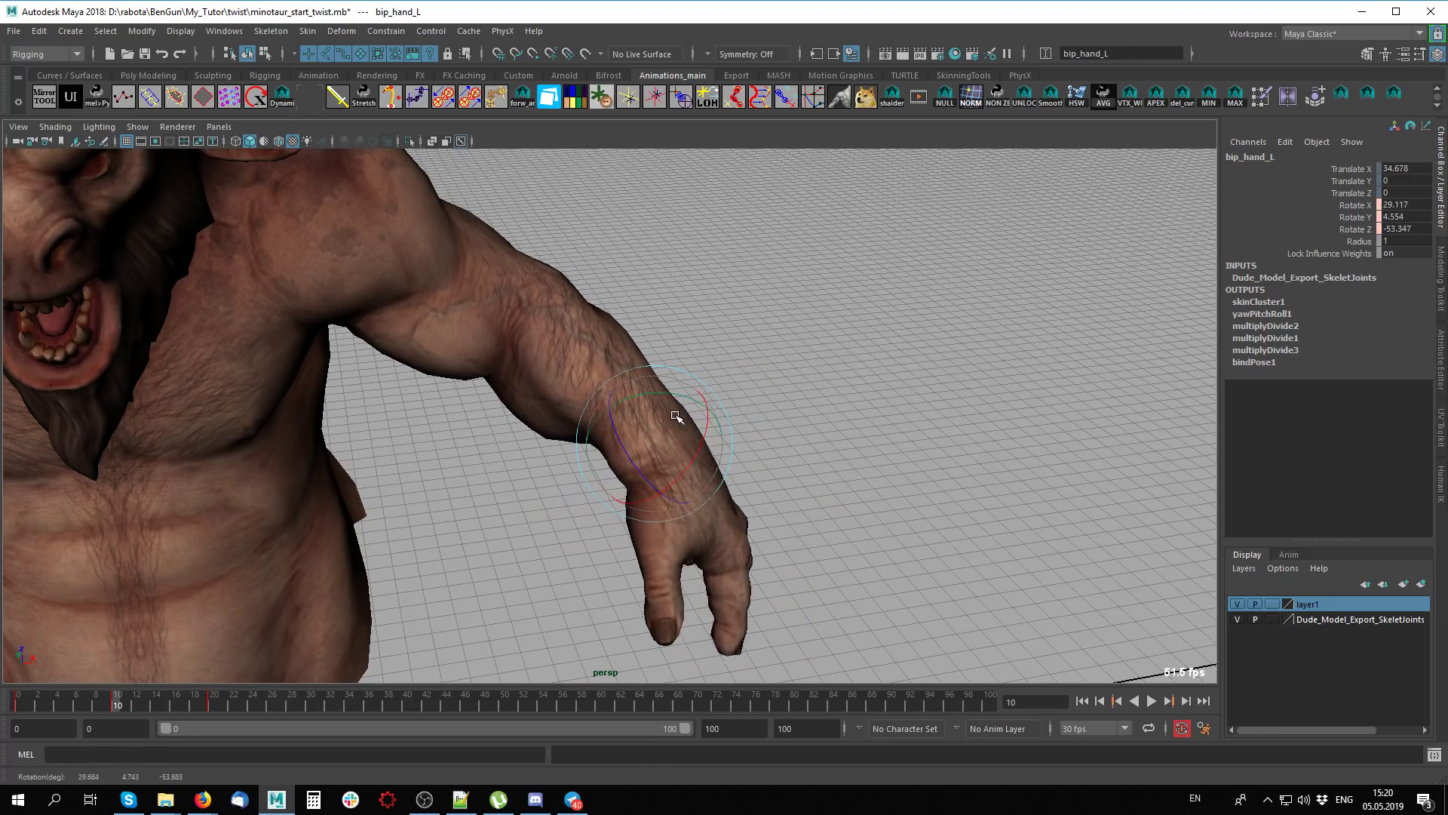
drag(136, 700, 223, 701)
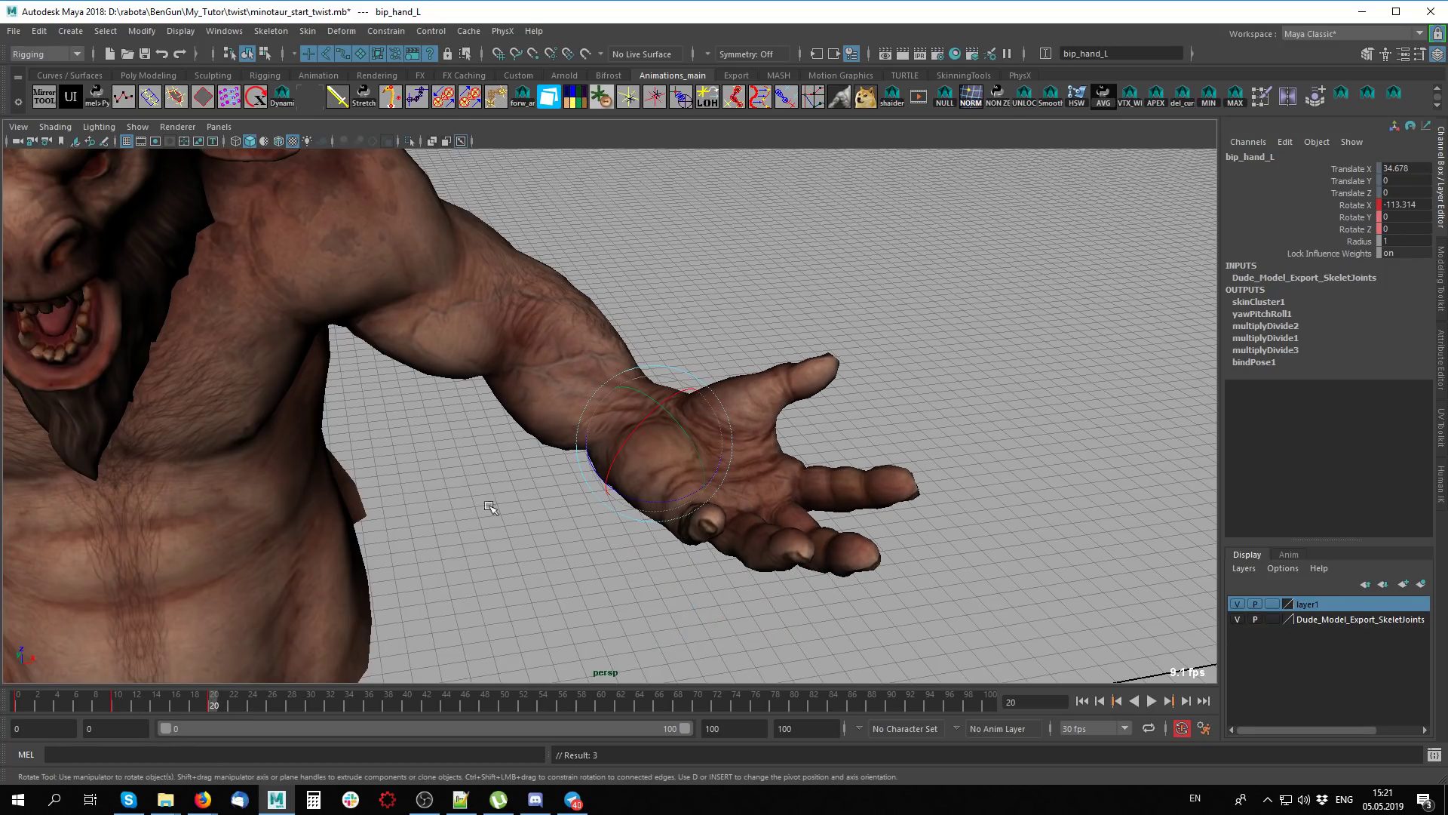
mouse_move(615, 427)
mouse_down()
mouse_move(651, 503)
mouse_move(605, 401)
mouse_move(656, 413)
mouse_move(657, 459)
mouse_move(660, 433)
mouse_move(722, 603)
mouse_move(657, 495)
mouse_move(604, 478)
mouse_move(722, 404)
mouse_move(562, 536)
mouse_move(783, 485)
mouse_move(750, 434)
mouse_up()
Toggle X-ray to inspect joint31's rotation in the bent wrist
key(alt+x)
click(751, 434)
alt+drag(755, 547, 747, 544)
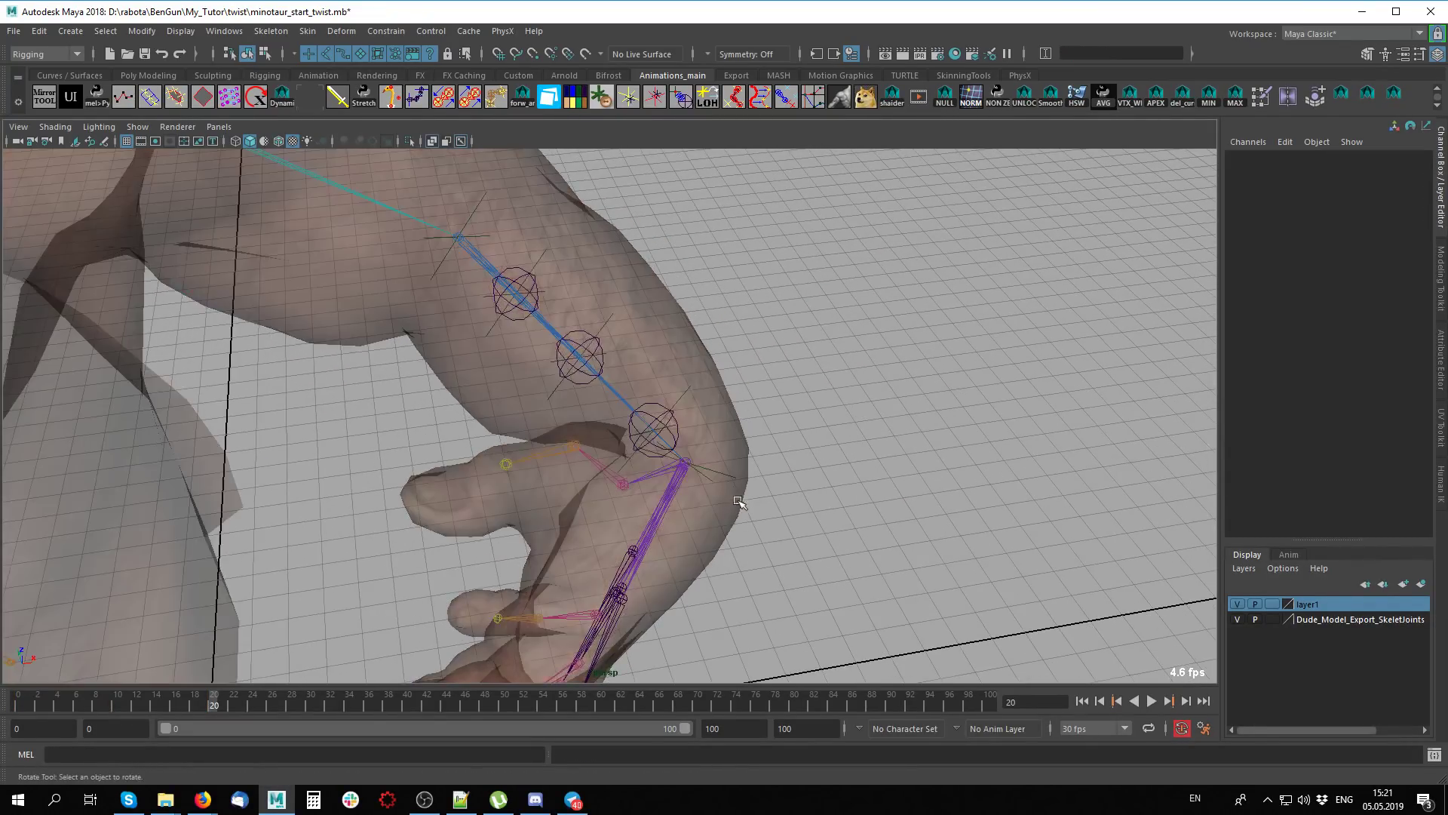
click(747, 545)
click(682, 434)
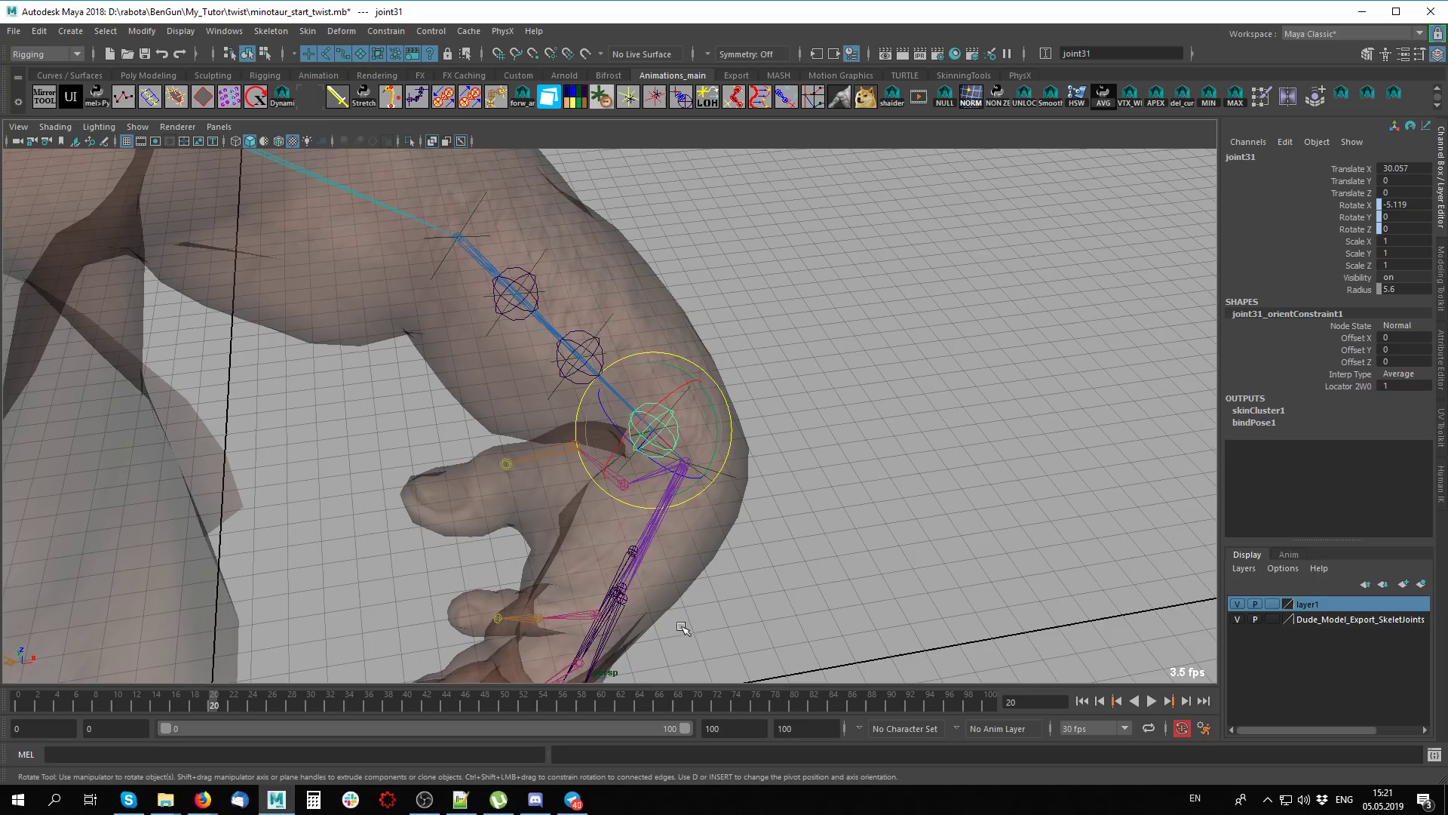
click(671, 534)
key(alt+x)
click(826, 440)
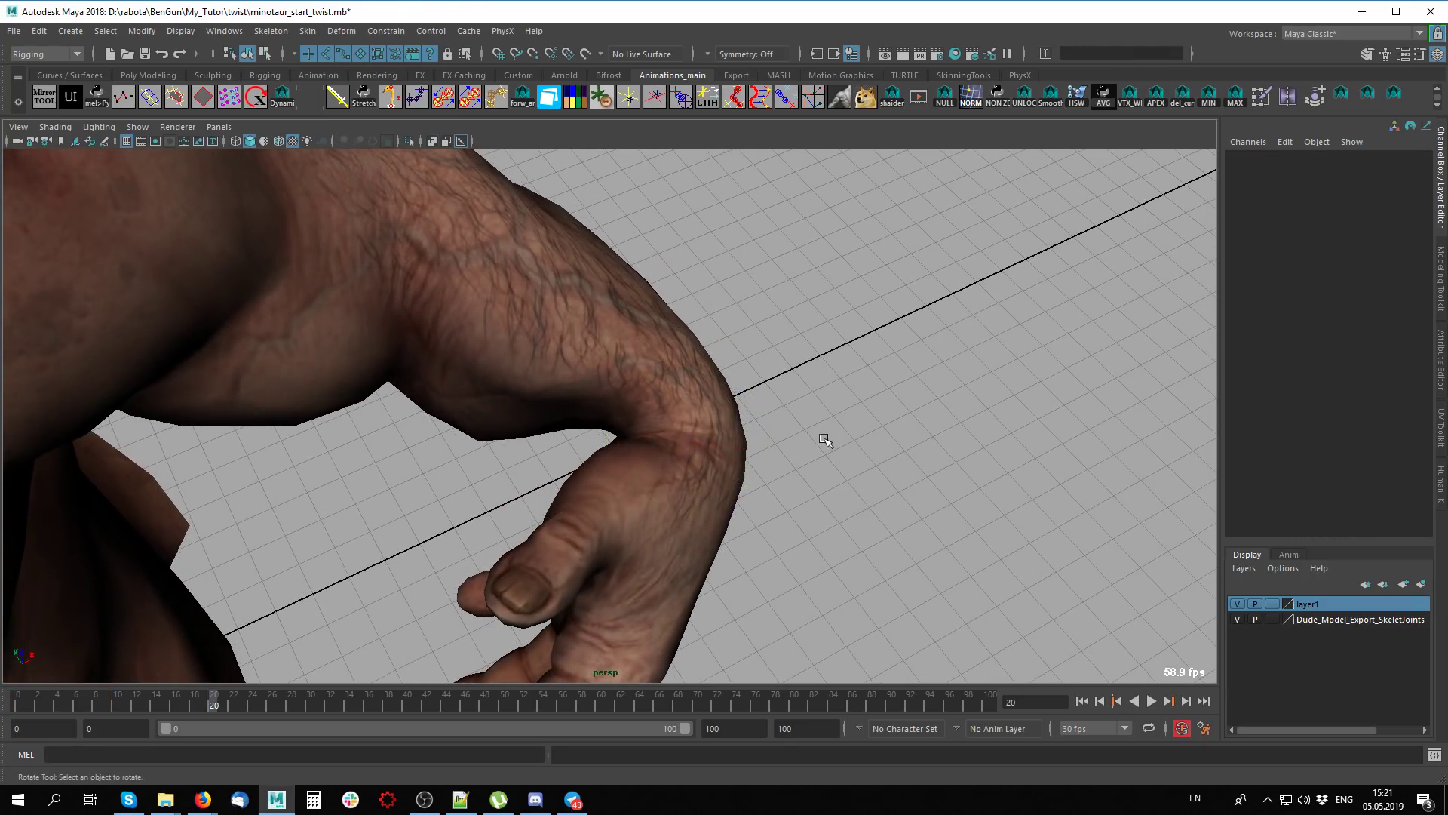
key(alt+x)
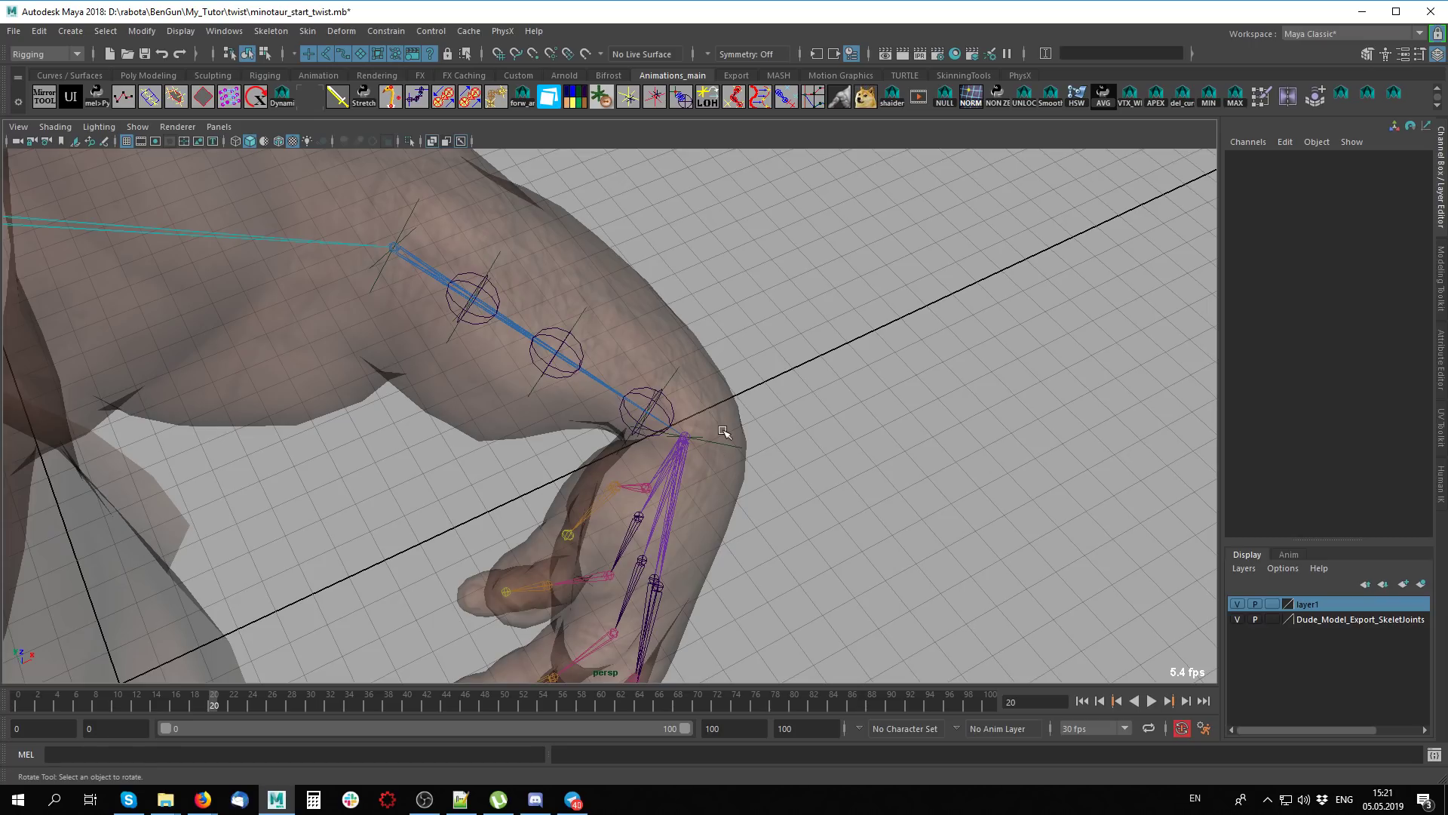
Orbit close to the wrist and play back the twist animation from the start
click(671, 408)
key(alt+x)
alt+right_drag(672, 408, 781, 540)
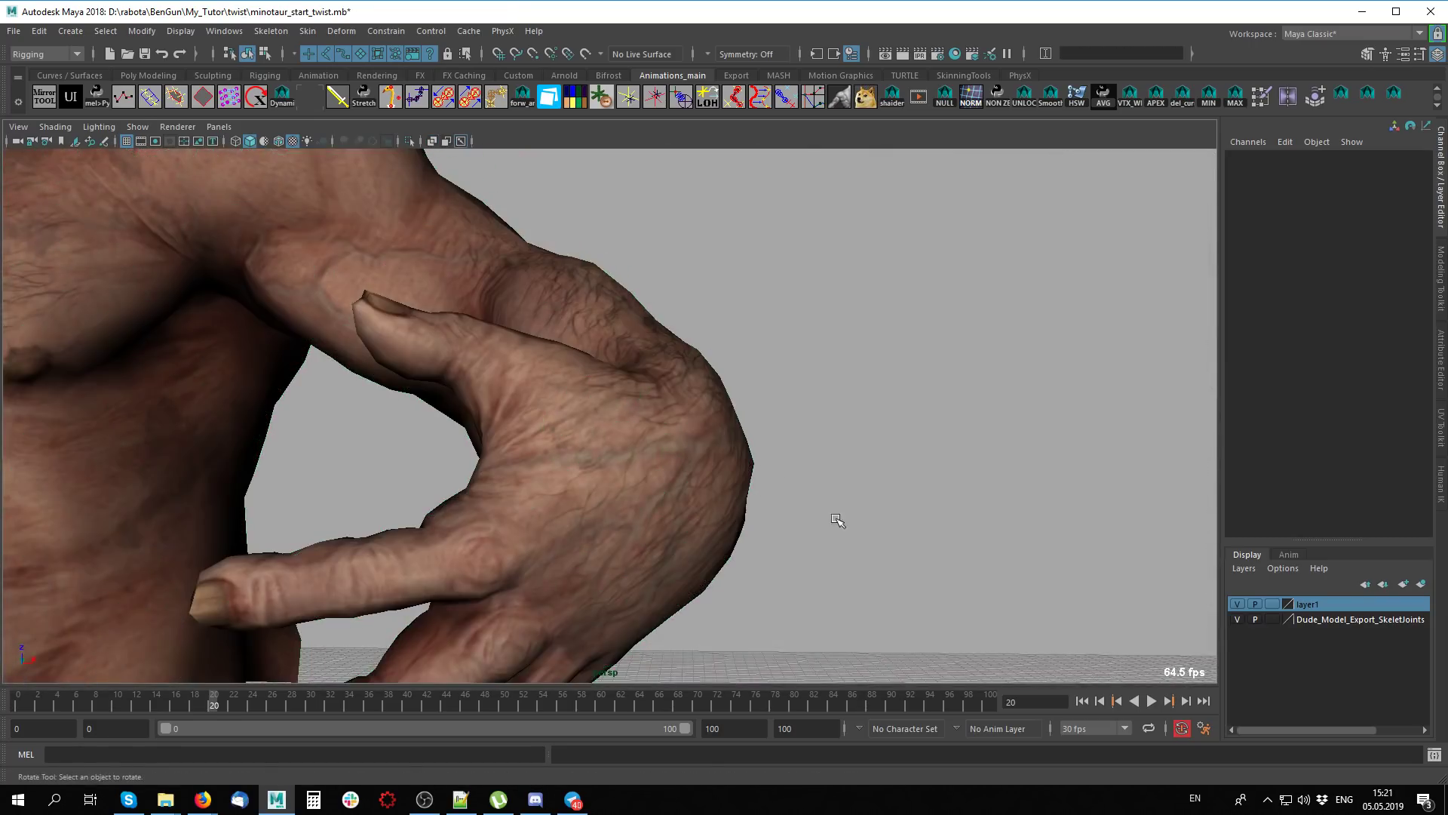
alt+drag(781, 541, 679, 453)
alt+right_drag(679, 452, 754, 490)
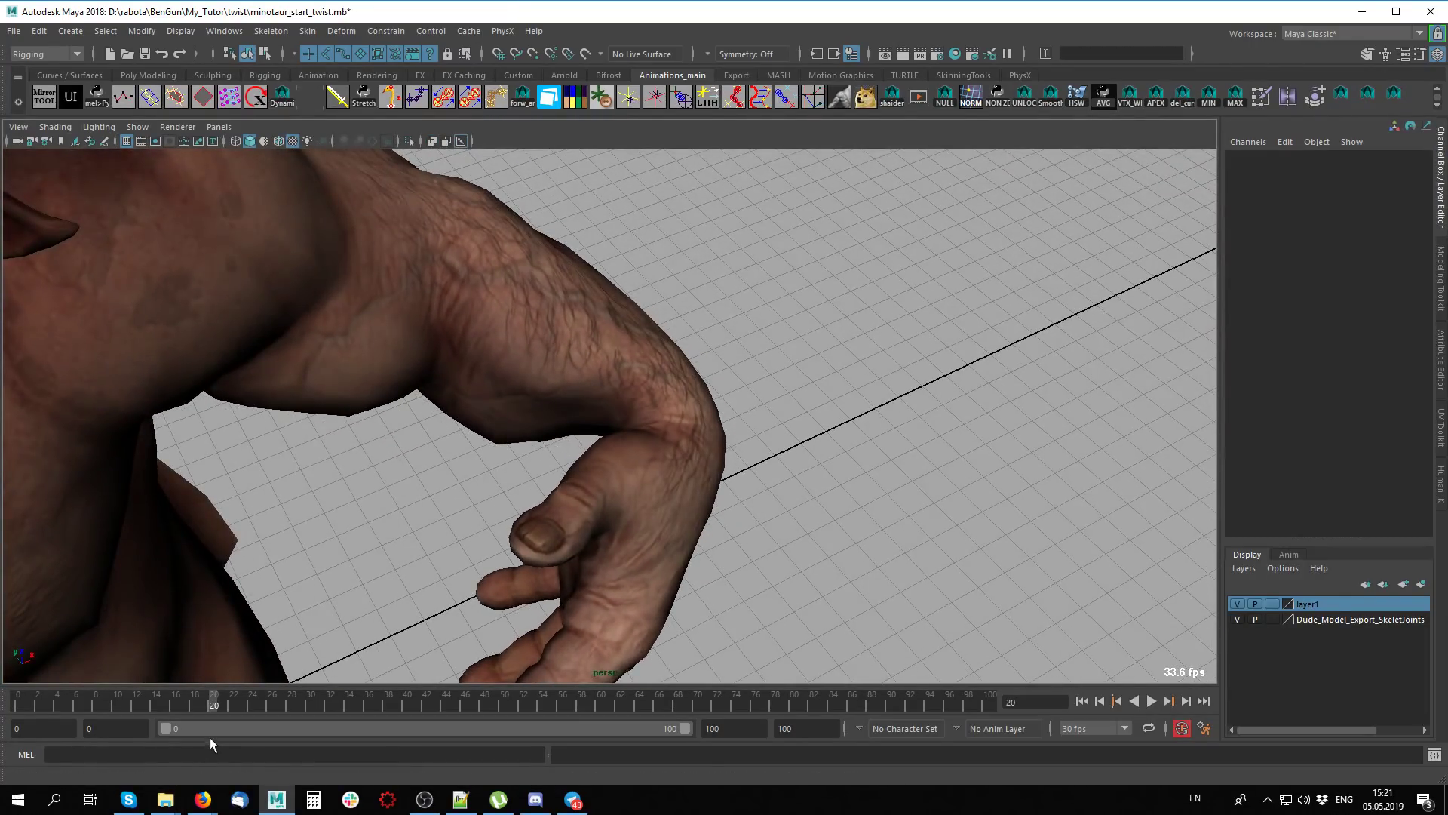
click(29, 694)
key(alt+v)
key(alt+v)
key(e)
Toggle X-ray while orbiting the arm, then select bip_hand_L ready to rotate
key(alt+x)
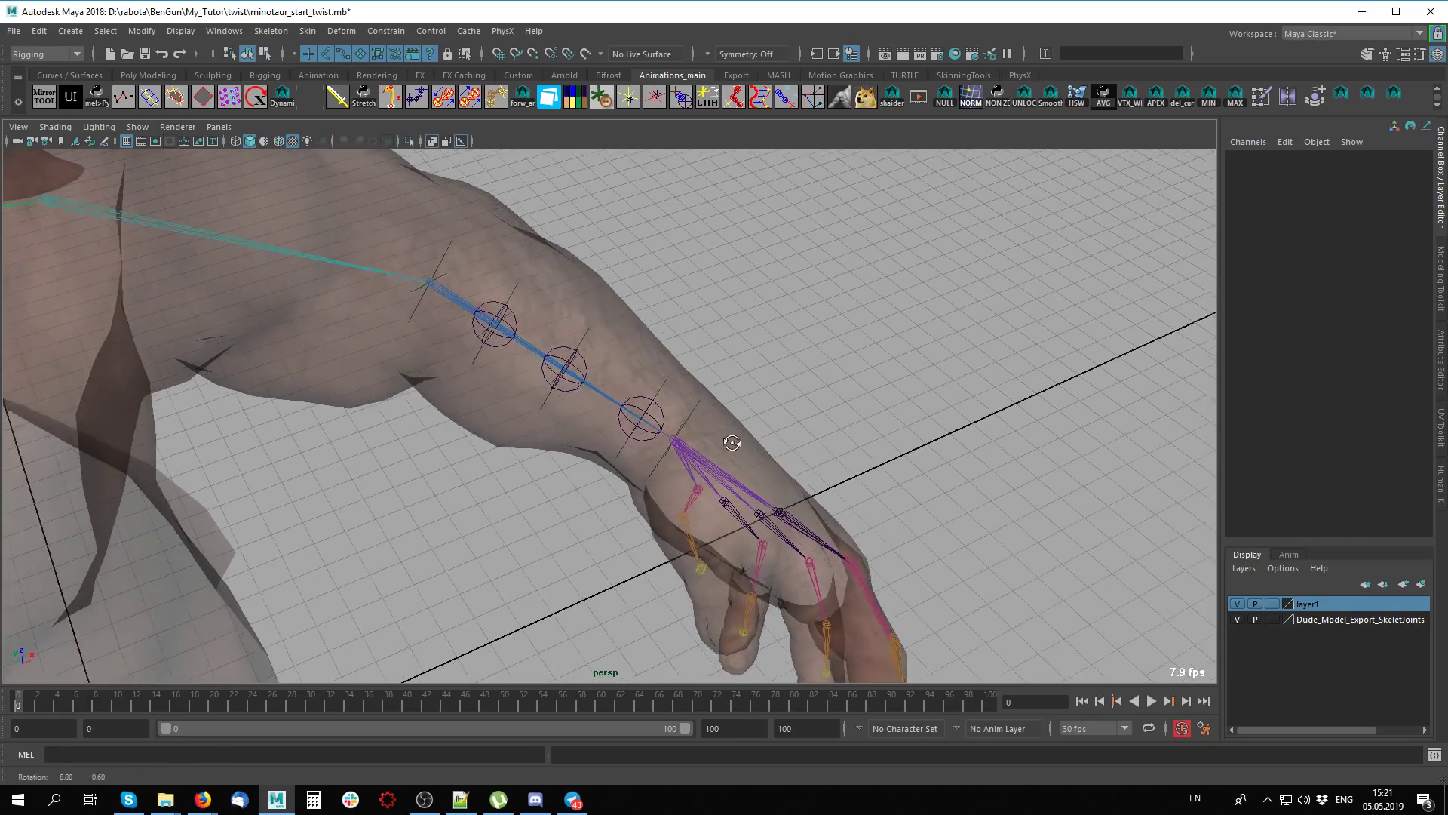
scroll(747, 452, up, 3)
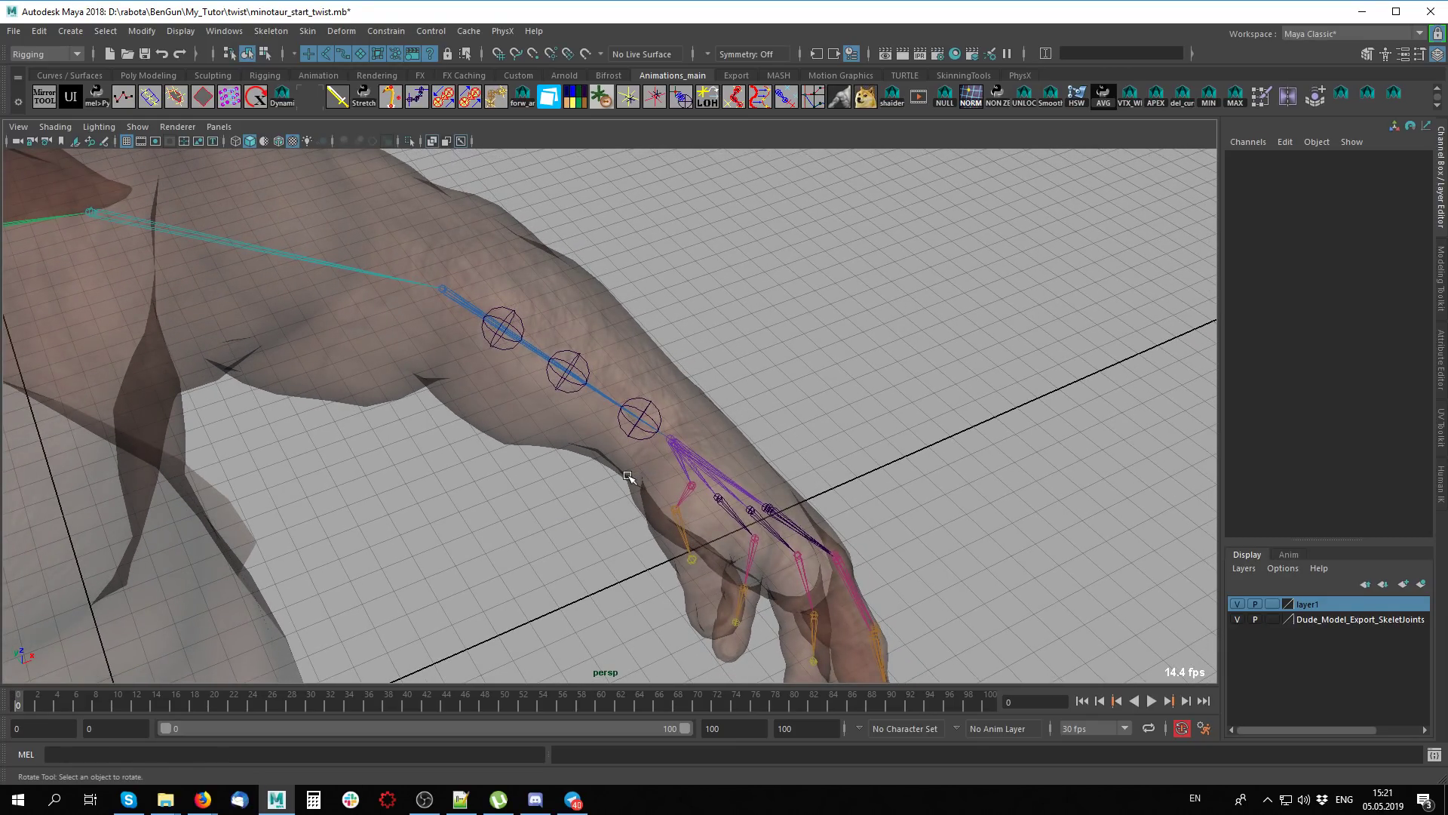
key(alt+x)
mouse_move(551, 511)
alt+mouse_down()
mouse_move(604, 401)
mouse_move(285, 501)
mouse_move(588, 468)
mouse_move(420, 491)
mouse_move(770, 492)
mouse_move(781, 509)
alt+mouse_up()
key(alt+x)
click(661, 477)
key(alt+x)
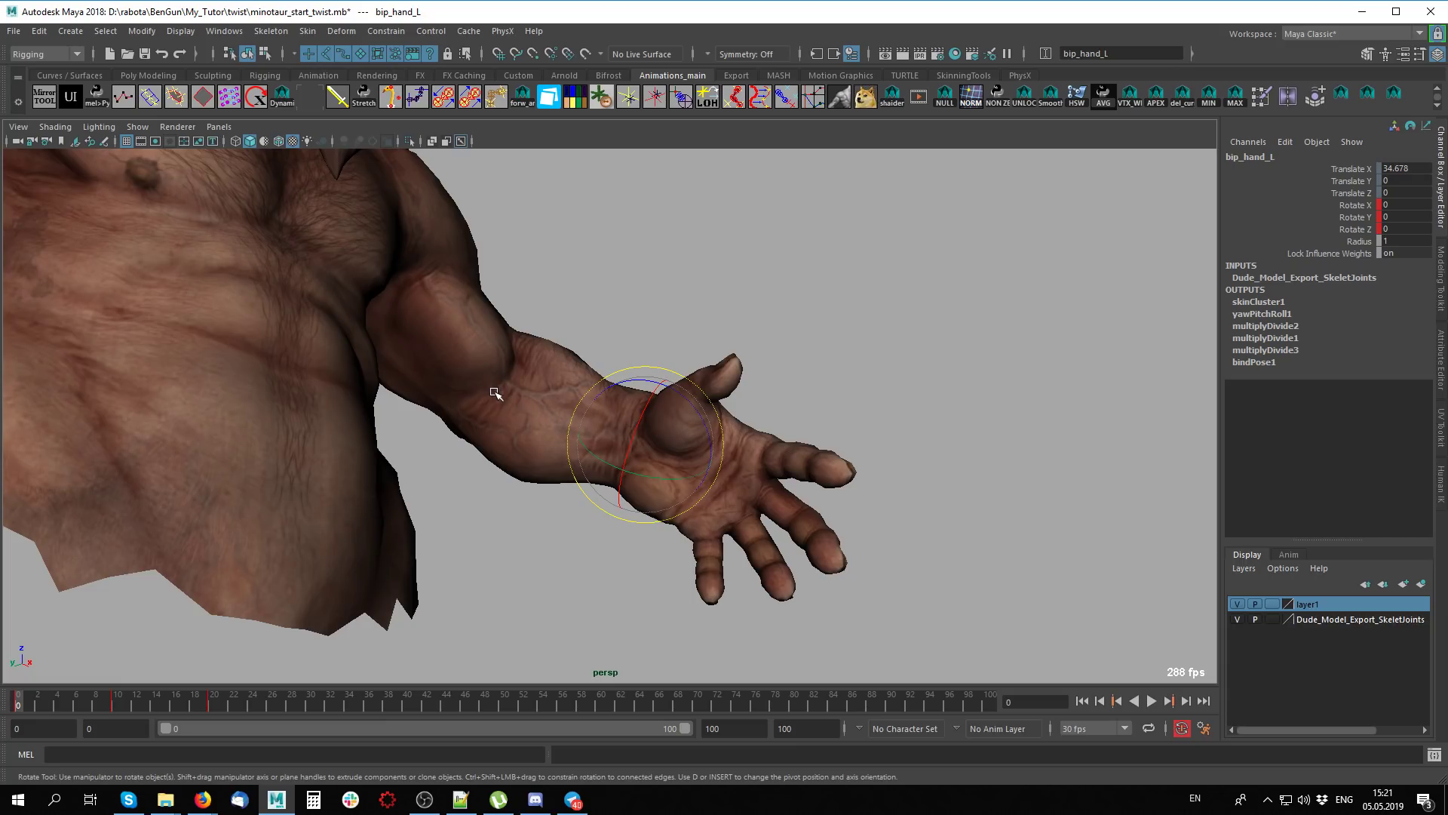
Try twisting bip_hand_L around Y in X-ray view, then undo the rotations
mouse_move(775, 493)
alt+mouse_down()
mouse_move(667, 521)
mouse_move(724, 566)
mouse_move(710, 567)
alt+mouse_up()
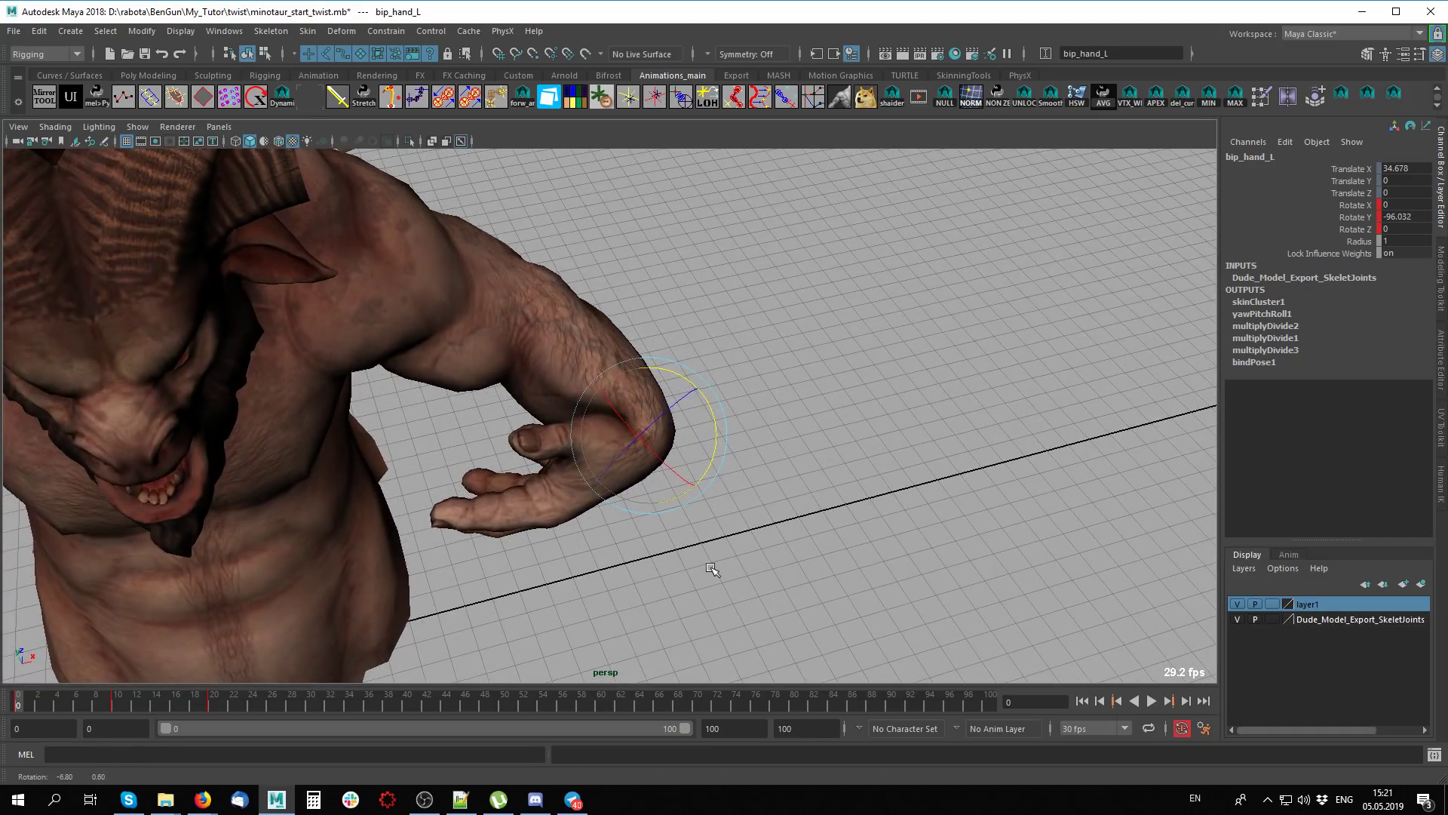
key(ctrl+z)
mouse_move(817, 514)
middle_down()
mouse_move(871, 3)
mouse_move(836, 102)
middle_up()
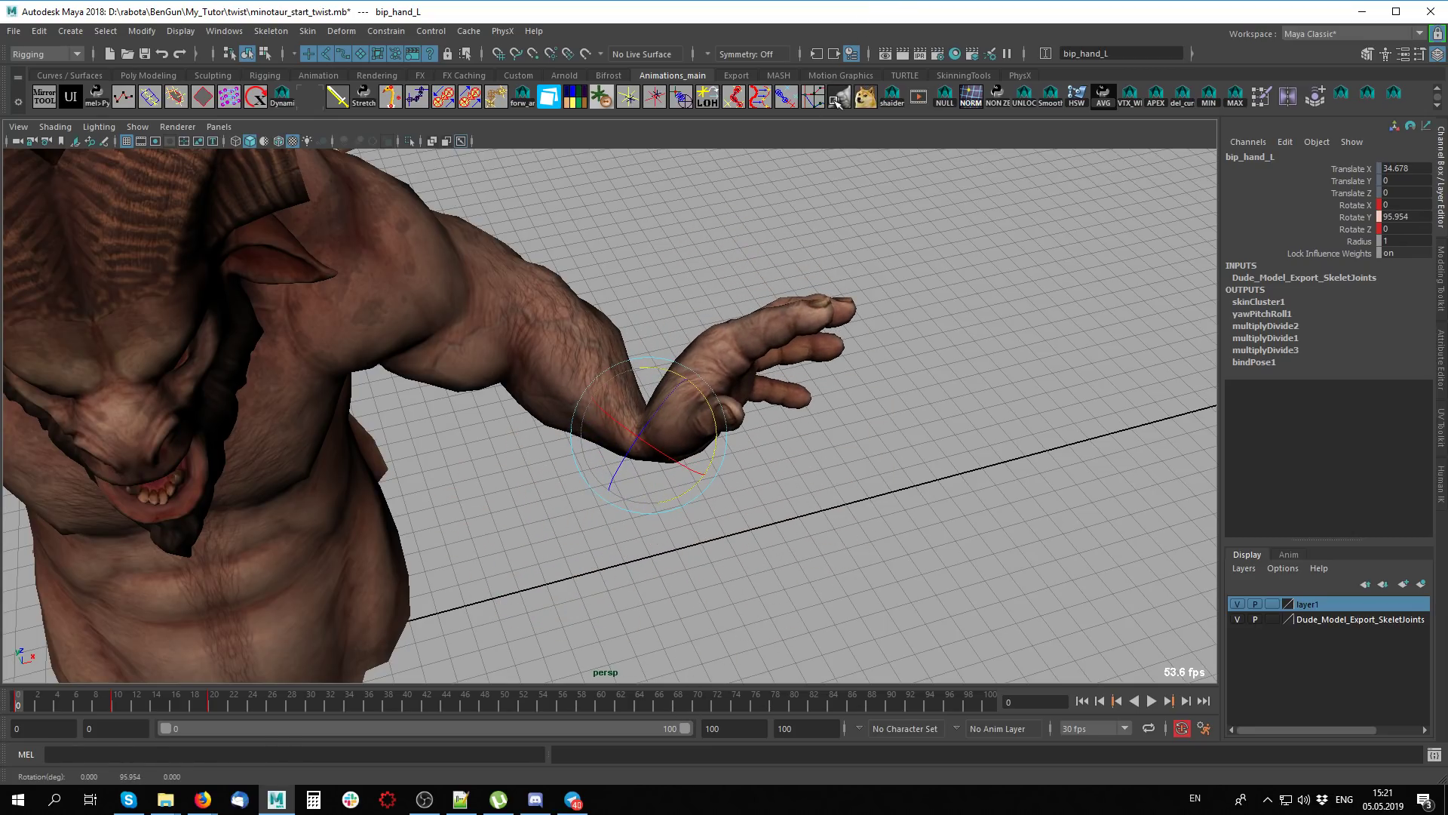
alt+drag(799, 324, 770, 347)
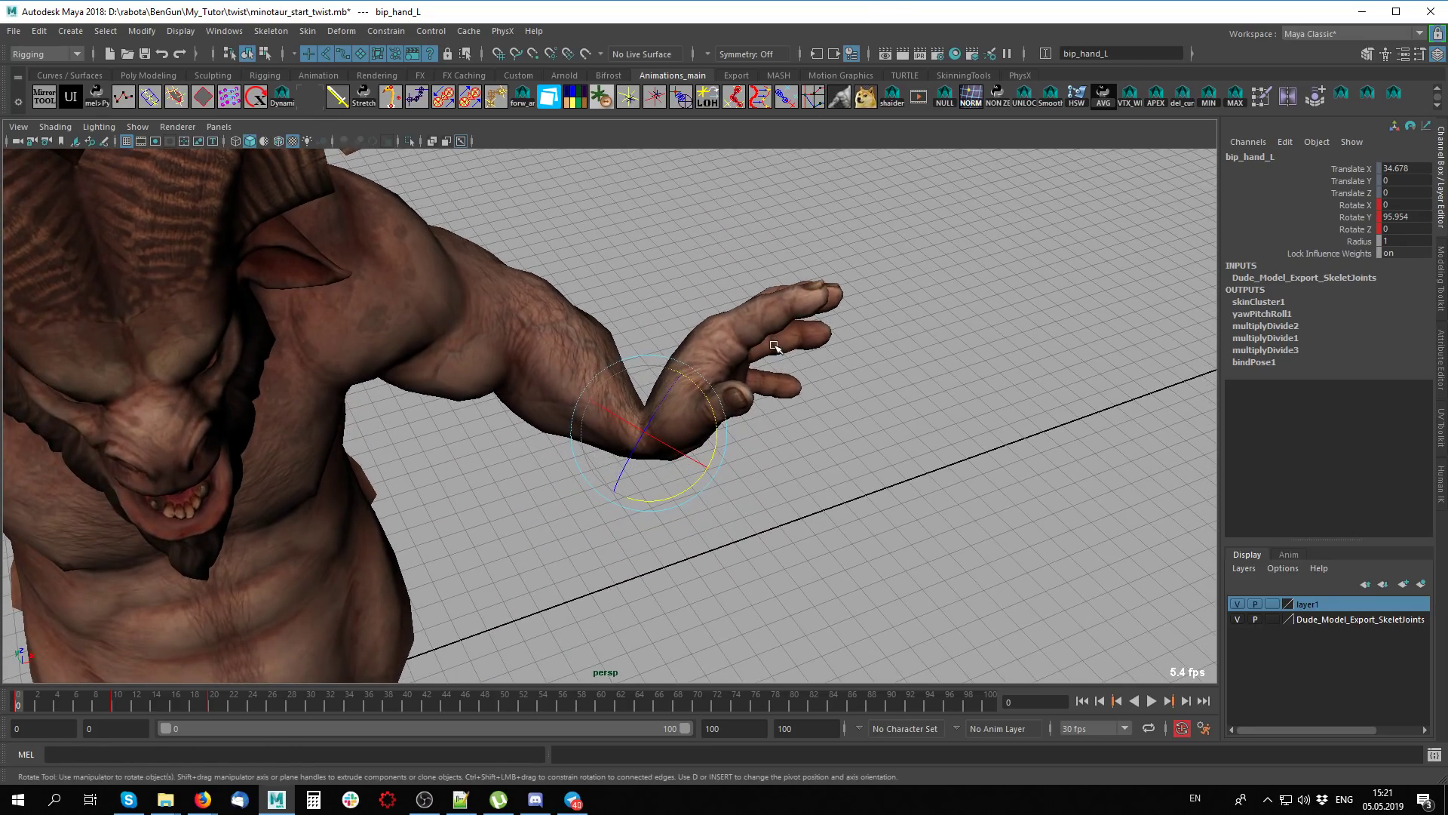
key(alt+x)
alt+right_drag(769, 350, 946, 401)
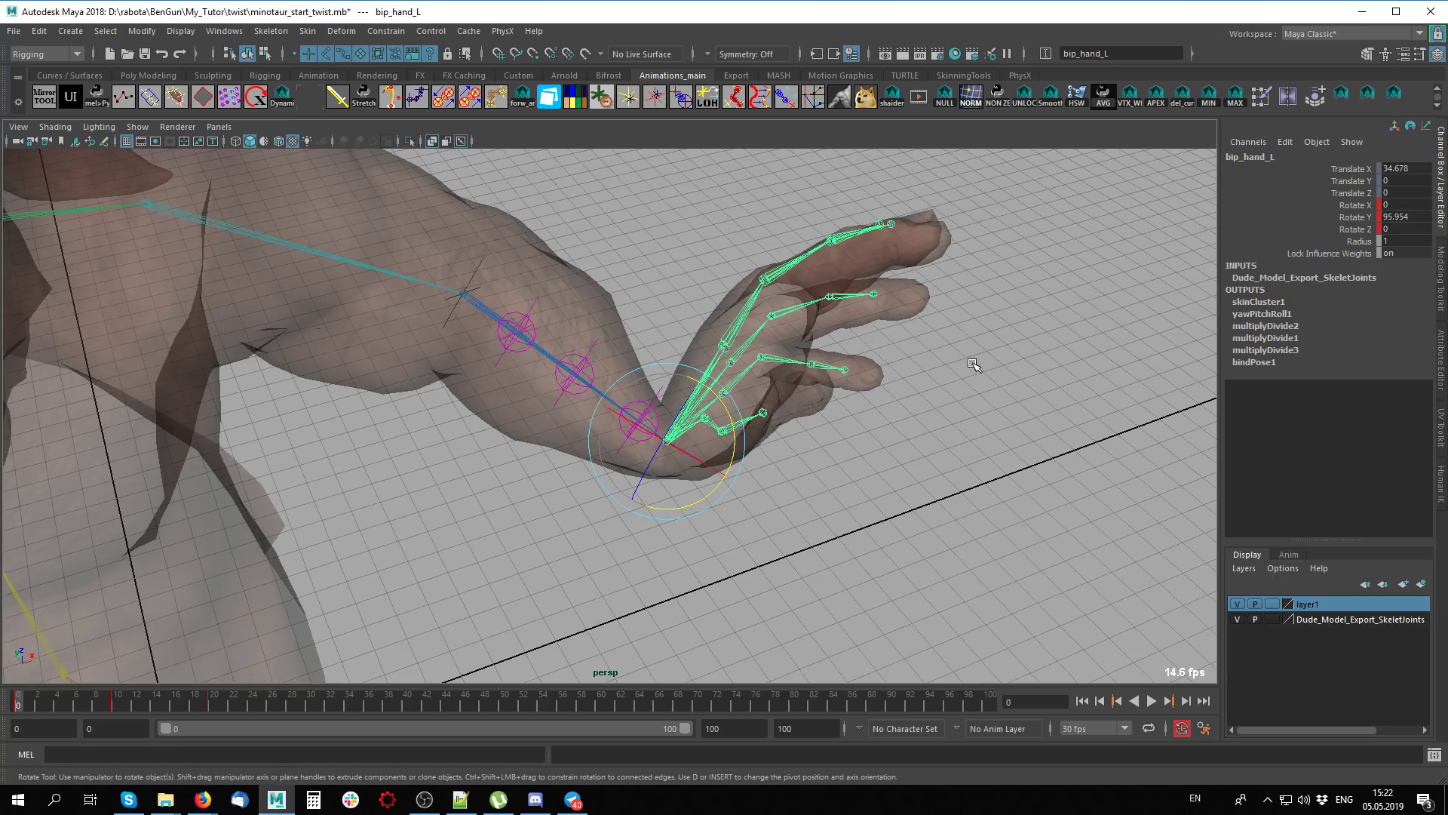
key(ctrl+z)
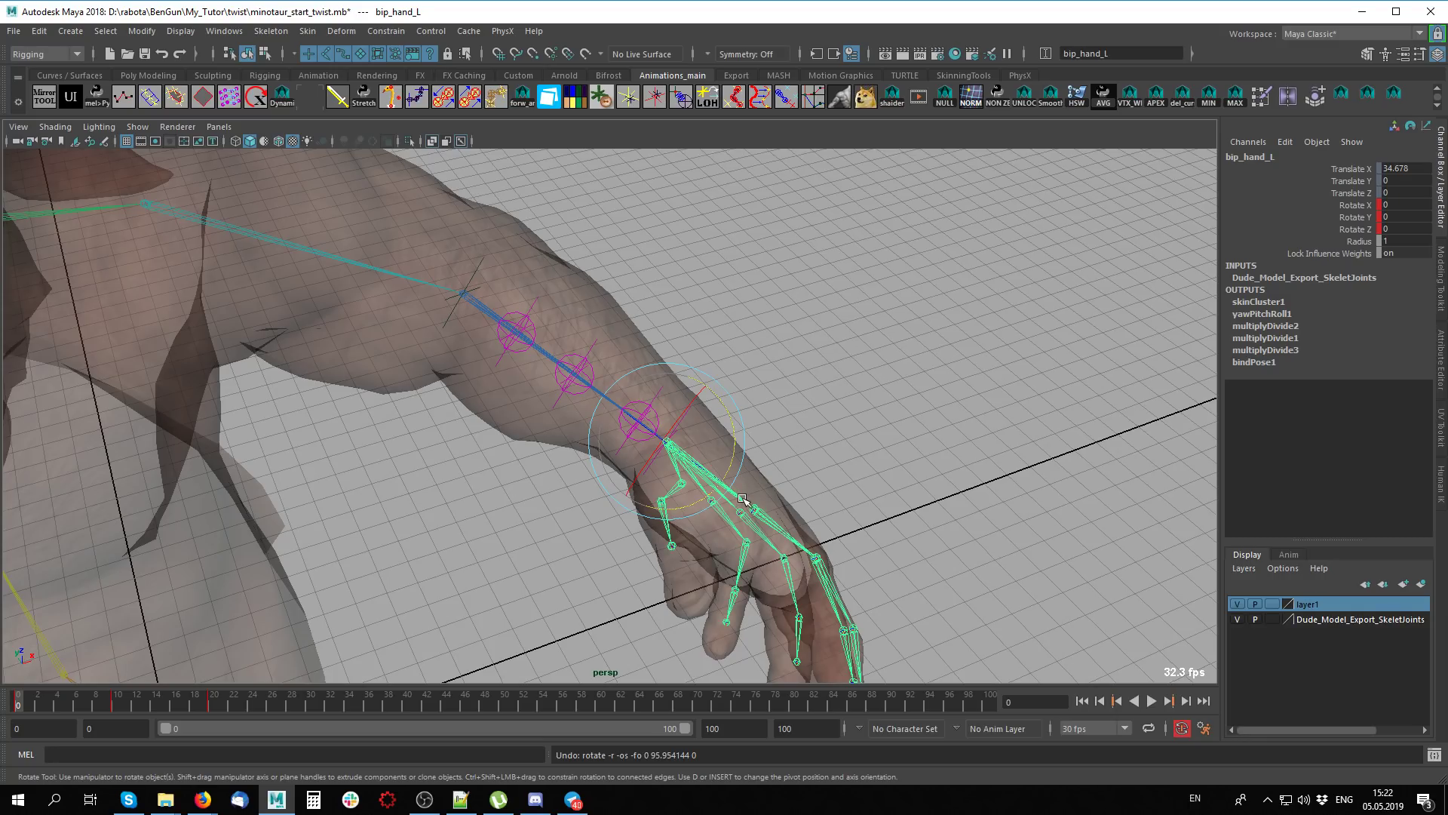
click(878, 450)
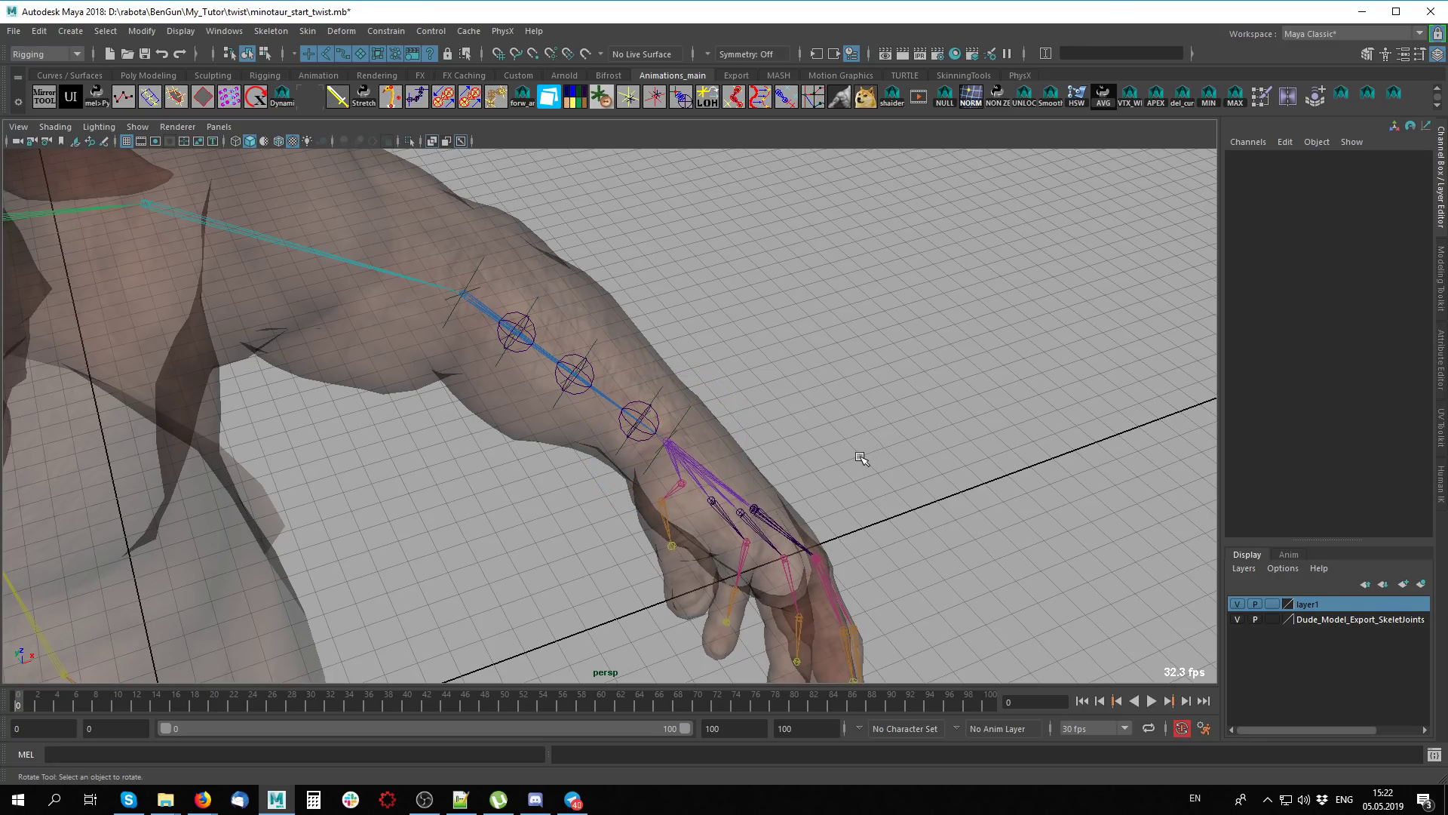
Rotate the left hand slightly, play back, and stop at frame 10
mouse_move(849, 462)
alt+mouse_down()
mouse_move(662, 443)
mouse_move(440, 549)
mouse_move(624, 569)
mouse_move(718, 526)
mouse_move(632, 532)
alt+mouse_up()
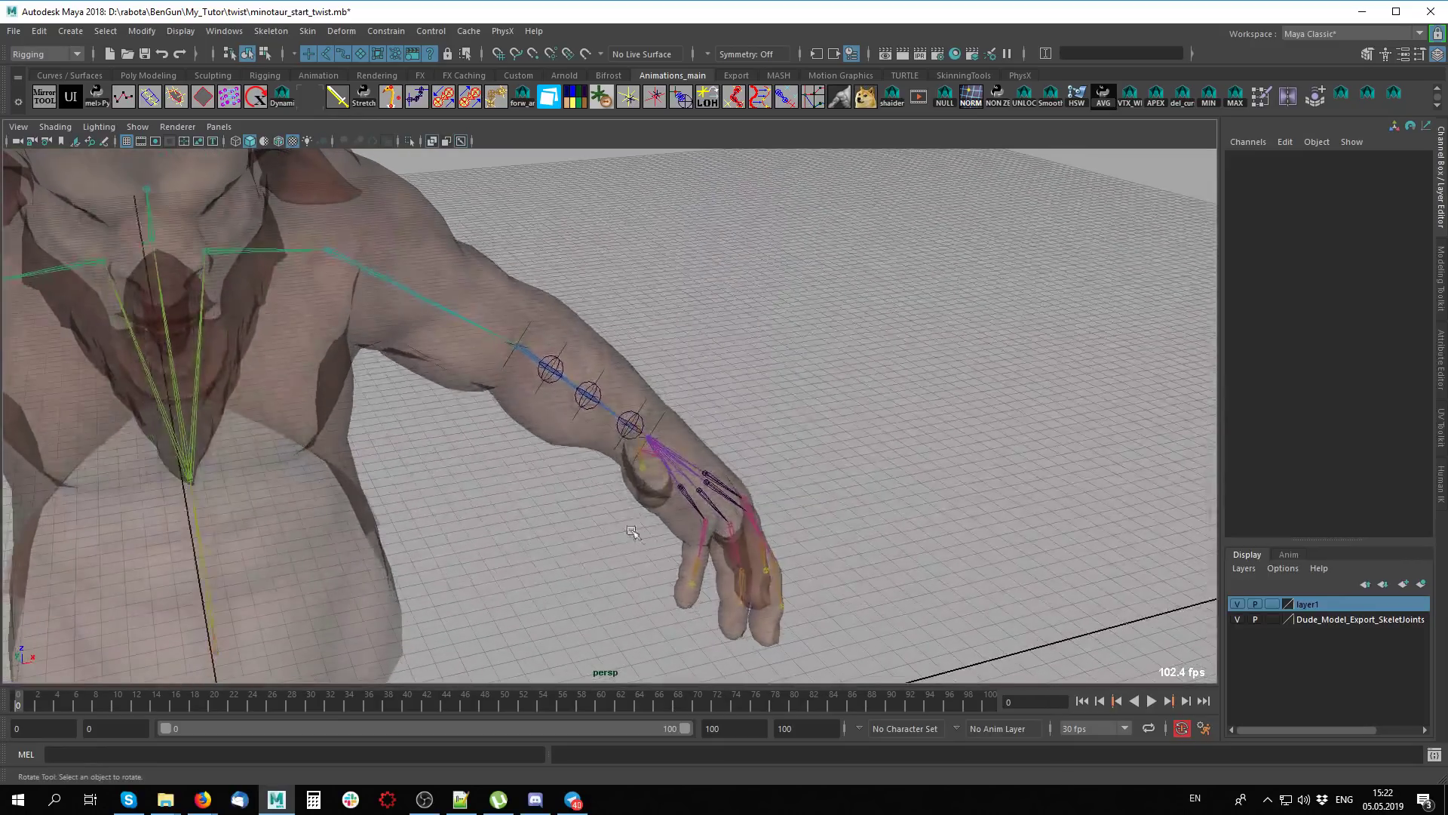
click(712, 468)
drag(685, 491, 690, 494)
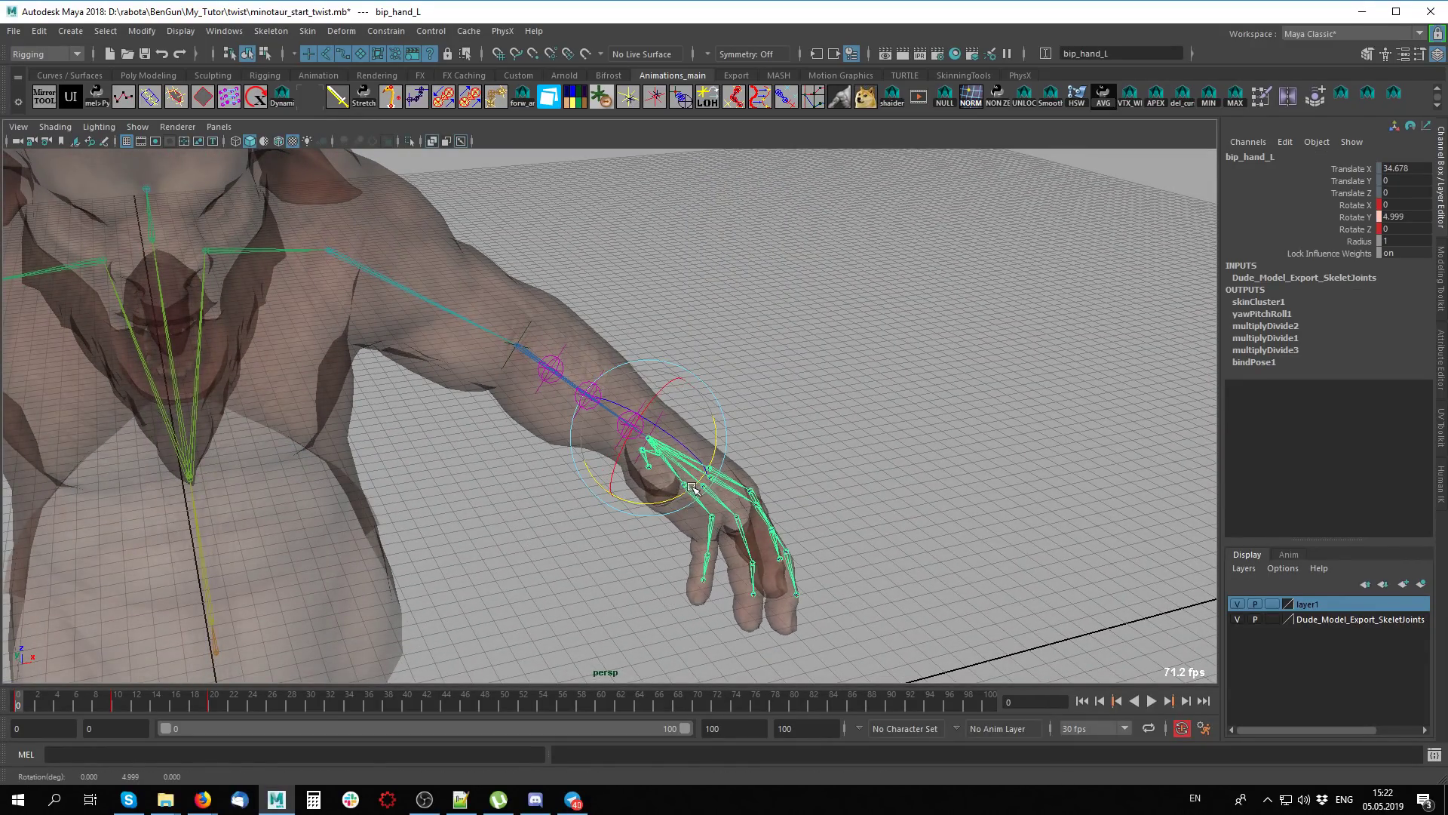
key(ctrl+z)
key(alt+v)
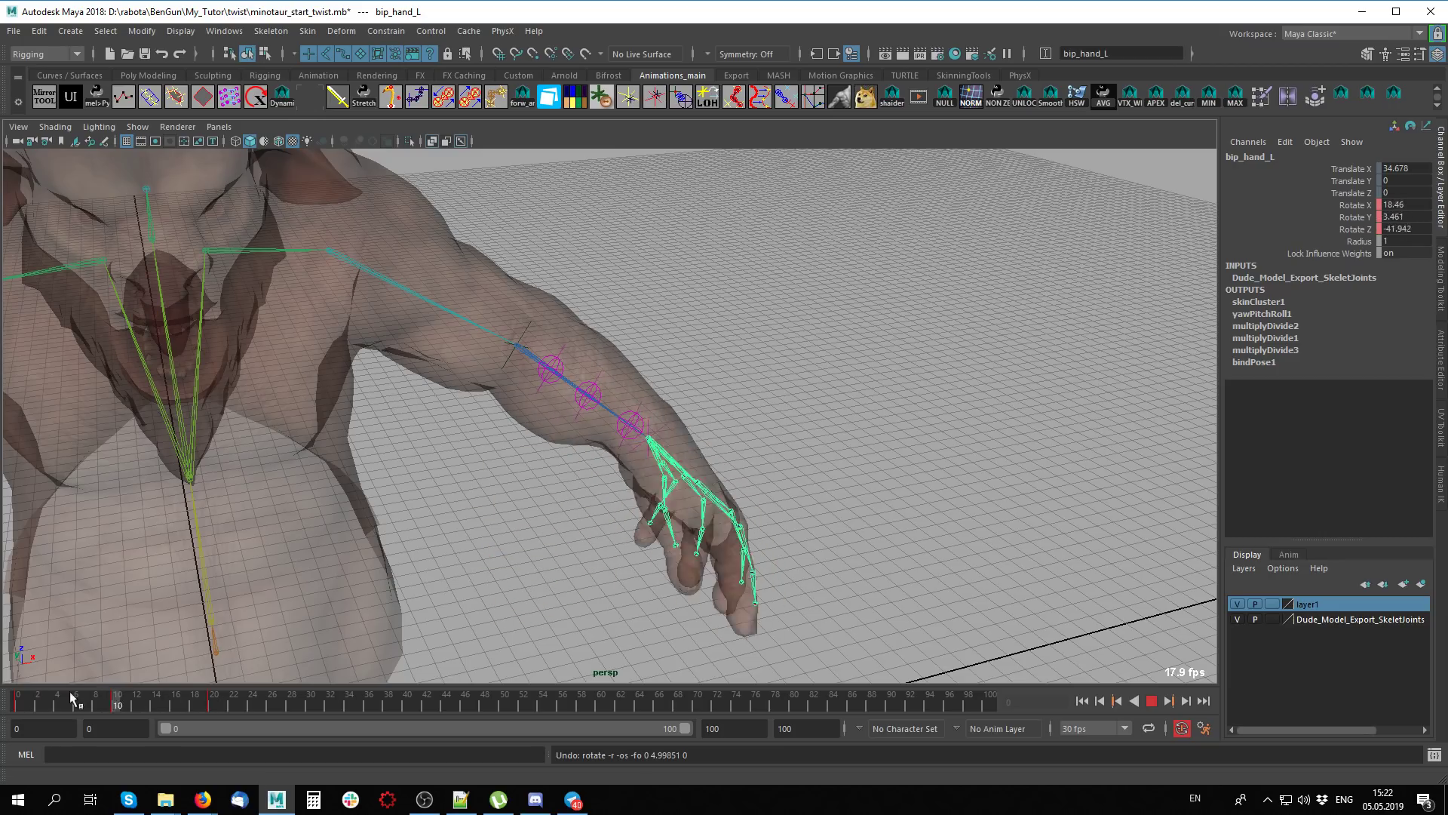
click(118, 699)
Bend the hand into a new pose, play back, and stop at frame 38
key(alt+x)
mouse_move(636, 553)
alt+mouse_down()
mouse_move(528, 452)
mouse_move(603, 483)
mouse_move(595, 472)
alt+mouse_up()
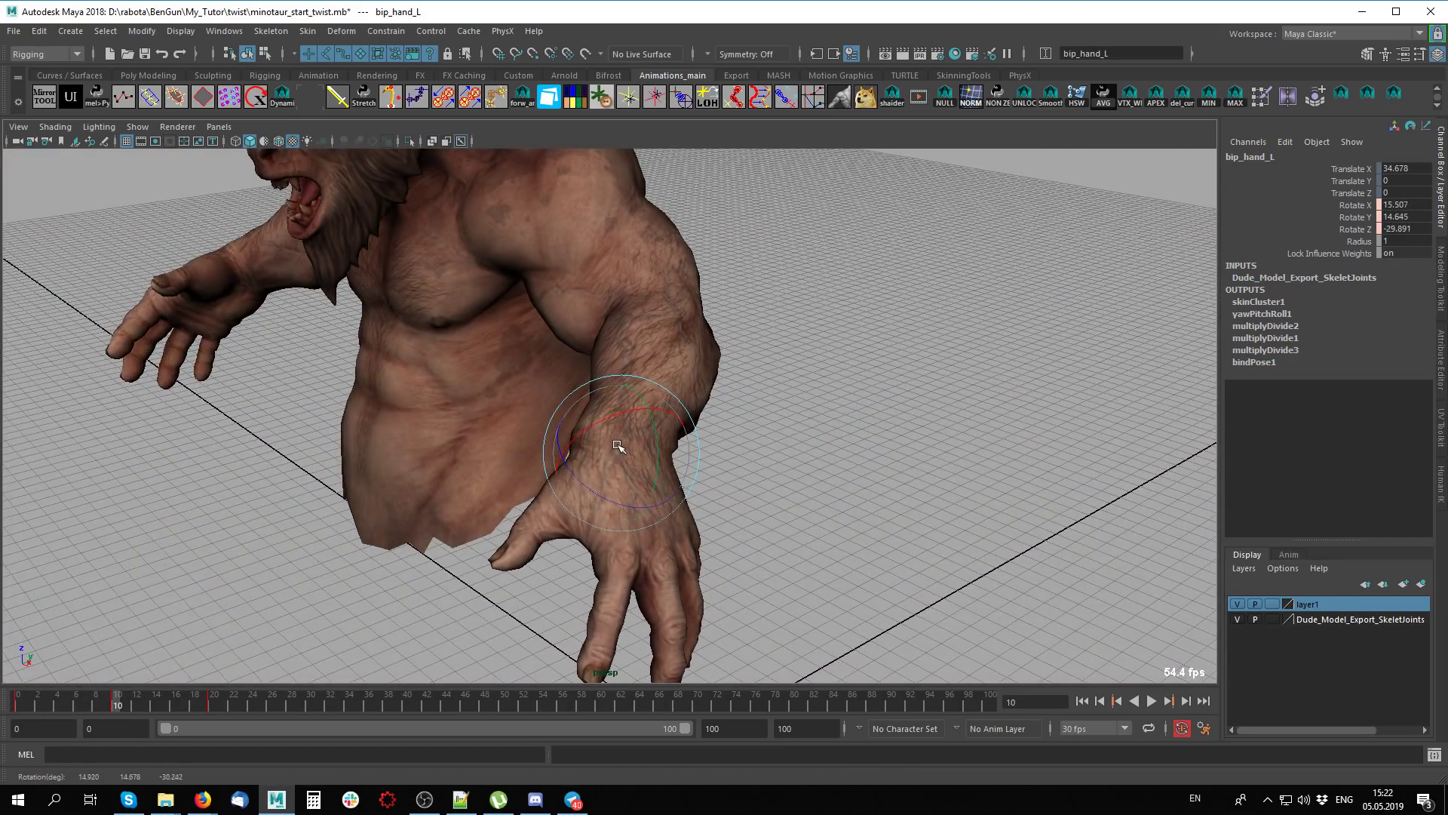
key(ctrl+z)
key(alt+v)
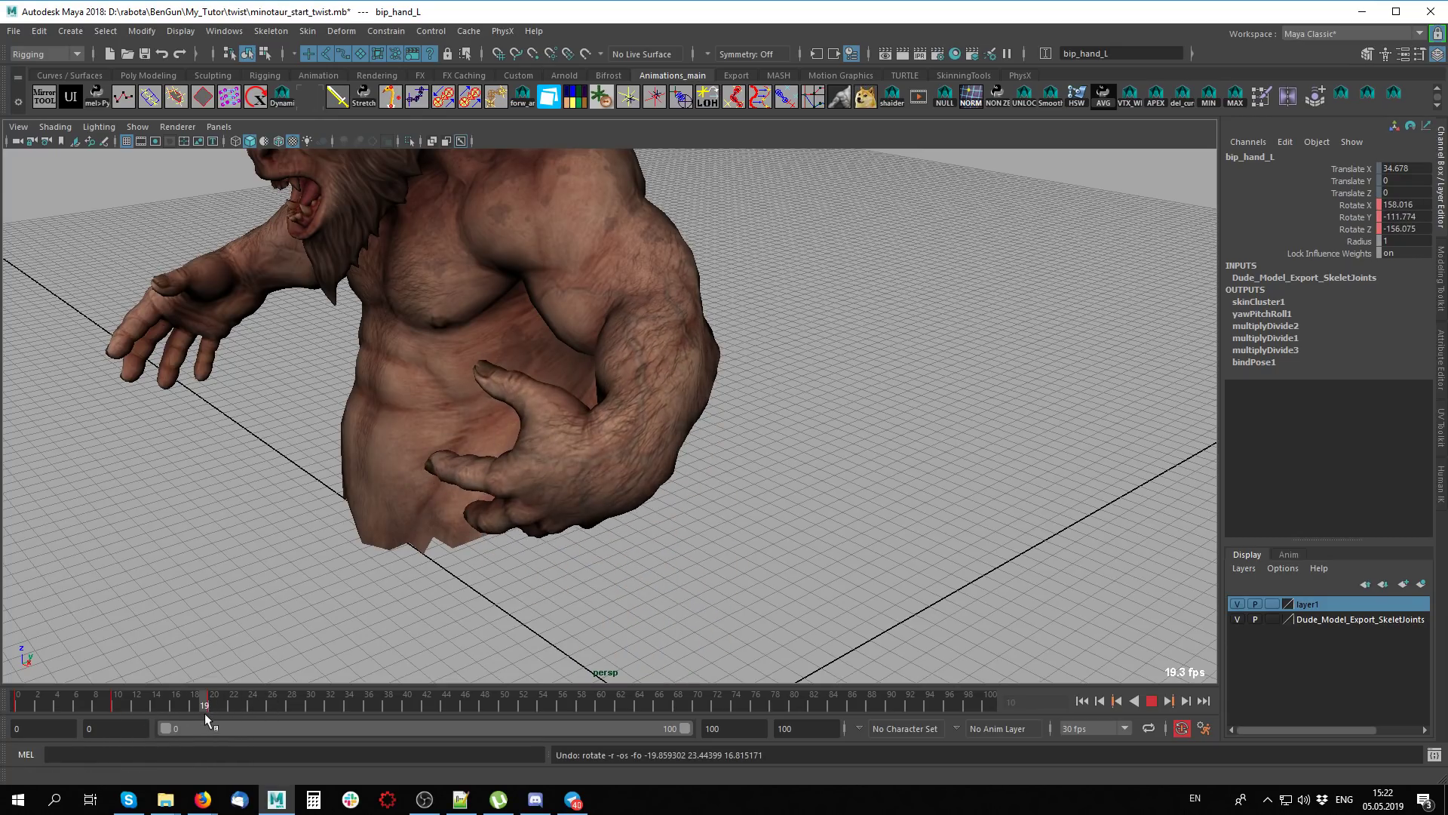
click(391, 703)
Rotate the hand into another pose at frame 38, play back, and return to frame 0
mouse_move(603, 498)
mouse_down()
mouse_move(602, 432)
mouse_move(756, 446)
mouse_move(654, 530)
mouse_move(495, 575)
mouse_move(543, 550)
mouse_move(523, 559)
mouse_move(1282, 373)
mouse_up()
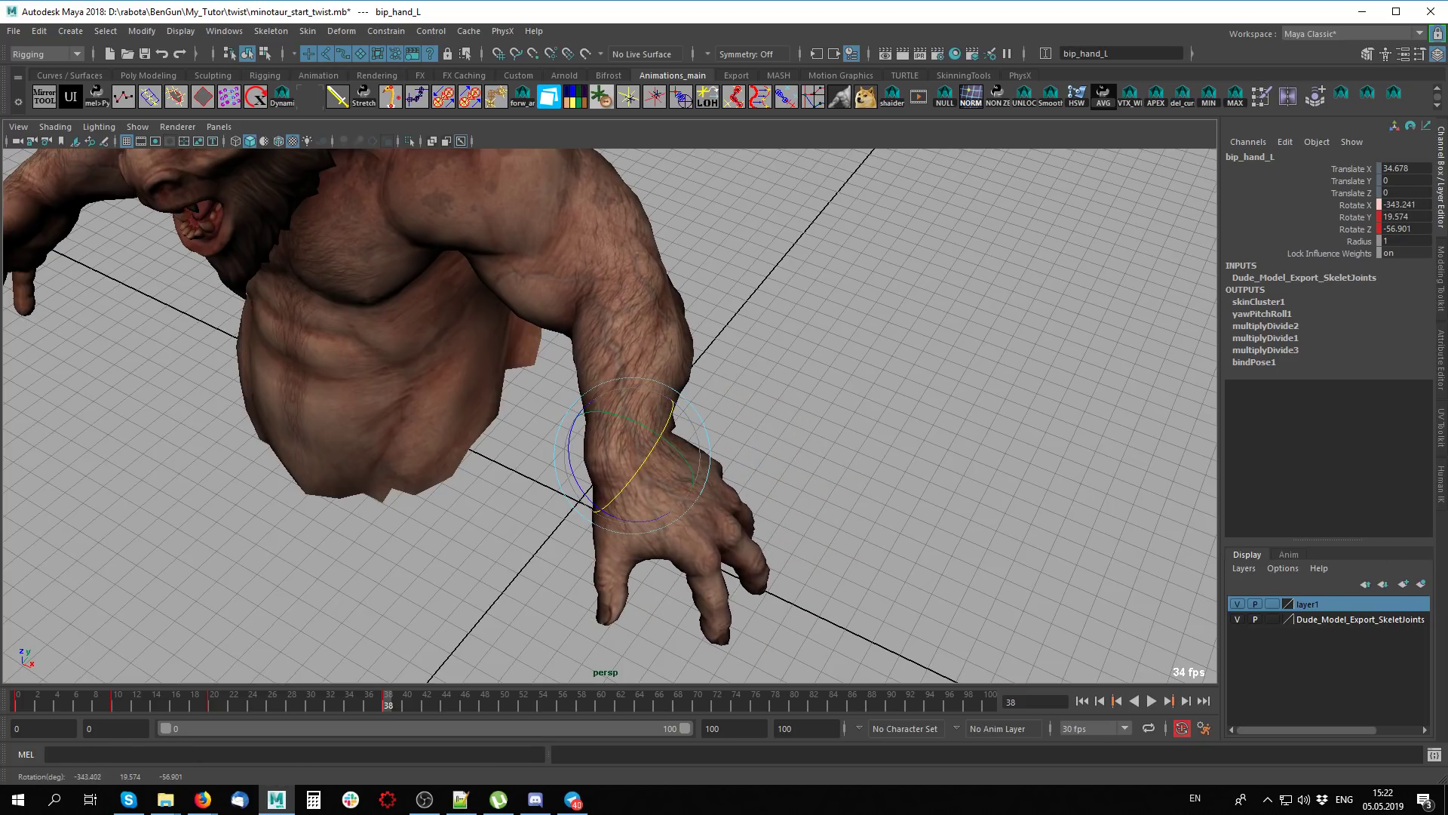
key(alt+v)
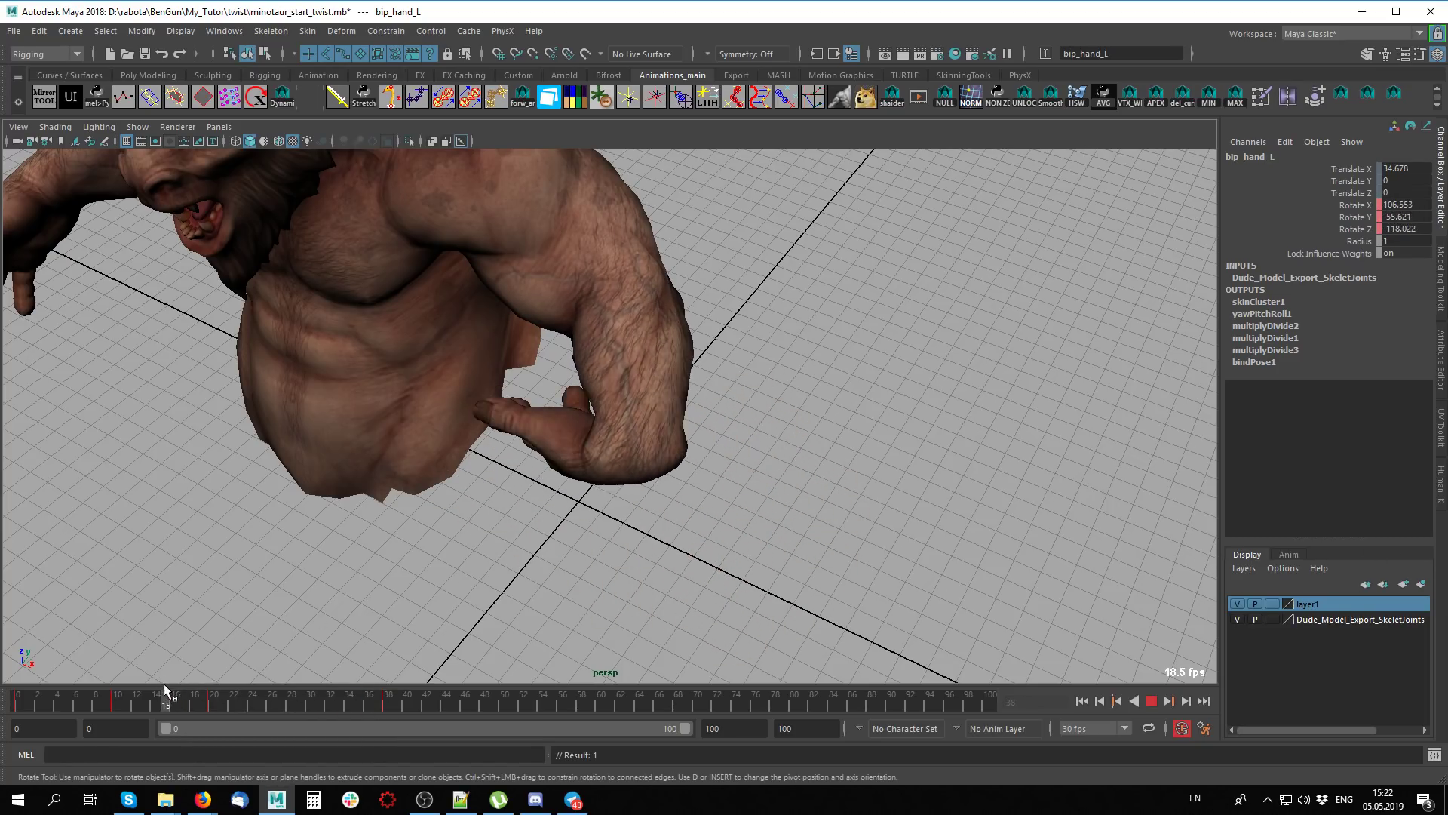
click(16, 697)
key(alt+x)
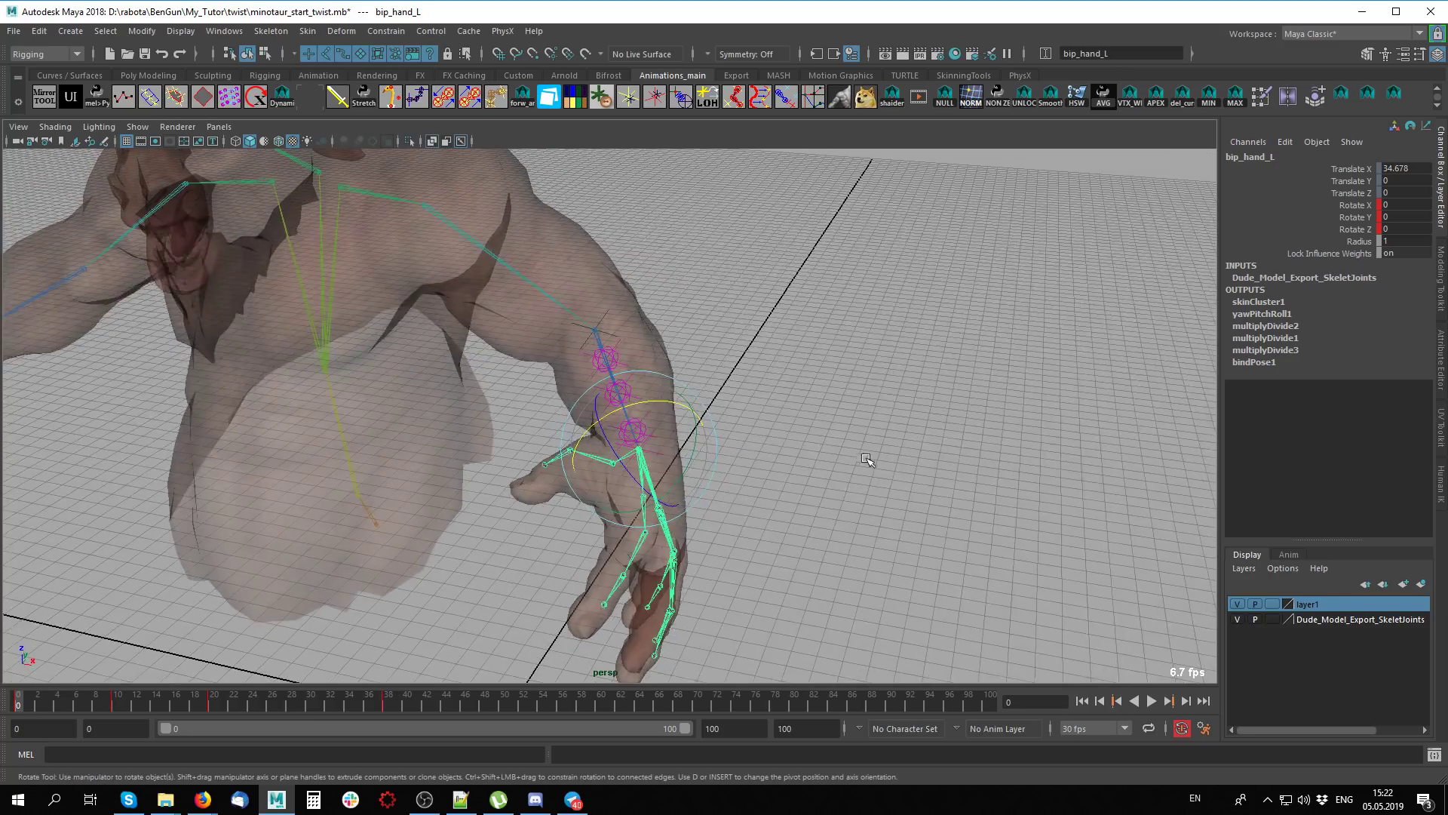
Delete the hand's Rotate X/Y/Z keys across the keyed range and return to frame 0
alt+drag(866, 459, 894, 459)
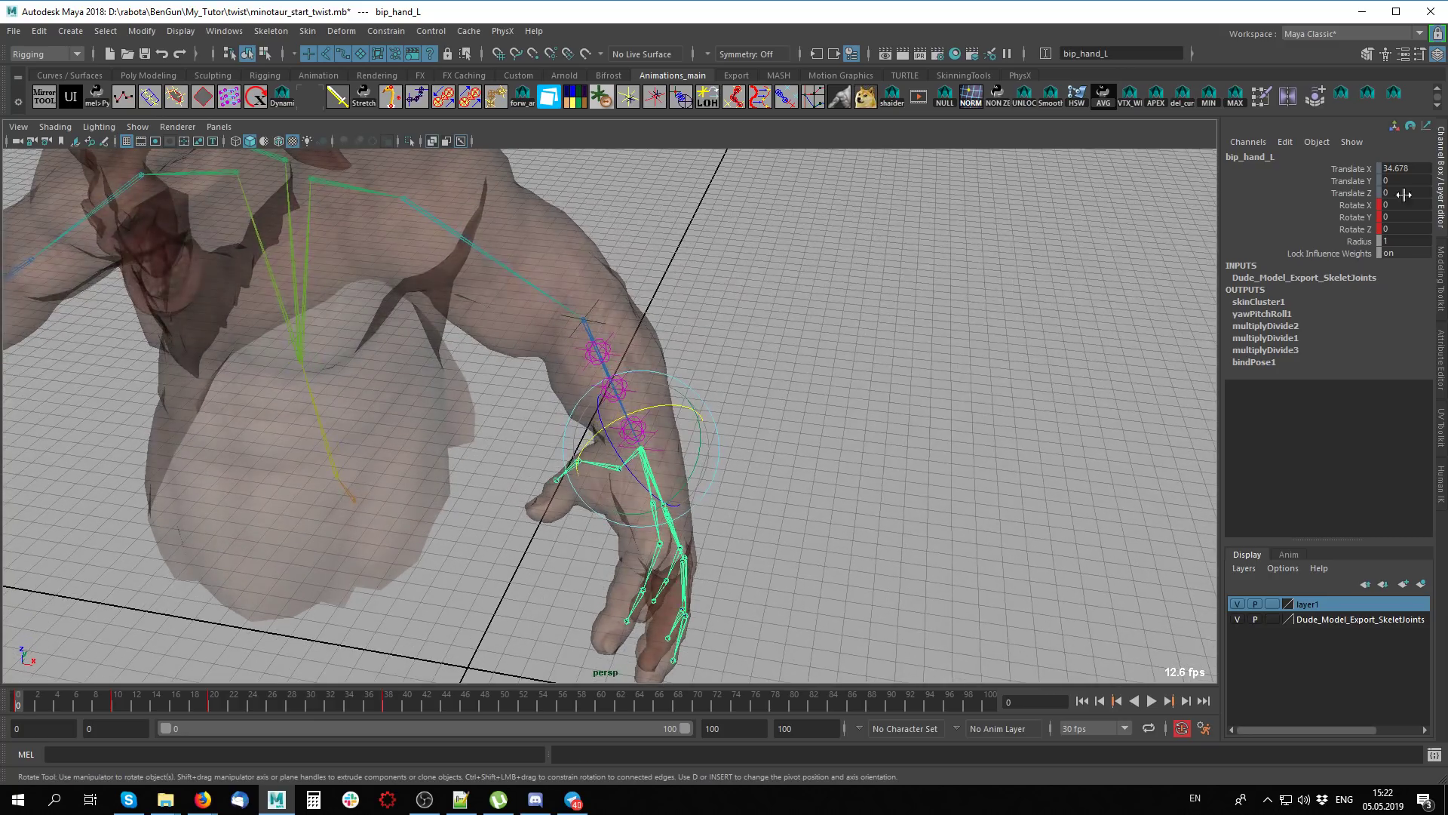
drag(1350, 229, 1351, 204)
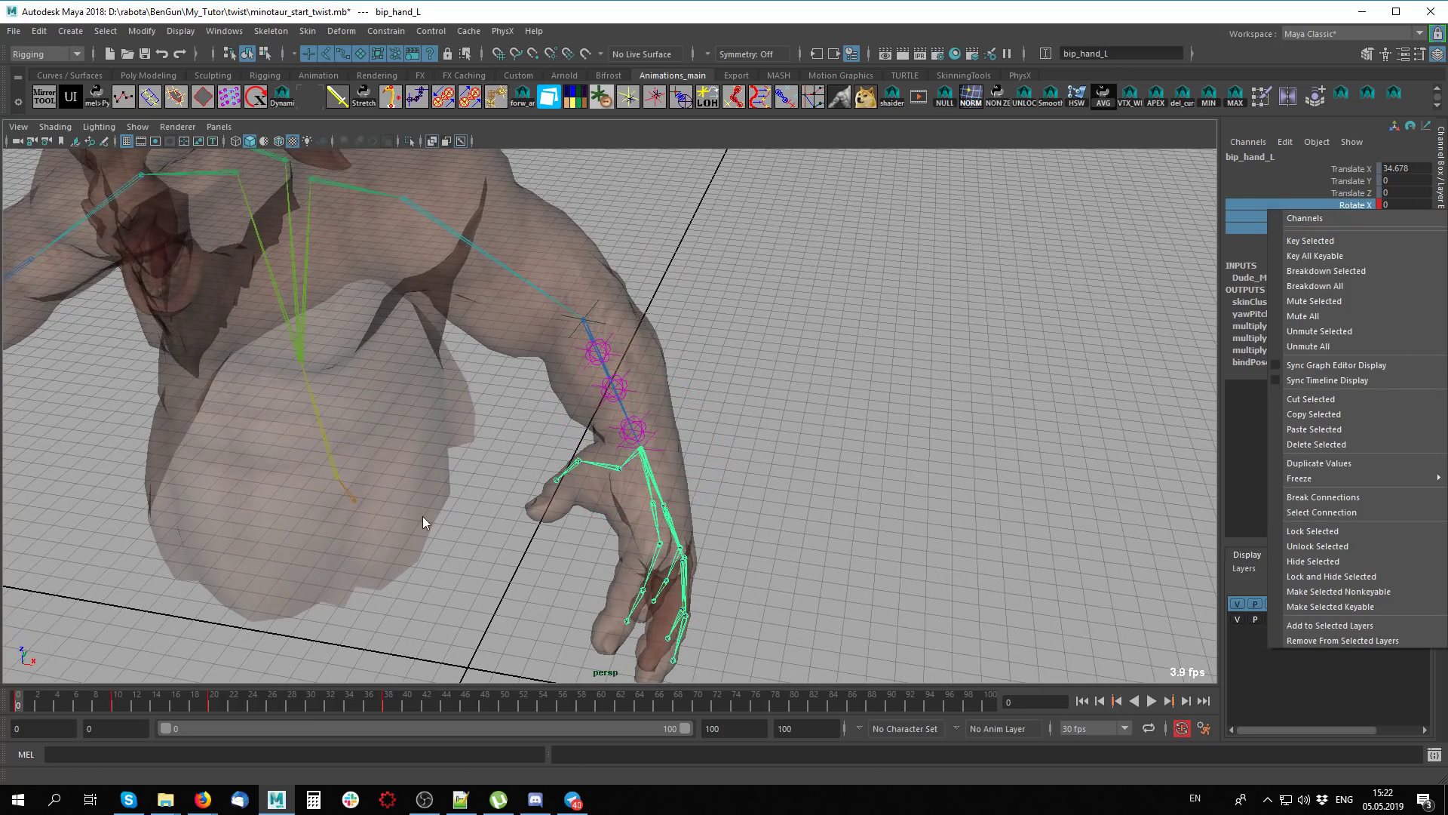
shift+drag(76, 701, 524, 701)
right_click(323, 705)
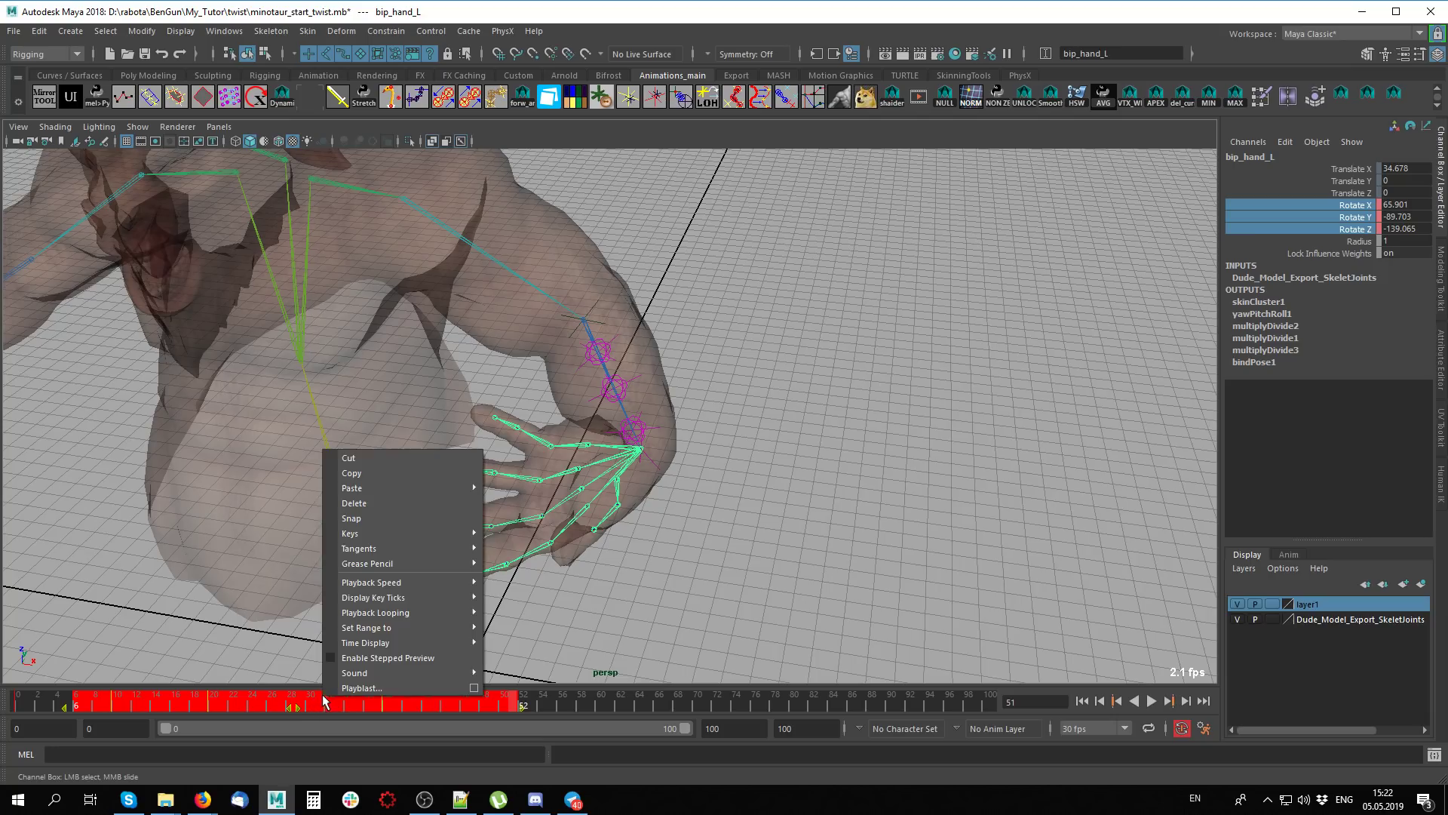
click(370, 504)
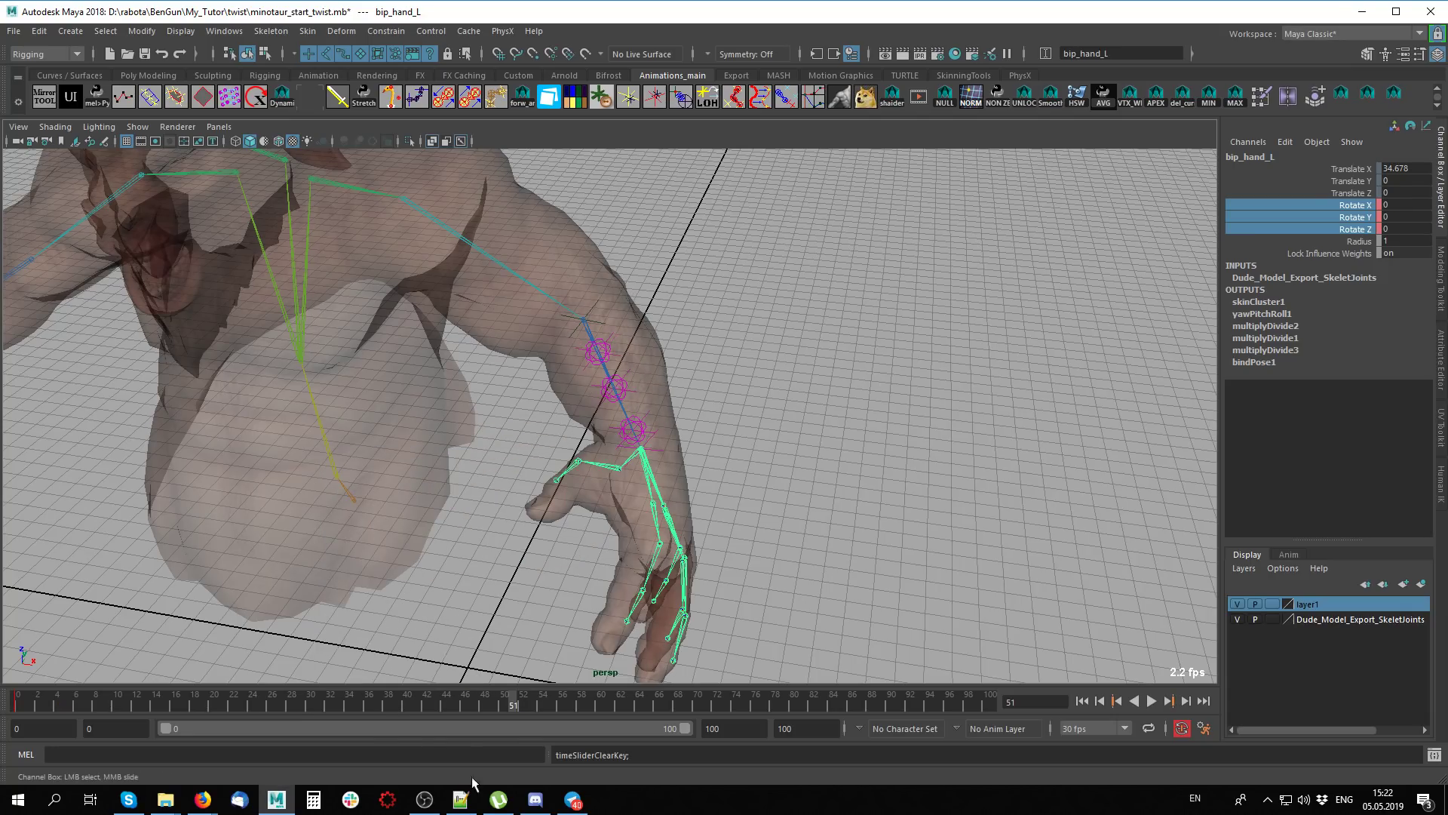
drag(75, 699, 17, 698)
Select locator5 on the forearm and inspect its parent constraint
click(936, 356)
alt+drag(936, 355, 865, 361)
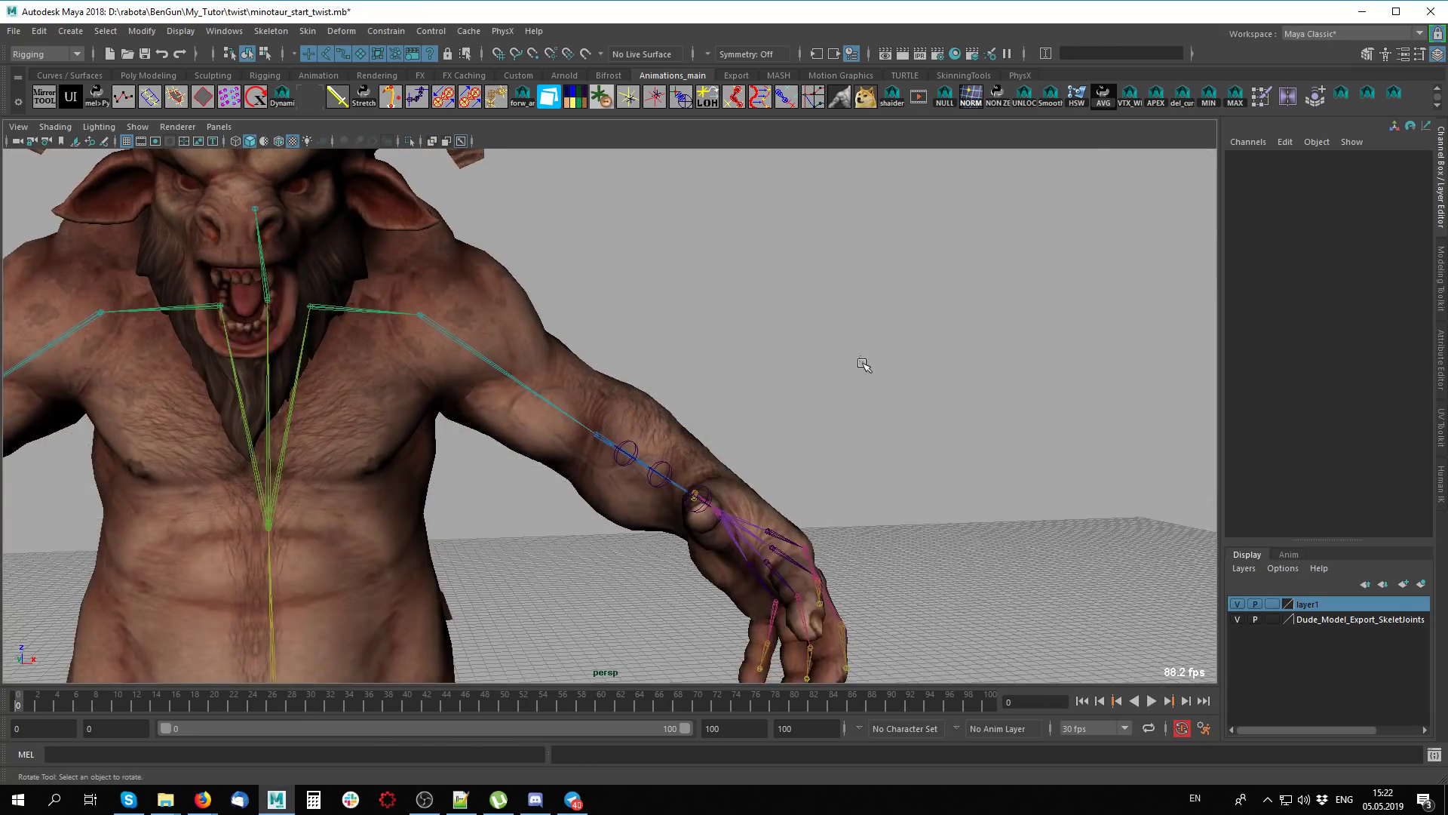
alt+drag(783, 402, 851, 413)
key(ctrl+z)
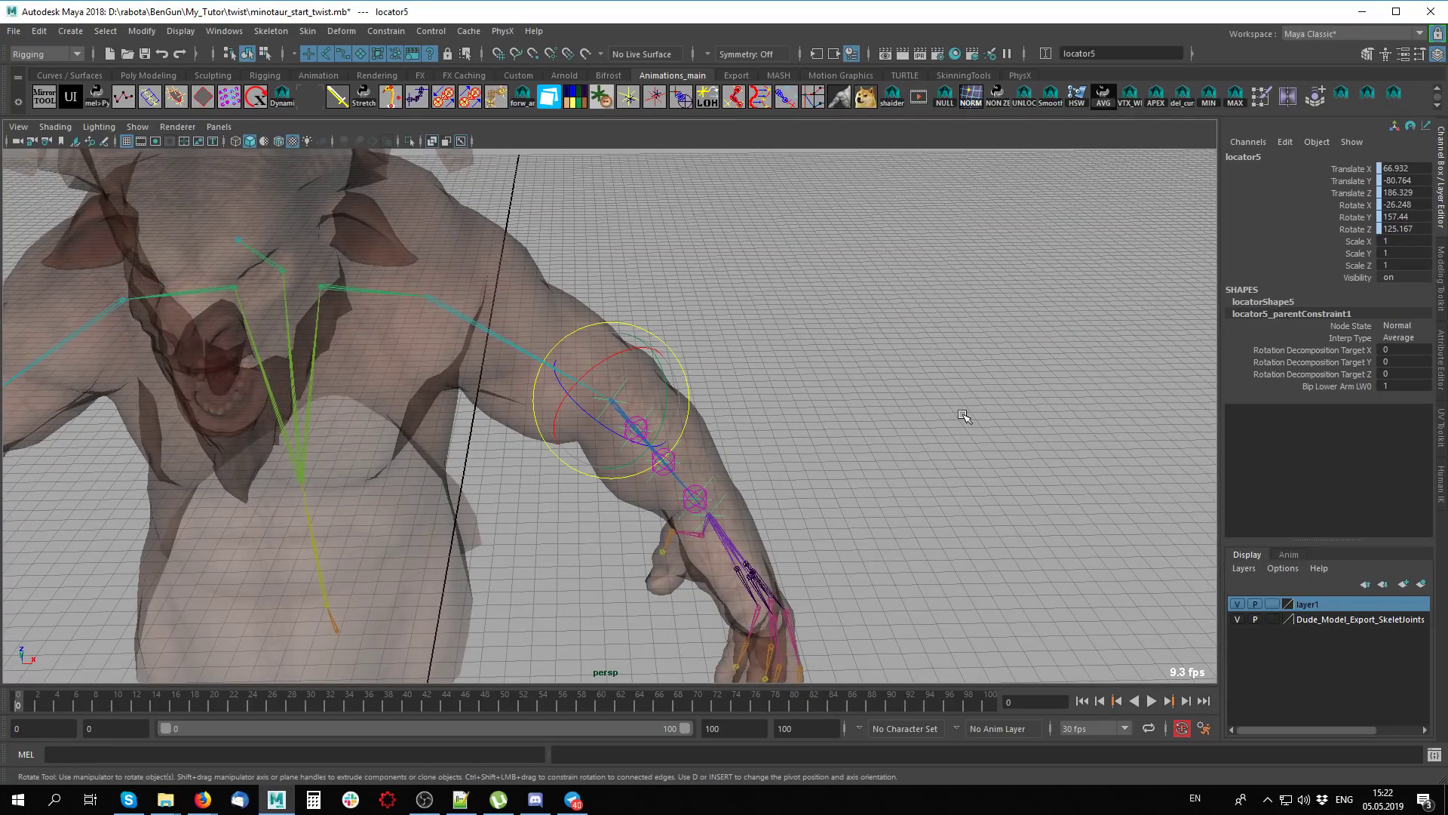
click(915, 504)
click(630, 371)
click(964, 445)
click(615, 396)
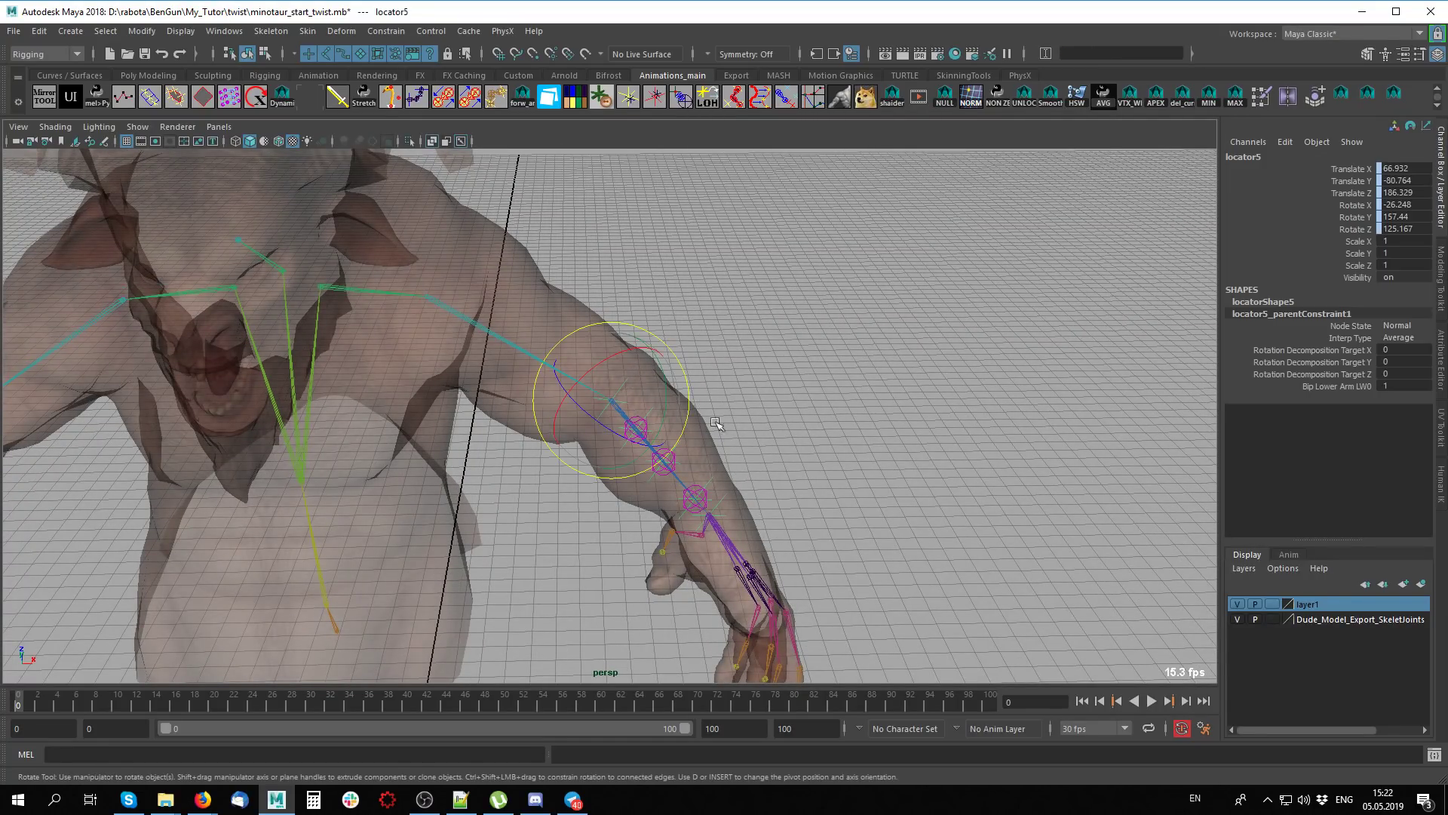
click(856, 424)
click(634, 393)
click(652, 416)
Inspect the body mesh's skinCluster1 input, then select twist joint joint31
click(784, 515)
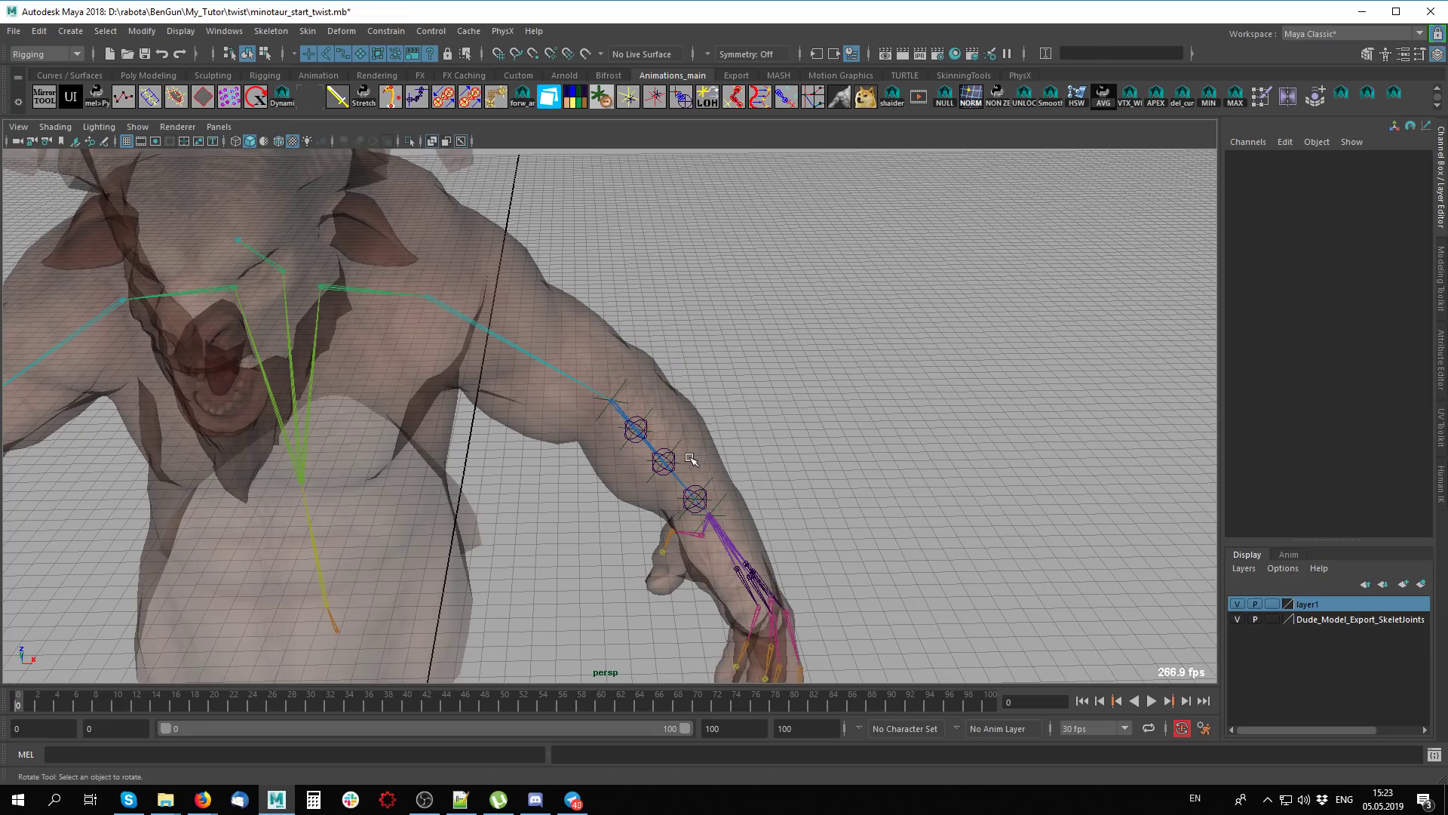
click(693, 487)
click(897, 516)
click(709, 481)
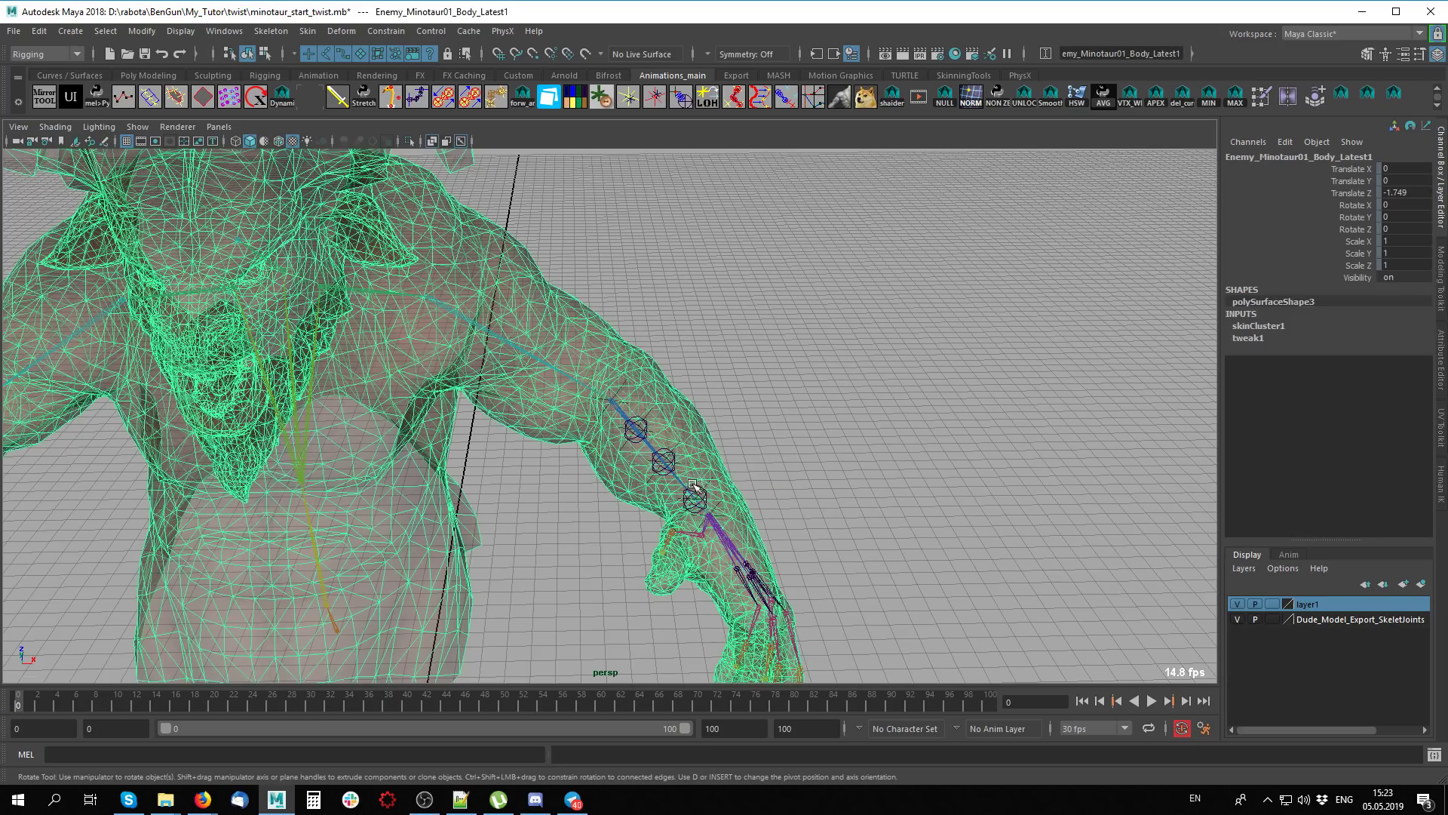
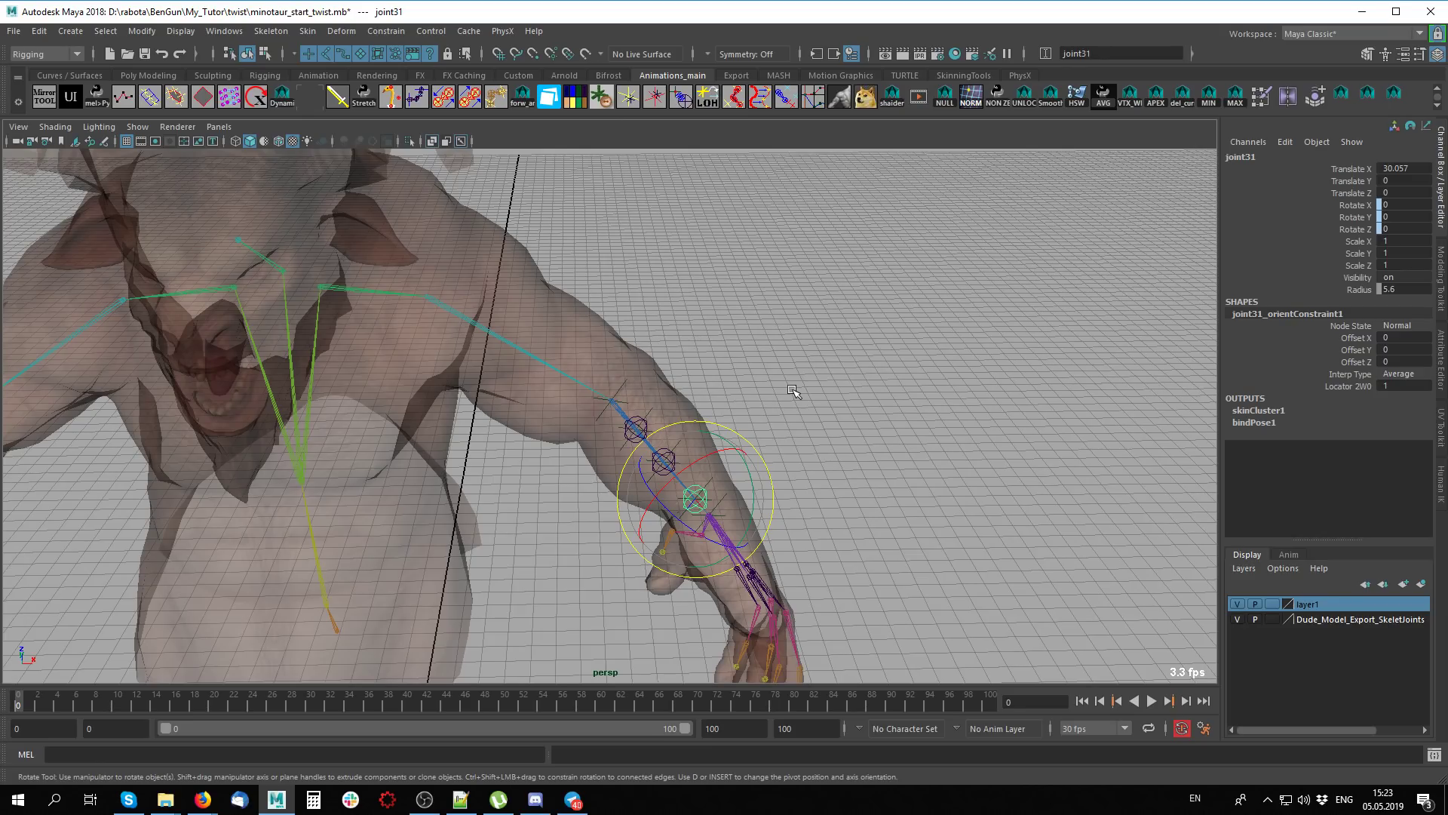
Inspect the joint31 forearm twist joint, showing the mesh textured and in X-ray
click(915, 348)
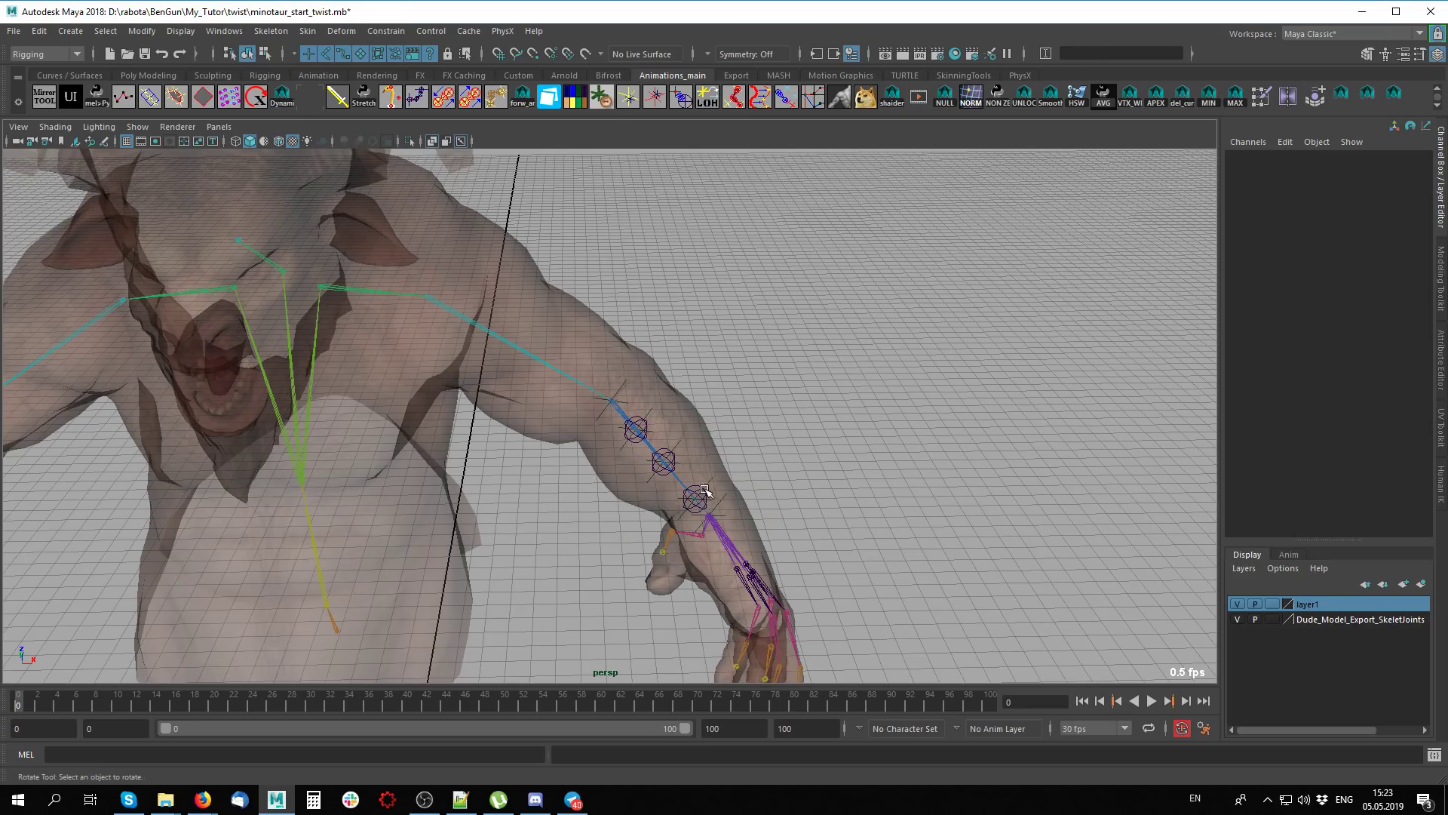
click(695, 491)
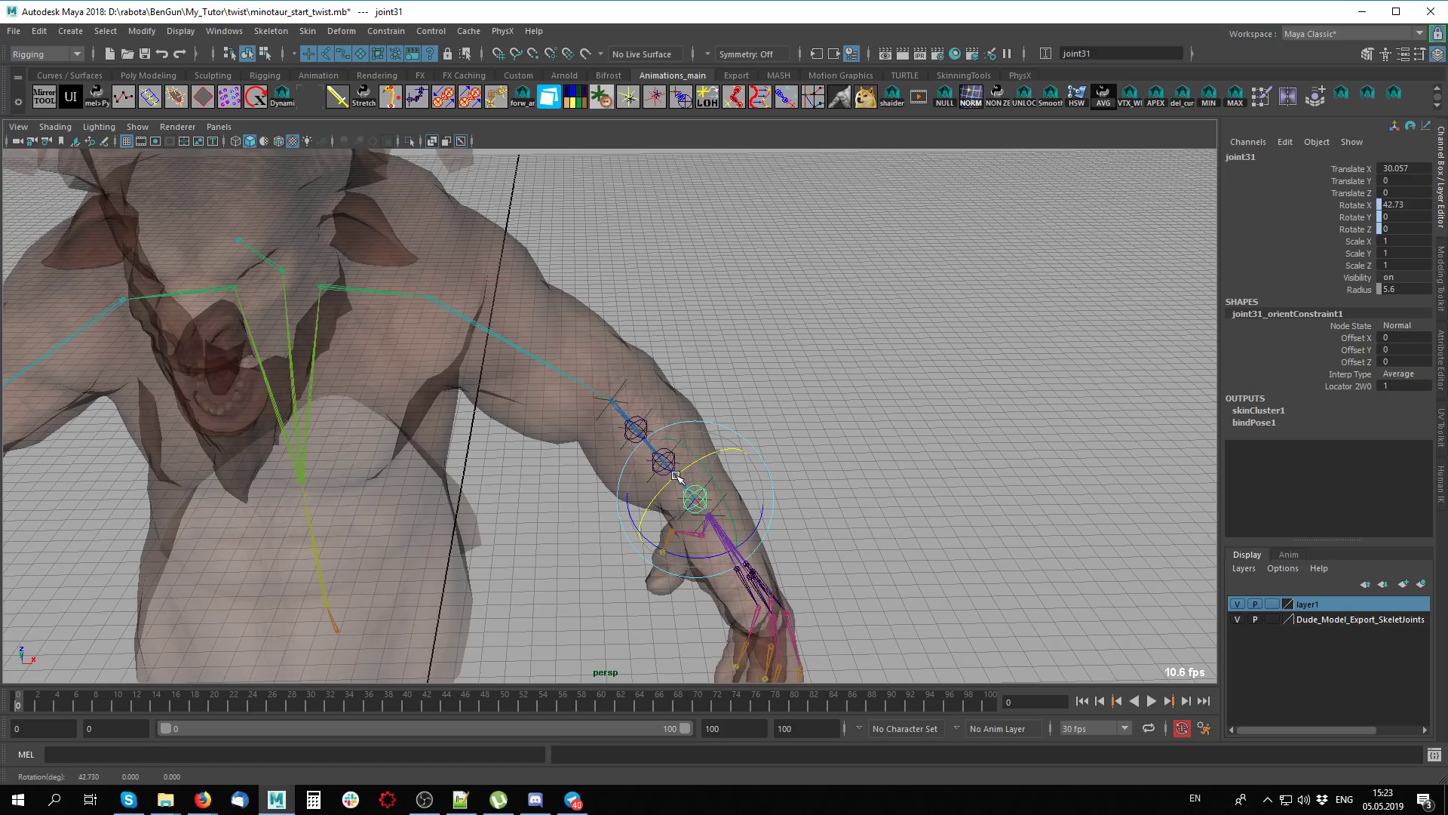
click(886, 491)
key(6)
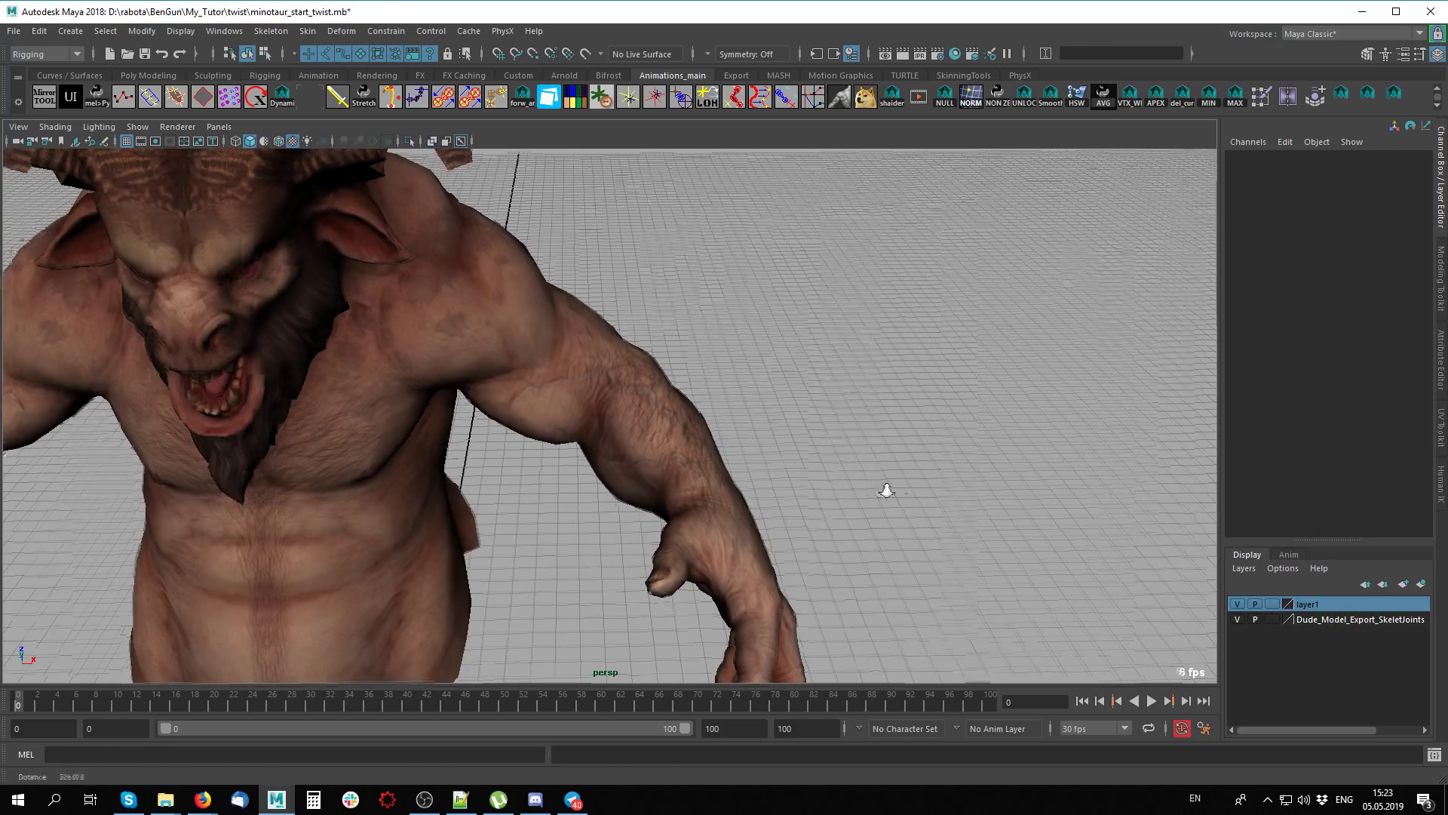
alt+drag(886, 490, 762, 414)
alt+right_drag(763, 414, 722, 487)
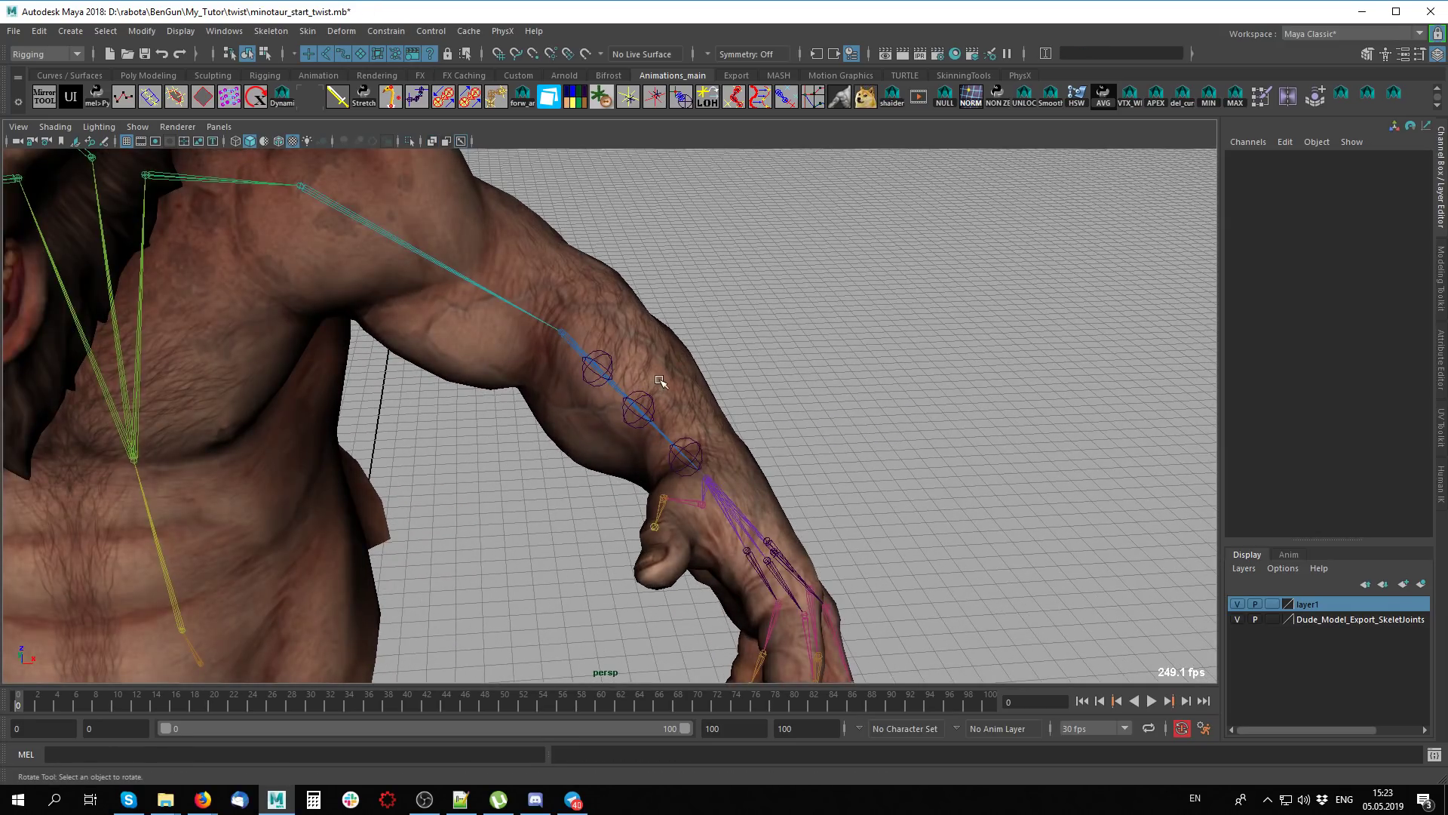
key(alt+x)
alt+drag(846, 460, 647, 360)
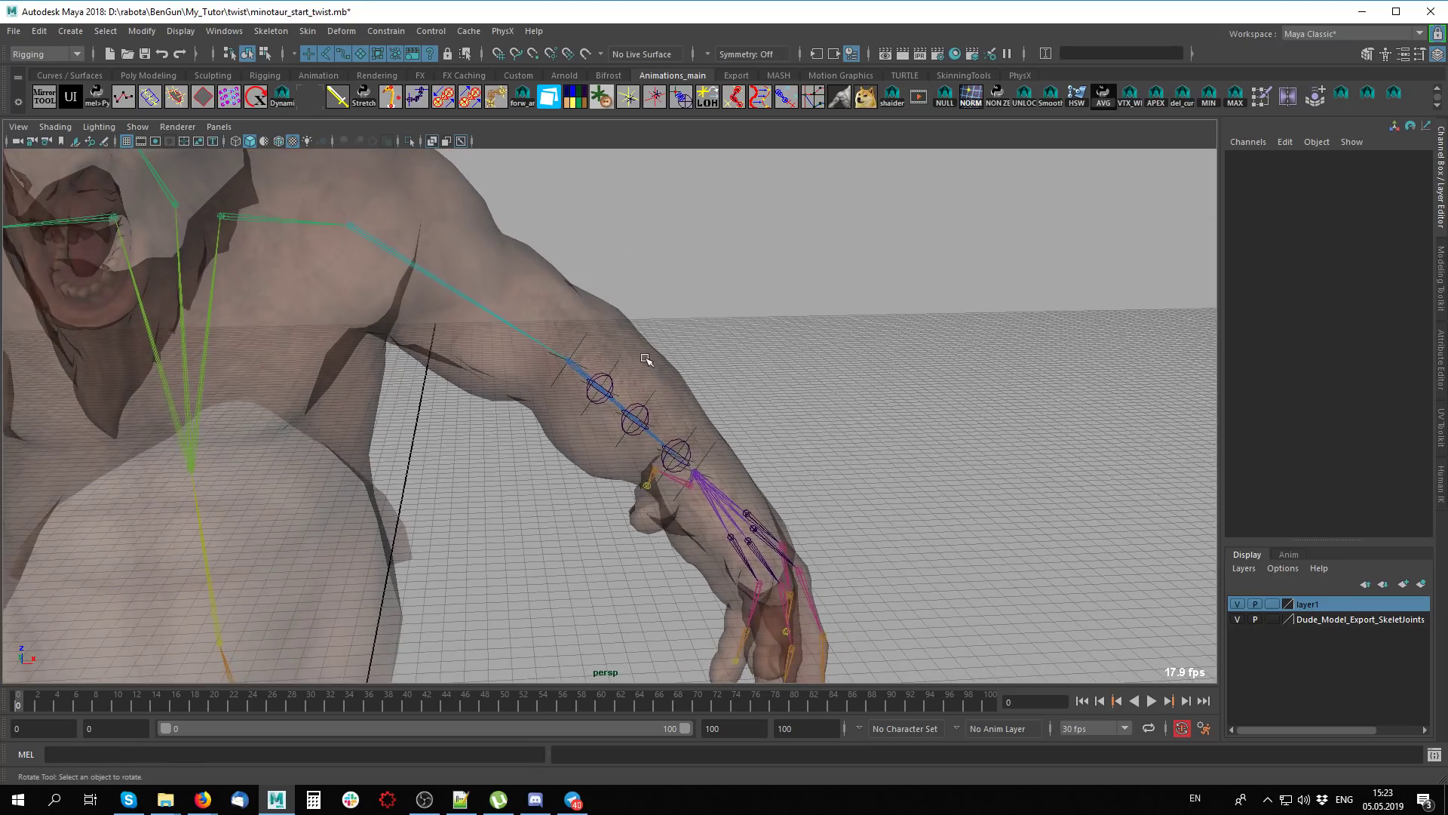
Select and inspect an arm joint and locator5 on the forearm
click(592, 342)
click(921, 407)
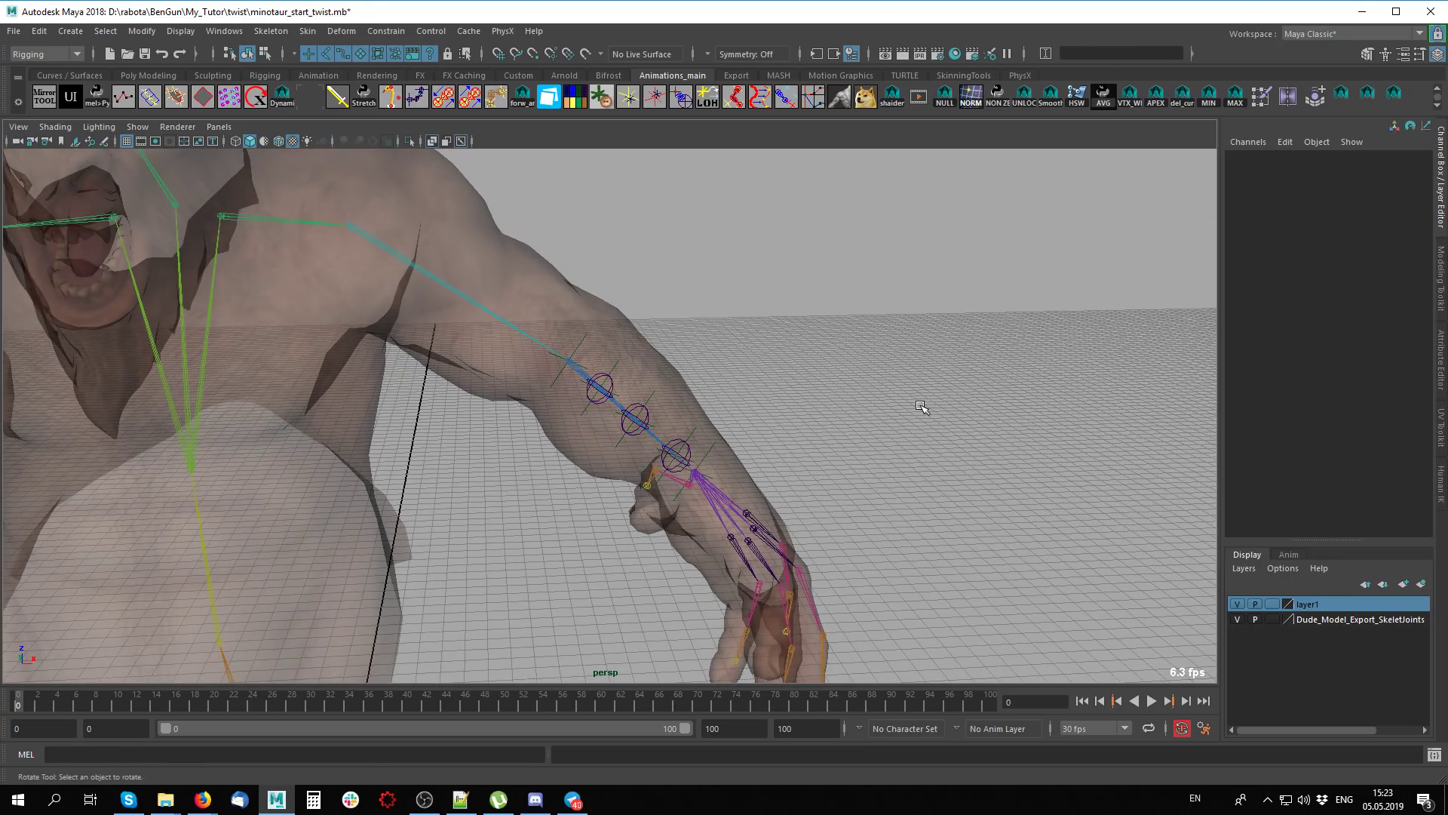
click(608, 349)
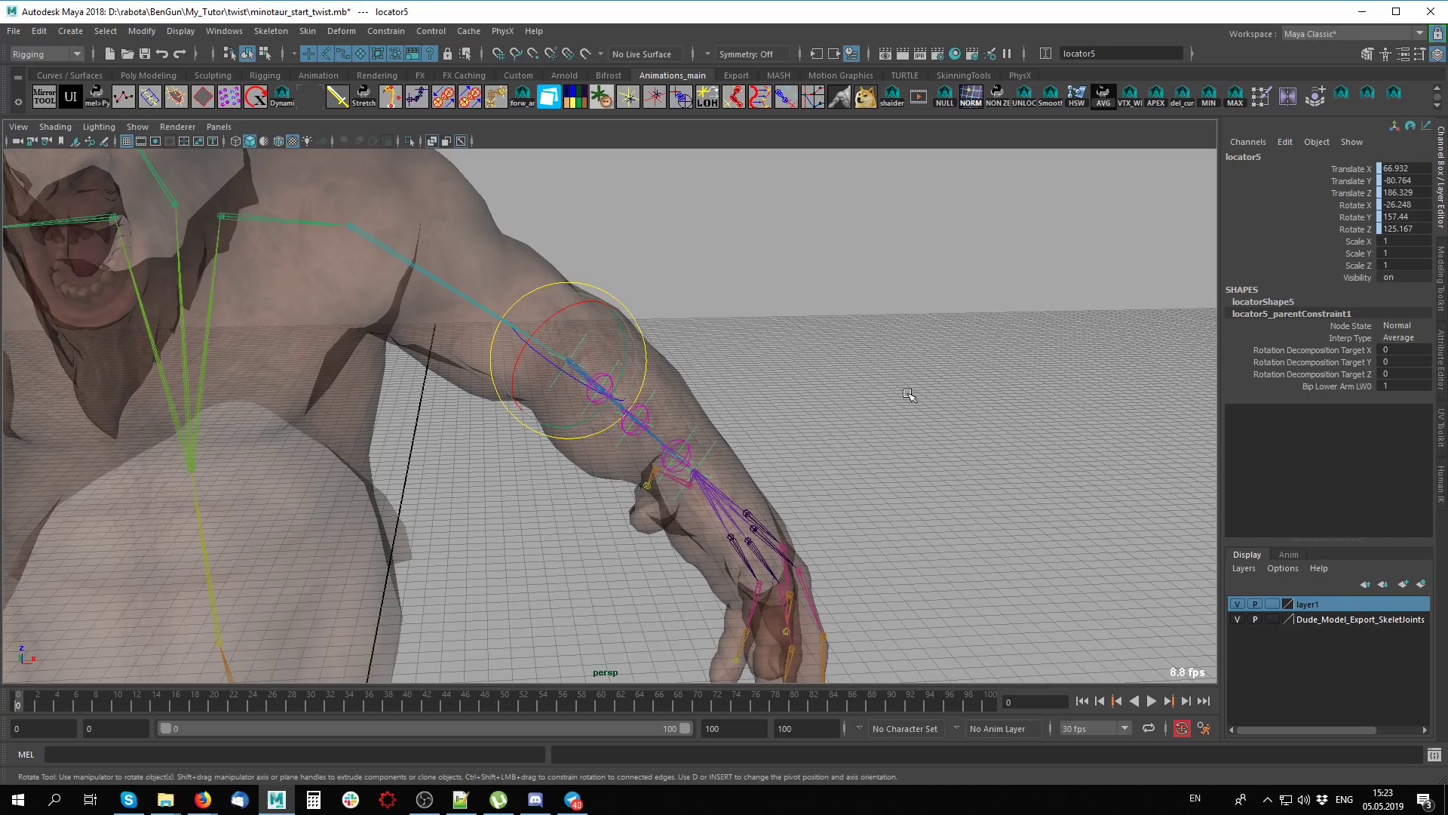
click(867, 393)
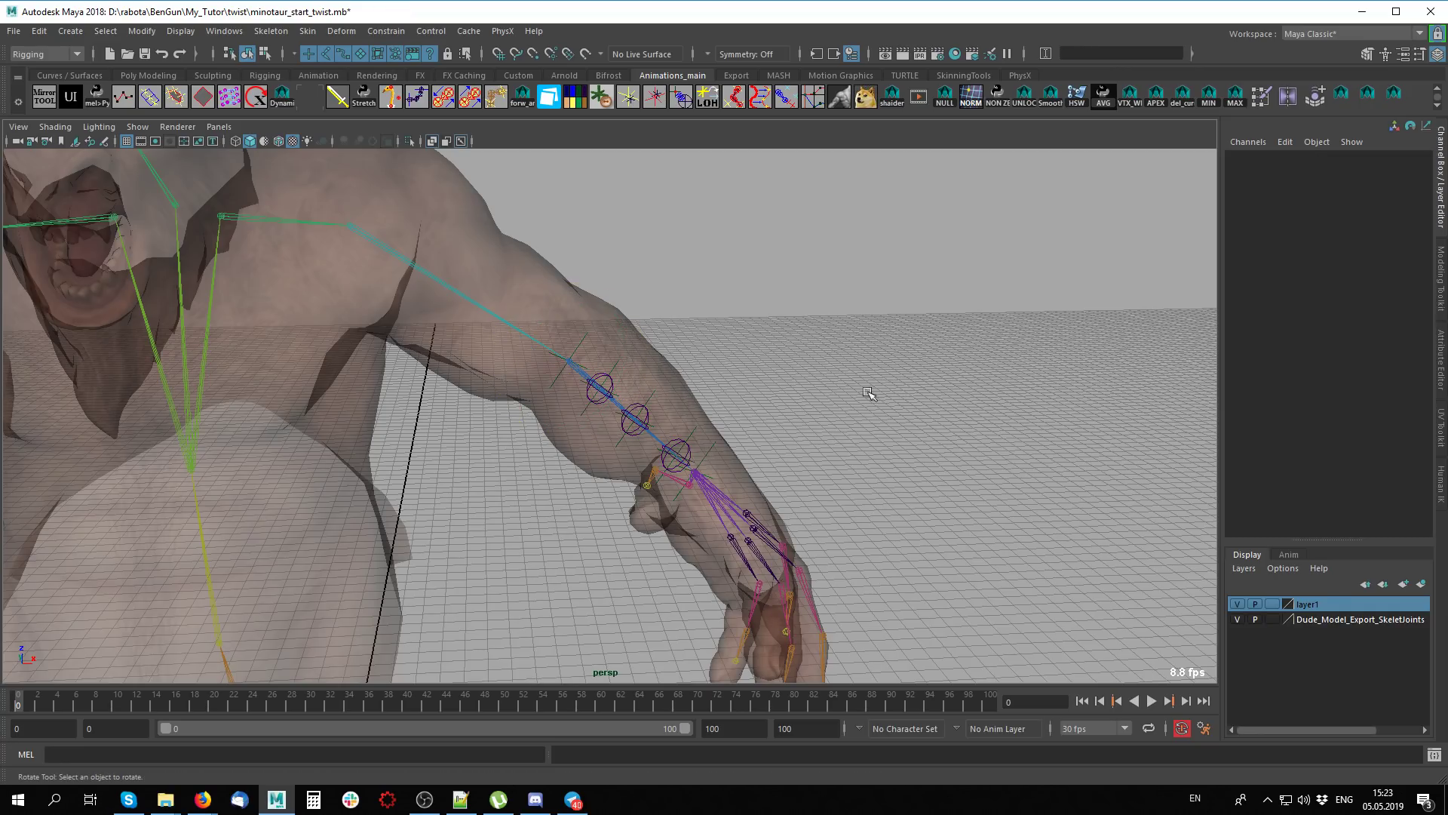
click(602, 376)
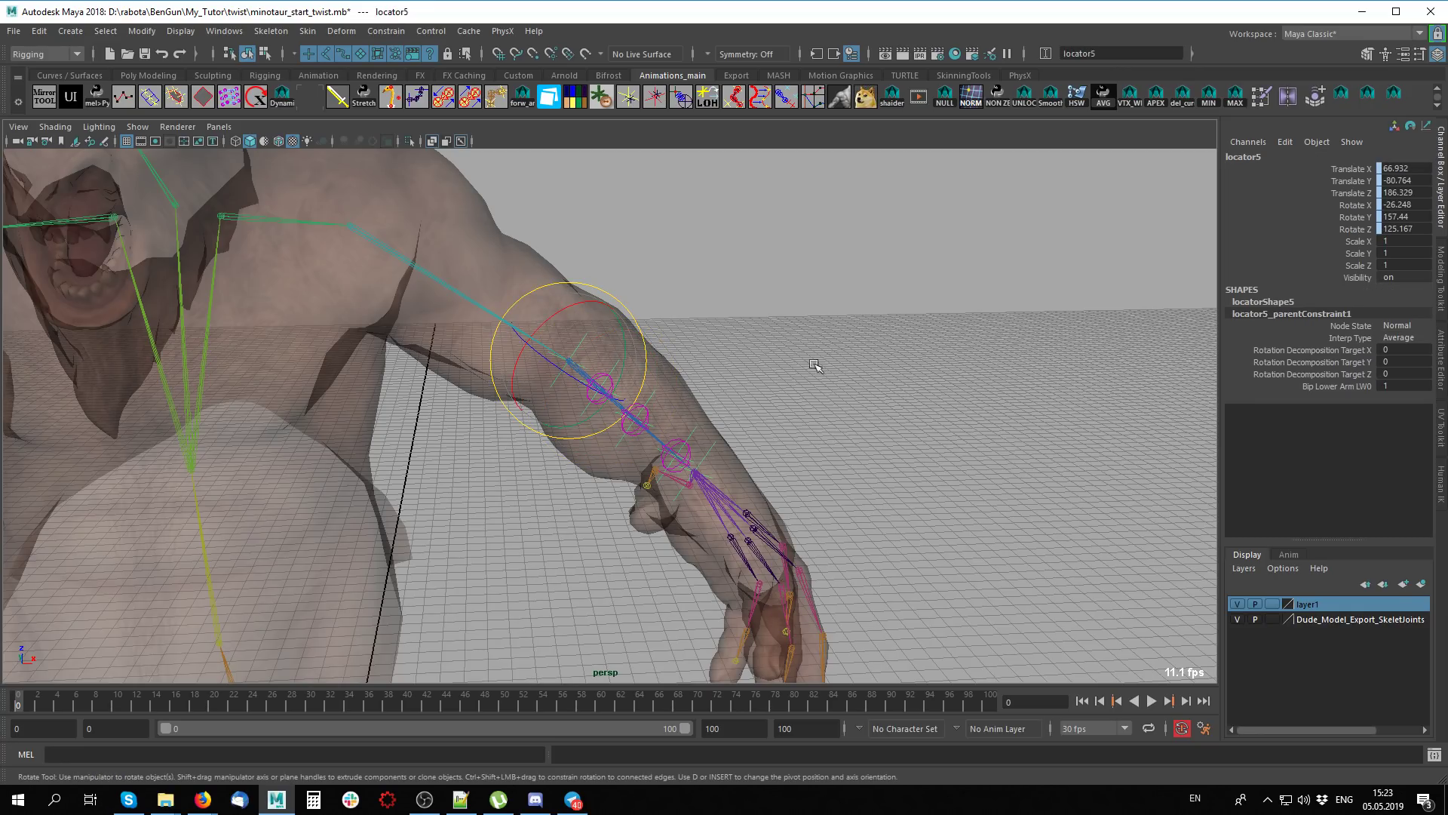
click(844, 366)
Check the wrist and forearm twist locators, then bring up the Outliner
drag(743, 514, 776, 527)
click(921, 380)
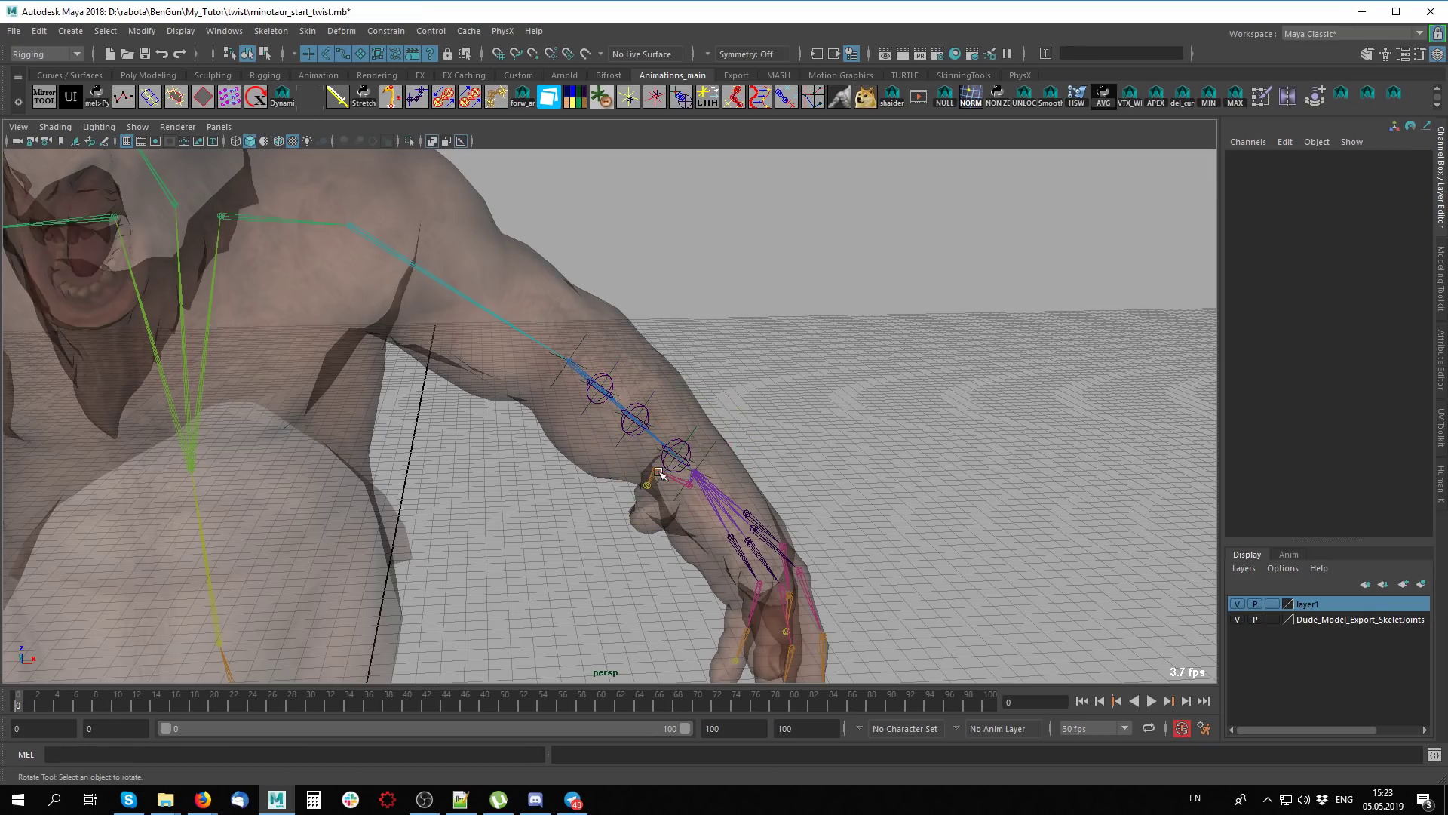
drag(558, 301, 770, 557)
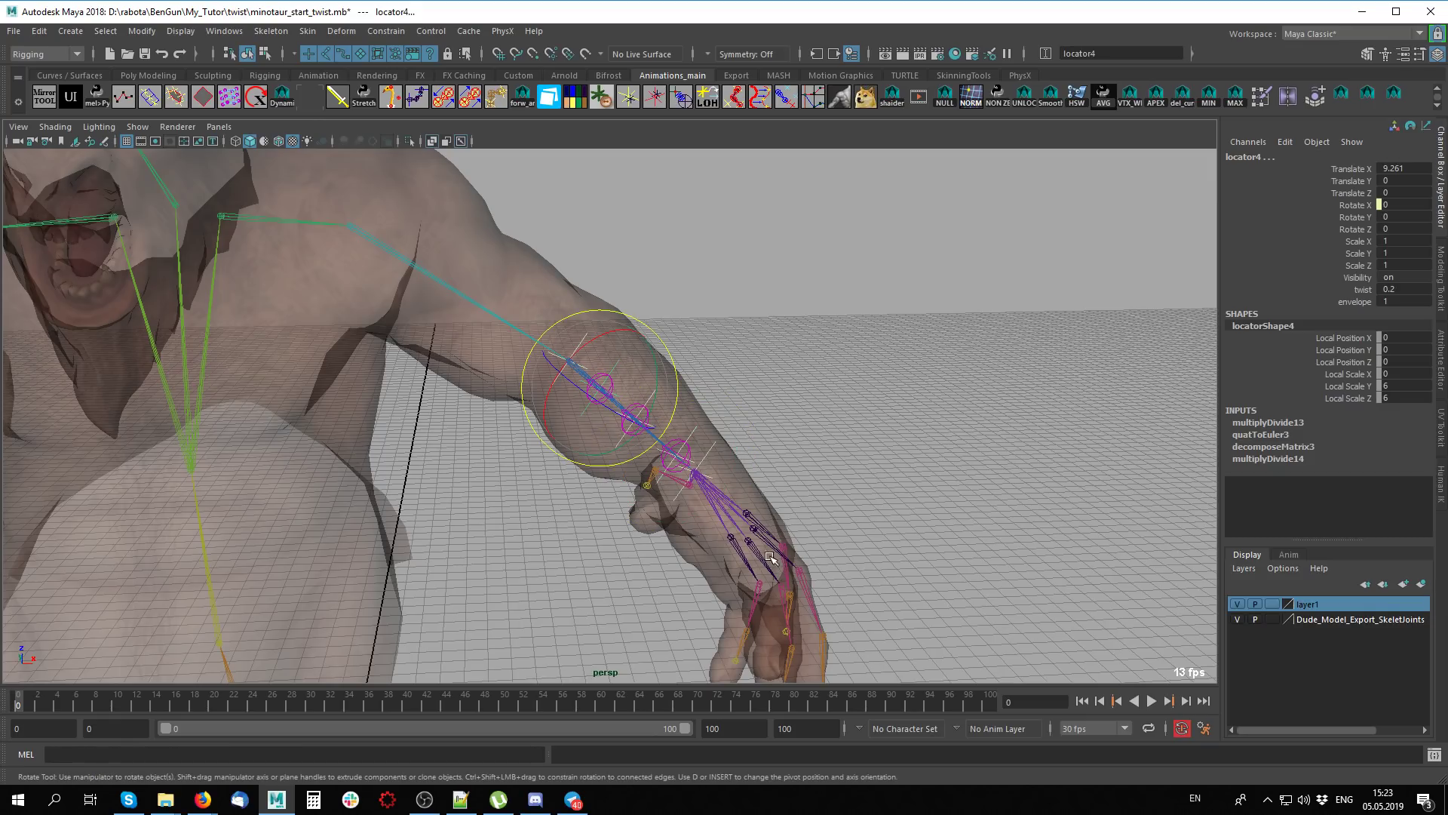
click(794, 457)
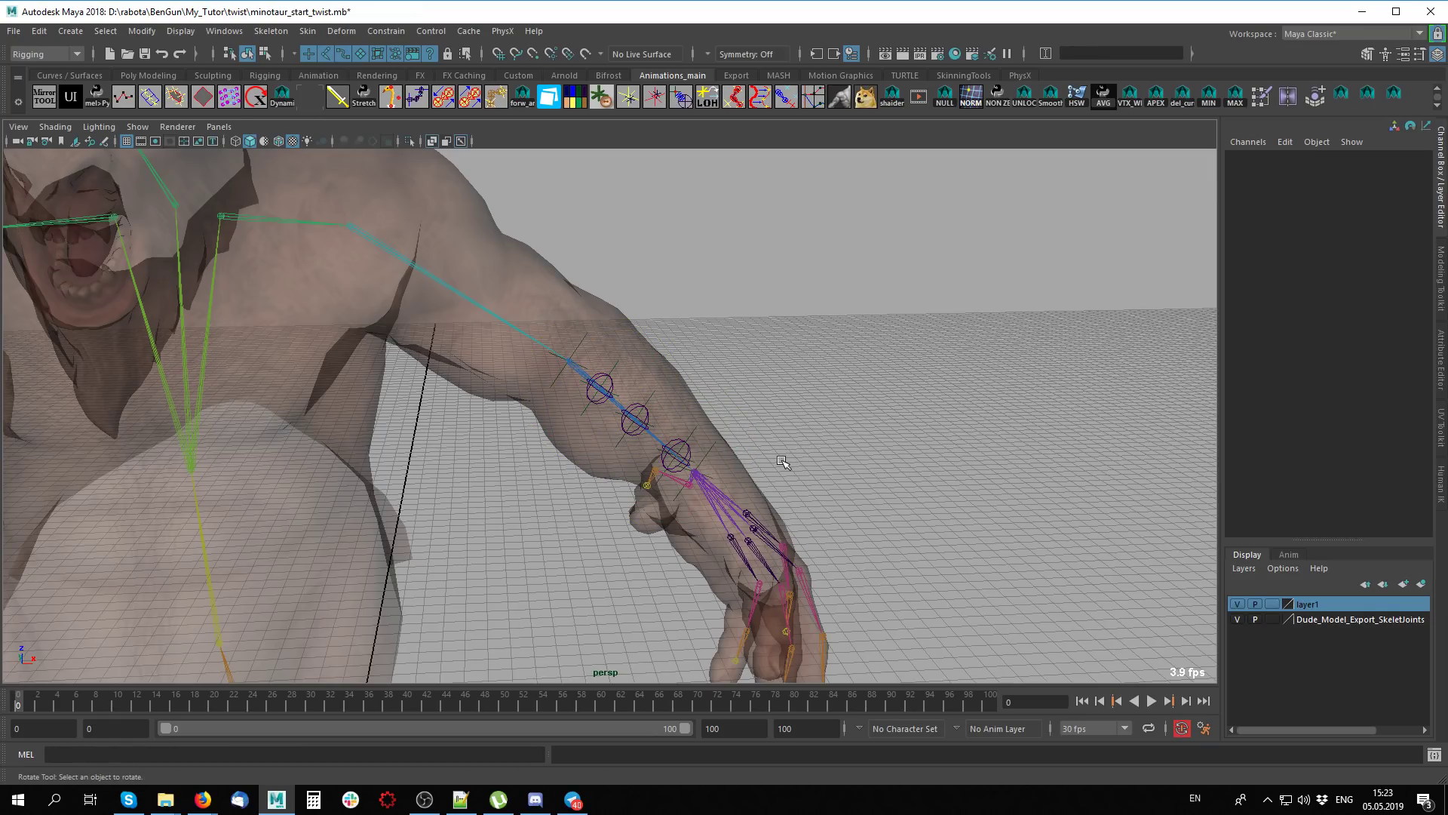
key(shift+o)
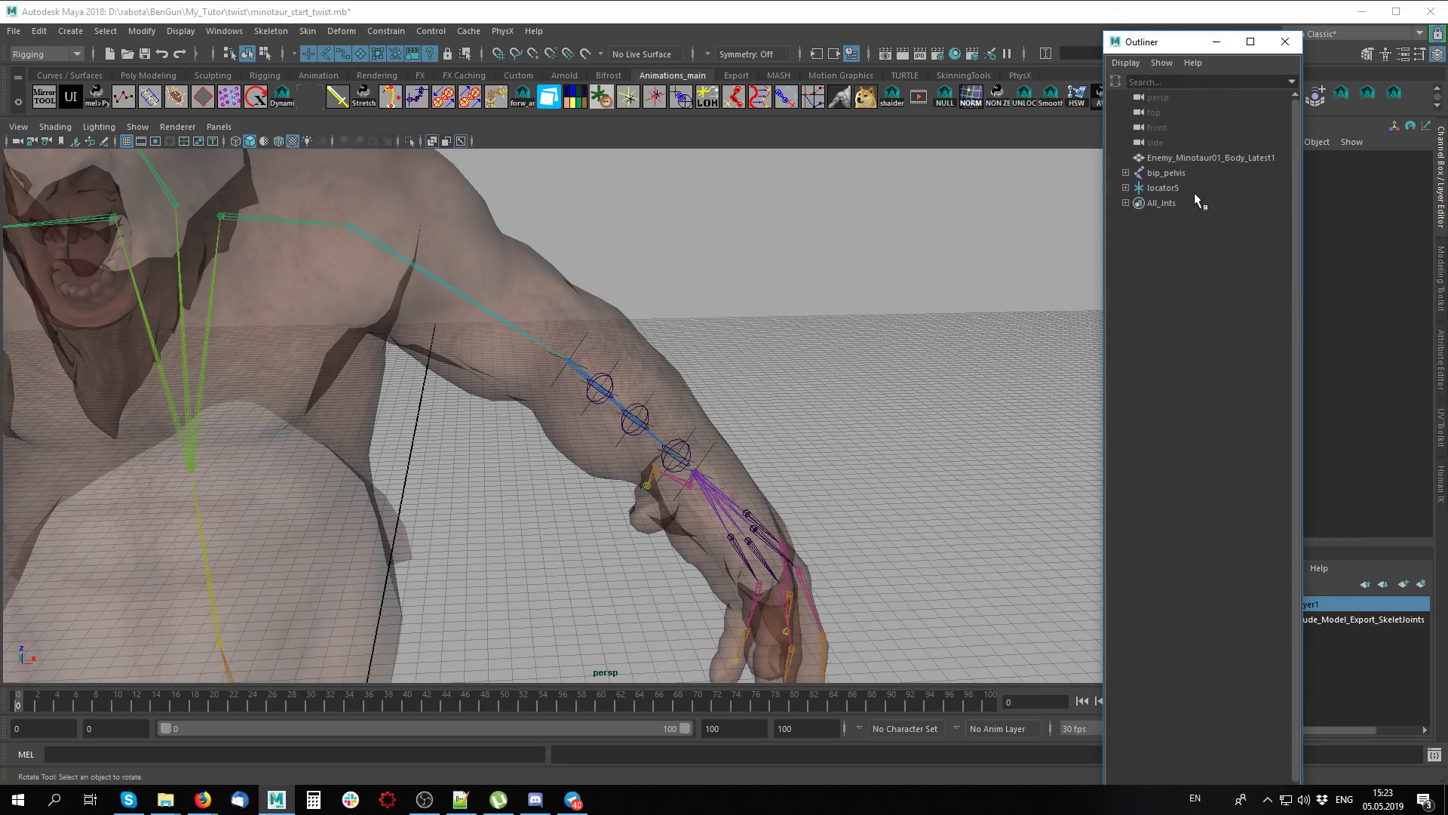
Select locator5 in the Outliner and fully expand bip_pelvis to list joint29–joint31
click(1193, 190)
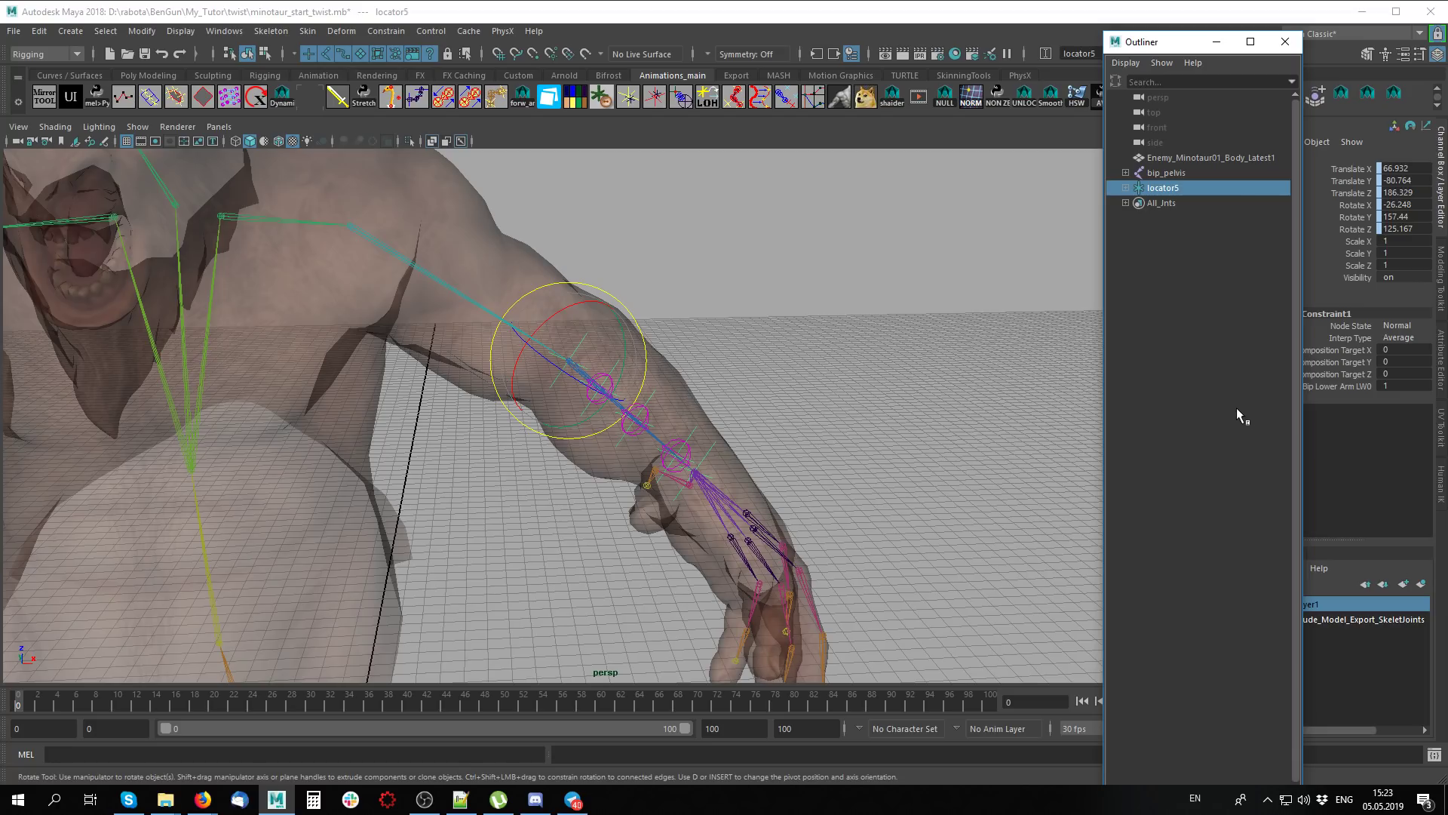
shift+click(1126, 173)
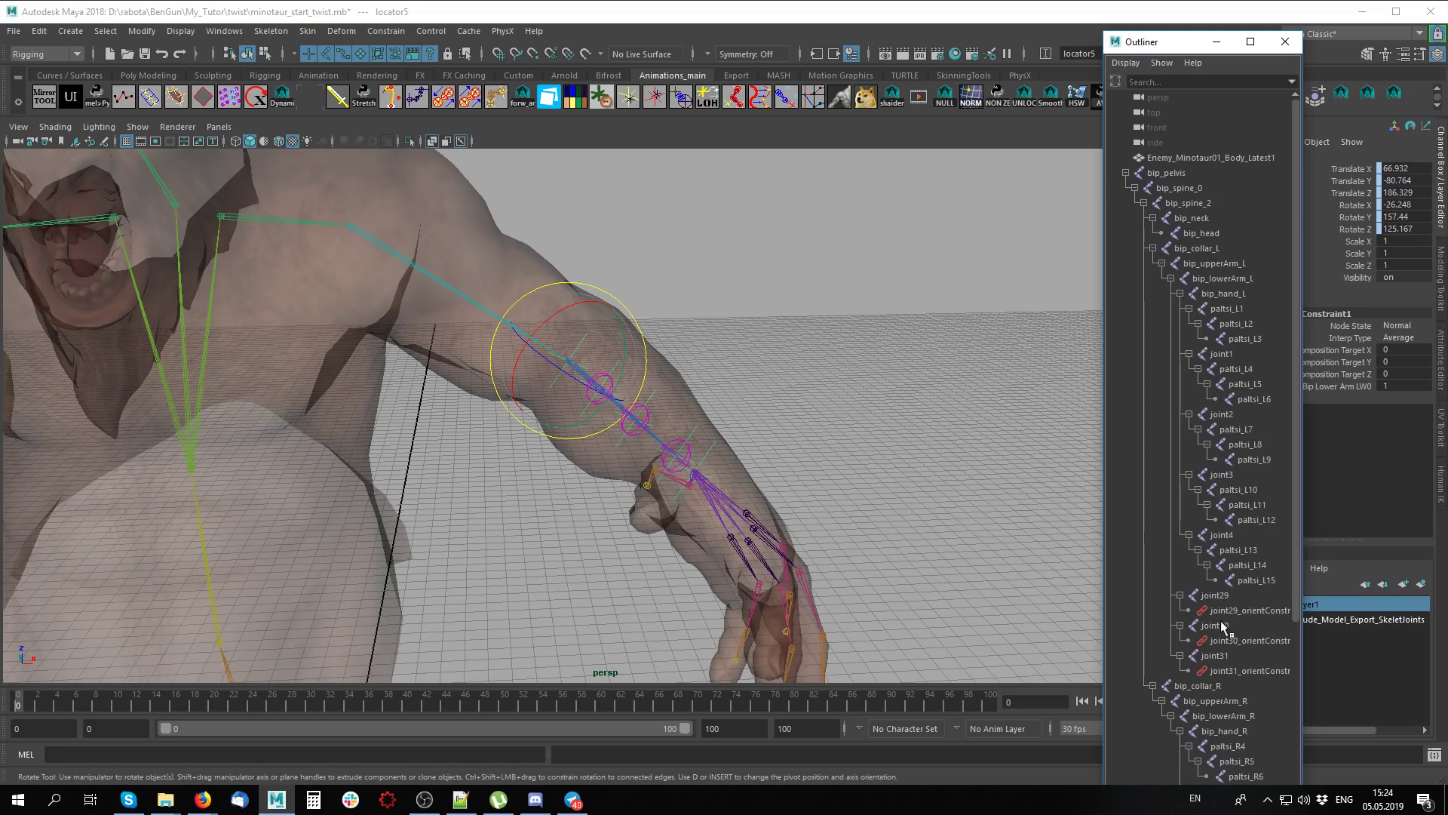
scroll(1134, 454, down, 5)
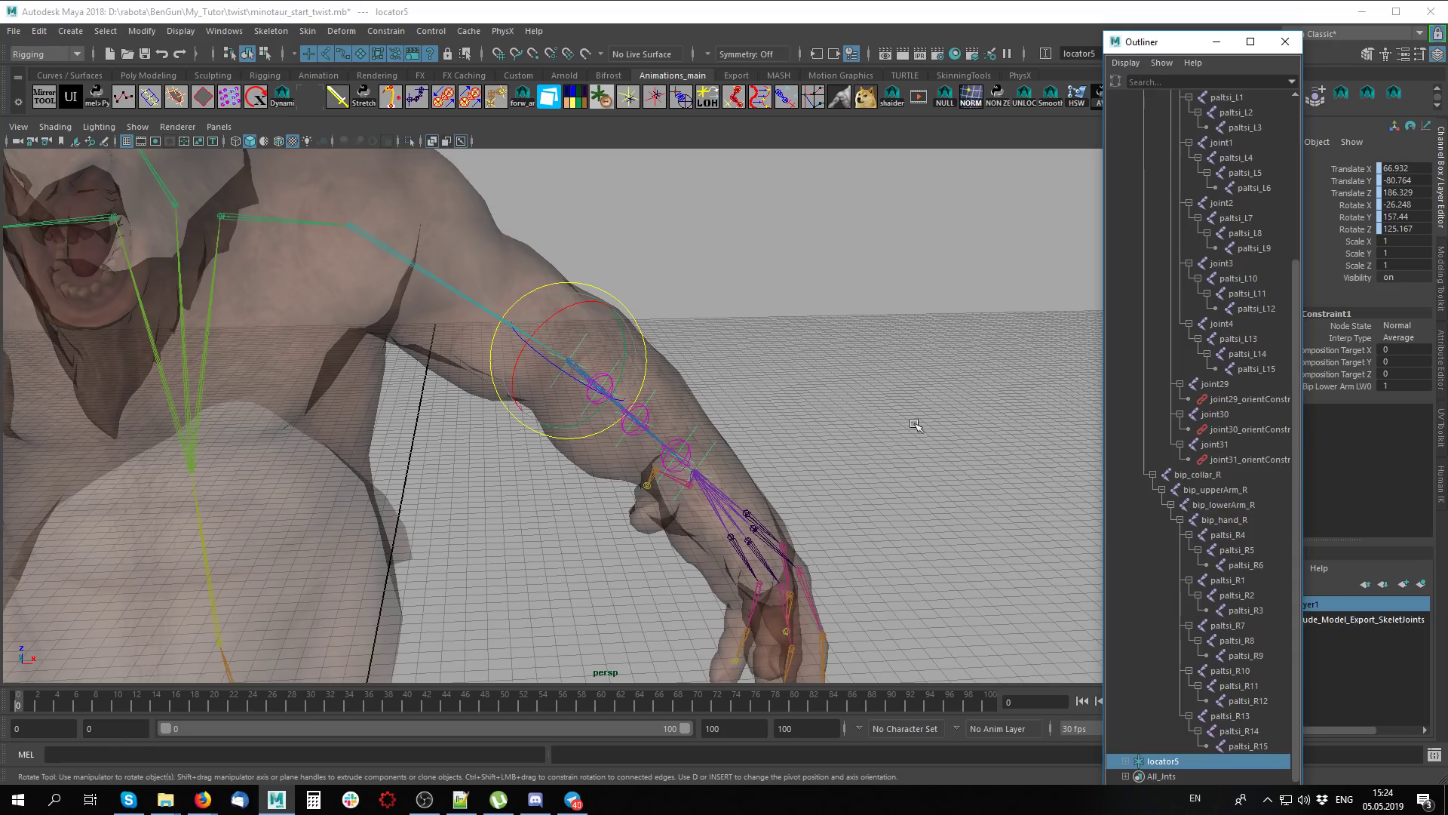
click(812, 399)
At frame 20, test-rotate bip_upperArm_L down, then undo the rotation
alt+drag(812, 398, 840, 284)
alt+right_drag(841, 284, 609, 305)
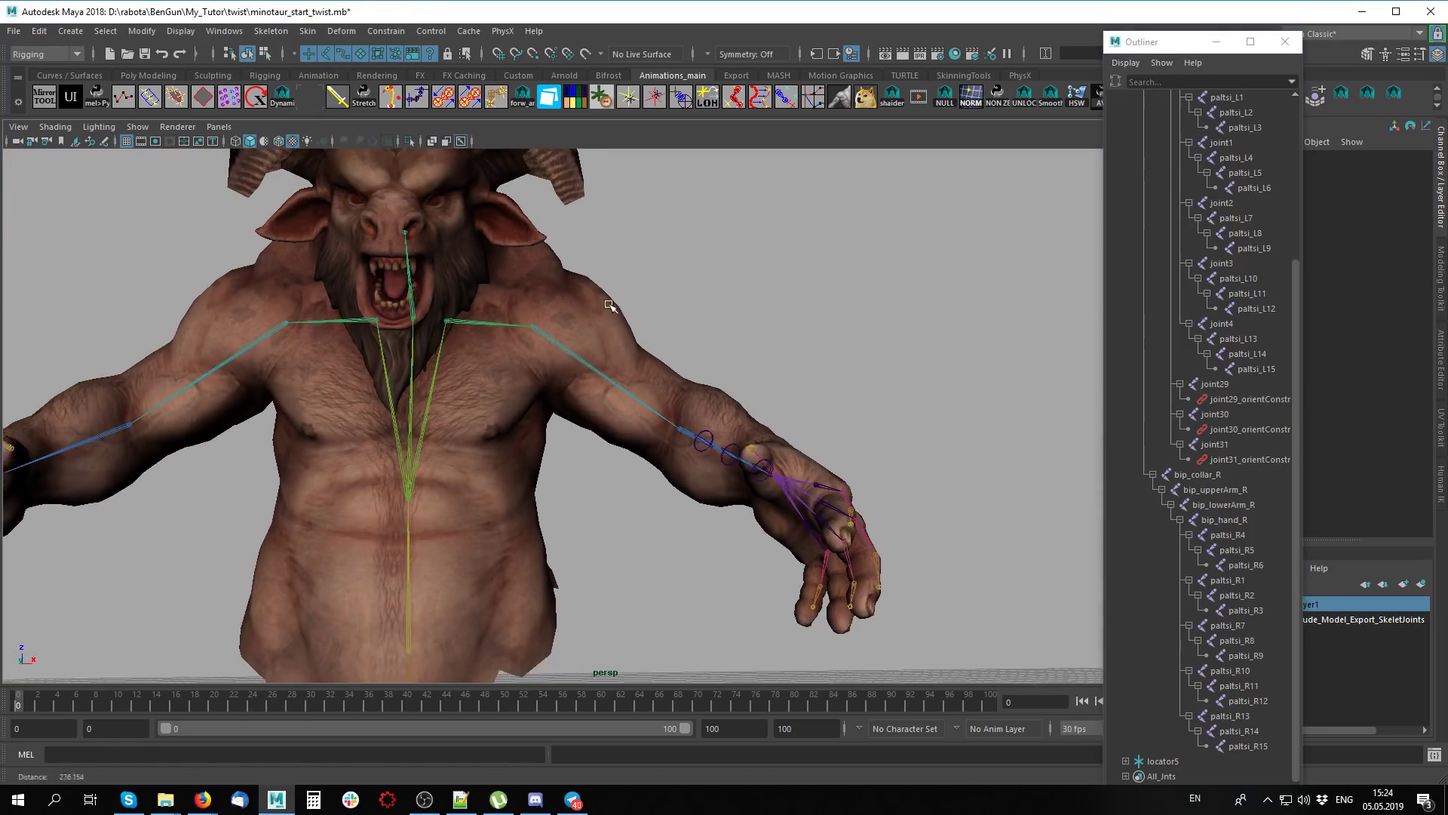
mouse_move(609, 305)
alt+mouse_down()
mouse_move(62, 720)
mouse_move(82, 709)
alt+mouse_up()
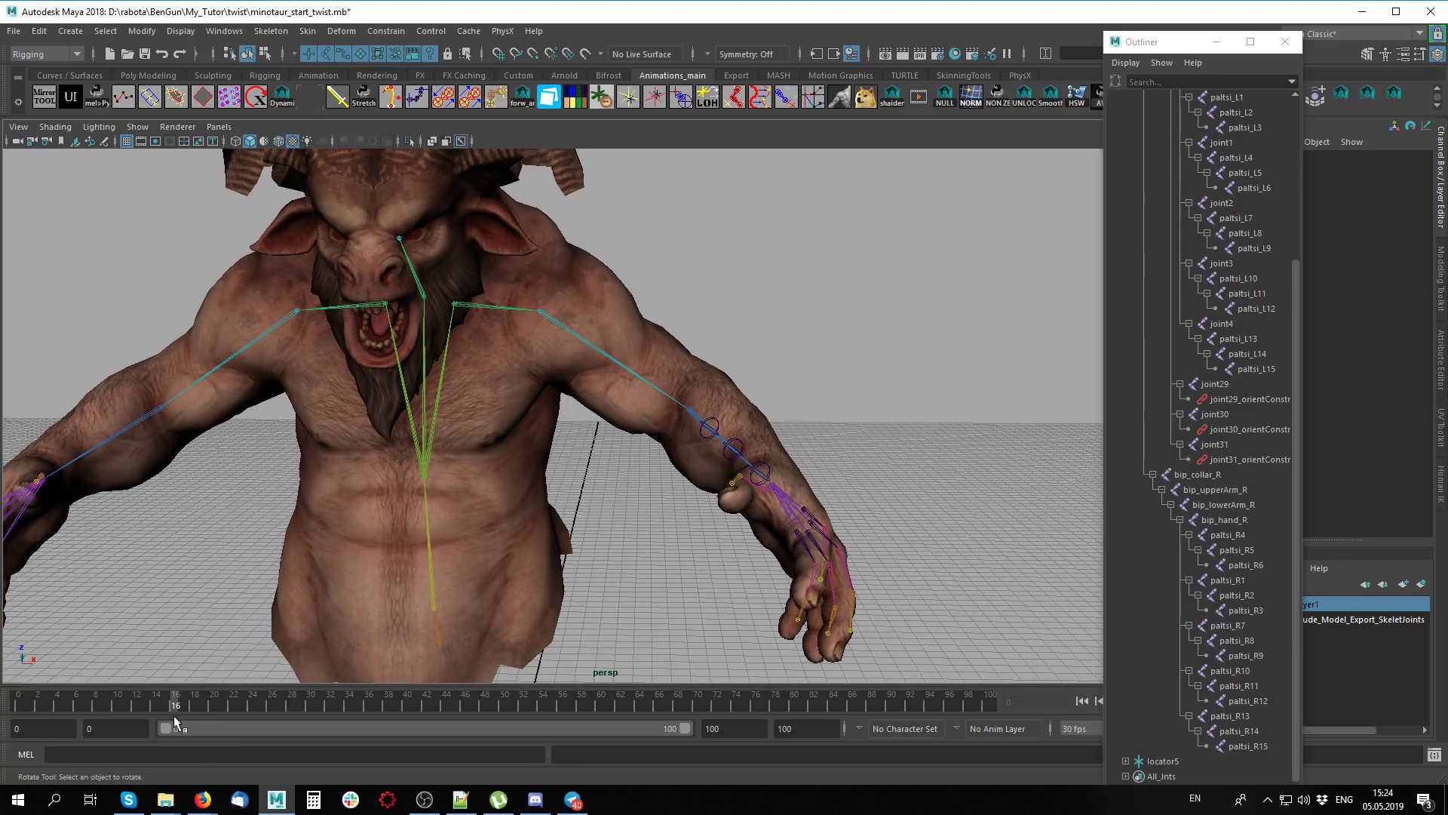
drag(174, 712, 214, 709)
alt+drag(596, 476, 615, 504)
click(573, 347)
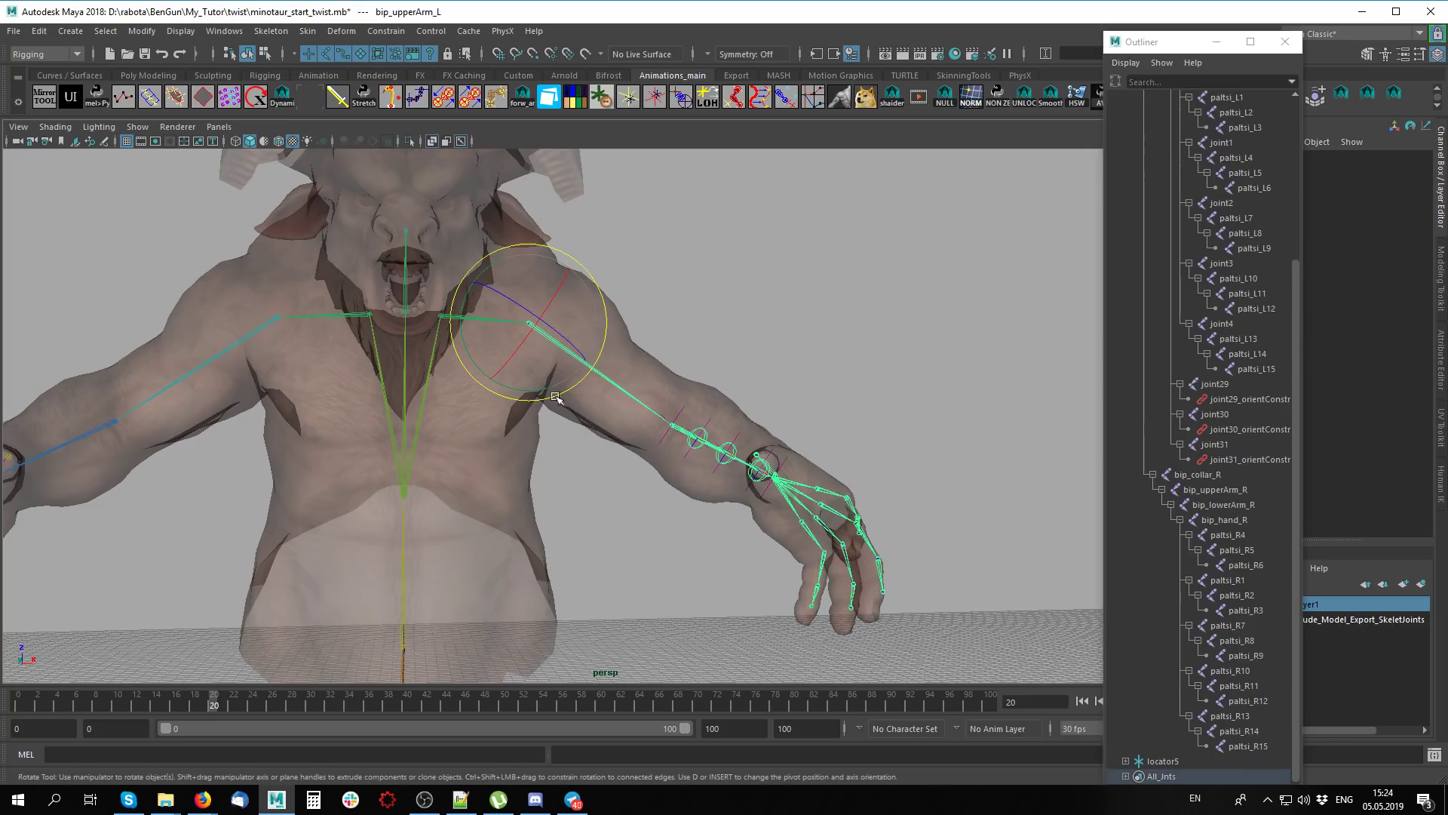
alt+drag(573, 346, 562, 521)
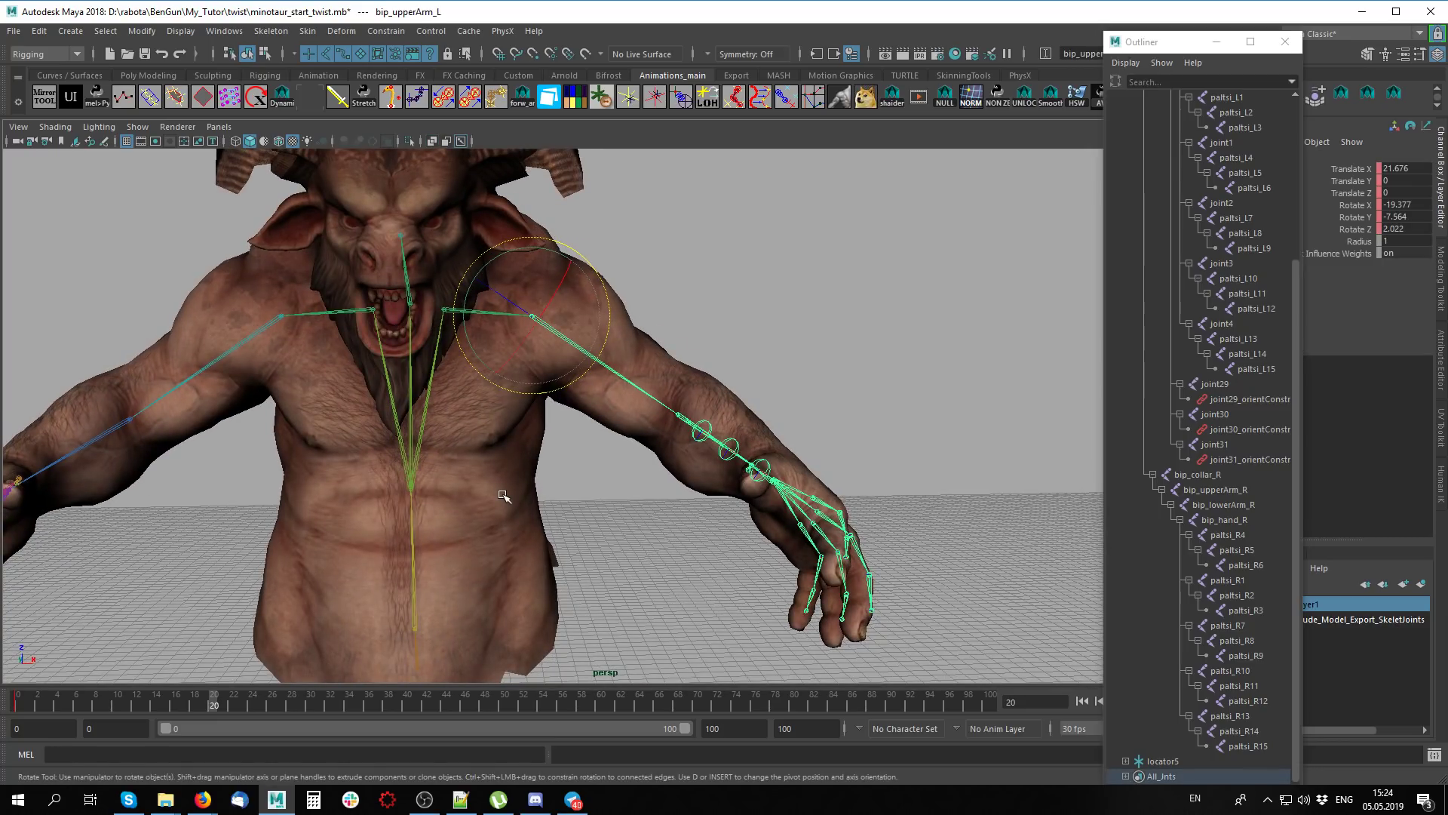
drag(549, 300, 539, 308)
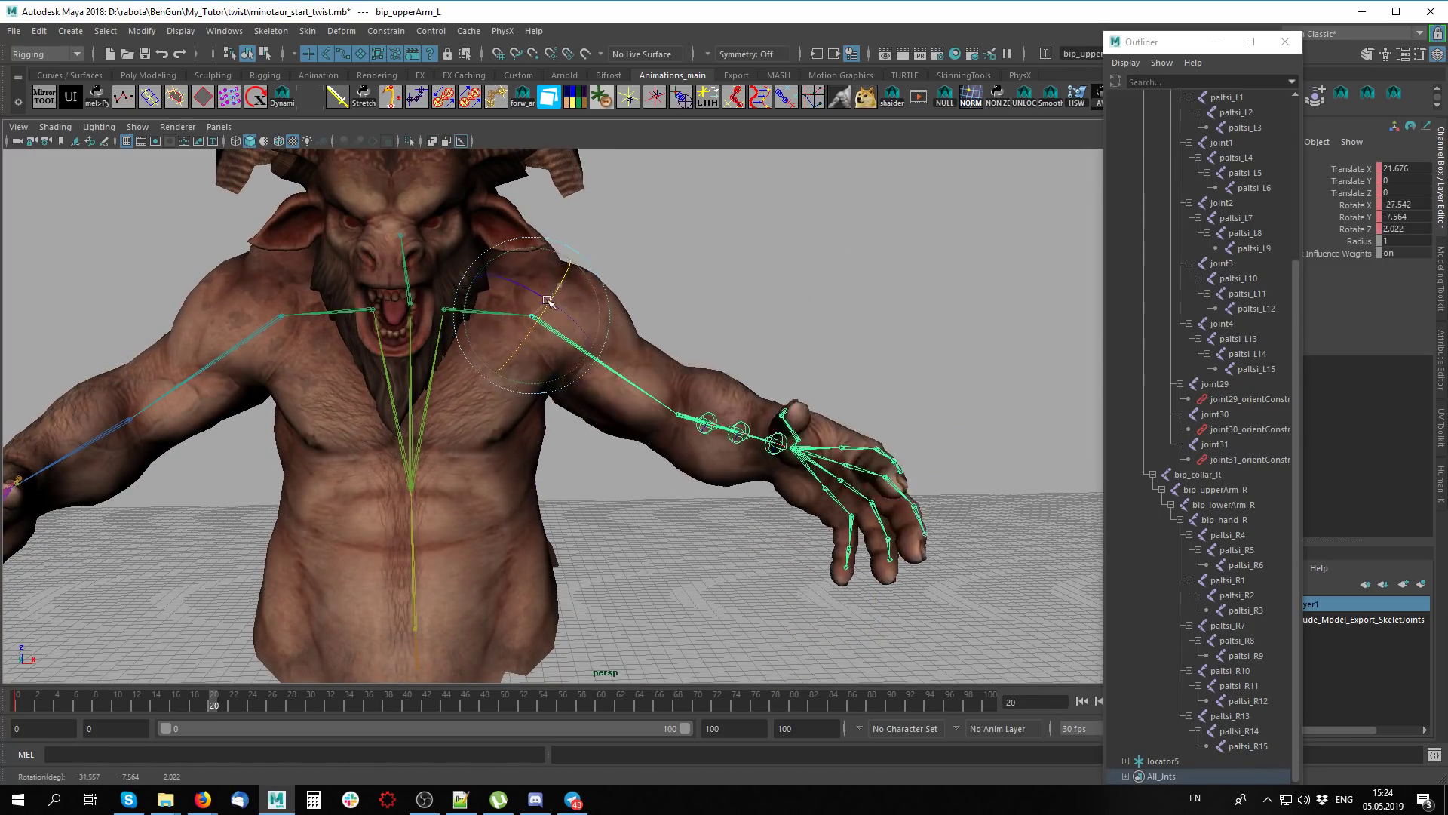
key(ctrl+z)
click(608, 534)
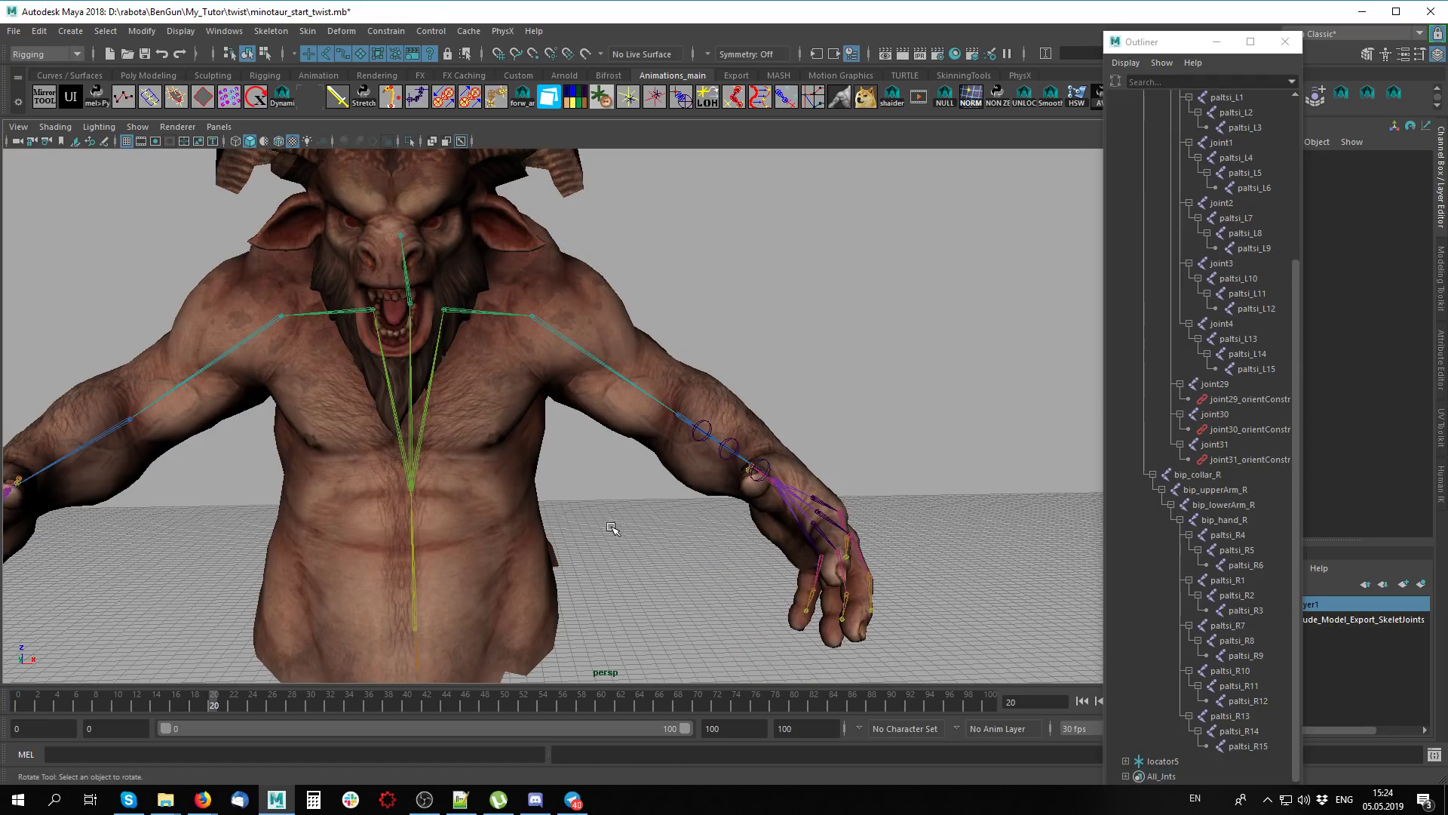
alt+drag(608, 533, 596, 519)
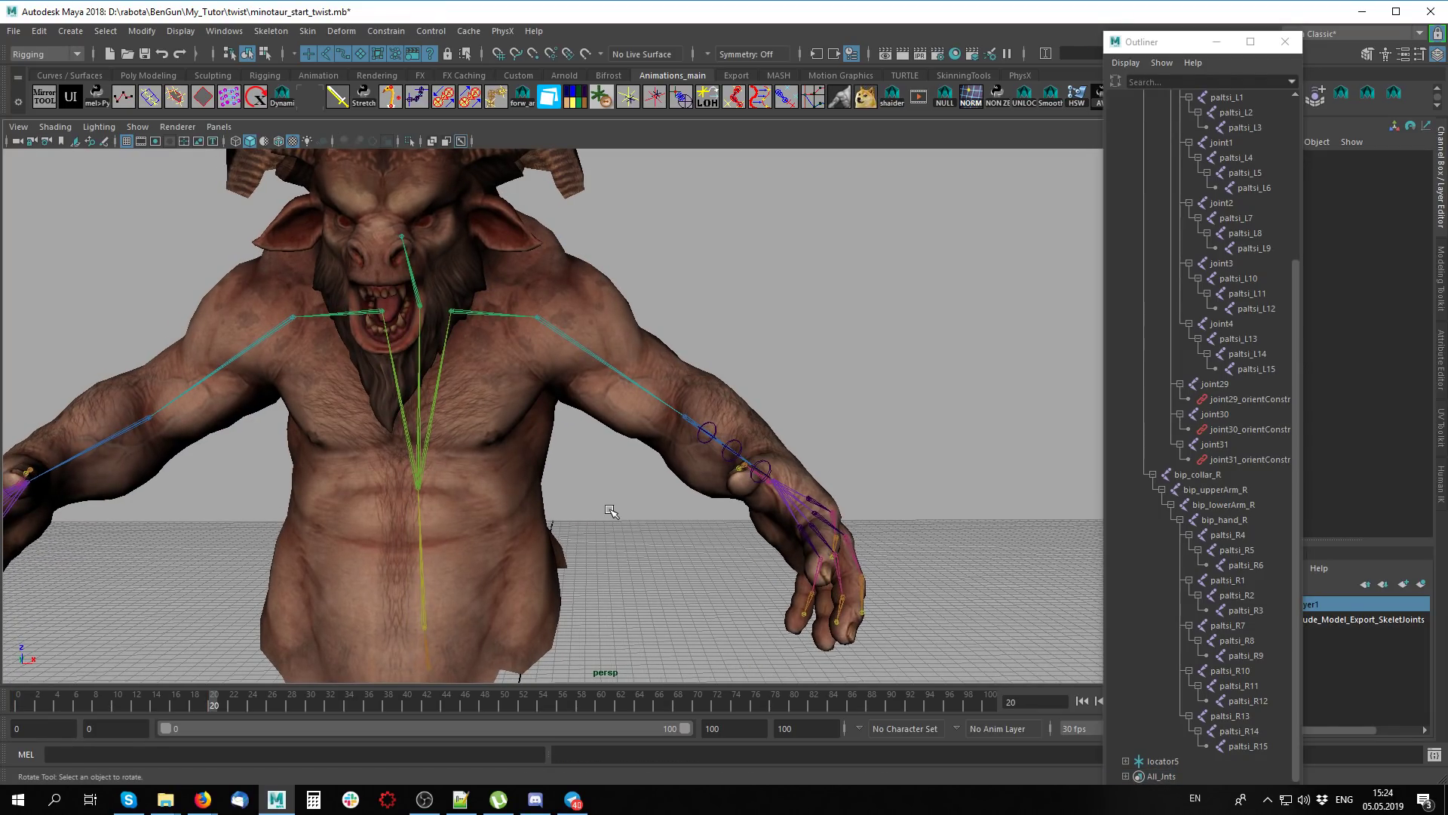
Select bip_upperArm_L and bip_collar_L and move the time slider to frame 30
alt+drag(618, 413, 192, 749)
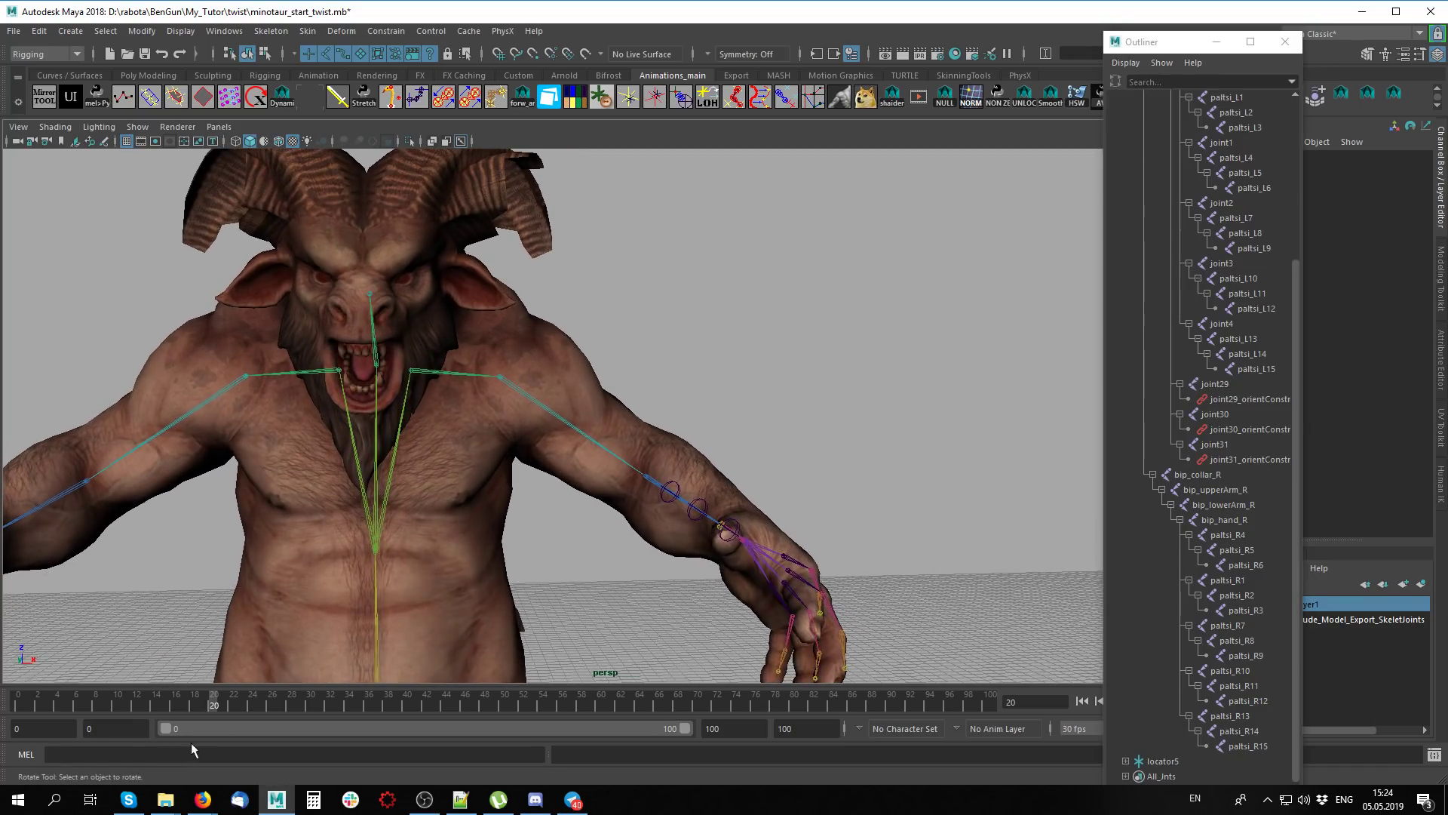
click(529, 386)
key(q)
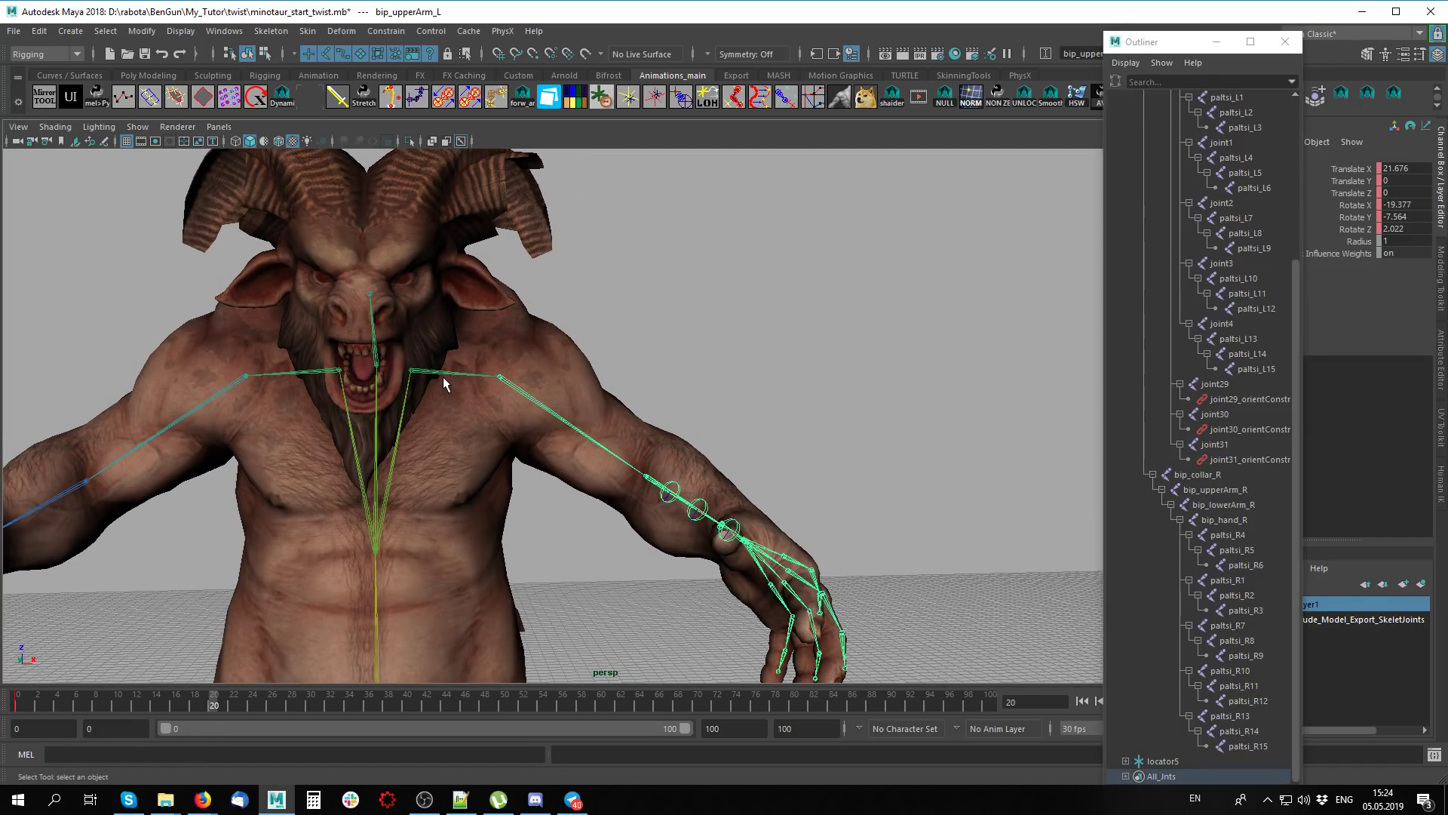
click(444, 374)
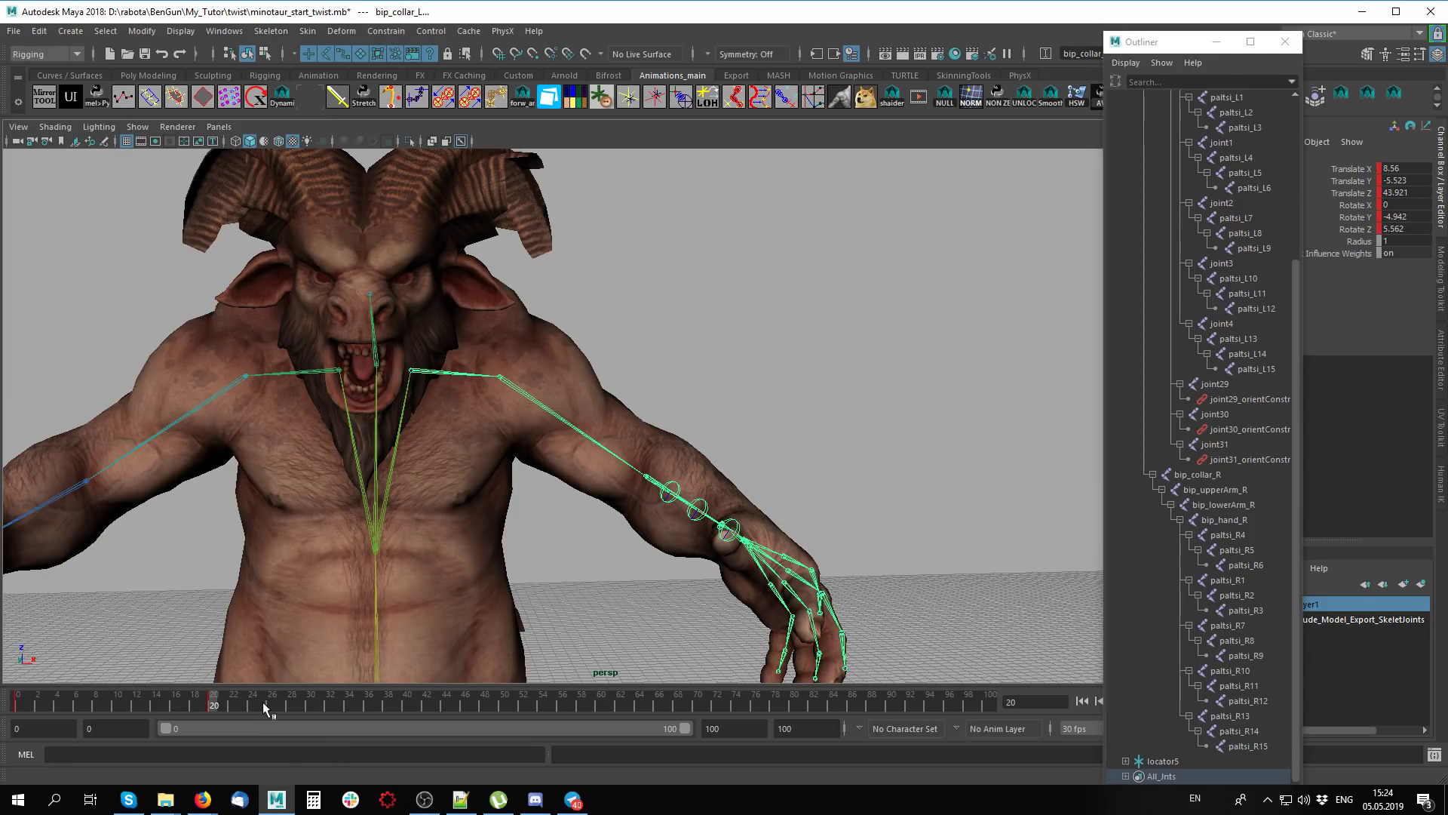
drag(263, 702, 238, 701)
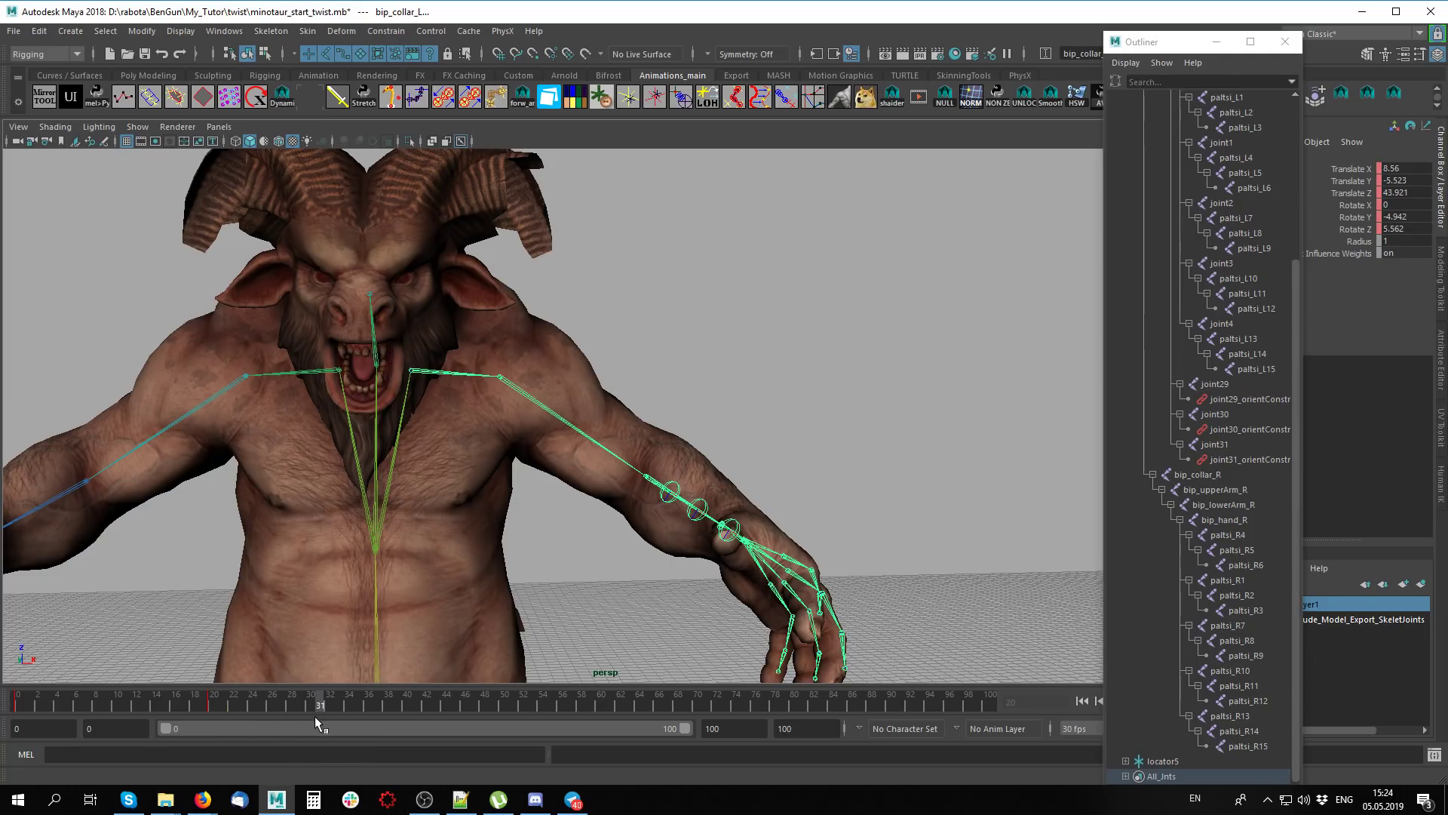
click(535, 521)
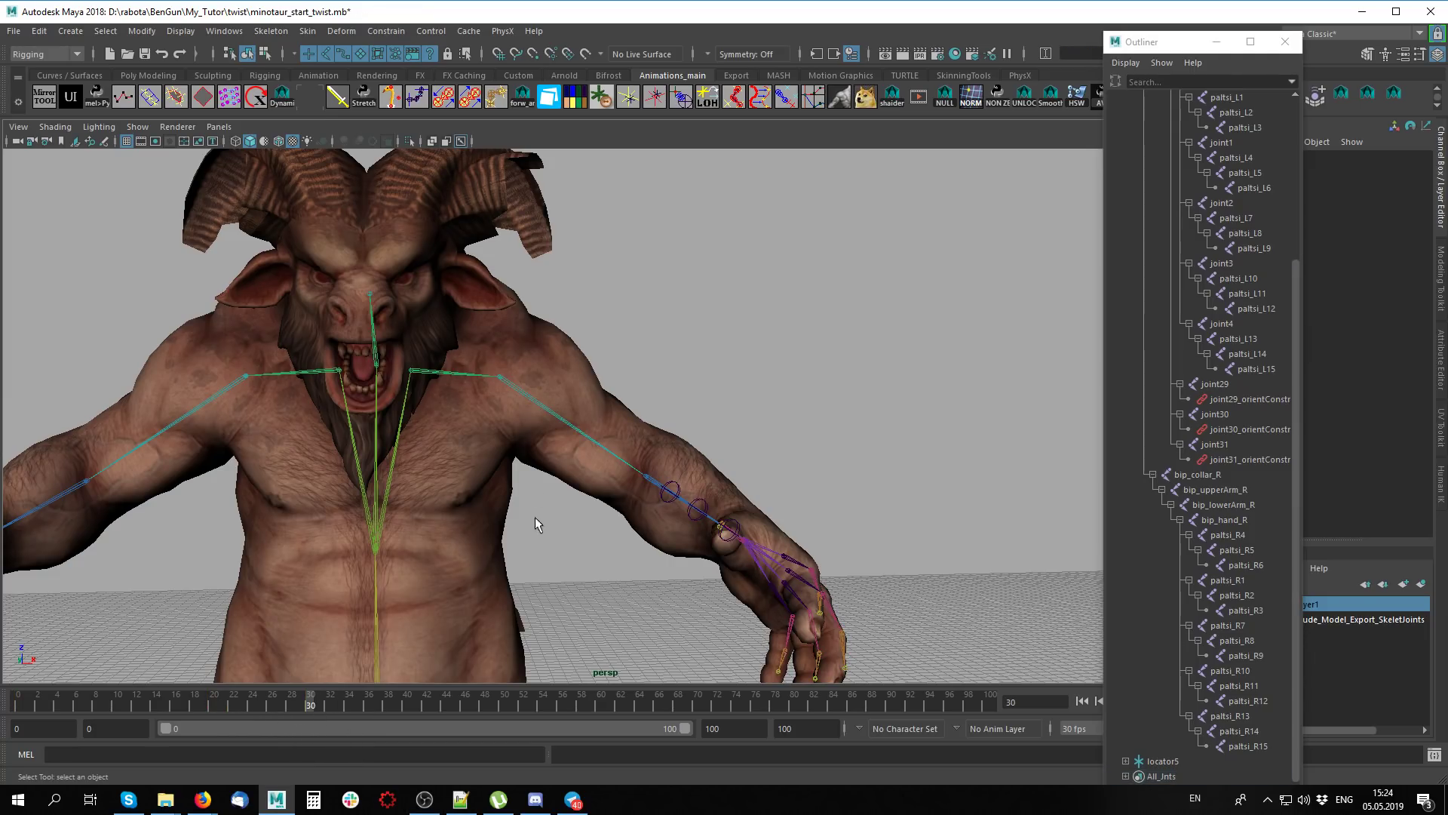
click(496, 379)
Rotate bip_upperArm_L up and down to test the shoulder deformation
key(e)
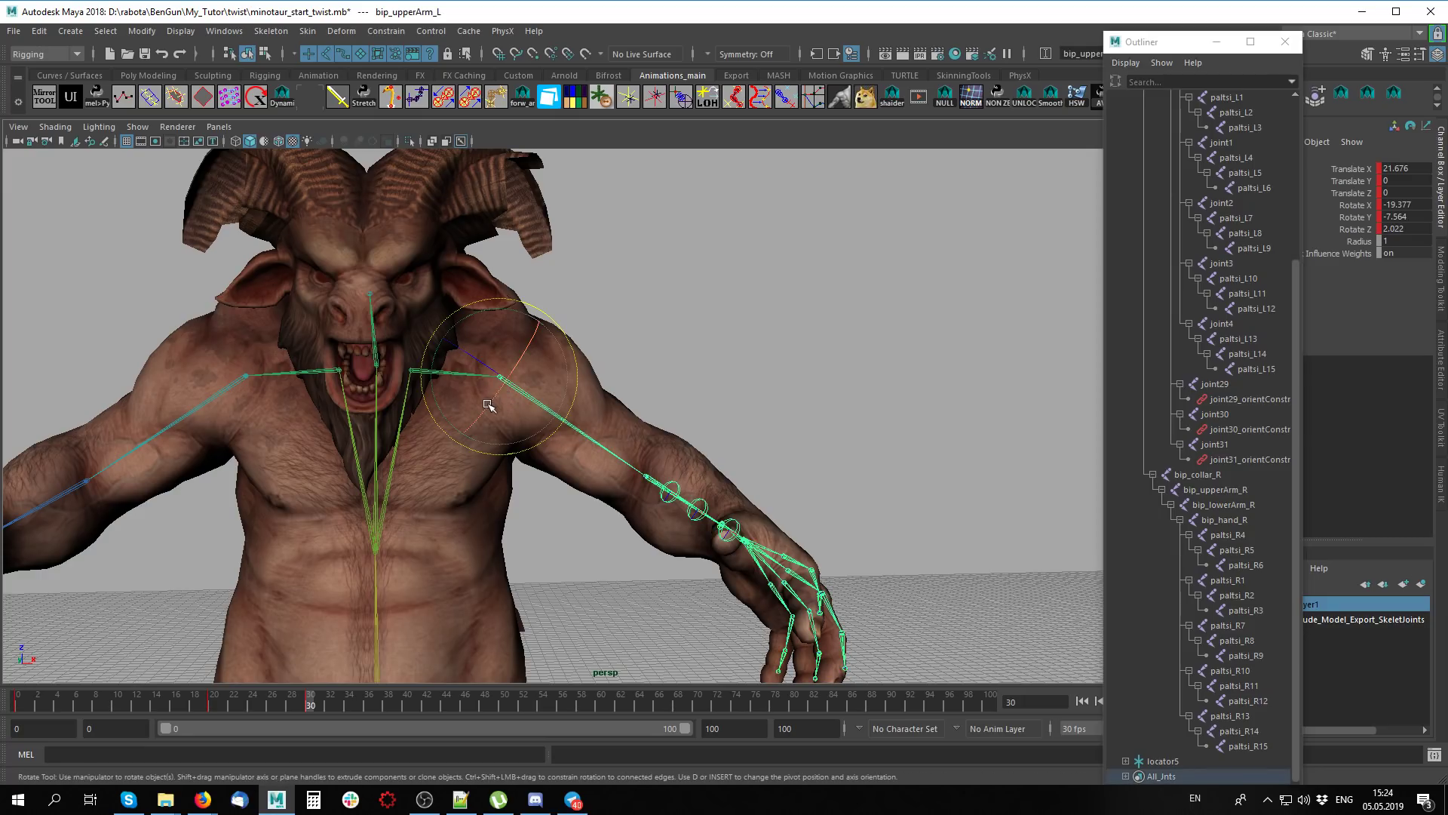
mouse_move(483, 413)
mouse_down()
mouse_move(527, 353)
mouse_move(676, 403)
mouse_move(596, 453)
mouse_move(604, 483)
mouse_move(407, 518)
mouse_move(599, 355)
mouse_move(462, 383)
mouse_move(765, 447)
mouse_up()
key(alt+x)
click(621, 362)
key(alt+x)
click(472, 385)
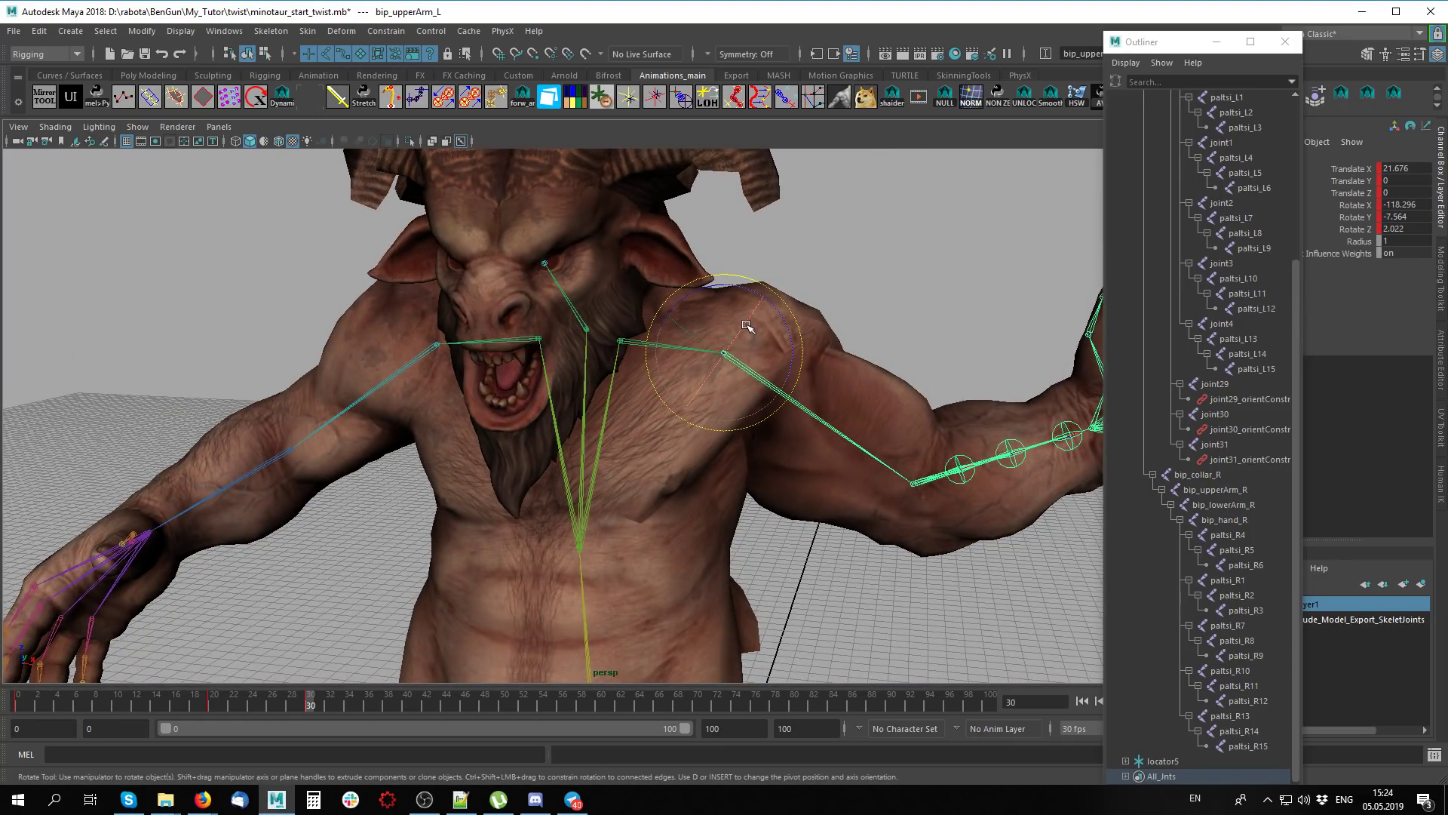
mouse_move(746, 325)
mouse_down()
mouse_move(695, 419)
mouse_move(749, 370)
mouse_up()
click(619, 344)
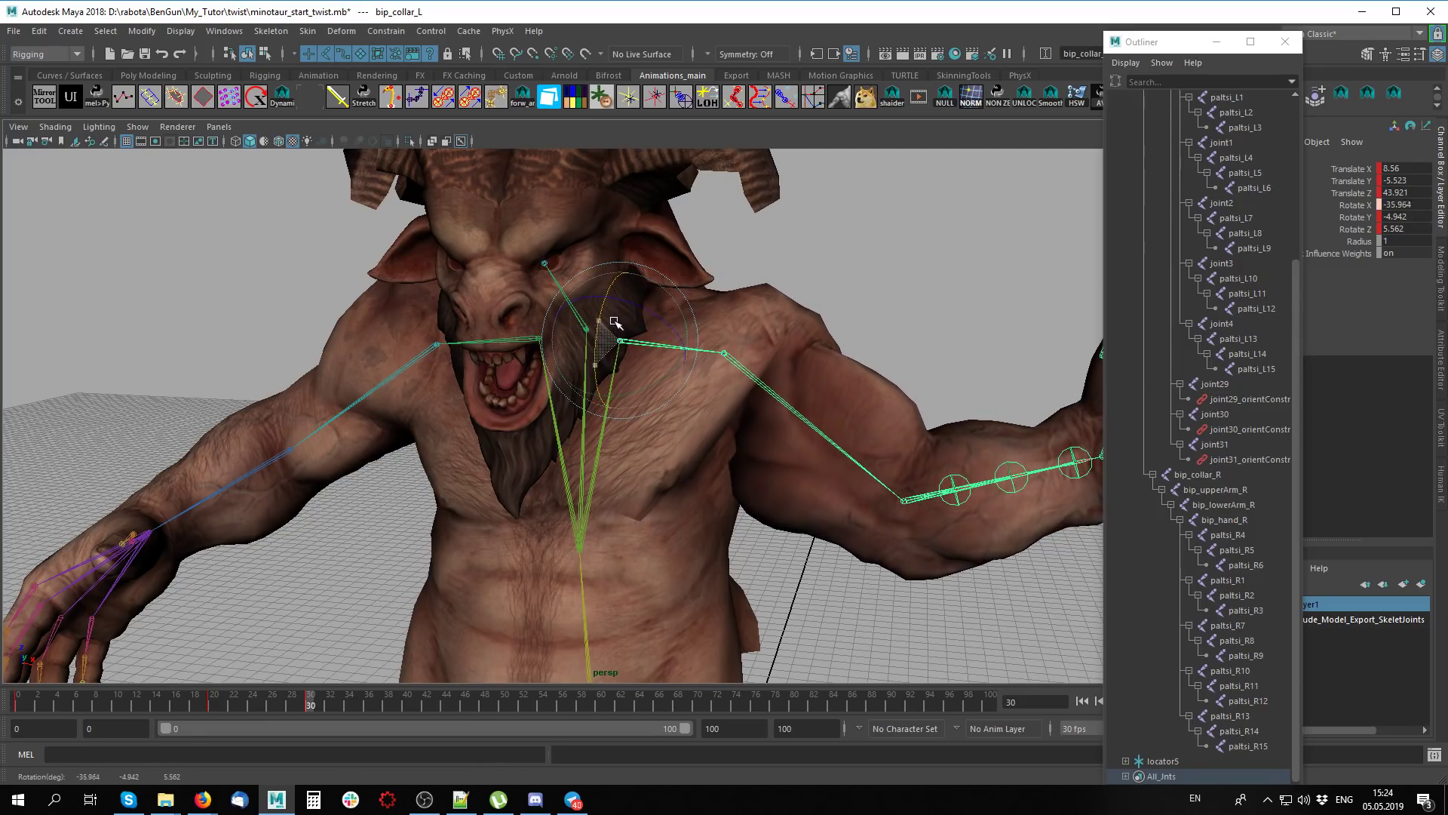
click(724, 352)
mouse_move(737, 322)
mouse_down()
mouse_move(776, 420)
mouse_move(753, 346)
mouse_move(766, 392)
mouse_move(727, 407)
mouse_move(625, 390)
mouse_move(592, 356)
mouse_up()
From the minotaur's back, rotate the left upper arm up and back
key(q)
click(608, 365)
key(e)
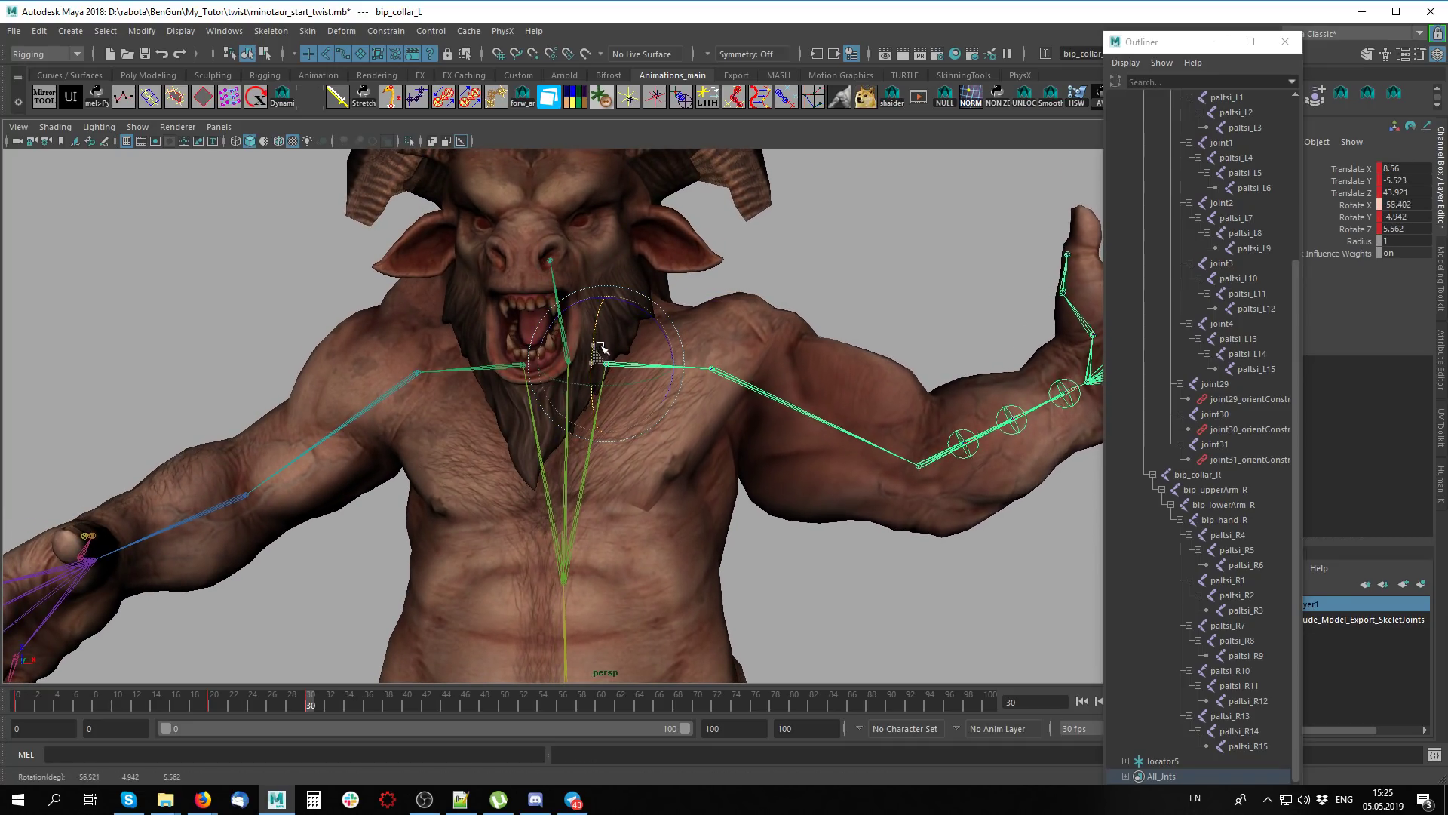
mouse_move(770, 431)
alt+mouse_down()
mouse_move(242, 443)
mouse_move(595, 472)
mouse_move(551, 474)
alt+mouse_up()
alt+right_drag(551, 474, 285, 463)
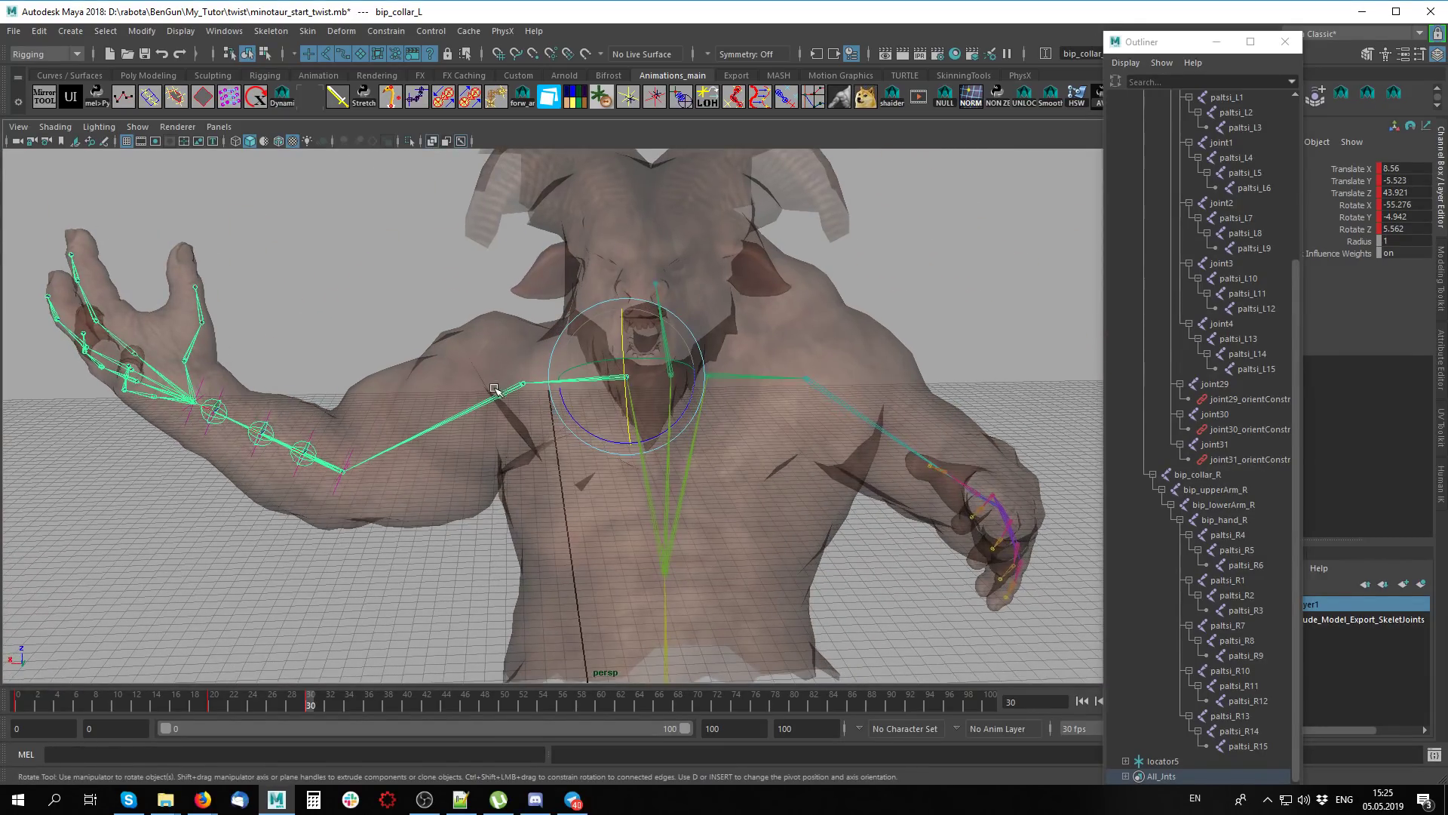
key(Down)
scroll(487, 443, up, 2)
mouse_move(487, 443)
mouse_down()
mouse_move(512, 356)
mouse_move(528, 392)
mouse_move(639, 341)
mouse_move(614, 339)
mouse_move(727, 322)
mouse_move(689, 314)
mouse_move(669, 346)
mouse_move(688, 414)
mouse_move(755, 411)
mouse_move(669, 457)
mouse_up()
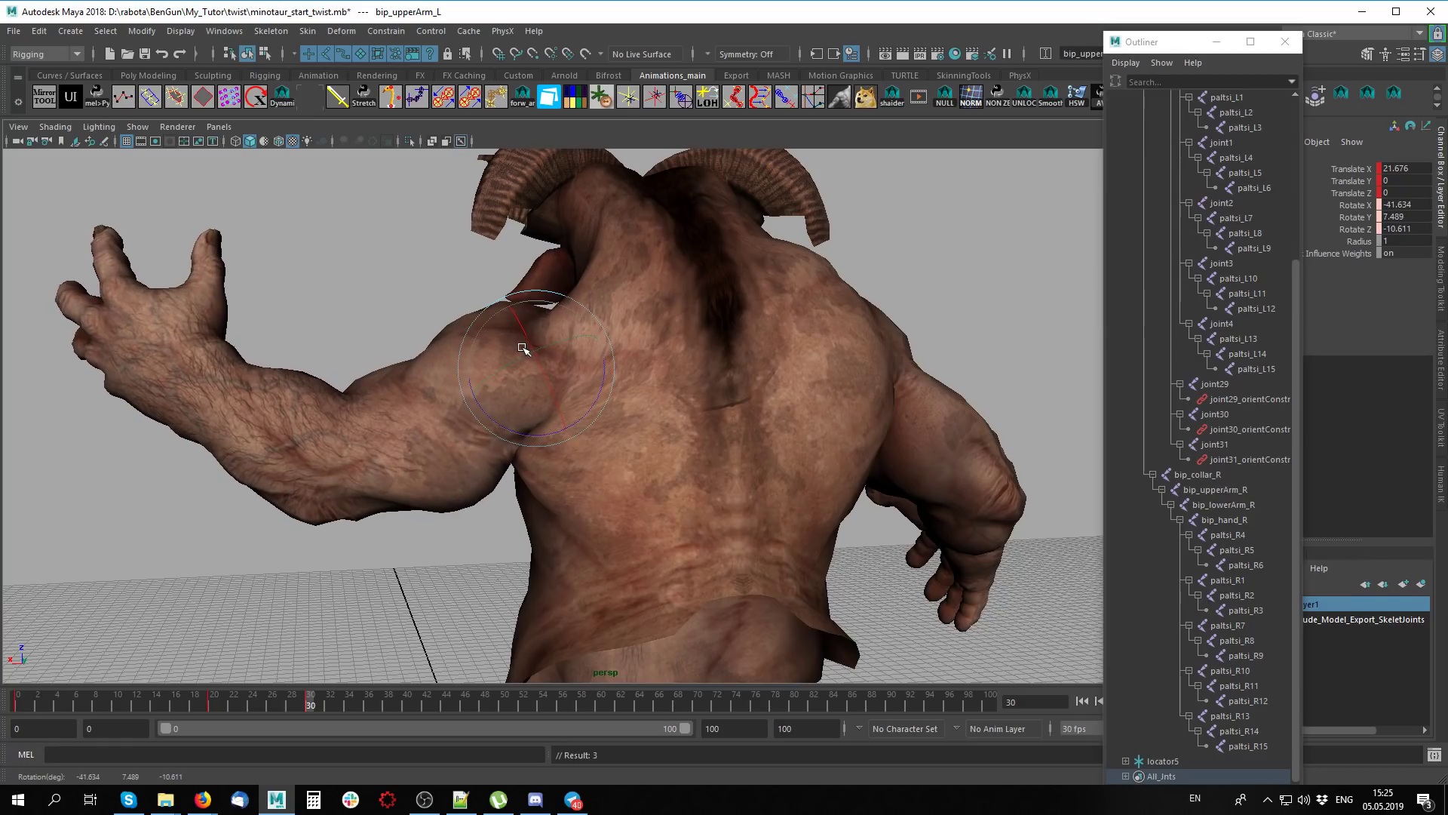
Rotate bip_collar_L in X-ray to lift the left arm, then review from behind
key(alt+x)
click(625, 375)
key(alt+x)
key(alt+x)
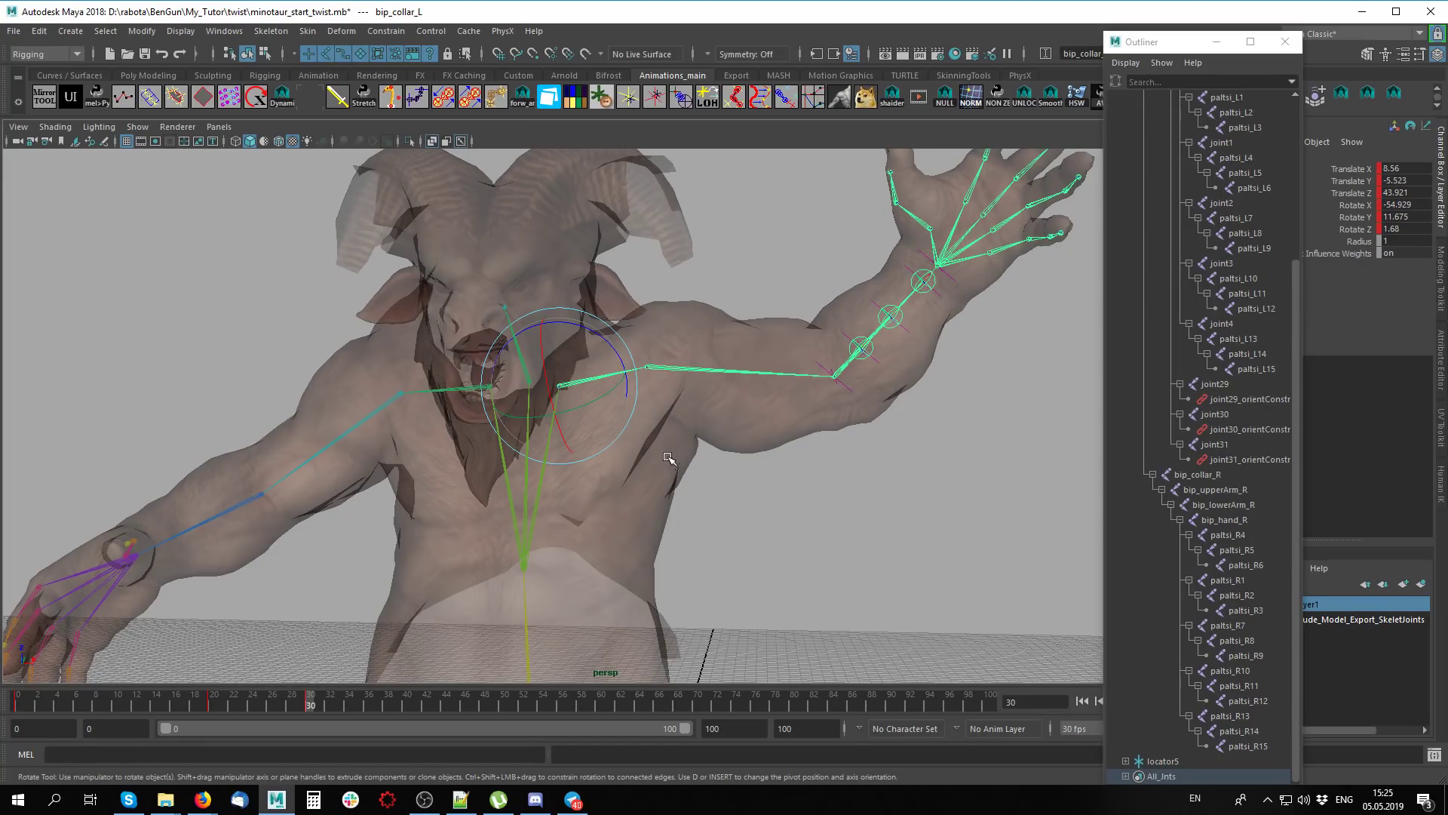
click(669, 563)
key(alt+x)
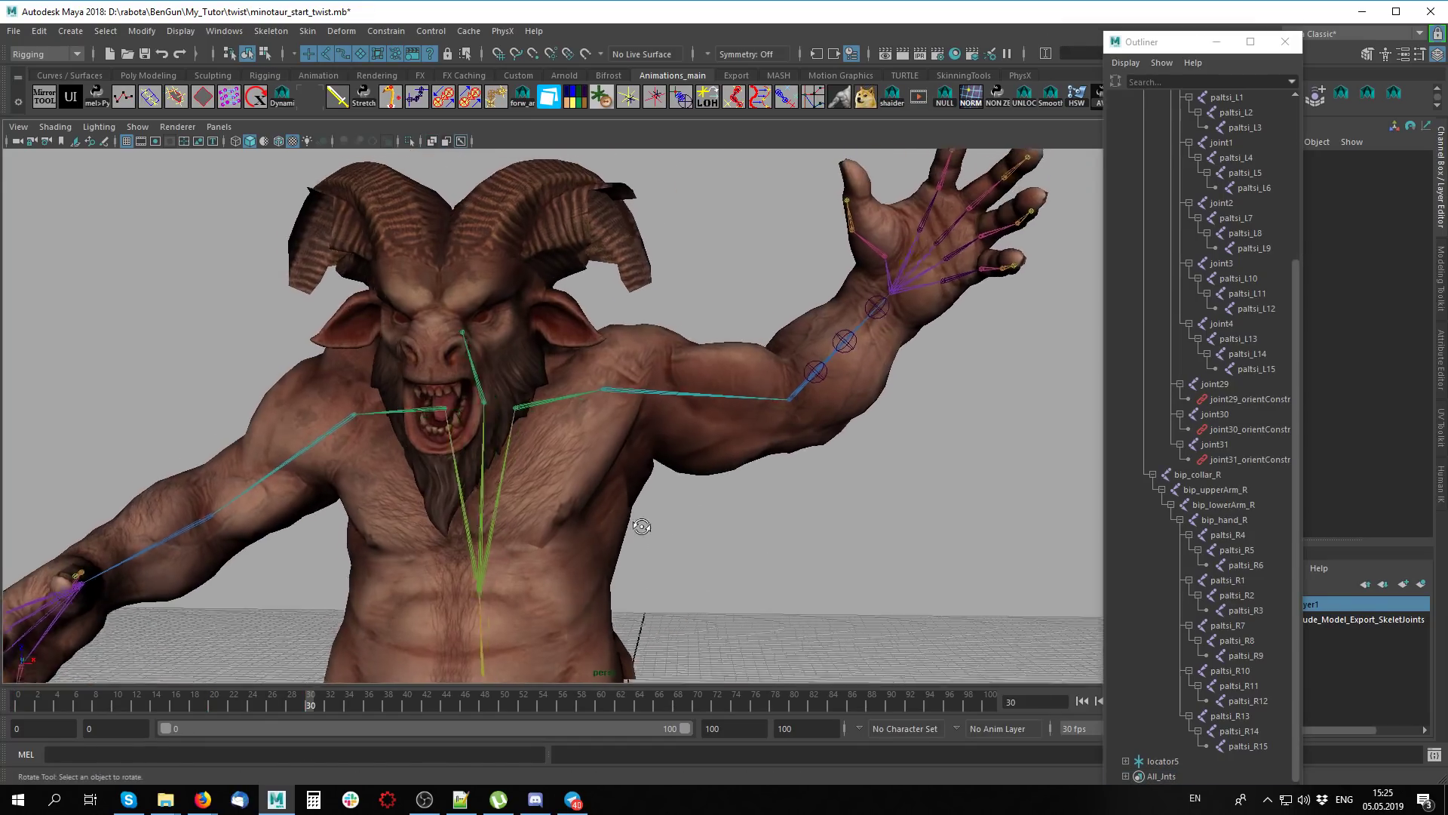
alt+drag(638, 531, 380, 517)
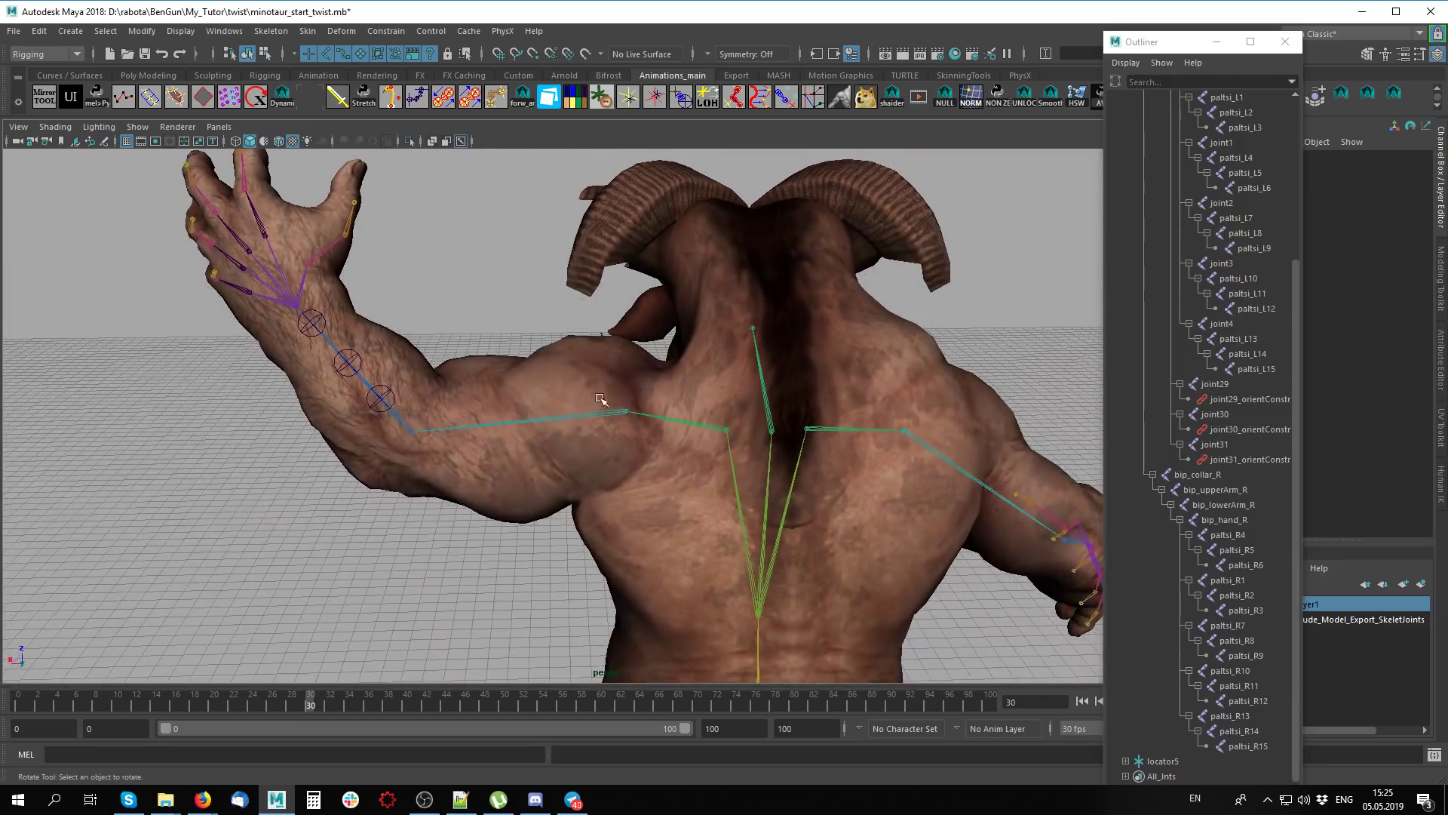
click(602, 408)
mouse_move(601, 408)
alt+mouse_down()
mouse_move(619, 500)
mouse_move(686, 414)
mouse_move(681, 402)
mouse_move(581, 443)
alt+mouse_up()
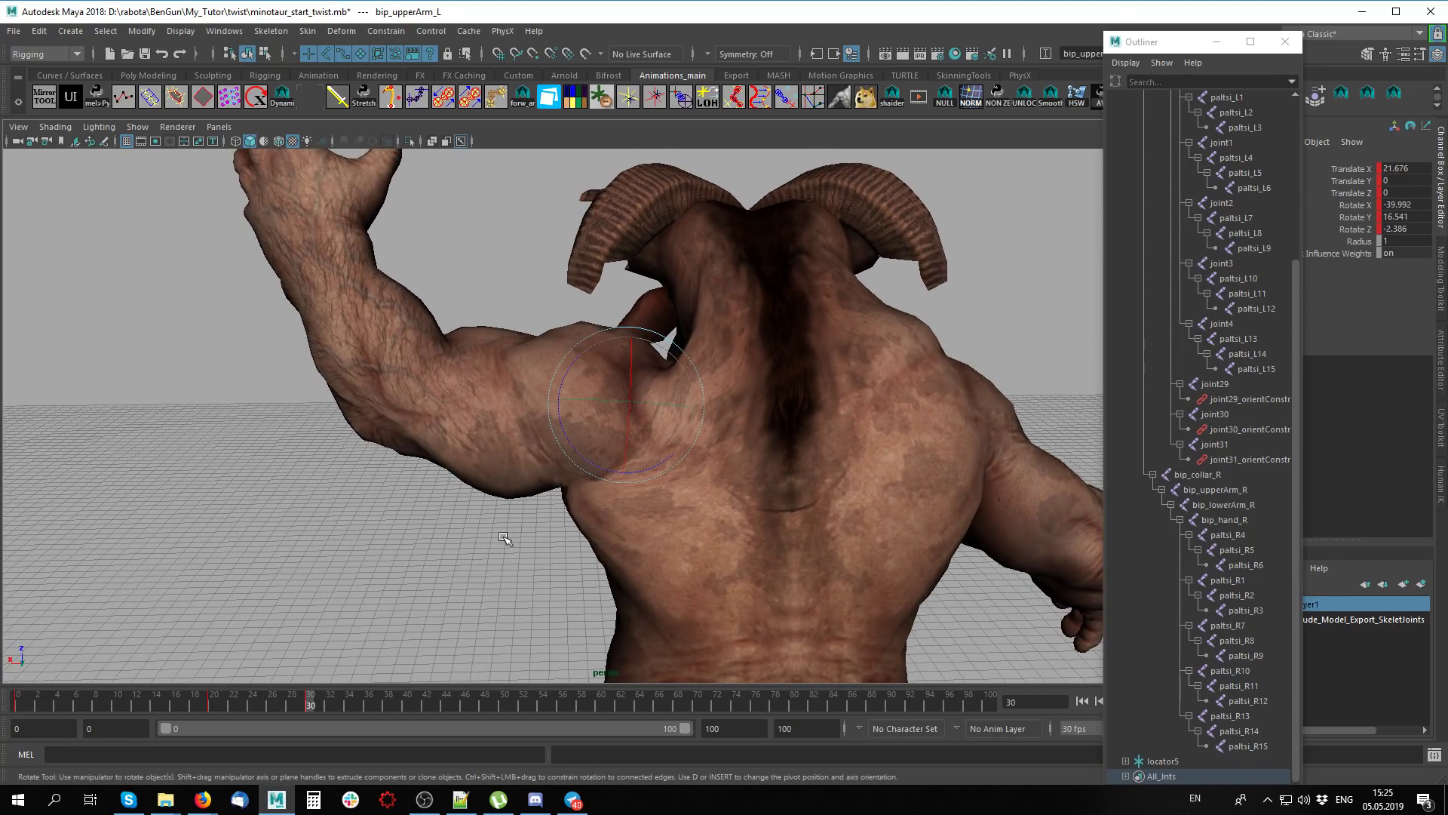
click(625, 540)
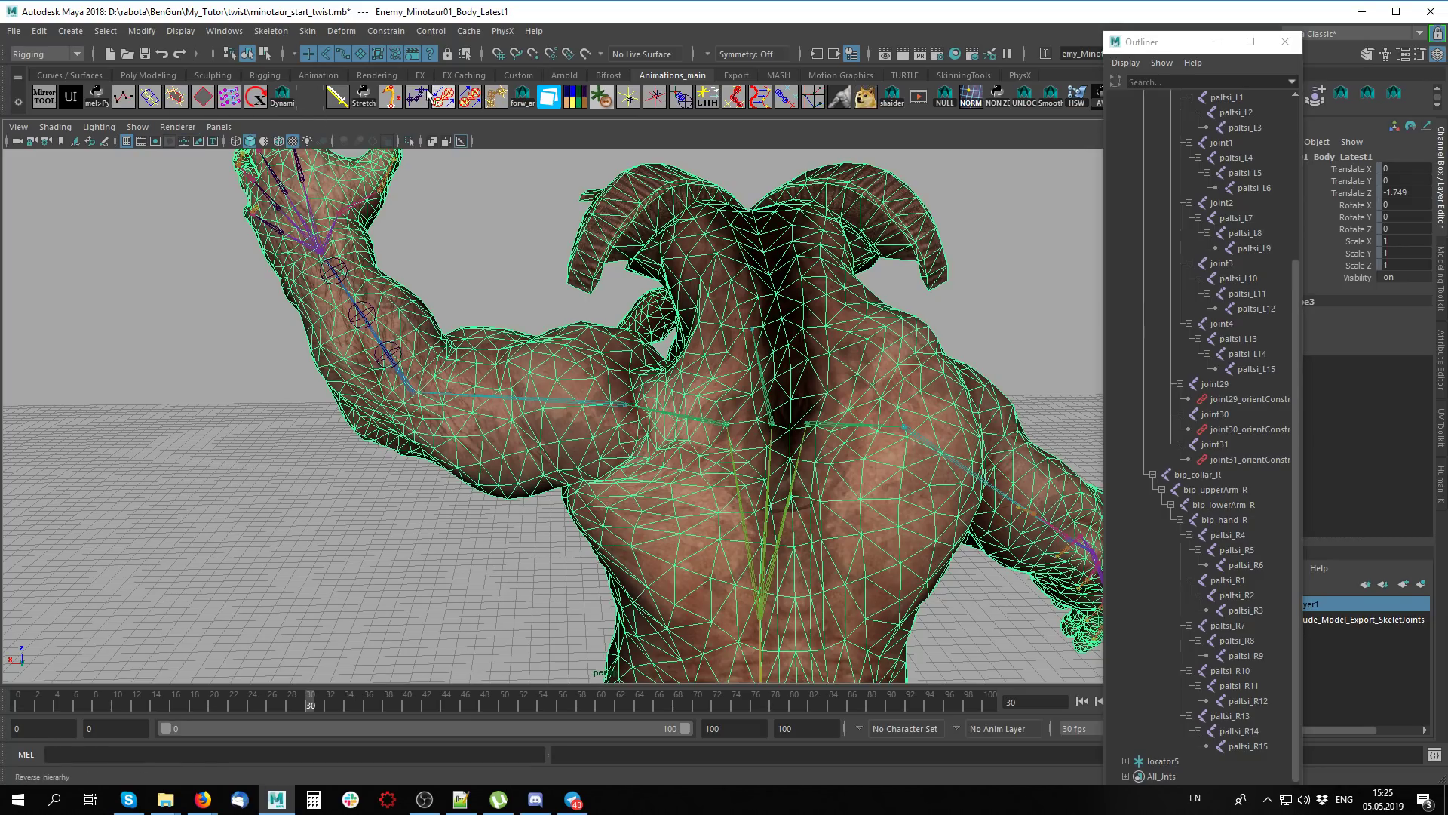
click(738, 76)
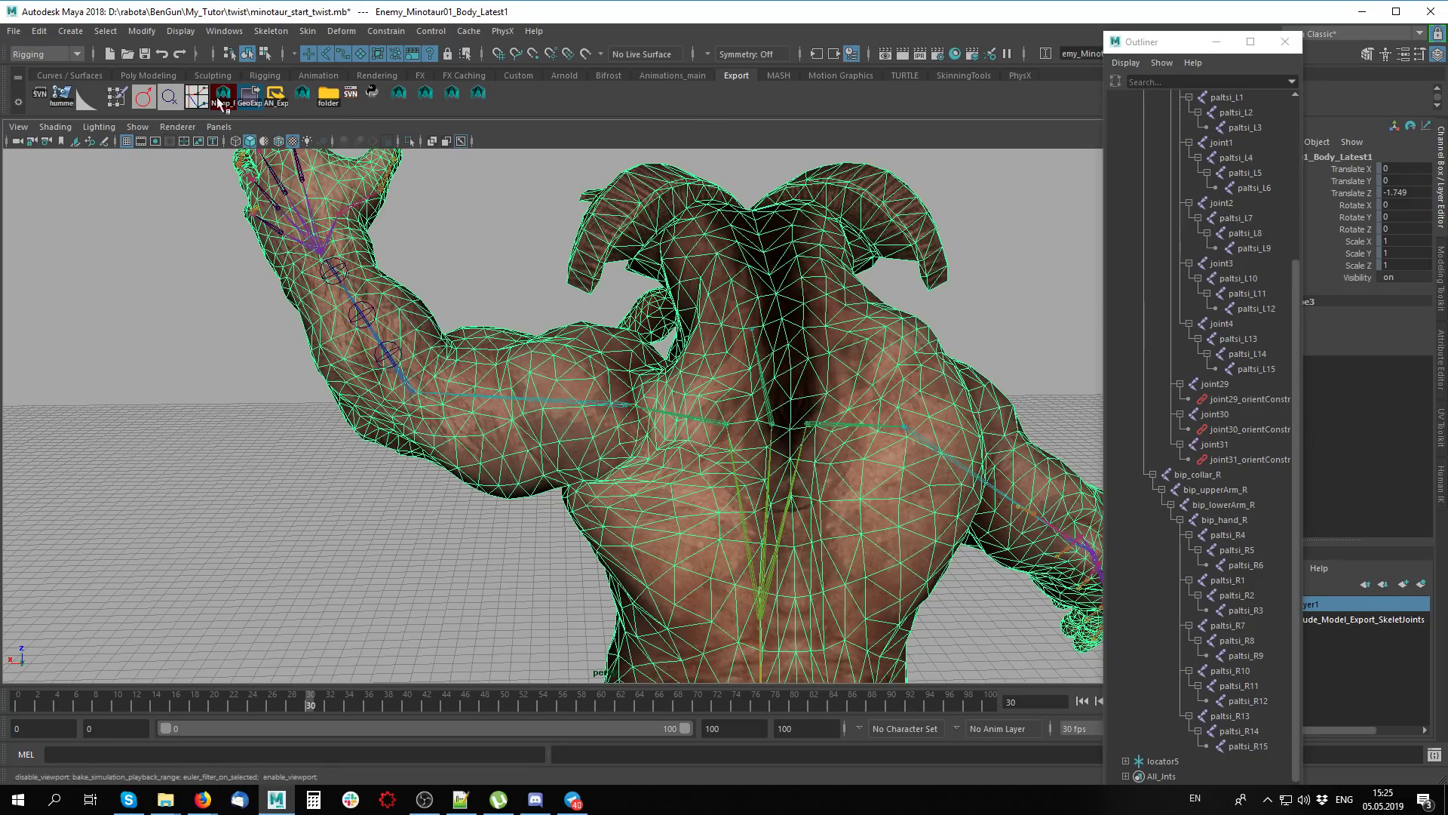
click(143, 96)
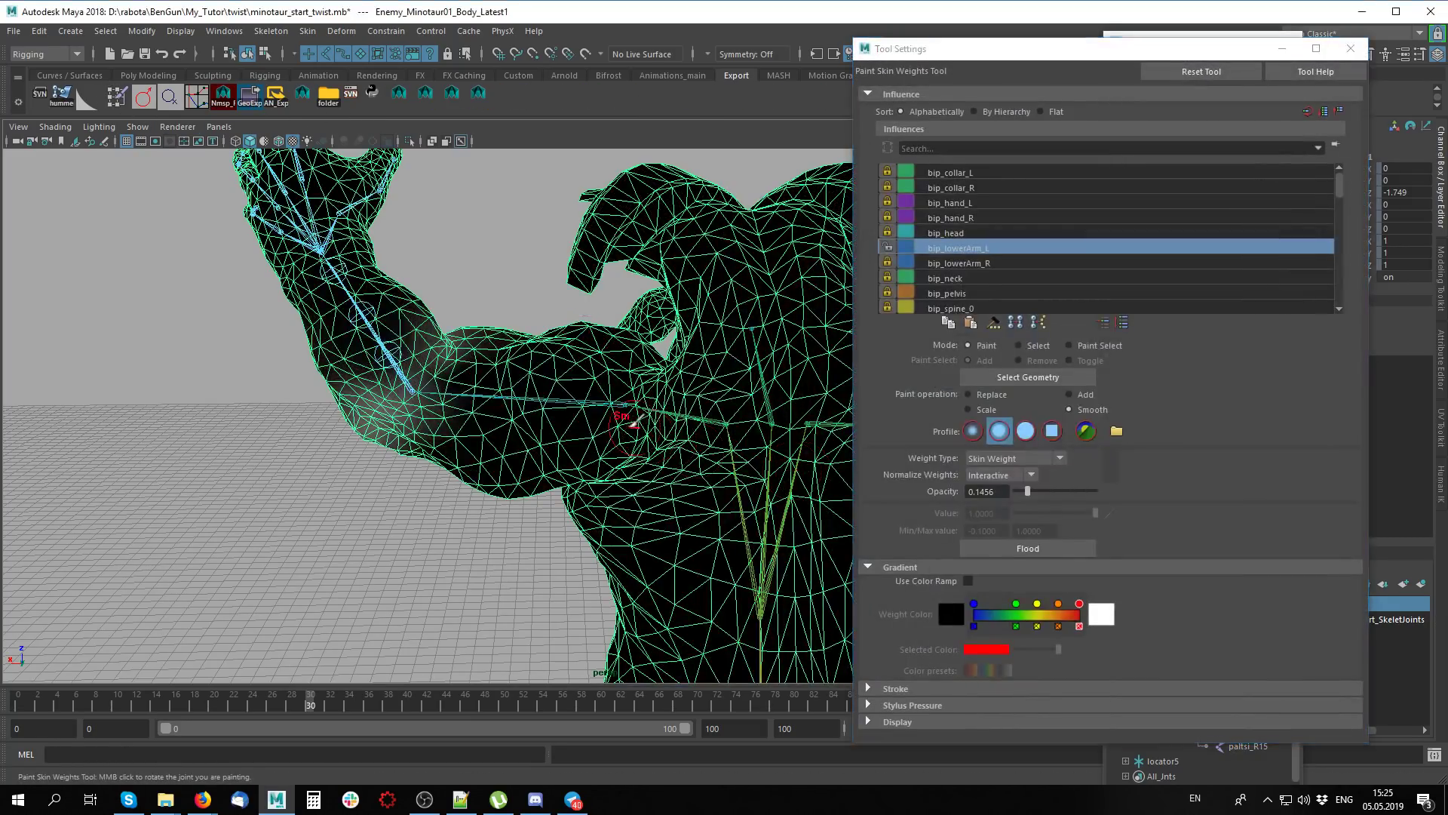
right_click(548, 391)
right_drag(548, 391, 544, 347)
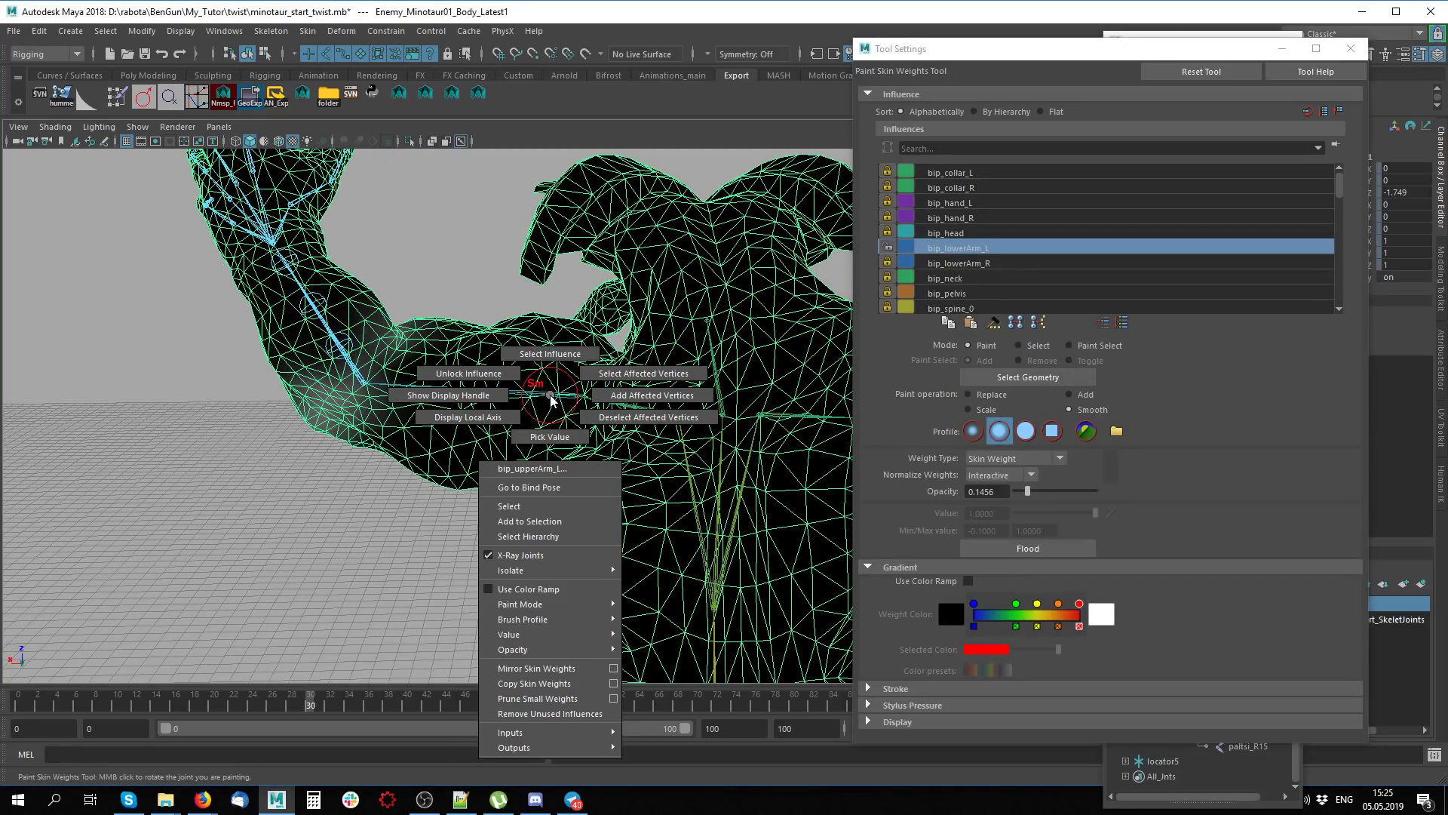
alt+drag(580, 484, 479, 462)
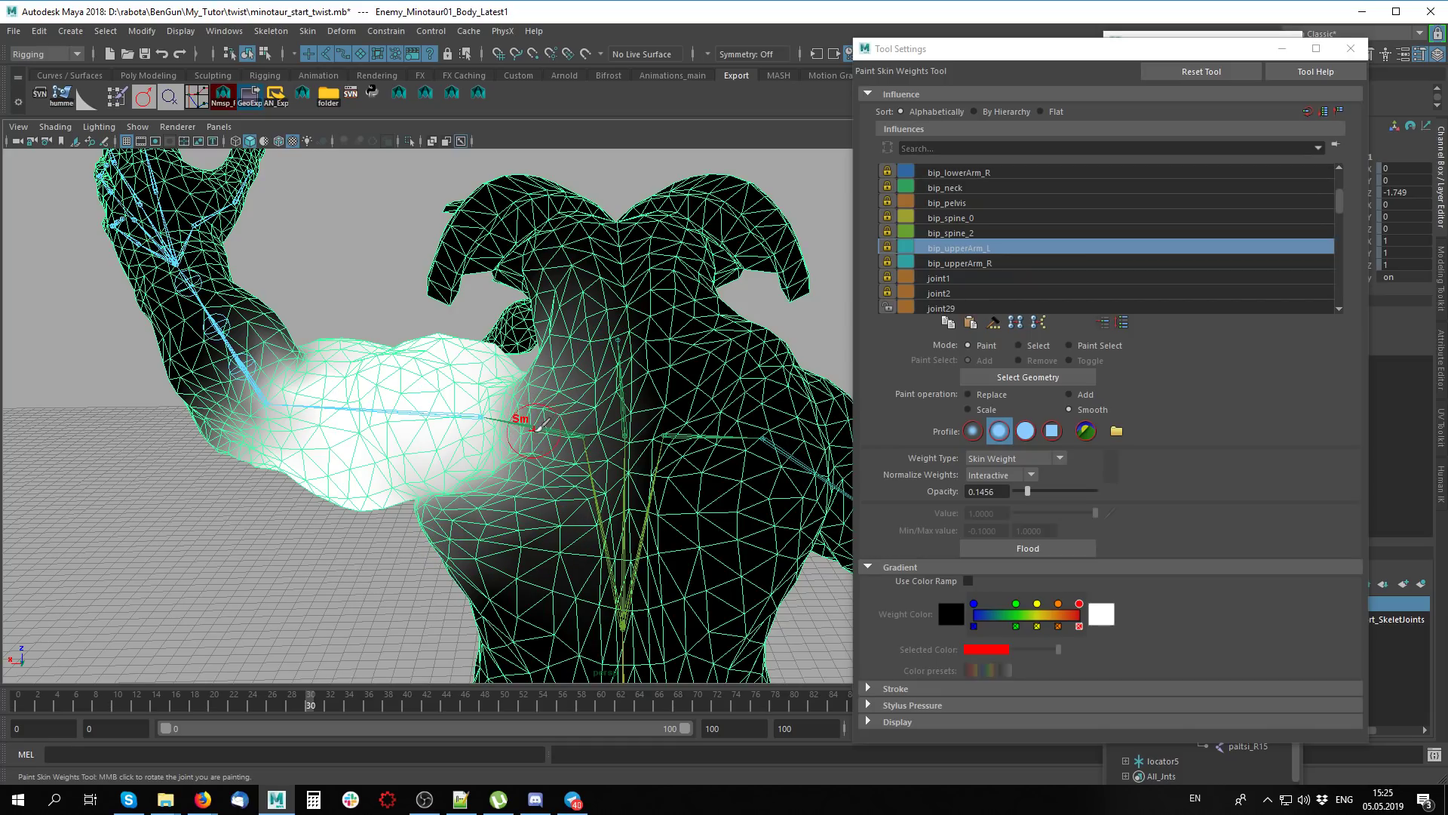
right_drag(534, 430, 533, 395)
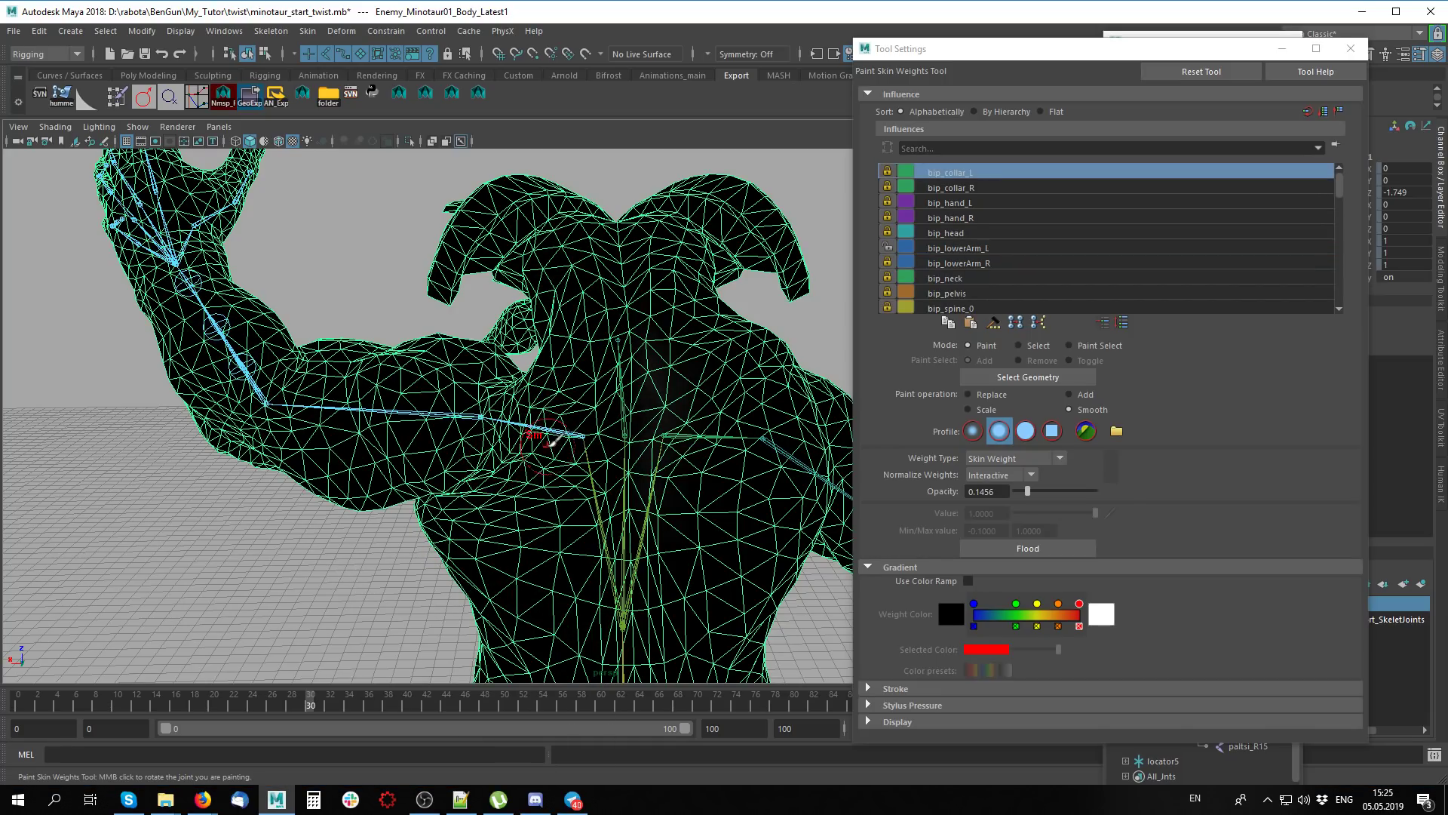
mouse_move(513, 427)
alt+mouse_down()
mouse_move(721, 433)
mouse_move(592, 474)
alt+mouse_up()
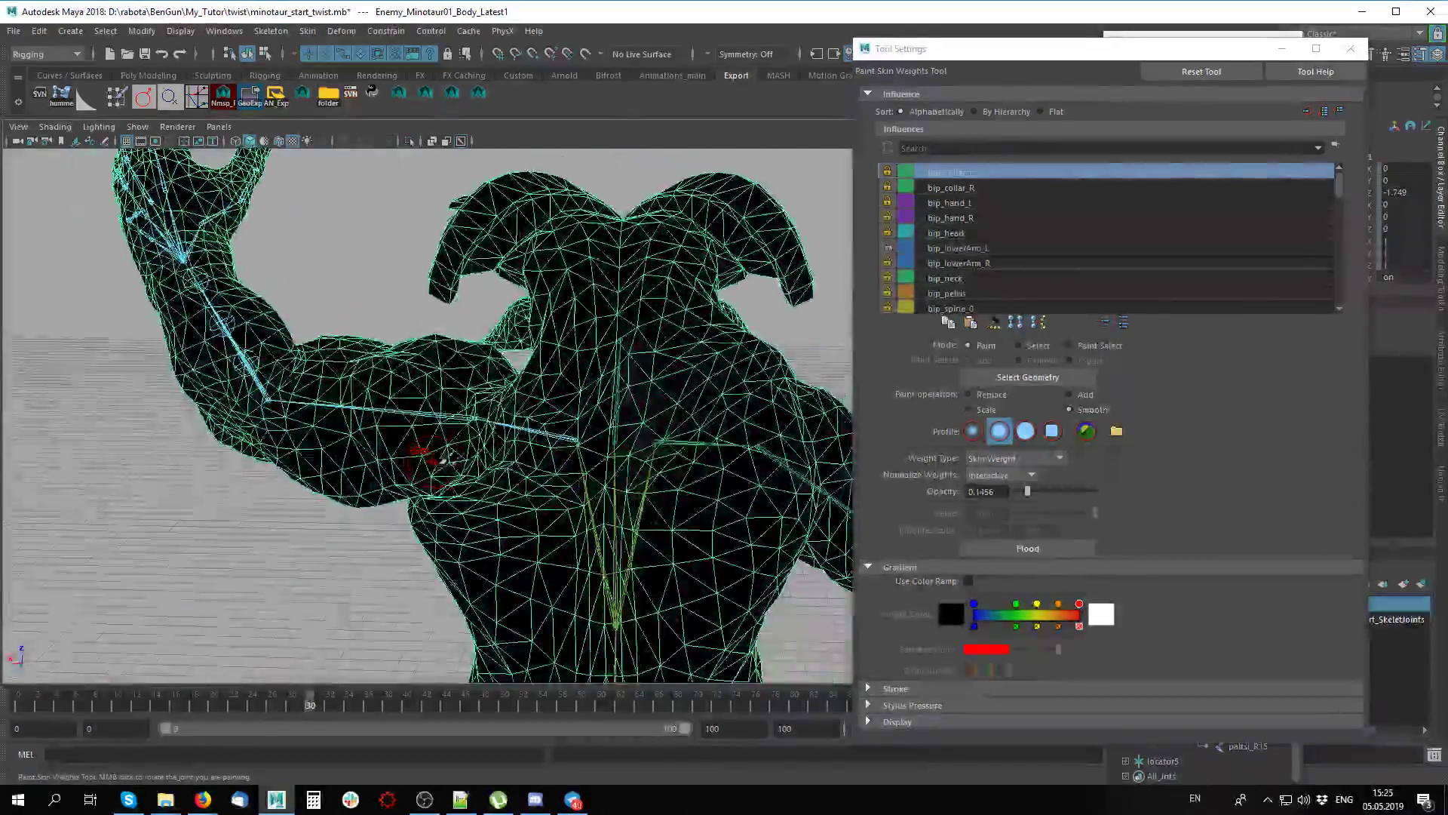
right_drag(592, 474, 584, 438)
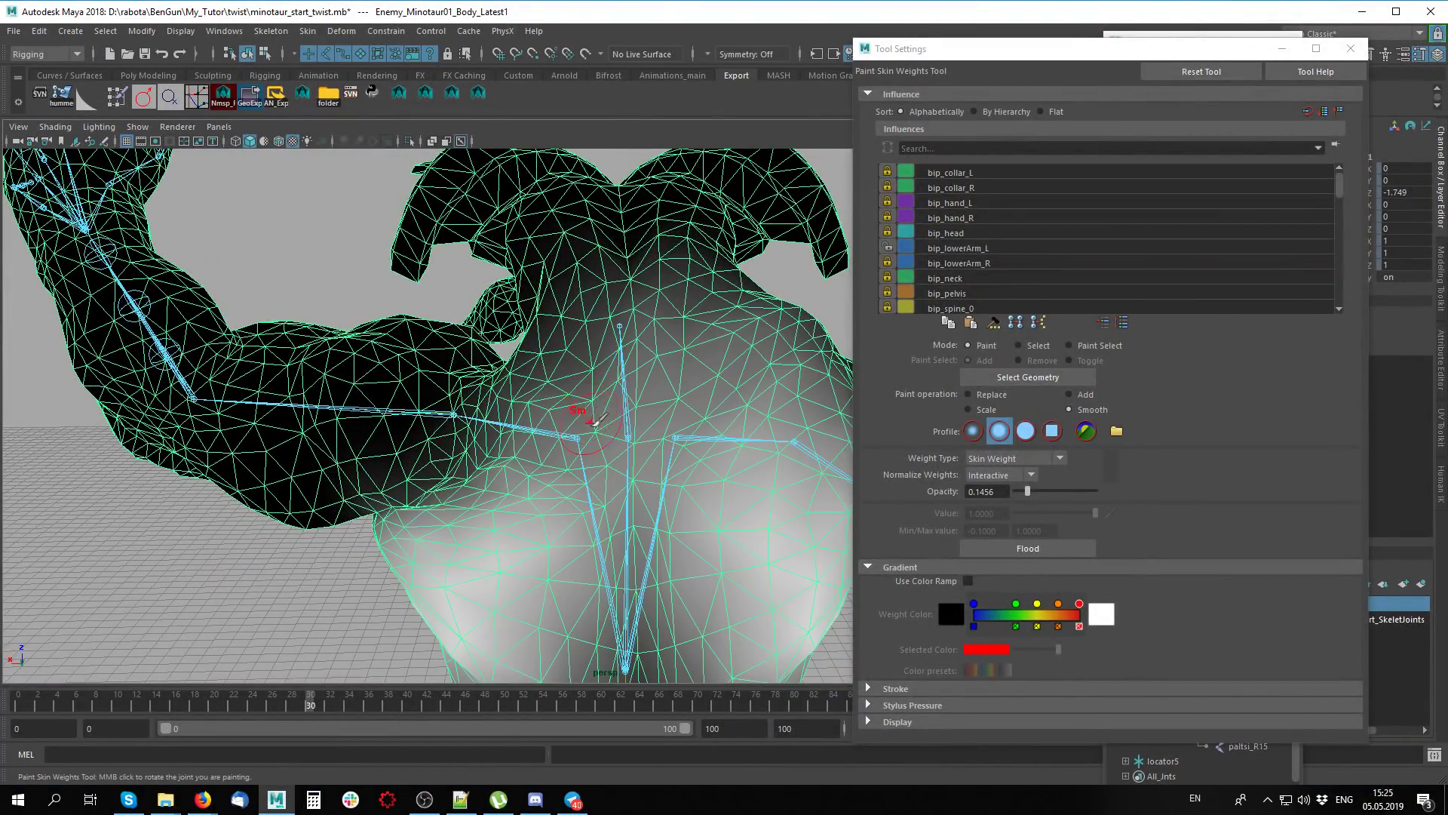
alt+drag(581, 441, 566, 434)
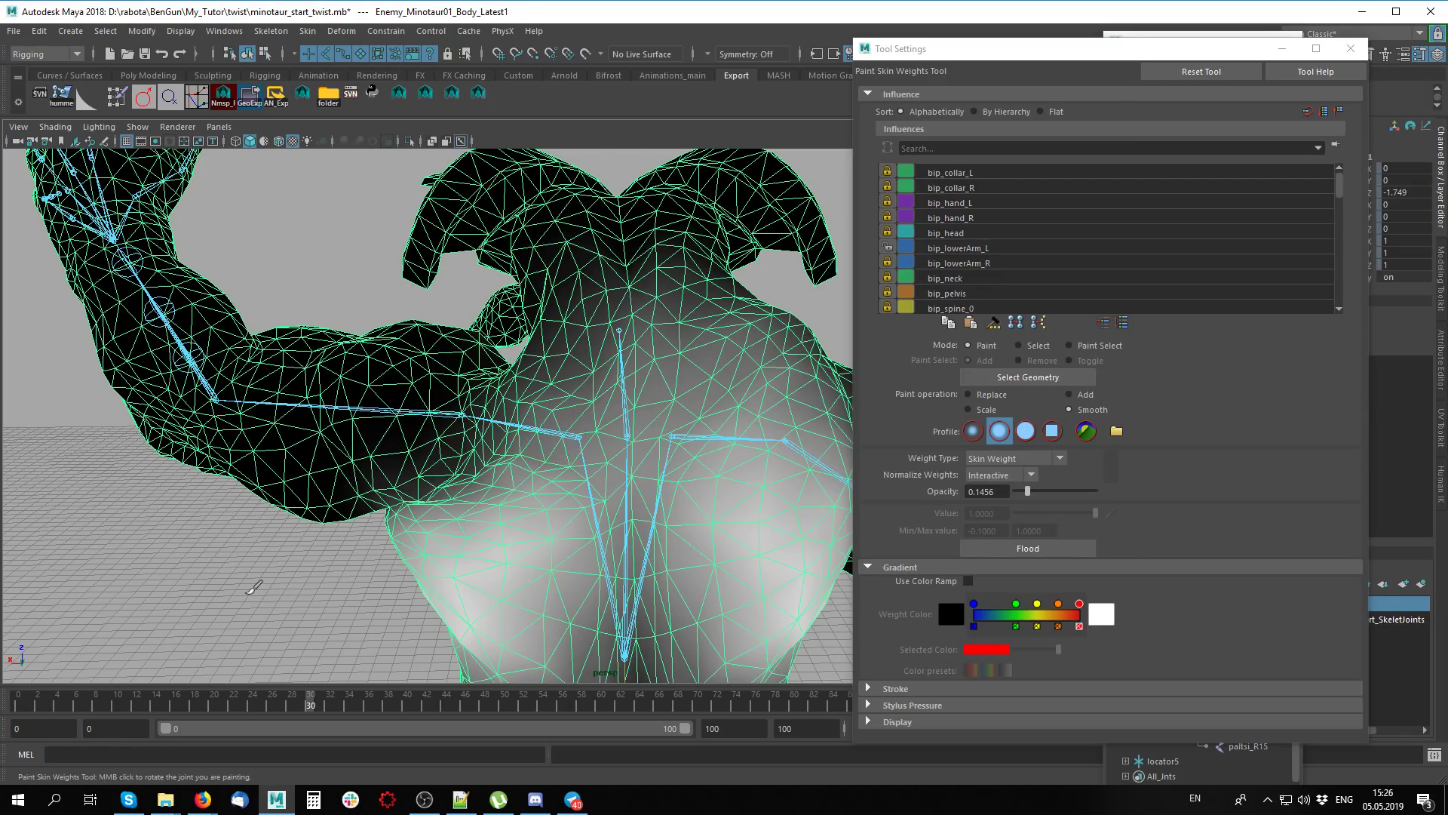
key(q)
drag(549, 411, 592, 502)
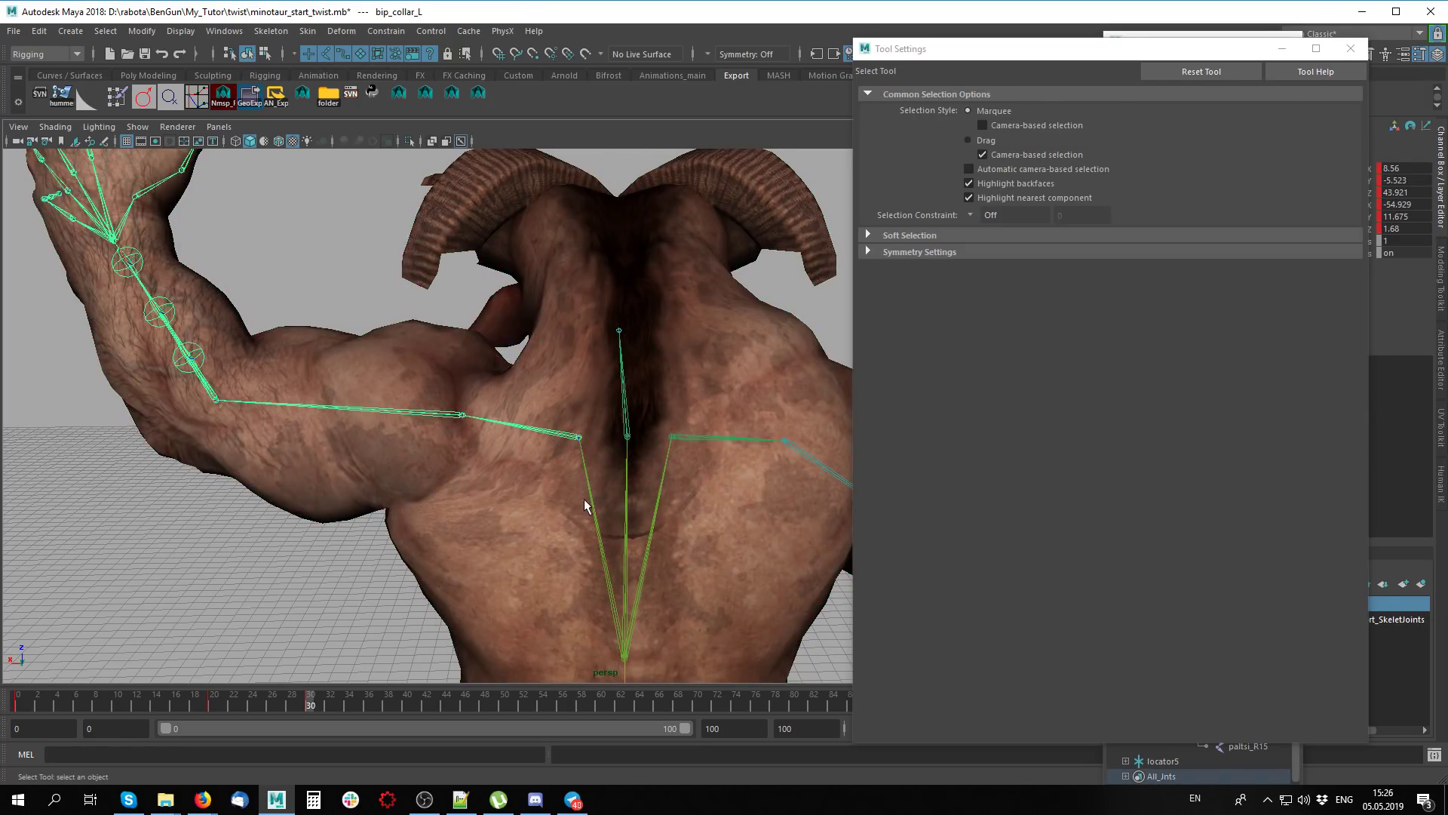
shift+click(516, 523)
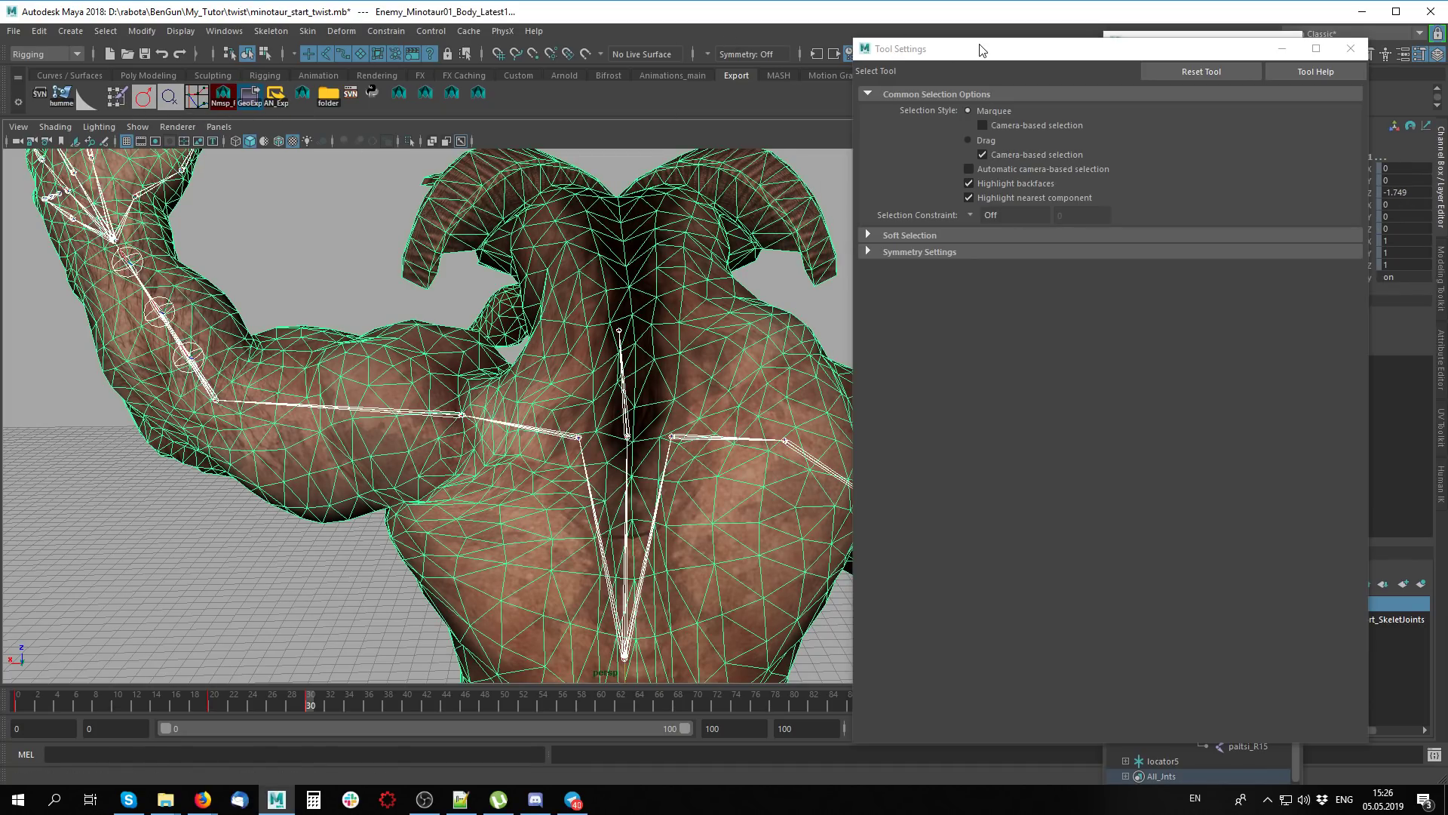
key(ctrl+shift+t)
Close the floating Outliner and restart Paint Skin Weights on the body
click(688, 74)
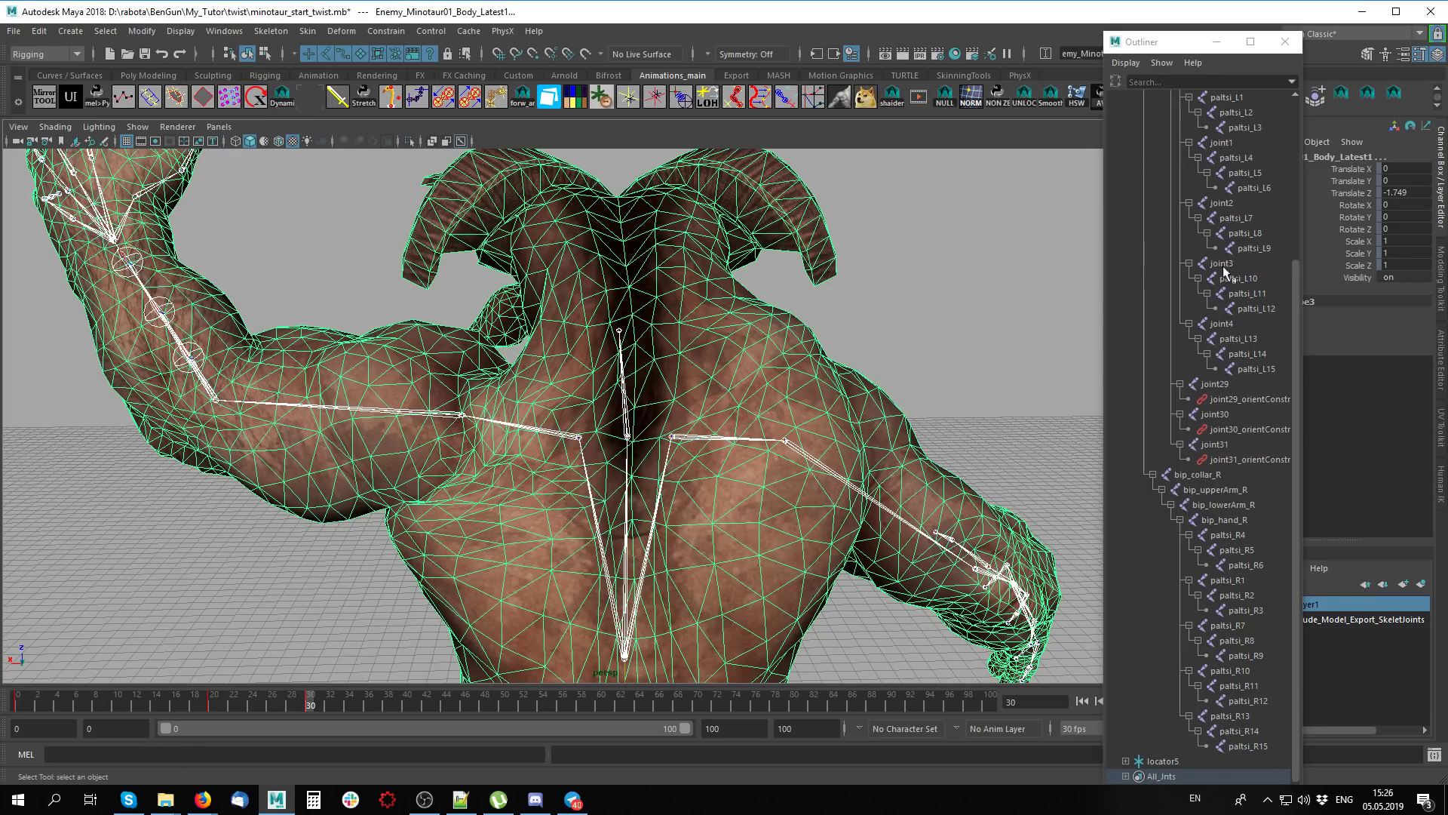
click(1284, 41)
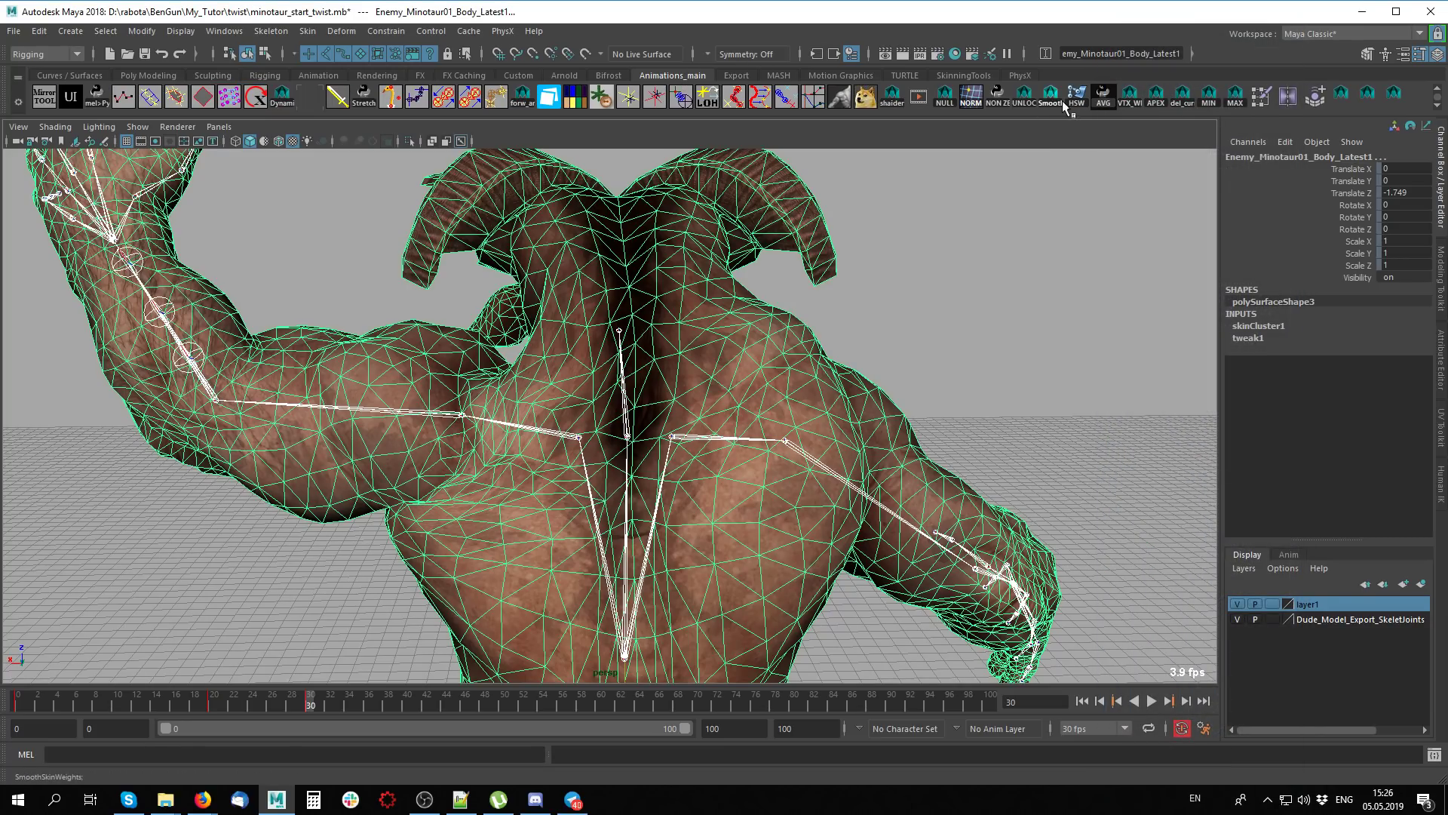
click(1026, 102)
alt+drag(498, 462, 516, 354)
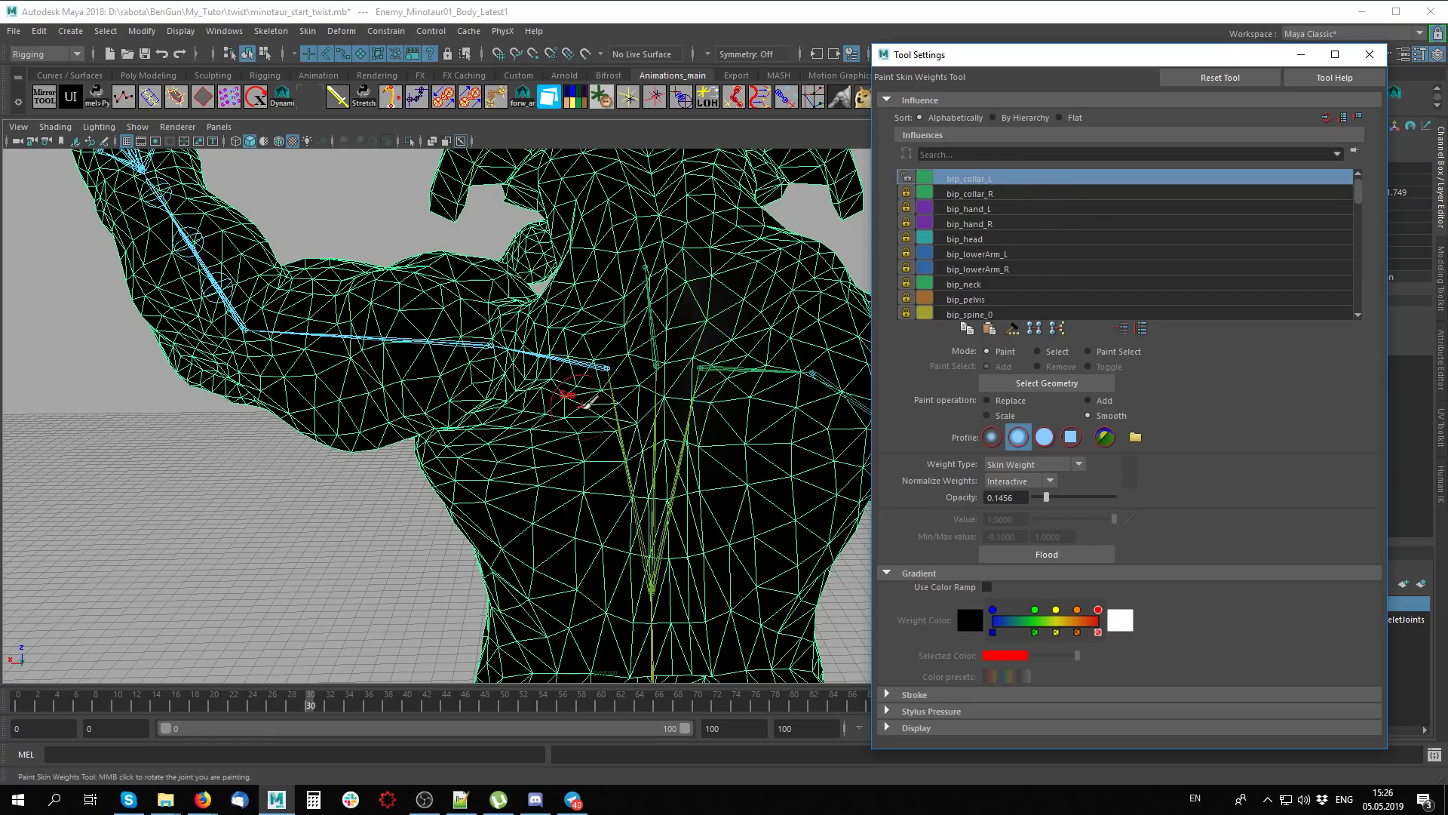
scroll(599, 366, up, 2)
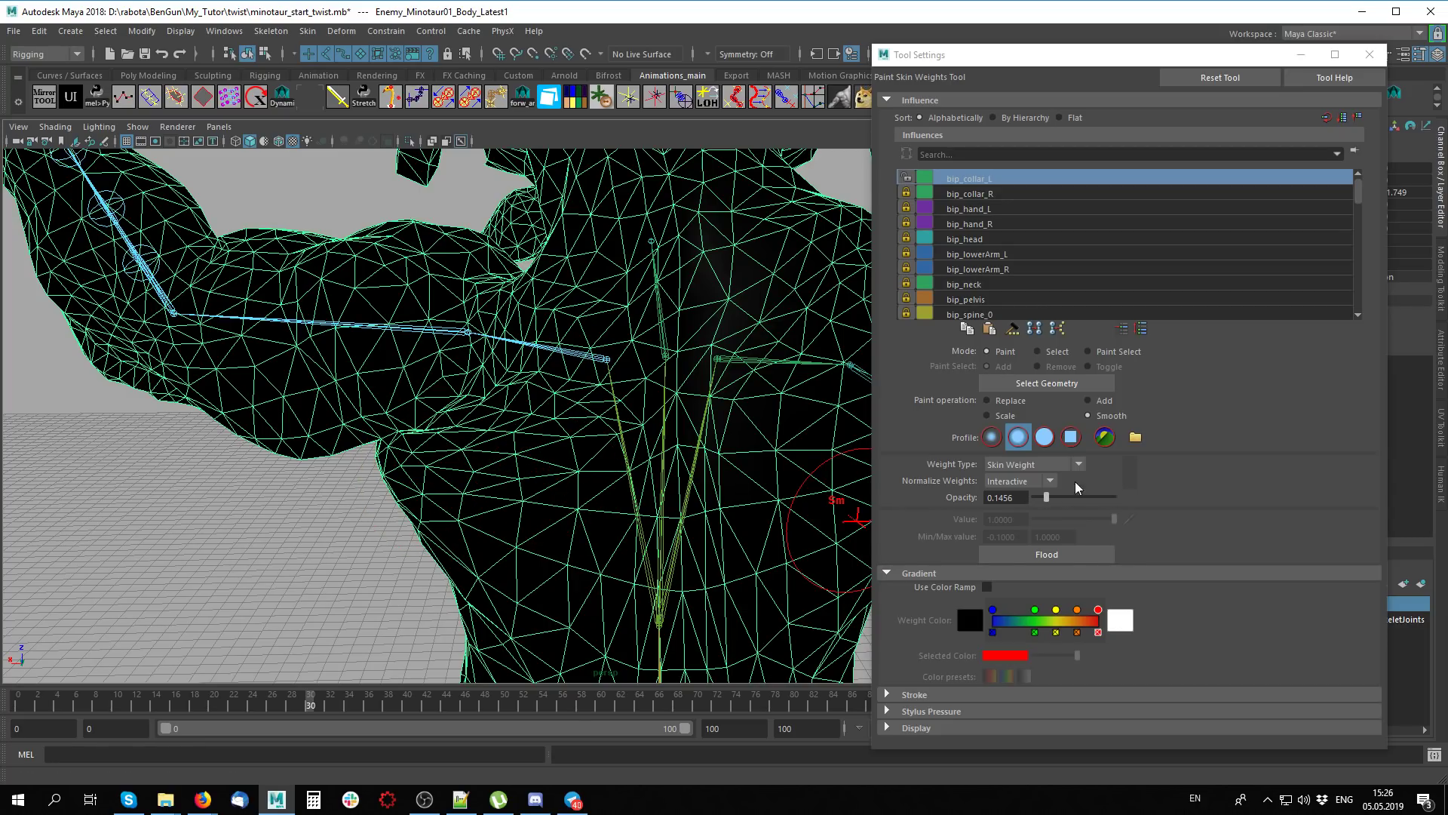
Paint bip_collar_L weight onto the upper chest in Add mode at 0.0874 opacity
click(1088, 401)
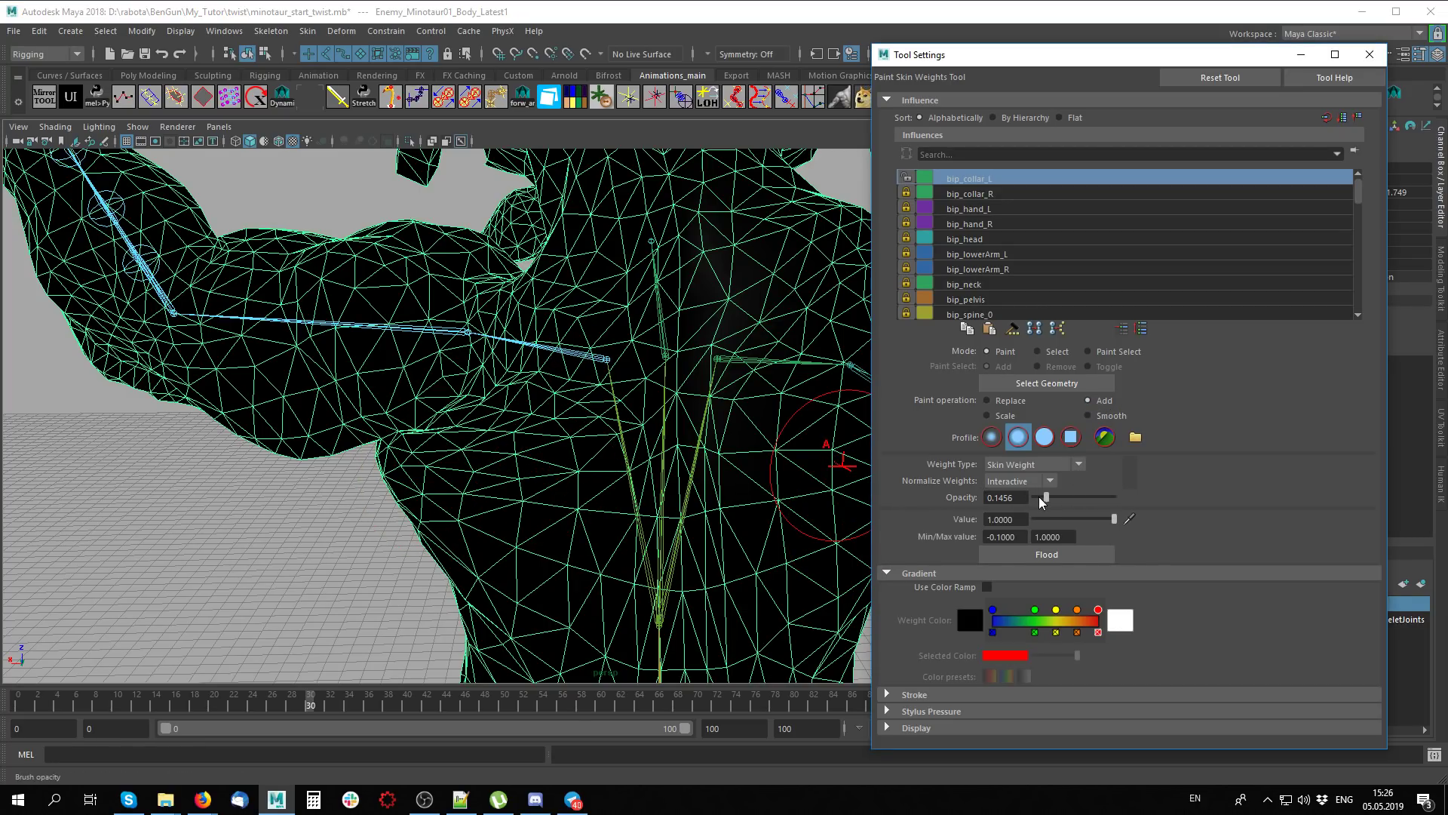
mouse_move(387, 452)
mouse_down()
mouse_move(562, 455)
mouse_move(569, 472)
mouse_up()
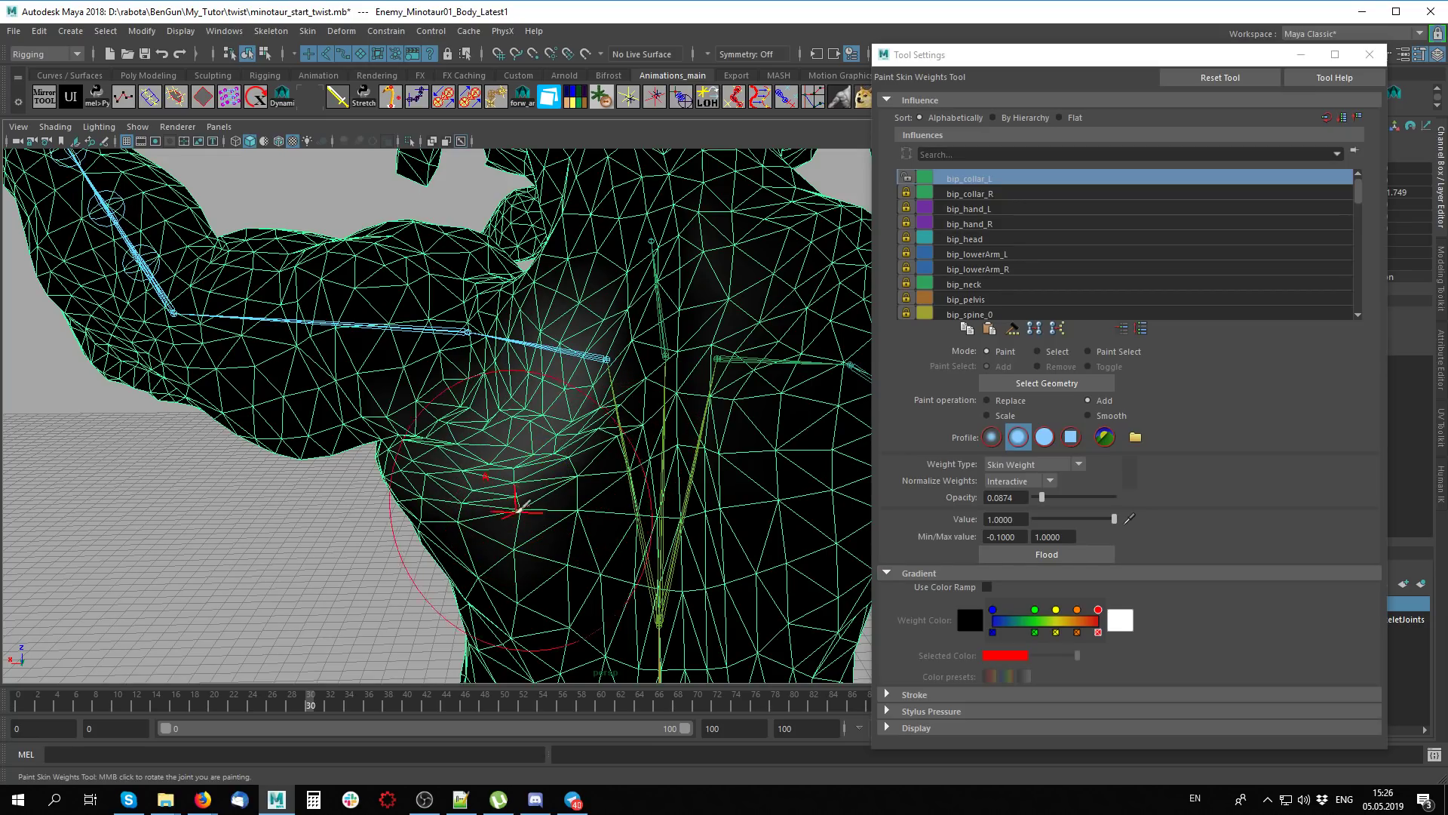
mouse_move(575, 438)
mouse_down()
mouse_move(594, 456)
mouse_move(283, 483)
mouse_move(573, 317)
mouse_up()
key(q)
click(283, 483)
Activate the Smooth Weights brush on the body mesh with a larger brush size
click(736, 76)
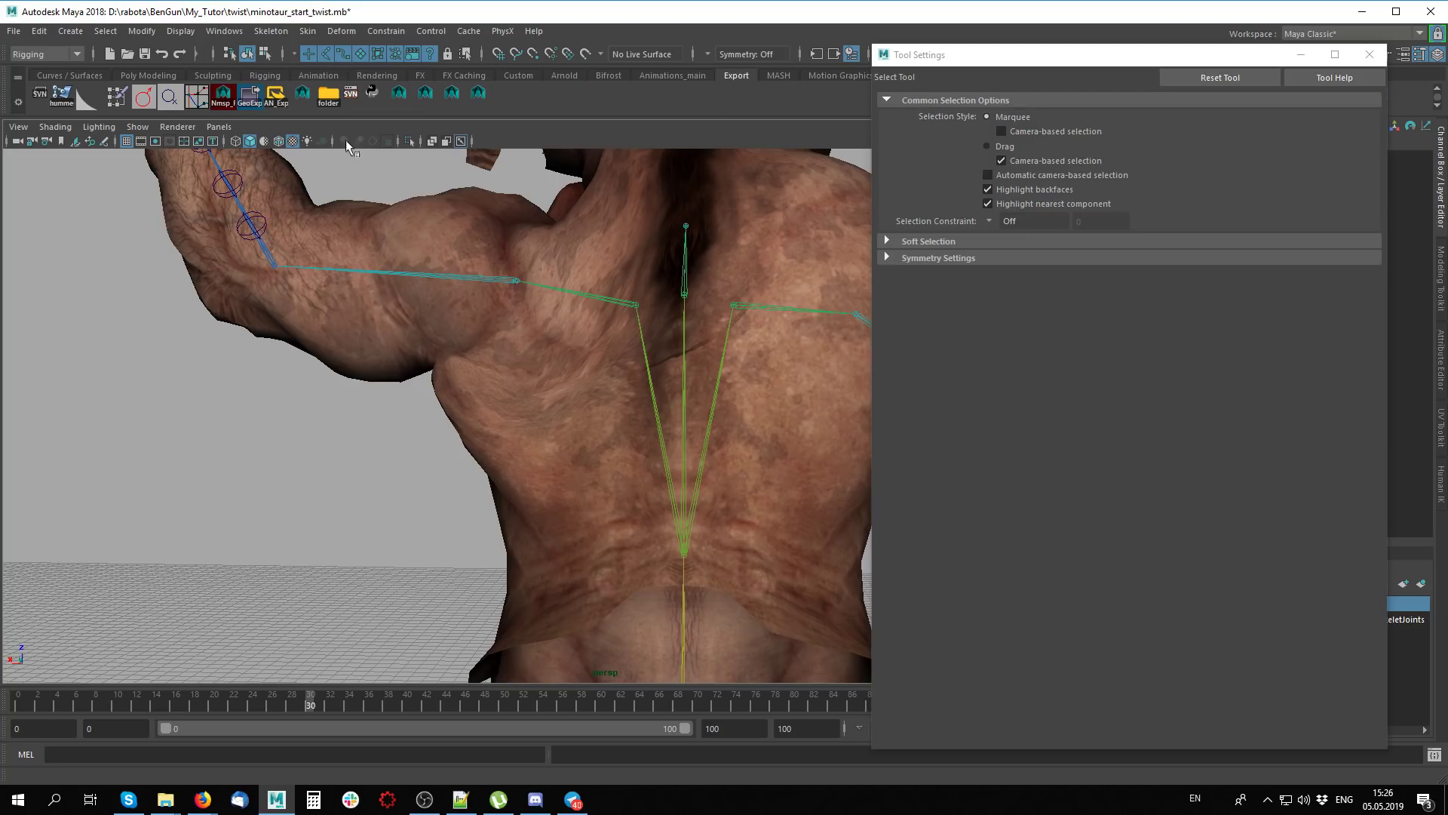
click(86, 96)
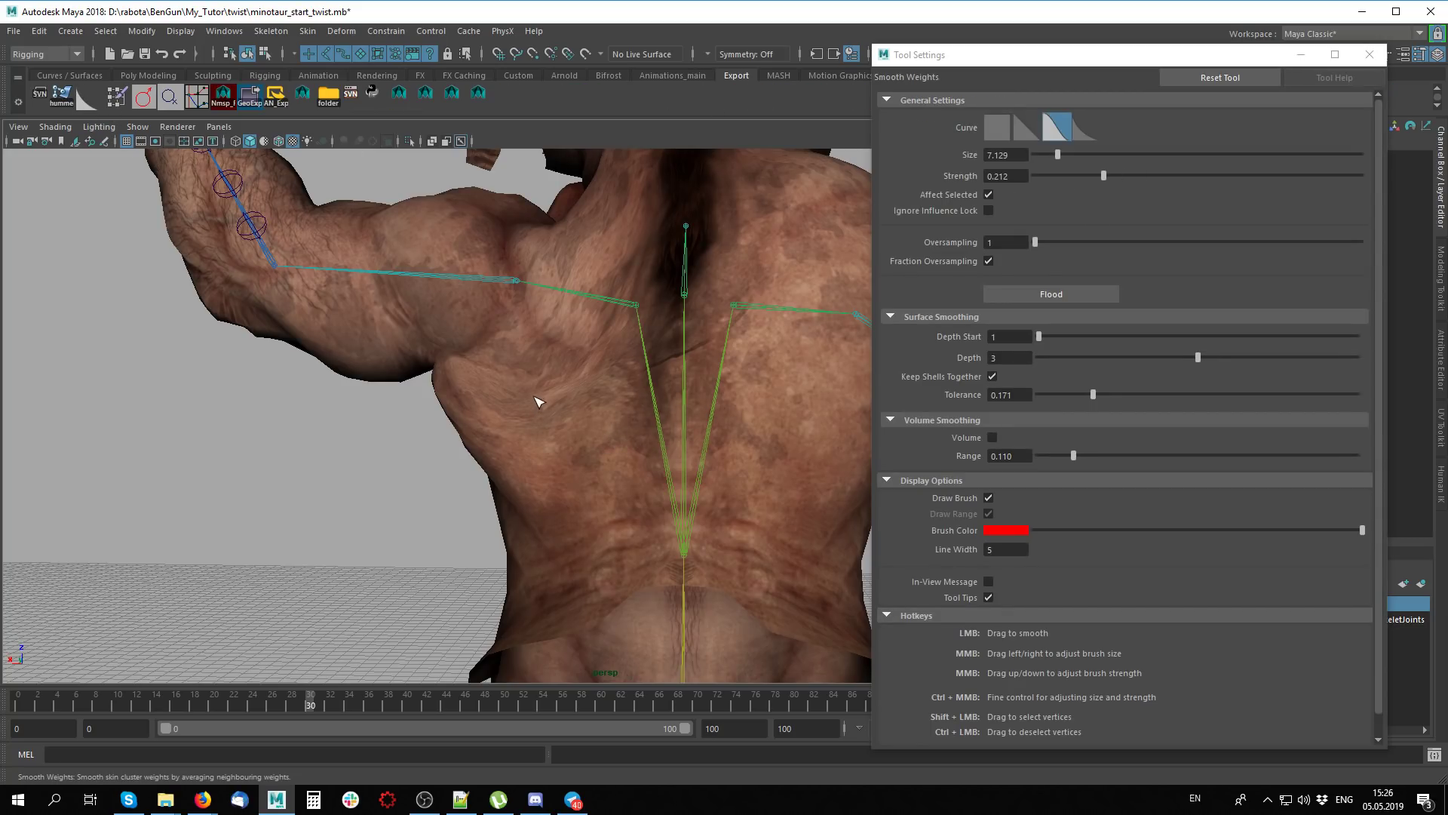
scroll(622, 403, up, 2)
click(554, 354)
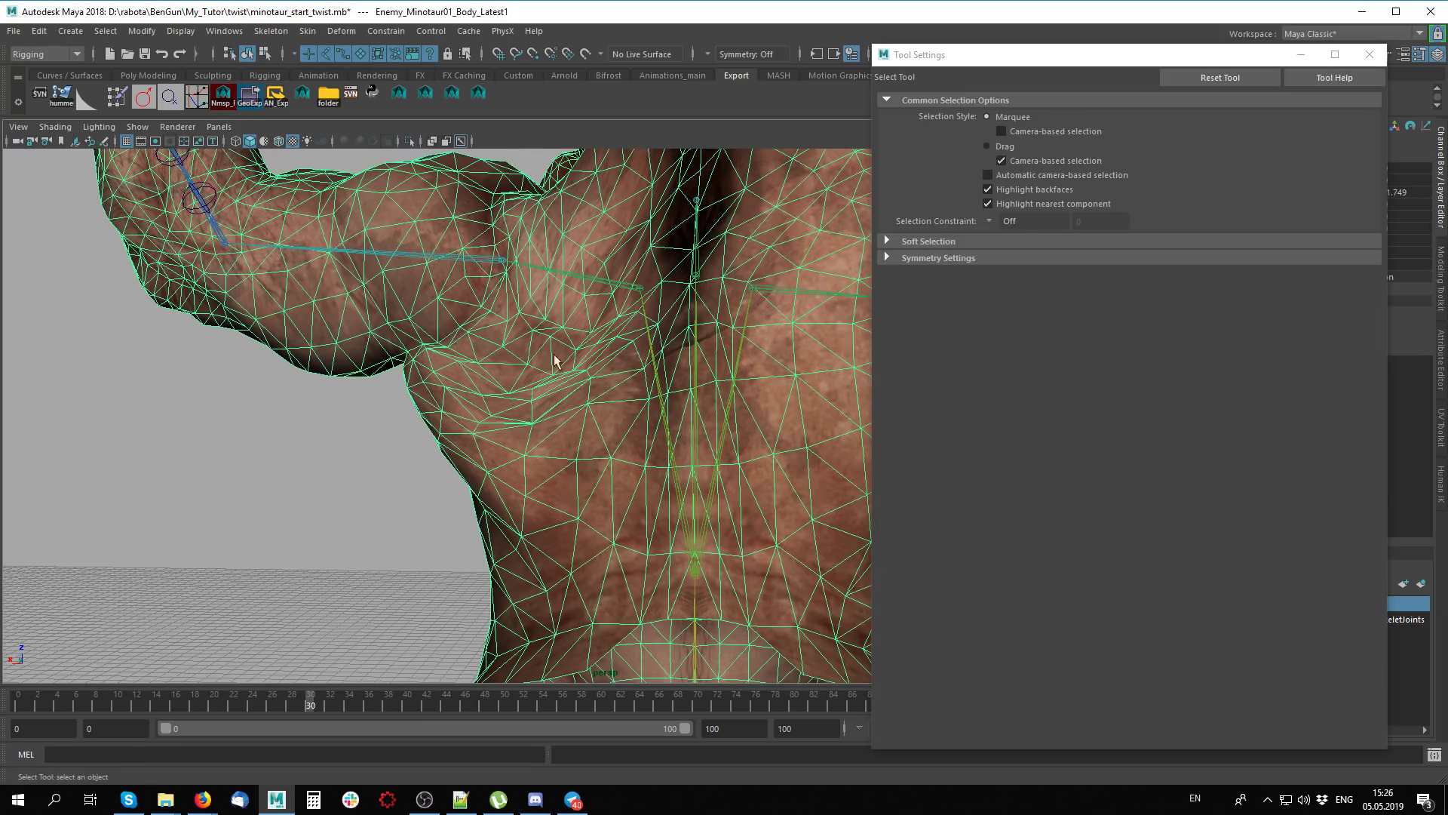
click(87, 96)
middle_drag(596, 424, 617, 424)
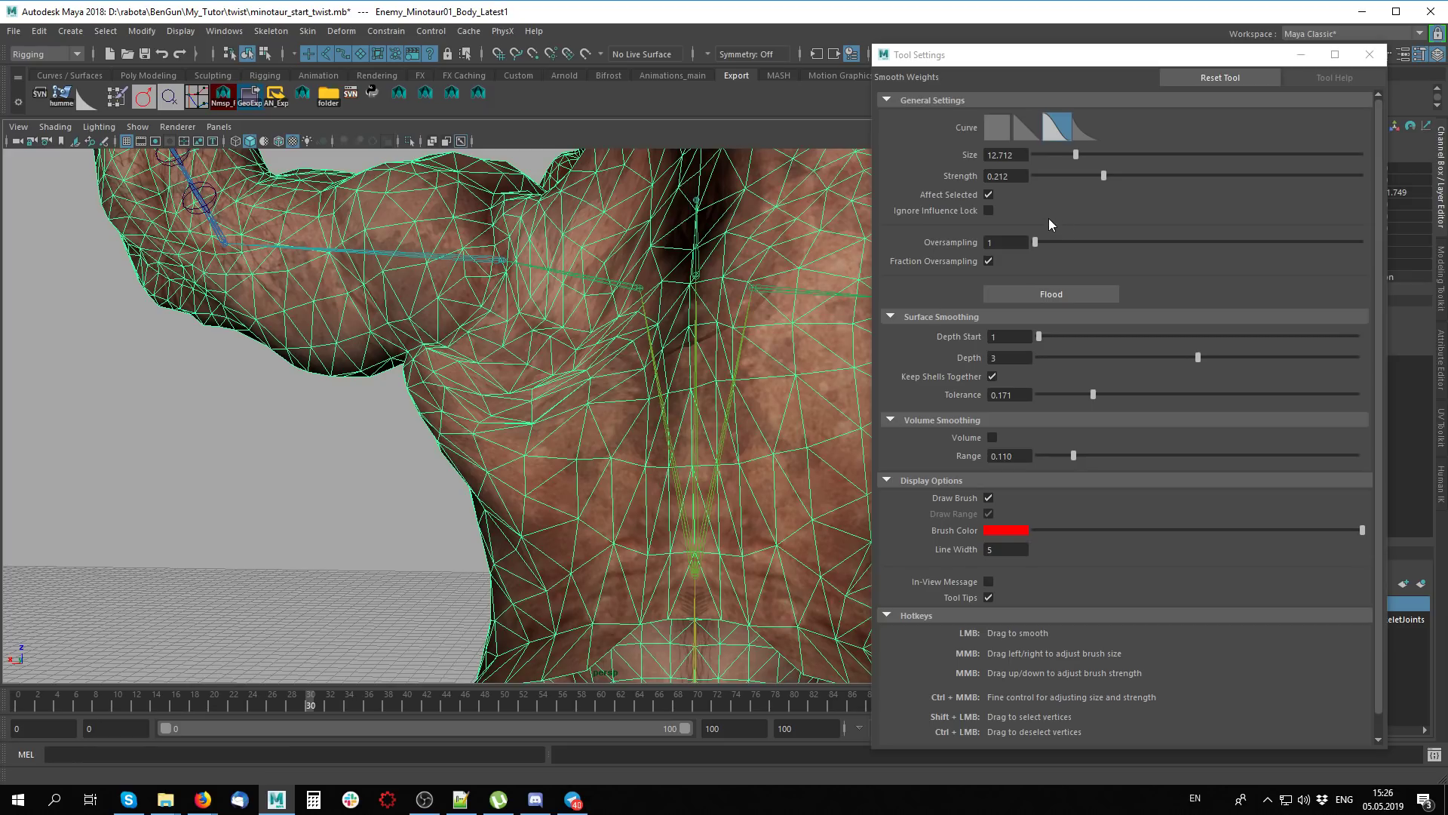
Review the neck and shoulder from several angles and set smoothing depth to 2
alt+drag(497, 414, 777, 438)
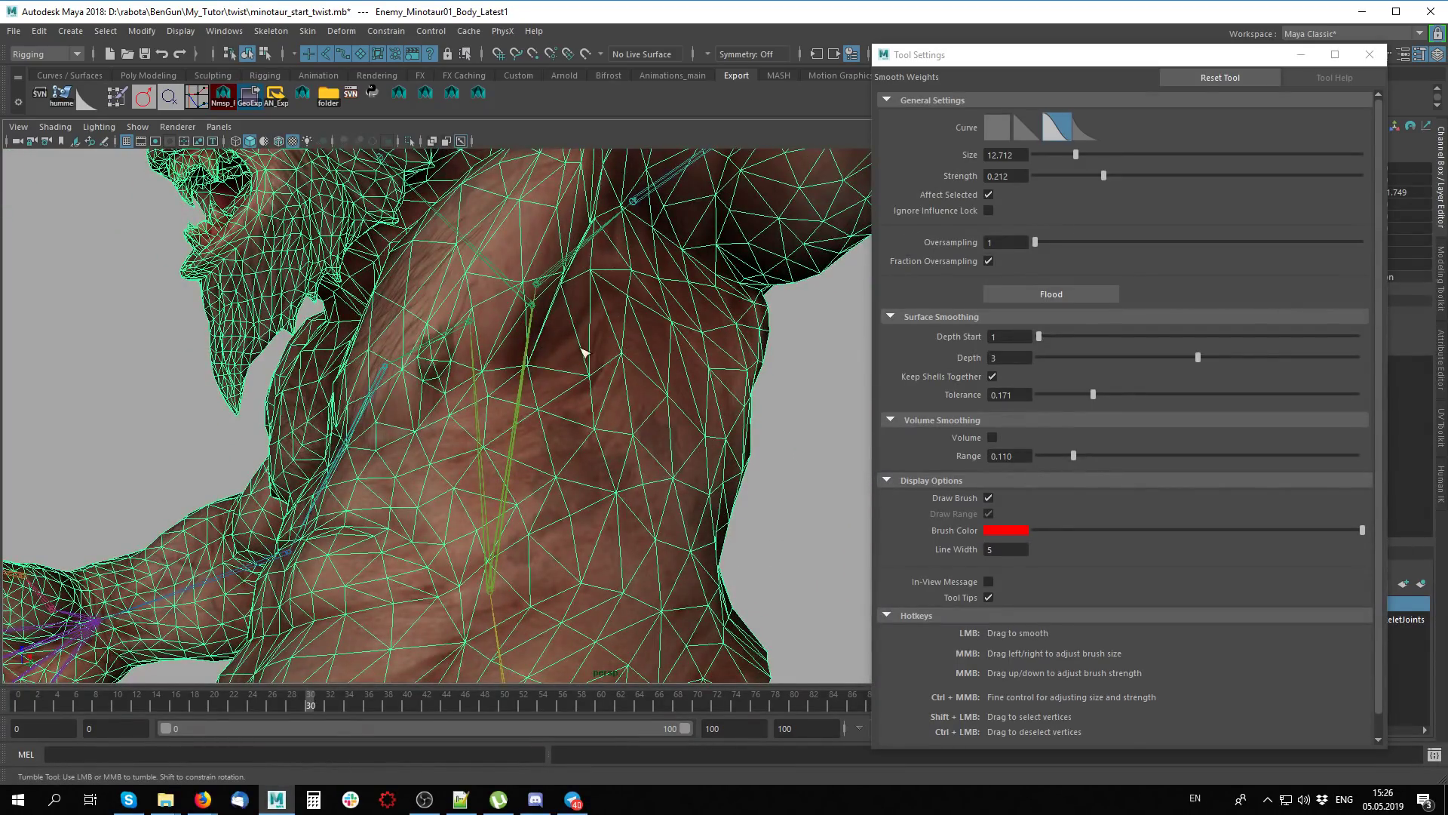
alt+drag(513, 361, 528, 377)
alt+middle_drag(528, 377, 542, 392)
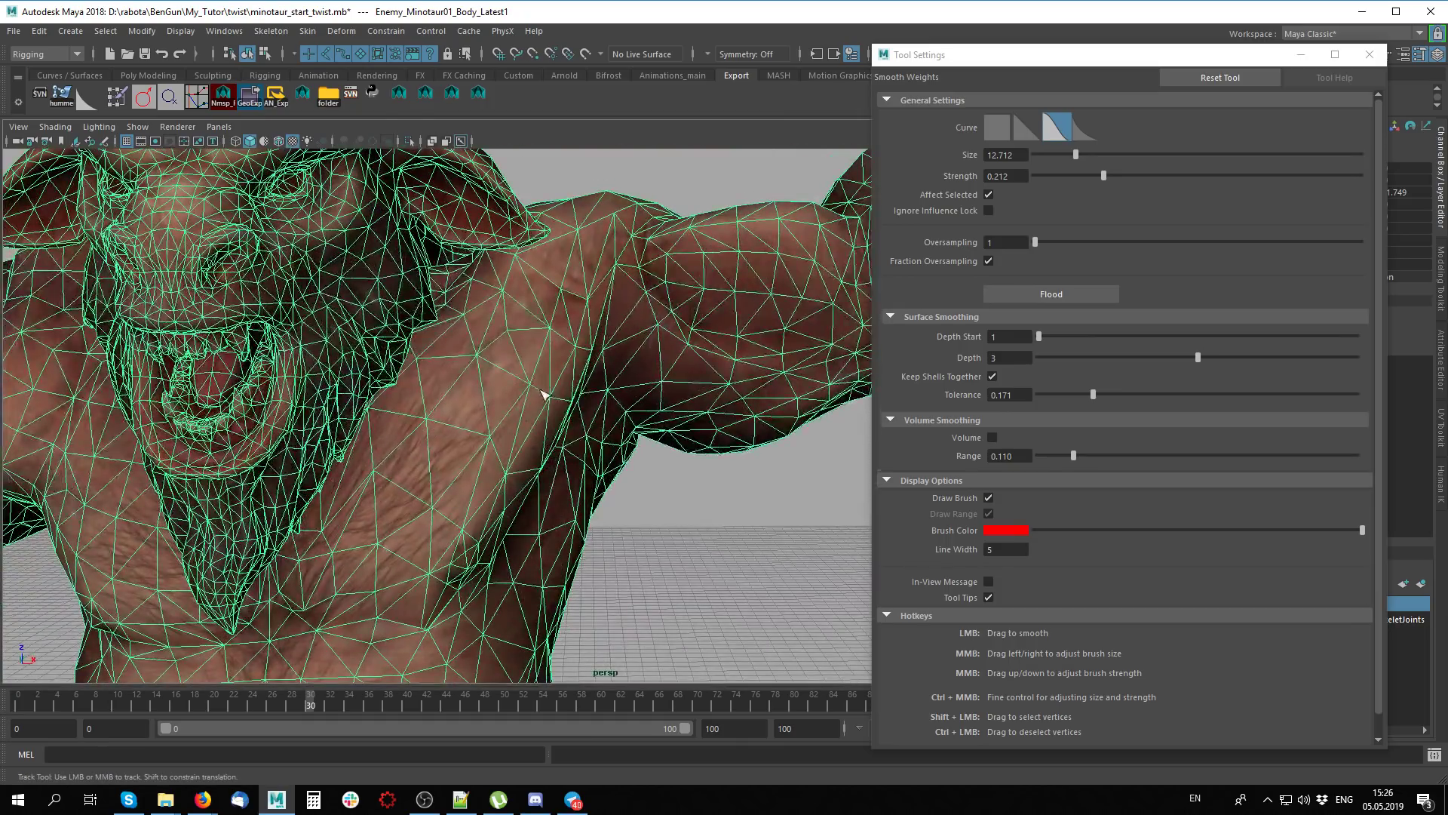
alt+drag(498, 409, 656, 456)
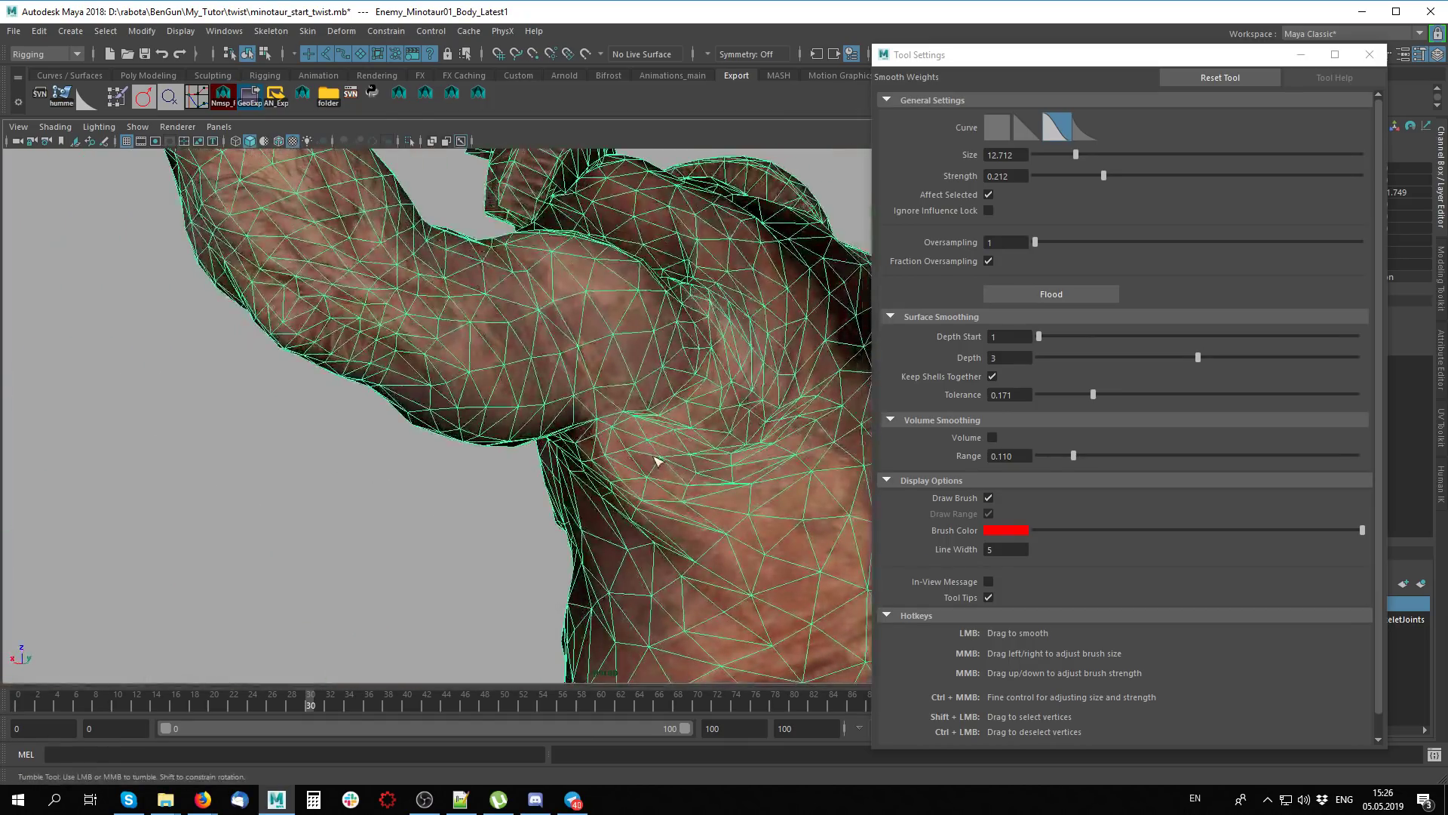
alt+drag(739, 435, 585, 449)
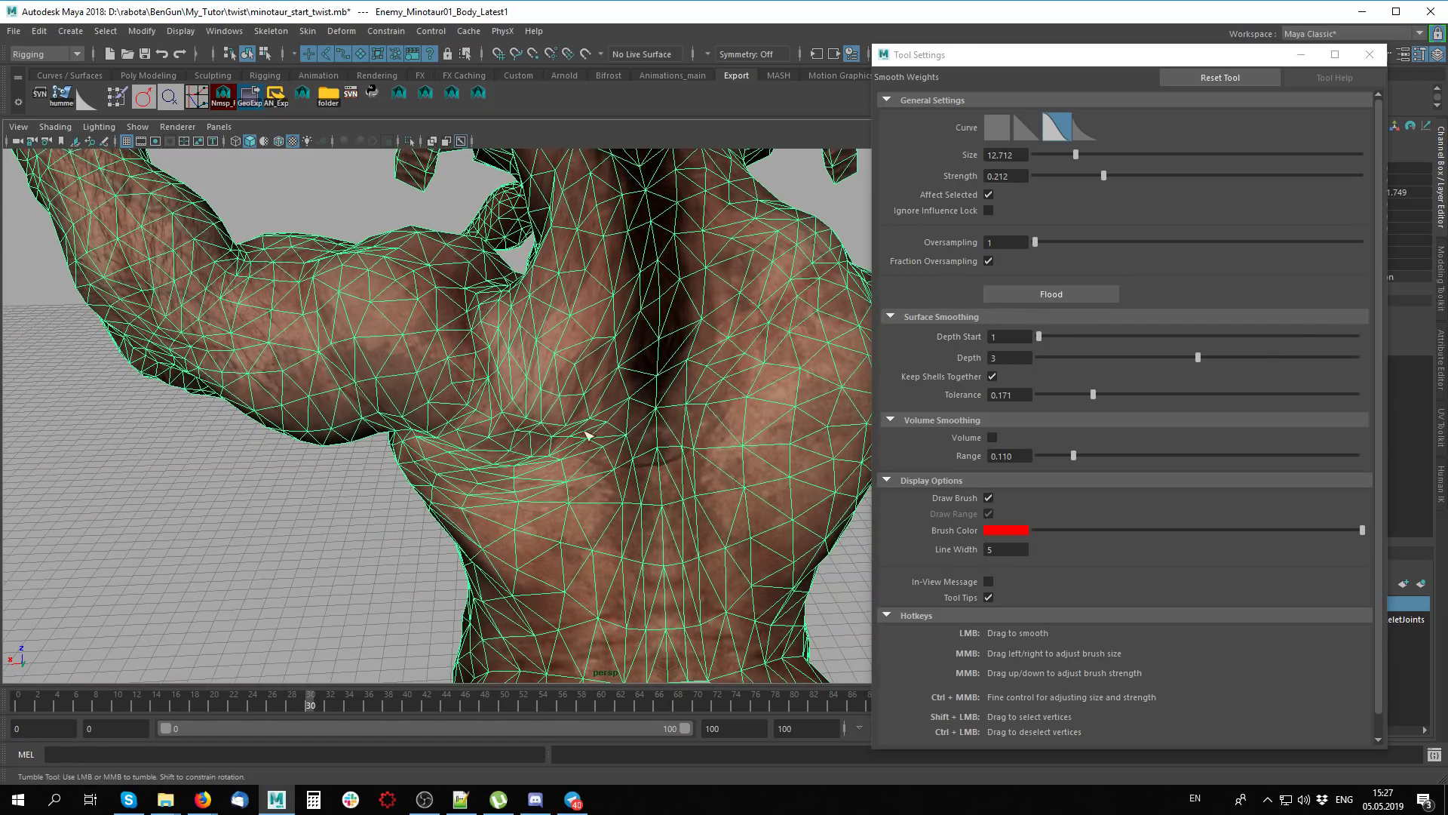
mouse_move(543, 479)
alt+mouse_down()
mouse_move(598, 453)
mouse_move(601, 507)
alt+mouse_up()
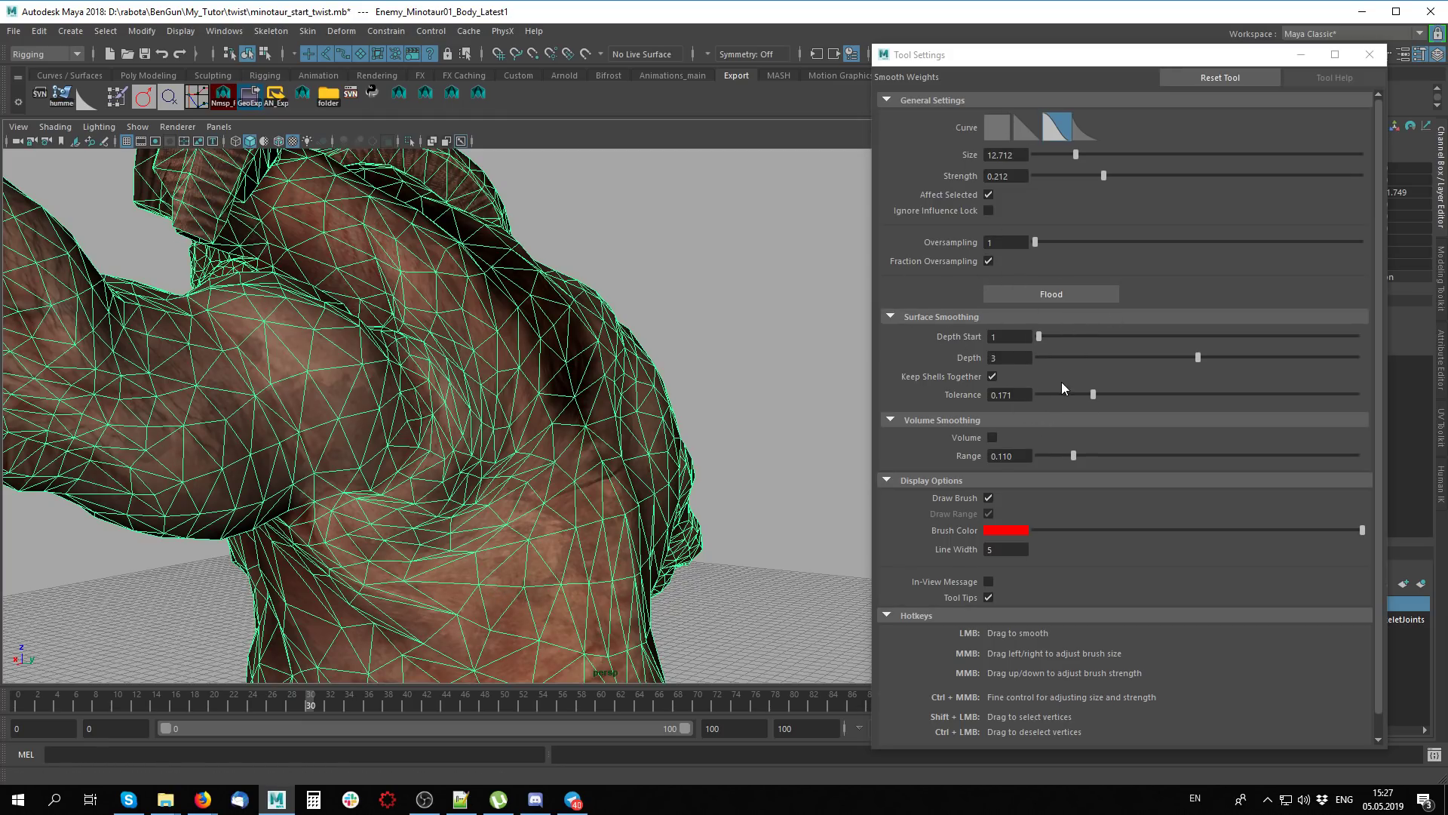
click(1090, 357)
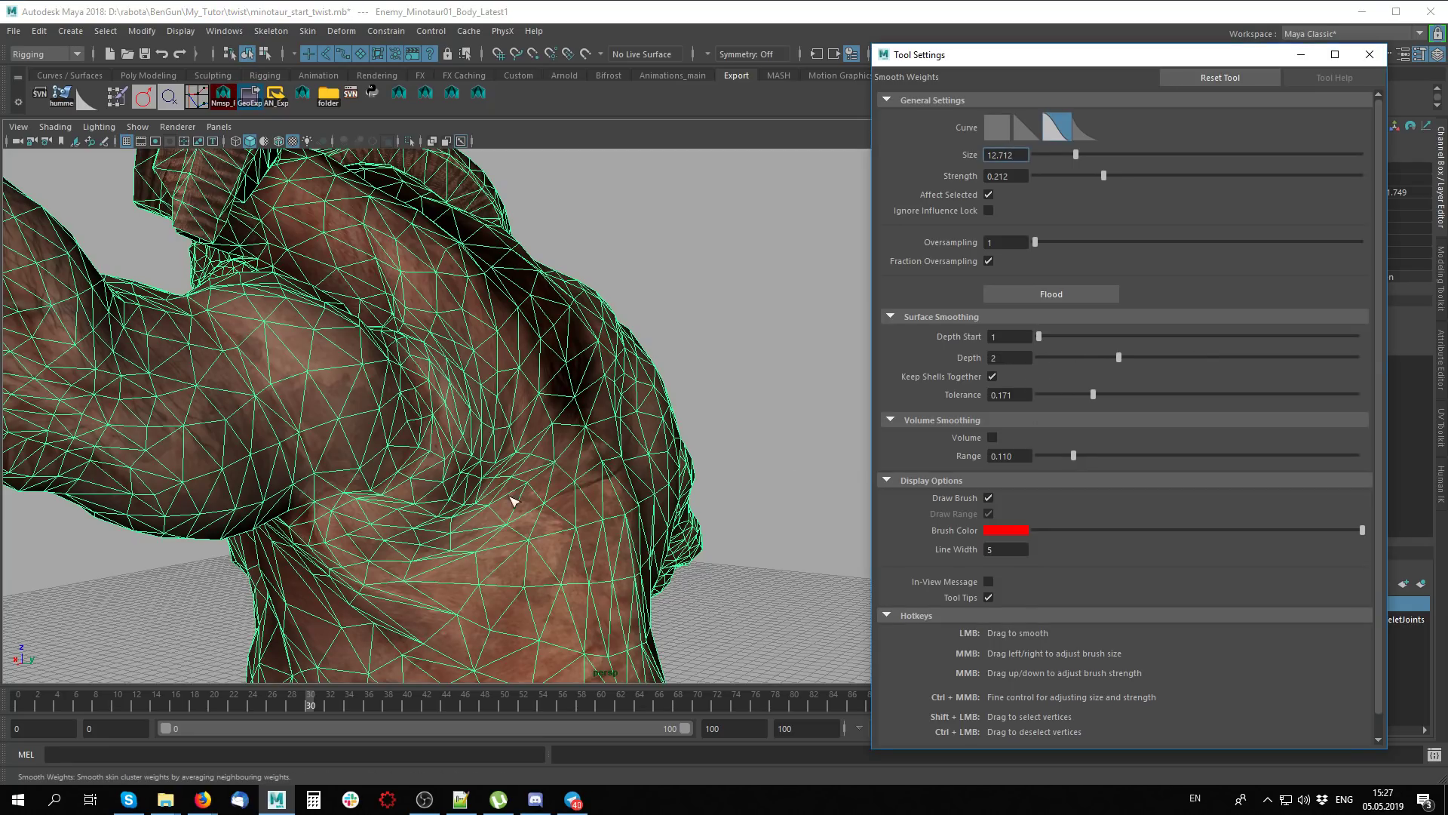
Orbit around the back, shoulder and neck to review the smoothed weights
alt+drag(512, 501, 504, 562)
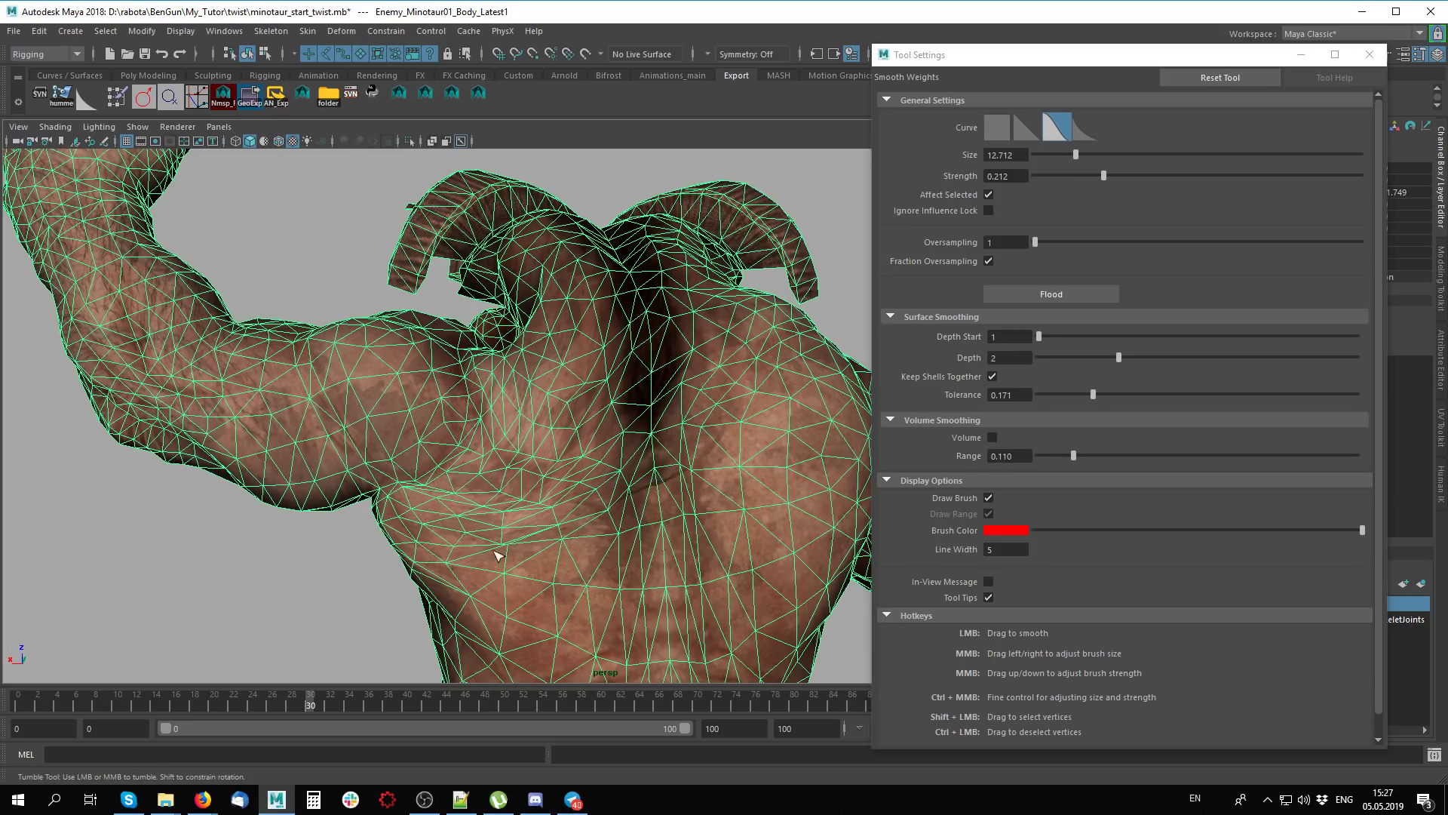
alt+drag(291, 524, 500, 594)
mouse_move(317, 558)
alt+mouse_down()
mouse_move(453, 528)
mouse_move(663, 551)
alt+mouse_up()
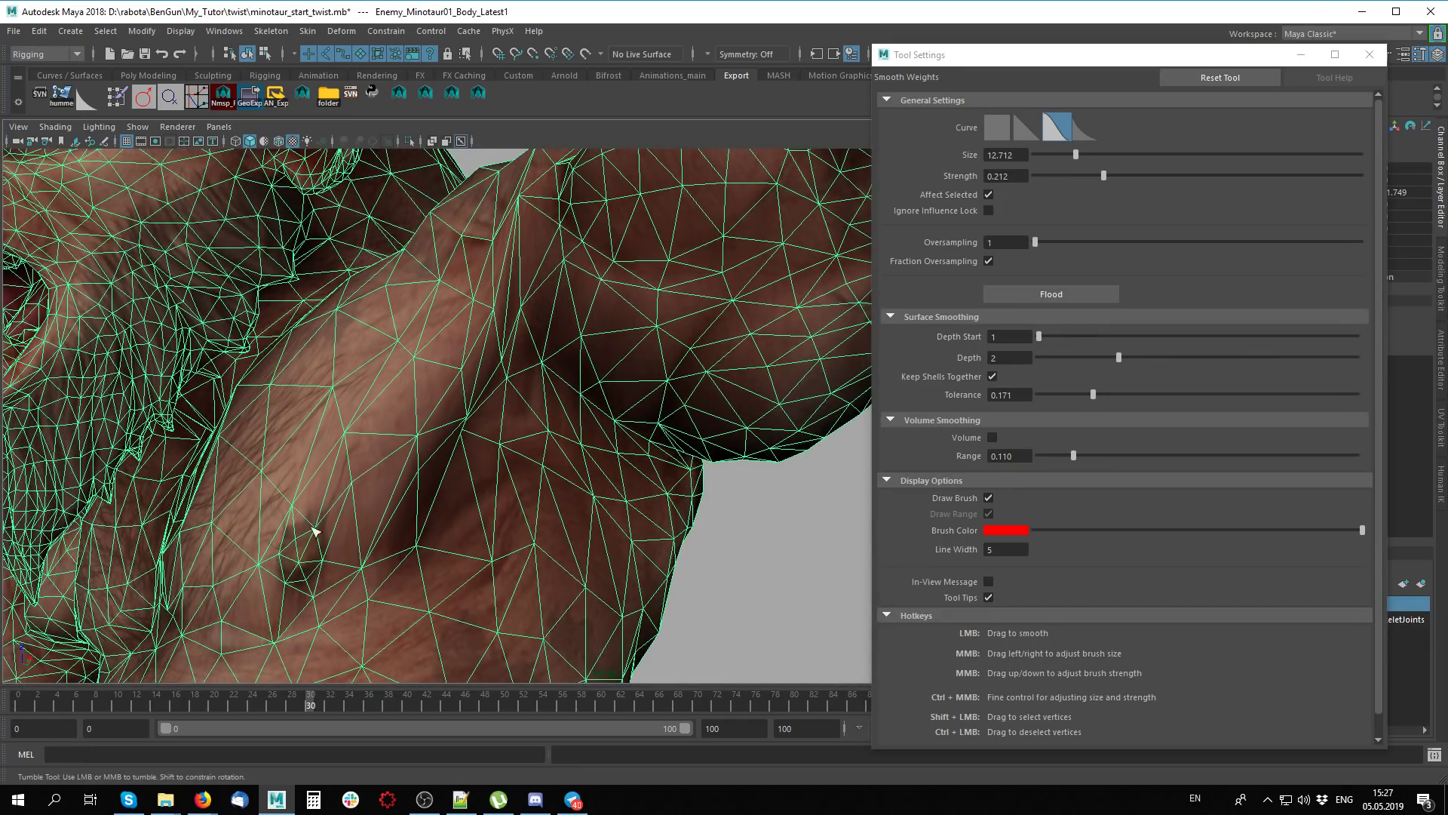
mouse_move(313, 533)
alt+mouse_down()
mouse_move(442, 515)
mouse_move(422, 507)
alt+mouse_up()
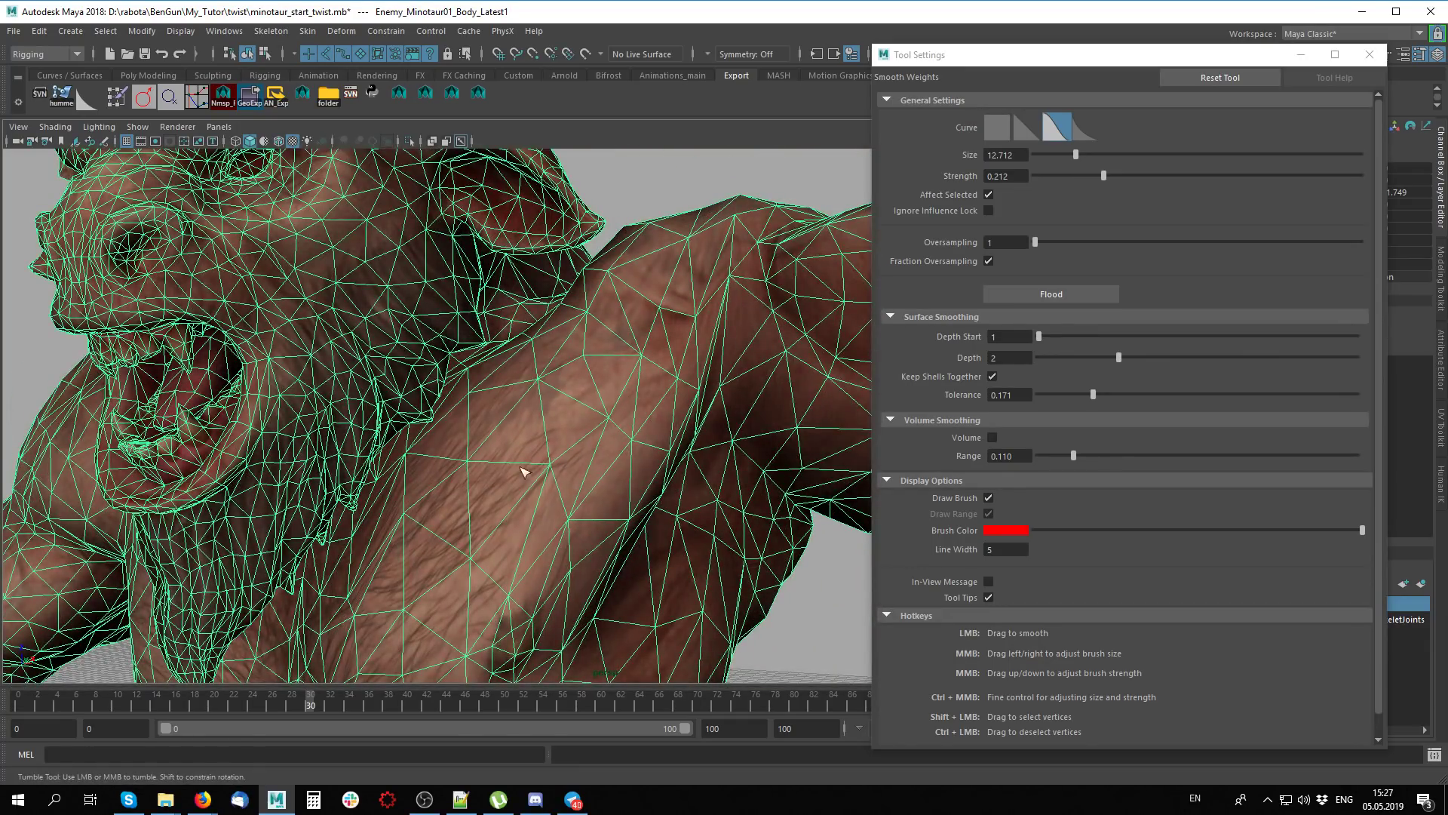
mouse_move(751, 602)
alt+mouse_down()
mouse_move(566, 478)
mouse_move(462, 468)
alt+mouse_up()
mouse_move(588, 540)
alt+mouse_down()
mouse_move(252, 508)
mouse_move(570, 528)
mouse_move(640, 508)
mouse_move(655, 300)
alt+mouse_up()
key(q)
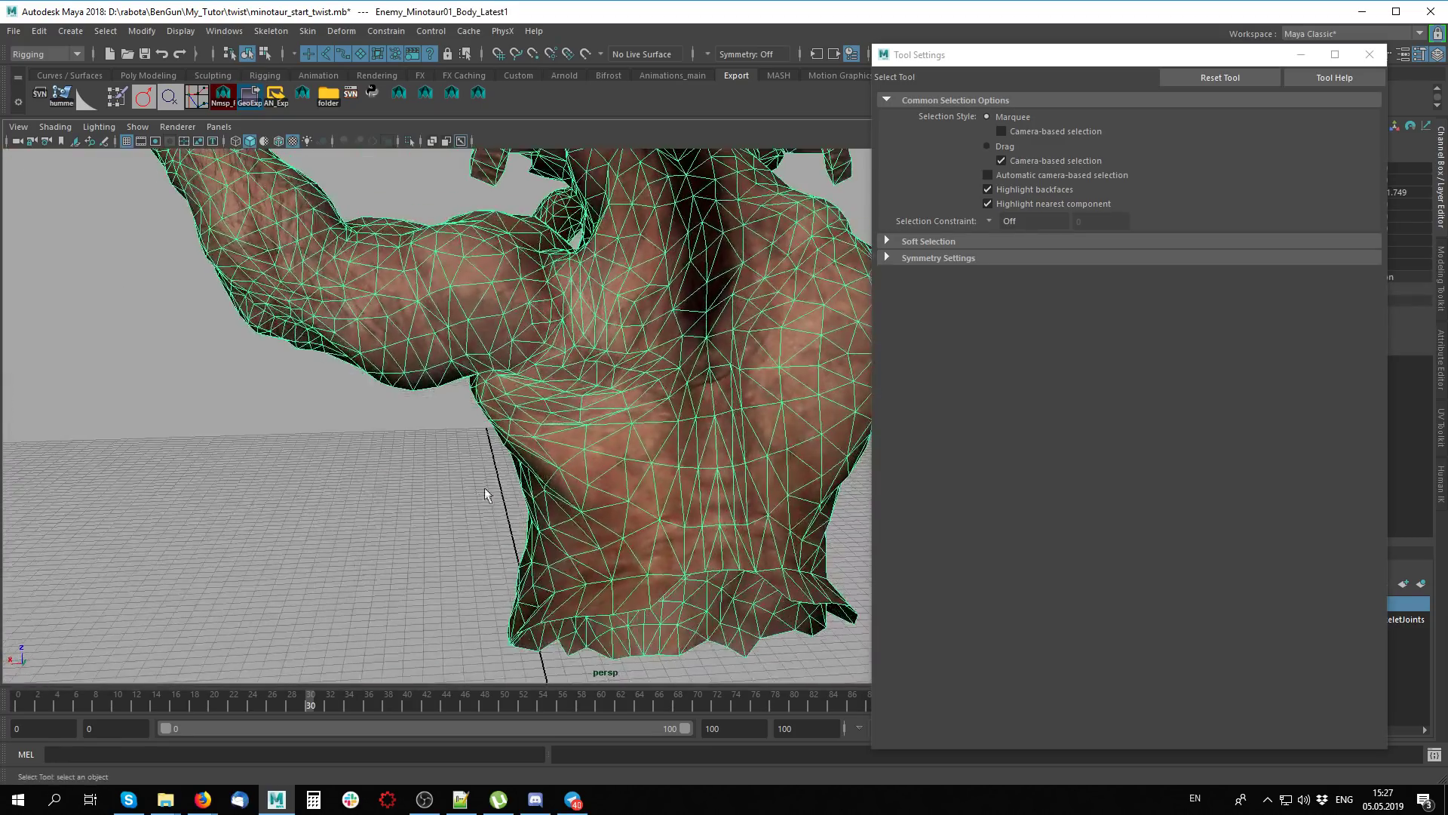
Rotate bip_collar_L through several angles to test the shoulder, then select the body mesh
key(e)
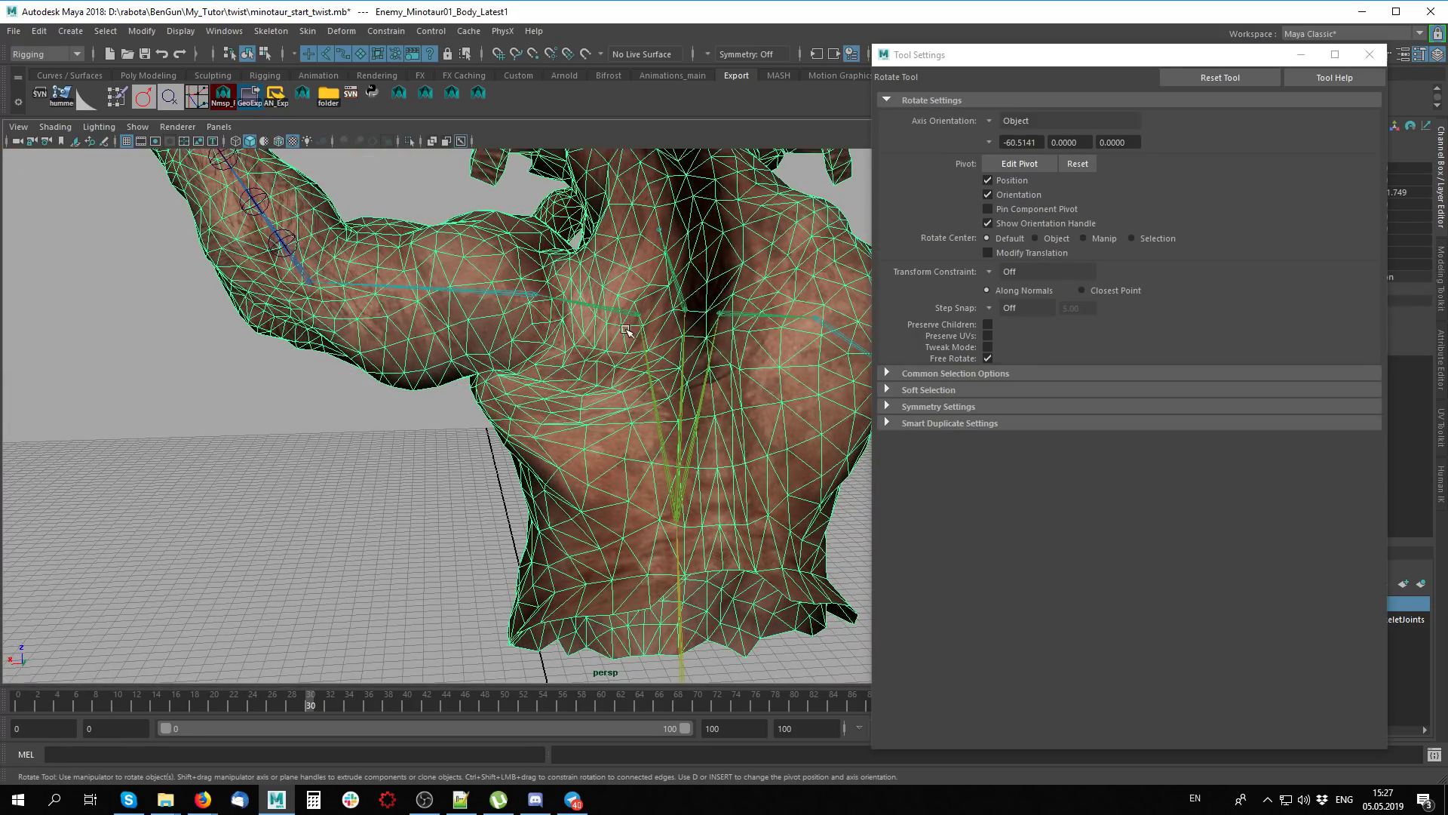
click(625, 324)
drag(647, 298, 641, 279)
mouse_move(642, 279)
alt+mouse_down()
mouse_move(599, 474)
mouse_move(550, 411)
mouse_move(685, 301)
mouse_move(502, 411)
mouse_move(637, 515)
alt+mouse_up()
mouse_move(637, 515)
middle_down()
mouse_move(763, 543)
mouse_move(567, 526)
mouse_move(674, 534)
middle_up()
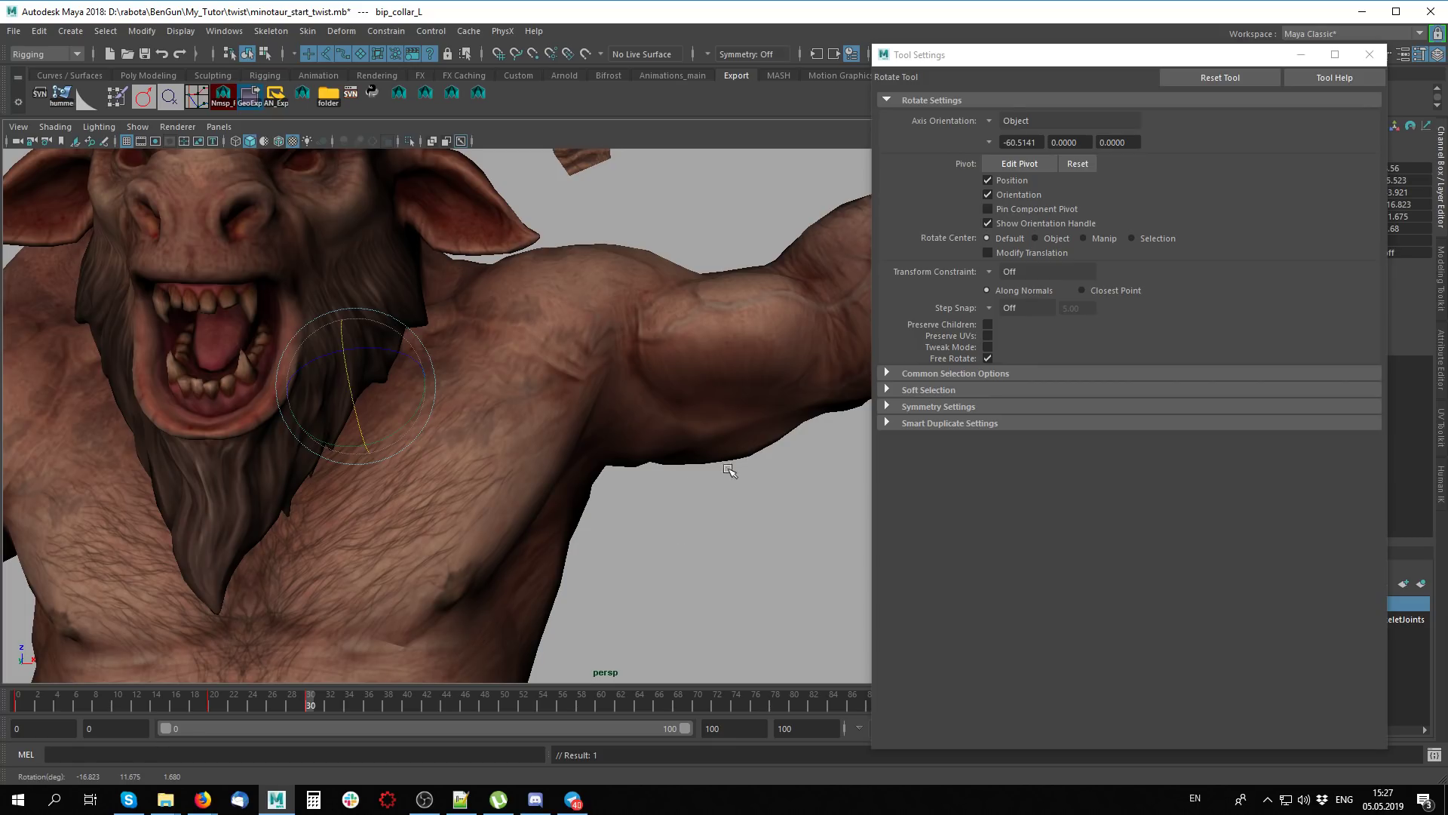
mouse_move(729, 470)
middle_down()
mouse_move(627, 543)
mouse_move(769, 540)
mouse_move(712, 518)
mouse_move(770, 521)
mouse_move(669, 533)
mouse_move(735, 535)
middle_up()
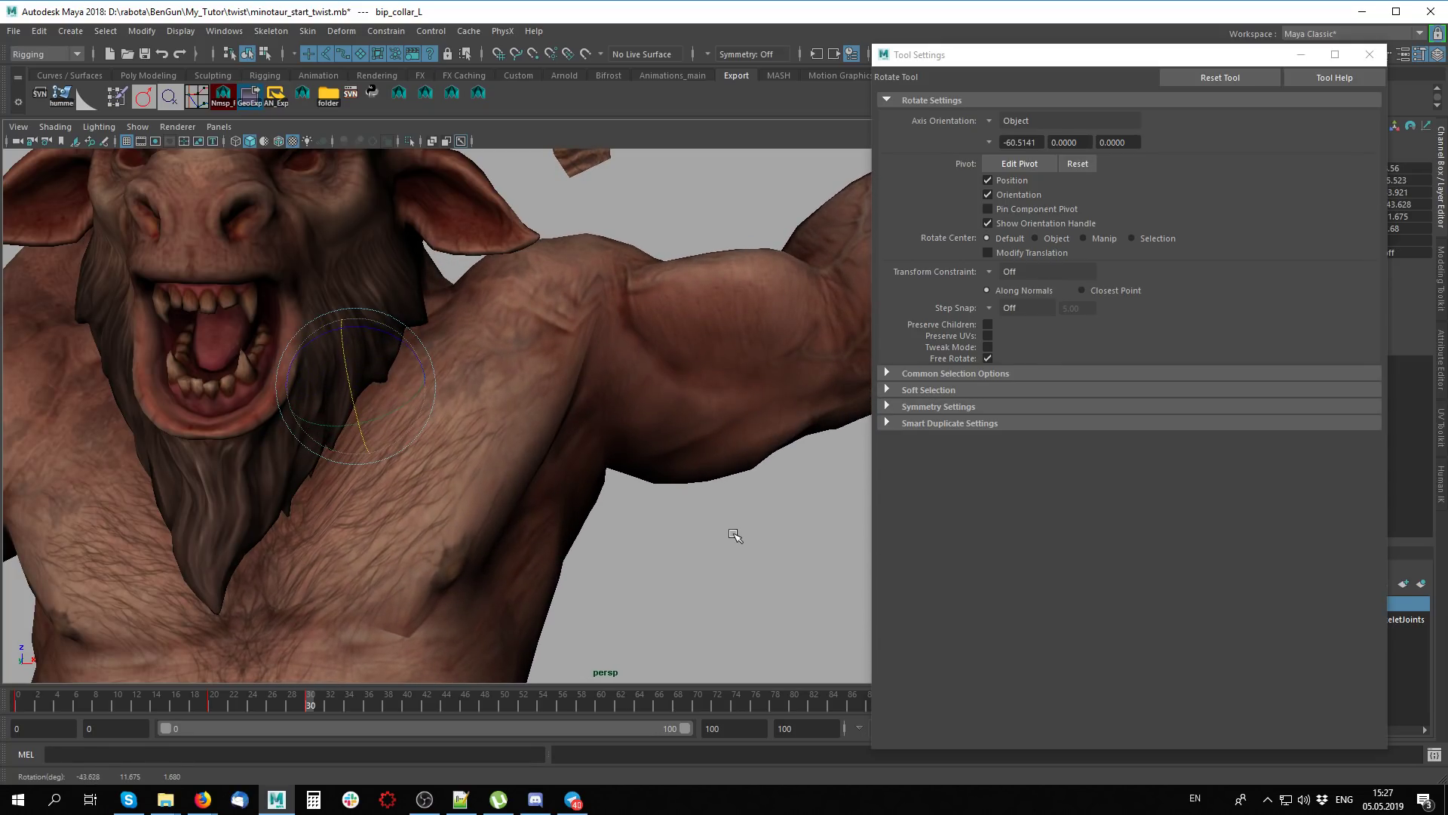
click(504, 600)
scroll(592, 601, up, 3)
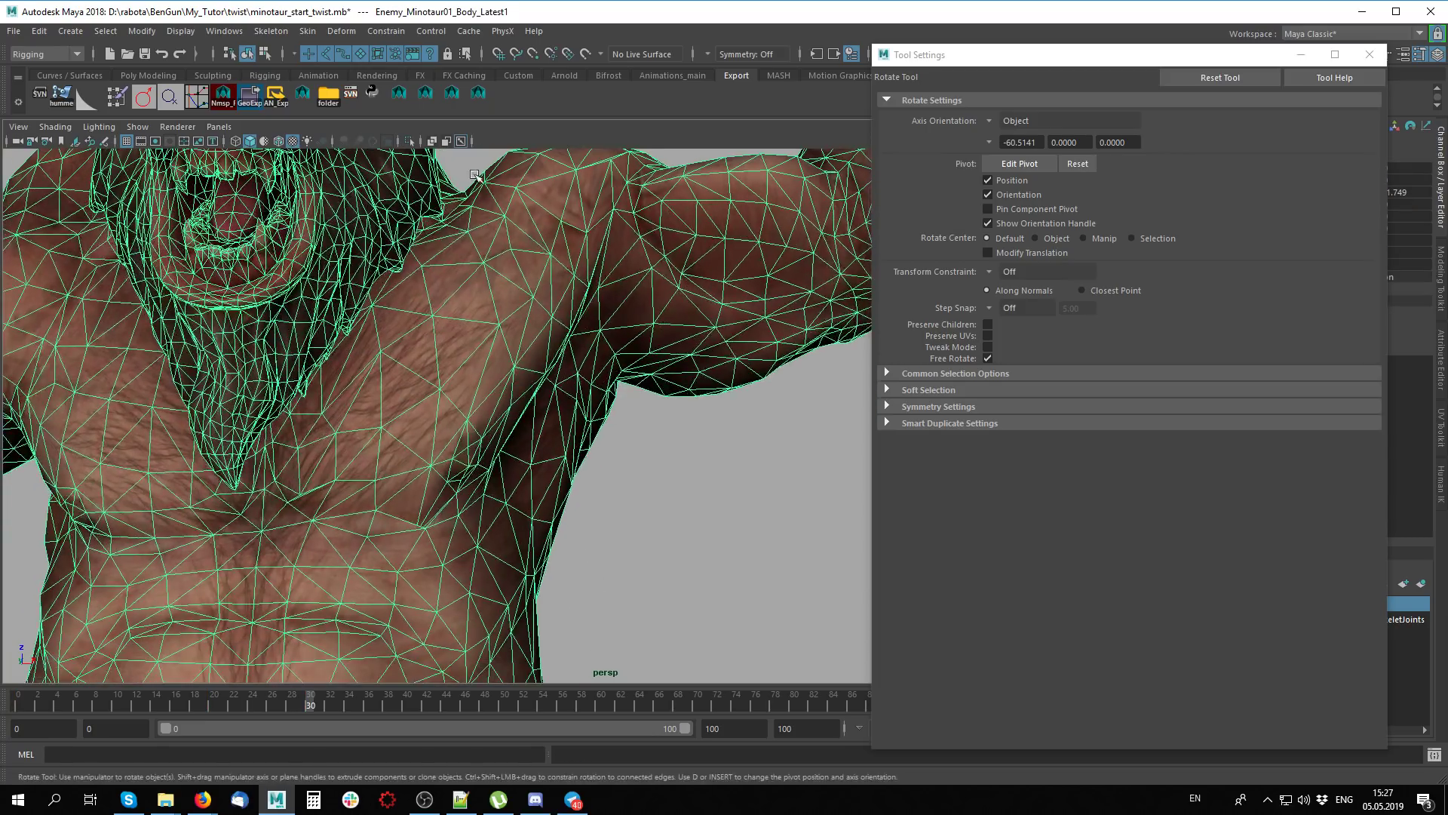
Start Smooth Weights with Ignore Influence Lock on and brush size about 7.854
click(84, 104)
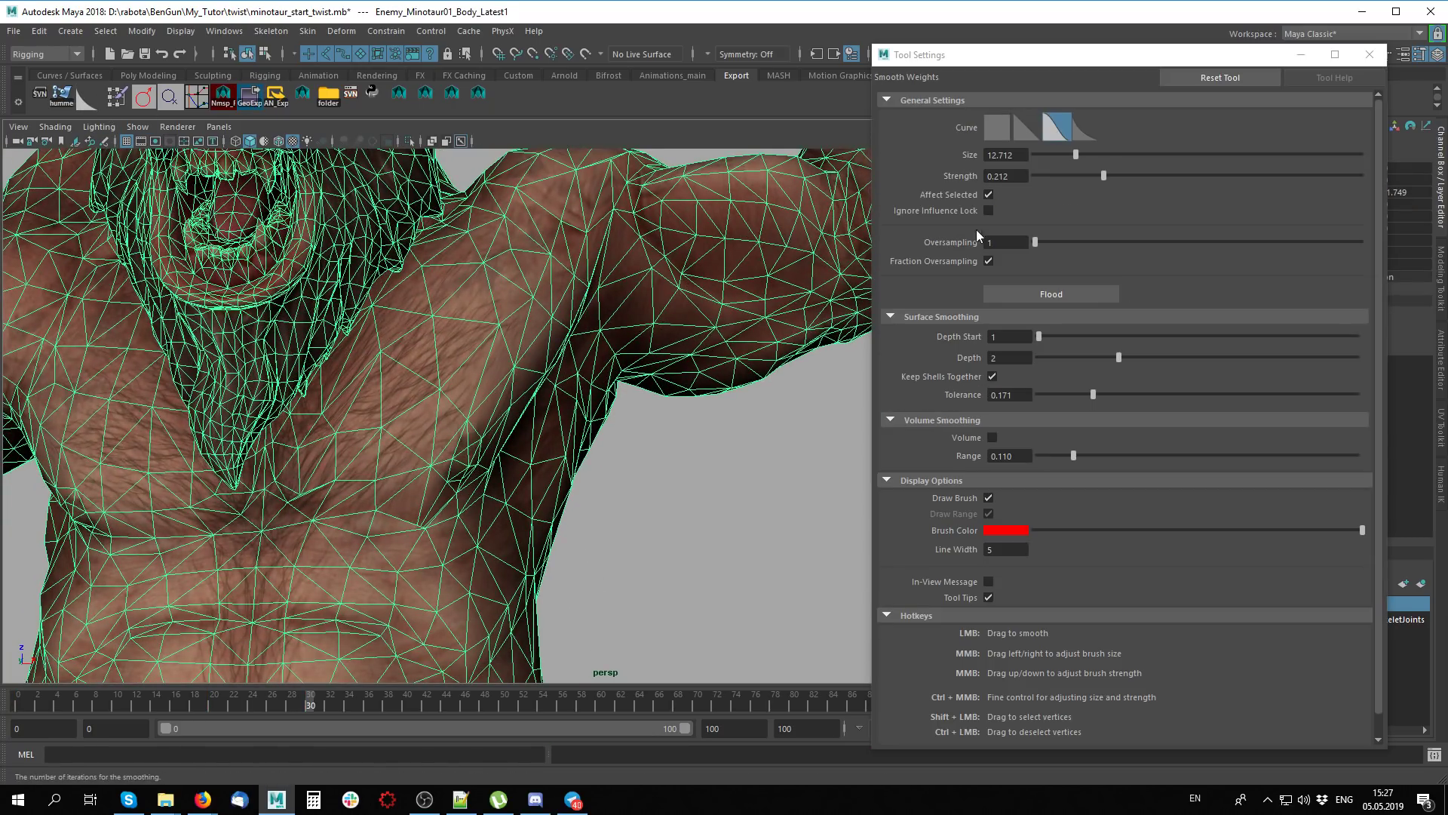
click(1005, 155)
click(989, 210)
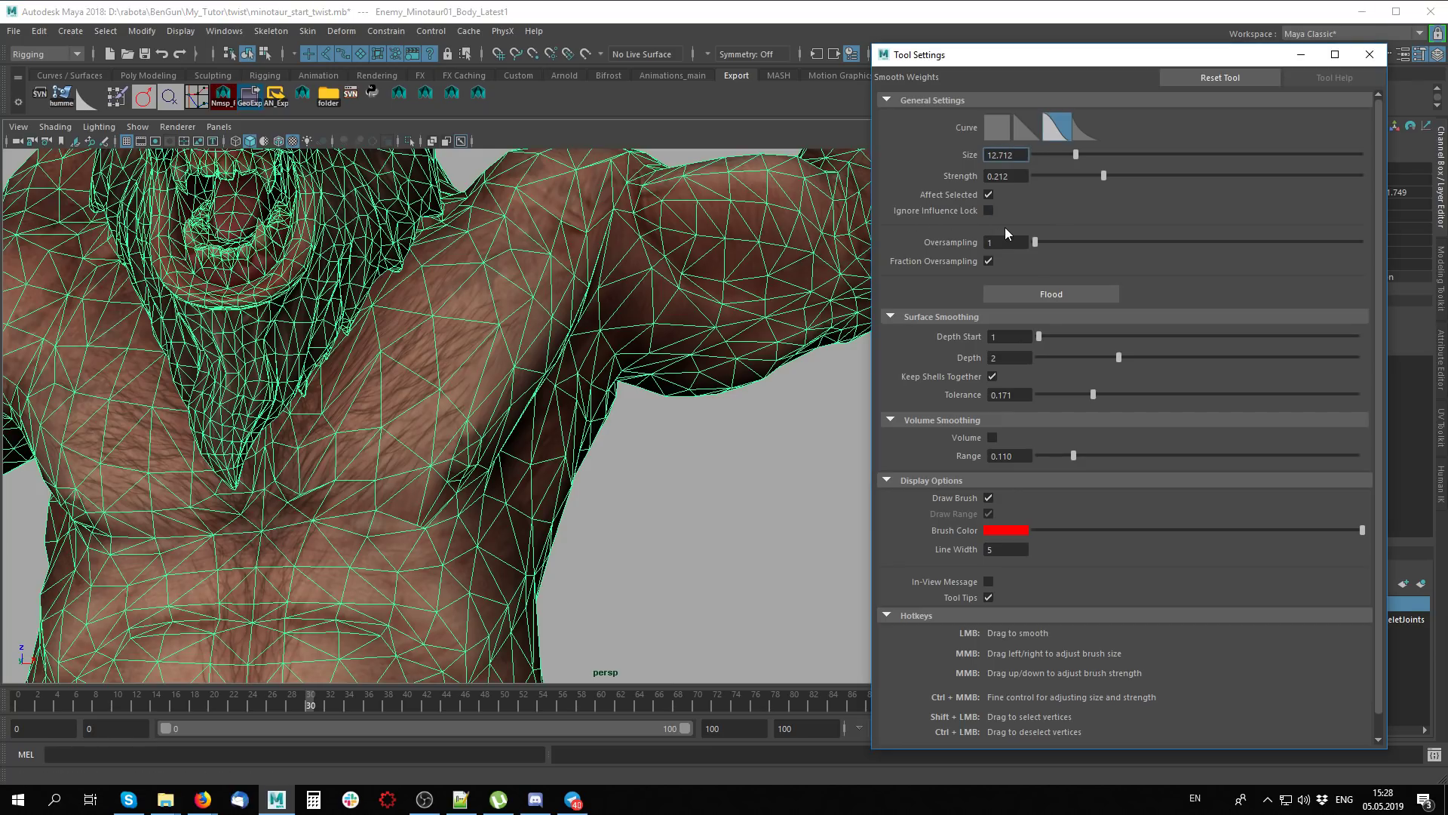
mouse_move(428, 433)
alt+mouse_down()
mouse_move(390, 450)
mouse_move(422, 483)
alt+mouse_up()
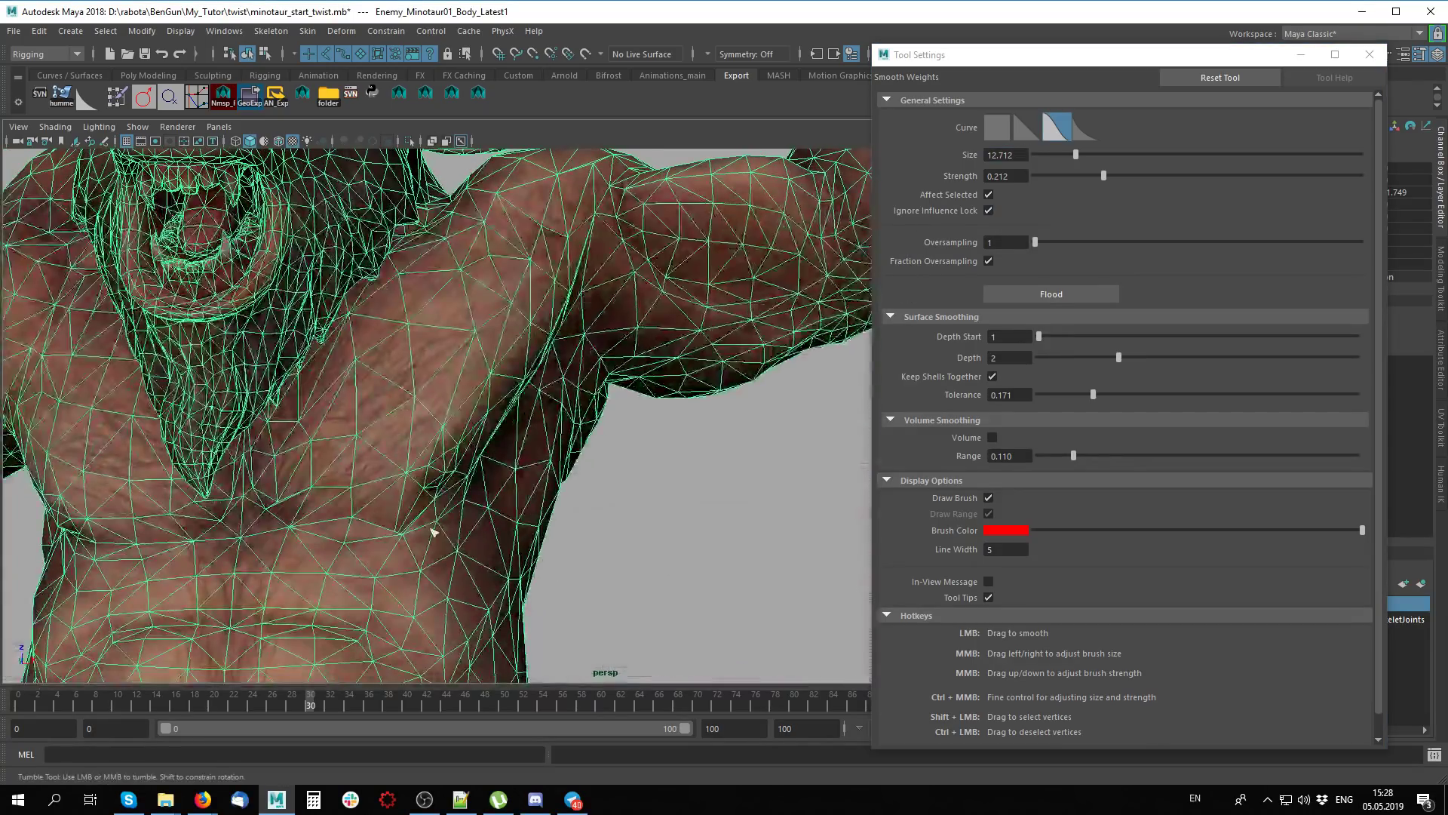
mouse_move(422, 483)
alt+middle_down()
mouse_move(449, 490)
mouse_move(432, 500)
alt+middle_up()
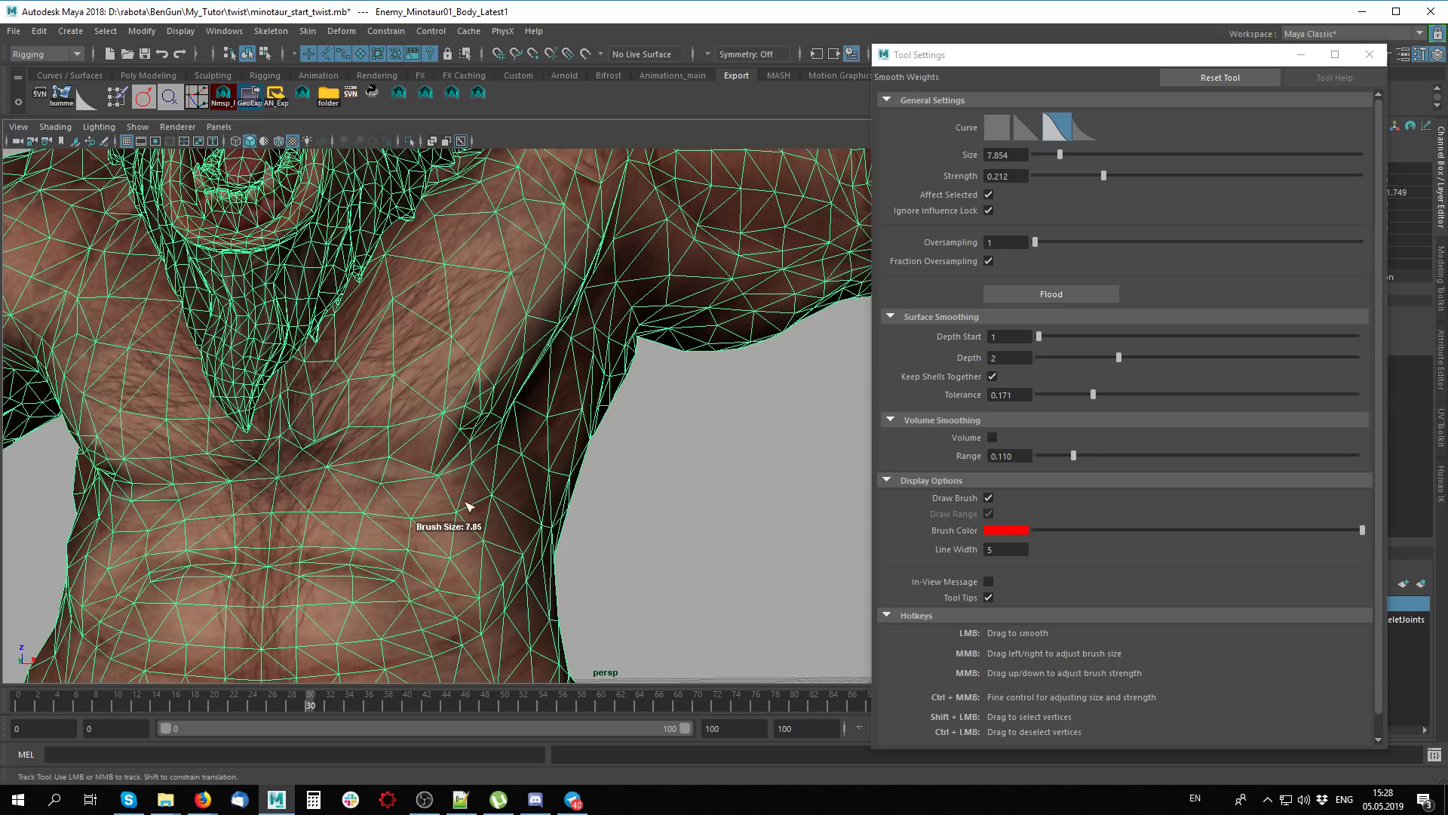
mouse_move(426, 500)
alt+mouse_down()
mouse_move(420, 517)
mouse_move(298, 571)
alt+mouse_up()
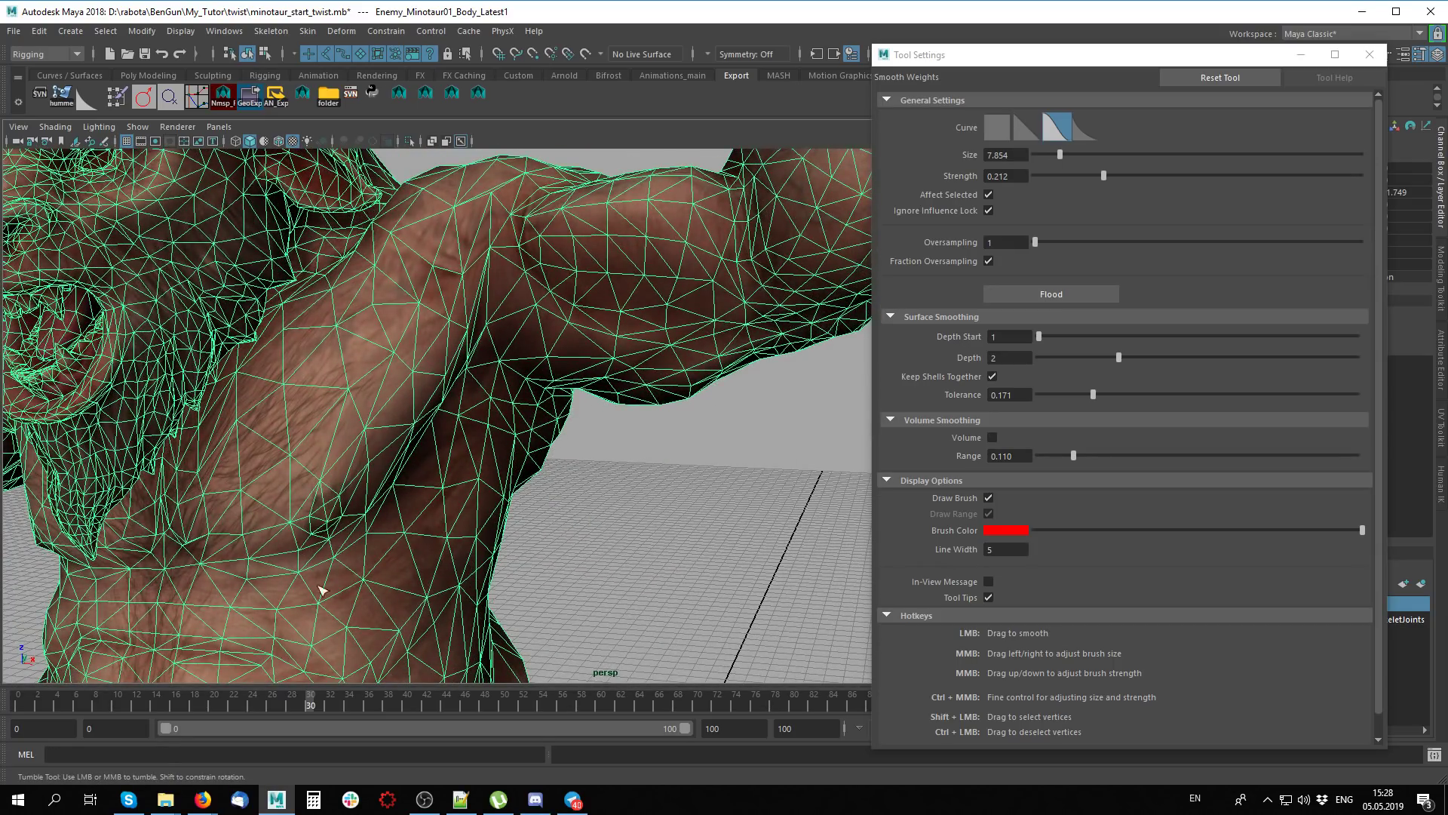
key([)
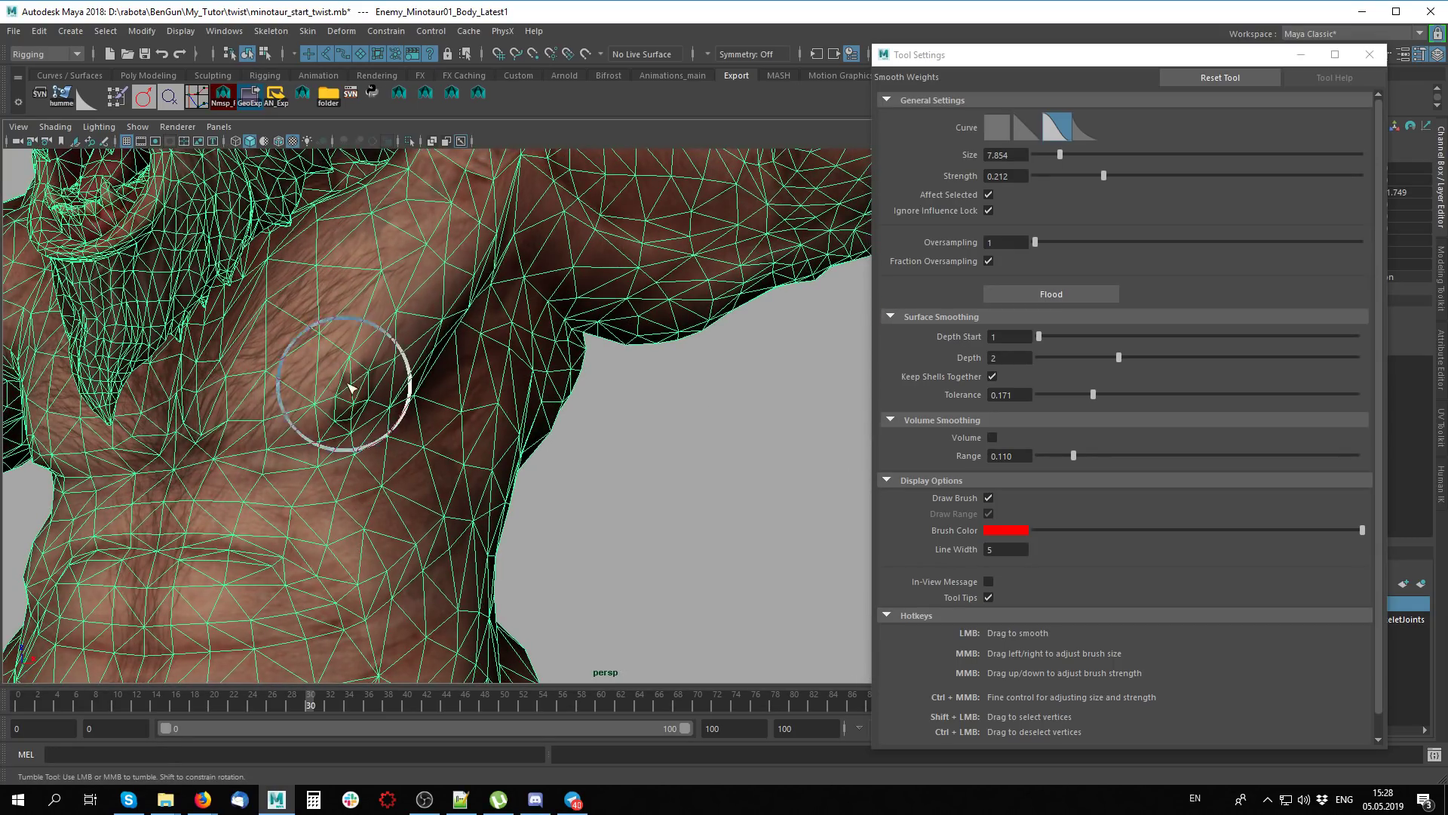
Smooth the chest and shoulder weights, enlarging the brush to about 14.8
alt+right_drag(349, 387, 430, 411)
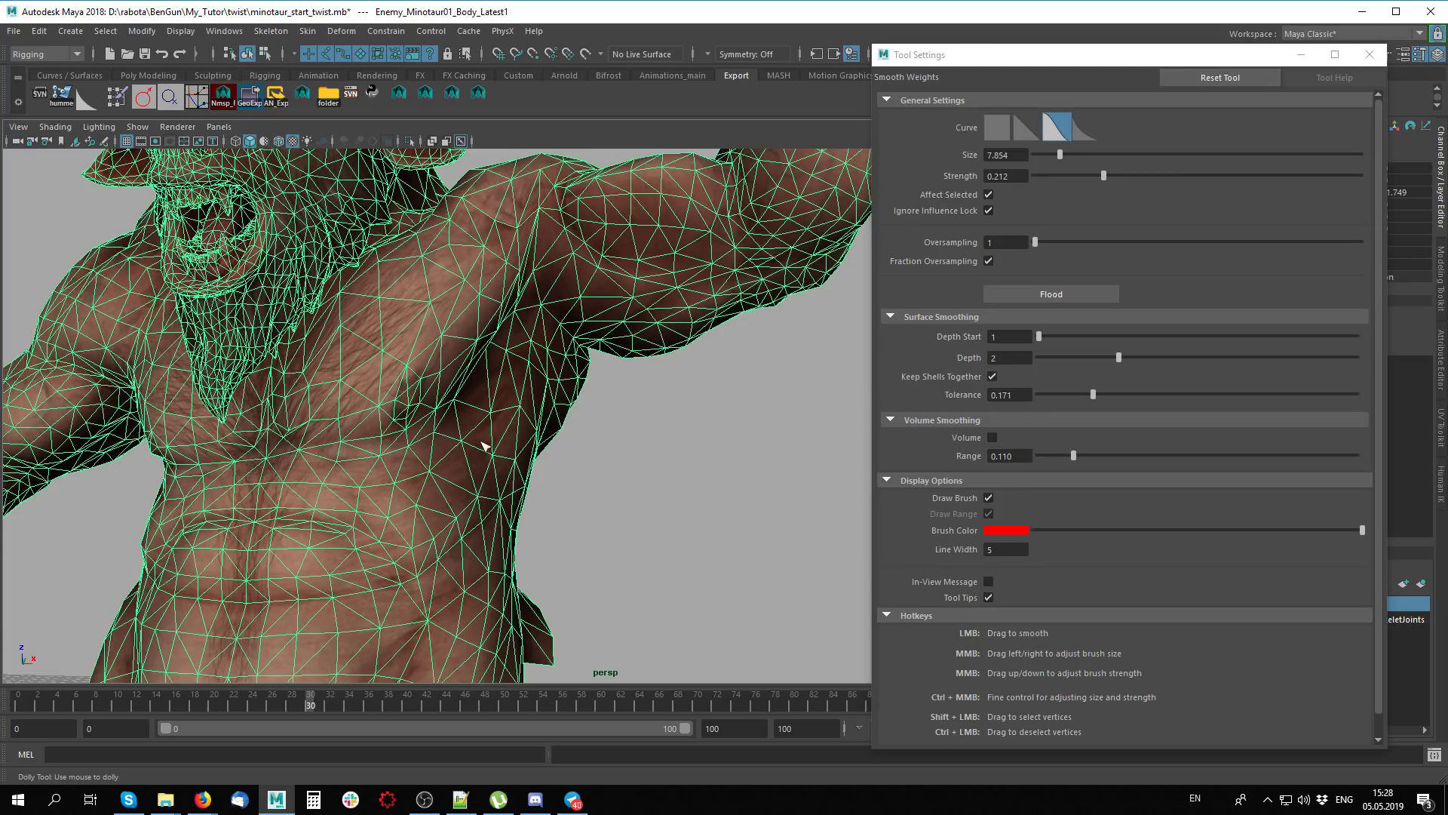
alt+drag(483, 446, 511, 446)
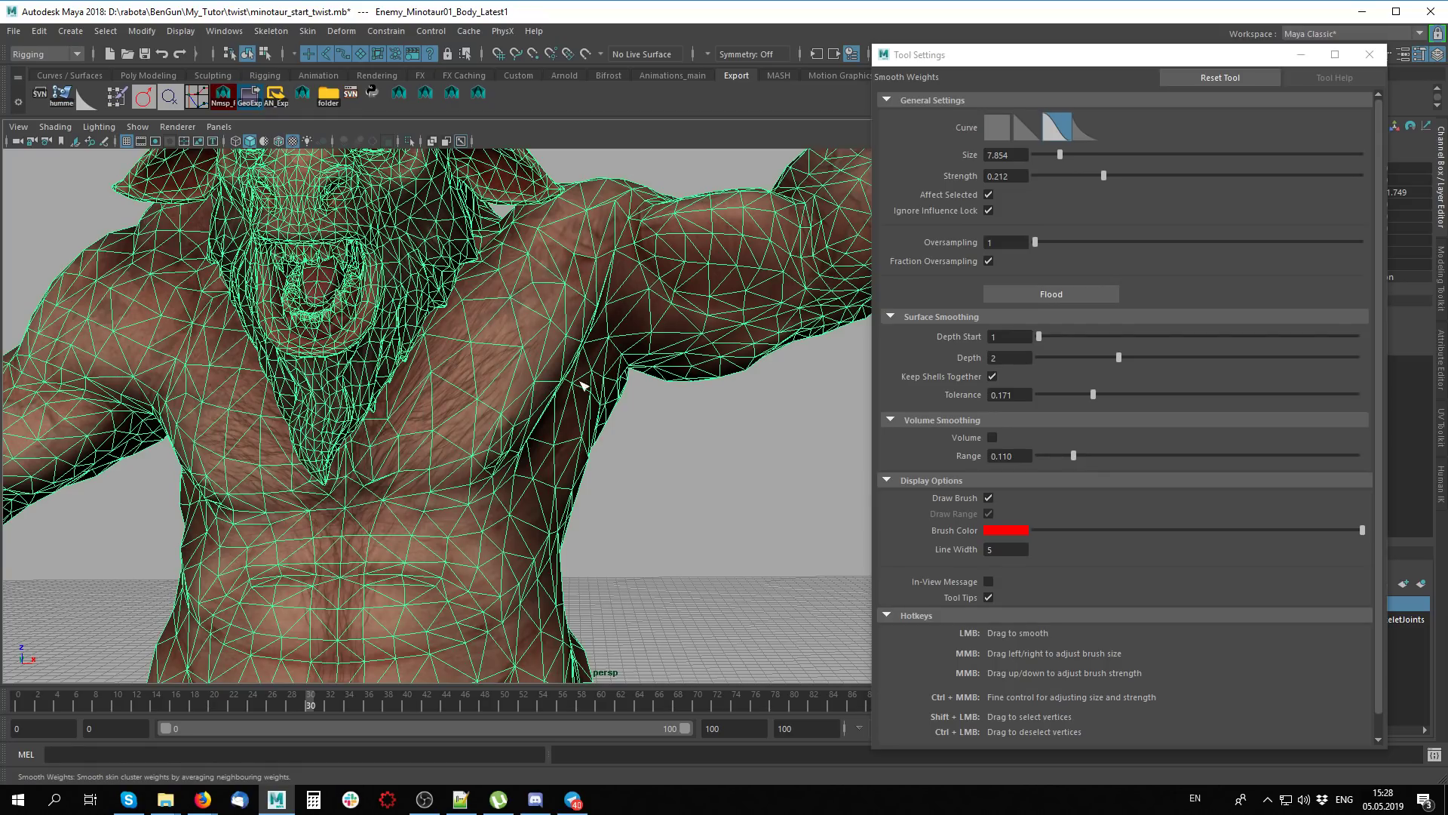
alt+middle_drag(657, 504, 571, 515)
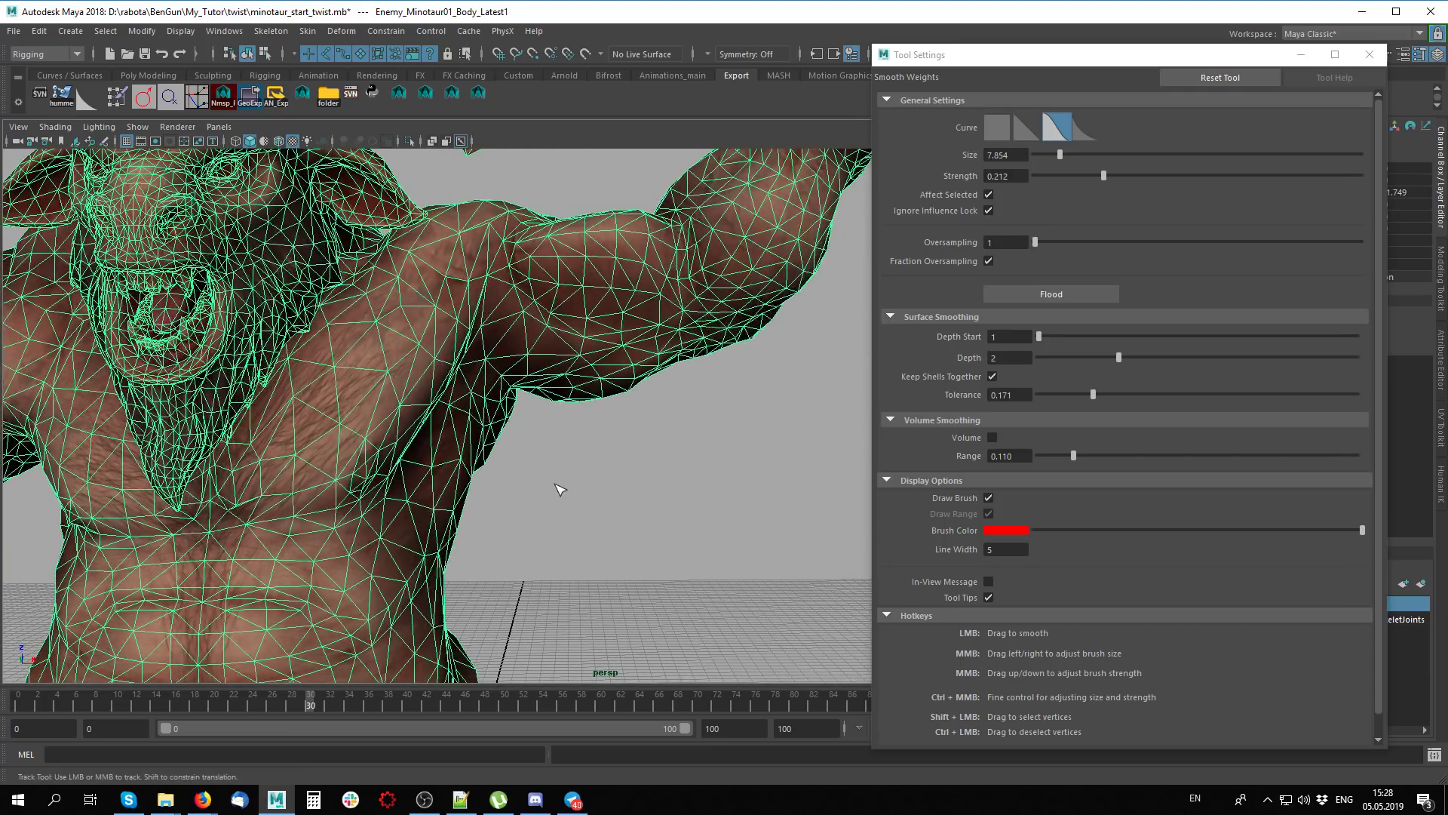
alt+drag(559, 489, 751, 456)
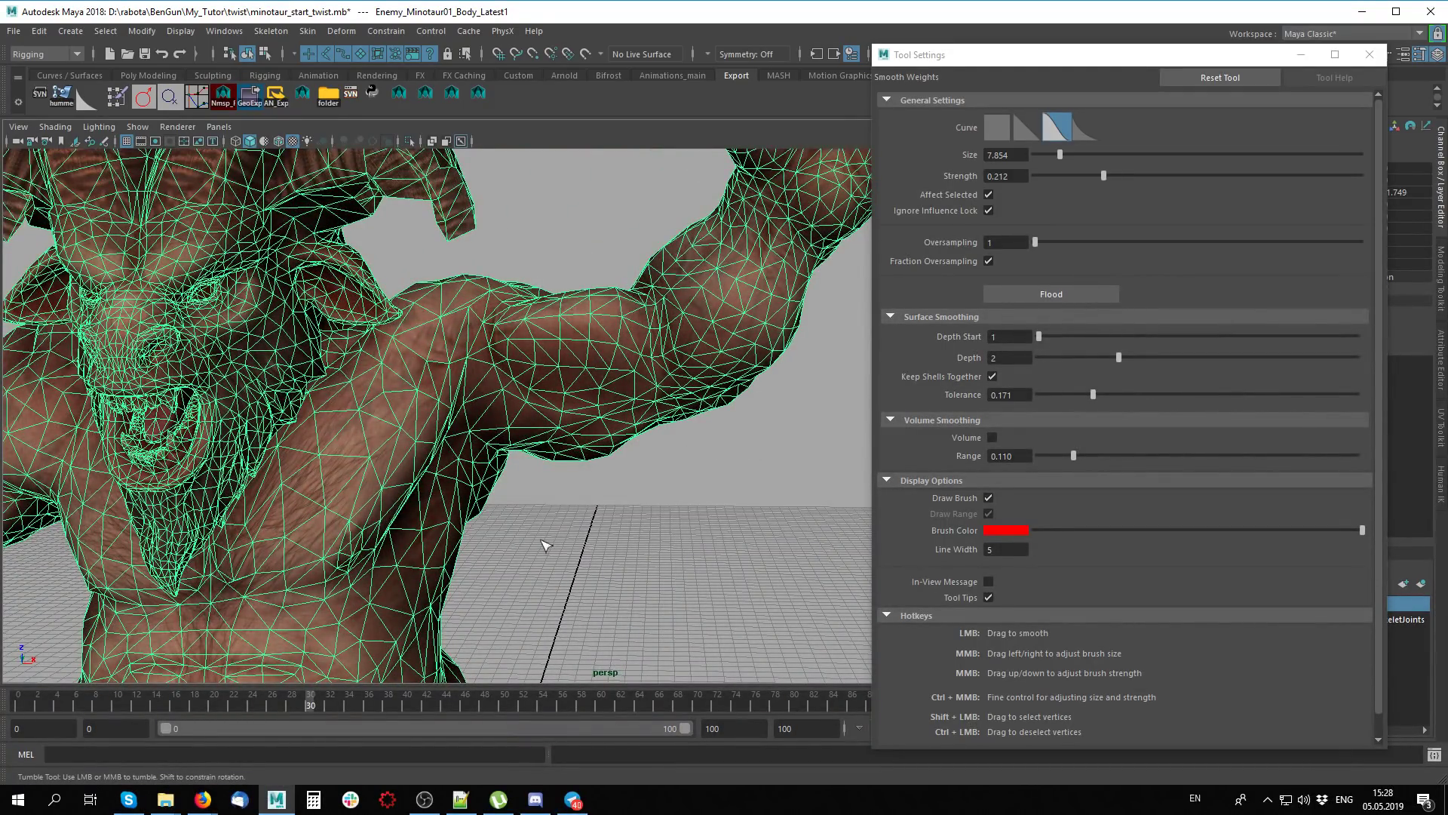
alt+middle_drag(545, 545, 646, 349)
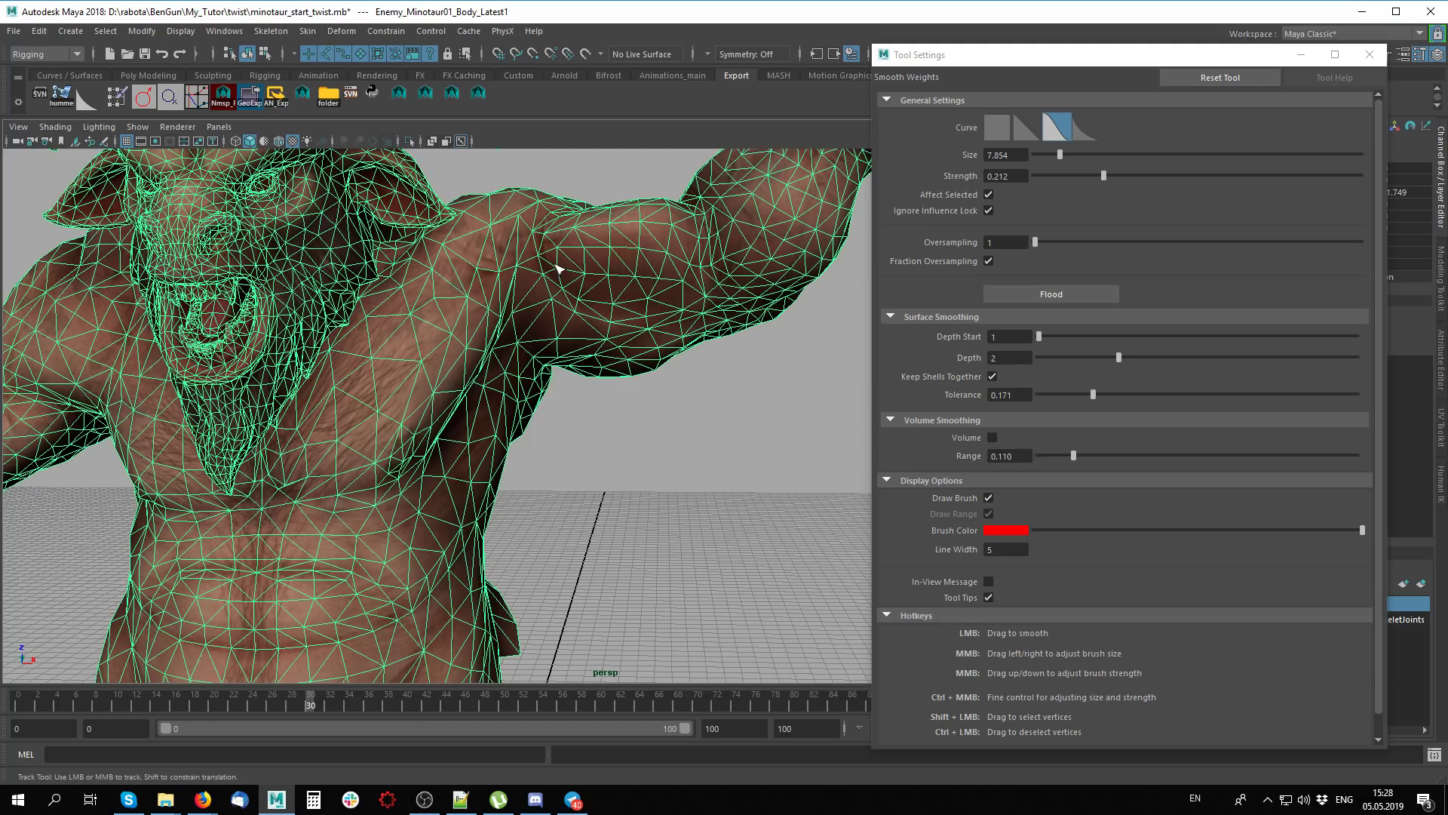
mouse_move(558, 269)
alt+mouse_down()
mouse_move(484, 391)
mouse_move(704, 454)
alt+mouse_up()
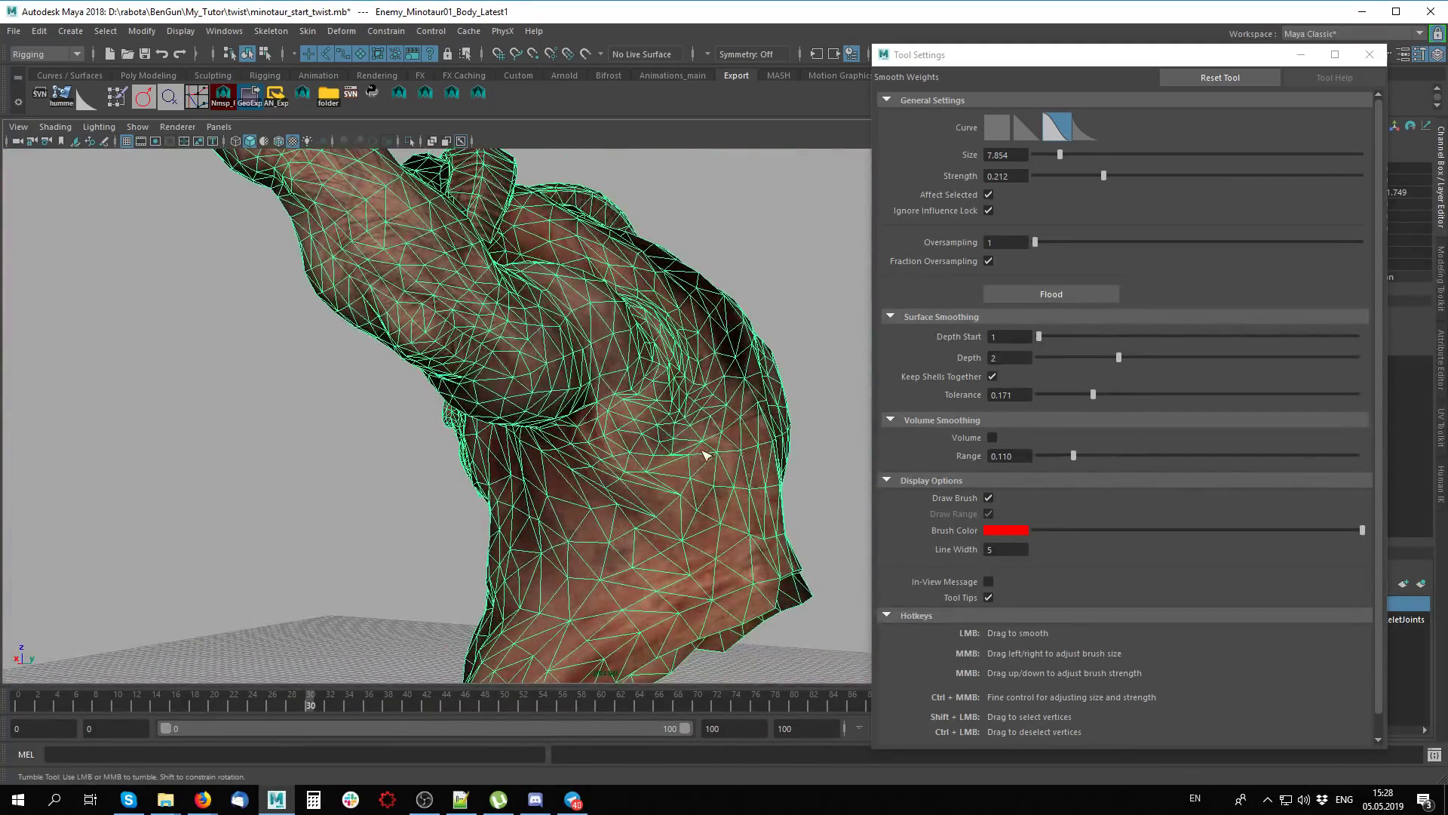
alt+drag(694, 465, 760, 485)
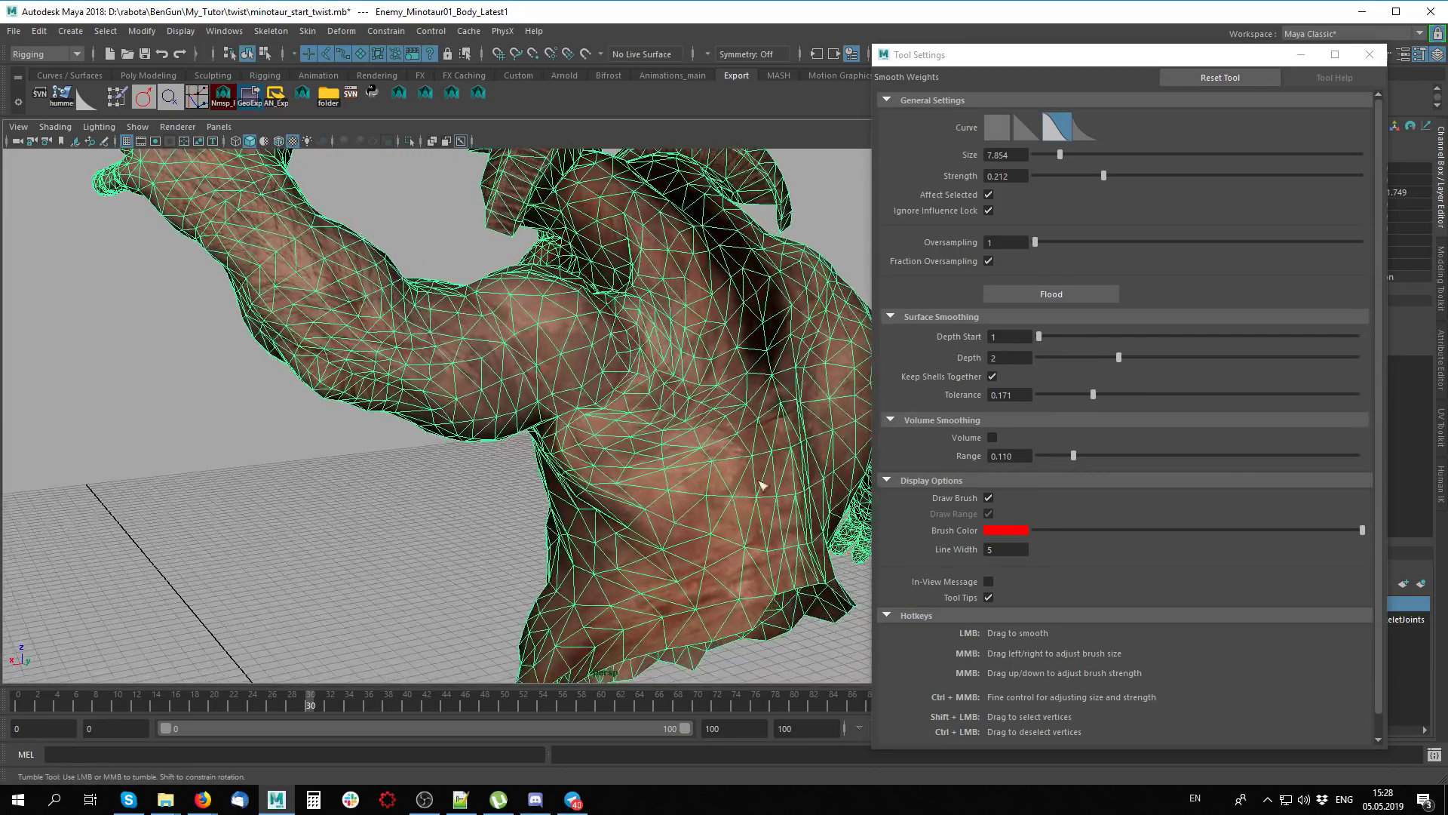
middle_drag(702, 457, 726, 463)
mouse_move(612, 488)
alt+mouse_down()
mouse_move(663, 420)
mouse_move(575, 490)
mouse_move(718, 465)
mouse_move(566, 475)
mouse_move(610, 489)
mouse_move(559, 460)
alt+mouse_up()
Scrub the arm animation through frames 24, 30 and 0, then enable X-ray
key(q)
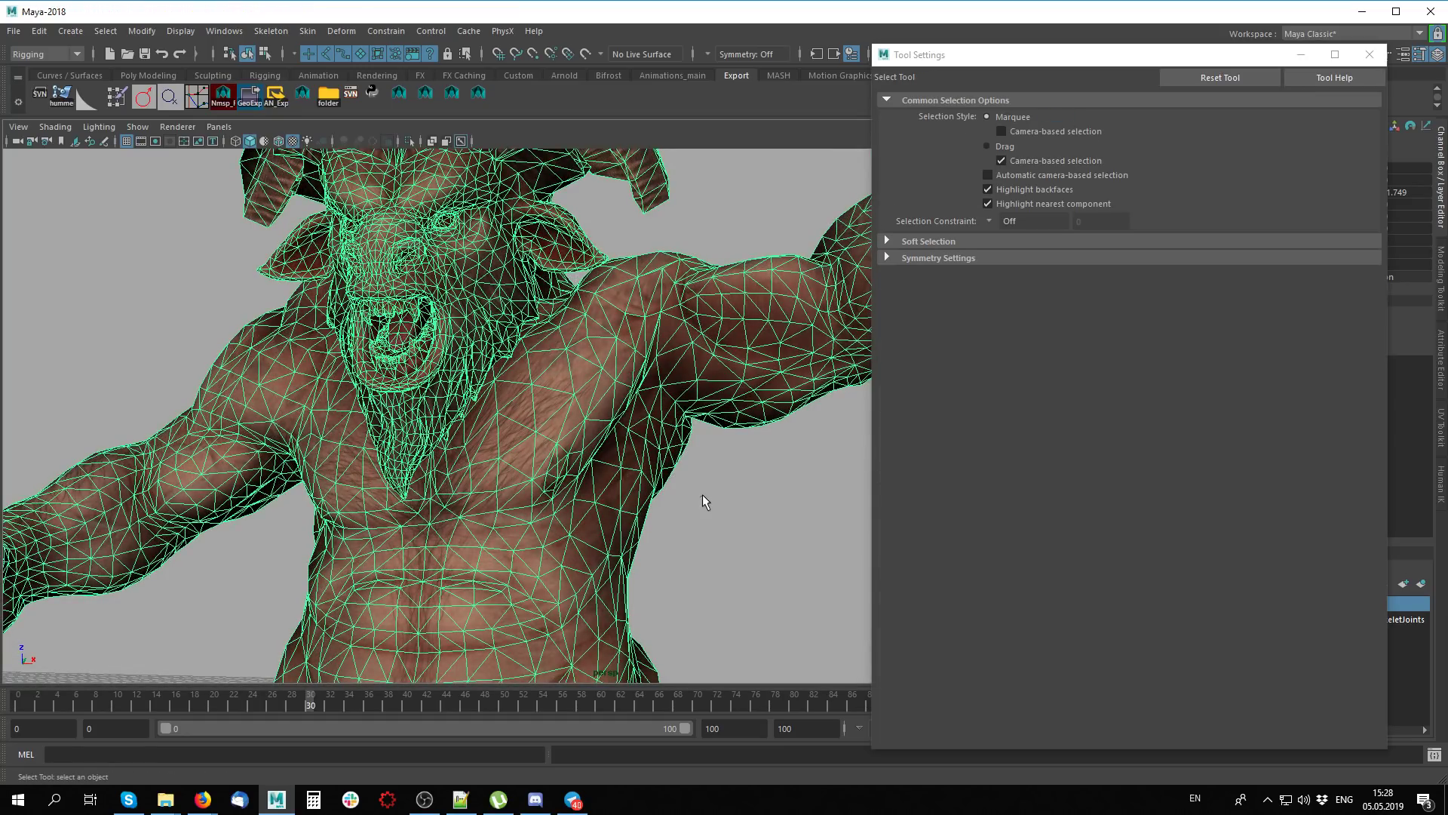
mouse_move(703, 495)
alt+mouse_down()
mouse_move(581, 497)
mouse_move(673, 430)
mouse_move(583, 439)
alt+mouse_up()
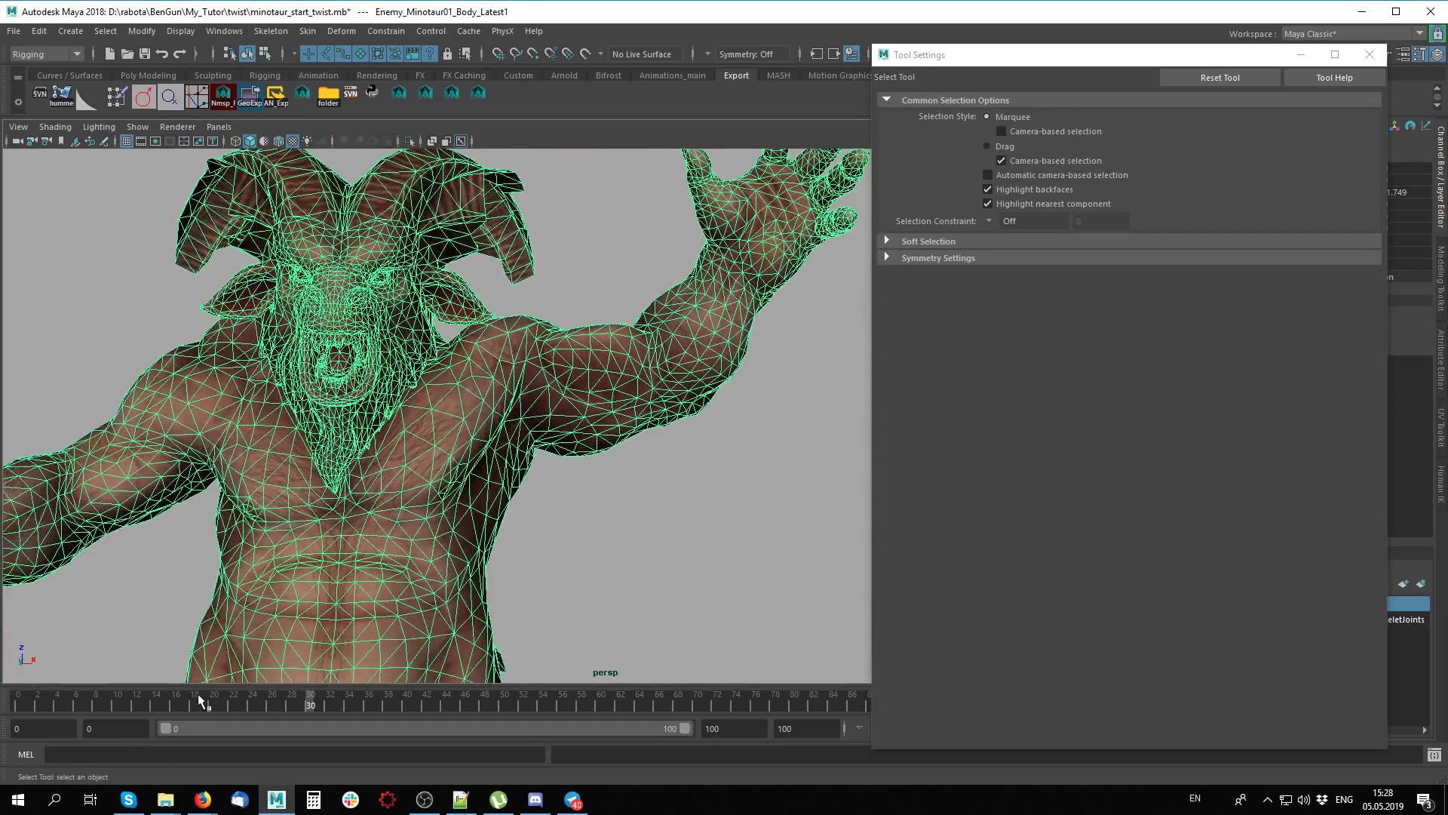
mouse_move(204, 705)
mouse_down()
mouse_move(297, 700)
mouse_move(178, 709)
mouse_move(309, 718)
mouse_up()
click(667, 551)
alt+drag(667, 551, 402, 578)
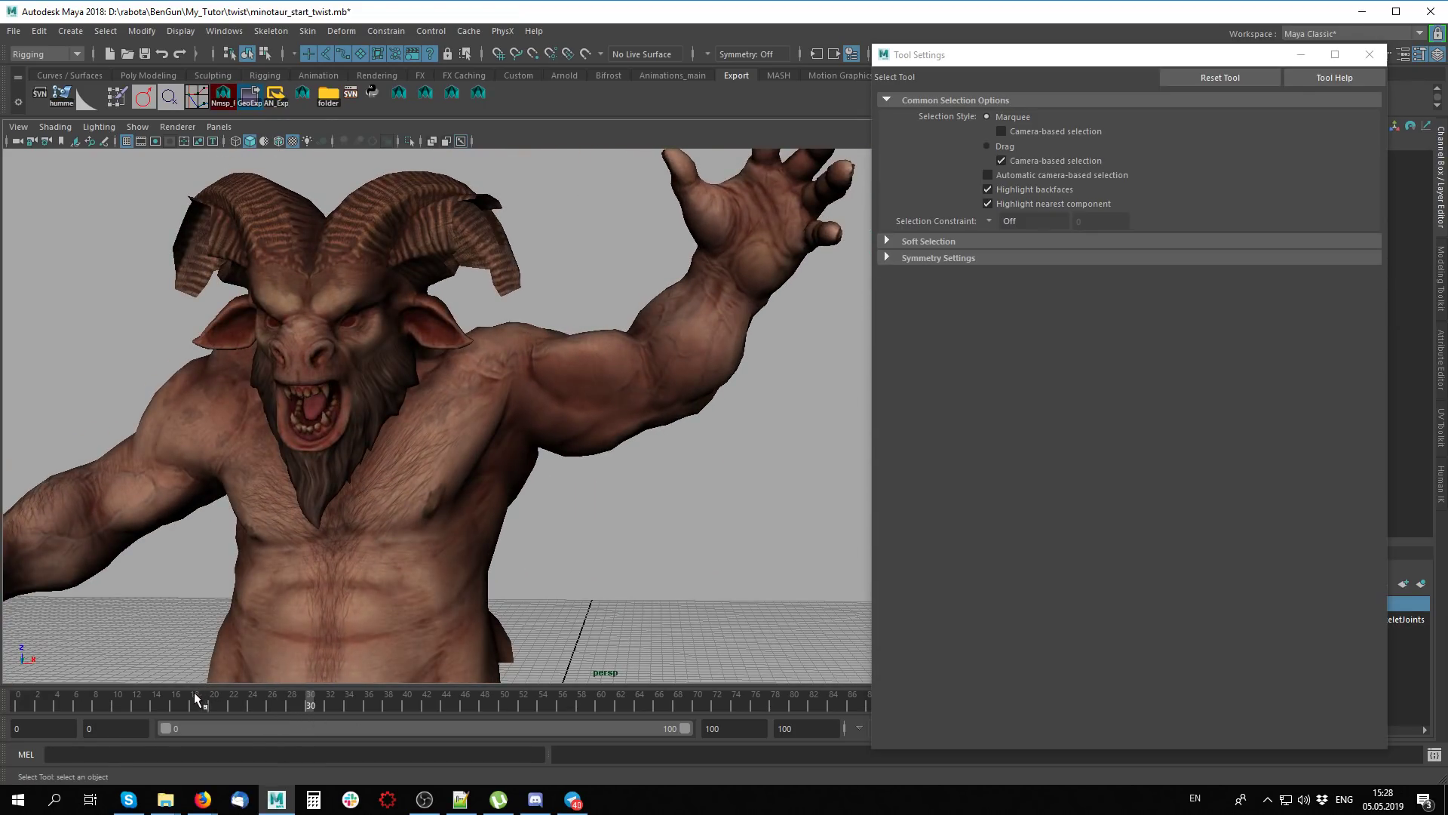
drag(195, 699, 17, 705)
key(alt+x)
mouse_move(453, 452)
alt+mouse_down()
mouse_move(377, 340)
mouse_move(505, 308)
alt+mouse_up()
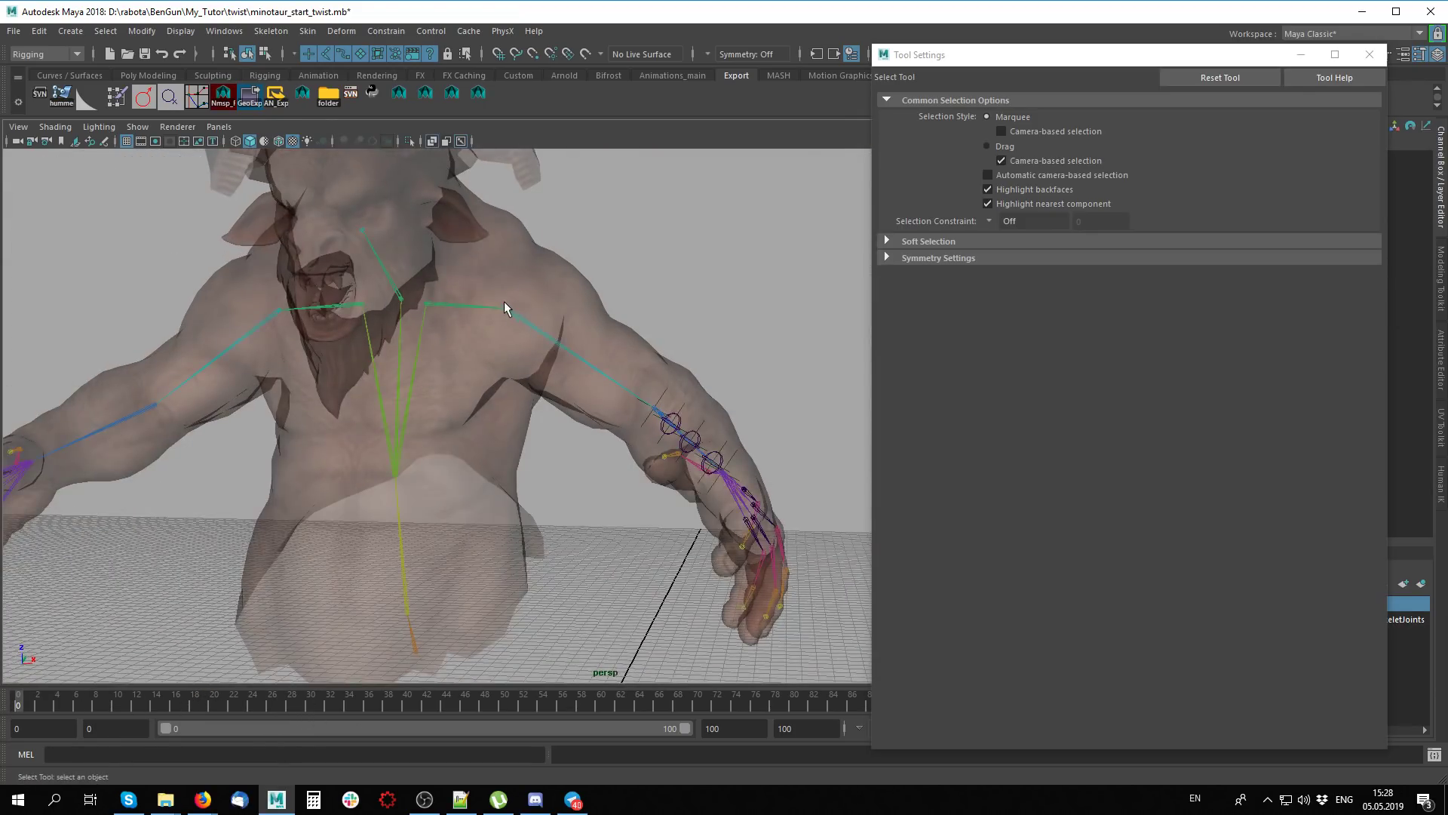
Check the collar, upper and lower arm joints at frame 39, select locator5, close Tool Settings
click(505, 309)
click(544, 333)
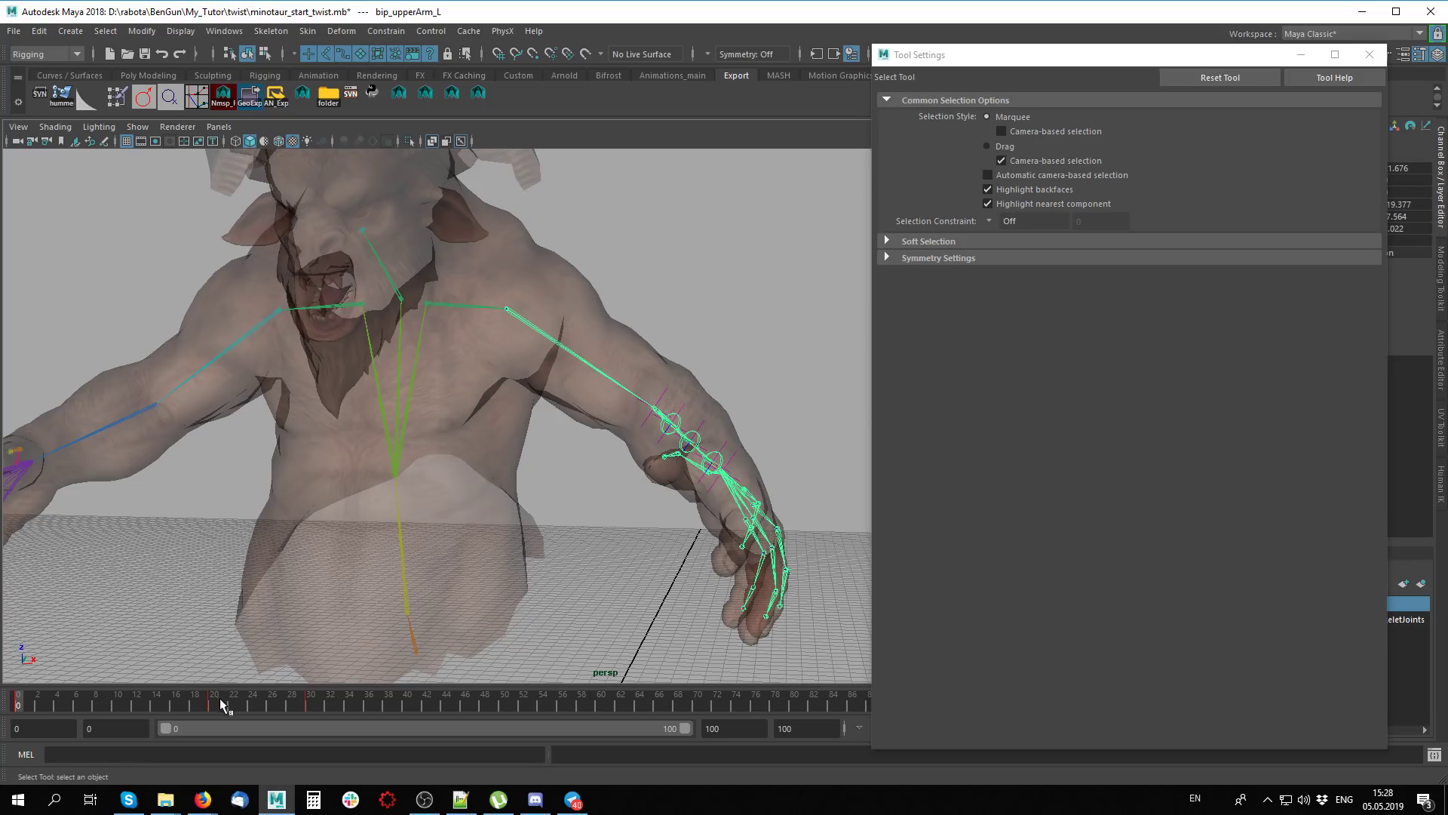
drag(221, 703, 423, 705)
mouse_move(627, 419)
alt+mouse_down()
mouse_move(550, 456)
mouse_move(663, 492)
mouse_move(620, 555)
alt+mouse_up()
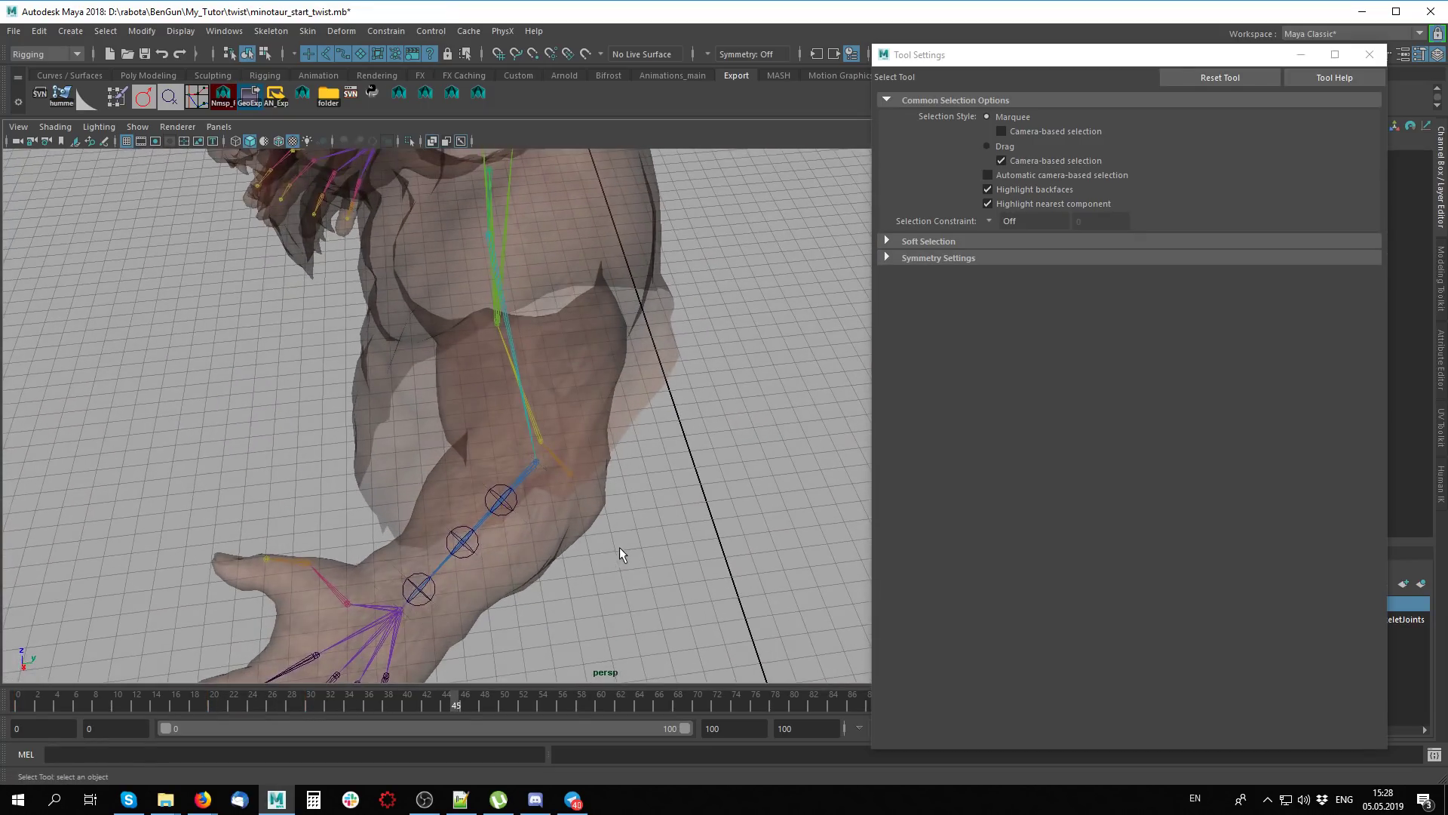
click(524, 475)
click(563, 473)
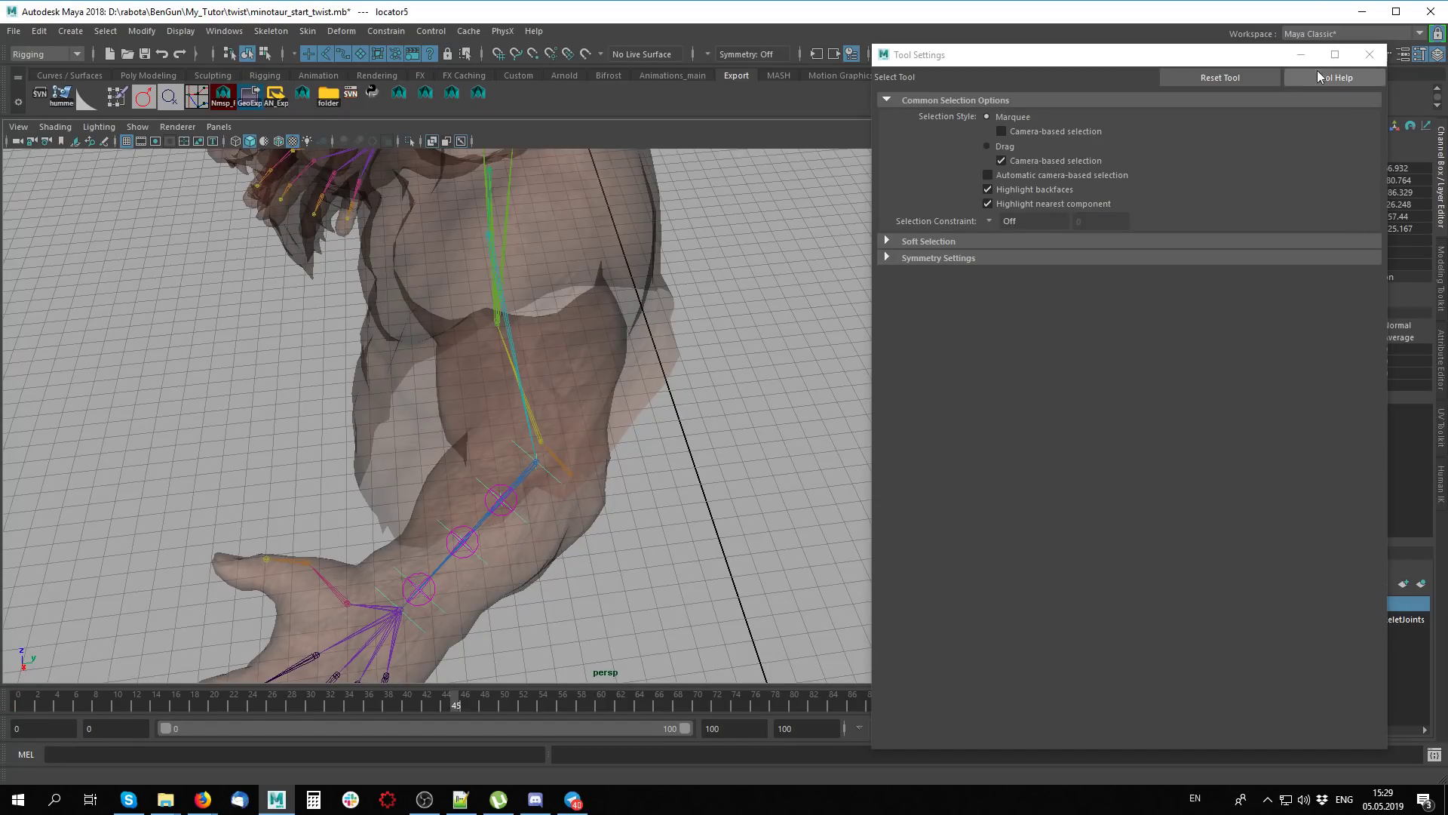
click(1371, 56)
Group locator5 in the Outliner and rename the new group to 'muskles'
key(shift+o)
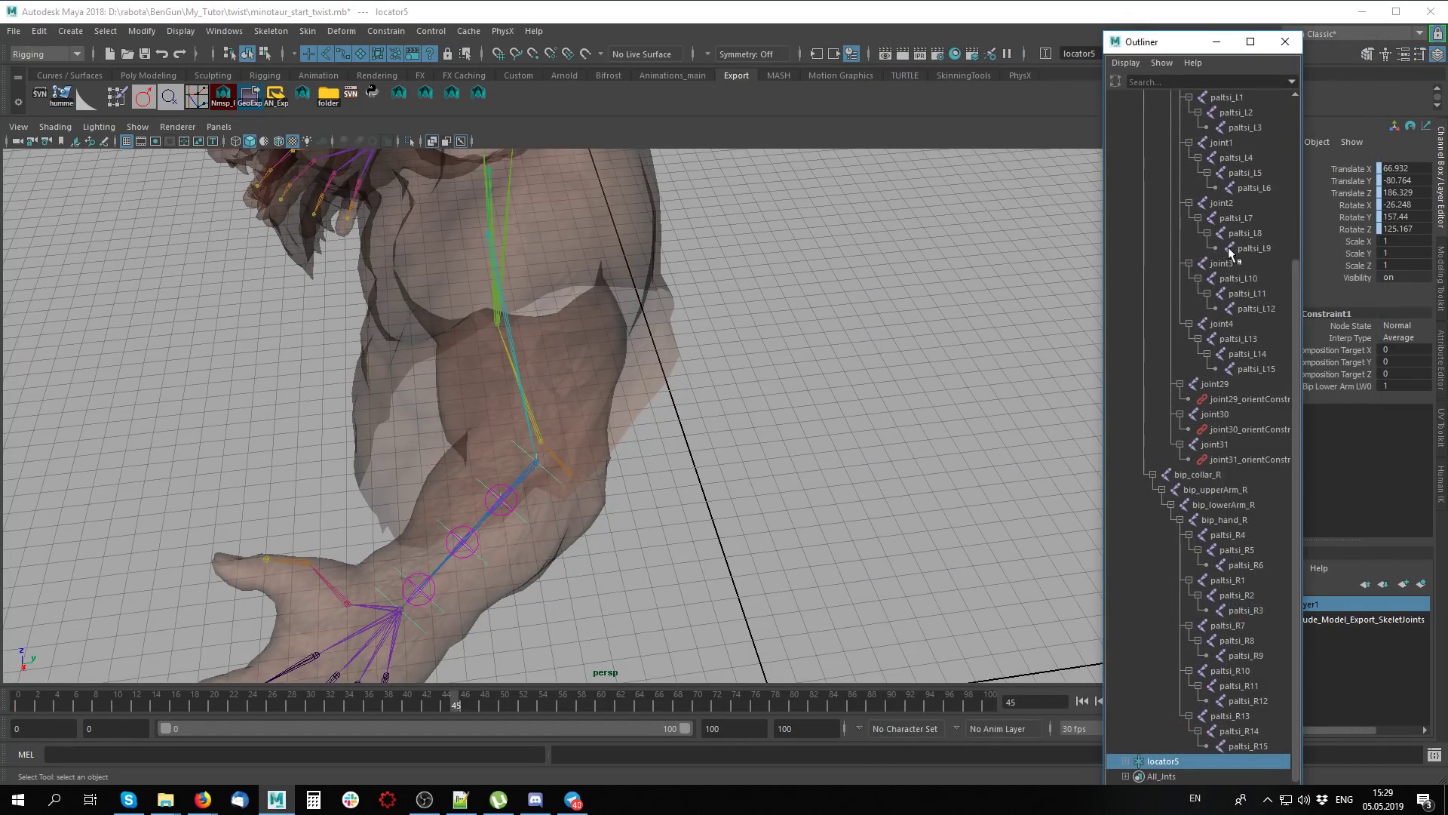
scroll(1173, 256, up, 5)
click(1123, 173)
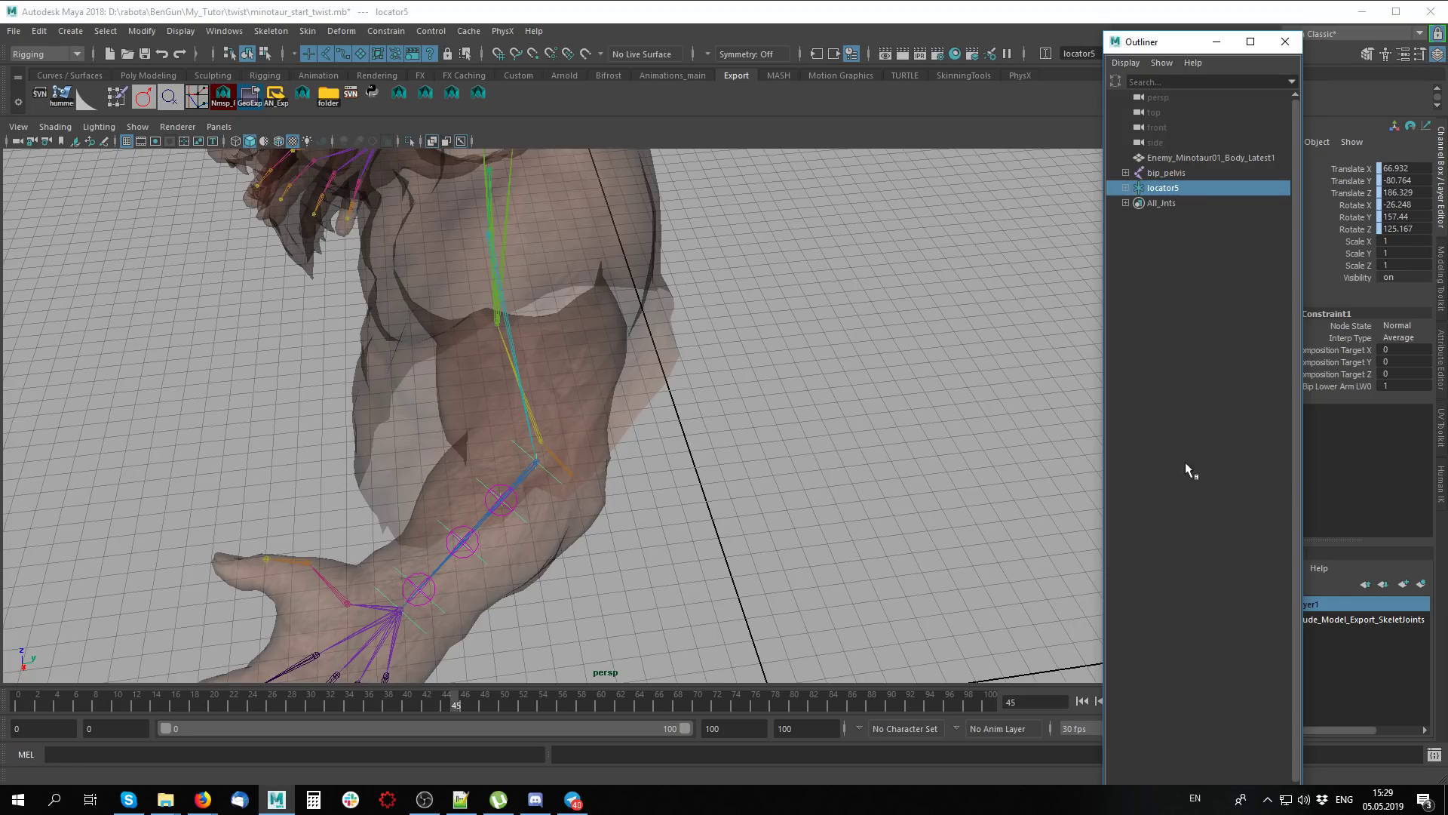
key(ctrl+g)
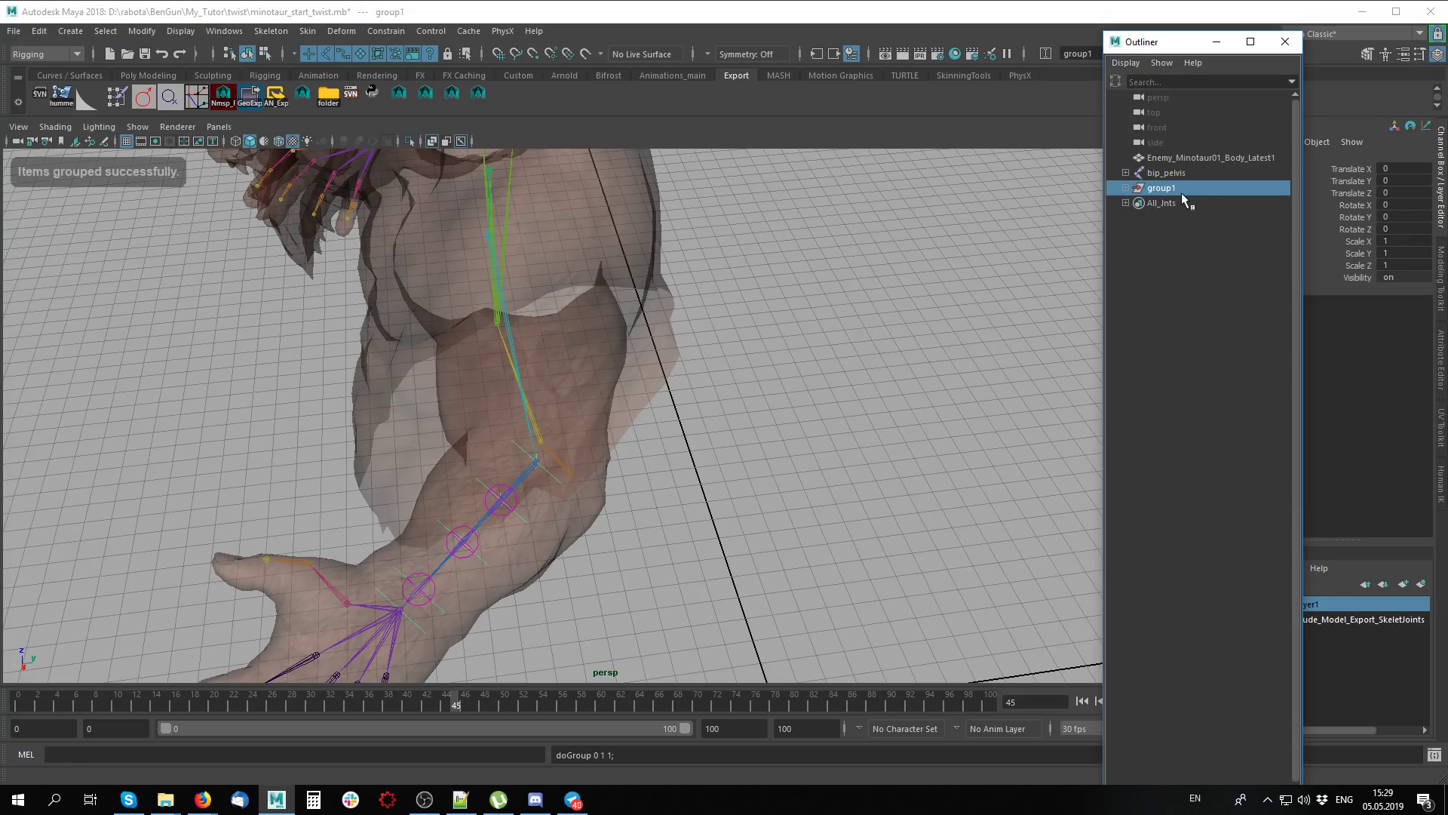
double_click(1181, 188)
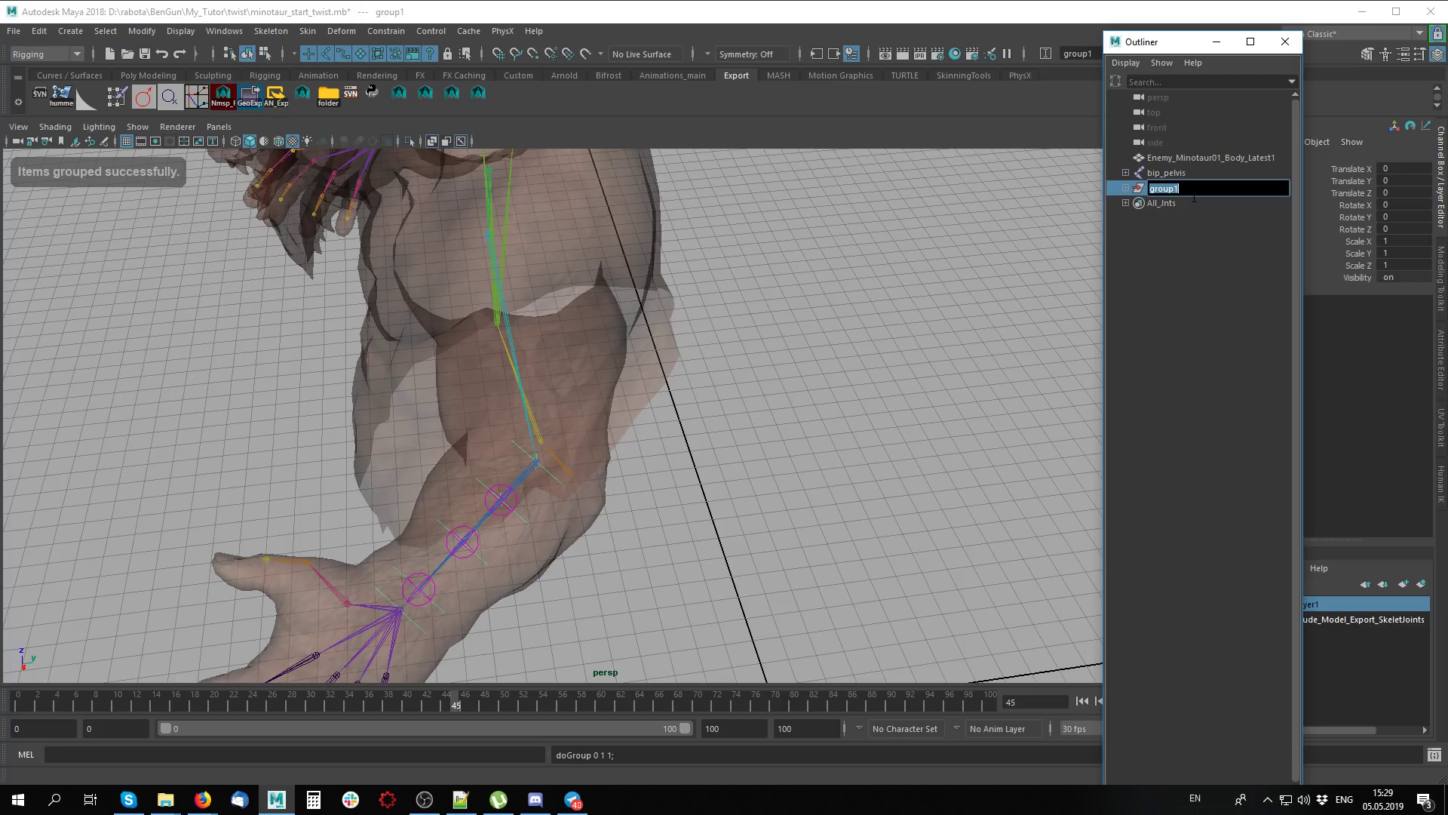
text(muskles)
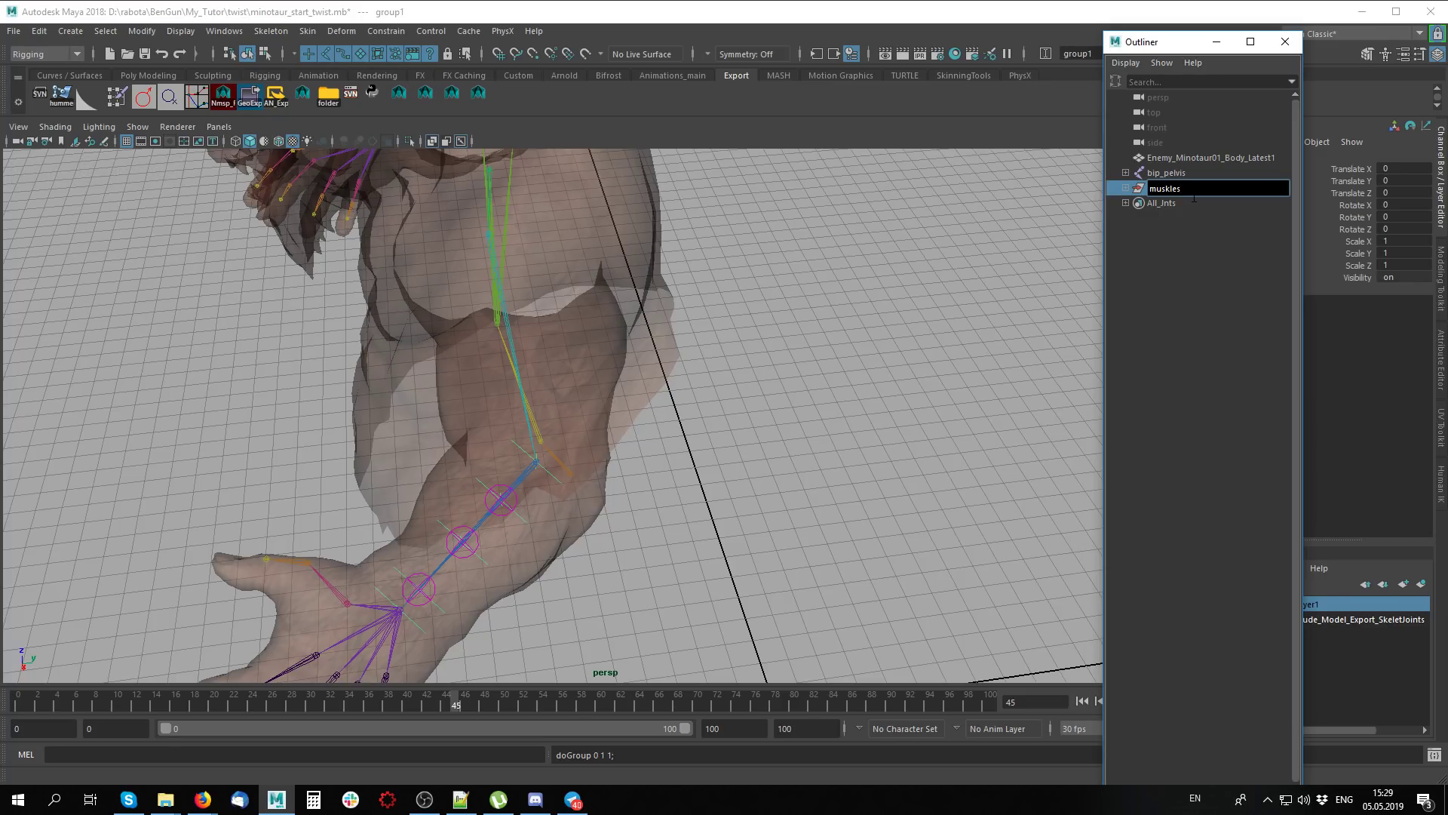
key(Return)
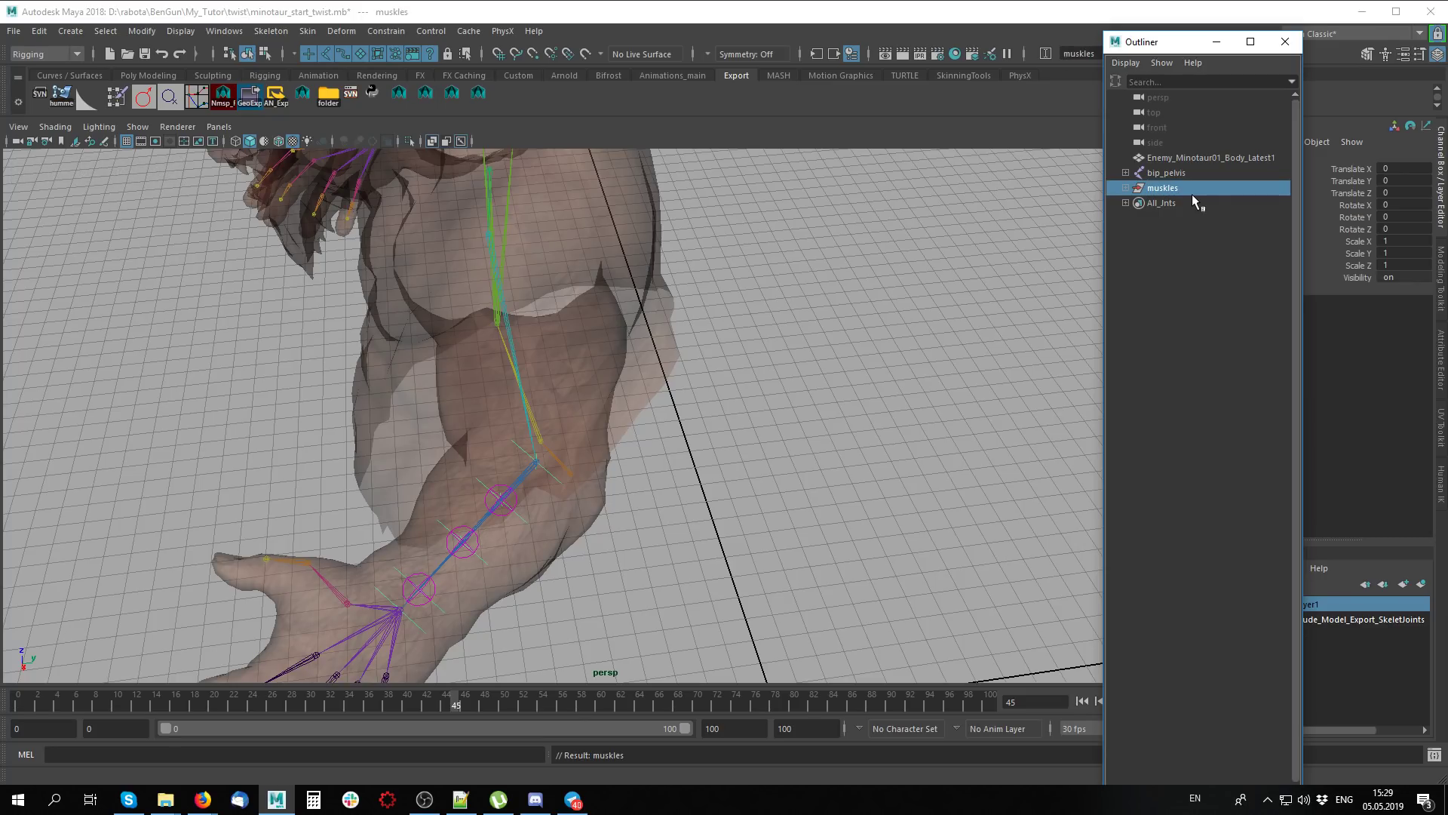
Set the muskles group's Visibility to off and turn X-ray off so the minotaur shows solid
click(1403, 277)
text(ff)
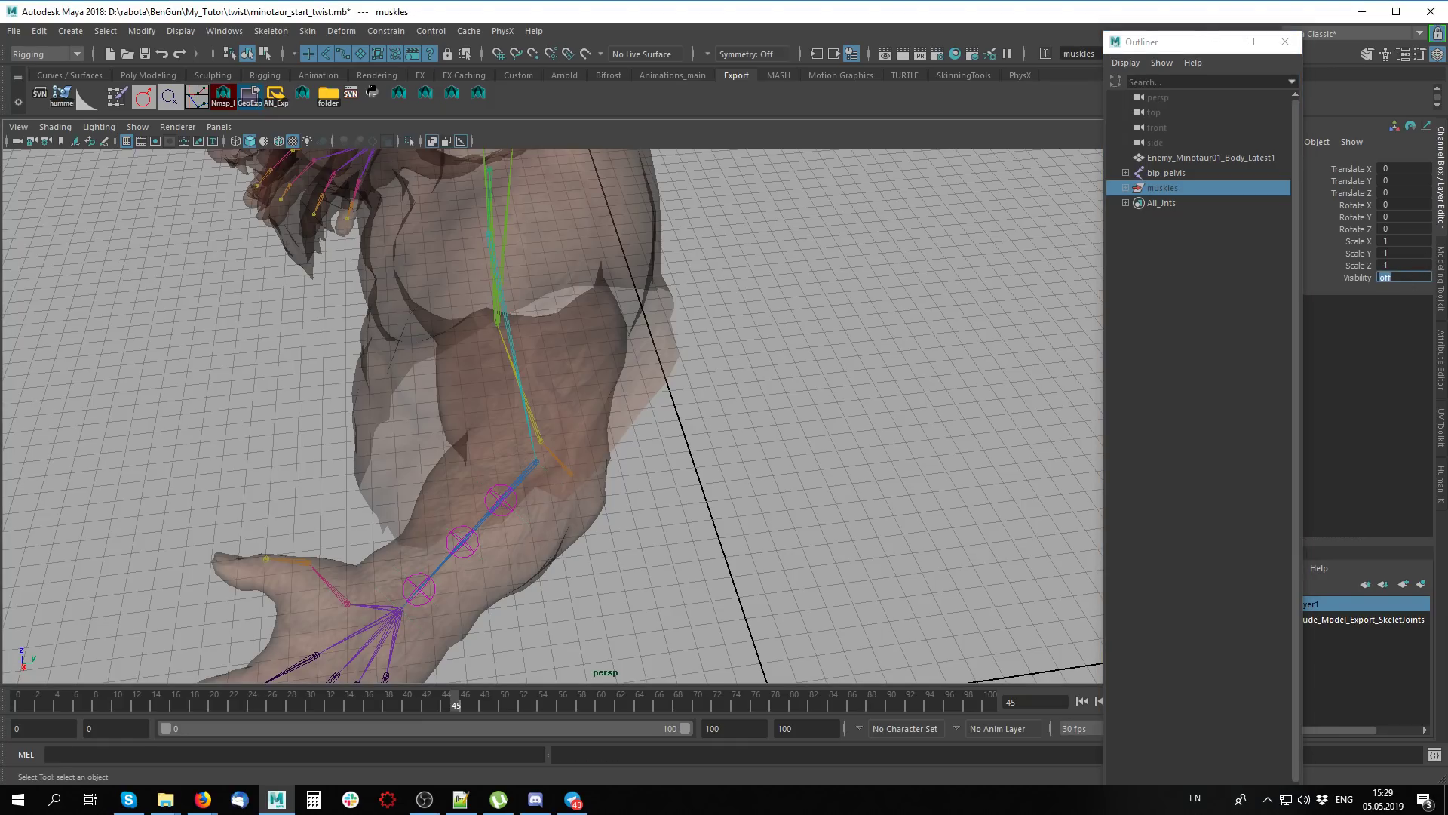
click(990, 274)
mouse_move(695, 573)
alt+mouse_down()
mouse_move(541, 509)
mouse_move(794, 424)
mouse_move(639, 489)
alt+mouse_up()
key(alt+x)
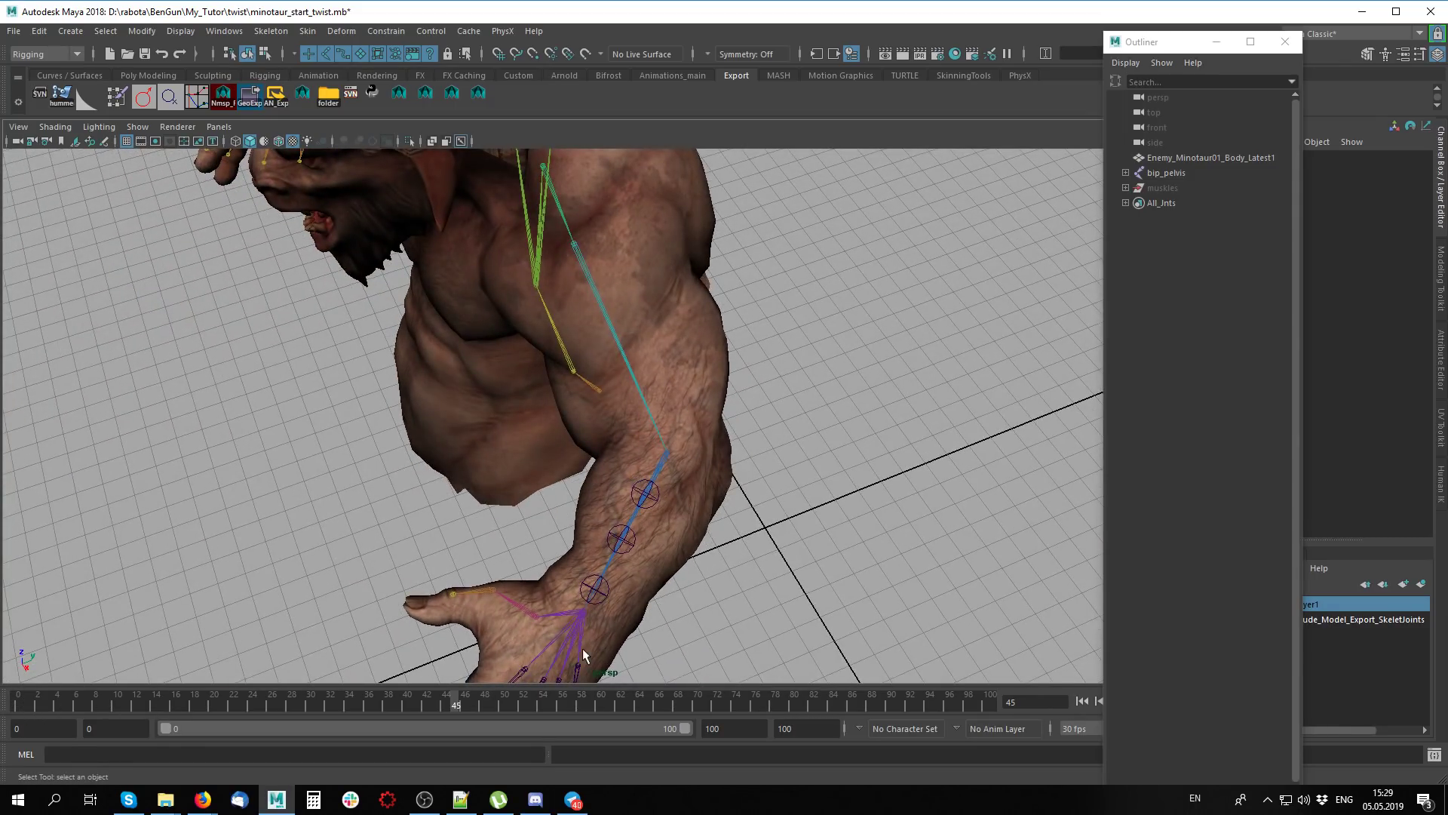
click(657, 452)
alt+drag(740, 546, 893, 499)
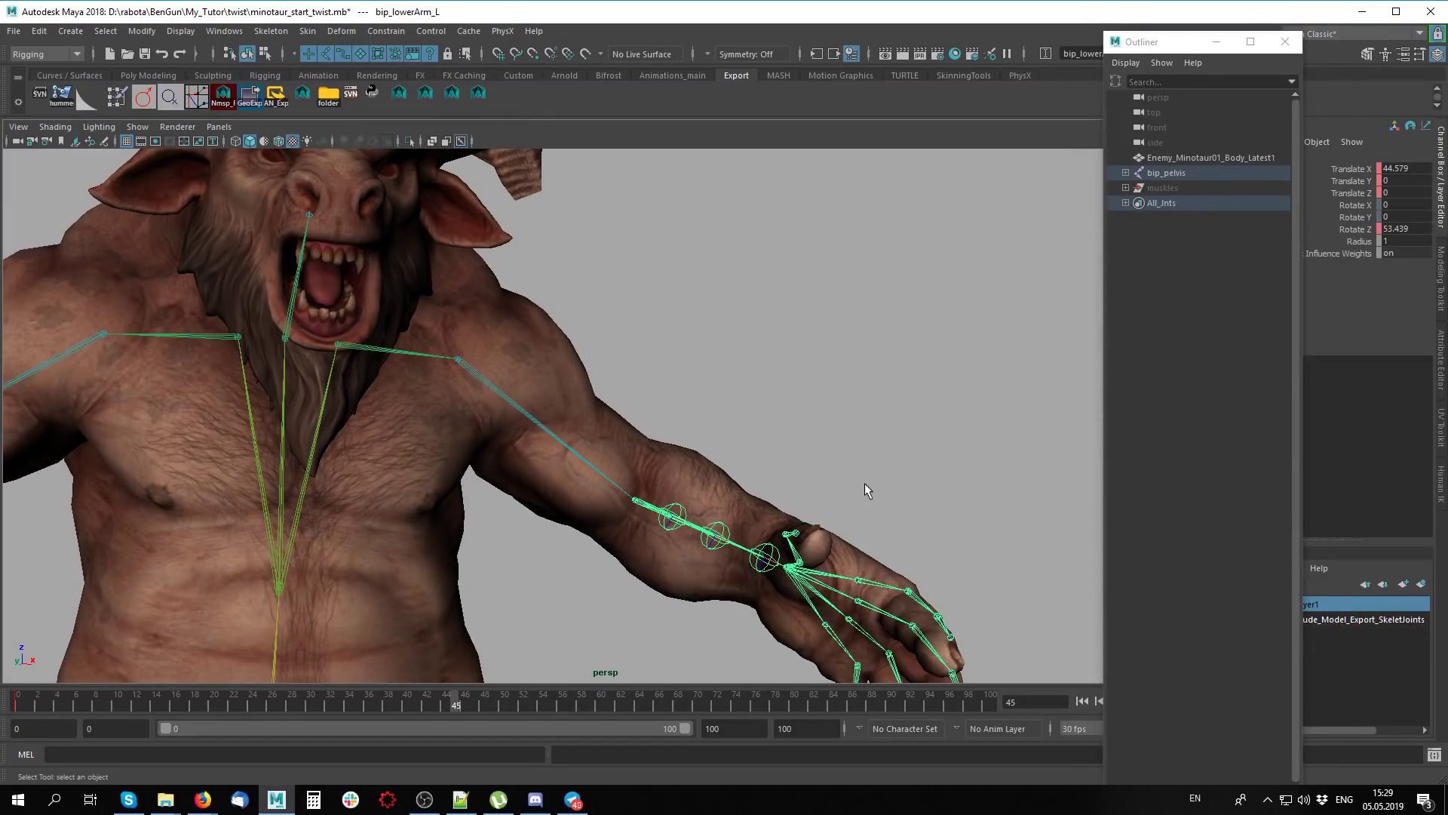
mouse_move(896, 316)
alt+mouse_down()
mouse_move(659, 446)
mouse_move(871, 455)
mouse_move(832, 418)
mouse_move(628, 419)
mouse_move(731, 401)
mouse_move(710, 392)
mouse_move(743, 340)
alt+mouse_up()
scroll(709, 392, up, 2)
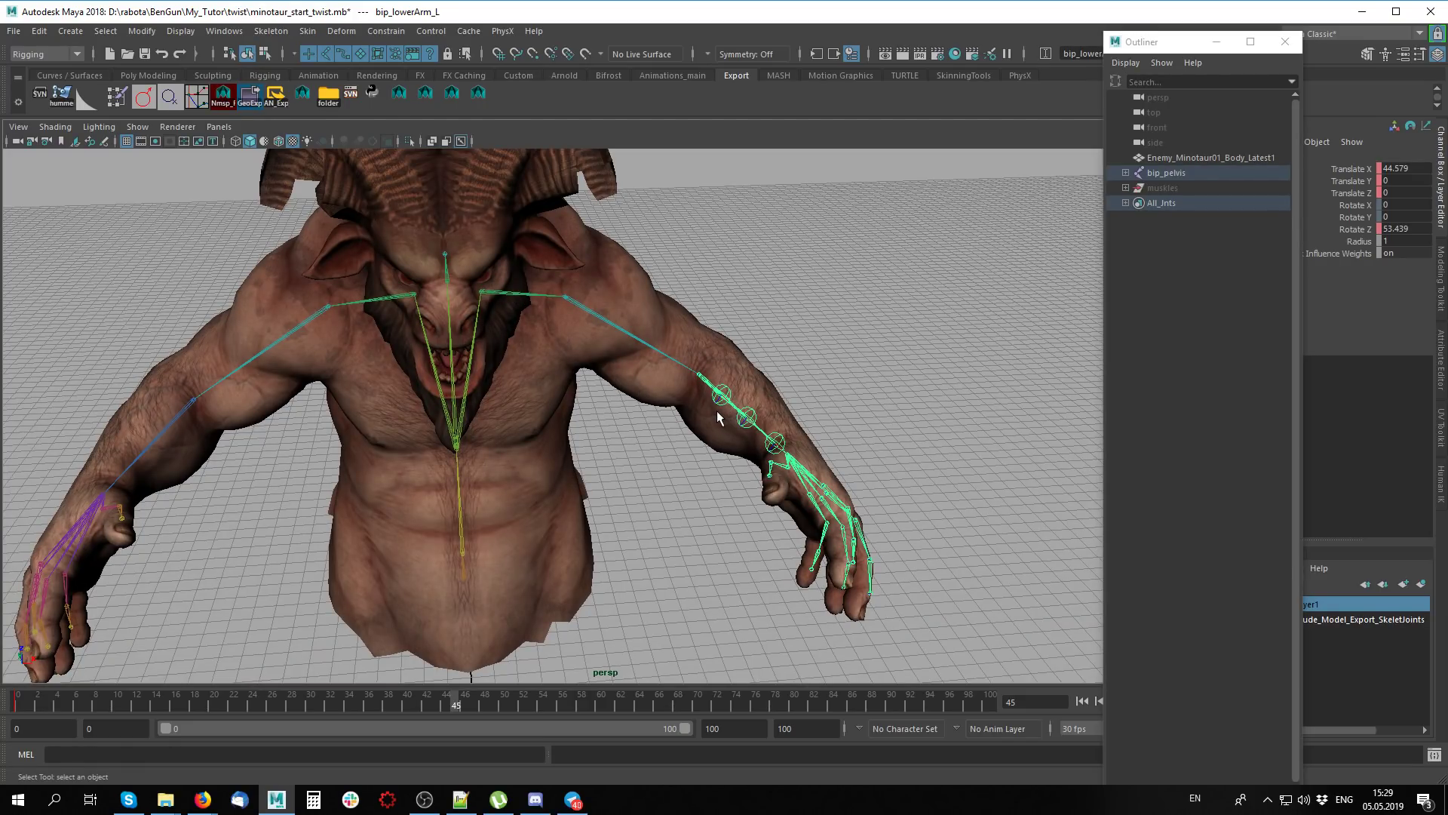
click(617, 386)
click(632, 462)
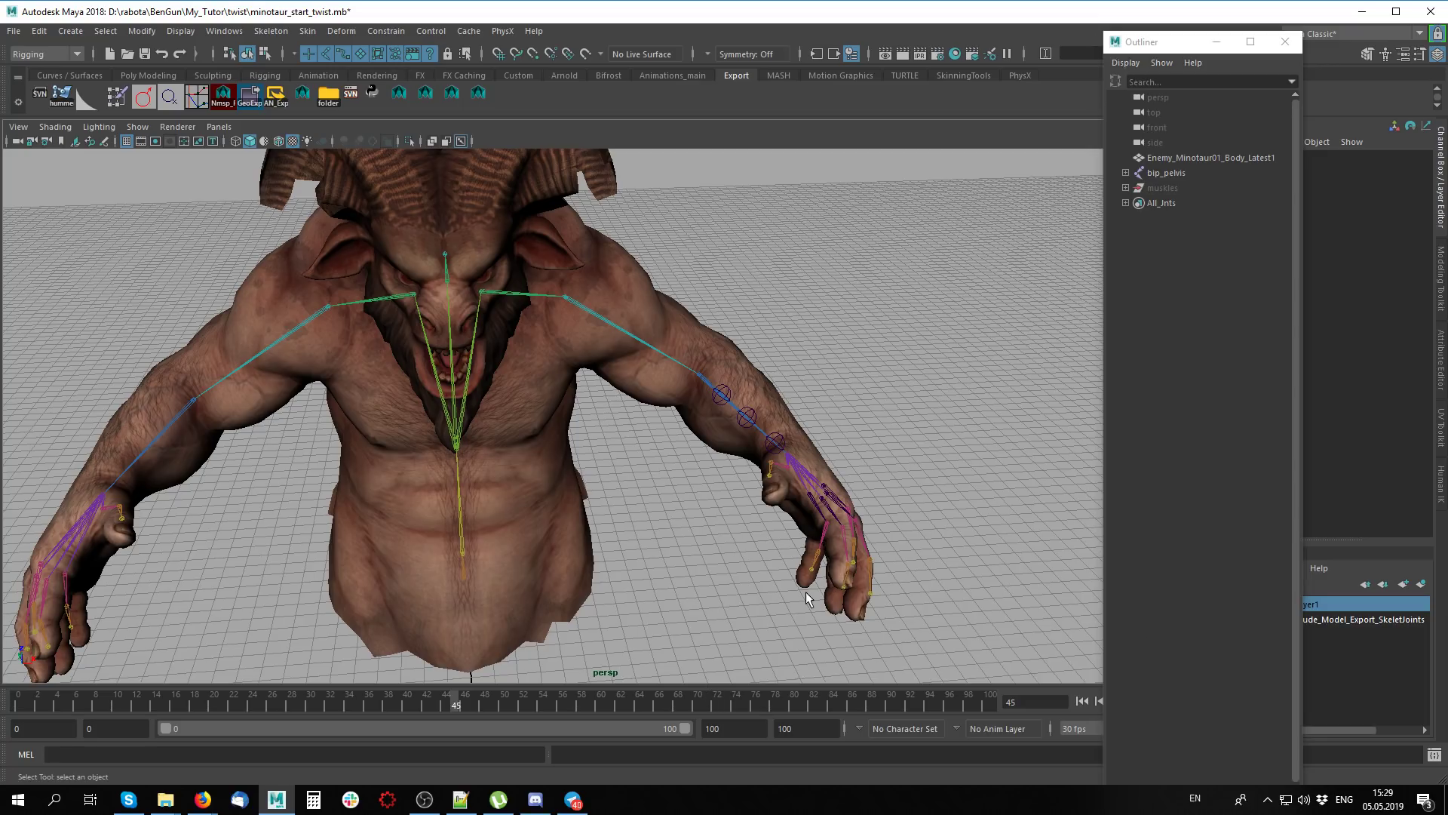
key(alt+Tab)
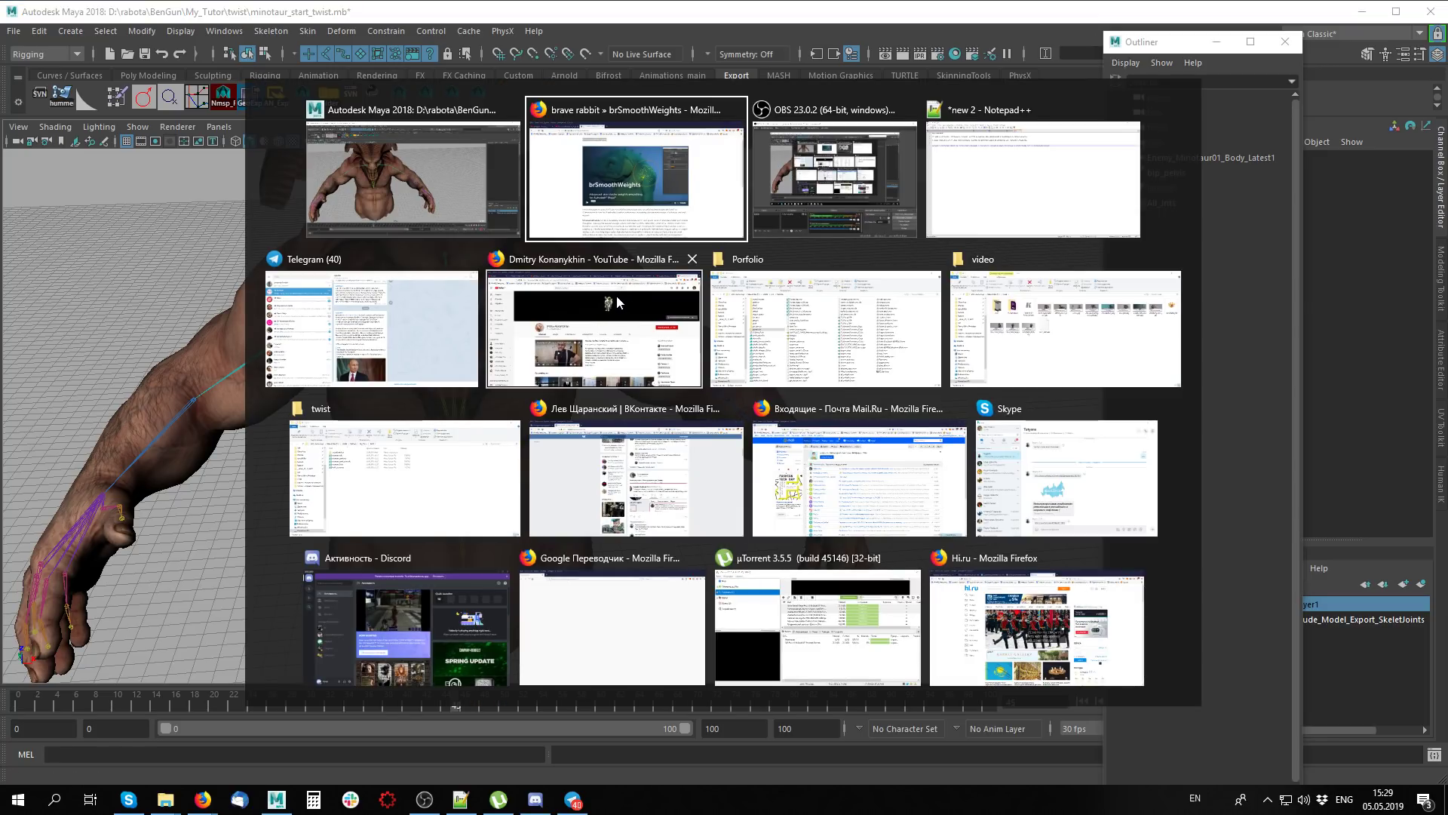
Watch the 'minotaur walk cycle' YouTube video fullscreen from the start, then close Firefox
click(617, 295)
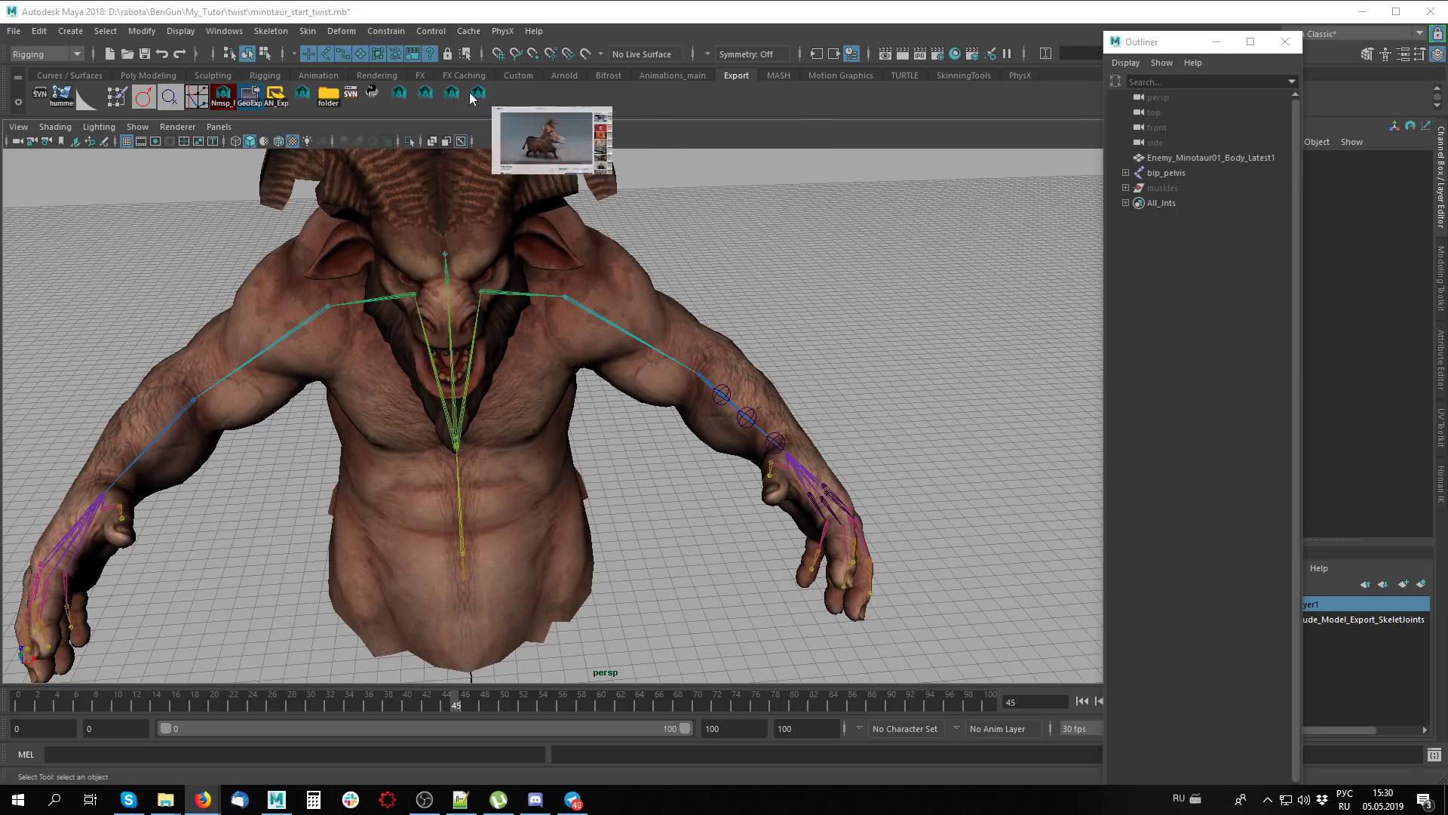
drag(473, 97, 469, 12)
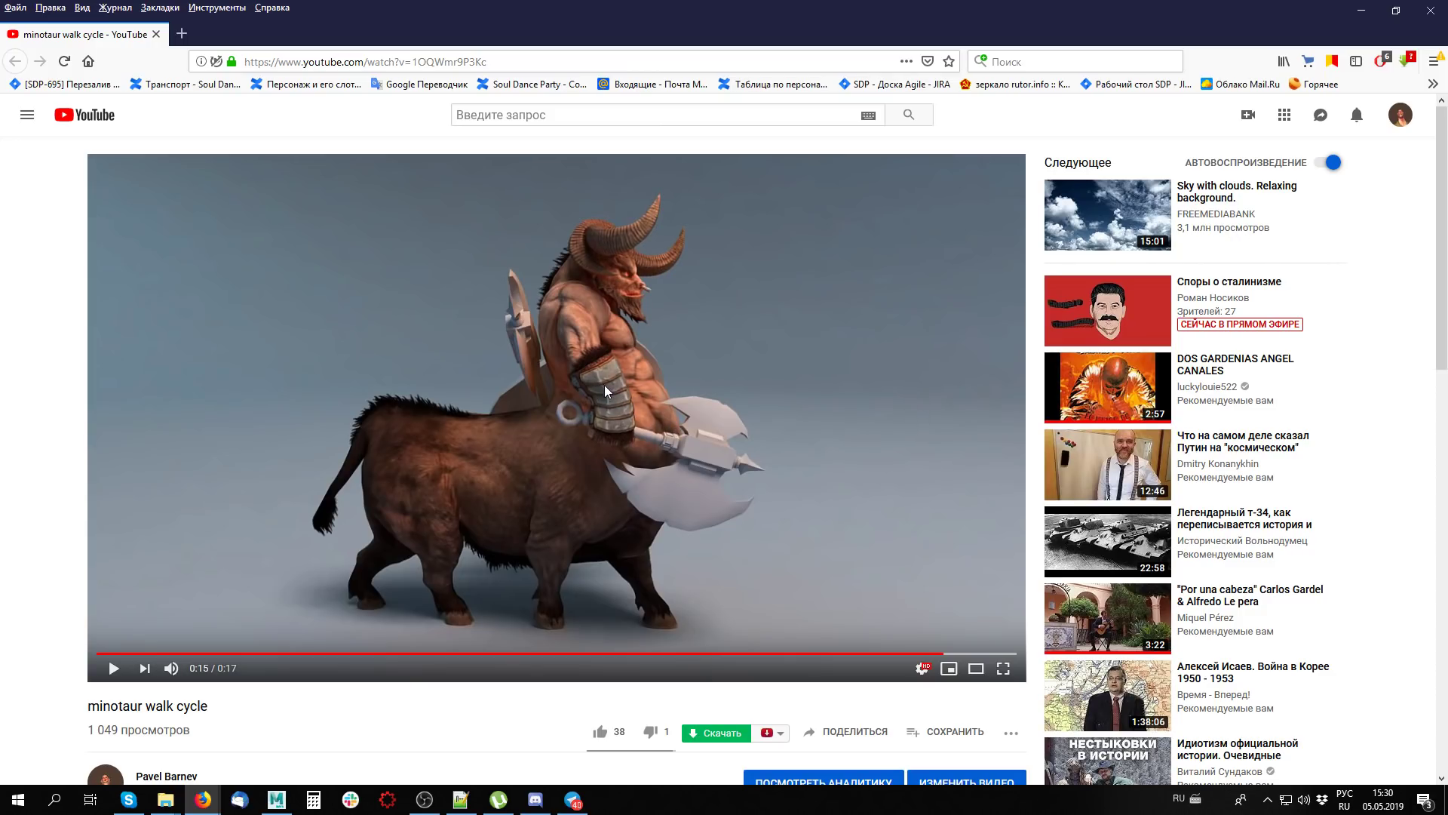
click(1003, 668)
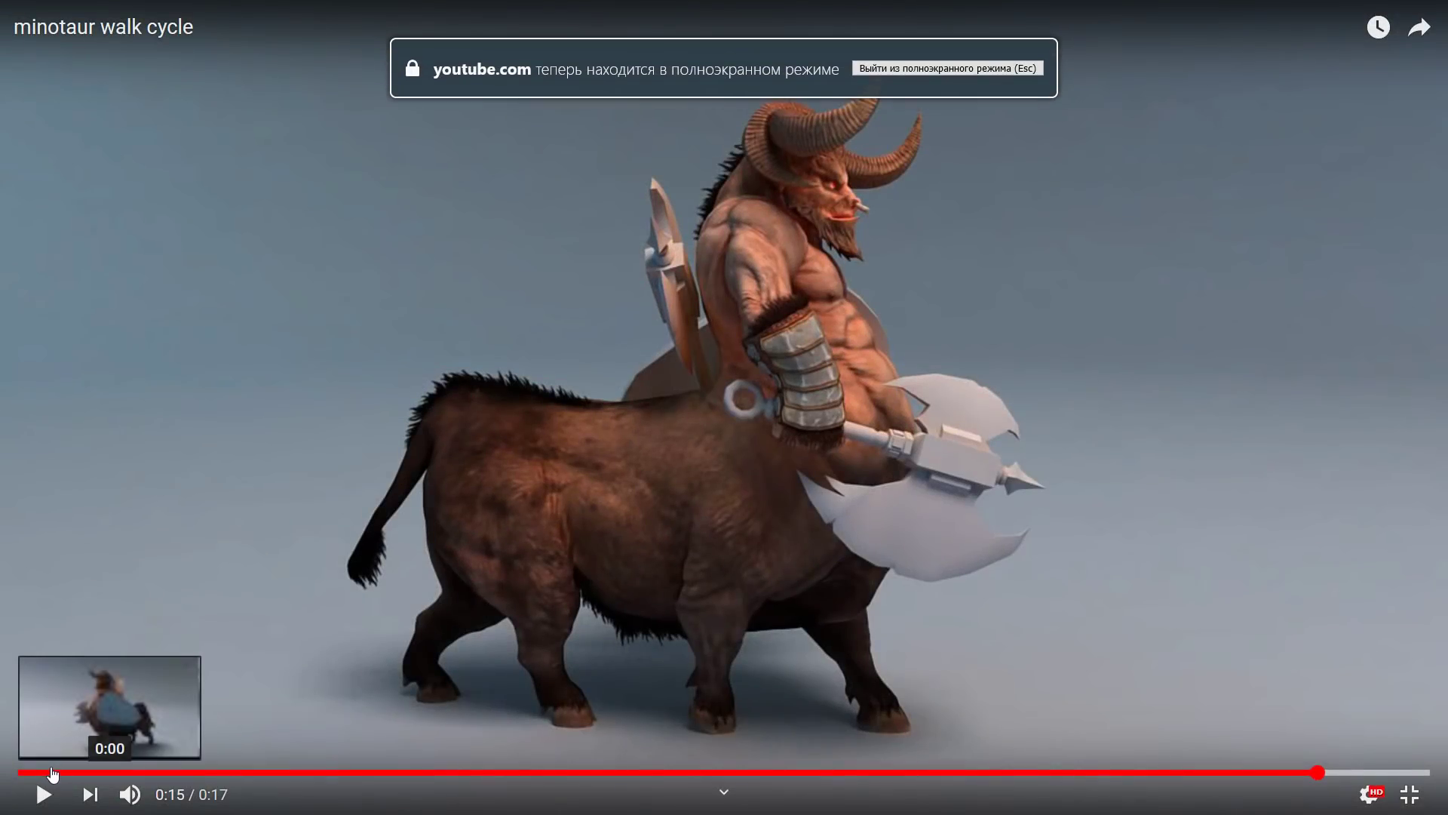
click(53, 773)
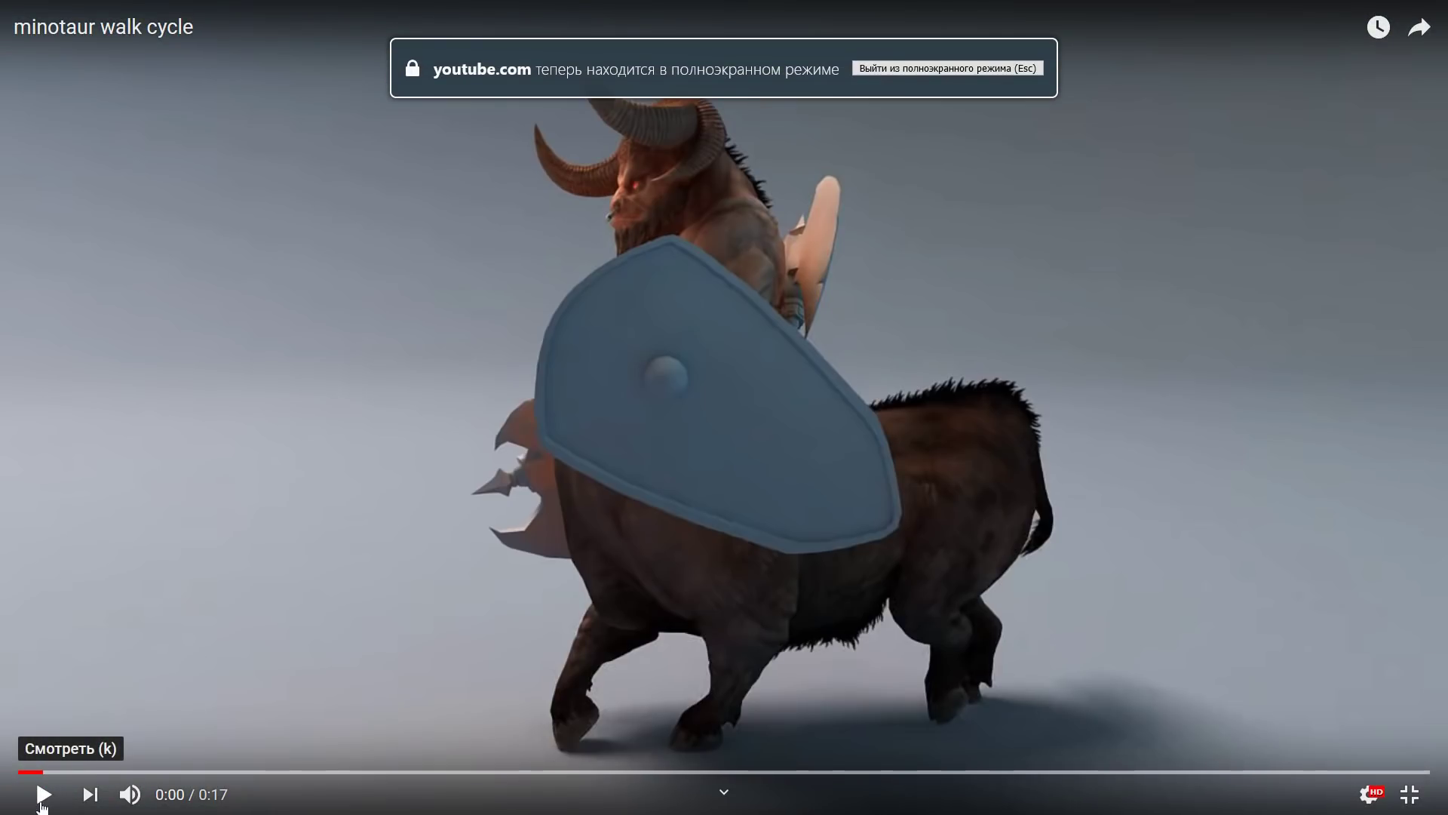
click(44, 795)
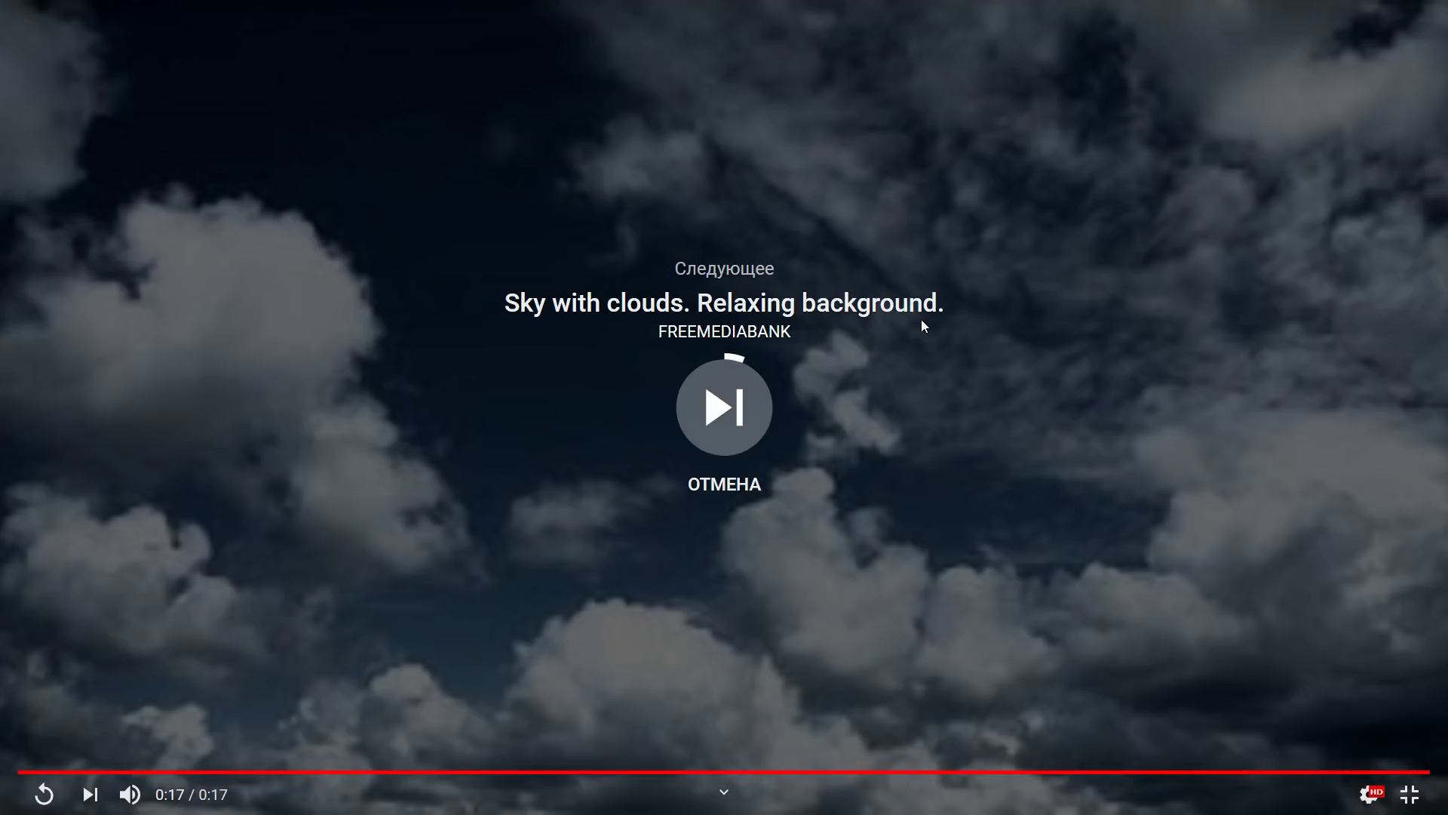
key(Escape)
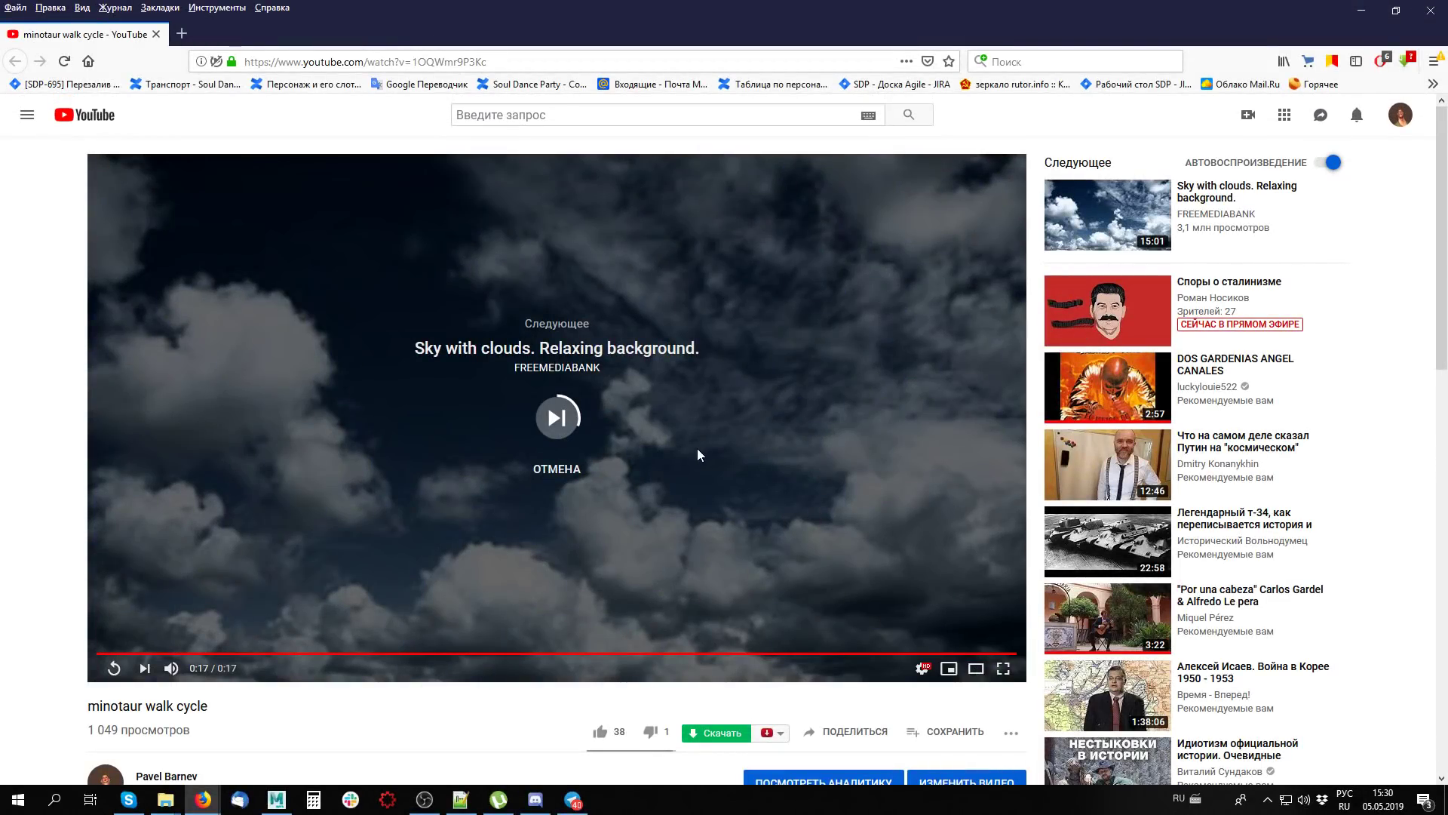
click(1438, 17)
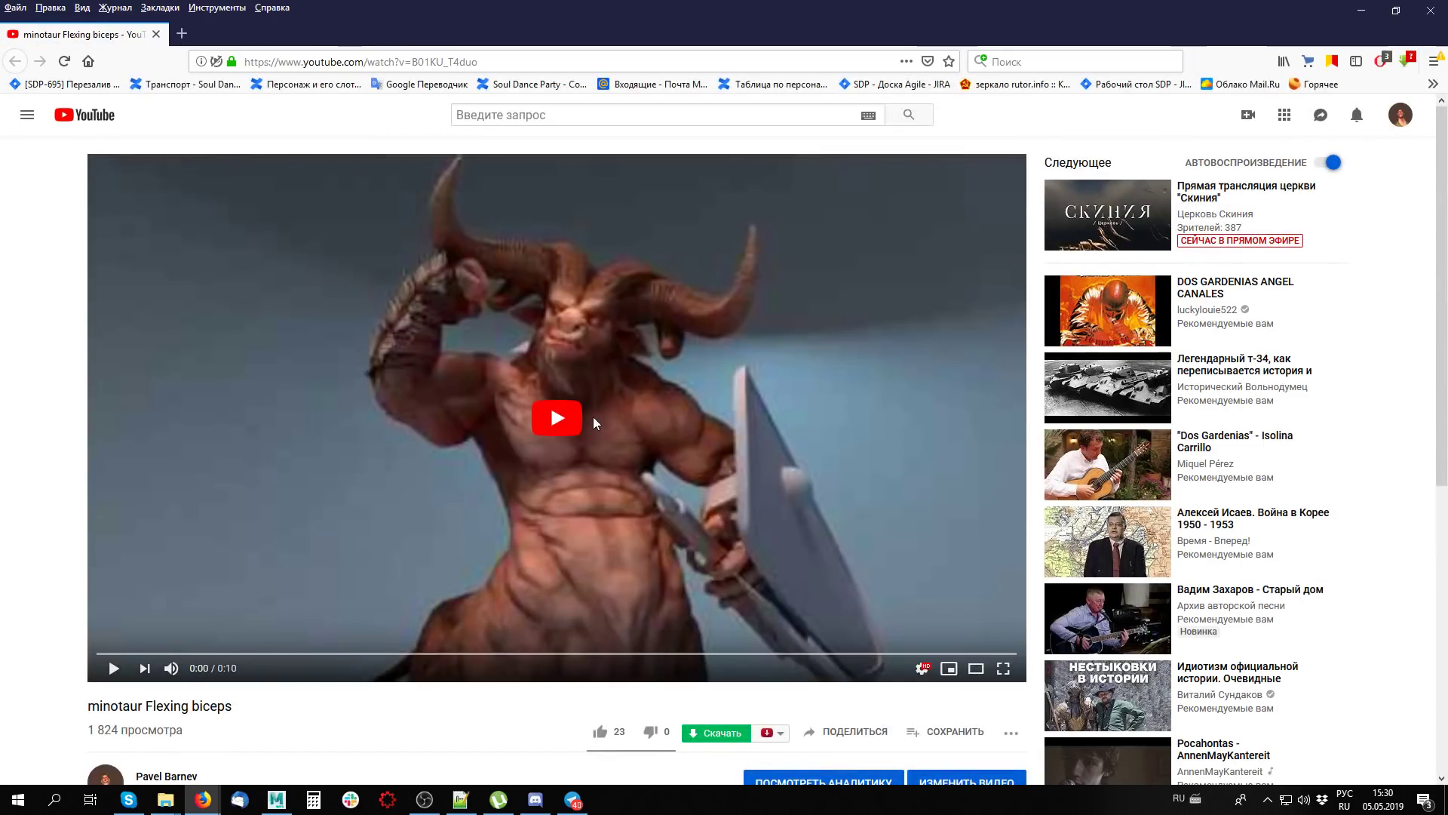
Play the 10-second 'minotaur Flexing biceps' clip fullscreen, then close Firefox to return to Maya
click(593, 419)
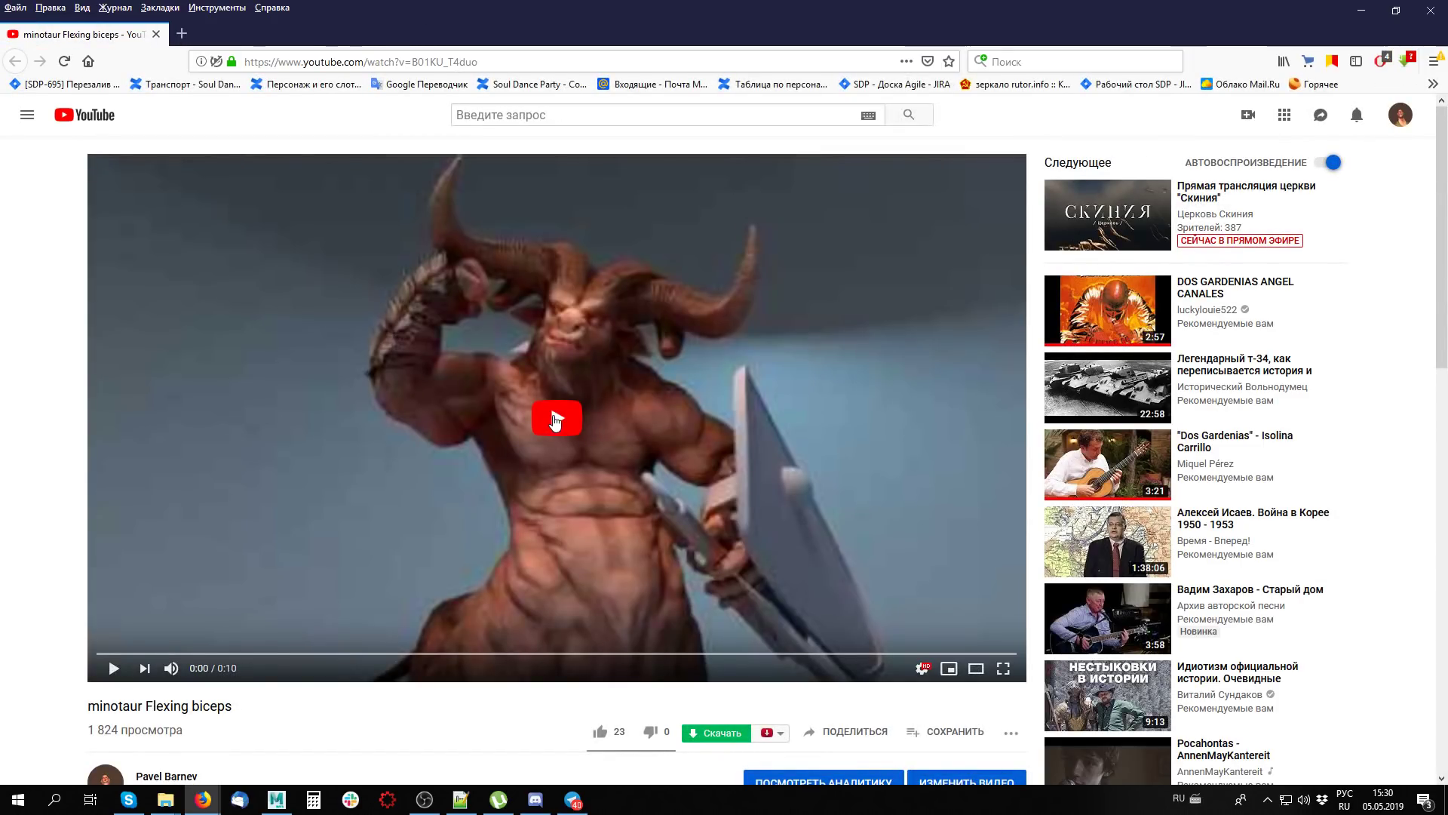
click(1003, 668)
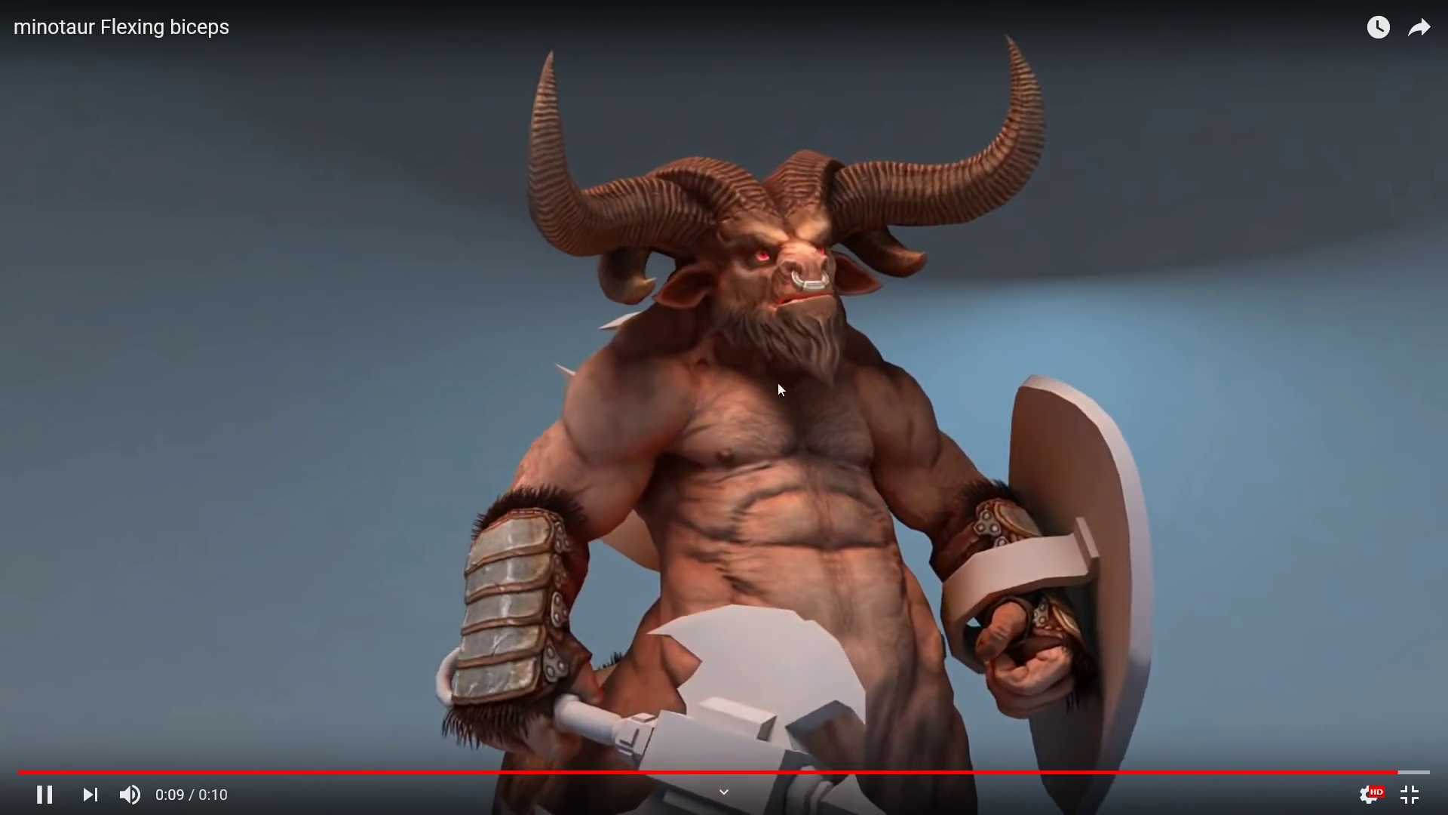
key(Escape)
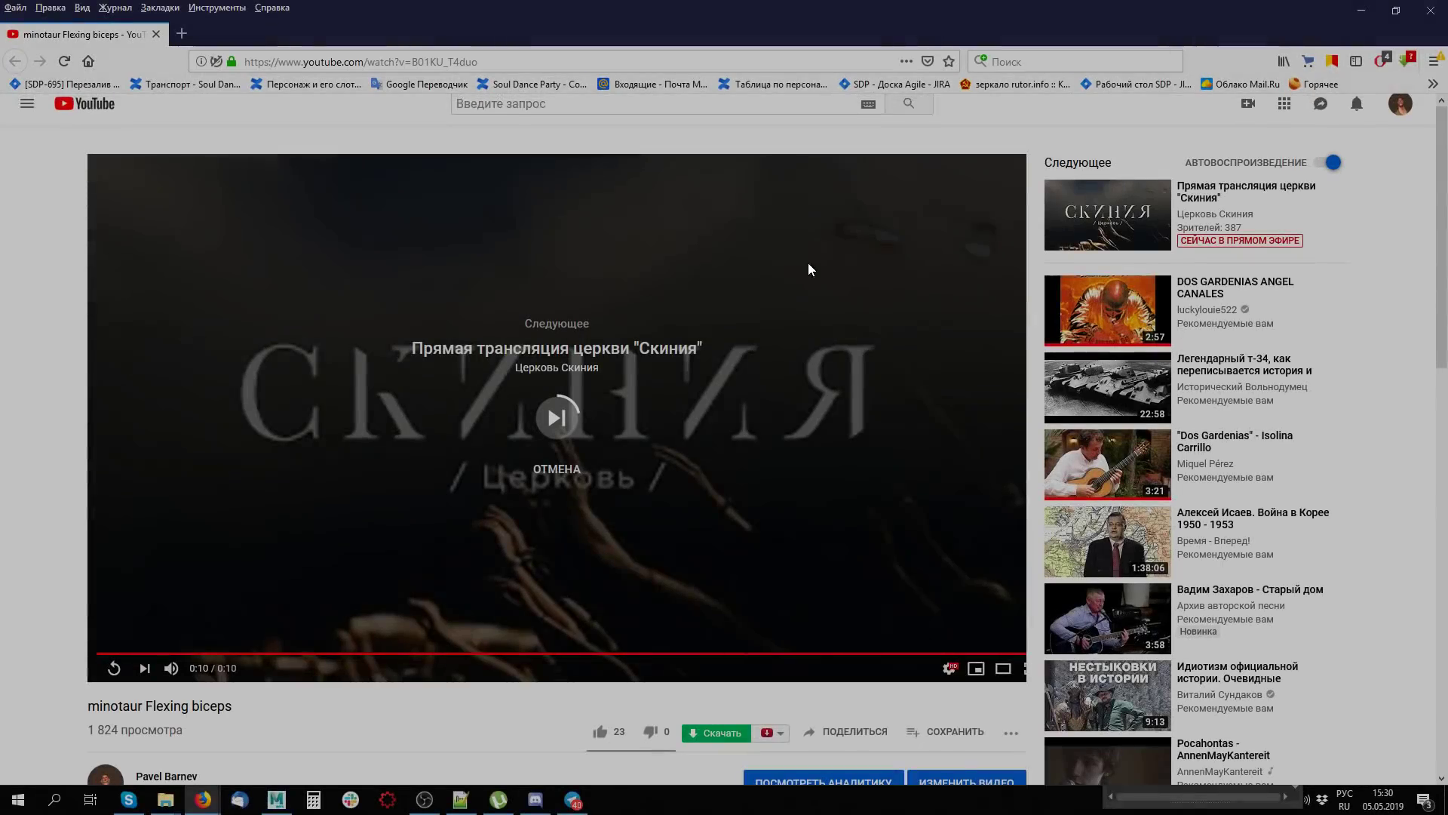
click(1421, 19)
Go to frame 0 and select the left forearm joint bip_lowerArm_L
scroll(726, 516, down, 3)
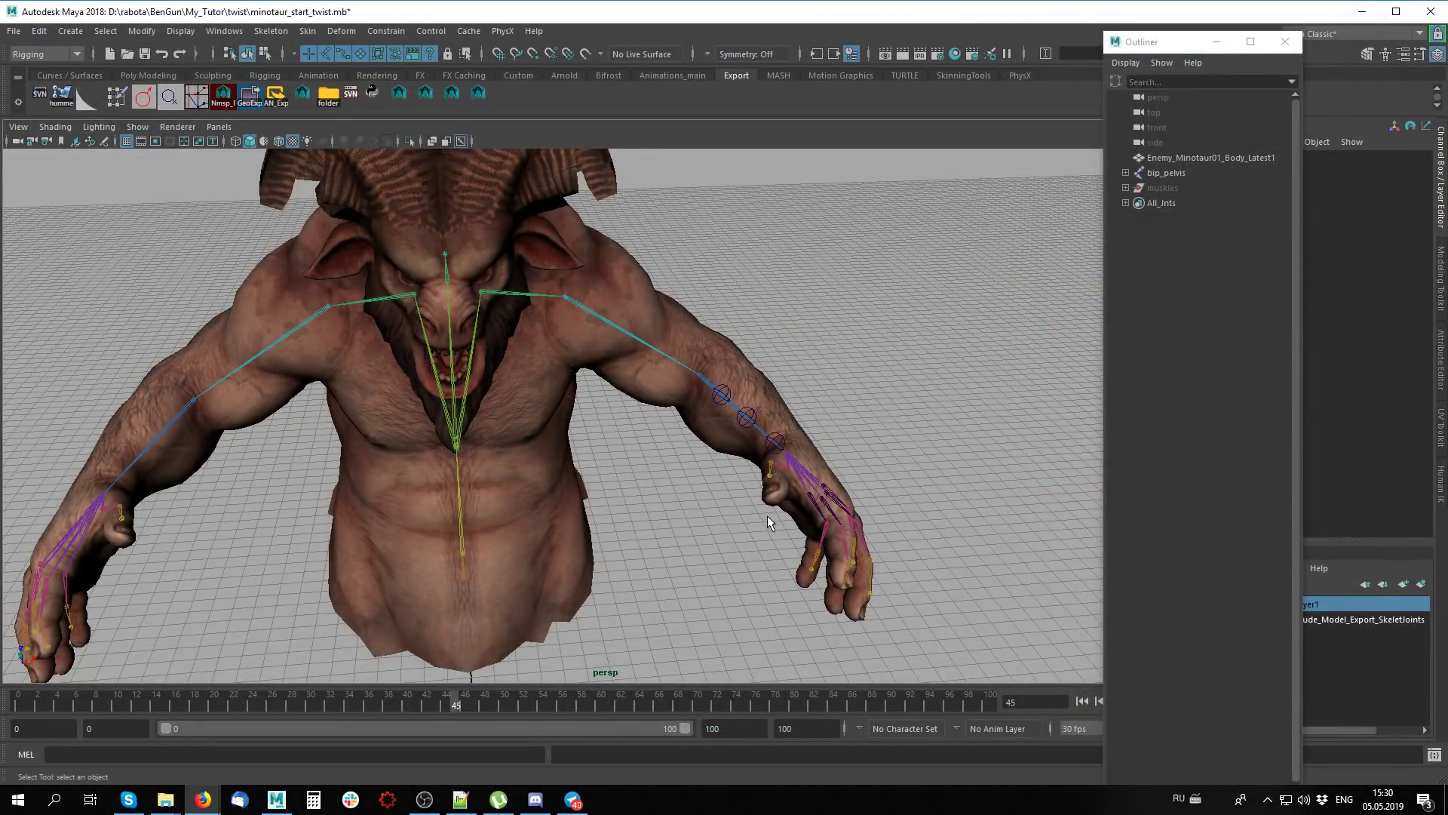
mouse_move(727, 515)
alt+mouse_down()
mouse_move(955, 465)
mouse_move(808, 549)
mouse_move(614, 420)
alt+mouse_up()
scroll(955, 465, up, 5)
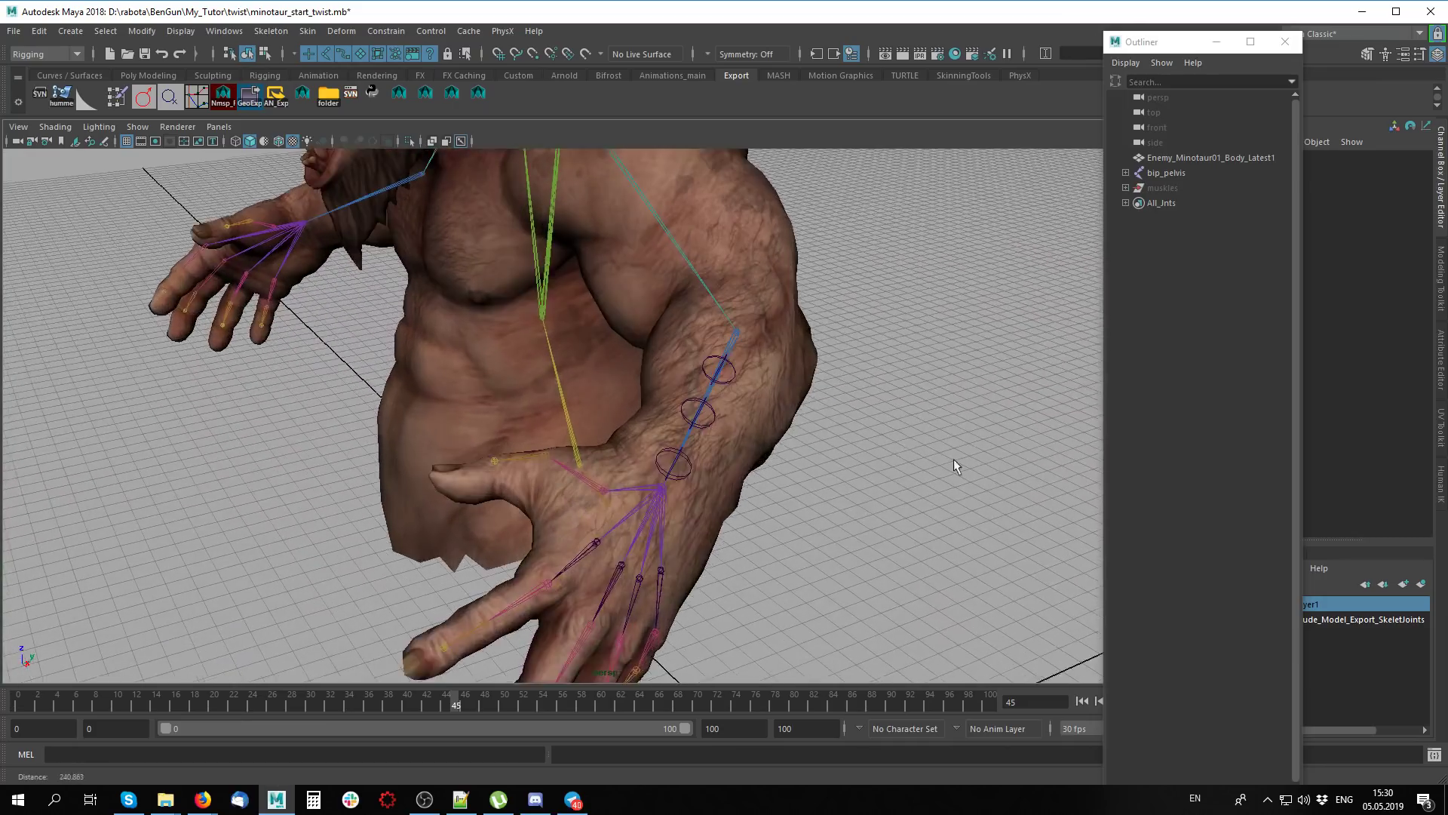
scroll(614, 420, down, 3)
scroll(687, 403, up, 3)
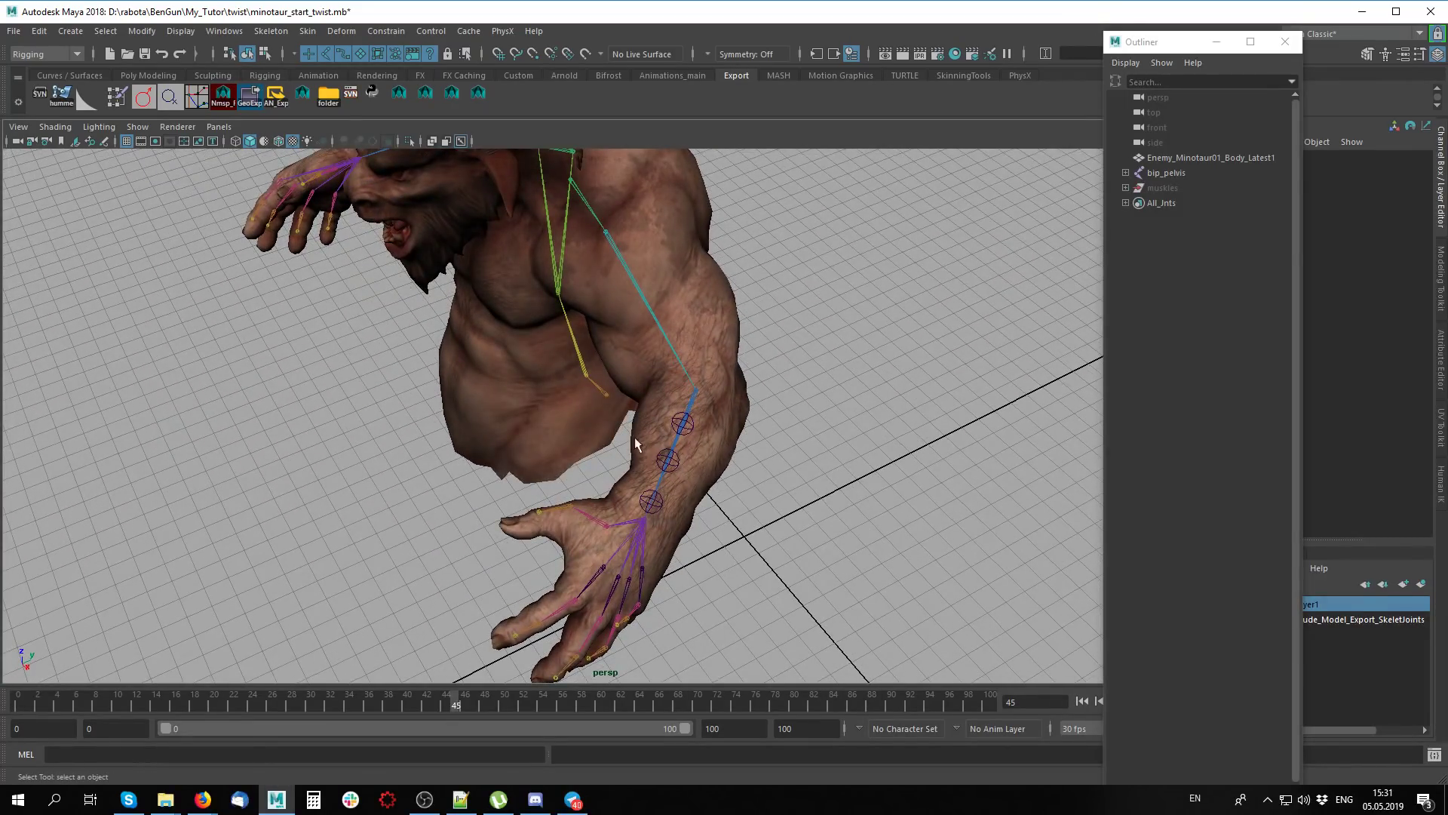
click(17, 701)
mouse_move(724, 417)
alt+mouse_down()
mouse_move(696, 427)
mouse_move(795, 475)
mouse_move(770, 491)
mouse_move(898, 407)
alt+mouse_up()
alt+drag(649, 427, 732, 385)
mouse_move(907, 362)
alt+mouse_down()
mouse_move(815, 398)
mouse_move(871, 474)
alt+mouse_up()
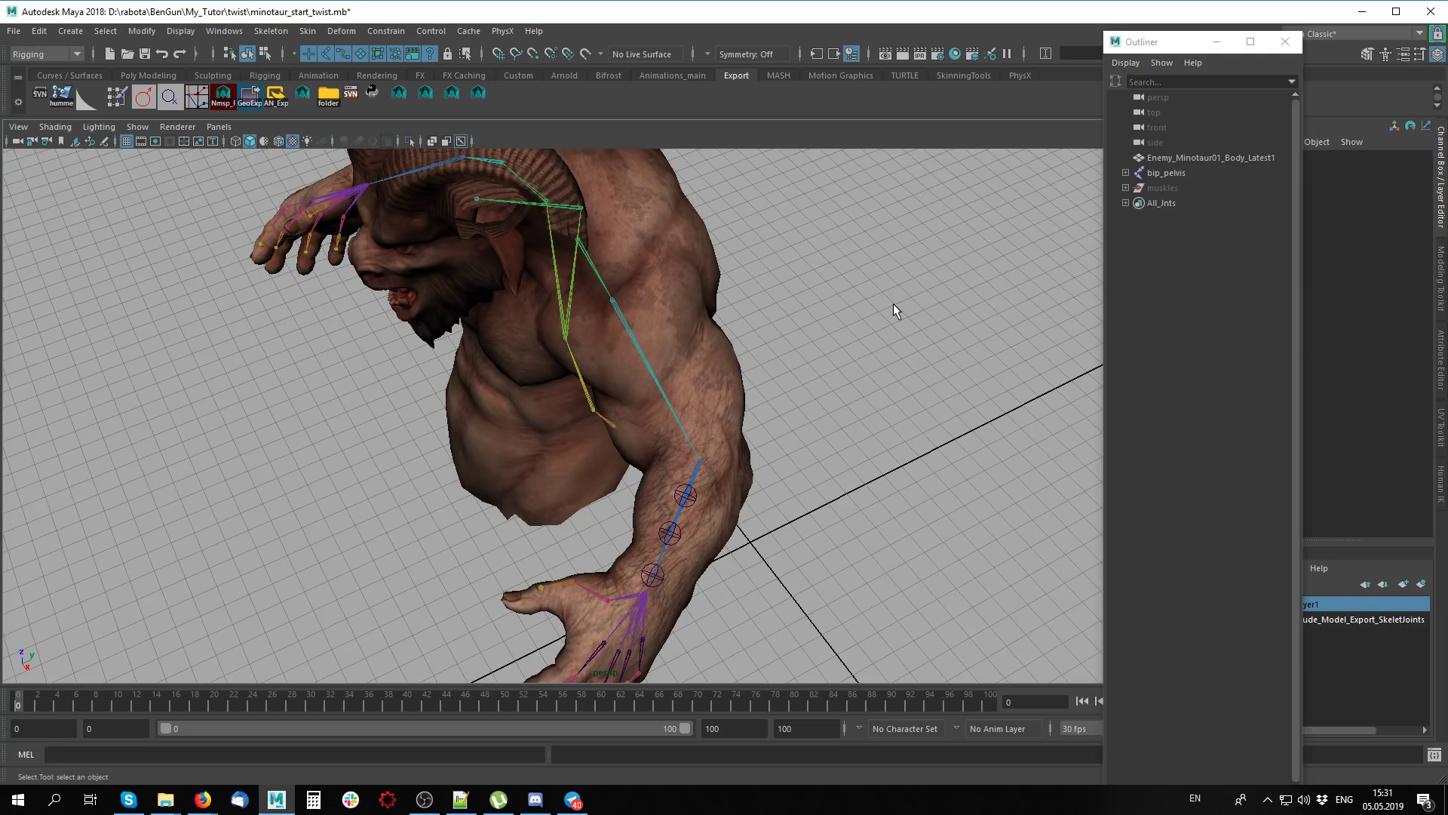
mouse_move(893, 303)
alt+mouse_down()
mouse_move(807, 269)
mouse_move(727, 491)
mouse_move(620, 494)
alt+mouse_up()
scroll(727, 491, up, 3)
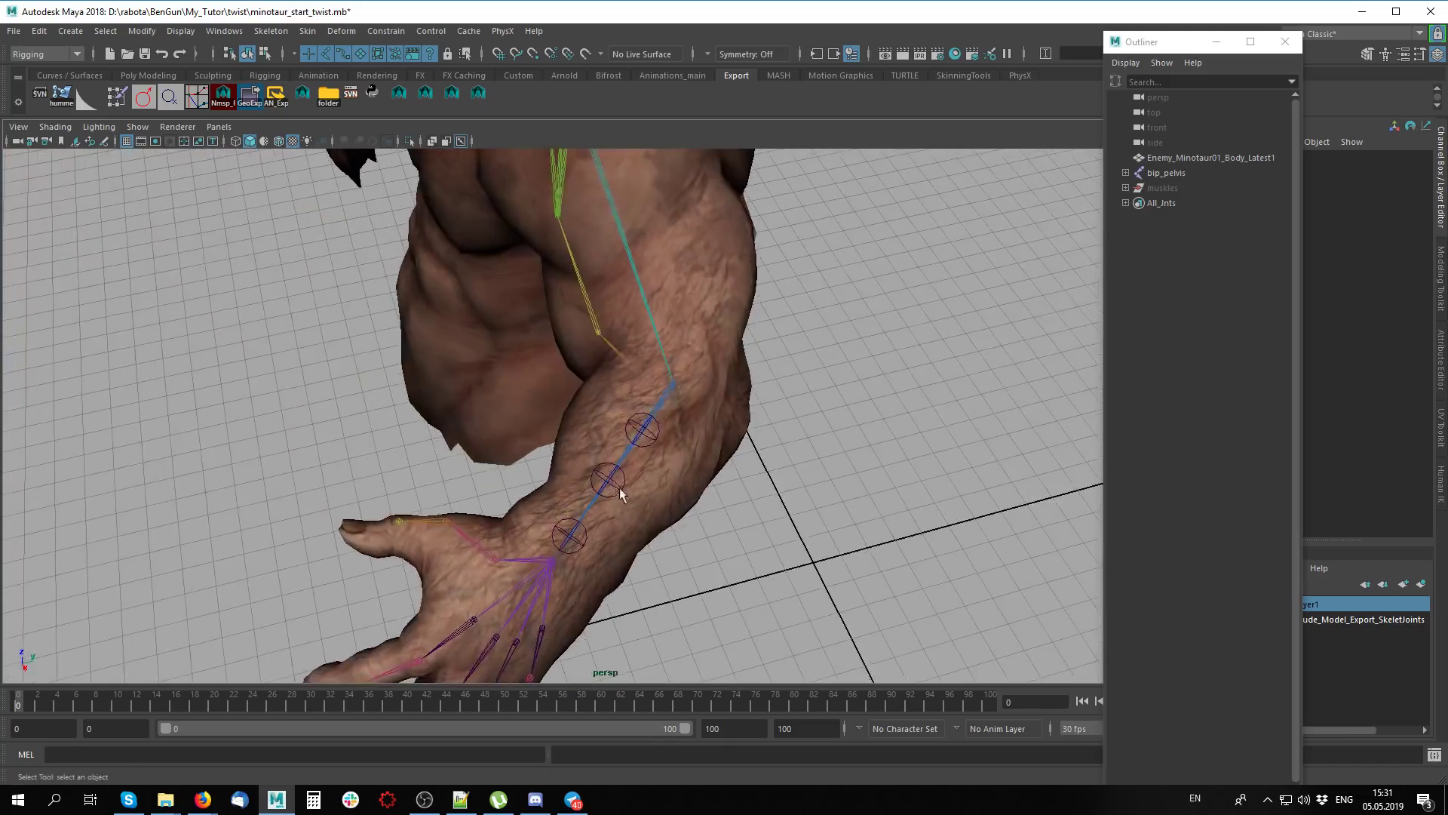
alt+right_drag(620, 494, 881, 469)
click(795, 403)
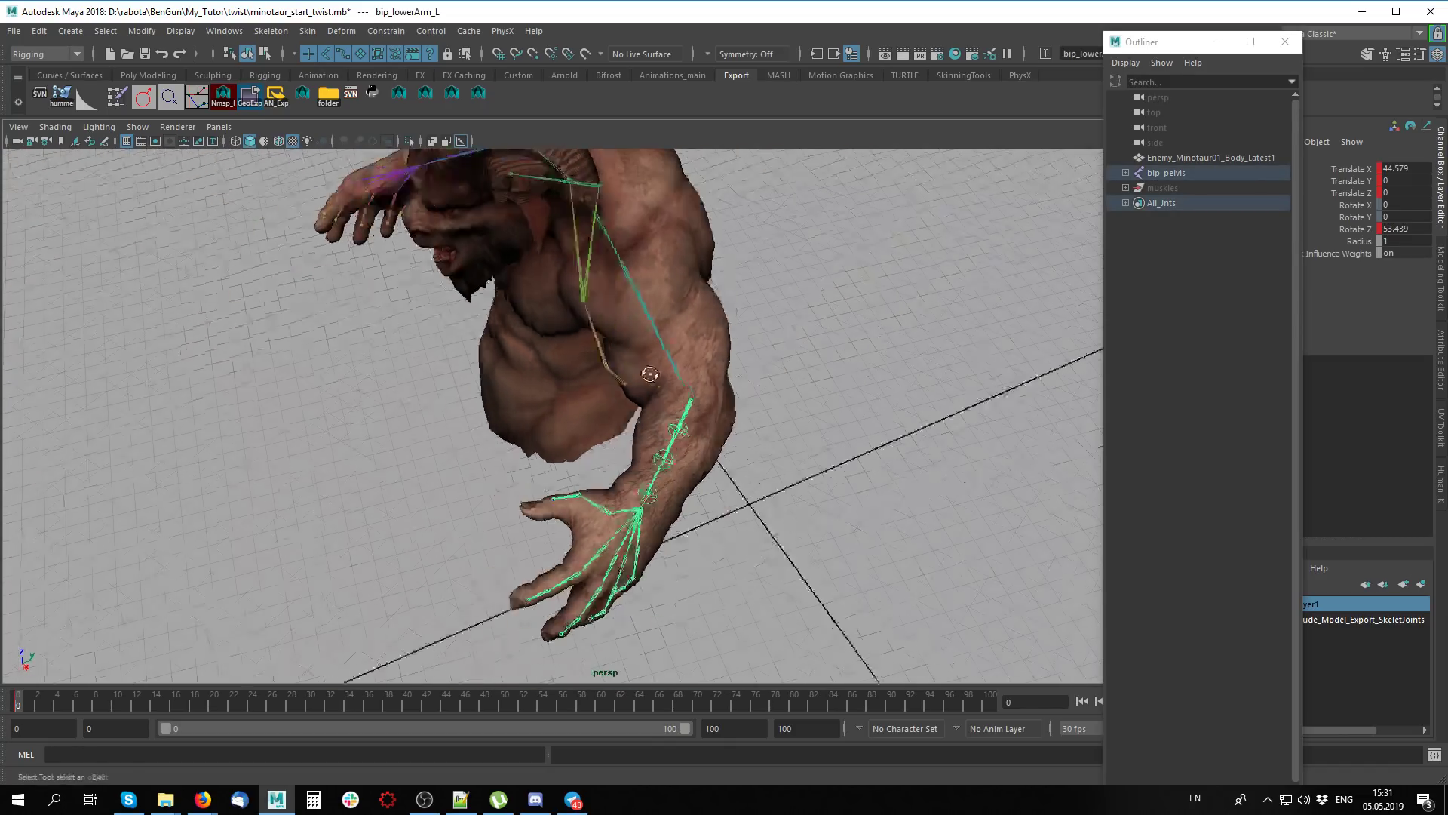
At frame 10, rotate bip_lowerArm_L so the arm hangs straight with Rotate Z 0
mouse_move(795, 403)
alt+mouse_down()
mouse_move(869, 432)
mouse_move(869, 394)
mouse_move(717, 455)
alt+mouse_up()
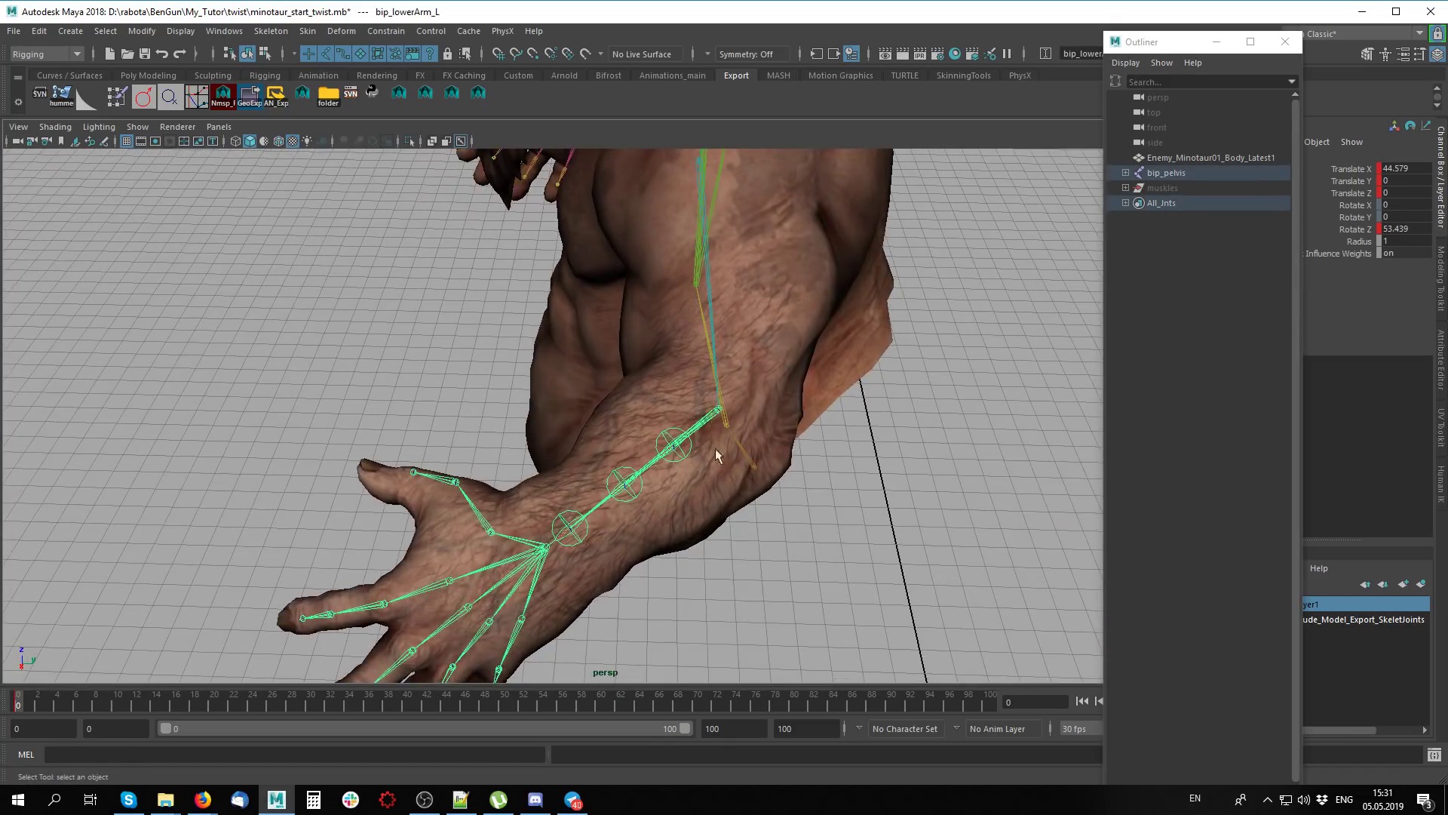
drag(98, 706, 136, 706)
key(e)
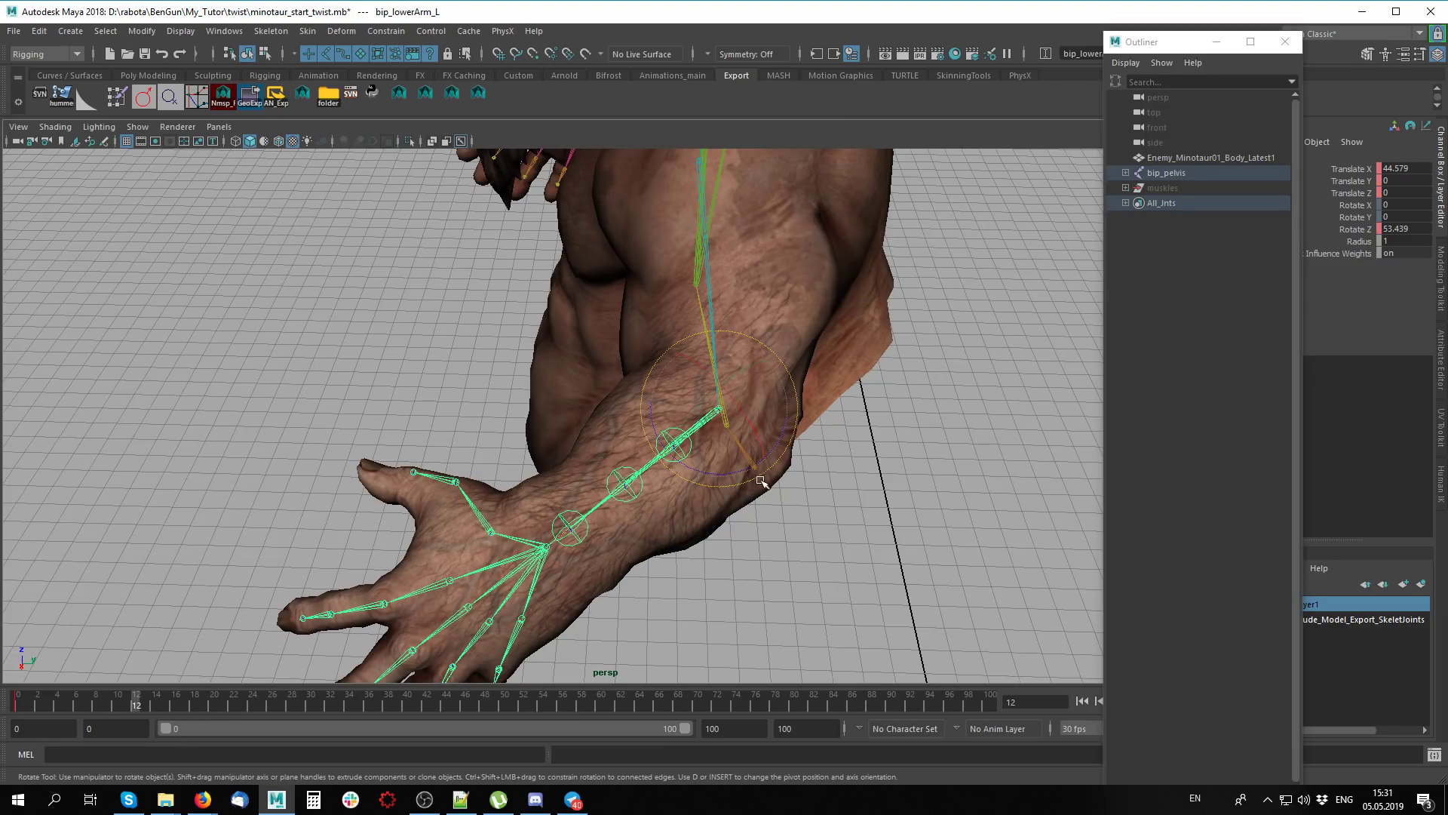
click(118, 705)
drag(788, 456, 784, 421)
mouse_move(785, 421)
alt+mouse_down()
mouse_move(730, 486)
mouse_move(848, 556)
alt+mouse_up()
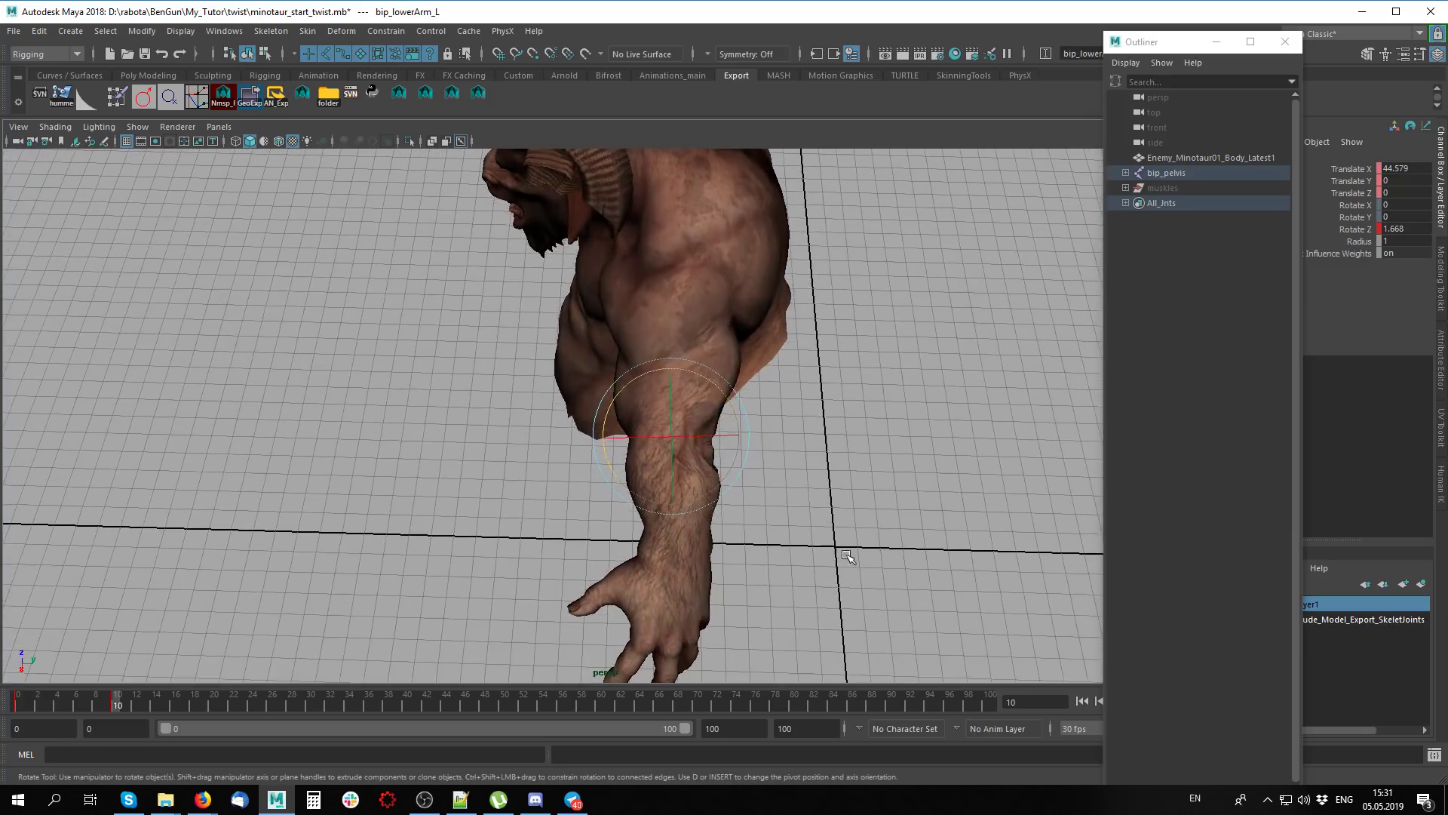
text(0)
key(Return)
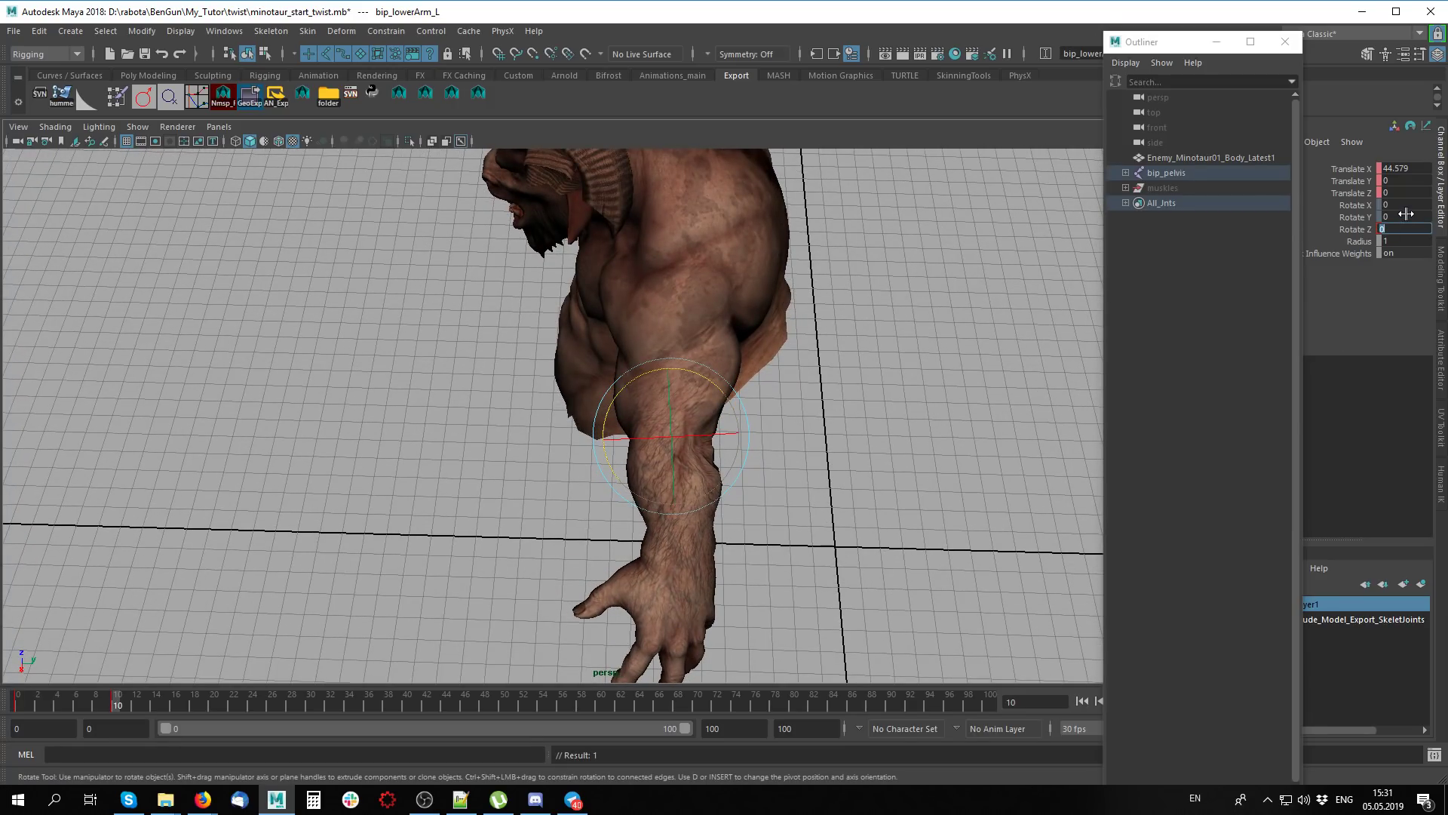
Scrub frames 10–22 to watch the elbow bend, resetting the forearm's Rotate Z to 0
drag(98, 701, 208, 699)
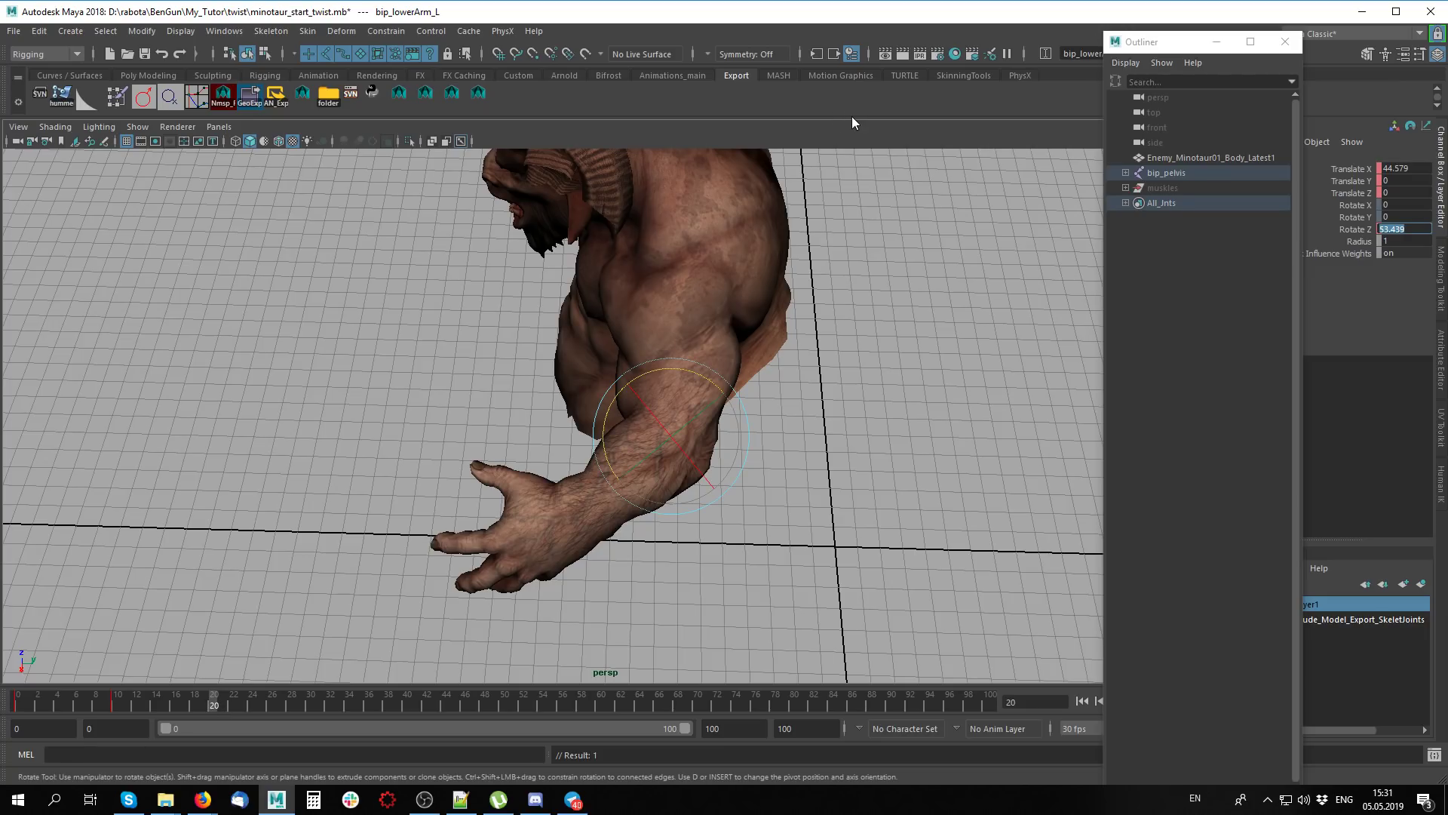
click(844, 135)
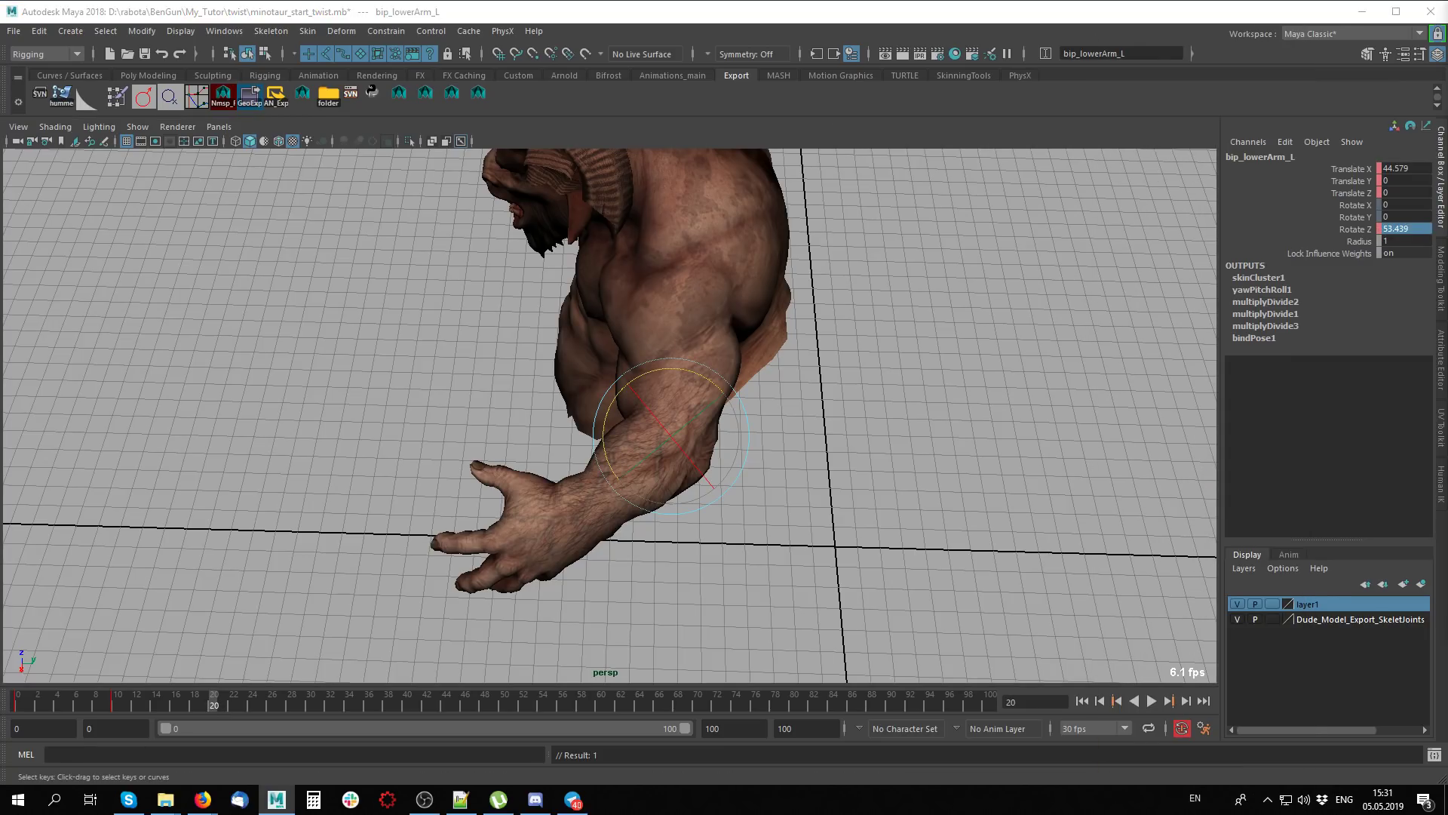
text(0)
key(Return)
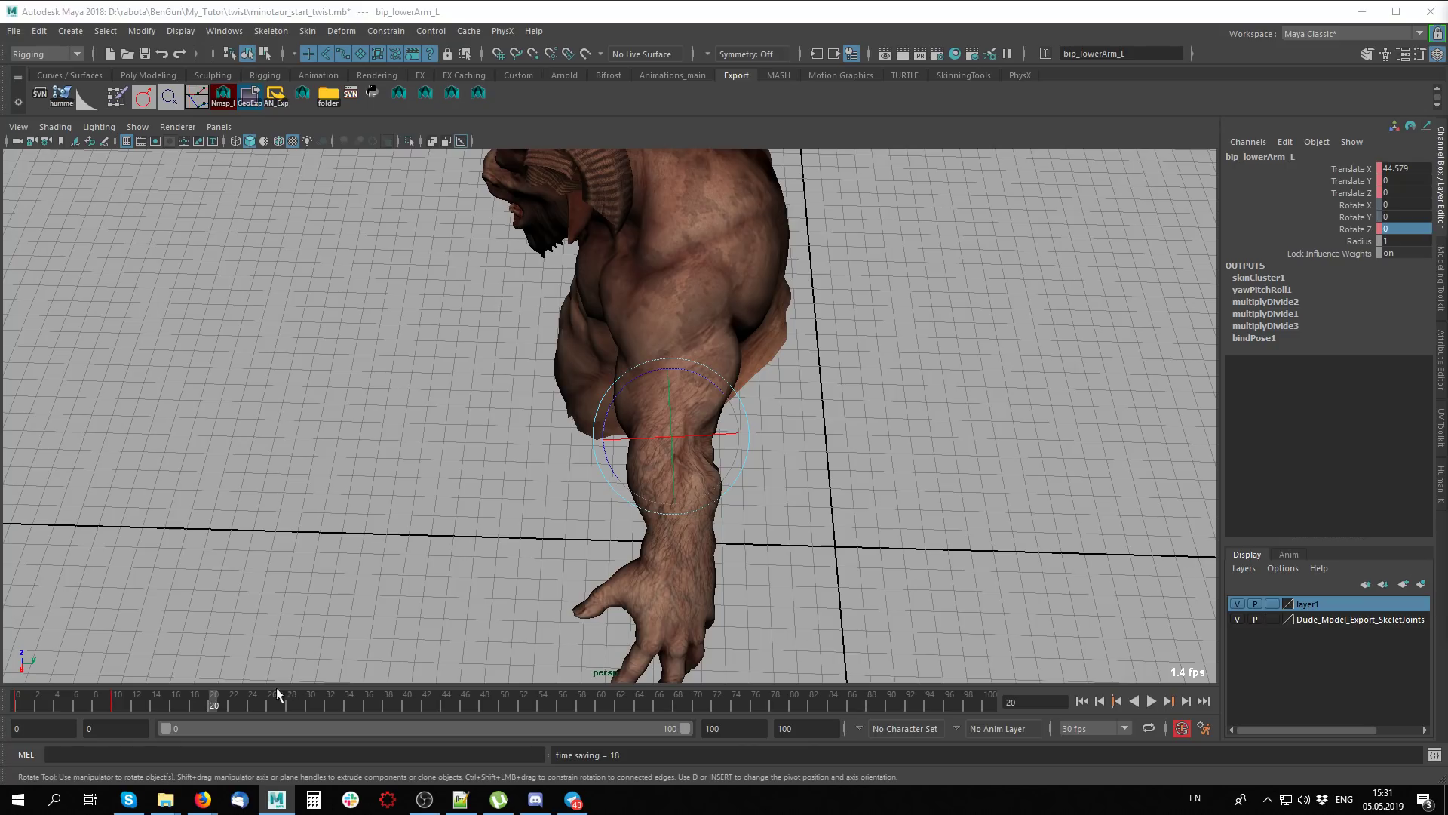
drag(215, 707, 233, 705)
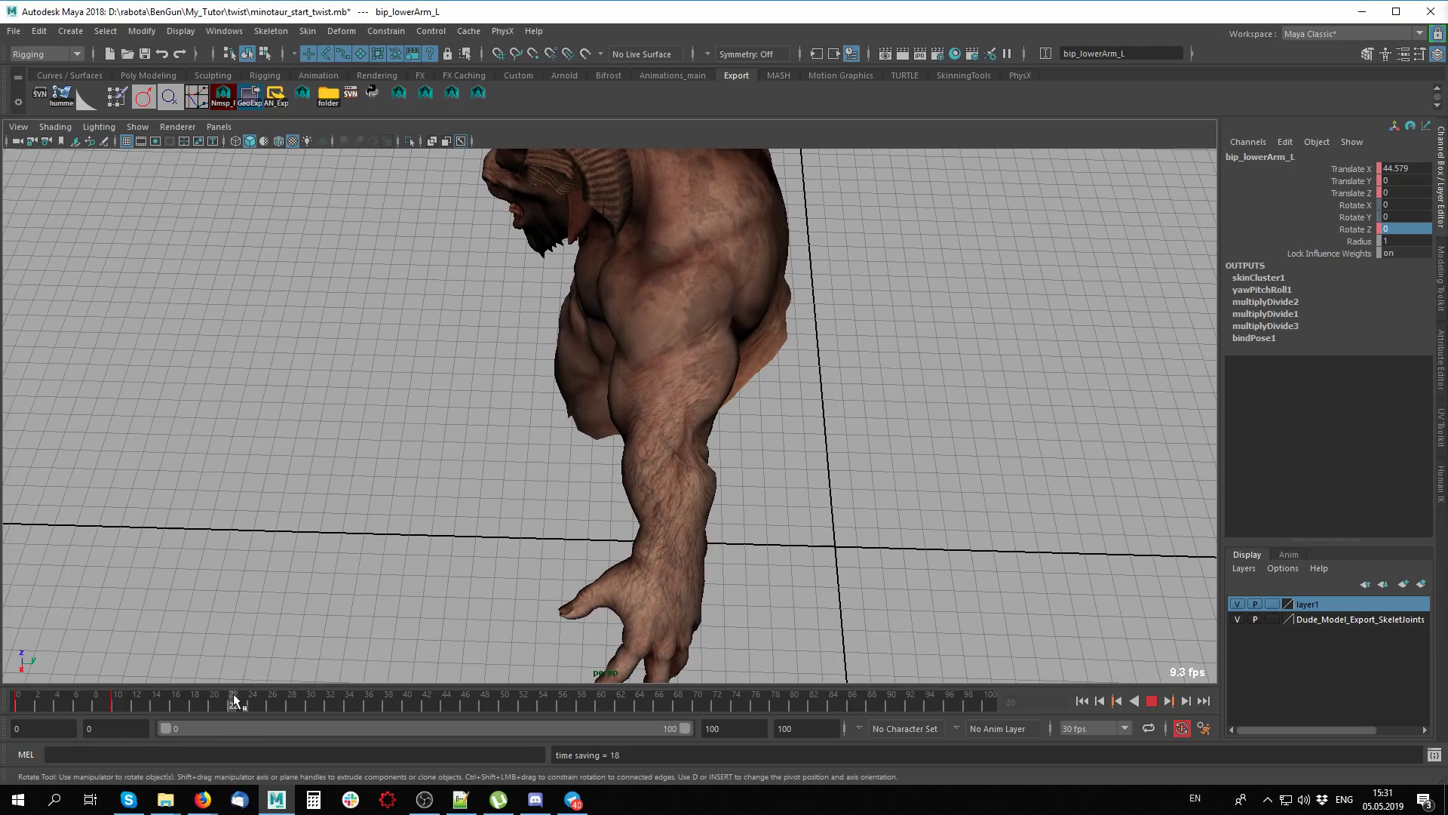
Turn on X-ray and bend bip_lowerArm_L up toward the face
key(alt+x)
mouse_move(724, 340)
alt+mouse_down()
mouse_move(746, 326)
mouse_move(528, 272)
alt+mouse_up()
click(514, 264)
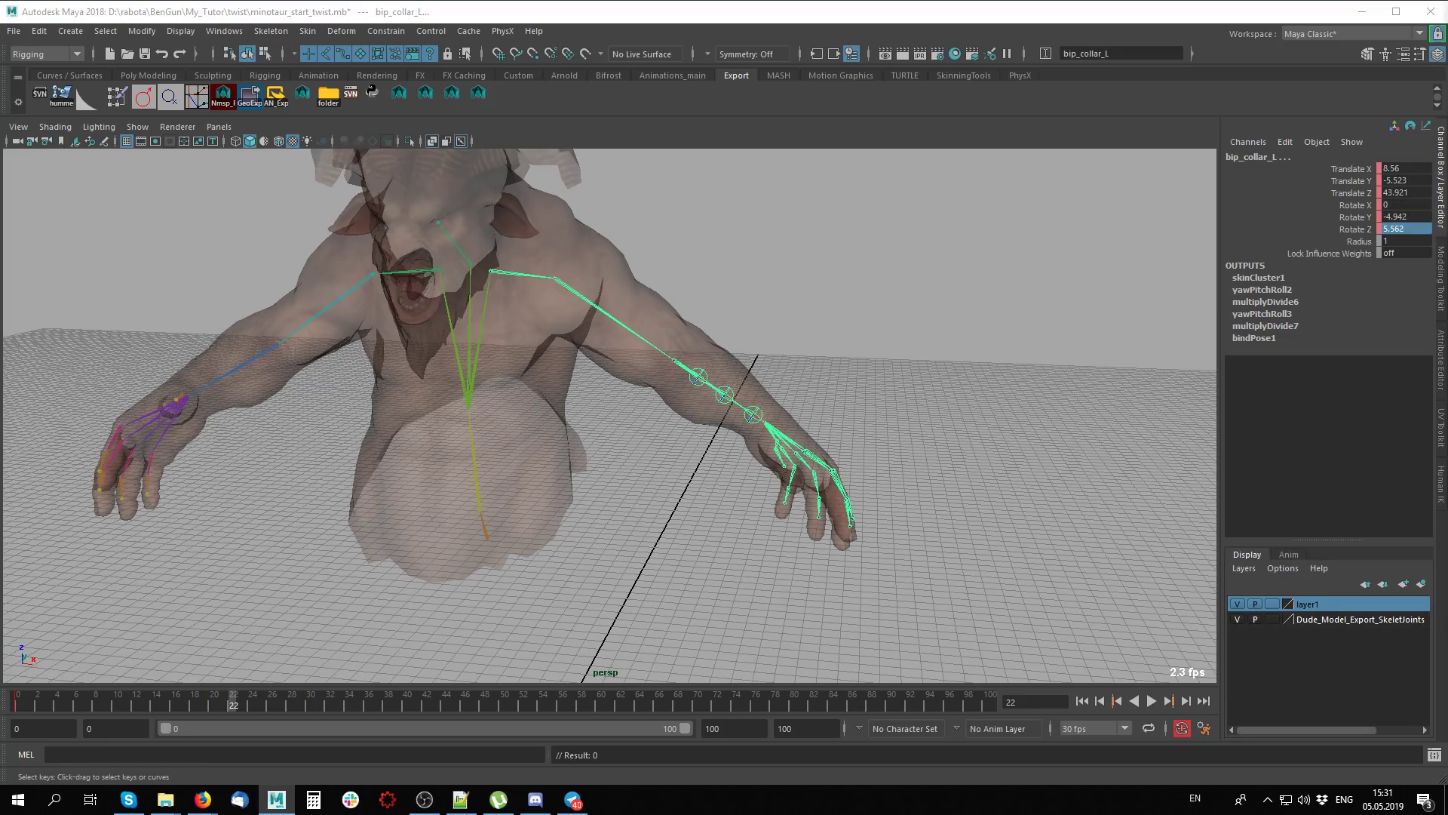
click(729, 405)
mouse_move(698, 389)
alt+mouse_down()
mouse_move(802, 443)
mouse_move(681, 411)
mouse_move(181, 709)
mouse_move(332, 709)
alt+mouse_up()
click(699, 395)
key(e)
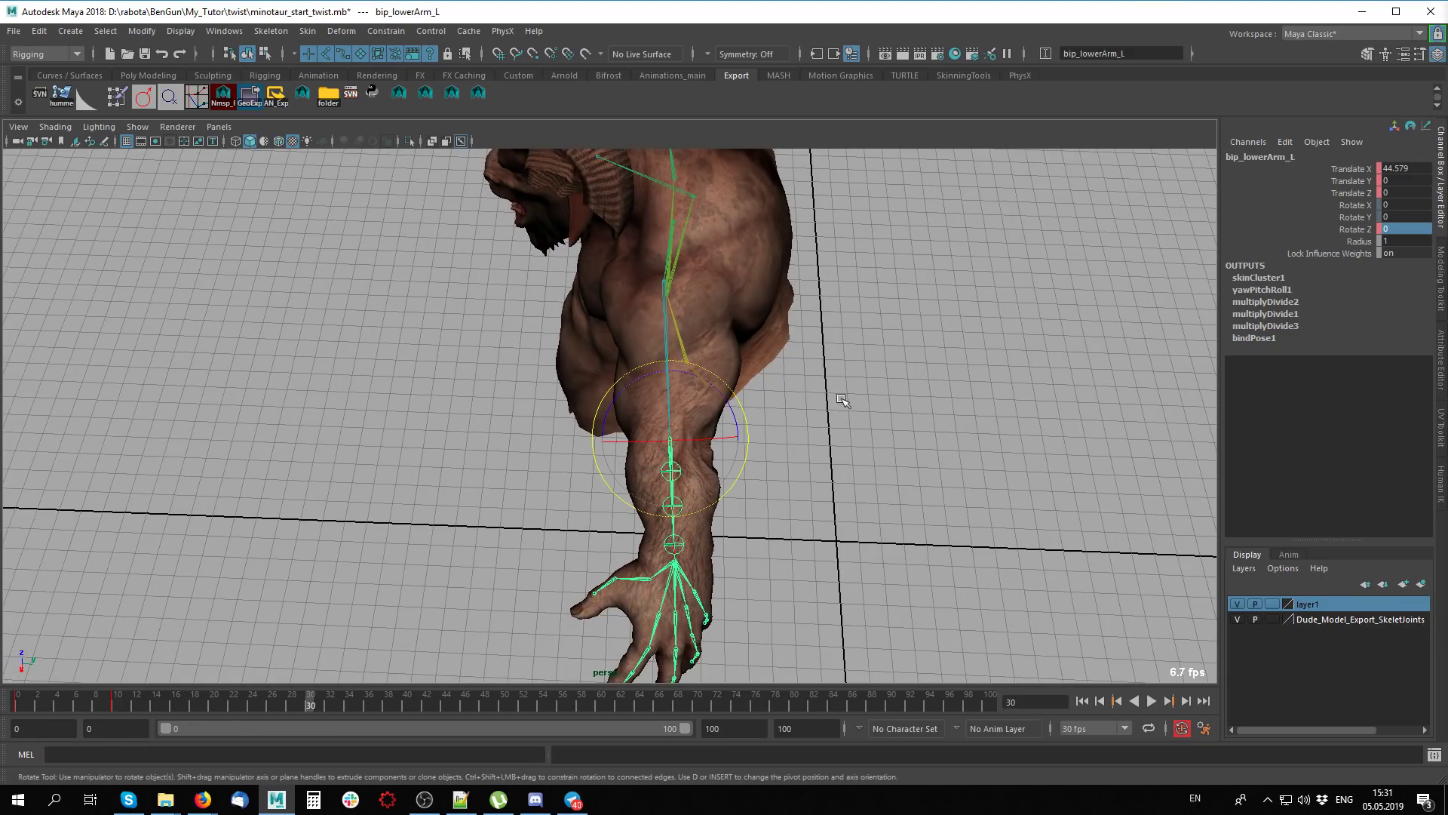
mouse_move(722, 398)
mouse_down()
mouse_move(677, 613)
mouse_move(617, 653)
mouse_move(682, 592)
mouse_move(674, 621)
mouse_move(101, 683)
mouse_move(286, 703)
mouse_move(203, 709)
mouse_up()
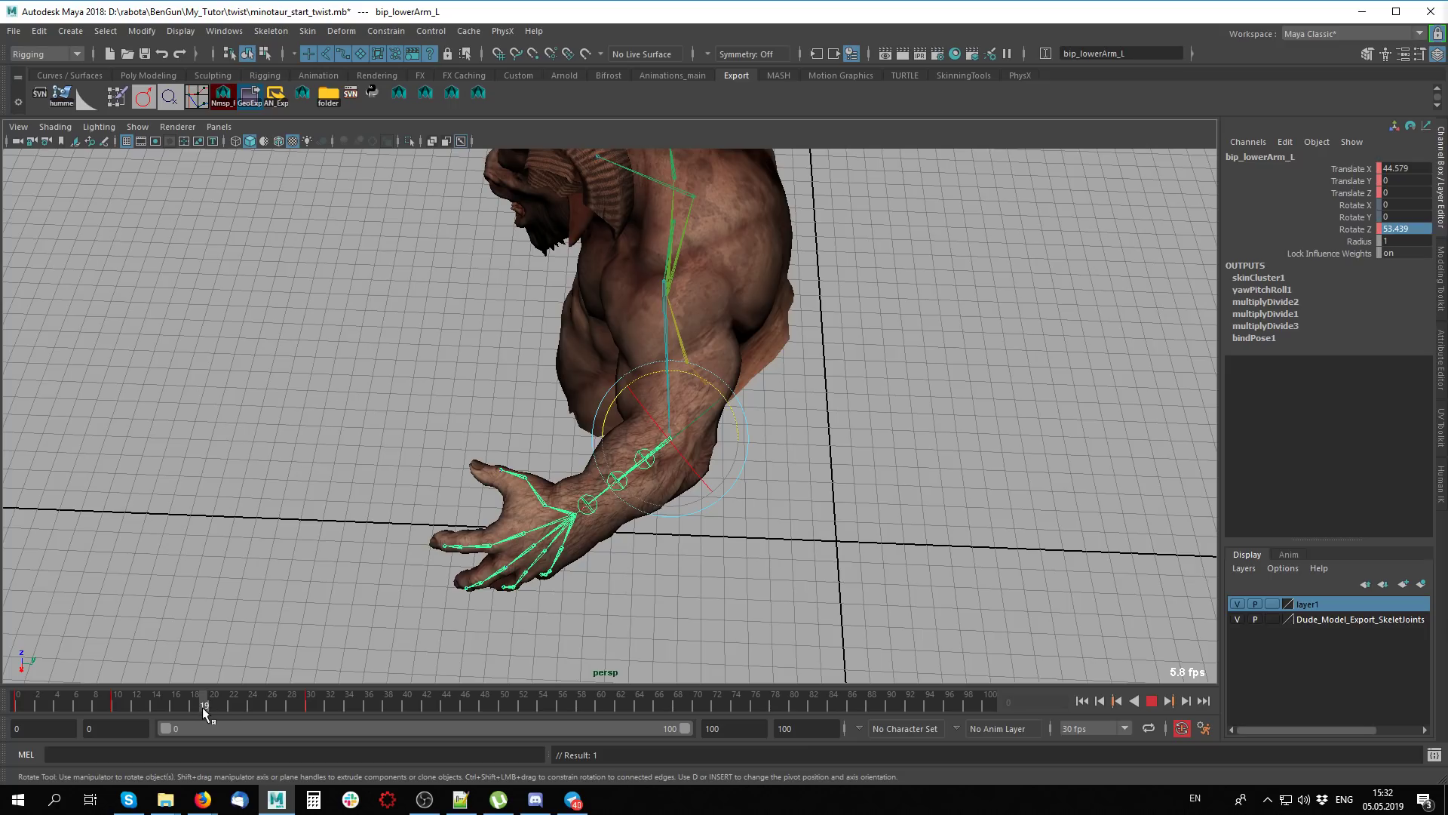
Scrub frames 0–29 to check the bent elbow deformation, then make the mesh see-through
click(757, 576)
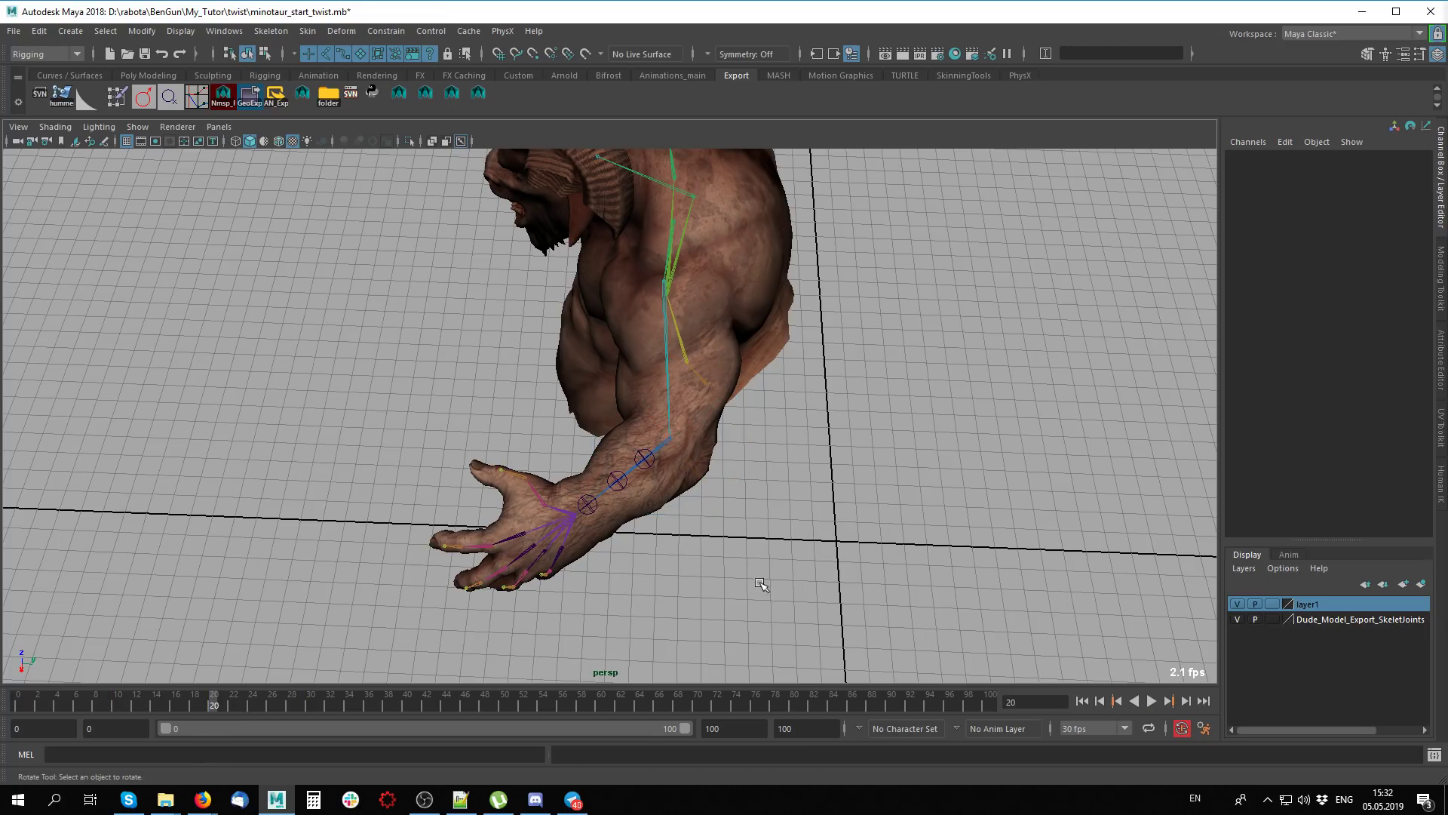
alt+drag(763, 585, 843, 572)
mouse_move(226, 706)
mouse_down()
mouse_move(92, 690)
mouse_move(303, 698)
mouse_move(18, 701)
mouse_up()
mouse_move(98, 608)
alt+mouse_down()
mouse_move(805, 494)
mouse_move(785, 483)
alt+mouse_up()
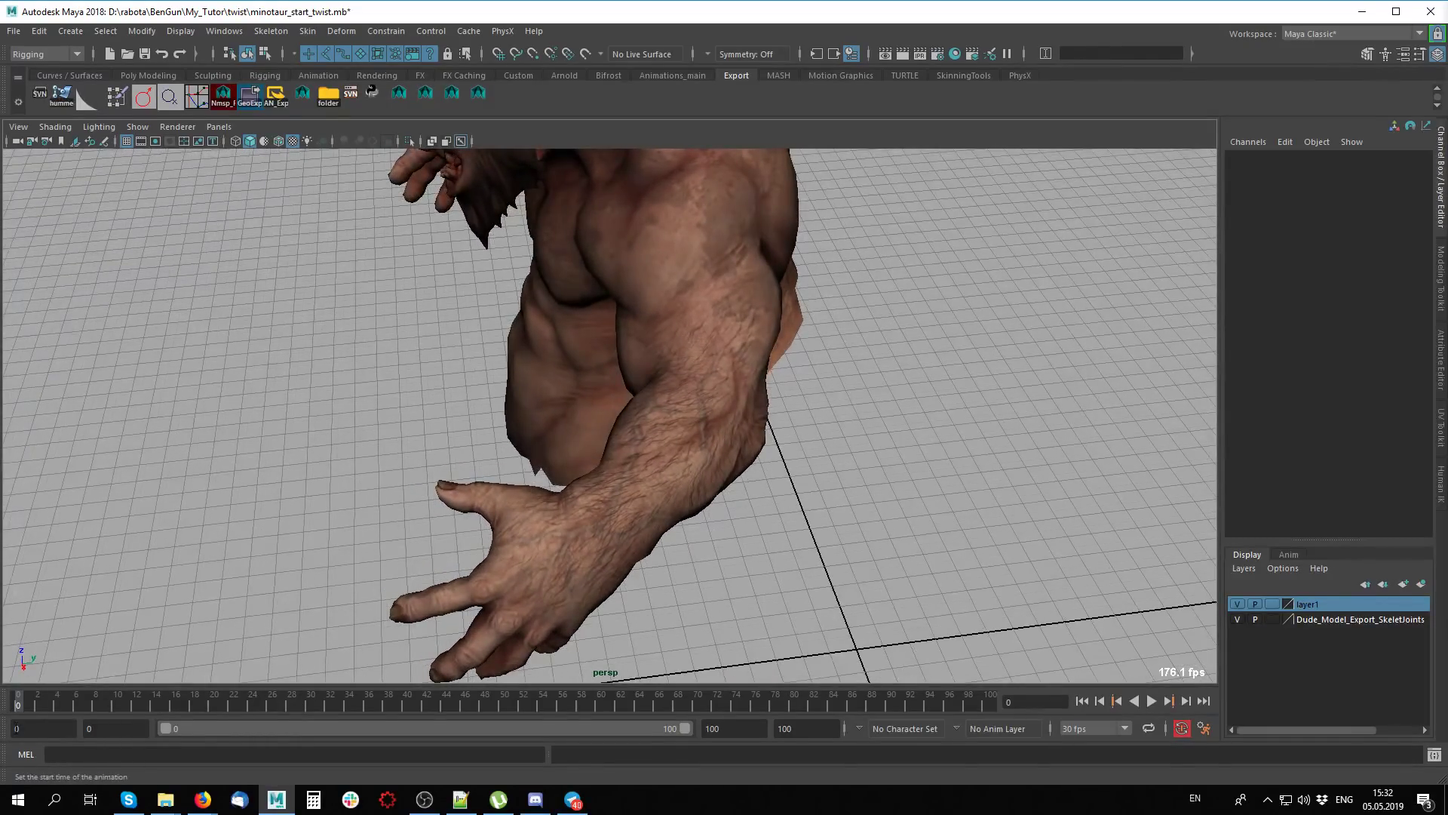
drag(18, 697, 102, 685)
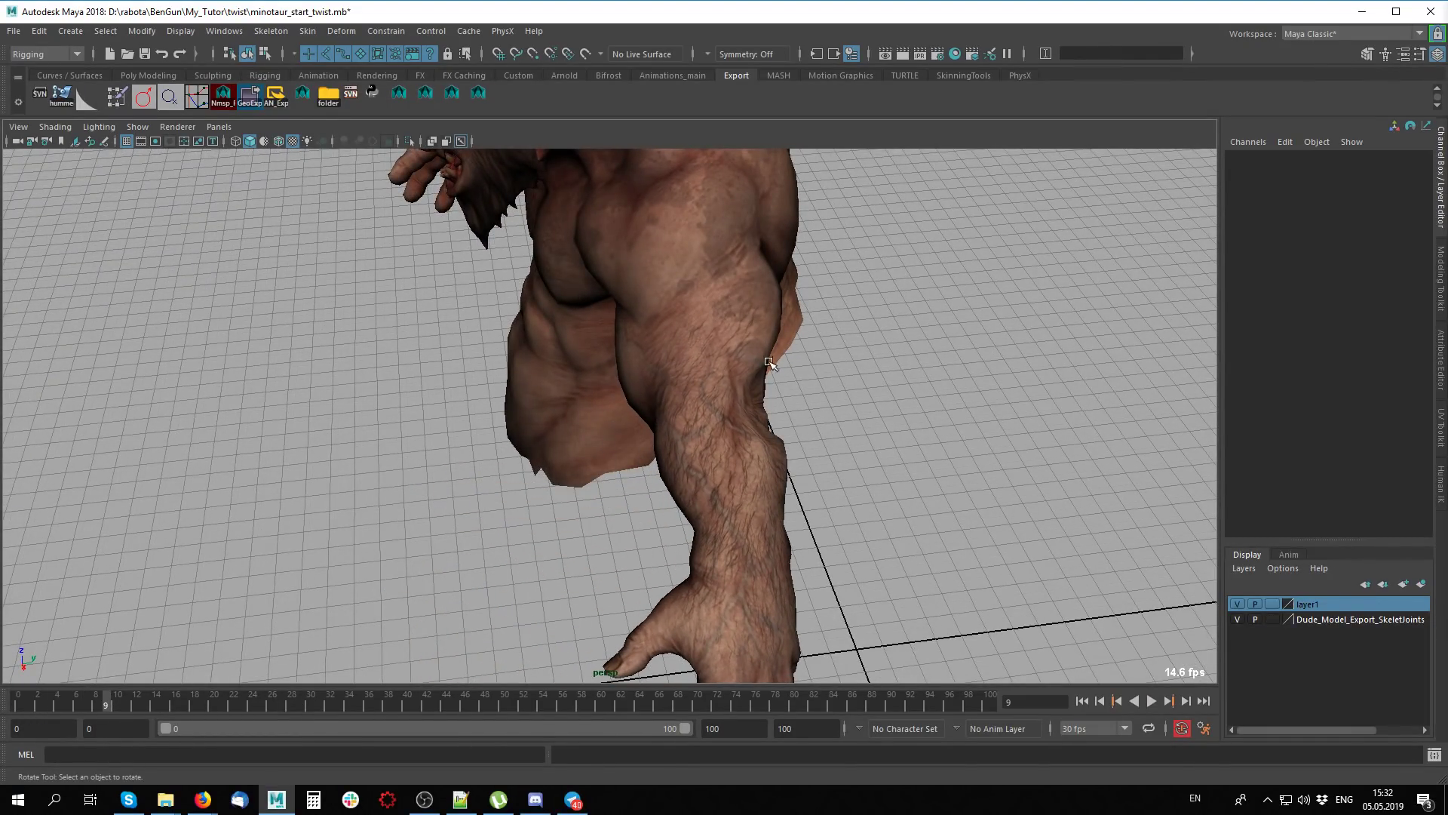
alt+drag(771, 433, 764, 403)
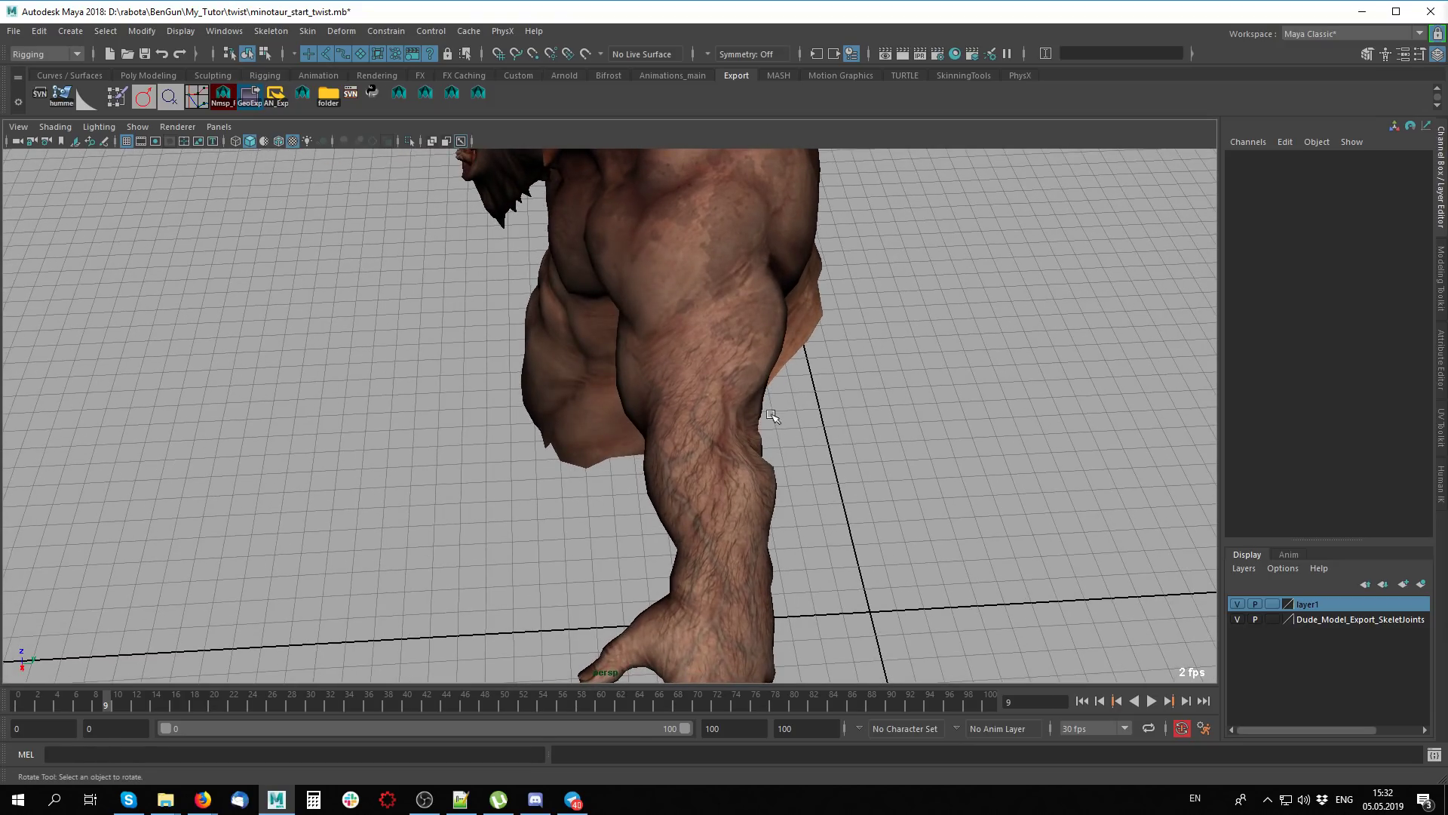
drag(132, 701, 299, 716)
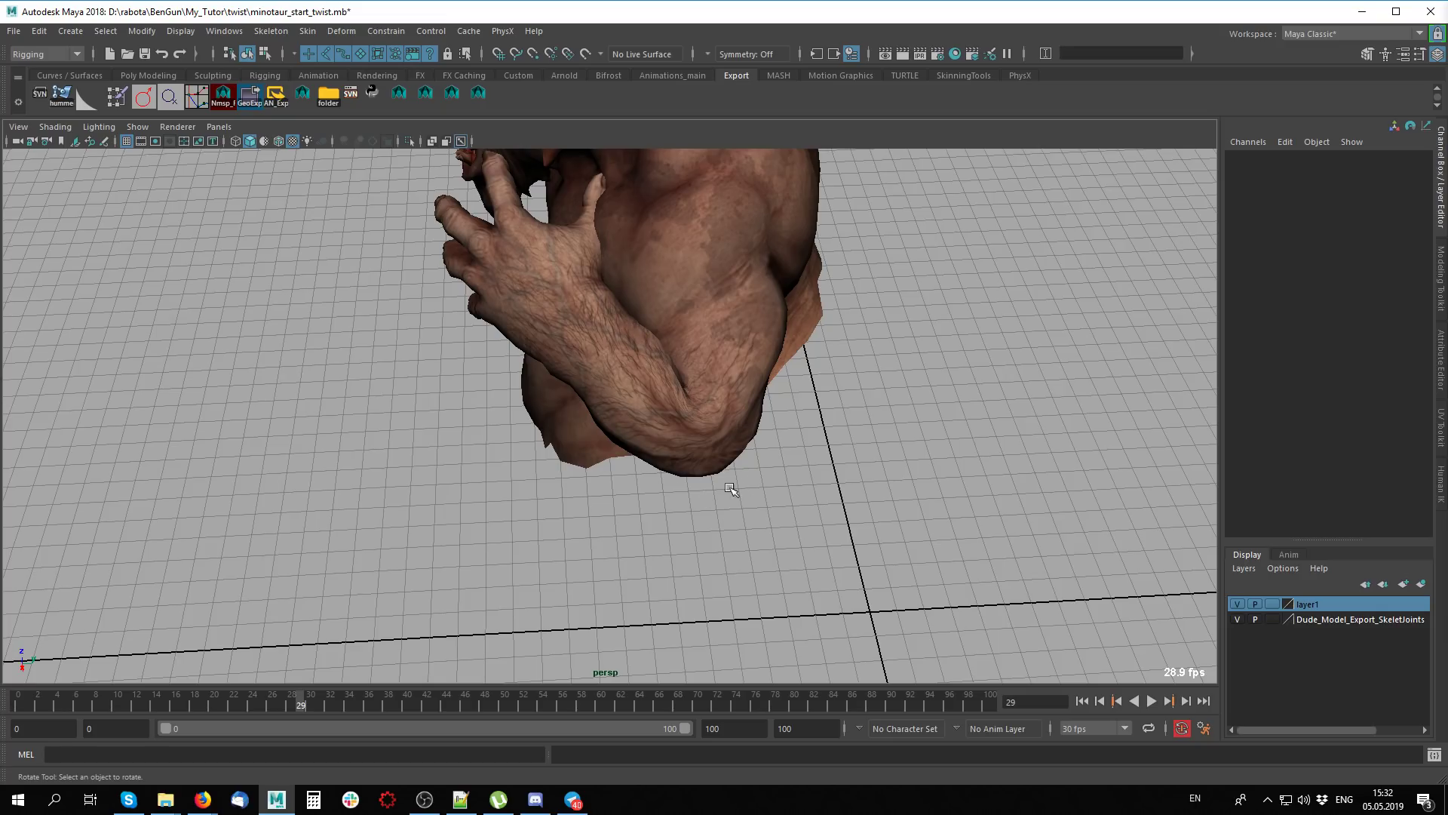
drag(306, 704, 19, 701)
key(alt+x)
mouse_move(892, 491)
alt+mouse_down()
mouse_move(808, 508)
mouse_move(843, 497)
alt+mouse_up()
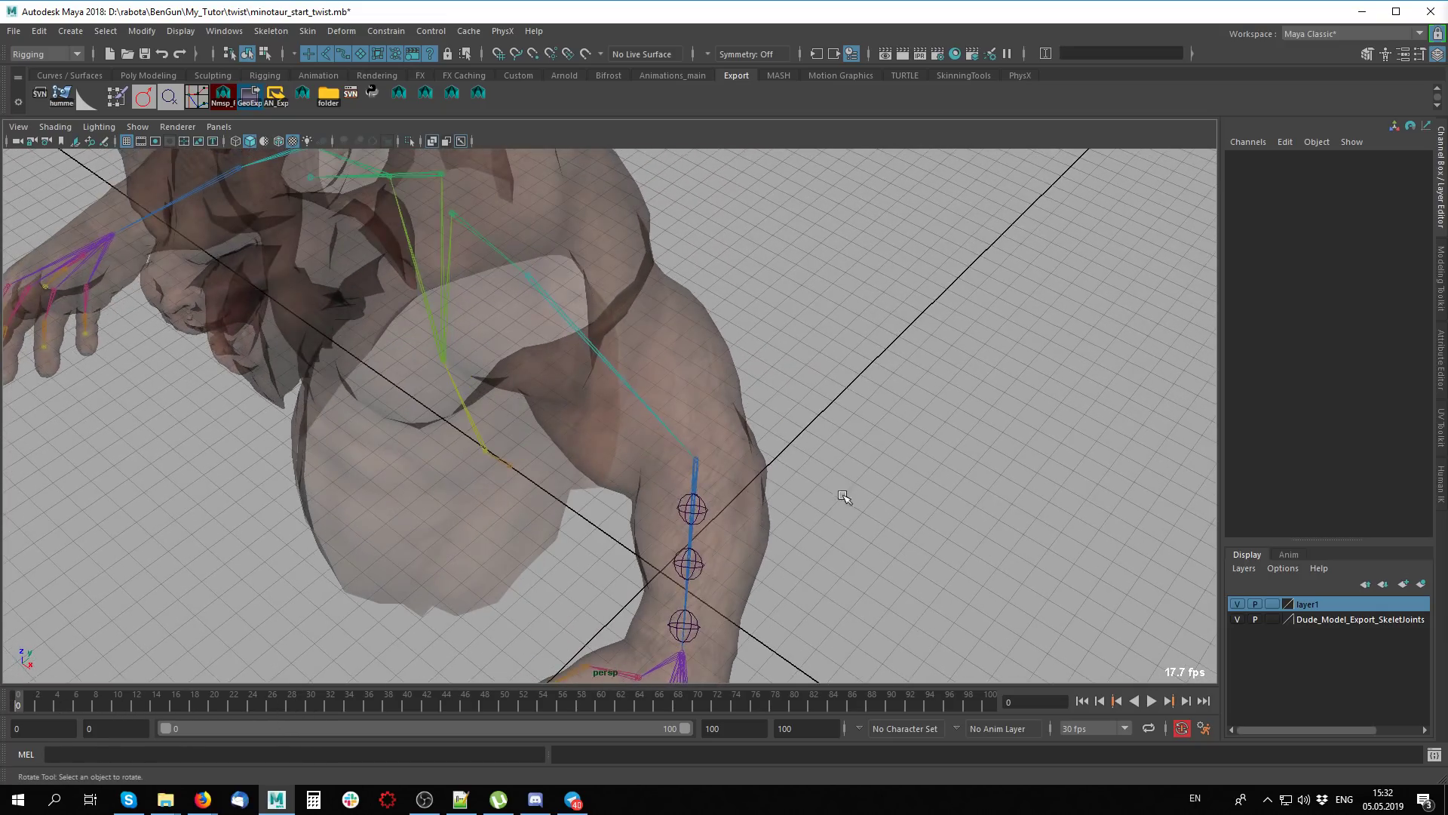
Select helper joint32 below bip_lowerArm_L and enlarge its Radius to 6.3
click(692, 473)
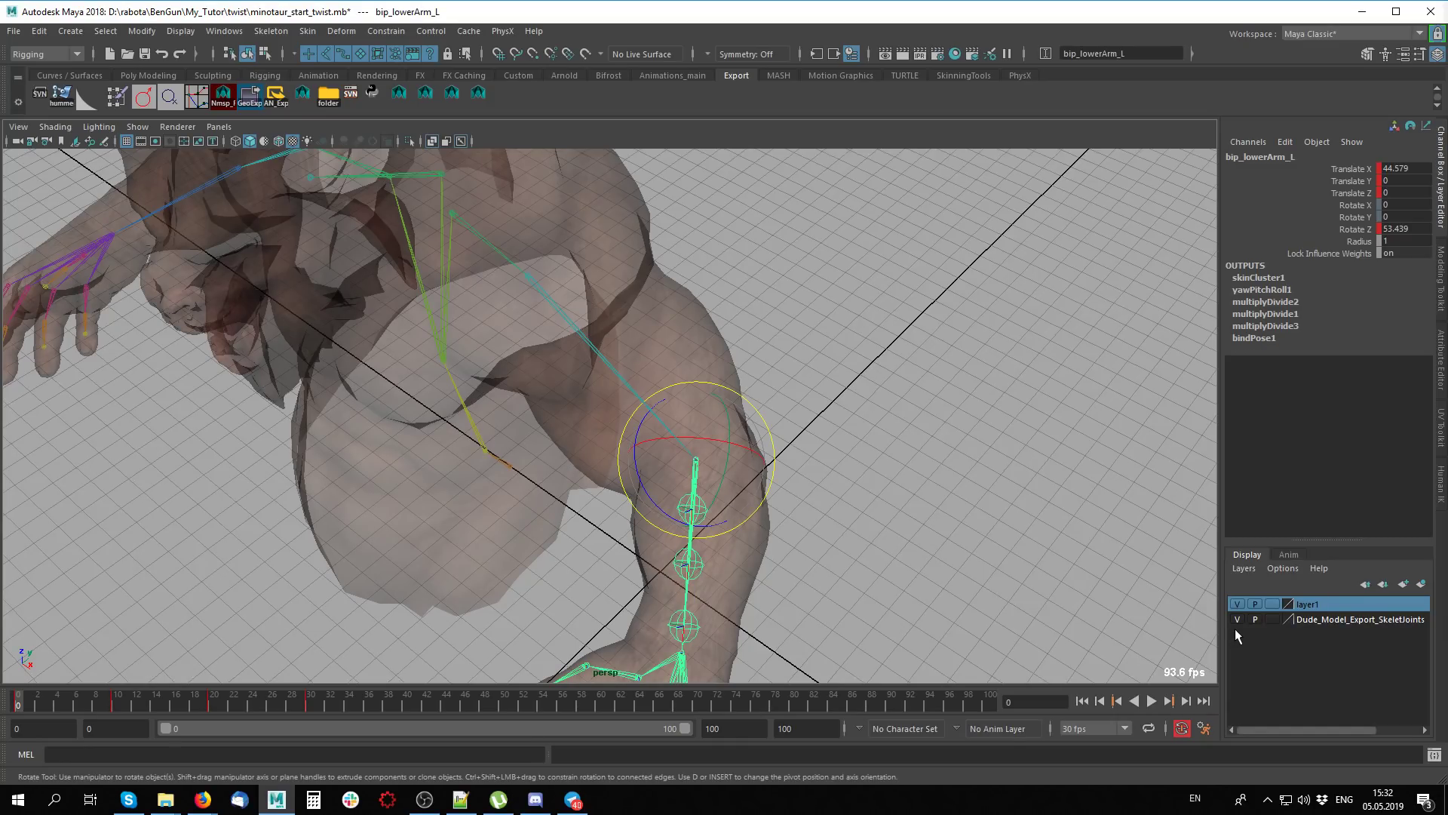
key(Down)
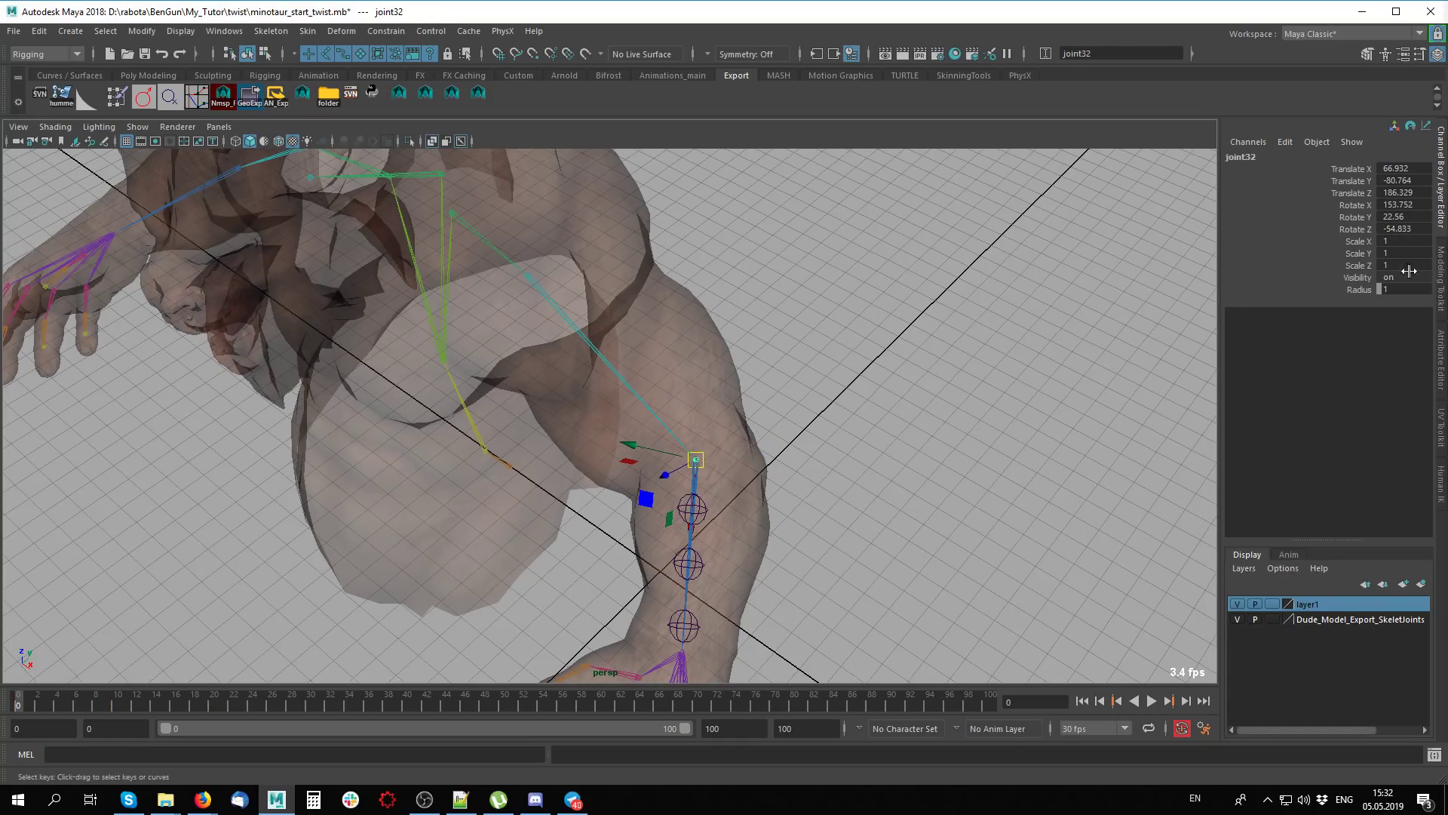
click(1369, 291)
mouse_move(1369, 299)
middle_down()
mouse_move(1063, 342)
mouse_move(1090, 349)
middle_up()
alt+drag(1087, 351, 1034, 375)
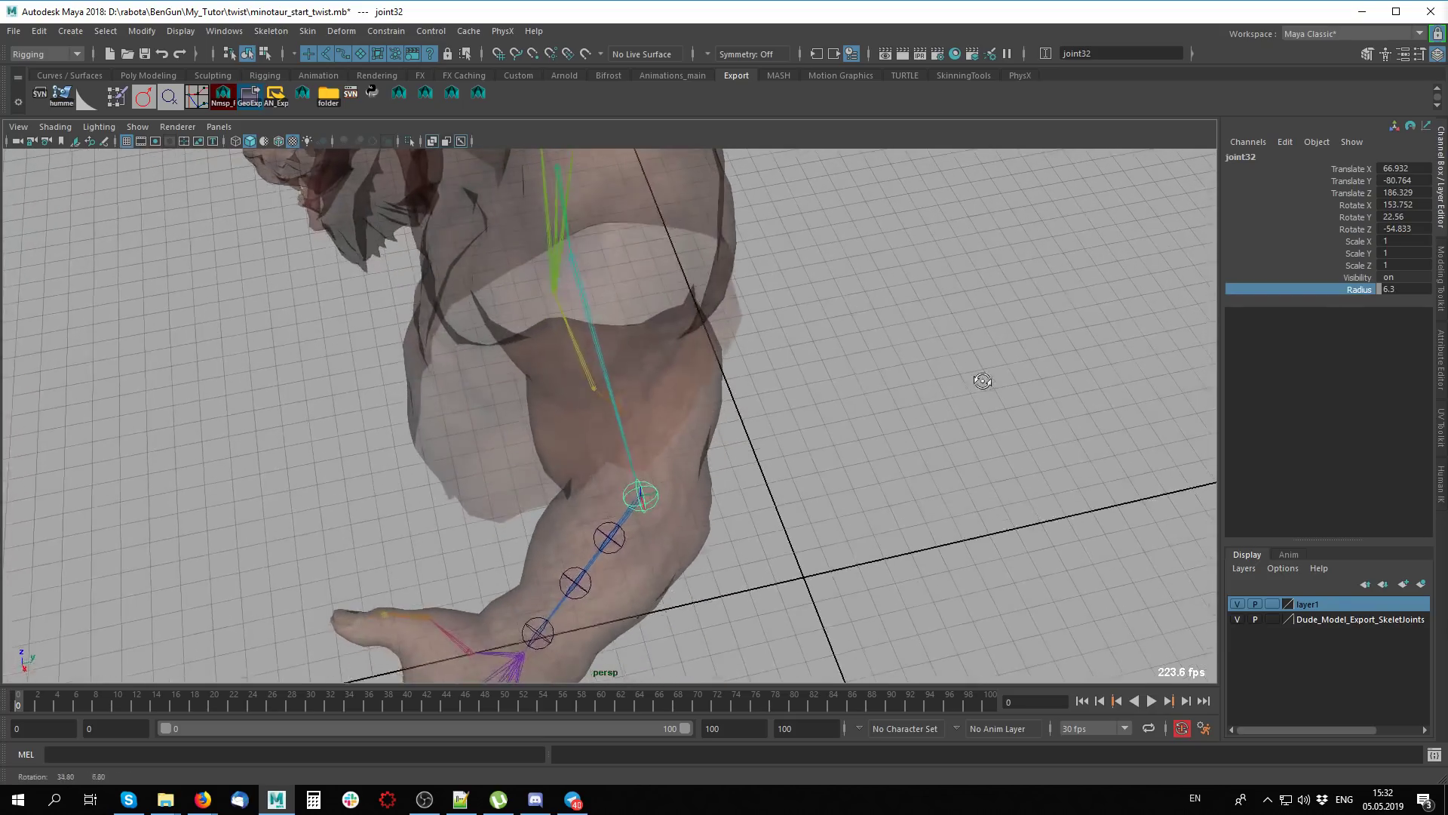
Move joint32 onto the outer elbow point and zero its rotation with the NULL shelf button
click(597, 368)
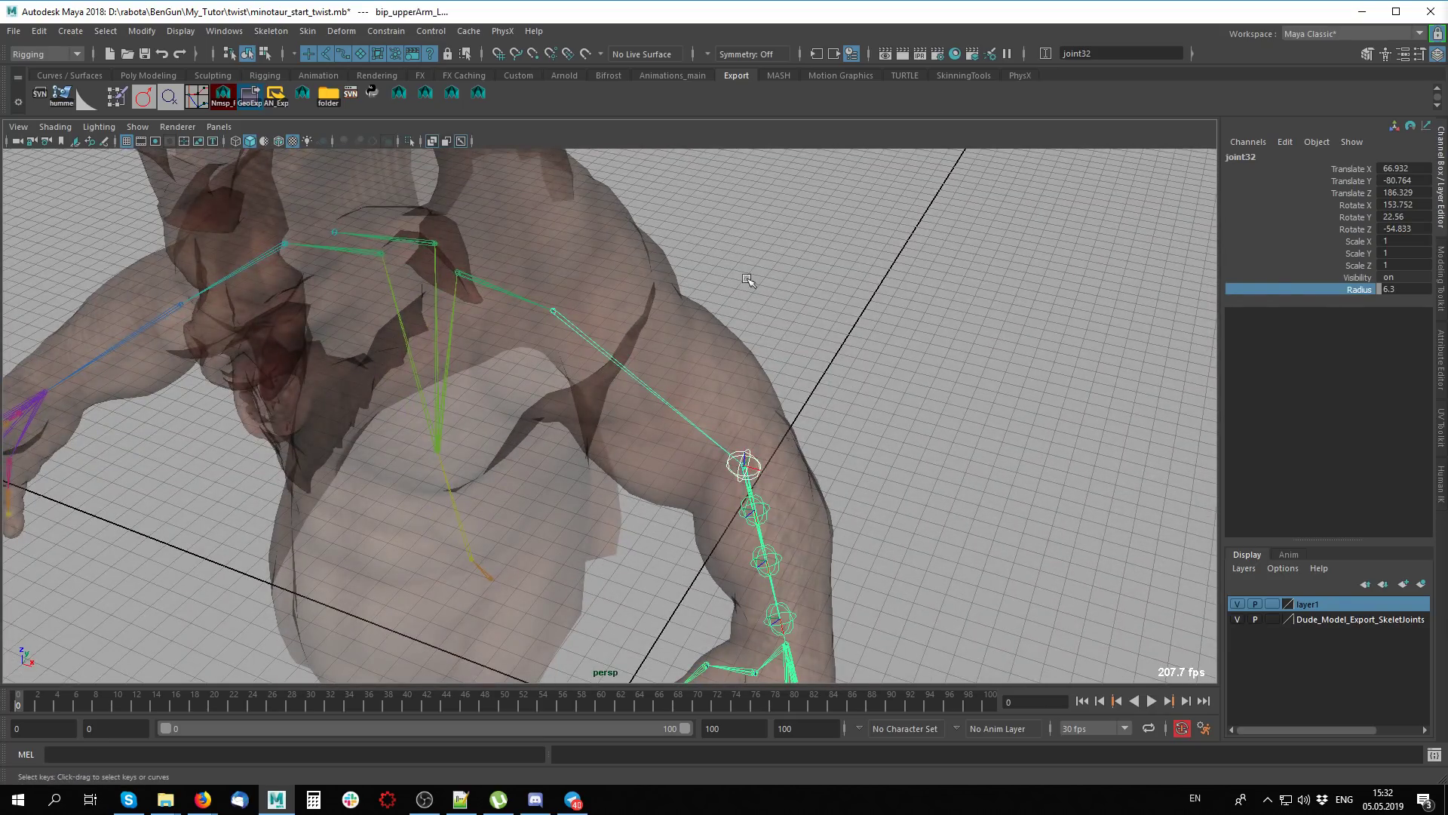
key(Down)
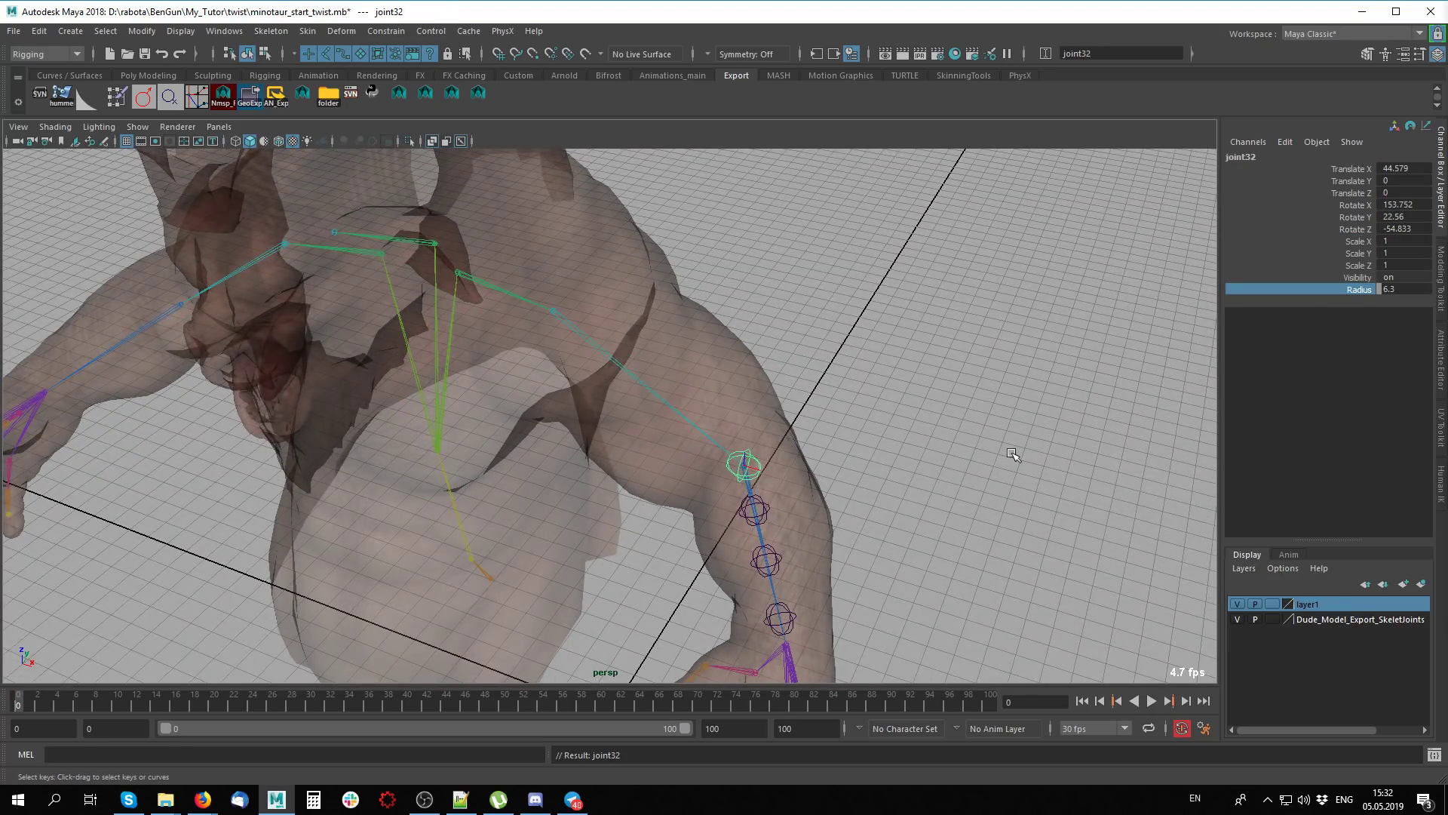
alt+drag(1012, 454, 719, 510)
key(w)
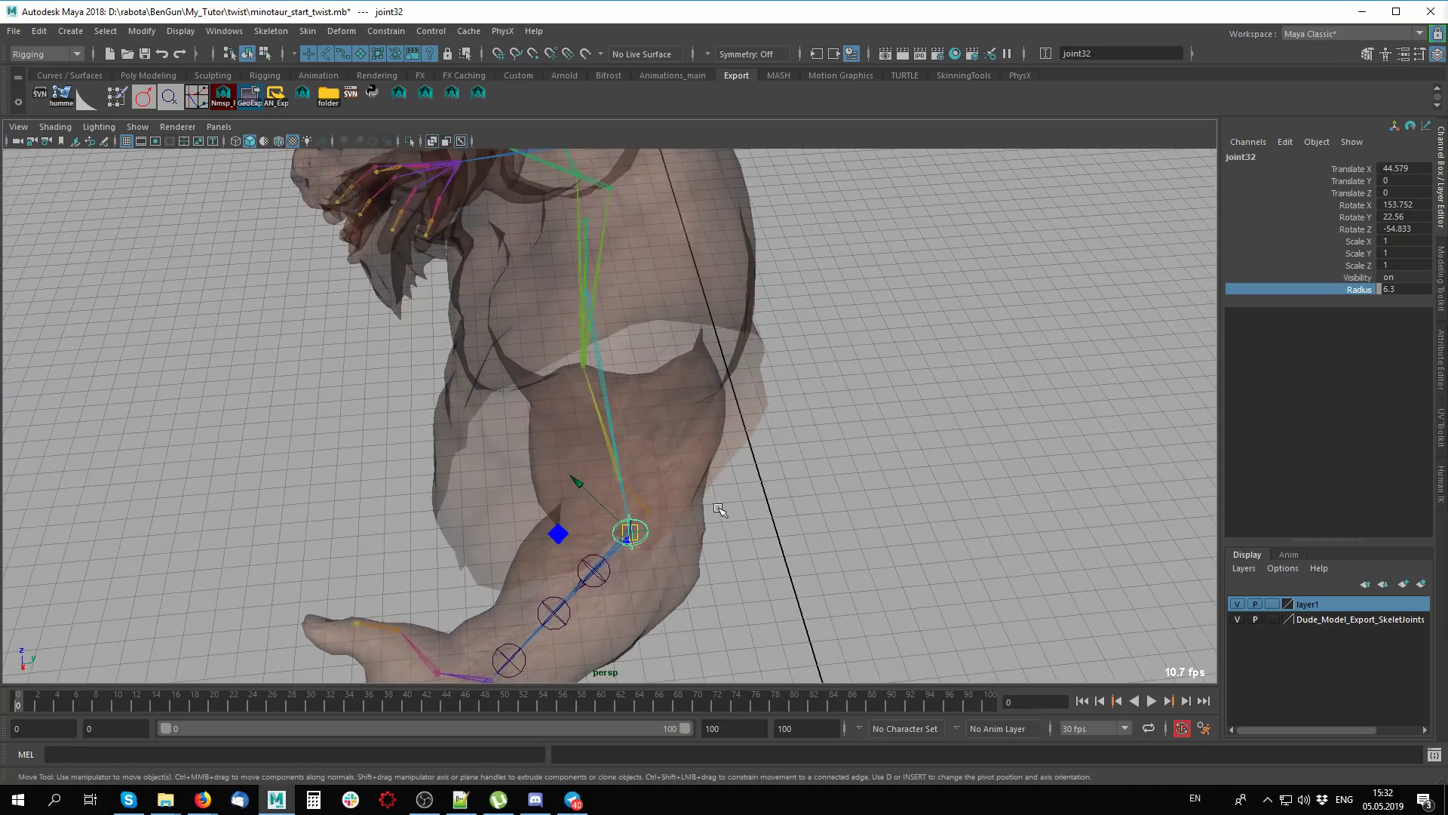
drag(559, 536, 613, 534)
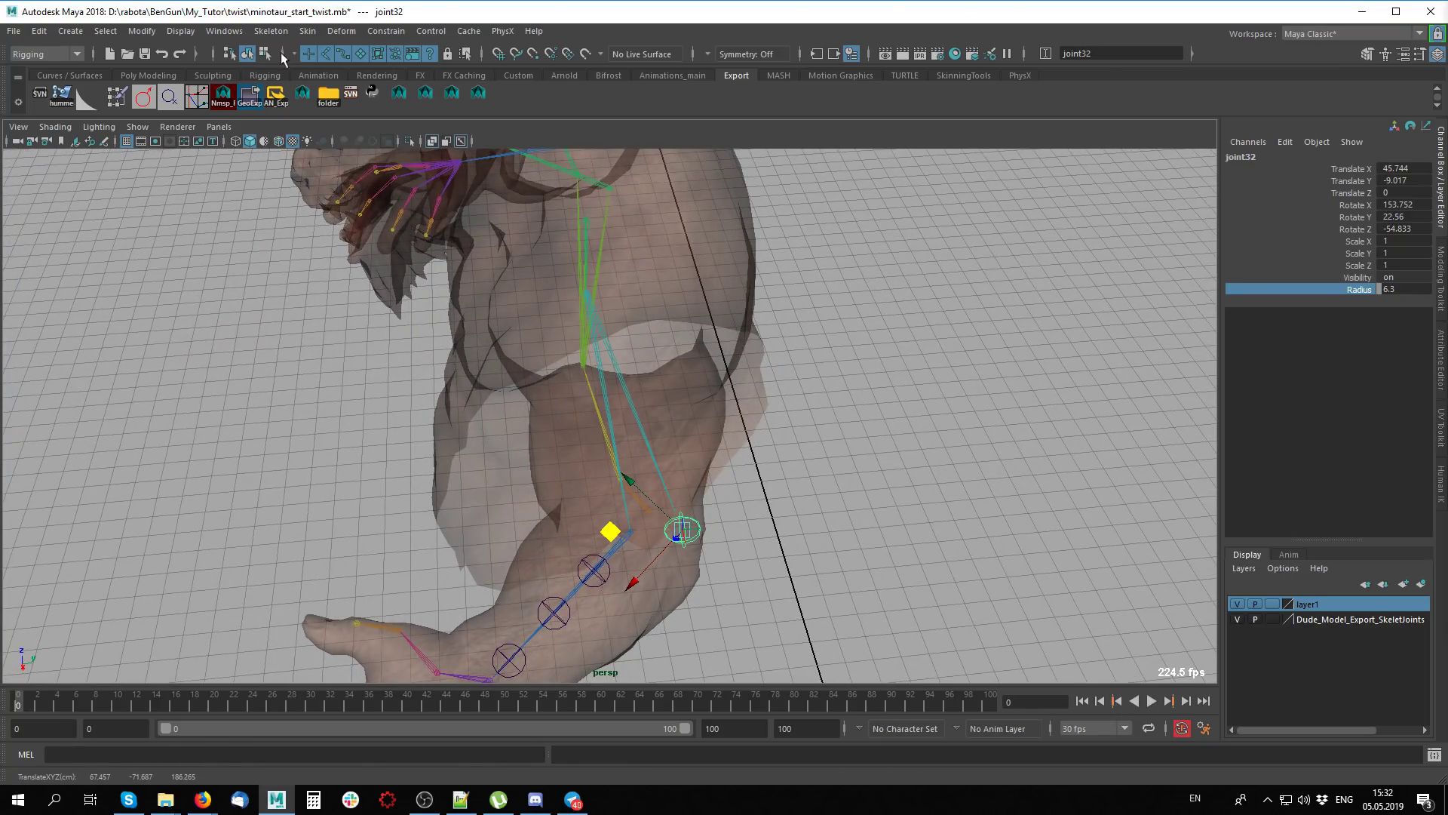
click(678, 75)
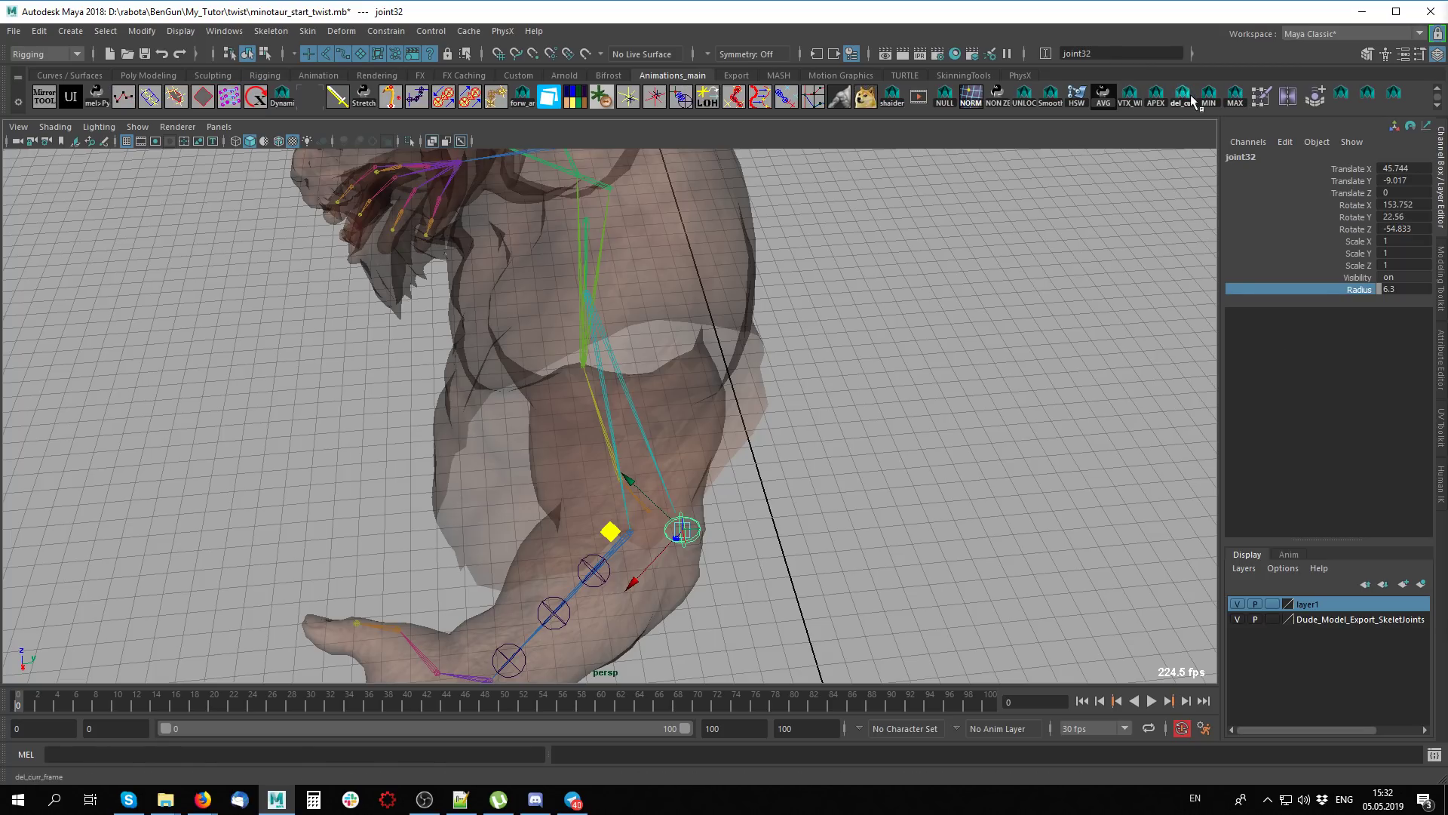
click(944, 100)
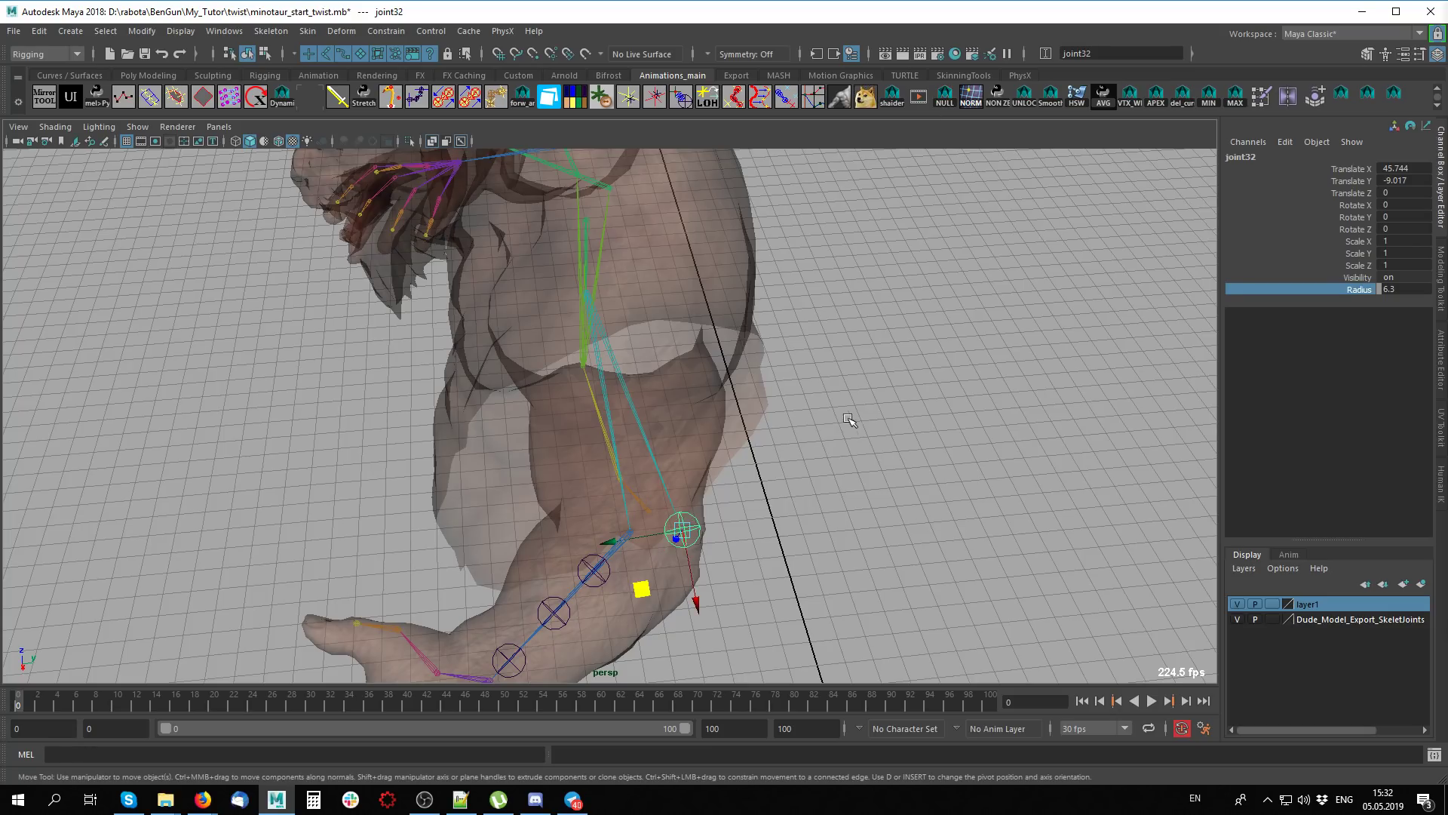
alt+drag(840, 421, 765, 413)
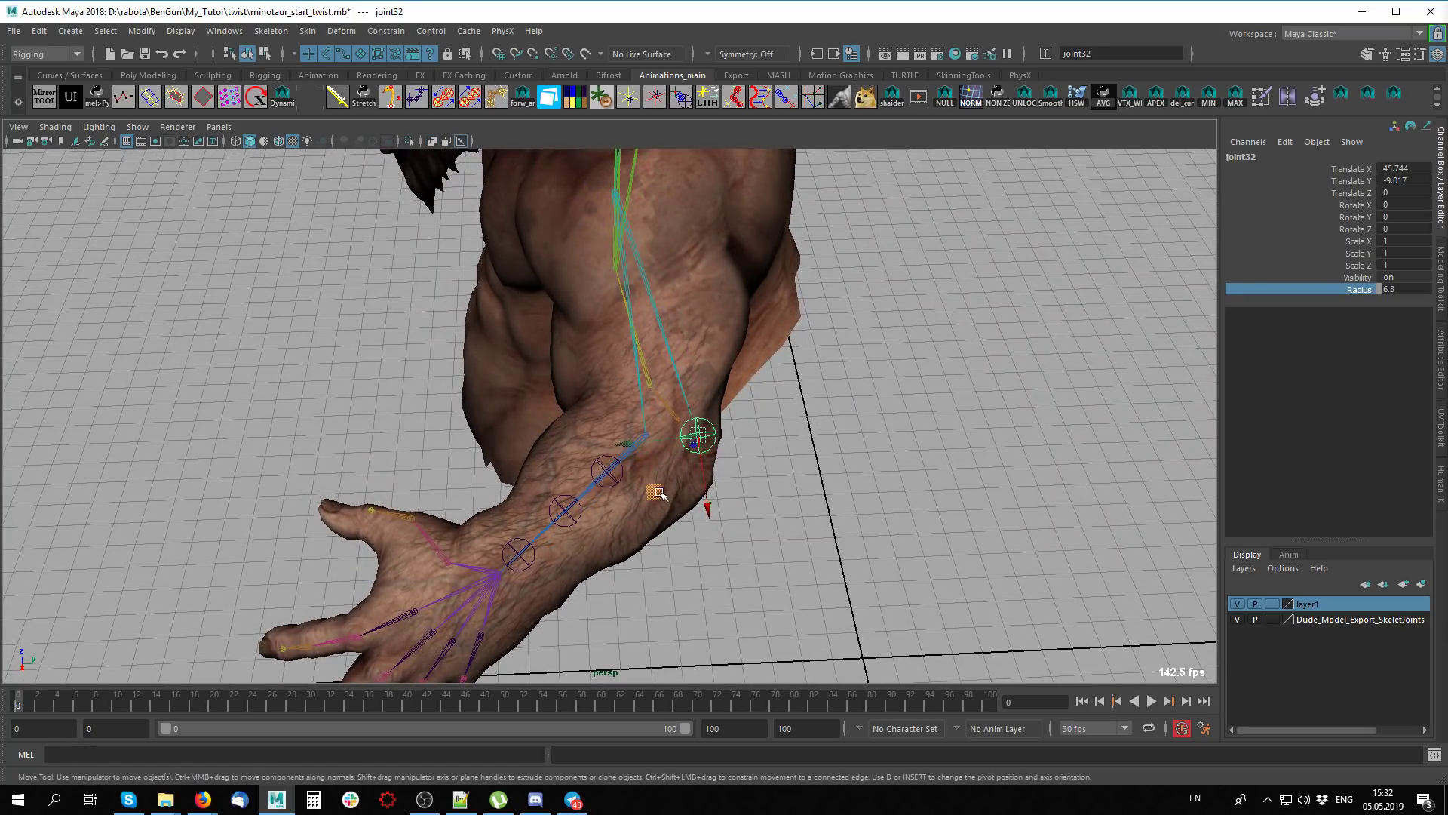
drag(661, 490, 640, 503)
mouse_move(895, 502)
alt+mouse_down()
mouse_move(744, 420)
mouse_move(731, 378)
mouse_move(893, 433)
mouse_move(881, 443)
mouse_move(905, 437)
alt+mouse_up()
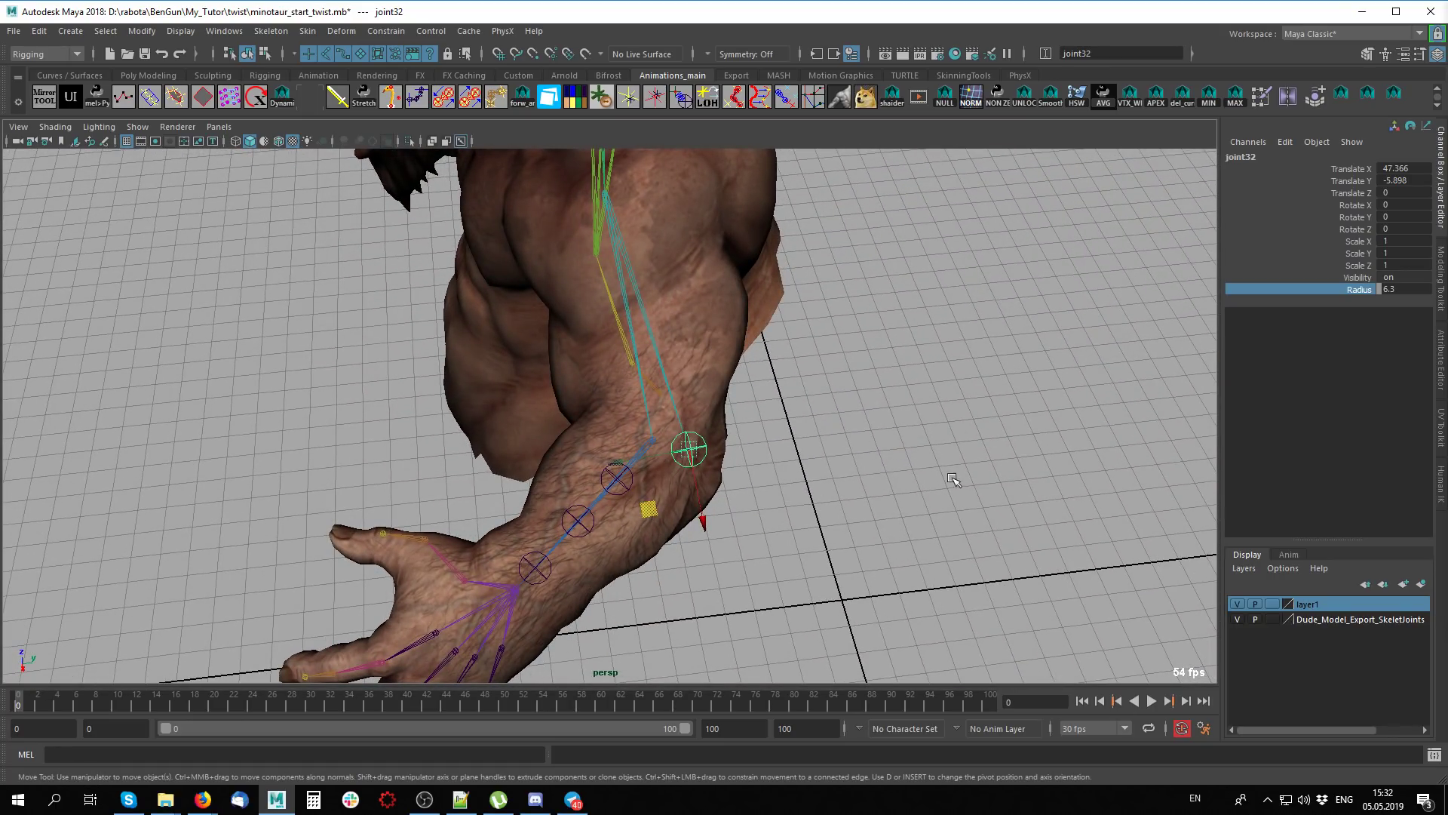
Place joint33 at the inner elbow and joint34 at Translate 24.456, -10.796, 0.421
click(619, 473)
mouse_move(648, 512)
mouse_down()
mouse_move(592, 431)
mouse_move(556, 414)
mouse_move(711, 379)
mouse_move(681, 381)
mouse_up()
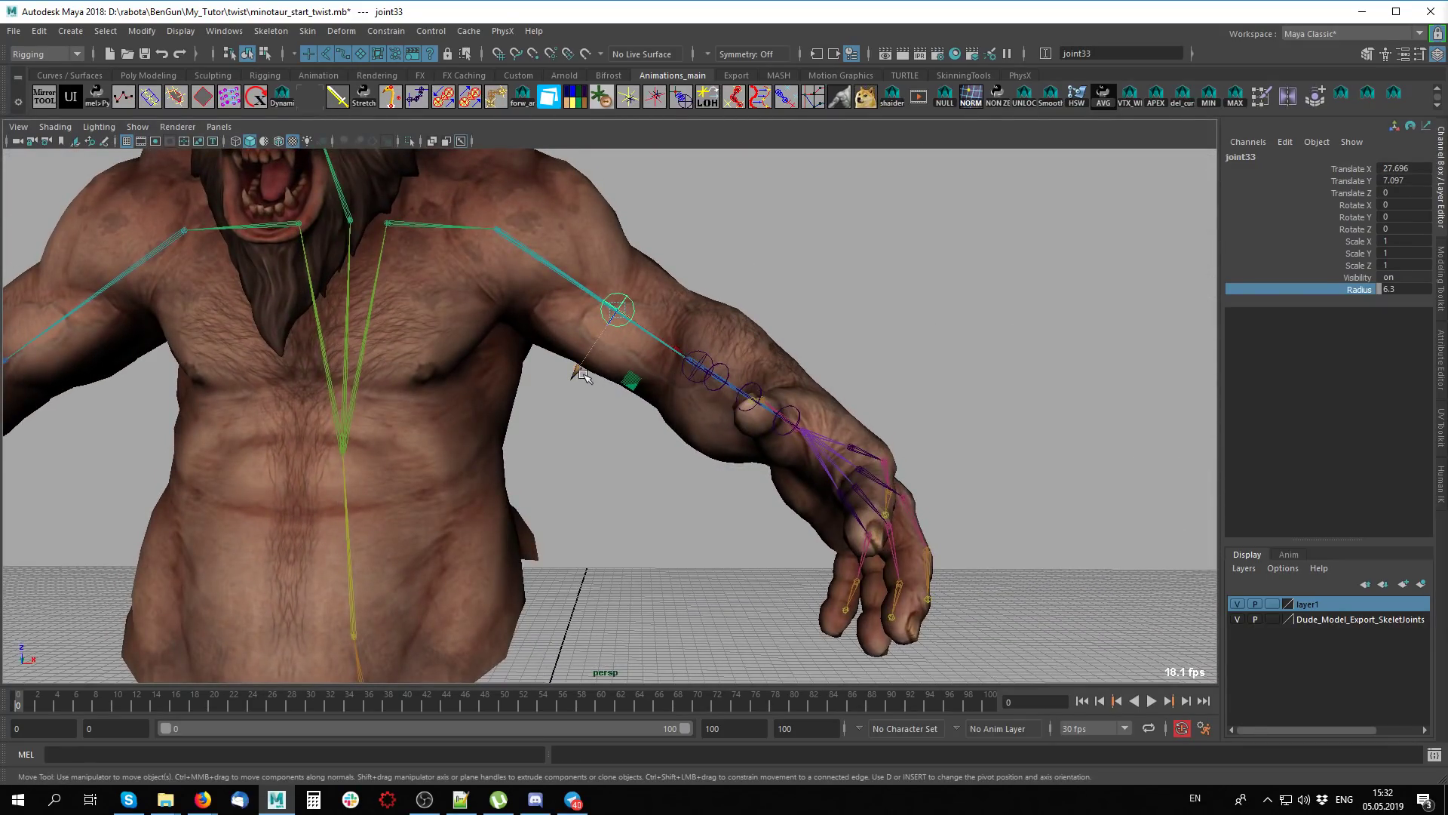
drag(582, 375, 567, 386)
alt+drag(762, 432, 640, 501)
key(Down)
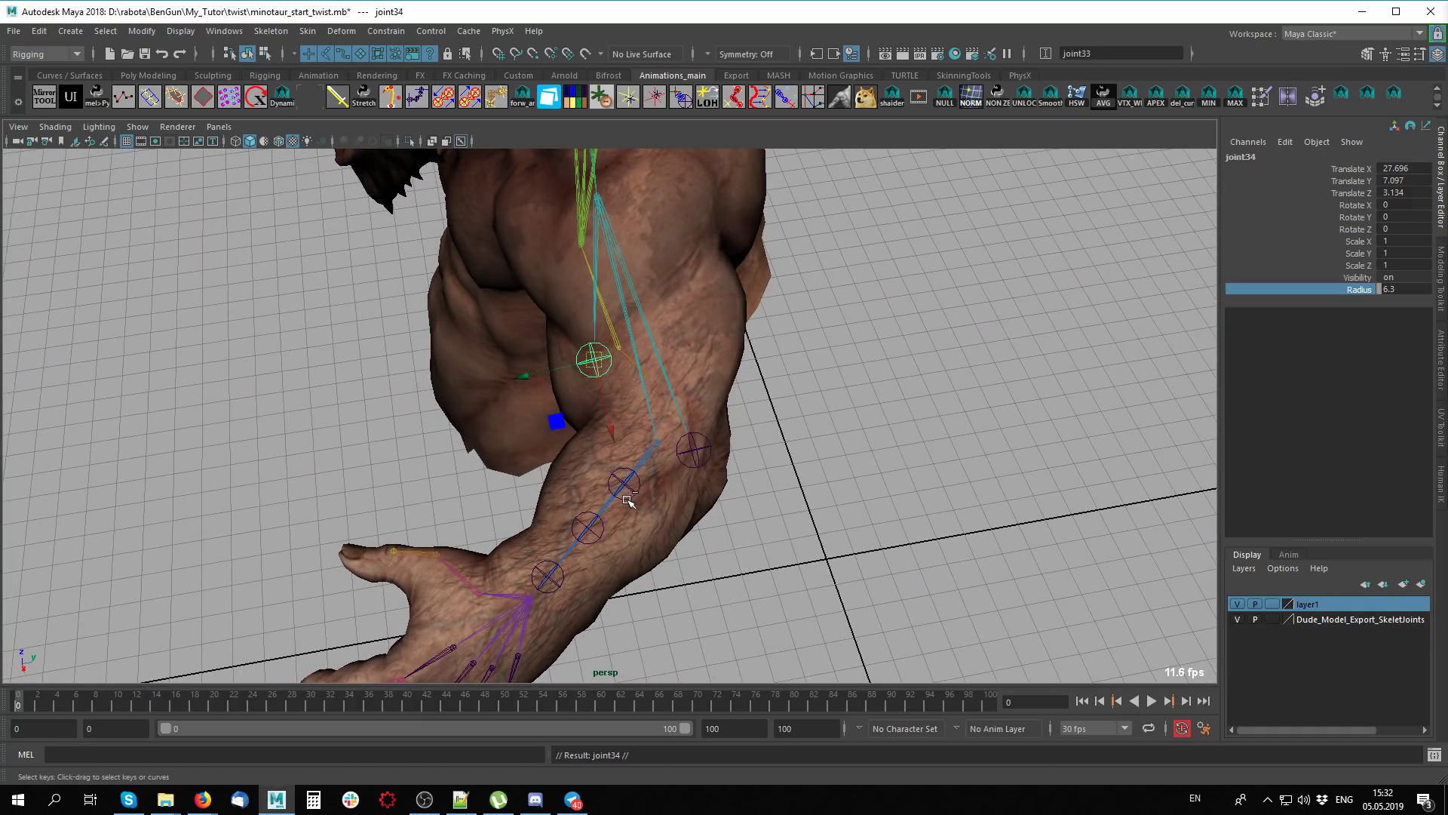
mouse_move(553, 405)
mouse_down()
mouse_move(600, 419)
mouse_move(649, 385)
mouse_move(593, 373)
mouse_move(742, 503)
mouse_move(937, 406)
mouse_up()
click(777, 534)
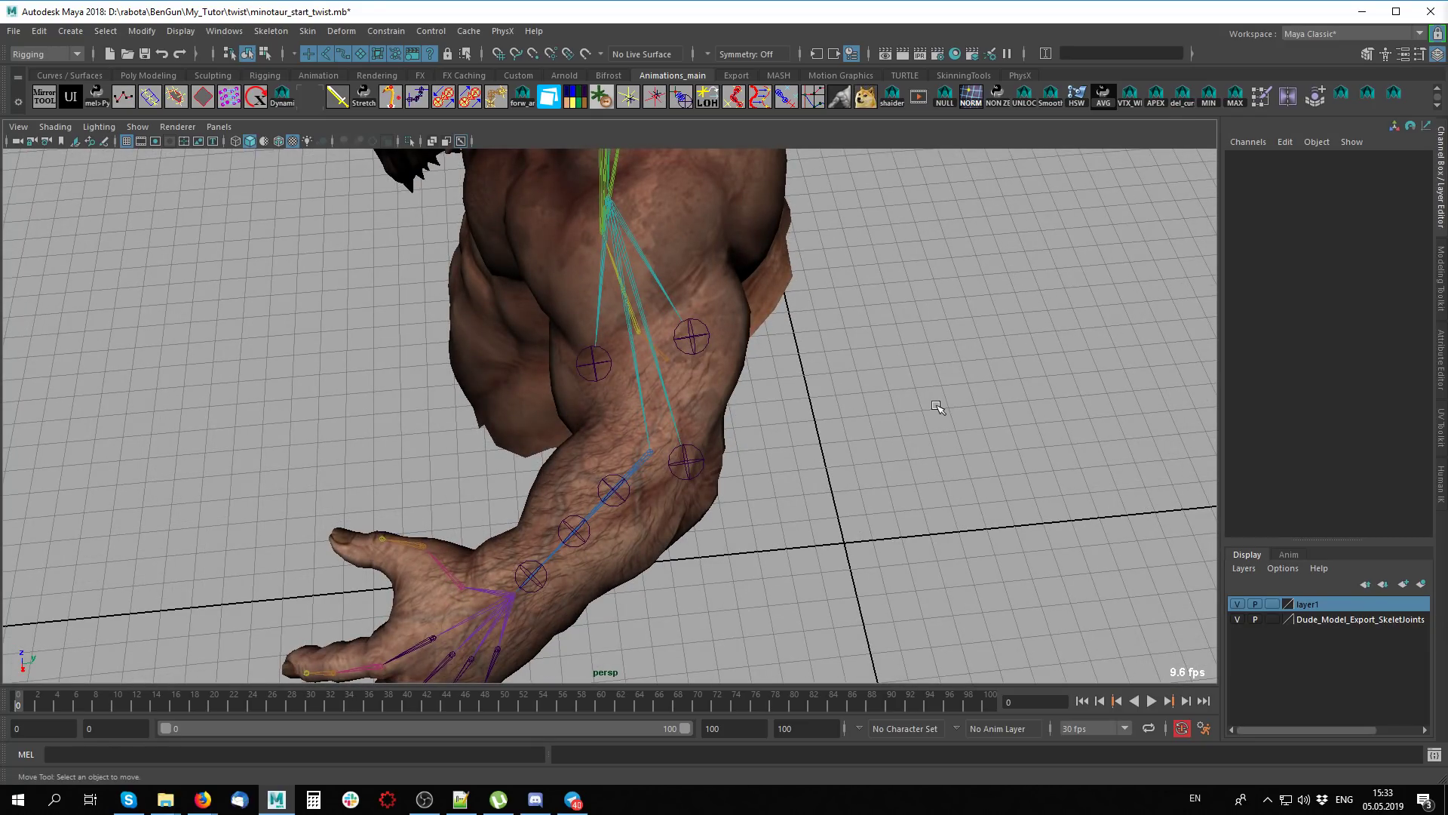
Add helper joints 32, 33 and 34 as skin influences on the minotaur body mesh
click(687, 465)
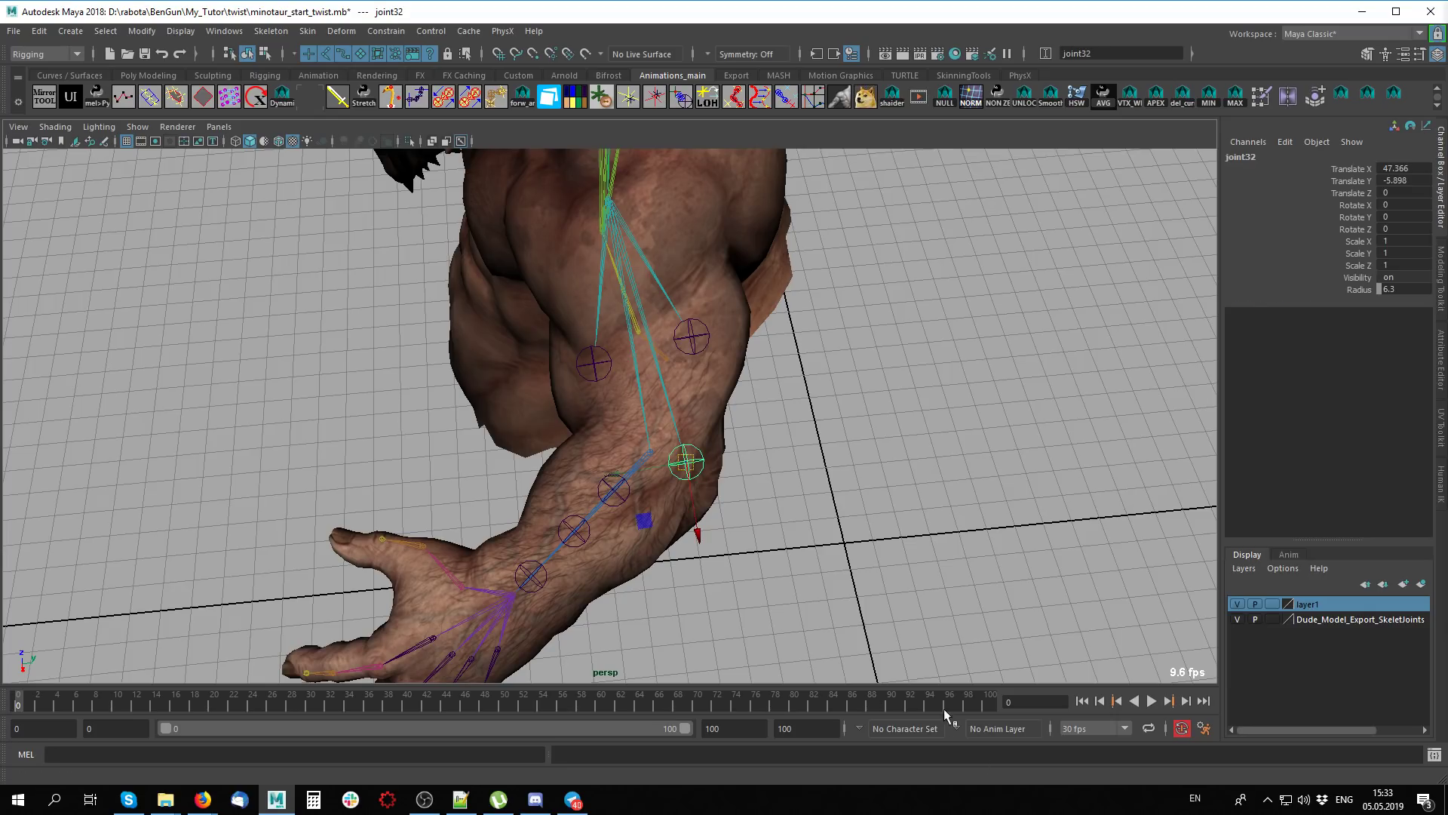
scroll(776, 442, up, 4)
shift+click(583, 341)
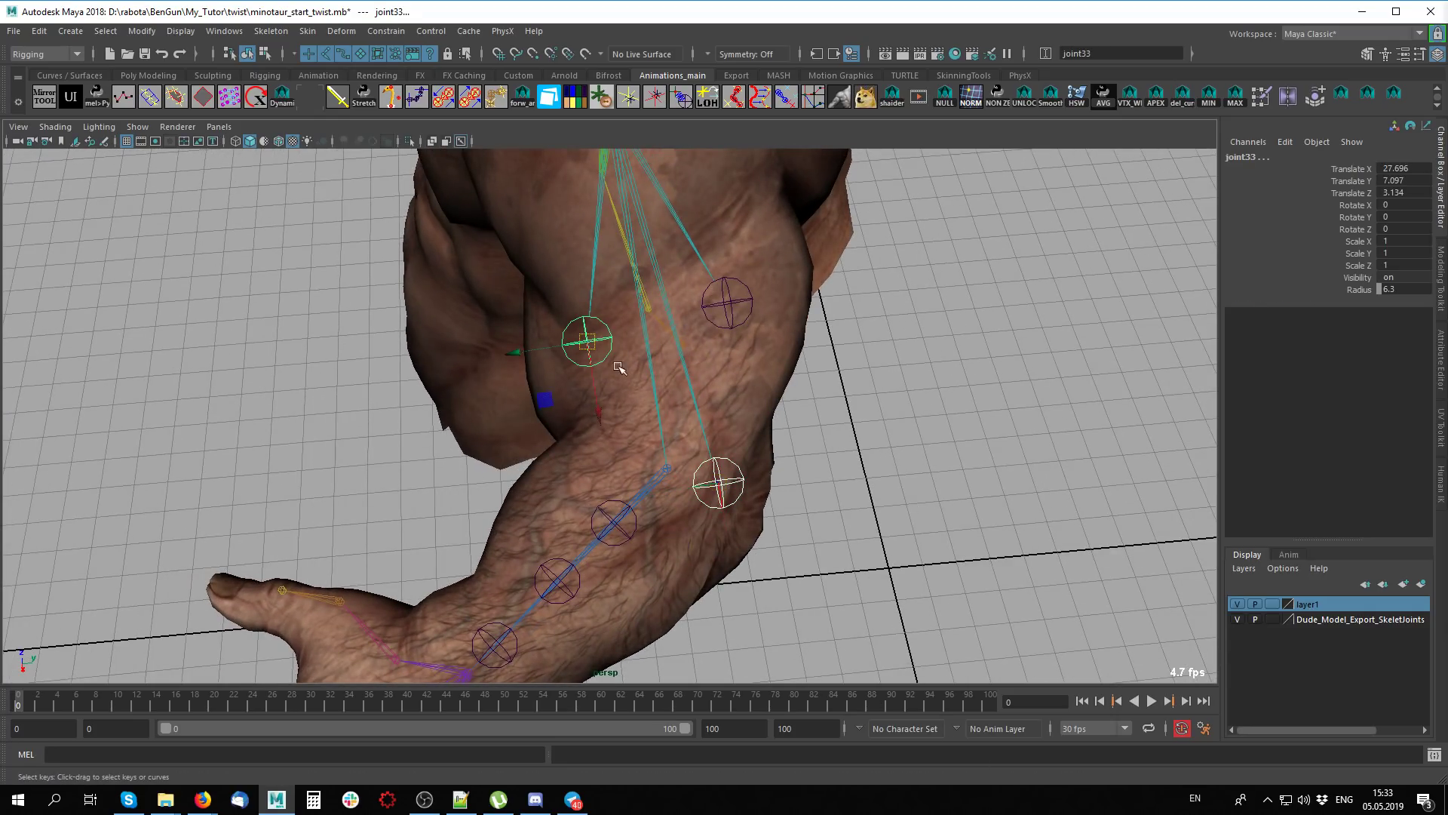
shift+click(749, 280)
scroll(867, 439, down, 3)
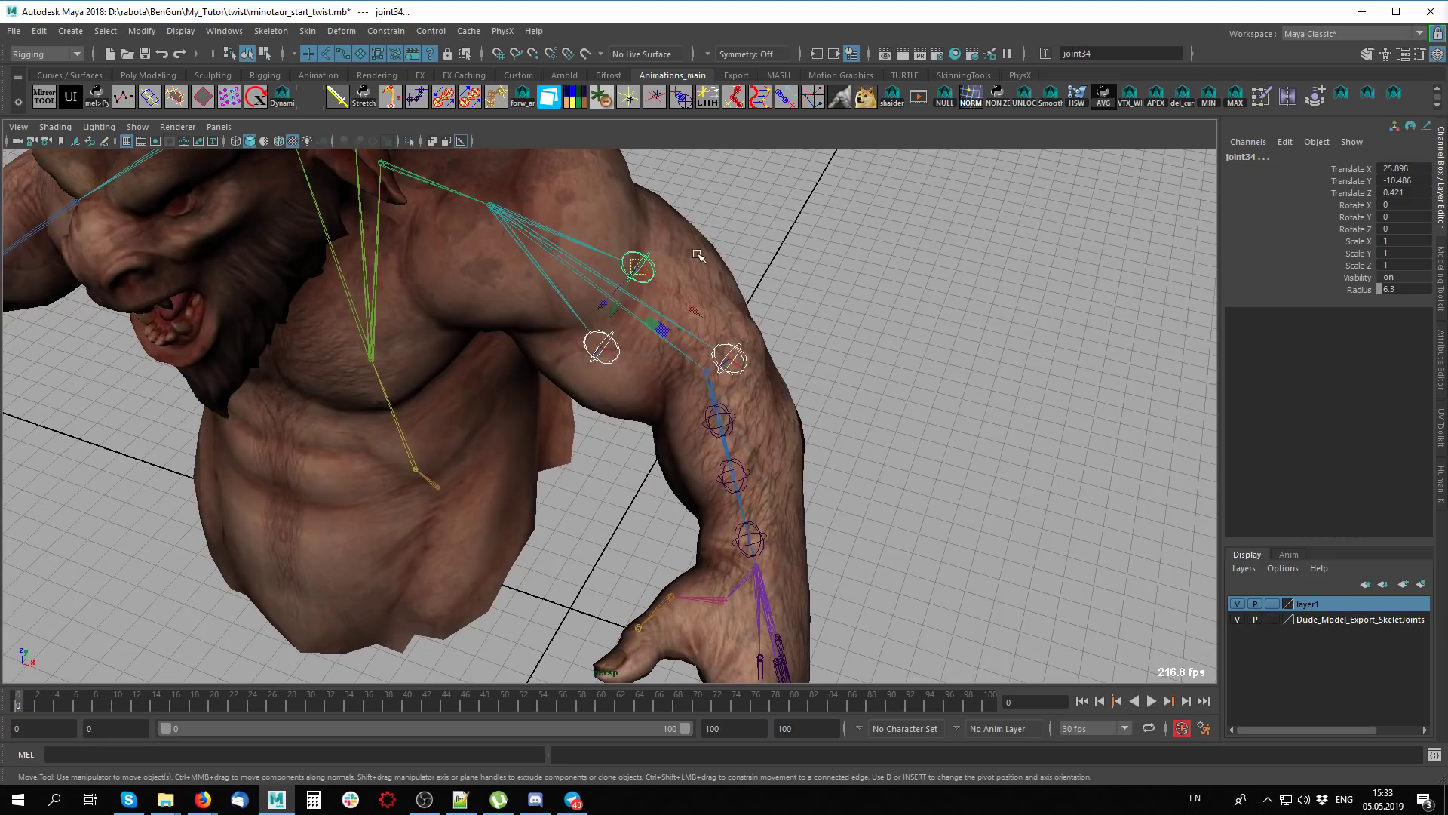
shift+click(565, 351)
click(307, 31)
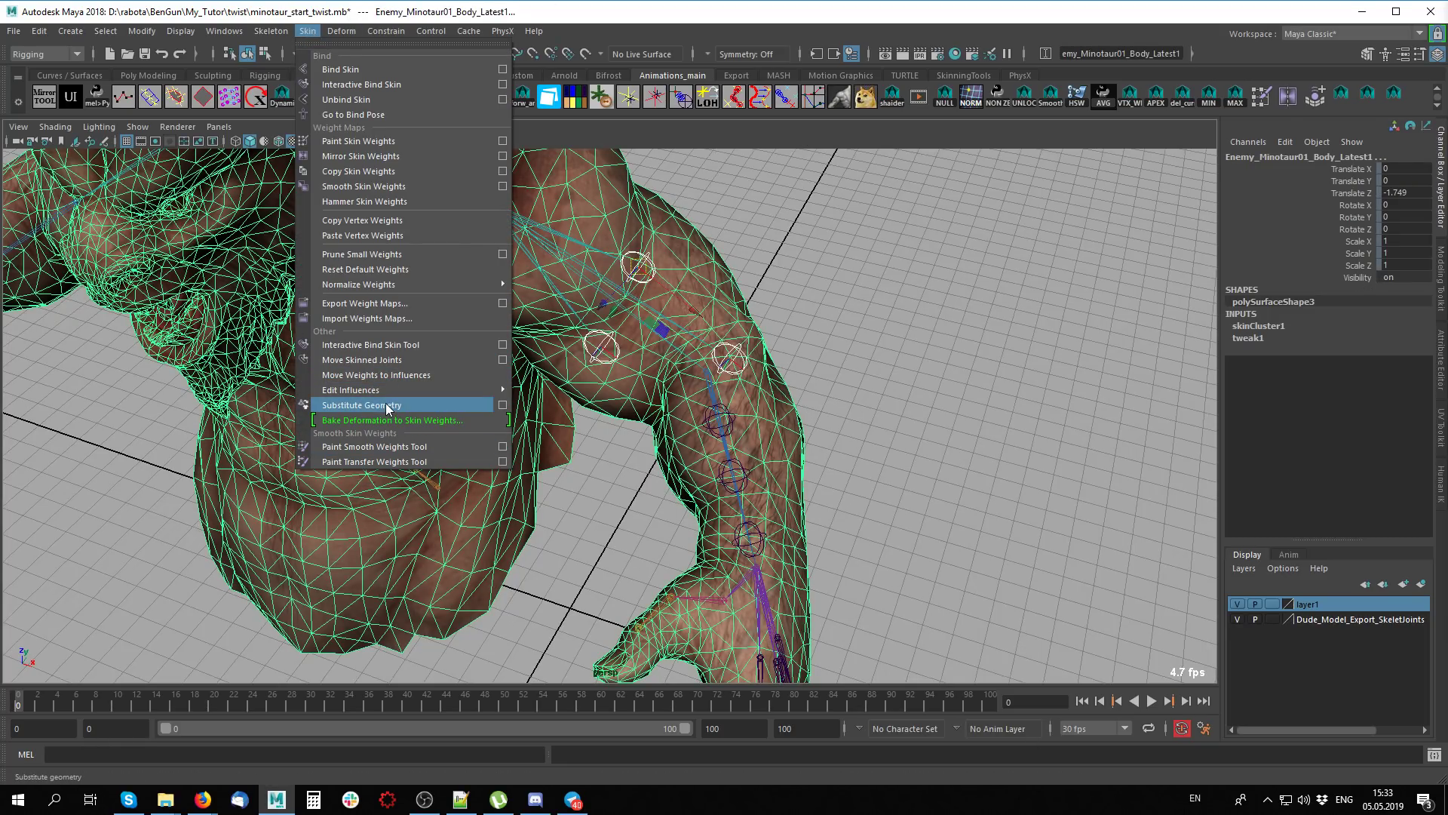
mouse_move(351, 389)
click(578, 403)
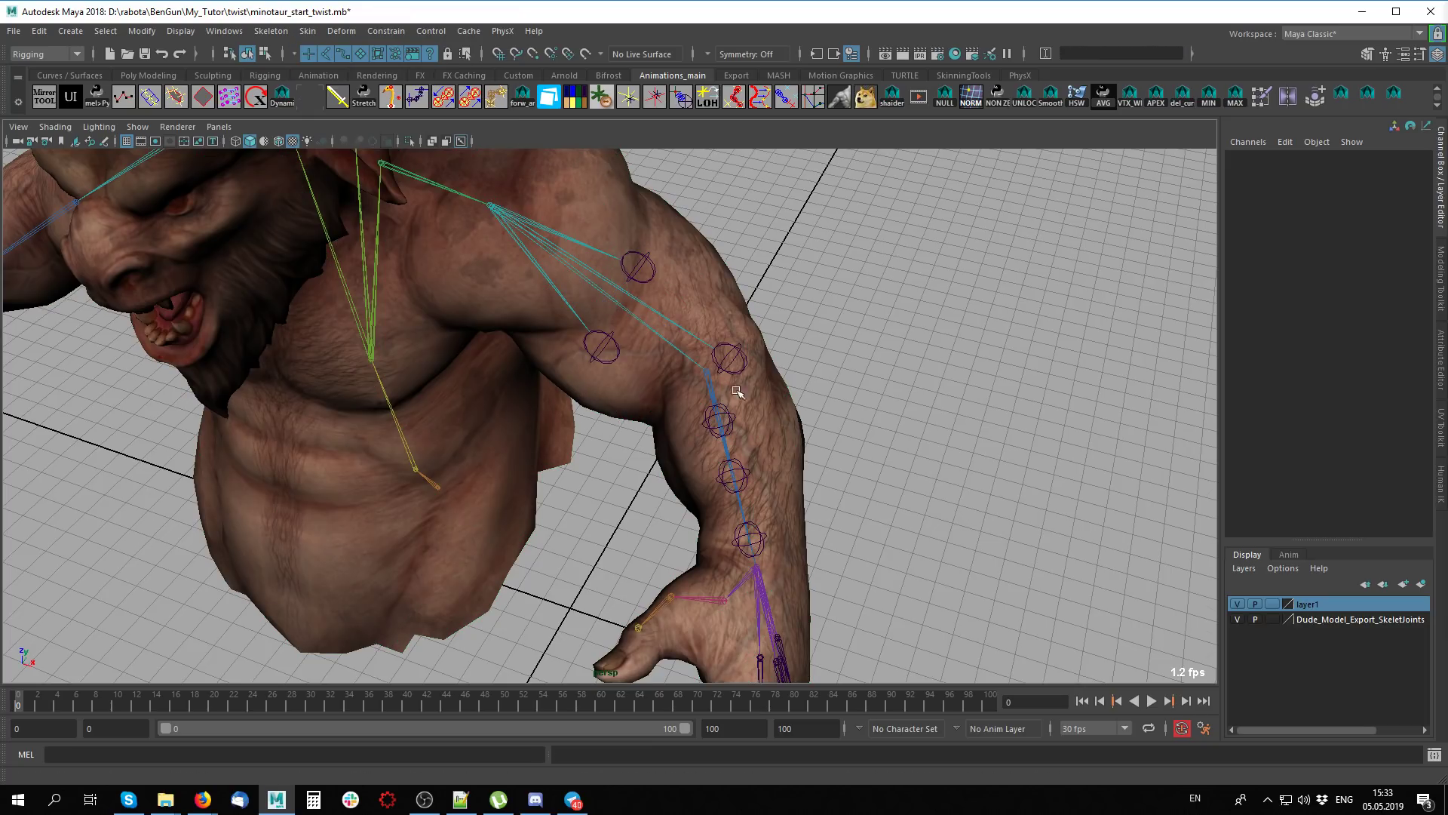
Select the three helper joints and scrub frames 0–30 to test the elbow bend
alt+drag(942, 362, 596, 347)
click(595, 347)
shift+click(671, 282)
shift+click(730, 399)
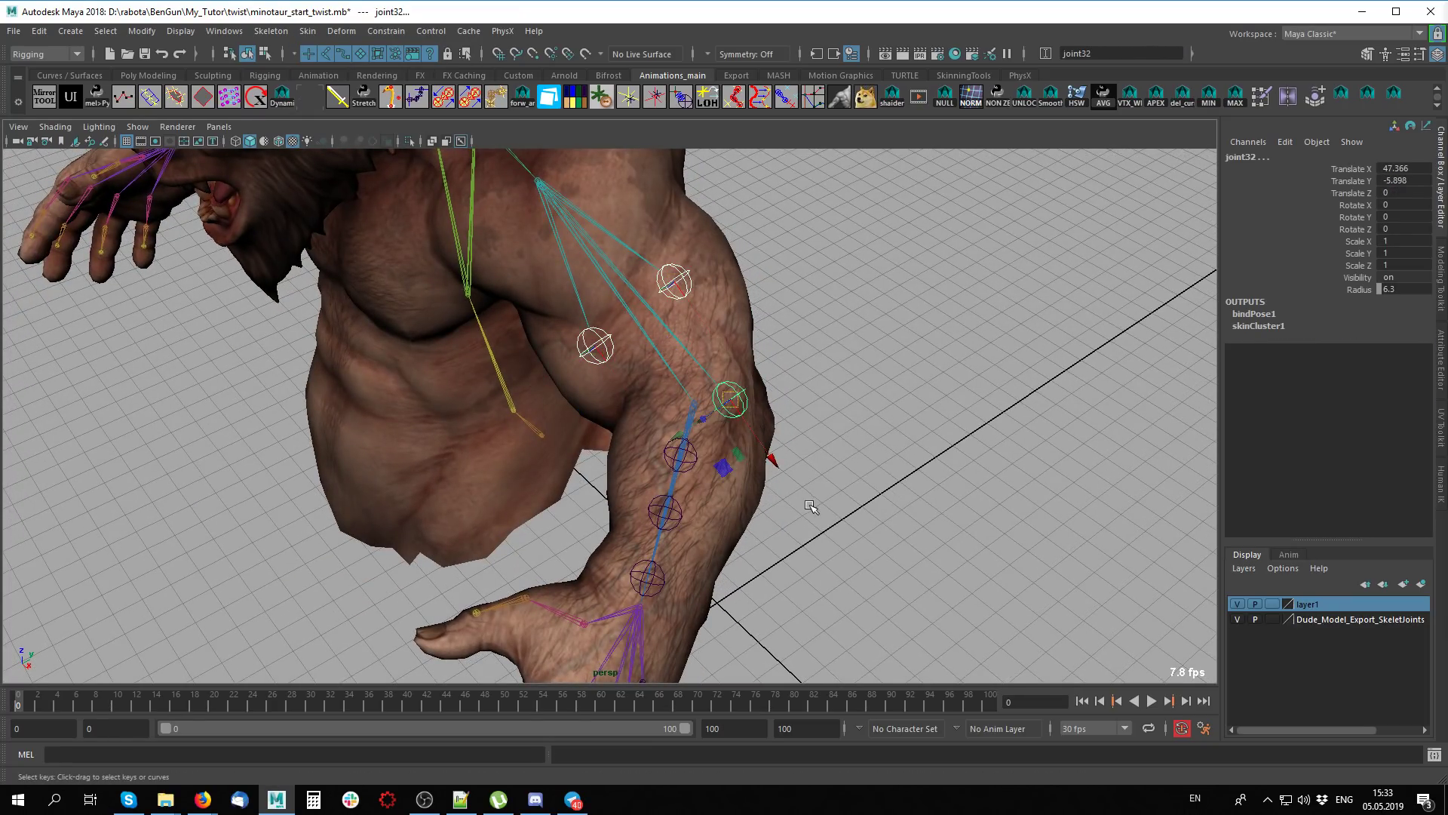
click(119, 706)
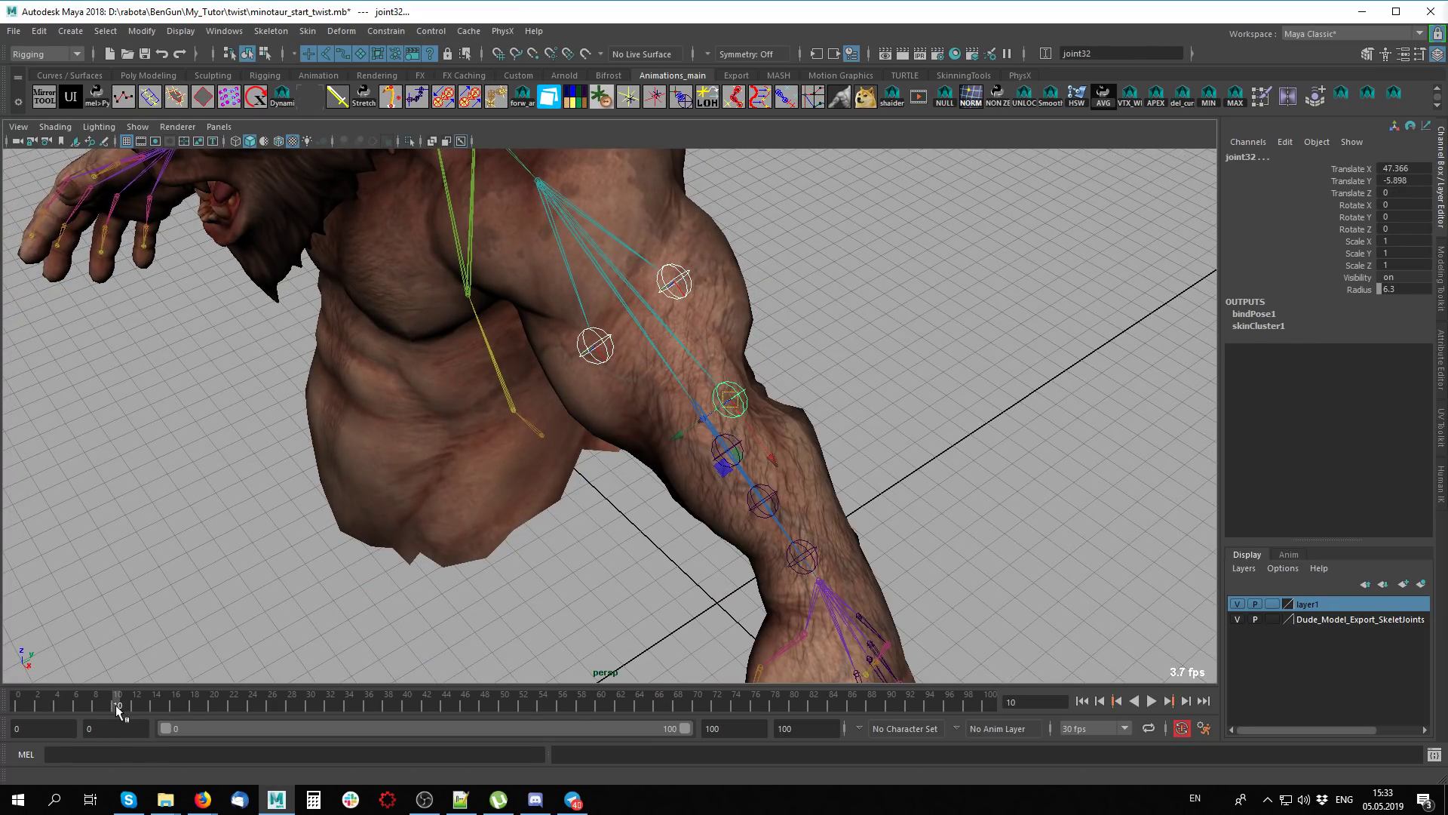
mouse_move(117, 706)
mouse_down()
mouse_move(313, 710)
mouse_move(18, 705)
mouse_up()
alt+drag(528, 377, 468, 407)
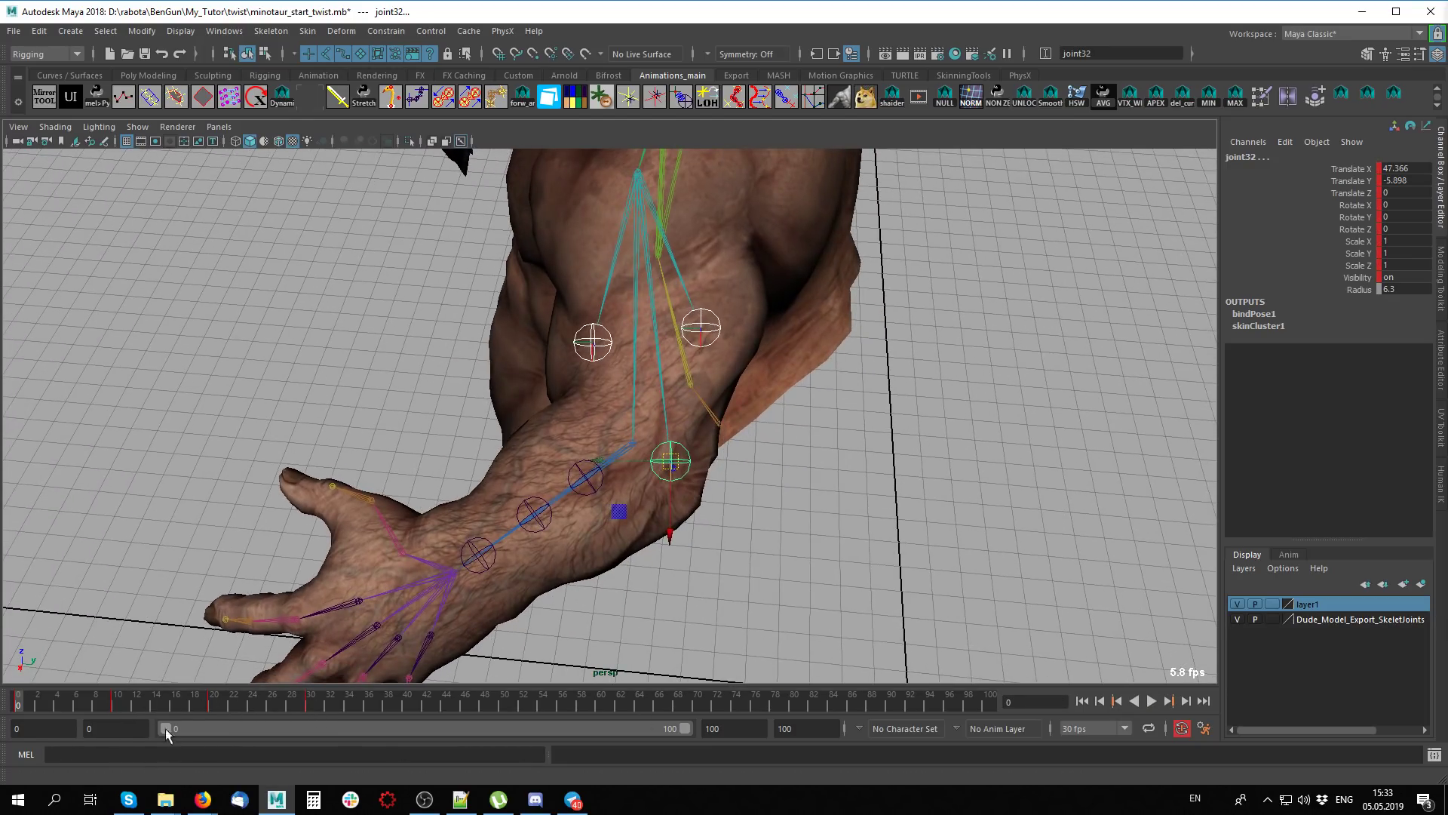
click(215, 706)
Select the helper joints and bip_upperArm_L, then add Enemy_Minotaur01_Body to the selection
mouse_move(711, 510)
alt+mouse_down()
mouse_move(737, 527)
mouse_move(697, 520)
mouse_move(690, 593)
mouse_move(711, 549)
alt+mouse_up()
click(676, 580)
click(656, 362)
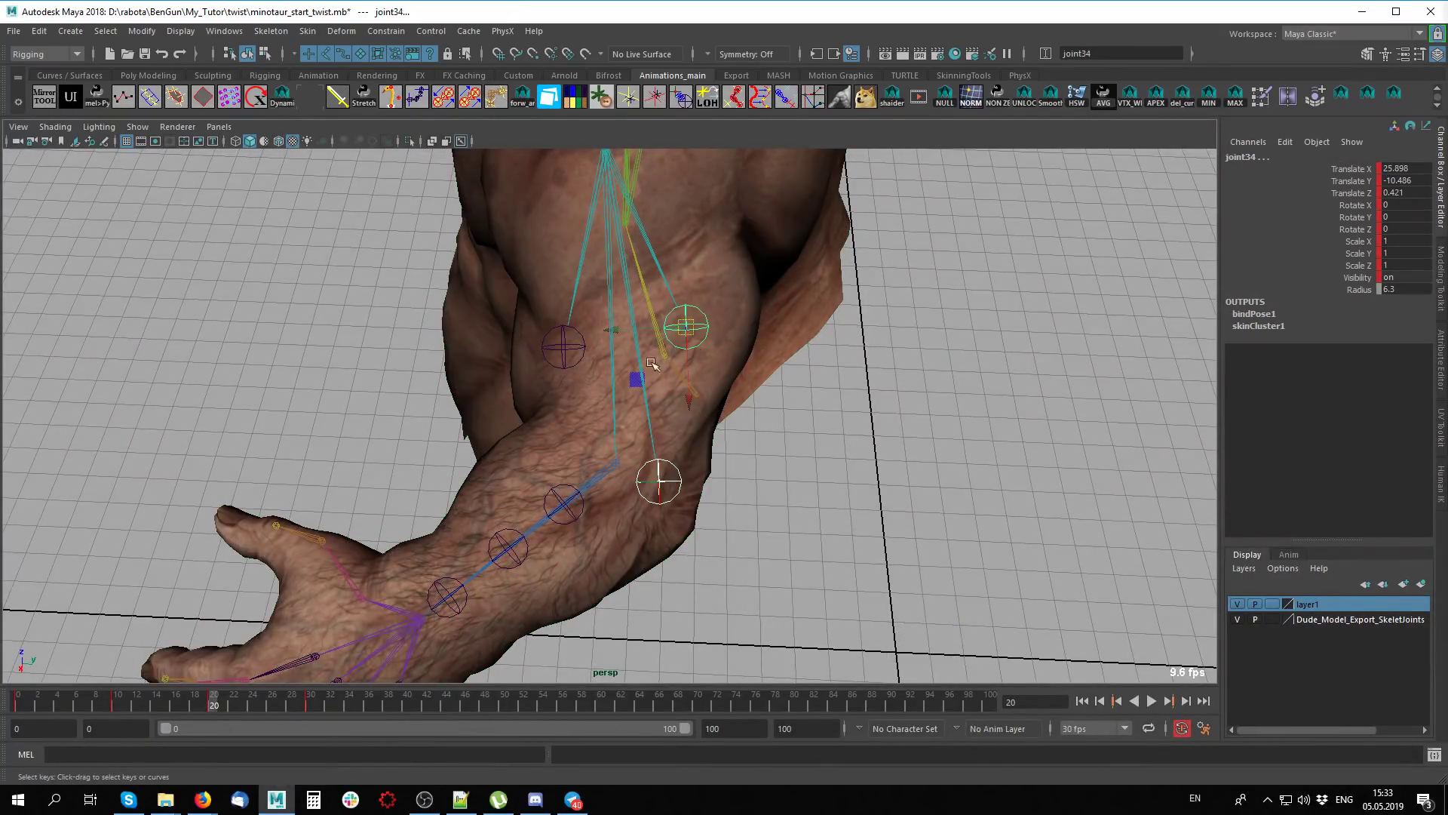
click(562, 356)
click(645, 371)
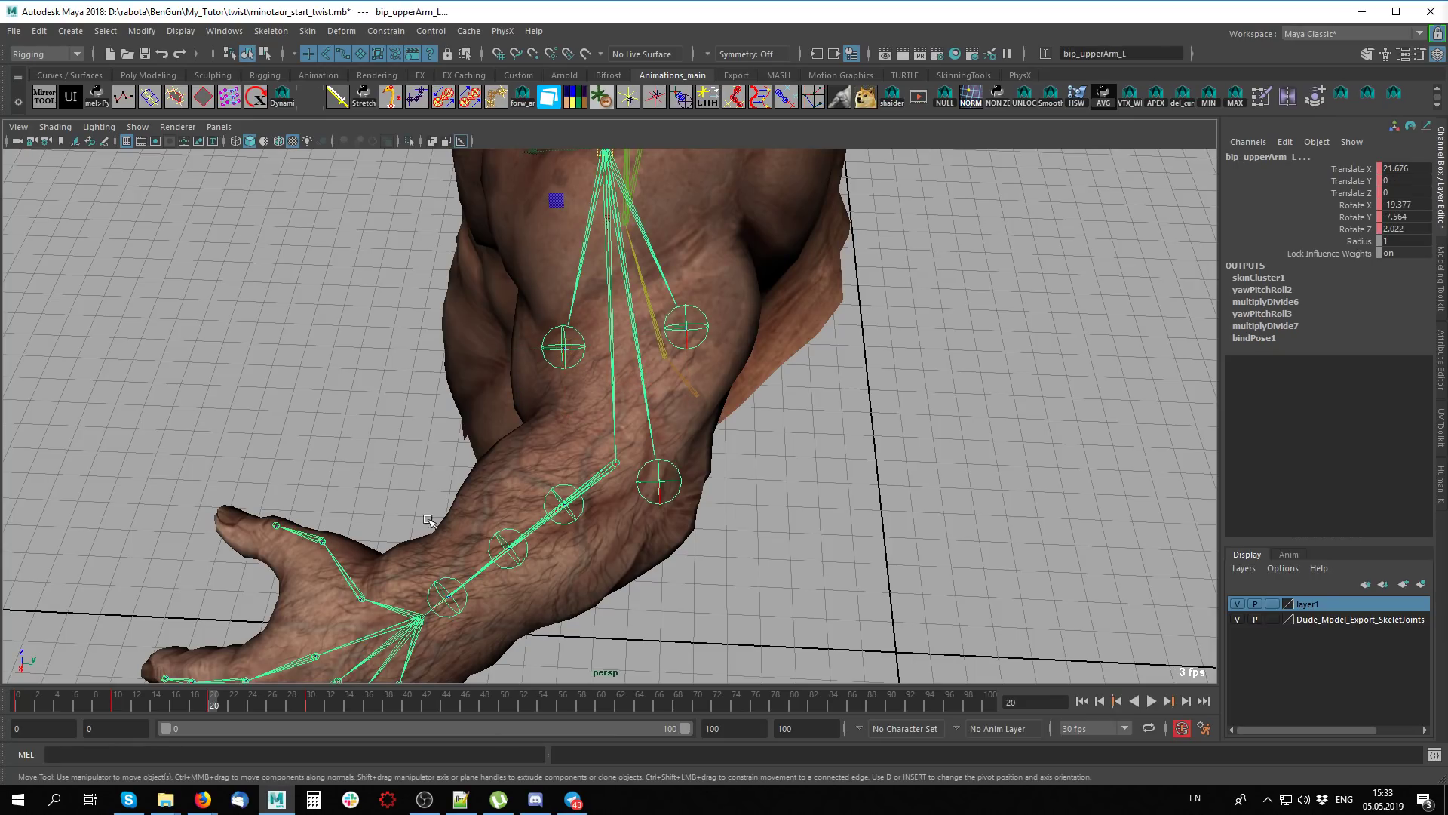
shift+click(724, 279)
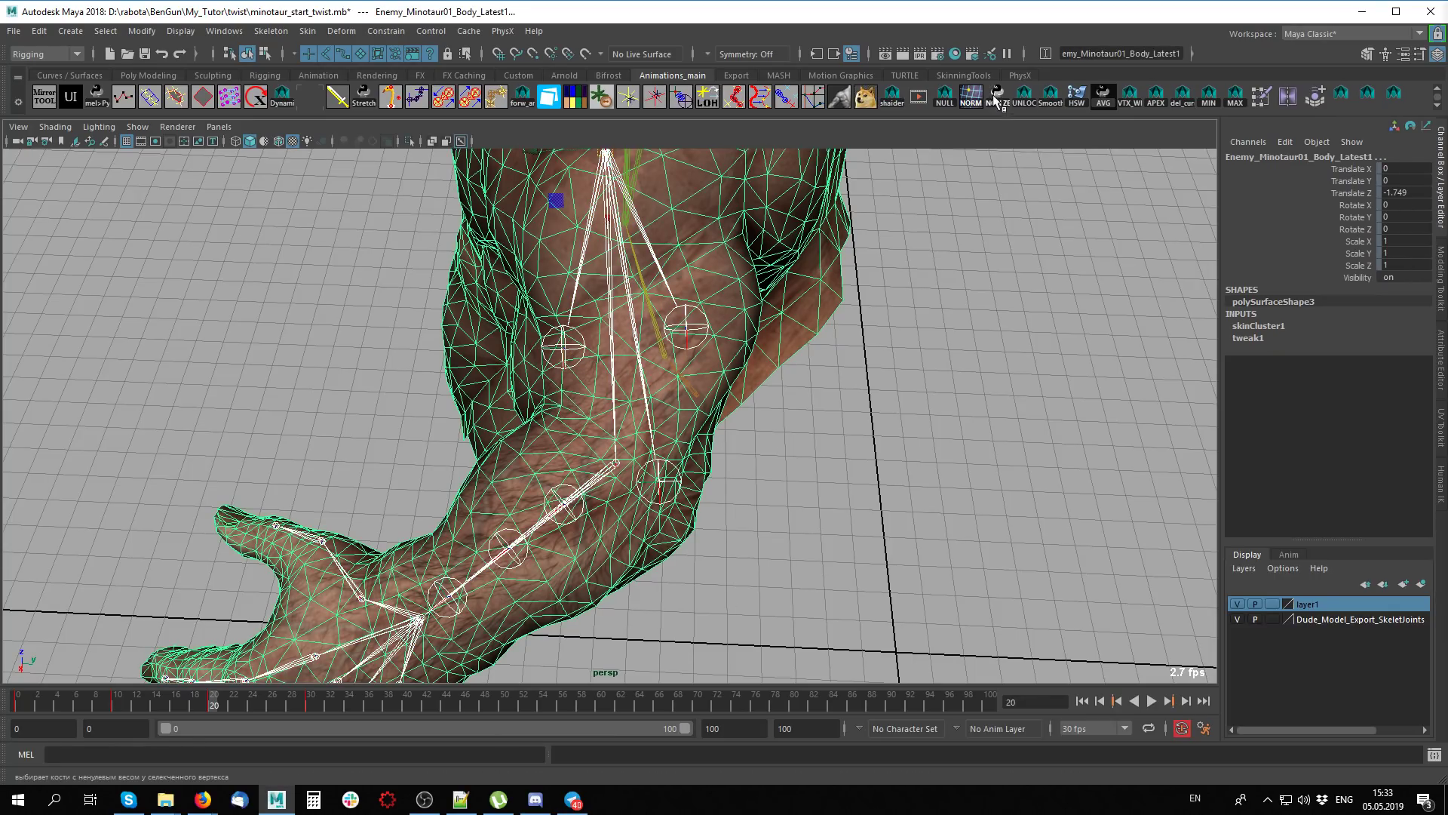
Start Paint Skin Weights with a smaller brush and Opacity 1
click(1060, 92)
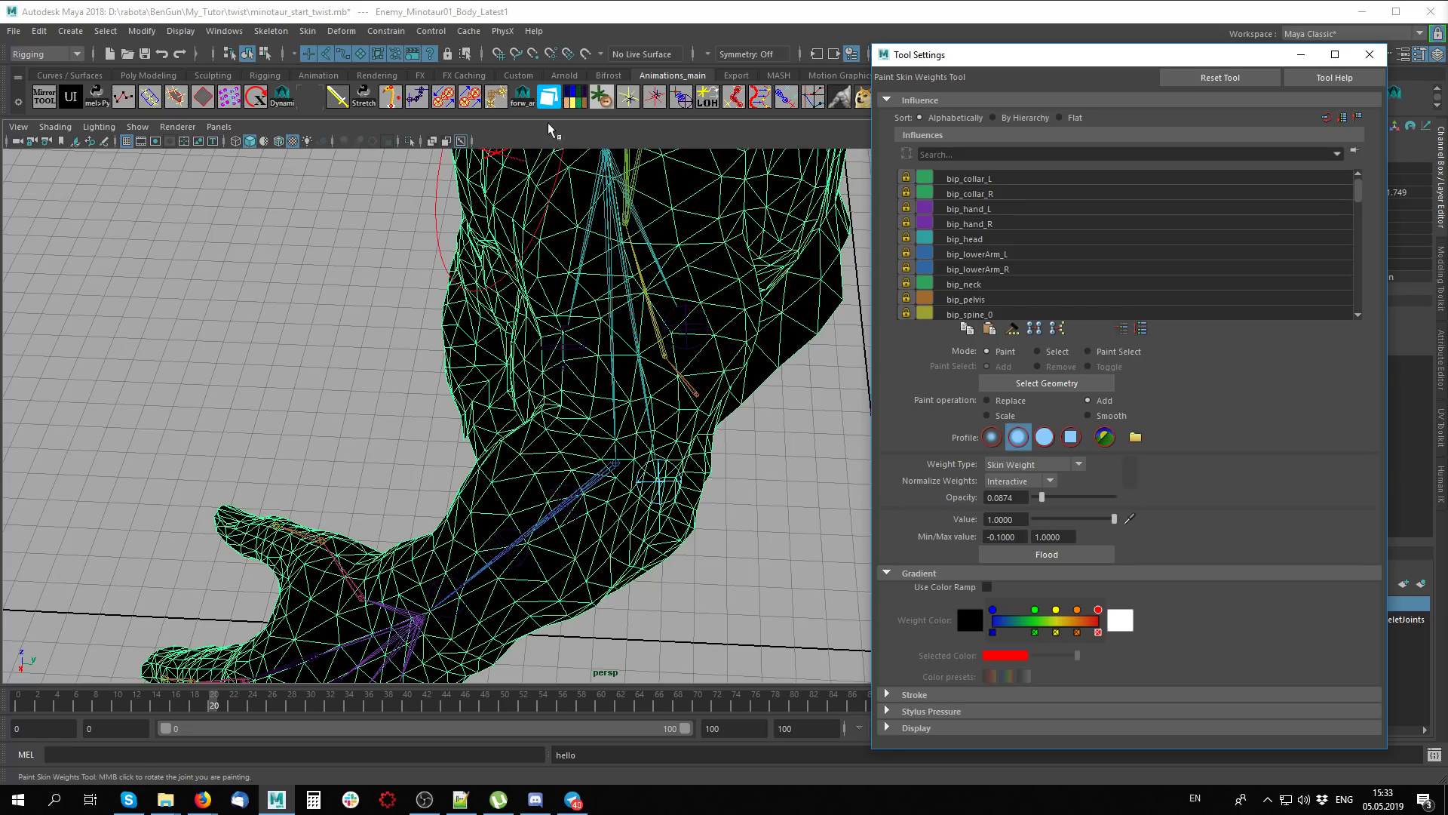
alt+drag(630, 436, 582, 324)
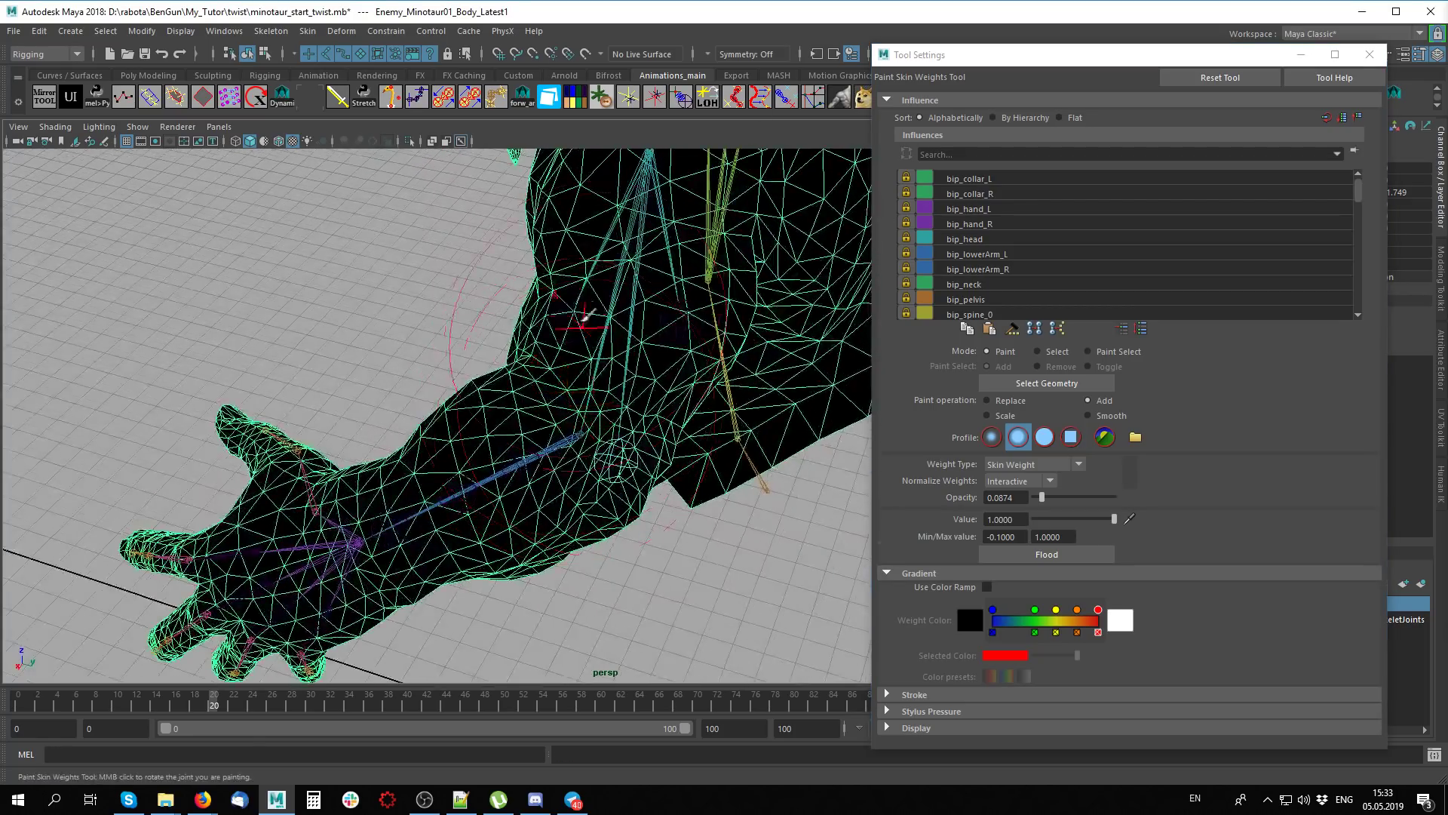
alt+right_drag(744, 194, 592, 348)
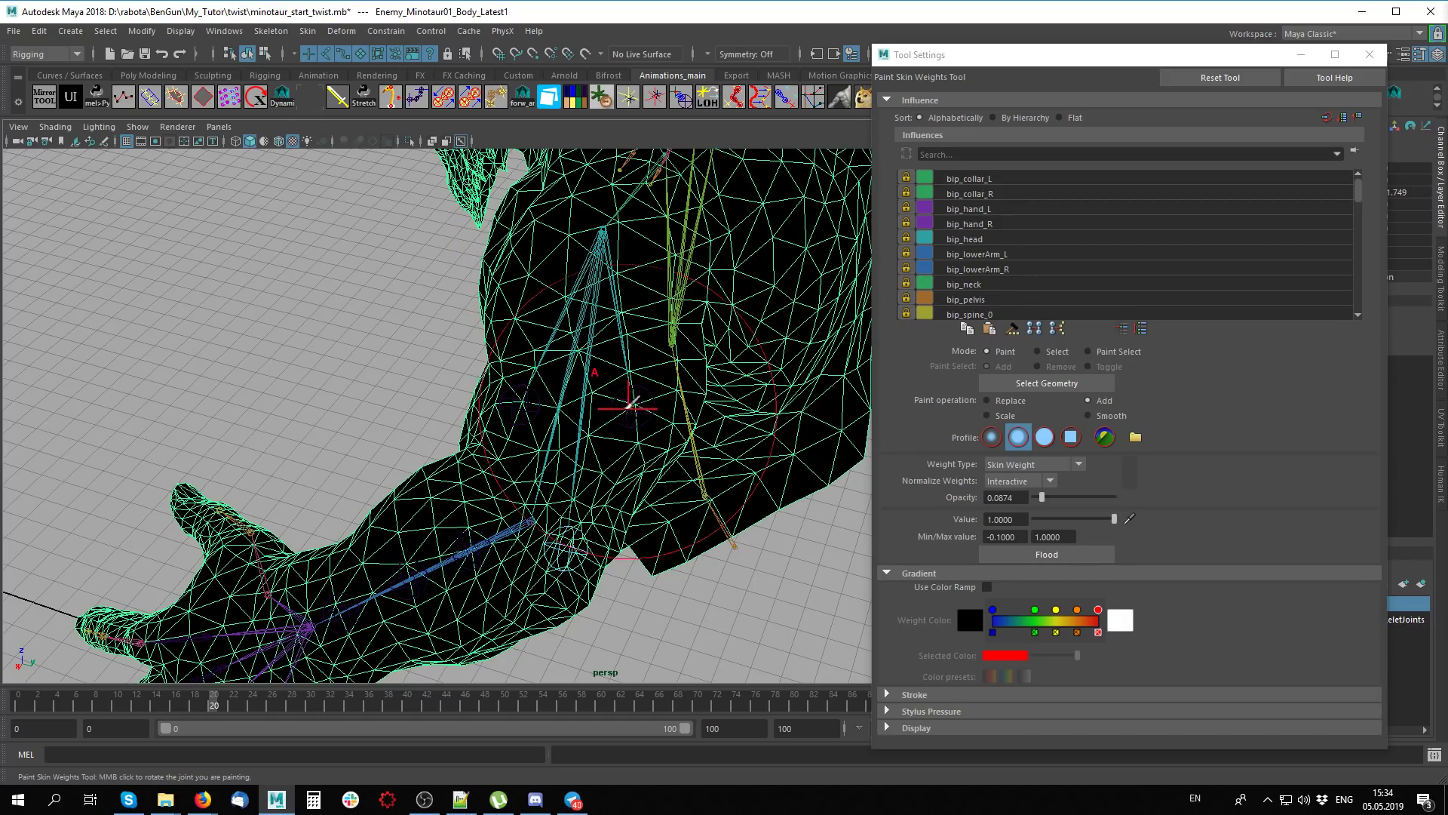
drag(526, 474, 483, 475)
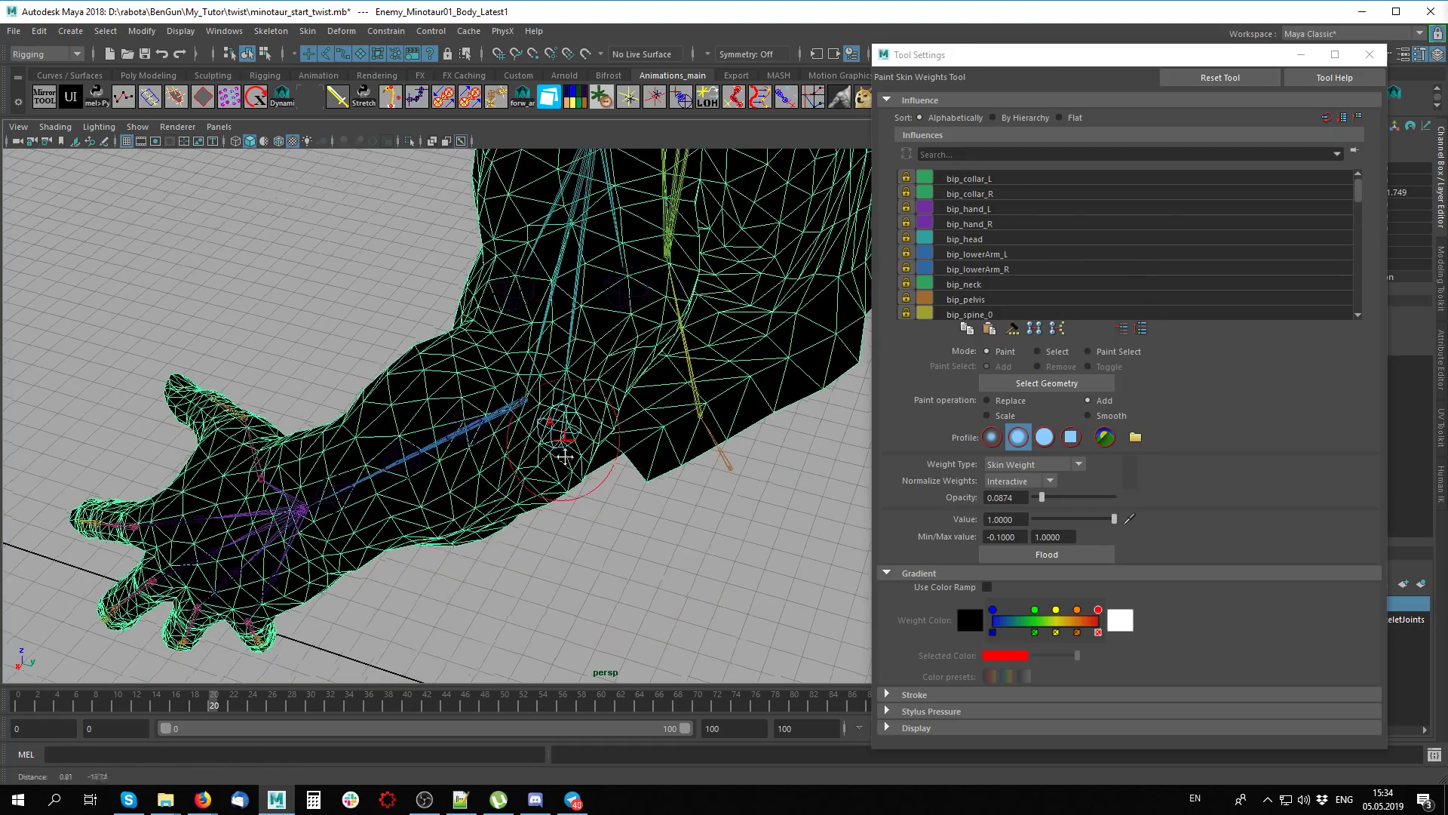
mouse_move(603, 564)
alt+mouse_down()
mouse_move(592, 630)
mouse_move(837, 419)
alt+mouse_up()
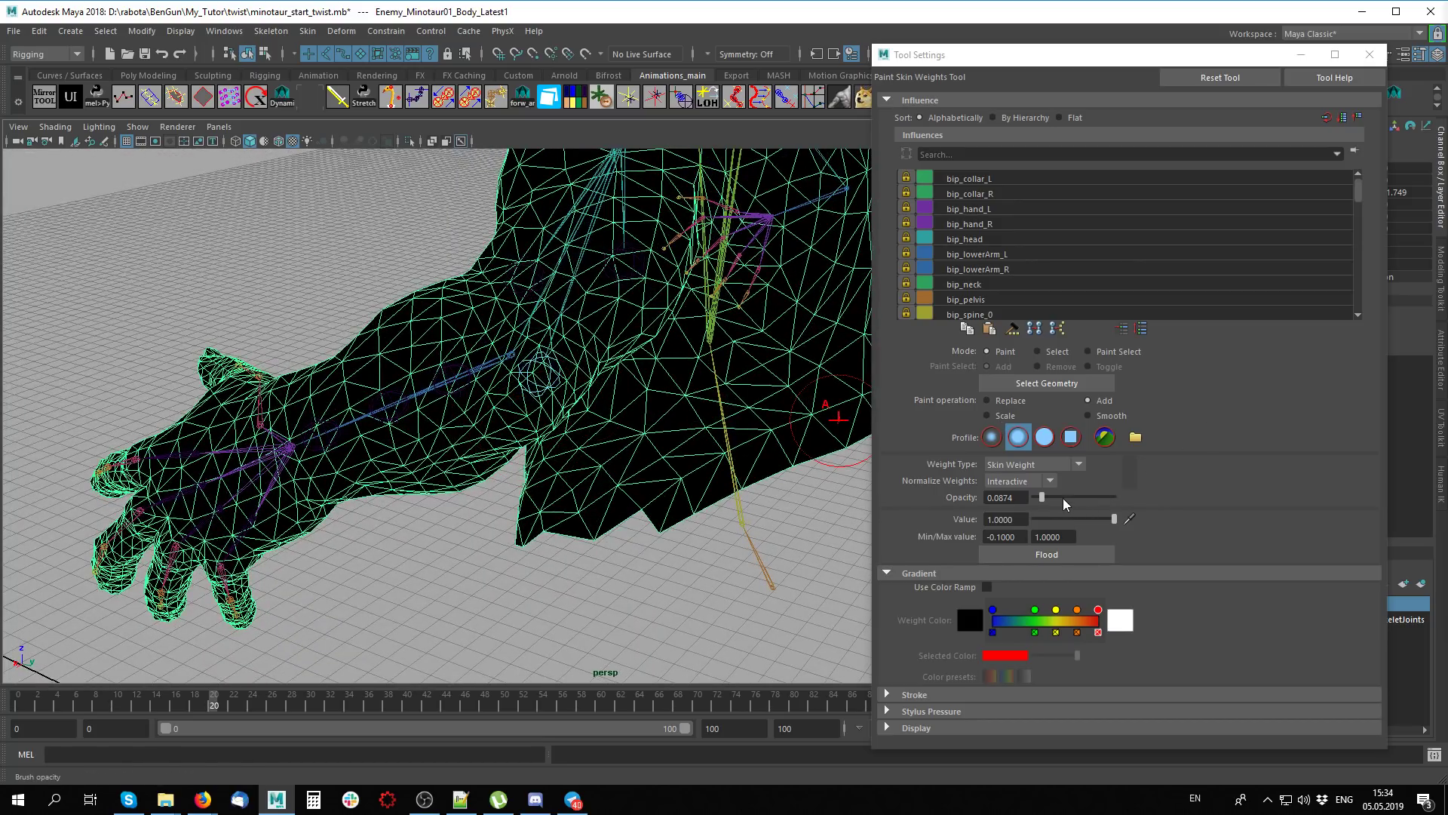
drag(1042, 498, 1124, 498)
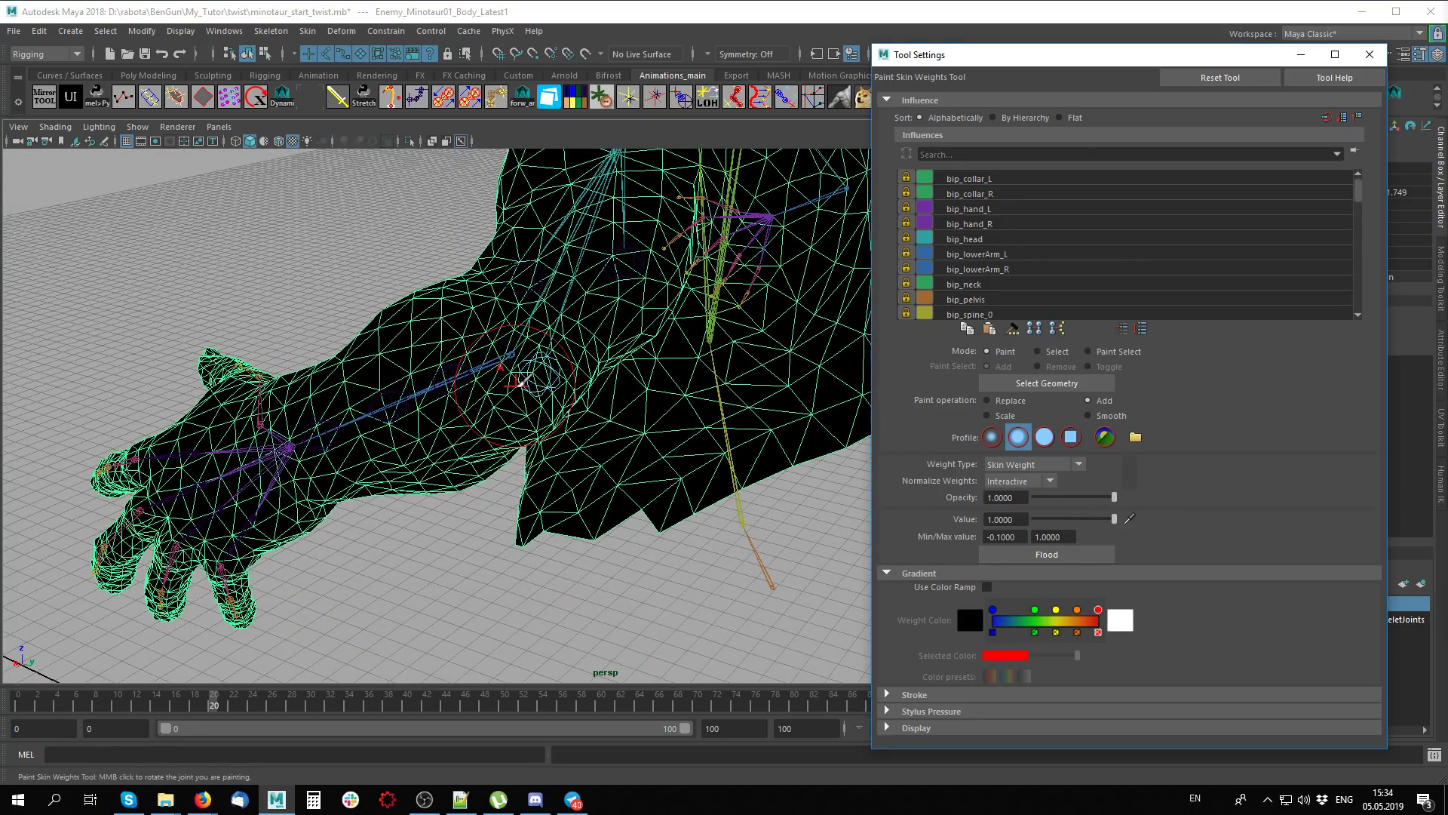
Paint full-strength joint34 and joint33 weights around the elbow and upper arm, then exit painting
click(539, 385)
mouse_move(539, 385)
alt+mouse_down()
mouse_move(501, 309)
mouse_move(622, 368)
alt+mouse_up()
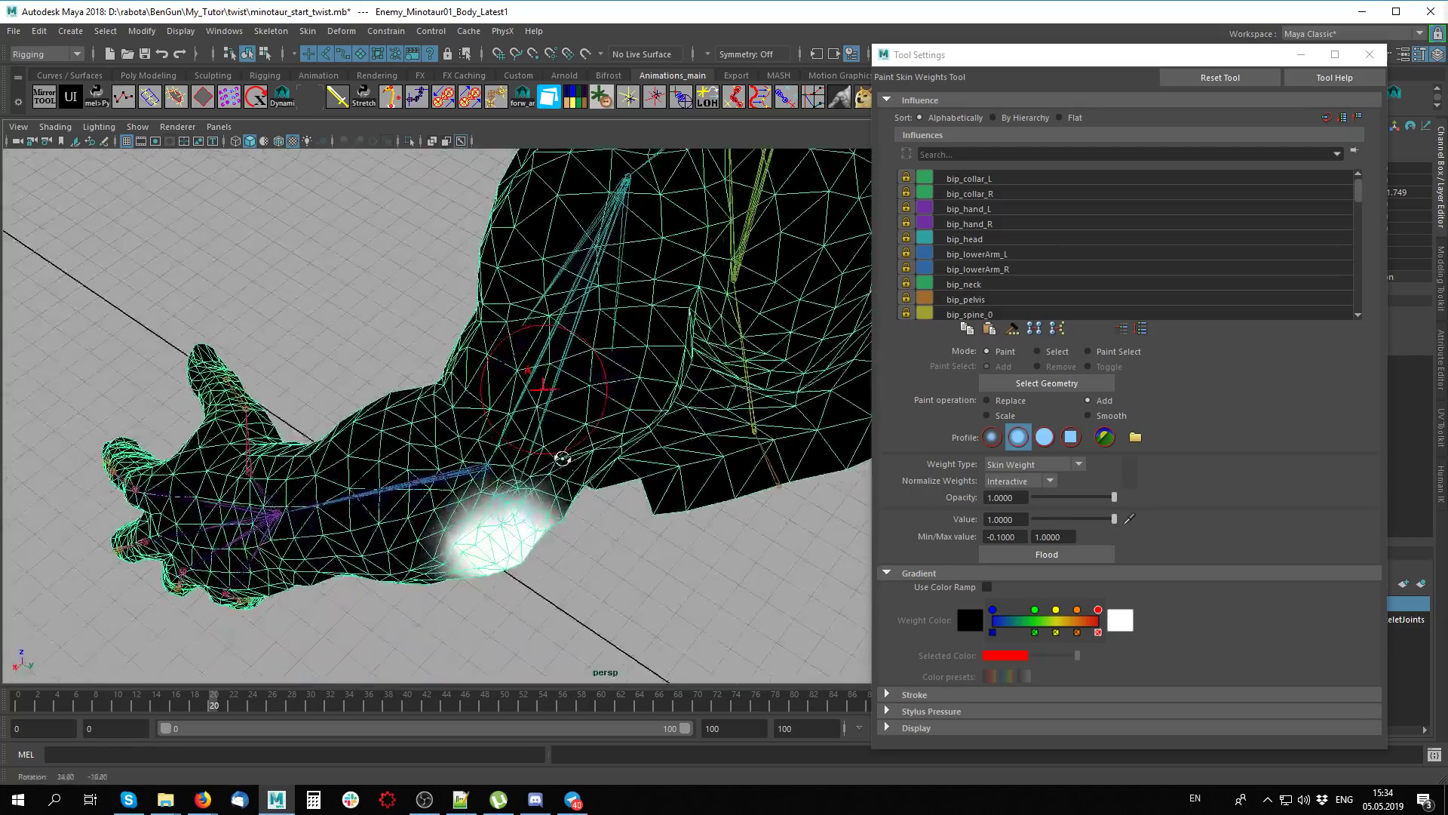
right_drag(623, 368, 607, 354)
mouse_move(607, 365)
alt+mouse_down()
mouse_move(562, 291)
mouse_move(577, 363)
mouse_move(647, 349)
alt+mouse_up()
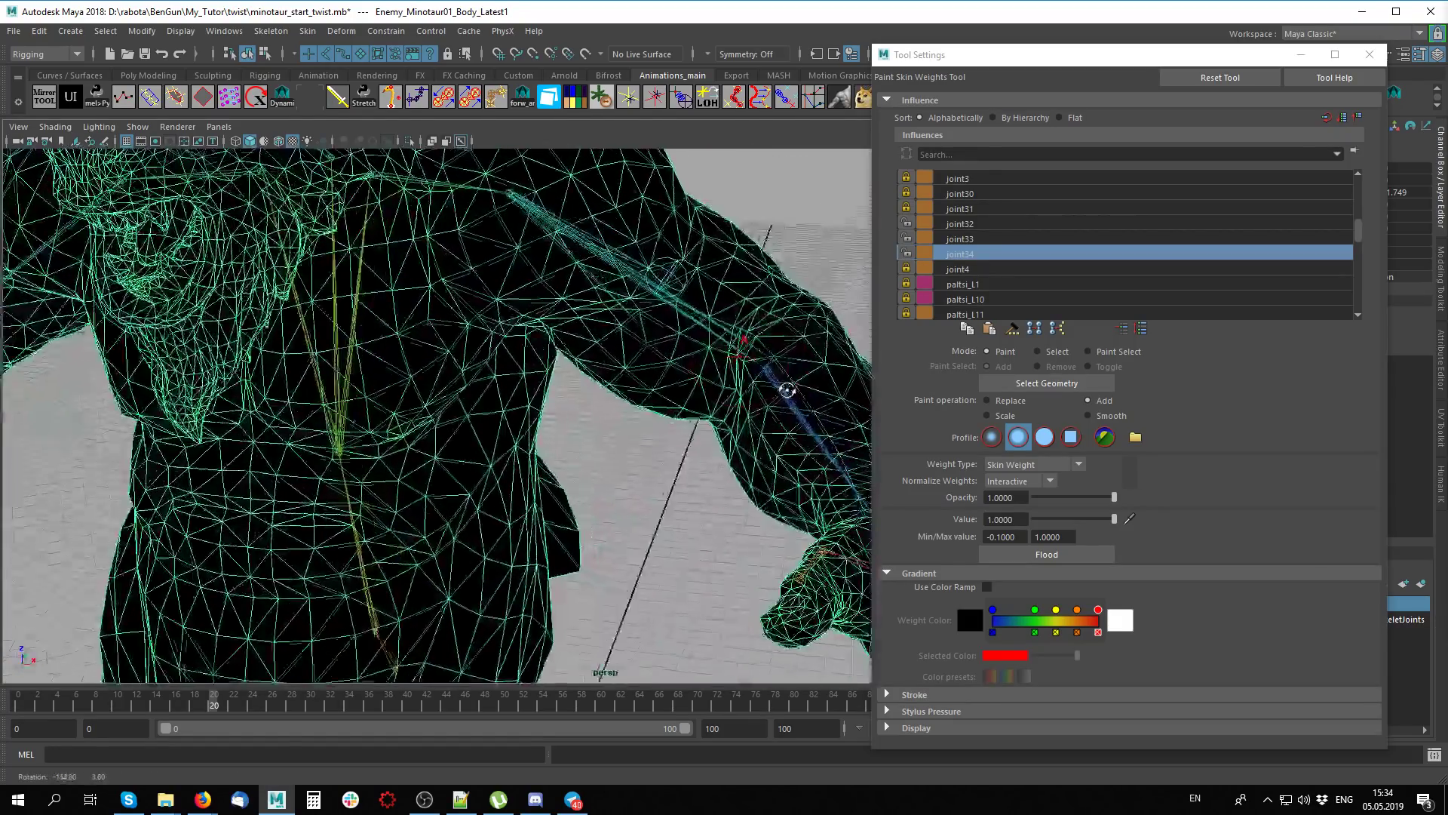
right_drag(646, 372, 633, 394)
mouse_move(638, 392)
mouse_down()
mouse_move(664, 382)
mouse_move(673, 312)
mouse_move(505, 528)
mouse_up()
key(q)
alt+drag(274, 458, 397, 511)
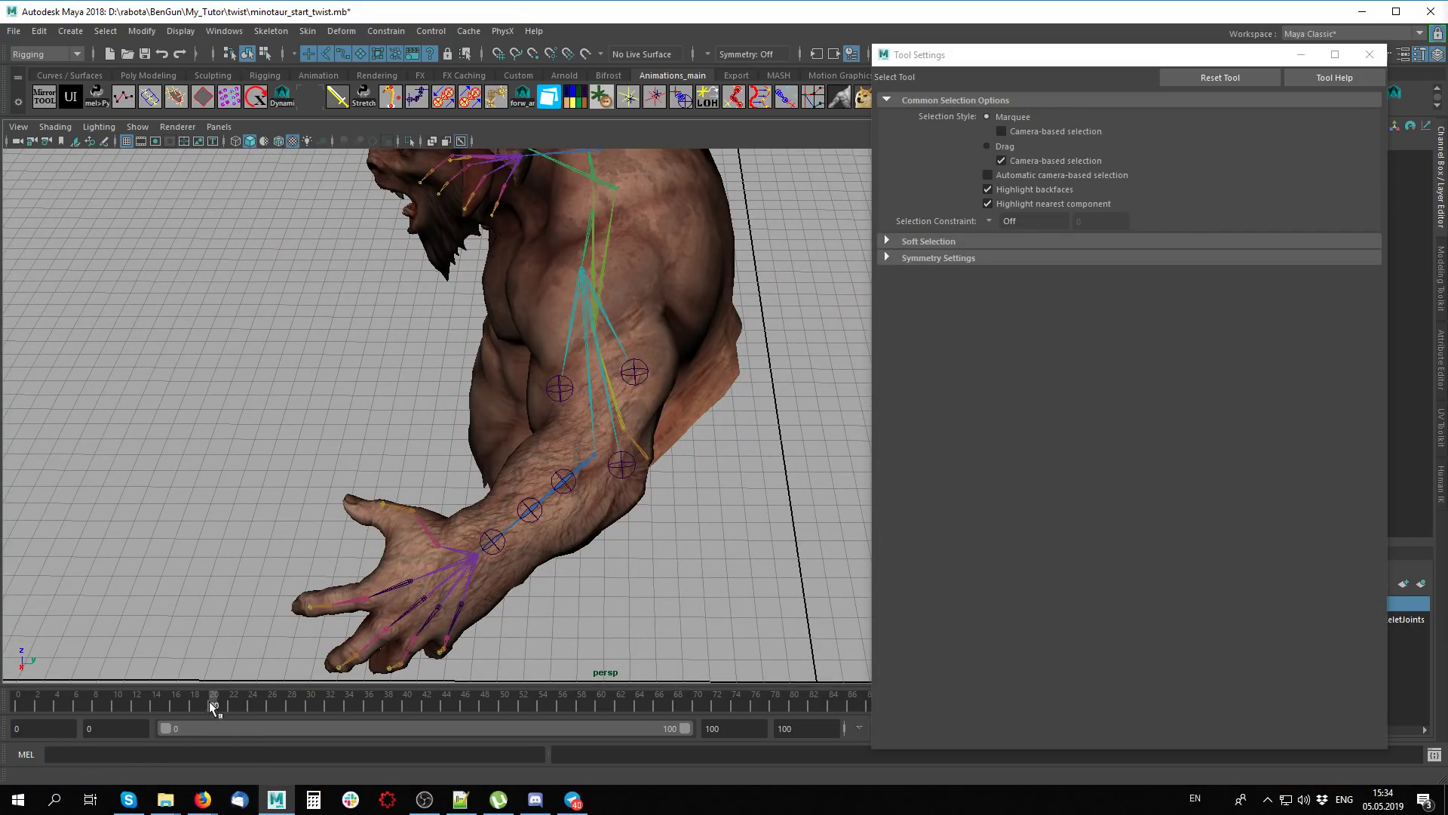
At frame 10, rotate elbow helper joint32 and move it outward along X
drag(214, 706, 118, 706)
alt+drag(684, 528, 637, 486)
click(637, 483)
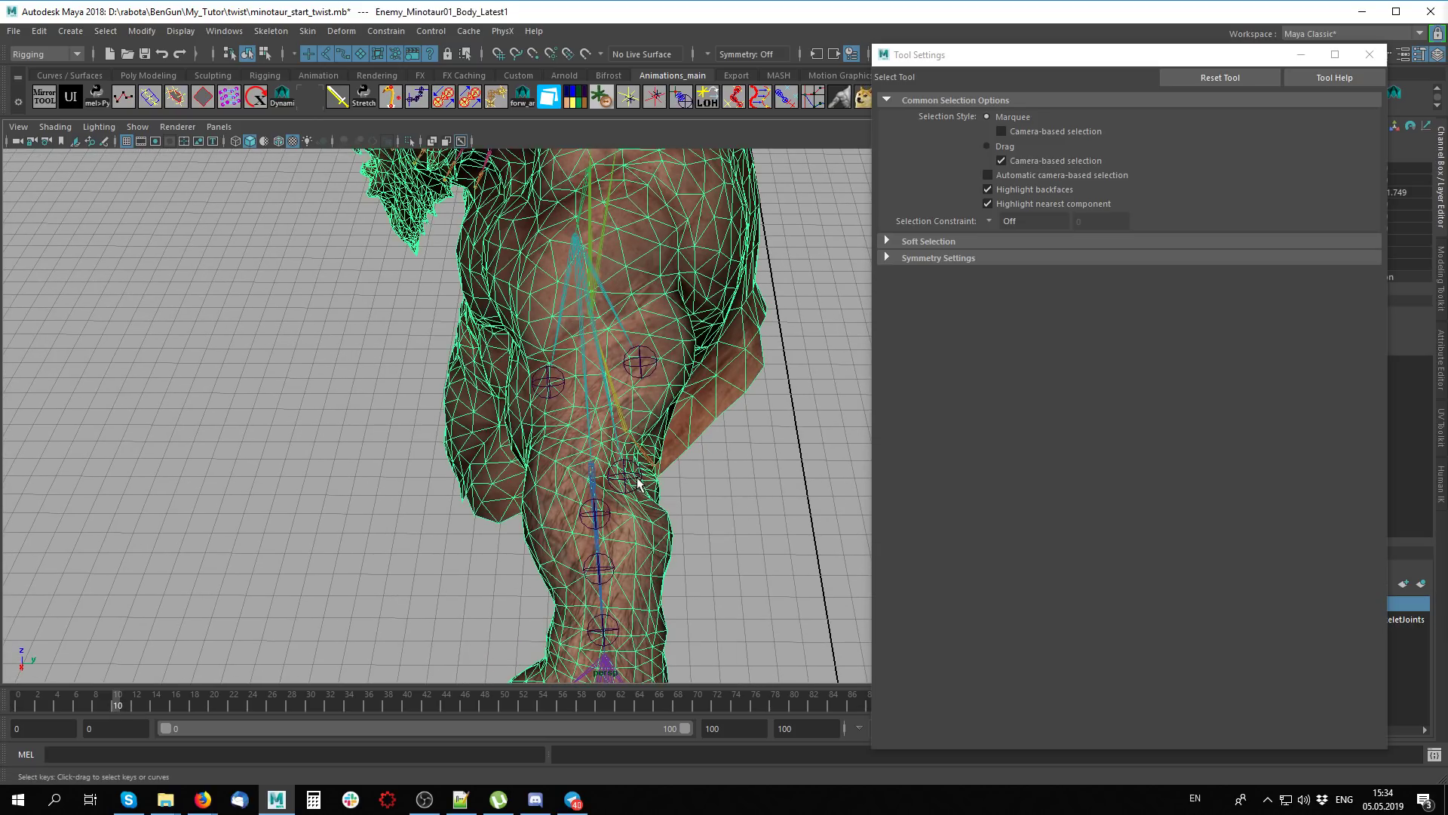
key(e)
click(626, 475)
alt+drag(697, 566, 647, 581)
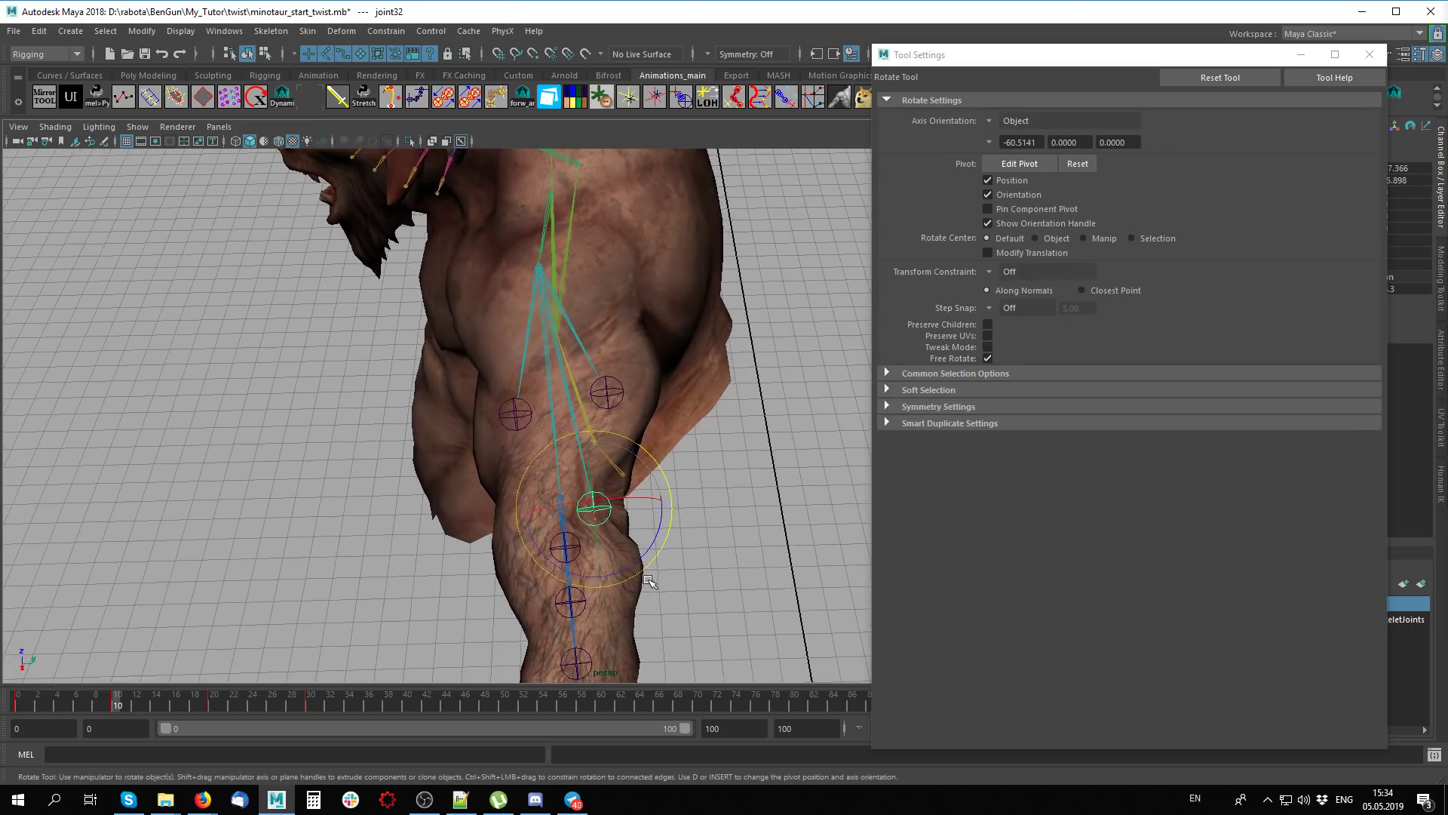
middle_drag(705, 598, 741, 598)
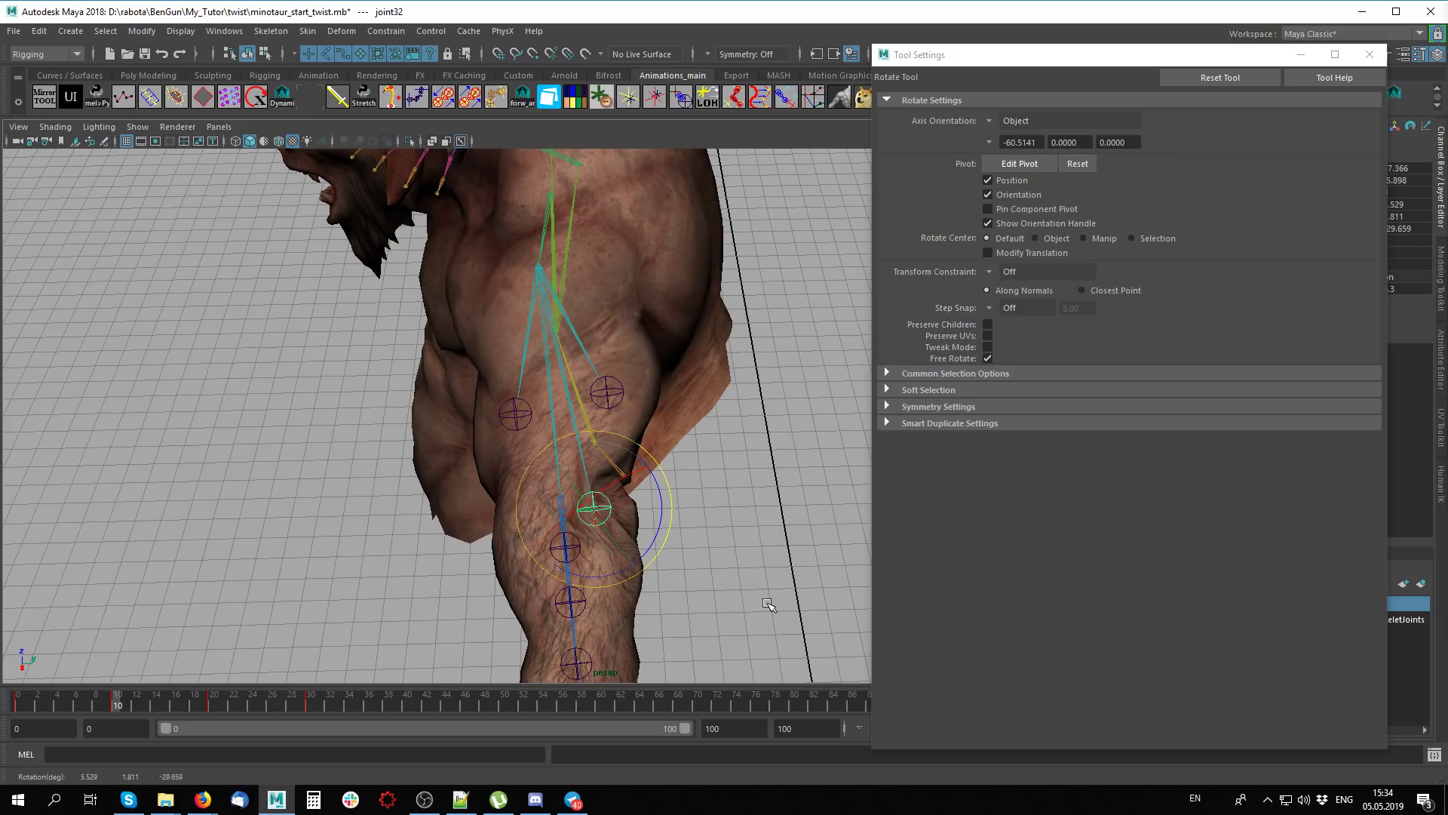
key(w)
middle_drag(549, 557, 542, 636)
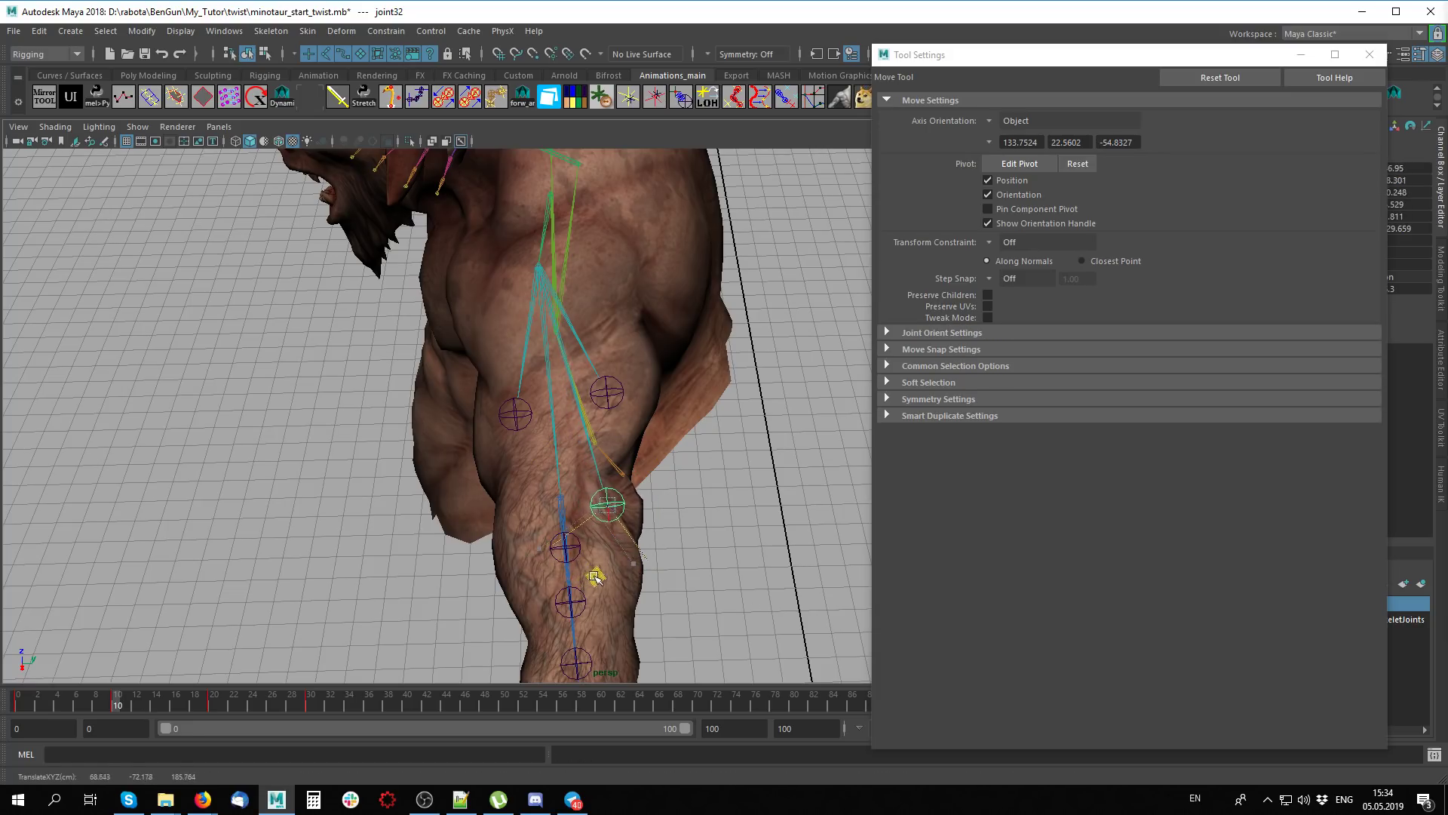
At frame 30, move joint32 down to push the elbow out, then return to frame 10
drag(224, 708, 308, 703)
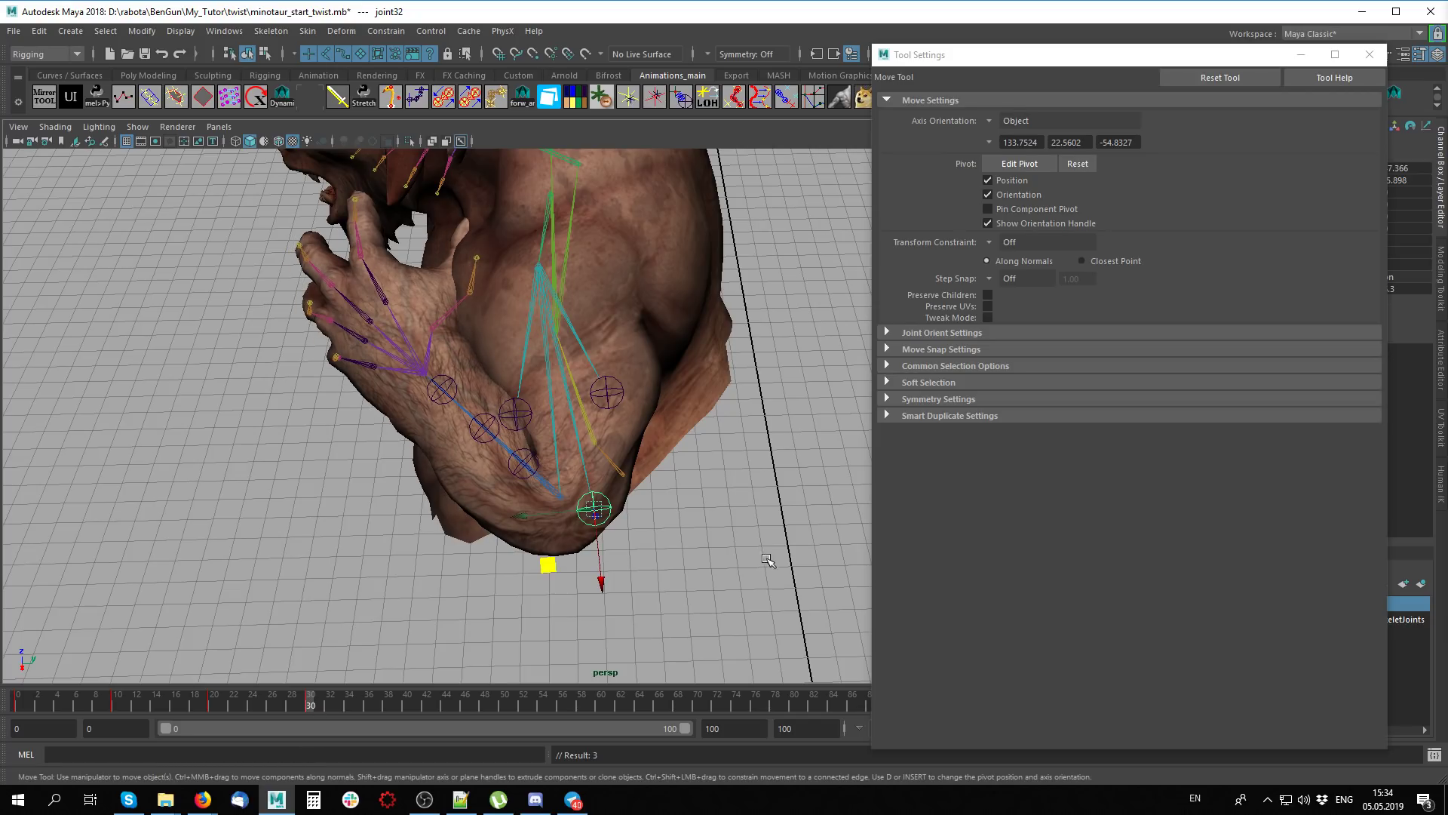
middle_drag(754, 562, 730, 597)
key(e)
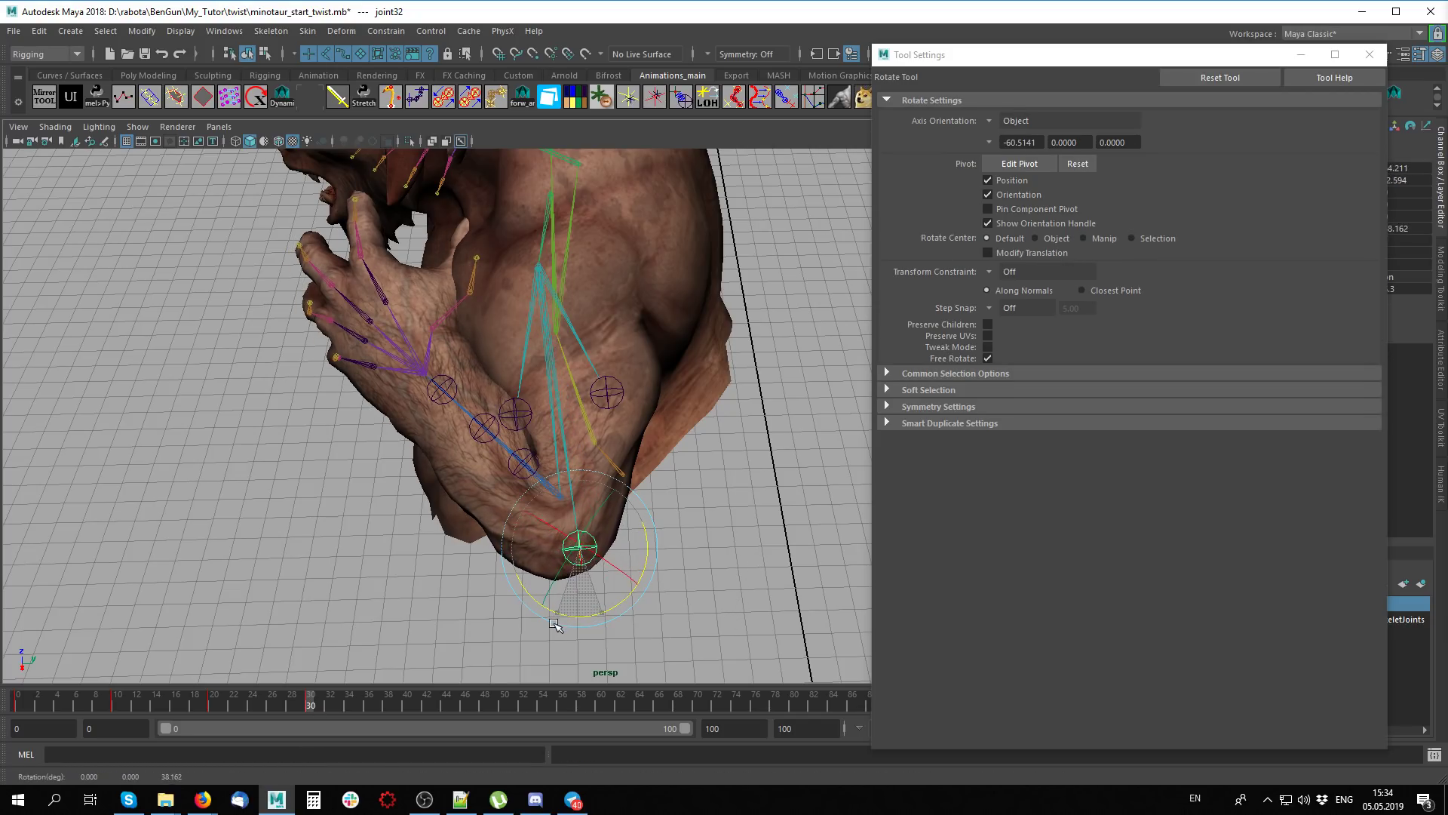
key(w)
middle_drag(517, 568, 517, 579)
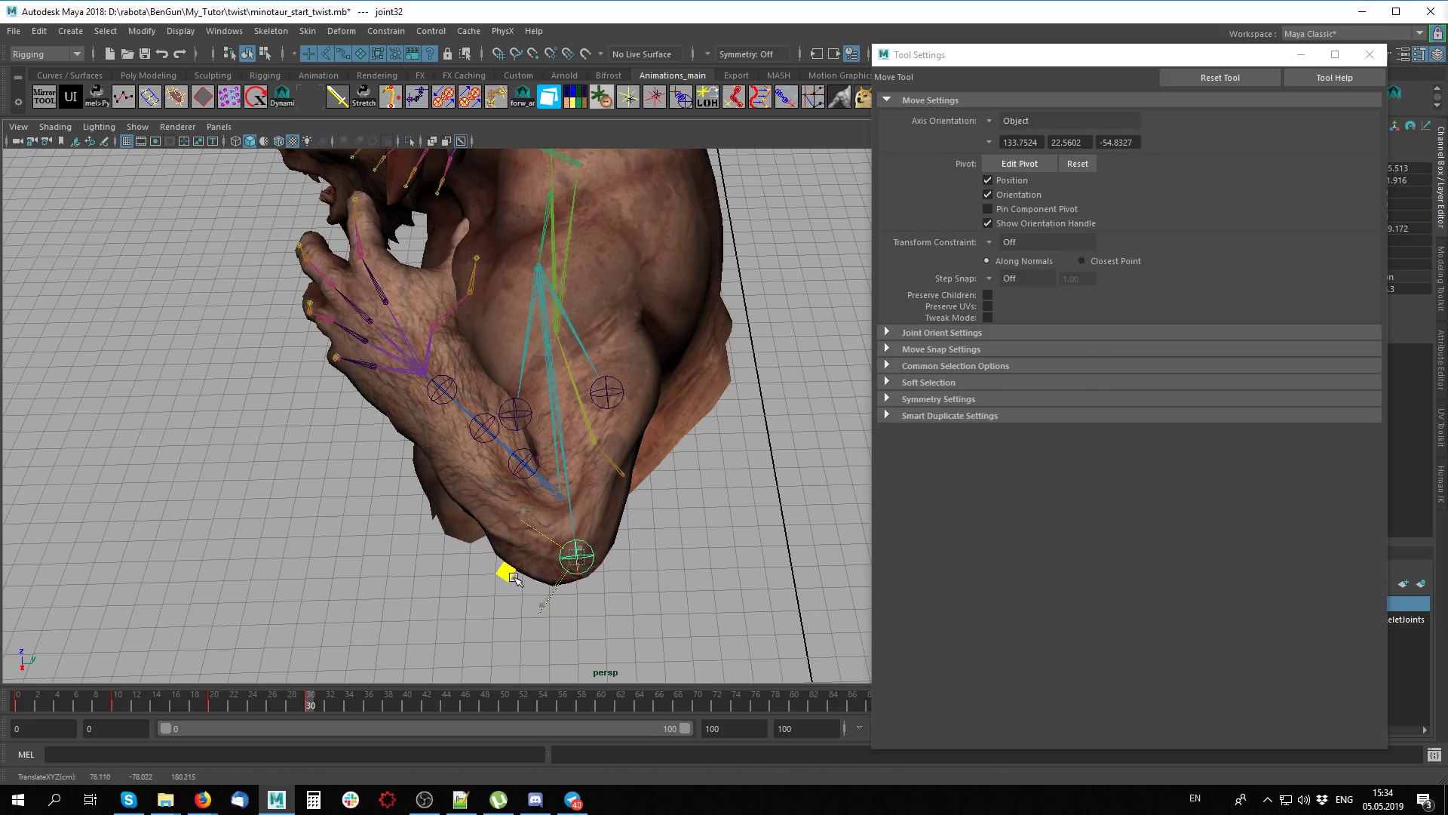
drag(302, 703, 118, 703)
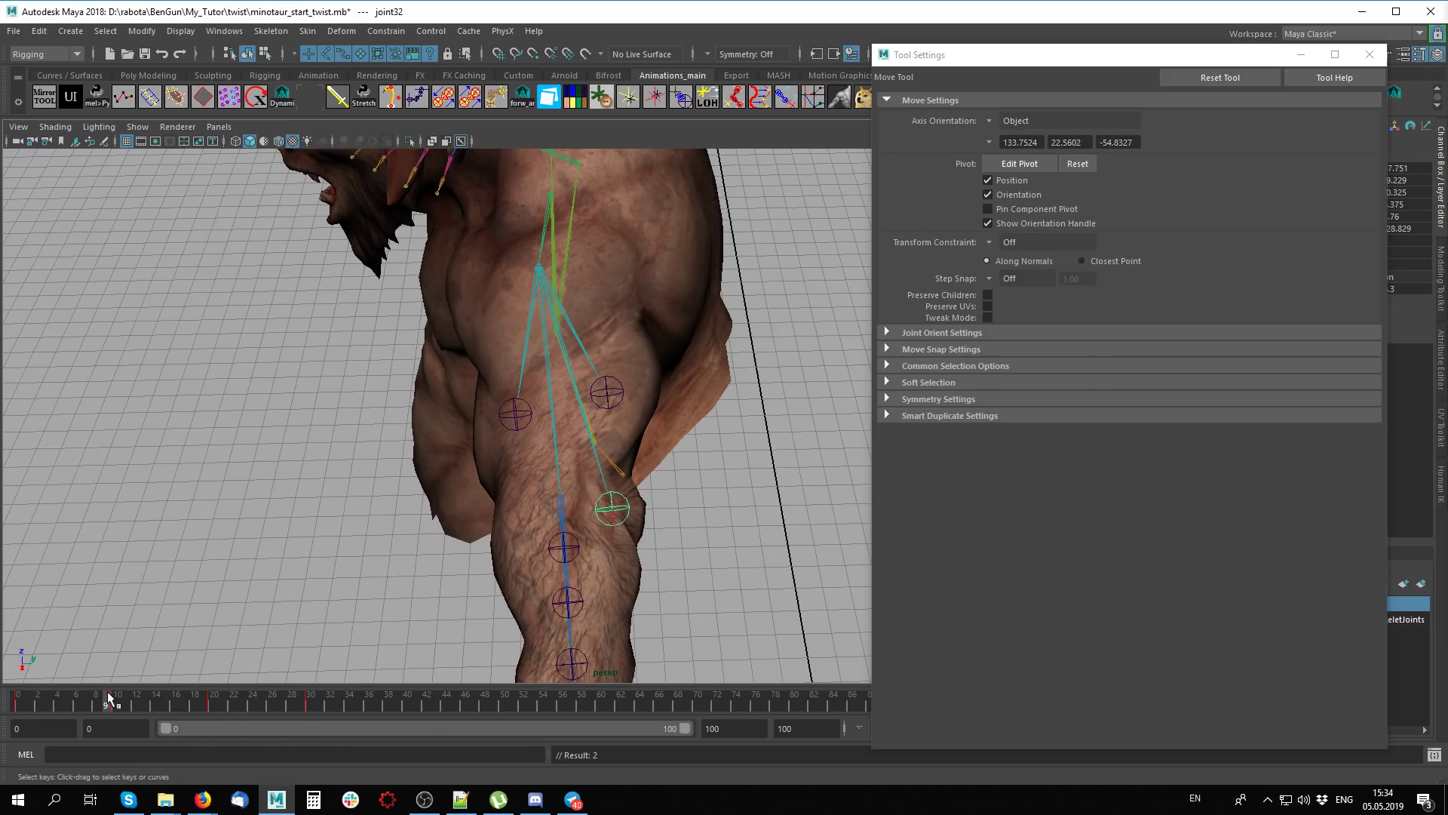
Select elbow helper joint33 and nudge it slightly along one axis
alt+drag(521, 426, 540, 517)
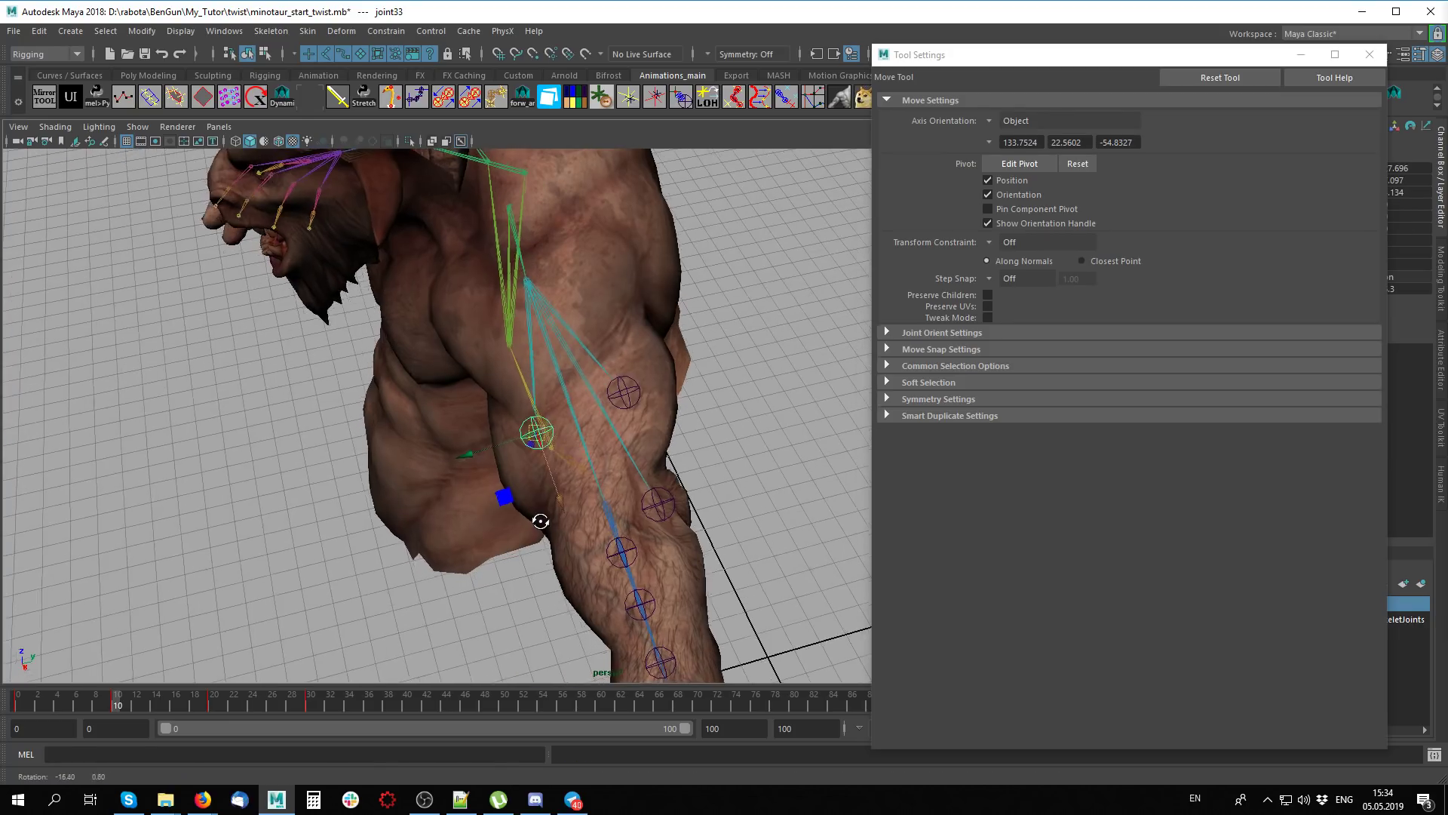
click(554, 505)
click(564, 531)
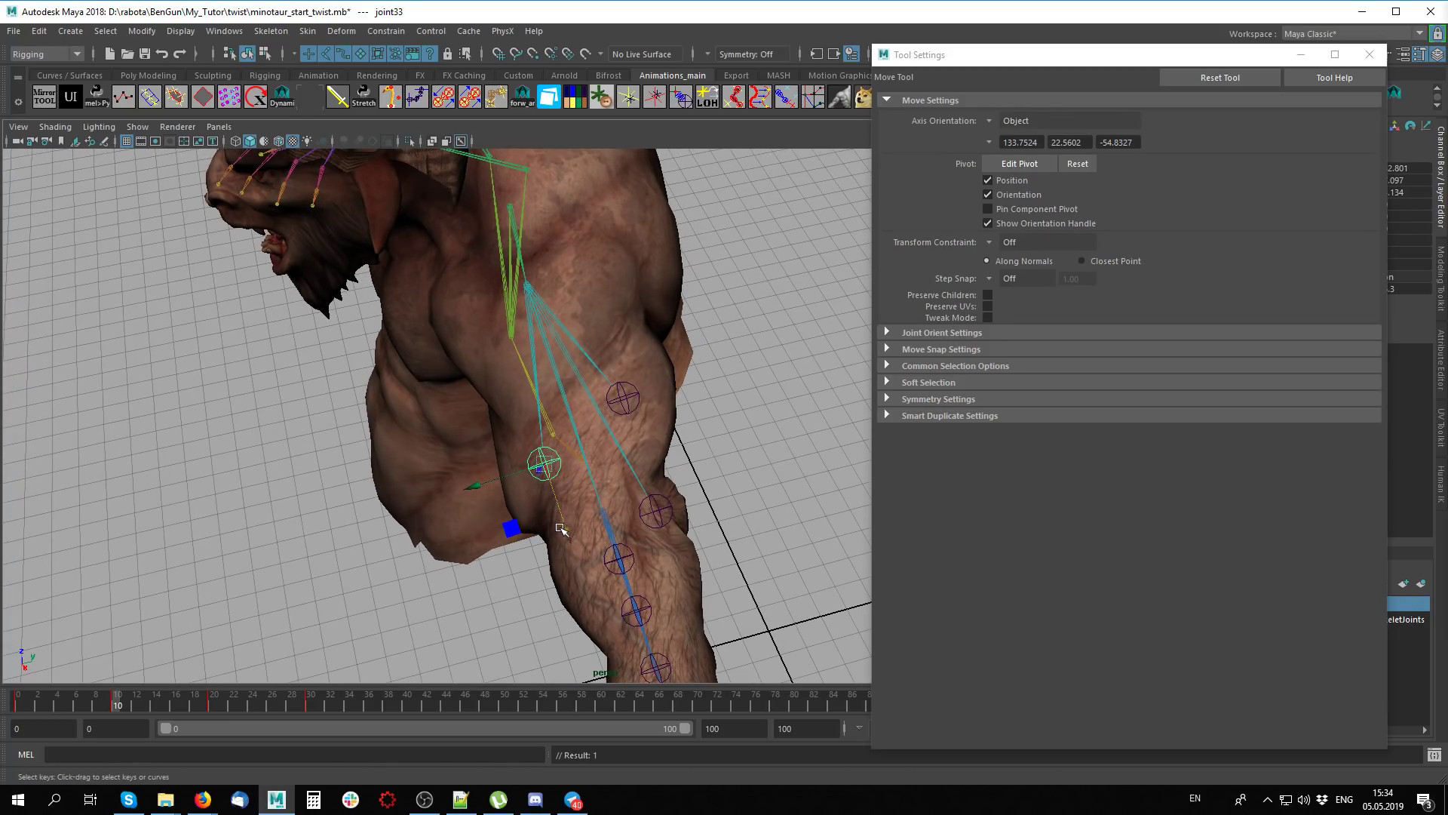
drag(491, 489, 496, 488)
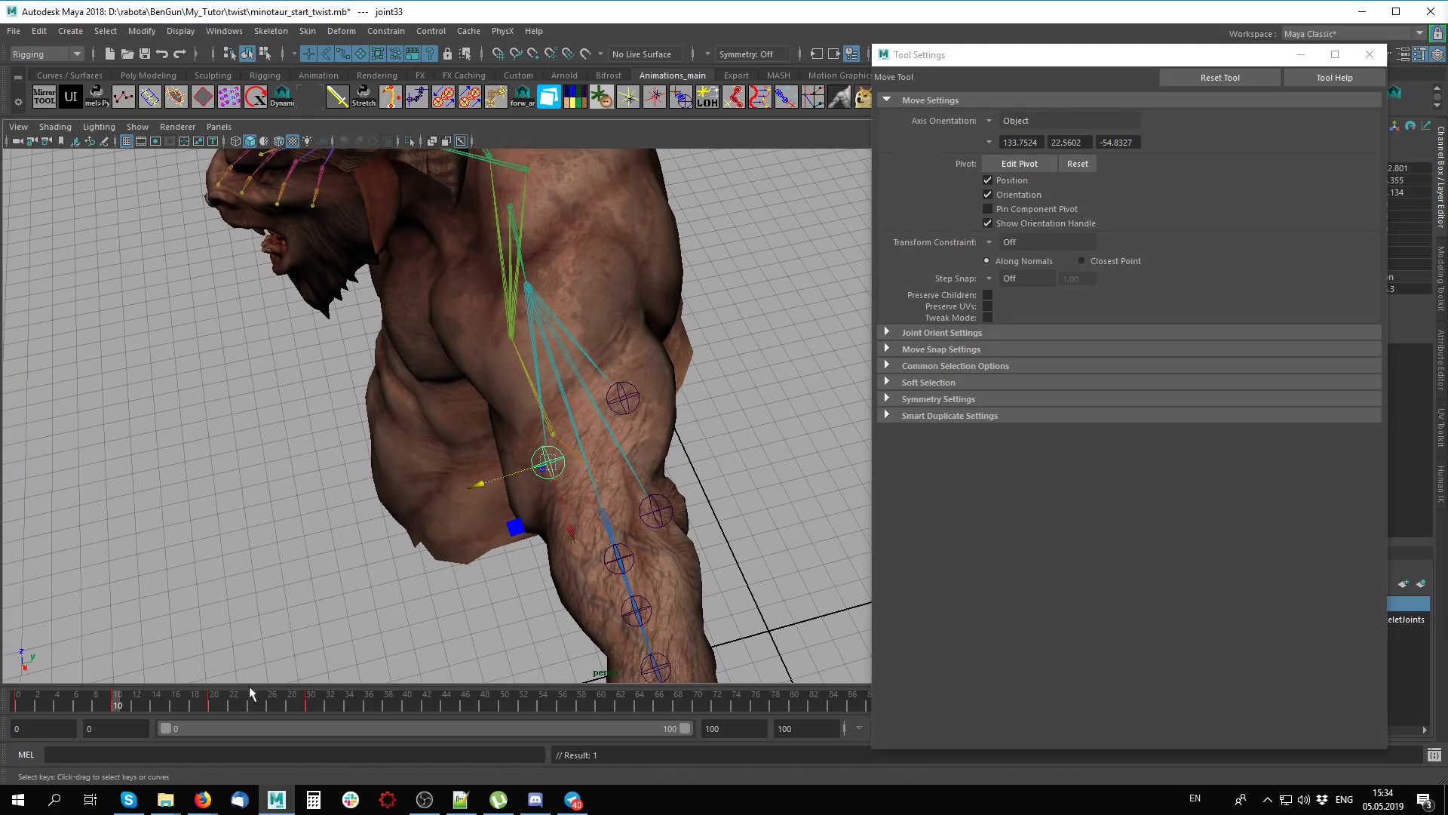
alt+drag(440, 595, 584, 525)
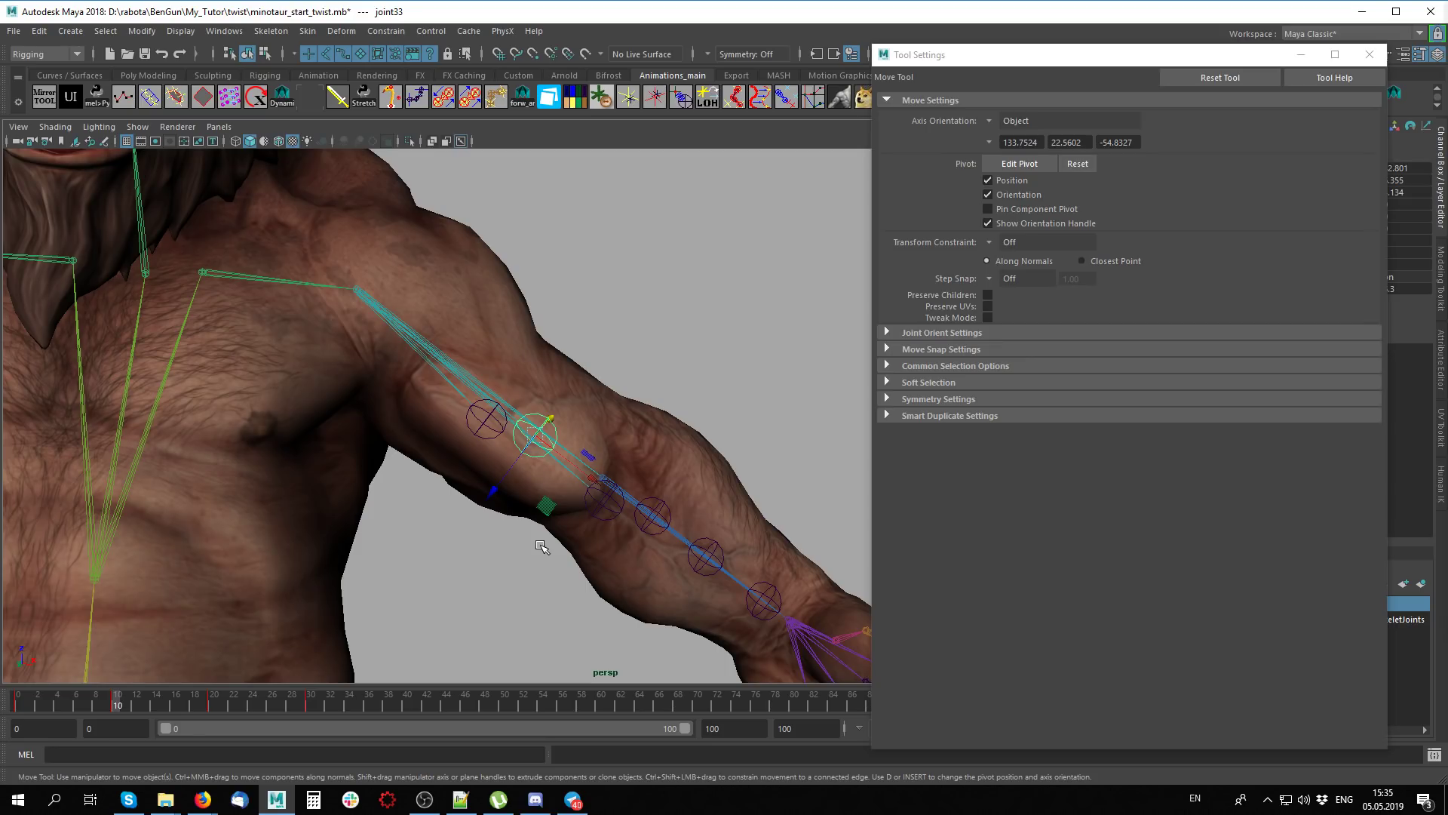
Try a single-axis scale handle on joint33, then select helper joint34
key(r)
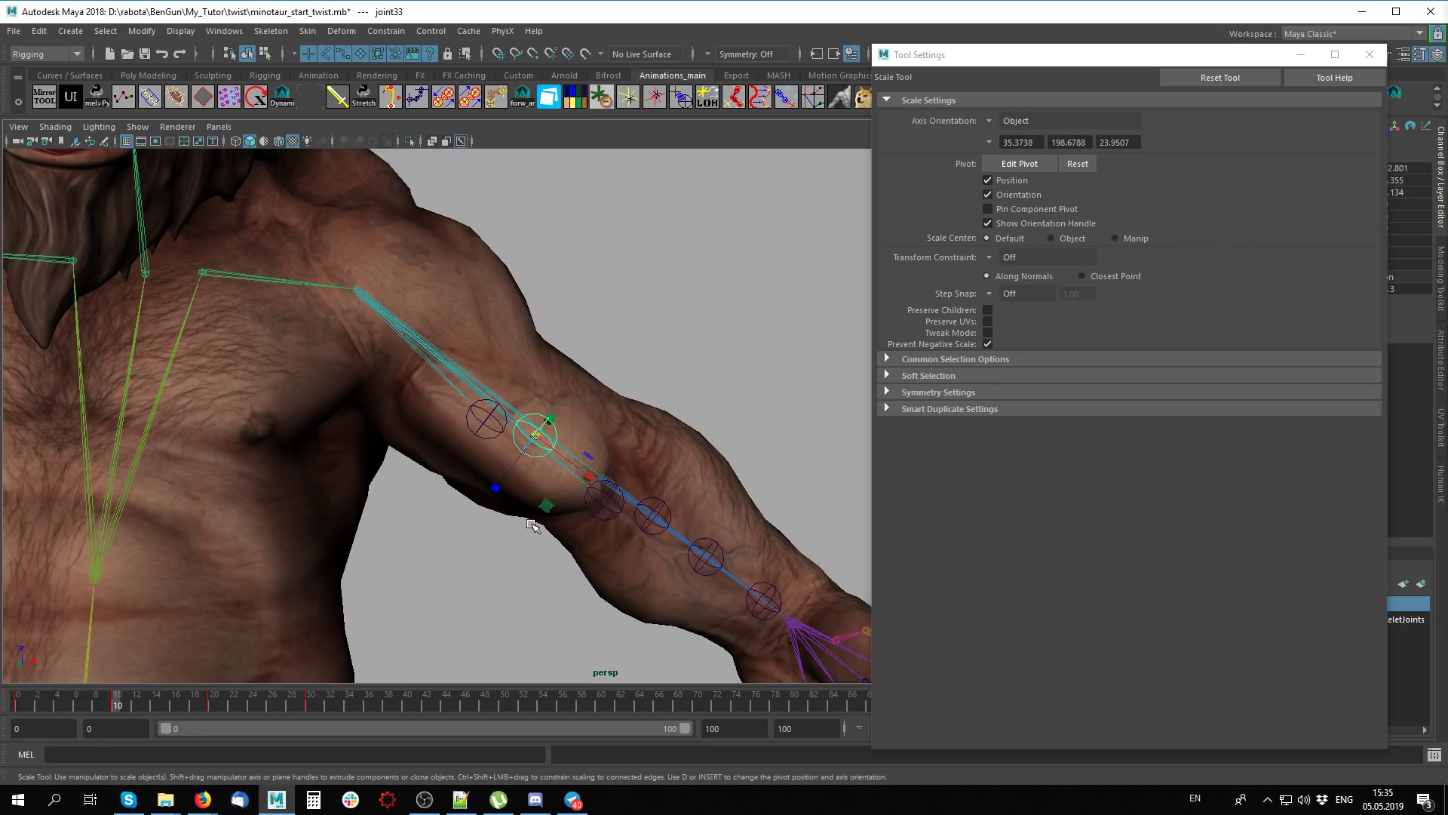
alt+drag(532, 526, 495, 538)
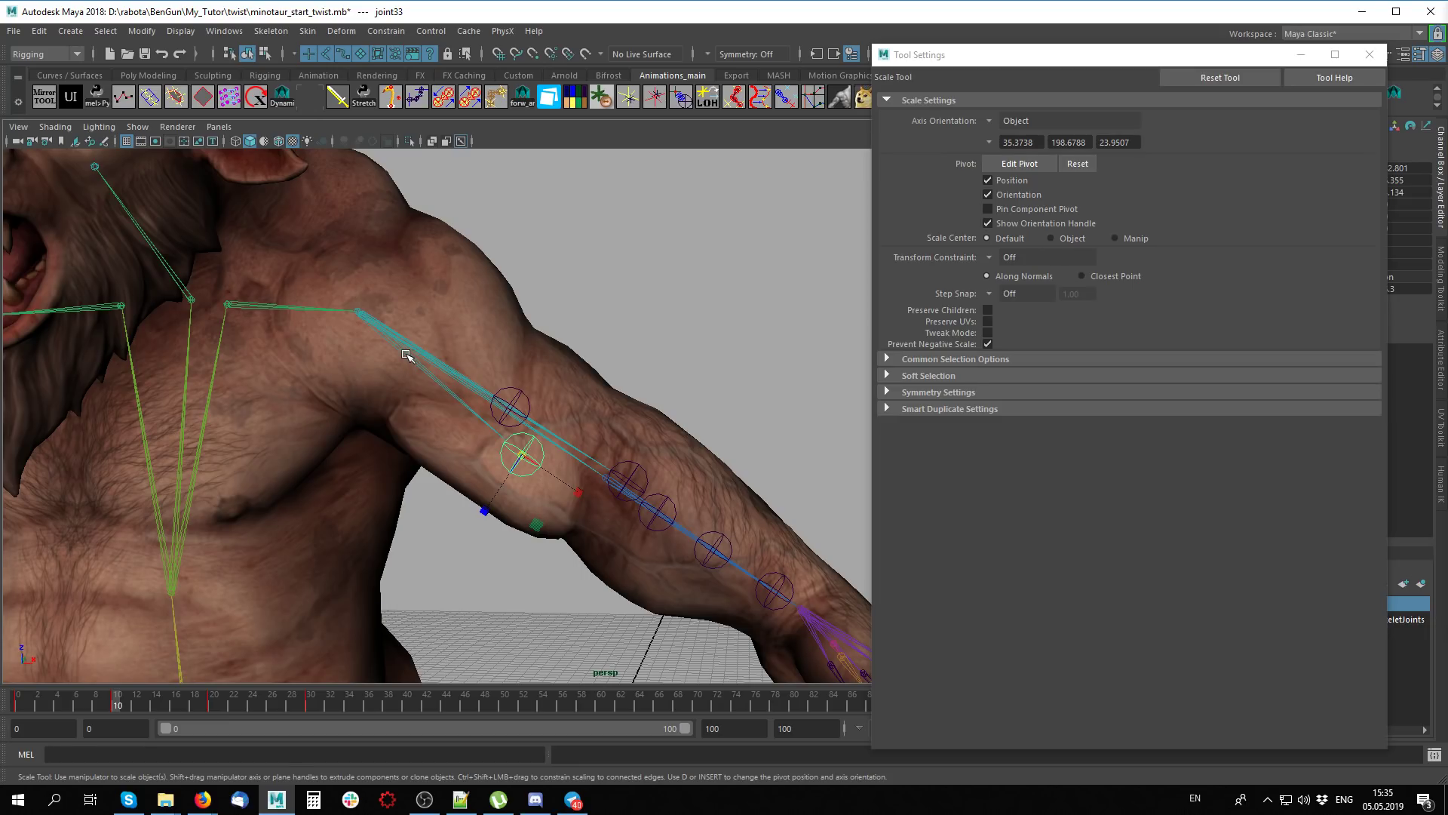
click(485, 508)
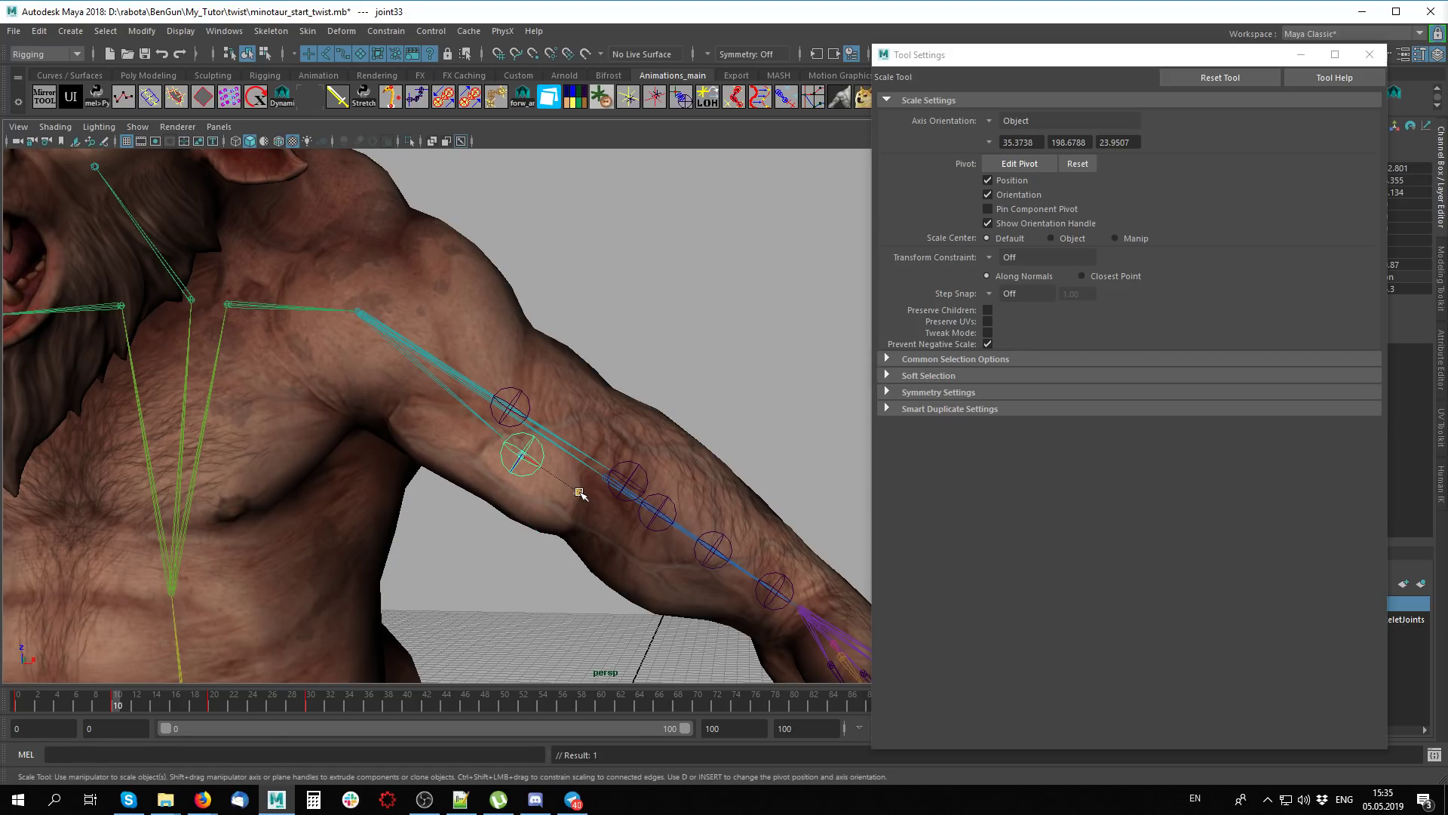
mouse_move(579, 494)
alt+mouse_down()
mouse_move(551, 606)
mouse_move(515, 577)
alt+mouse_up()
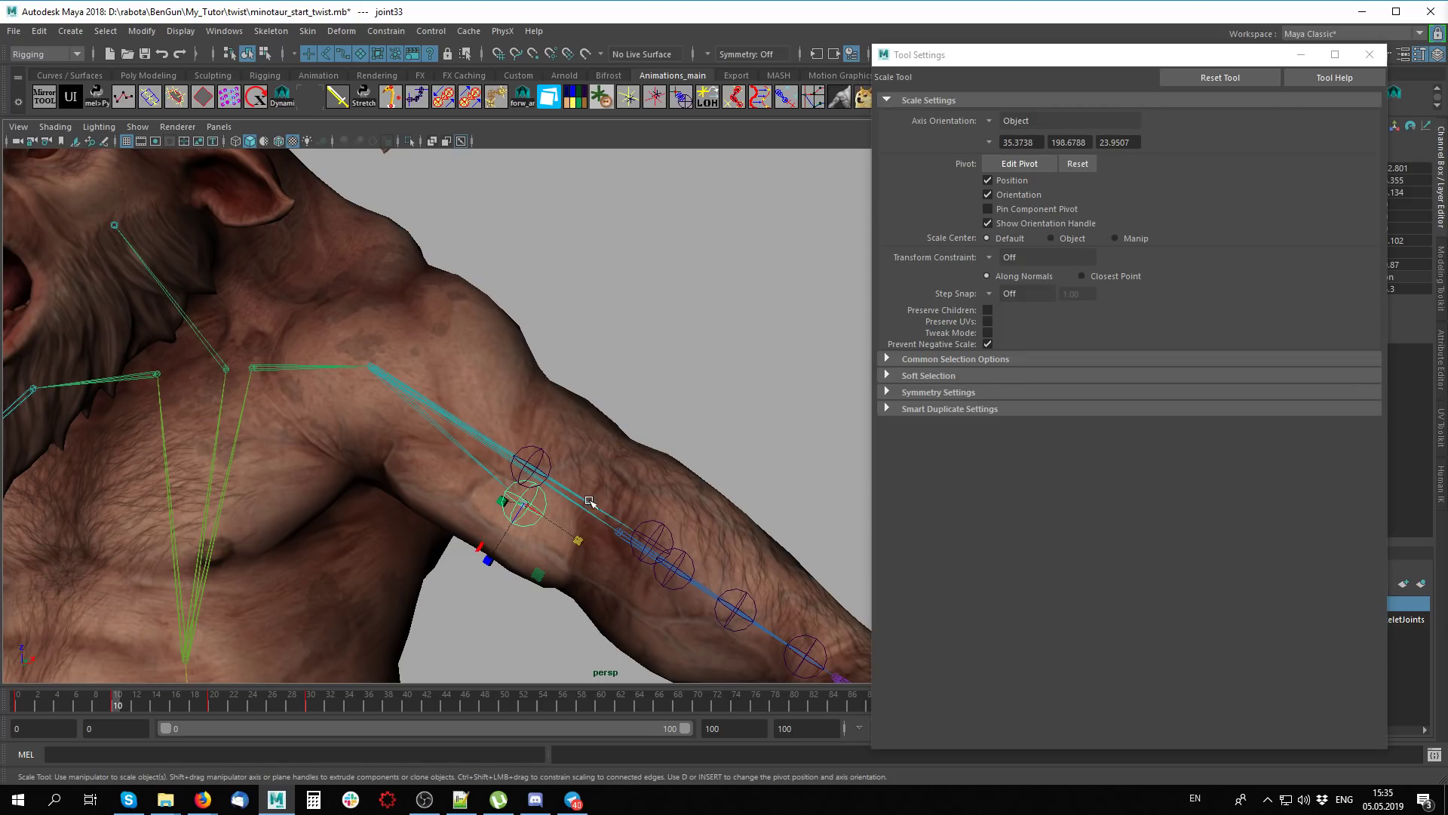
alt+drag(619, 477, 482, 545)
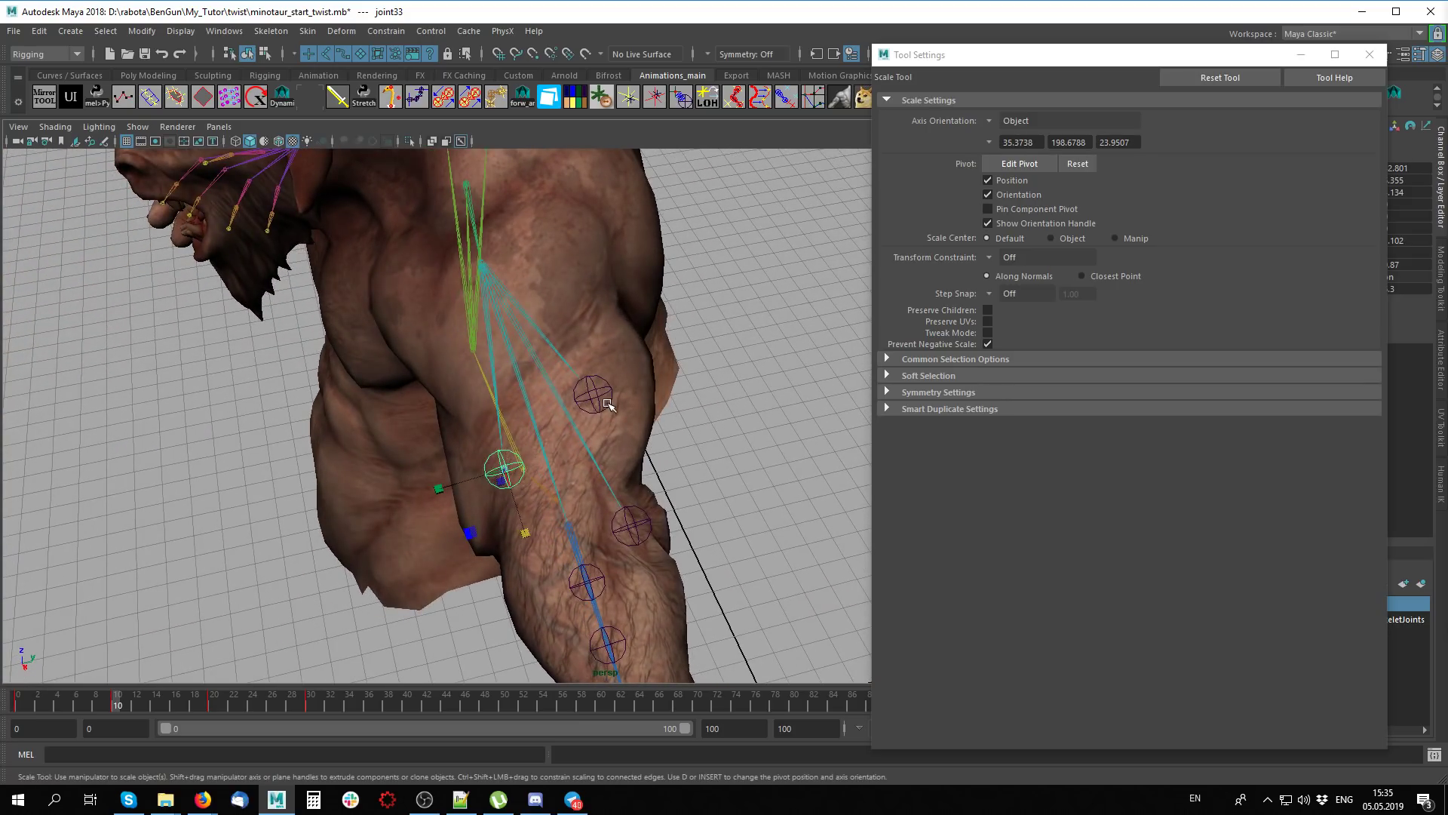
click(608, 405)
alt+drag(608, 405, 620, 459)
Nudge joint34 up and left, then scrub to the frame 30 bent pose
key(w)
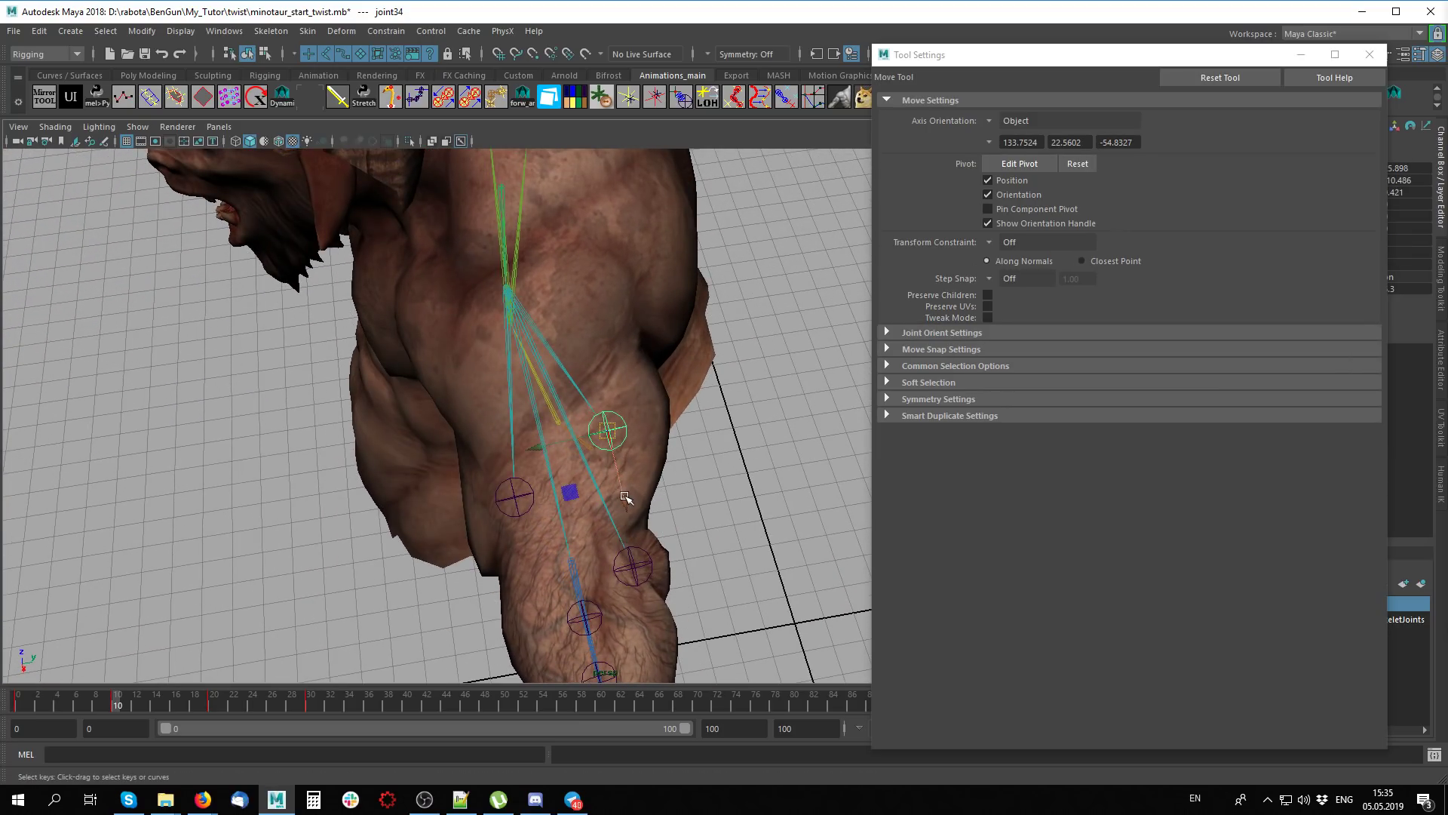
middle_drag(625, 498, 623, 468)
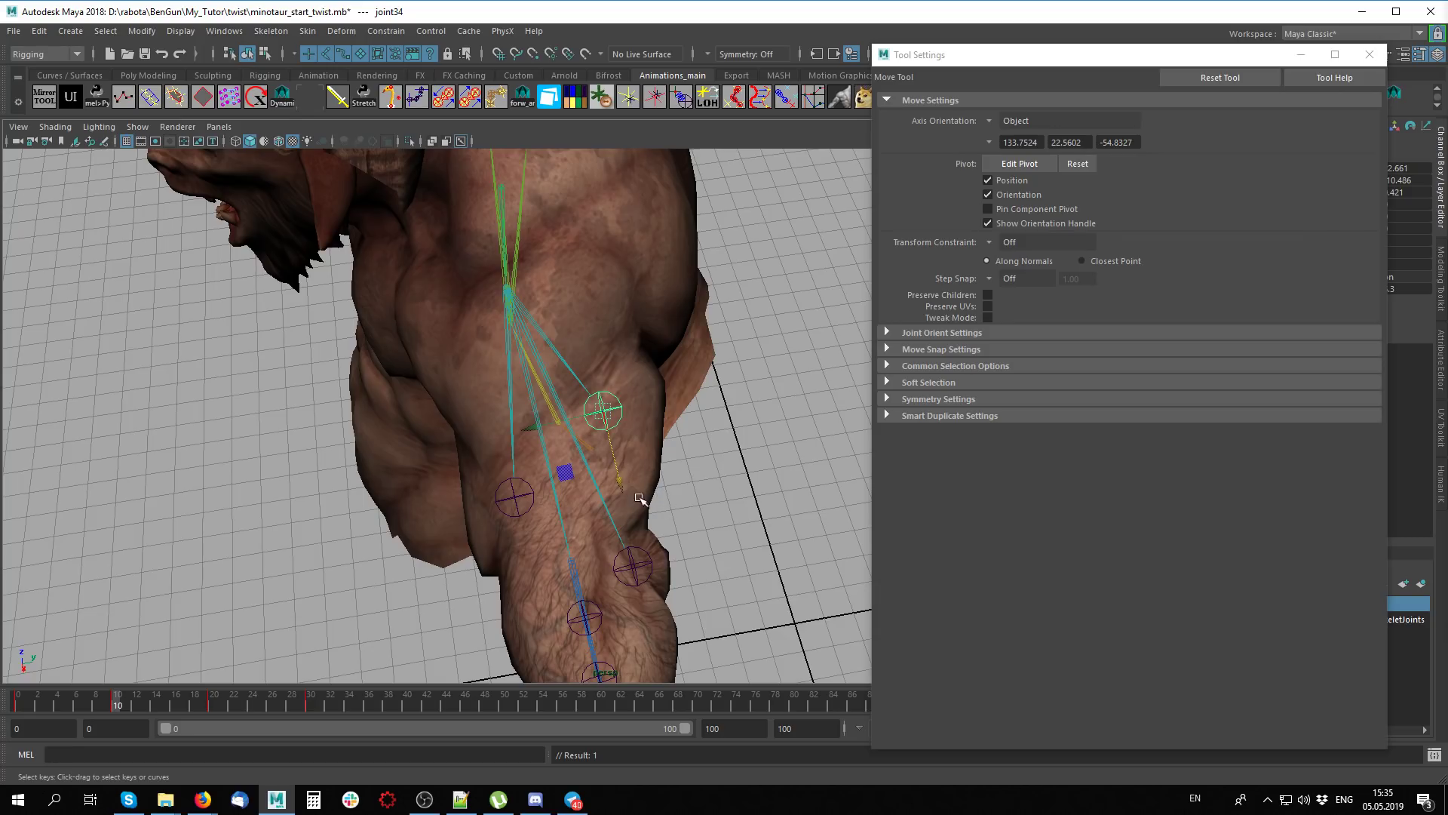
mouse_move(640, 498)
alt+mouse_down()
mouse_move(643, 474)
mouse_move(627, 469)
alt+mouse_up()
key(e)
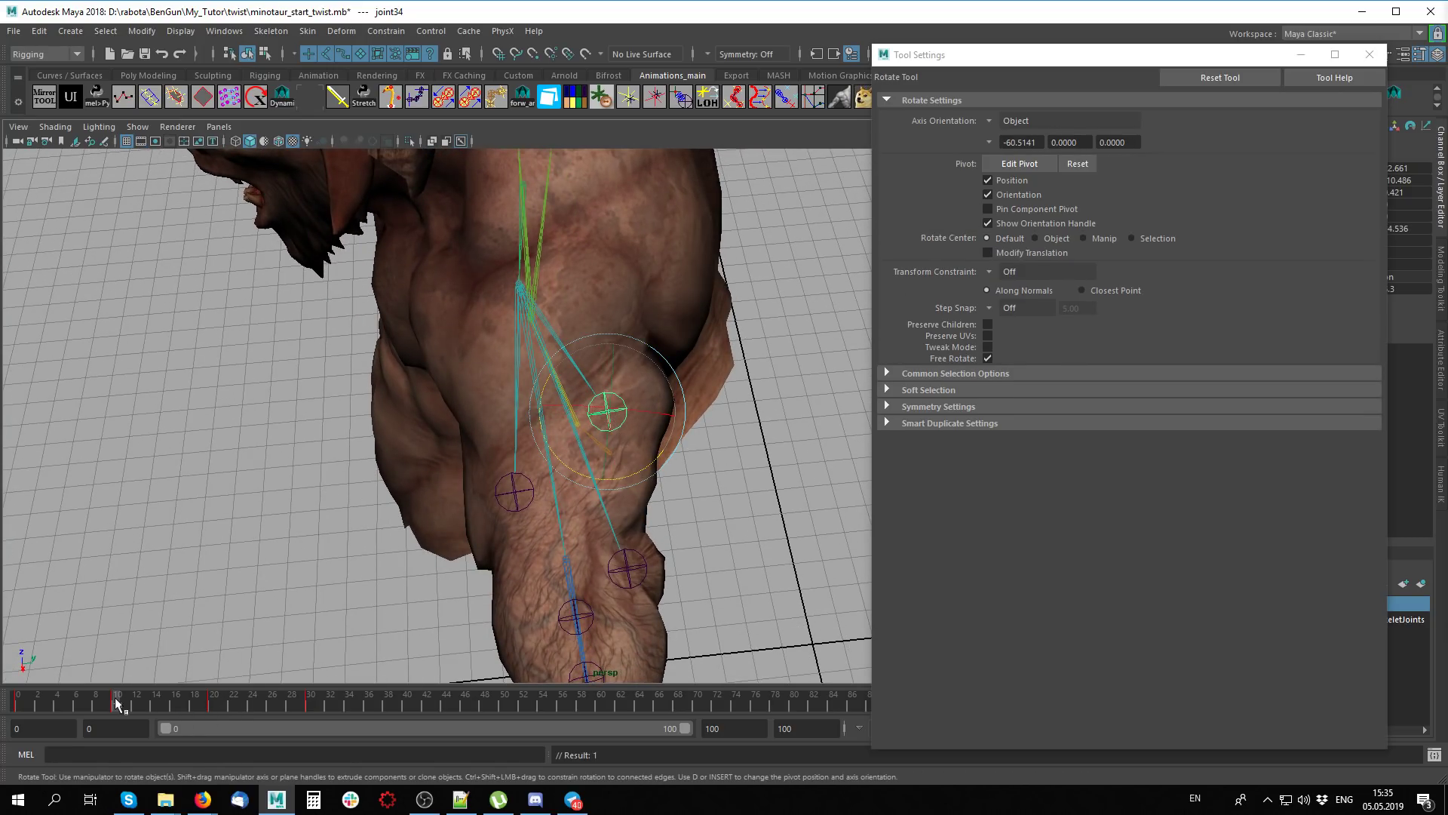
drag(117, 703, 308, 702)
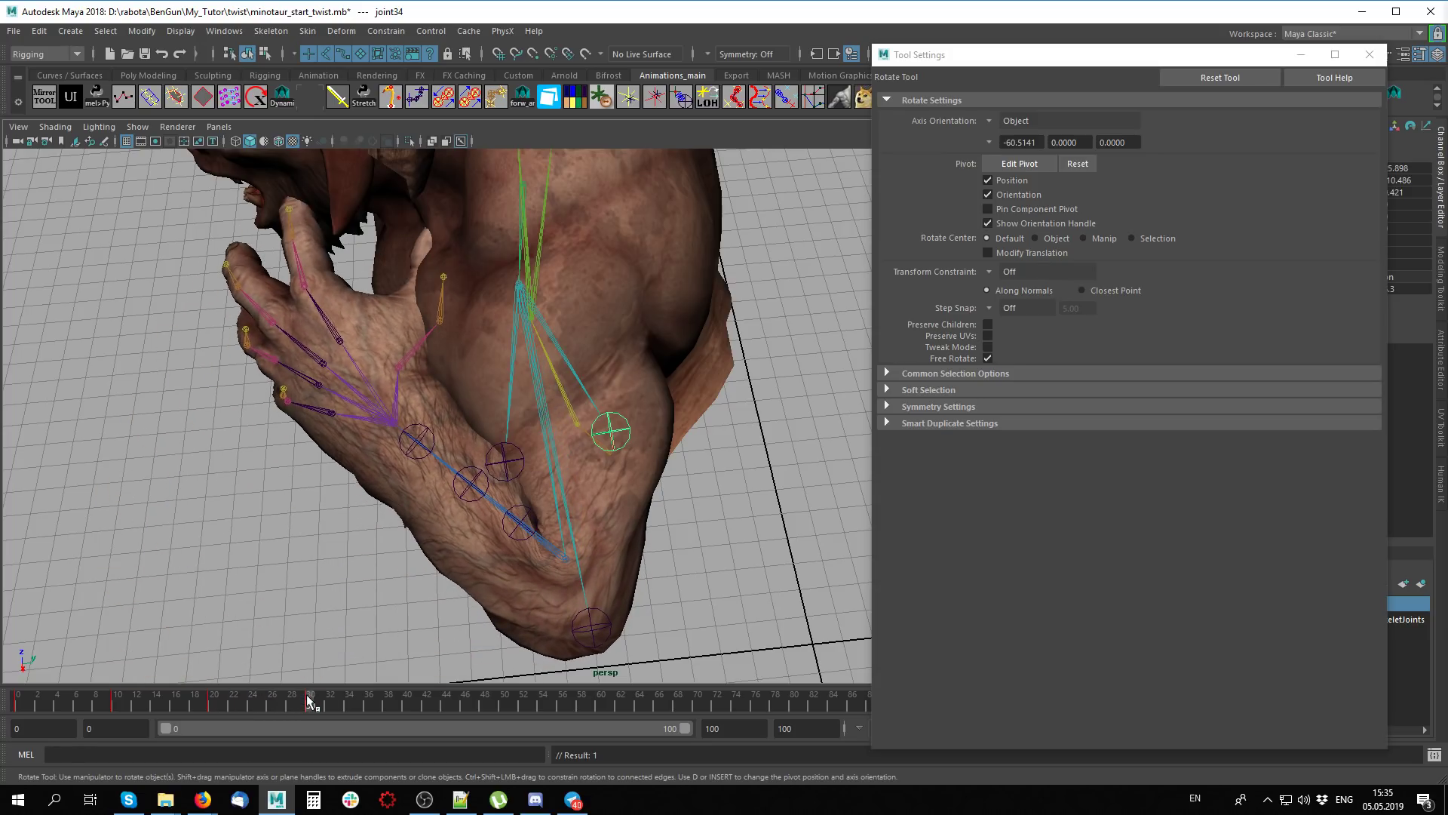
Review joint34 in the bent pose, then pickwalk up to parent joint33
key(w)
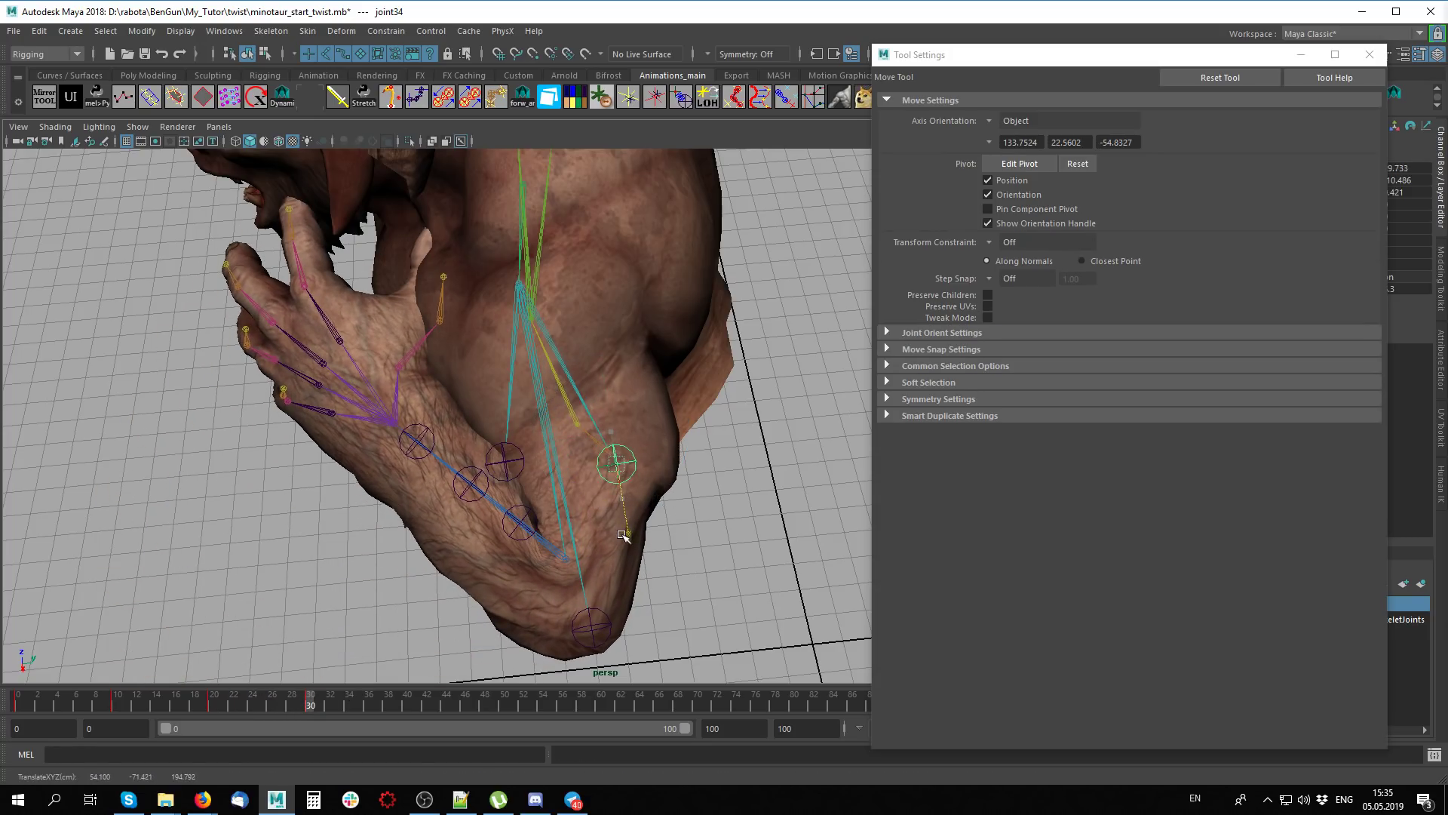
mouse_move(627, 500)
alt+mouse_down()
mouse_move(538, 477)
mouse_move(648, 543)
alt+mouse_up()
key(e)
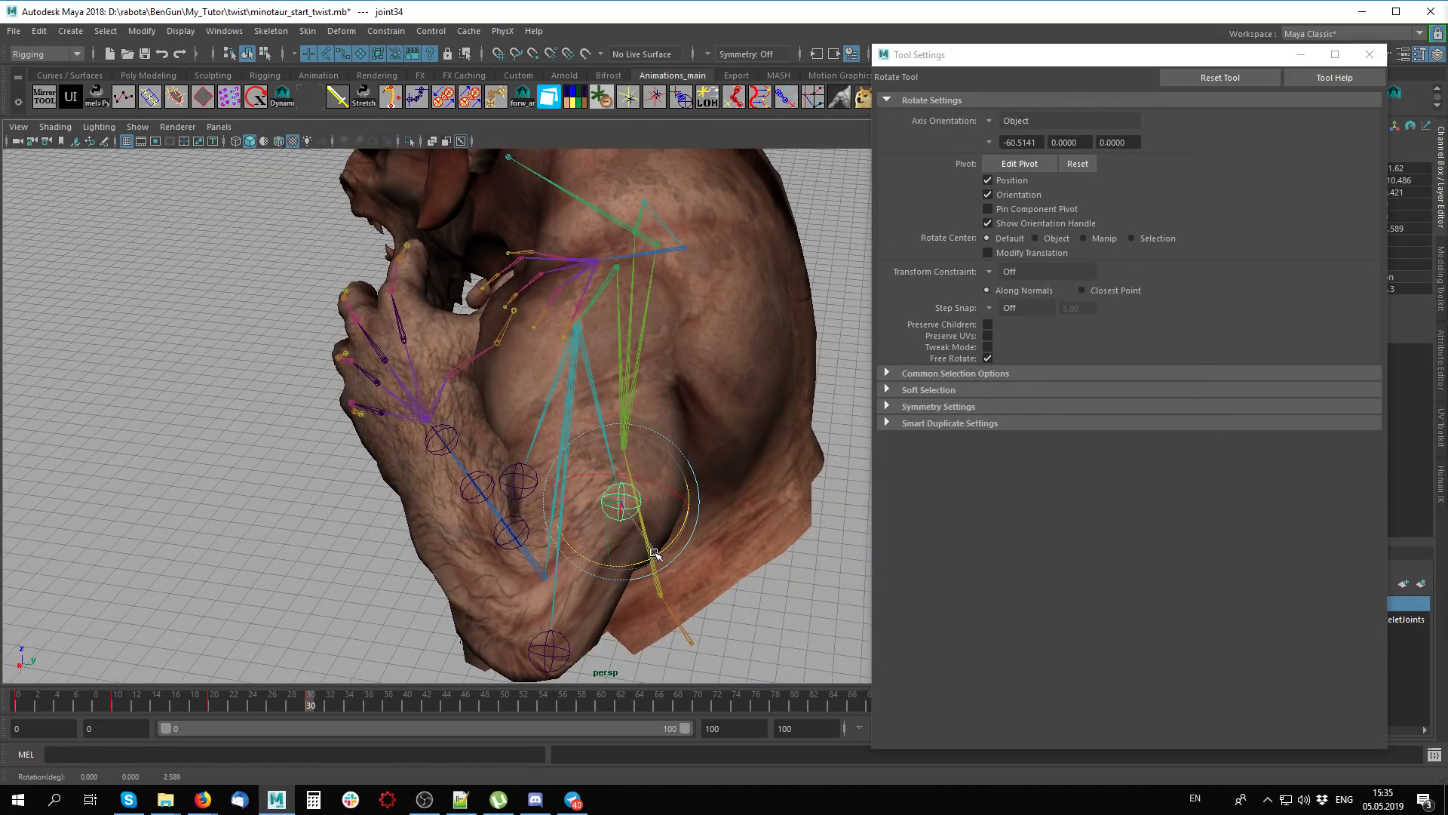
alt+drag(651, 554, 458, 601)
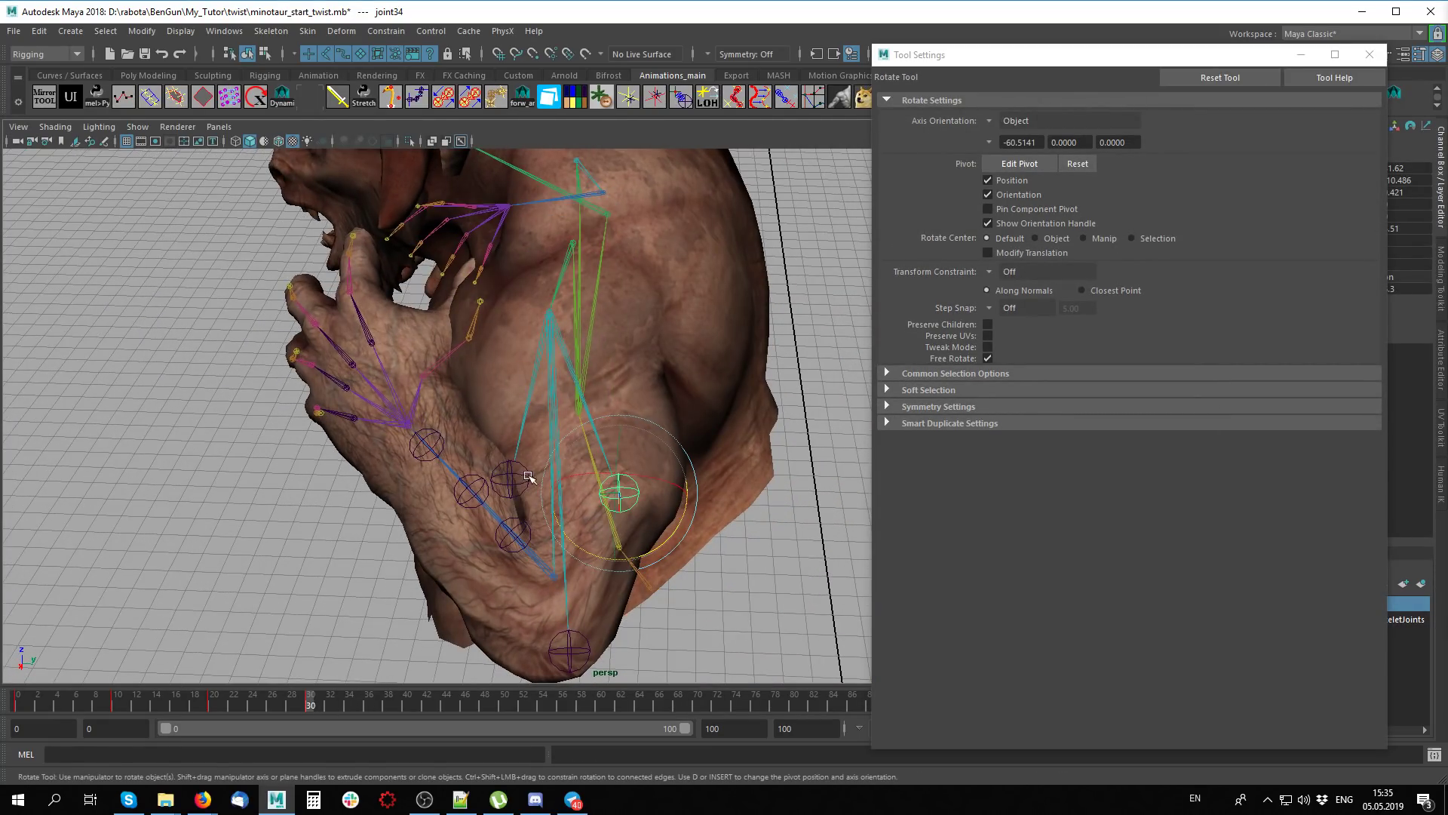
key(Up)
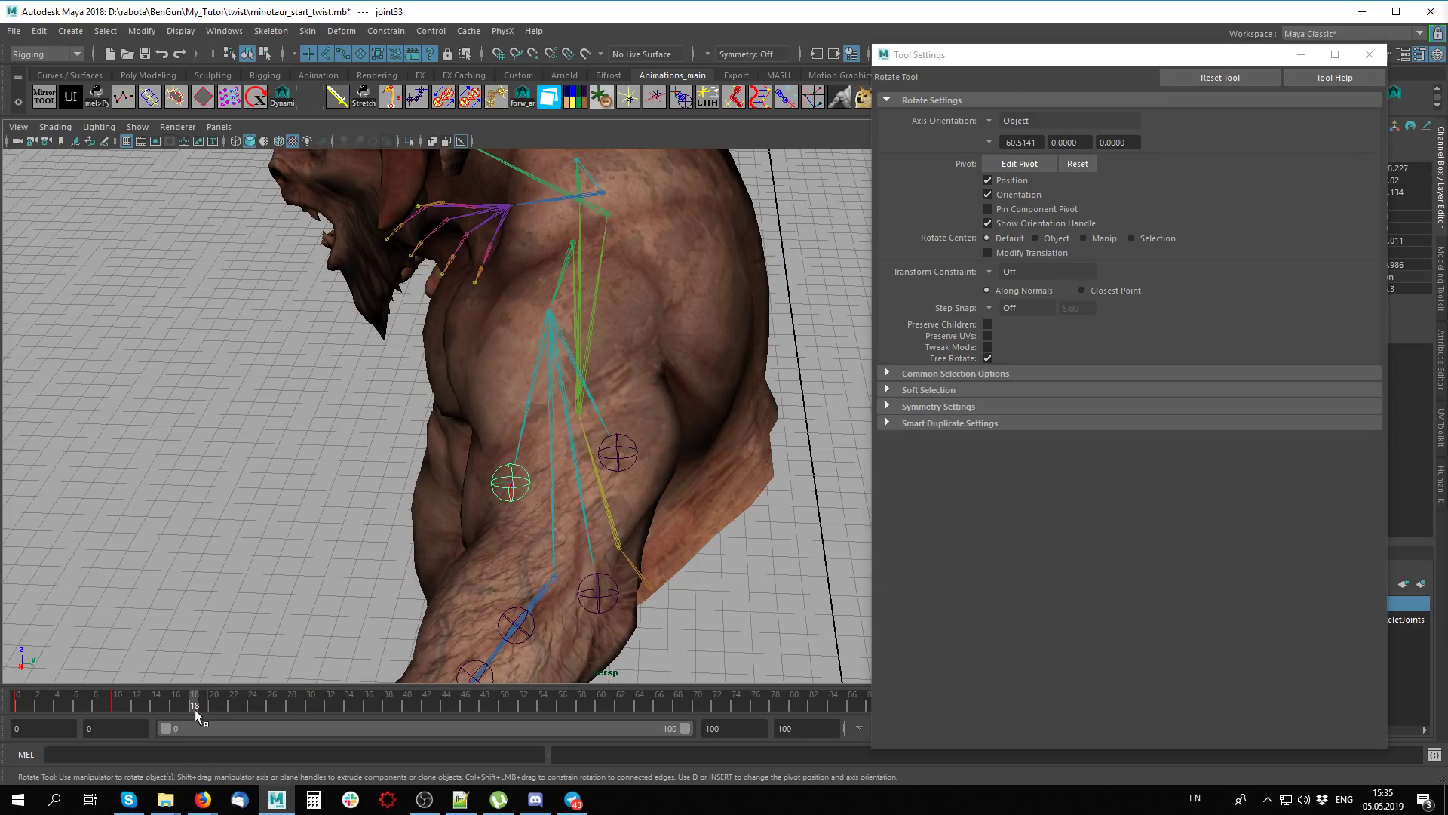
At frame 30 with X-ray on, move joint33 up and left toward the elbow
drag(302, 713, 320, 712)
click(311, 706)
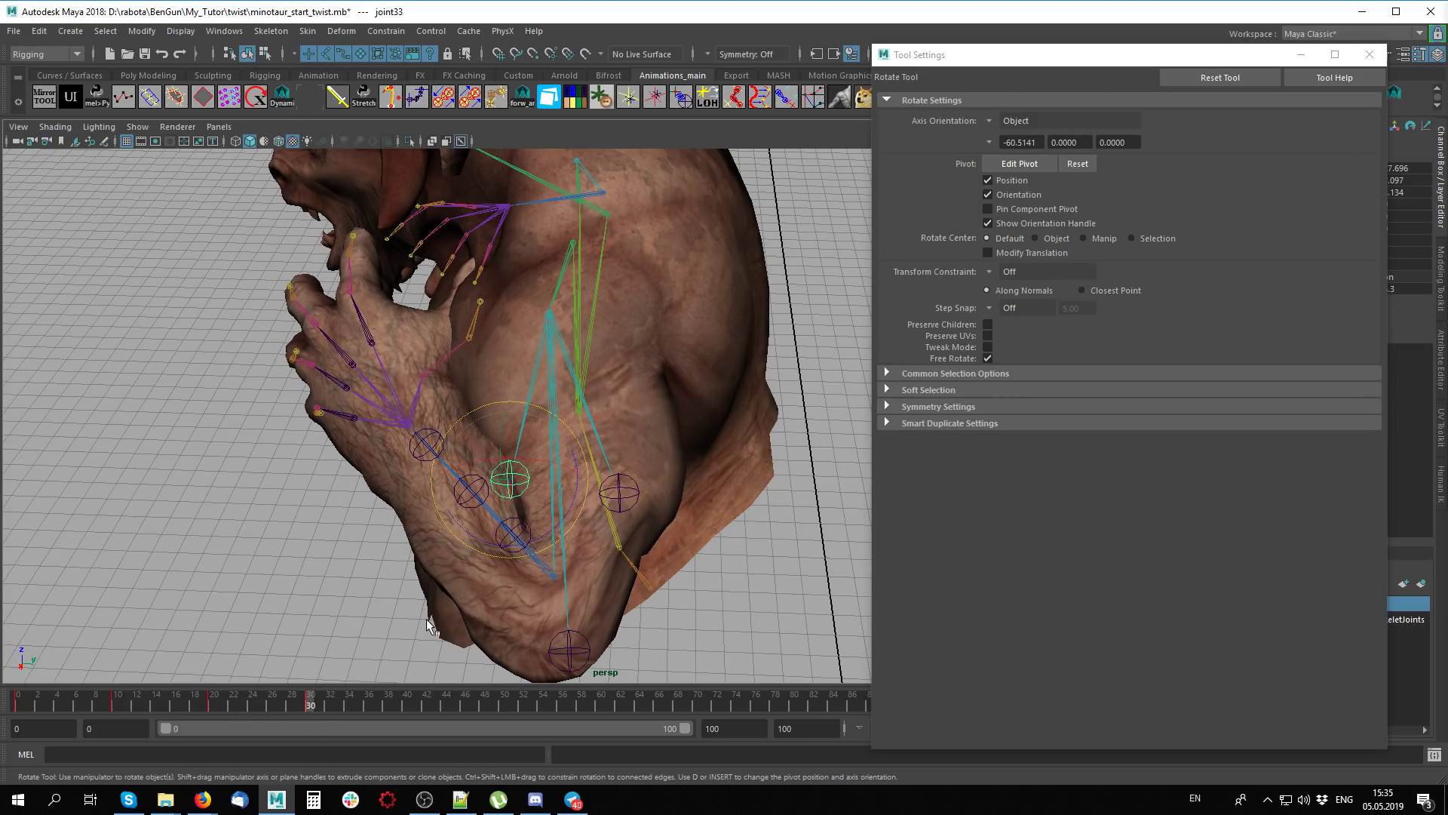
key(alt+a)
alt+drag(434, 628, 608, 537)
key(w)
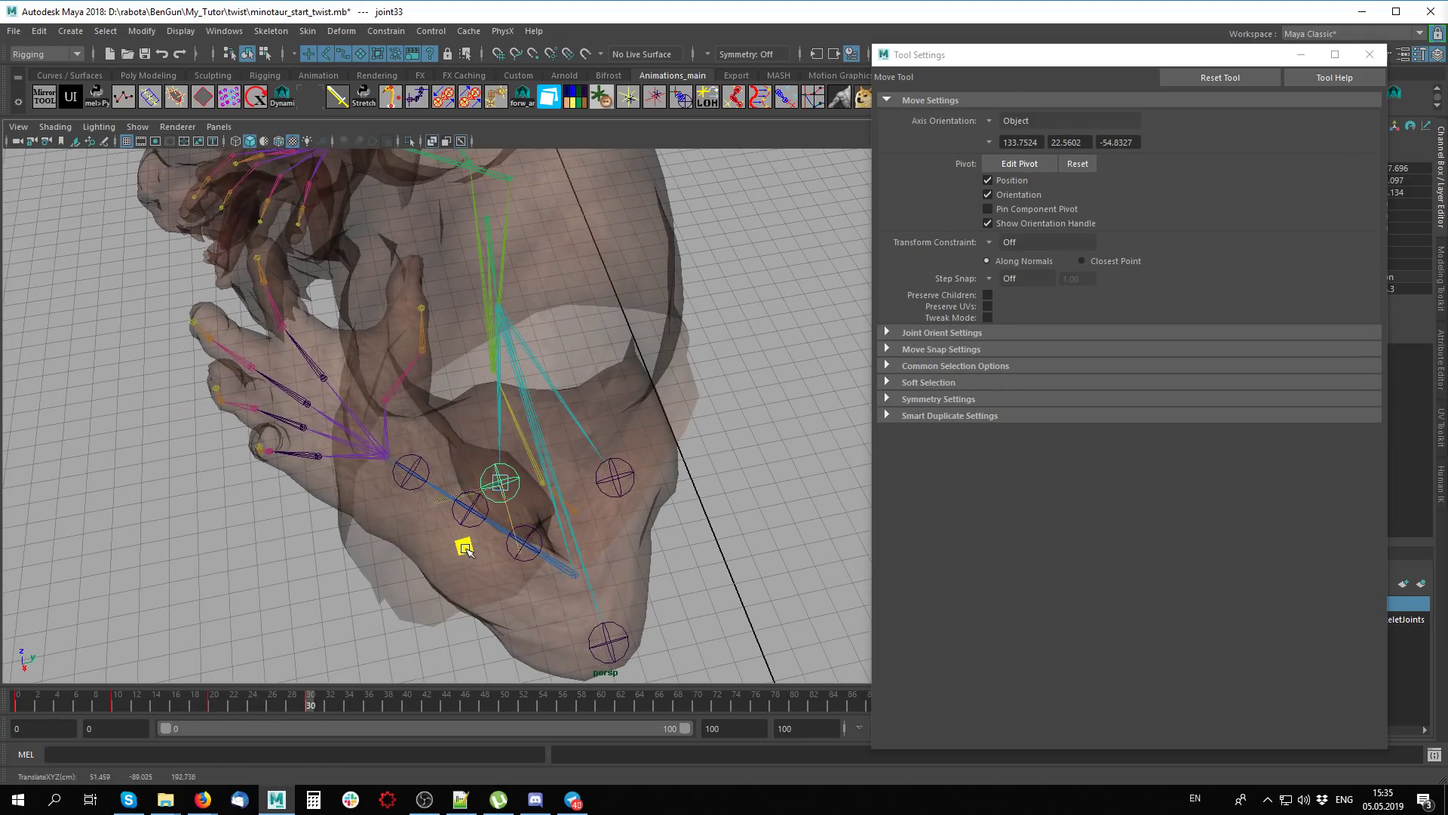
drag(466, 549, 445, 526)
Scale joint33 up to about 1.496, then back down to about 1.361
key(s)
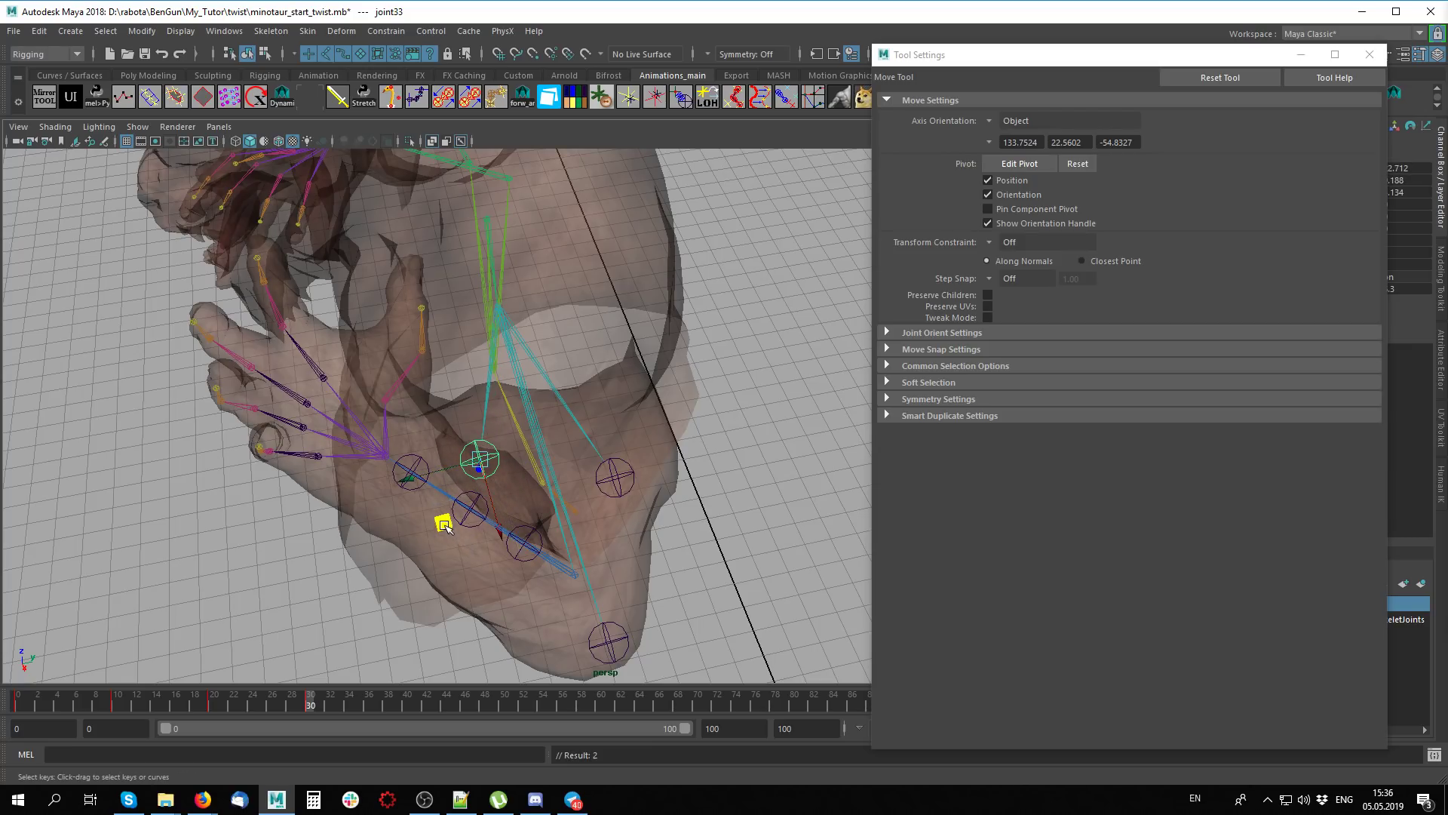
key(r)
alt+drag(548, 483, 472, 544)
key(alt+a)
key(alt+a)
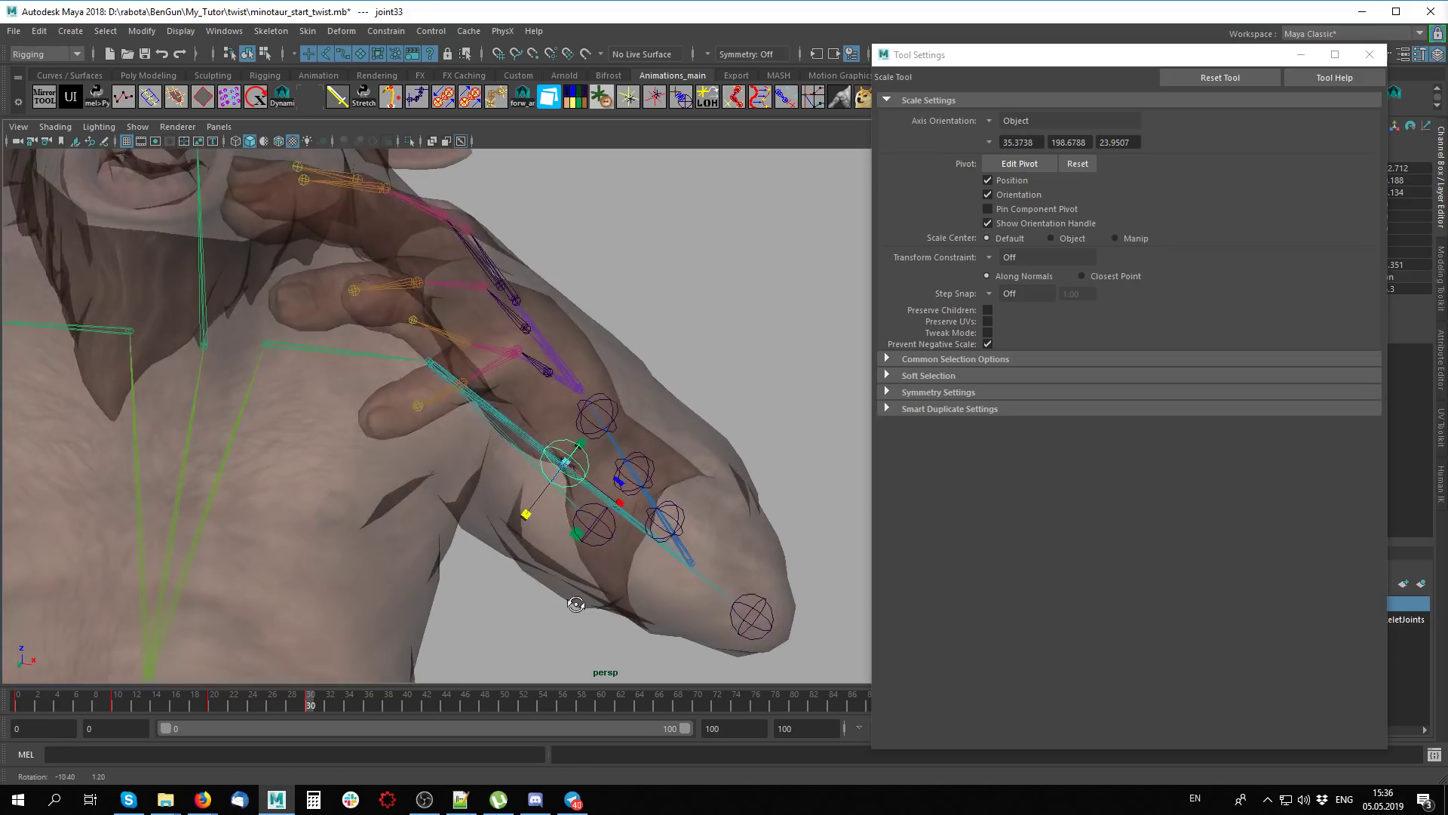
mouse_move(573, 603)
alt+mouse_down()
mouse_move(620, 616)
mouse_move(586, 569)
mouse_move(630, 598)
alt+mouse_up()
key(alt+a)
middle_drag(631, 599, 614, 608)
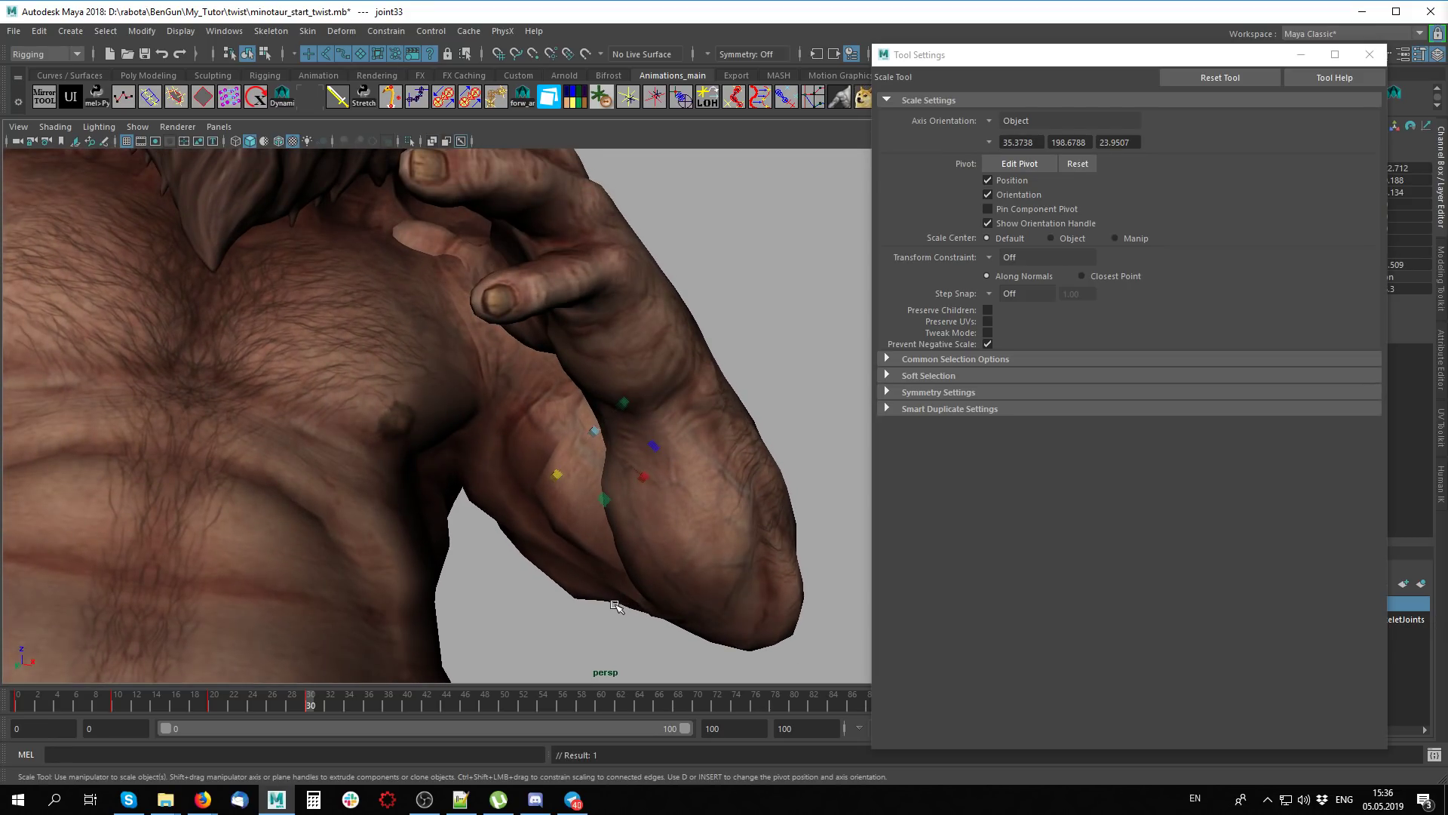
Check deformation at frame 19 and select the minotaur body mesh
mouse_move(537, 640)
alt+mouse_down()
mouse_move(533, 598)
mouse_move(631, 589)
mouse_move(493, 630)
mouse_move(591, 553)
mouse_move(659, 617)
alt+mouse_up()
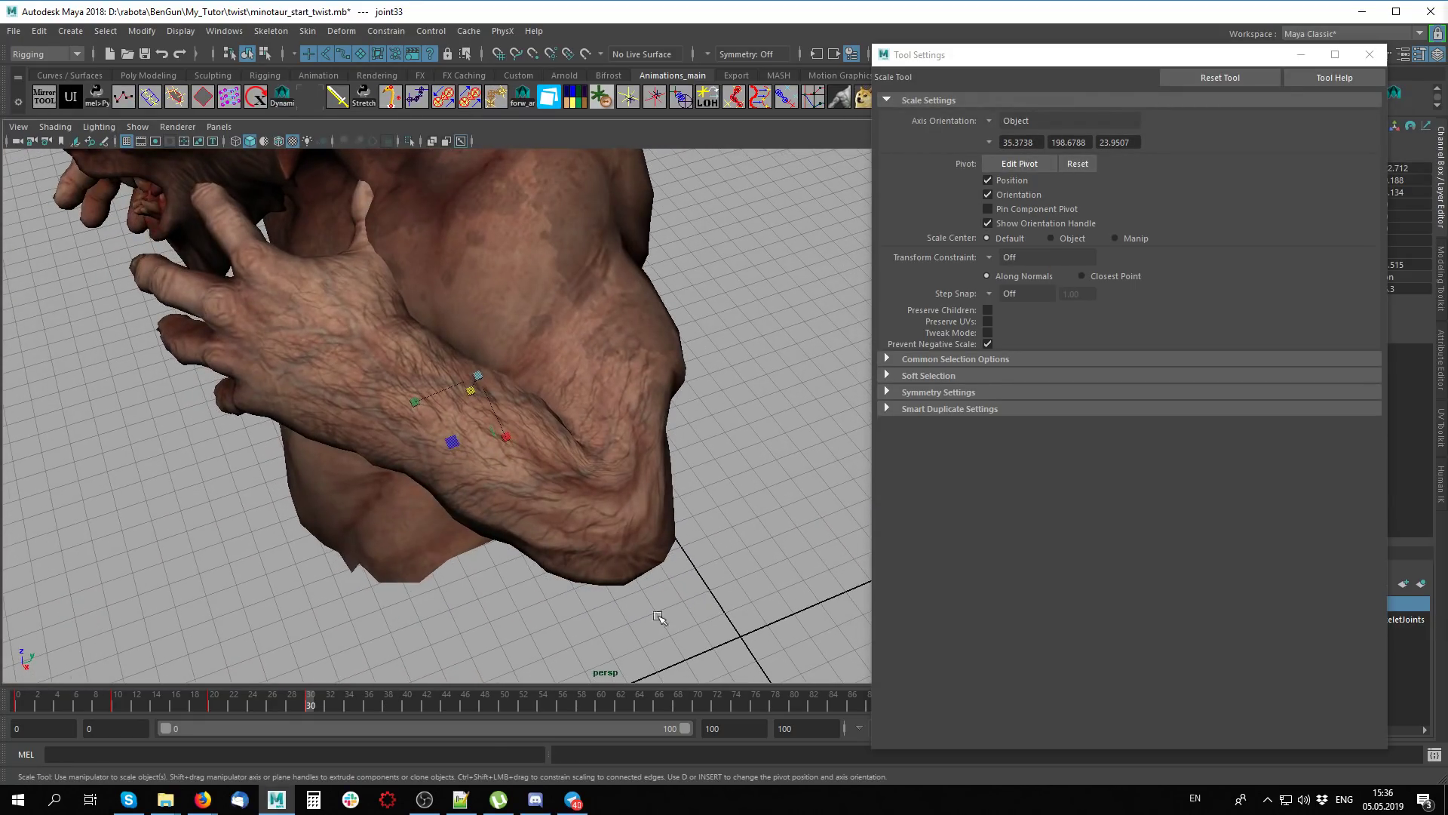
mouse_move(310, 701)
mouse_down()
mouse_move(125, 710)
mouse_move(261, 713)
mouse_up()
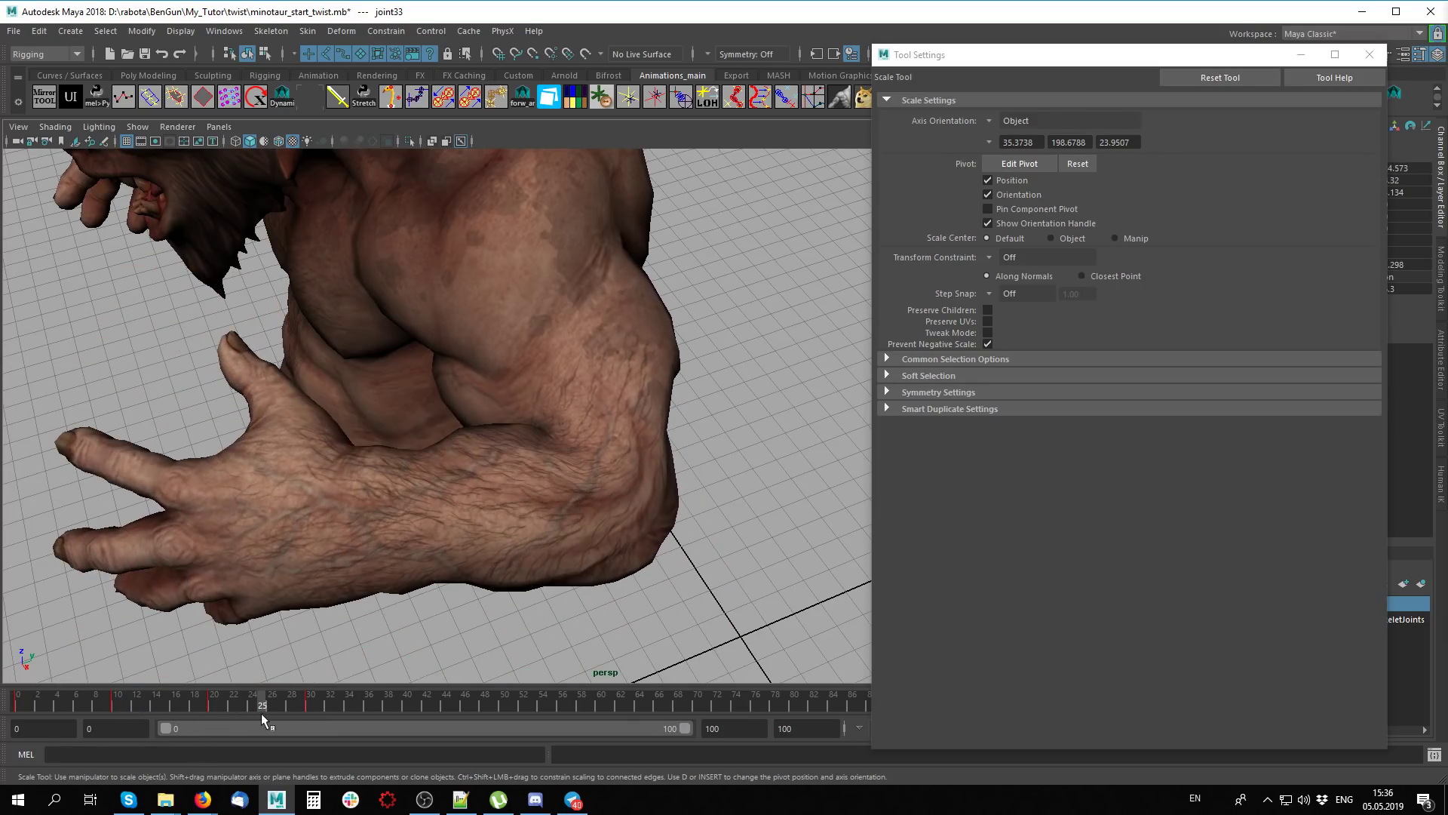
click(646, 567)
mouse_move(657, 593)
alt+mouse_down()
mouse_move(591, 601)
mouse_move(616, 578)
alt+mouse_up()
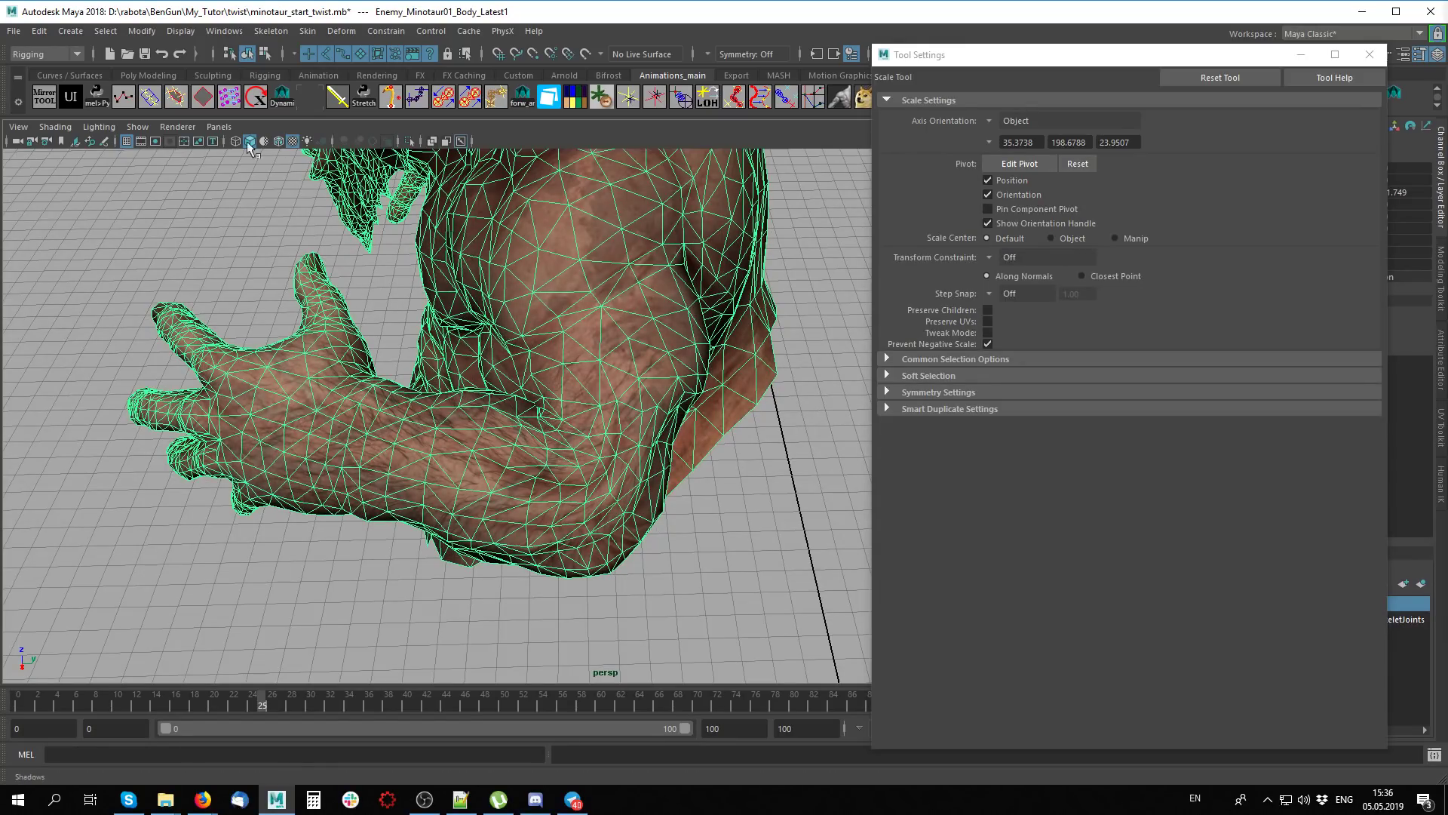
Activate Smooth Weights from the Export shelf with brush size 9.730, arm bent at frame 30
click(733, 78)
click(89, 98)
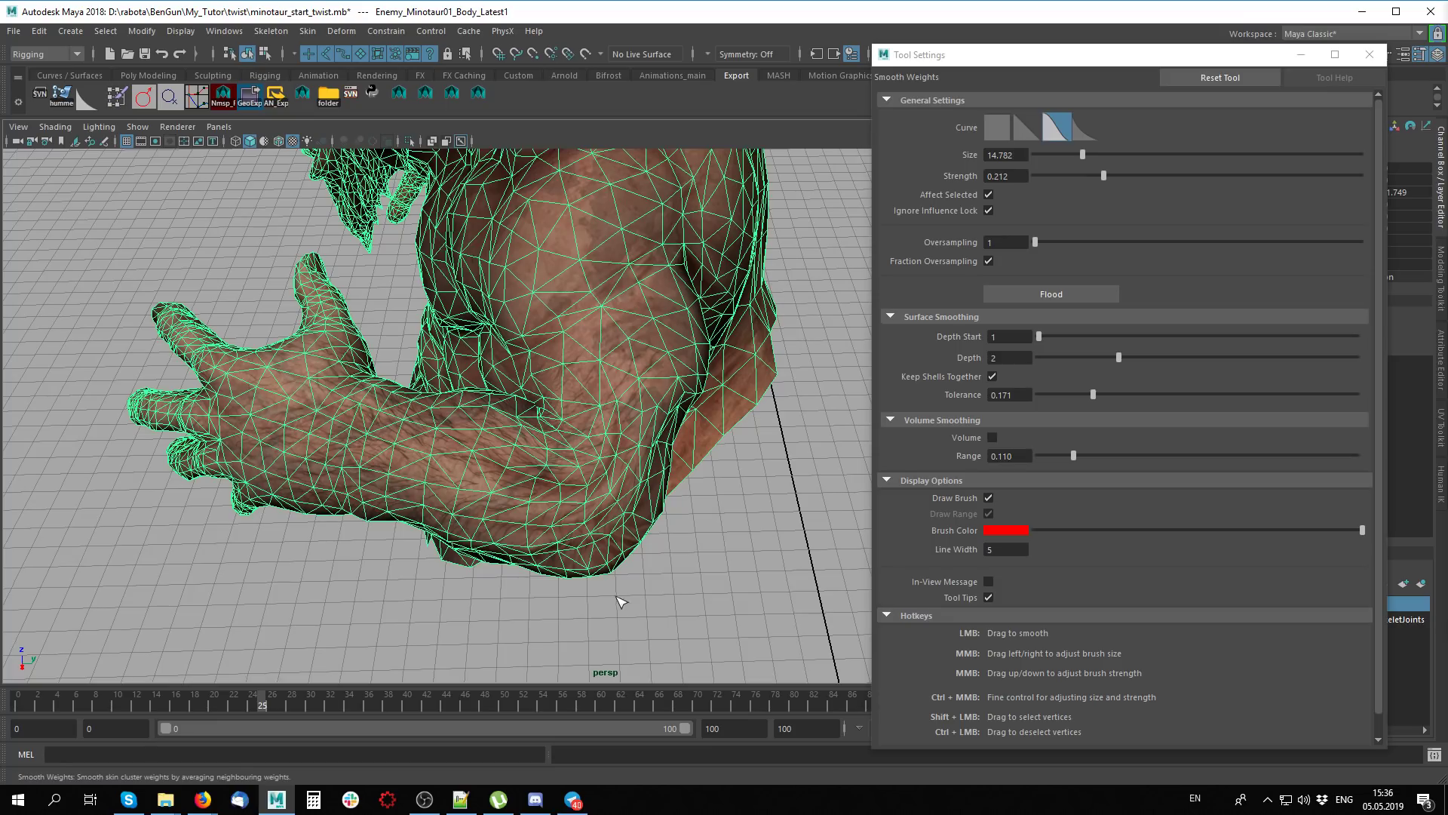
mouse_move(620, 601)
alt+mouse_down()
mouse_move(583, 551)
mouse_move(641, 483)
mouse_move(543, 530)
alt+mouse_up()
click(994, 211)
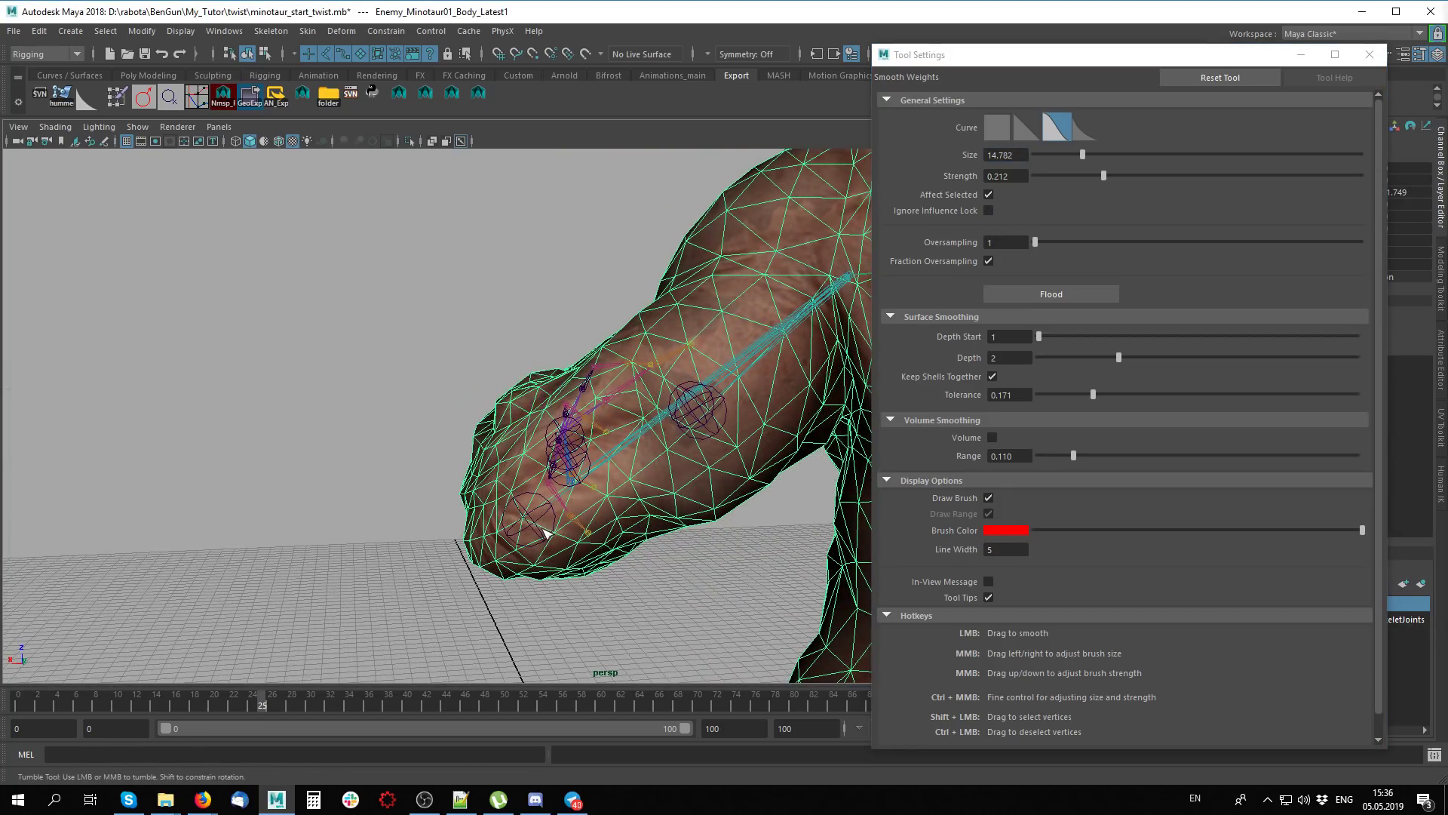
middle_drag(579, 528, 567, 517)
mouse_move(554, 534)
alt+mouse_down()
mouse_move(666, 546)
mouse_move(555, 498)
alt+mouse_up()
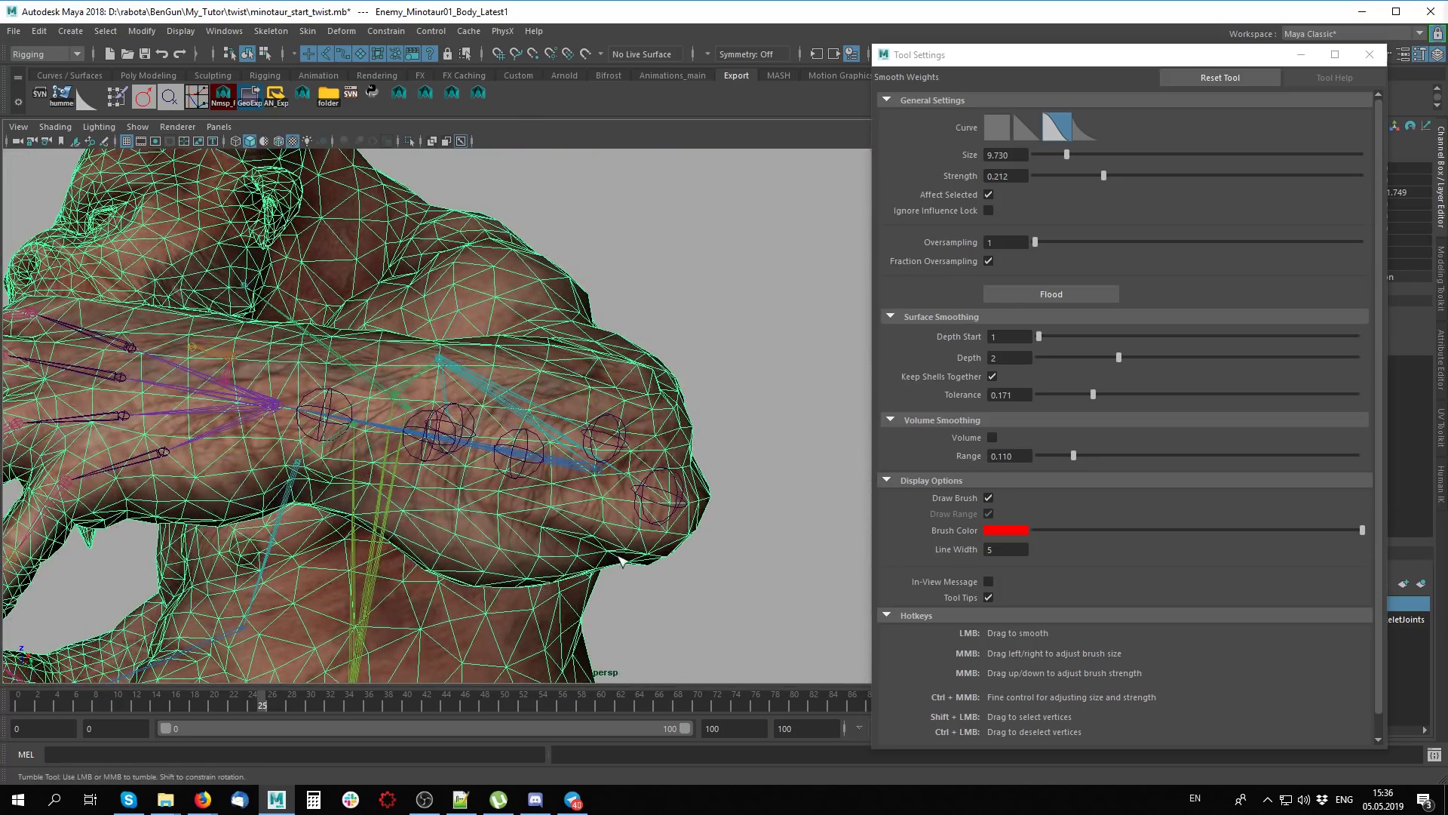
alt+drag(623, 562, 554, 562)
mouse_move(632, 591)
alt+mouse_down()
mouse_move(559, 553)
mouse_move(585, 591)
mouse_move(603, 539)
mouse_move(708, 538)
mouse_move(615, 475)
mouse_move(727, 517)
mouse_move(685, 560)
alt+mouse_up()
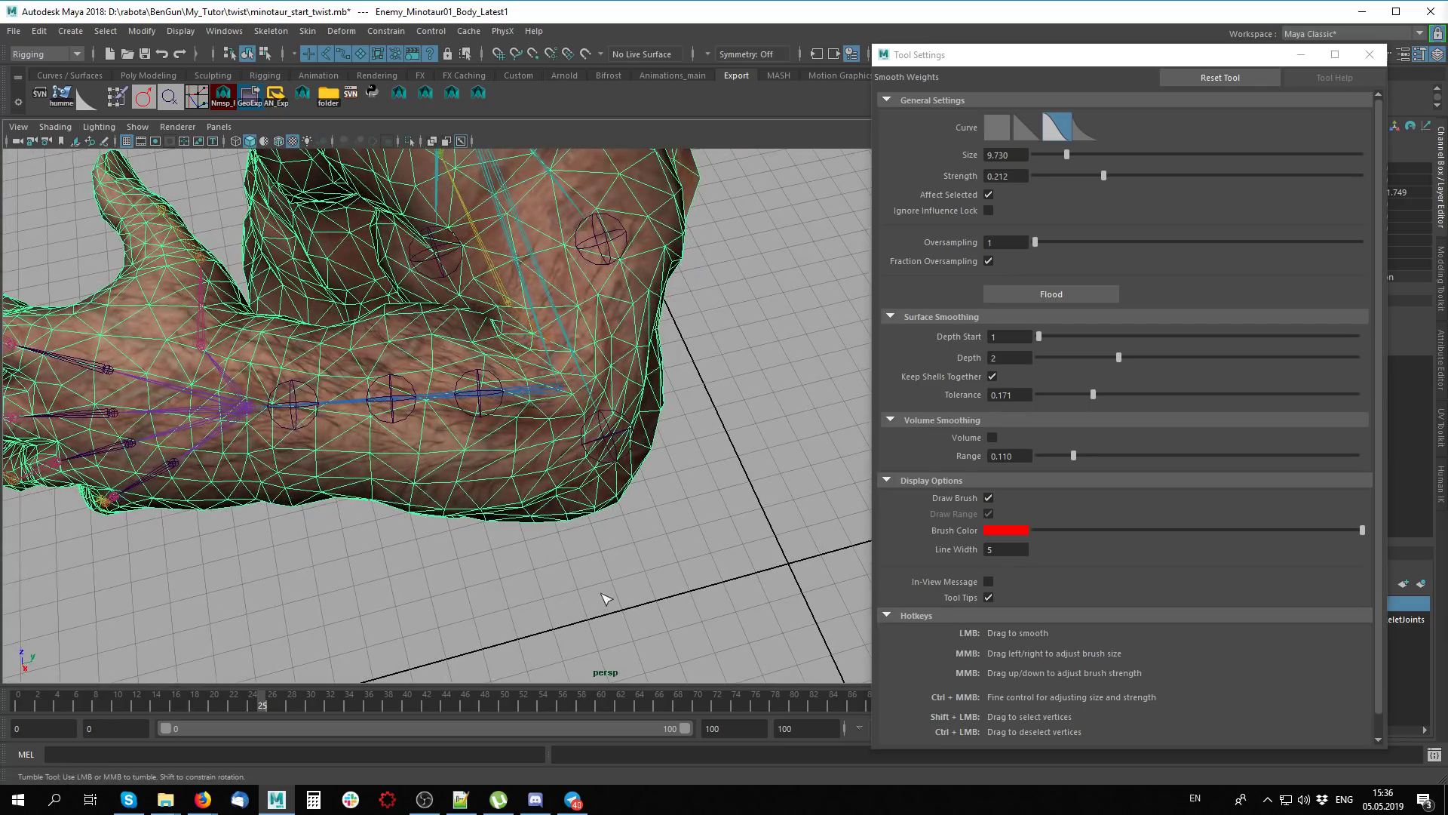
alt+drag(673, 471, 604, 526)
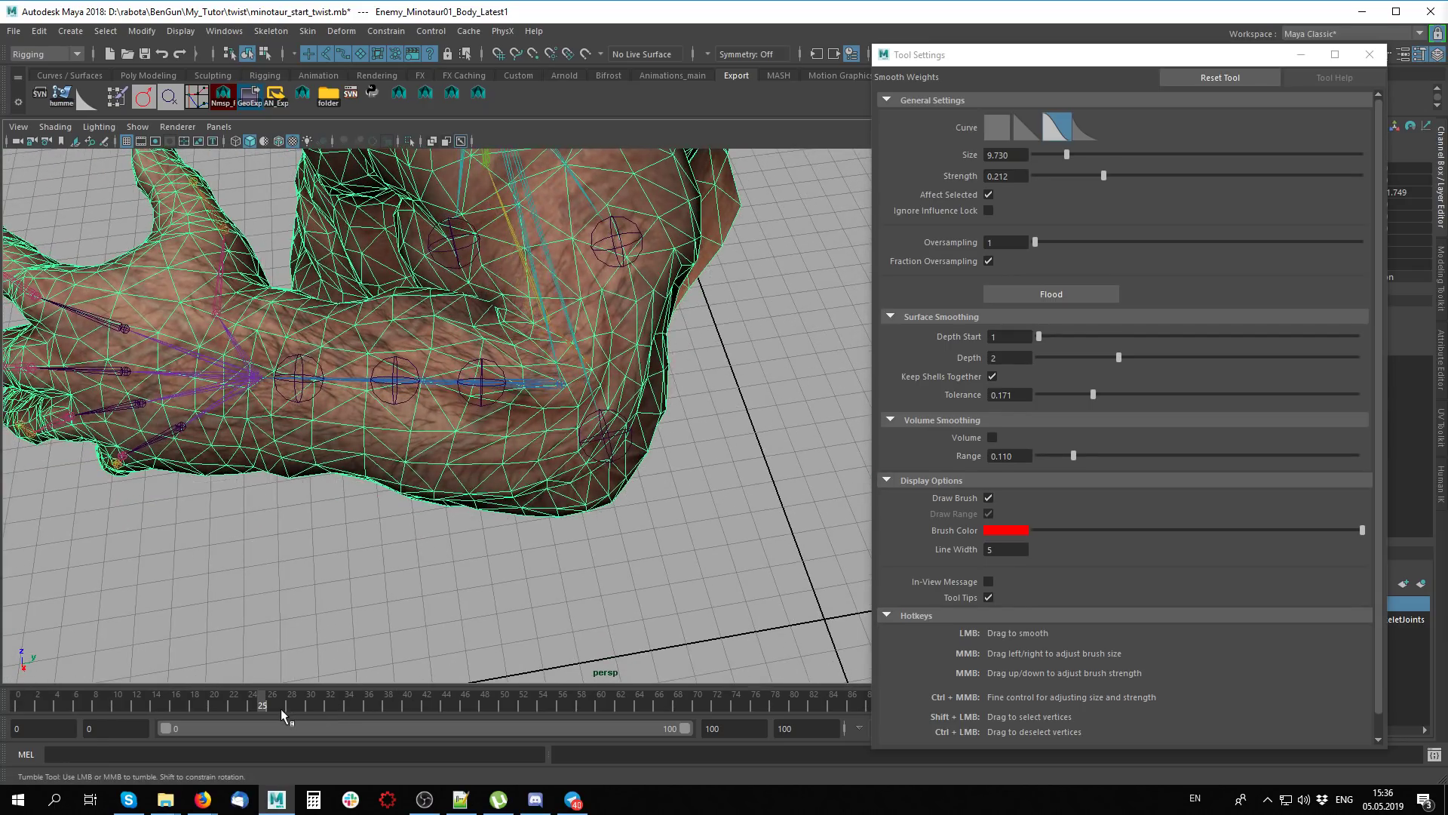
drag(283, 715, 310, 705)
mouse_move(382, 663)
alt+mouse_down()
mouse_move(642, 436)
mouse_move(655, 530)
mouse_move(621, 573)
alt+mouse_up()
Select and check joint32 at the elbow point, then reselect the minotaur body mesh
key(q)
click(604, 487)
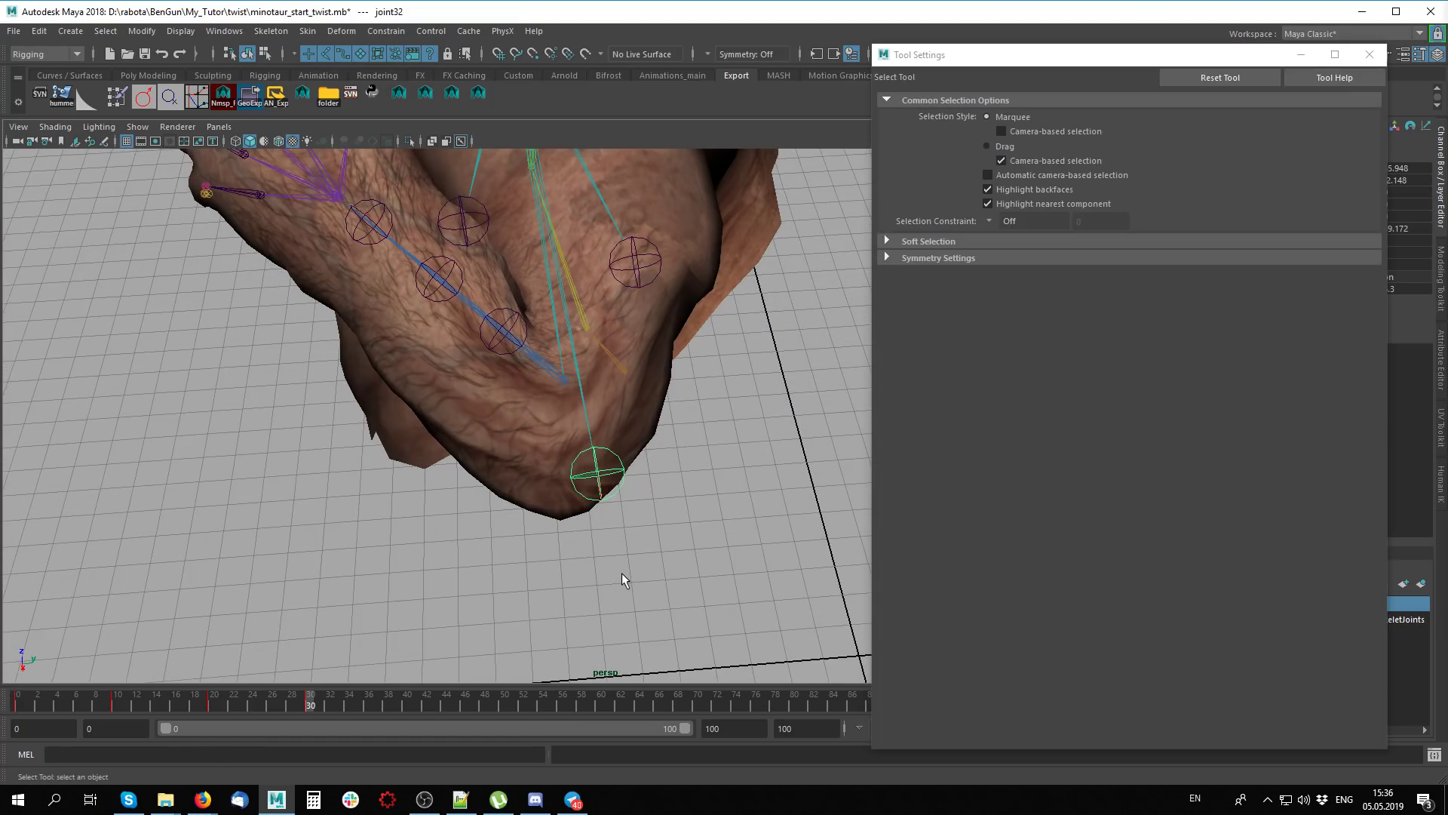
key(w)
mouse_move(558, 532)
alt+mouse_down()
mouse_move(607, 525)
mouse_move(443, 459)
mouse_move(750, 501)
mouse_move(601, 437)
mouse_move(531, 470)
mouse_move(535, 486)
mouse_move(694, 491)
alt+mouse_up()
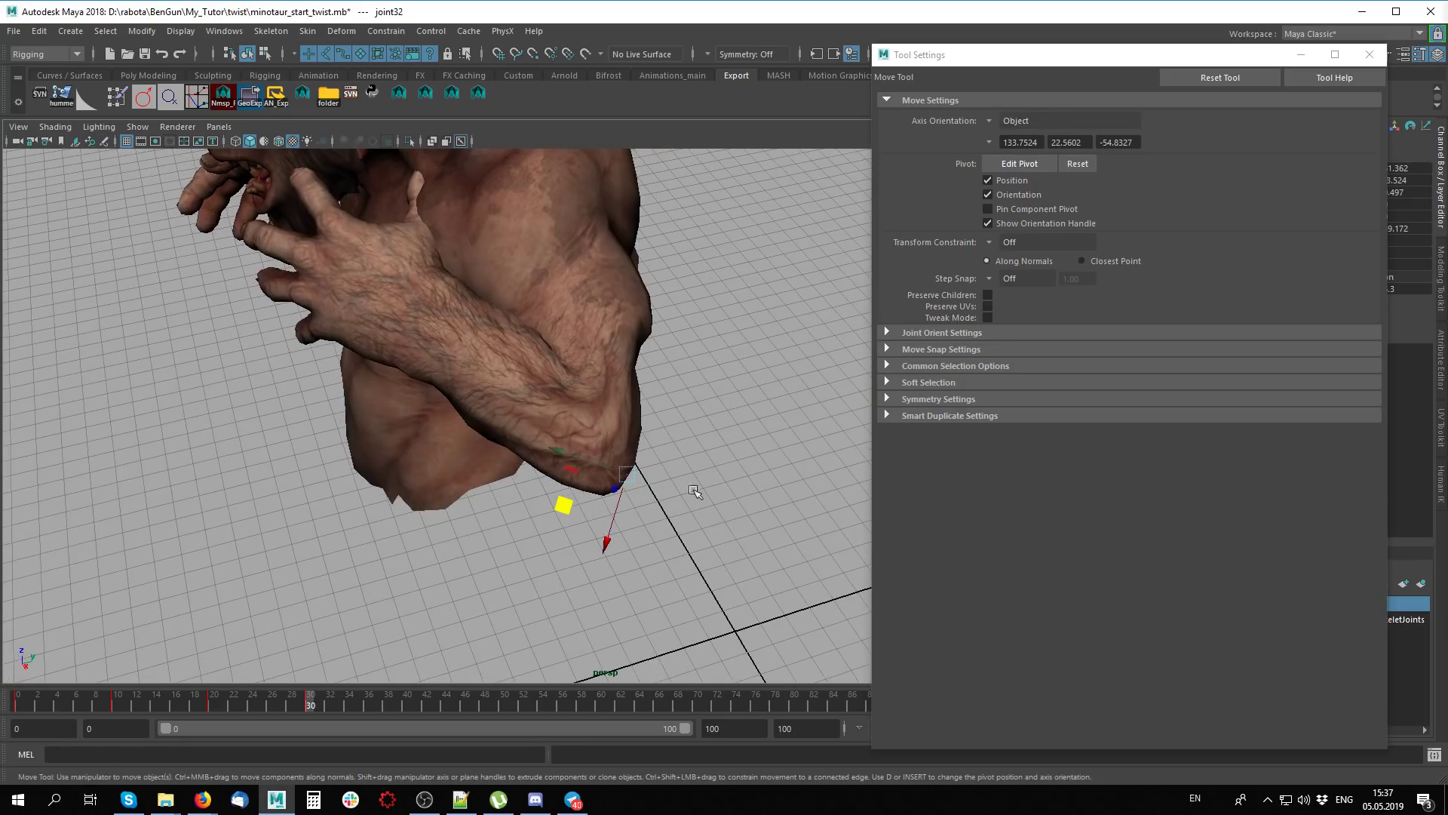
click(633, 420)
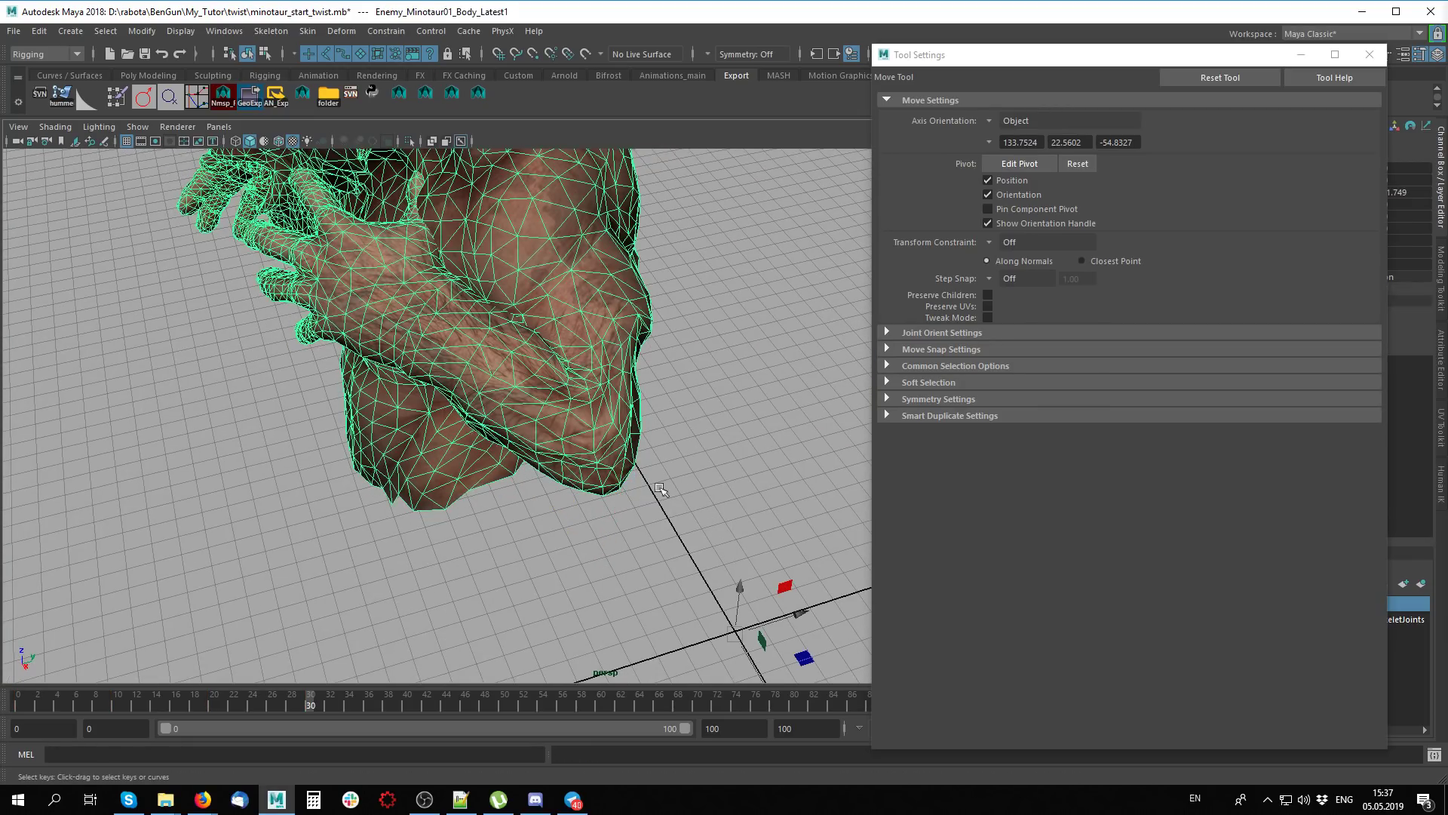
Start Paint Skin Weights on the body and resize the brush at the bent elbow
click(117, 102)
alt+drag(362, 377, 543, 518)
mouse_move(565, 448)
right_down()
mouse_move(565, 498)
mouse_move(573, 451)
mouse_move(472, 427)
right_up()
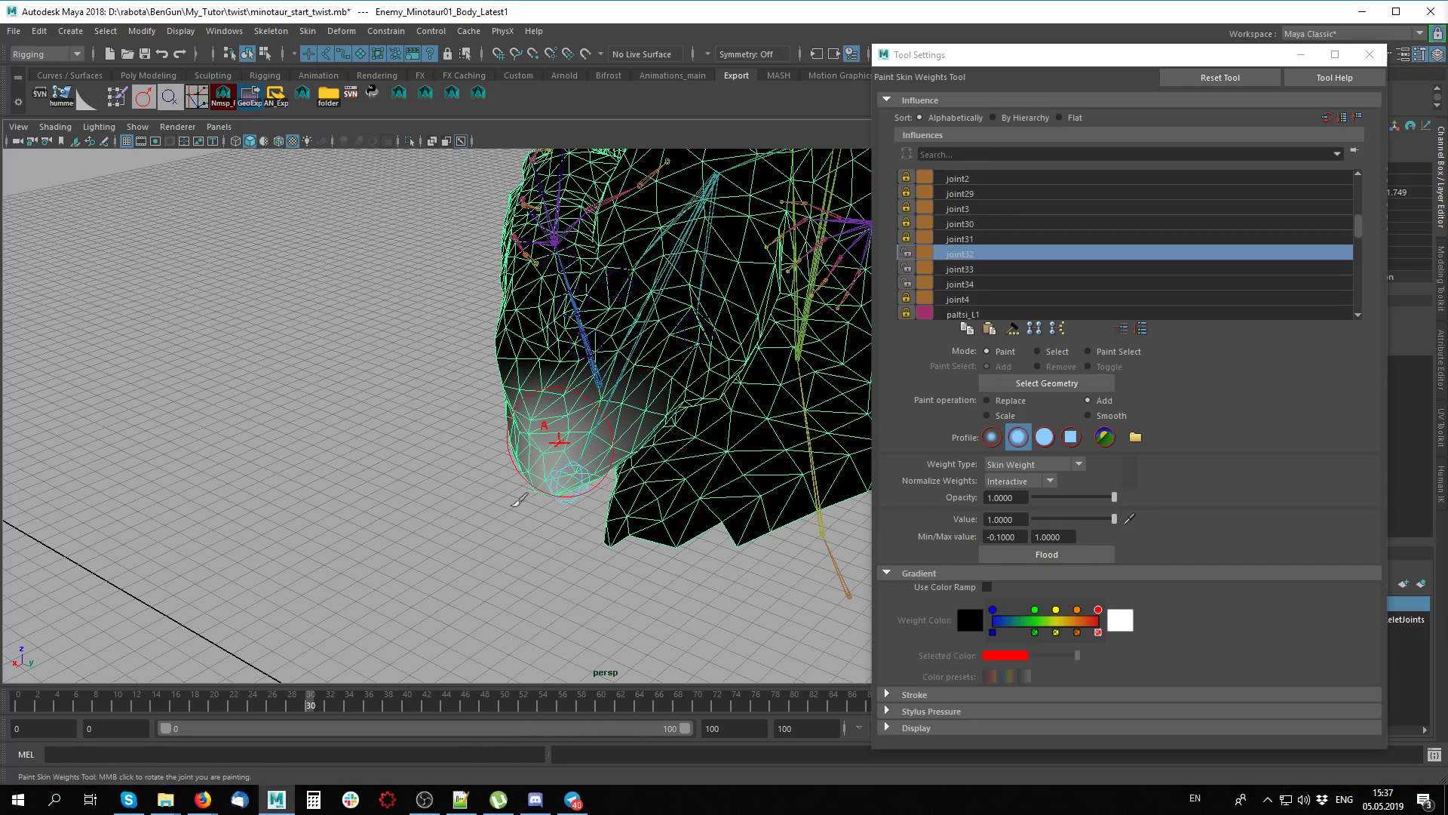
mouse_move(519, 500)
alt+mouse_down()
mouse_move(663, 495)
mouse_move(584, 523)
alt+mouse_up()
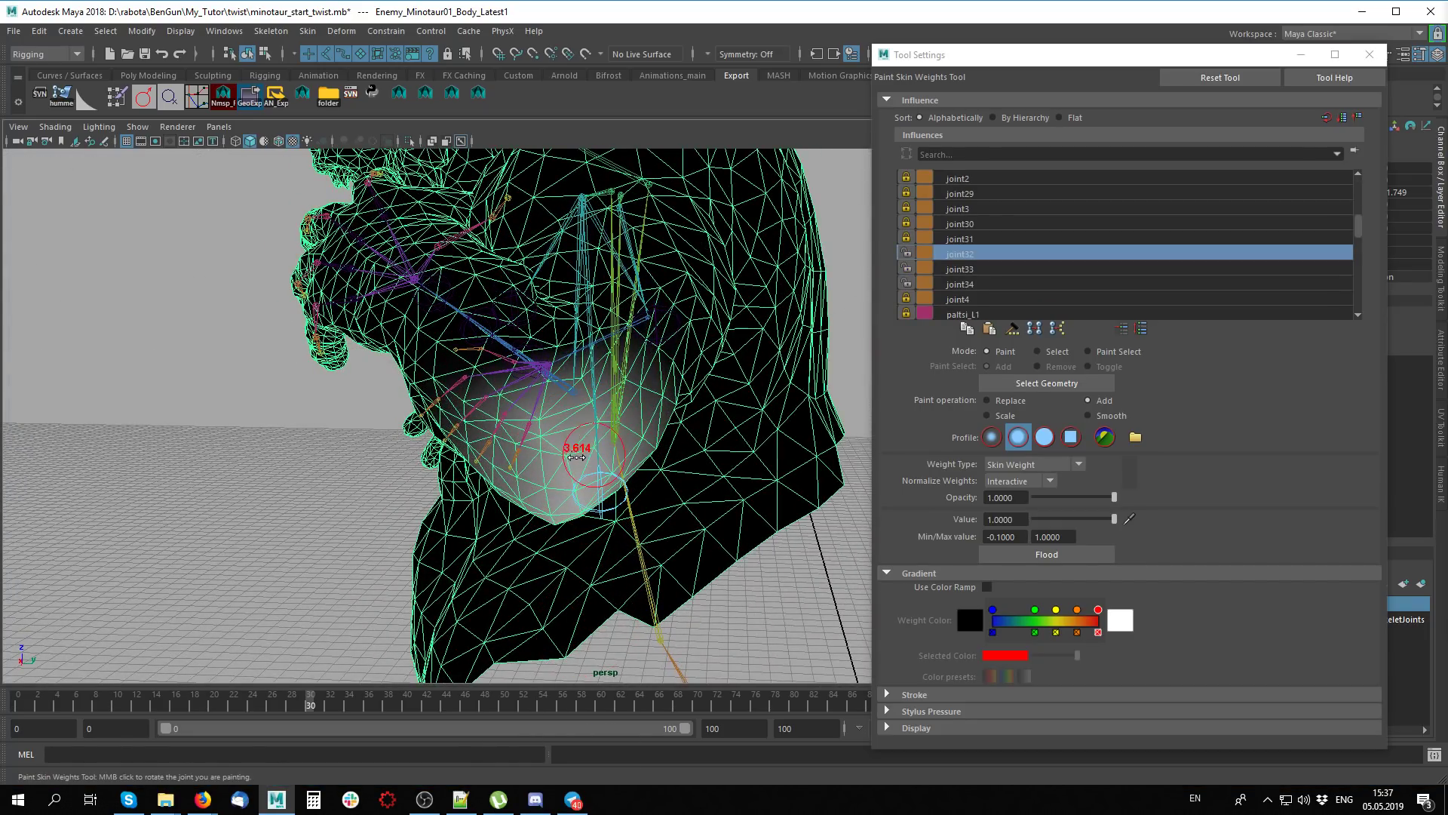
mouse_move(566, 500)
alt+mouse_down()
mouse_move(556, 518)
mouse_move(437, 434)
mouse_move(491, 443)
alt+mouse_up()
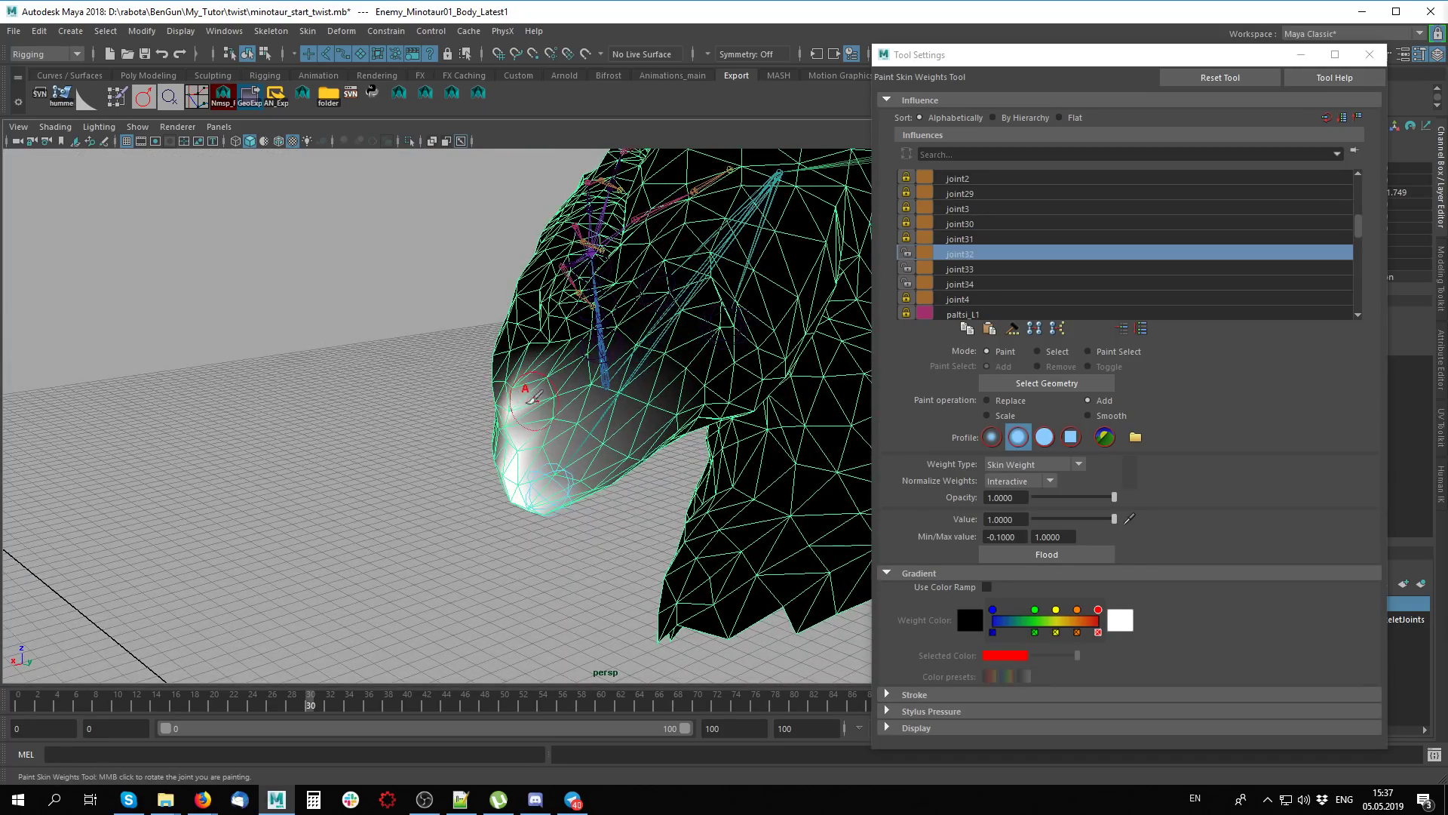
Paint full-strength joint32 weight over the elbow tip, outer elbow and upper edge
alt+drag(533, 397, 535, 407)
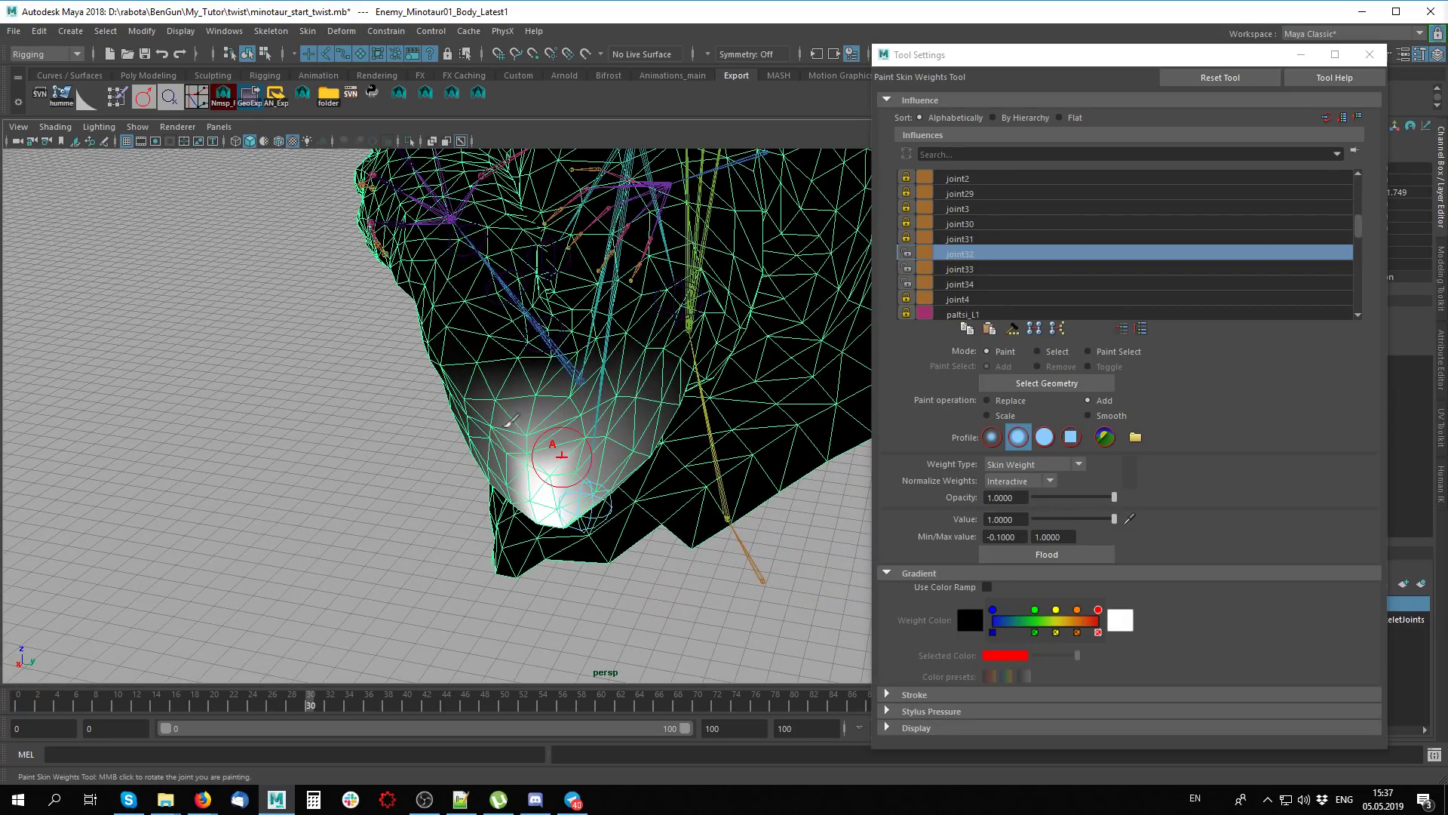
mouse_move(562, 454)
alt+mouse_down()
mouse_move(471, 448)
mouse_move(595, 386)
alt+mouse_up()
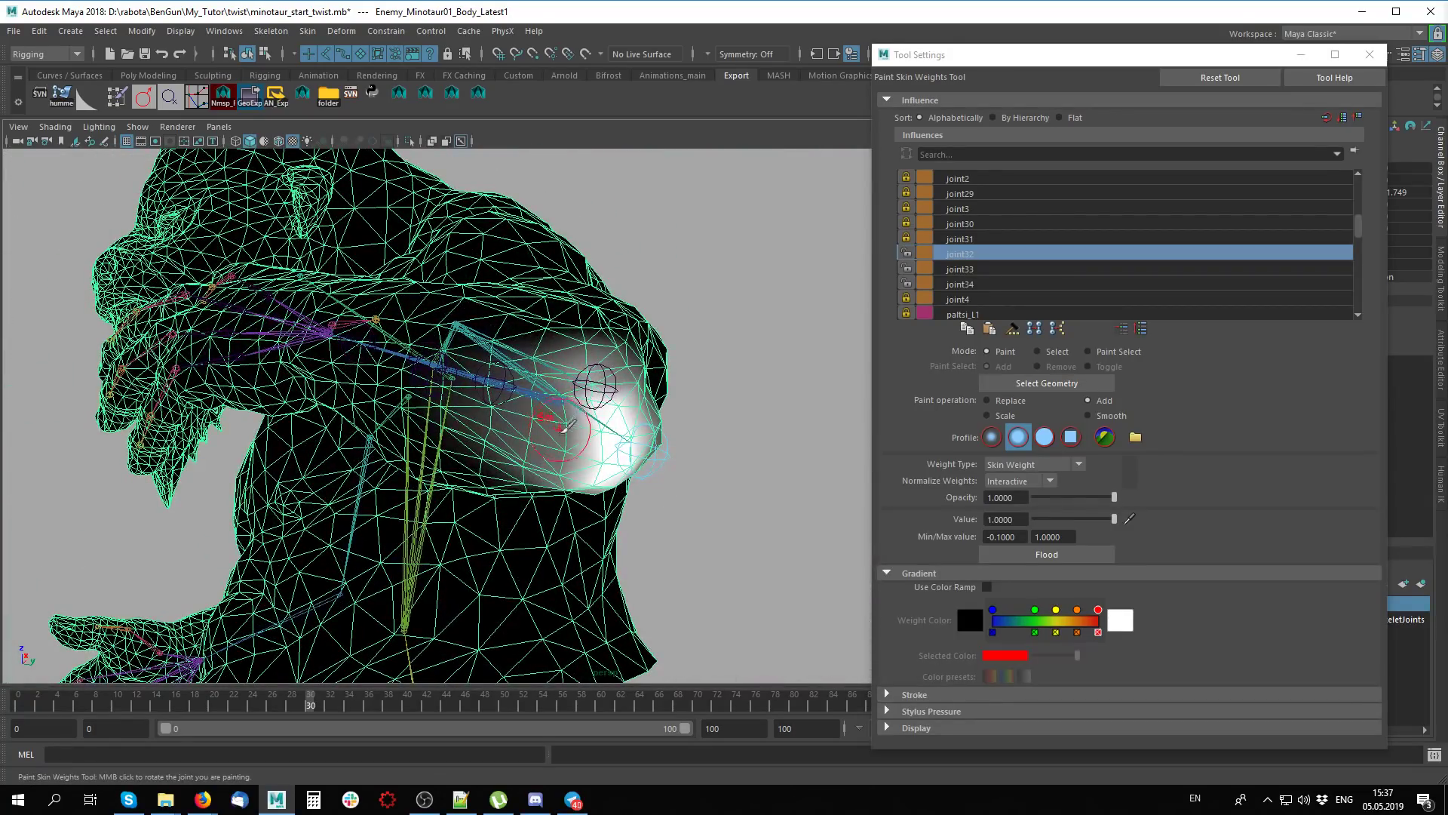
alt+drag(562, 500, 430, 362)
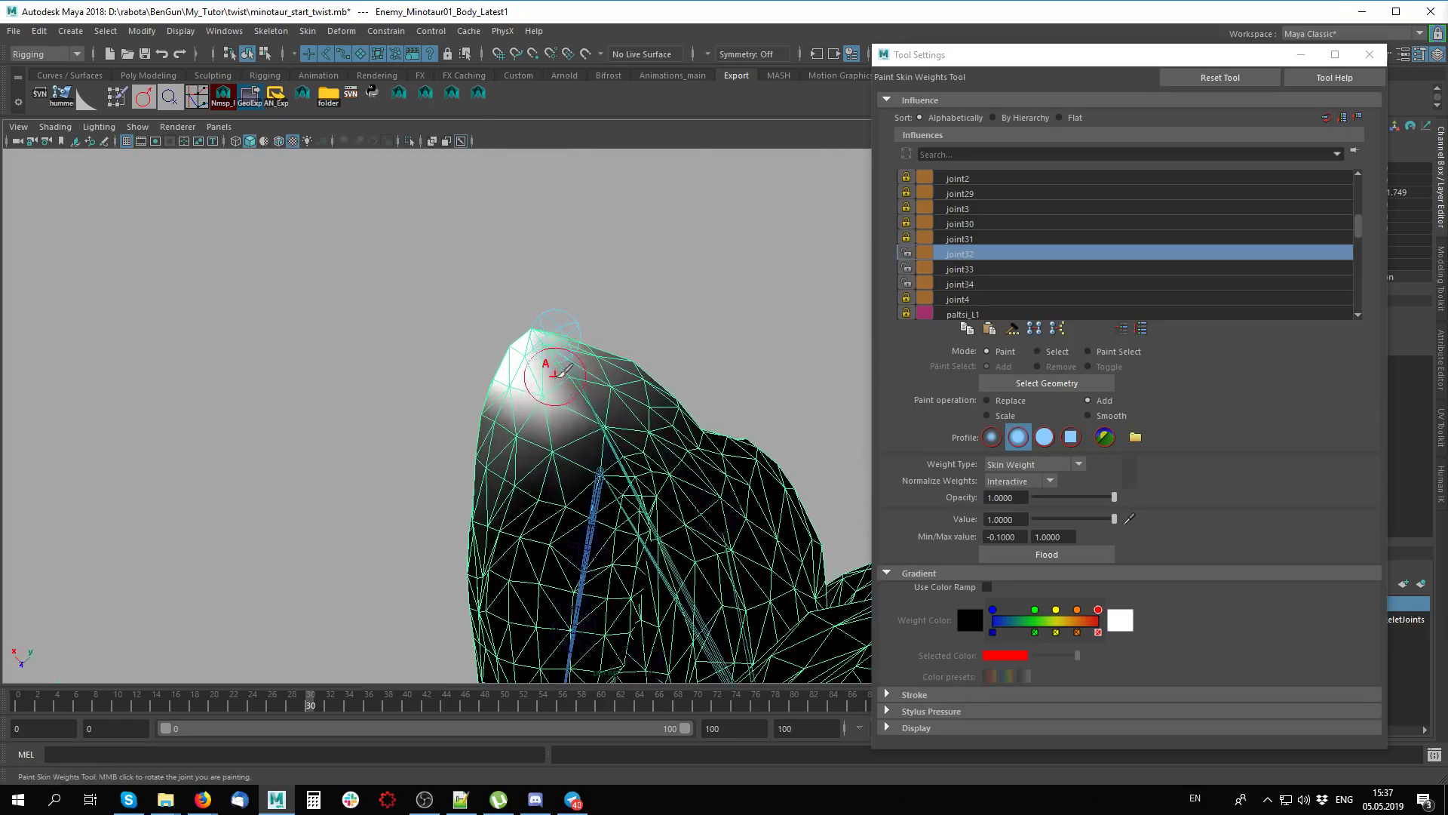
alt+drag(595, 426, 583, 452)
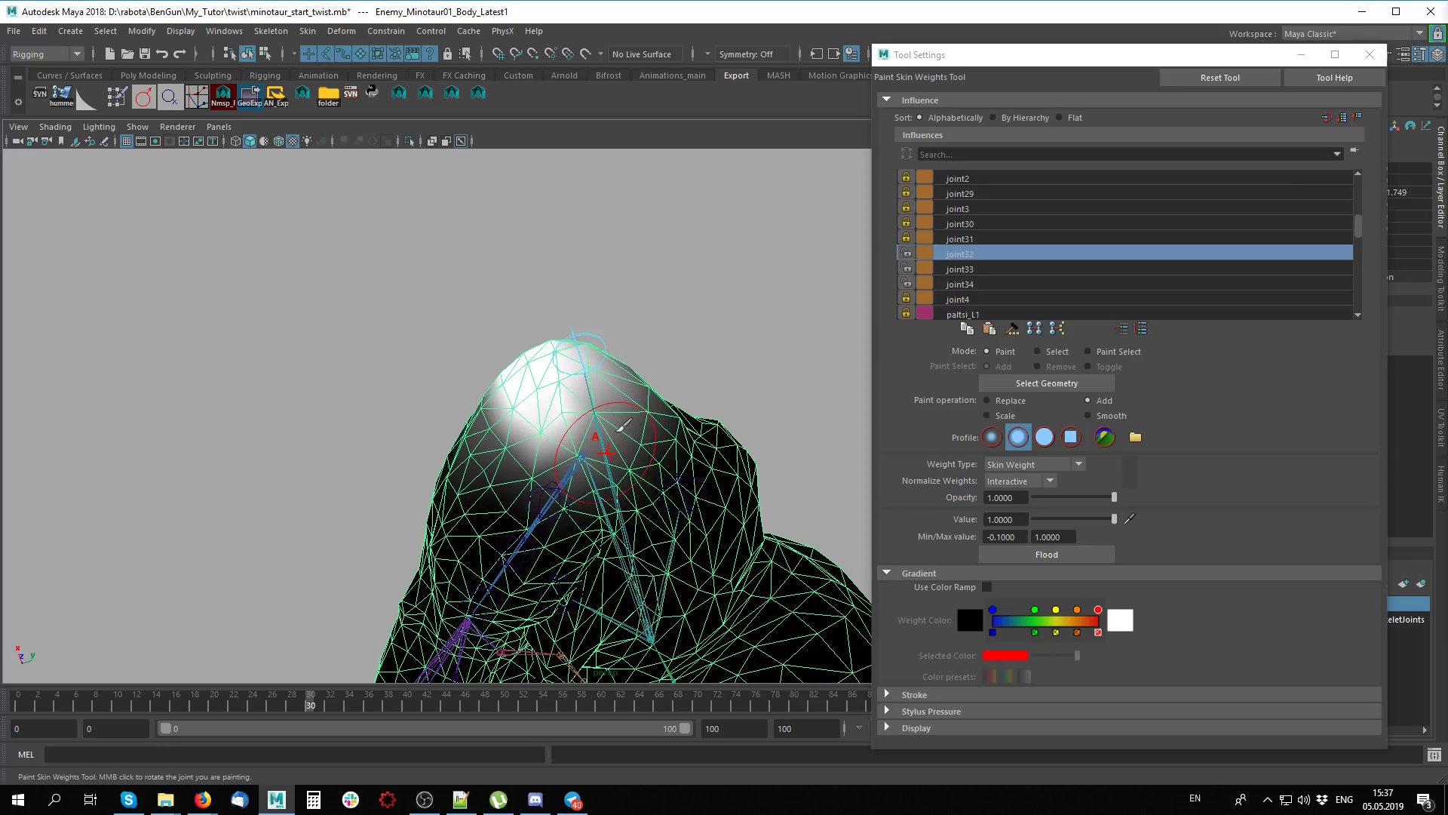
mouse_move(624, 426)
alt+mouse_down()
mouse_move(610, 498)
mouse_move(596, 478)
alt+mouse_up()
mouse_move(594, 559)
alt+mouse_down()
mouse_move(632, 499)
mouse_move(587, 516)
alt+mouse_up()
Exit weight painting, reactivate Smooth Weights, and bring up joint34 weight options at the elbow
key(q)
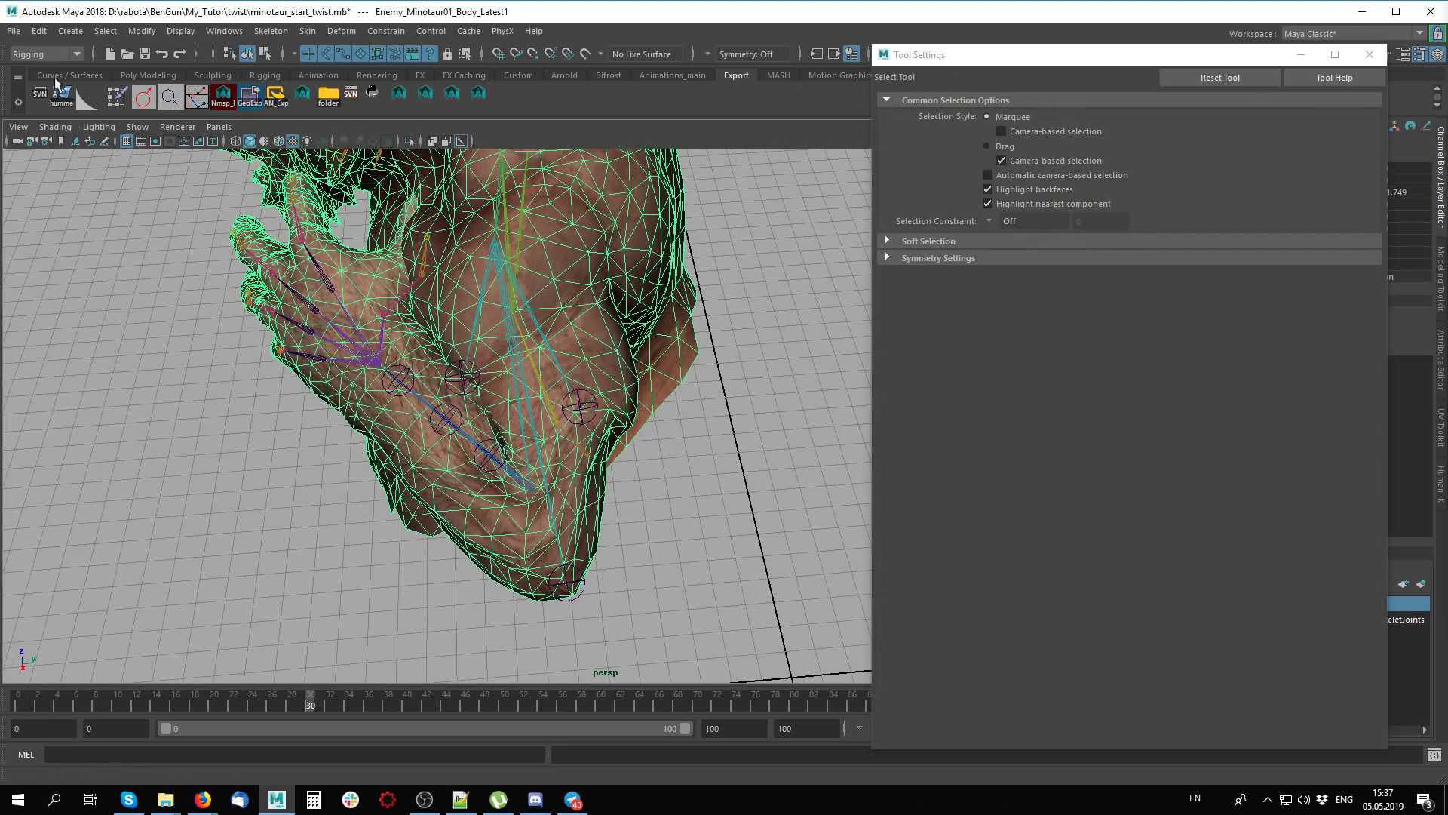
click(87, 97)
mouse_move(528, 528)
alt+mouse_down()
mouse_move(558, 564)
mouse_move(750, 478)
alt+mouse_up()
alt+right_drag(750, 478, 654, 458)
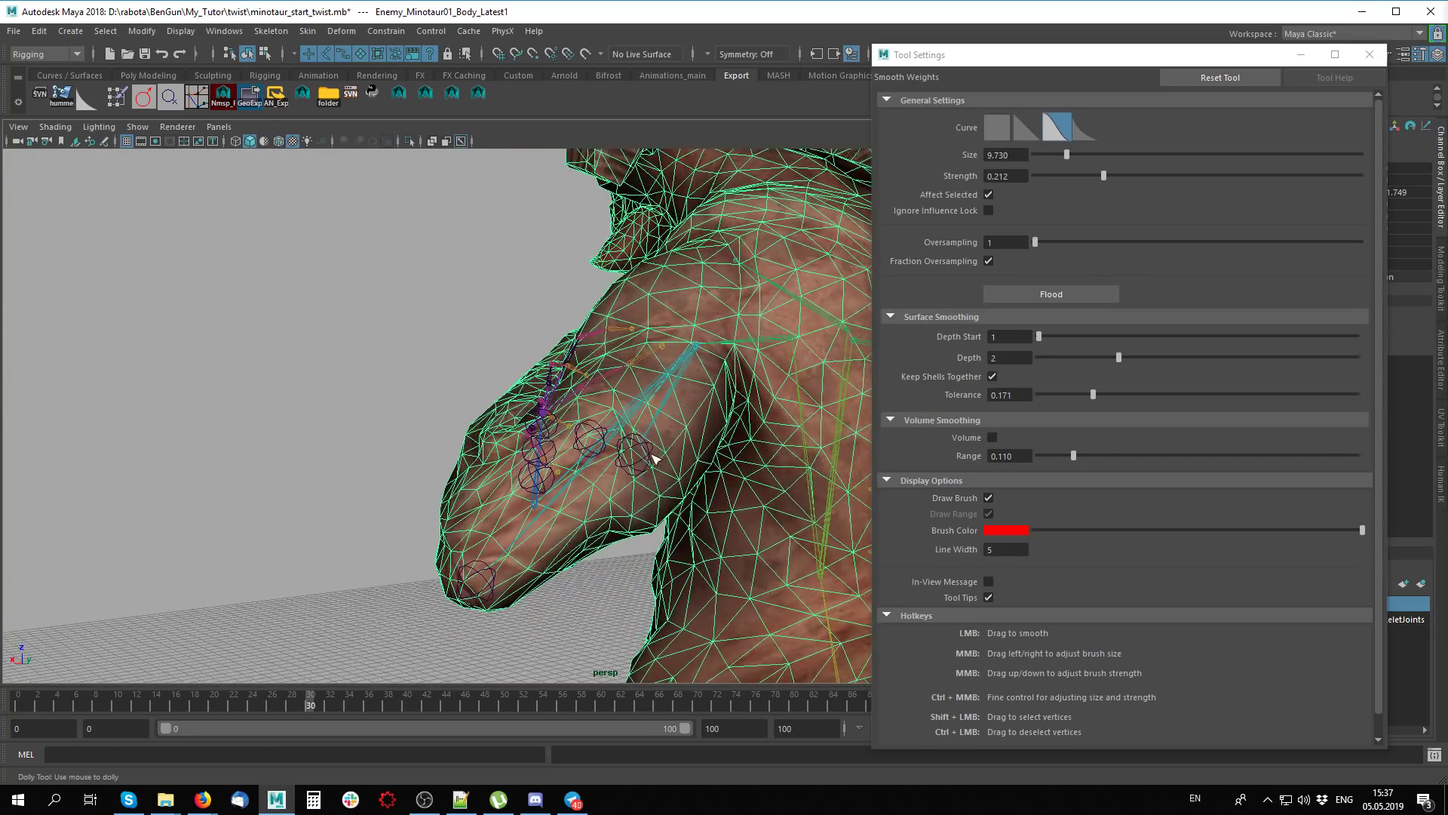
right_click(646, 412)
right_click(646, 413)
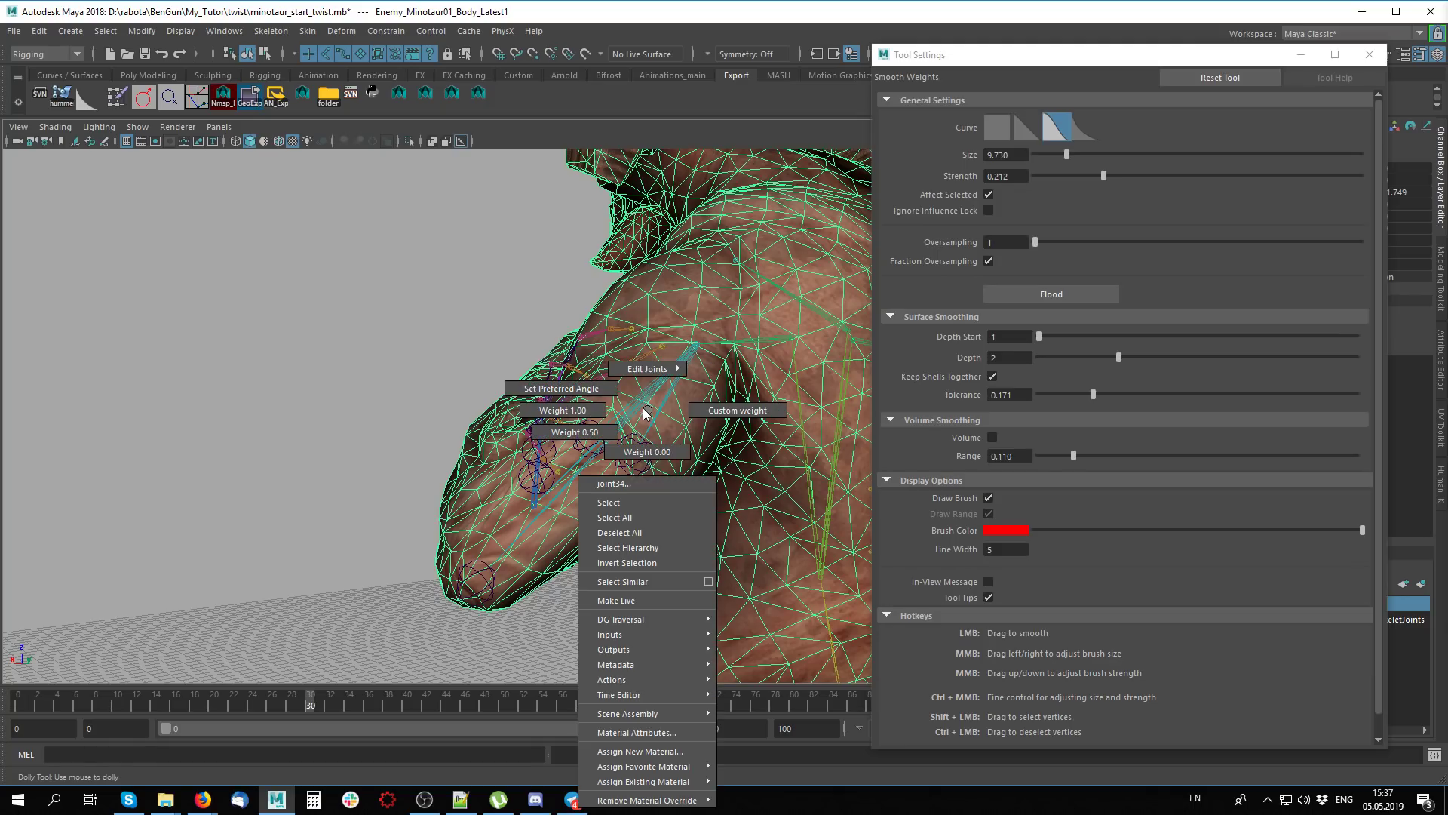
alt+drag(651, 414, 630, 491)
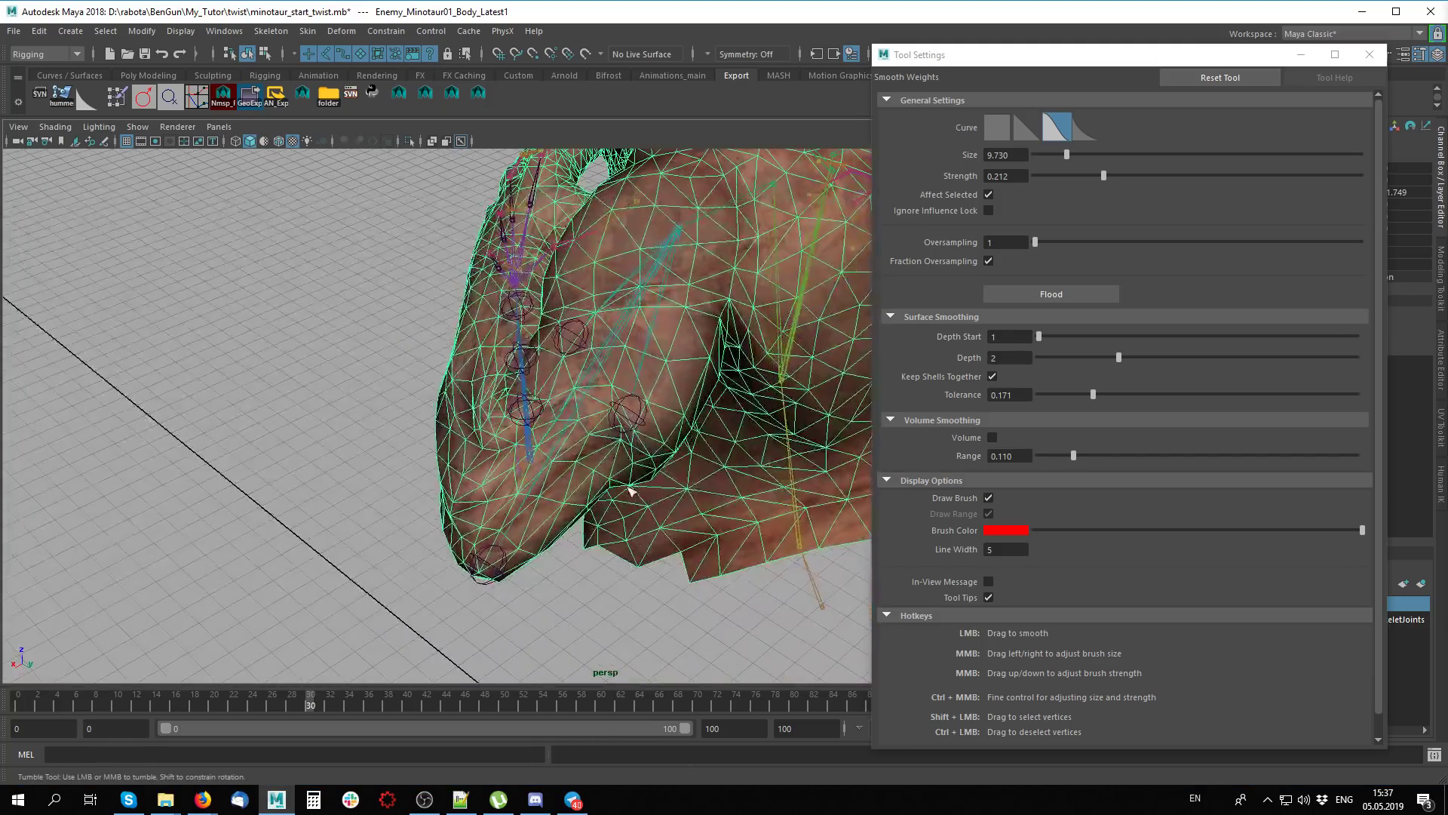
Select and clear a few elbow crease vertices, then tumble to view the arm joints
shift+drag(604, 426, 613, 444)
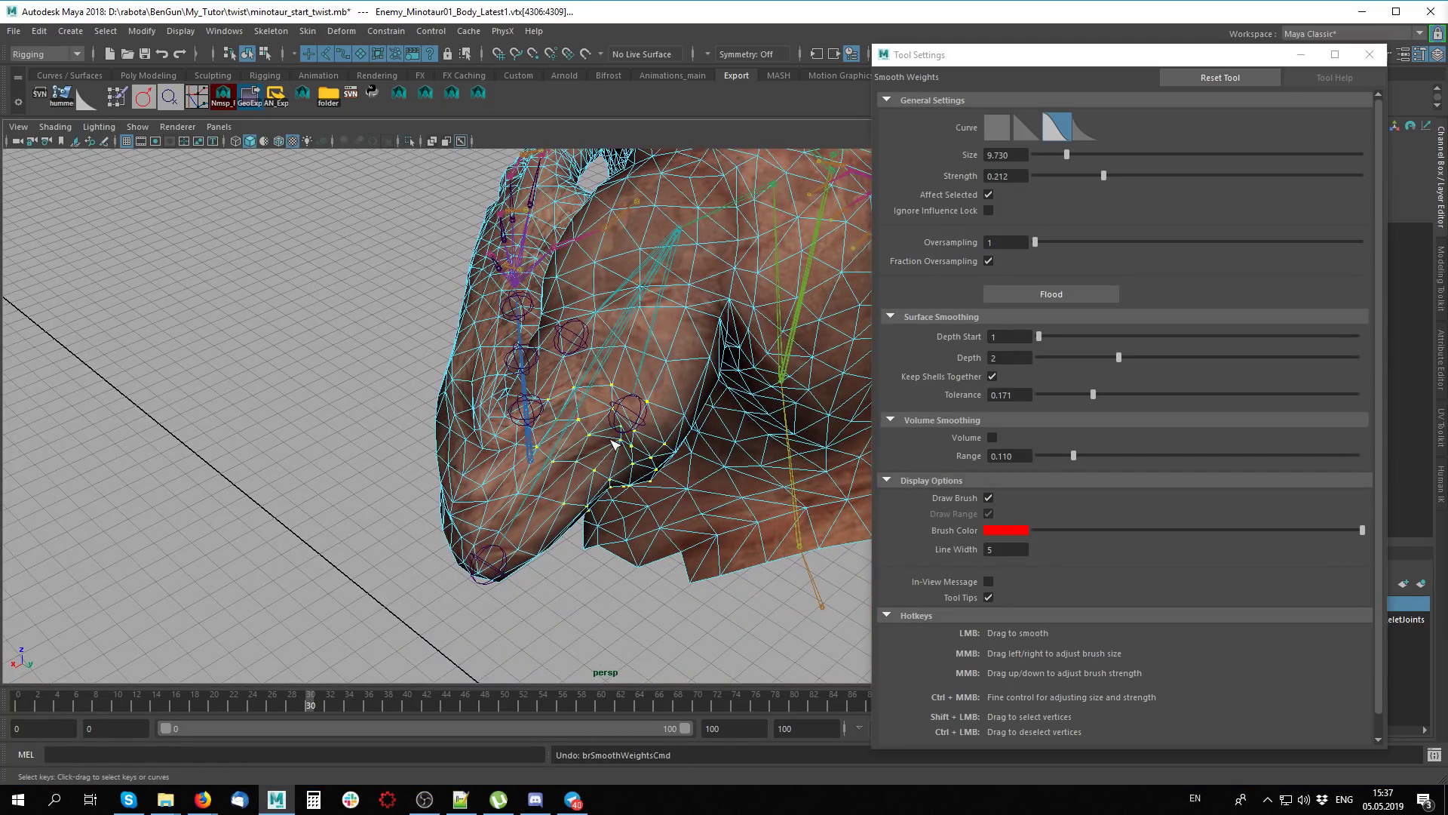
ctrl+click(613, 445)
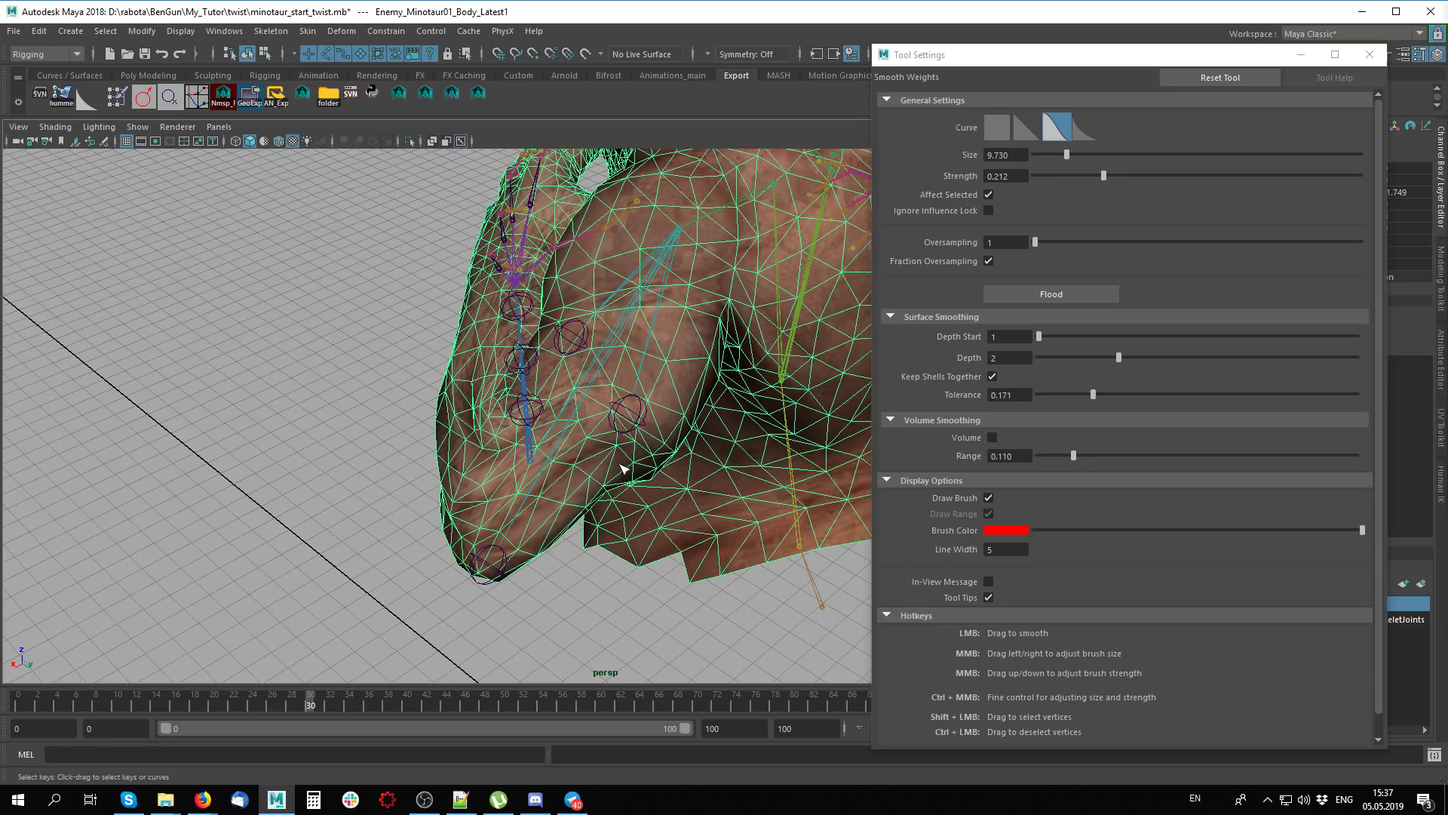
alt+drag(623, 470, 601, 420)
alt+drag(646, 518, 667, 516)
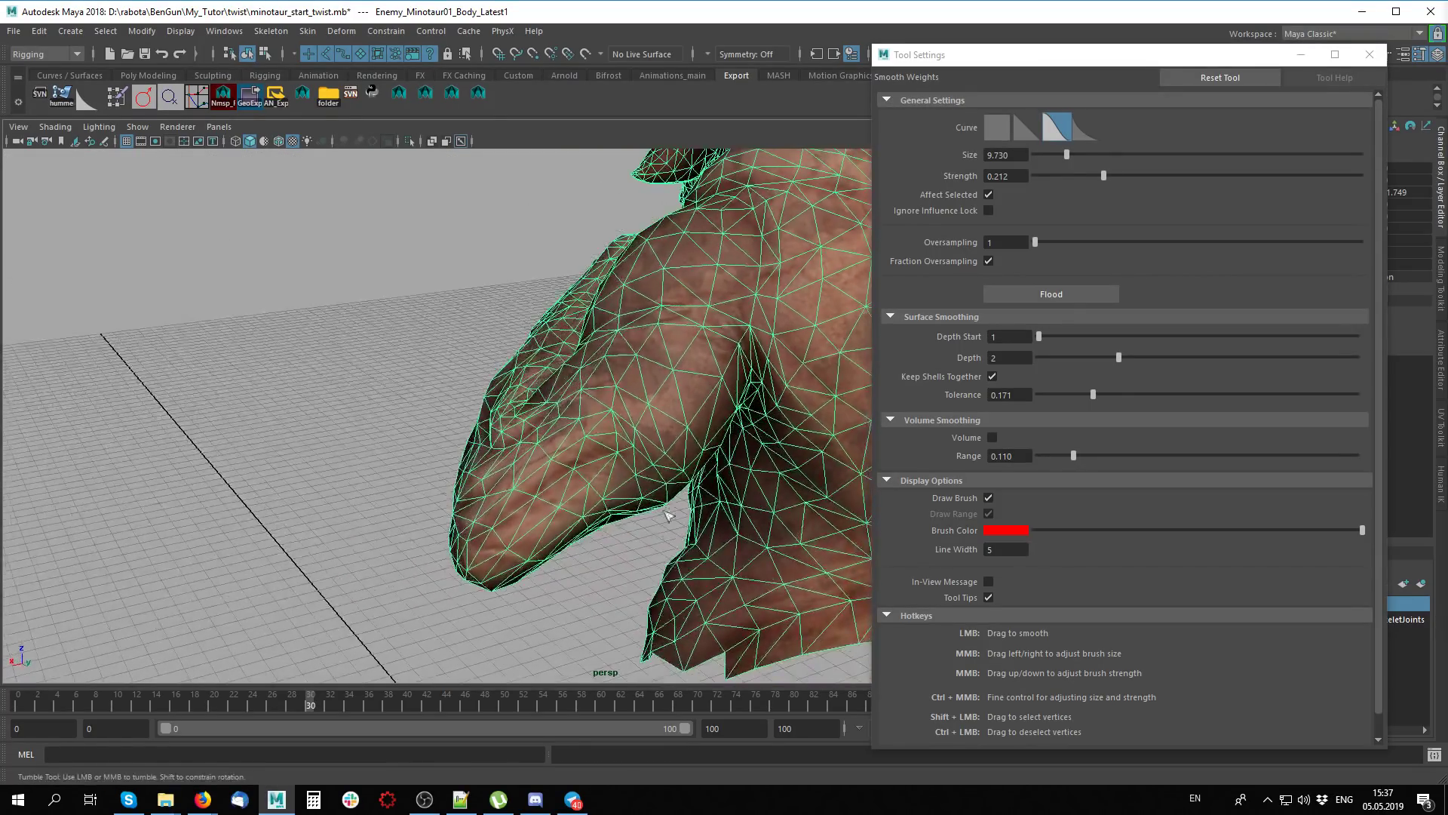
mouse_move(675, 370)
alt+mouse_down()
mouse_move(581, 337)
mouse_move(737, 381)
alt+mouse_up()
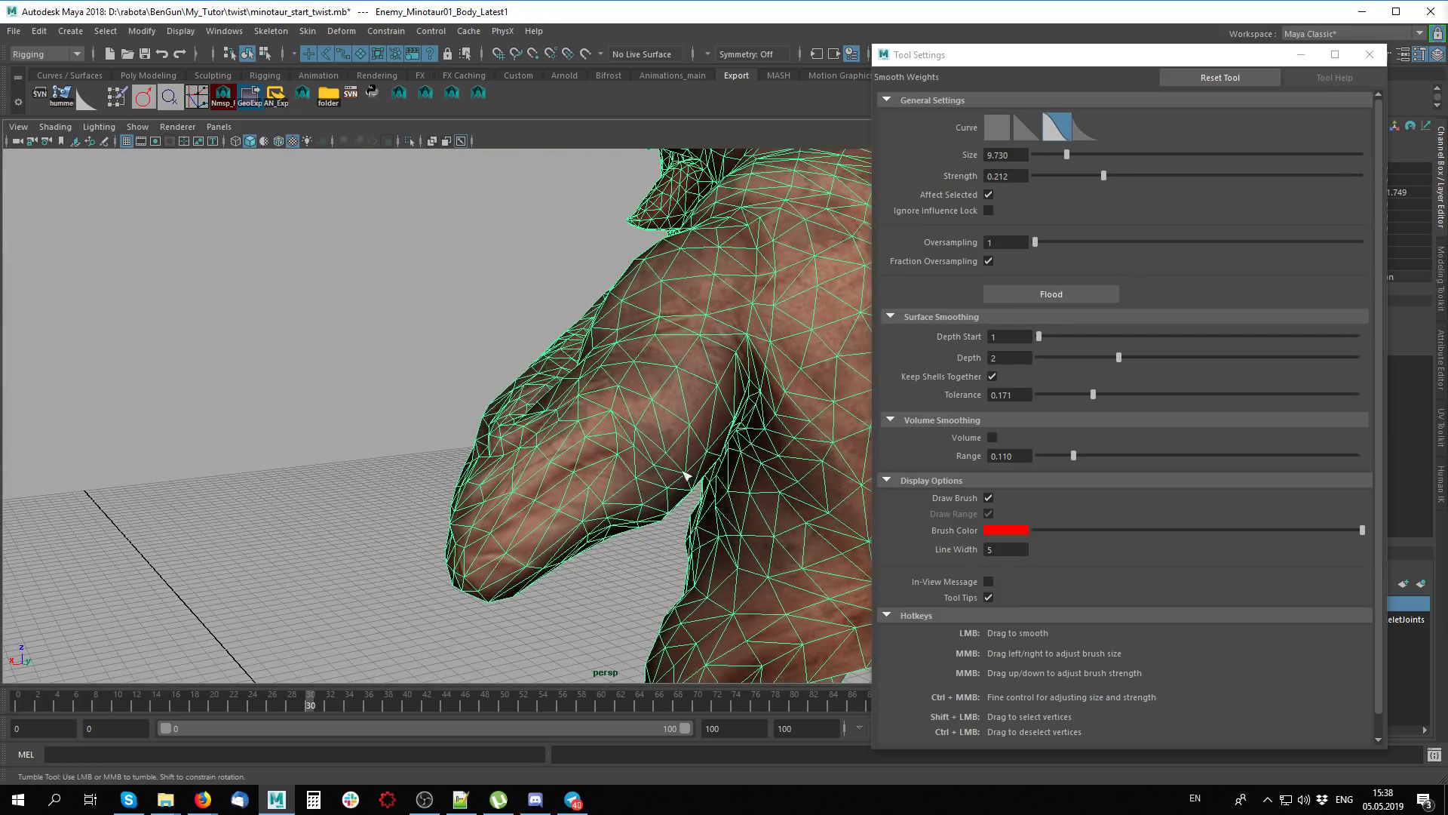
alt+drag(660, 475, 639, 523)
Select elbow helper joint34 in the bent pose and move it slightly down
key(q)
alt+drag(216, 449, 543, 452)
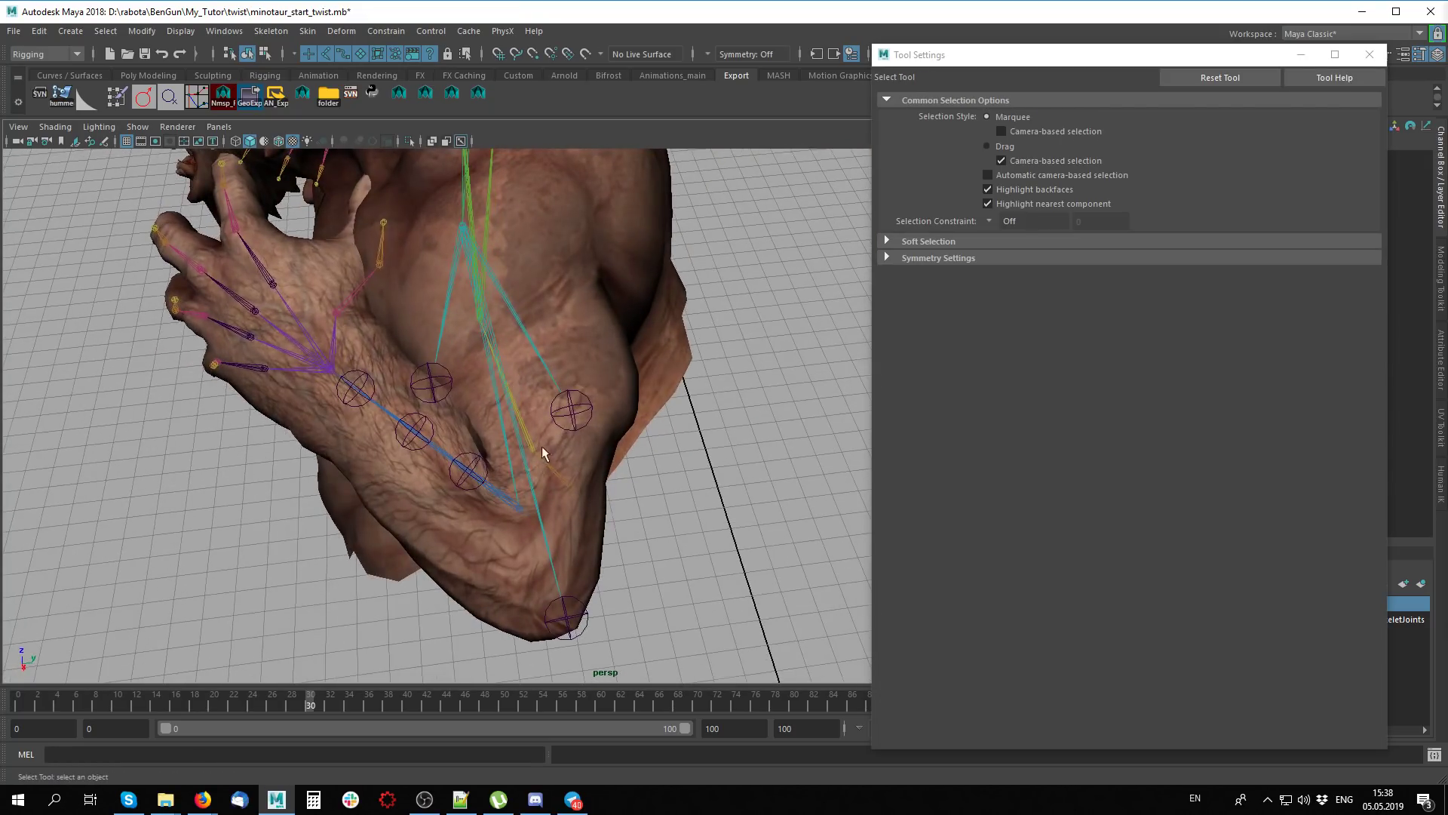
click(577, 442)
mouse_move(310, 700)
mouse_down()
mouse_move(294, 700)
mouse_move(310, 700)
mouse_up()
key(w)
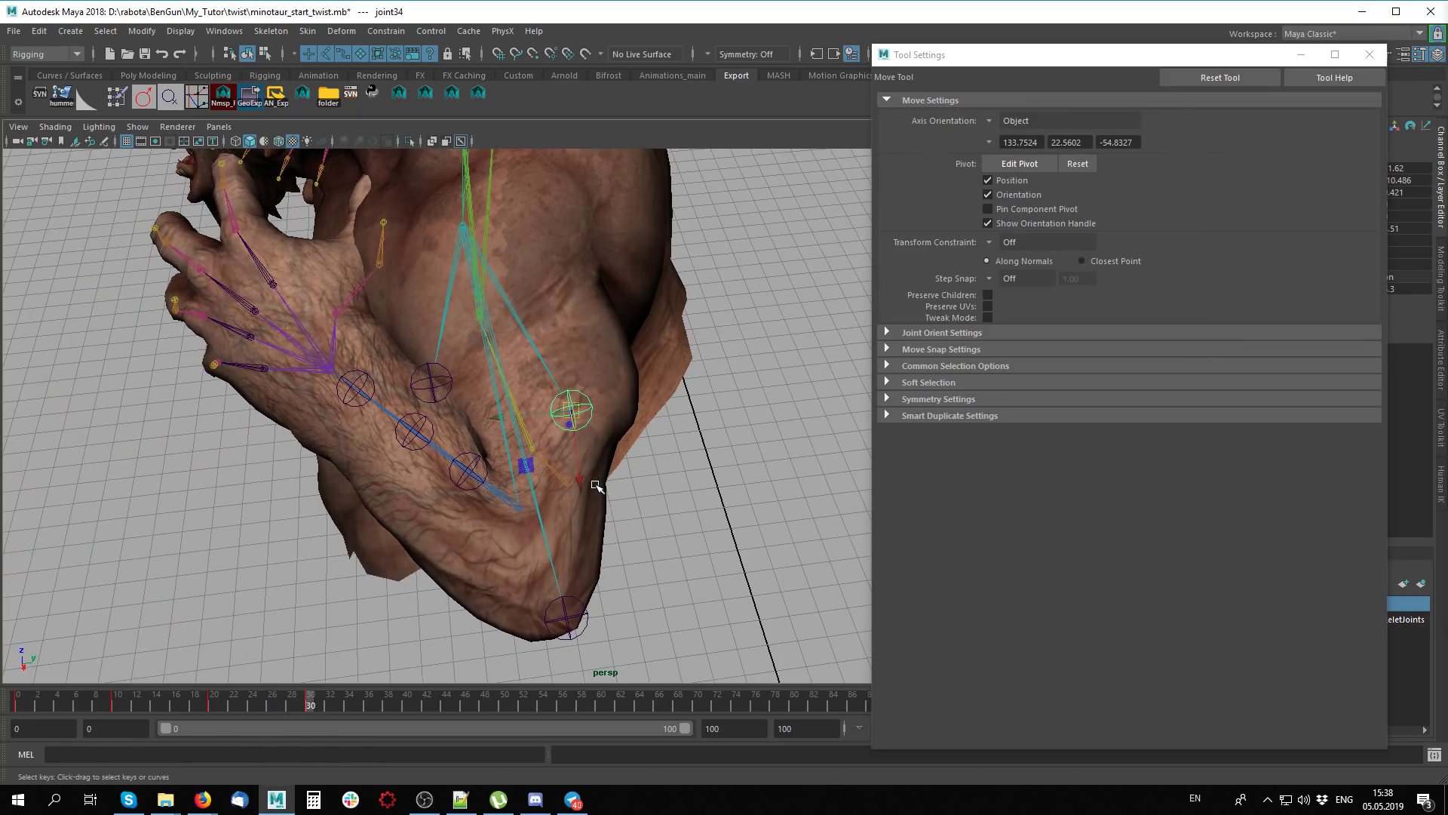
drag(596, 487, 585, 498)
Paint Skin Weights on the body mesh with joint34 as influence at value 0.0709
click(524, 474)
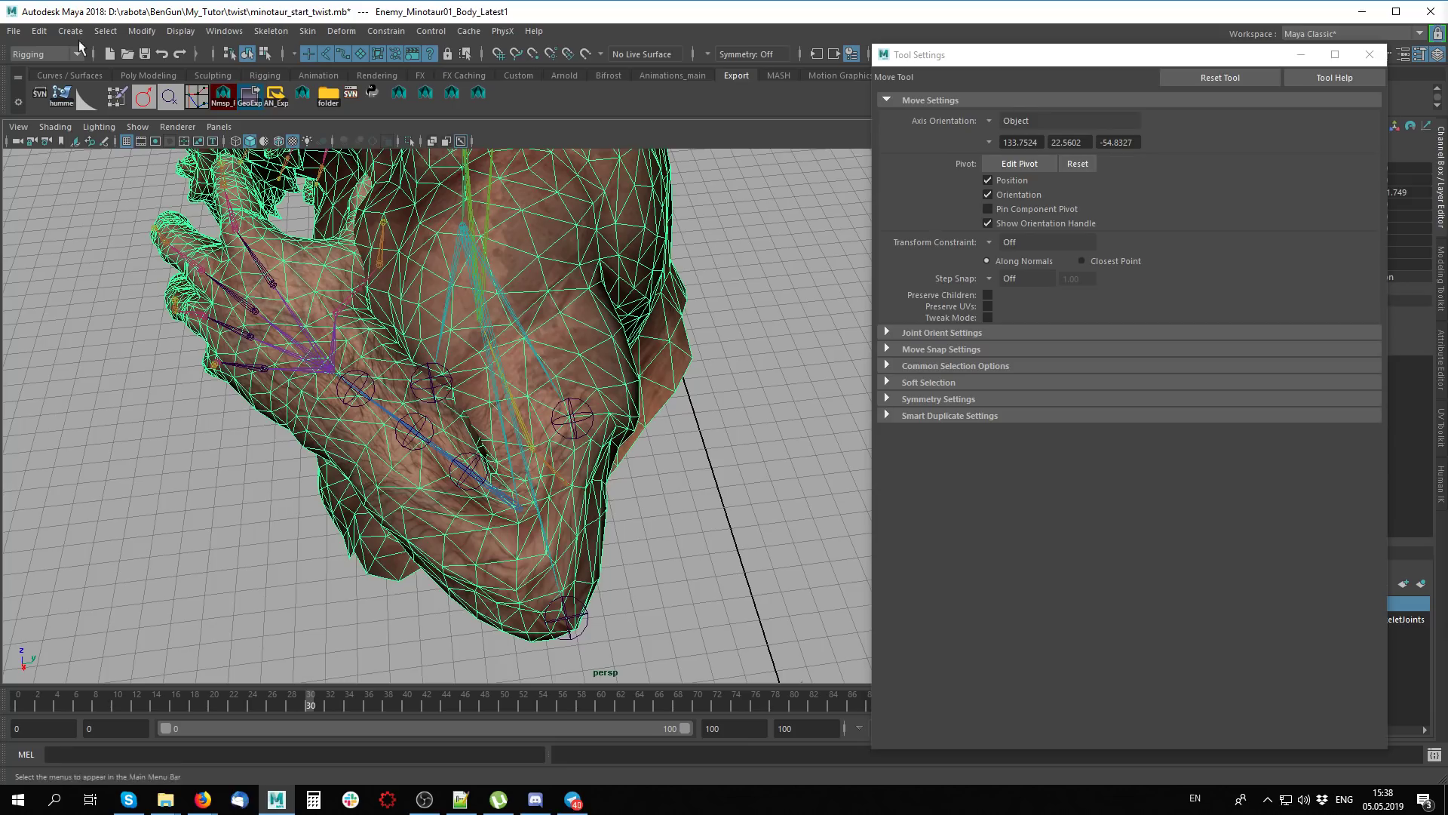
click(143, 98)
alt+drag(513, 422, 588, 429)
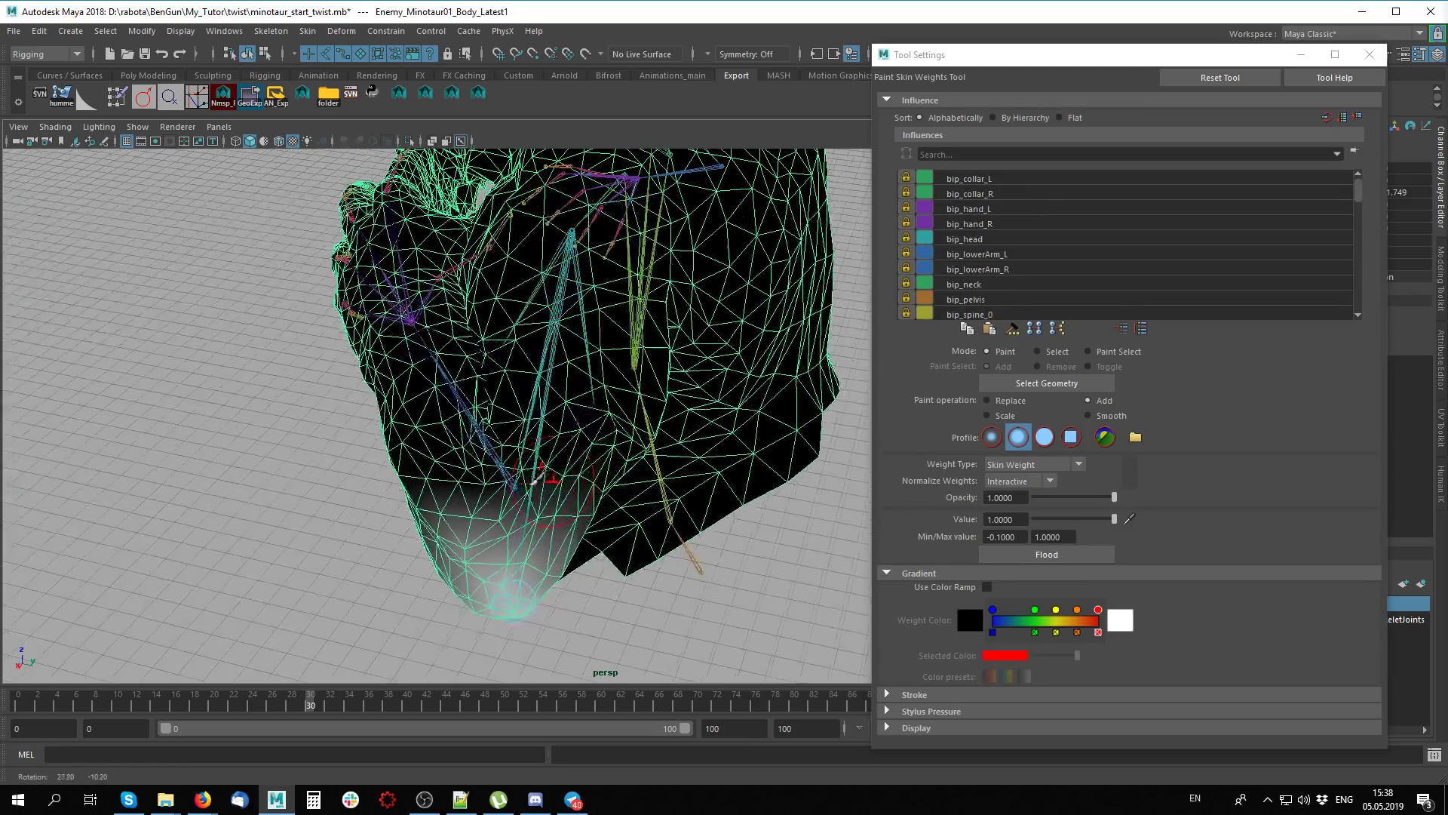
right_drag(589, 429, 567, 381)
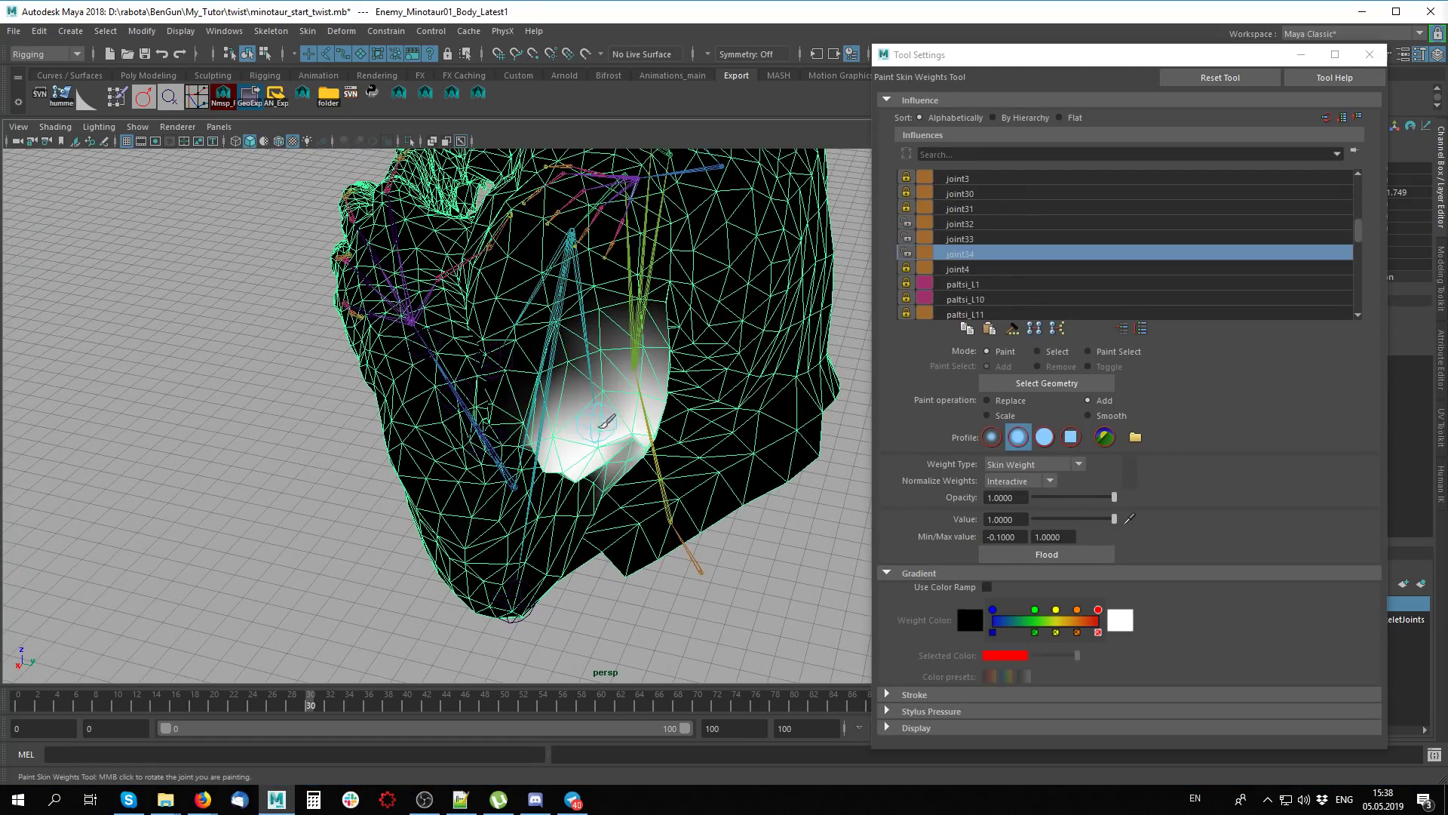
key(ctrl+z)
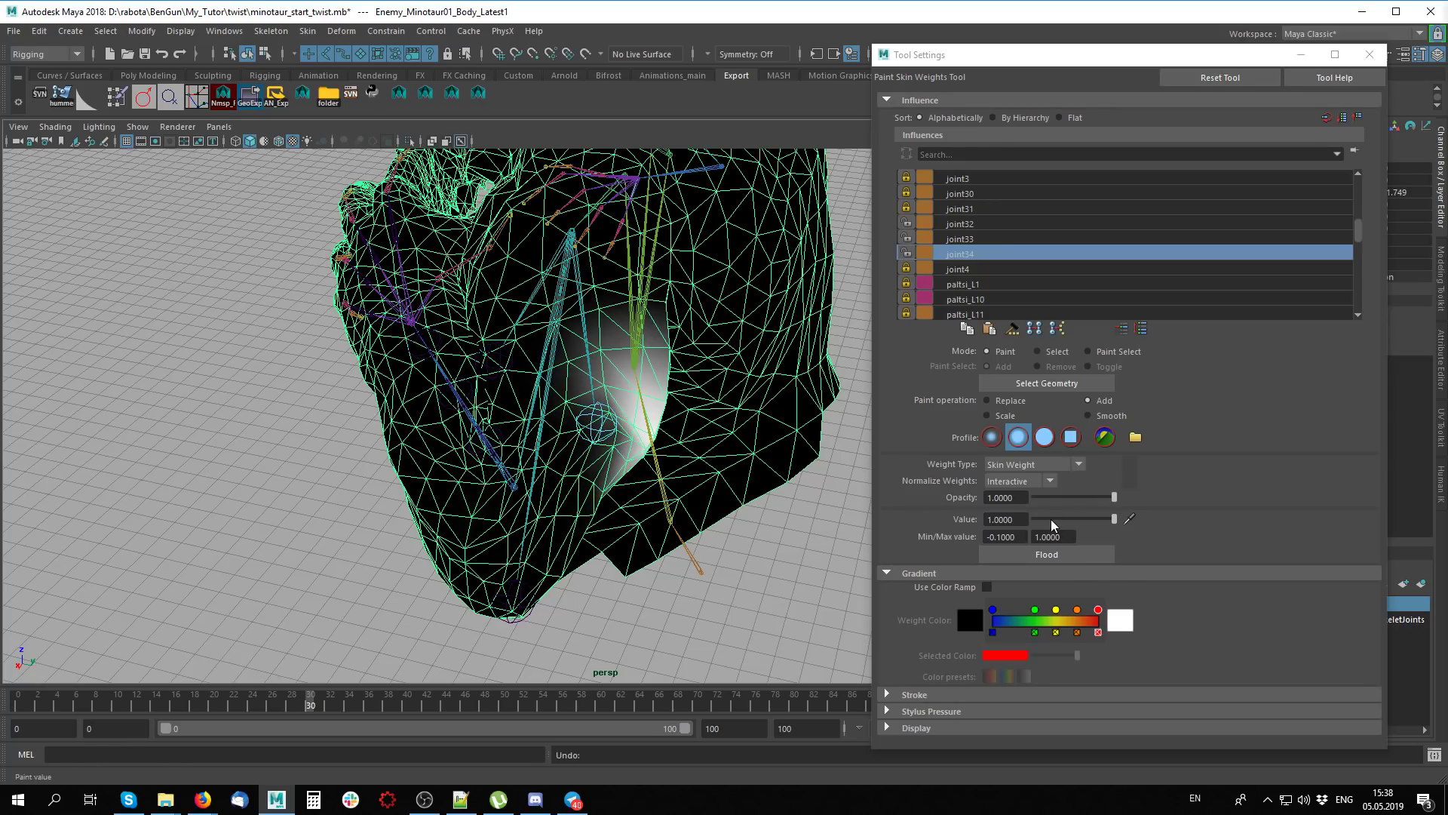
click(1048, 519)
Paint joint34 weight near the elbow and further down the arm
drag(592, 439, 617, 443)
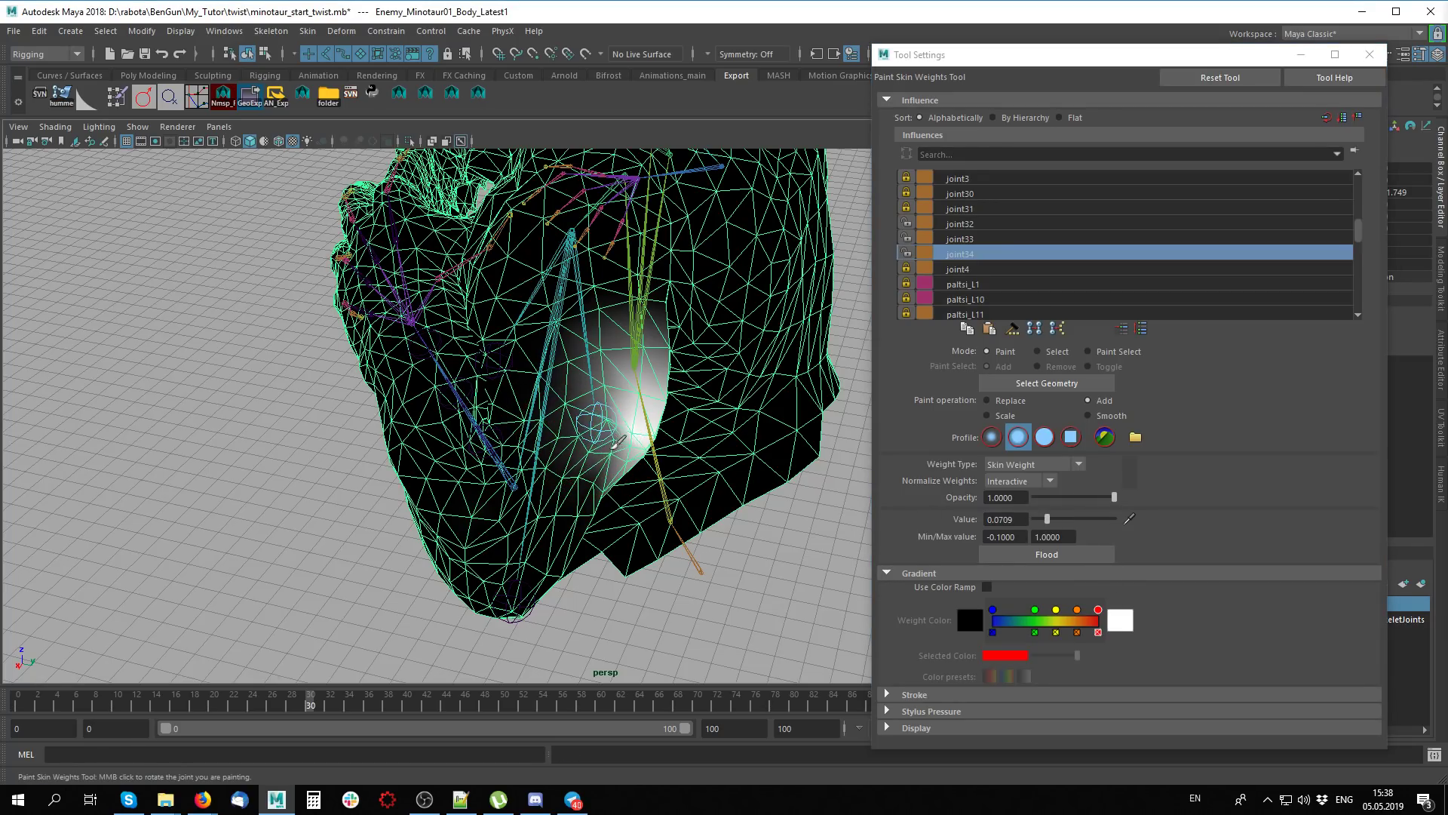
drag(577, 524, 558, 547)
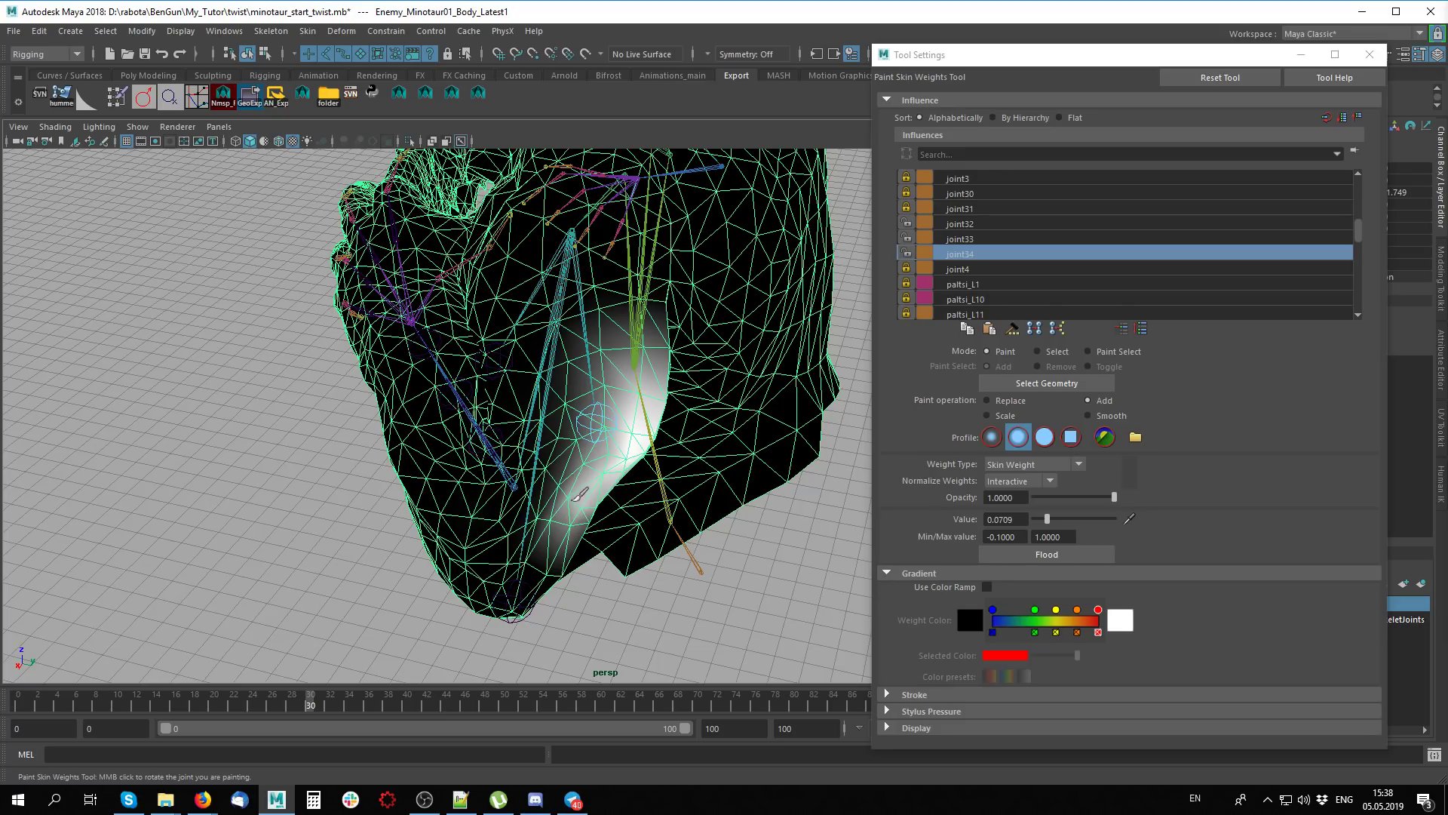
alt+drag(557, 483, 603, 427)
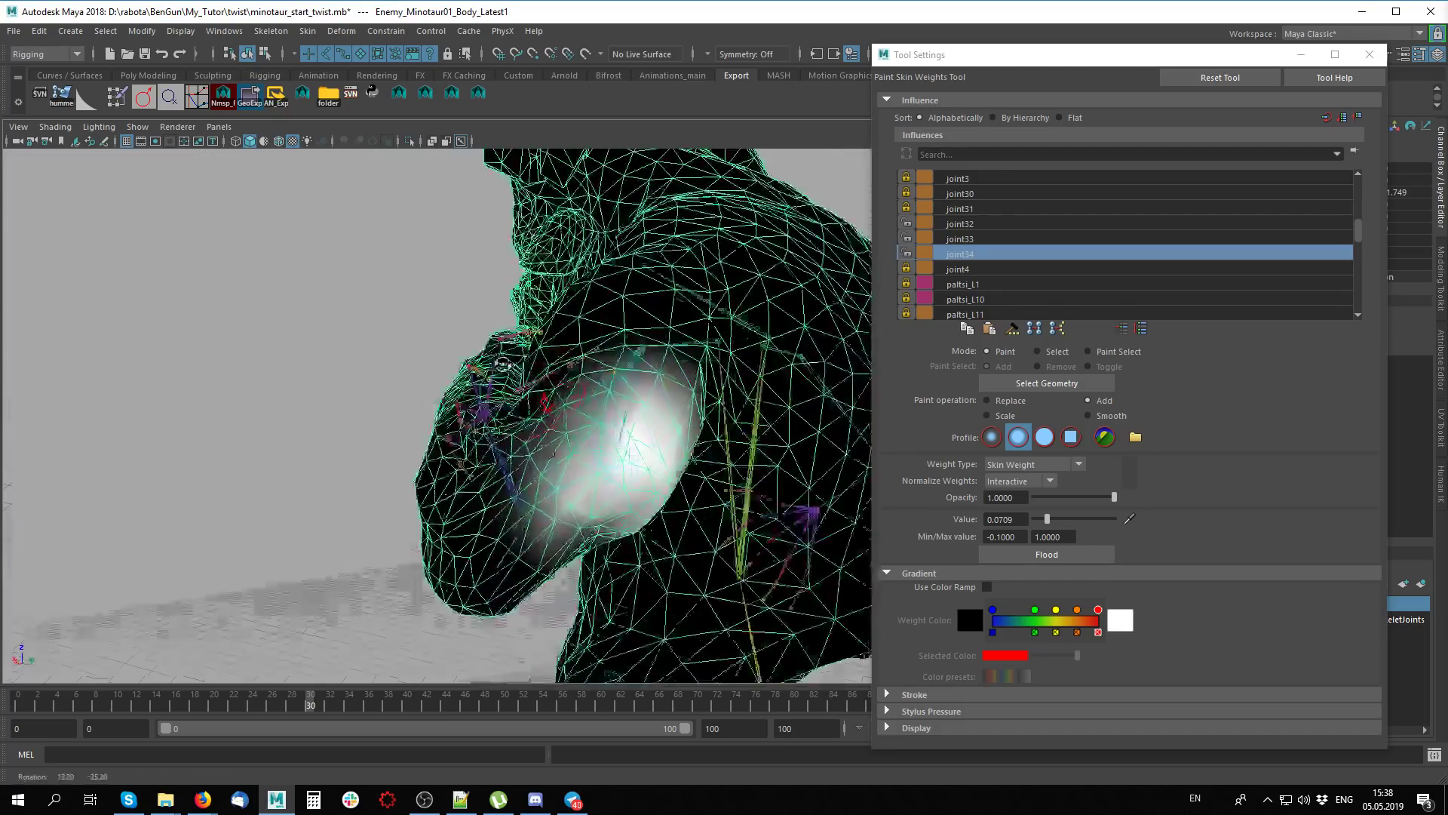
drag(711, 351, 580, 570)
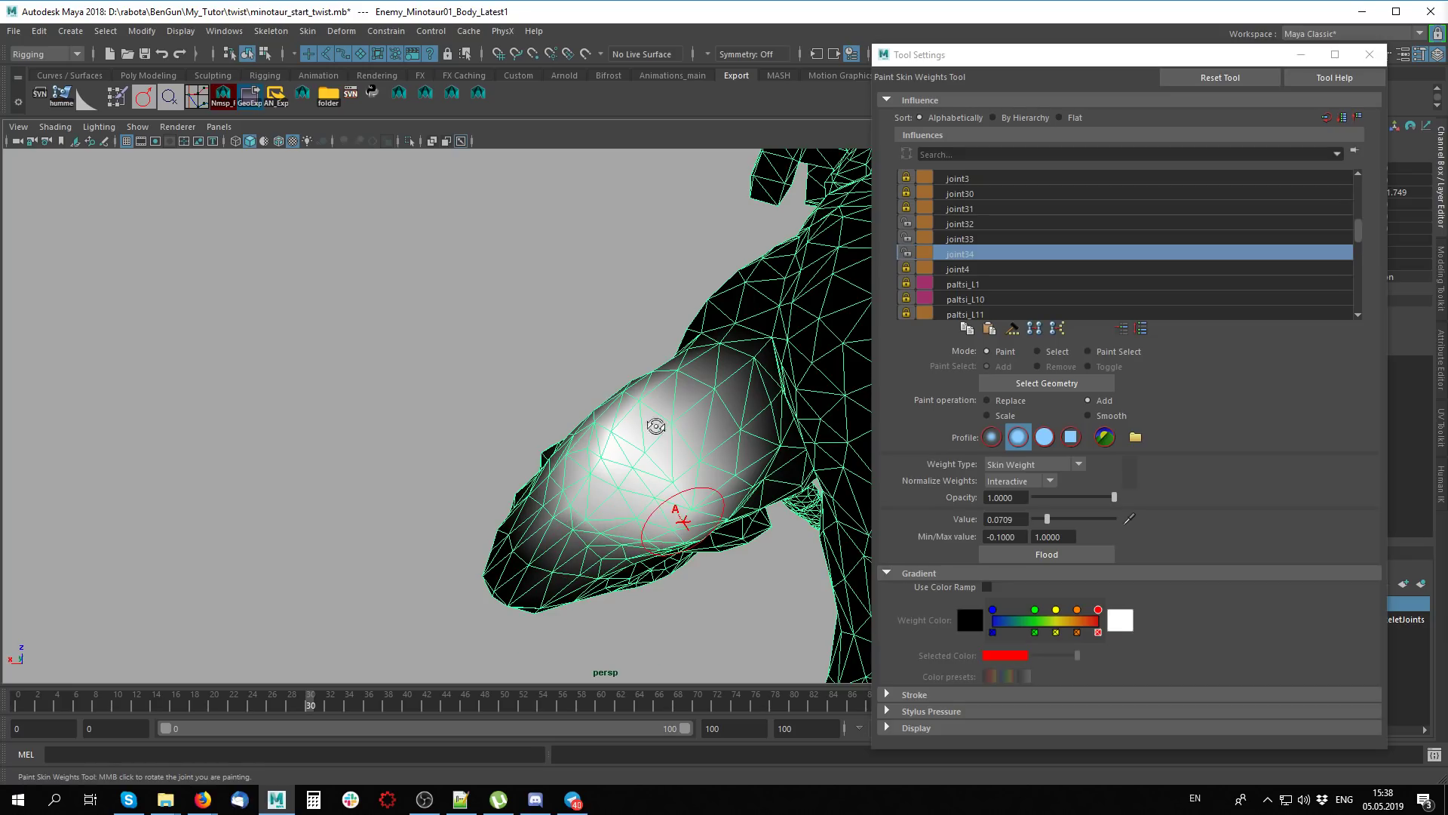
Inspect the painted arm from several angles and scrub to frame 17 to test deformation
alt+drag(679, 511, 698, 445)
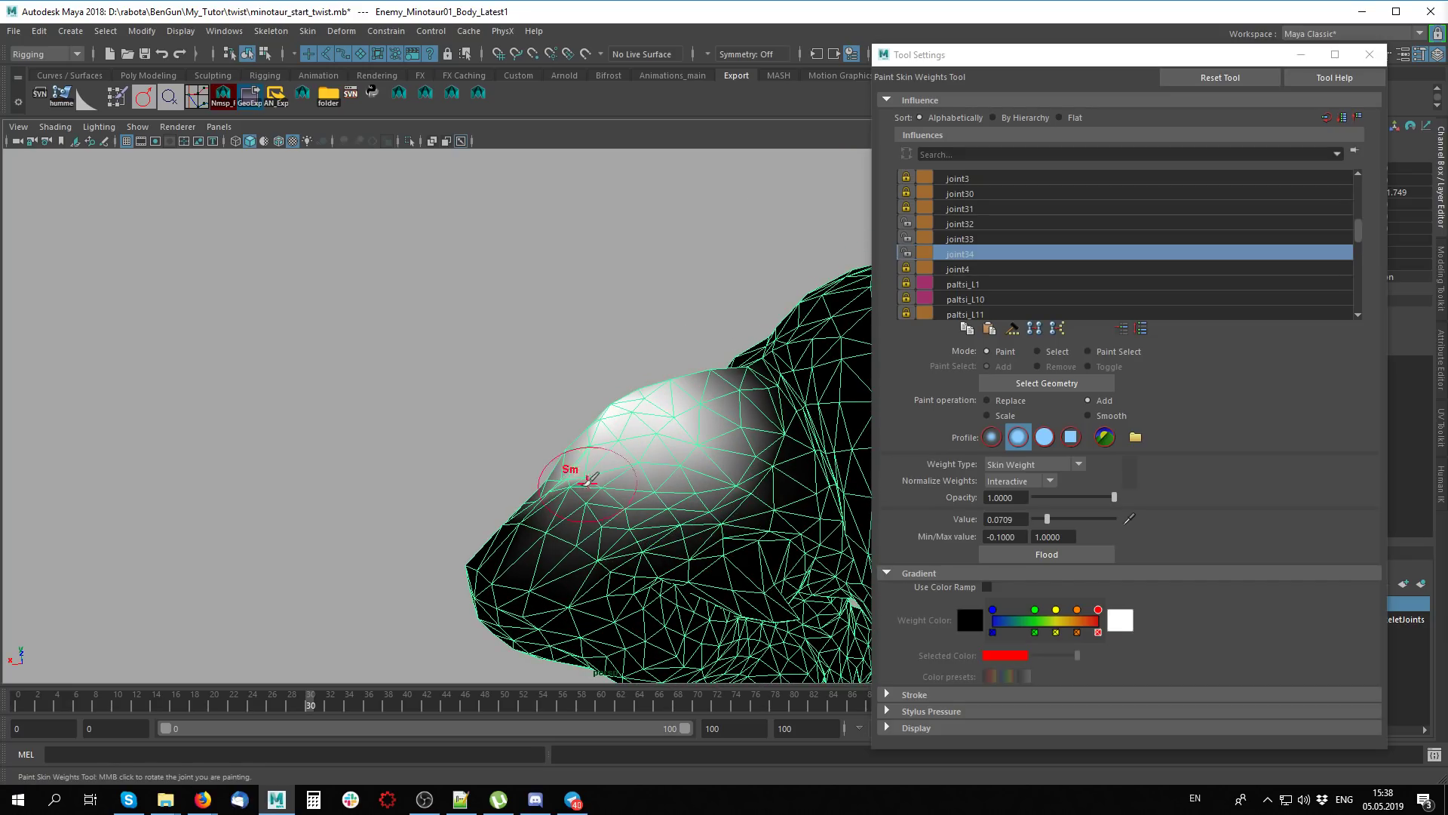
mouse_move(536, 471)
alt+mouse_down()
mouse_move(574, 492)
mouse_move(562, 498)
mouse_move(598, 404)
mouse_move(614, 420)
mouse_move(597, 451)
alt+mouse_up()
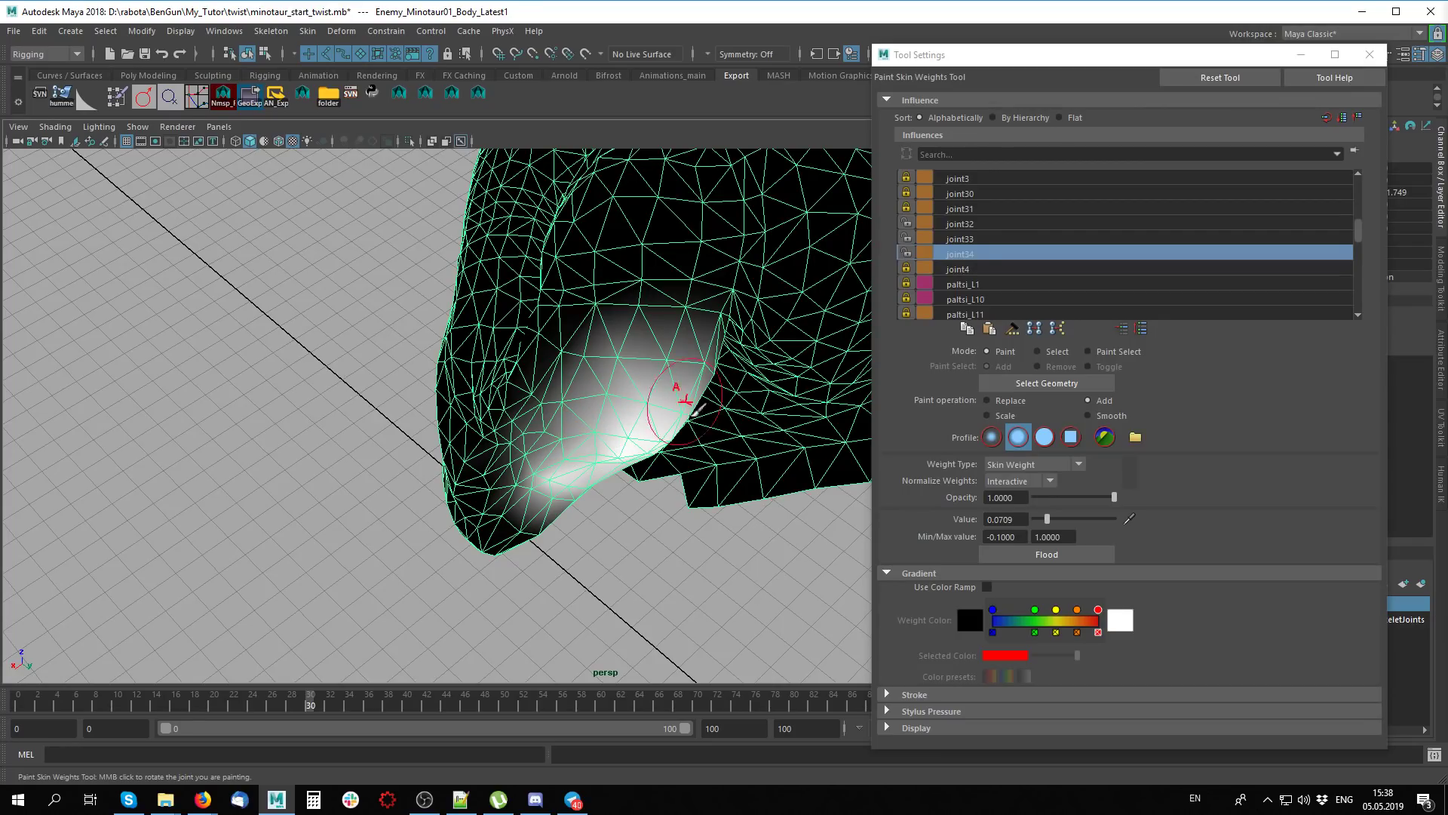
alt+drag(690, 389, 513, 308)
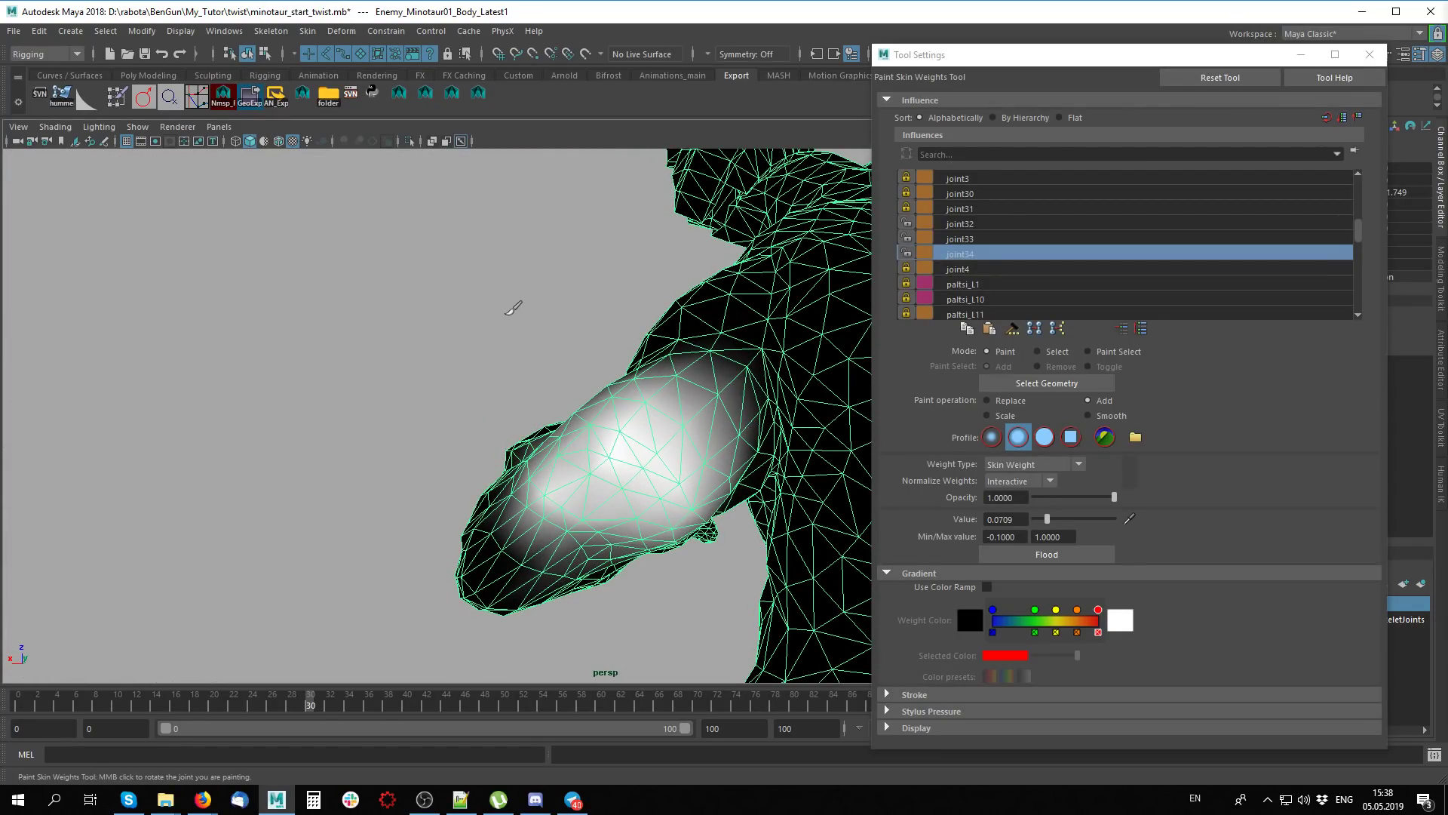
mouse_move(352, 462)
alt+mouse_down()
mouse_move(461, 458)
mouse_move(400, 462)
mouse_move(528, 556)
mouse_move(467, 528)
alt+mouse_up()
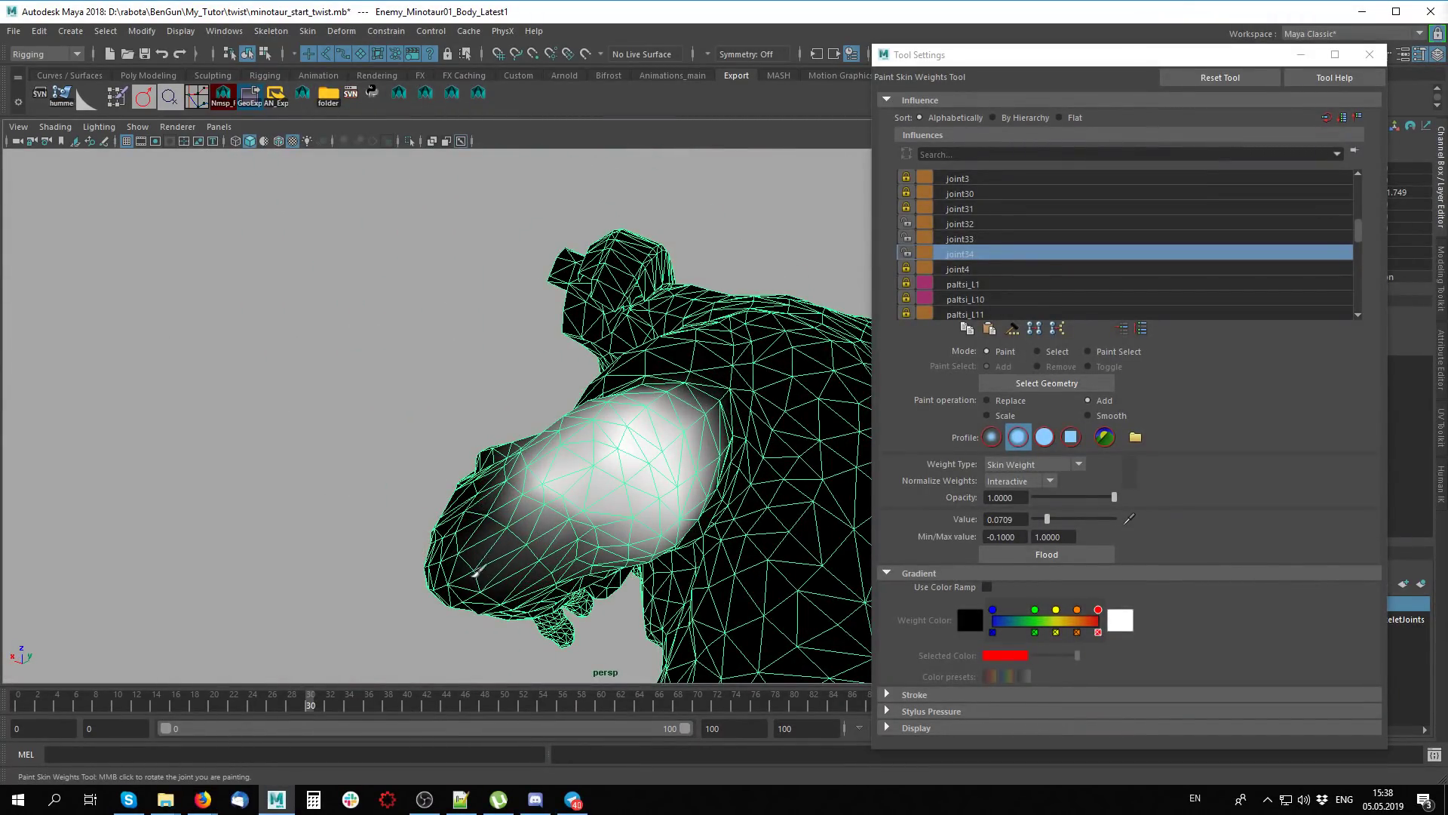
mouse_move(642, 498)
alt+mouse_down()
mouse_move(595, 453)
mouse_move(636, 494)
mouse_move(543, 437)
mouse_move(528, 391)
mouse_move(616, 318)
mouse_move(475, 297)
mouse_move(743, 375)
alt+mouse_up()
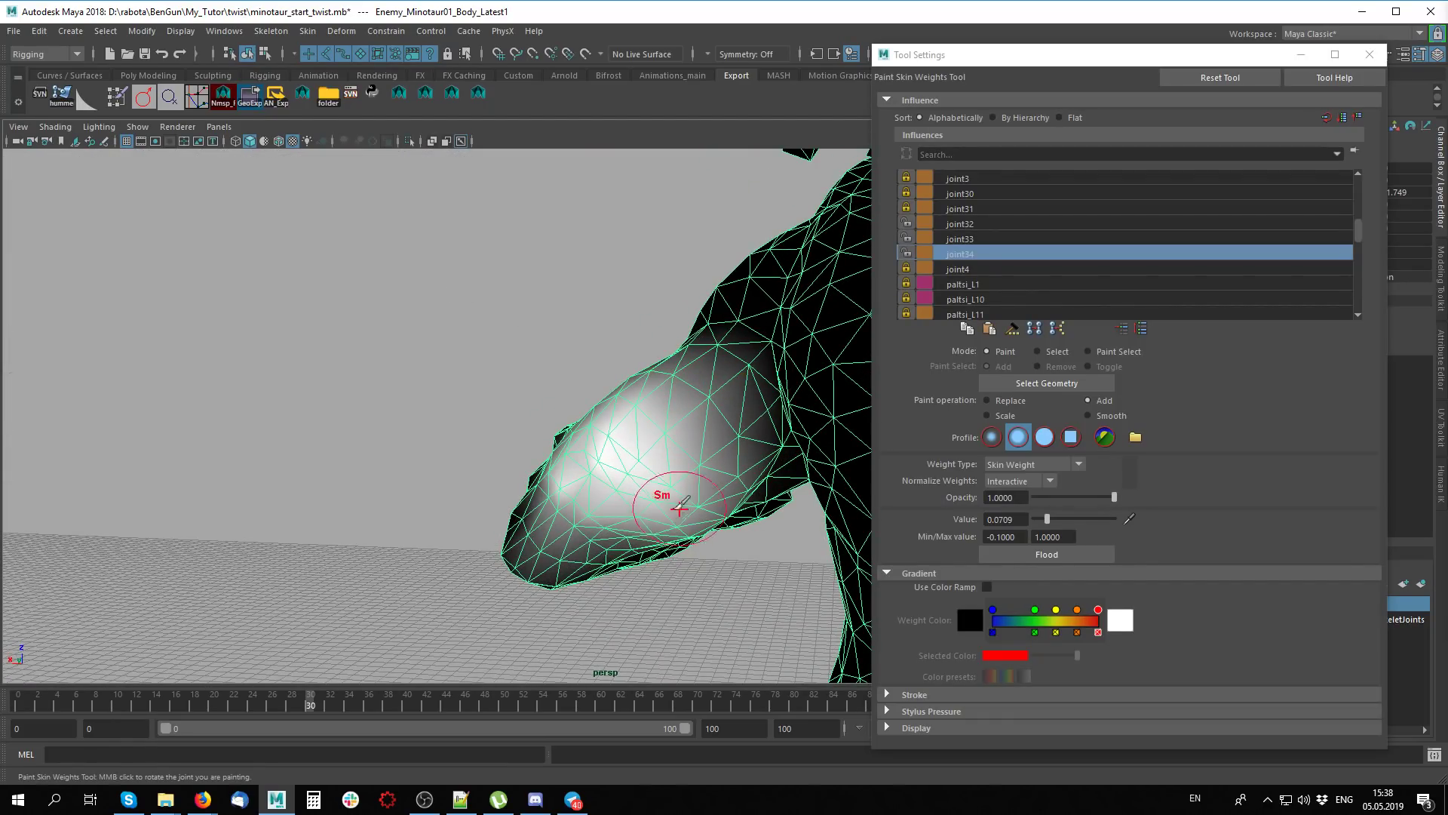
alt+drag(604, 518, 571, 450)
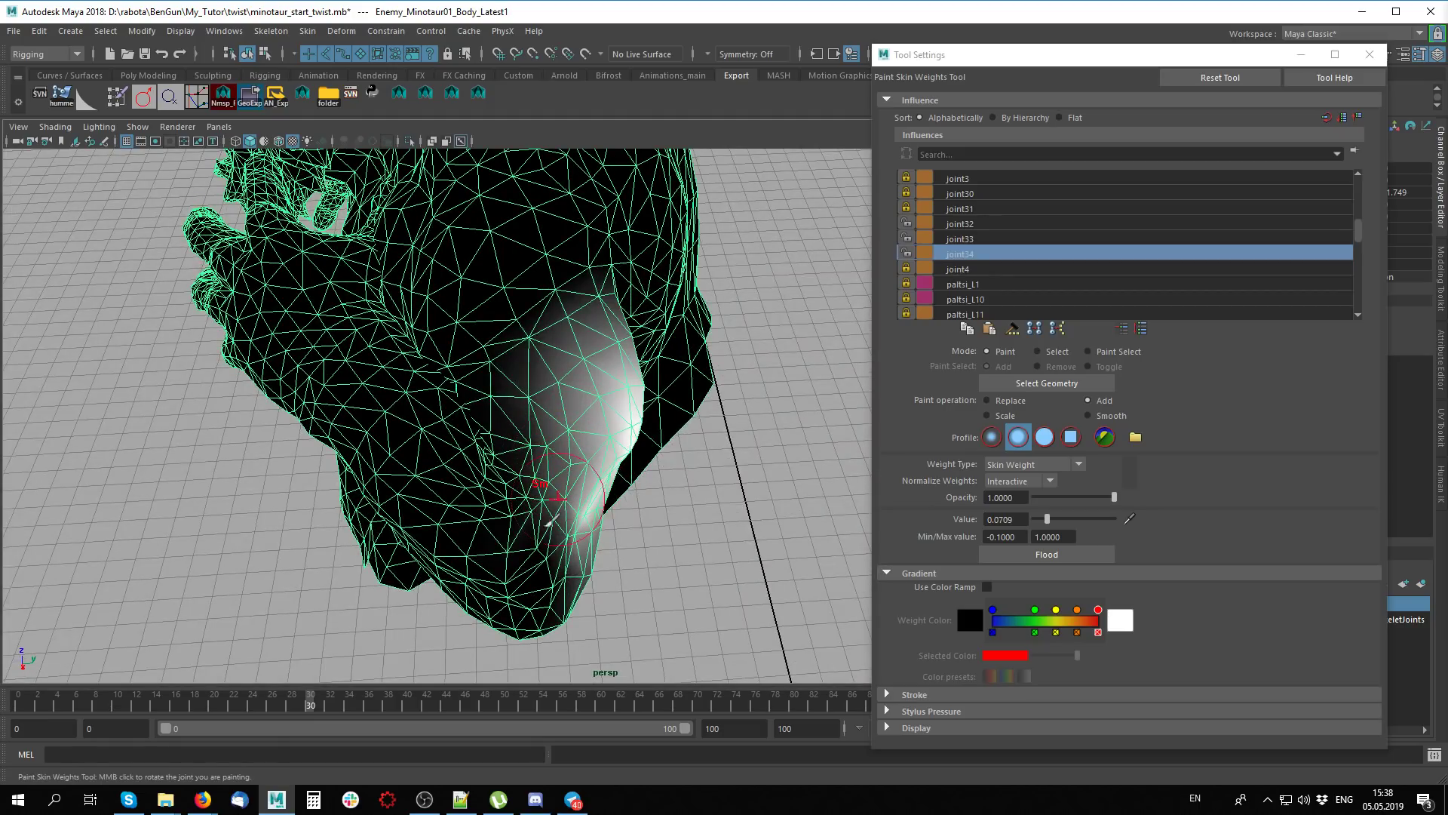
drag(320, 694, 184, 697)
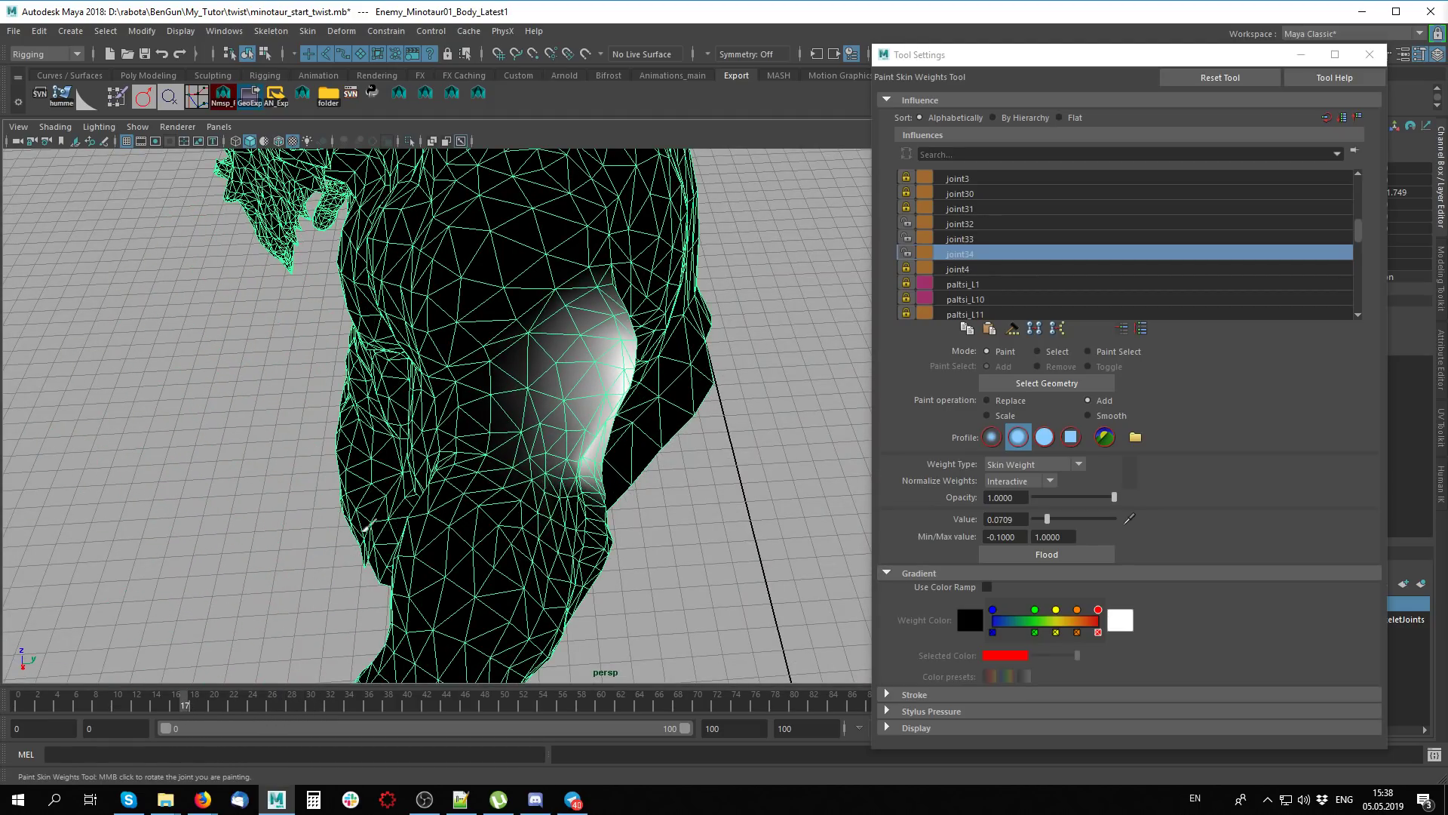
alt+drag(369, 526, 498, 498)
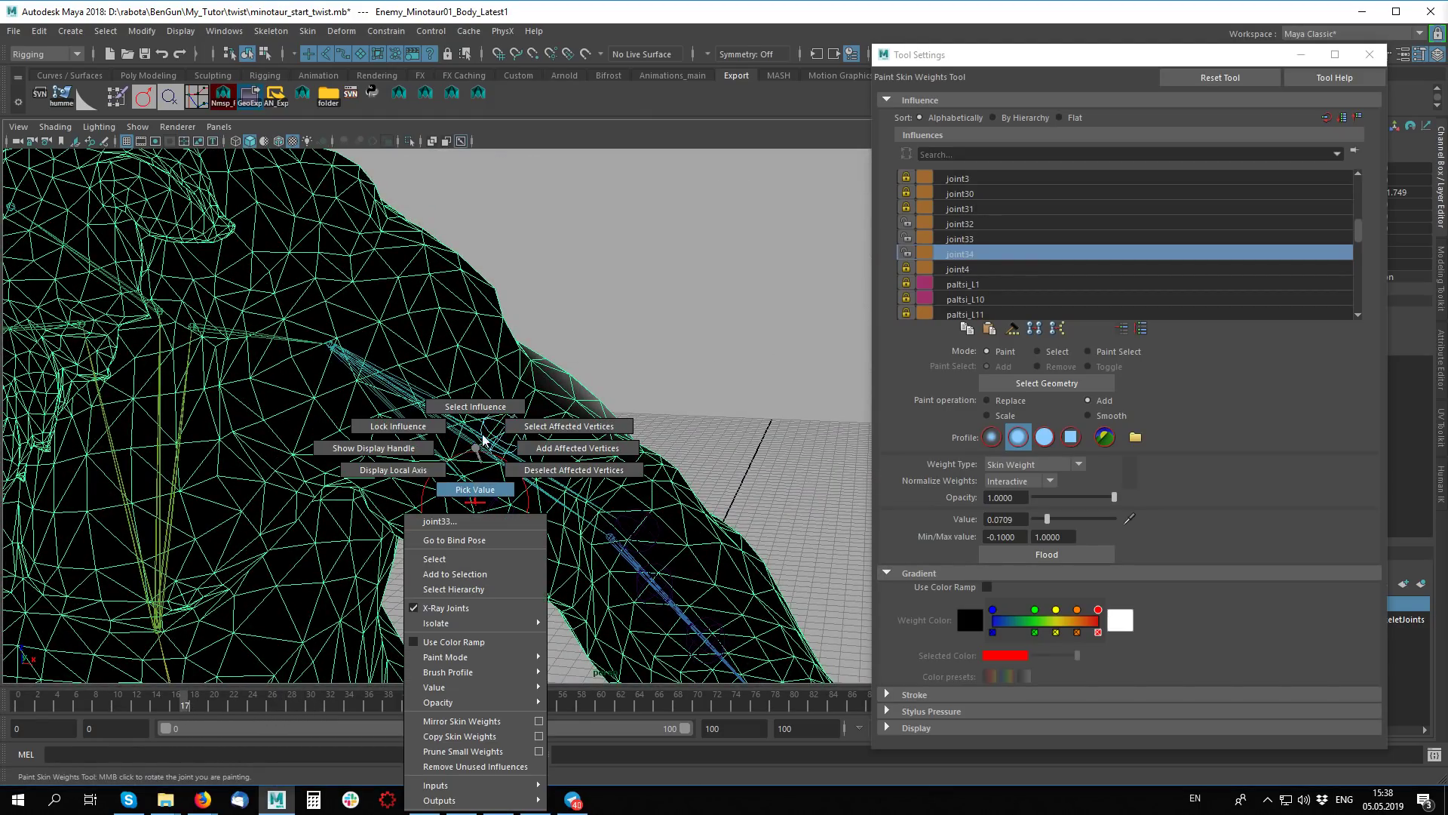
Make joint33 the paint influence and paint its weight along the forearm
right_drag(475, 504, 478, 483)
mouse_move(462, 508)
alt+mouse_down()
mouse_move(575, 307)
mouse_move(513, 347)
mouse_move(503, 317)
alt+mouse_up()
drag(557, 427, 627, 396)
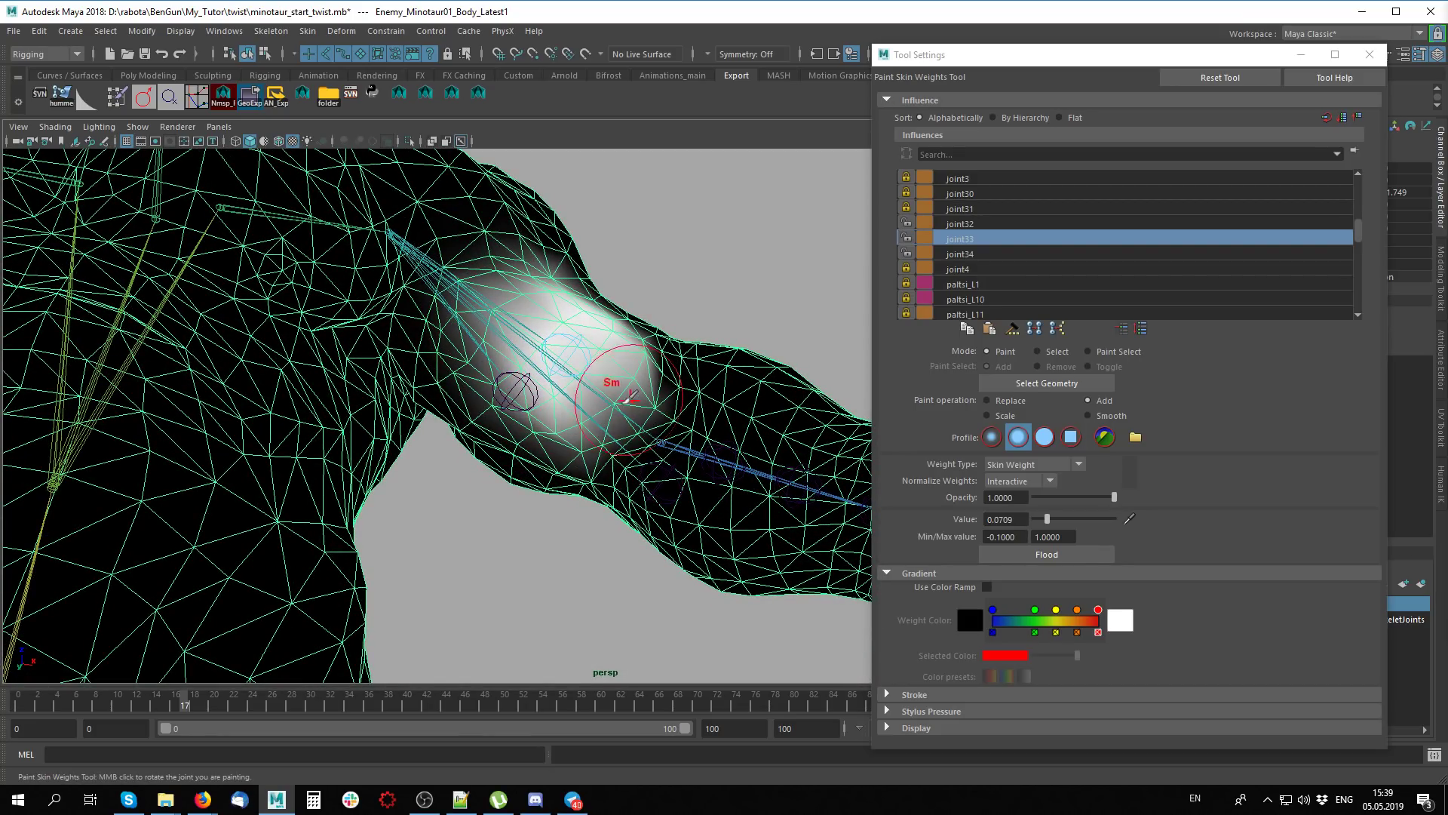
mouse_move(553, 432)
mouse_down()
mouse_move(513, 387)
mouse_move(596, 411)
mouse_move(483, 513)
mouse_move(559, 456)
mouse_move(417, 460)
mouse_up()
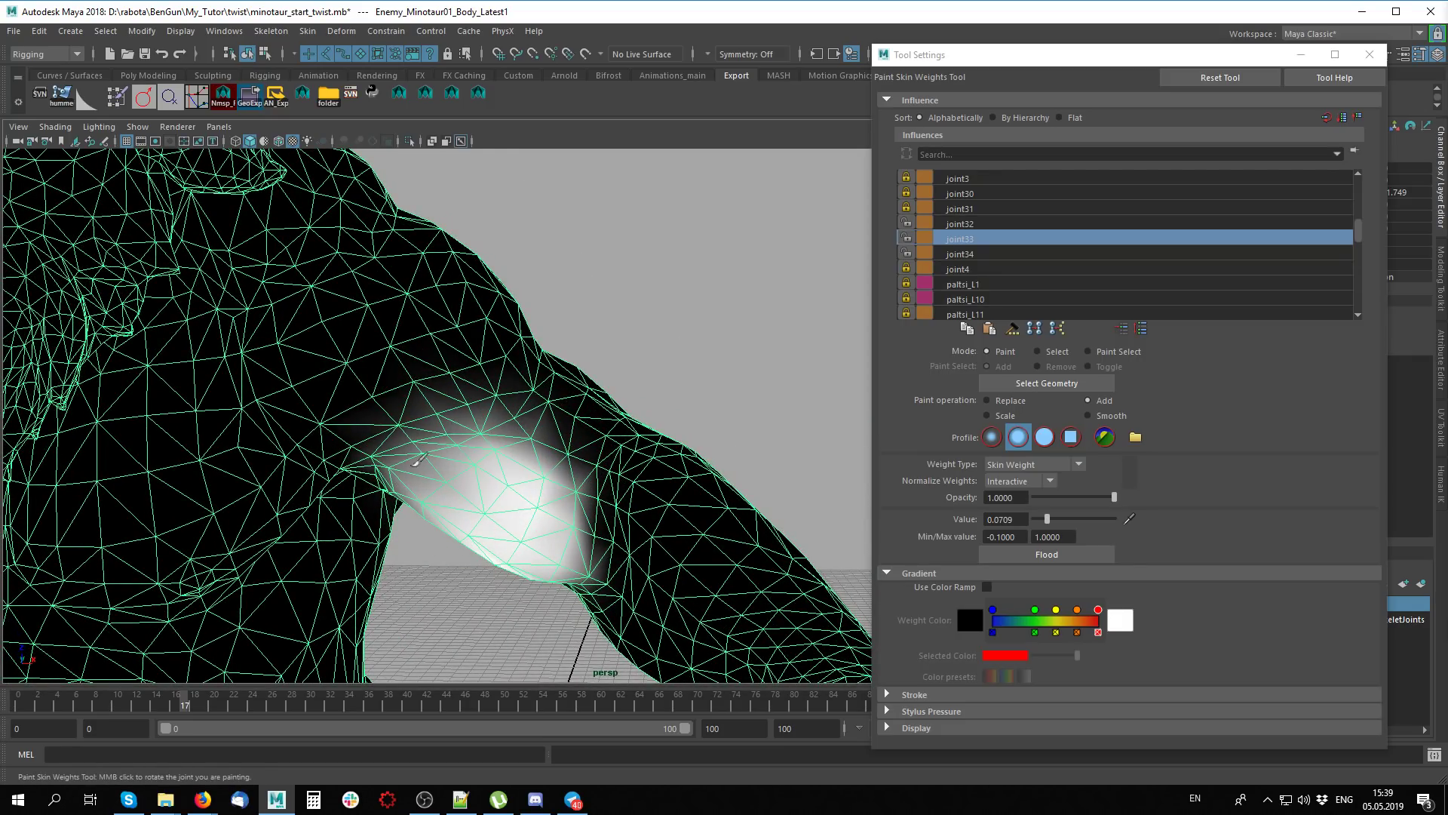
Scrub frames 25–26 to check elbow deformation, then activate Smooth Weights
drag(146, 703, 262, 705)
alt+drag(264, 649, 304, 653)
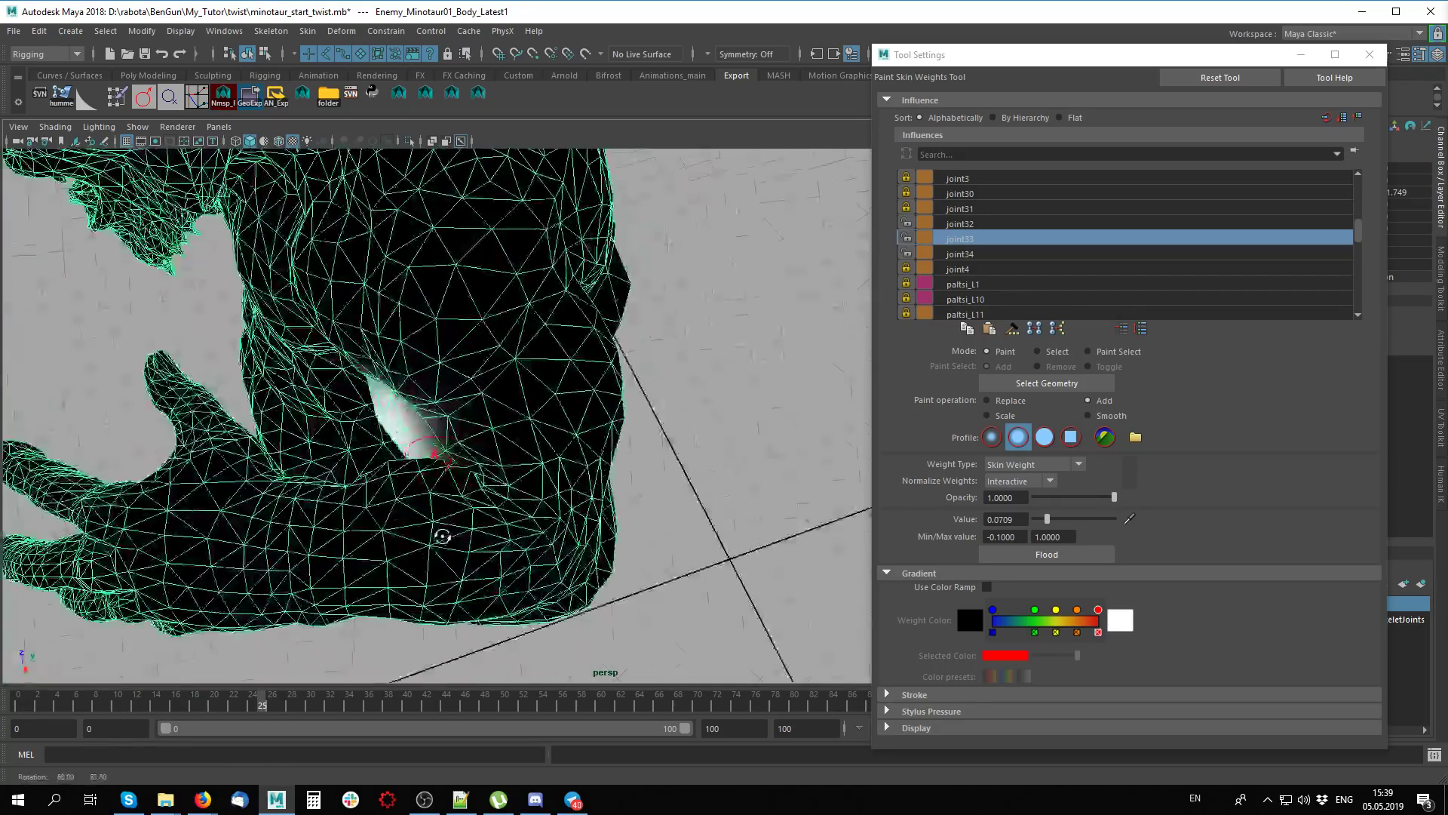
mouse_move(264, 709)
mouse_down()
mouse_move(301, 703)
mouse_move(151, 703)
mouse_move(285, 703)
mouse_move(293, 669)
mouse_up()
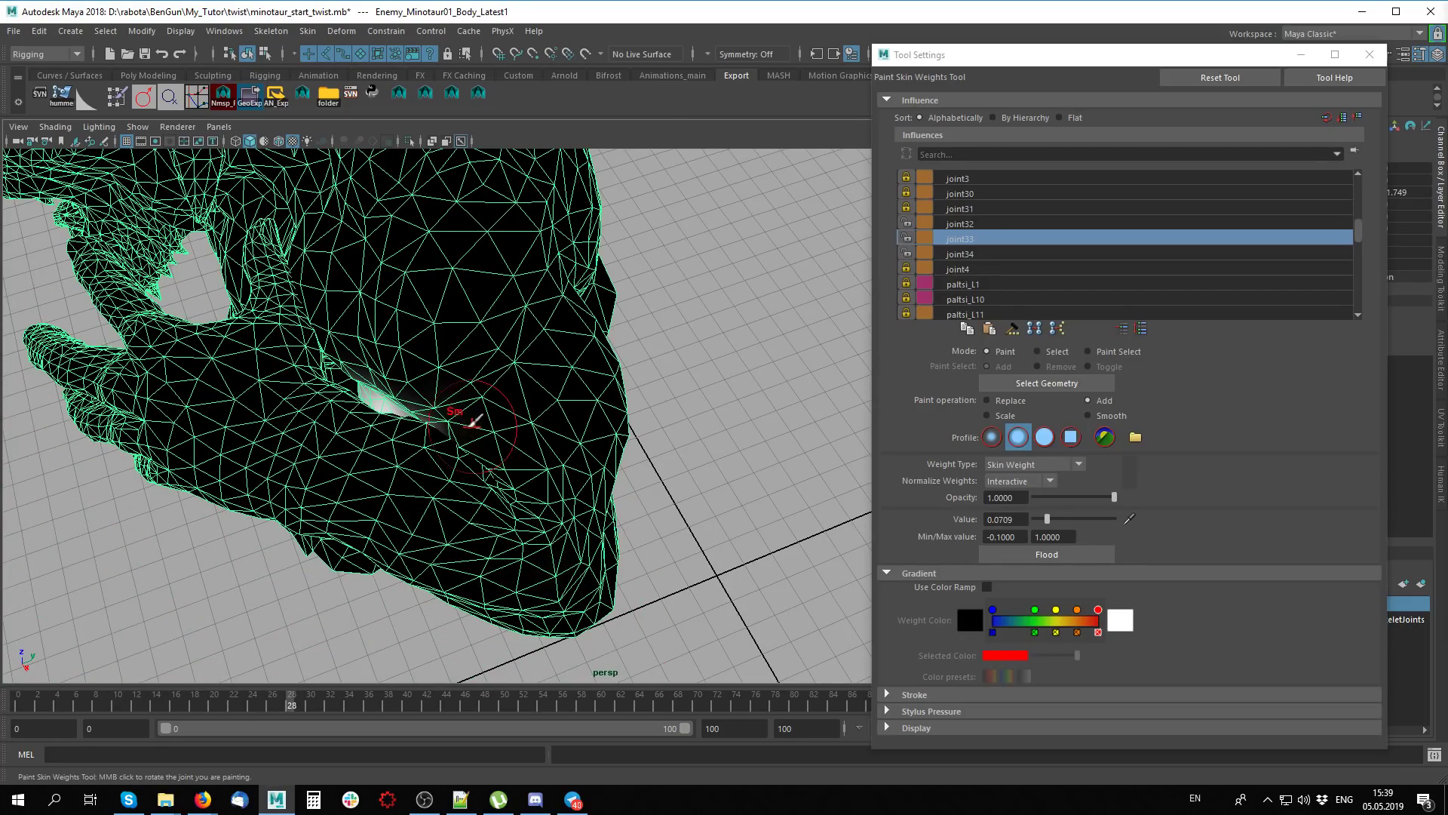
click(73, 105)
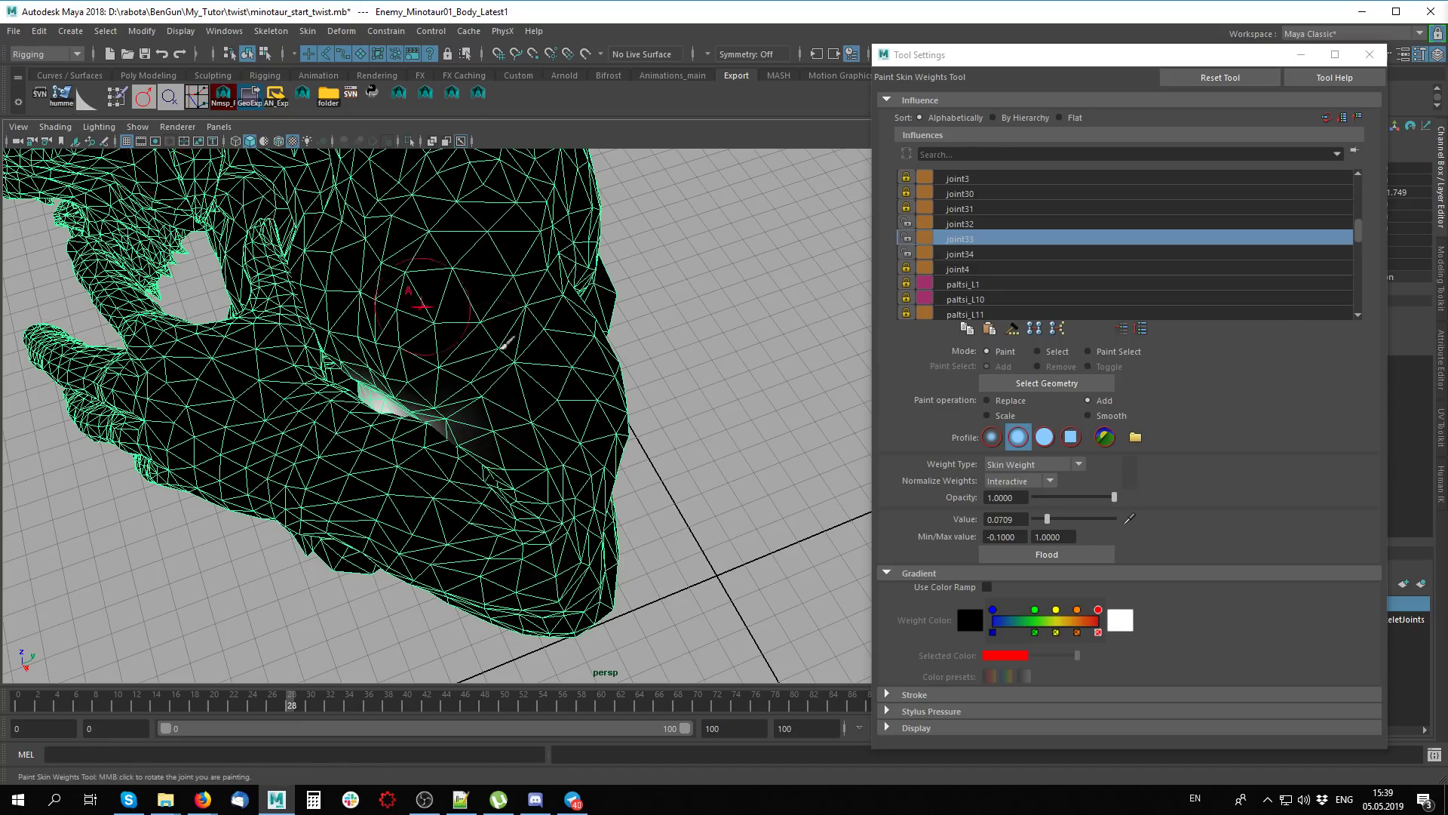
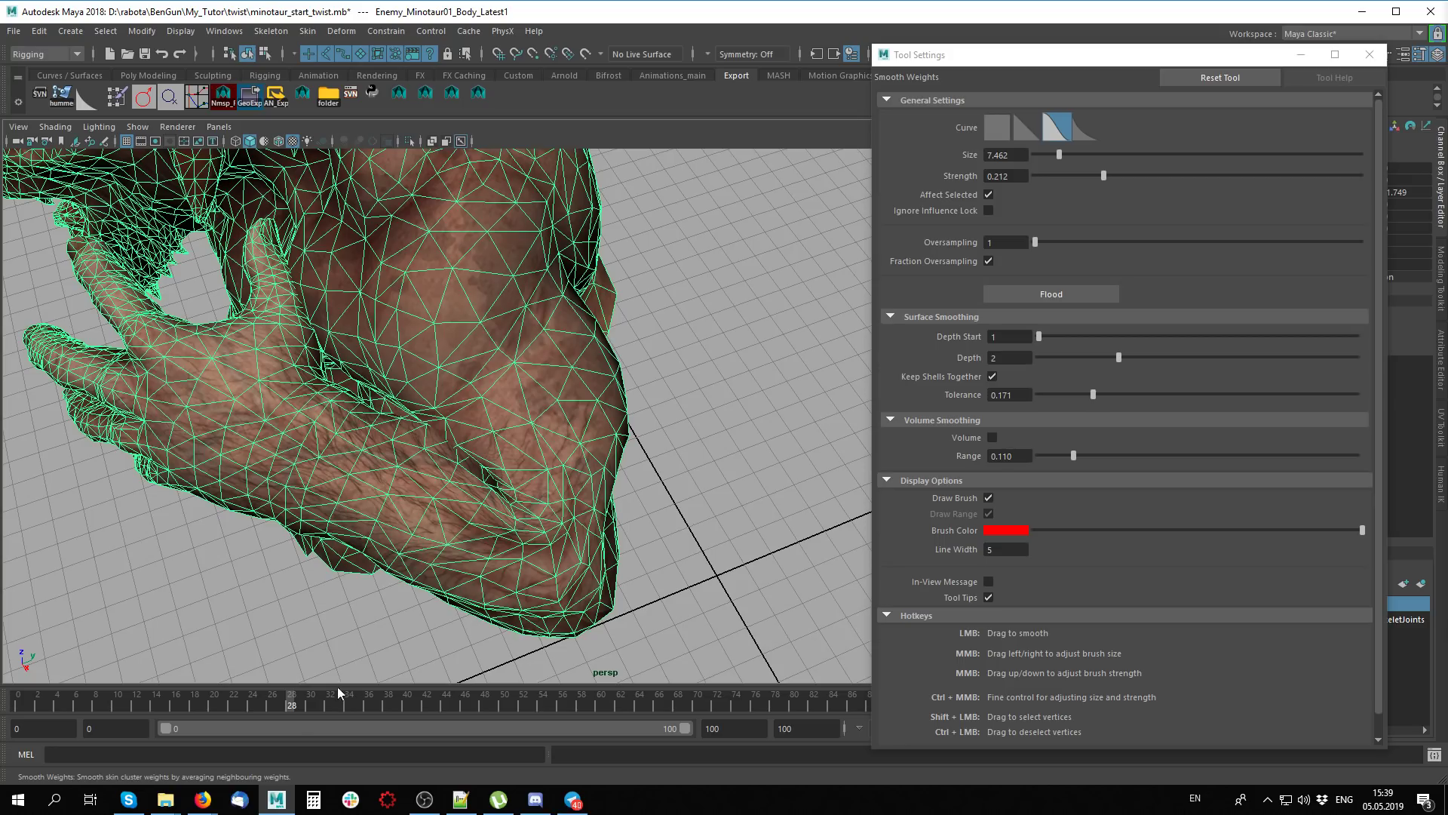
Scrub the timeline and orbit around the shoulder and arm, ending at frame 23
mouse_move(337, 690)
mouse_down()
mouse_move(214, 706)
mouse_move(272, 701)
mouse_up()
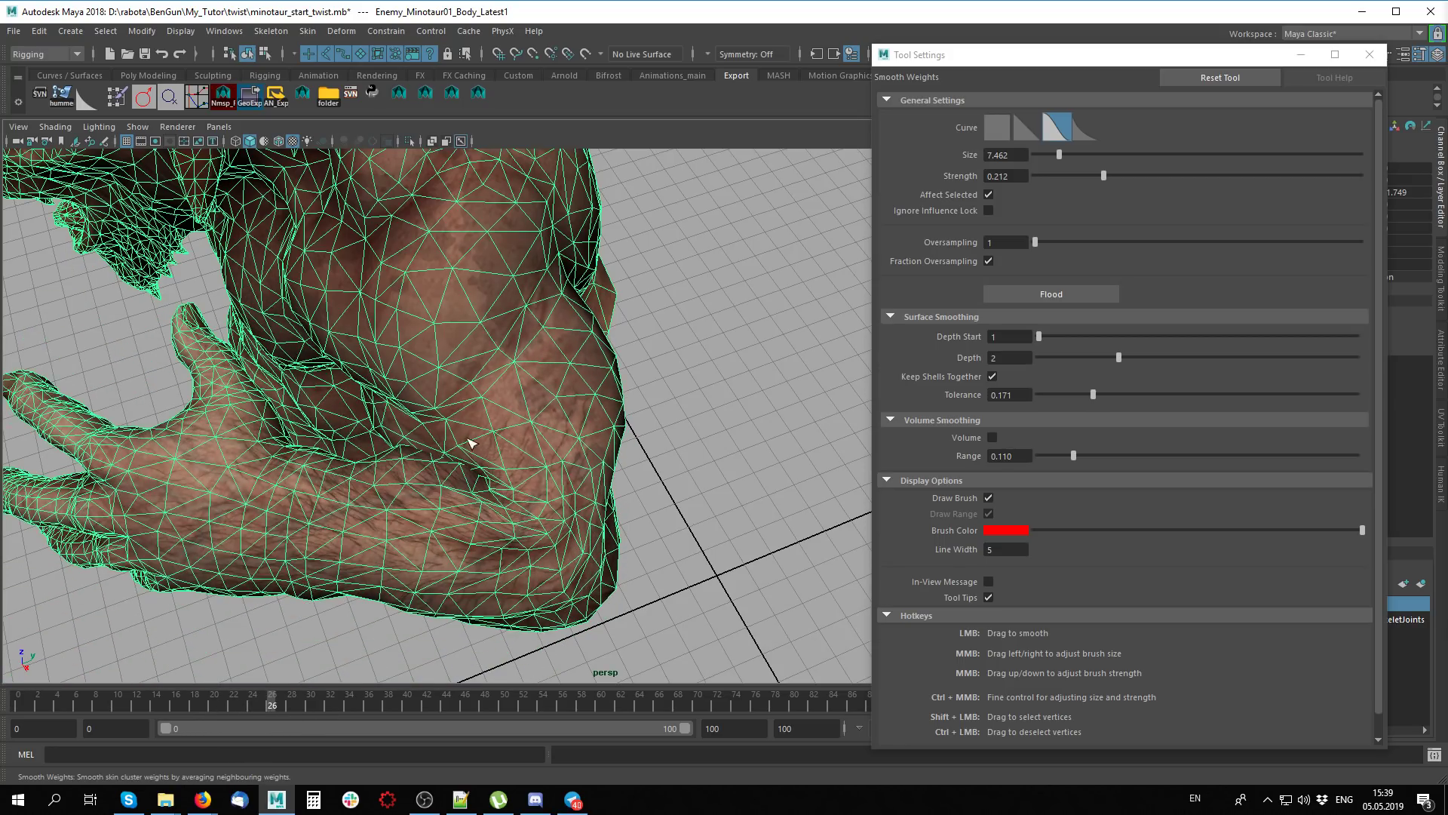
scroll(478, 438, down, 3)
mouse_move(478, 437)
alt+mouse_down()
mouse_move(588, 478)
mouse_move(511, 434)
mouse_move(626, 524)
mouse_move(743, 517)
alt+mouse_up()
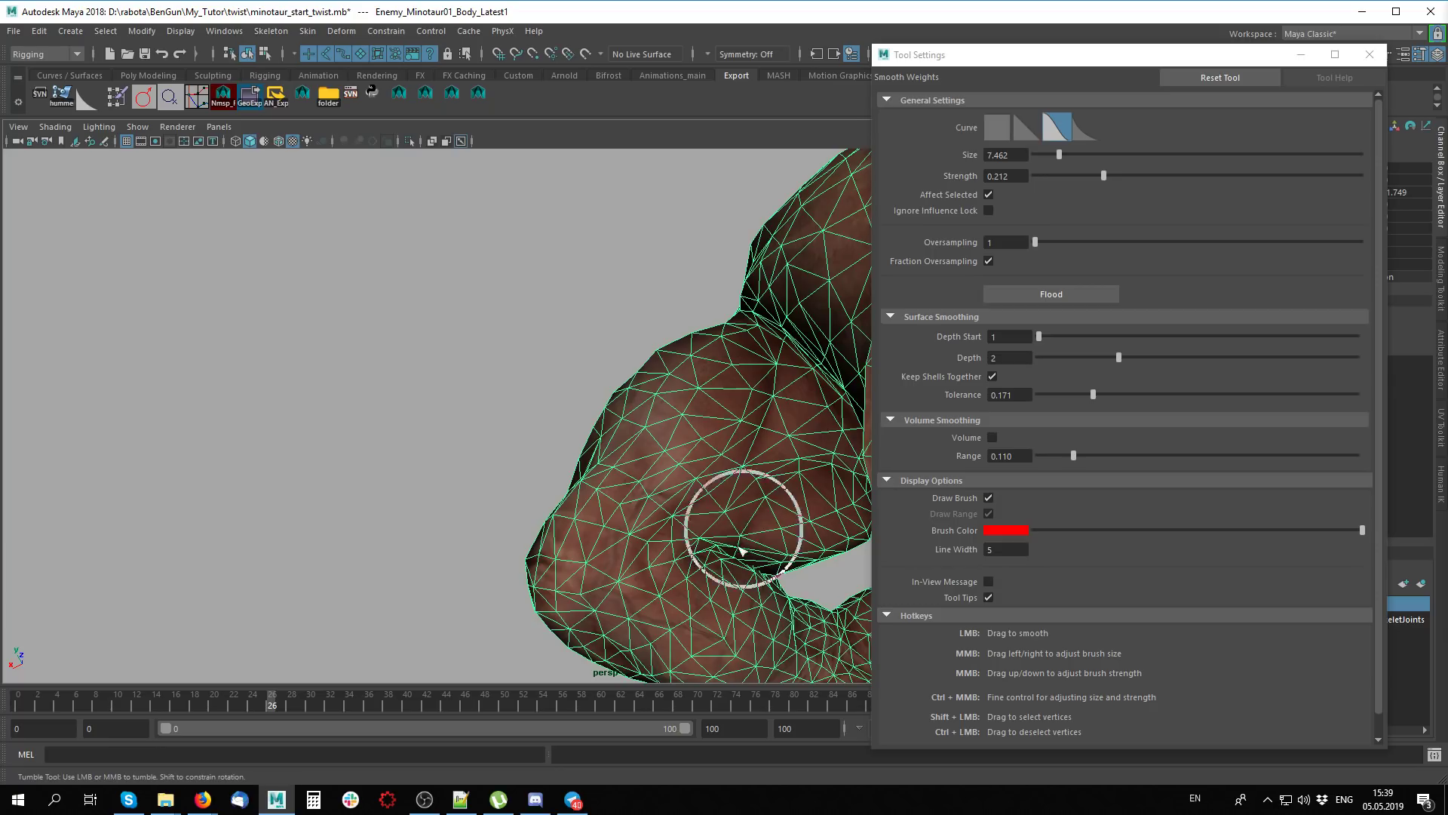
alt+drag(517, 515, 502, 390)
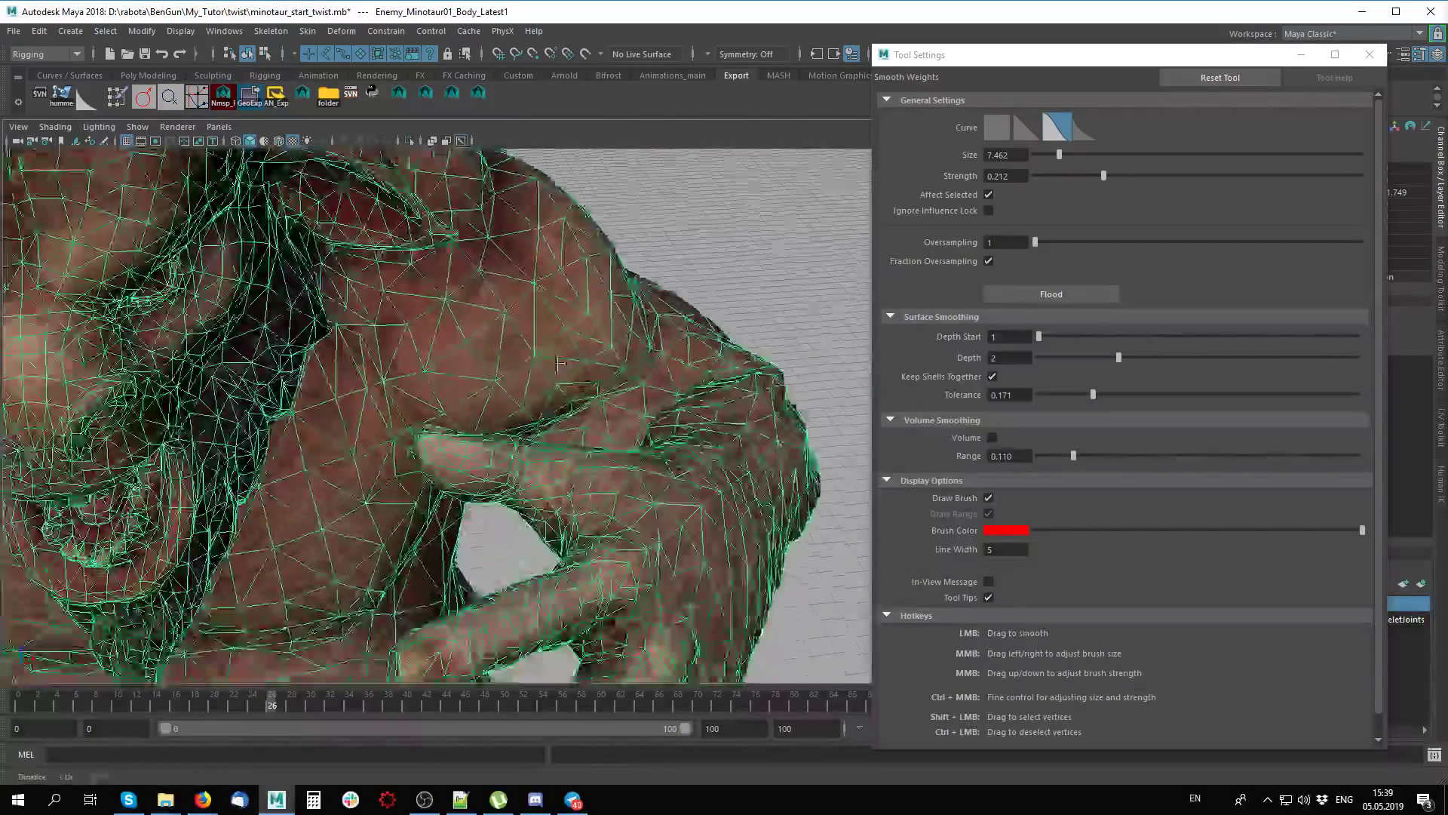
alt+drag(581, 392, 480, 504)
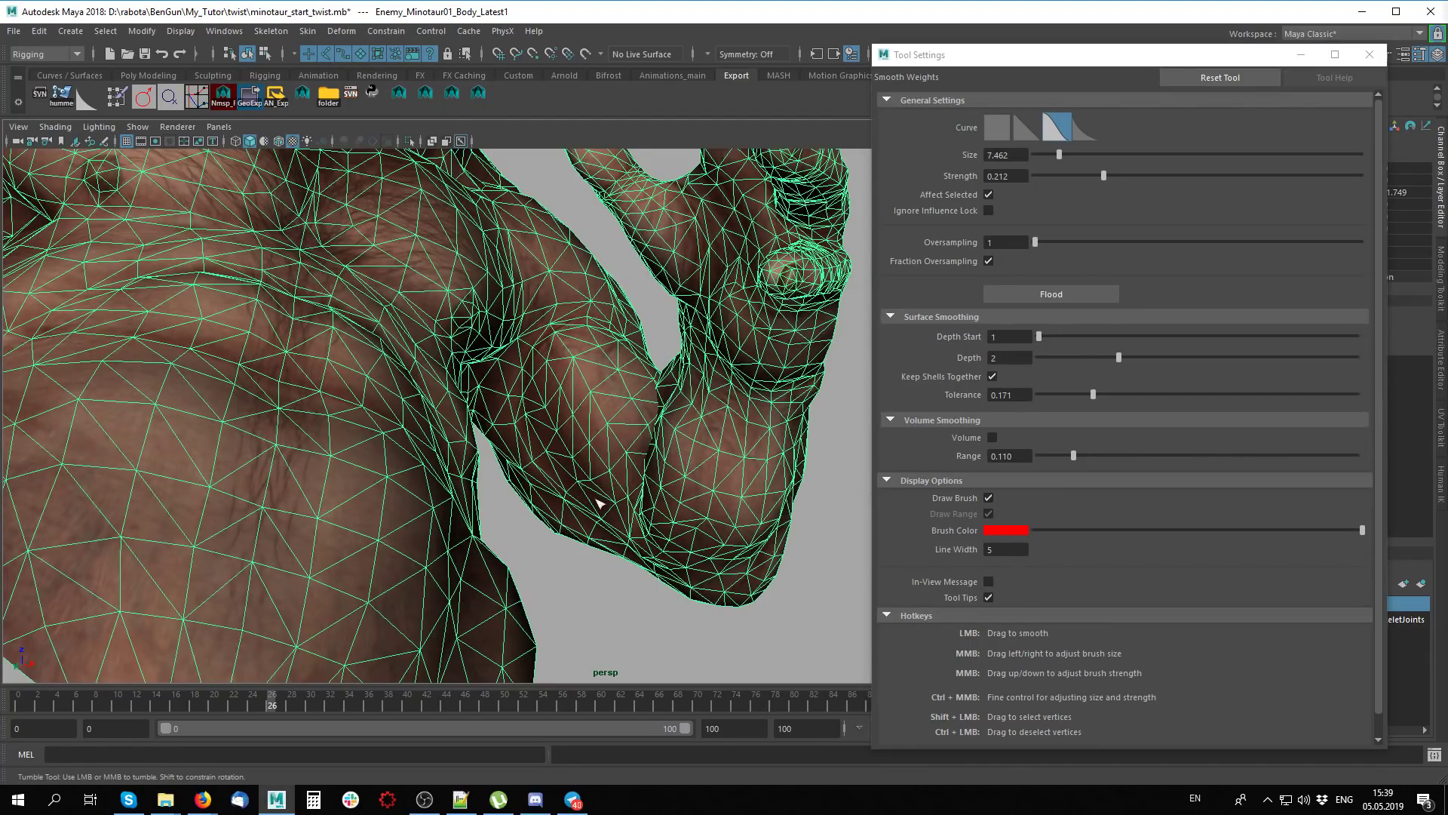
alt+drag(599, 504, 562, 581)
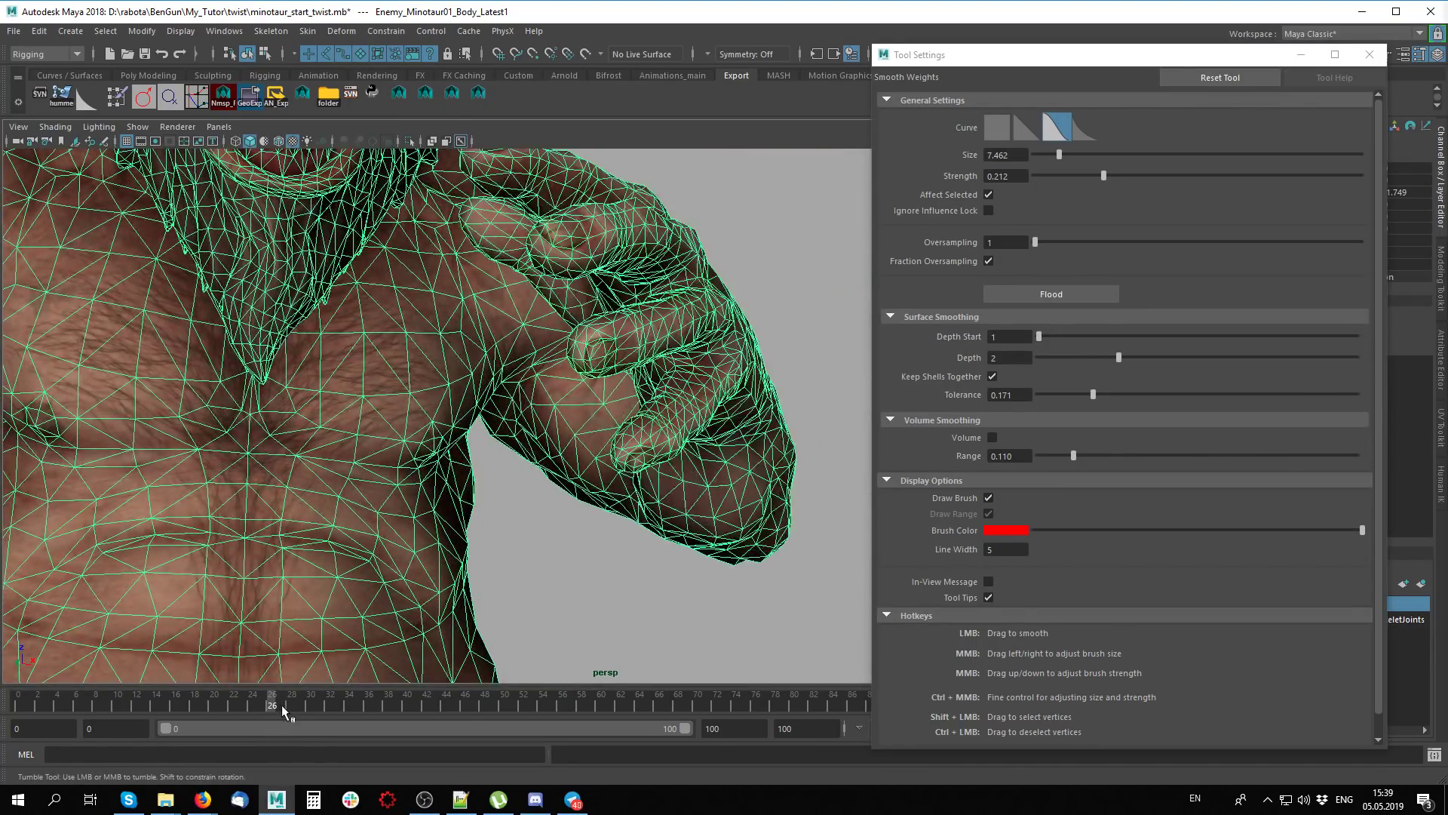
mouse_move(282, 704)
mouse_down()
mouse_move(297, 706)
mouse_move(175, 705)
mouse_move(246, 708)
mouse_up()
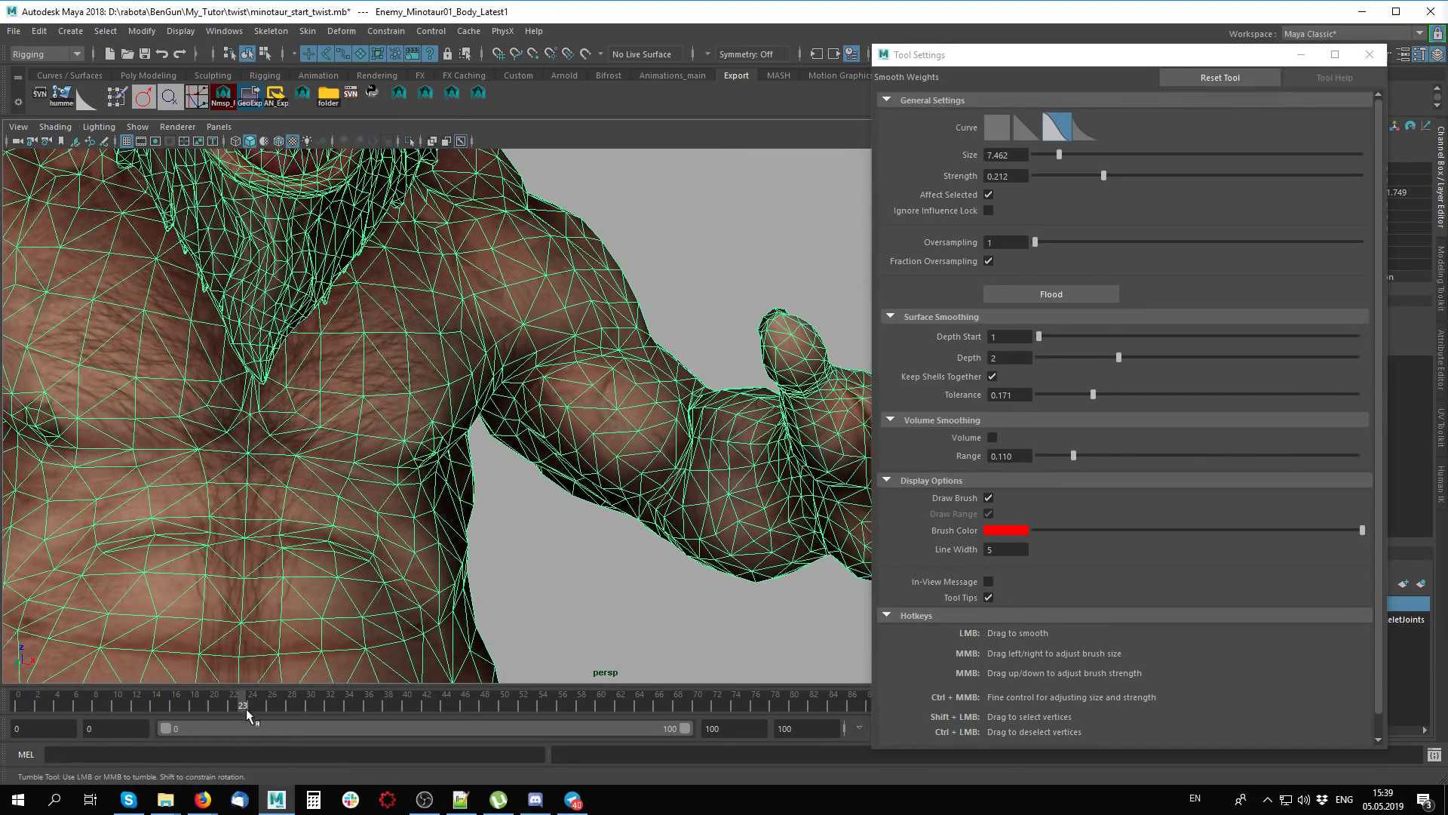
Return to the Select Tool and zoom in on the arm joints
key(q)
click(550, 572)
alt+right_drag(548, 561, 581, 446)
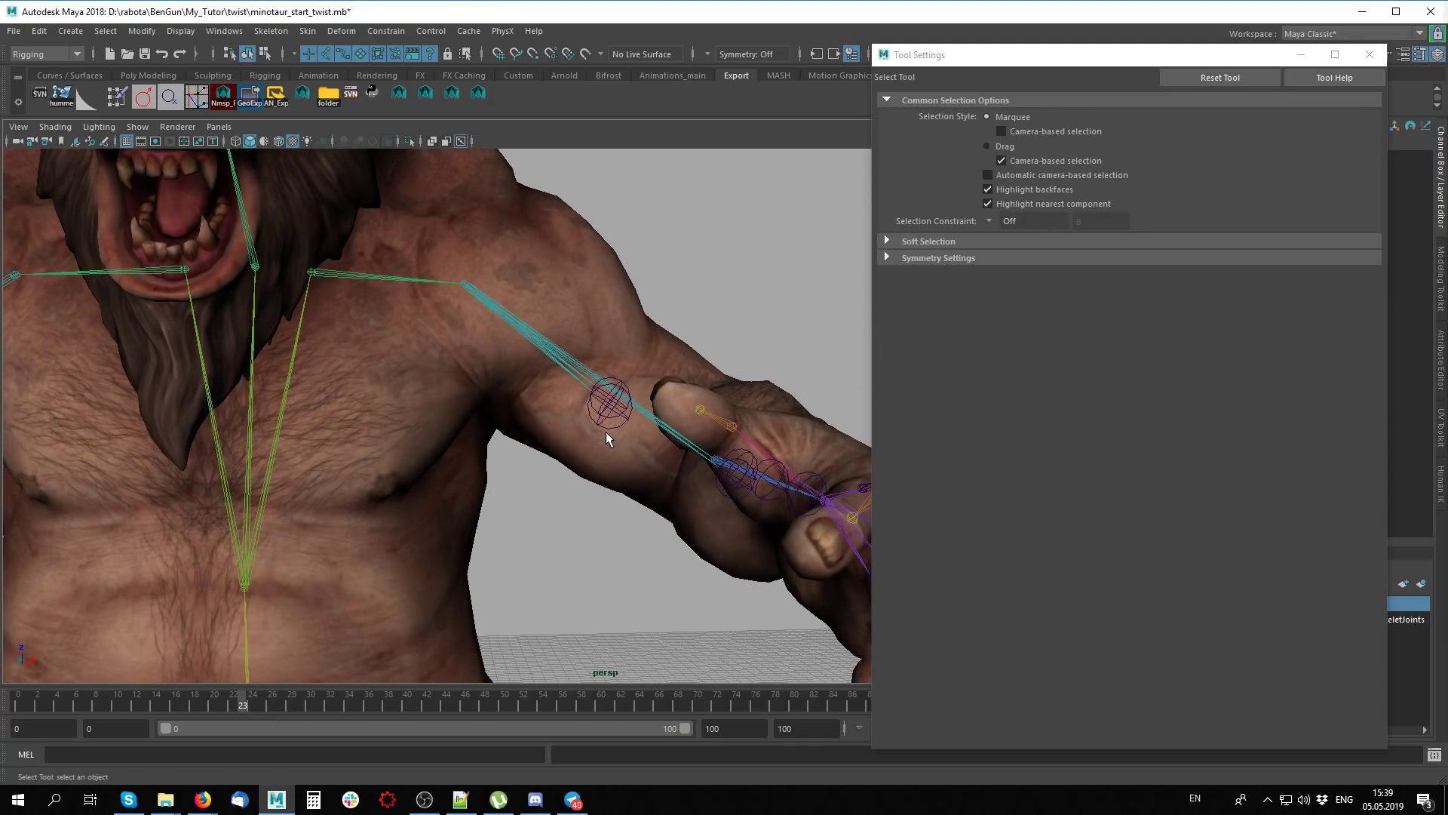
Select helper joint joint33 and pose the arm at frame 30
click(608, 436)
alt+drag(608, 414, 571, 525)
alt+drag(478, 596, 424, 637)
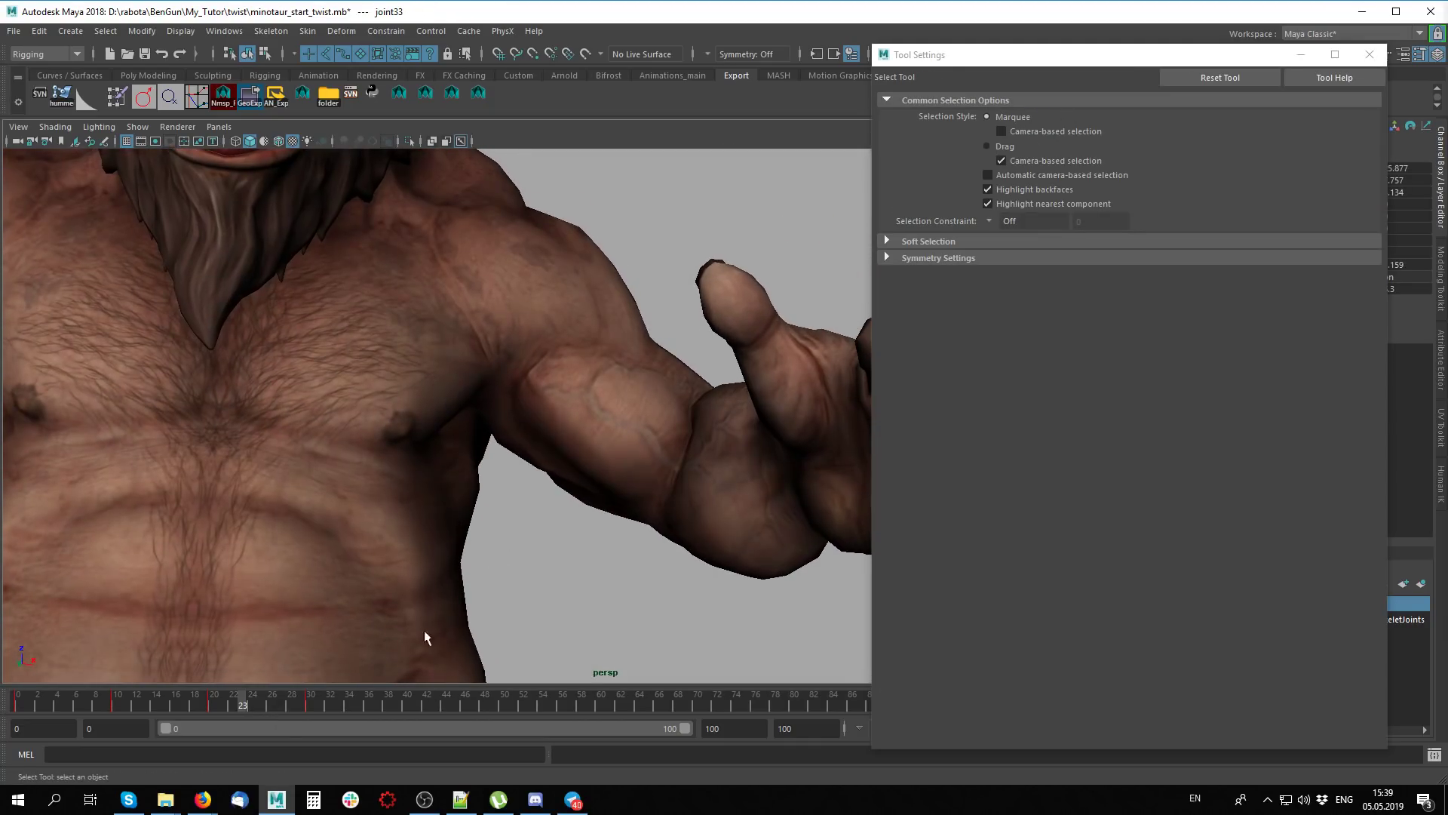
drag(266, 705, 310, 704)
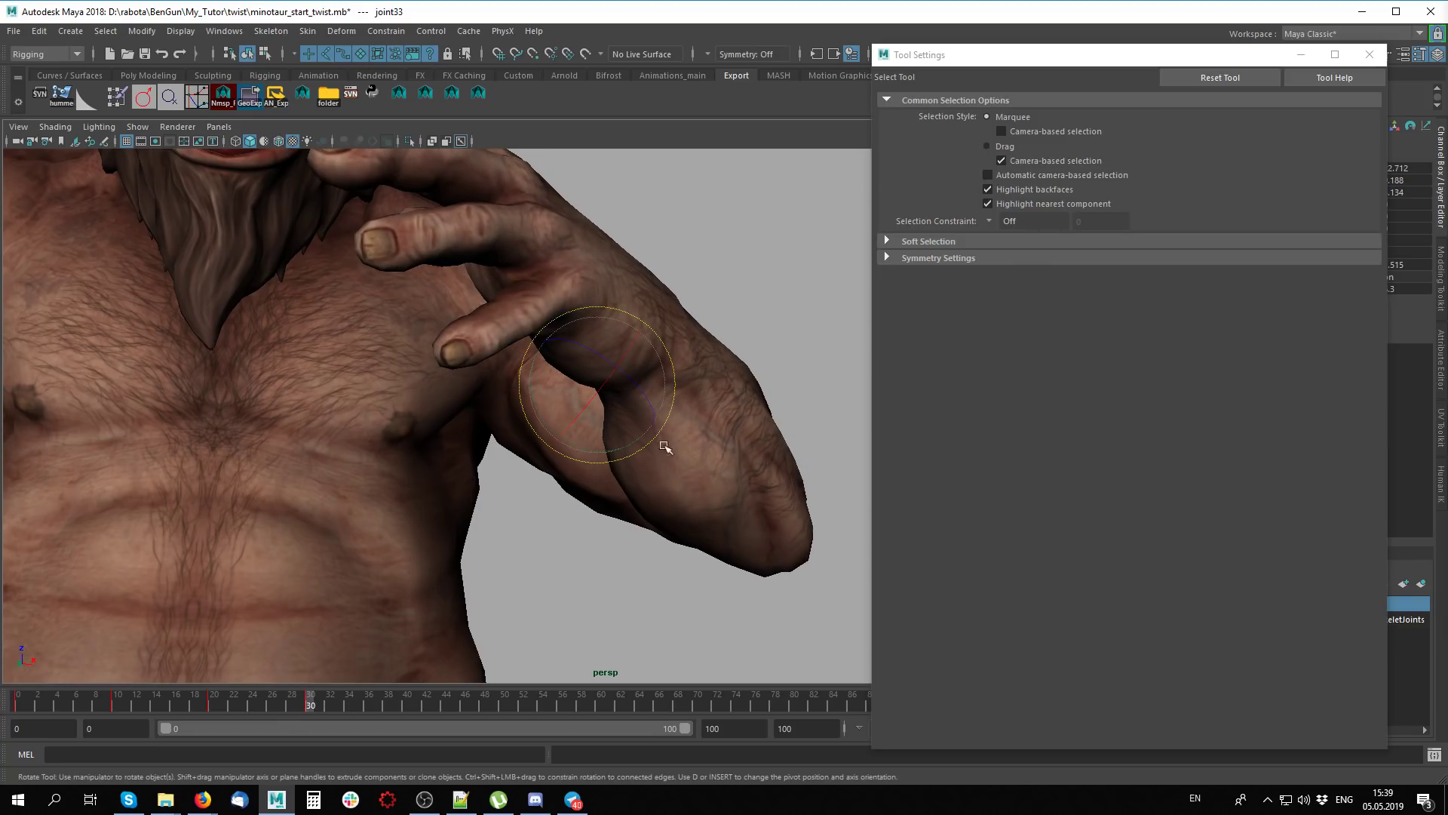
key(e)
key(r)
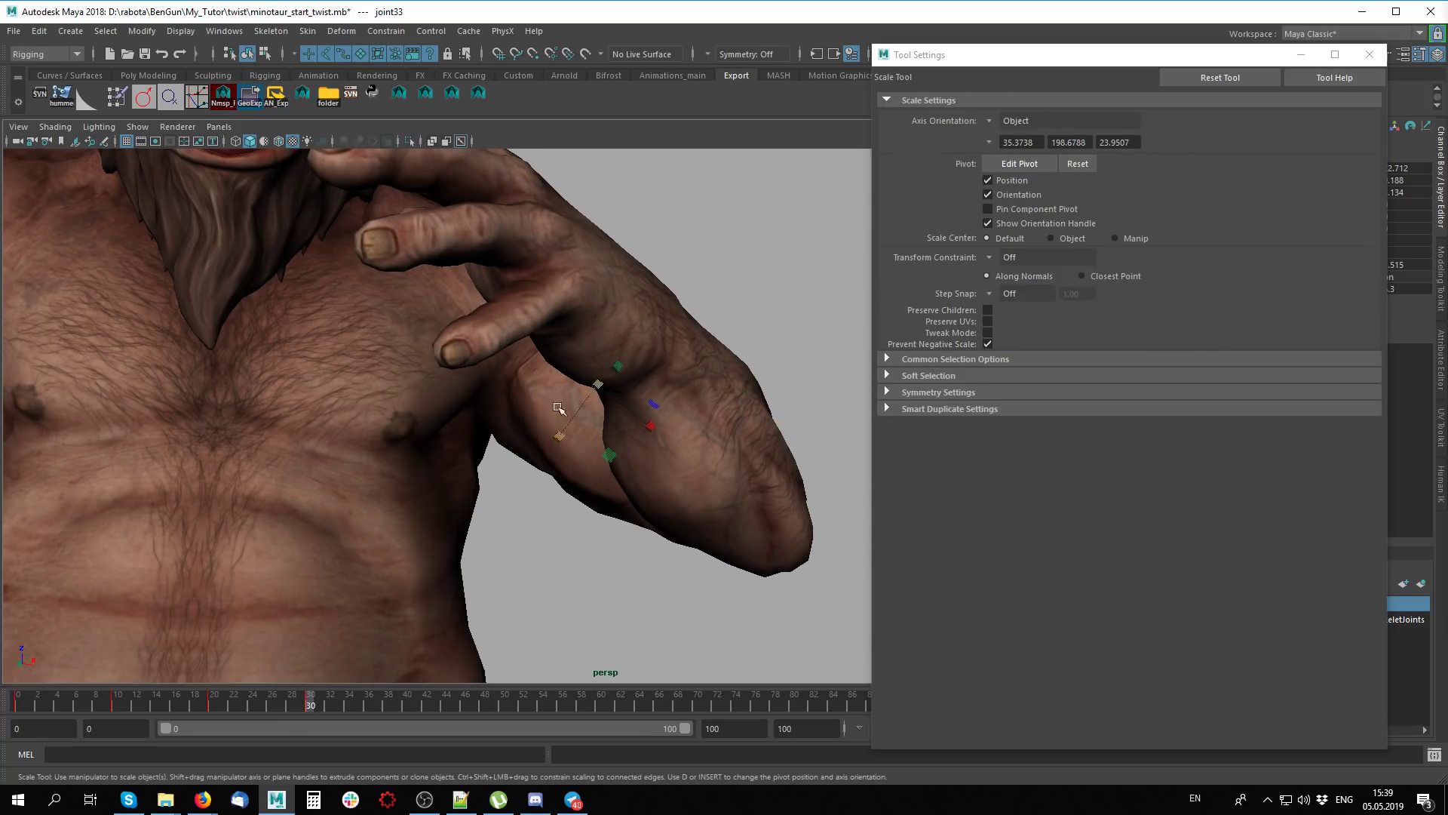
Enable Wireframe on Shaded and select the minotaur body mesh
click(281, 142)
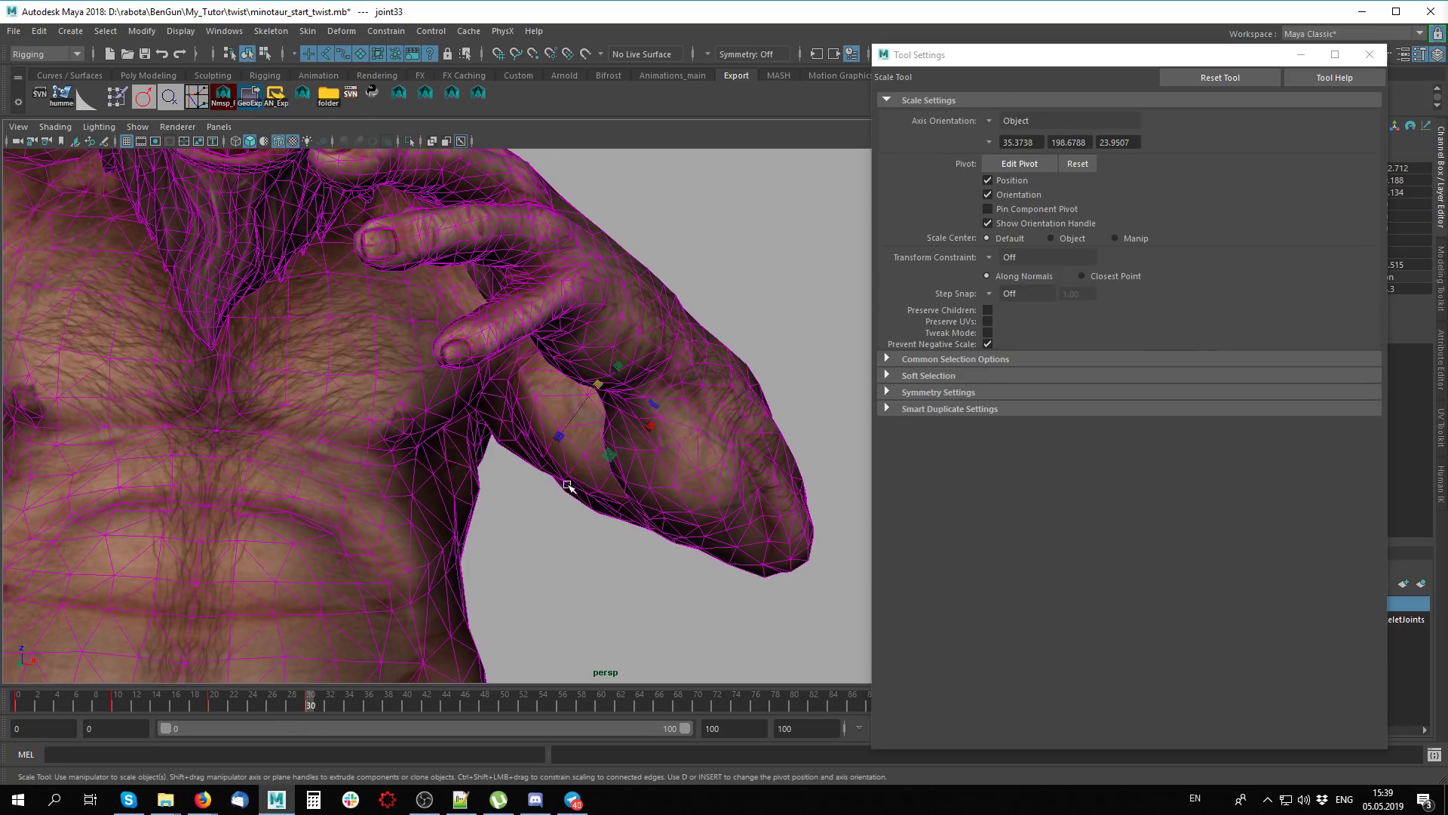
mouse_move(560, 430)
alt+mouse_down()
mouse_move(543, 469)
mouse_move(604, 365)
mouse_move(571, 385)
mouse_move(473, 291)
alt+mouse_up()
key(w)
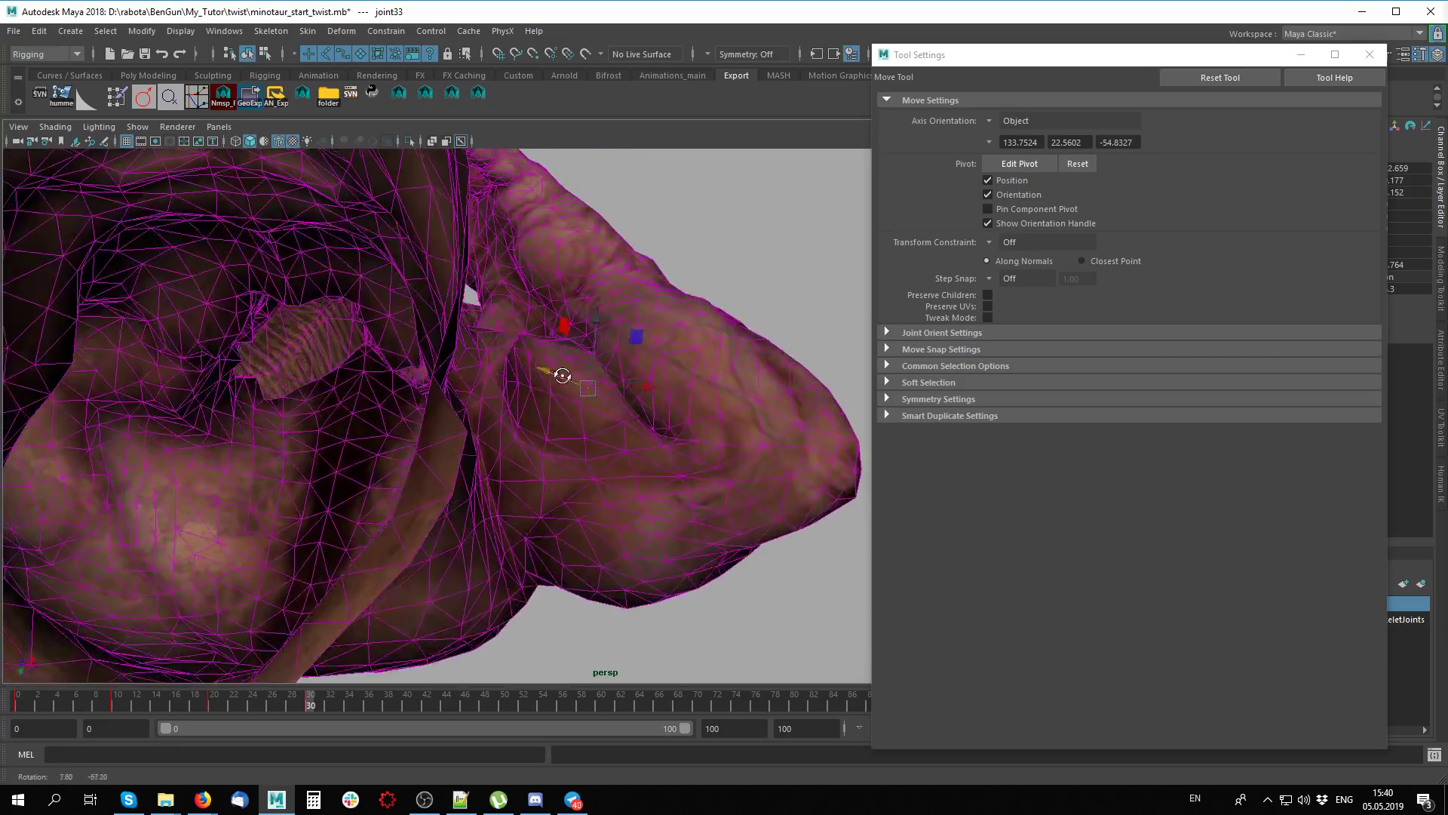
mouse_move(589, 462)
alt+mouse_down()
mouse_move(462, 495)
mouse_move(562, 411)
mouse_move(104, 4)
alt+mouse_up()
click(562, 411)
Paint extra helper-joint weight on the inner elbow, then switch to Smooth Weights (size 7.462, strength 0.212)
click(114, 101)
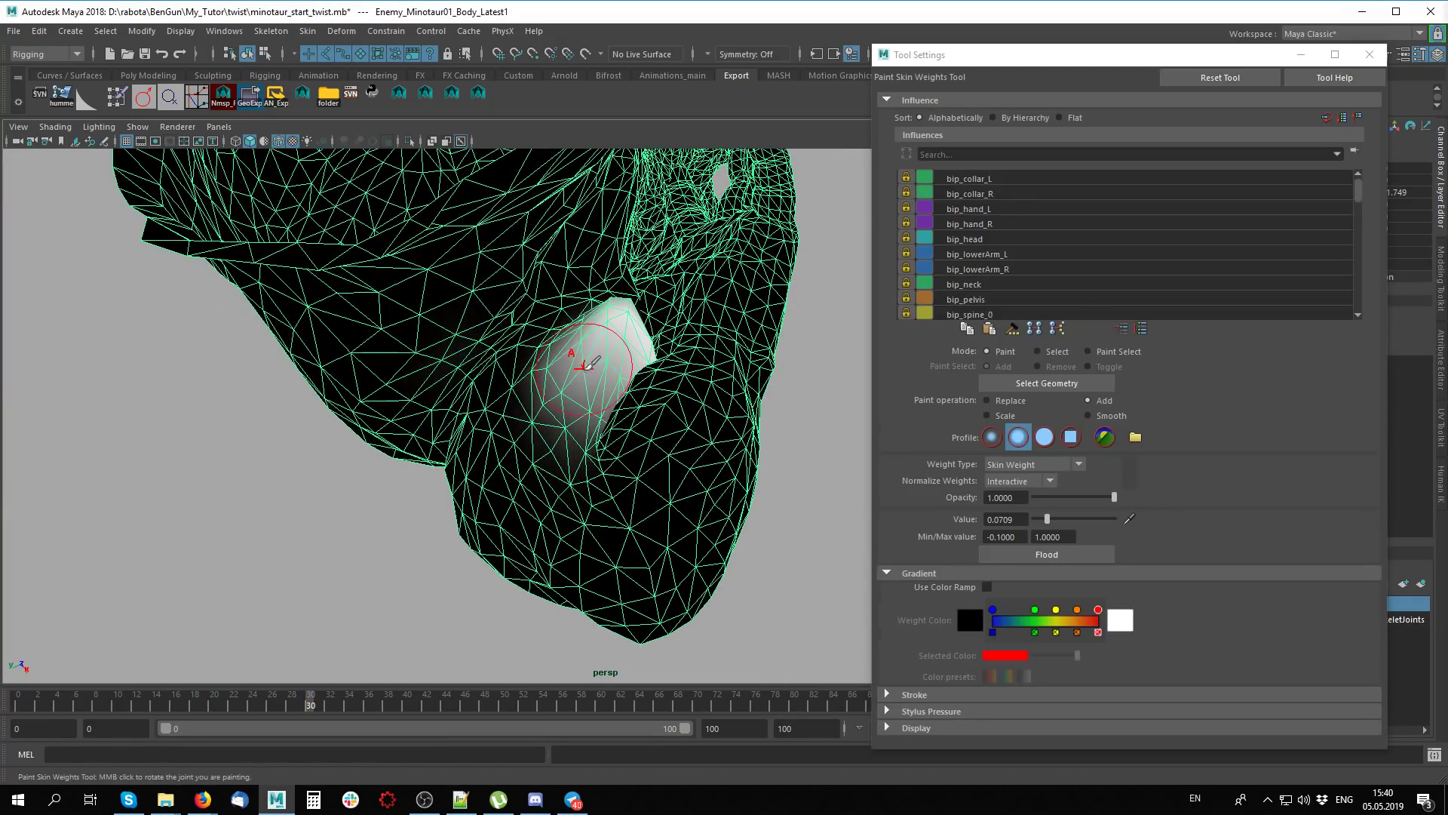
alt+drag(566, 361, 531, 354)
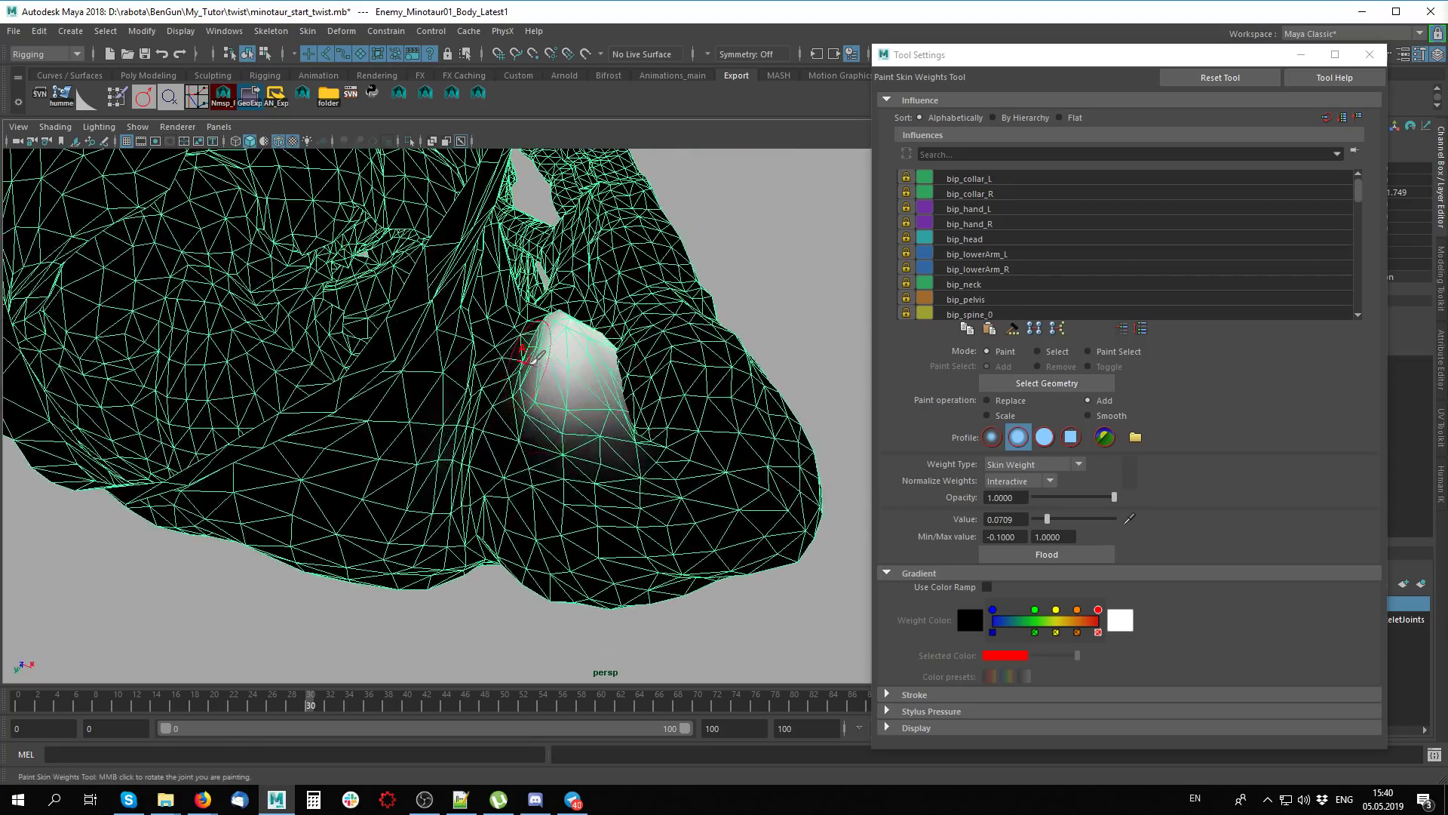
mouse_move(603, 422)
alt+mouse_down()
mouse_move(564, 353)
mouse_move(575, 323)
mouse_move(563, 380)
mouse_move(501, 430)
mouse_move(636, 372)
mouse_move(462, 404)
mouse_move(566, 332)
mouse_move(737, 327)
mouse_move(524, 362)
mouse_move(647, 323)
mouse_move(370, 281)
mouse_move(682, 390)
alt+mouse_up()
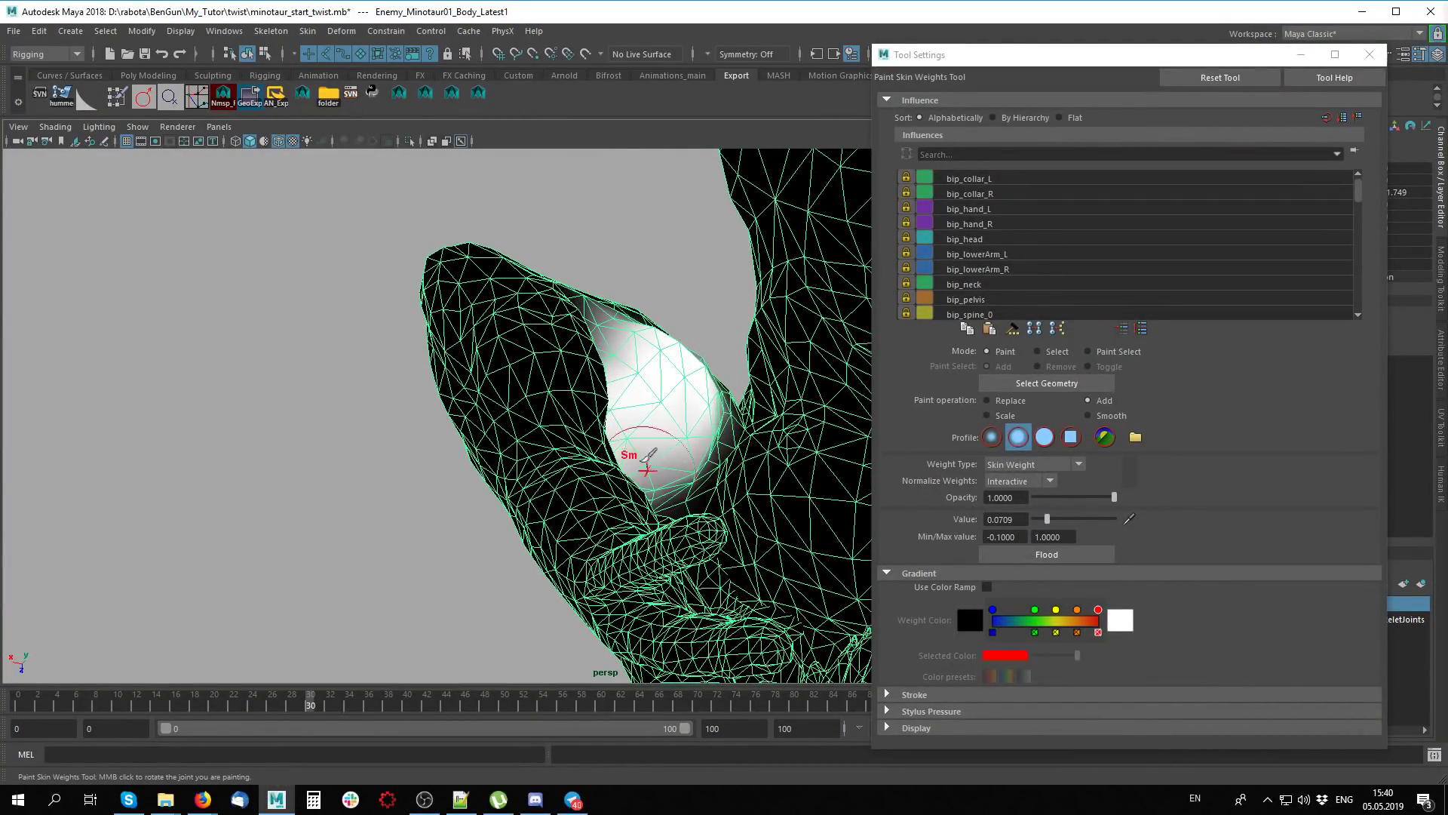
key(shift)
mouse_move(650, 409)
alt+mouse_down()
mouse_move(726, 404)
mouse_move(664, 381)
mouse_move(679, 398)
mouse_move(599, 348)
alt+mouse_up()
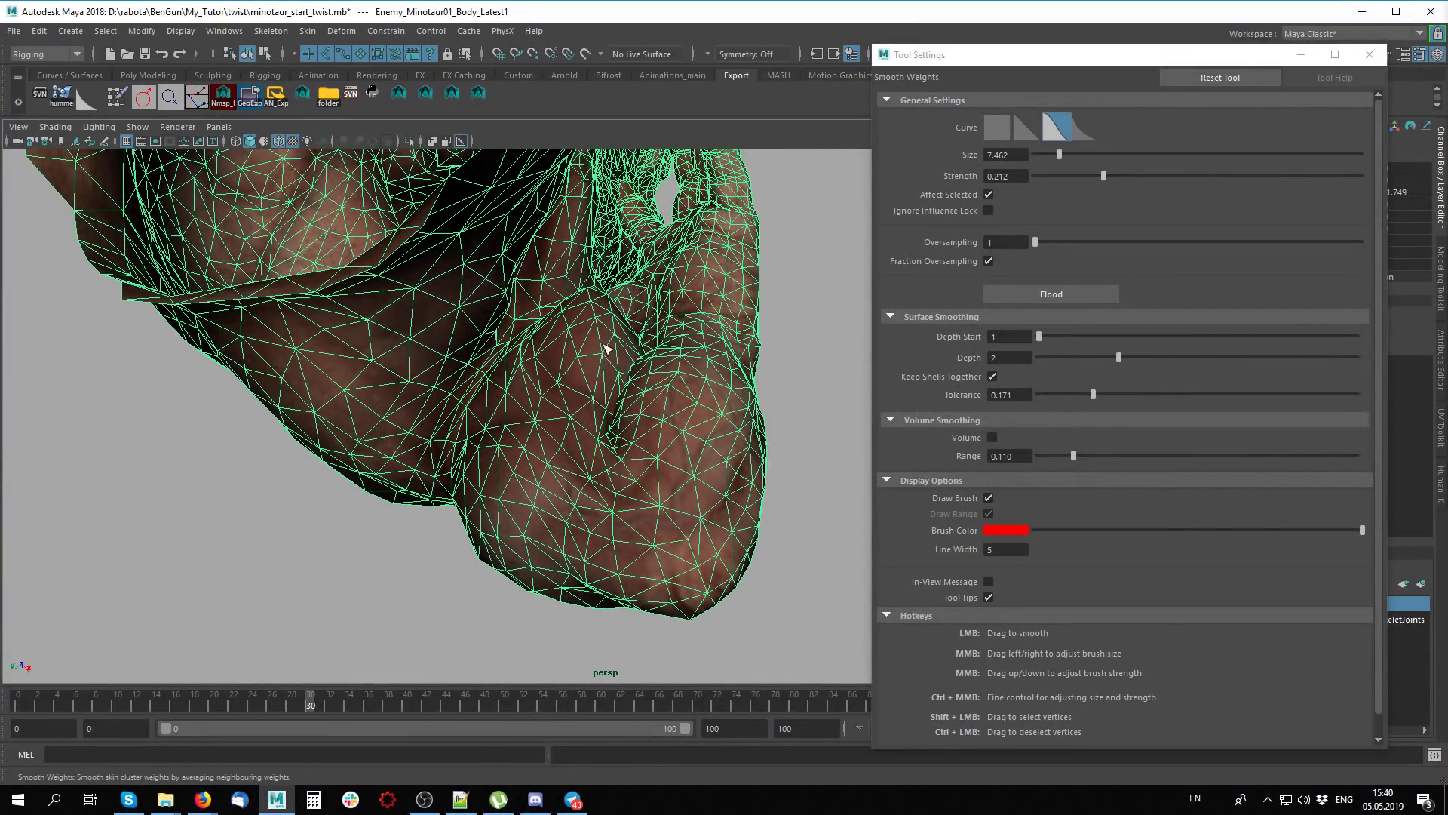
Review elbow deformation between frames 23 and 31, then select helper joint joint33
mouse_move(636, 348)
alt+mouse_down()
mouse_move(582, 329)
mouse_move(594, 366)
mouse_move(577, 400)
alt+mouse_up()
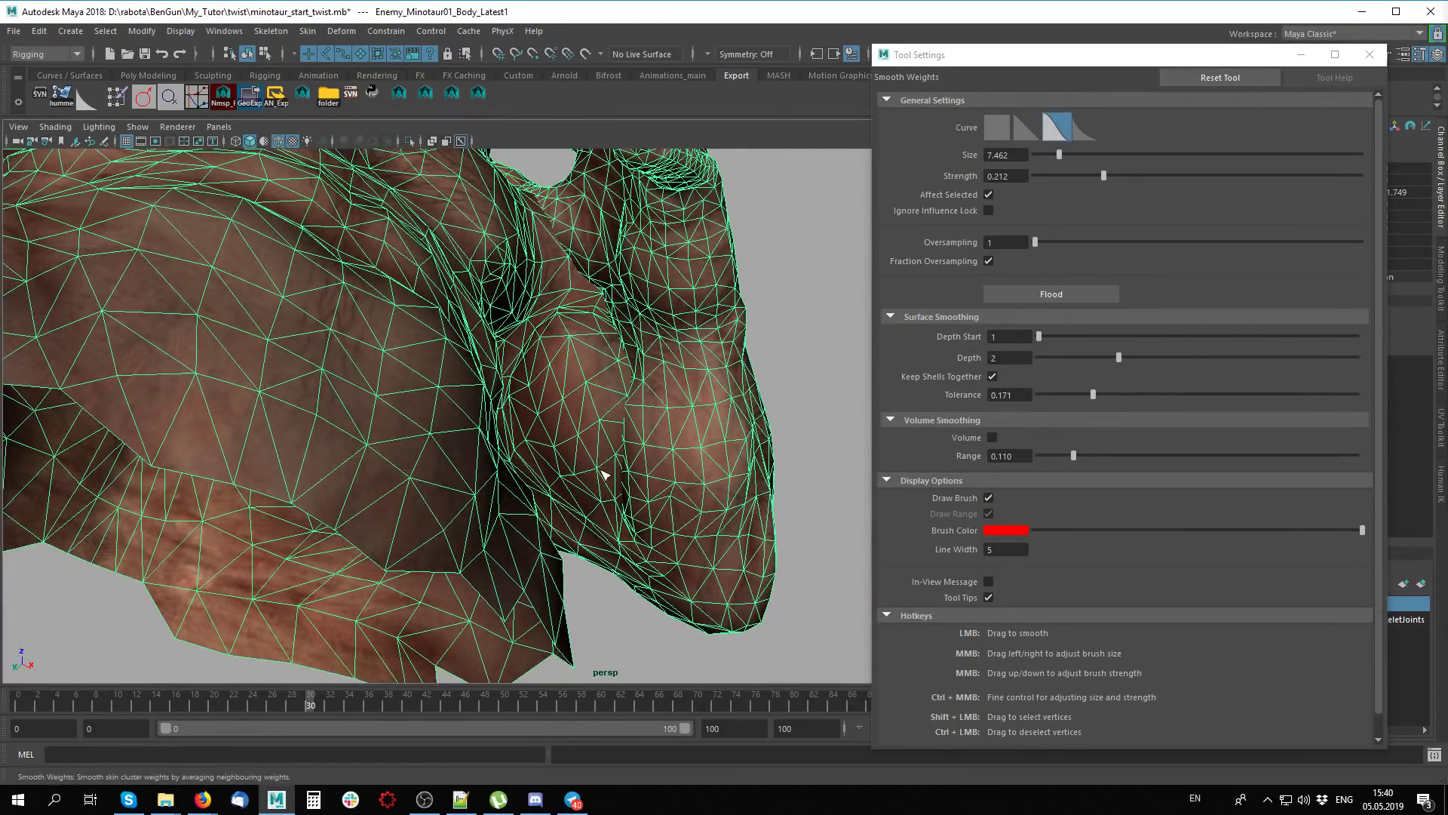
mouse_move(617, 501)
alt+mouse_down()
mouse_move(551, 371)
mouse_move(477, 390)
alt+mouse_up()
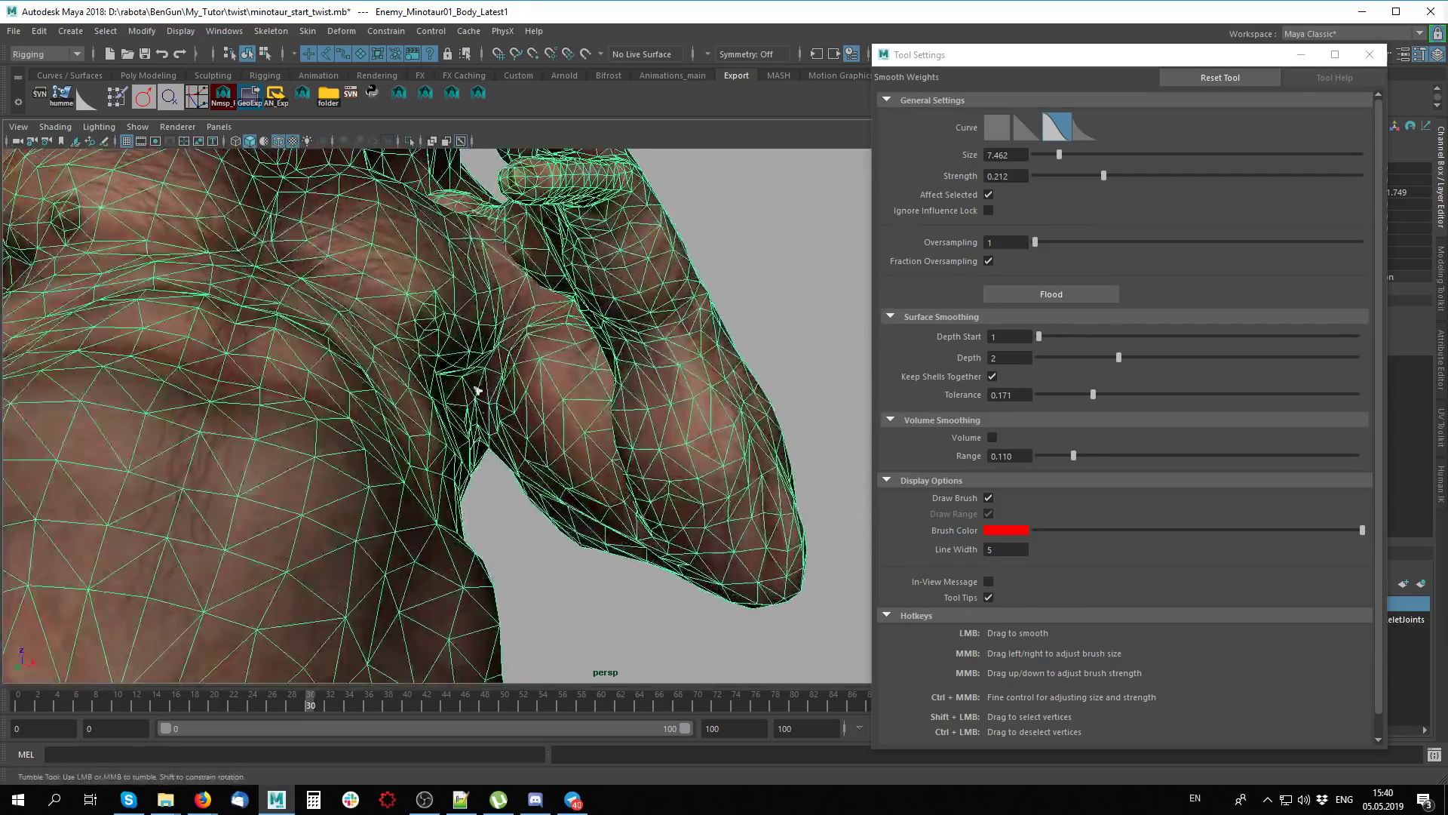
mouse_move(607, 509)
alt+mouse_down()
mouse_move(242, 452)
mouse_move(263, 591)
alt+mouse_up()
mouse_move(320, 705)
mouse_down()
mouse_move(116, 660)
mouse_move(324, 668)
mouse_up()
mouse_move(380, 520)
alt+mouse_down()
mouse_move(366, 501)
mouse_move(762, 508)
mouse_move(492, 647)
alt+mouse_up()
mouse_move(313, 702)
mouse_down()
mouse_move(161, 700)
mouse_move(251, 693)
mouse_move(238, 683)
mouse_move(251, 693)
mouse_move(575, 461)
mouse_move(501, 430)
mouse_move(261, 710)
mouse_move(192, 712)
mouse_move(264, 707)
mouse_move(251, 709)
mouse_move(580, 572)
mouse_move(517, 545)
mouse_move(749, 437)
mouse_move(646, 453)
mouse_up()
key(q)
click(567, 425)
Scale joint33 along Z to 1.205 at frame 25
key(r)
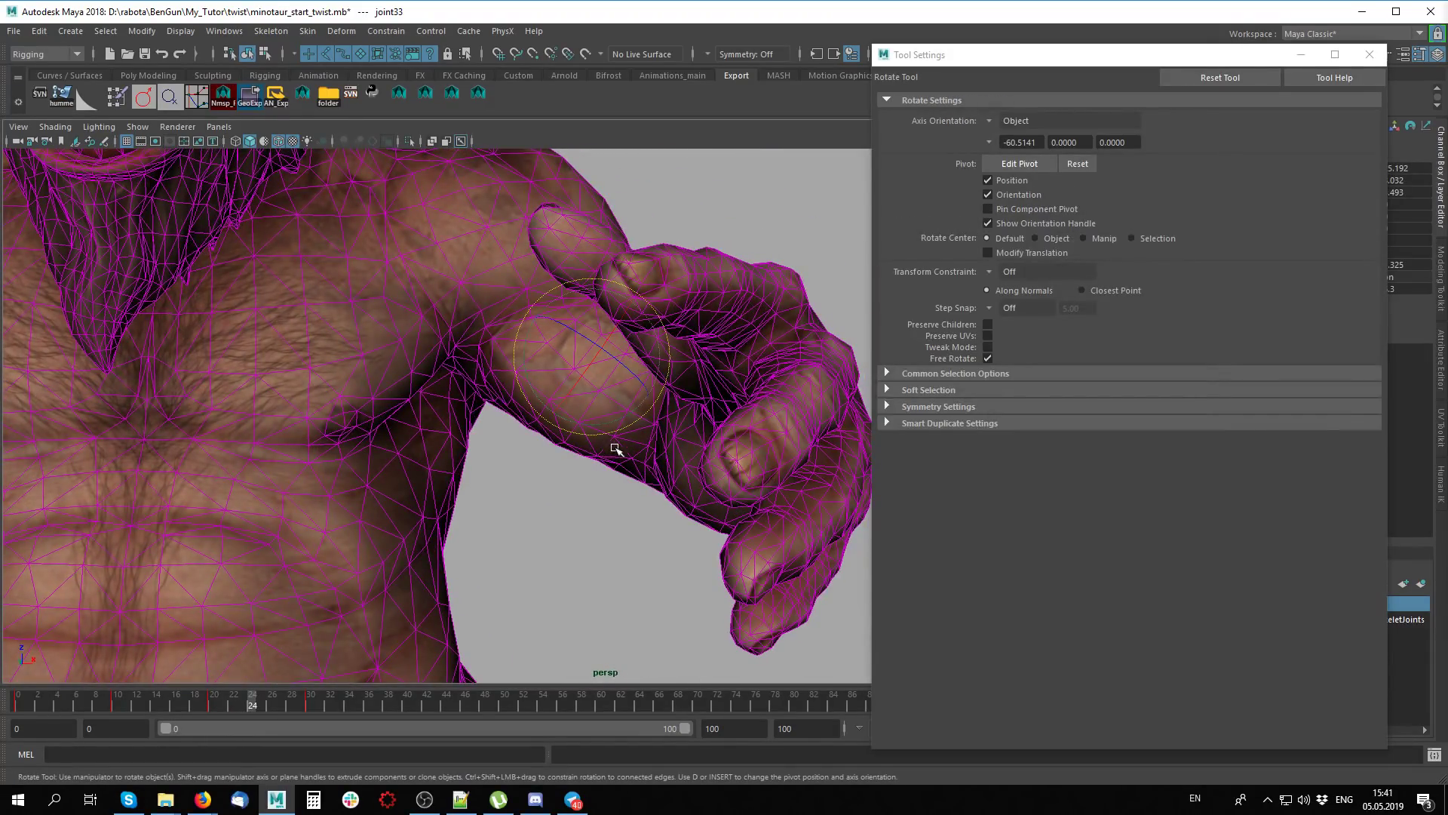
drag(554, 411, 556, 408)
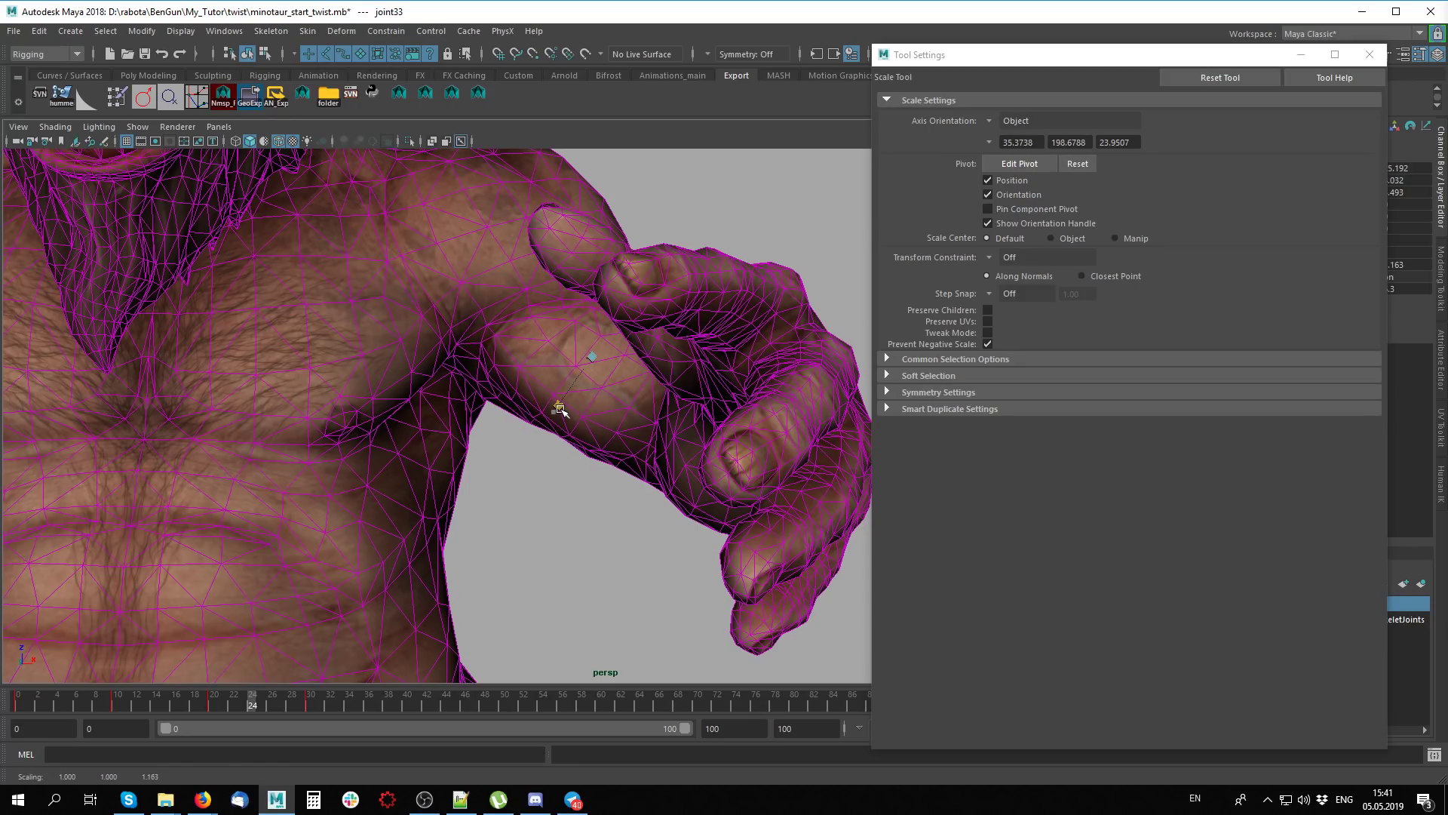
mouse_move(249, 705)
mouse_down()
mouse_move(283, 698)
mouse_move(261, 698)
mouse_up()
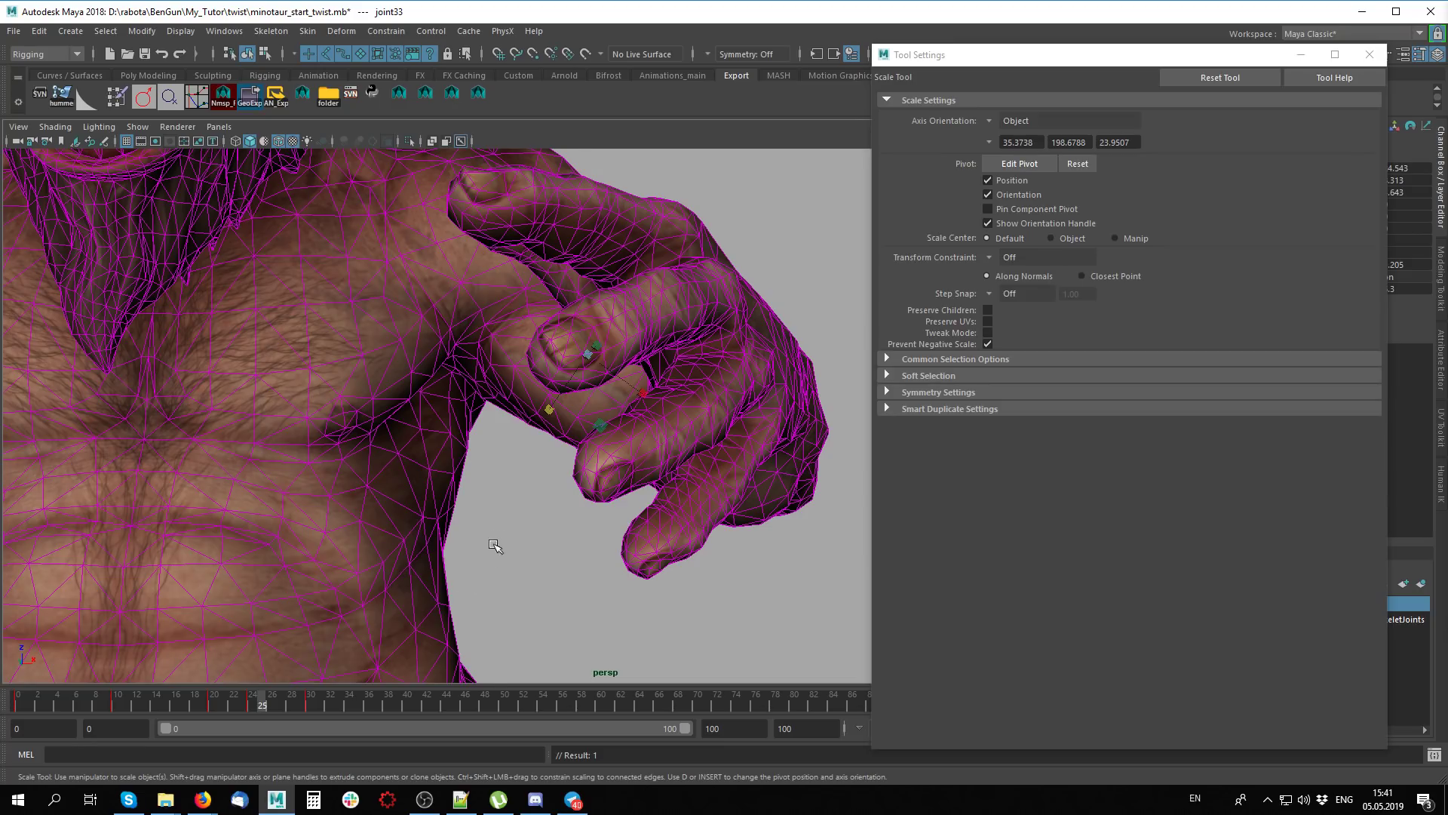
middle_drag(495, 545, 500, 522)
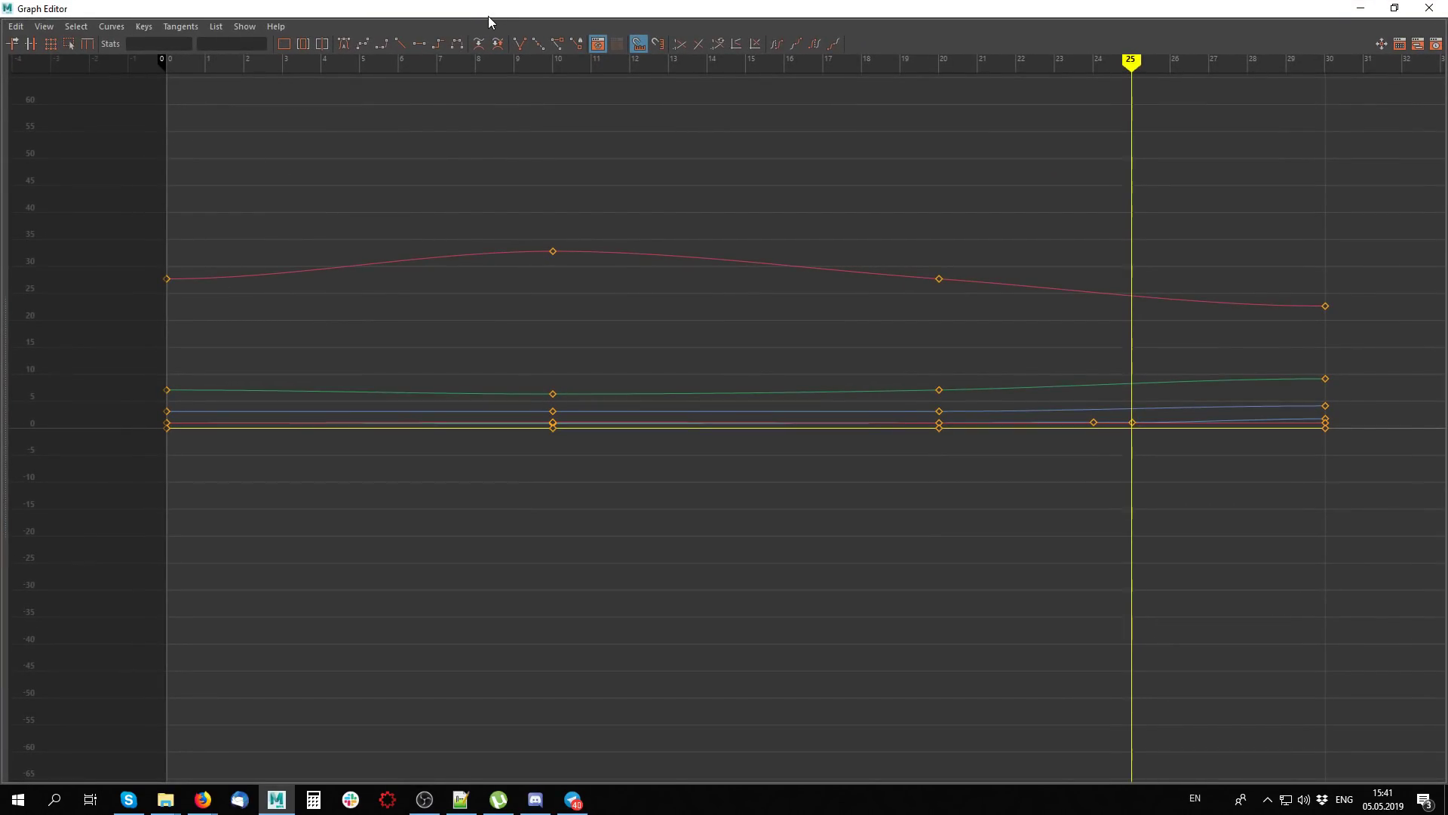
Show and frame joint33's Scale X, Y and Z curves in the Graph Editor
double_click(489, 12)
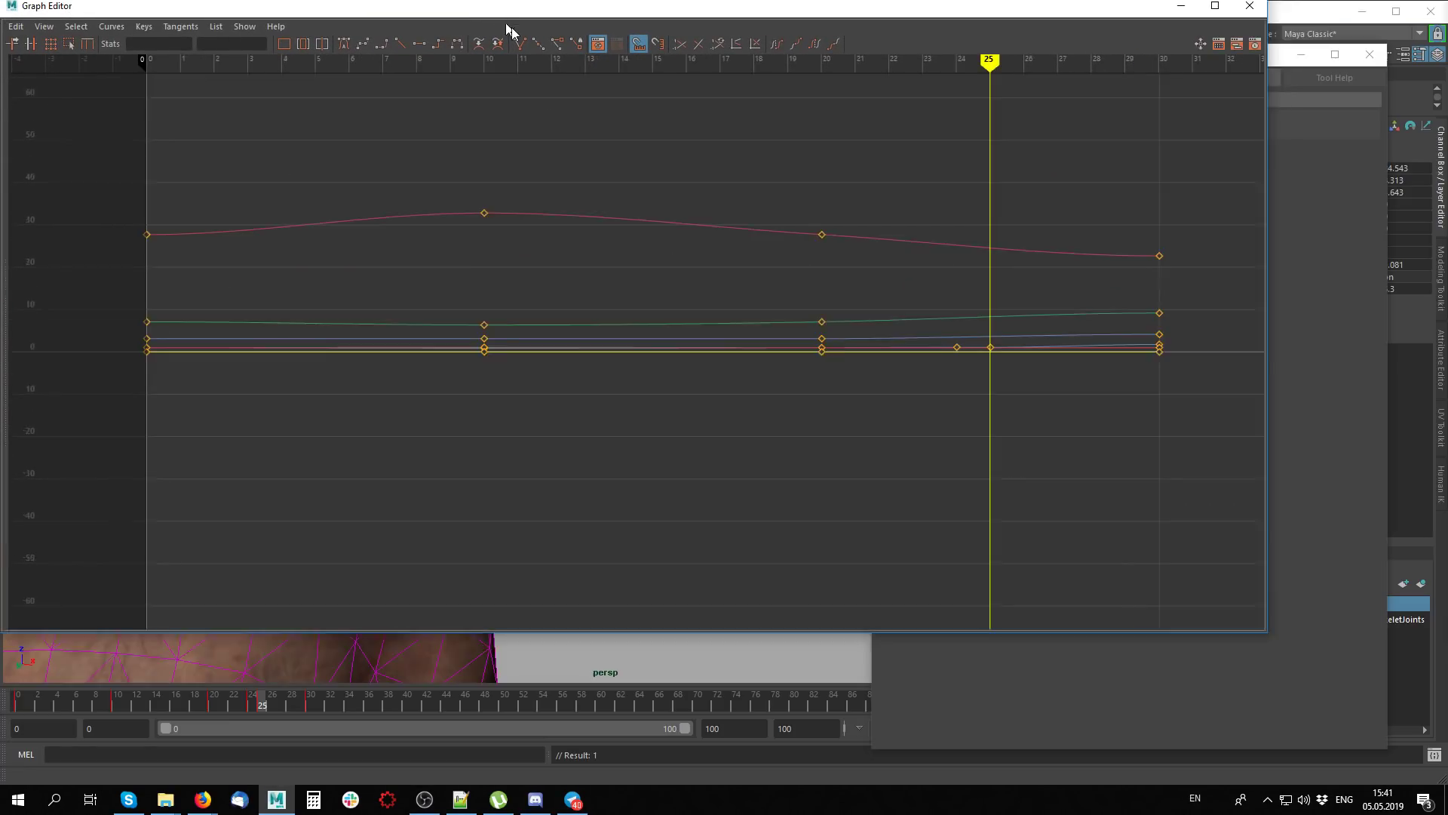
drag(70, 314, 196, 310)
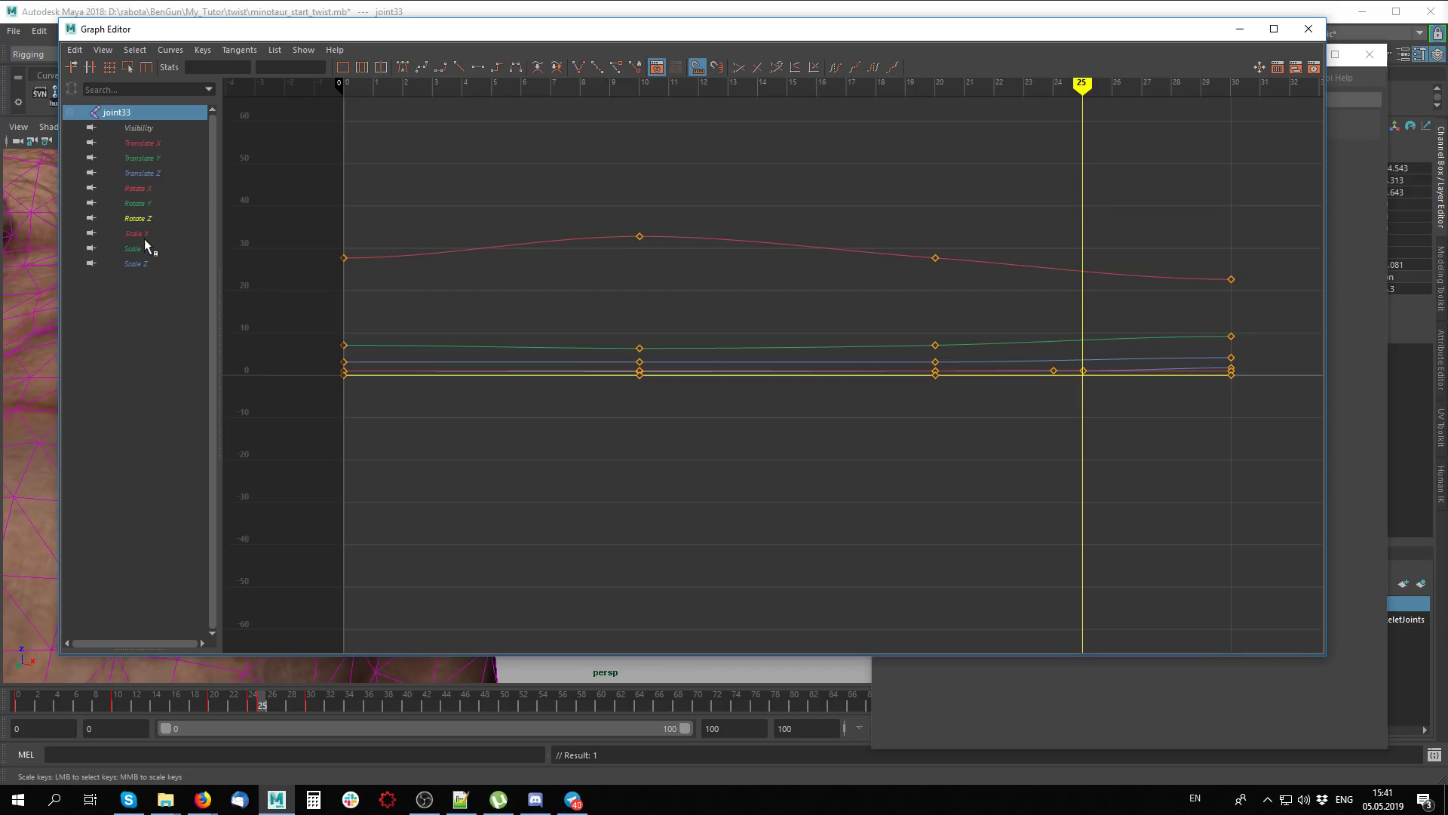
drag(145, 240, 143, 264)
key(f)
Delete the scale key at frame 24, make tangents clamped, and dock the Graph Editor
drag(1049, 554, 1046, 553)
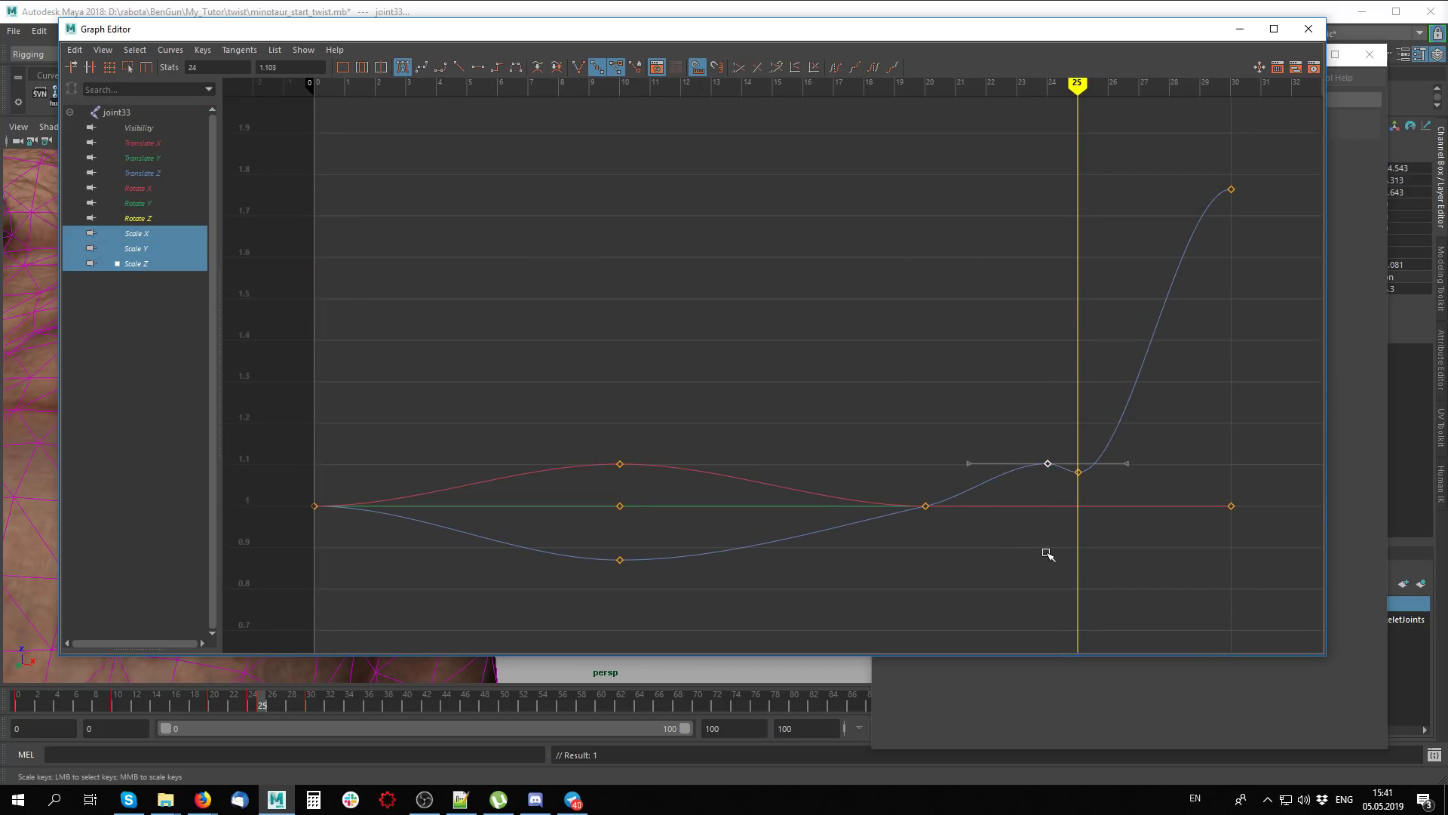
key(Delete)
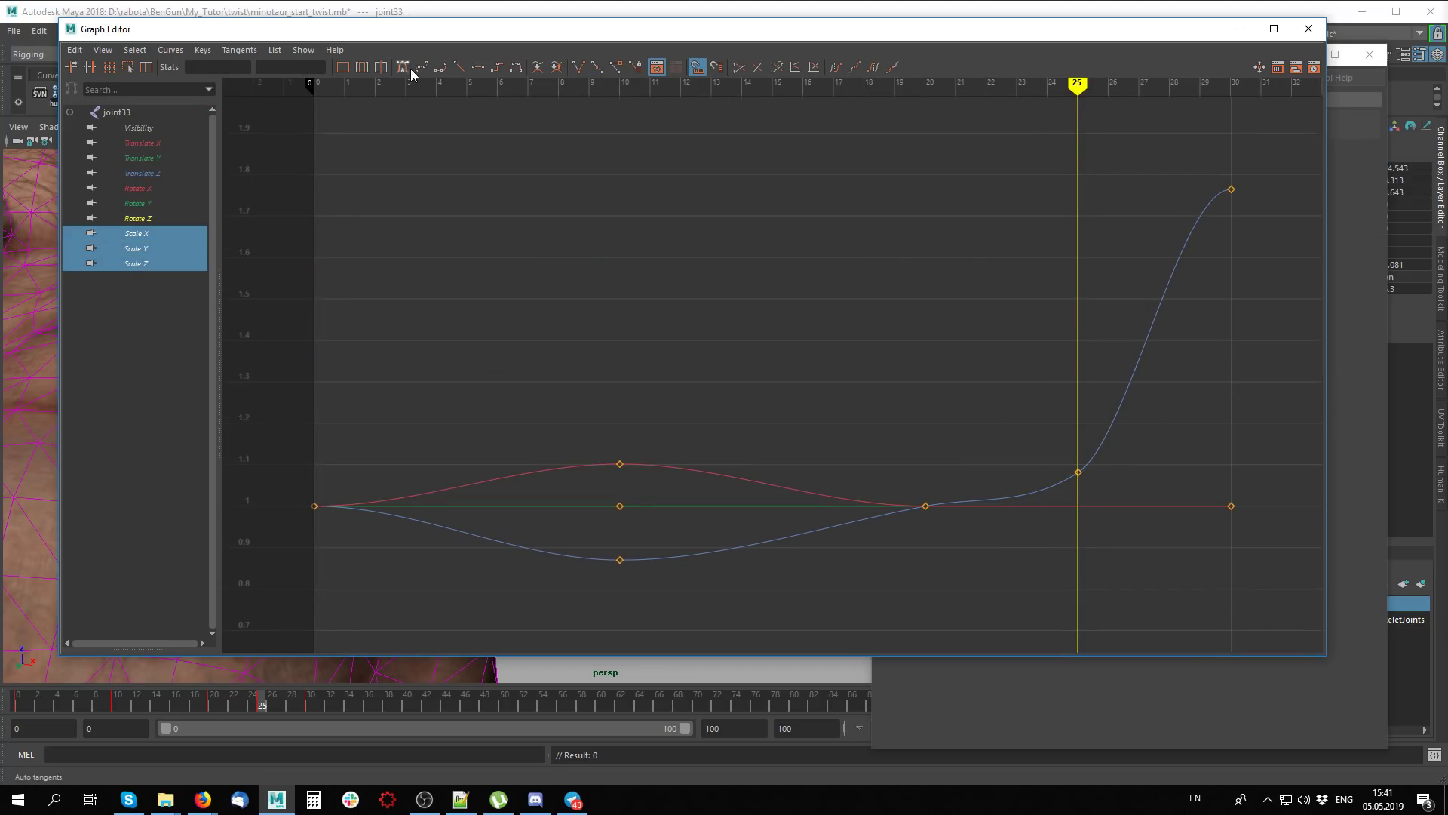
click(438, 68)
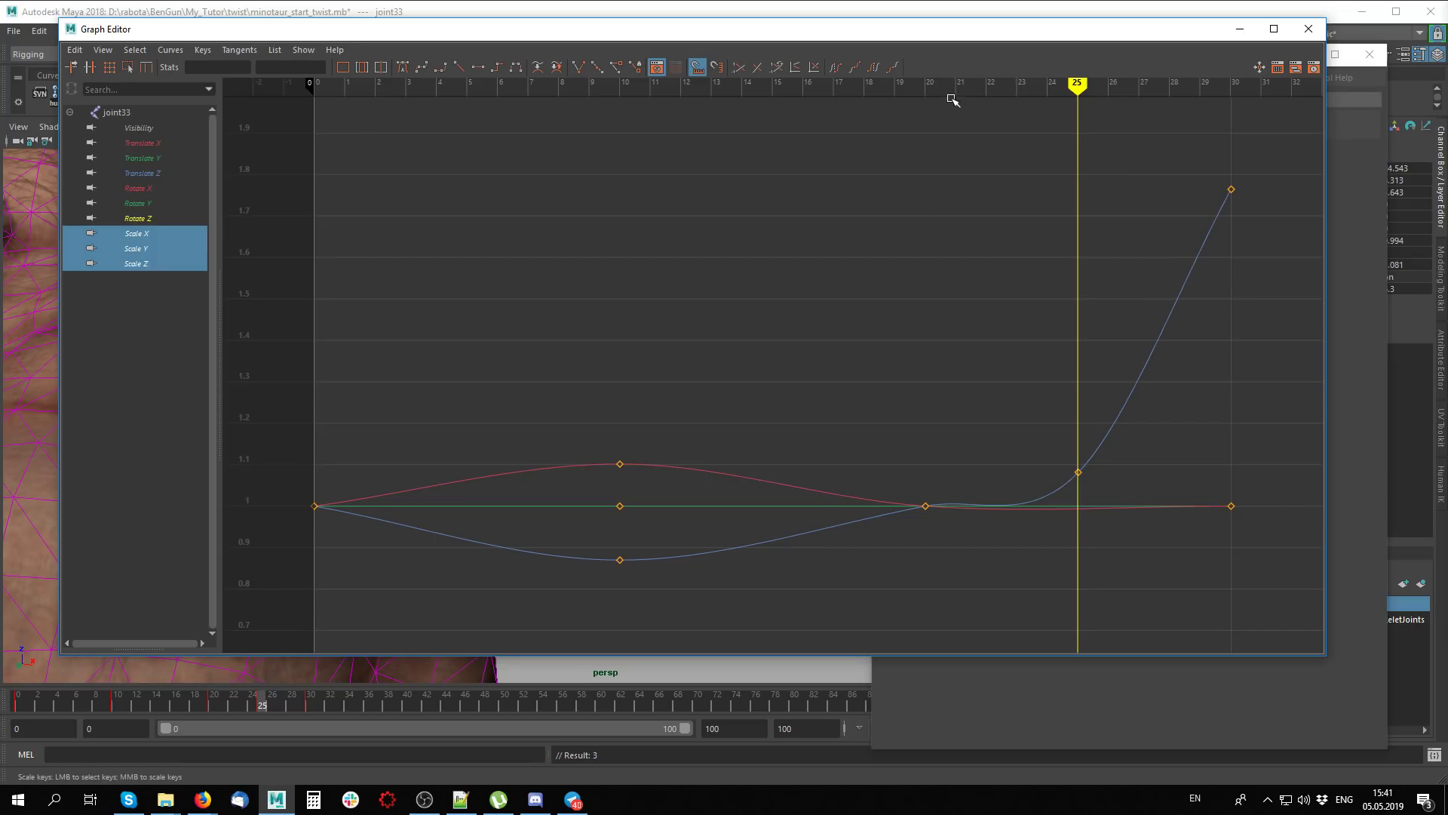
drag(935, 31, 1131, 226)
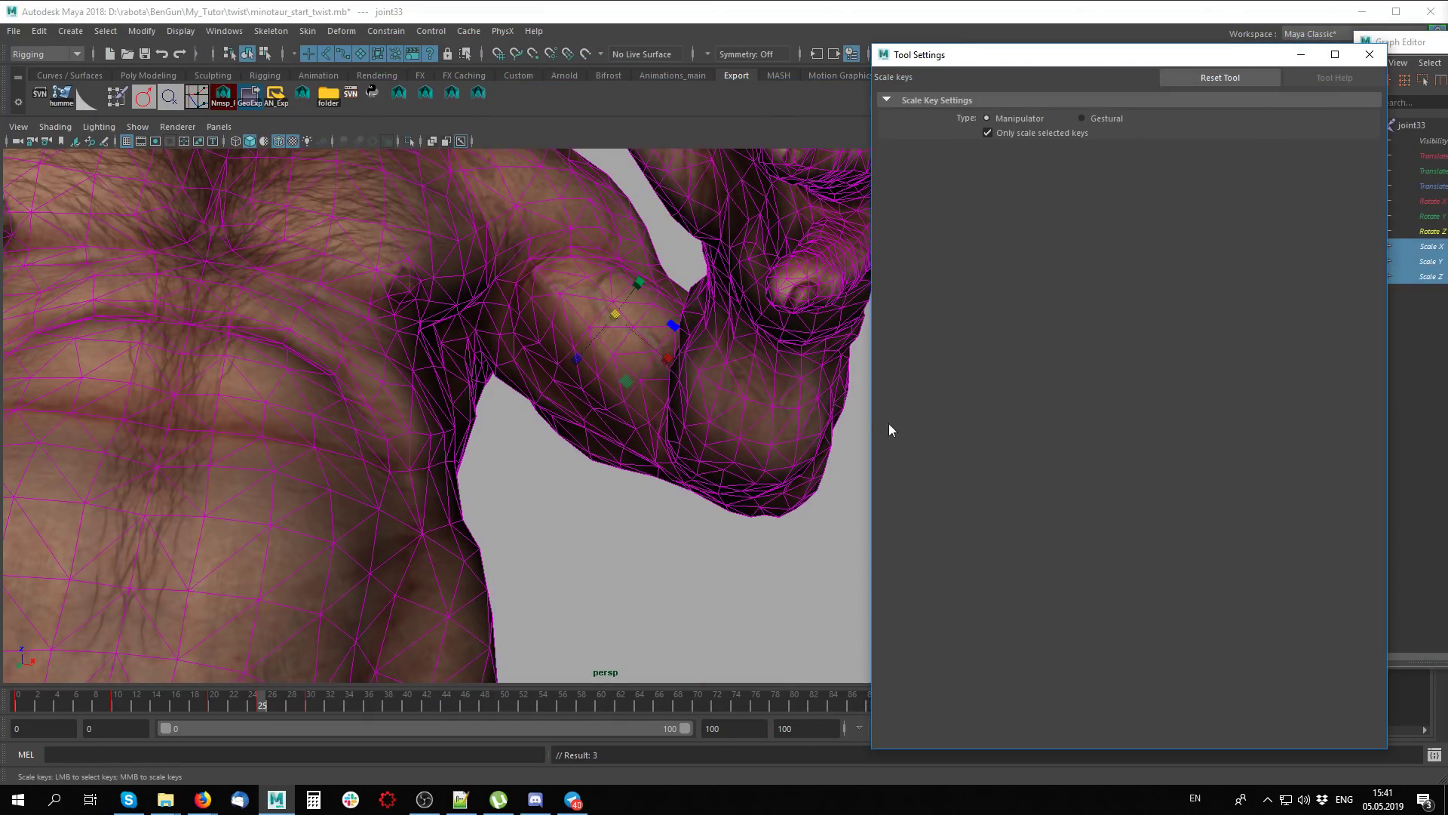
Make the bip_lowerArm_L rotation curves linear in the Graph Editor
scroll(679, 490, down, 3)
key(q)
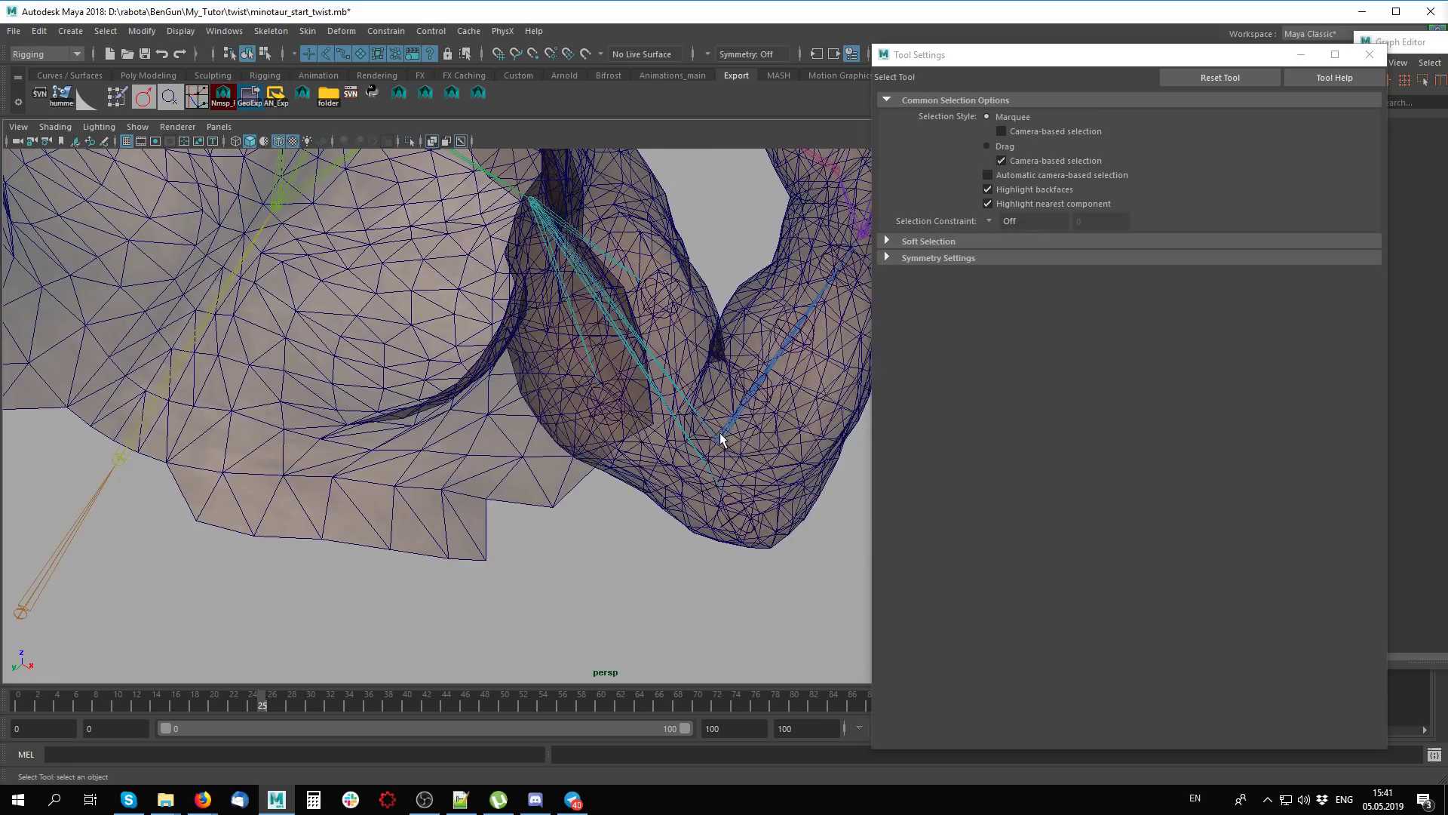
click(724, 439)
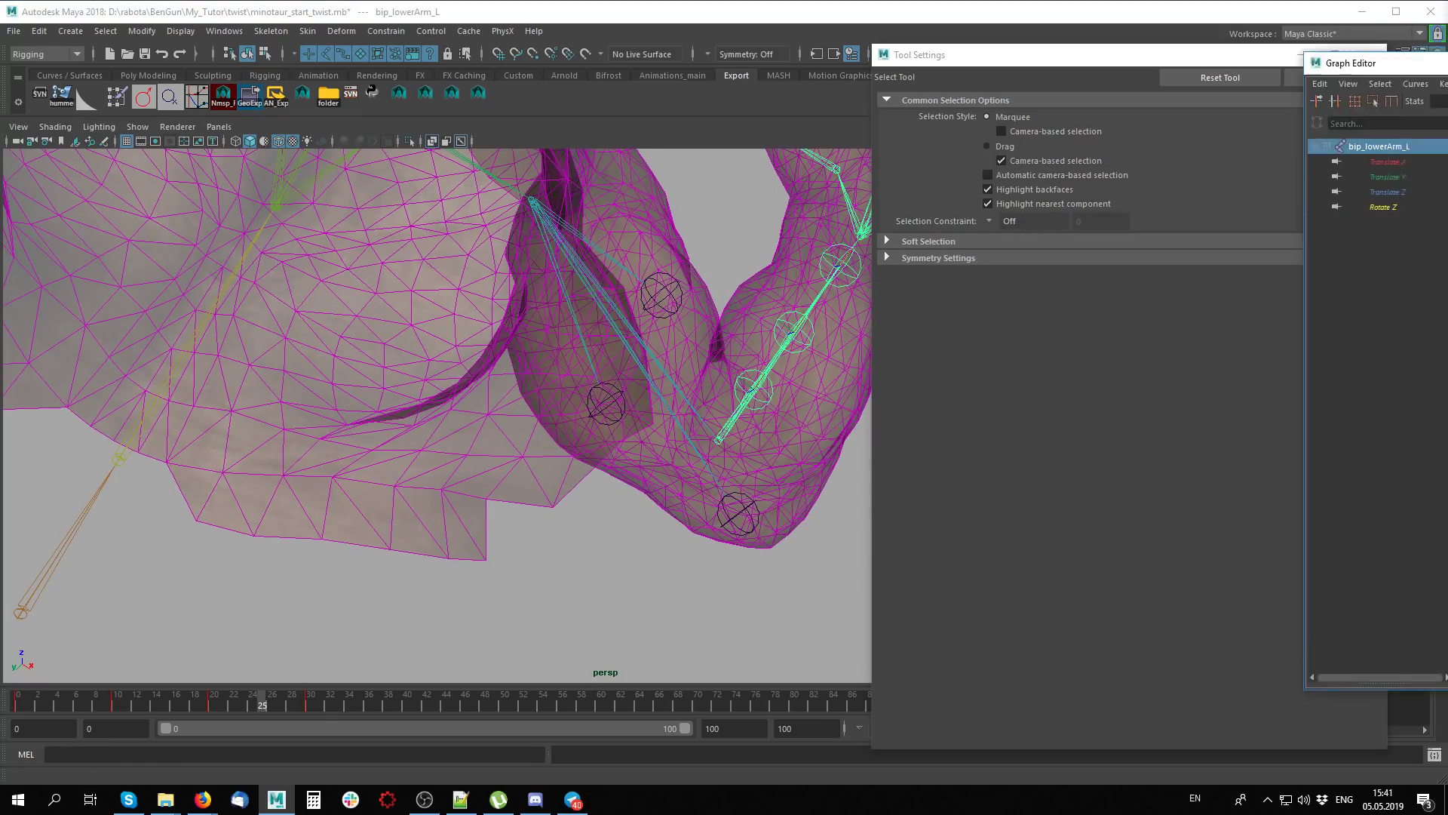
drag(1395, 42, 320, 186)
click(290, 175)
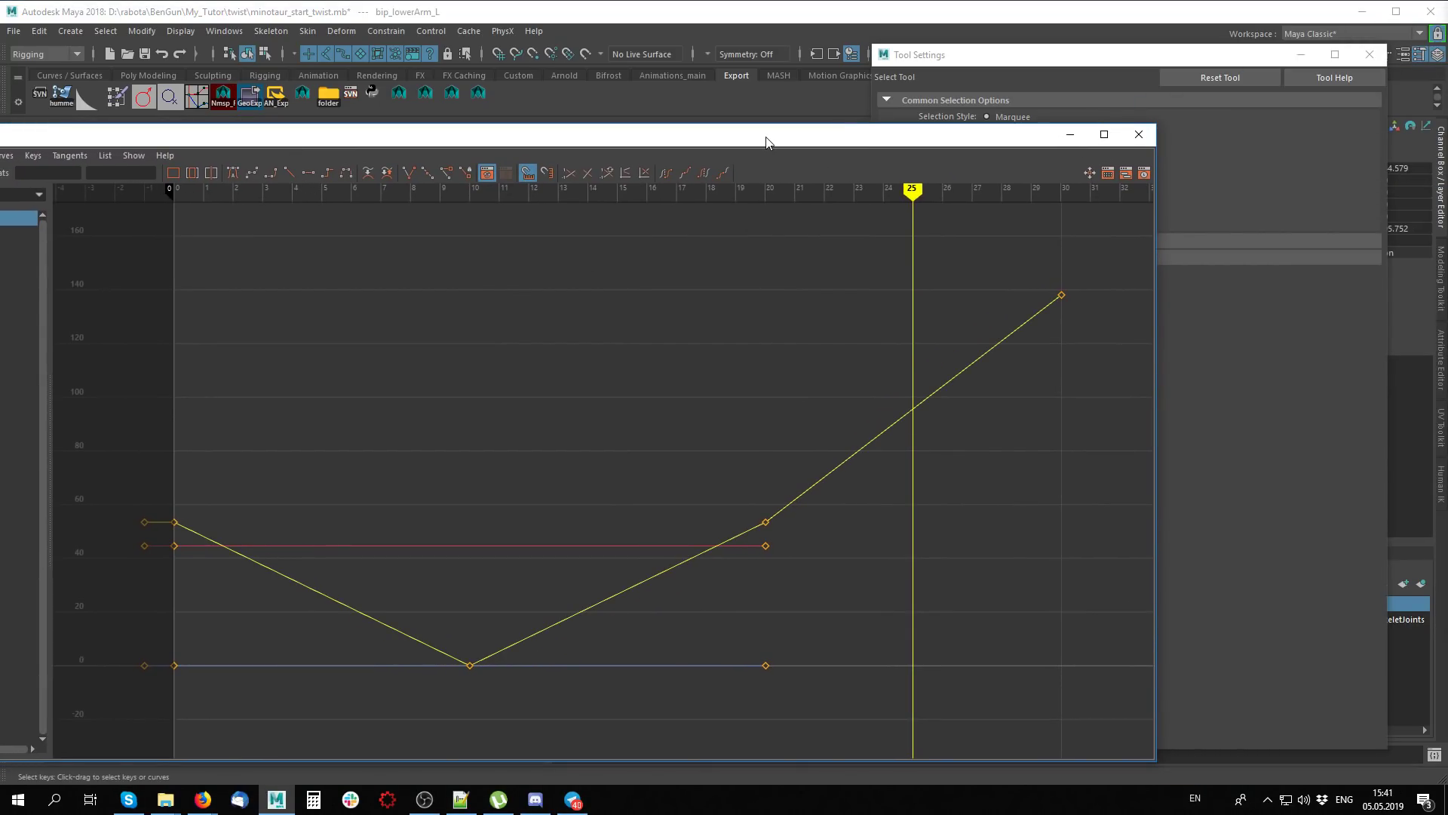
drag(766, 138, 1418, 302)
Key elbow helper joints joint34 and joint32 at the current frame
alt+drag(740, 468, 627, 404)
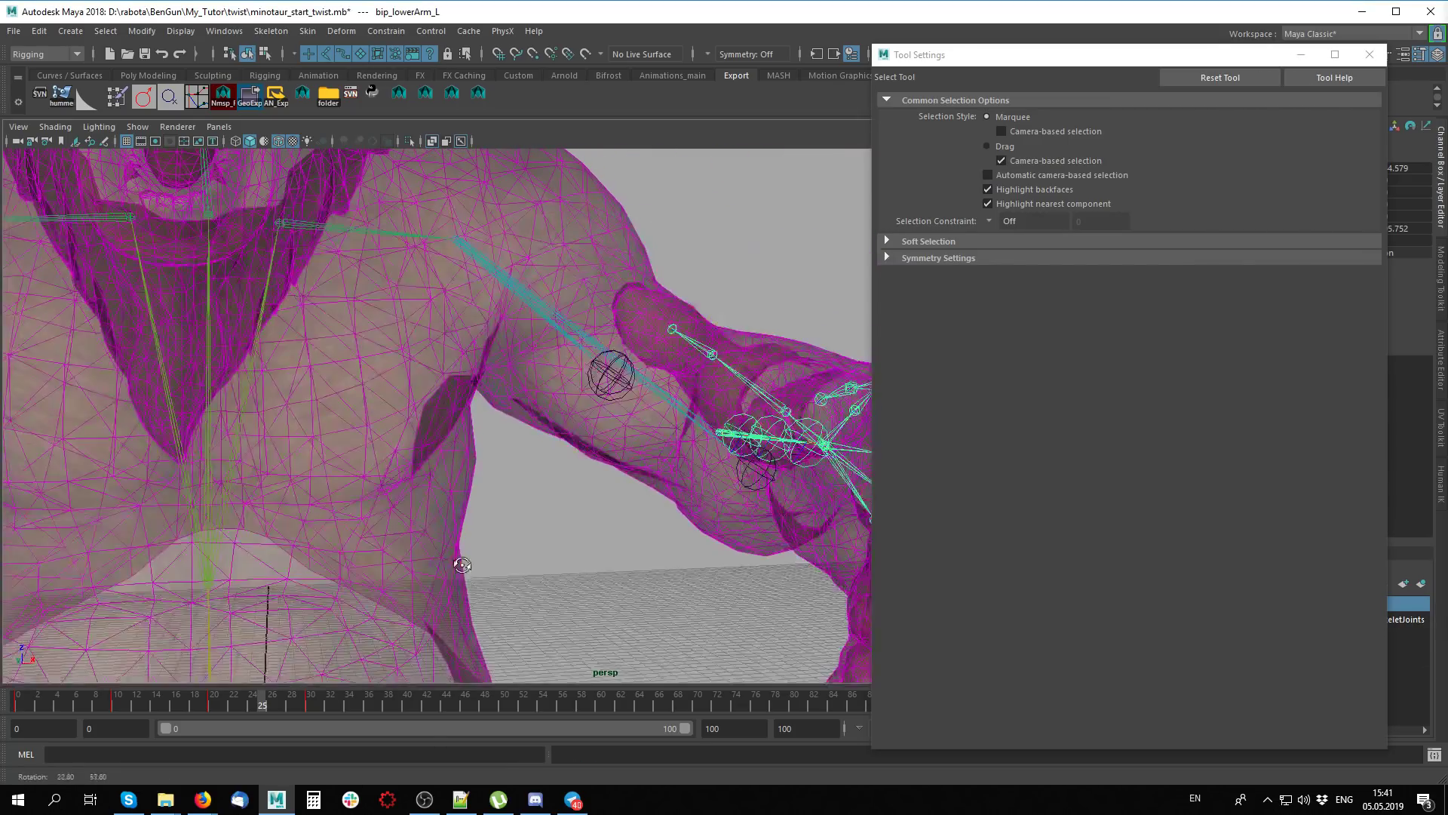
click(627, 402)
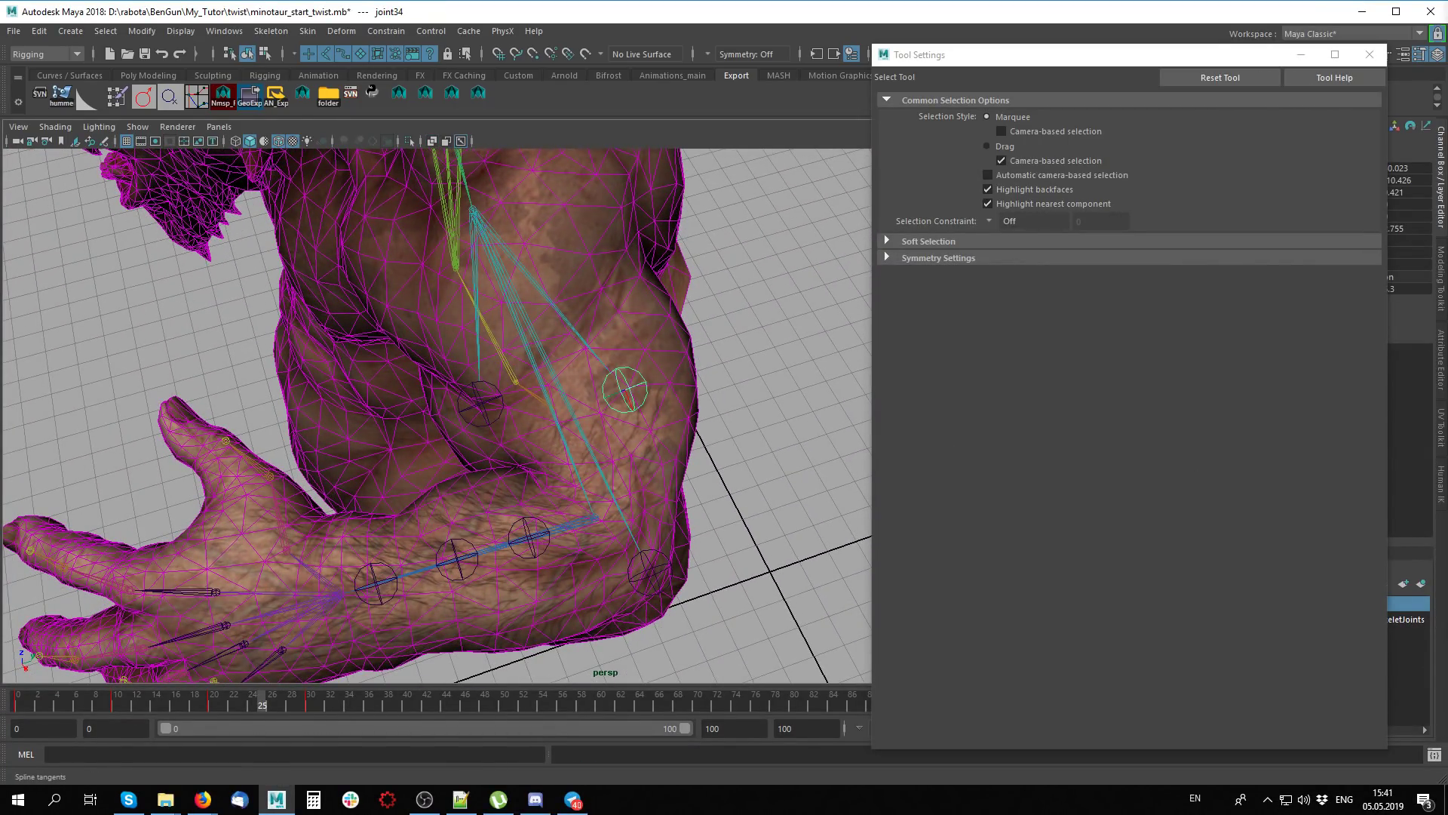
key(s)
mouse_move(174, 437)
alt+mouse_down()
mouse_move(297, 320)
mouse_move(644, 417)
alt+mouse_up()
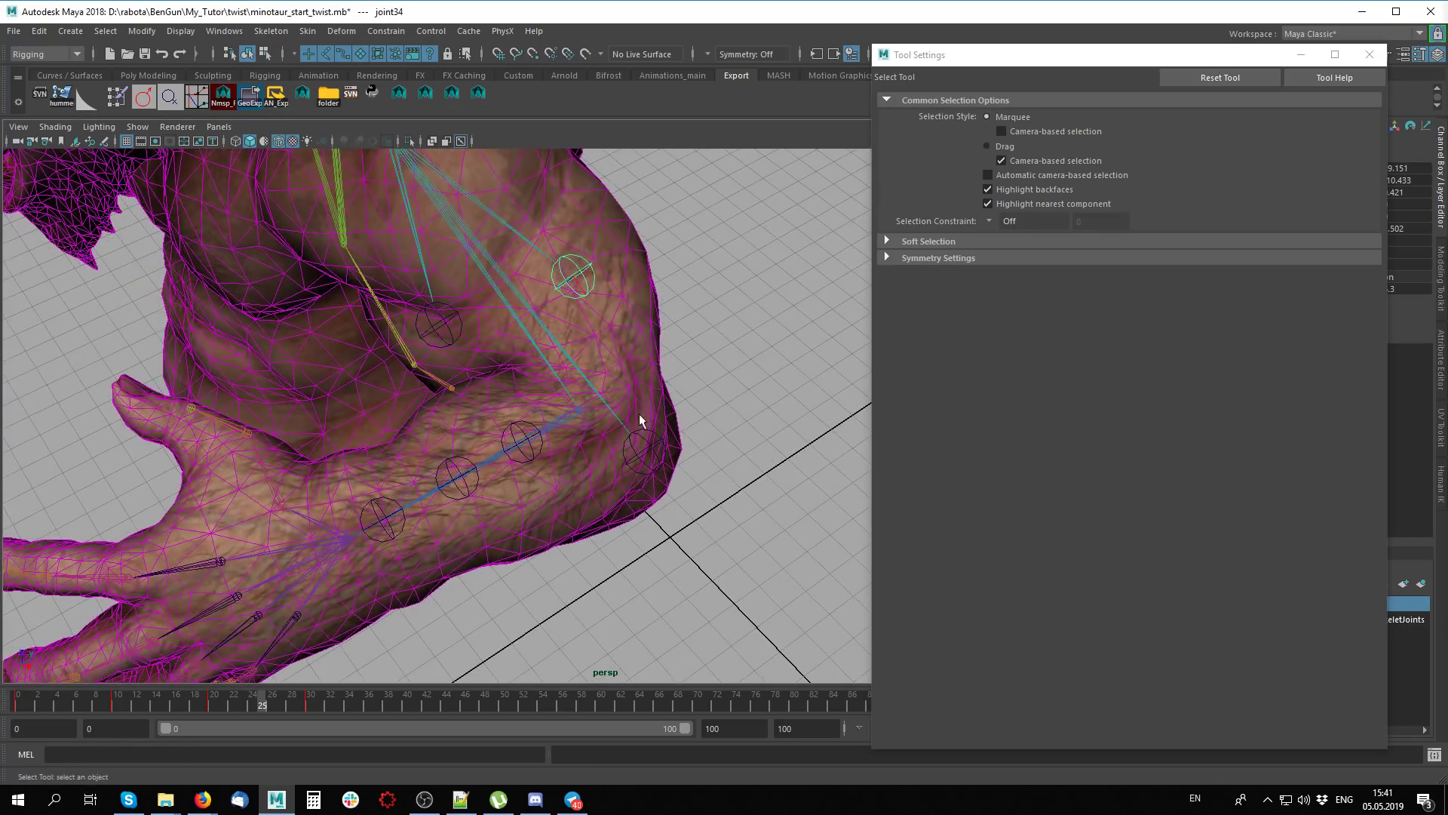
click(643, 452)
key(s)
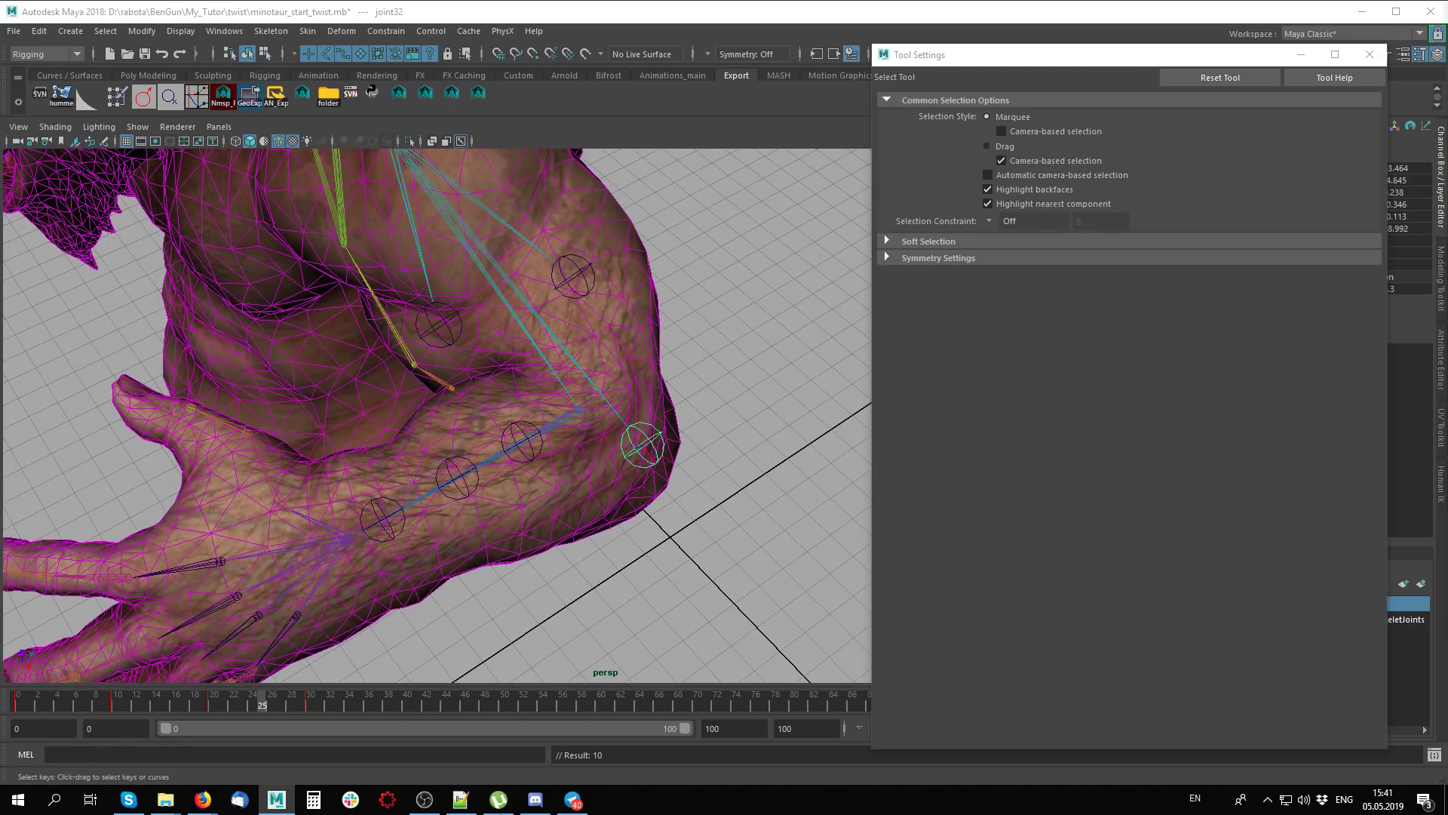
Scrub from frame 26 through the animation to check the arm bend
mouse_move(353, 393)
alt+mouse_down()
mouse_move(405, 378)
mouse_move(528, 452)
mouse_move(294, 660)
alt+mouse_up()
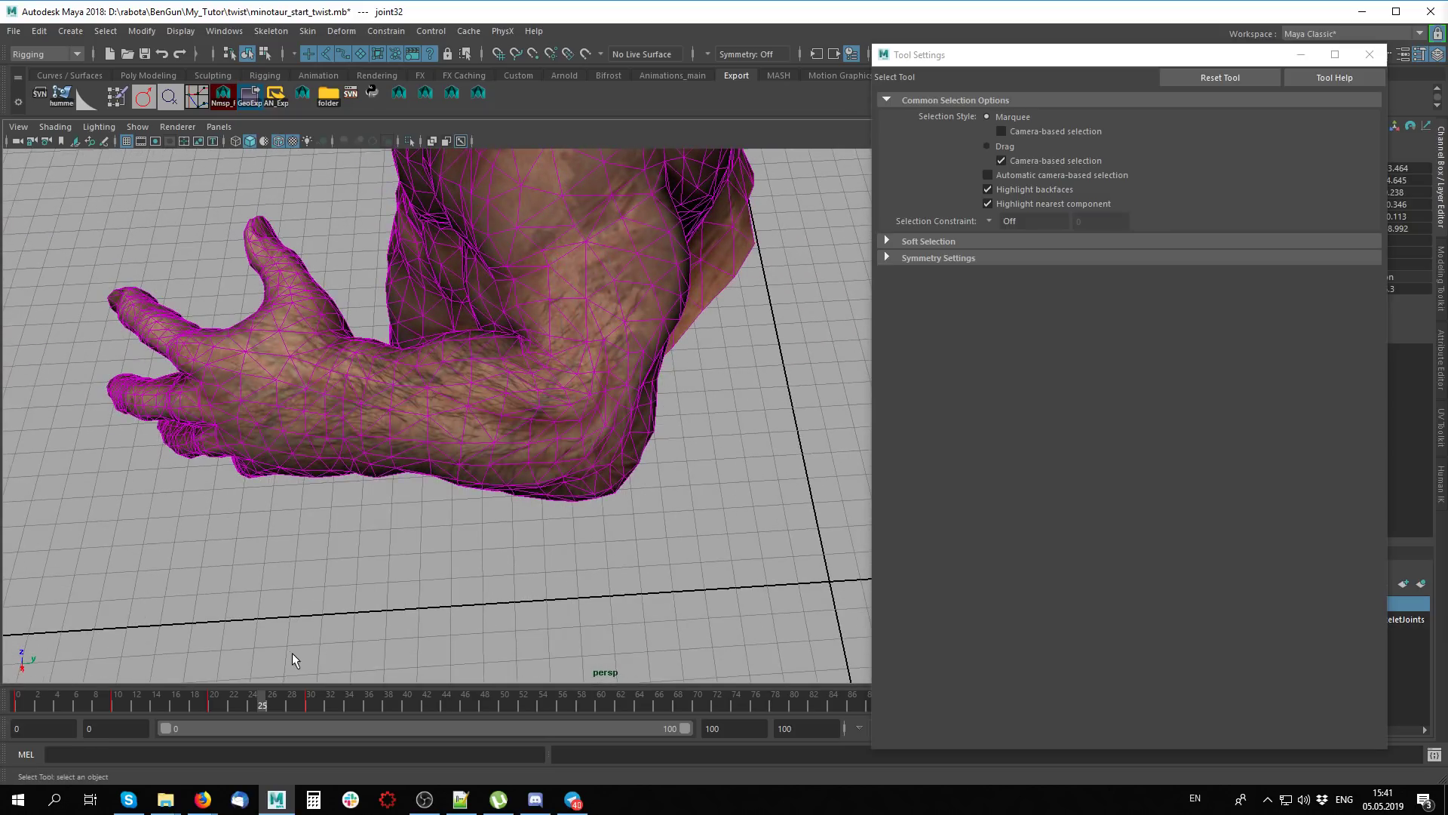
click(272, 705)
mouse_move(264, 707)
mouse_down()
mouse_move(172, 708)
mouse_move(314, 709)
mouse_move(117, 732)
mouse_up()
Rotate helper joint joint34 at frame 10 to reshape the elbow
mouse_move(494, 475)
alt+mouse_down()
mouse_move(525, 422)
mouse_move(597, 445)
mouse_move(581, 399)
mouse_move(581, 441)
alt+mouse_up()
key(e)
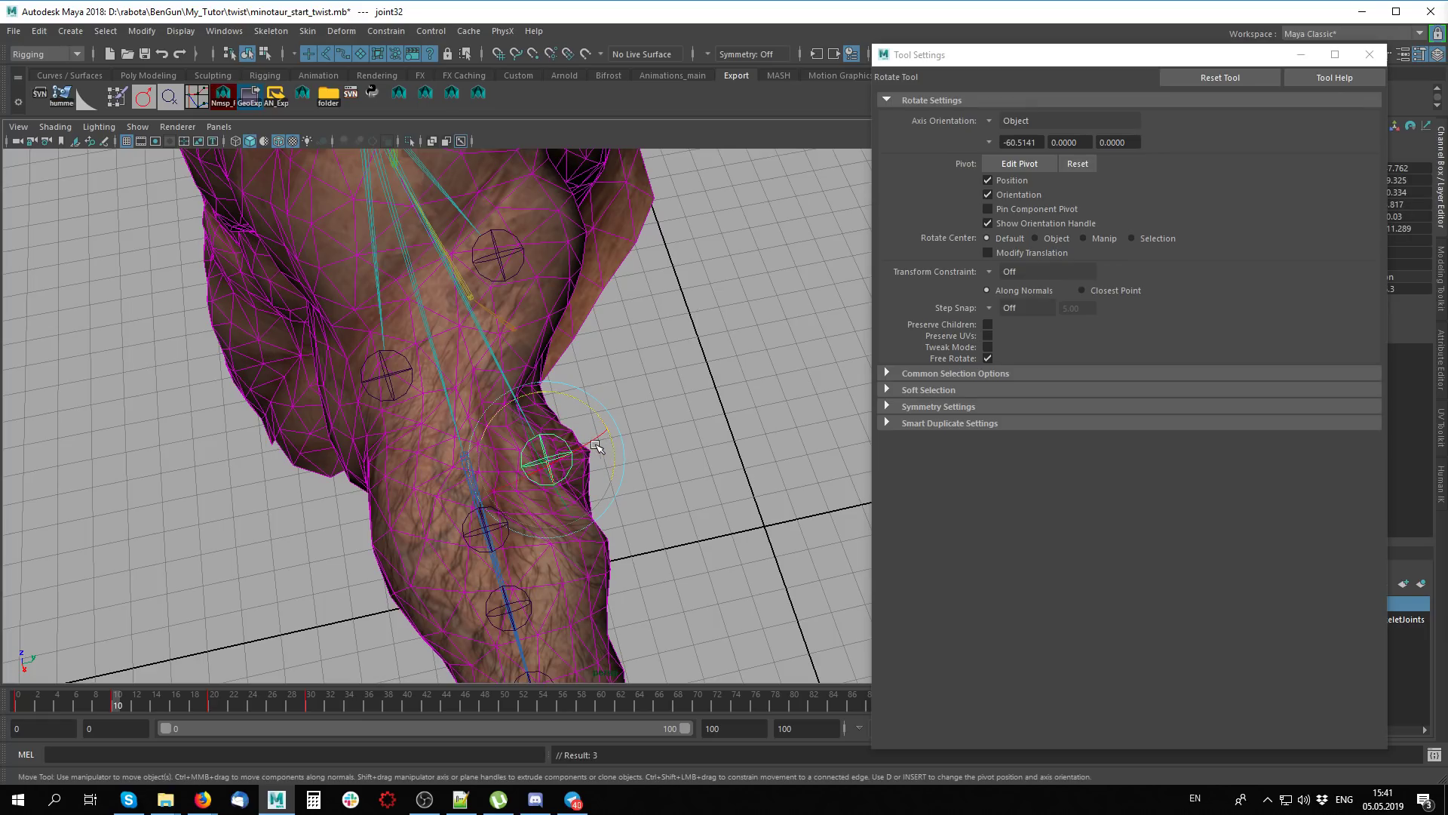
key(w)
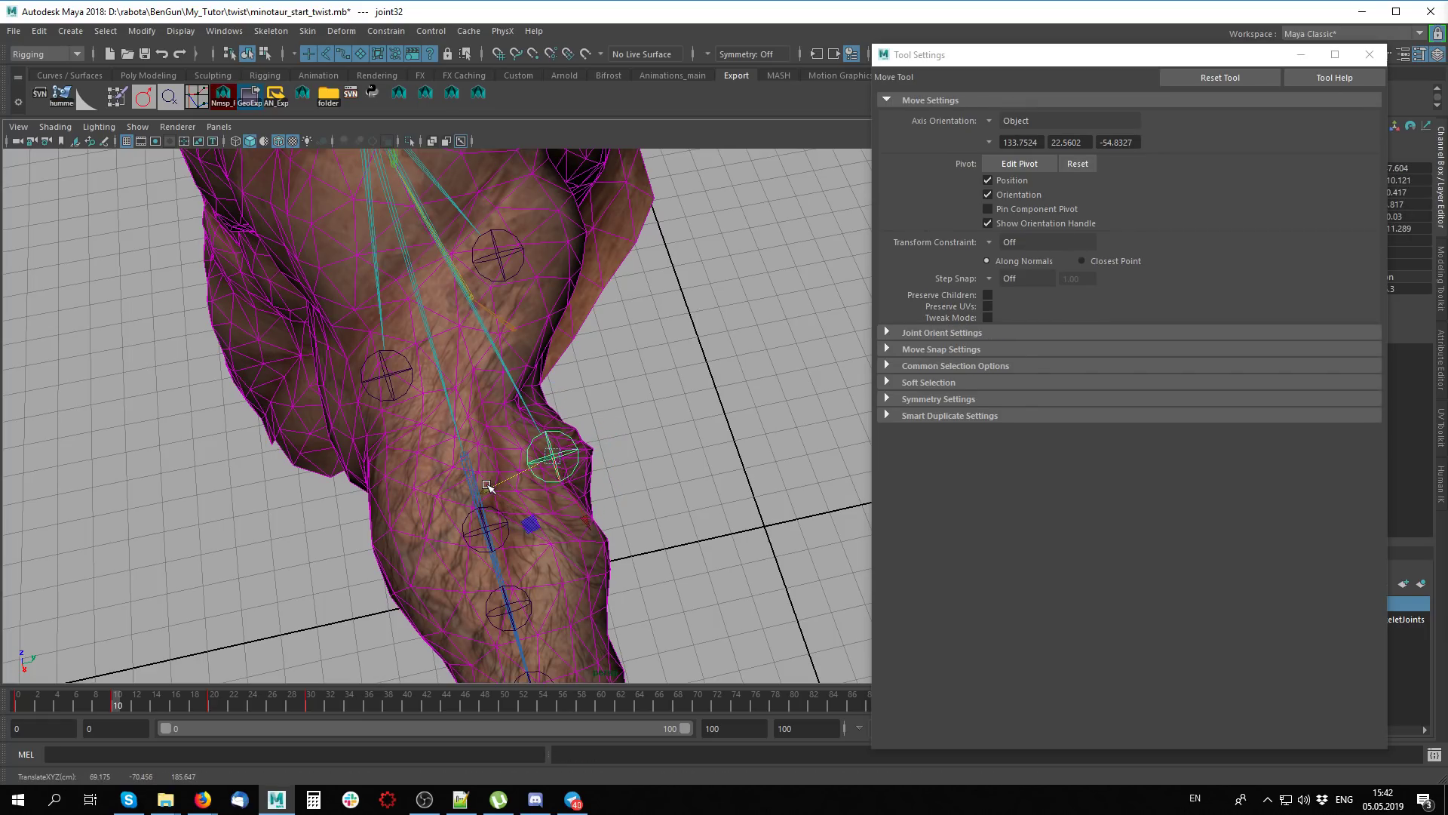
click(509, 297)
key(e)
drag(535, 315, 549, 310)
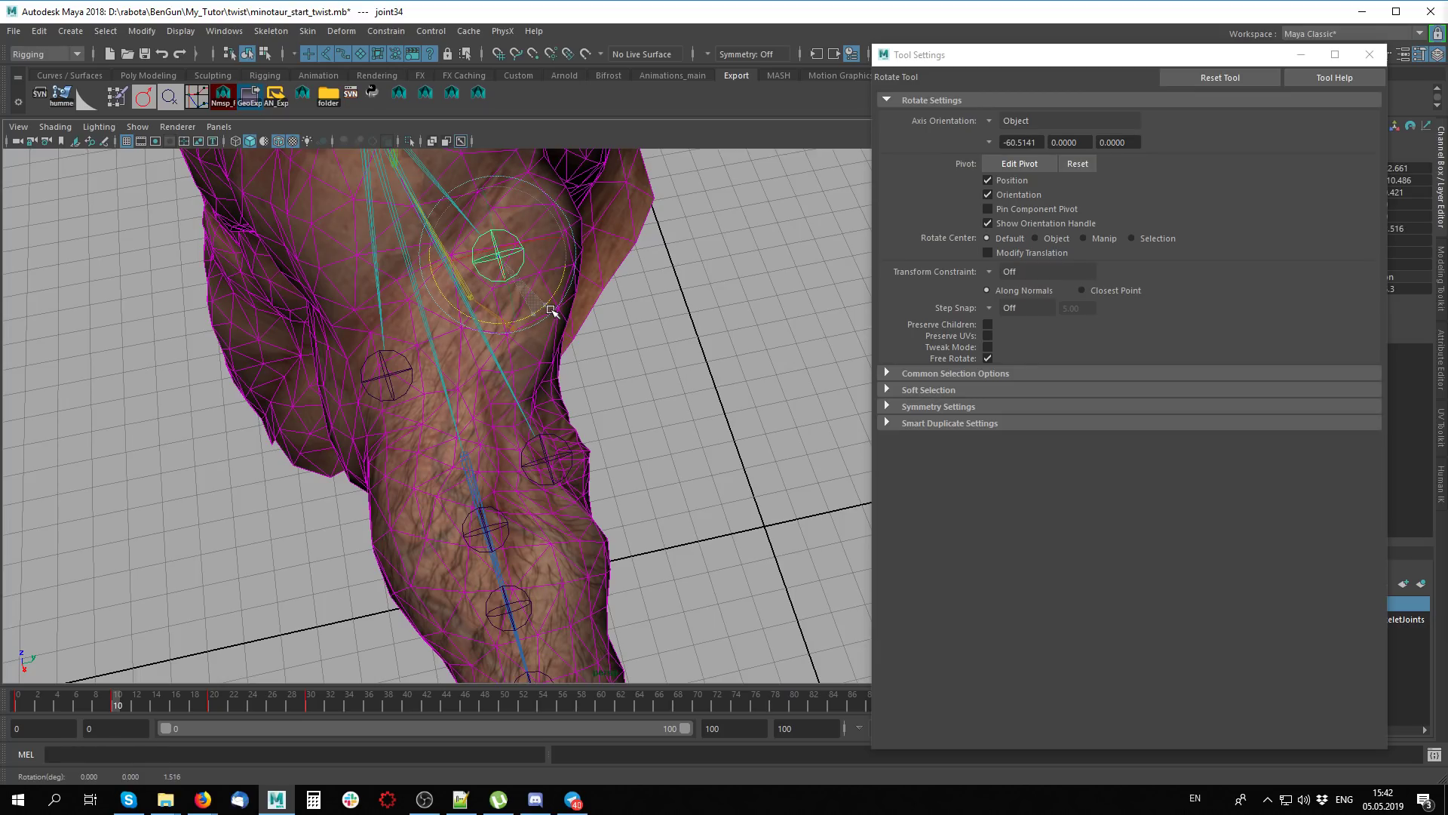
drag(551, 312, 526, 299)
key(w)
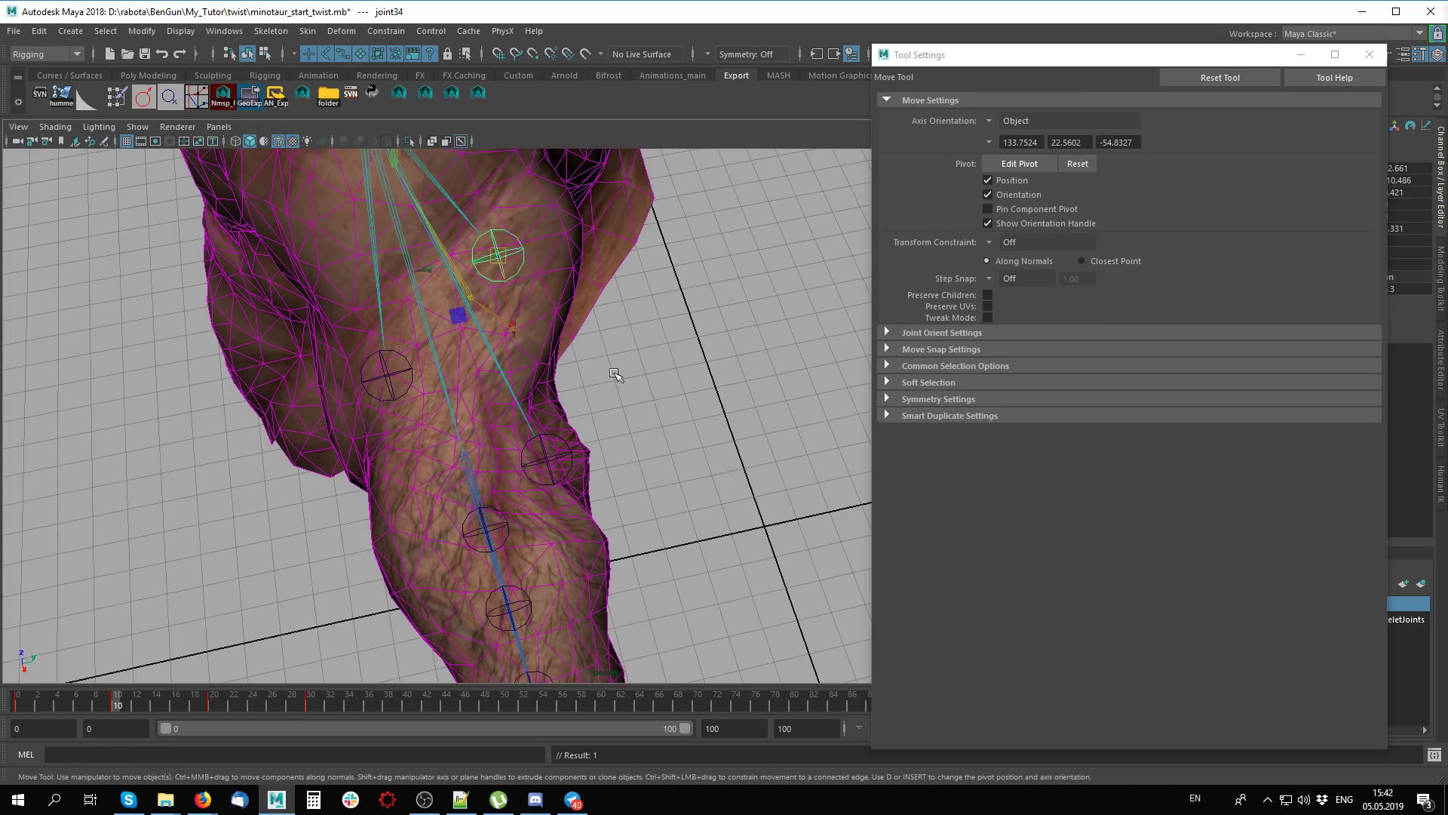
At frame 28, rotate helper joint joint32 to fix the elbow shape
scroll(615, 375, down, 5)
drag(121, 701, 326, 703)
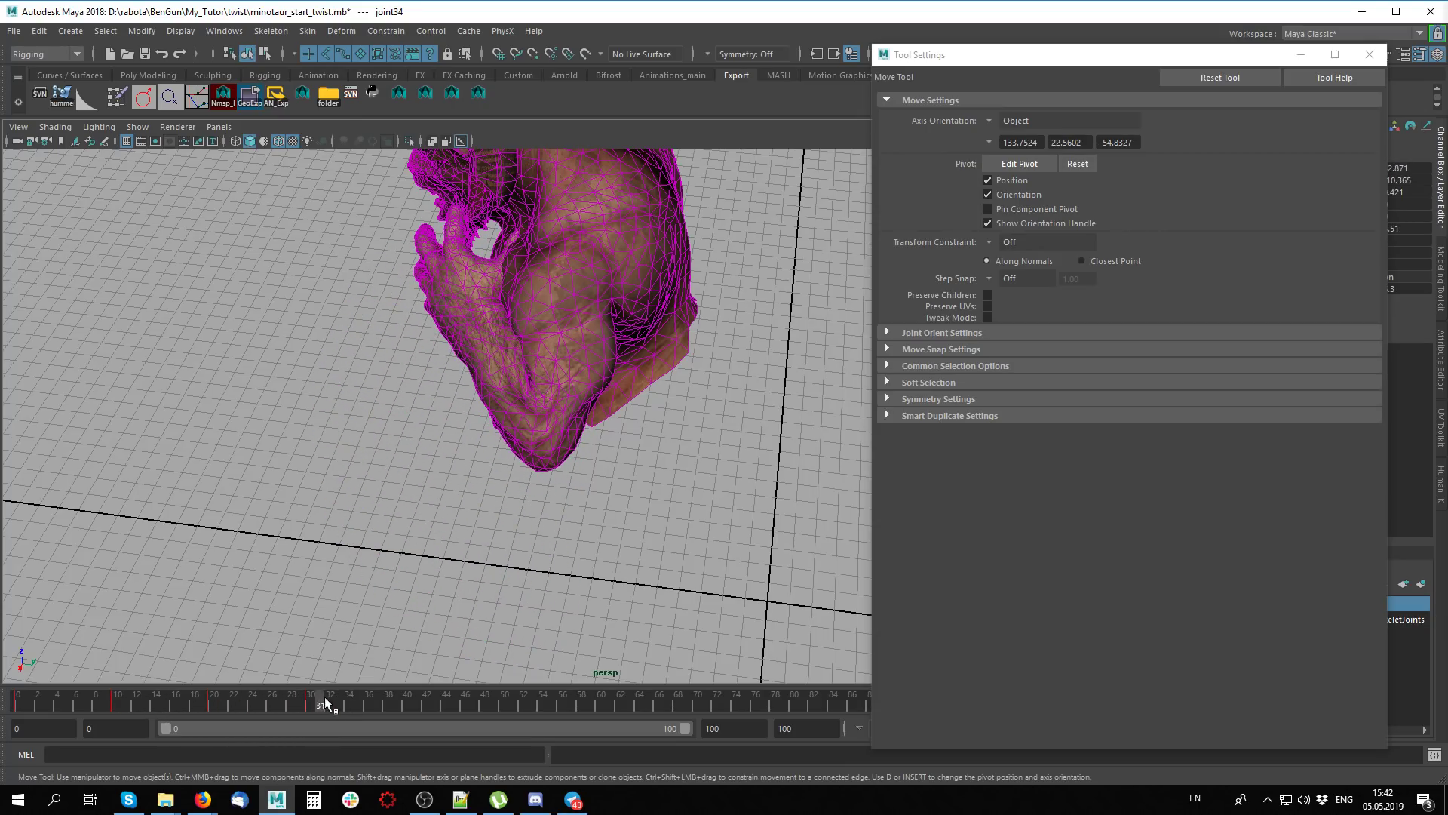
alt+drag(427, 577, 679, 528)
click(614, 575)
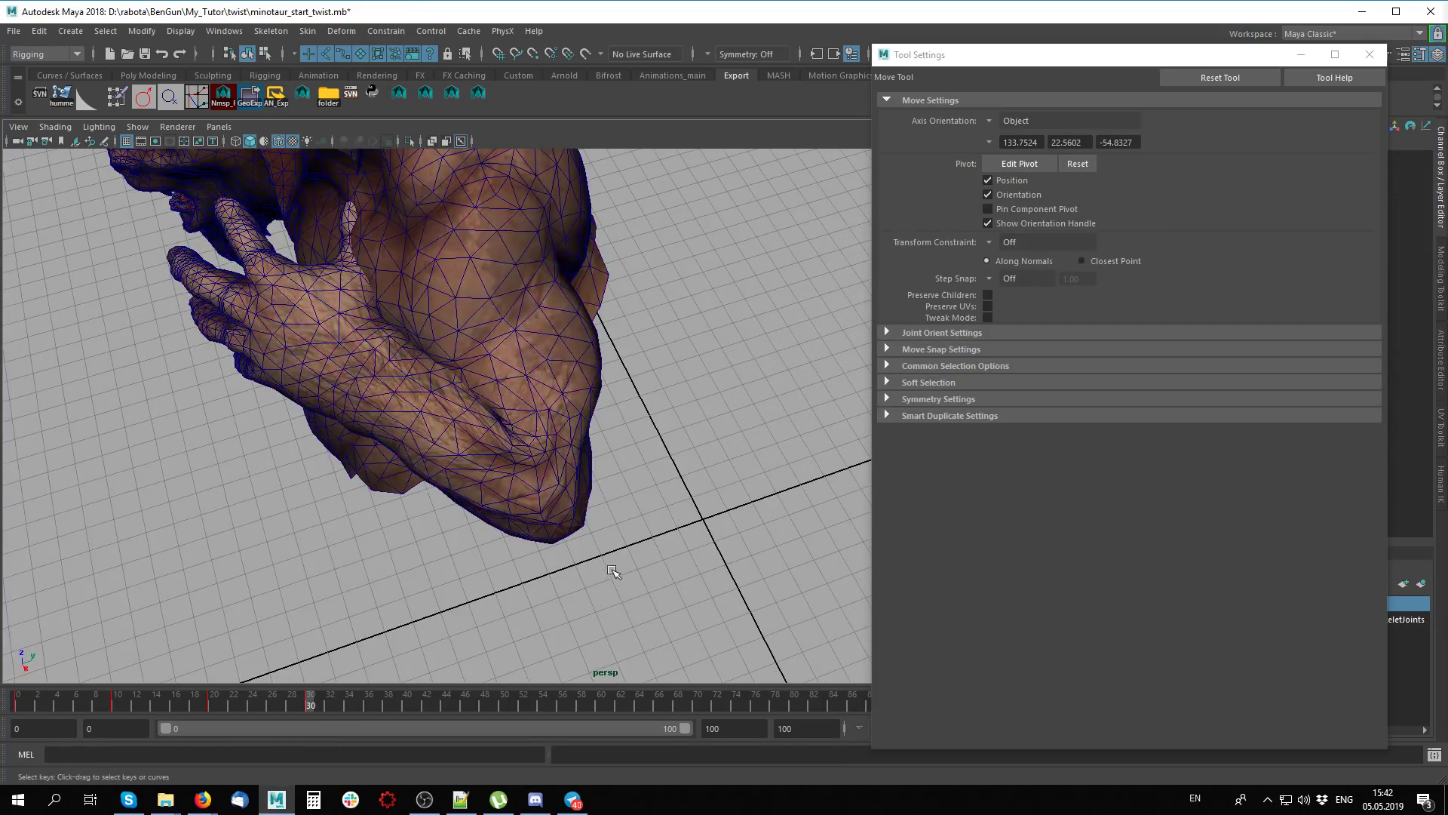
click(574, 522)
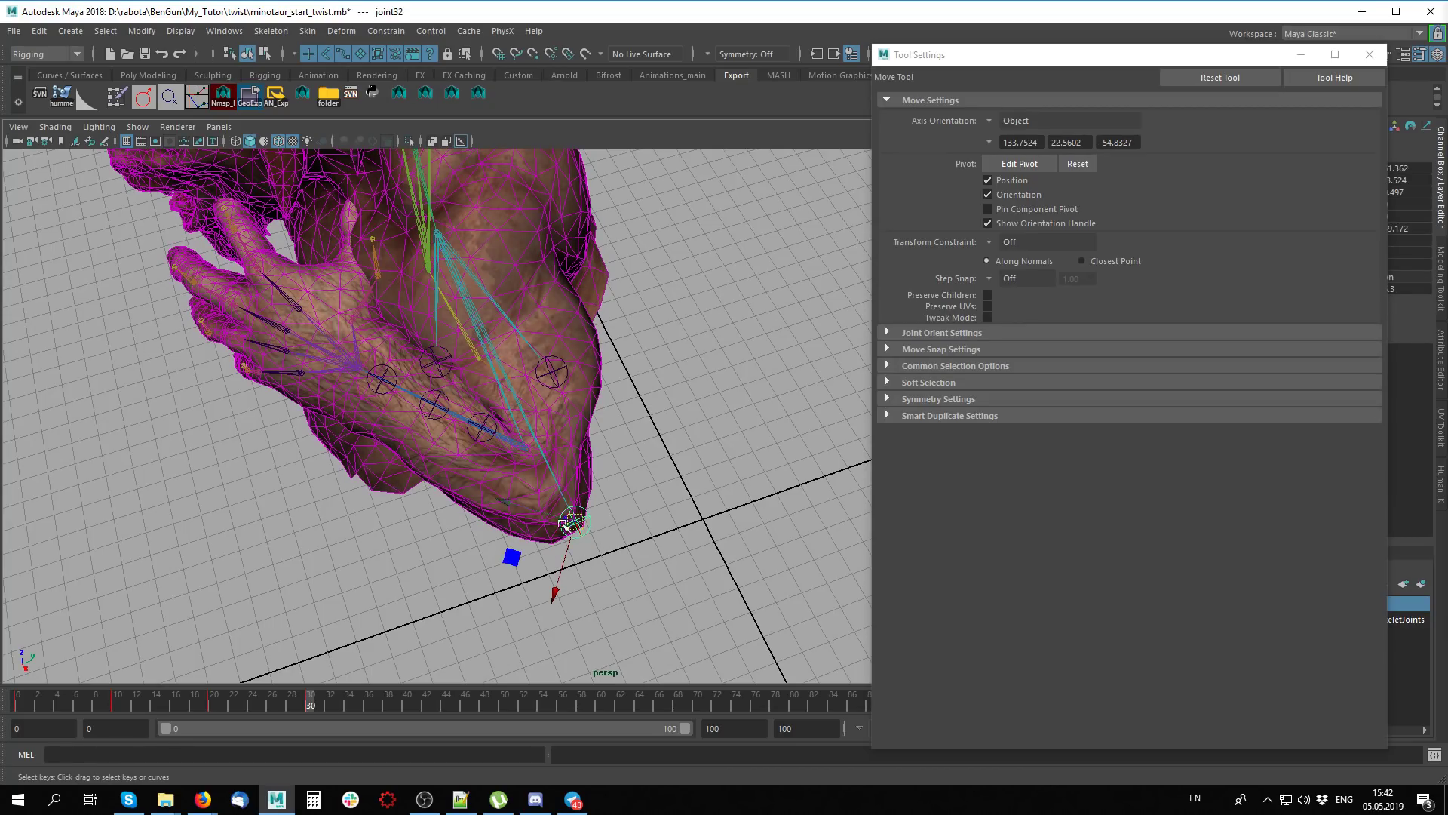
key(e)
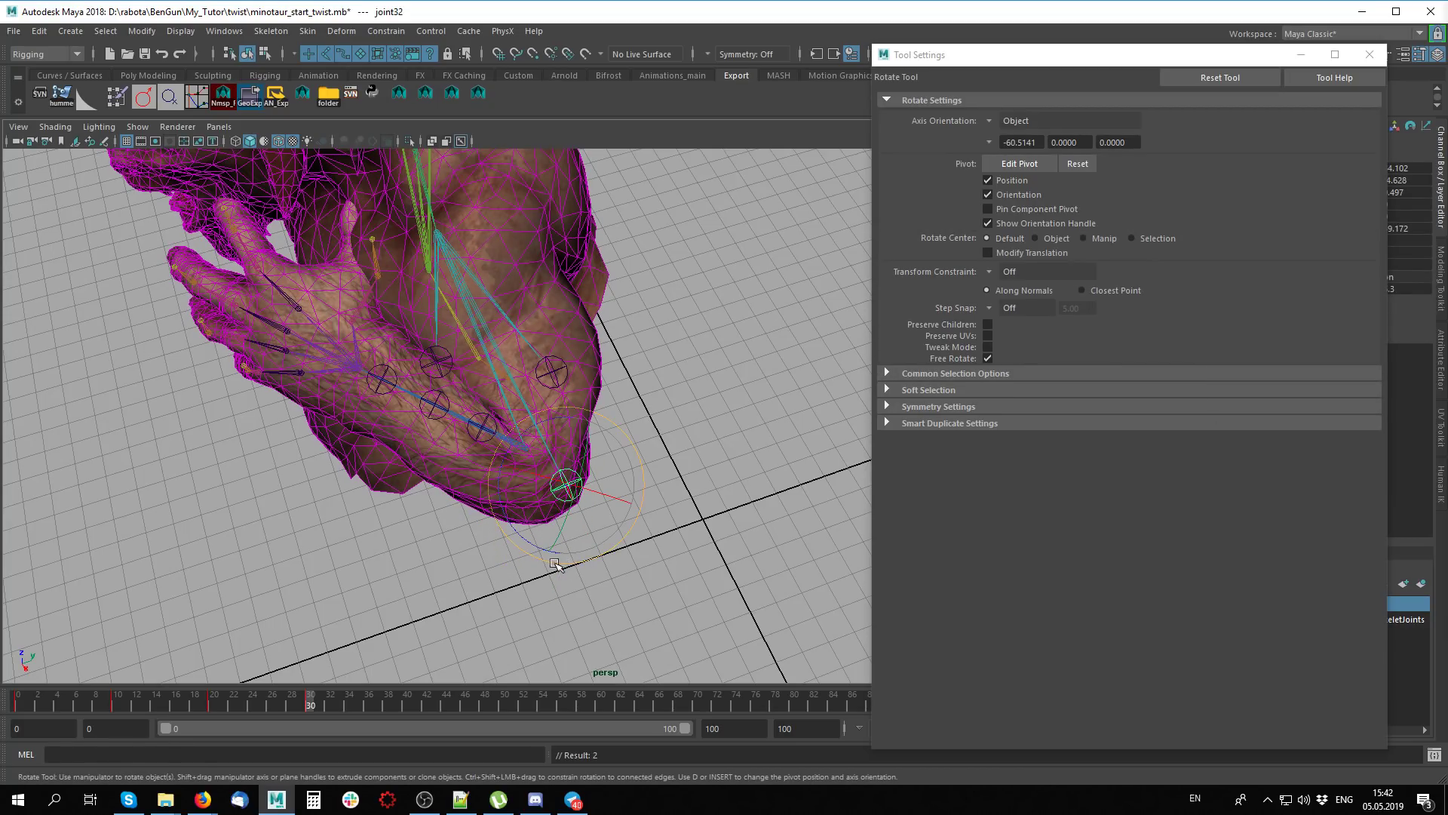
drag(566, 485, 530, 541)
key(w)
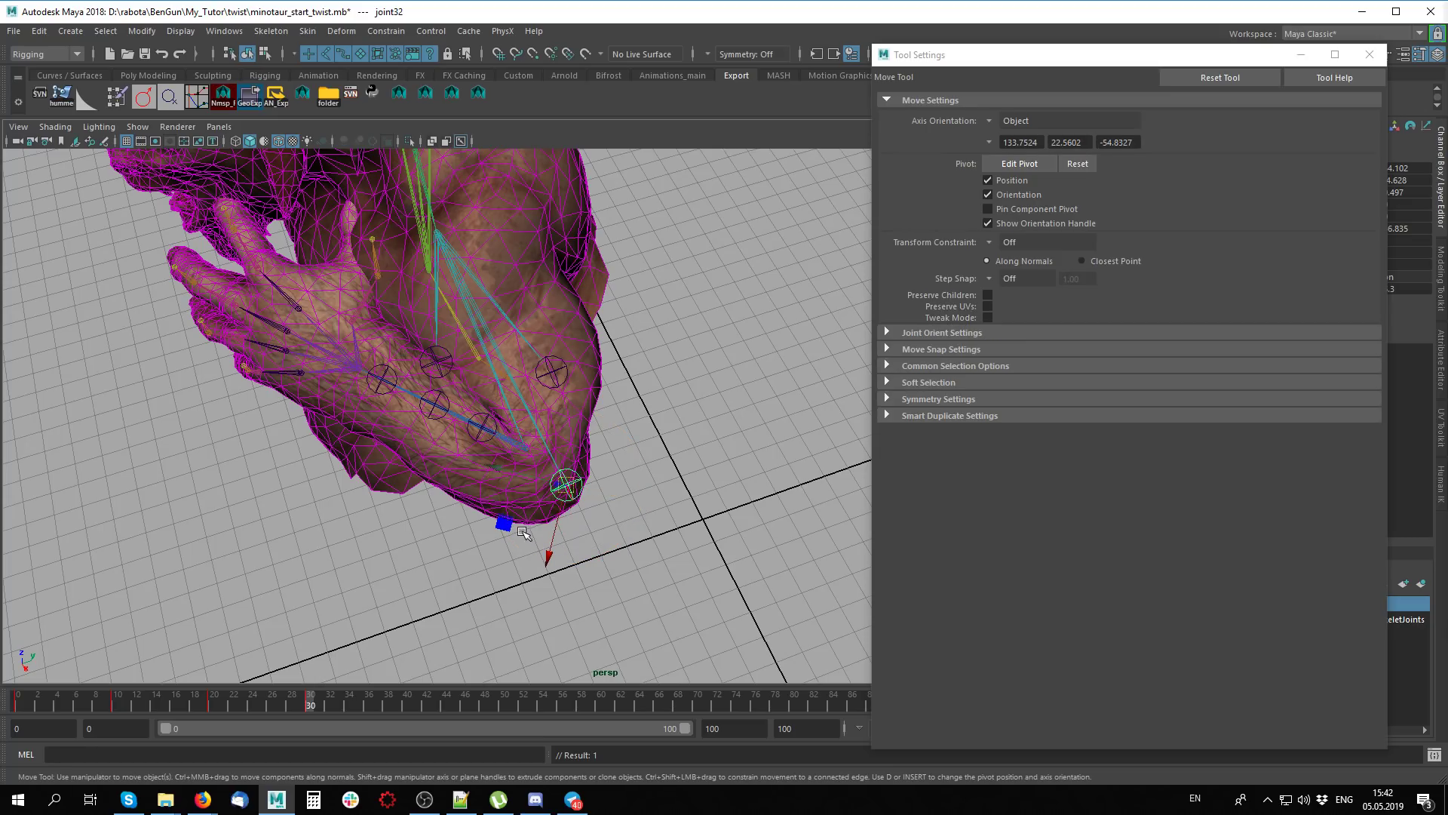
Review the arm bend between frames 22 and 34 from the front
alt+drag(510, 542, 297, 495)
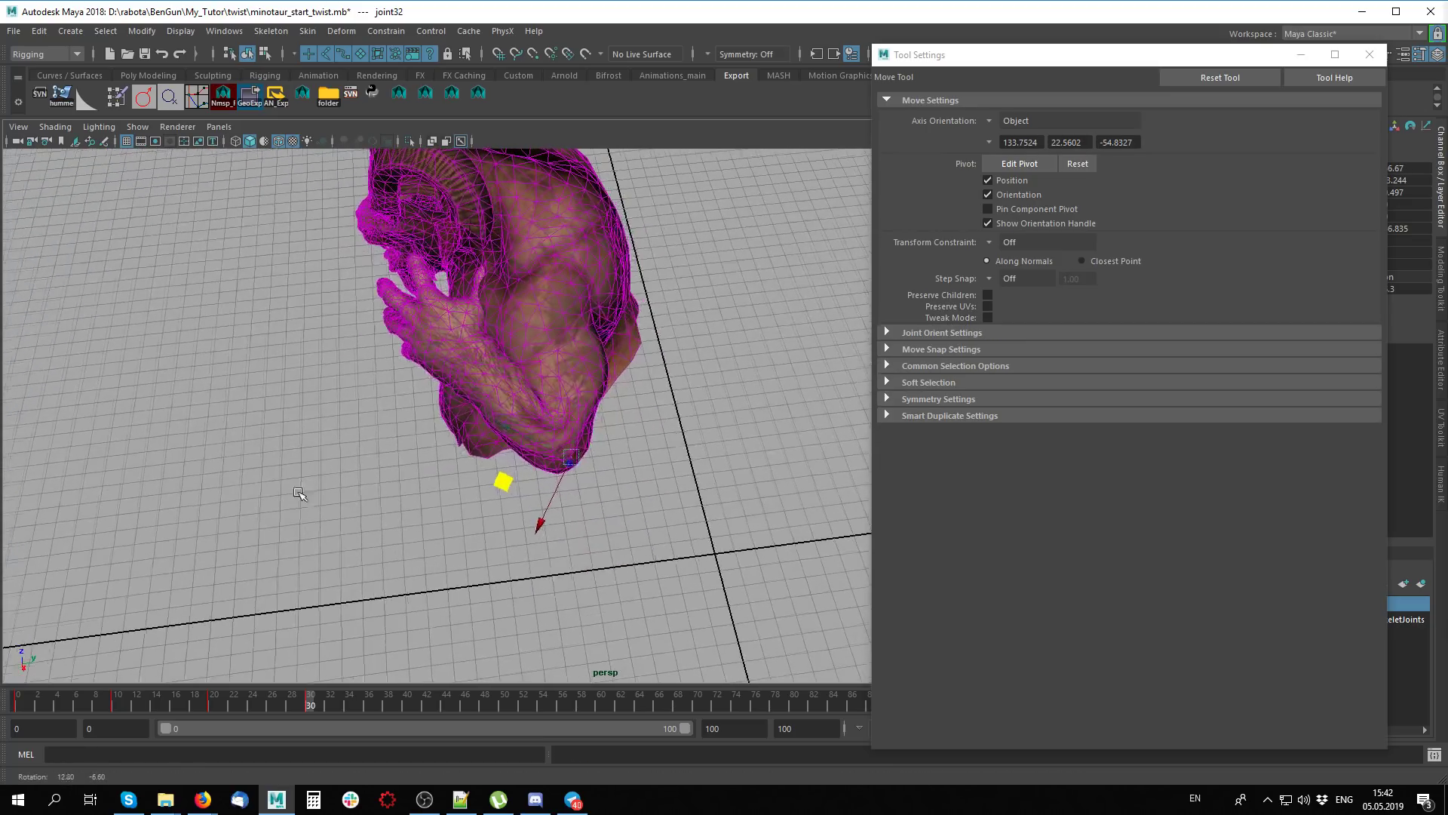
mouse_move(297, 704)
mouse_down()
mouse_move(129, 687)
mouse_move(349, 694)
mouse_up()
mouse_move(501, 479)
alt+mouse_down()
mouse_move(626, 492)
mouse_move(478, 449)
mouse_move(566, 521)
mouse_move(669, 556)
mouse_move(673, 593)
alt+mouse_up()
mouse_move(346, 695)
mouse_down()
mouse_move(120, 701)
mouse_move(277, 690)
mouse_move(284, 704)
mouse_move(74, 679)
mouse_move(252, 694)
mouse_up()
mouse_move(528, 604)
alt+mouse_down()
mouse_move(541, 499)
mouse_move(498, 528)
alt+mouse_up()
scroll(452, 528, up, 3)
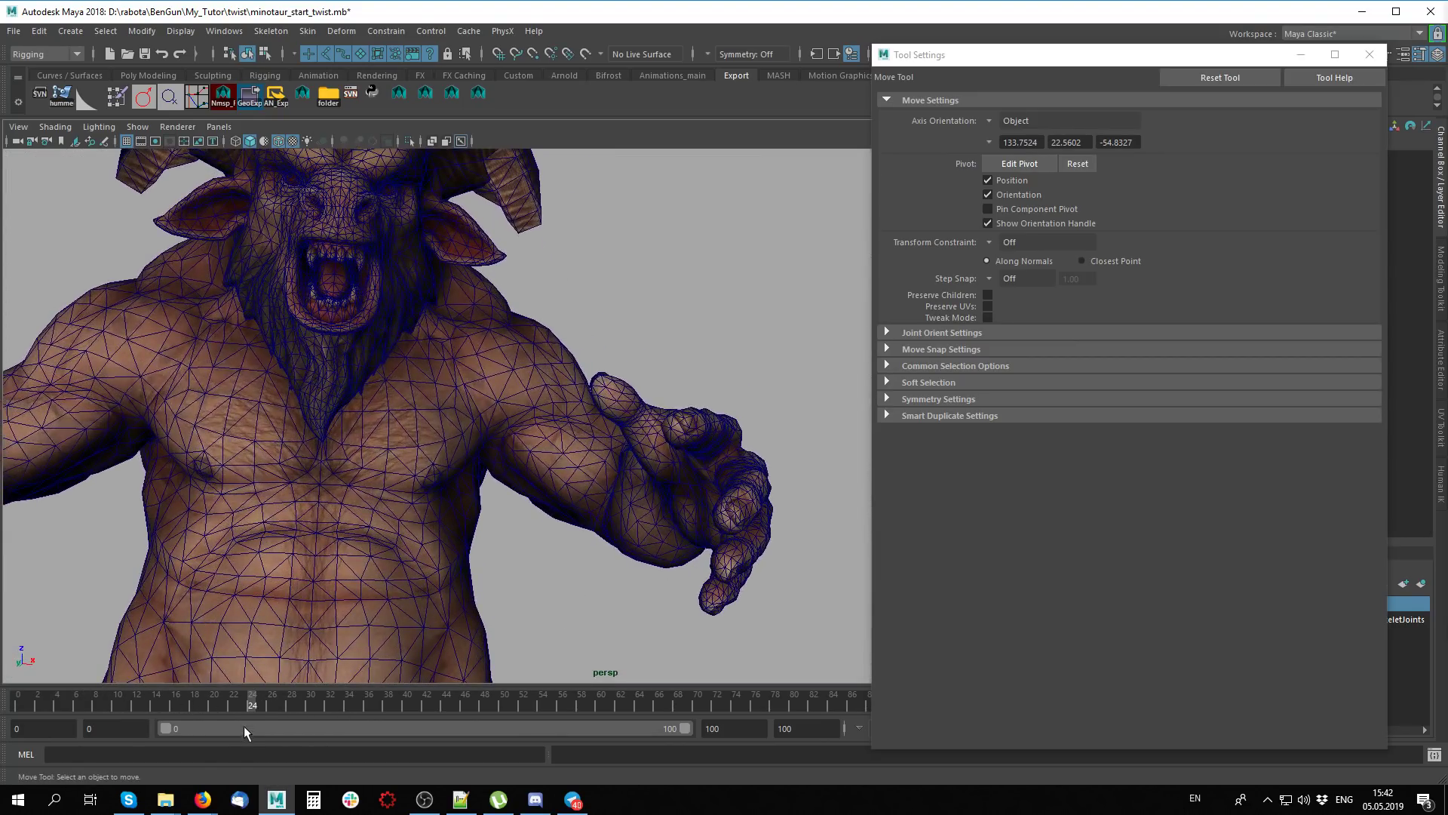
mouse_move(256, 713)
mouse_down()
mouse_move(309, 701)
mouse_move(219, 702)
mouse_move(325, 698)
mouse_move(80, 701)
mouse_move(132, 702)
mouse_up()
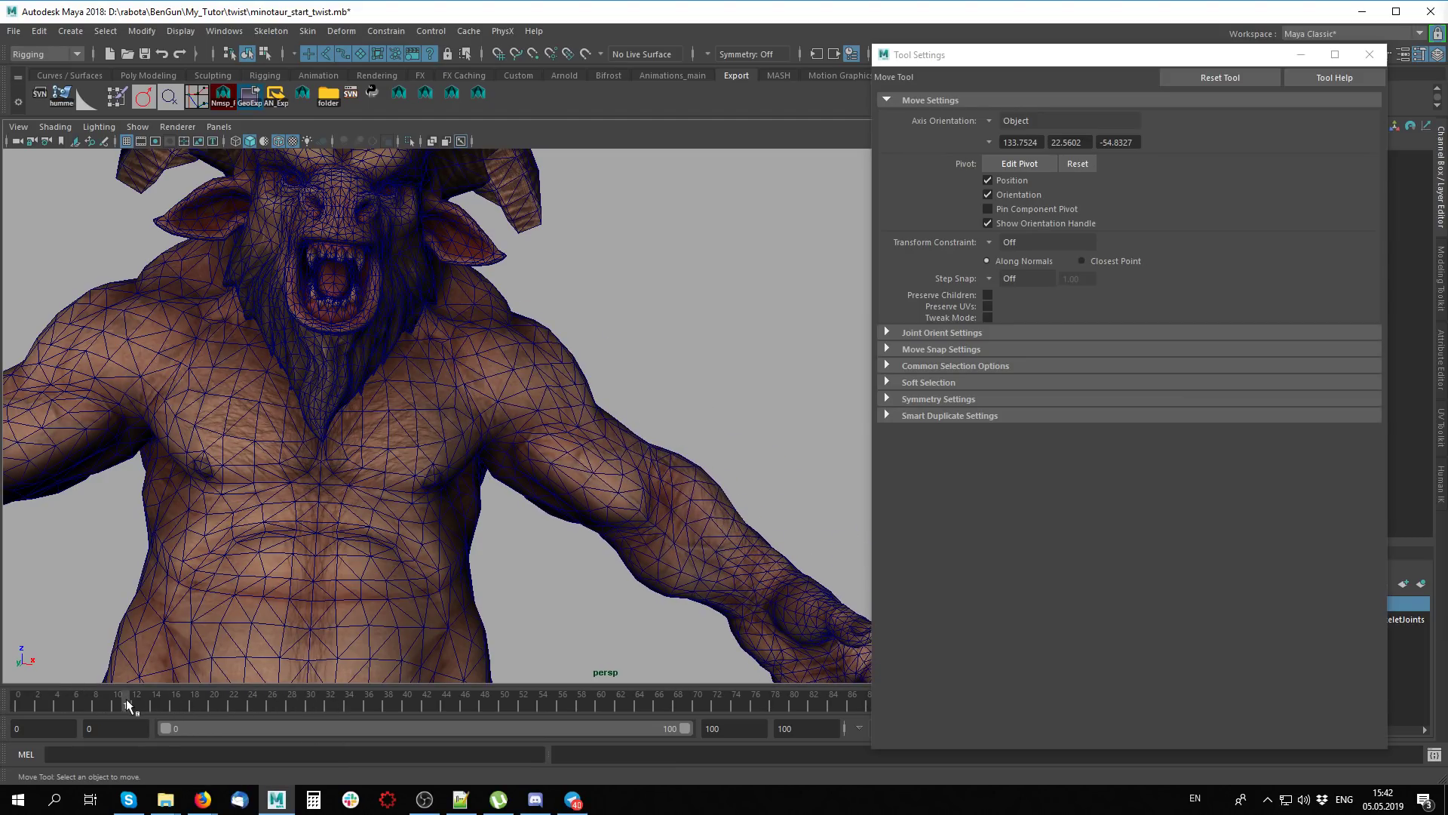
Select bicep helper joint joint33 and inspect the armpit and bicep at frame 10
click(585, 490)
mouse_move(586, 490)
alt+mouse_down()
mouse_move(518, 591)
mouse_move(655, 526)
mouse_move(643, 519)
mouse_move(562, 605)
mouse_move(450, 636)
alt+mouse_up()
click(518, 591)
key(r)
key(w)
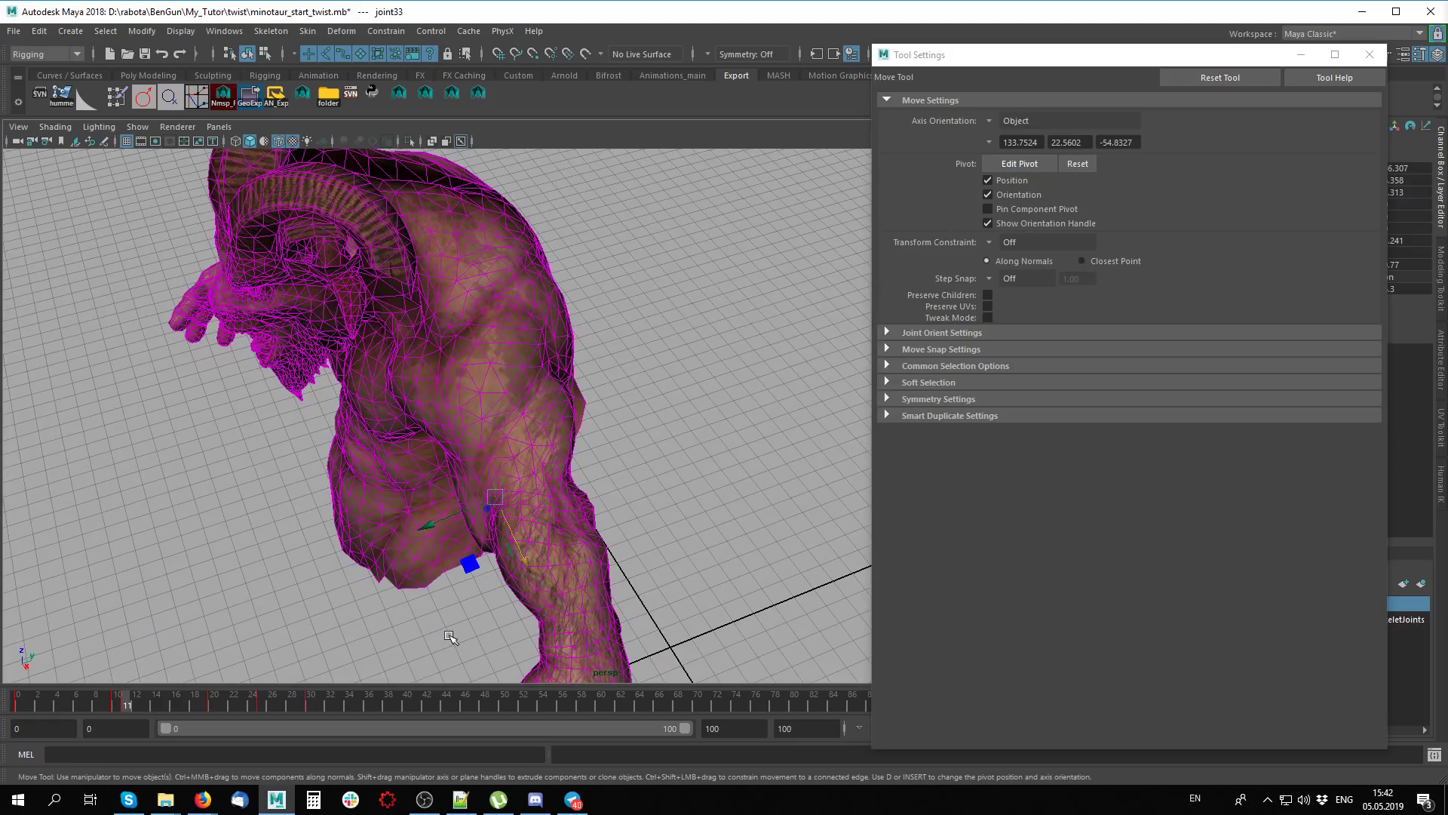
click(120, 706)
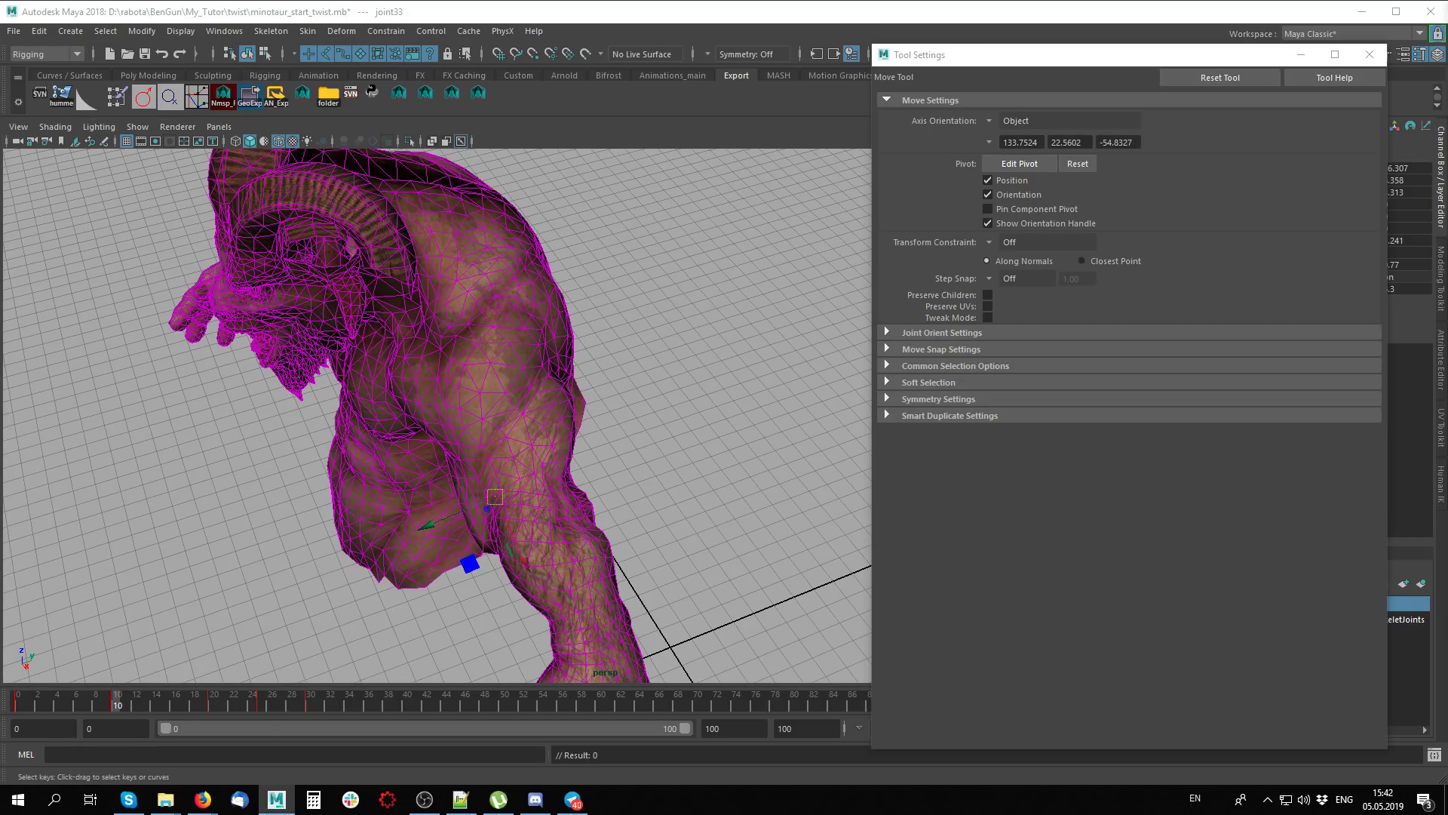
alt+drag(211, 625, 173, 633)
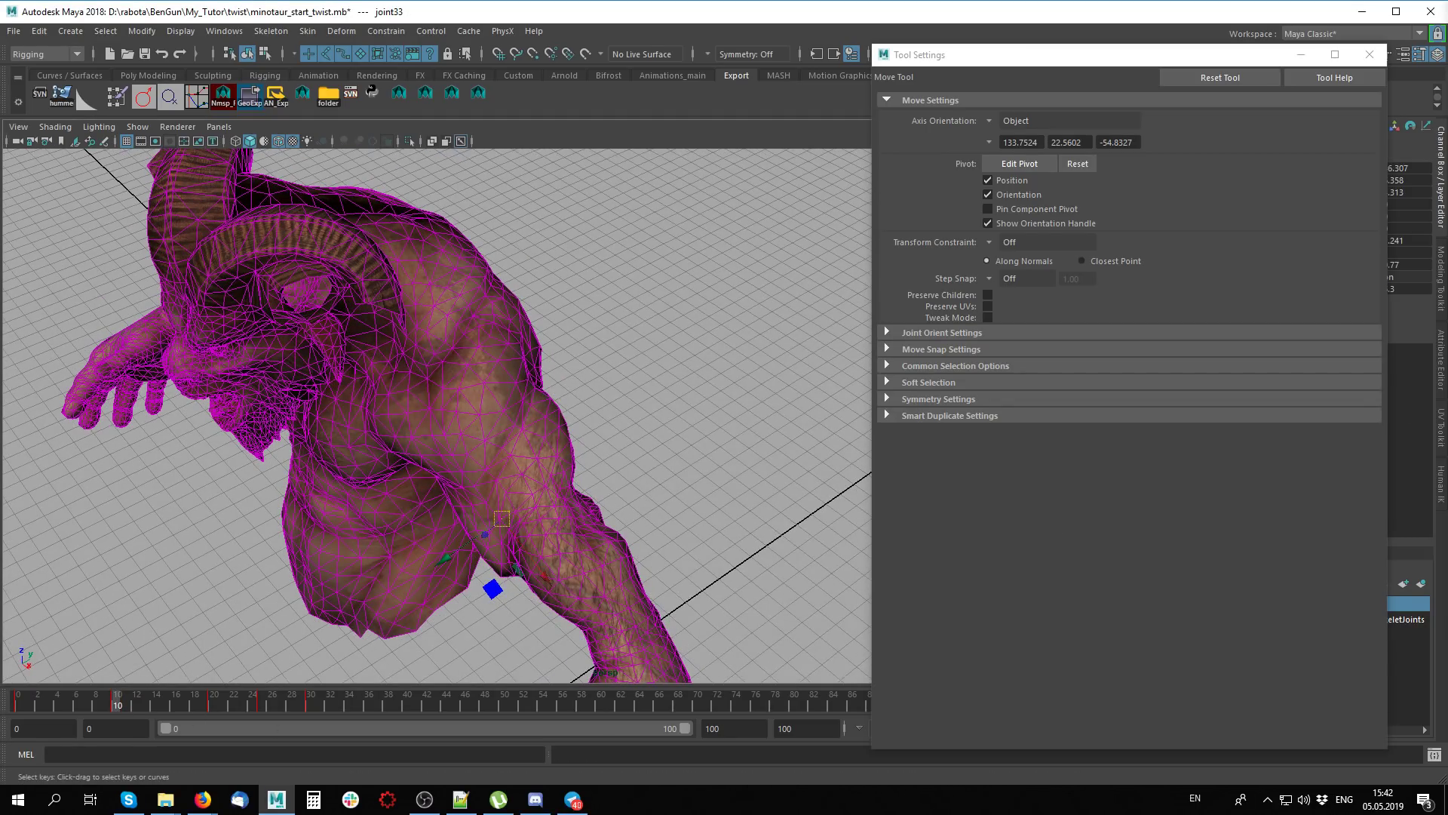
alt+drag(528, 573, 533, 491)
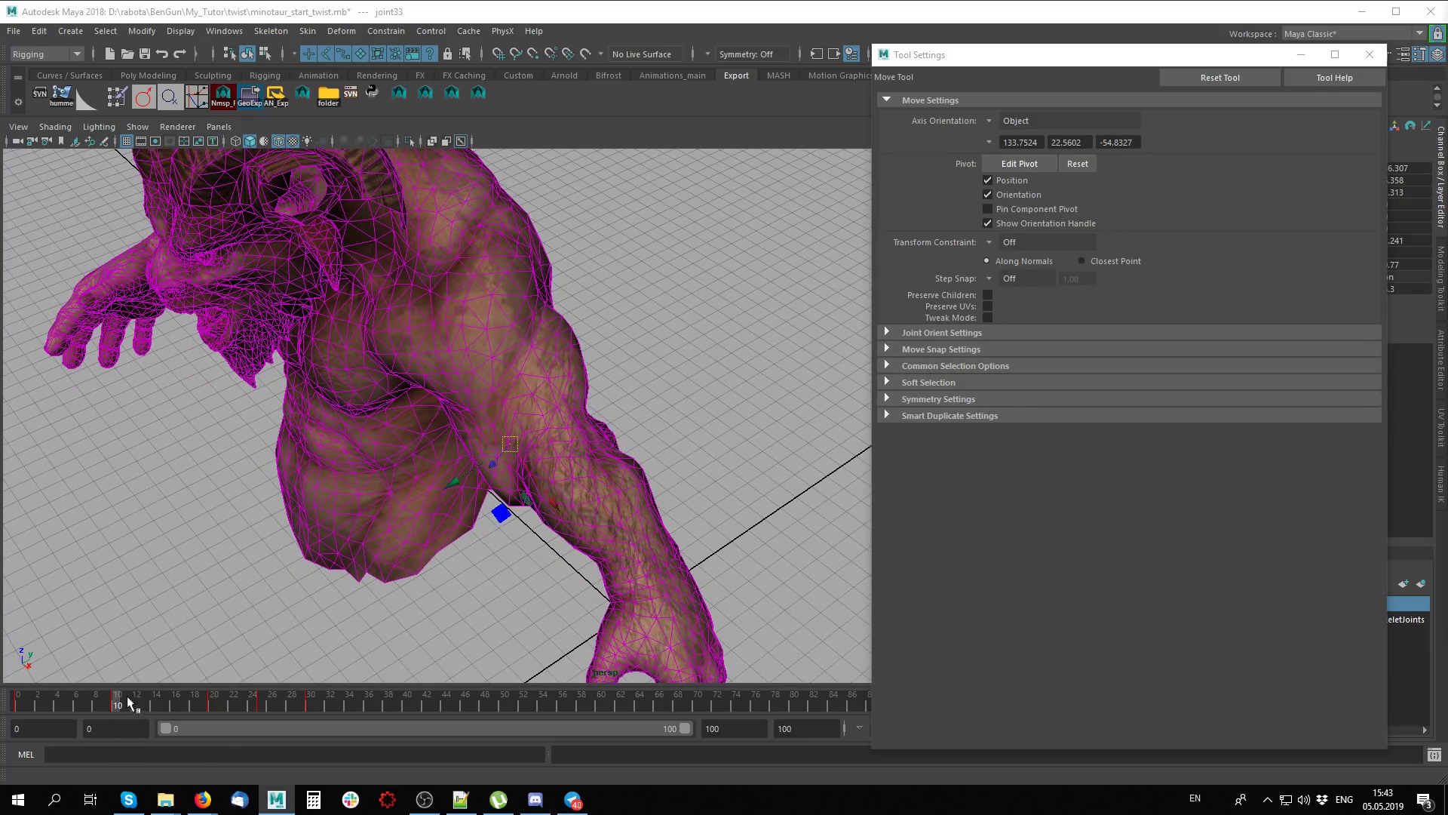
mouse_move(656, 497)
alt+mouse_down()
mouse_move(448, 553)
mouse_move(443, 465)
mouse_move(479, 486)
mouse_move(475, 475)
alt+mouse_up()
key(e)
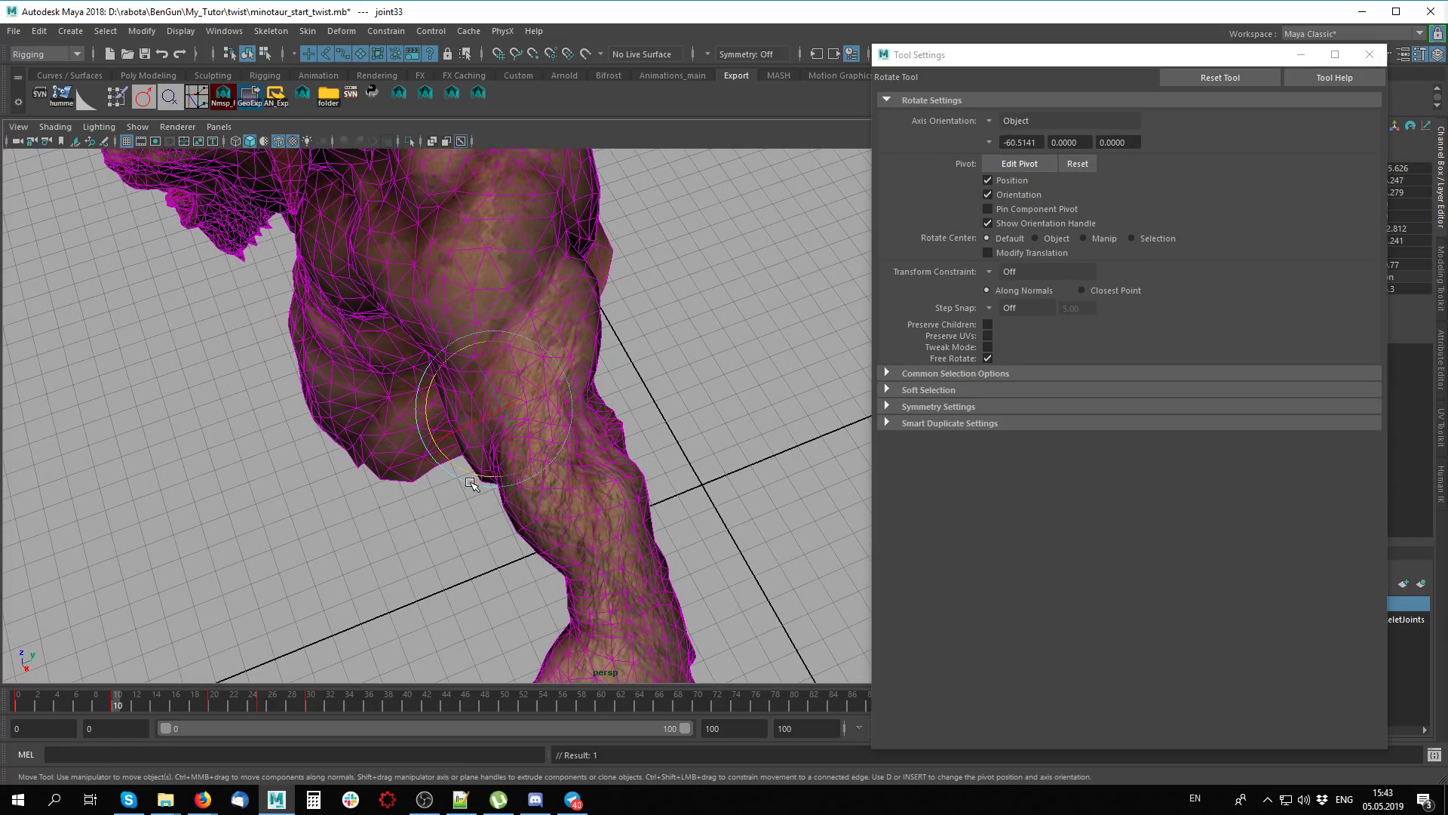
Rescale joint33 at frame 10 to reshape the bicep and check the bend
key(w)
click(436, 580)
alt+drag(435, 580, 498, 578)
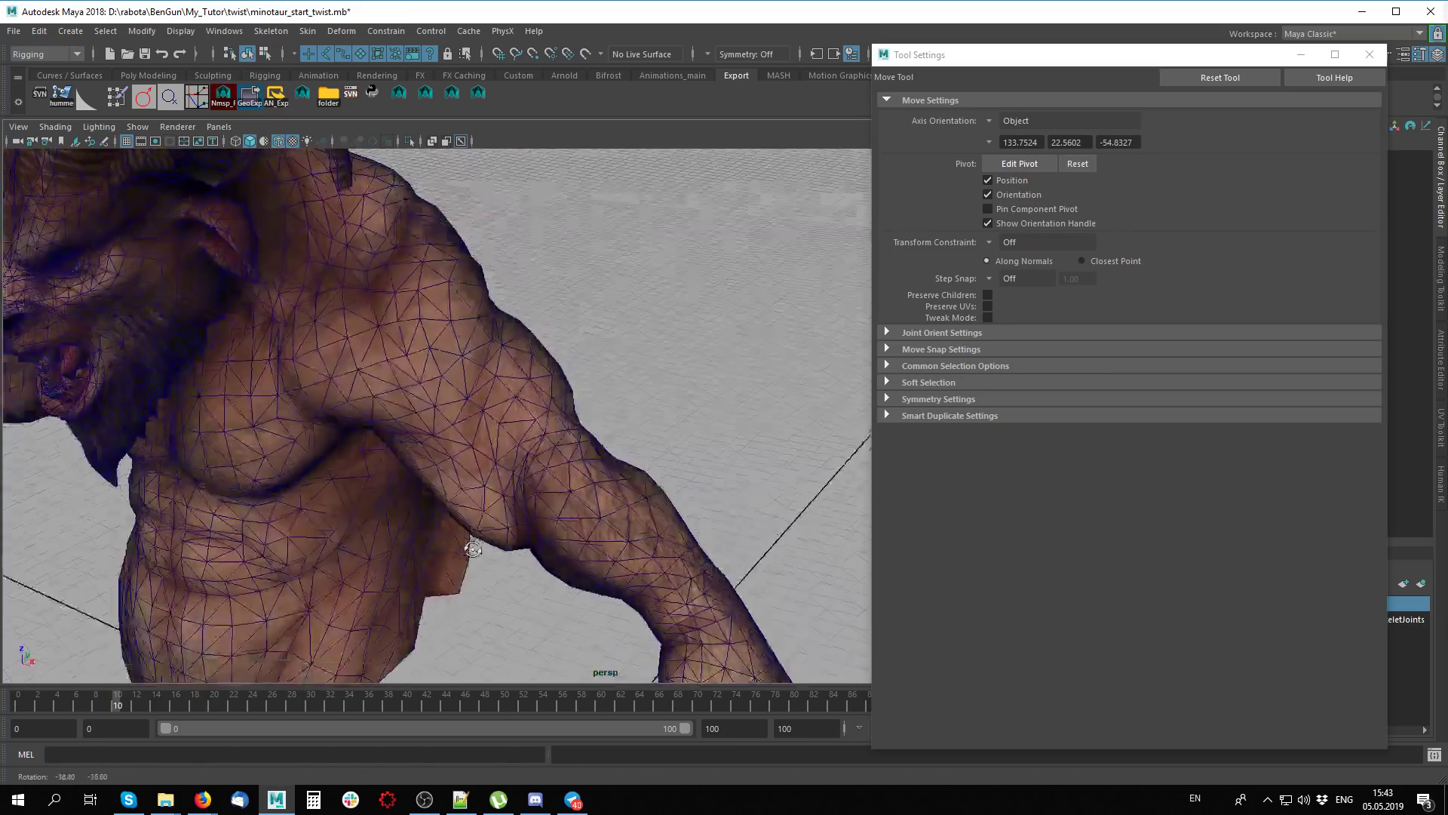
click(496, 492)
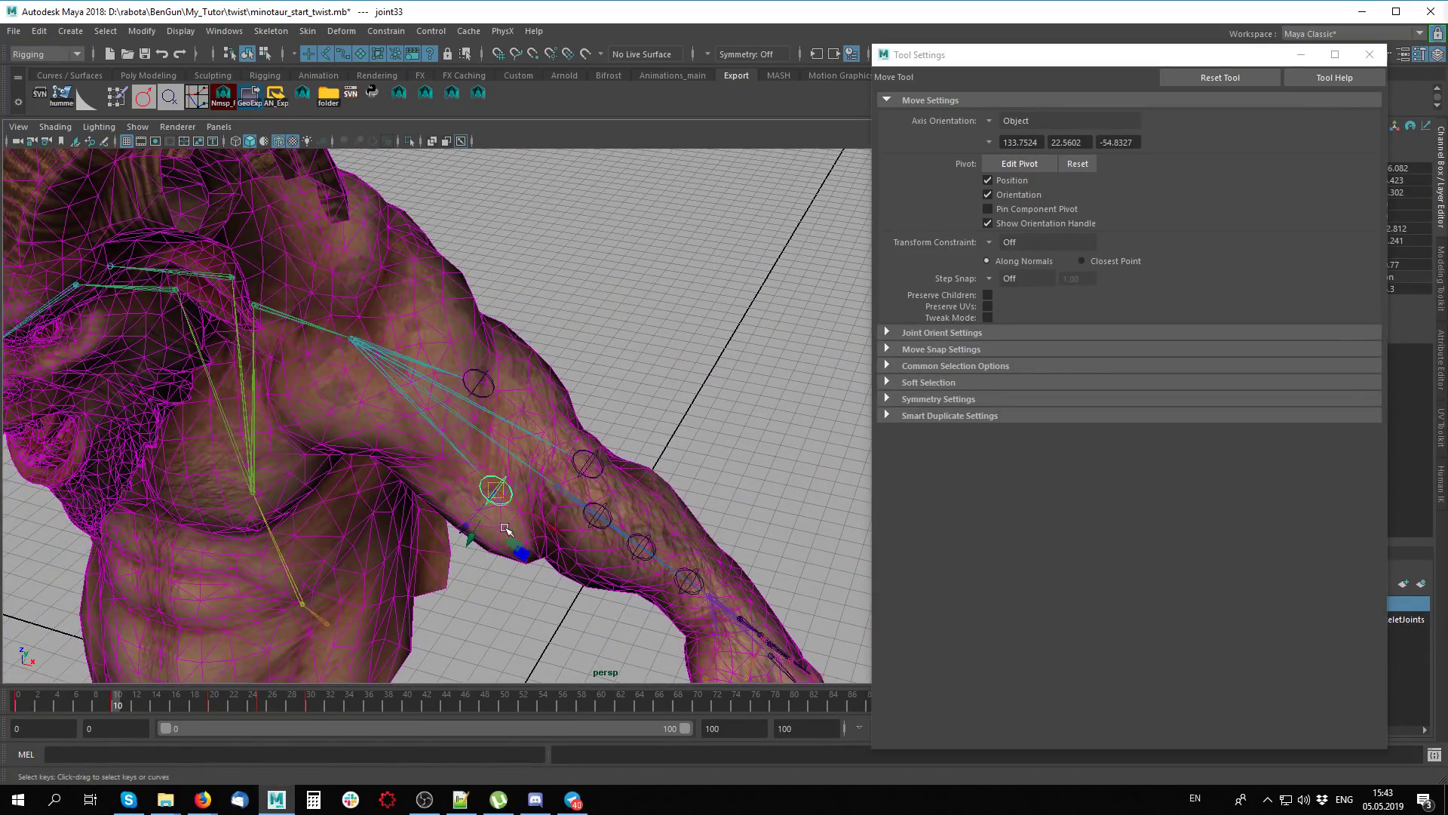
key(r)
drag(554, 520, 281, 676)
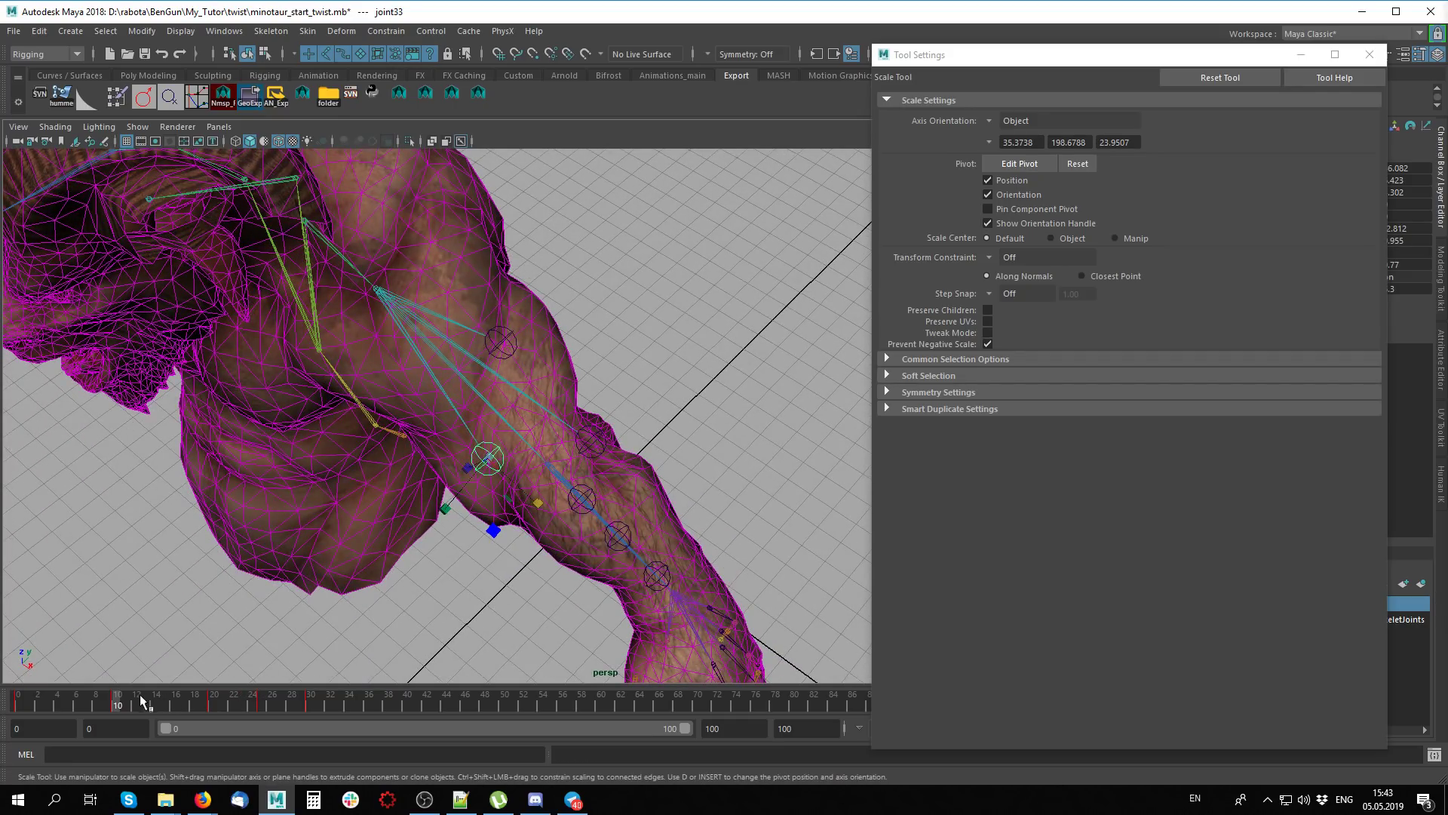
mouse_move(141, 701)
mouse_down()
mouse_move(192, 707)
mouse_move(122, 716)
mouse_move(310, 714)
mouse_move(155, 710)
mouse_up()
Adjust joint33's scale at frame 14, then review the bend through frames 22–26
mouse_move(445, 523)
alt+mouse_down()
mouse_move(375, 528)
mouse_move(526, 416)
alt+mouse_up()
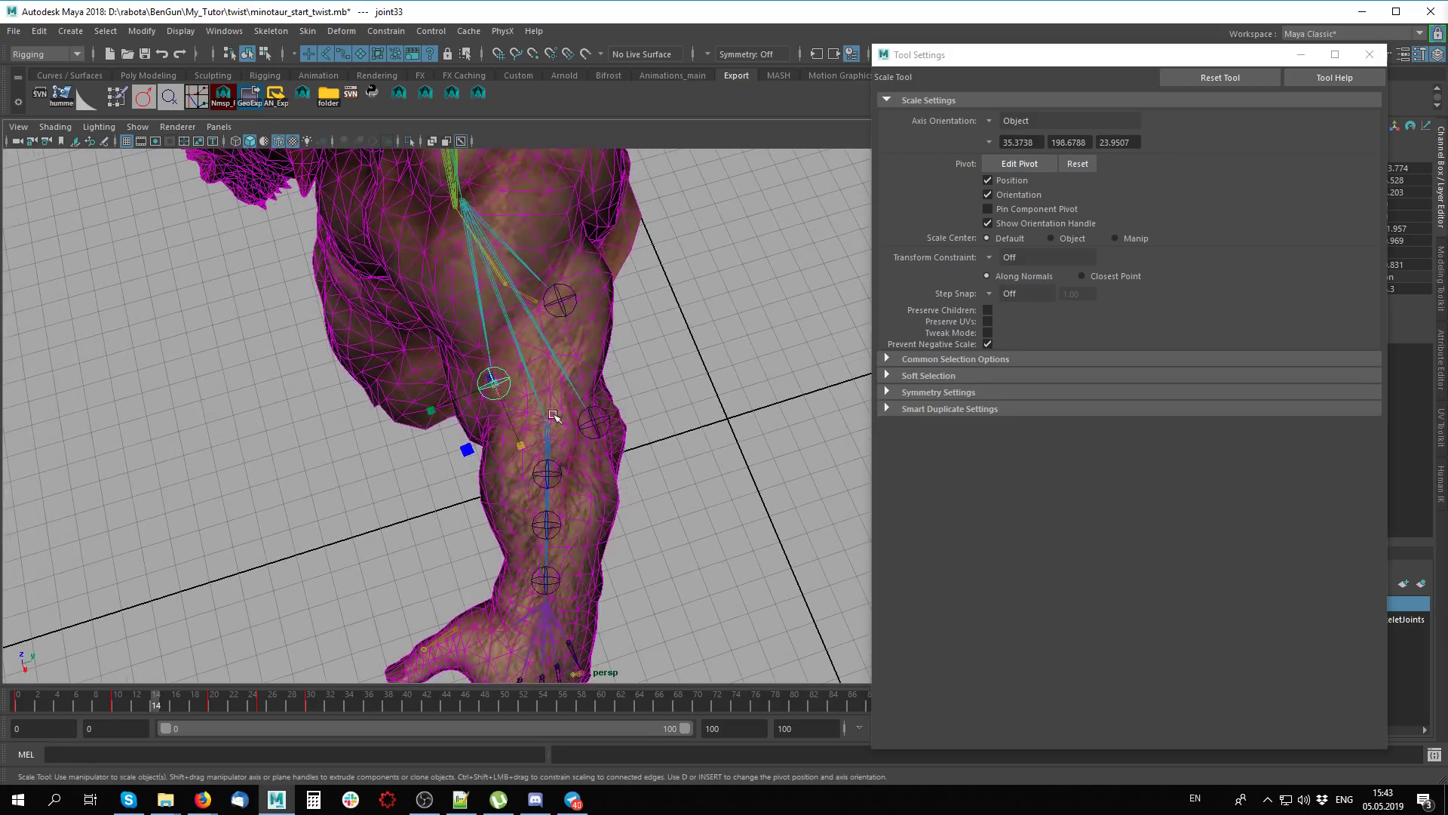
key(w)
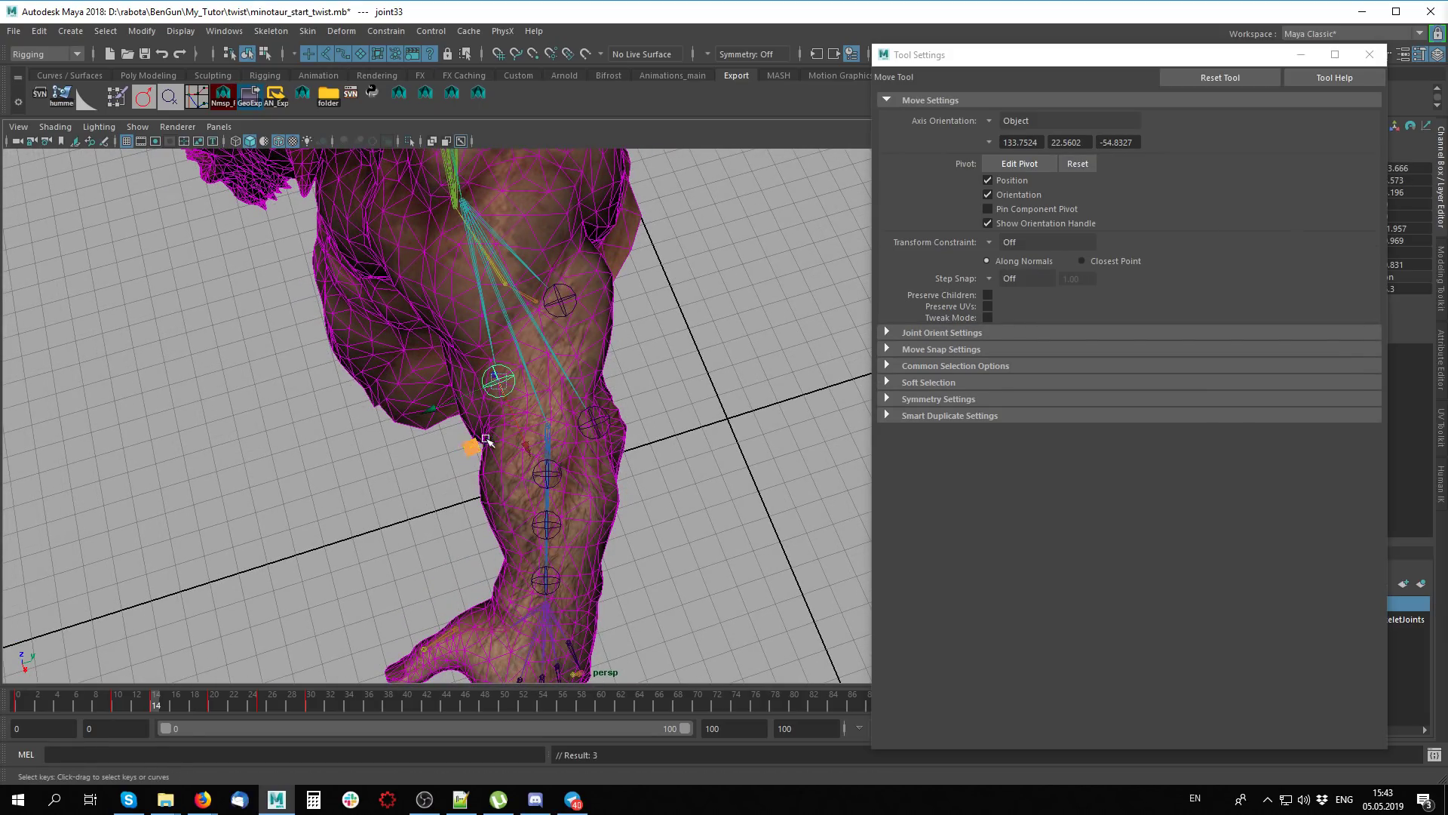
key(r)
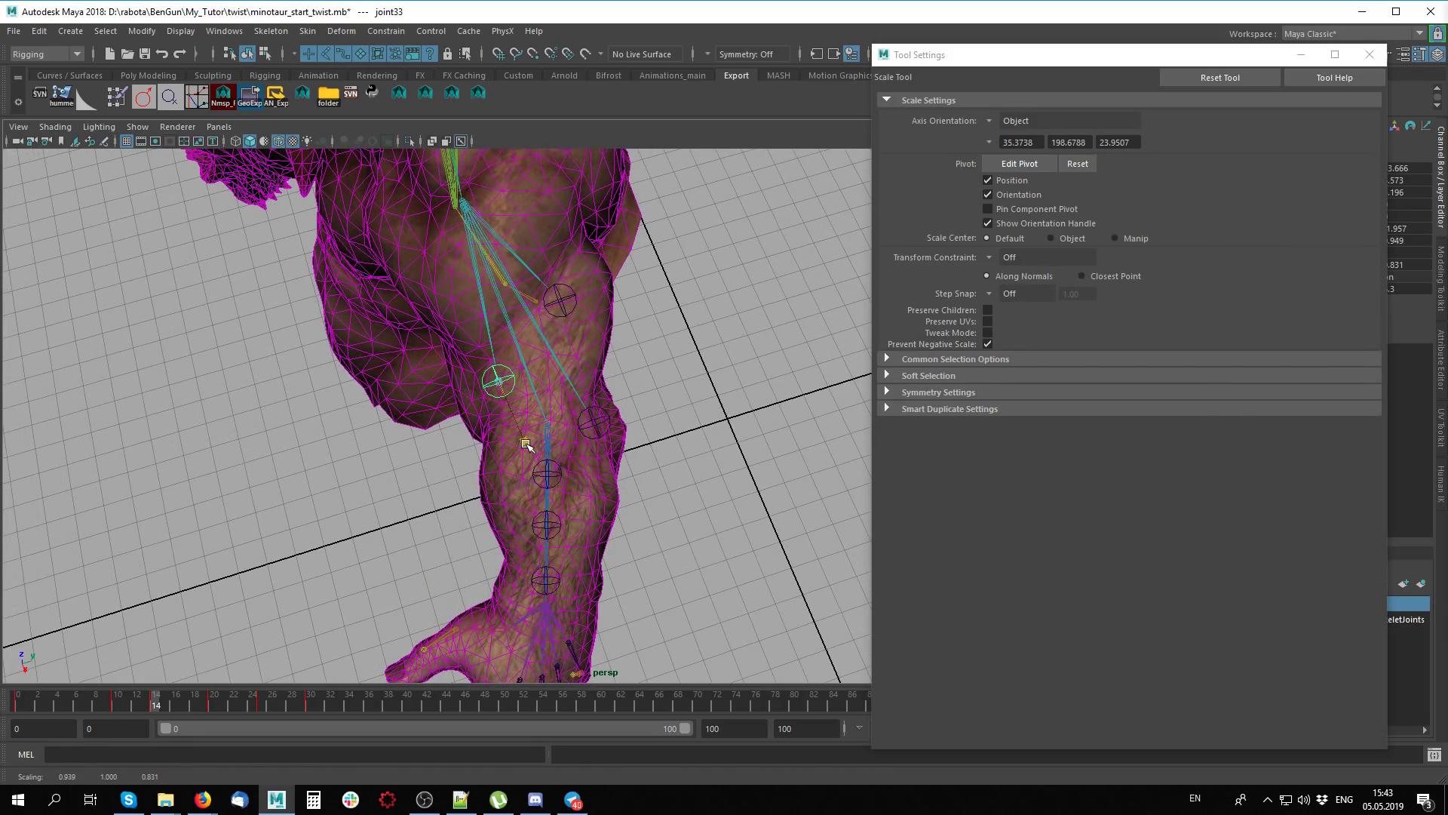
drag(522, 435, 525, 443)
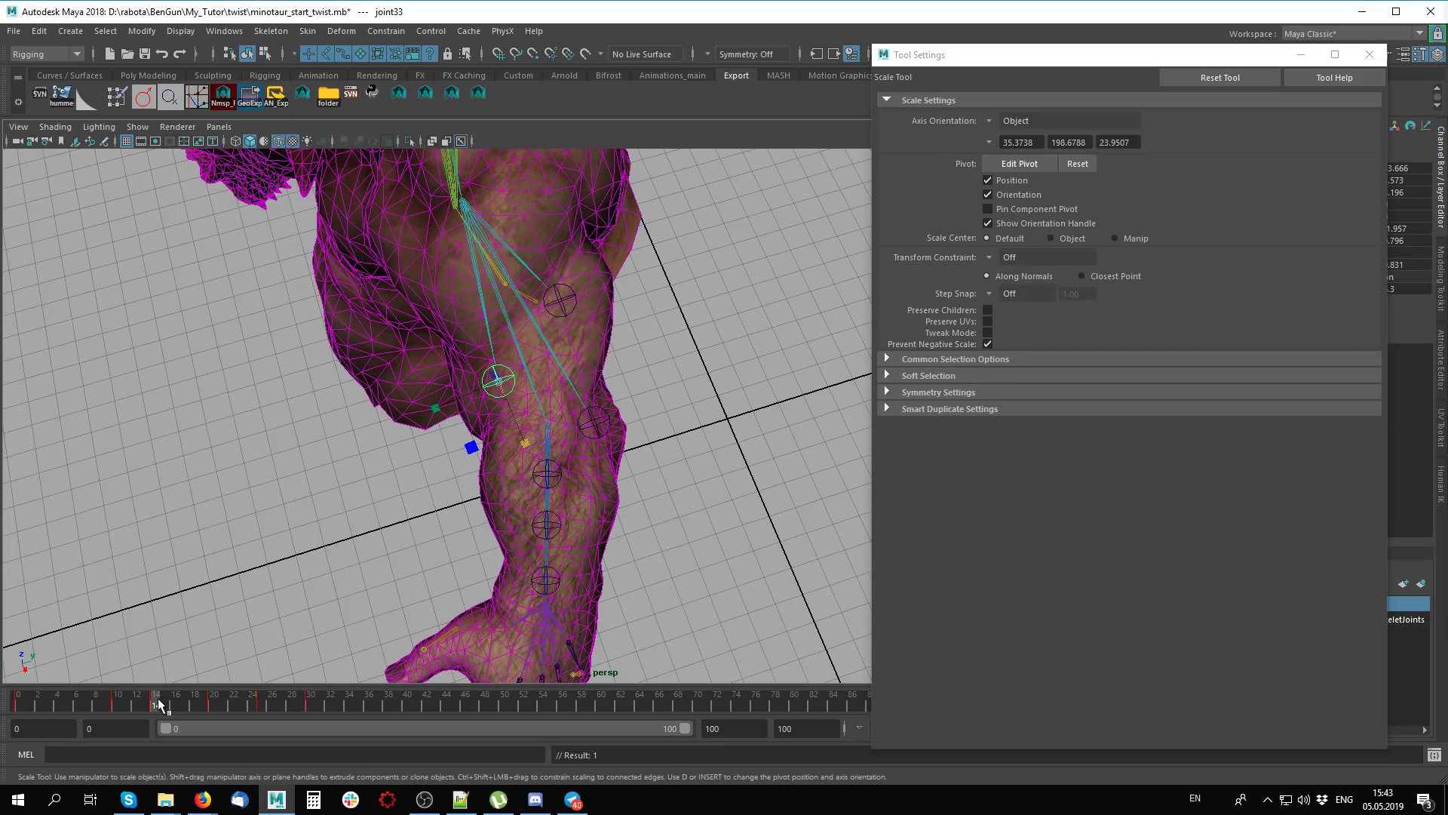
mouse_move(159, 703)
mouse_down()
mouse_move(224, 713)
mouse_move(116, 722)
mouse_move(151, 729)
mouse_up()
key(w)
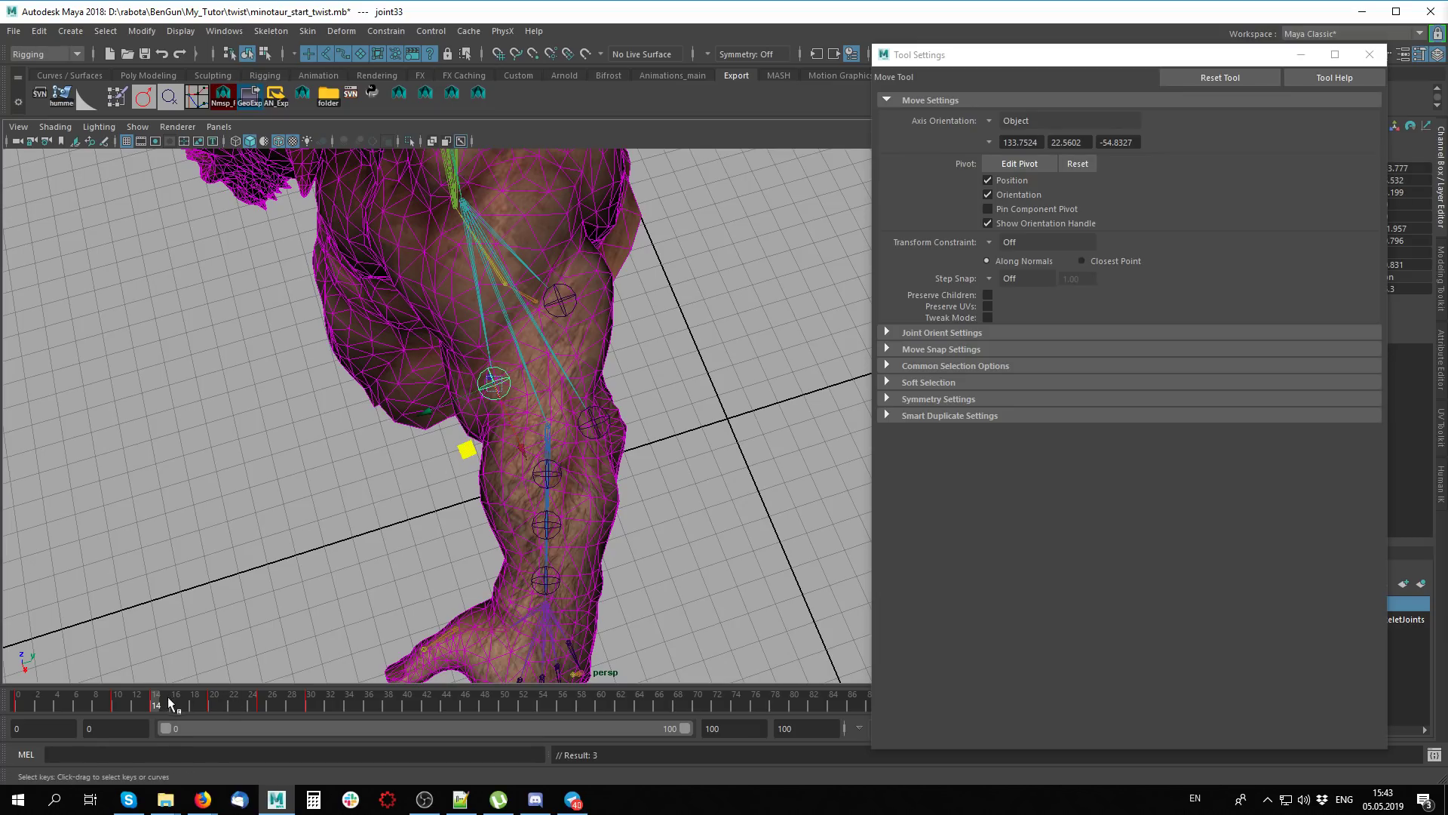
mouse_move(169, 703)
mouse_down()
mouse_move(112, 708)
mouse_move(304, 709)
mouse_up()
Scrub between frames 30 and 9 while orbiting around the bent arm
alt+drag(423, 394, 497, 455)
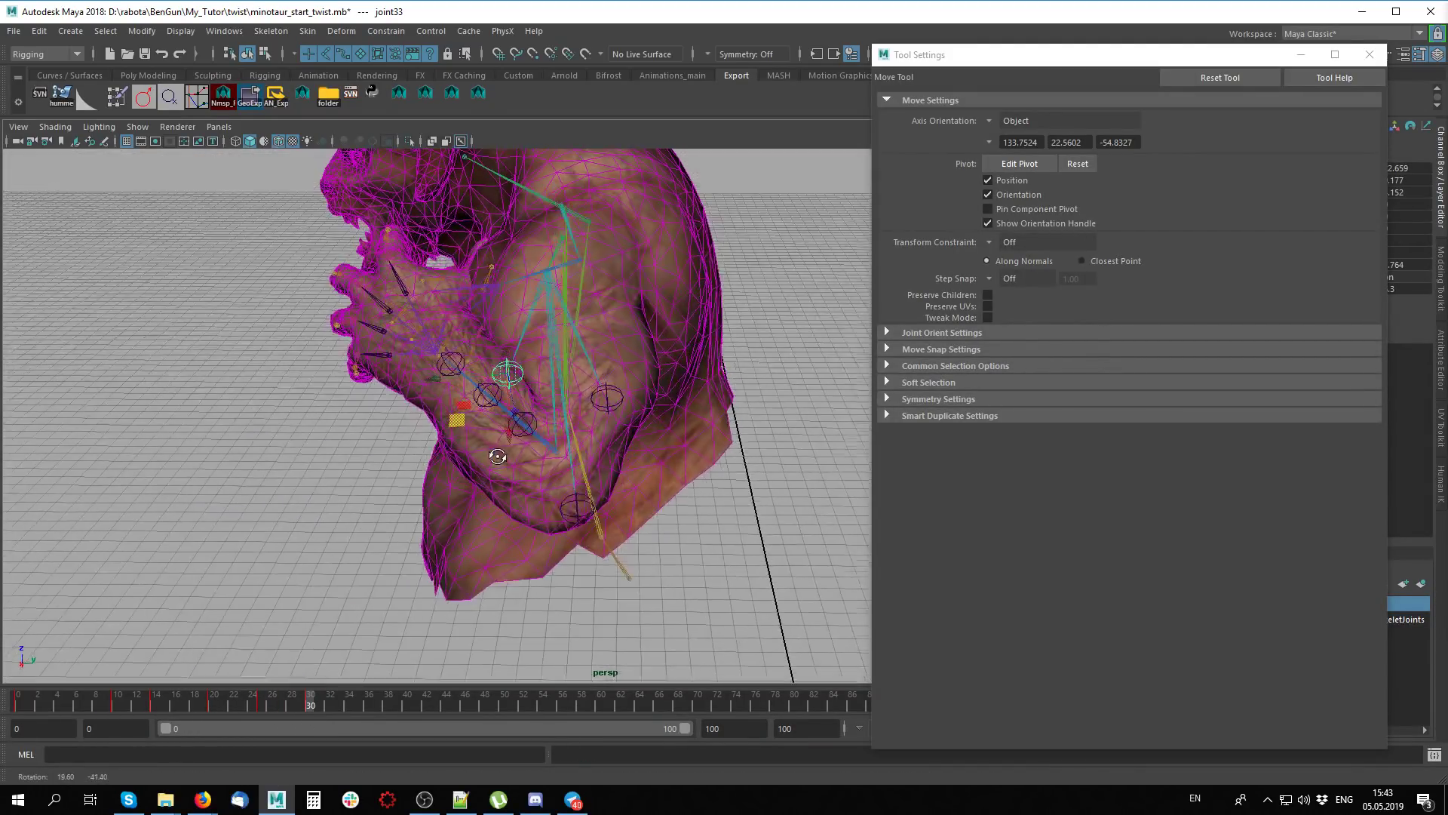
mouse_move(369, 703)
mouse_down()
mouse_move(233, 709)
mouse_move(309, 711)
mouse_up()
alt+drag(598, 378, 640, 541)
click(570, 402)
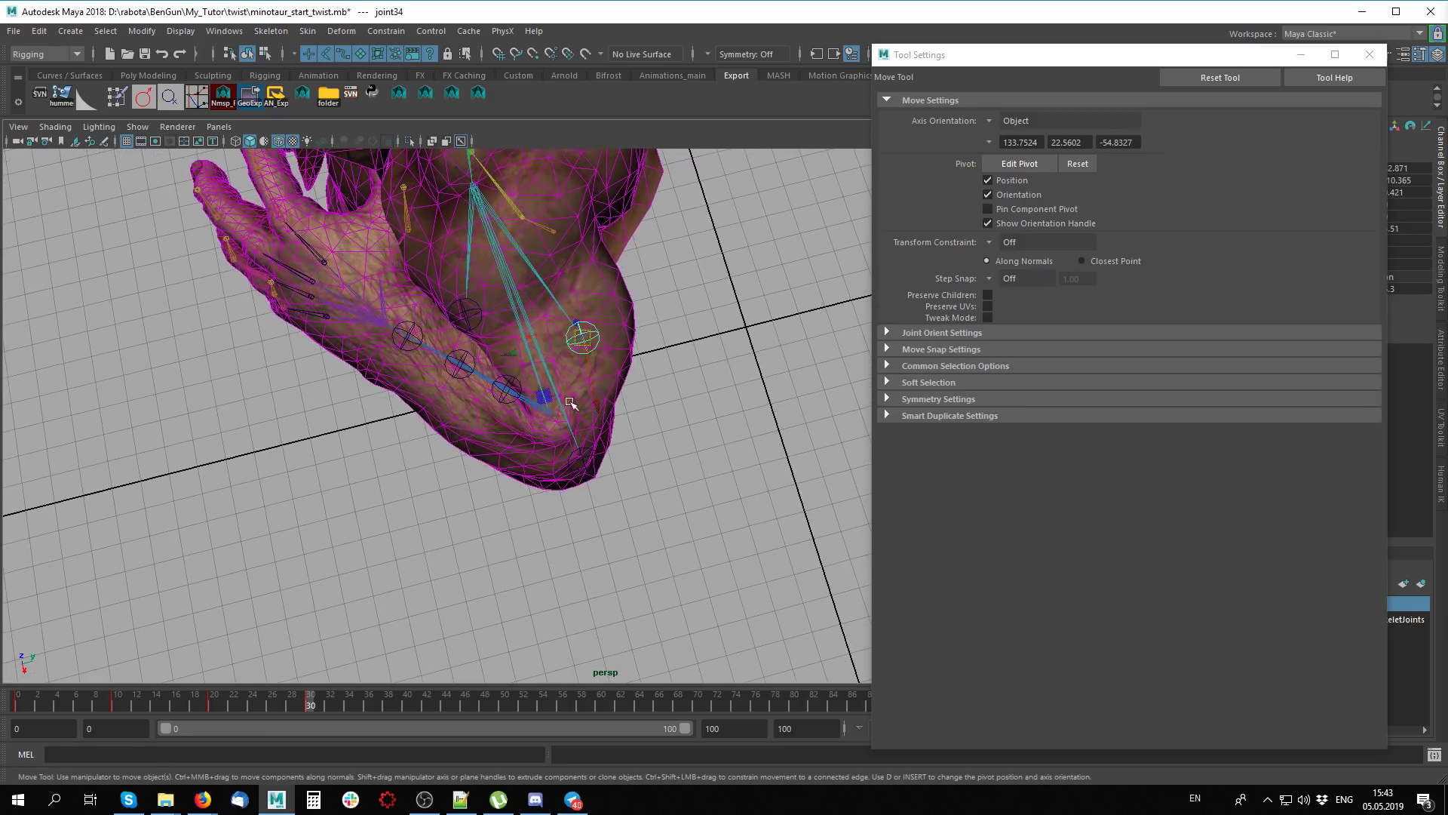
alt+drag(514, 351, 297, 365)
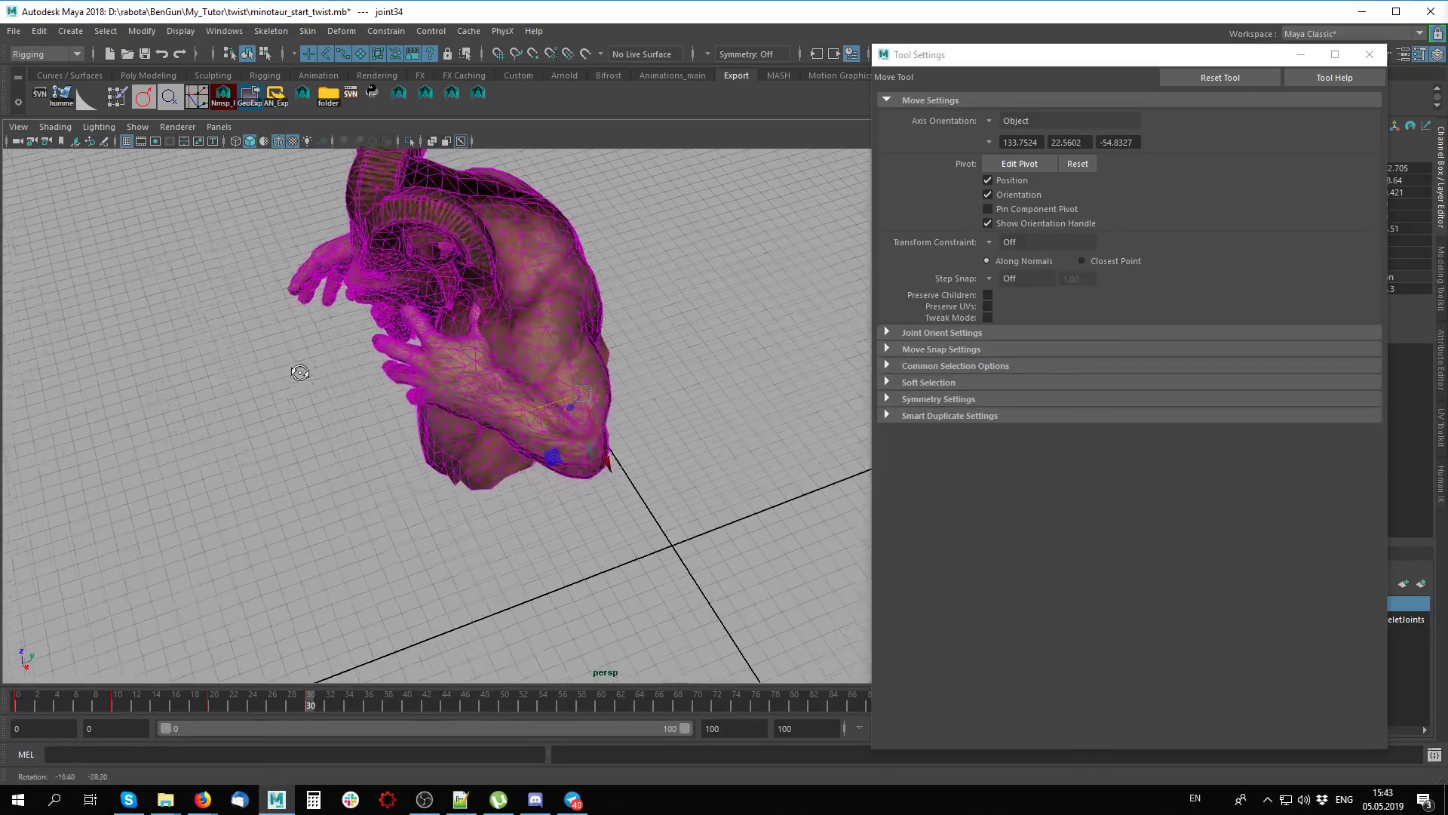
mouse_move(309, 708)
mouse_down()
mouse_move(106, 709)
mouse_move(165, 705)
mouse_up()
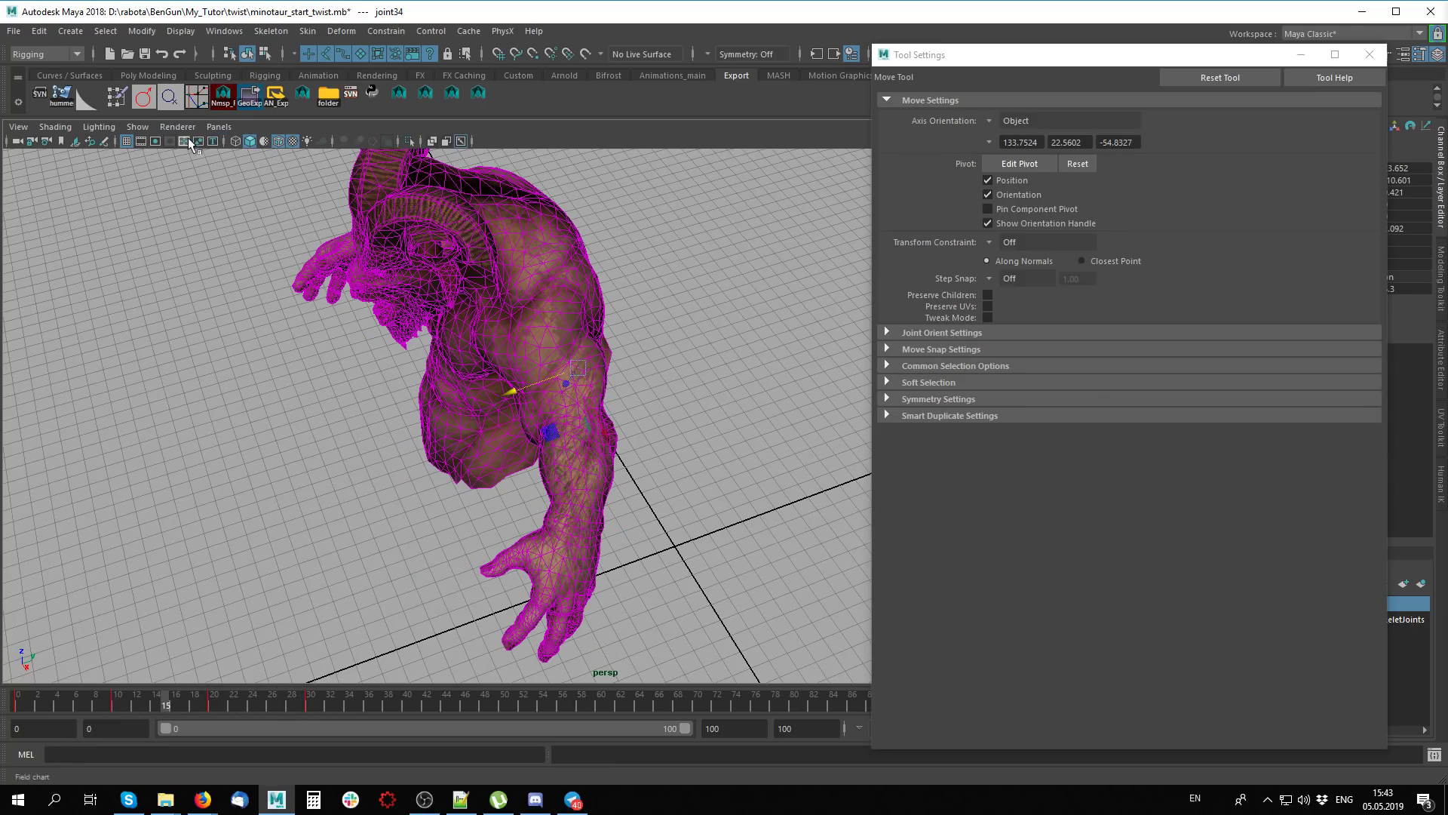
Turn off Wireframe on Shaded and watch the mesh deform between frames 30 and 10
click(279, 143)
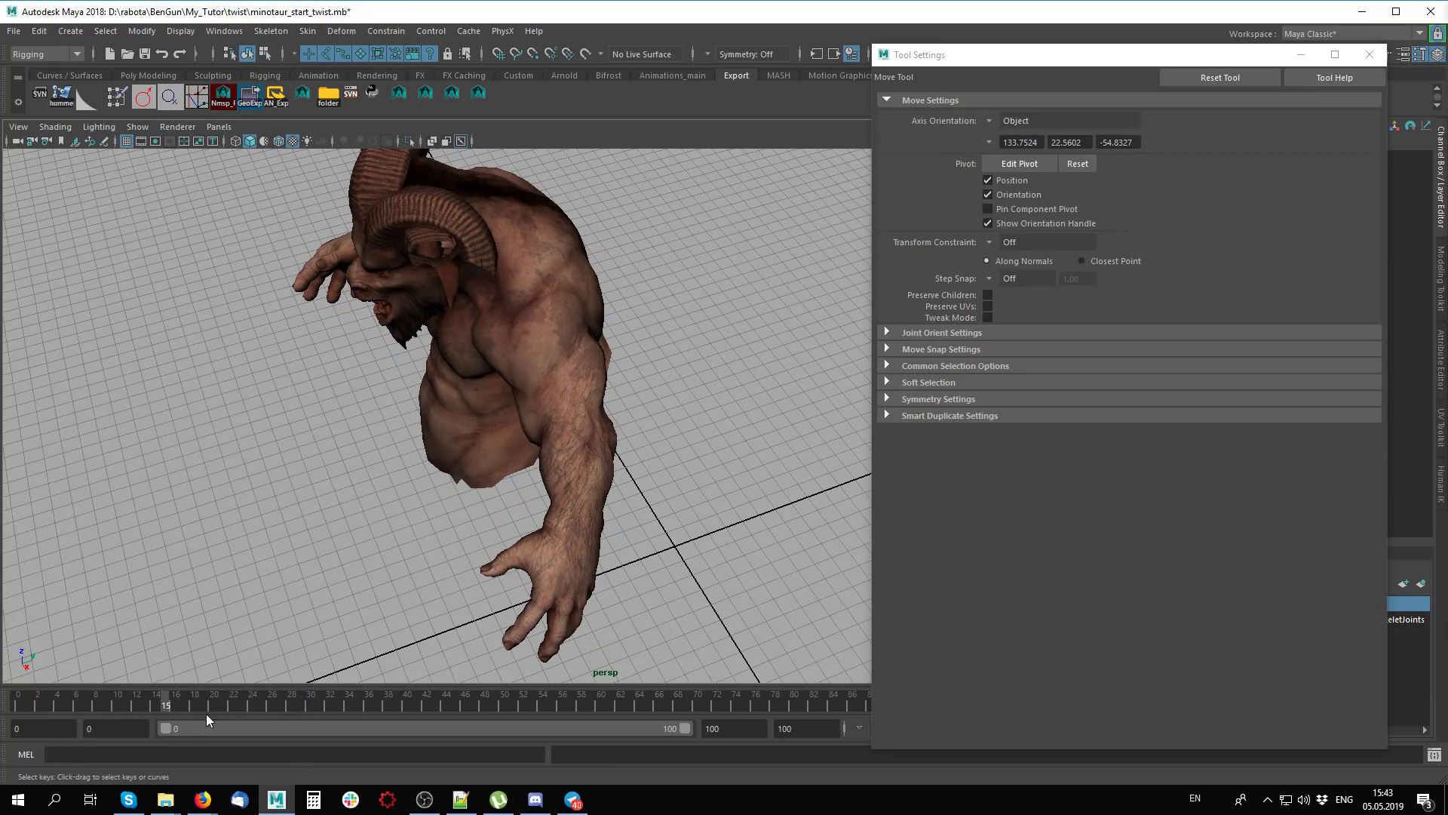
mouse_move(165, 706)
mouse_down()
mouse_move(300, 696)
mouse_move(106, 706)
mouse_up()
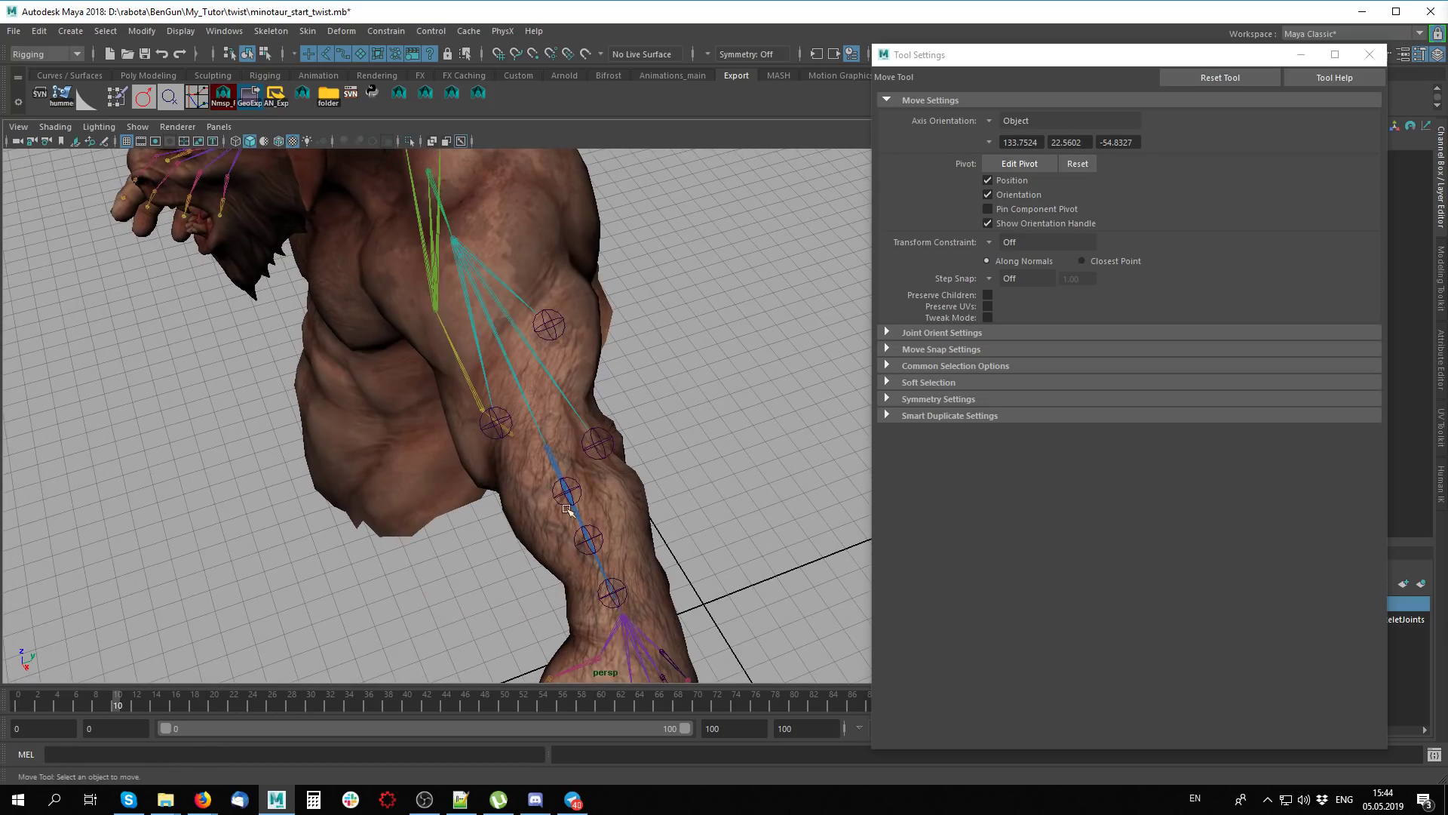
click(493, 420)
mouse_move(567, 510)
alt+mouse_down()
mouse_move(528, 468)
mouse_move(475, 483)
alt+mouse_up()
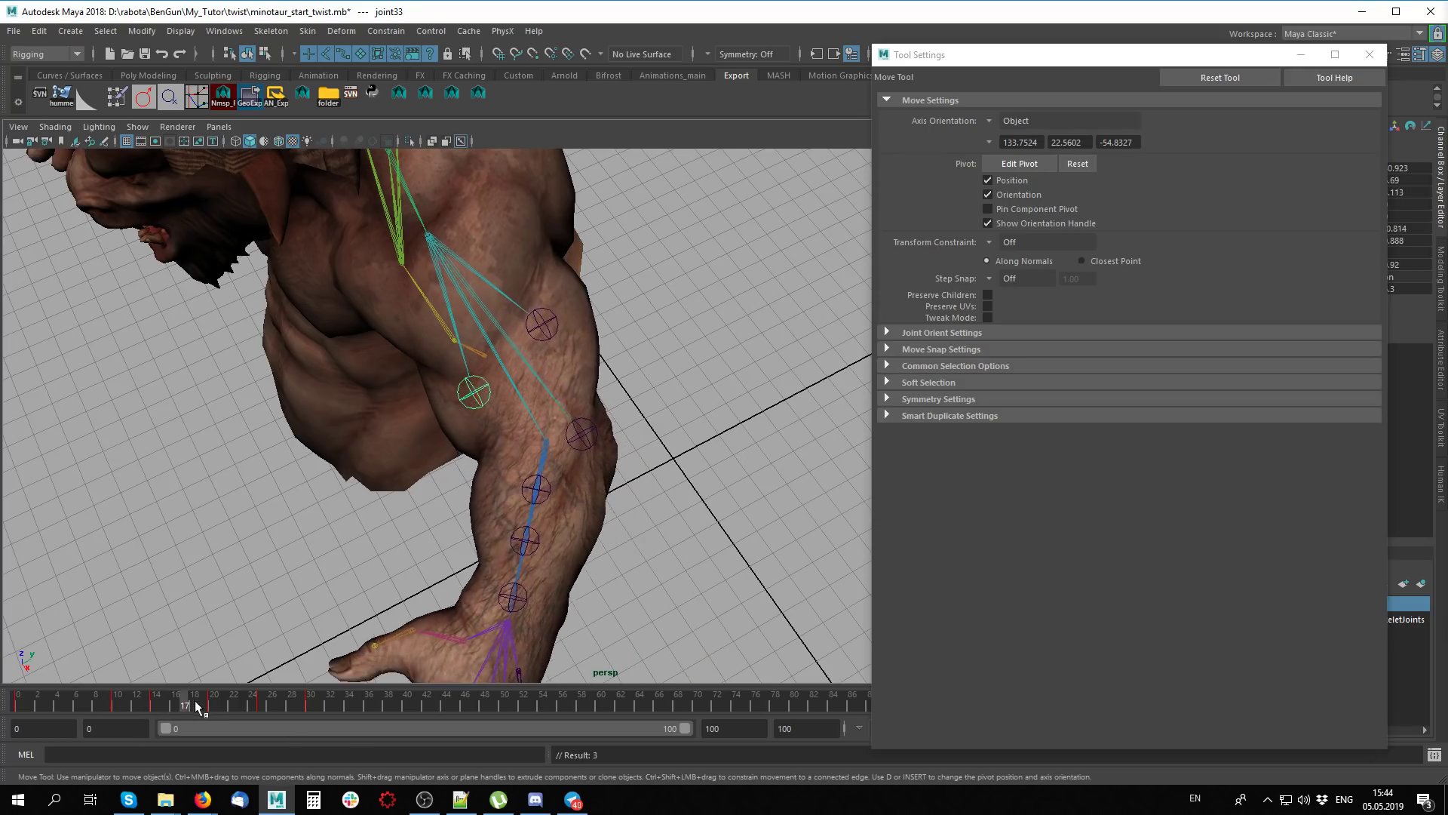
mouse_move(121, 703)
mouse_down()
mouse_move(197, 712)
mouse_move(121, 705)
mouse_move(155, 703)
mouse_up()
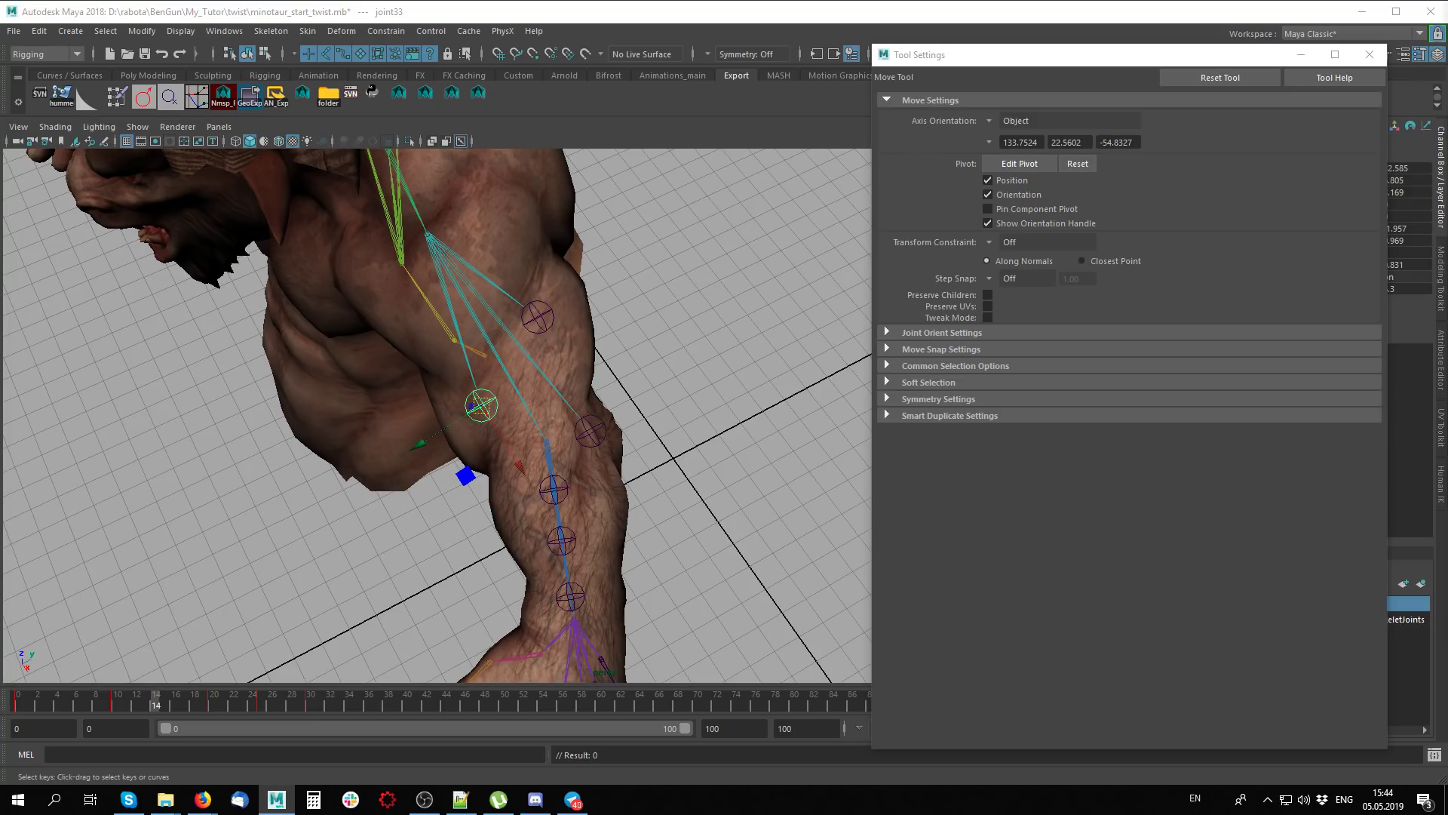
mouse_move(156, 702)
mouse_down()
mouse_move(278, 700)
mouse_move(120, 703)
mouse_move(135, 703)
mouse_up()
Scrub forward to frame 25, viewing the arm from frontal and top-down angles
mouse_move(291, 550)
alt+mouse_down()
mouse_move(443, 492)
mouse_move(430, 469)
alt+mouse_up()
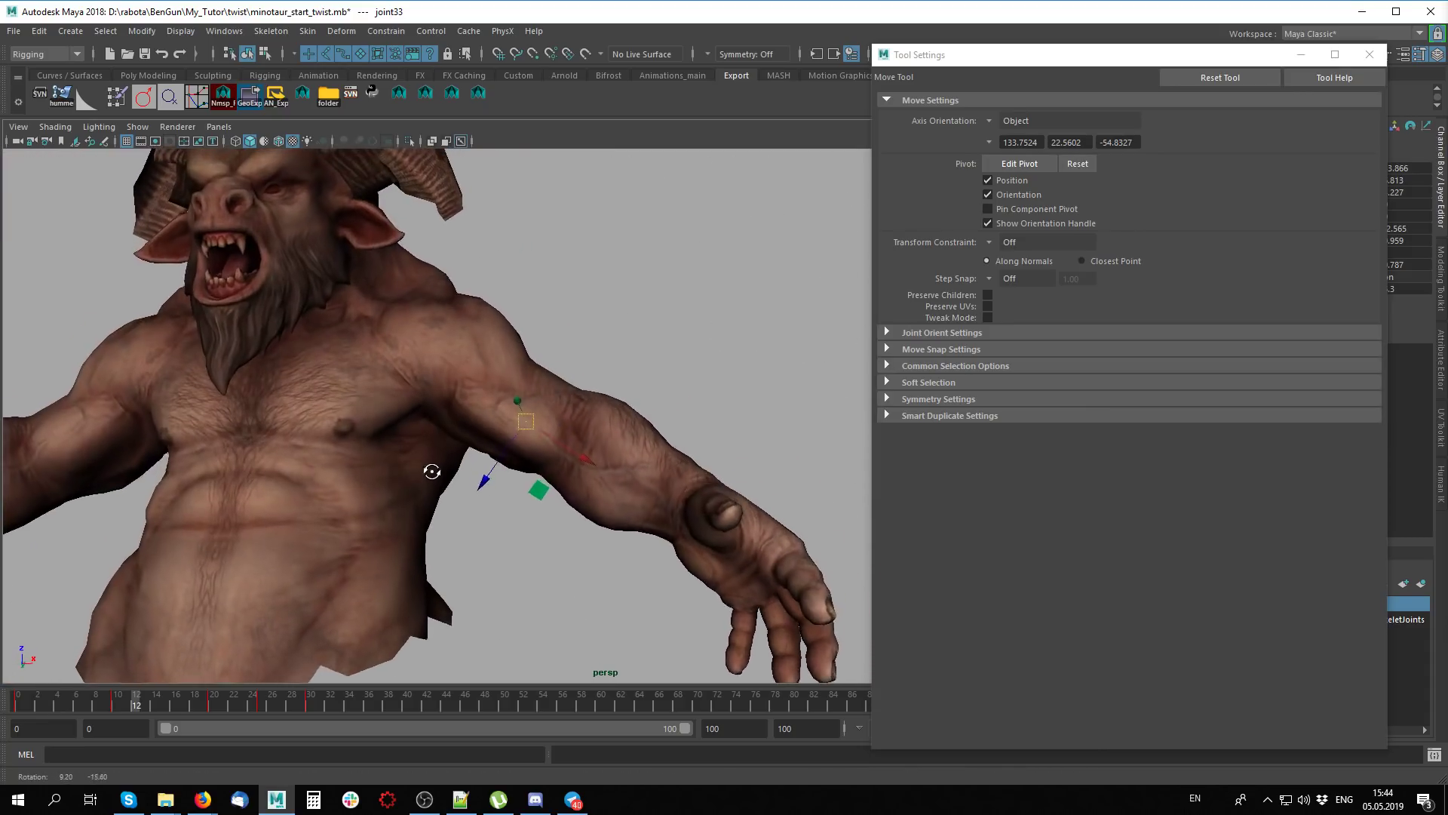
click(90, 703)
drag(90, 703, 262, 703)
mouse_move(400, 594)
alt+mouse_down()
mouse_move(355, 663)
mouse_move(264, 703)
mouse_move(311, 697)
alt+mouse_up()
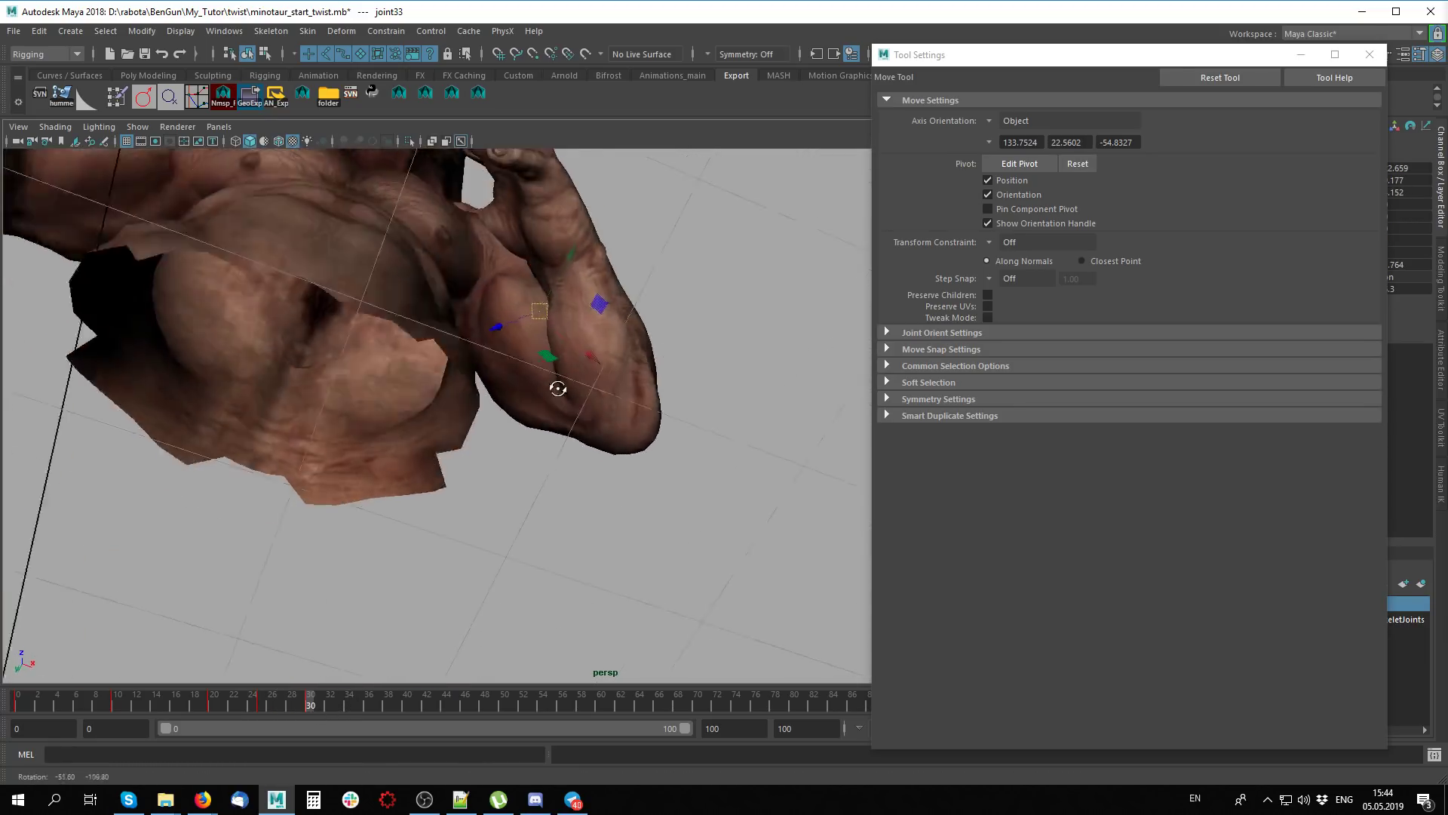
alt+drag(556, 392, 575, 551)
Test-rotate bip_upperArm_L up beside the head, undo, then rotate it out to horizontal
click(428, 330)
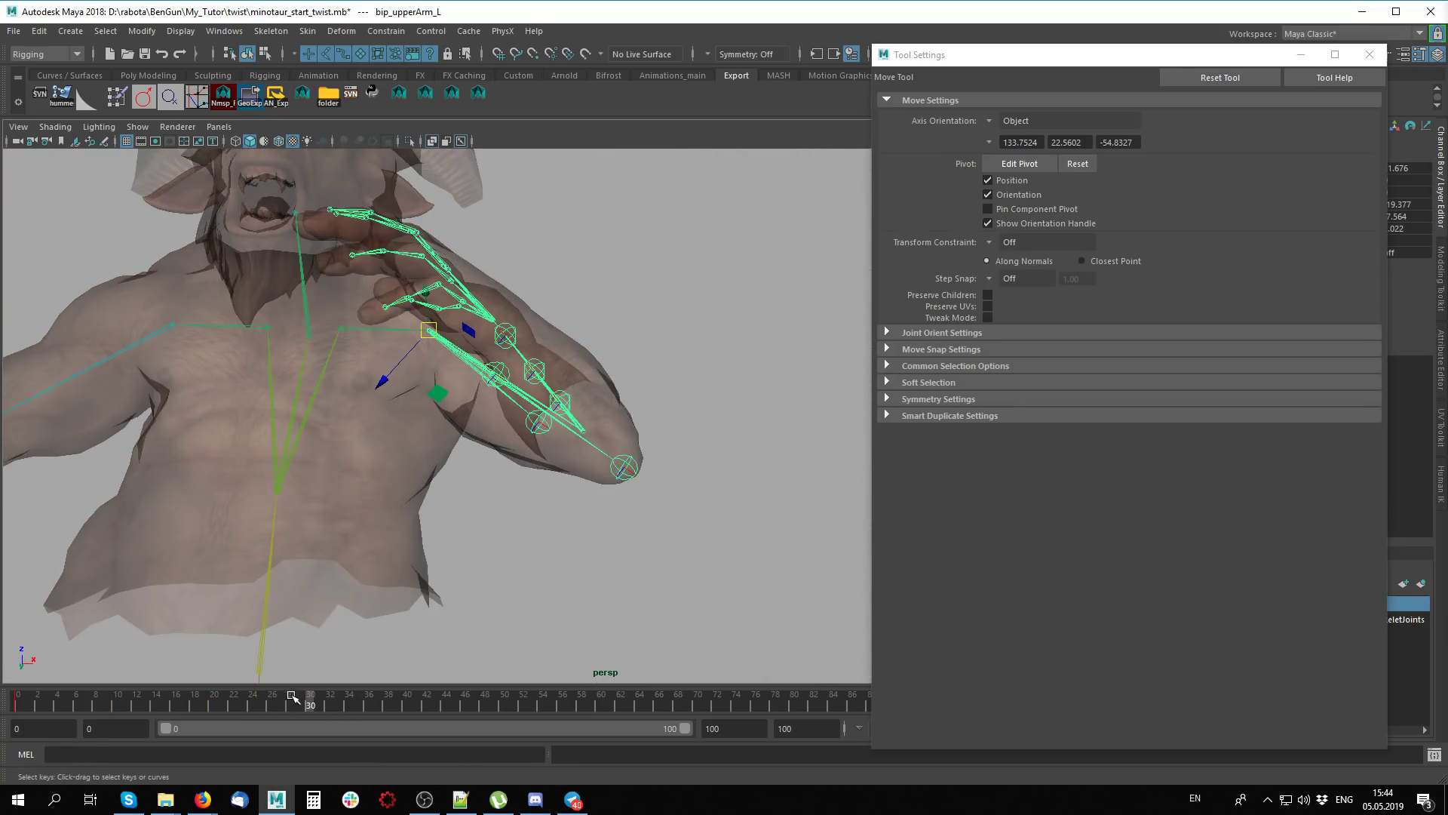
key(alt+a)
key(e)
drag(406, 348, 446, 285)
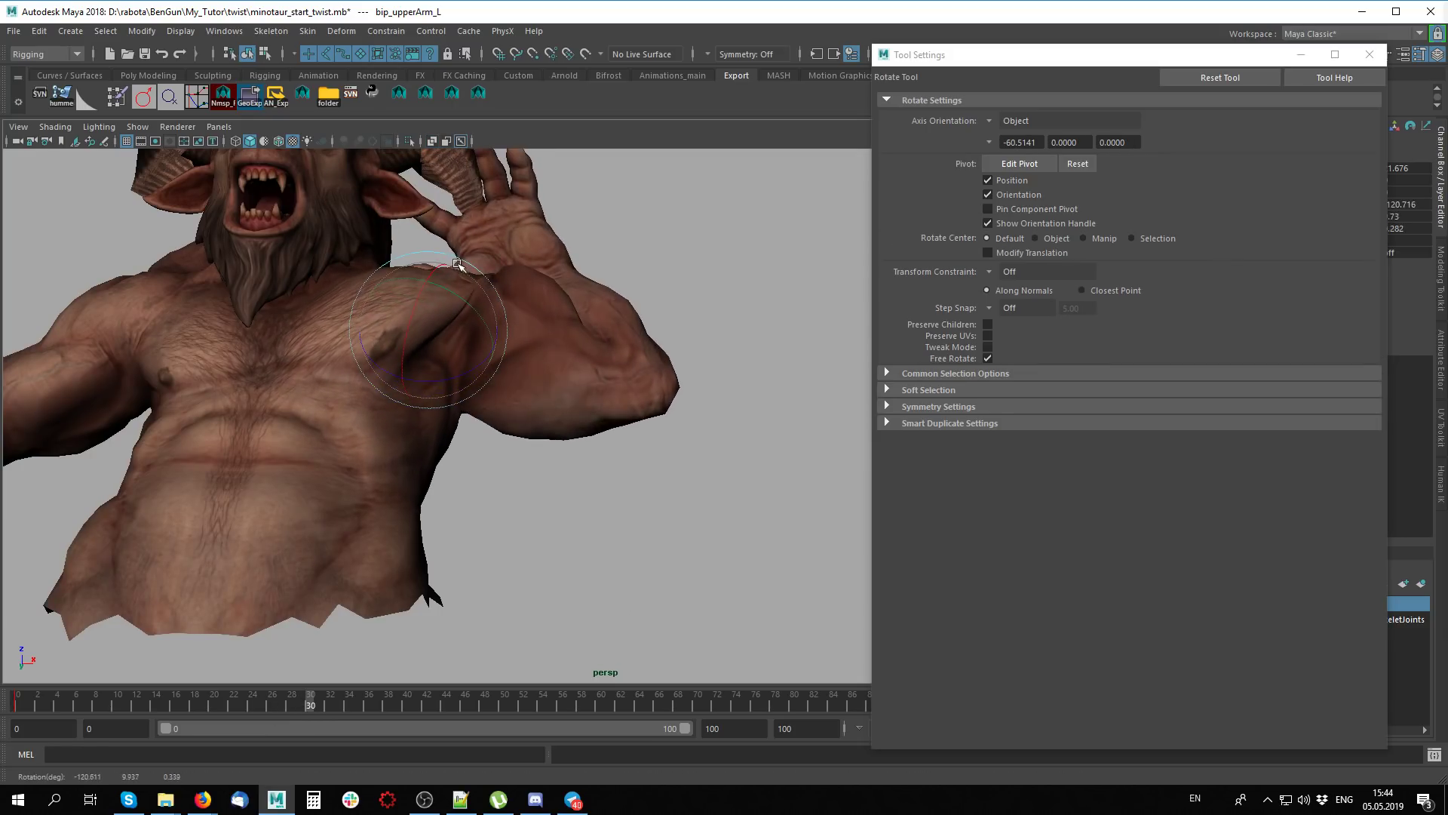
alt+drag(430, 401, 392, 522)
key(ctrl+z)
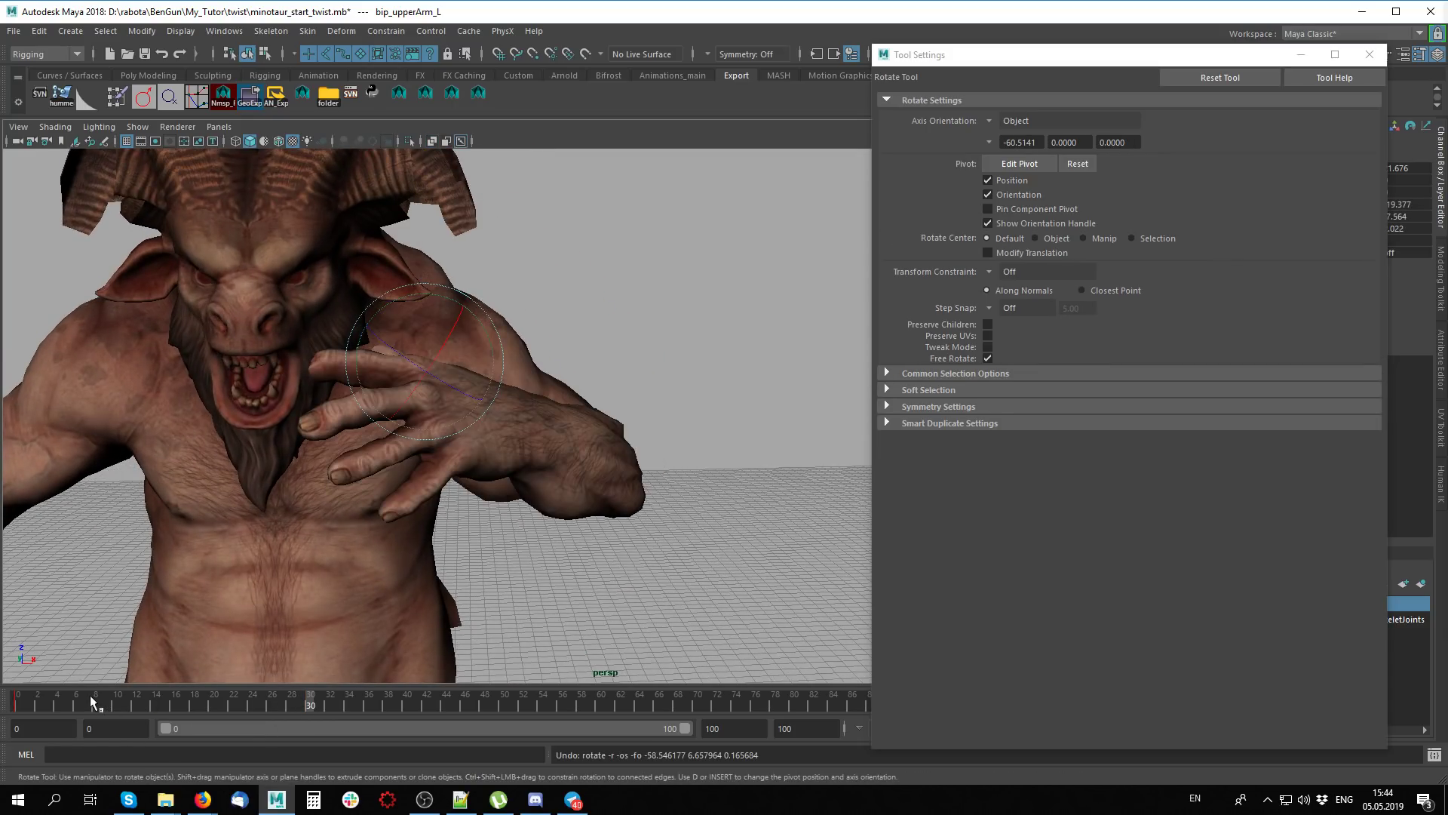
drag(151, 697, 112, 694)
mouse_move(428, 407)
mouse_down()
mouse_move(472, 372)
mouse_move(470, 353)
mouse_up()
click(490, 568)
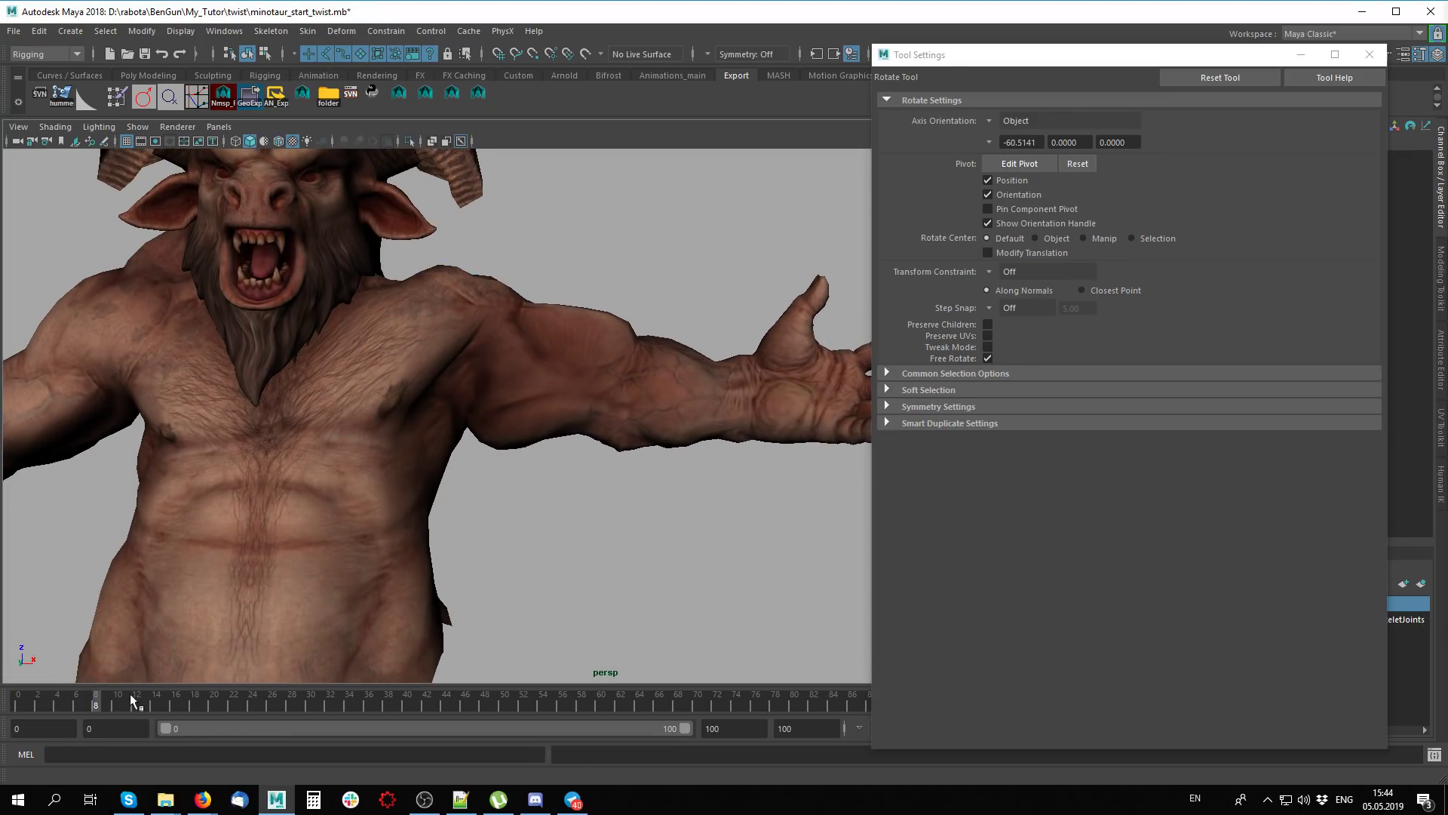
drag(132, 701, 96, 700)
In X-ray, select the upper-arm chain and scrub frames 8 to 21 to watch it rise
key(alt+x)
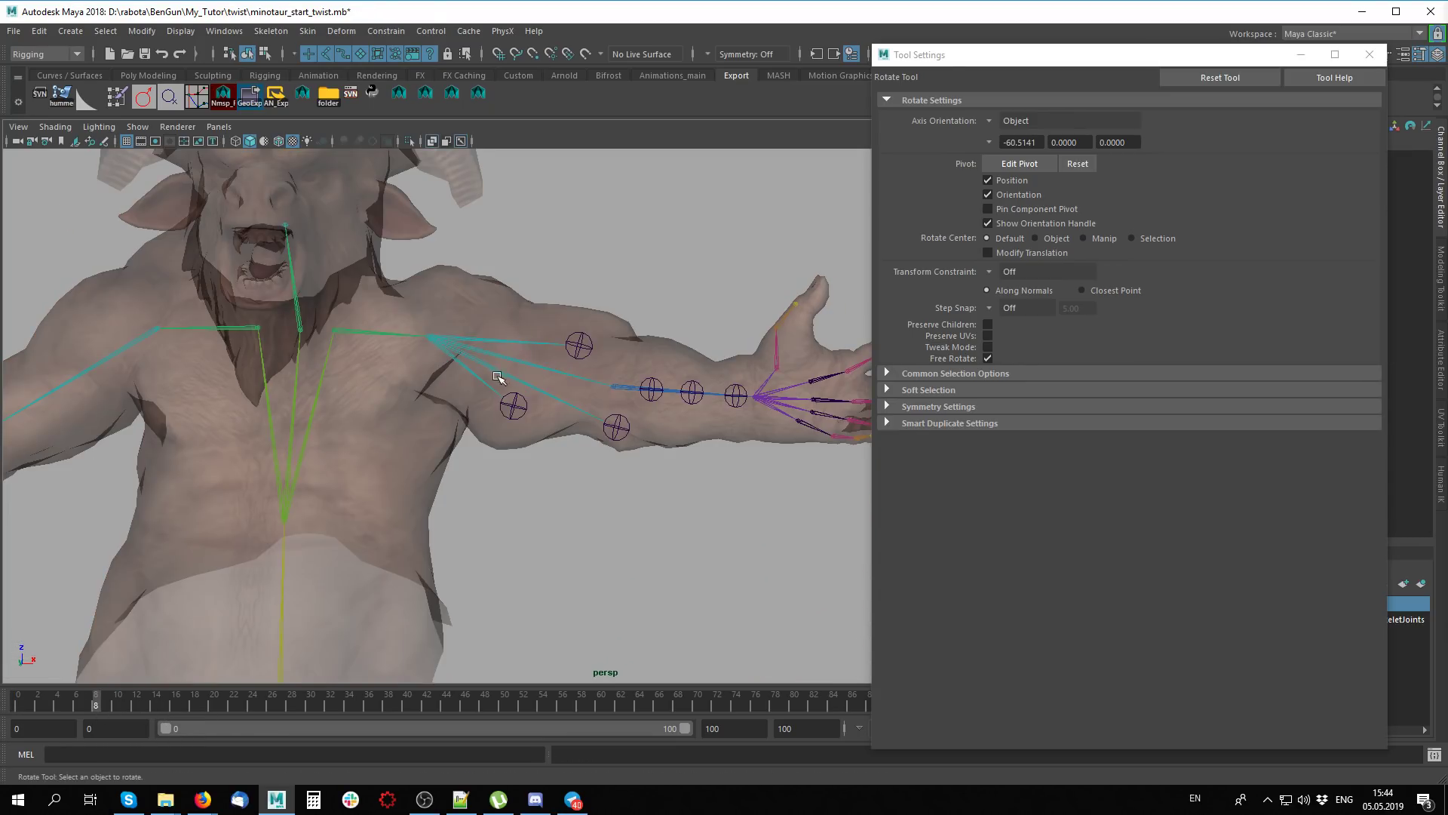
click(498, 377)
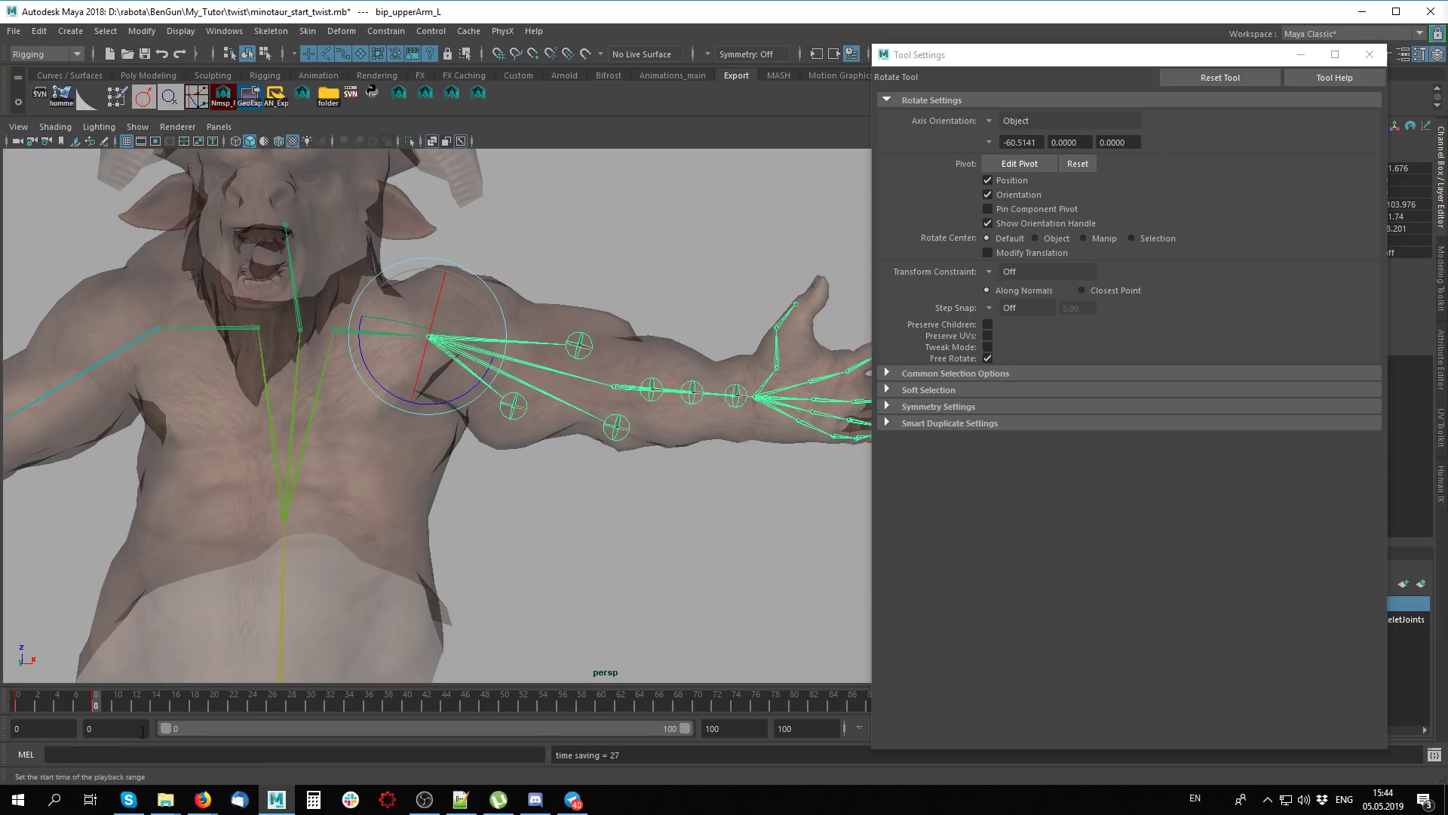
drag(96, 702, 224, 702)
key(alt+x)
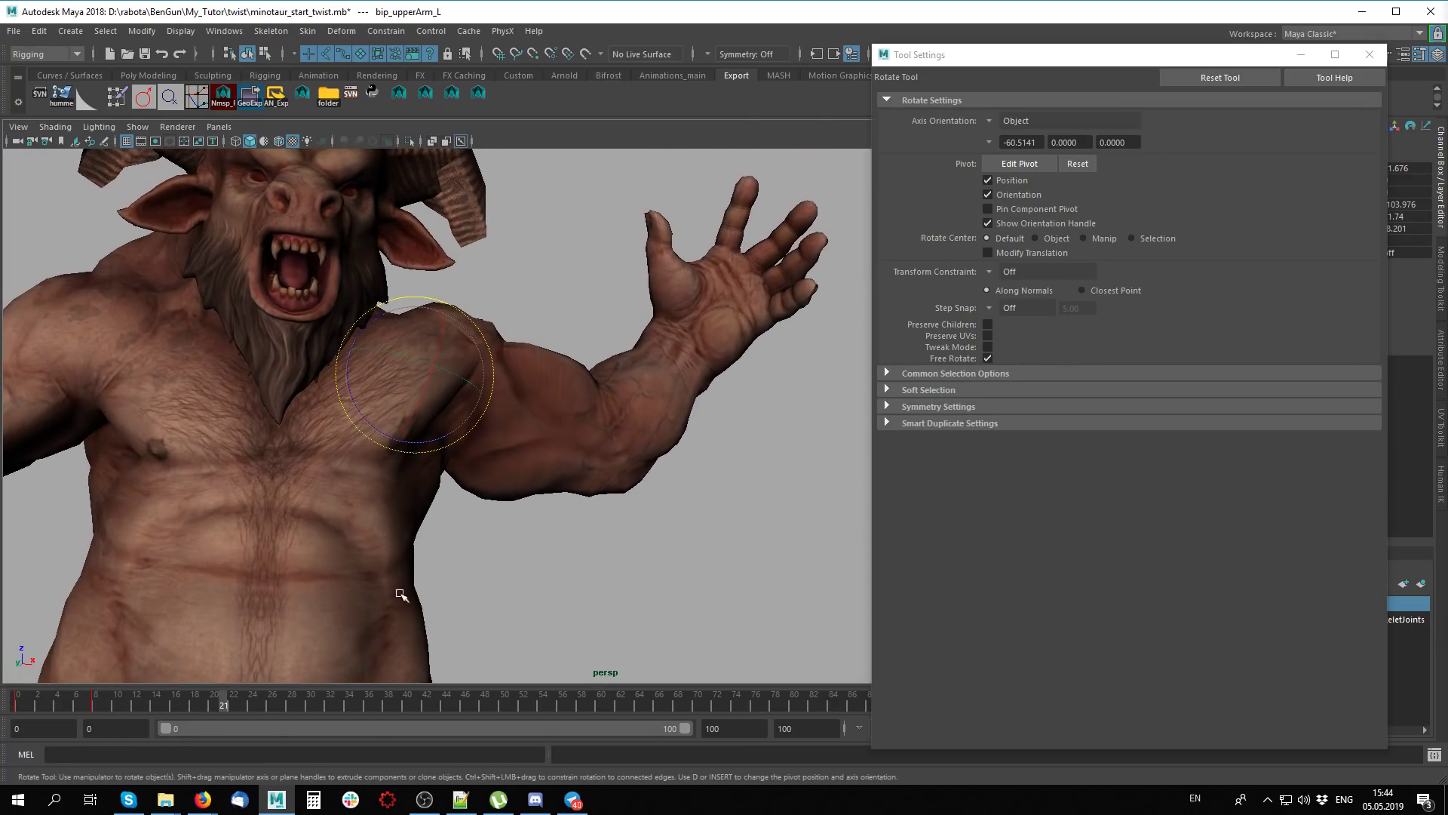
mouse_move(188, 700)
mouse_down()
mouse_move(307, 695)
mouse_move(126, 701)
mouse_move(196, 664)
mouse_move(304, 666)
mouse_move(502, 498)
mouse_move(530, 502)
mouse_move(586, 439)
mouse_up()
Check bip_lowerArm_L's bent elbow at frame 24, then select helper joint joint33 with Move
click(586, 439)
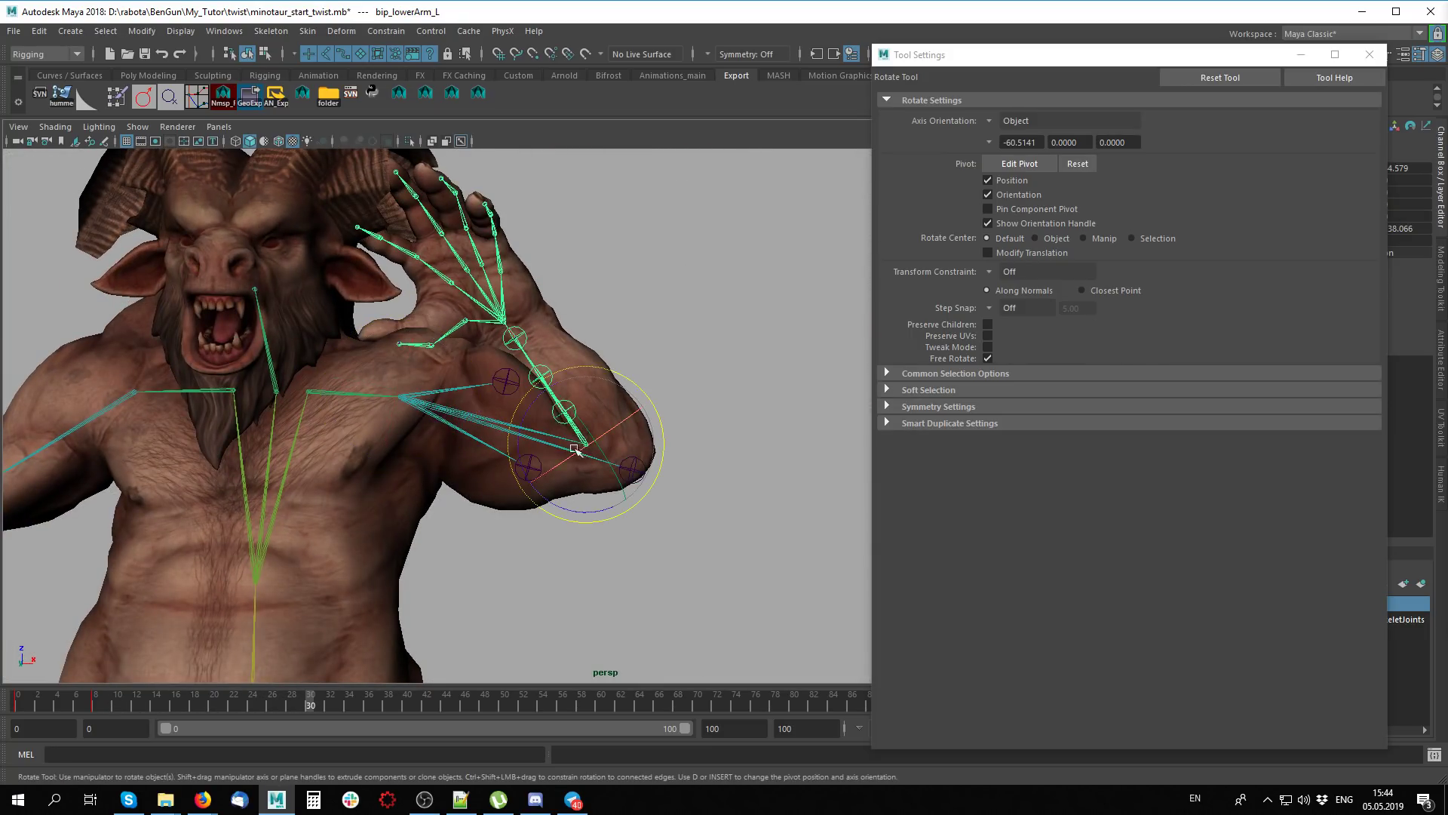
key(alt+x)
mouse_move(318, 704)
mouse_down()
mouse_move(203, 688)
mouse_move(251, 695)
mouse_up()
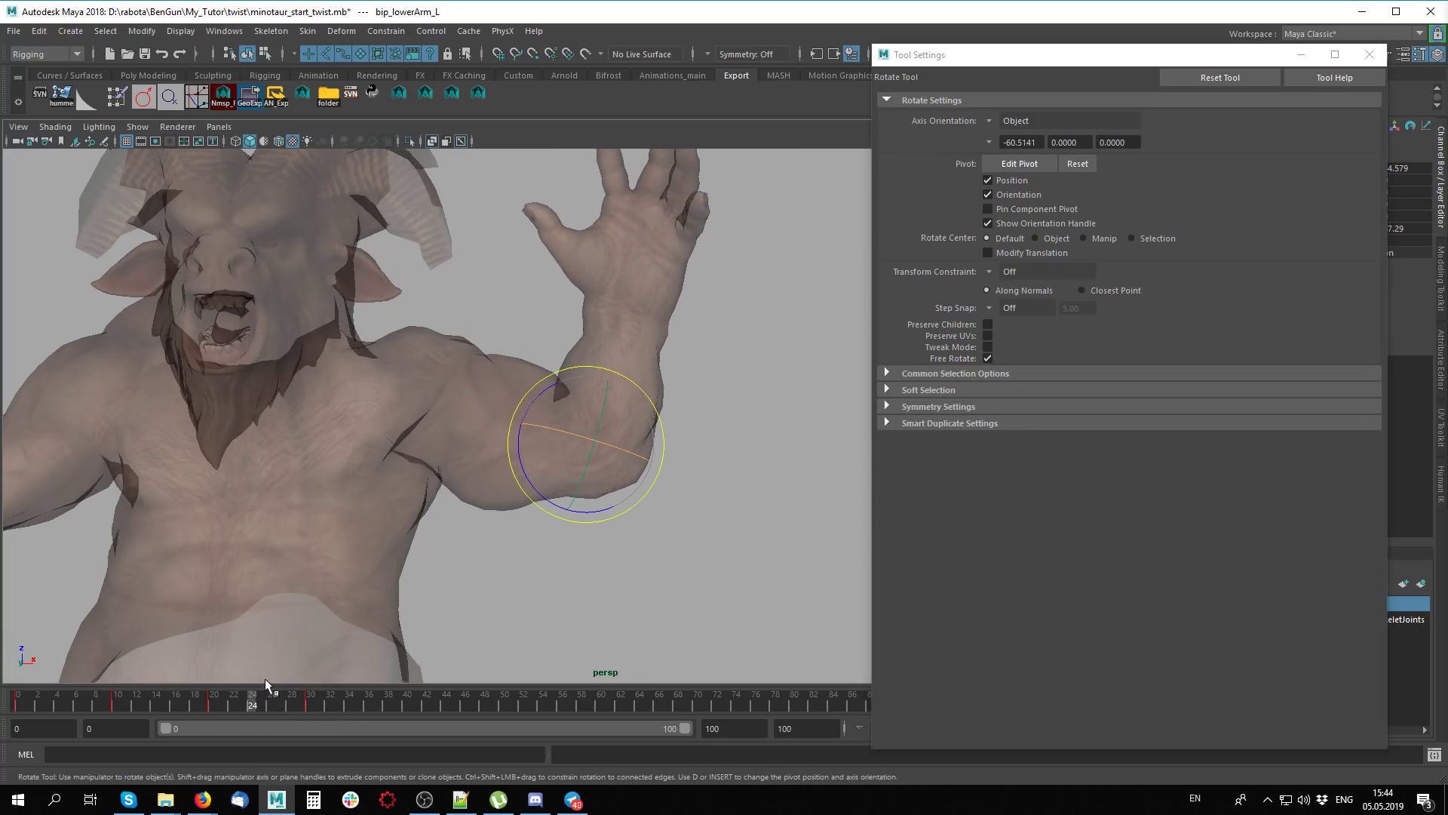
key(alt+x)
key(w)
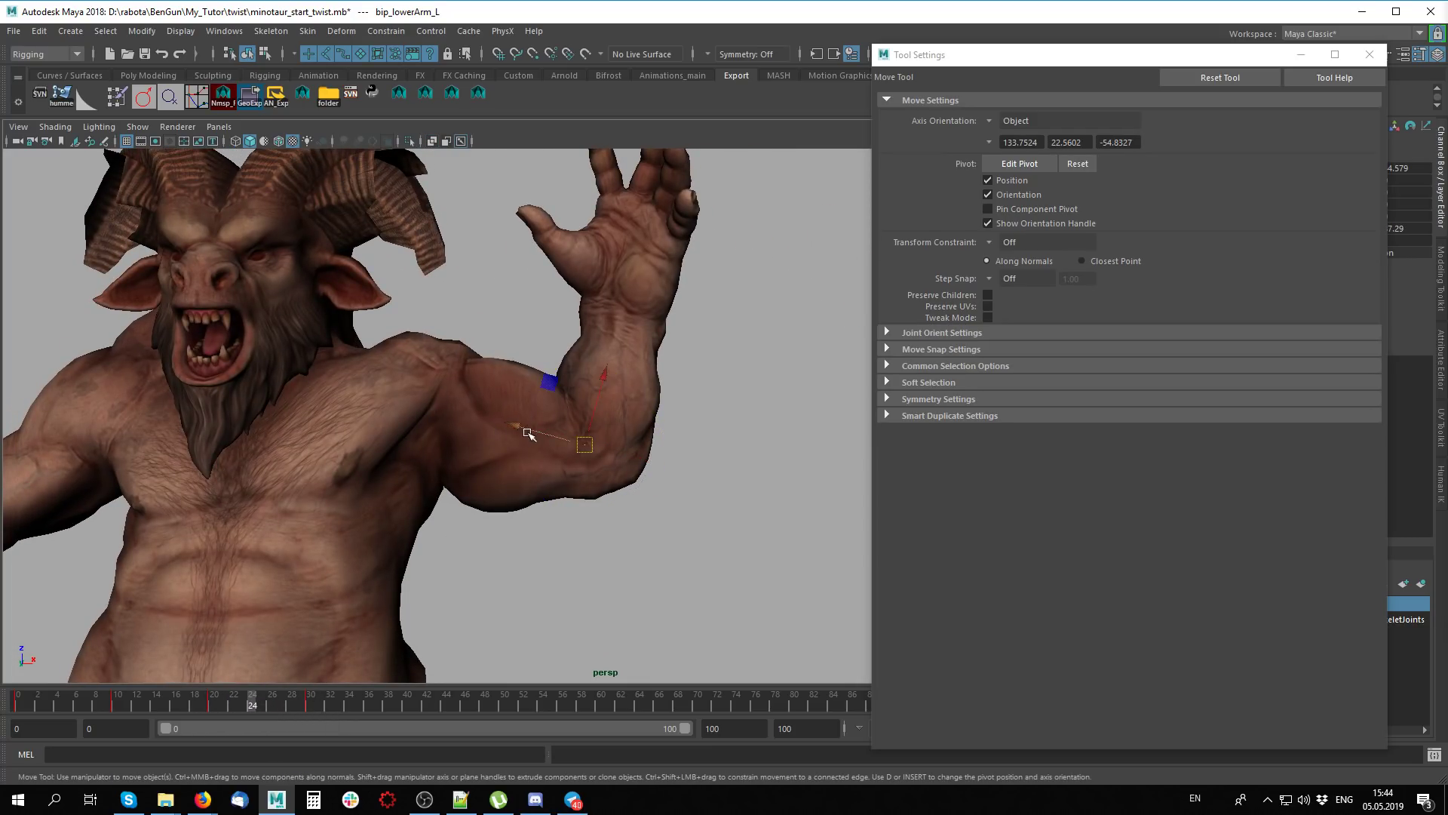
key(alt+x)
click(513, 393)
key(alt+x)
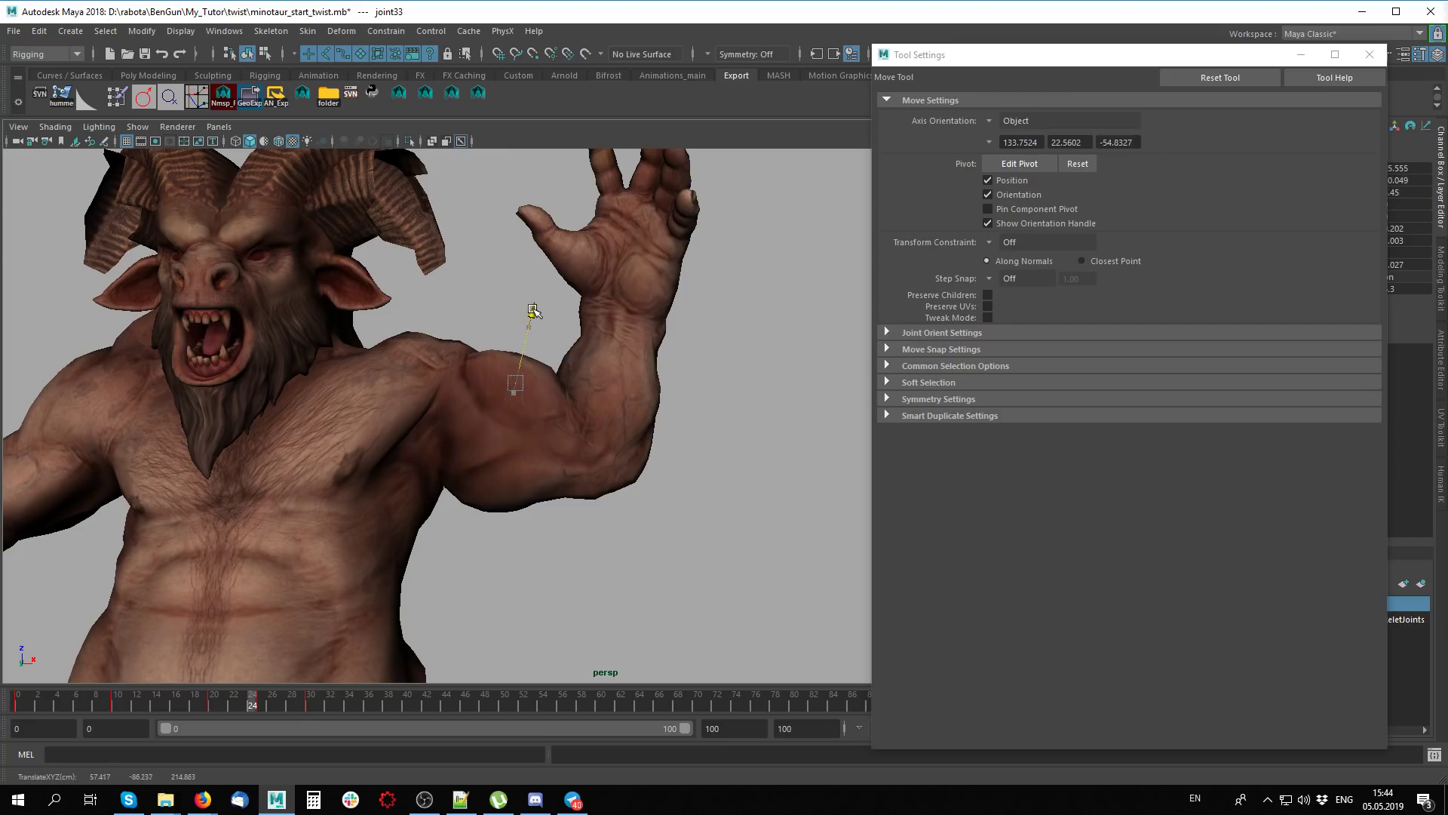
Check the bicep around frames 14–25 and nudge joint33 slightly upward
click(262, 701)
mouse_move(266, 709)
mouse_down()
mouse_move(146, 682)
mouse_move(212, 698)
mouse_up()
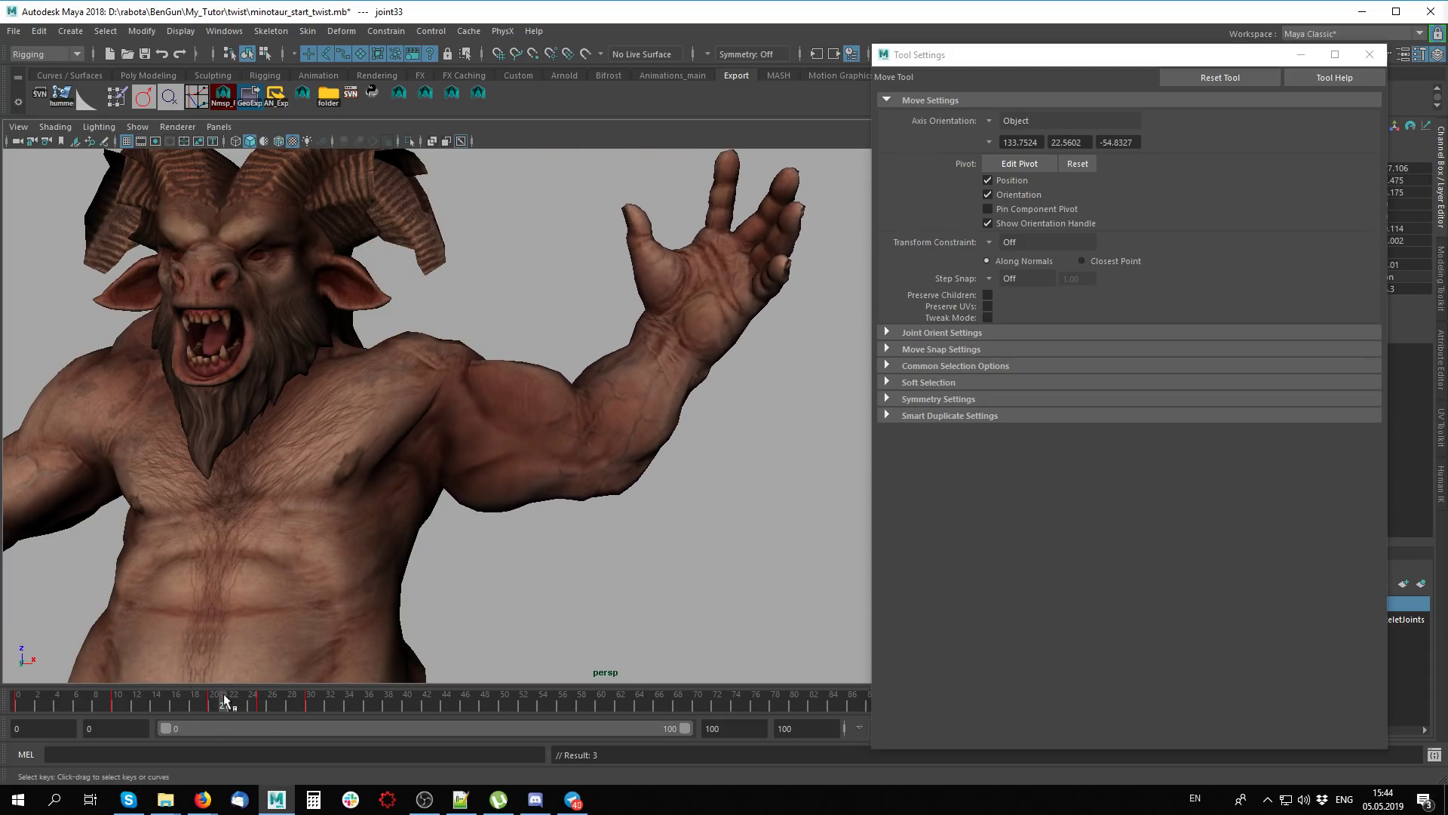
drag(212, 698, 261, 705)
middle_drag(467, 582, 483, 574)
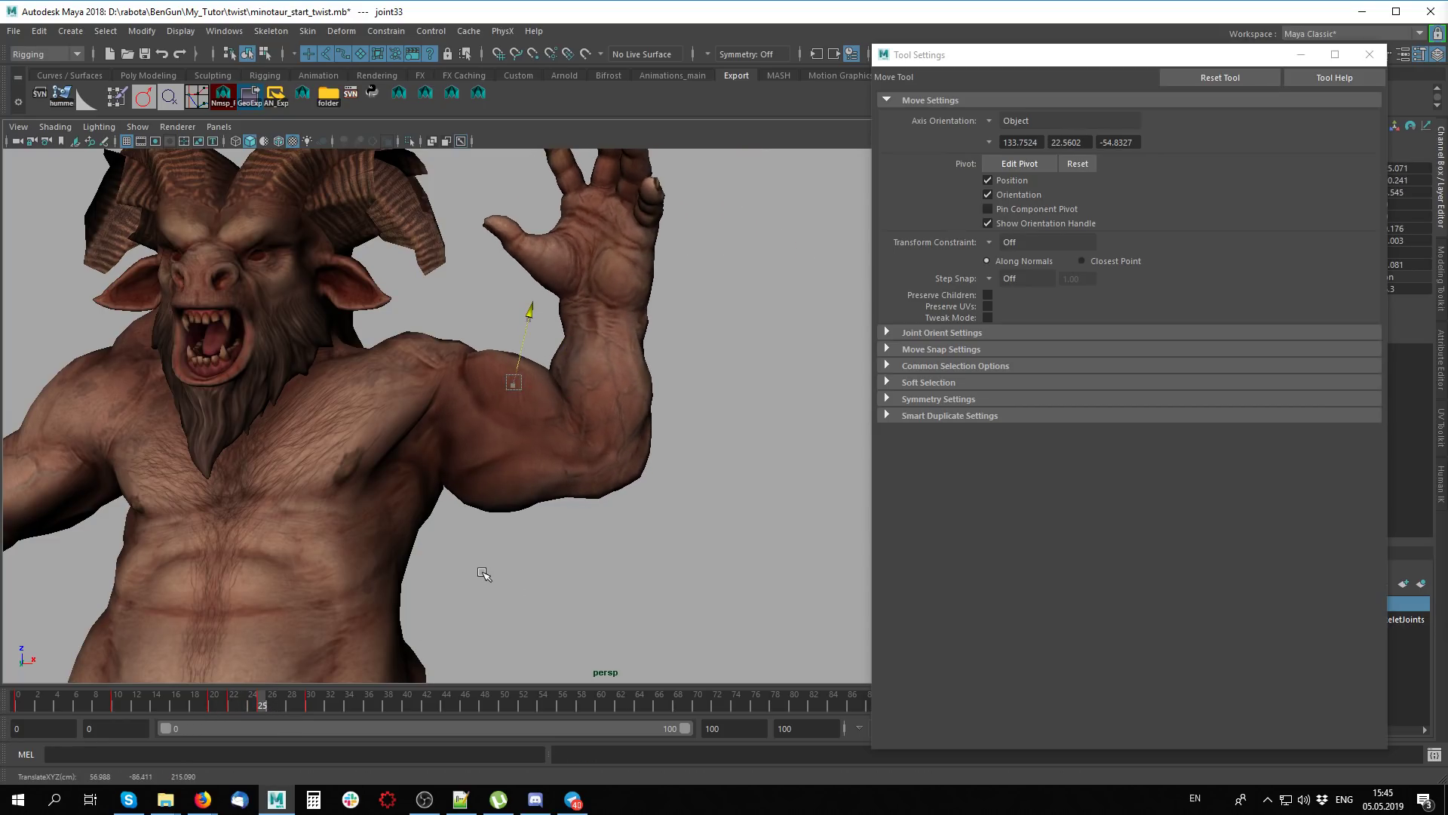
Review the bend at frames 27, 29 and 30, then scrub back to frame 22
click(281, 702)
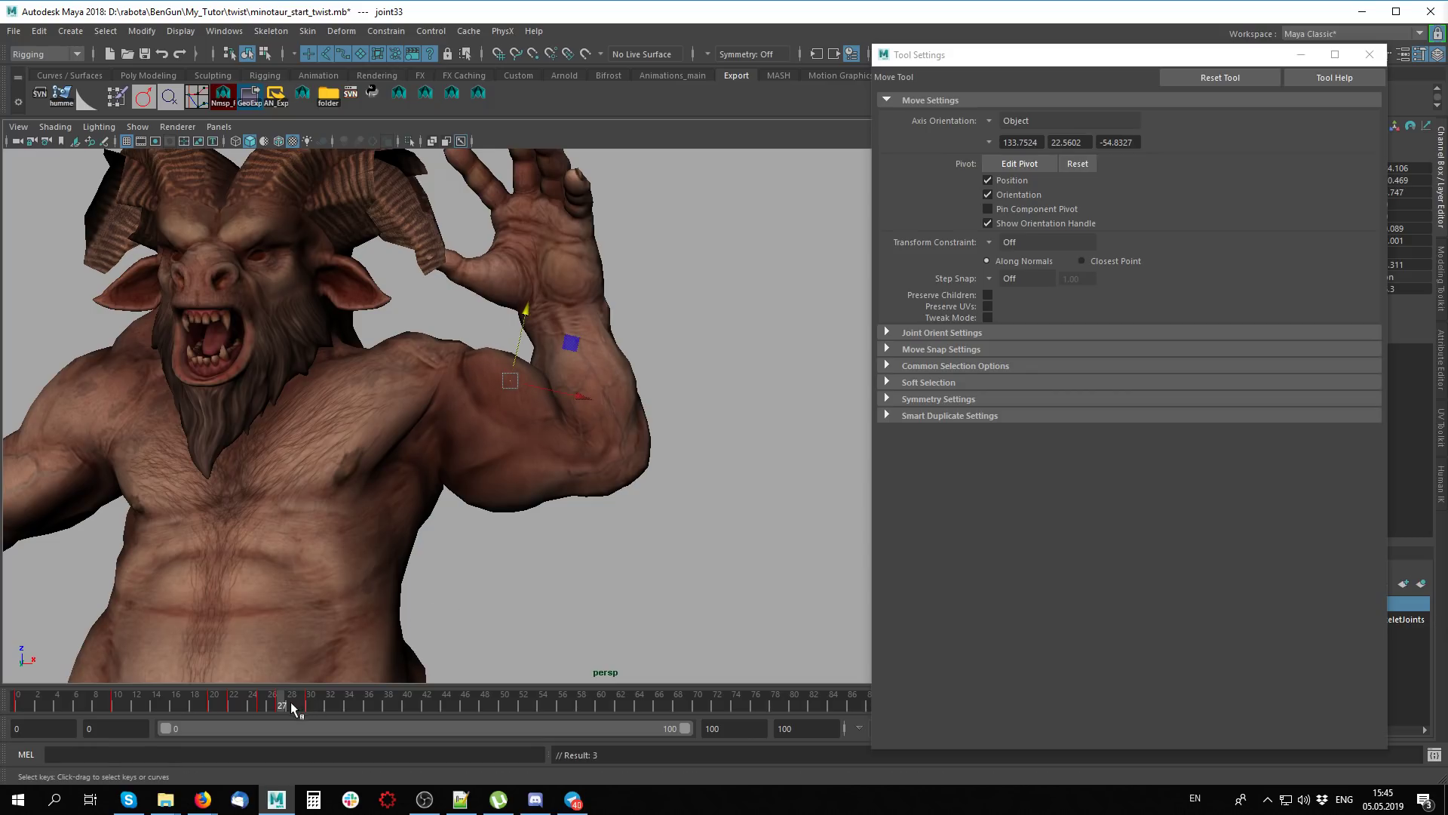
drag(291, 707, 298, 703)
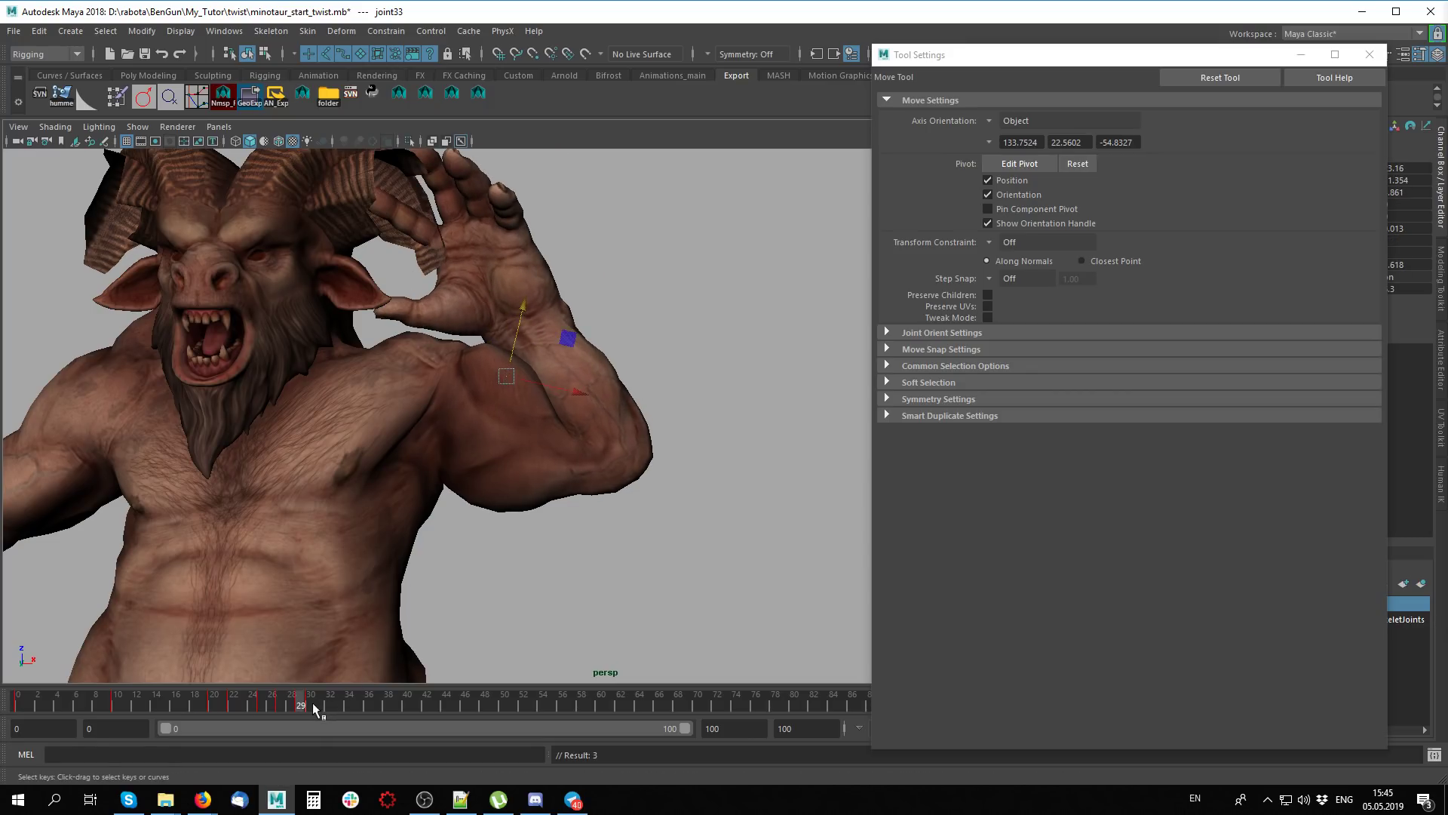
click(313, 704)
drag(310, 704, 233, 704)
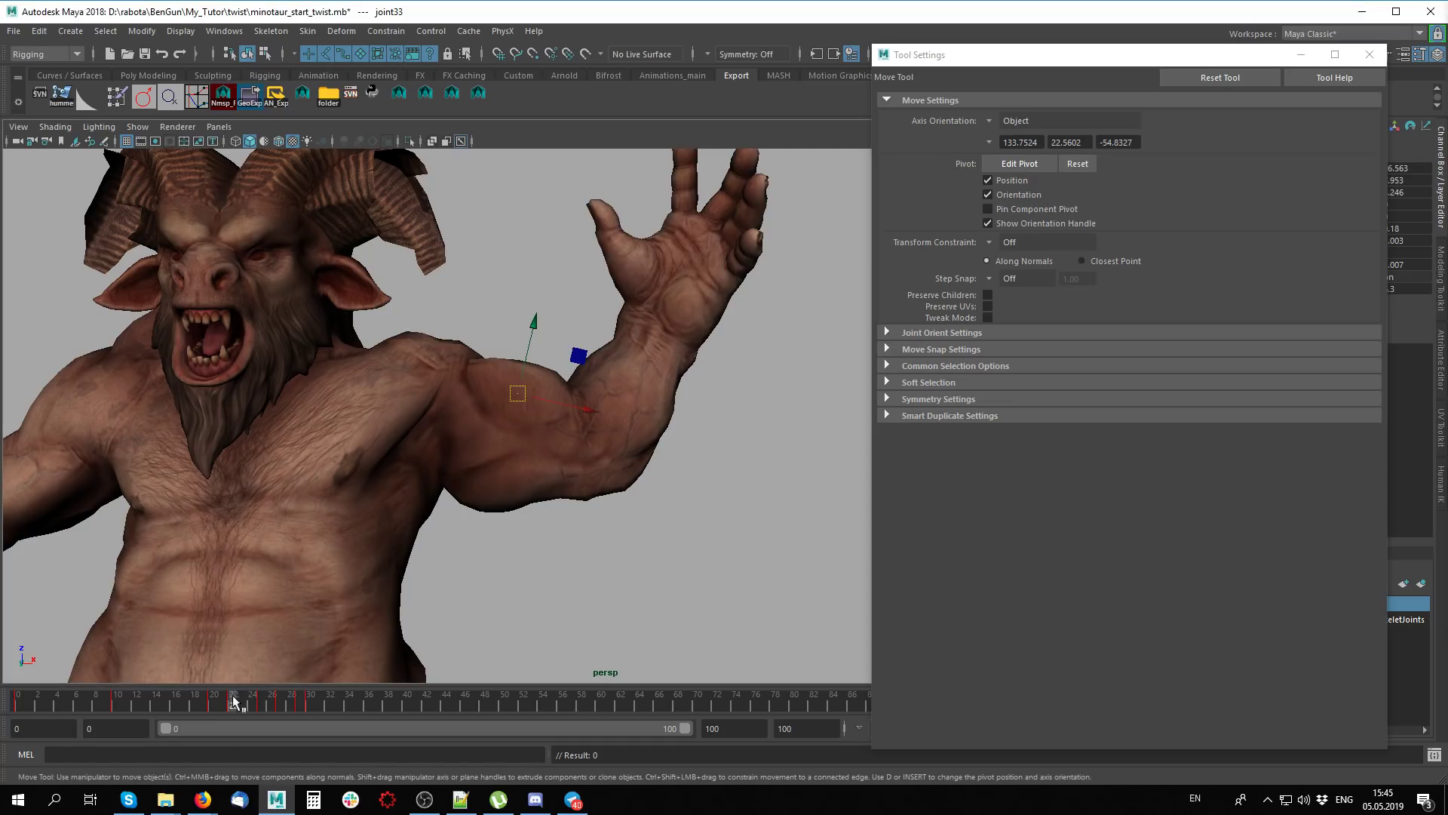
mouse_move(234, 704)
mouse_down()
mouse_move(294, 702)
mouse_move(95, 701)
mouse_move(257, 668)
mouse_move(142, 662)
mouse_move(252, 671)
mouse_move(360, 513)
mouse_move(257, 636)
mouse_up()
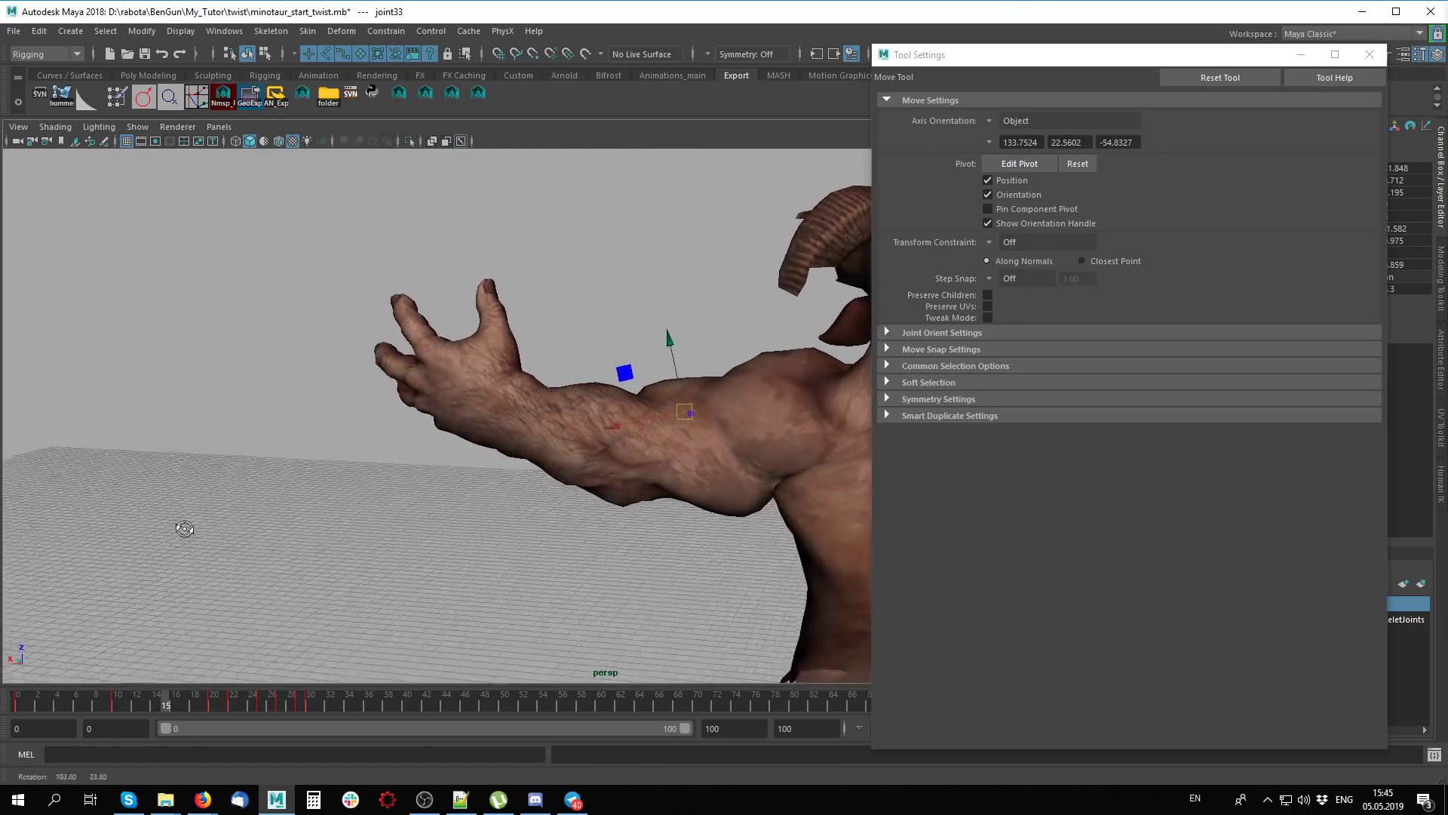
mouse_move(226, 701)
mouse_down()
mouse_move(250, 703)
mouse_move(205, 703)
mouse_move(262, 704)
mouse_up()
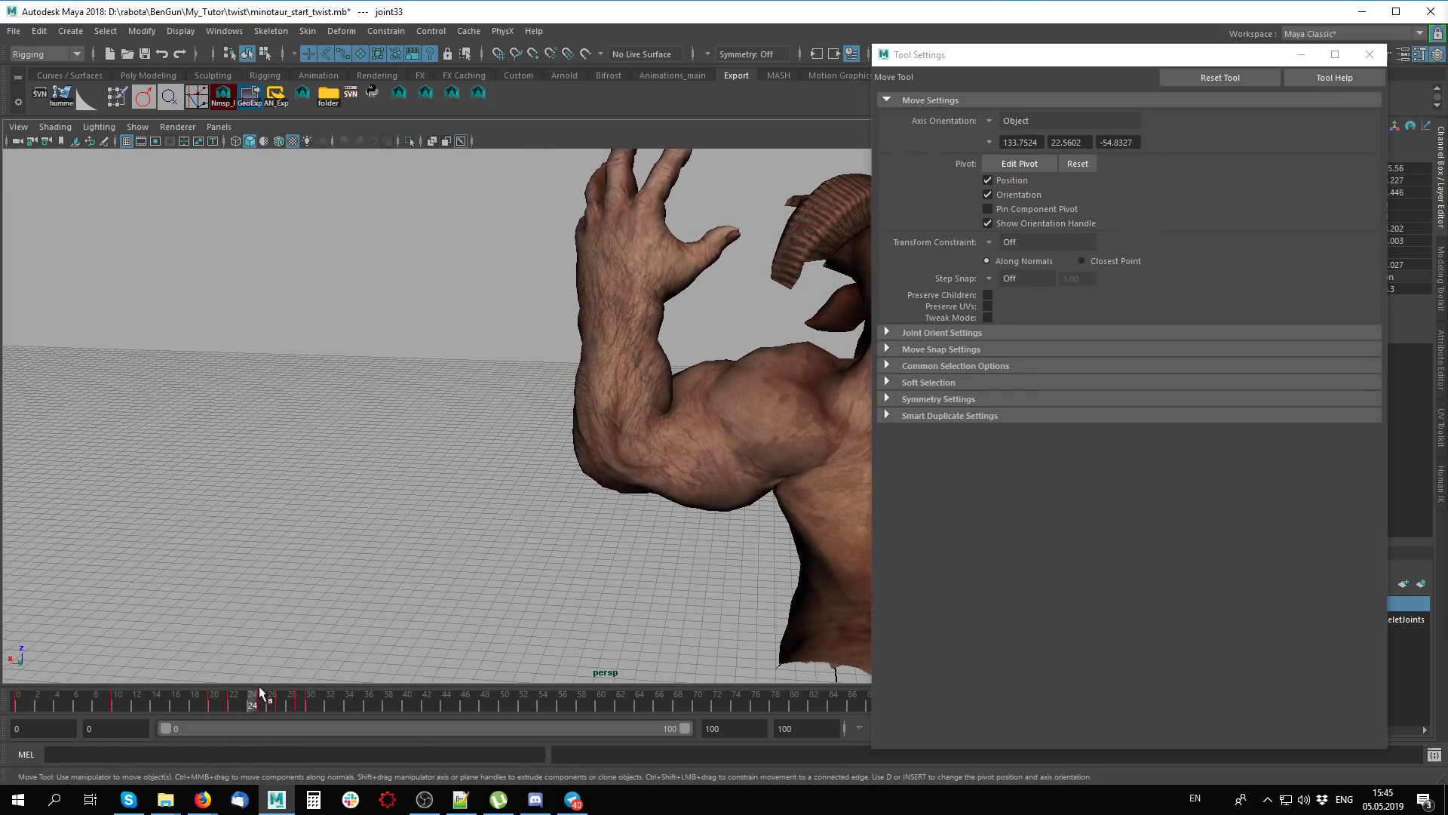
Close Tool Settings, return to frame 0, and select bip_upperArm_L in X-ray
click(1369, 54)
alt+drag(452, 378, 528, 423)
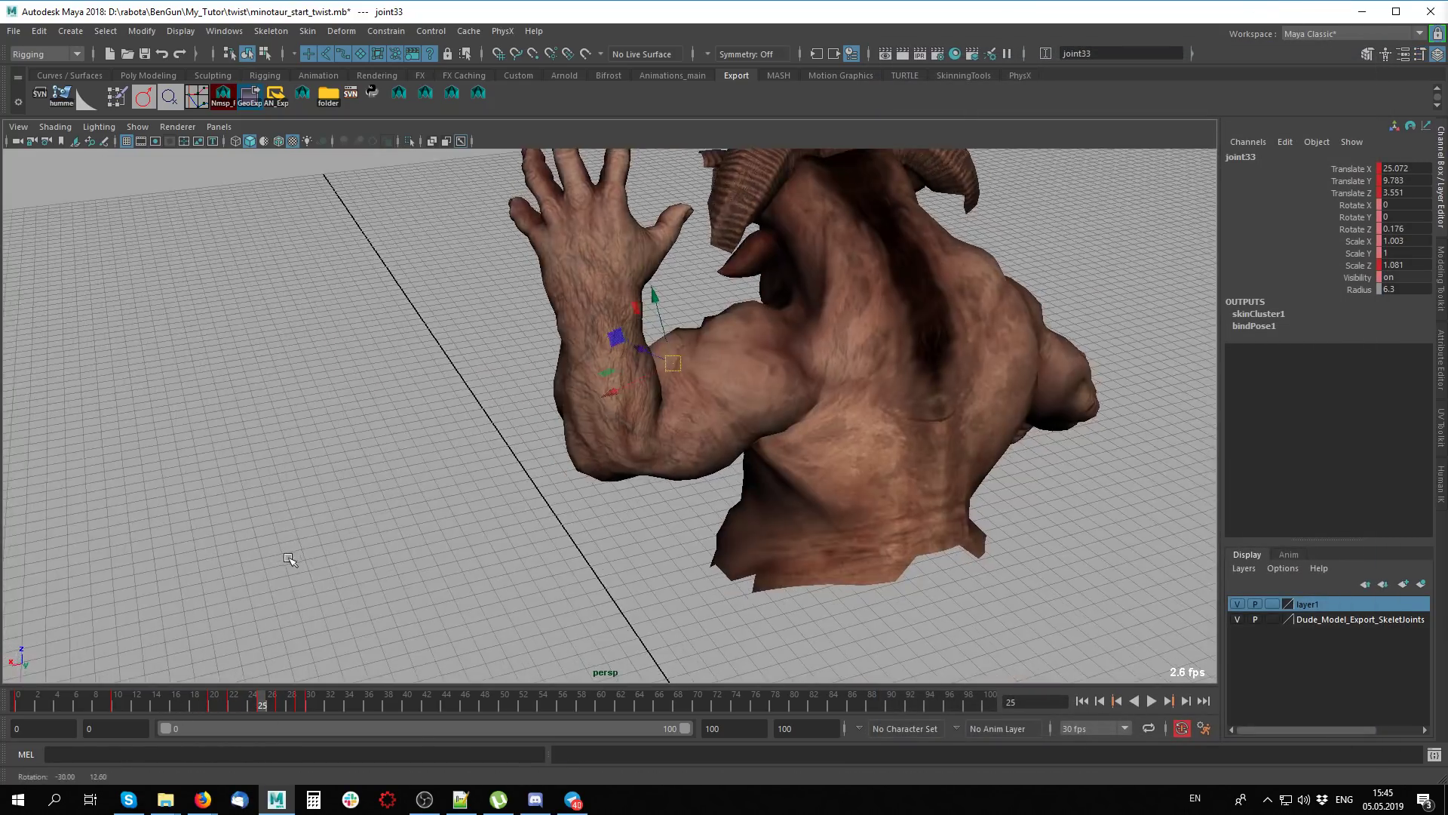
drag(262, 703, 18, 704)
alt+drag(573, 484, 619, 422)
key(alt+x)
click(830, 377)
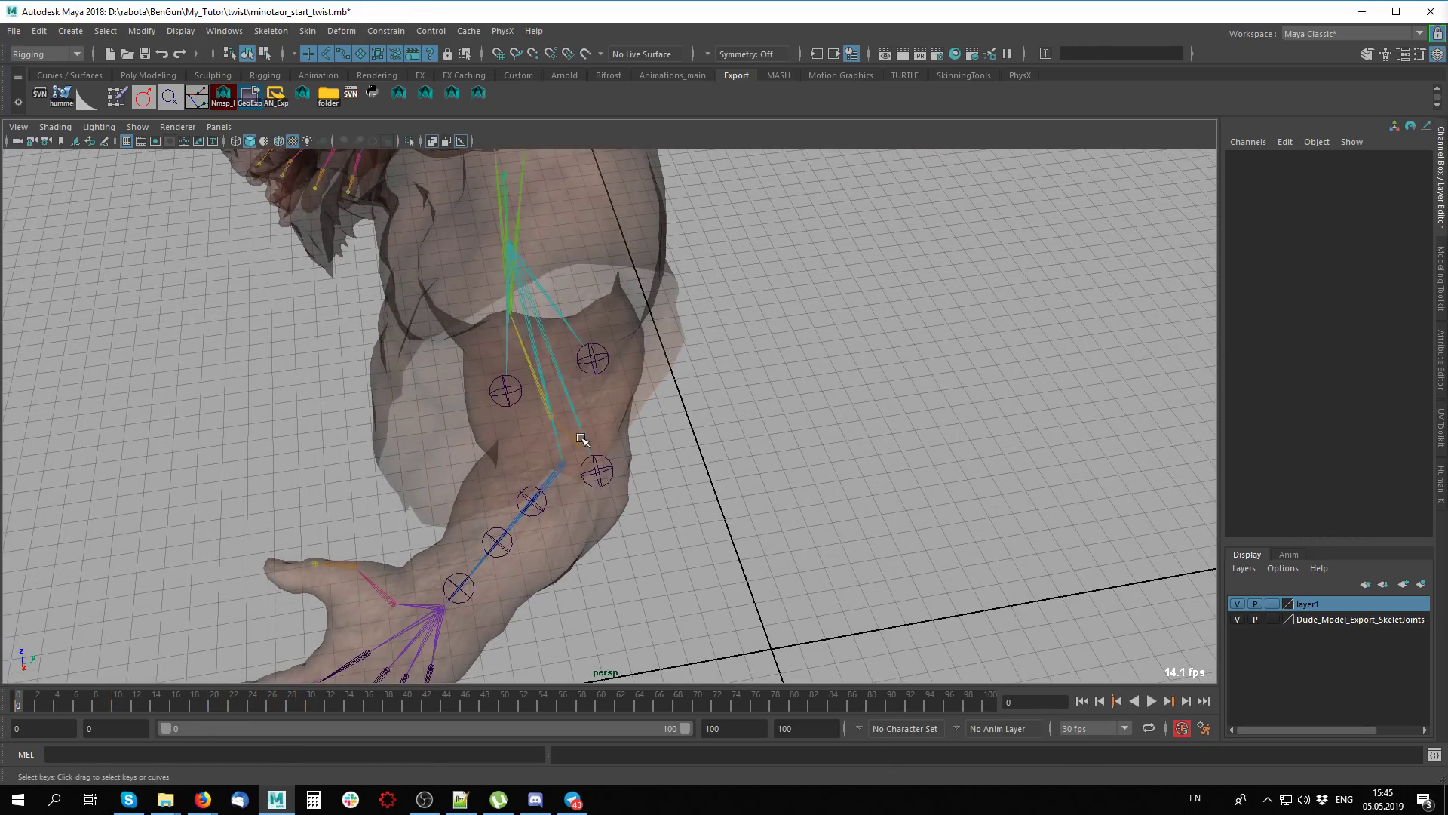
mouse_move(829, 377)
alt+mouse_down()
mouse_move(754, 393)
mouse_move(719, 359)
alt+mouse_up()
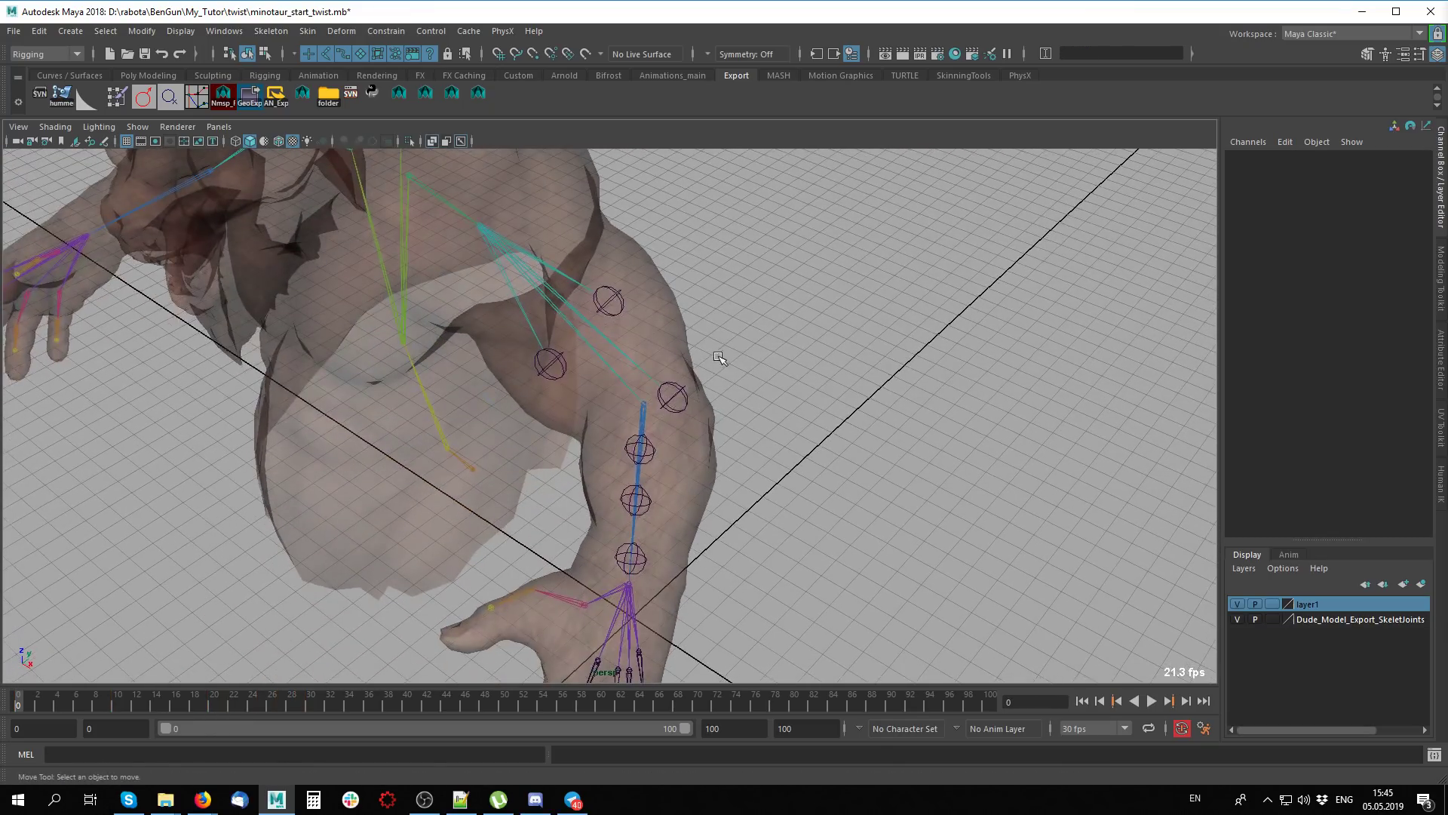
click(600, 342)
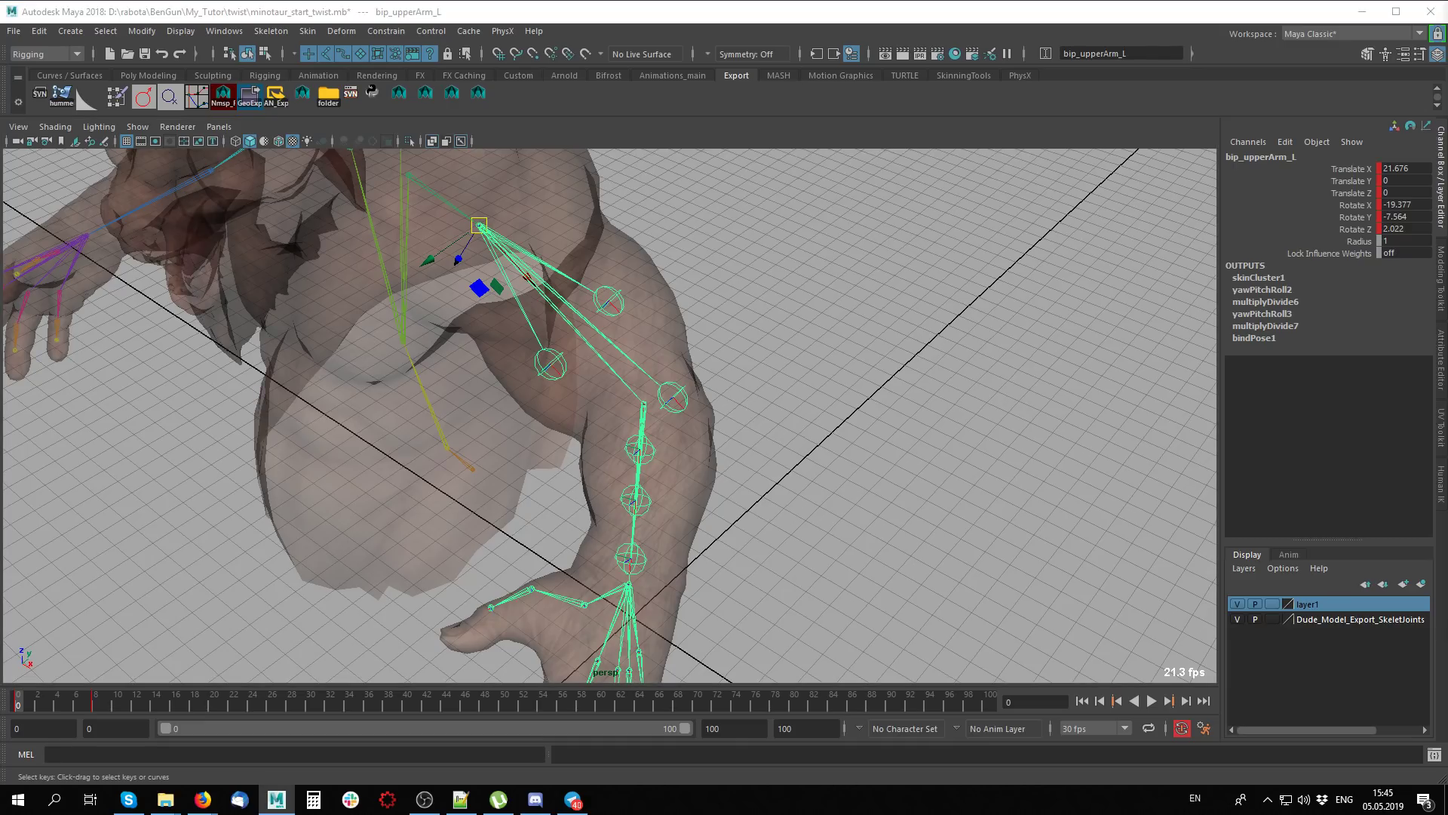
Open Set Driven Key with bip_lowerArm_L's Rotate Z as the driver
click(643, 405)
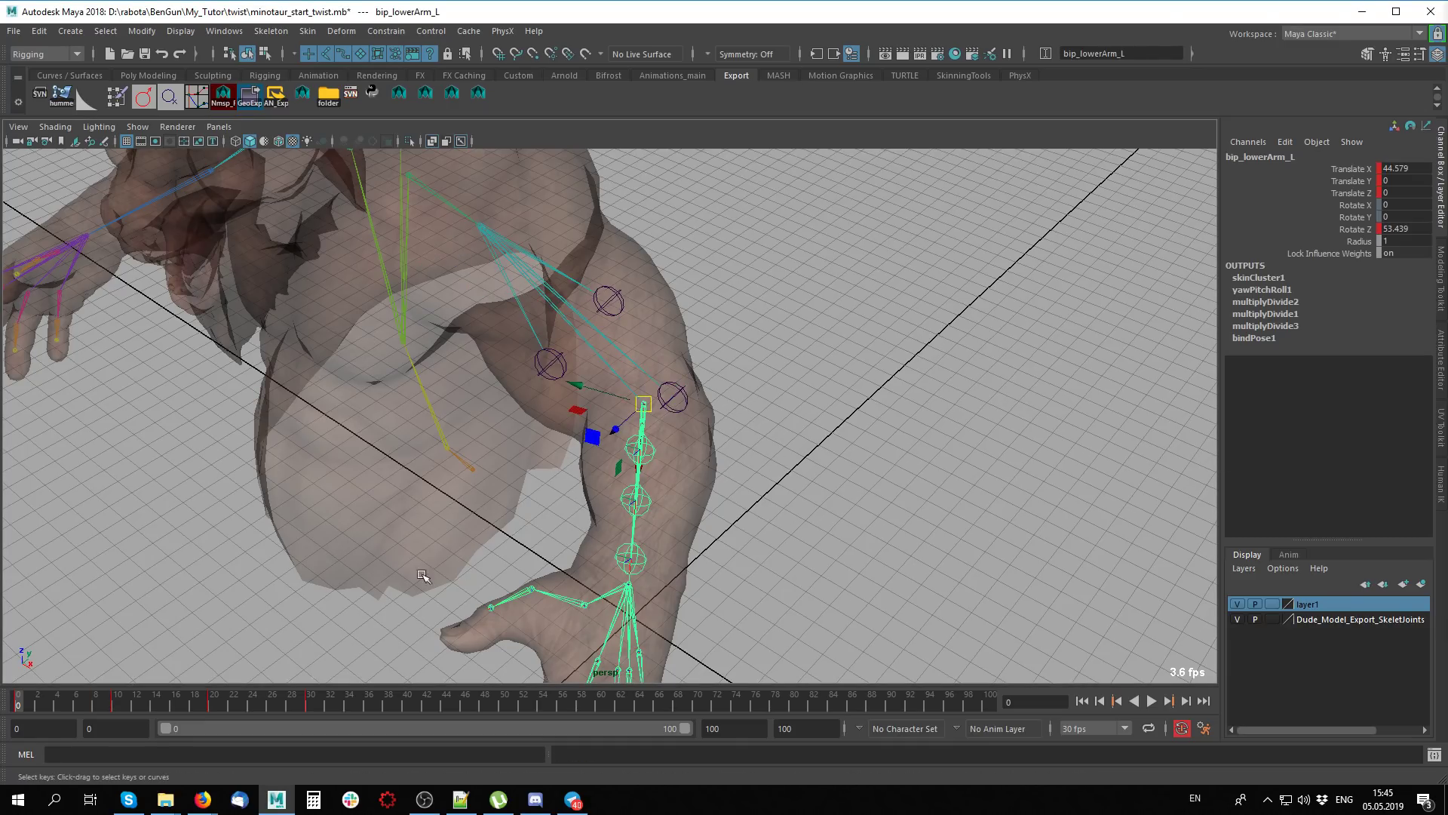
click(1344, 230)
key(e)
alt+drag(762, 452, 662, 405)
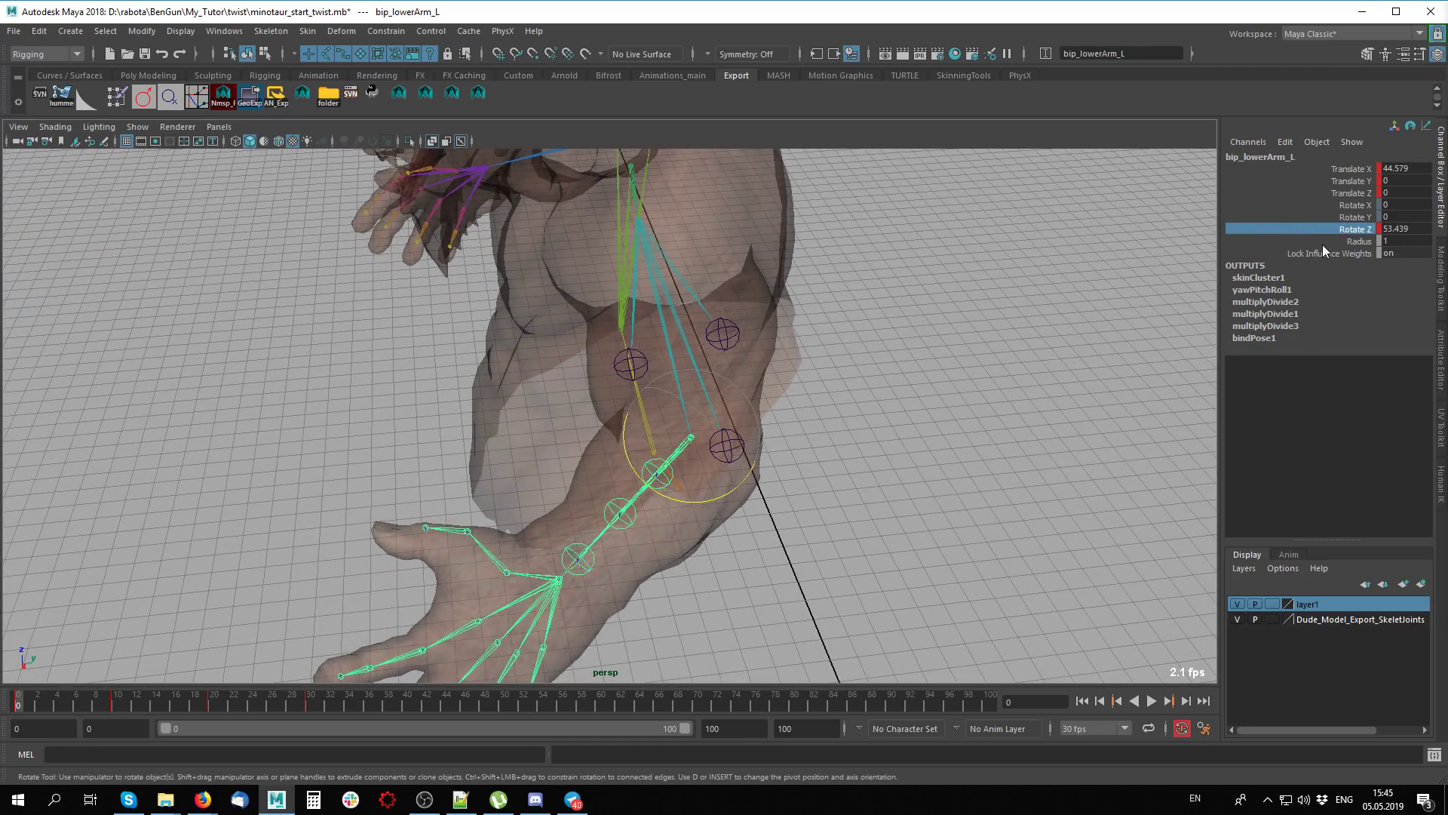
alt+drag(627, 462, 761, 460)
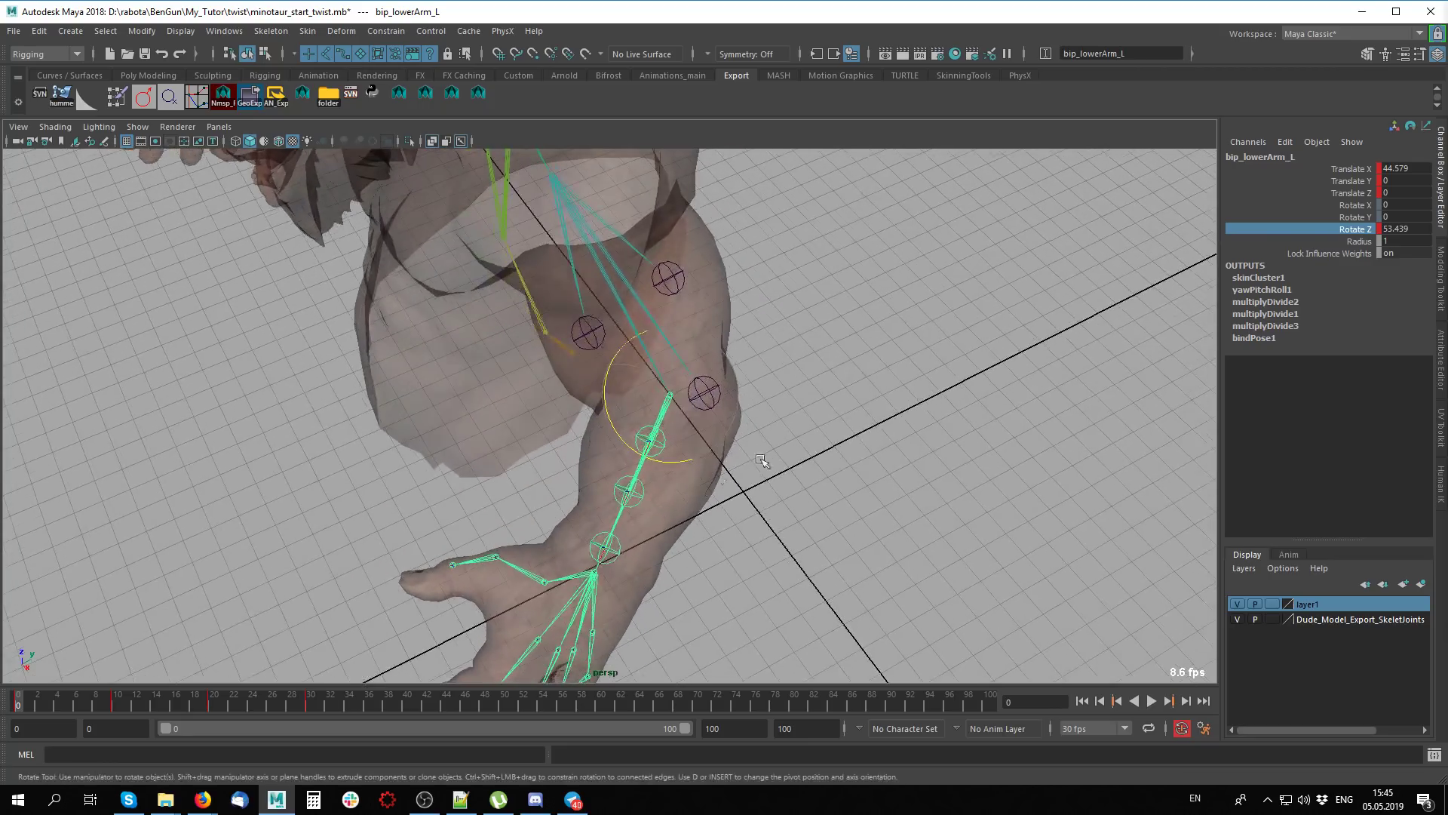
right_click(1369, 230)
click(1332, 274)
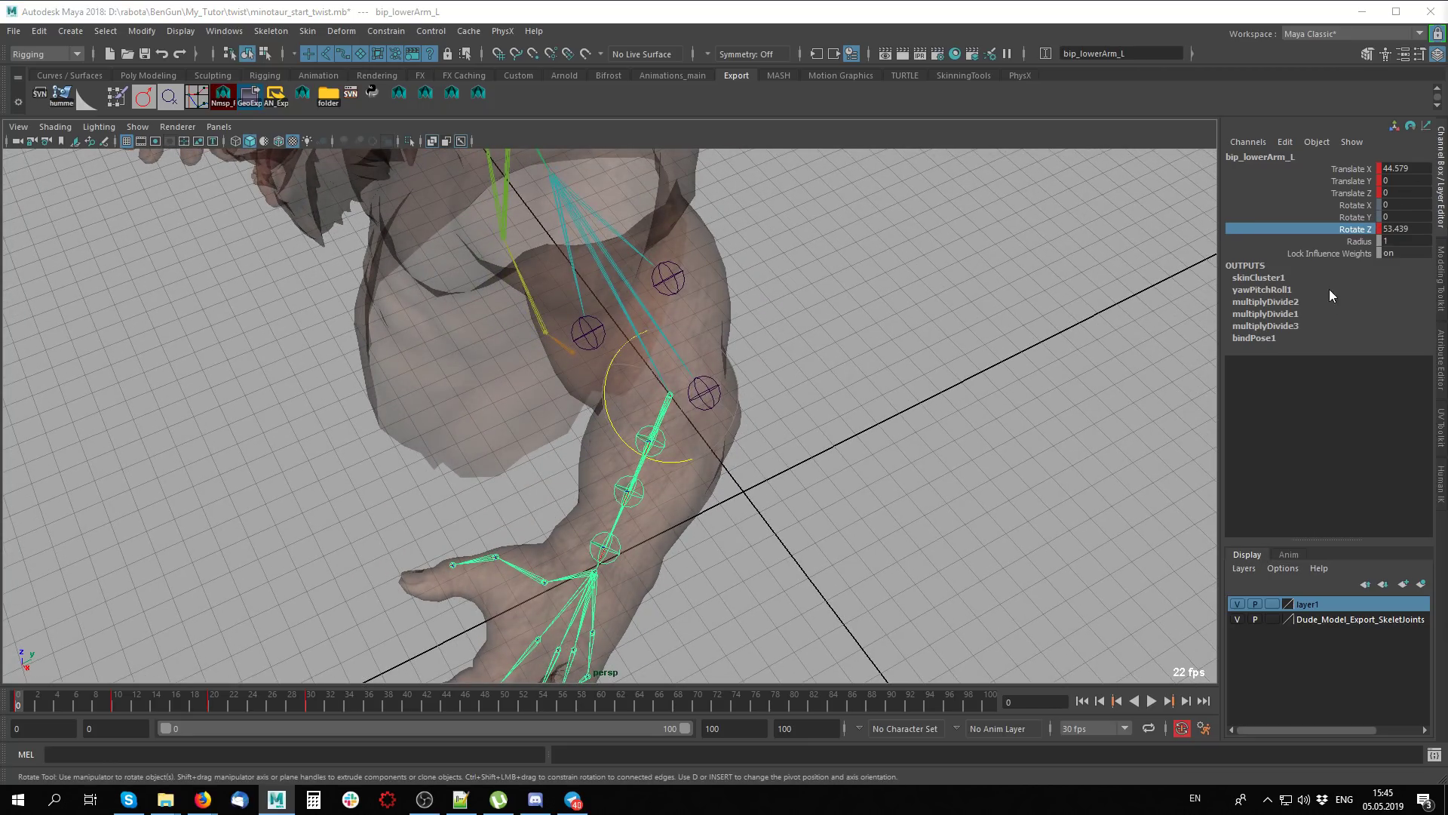
Select twist joints joint33, joint32 and joint34 as the driven objects
scroll(610, 326, up, 2)
scroll(610, 326, up, 2)
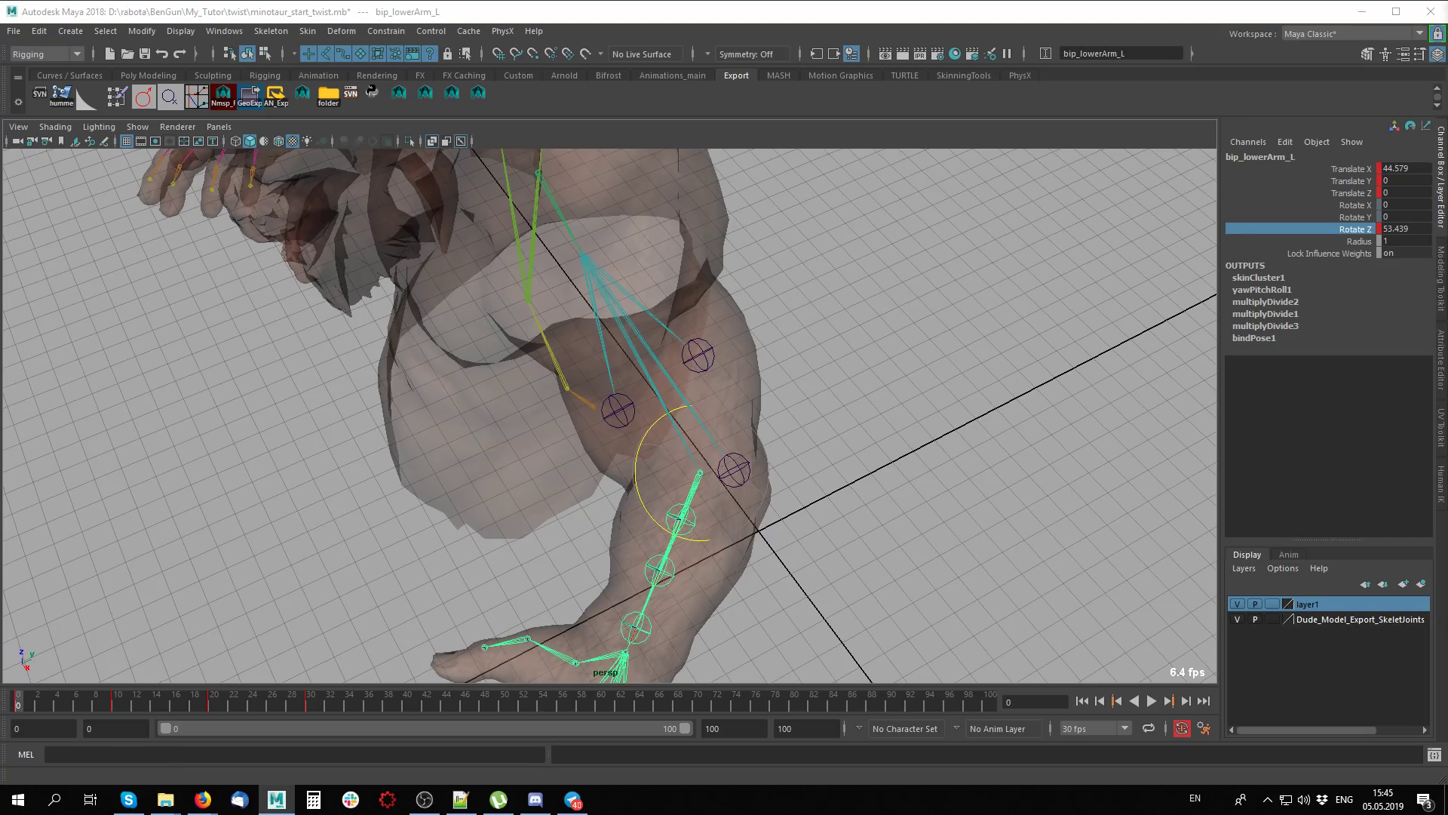
click(618, 411)
shift+click(734, 469)
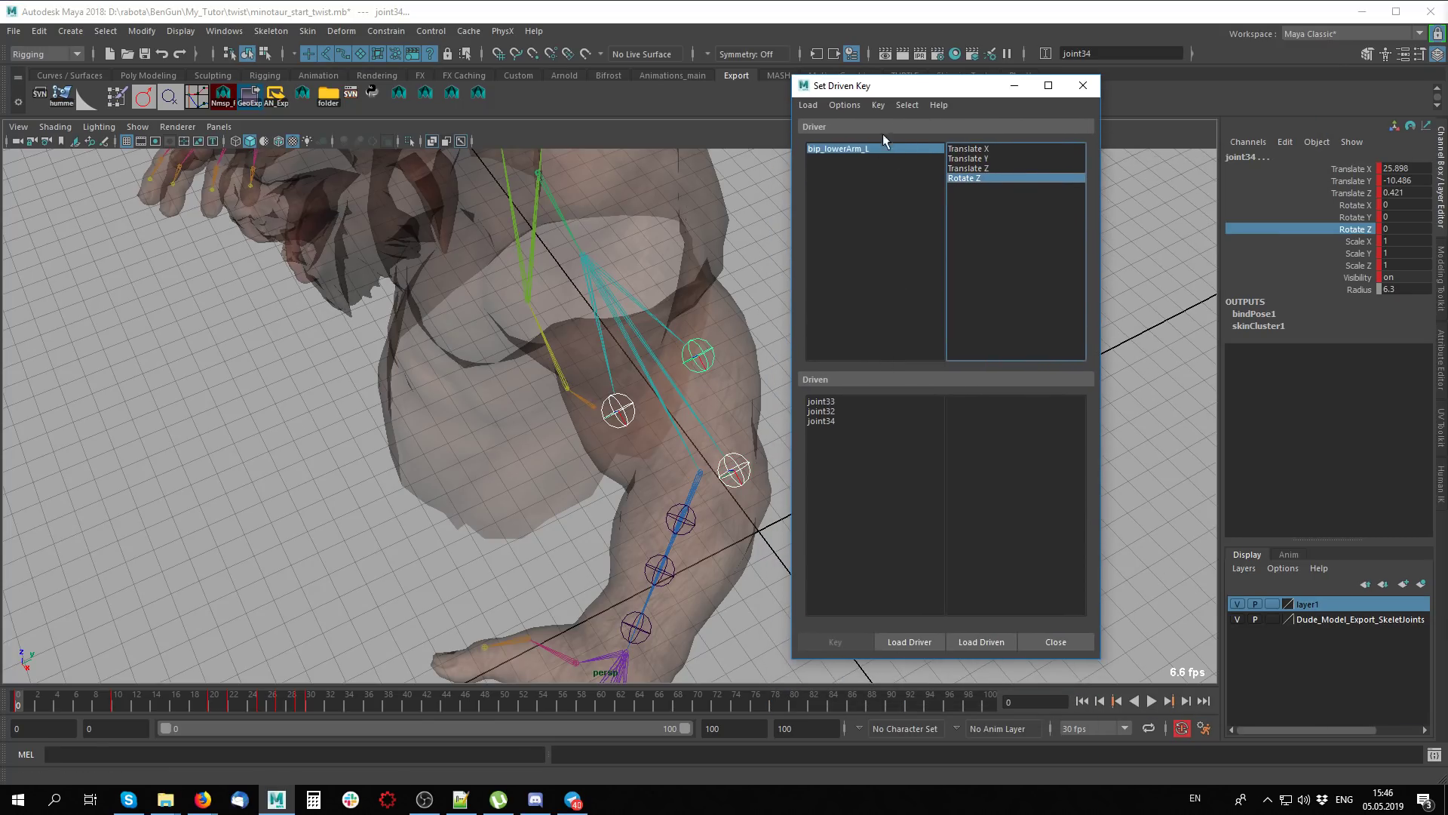
Pick the driven joints' attributes, check frames 17 and 28, then close Set Driven Key
drag(821, 402, 822, 442)
drag(973, 411, 988, 491)
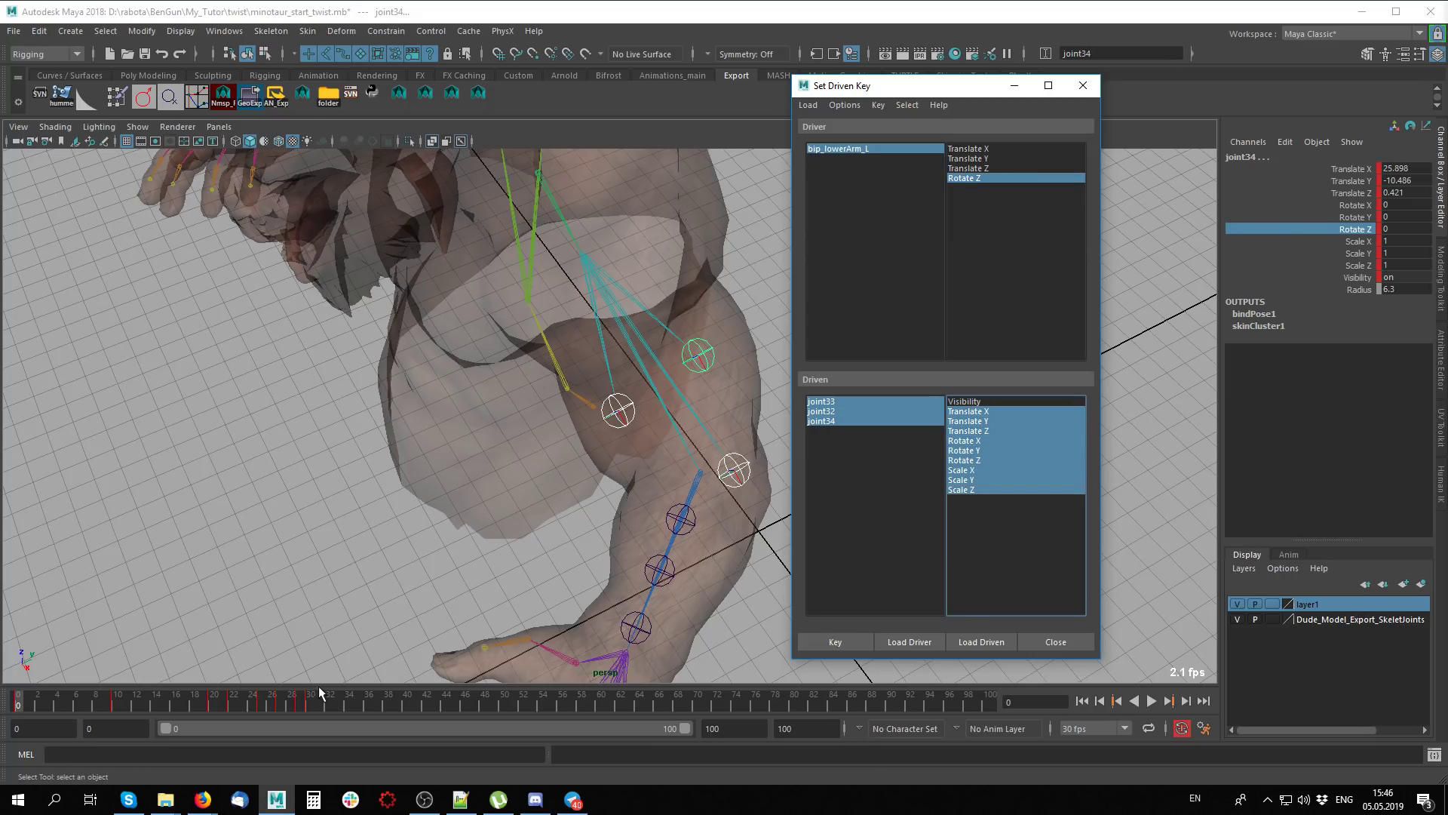
drag(43, 691, 185, 701)
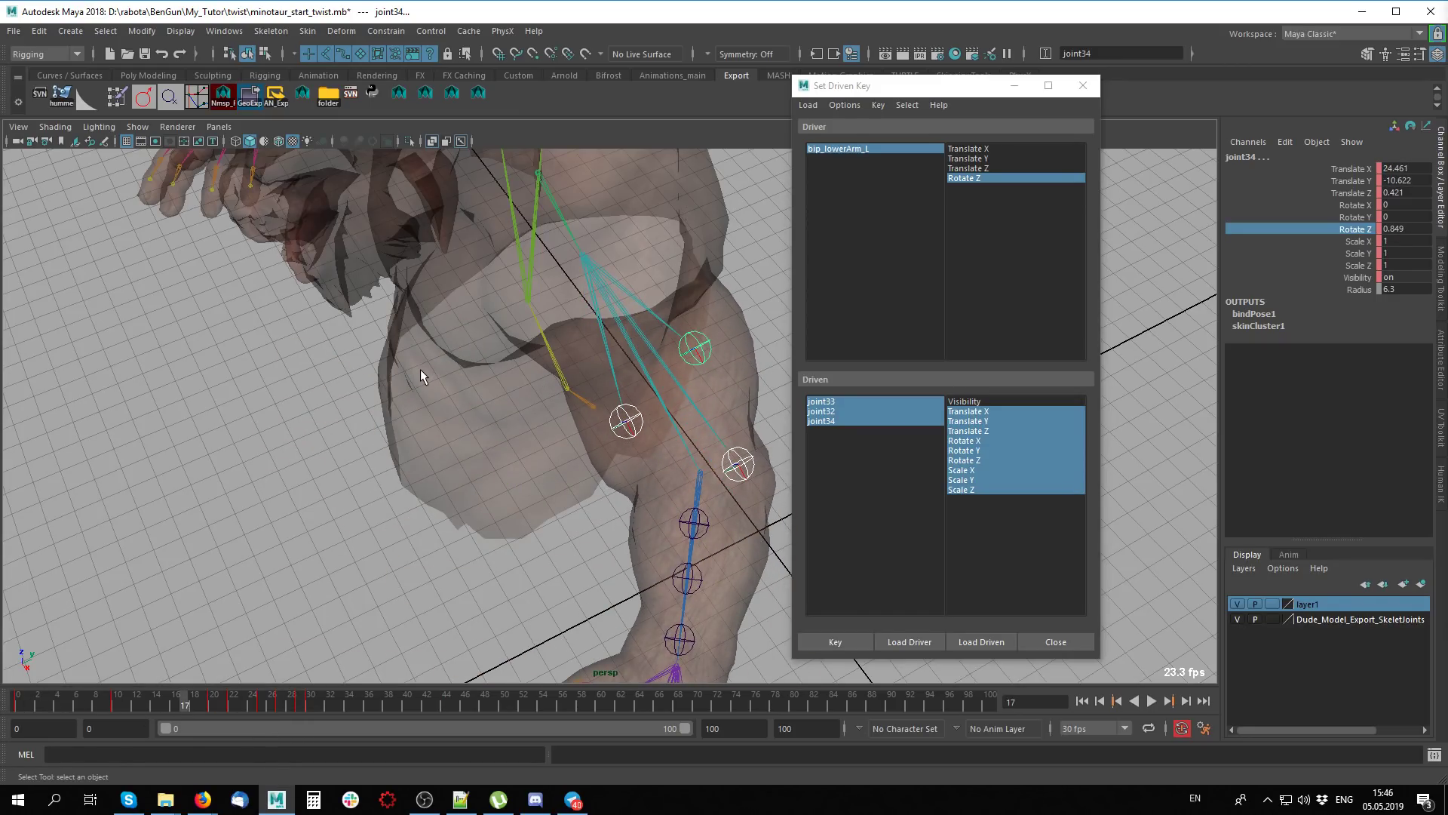
mouse_move(122, 698)
mouse_down()
mouse_move(285, 707)
mouse_move(128, 703)
mouse_up()
click(260, 568)
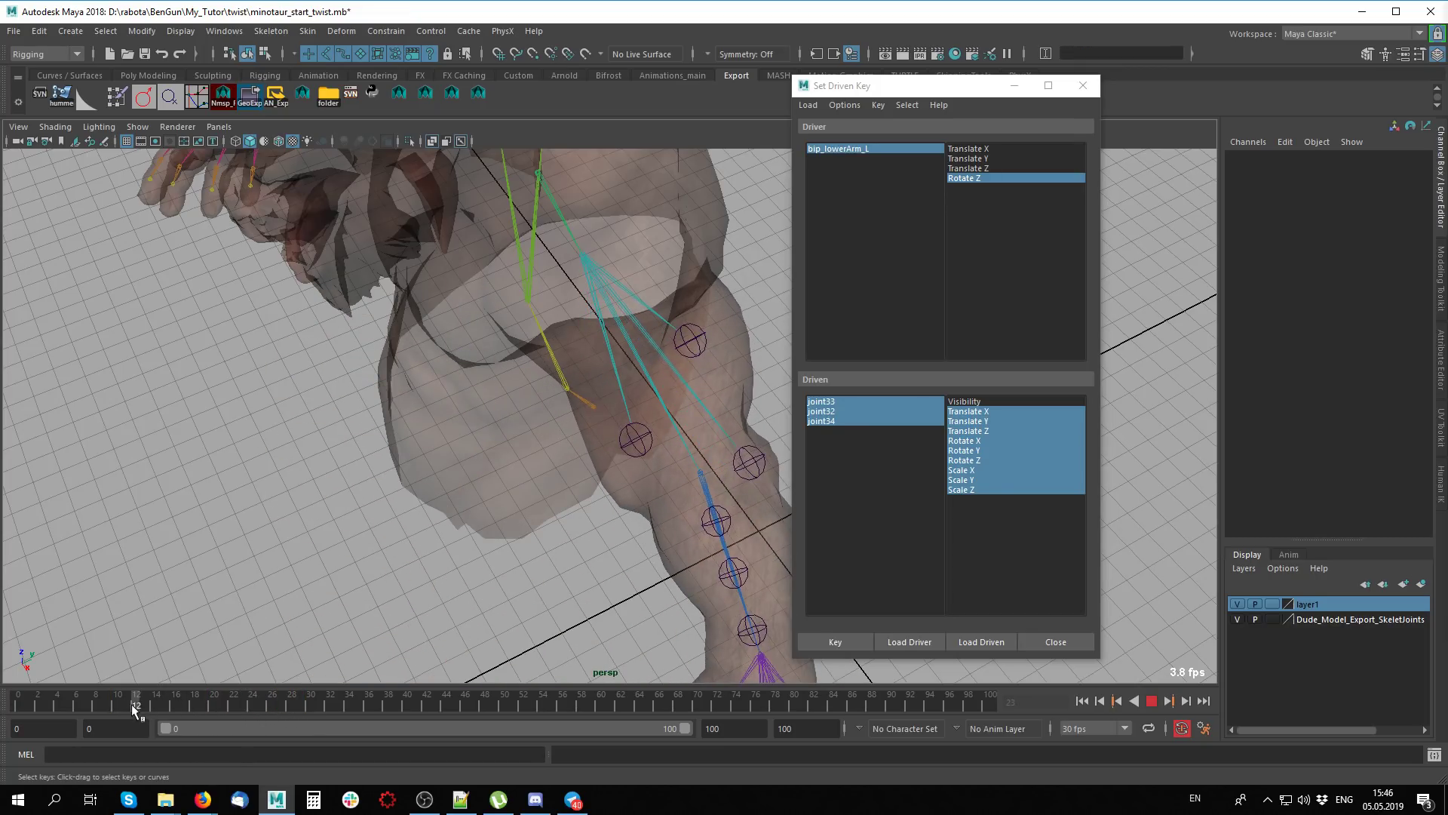
click(1078, 85)
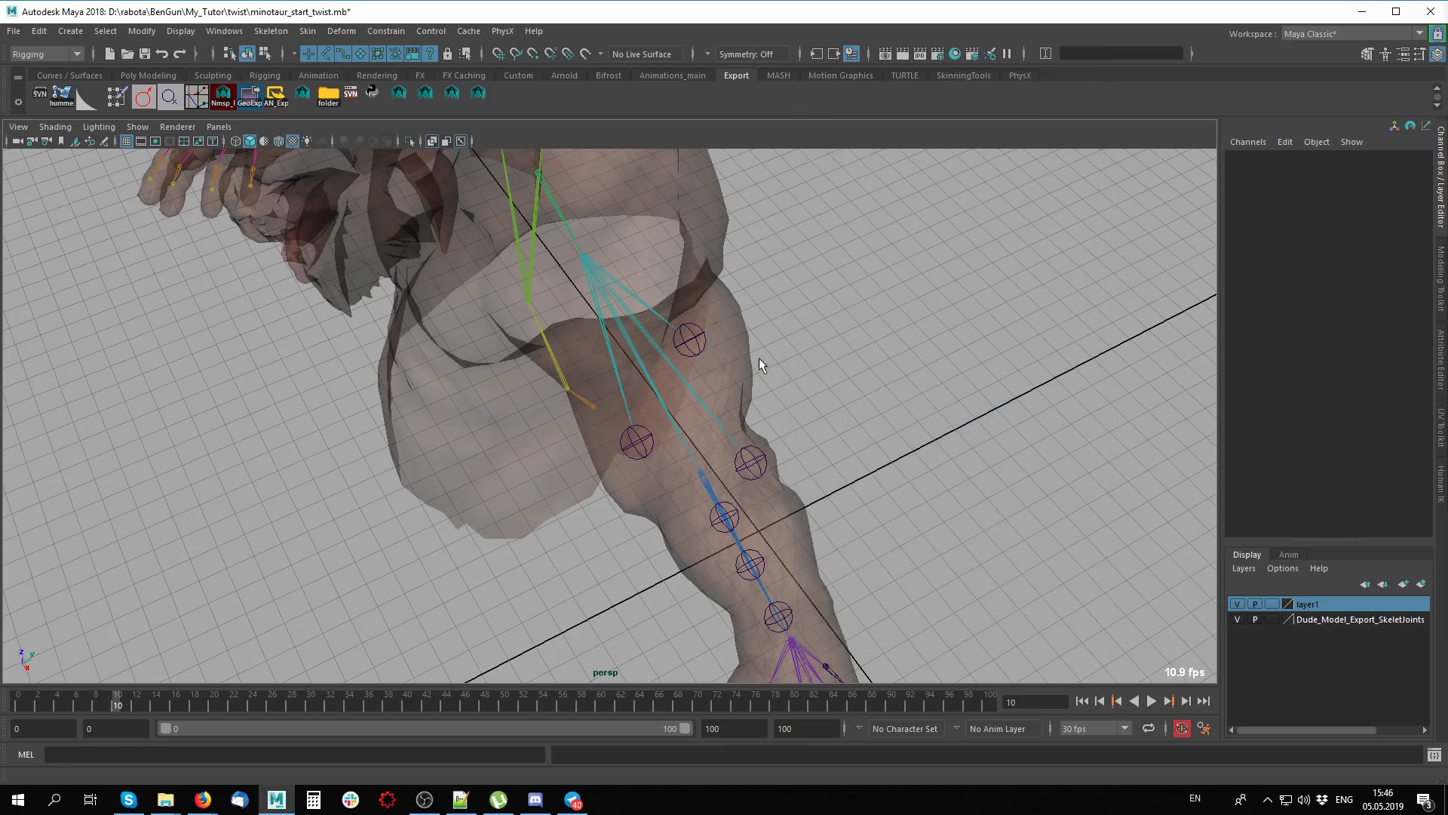
alt+drag(759, 358, 794, 290)
In the muscle tool, set the driver channel to bip_lowerArm_L.rz
click(681, 74)
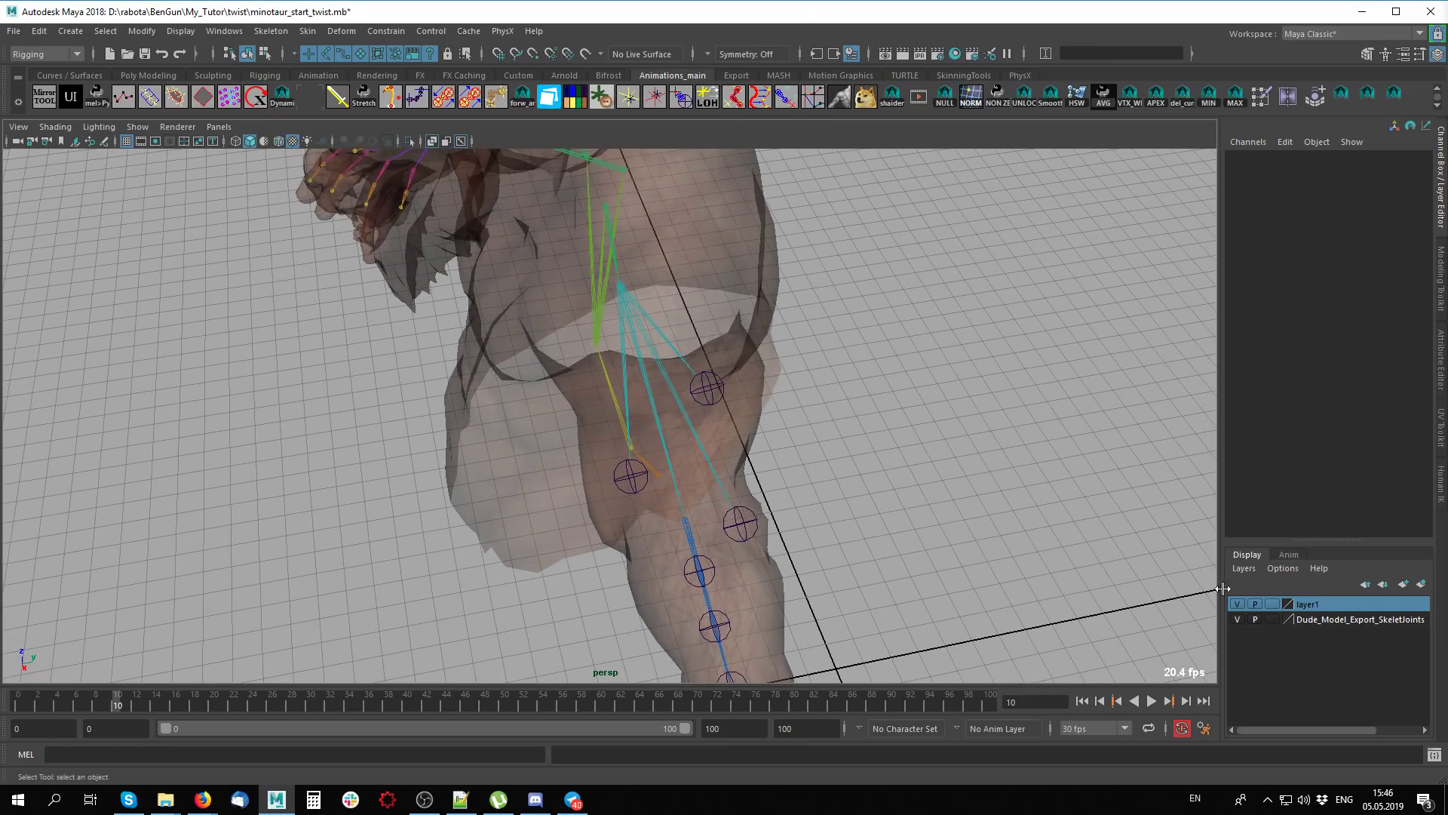
click(842, 97)
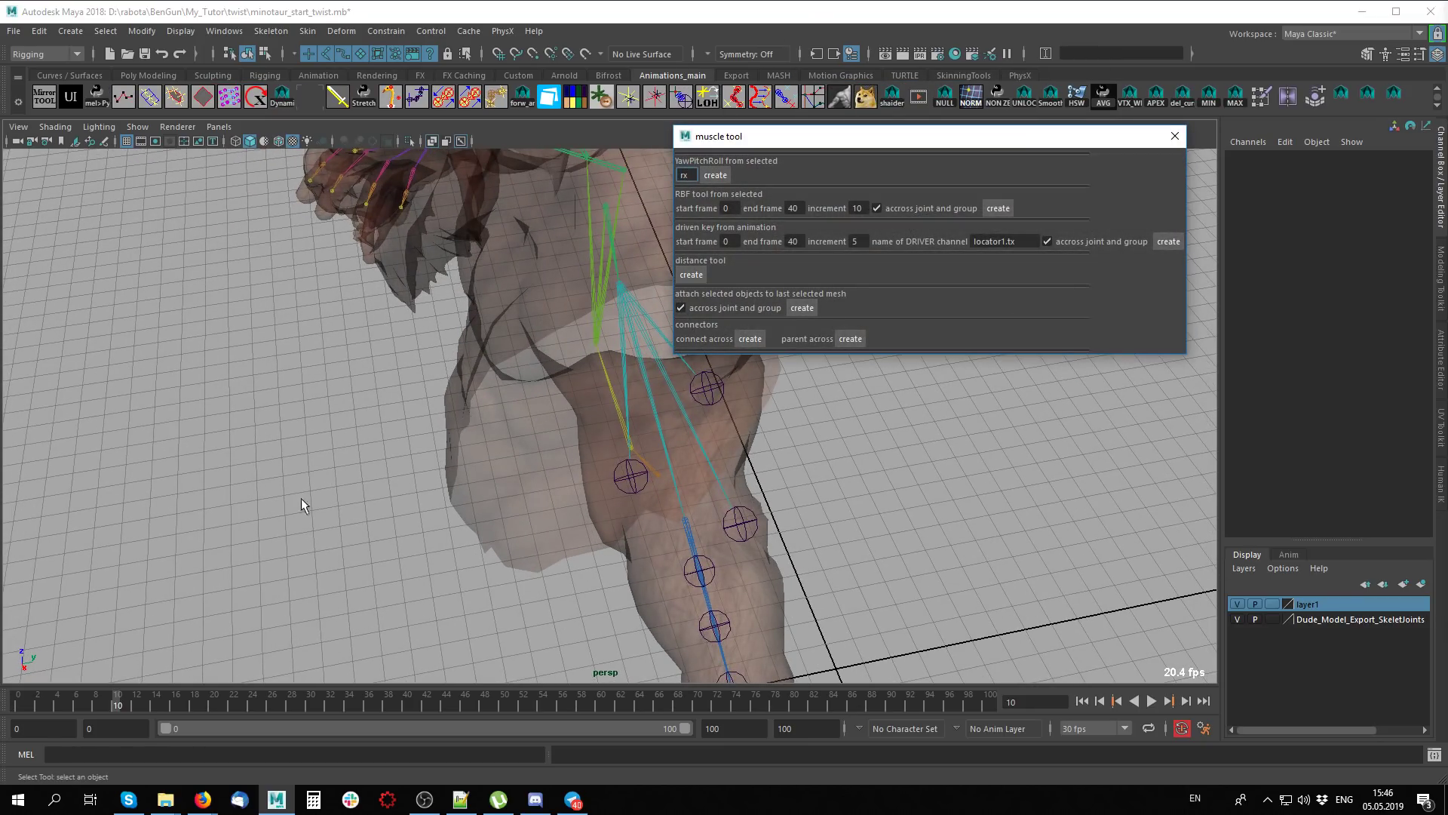
alt+drag(301, 497, 730, 431)
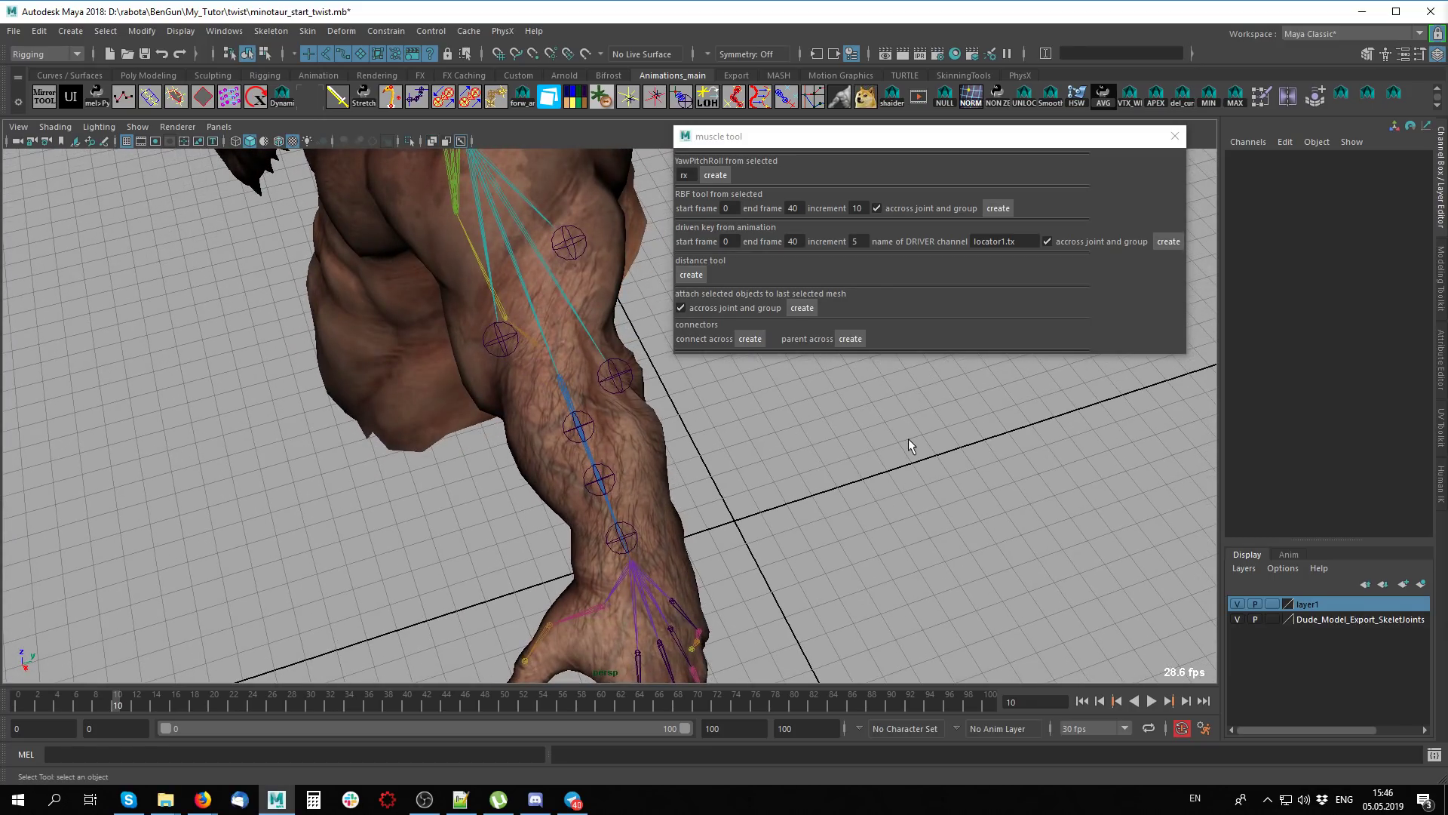
click(573, 391)
double_click(1299, 156)
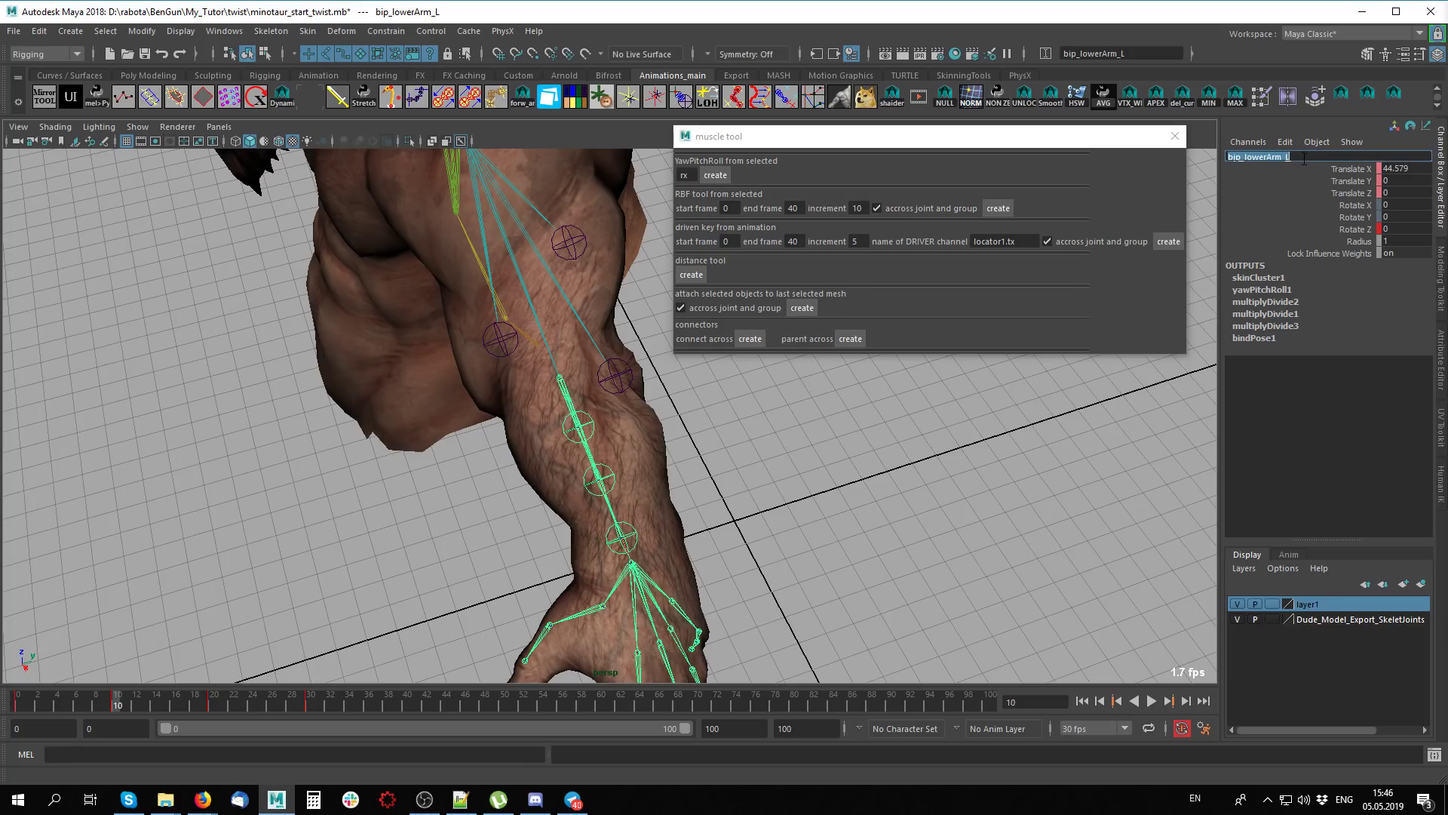
click(1001, 242)
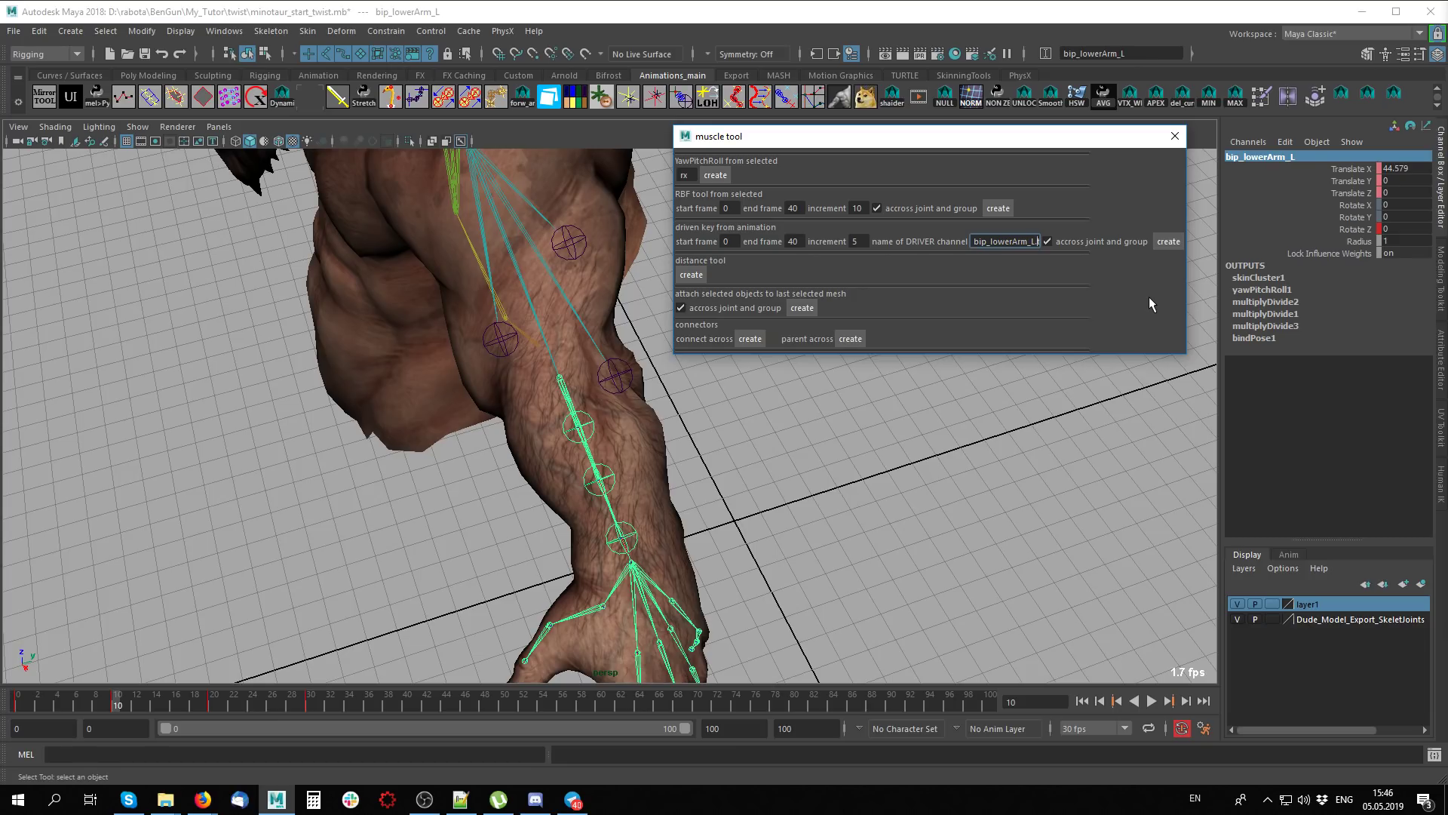
text(r)
key(BackSpace)
key(BackSpace)
key(BackSpace)
text(r)
text(z)
Set the driven-key range to start 10, end 30, increment 4
alt+drag(843, 427, 590, 428)
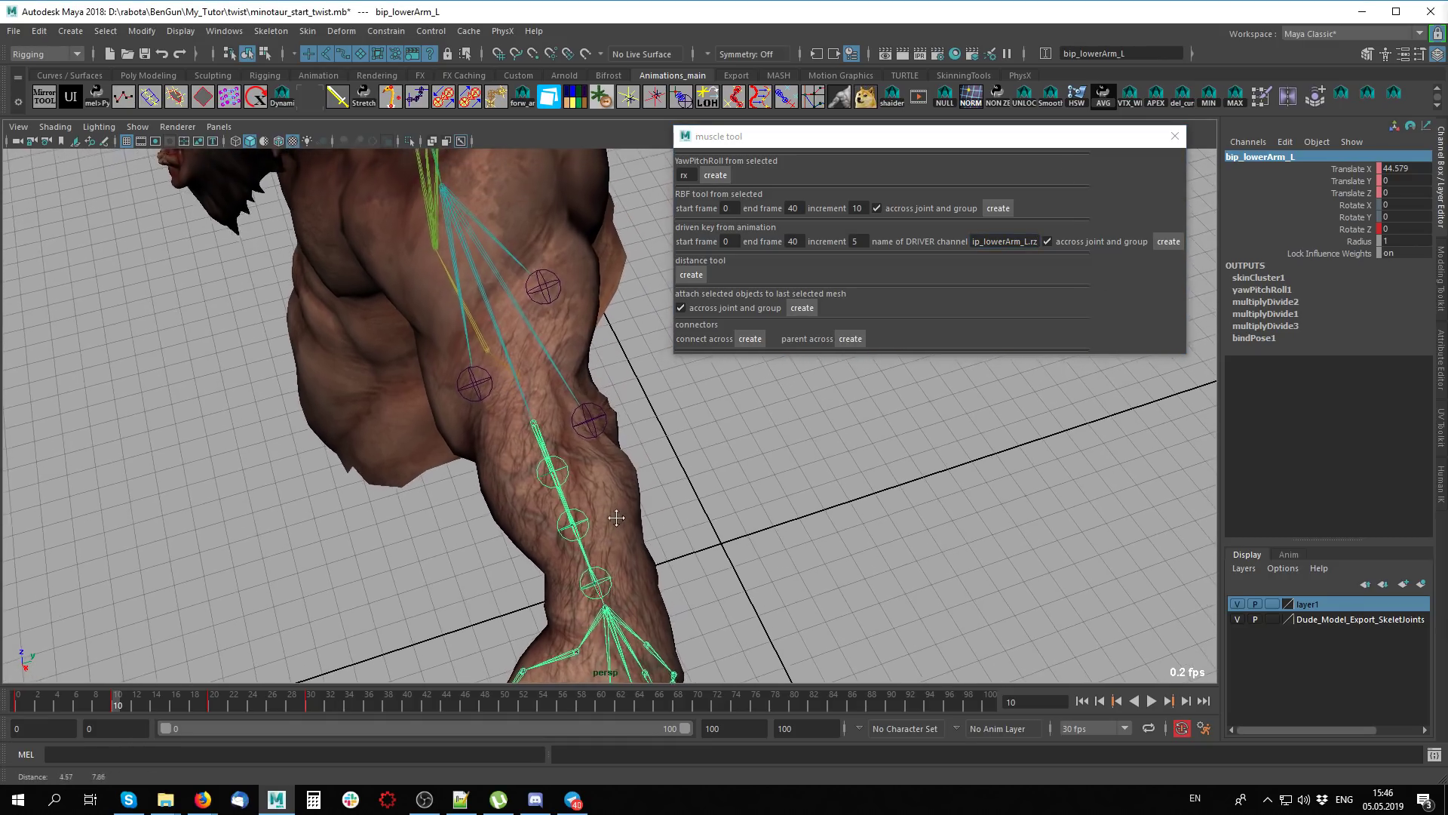
click(591, 428)
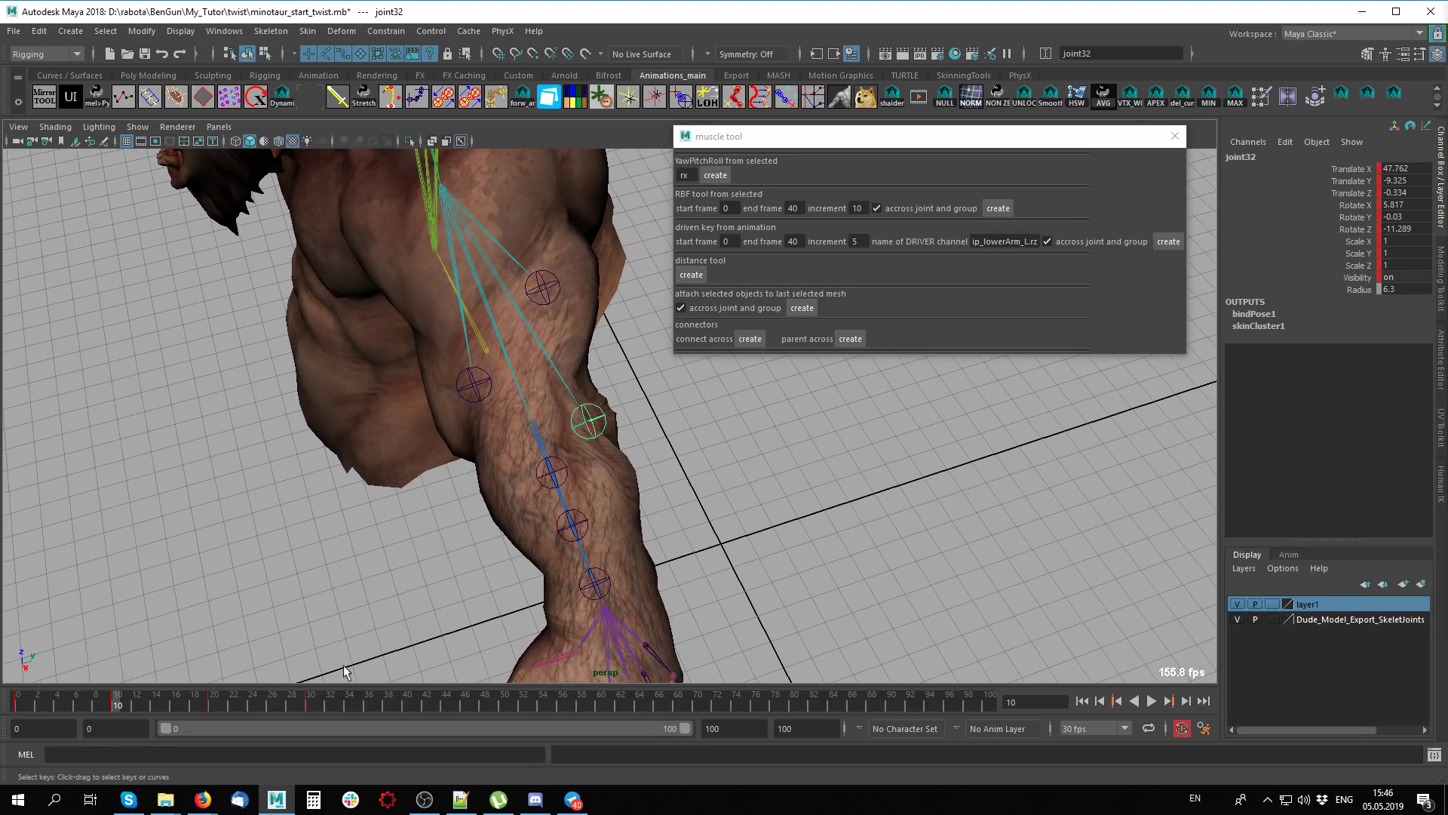
click(728, 241)
text(10)
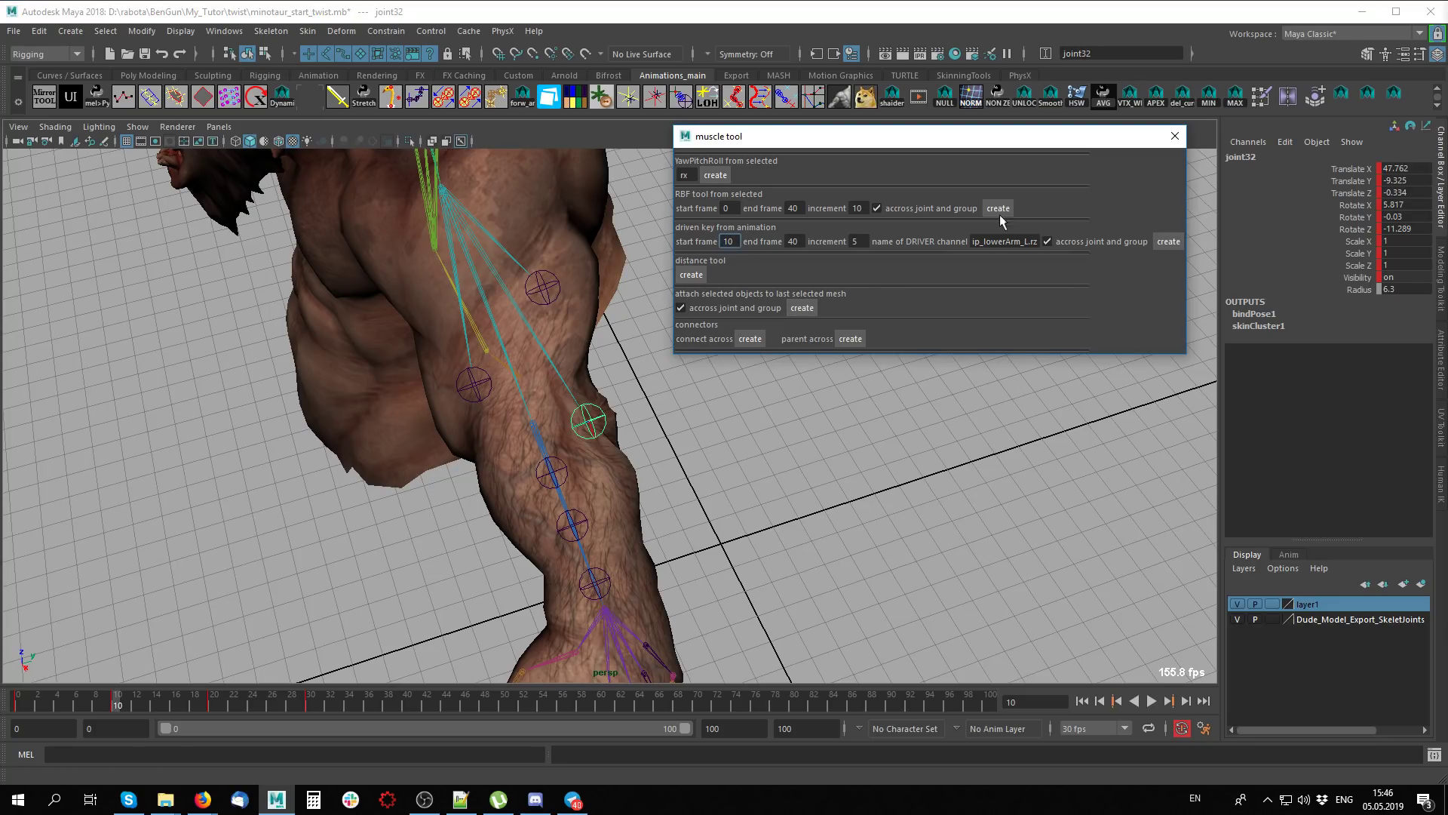
key(Tab)
text(30)
key(Tab)
Review the arm at frames 27, 15 and 10, play it back, and save minotaur_start_twist.mb
mouse_move(120, 705)
mouse_down()
mouse_move(284, 709)
mouse_move(190, 712)
mouse_up()
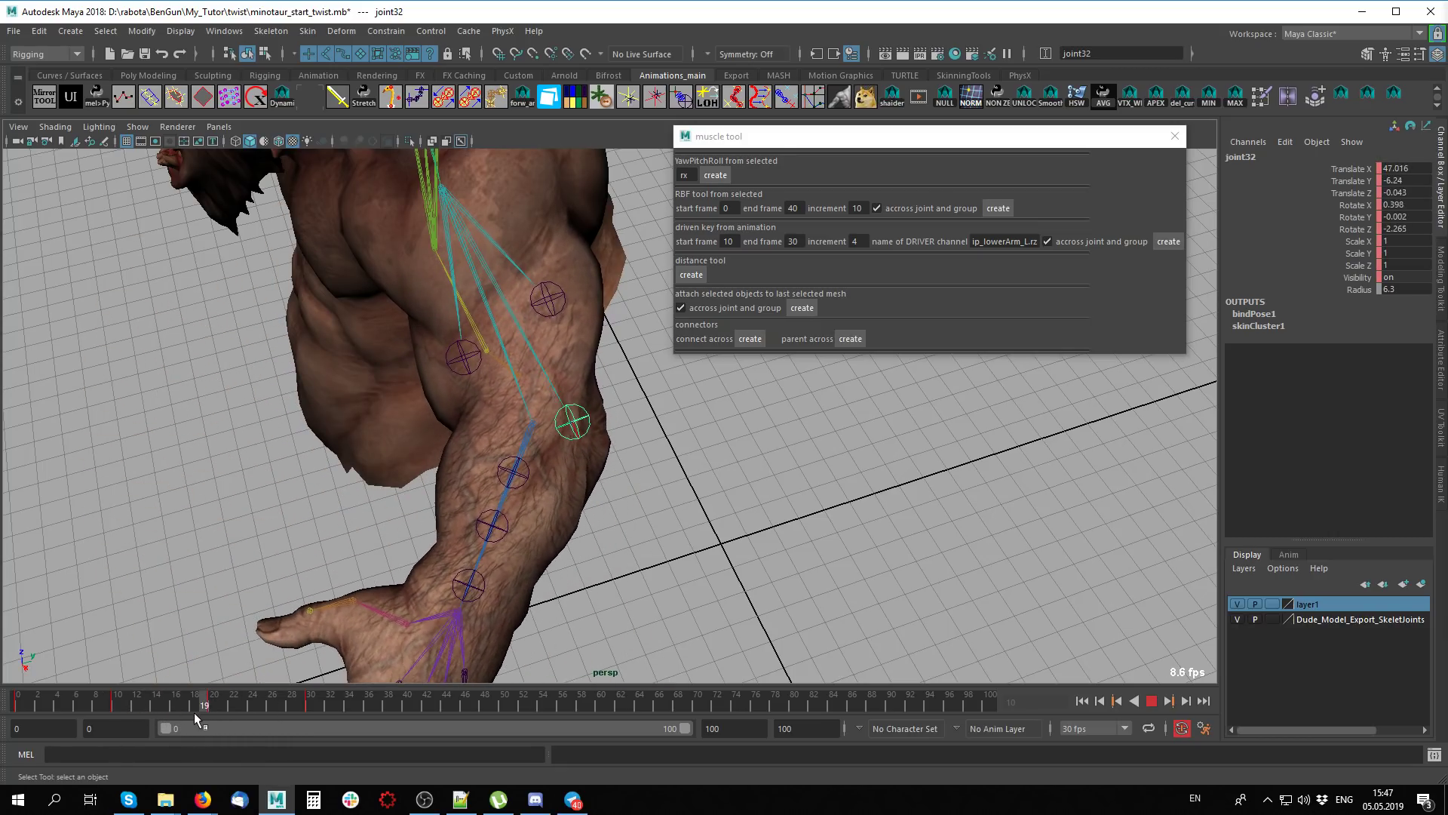
mouse_move(191, 713)
mouse_down()
mouse_move(214, 711)
mouse_move(115, 712)
mouse_up()
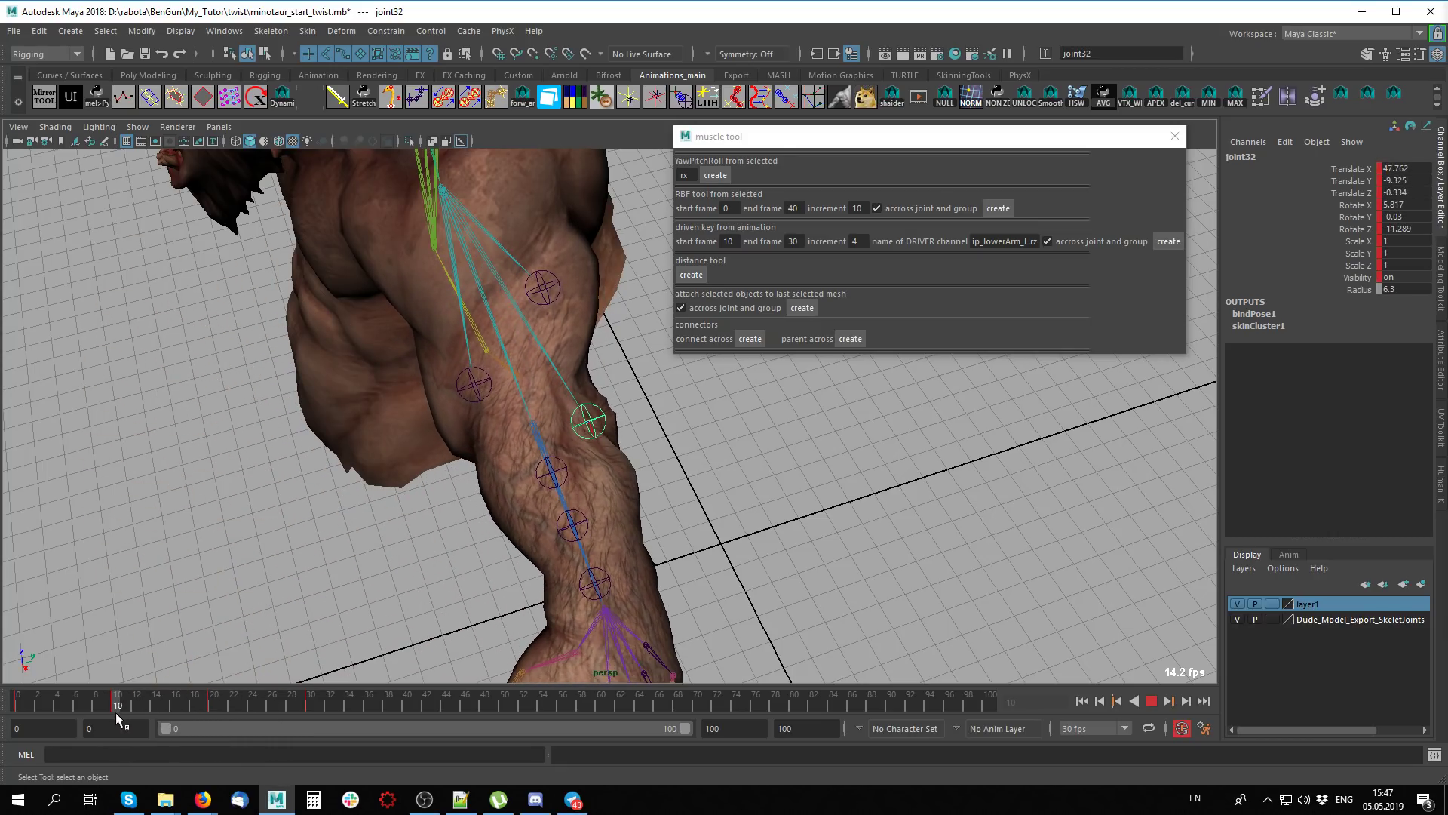
alt+drag(672, 503, 717, 494)
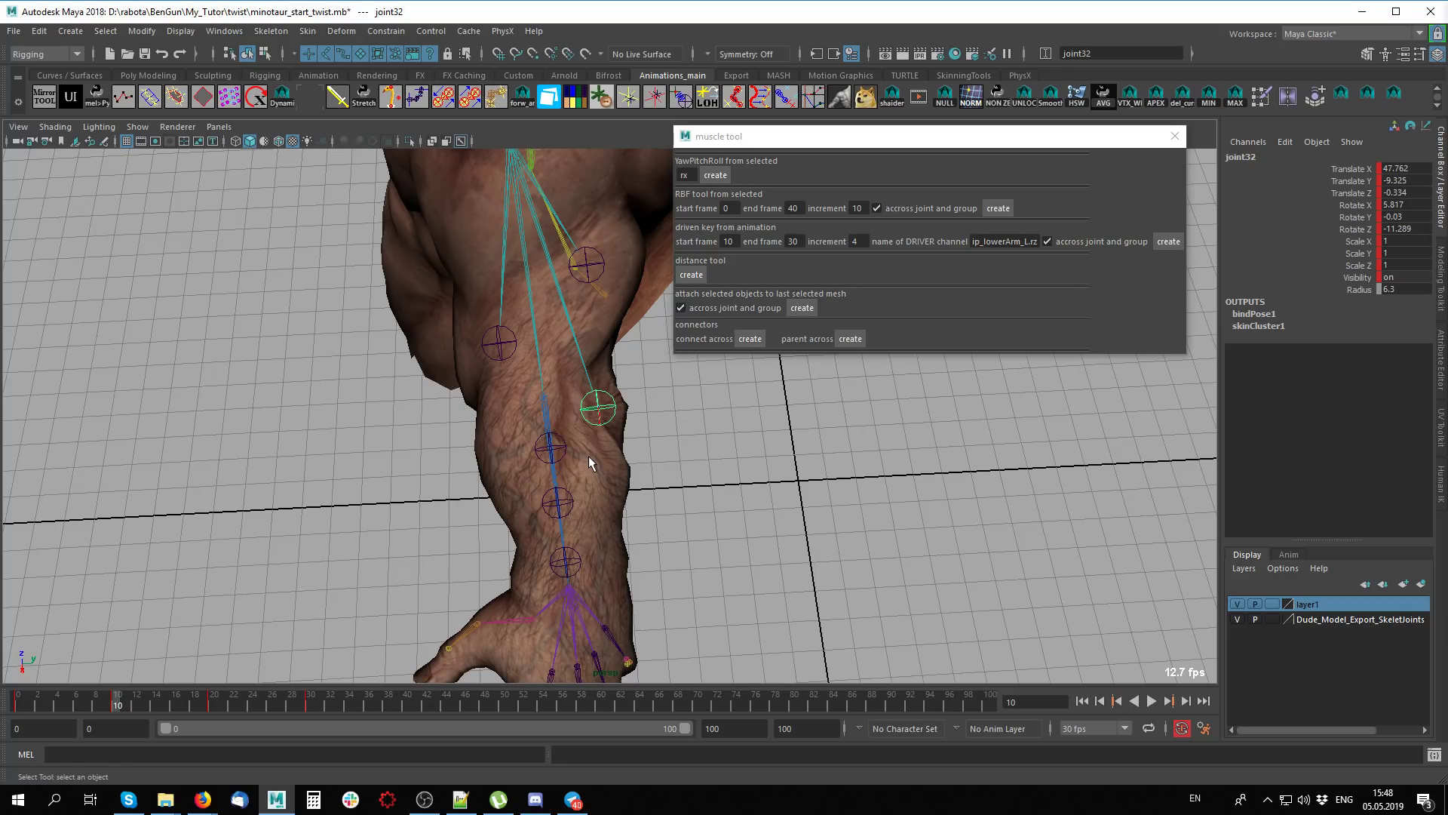
key(alt+v)
key(alt+v)
key(ctrl+s)
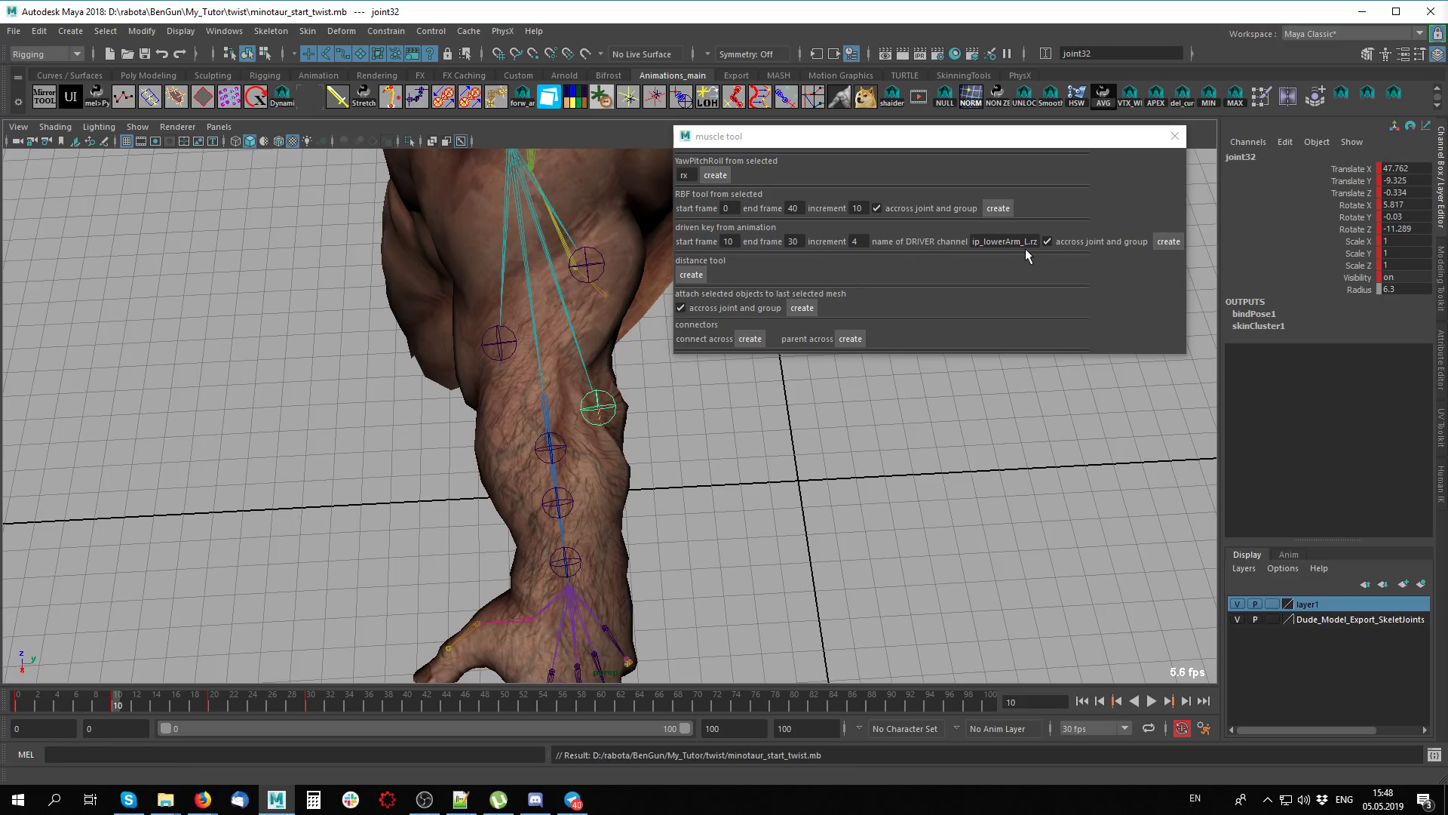
Create driven keys from animation with across-joint-and-group off, then select bip_lowerArm_L and joint32
click(1065, 240)
click(1174, 246)
mouse_move(313, 703)
mouse_down()
mouse_move(125, 705)
mouse_move(166, 703)
mouse_up()
click(537, 407)
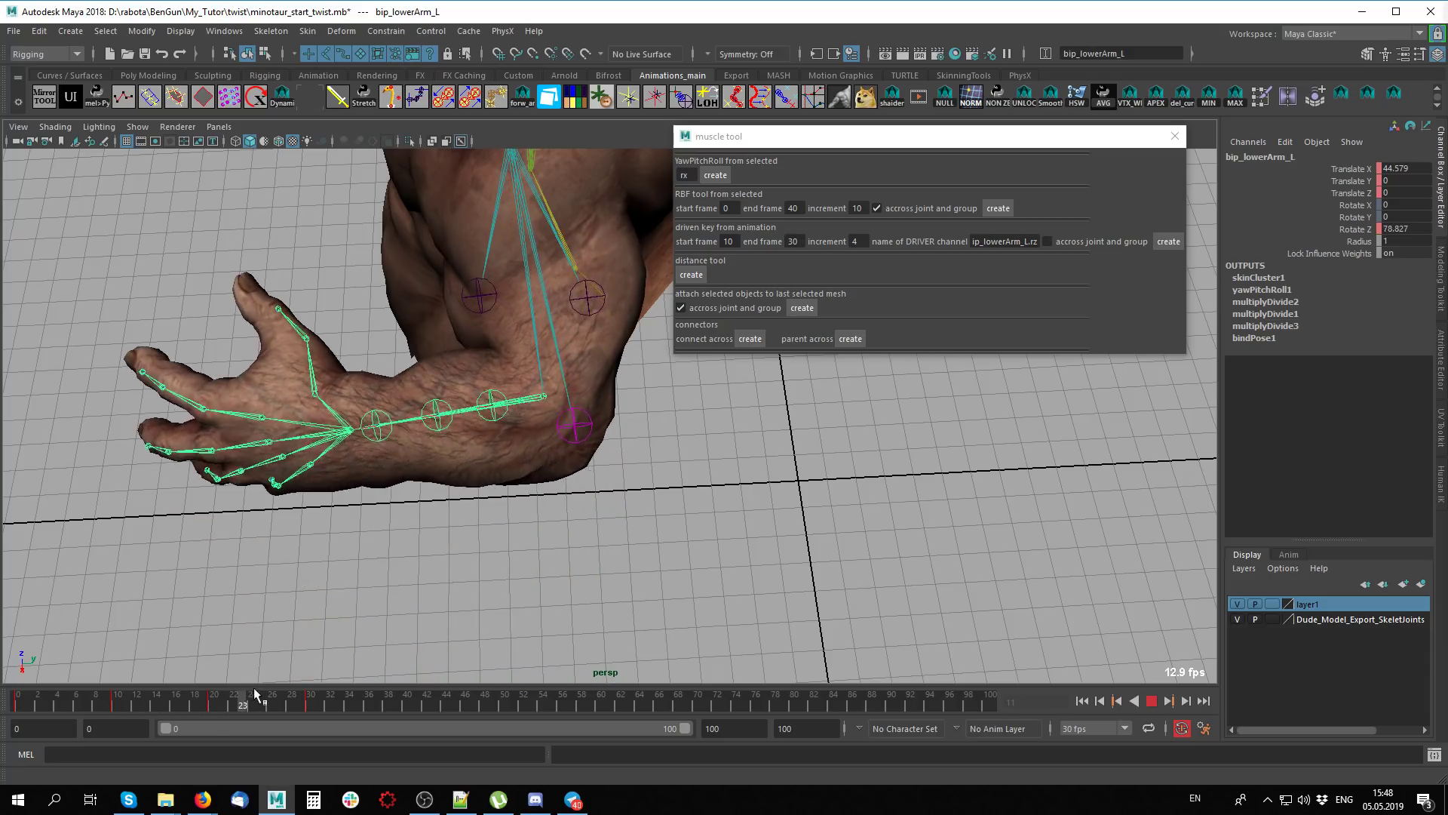
click(597, 399)
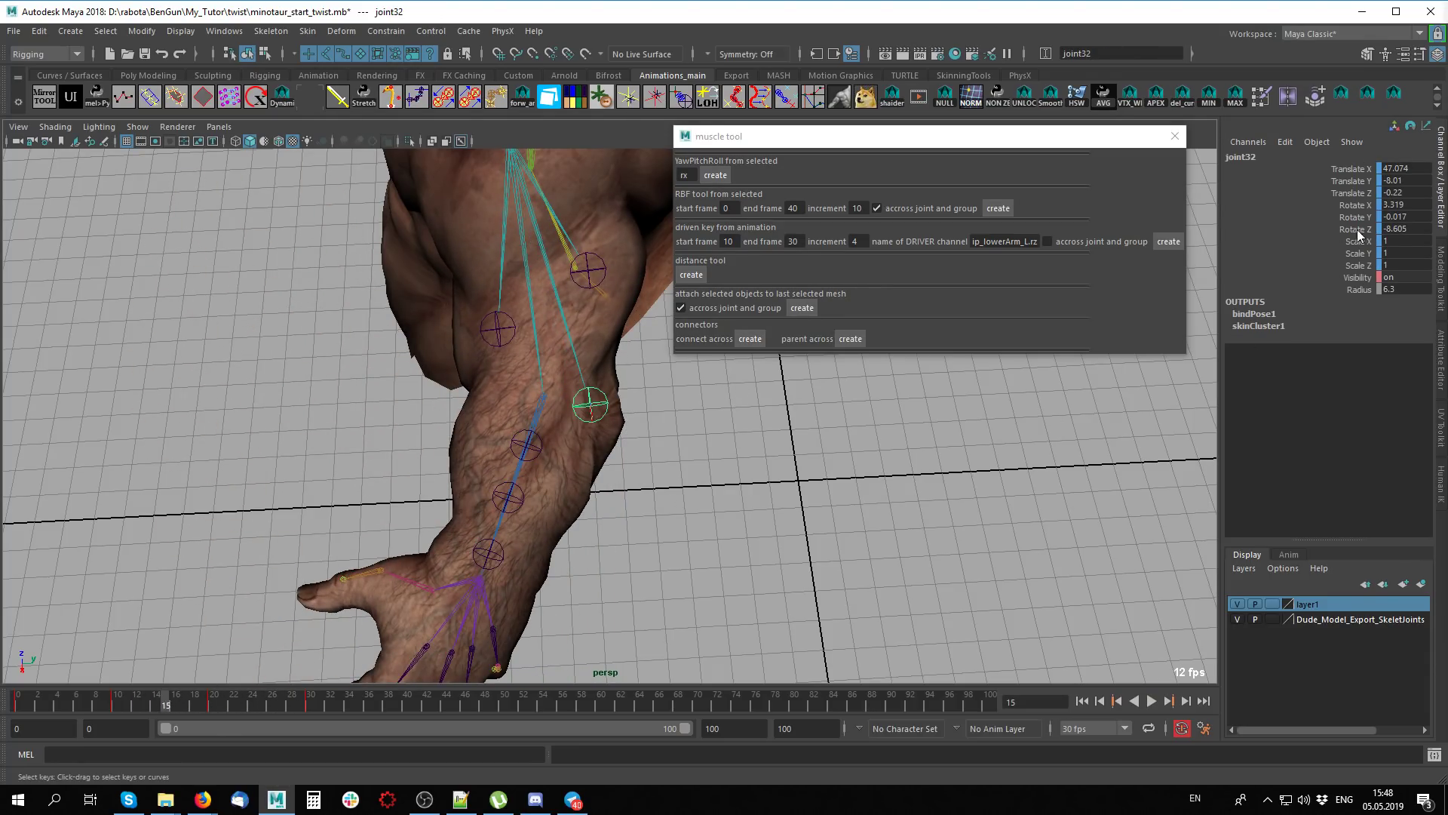
Test-bend bip_lowerArm_L to check the deformation, undo it, and return to frame 10
click(349, 409)
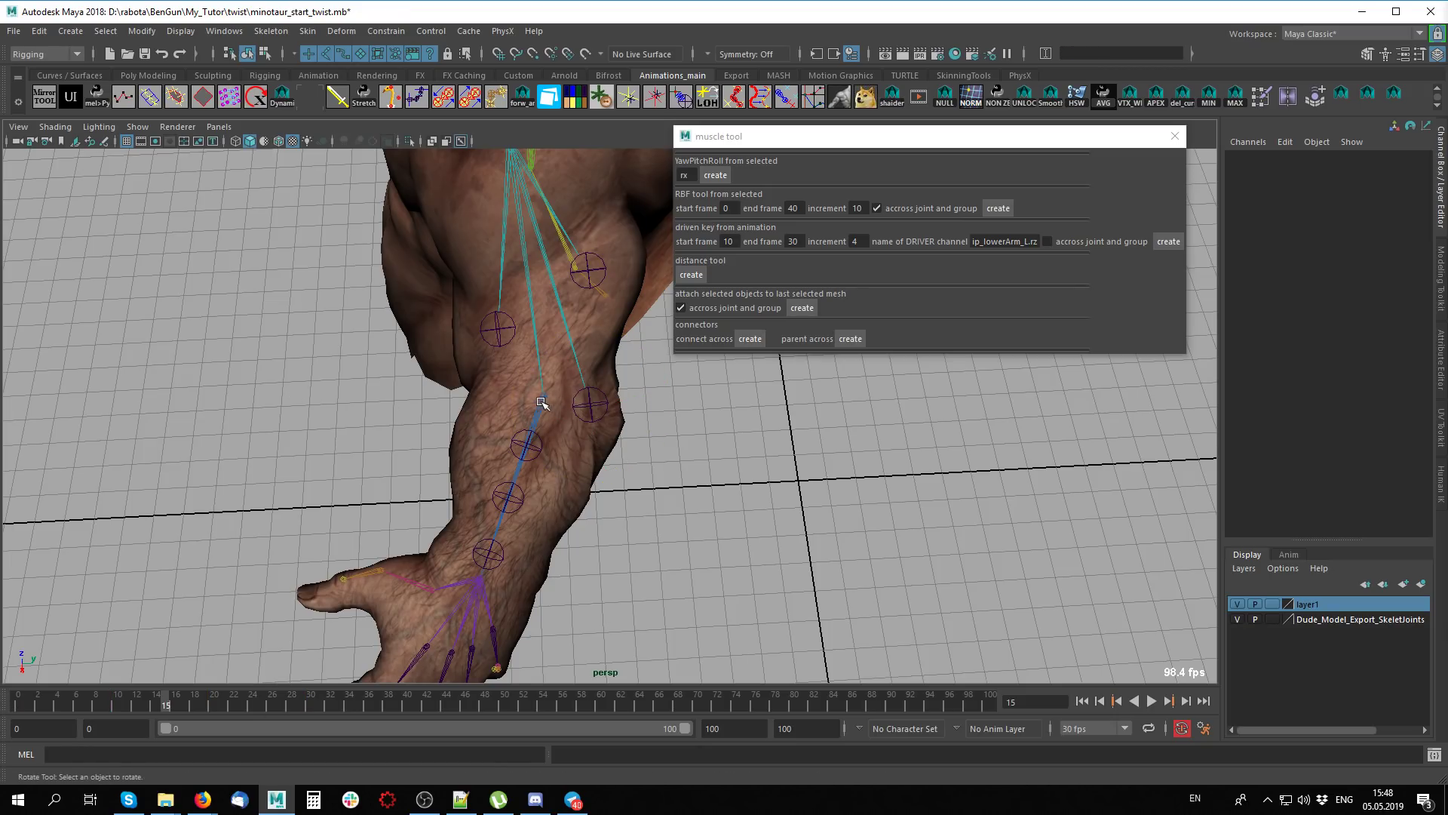
click(573, 401)
click(545, 399)
drag(633, 392, 593, 420)
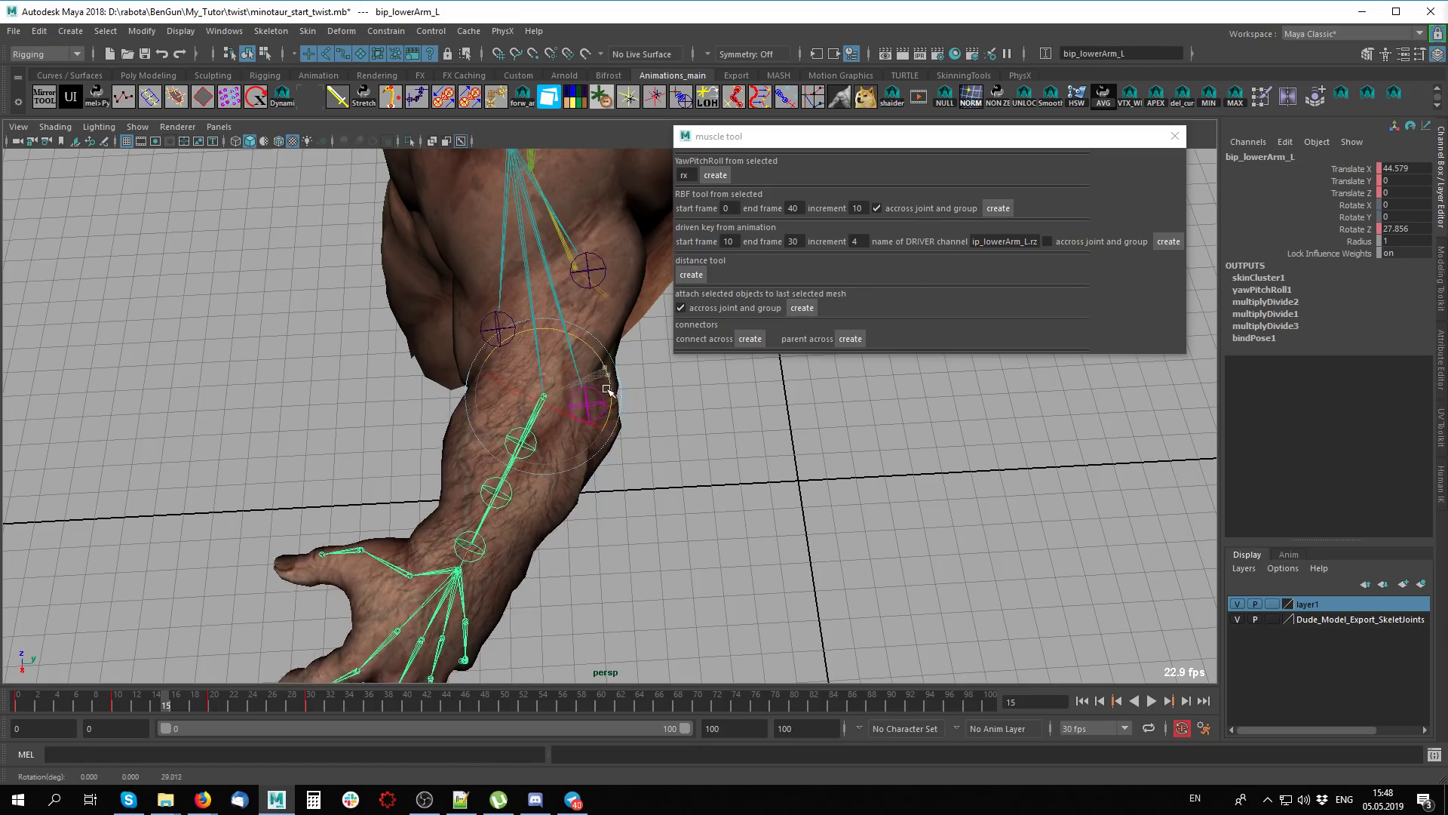
key(ctrl+z)
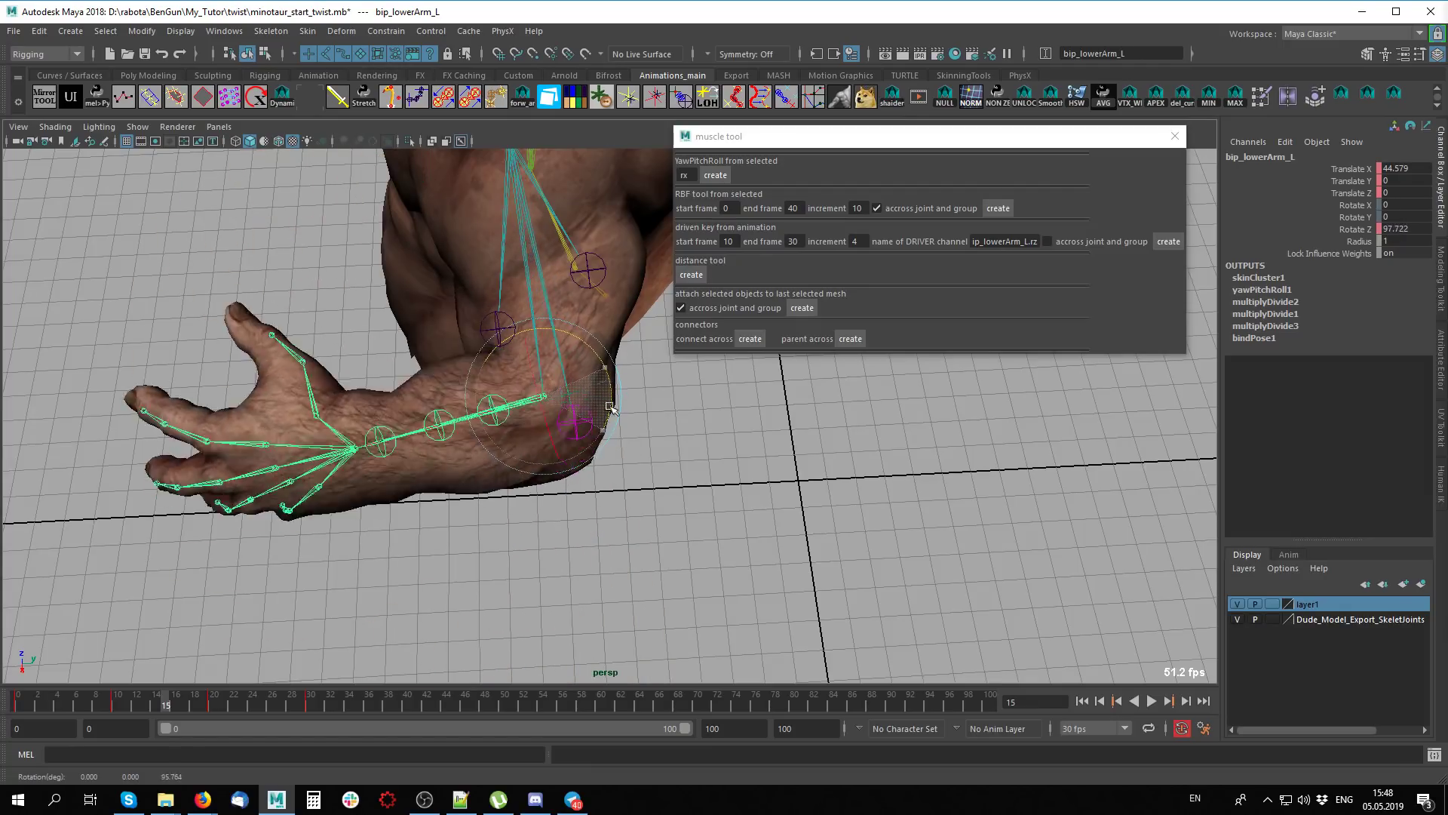
key(ctrl+z)
key(ctrl+z)
click(126, 706)
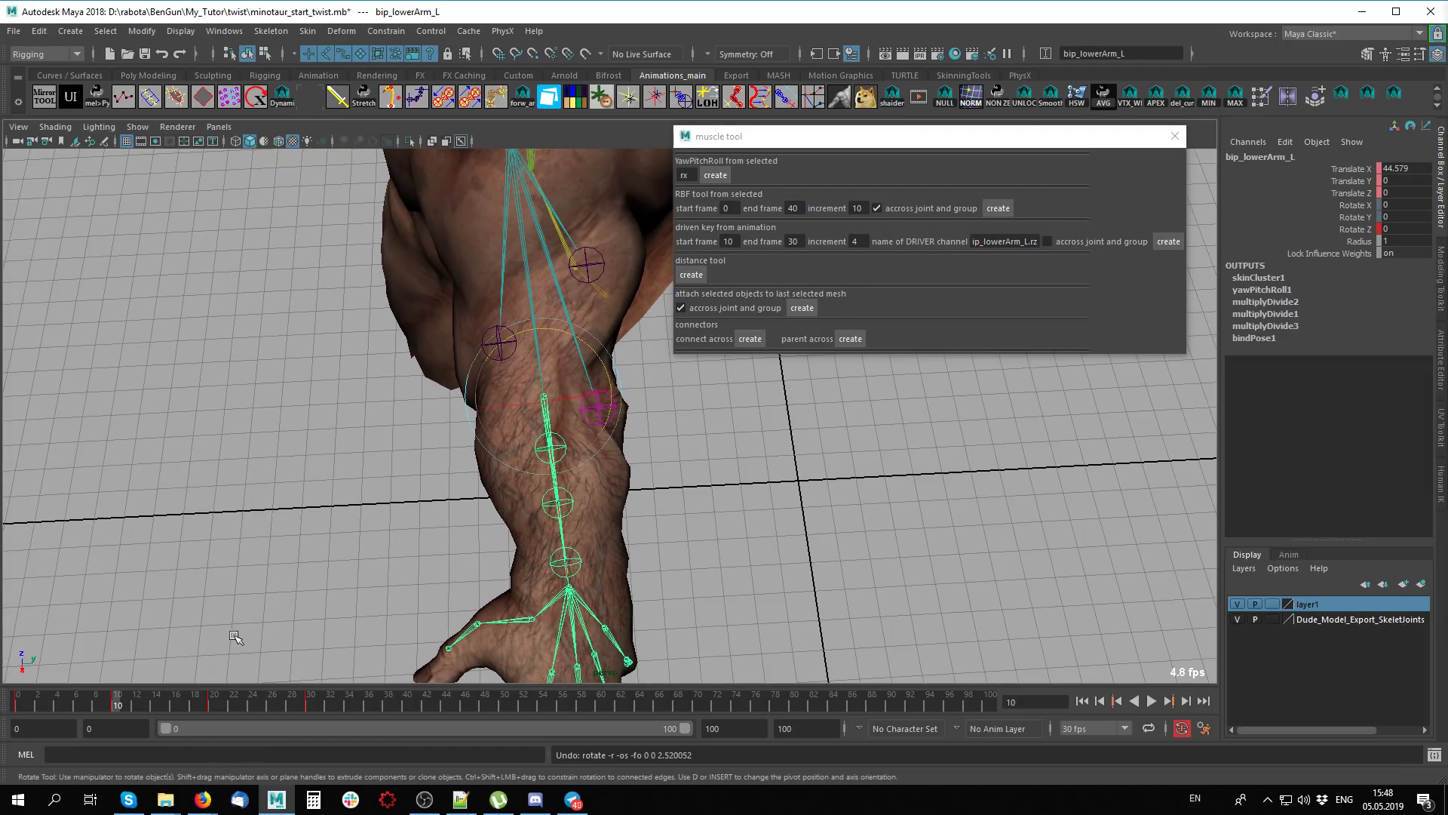
Create driven keys for the upper-arm helper joints and joint34 with across-joint-and-group on
alt+drag(422, 574, 375, 618)
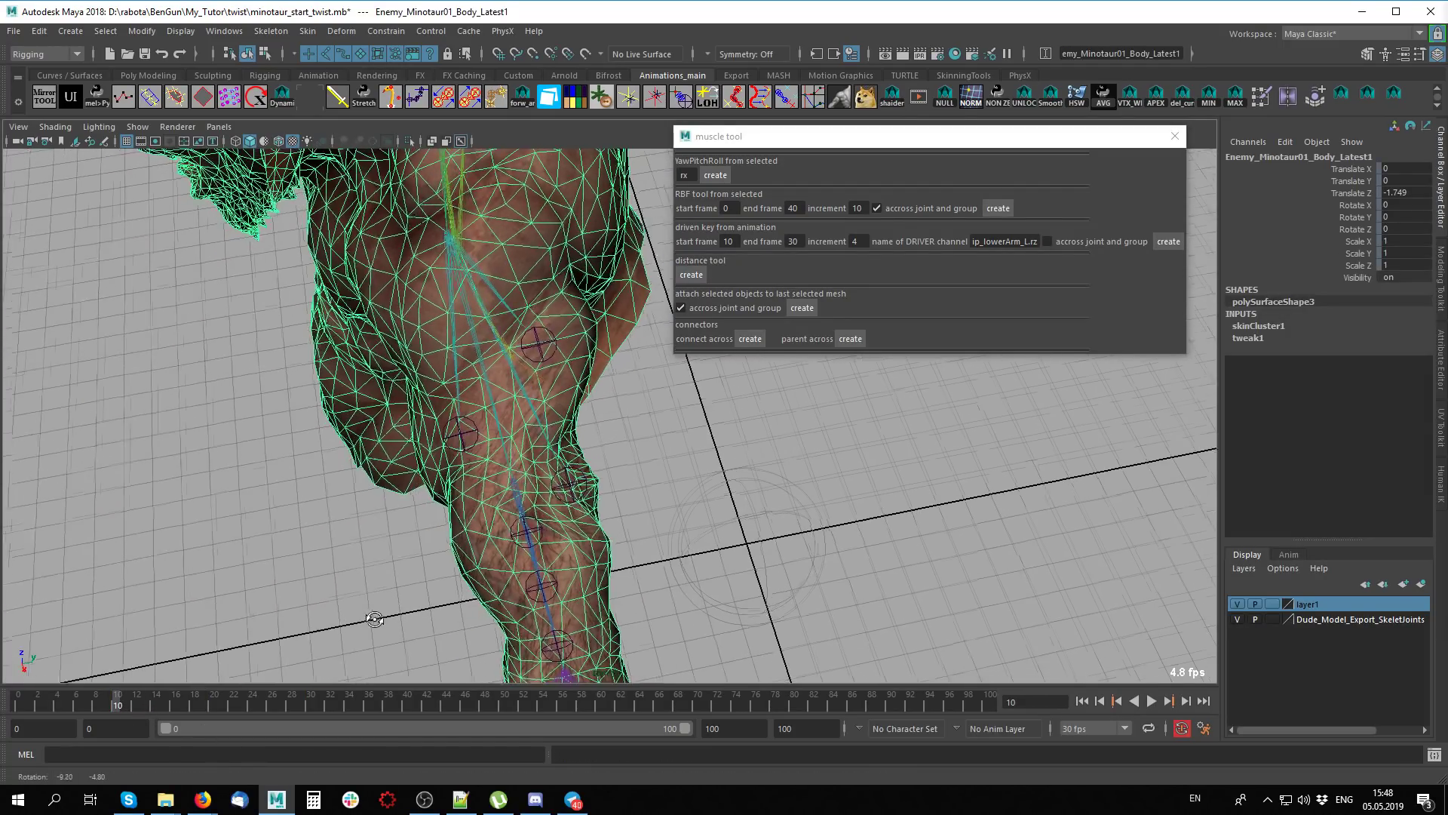
click(460, 435)
shift+click(537, 344)
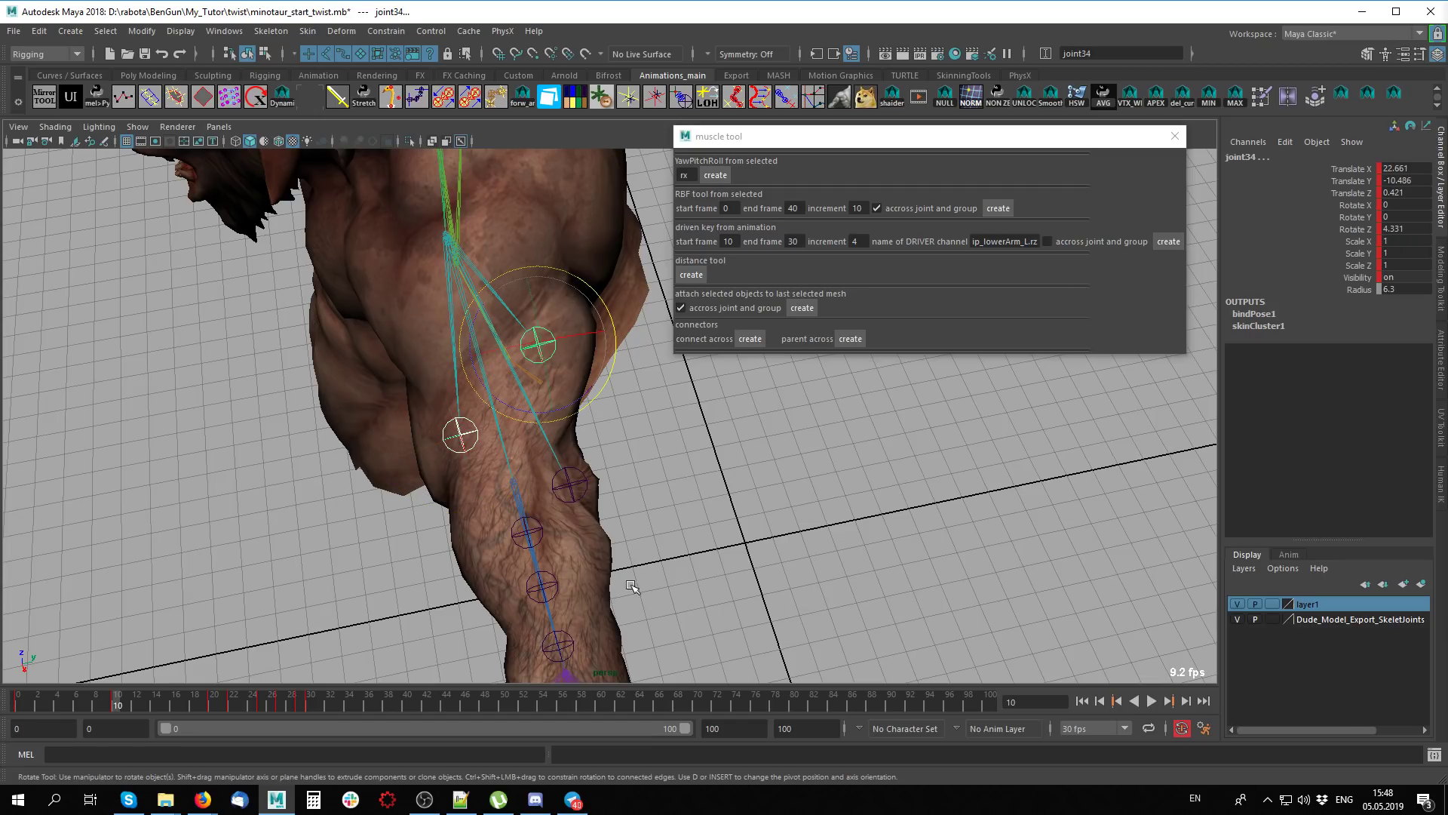
click(1048, 241)
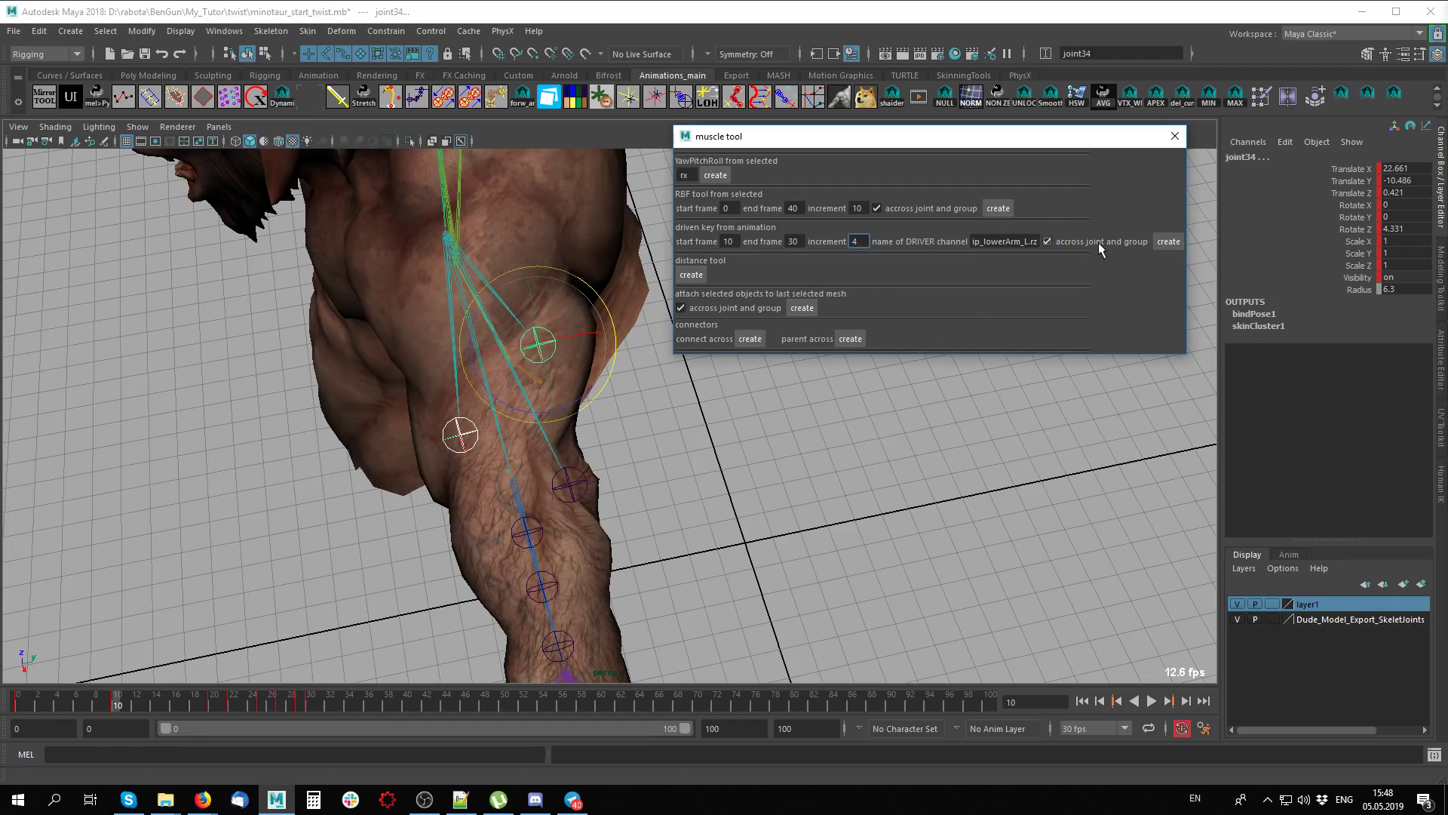
click(1168, 246)
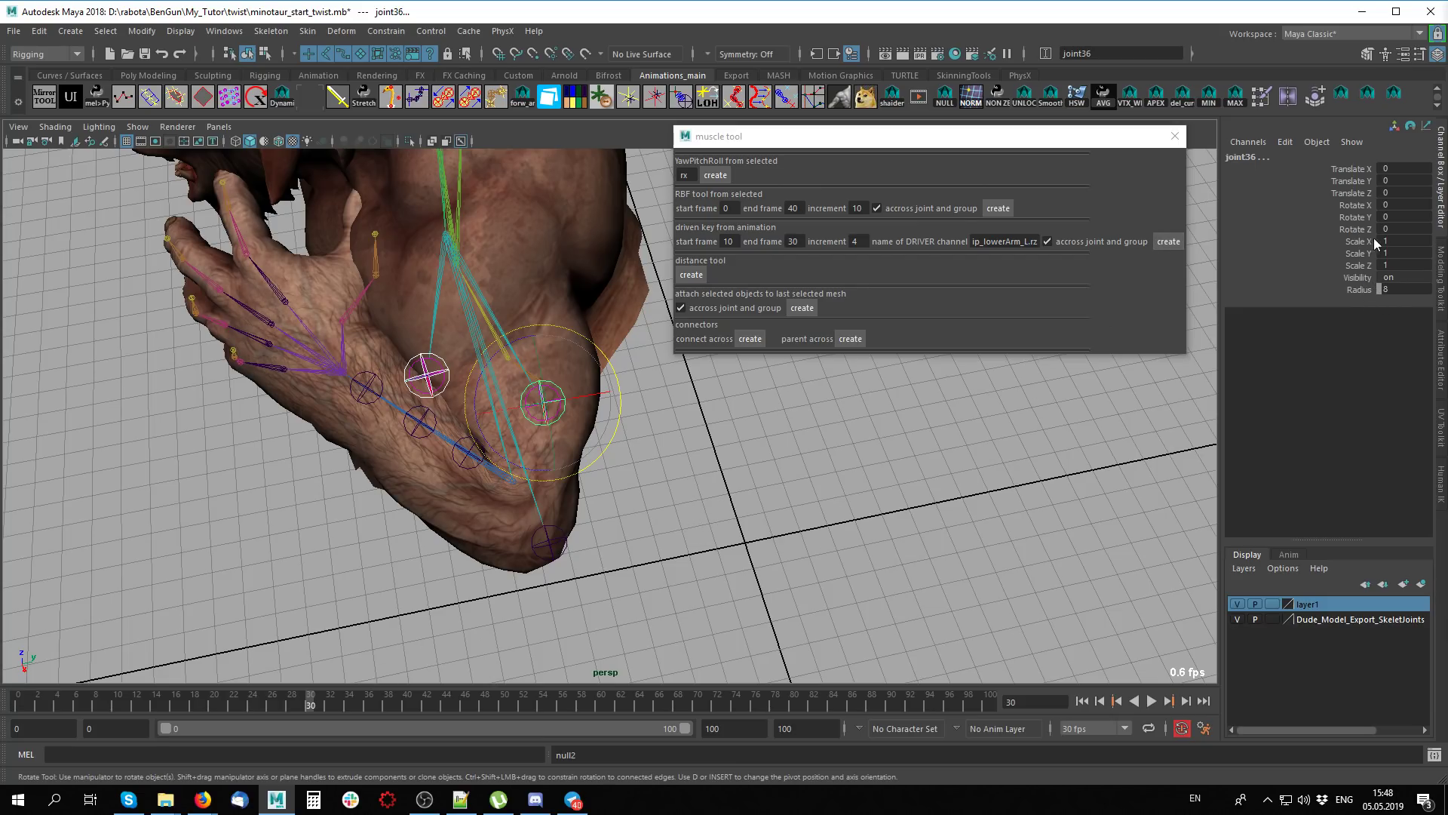
Set the helper joint's Radius to 9.2 and check the bend at frames 16 and 23
click(1364, 290)
middle_drag(868, 528, 845, 526)
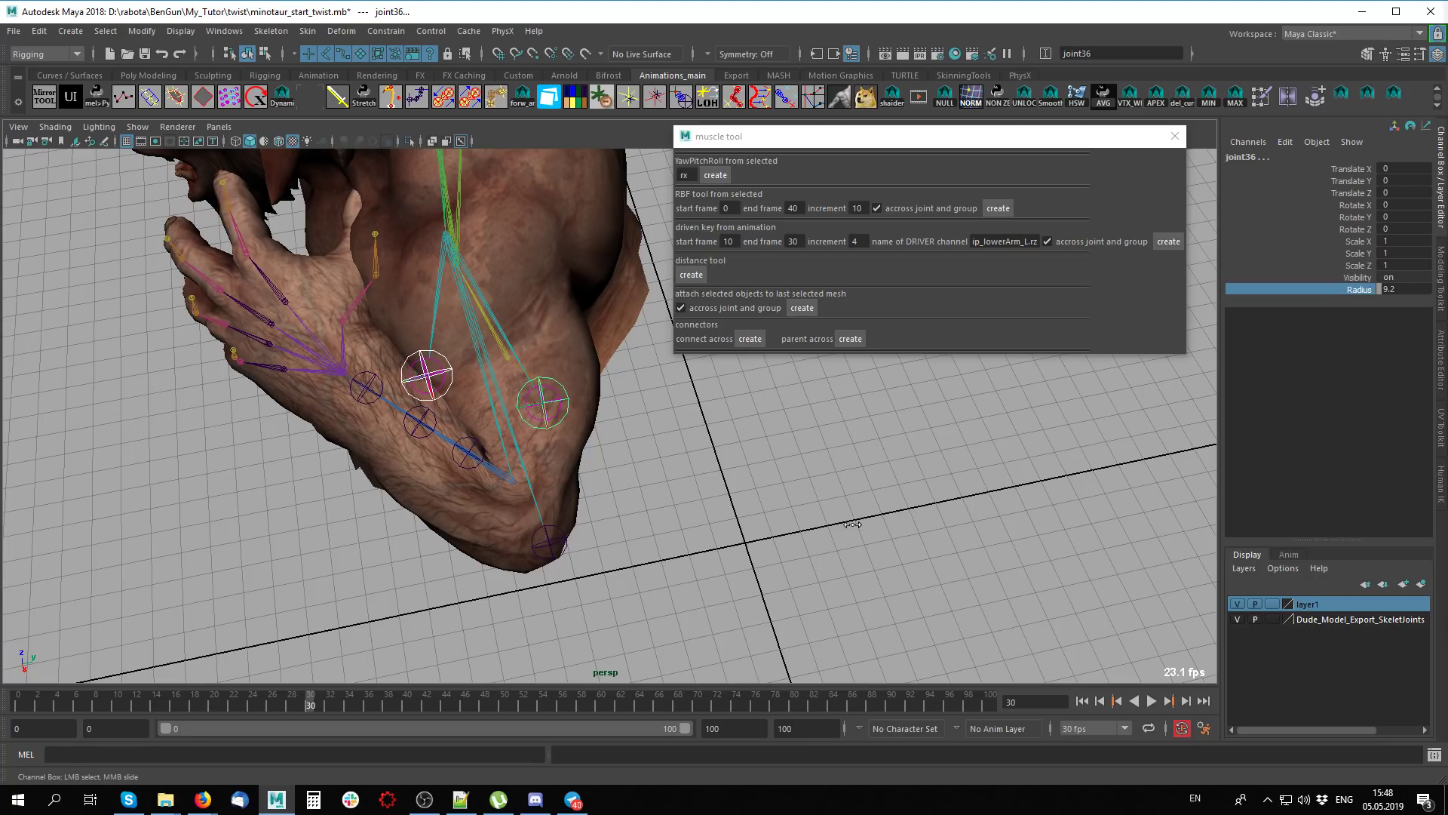
mouse_move(301, 703)
mouse_down()
mouse_move(176, 683)
mouse_move(243, 703)
mouse_up()
click(905, 528)
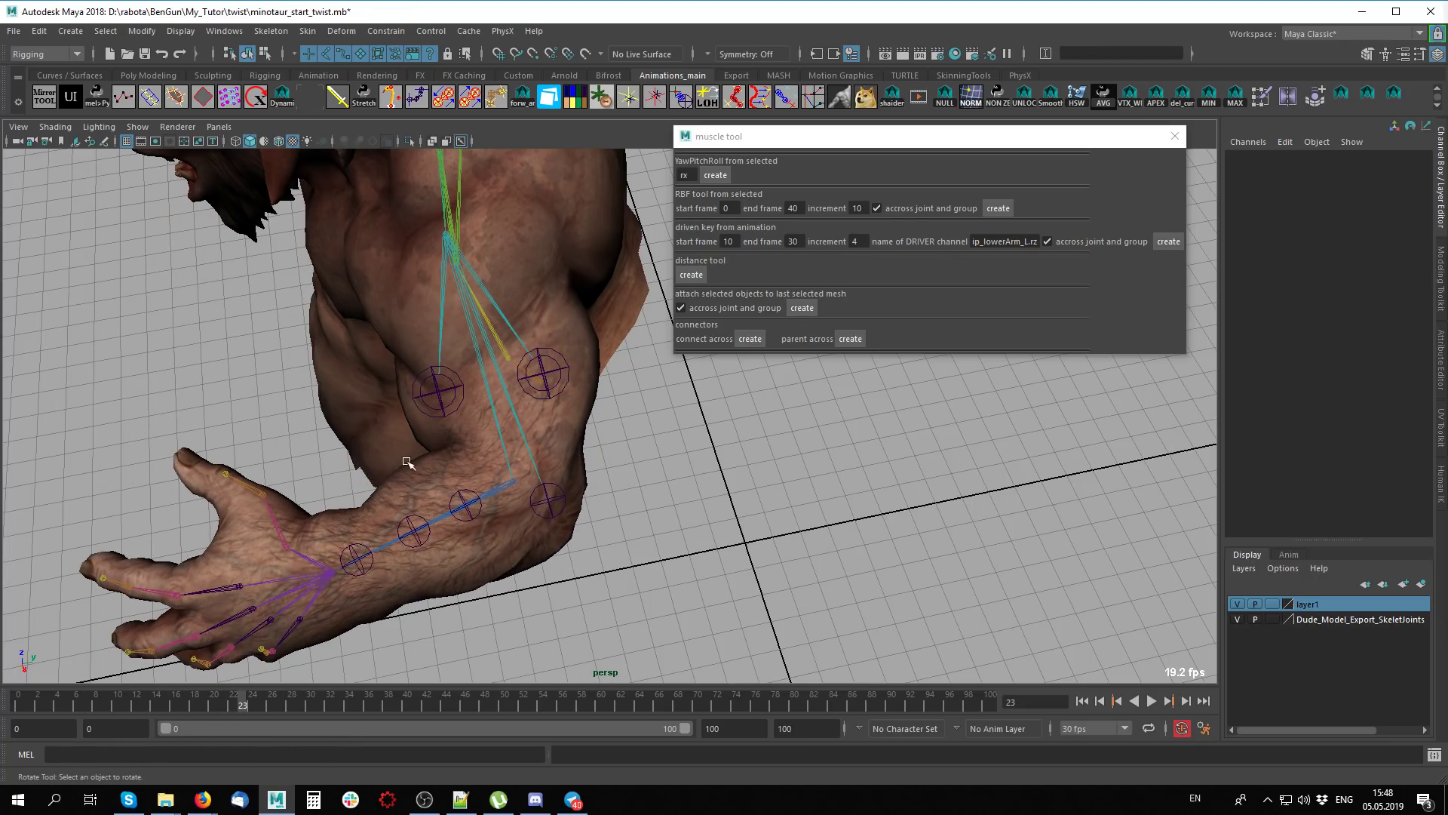
Select helper joint35 at the bicep and group it under a new null3
alt+drag(573, 422, 526, 410)
click(526, 487)
alt+drag(506, 562, 354, 566)
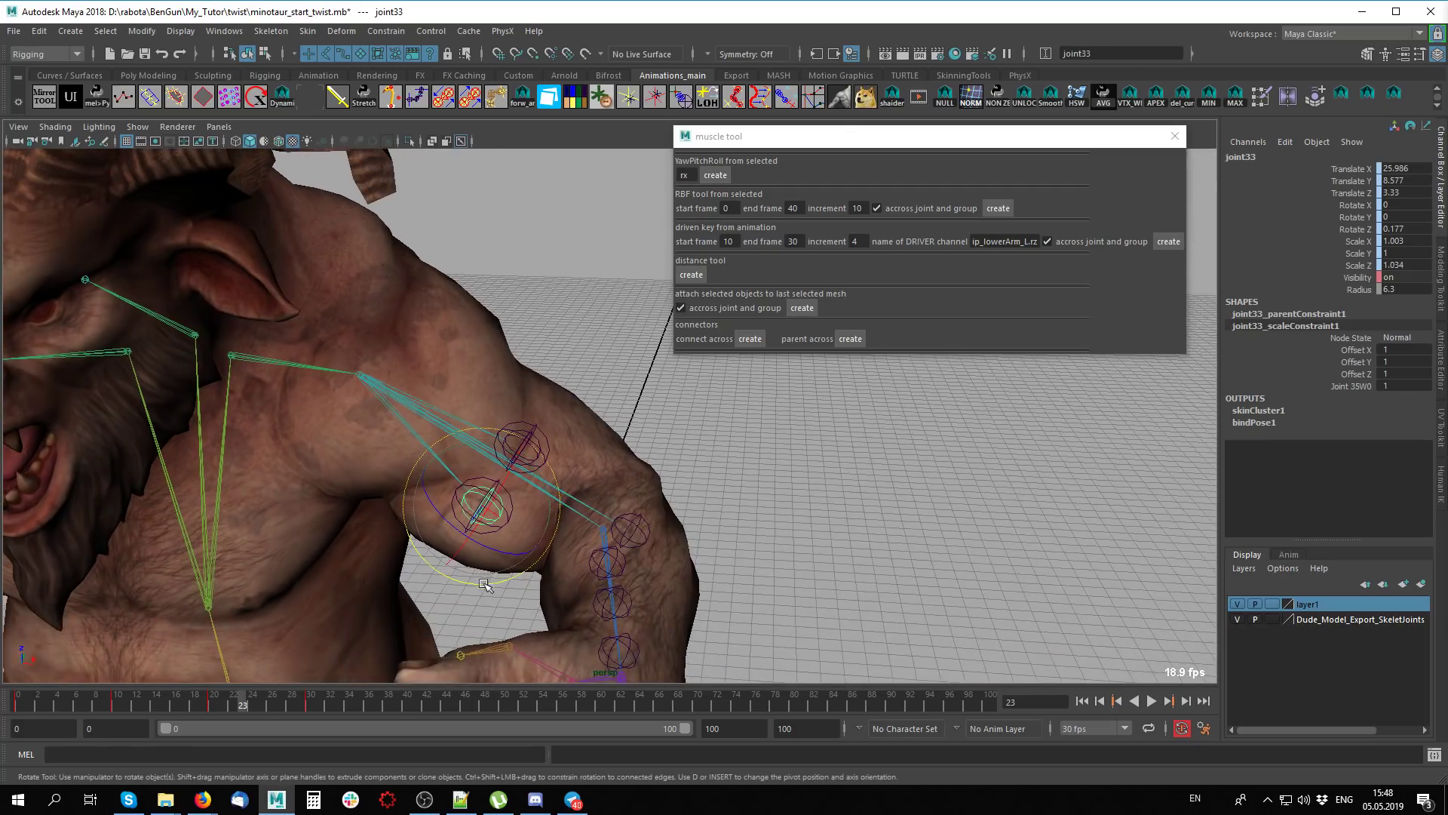
click(487, 563)
click(497, 523)
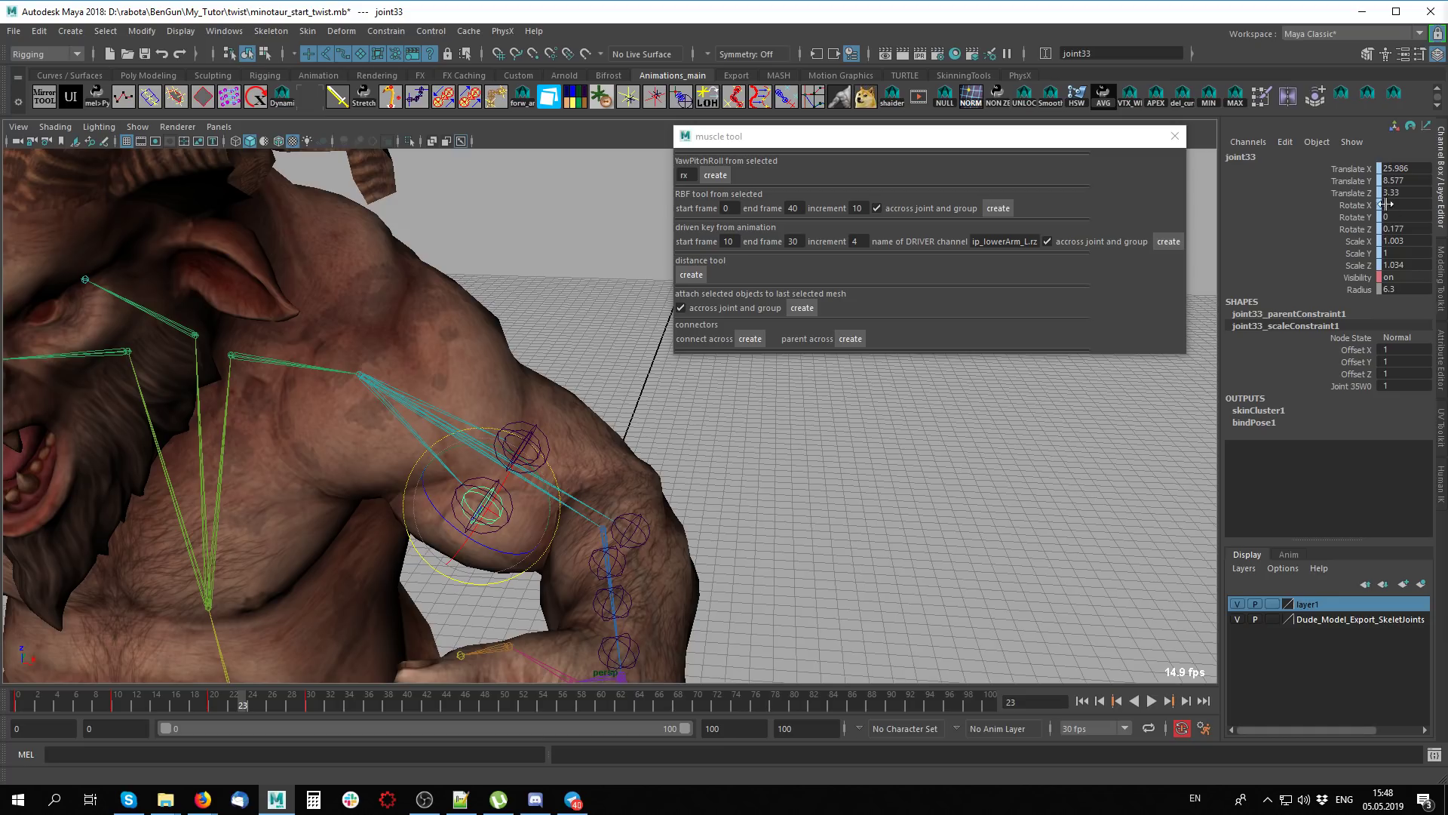
click(485, 524)
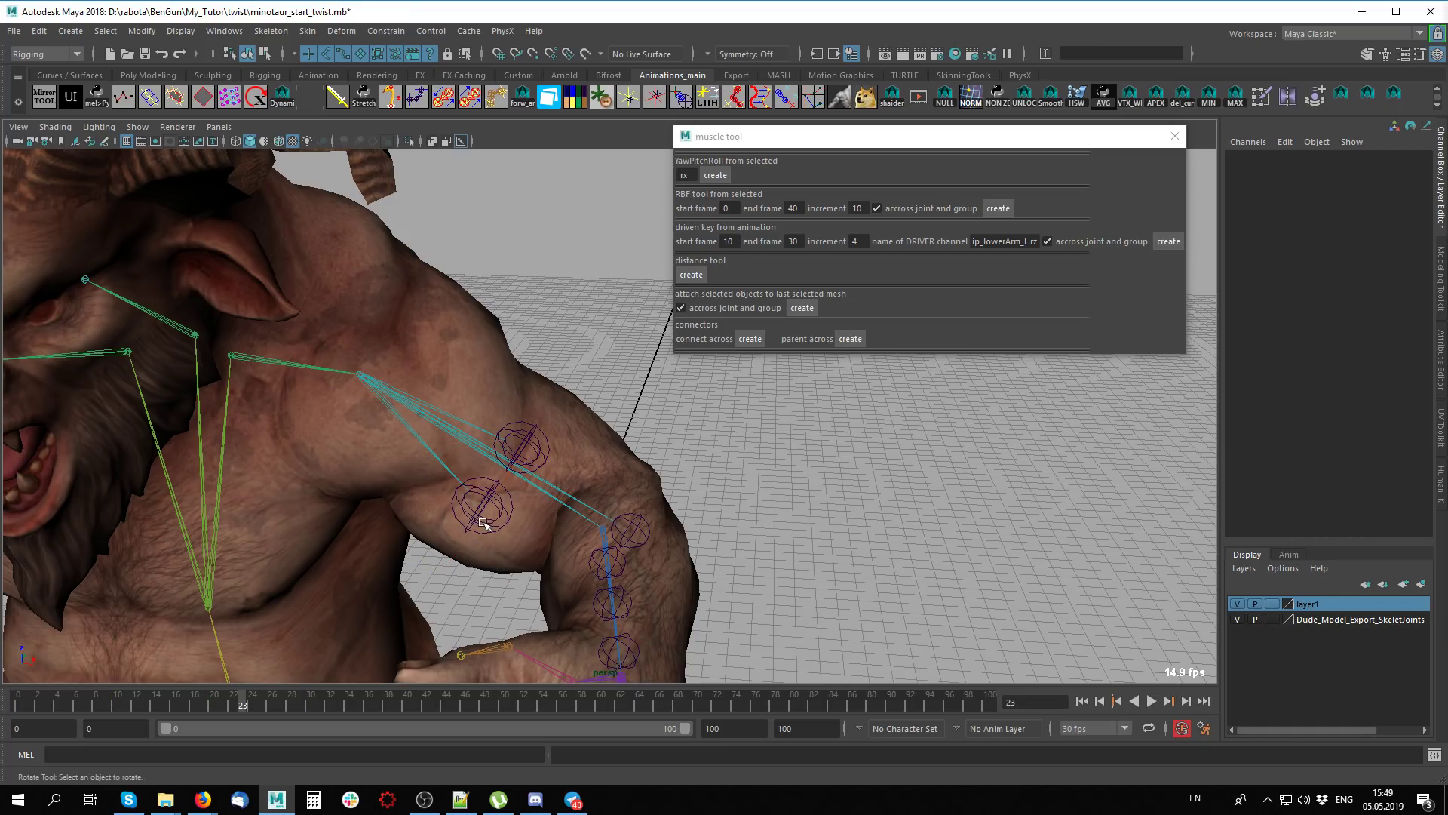
click(513, 519)
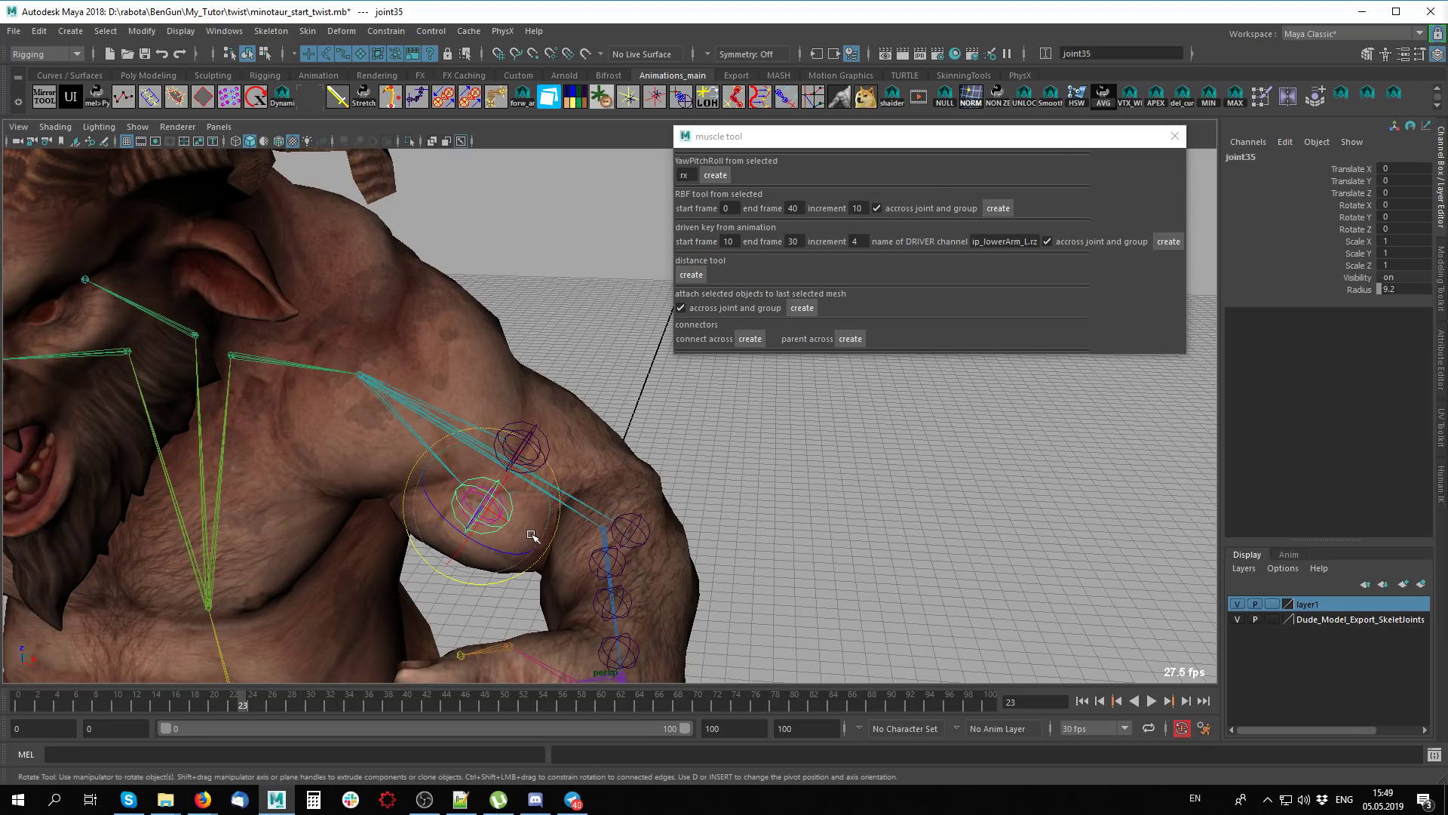
key(n)
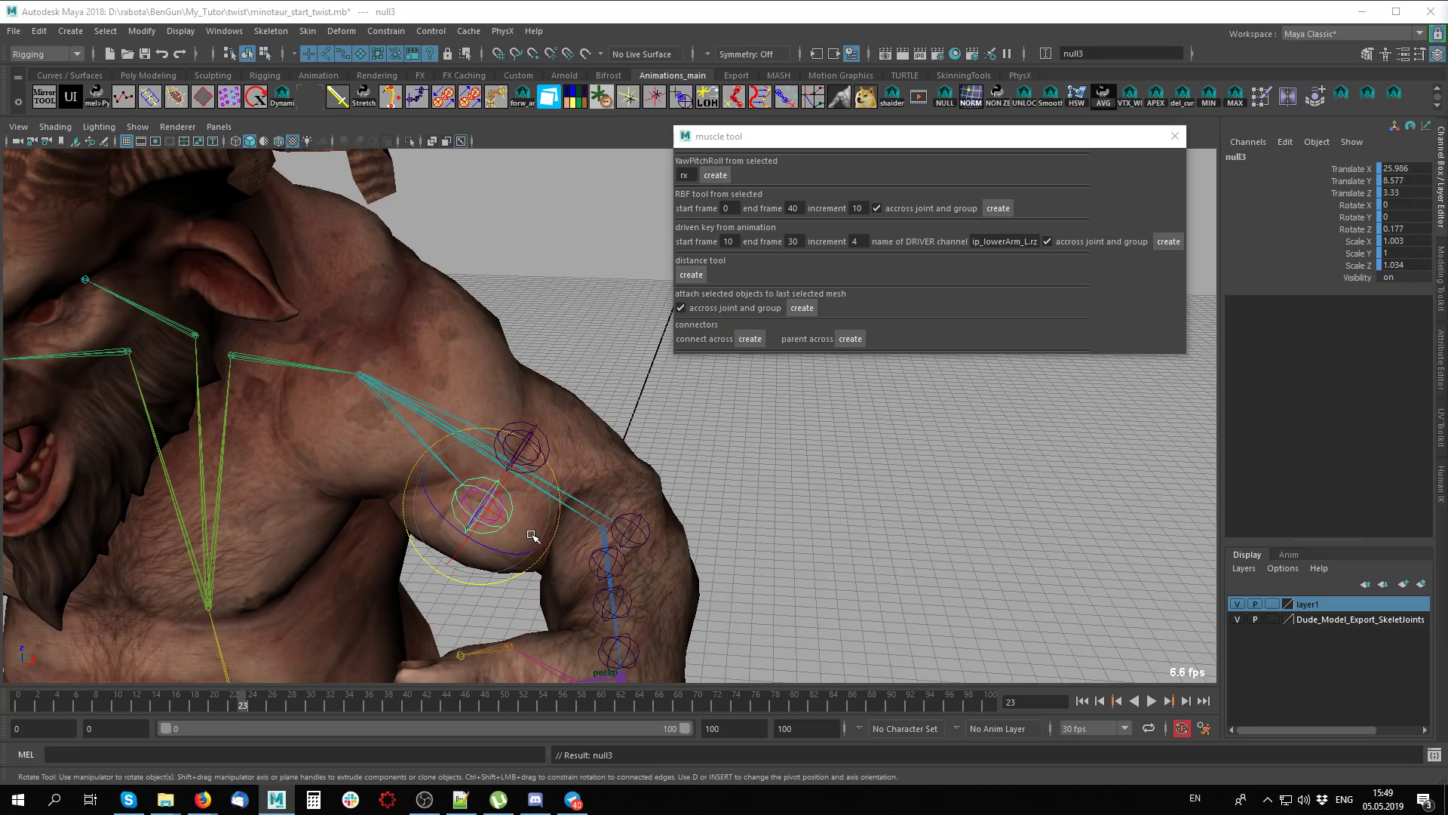
Verify in the Outliner that joint35 sits under null3 inside null2
key(shift+o)
drag(709, 231, 515, 85)
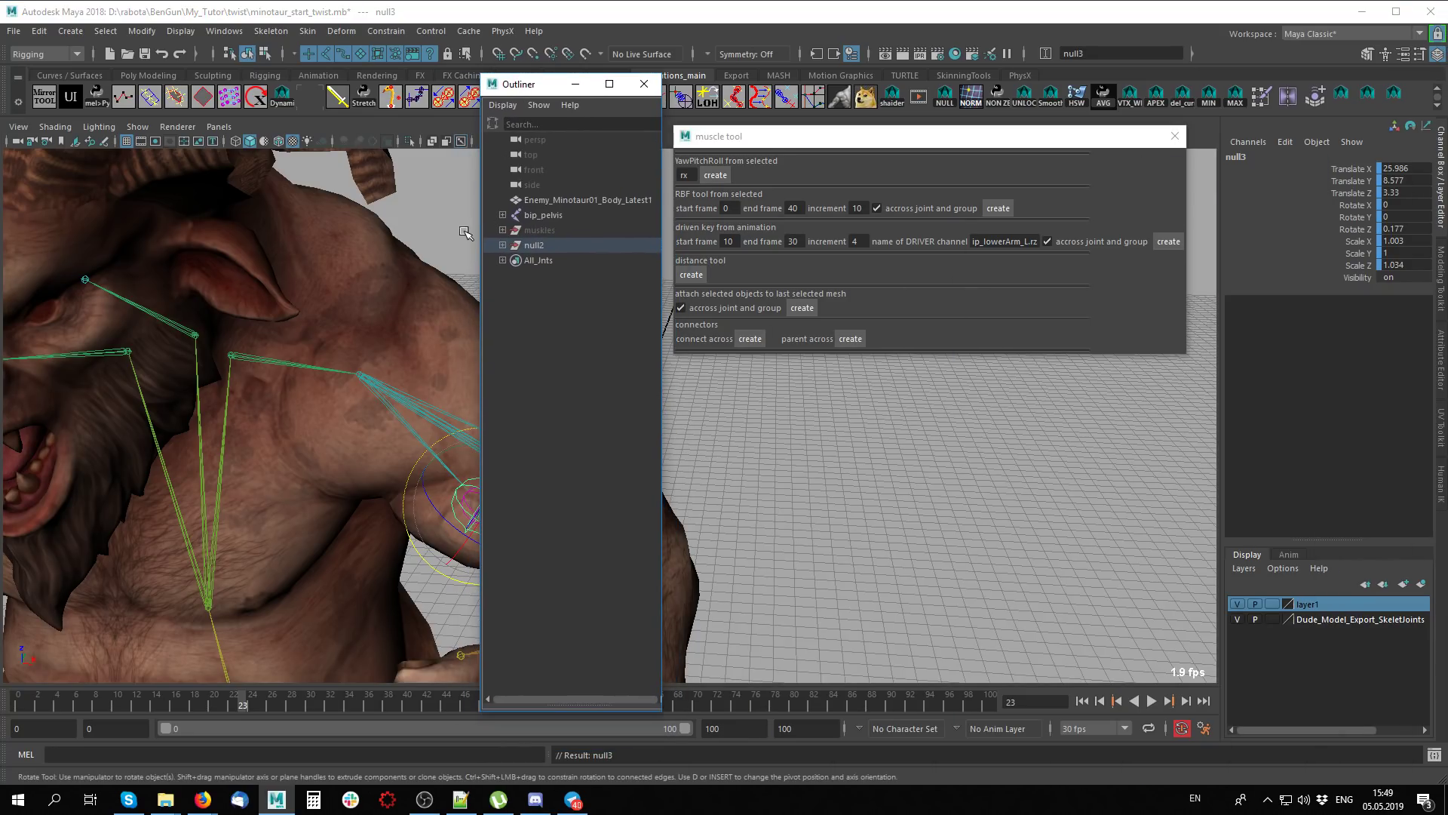
click(502, 245)
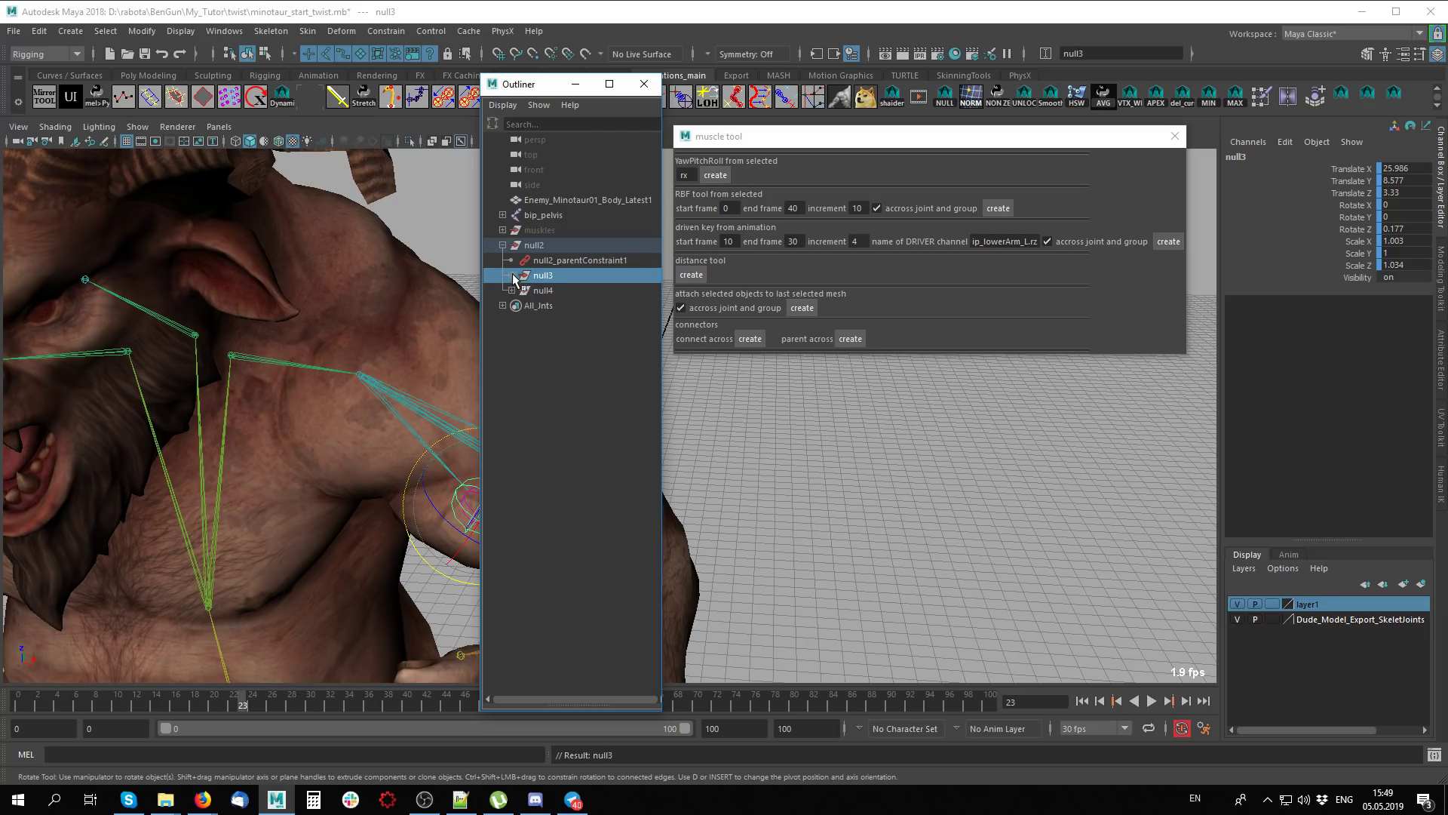
click(512, 275)
drag(524, 91, 660, 83)
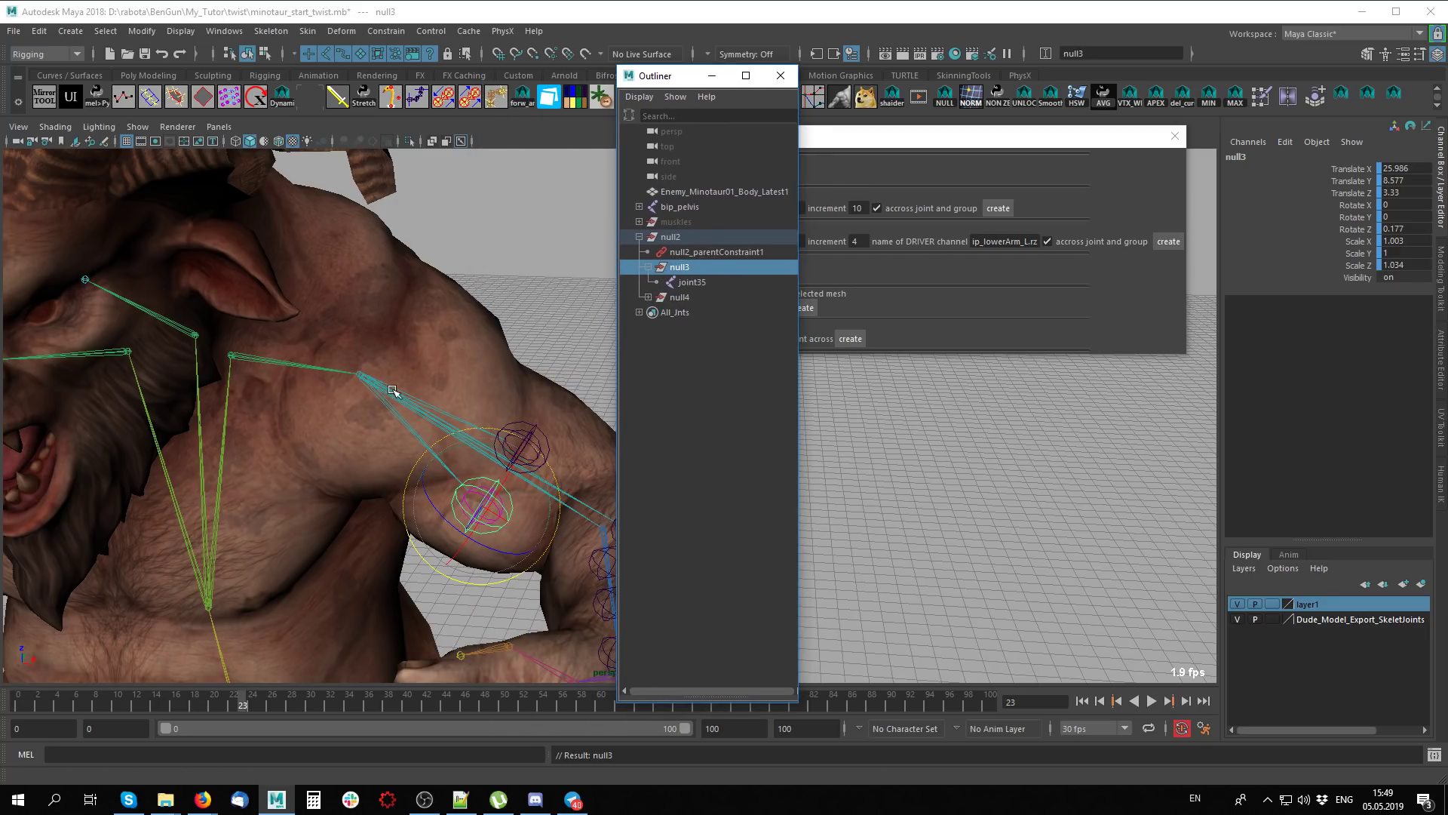
click(680, 239)
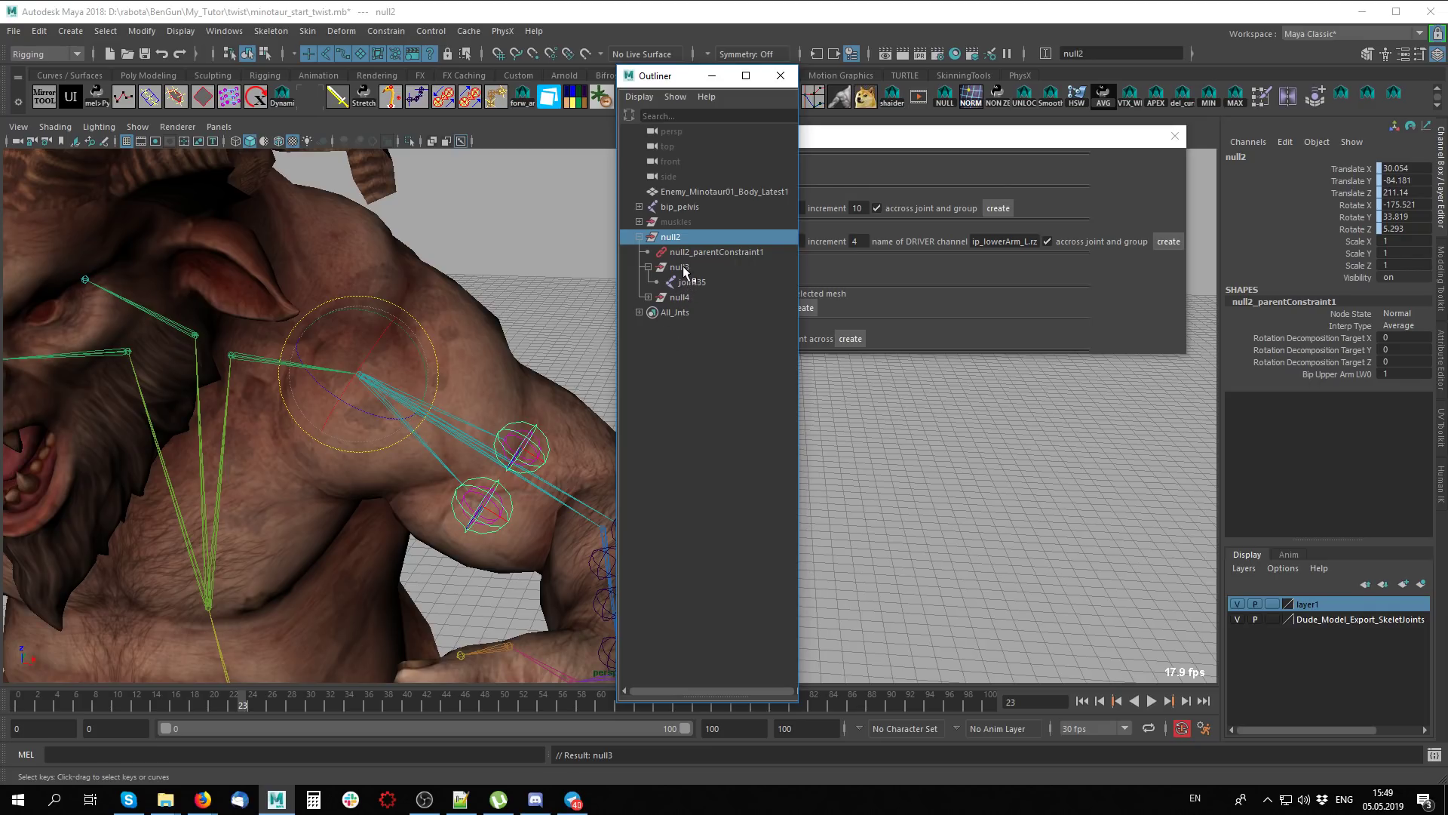
click(685, 270)
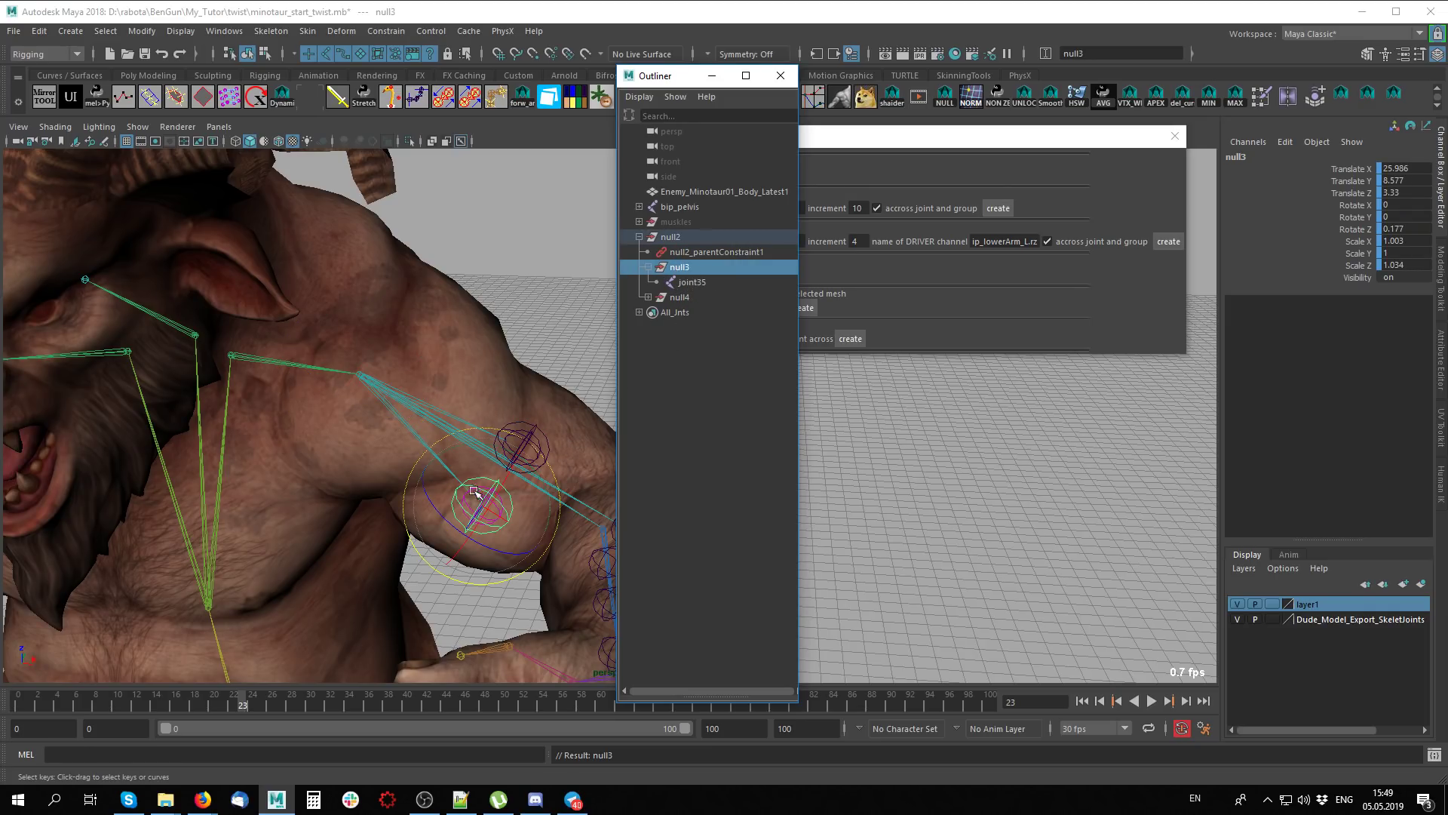
click(697, 282)
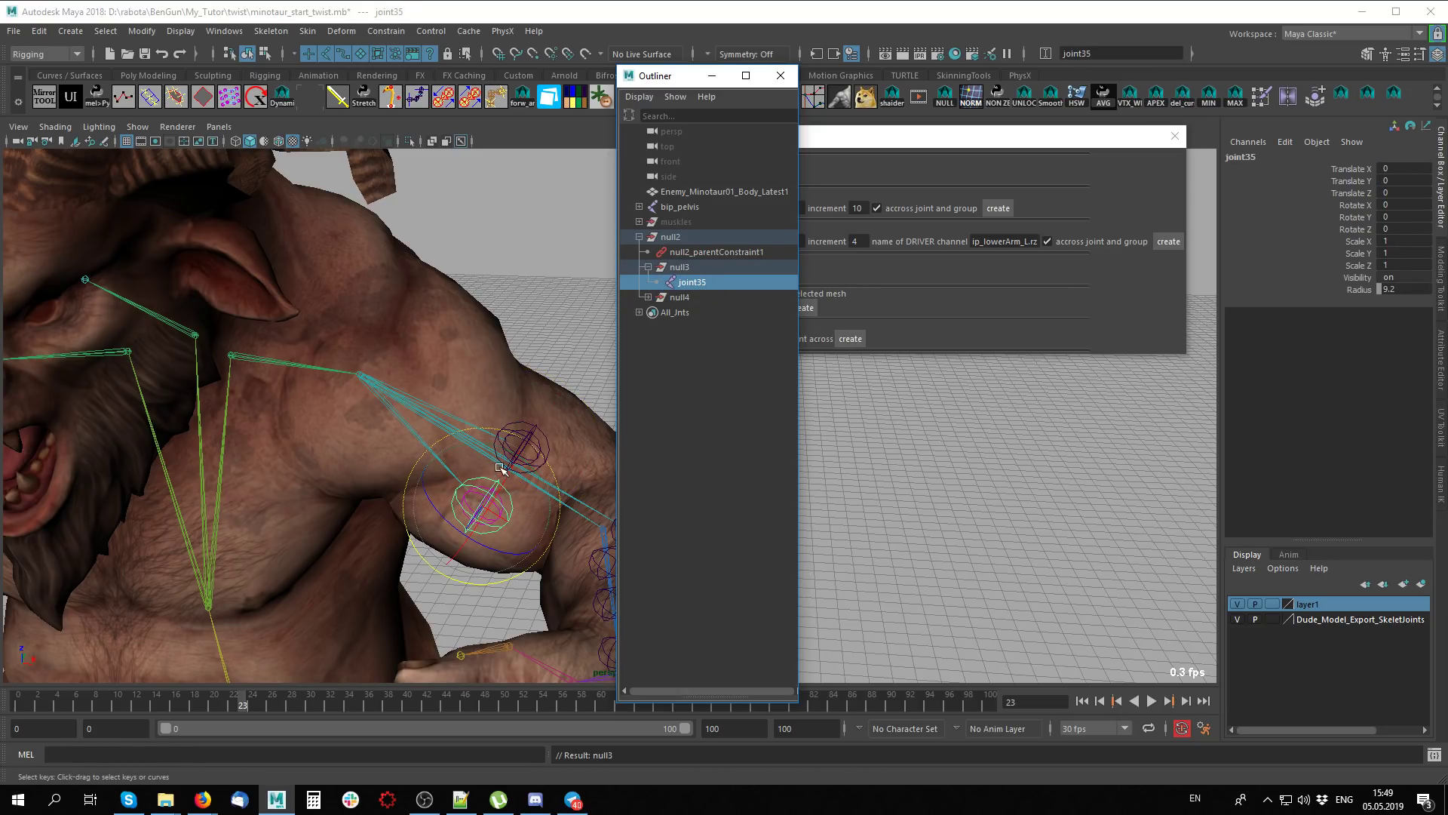
Trial-move joint35 toward the armpit at frame 17, undoing the attempts
click(443, 581)
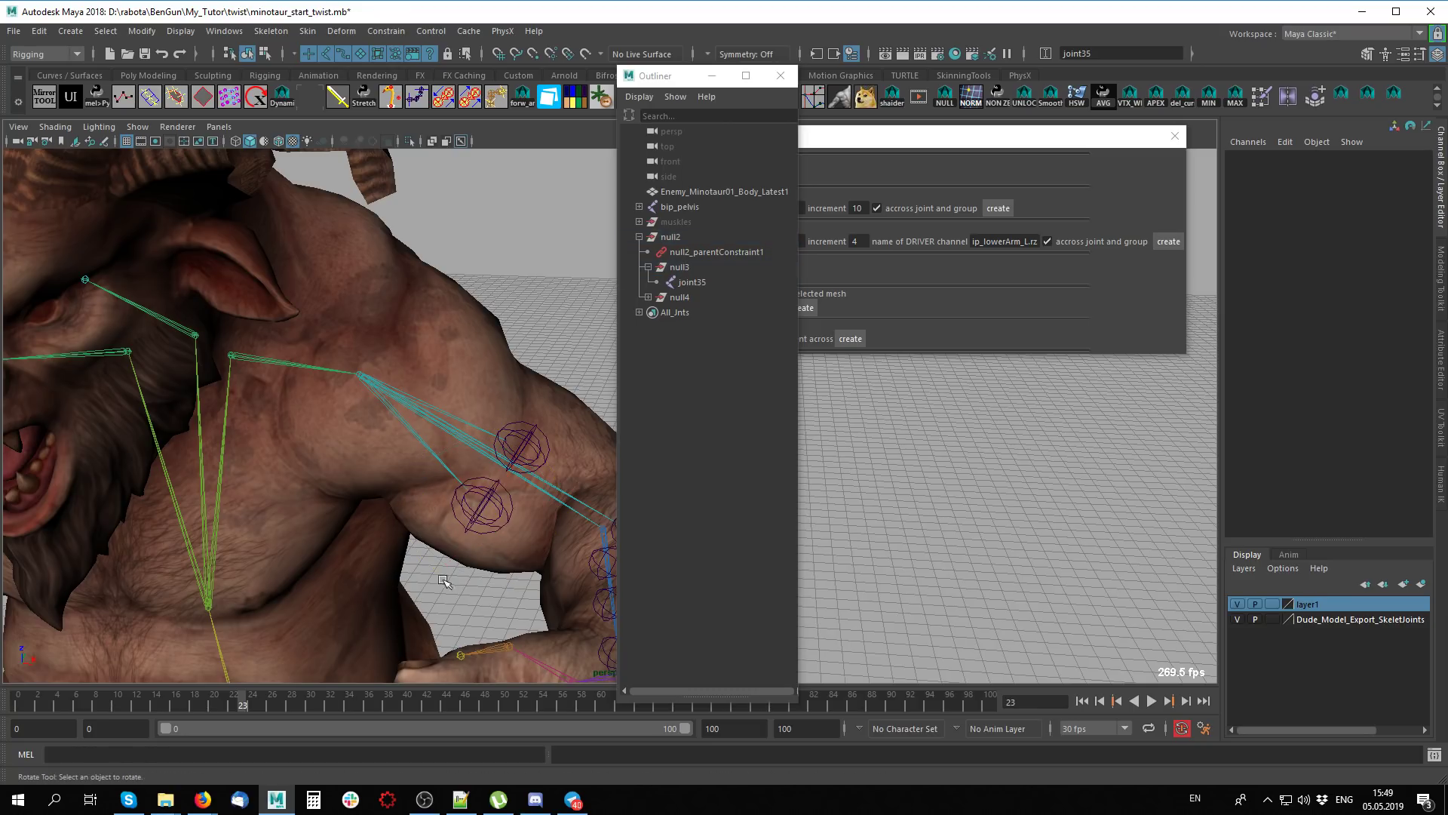
click(471, 502)
click(730, 396)
click(485, 521)
alt+middle_drag(485, 520, 466, 543)
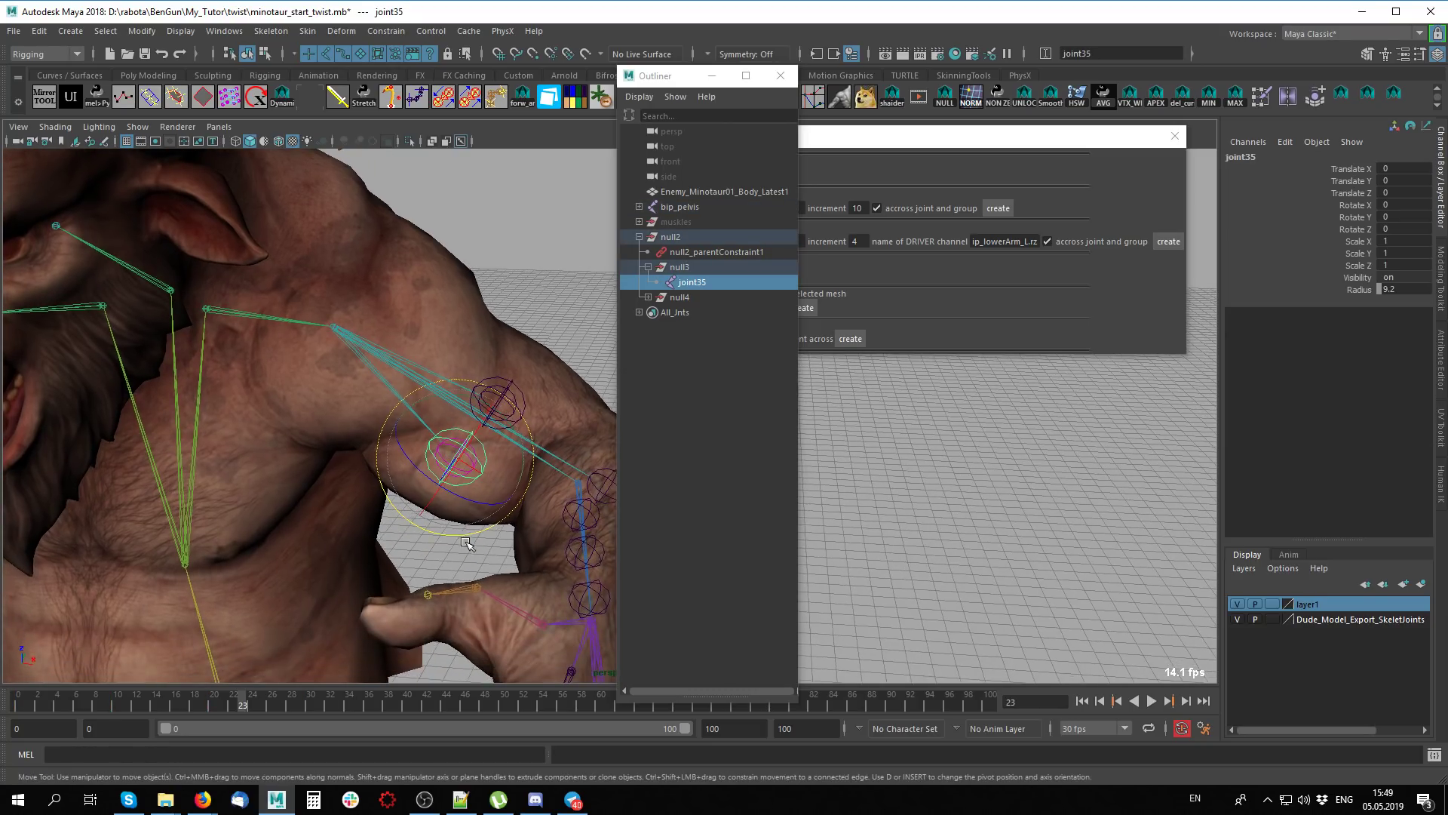
drag(467, 544, 487, 535)
key(ctrl+z)
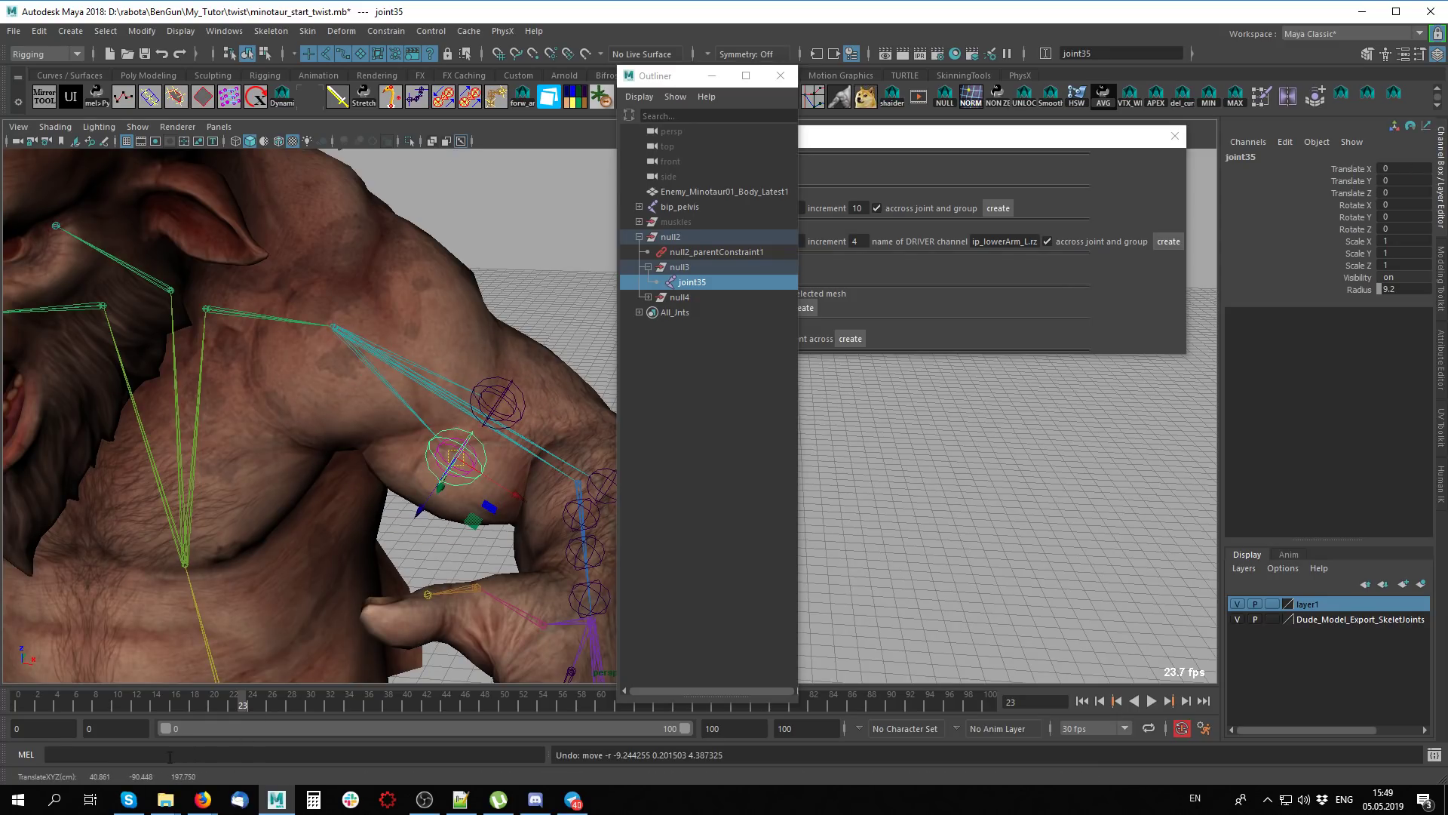
drag(234, 705, 185, 706)
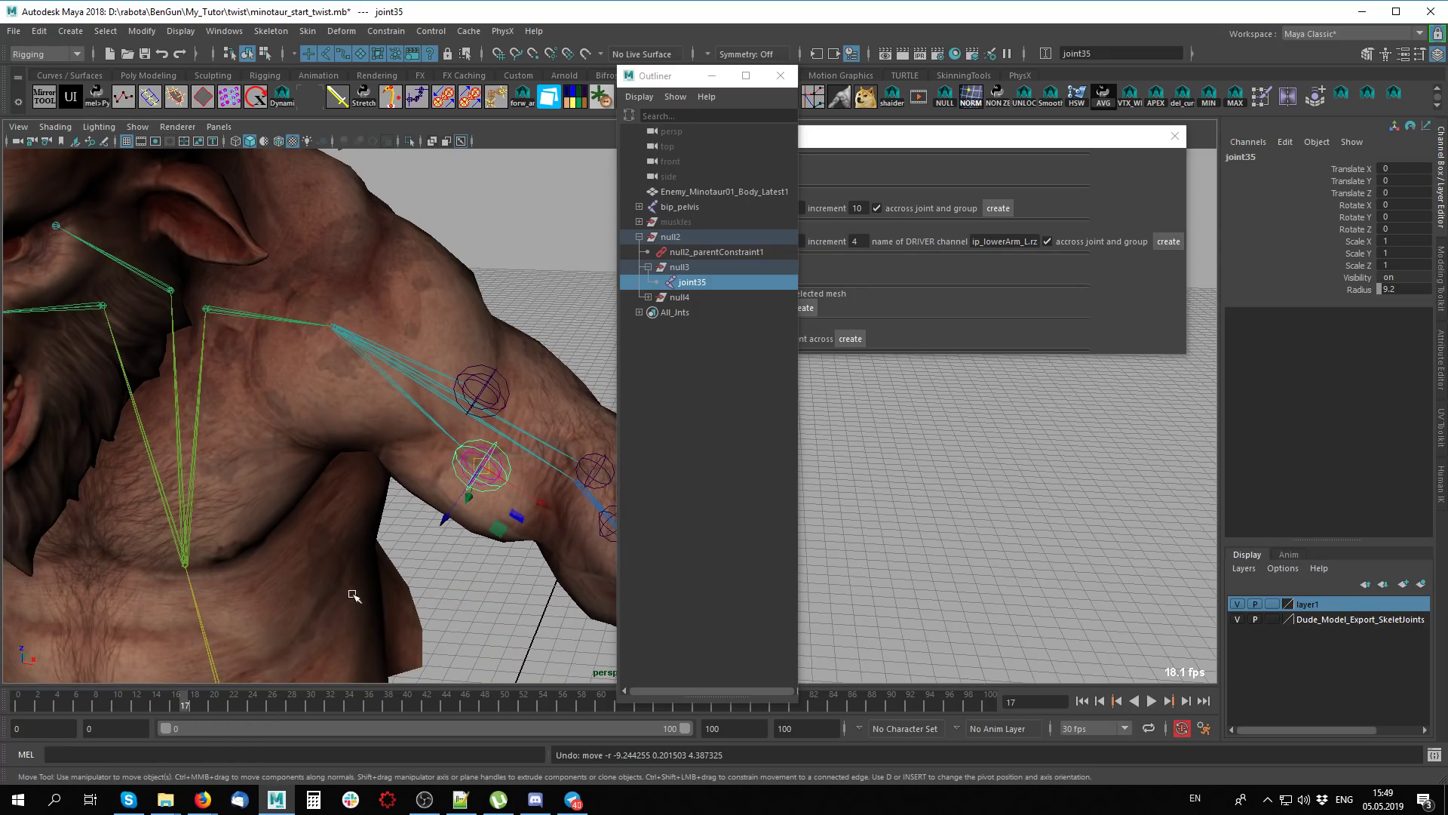
mouse_move(354, 596)
middle_down()
mouse_move(390, 608)
mouse_move(434, 585)
mouse_move(334, 705)
middle_up()
key(ctrl+z)
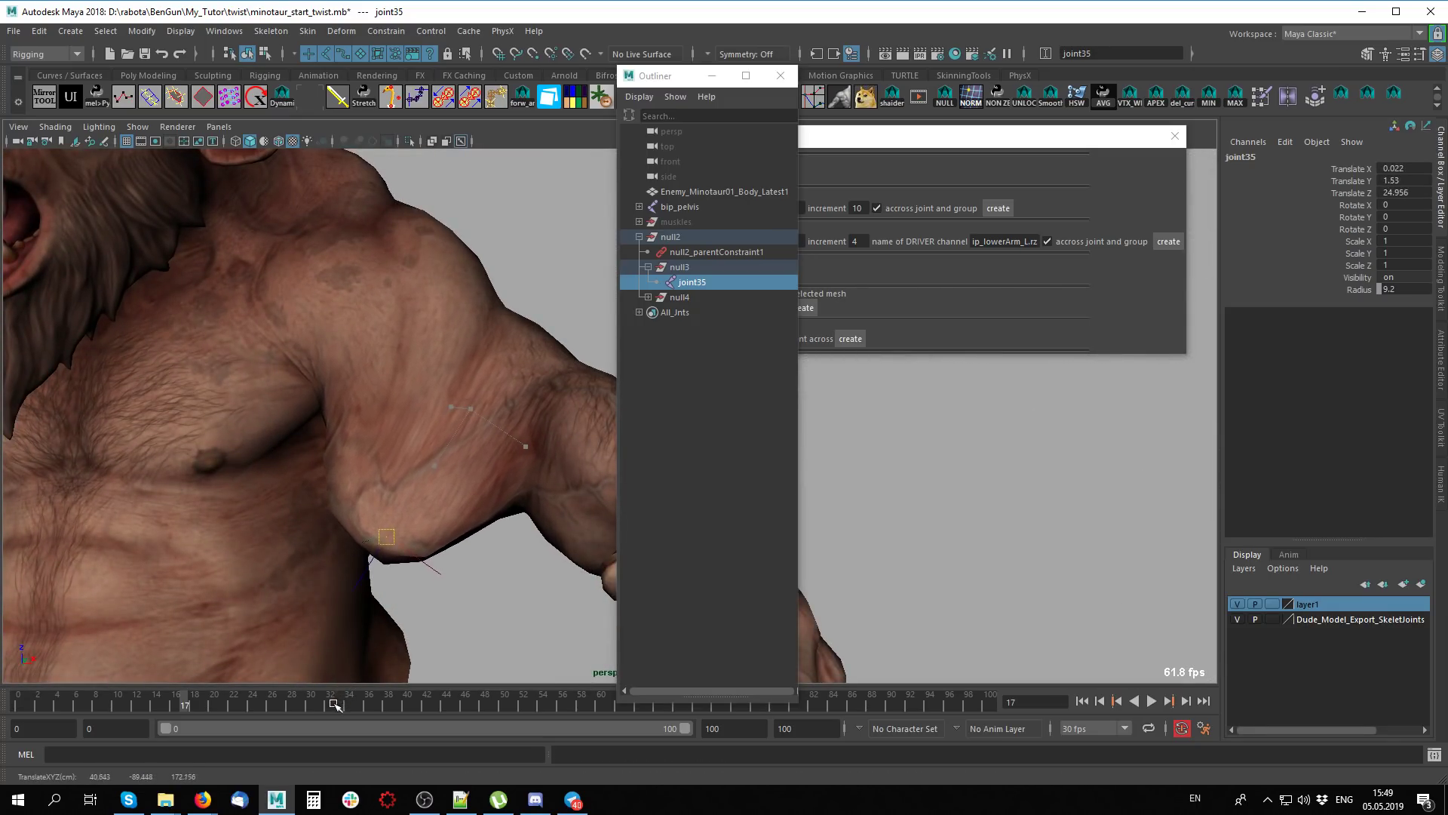
key(ctrl+z)
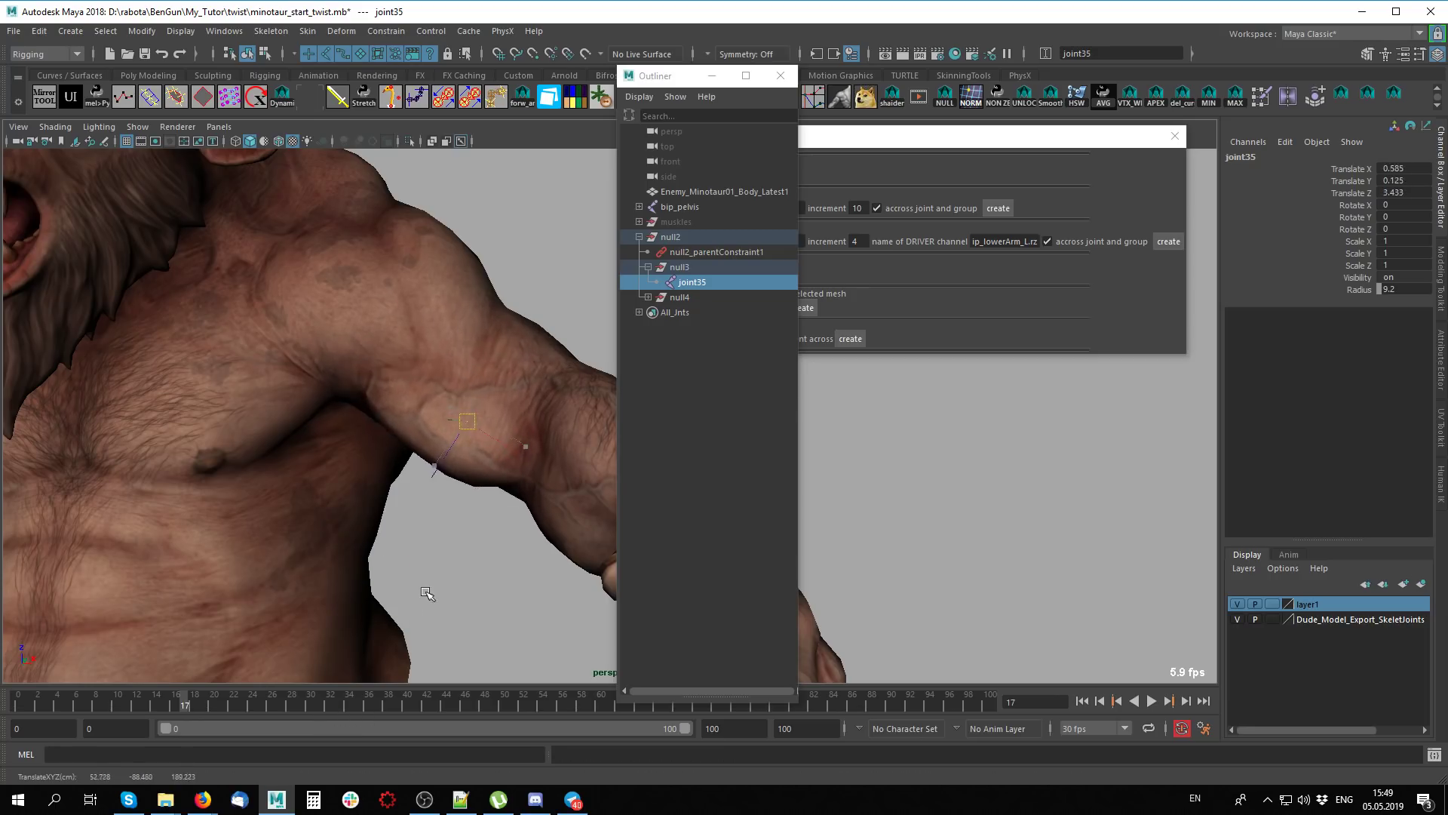
Reposition joint35 along the upper arm to sit under the bicep near the armpit
middle_drag(428, 594, 420, 585)
mouse_move(420, 585)
alt+mouse_down()
mouse_move(361, 643)
mouse_move(377, 641)
alt+mouse_up()
mouse_move(360, 605)
middle_down()
mouse_move(436, 590)
mouse_move(382, 604)
middle_up()
alt+drag(323, 589, 490, 457)
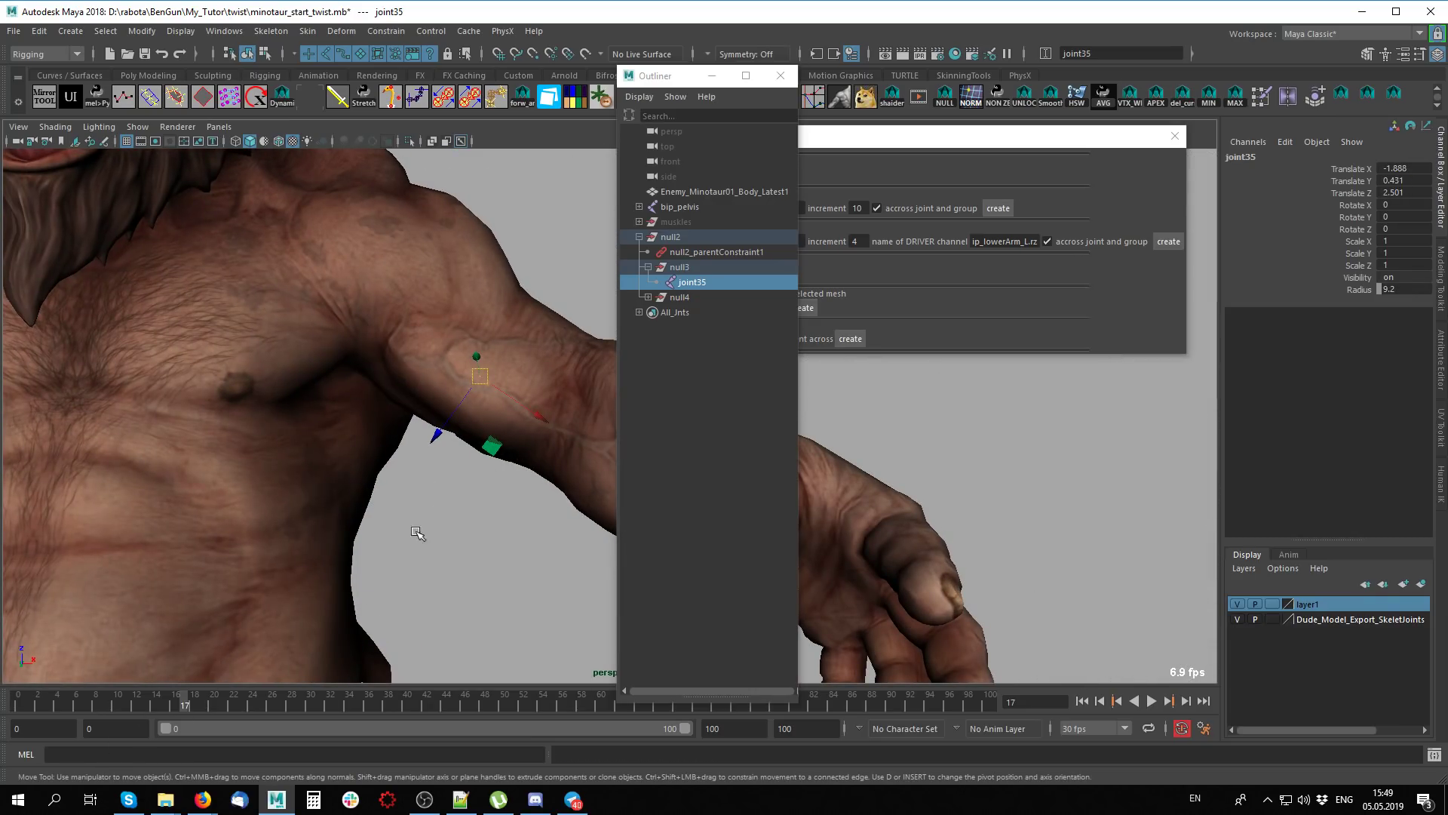
key(w)
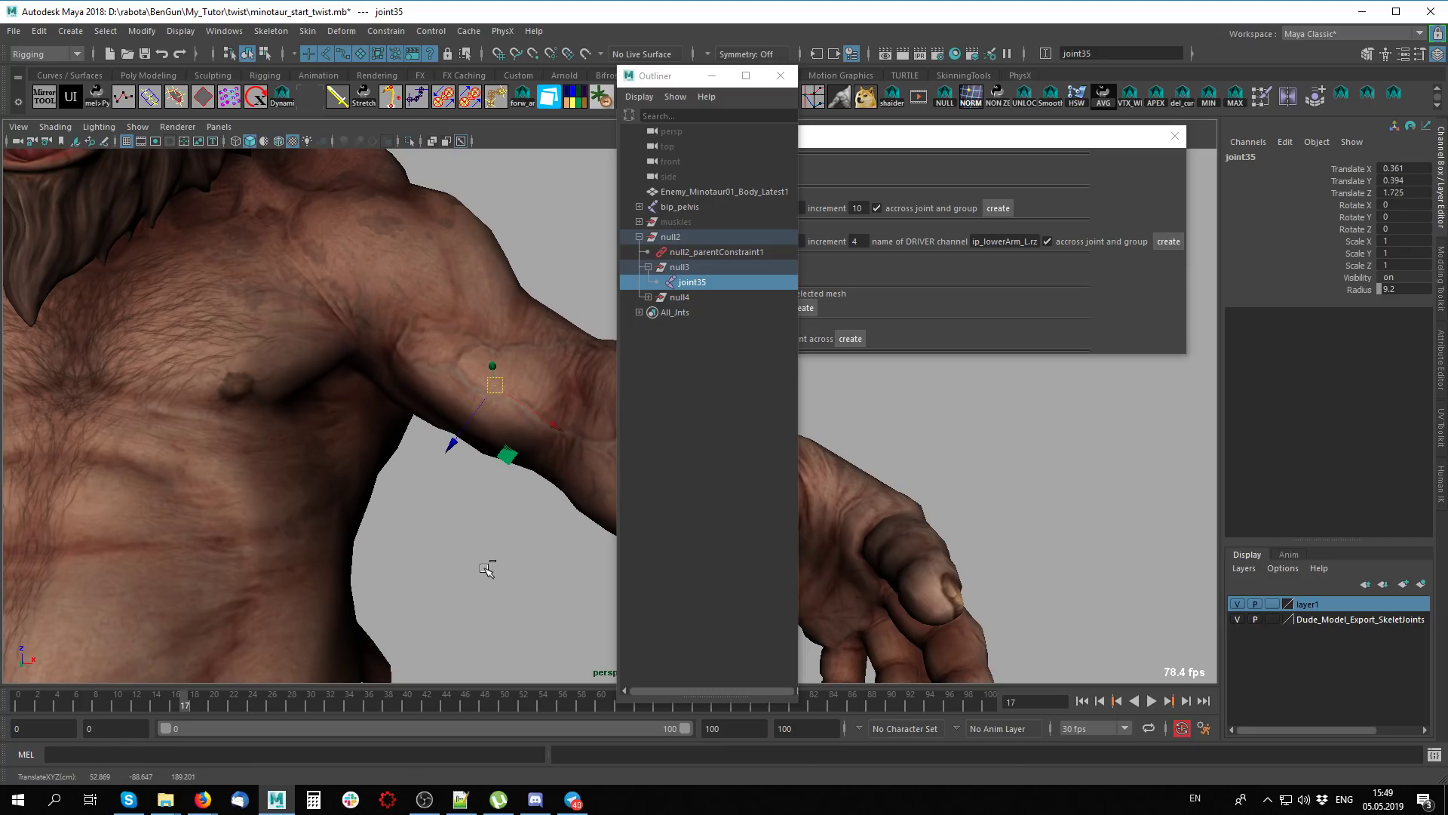
middle_drag(491, 593, 492, 580)
mouse_move(491, 580)
alt+mouse_down()
mouse_move(372, 598)
mouse_move(332, 674)
alt+mouse_up()
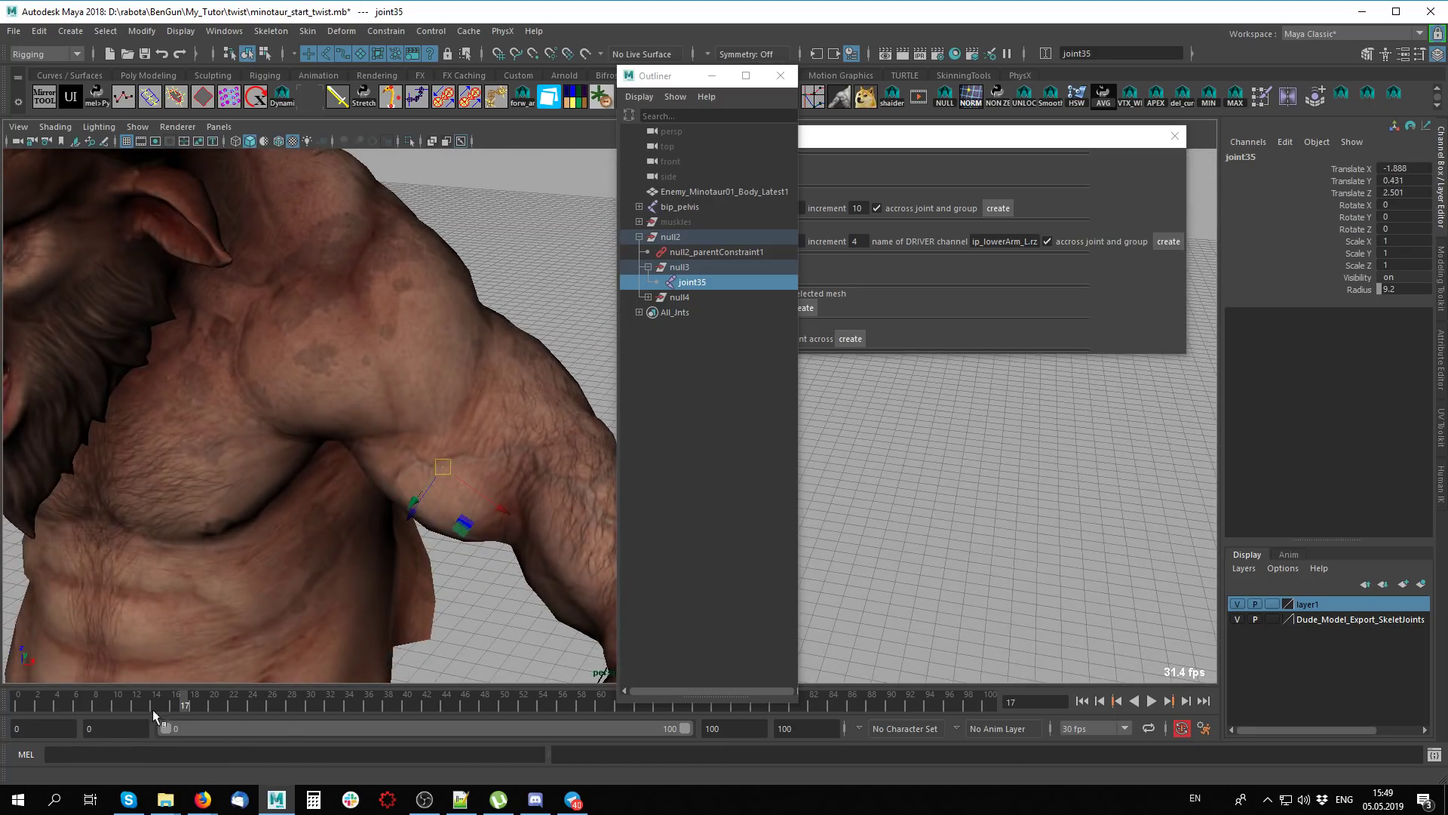
Test the bend at frame 26, try scaling joint35, undo it, and return to frame 14
drag(153, 709, 271, 705)
mouse_move(392, 528)
alt+mouse_down()
mouse_move(455, 441)
mouse_move(407, 526)
alt+mouse_up()
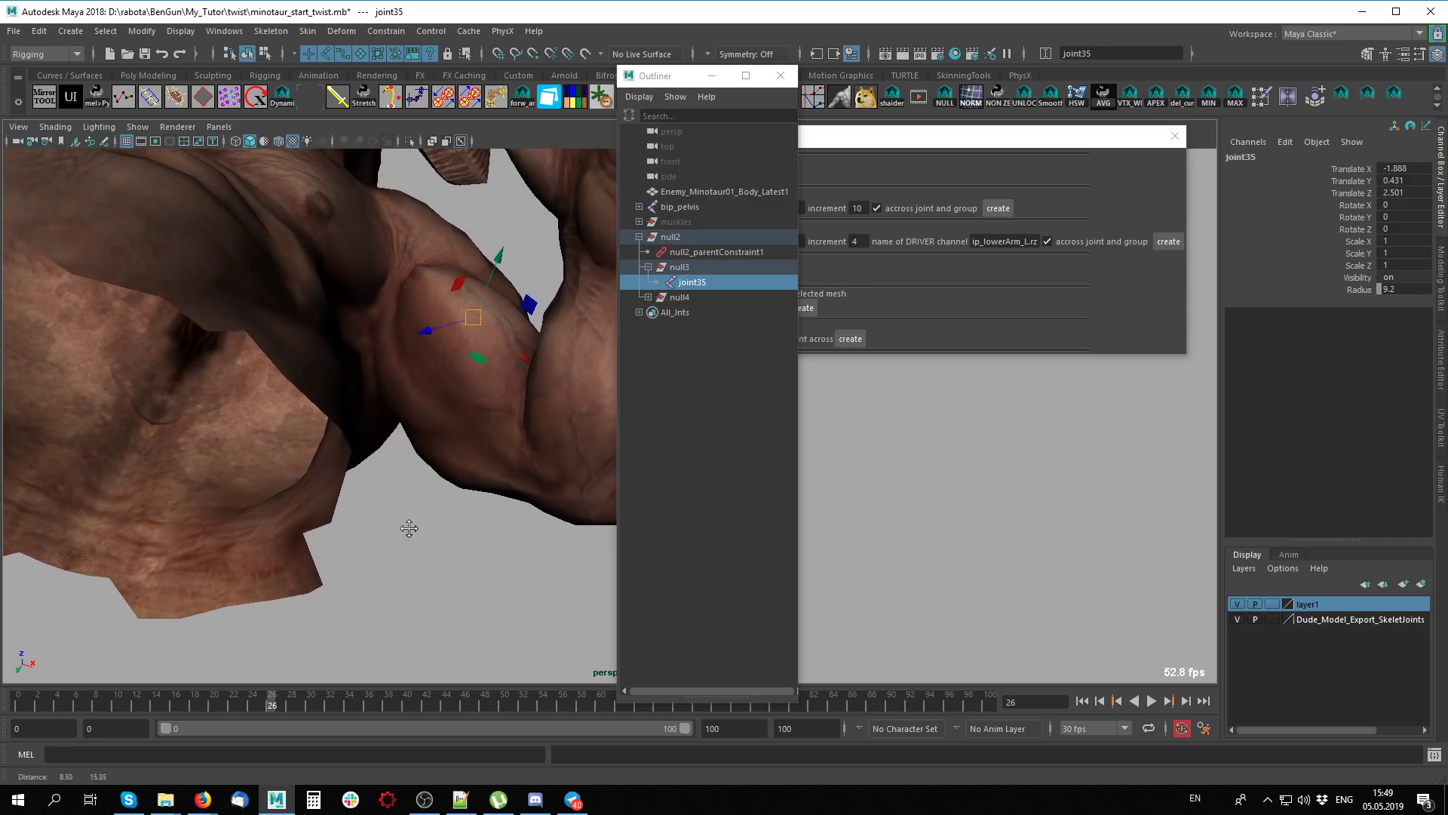
key(r)
mouse_move(507, 540)
middle_down()
mouse_move(472, 464)
mouse_move(602, 514)
middle_up()
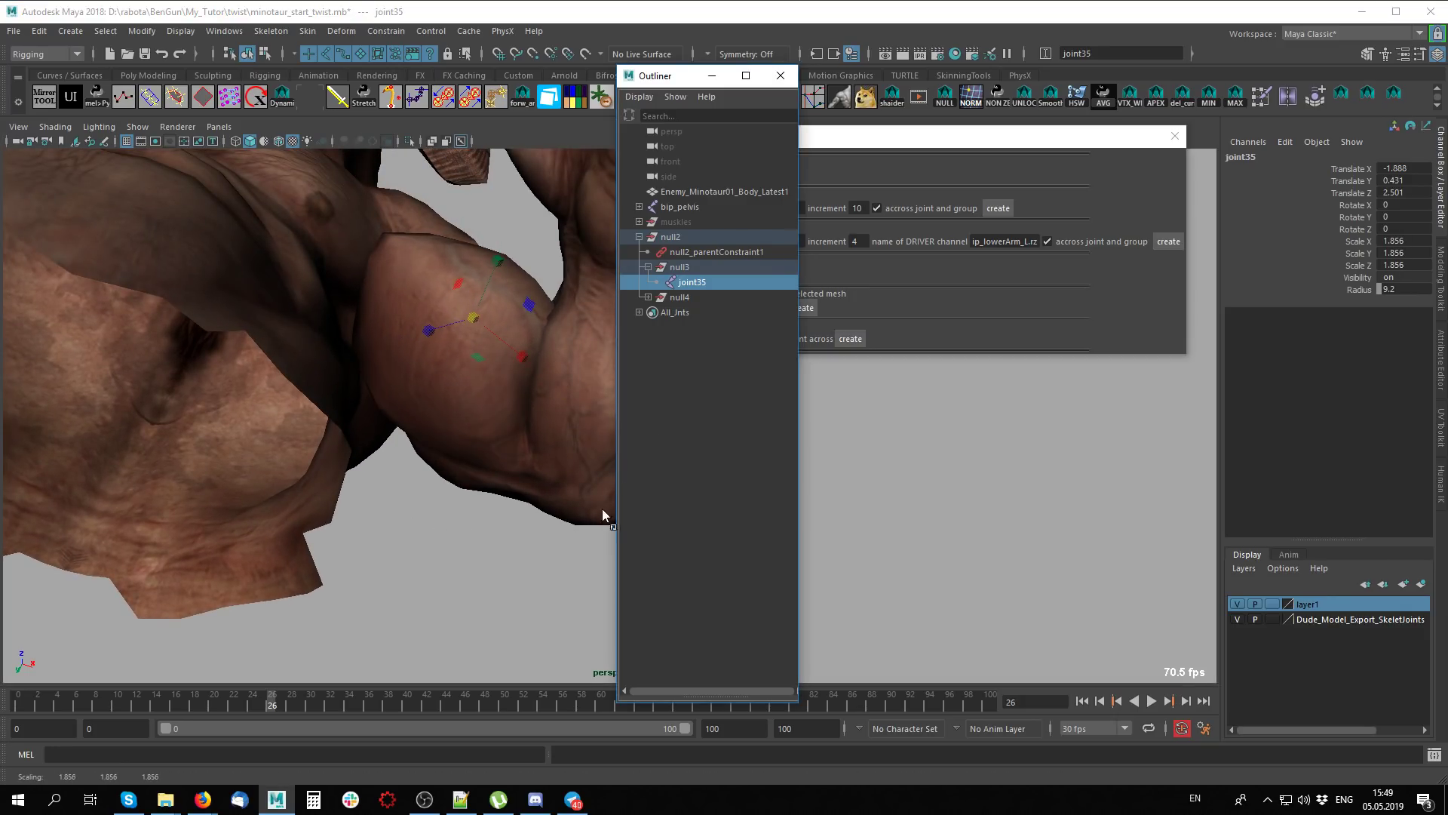
mouse_move(467, 418)
alt+mouse_down()
mouse_move(414, 549)
mouse_move(437, 565)
alt+mouse_up()
key(ctrl+z)
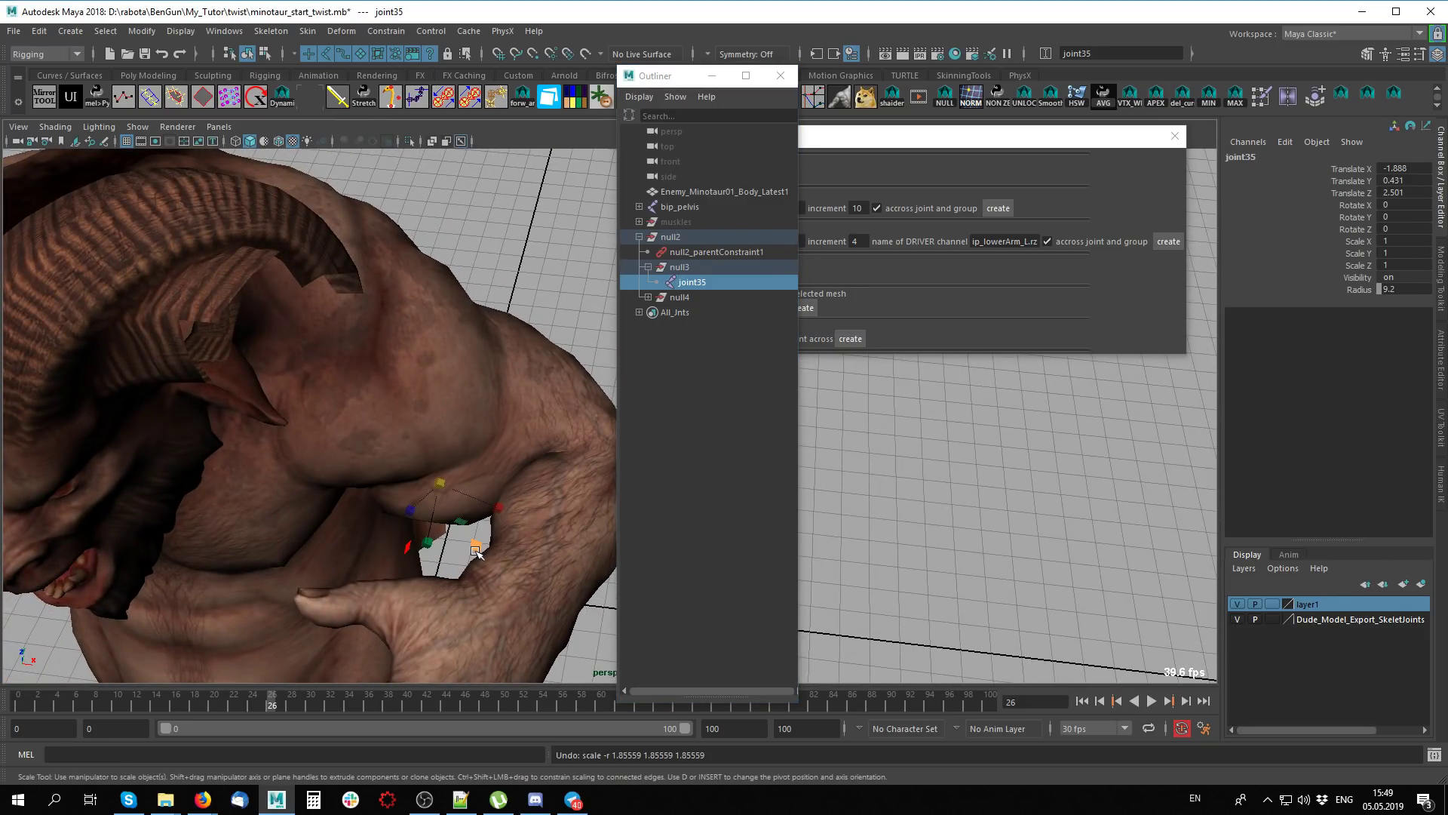
drag(261, 705, 155, 705)
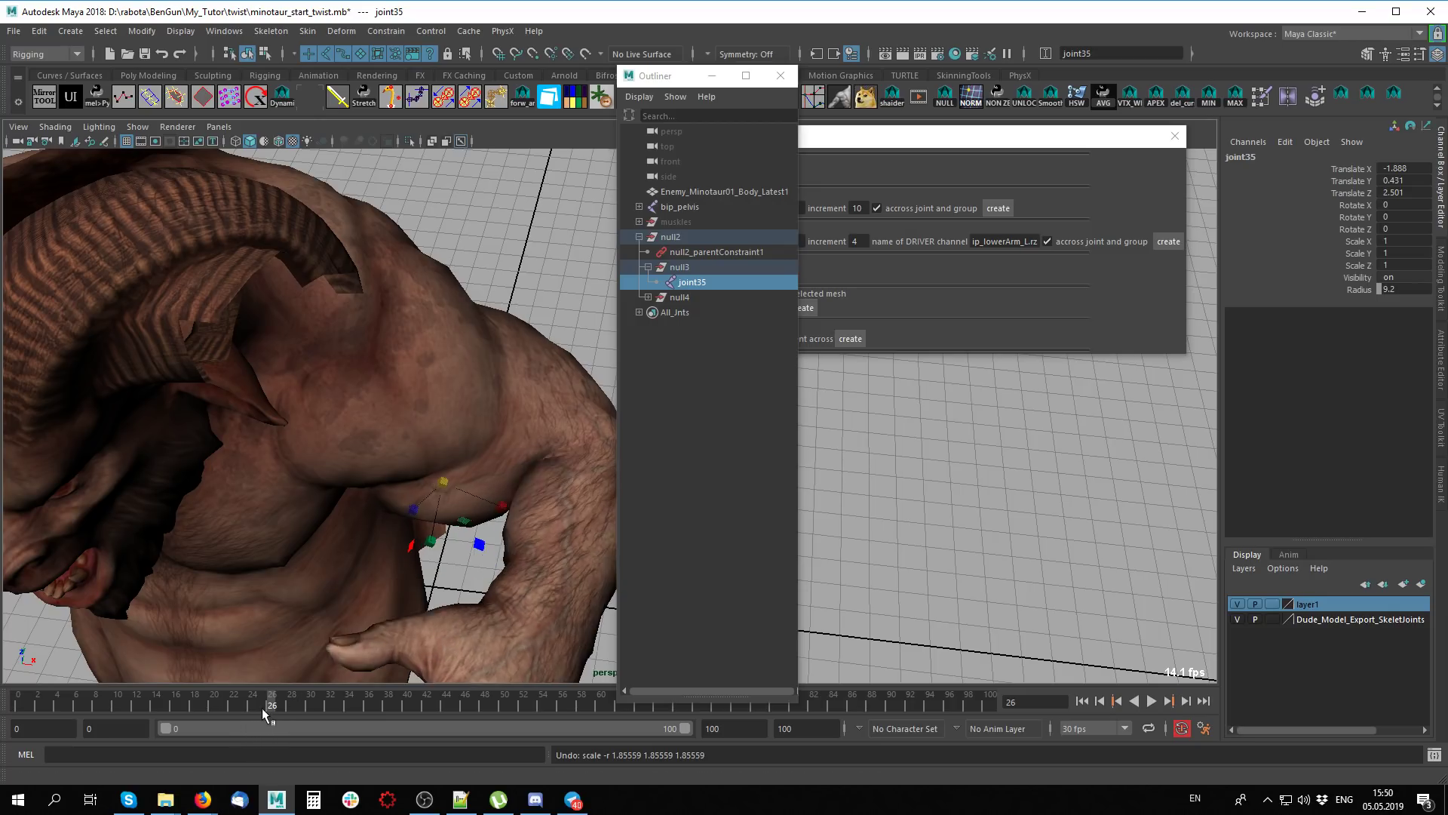
scroll(188, 664, down, 8)
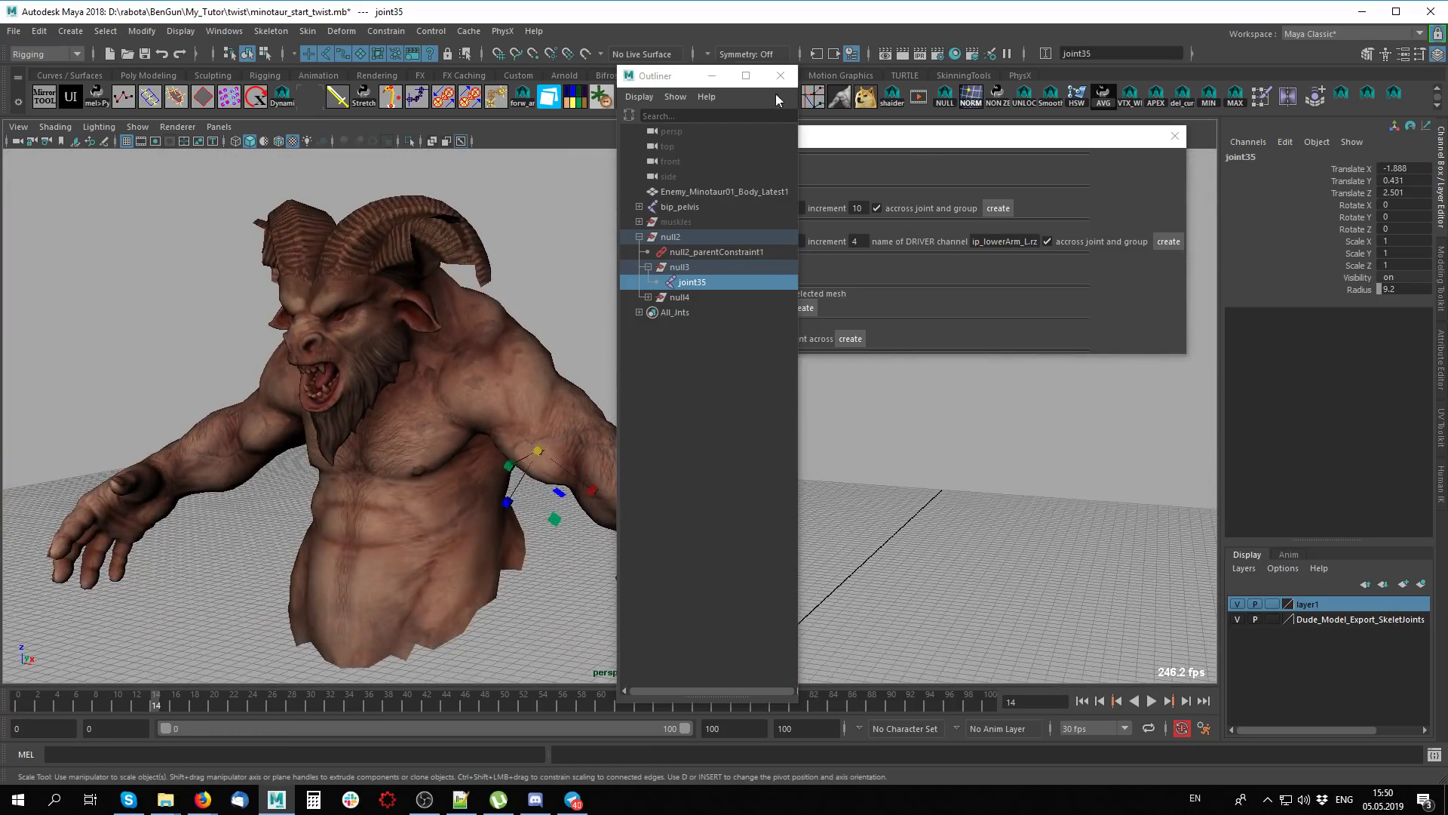
Close the Outliner and muscle windows, play the arm animation, and enable X-ray
click(781, 75)
click(1176, 138)
alt+drag(866, 394, 806, 392)
click(146, 679)
key(alt+v)
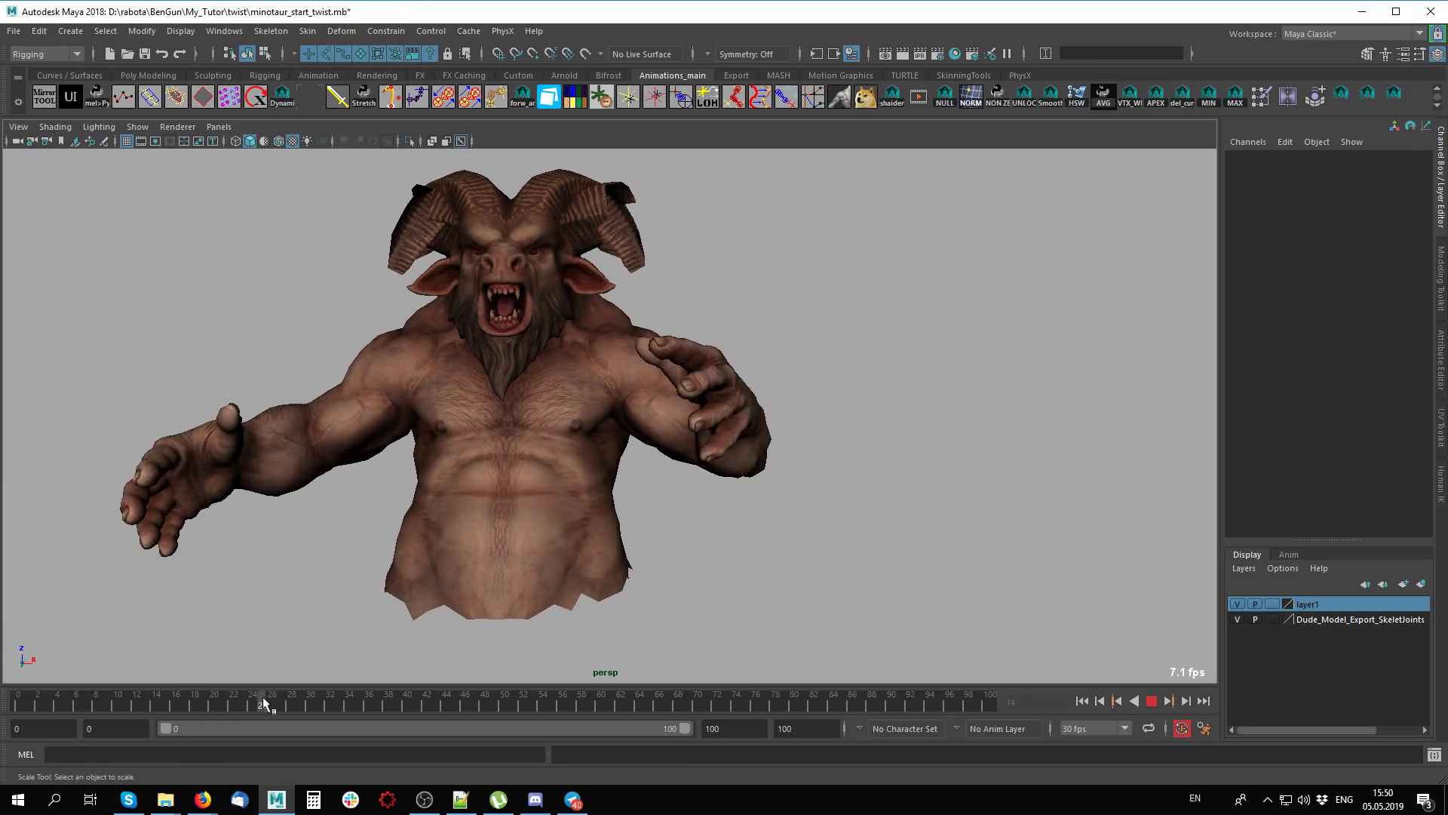
key(alt+v)
mouse_move(528, 477)
alt+mouse_down()
mouse_move(677, 414)
mouse_move(750, 468)
alt+mouse_up()
scroll(833, 491, up, 5)
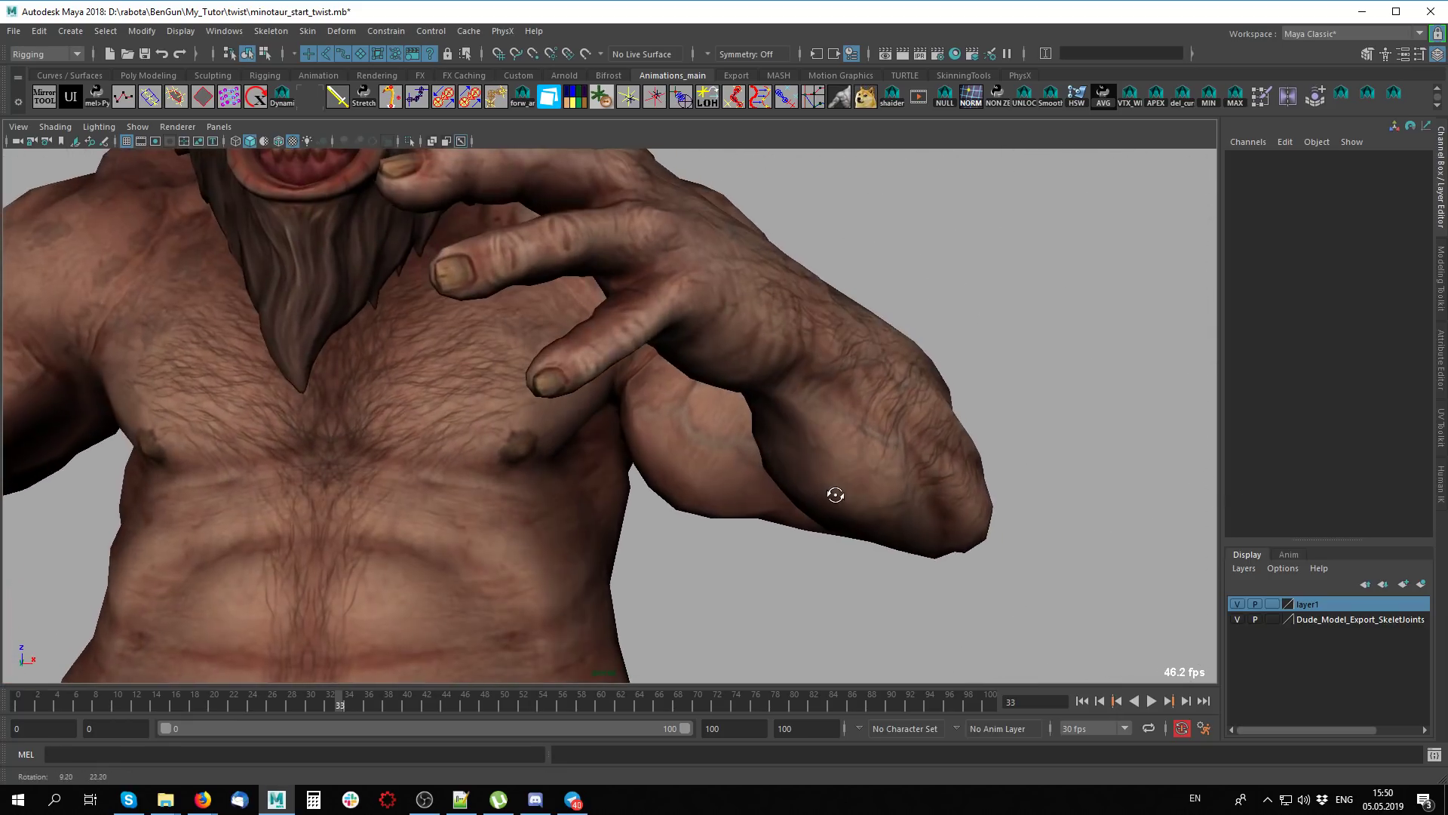
key(alt+x)
Select null3, undo the last two key edits, and bring up its curves in the Graph Editor
click(711, 462)
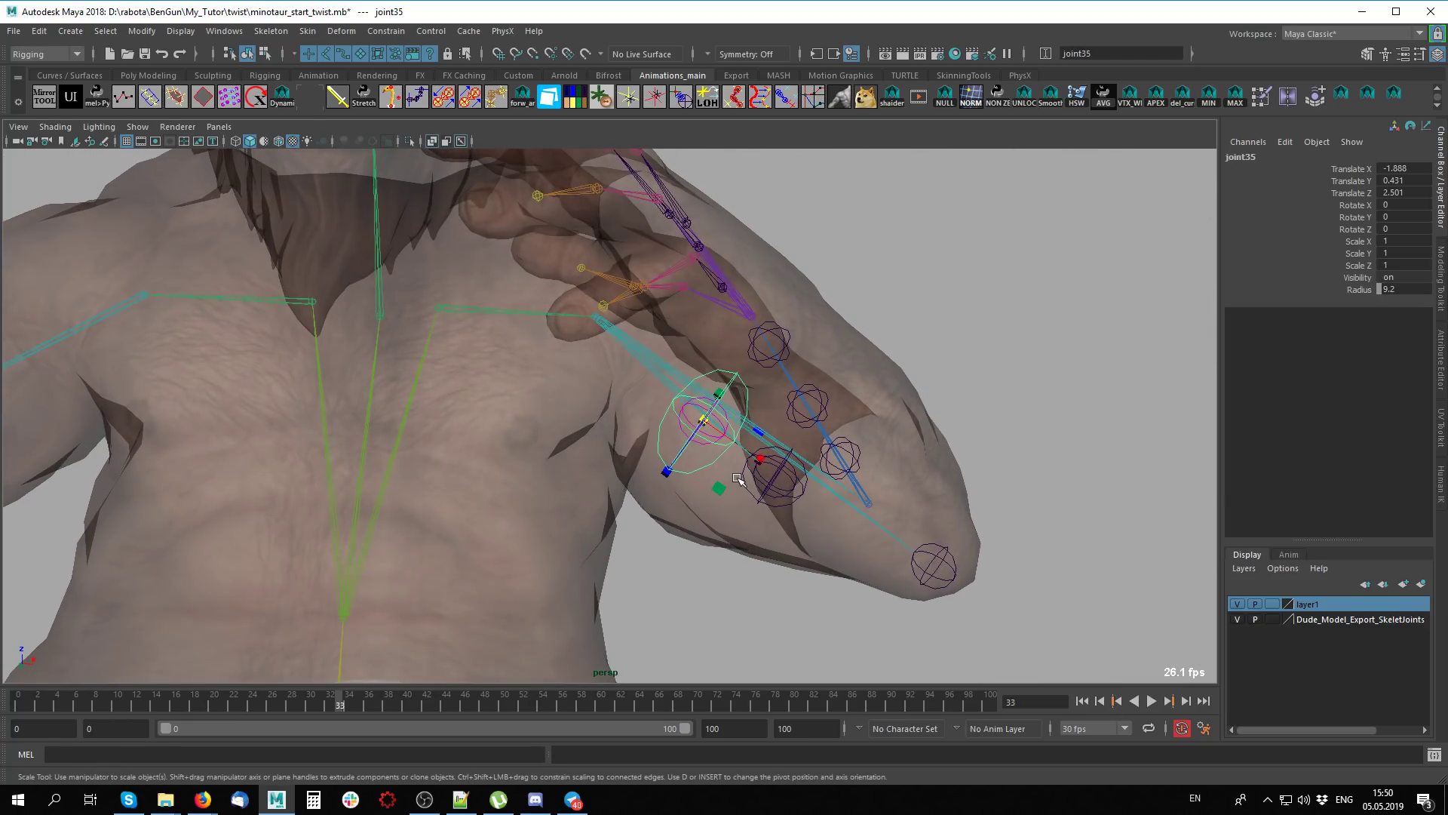
click(747, 524)
click(707, 463)
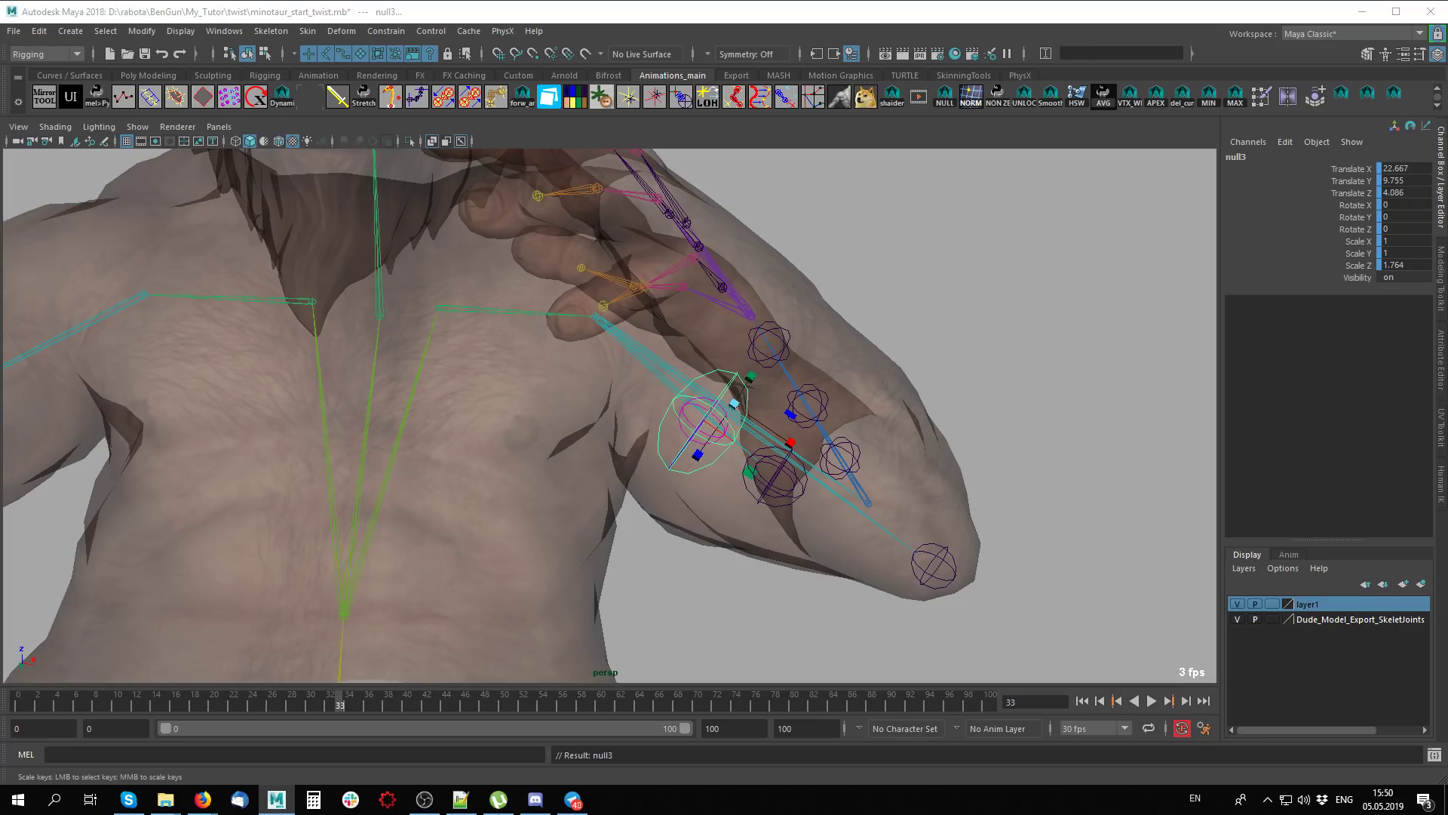
key(ctrl+z)
key(w)
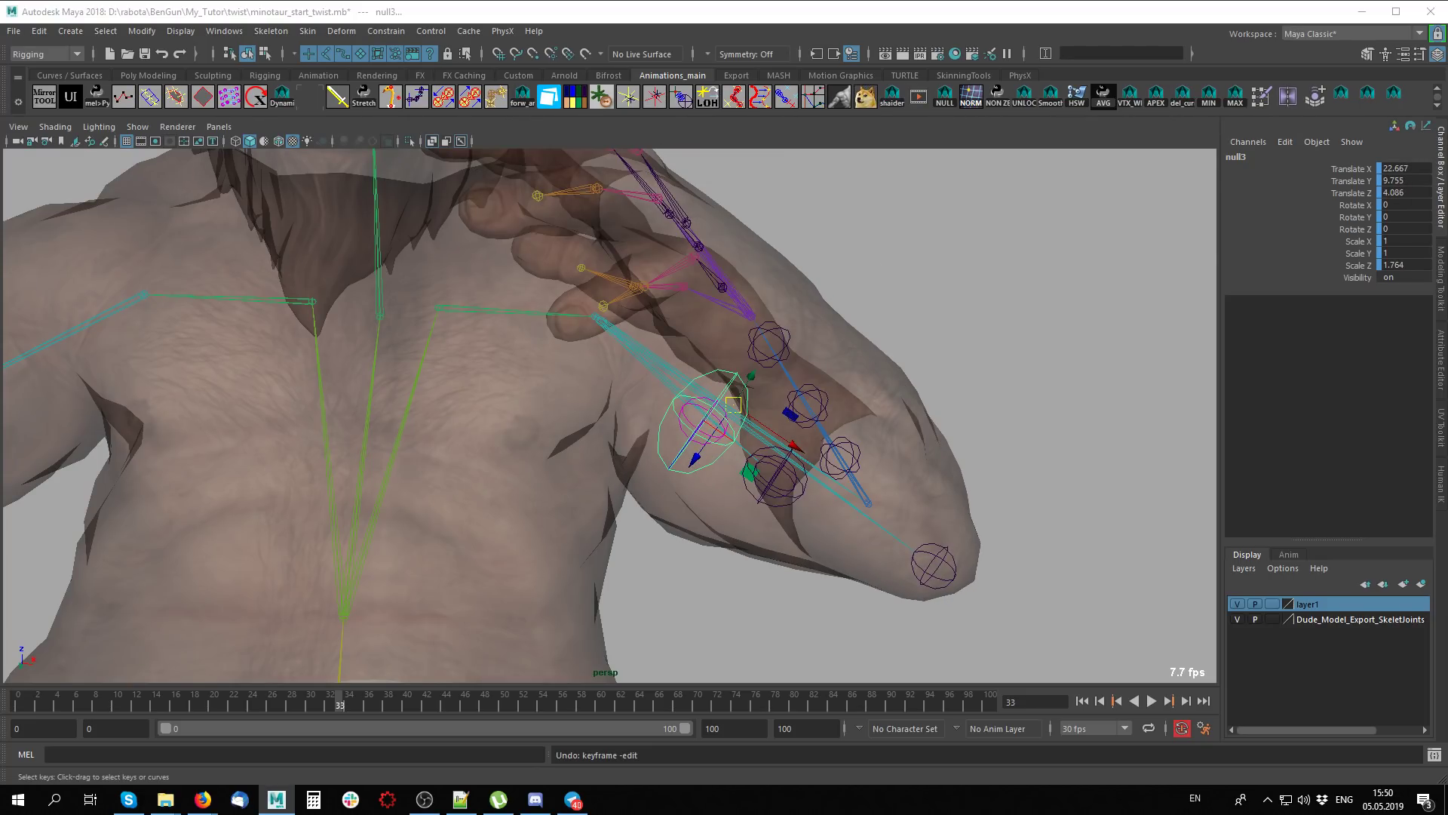
key(shift+g)
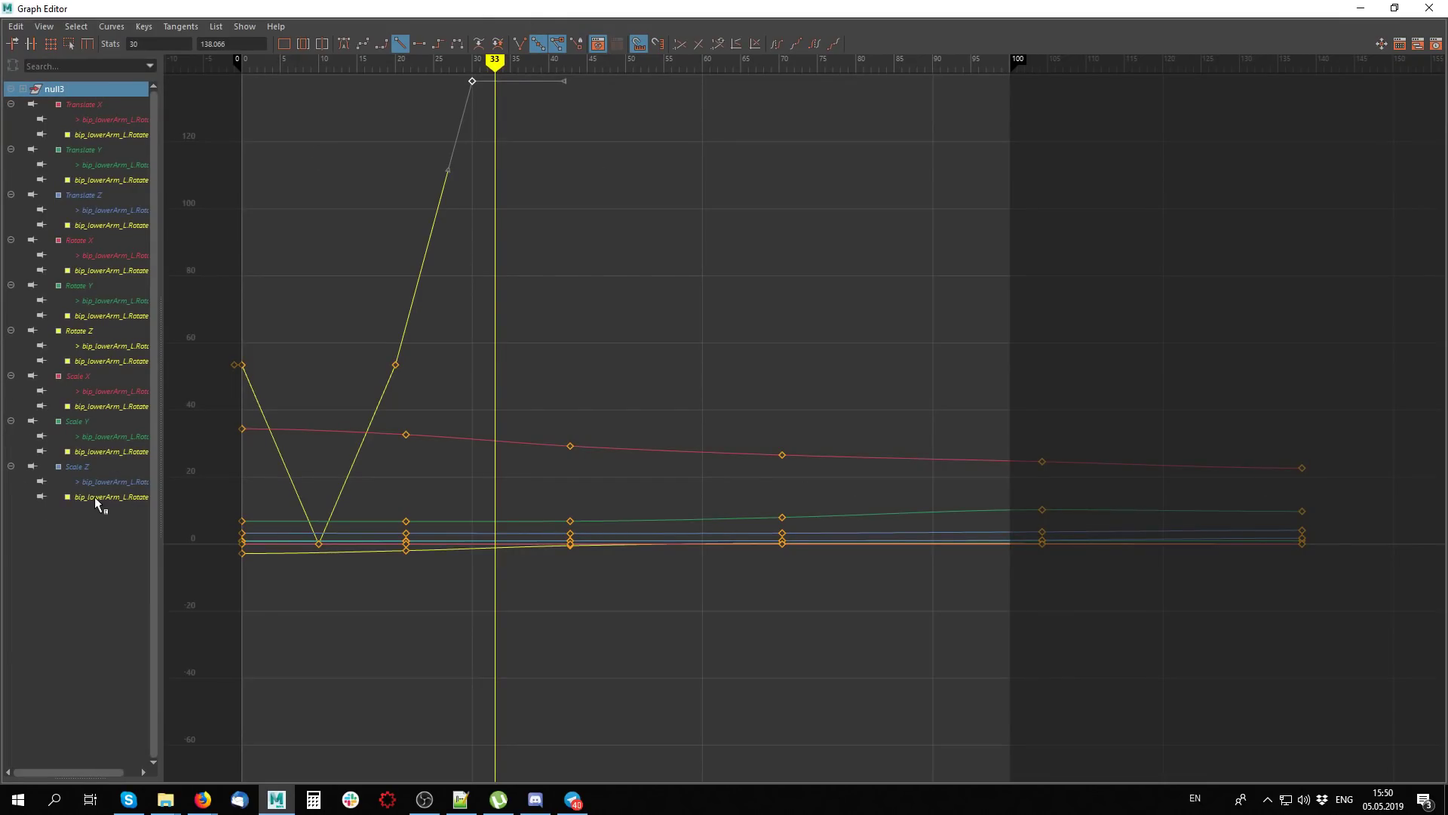
Frame null3's Scale X, Y and Z curves driven by bip_lowerArm_L.Rotate Z
drag(156, 495, 303, 503)
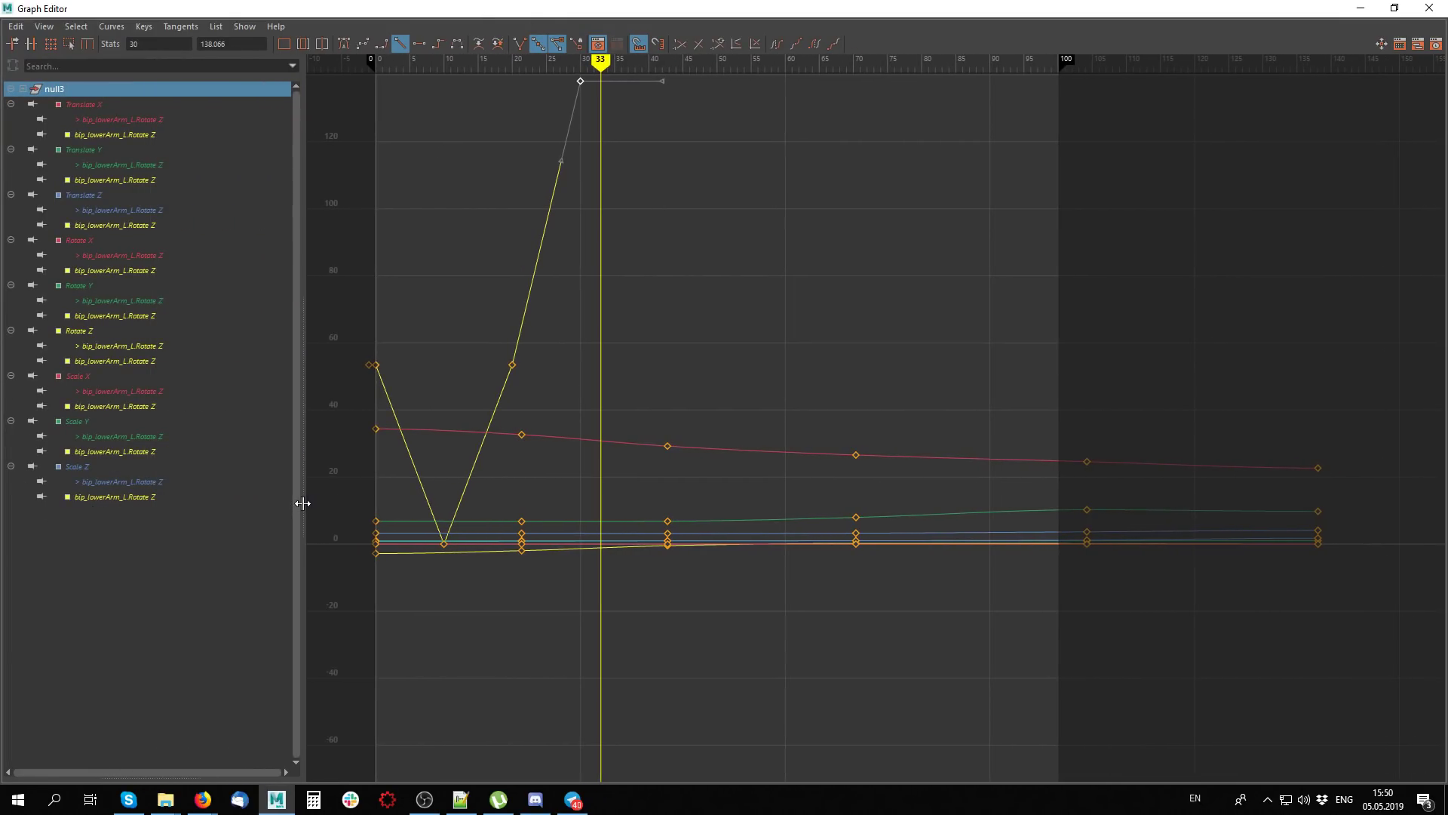
click(146, 495)
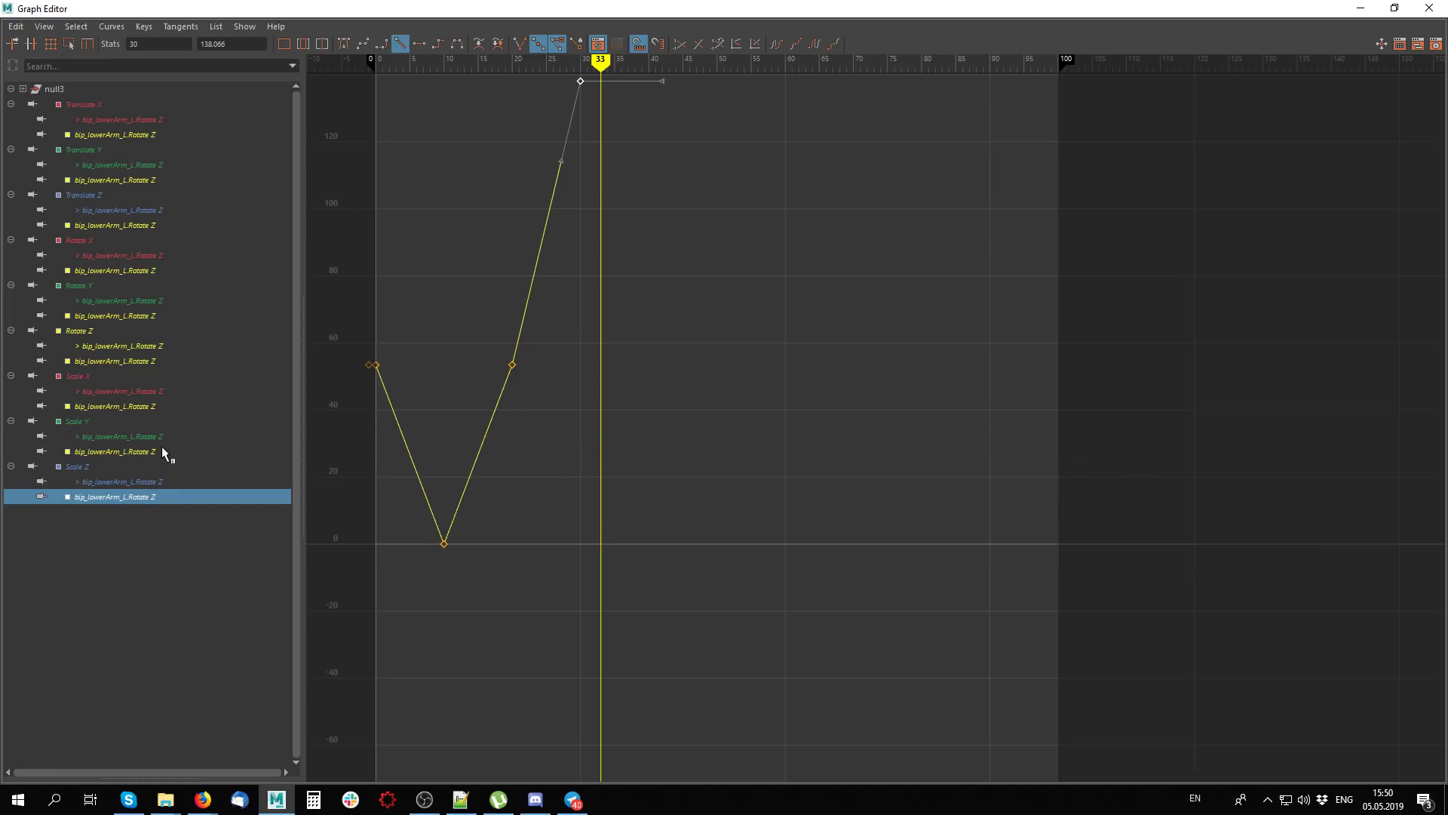
ctrl+click(153, 449)
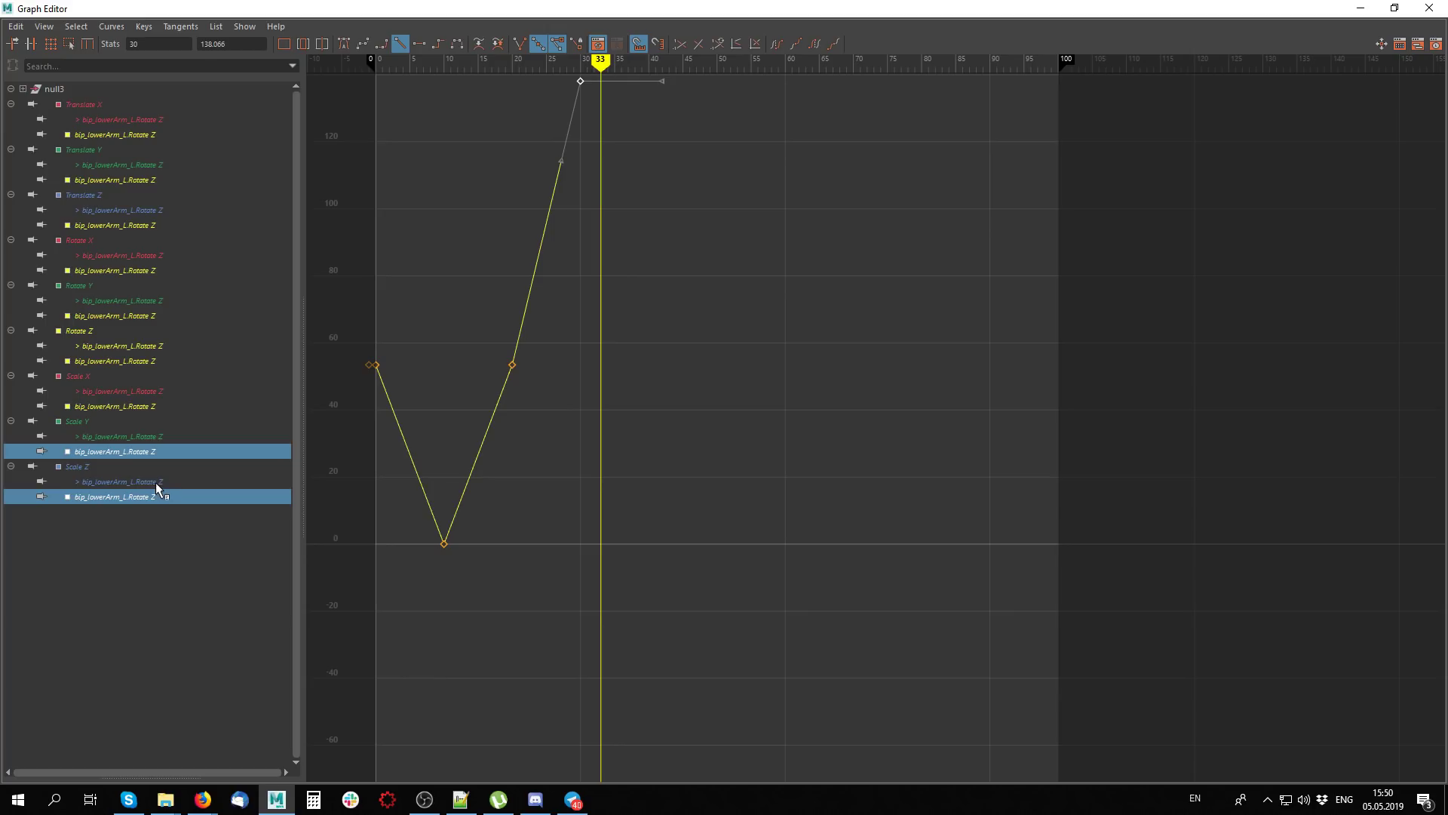
click(156, 482)
ctrl+click(161, 435)
ctrl+click(160, 391)
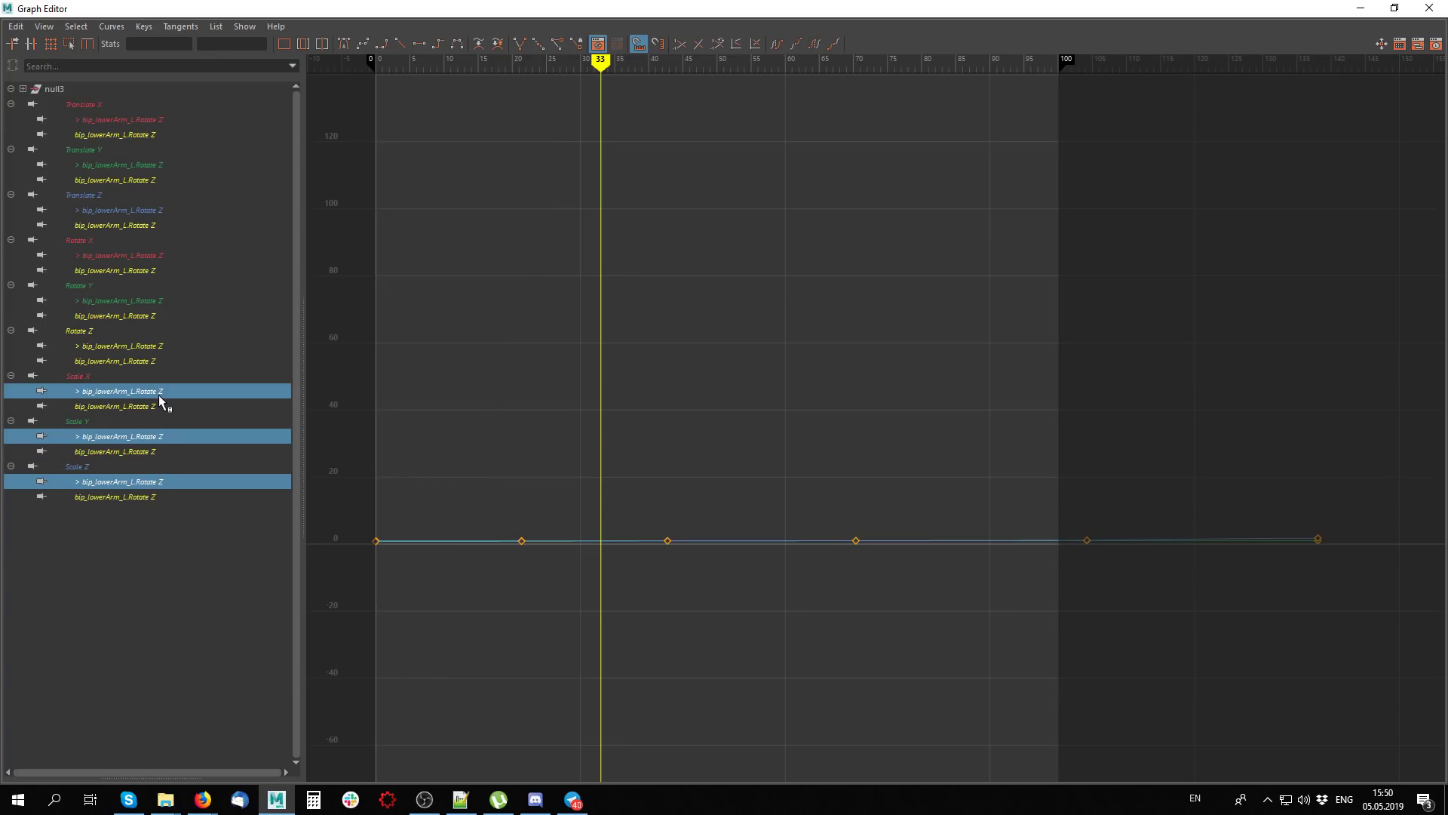
key(f)
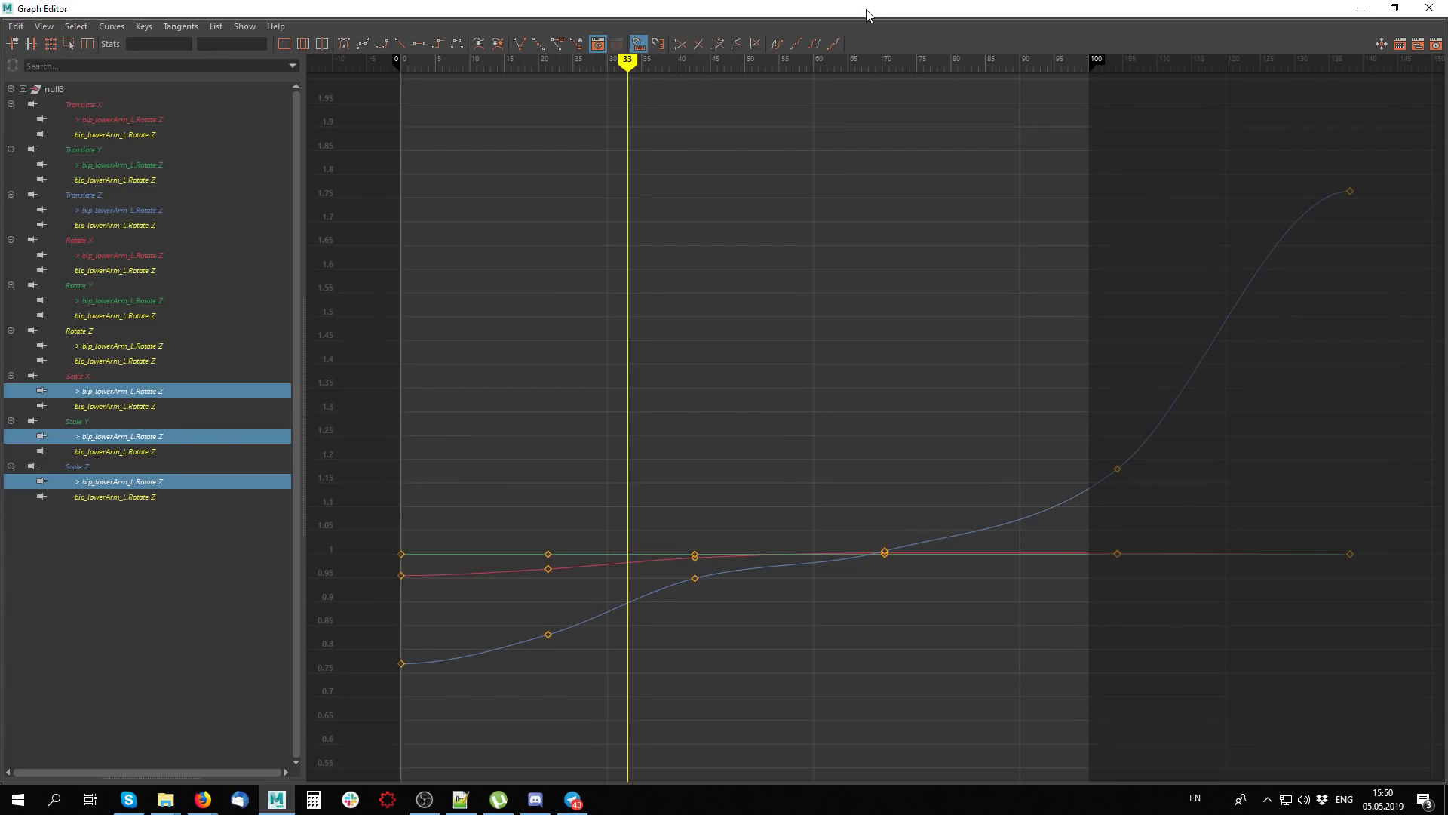
drag(1079, 10, 1447, 128)
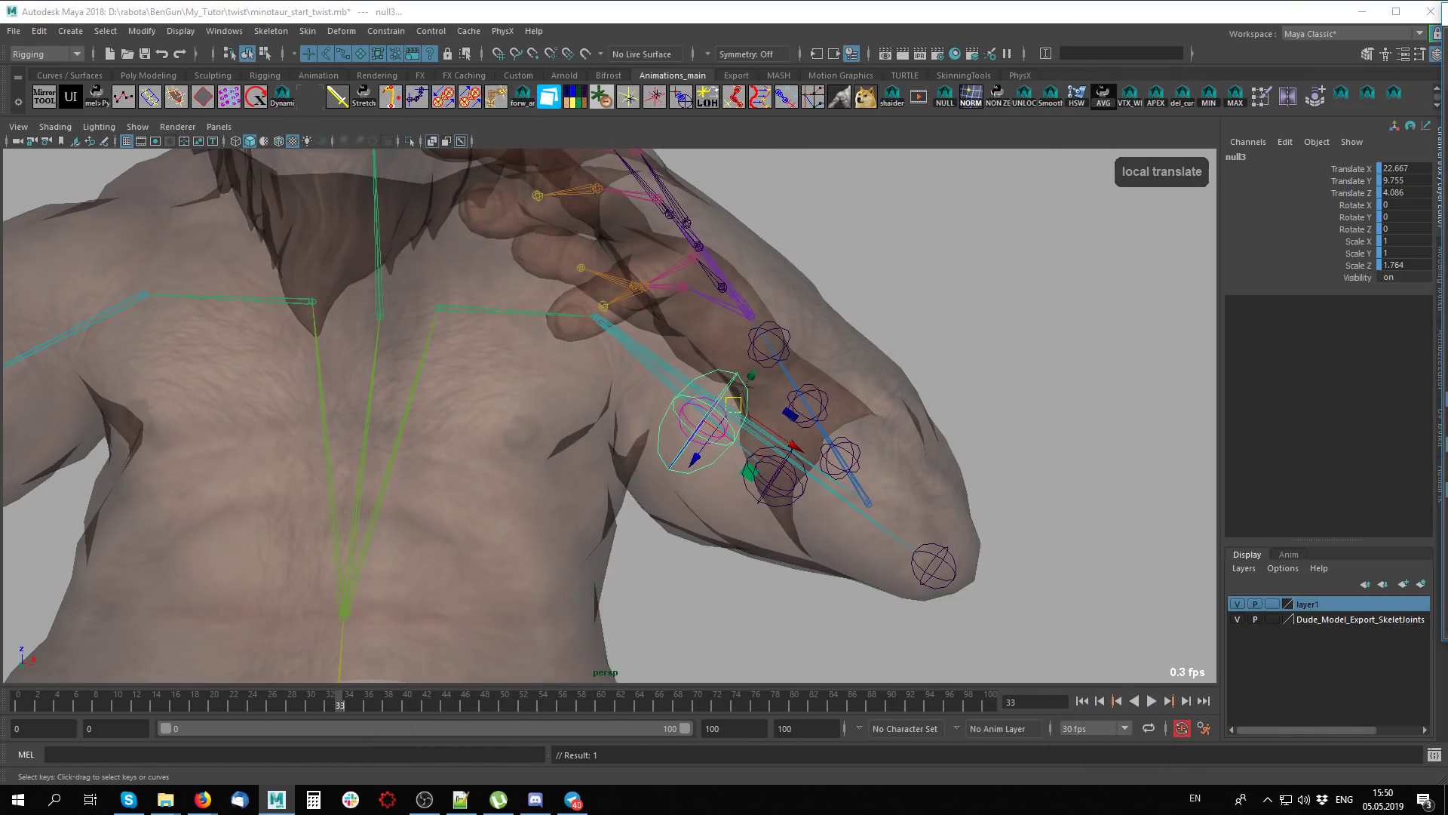
Review null3's bicep bulge at frame 14 (Scale X 0.969, Scale Z 0.831), then minimize the Graph Editor
click(694, 442)
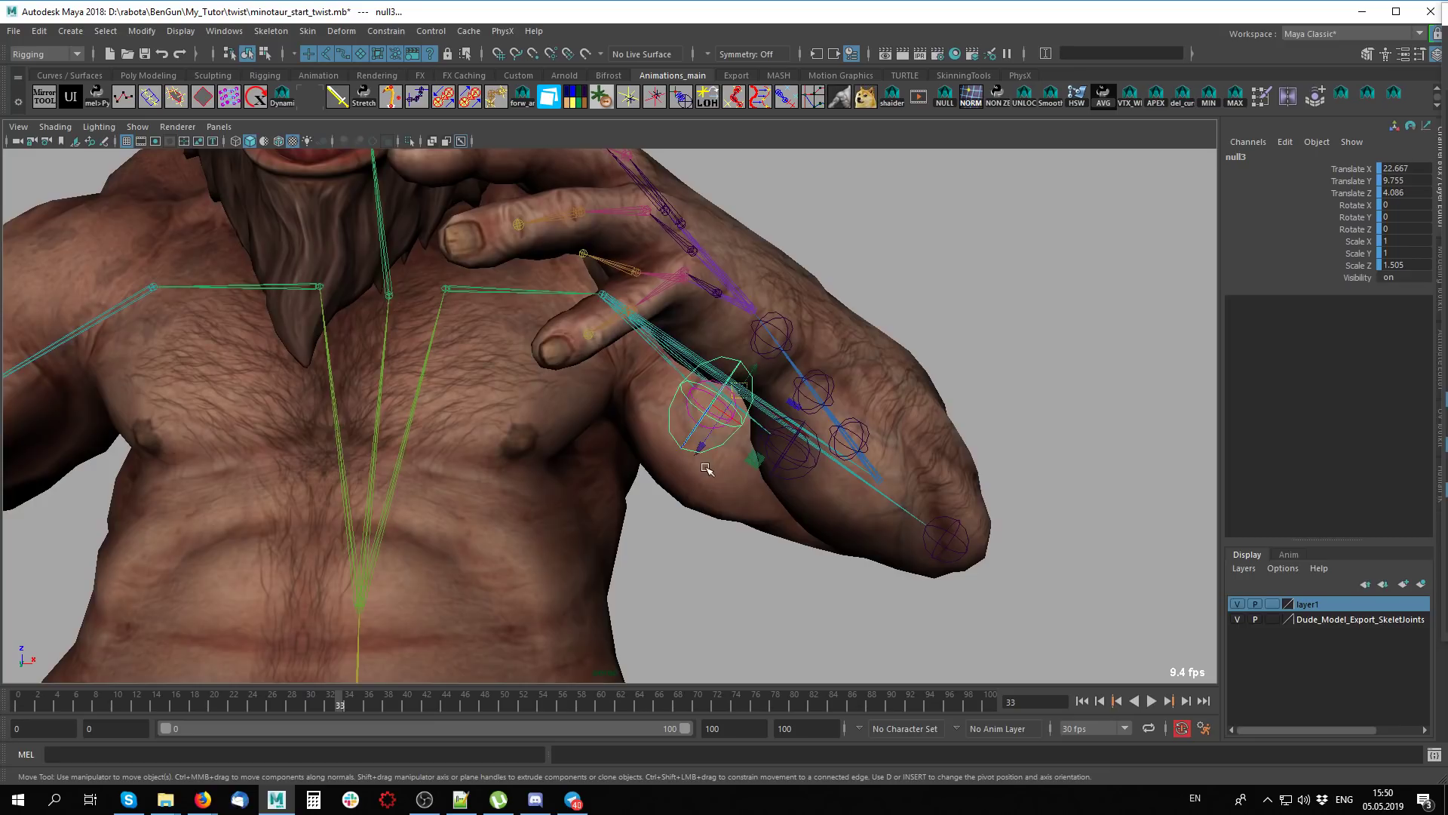
alt+drag(693, 442, 724, 407)
middle_drag(747, 444, 715, 443)
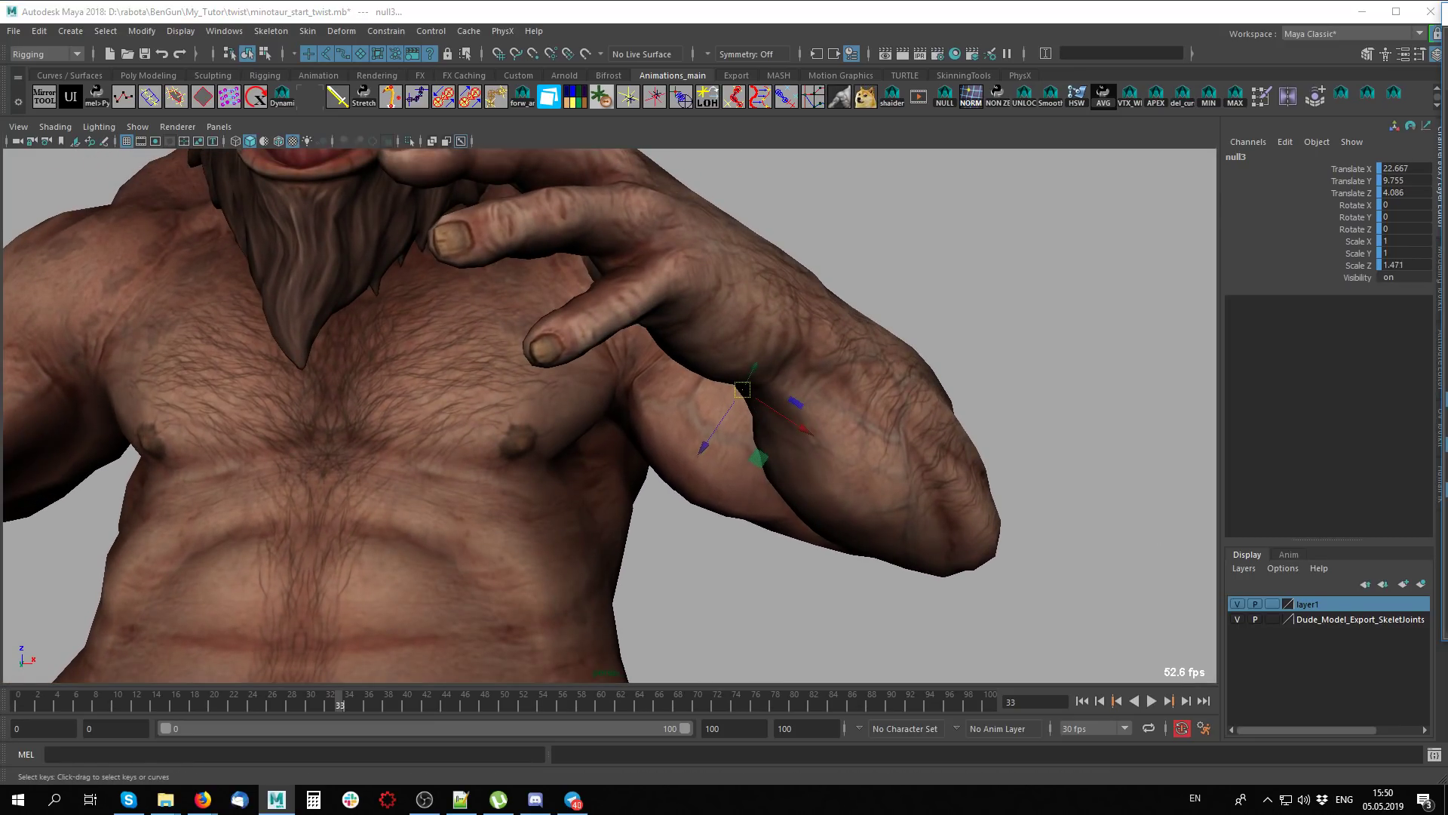
mouse_move(716, 443)
alt+mouse_down()
mouse_move(744, 372)
mouse_move(1271, 420)
alt+mouse_up()
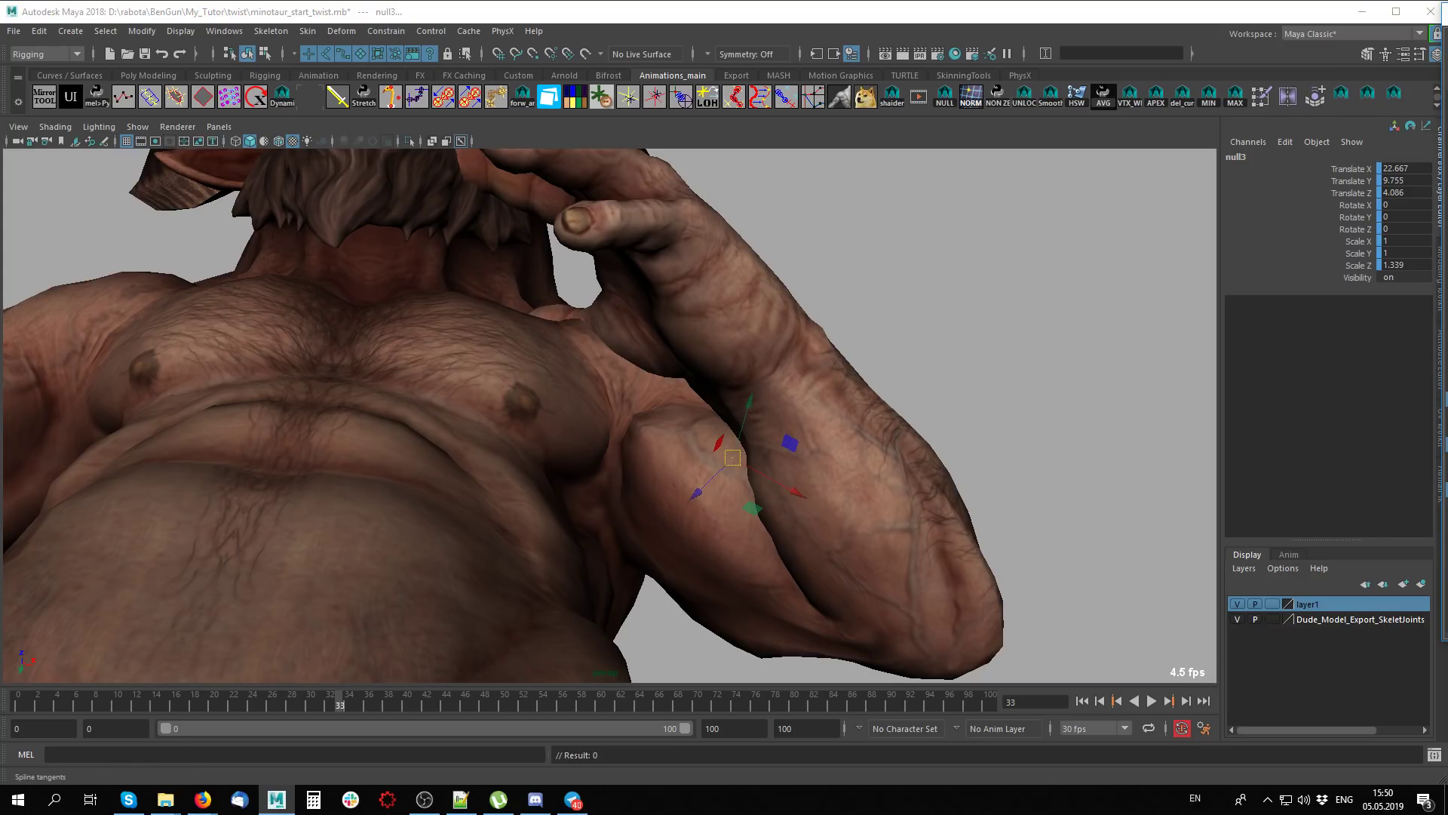
mouse_move(688, 526)
alt+mouse_down()
mouse_move(747, 528)
mouse_move(718, 518)
alt+mouse_up()
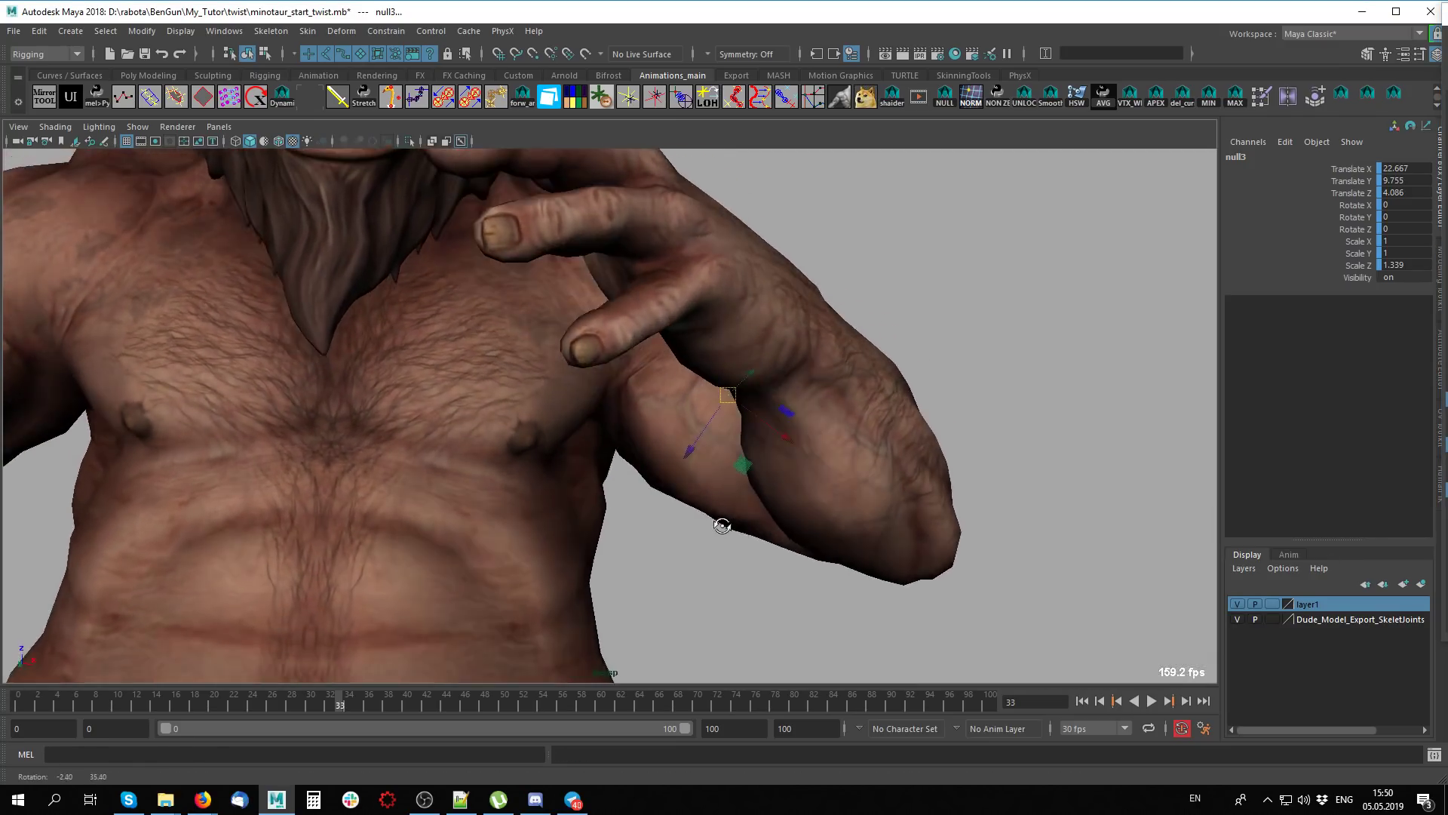
mouse_move(356, 705)
mouse_down()
mouse_move(145, 681)
mouse_move(342, 677)
mouse_move(133, 672)
mouse_move(151, 670)
mouse_up()
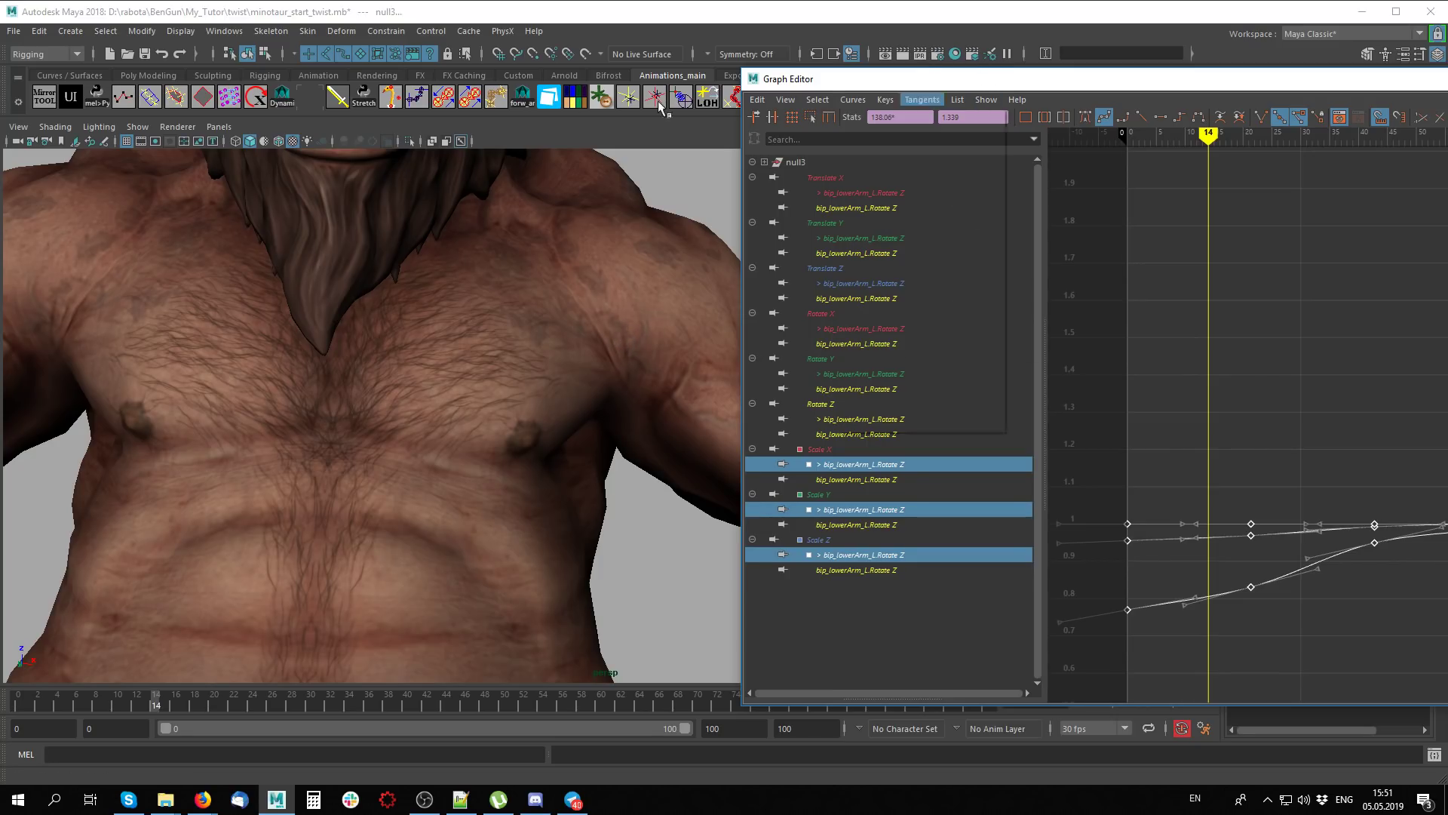
click(920, 99)
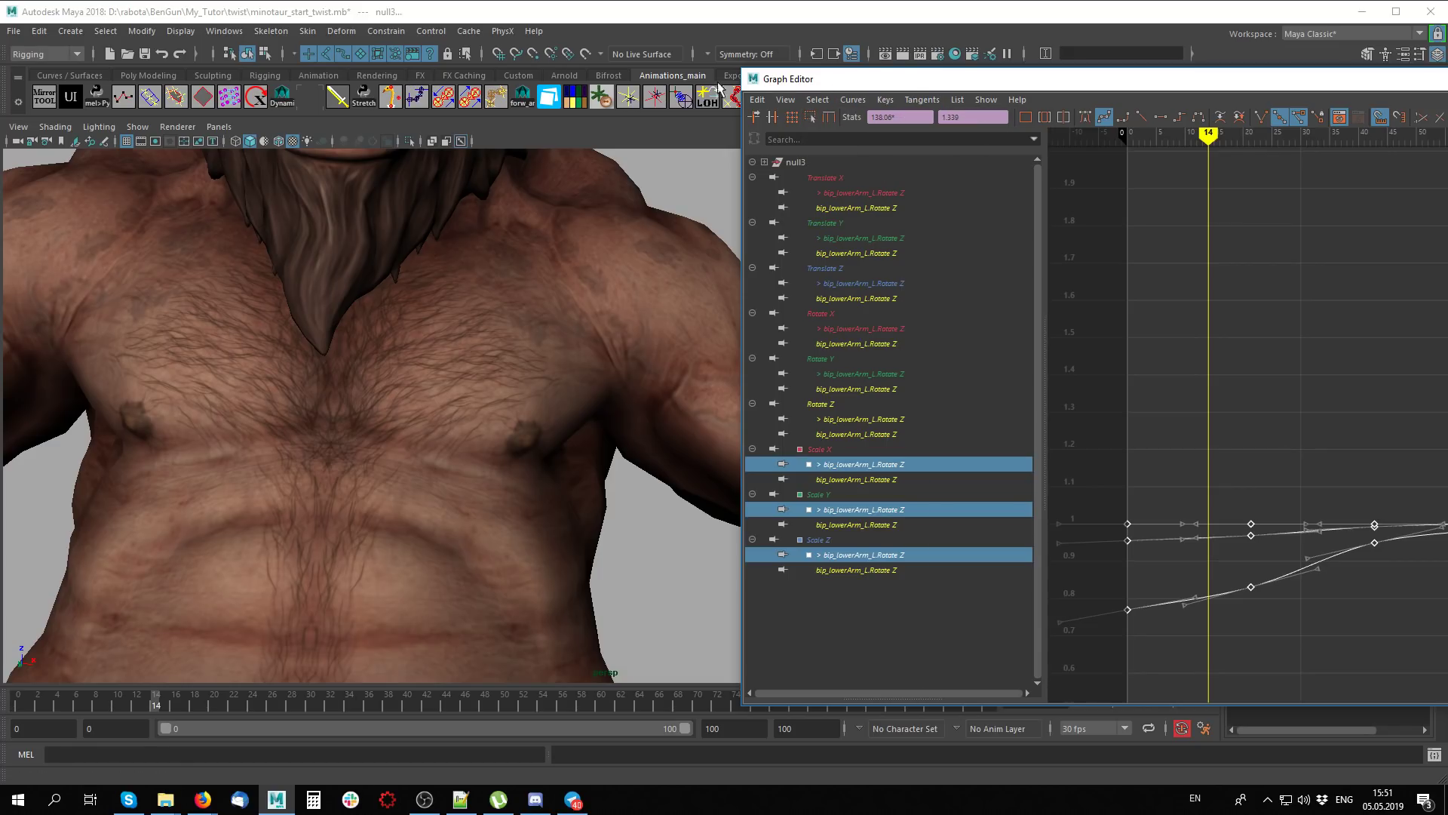
drag(914, 86, 246, 47)
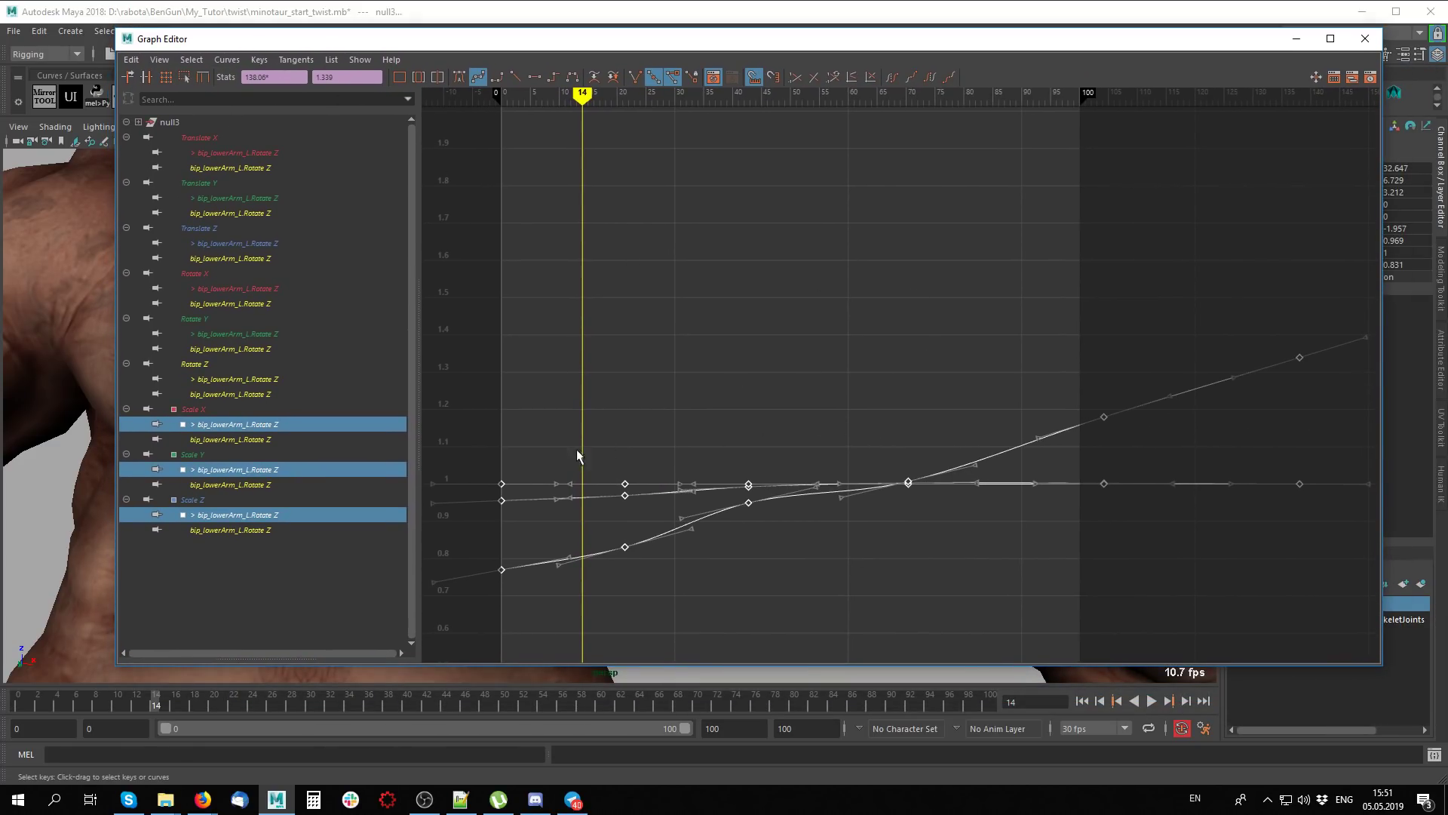
click(1297, 38)
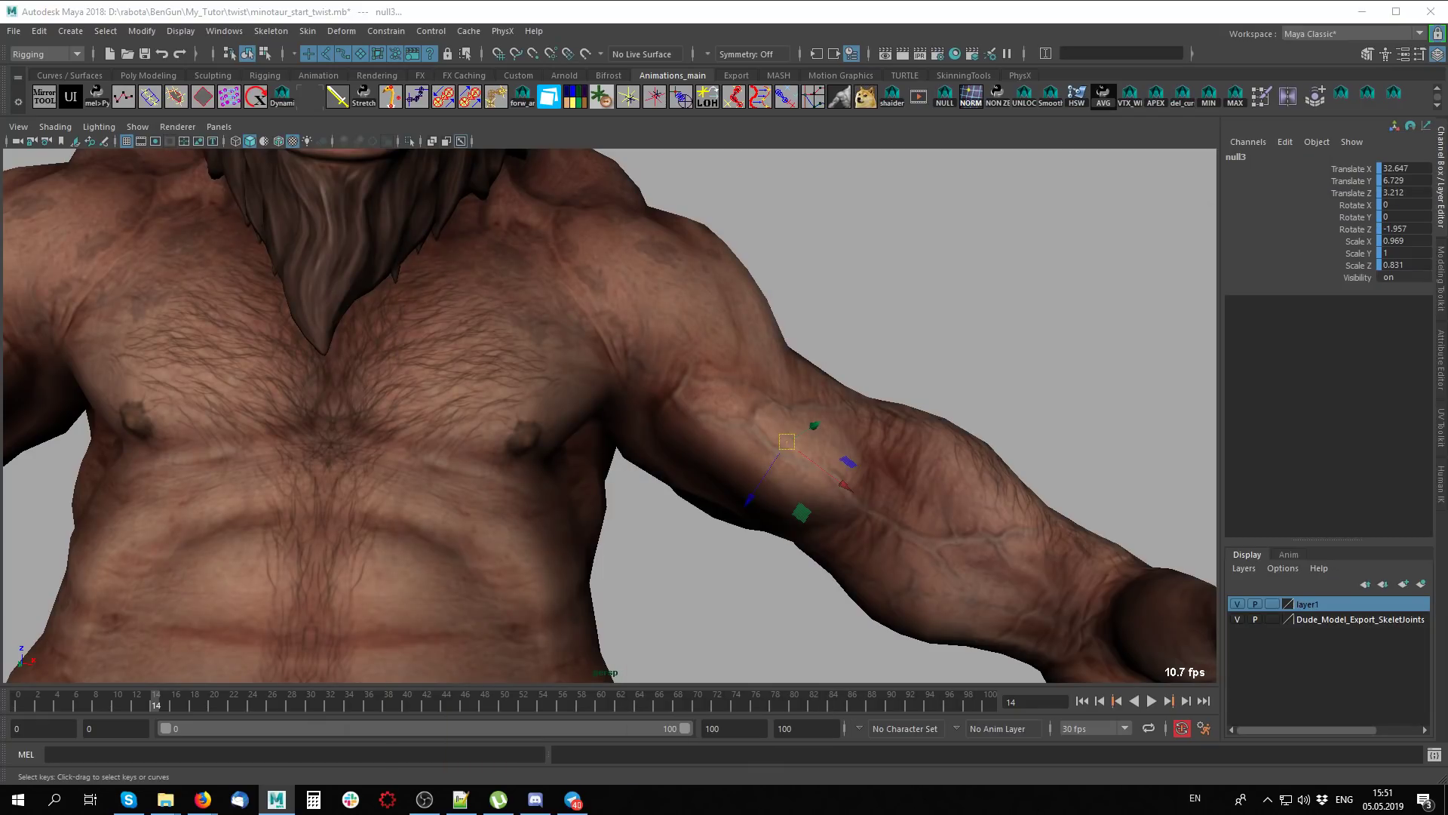
Play and scrub the arm animation, then return to frame 0 with X-ray on
mouse_move(754, 355)
alt+mouse_down()
mouse_move(804, 361)
mouse_move(528, 453)
alt+mouse_up()
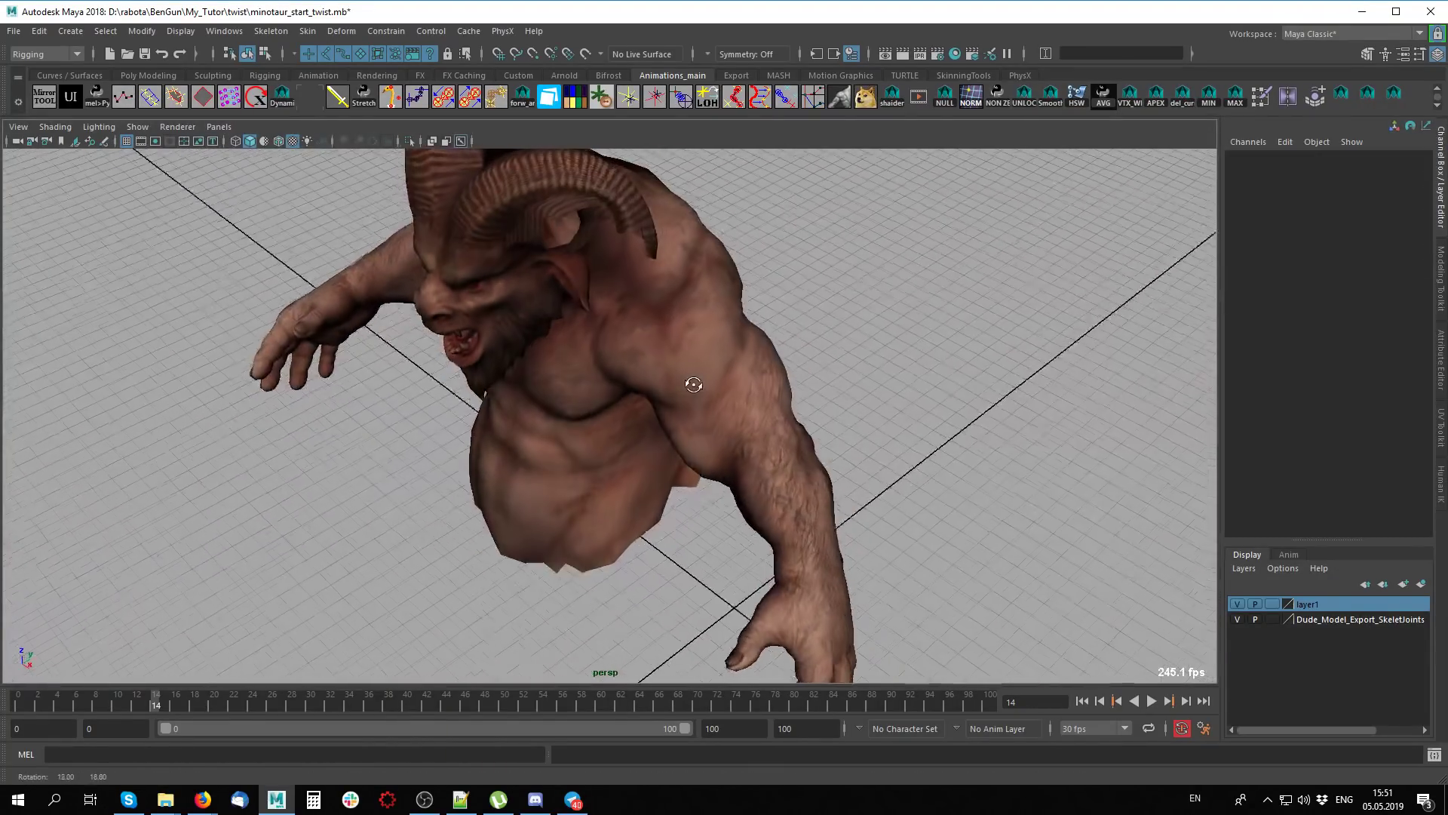
key(alt+v)
mouse_move(207, 705)
mouse_down()
mouse_move(307, 701)
mouse_move(142, 700)
mouse_move(262, 706)
mouse_up()
mouse_move(573, 482)
alt+mouse_down()
mouse_move(663, 501)
mouse_move(641, 500)
alt+mouse_up()
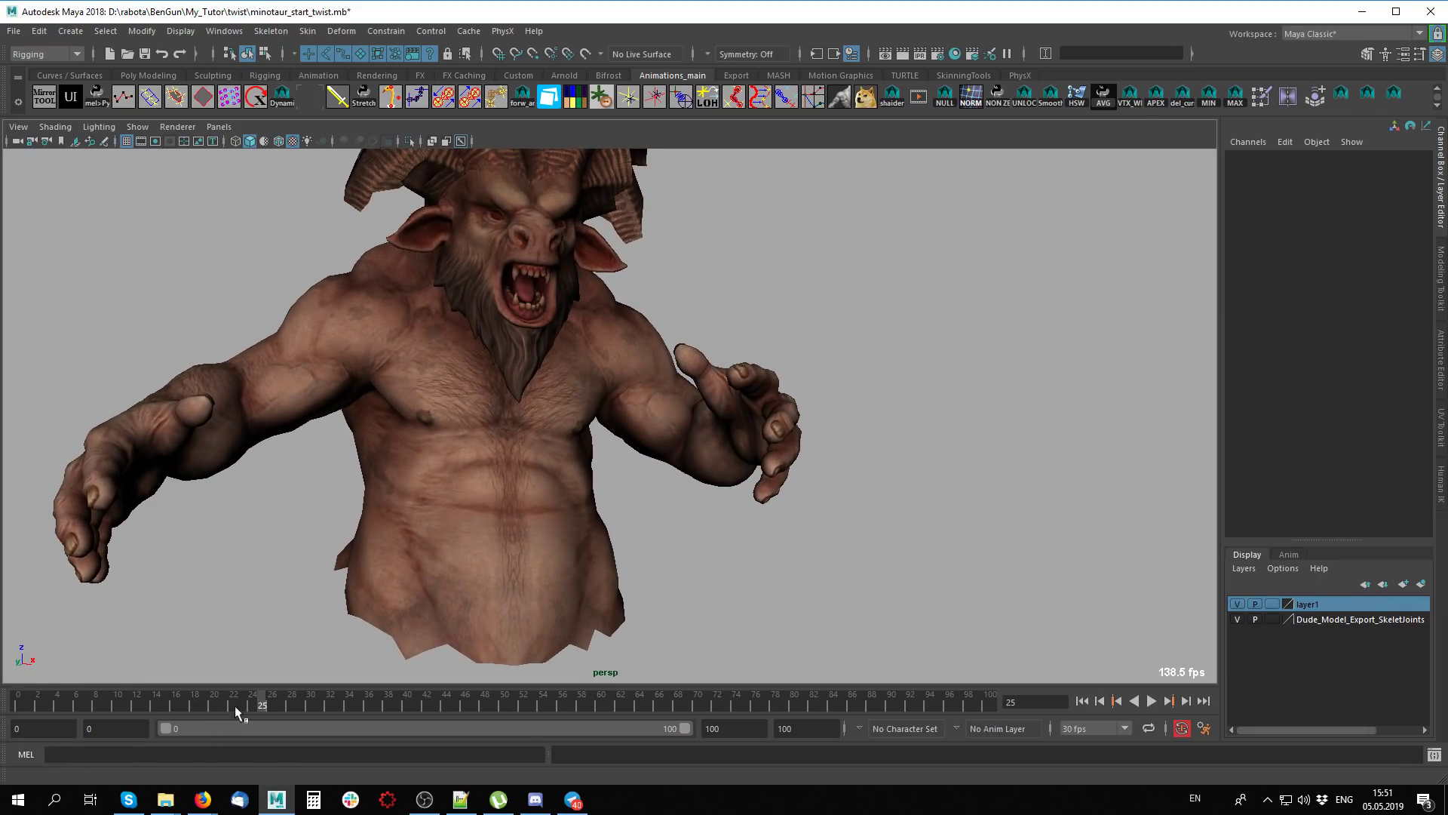
click(16, 703)
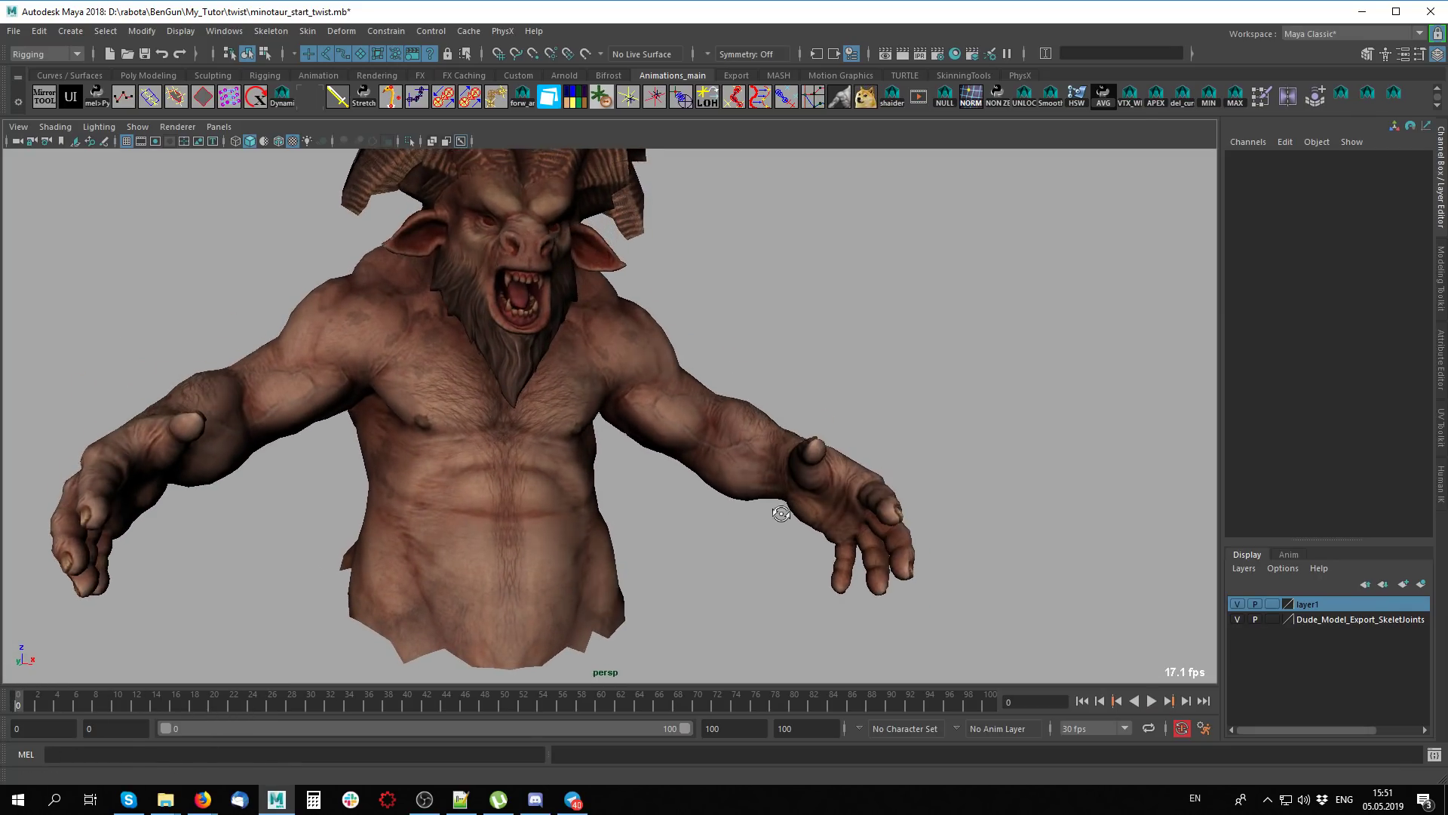
mouse_move(574, 528)
alt+mouse_down()
mouse_move(997, 419)
mouse_move(815, 448)
alt+mouse_up()
key(alt+x)
key(alt+x)
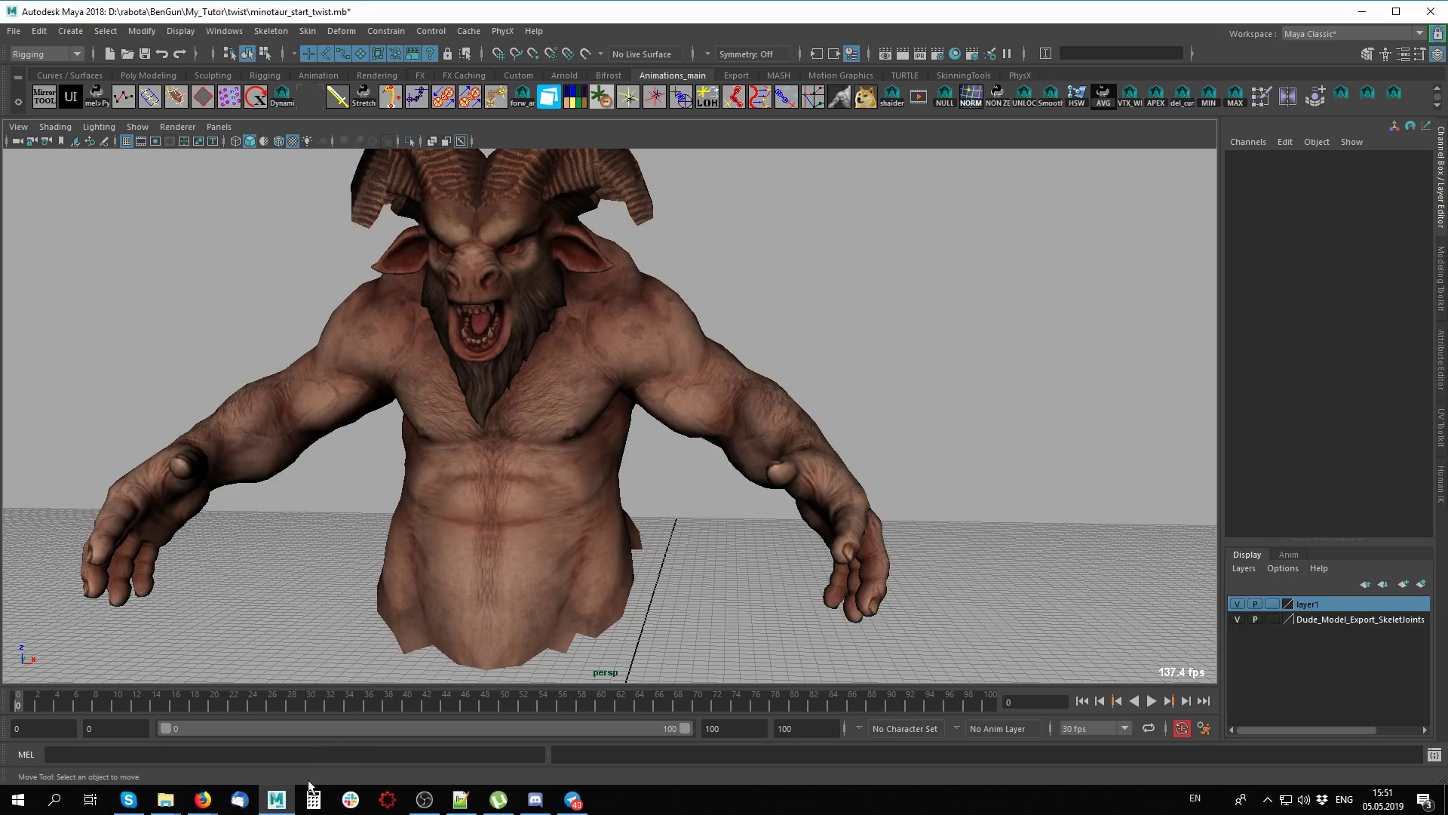
mouse_move(202, 799)
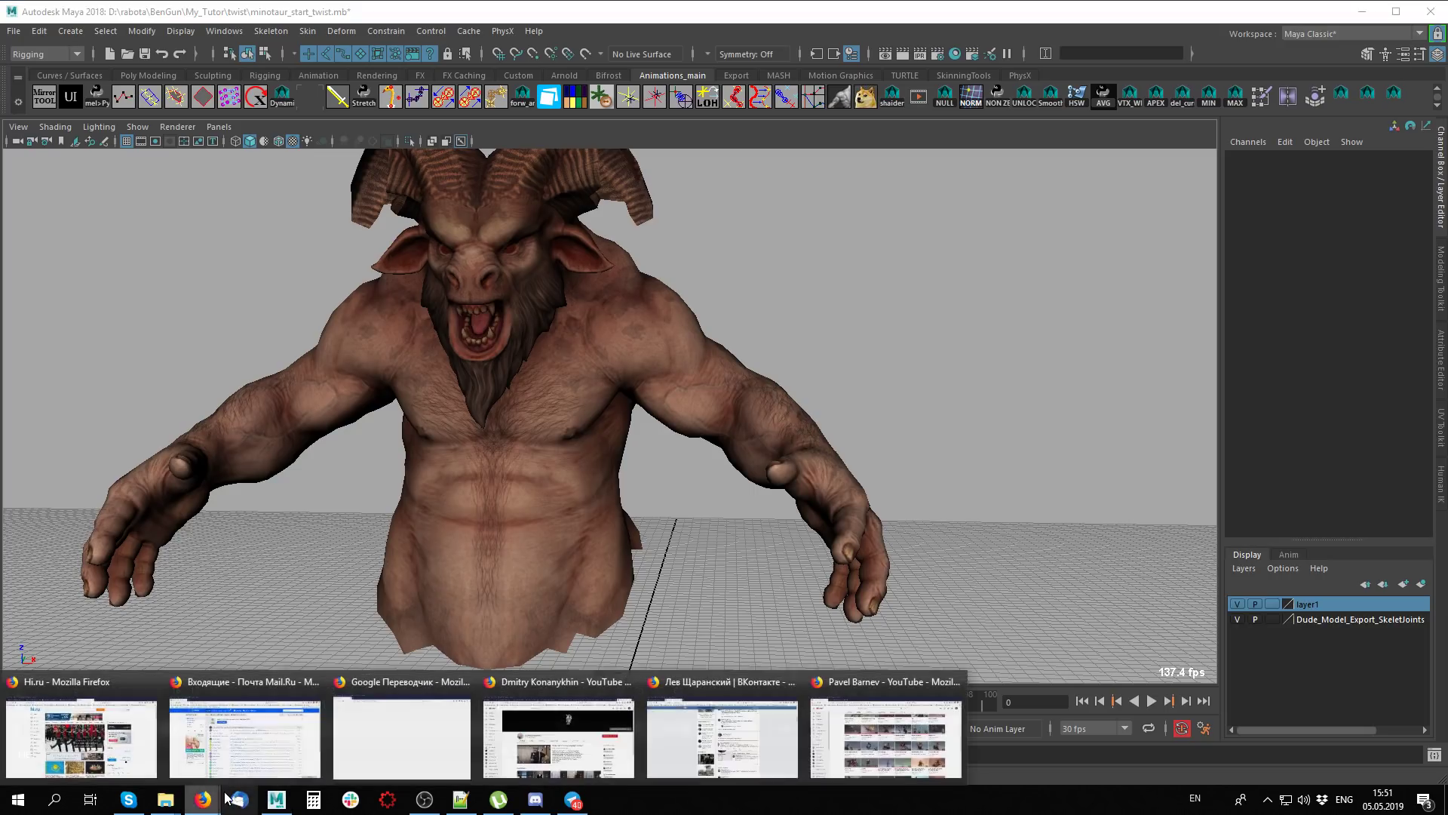
Check the arm at frames 30 and 0, save the minotaur scene, and start a new scene
alt+drag(935, 327, 915, 452)
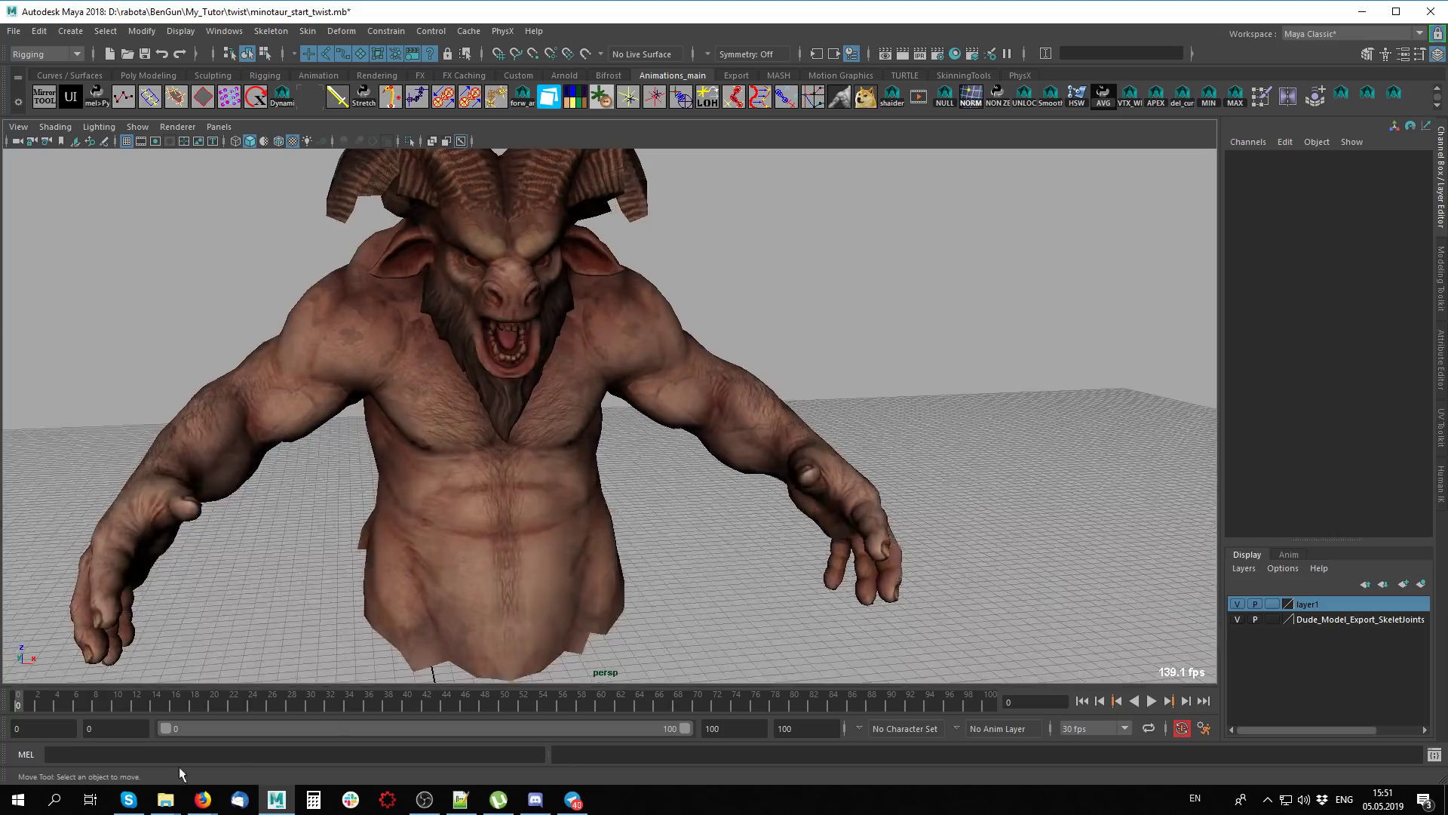
drag(52, 703, 311, 683)
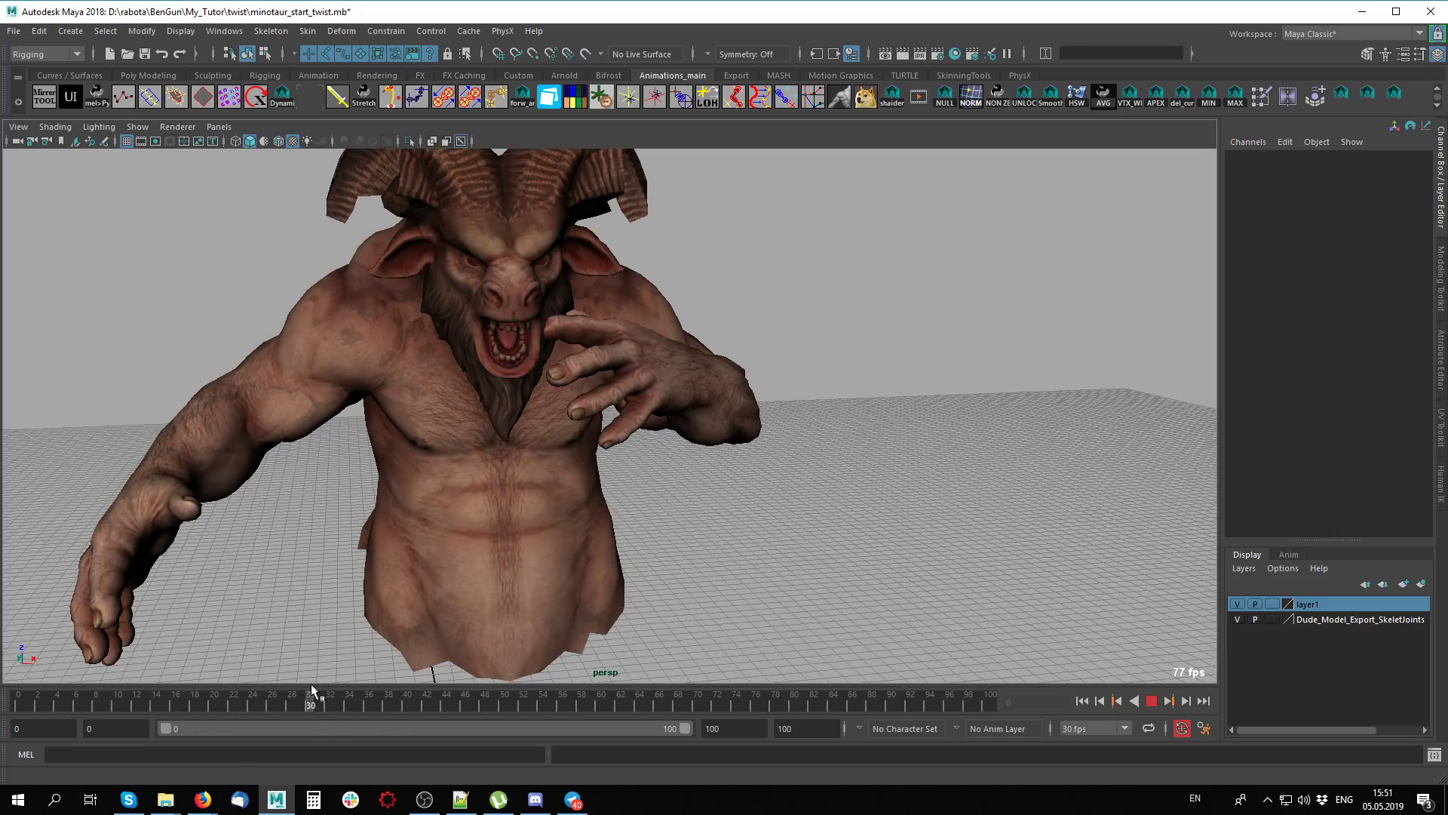
alt+drag(786, 485, 739, 422)
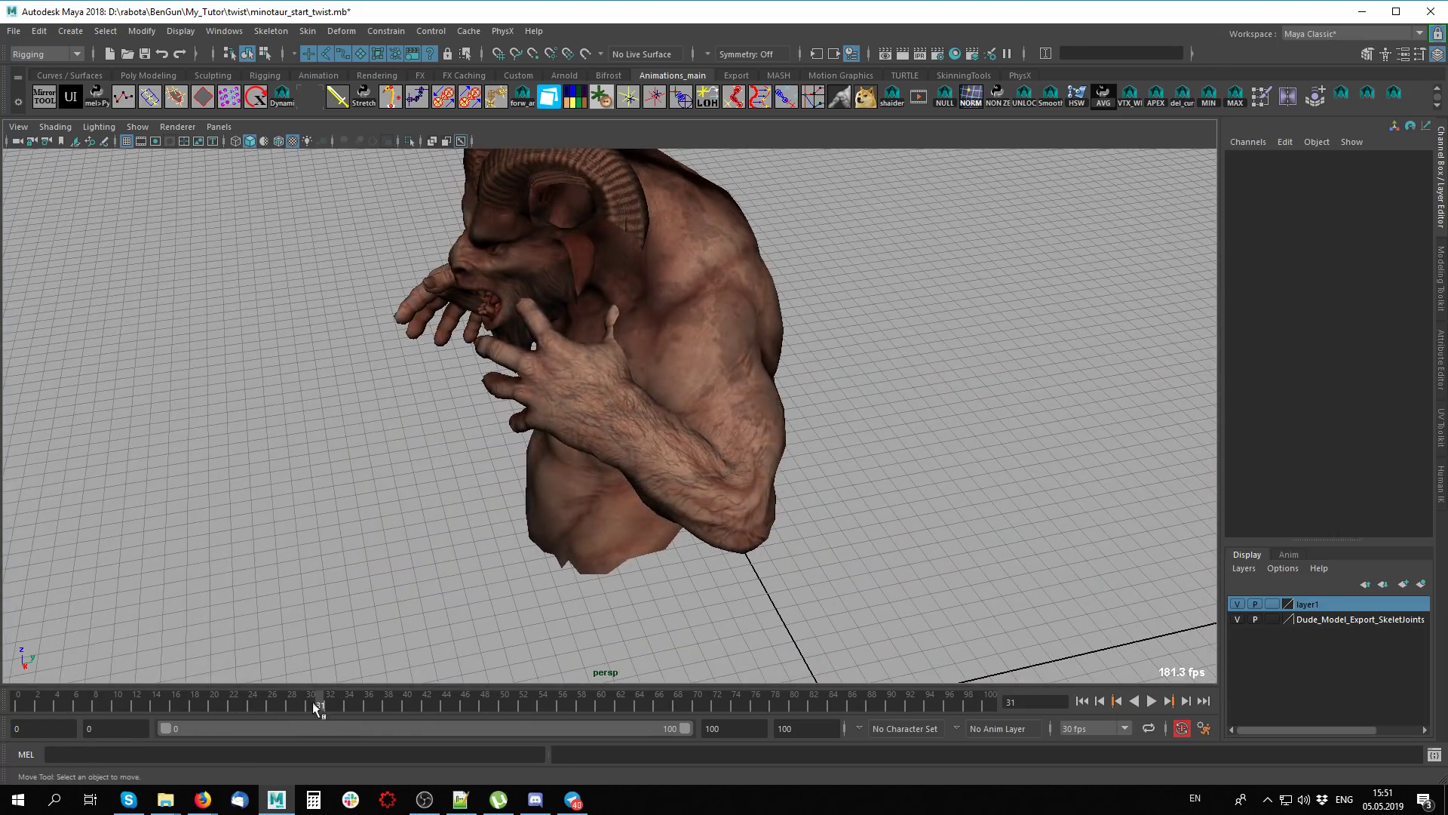
drag(315, 708, 18, 703)
alt+drag(528, 468, 573, 436)
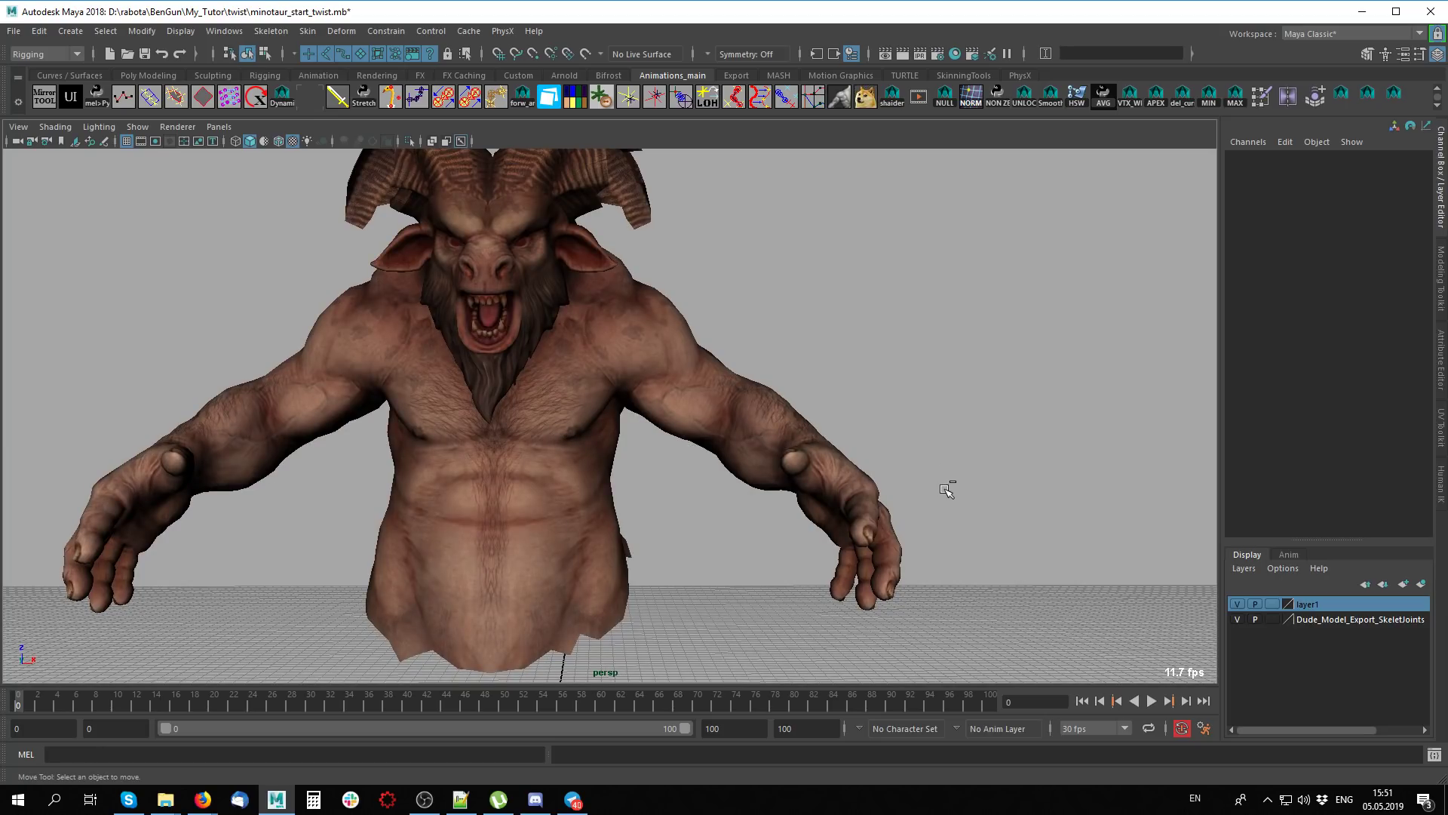
key(ctrl+s)
key(ctrl+n)
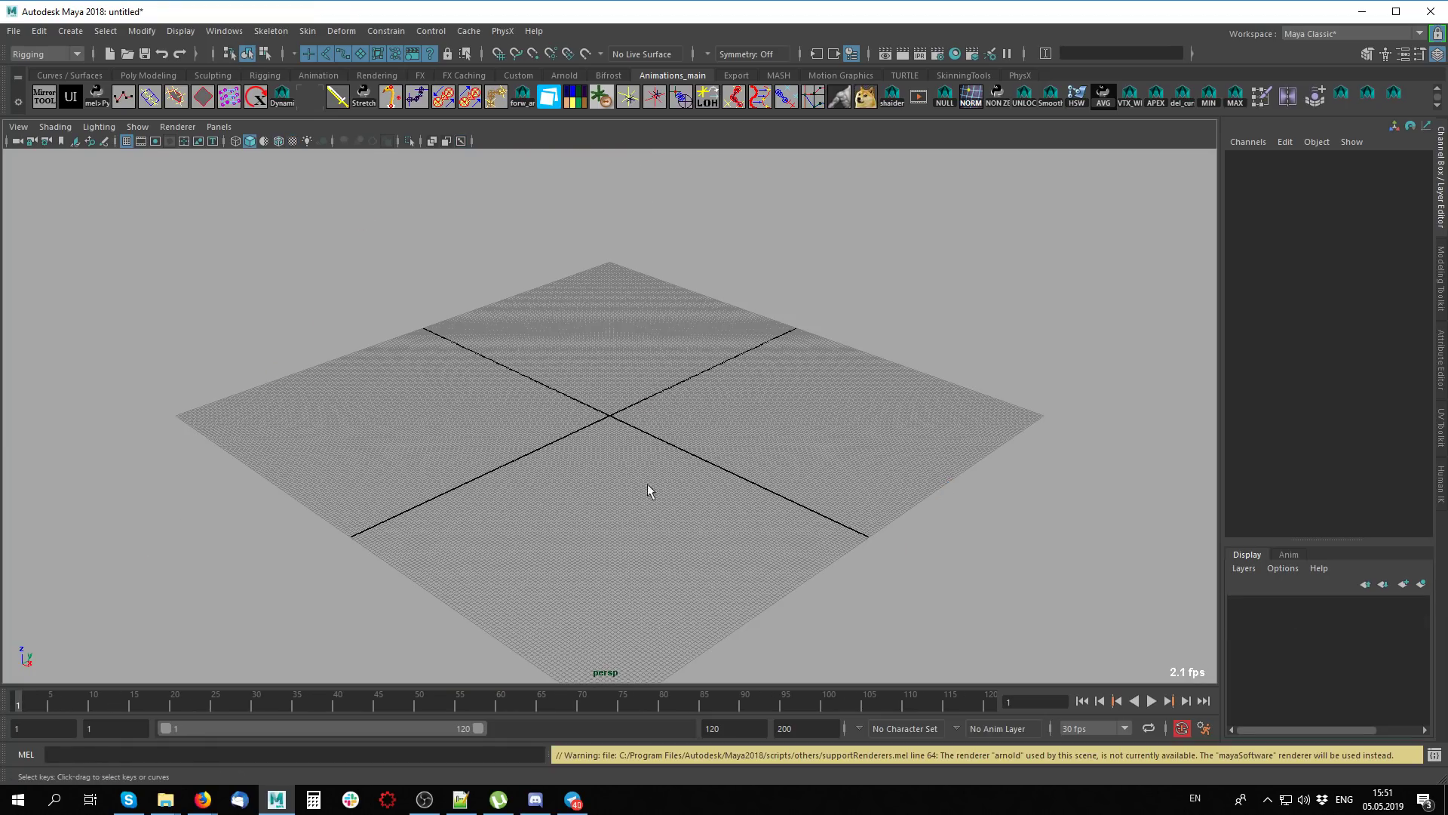